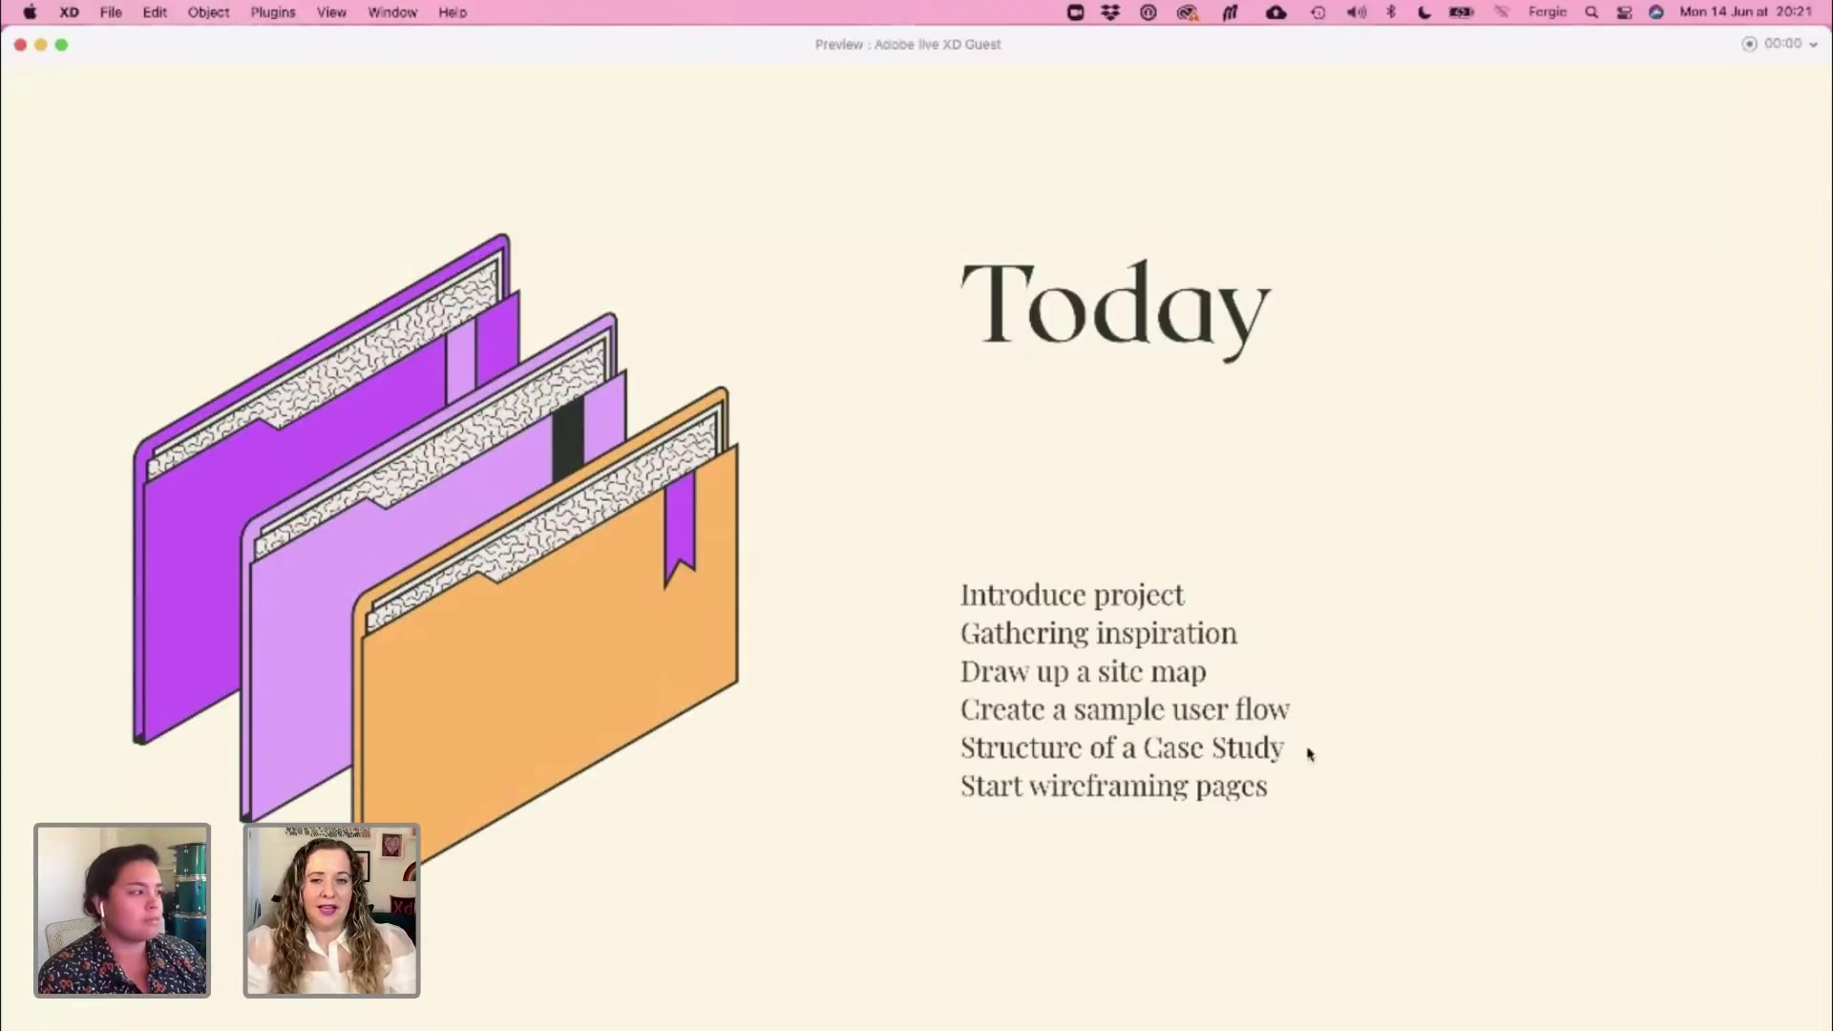
Advance the presentation preview to the Tomorrow slide, and close the preview to return to the artboards
key("Right")
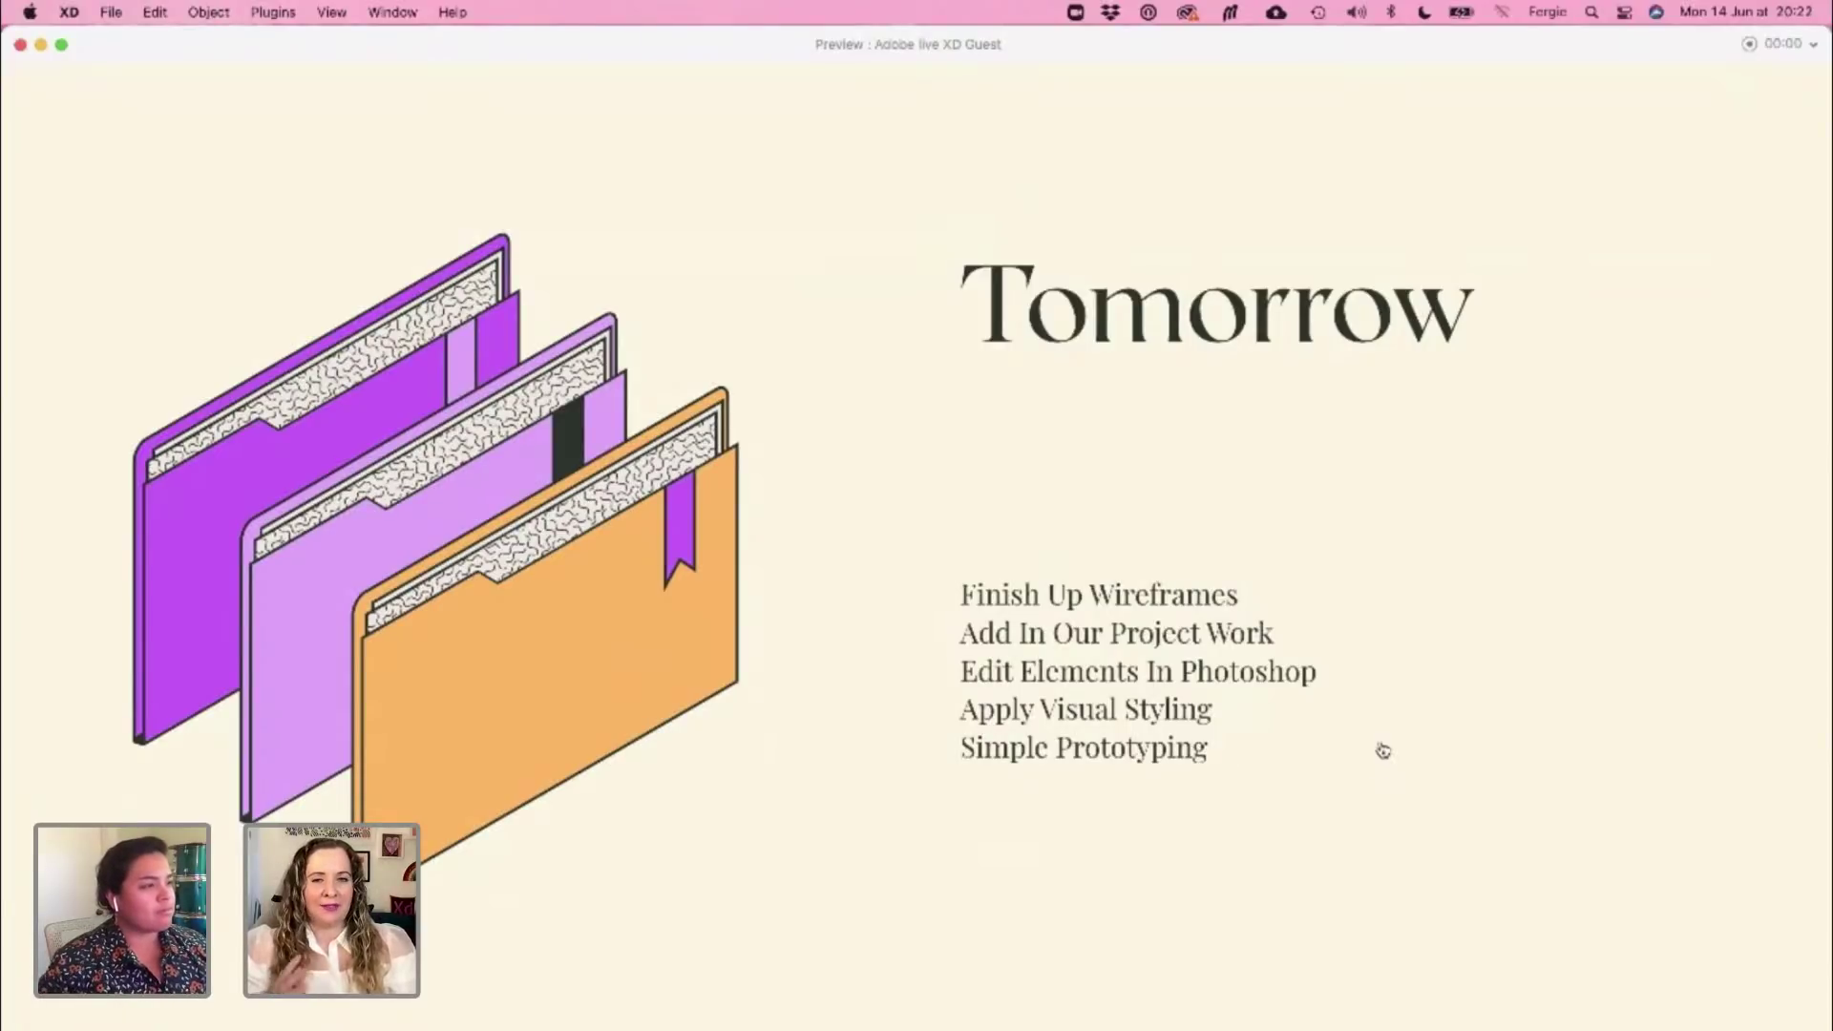
left_click(20, 44)
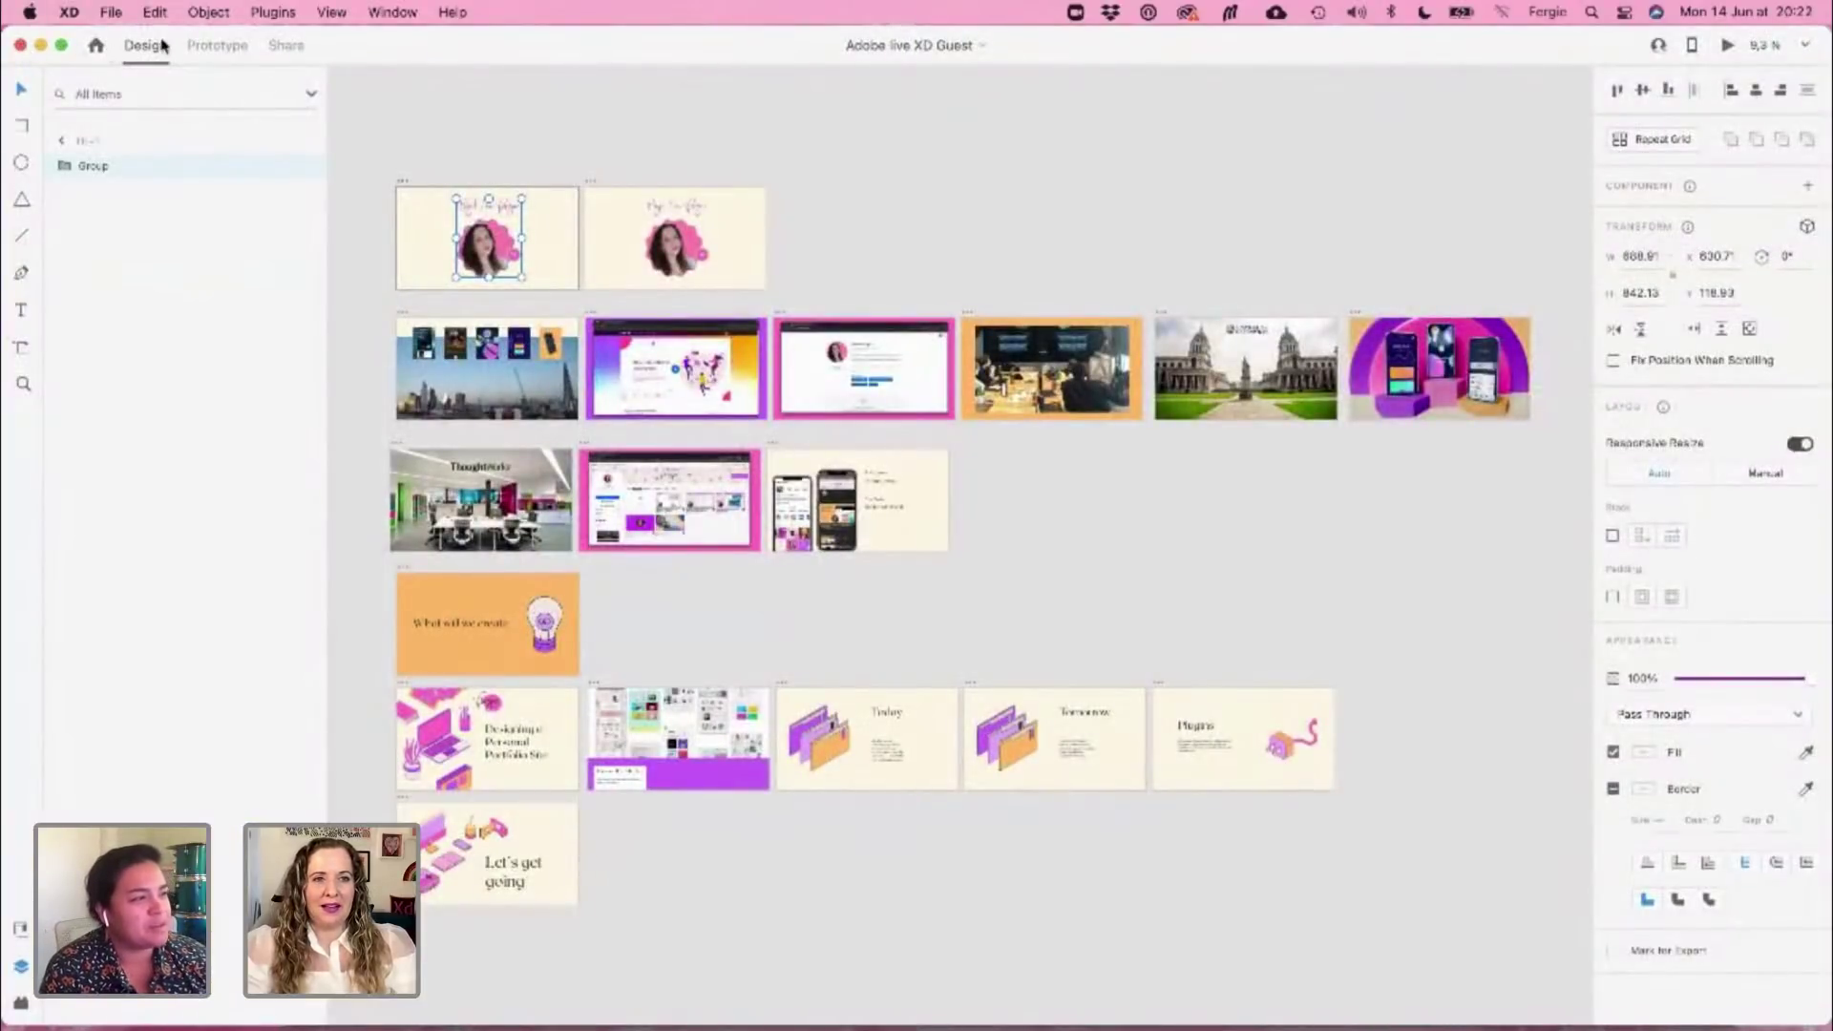
left_click(533, 137)
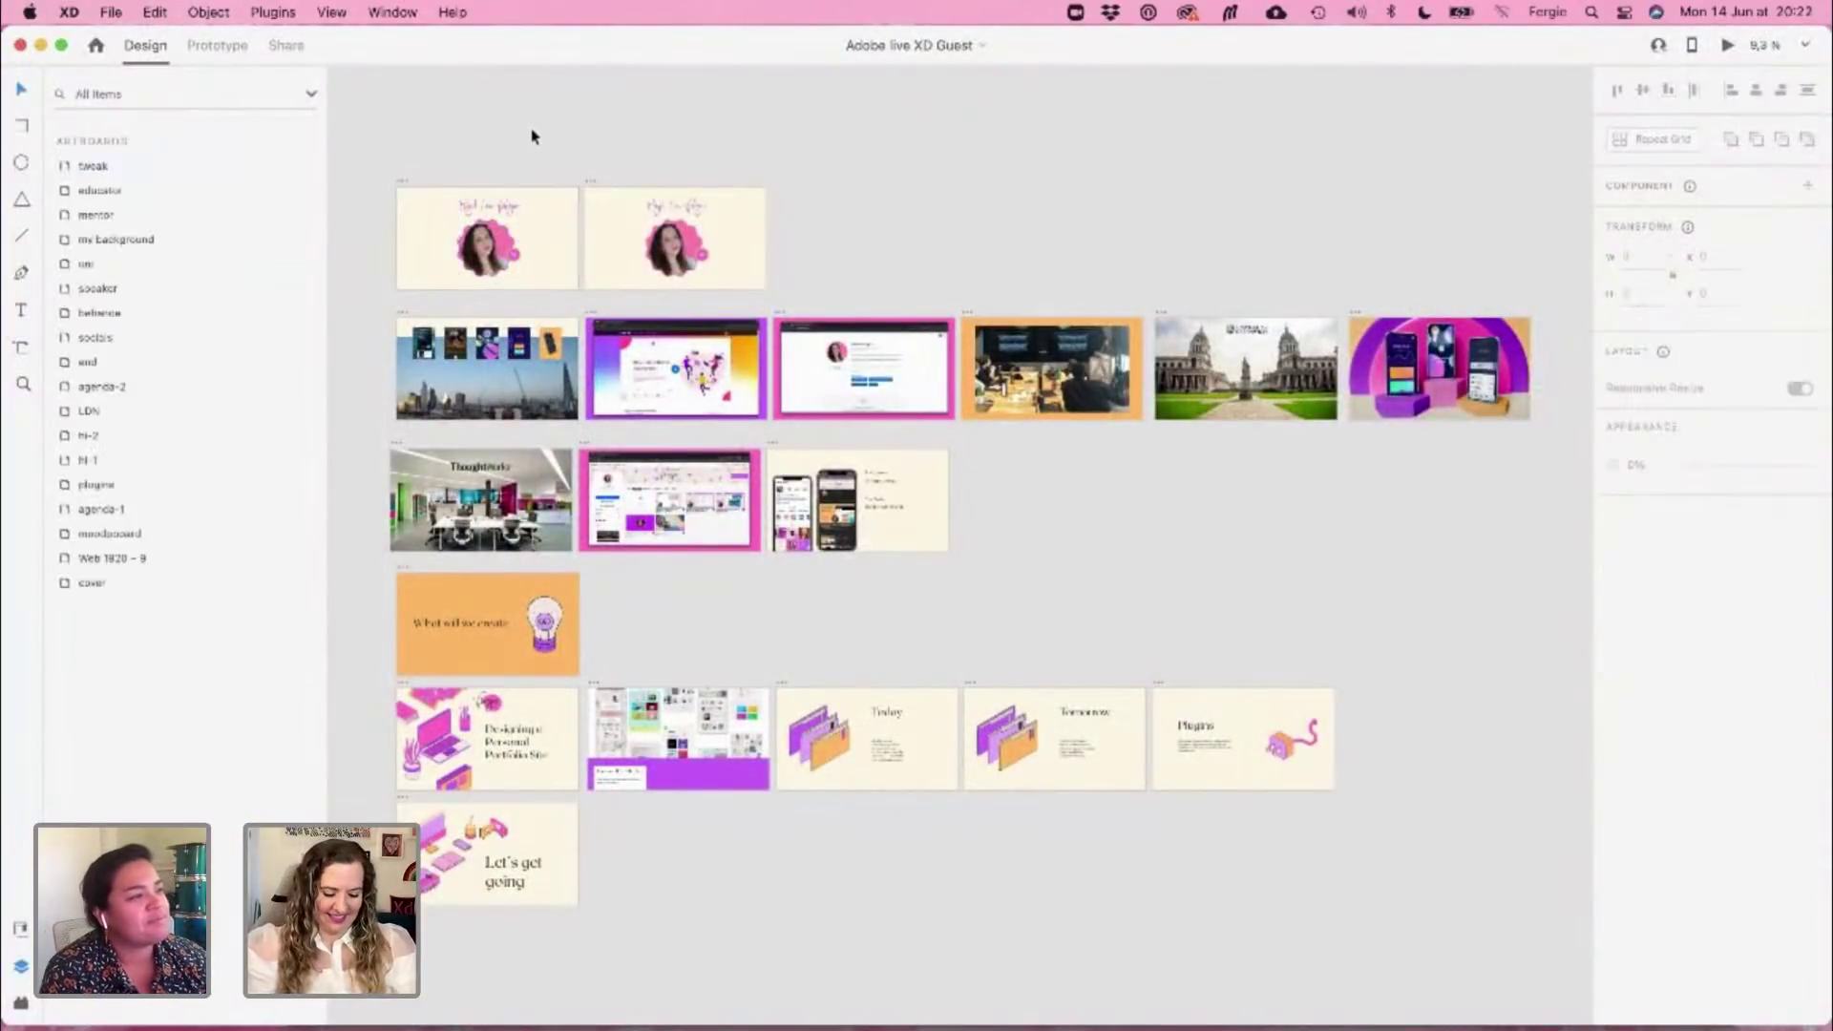
key("super+n")
left_click(373, 226)
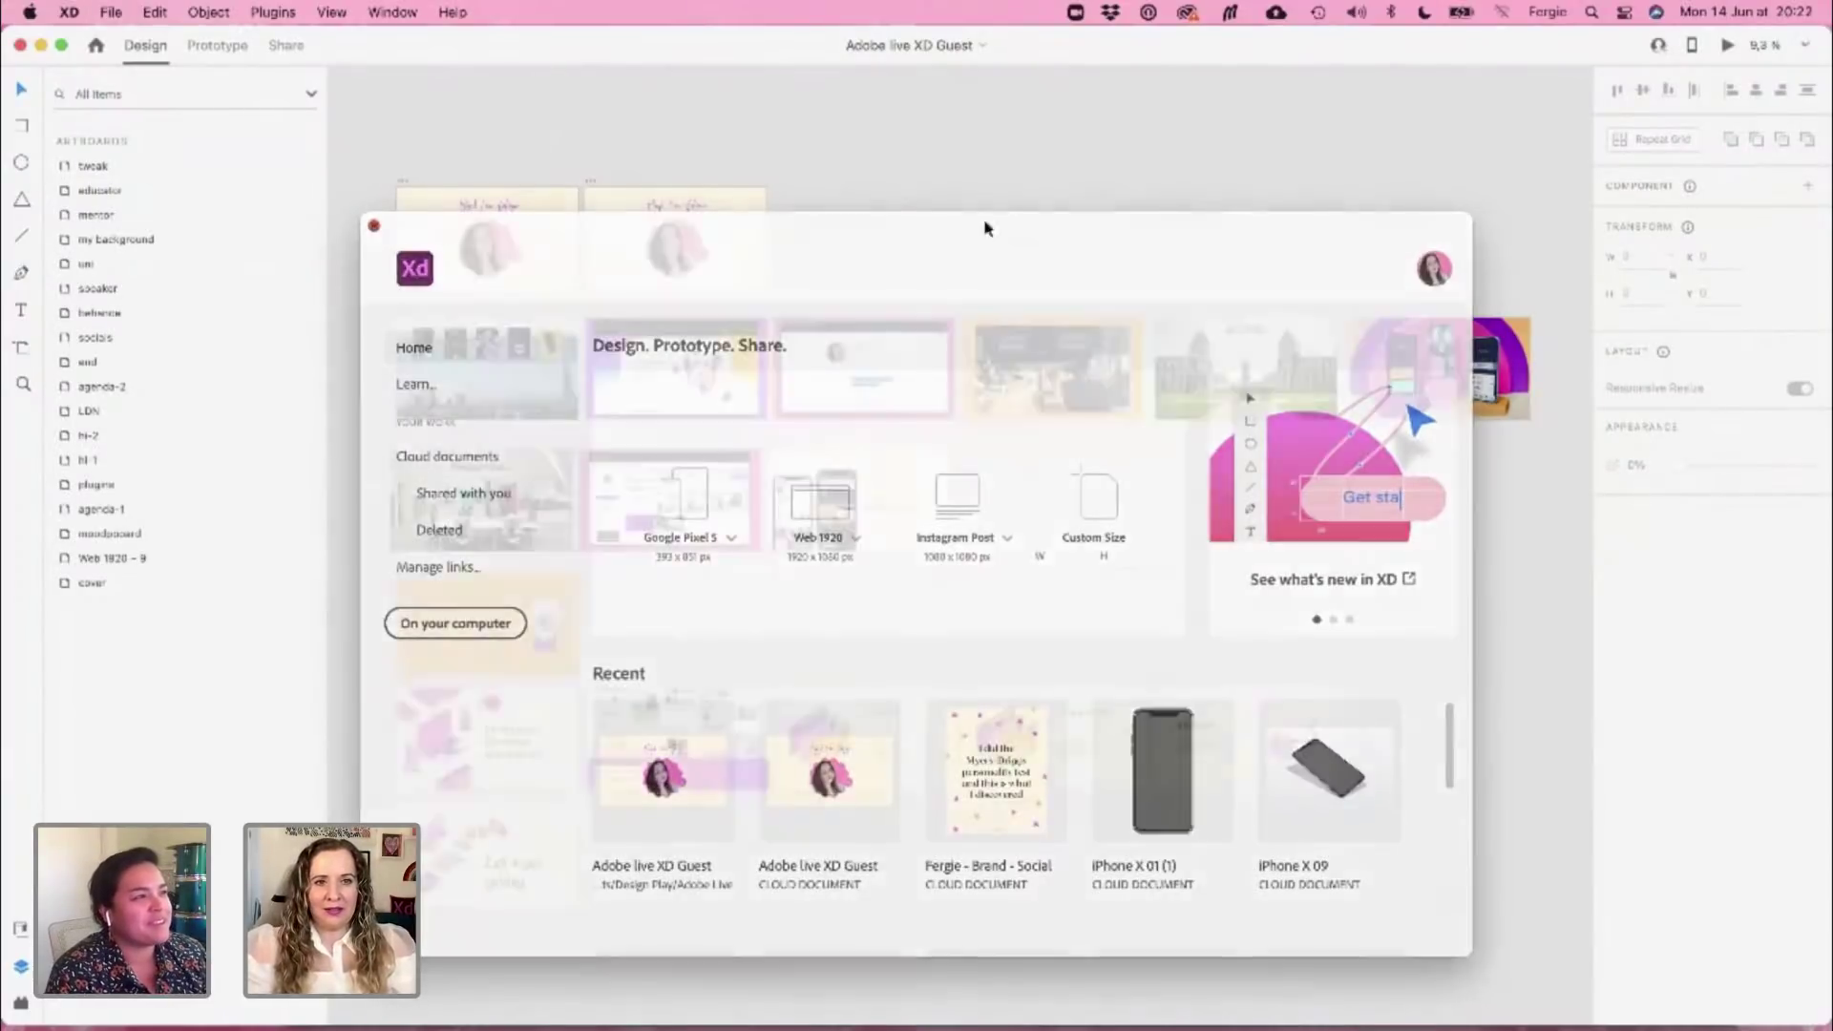
Insert the MindMap 2.0 template from the Whiteboard plugin's Mind Map templates
left_click_drag(1035, 851, 1096, 294)
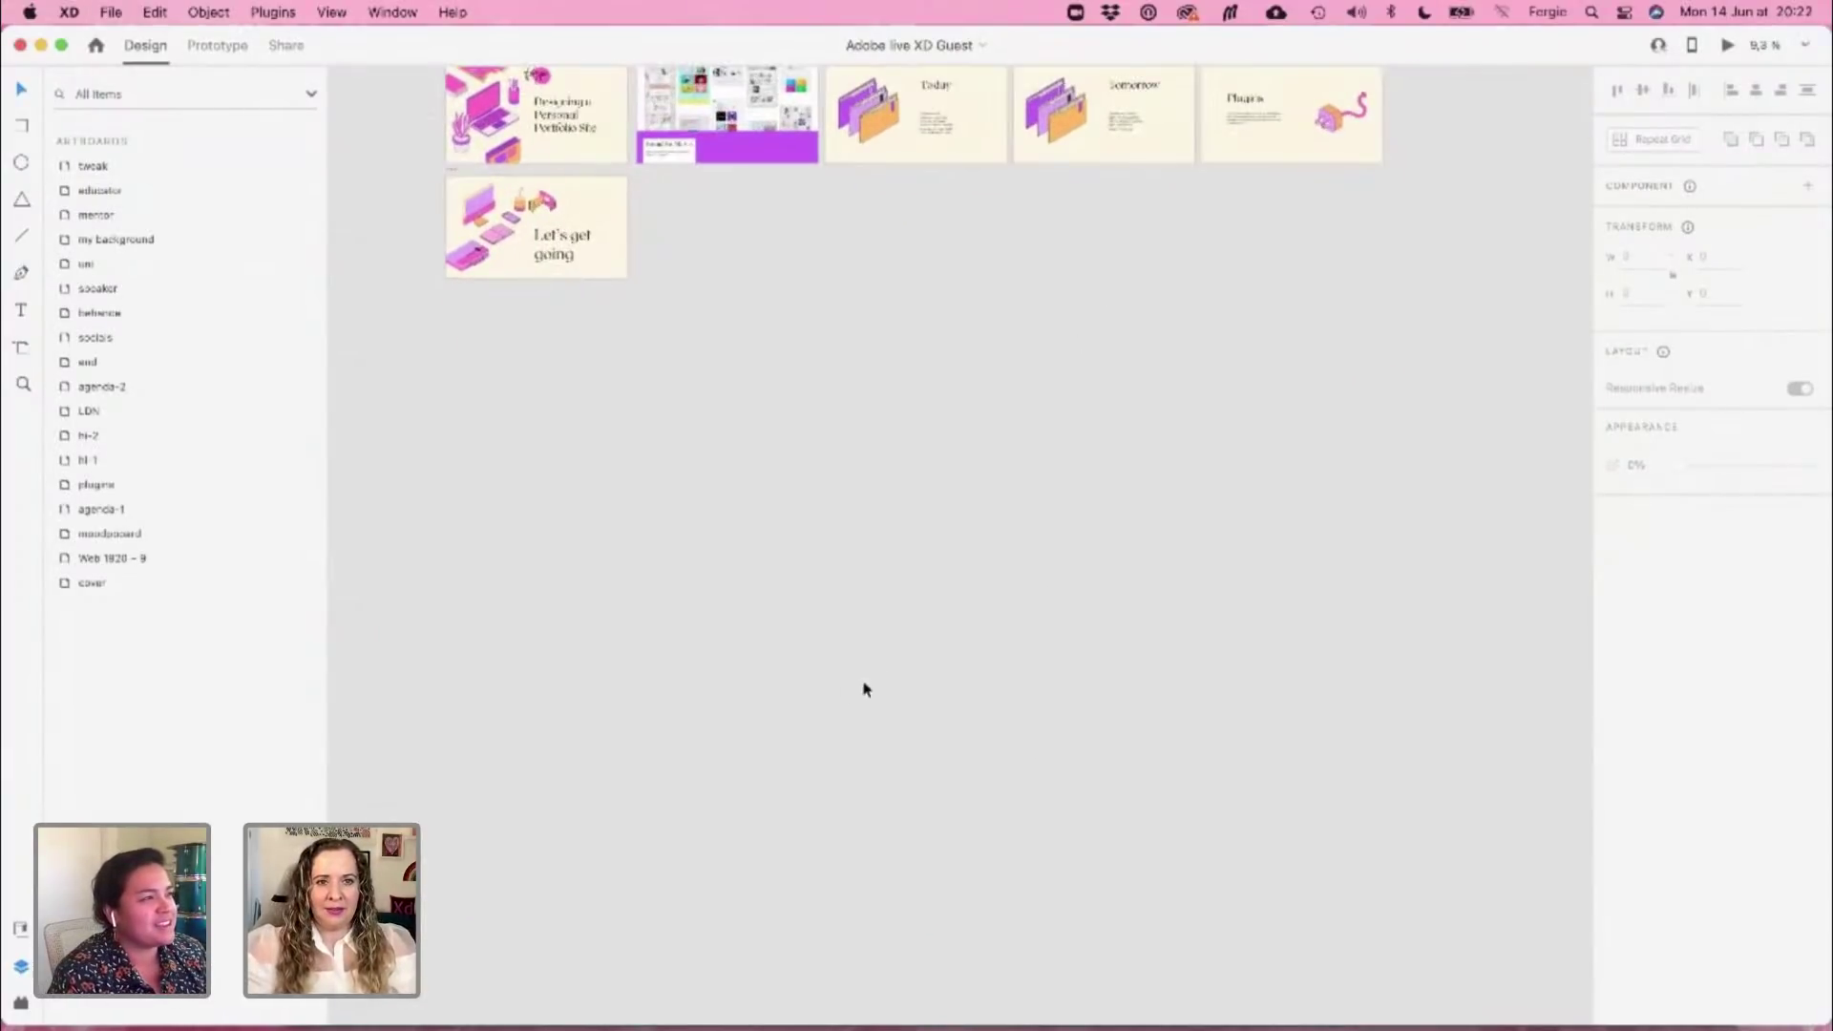
scroll(555, 593, "up", 3)
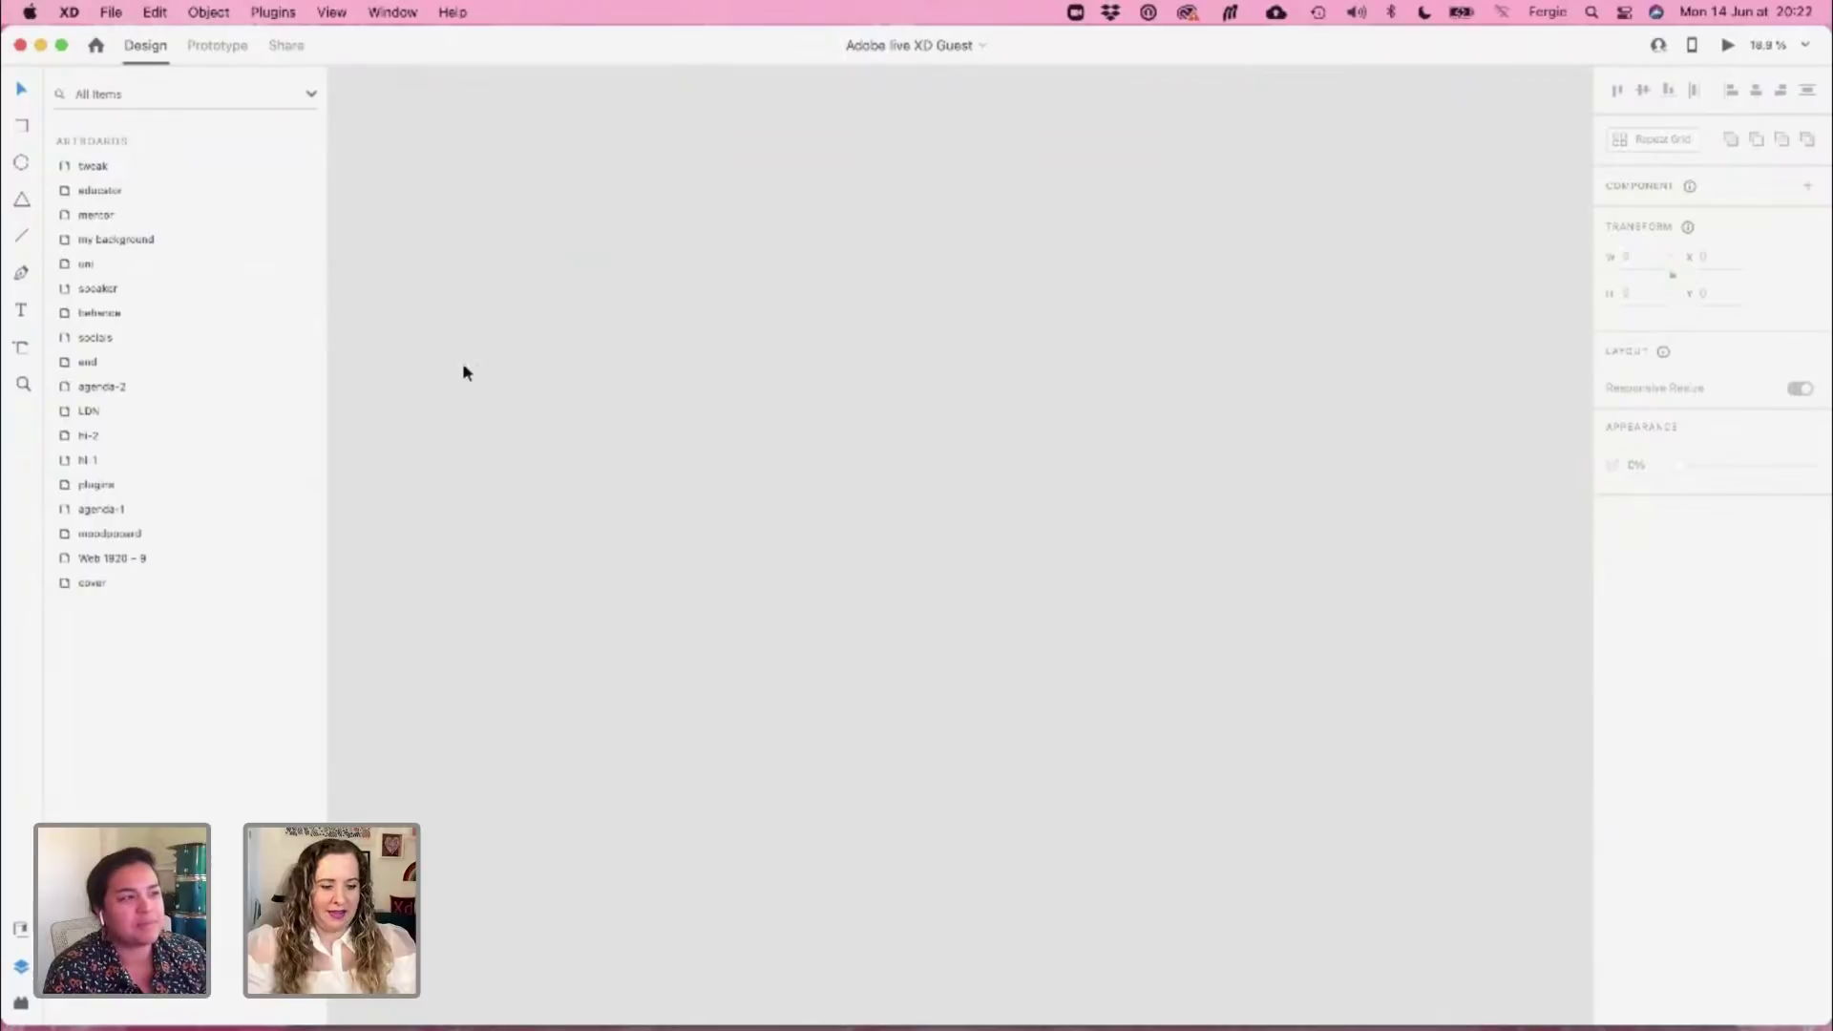
left_click(20, 1003)
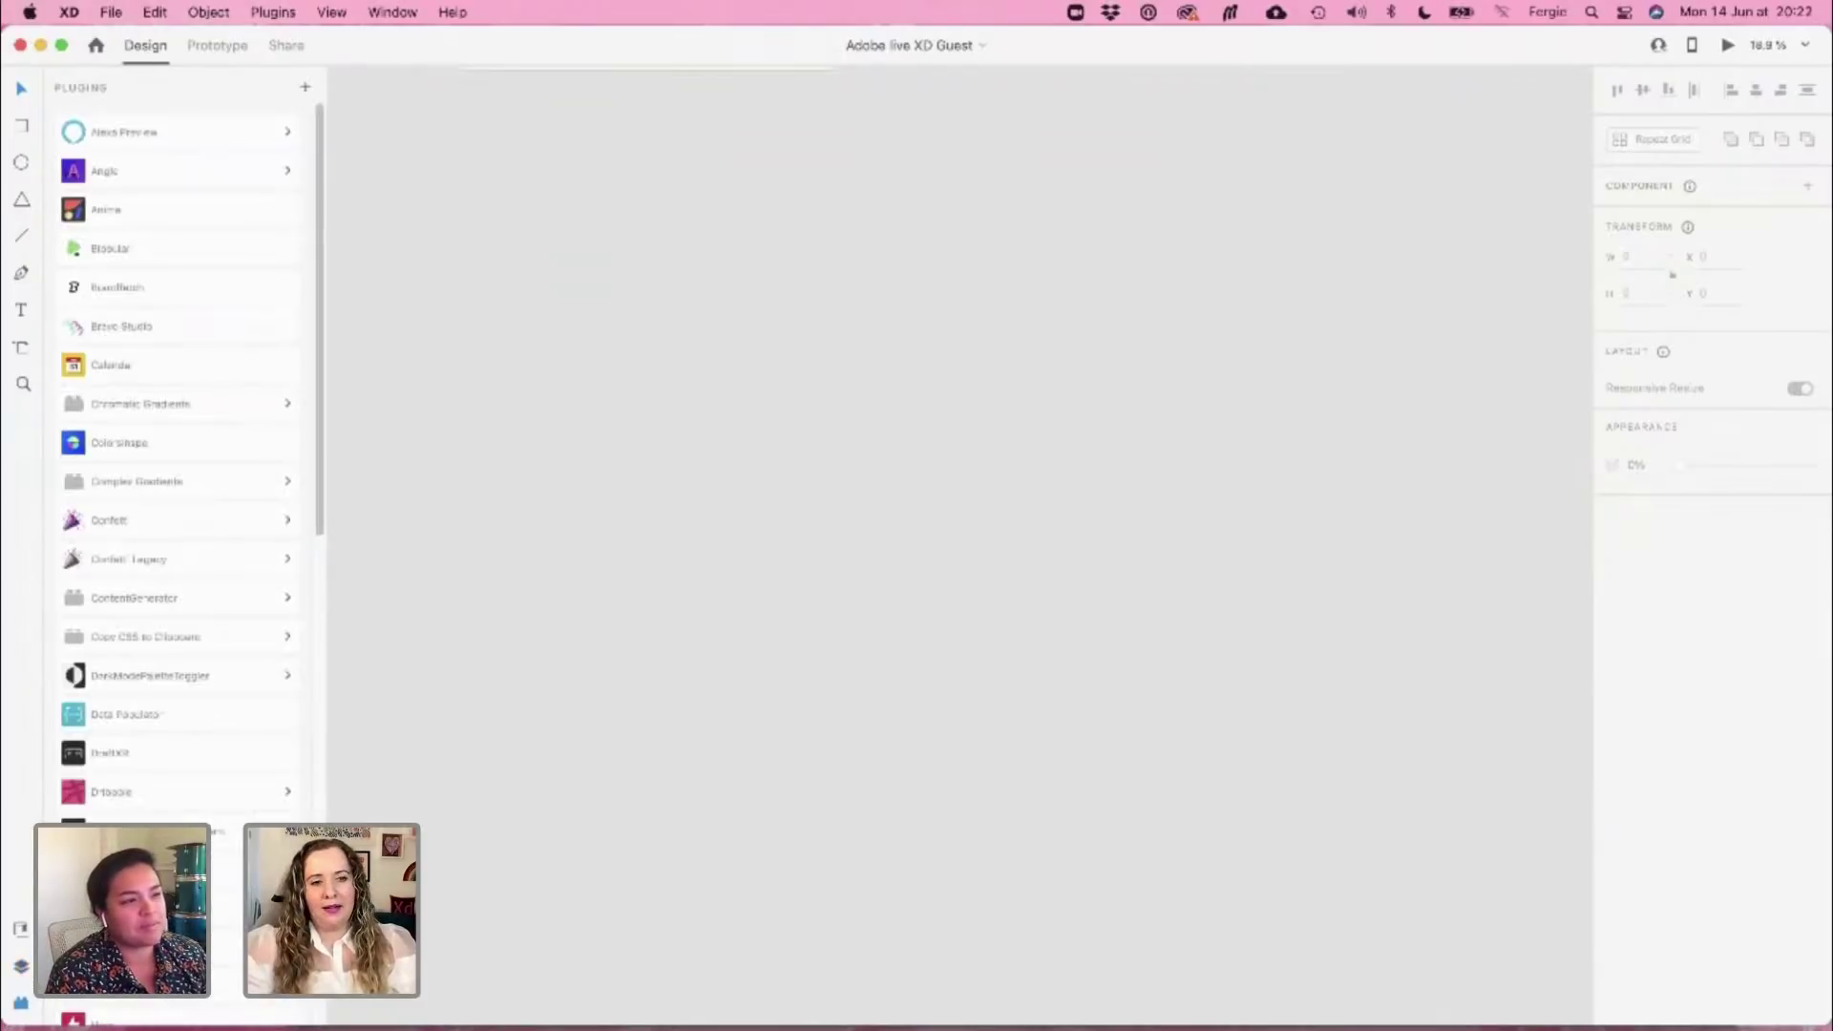
left_click_drag(321, 352, 321, 840)
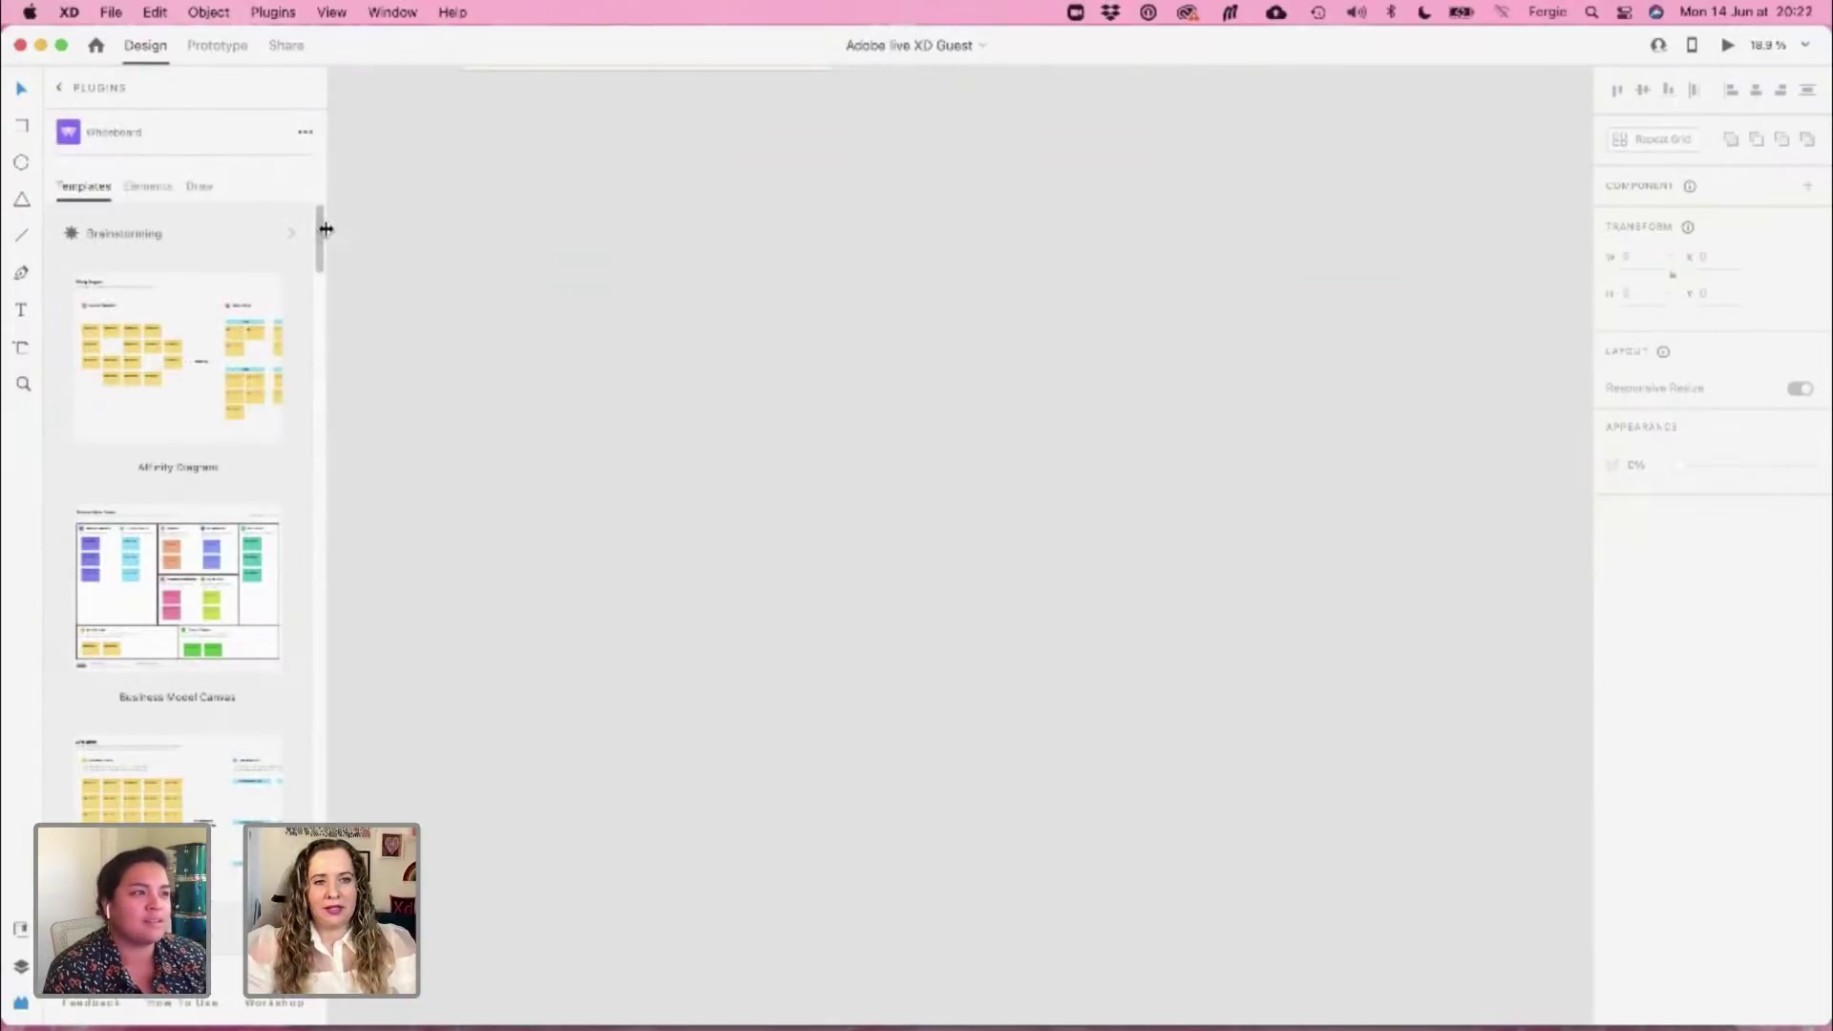
mouse_move(322, 234)
left_mouse_down()
mouse_move(278, 442)
mouse_move(274, 491)
mouse_move(315, 507)
mouse_move(284, 674)
left_mouse_up()
scroll(284, 683, "down", 5)
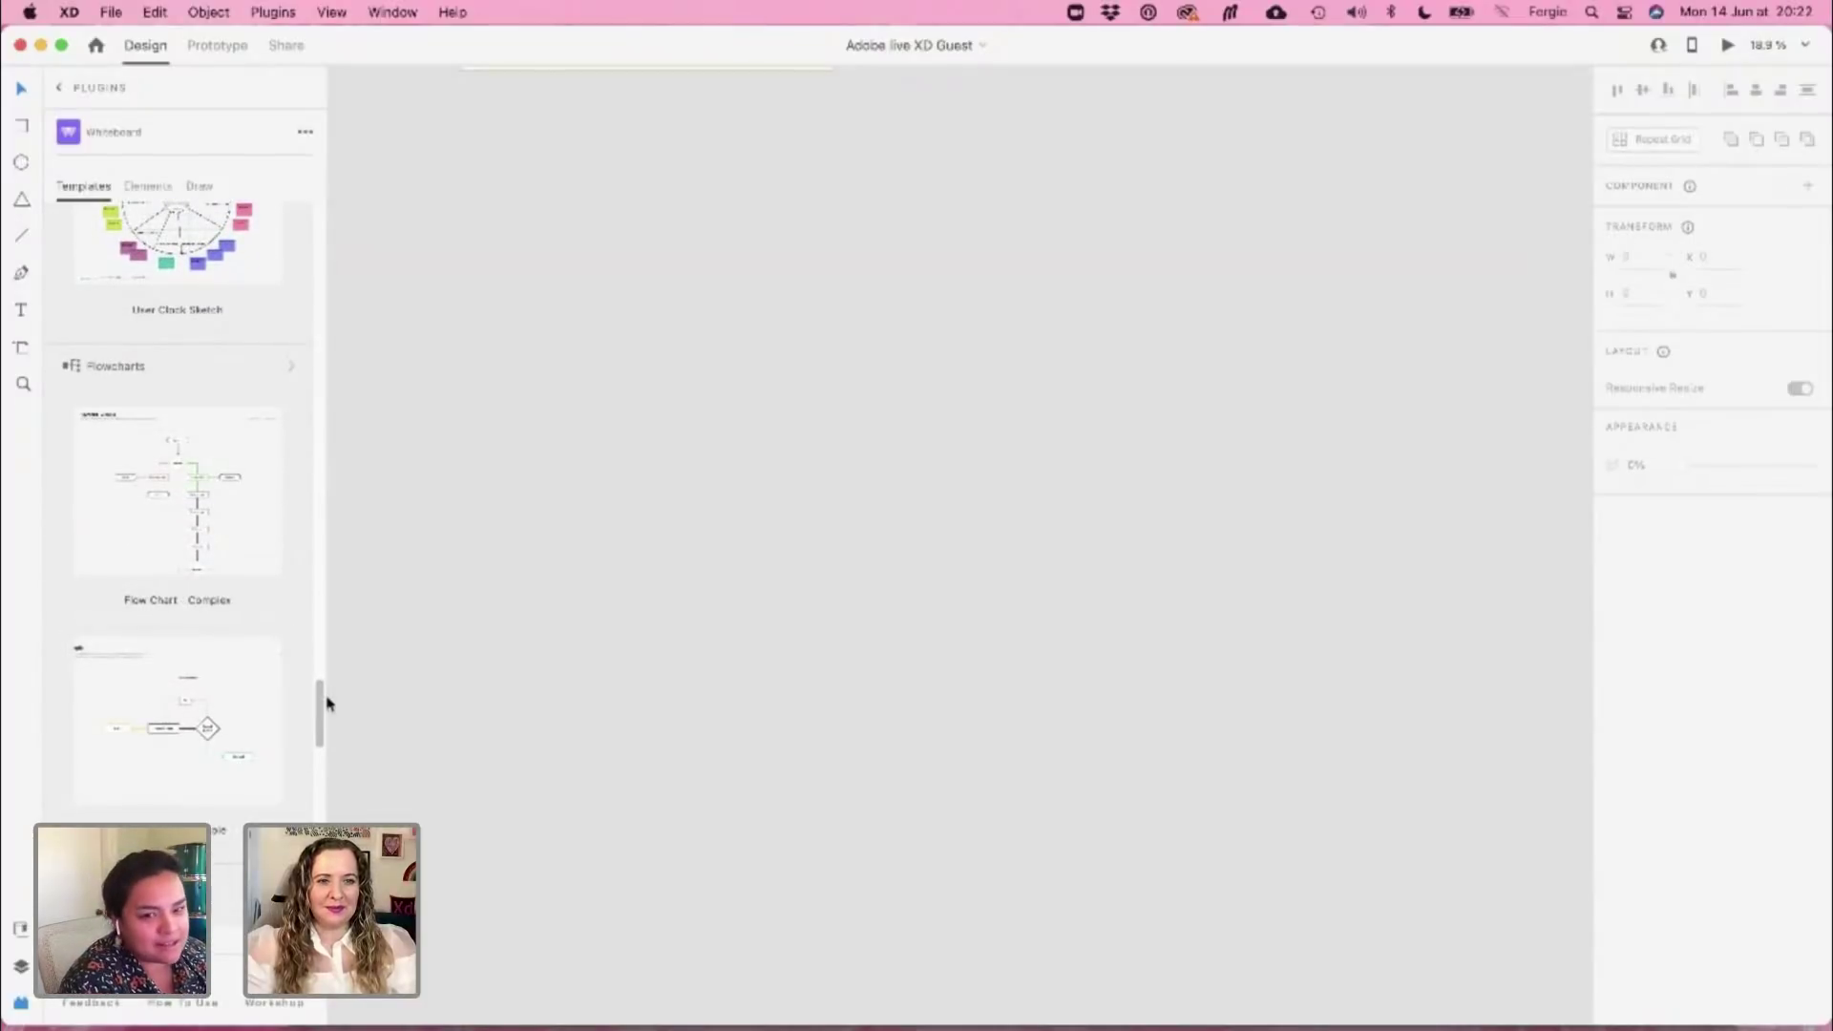
left_click_drag(328, 703, 319, 765)
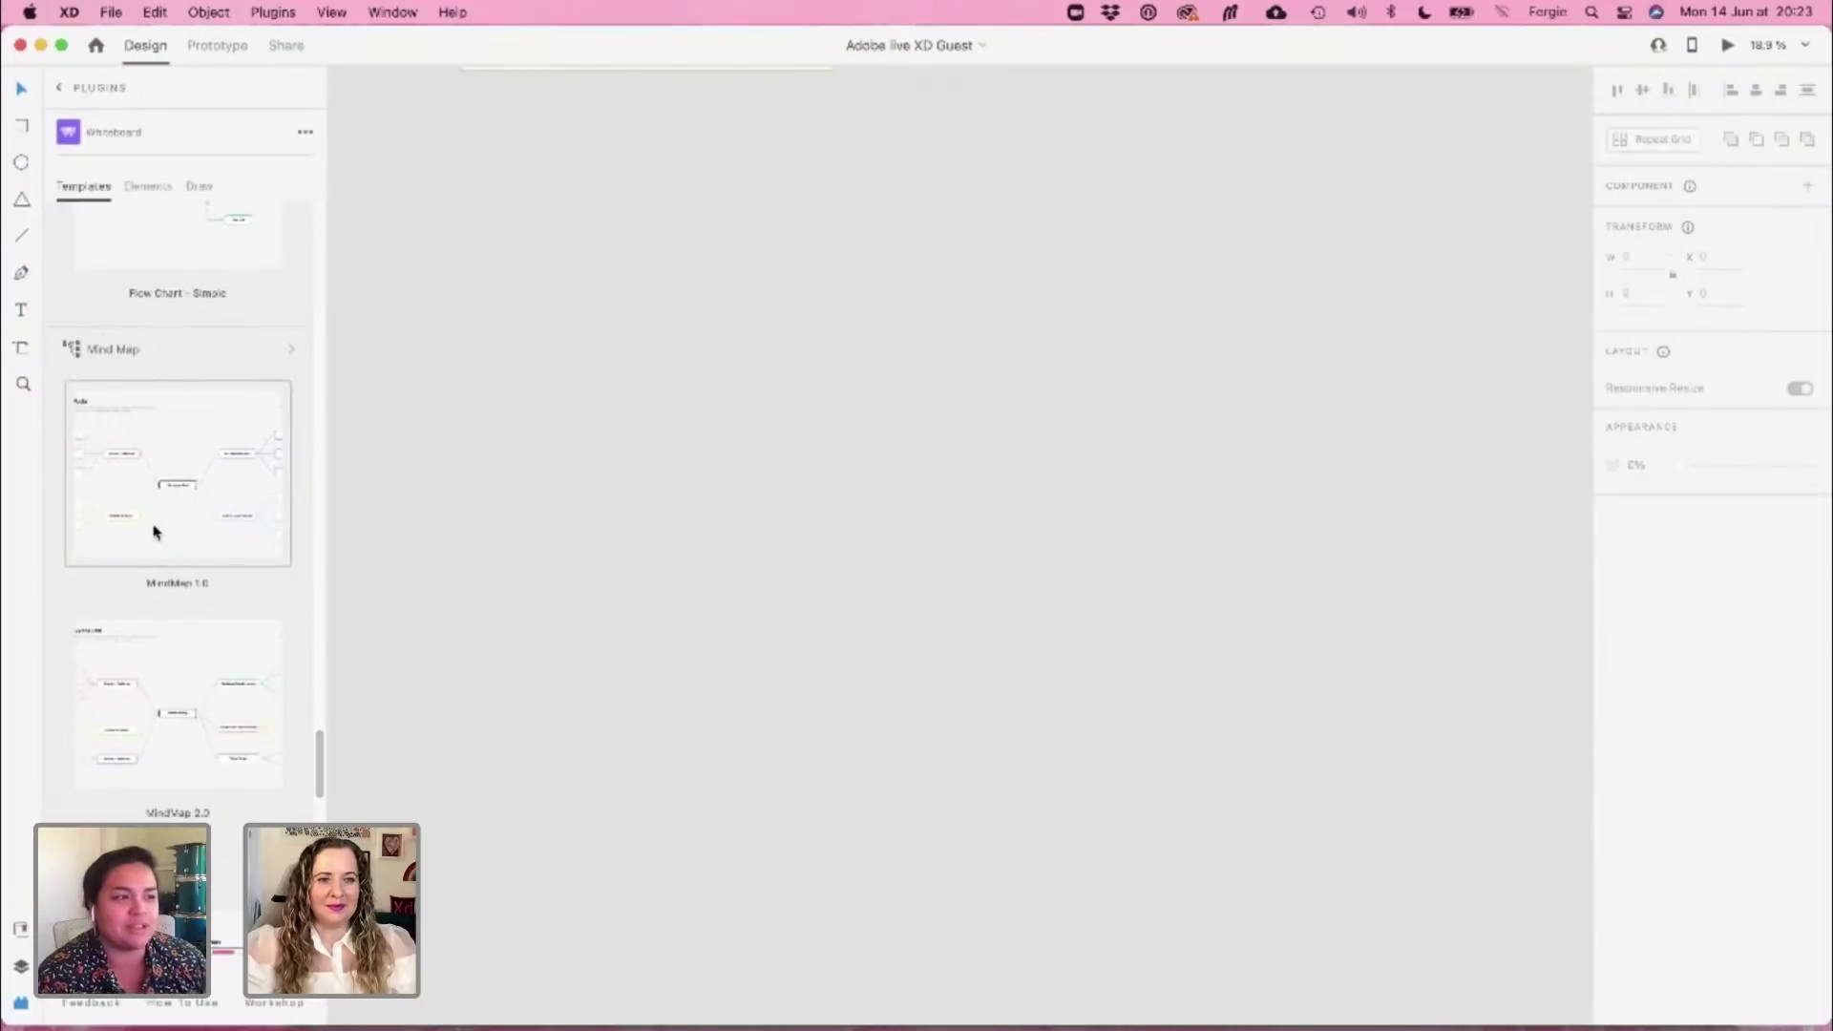
left_click(189, 683)
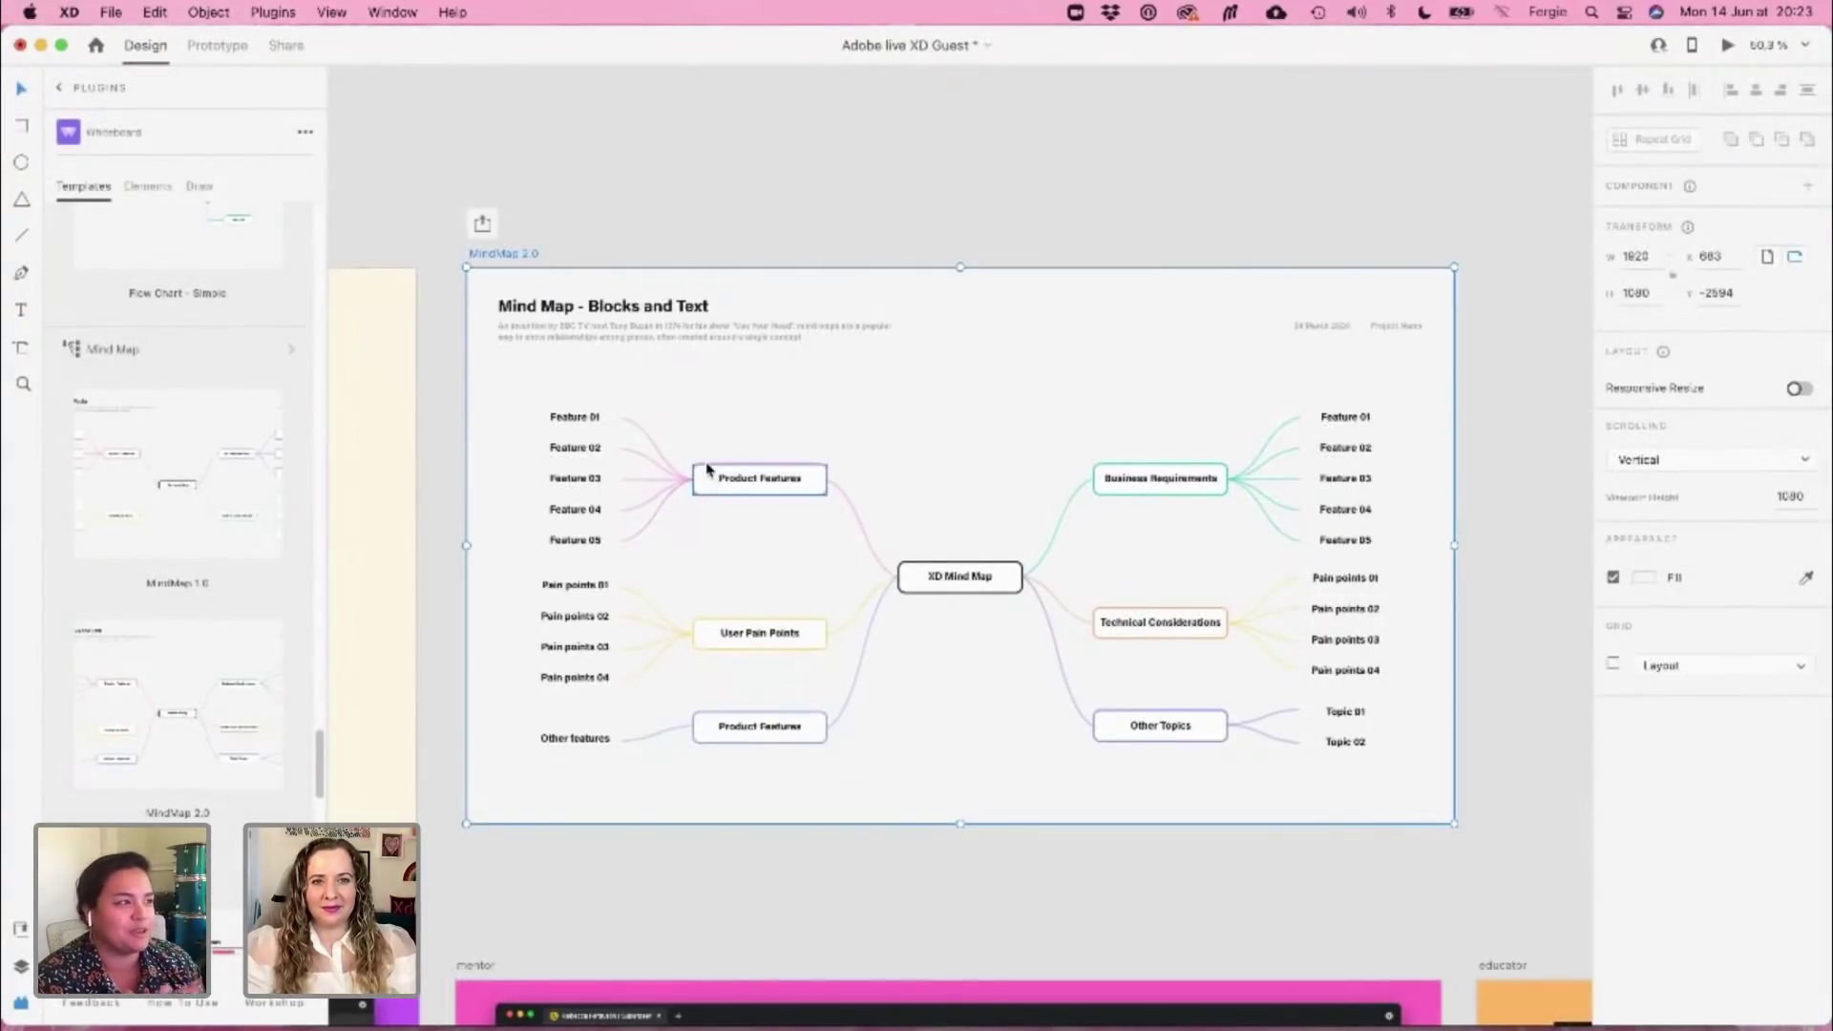
Move the MindMap 2.0 artboard to empty canvas below the other artboards, at about X -3220, Y 7390
scroll(565, 258, "down", 5)
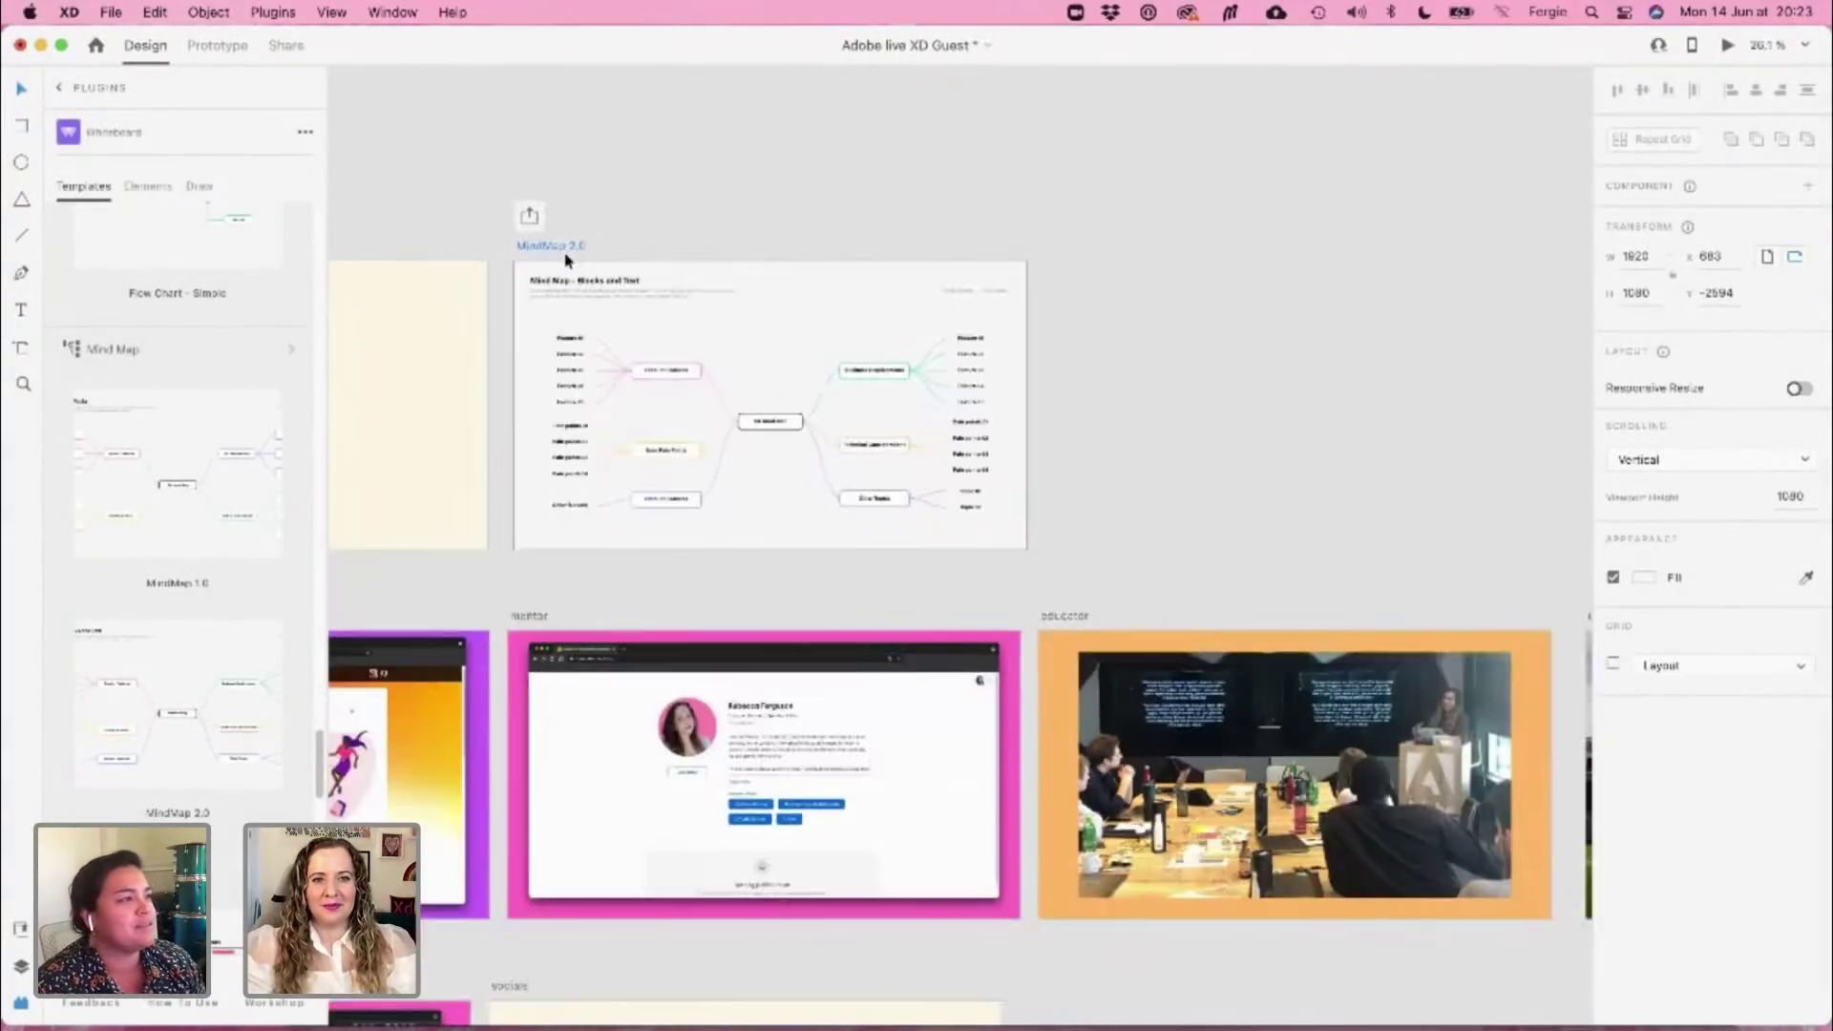
scroll(565, 258, "down", 5)
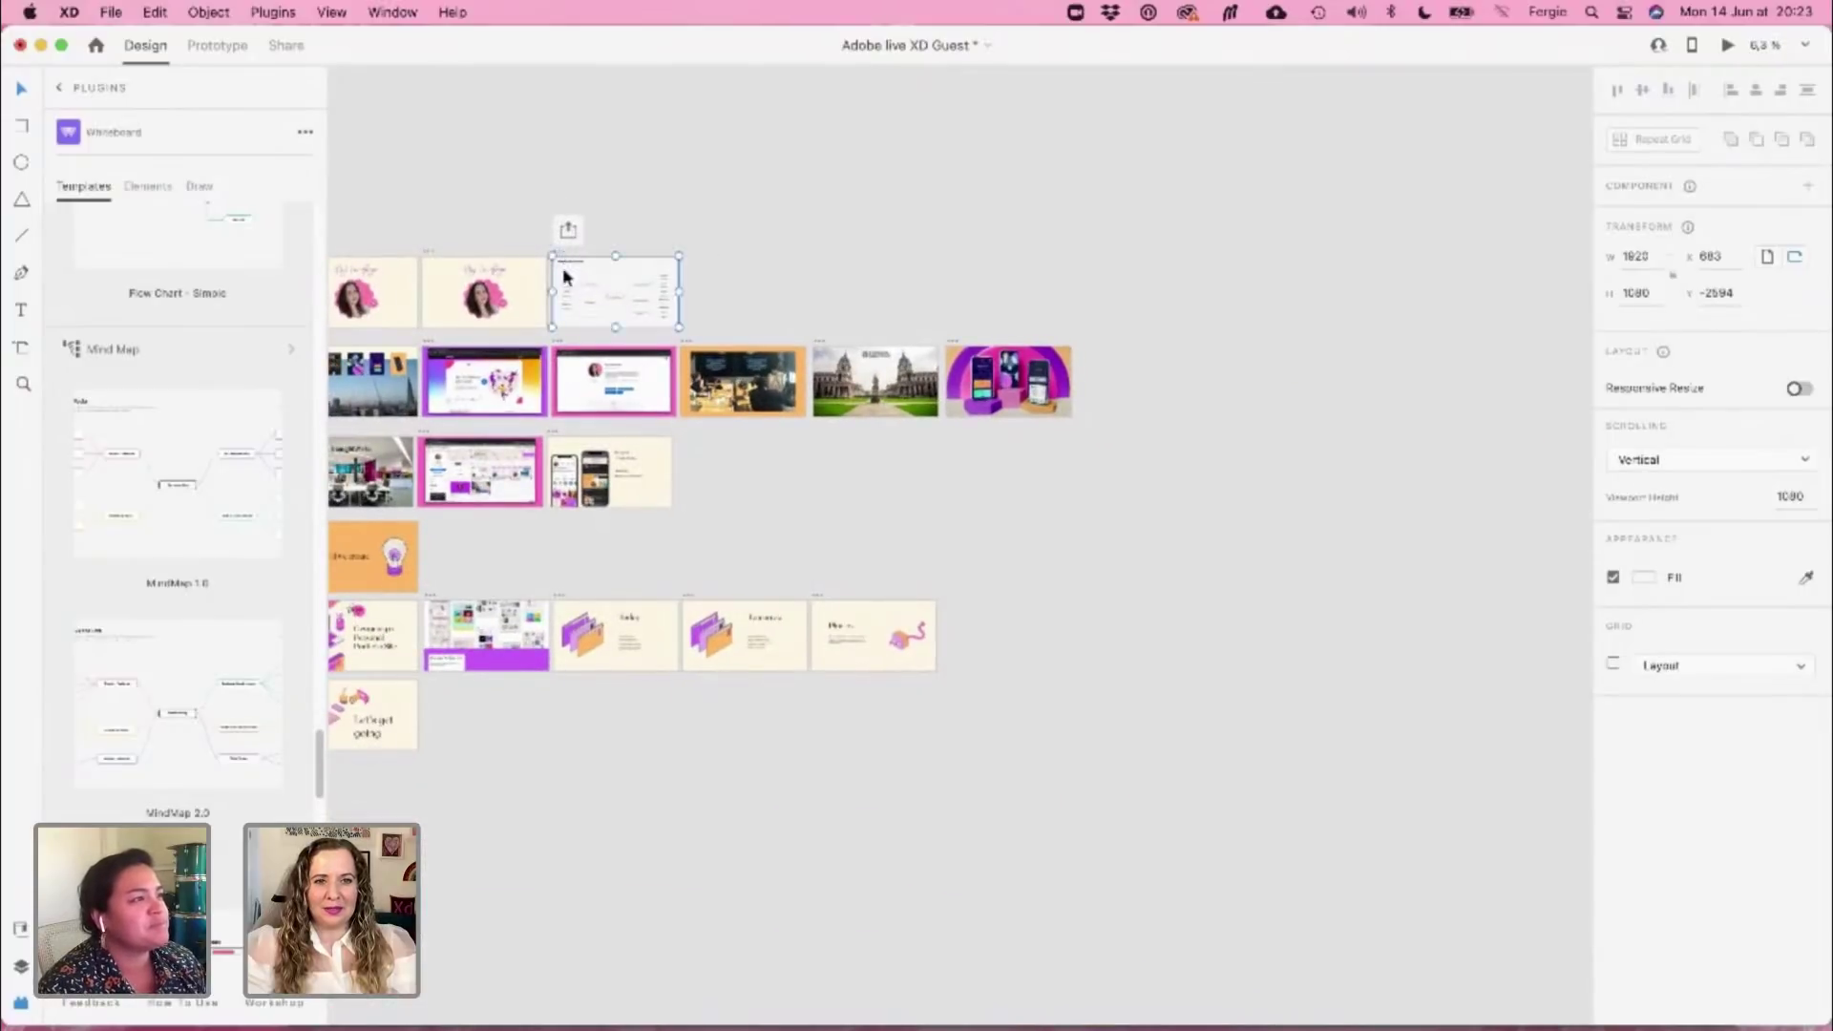
left_click_drag(563, 255, 662, 825)
scroll(961, 777, "down", 10)
scroll(961, 777, "left", 8)
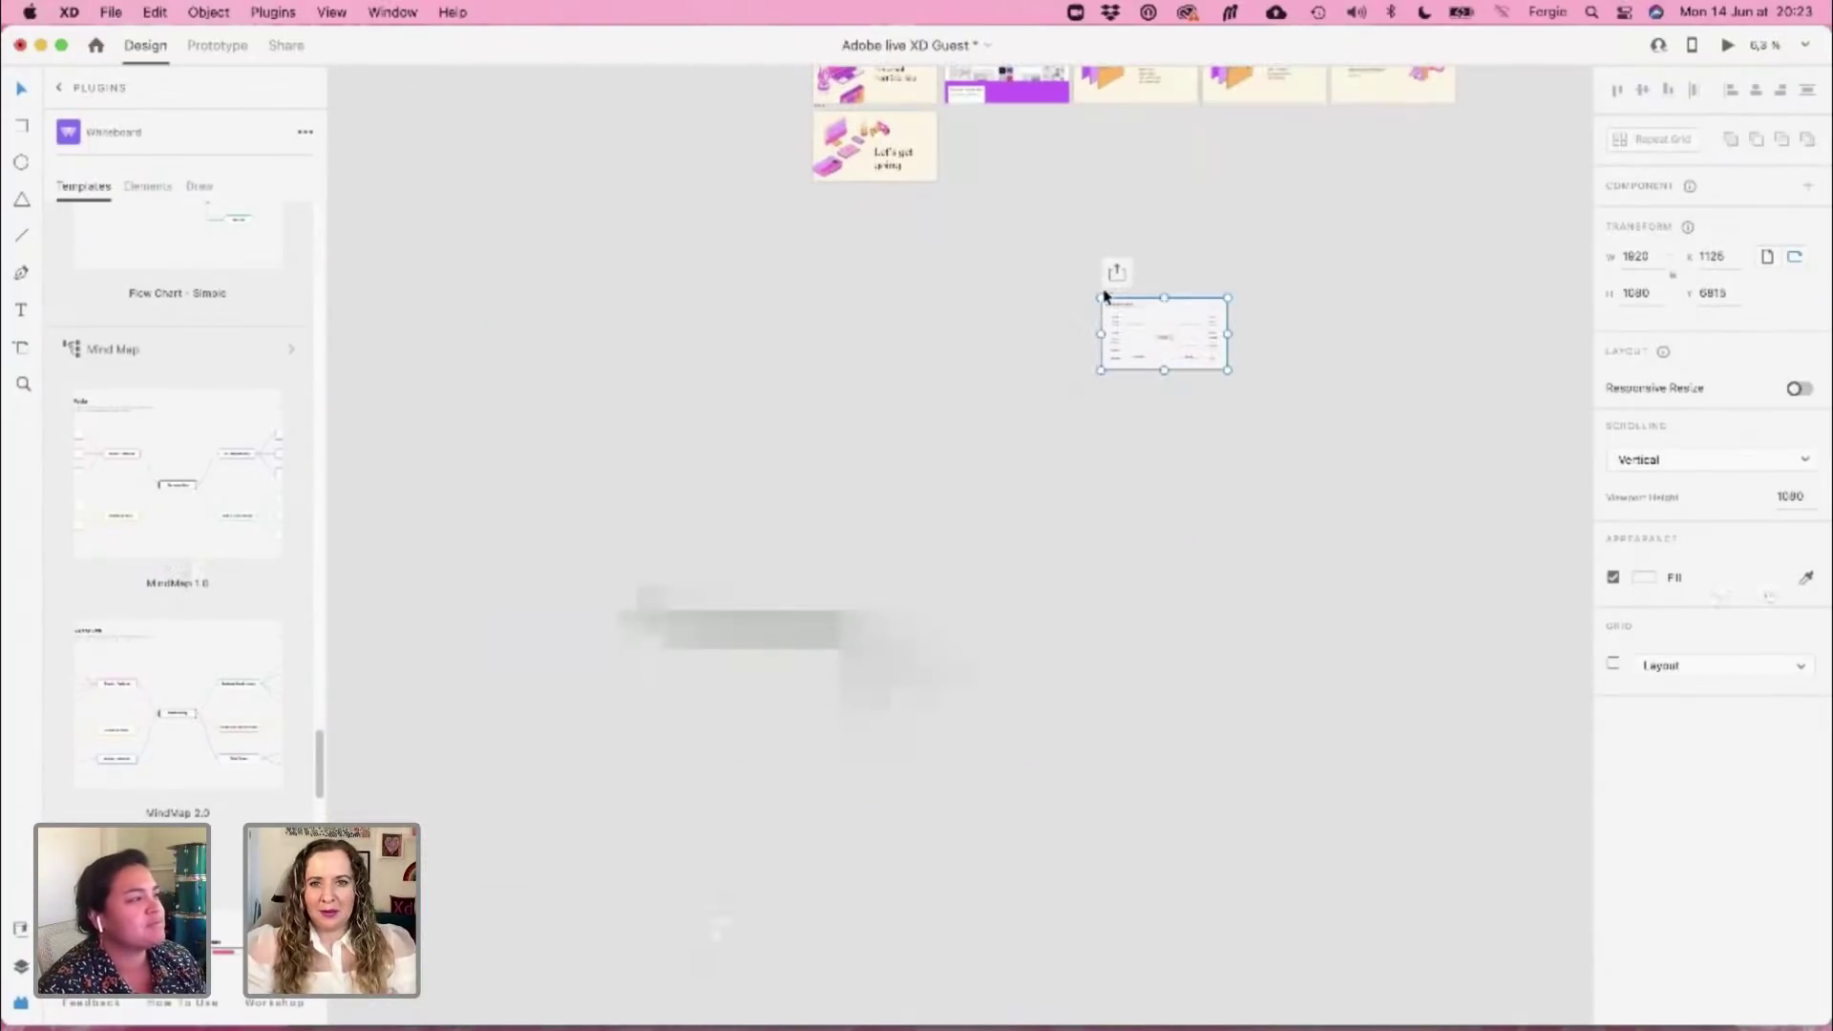
left_click_drag(1104, 296, 823, 341)
Replace the mind map's heading text with "Site Map"
scroll(886, 379, "up", 3)
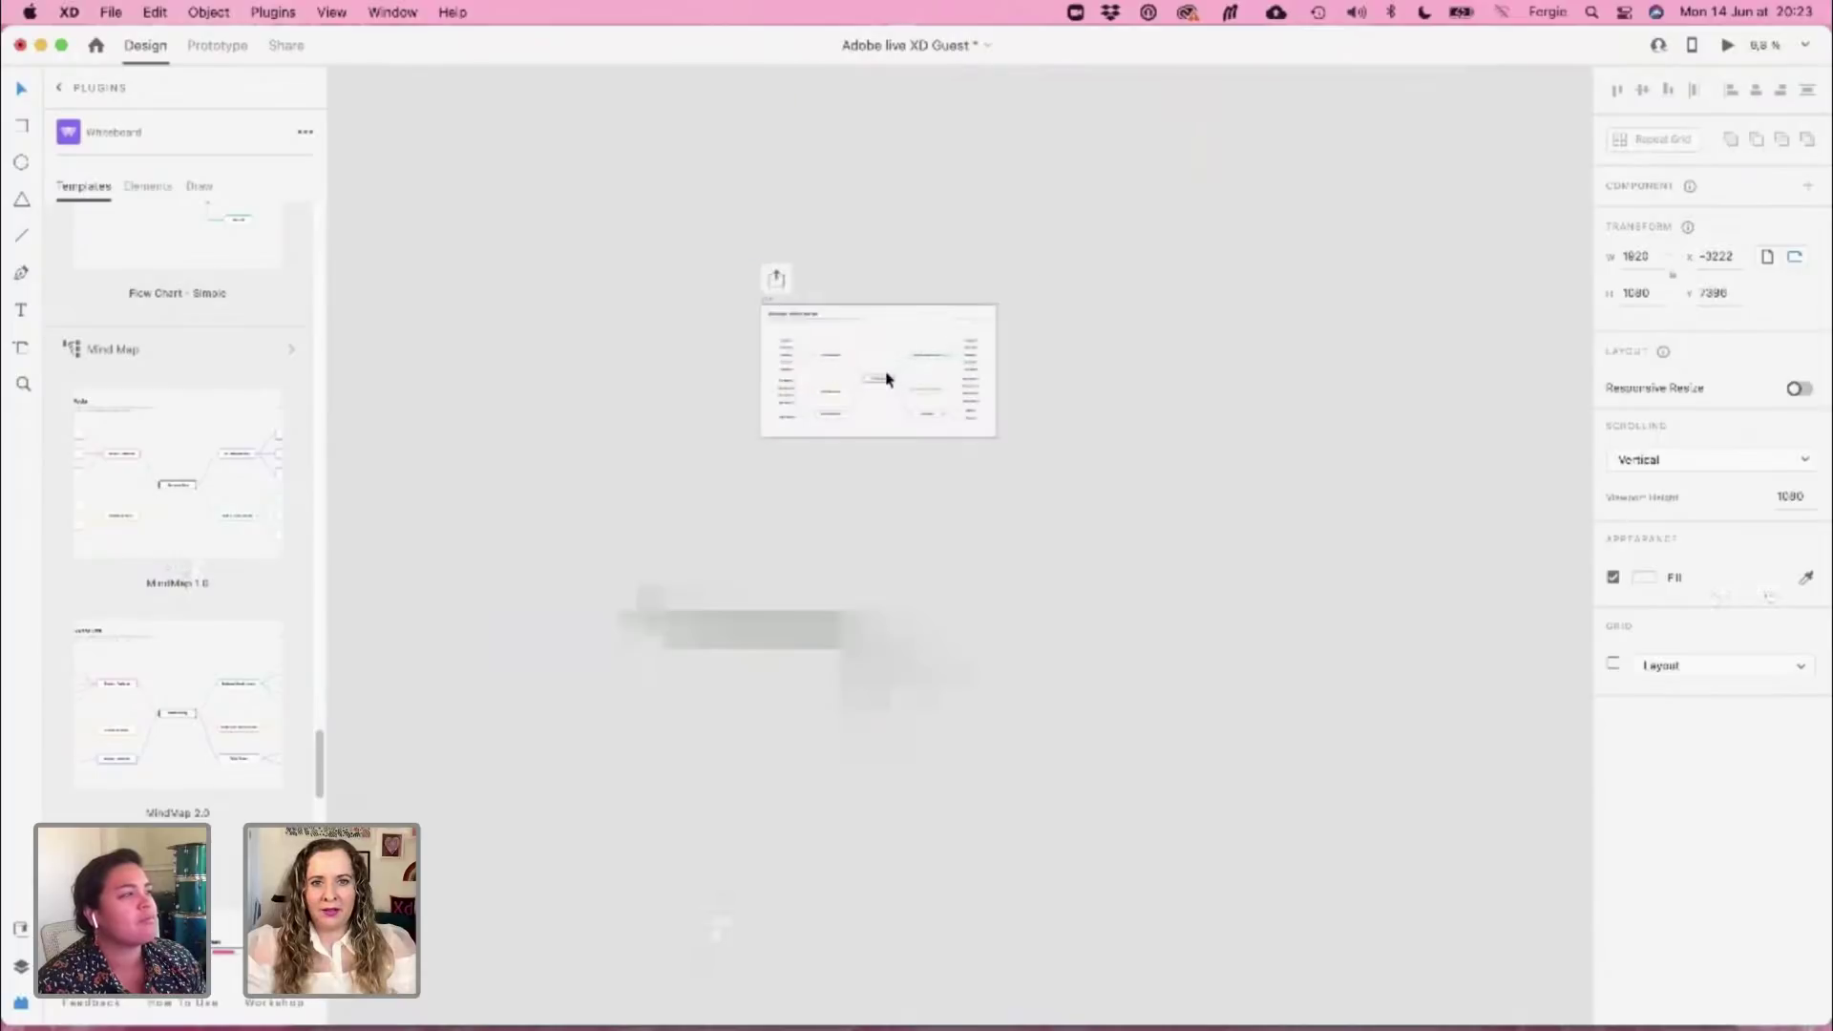
scroll(886, 379, "up", 10)
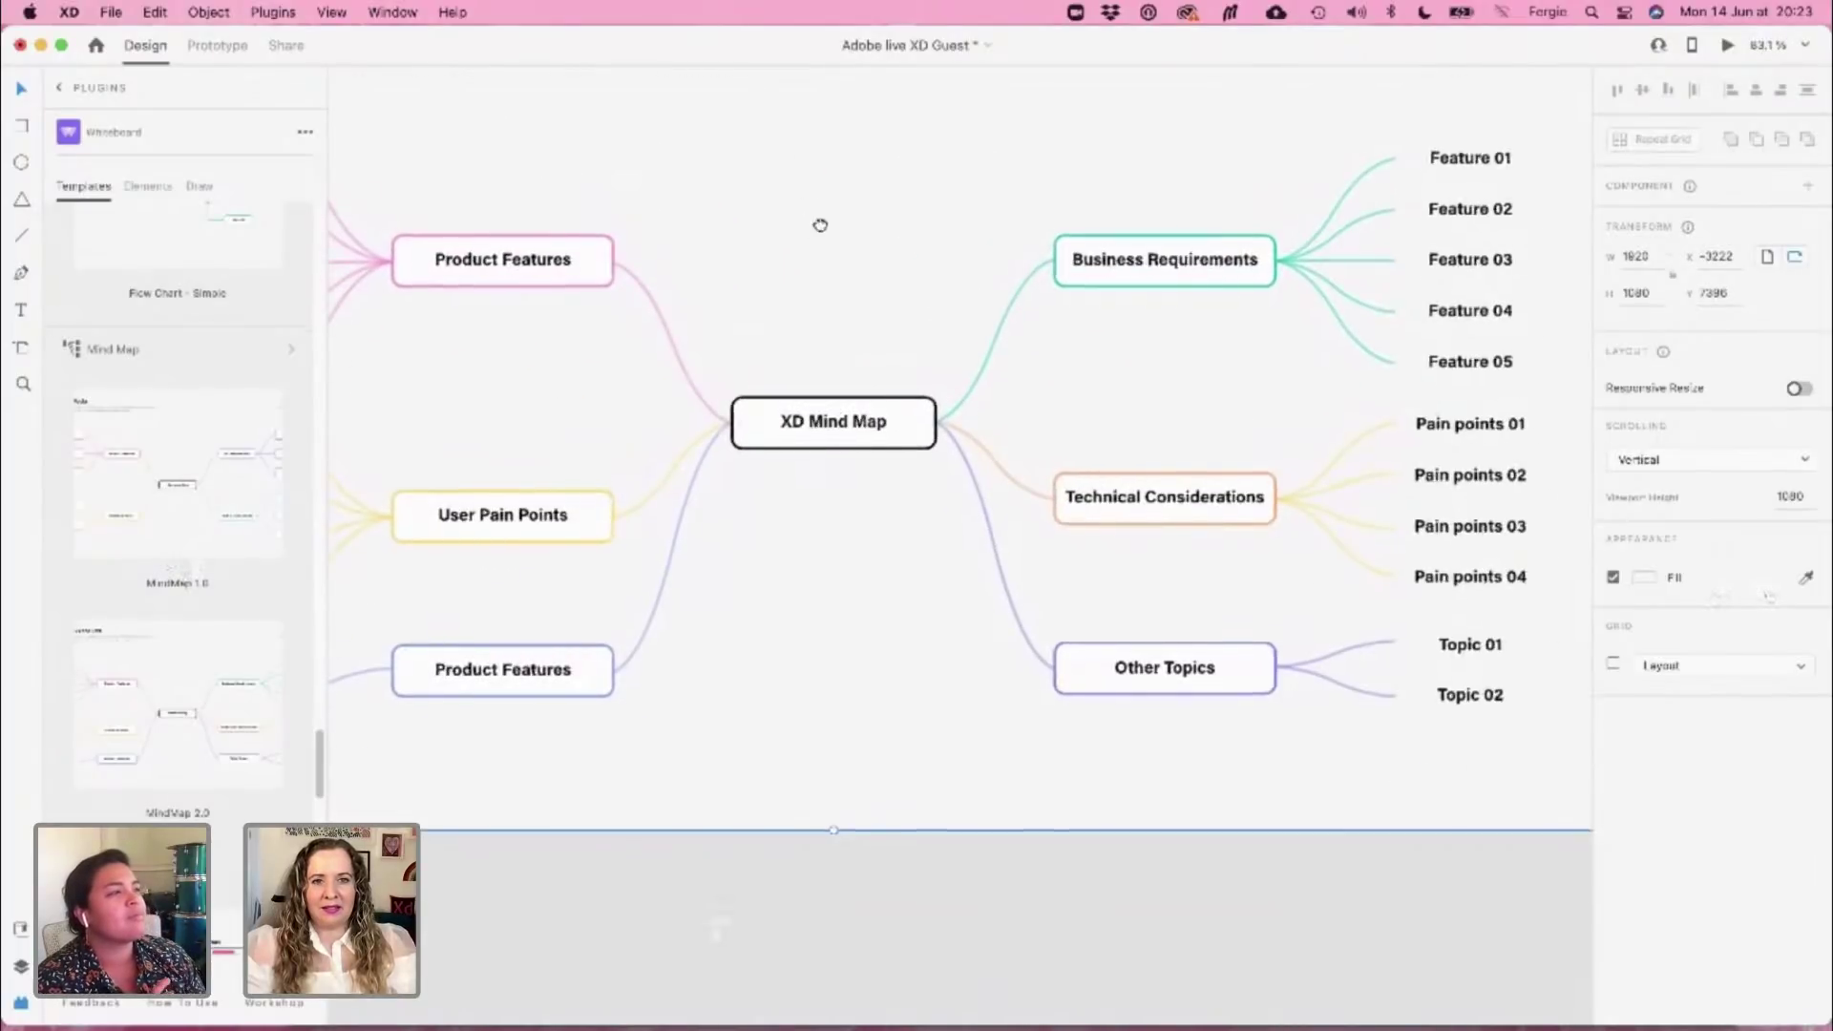
scroll(820, 225, "up", 3)
scroll(457, 459, "right", 5)
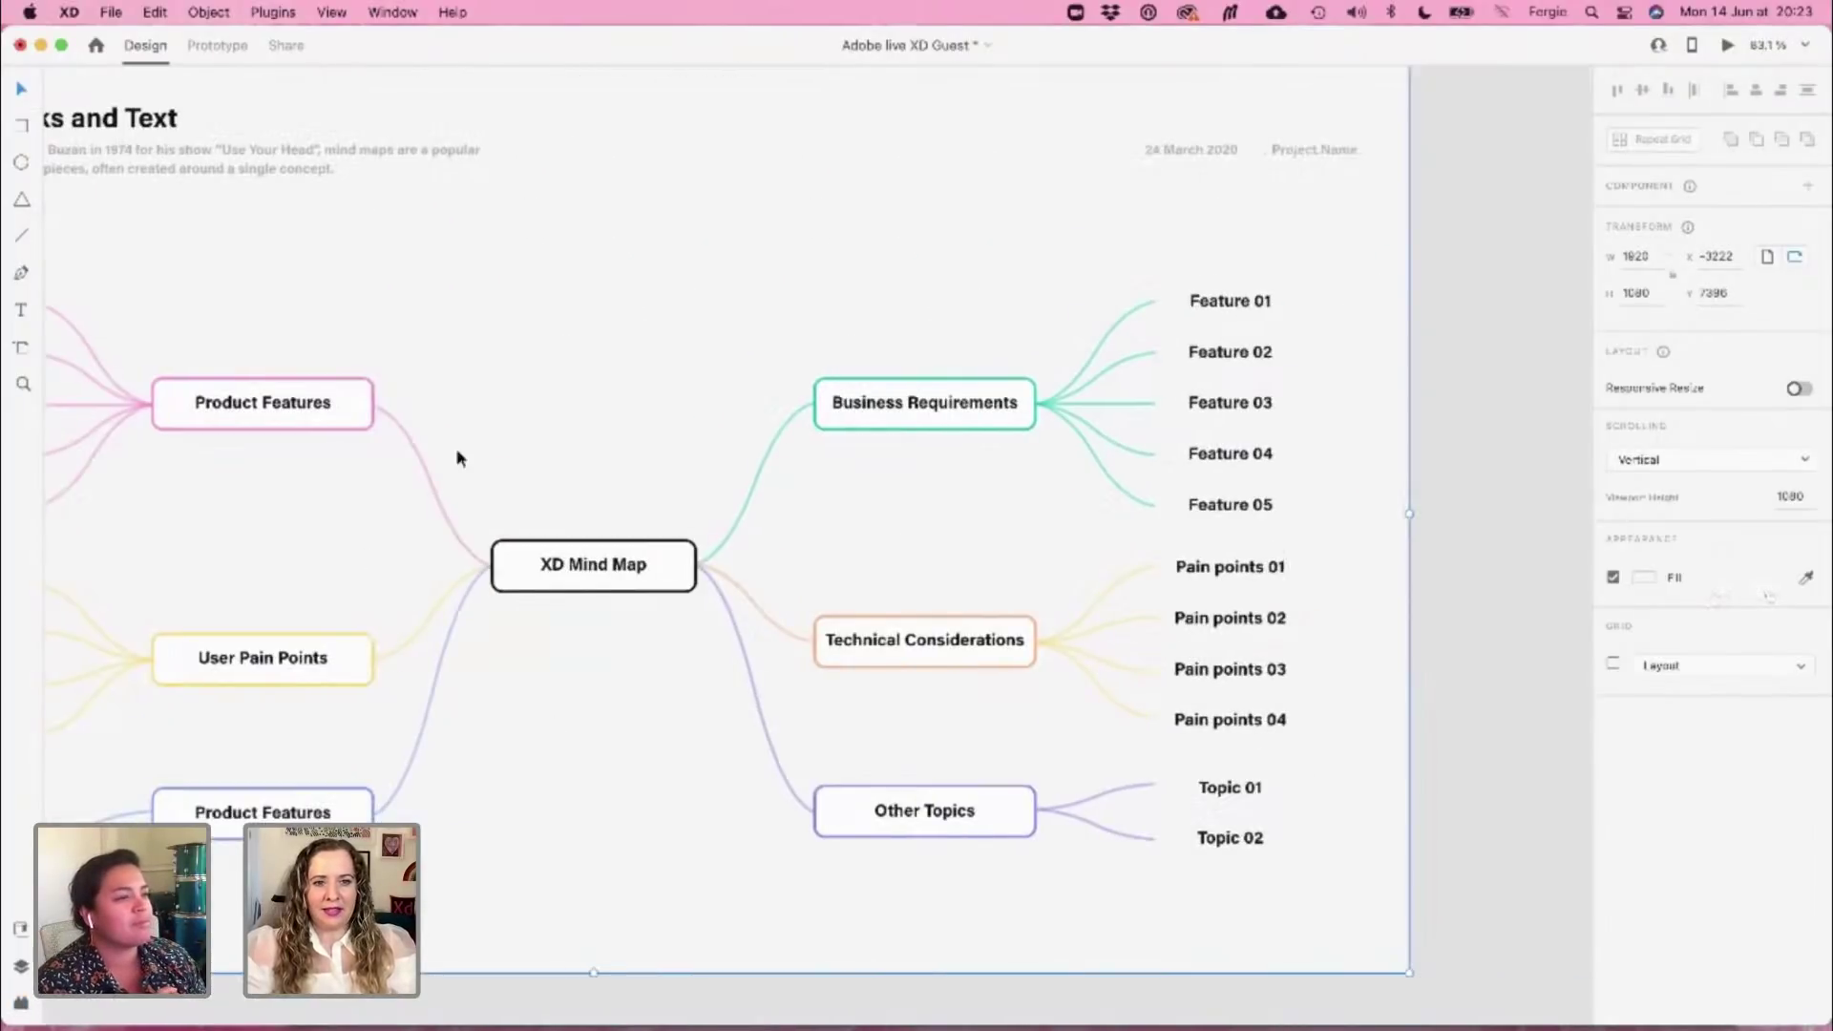
scroll(631, 361, "down", 5)
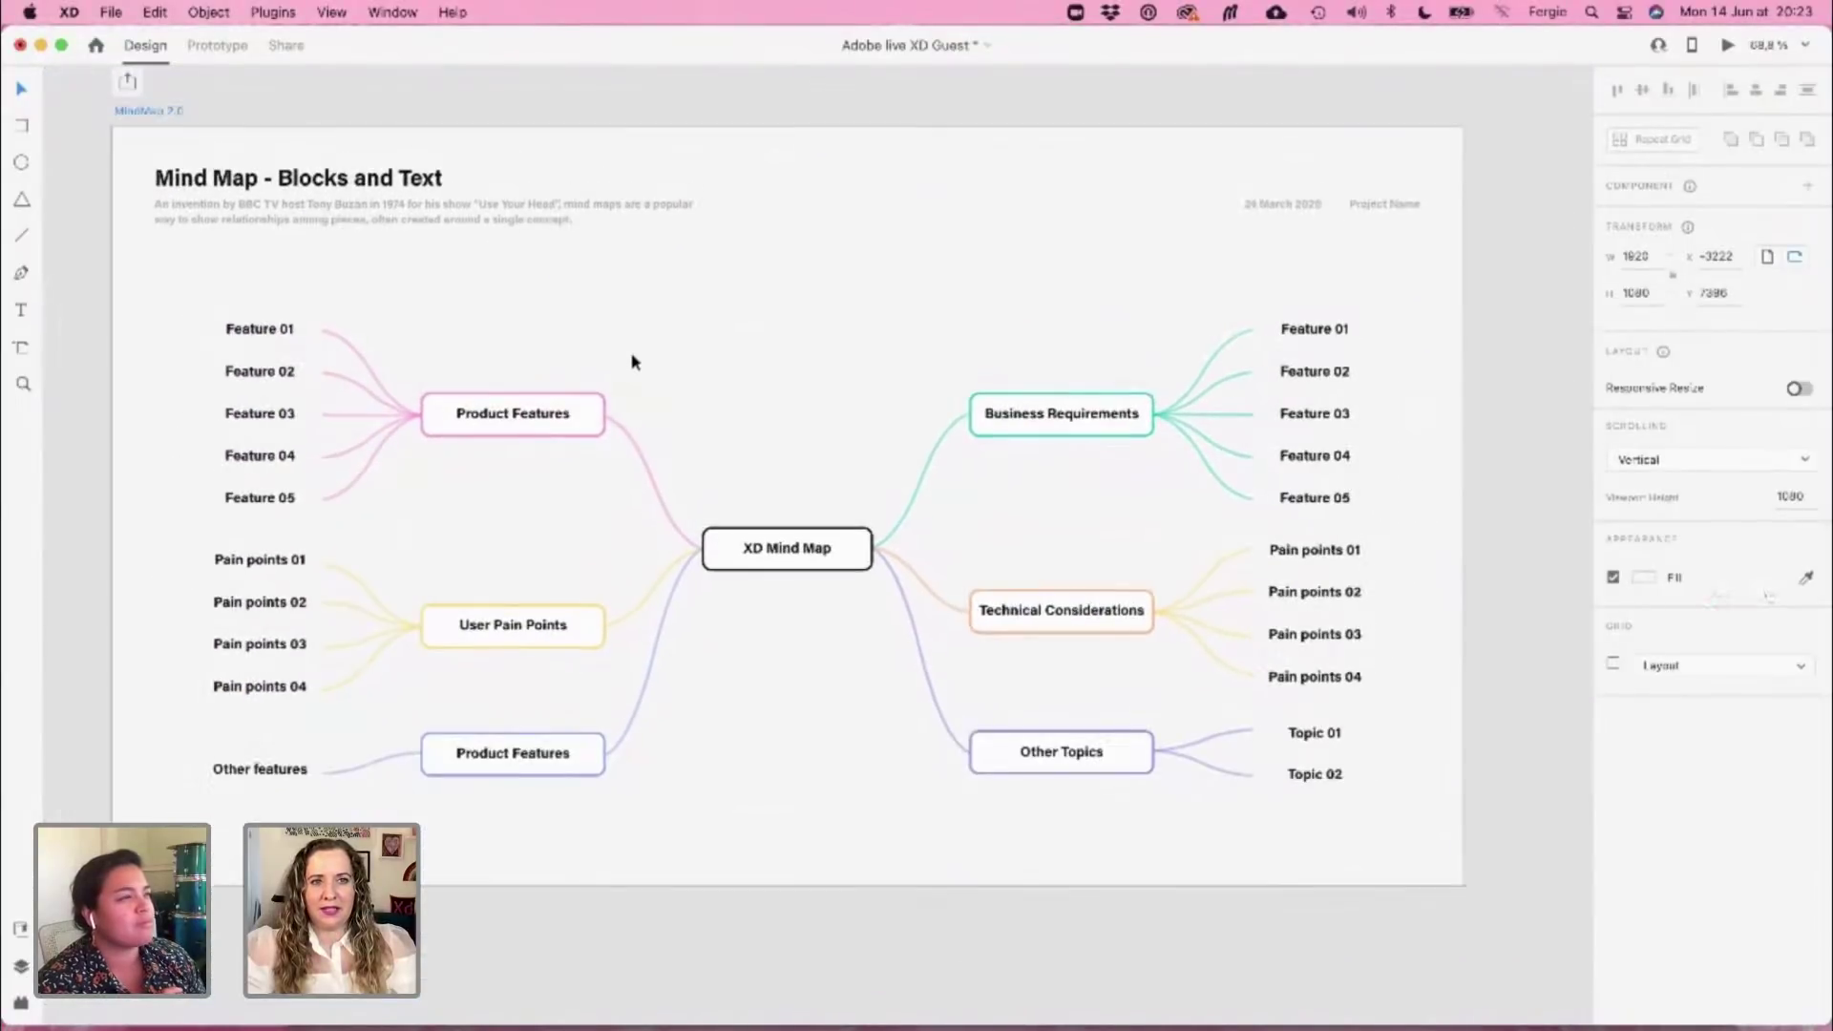
scroll(625, 267, "up", 1)
left_click(194, 191)
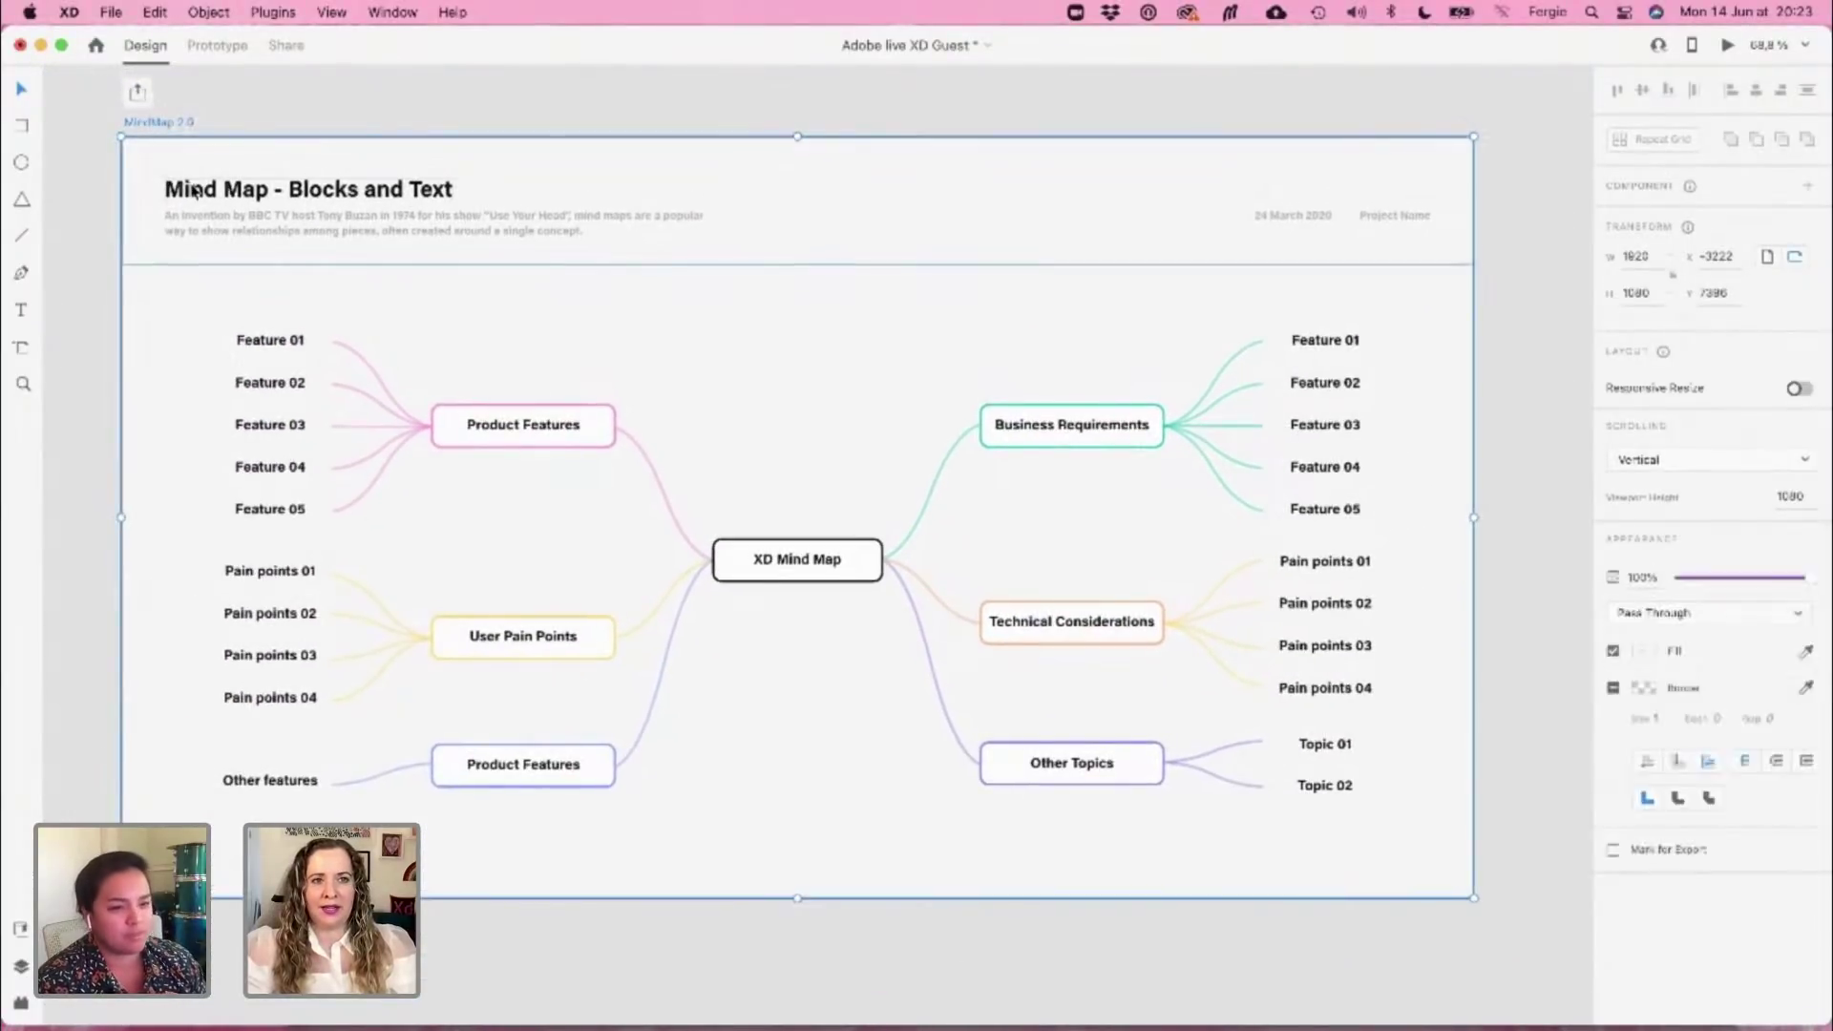
double_click(193, 191)
double_click(192, 185)
type("Site Map")
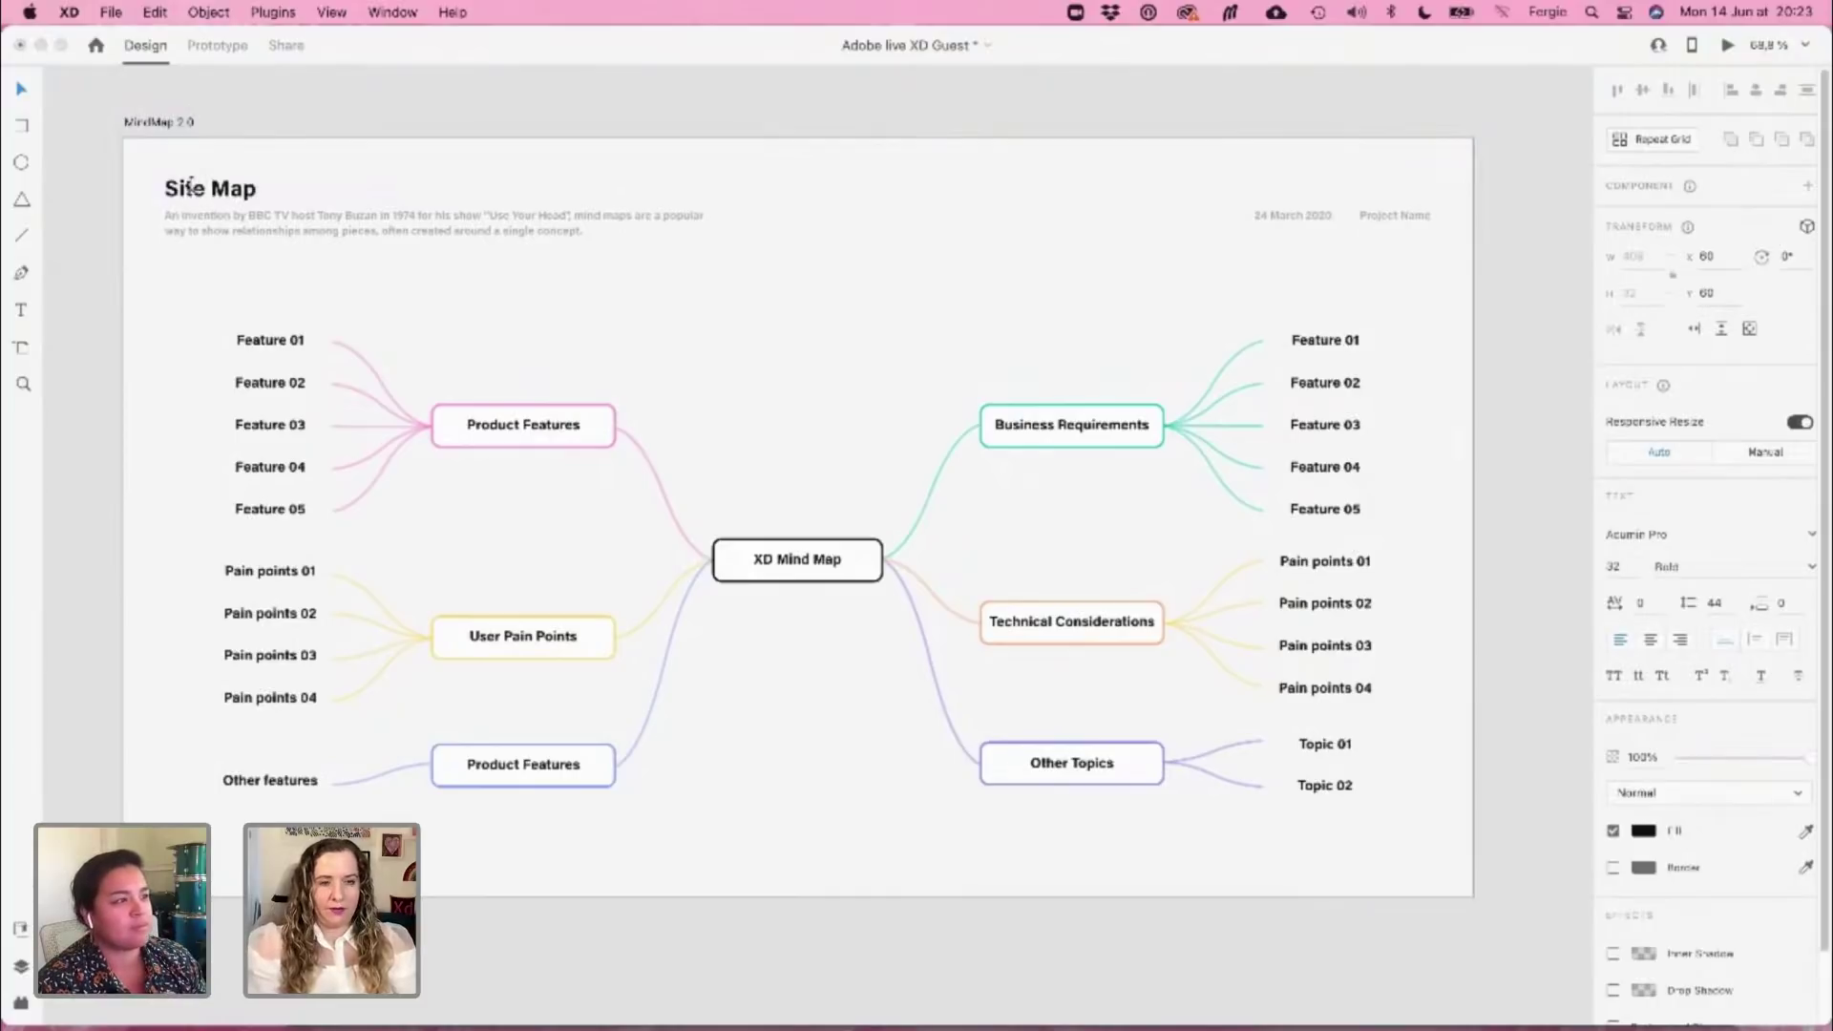
Delete the description, date, project name and background rectangle from the artboard header, keeping only the title
left_click(286, 234)
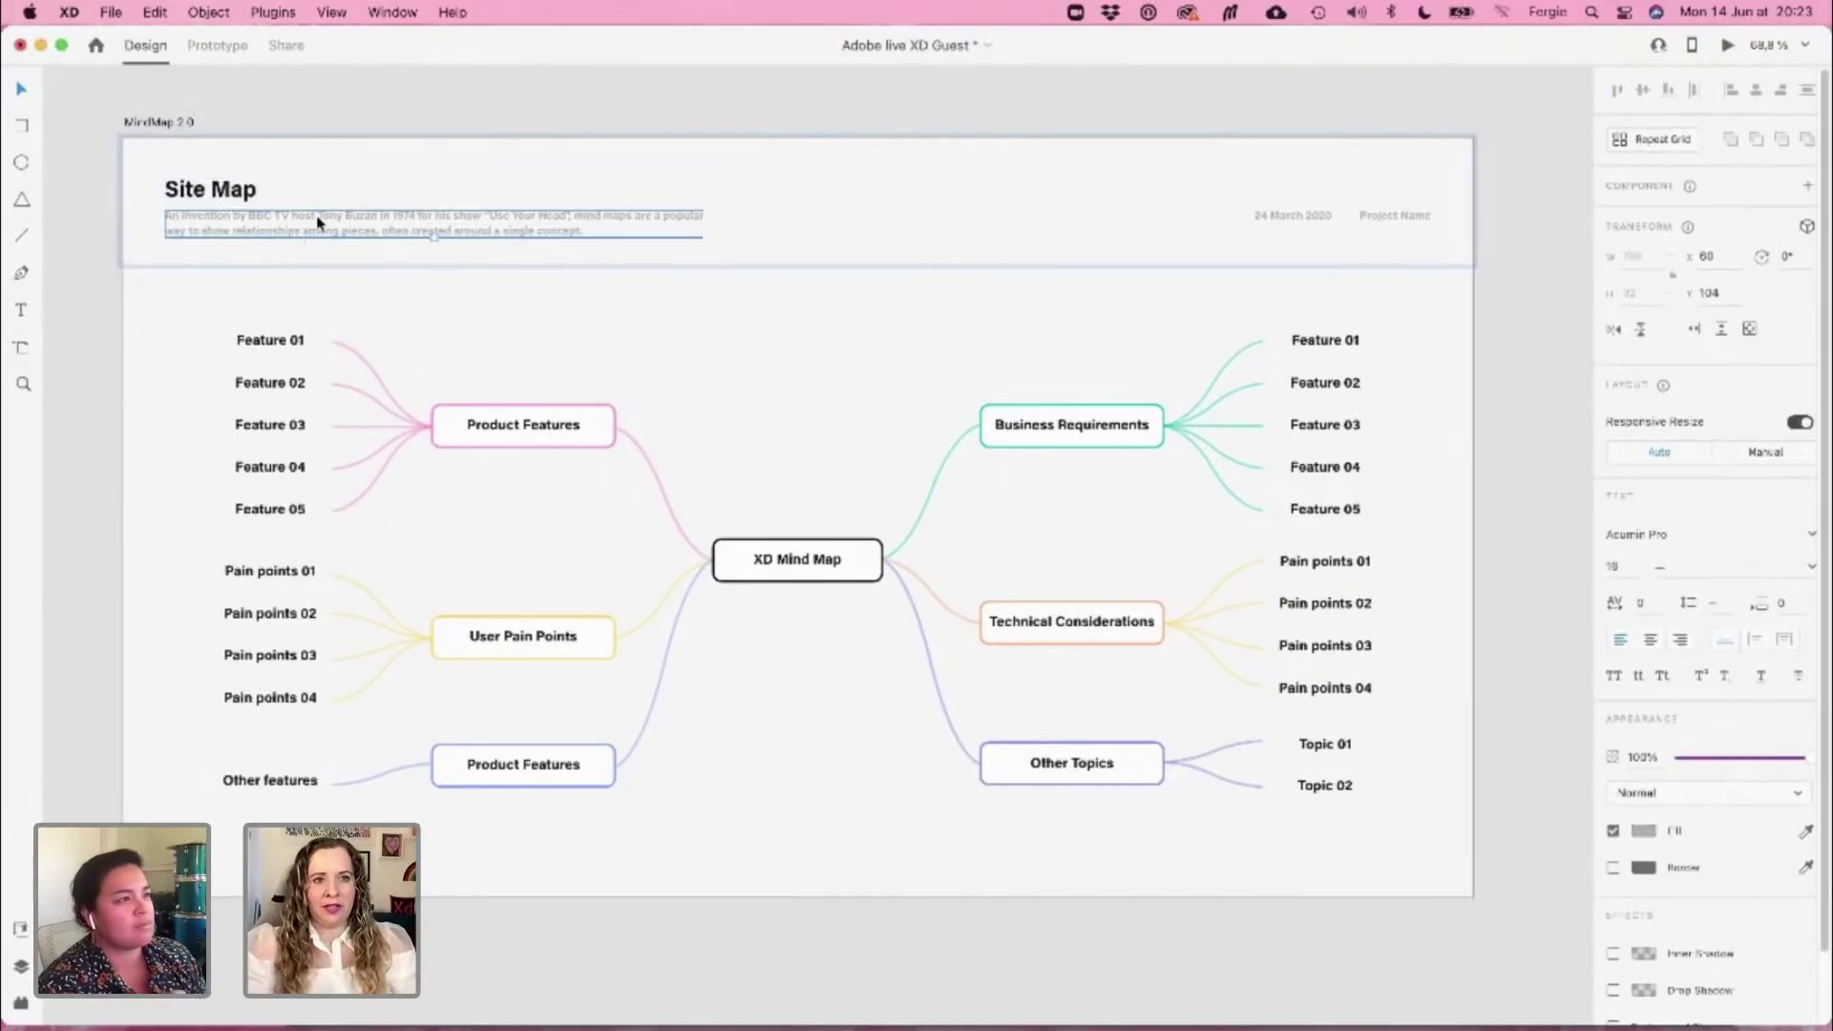
key("Delete")
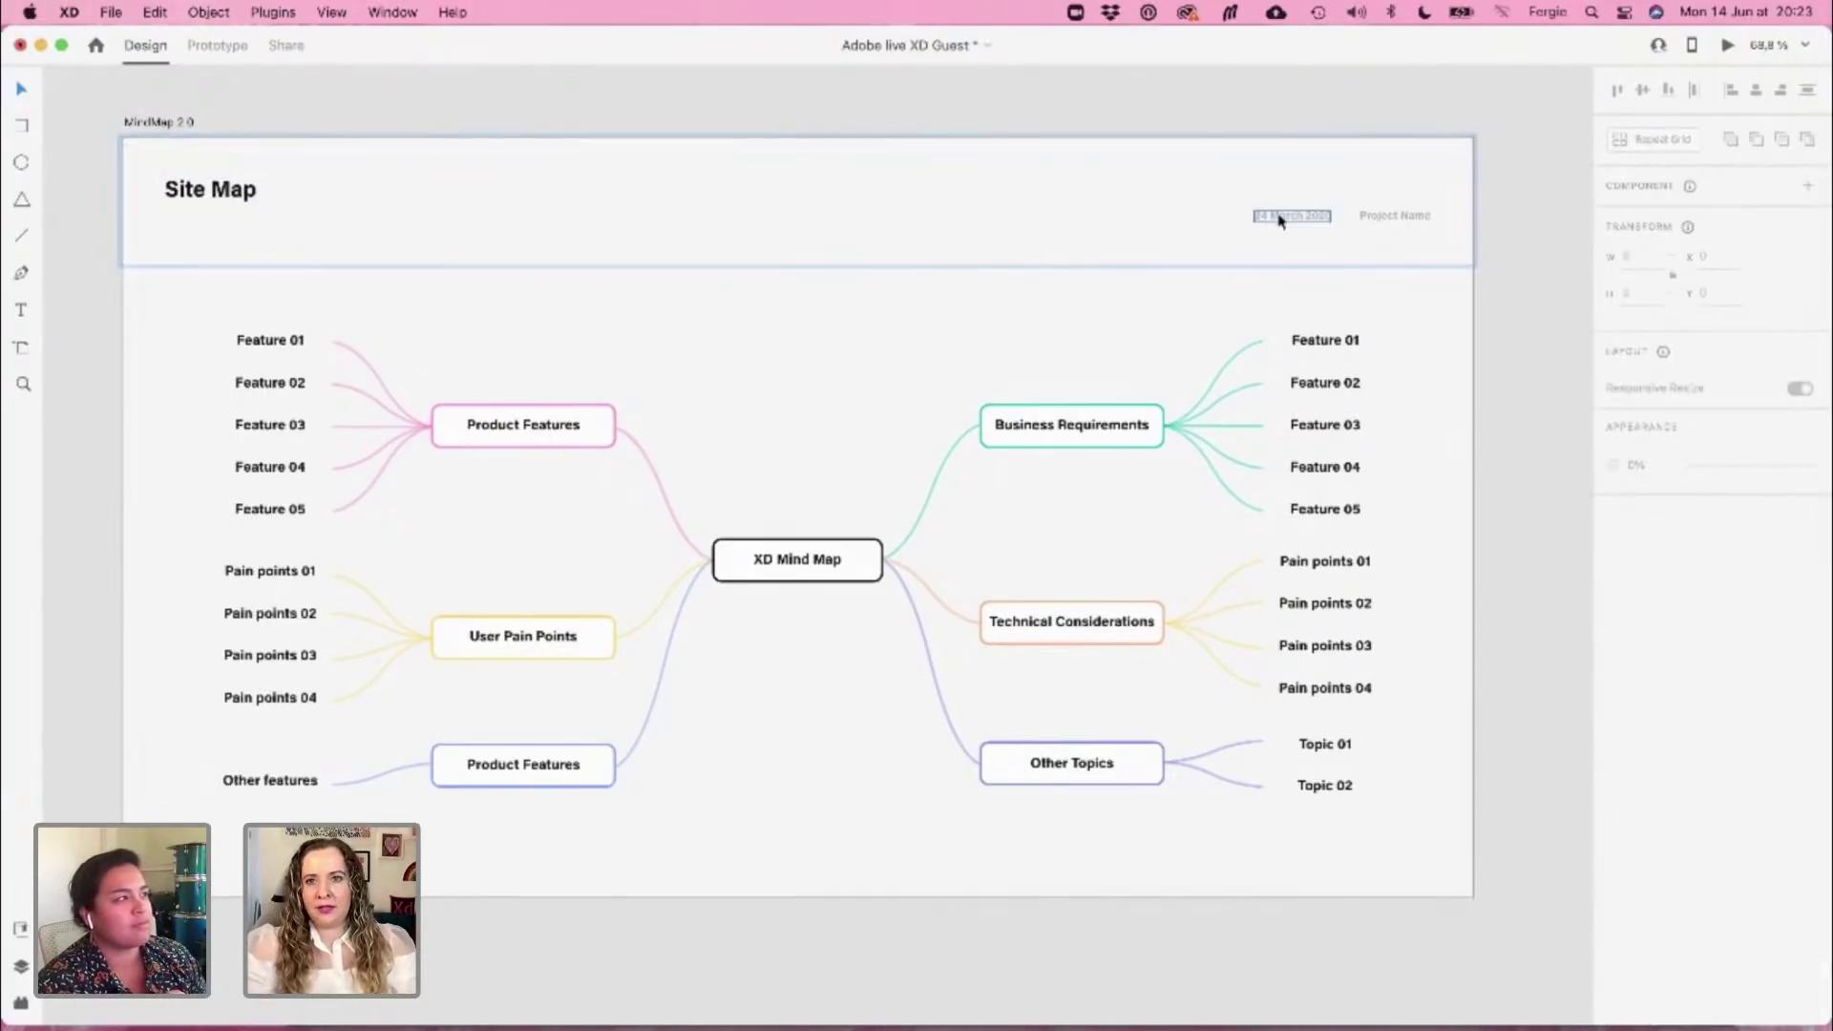
left_click(1387, 218)
key("Delete")
left_click(1389, 224)
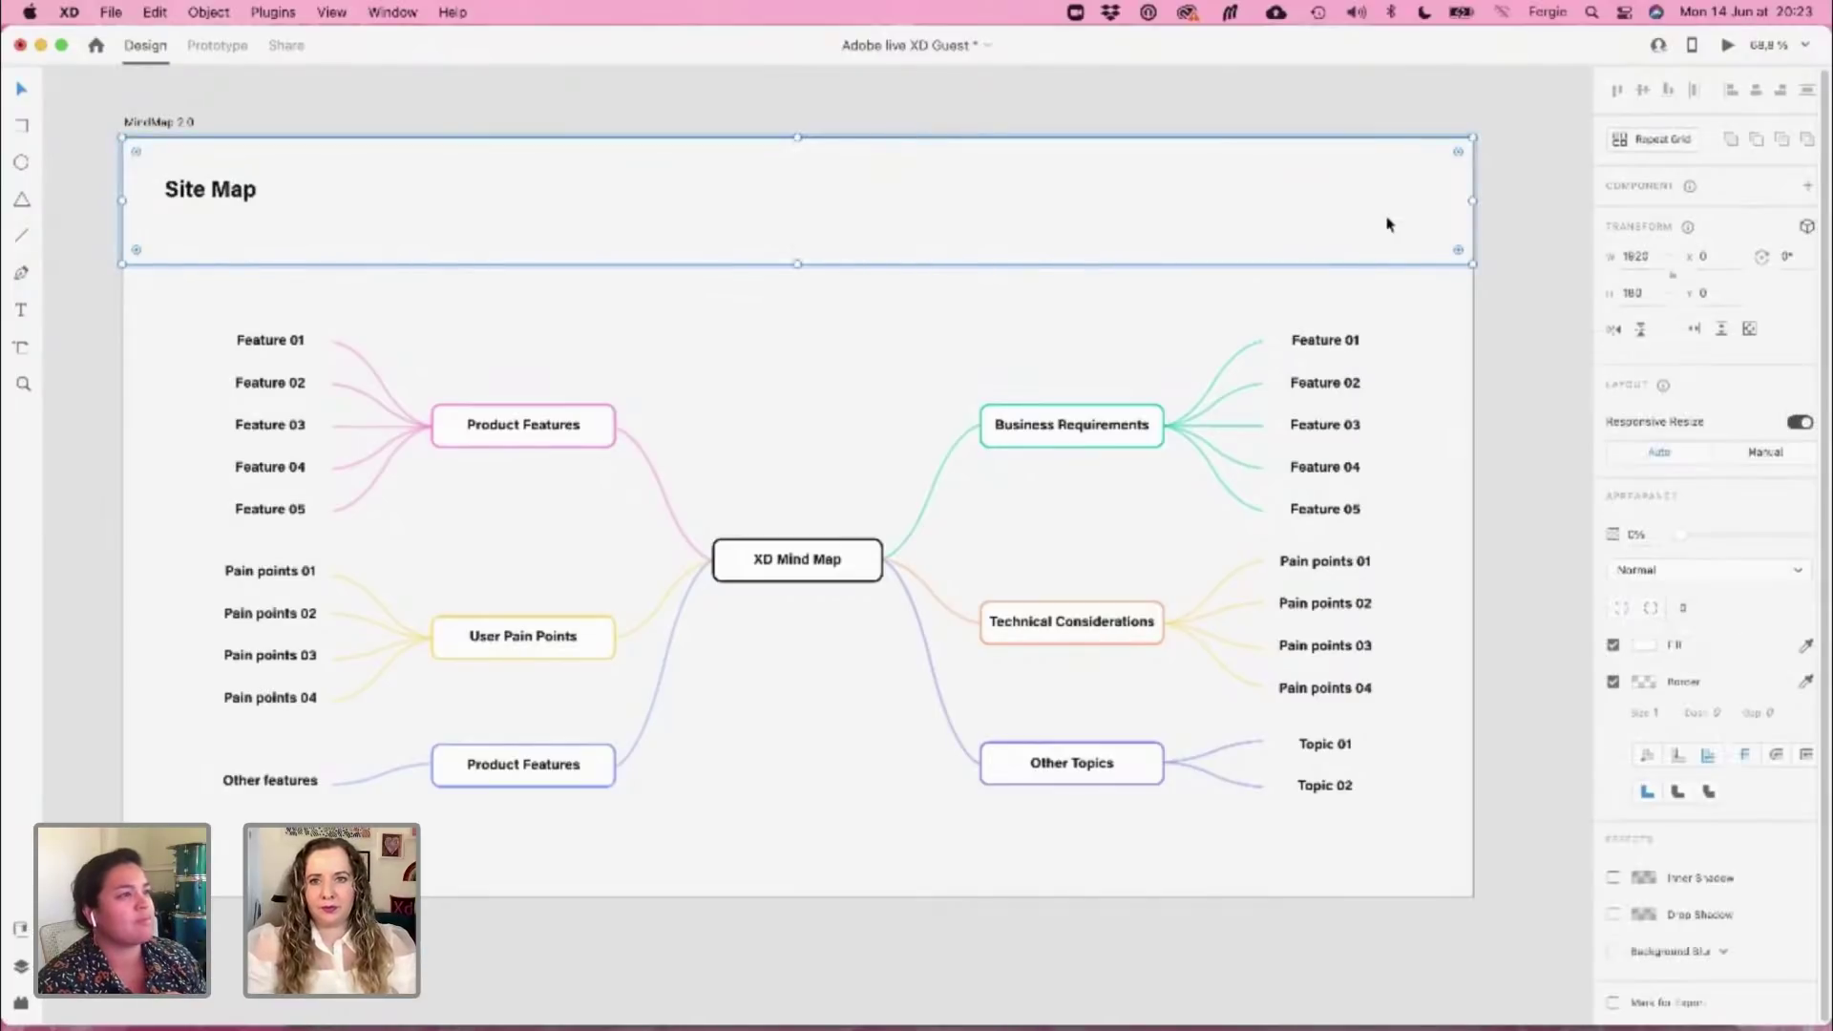
key("Delete")
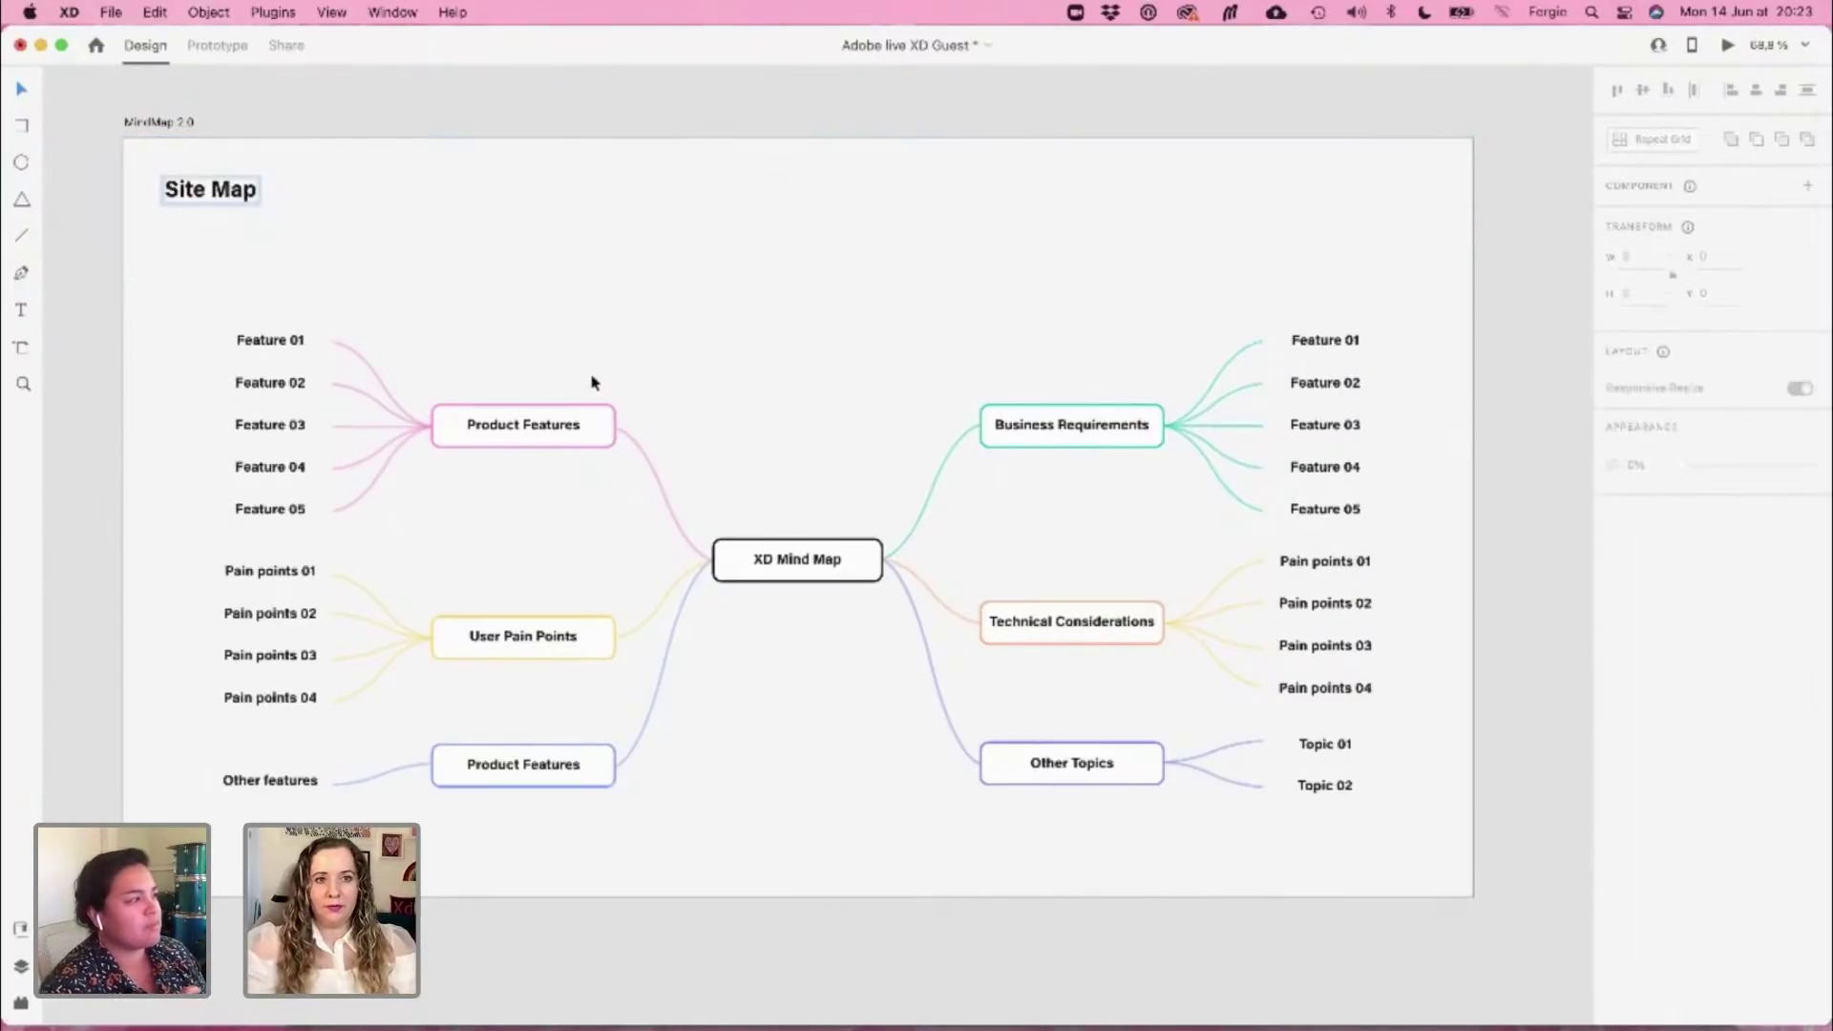
left_click(184, 284)
Delete all the mind map branches left of the XD Mind Map box, including their labels and connectors
scroll(184, 284, "up", 5)
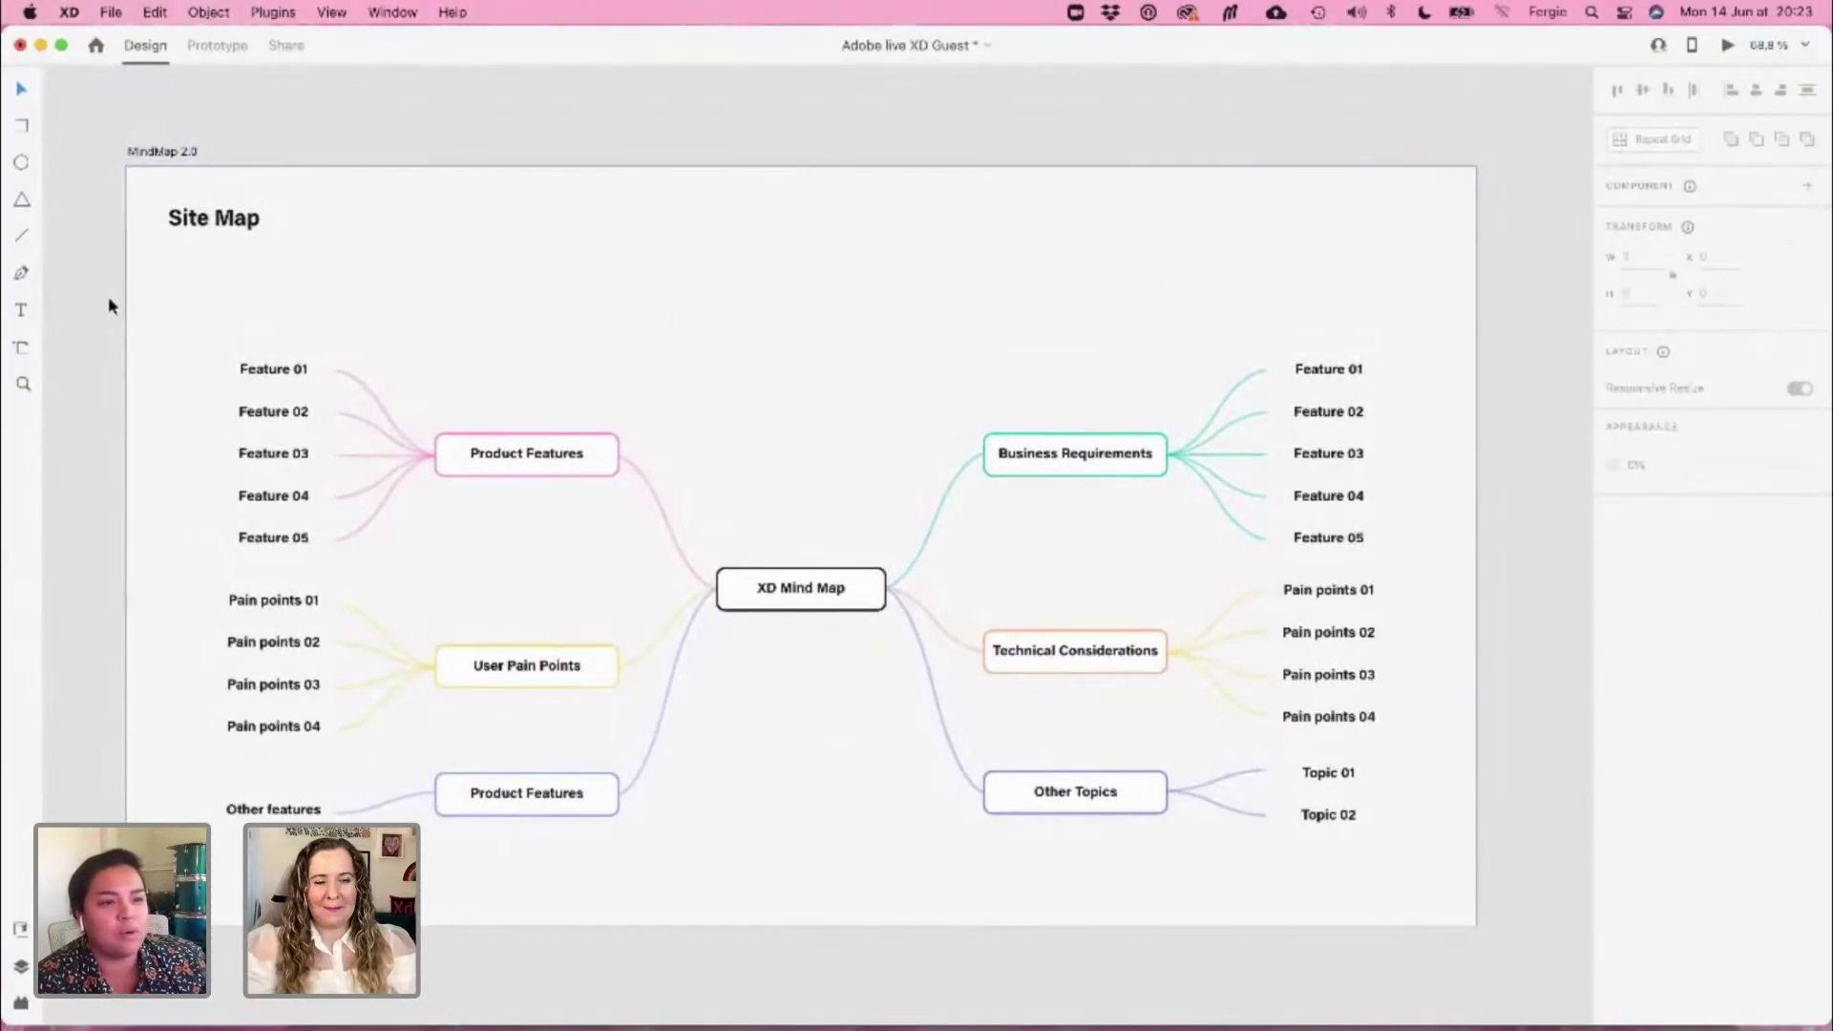
left_click_drag(86, 295, 682, 978)
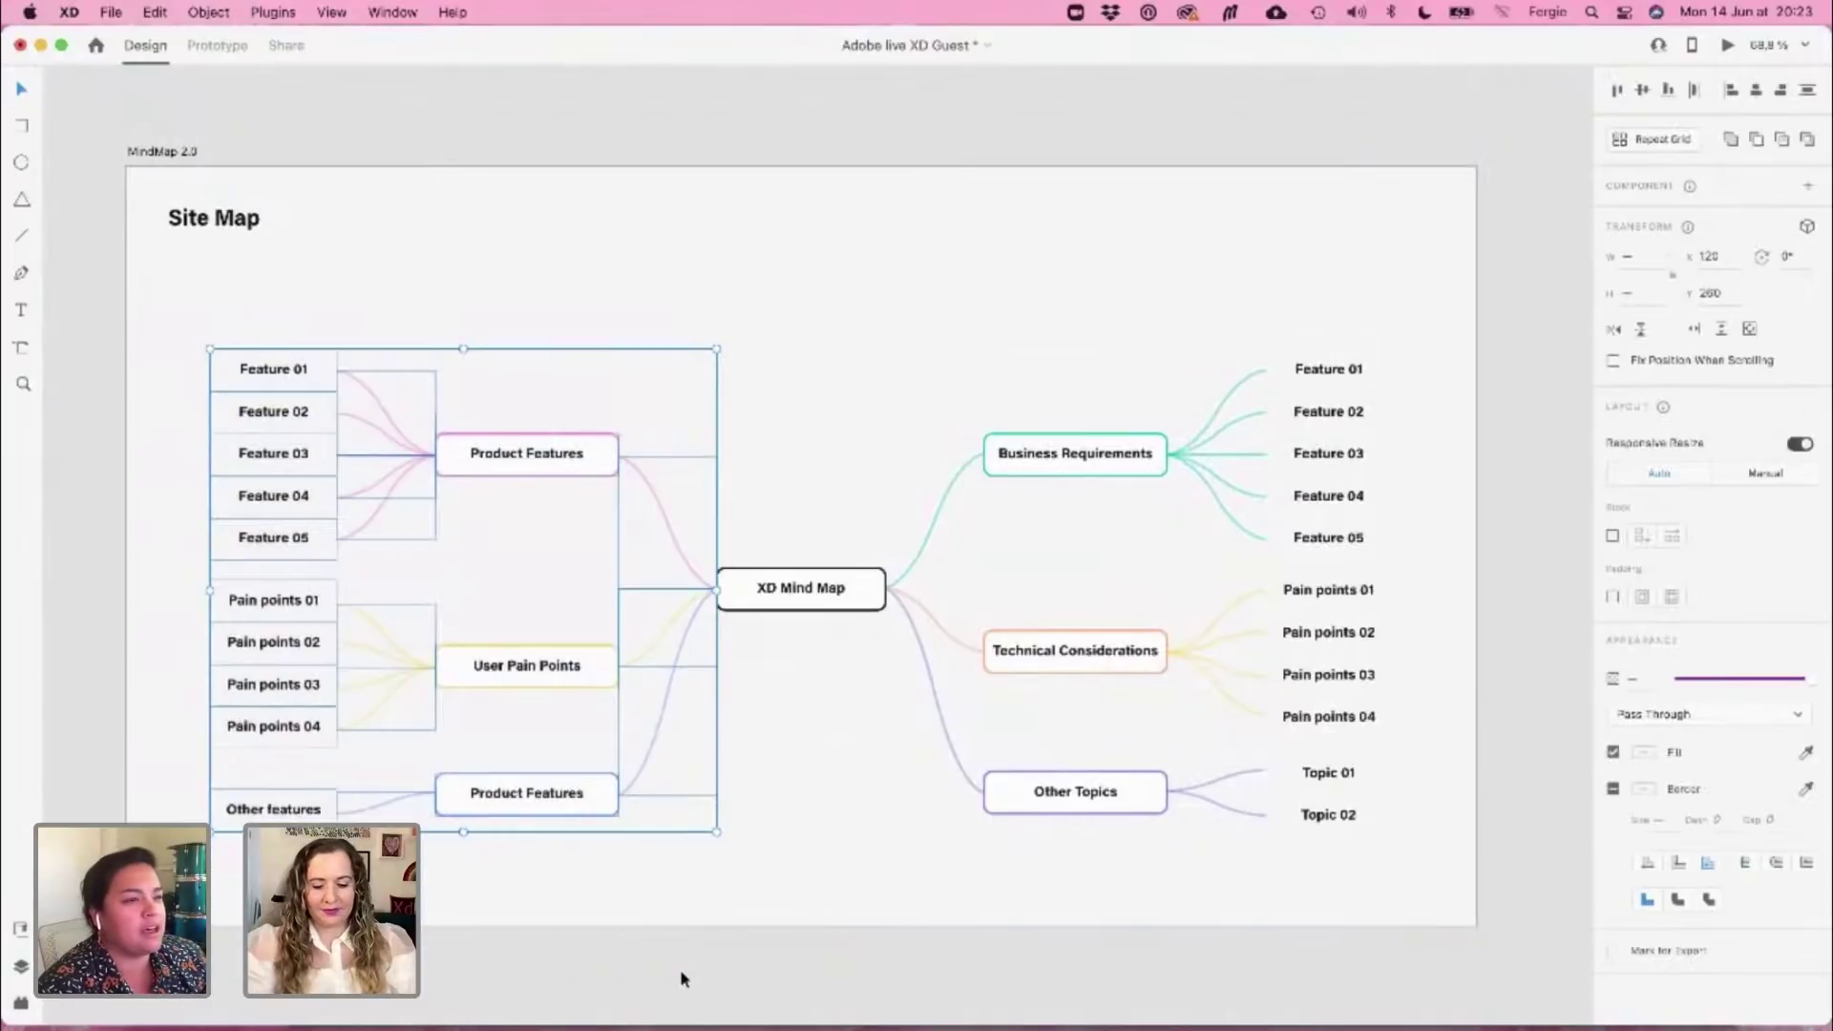
key("Delete")
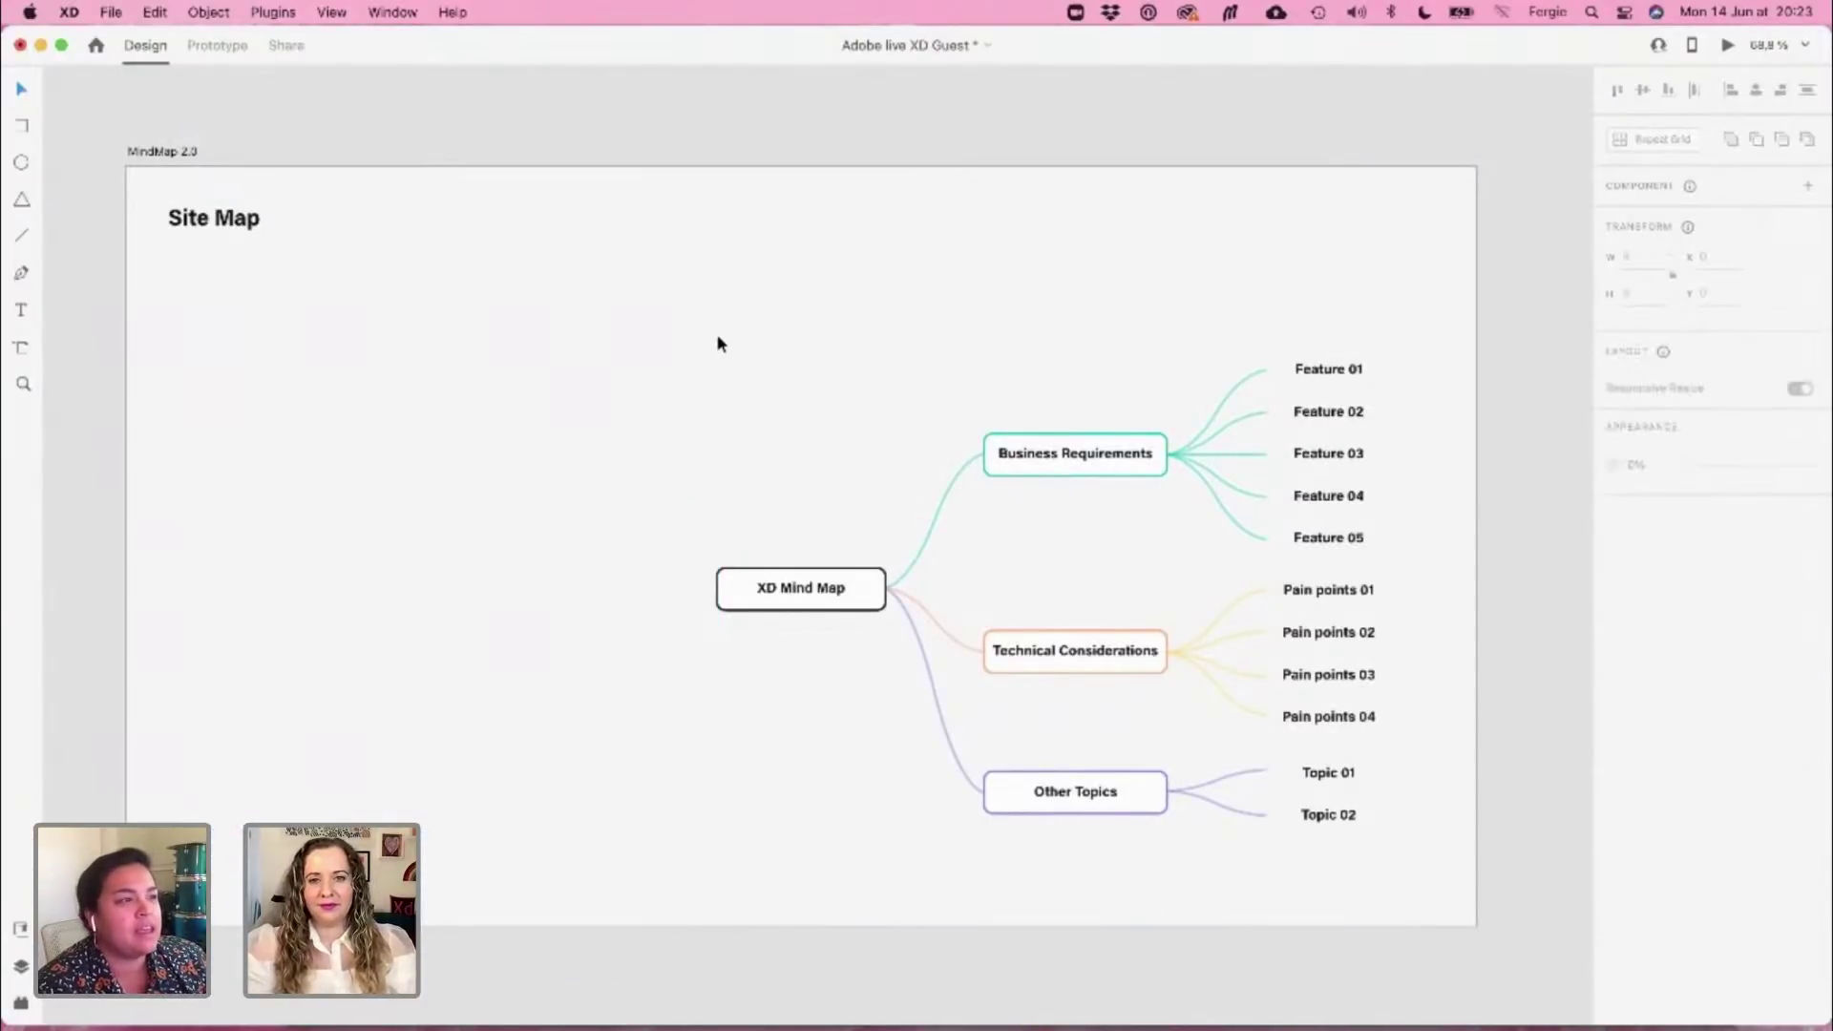
Move the XD Mind Map box and its remaining branches to the artboard's left side, beneath the Site Map title
left_click_drag(682, 301, 1409, 886)
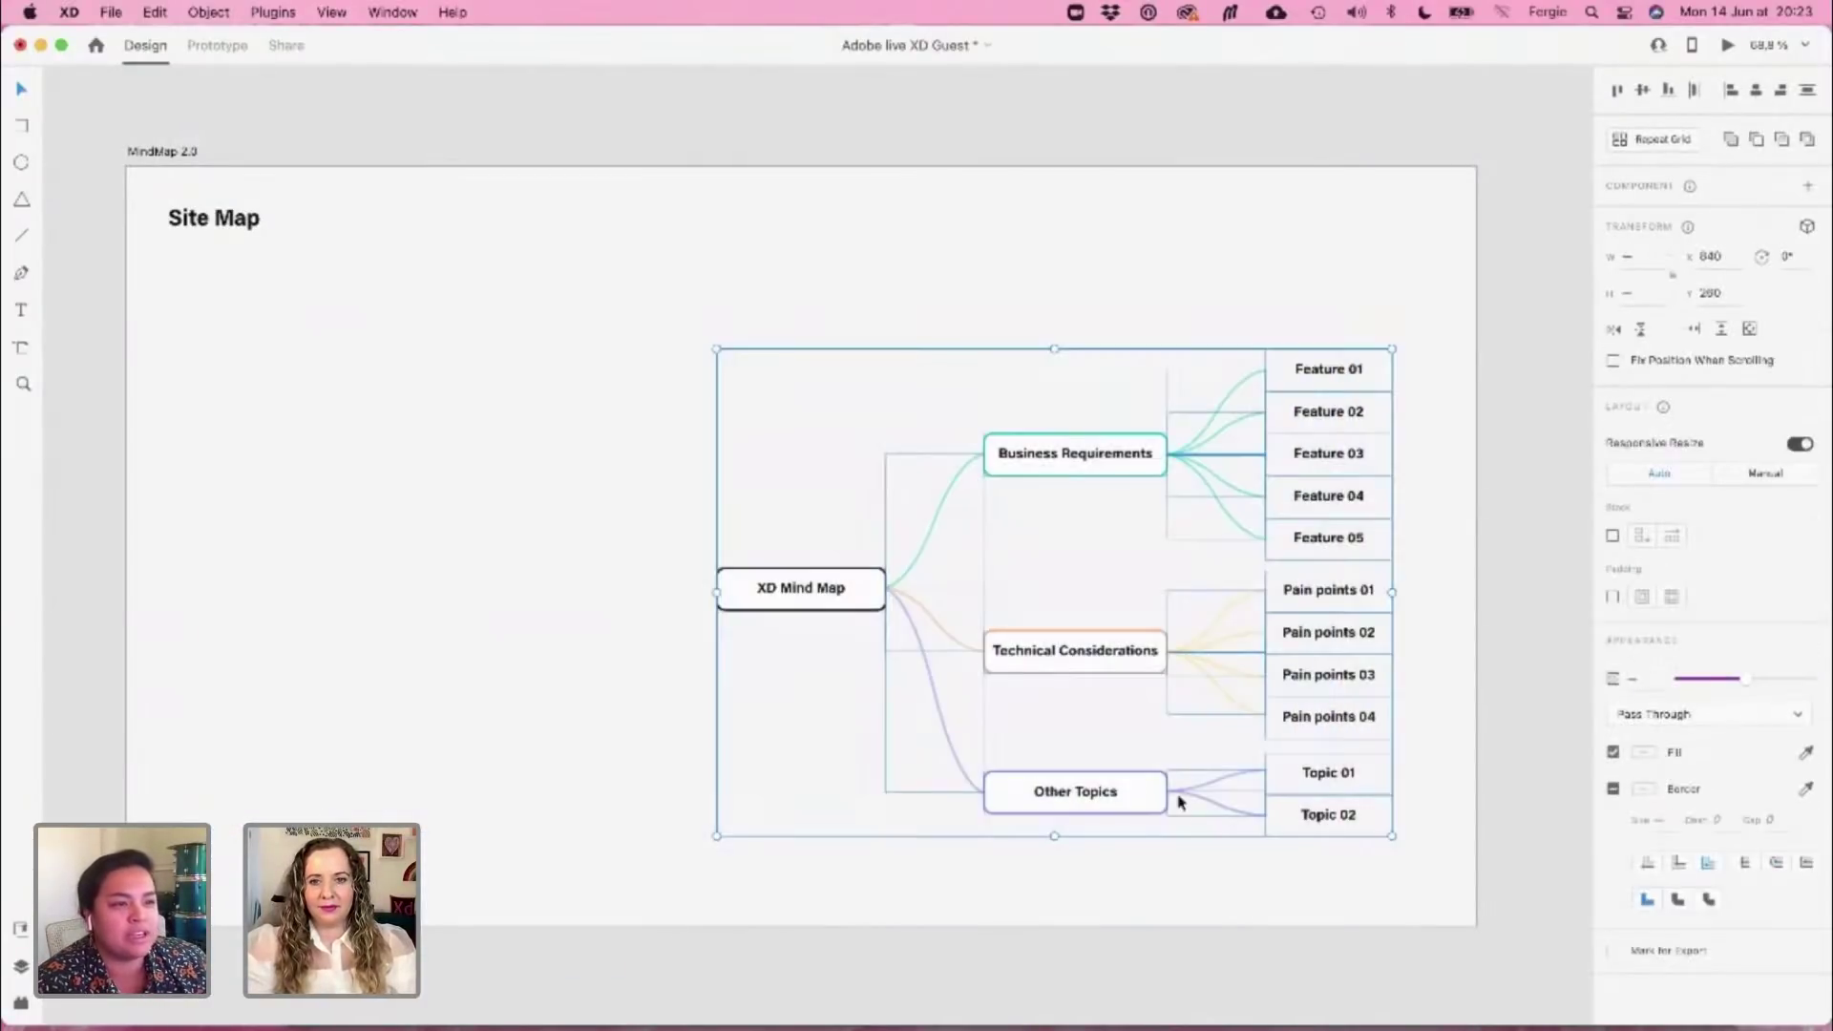
left_click_drag(1097, 787, 561, 677)
left_click(282, 413)
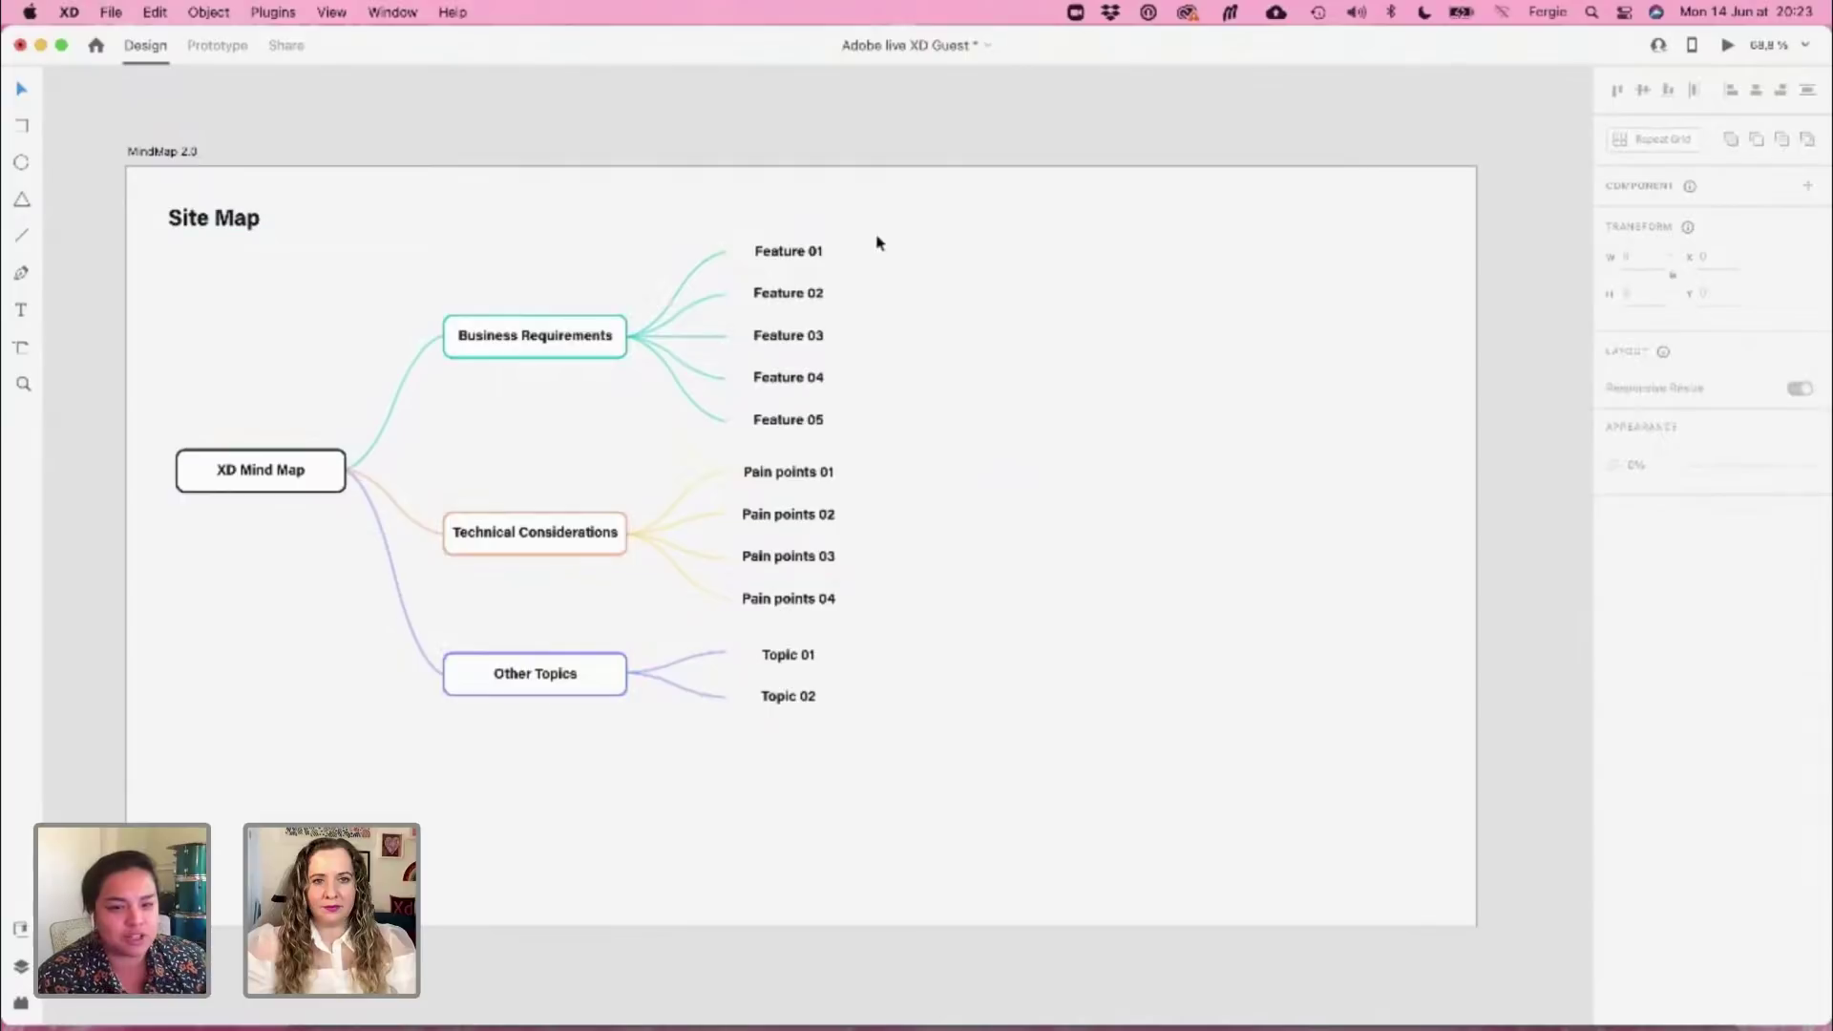
Change the XD Mind Map box's text to "Home Page" and dismiss the productivity tip
left_click(266, 472)
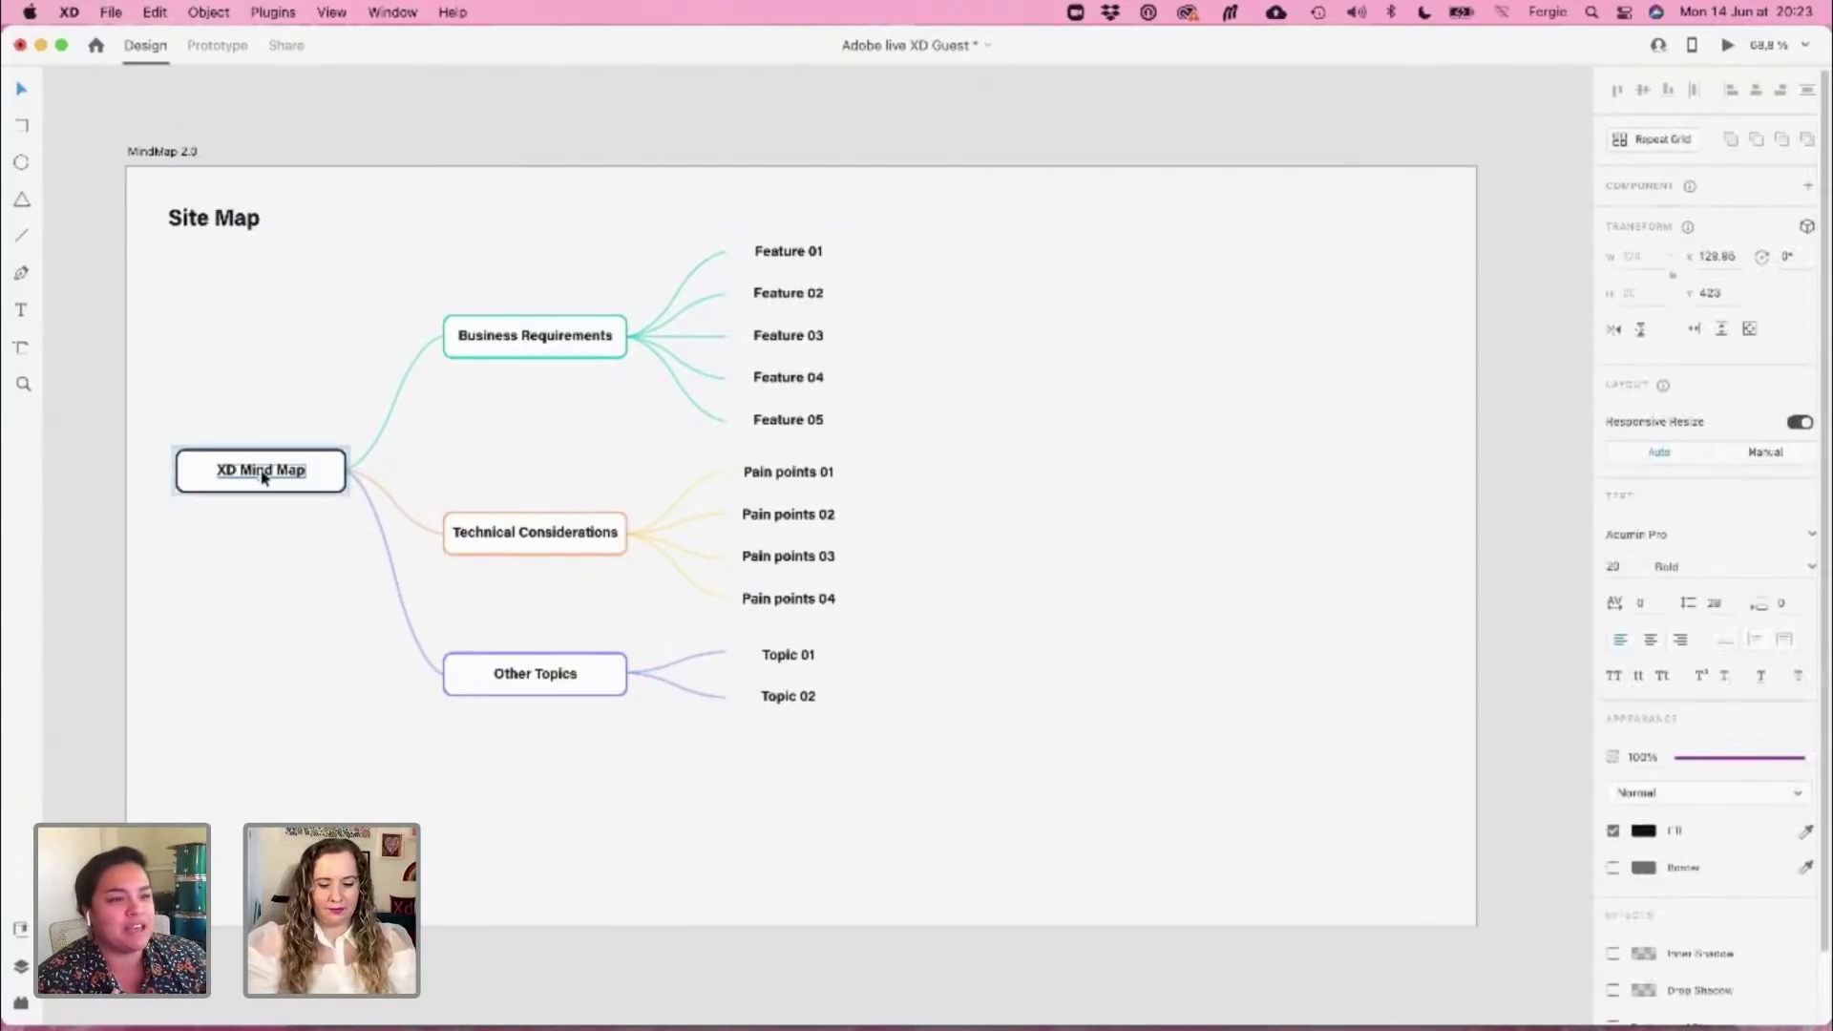
type("Home Page")
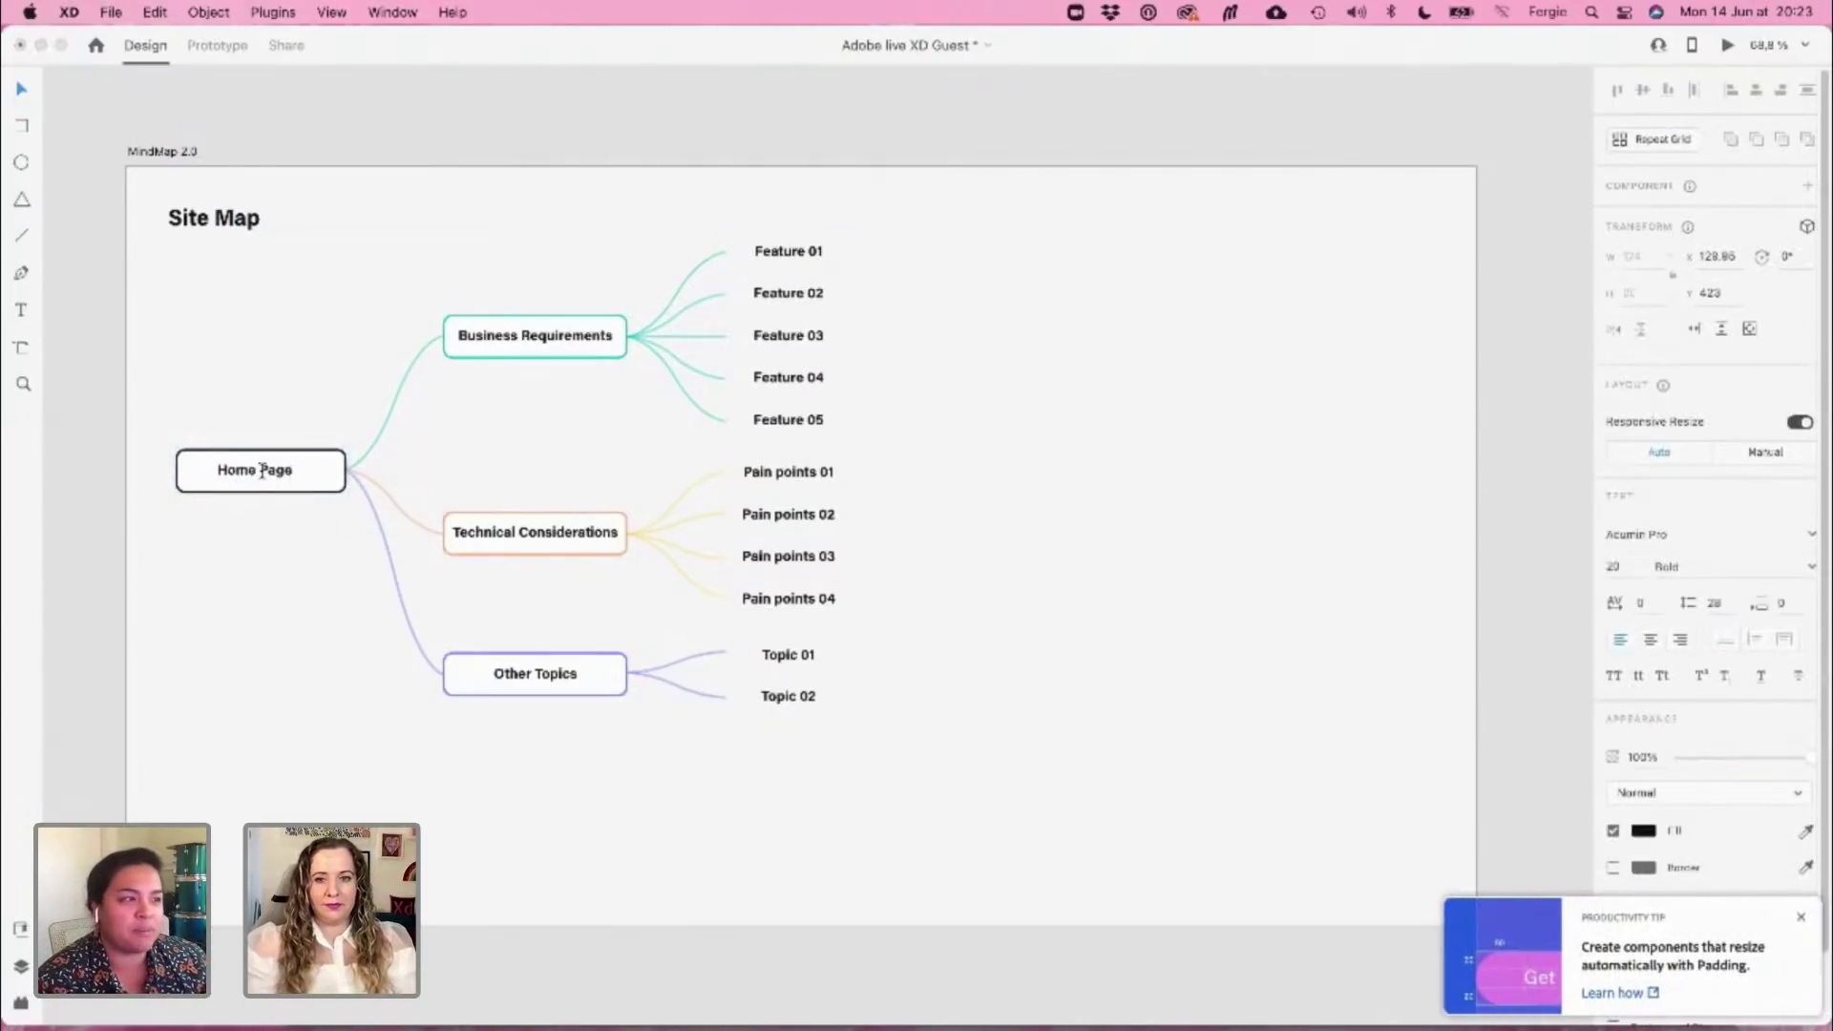
left_click(1799, 918)
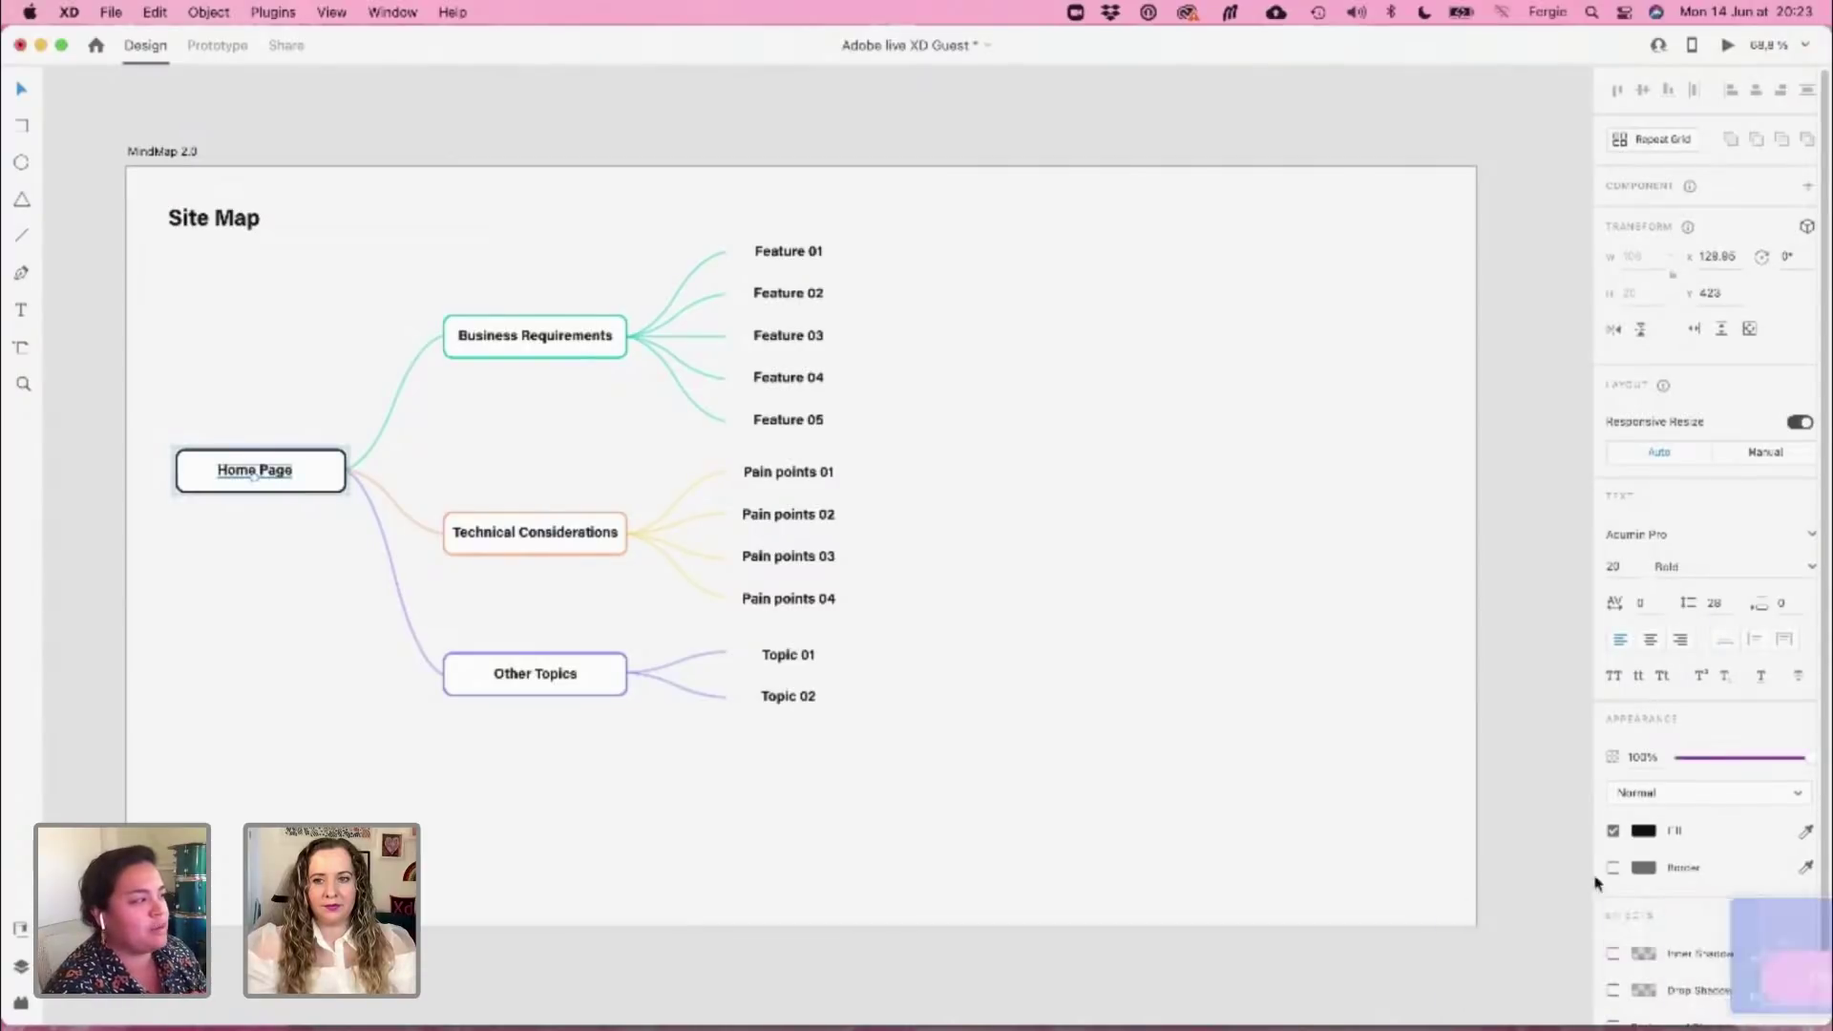
left_click(1527, 804)
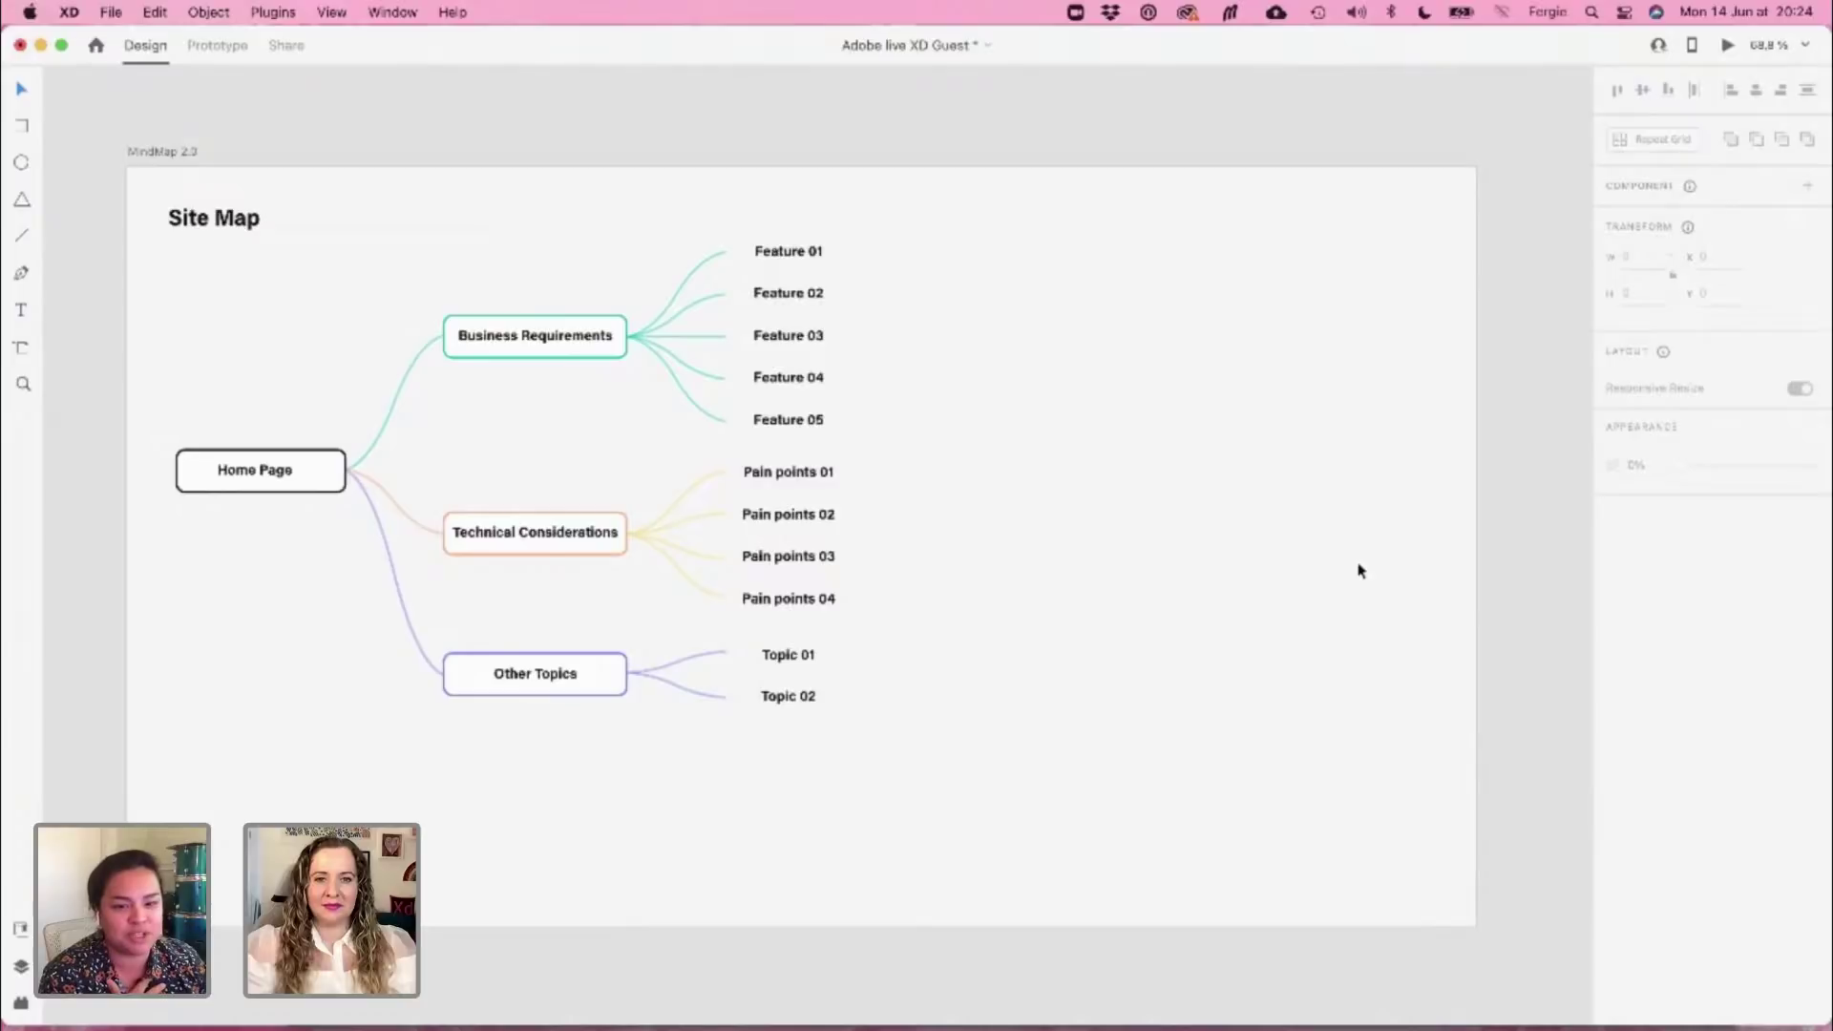
Switch to Safari and bring up the Behance profile's Moodboards page
key("ctrl+Up")
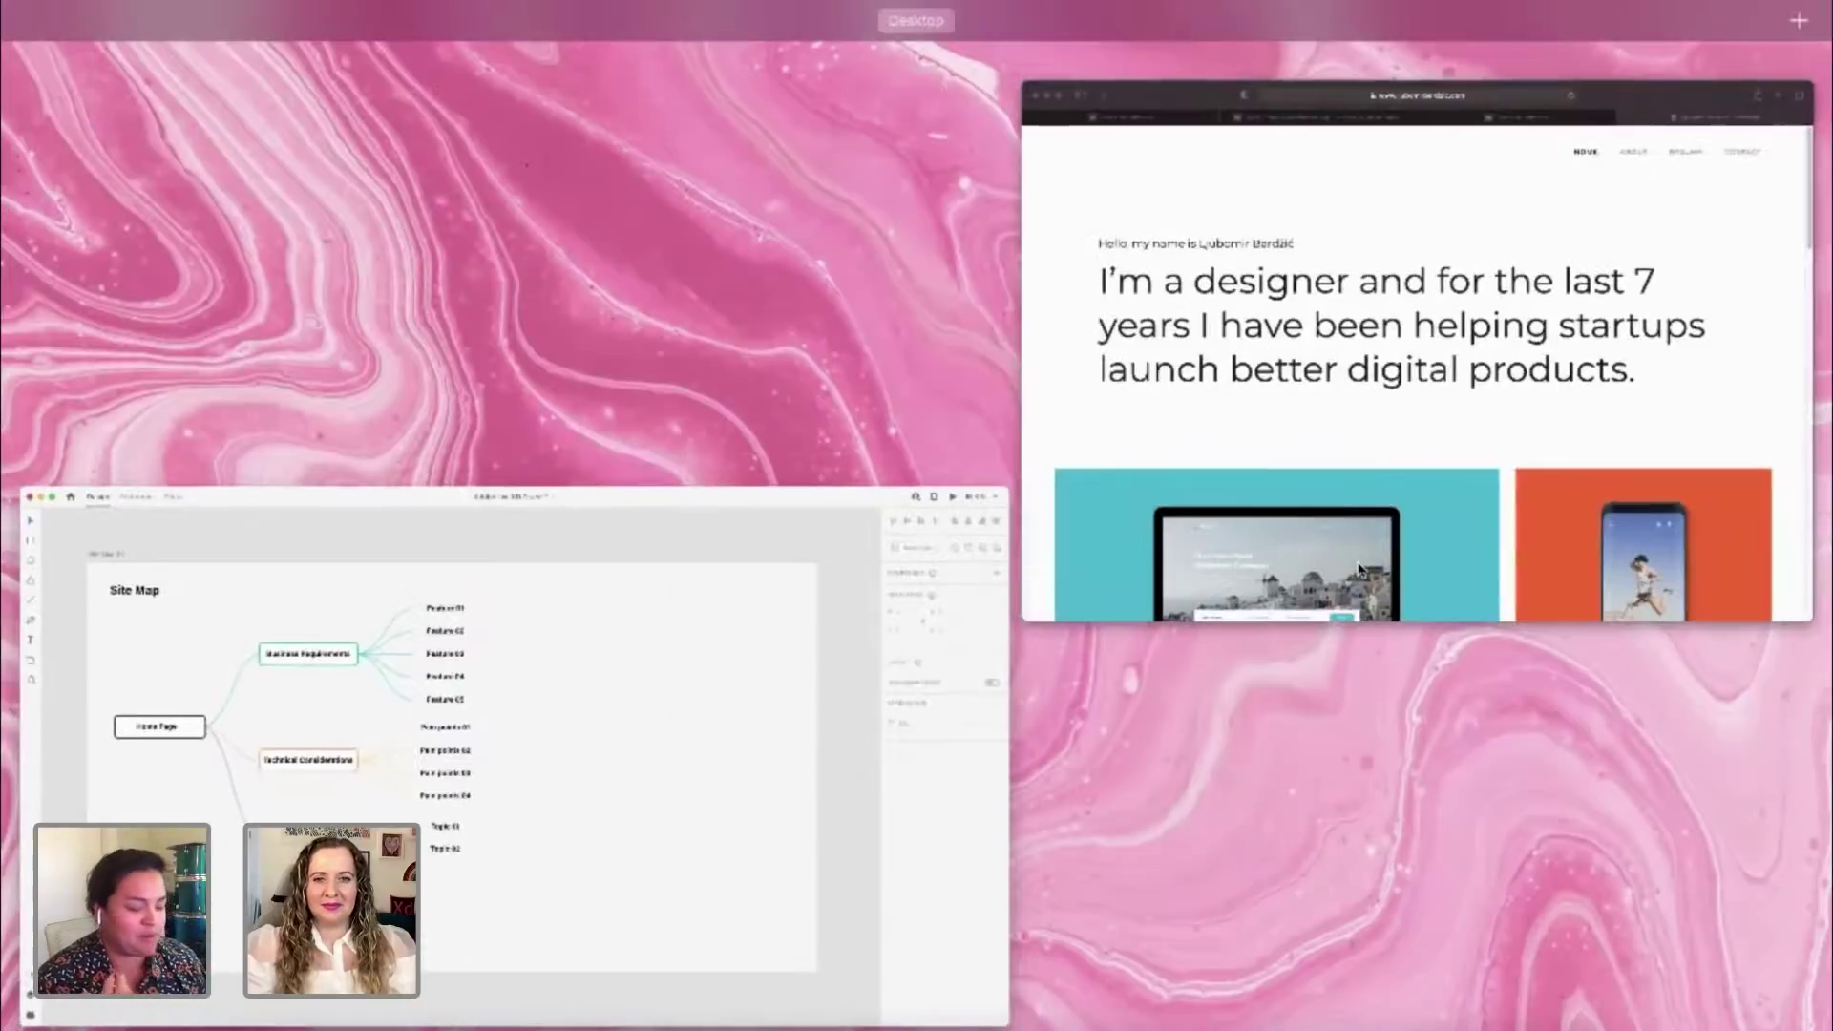
left_click(1378, 442)
left_click(579, 96)
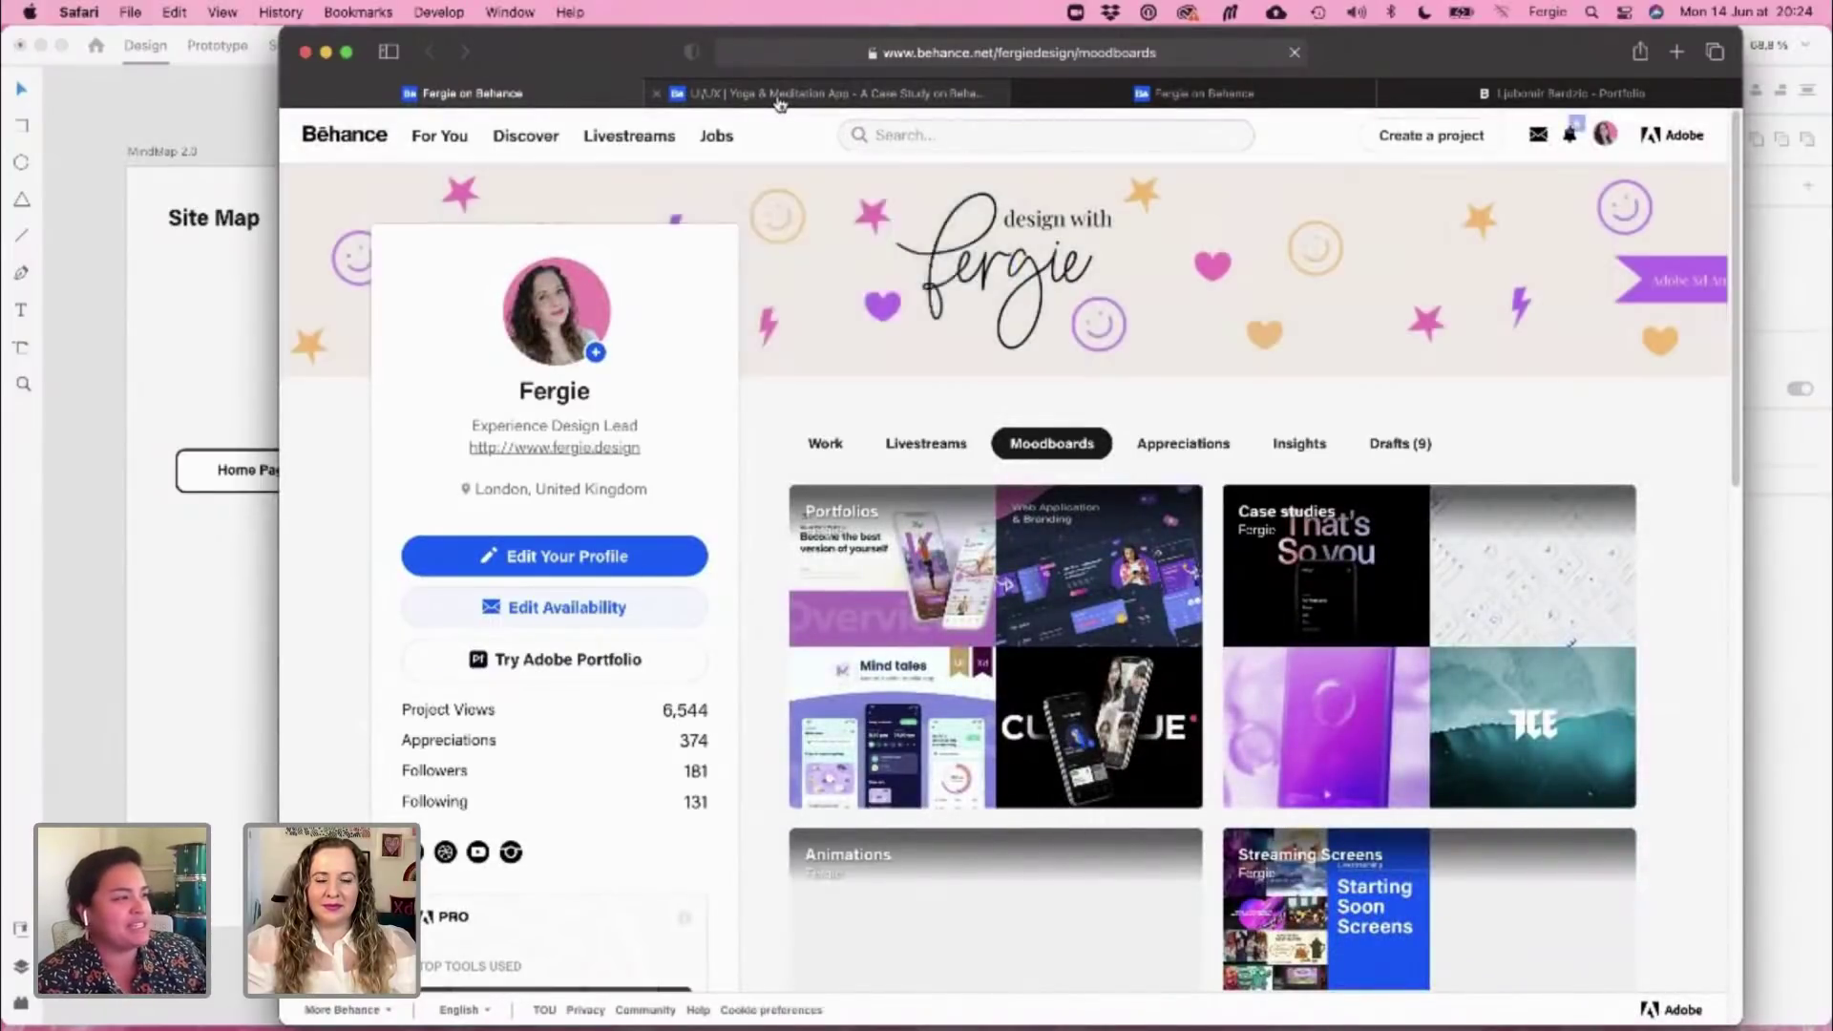
Check the other open Behance and portfolio pages, settling on the UI/UX Yoga & Meditation App case study
mouse_move(781, 103)
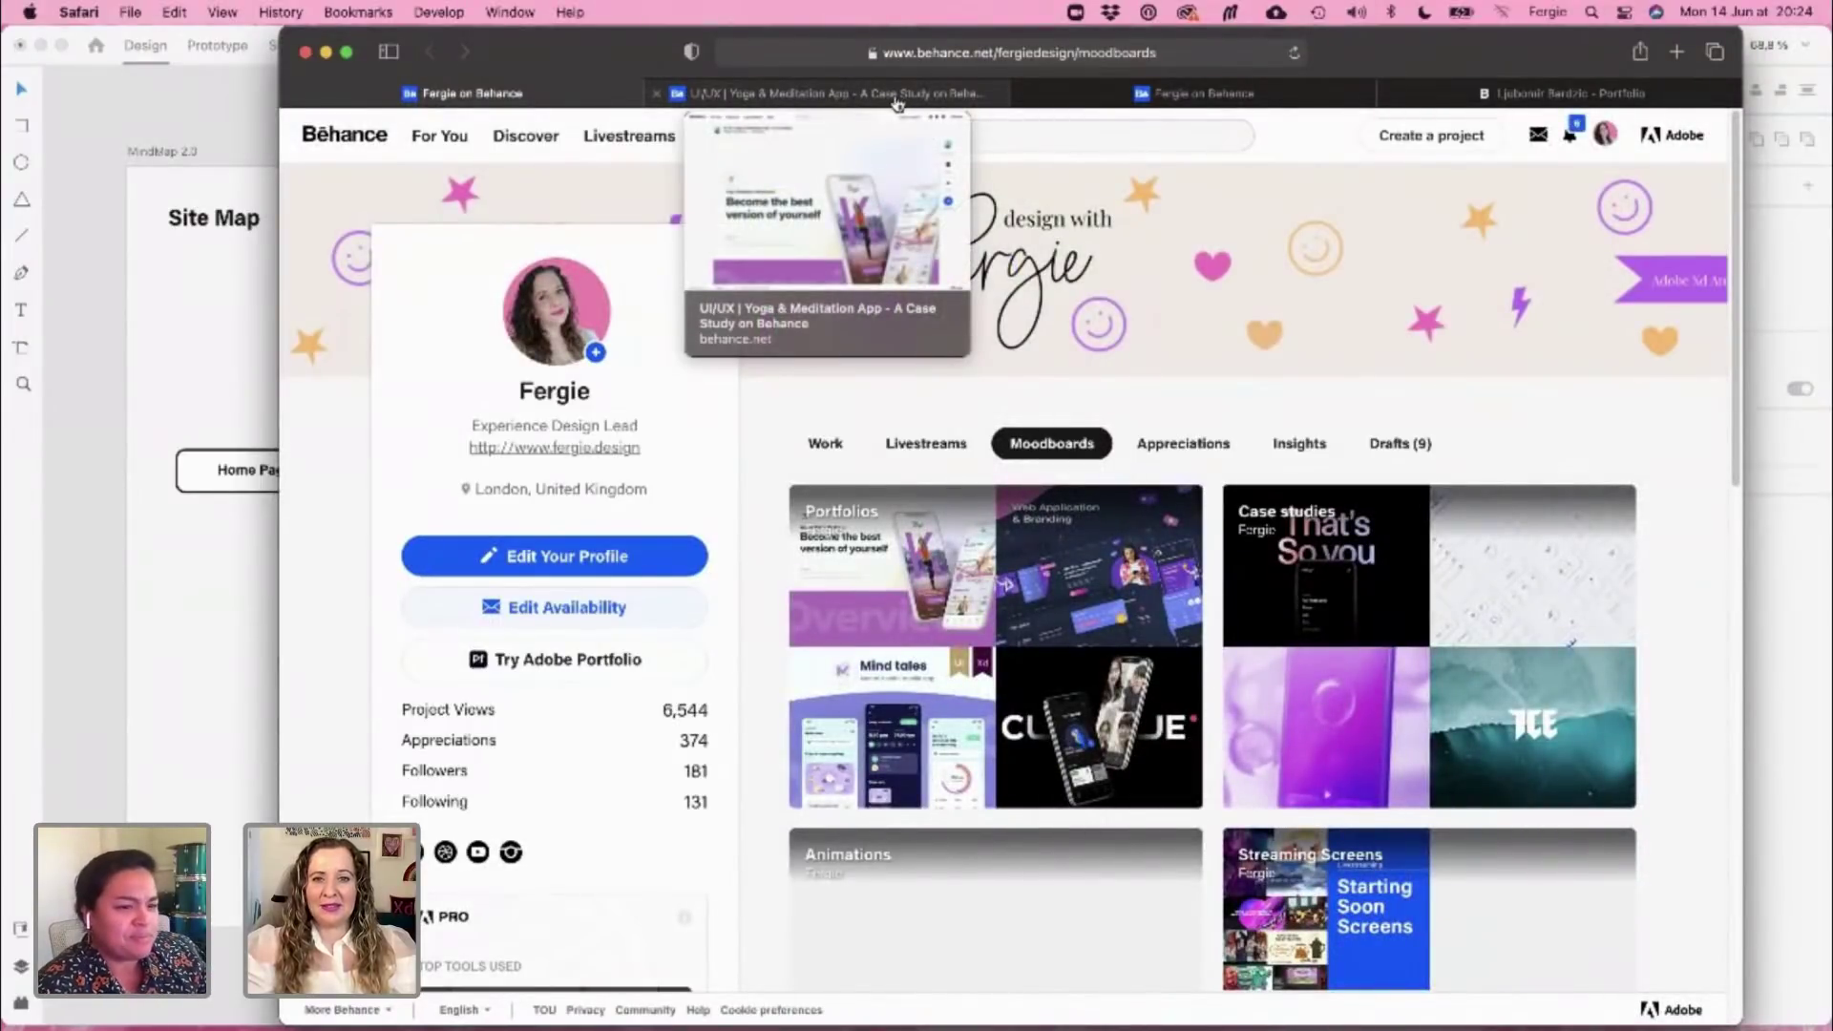
left_click(950, 96)
mouse_move(1150, 100)
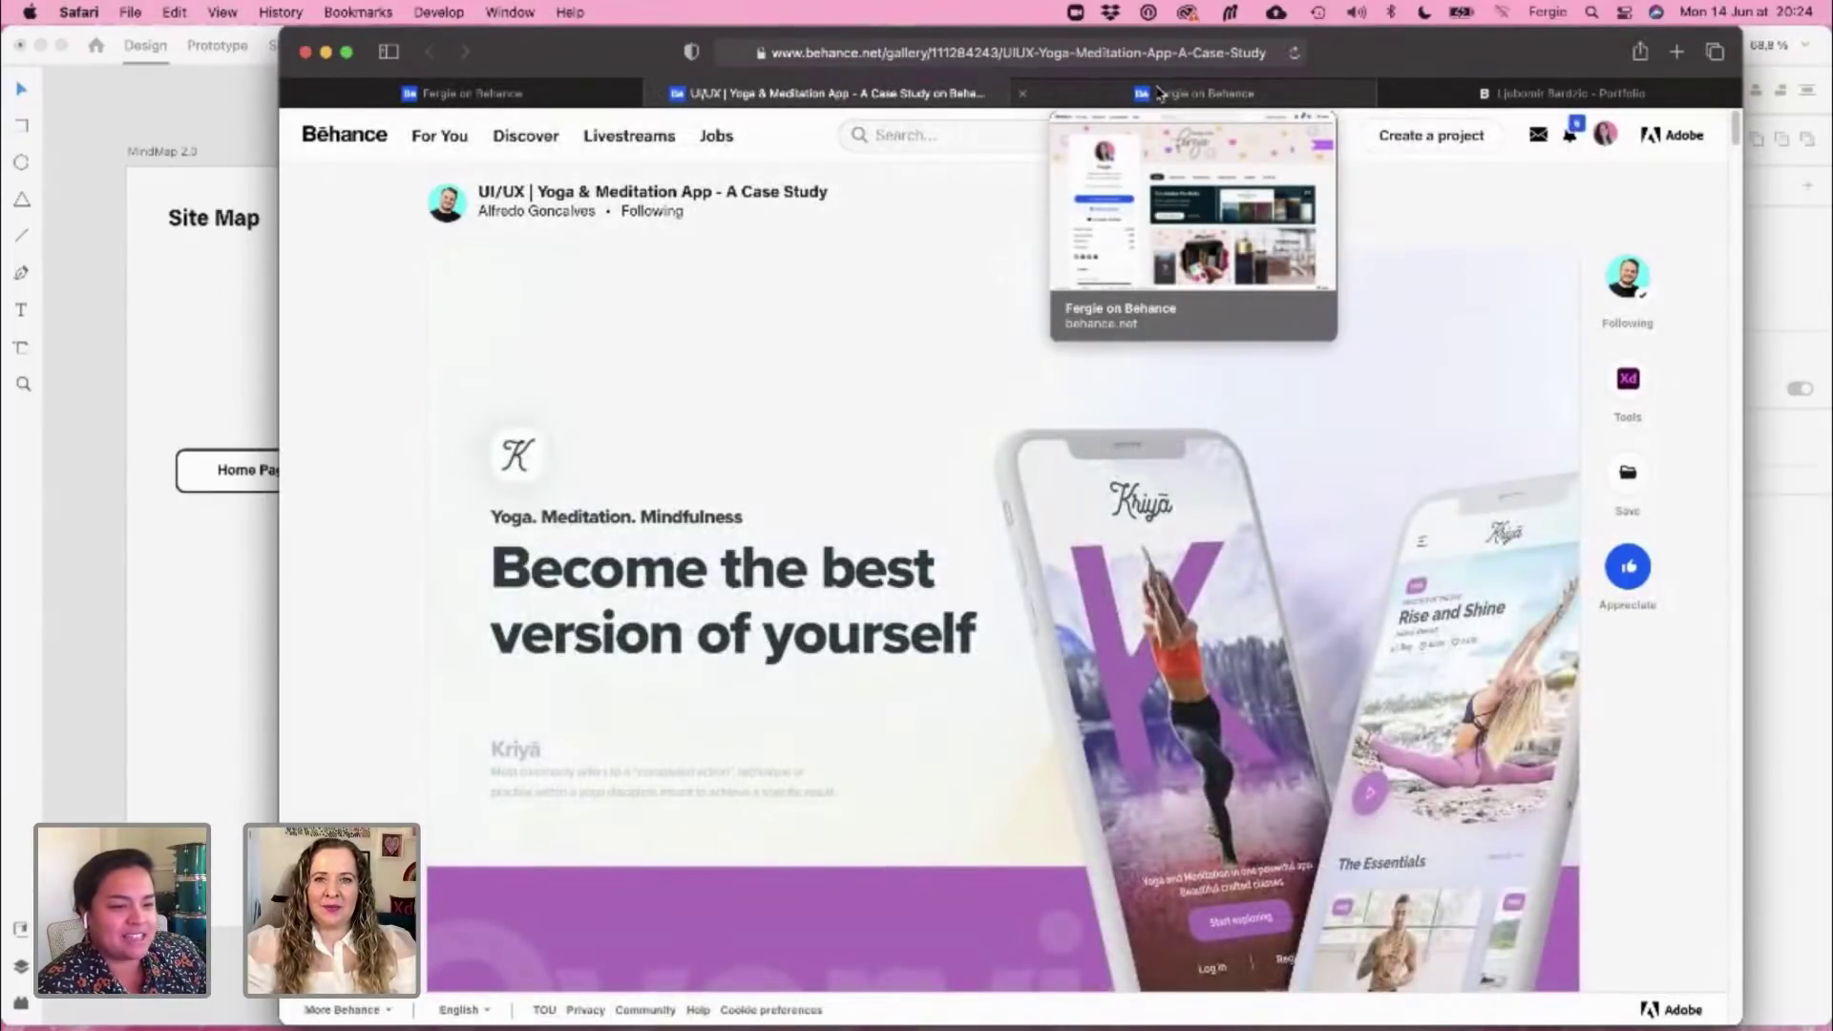
mouse_move(603, 96)
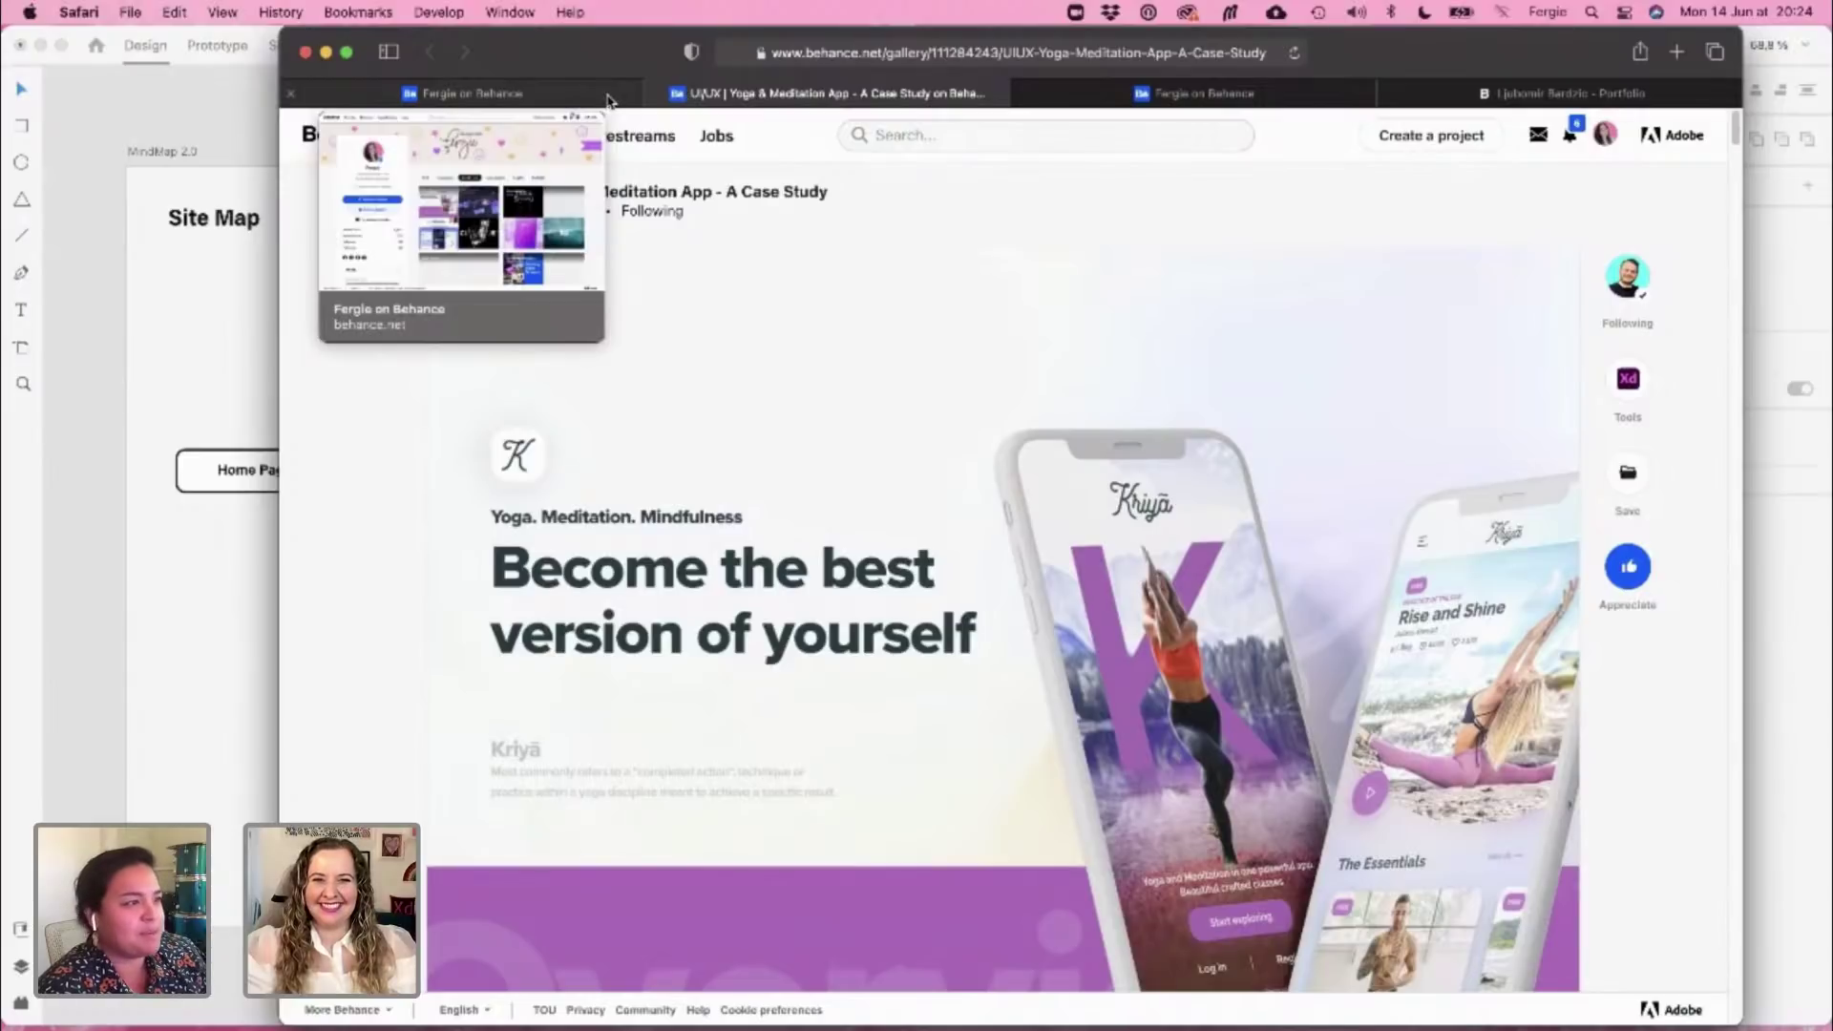
left_click(1603, 95)
left_click(1222, 94)
mouse_move(894, 96)
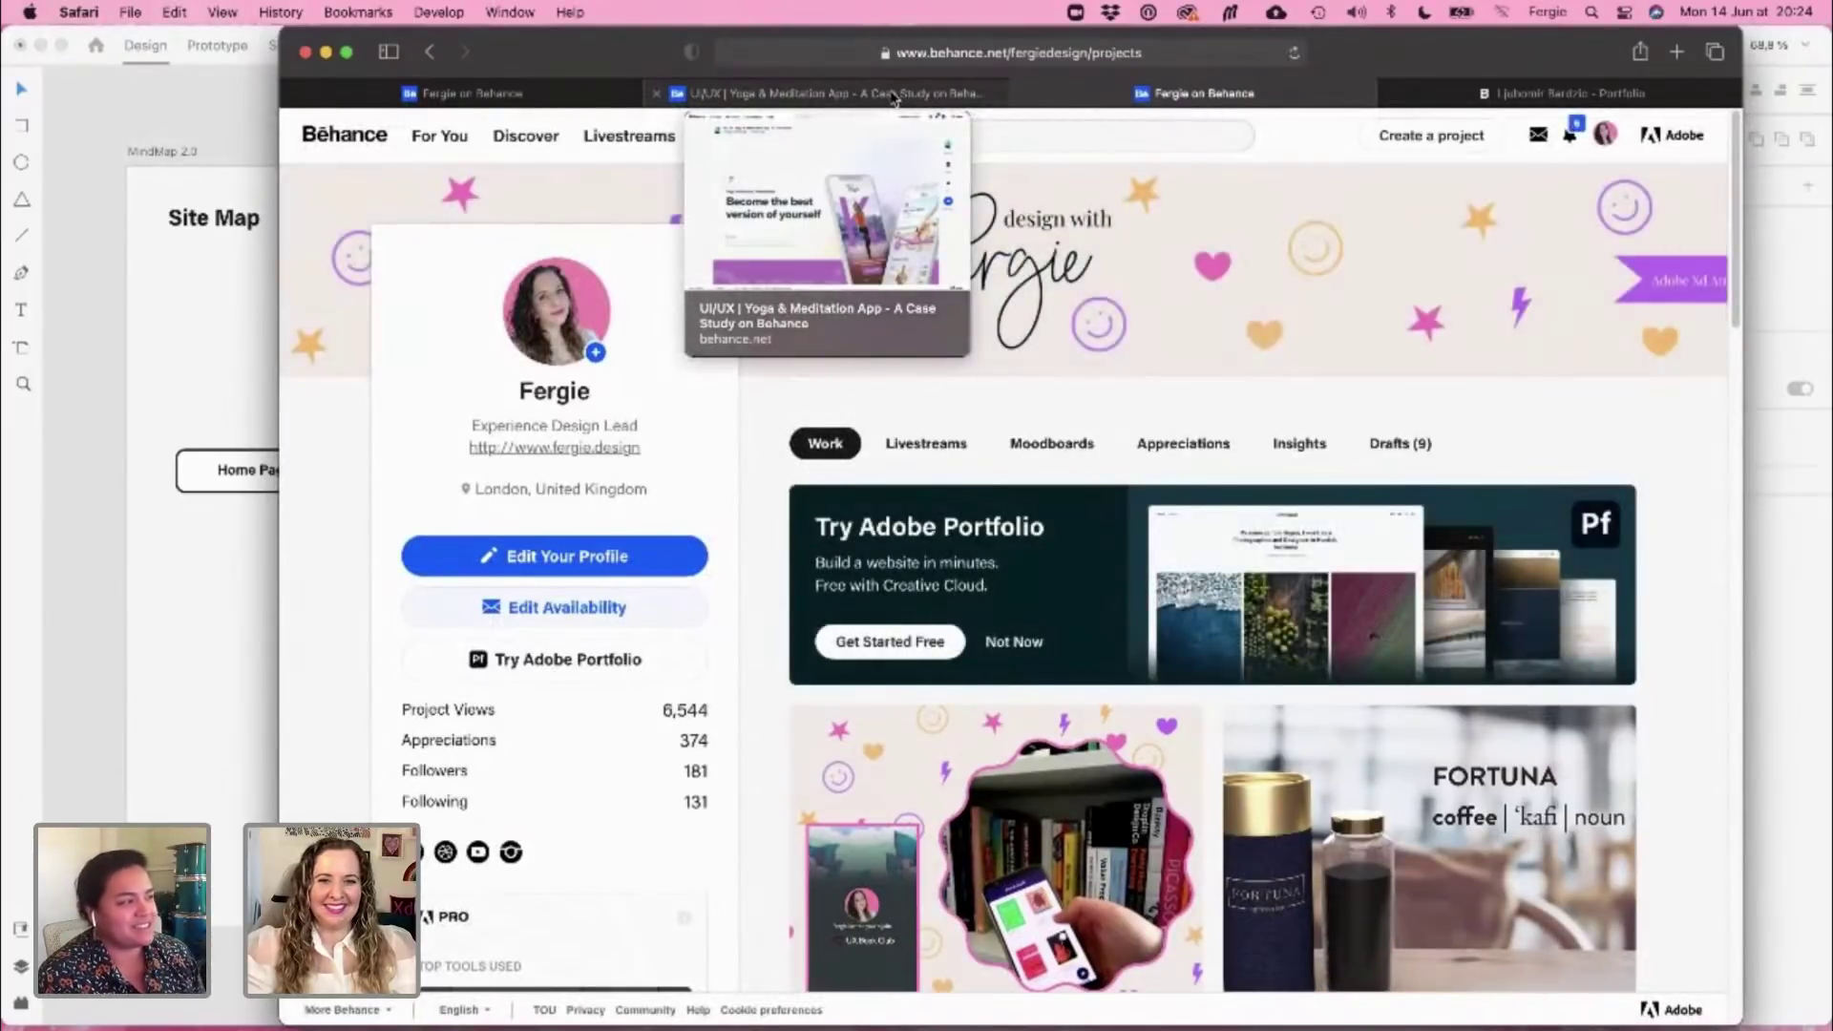
left_click(870, 95)
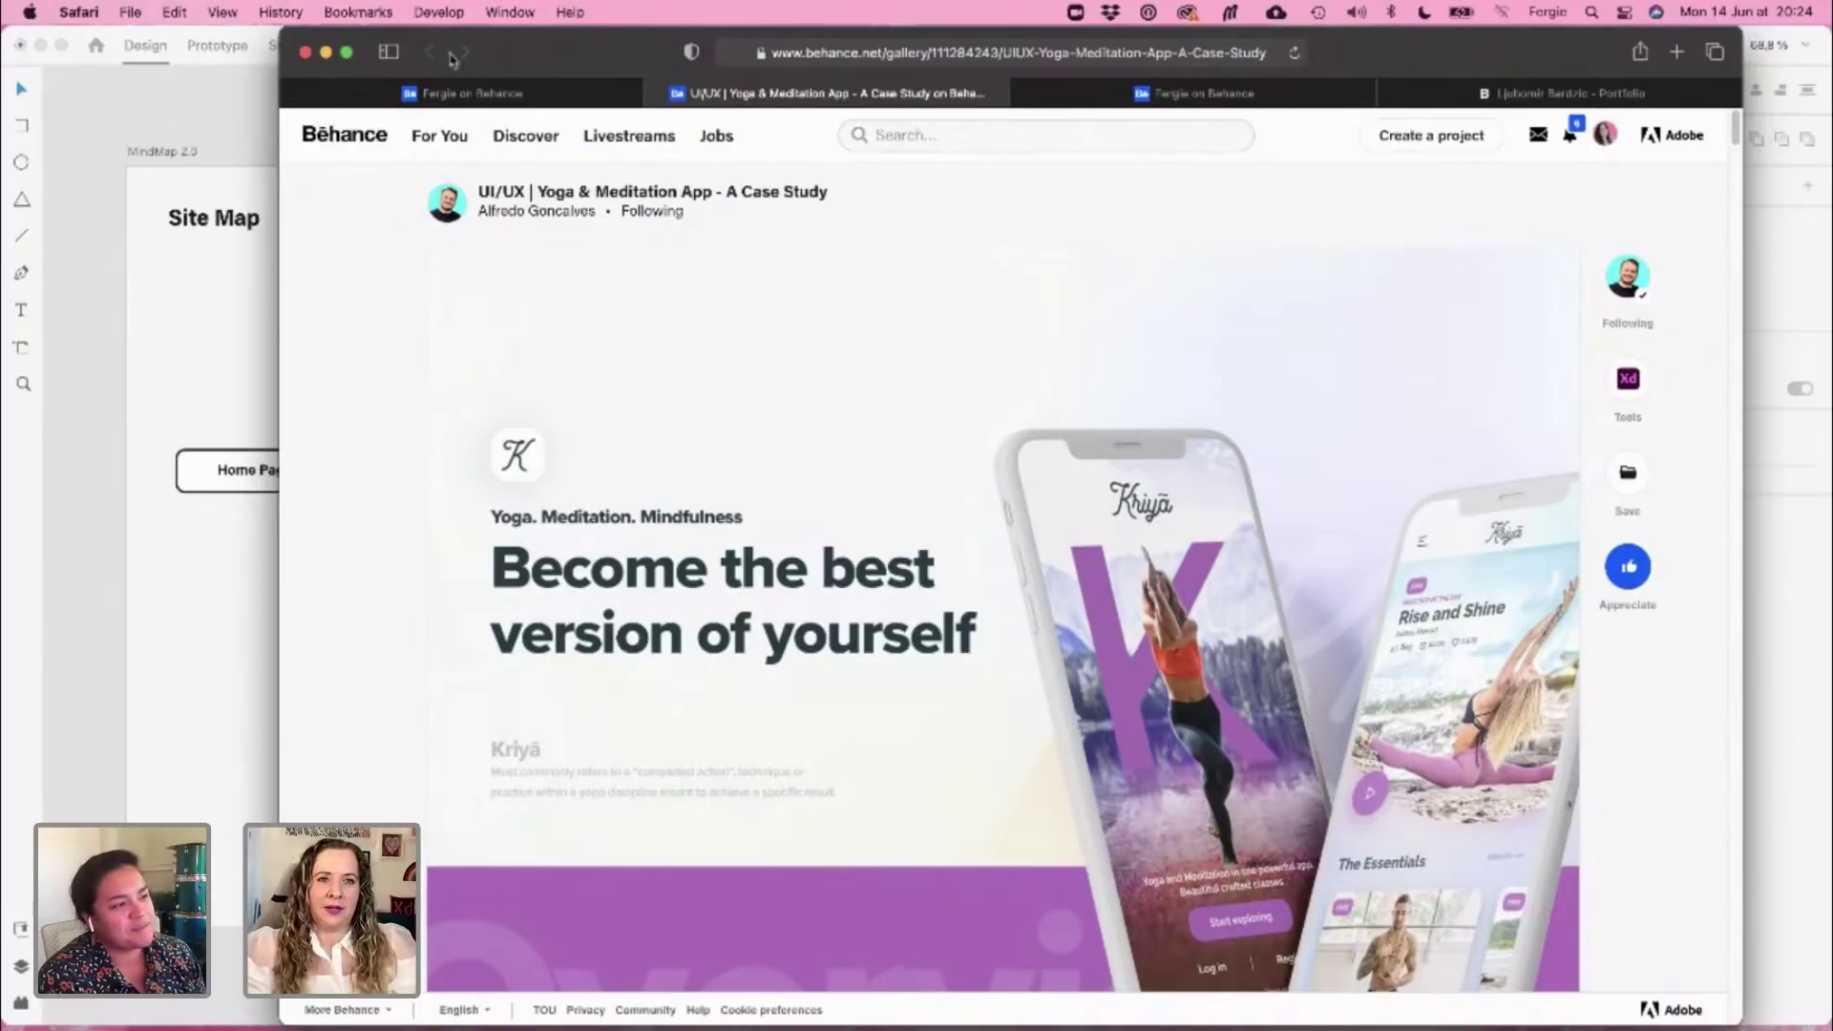
left_click_drag(539, 55, 577, 52)
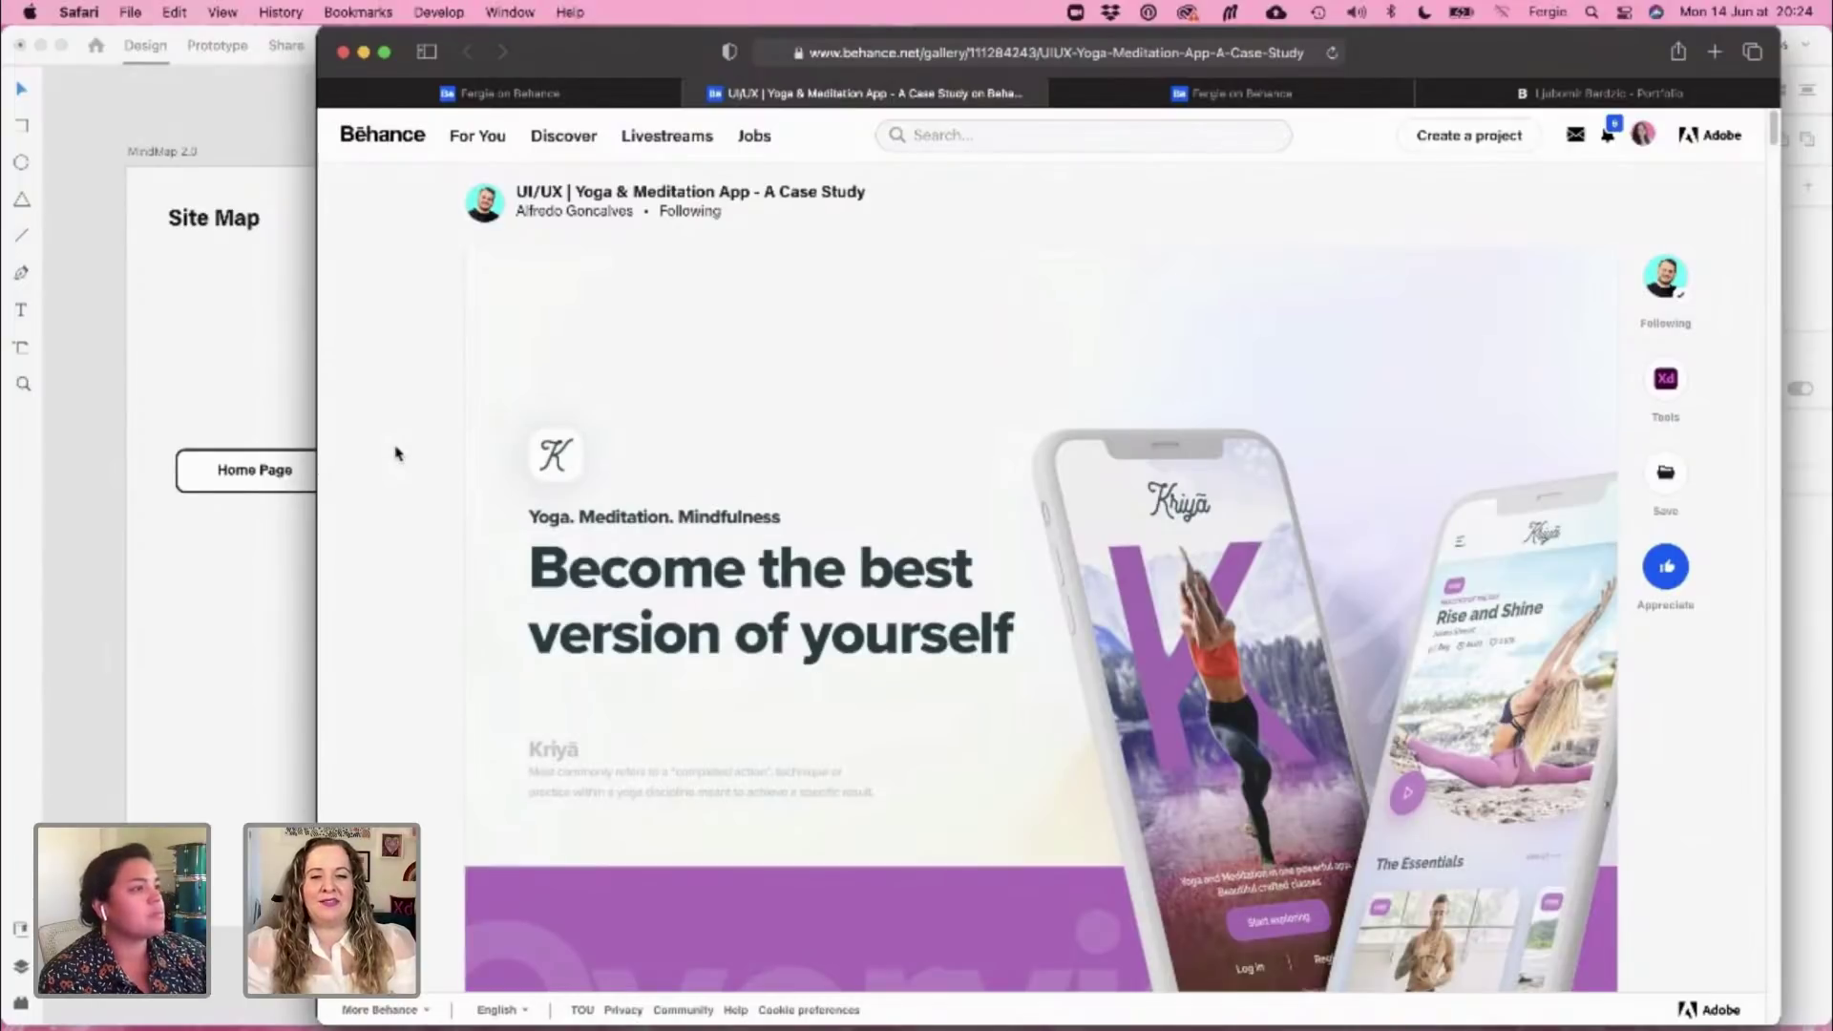
Examine the Yoga & Meditation App case study from its overview through research, problem and wireframe sections, and return to its beginning
scroll(398, 453, "down", 3)
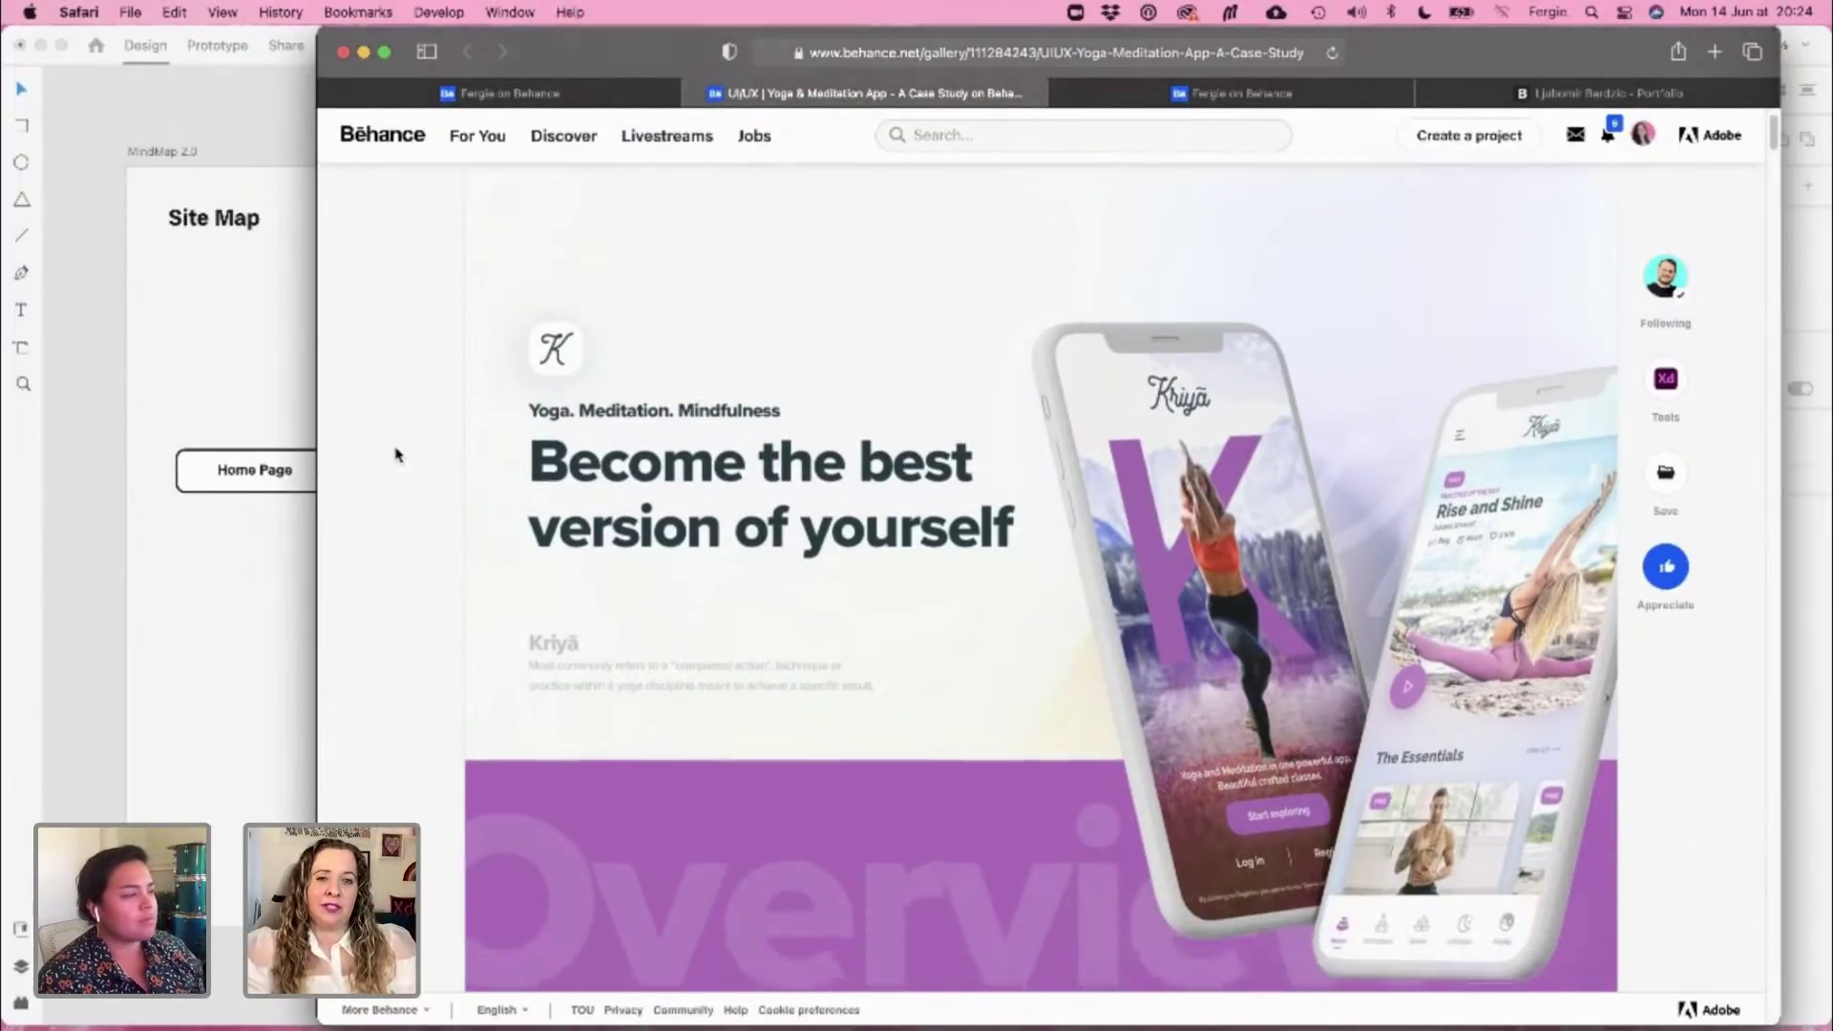
scroll(398, 453, "down", 1)
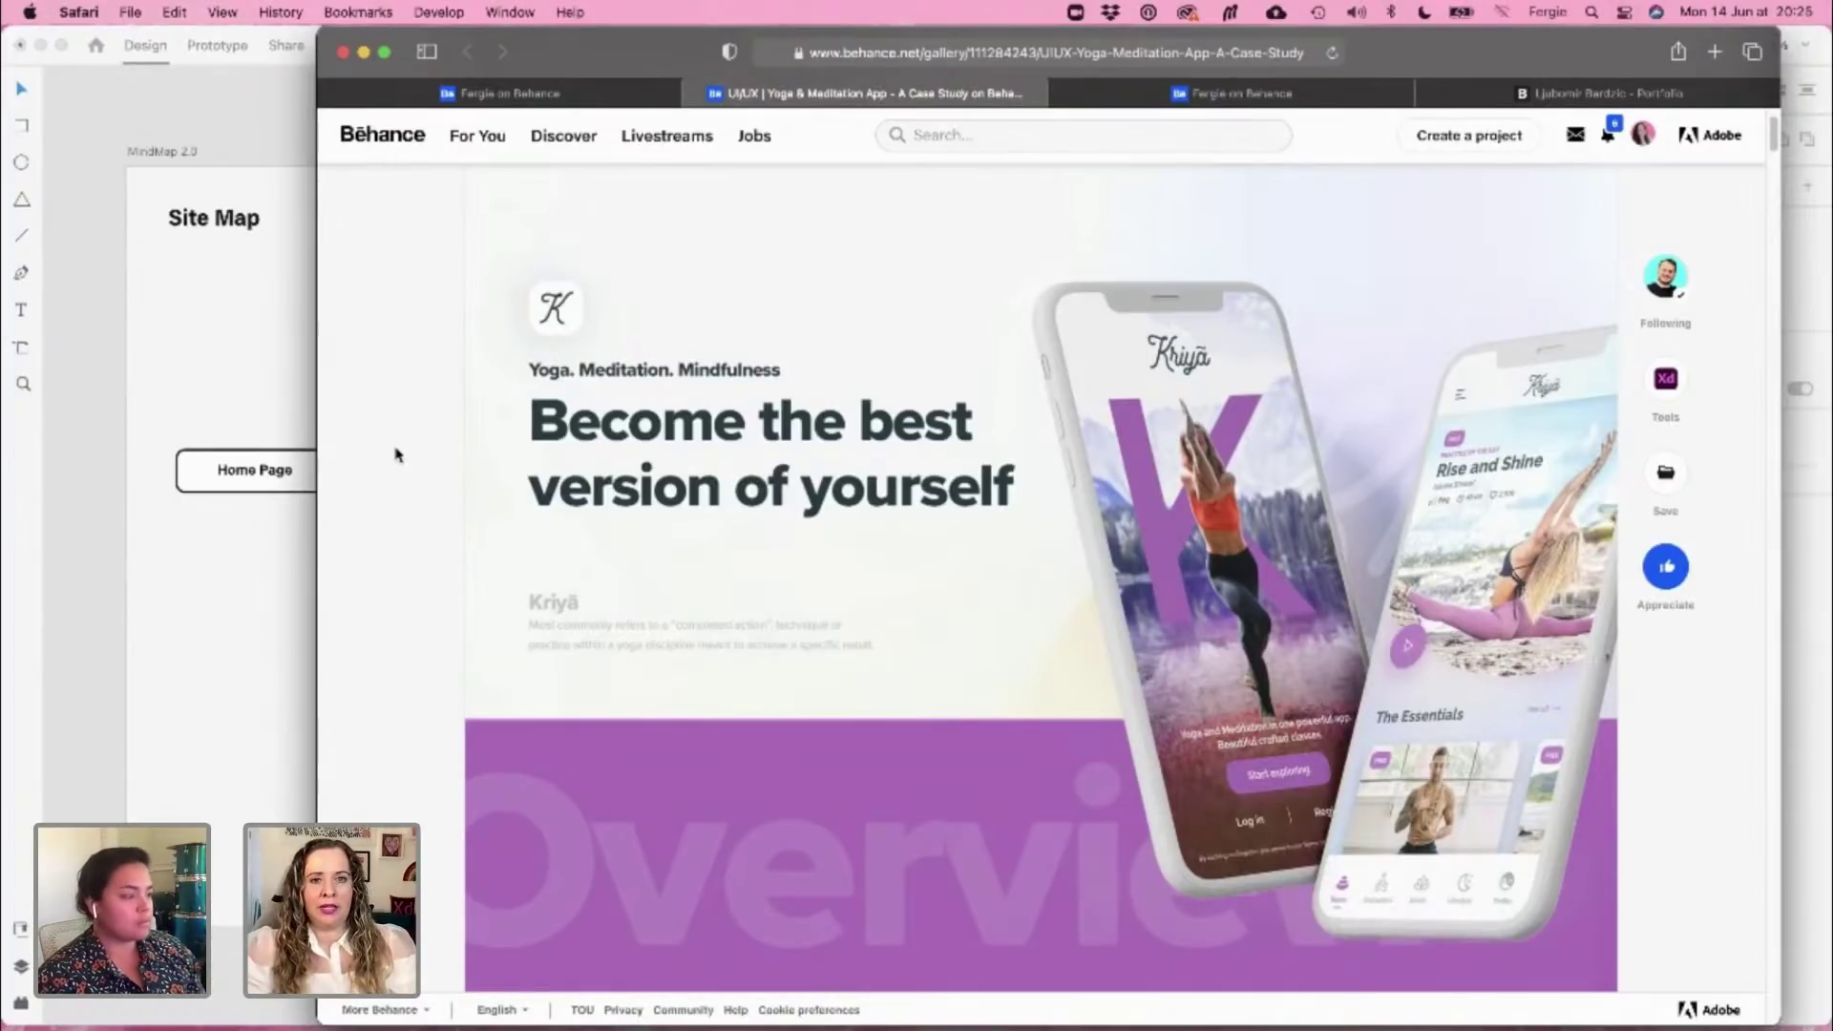
scroll(396, 455, "down", 1)
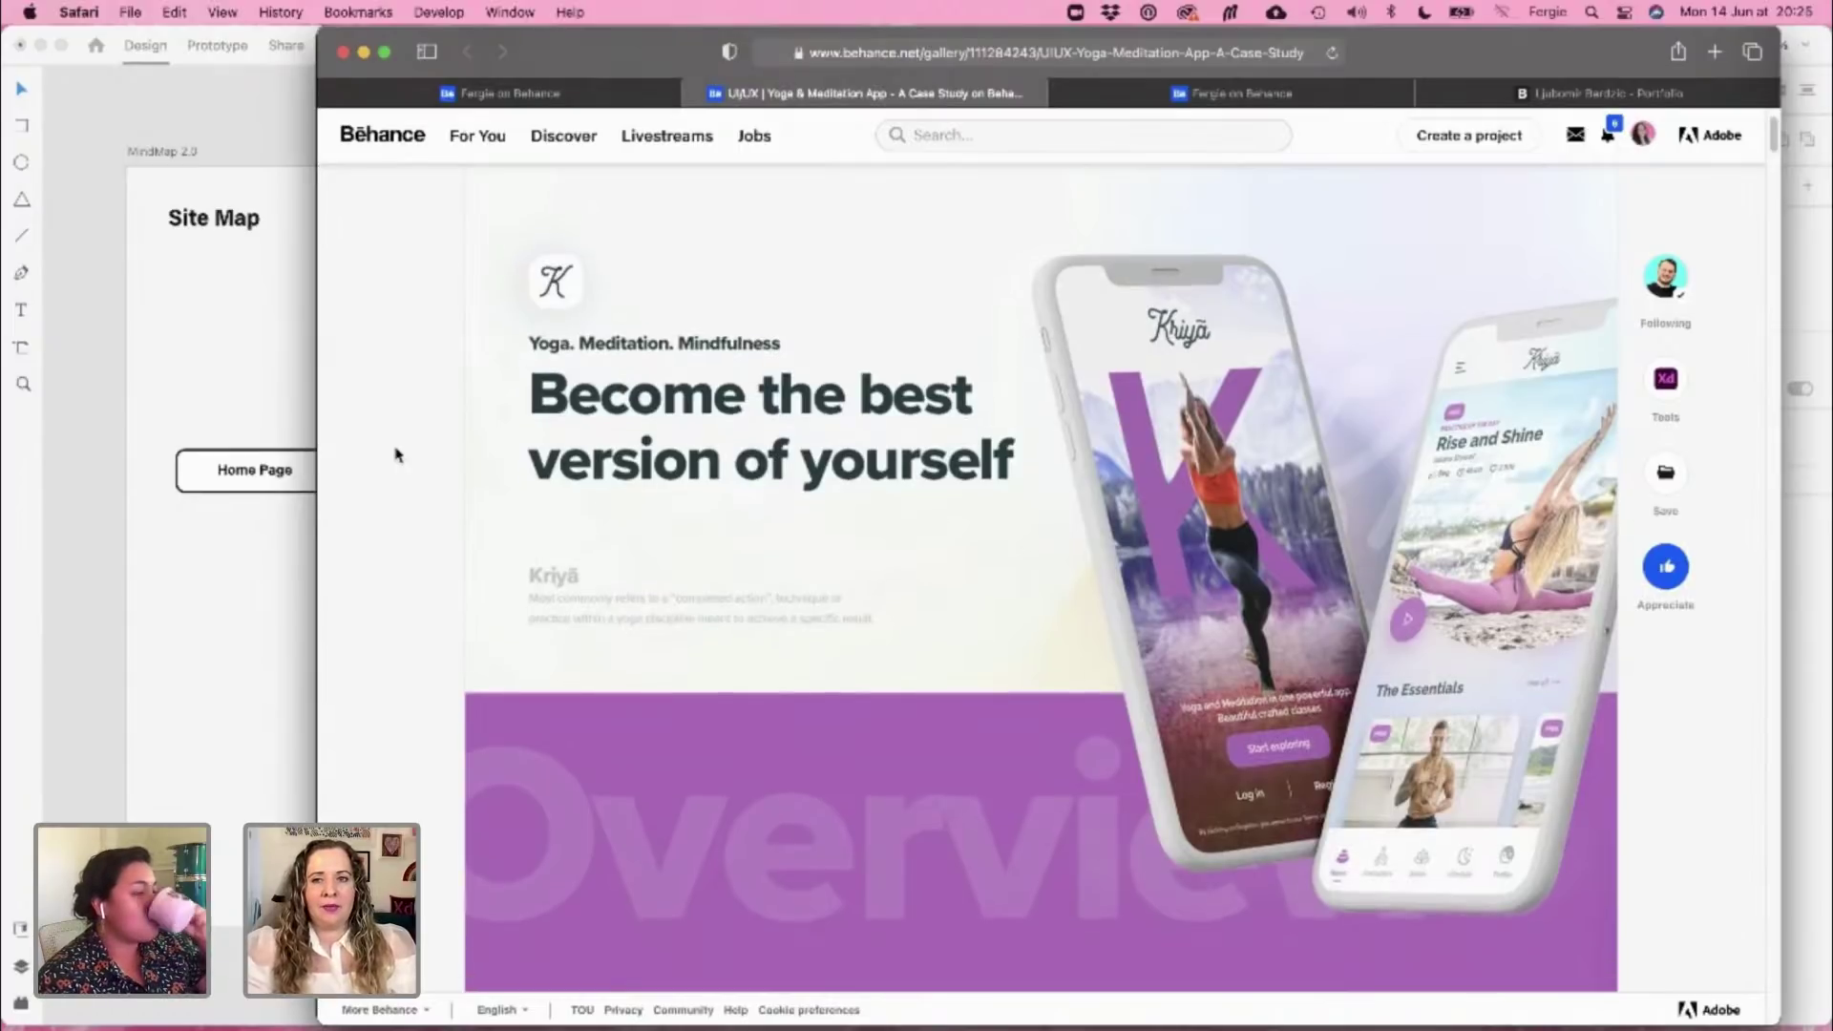
scroll(396, 454, "up", 4)
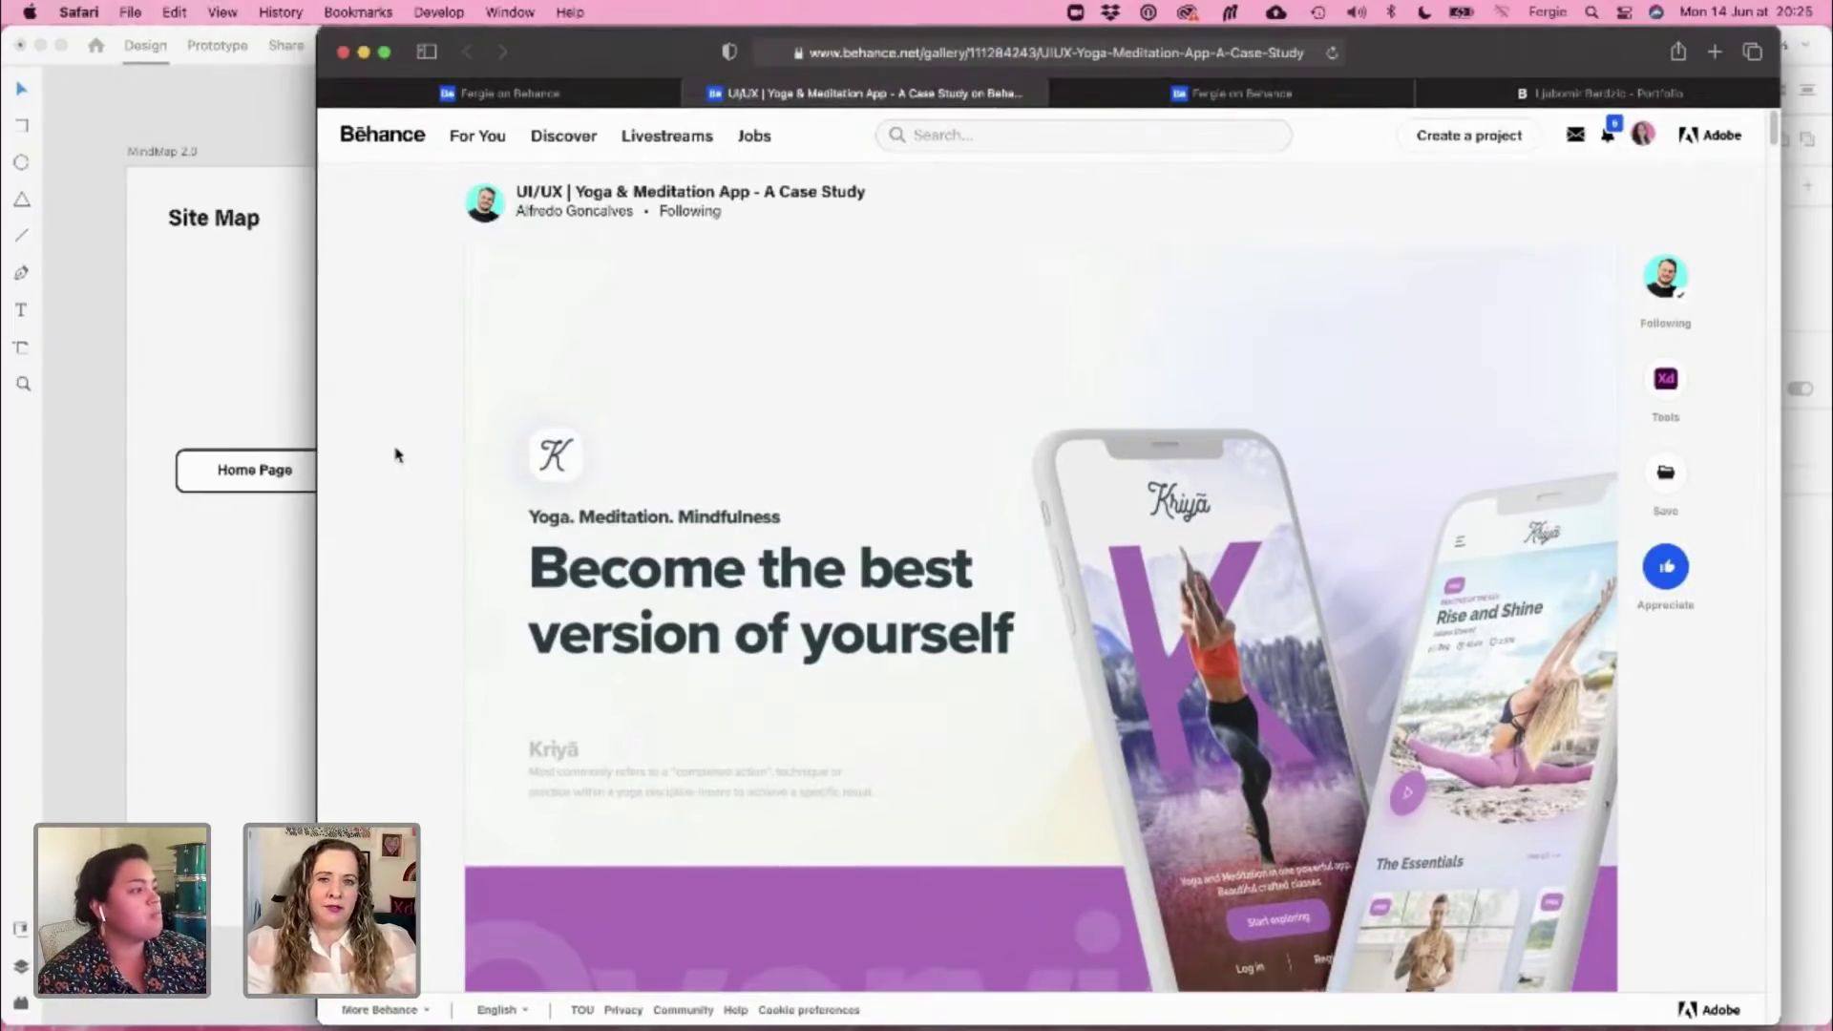
scroll(398, 454, "down", 2)
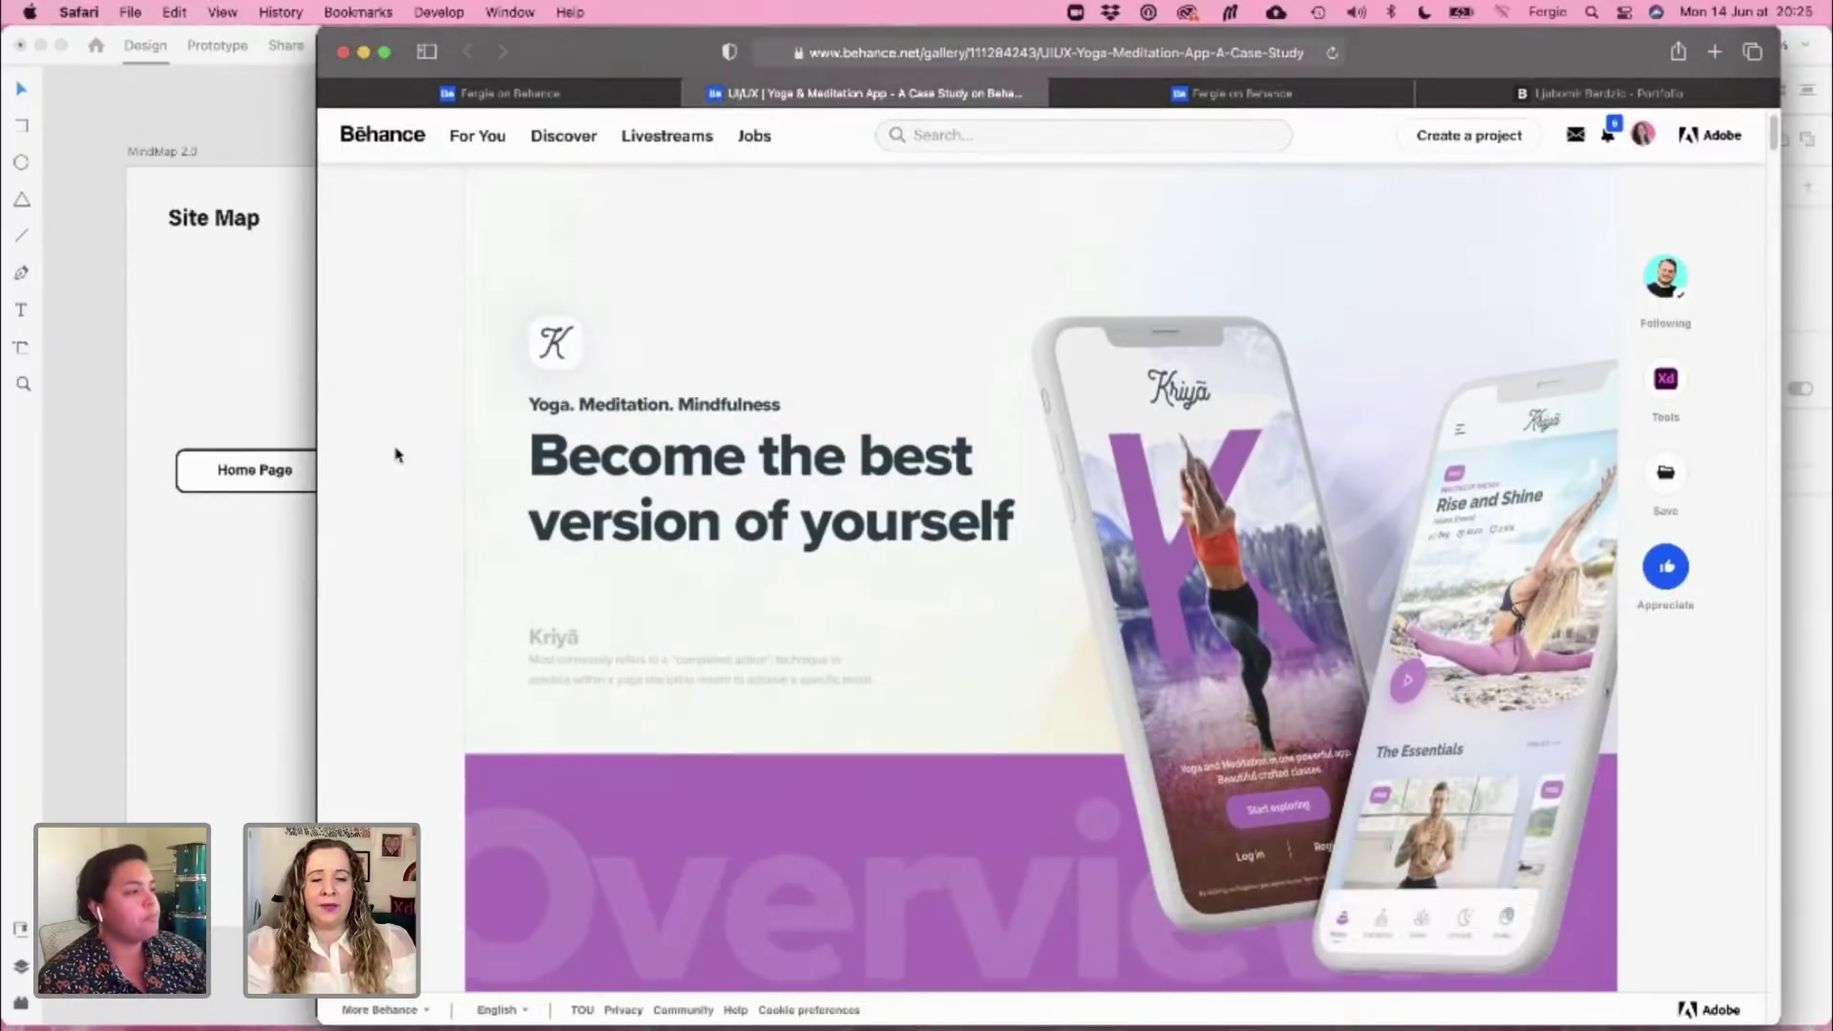
scroll(398, 454, "down", 3)
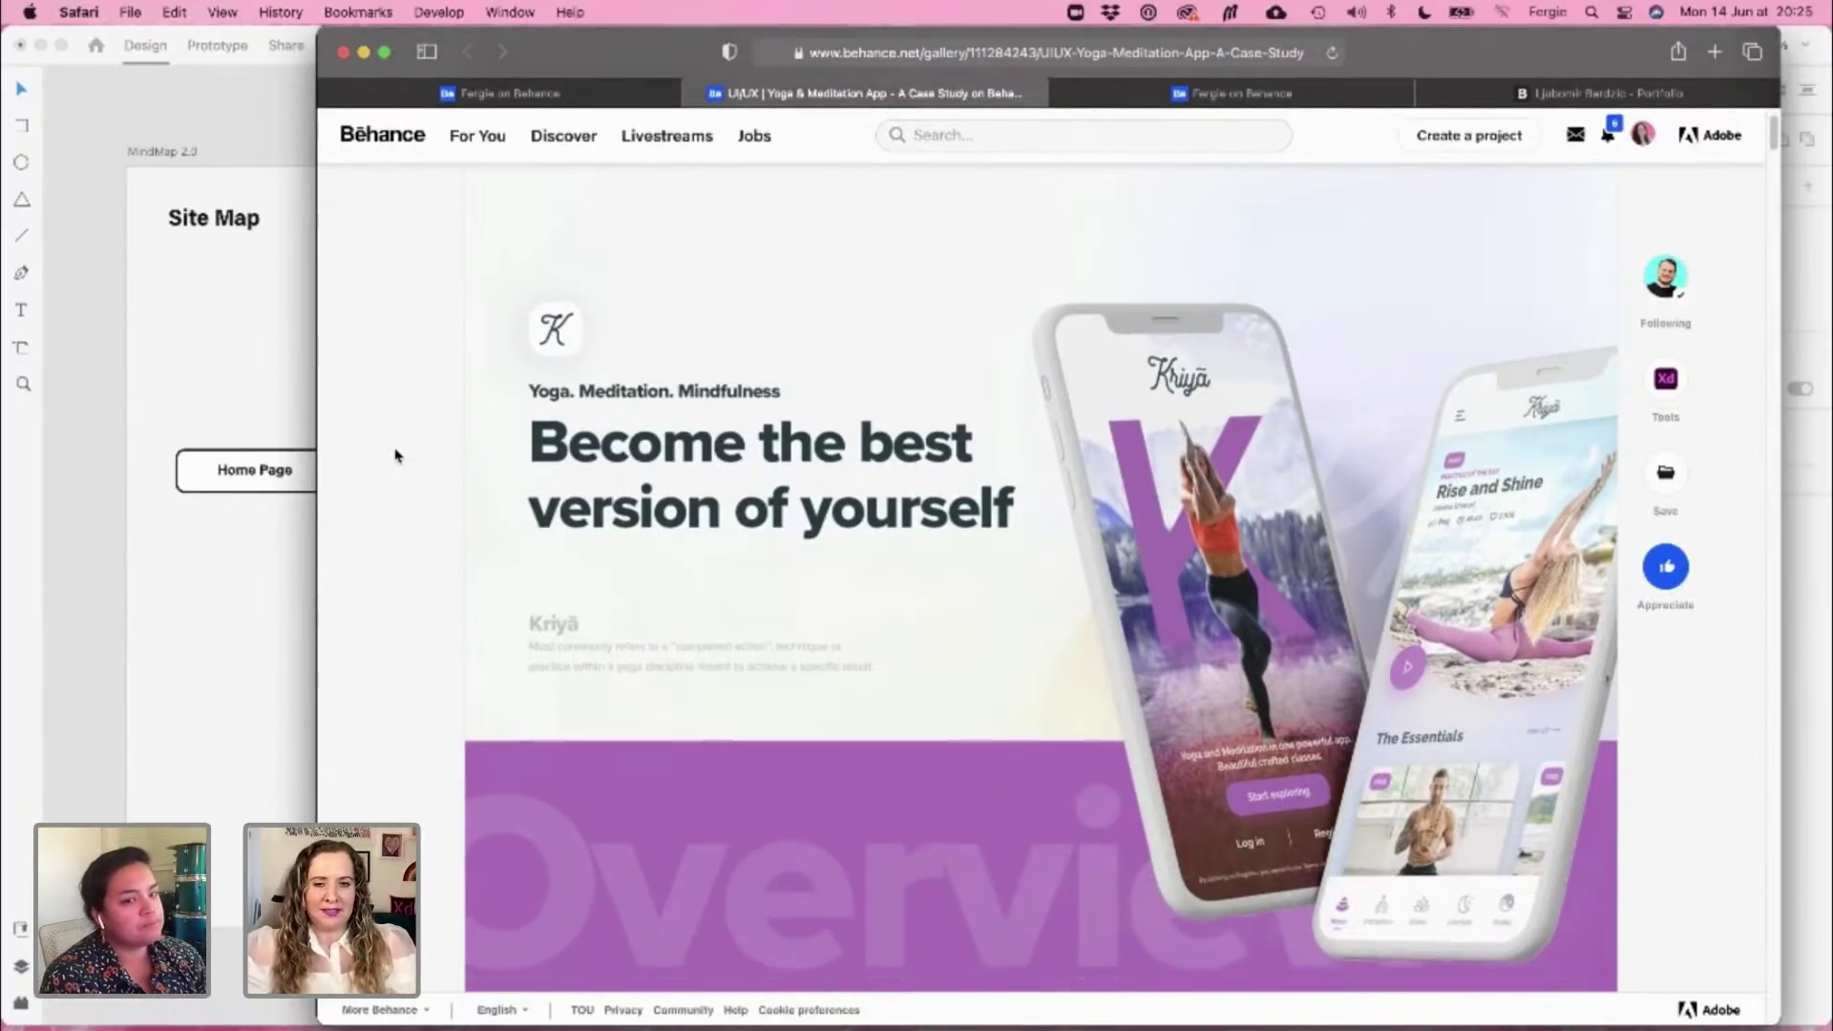
scroll(396, 455, "down", 13)
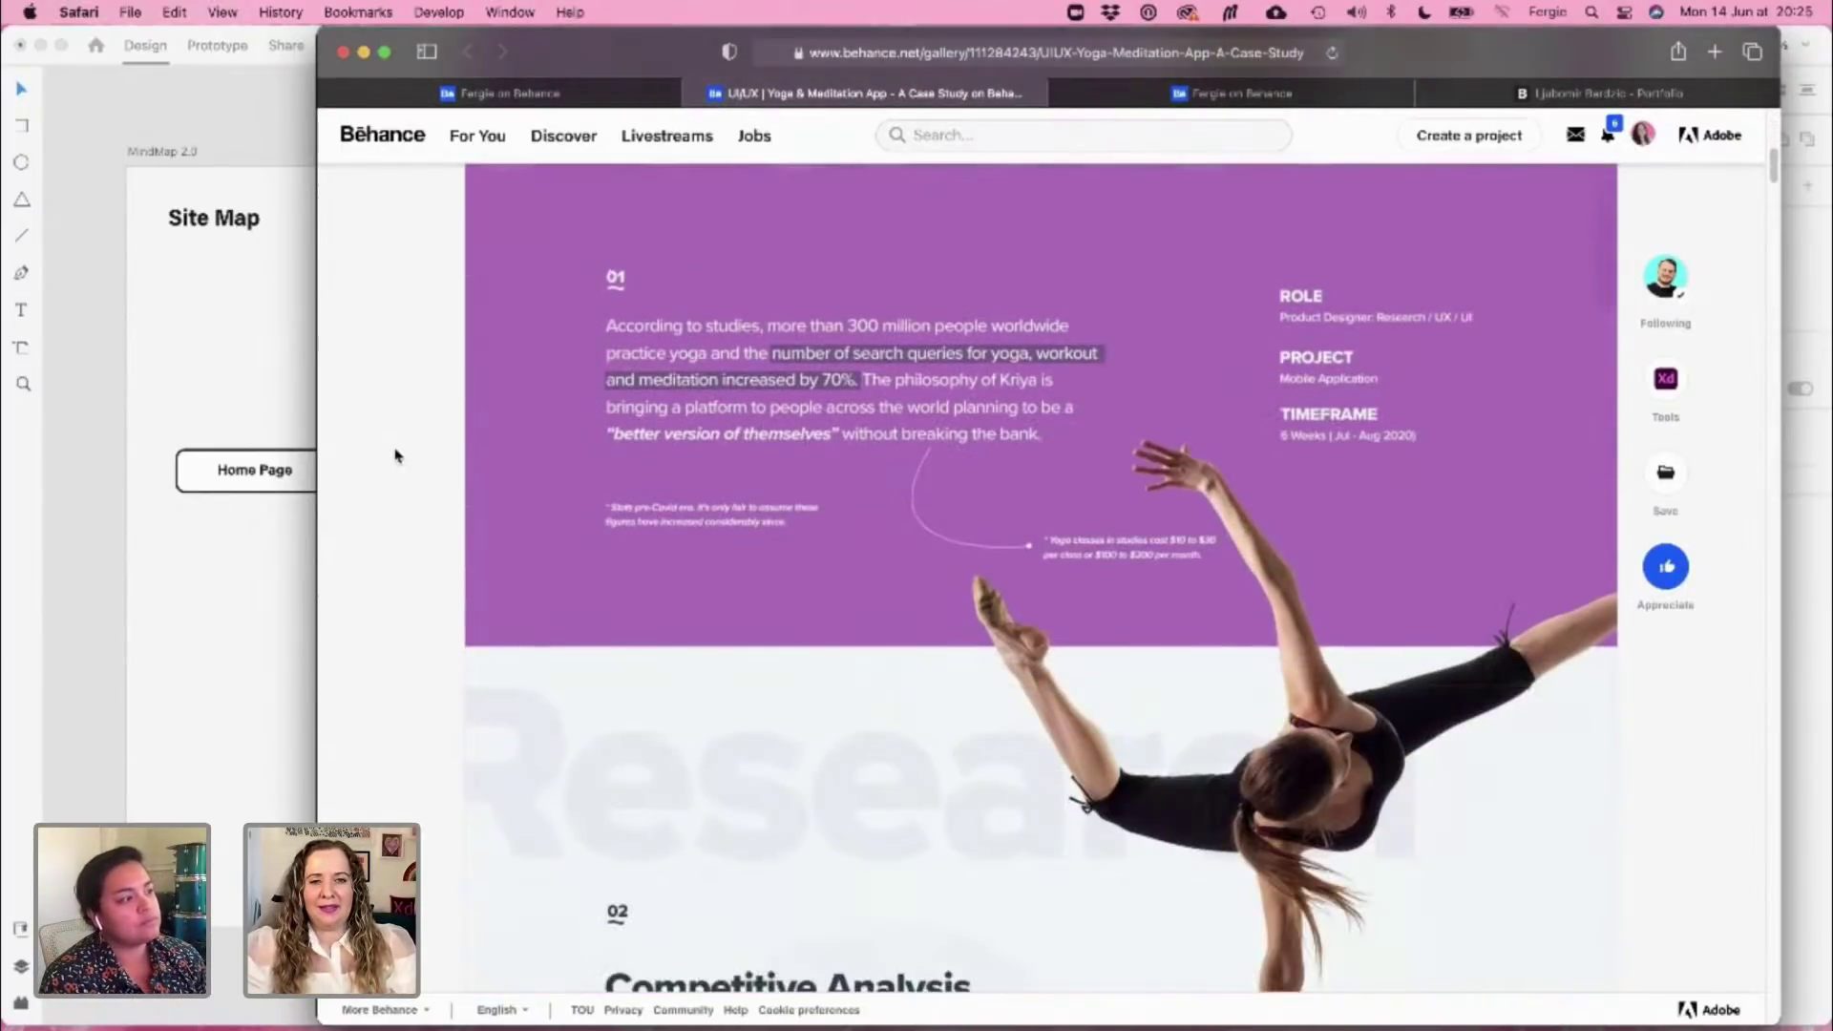
scroll(396, 456, "down", 8)
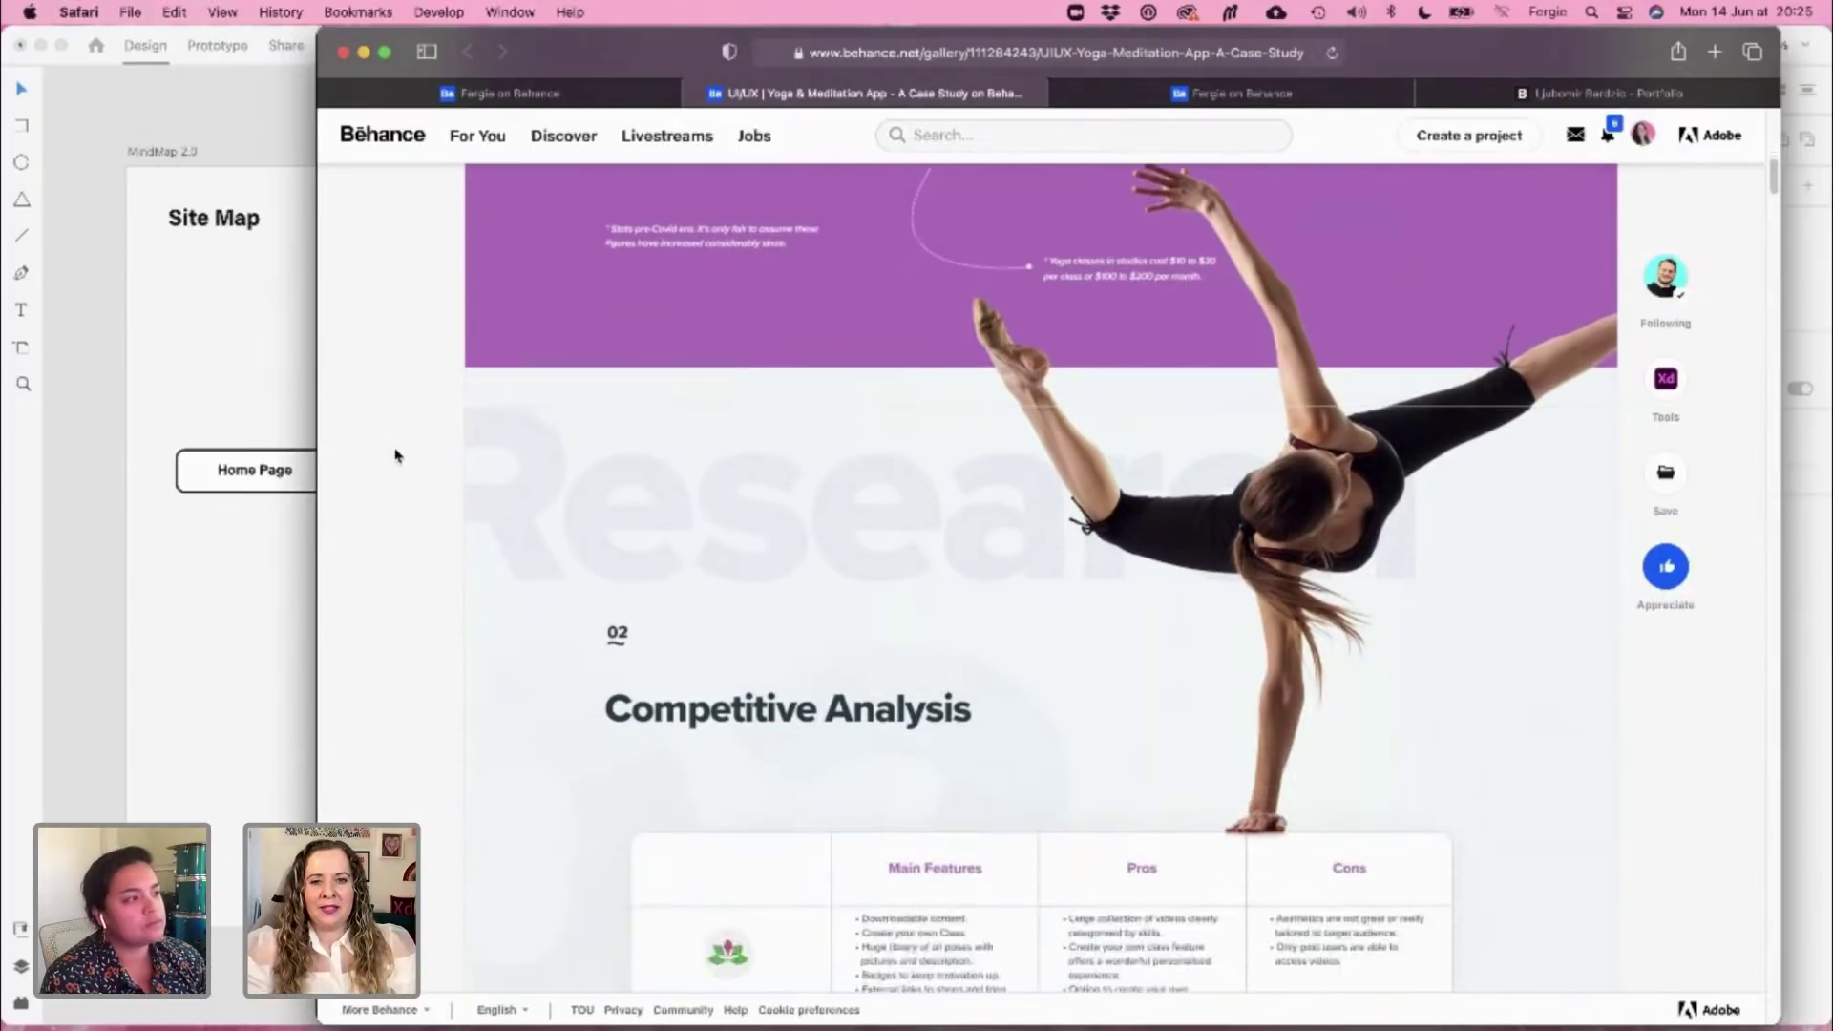
scroll(396, 455, "down", 14)
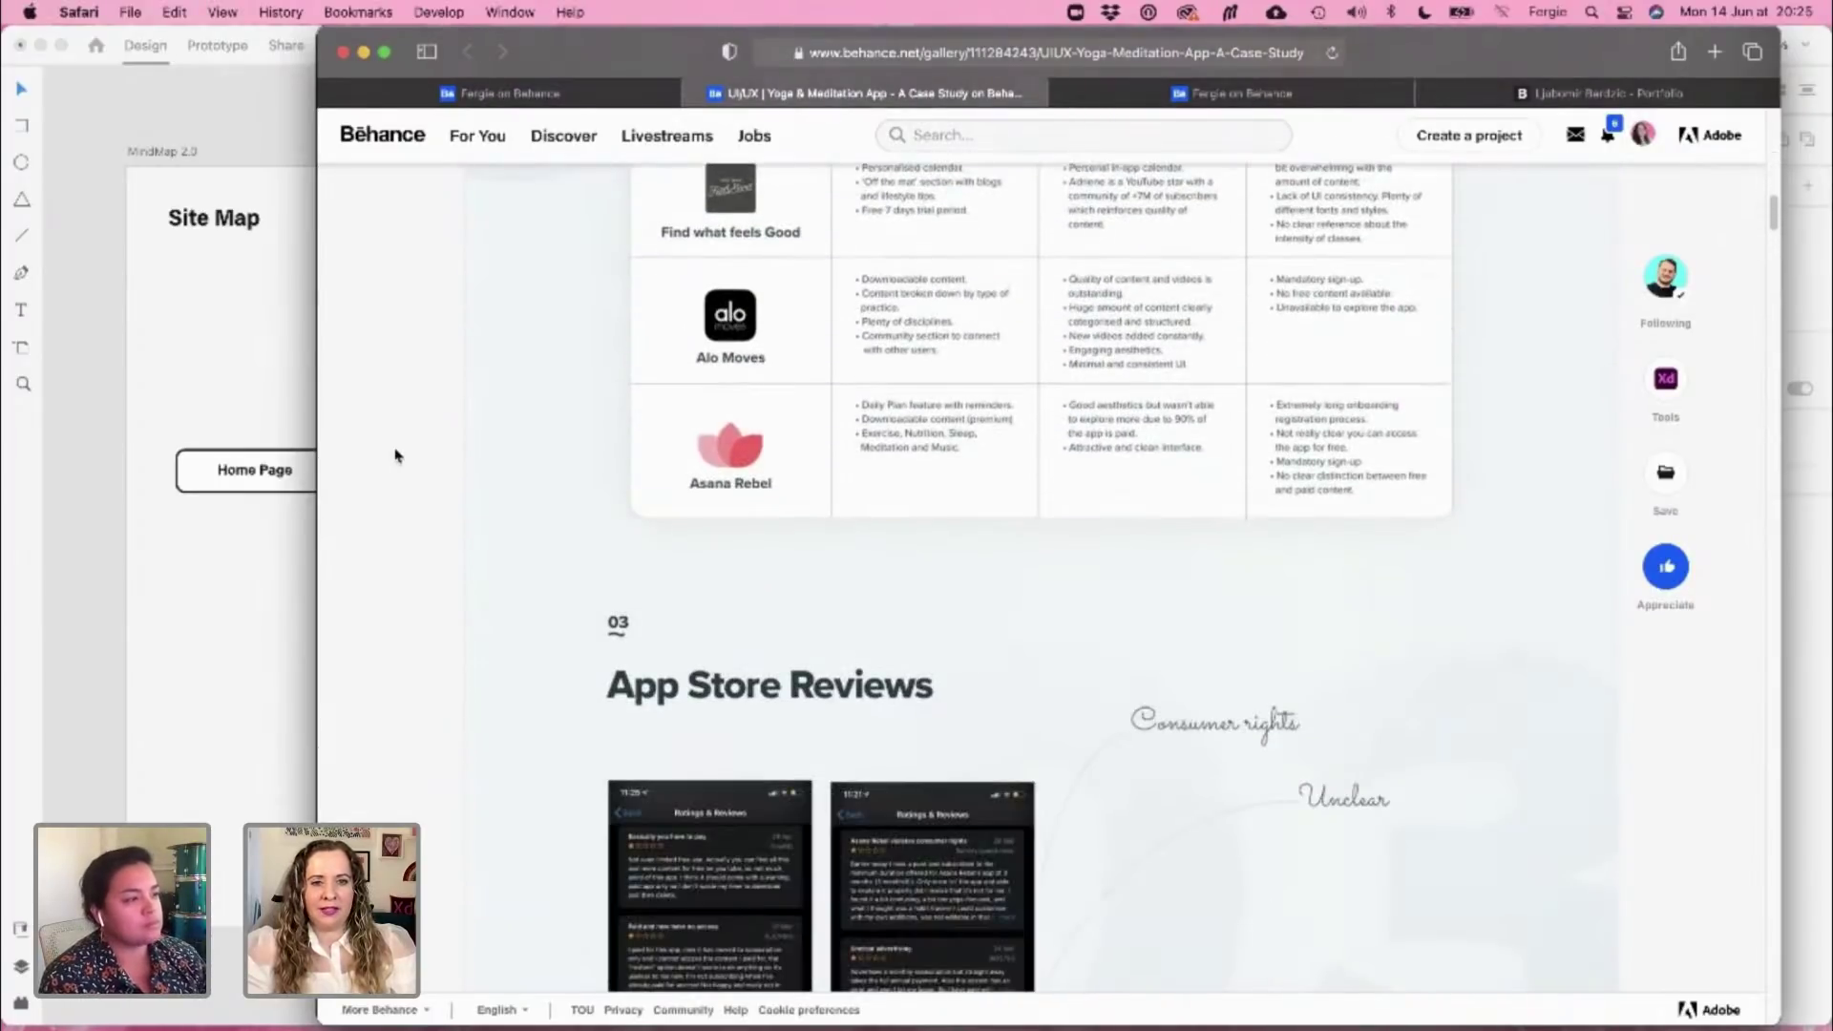
scroll(396, 456, "down", 20)
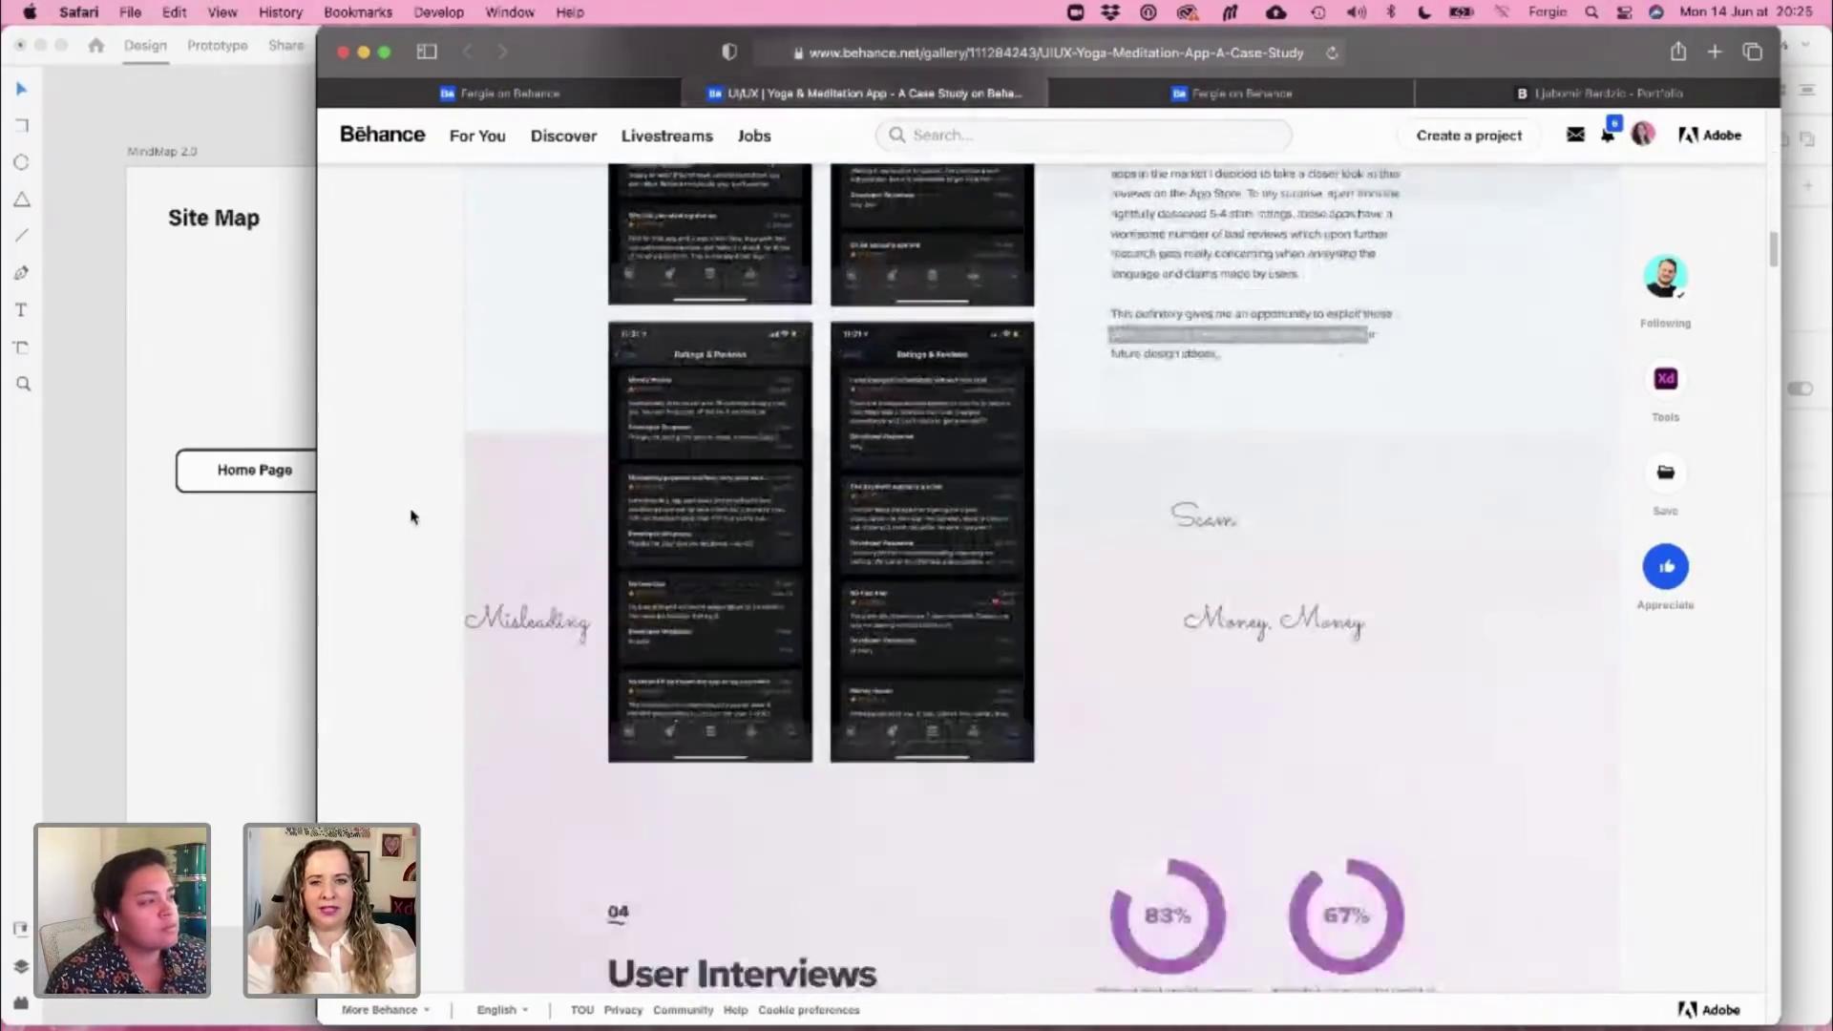
scroll(411, 516, "down", 20)
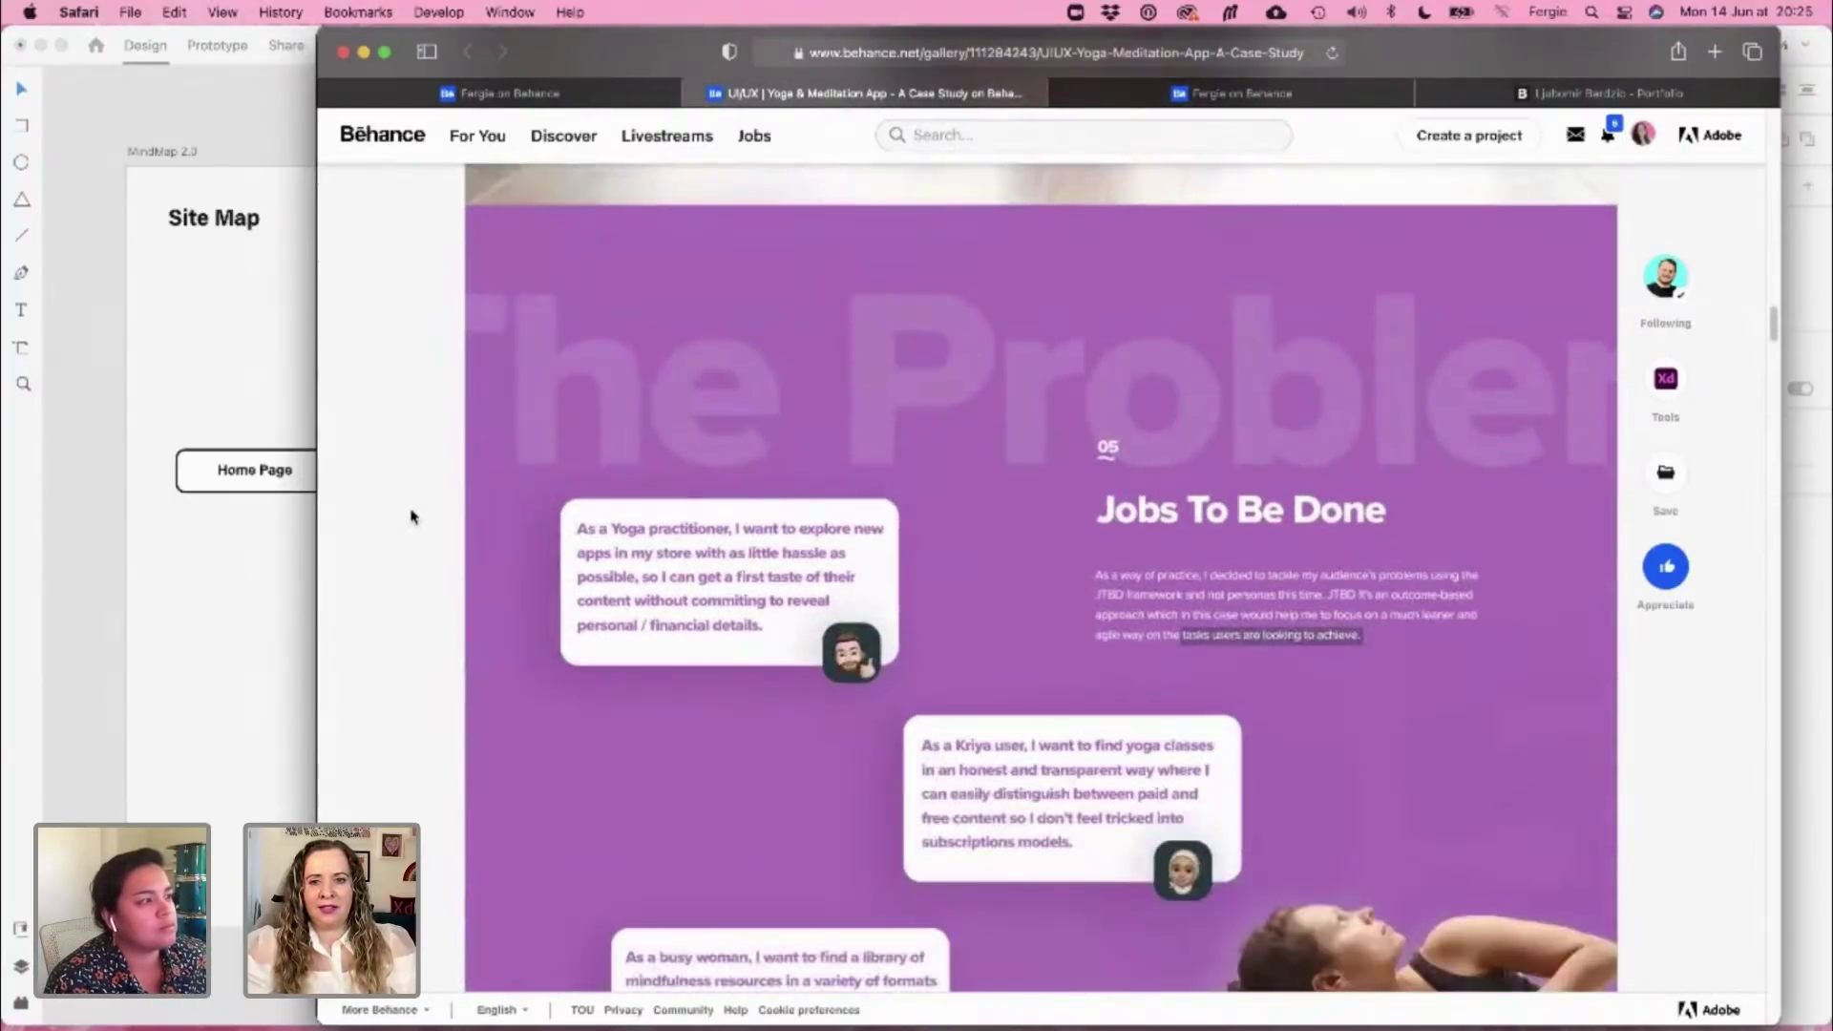
scroll(411, 516, "down", 20)
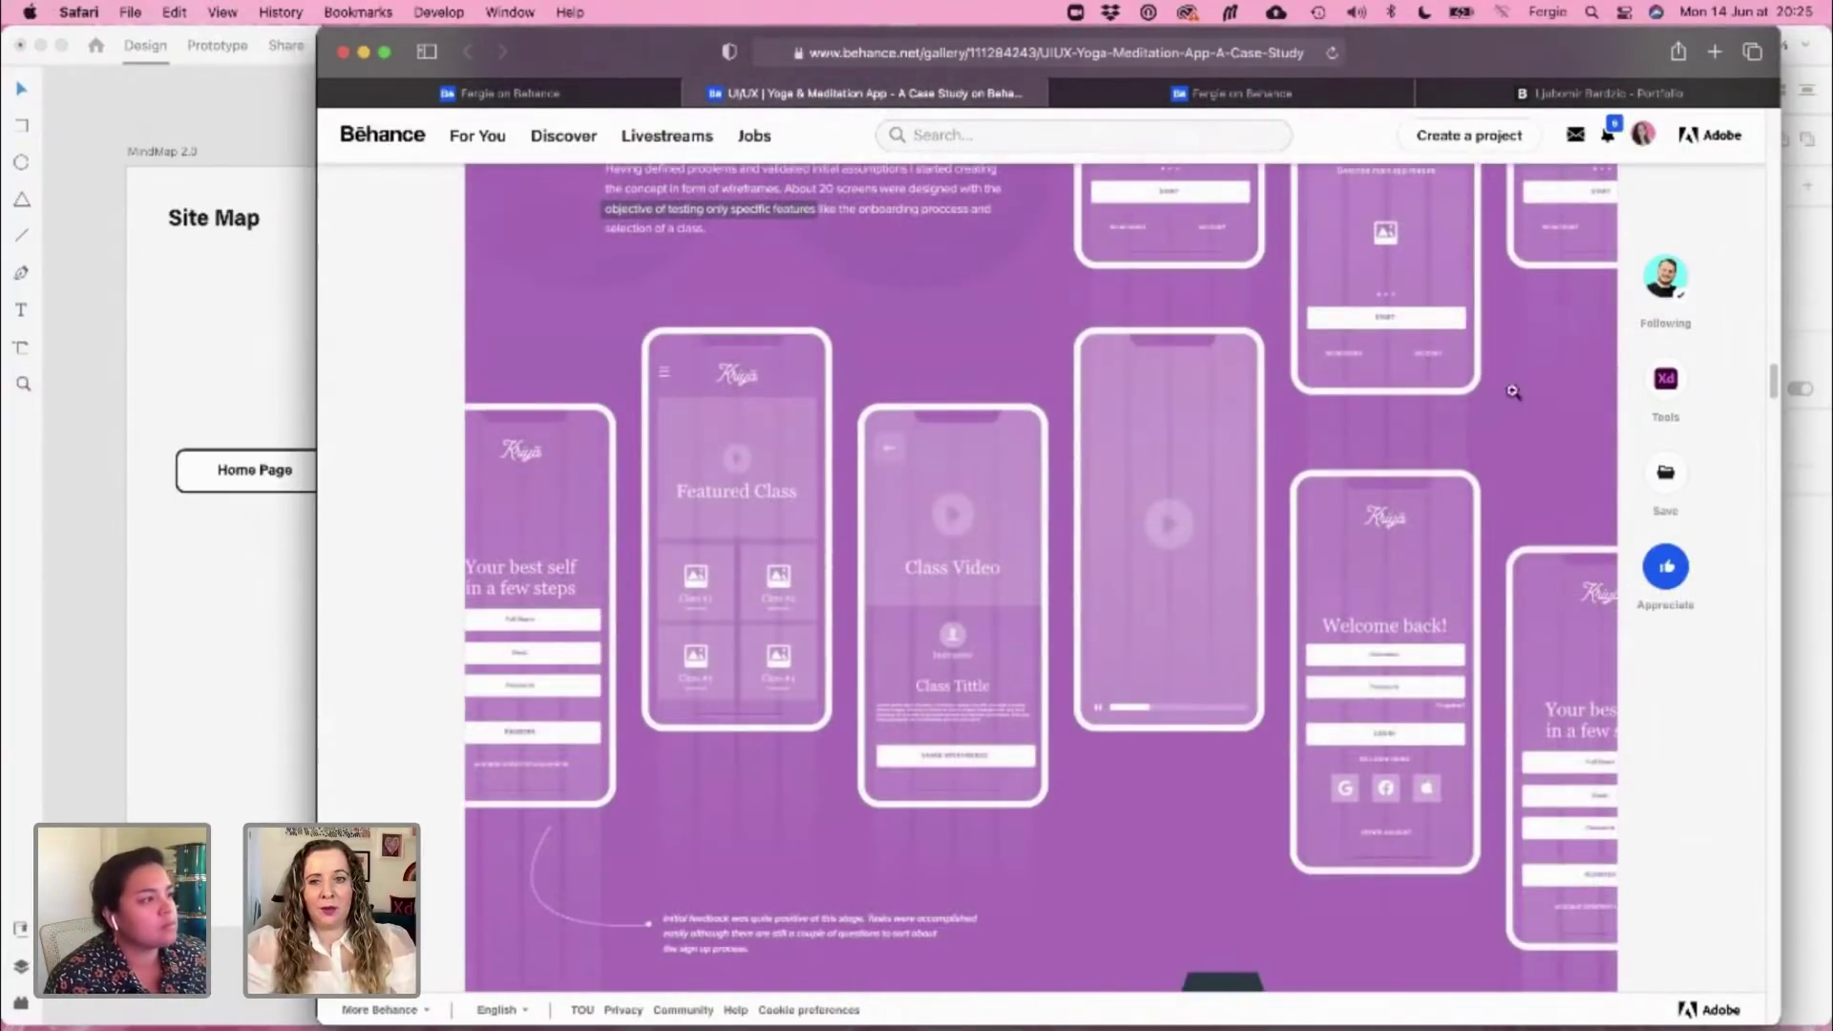
left_click_drag(1772, 384, 1747, 134)
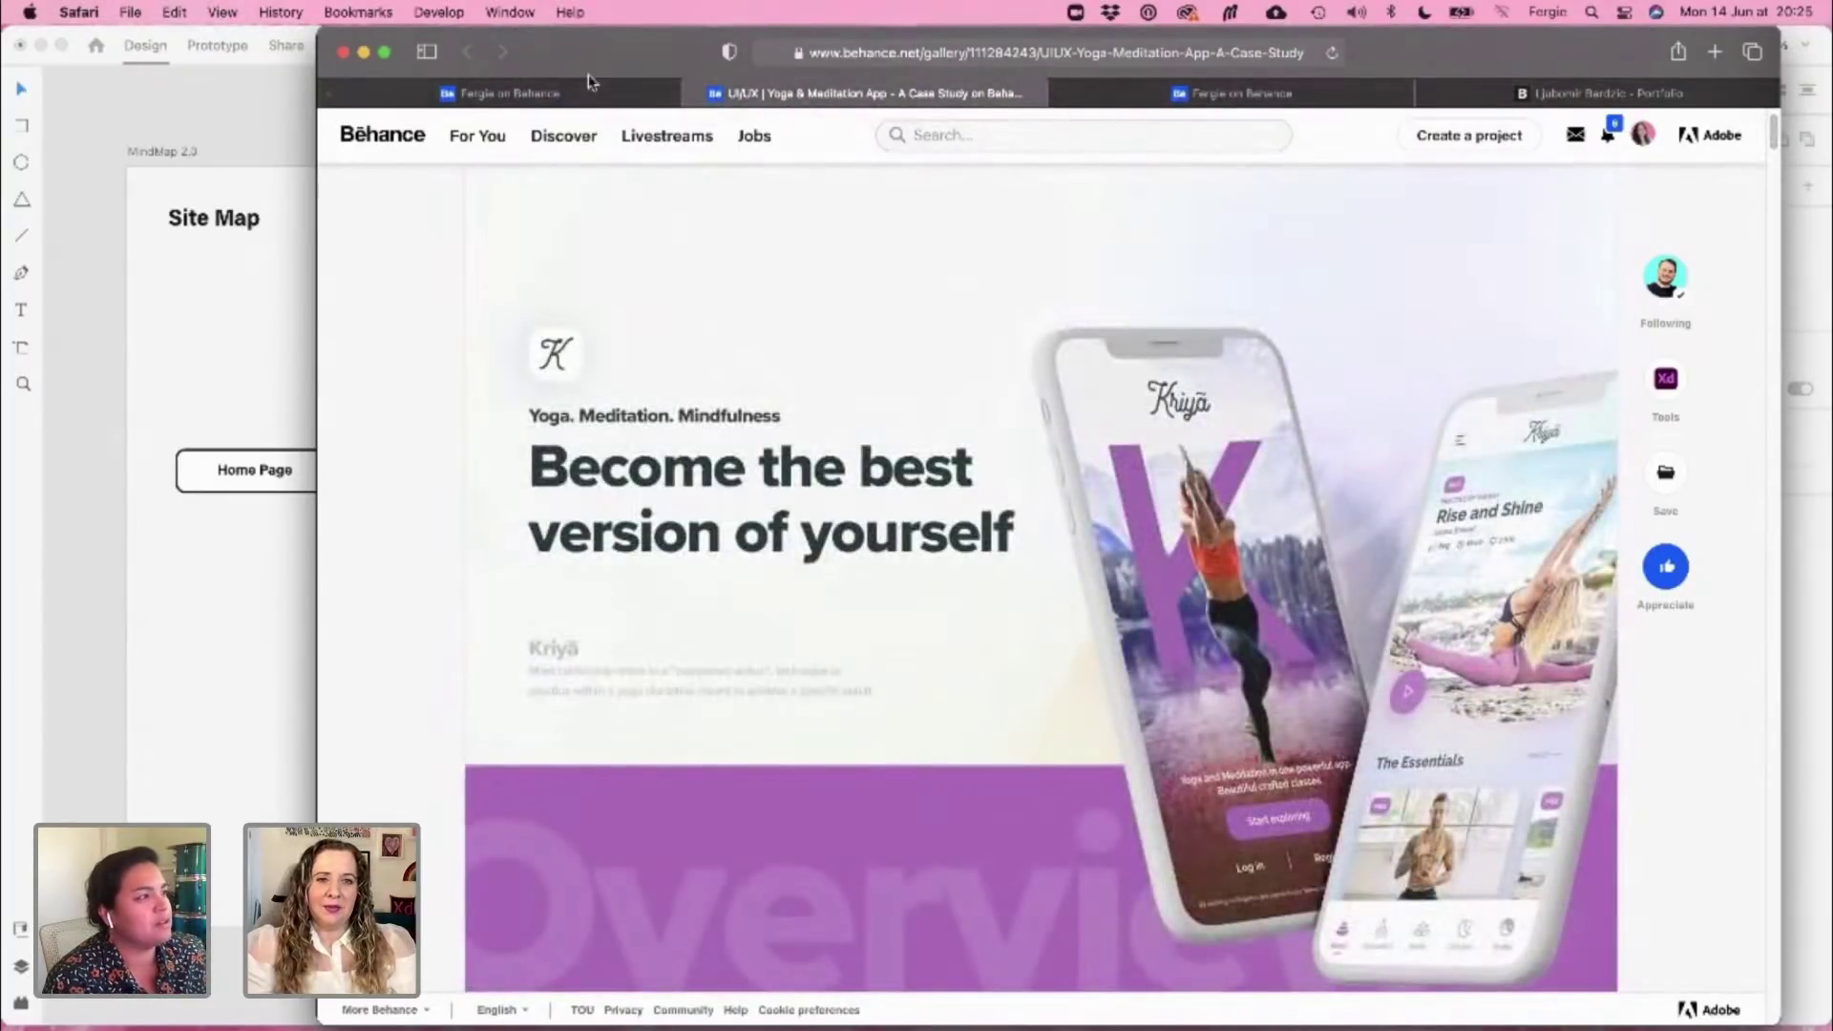
Switch back to Adobe XD and the Site Map artboard
mouse_move(591, 96)
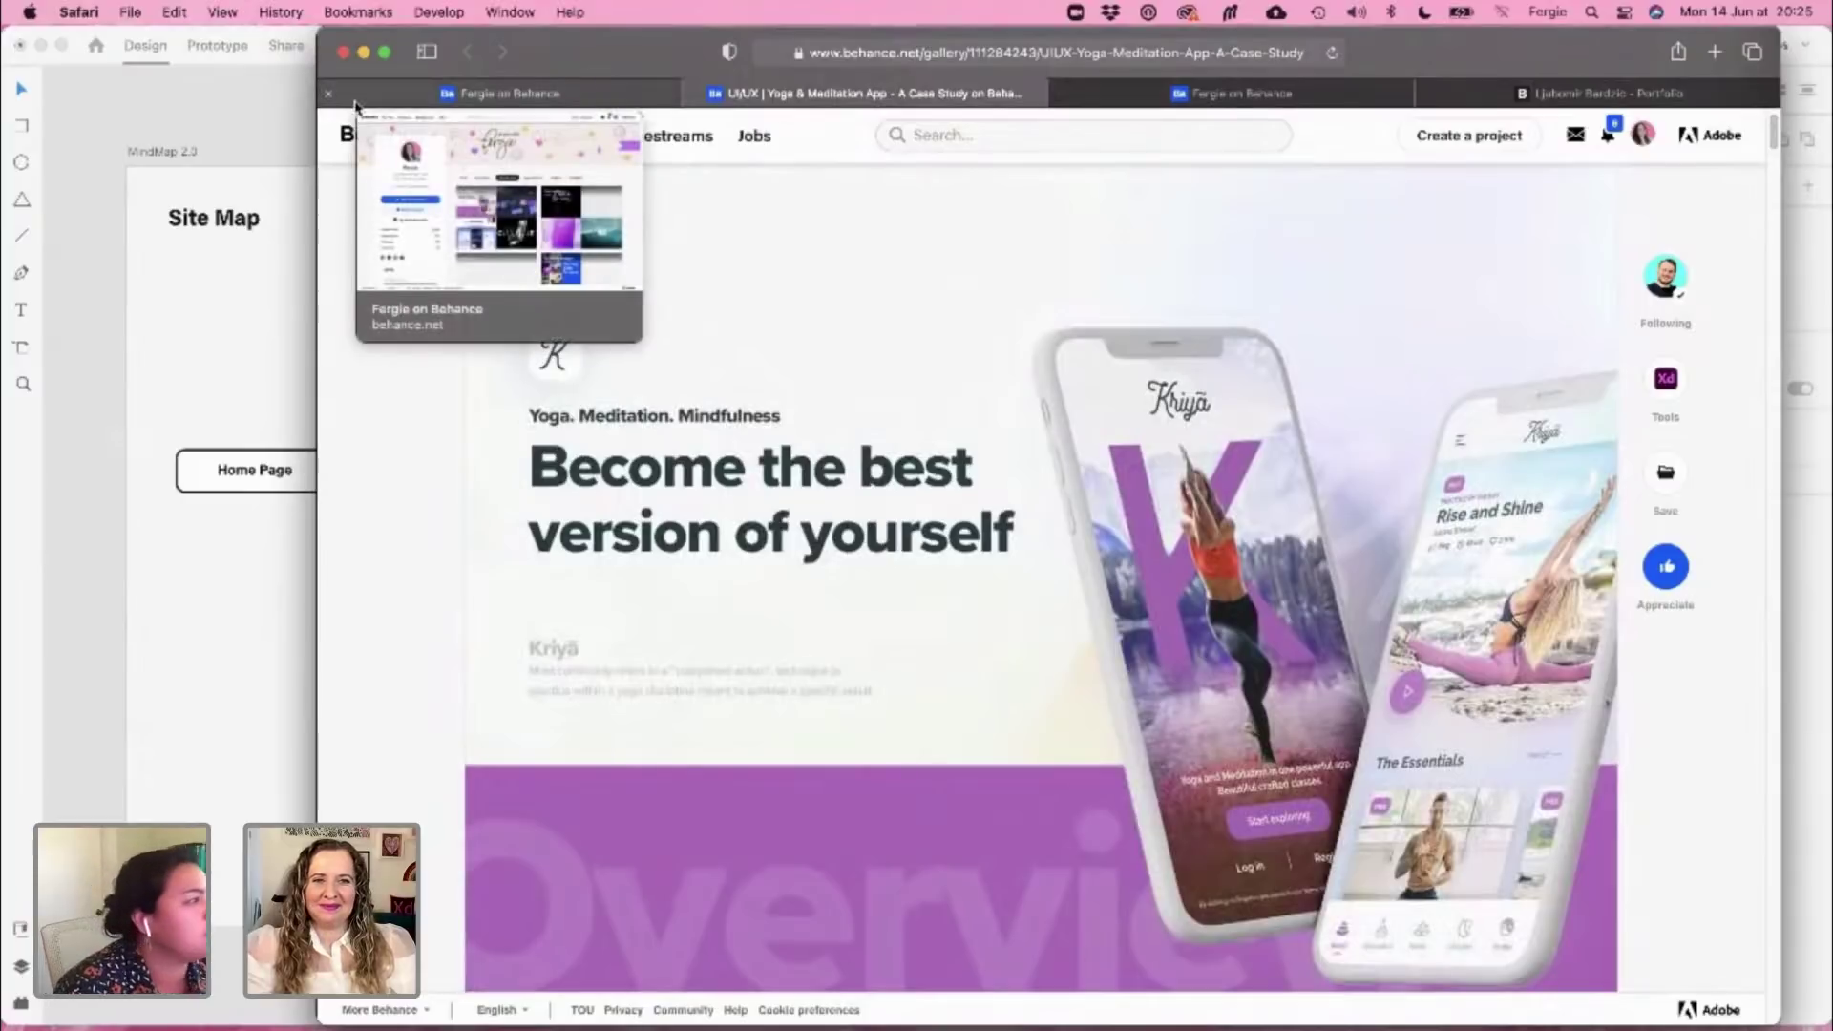
left_click(200, 115)
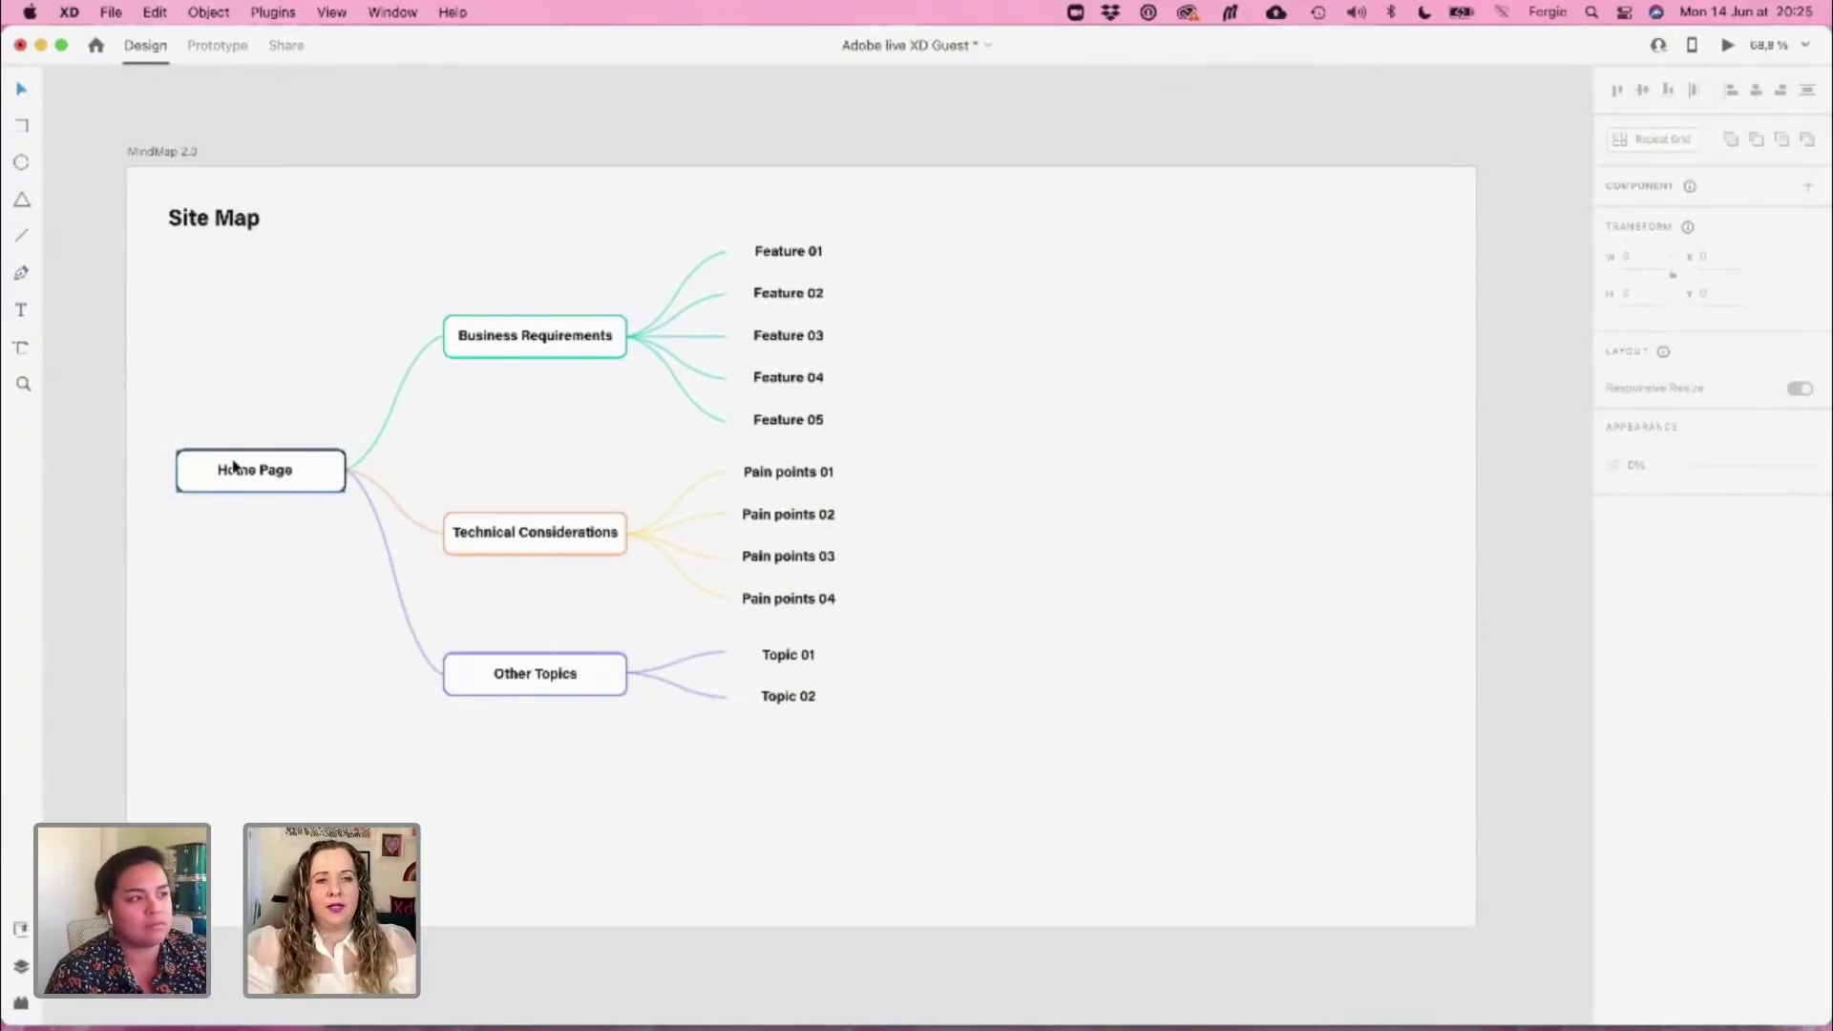
scroll(181, 523, "up", 1)
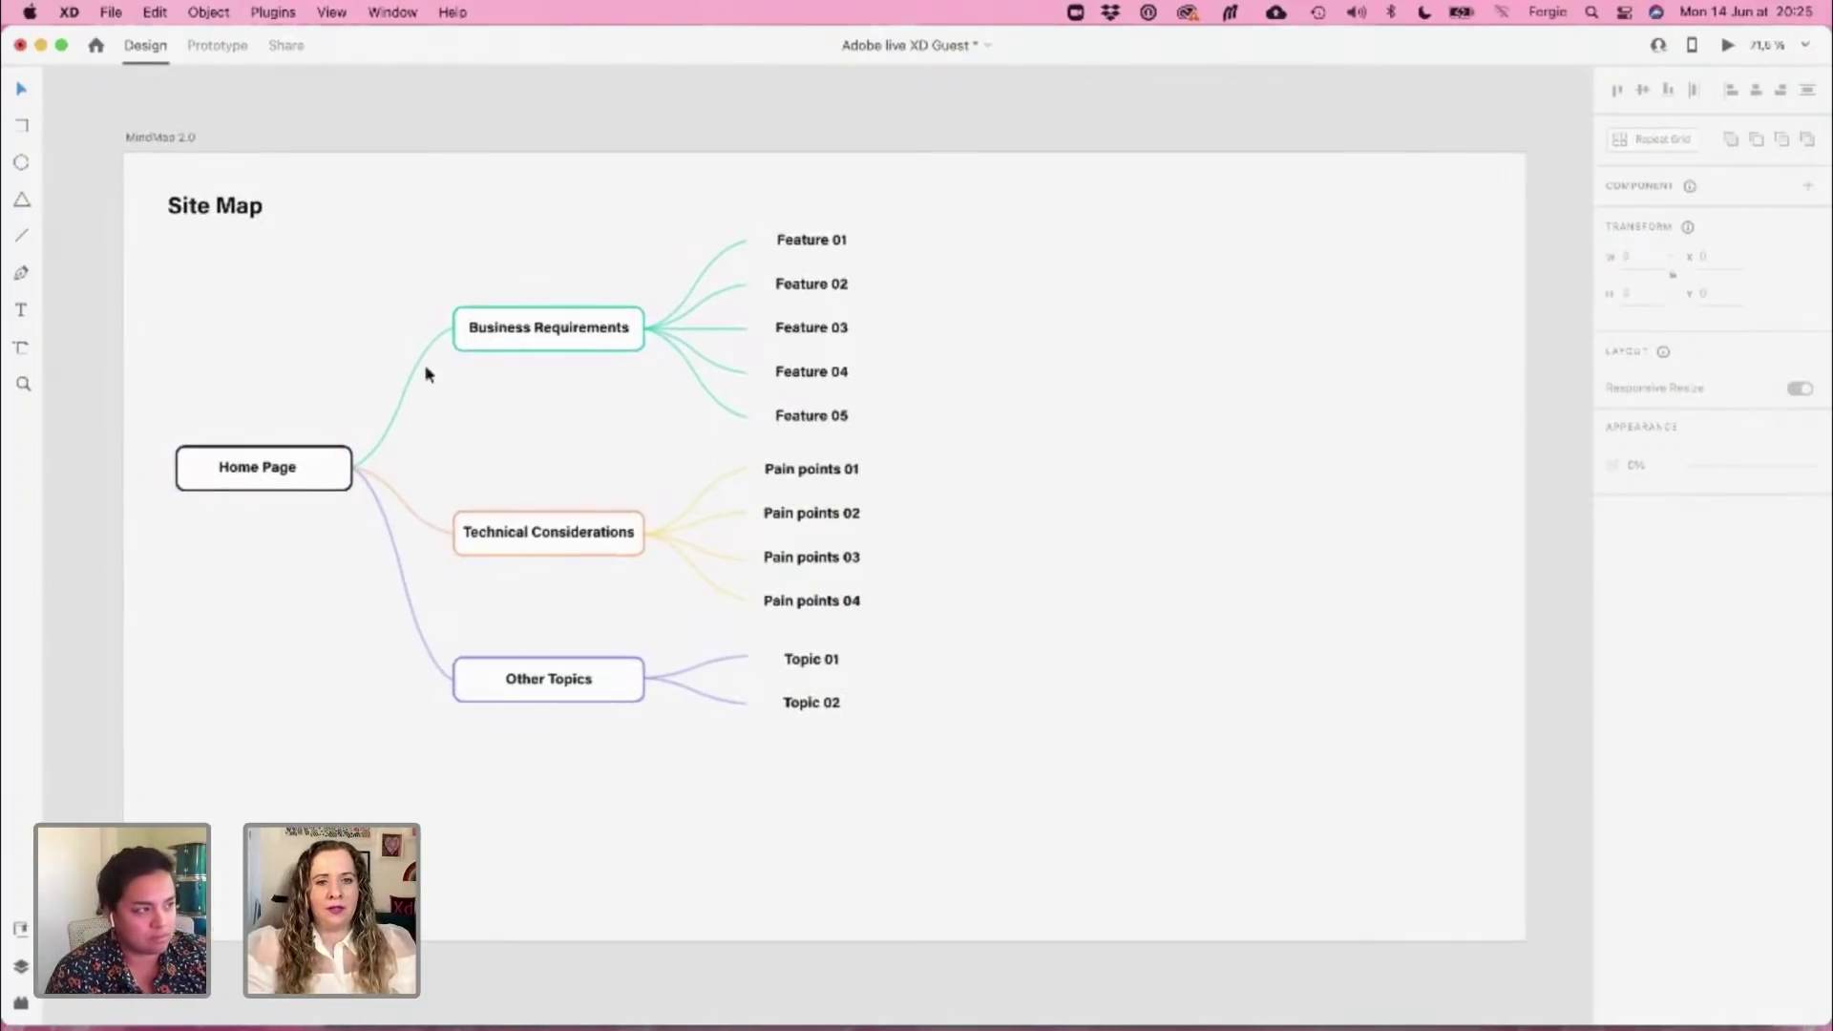
left_click(840, 241)
double_click(840, 241)
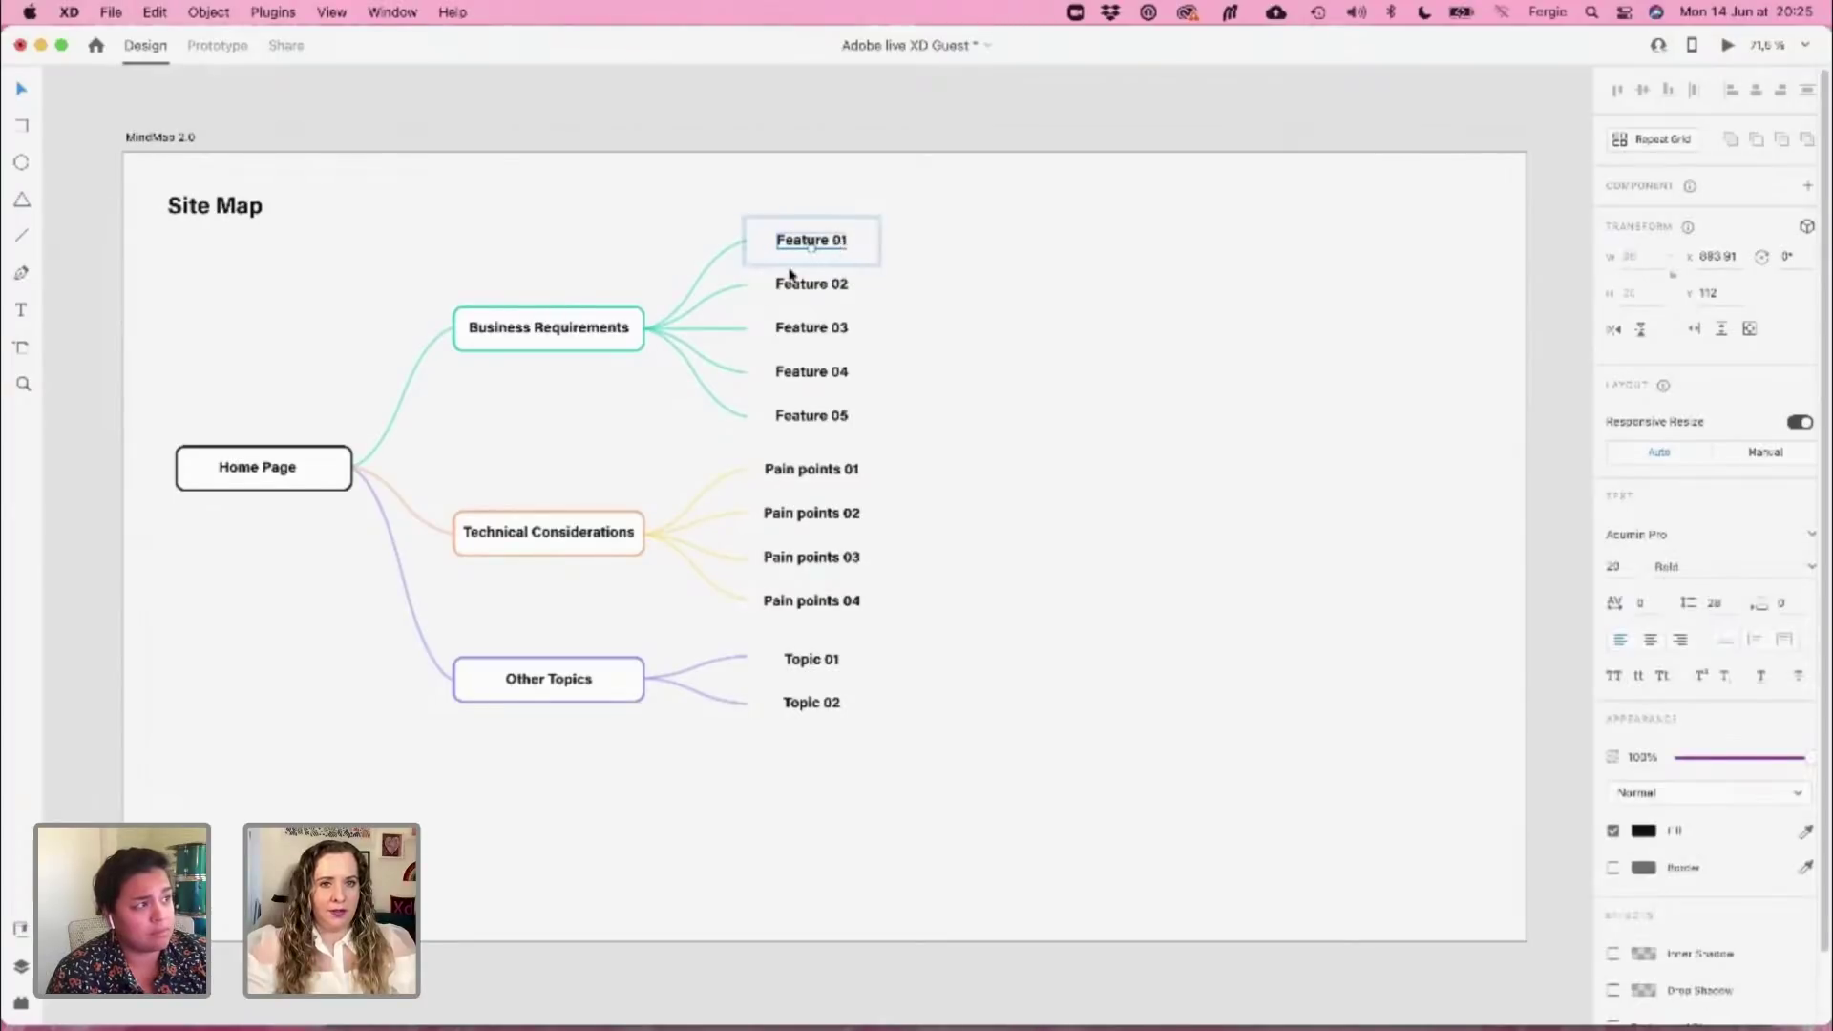
left_click_drag(840, 241, 287, 483)
key("ctrl+z")
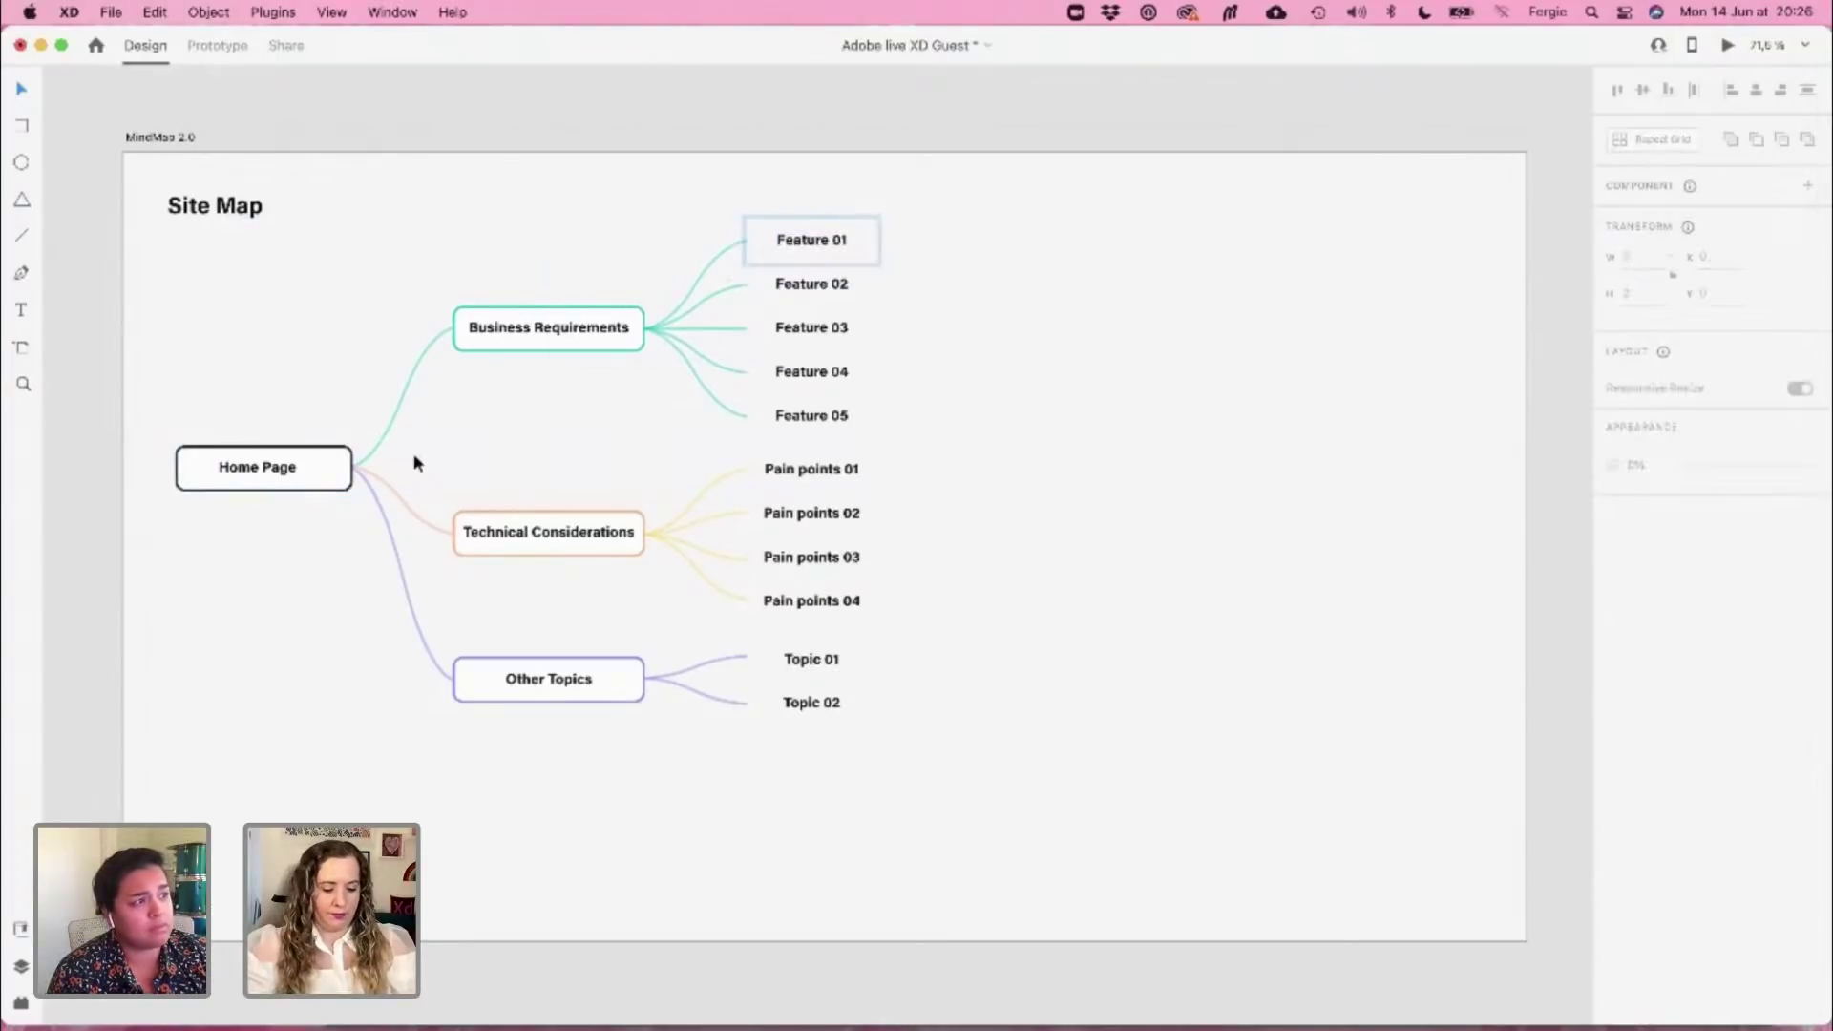
left_click(839, 244)
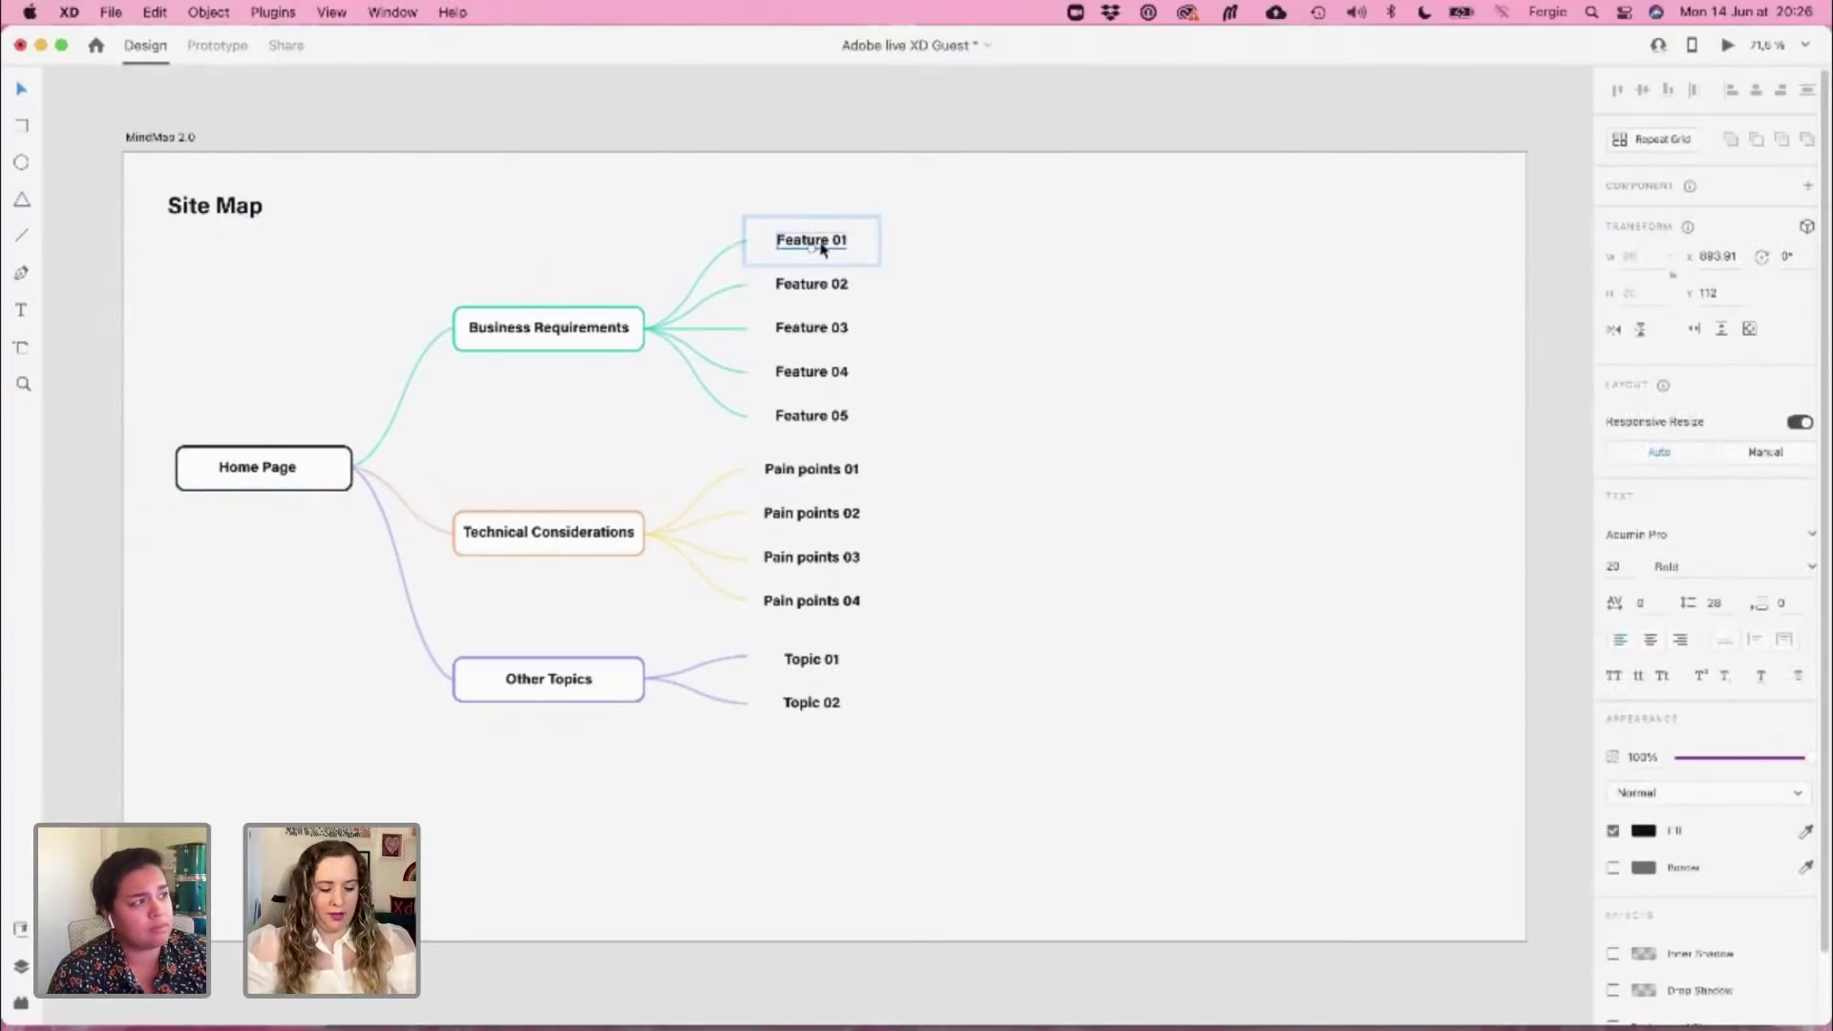
key("Escape")
Place a copy of the Feature 01 label beneath the Home Page box and change its text to "Intro"
double_click(837, 246)
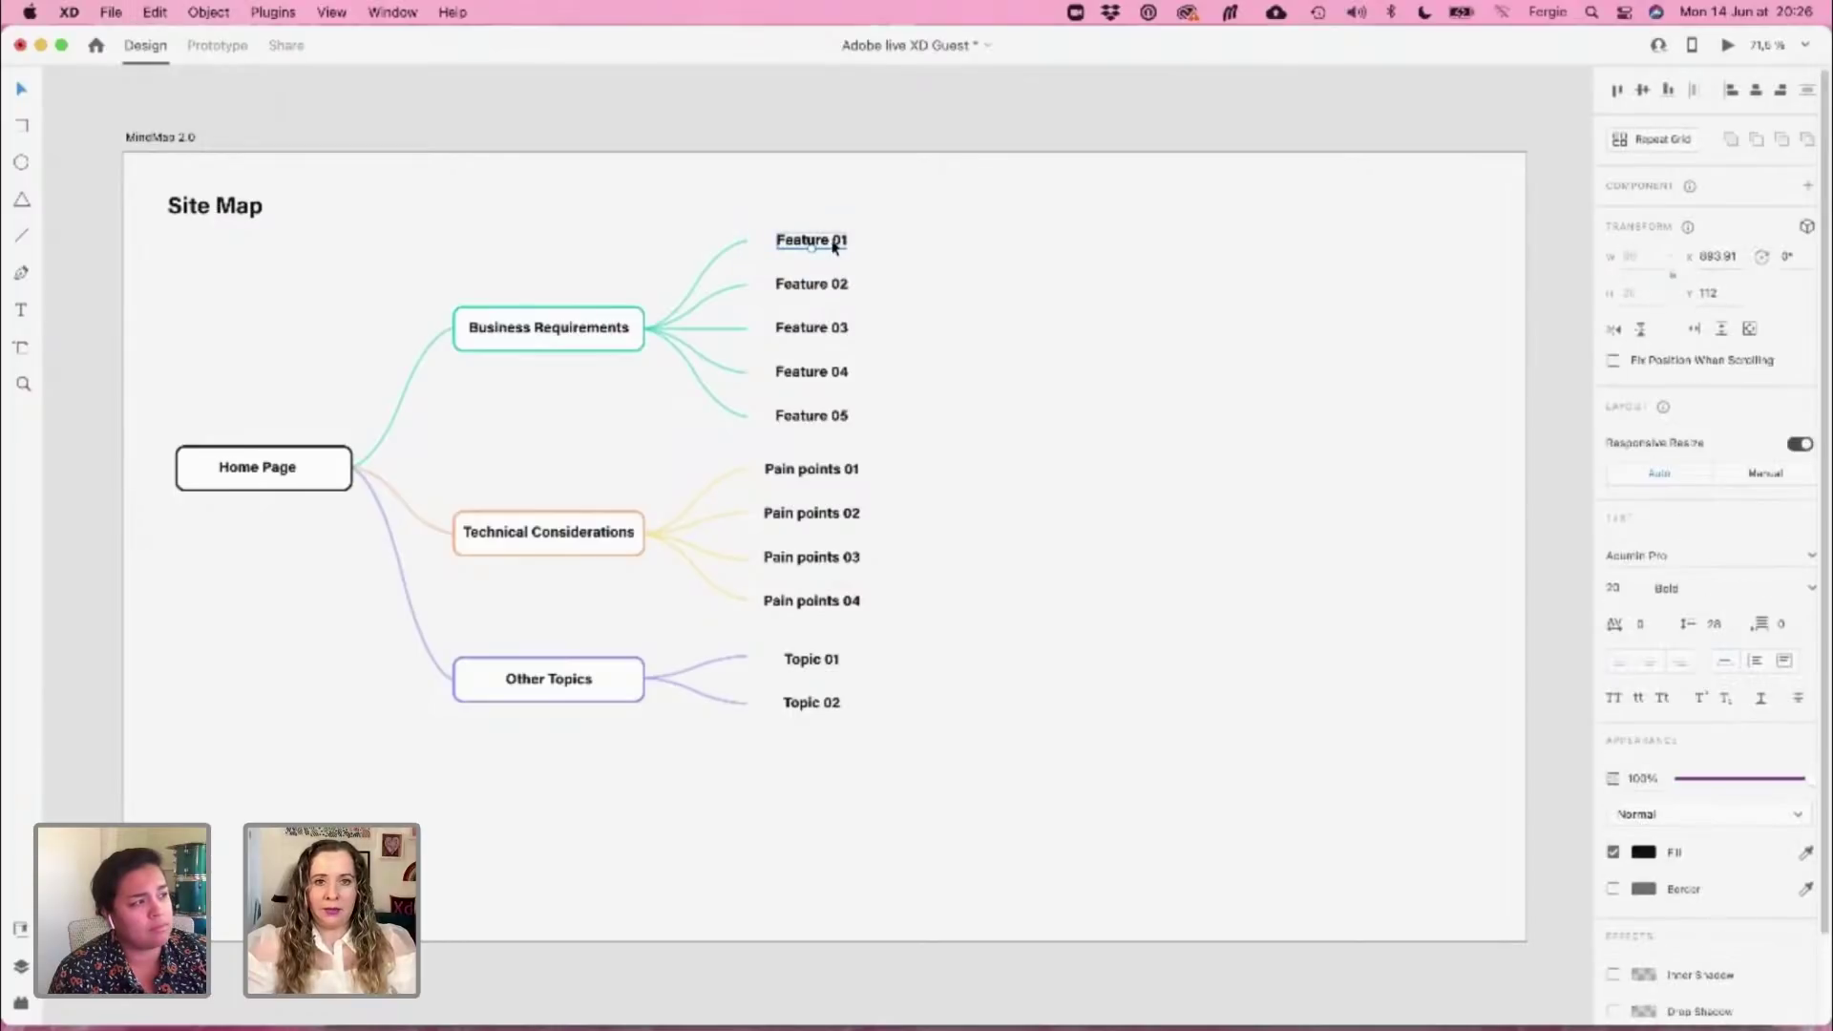
left_click_drag(838, 246, 260, 529)
double_click(258, 523)
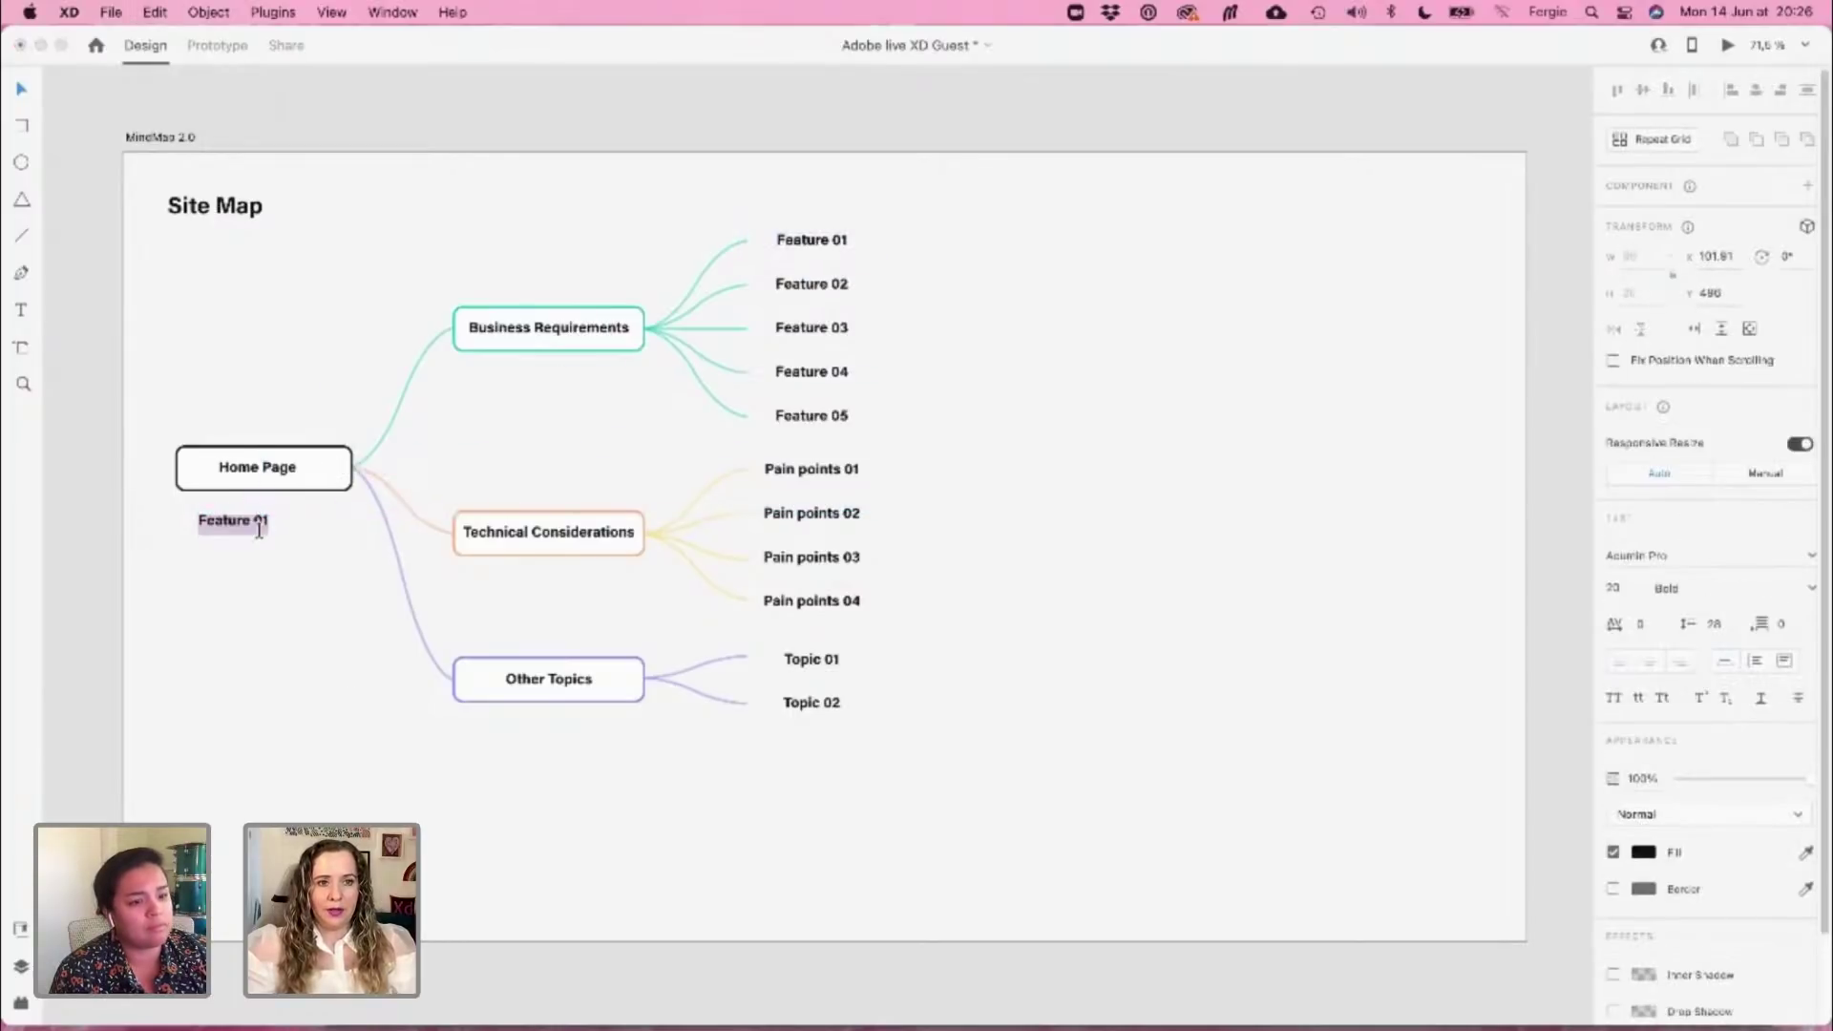
type("Intro")
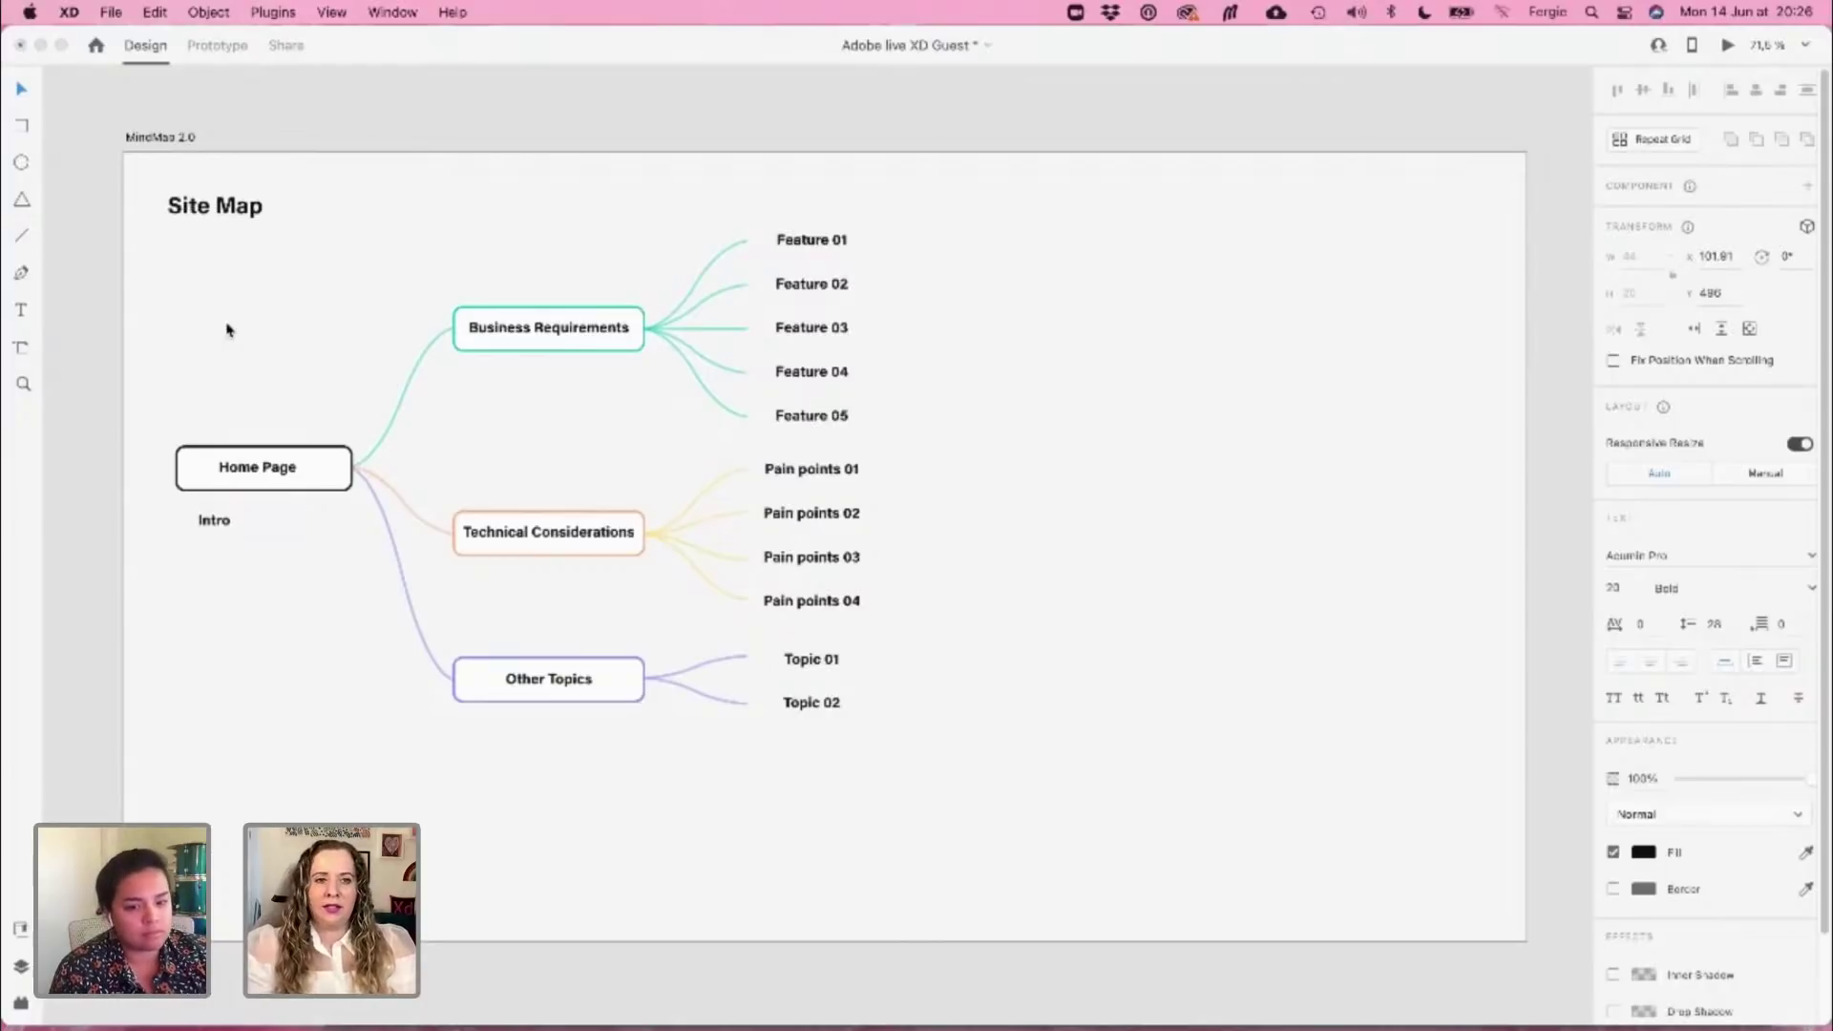
Add "Preview" and "Contact" as separate lines under "Intro" in the text beneath the Home Page box
left_click(230, 519)
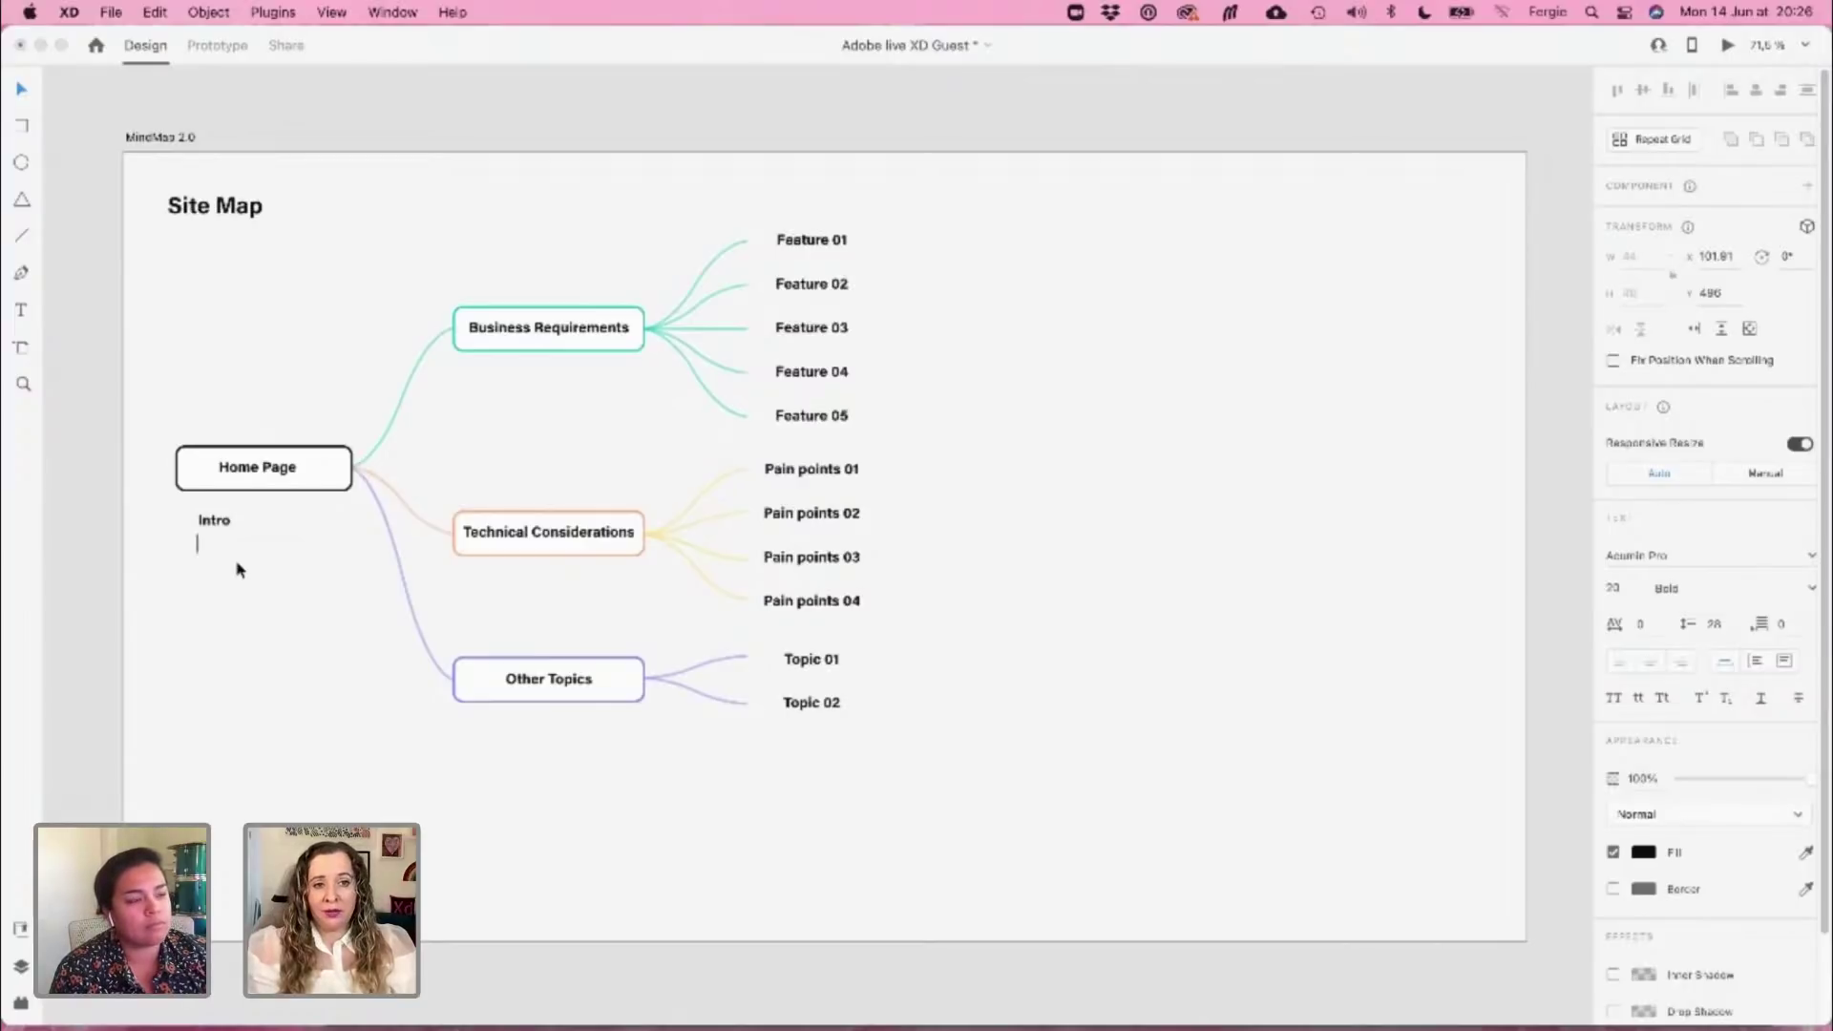
type("Preview")
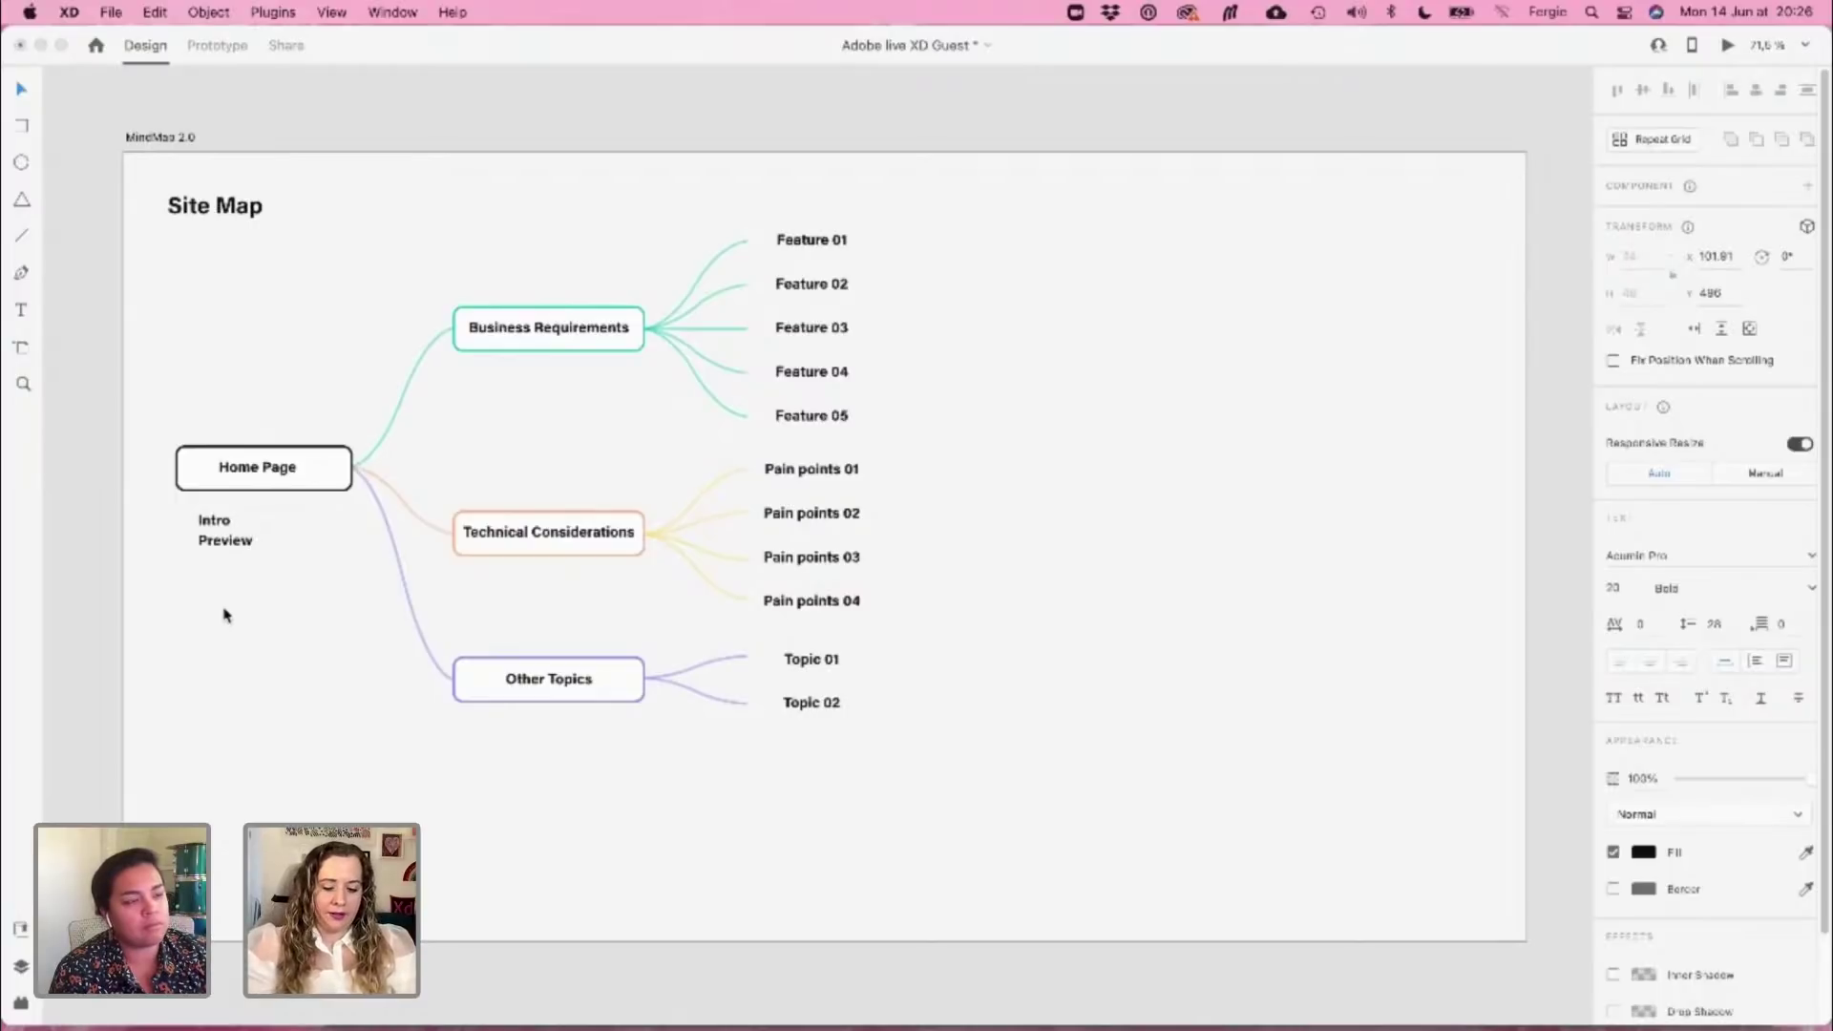
key("Return")
type("Contact")
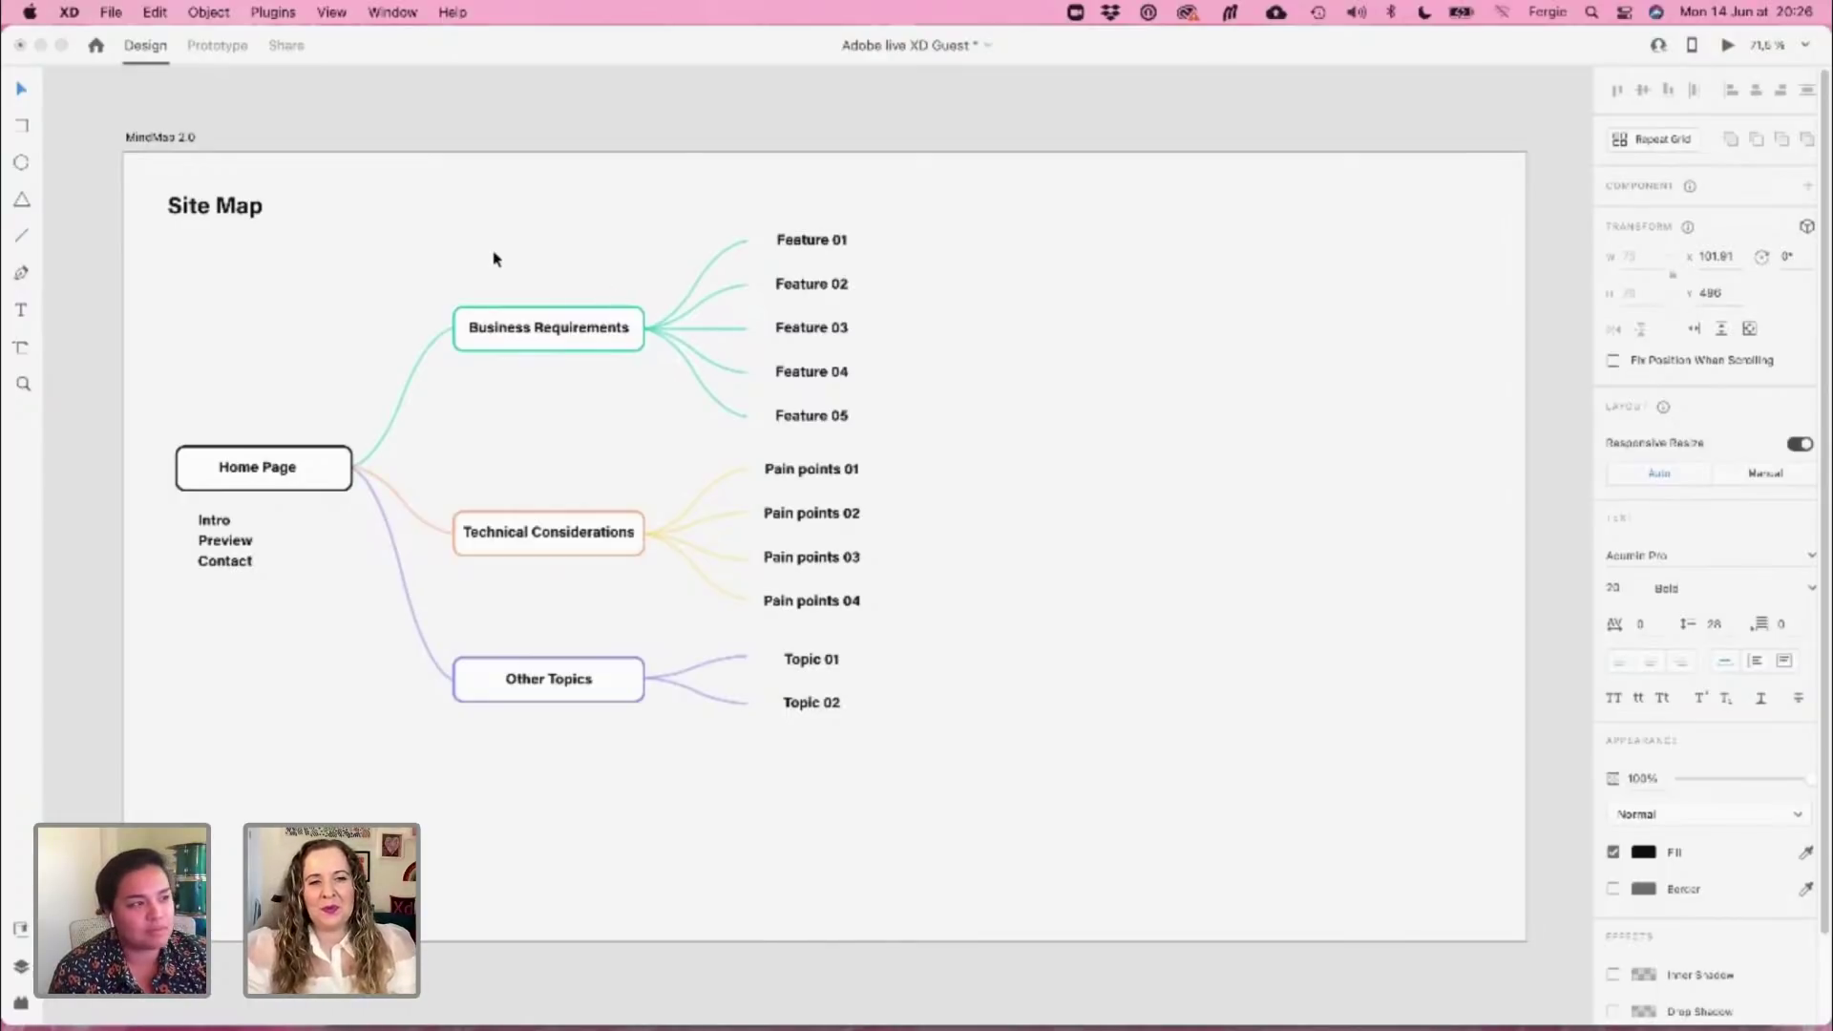
left_click(296, 416)
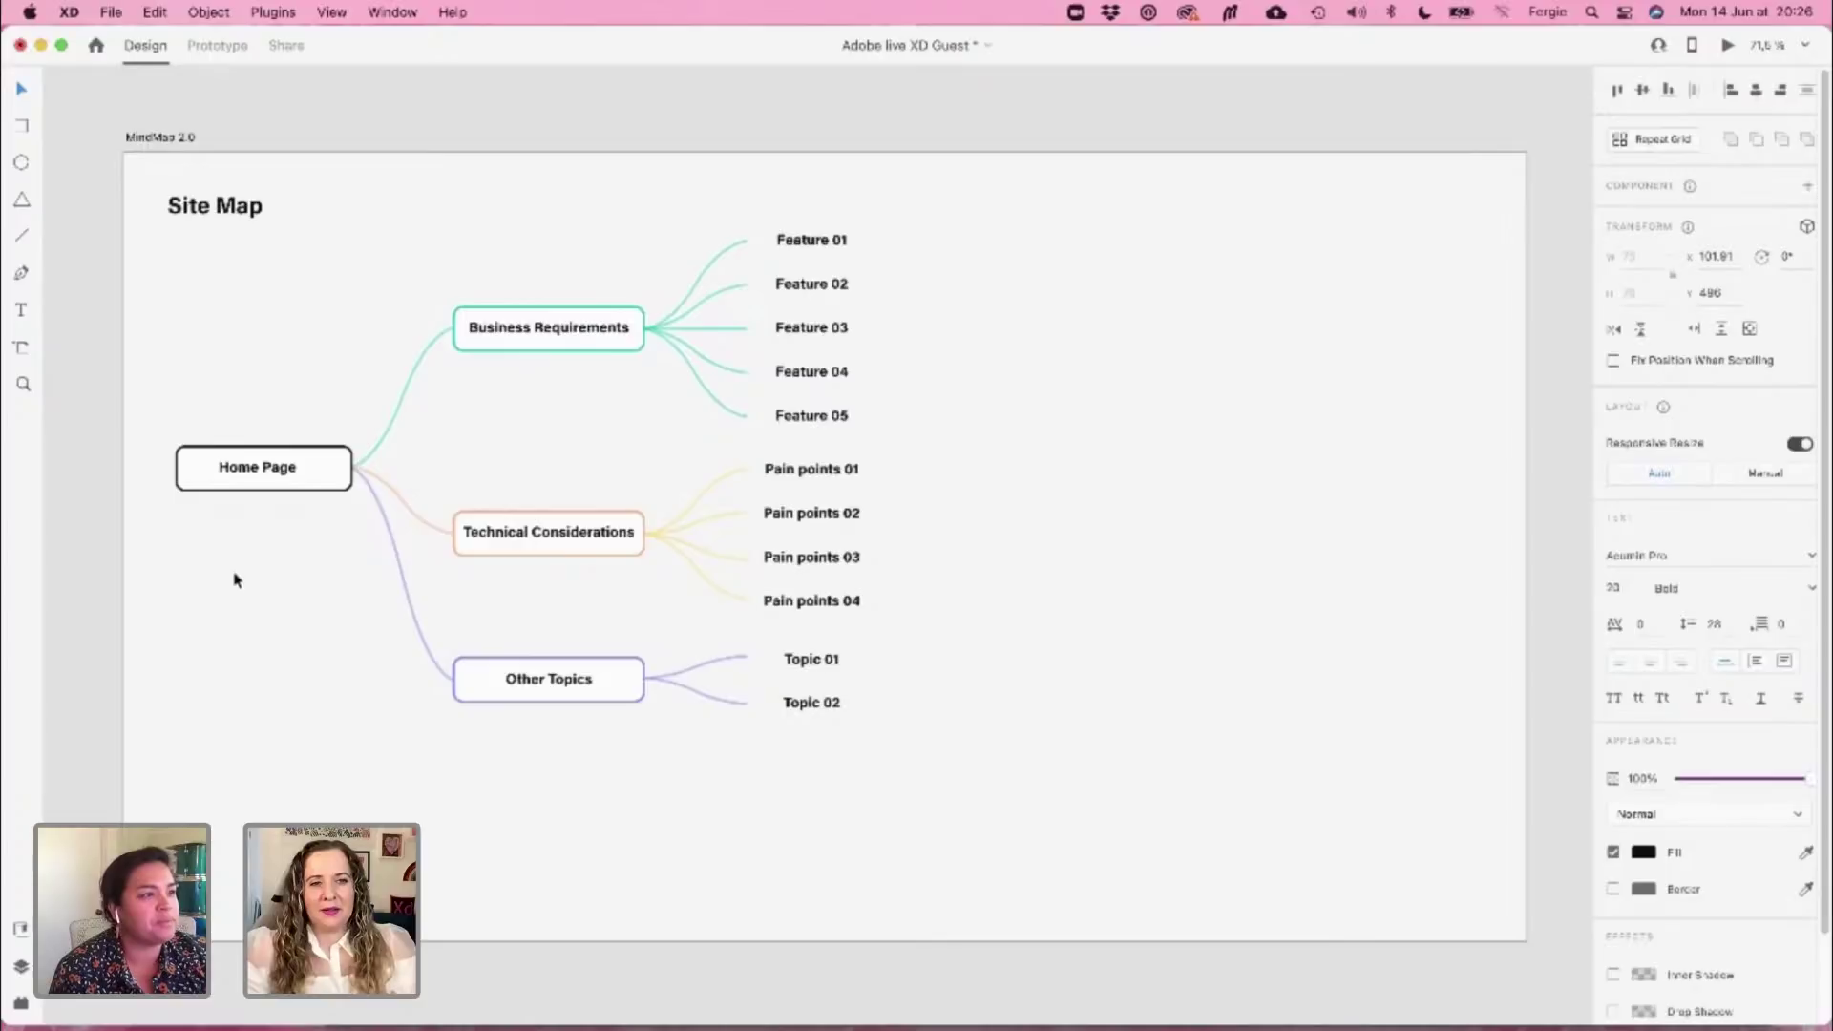
left_click(285, 565)
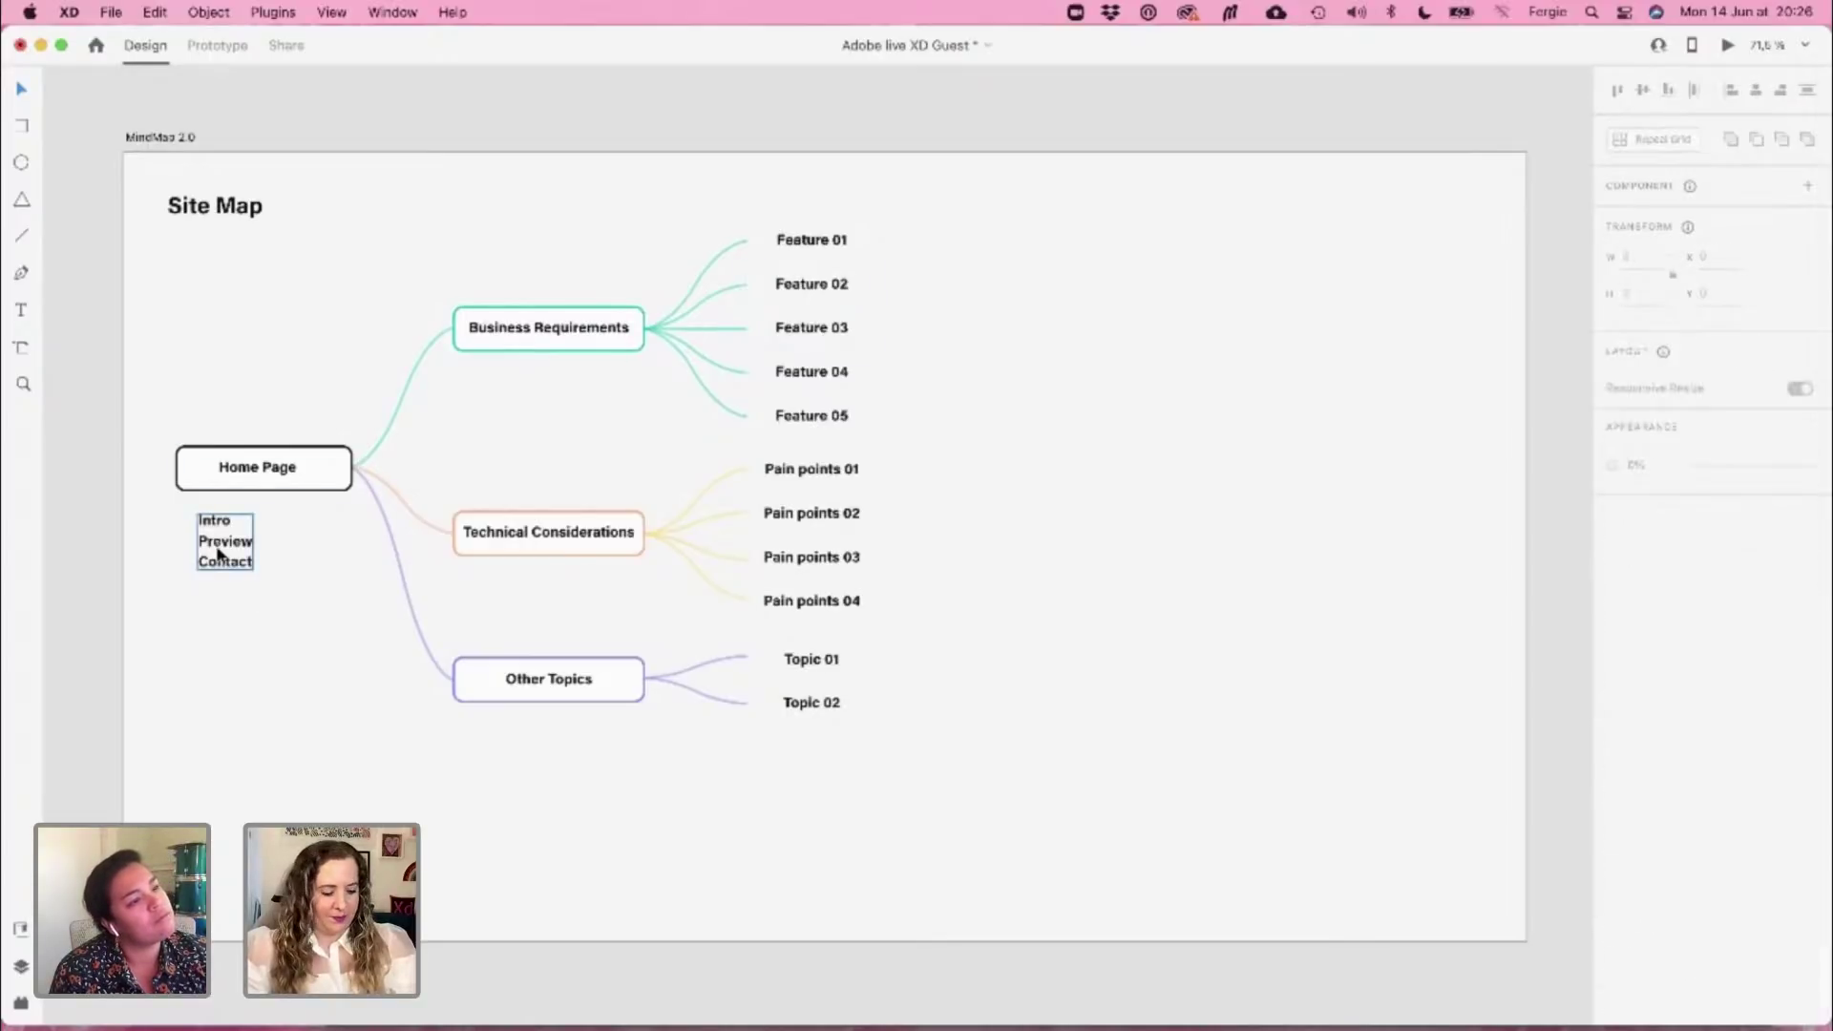
Place a copy of the Intro, Preview, Contact list to the right of the Feature 01 label
left_click_drag(218, 554, 916, 251)
left_click(857, 862)
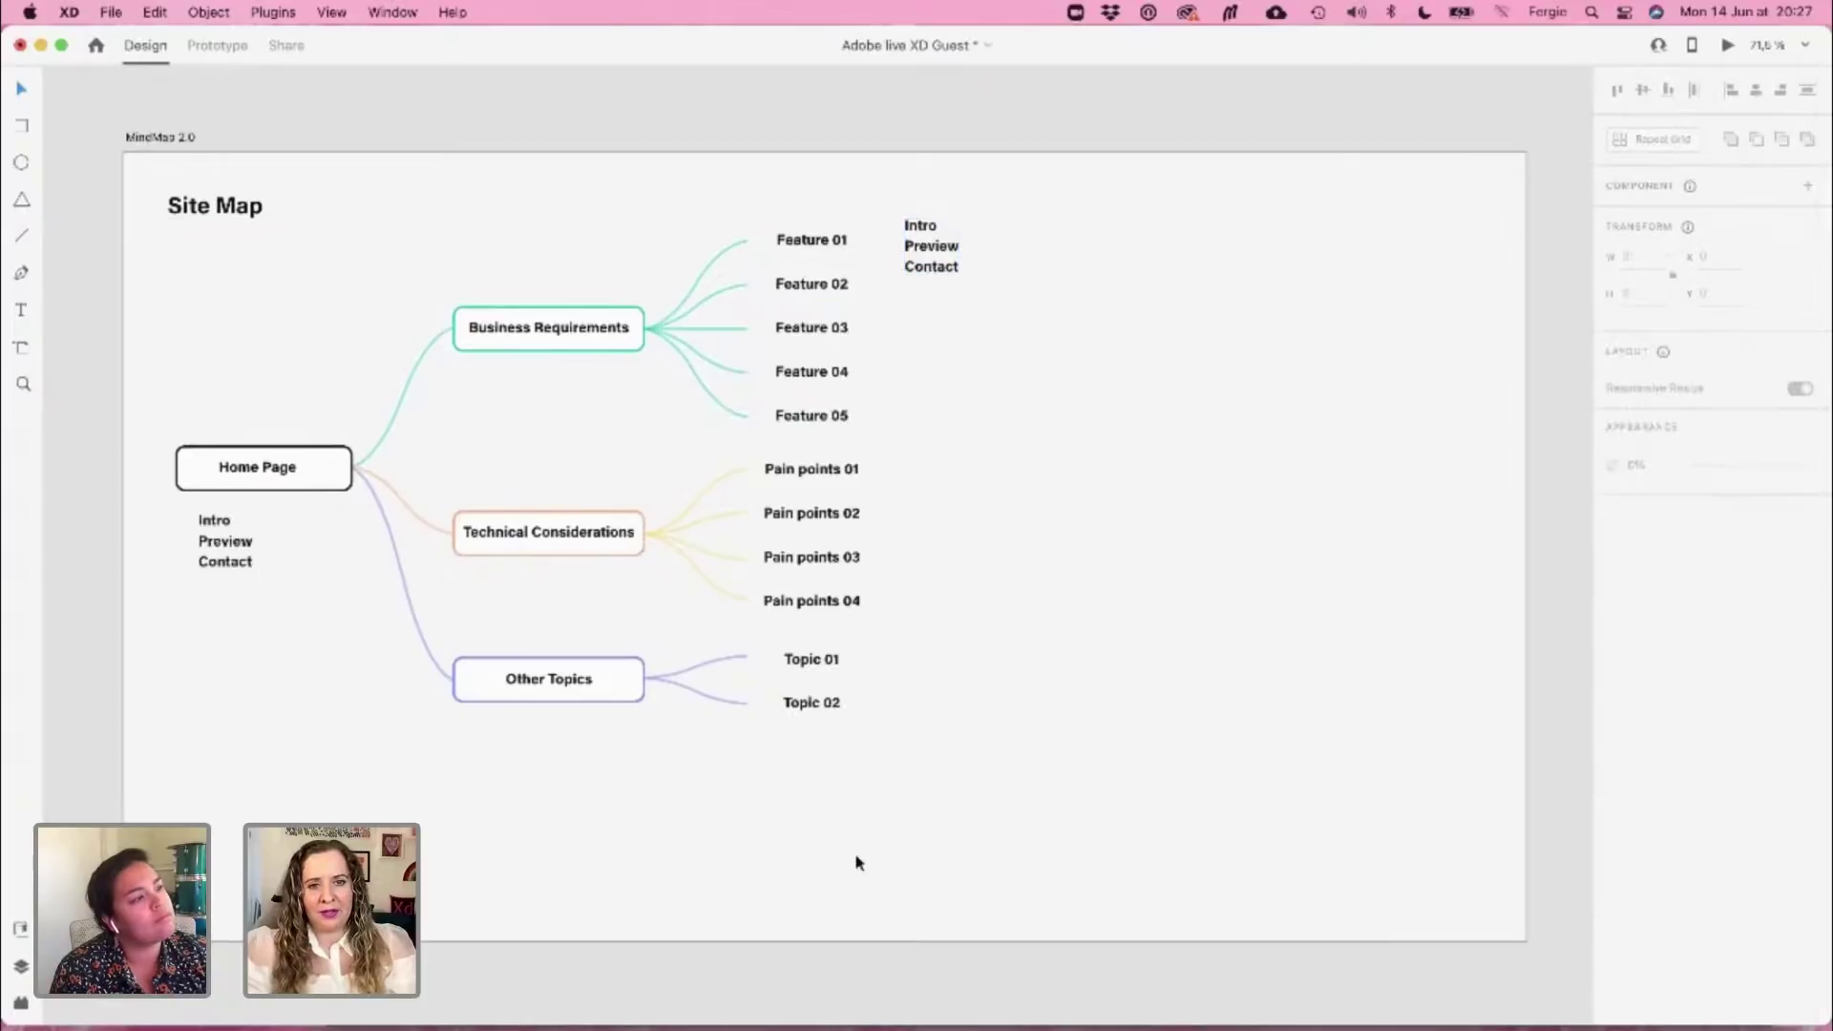
Delete all the Pain points and Topic labels together with the connector lines leading to them
left_click_drag(903, 789, 715, 457)
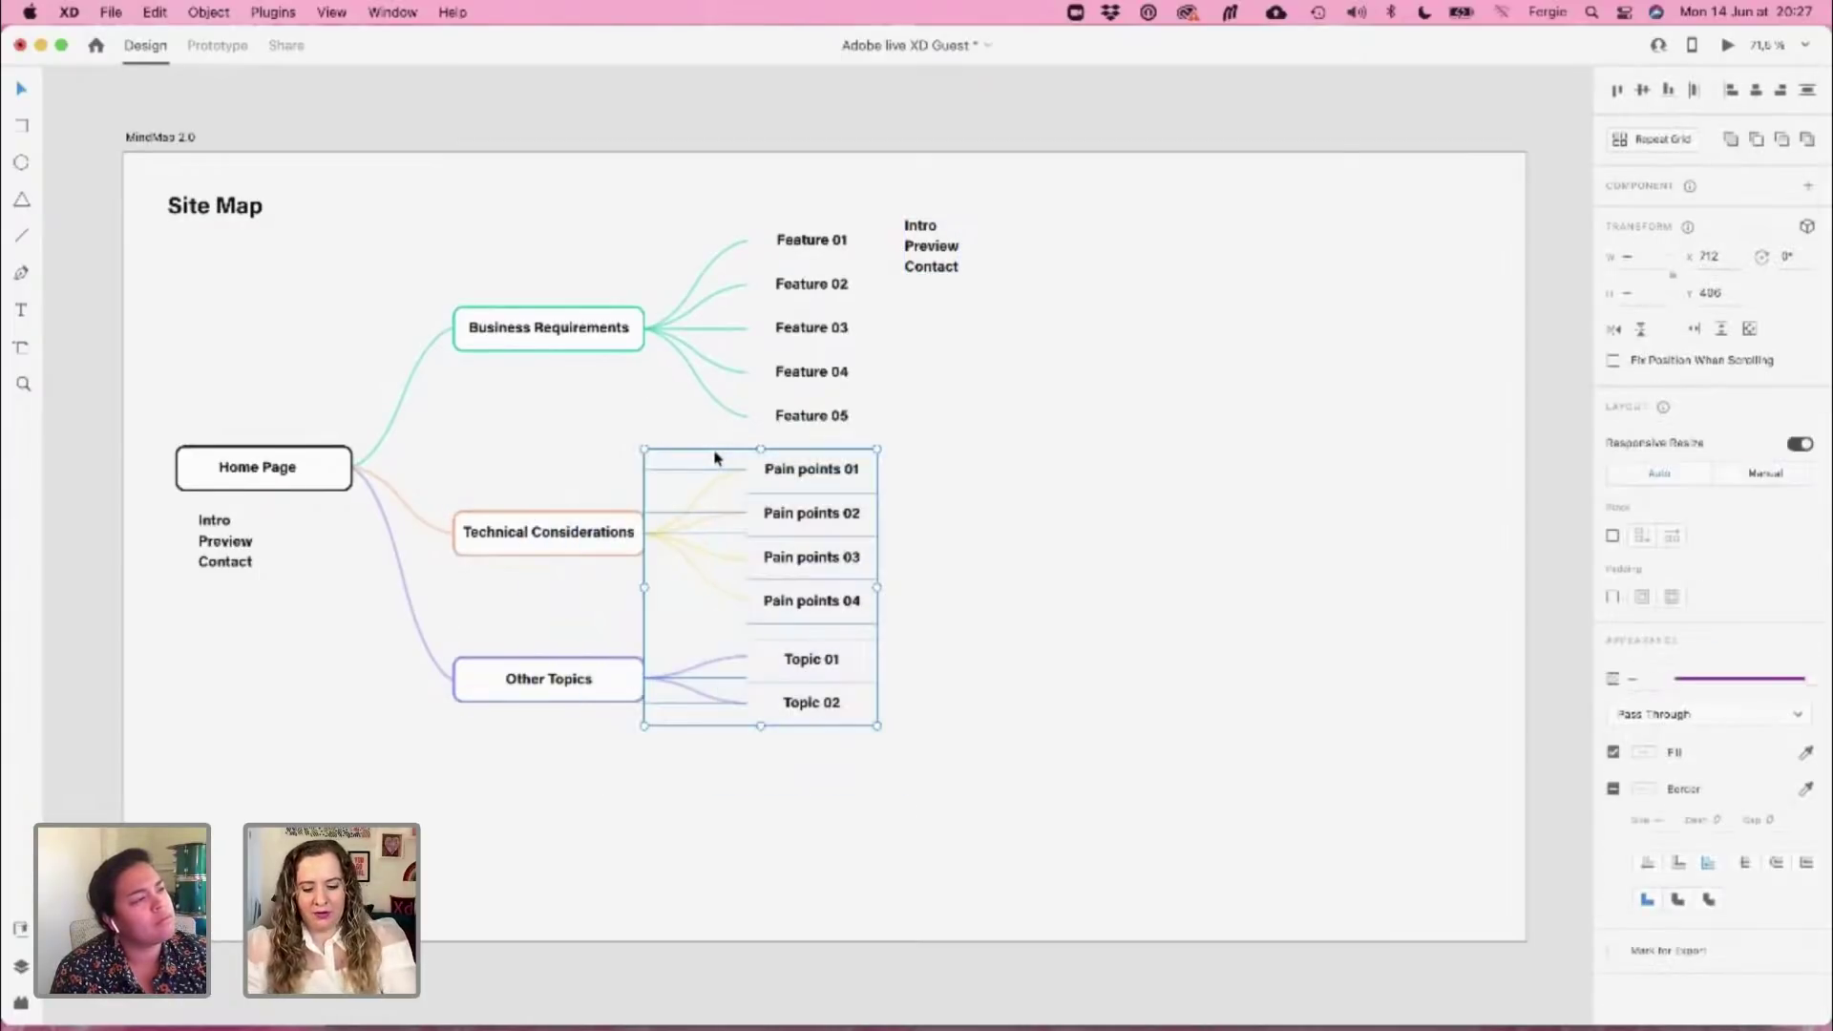
key("Delete")
Rename the Business Requirements box as "Case Study 1"
left_click(592, 336)
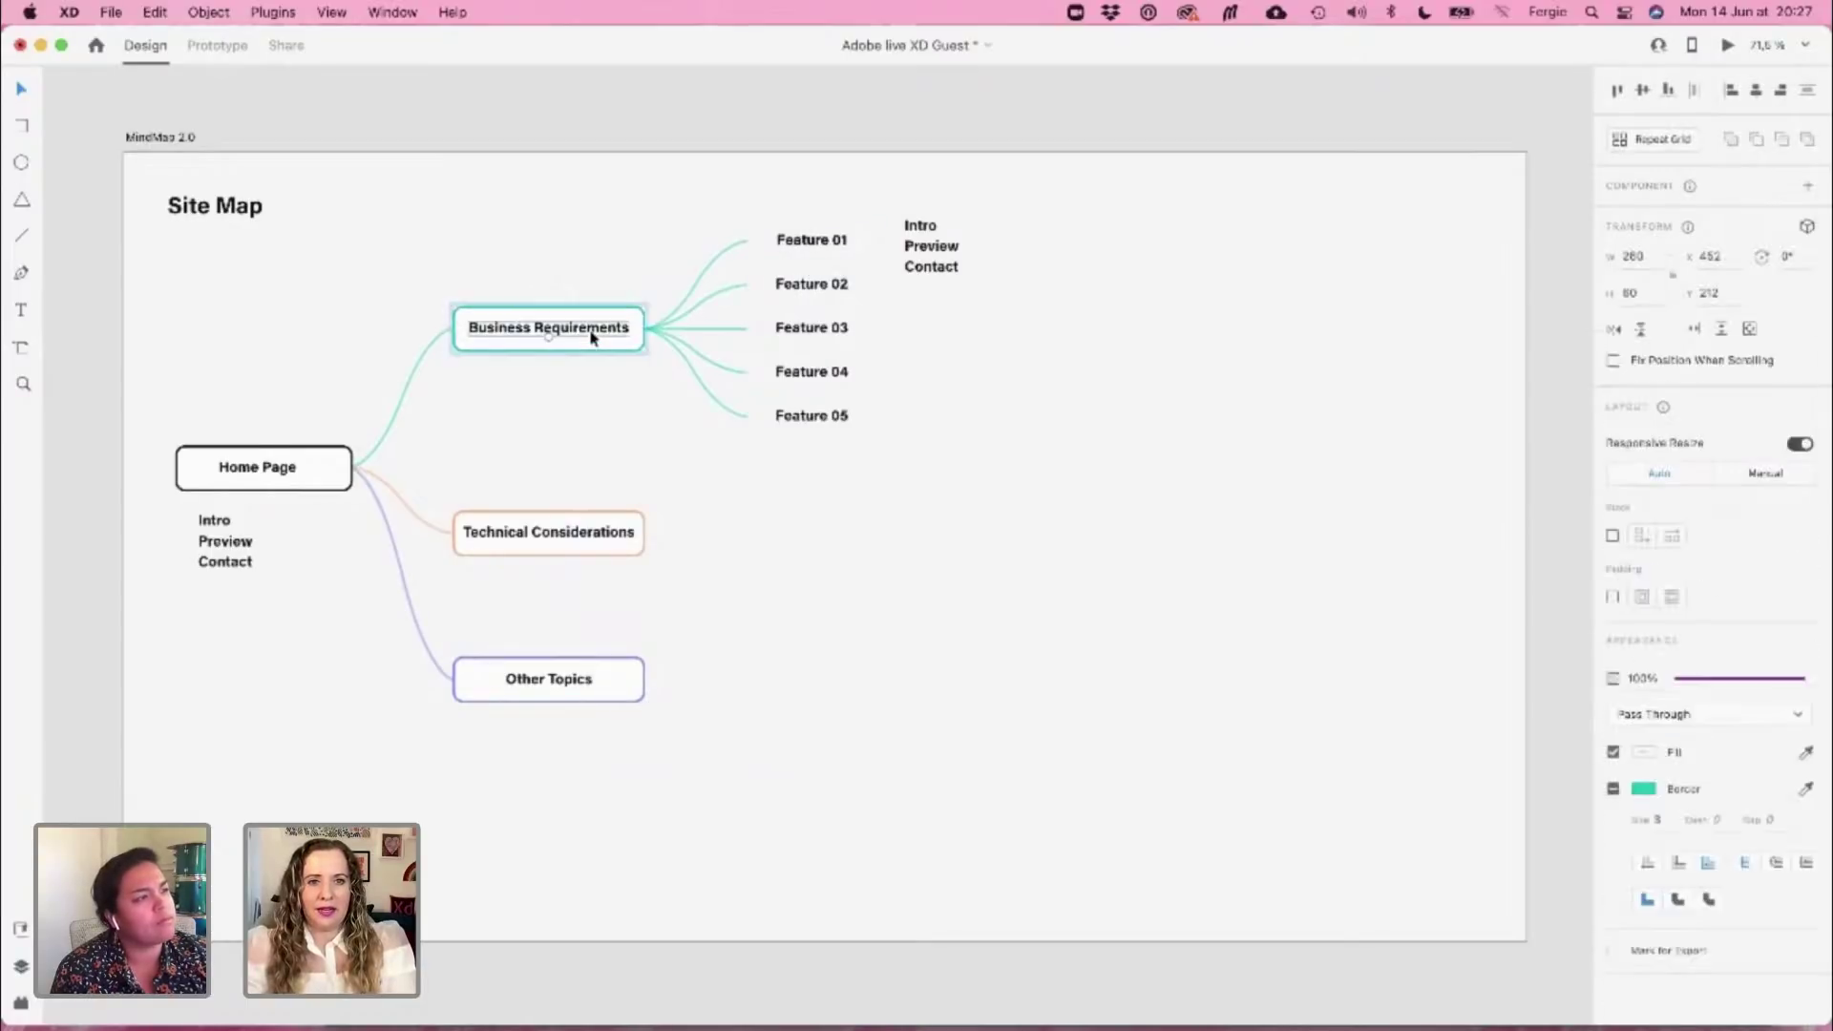
double_click(592, 336)
type("Case St")
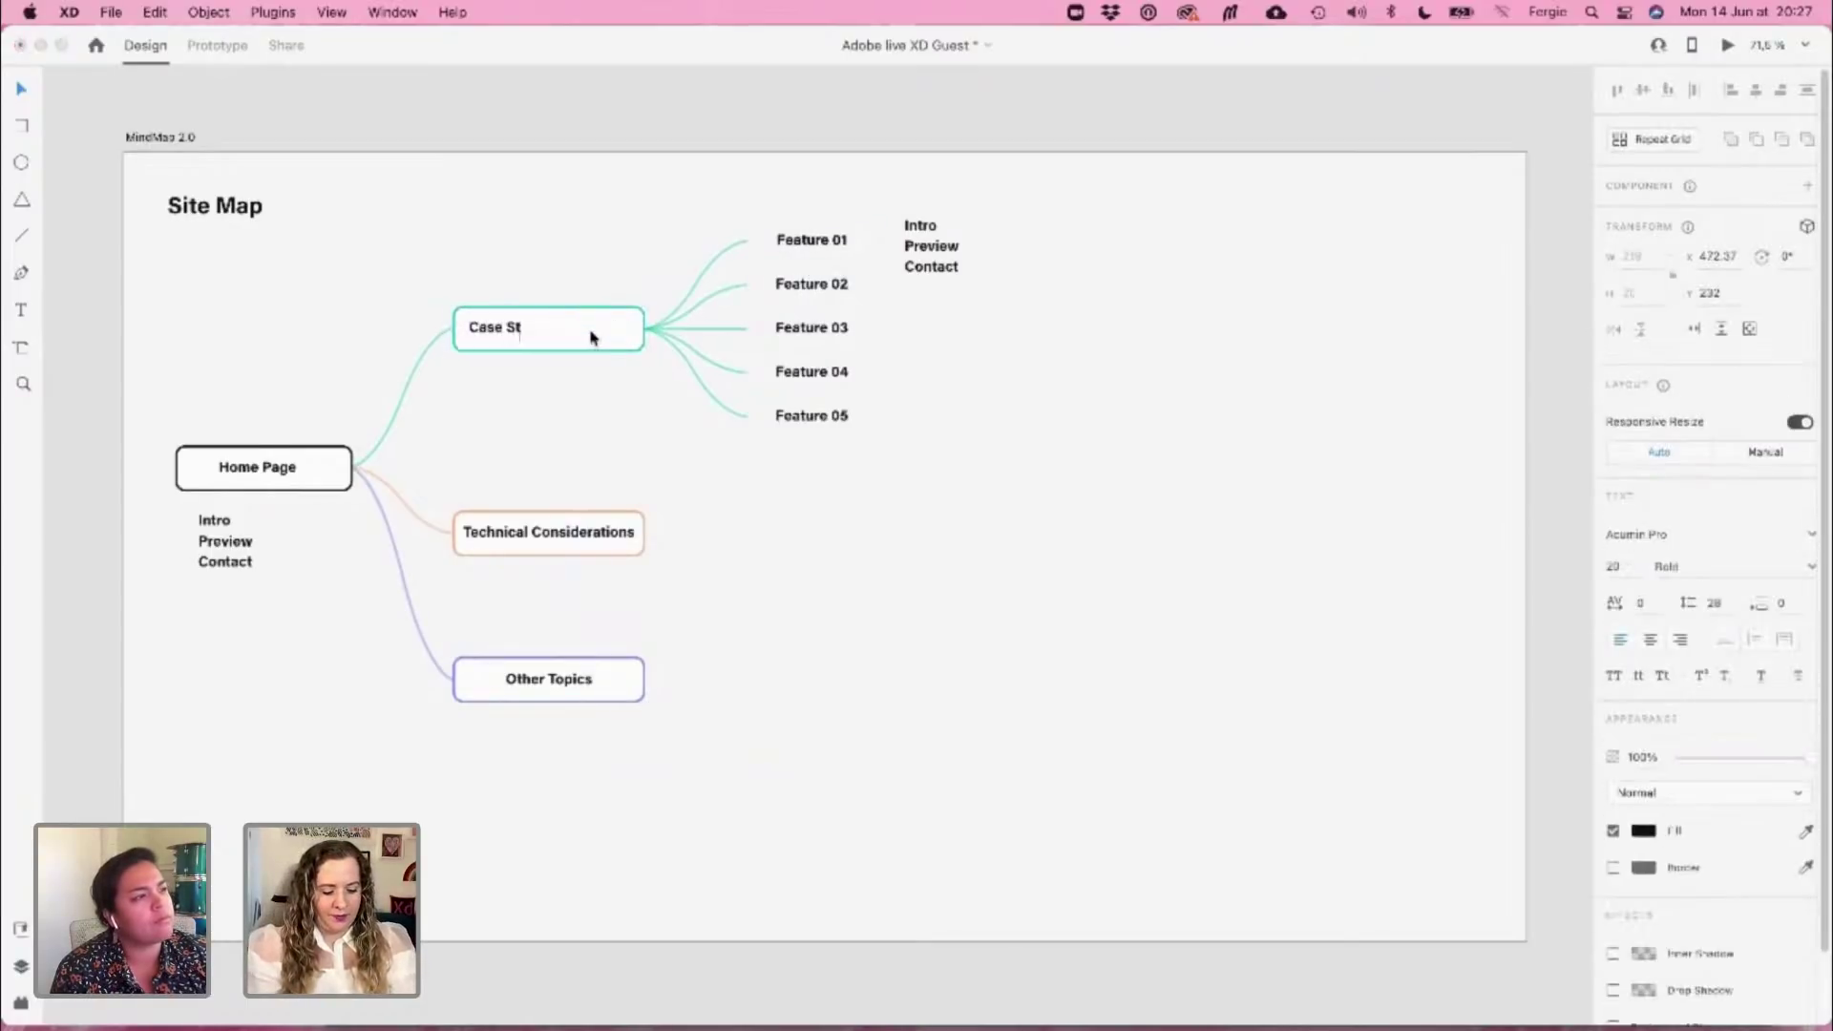
type("udy 1")
key("Escape")
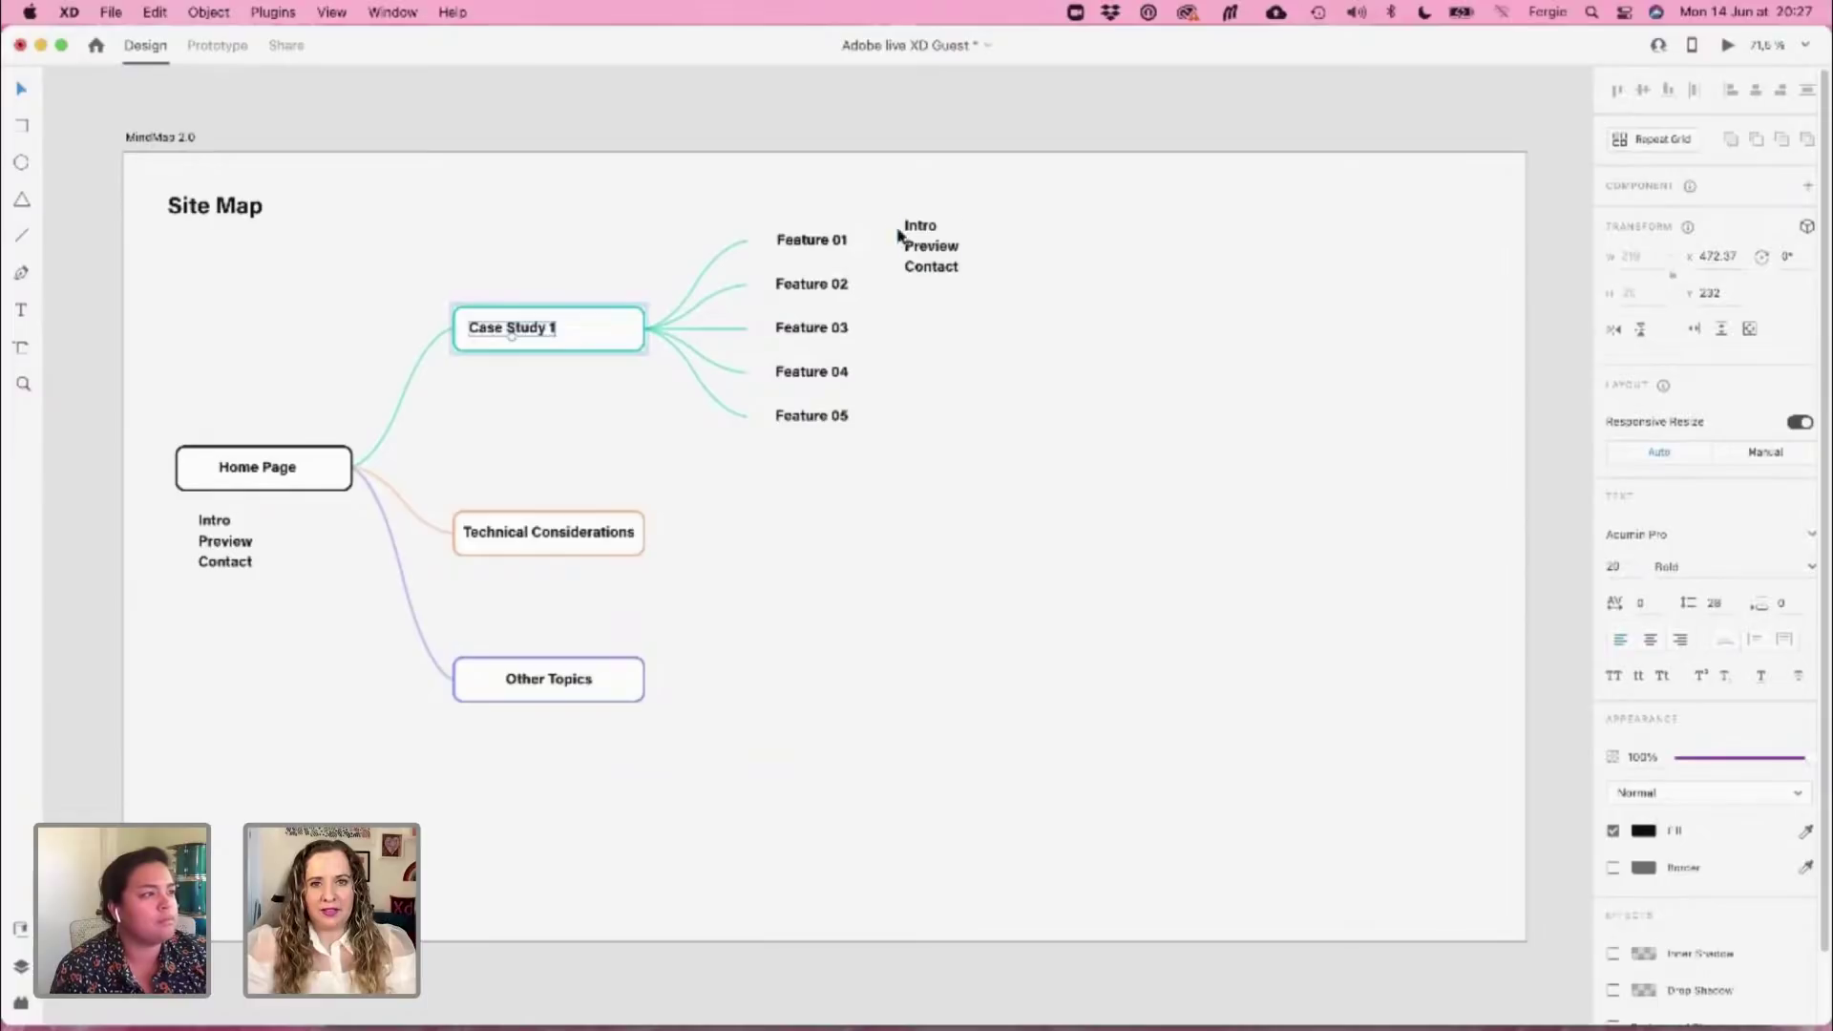
Delete the Intro, Preview, Contact list beside Feature 01 and rename the Technical Considerations box as "Case Study 2"
left_click(902, 239)
key("Delete")
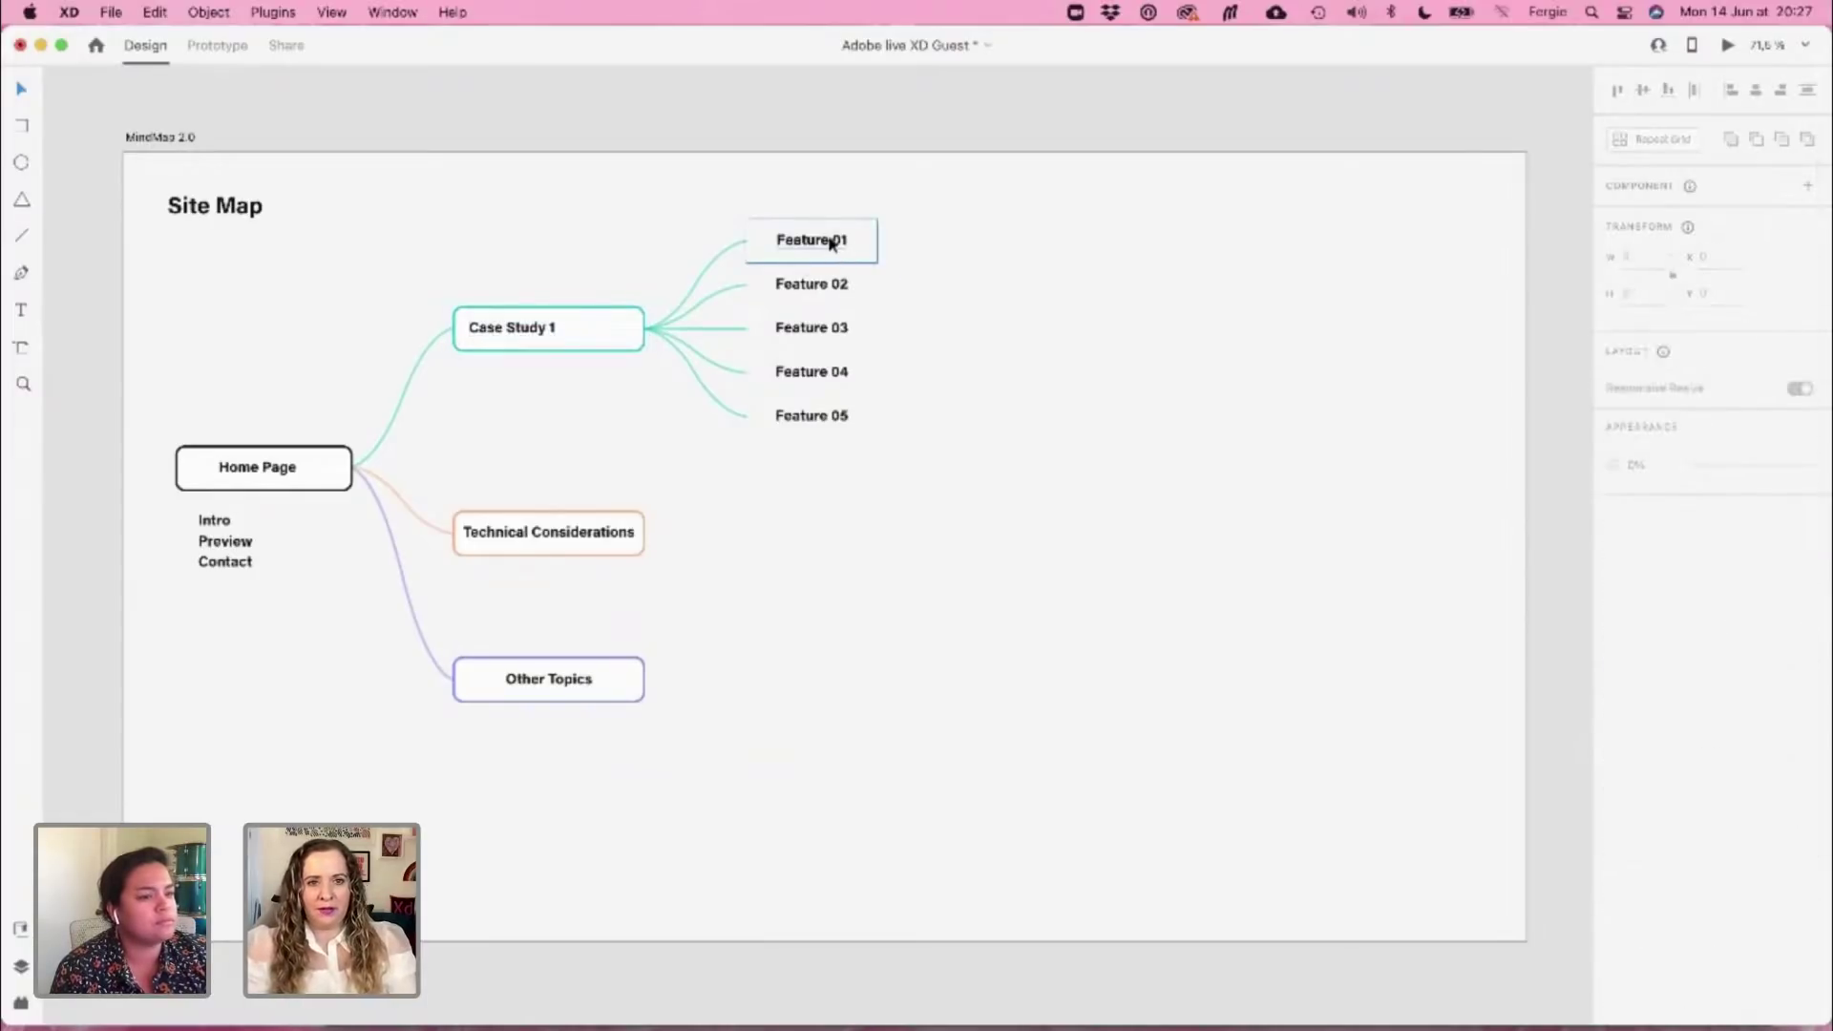
double_click(564, 538)
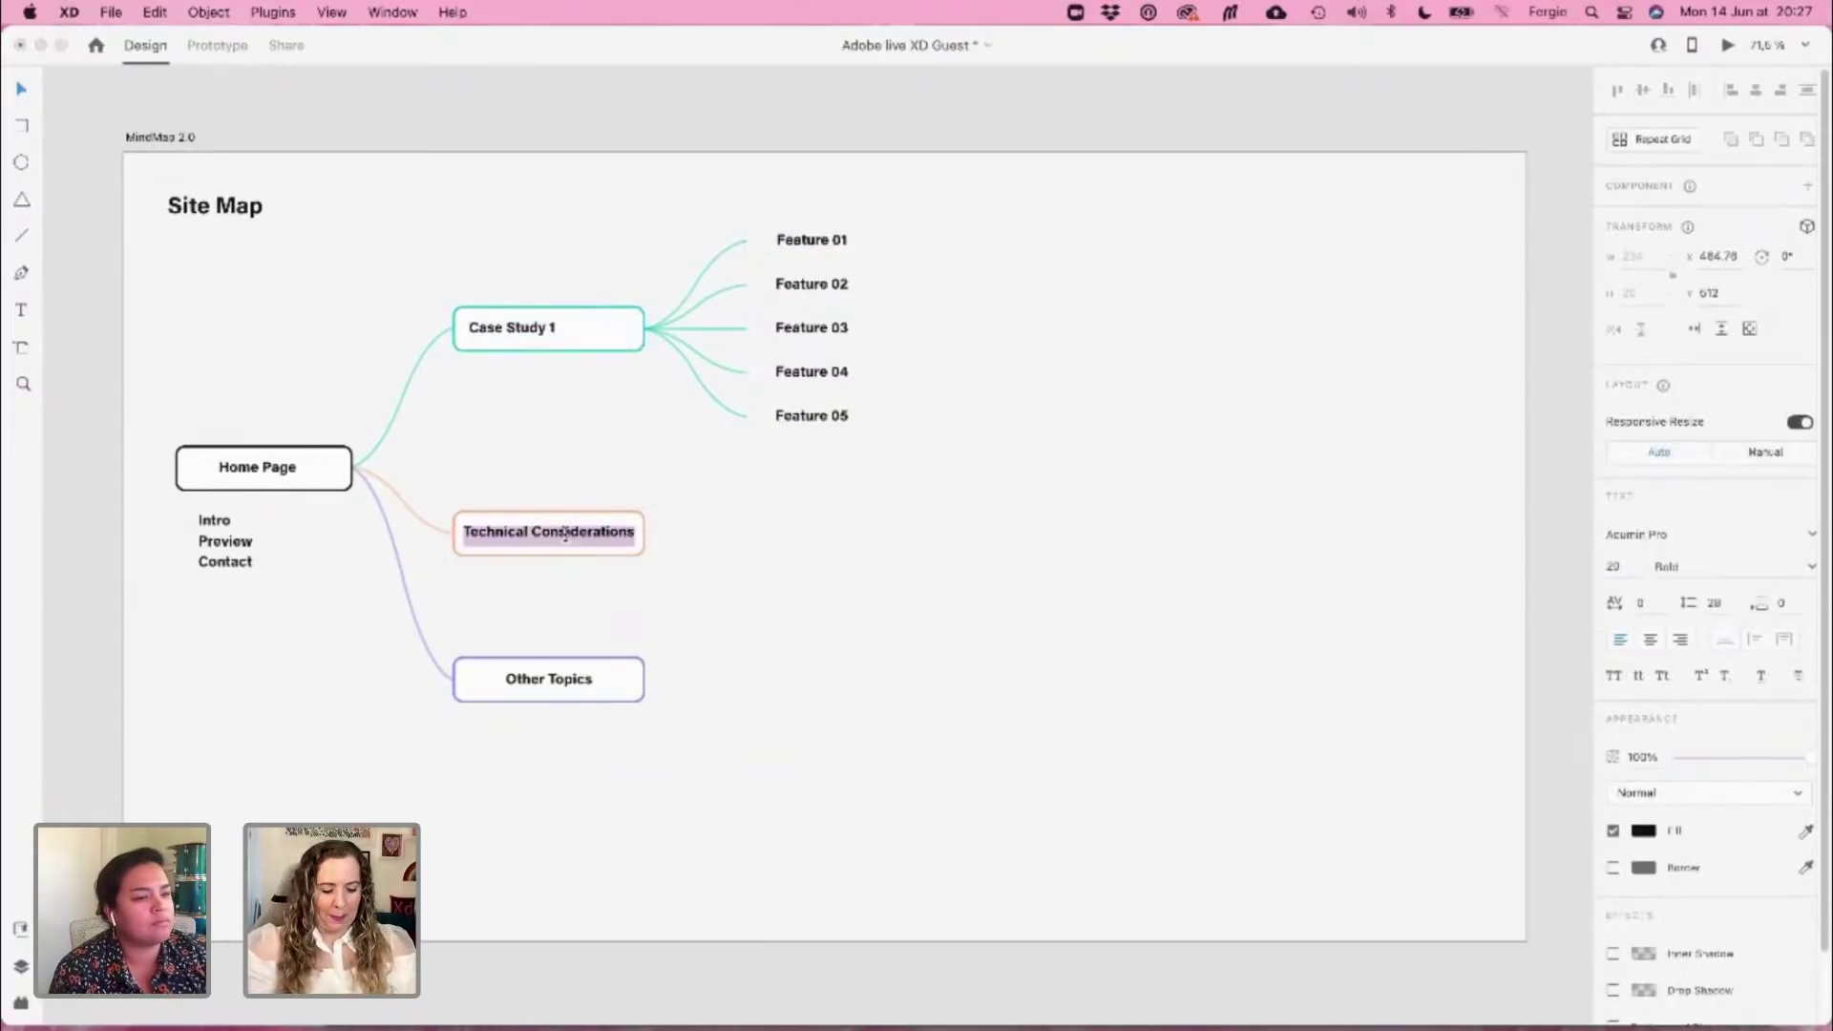
type("Case Study 2")
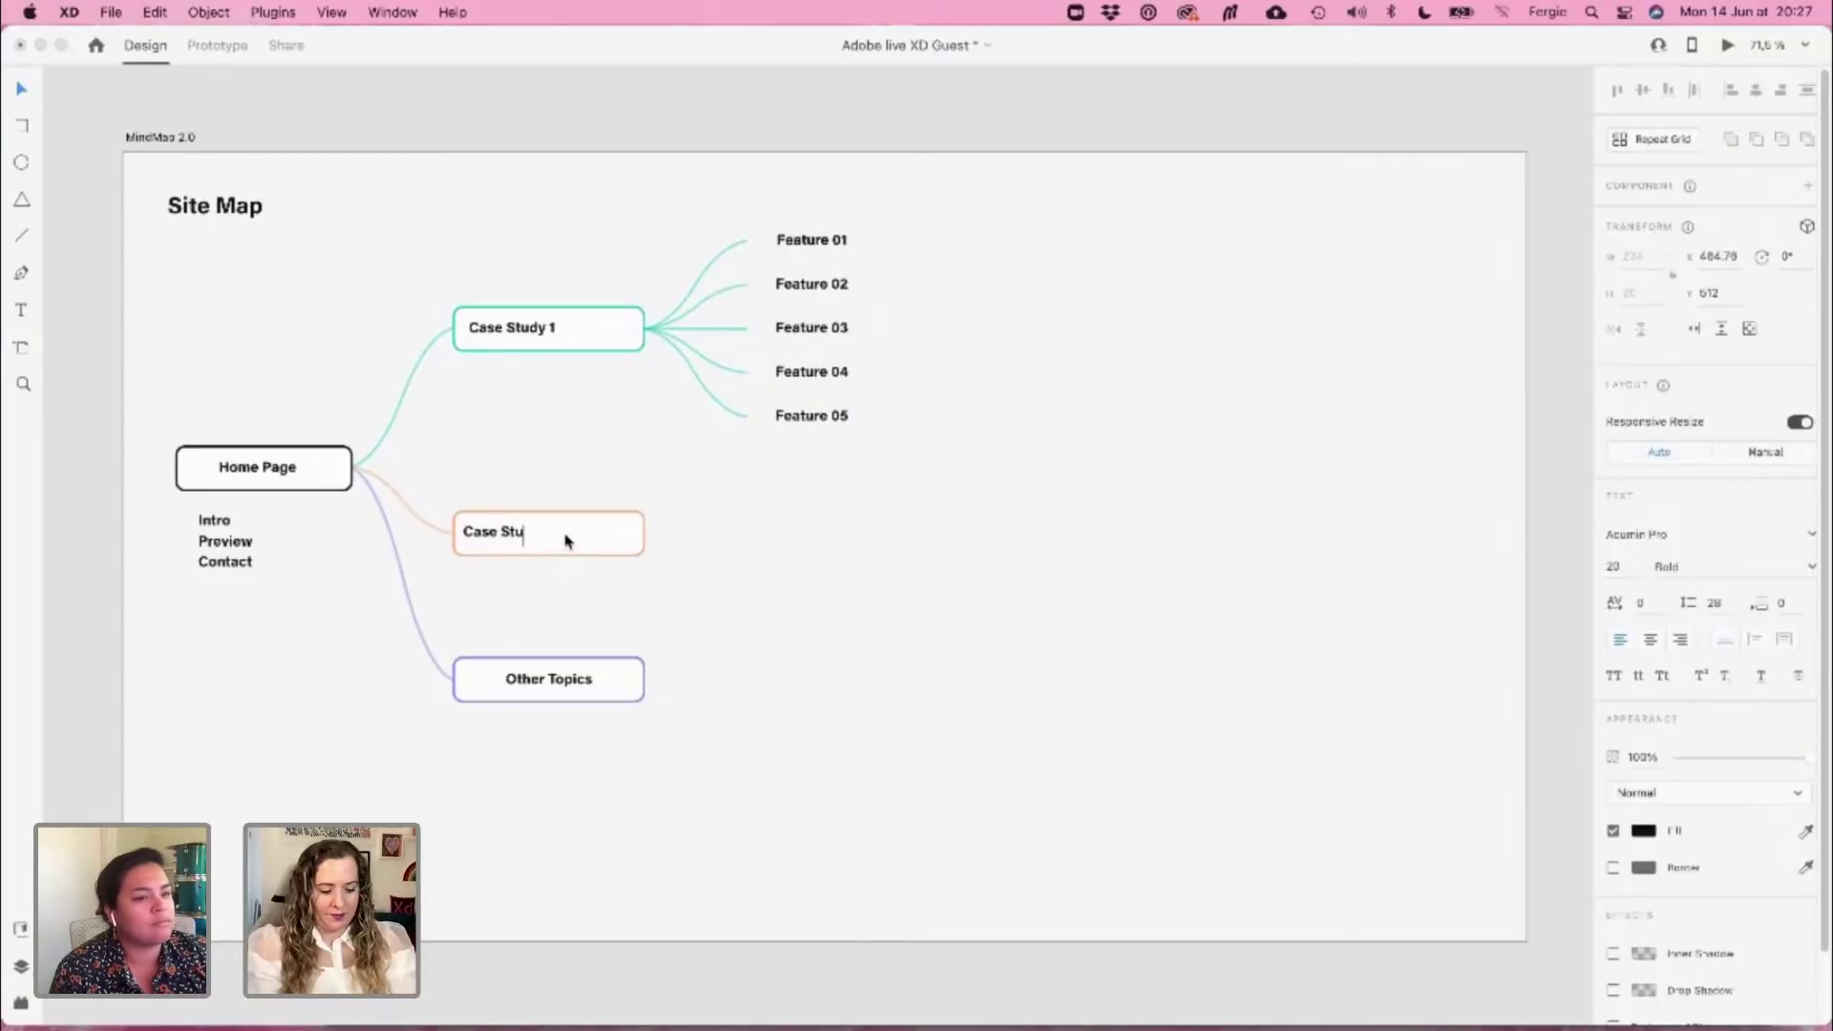
Rename the Other Topics box as "Case Study 3" and shift its text left within the box
left_click(562, 679)
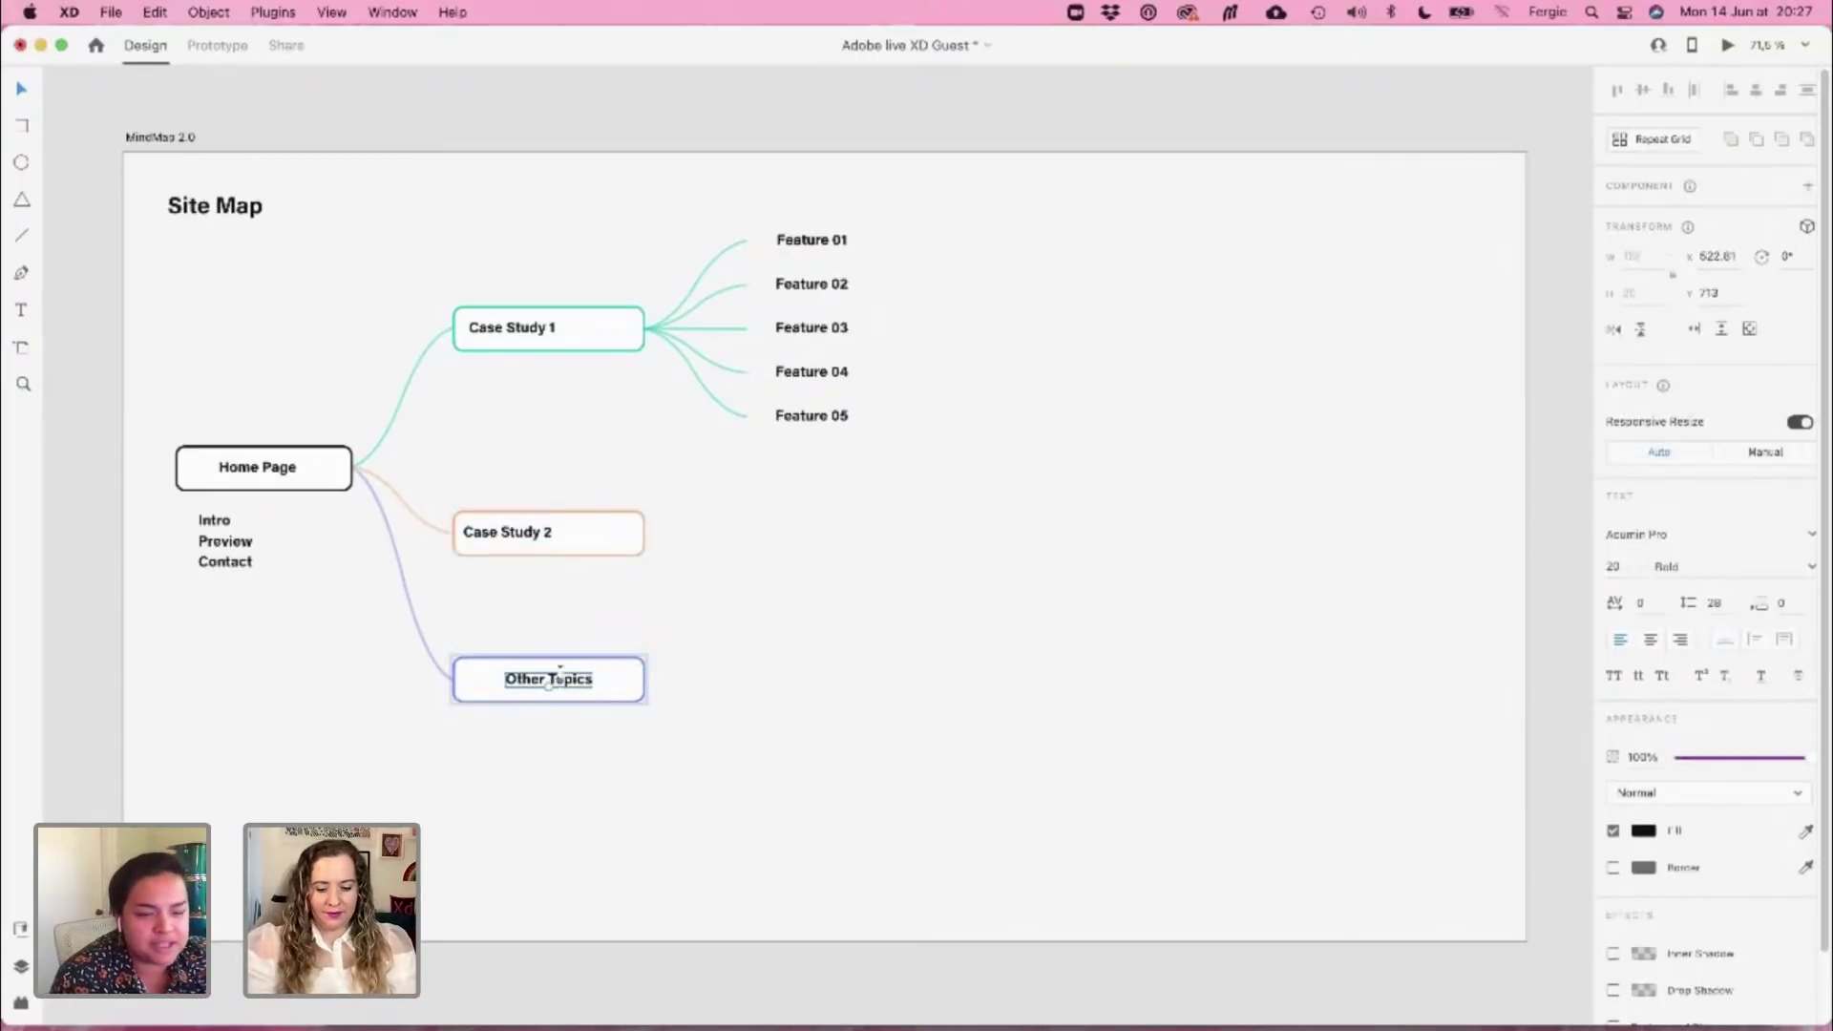
double_click(563, 680)
type("ase")
key("super+a")
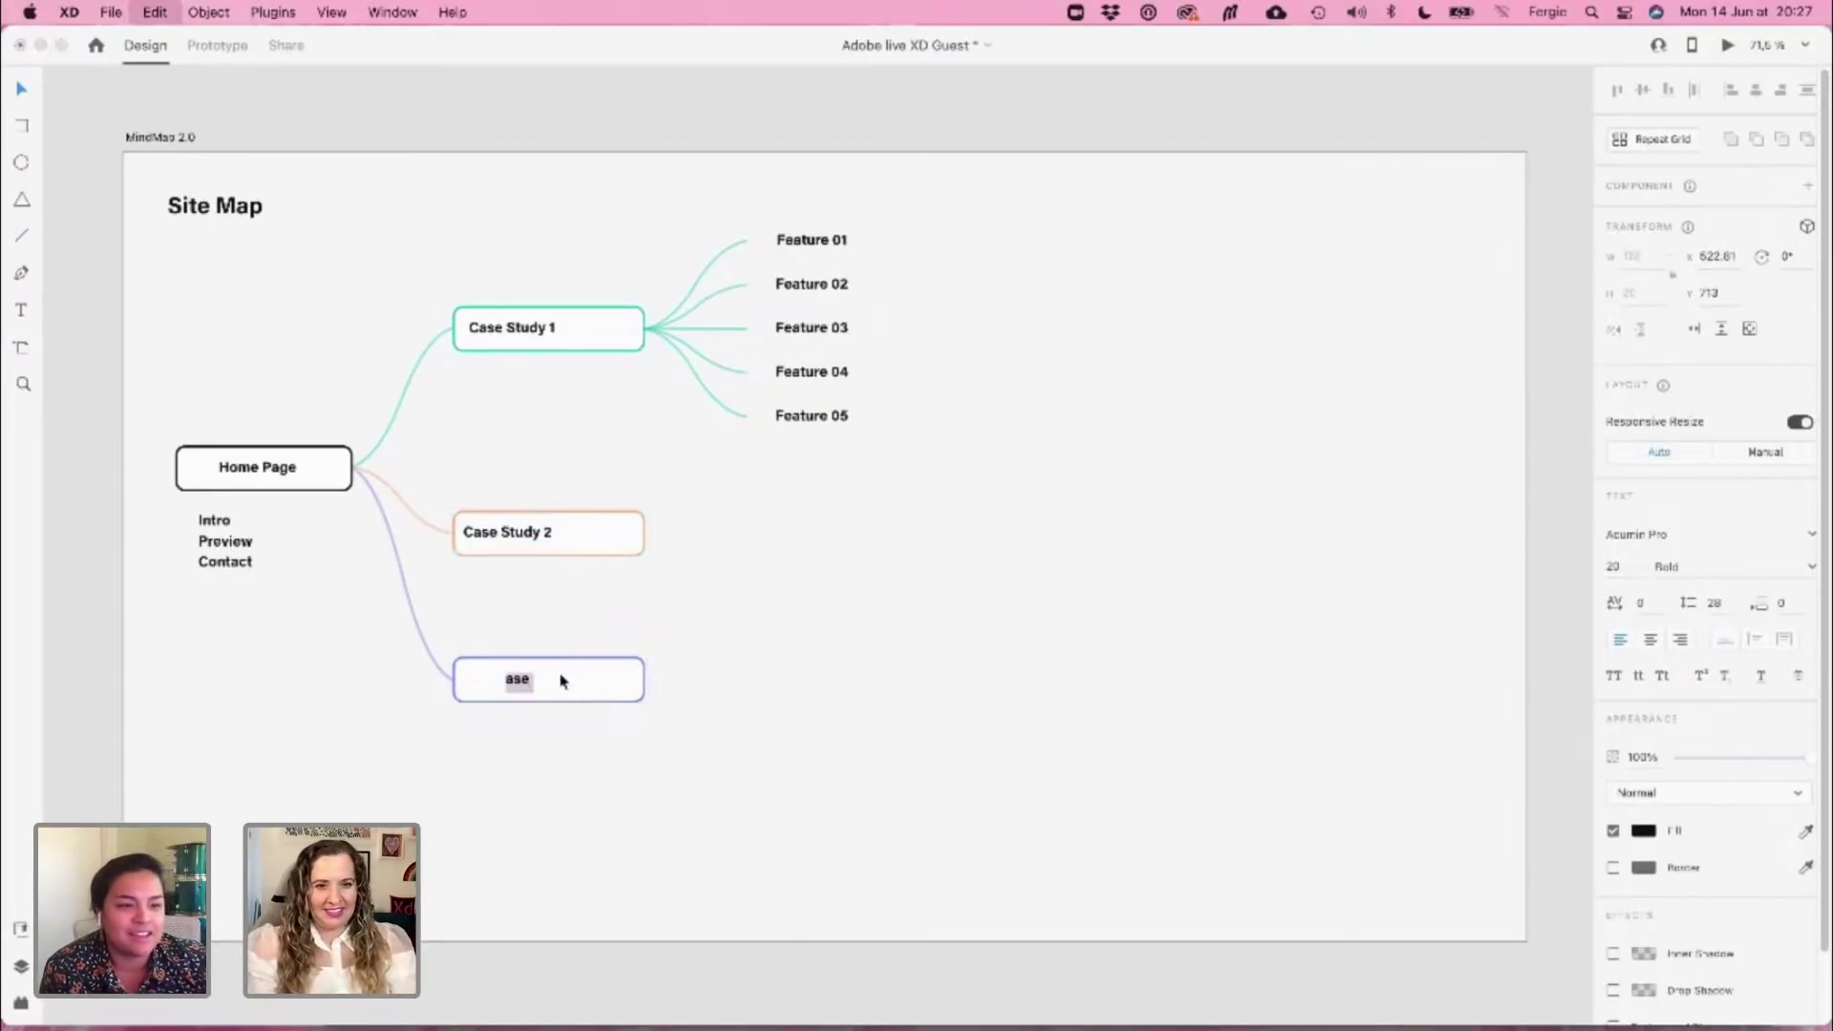
type("Case")
type(" Study")
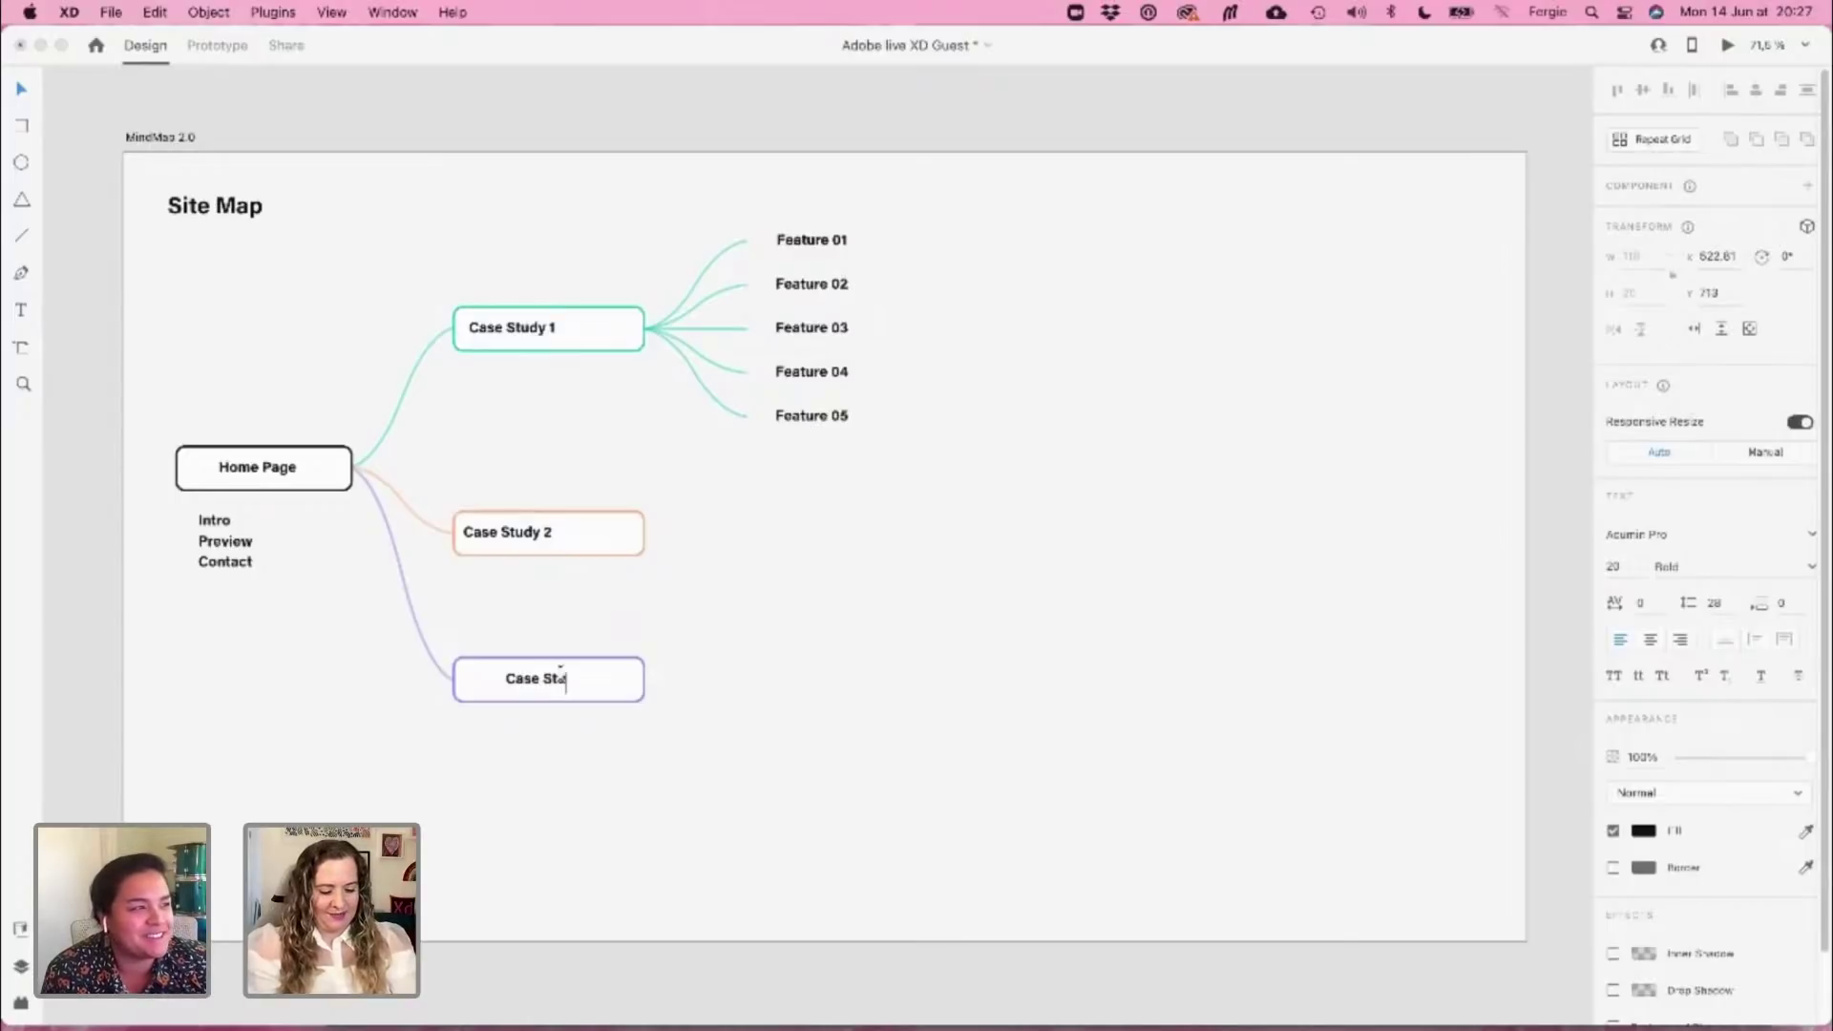
type(" 3")
key("Escape")
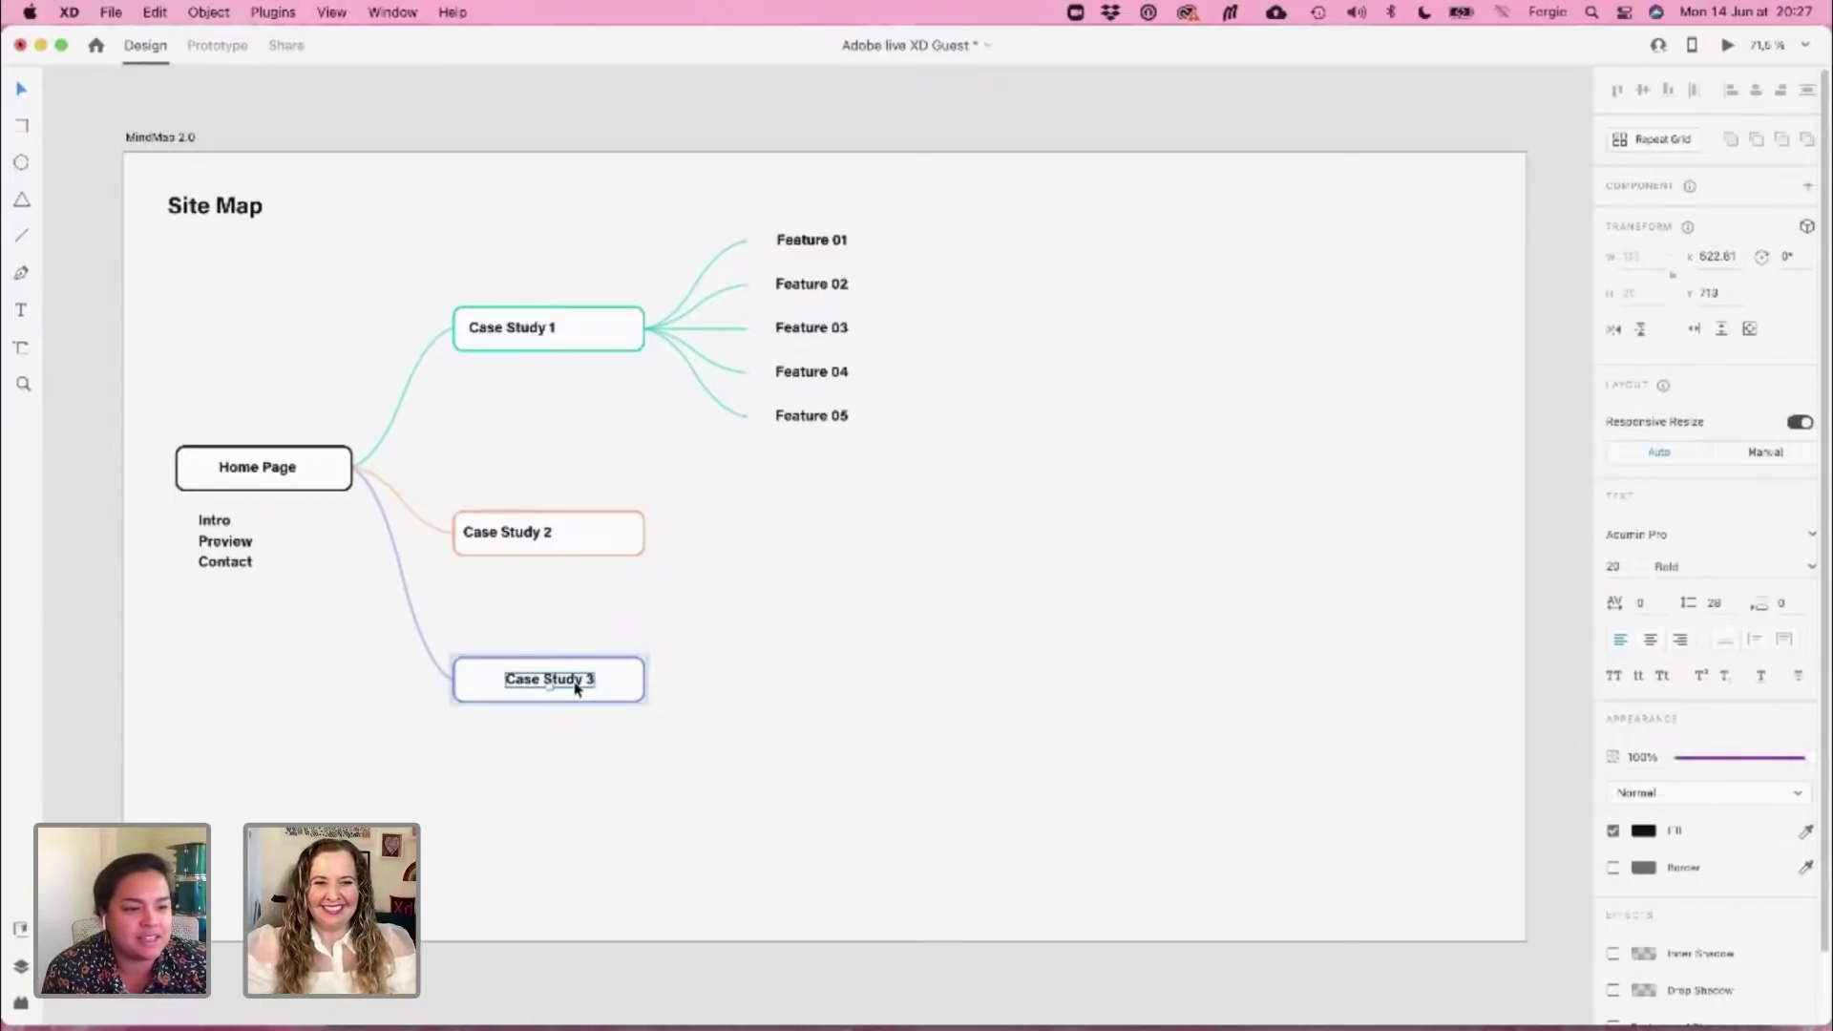
left_click_drag(576, 683, 545, 683)
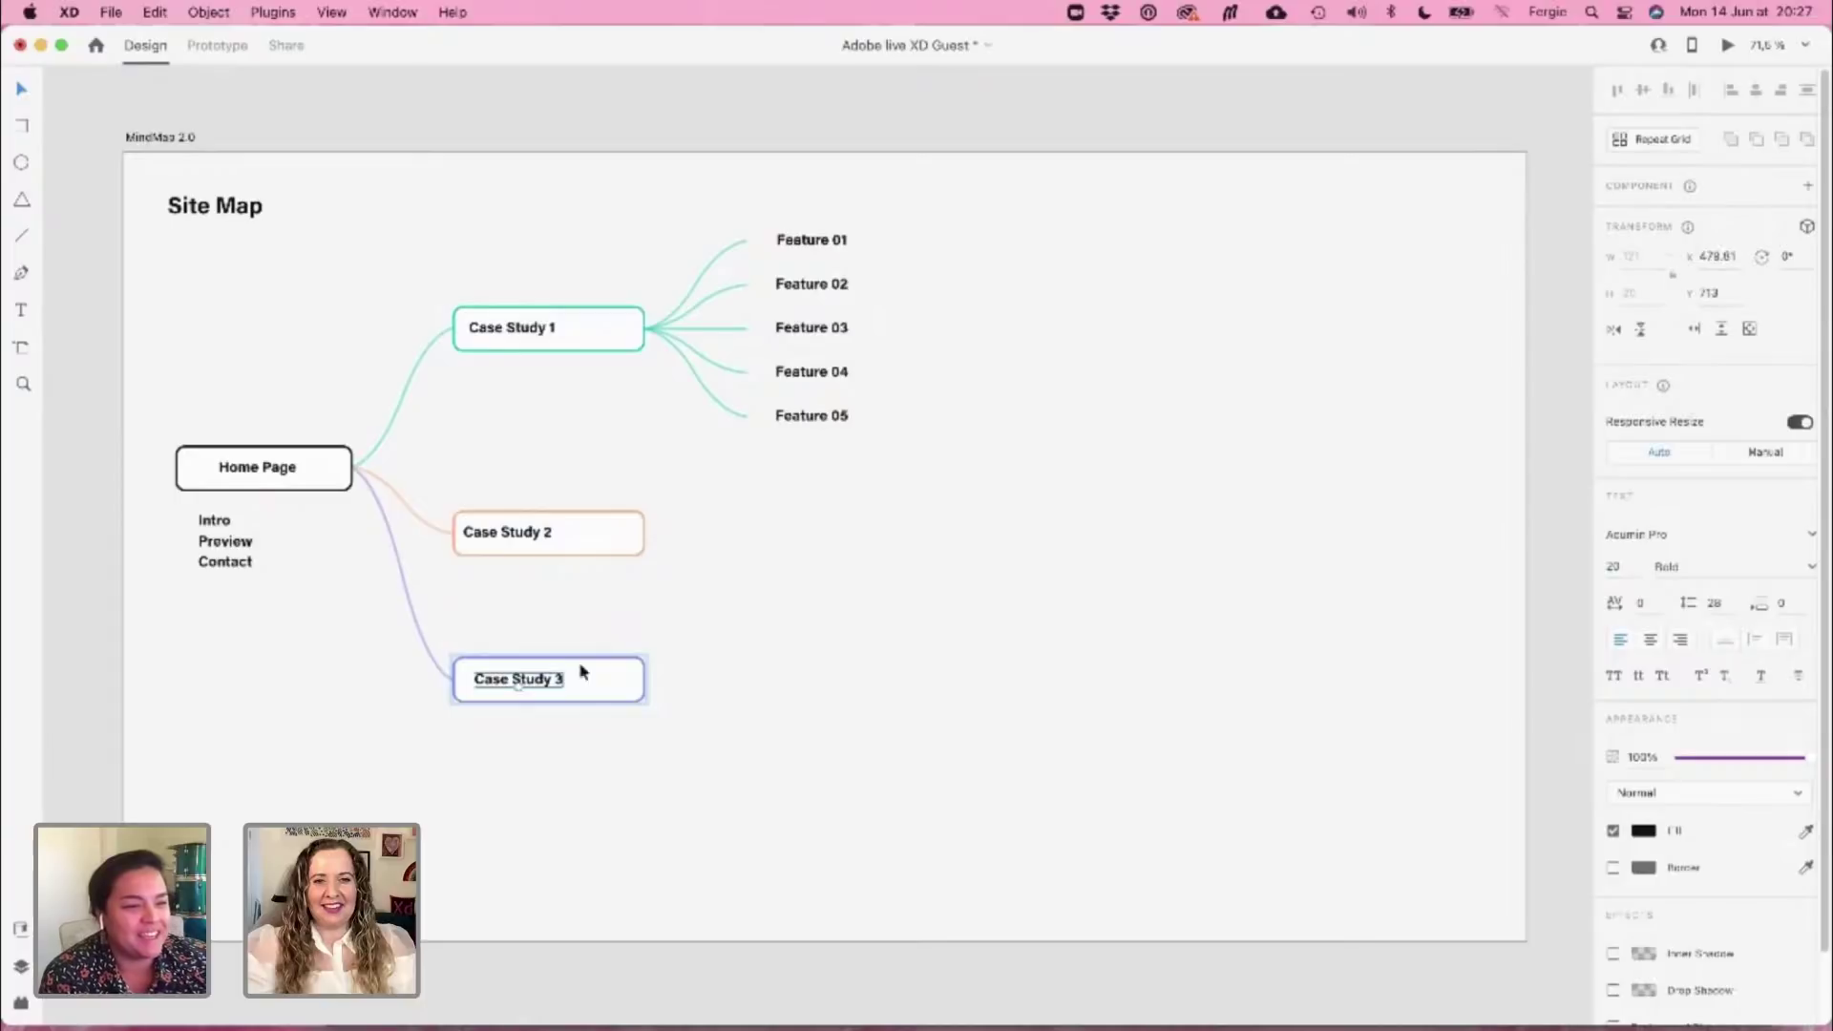
Try to change the text of the Feature 01 label to "Intro"
left_click(761, 421)
scroll(594, 253, "up", 1)
scroll(593, 253, "up", 3)
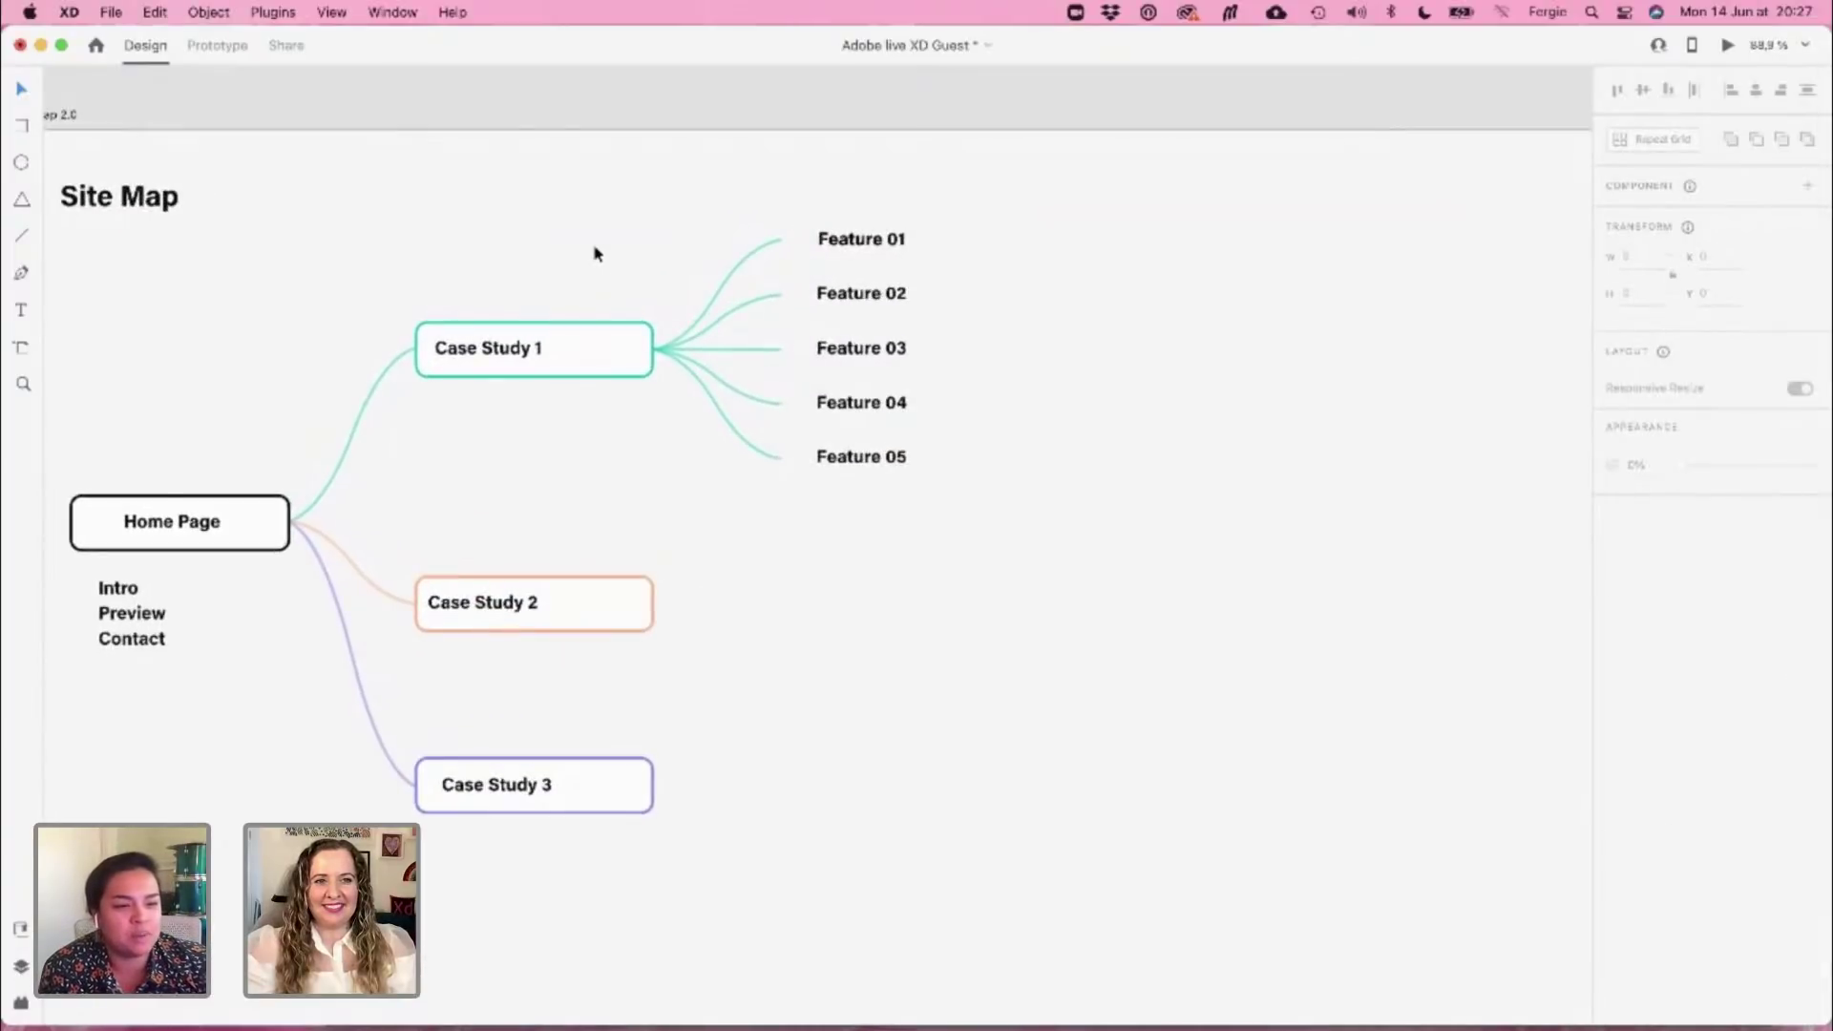
scroll(586, 237, "left", 2)
scroll(643, 206, "left", 1)
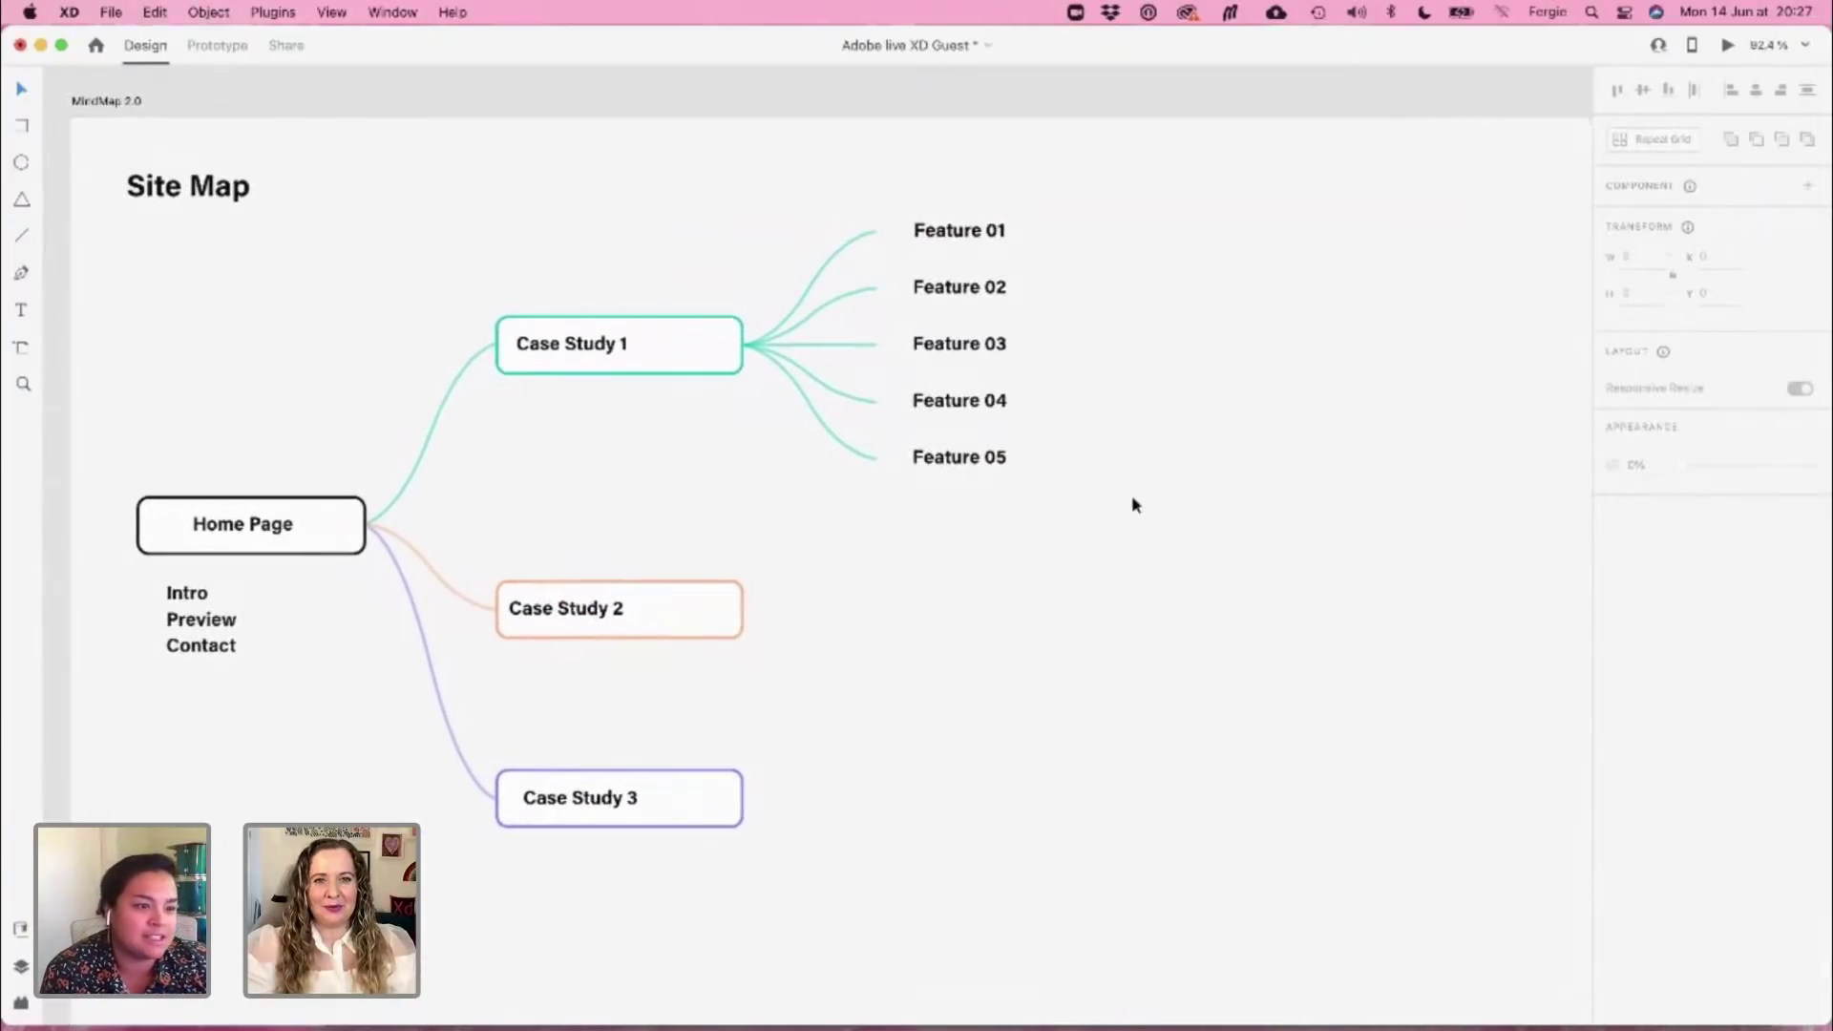
left_click(984, 239)
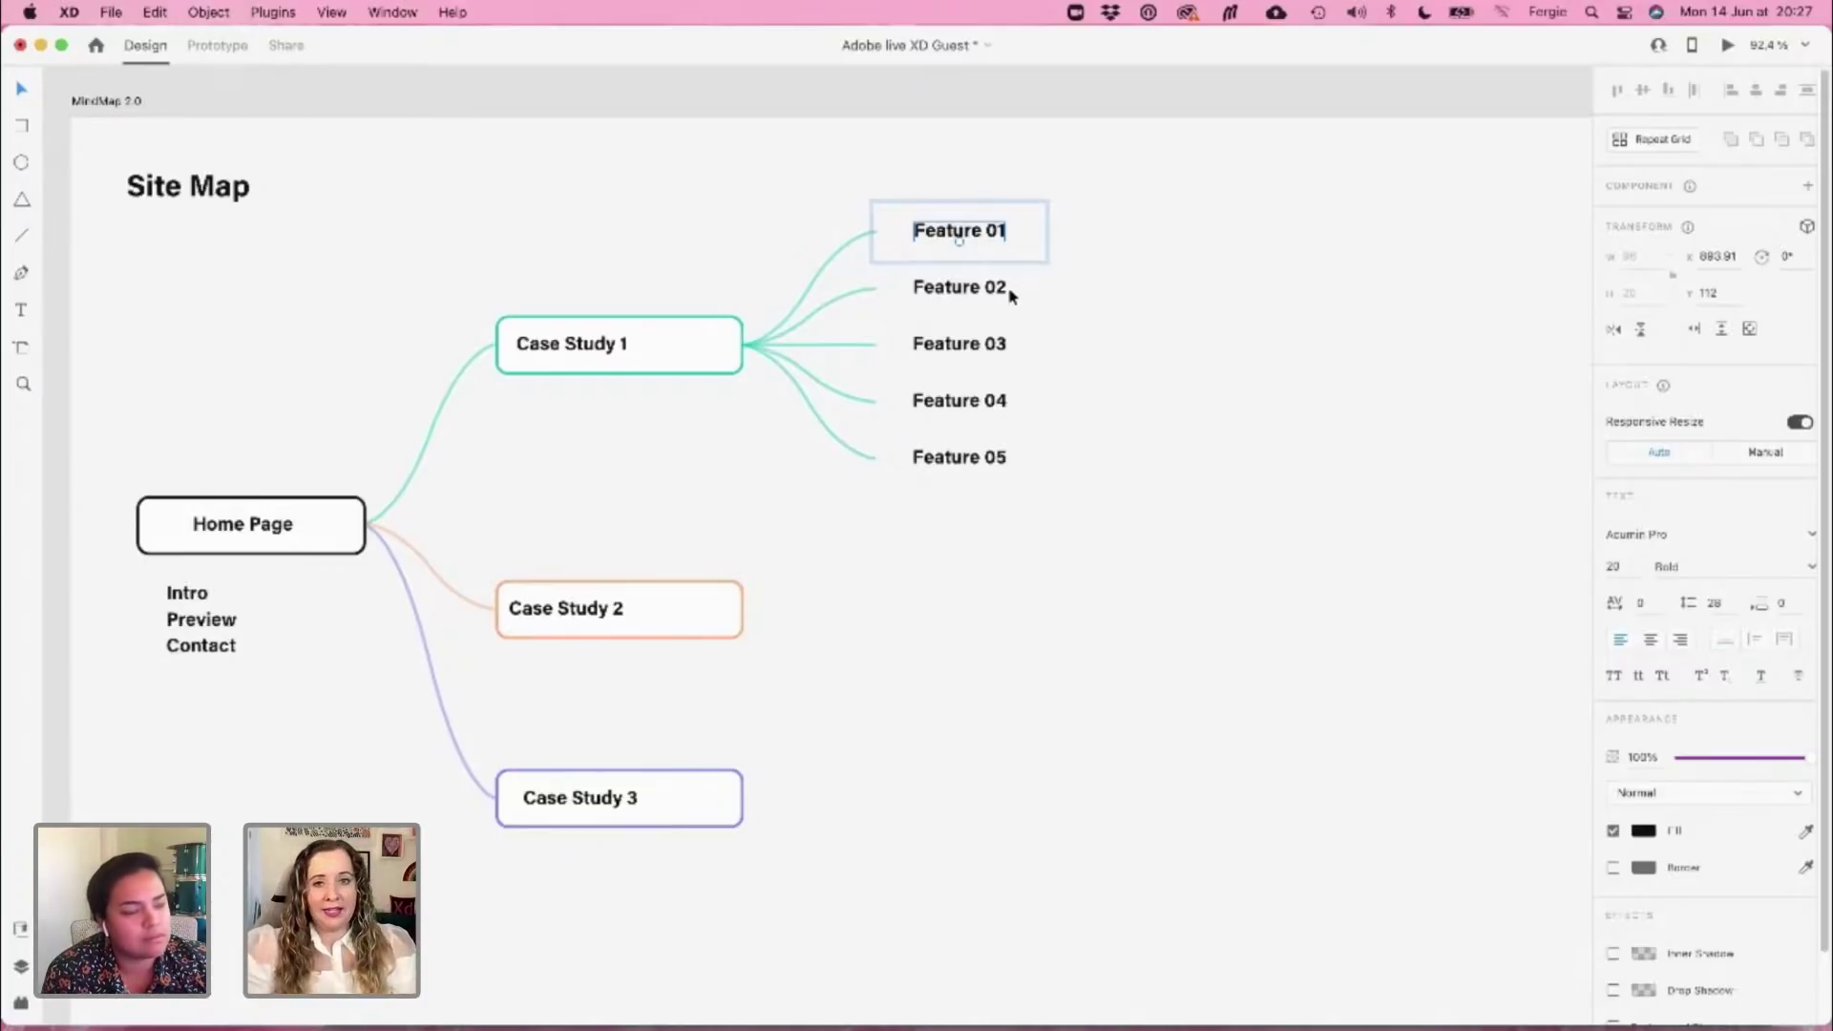
left_click(1055, 237)
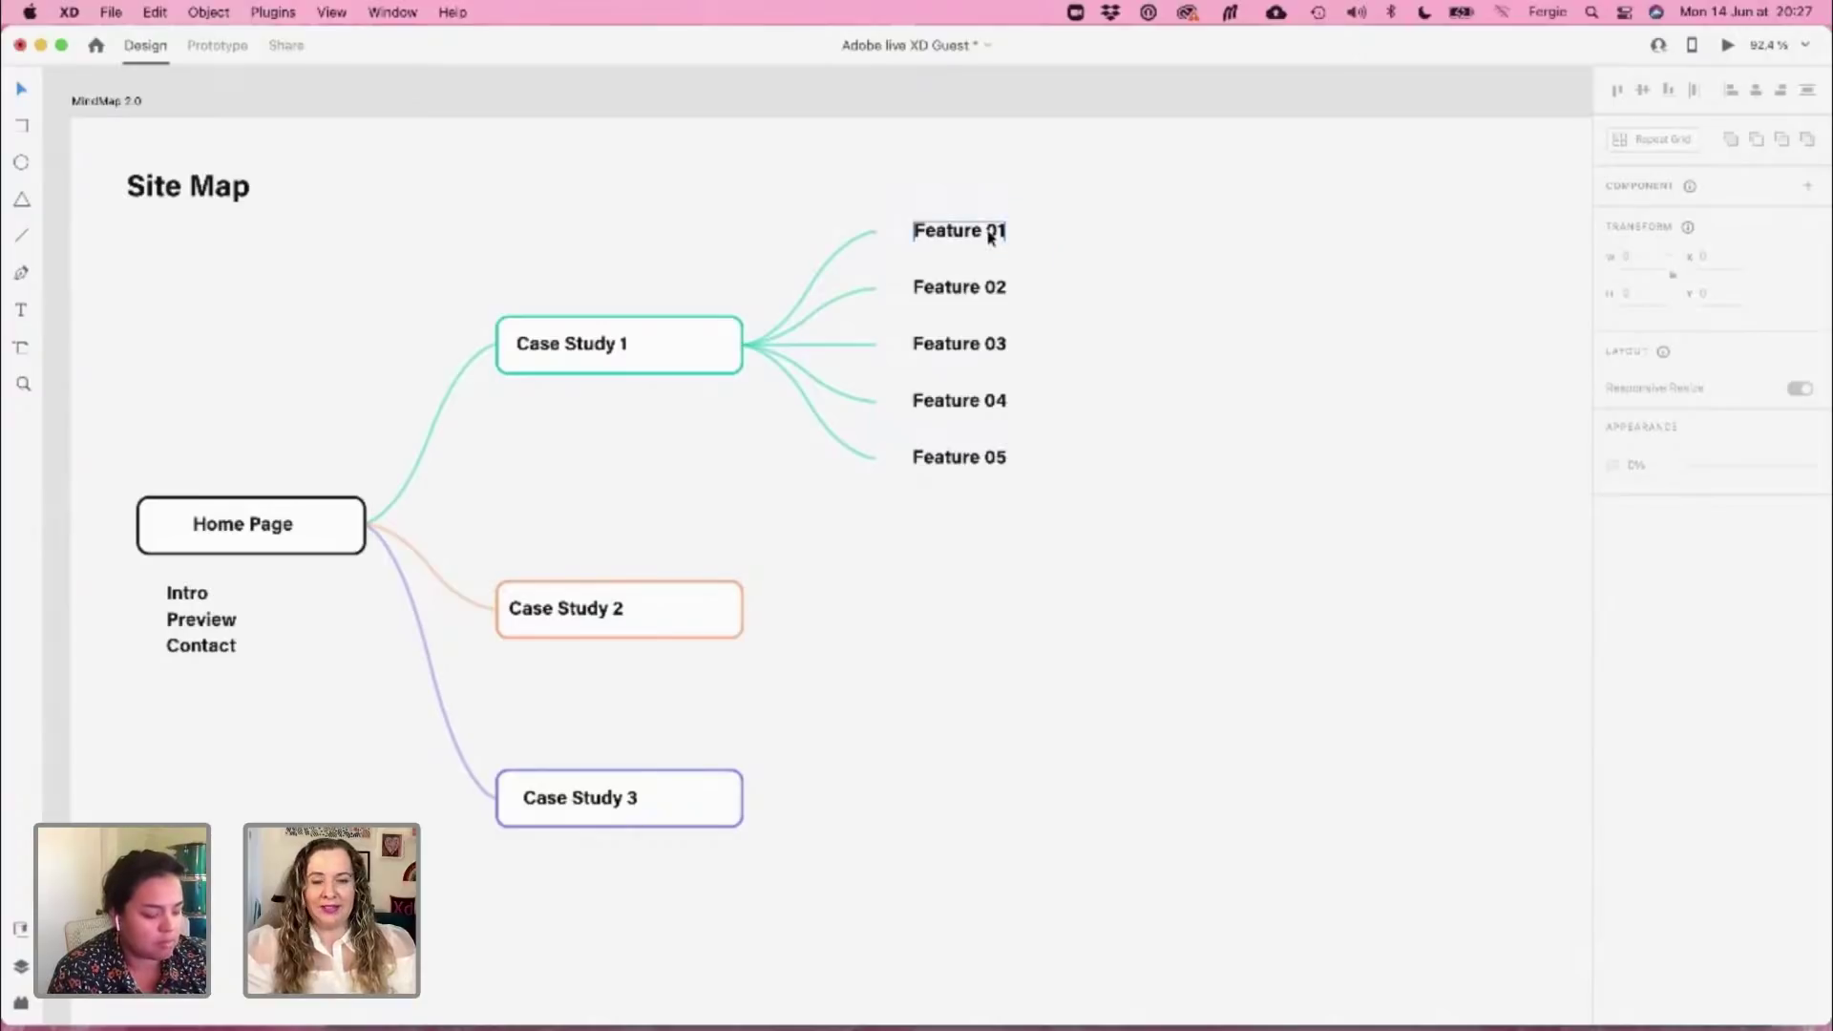
left_click(990, 237)
double_click(990, 238)
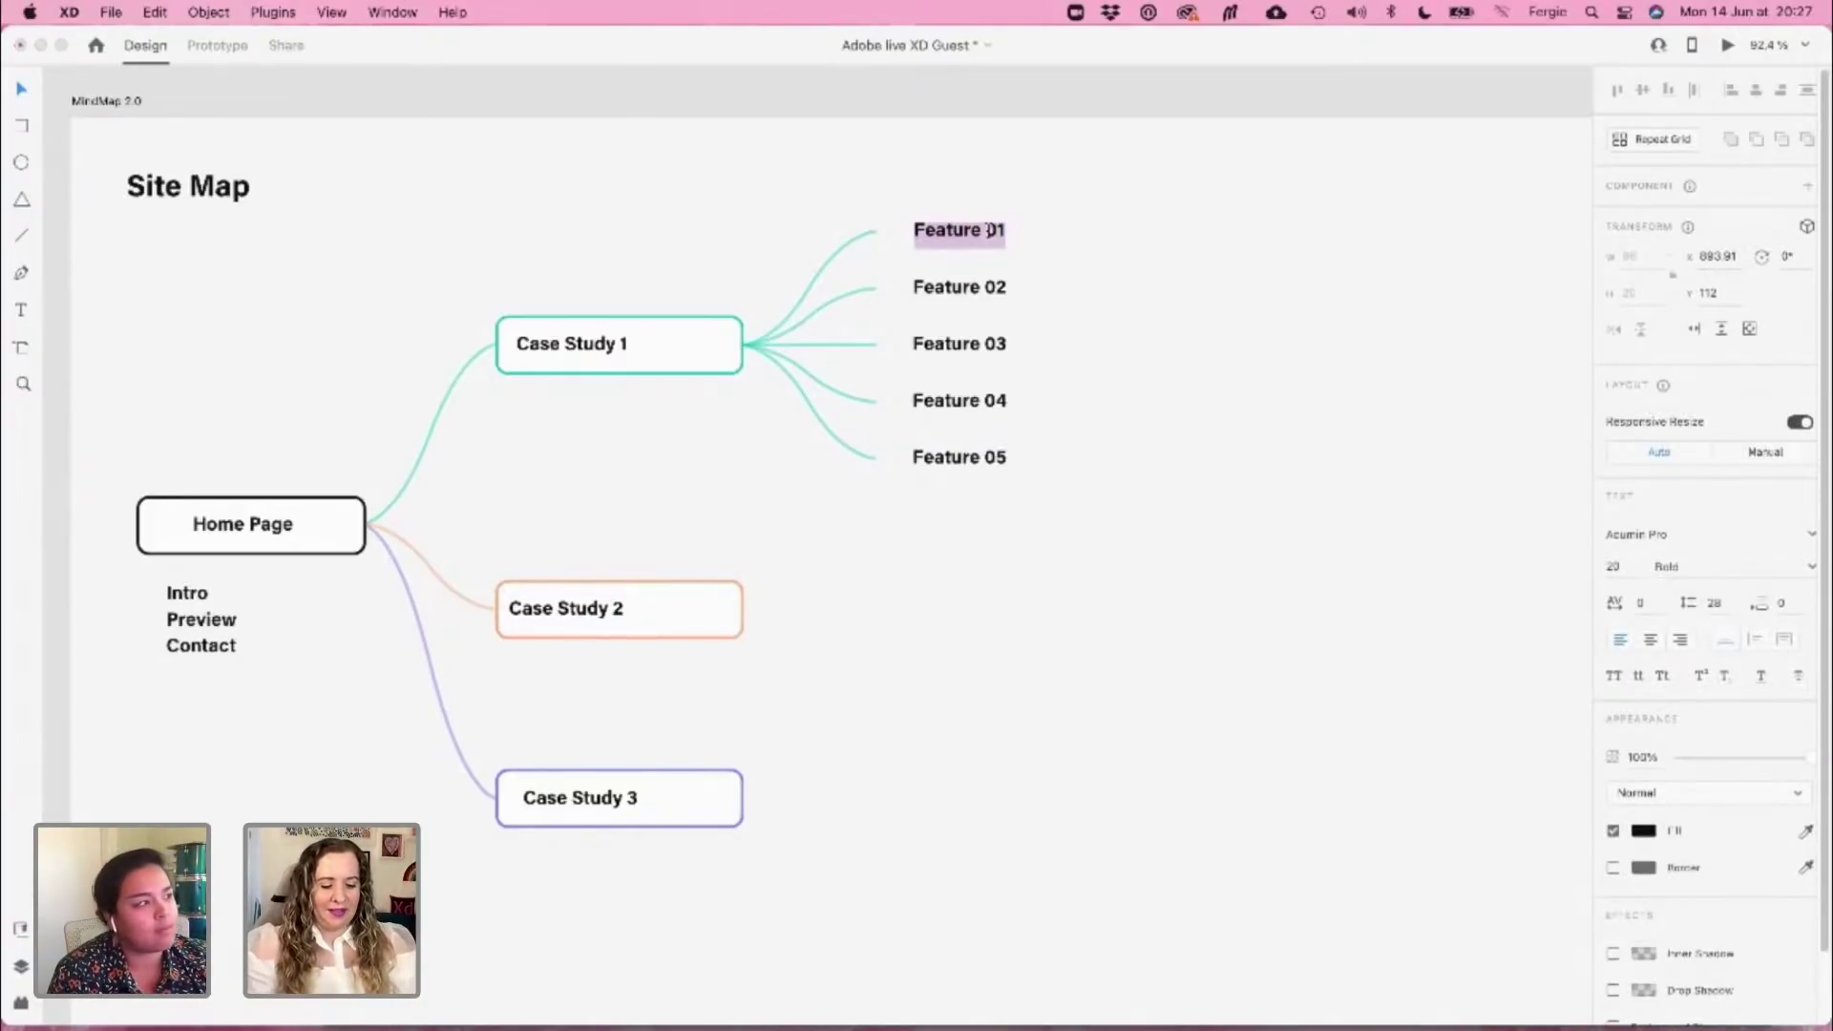
key("Left")
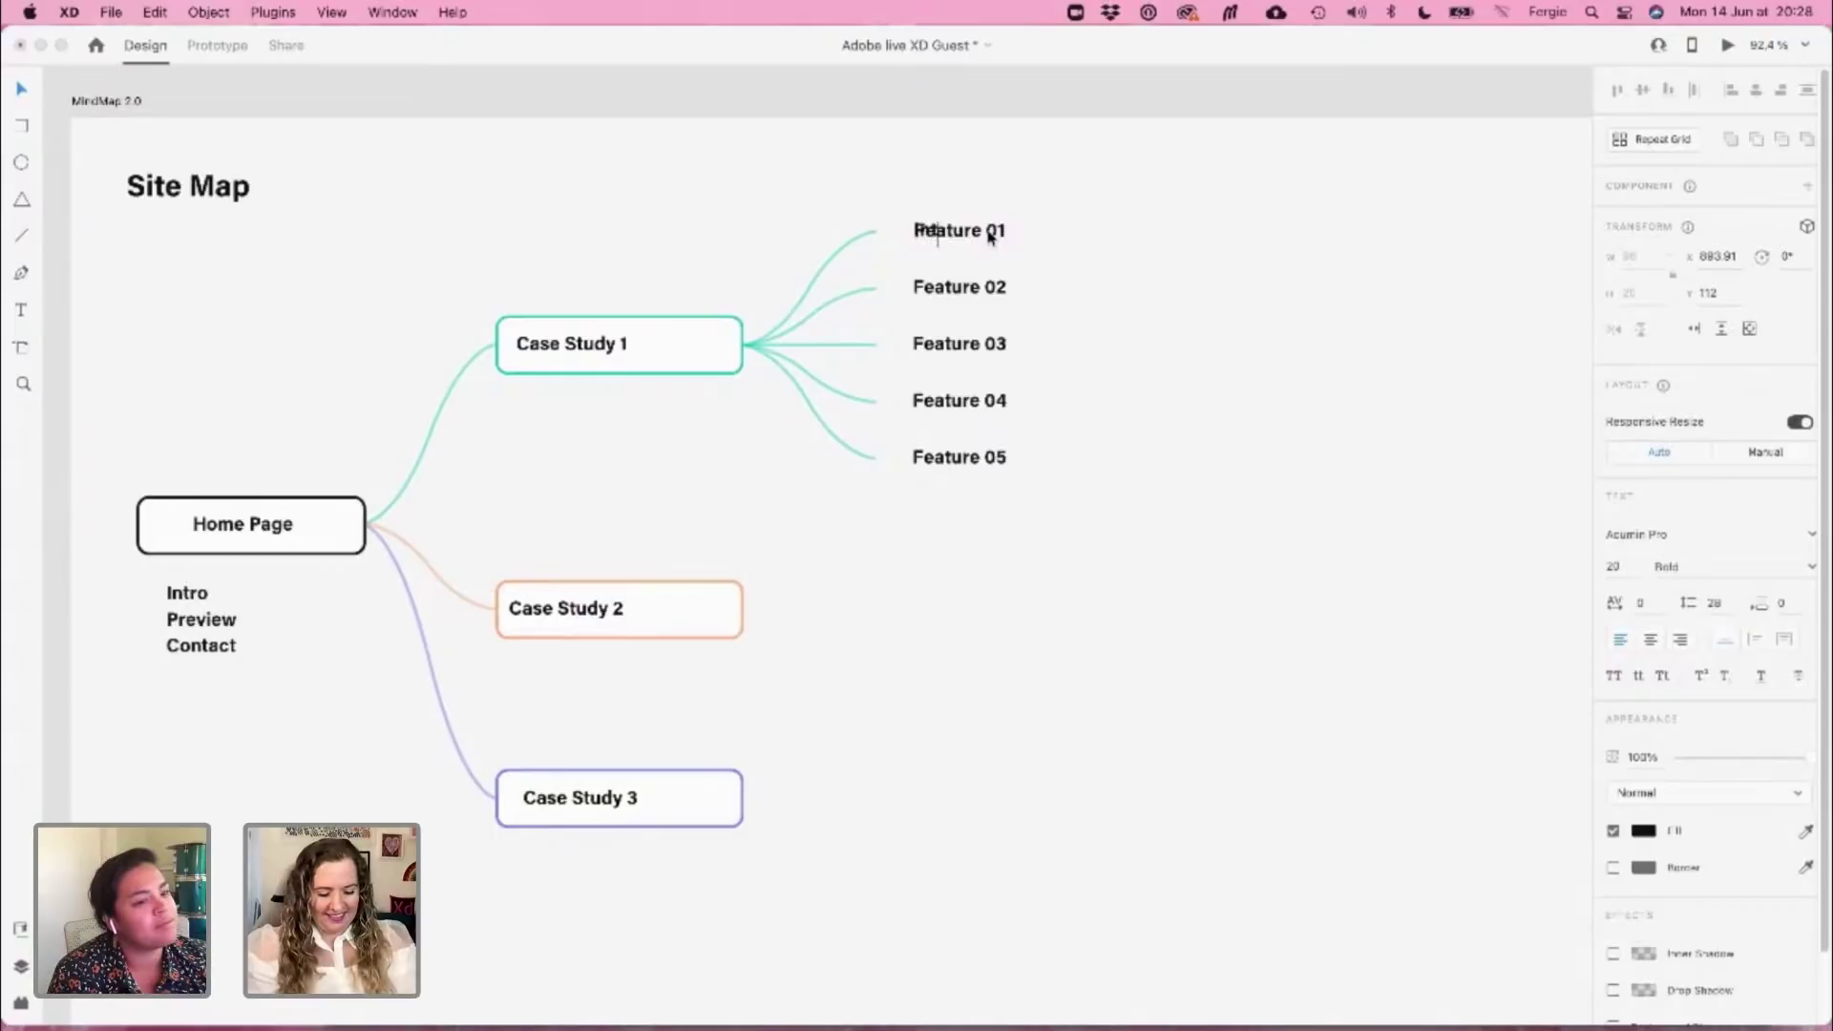
key("shift+Right")
key("shift+Right")
key("shift+Right")
key("shift+Right")
type("Intro")
key("super+z")
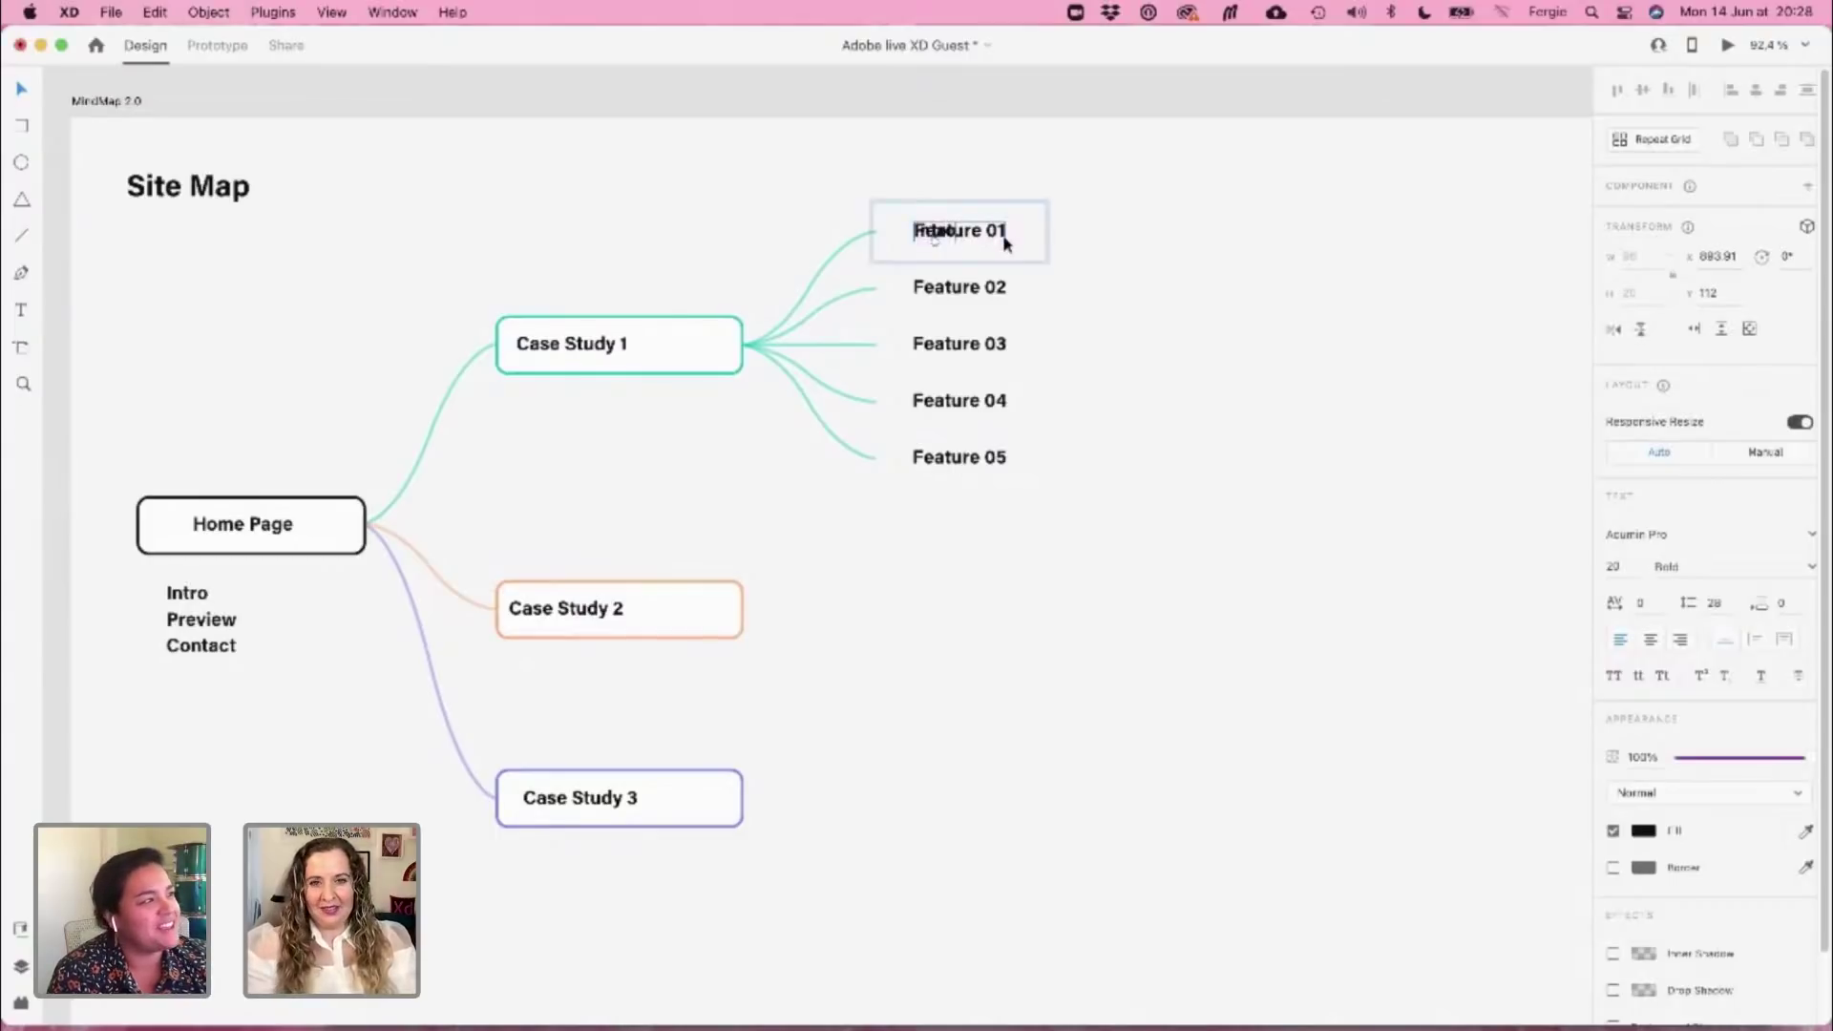
Change the text of the Feature 01 label on the Case Study 1 branch to "Intro / Overview"
key("super+a")
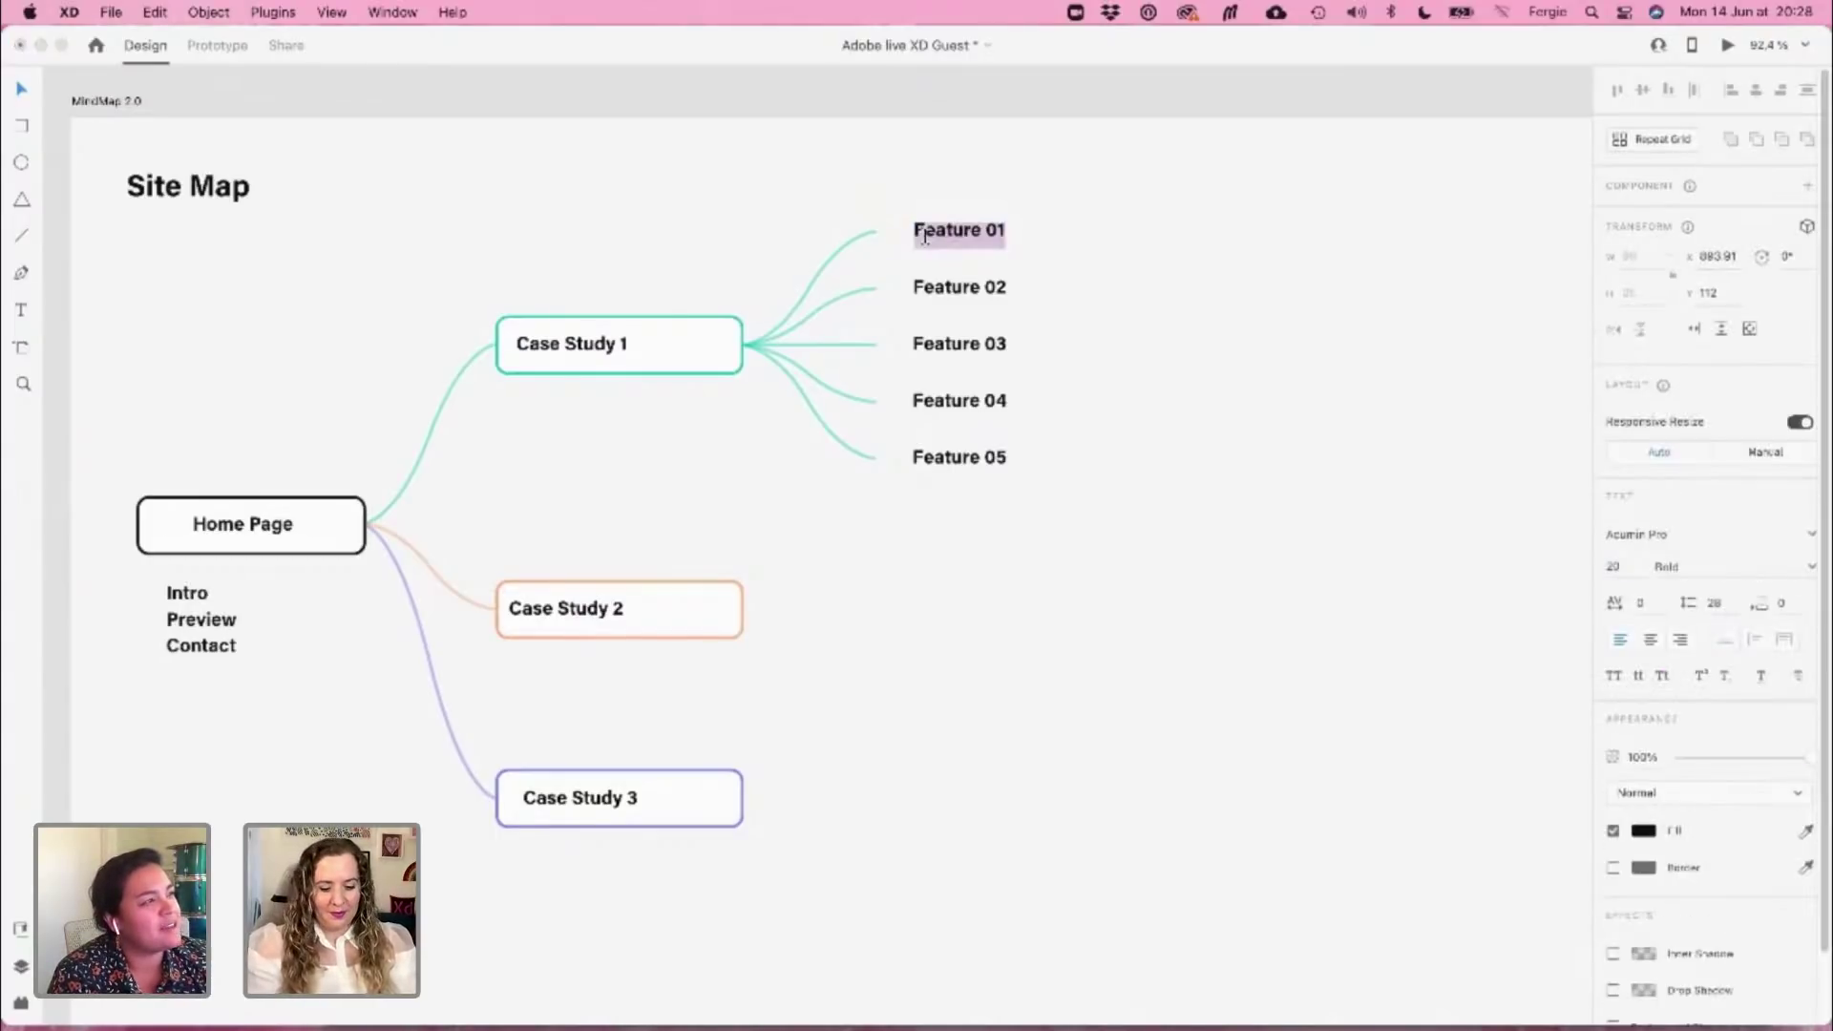
type("Intro/ Overview")
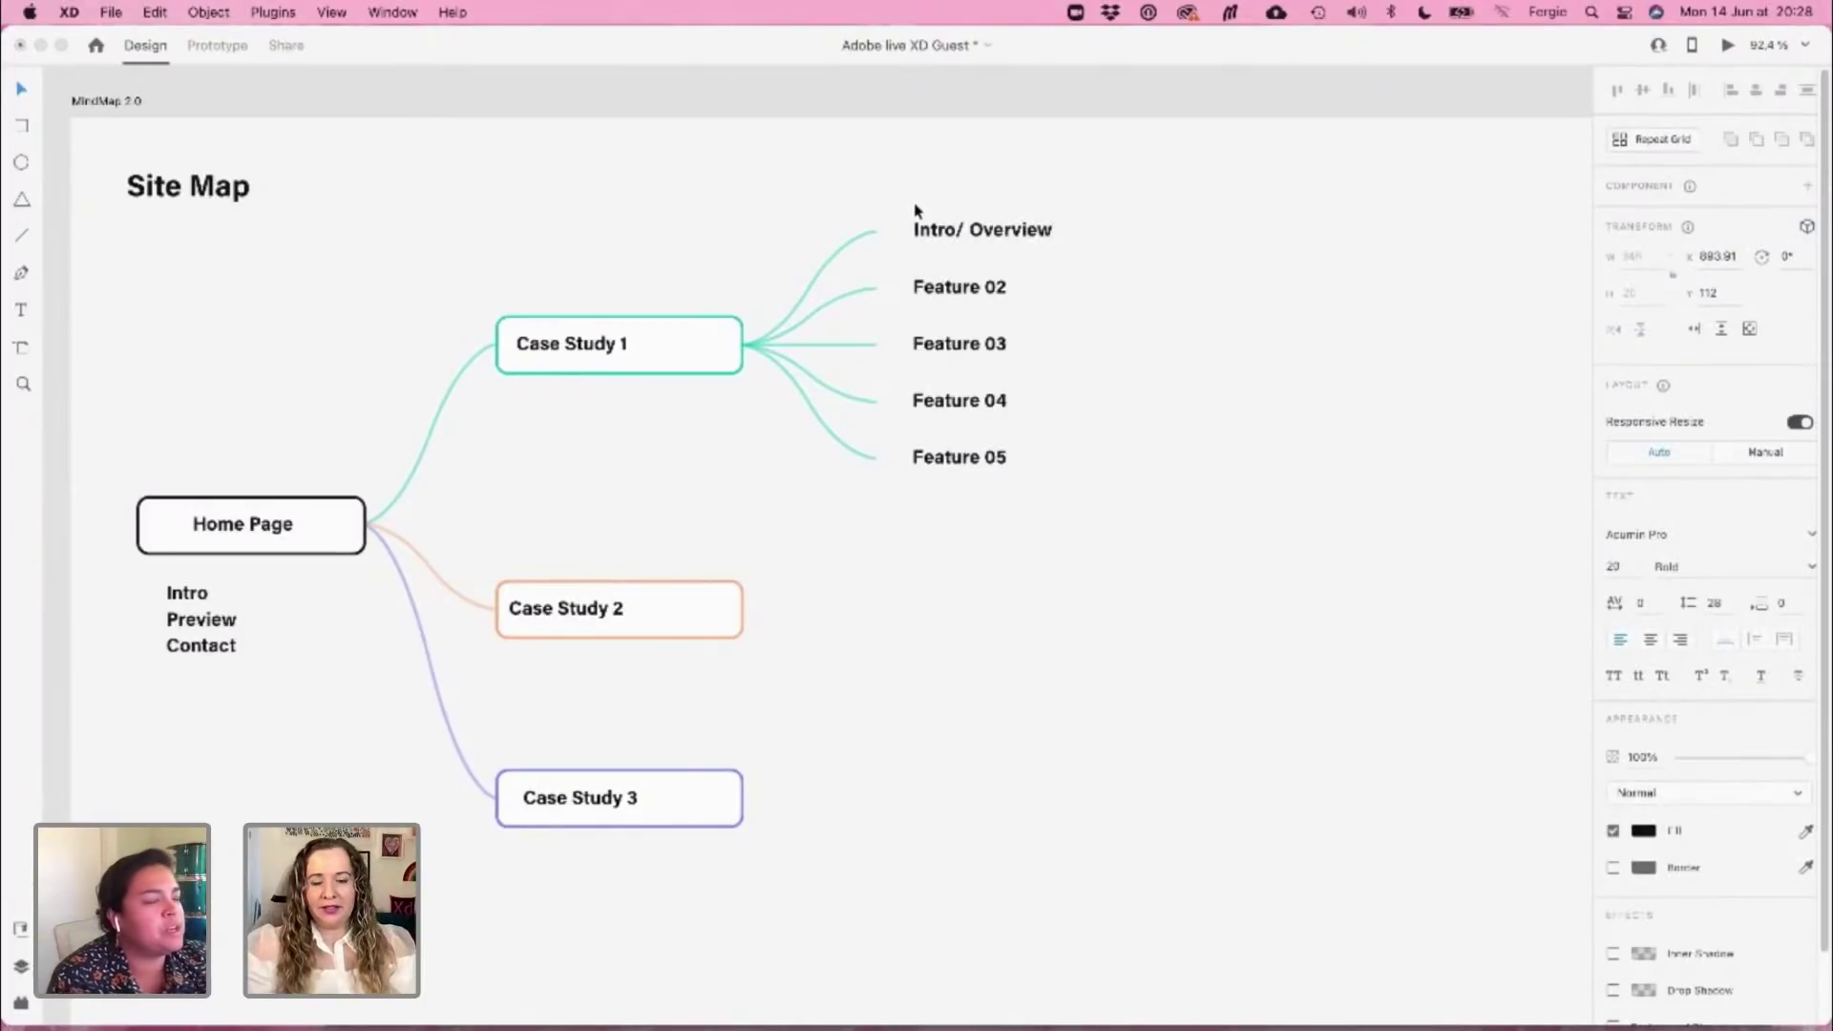
left_click(960, 232)
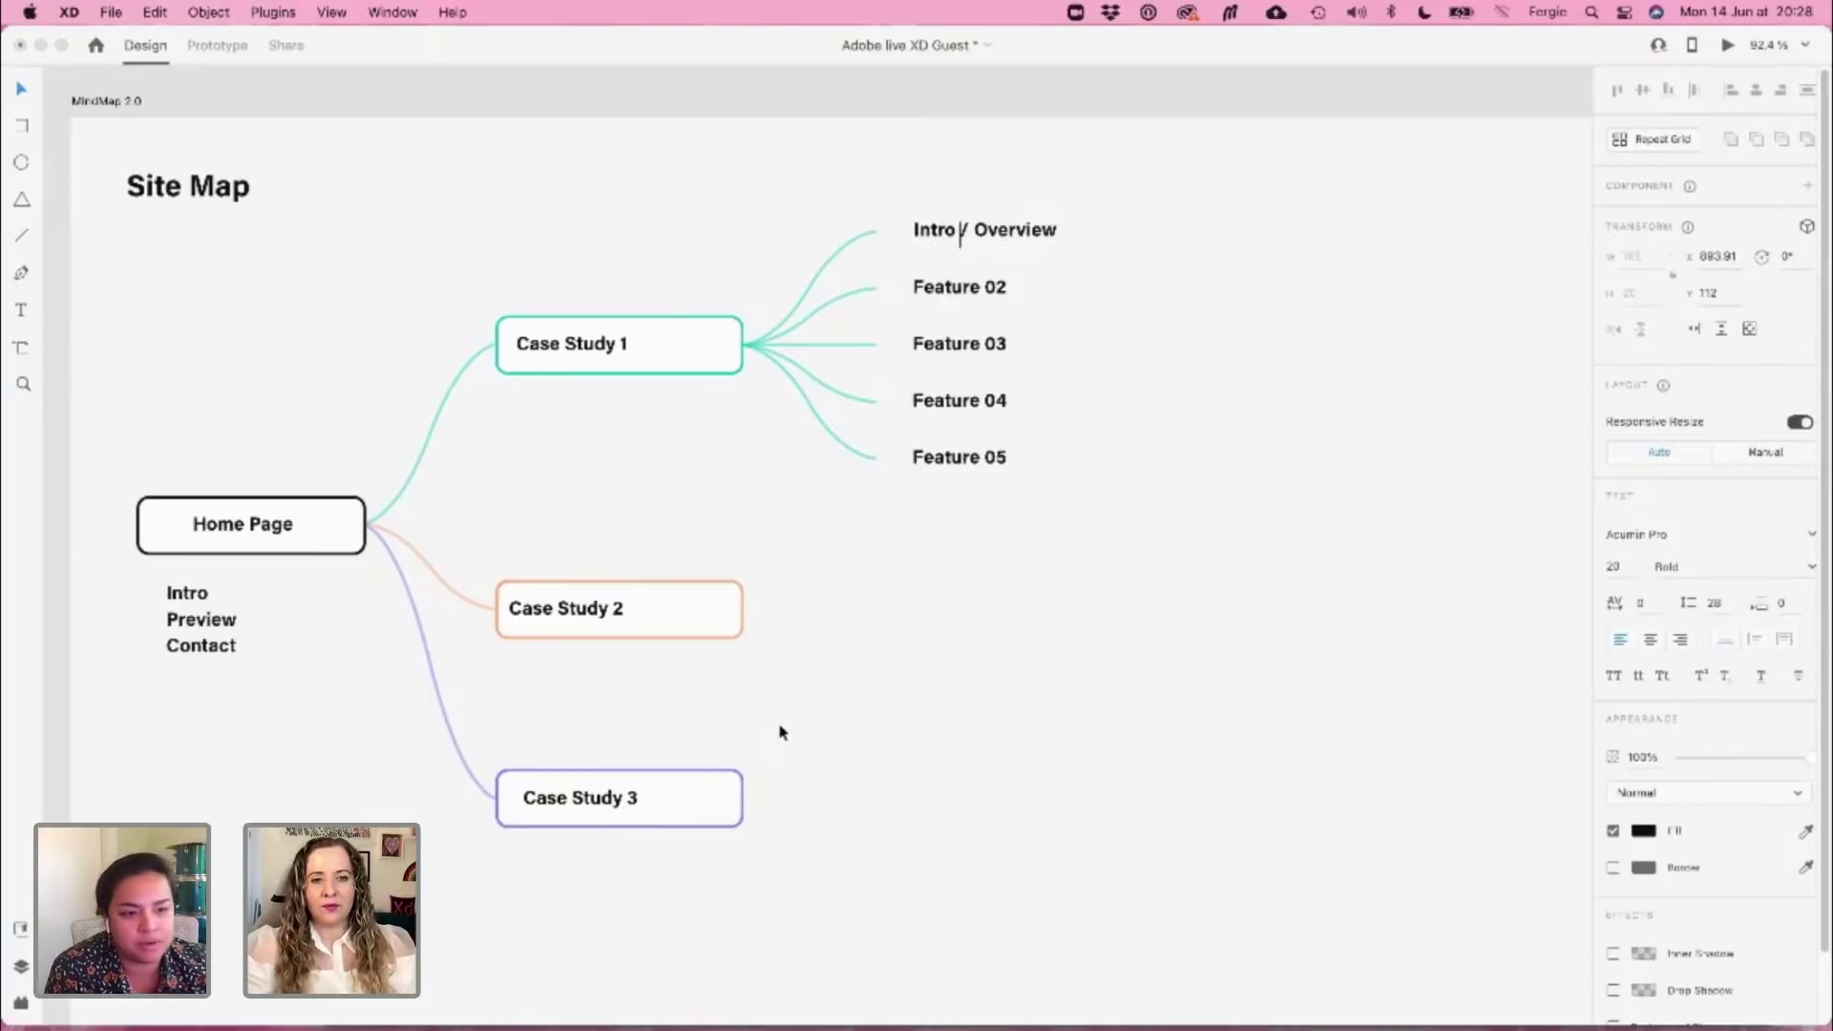
key("Escape")
left_click(959, 721)
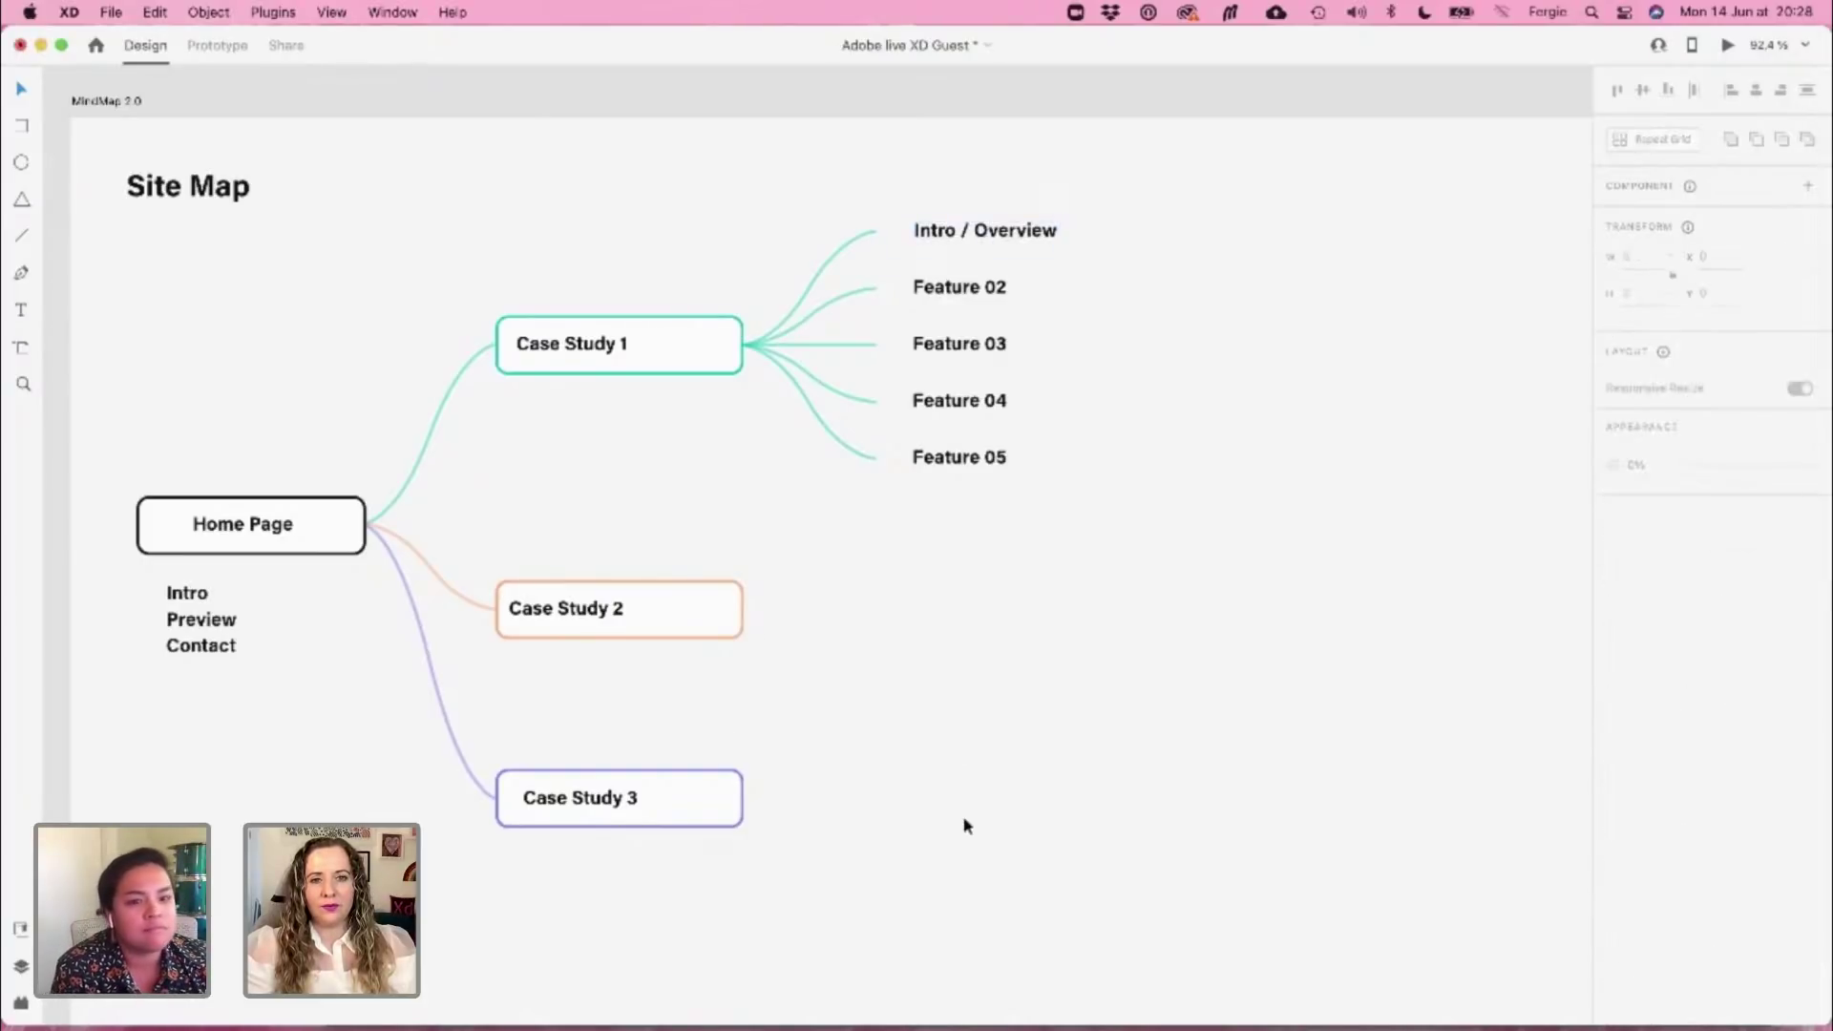
Place a copy of the Case Study 3 box directly beneath the original, matching the spacing between Case Study 2 and 3
scroll(965, 824, "down", 1)
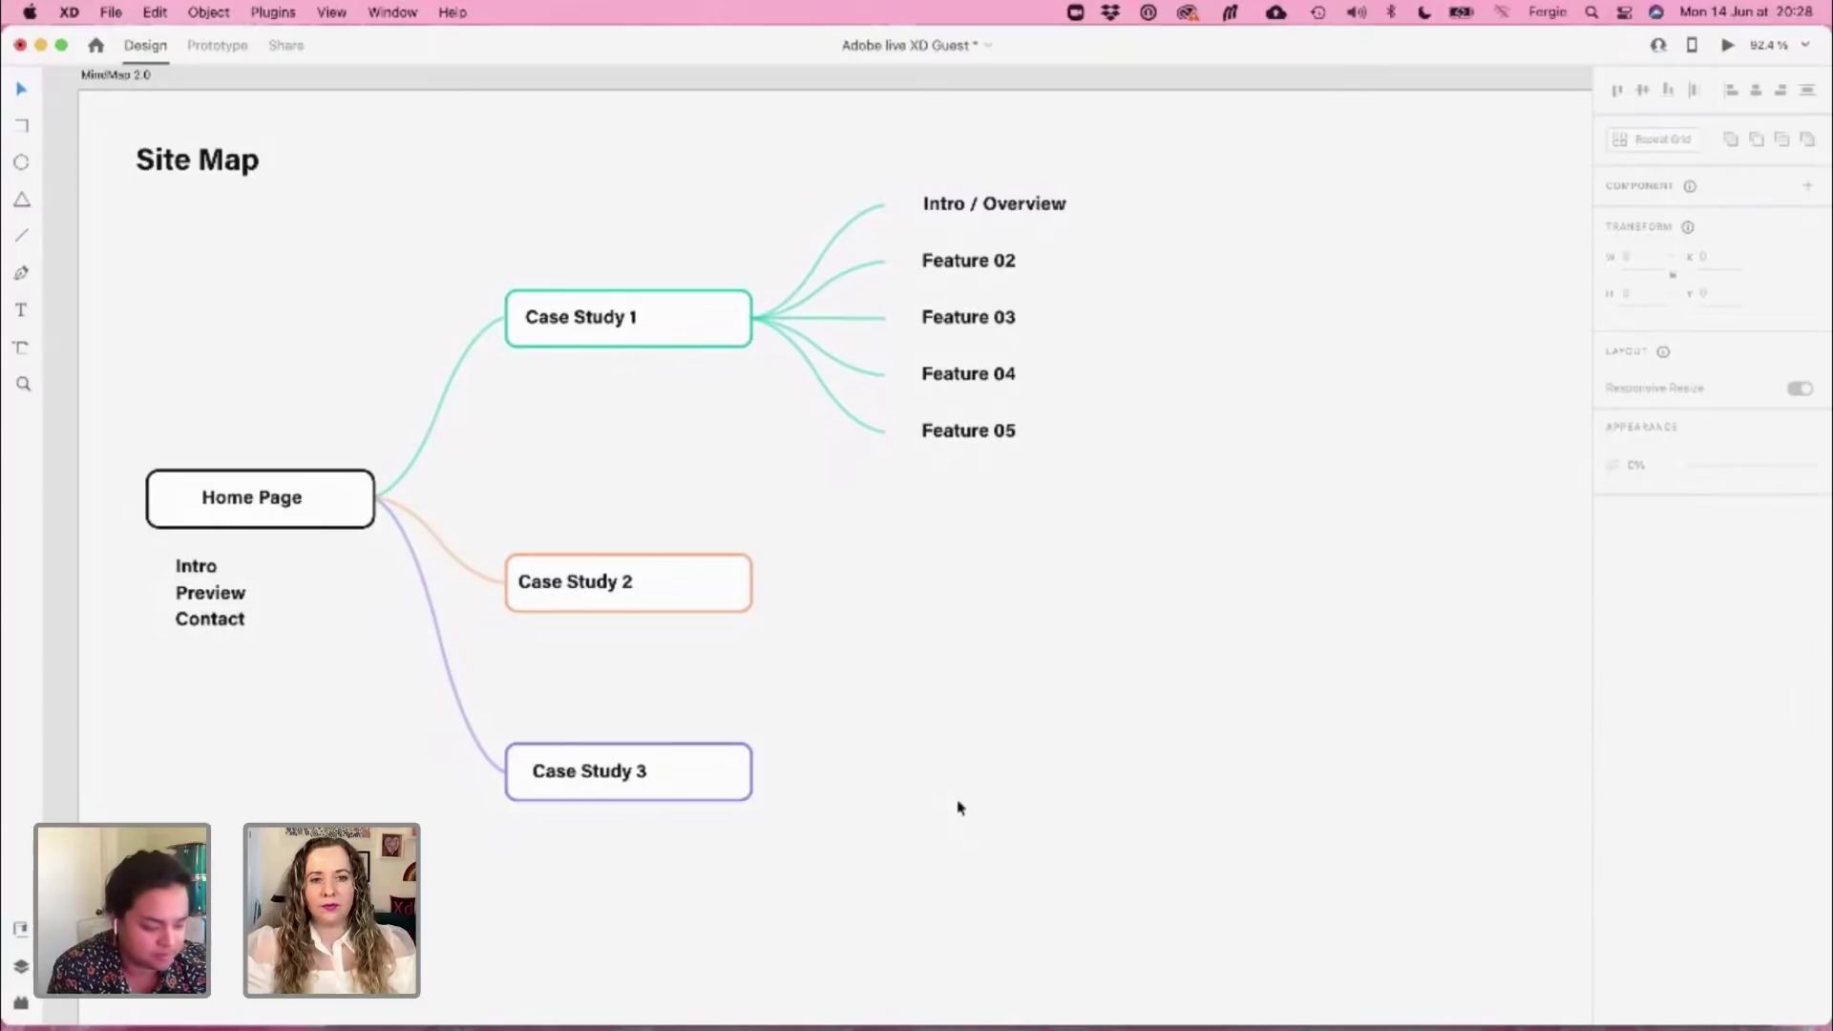
scroll(958, 806, "down", 4)
left_click_drag(841, 793, 589, 635)
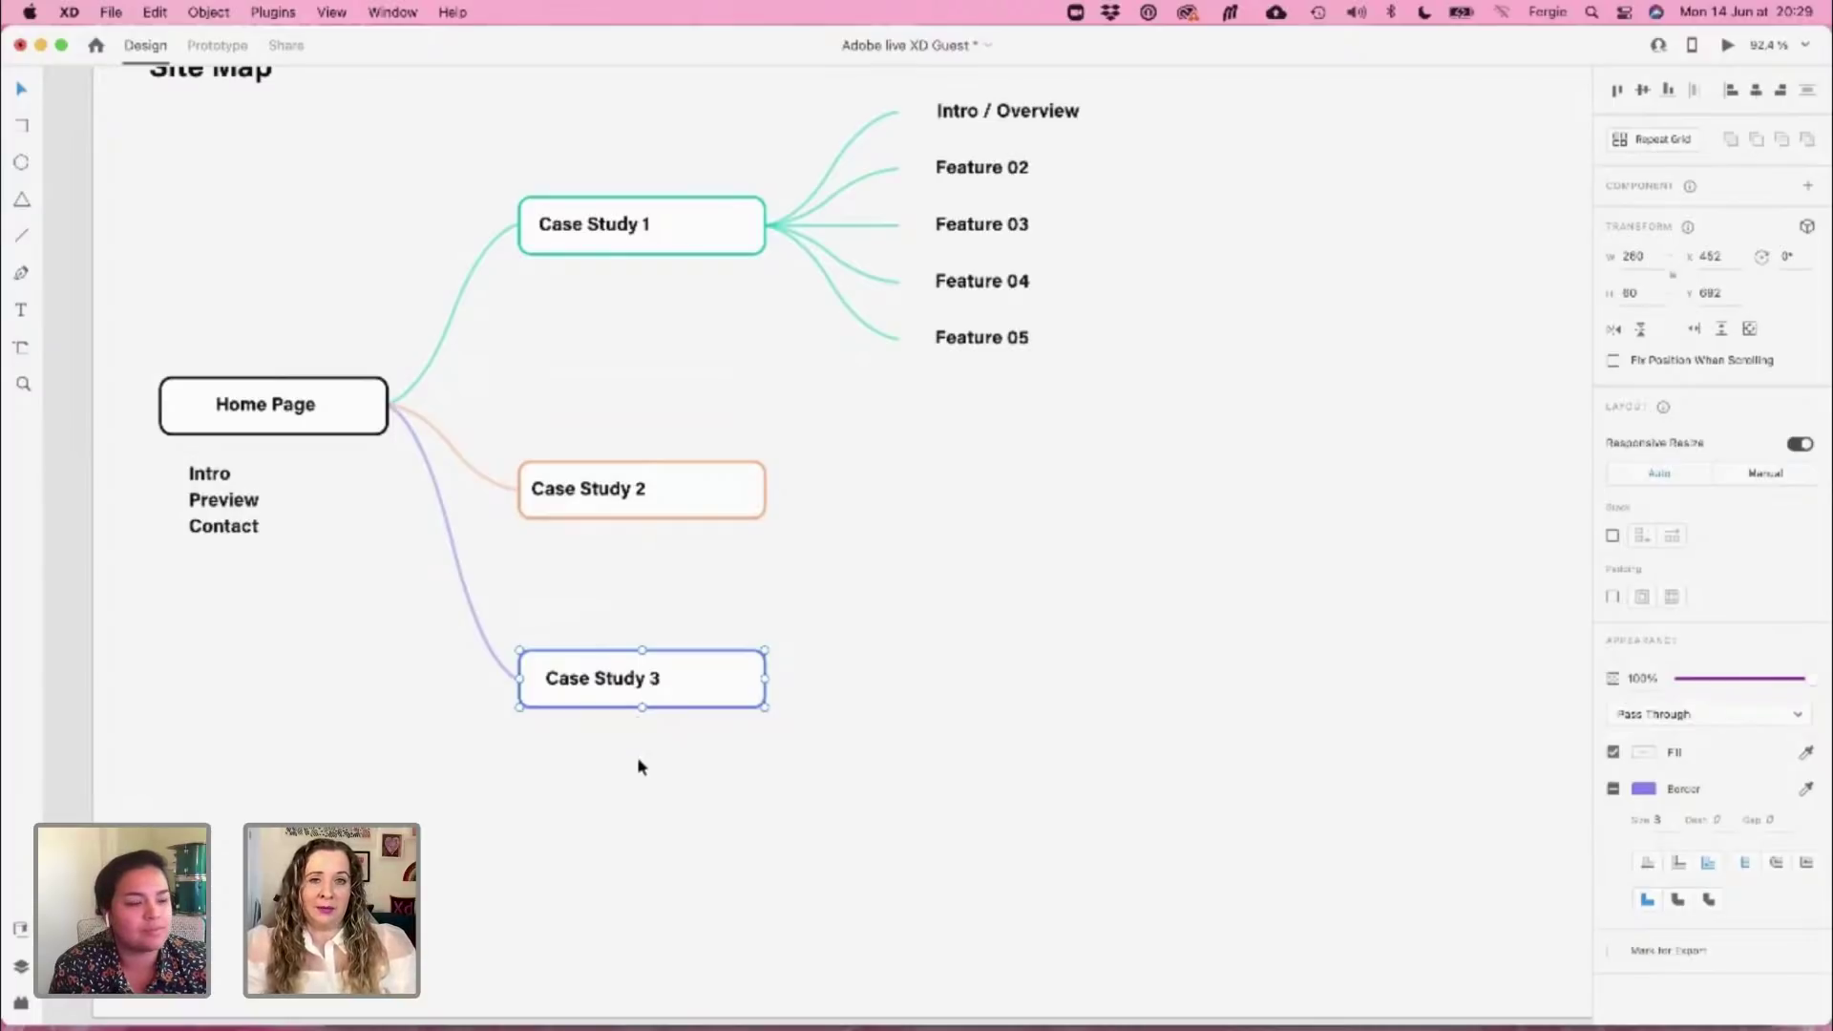
left_click_drag(678, 768, 601, 866)
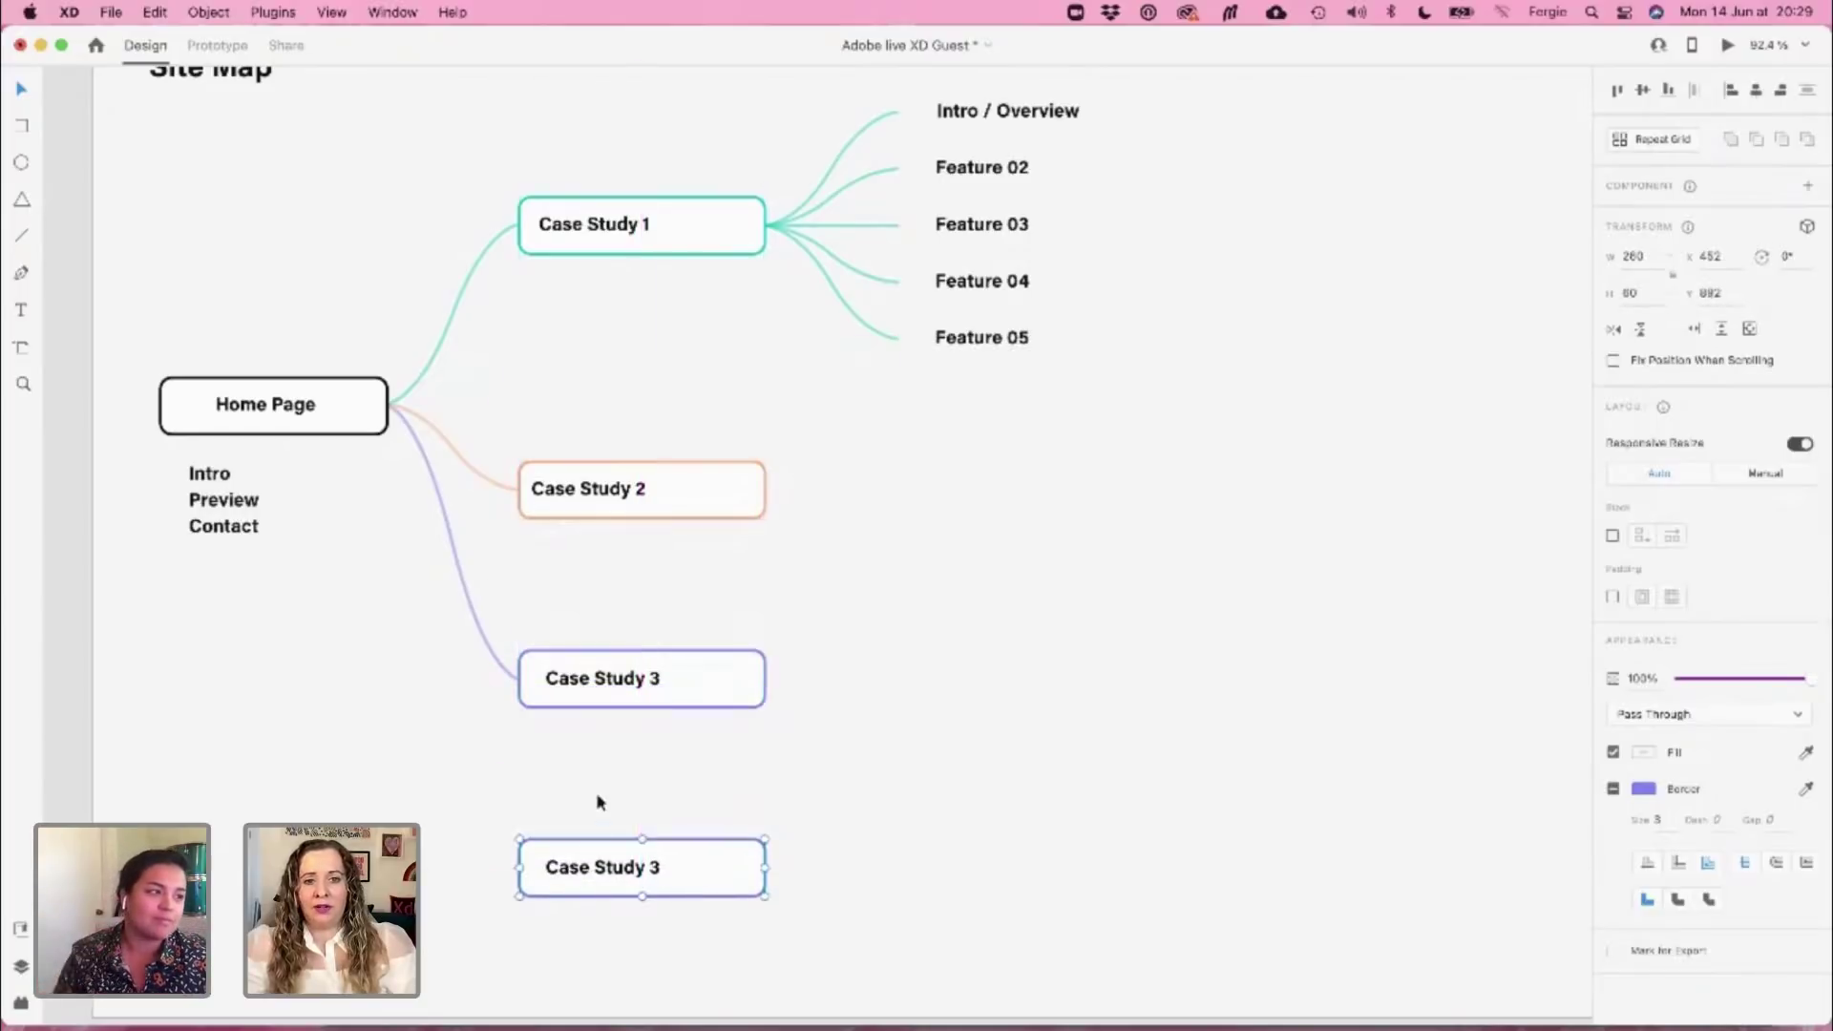
Change the text in the copied box at the end of the column to "Case Study 4"
double_click(601, 866)
double_click(602, 866)
key("Right")
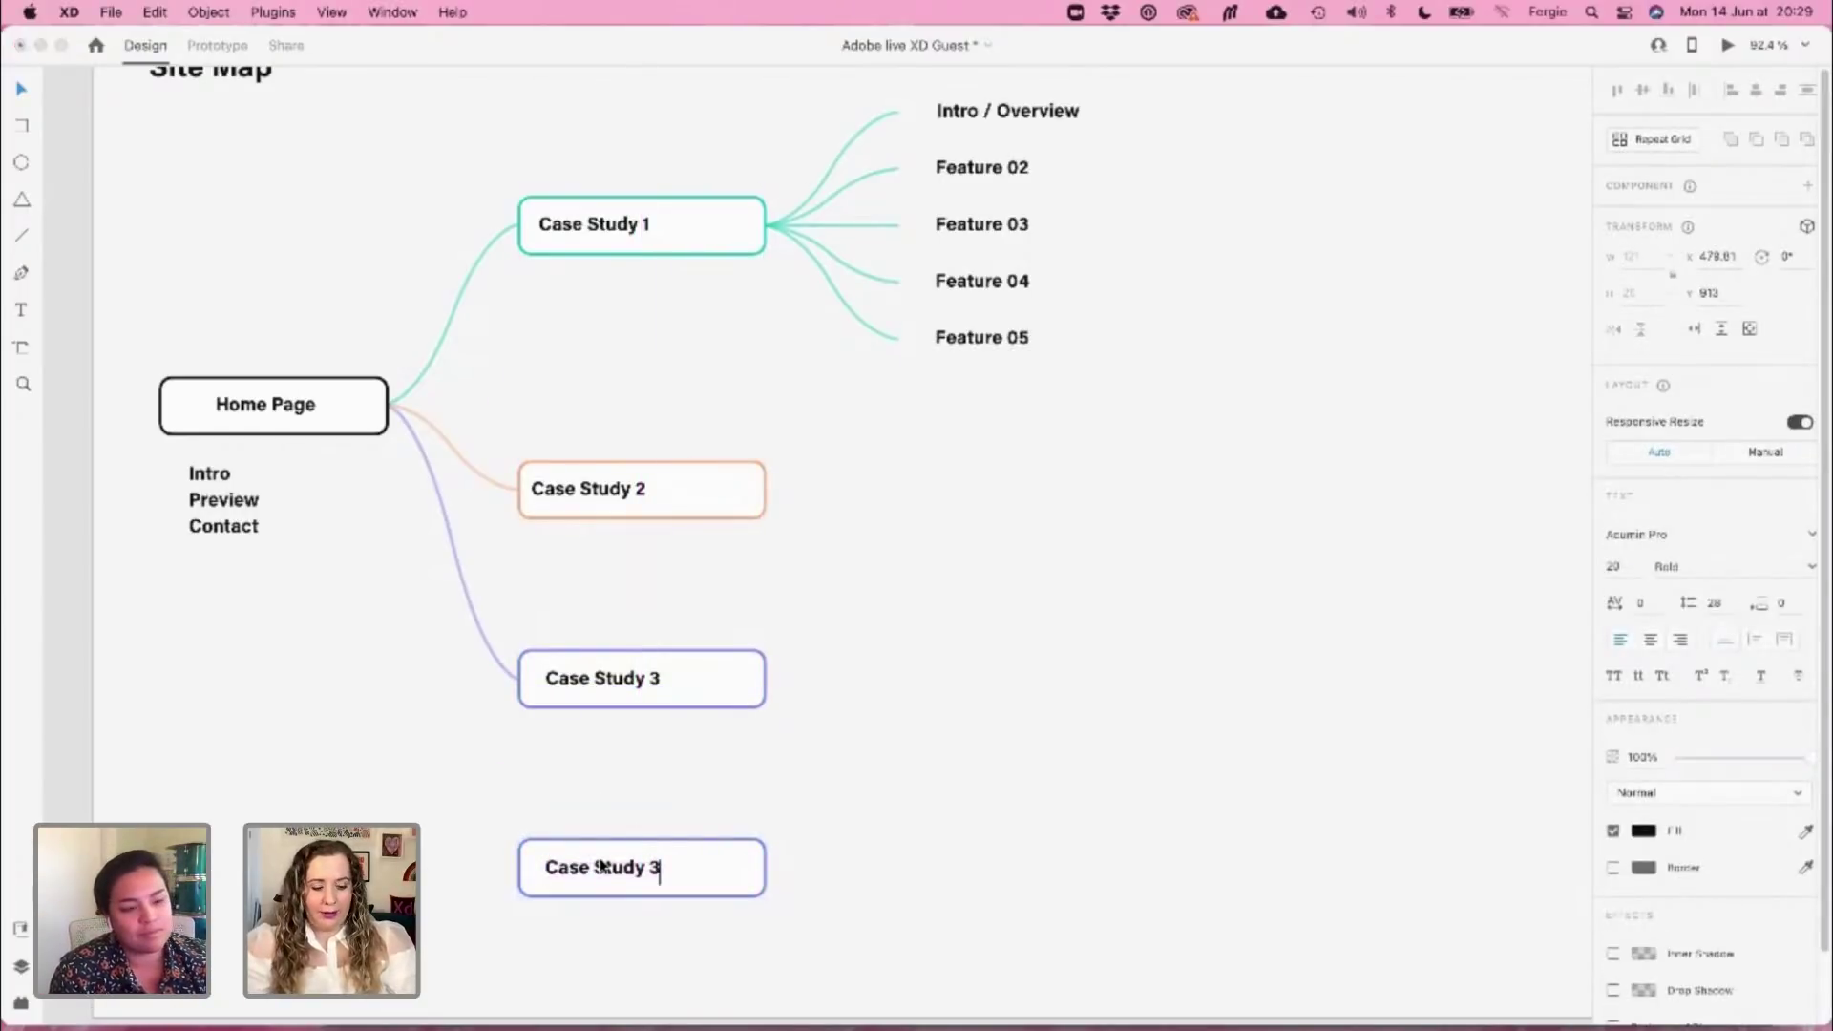
key("BackSpace")
type("4")
Change the border colour of the Case Study 4 box to light green
left_click(713, 844)
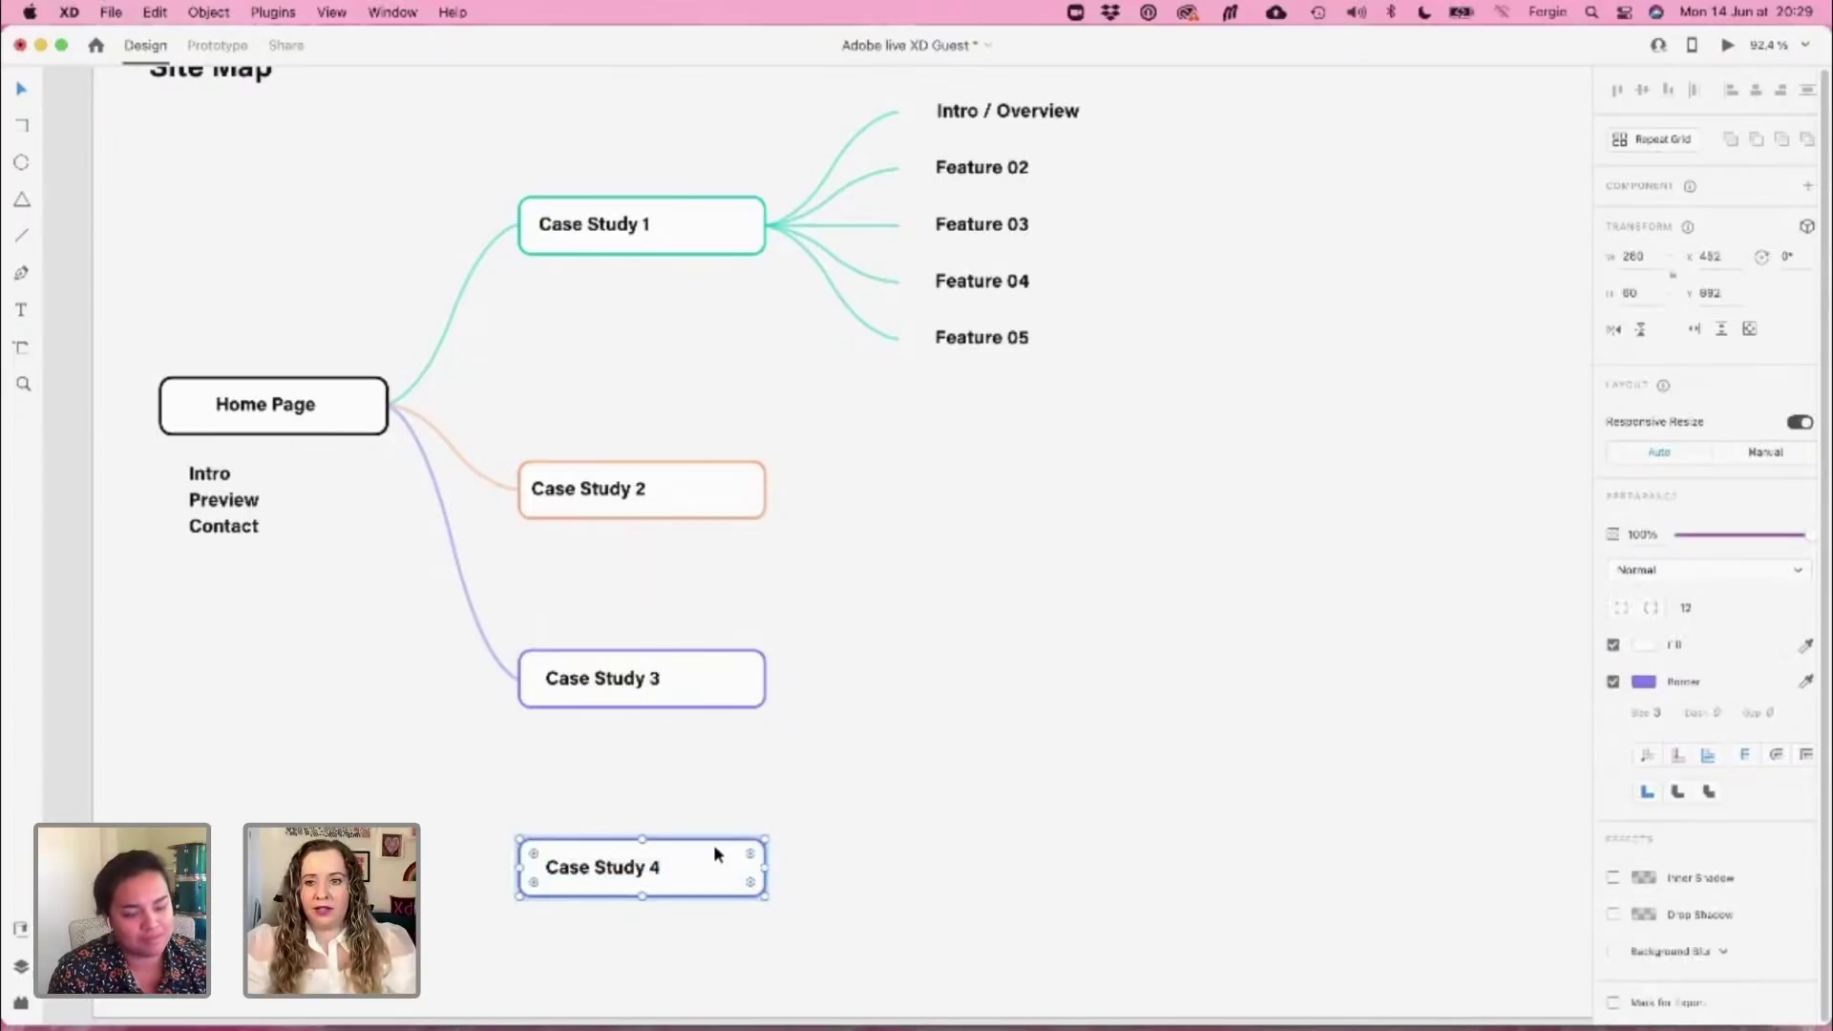
left_click(1643, 681)
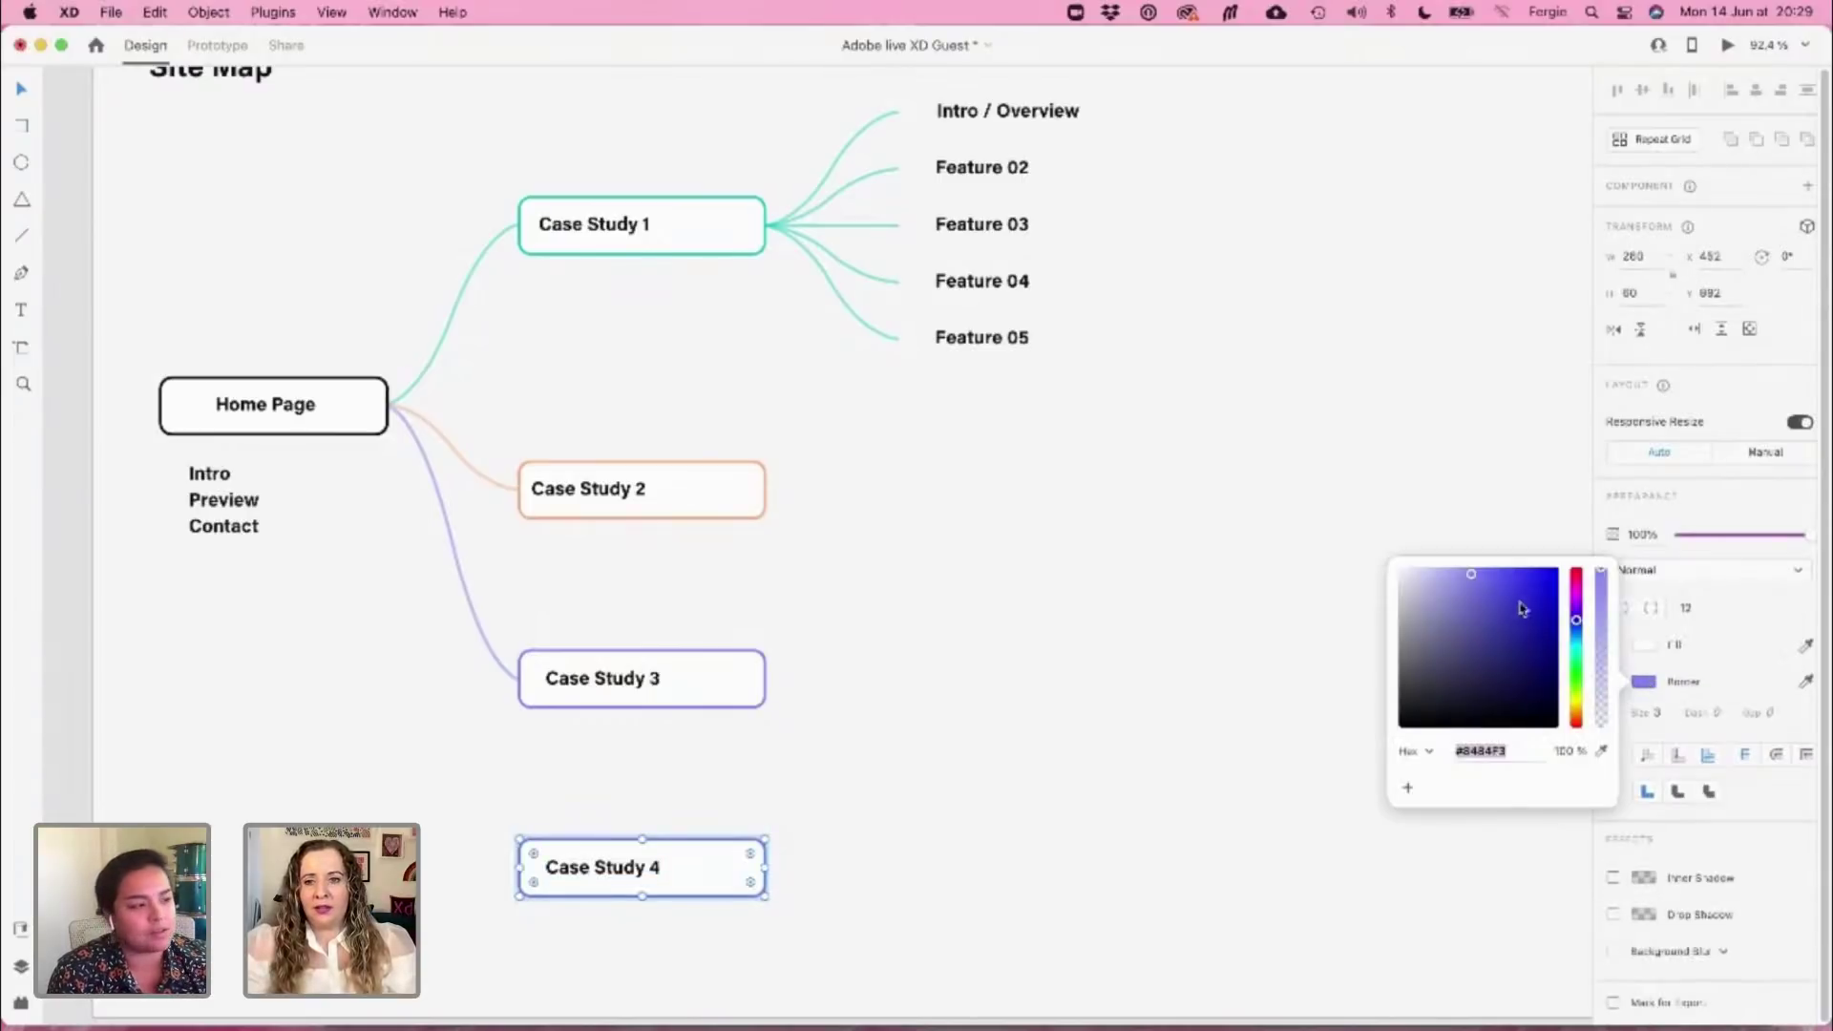
left_click(1576, 671)
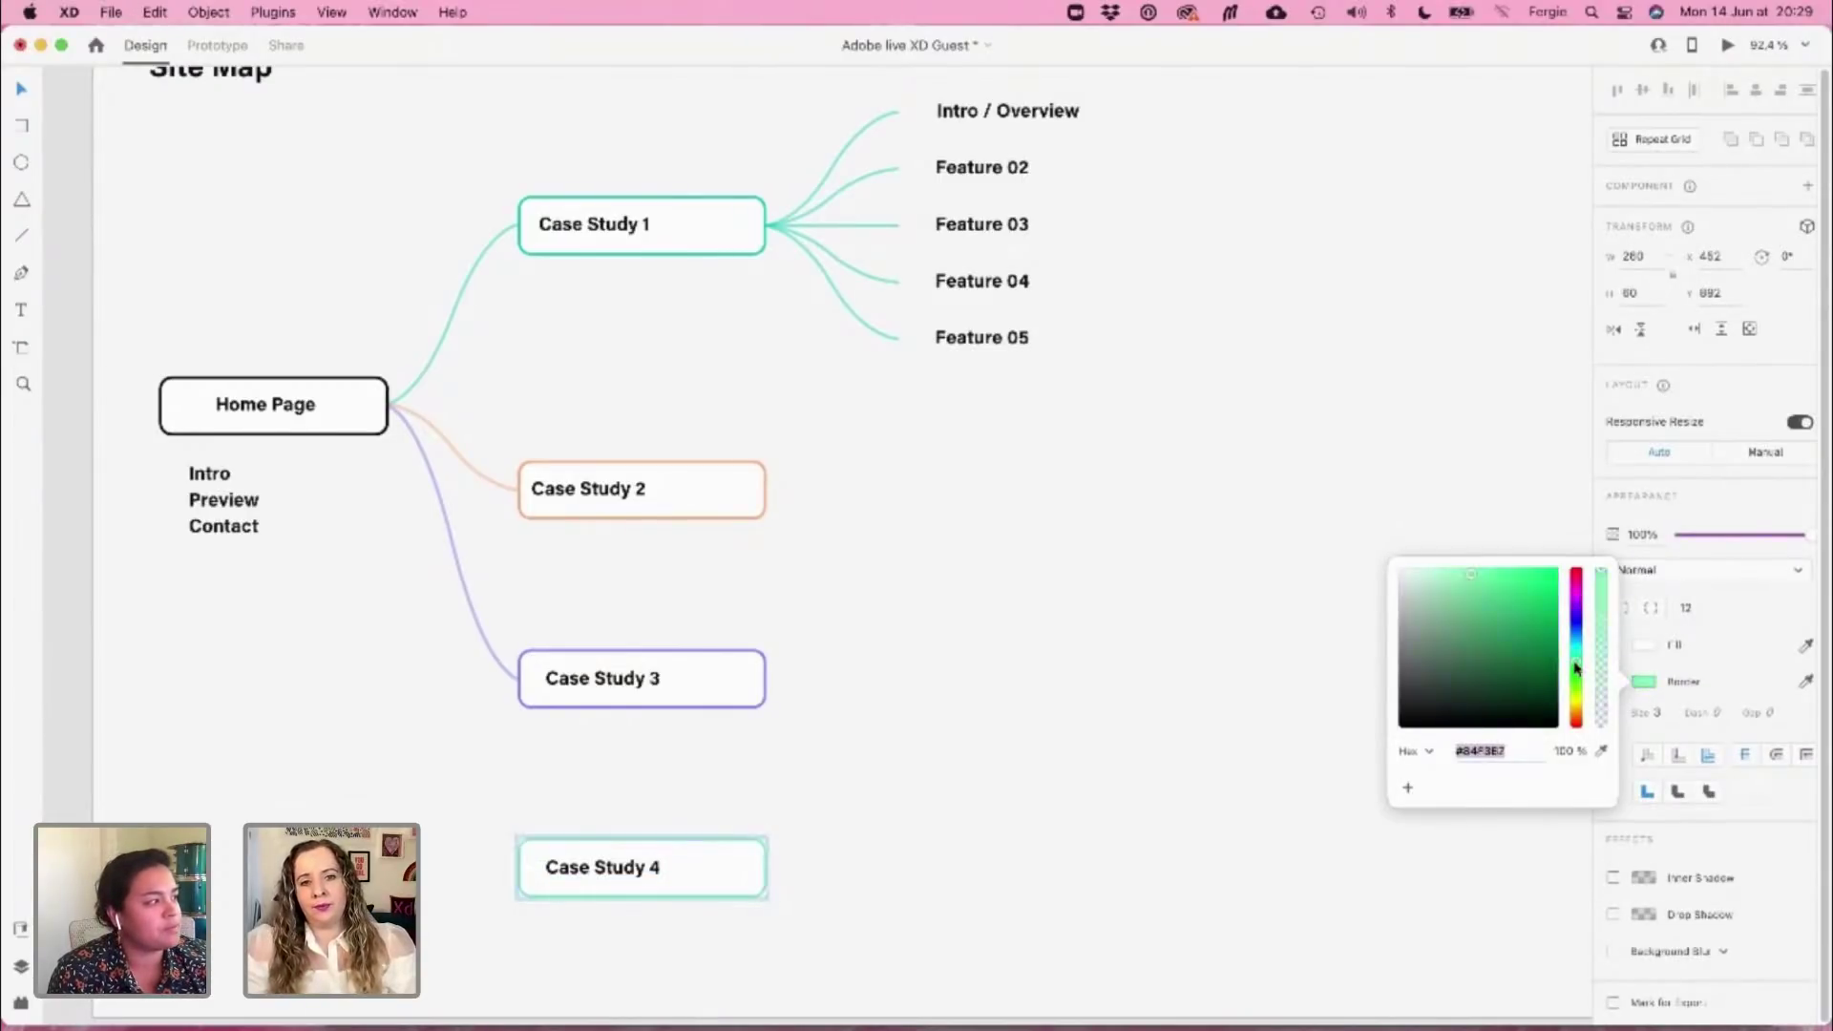
left_click(576, 793)
Duplicate the Home Page to Case Study 3 connector and stretch the copy down to the Case Study 4 box
left_click(513, 676)
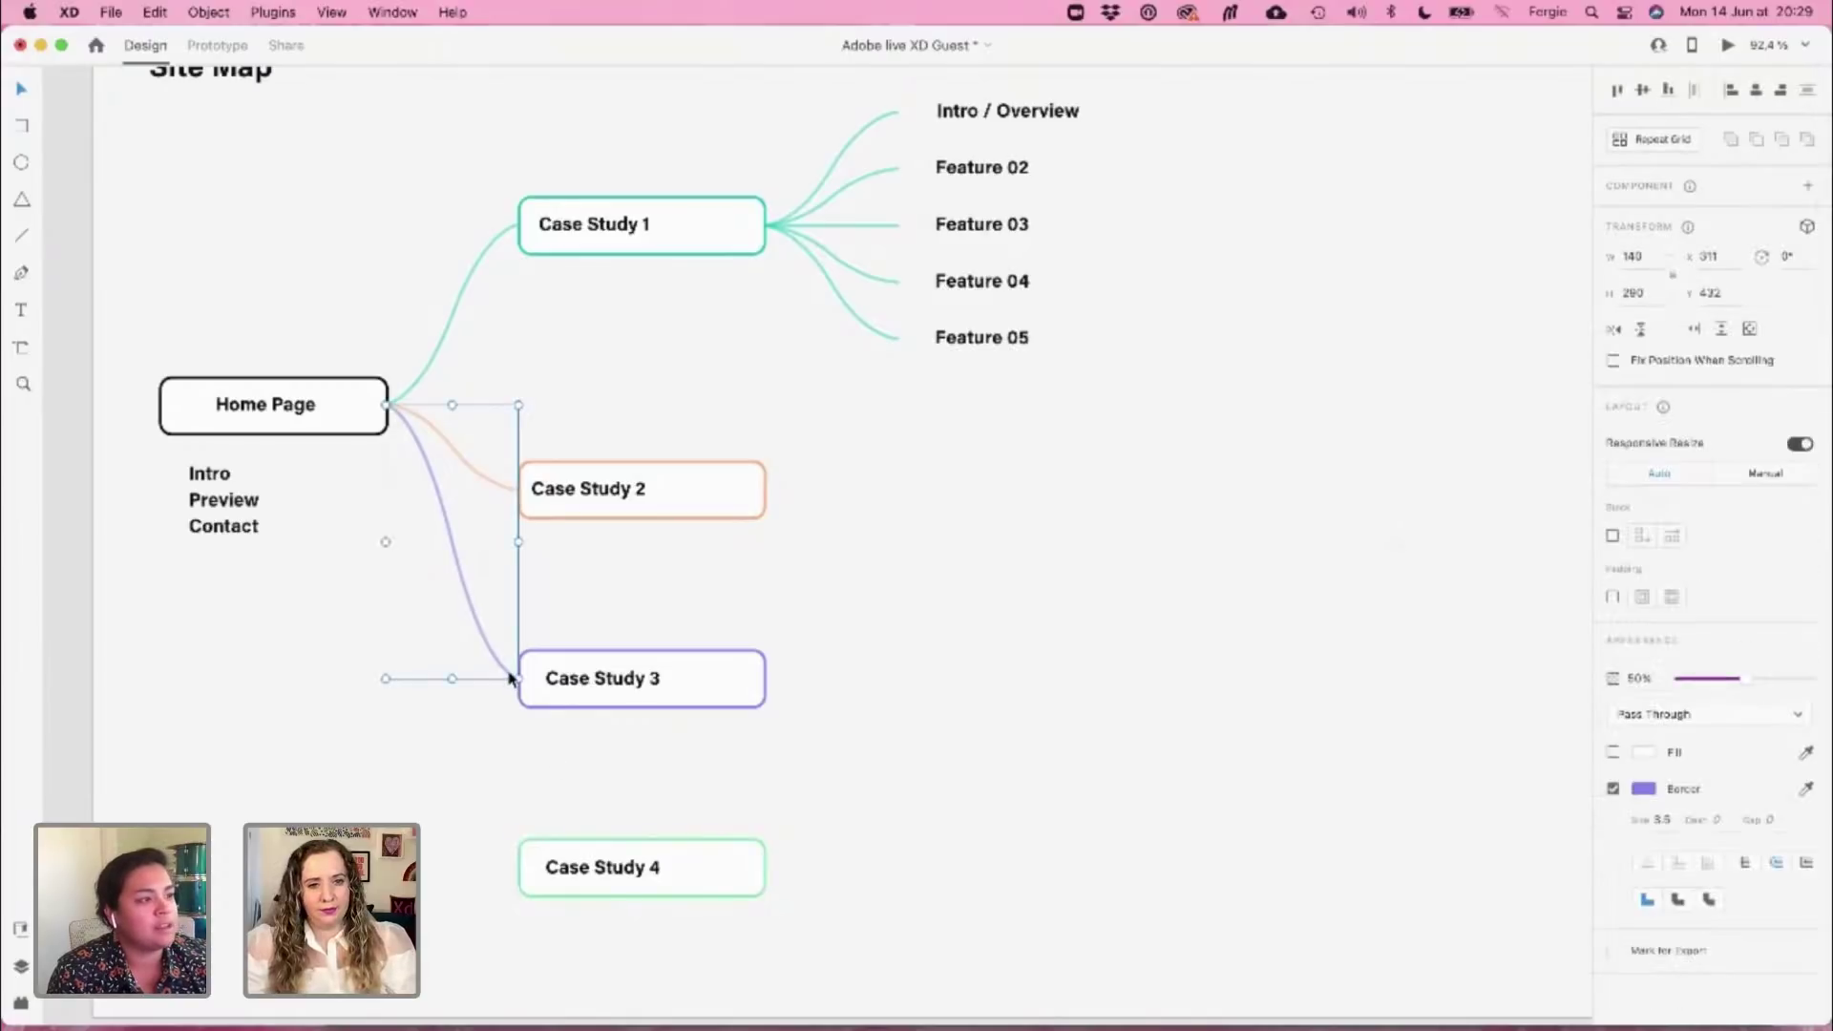
left_click_drag(452, 679, 443, 869)
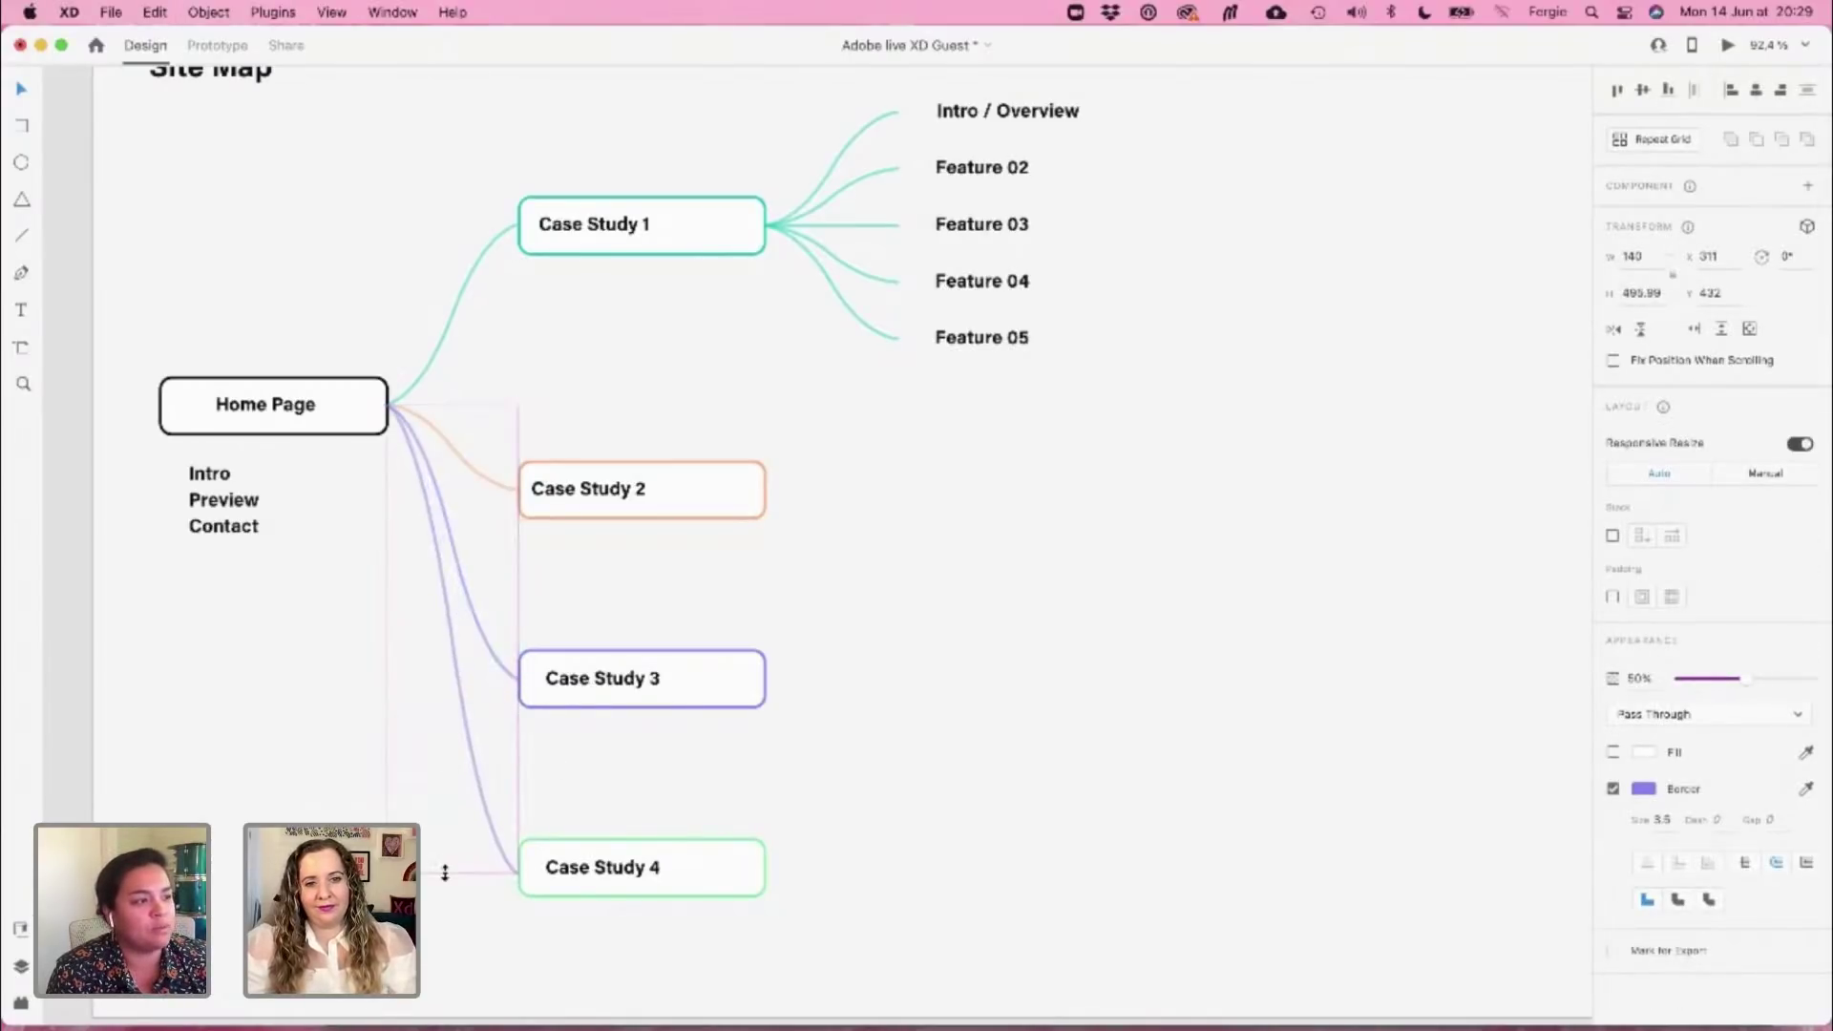
Copy the Case Study 4 box's border colour, #84F3AA, onto the connector leading to that box
left_click(761, 852)
left_click(1644, 788)
key("cmd+c")
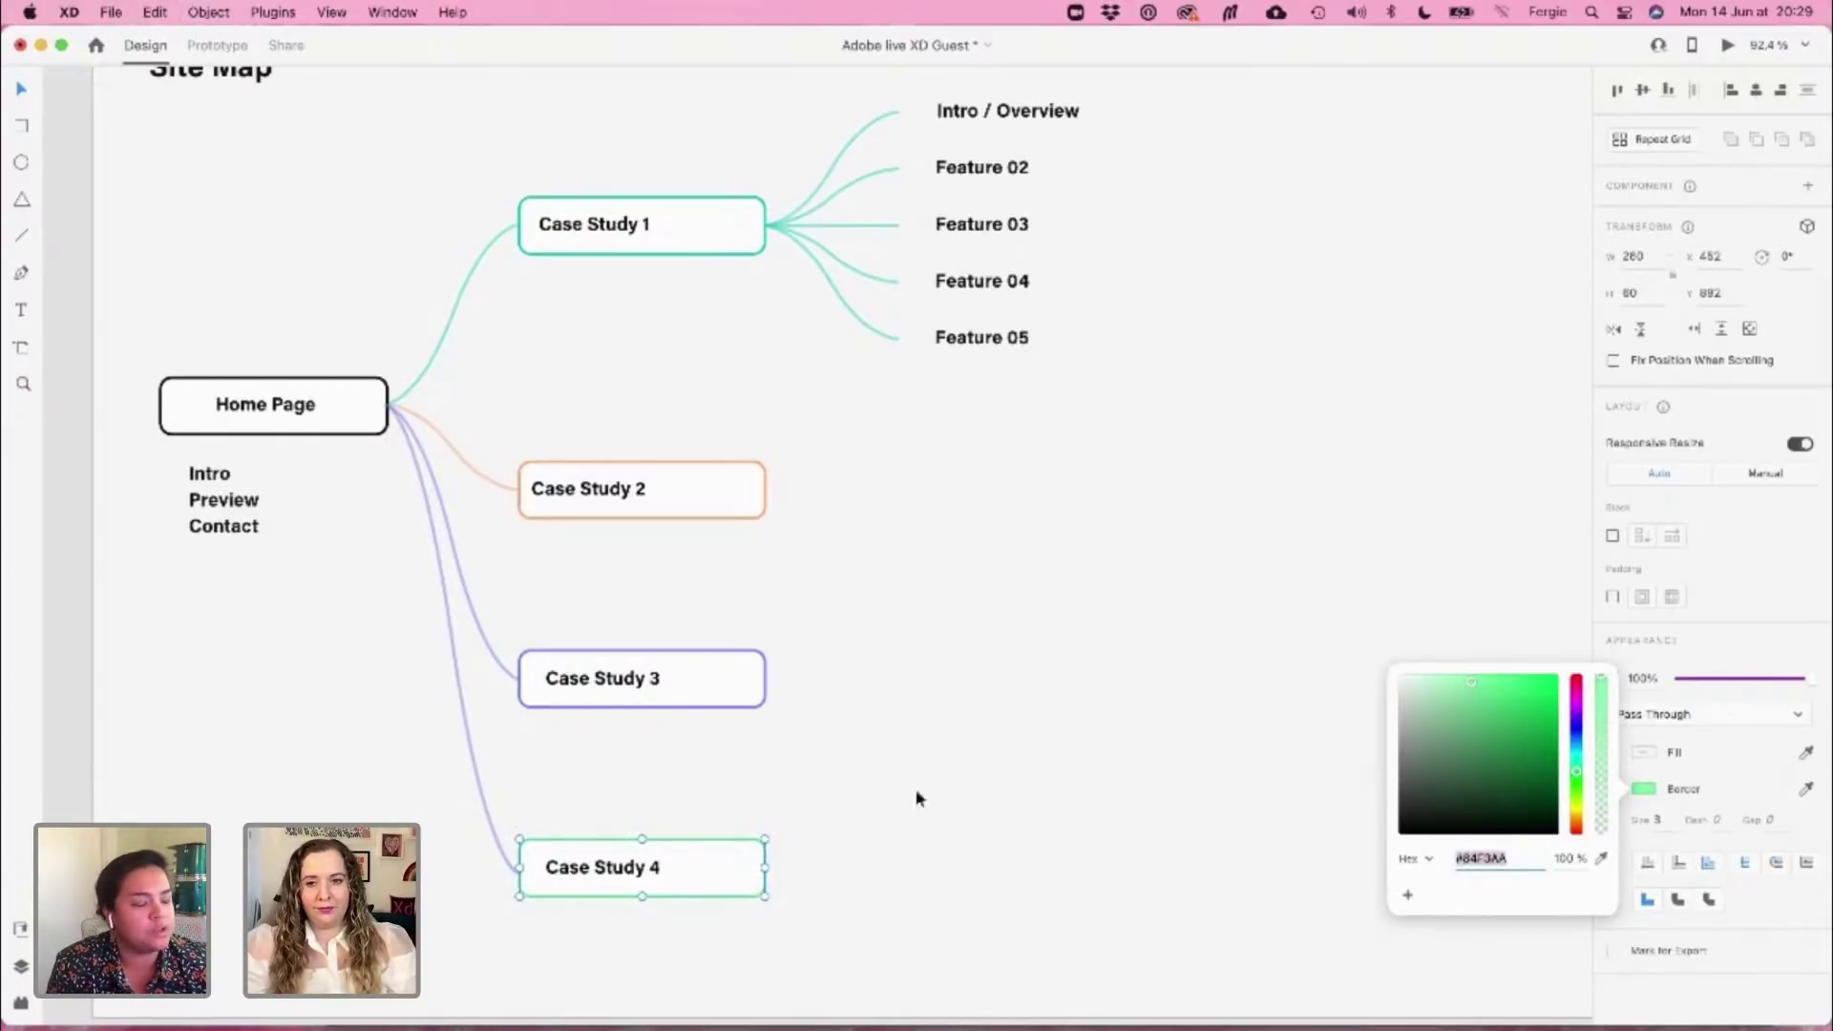
left_click(472, 757)
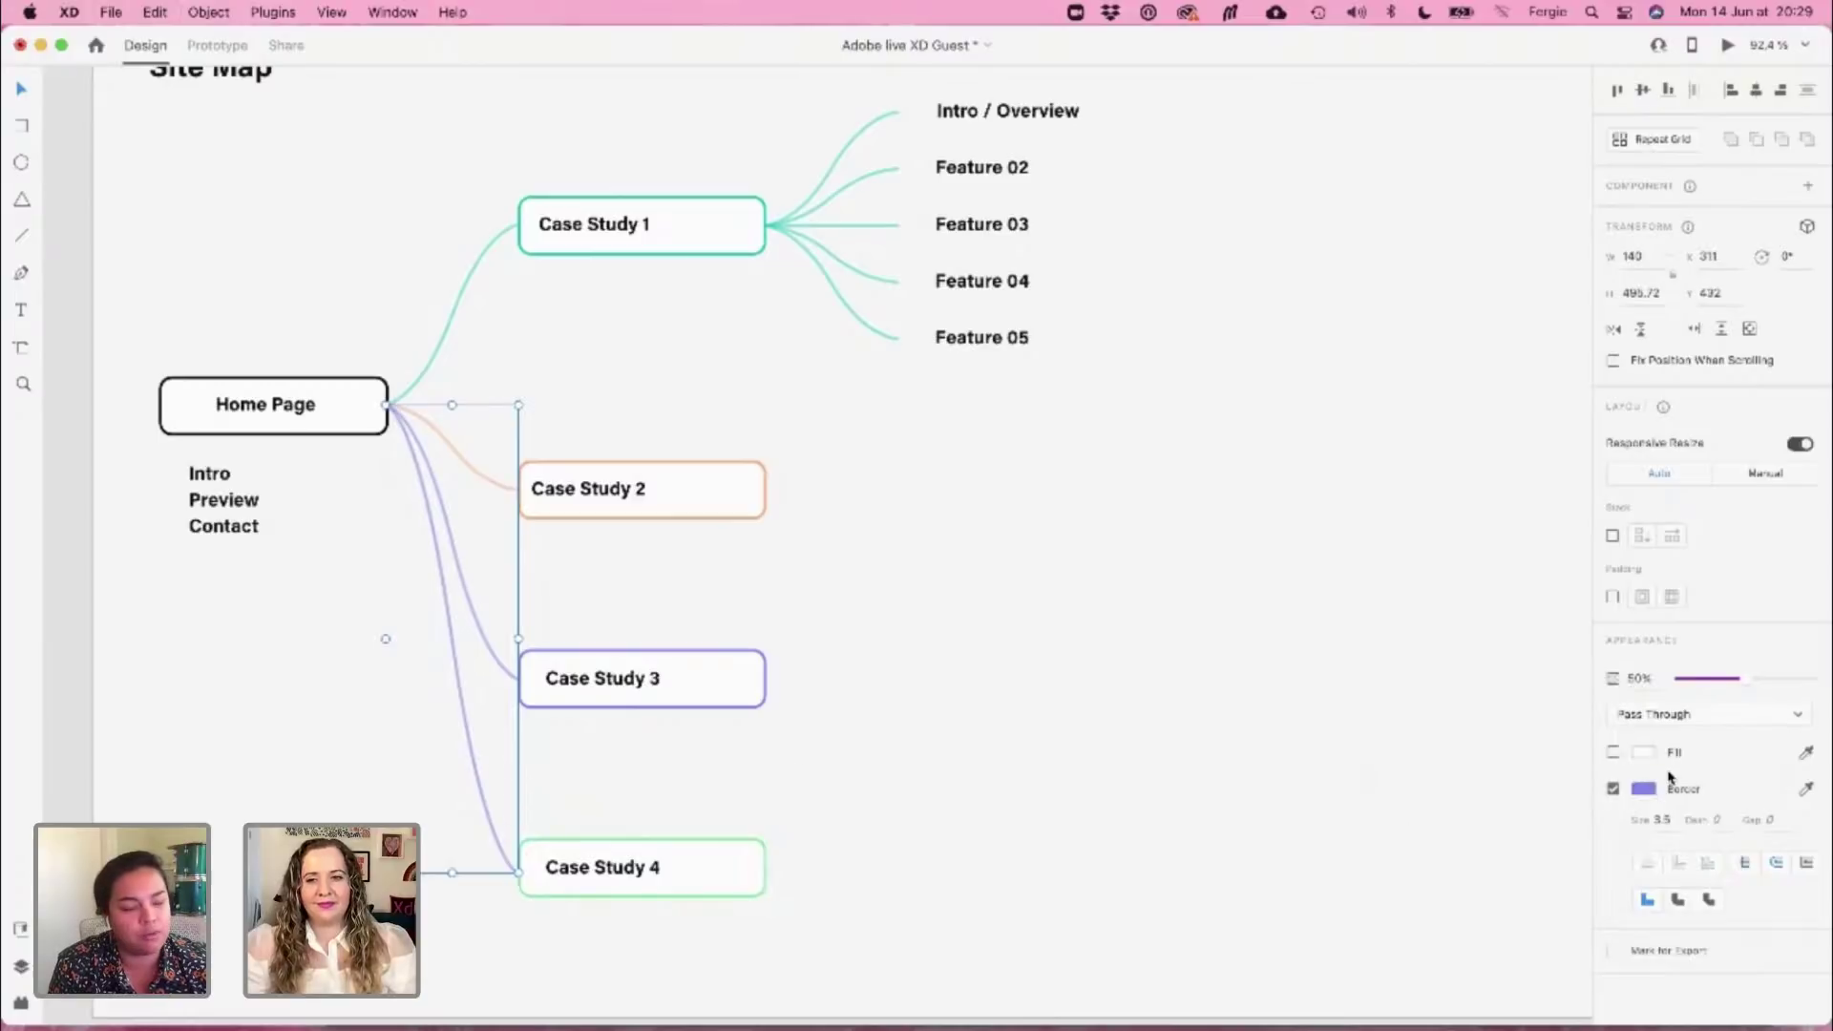
left_click(1644, 789)
key("cmd+v")
key("Return")
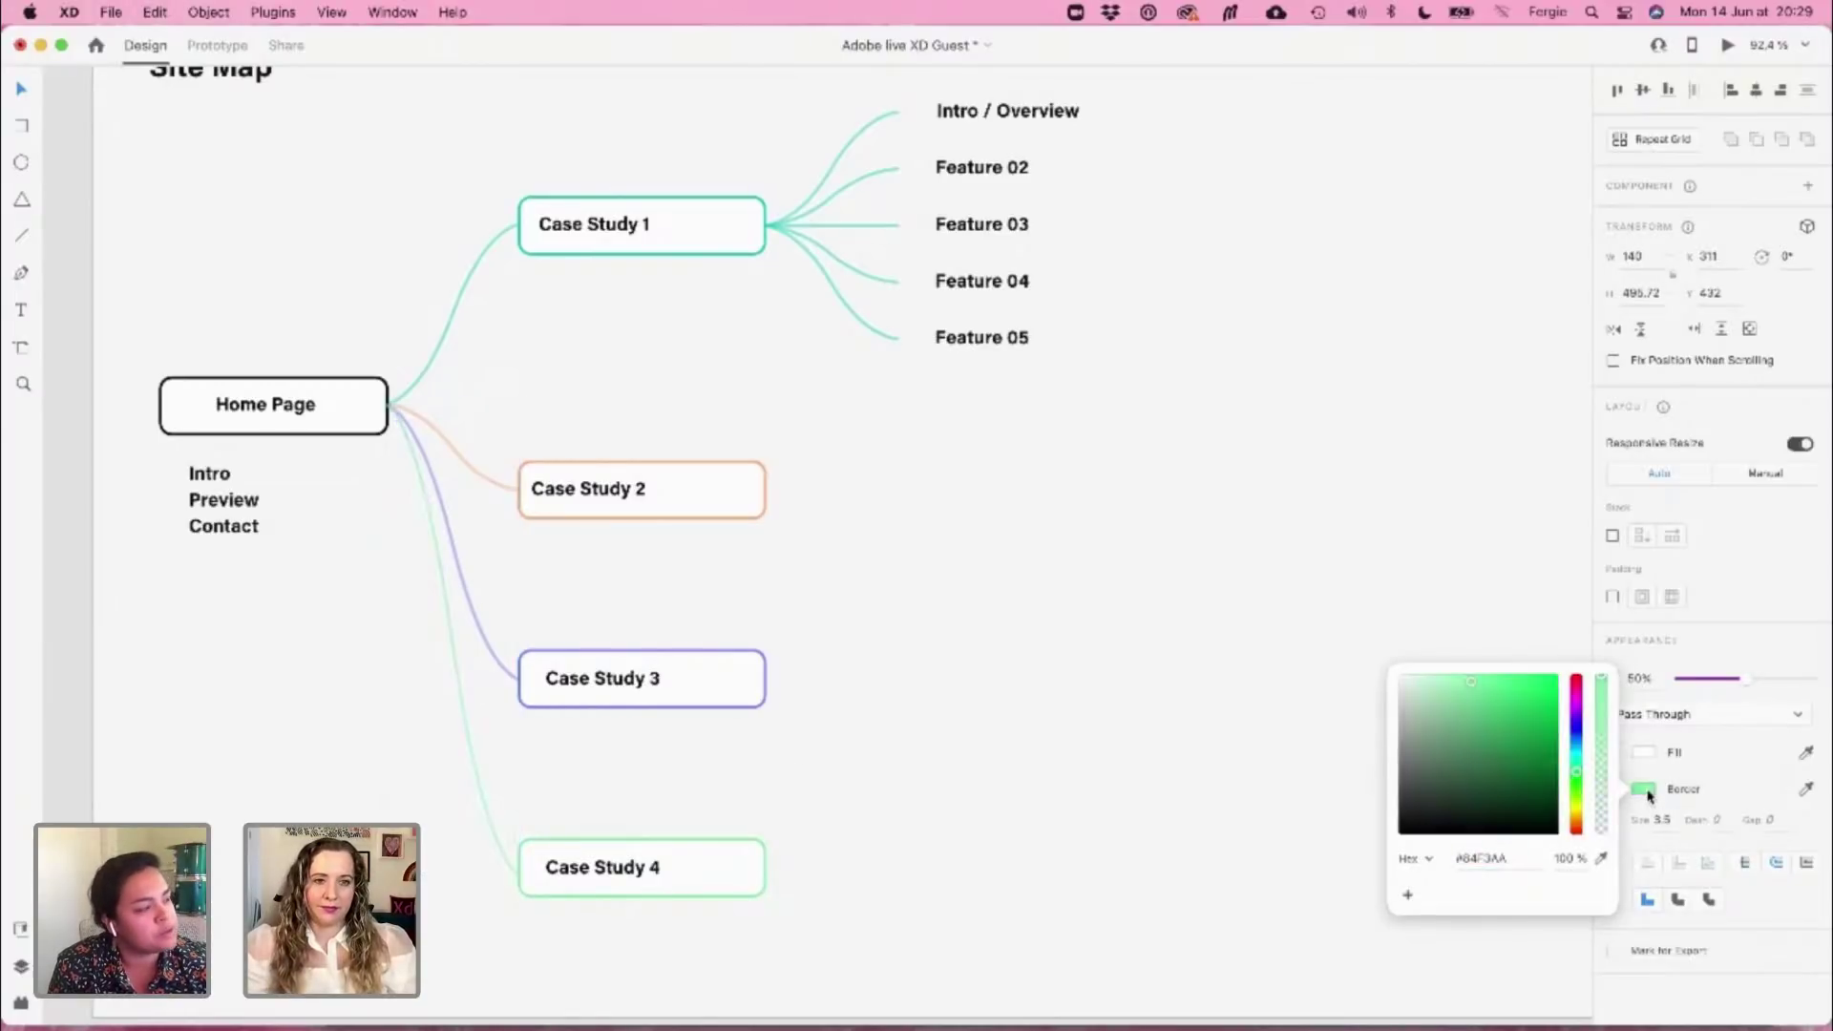
left_click(1098, 619)
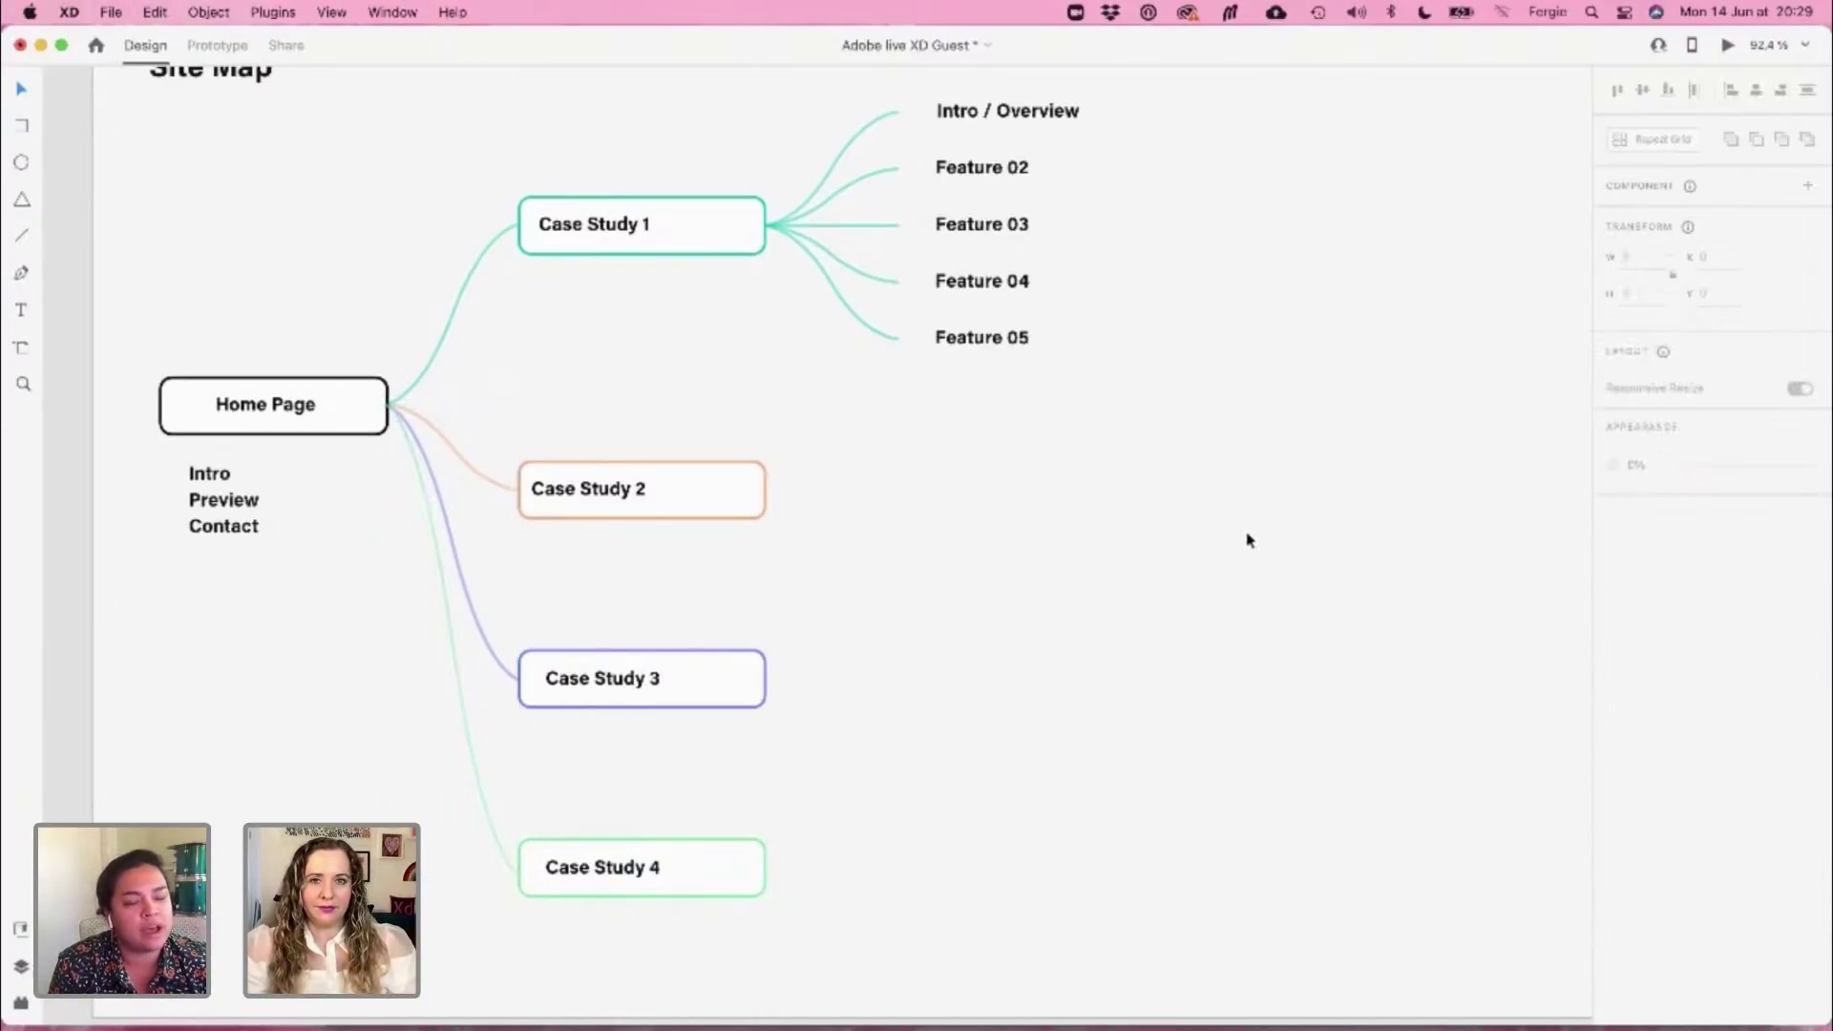
scroll(1246, 530, "up", 1)
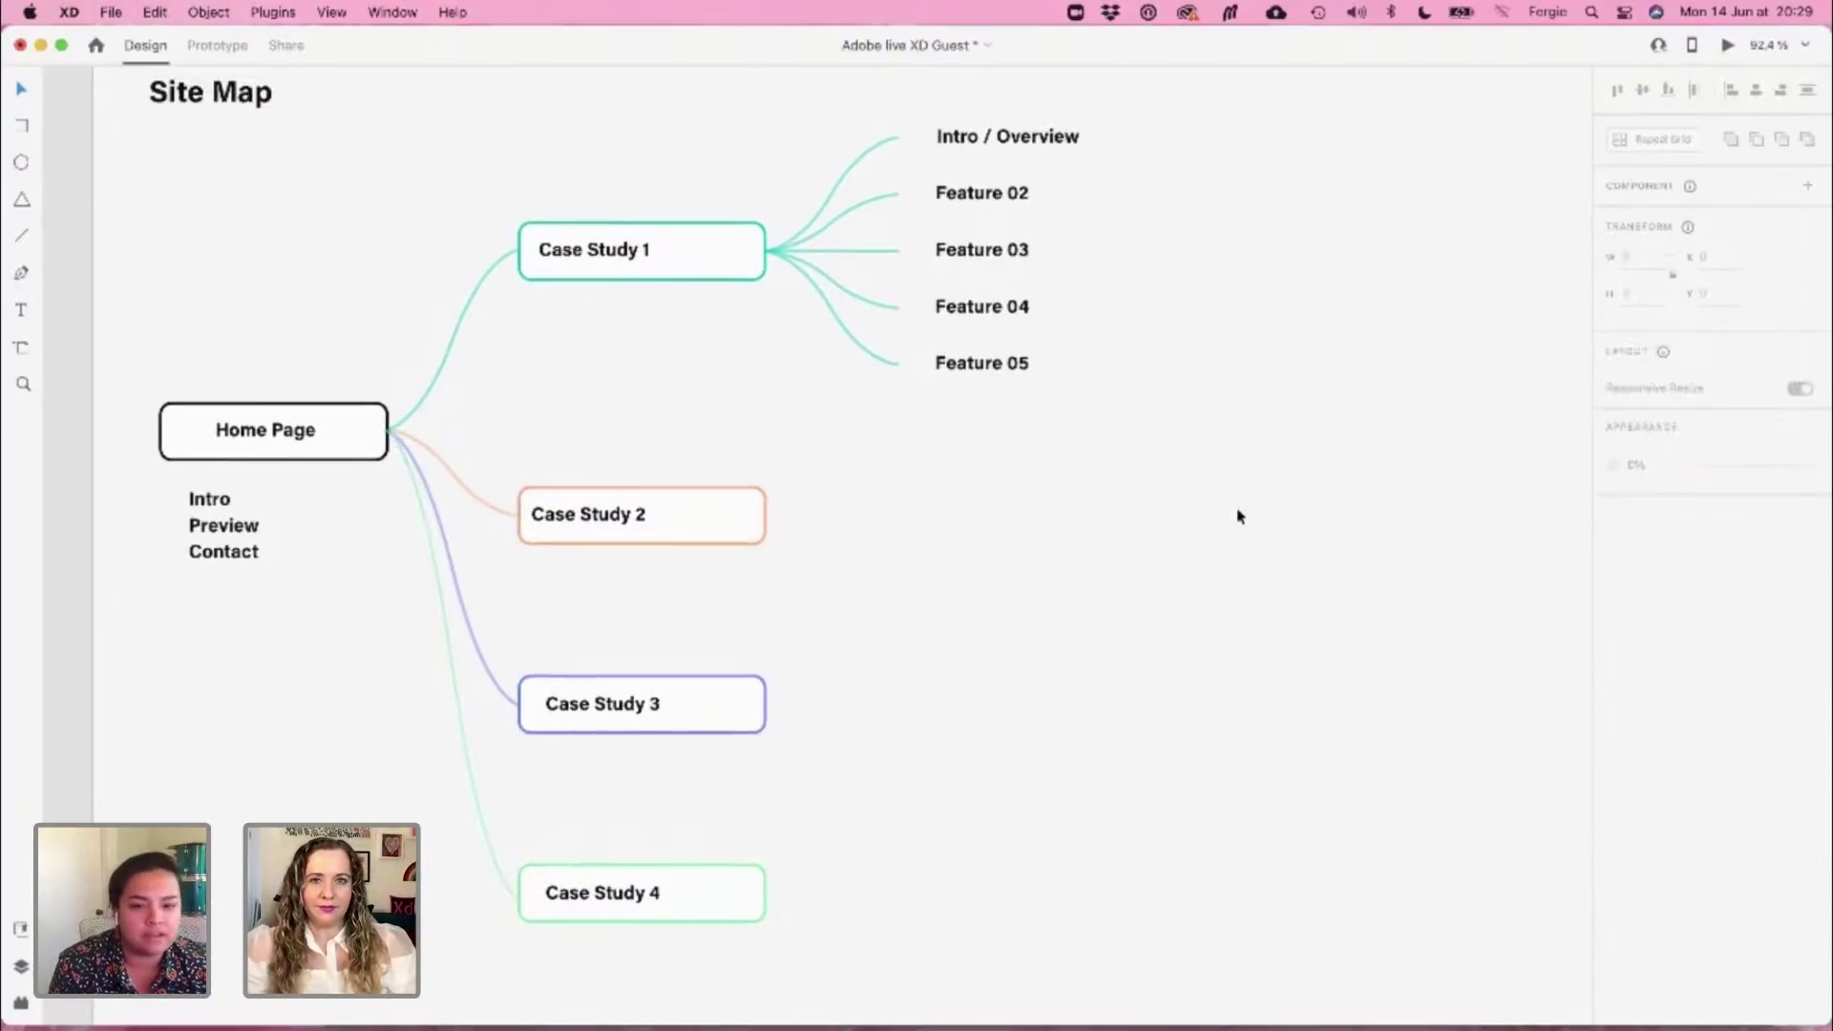
left_click(997, 198)
double_click(997, 196)
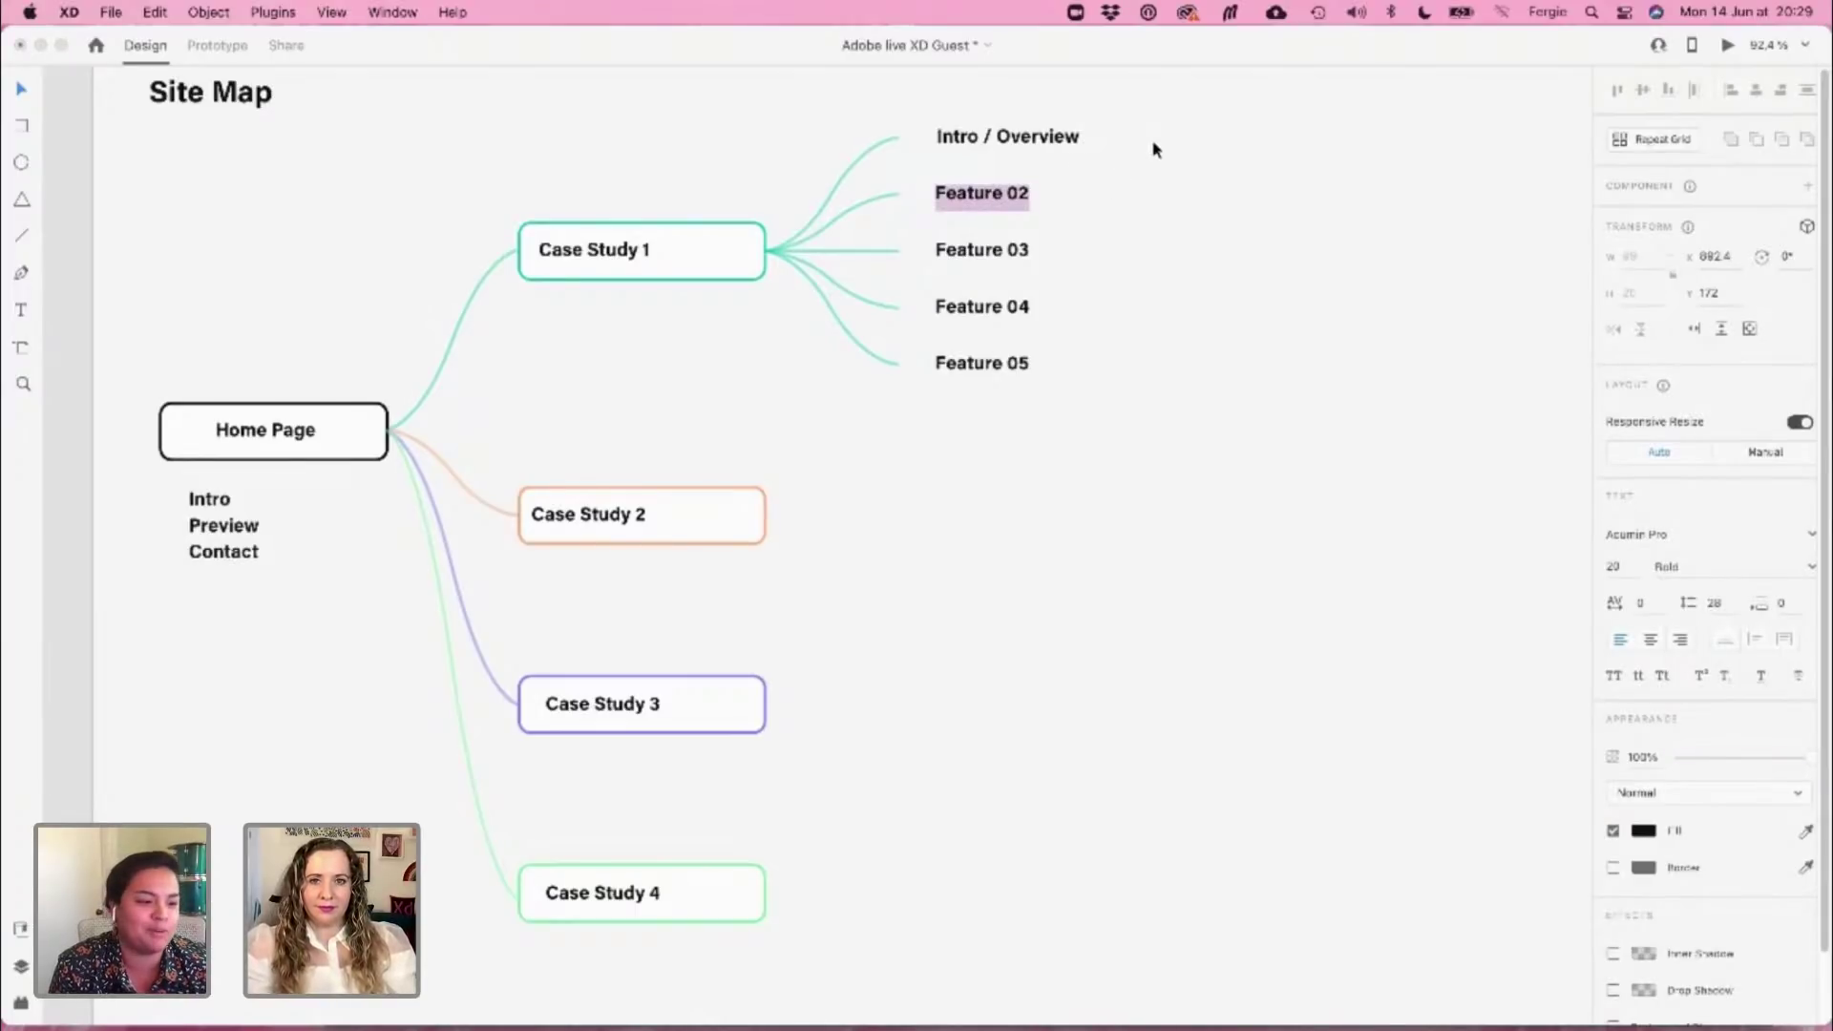
key("Escape")
Duplicate the "Intro / Overview" label and place the copy beside the original on the same row
scroll(1232, 212, "right", 3)
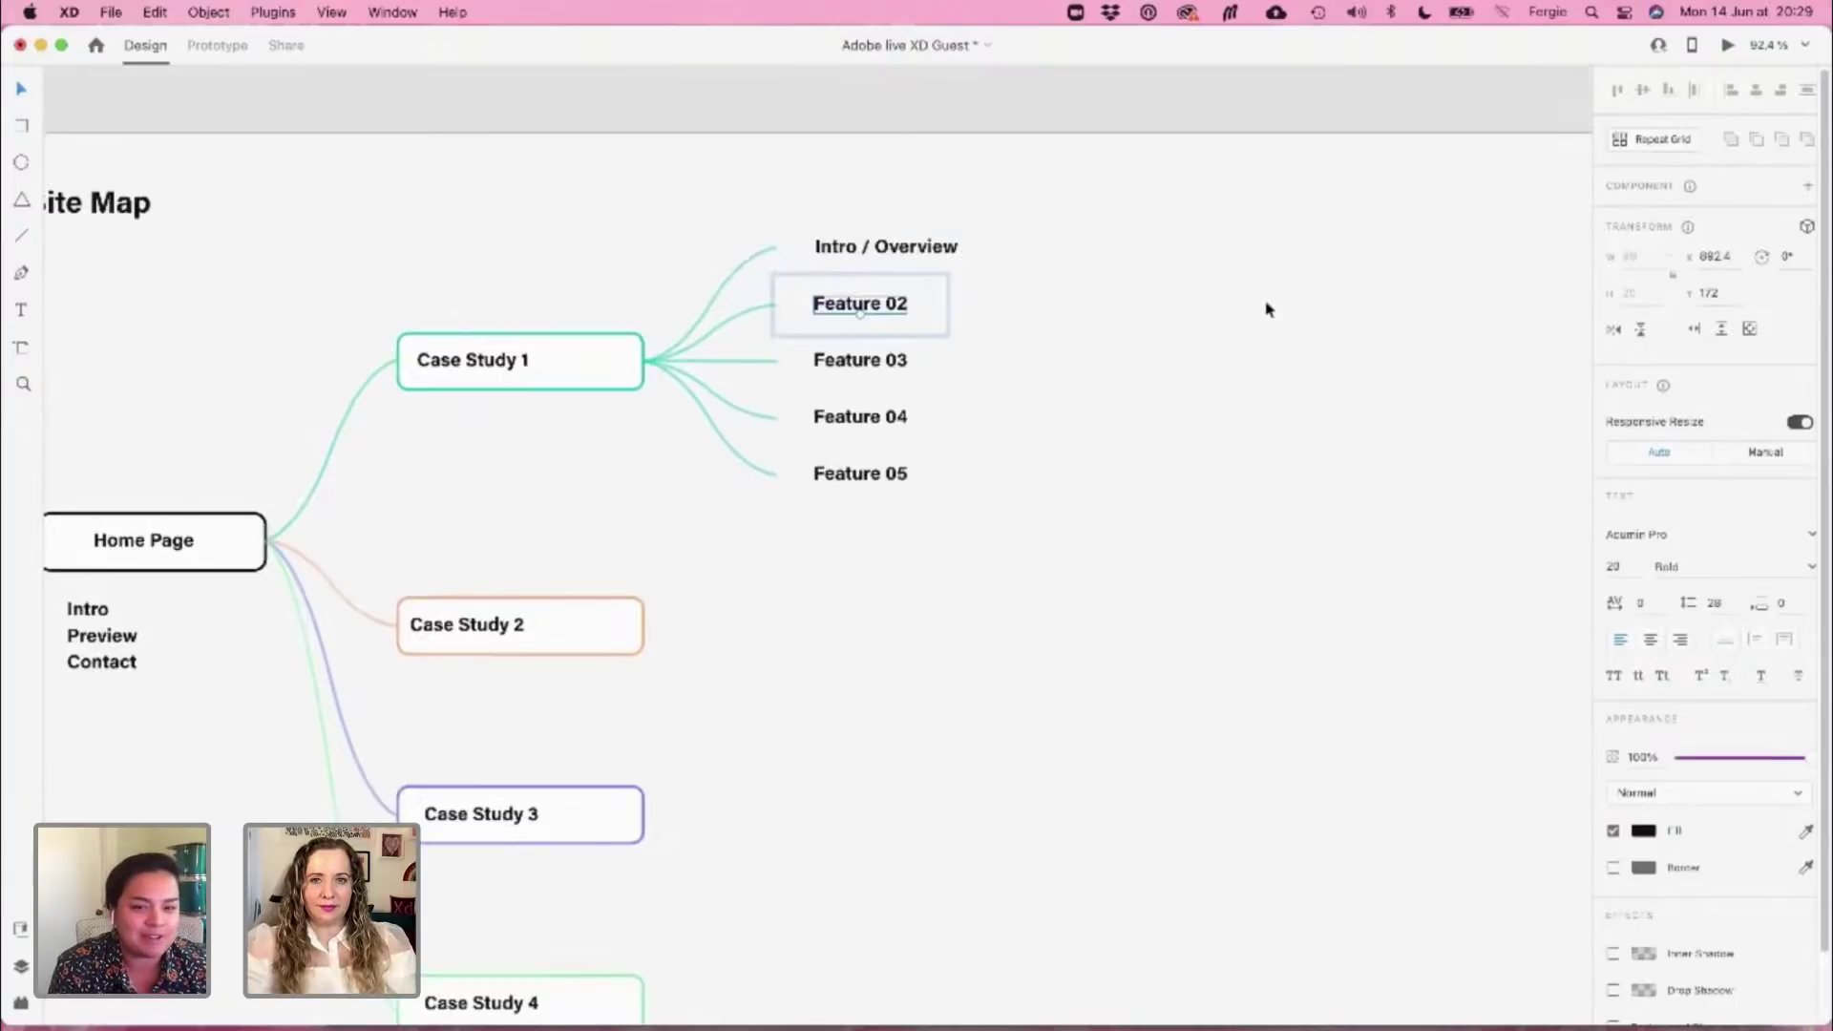
scroll(1272, 295, "right", 4)
left_click(783, 196)
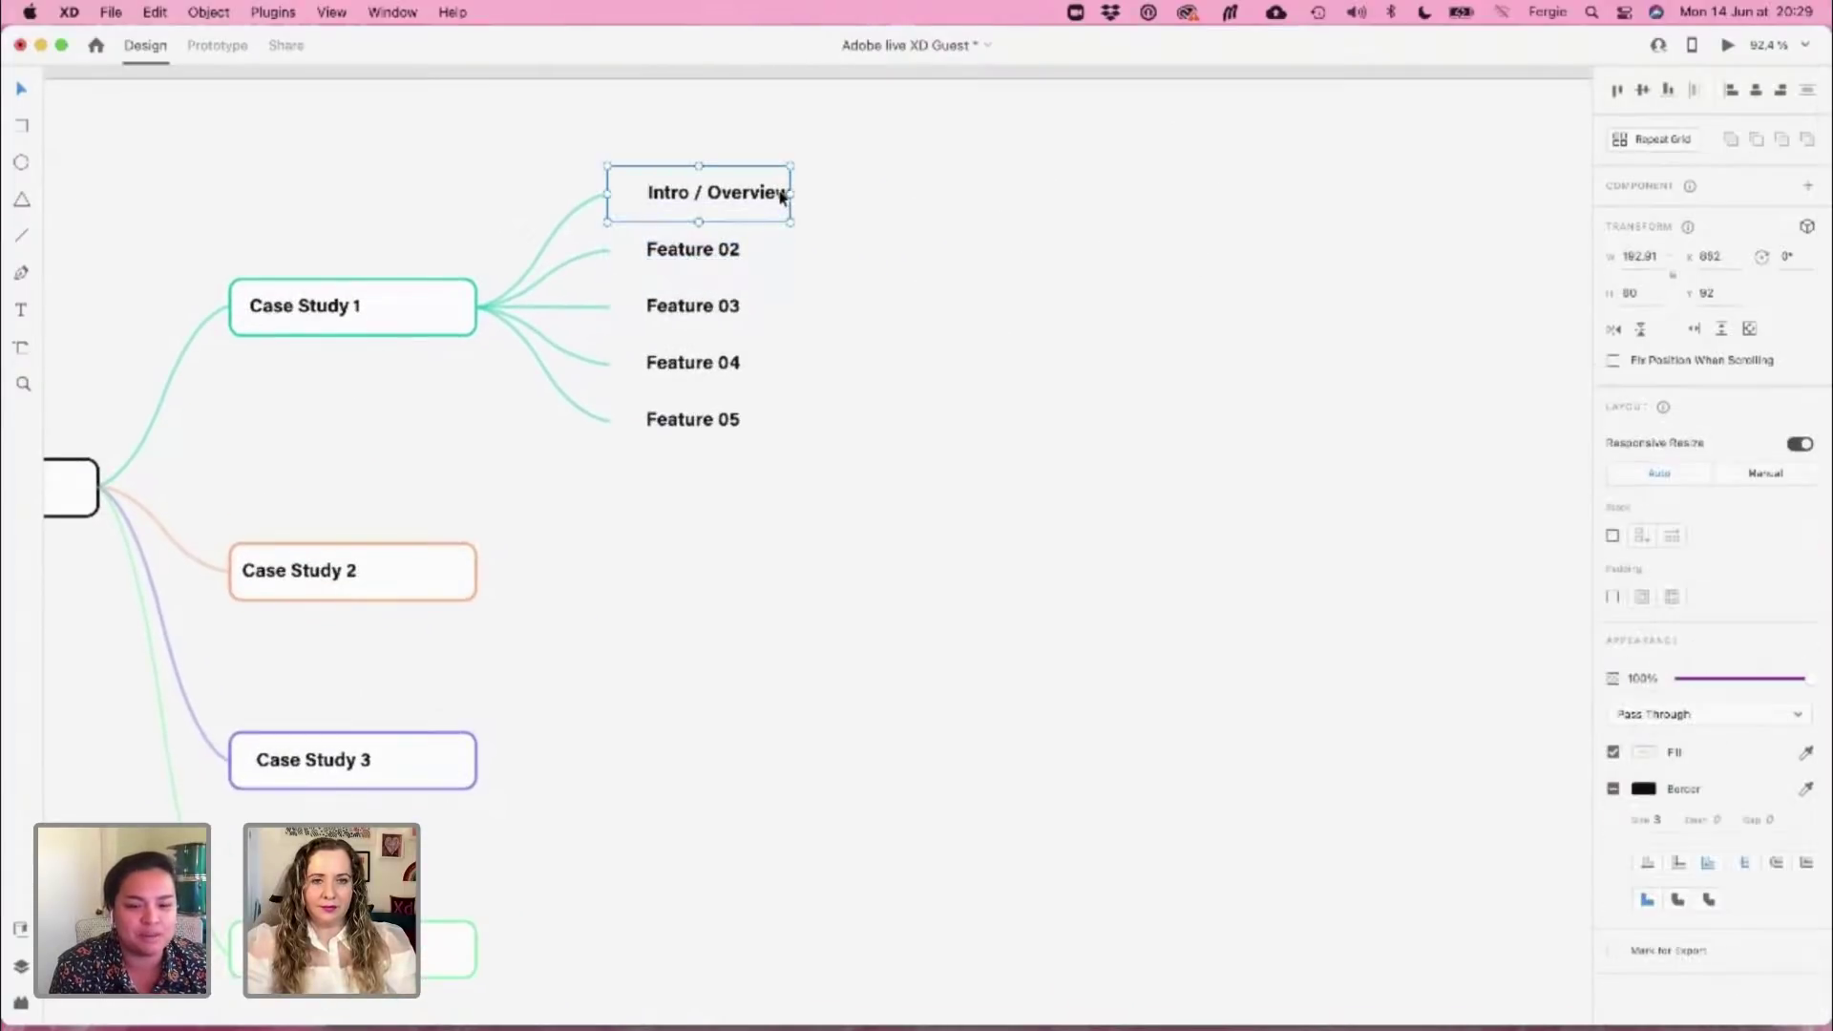
left_click(896, 224)
left_click(749, 197)
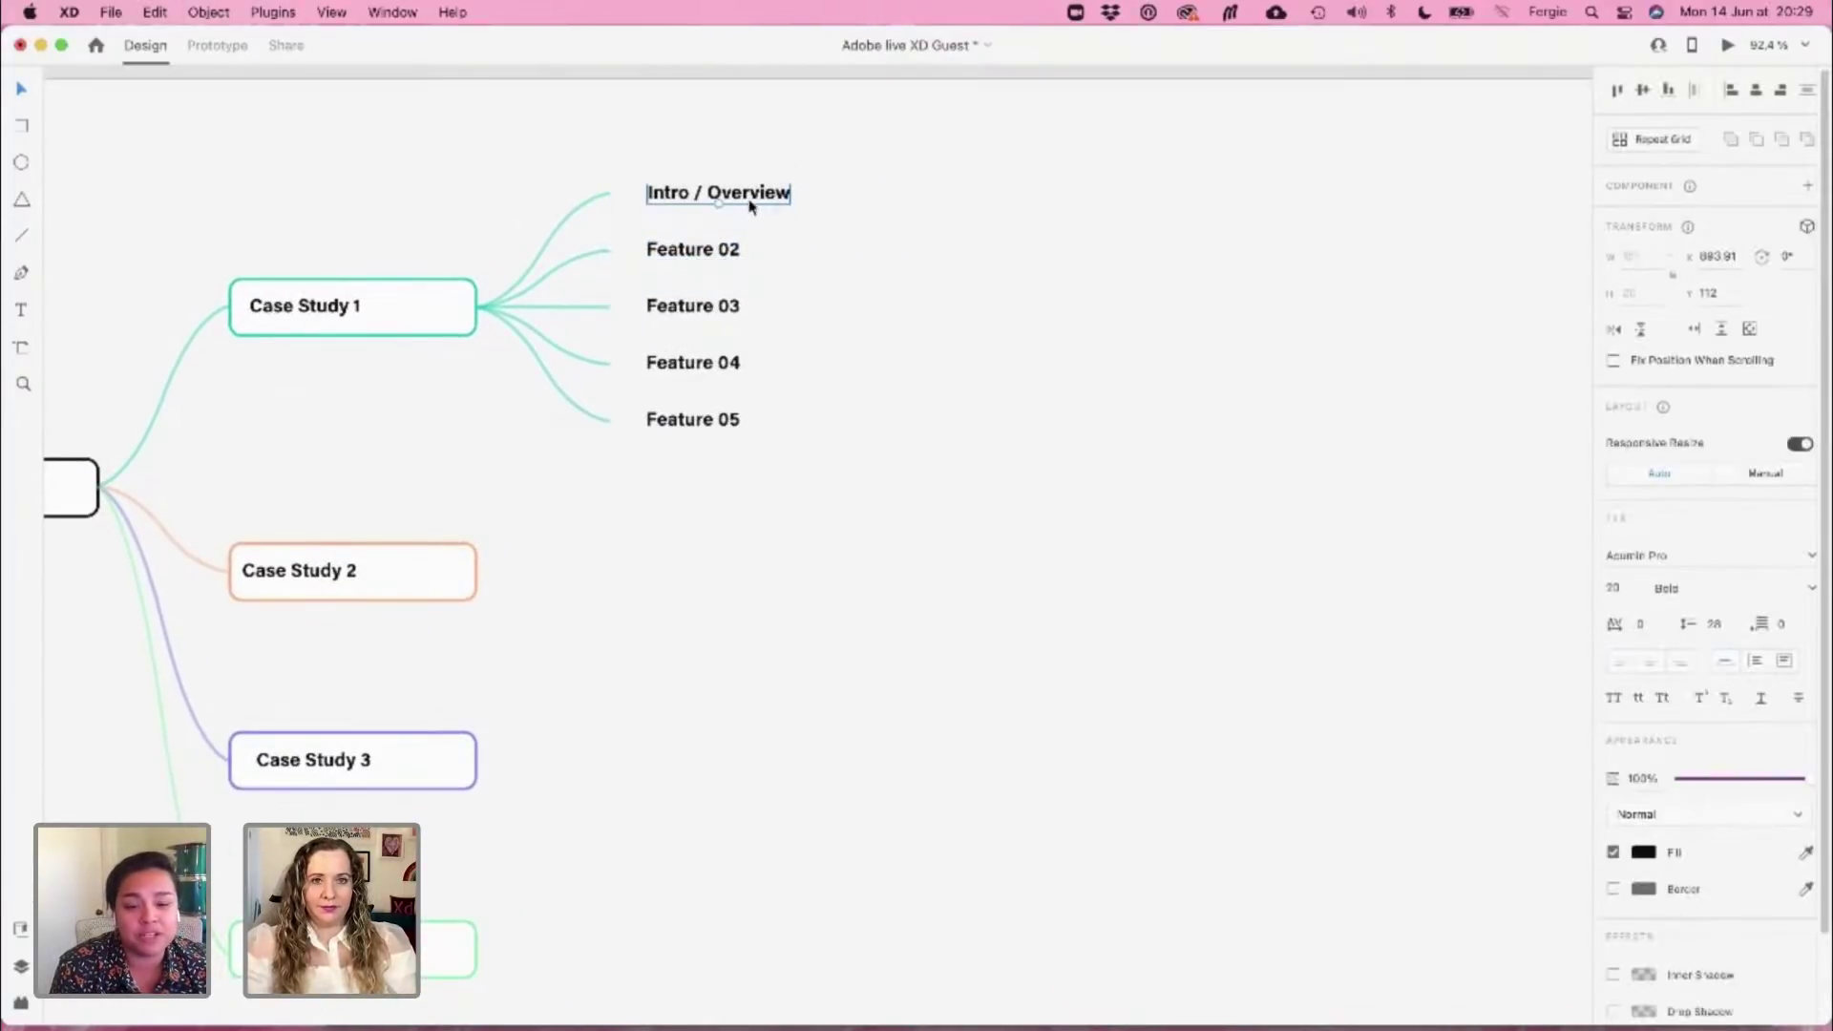
left_click_drag(750, 197, 939, 200)
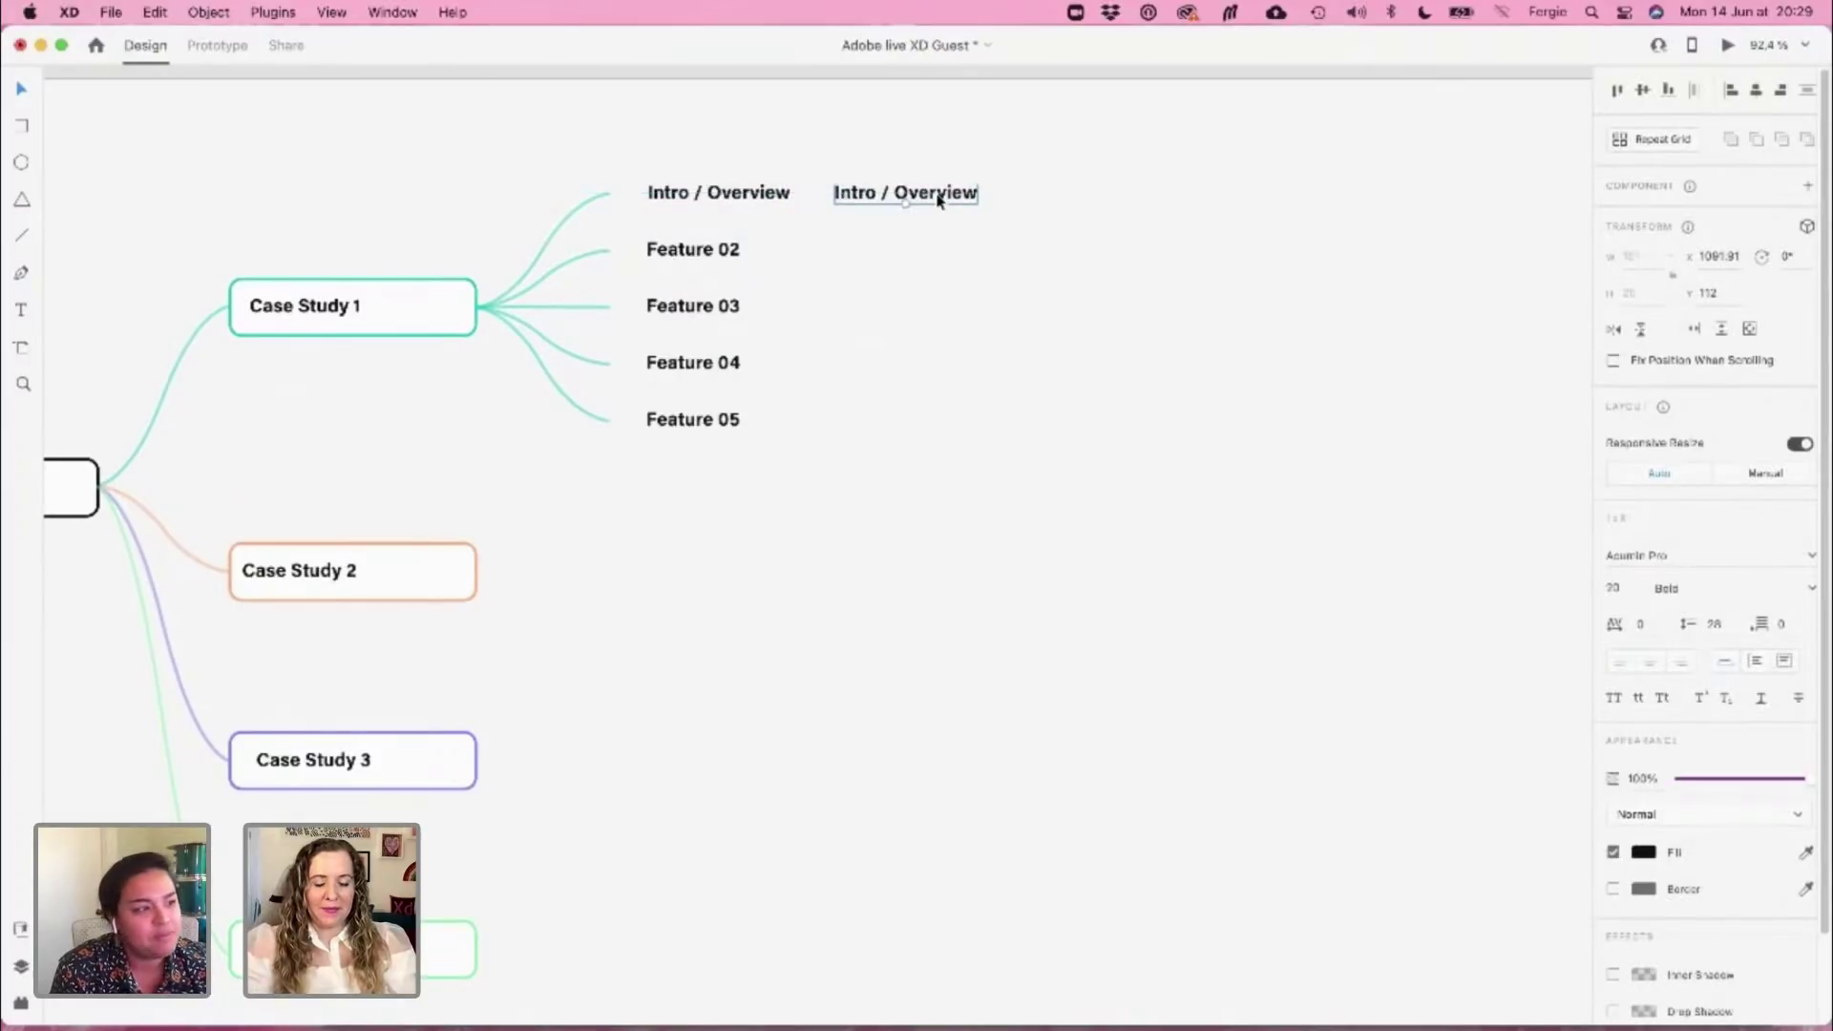
Replace the copied label's text with "Who is it for? What are the business goals? User needs &"
double_click(939, 199)
type("Who is it fo")
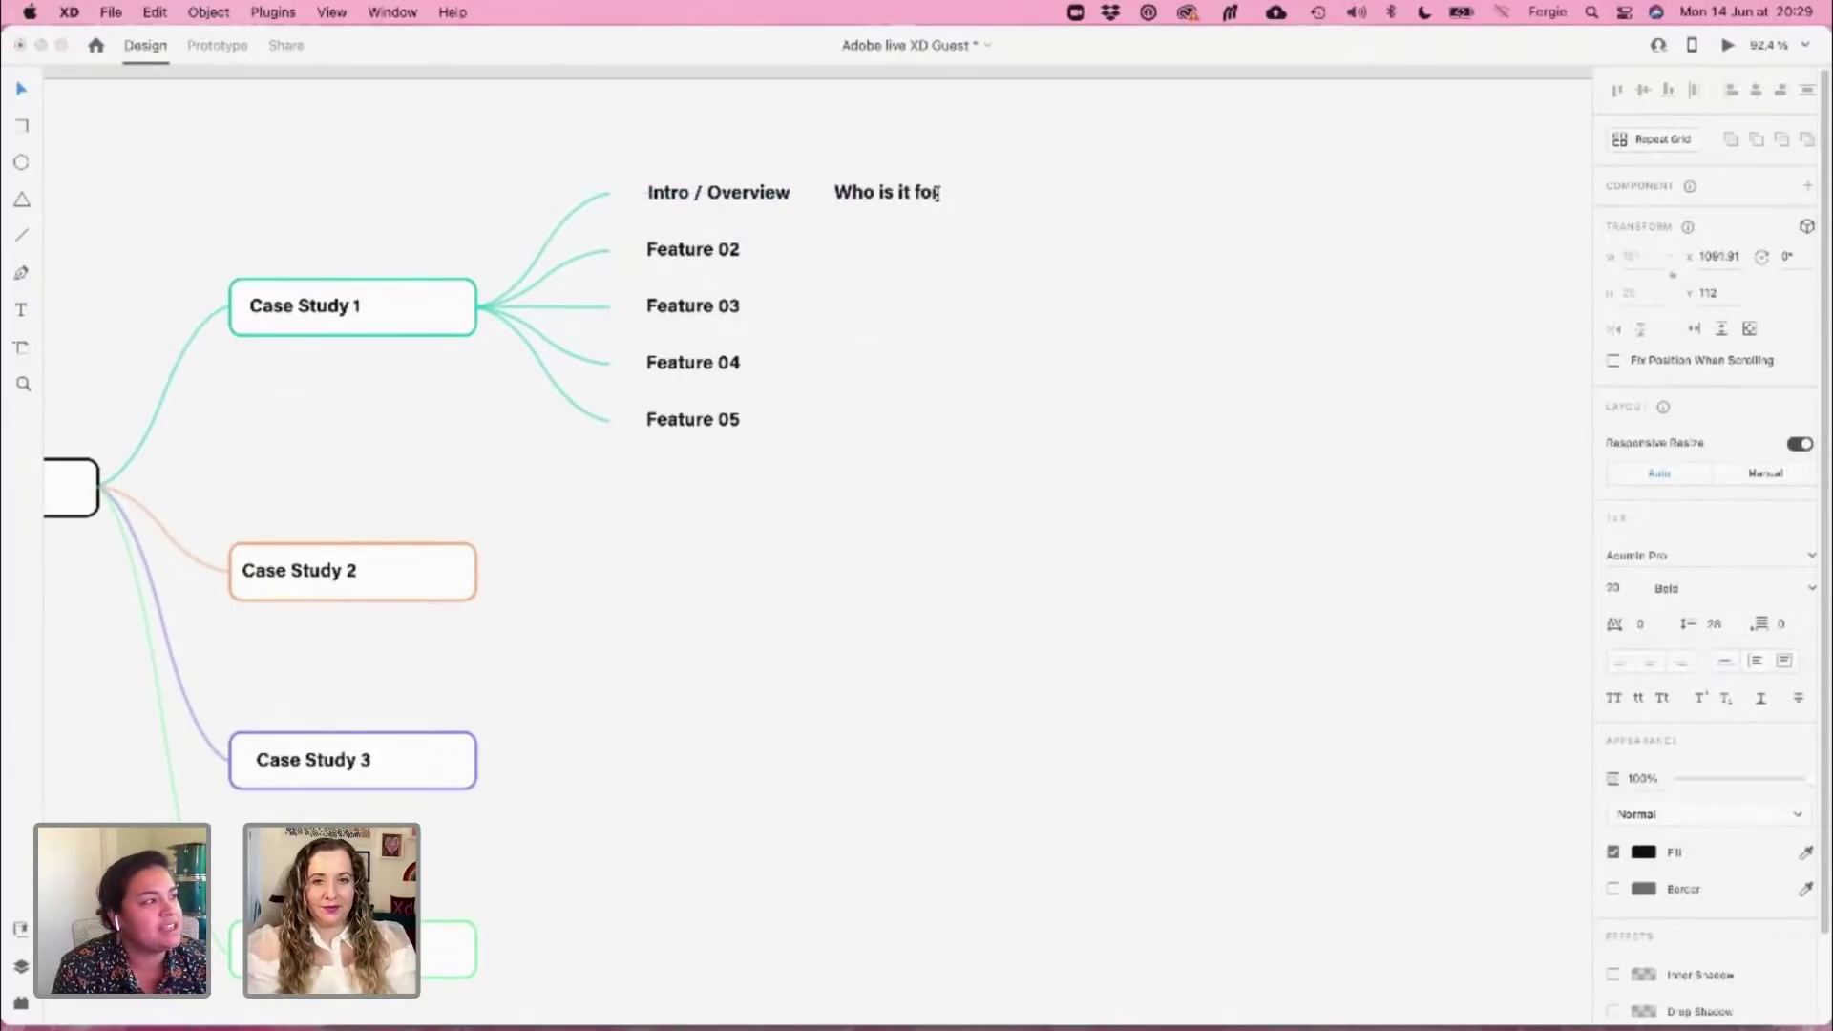
type("r?")
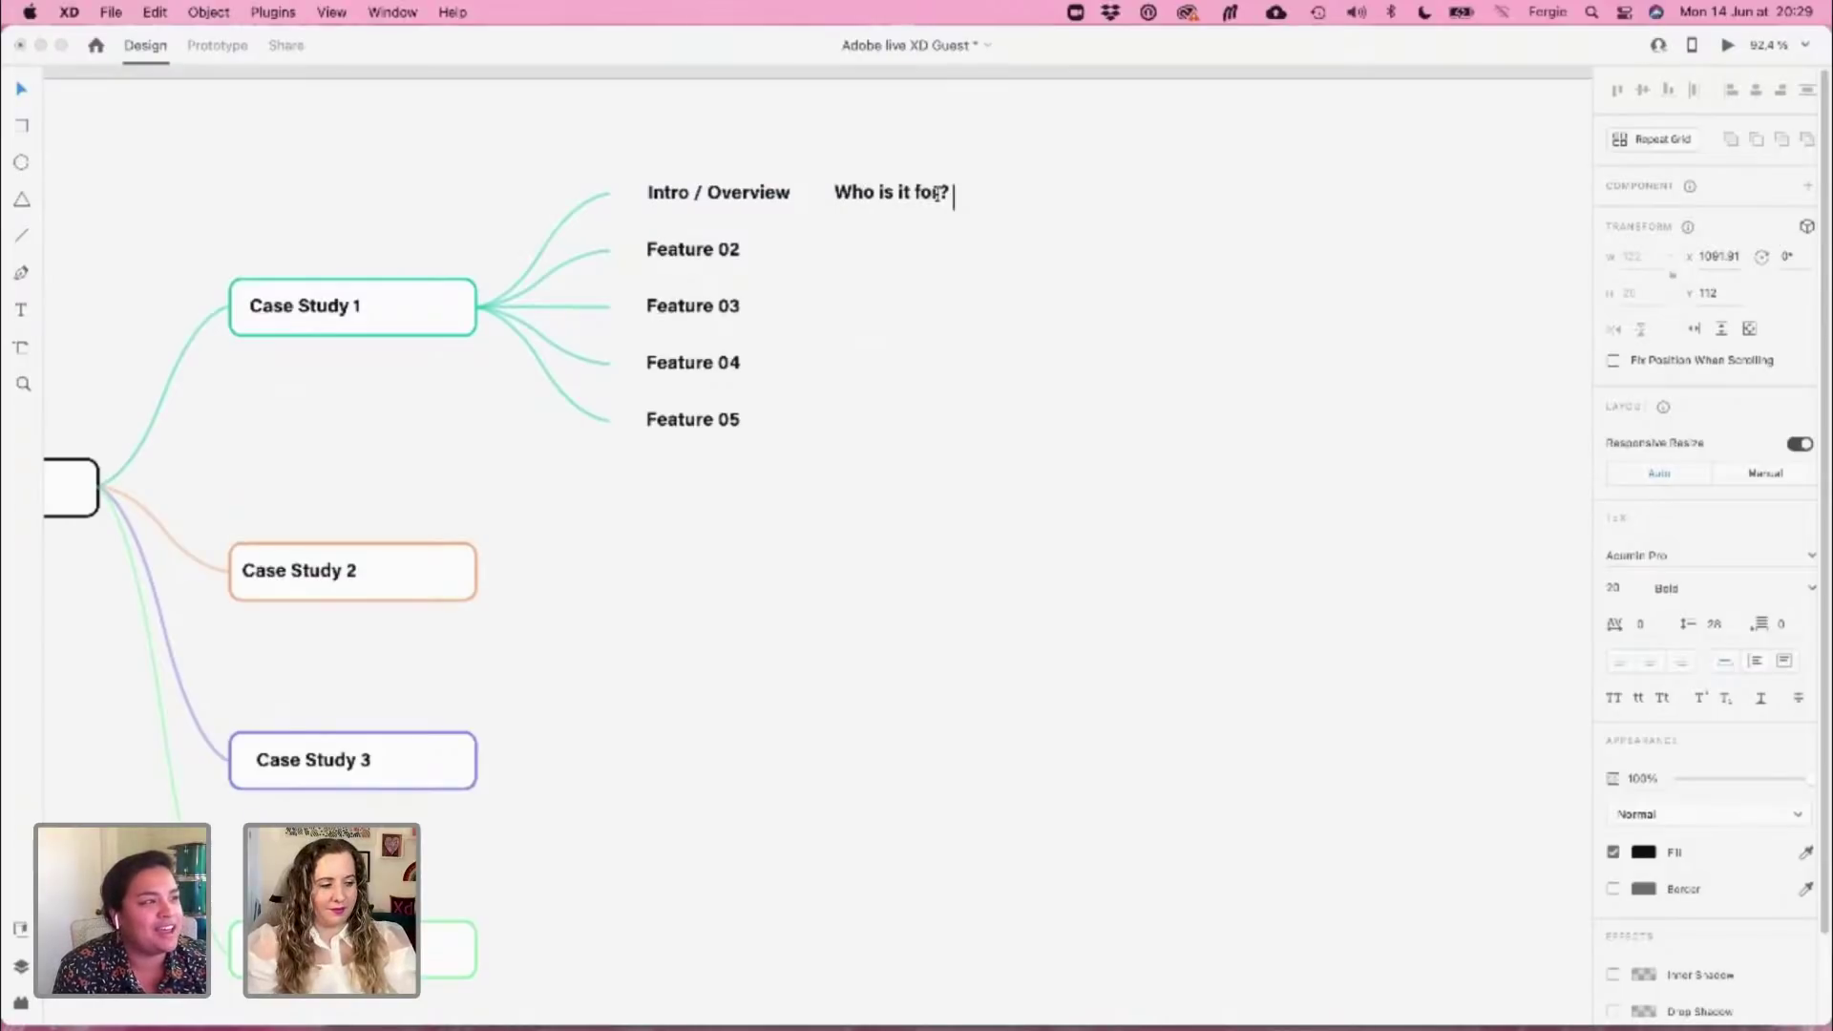
type(" What a")
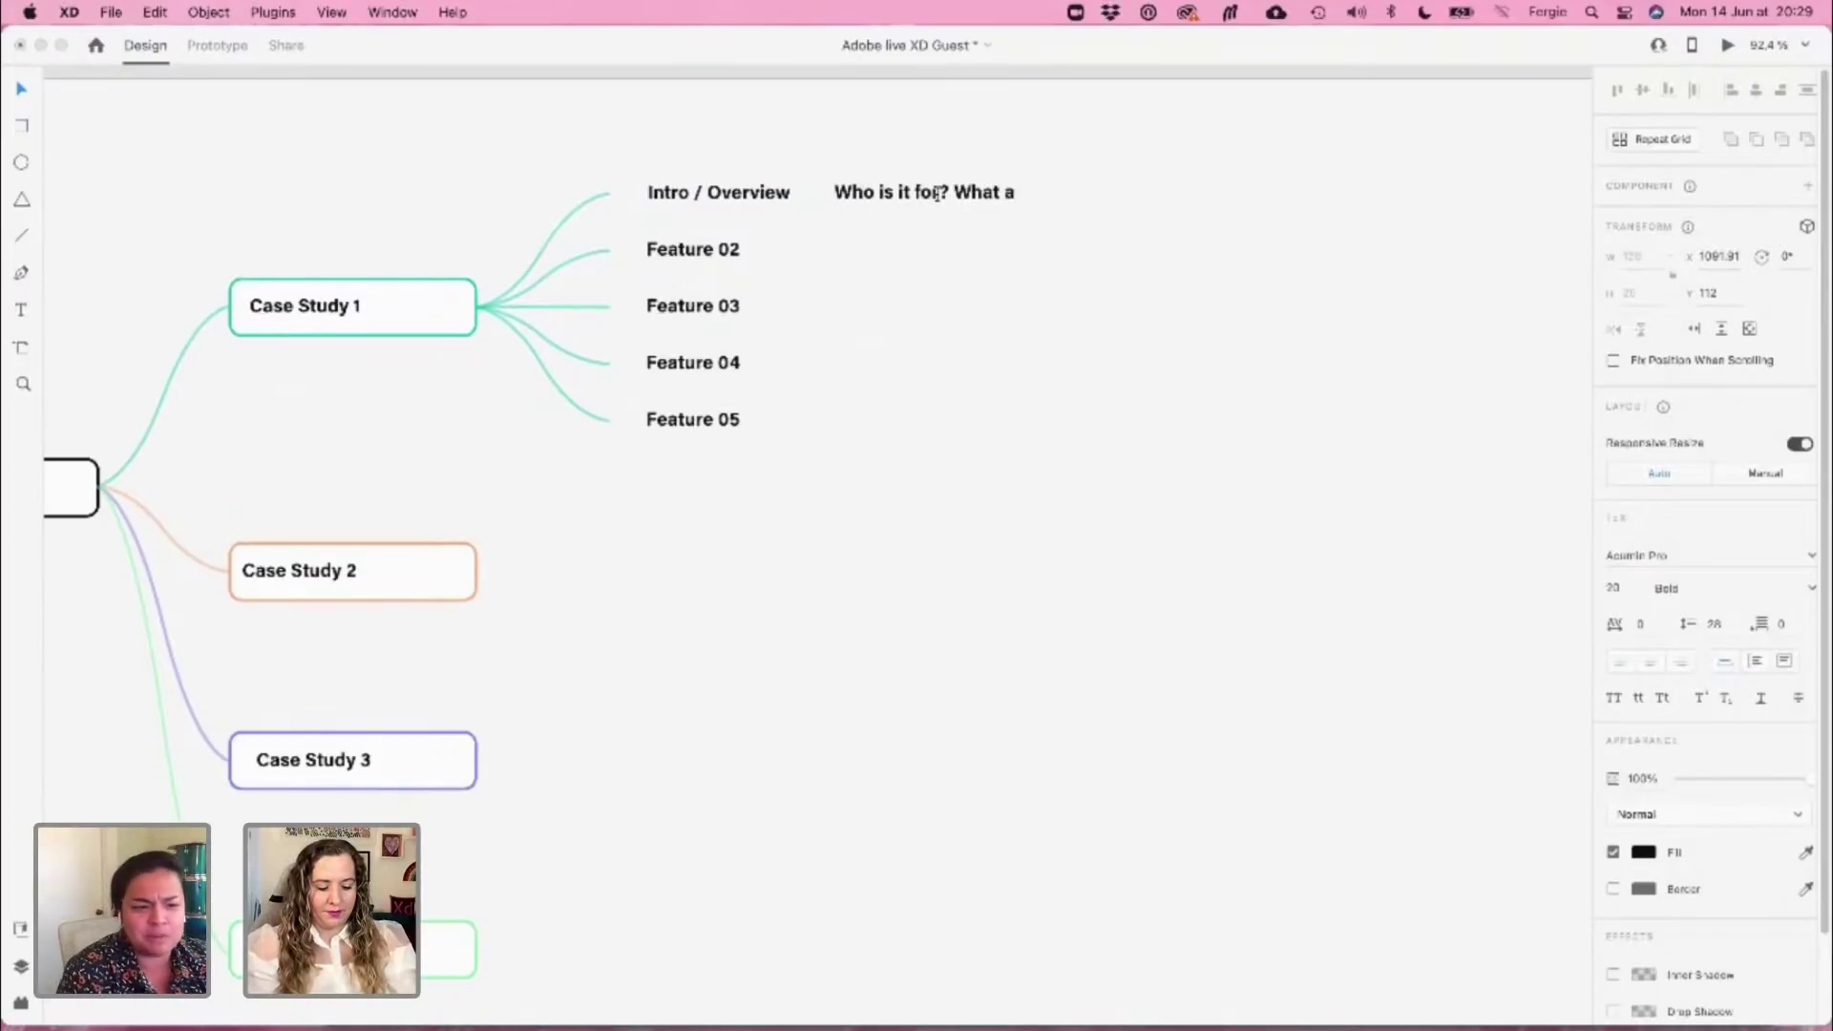
type("re the busines")
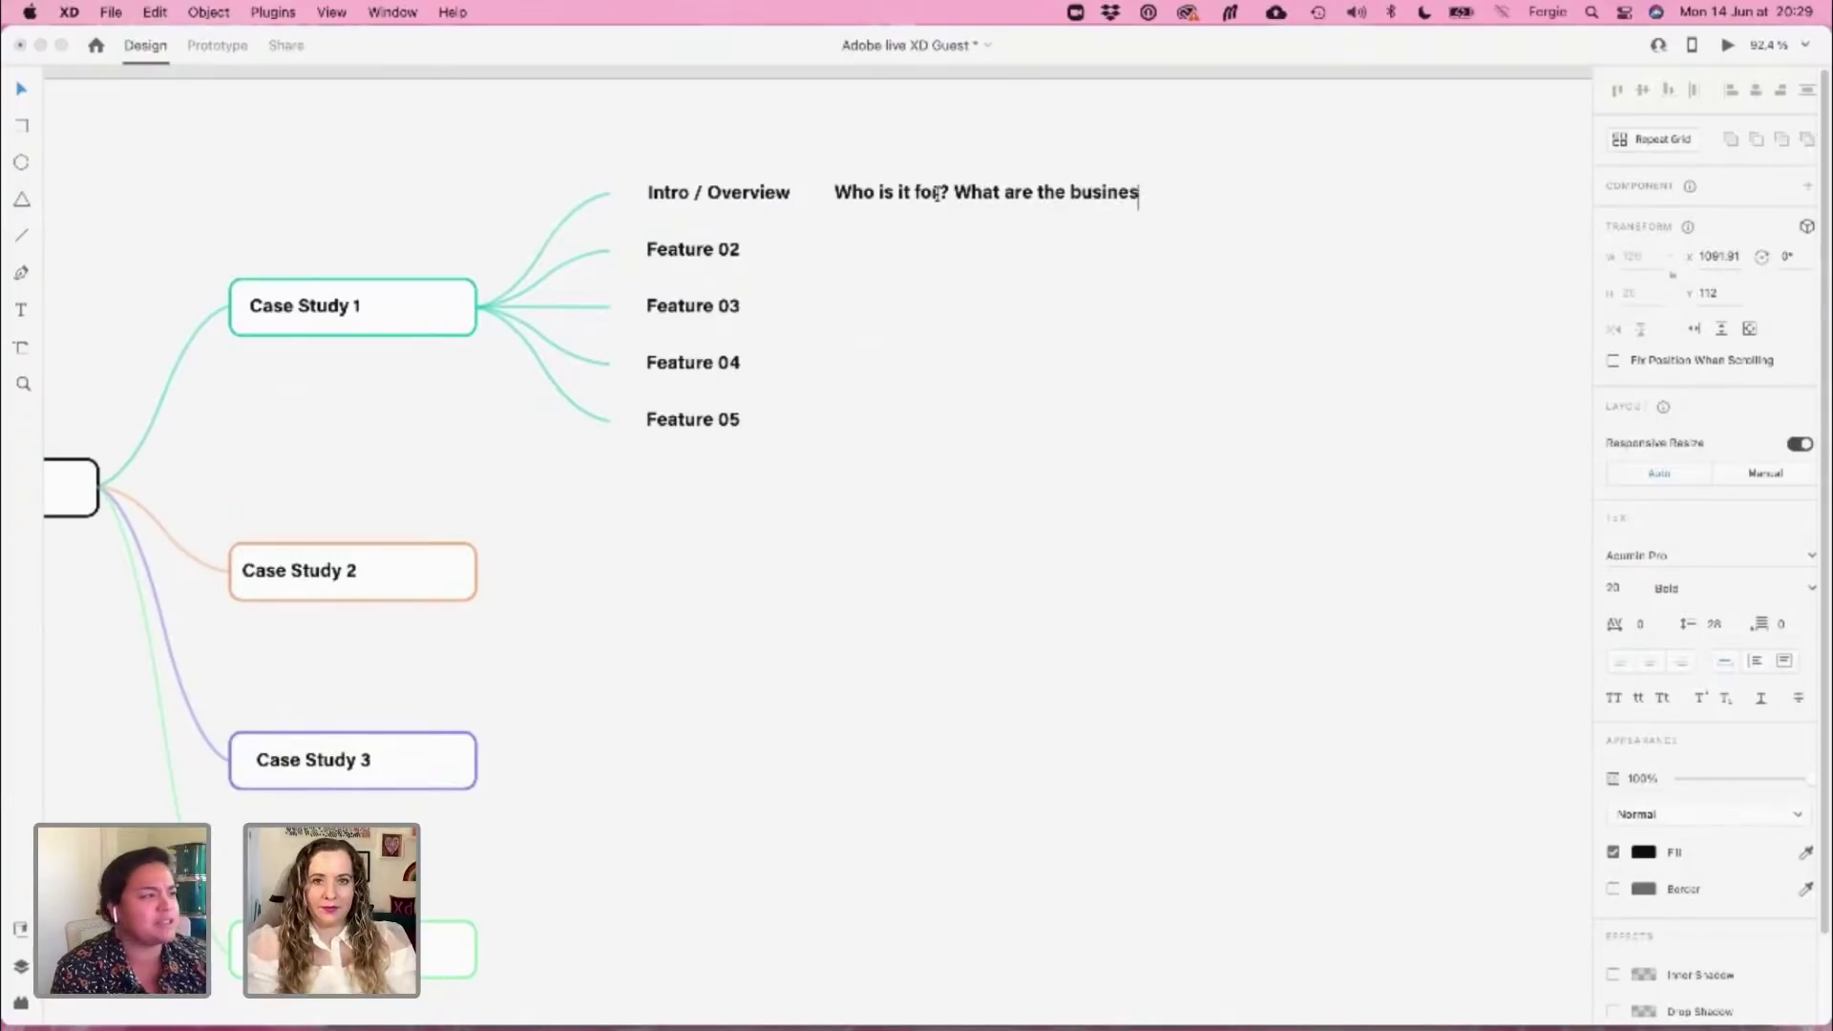
type("s goals?")
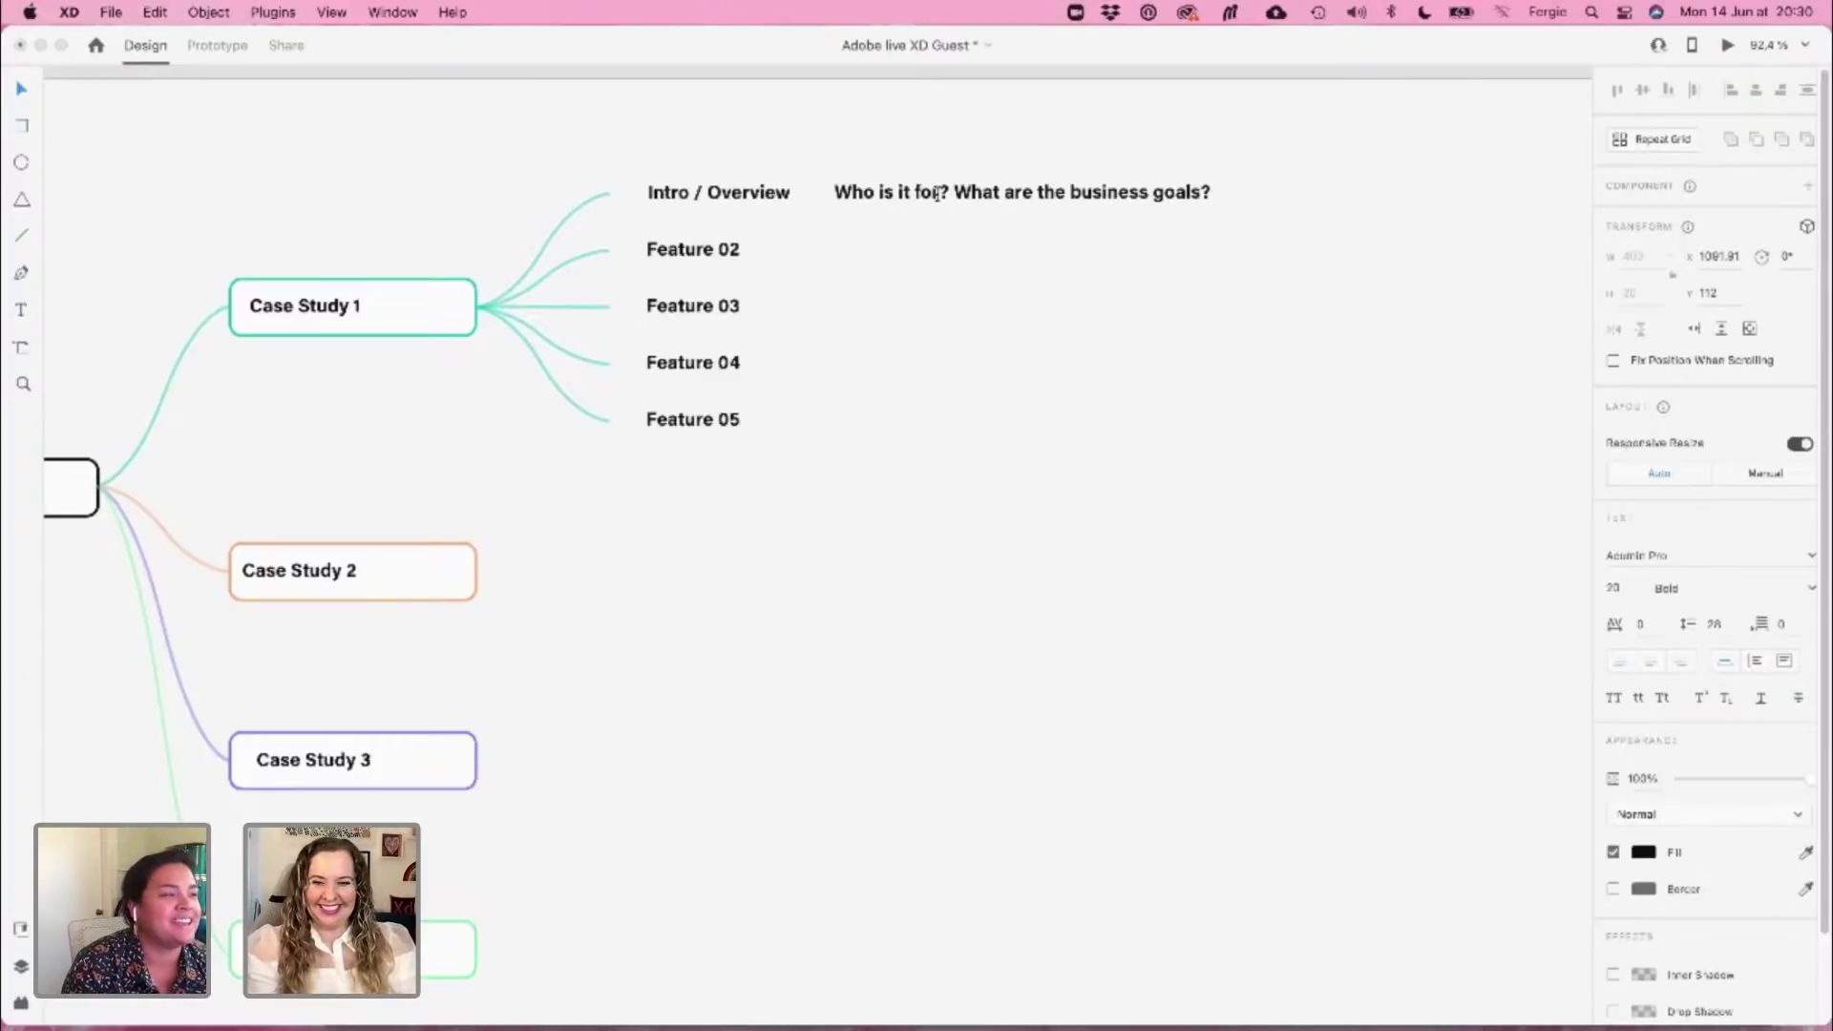
type("User")
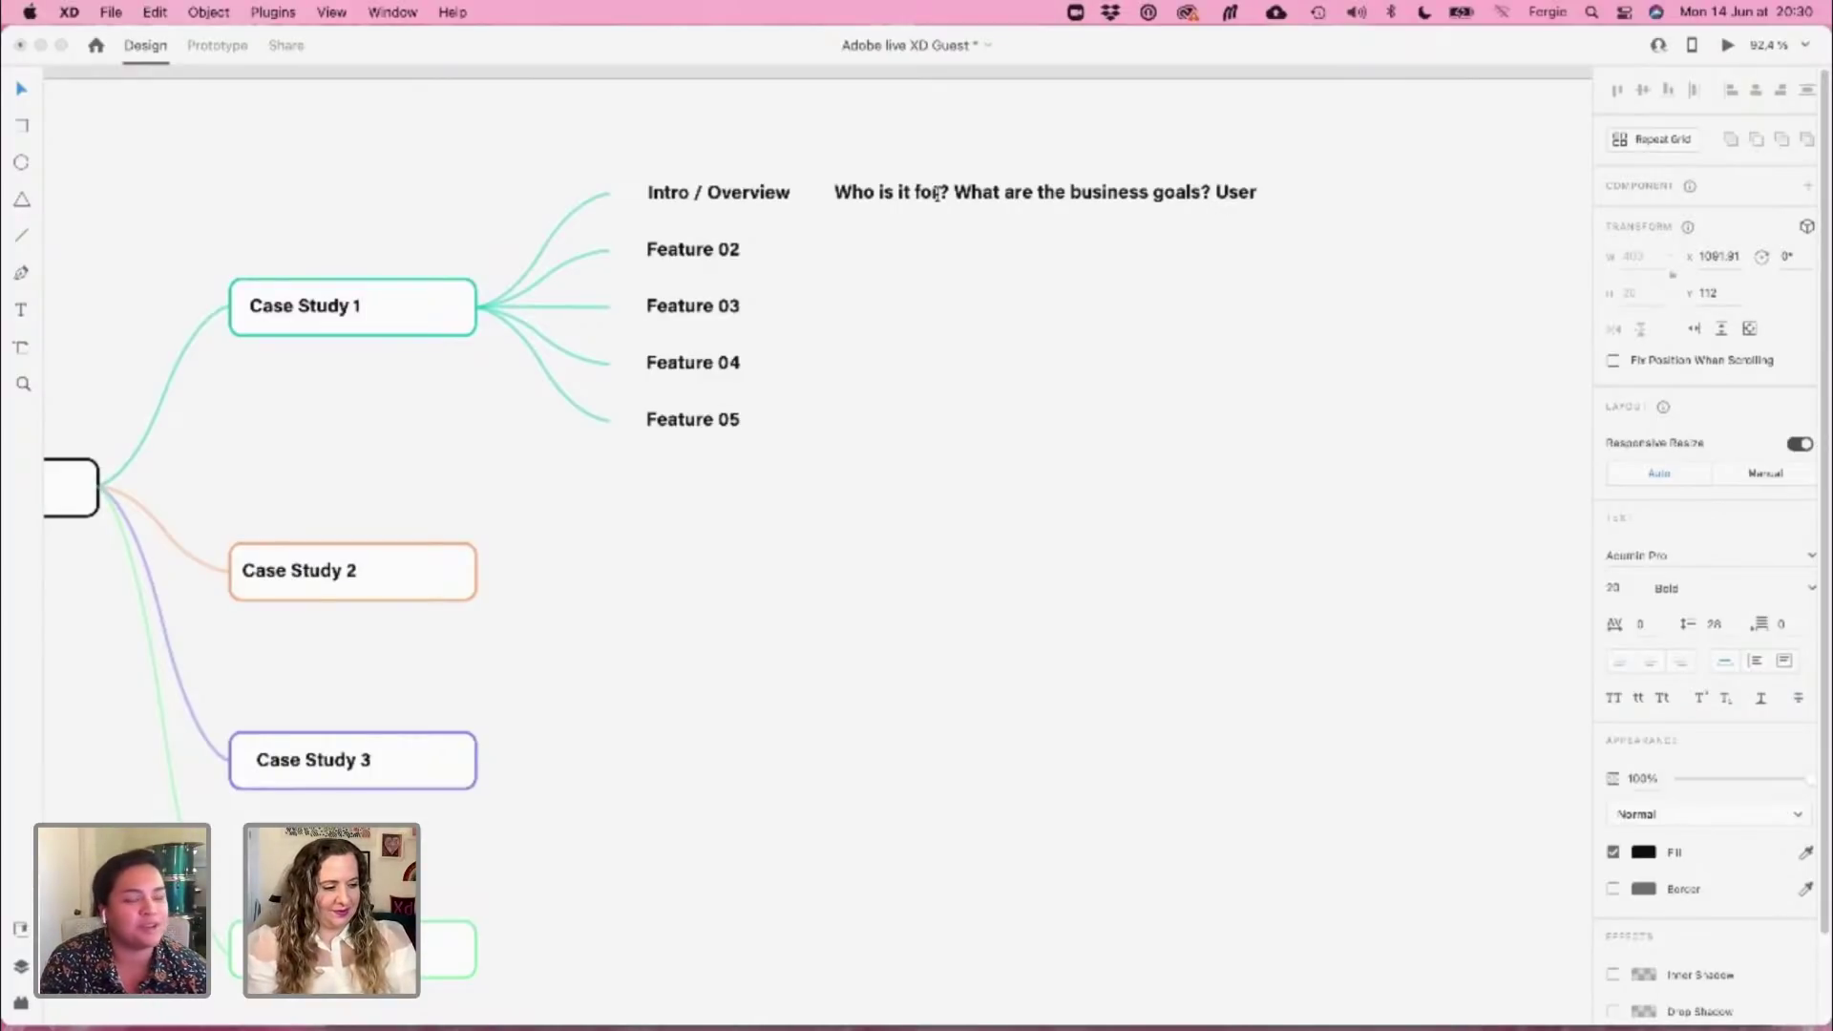
type(" needs & r")
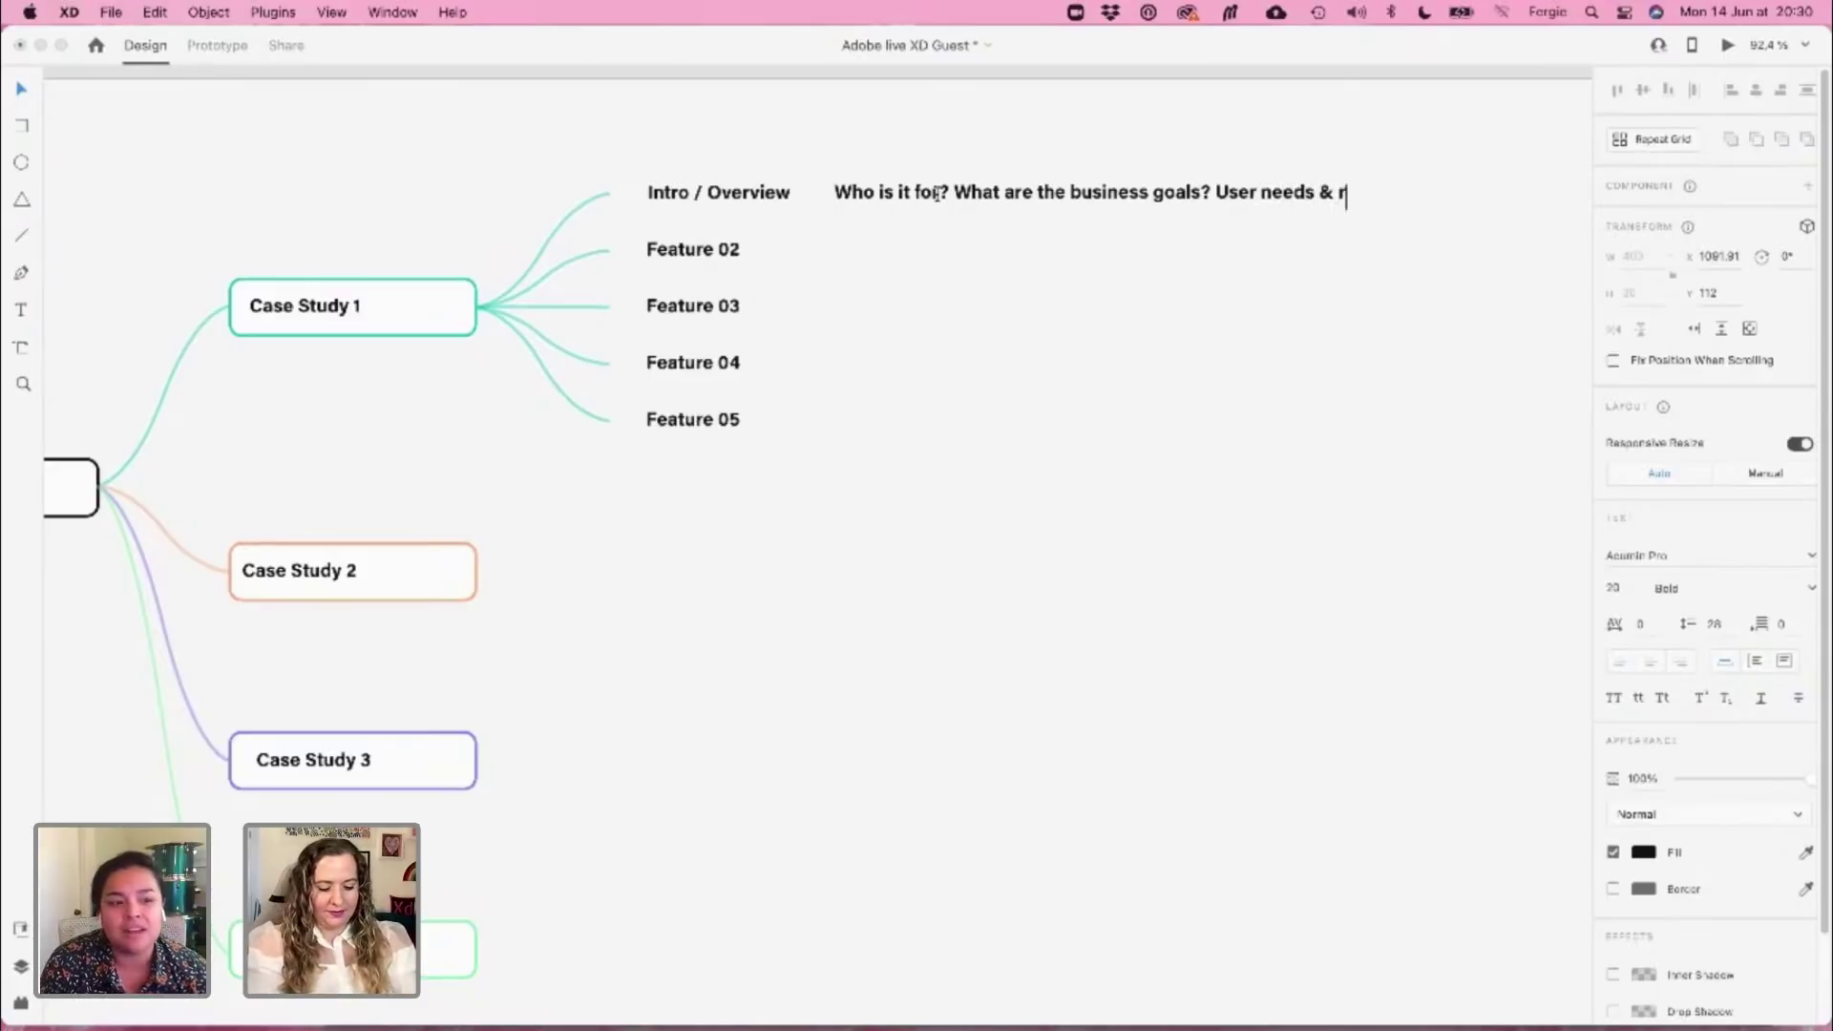
type("equirement")
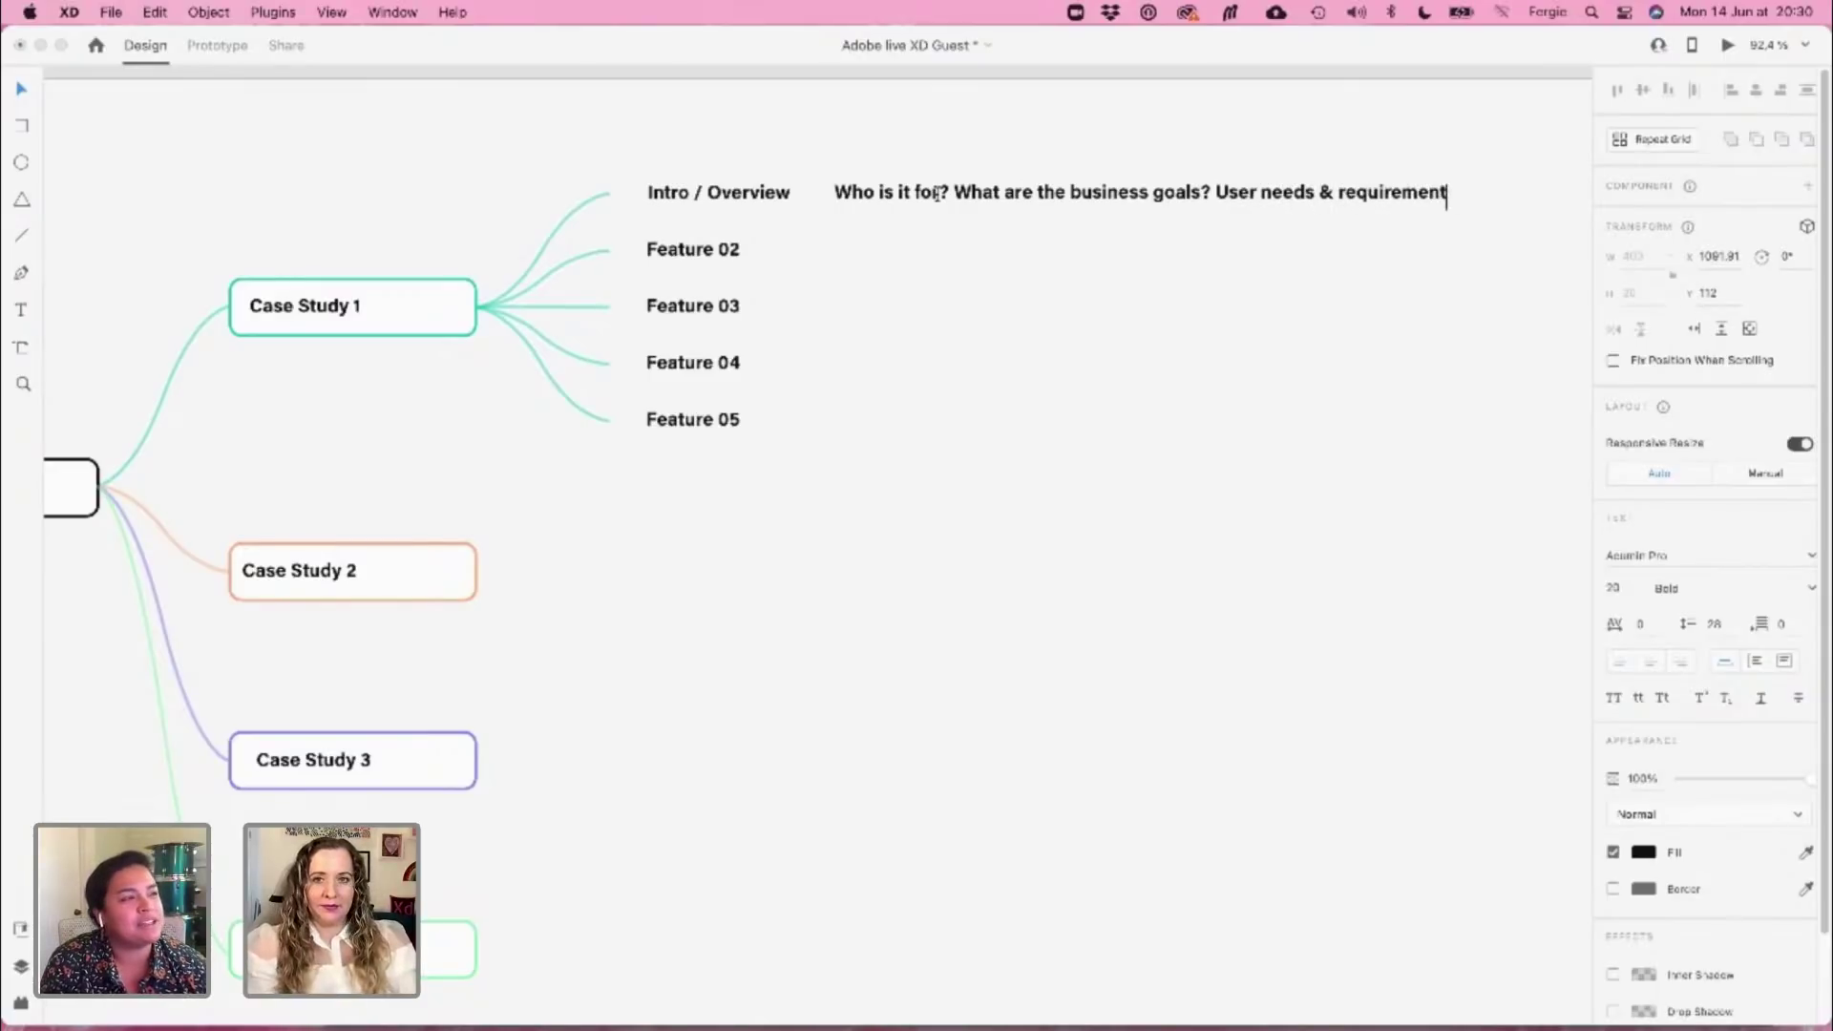
key("BackSpace")
key("BackSpace")
key("BackSpace")
key("BackSpace")
key("BackSpace")
key("BackSpace")
key("BackSpace")
key("BackSpace")
key("BackSpace")
key("BackSpace")
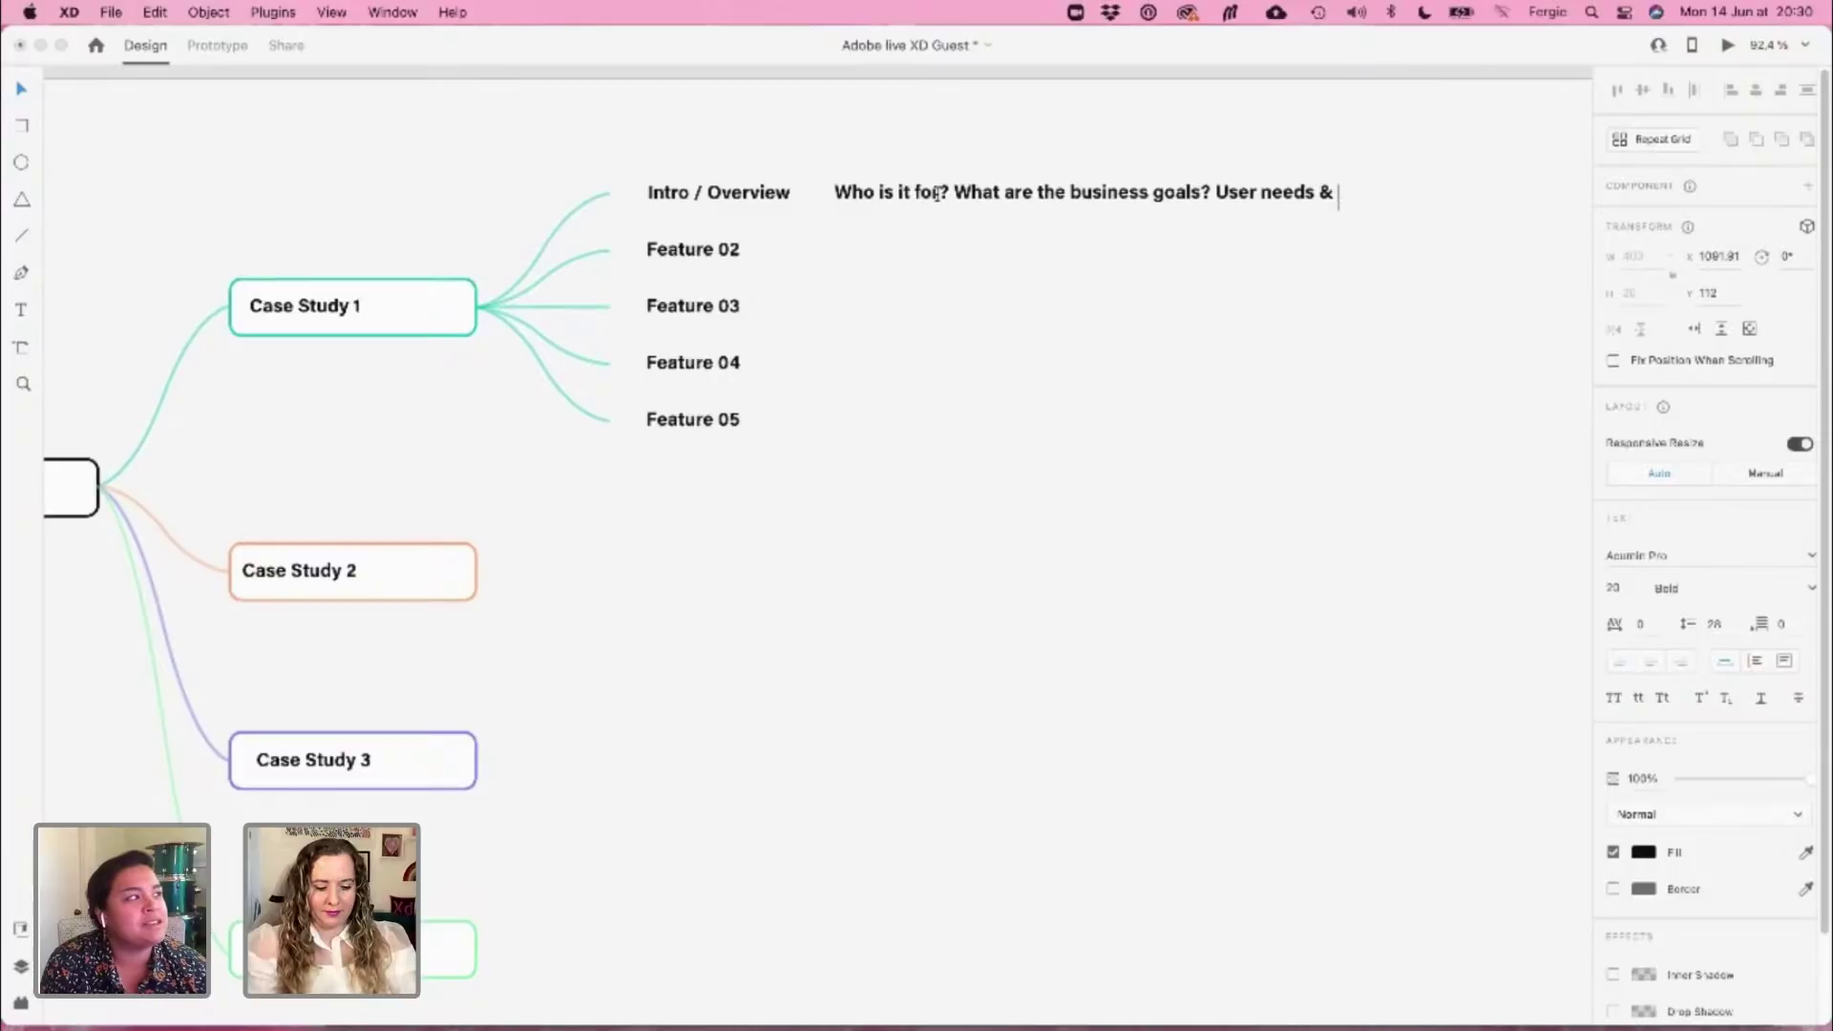
Complete the end of the Intro / Overview note with "pain-points?", keeping the hyphenated spelling instead of the autocorrected word
type("painpoints")
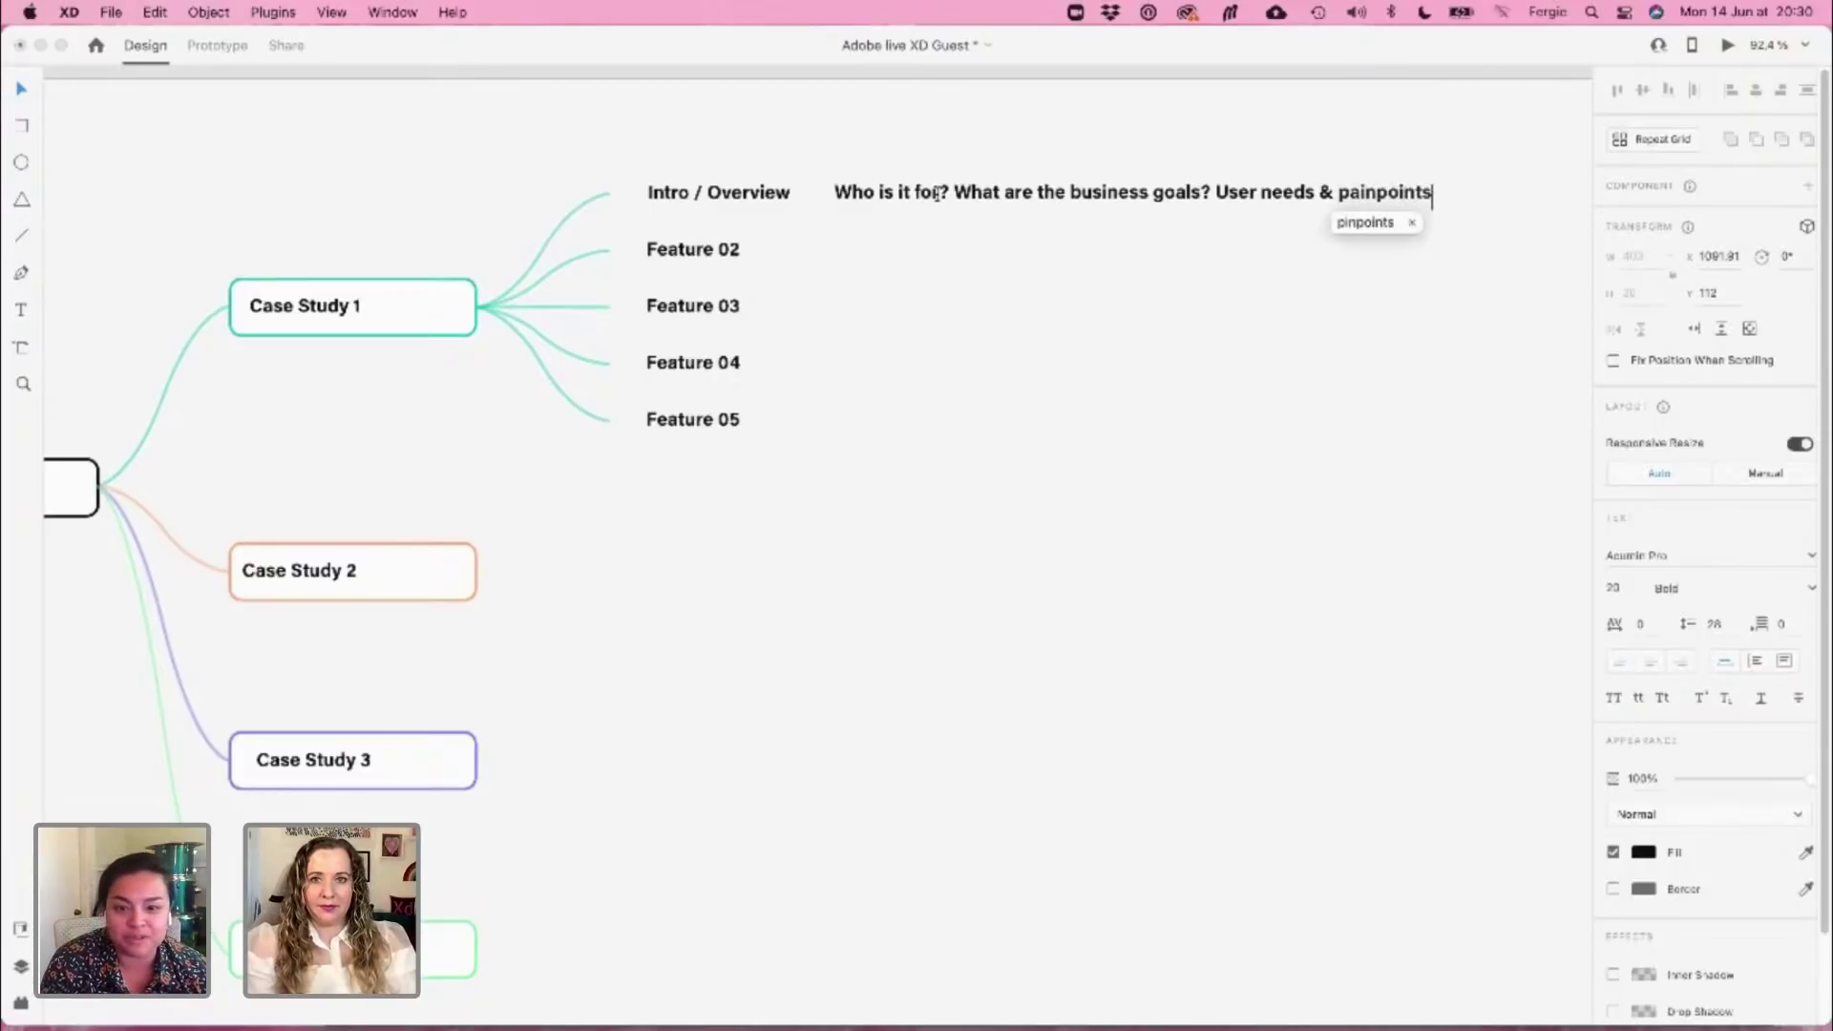
type("?")
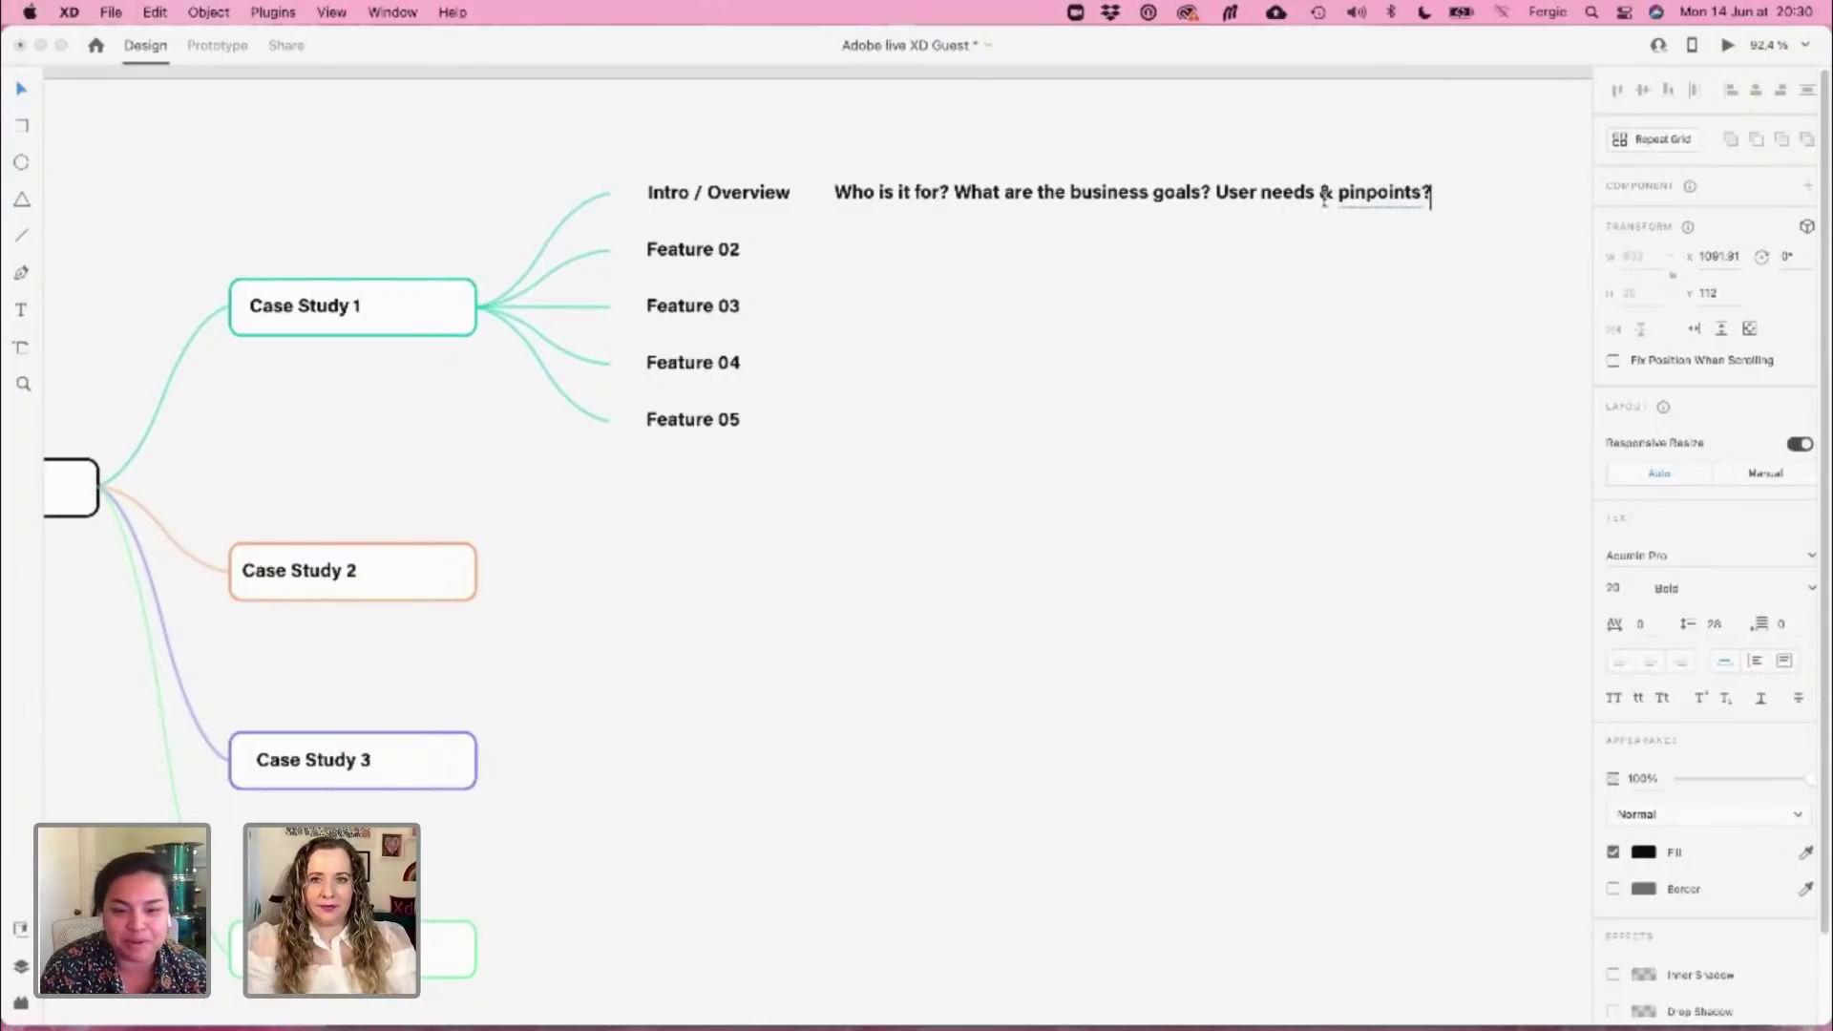
left_click(1355, 192)
type("ain")
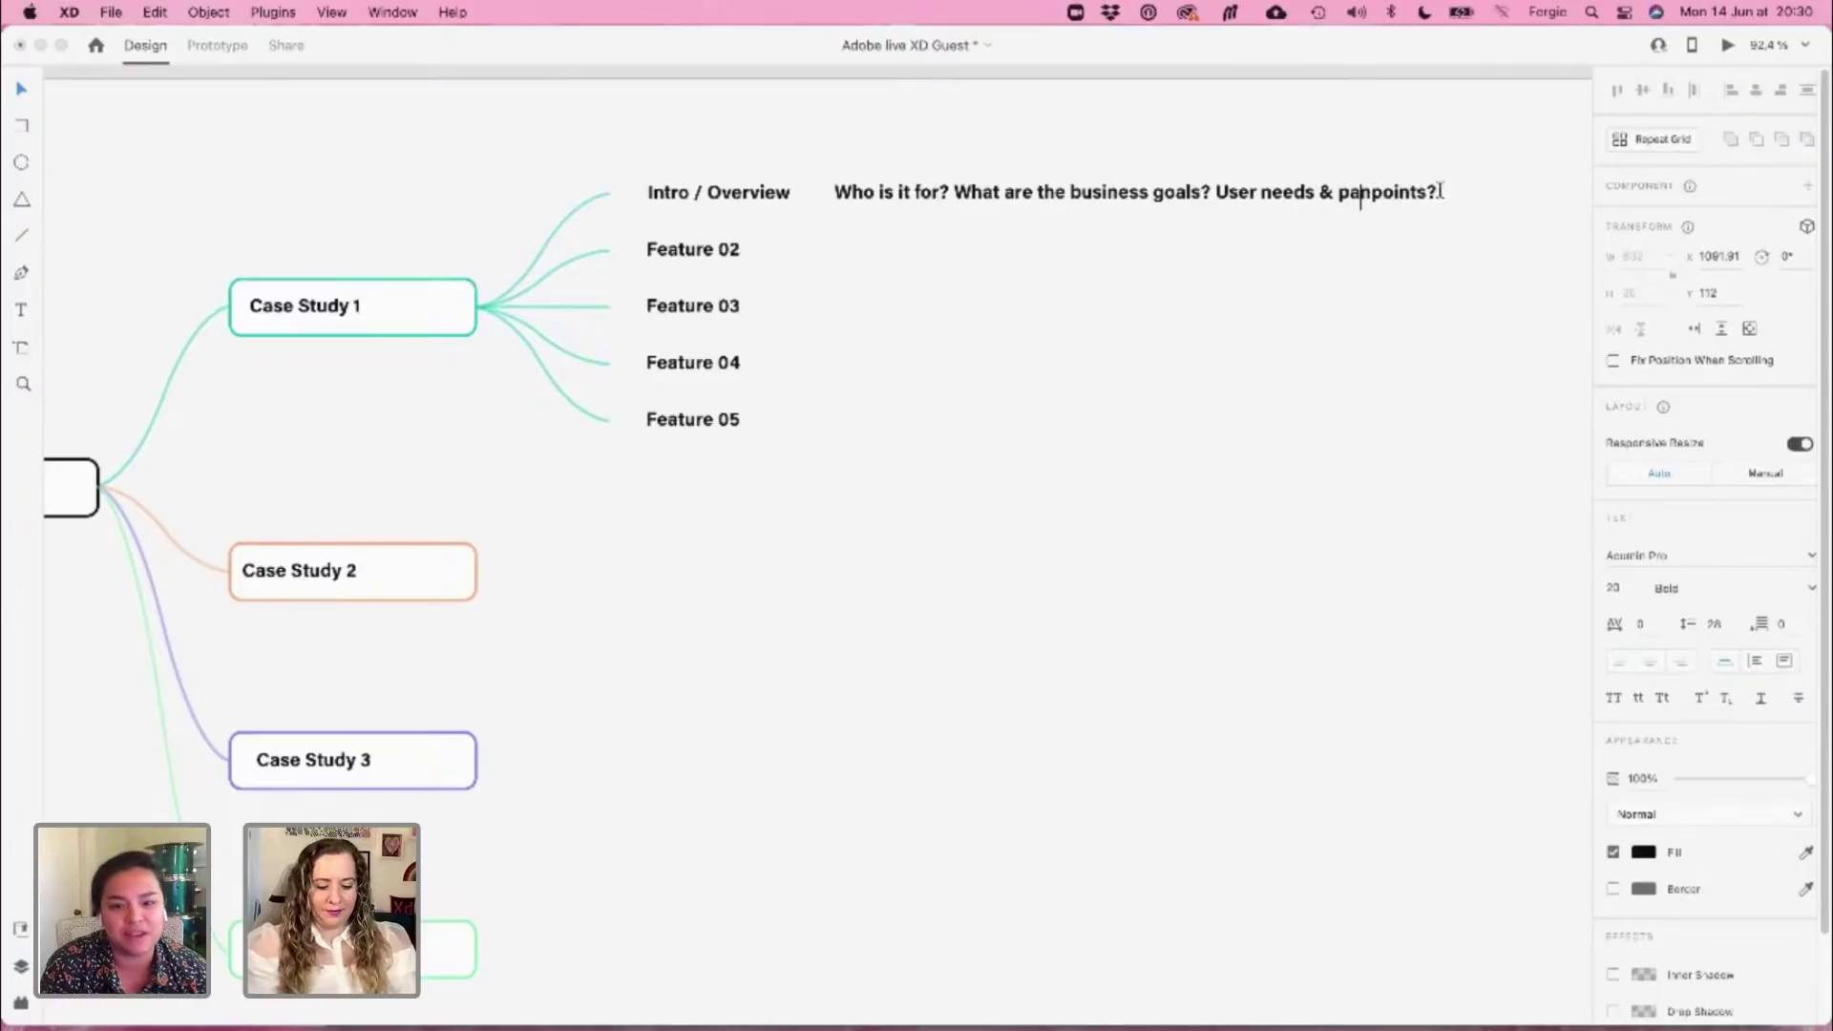
type("-")
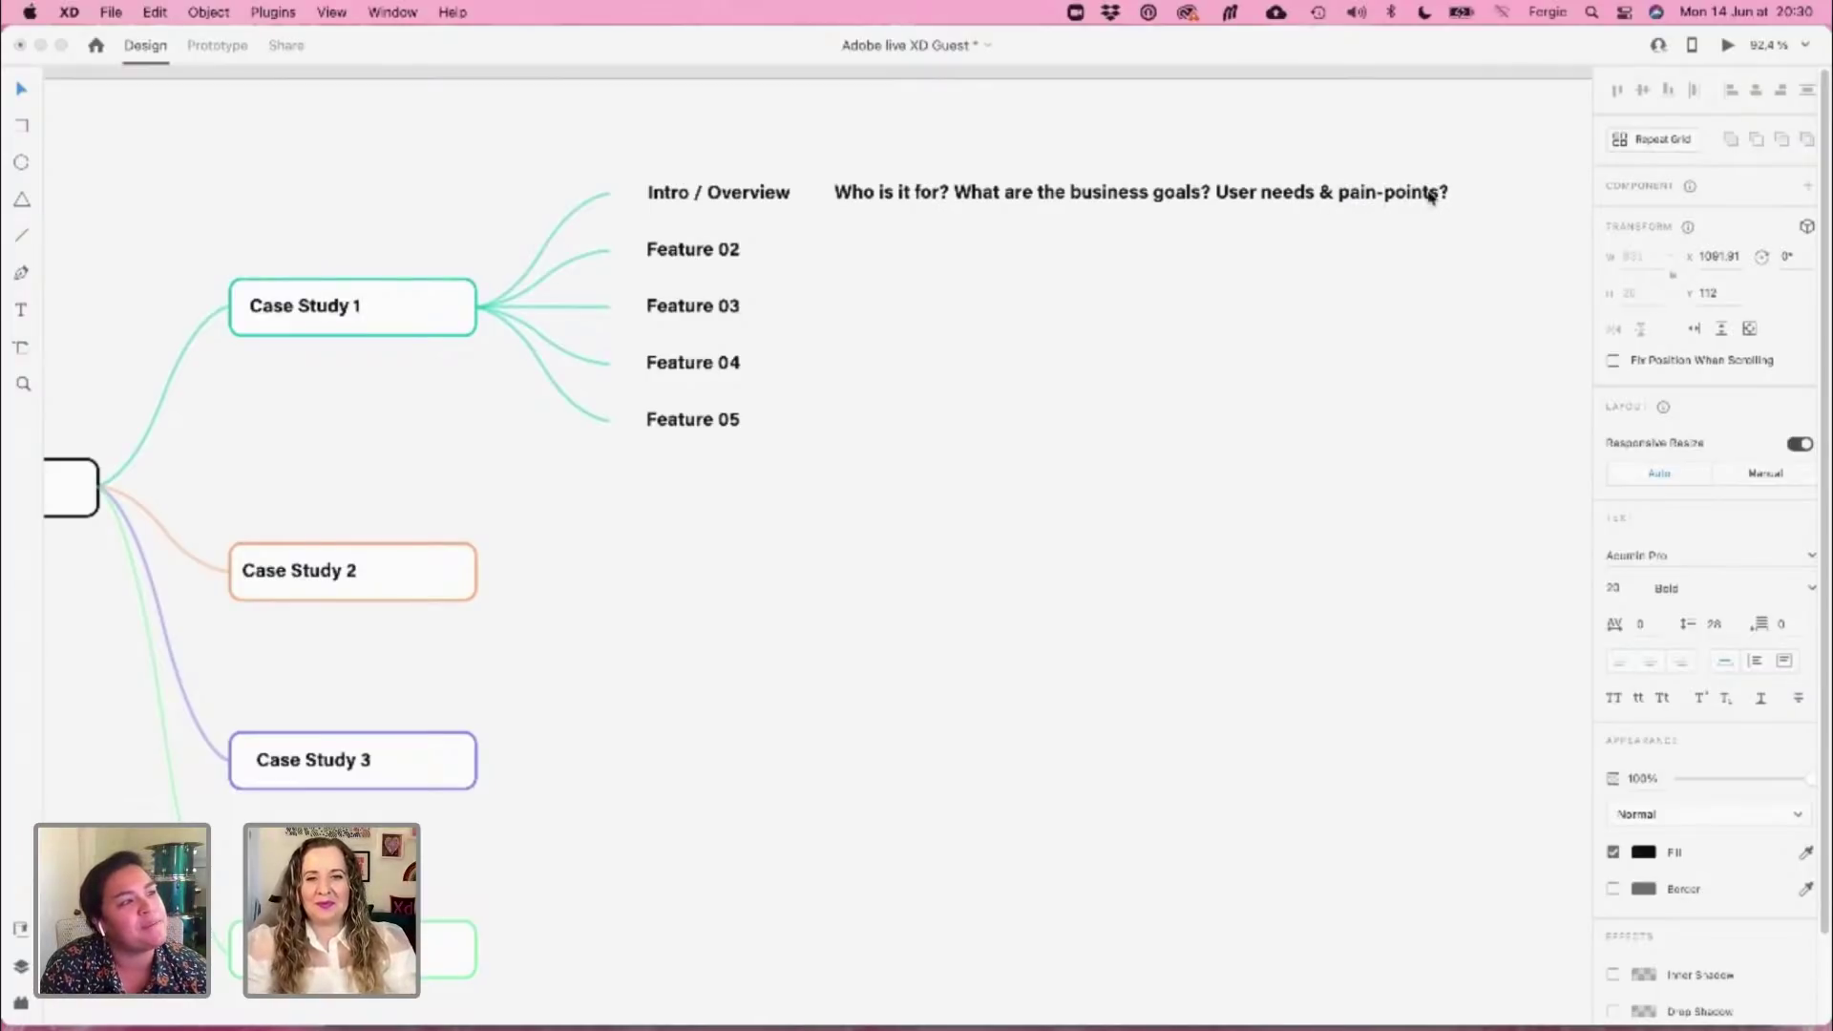
Add a second line to the Intro / Overview note reading "Problem Statement. Research insight"
key("super+a")
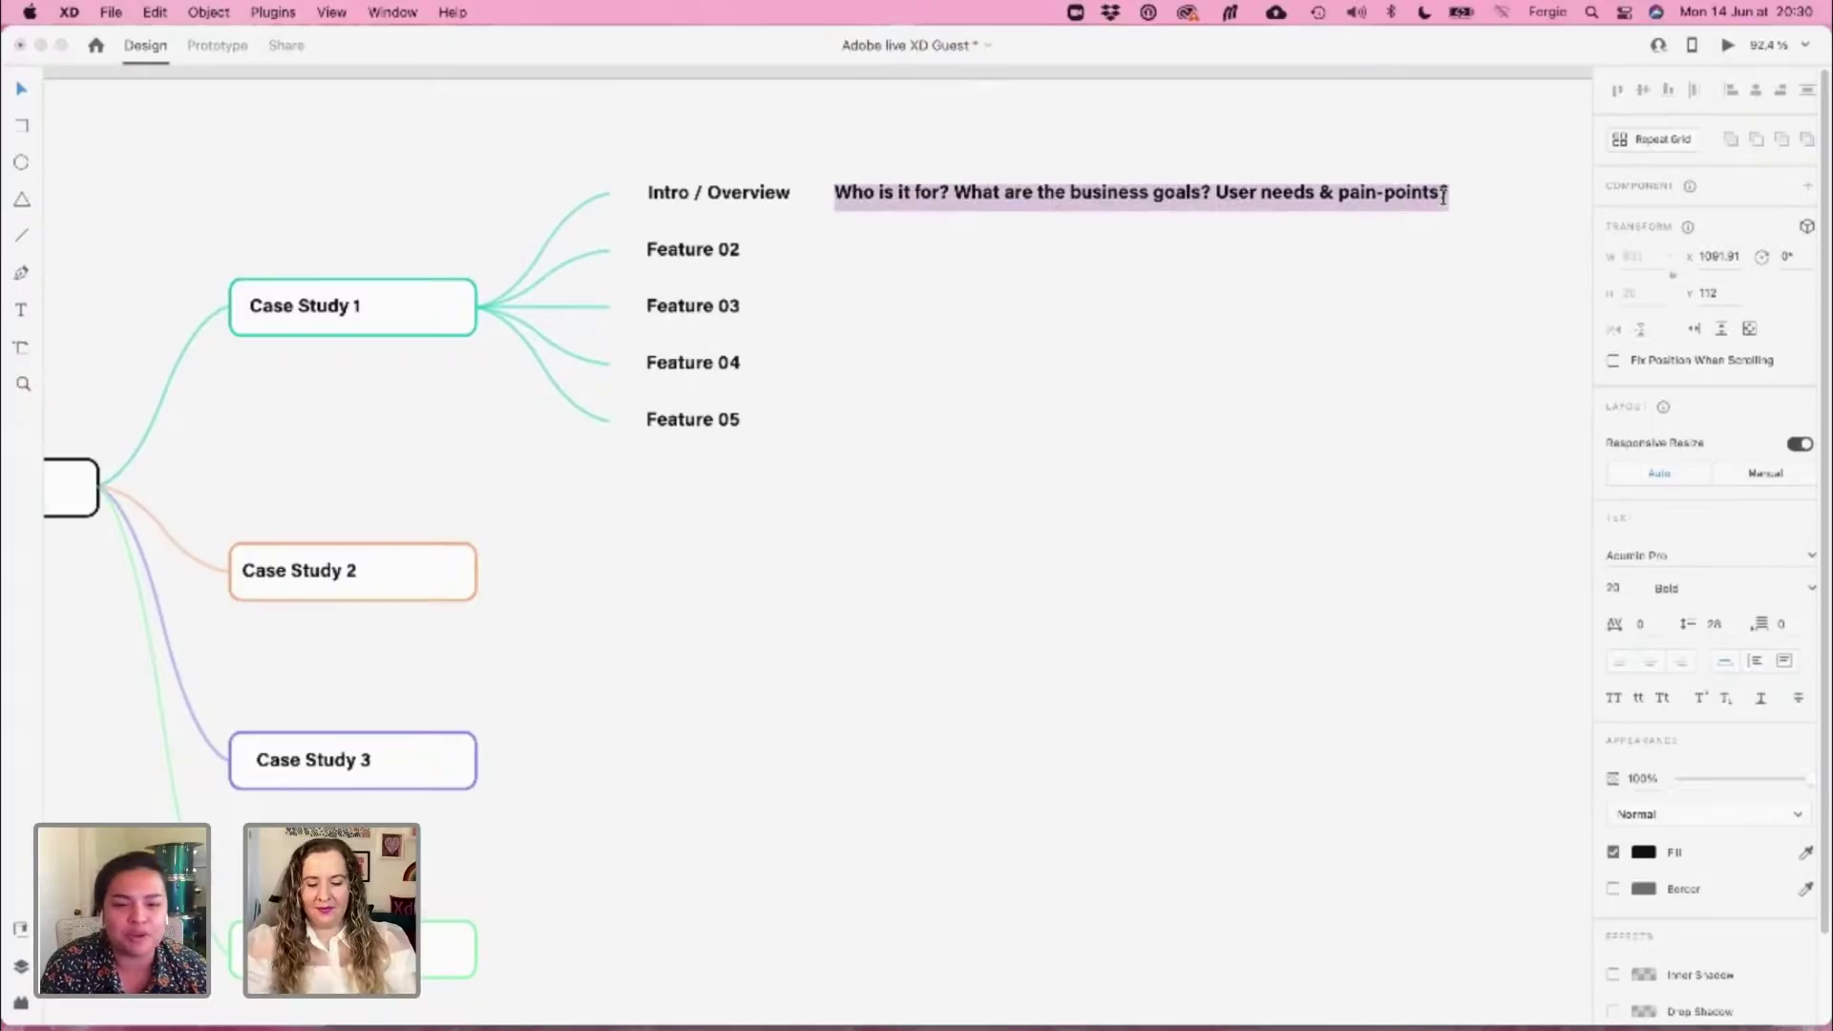
left_click(1444, 196)
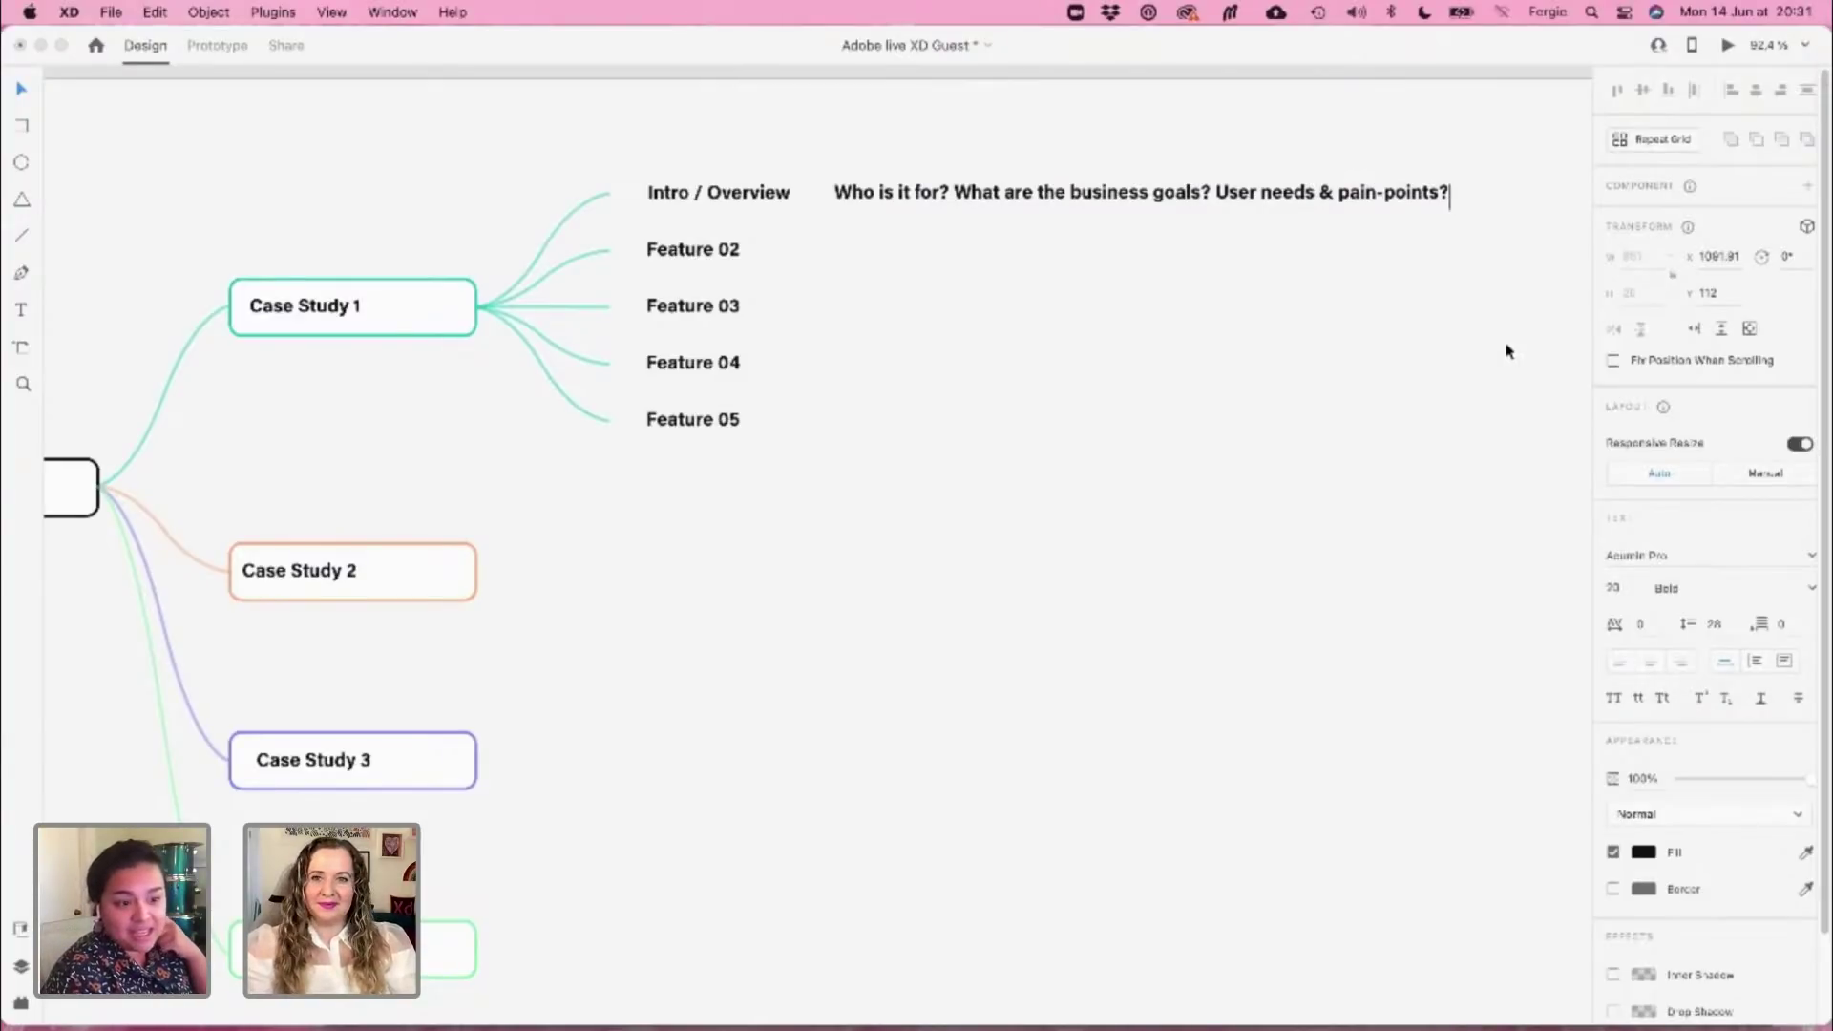
key("Return")
type("Problem ")
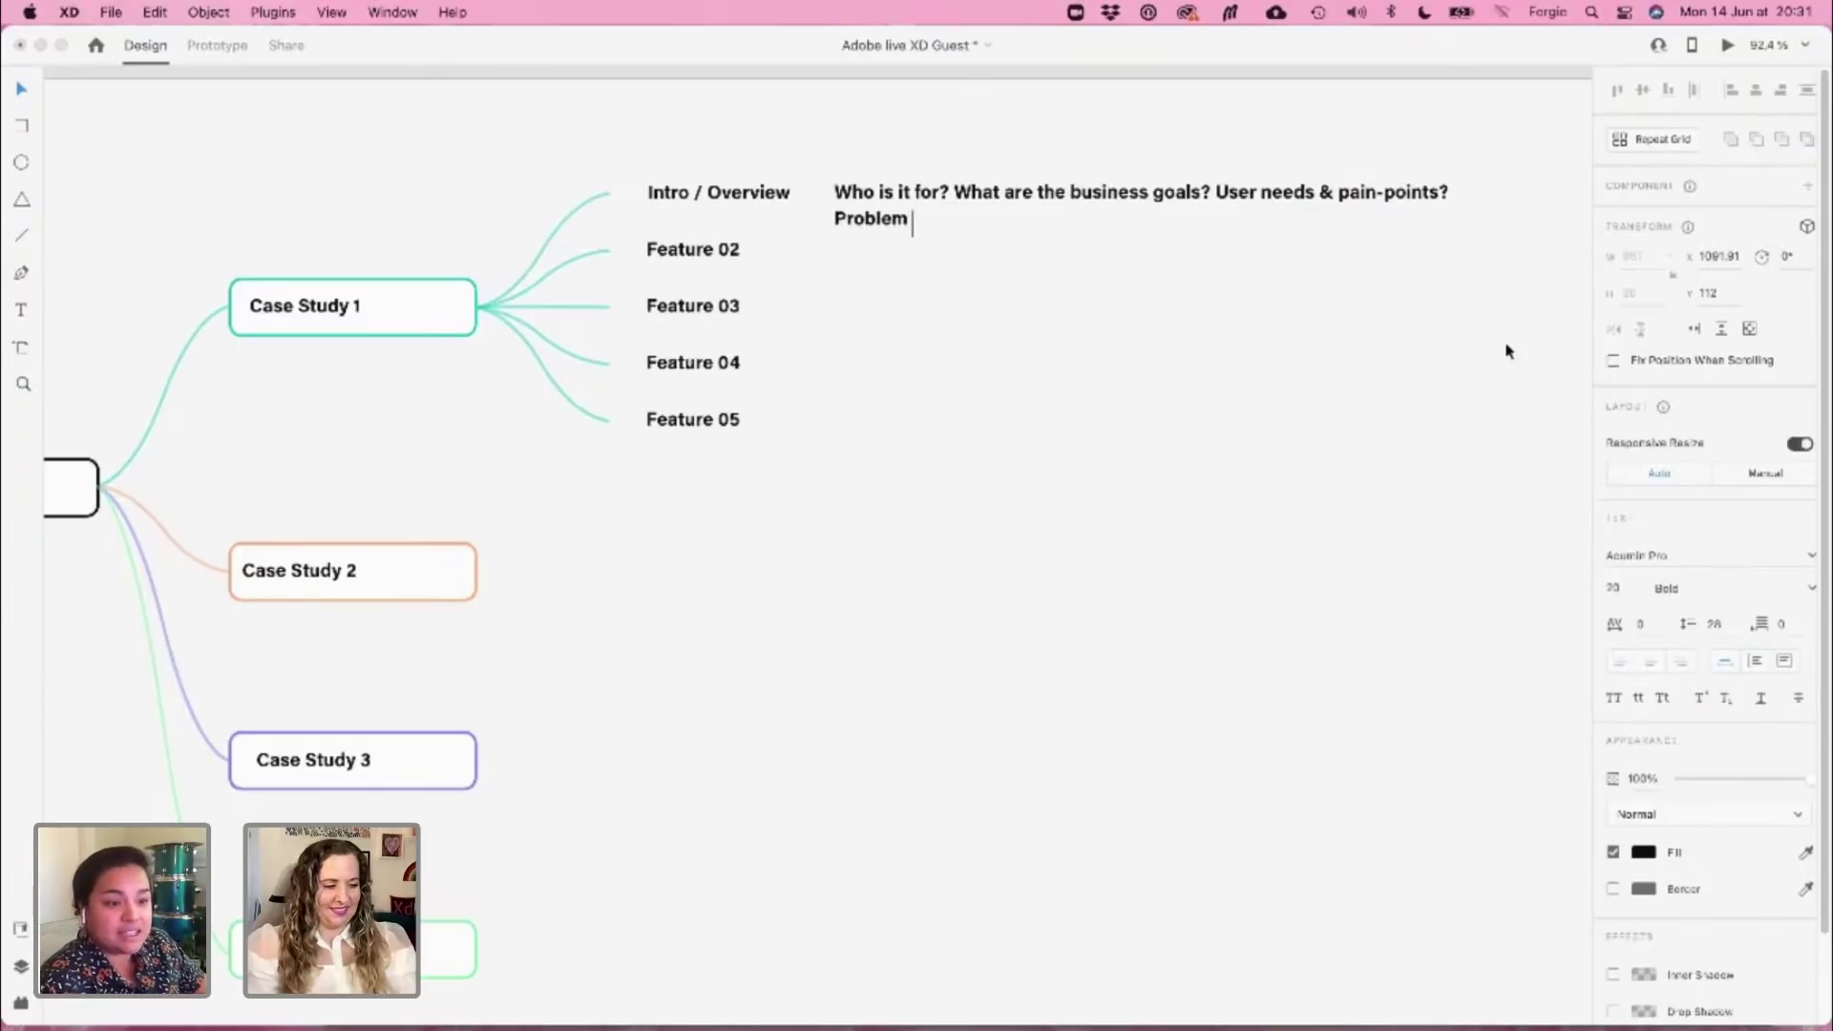
type("Statement")
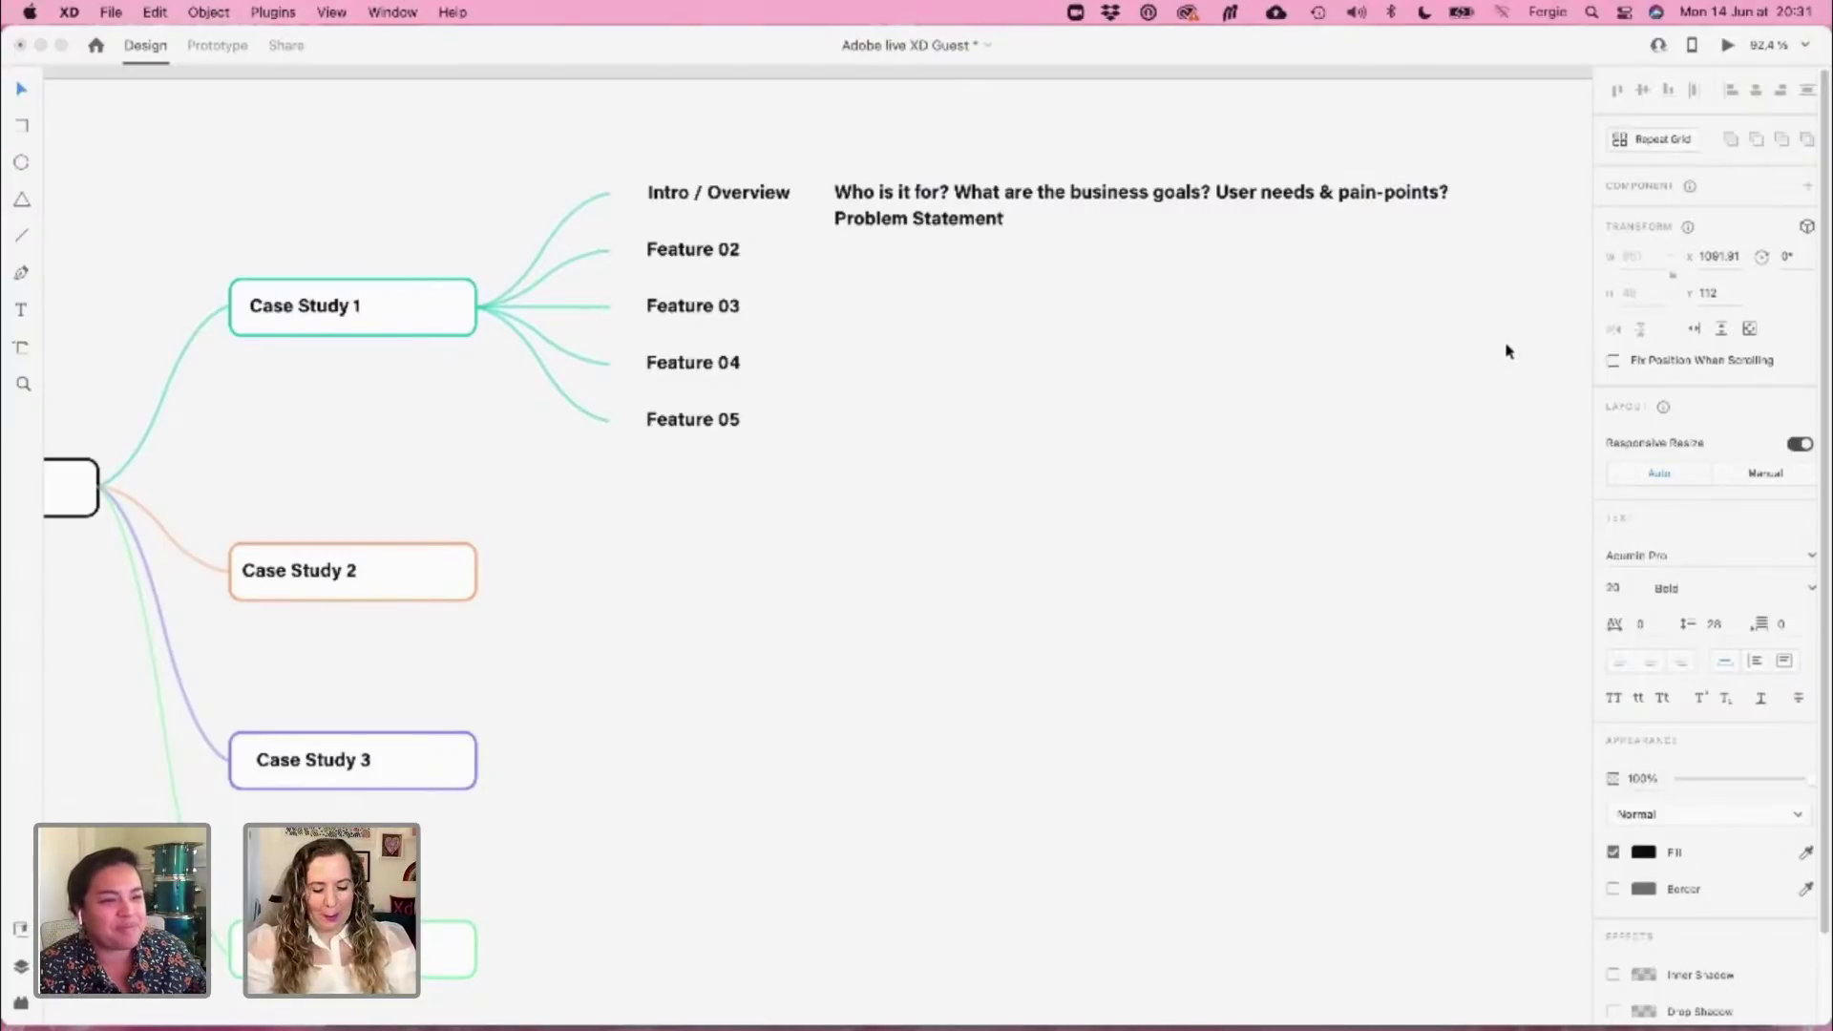
type(". Research ")
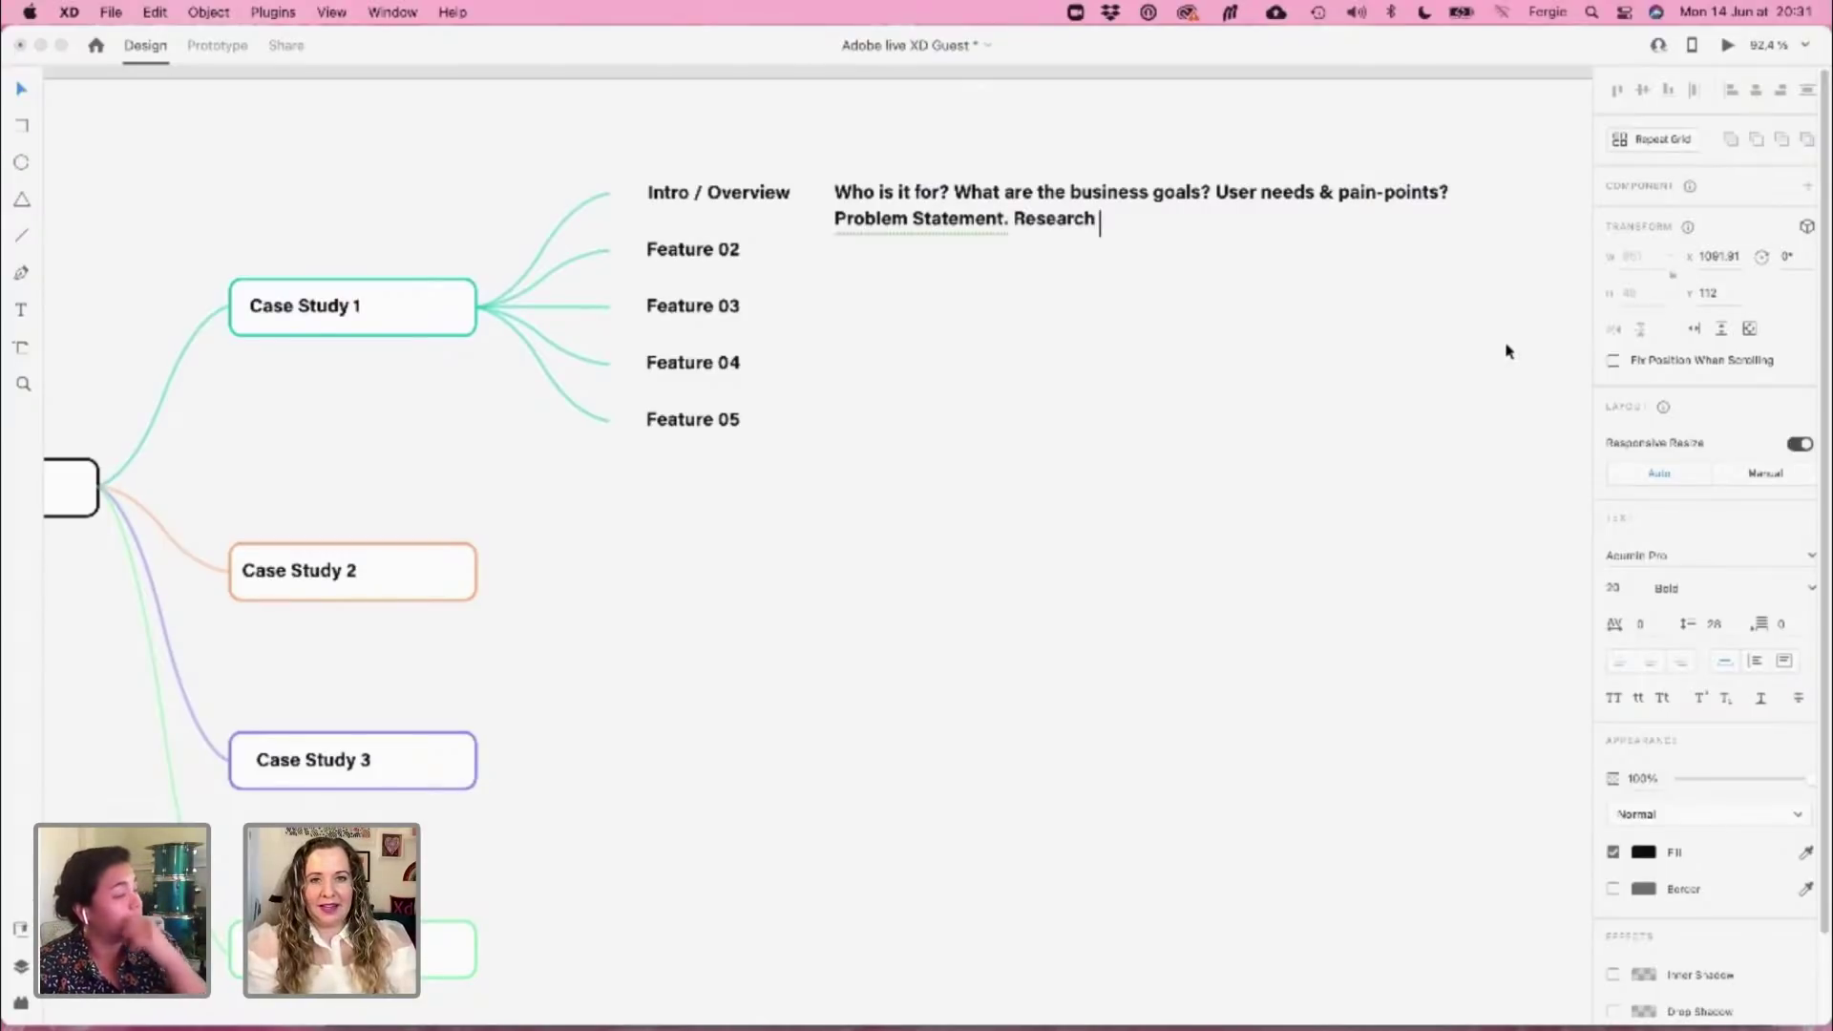
type("insight")
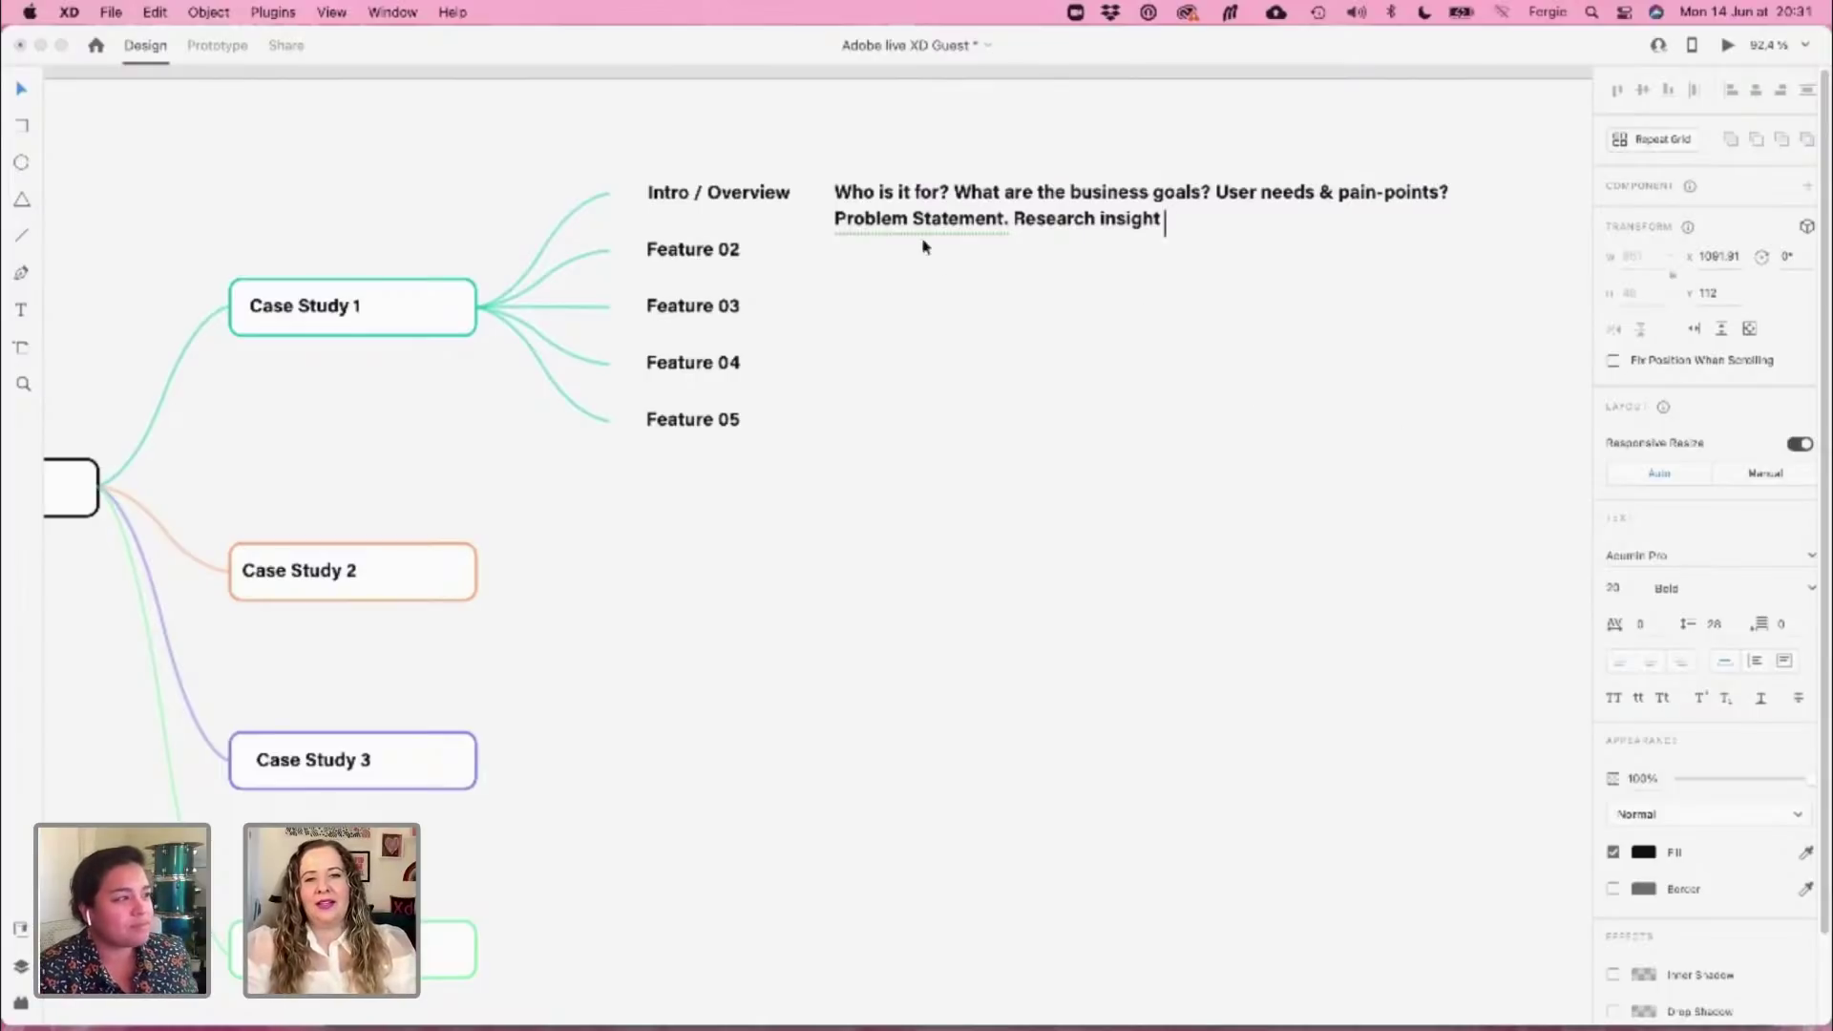
Set the Intro / Overview note to Regular weight and move it up slightly to Y 104
left_click(868, 158)
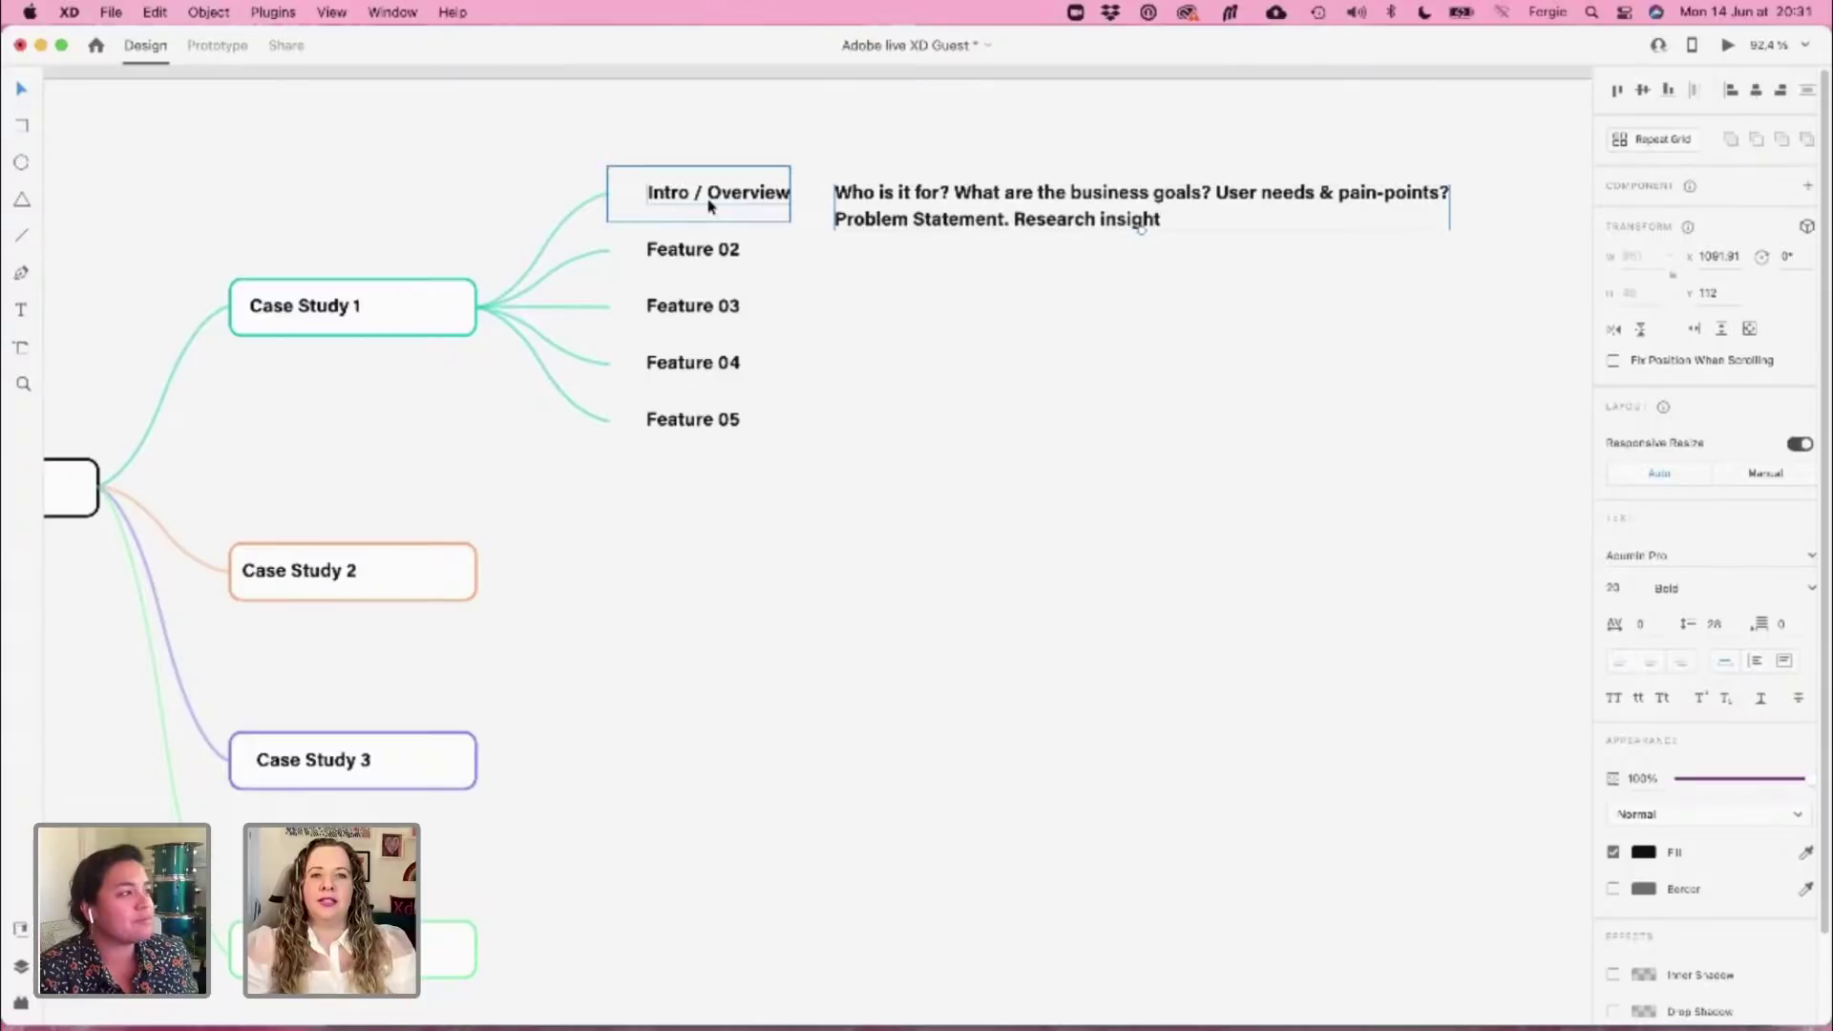
key("super+b")
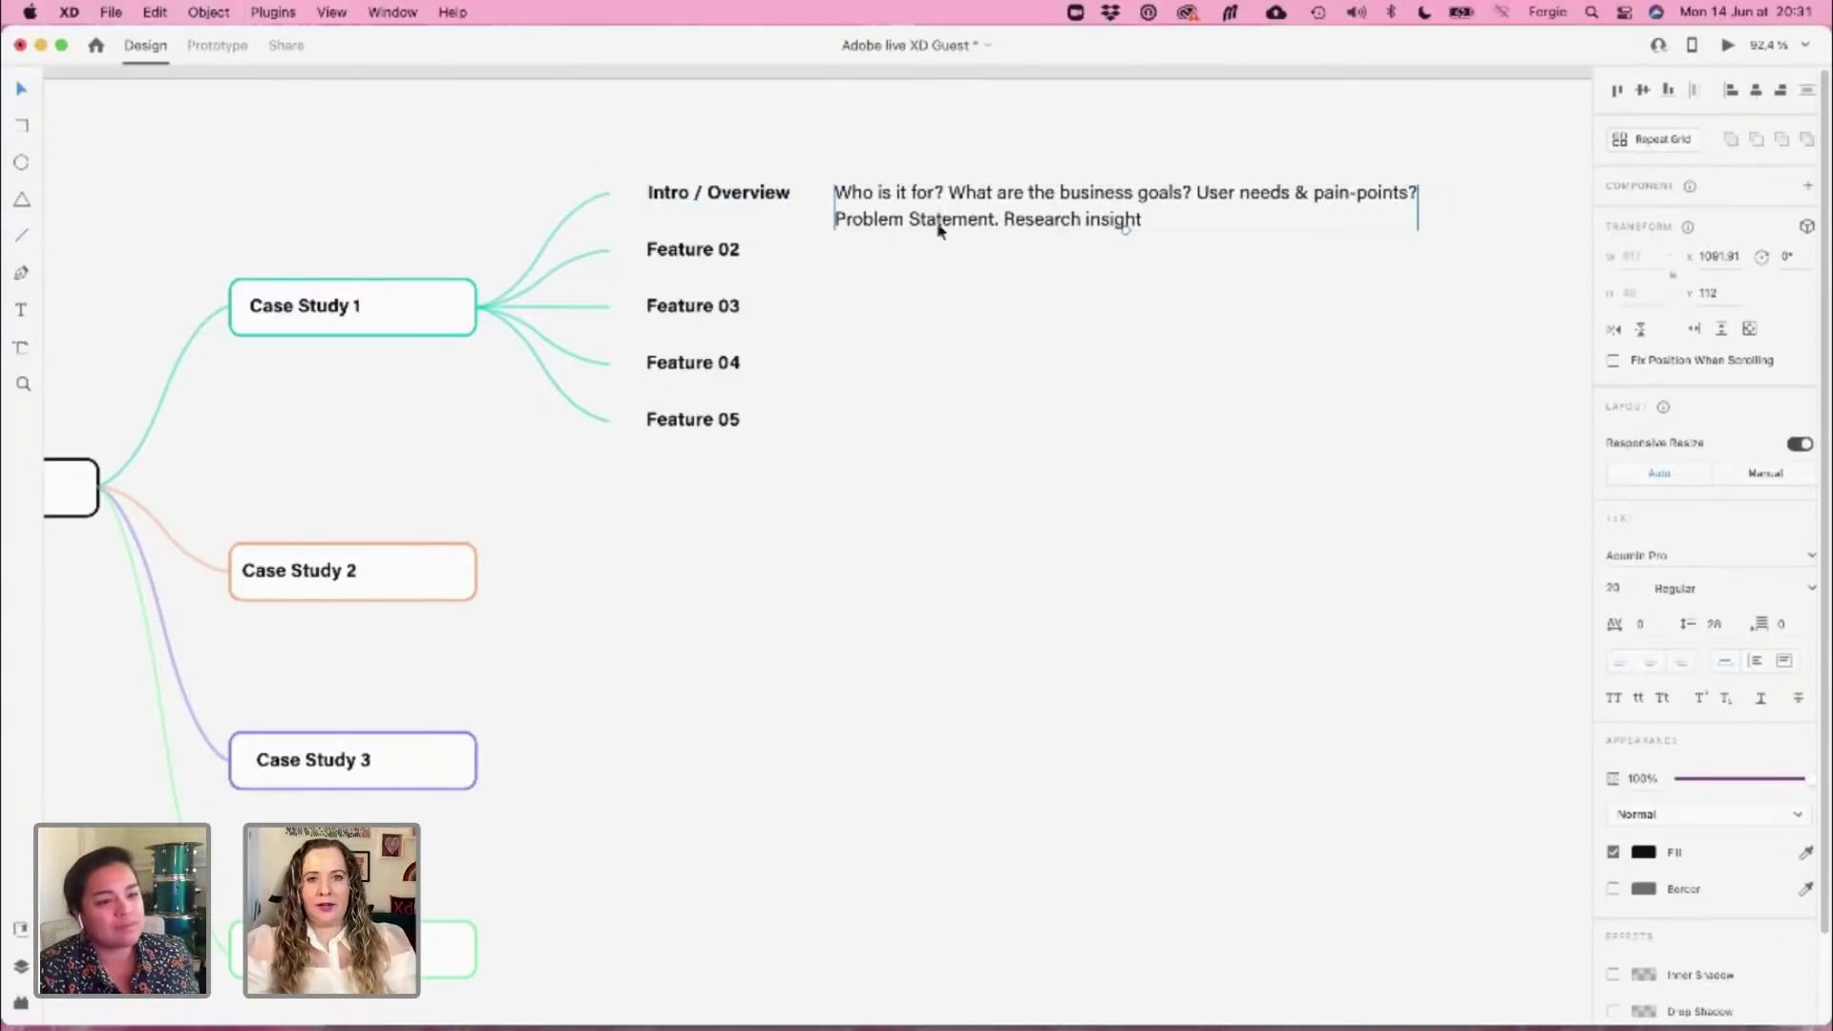
left_click_drag(916, 217, 912, 209)
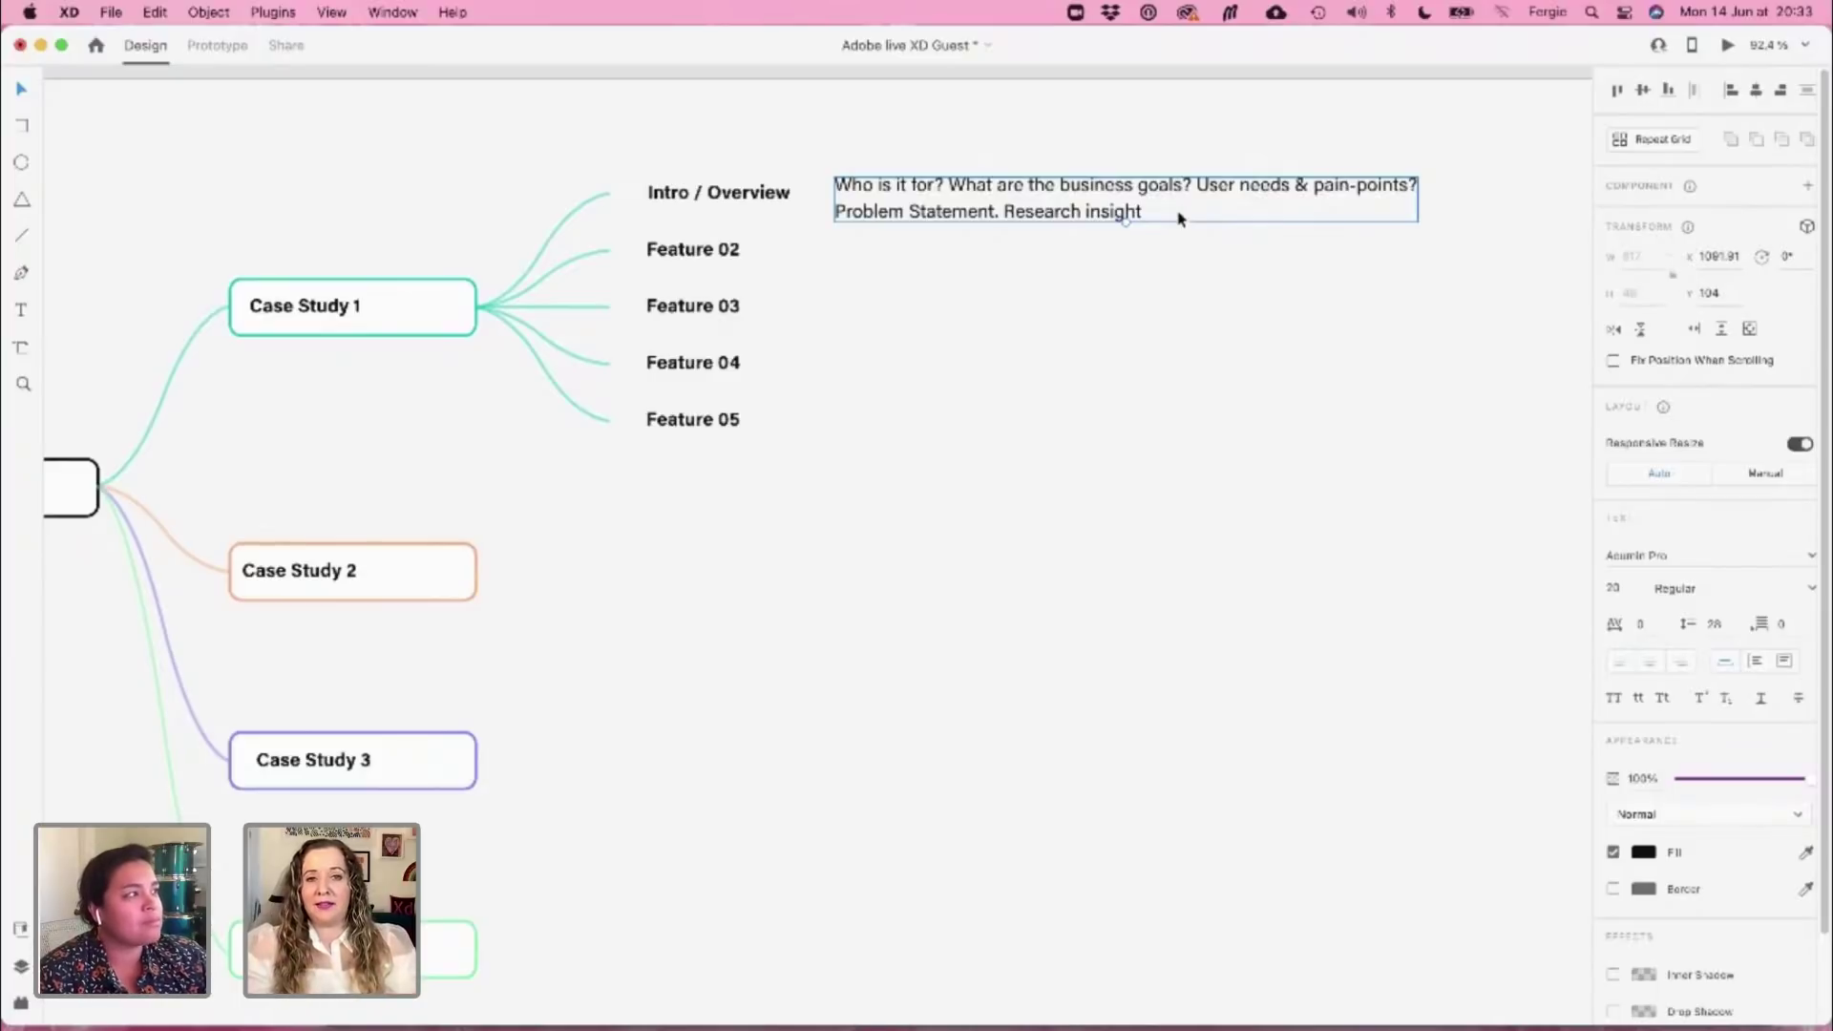
Change the "Feature 02" label under Case Study 1 to "Your Role"
scroll(731, 253, "up", 1)
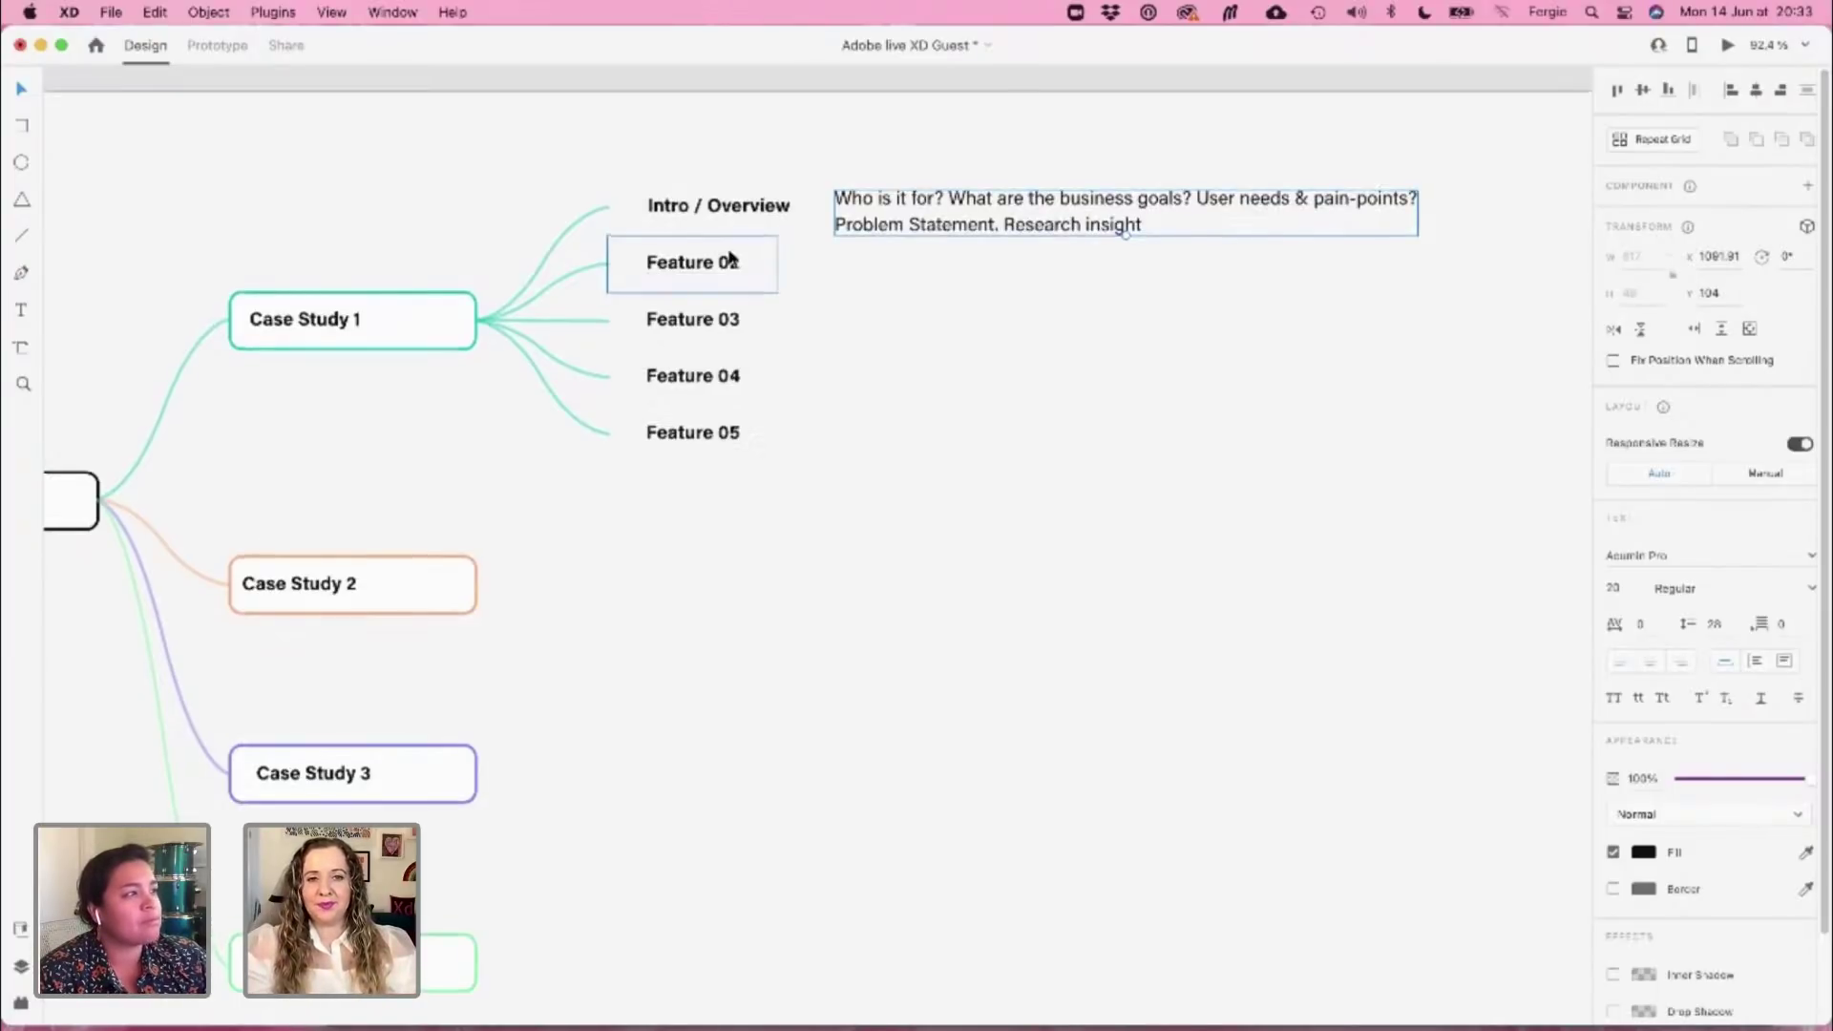
left_click(730, 260)
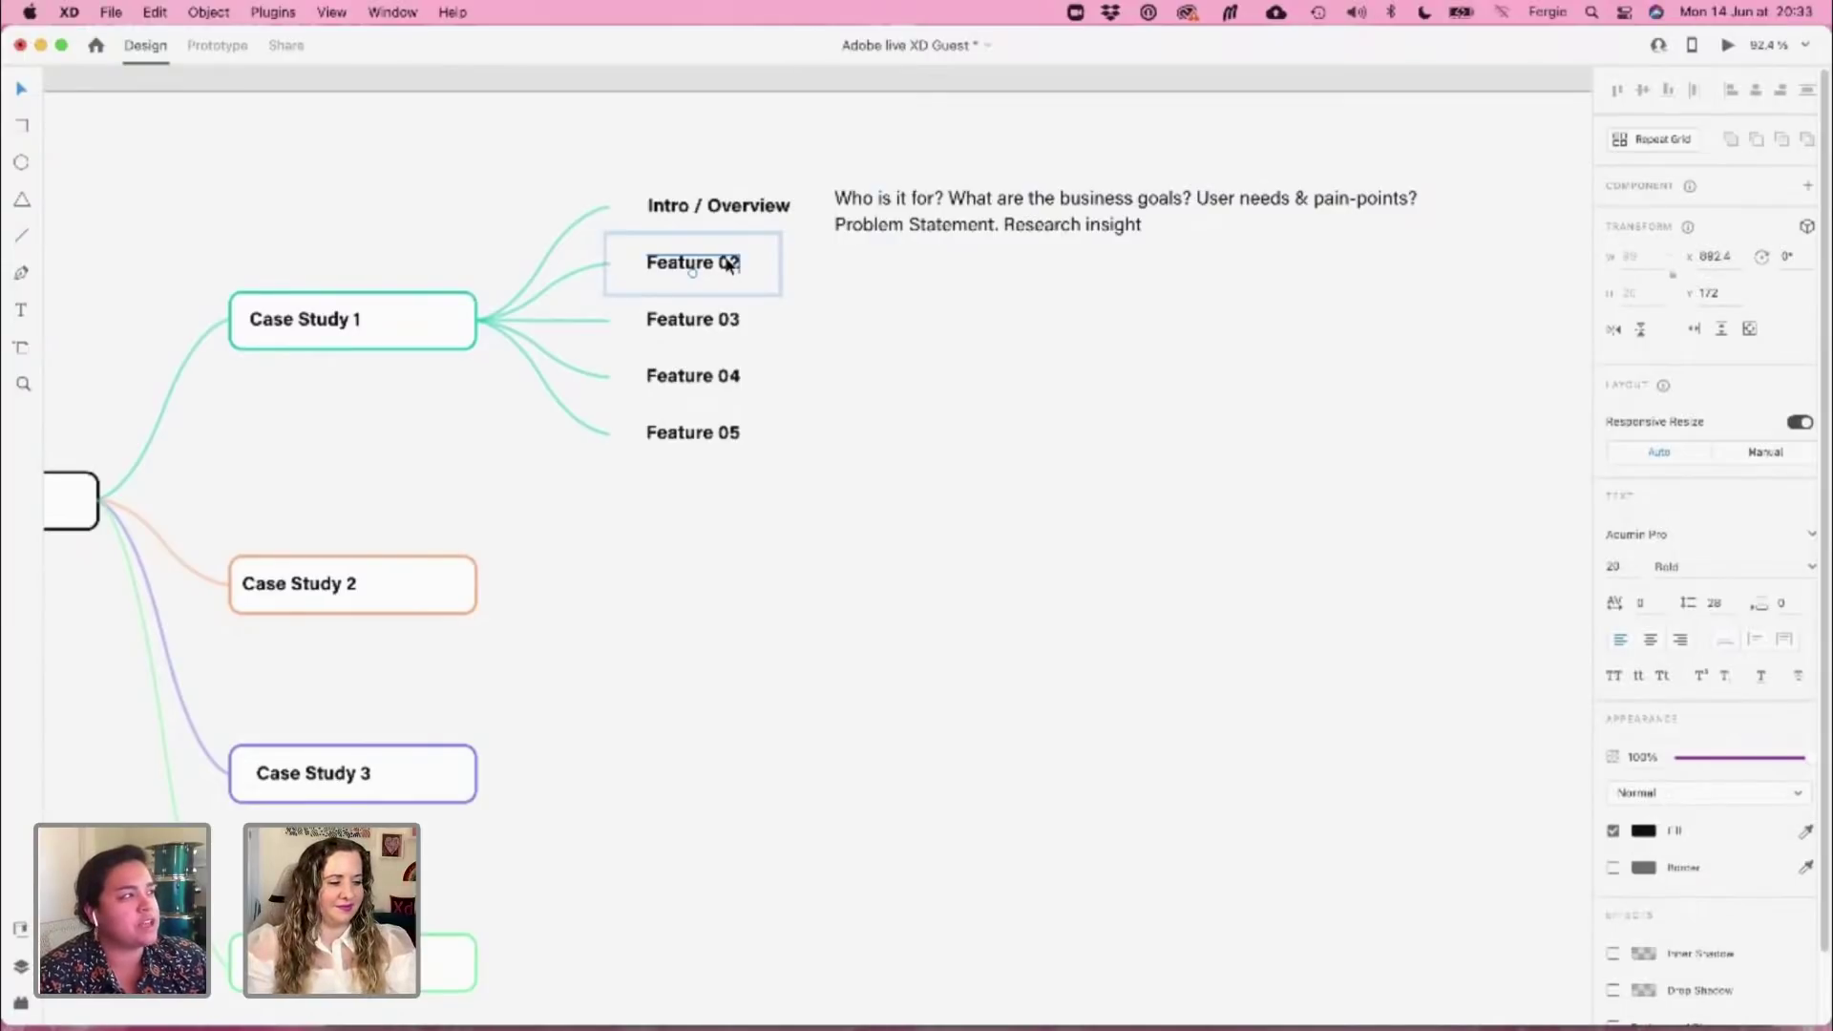
double_click(727, 265)
type("Your Role")
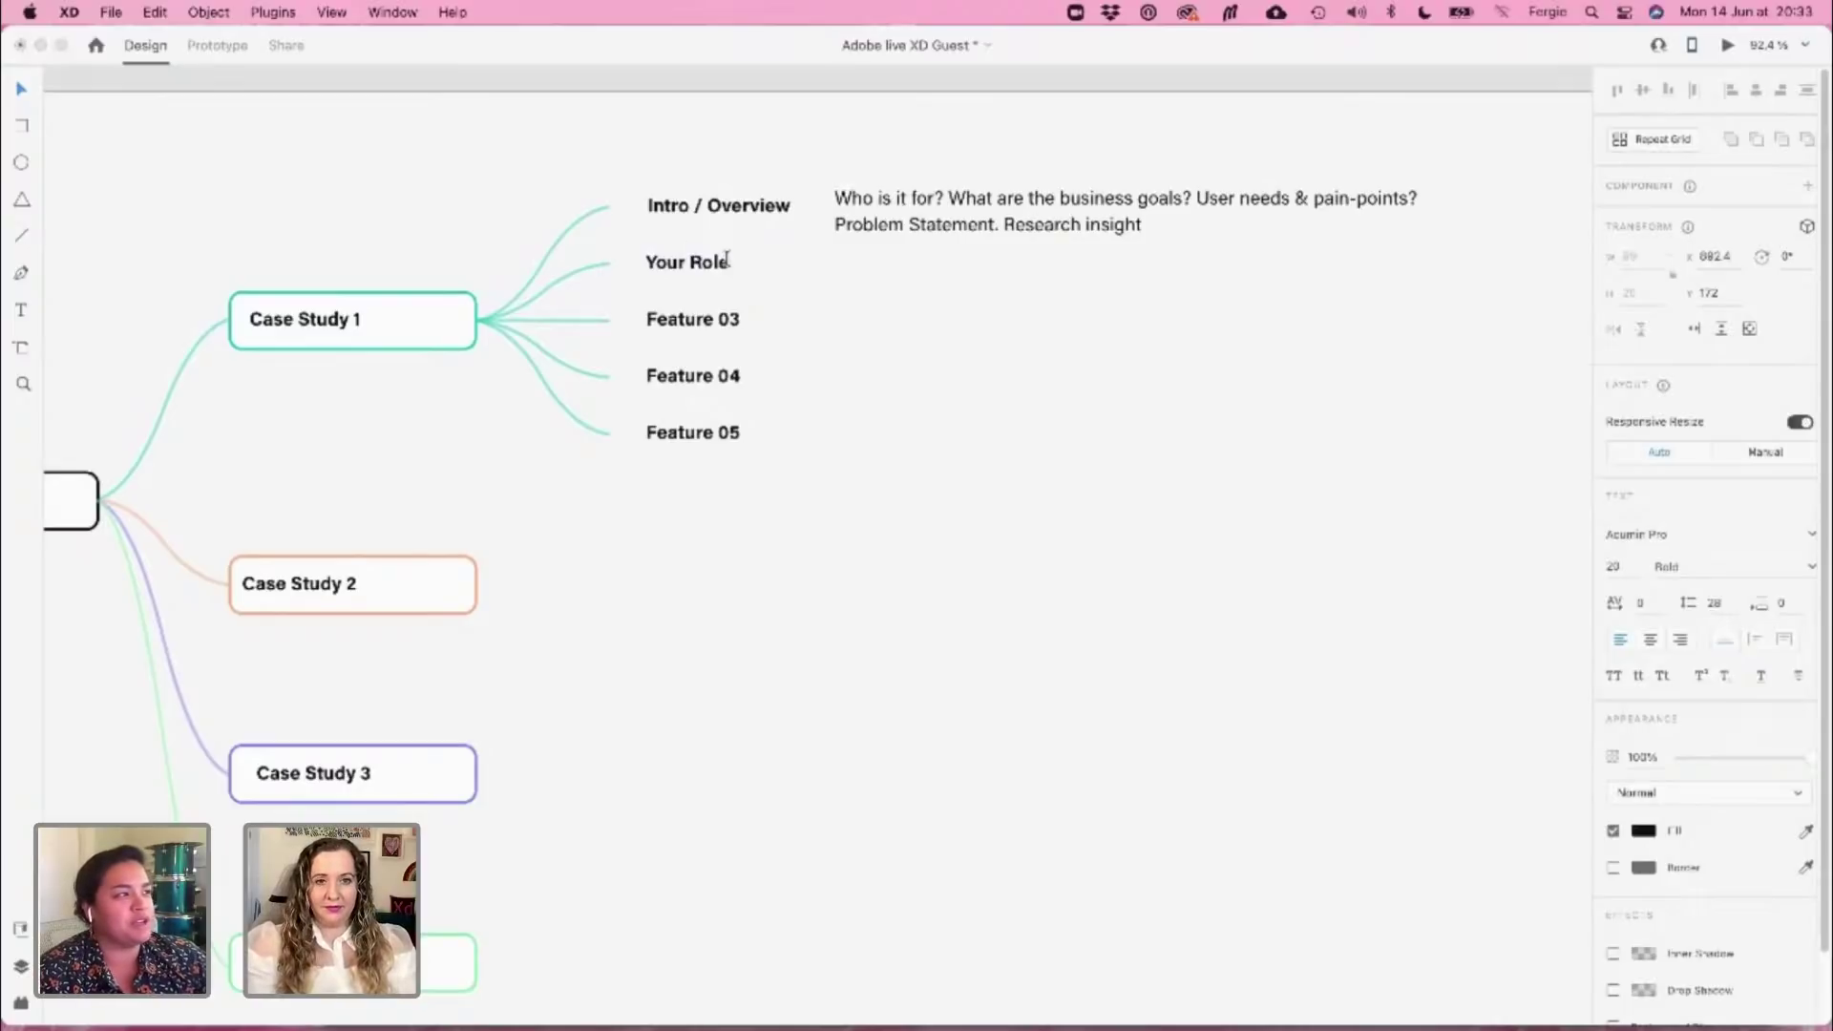
Try replacing "Your" with "My" in the "Your Role" label
key("super+Left")
key("shift+Right")
key("shift+Right")
key("shift+Right")
key("shift+Right")
type("My")
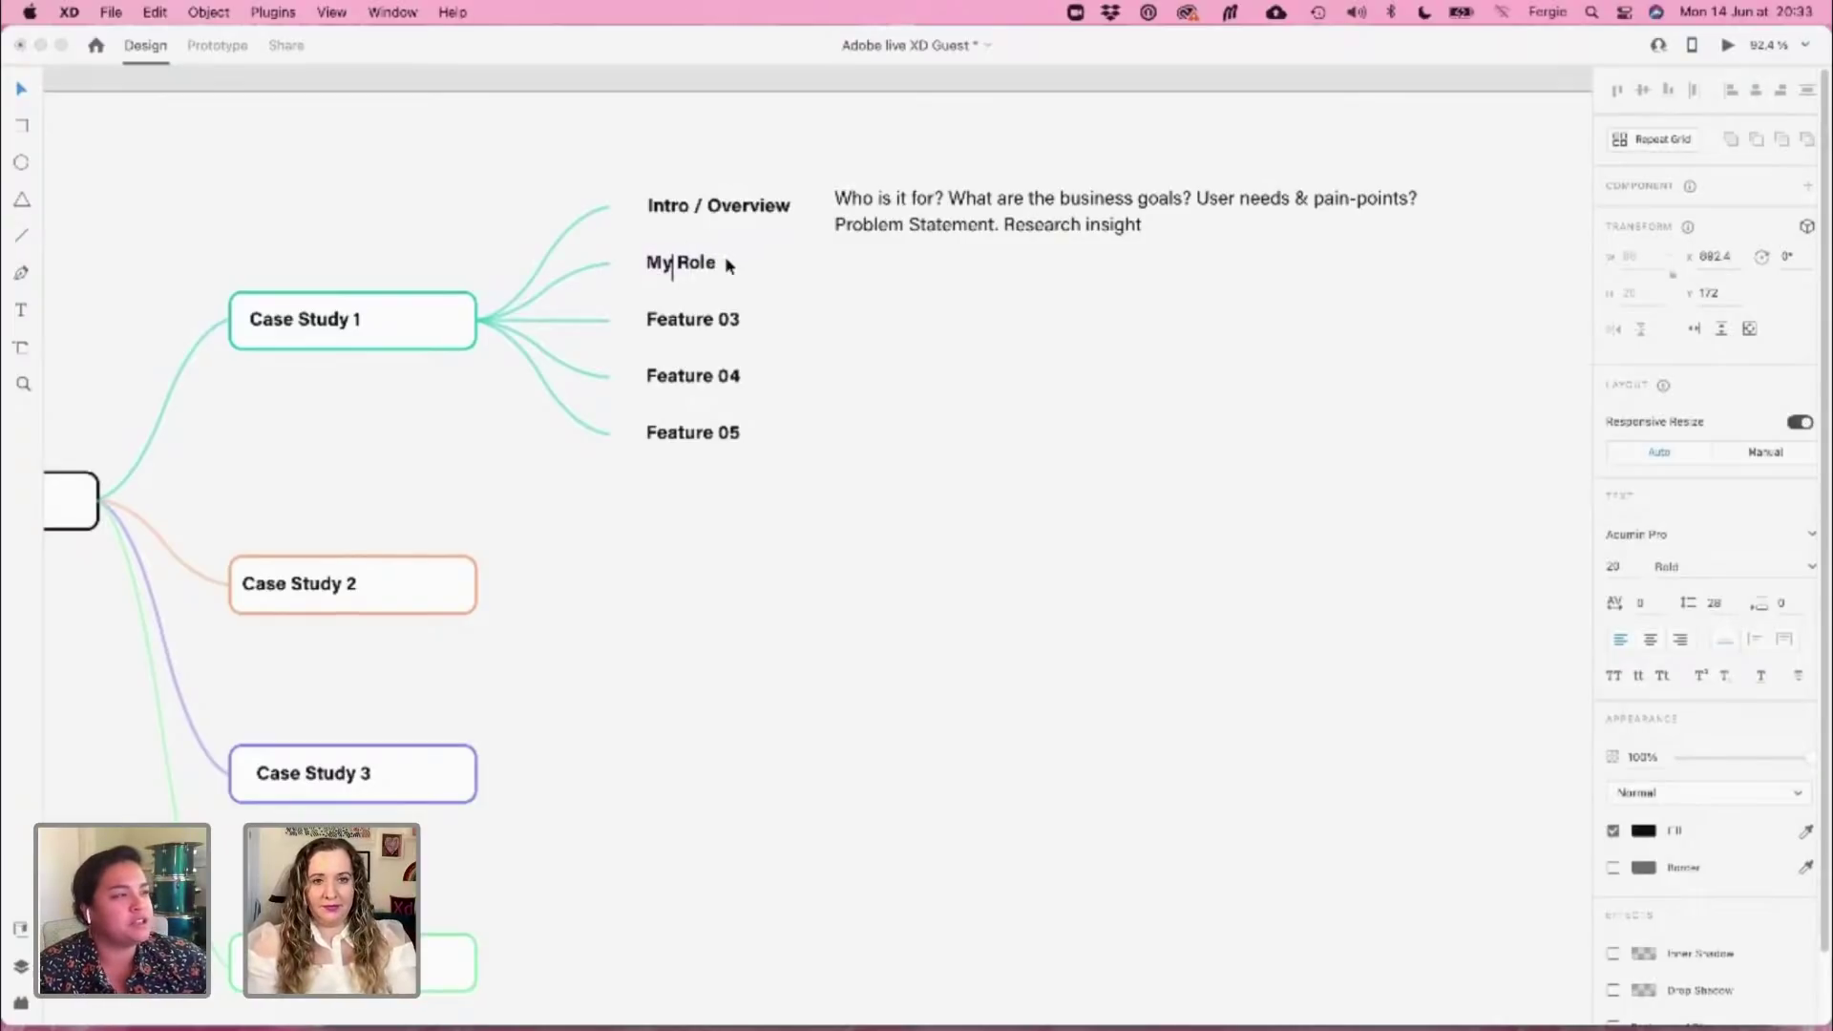
key("super+z")
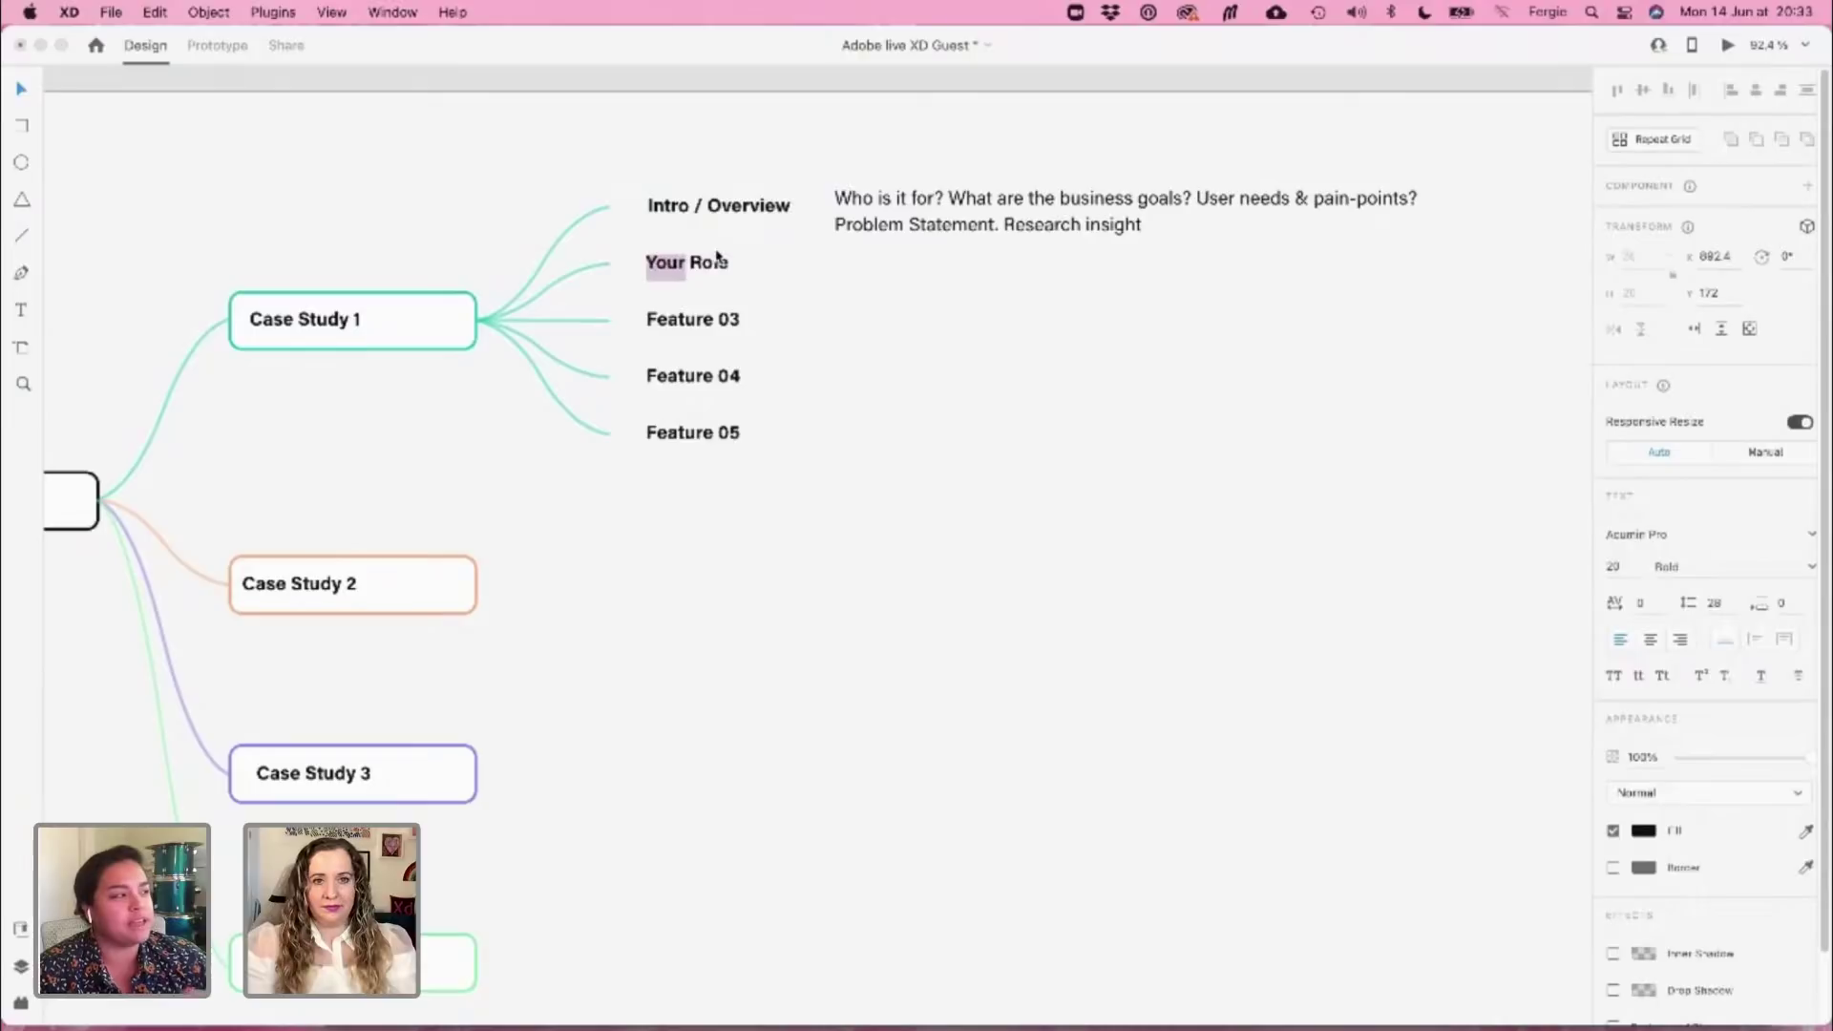
Duplicate the Intro / Overview note beside the Your Role label and clear the copy's text
key("Escape")
left_click(885, 227)
left_click_drag(890, 221, 895, 289)
double_click(895, 289)
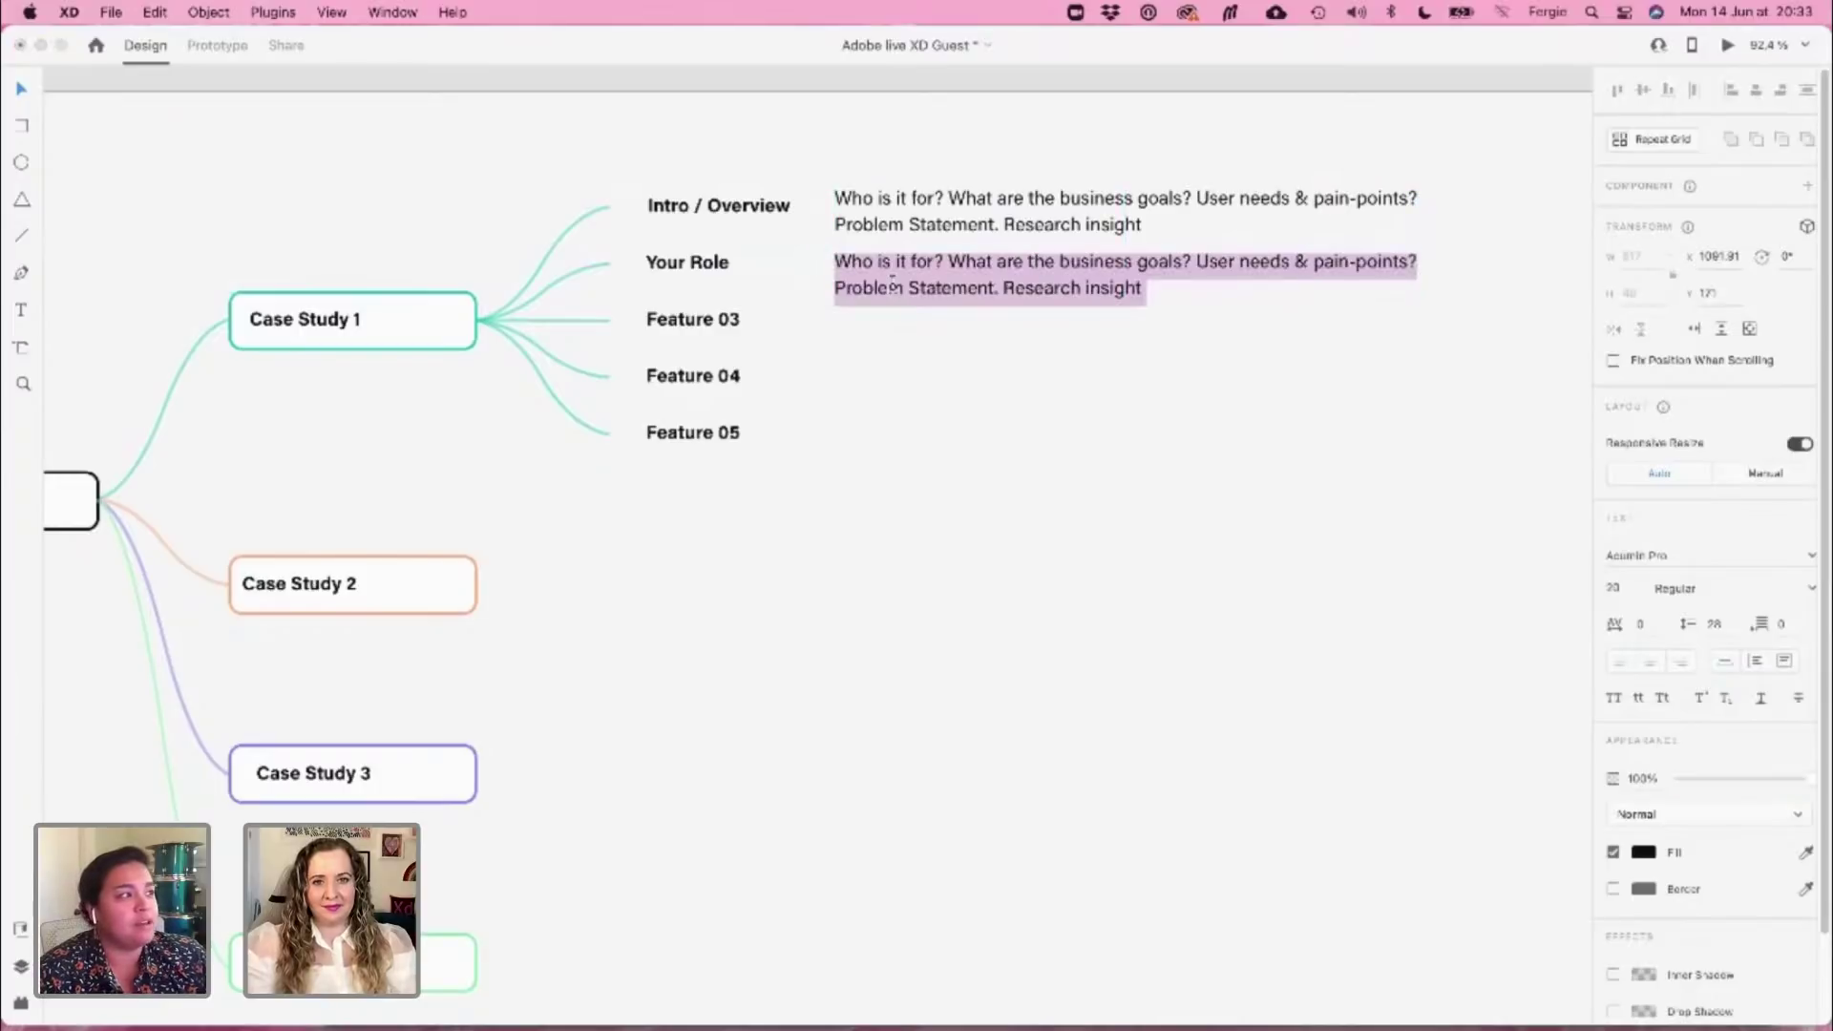
key("BackSpace")
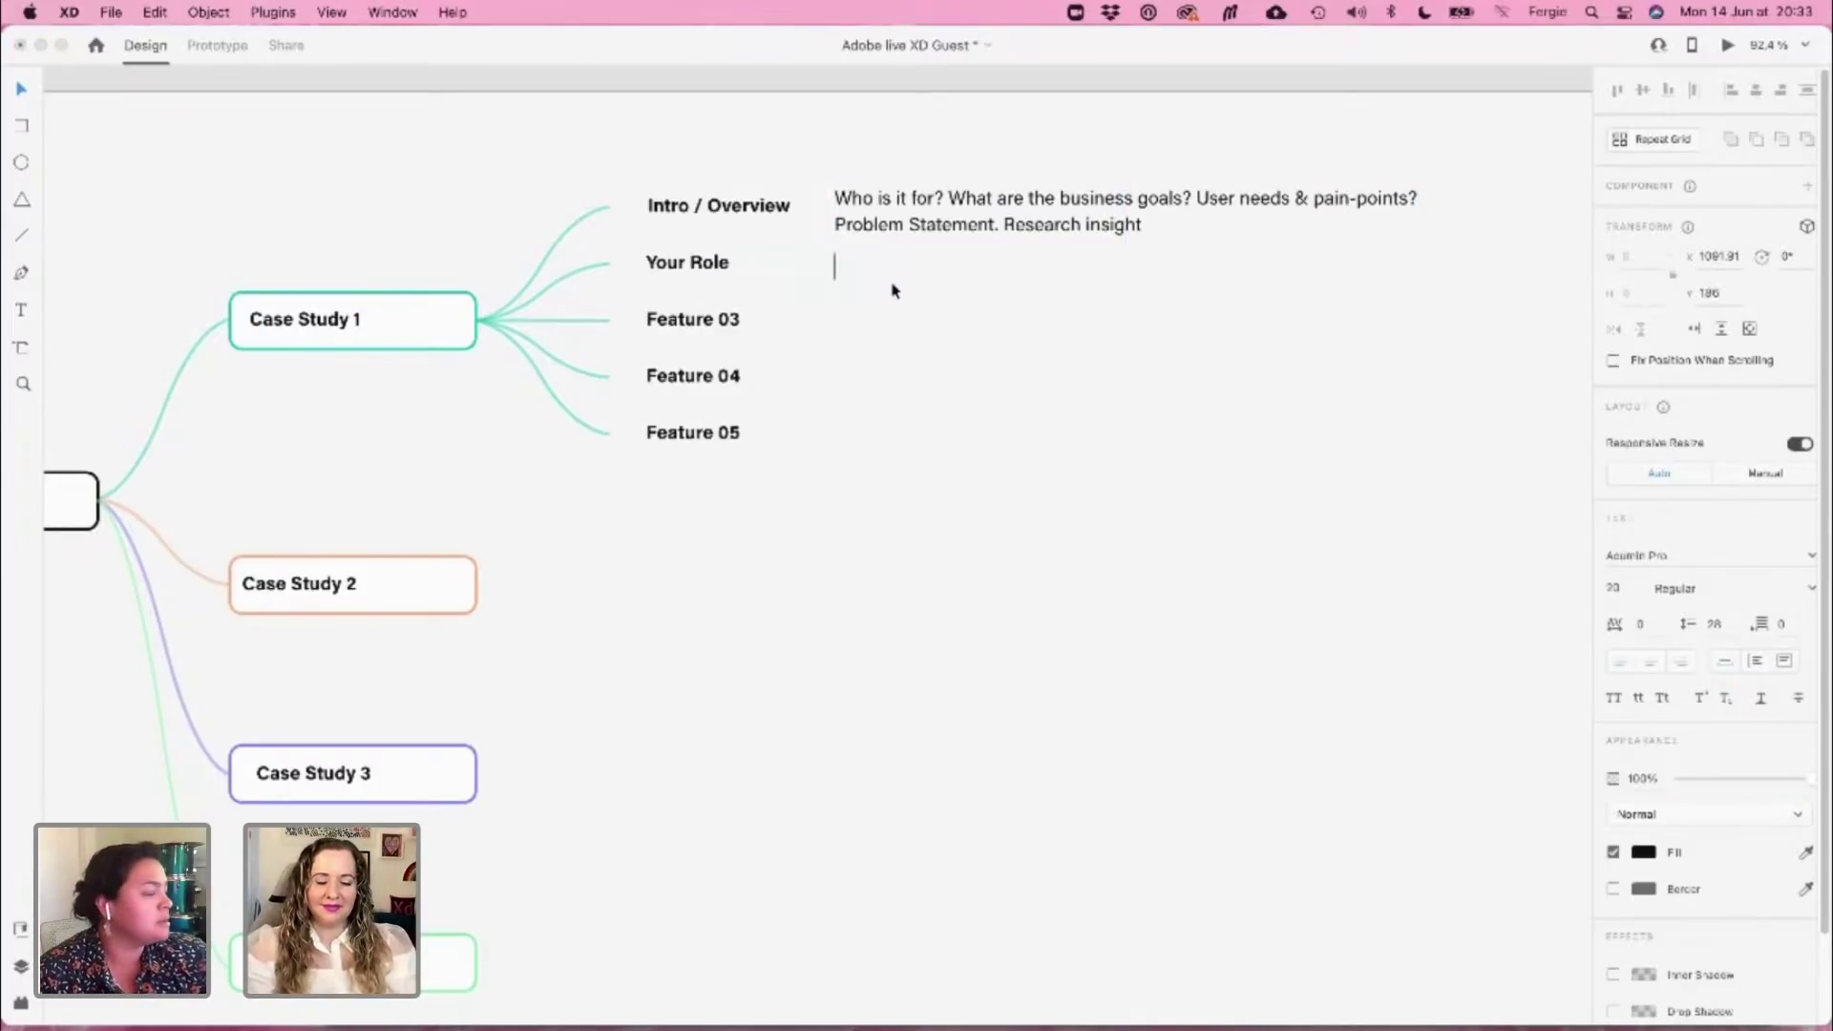
Enter "Responsibilities / Team collaboration /" as the note beside Your Role
type("Resp")
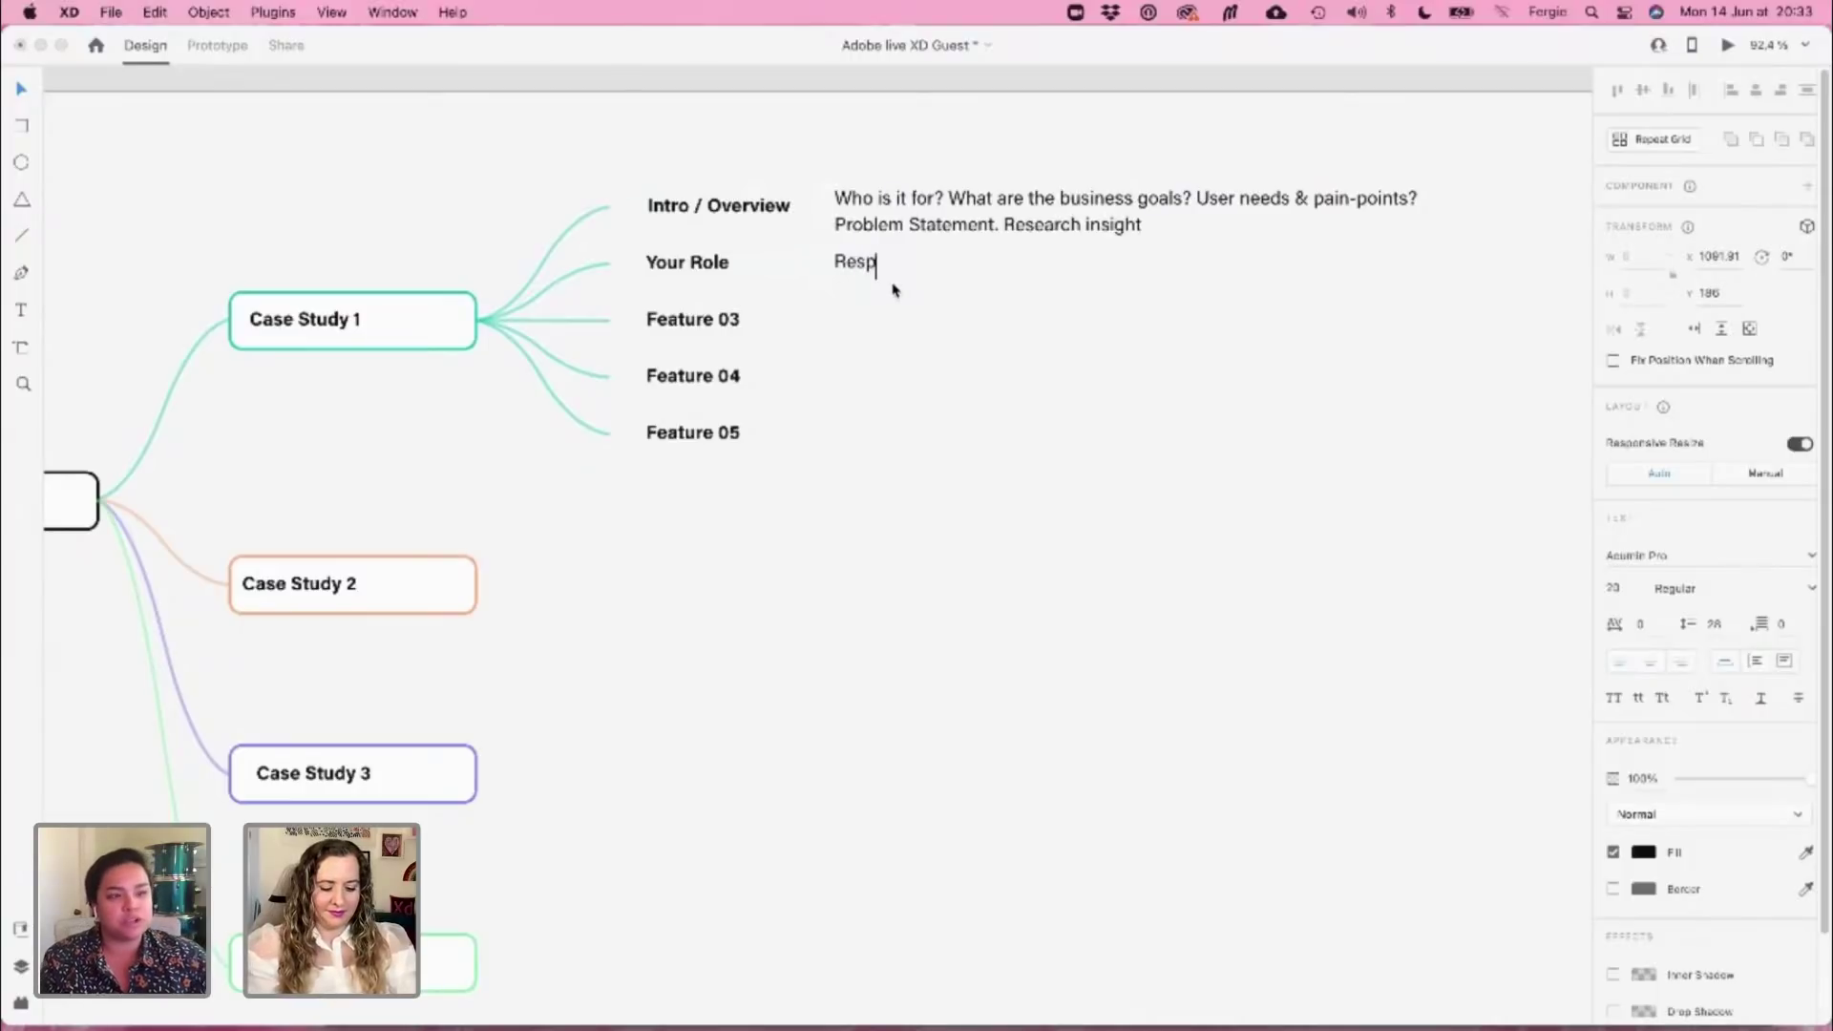
type("onsibilitie")
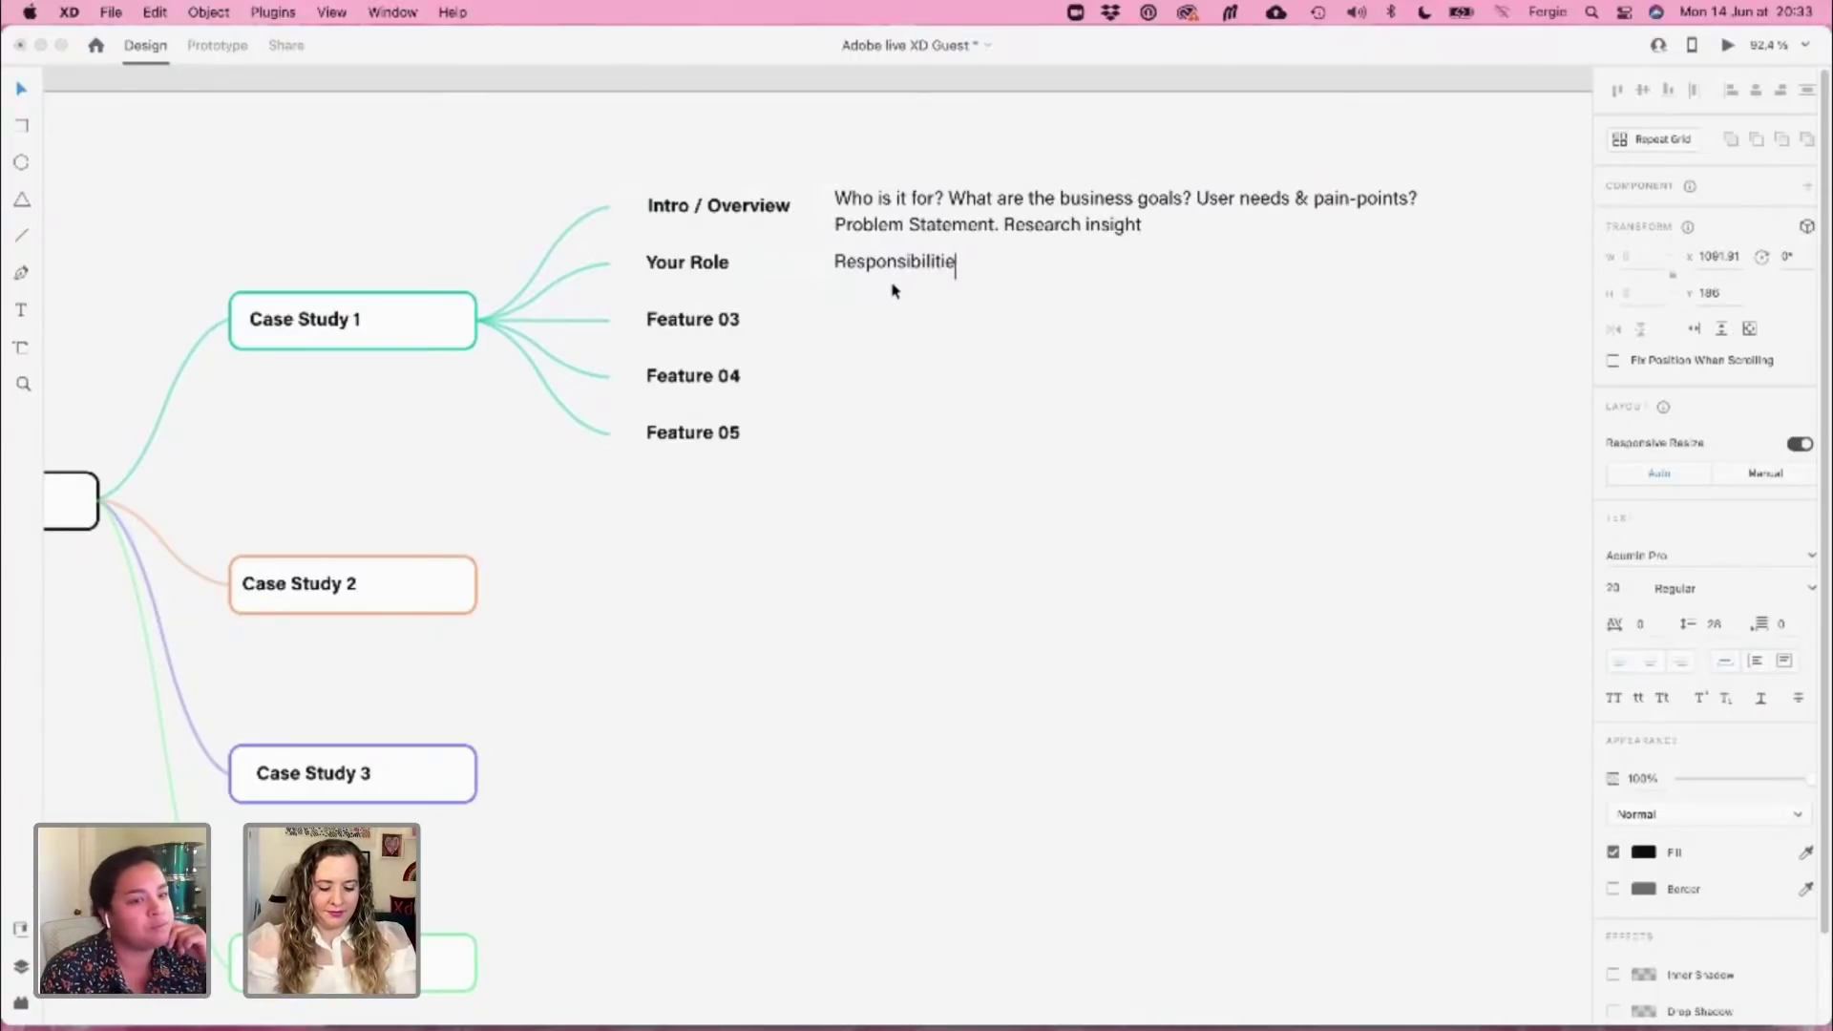
type("s /")
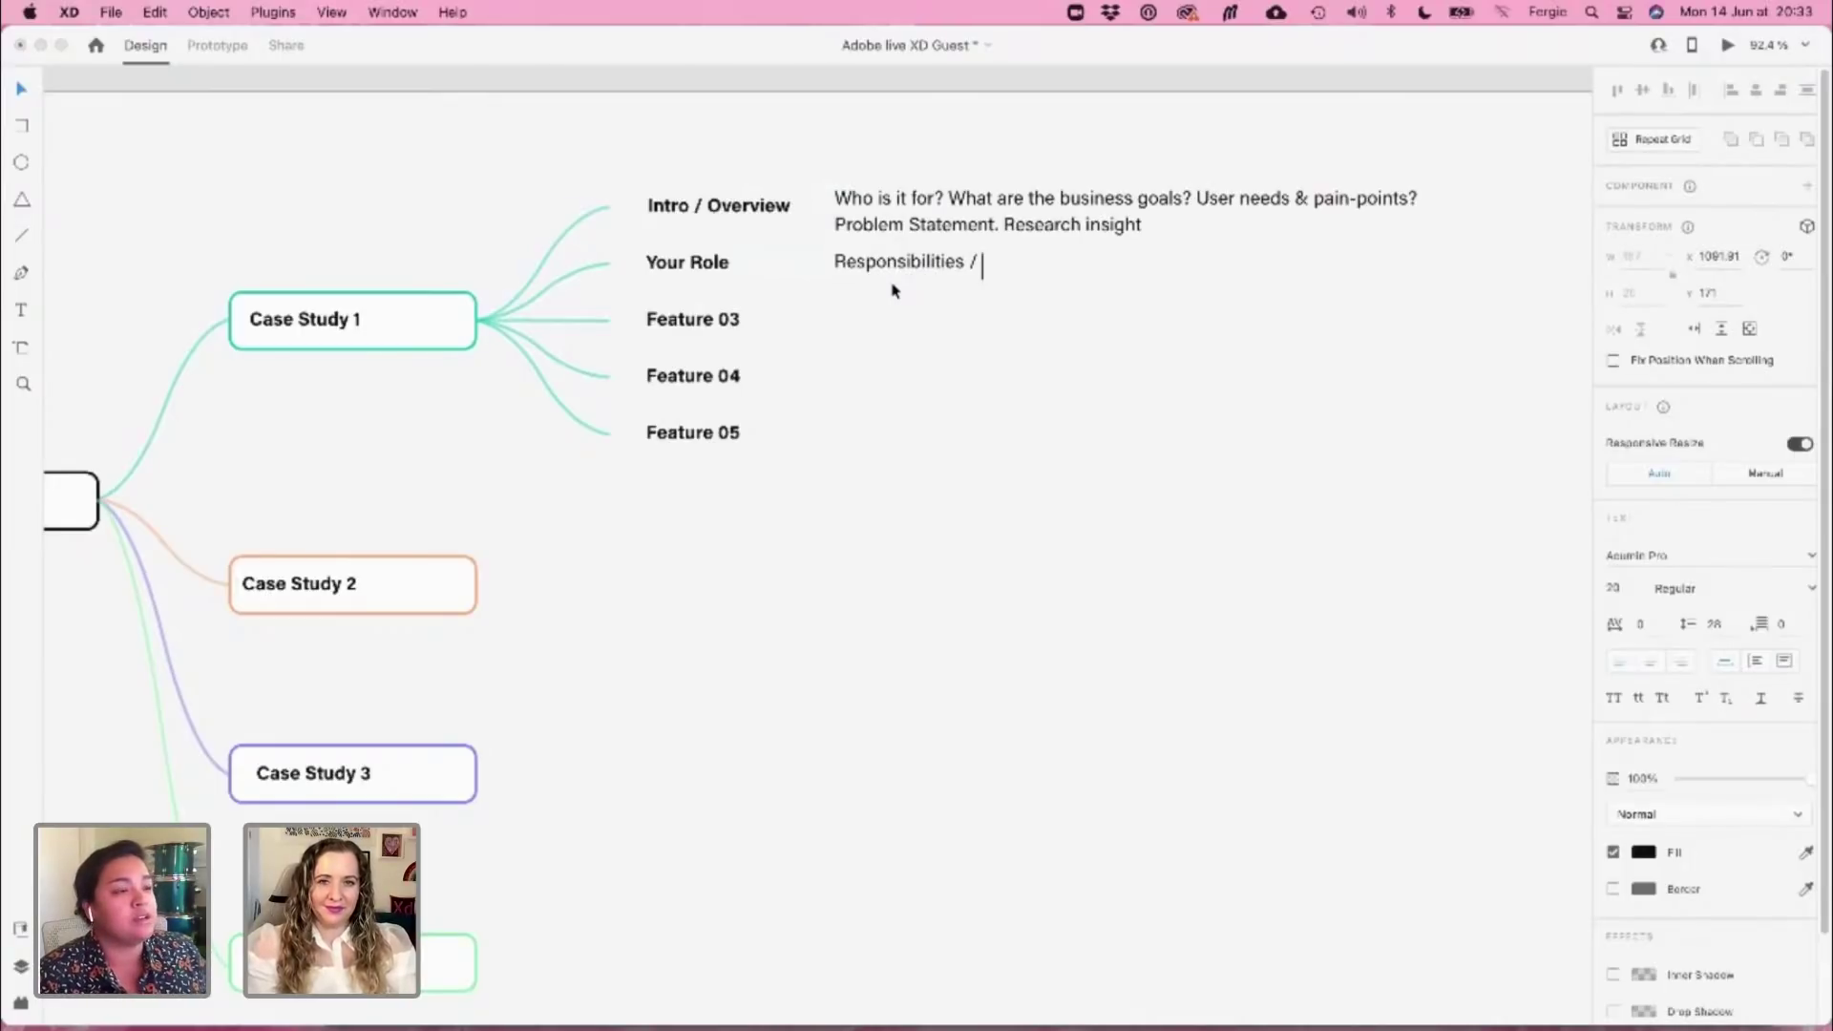
type(" T")
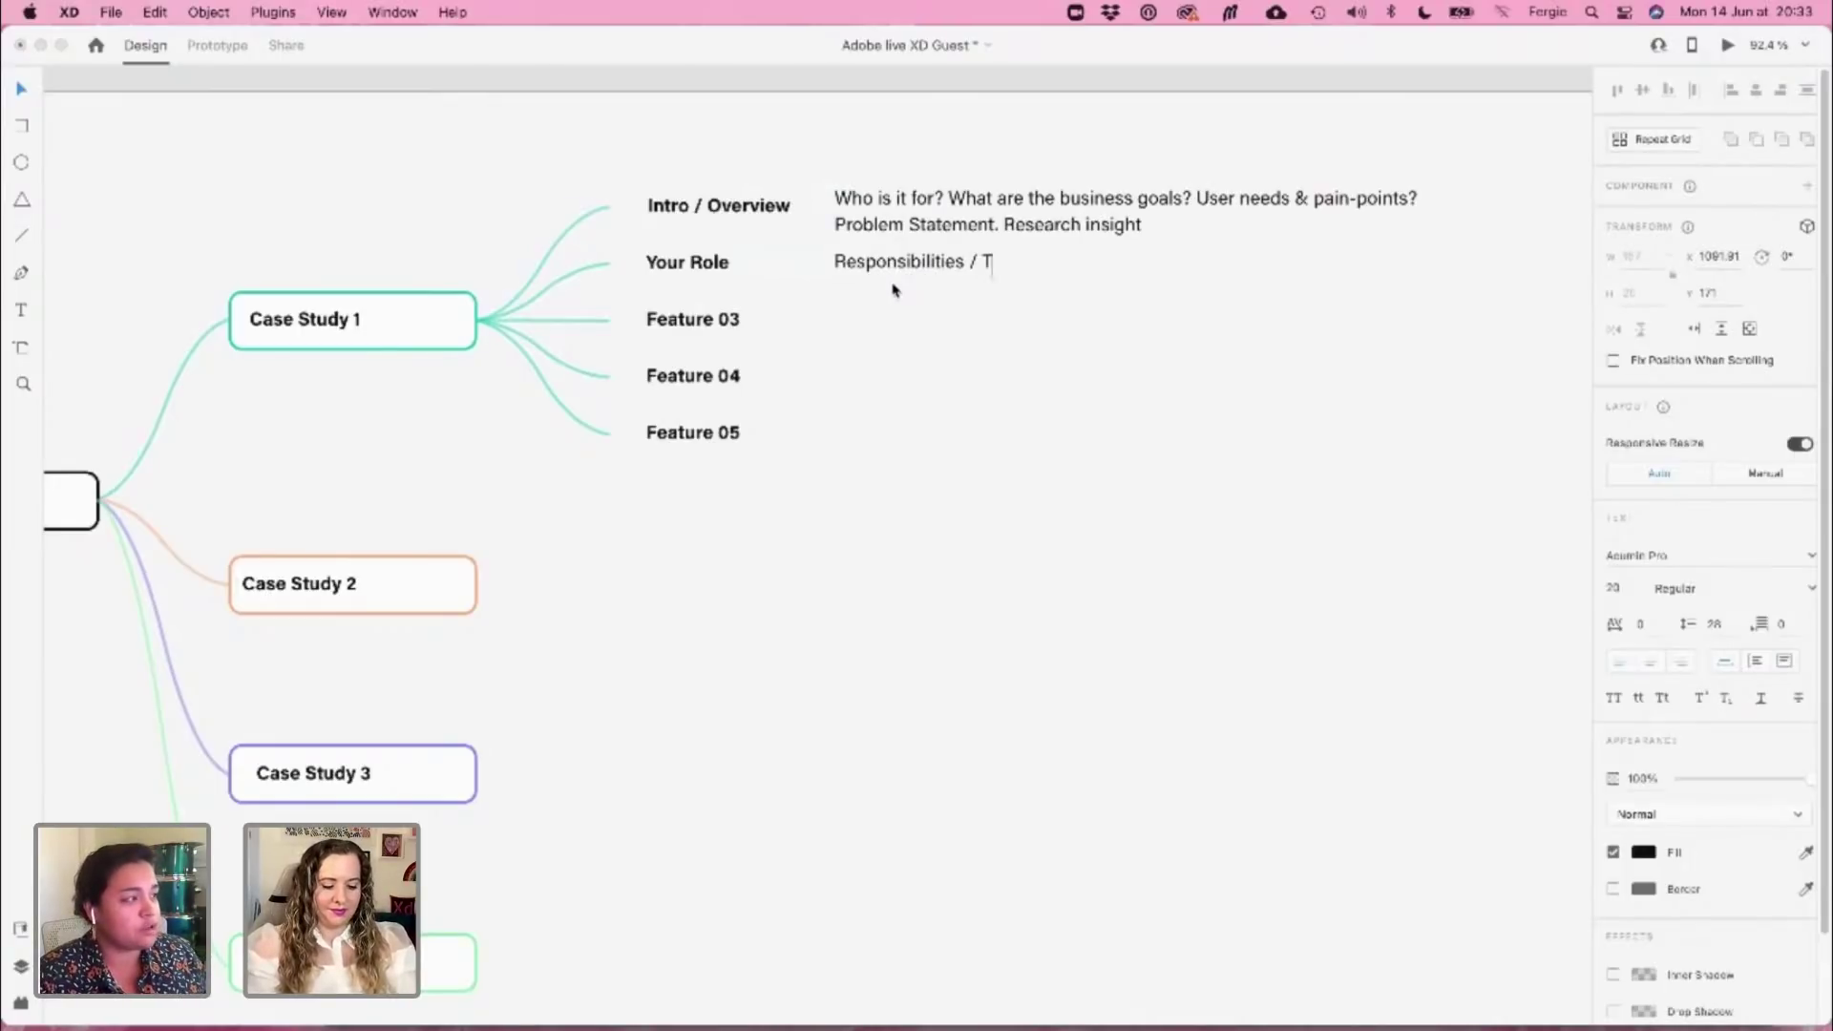
type("eam collaboar")
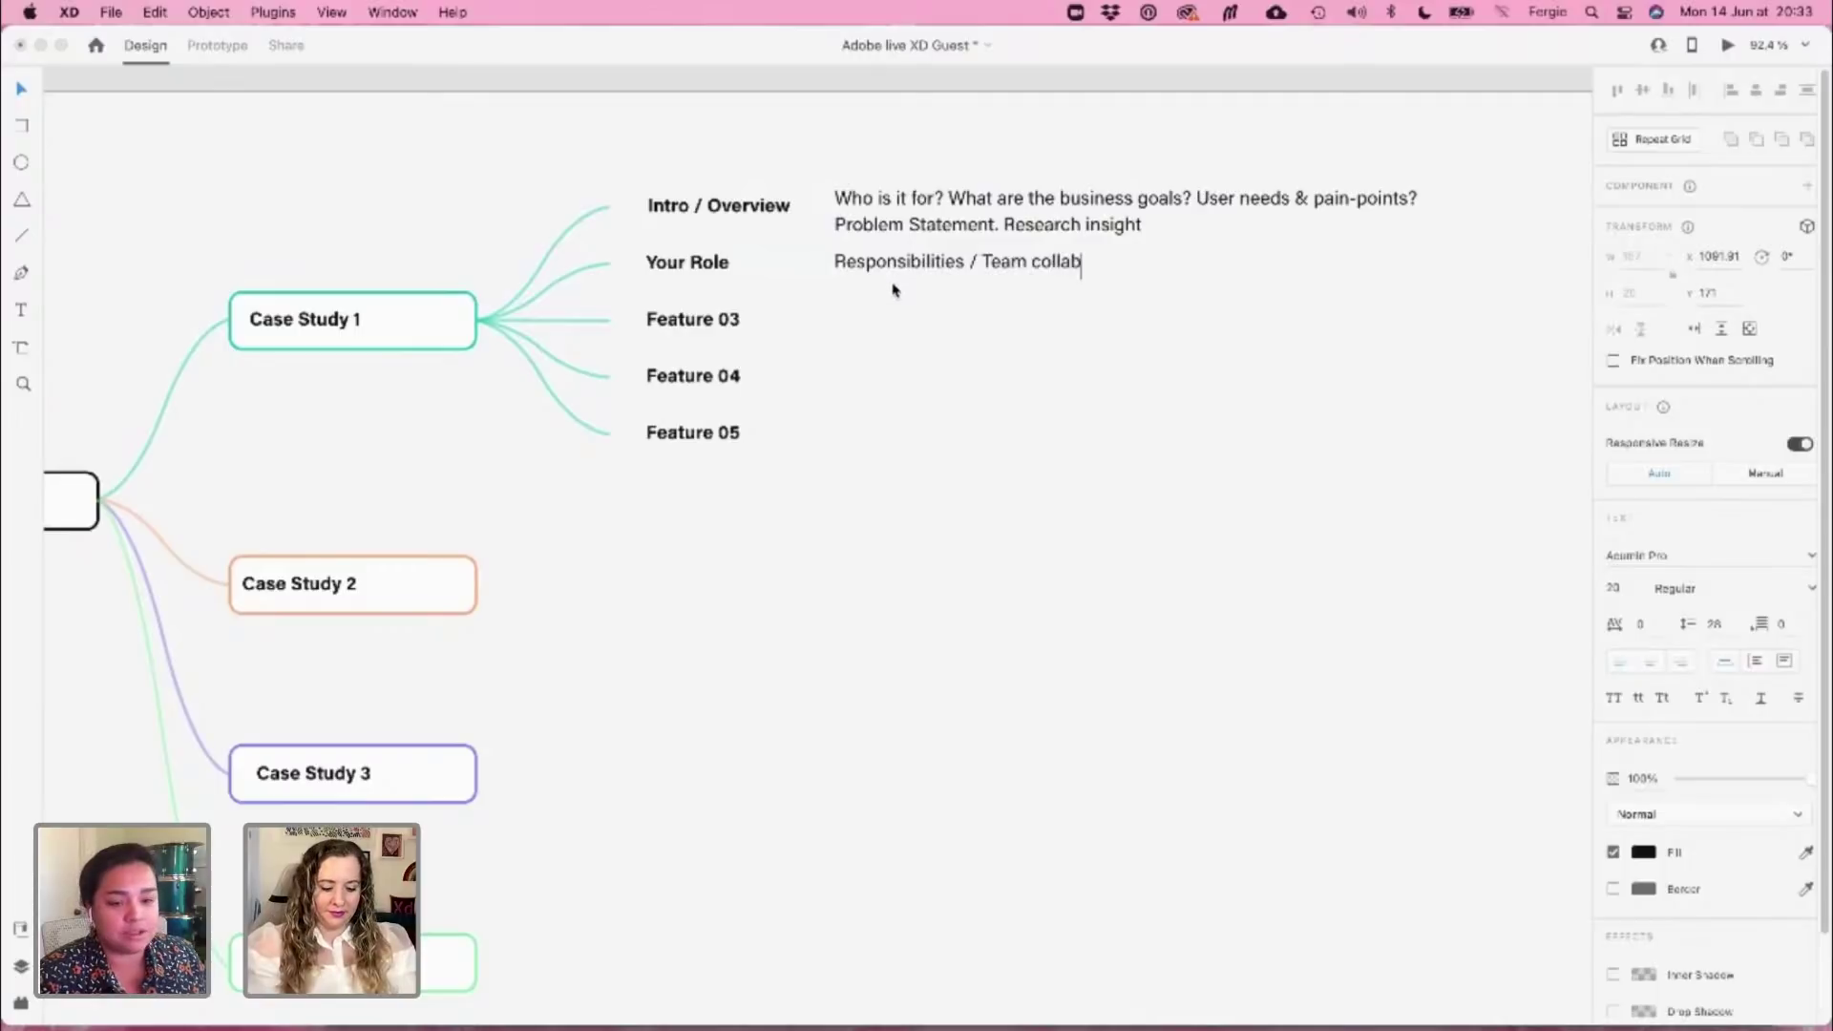
key("BackSpace")
key("BackSpace")
type("ration /")
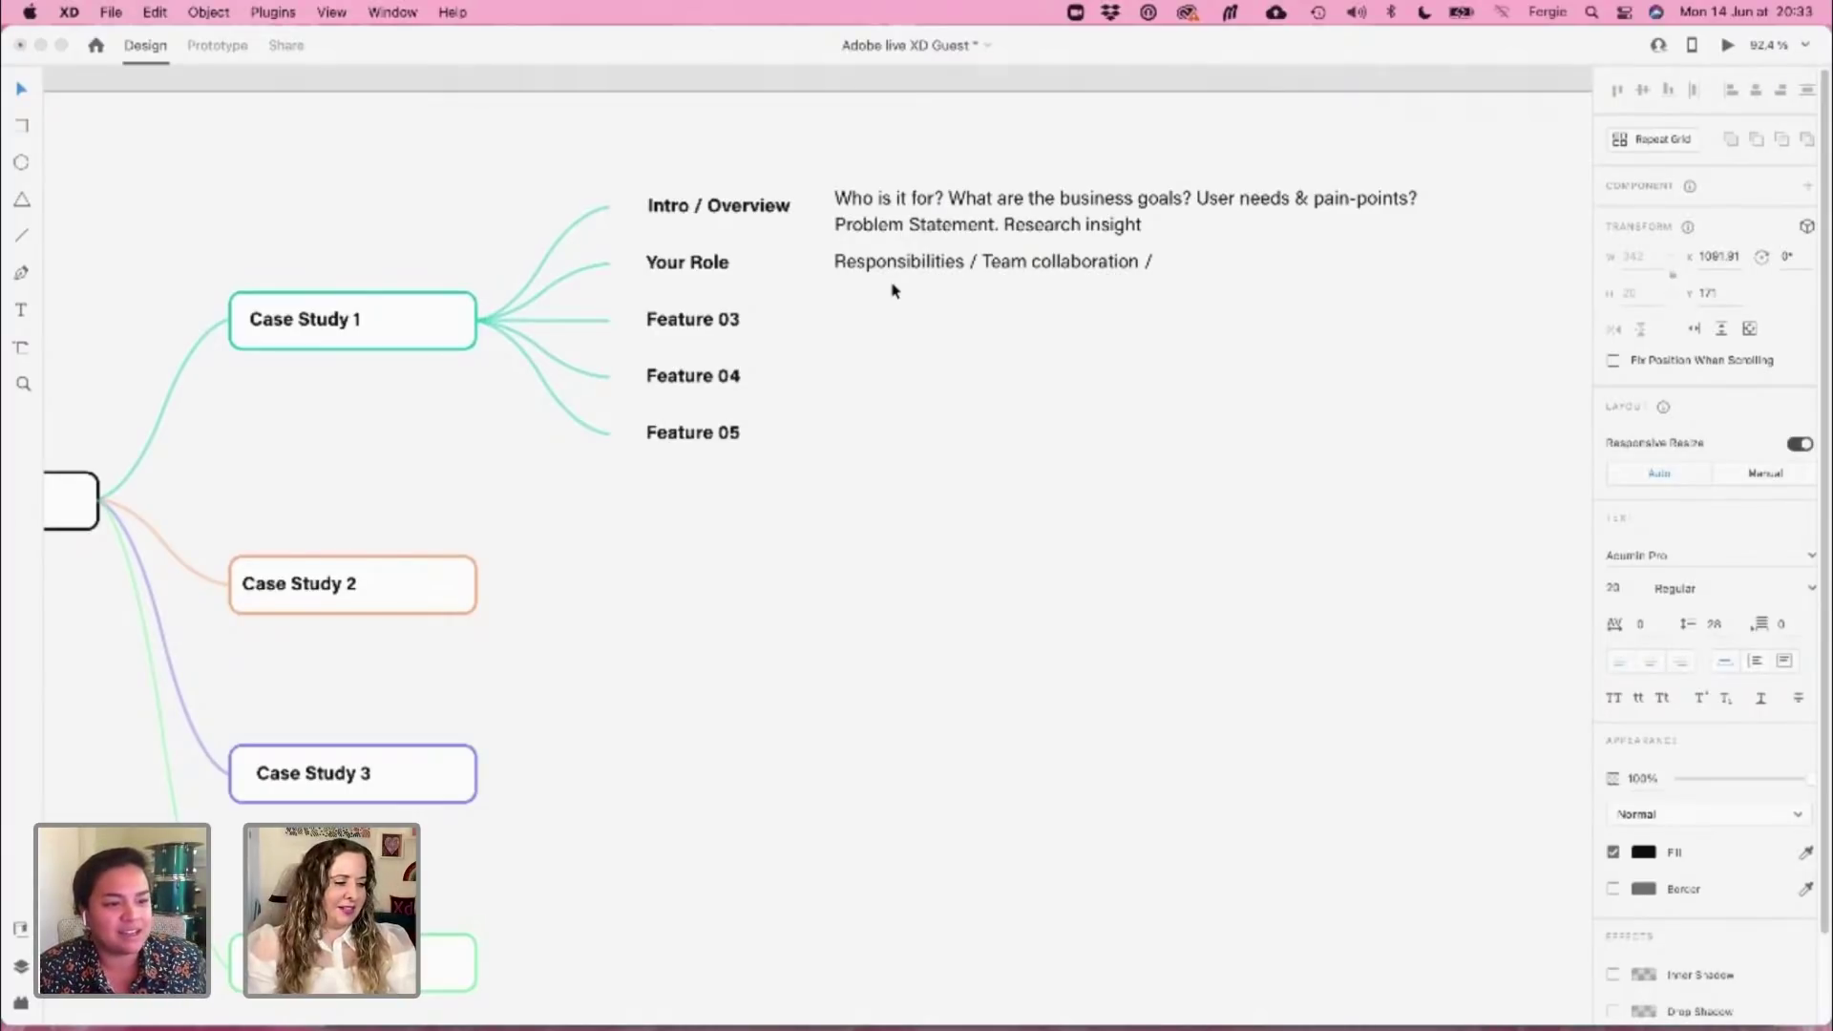
Add "Methodologies" with a capital M to the end of the Your Role note
type("m")
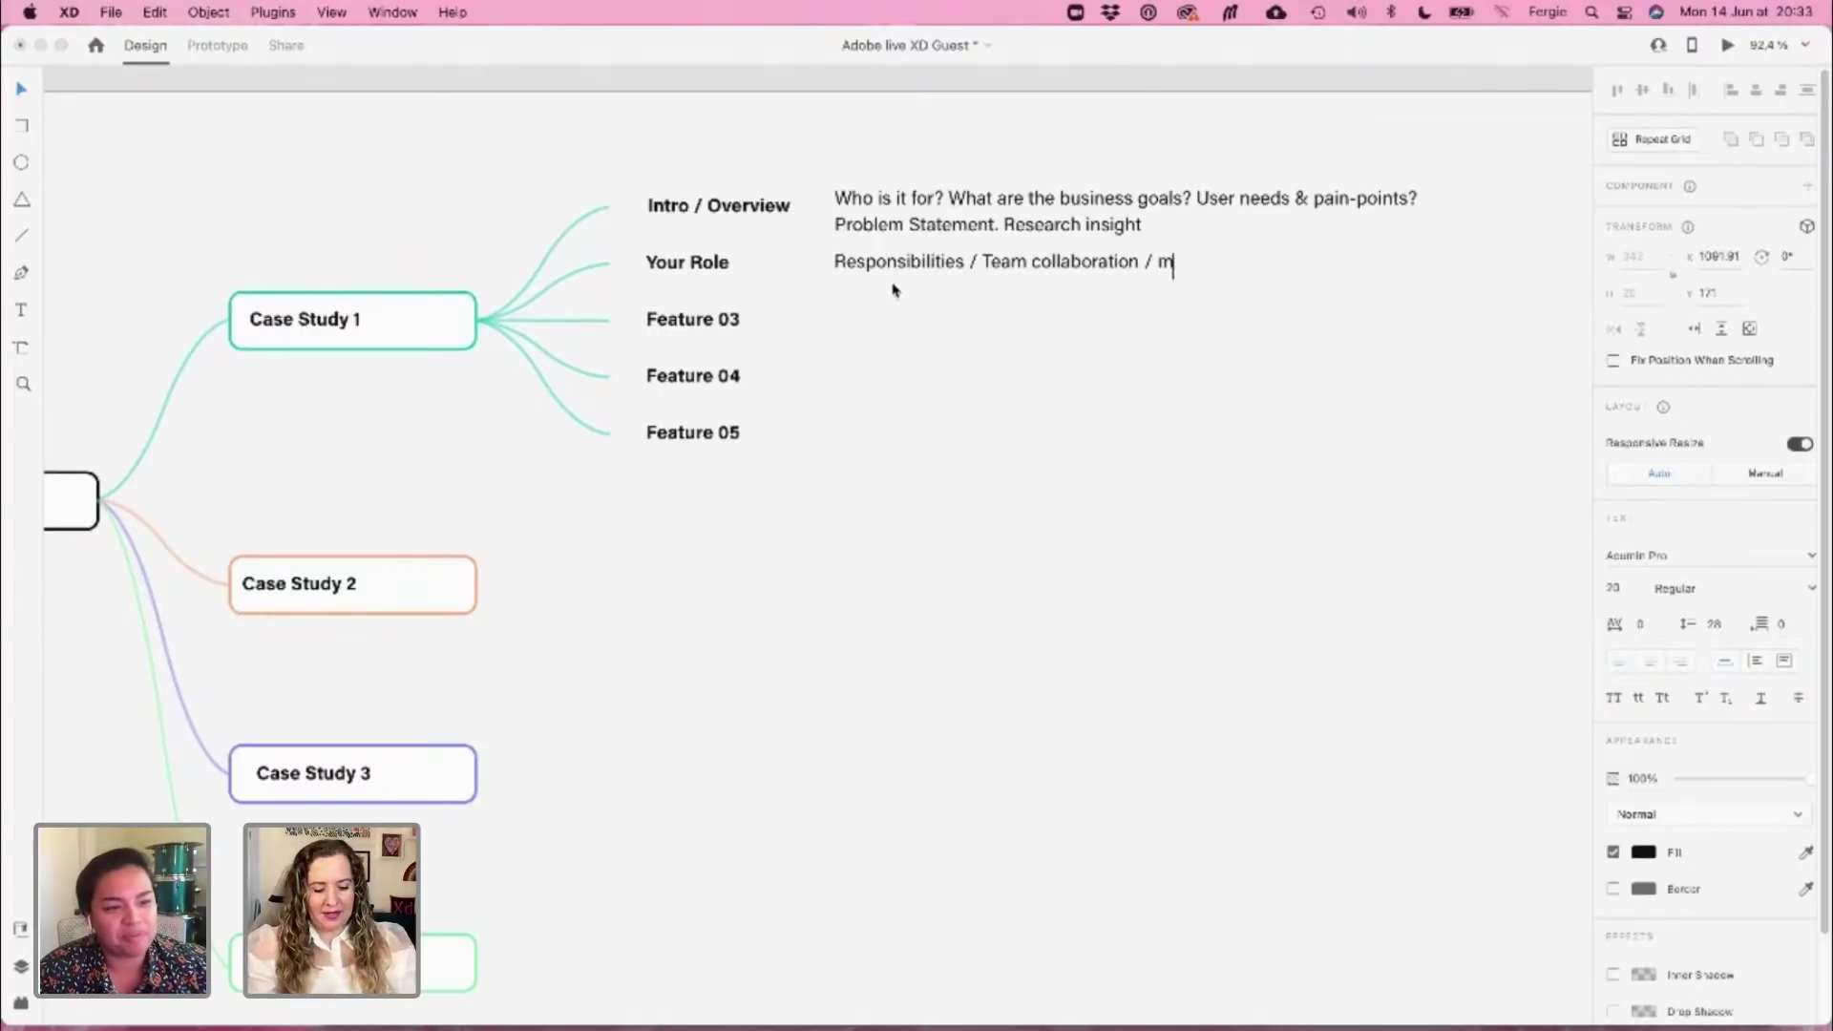
type("ethod")
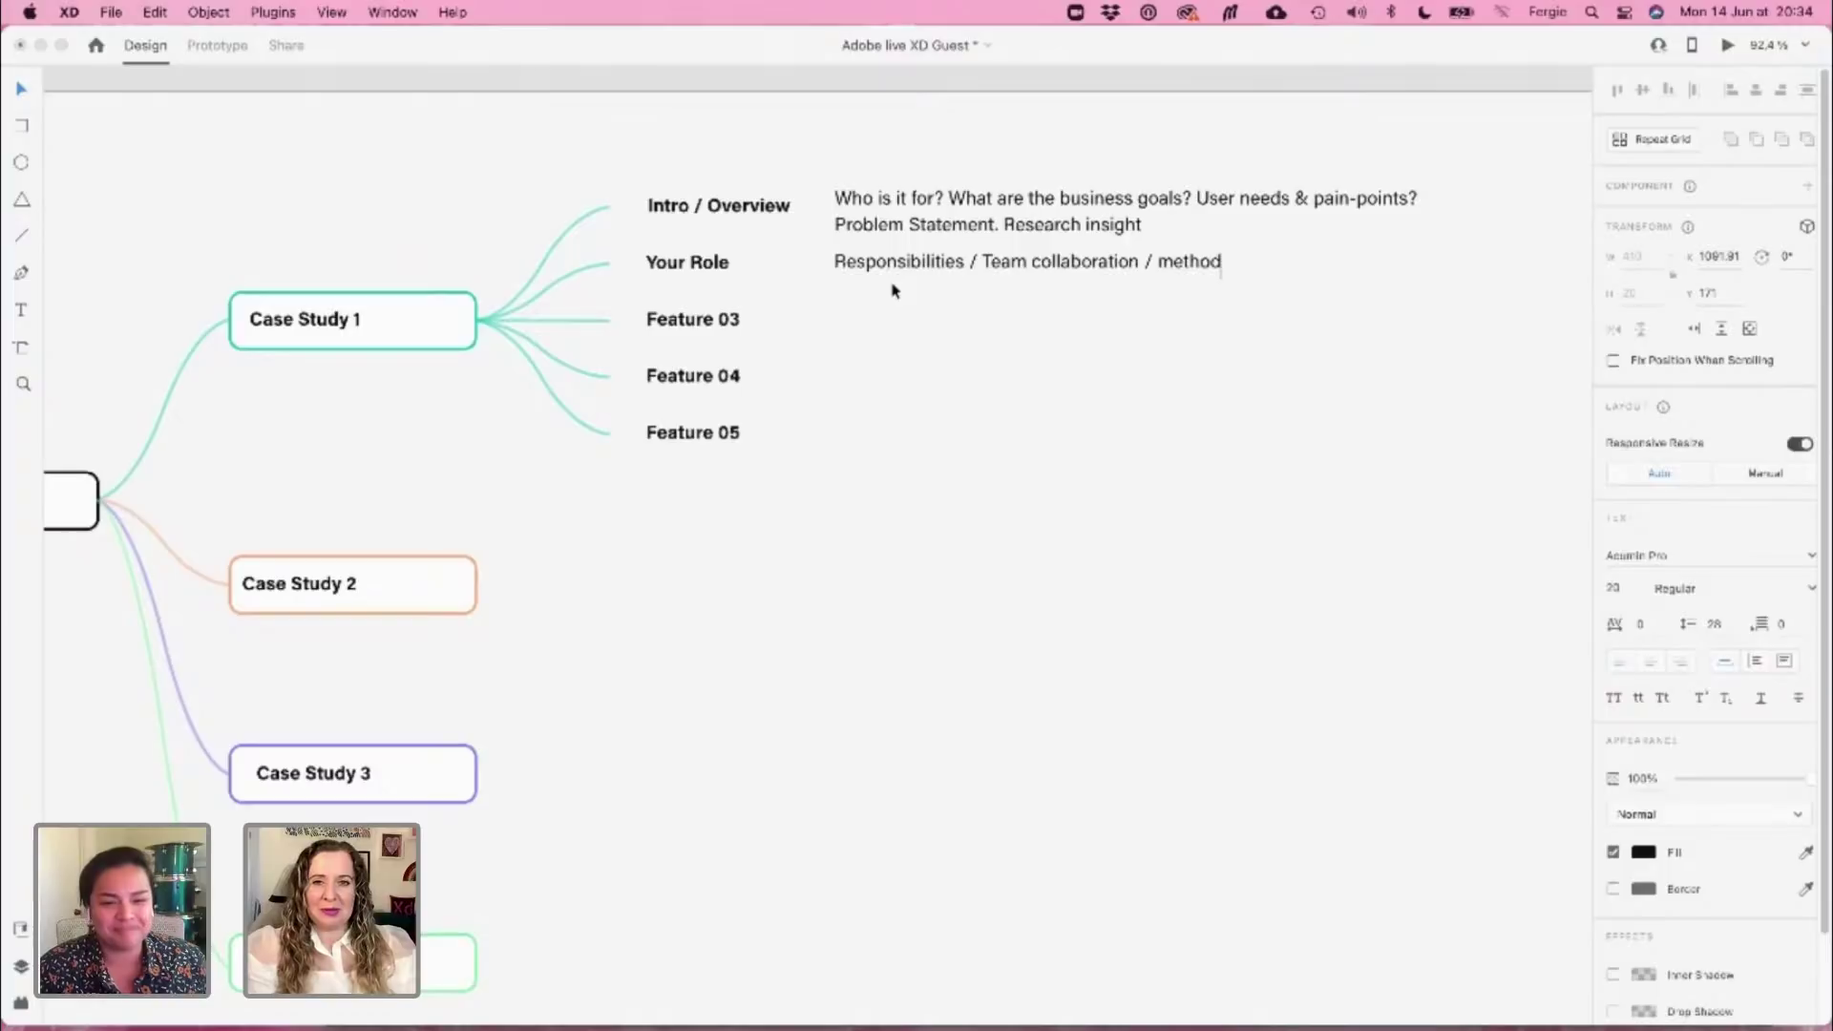
key("Left")
key("Left")
key("Left")
key("Left")
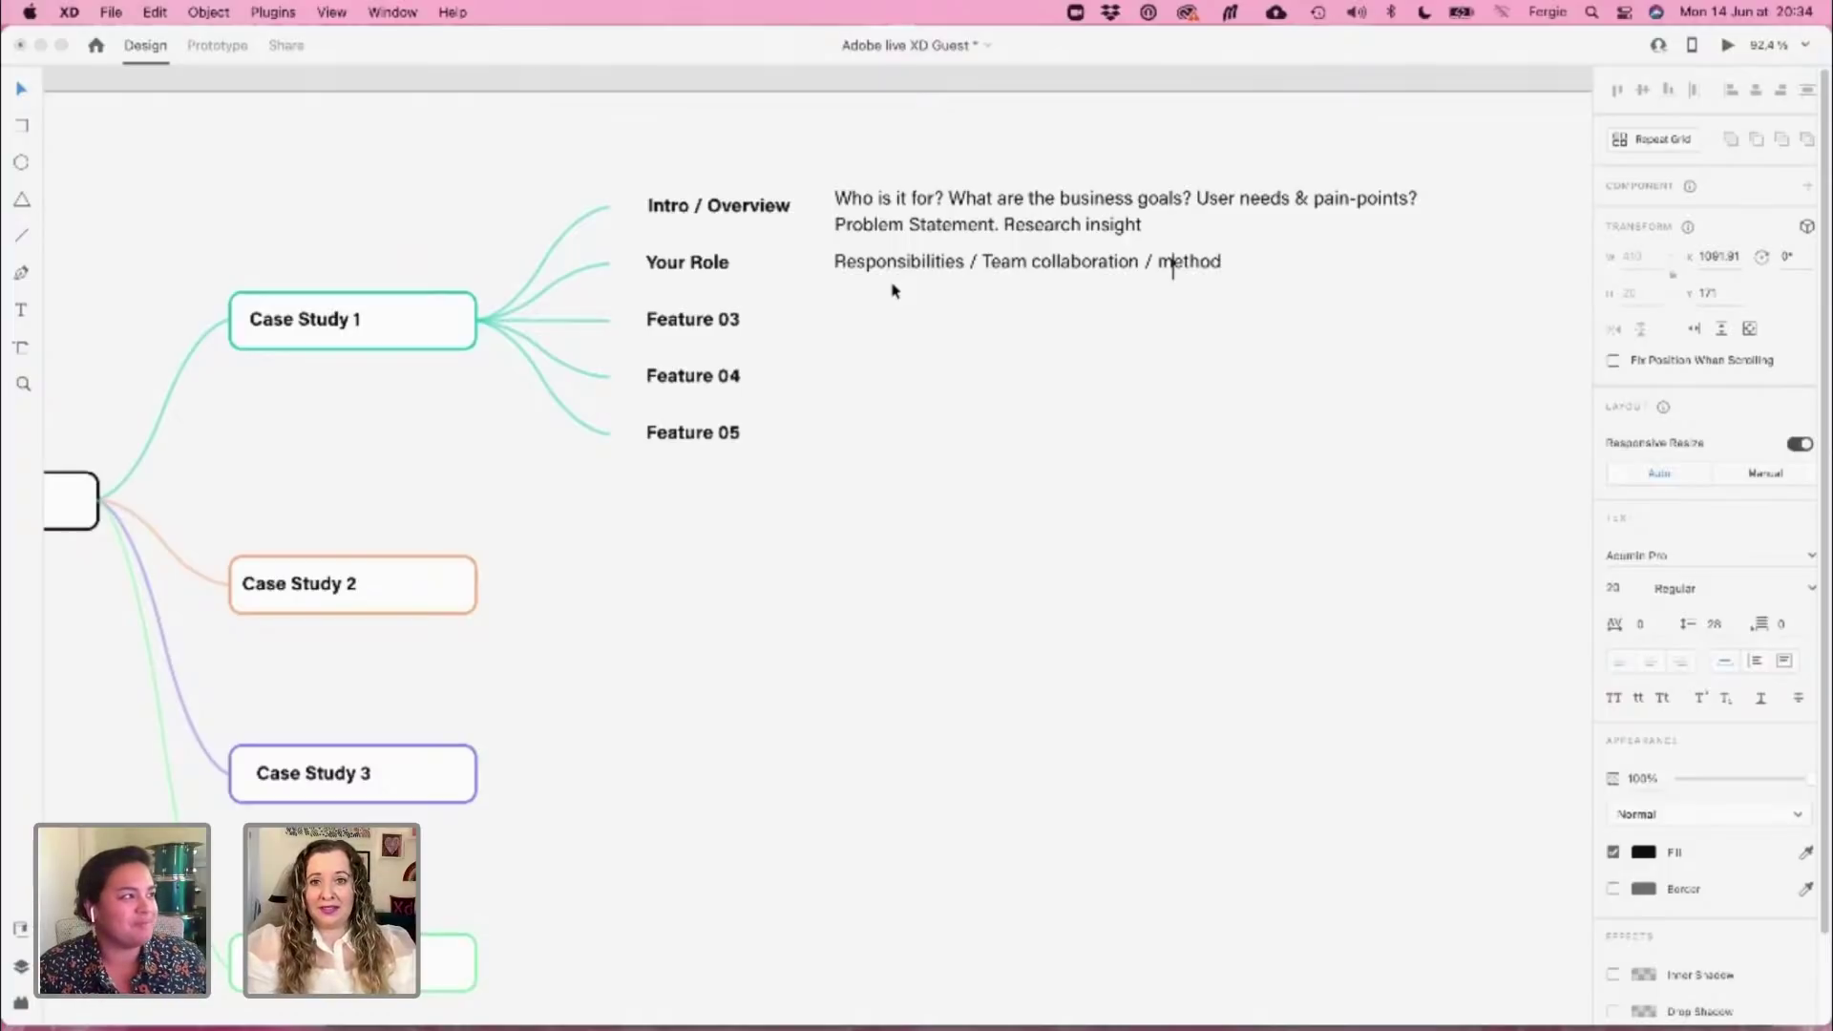
key("BackSpace")
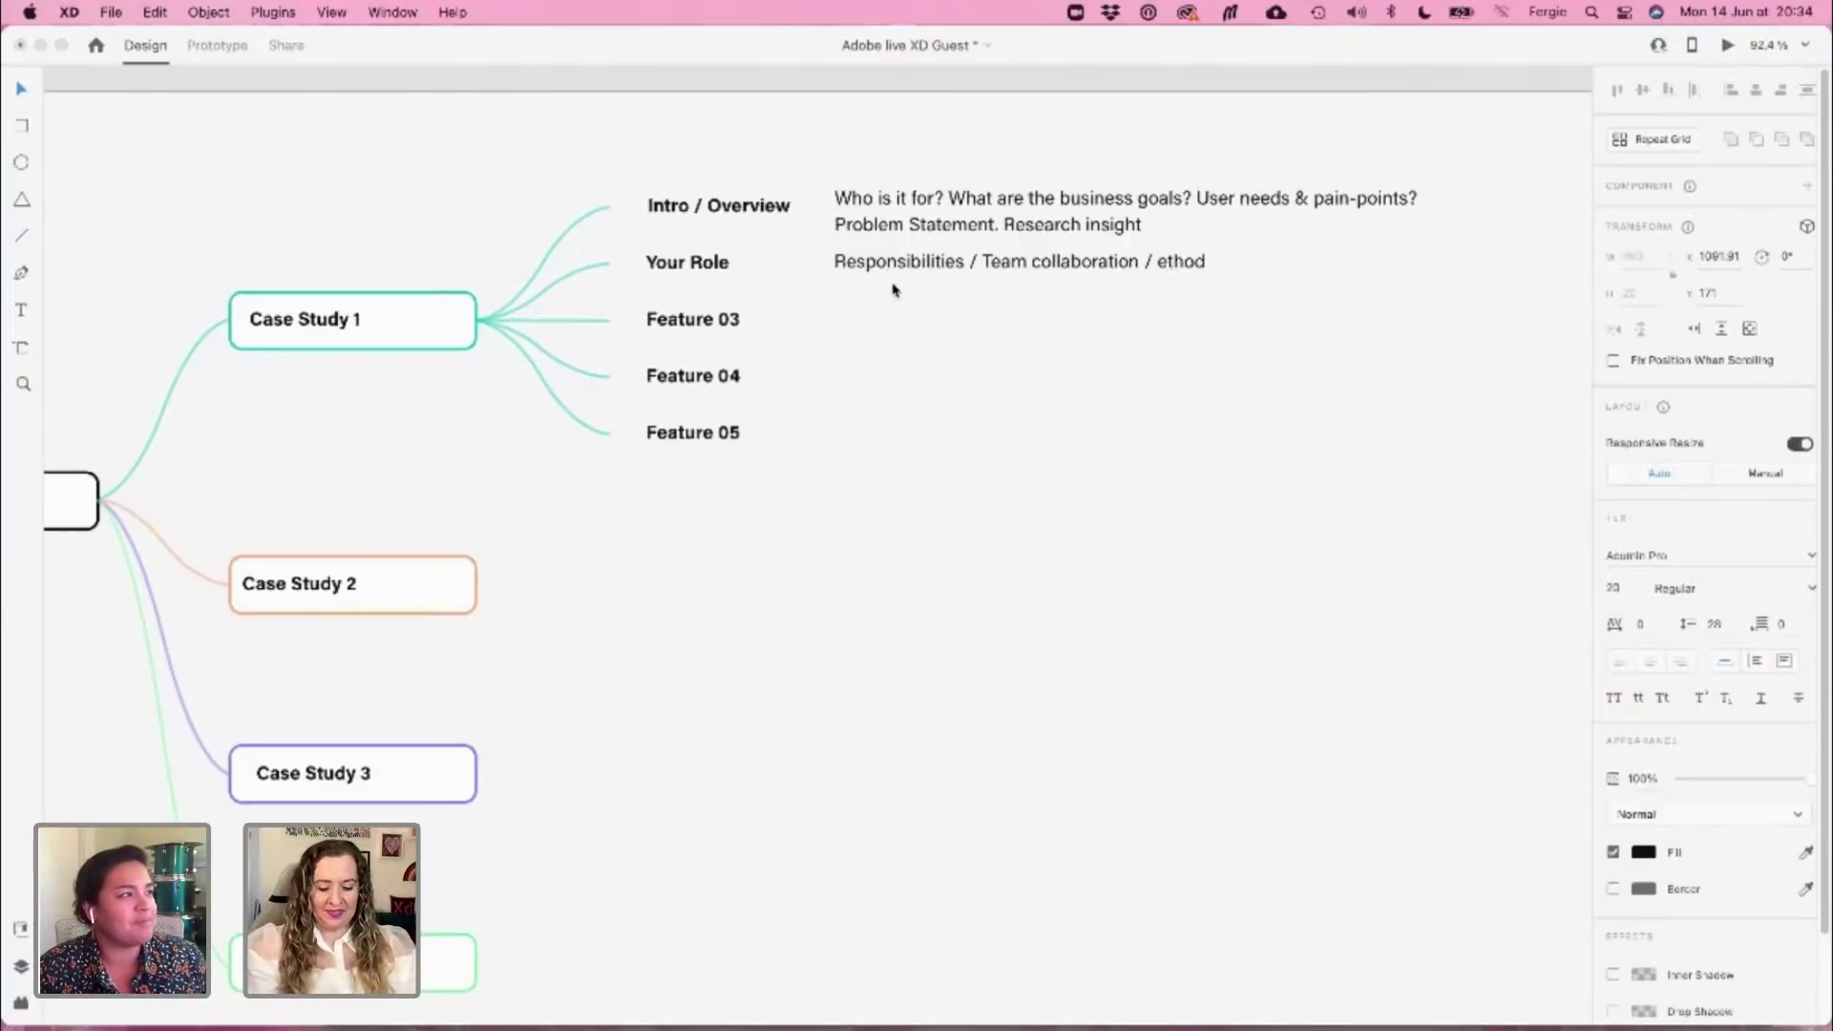
type("M")
key("Right")
key("Right")
key("Right")
key("Right")
key("Right")
type("olo")
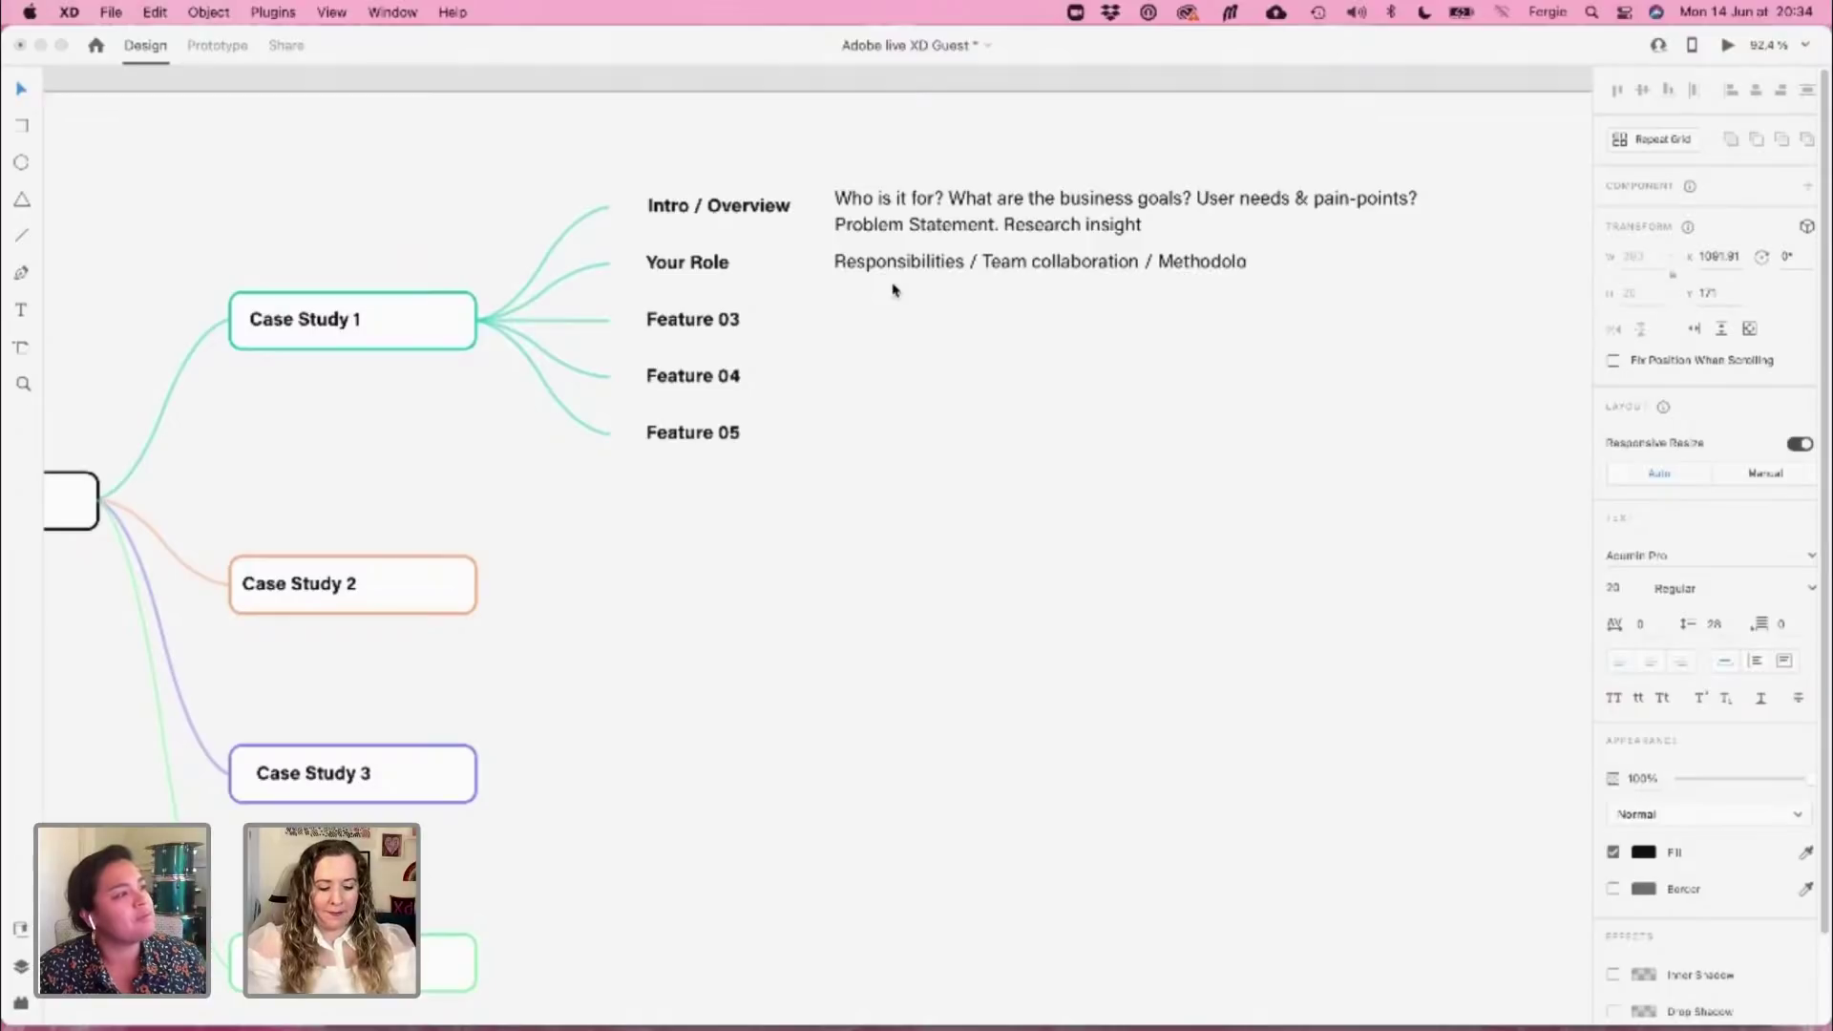
type("gies")
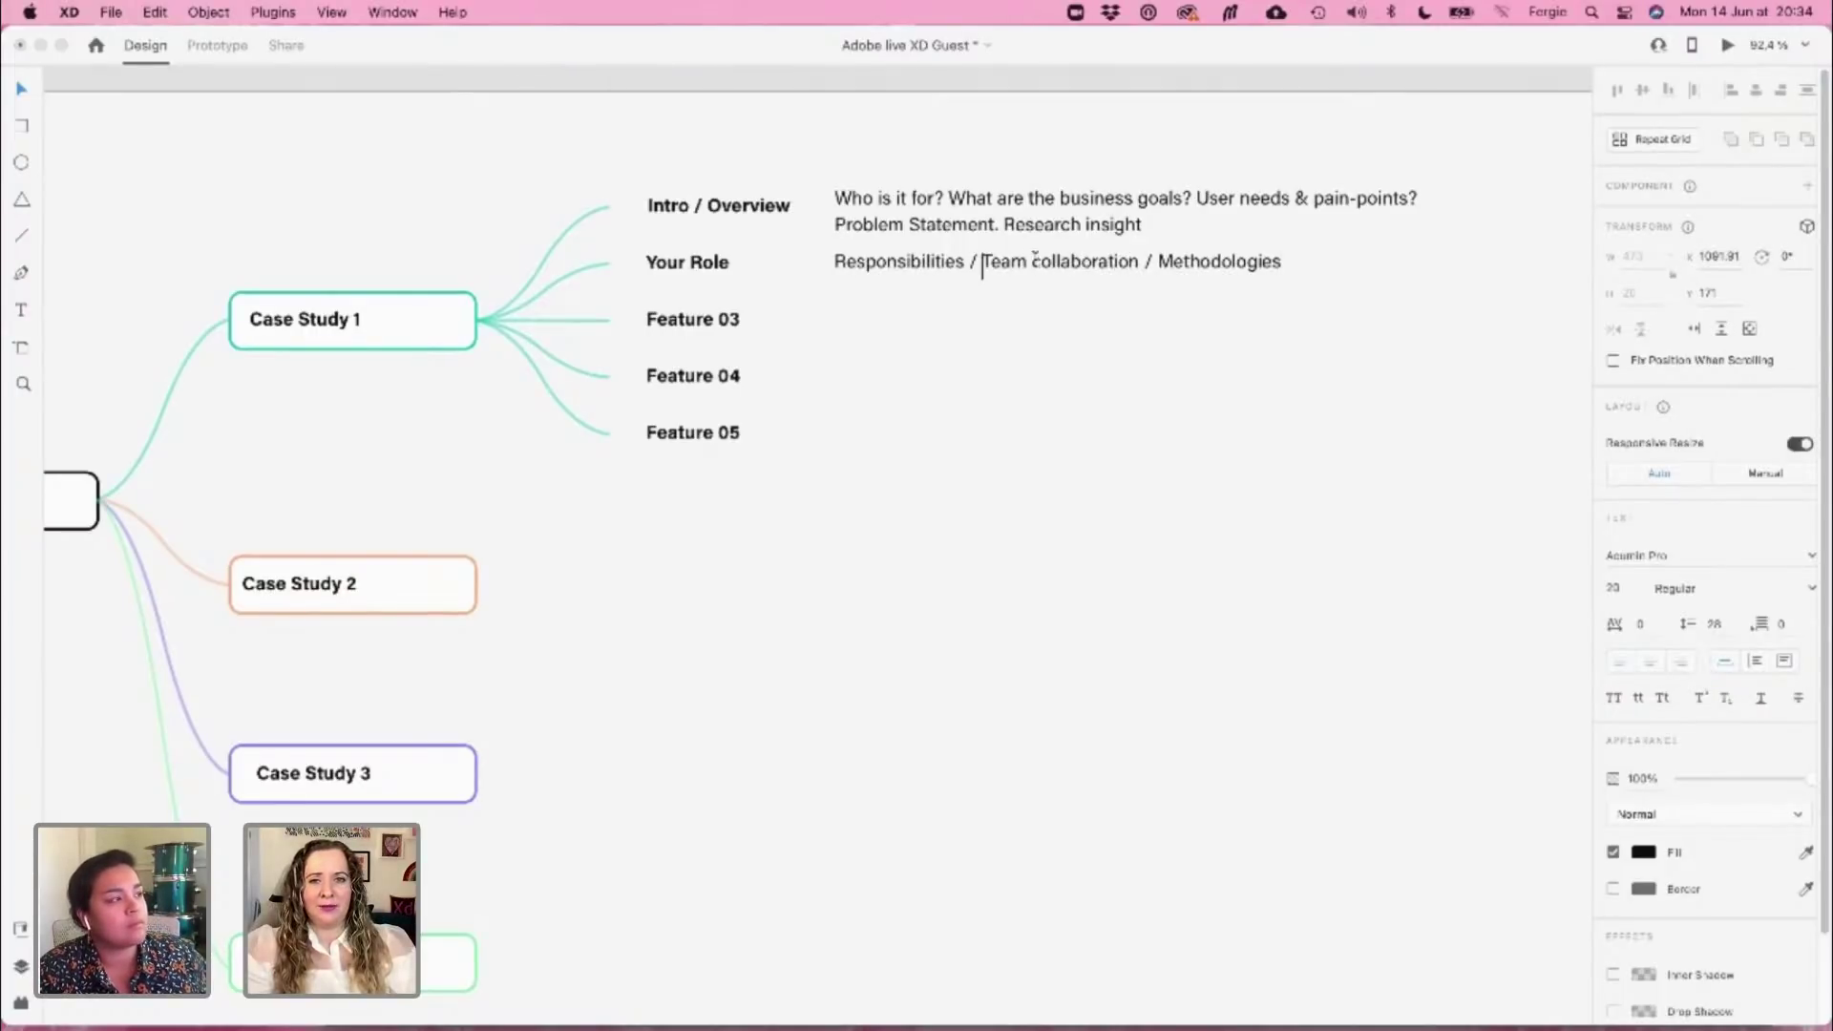
Extend the Your Role note after "Methodologies" with "used / Process you went through / Time : How long it took"
left_click_drag(985, 261, 1135, 263)
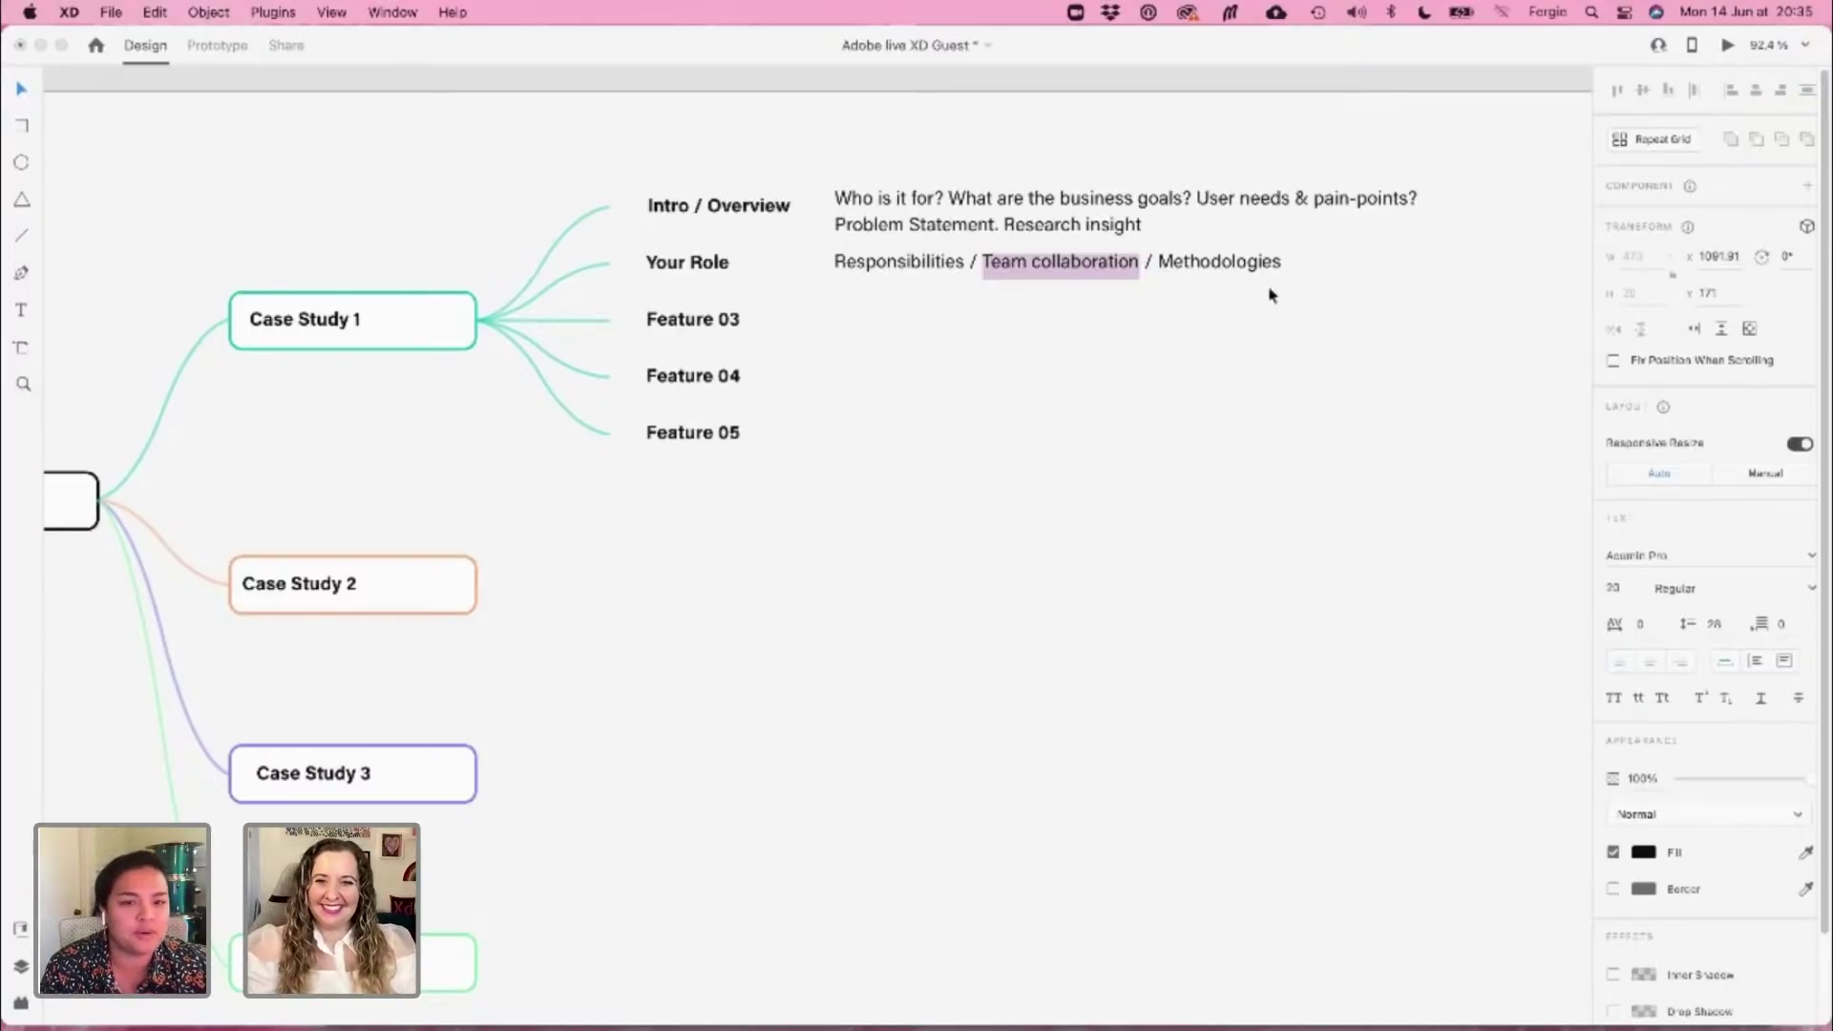
left_click(1203, 260)
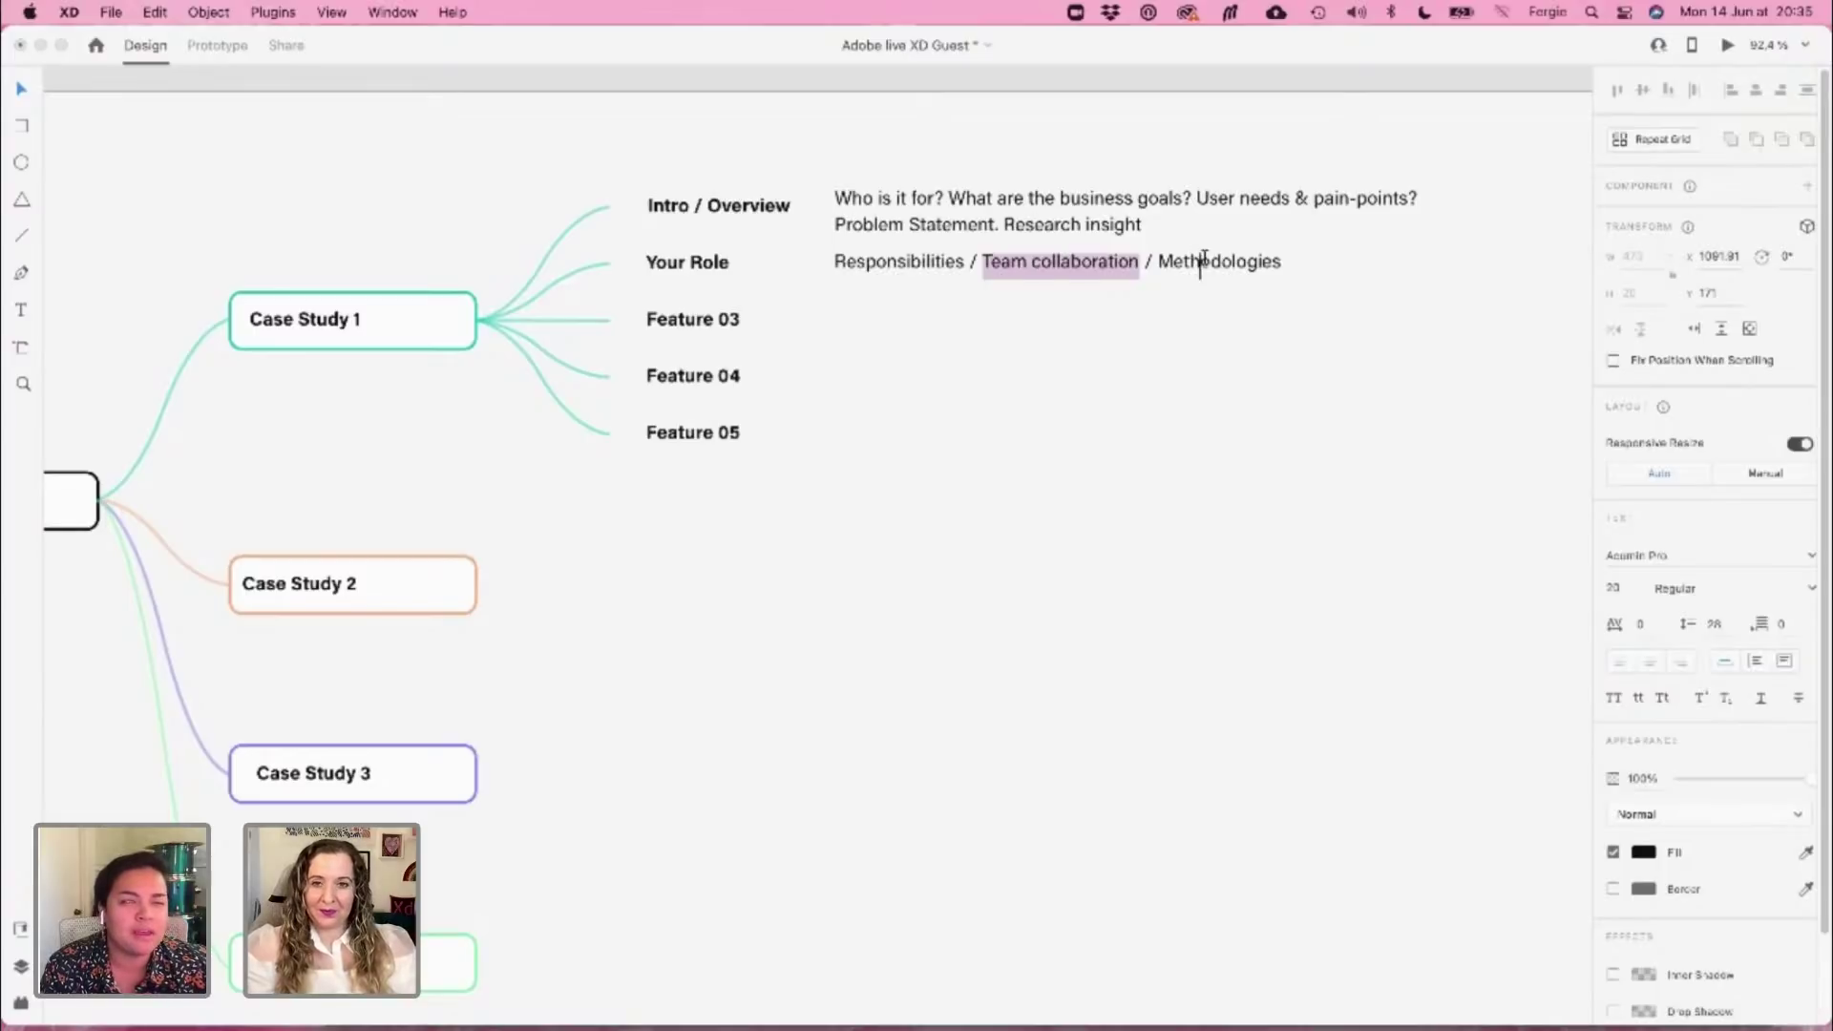
key("super+Right")
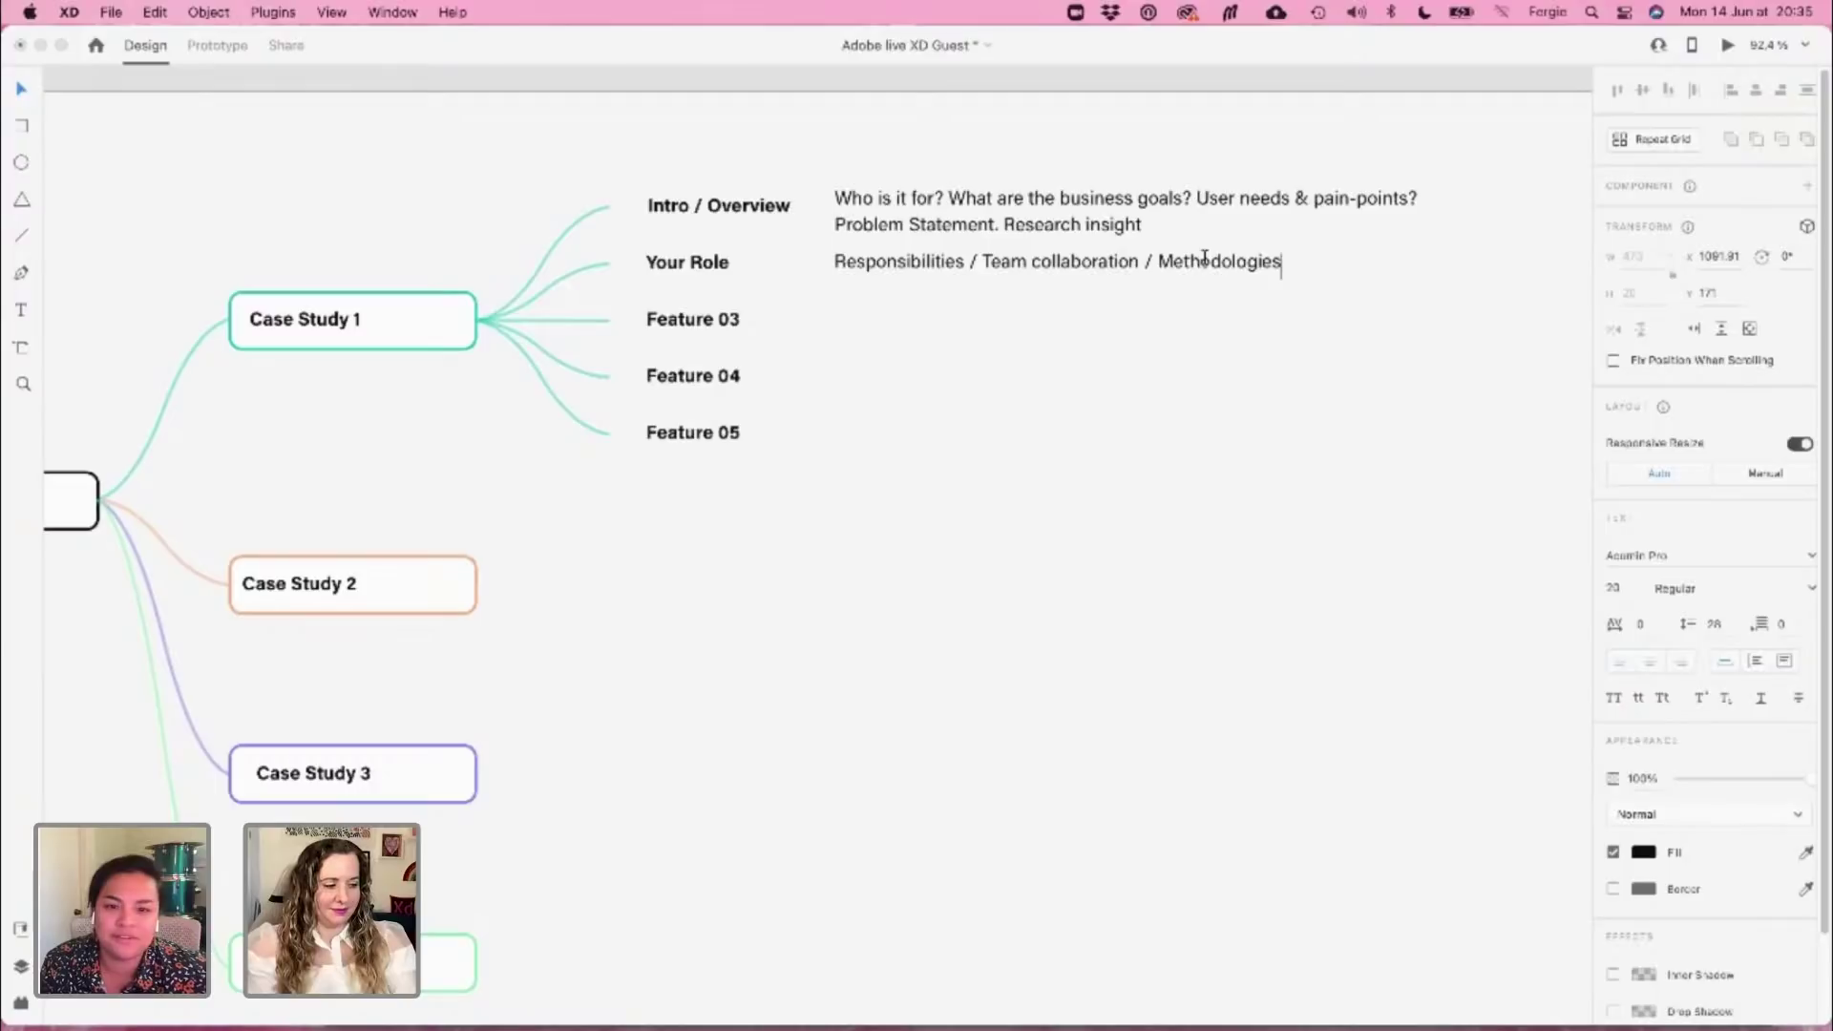
type("used /")
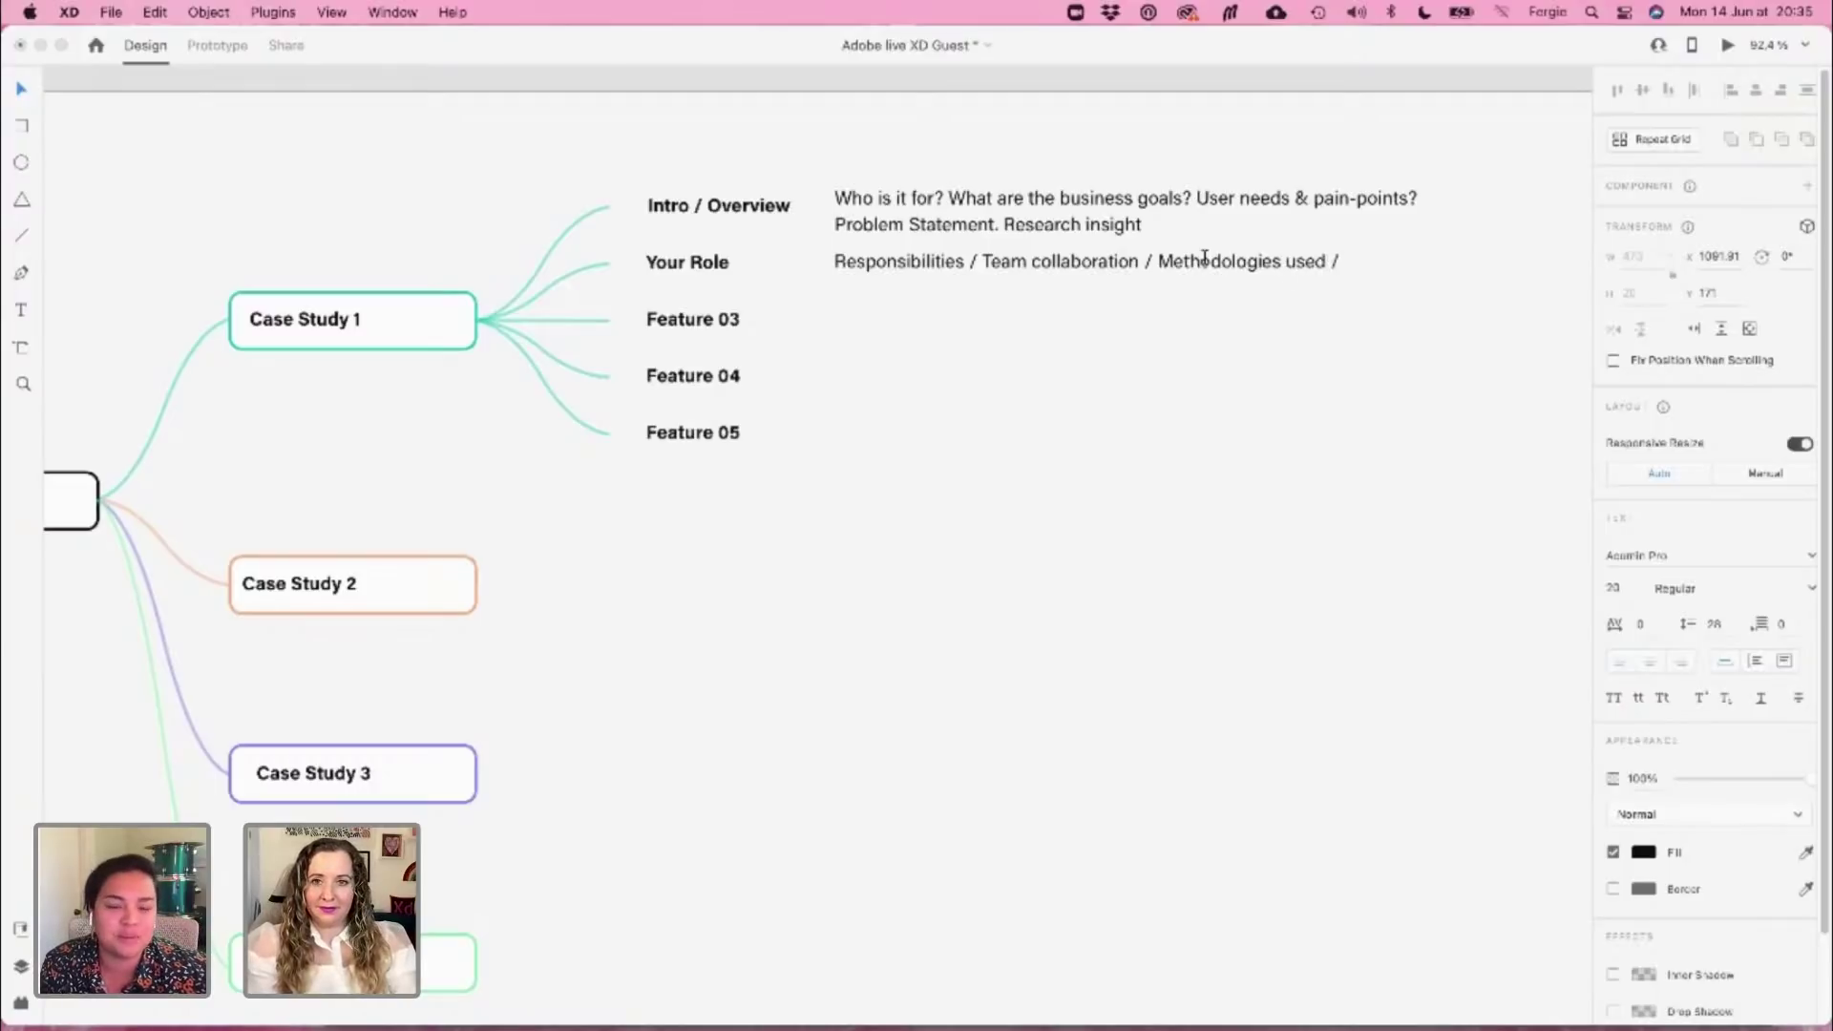
type(" Process")
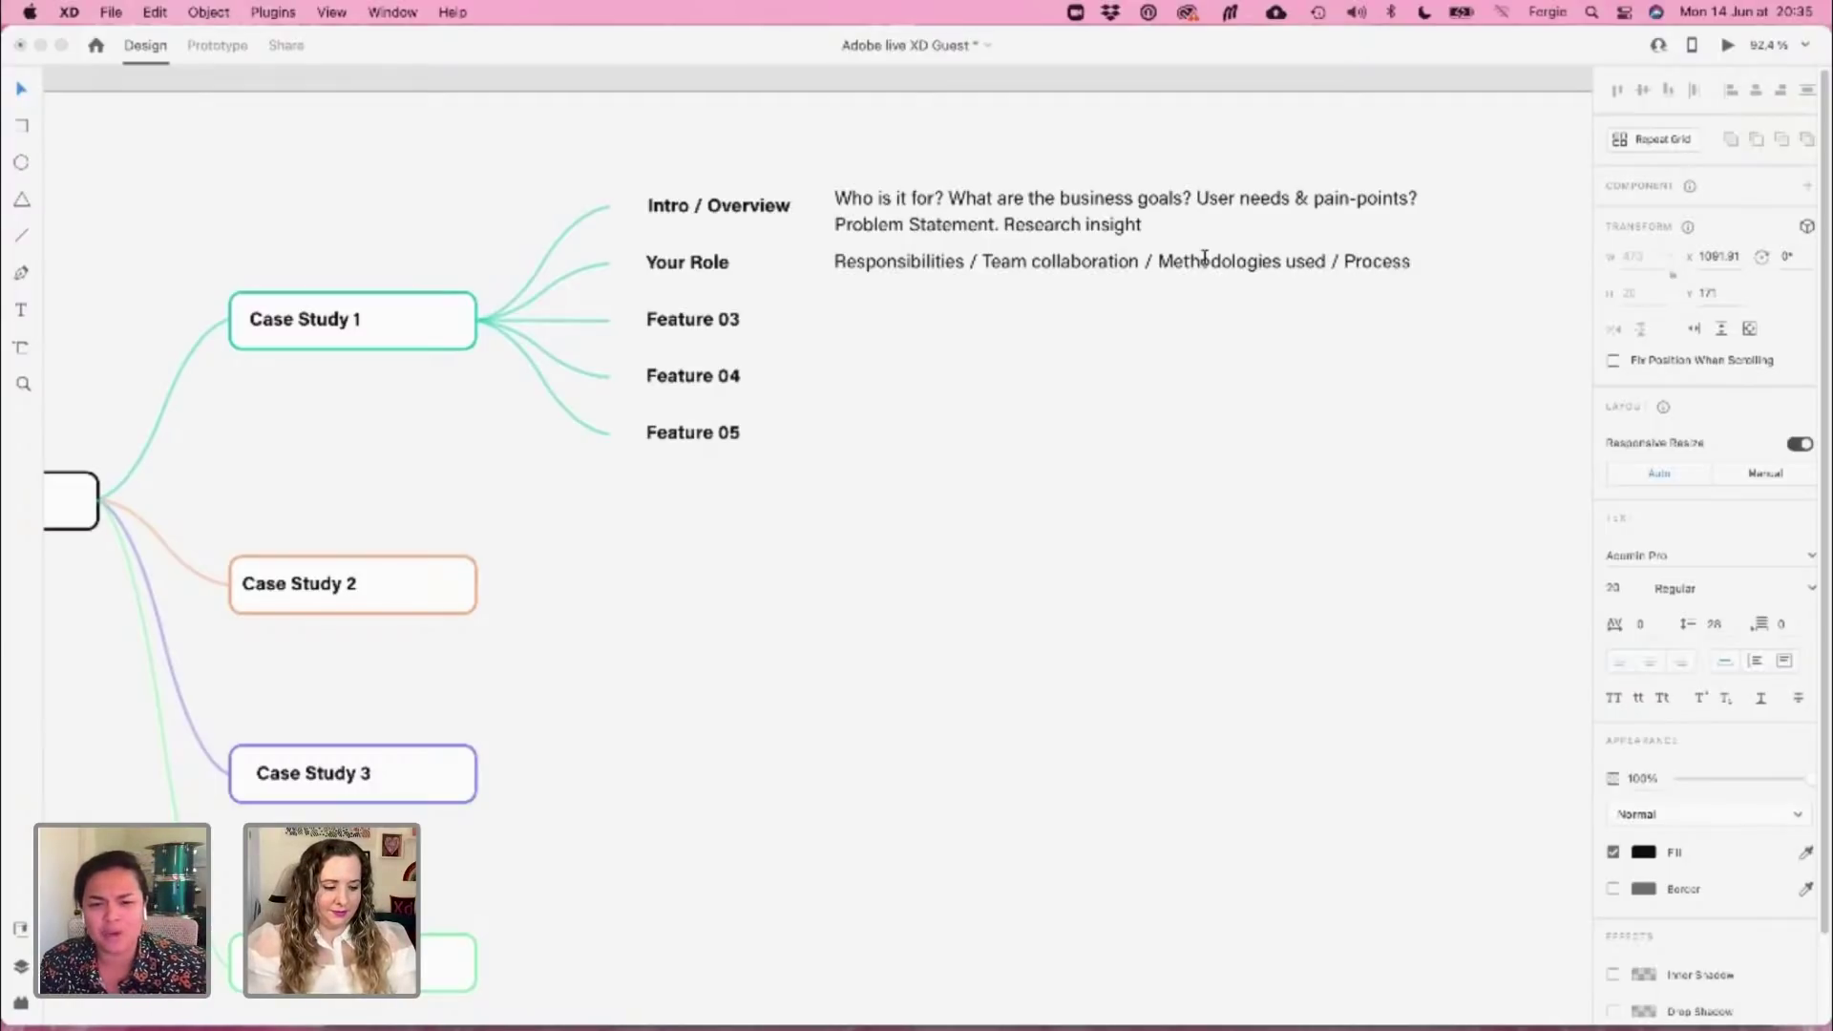
type(" you went through")
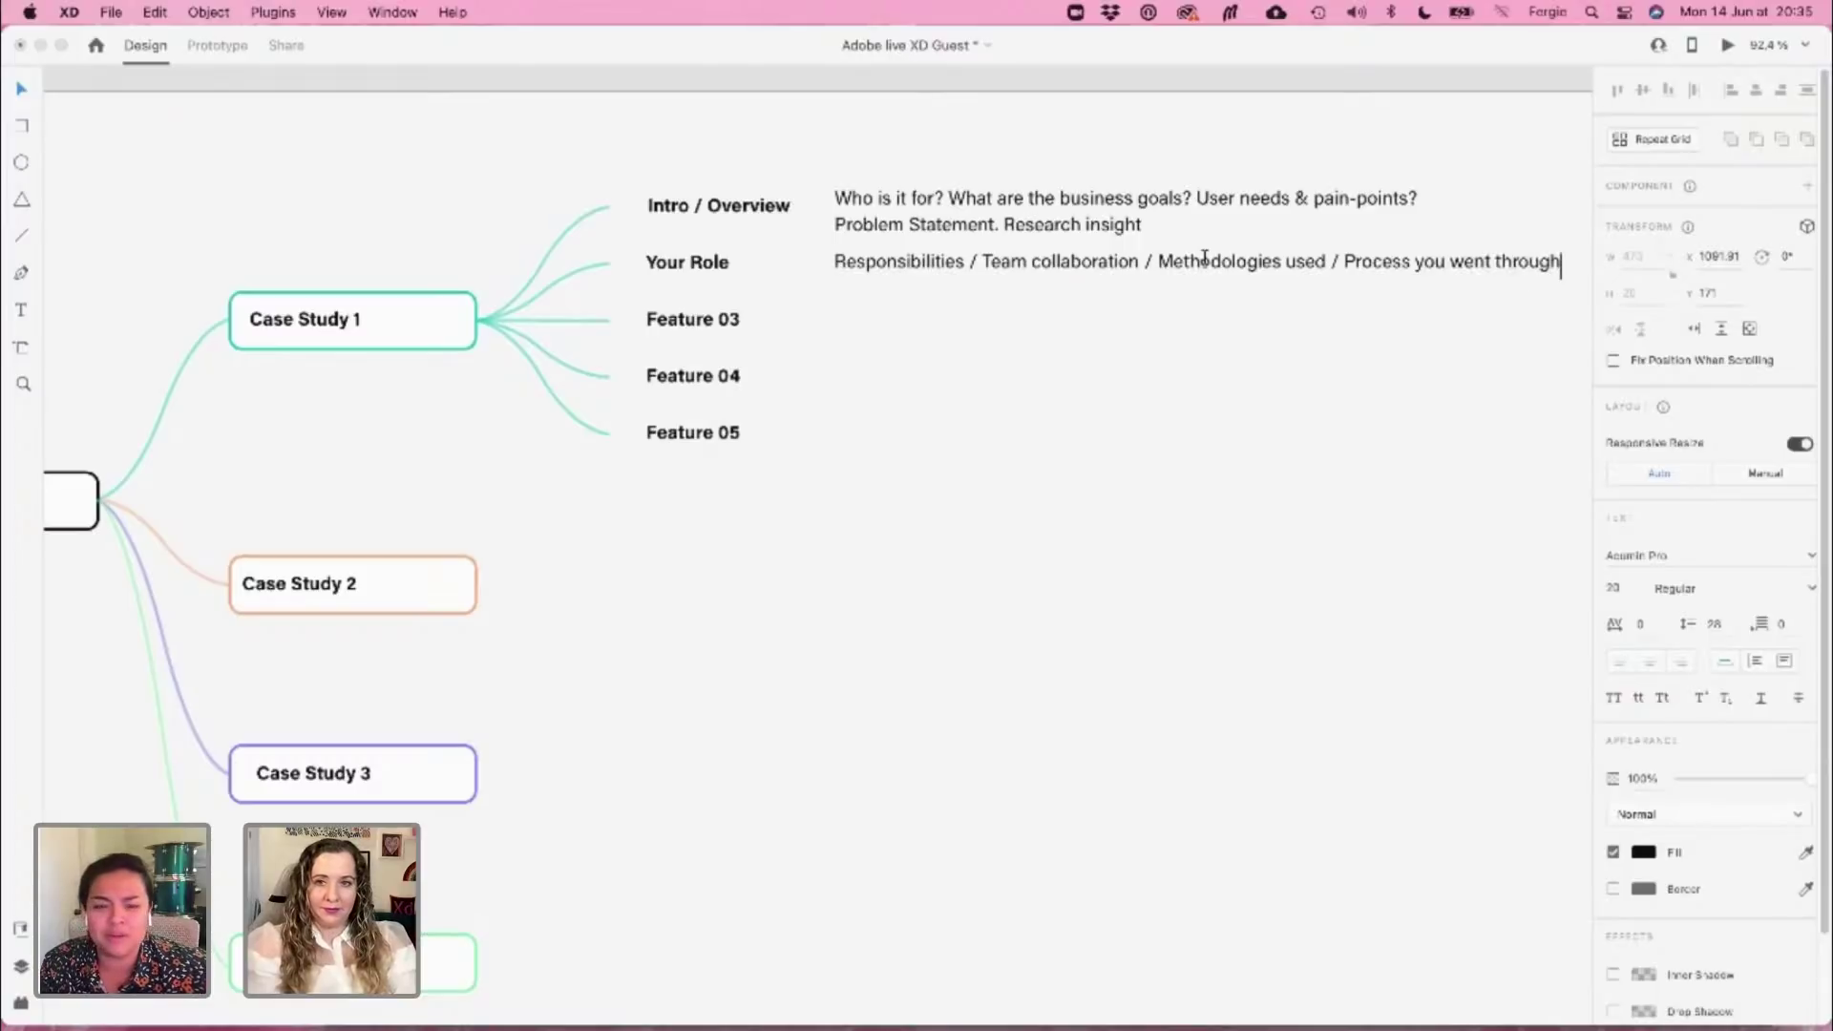
type(" / h")
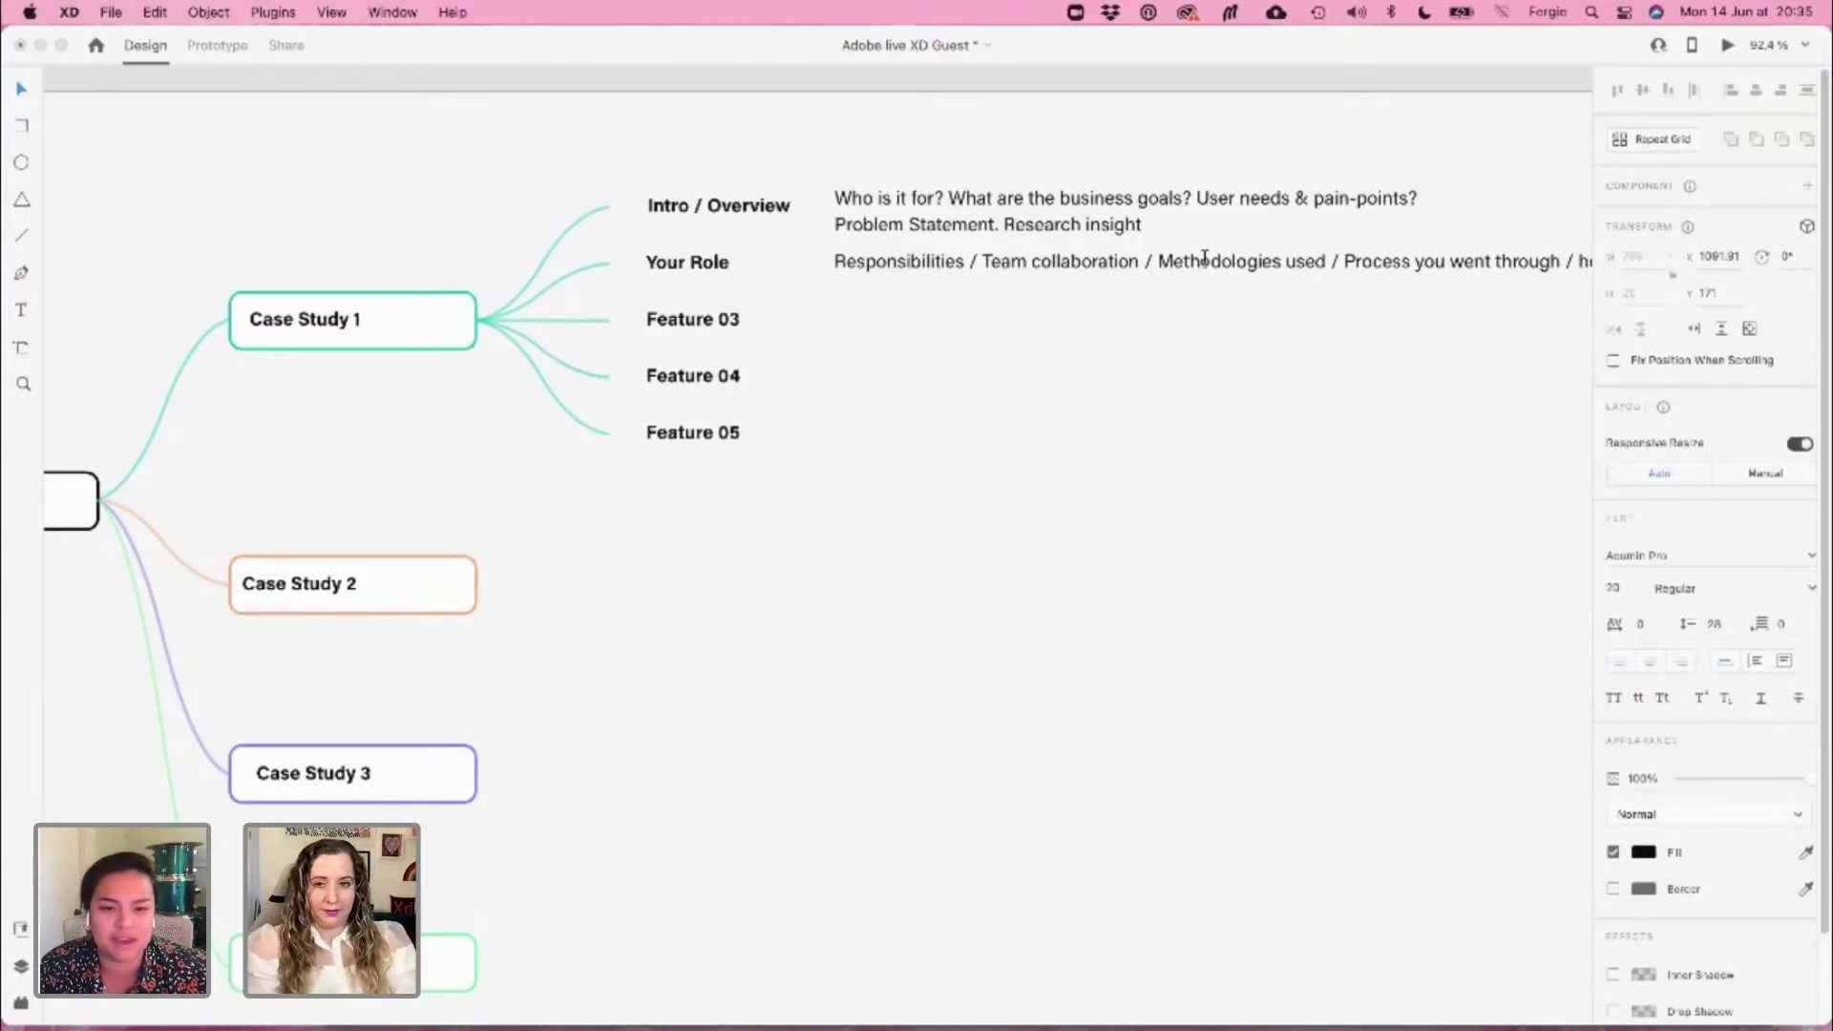
key("BackSpace")
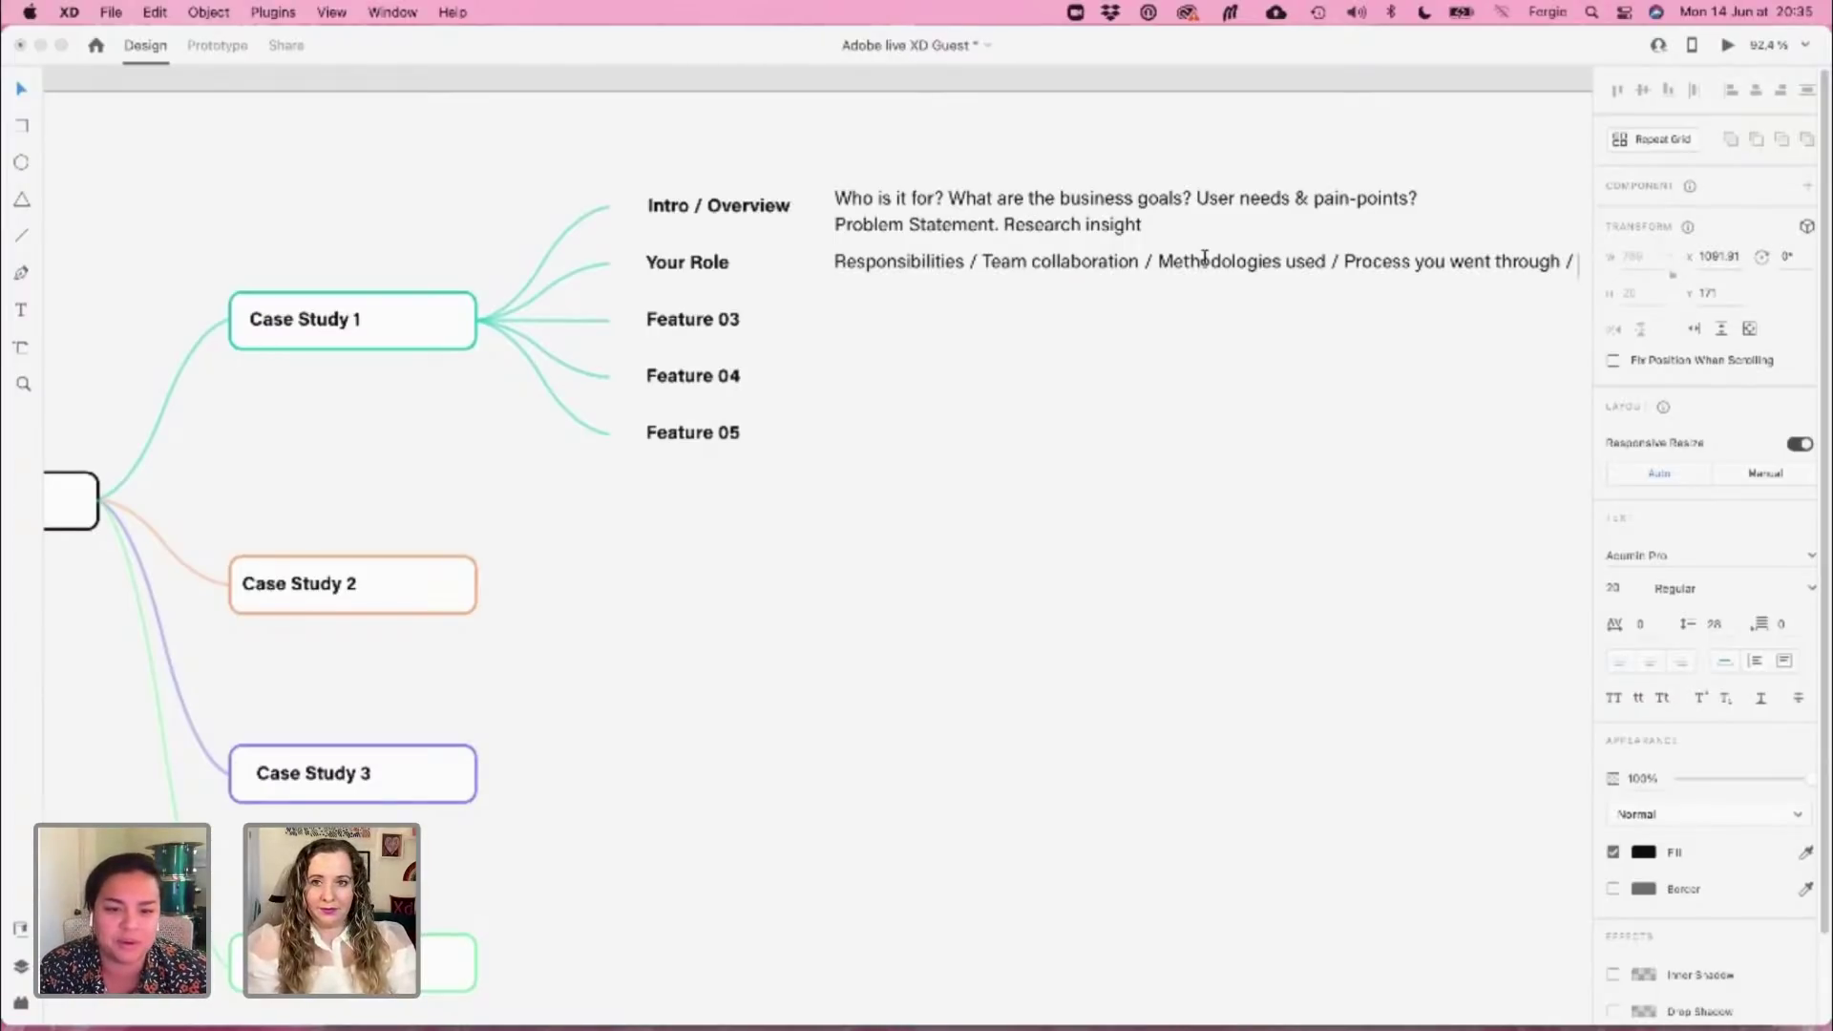
type("ti")
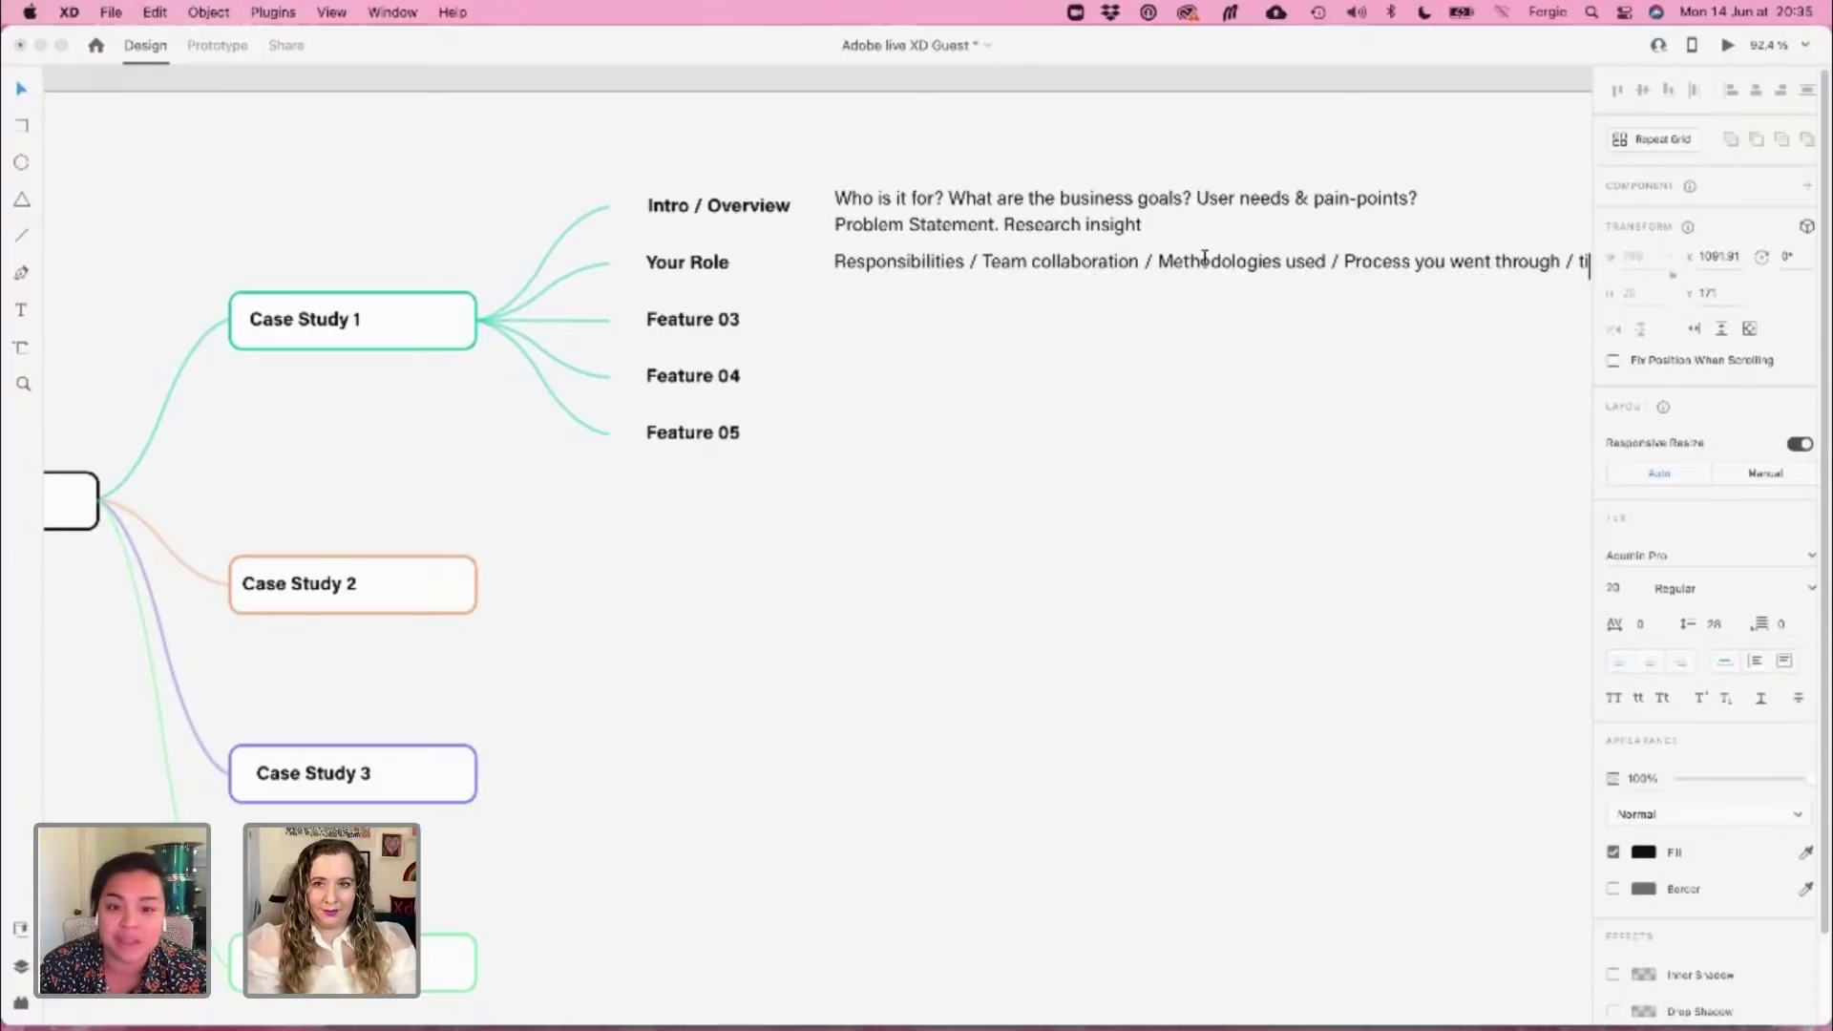
key("BackSpace")
key("BackSpace")
type("Ti")
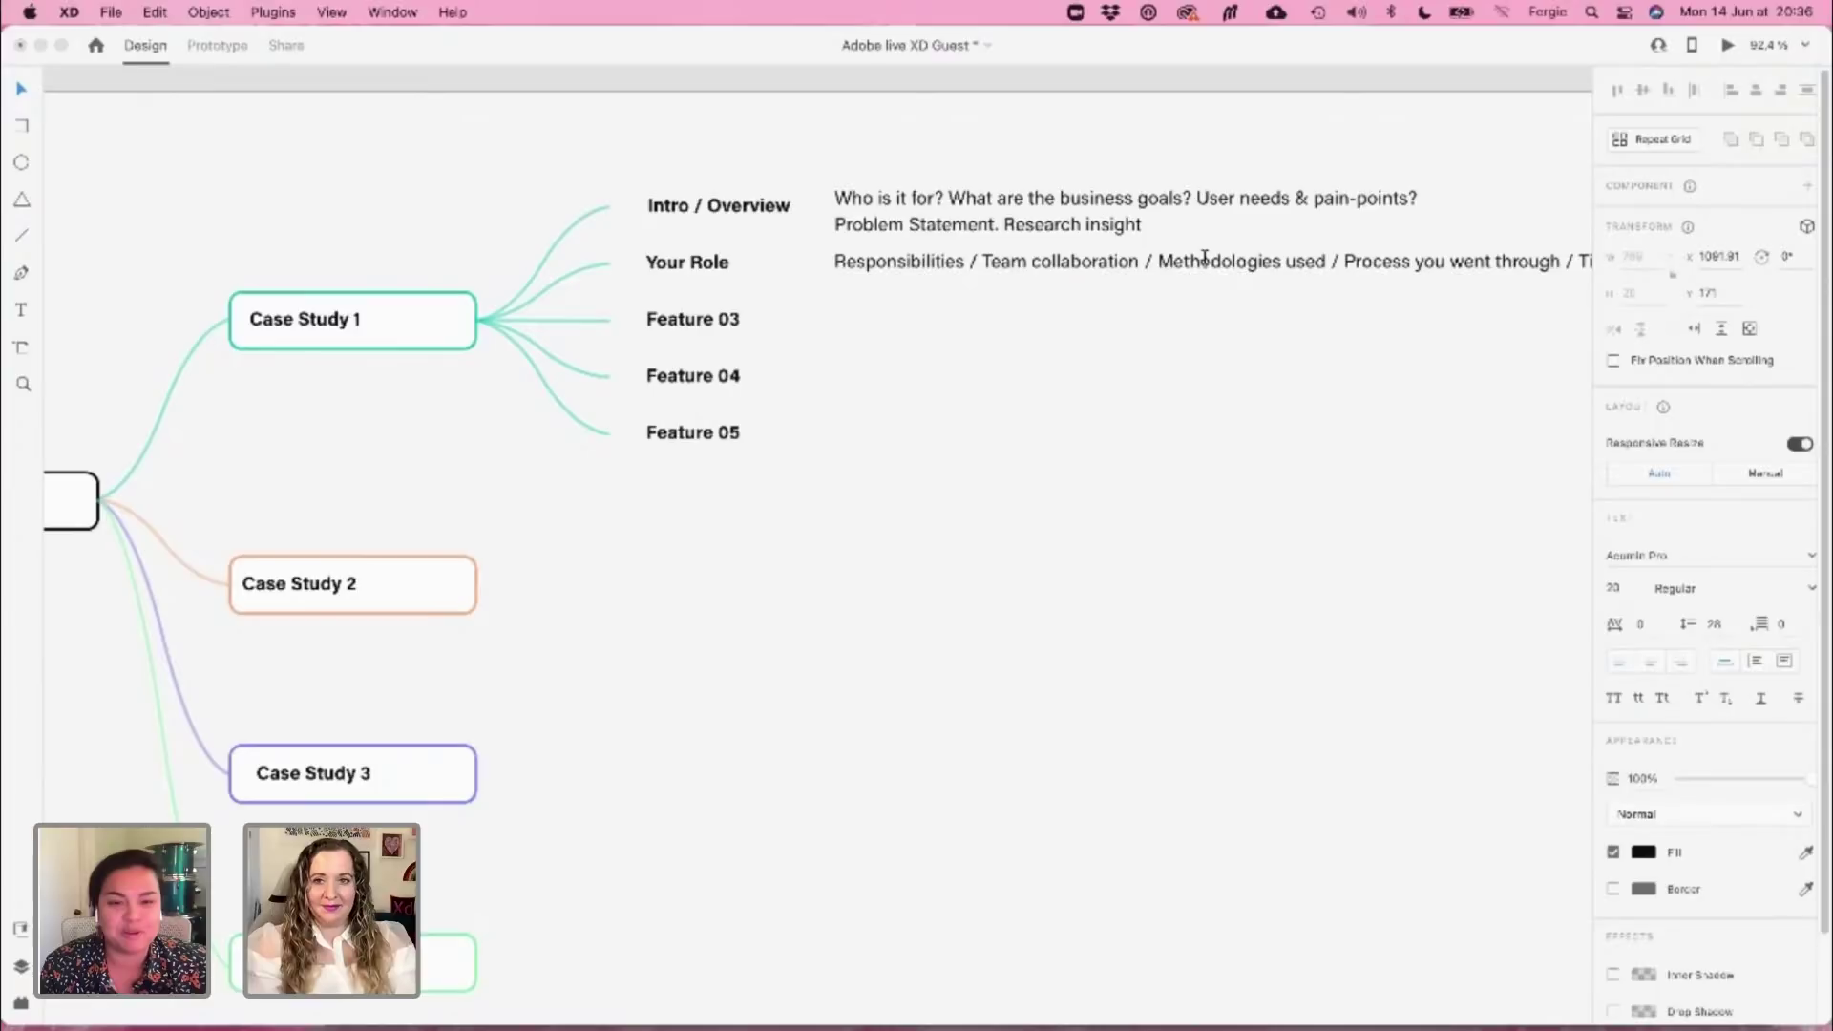
key("Escape")
Shorten the Your Role note by removing "used" after Methodologies and ": How long it took" after Time
left_click_drag(1217, 459, 947, 470)
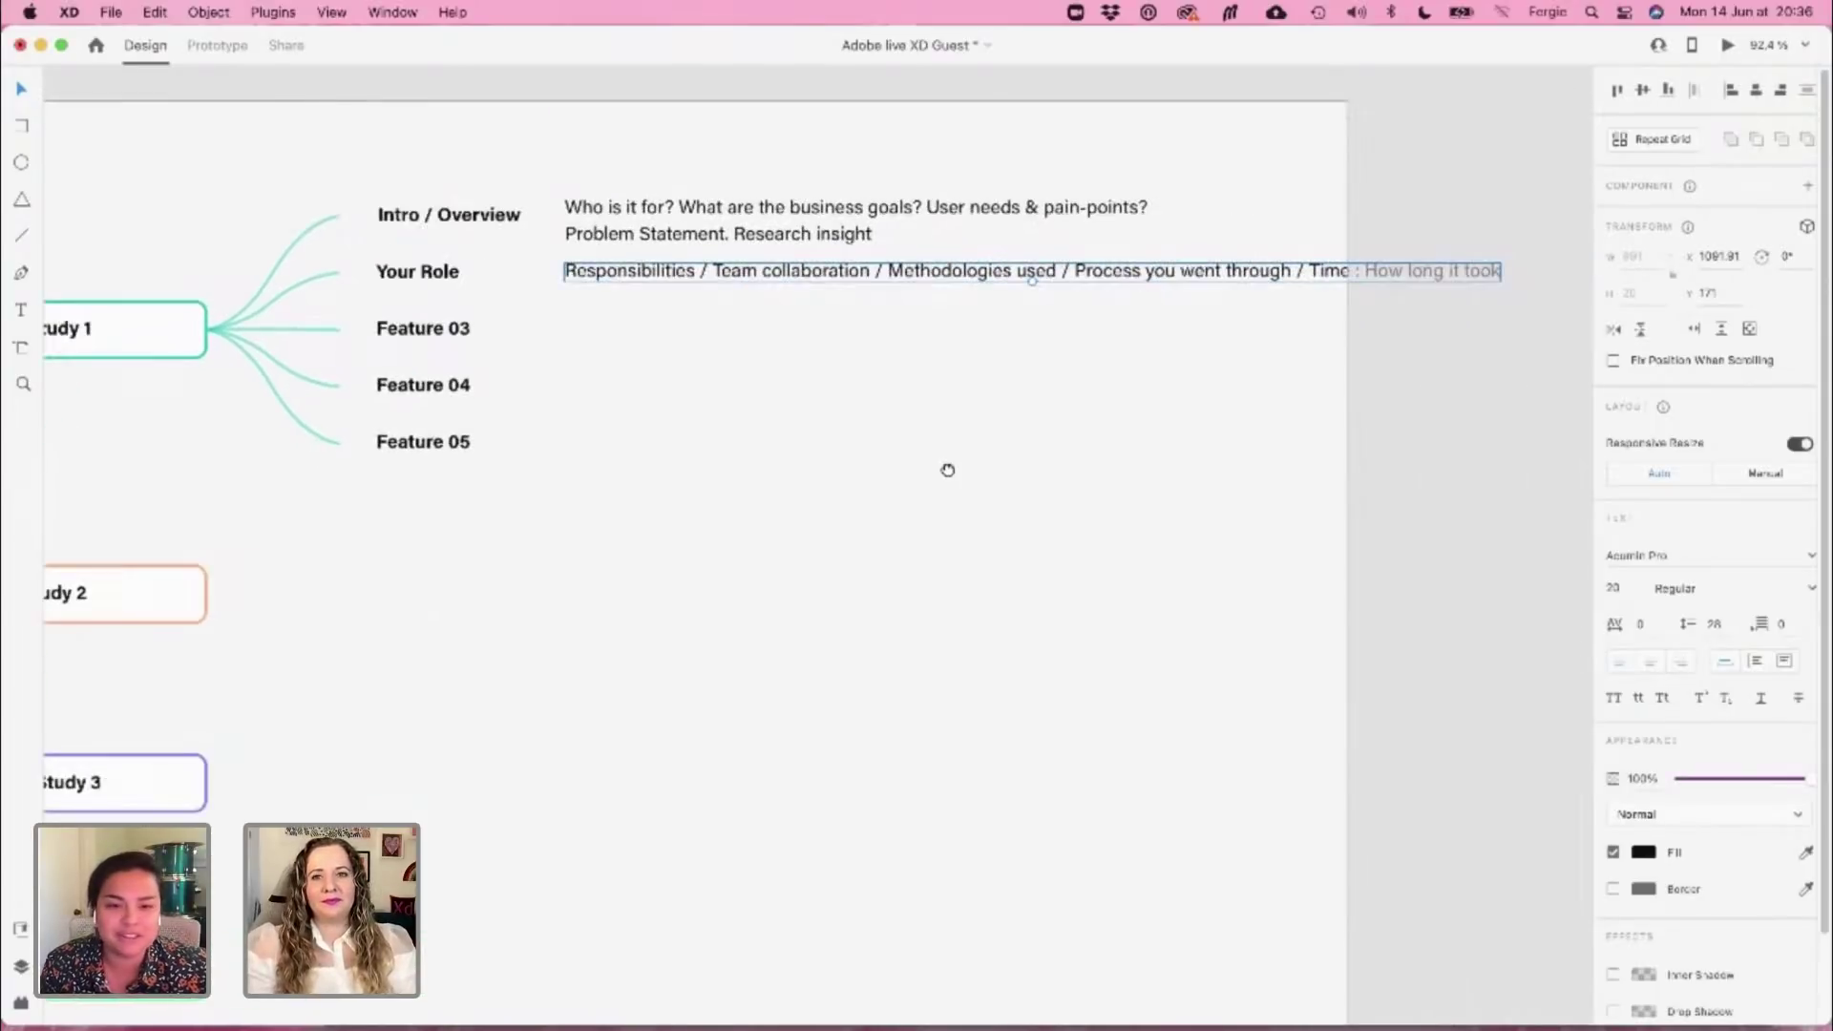
scroll(947, 469, "left", 2)
double_click(1310, 277)
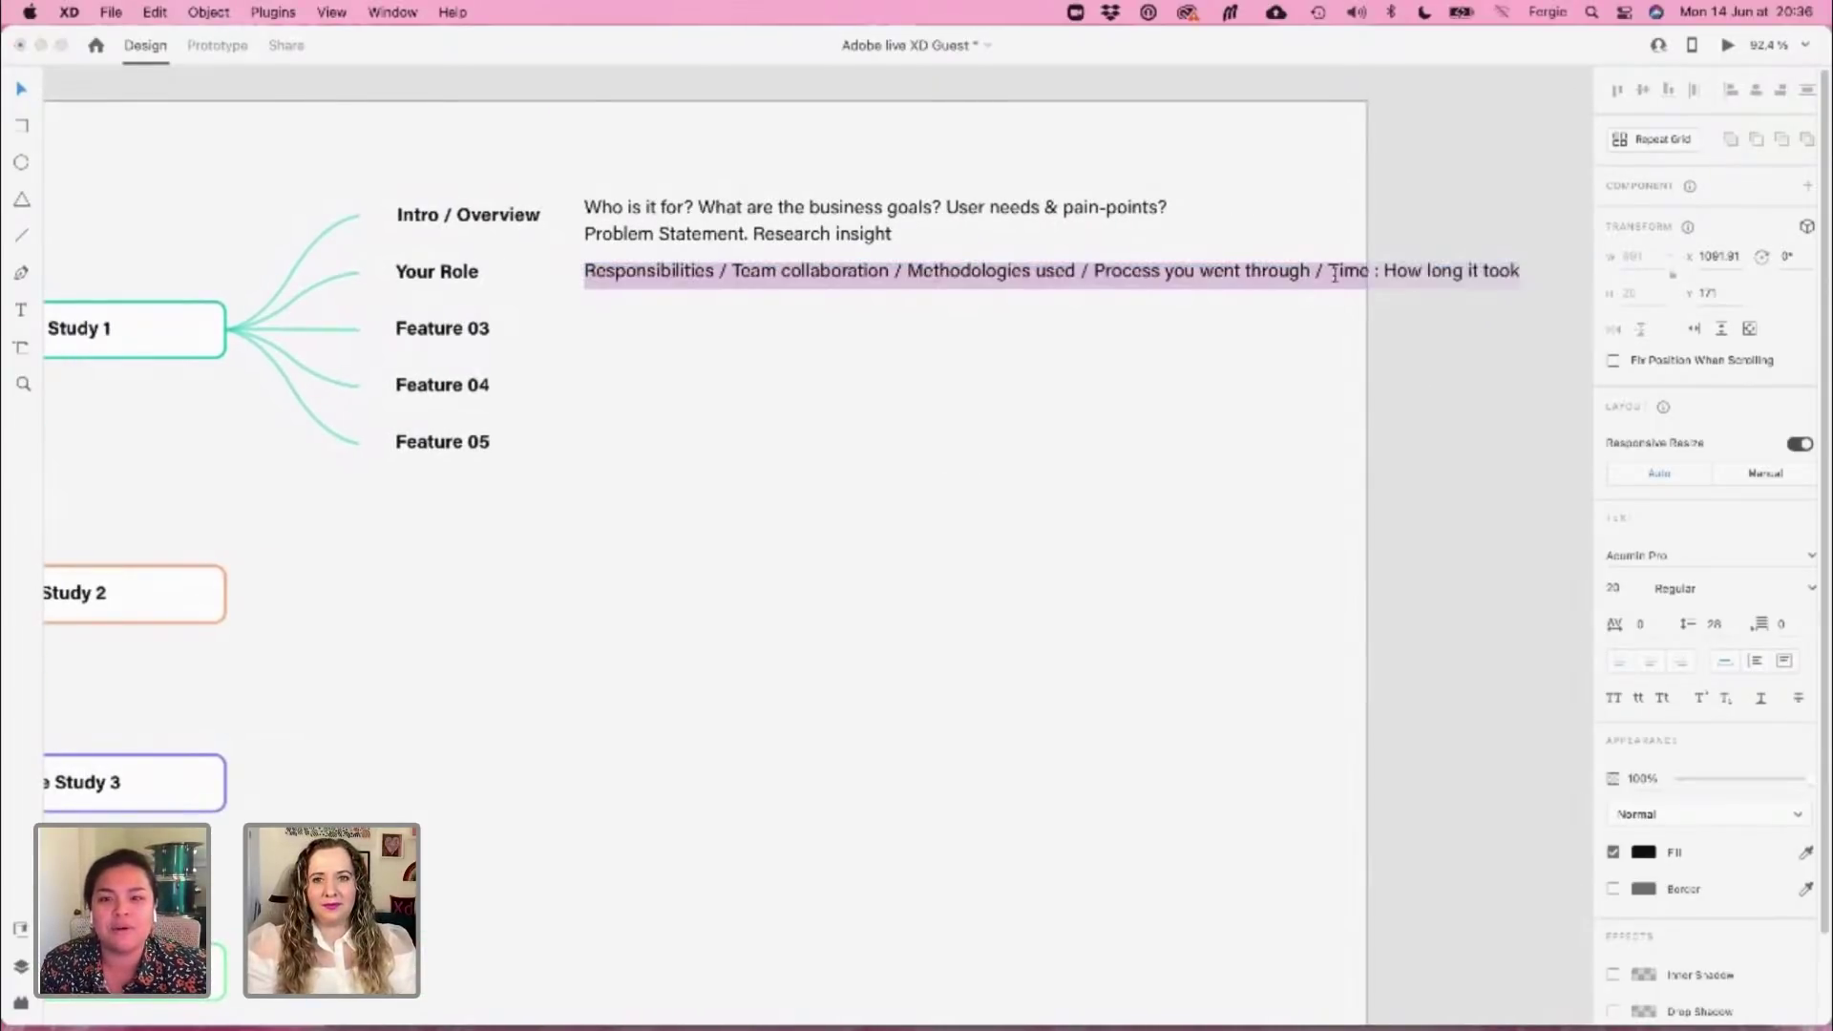
left_click(1271, 271)
double_click(1064, 270)
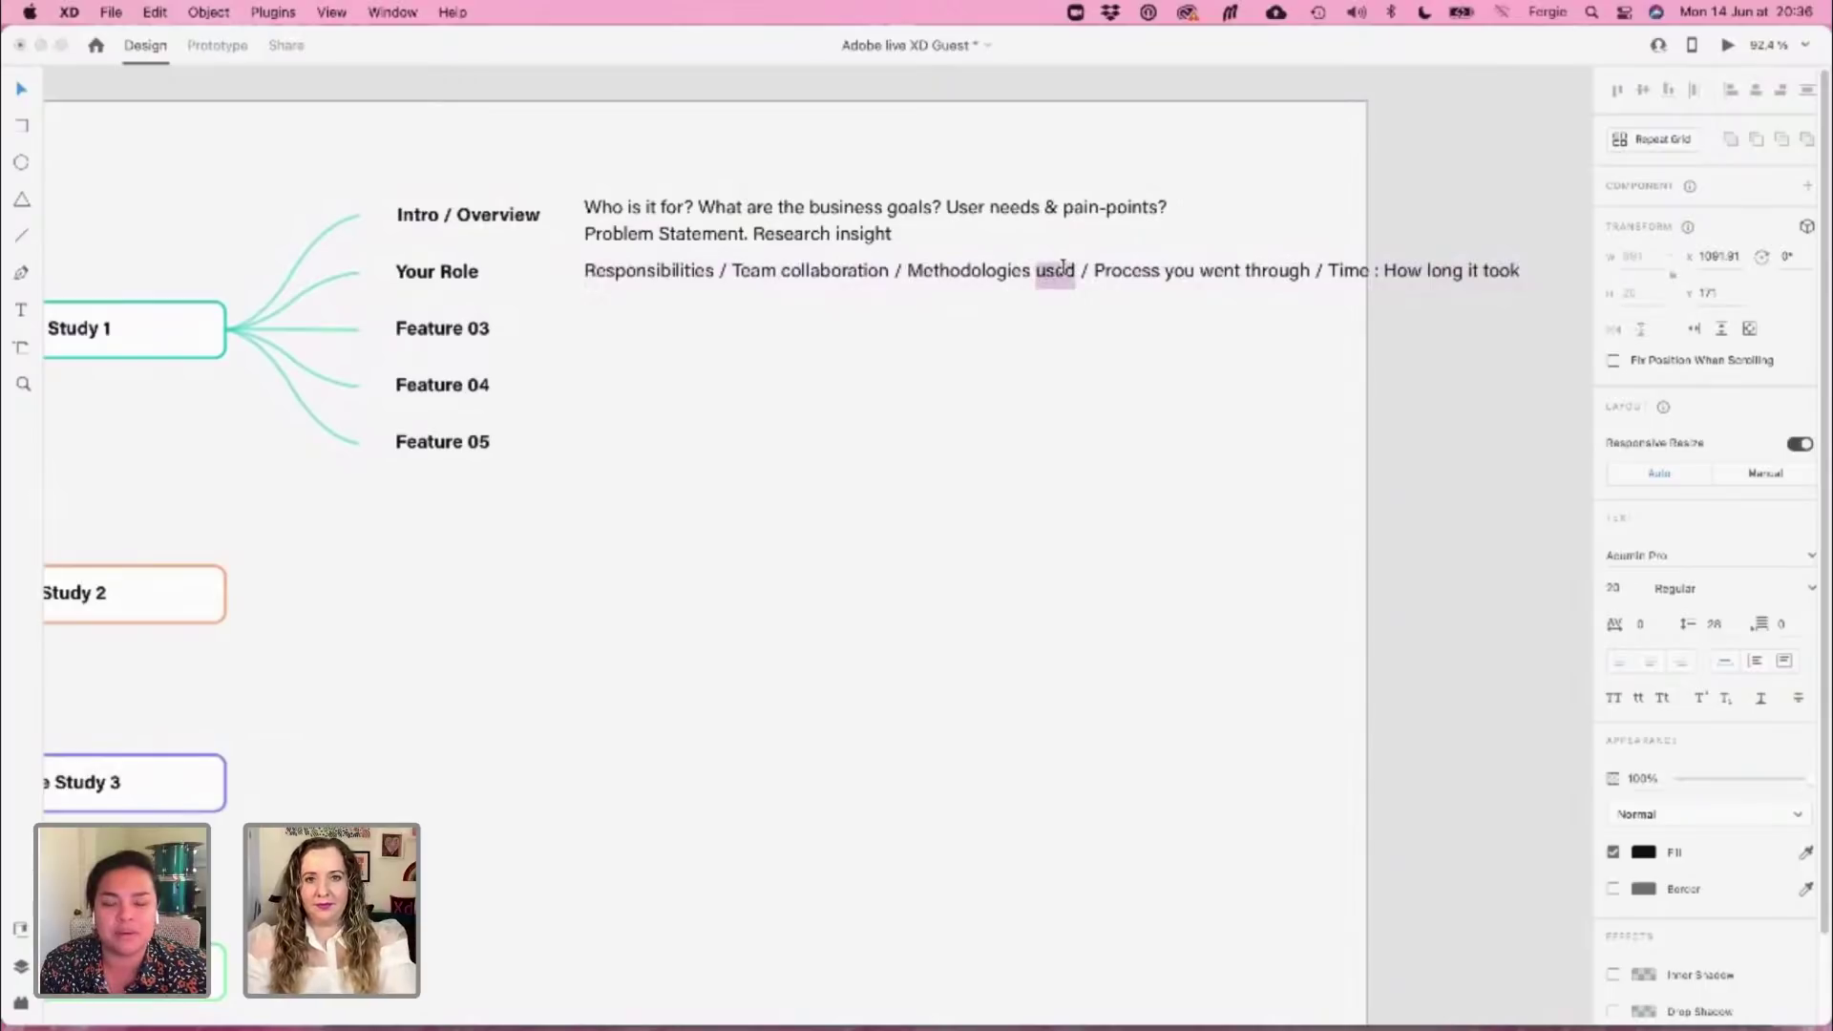
key("BackSpace")
left_click_drag(1335, 270, 1531, 274)
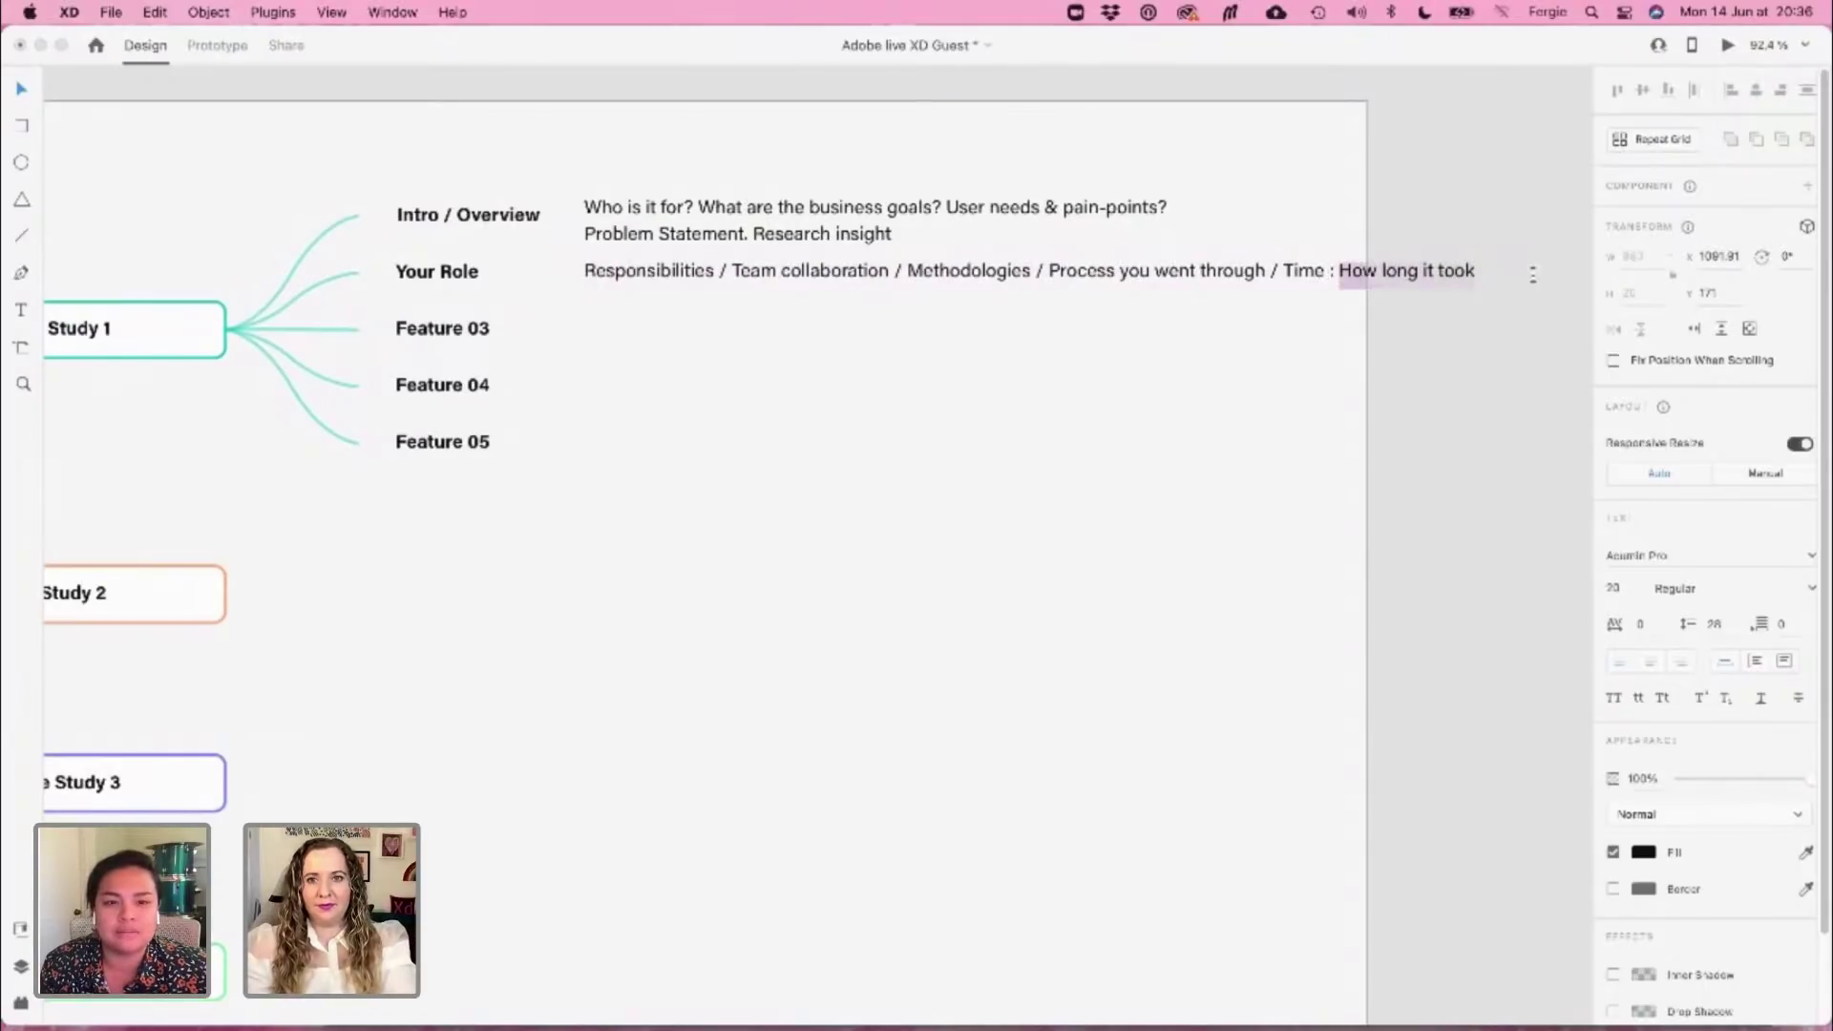
key("BackSpace")
key("Escape")
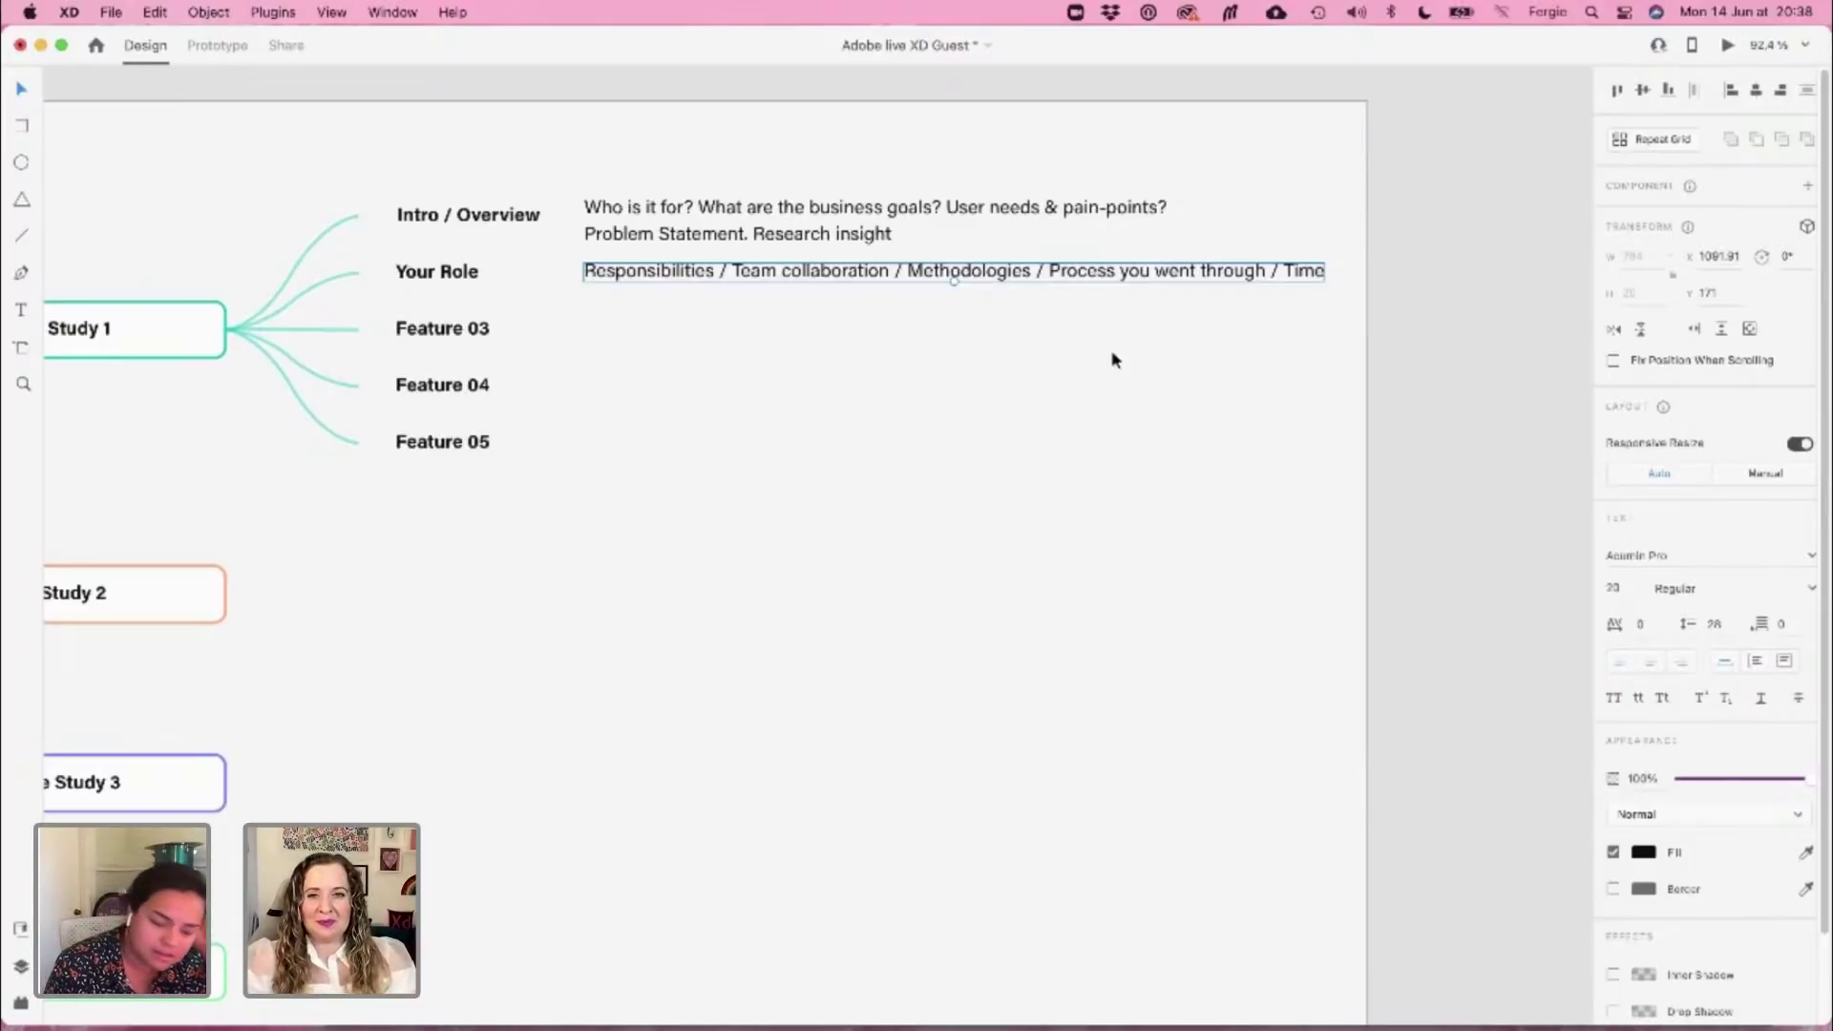
Nudge the Your Role note to Y 172 and duplicate it beside the Feature 03 label
left_click(701, 276)
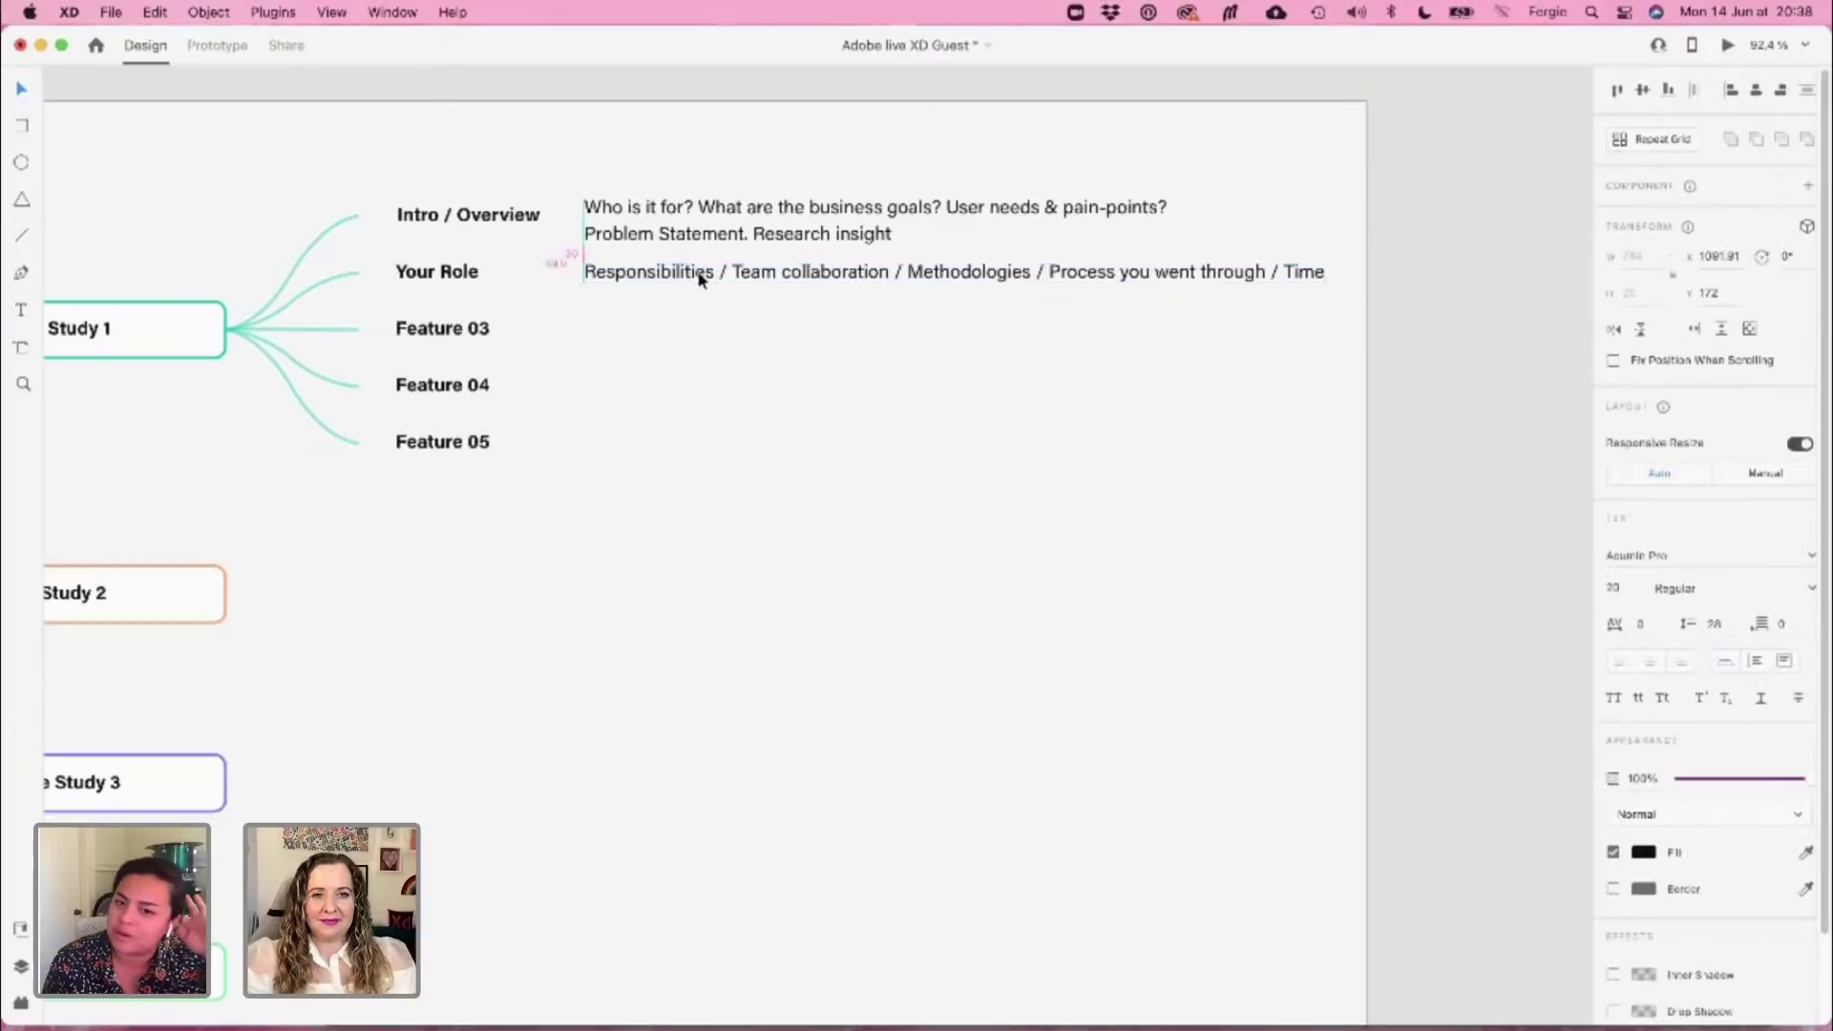
left_click_drag(702, 276, 702, 332)
Change the "Feature 03" label under Case Study 1 to "Process"
left_click(479, 328)
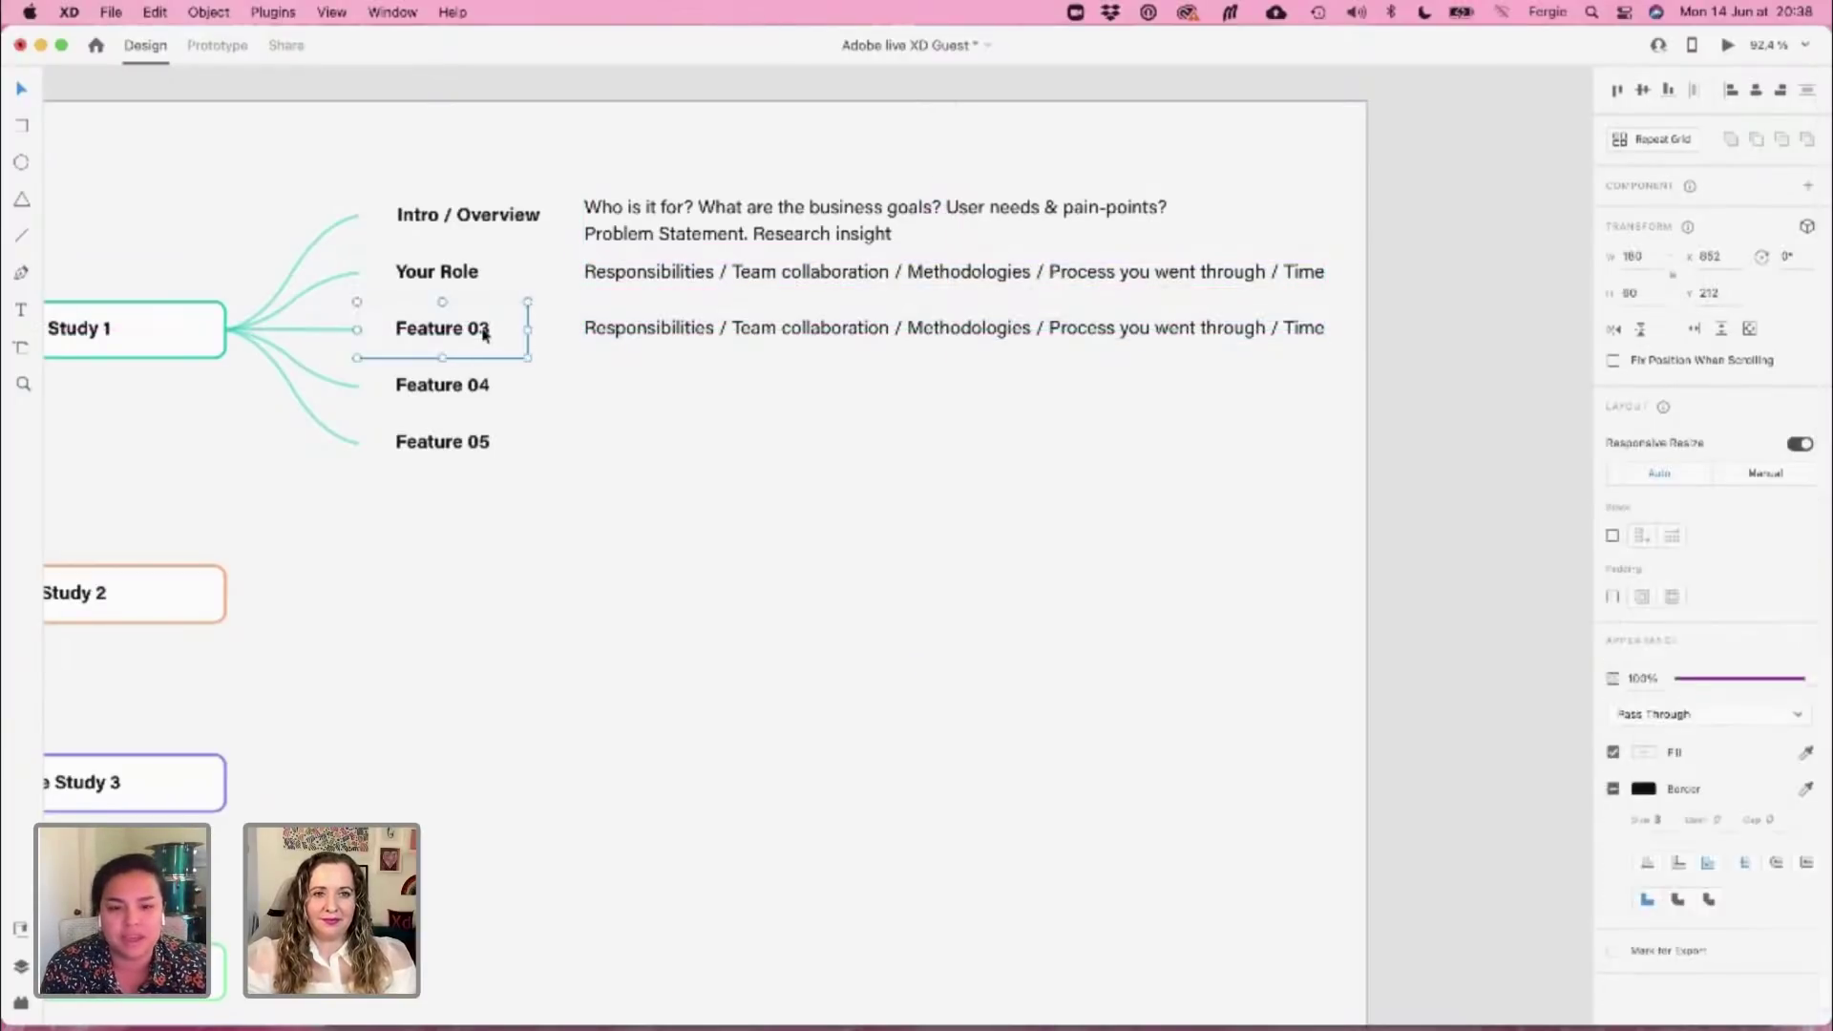
double_click(484, 328)
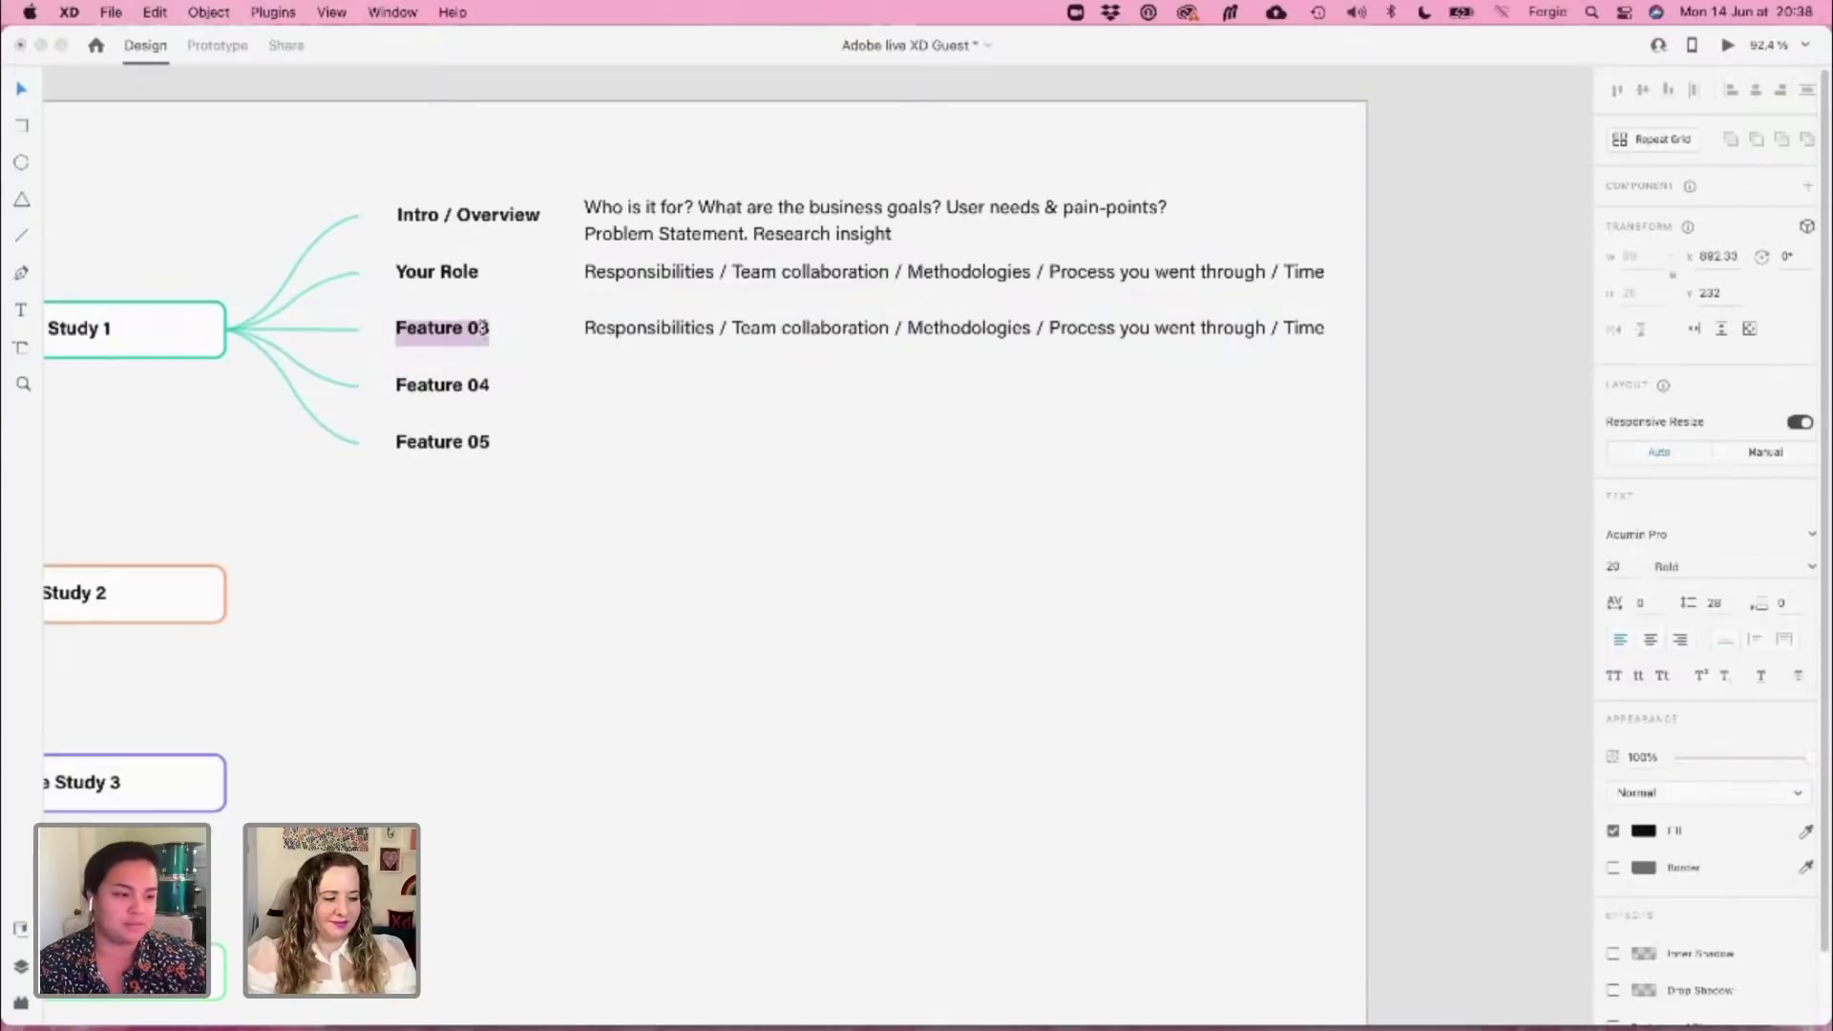
type("Out")
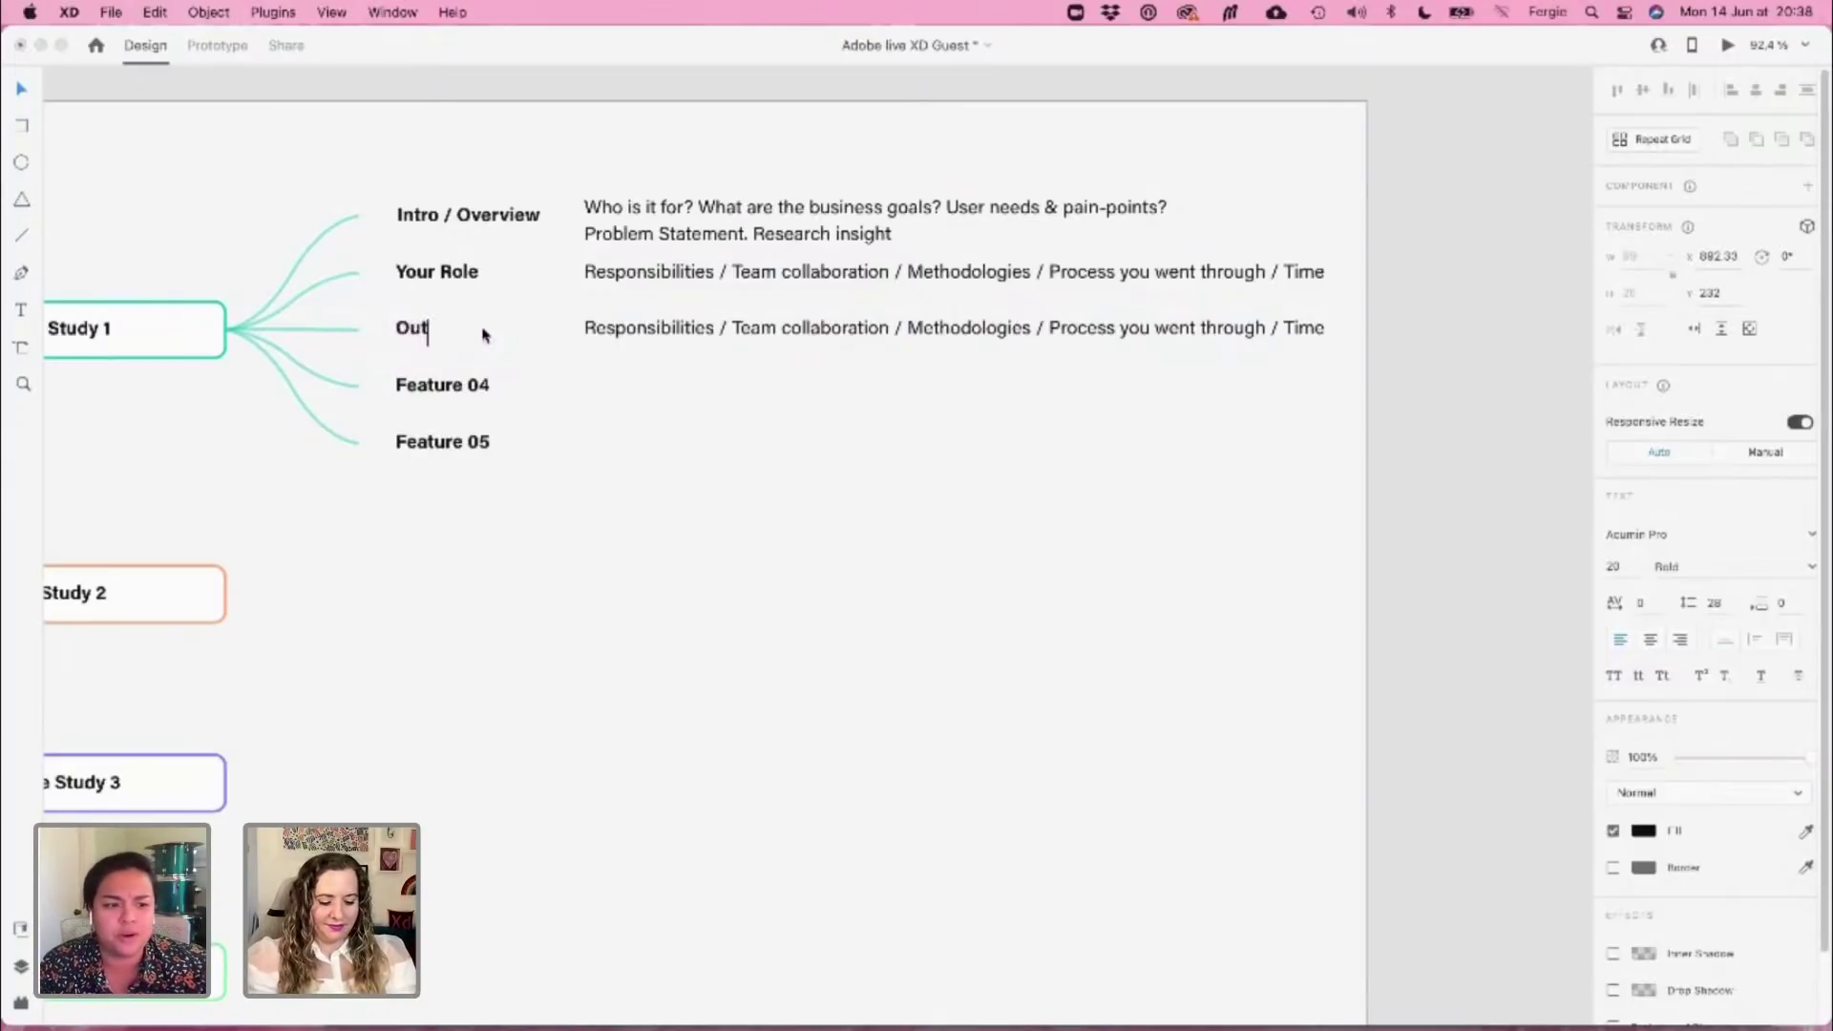
key("BackSpace")
key("BackSpace")
key("BackSpace")
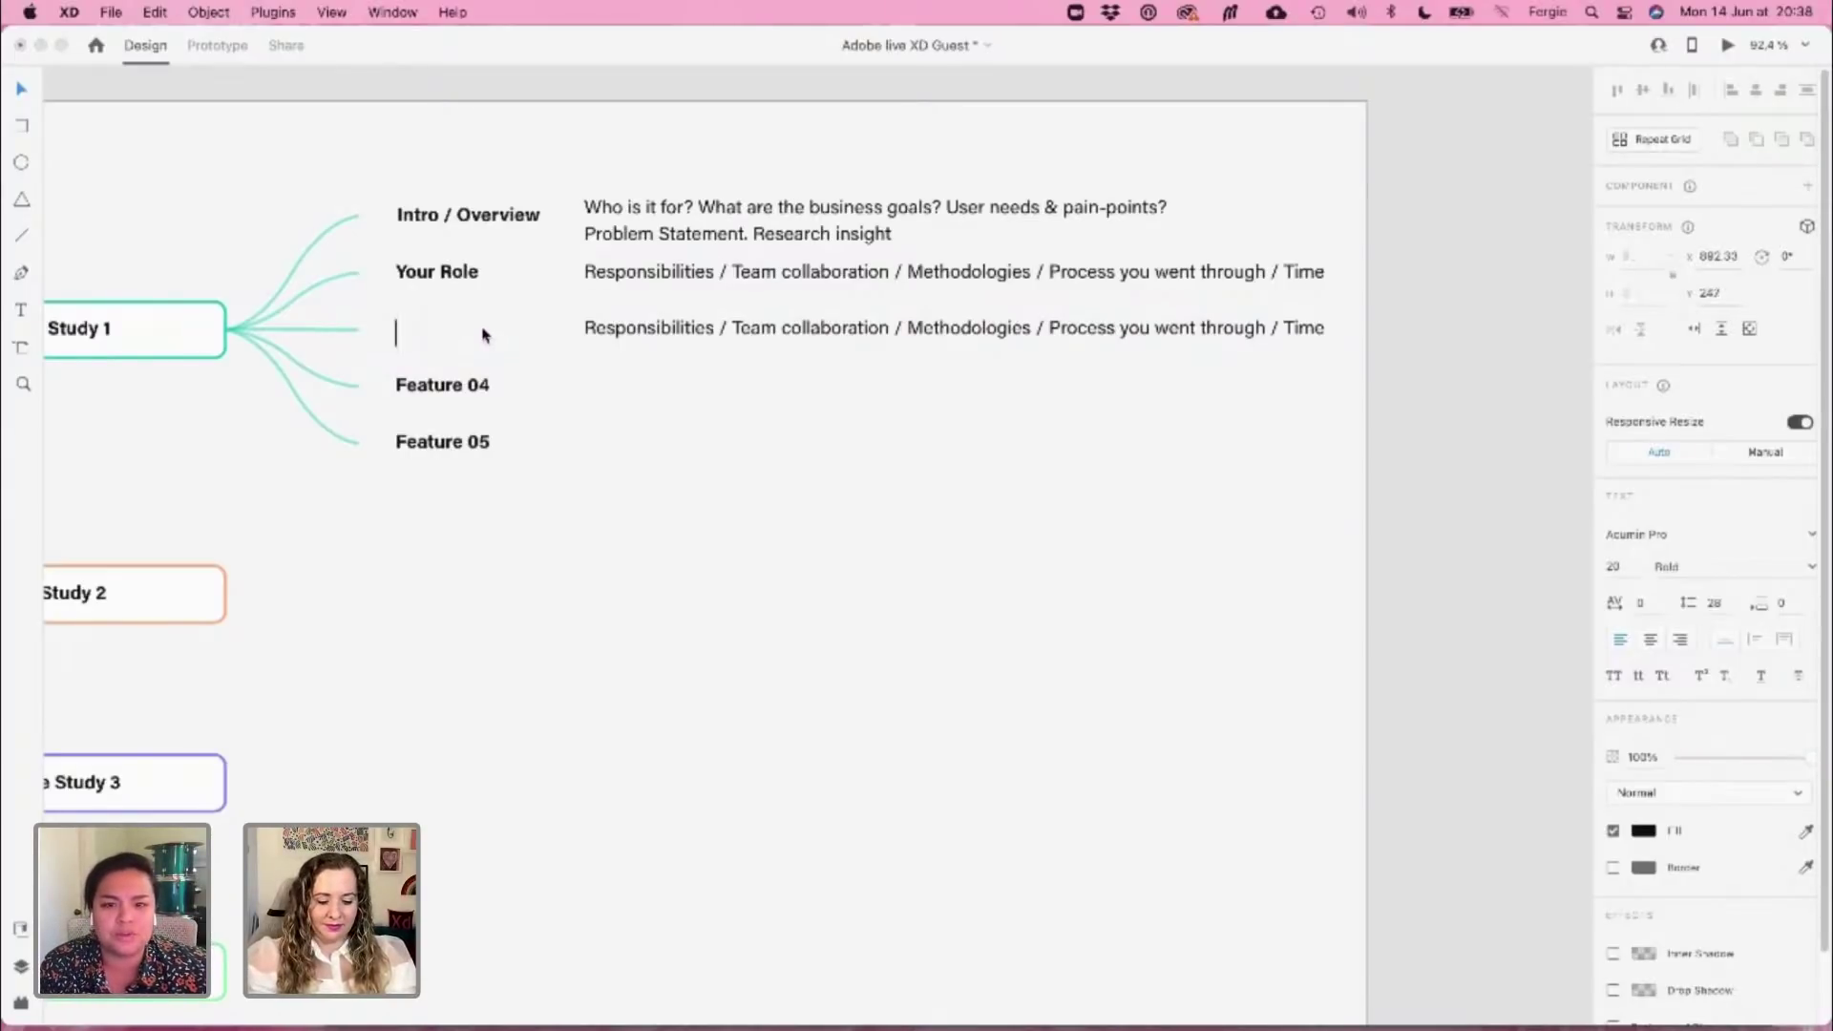
type("Process")
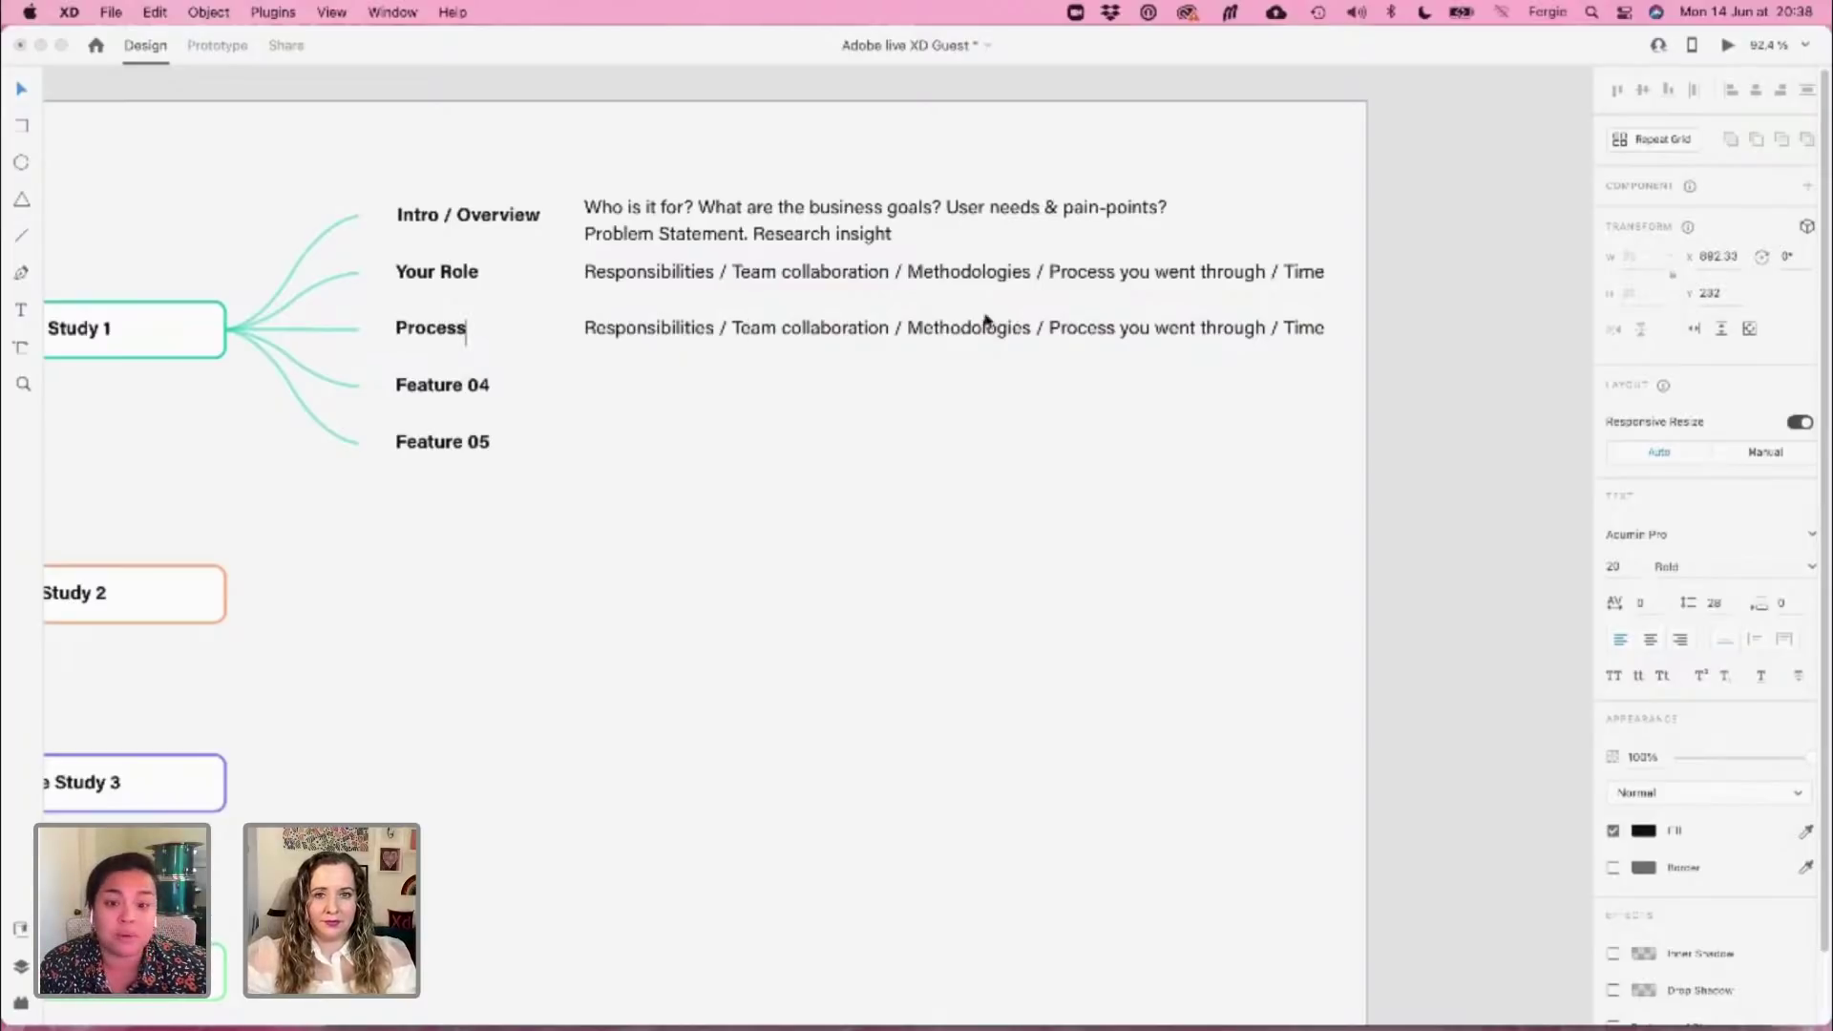
Move the word "Time" from the end of the Your Role note to the end of the Intro / Overview note, separated by a slash
key("Escape")
left_click(1092, 279)
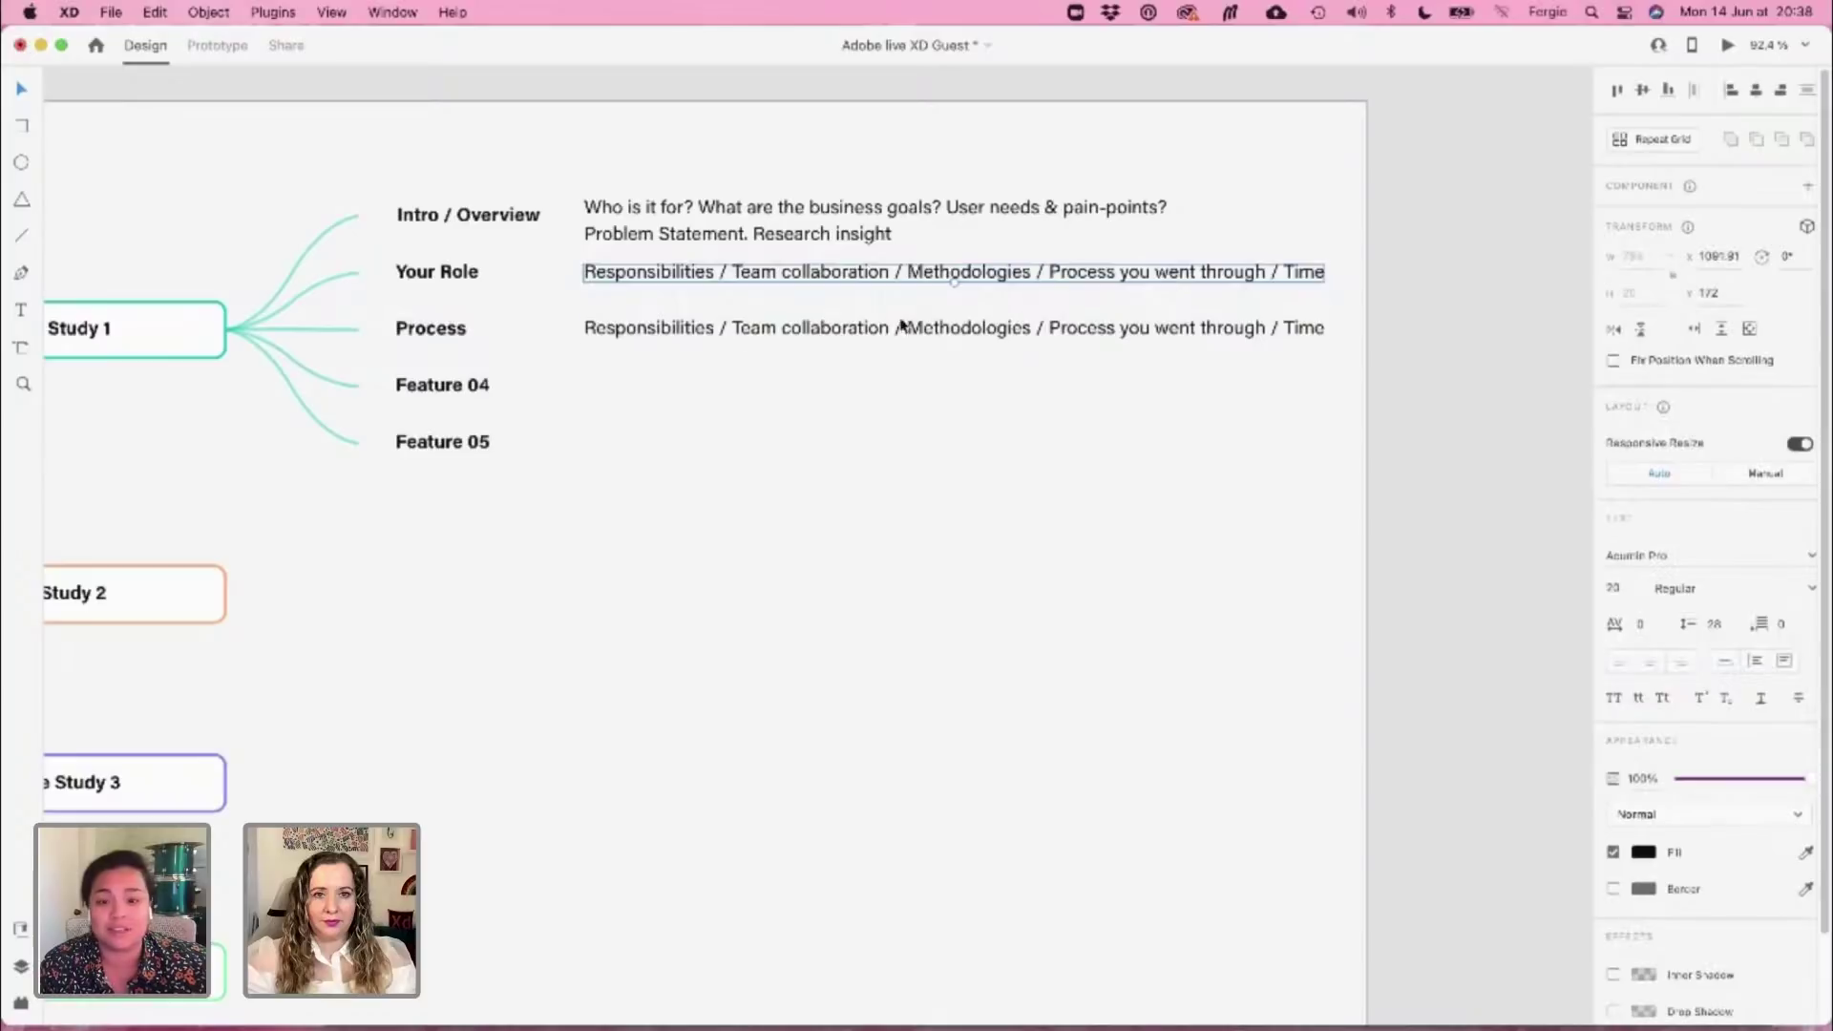
double_click(1300, 274)
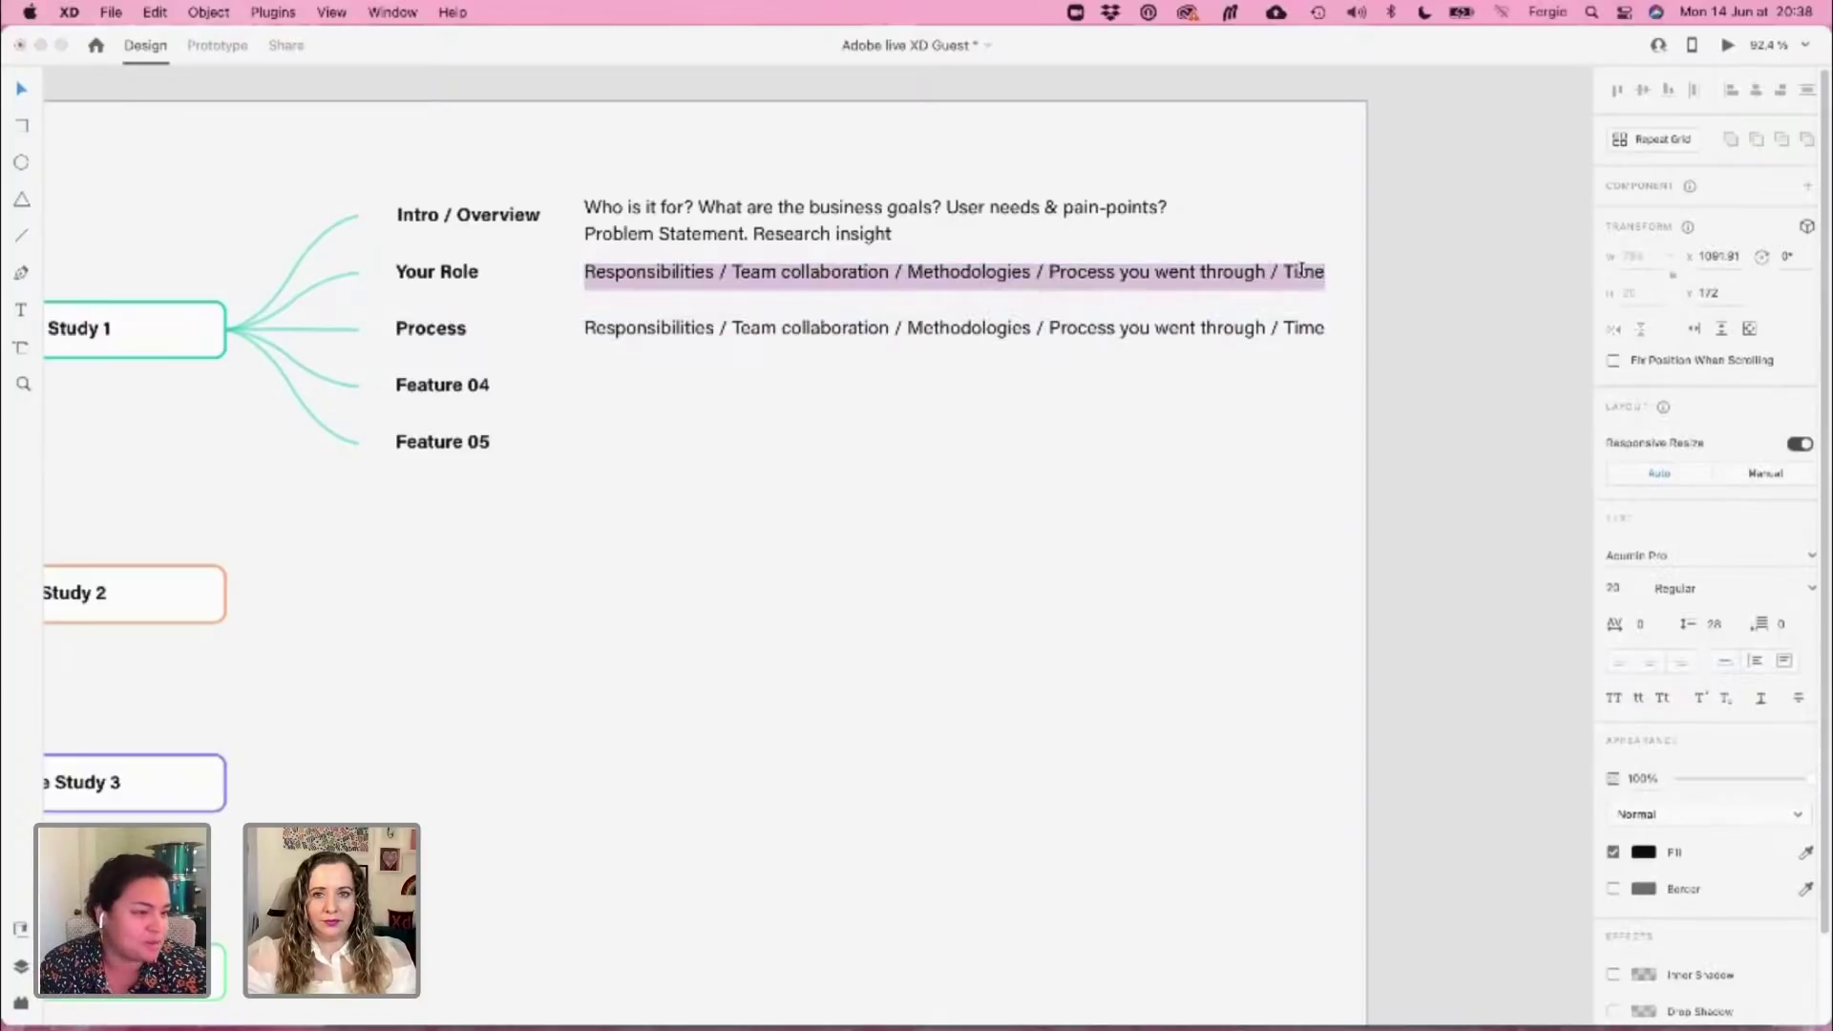
double_click(1301, 274)
key("super+c")
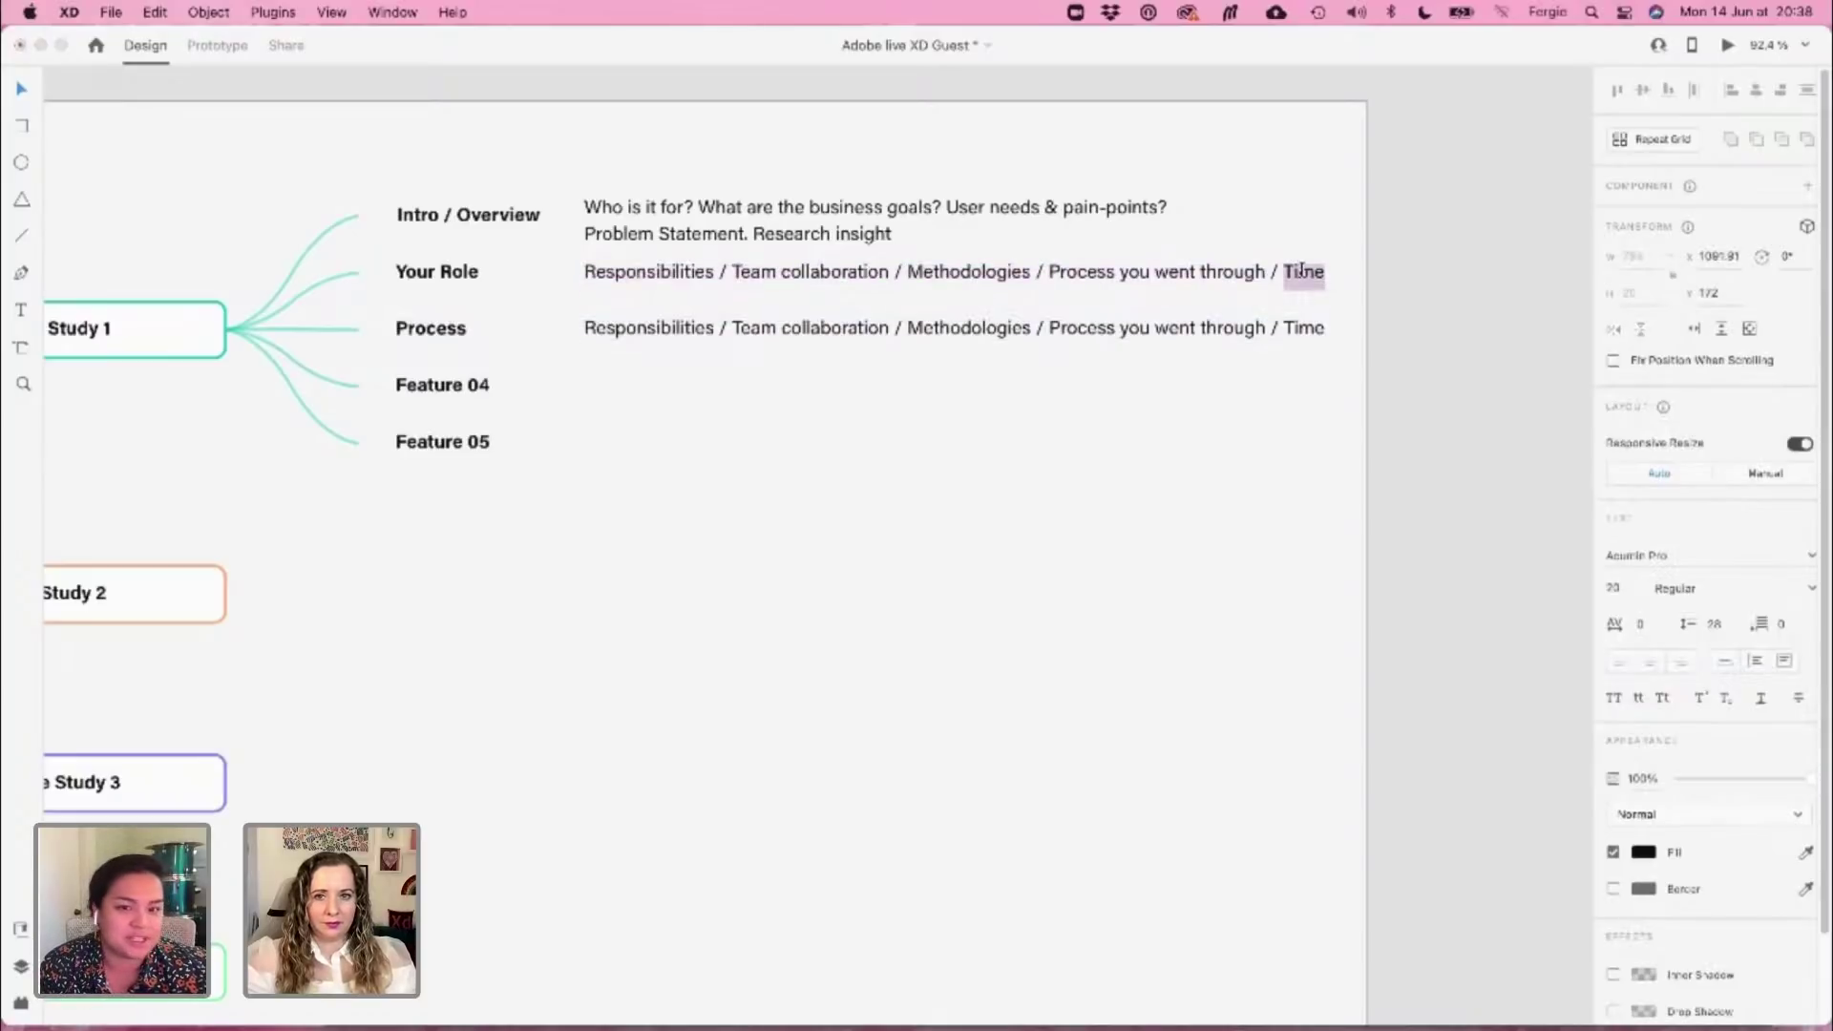
key("BackSpace")
double_click(962, 239)
left_click(963, 234)
type("/")
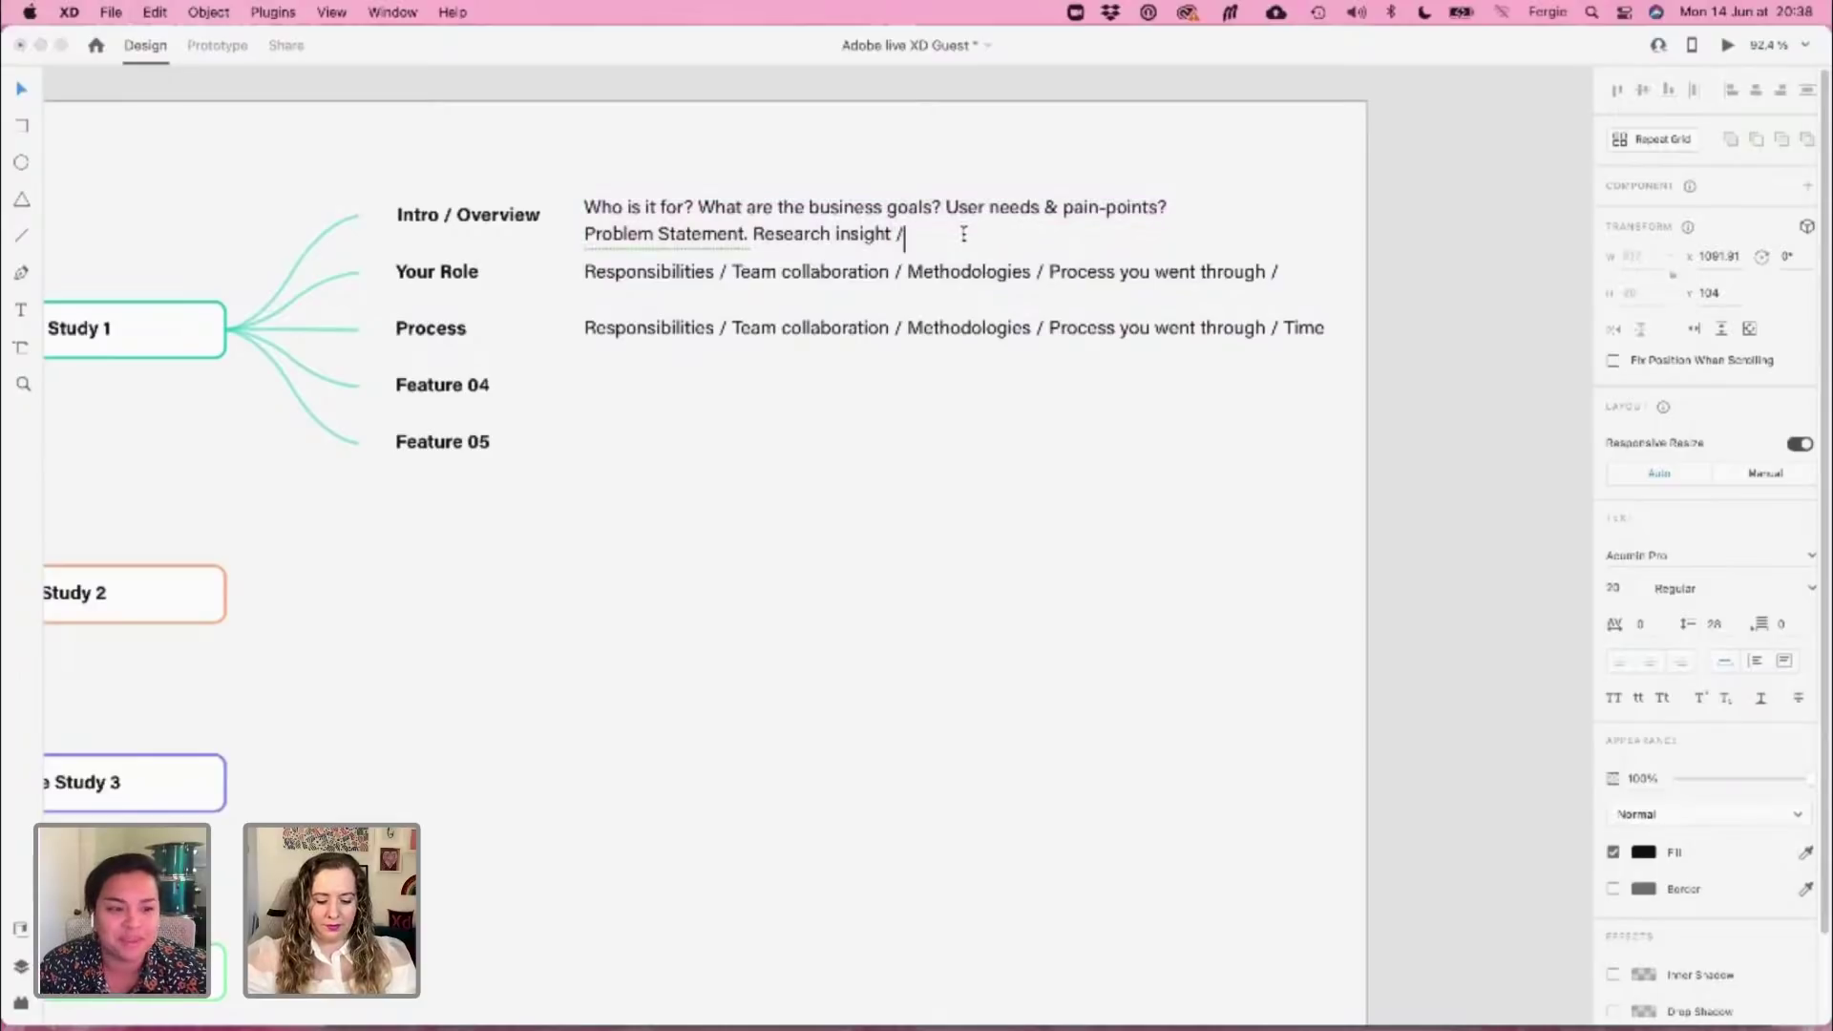
key("super+v")
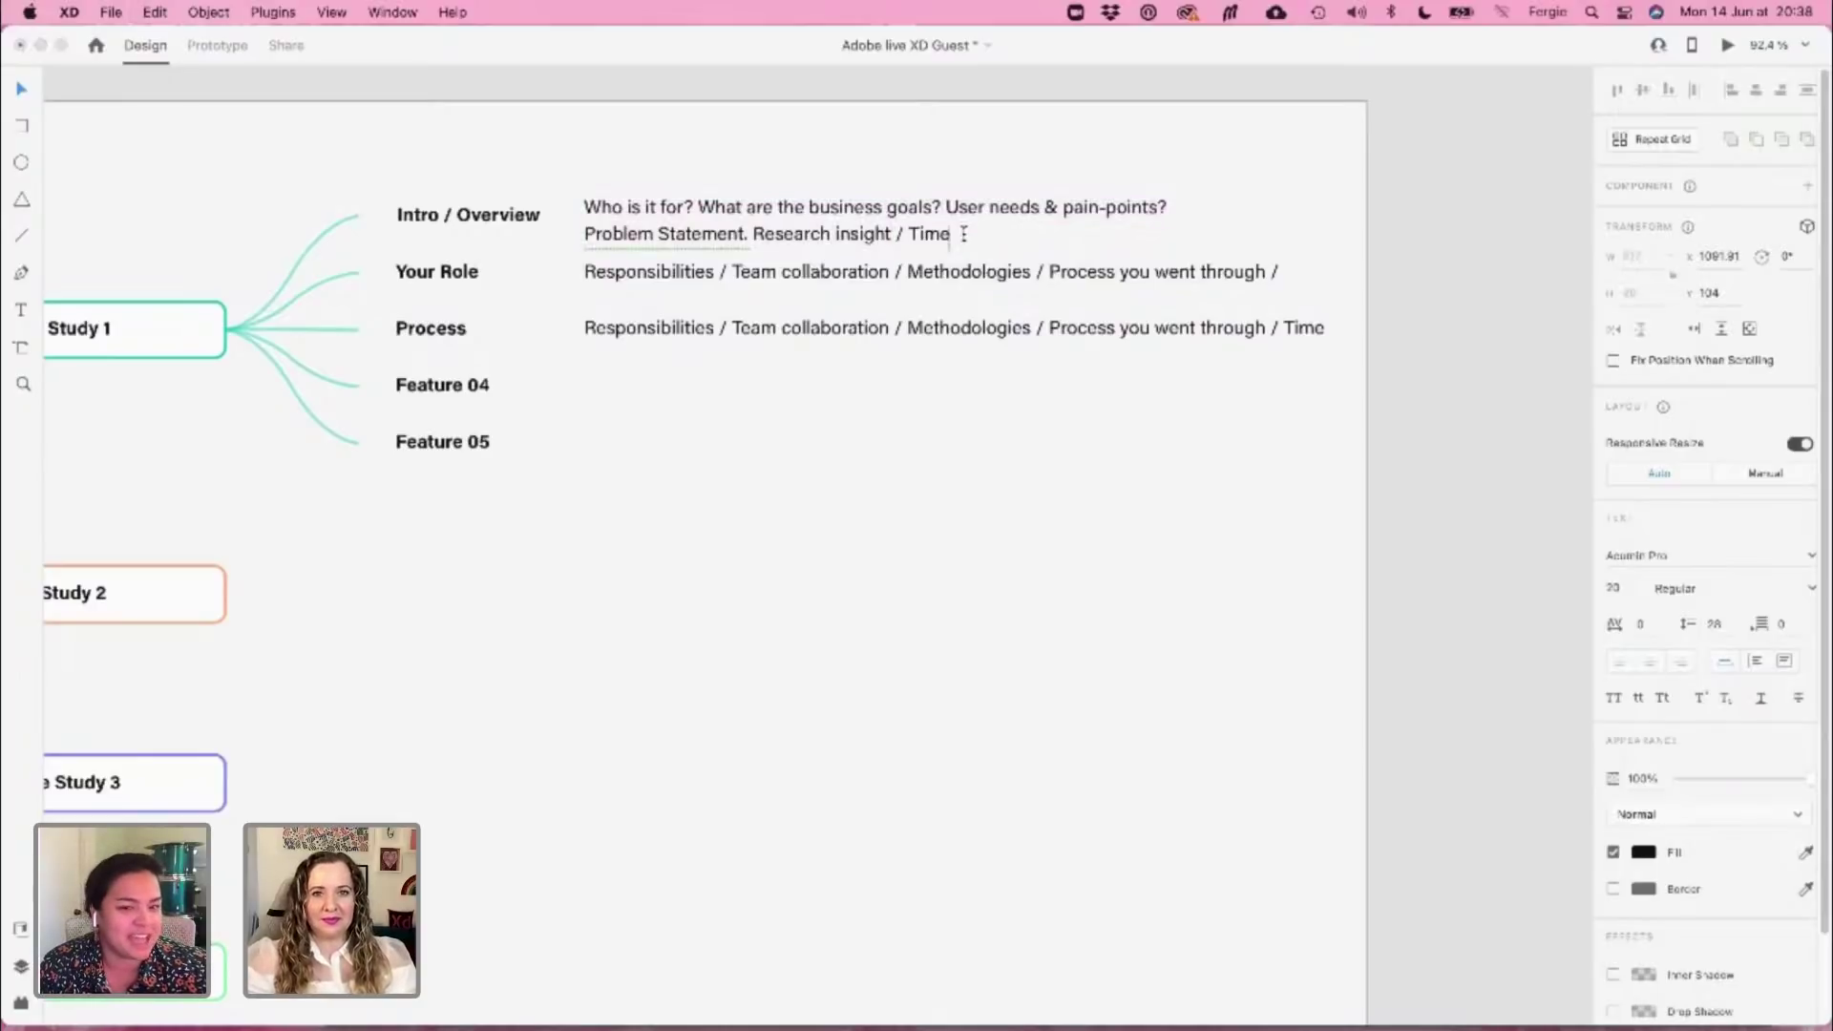
Replace the slash after "Research insight" with a period and extend the Intro / Overview note's ending to "Time it took to complete."
left_click(909, 239)
key("BackSpace")
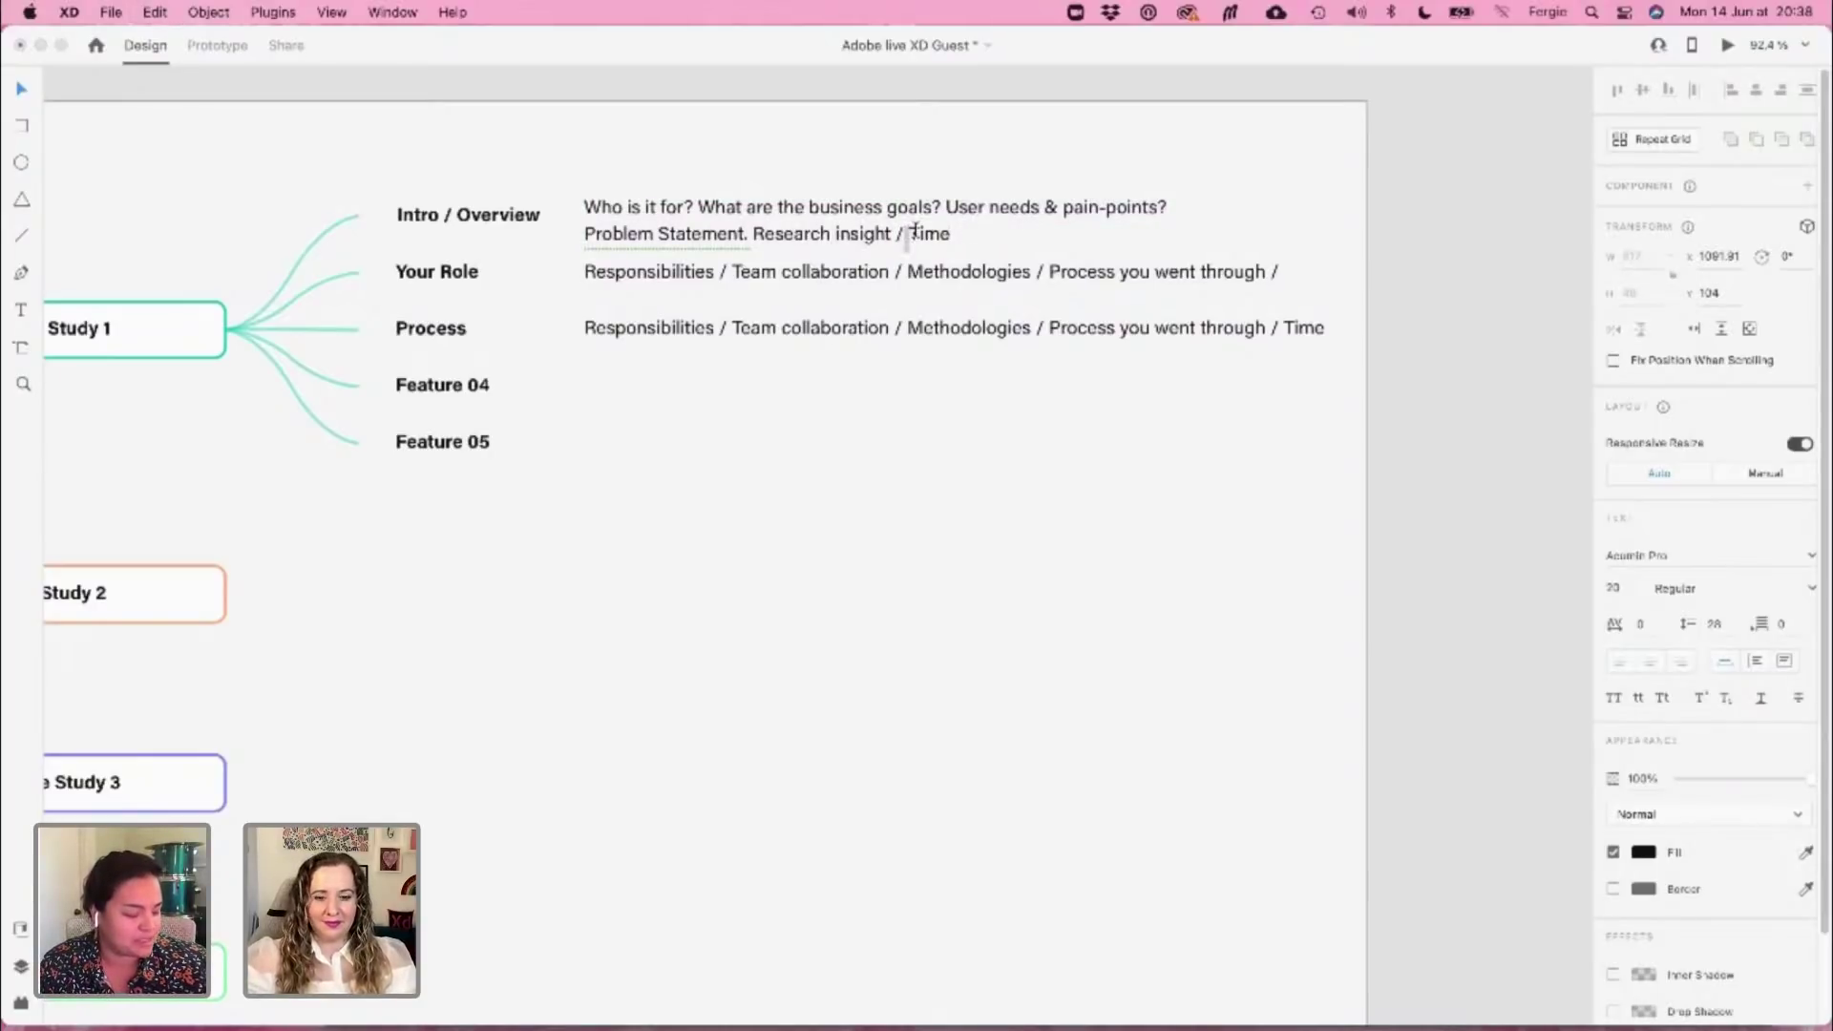
key("BackSpace")
key("BackSpace")
type(".")
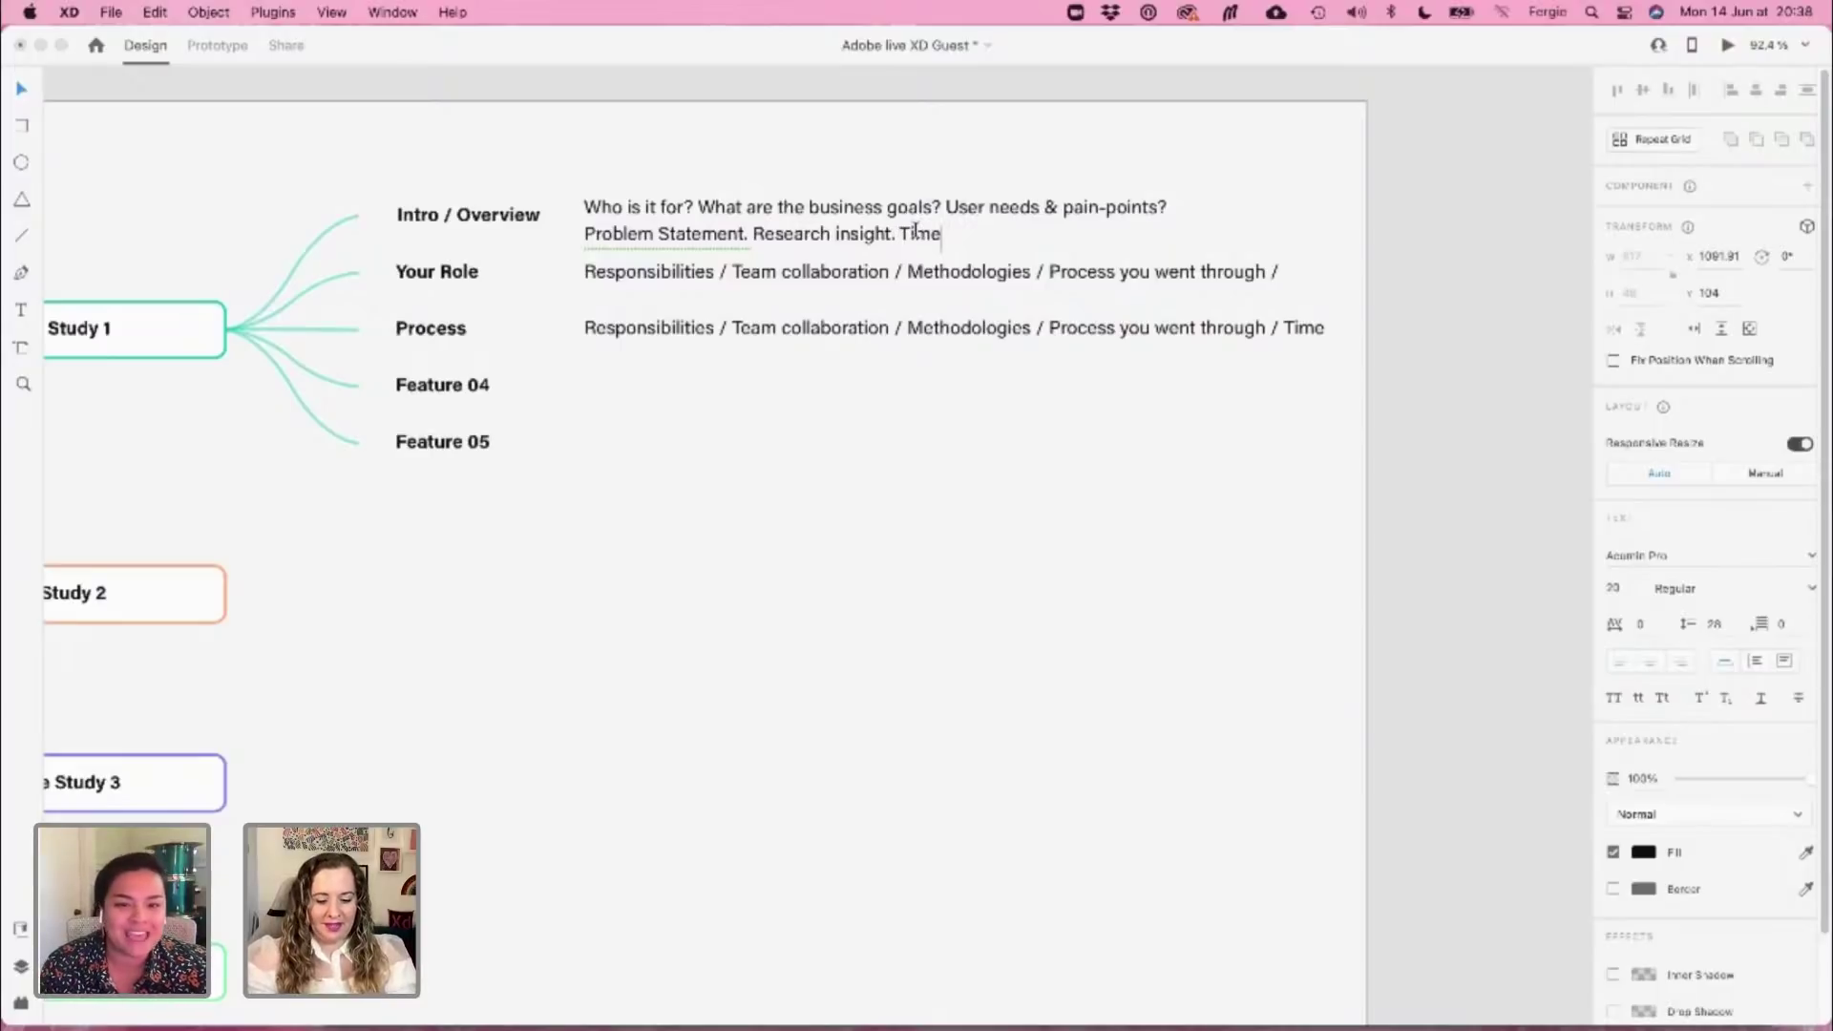
key("End")
type("it took to ")
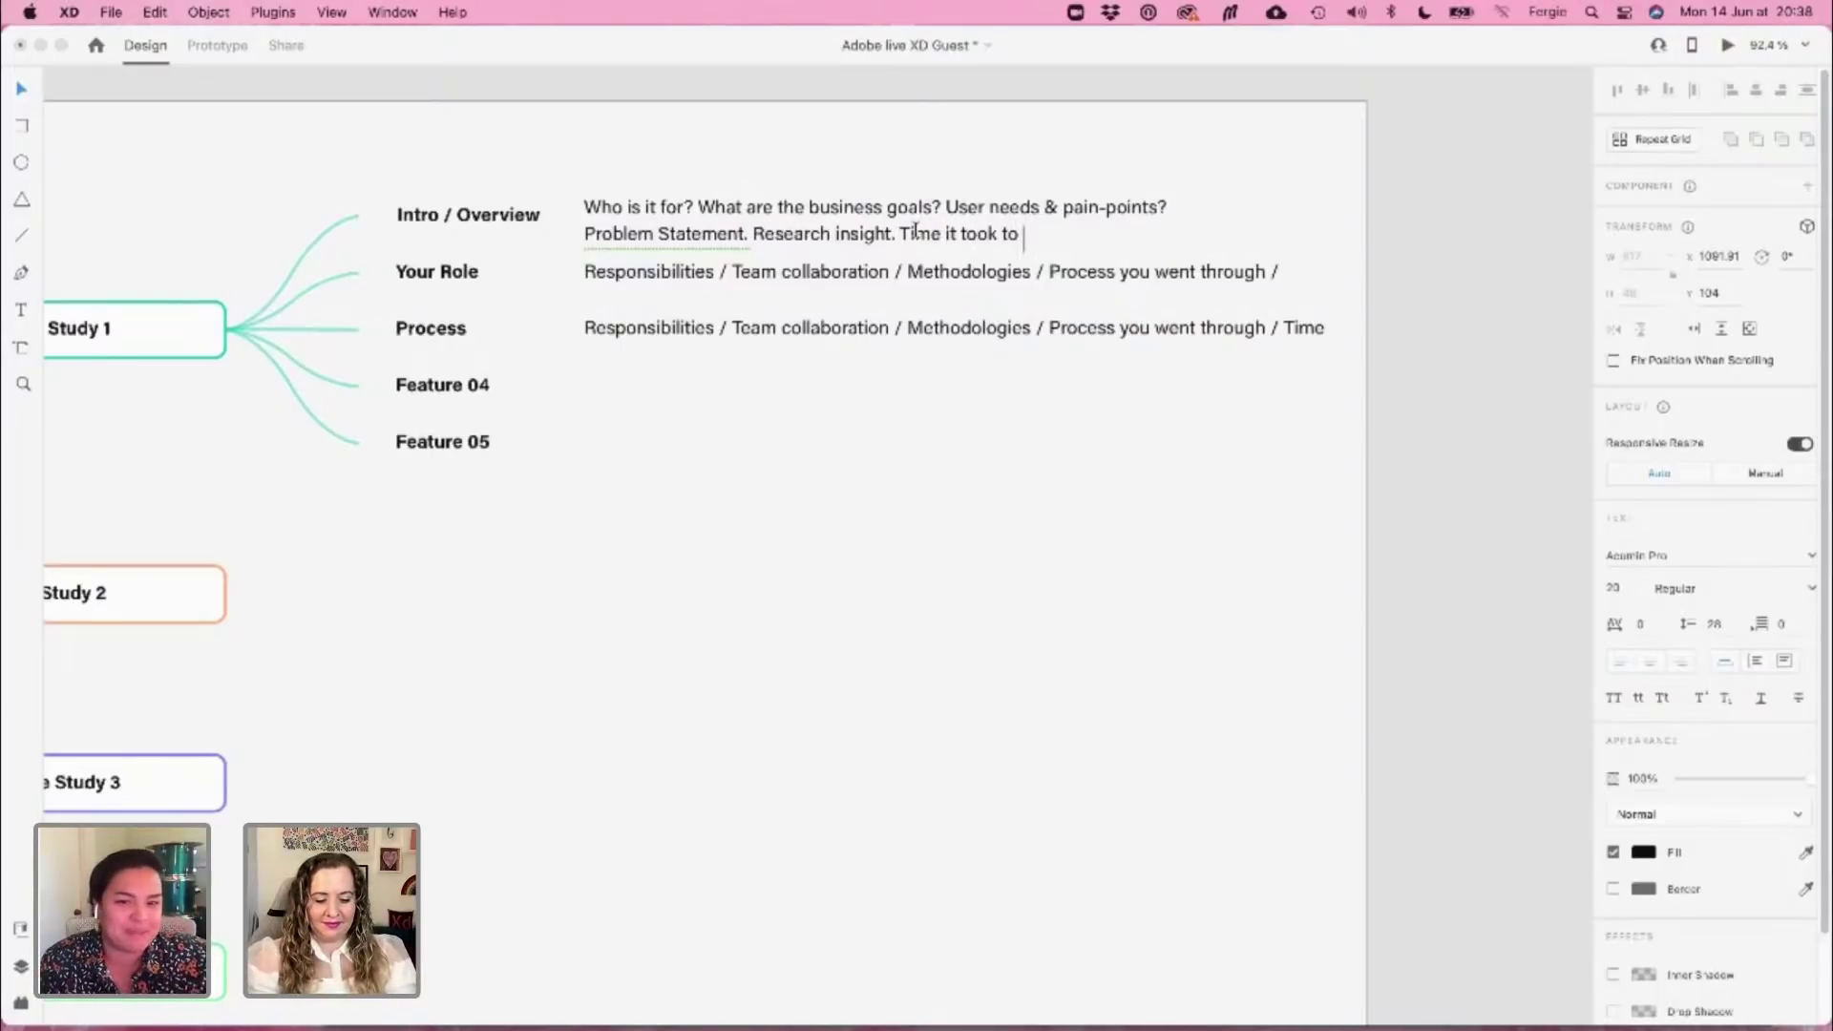
type("complete.")
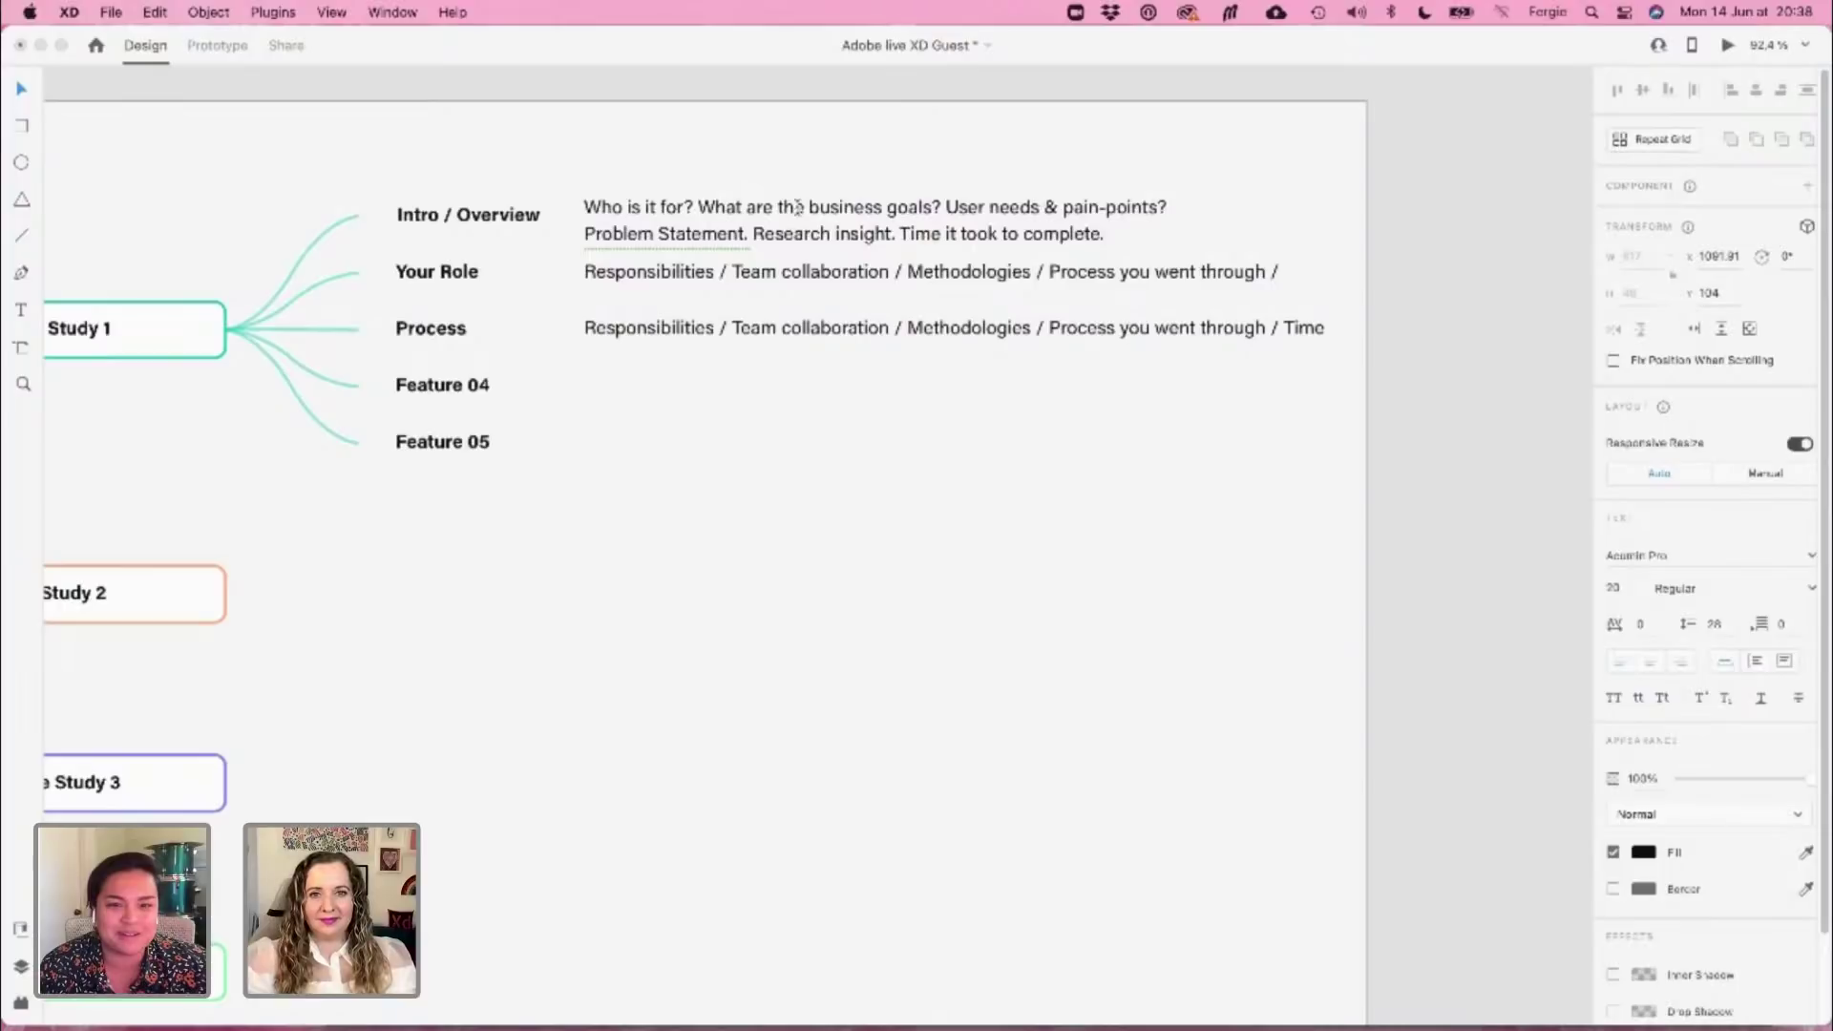
Change "Problem Statement" in the Intro / Overview note to "Problem statement"
left_click(669, 236)
key("BackSpace")
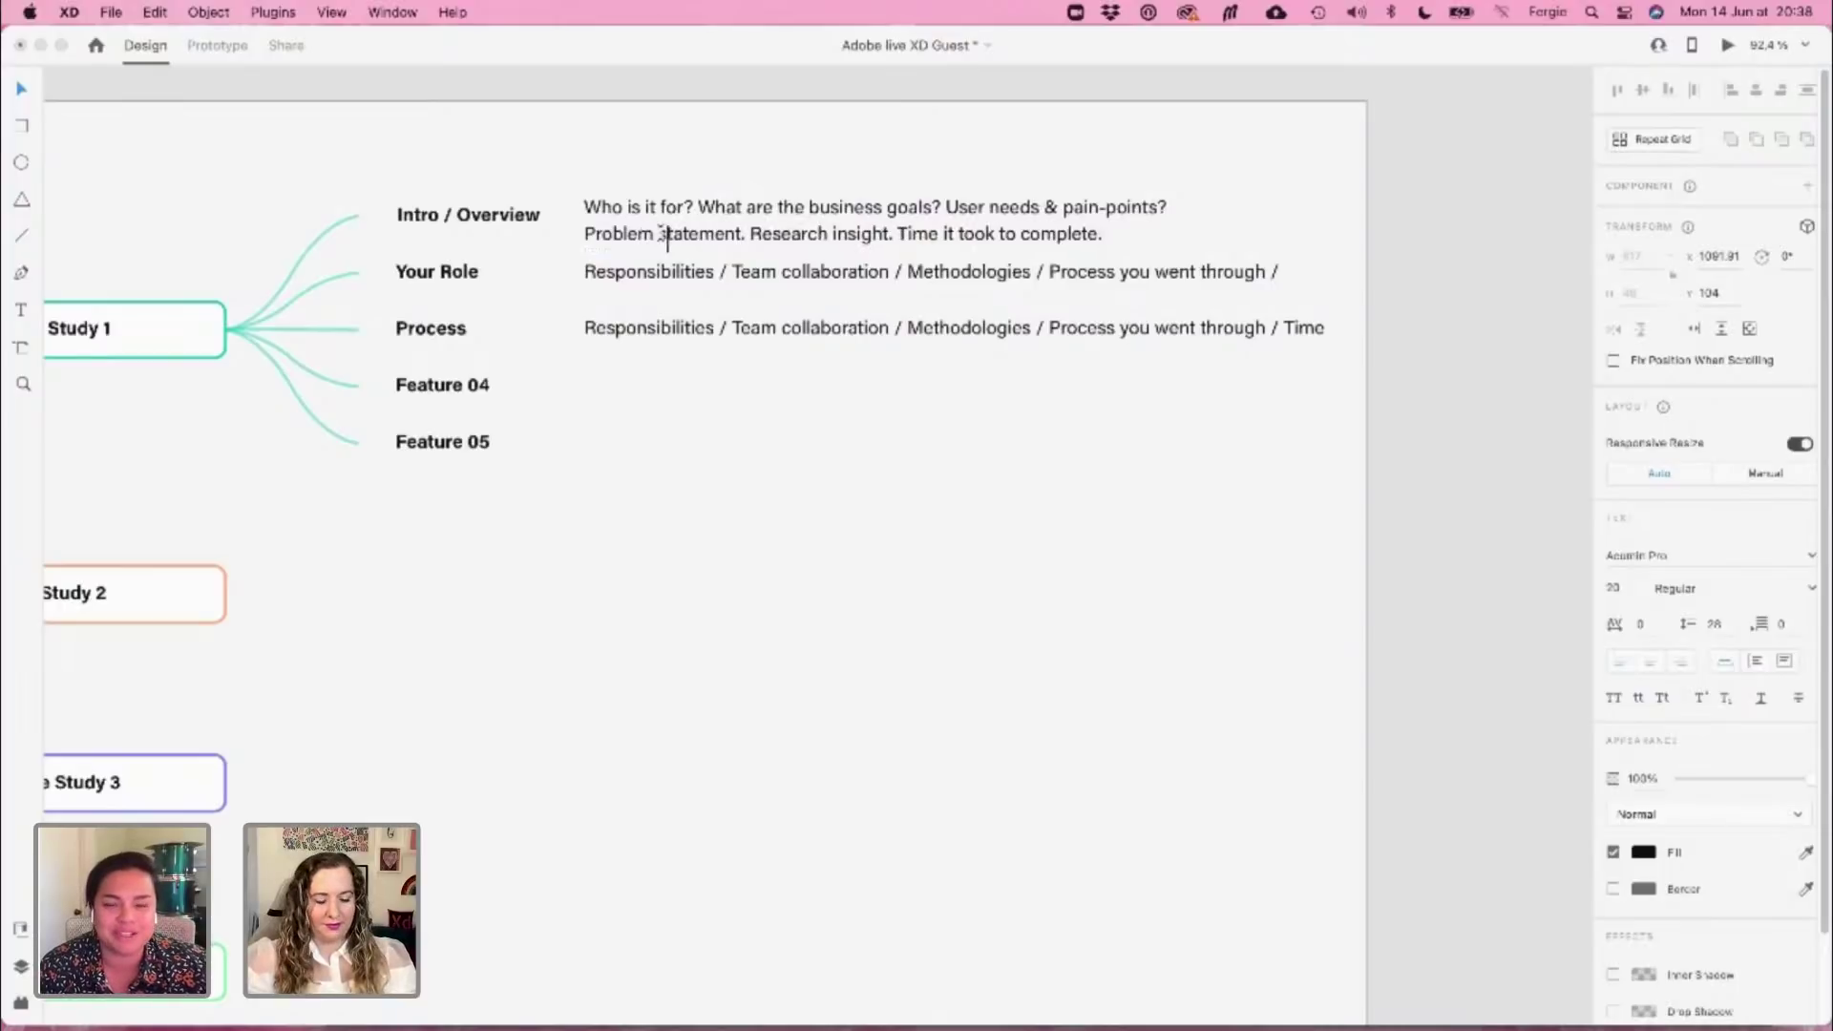
type("s")
key("Escape")
Delete "/ Process you went through /" from the Your Role note so it ends with "Methodologies"
double_click(1103, 279)
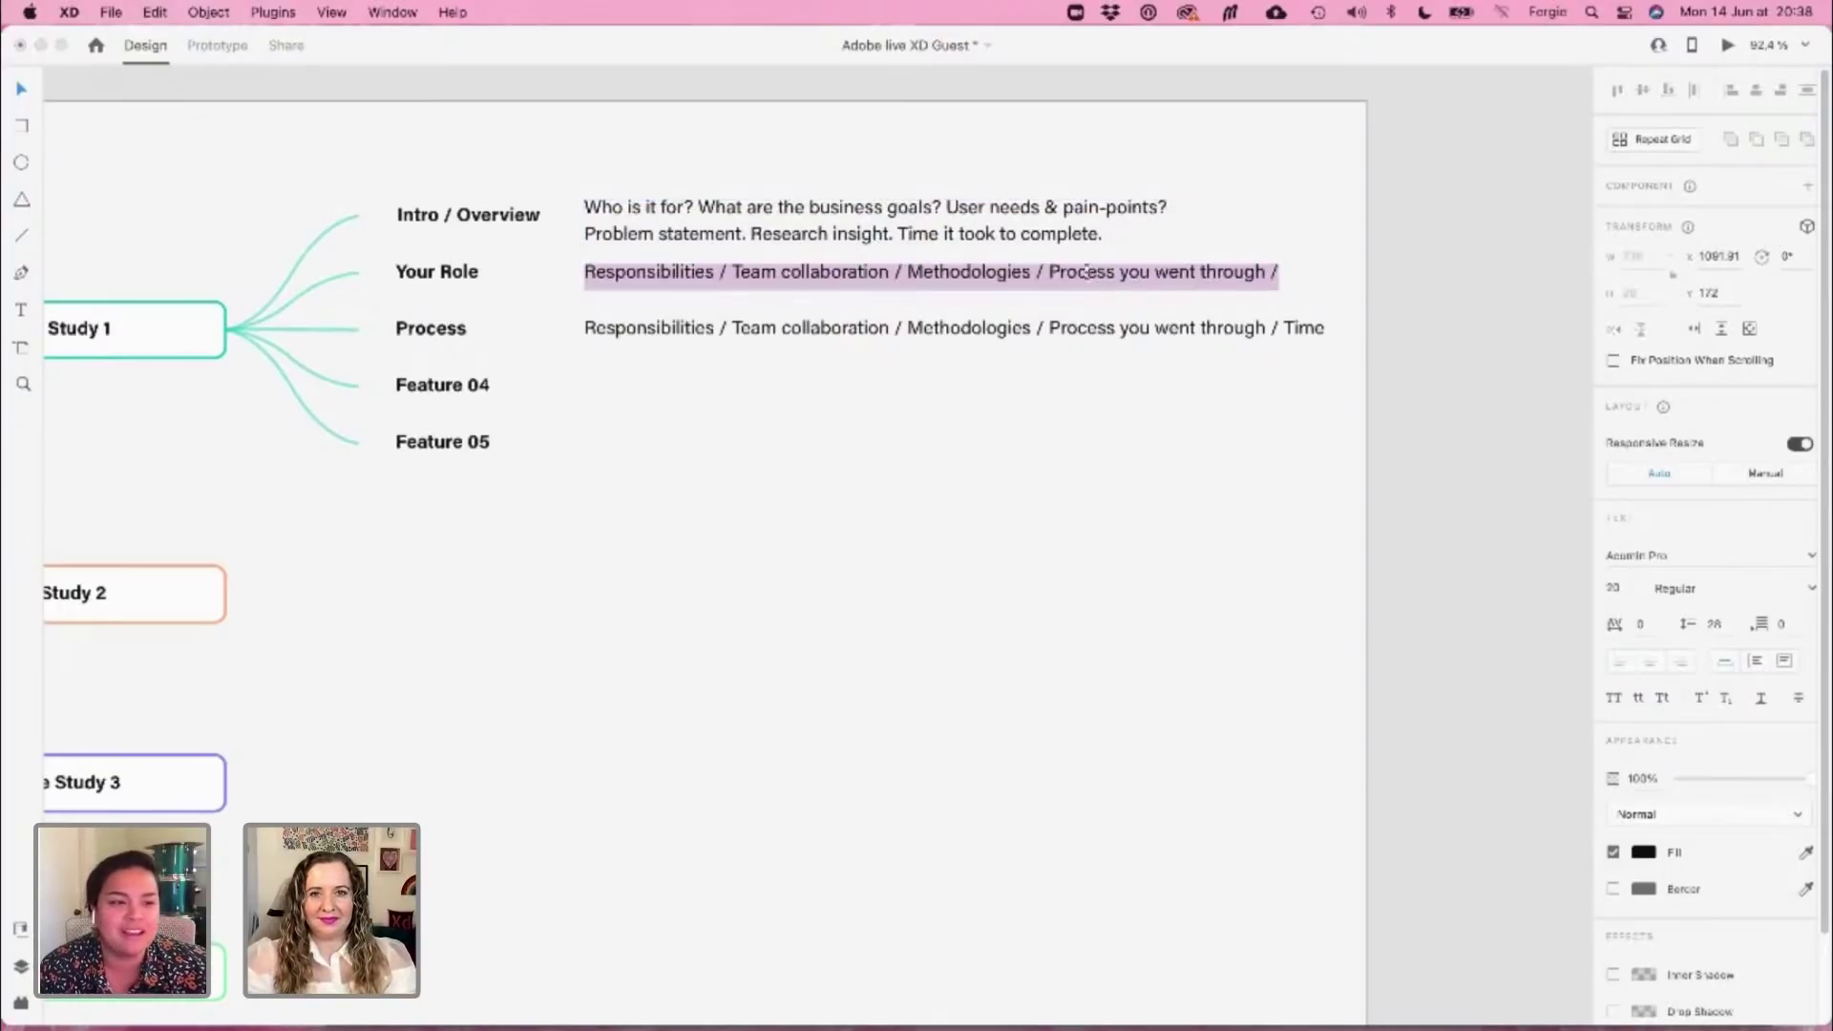
left_click(1060, 277)
key("super+shift+Left")
left_click(1281, 276, "shift")
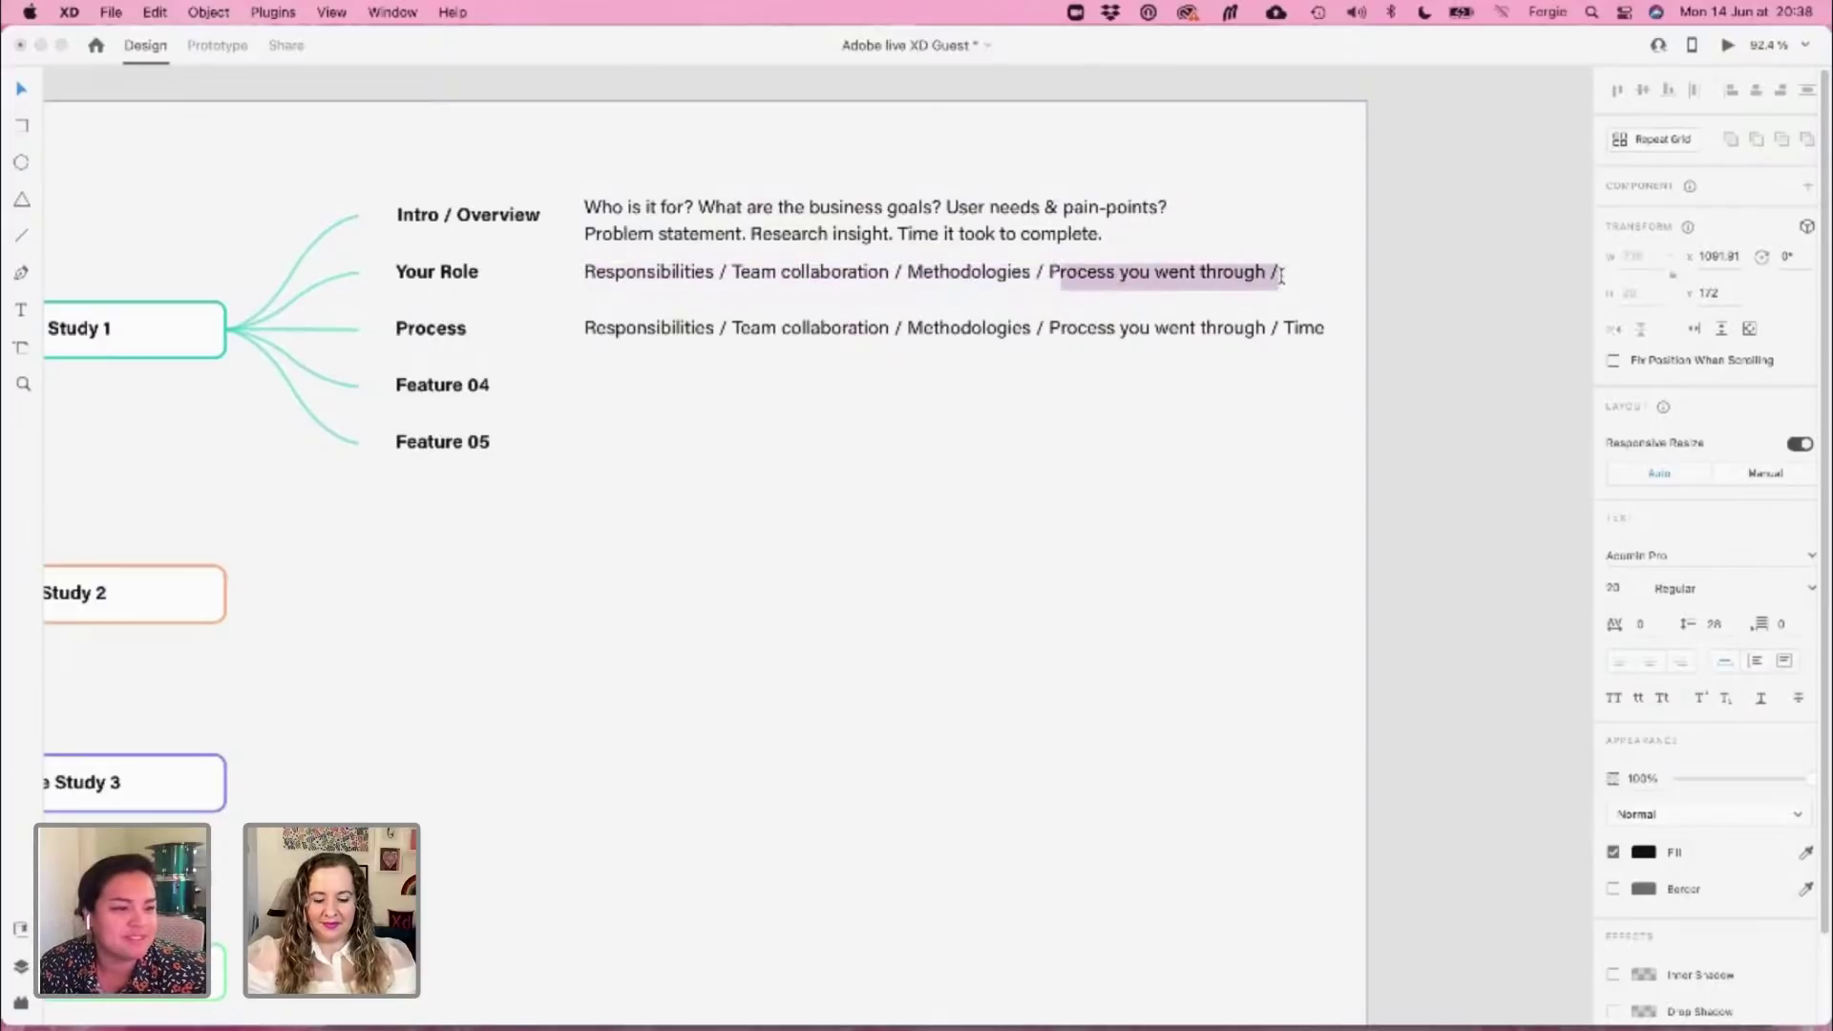
key("BackSpace")
key("BackSpace")
key("BackSpace")
key("BackSpace")
key("BackSpace")
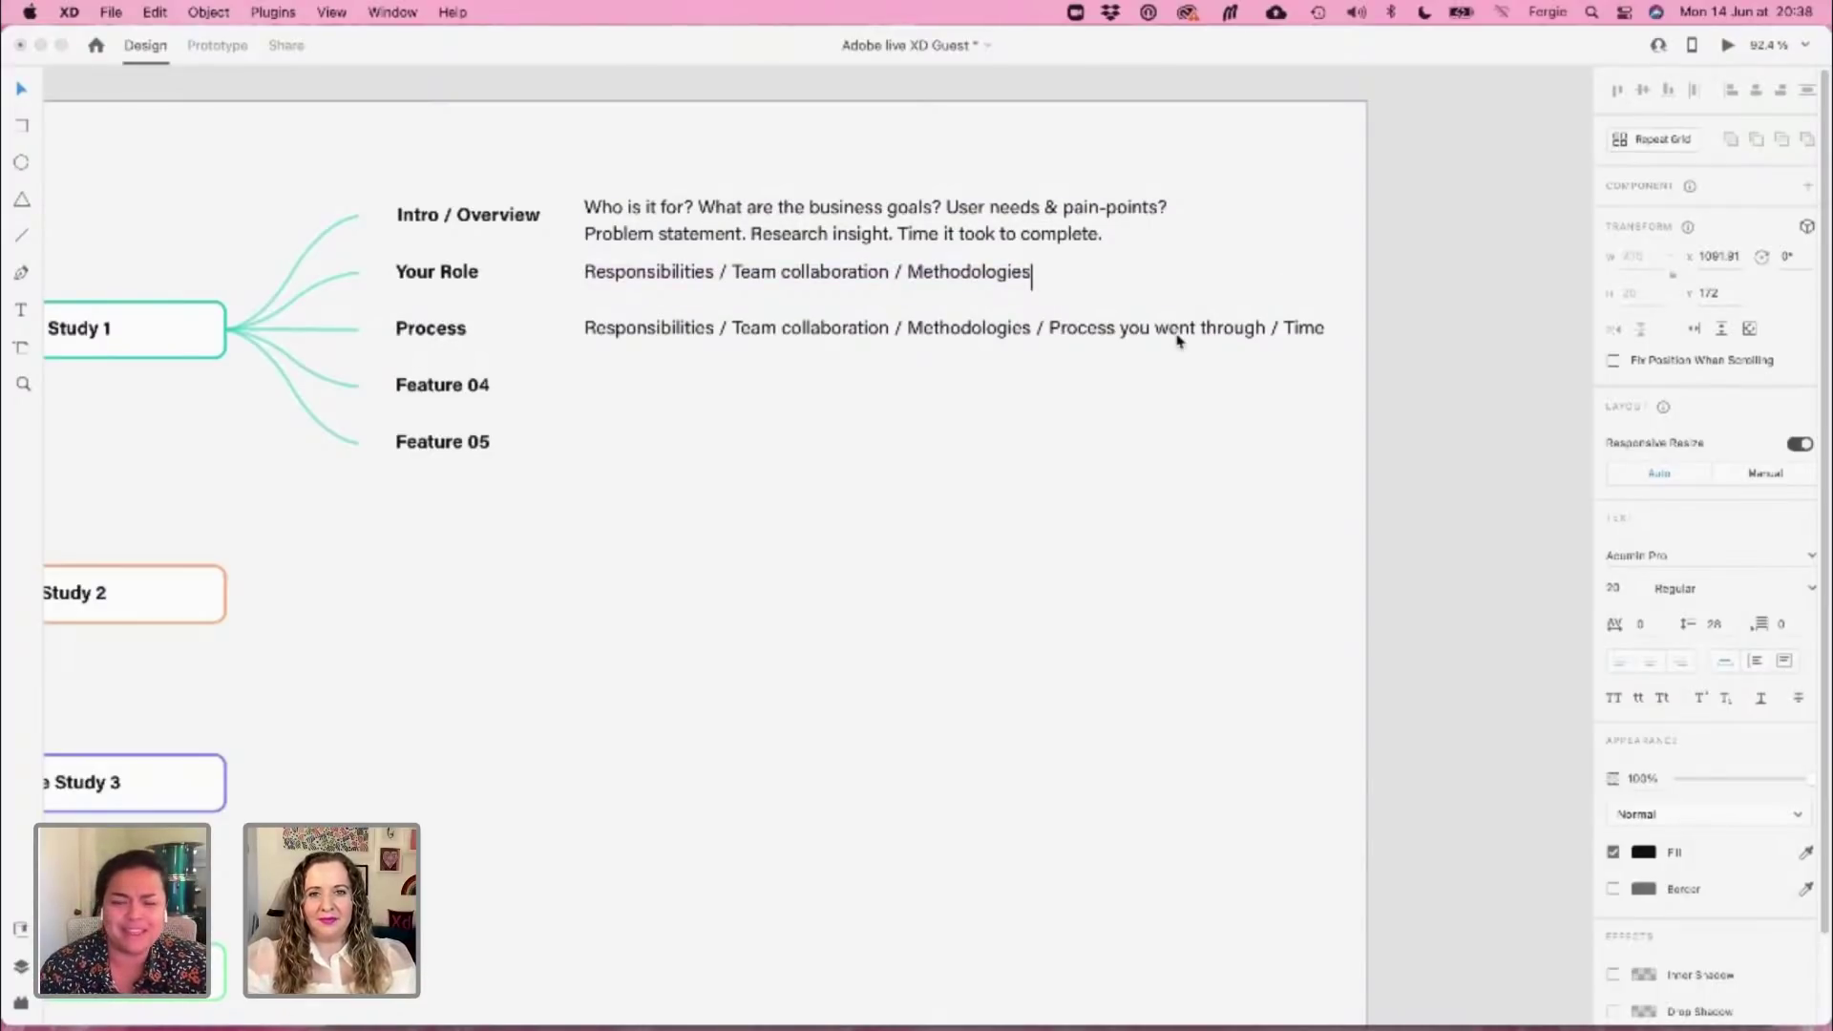
Replace the note beside Process with "What steps did you take from start to finish."
double_click(771, 328)
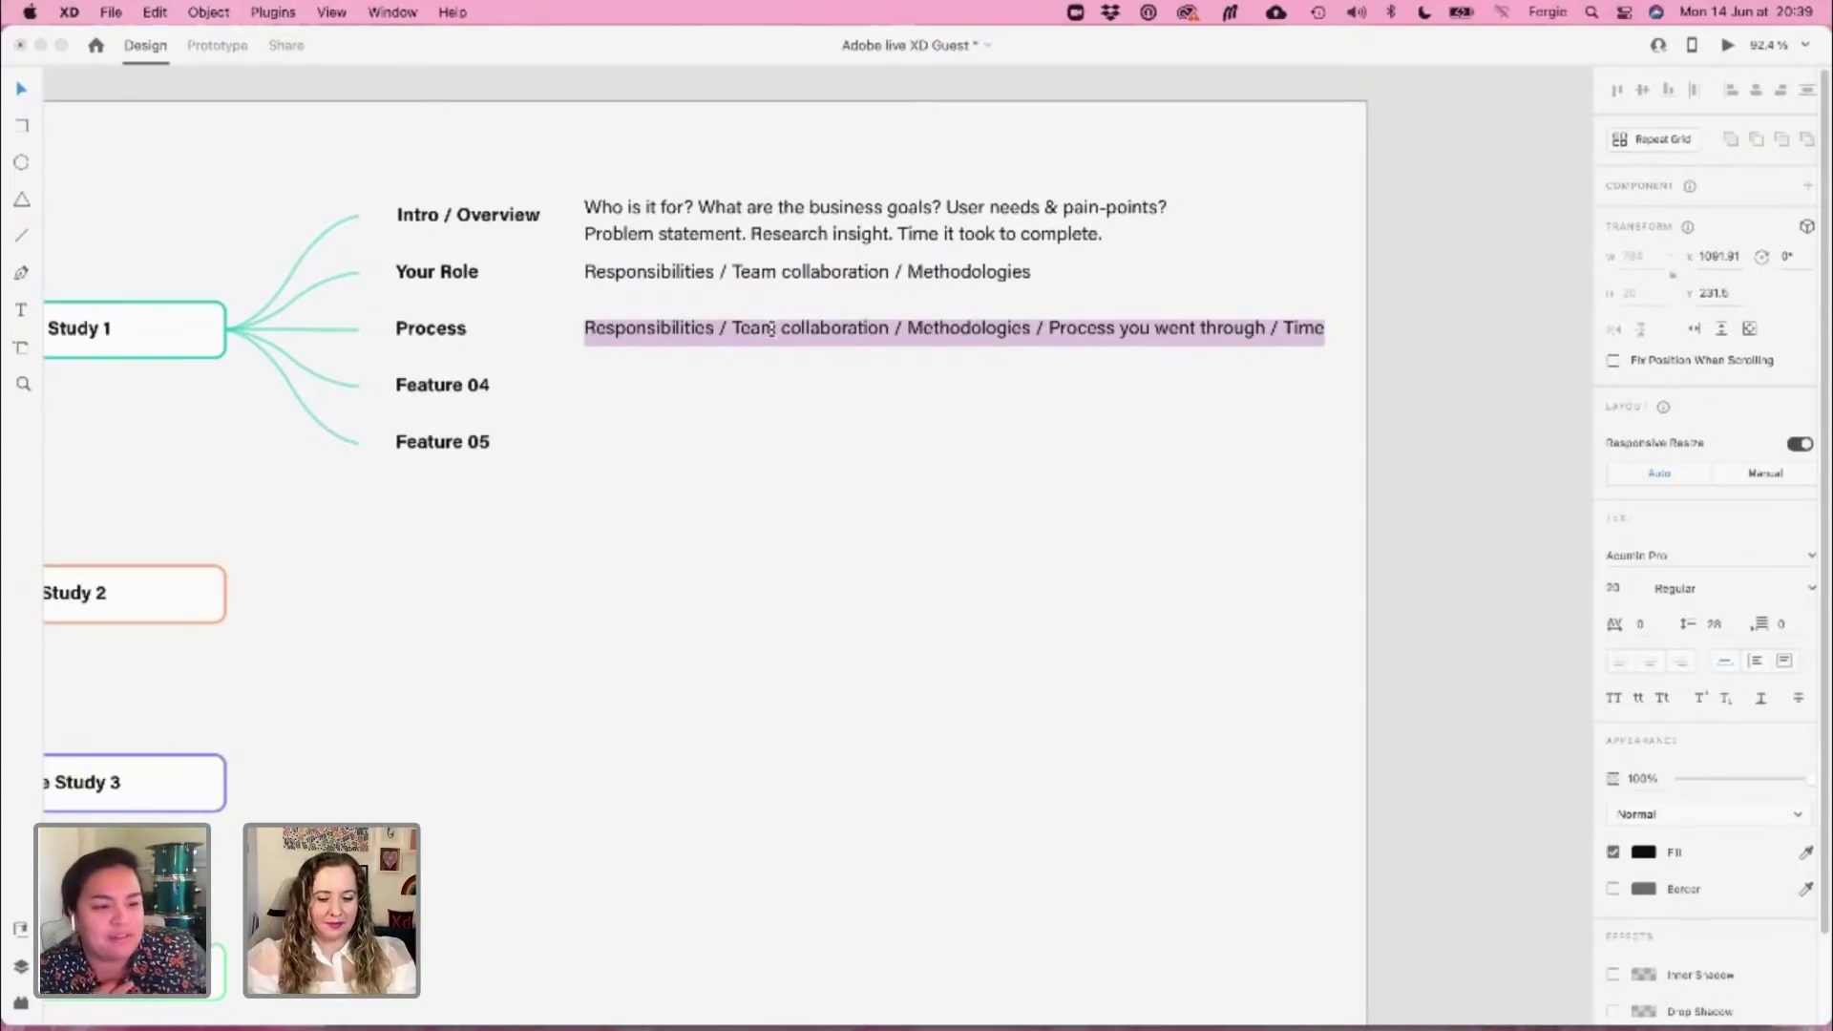
key("BackSpace")
type("W")
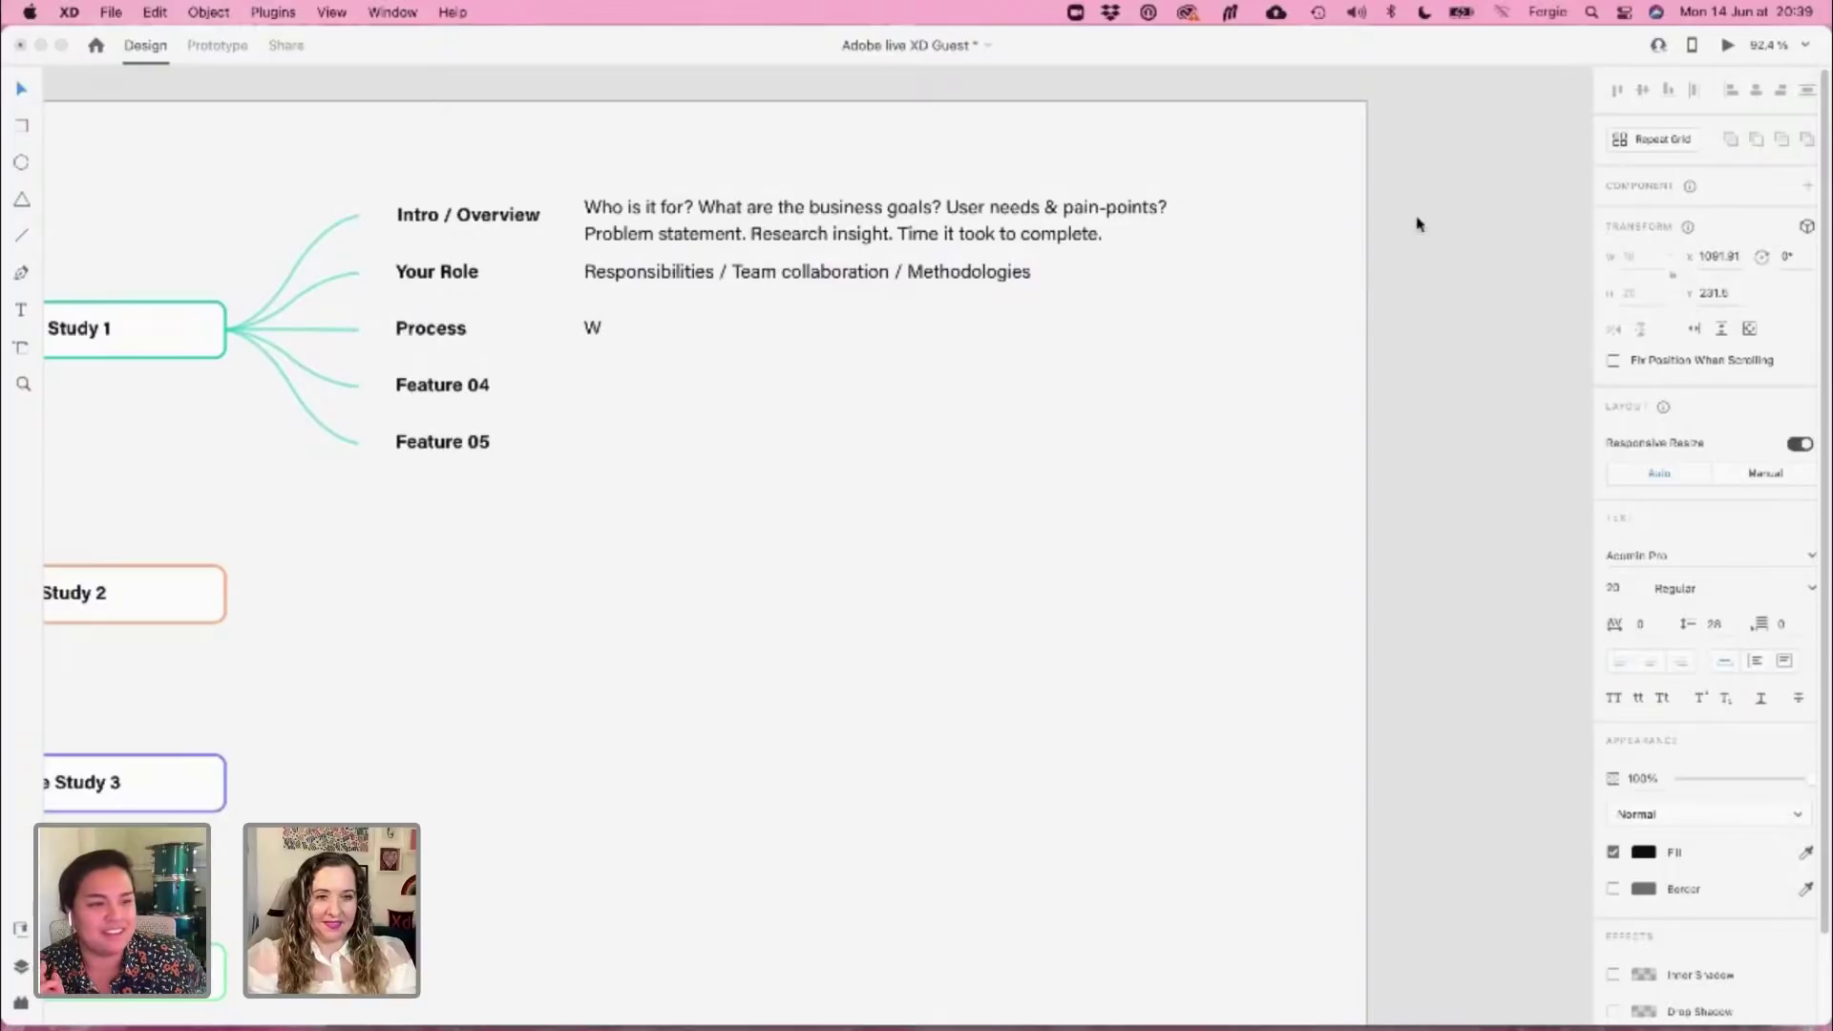
type("hat ")
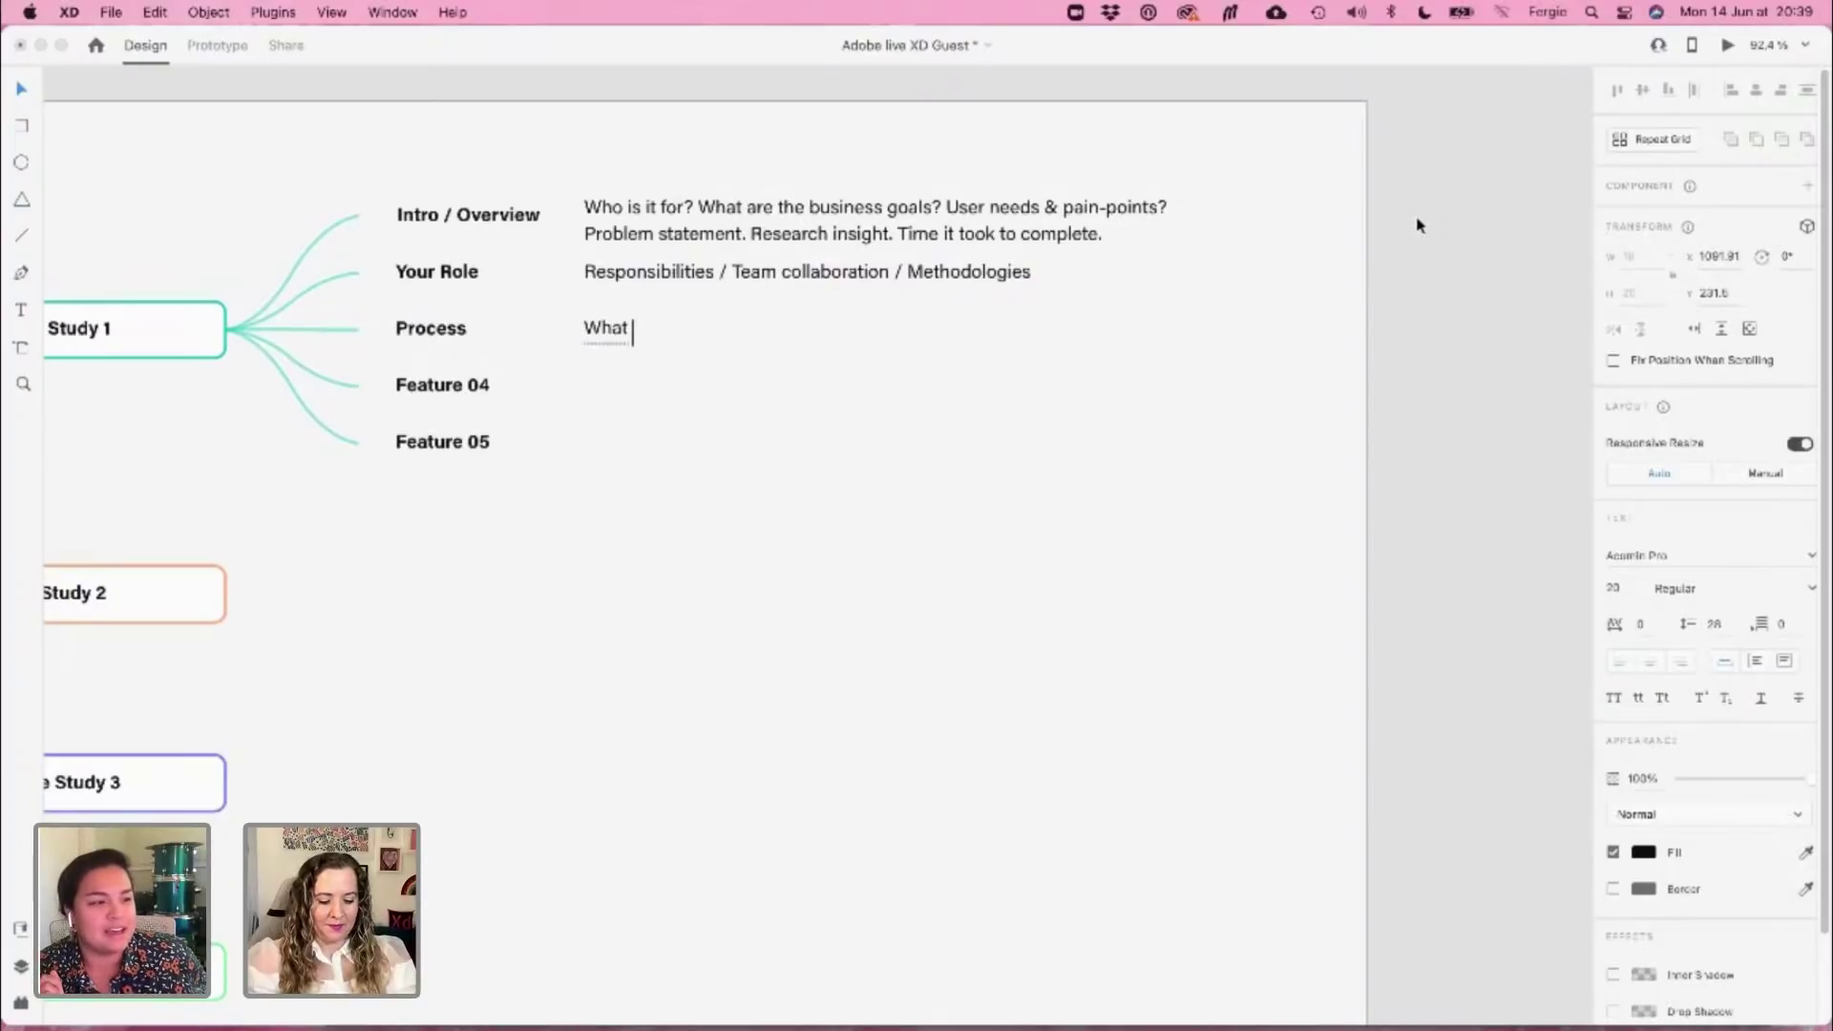
type("ds")
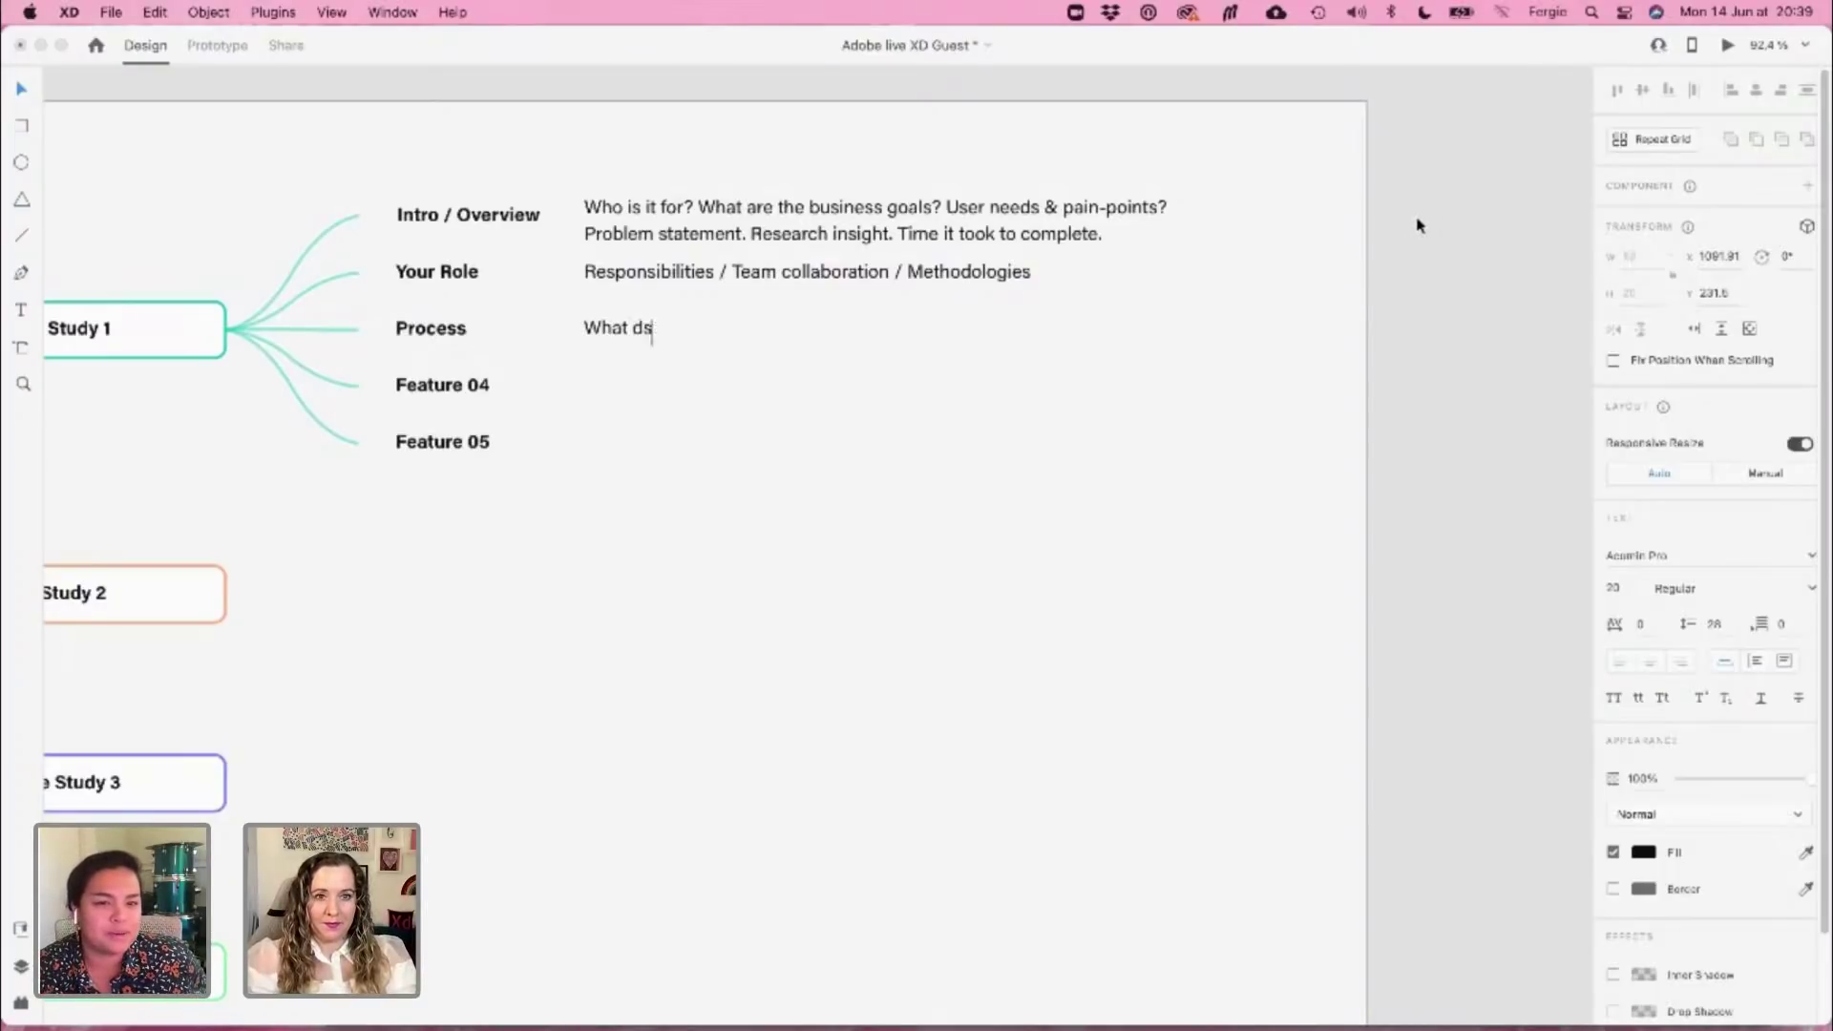
key("BackSpace")
key("BackSpace")
type("steps d")
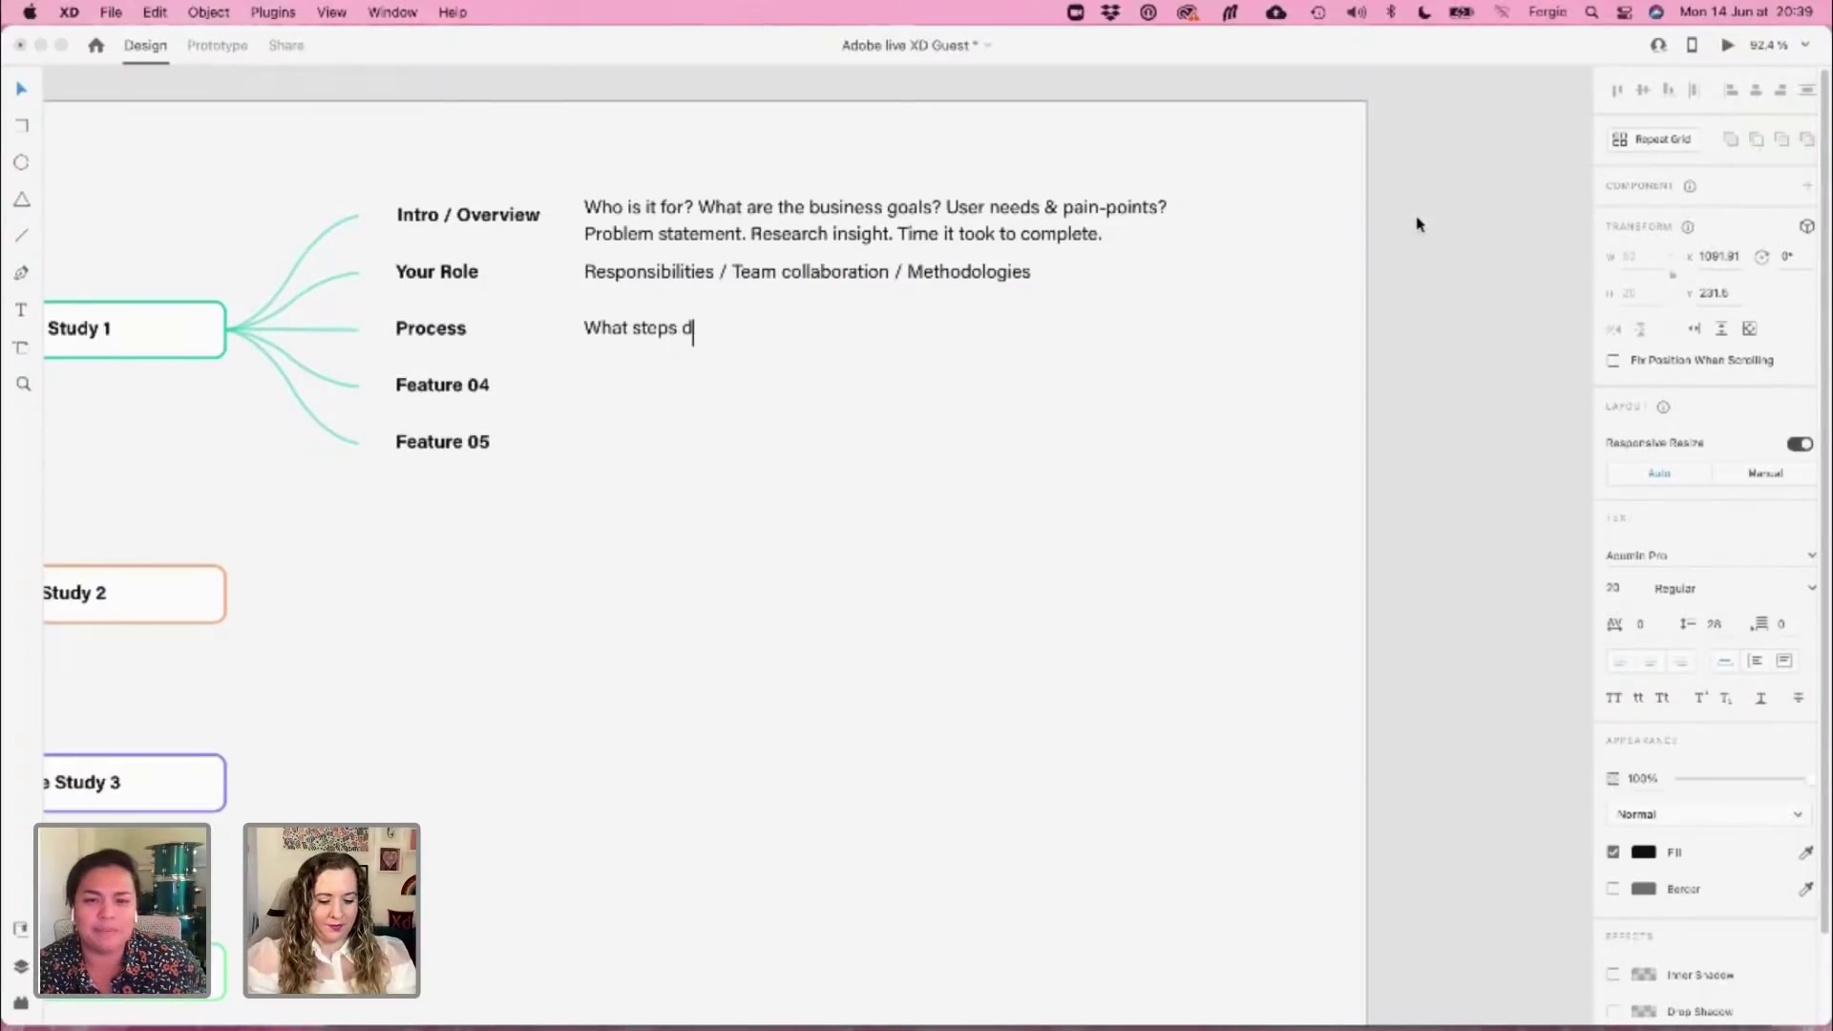
type("id you take from ")
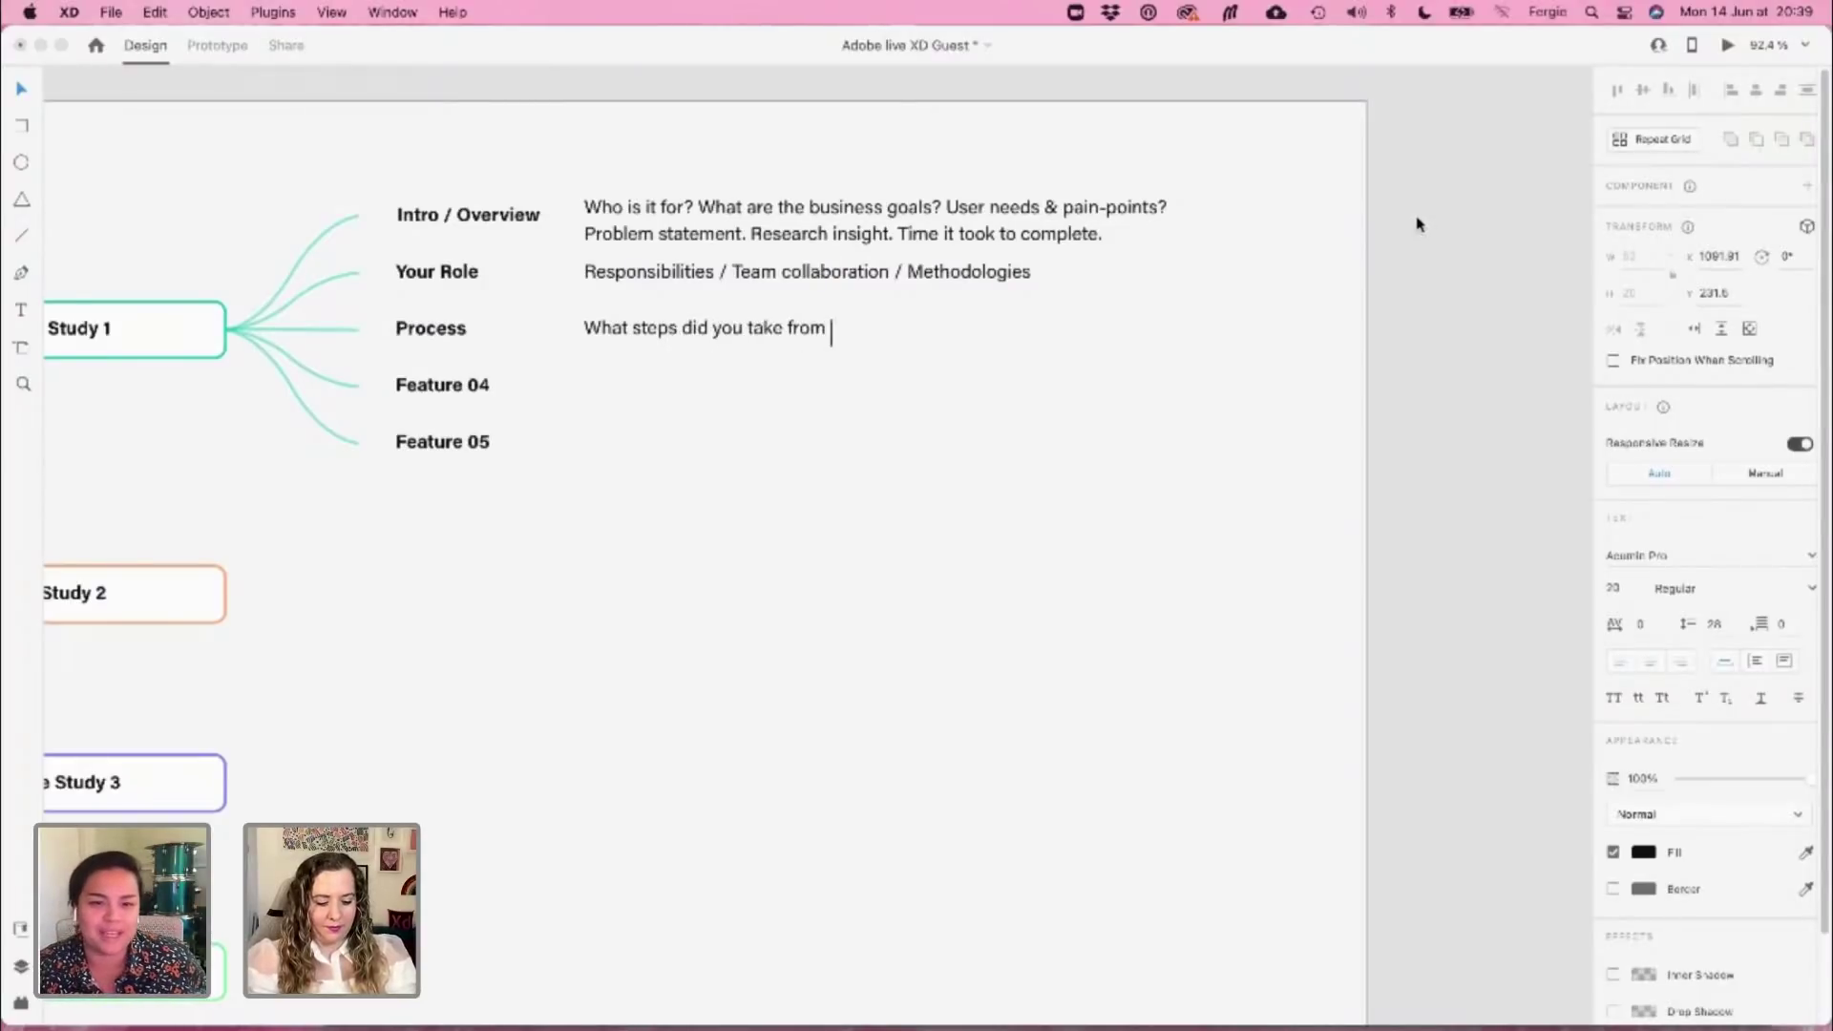
type("start to finish")
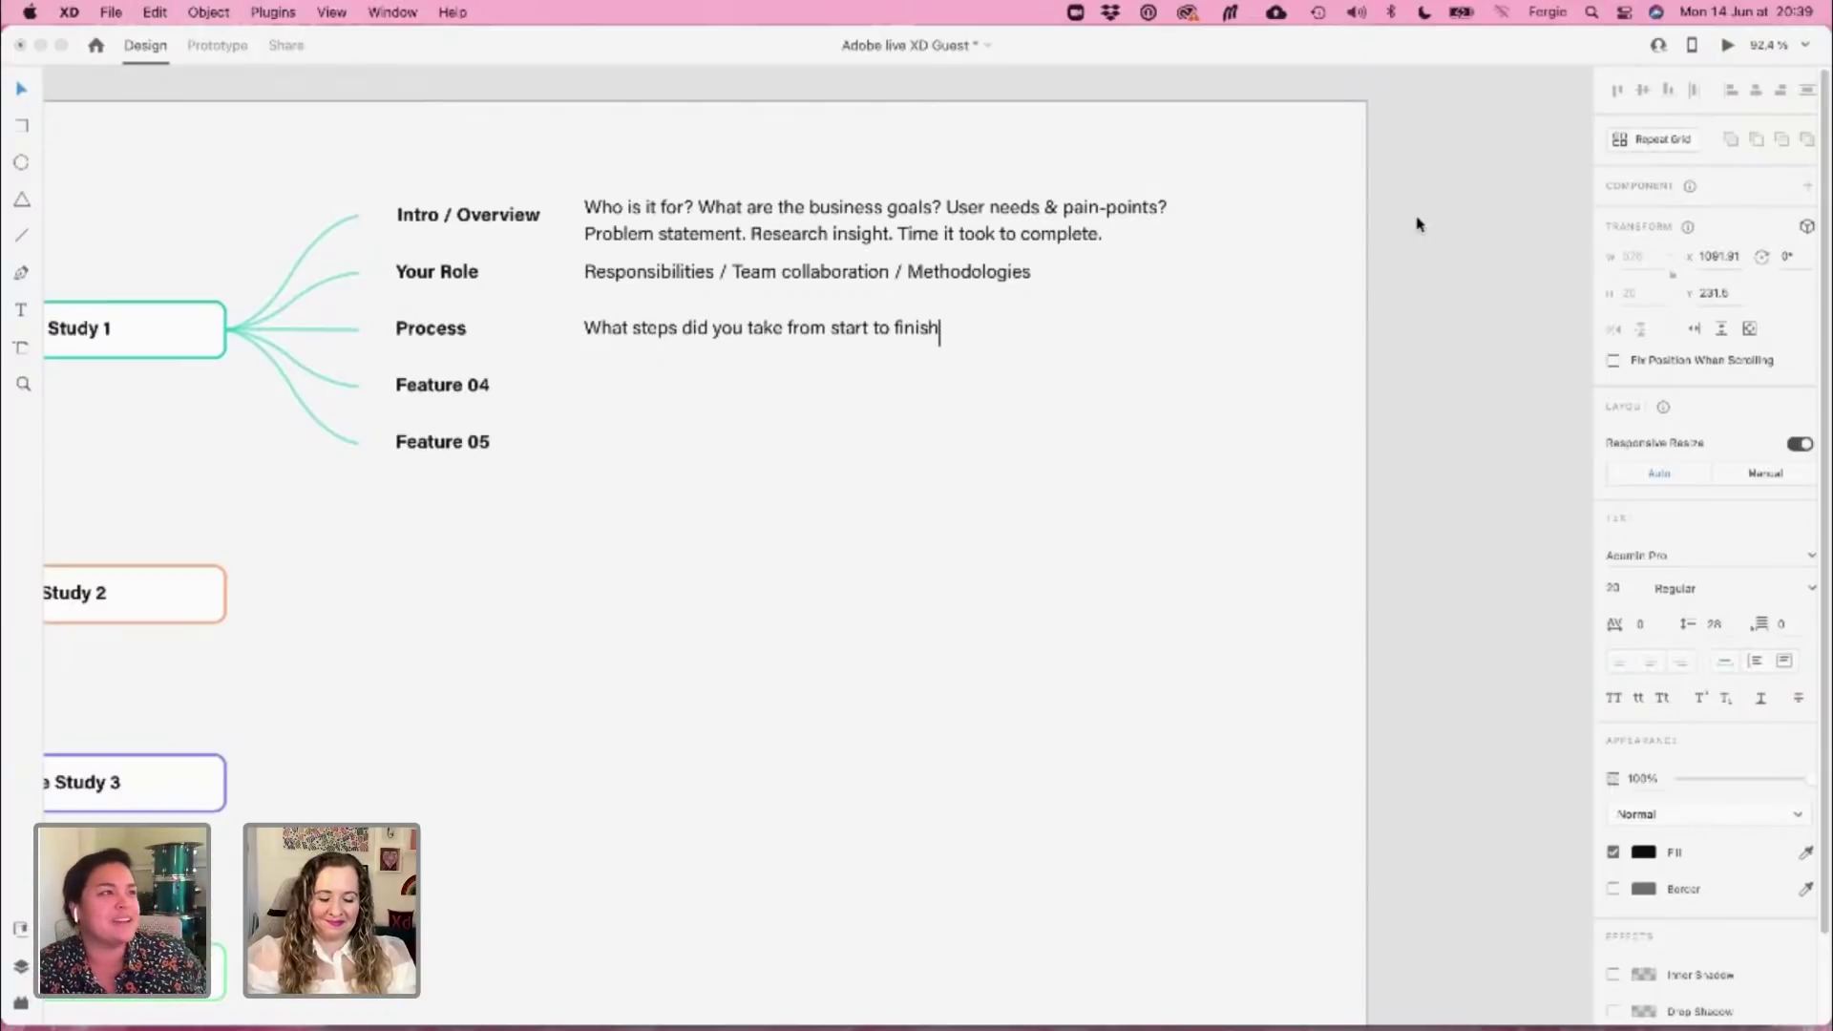
type(". ")
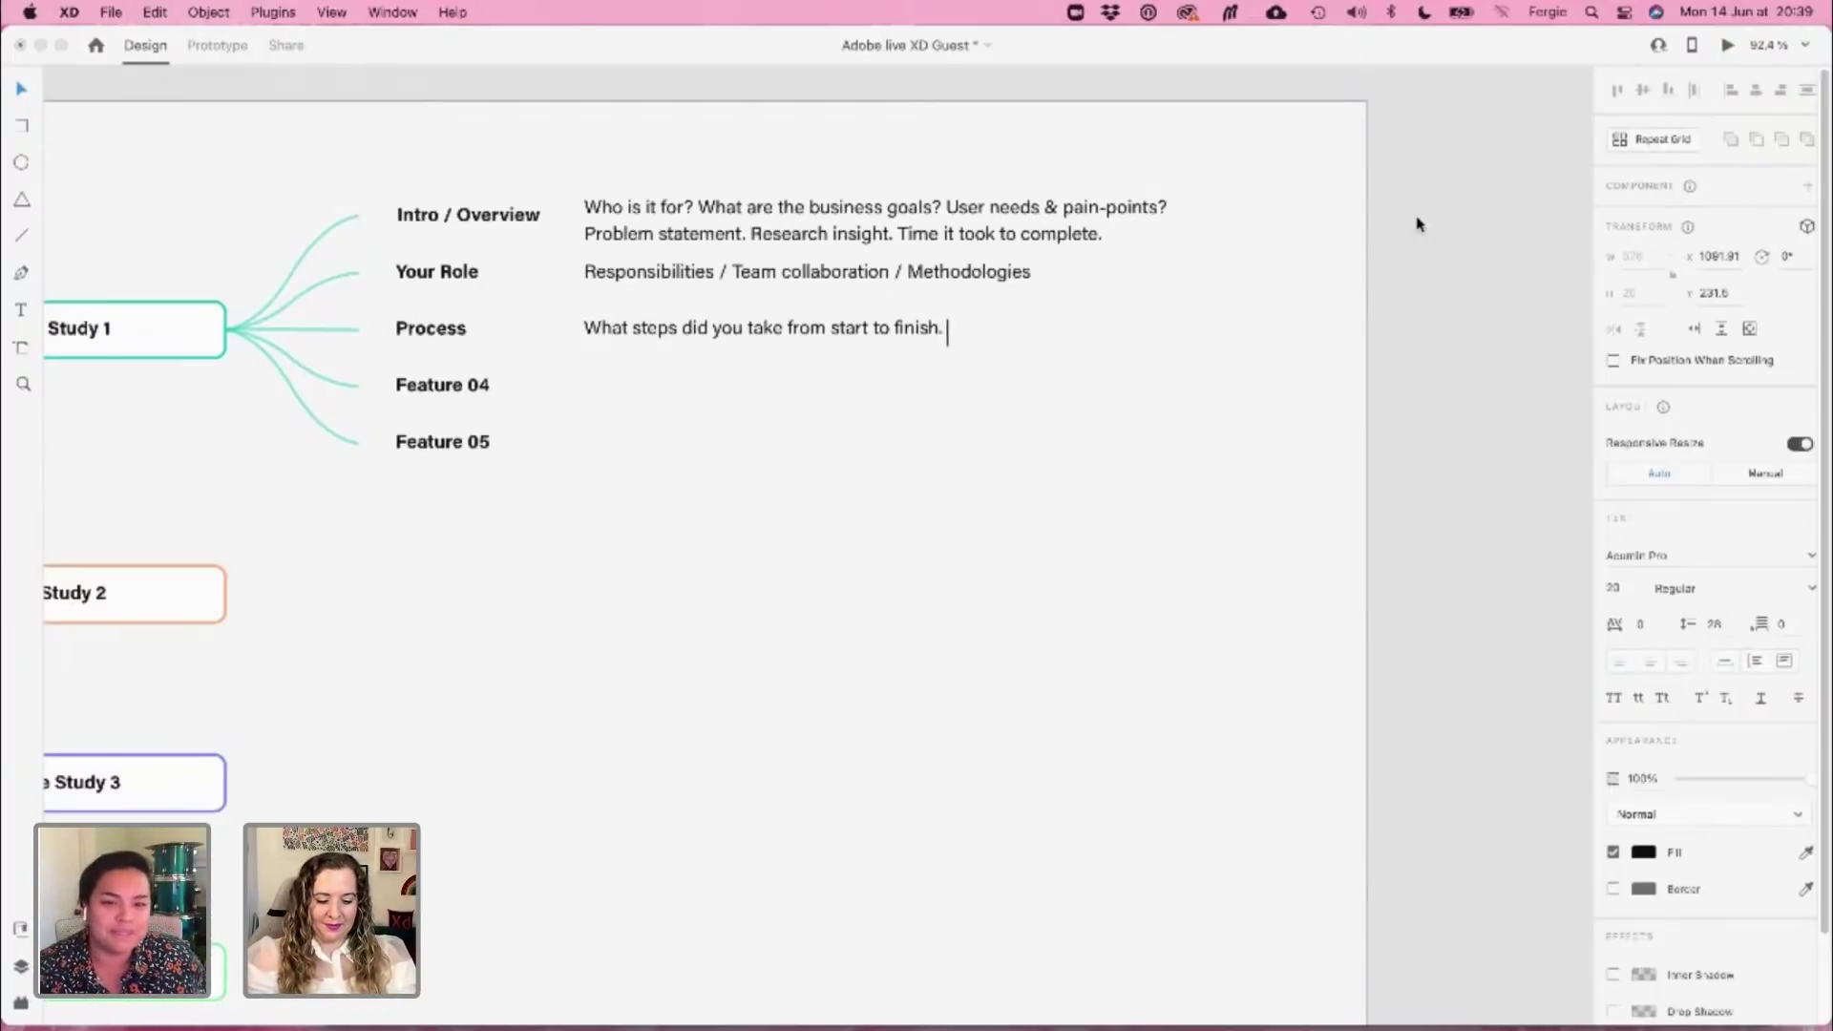
Extend the Process note with "Include visual documentation of stickie notes and sketches"
type("Include ")
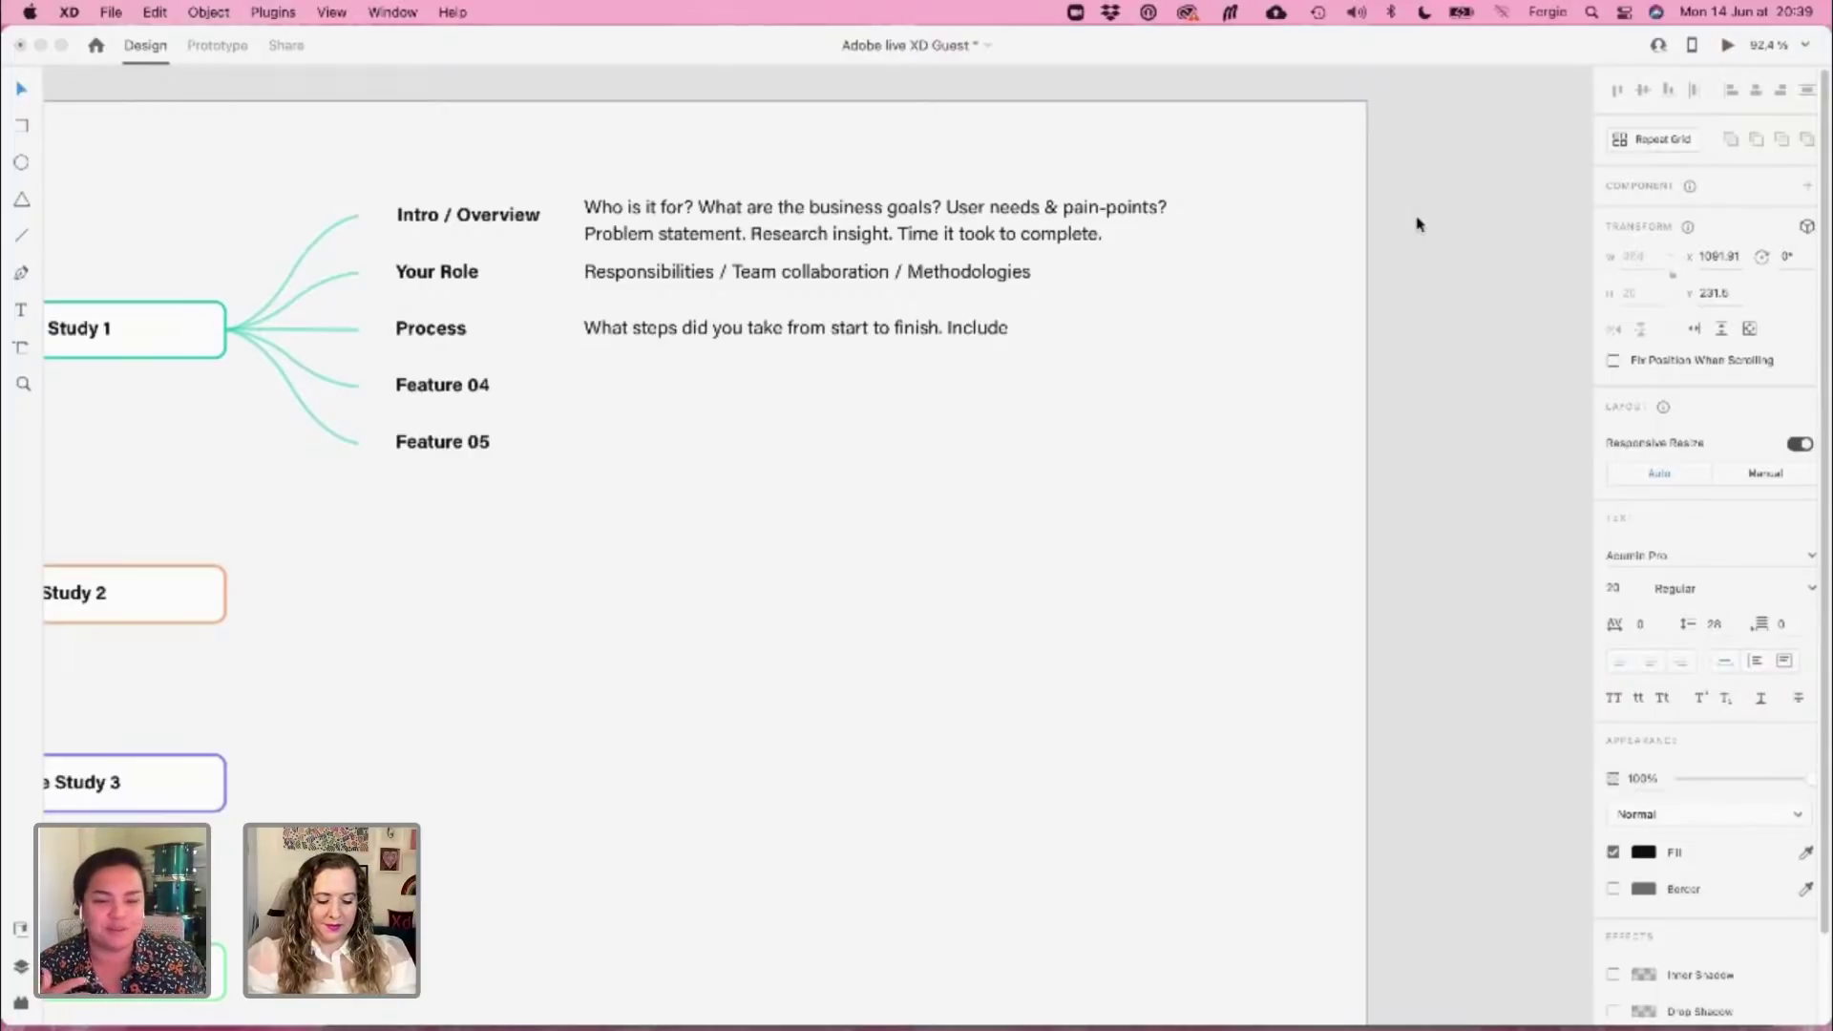
type("visual ")
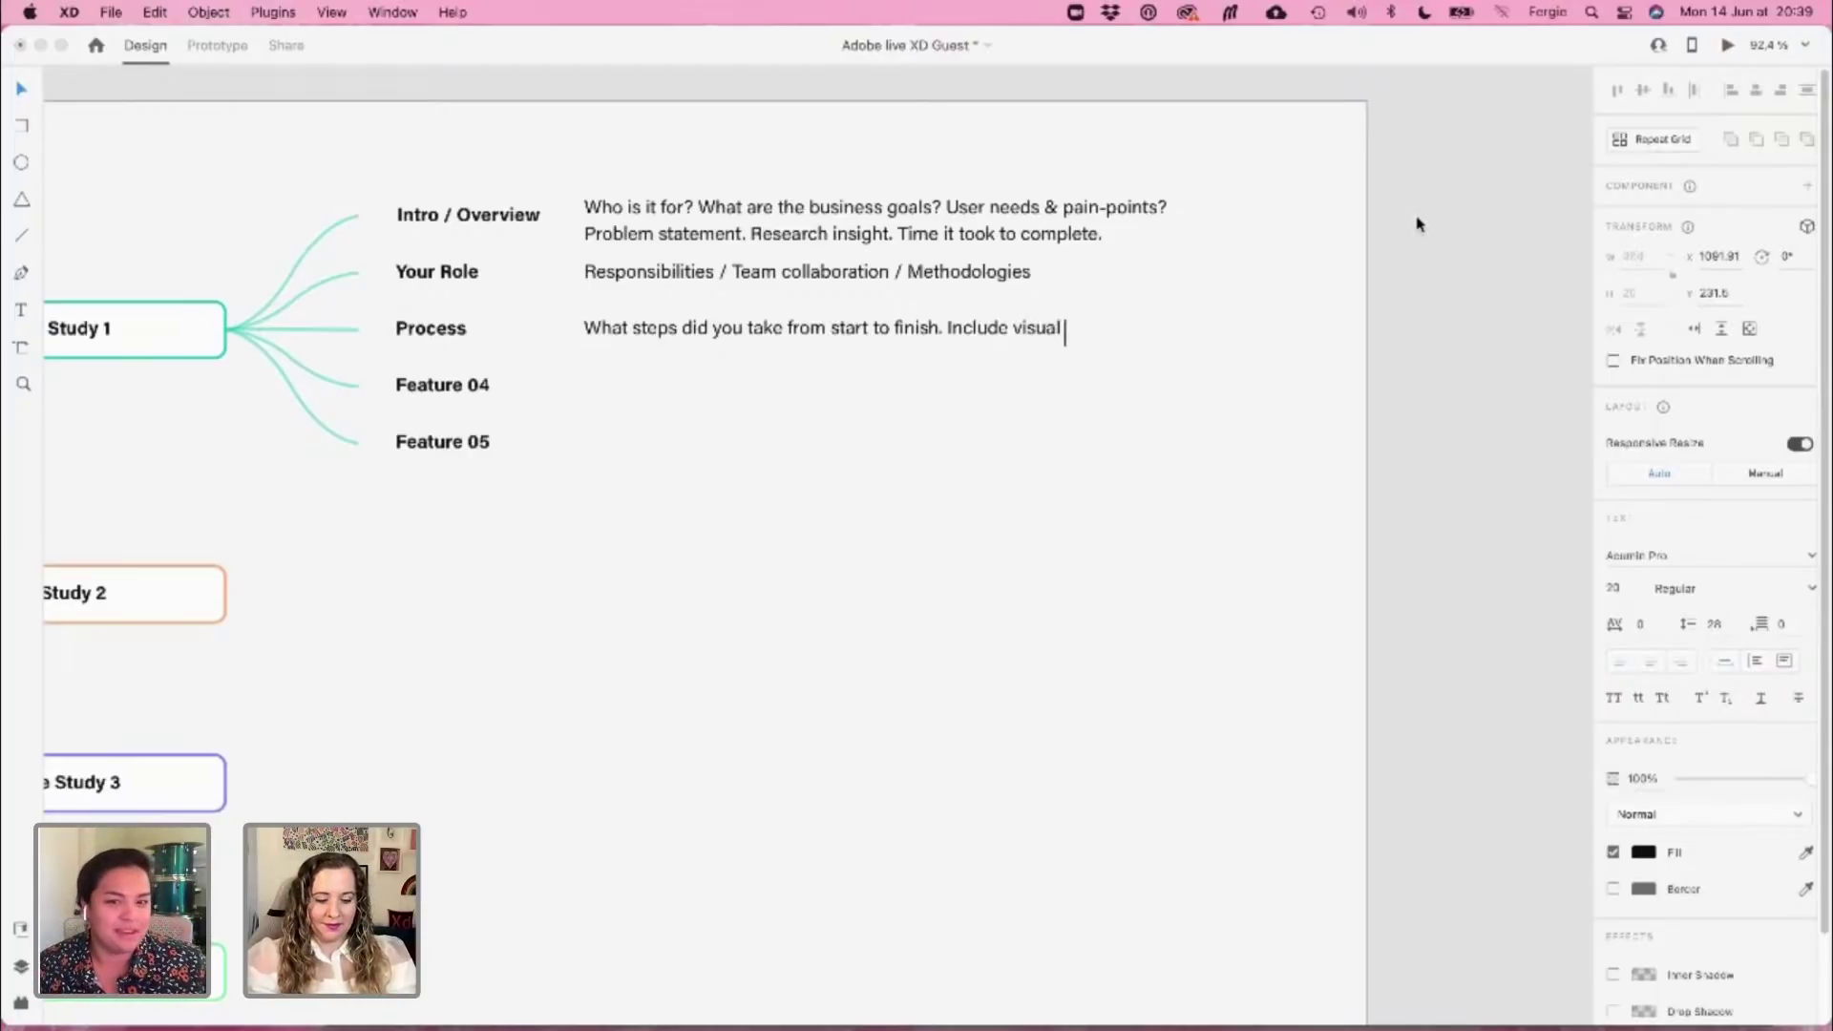
type("documentati")
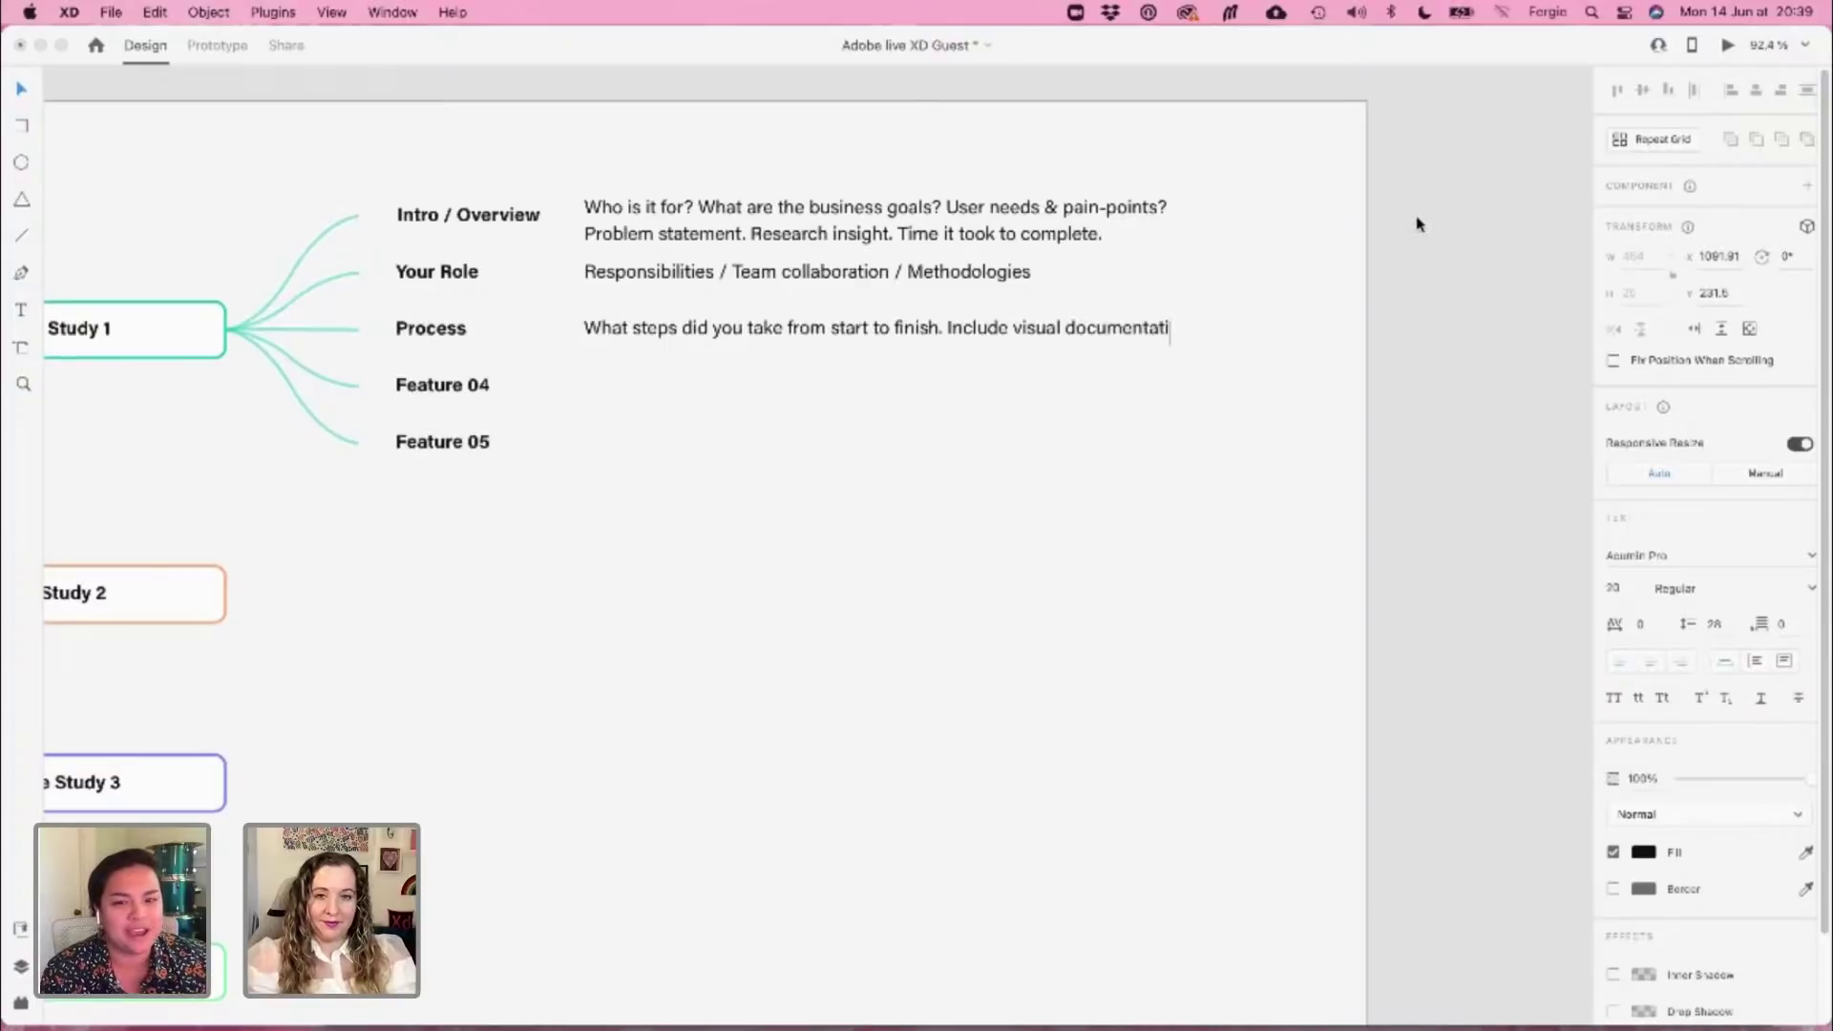
type("on")
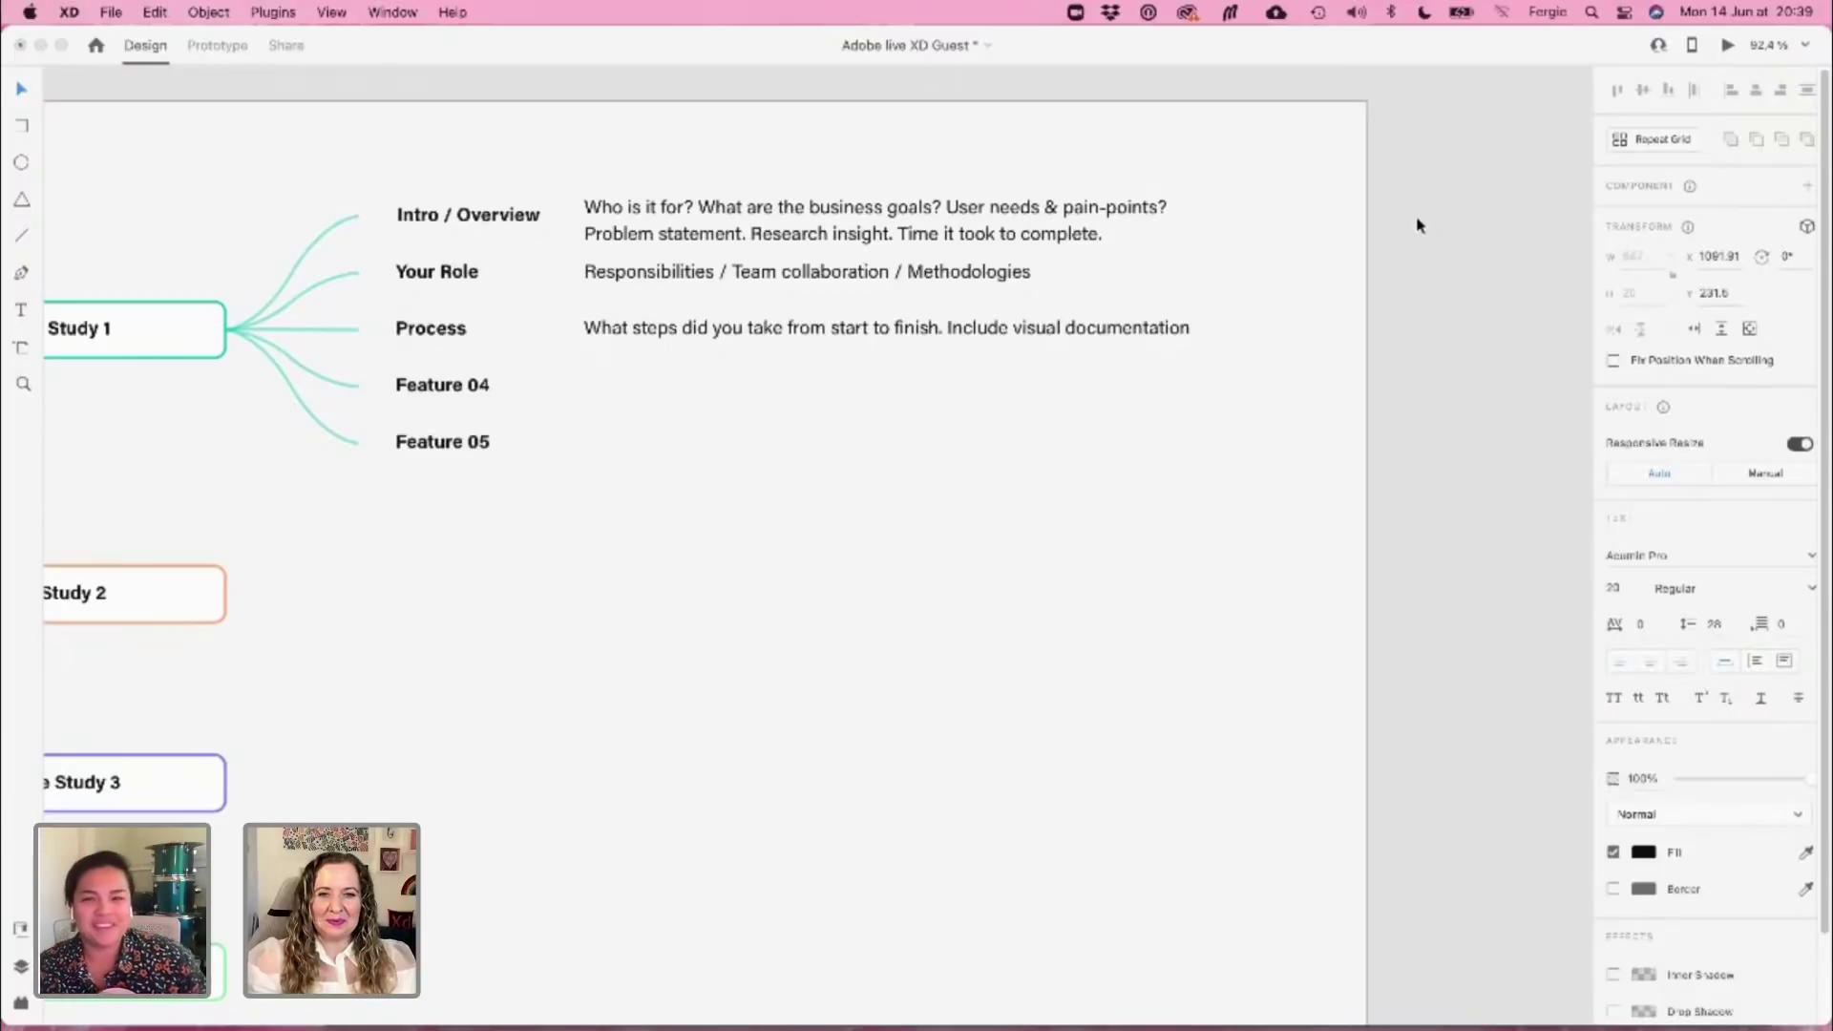
type("o")
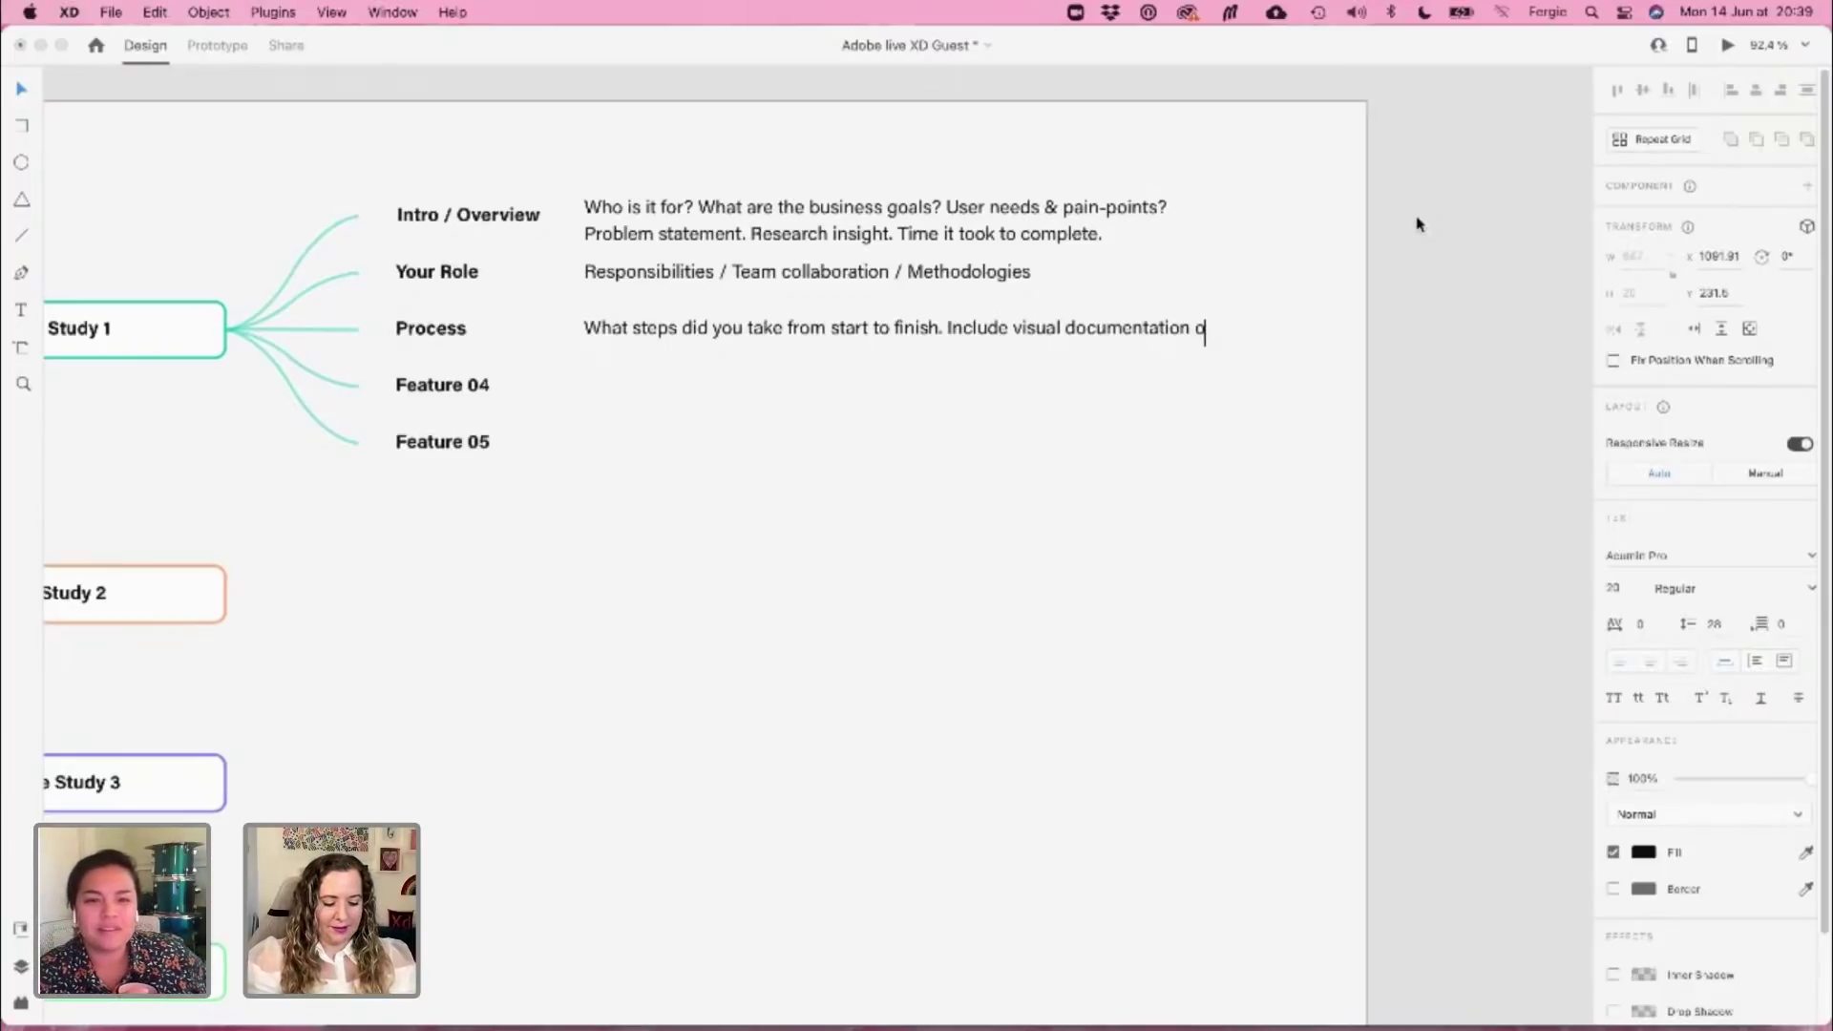
type("f stickie notes a")
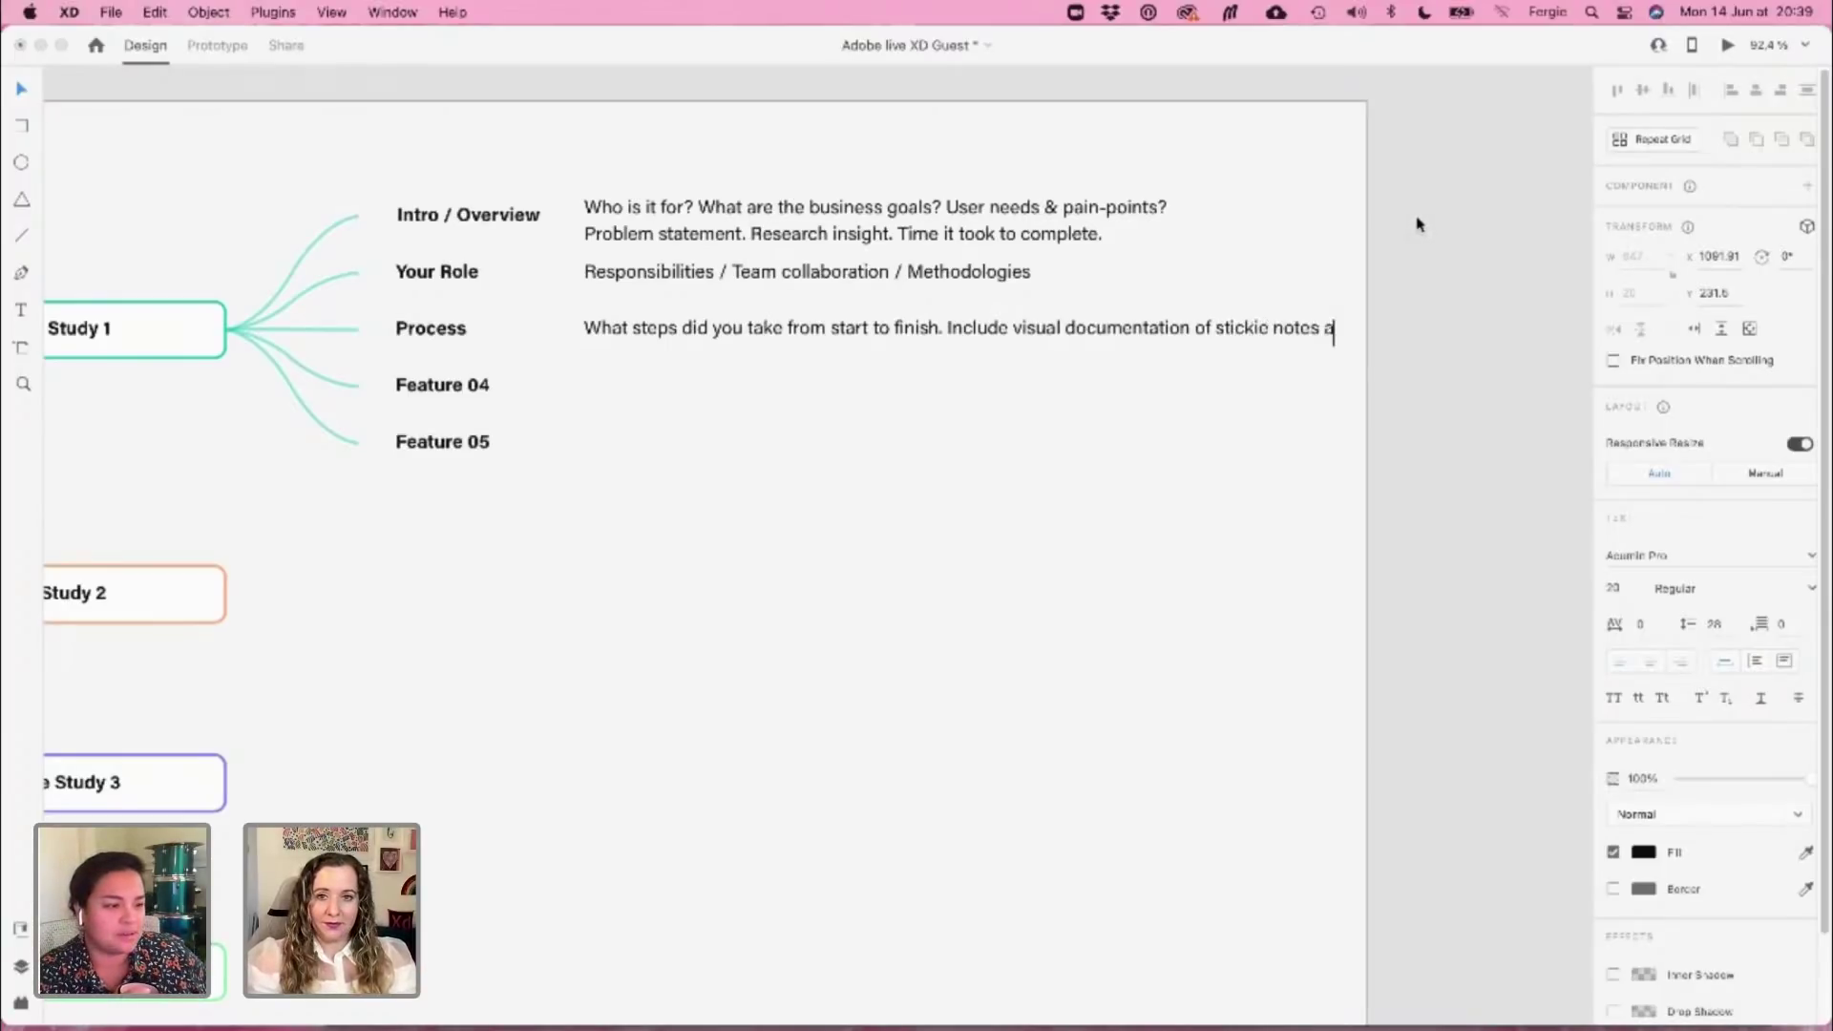
type("nd sketche")
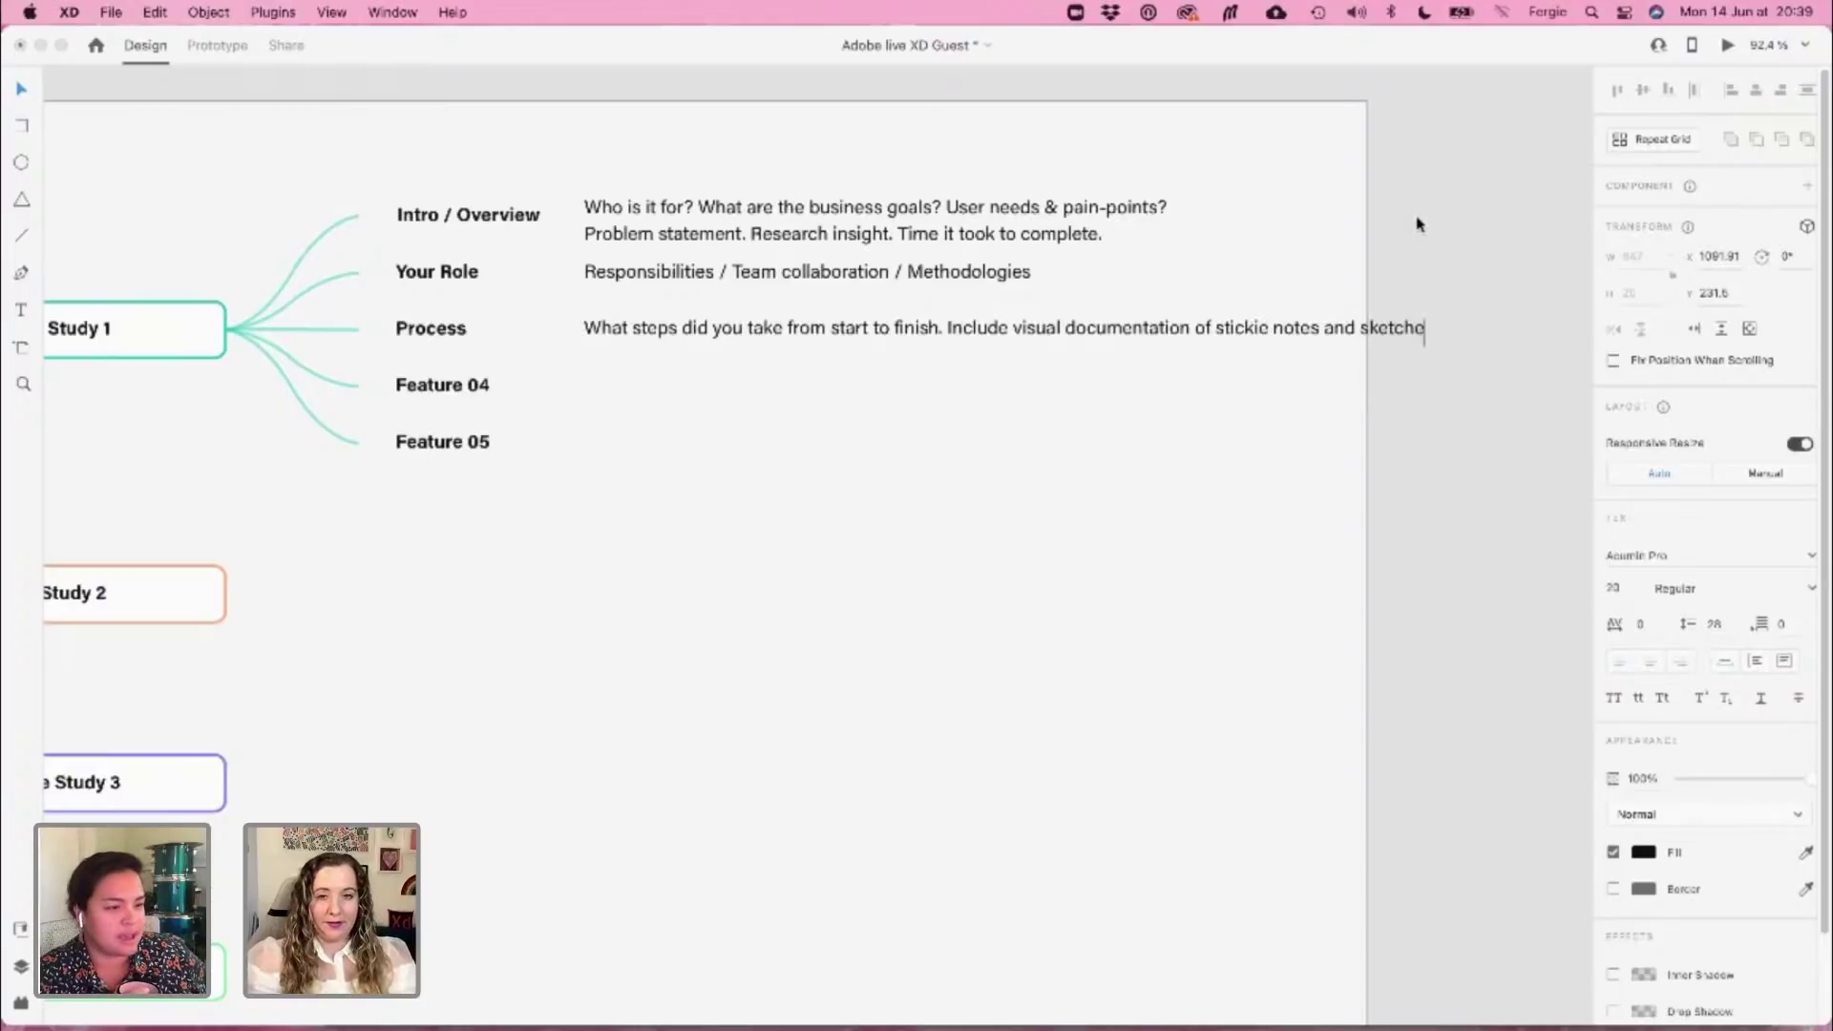
type("s")
key("Escape")
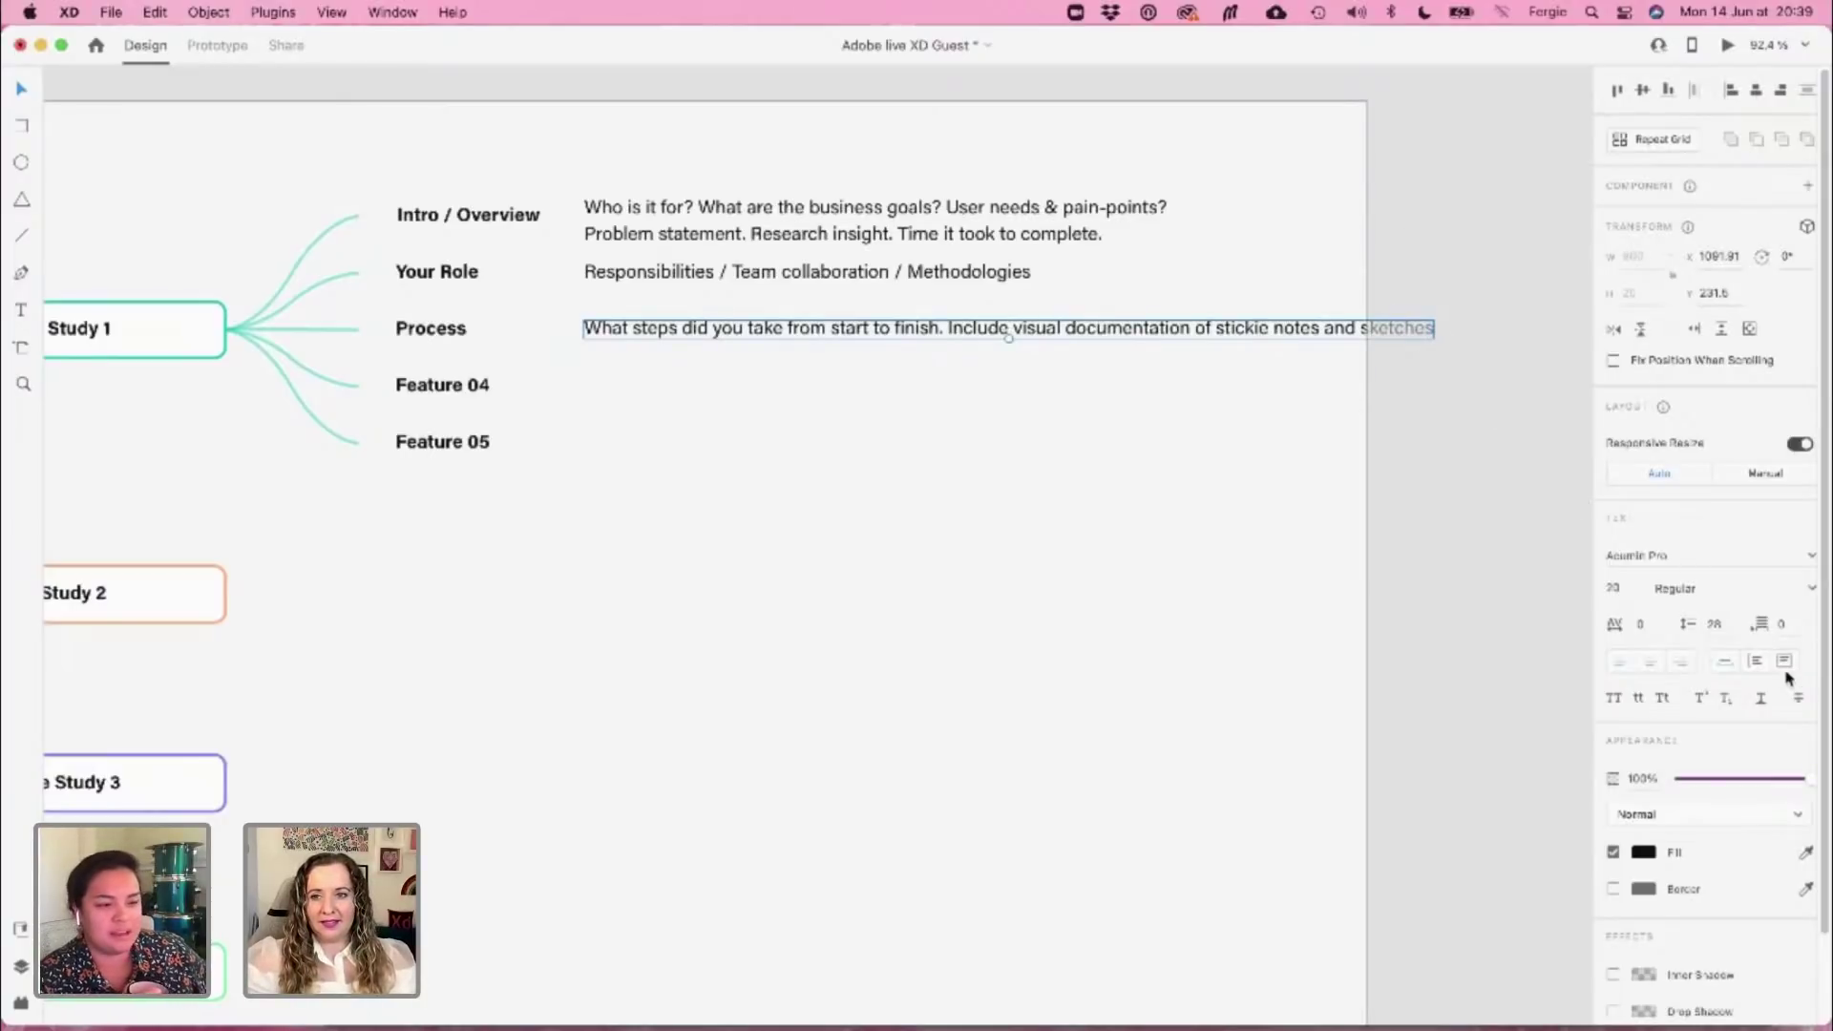
Narrow the Process note's text box to about 706 wide so the text wraps onto two lines within the artboard
left_click_drag(1434, 339, 1251, 345)
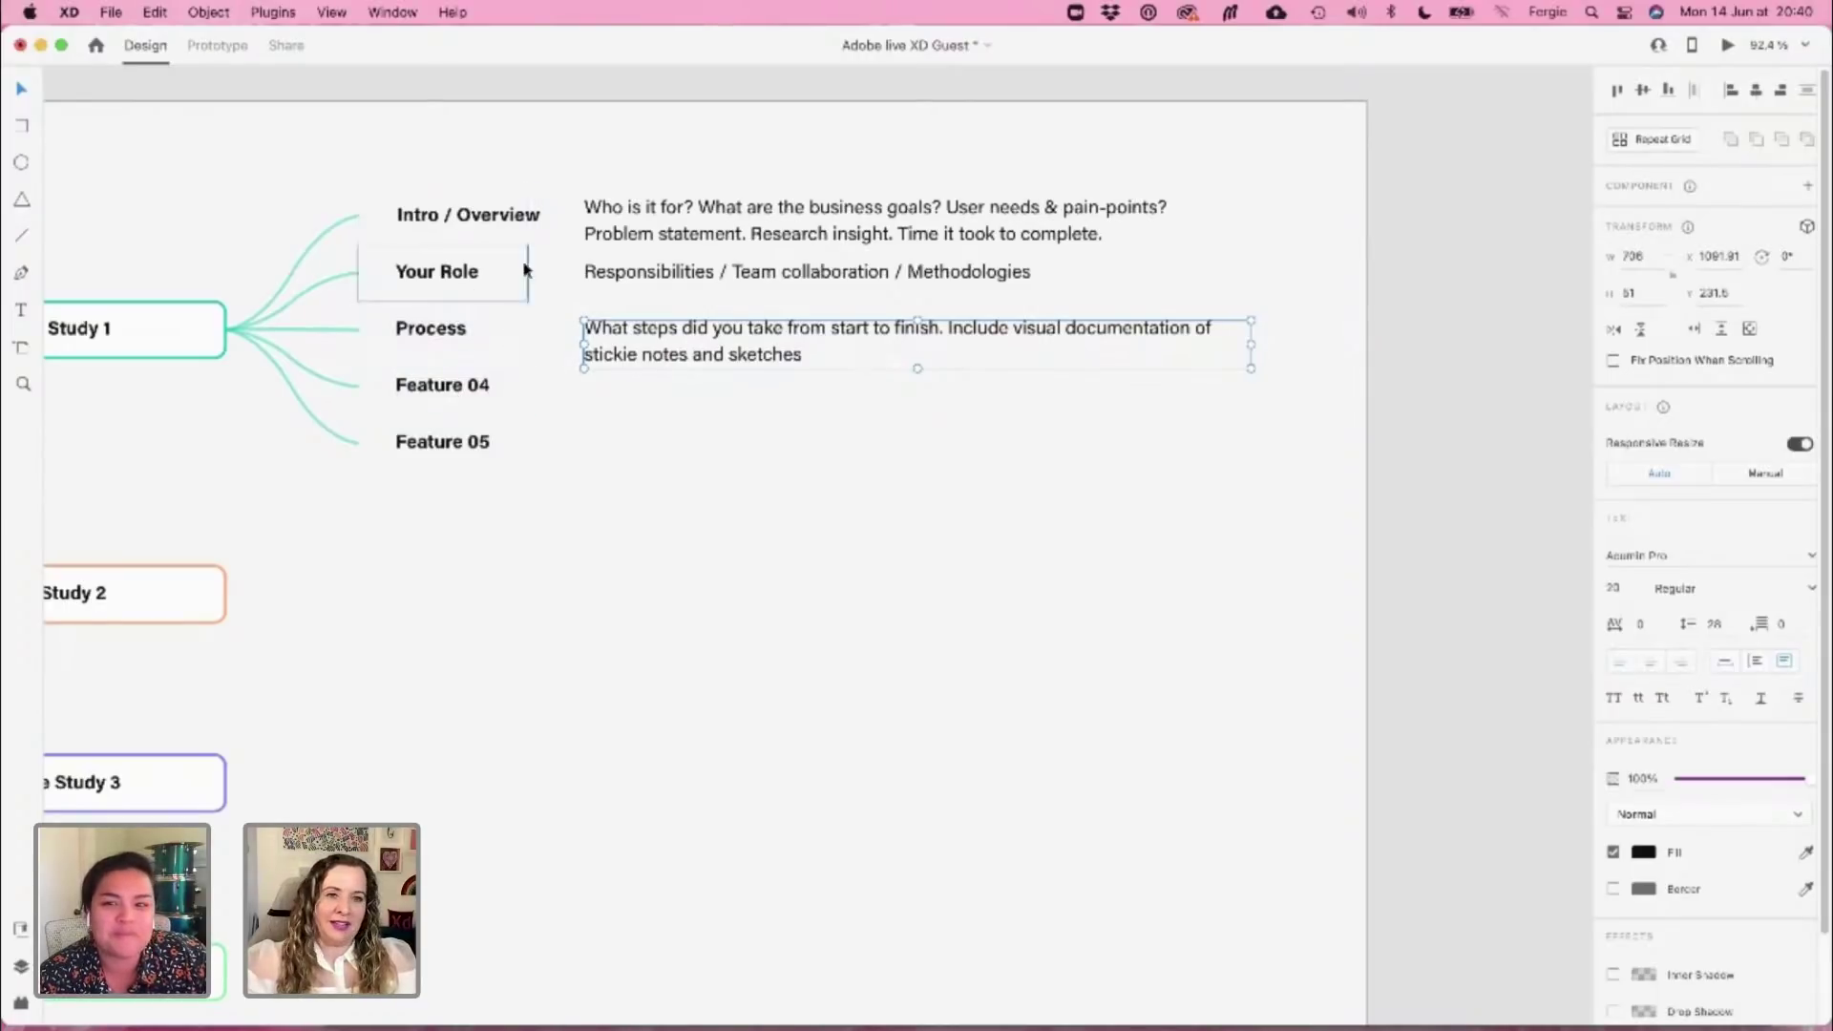
left_click(619, 578)
scroll(630, 568, "left", 3)
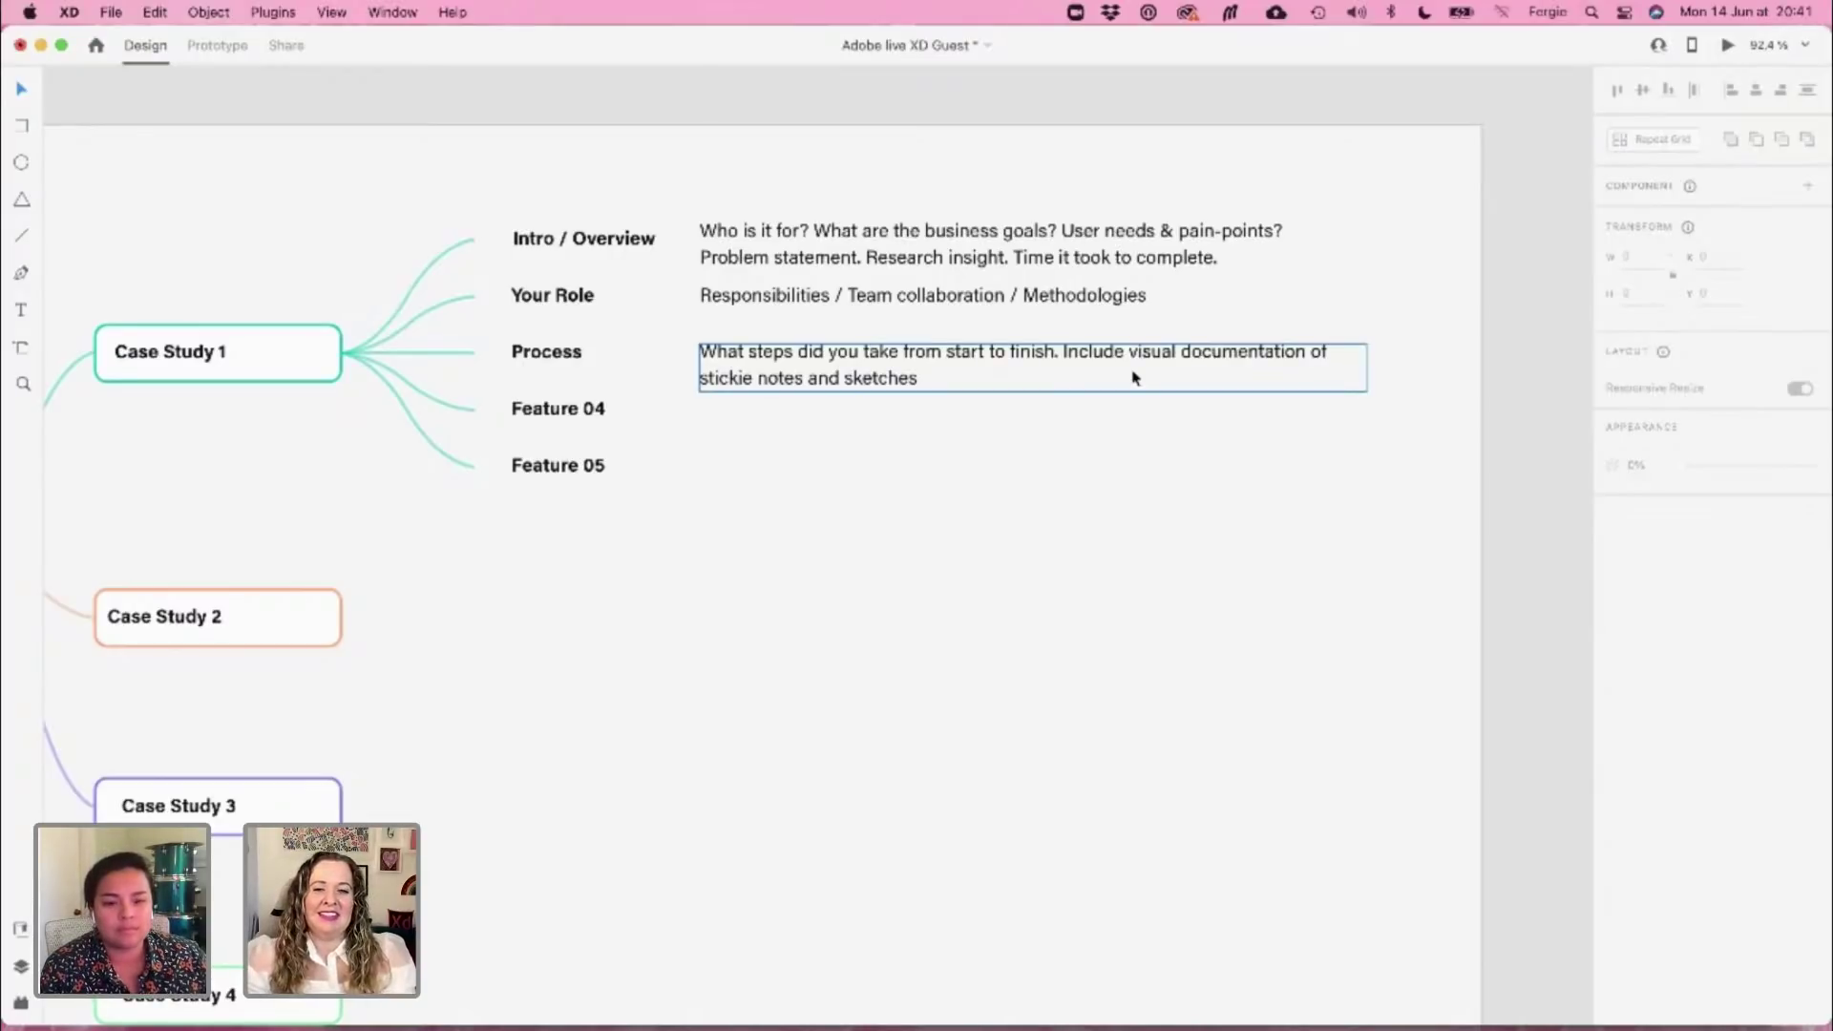
Duplicate the Process note directly below, beside the Feature 04 label
left_click(1084, 438)
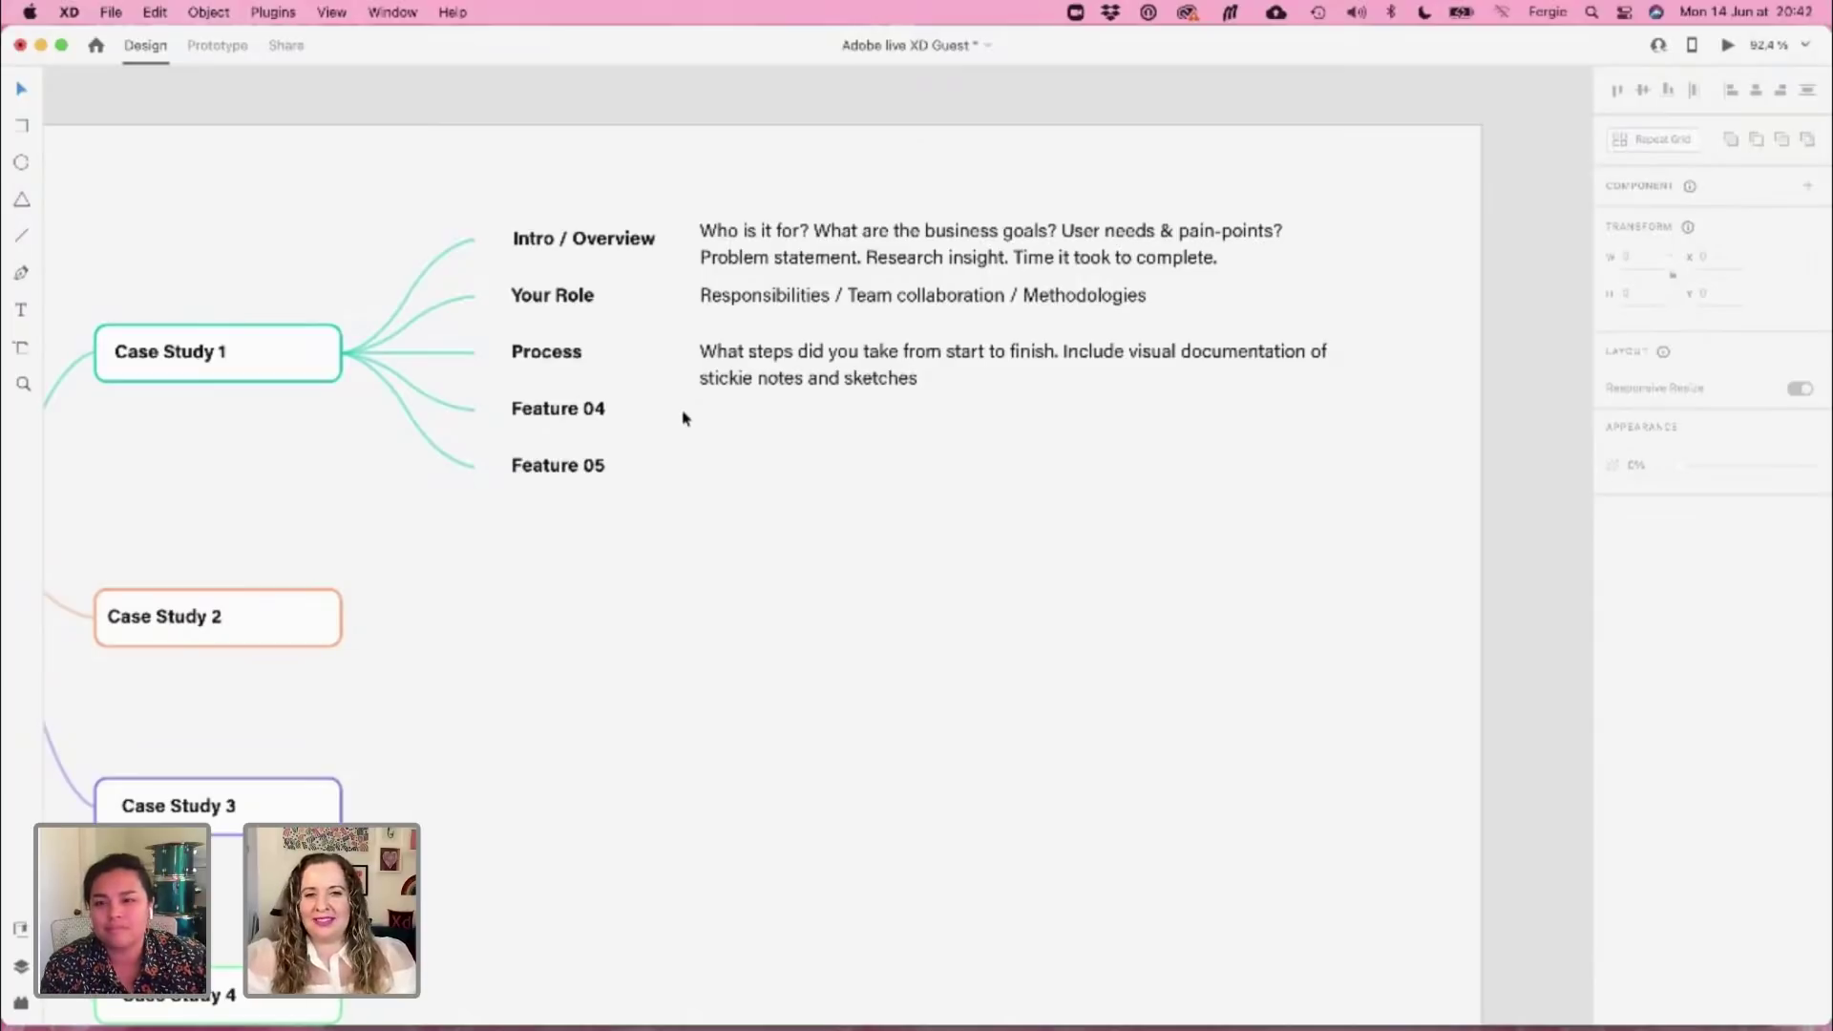
left_click(748, 363)
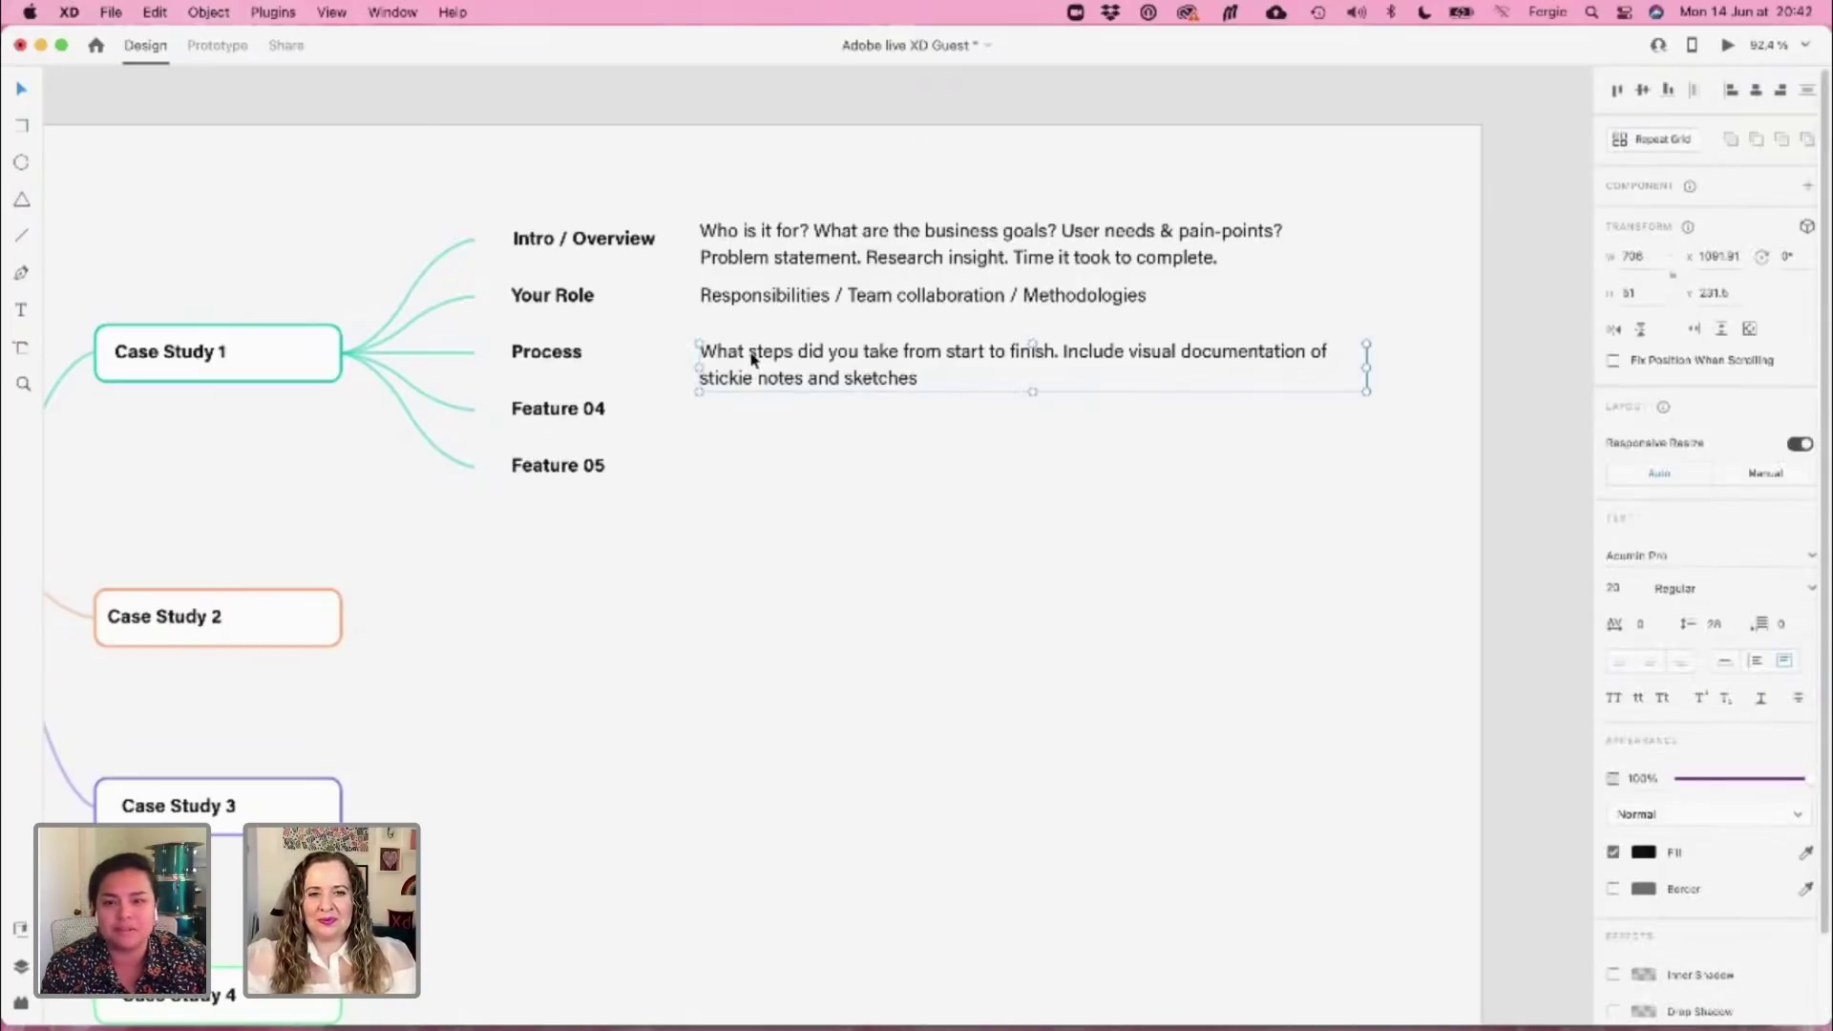
left_click_drag(751, 359, 751, 416)
Change the "Feature 04" label under Case Study 1 to "Outcome"
left_click(549, 430)
double_click(573, 408)
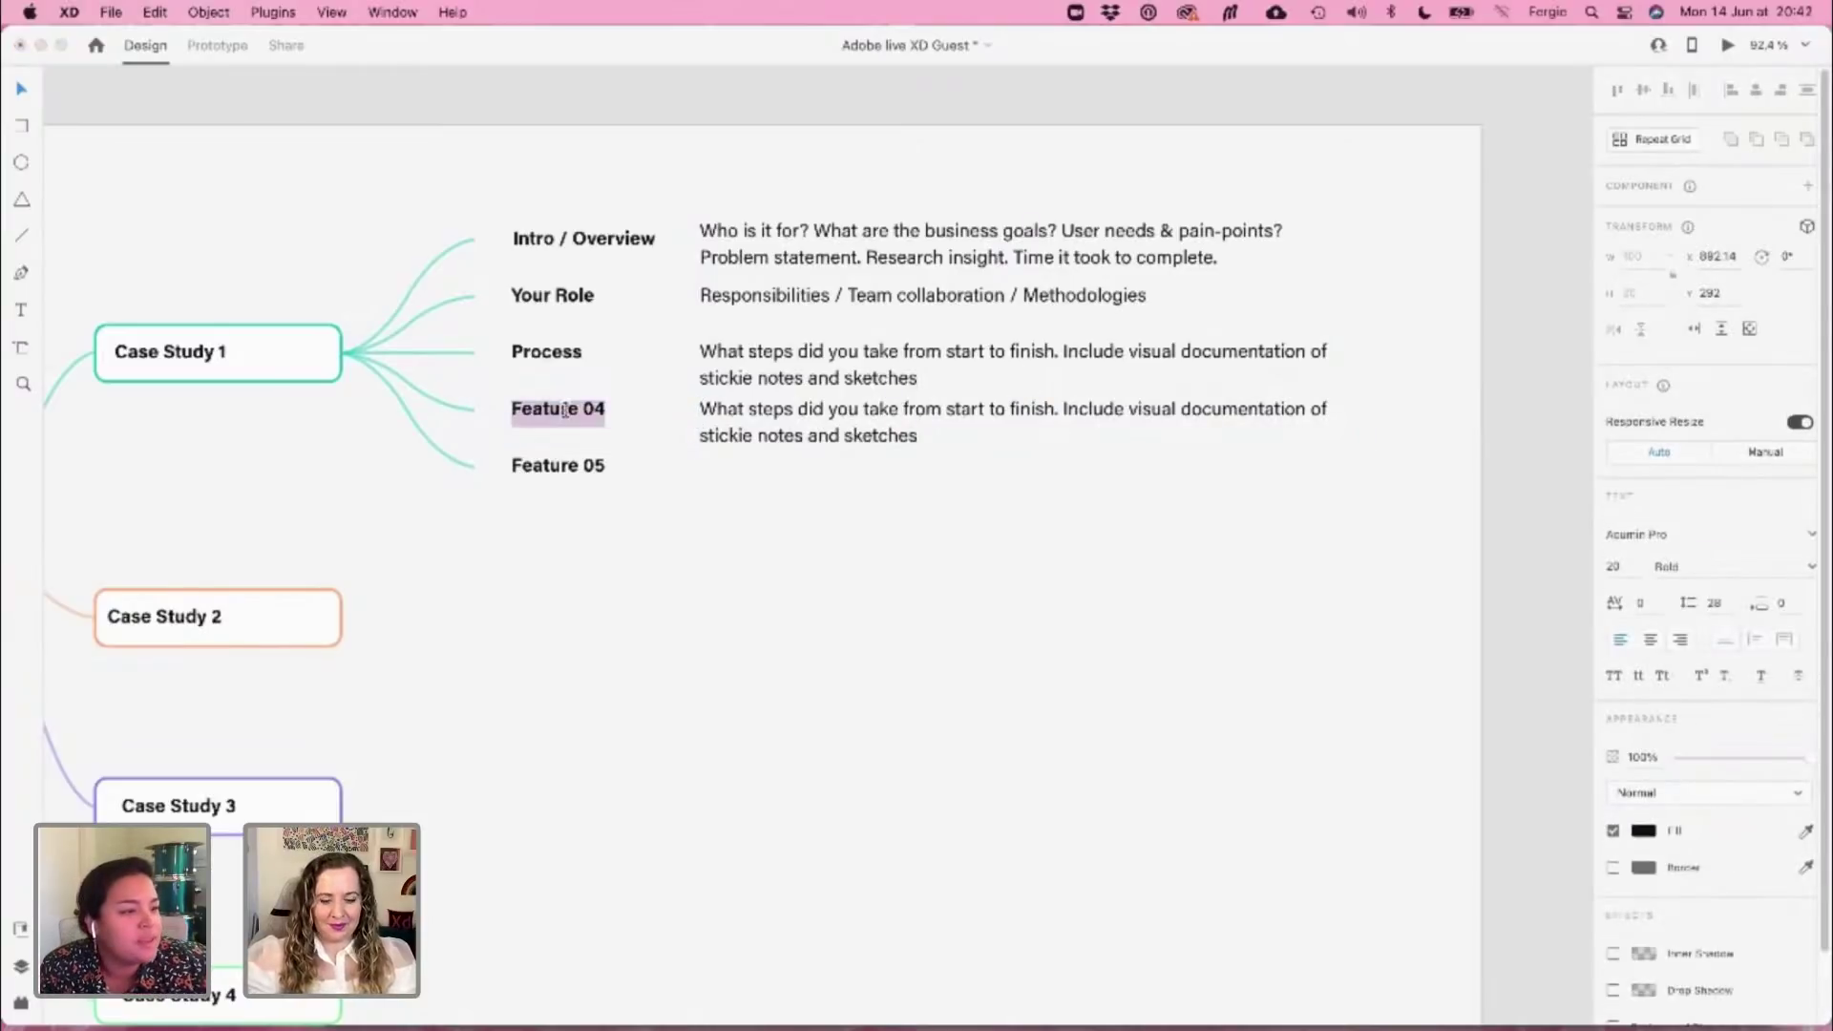
type("Outcome")
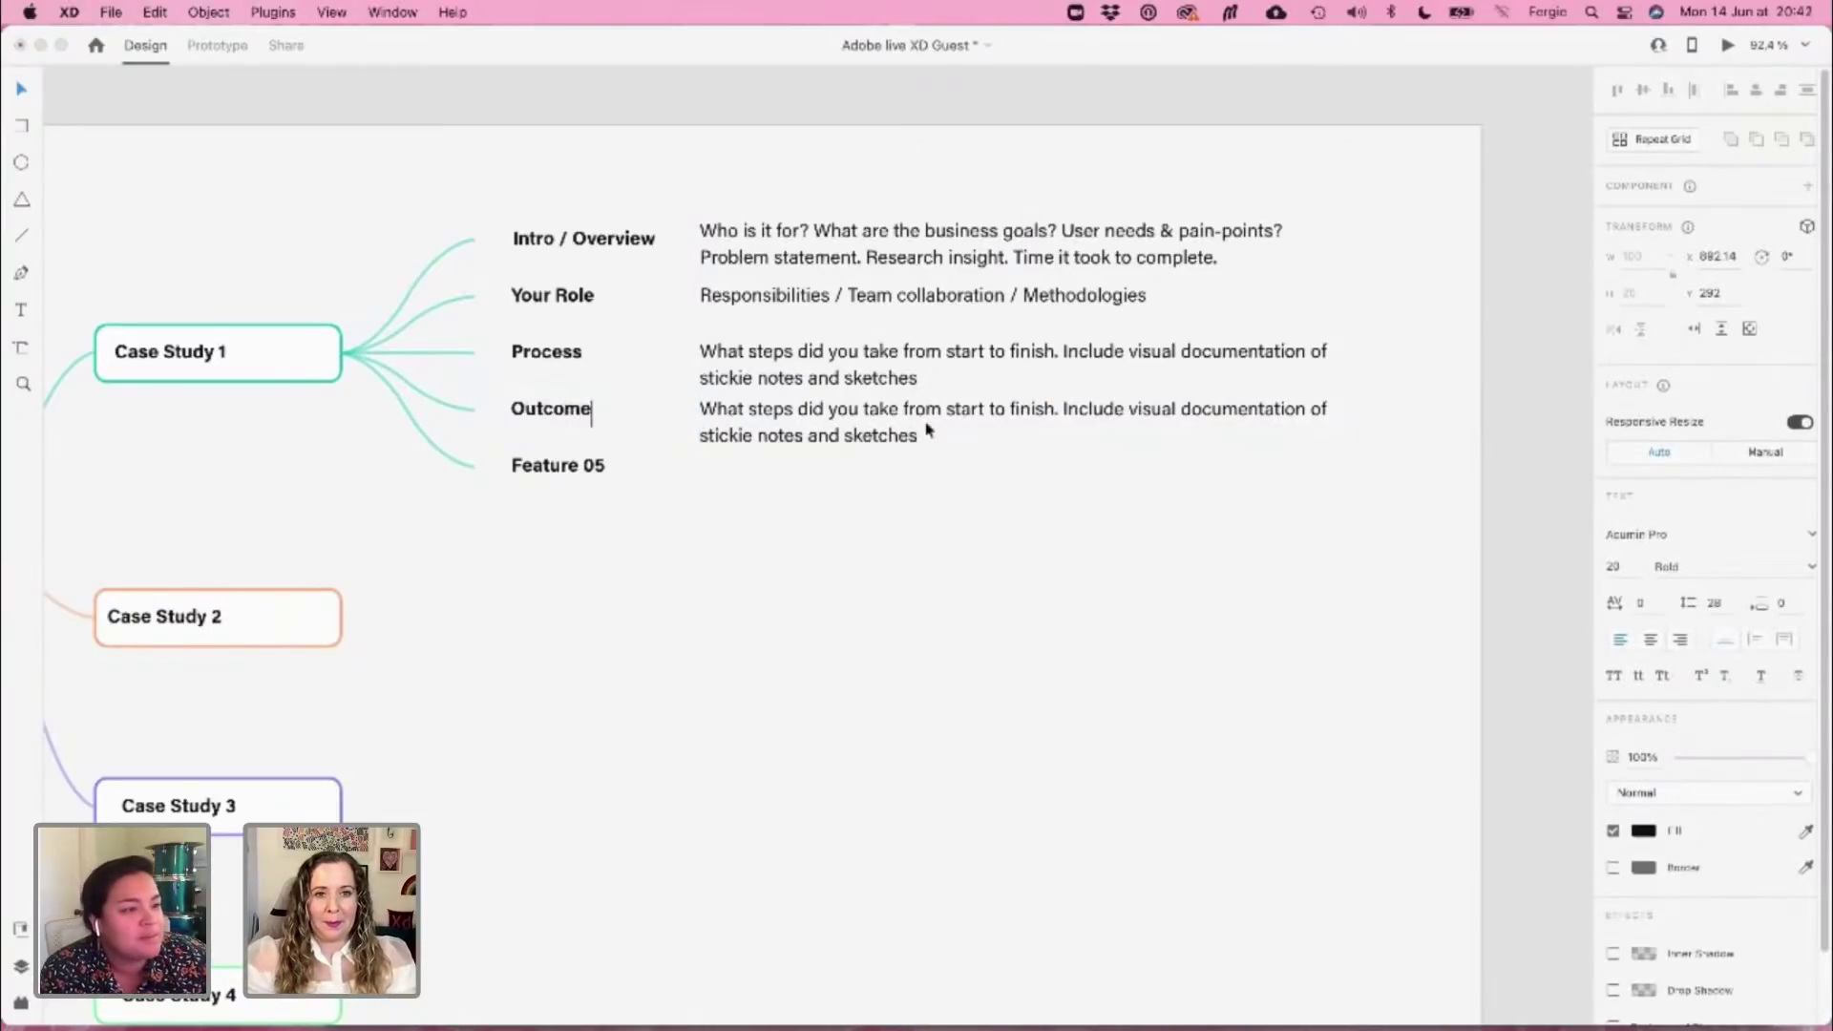
Replace the text of the duplicated note beside the Outcome label with "User testing / Usage data/stats /"
double_click(909, 425)
key("BackSpace")
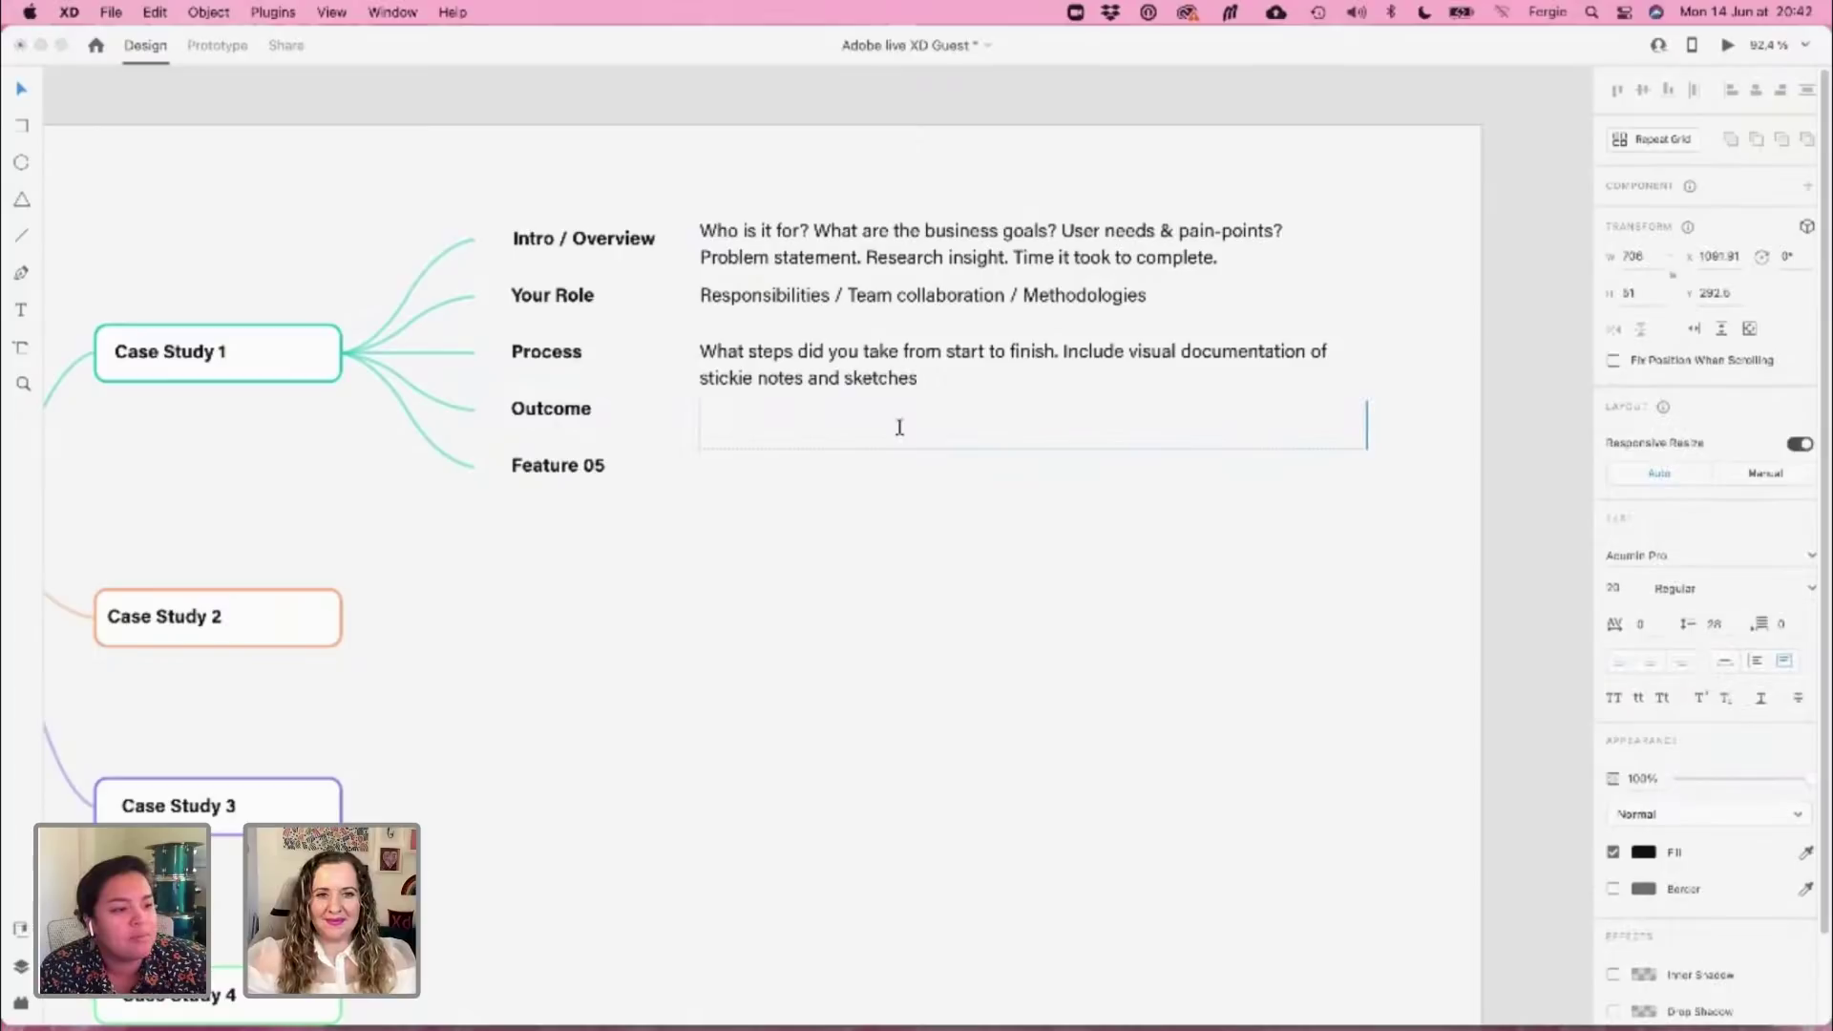
type("Usage")
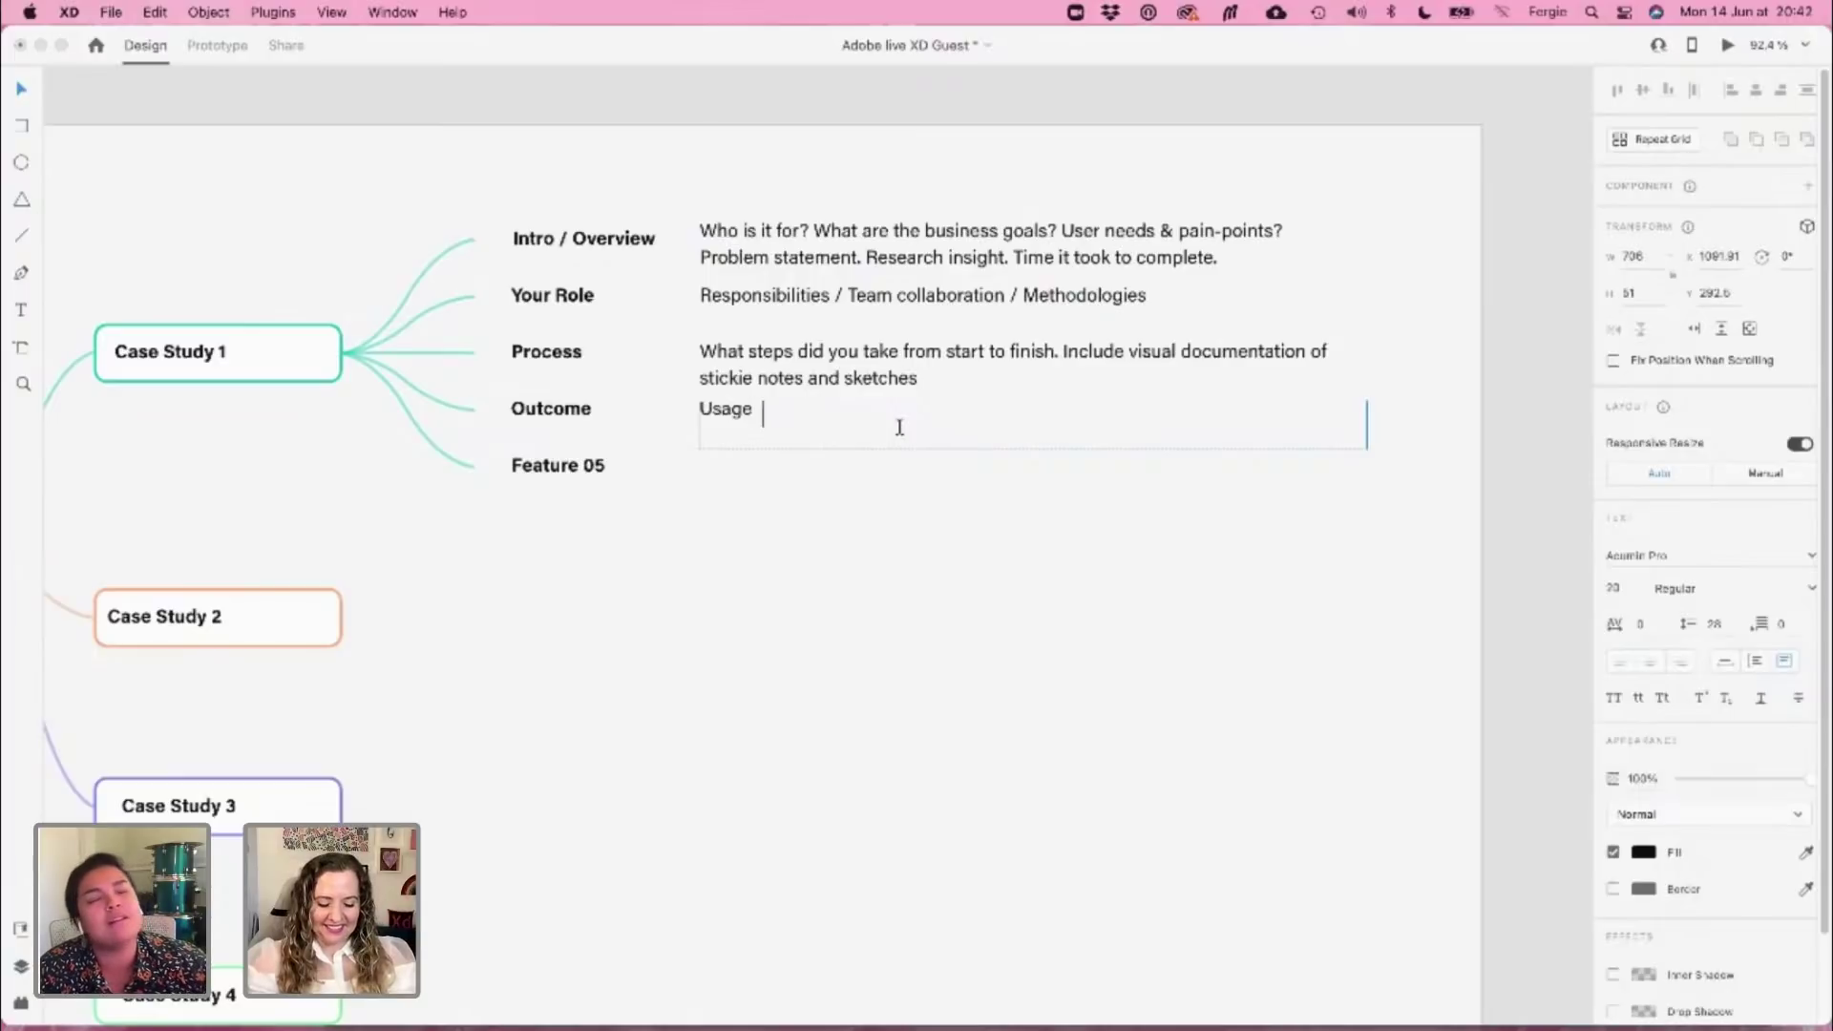
type("data/staats.")
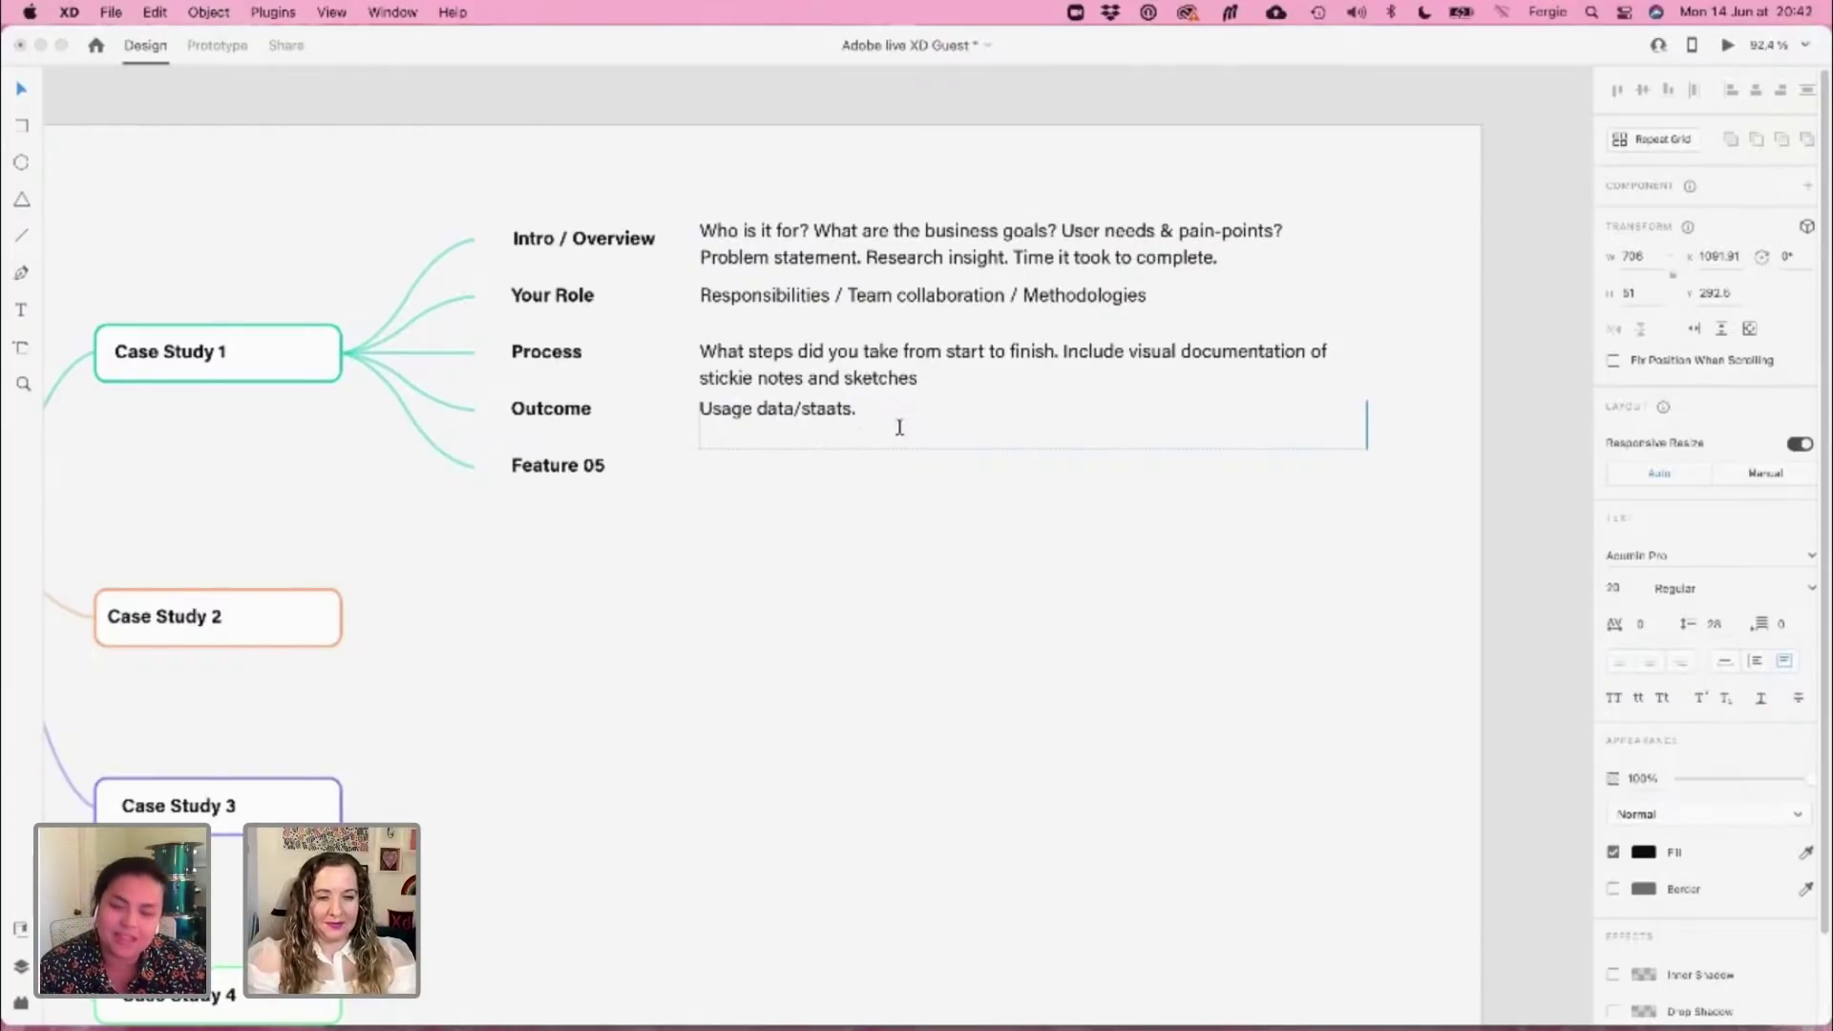
key("super+Left")
type("User t")
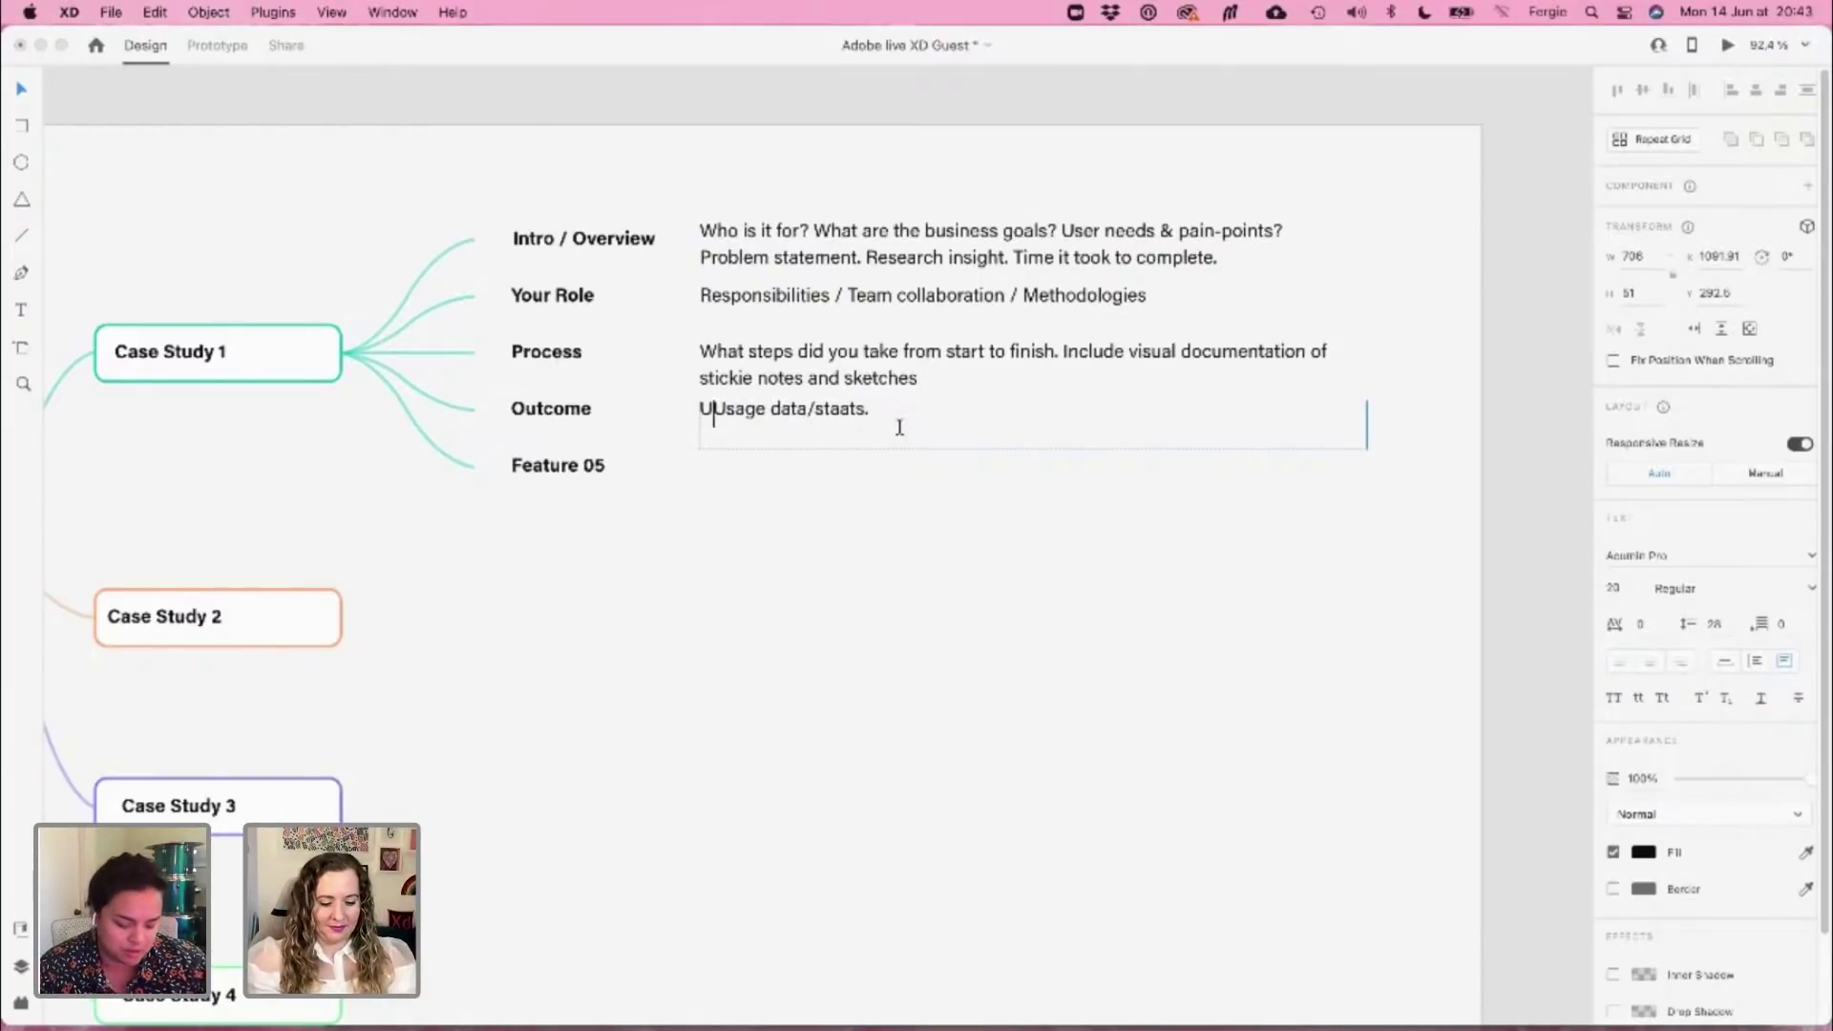
type("esting /")
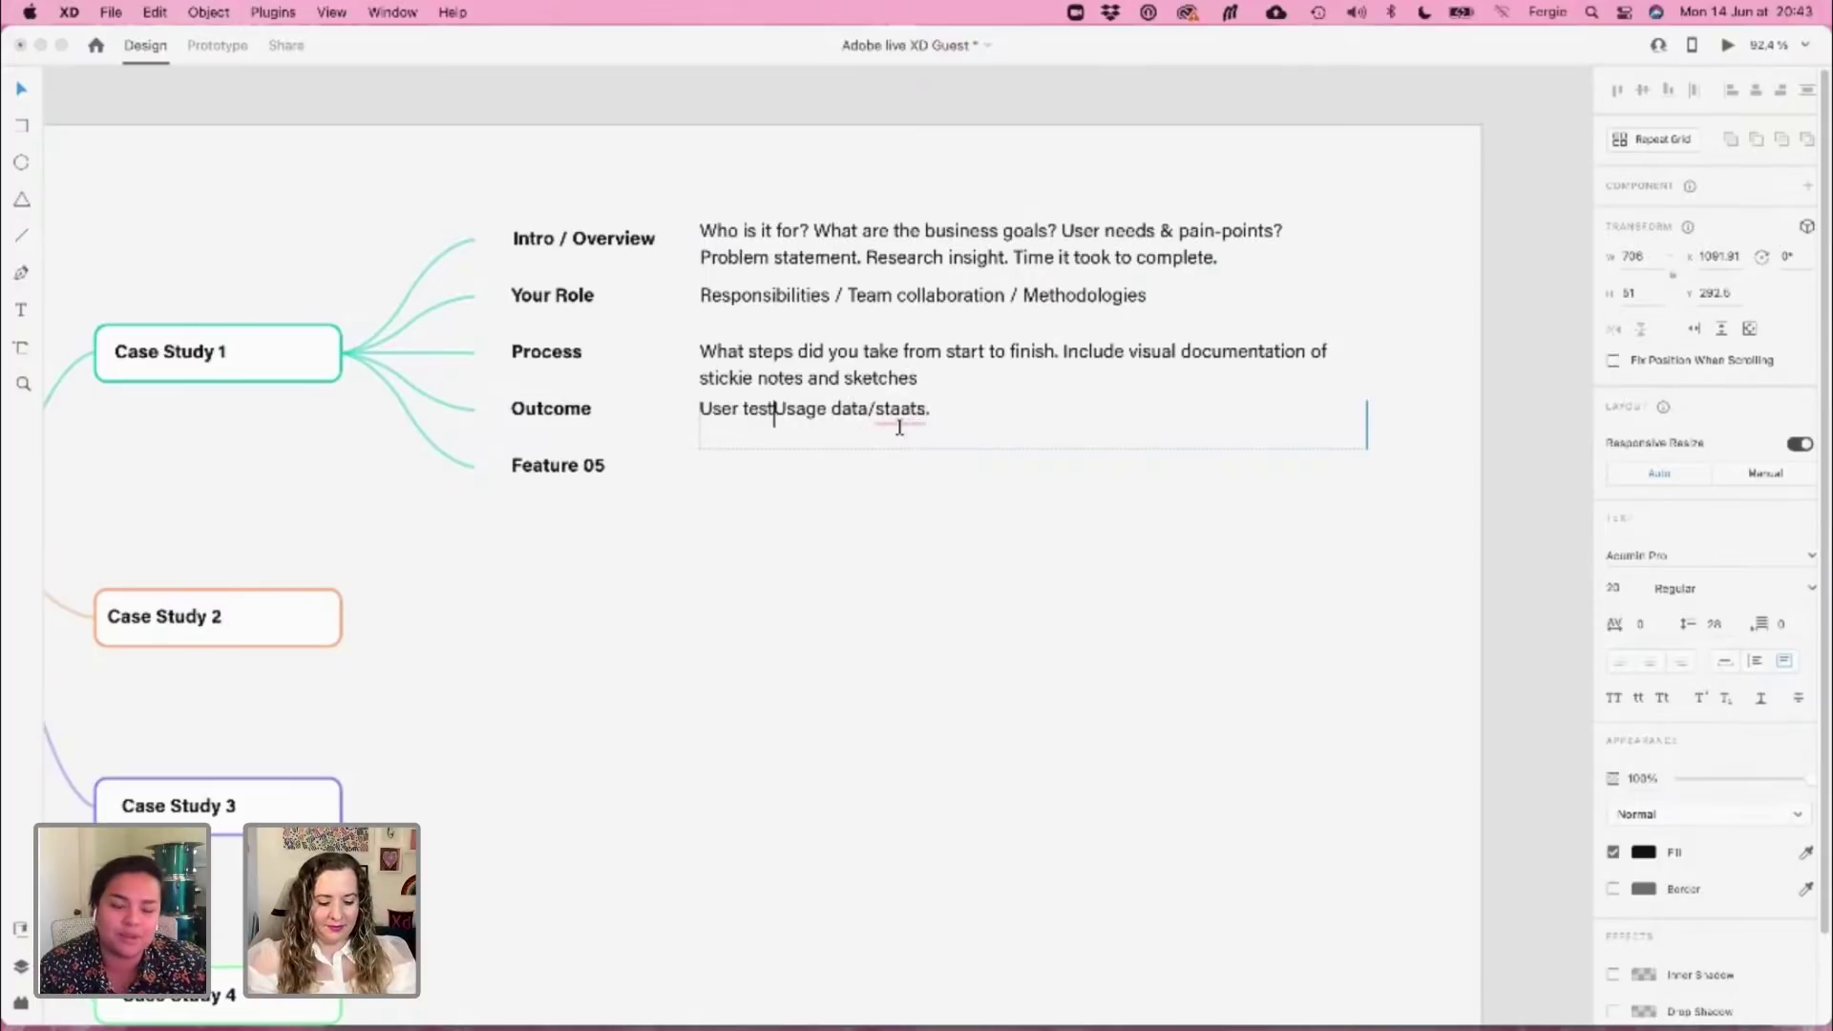
key("super+Right")
key("BackSpace")
key("BackSpace")
key("BackSpace")
key("BackSpace")
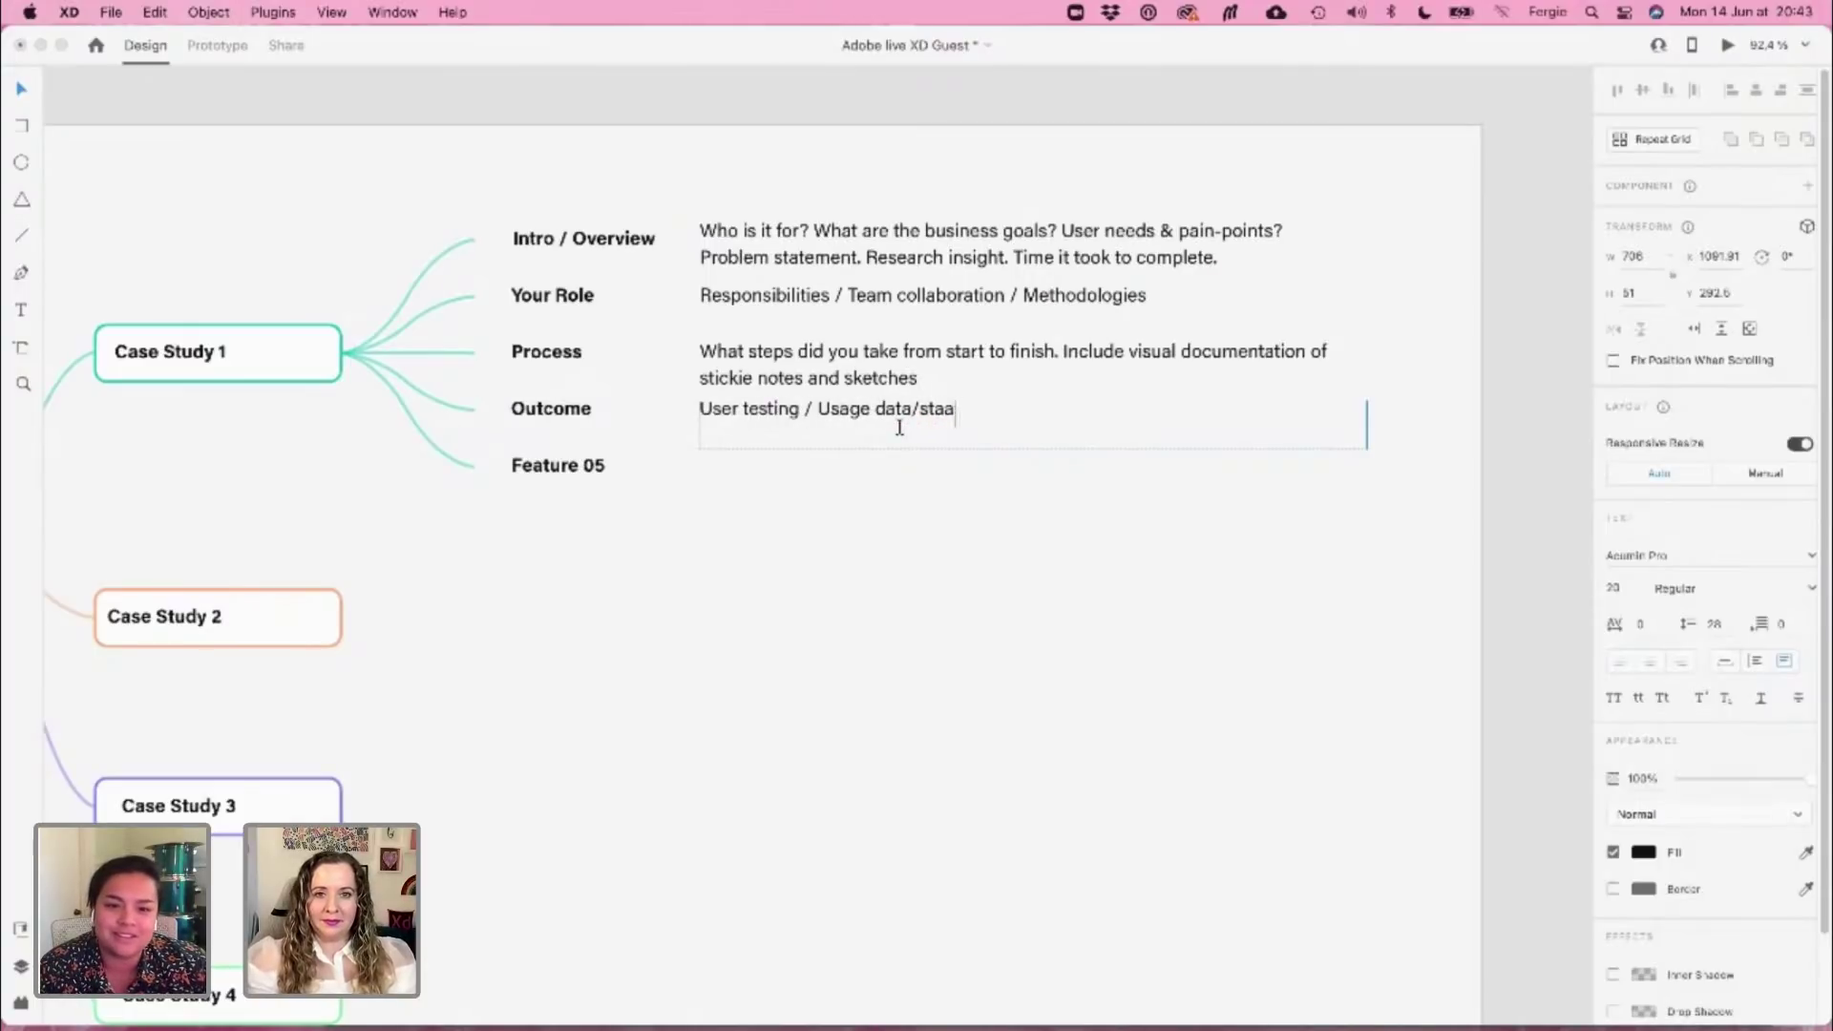
type("ts /")
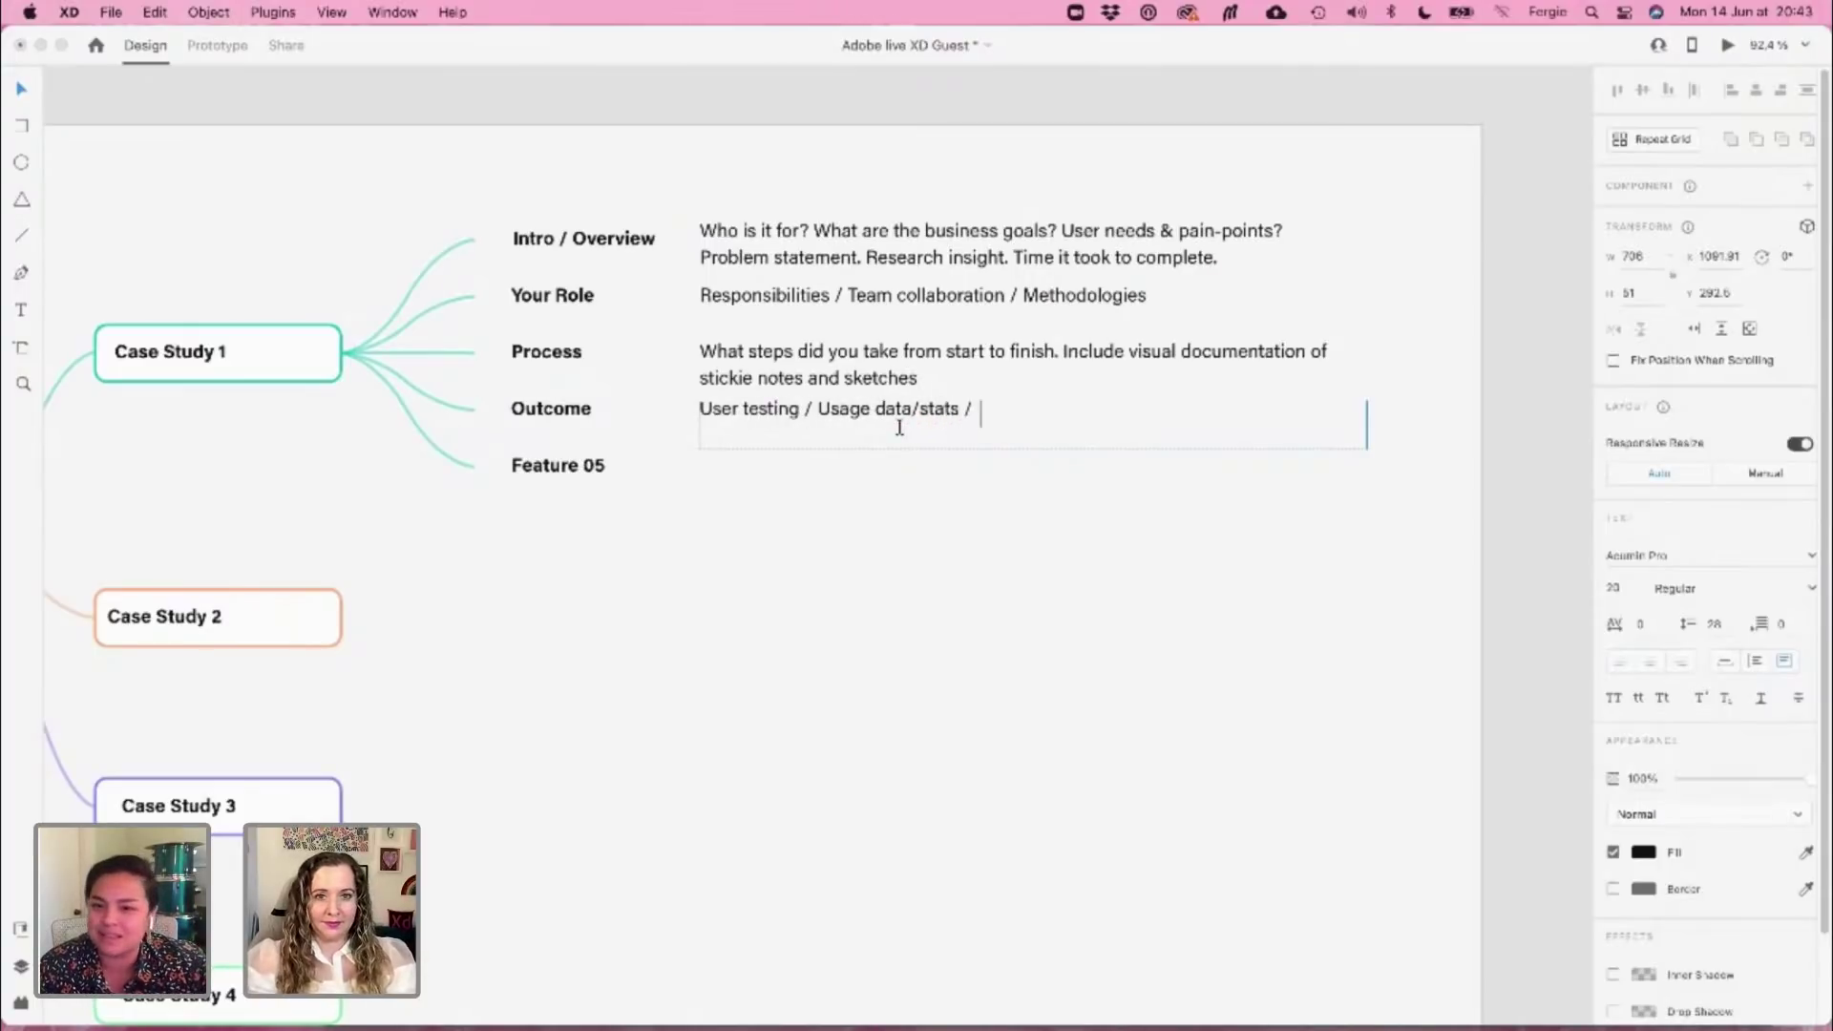
Reword the end of the Outcome note so it reads "User testing / Usage data or stats"
key("BackSpace")
key("BackSpace")
key("BackSpace")
key("BackSpace")
key("BackSpace")
key("BackSpace")
key("BackSpace")
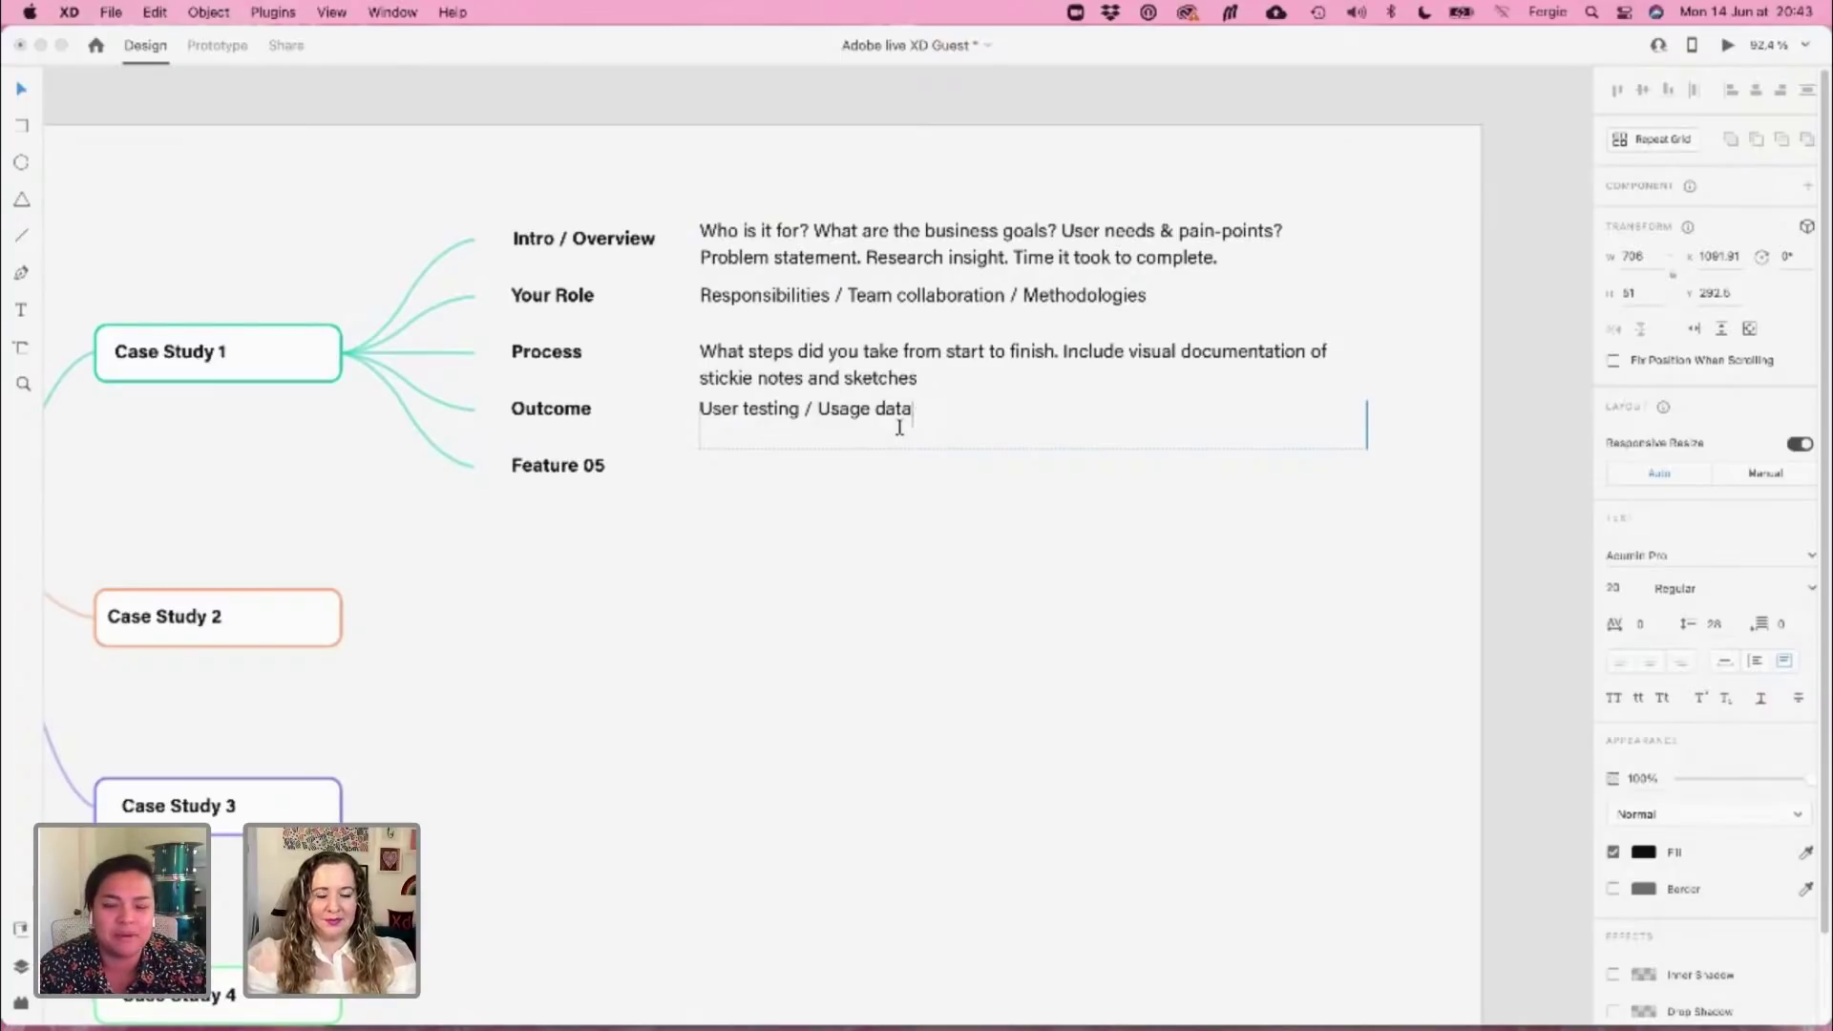
type("&")
key("BackSpace")
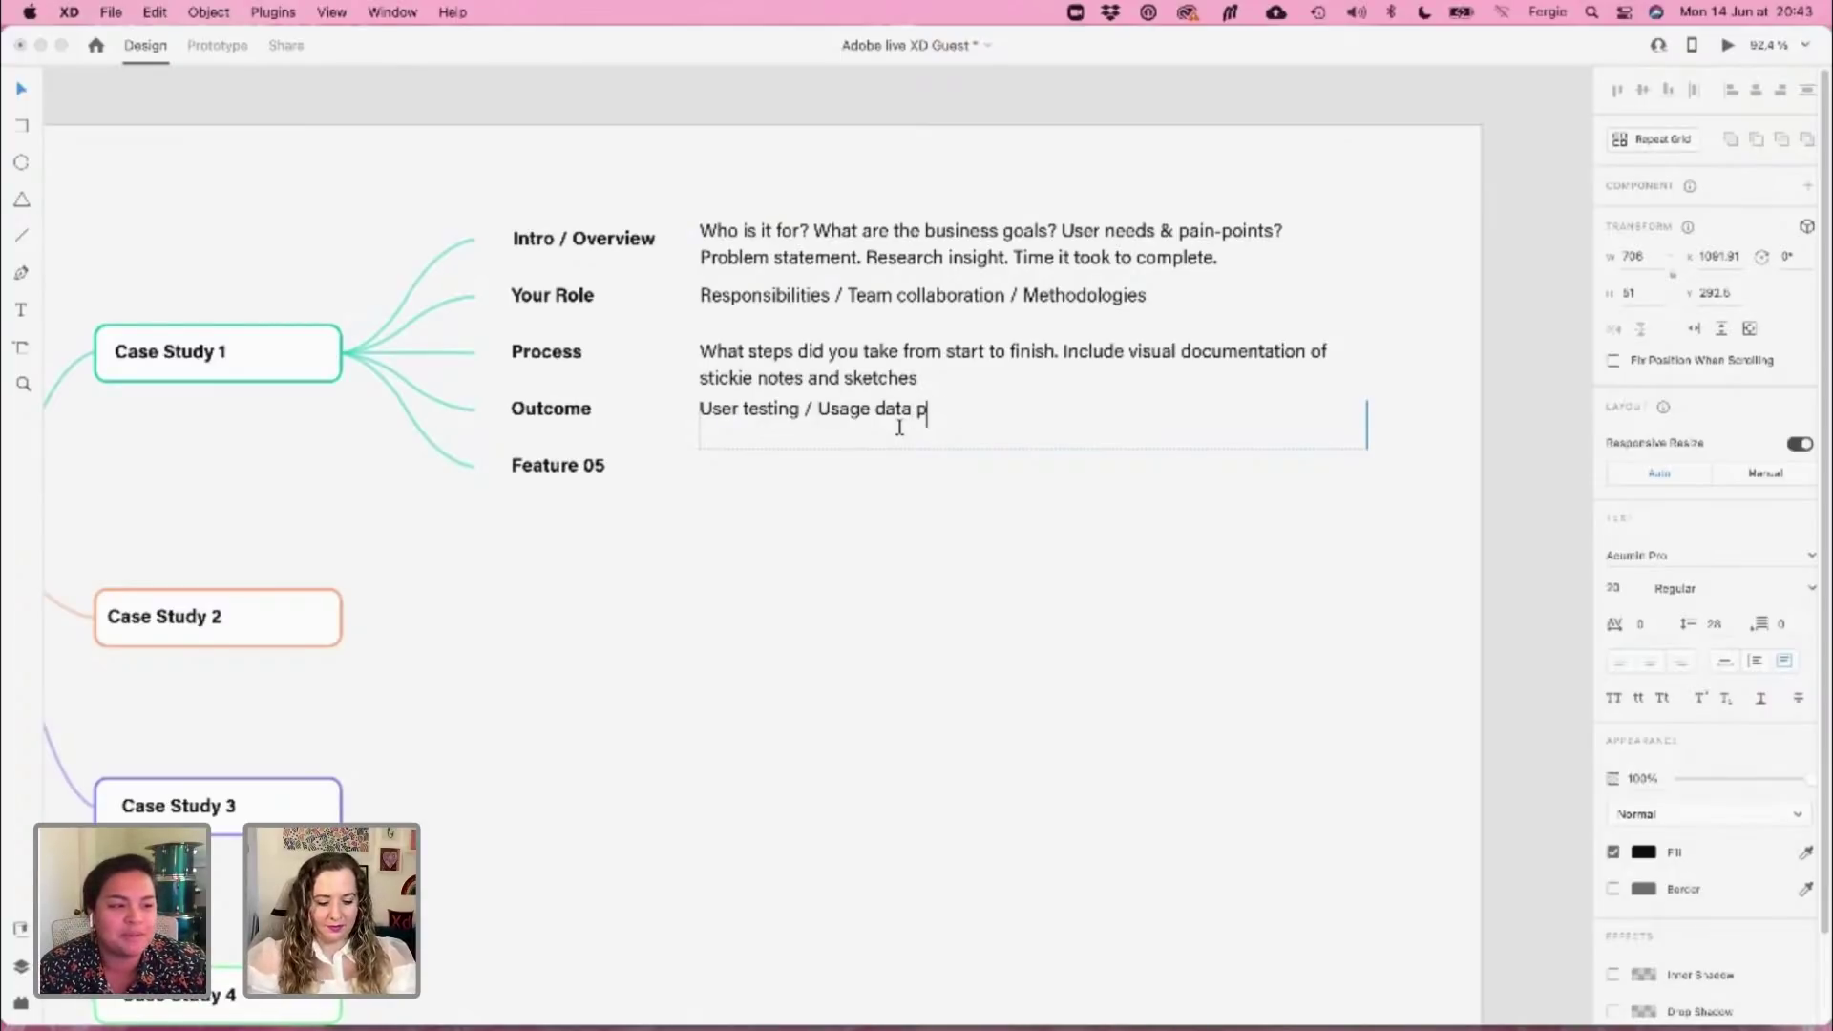
key("BackSpace")
type("or stats")
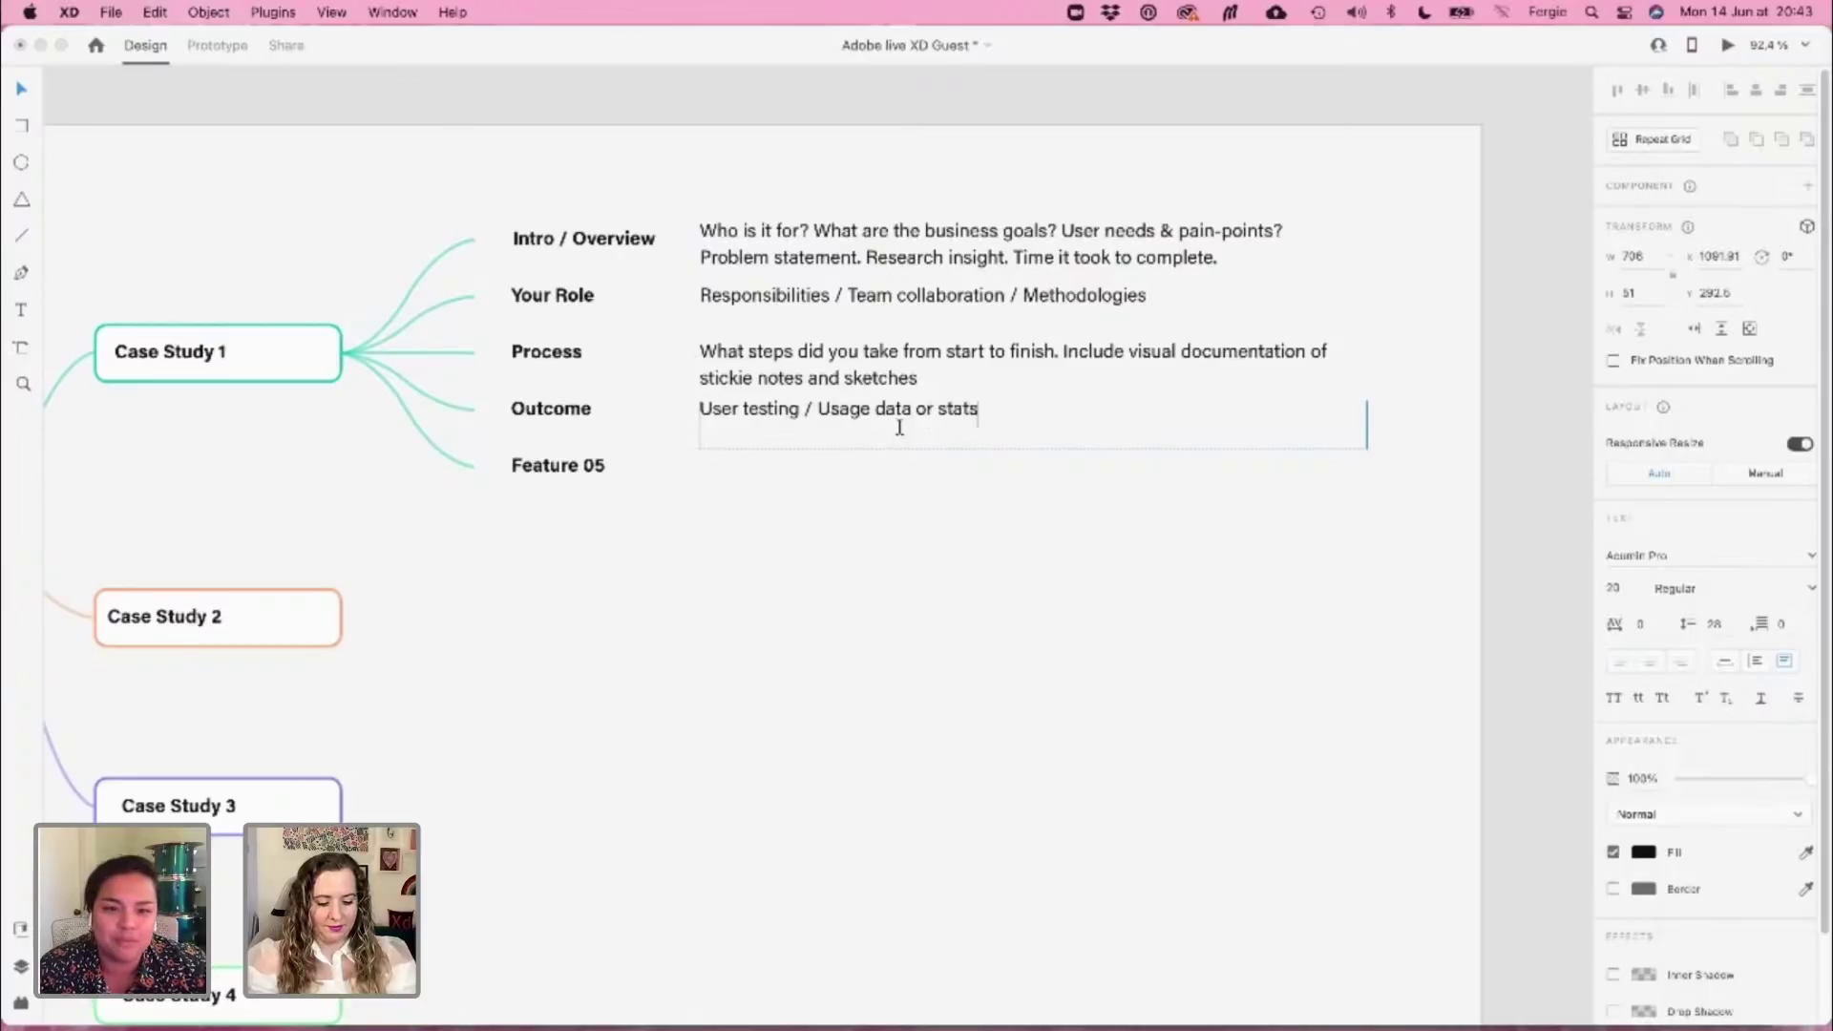
Extend the Outcome note with "/ prototypes / visuals"
type(" /")
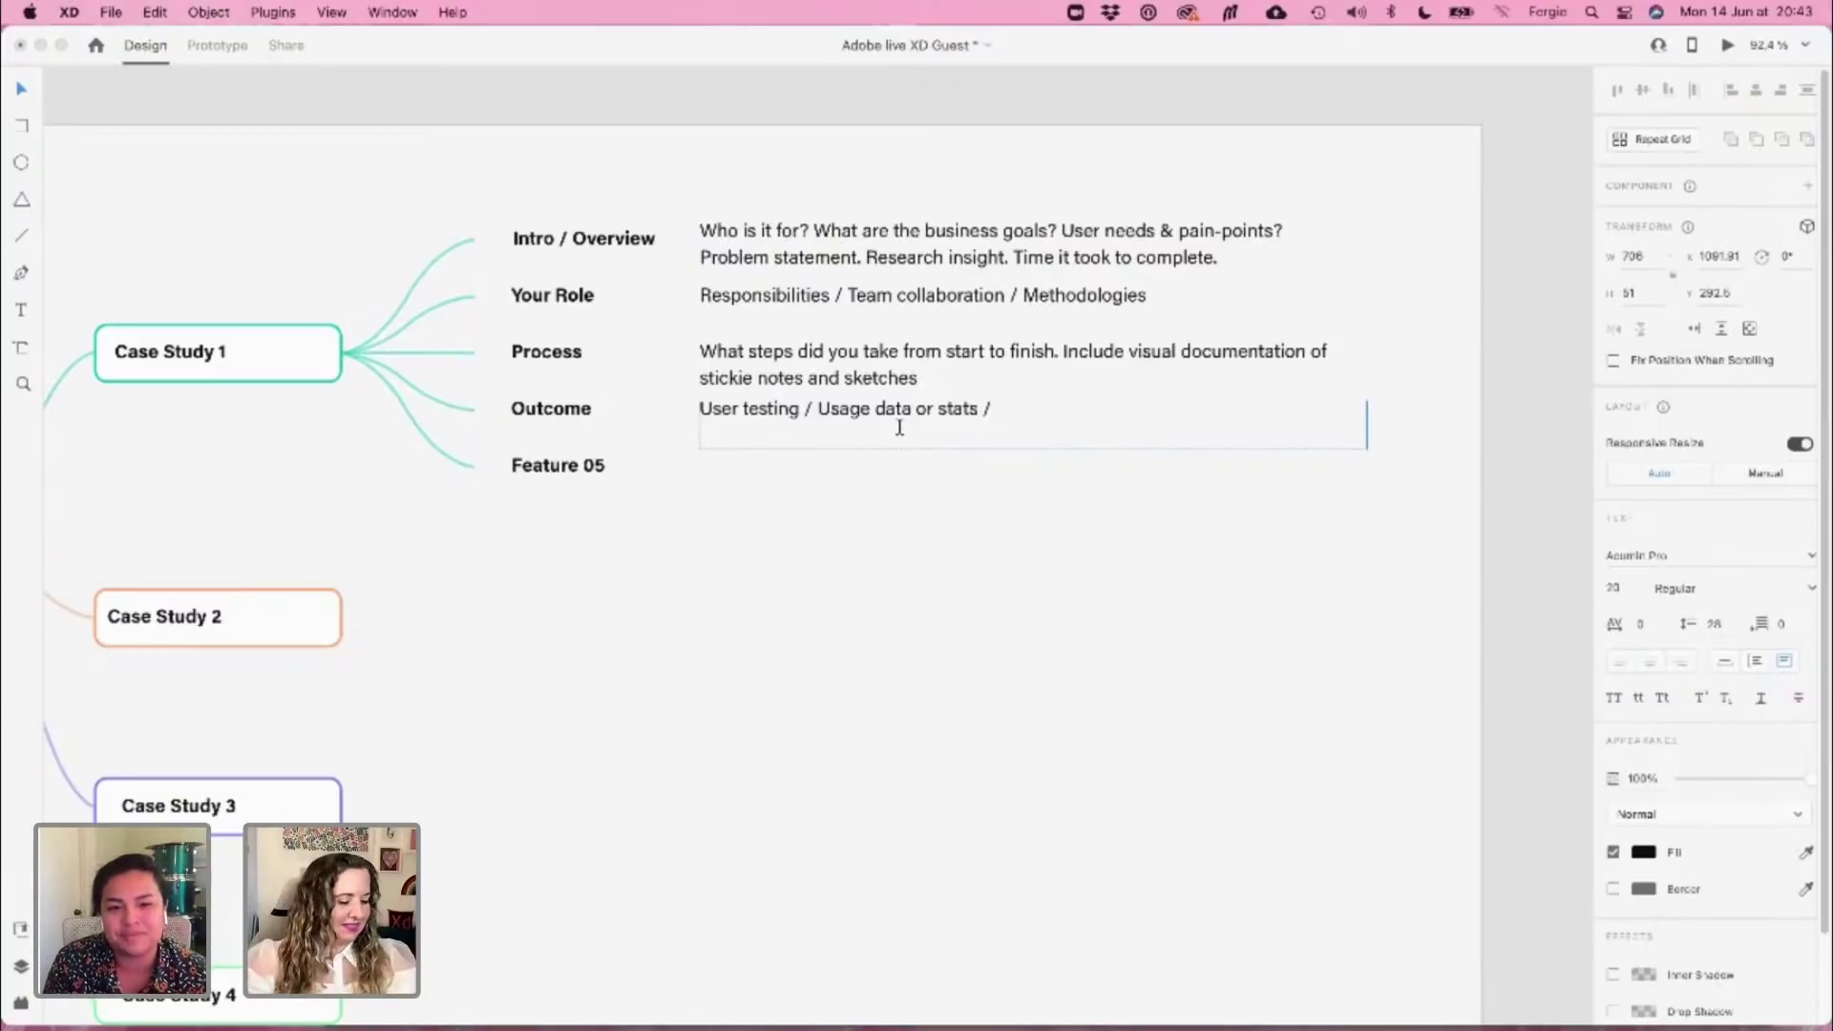
type("prototypes / vus")
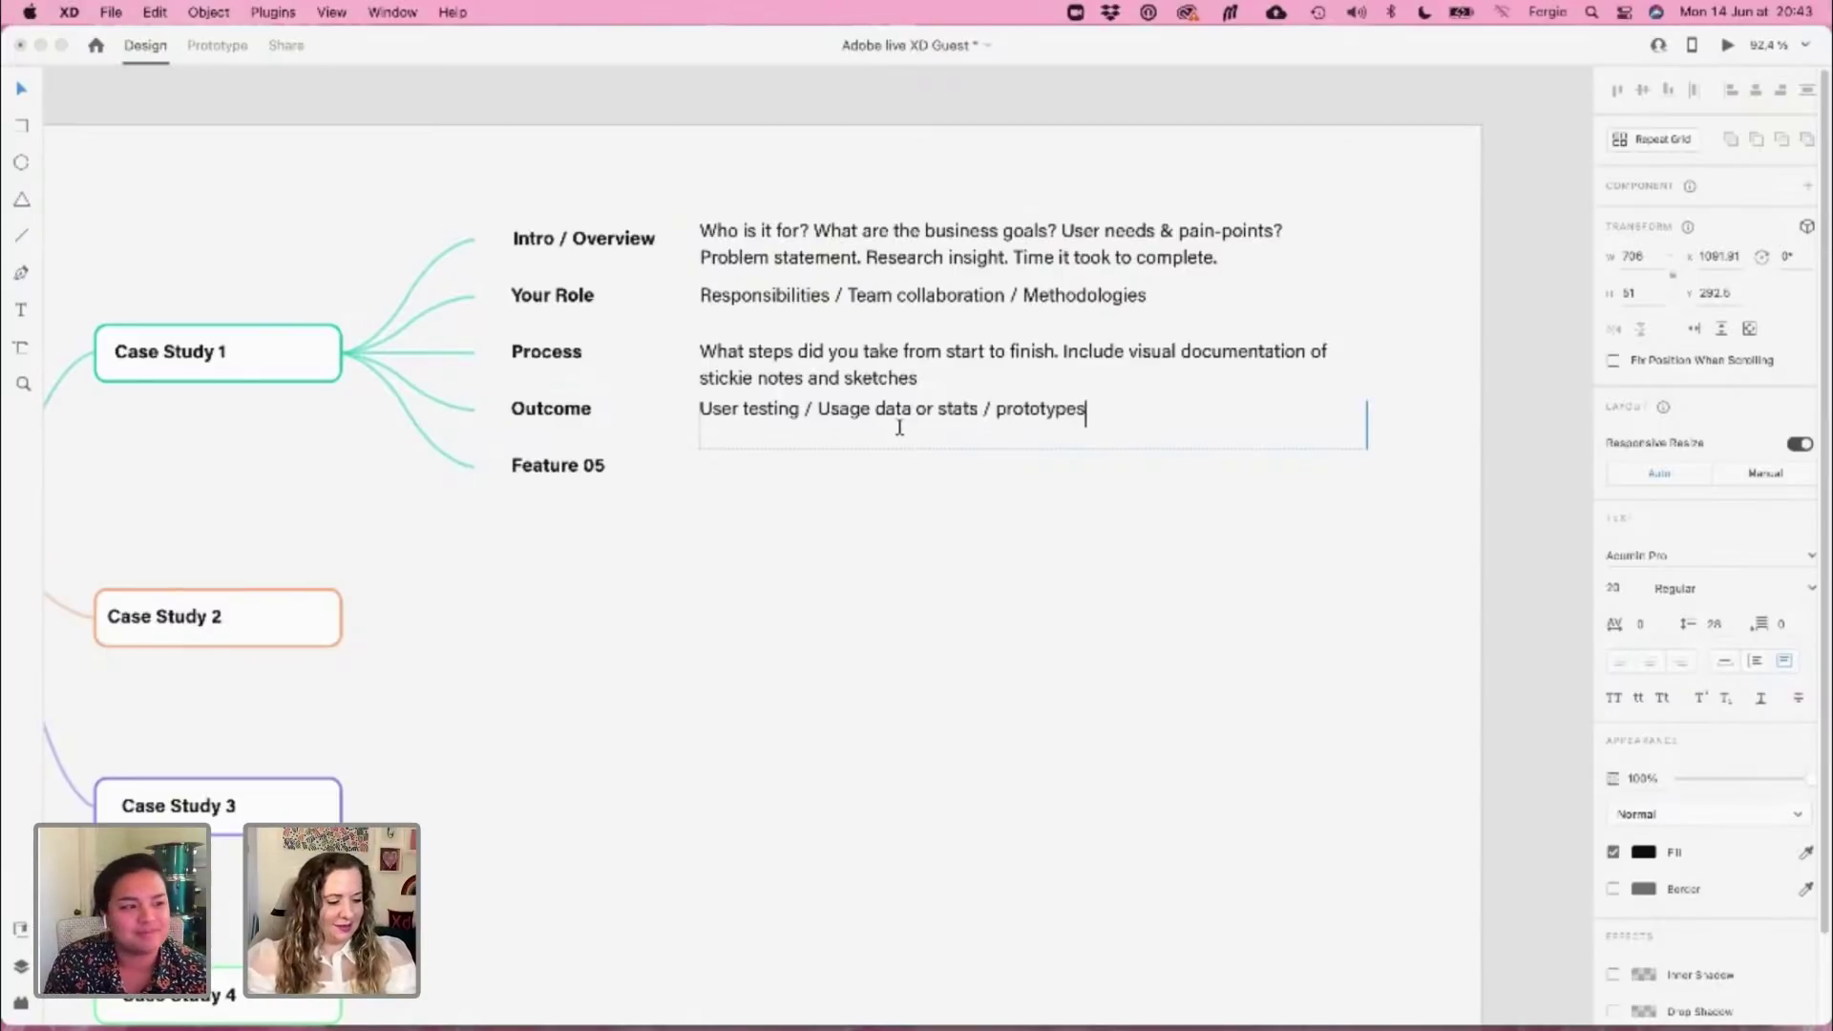
key("BackSpace")
key("BackSpace")
type("isuals")
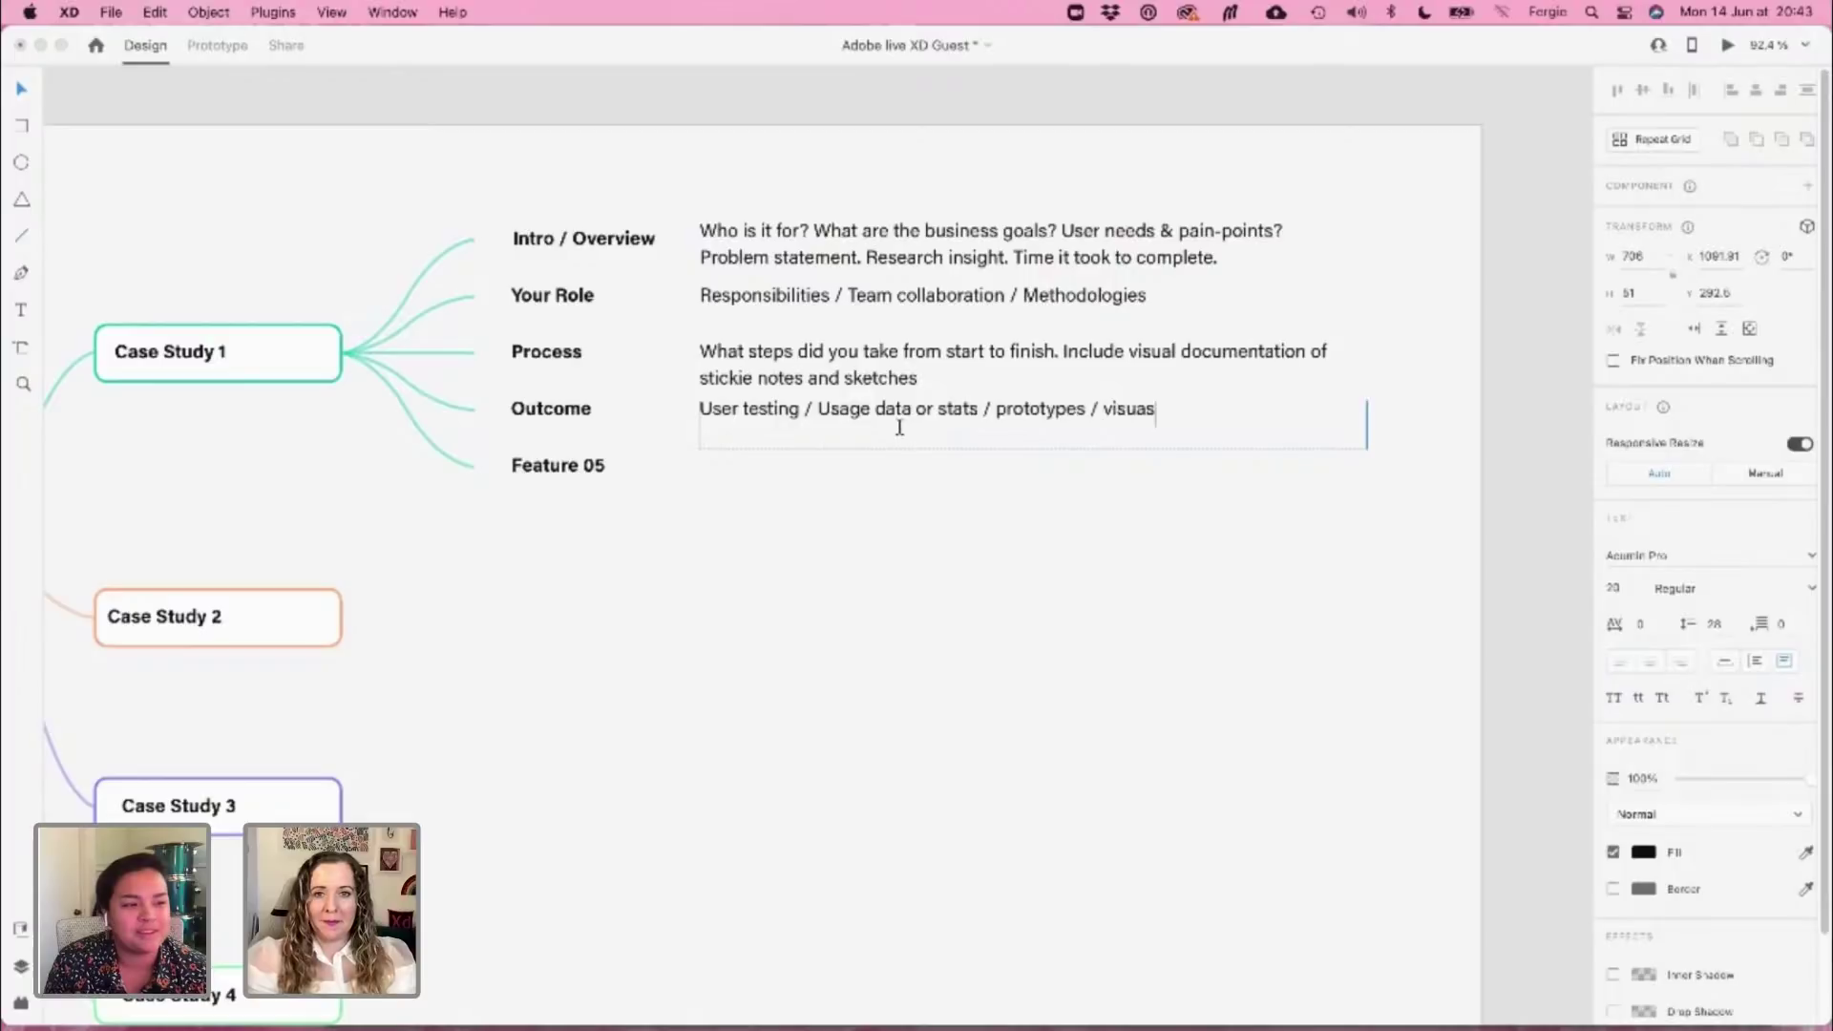
key("BackSpace")
type("ls")
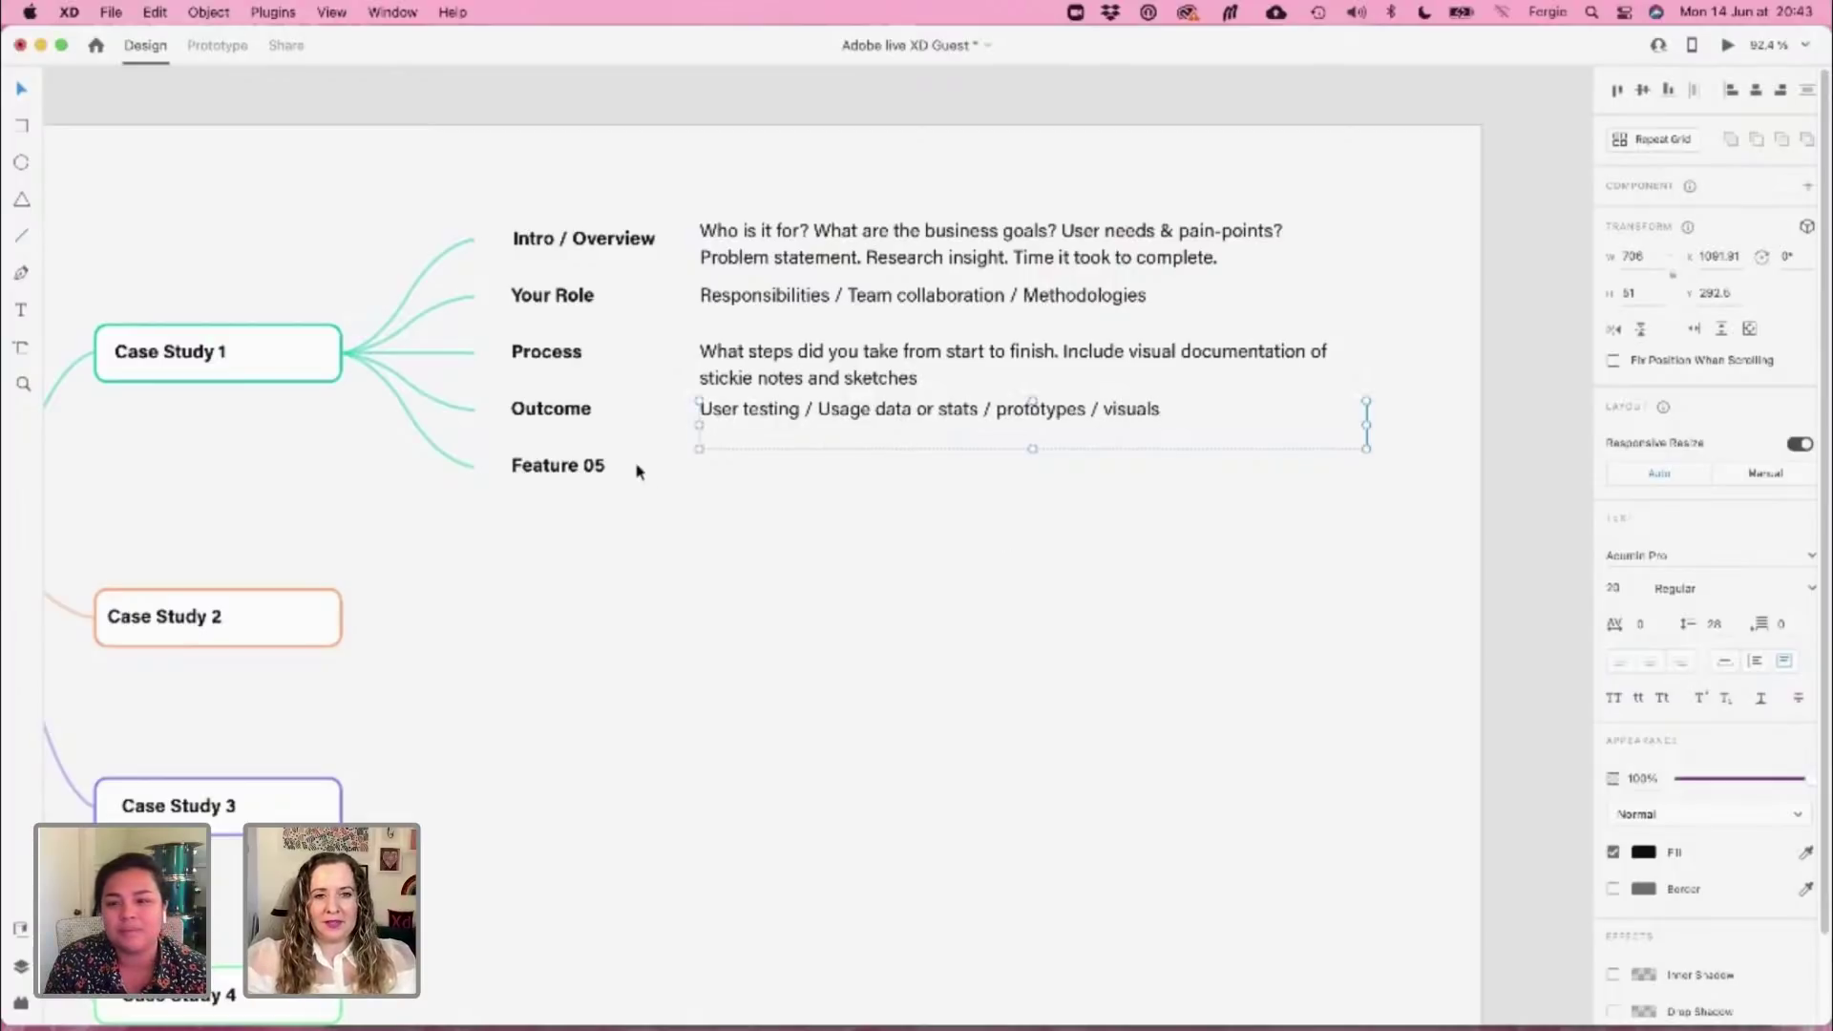
left_click(630, 467)
key("Delete")
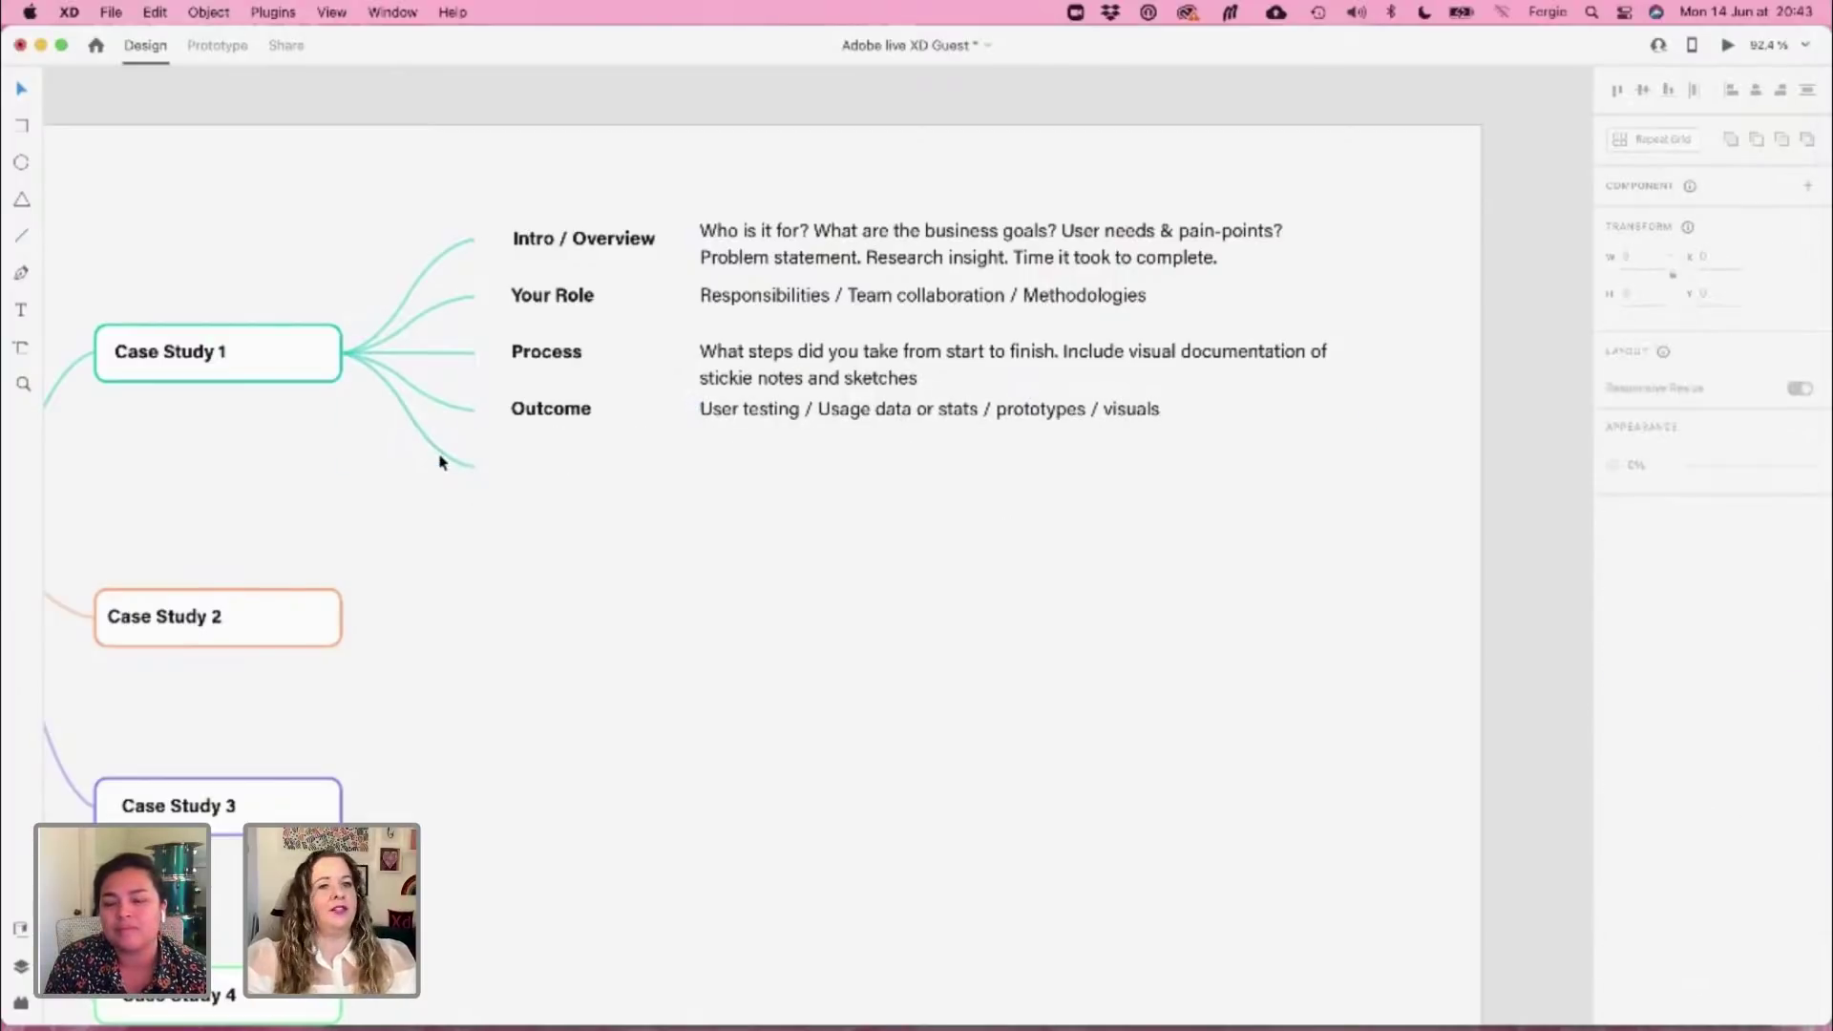
left_click(446, 457)
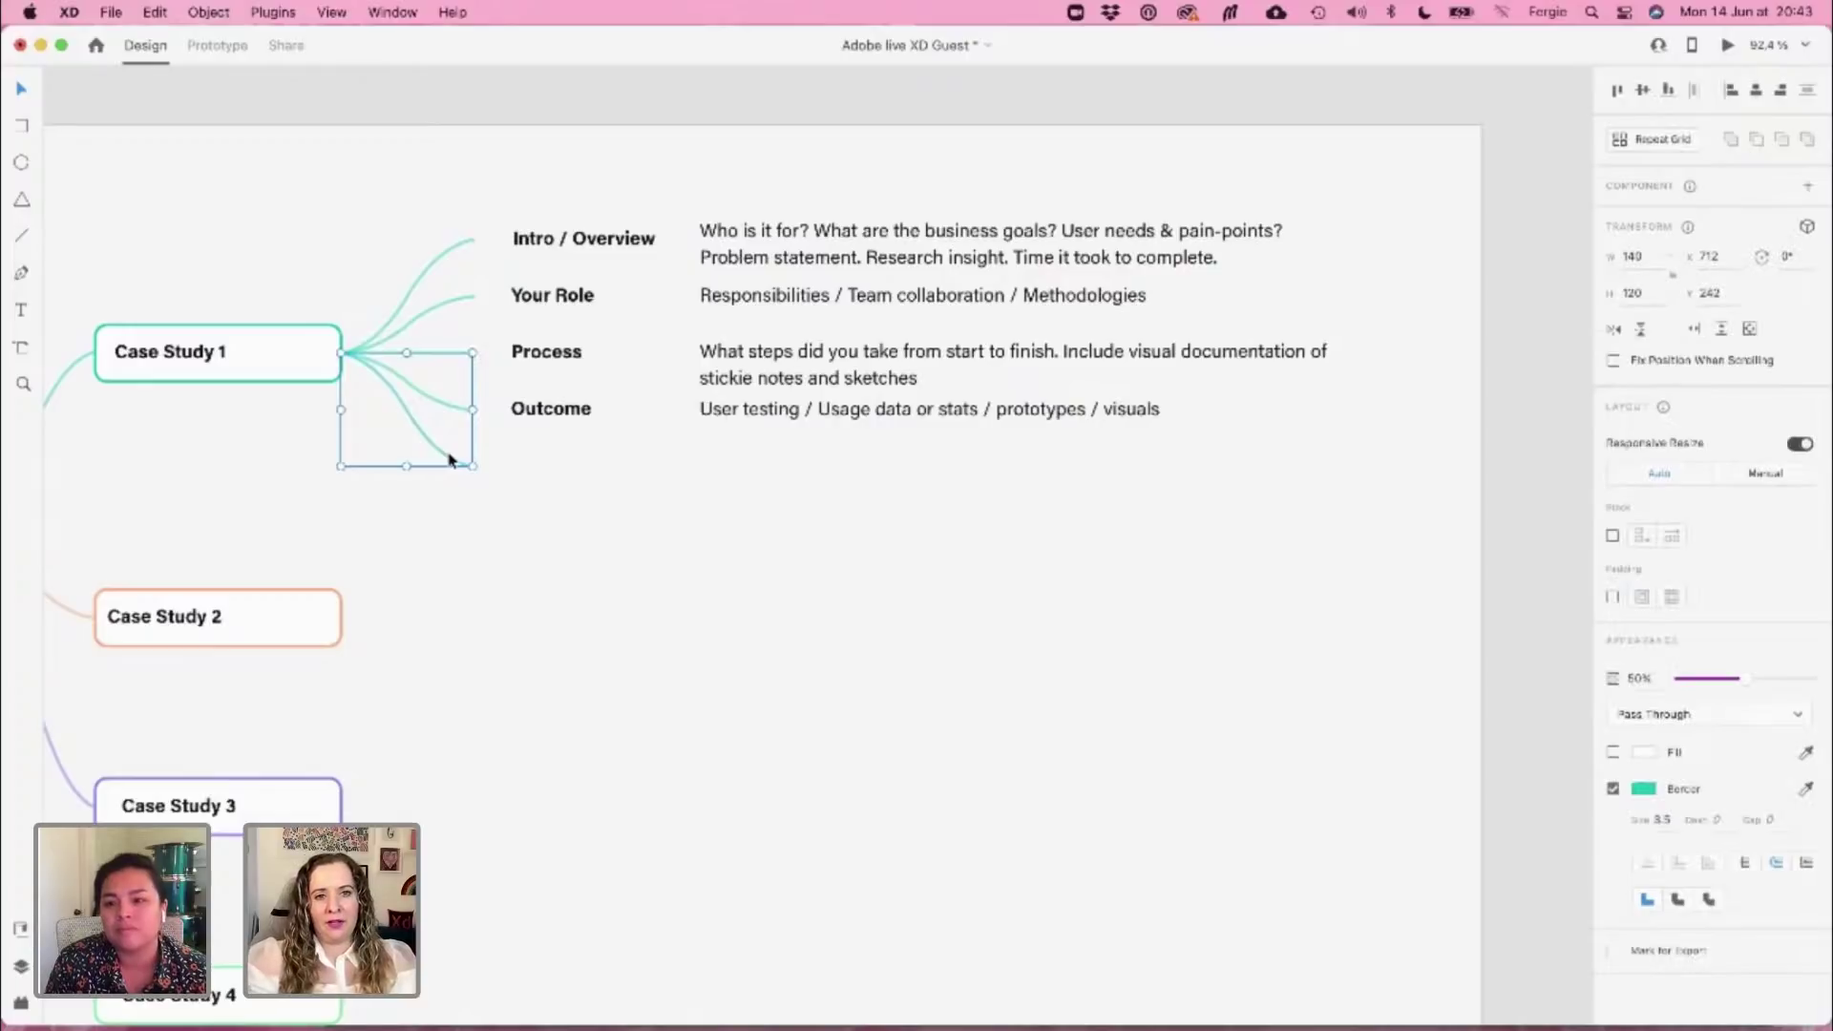
key("super+z")
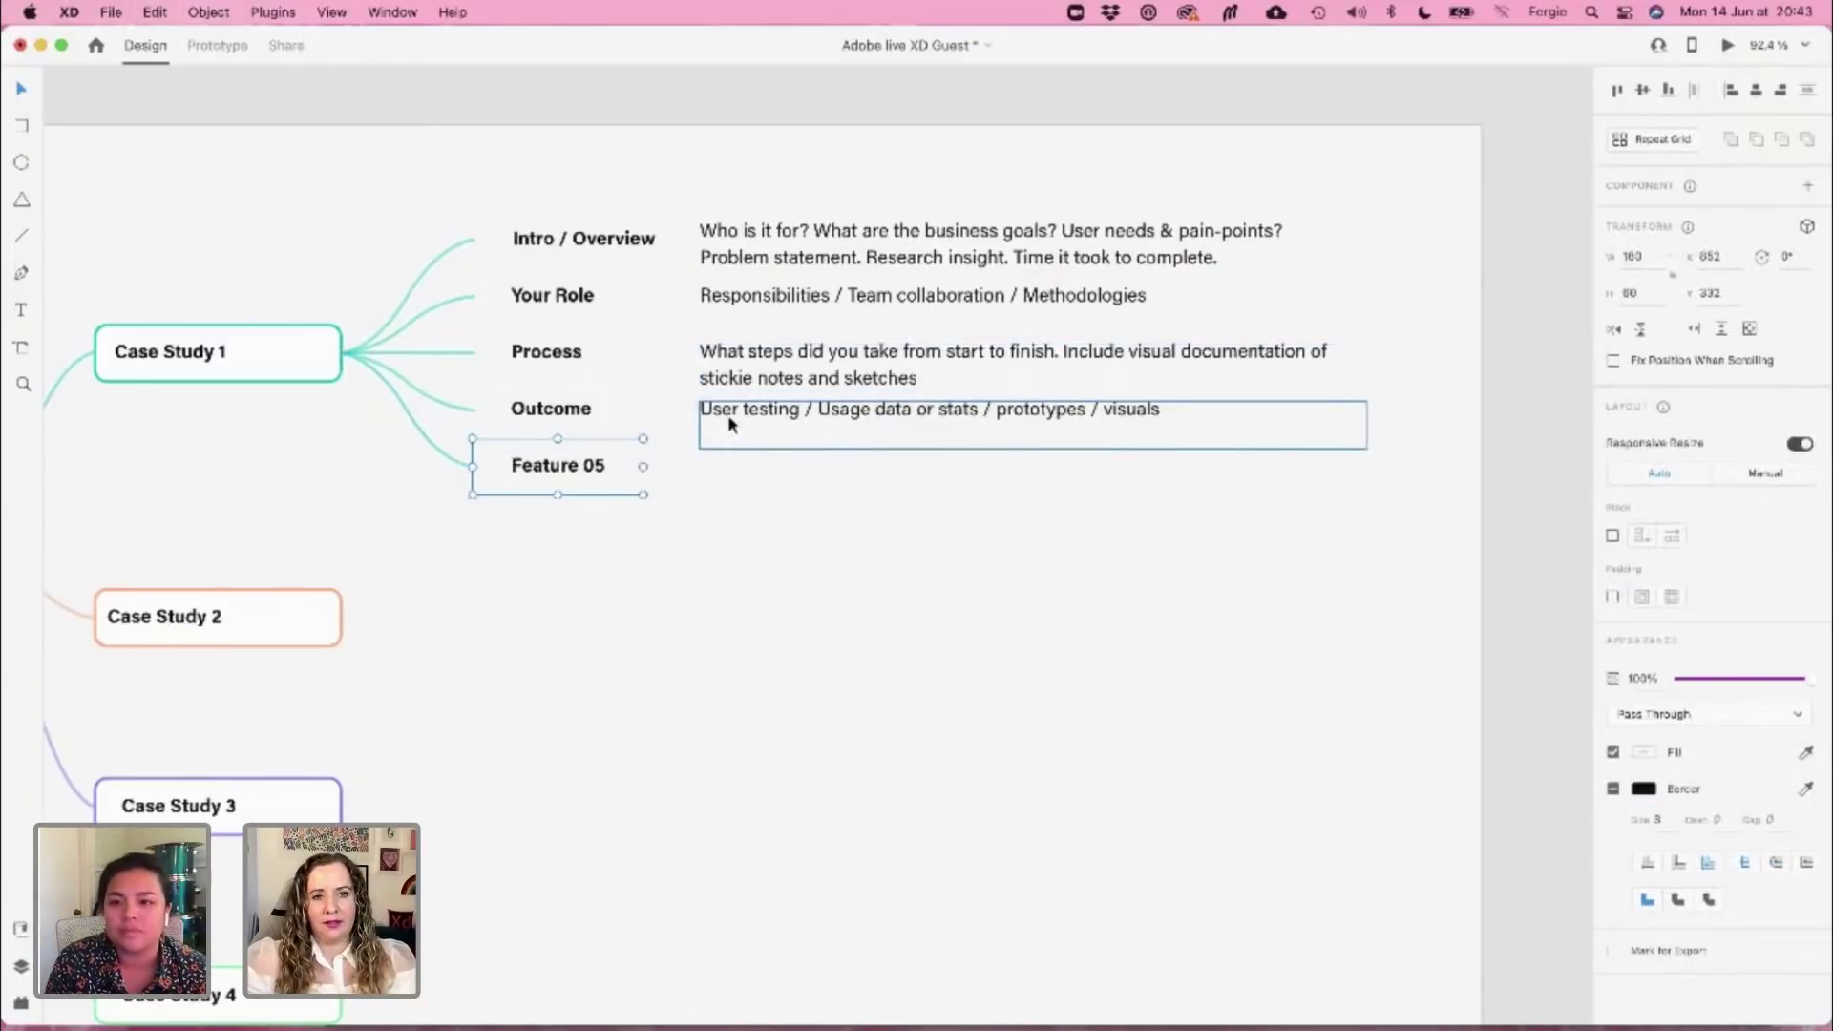
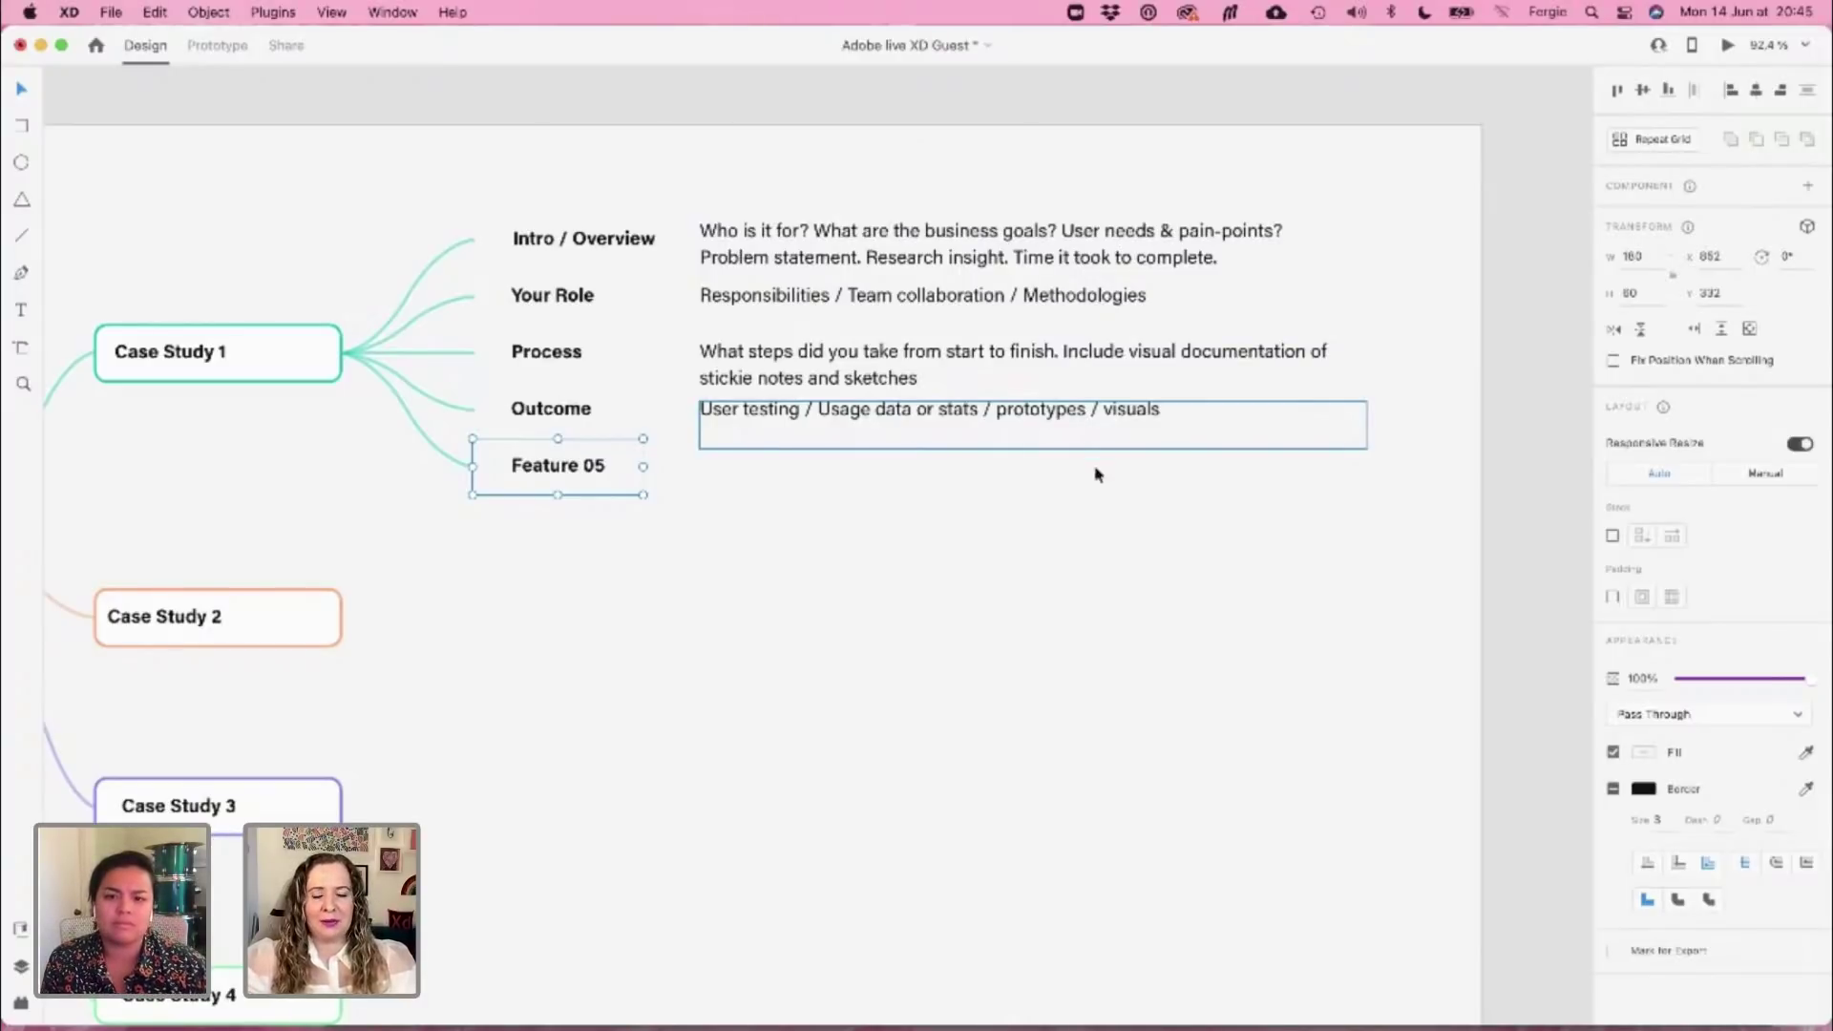
Change the "Feature 05" label under Case Study 1 to "Summary"
triple_click(593, 467)
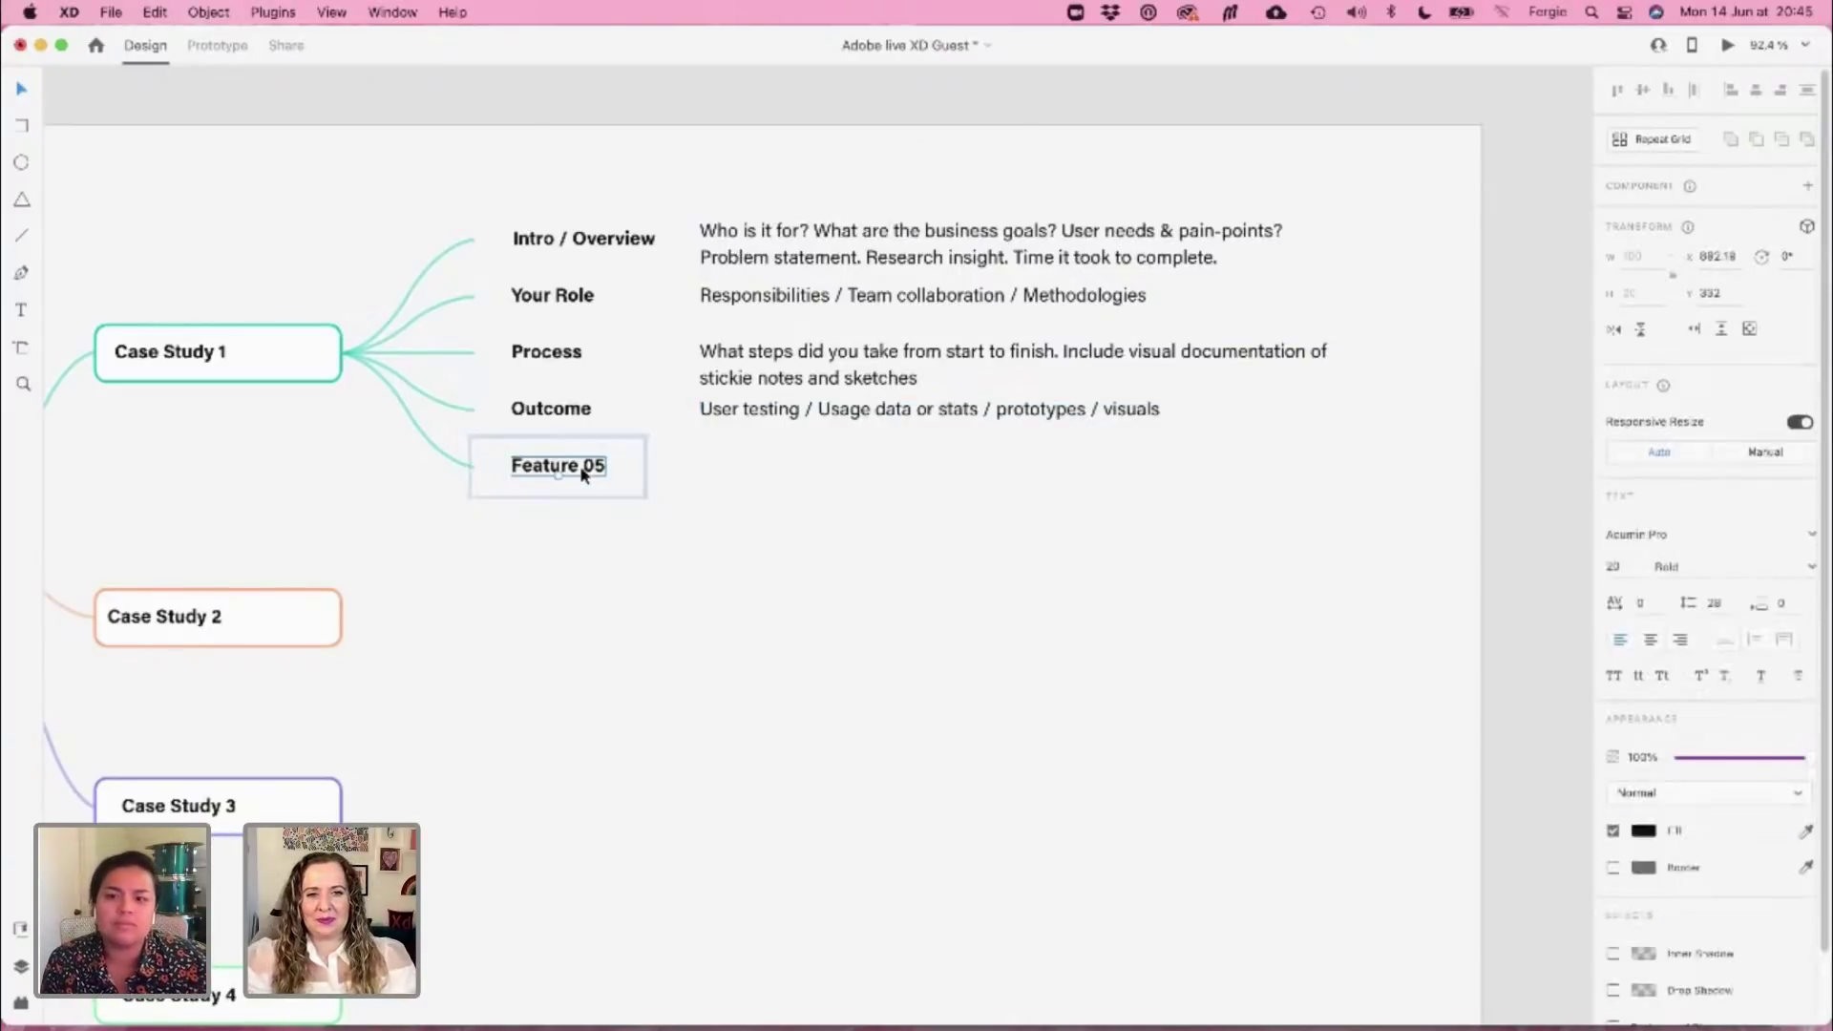
type("Summary")
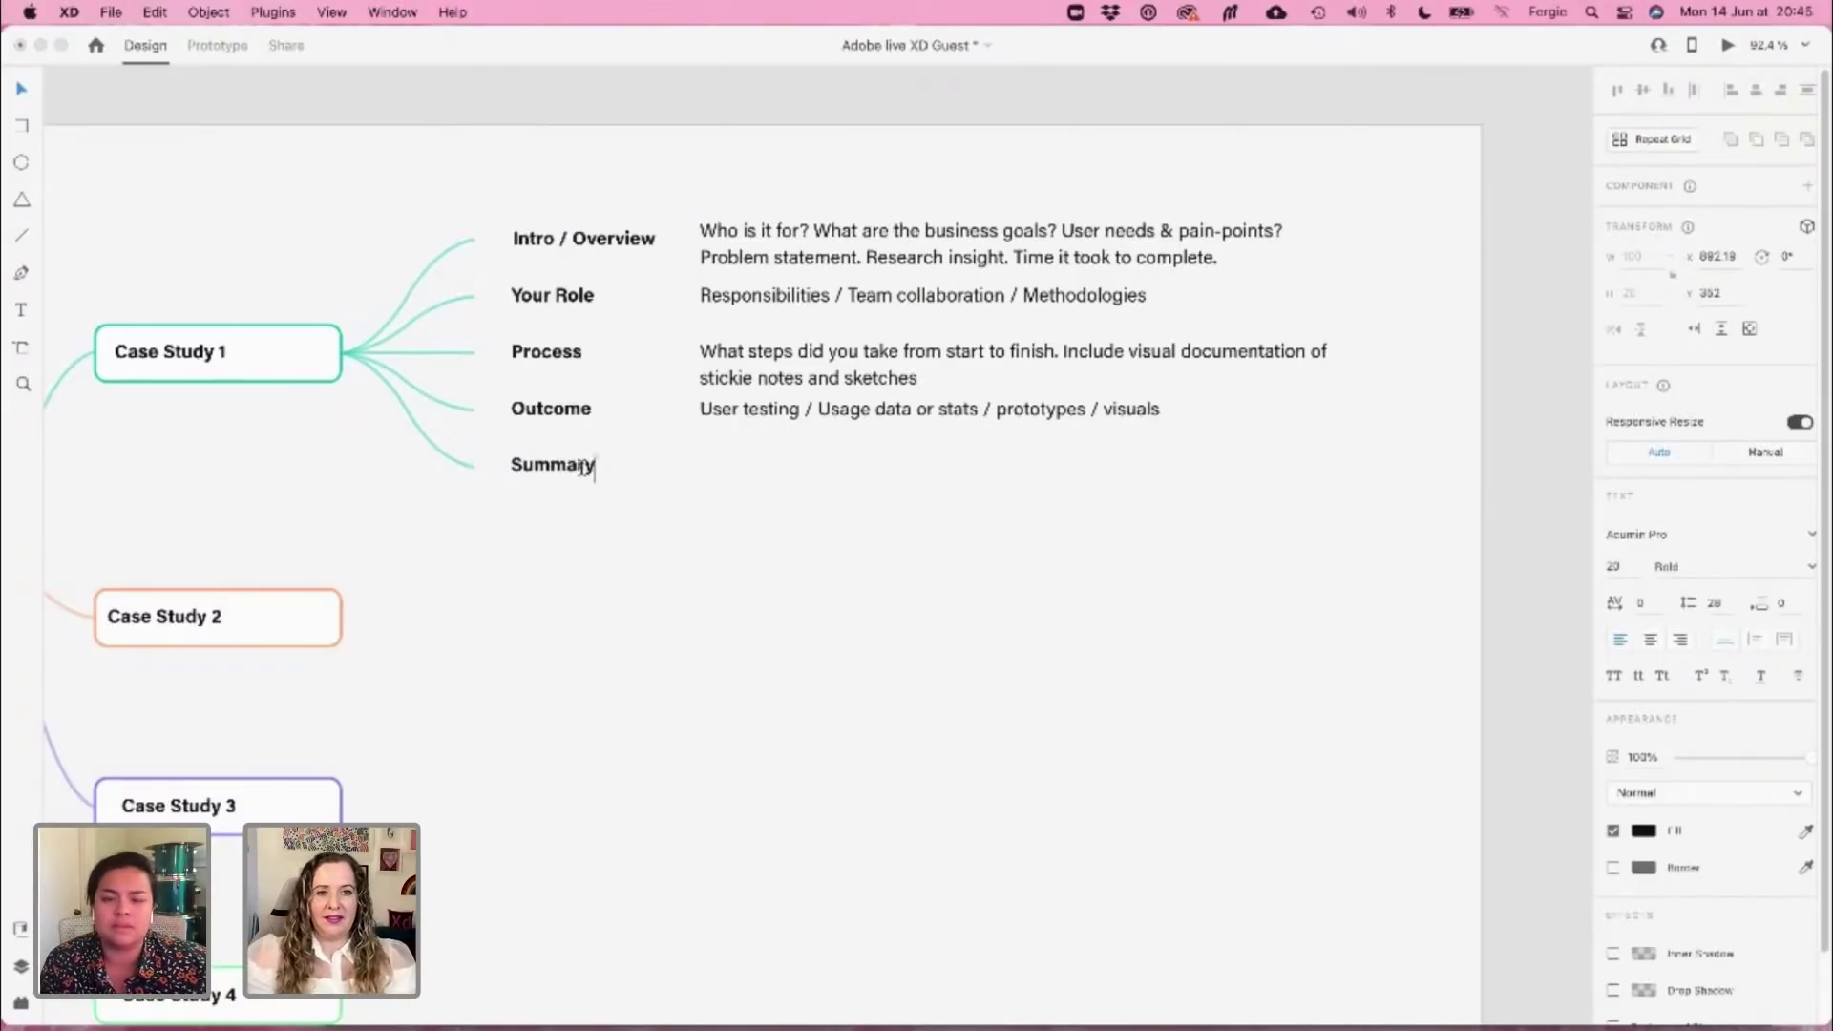
key("Escape")
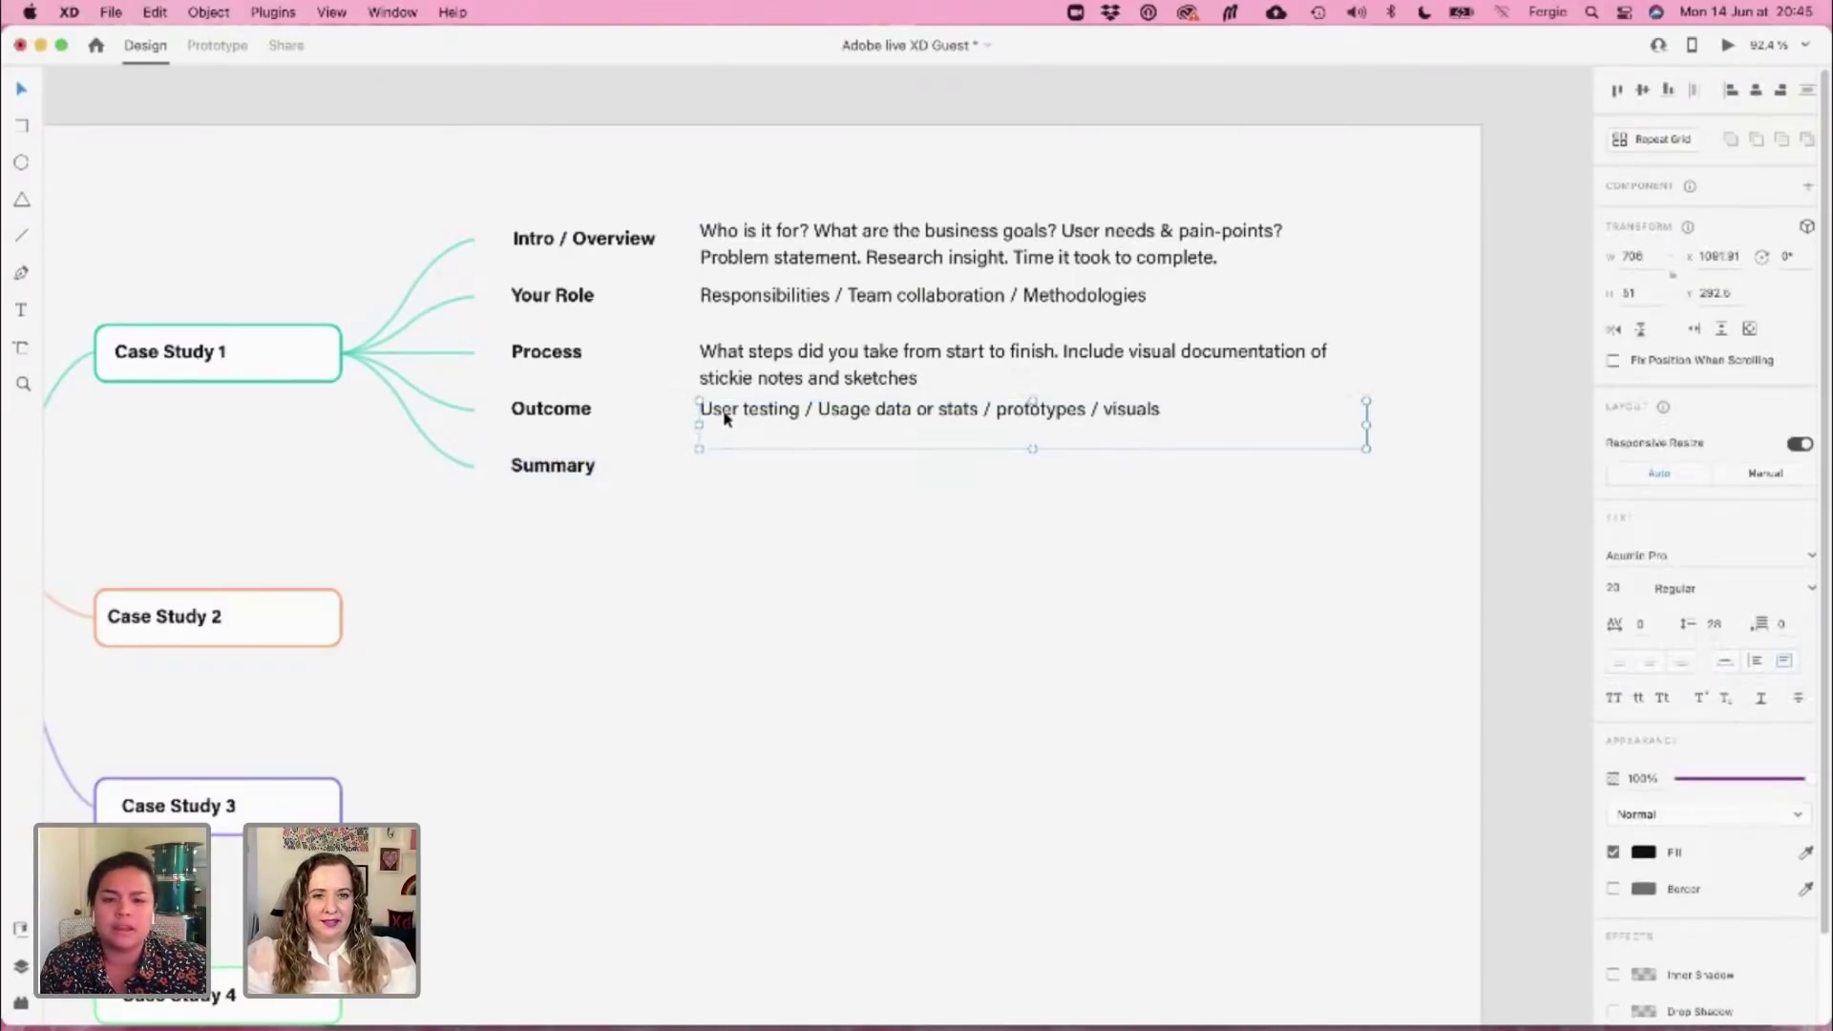
Duplicate the Outcome note beside the Summary label and replace its text with "Reflection, would you change anything or do anything different?"
left_click_drag(720, 422, 733, 483)
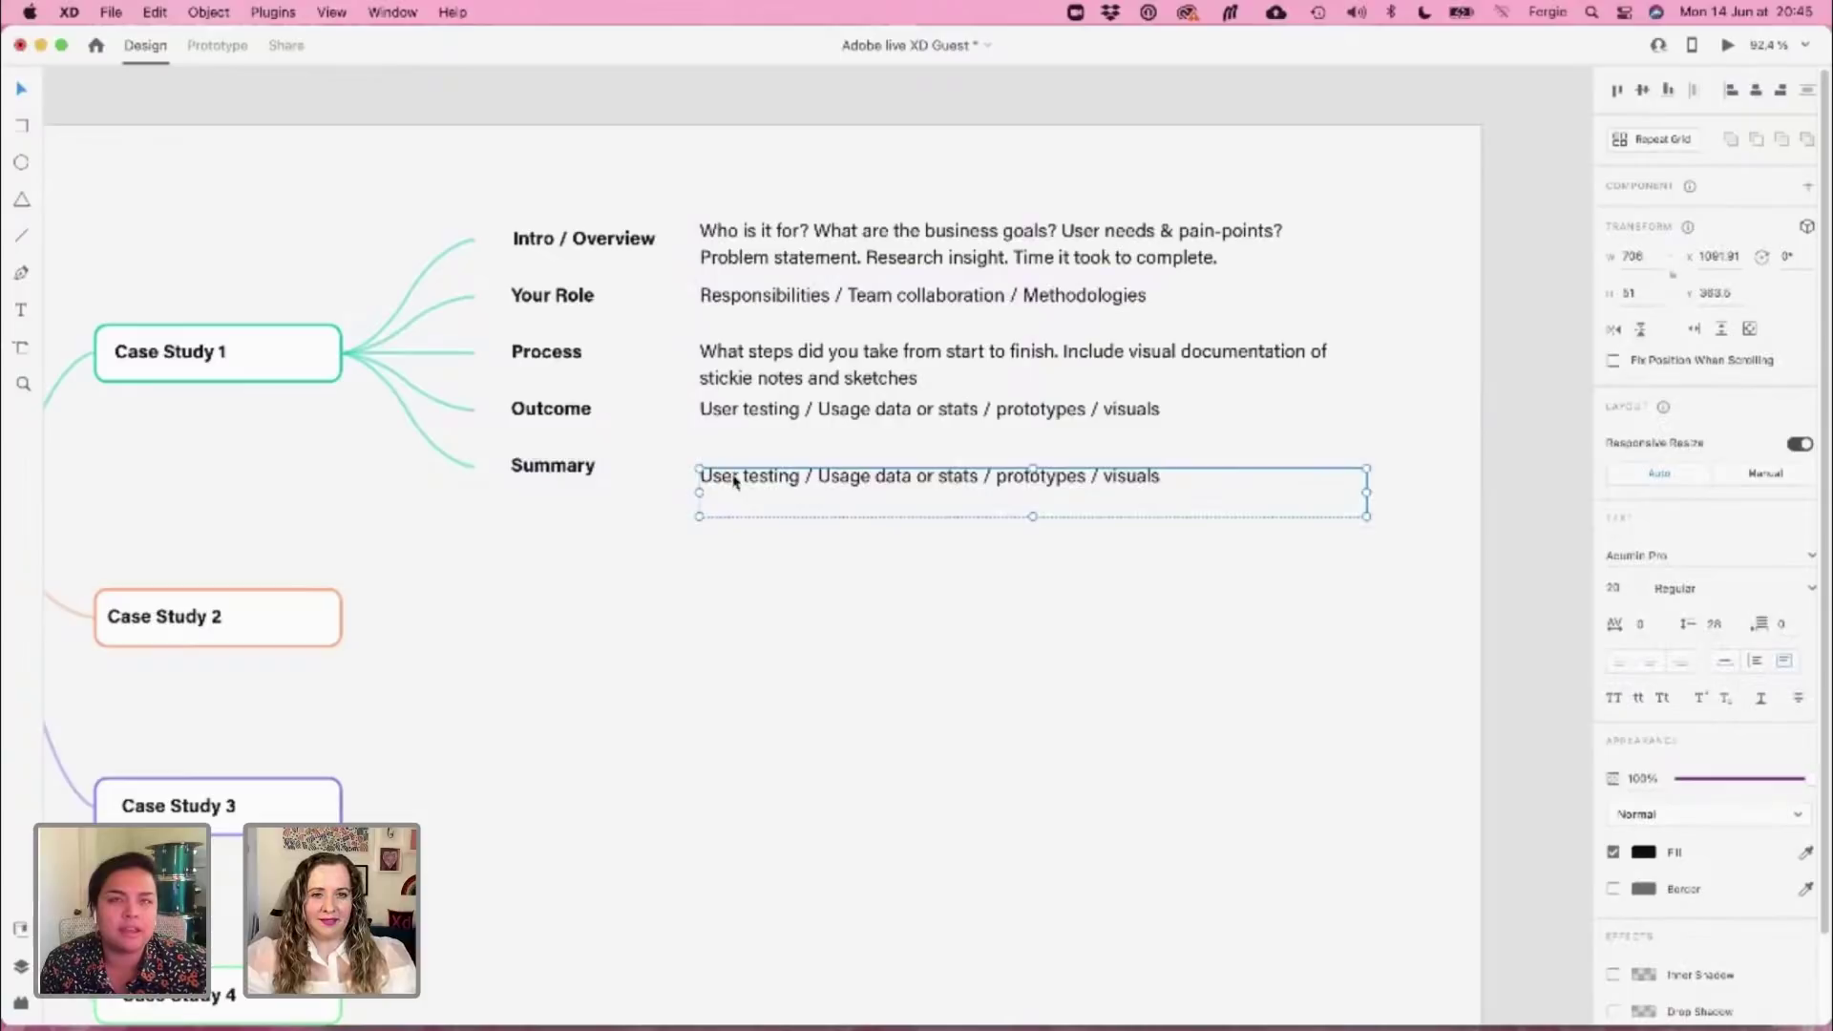
triple_click(733, 478)
type("Refee")
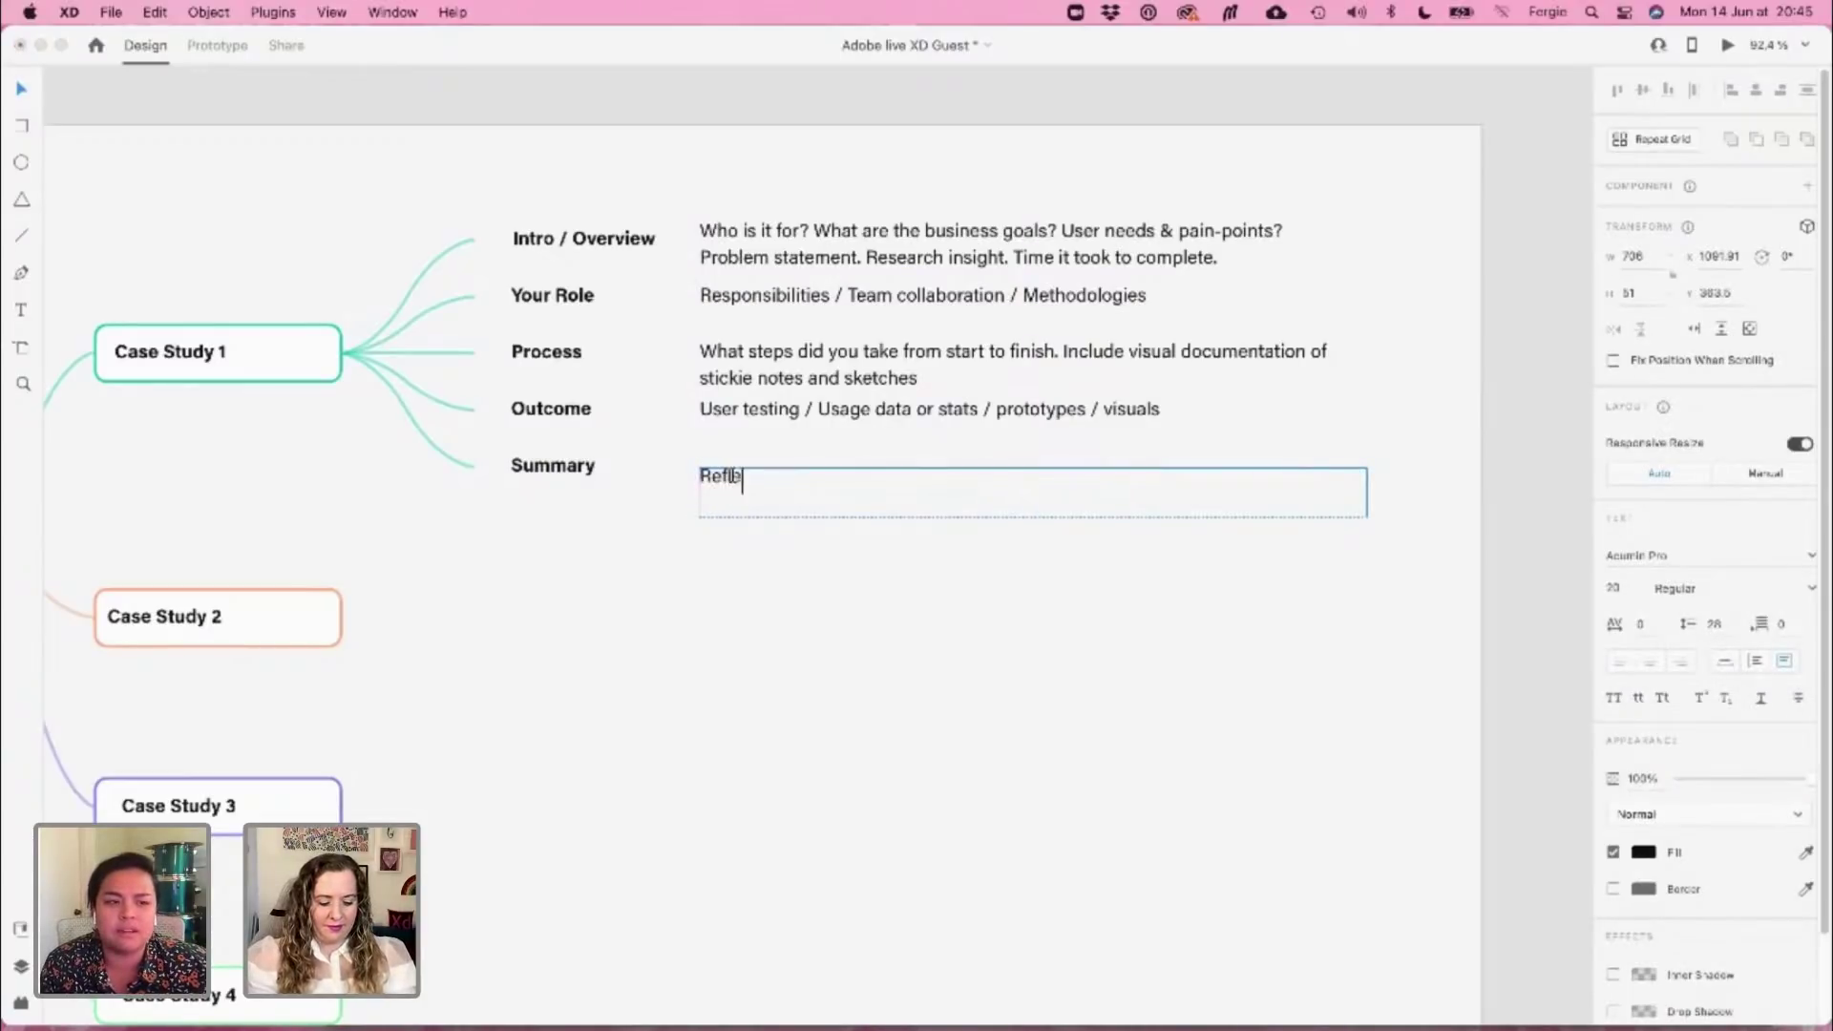
type("ction, would ")
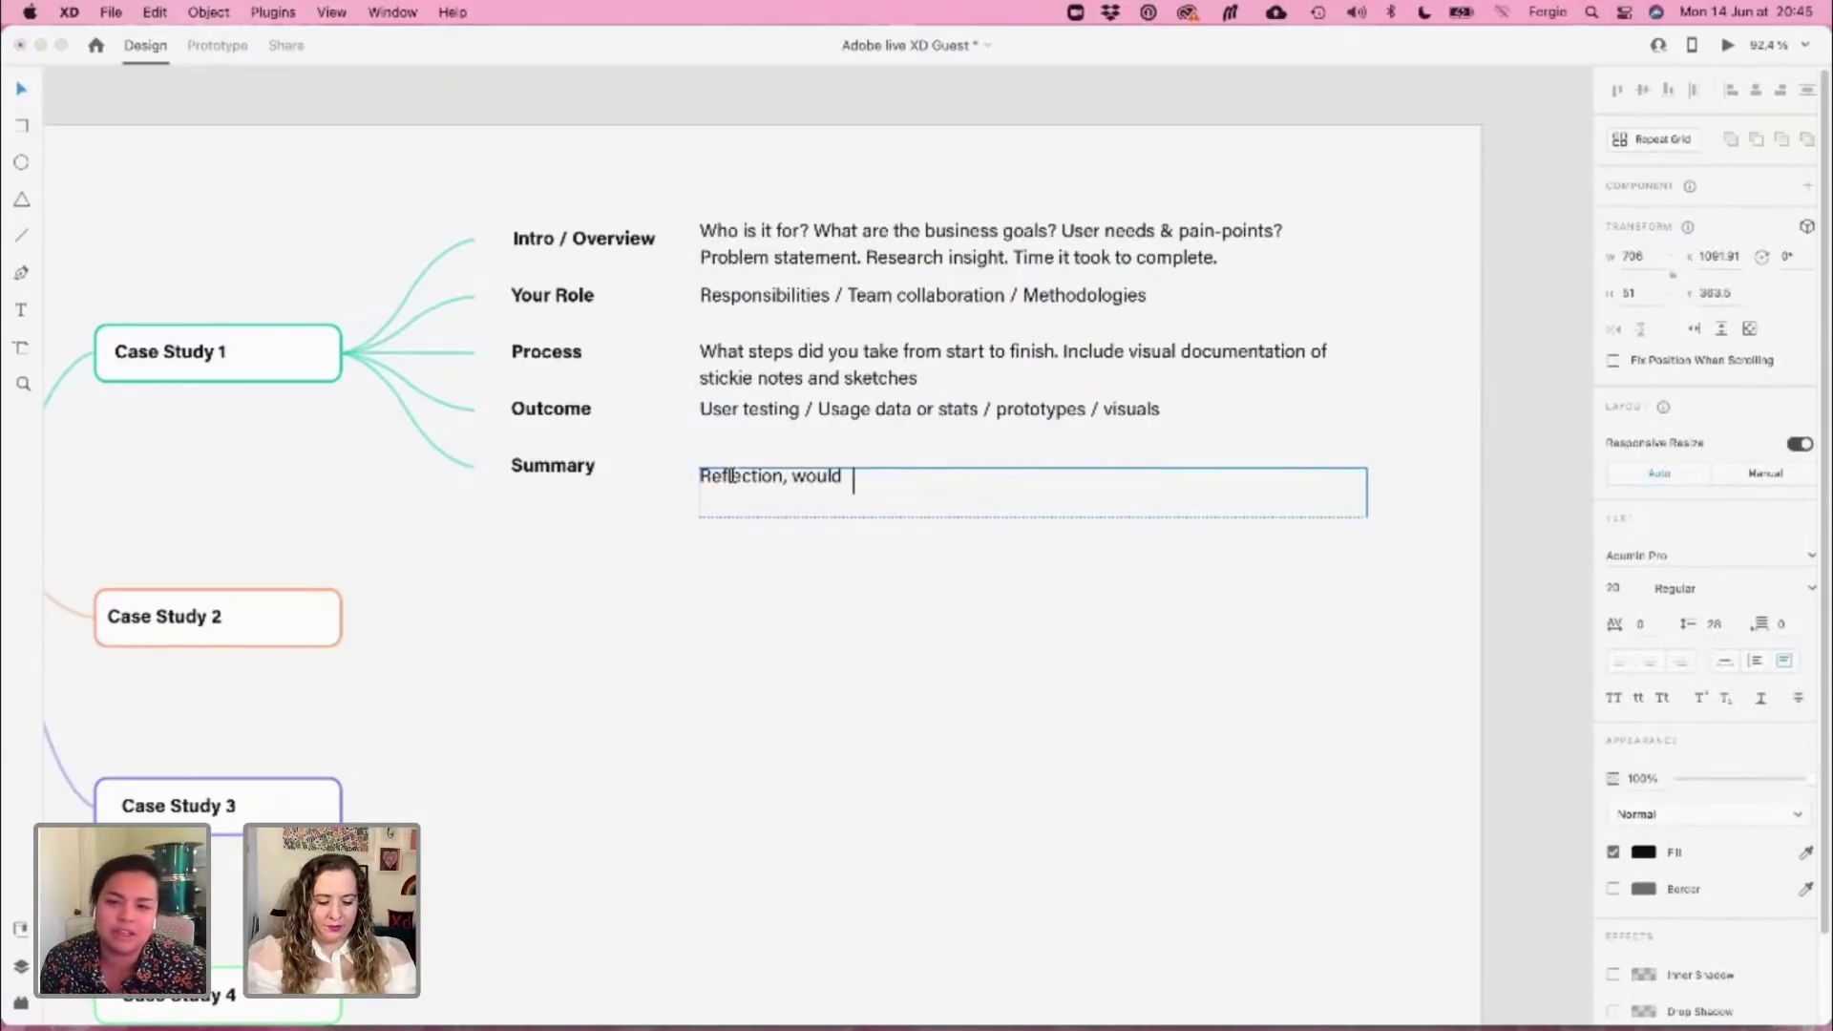
type("you change an")
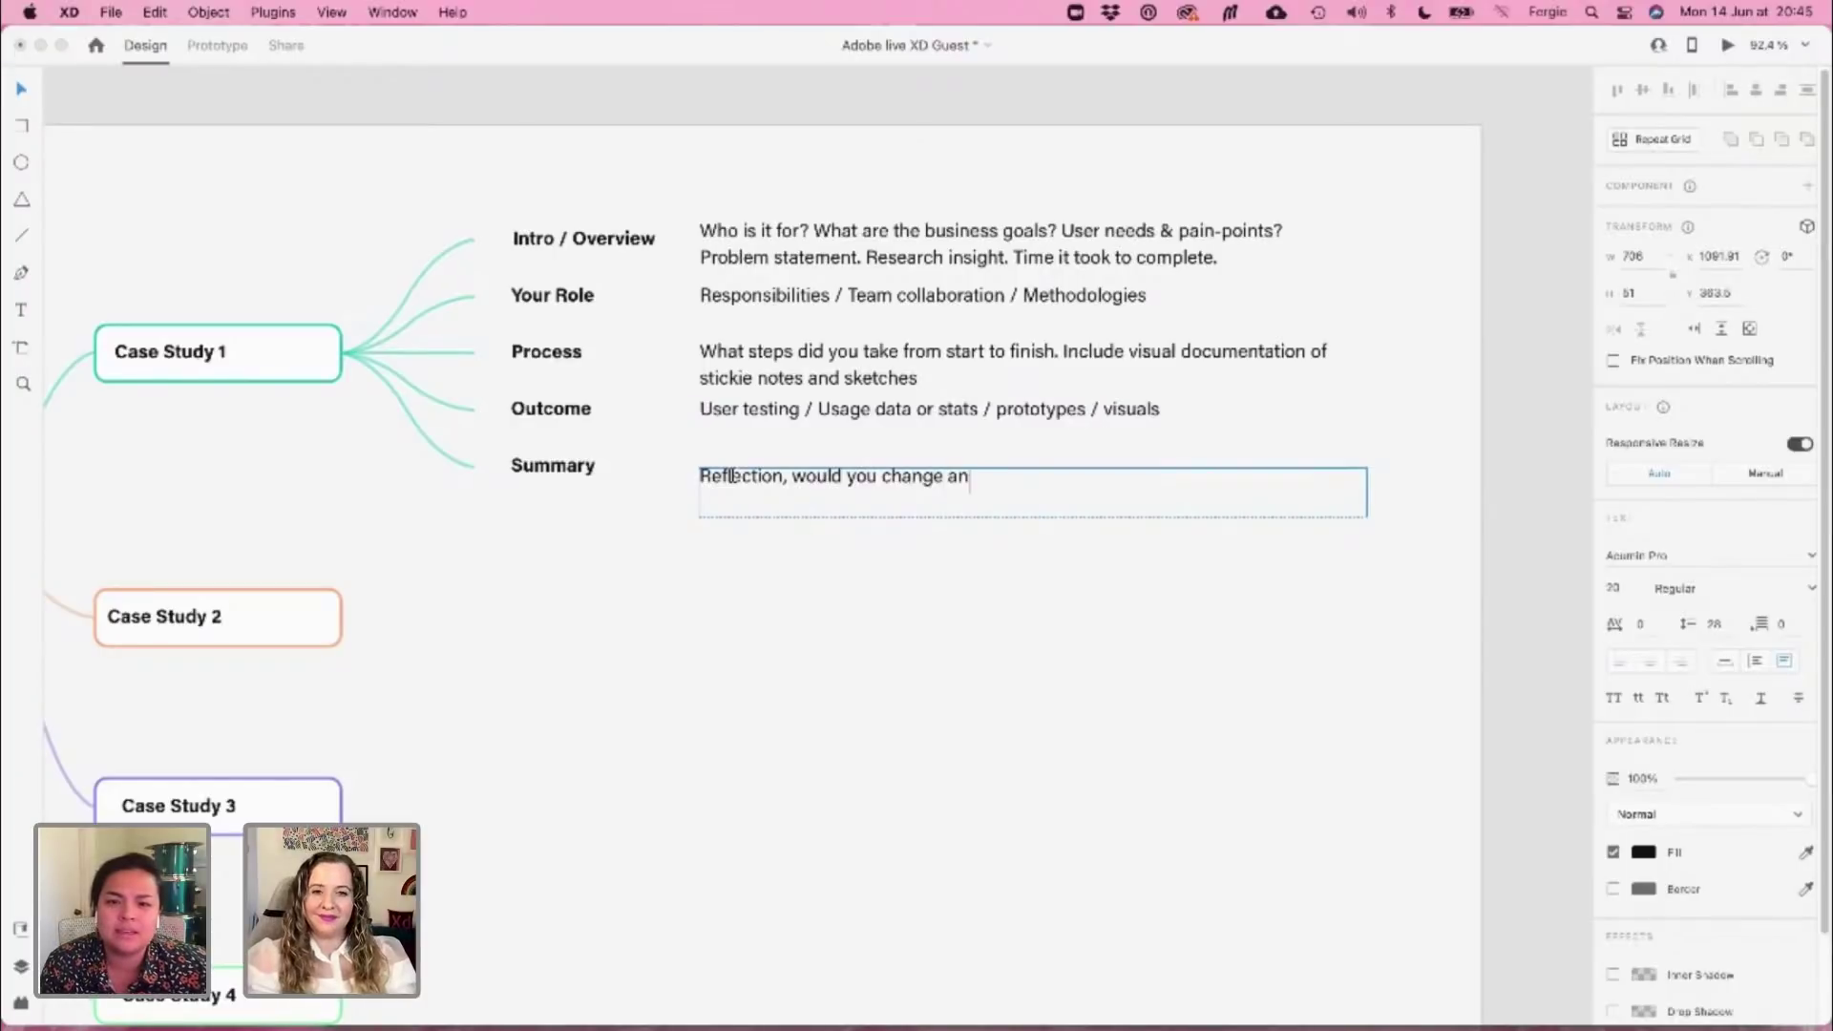
type("ything or do a")
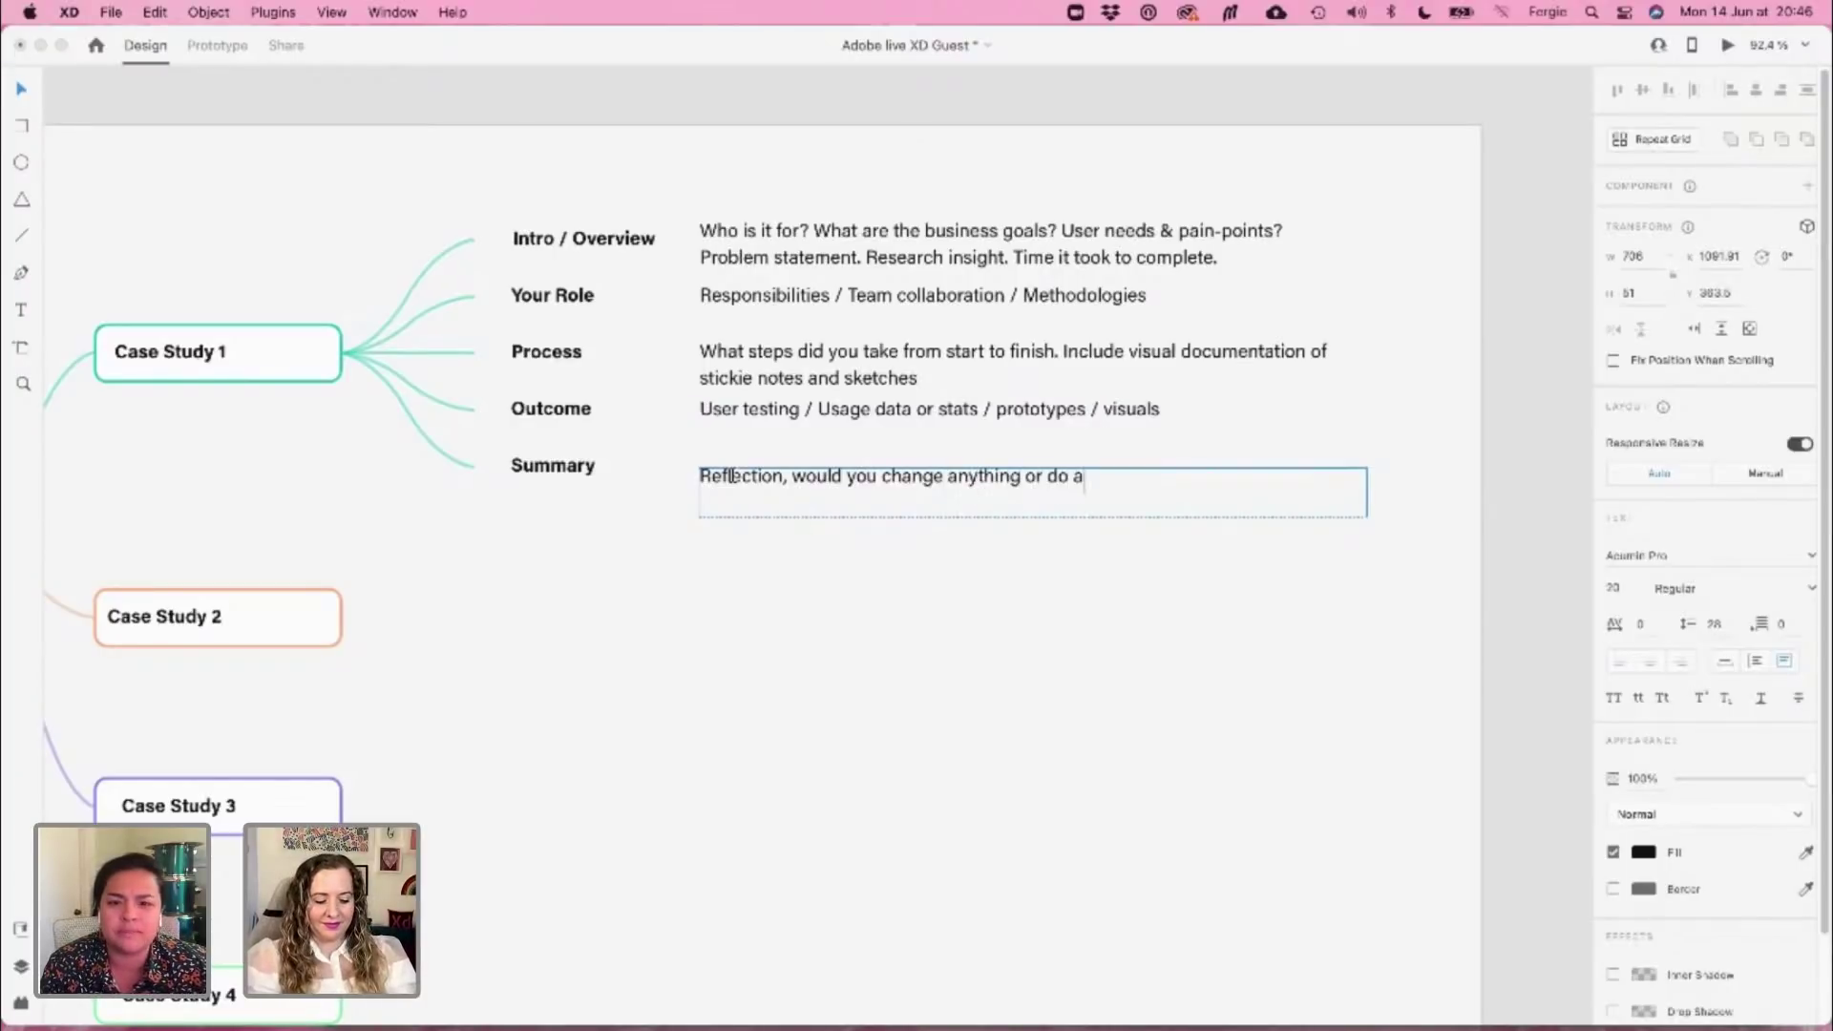
type("nything different?")
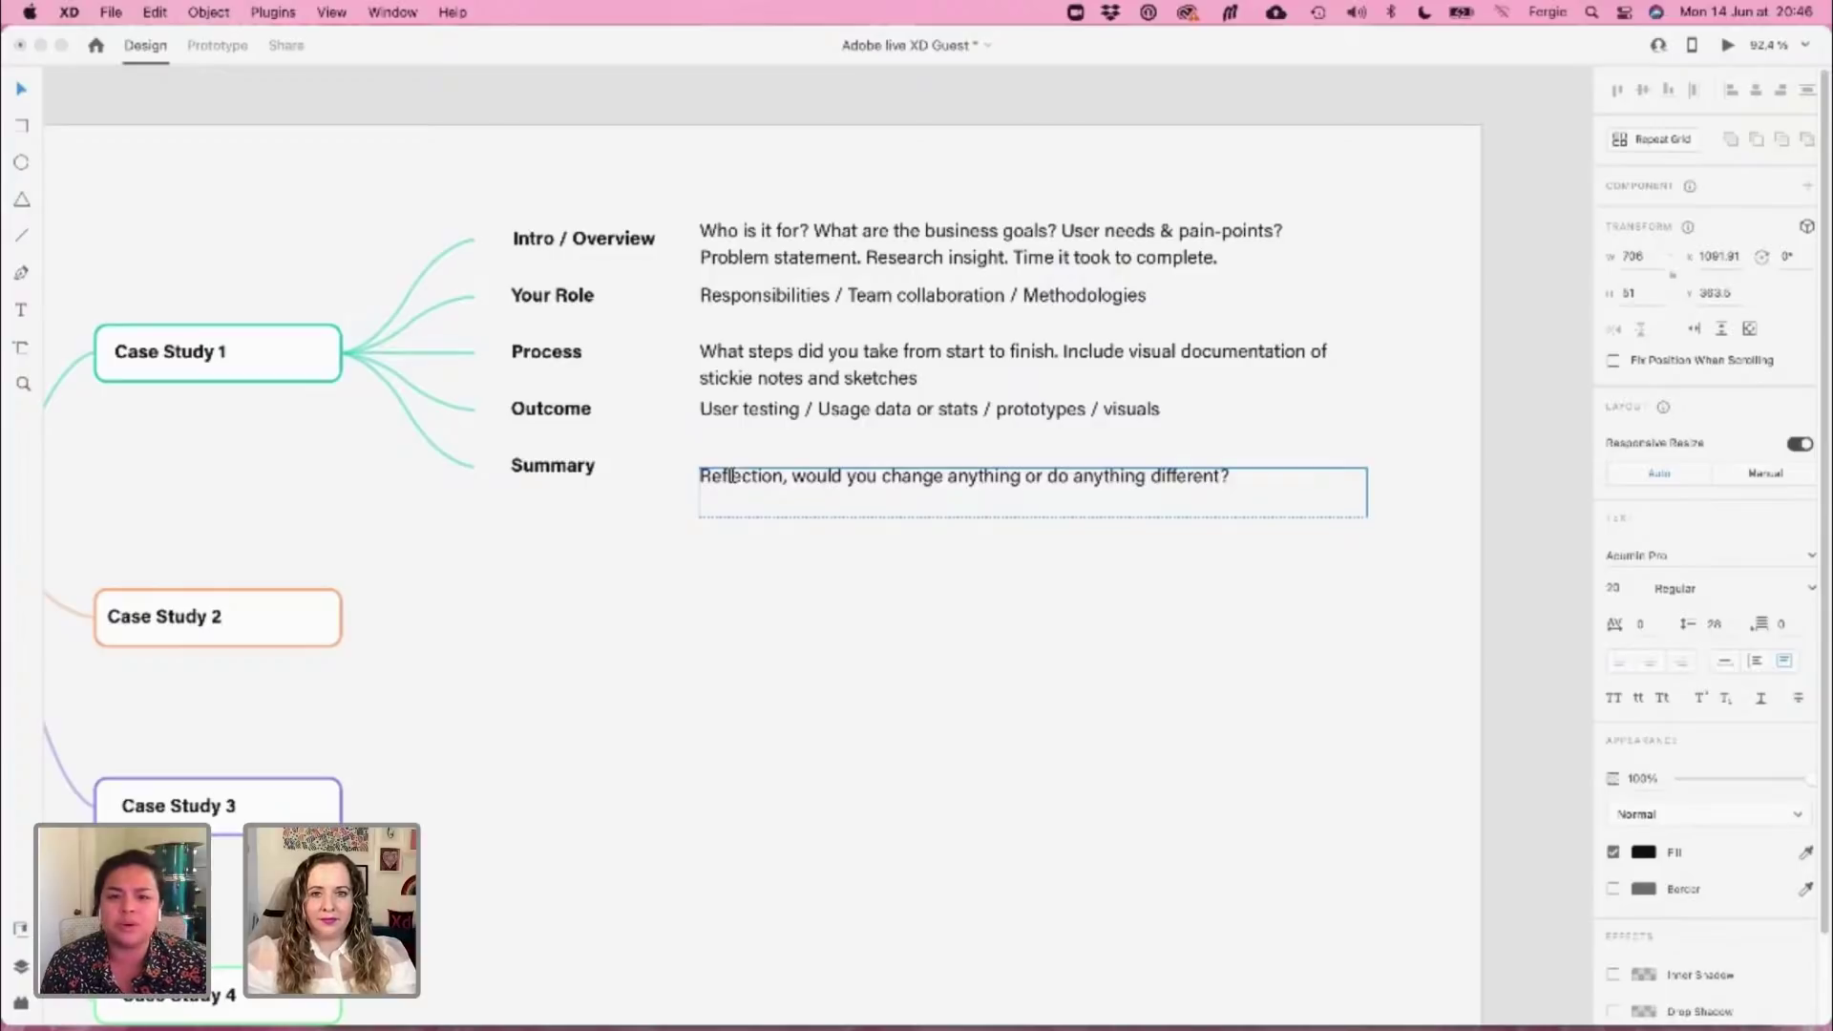
key("Escape")
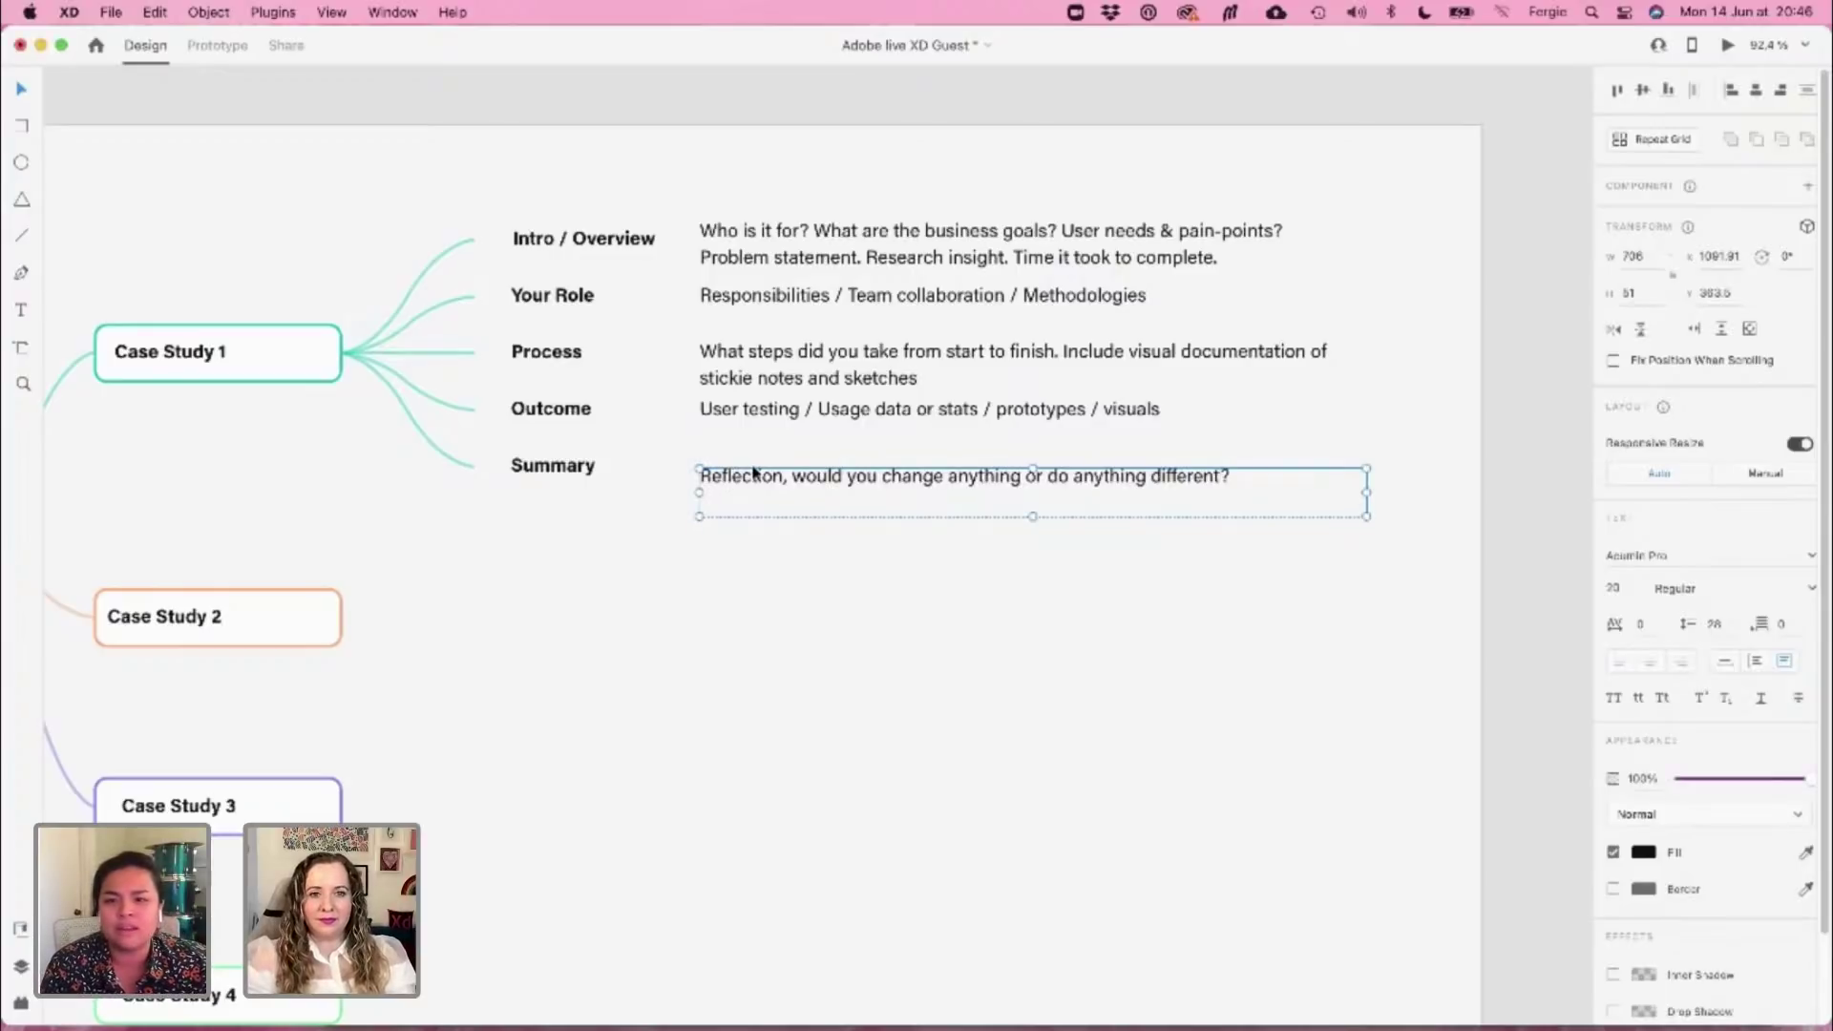
Move the Summary note up level with its label and set the Summary and Outcome notes to auto width
left_click_drag(753, 473, 753, 464)
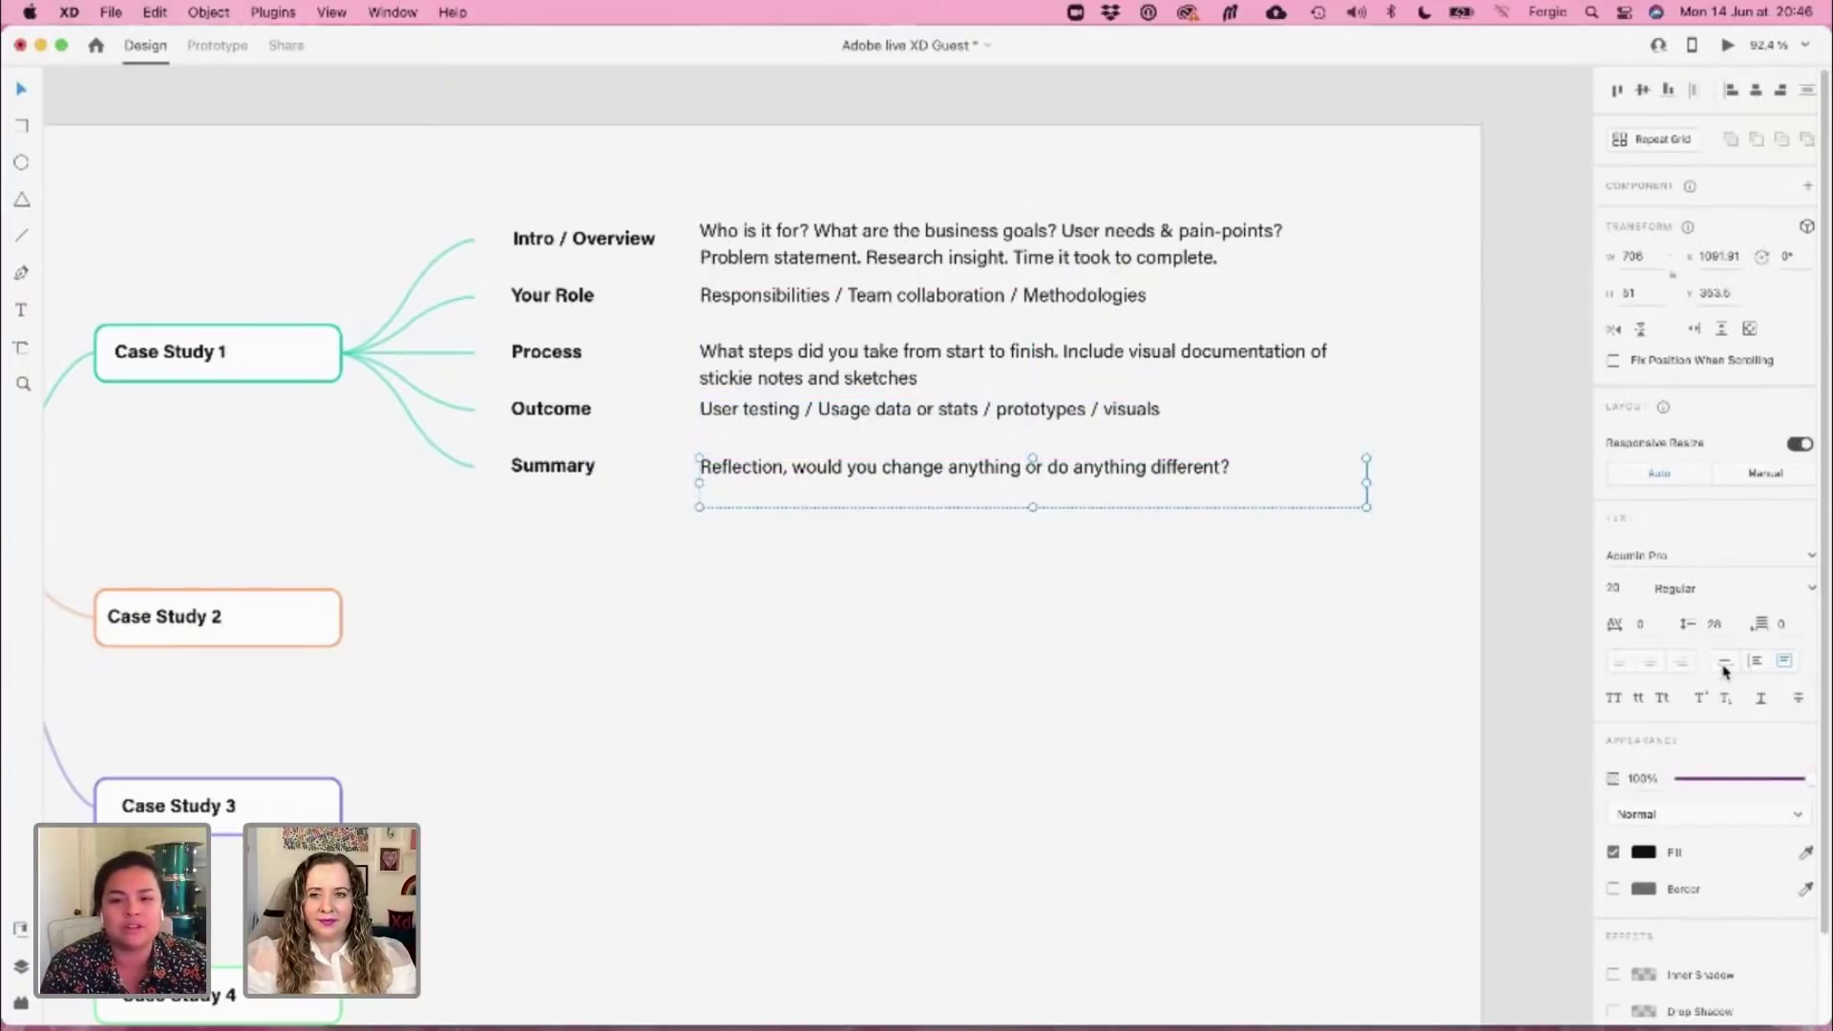
key("Escape")
left_click(1134, 418)
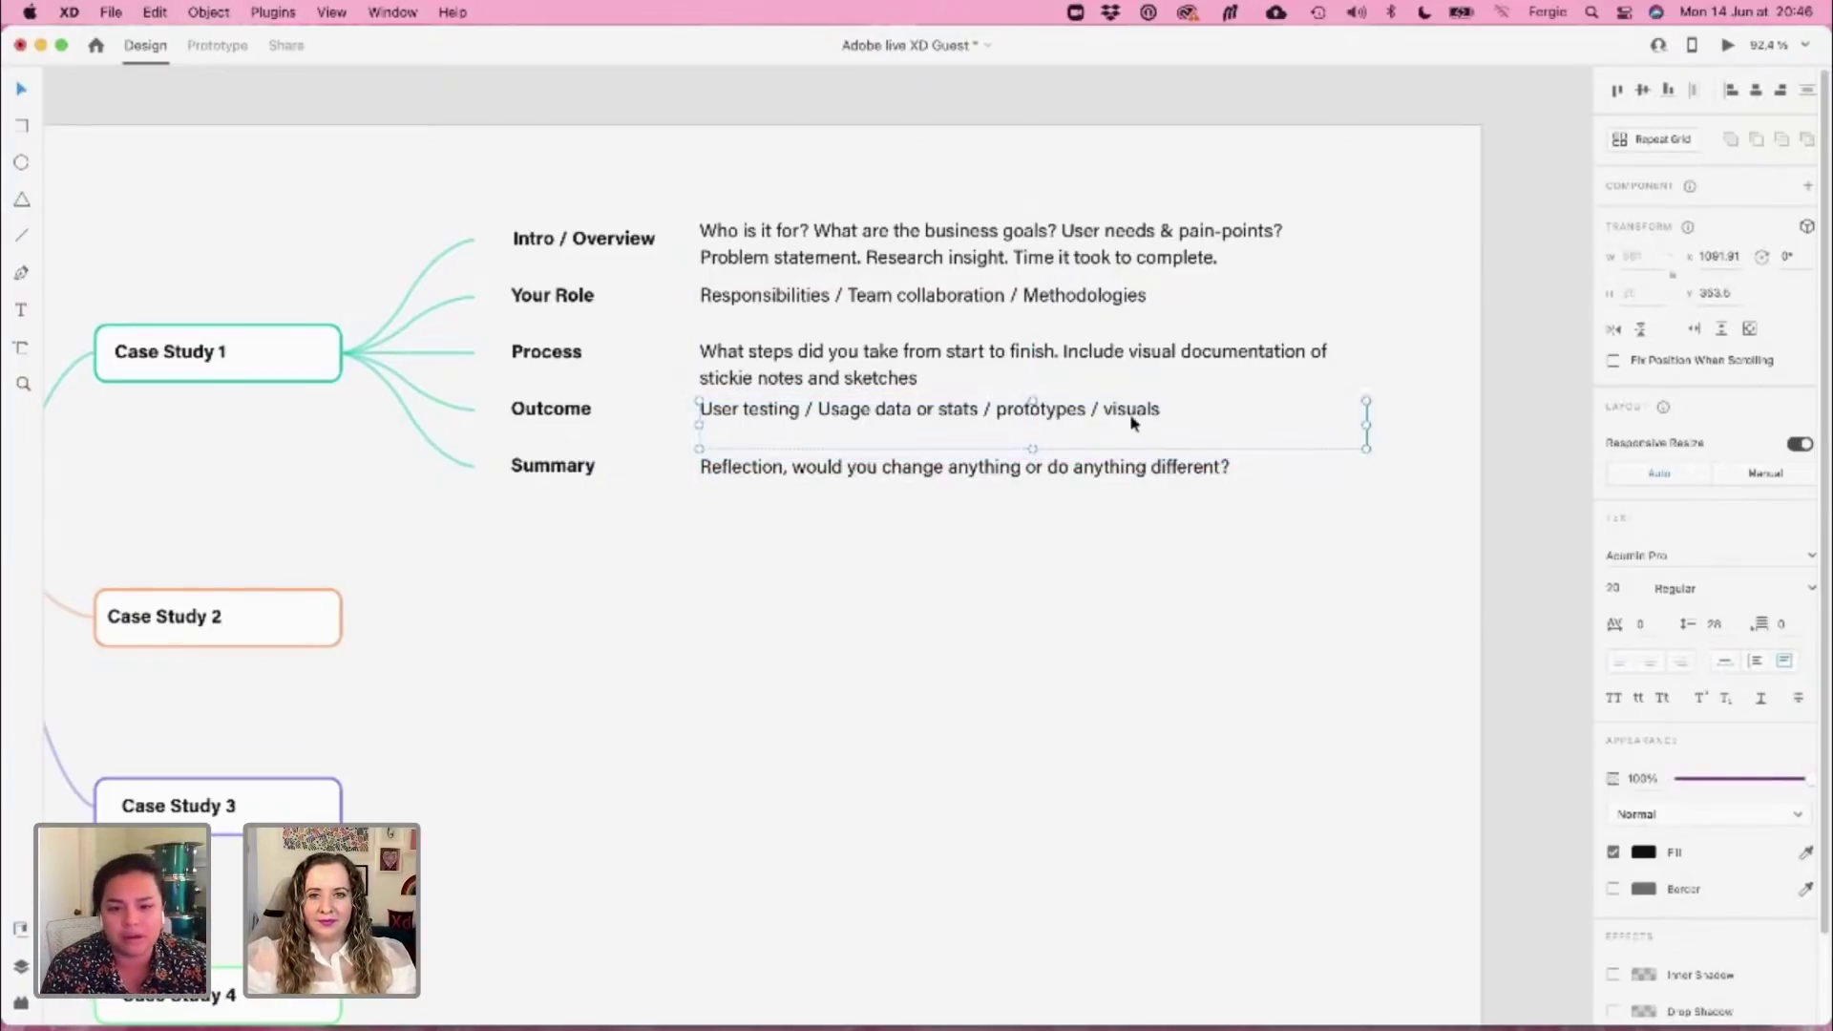
left_click(1724, 661)
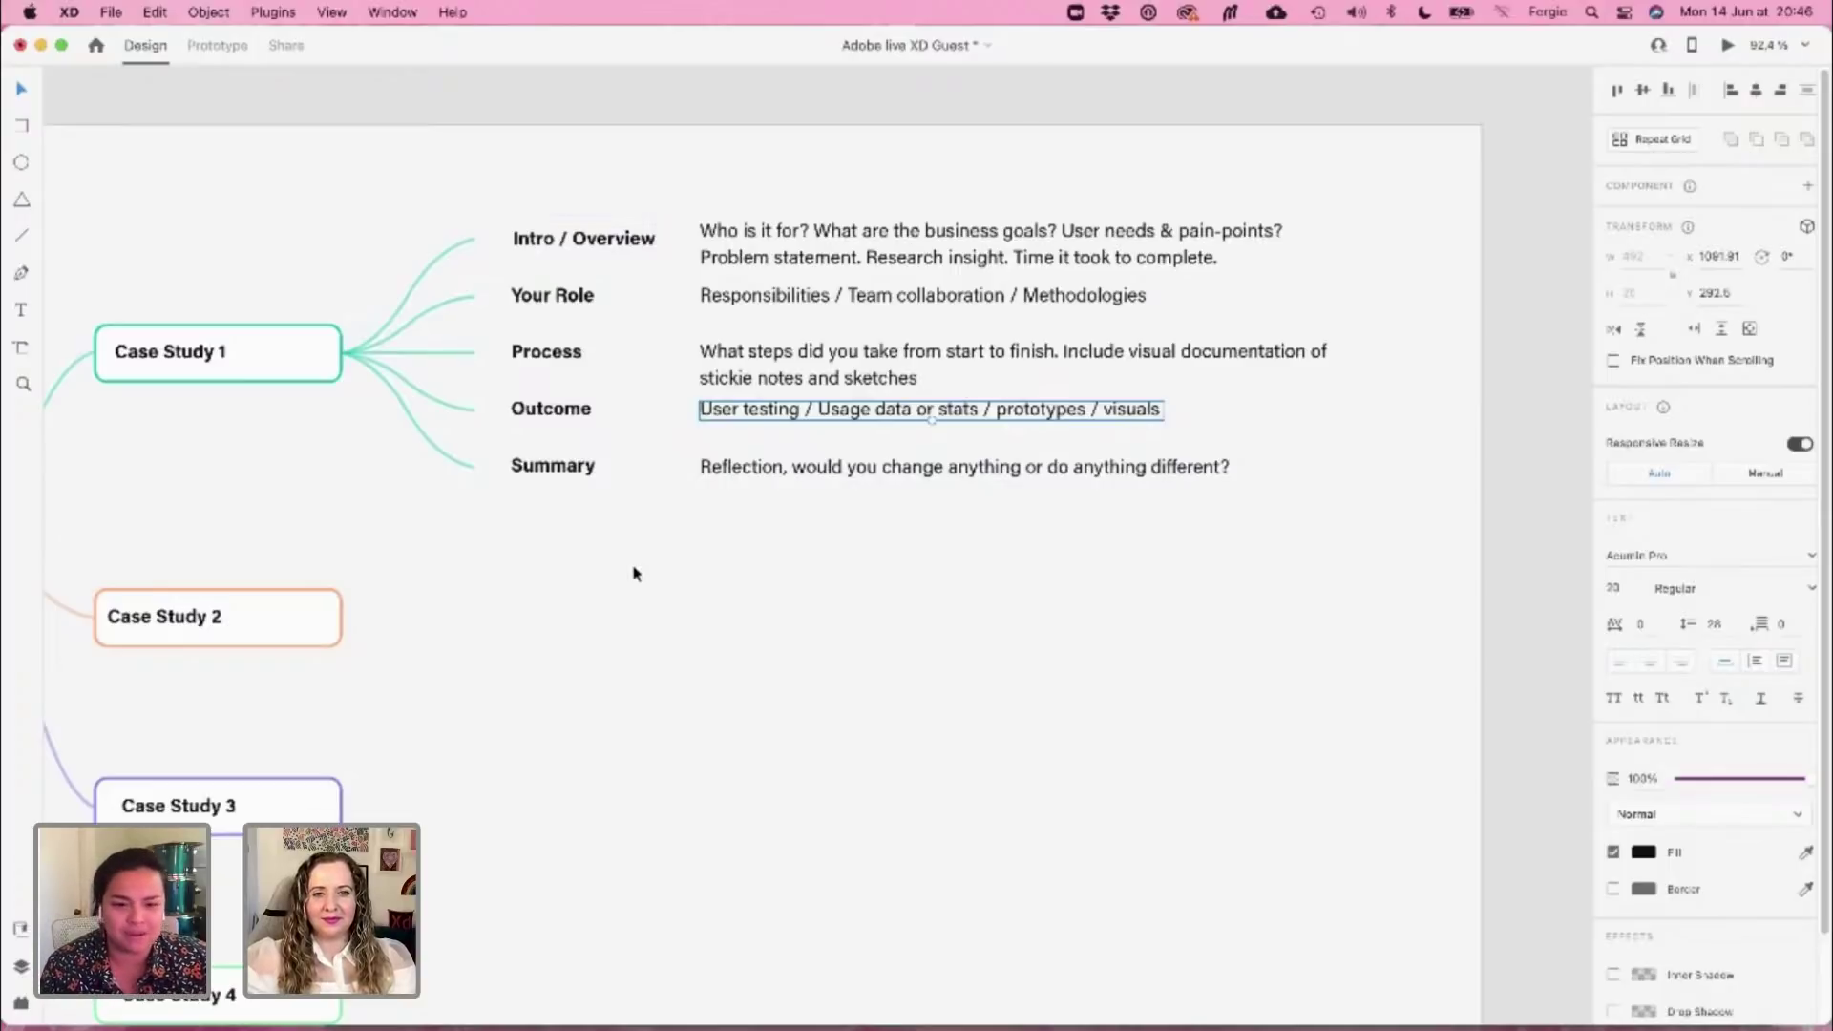
left_click(272, 501)
scroll(258, 490, "left", 5)
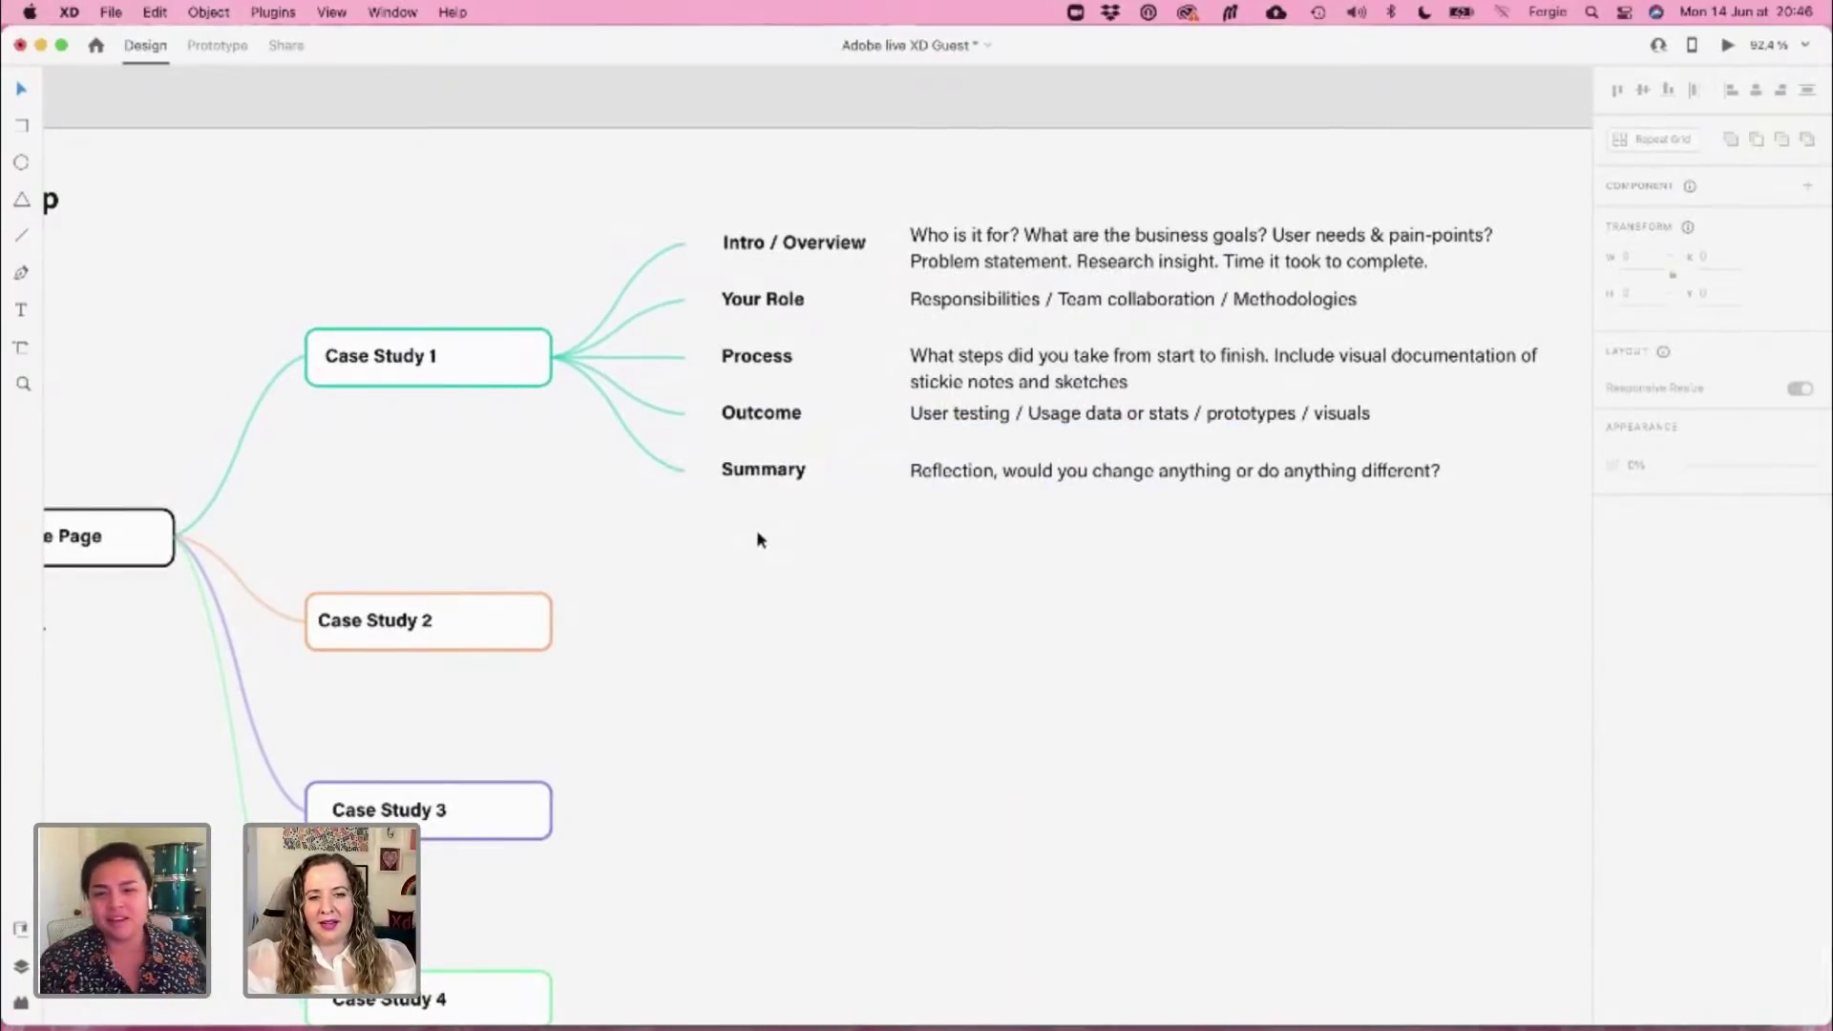
left_click_drag(758, 533, 987, 445)
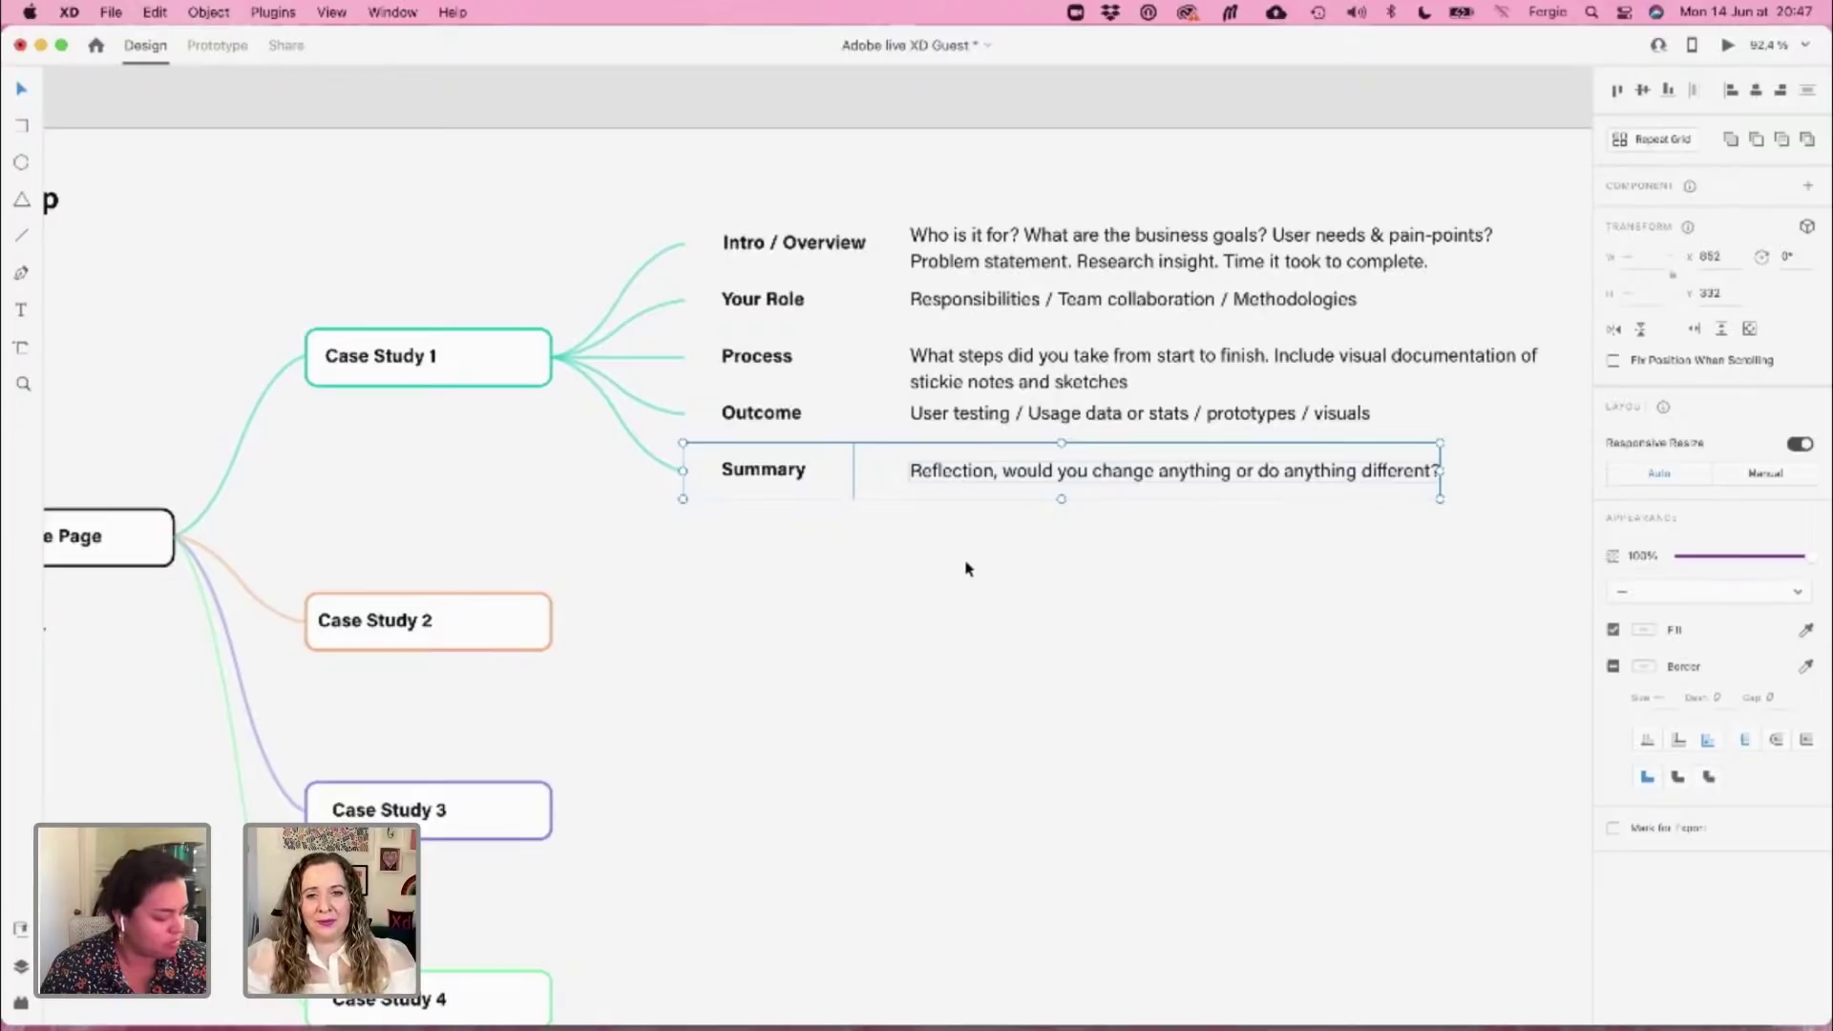
left_click(971, 562)
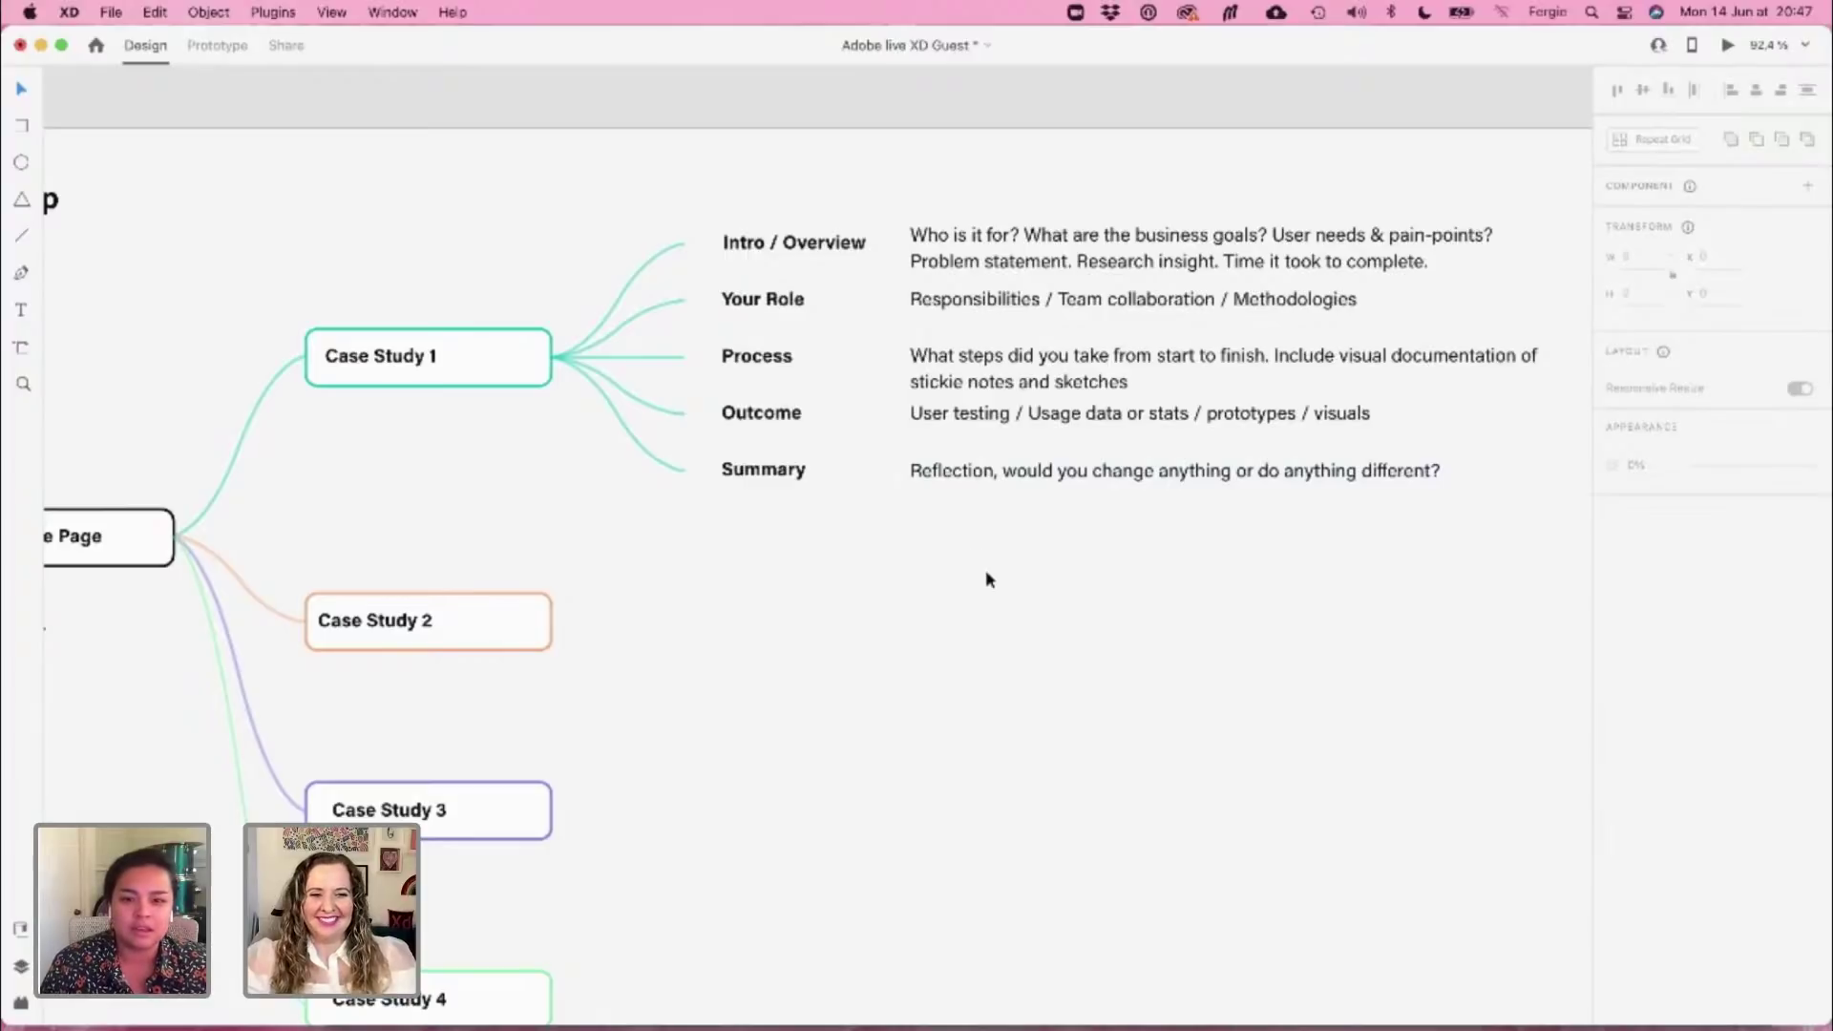
scroll(759, 563, "left", 3)
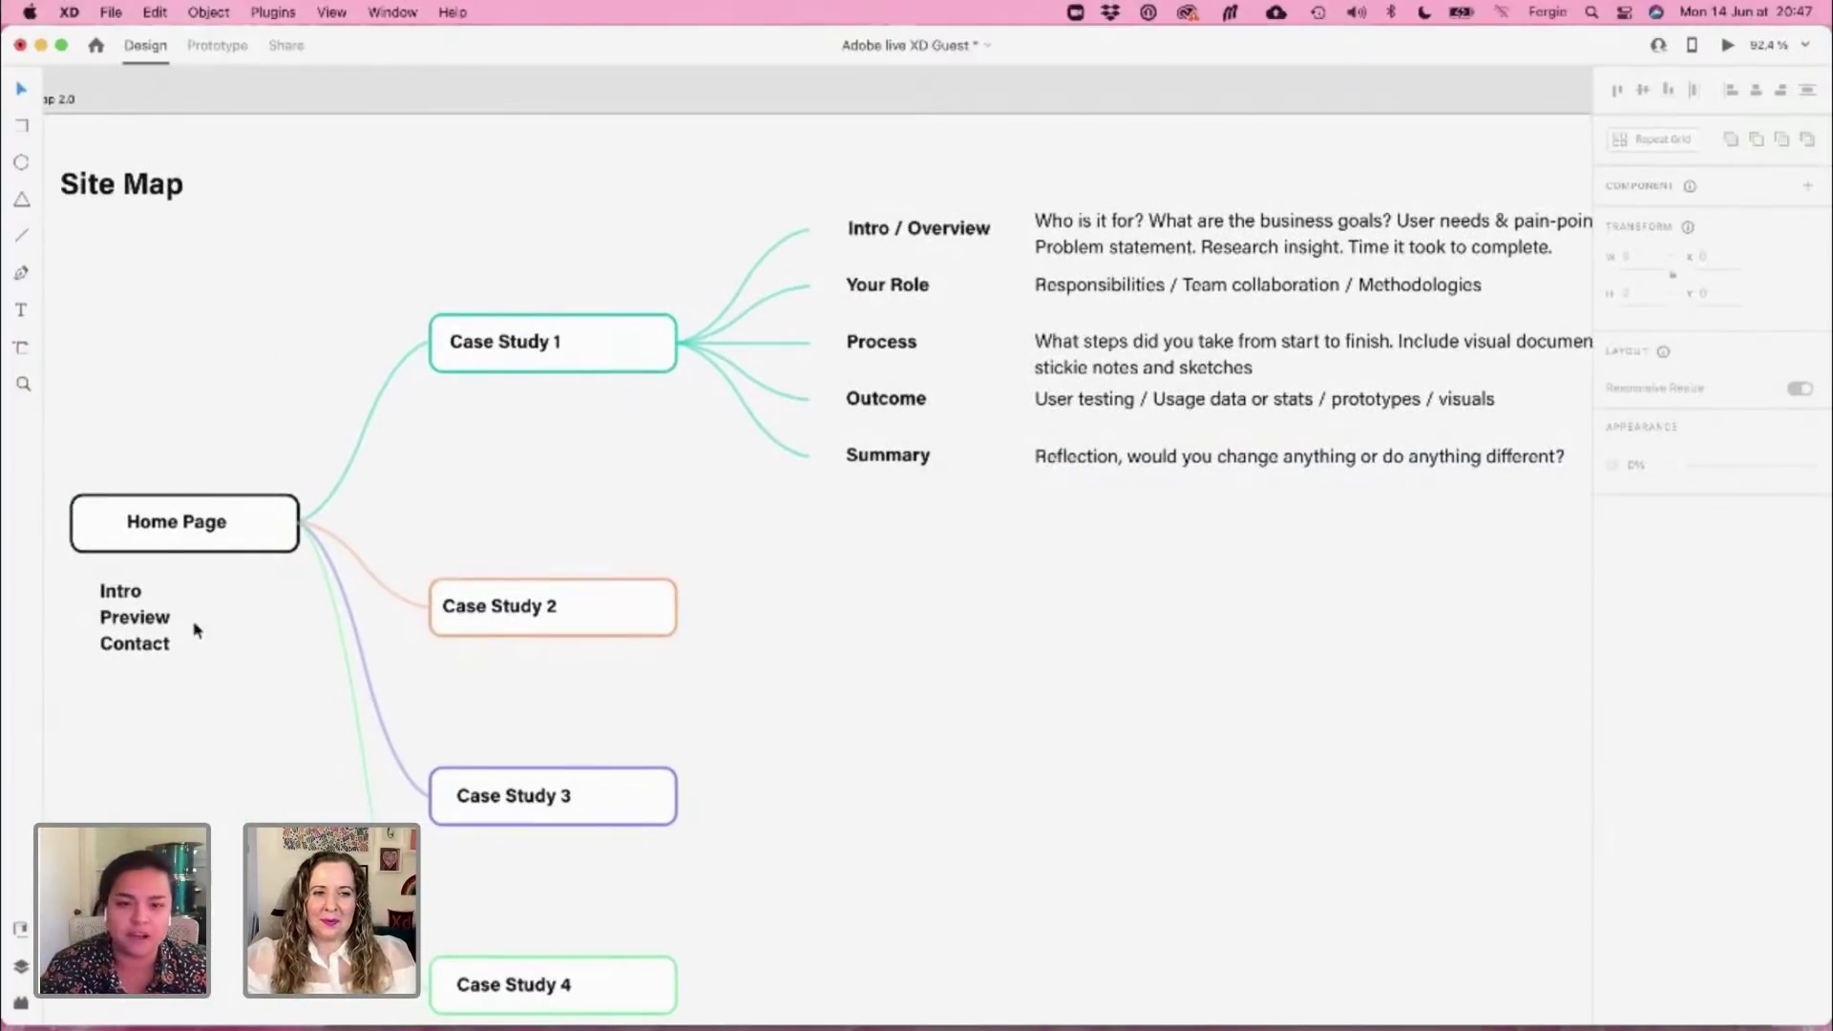
Duplicate the Home Page's Intro / Preview / Contact list under the Case Study 1 box and replace its text with "Title"
left_click(139, 626)
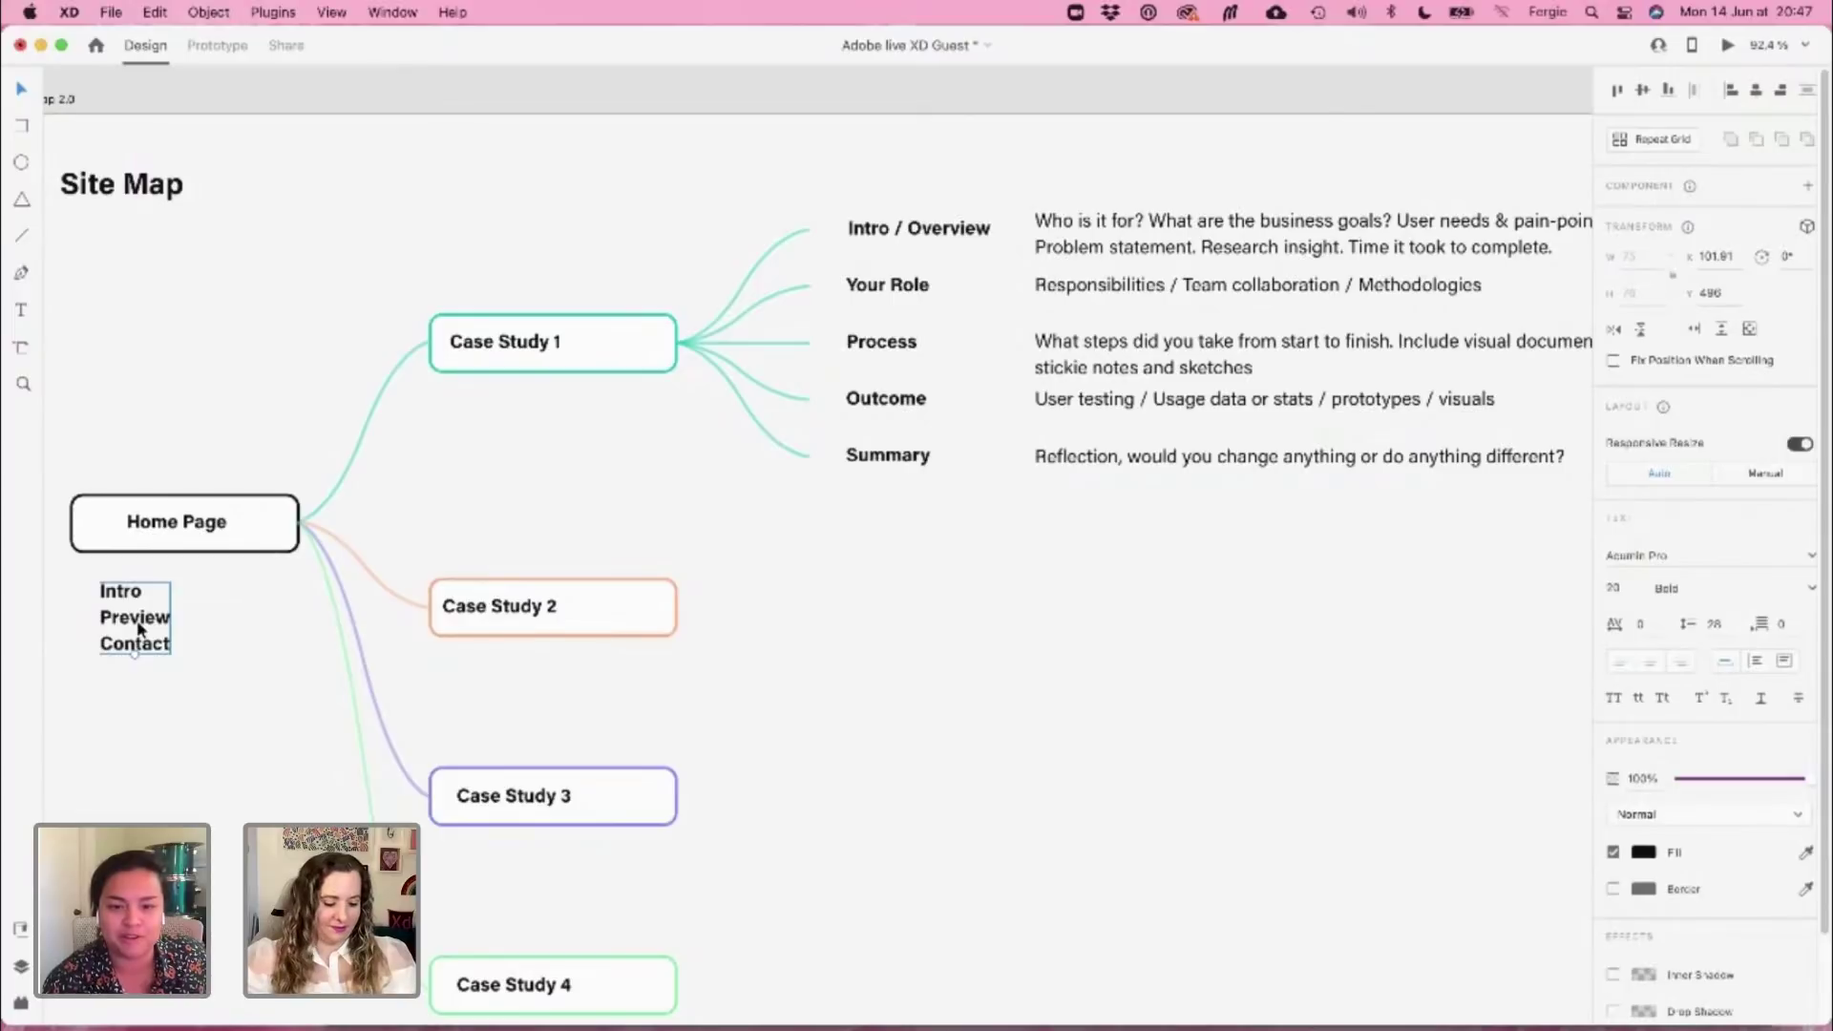
left_click_drag(139, 626, 488, 439)
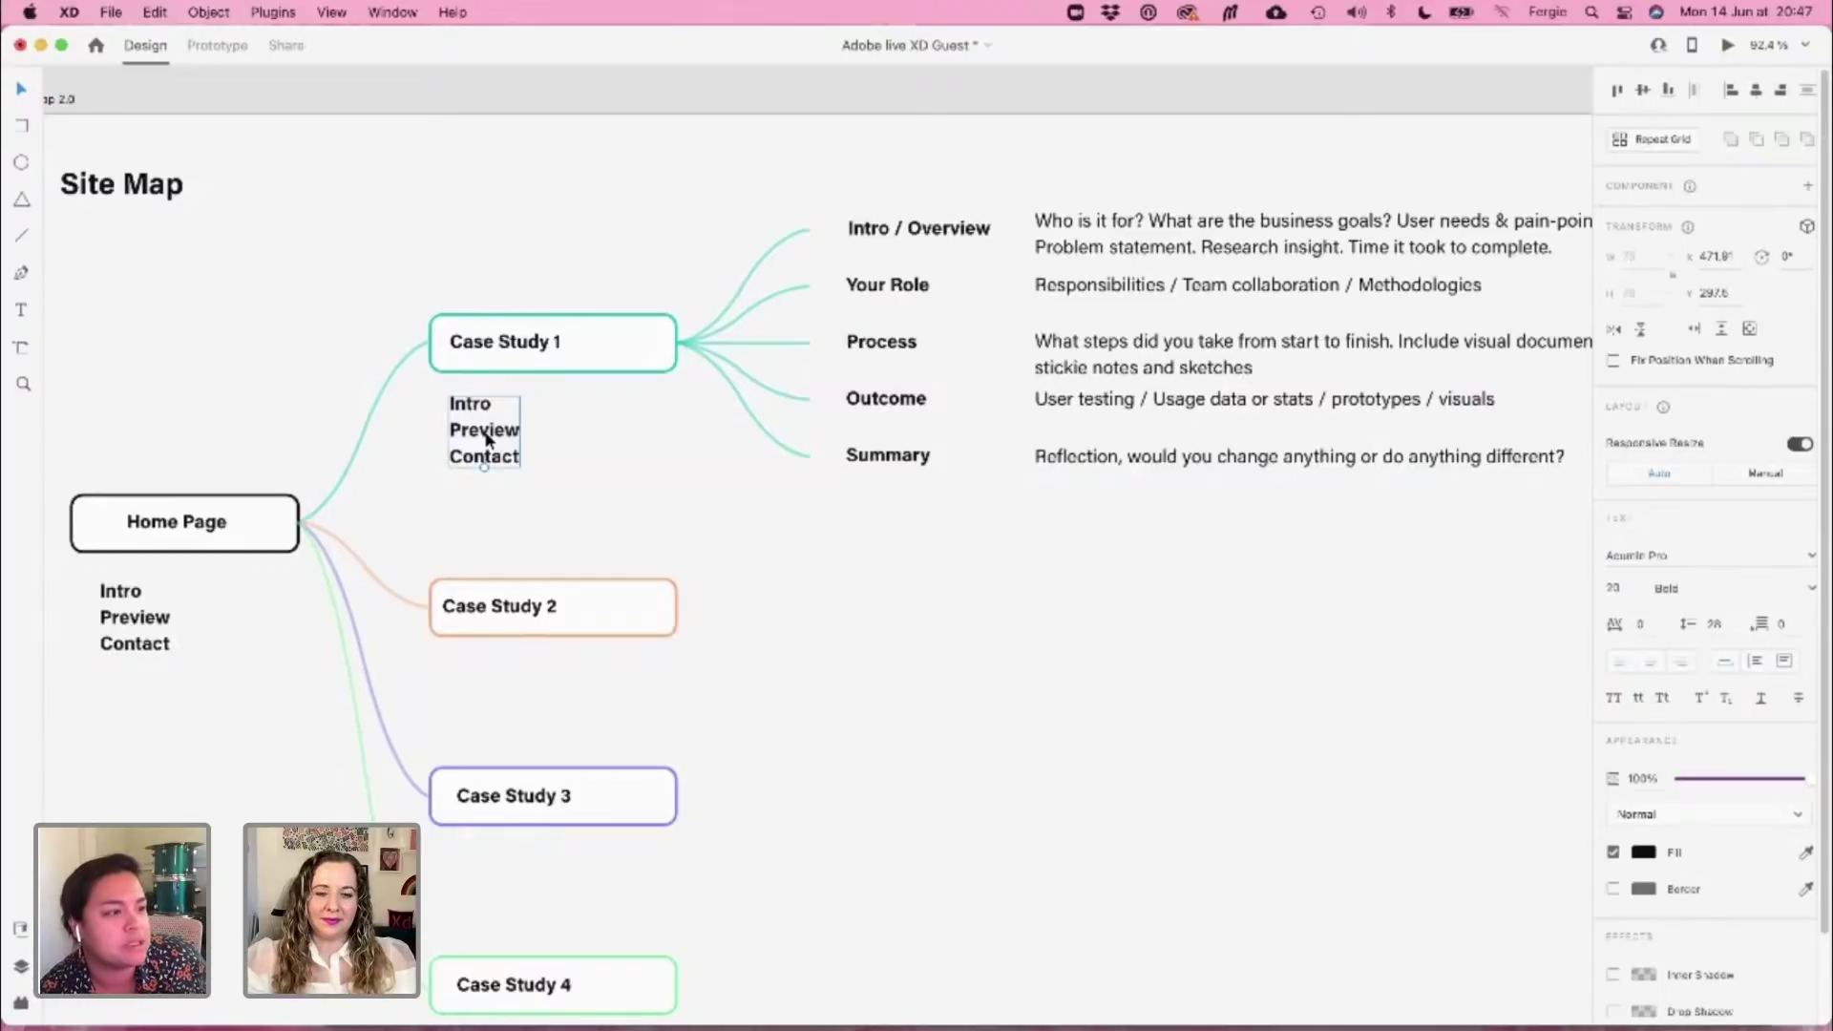
double_click(487, 437)
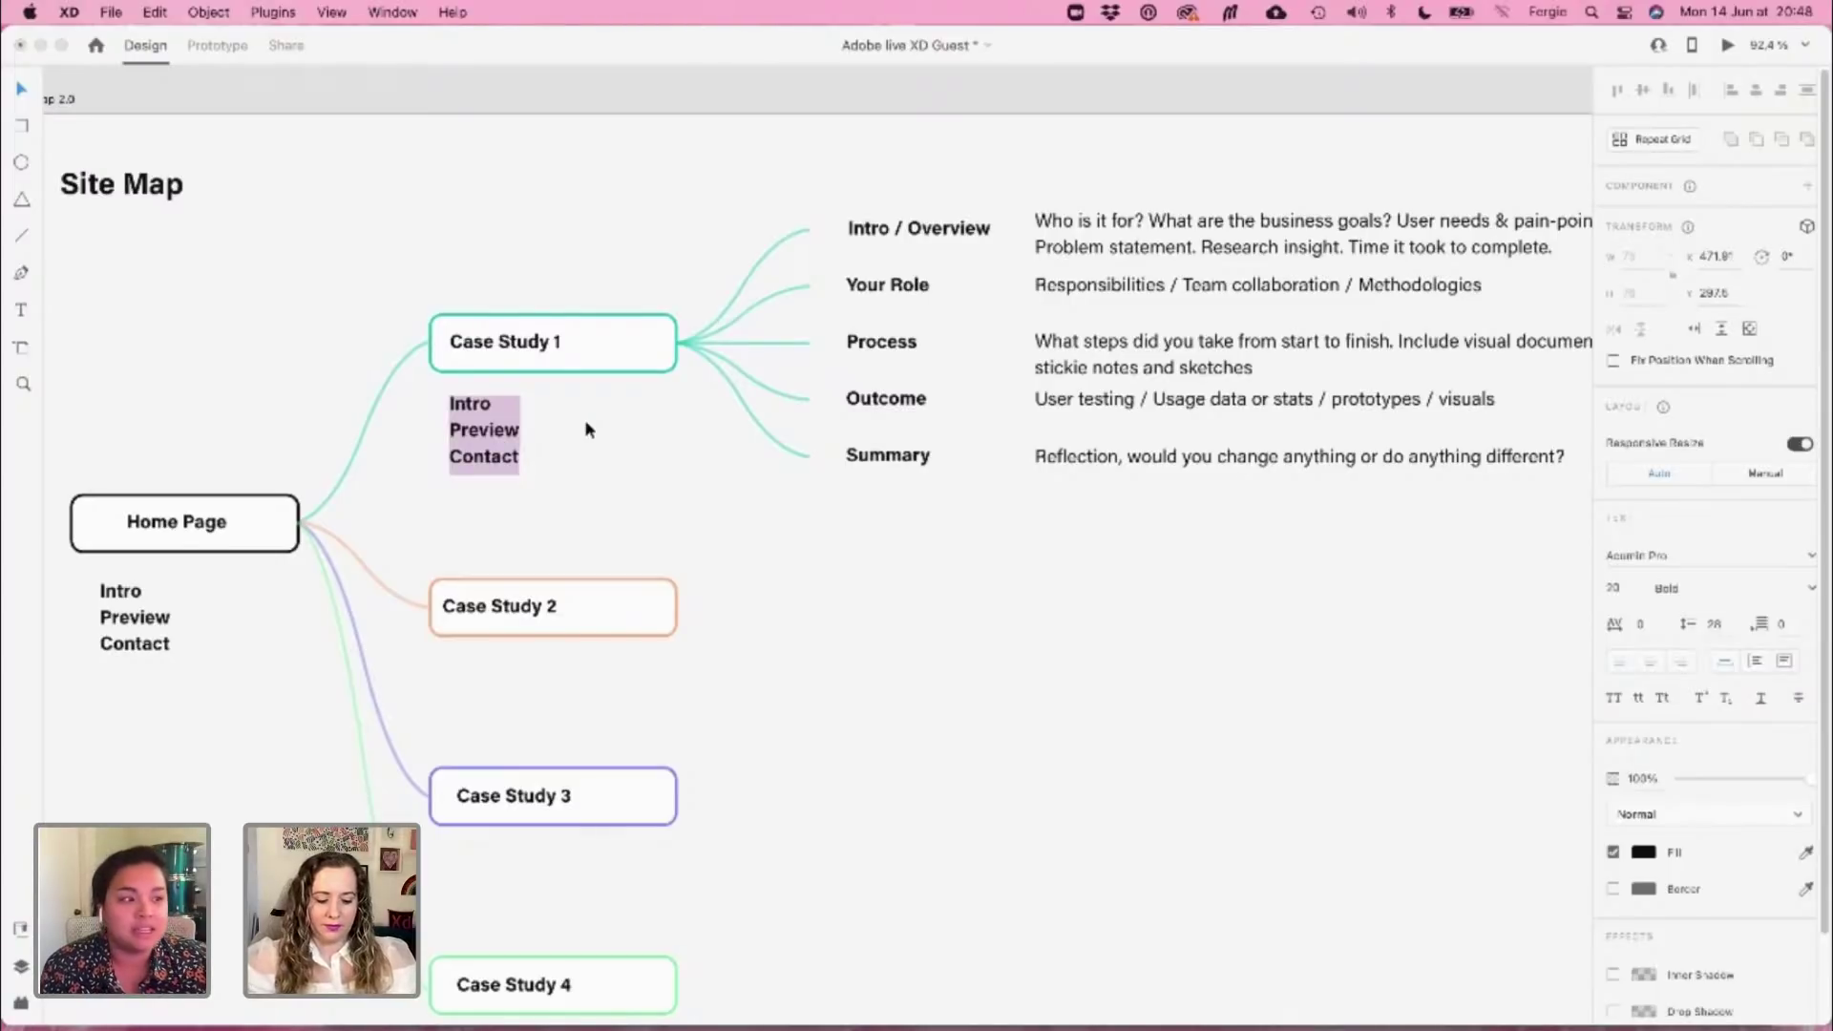
type("T")
type("itle")
key("super+a")
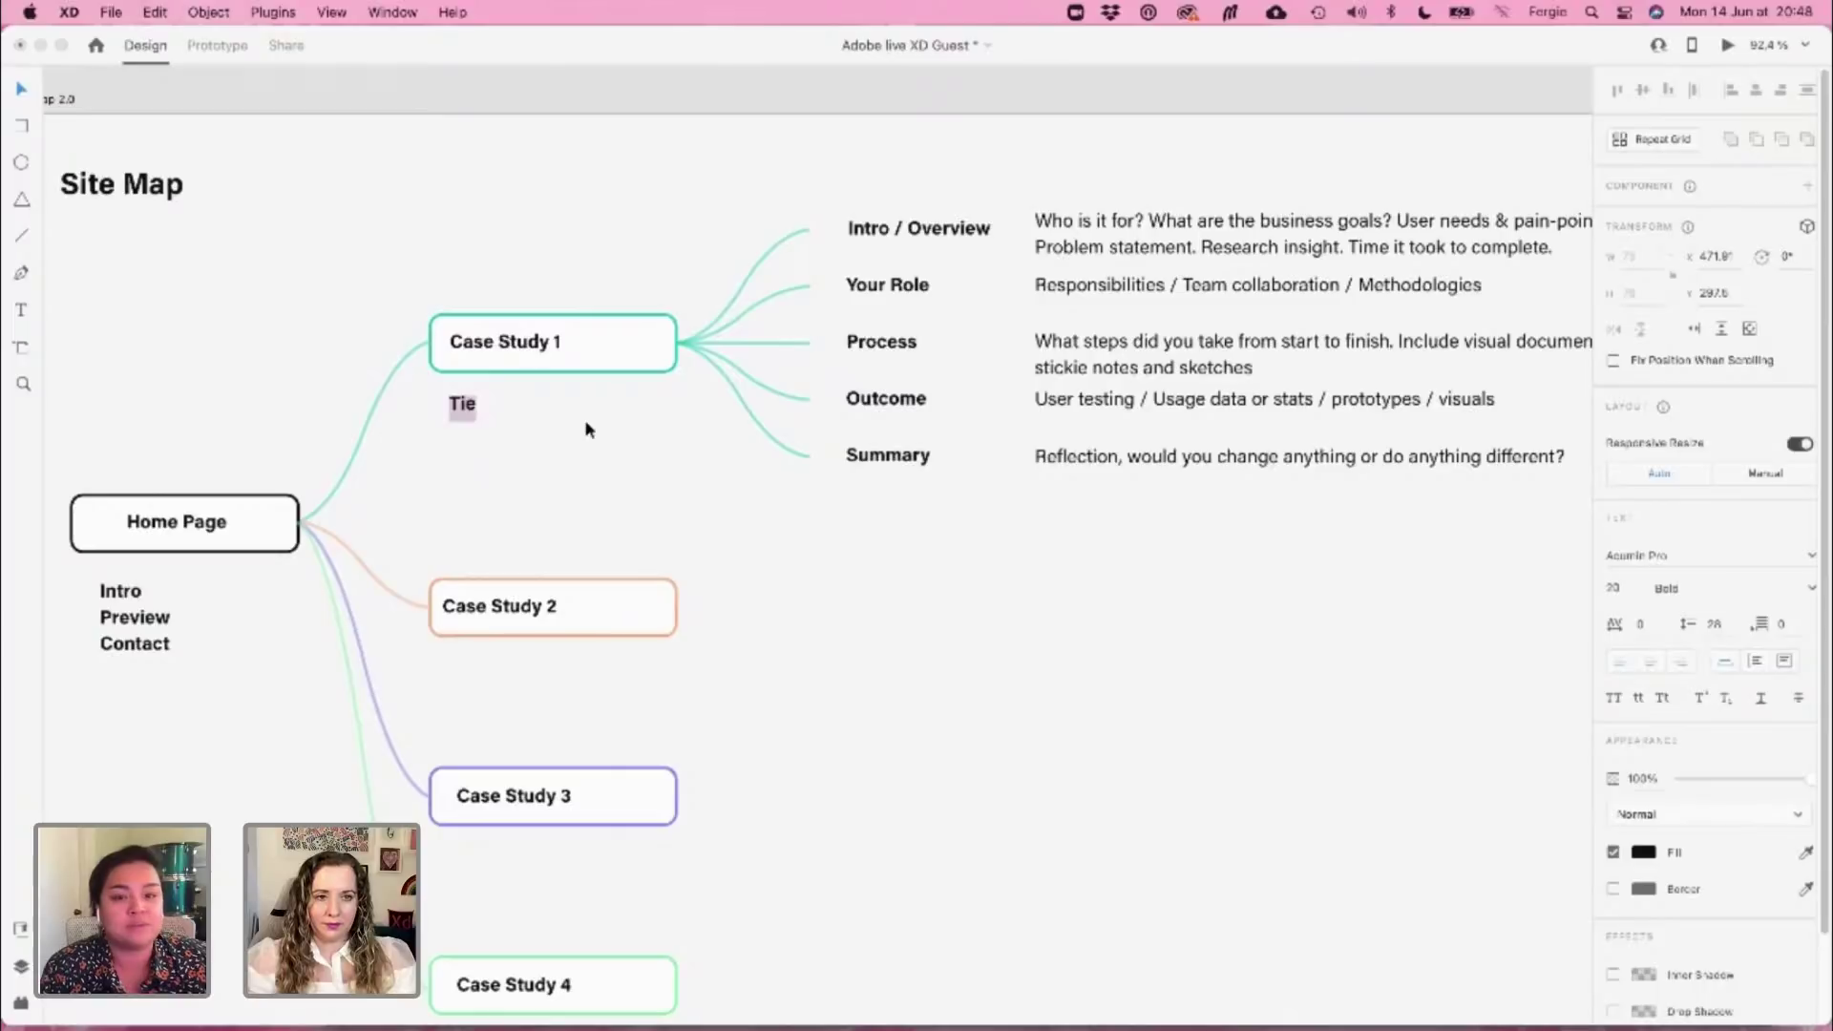
type("Title ")
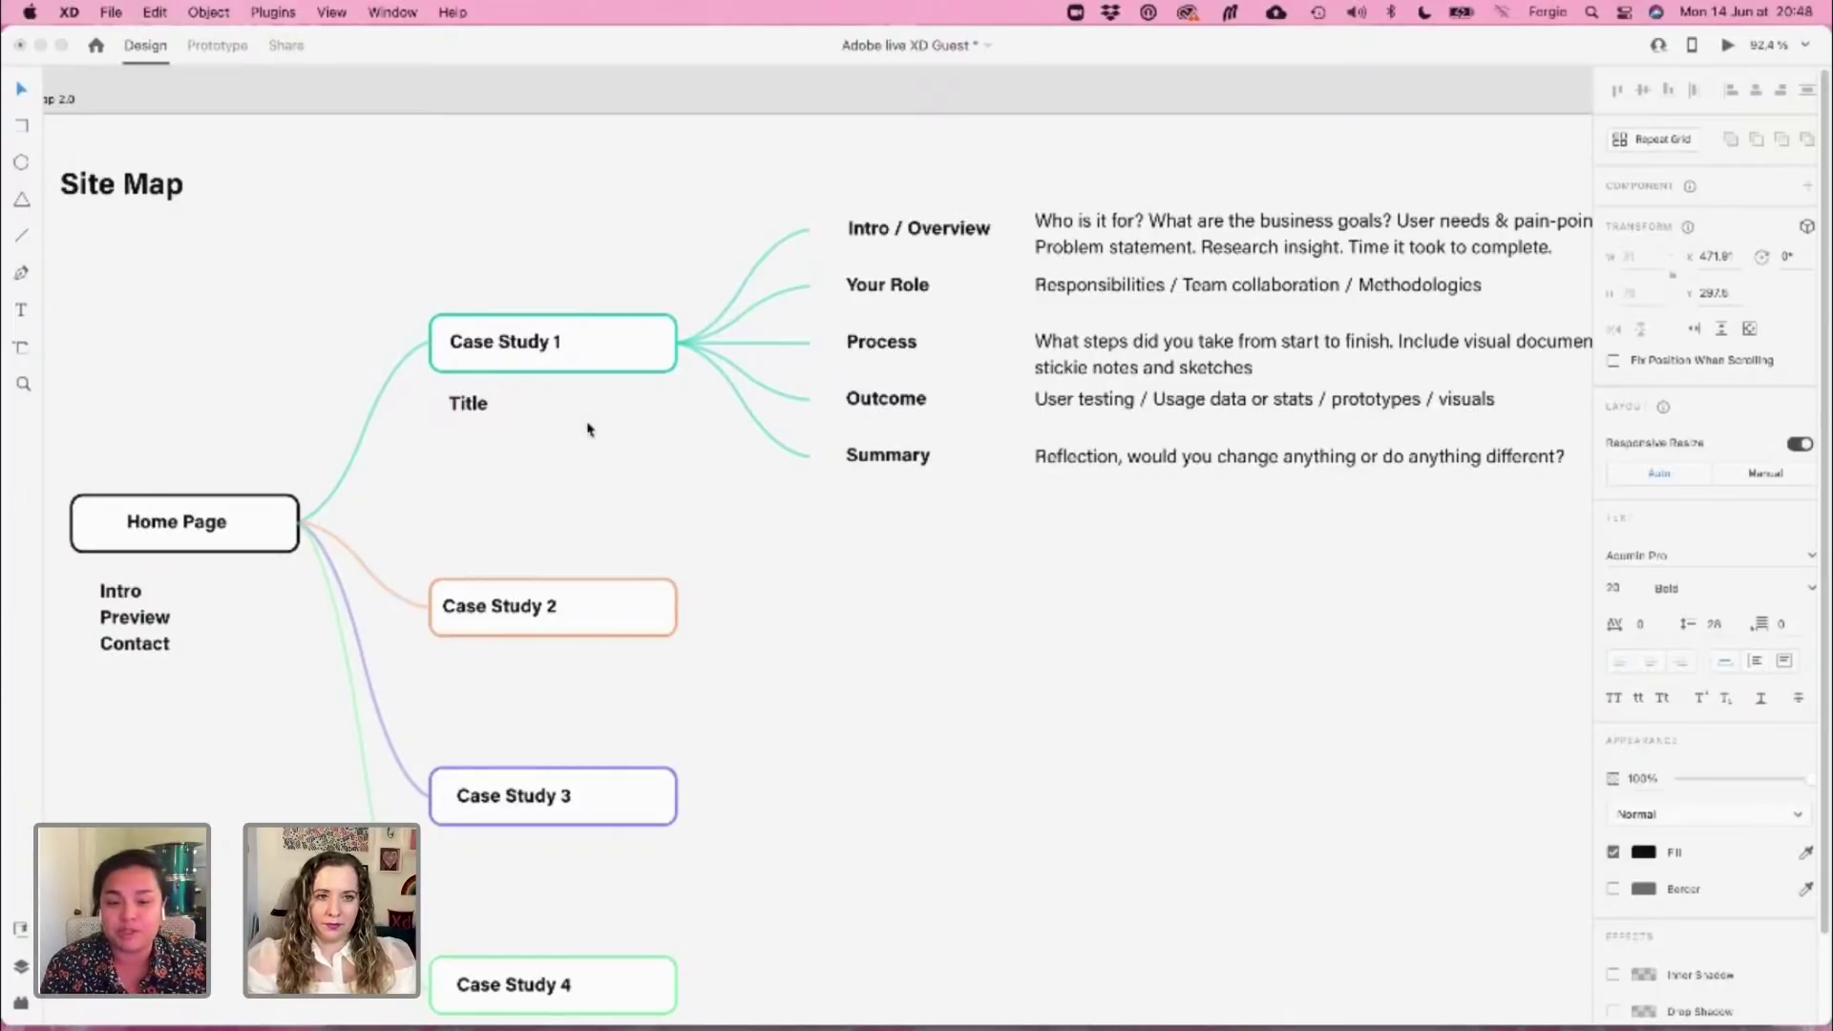
Add the lines "Discipline", "Role" and "Time" to the list under Case Study 1
type("Discipline")
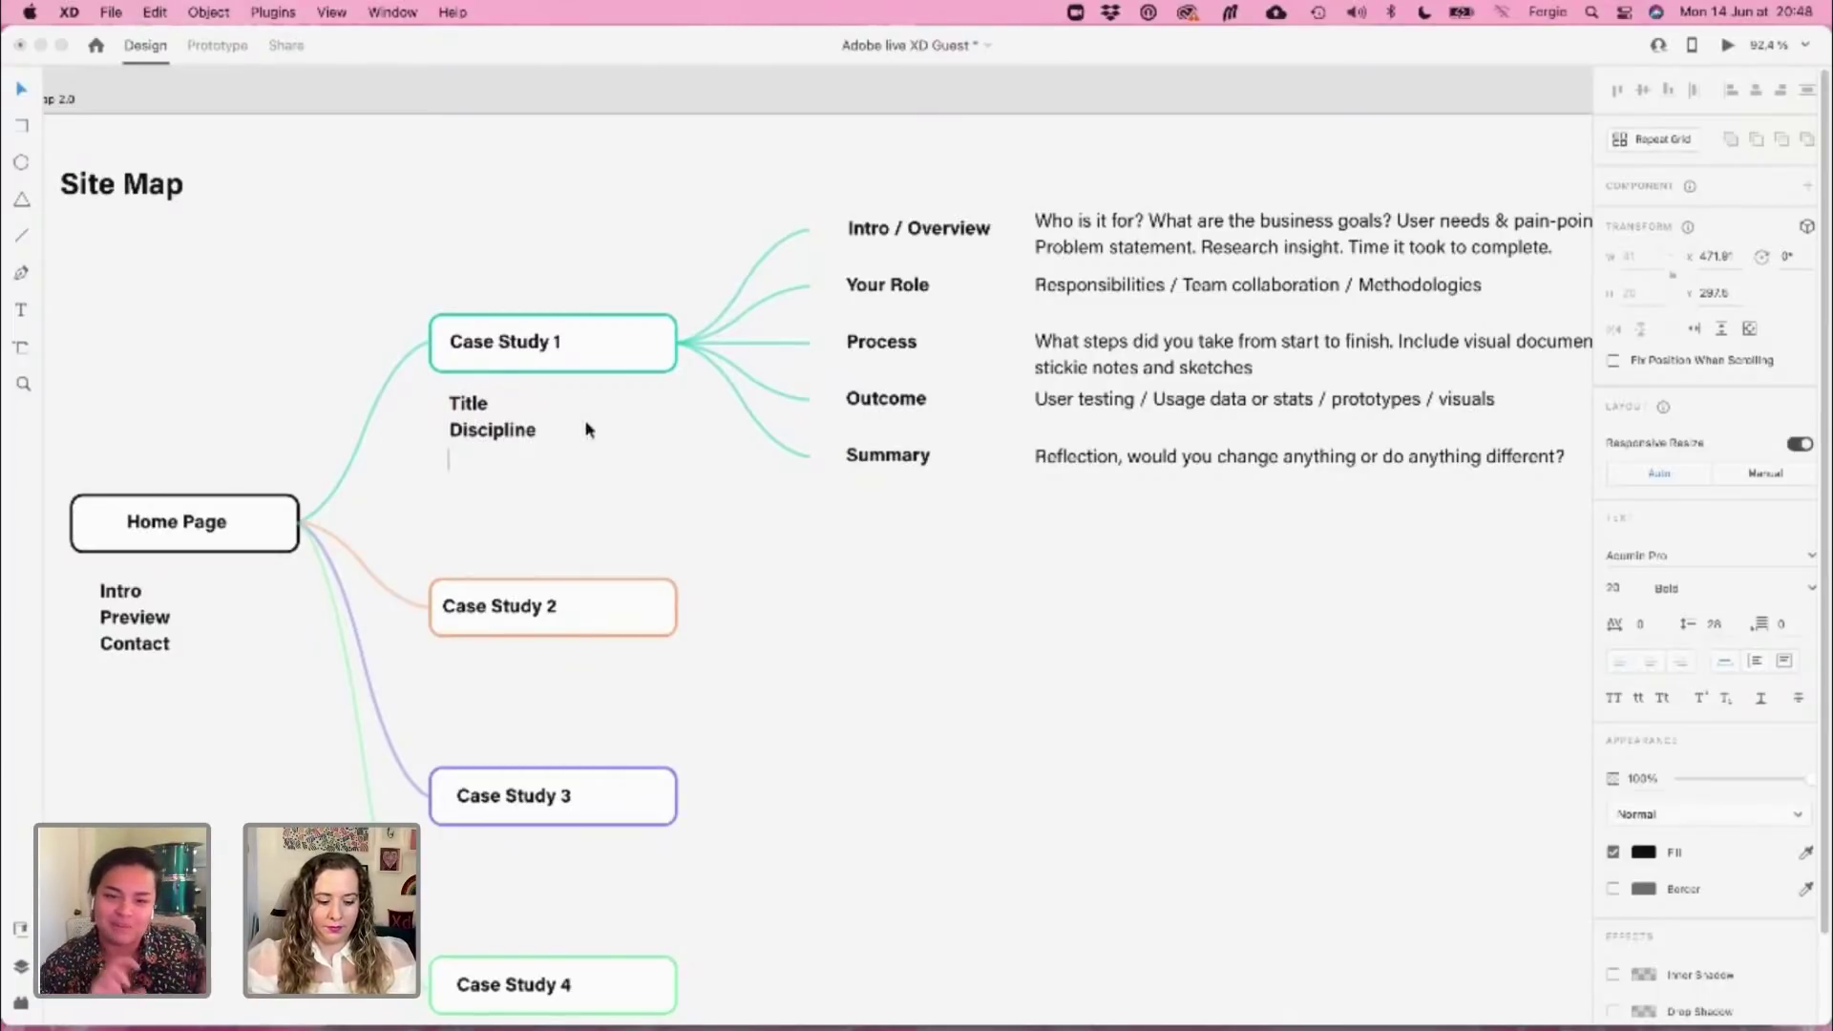
key("Return")
type("Role")
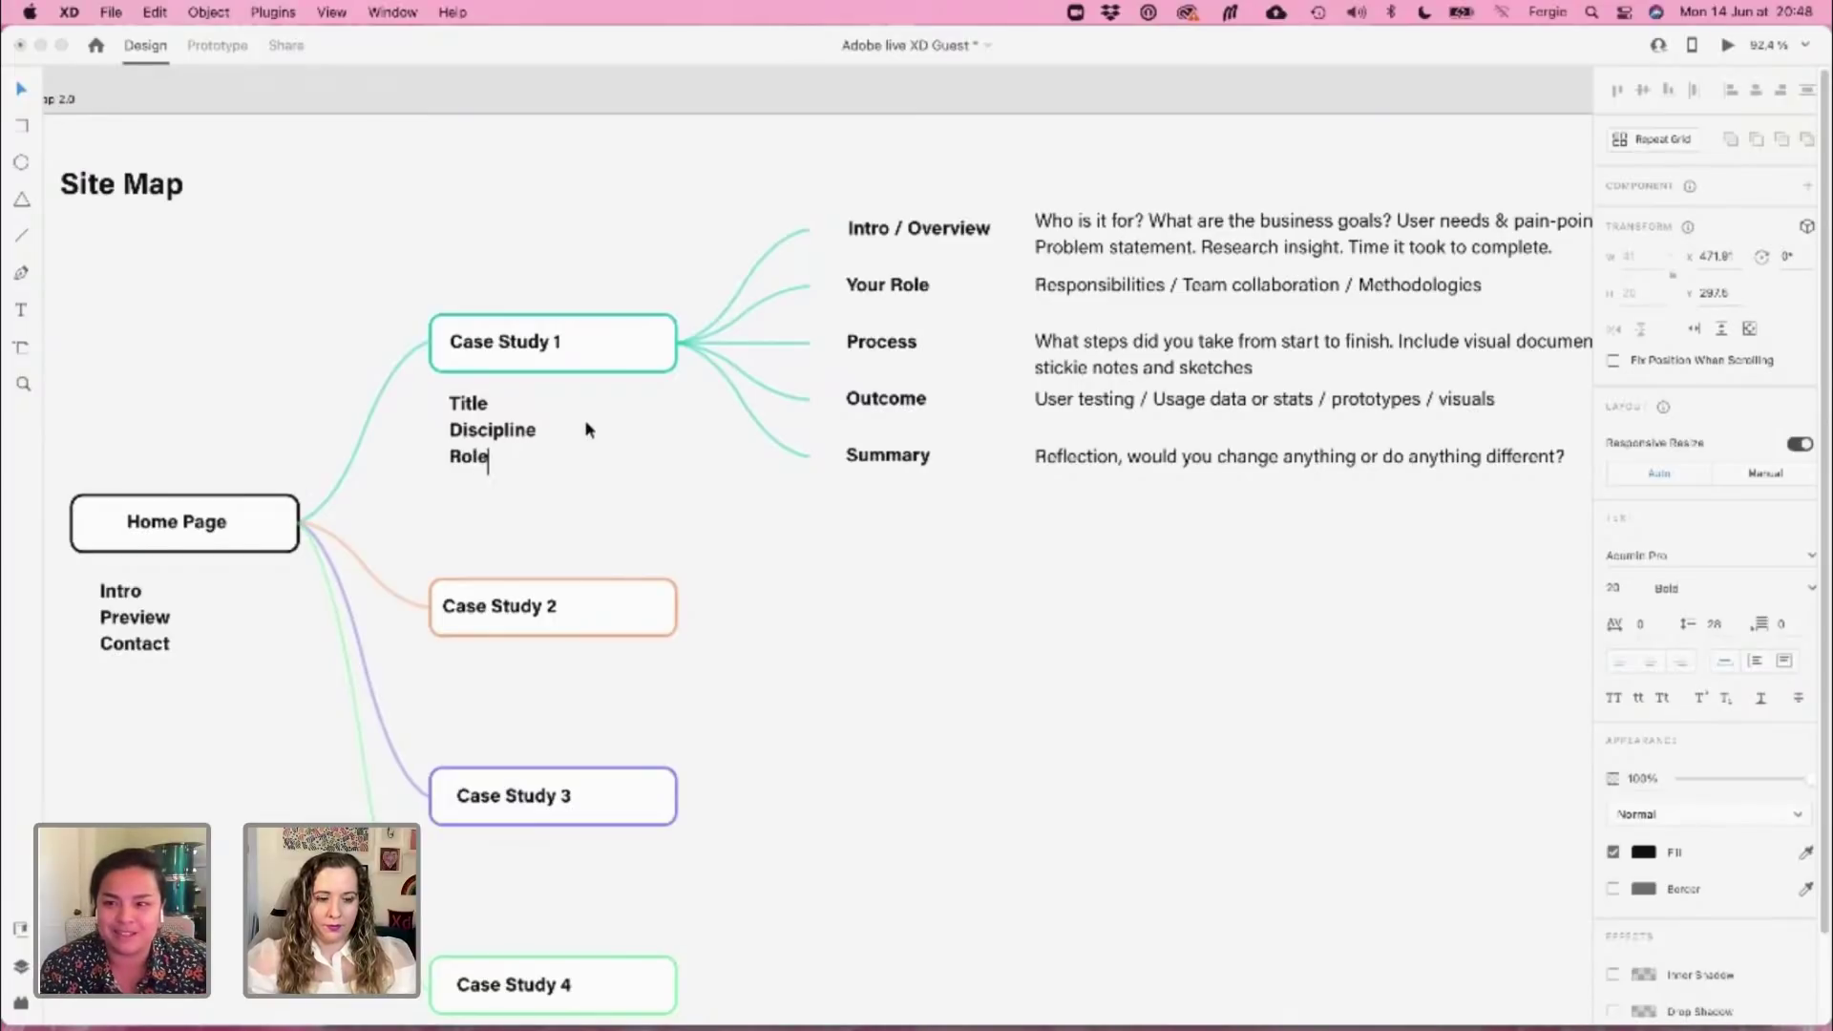
key("Return")
type("Time")
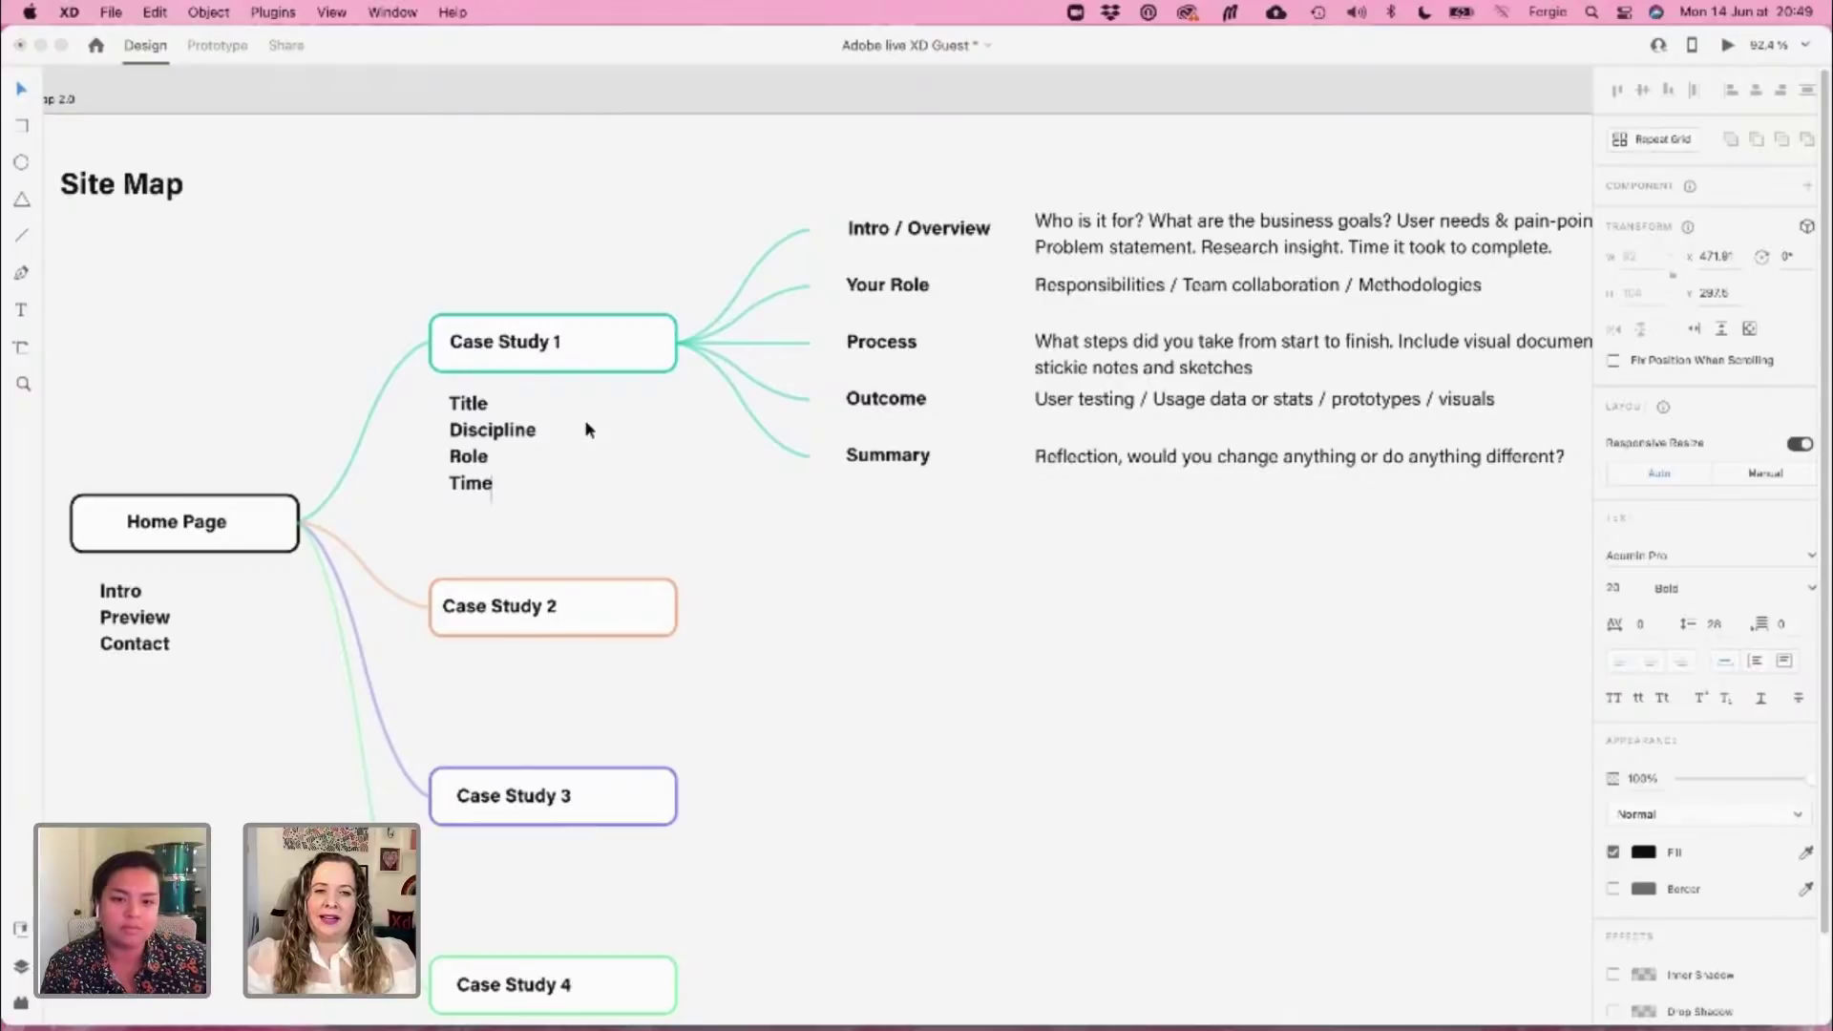
left_click(351, 380)
left_click(502, 443)
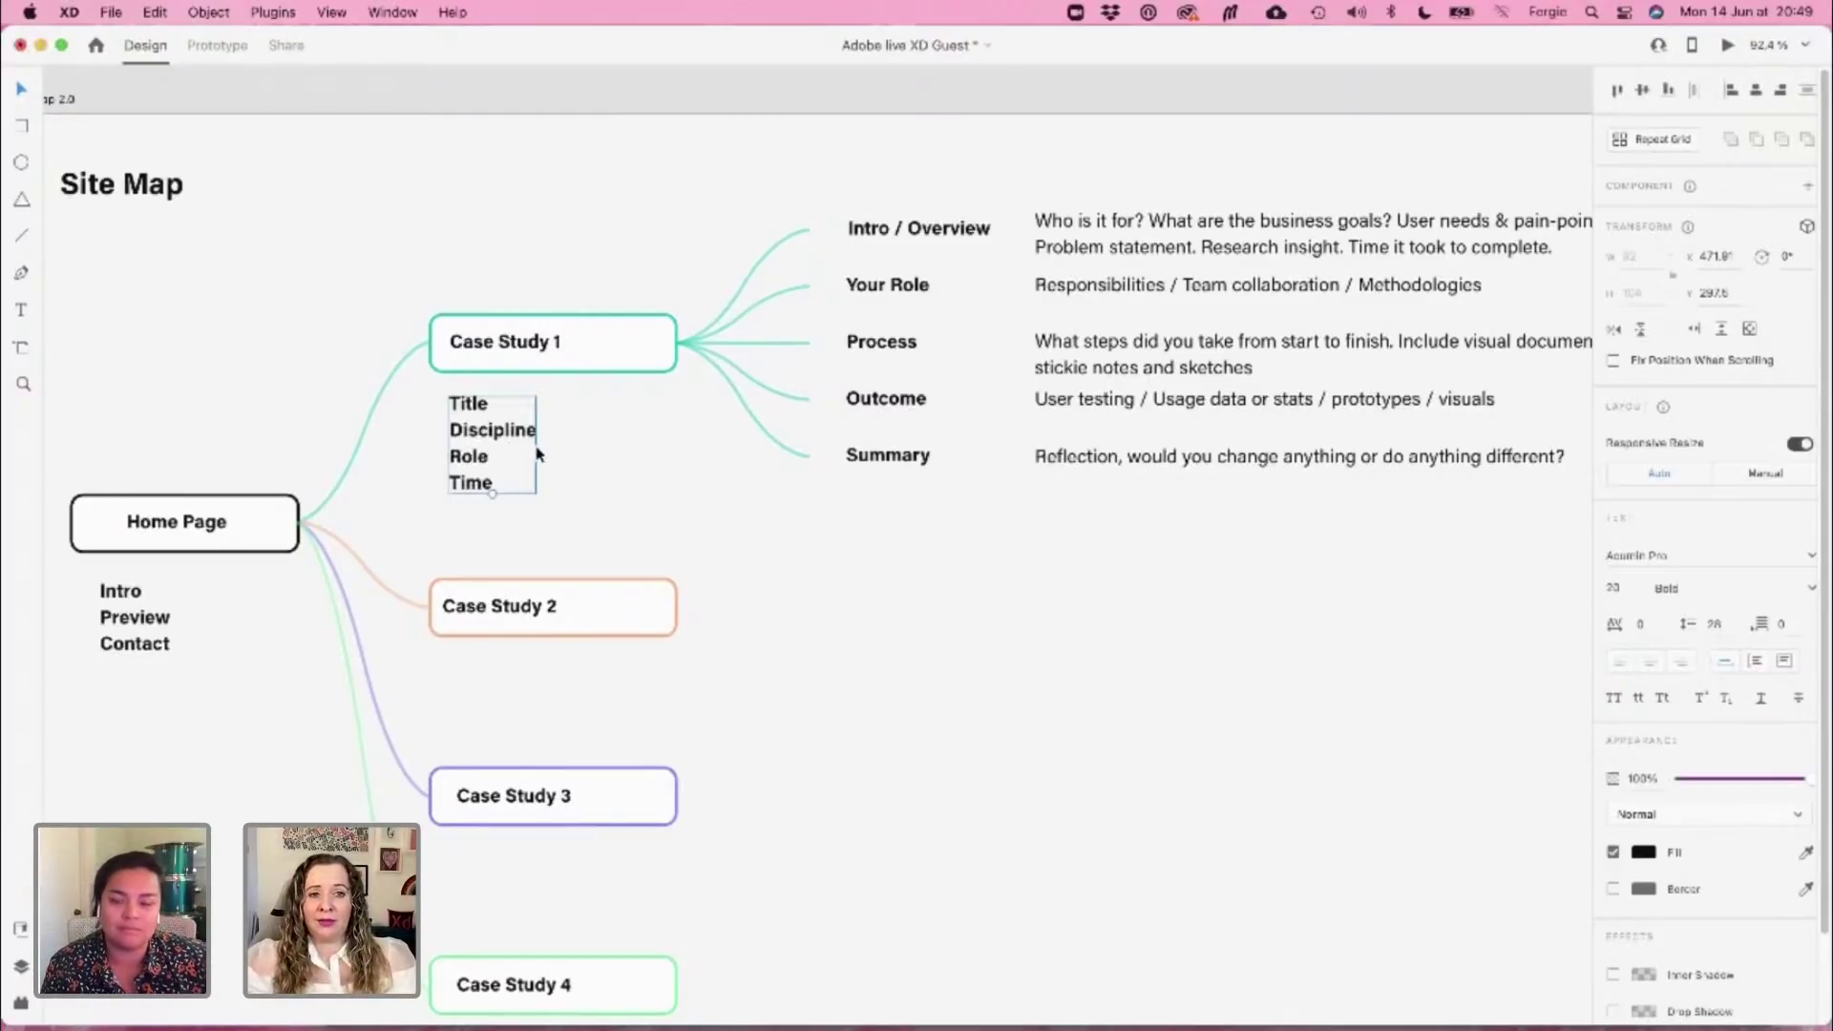
left_click(594, 457)
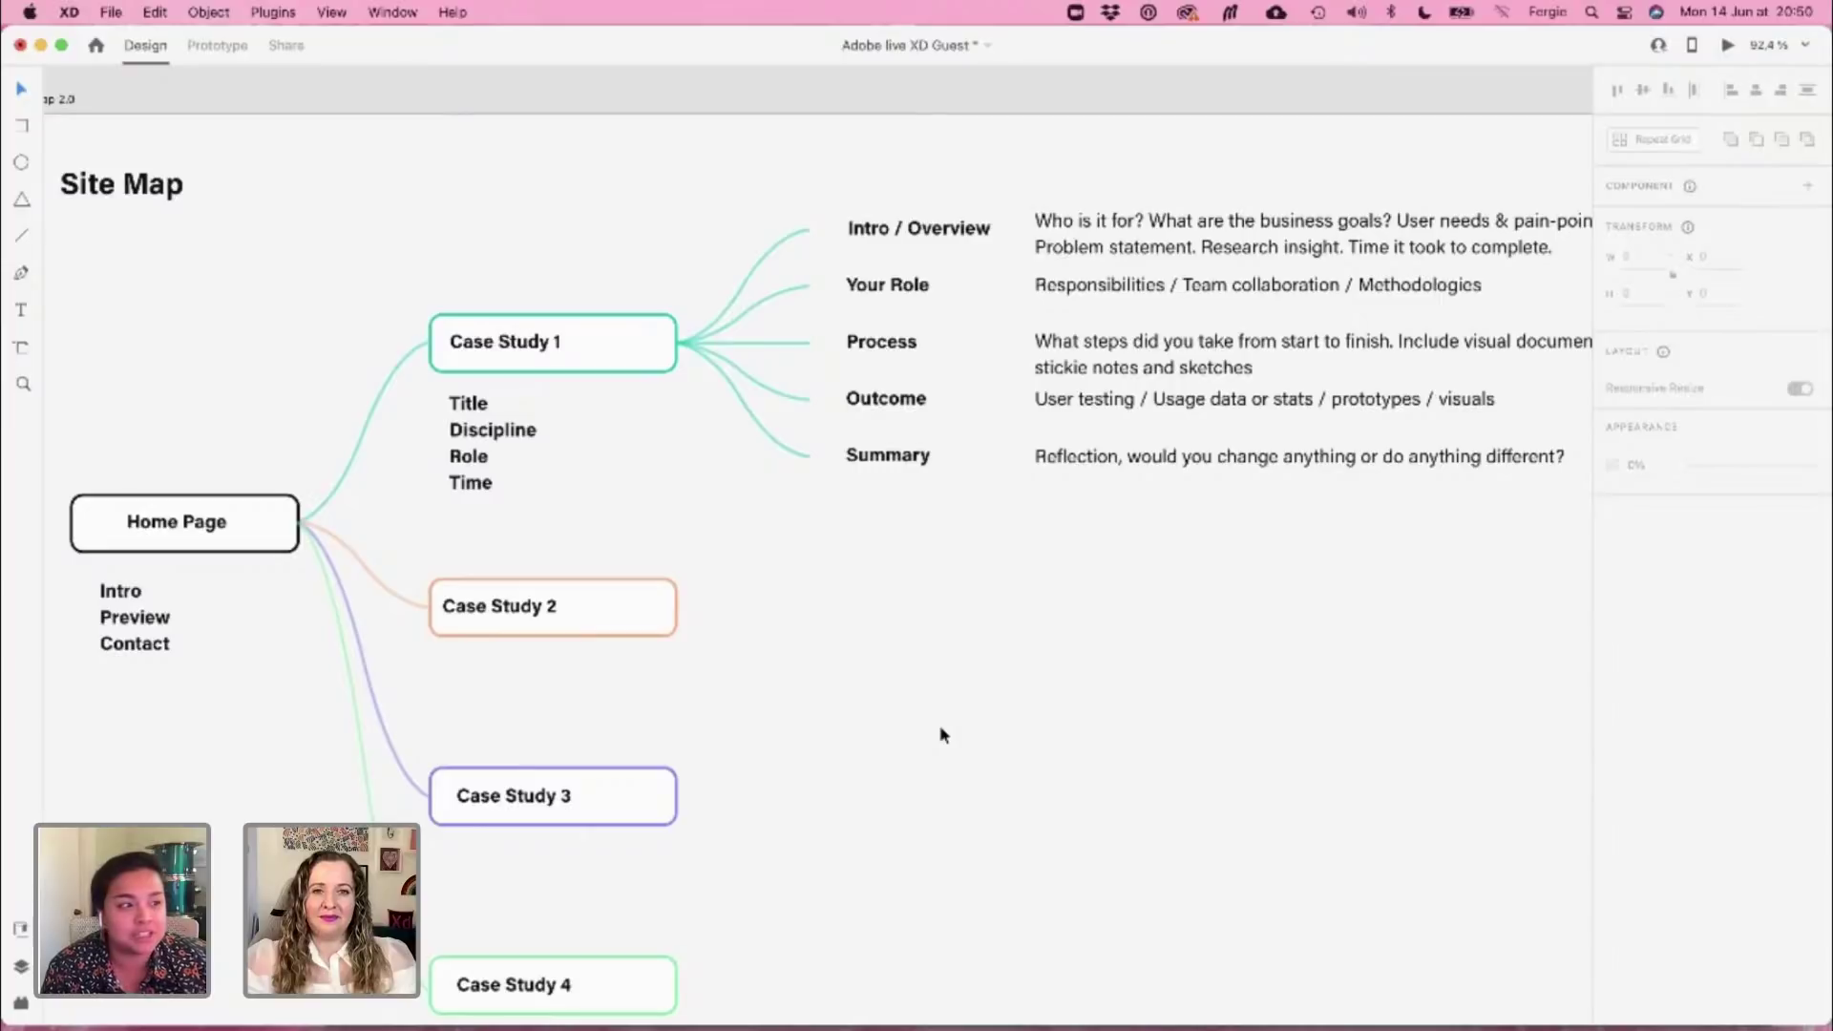
Duplicate the Home Page's Intro / Preview / Contact list and place the copy above the Case Study 1 box
left_click(470, 443)
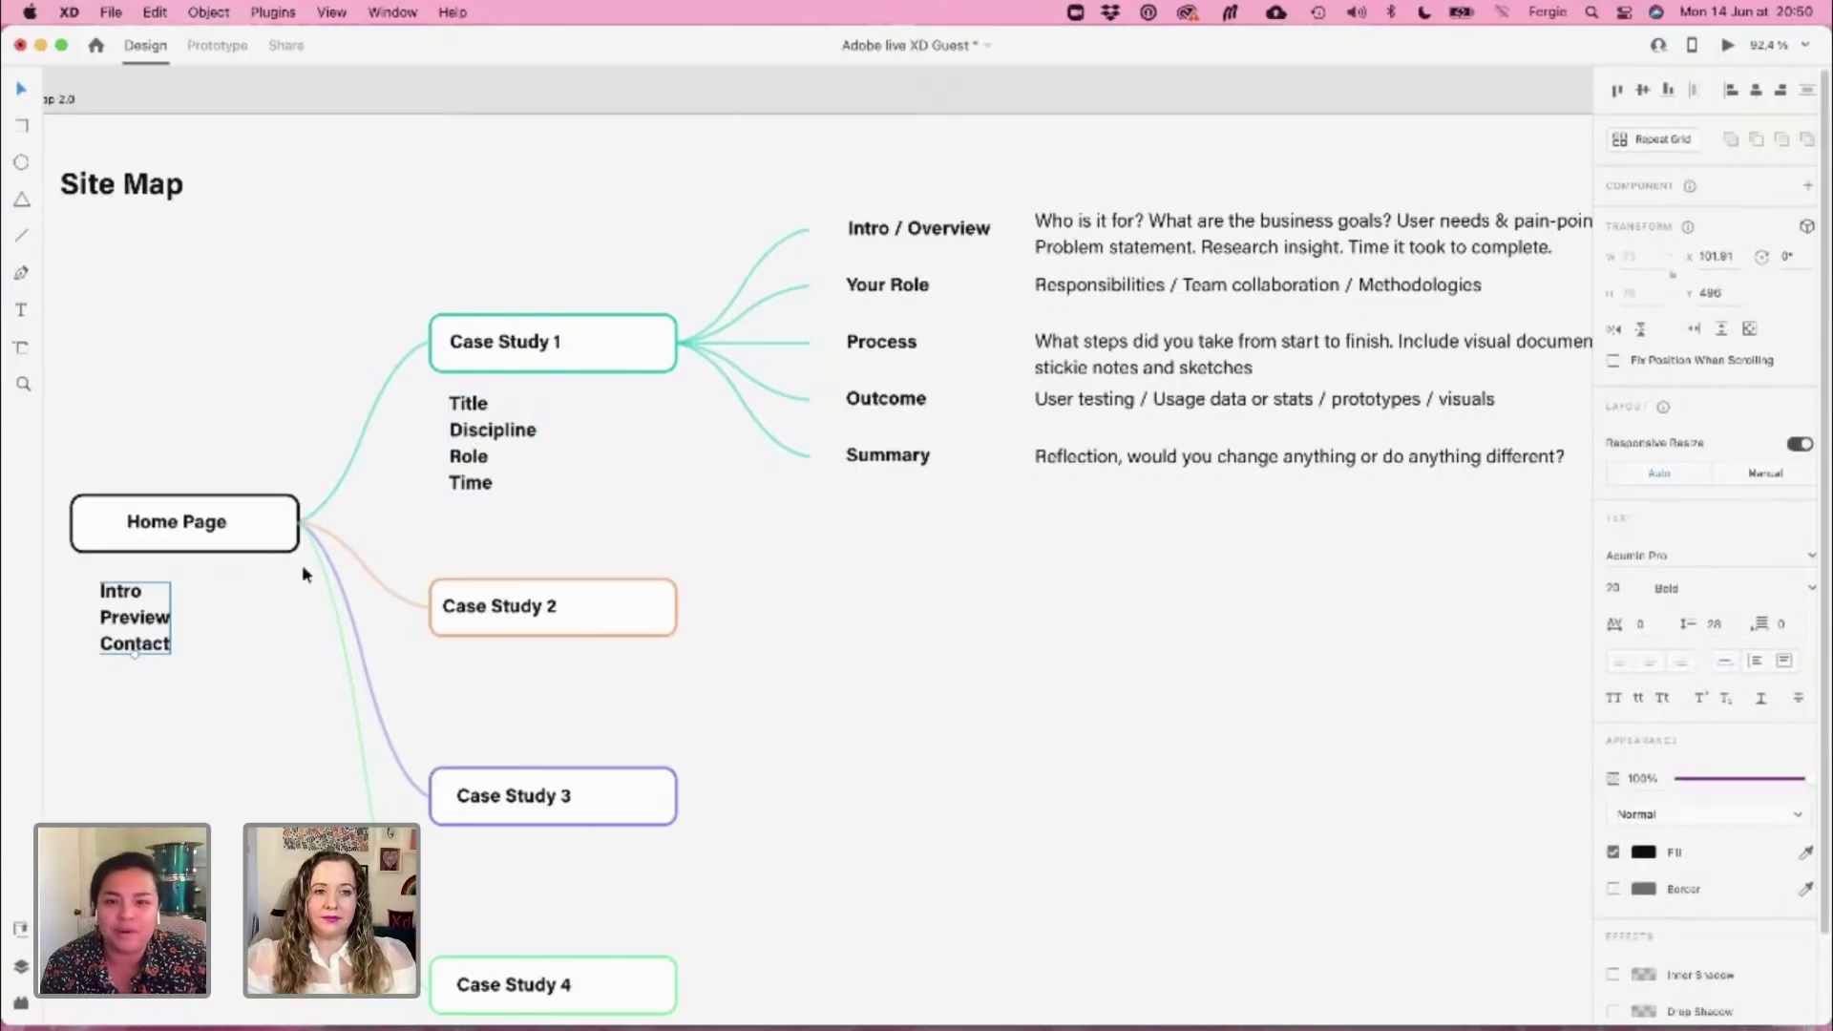
left_click_drag(127, 623, 111, 299)
left_click(214, 289)
scroll(214, 290, "left", 3)
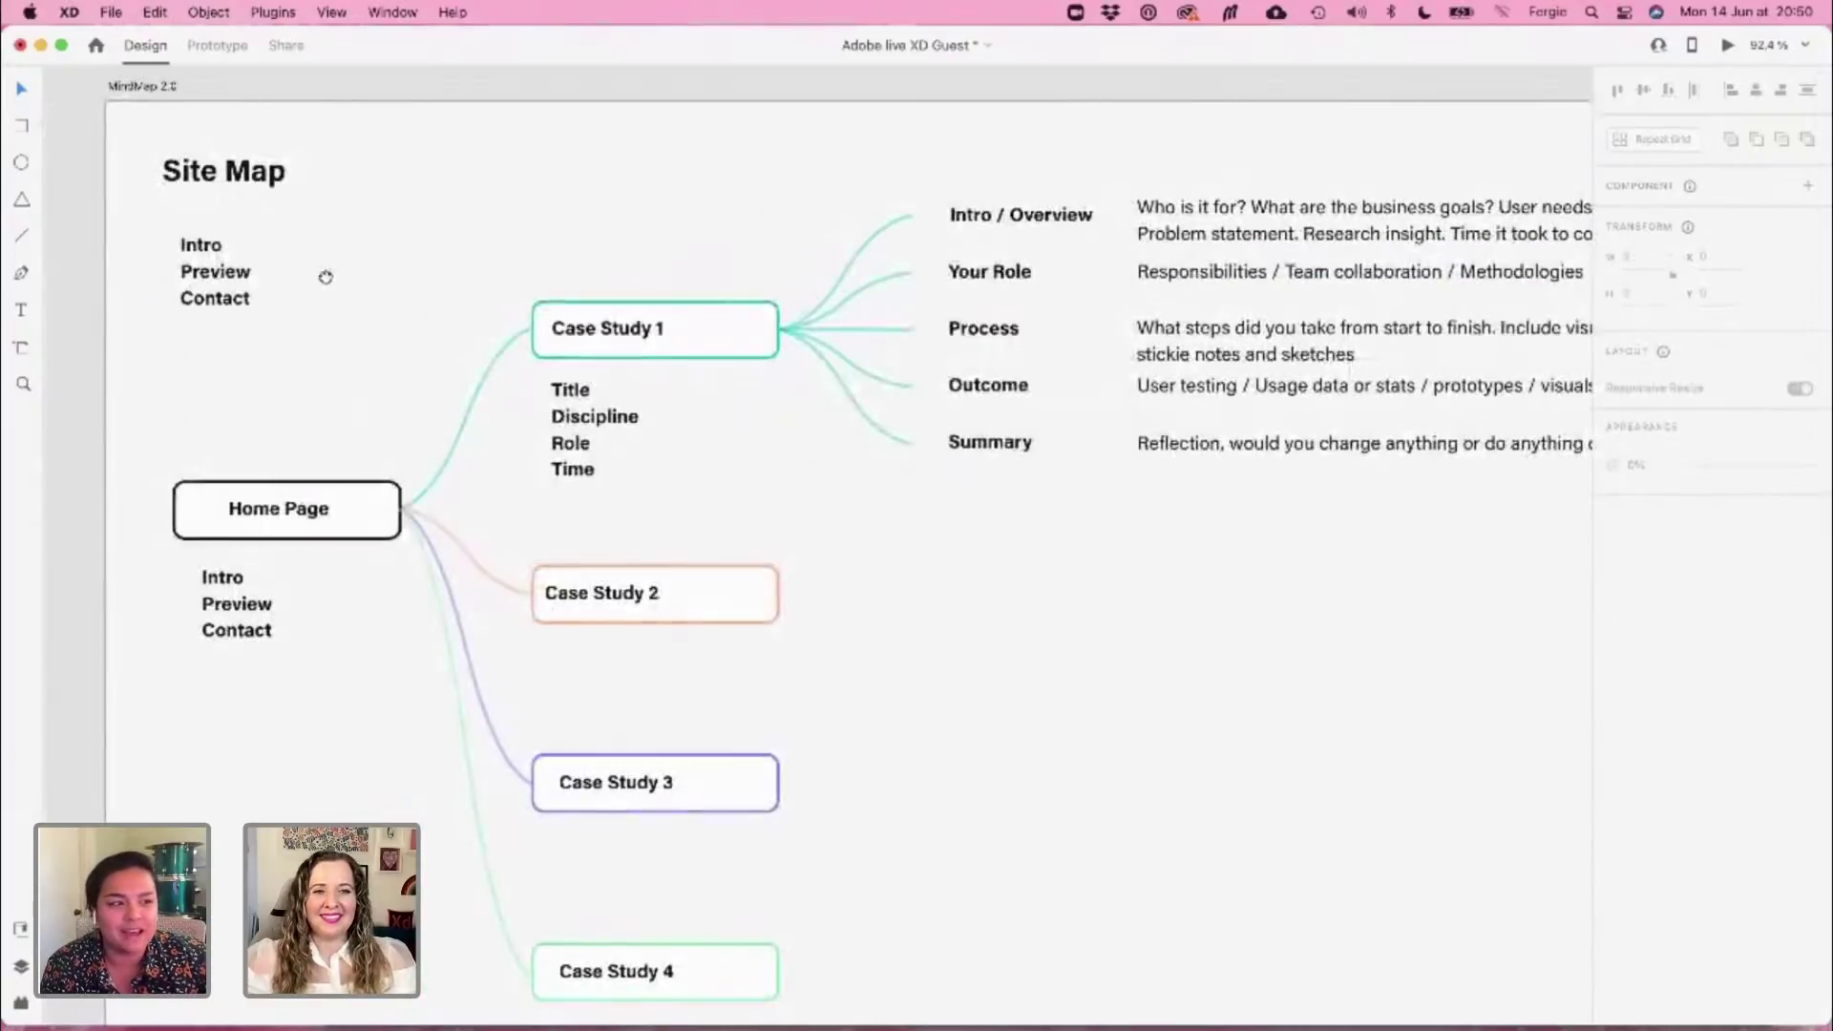
left_click_drag(227, 277, 582, 181)
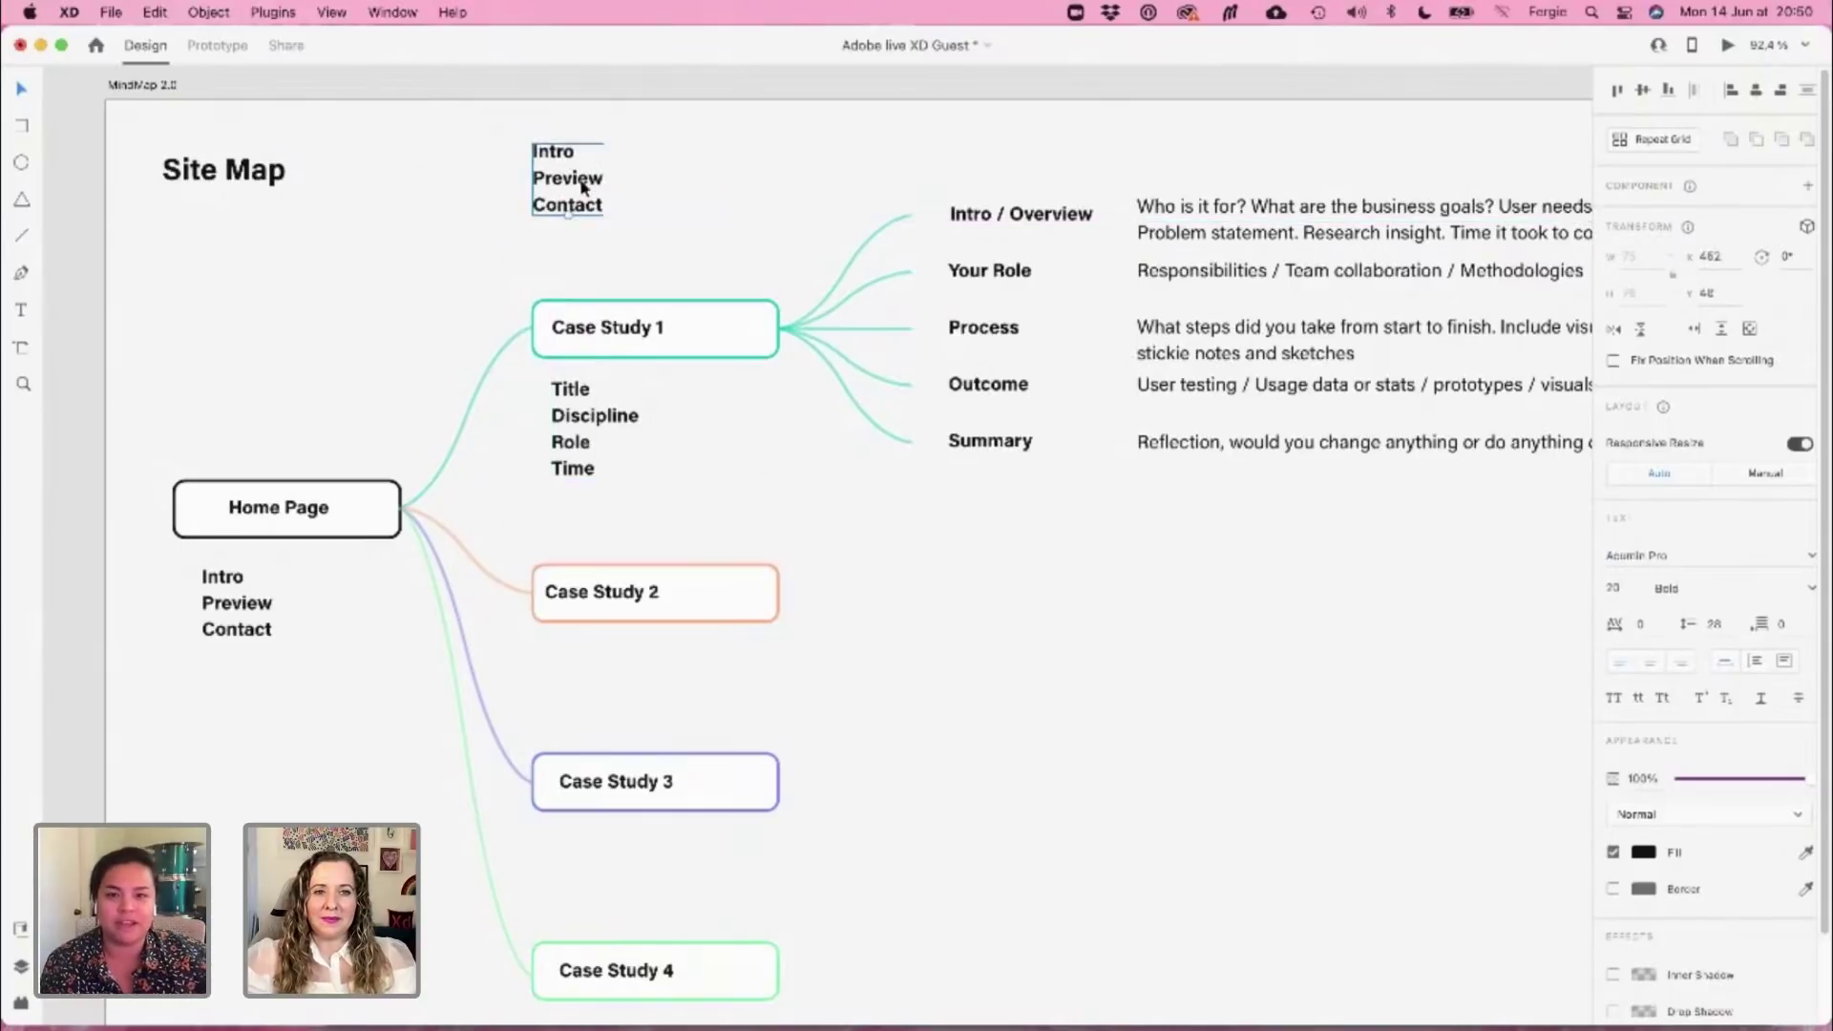
Replace the text of the copied list above Case Study 1 with "Show a diverse range of projects"
double_click(583, 182)
type("Show a ")
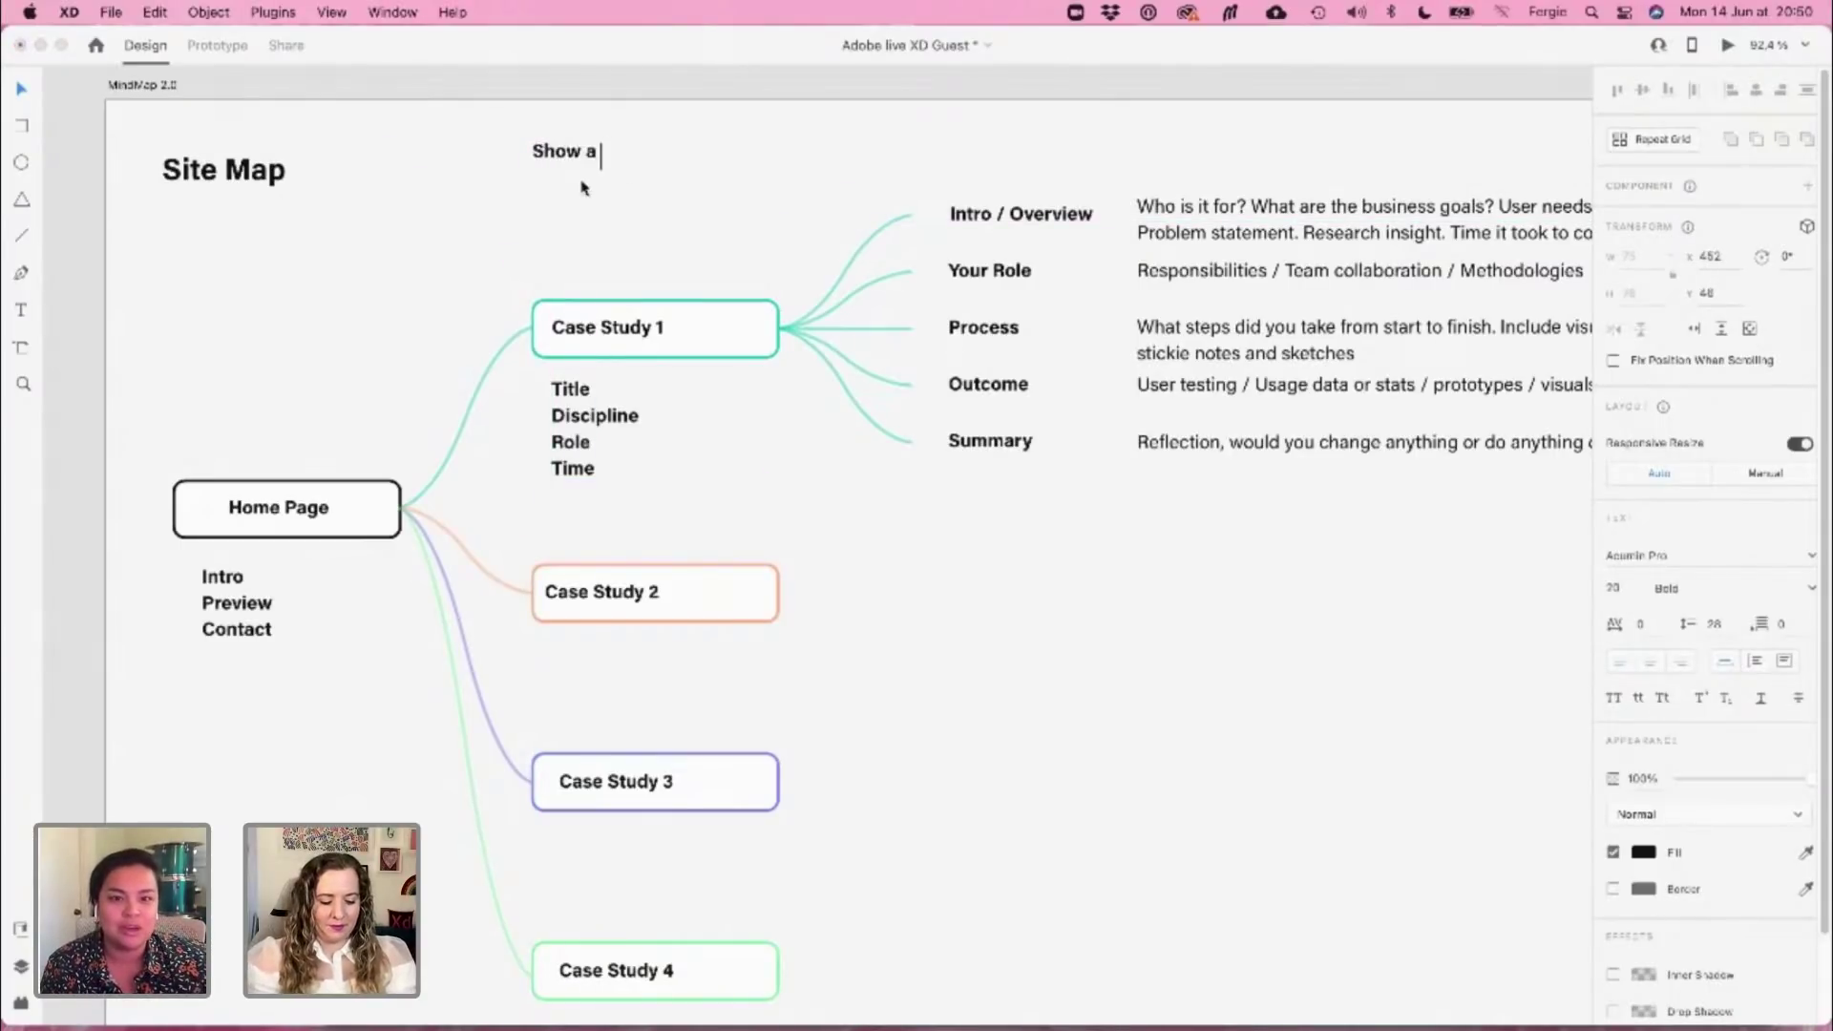
type("diverse range ")
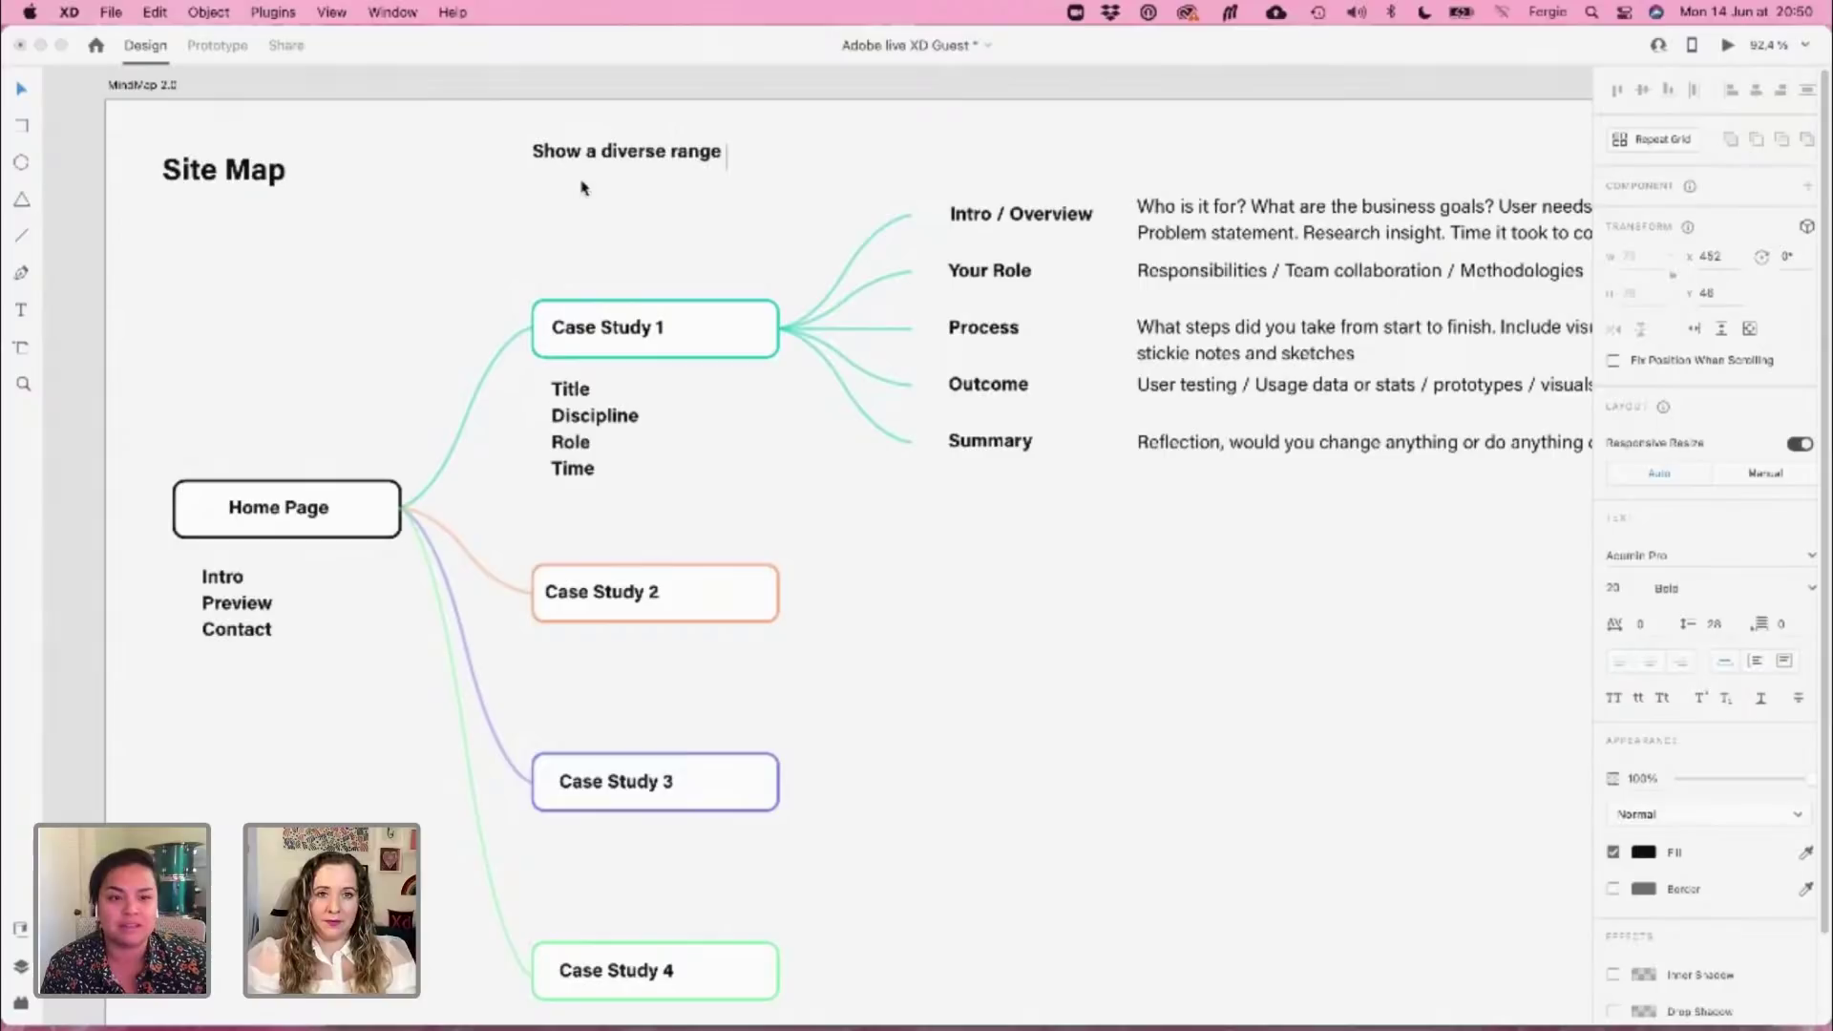
type("of projects")
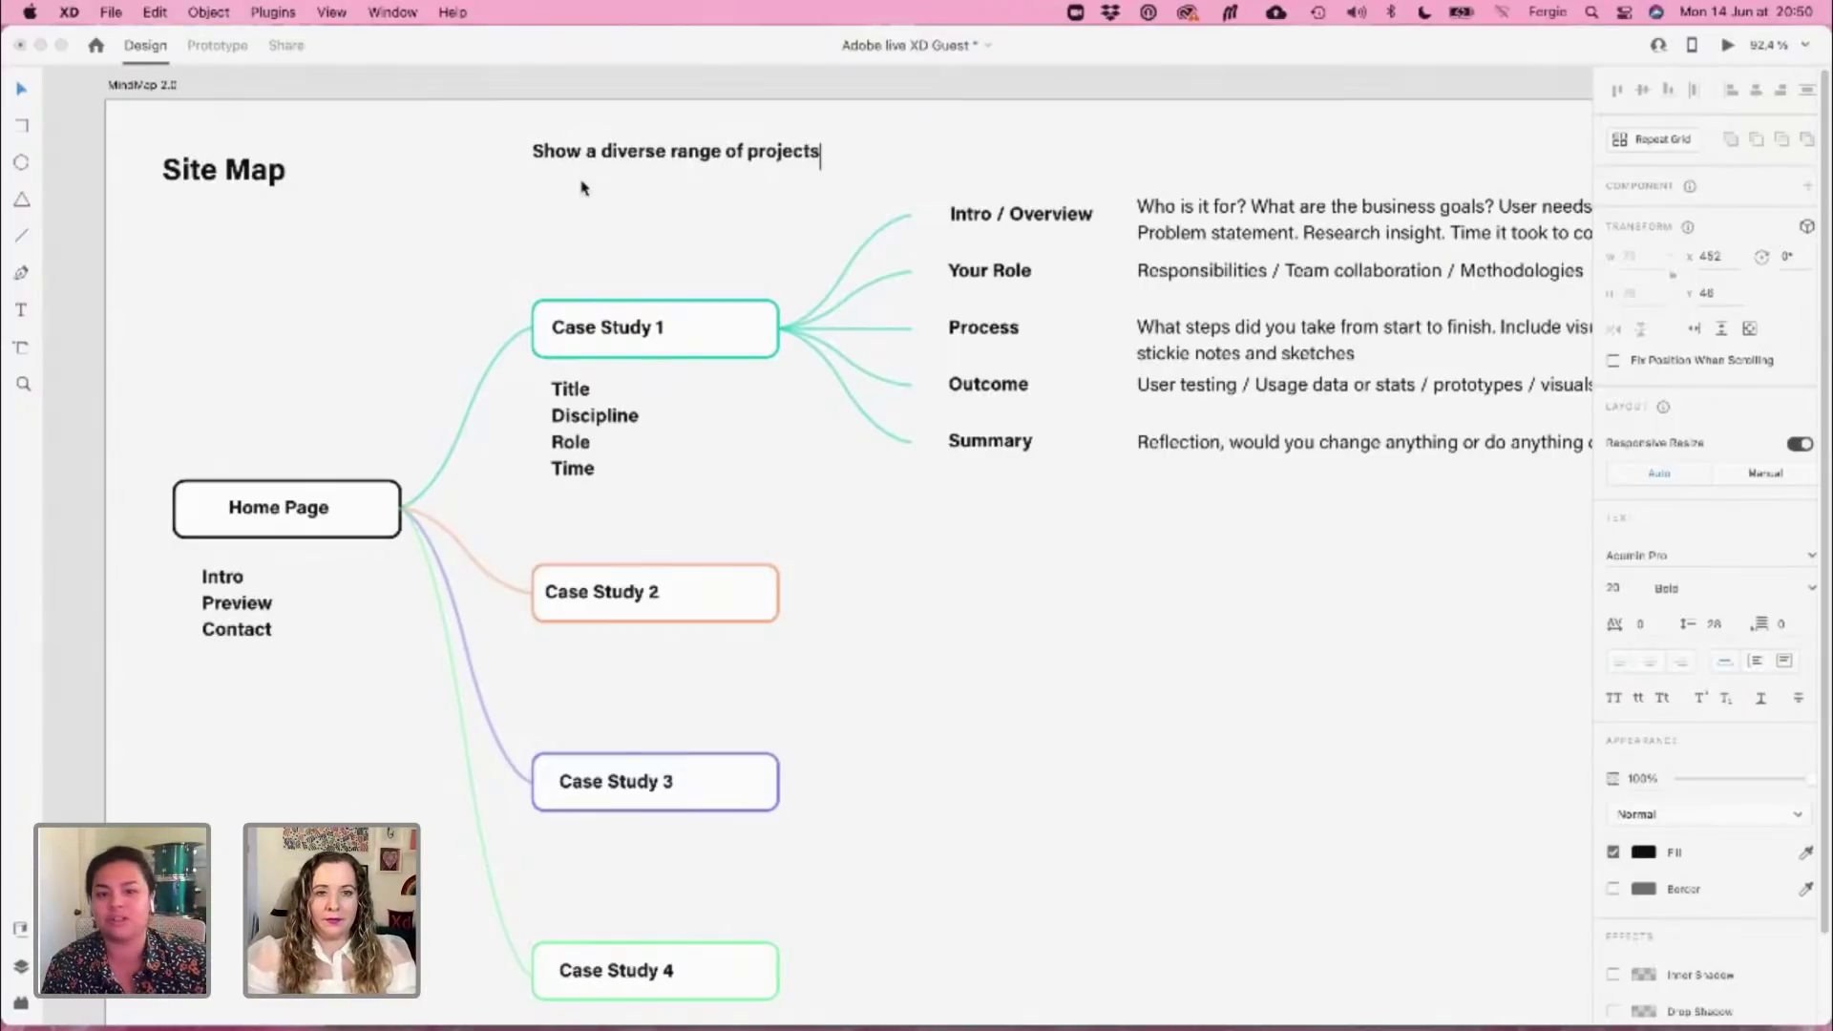
key("Escape")
Restyle the projects note as italic with a leading asterisk and position it directly above the Case Study 1 box
left_click_drag(602, 160, 596, 162)
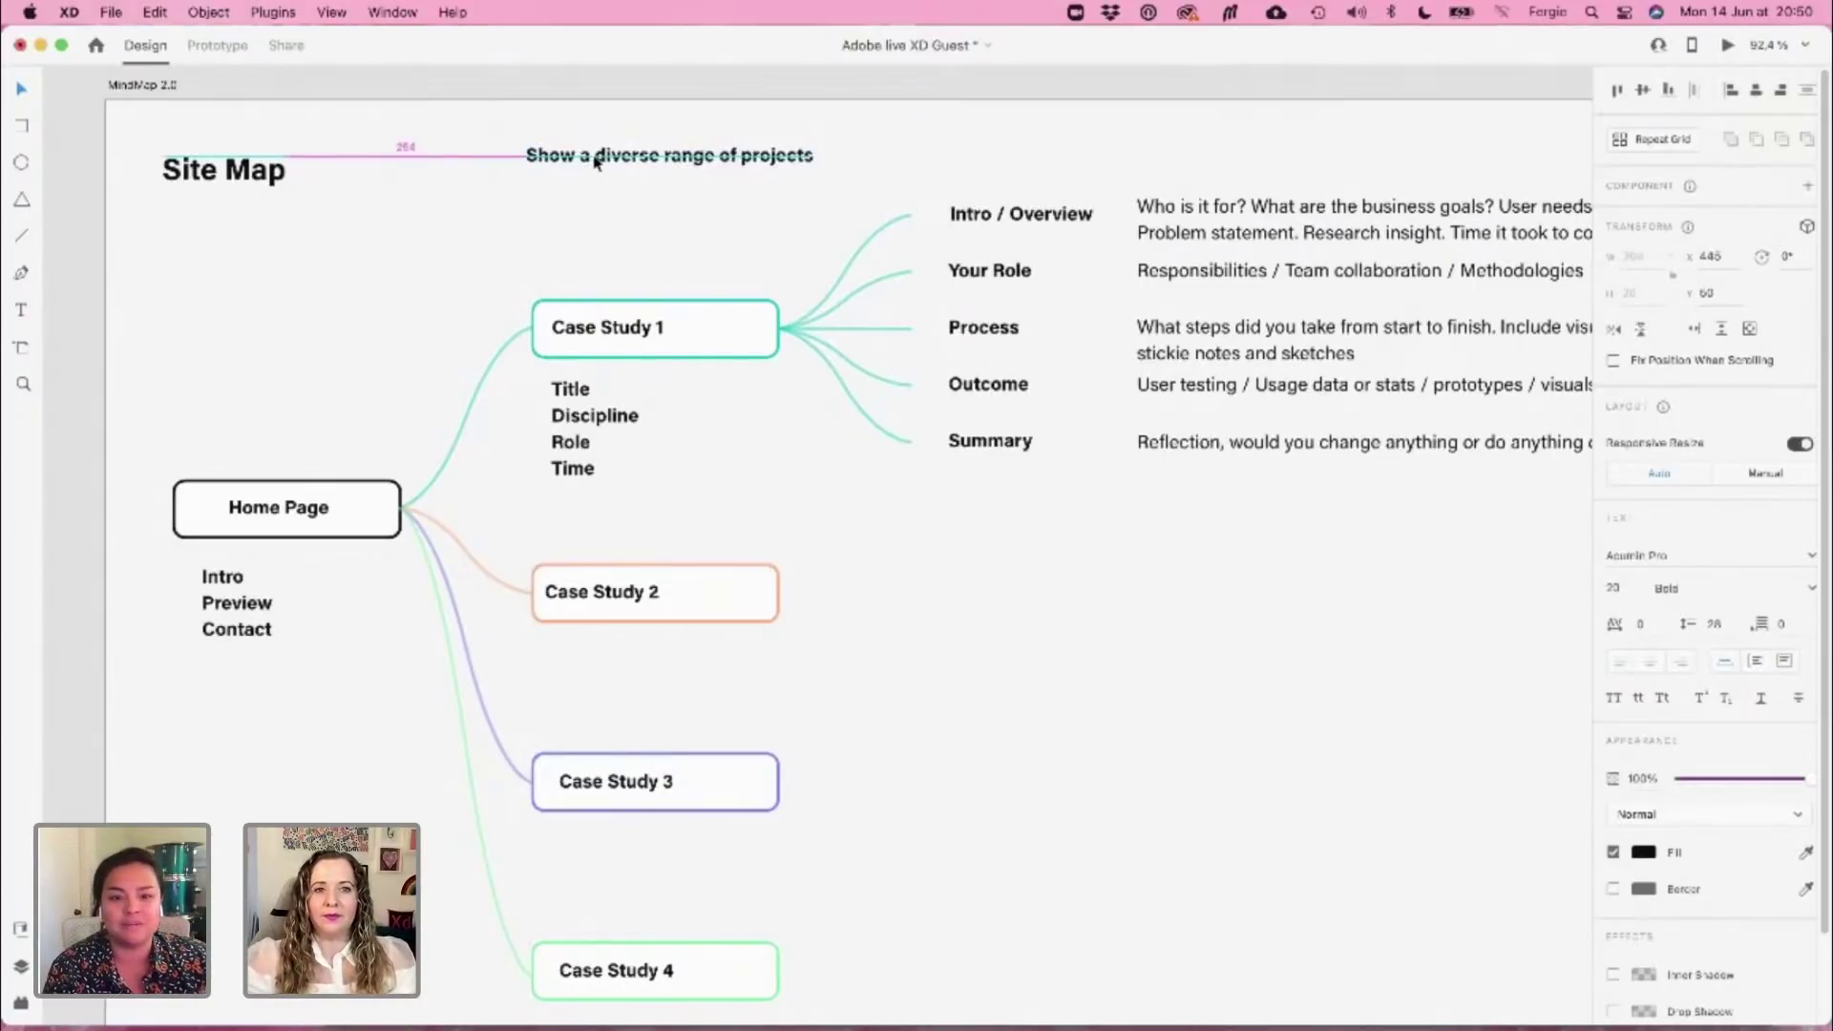
type("*")
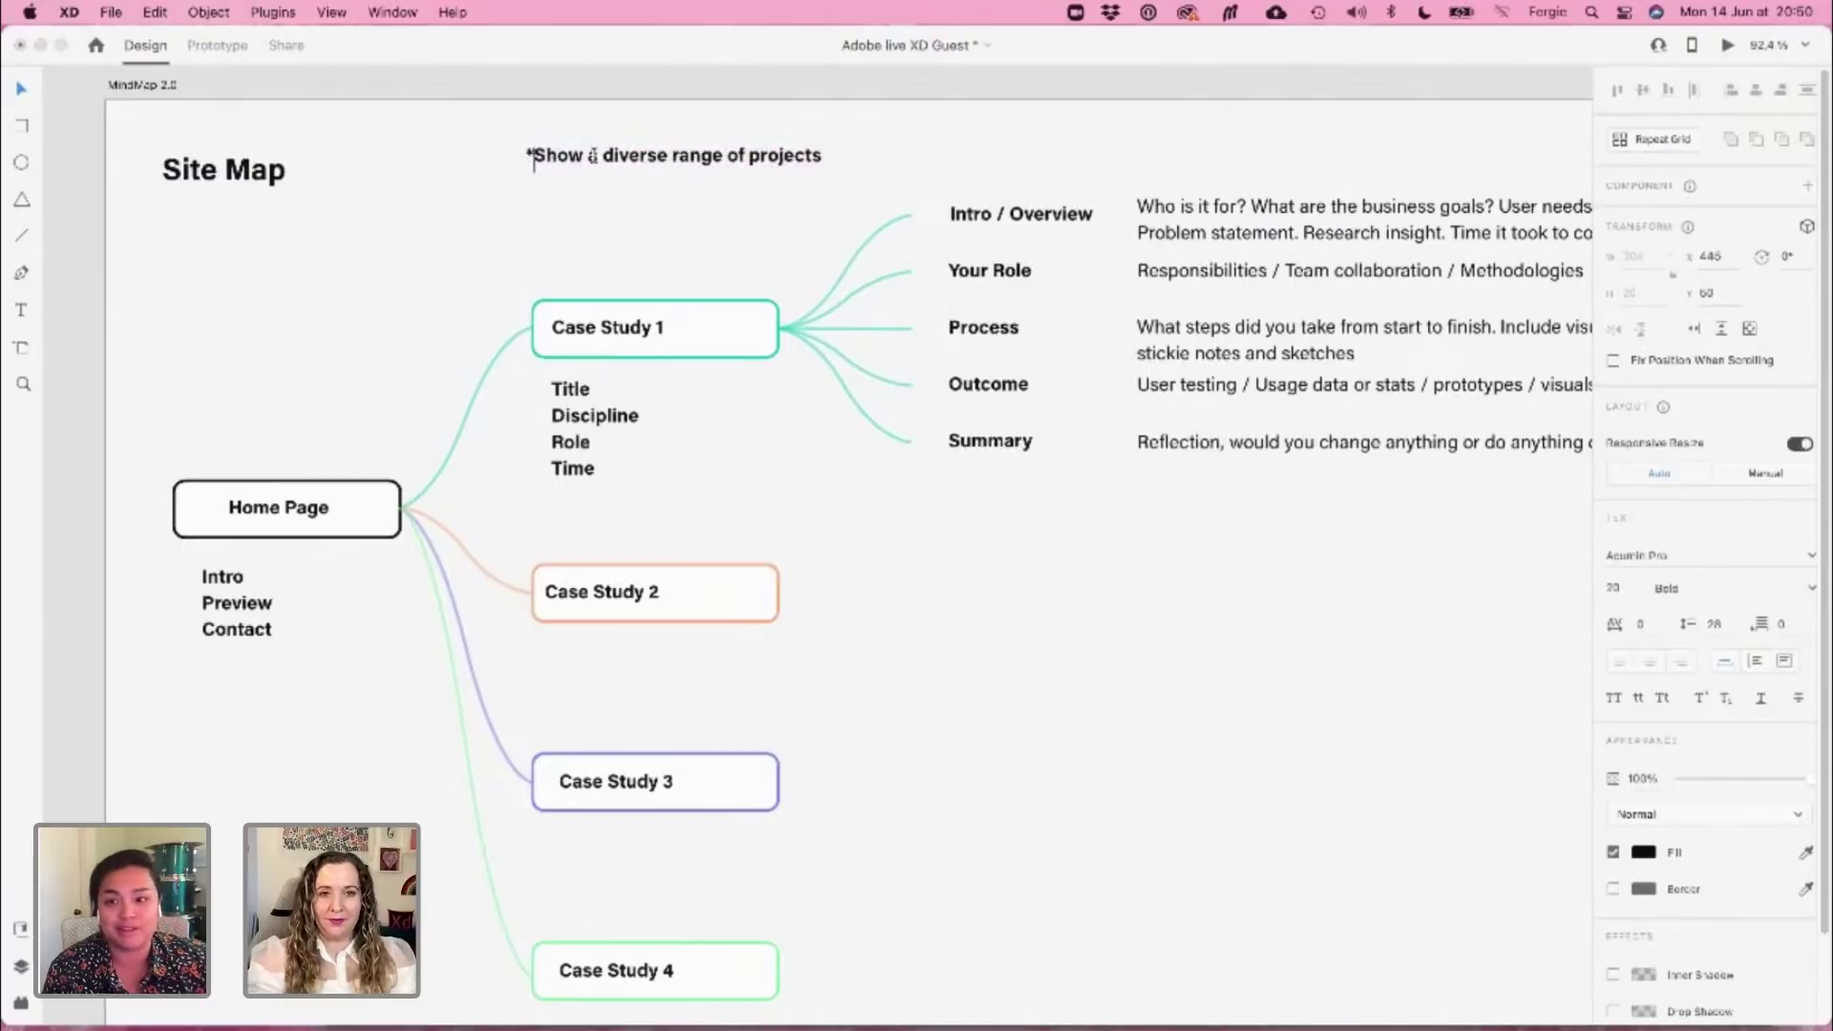
key("Escape")
key("super+i")
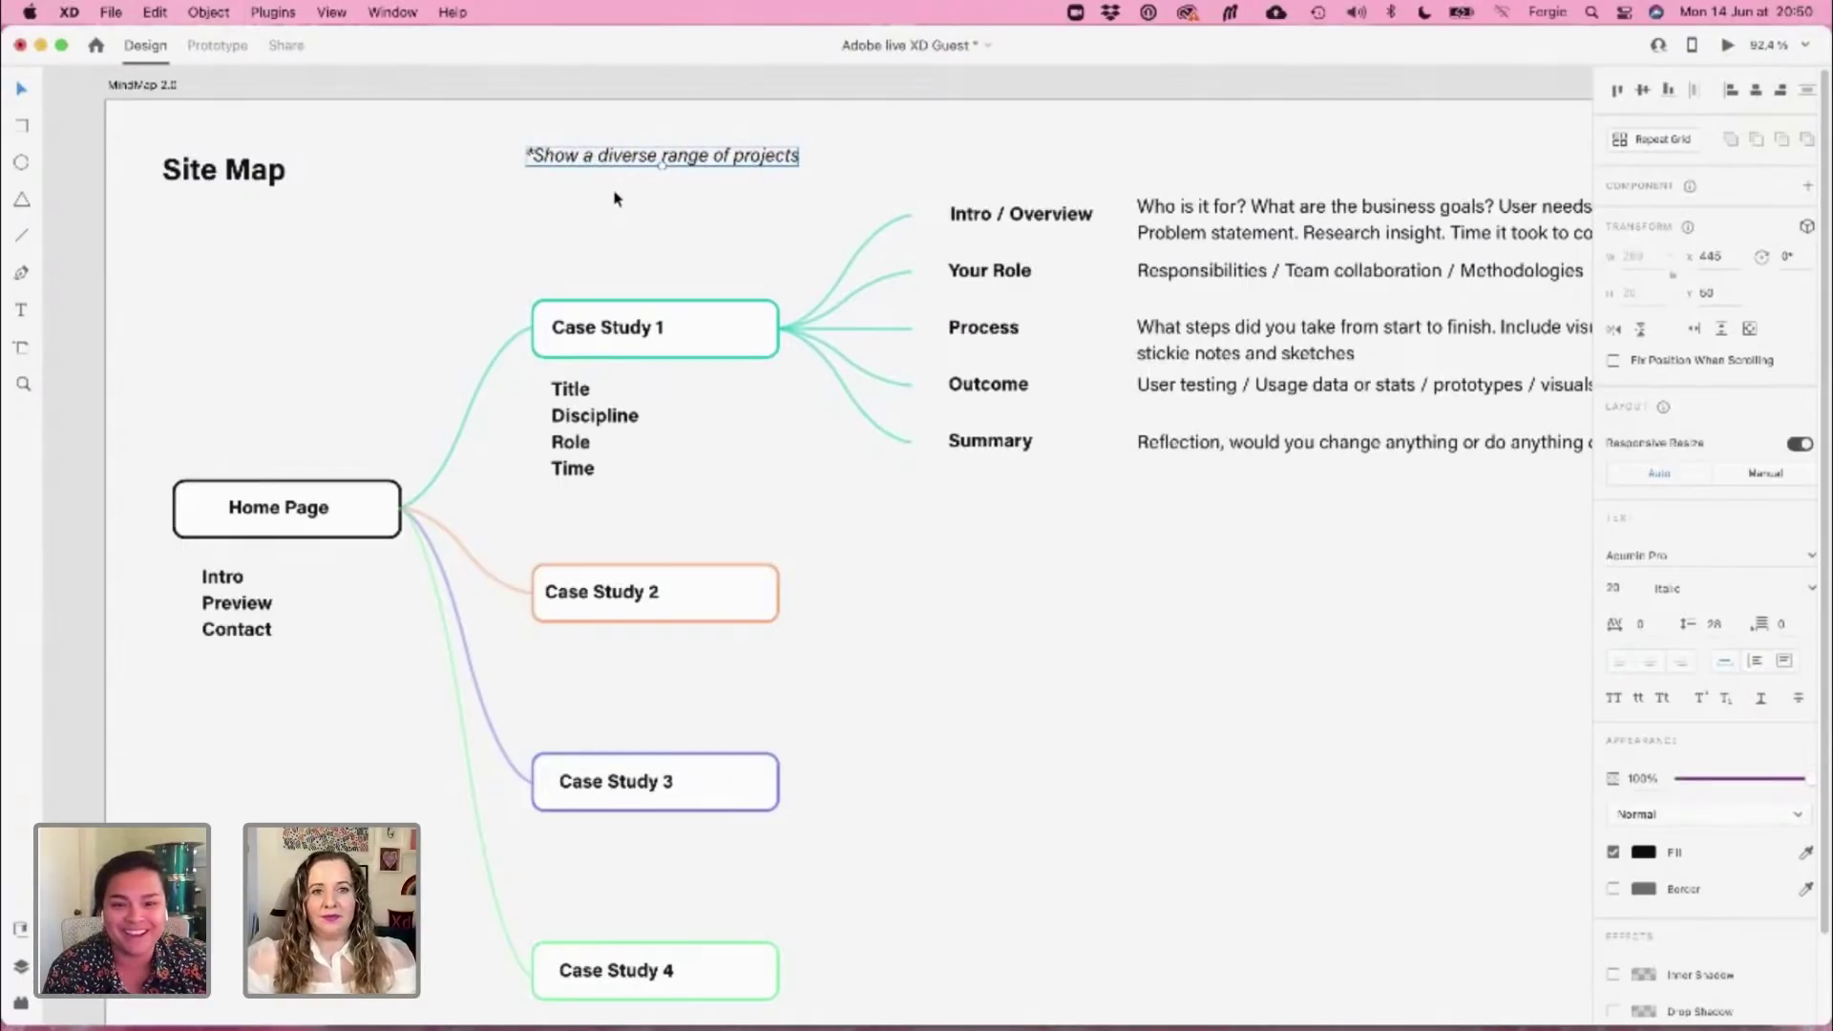
left_click_drag(618, 160, 626, 277)
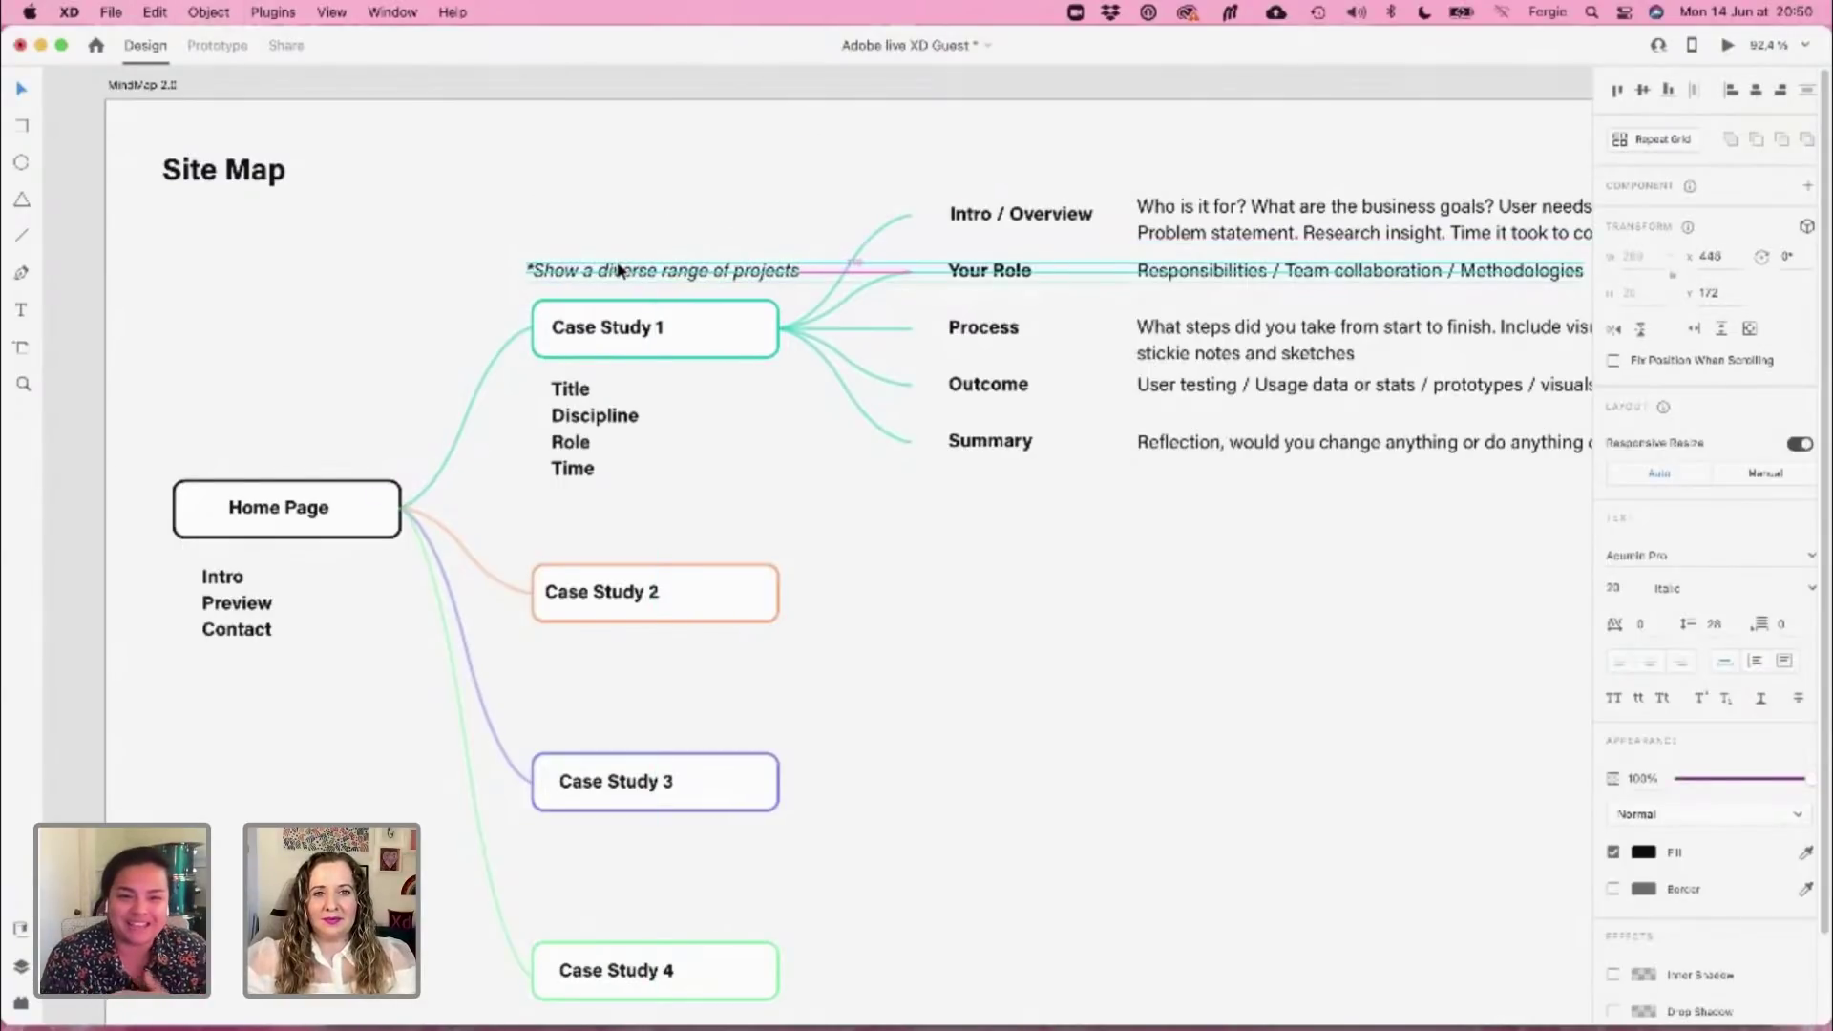
left_click(1006, 570)
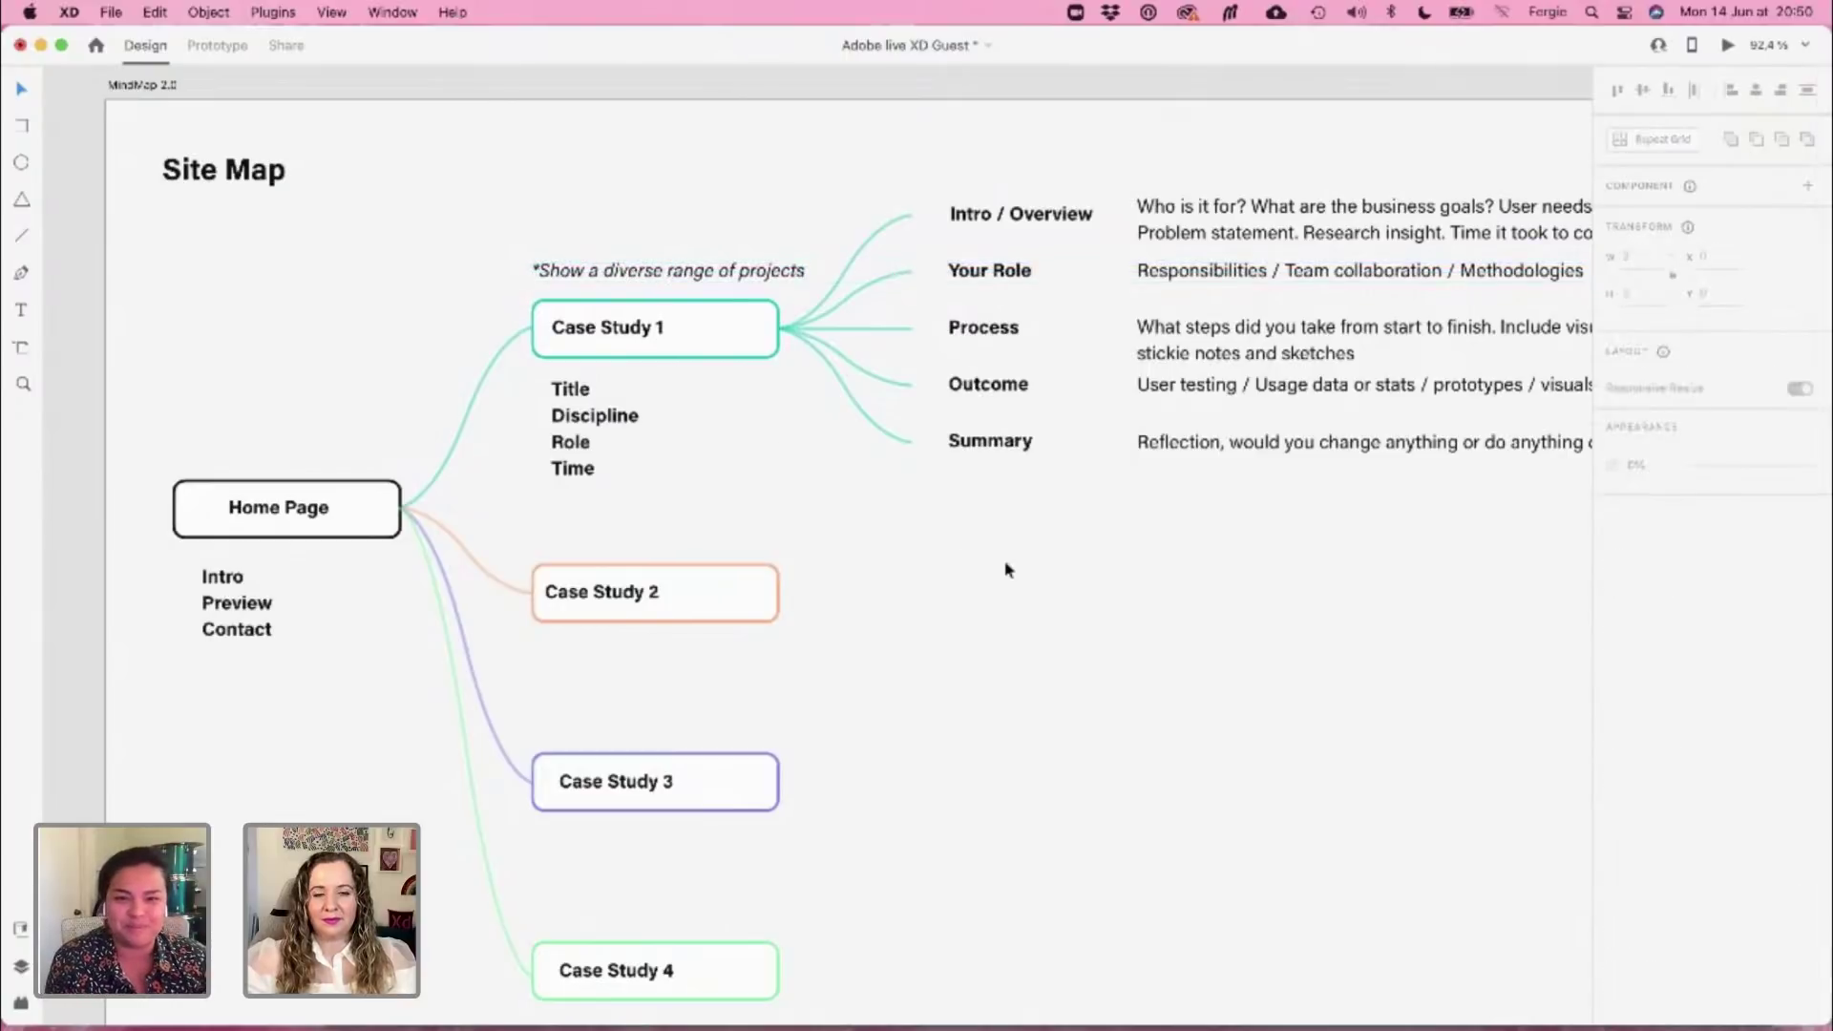
scroll(1024, 631, "down", 2)
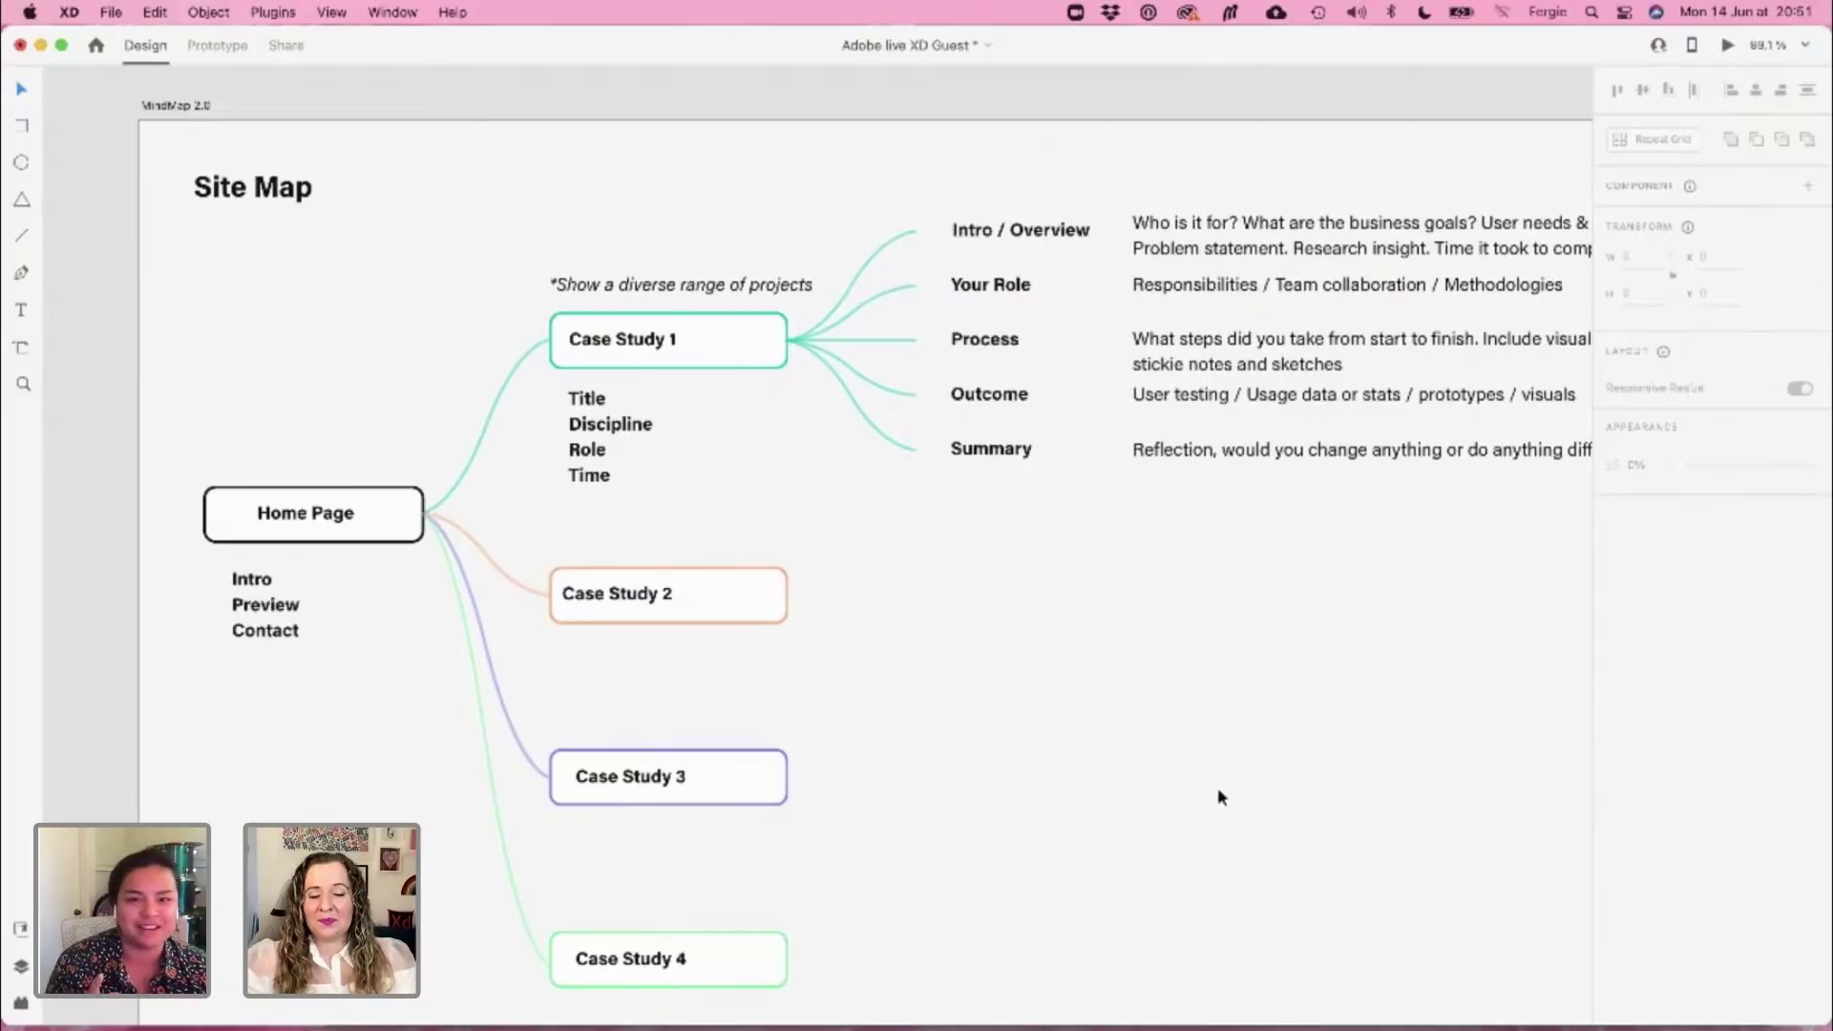
scroll(1301, 802, "down", 1)
scroll(1301, 802, "right", 1)
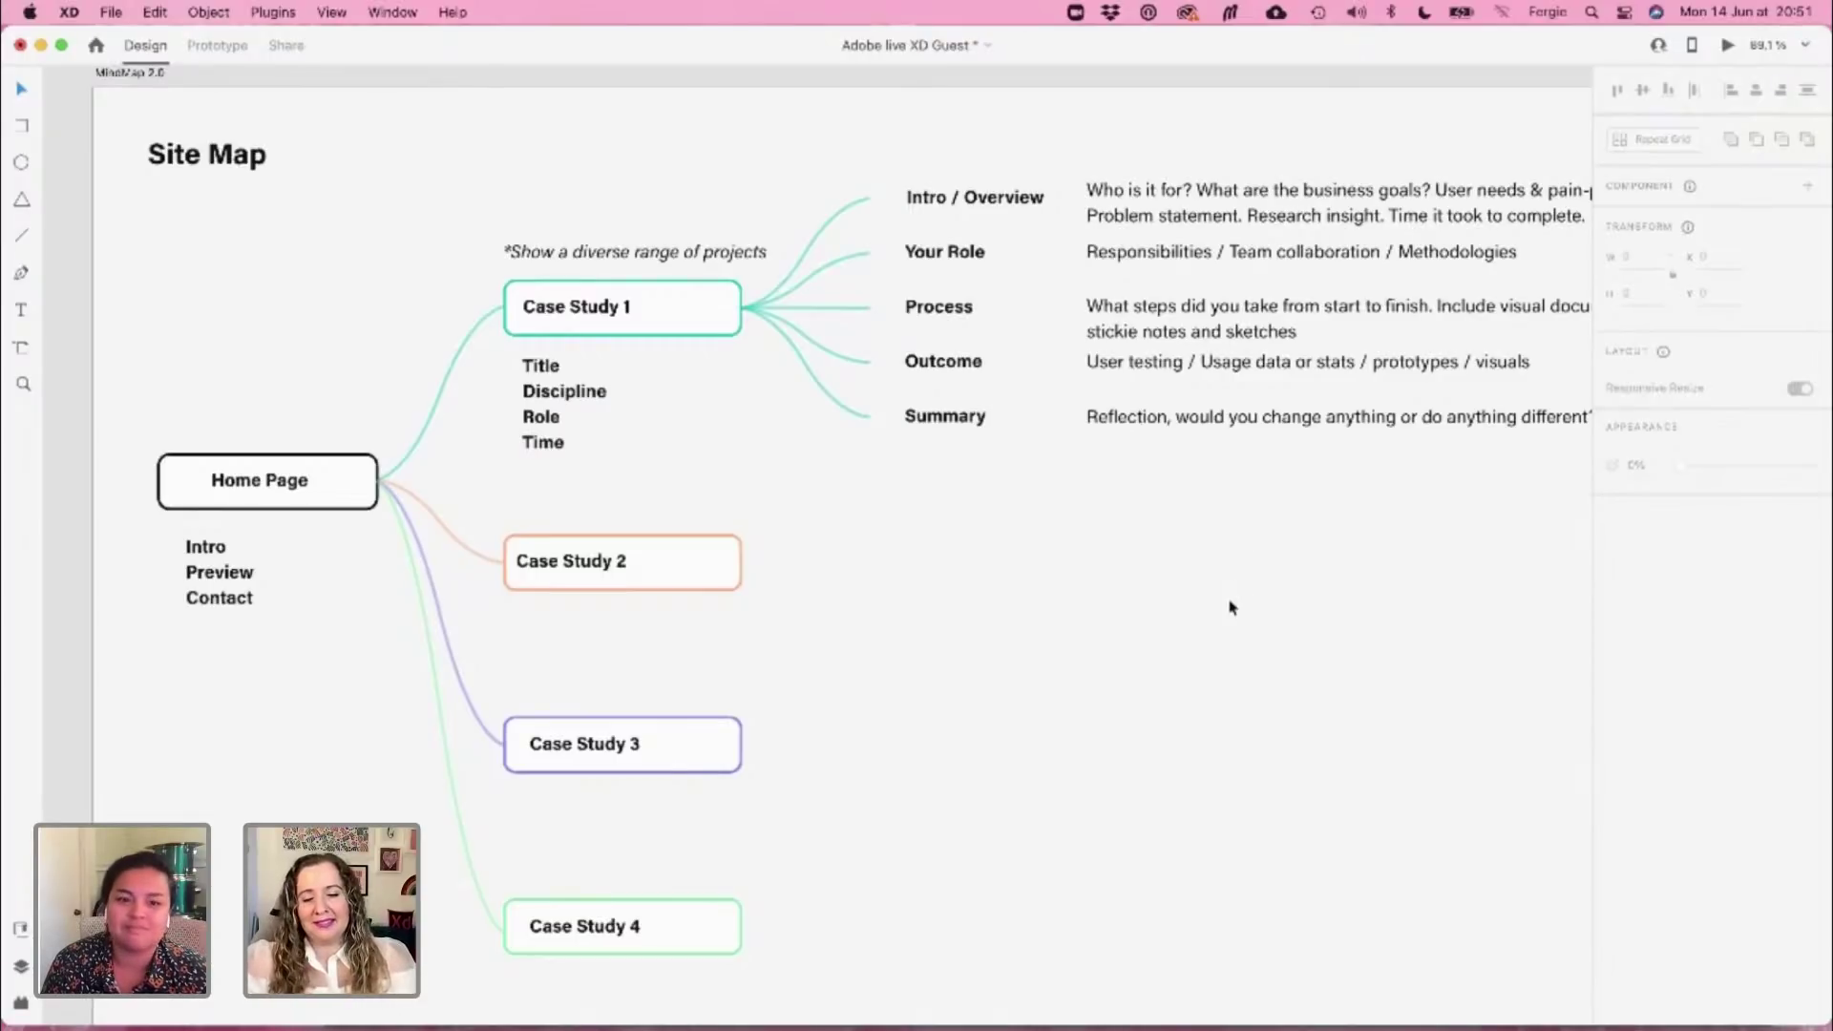
scroll(1054, 772, "down", 5)
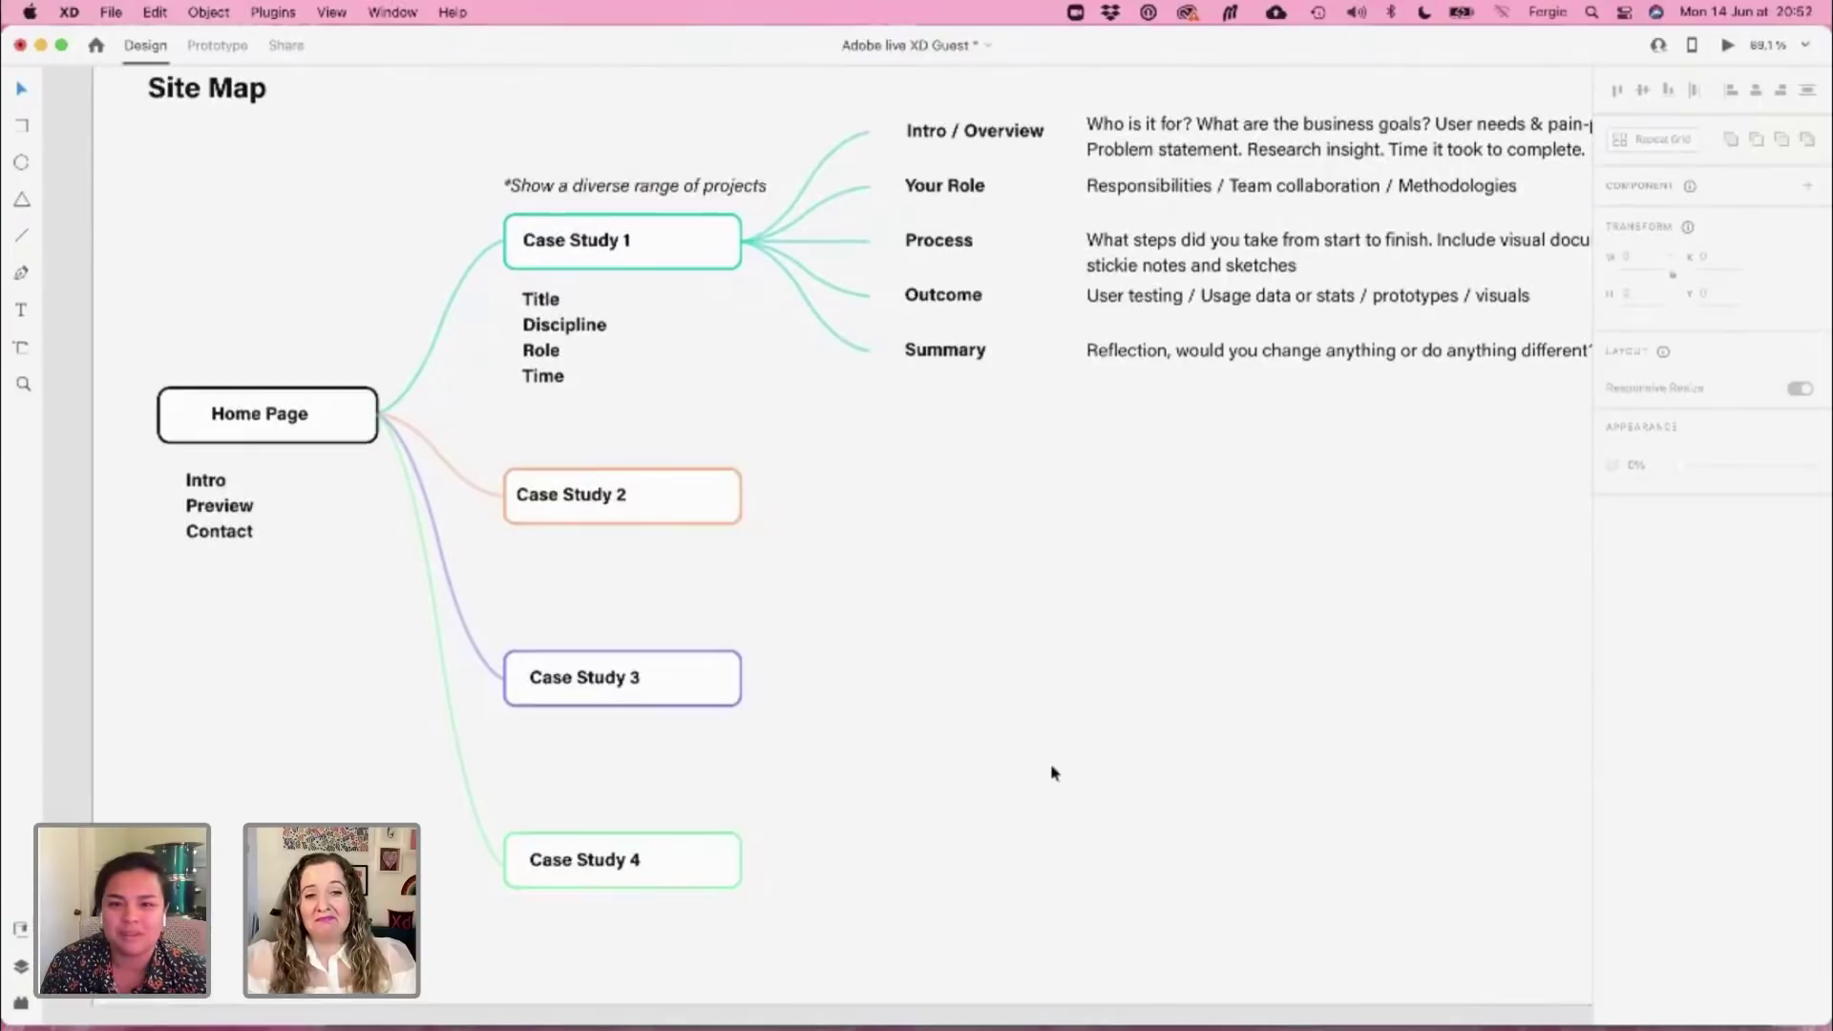
scroll(1053, 771, "up", 4)
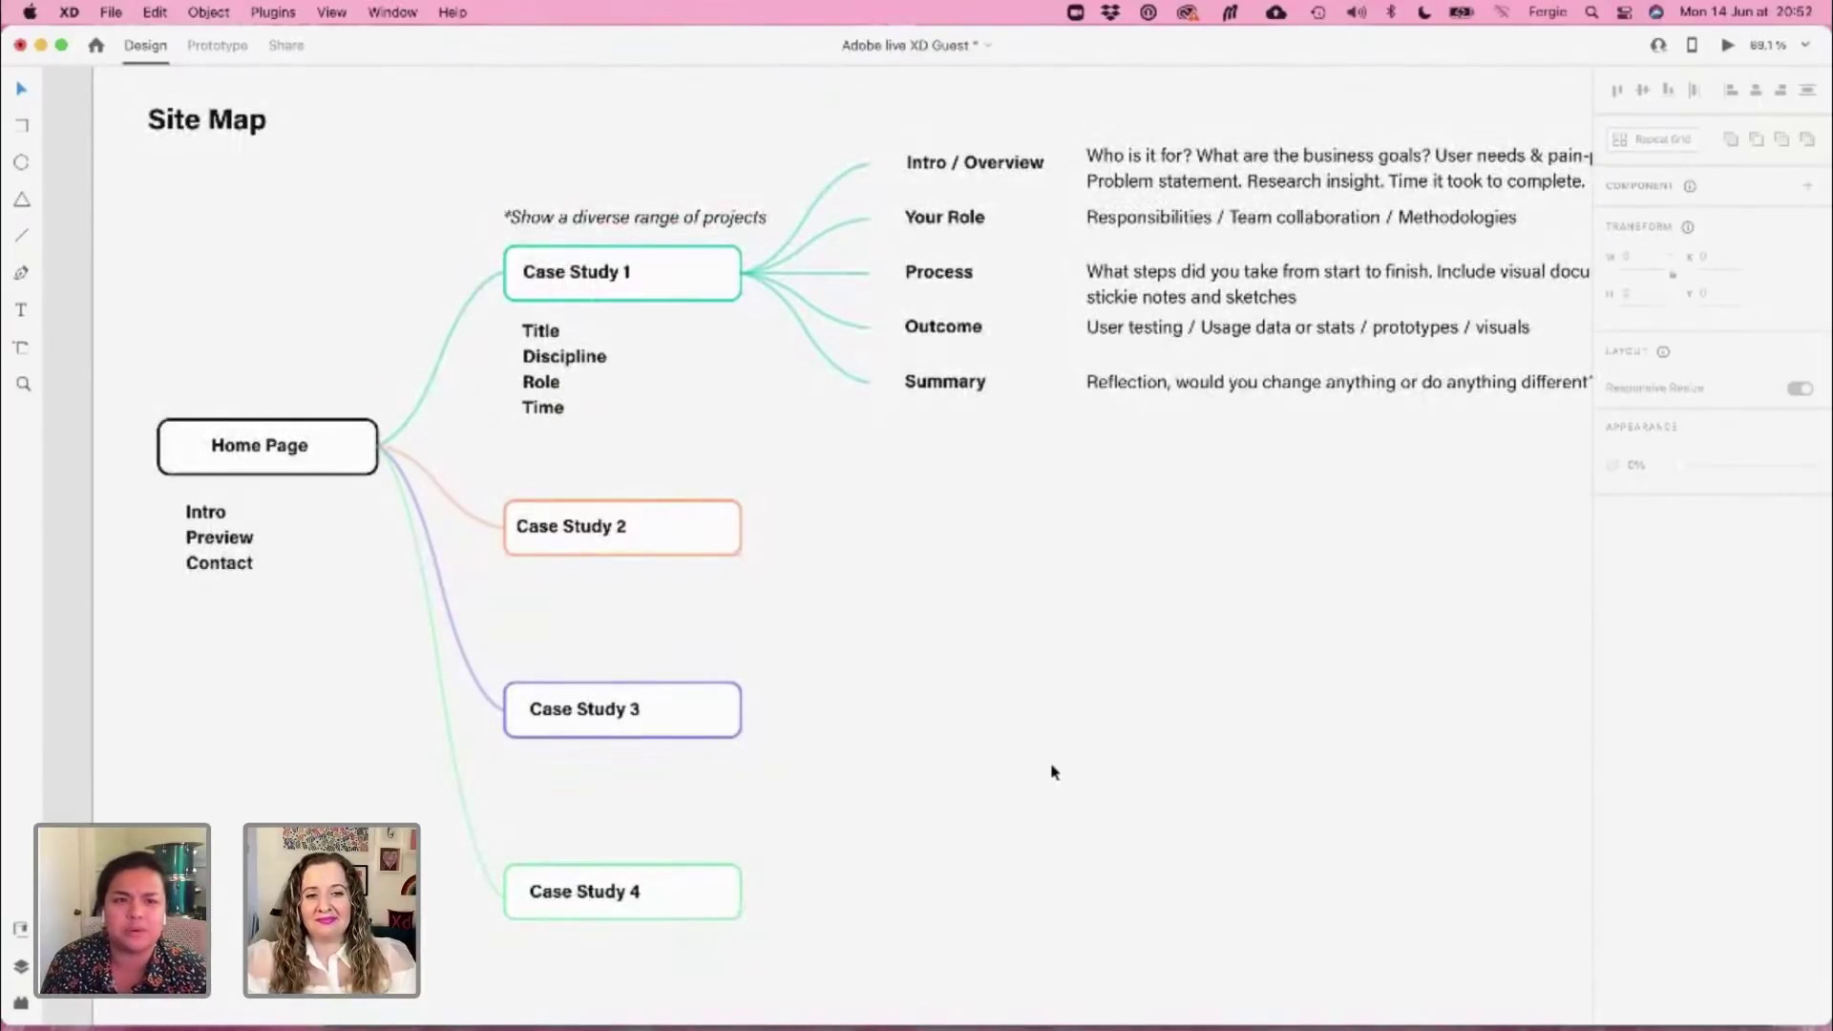
Duplicate the Home Page box, relabel the copy "Resume / CV" and place it directly below the Case Study 4 box
scroll(1054, 771, "down", 1)
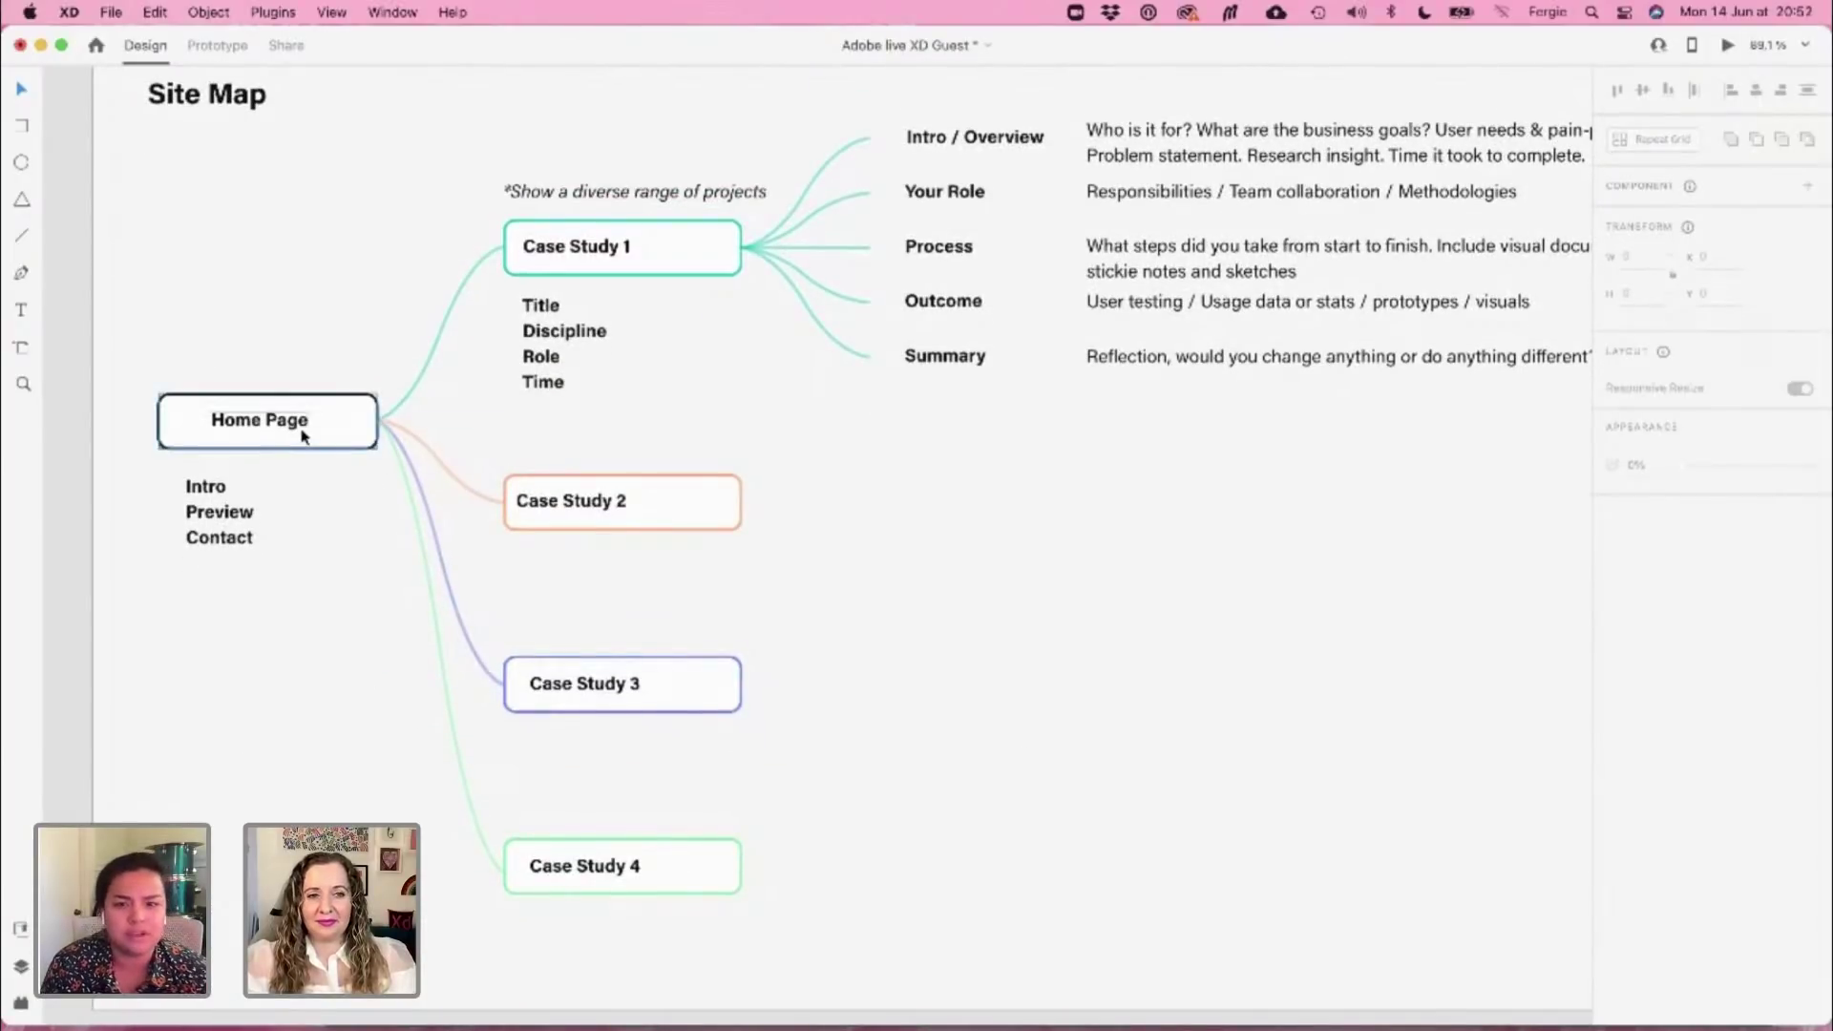
left_click_drag(304, 437, 304, 951)
double_click(294, 941)
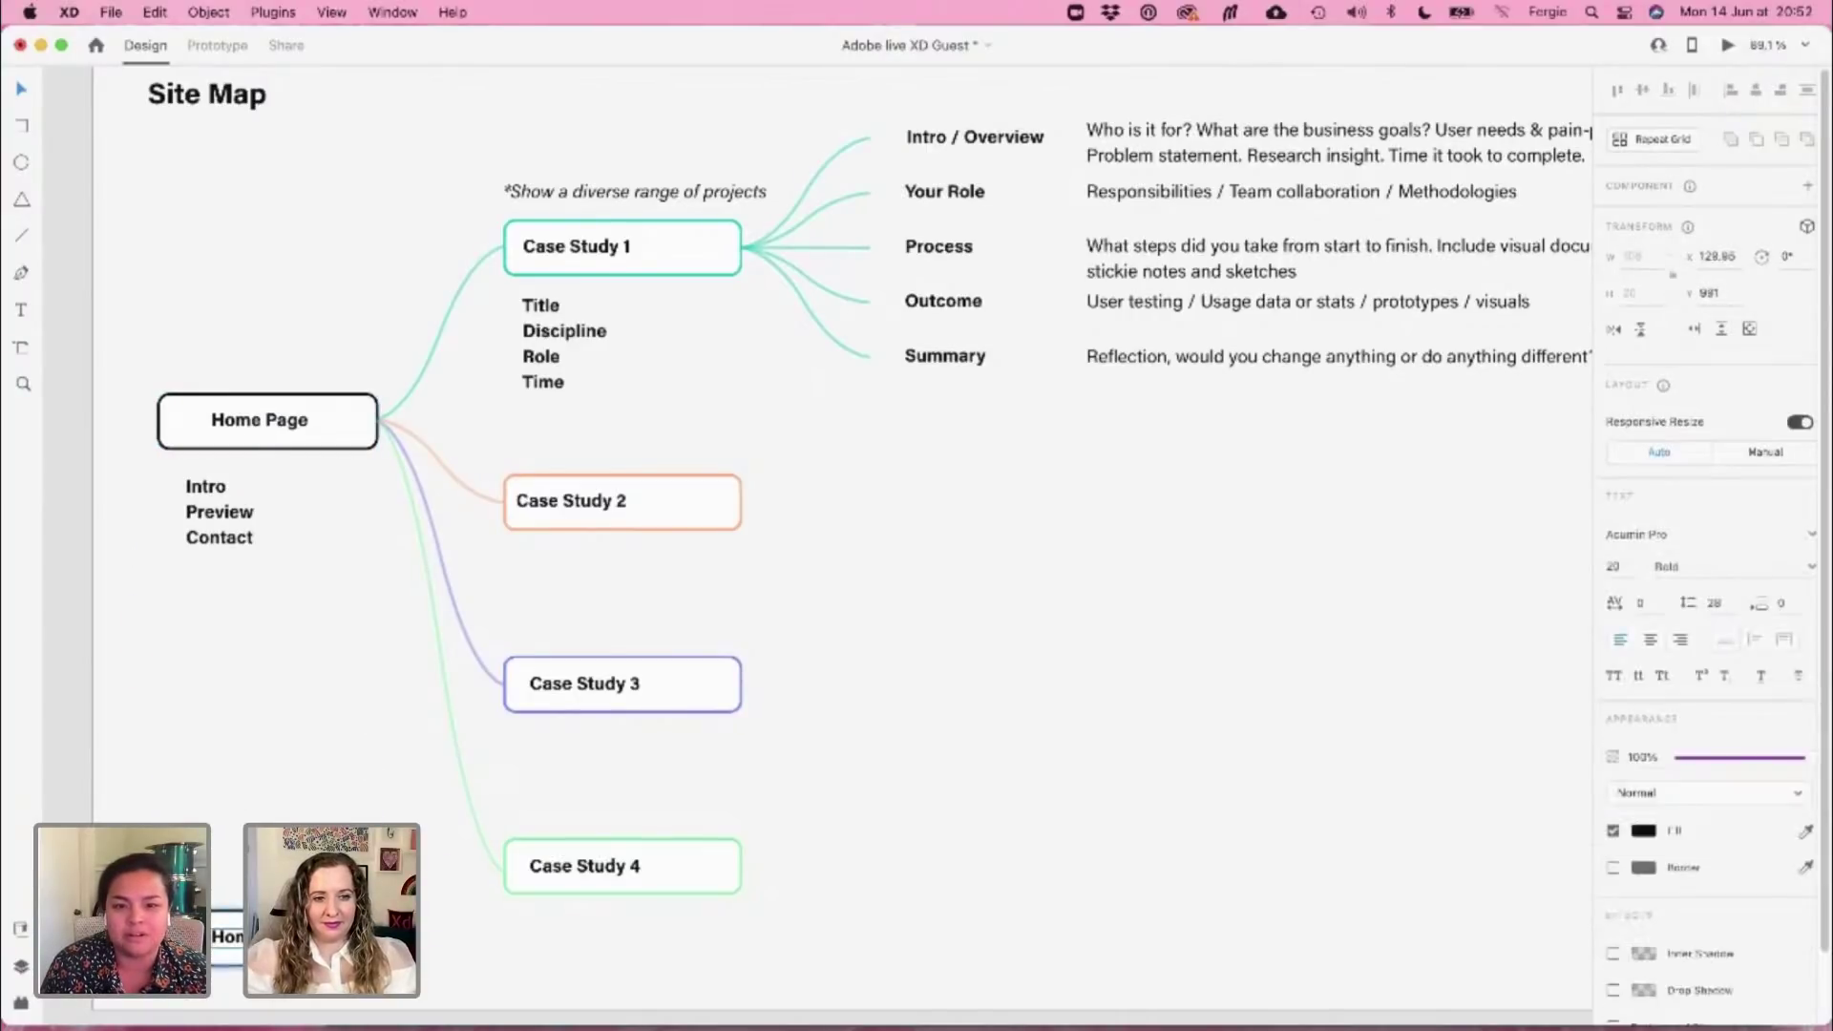
double_click(294, 941)
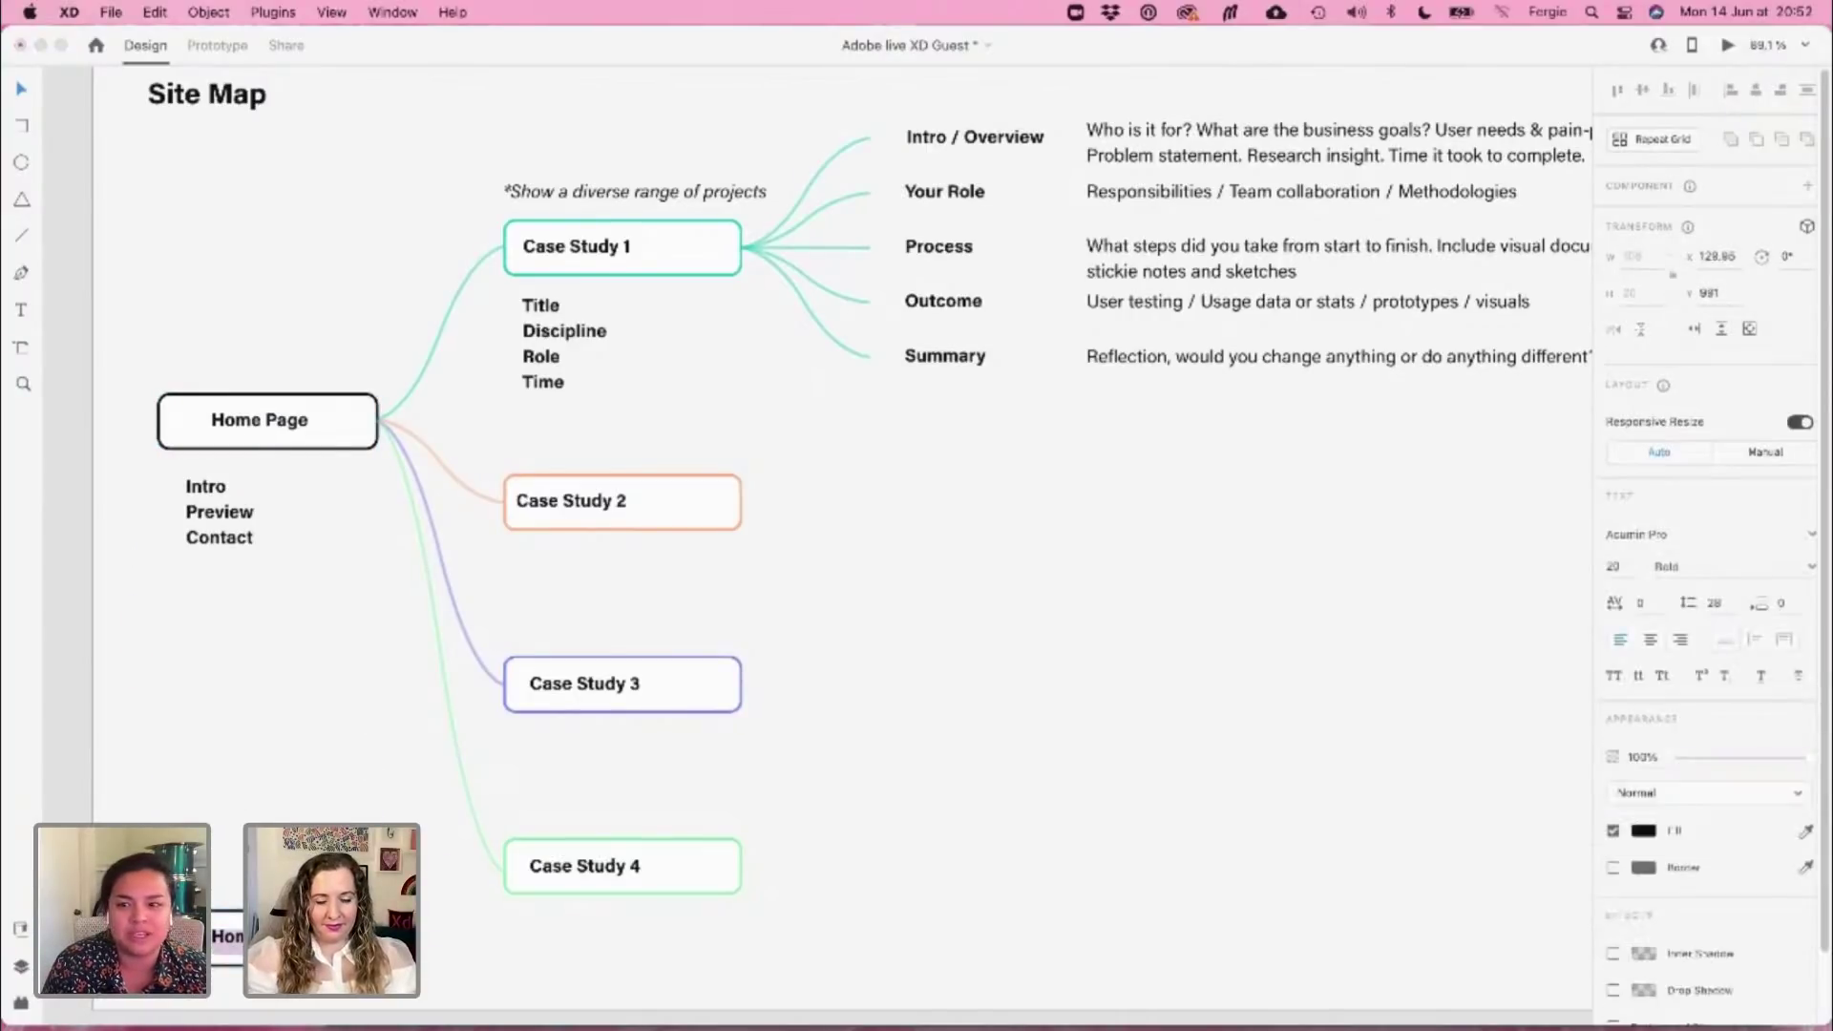
key("BackSpace")
type("Res")
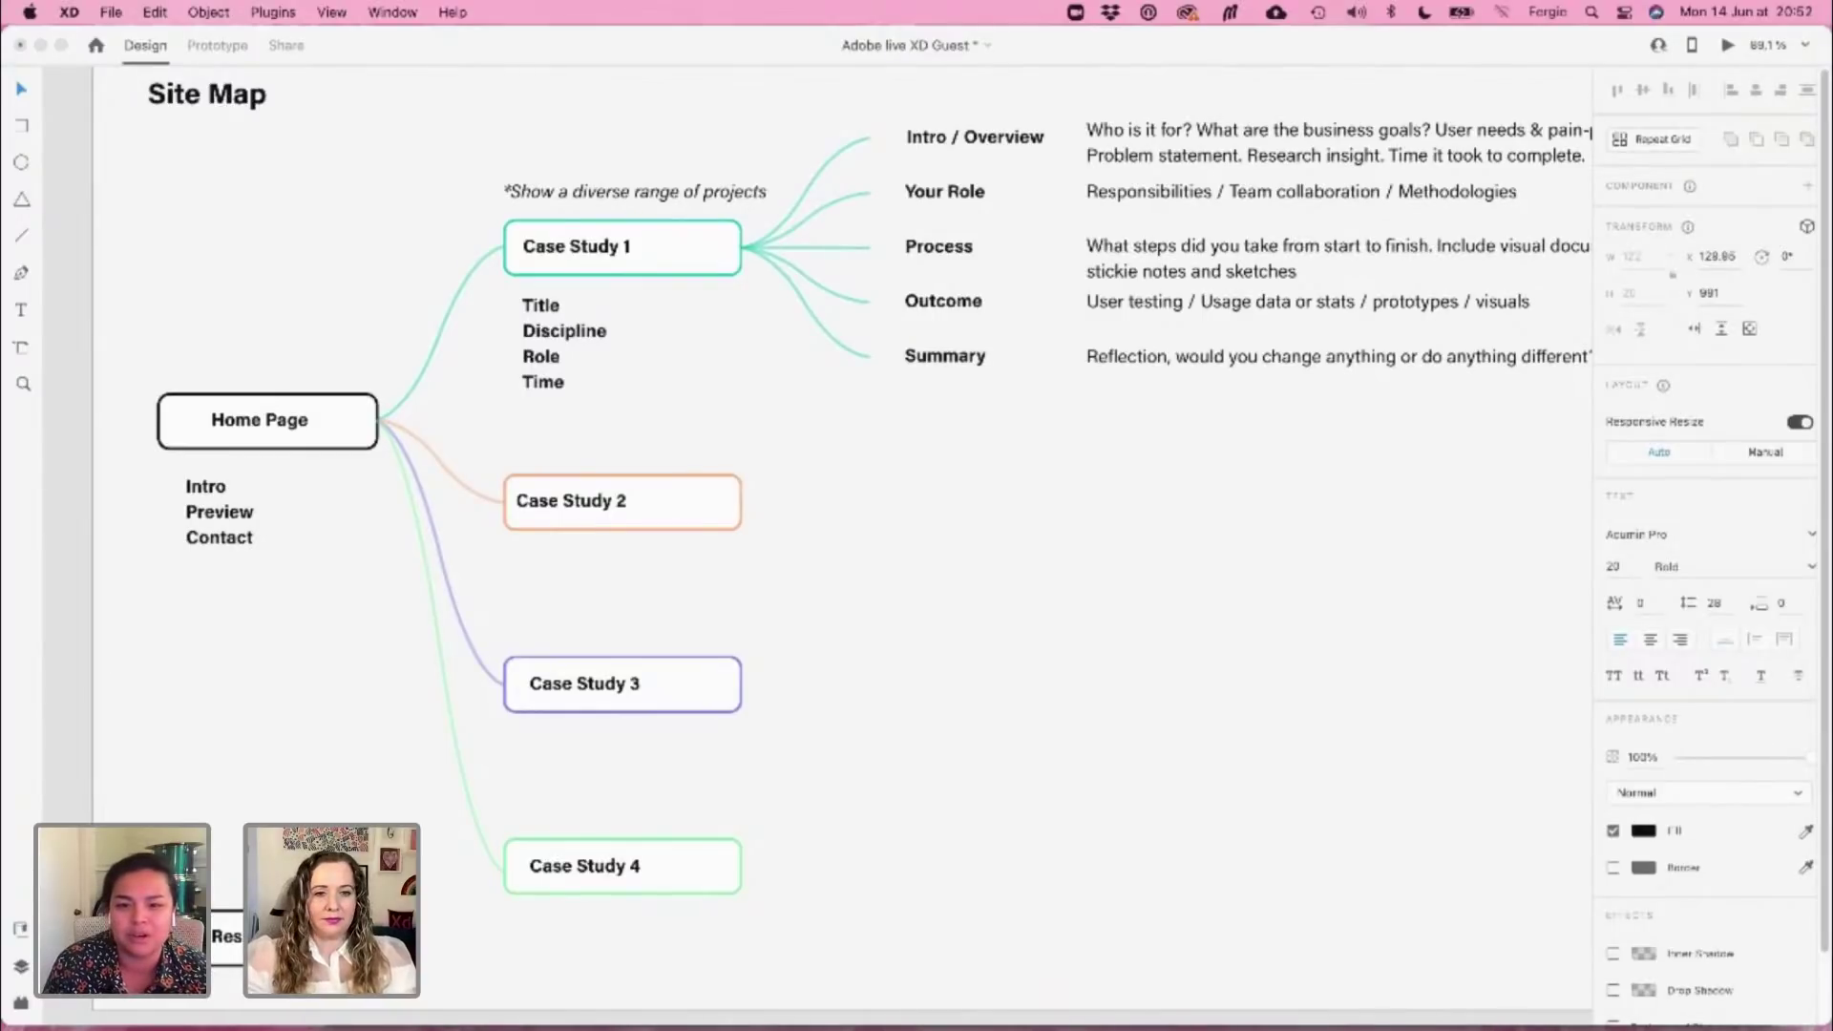
left_click(306, 938)
left_click_drag(329, 955, 614, 966)
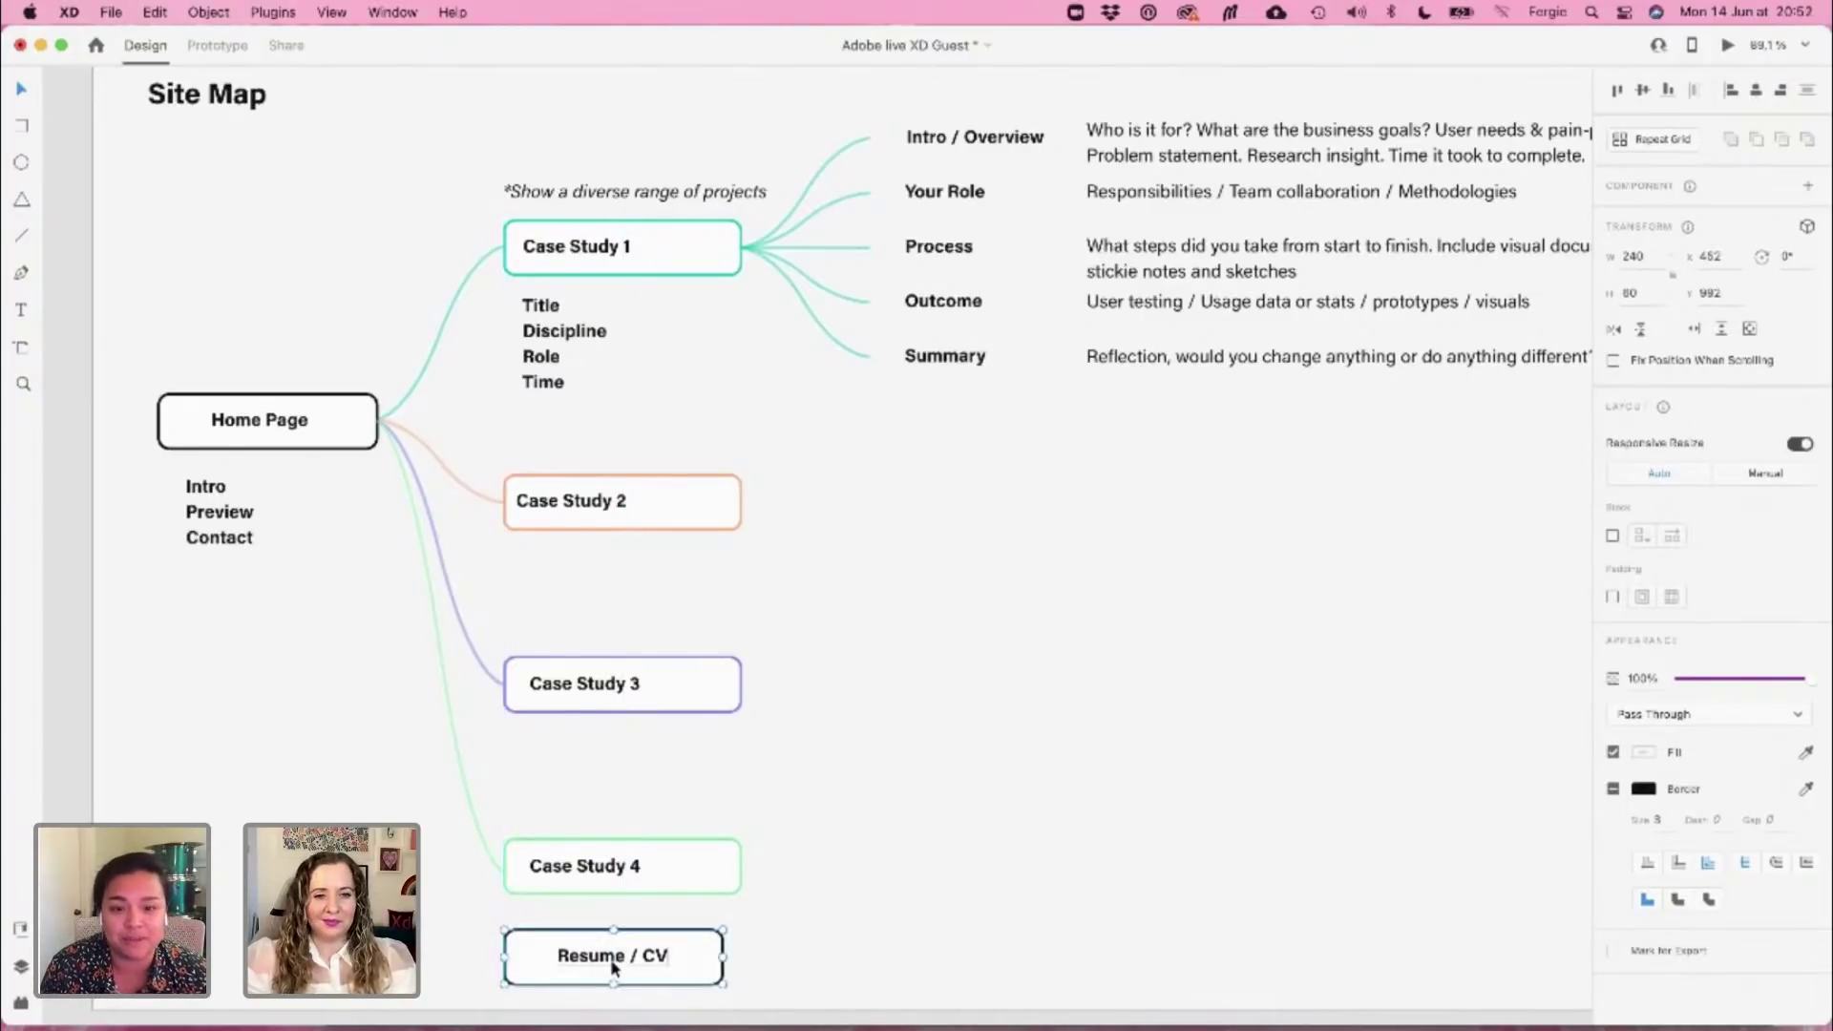
Connect Home Page to the Resume / CV box with a copy of the Case Study 4 connector, coloured light grey
left_click(490, 863)
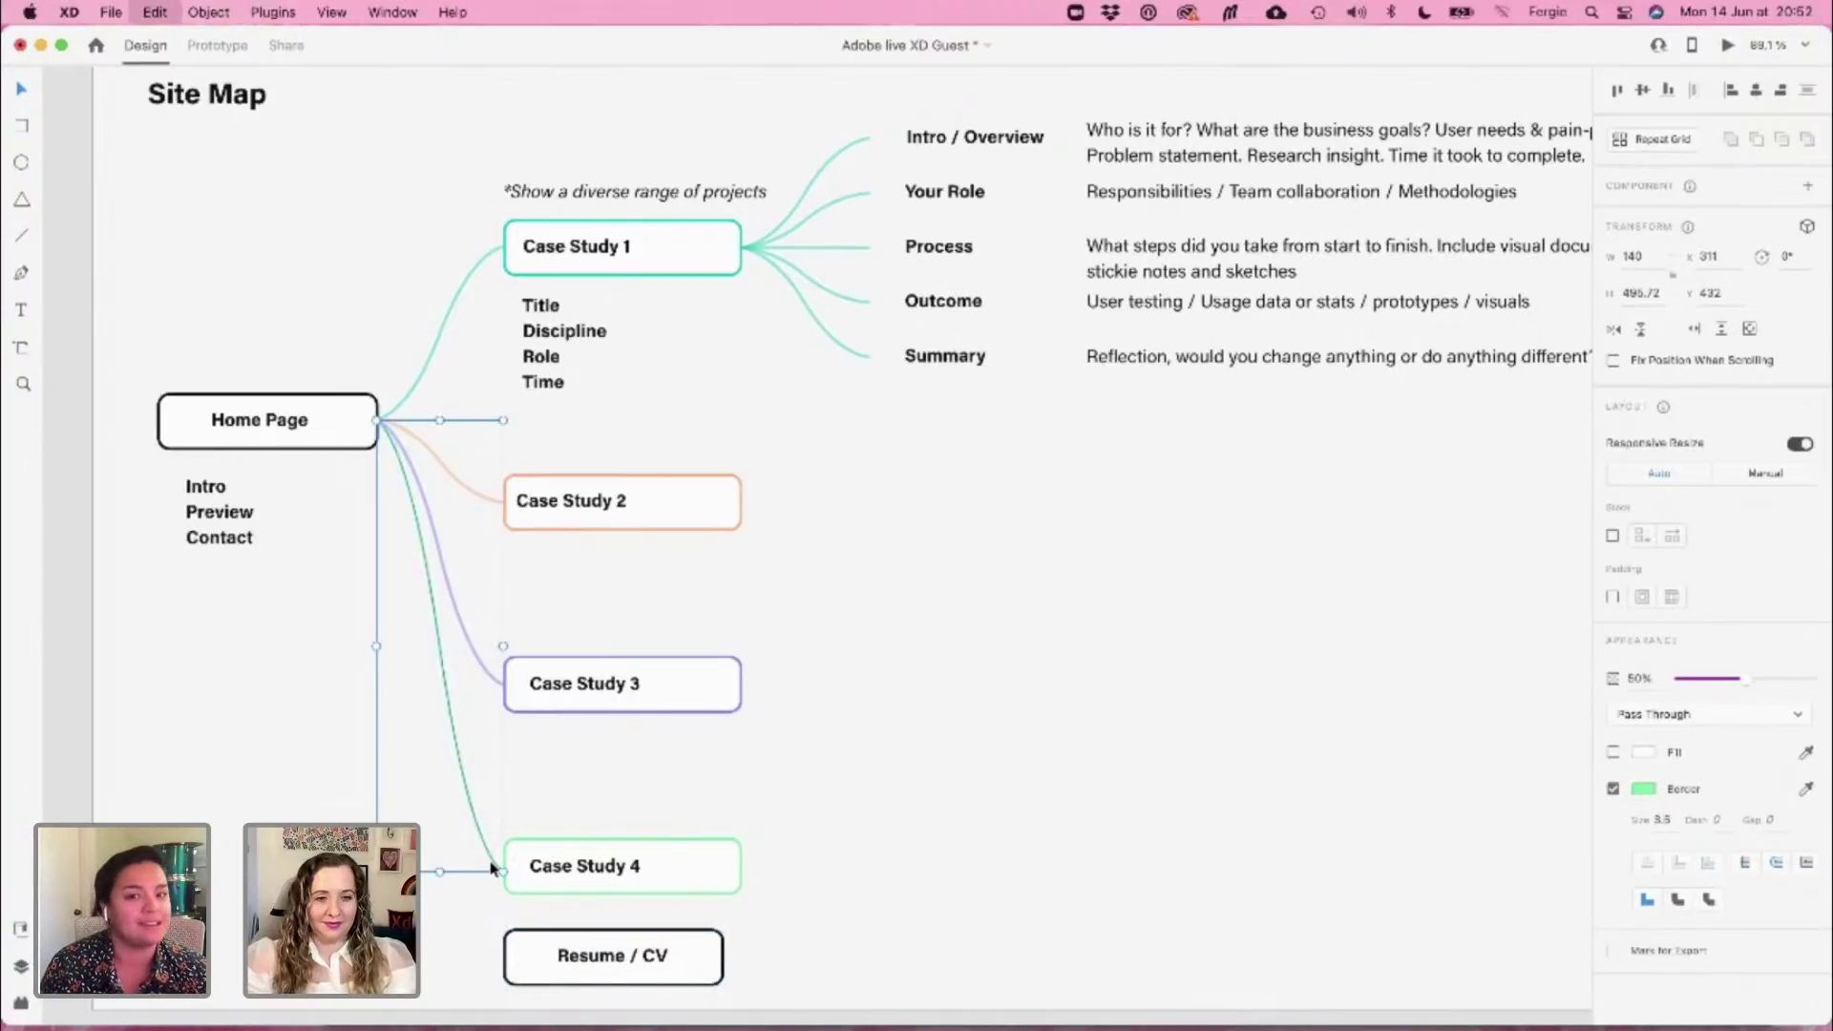
left_click_drag(440, 869, 439, 957)
left_click(1644, 786)
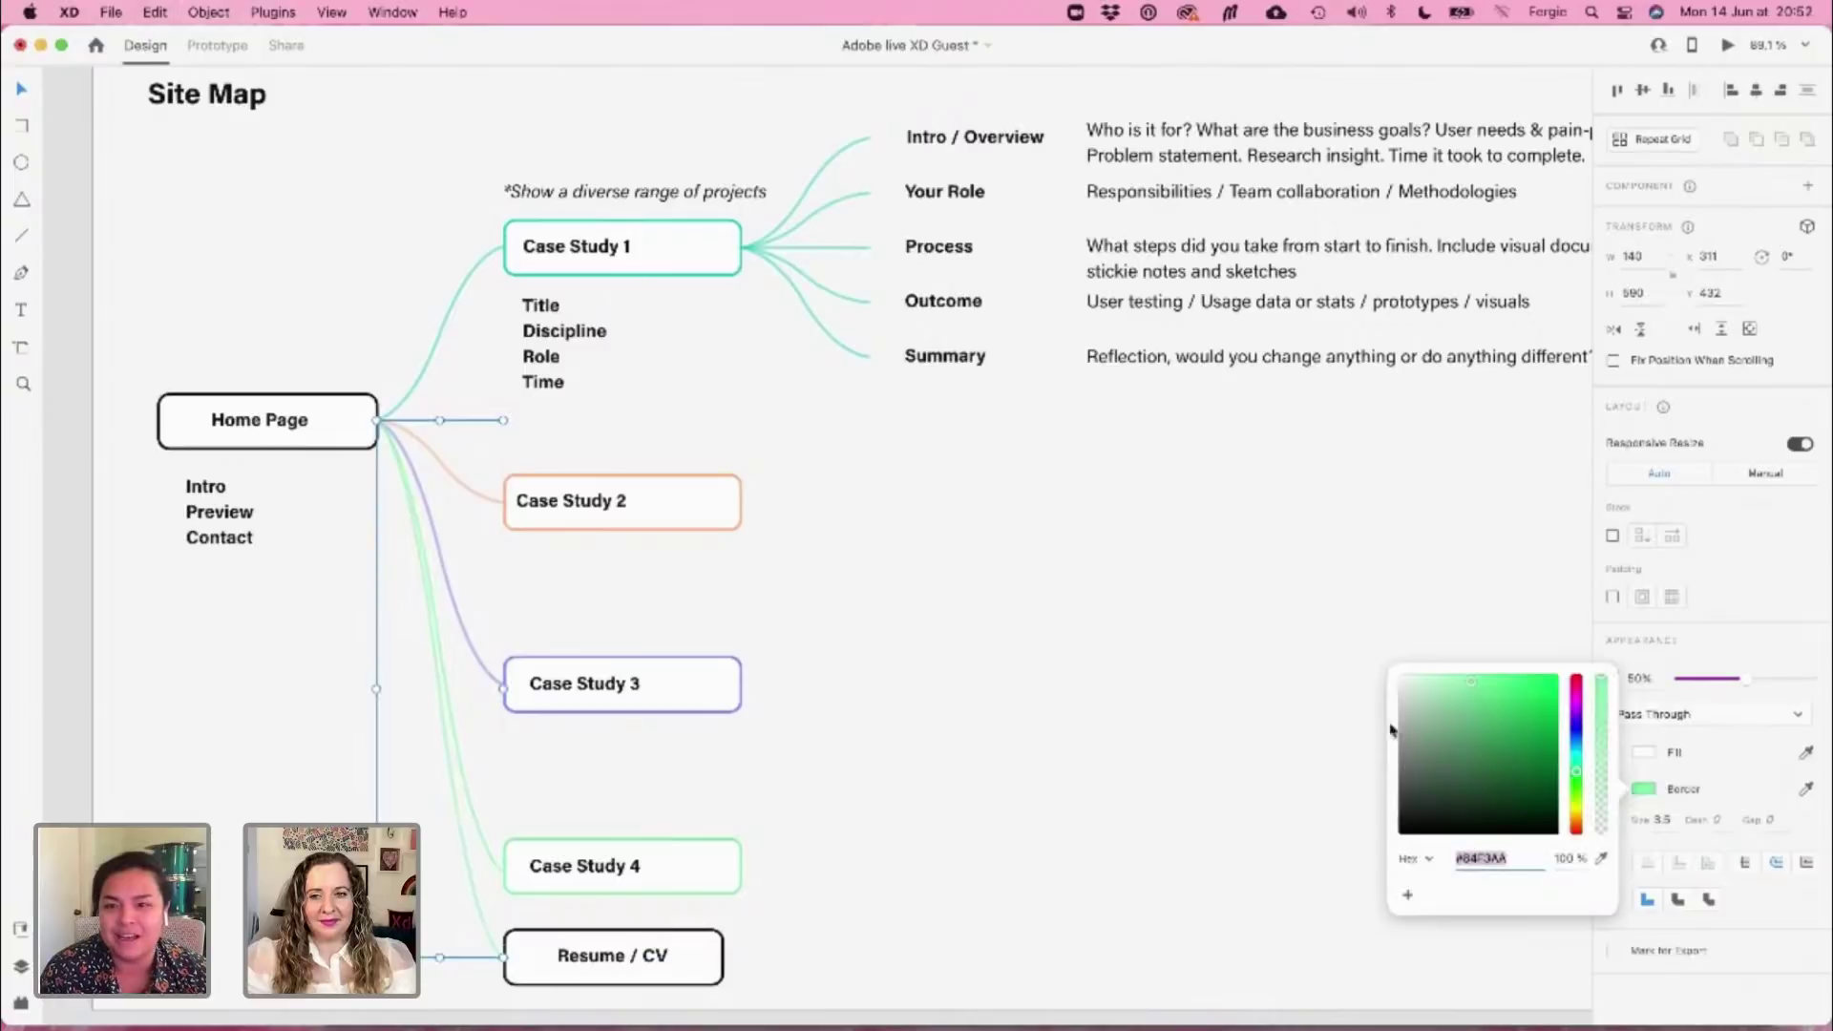
left_click(1403, 711)
left_click(1400, 716)
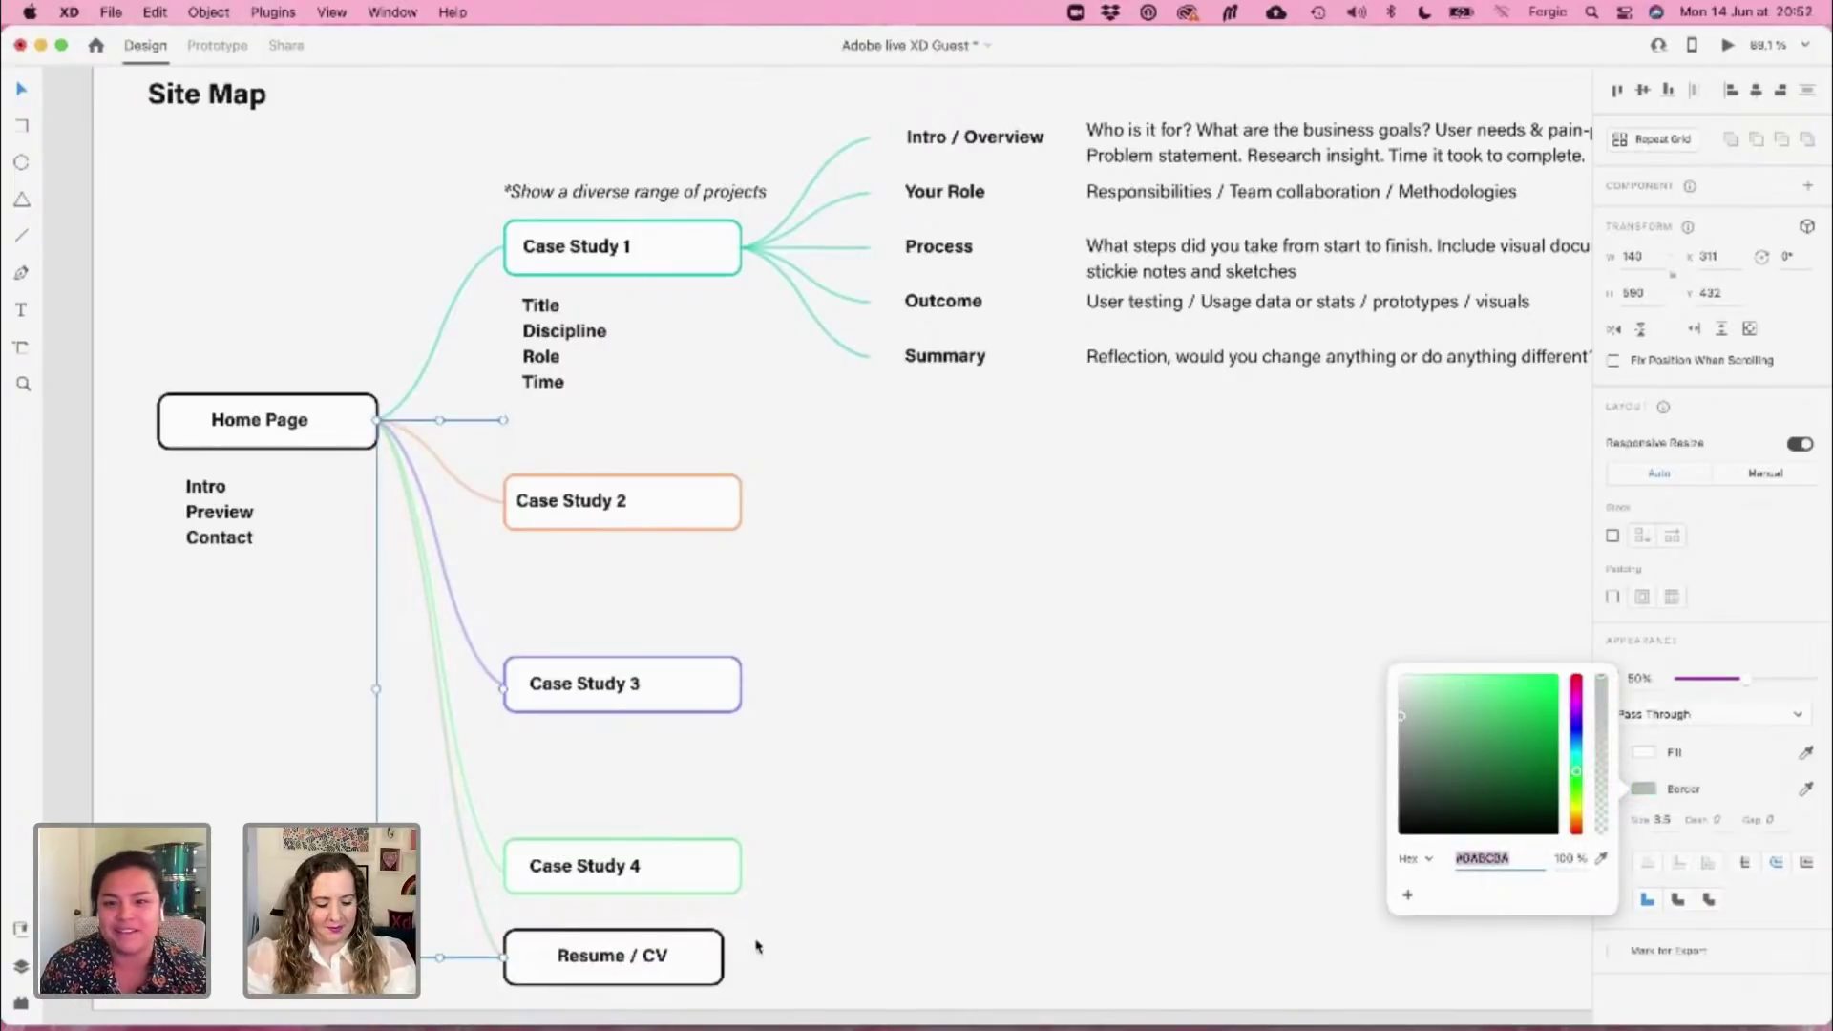
type("DABADA")
key("Return")
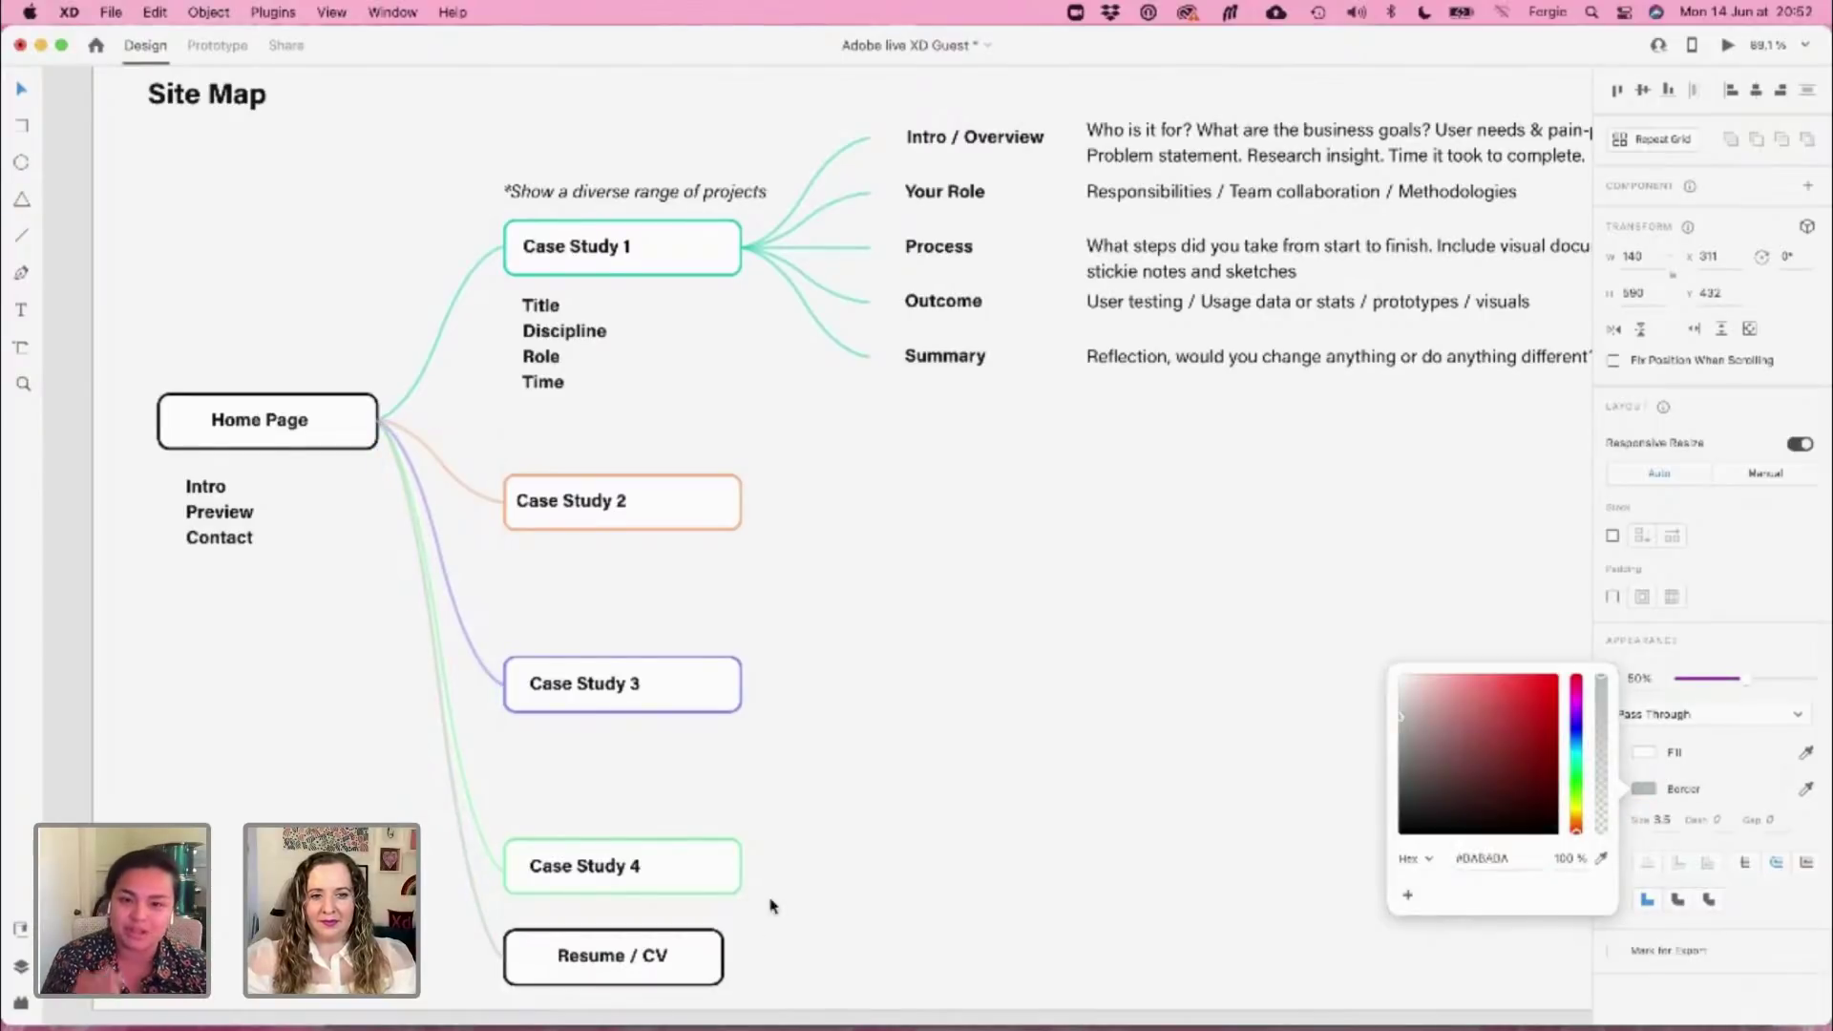
Set the border colour of the Resume / CV box to grey #BABABA
left_click(719, 954)
left_click(1646, 792)
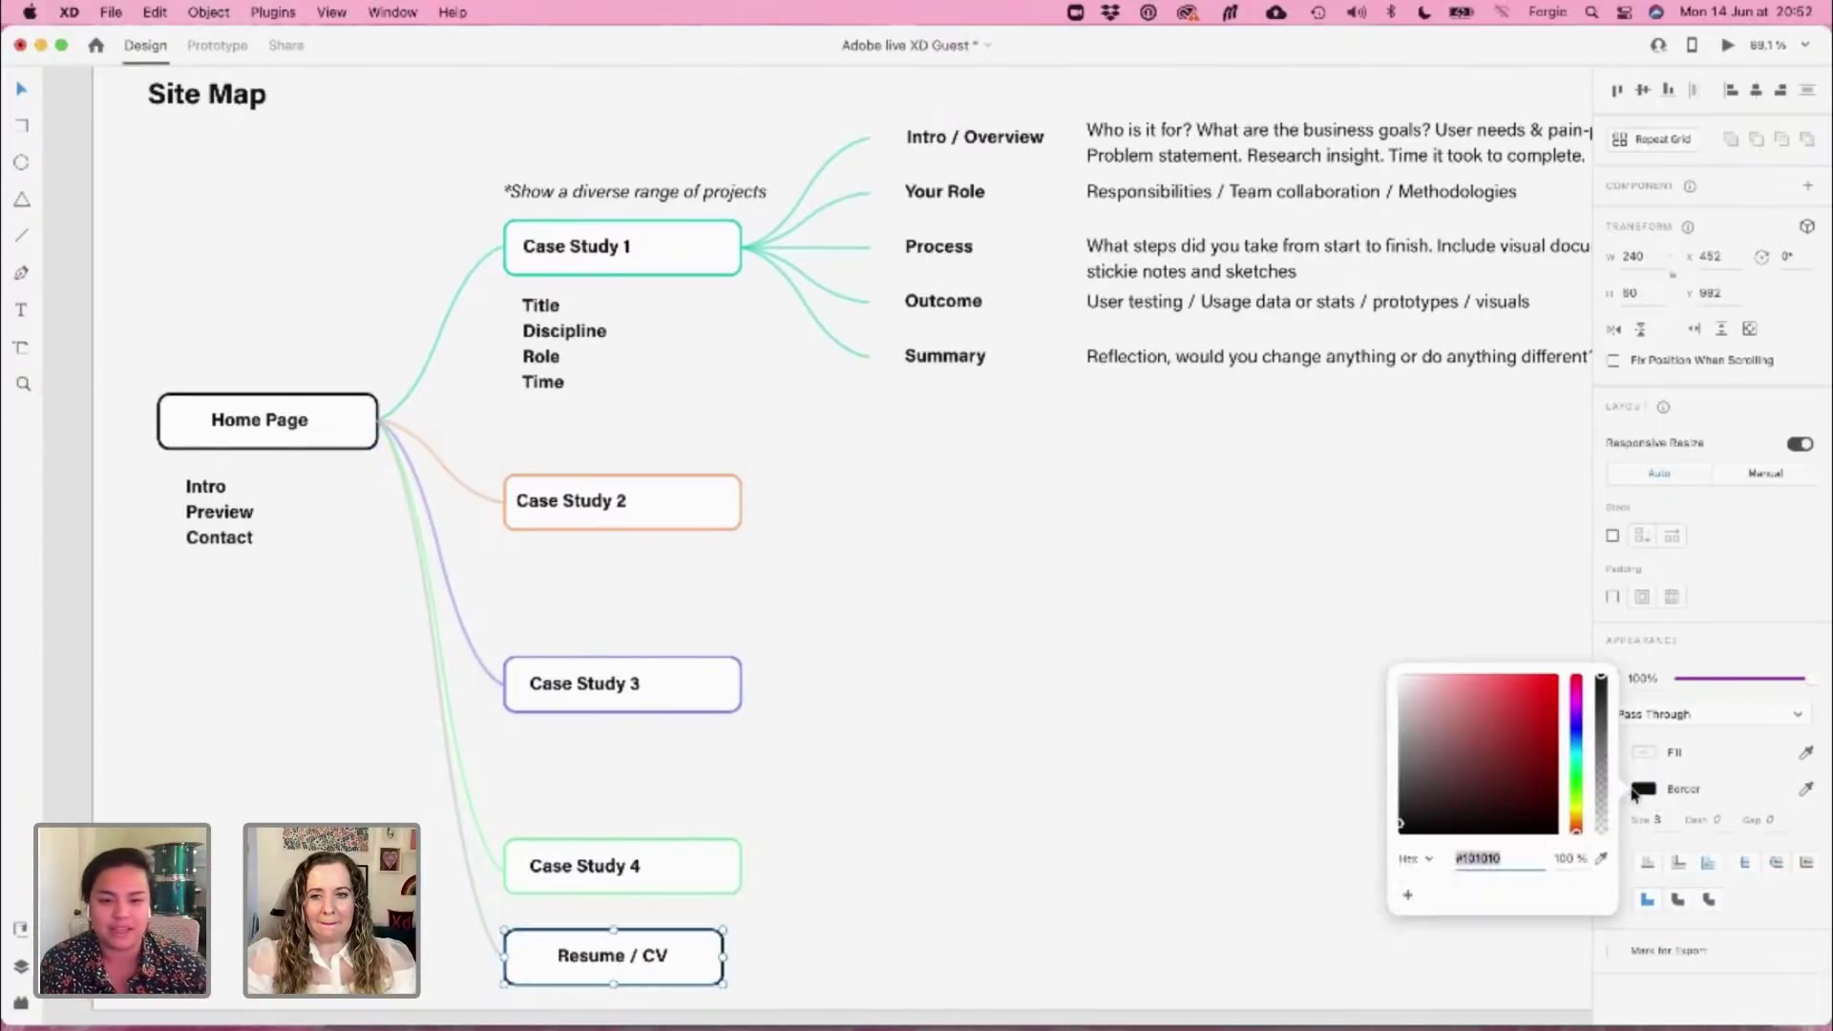
left_click(1506, 861)
type("bababa")
key("Return")
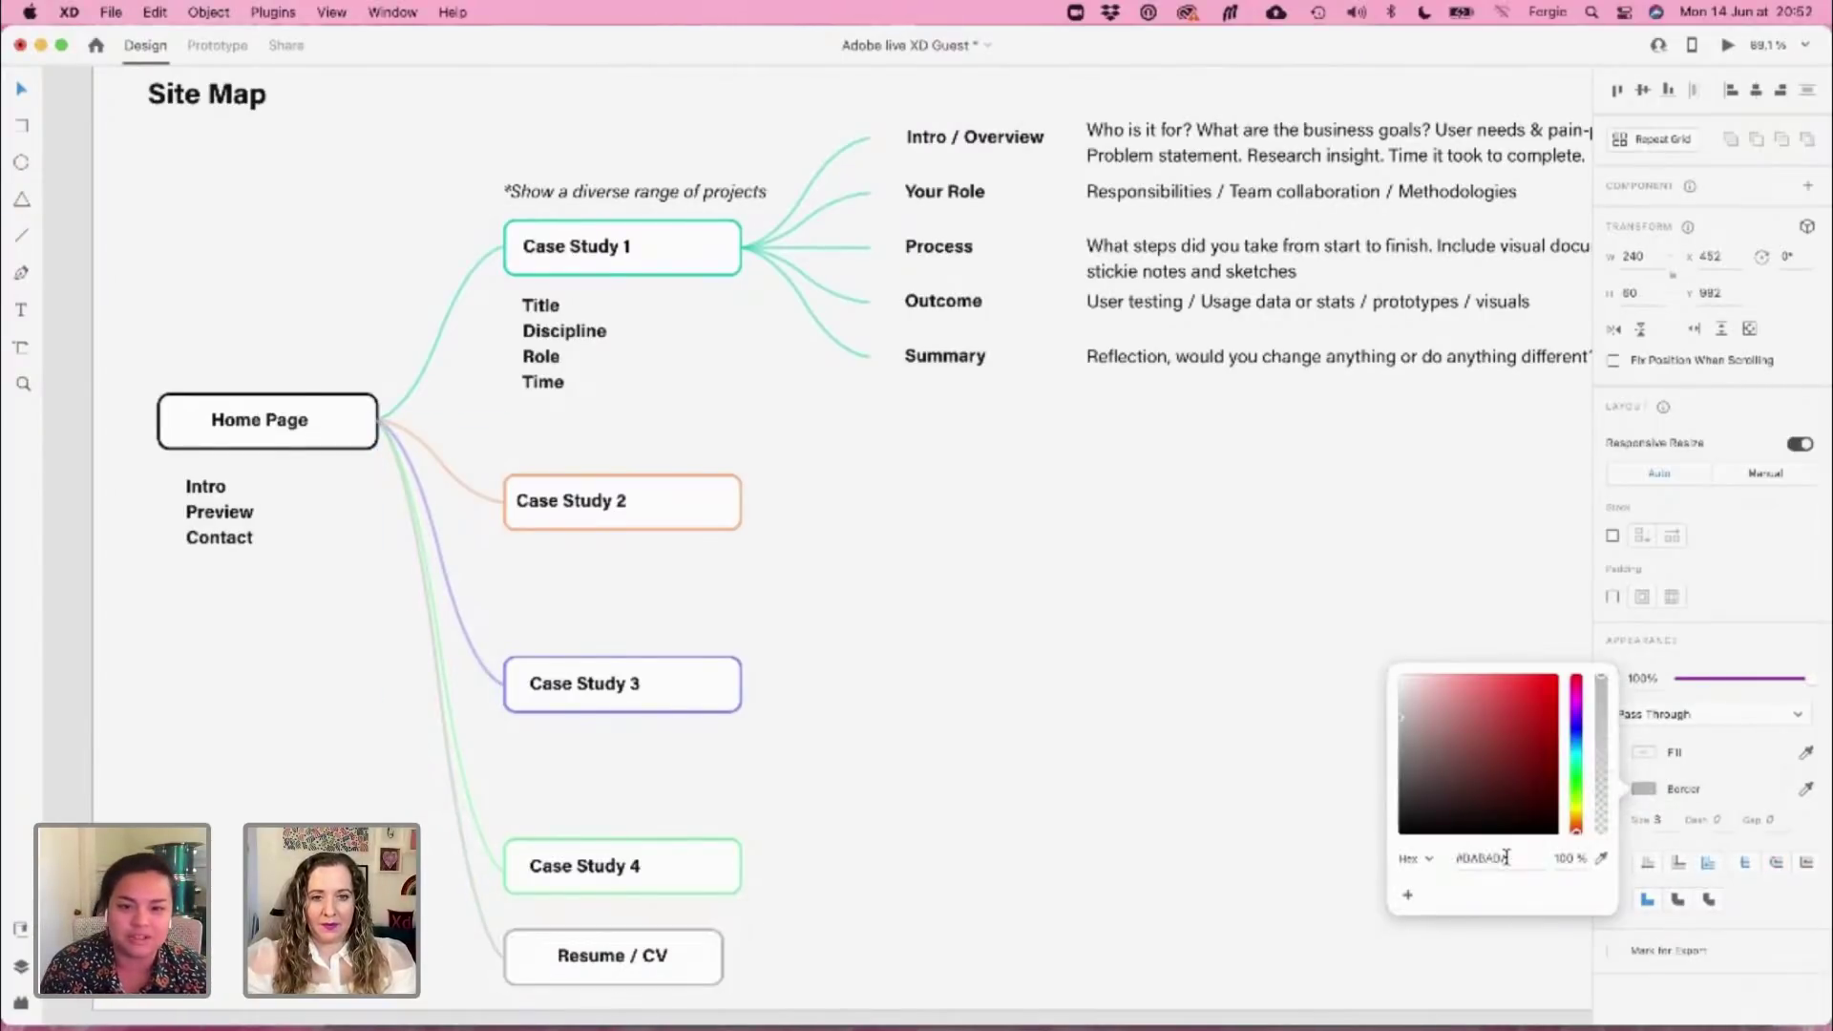
left_click(1165, 796)
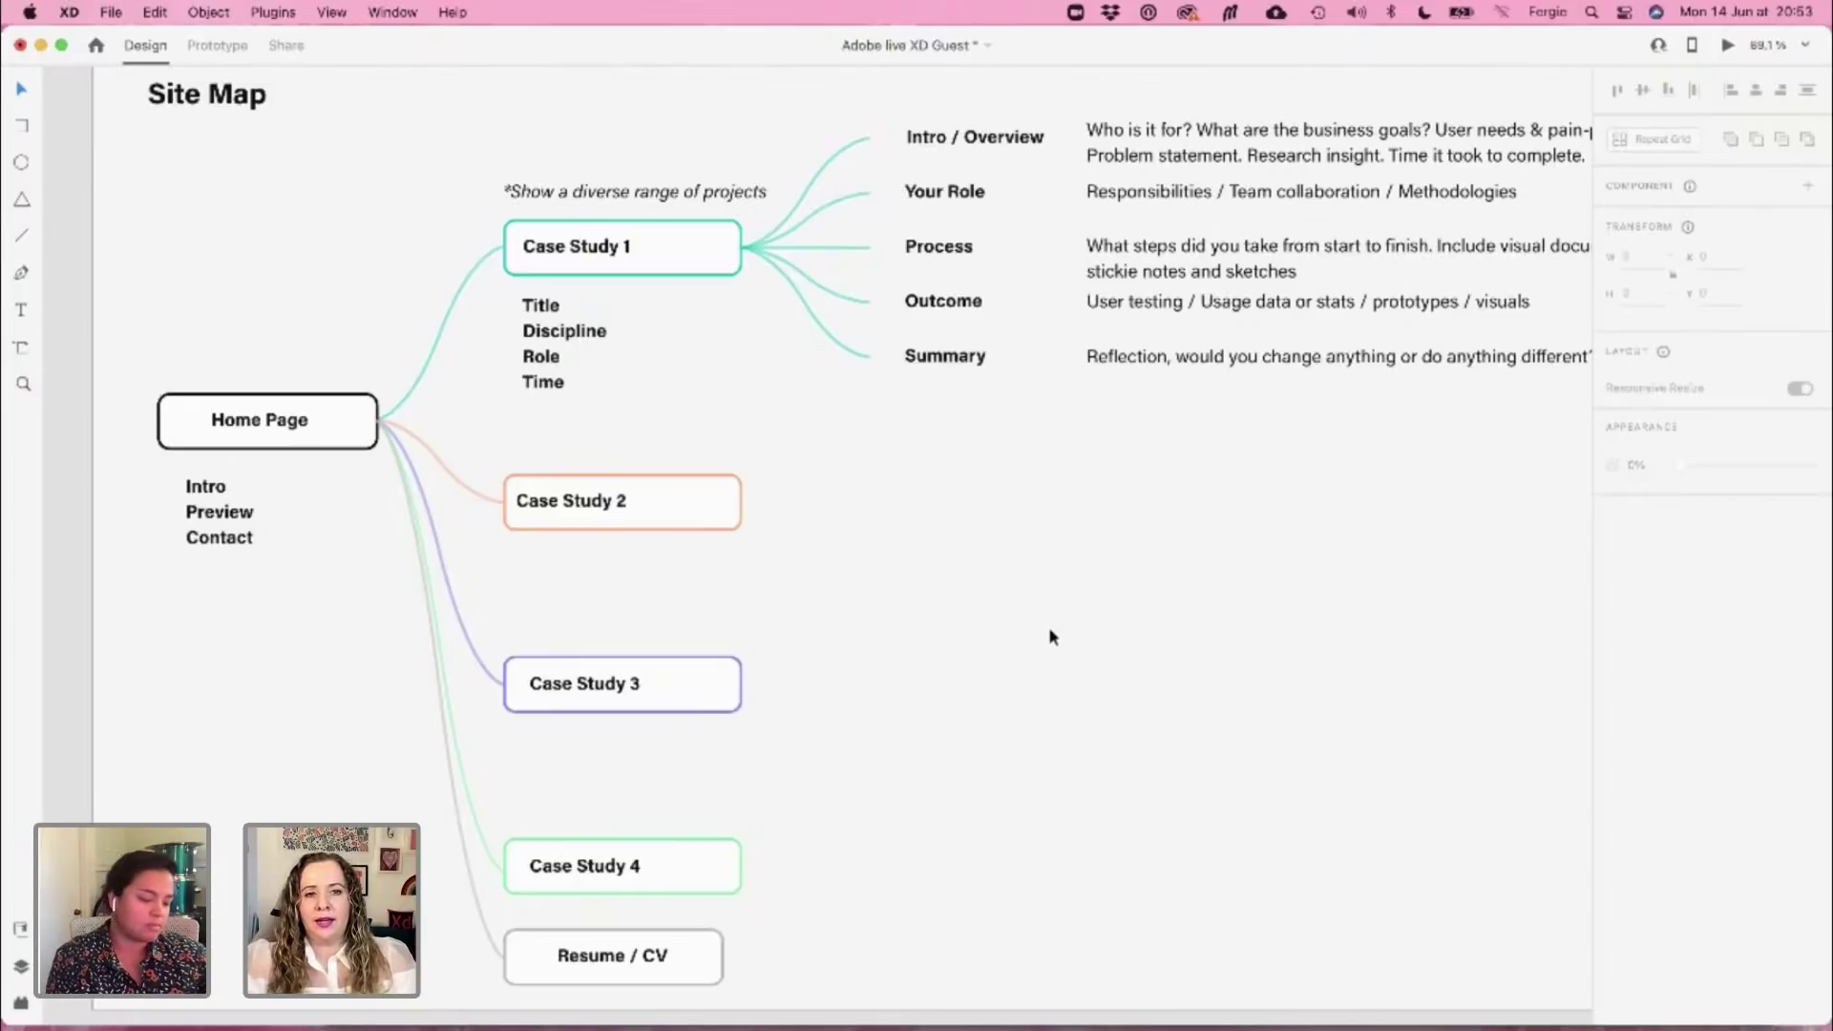
Move the Case Study 4 box with its label up to sit directly below the Case Study 3 box
scroll(1050, 631, "down", 2)
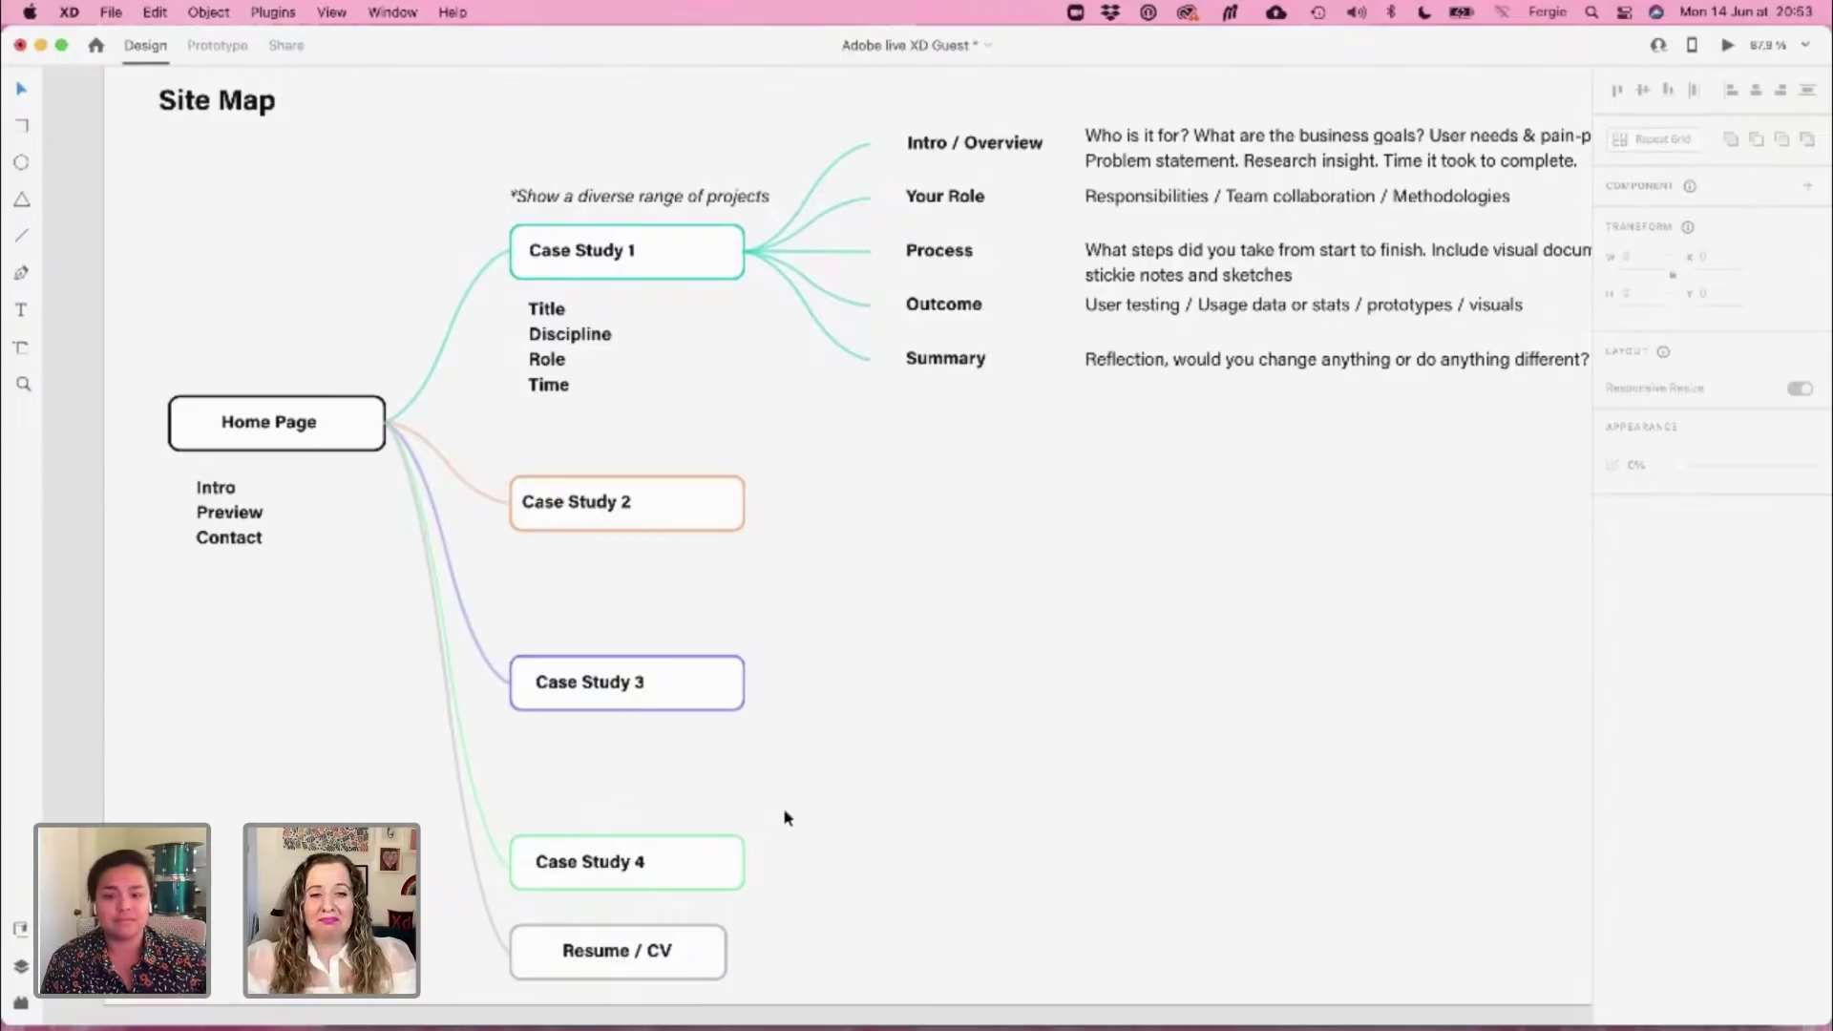
left_click(518, 865)
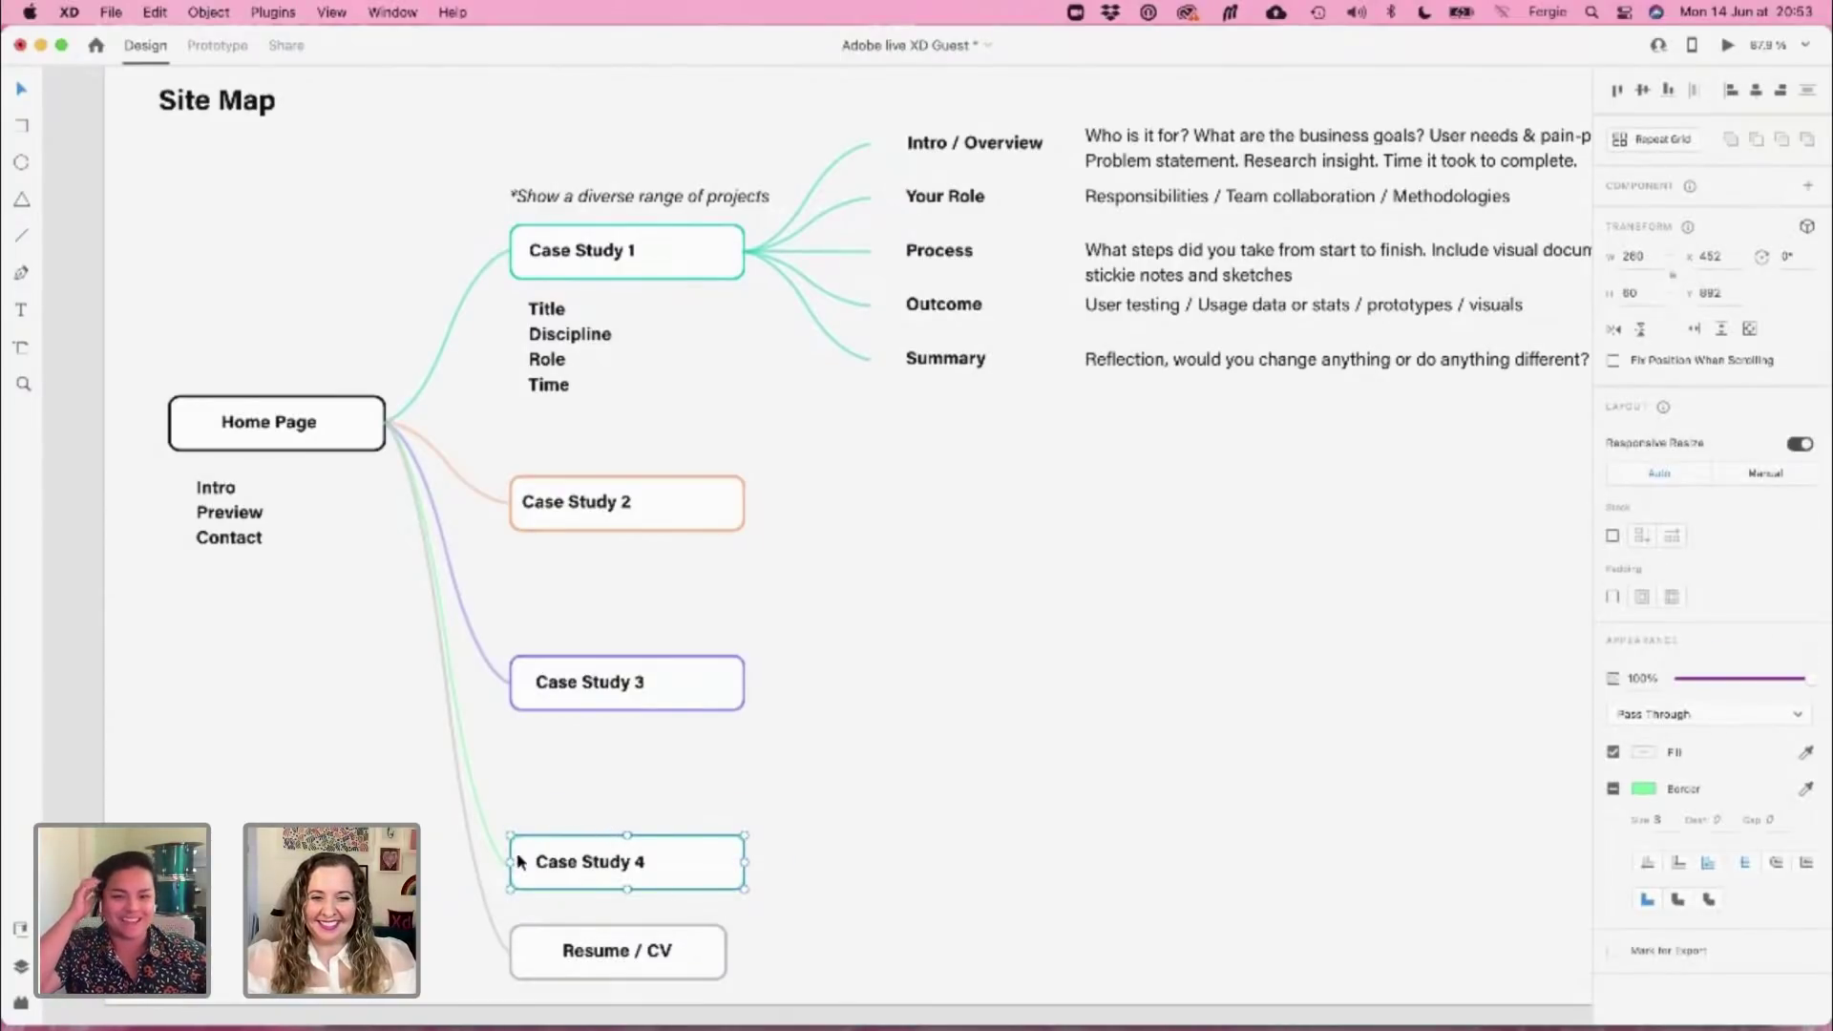
left_click(495, 850, "shift")
left_click_drag(552, 872, 620, 721)
left_click(974, 859)
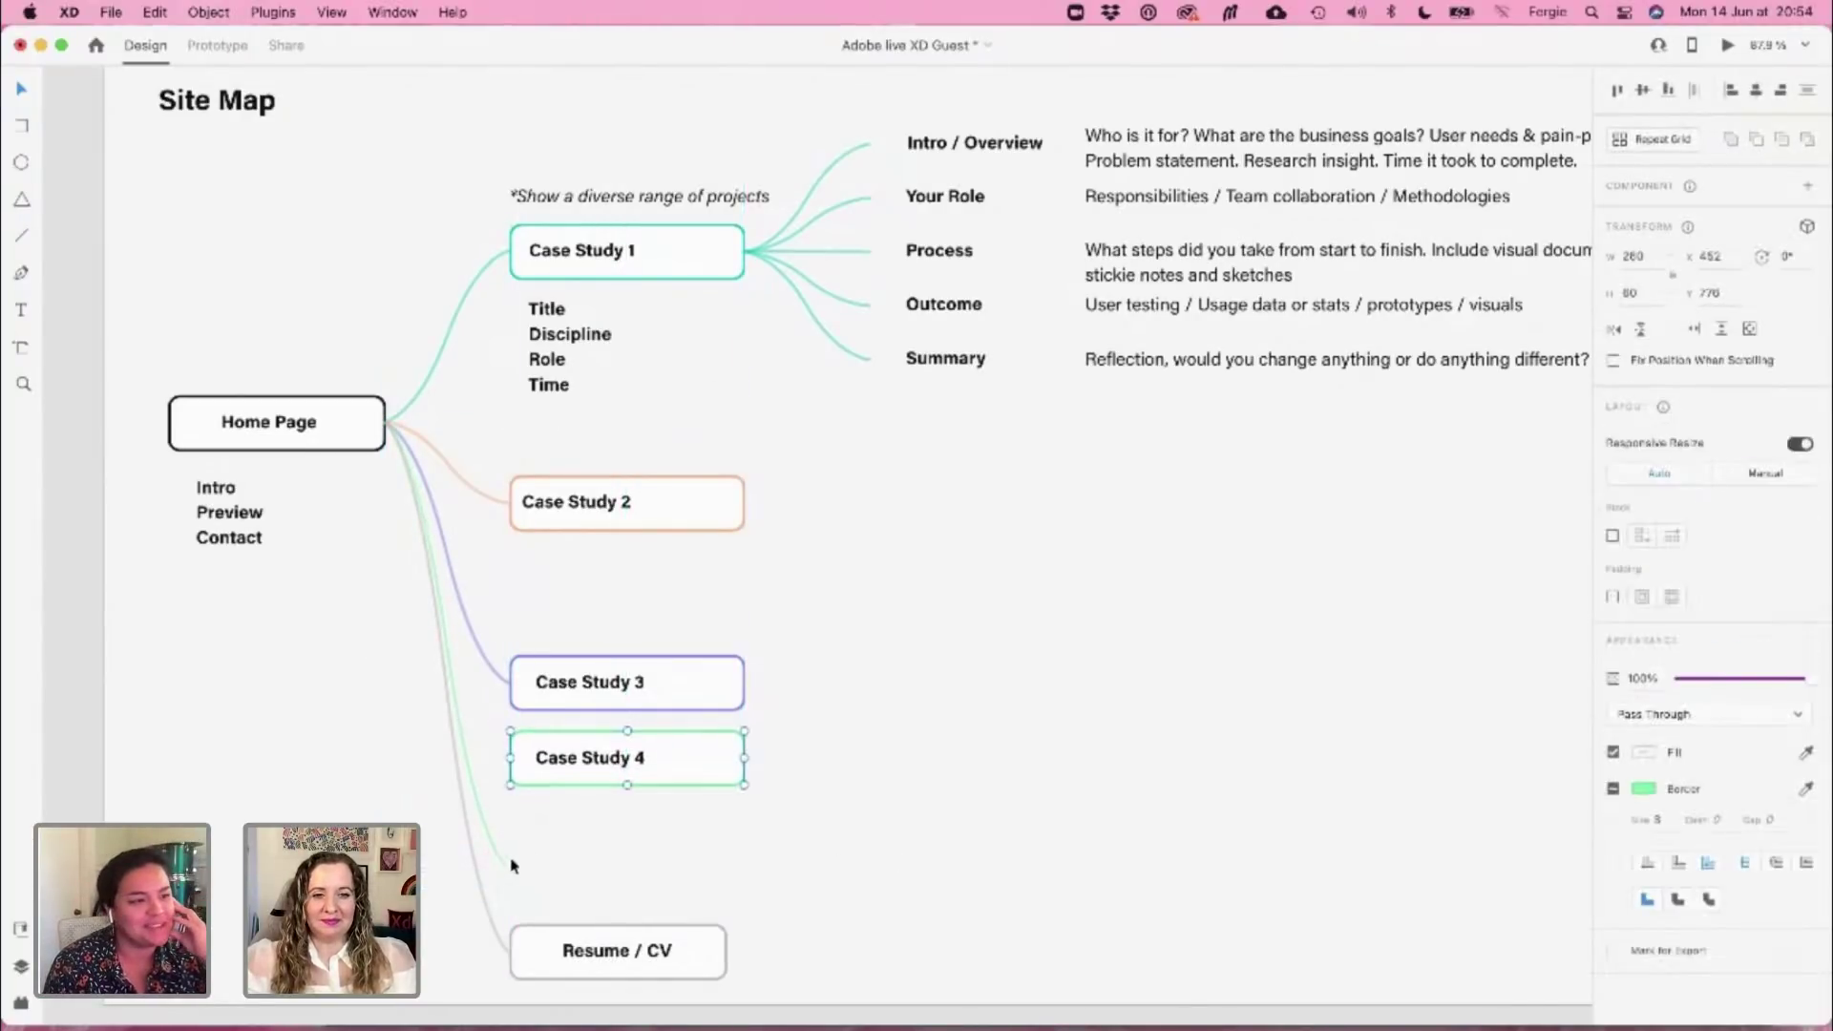
Move the Case Study 3 and Case Study 4 boxes up together to sit just below Case Study 2
left_click(500, 866)
left_click(590, 706)
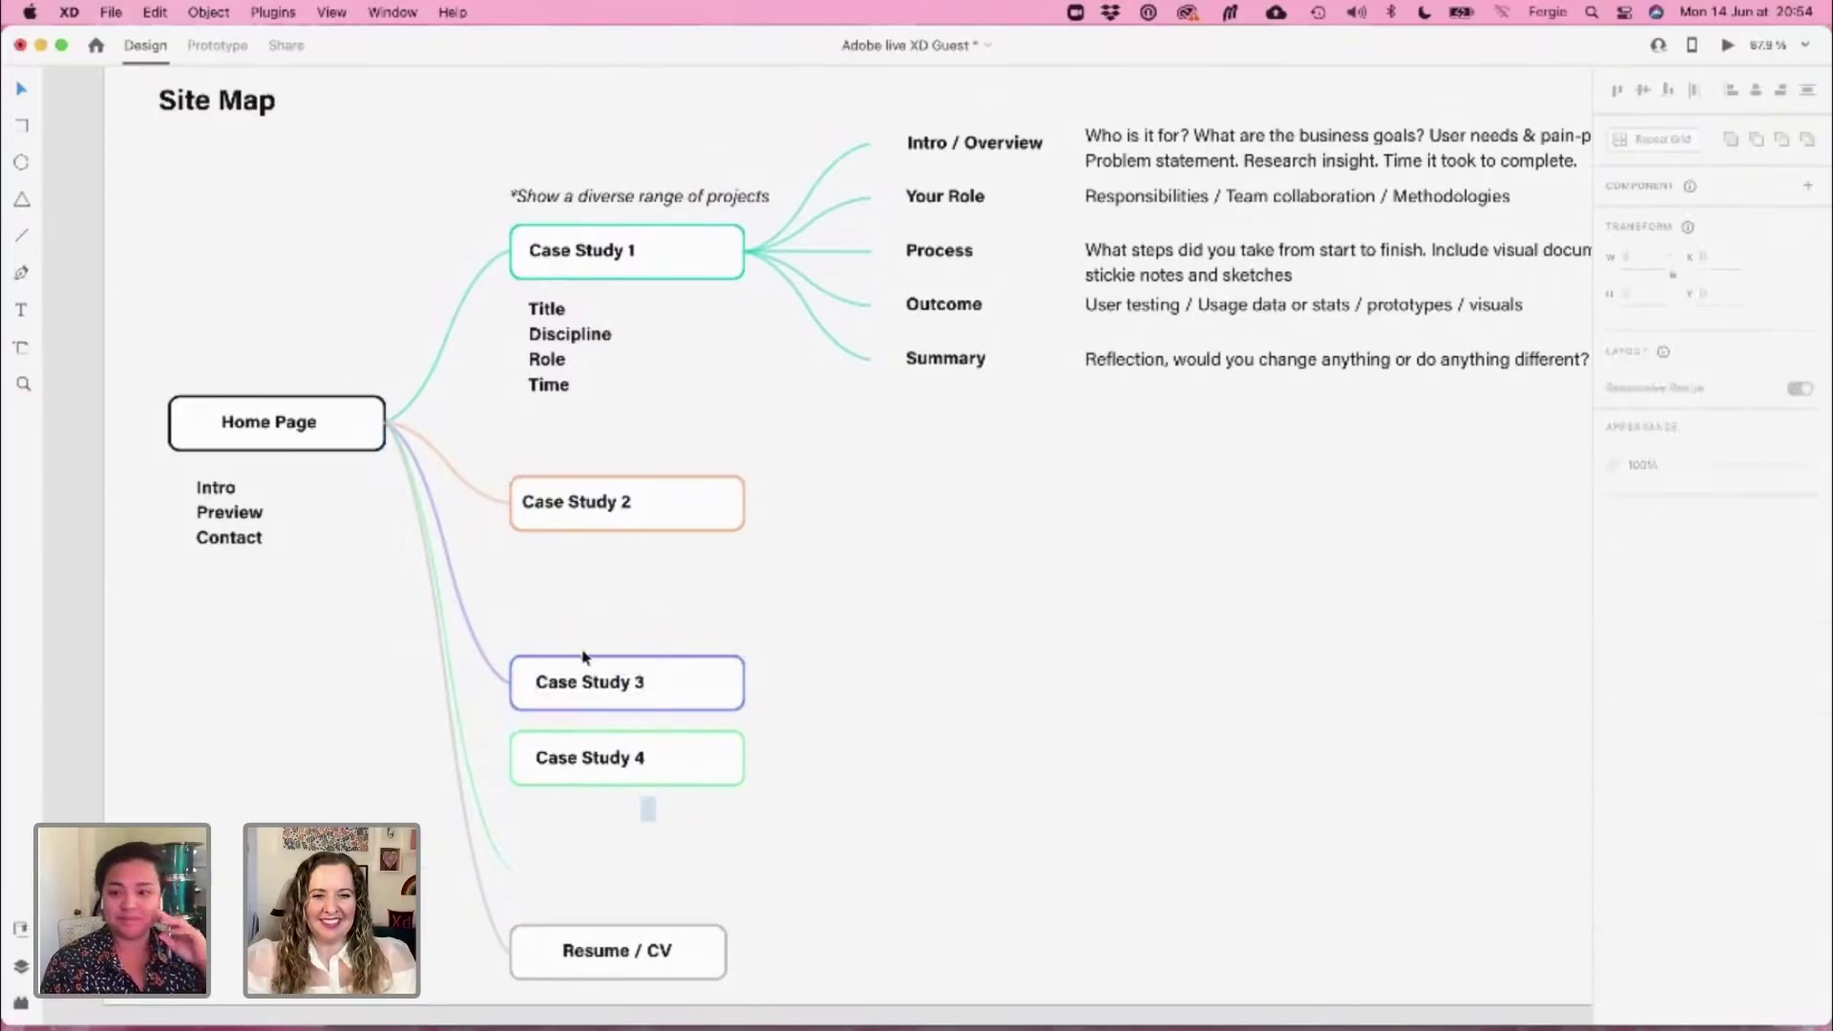
left_click_drag(590, 709, 588, 611)
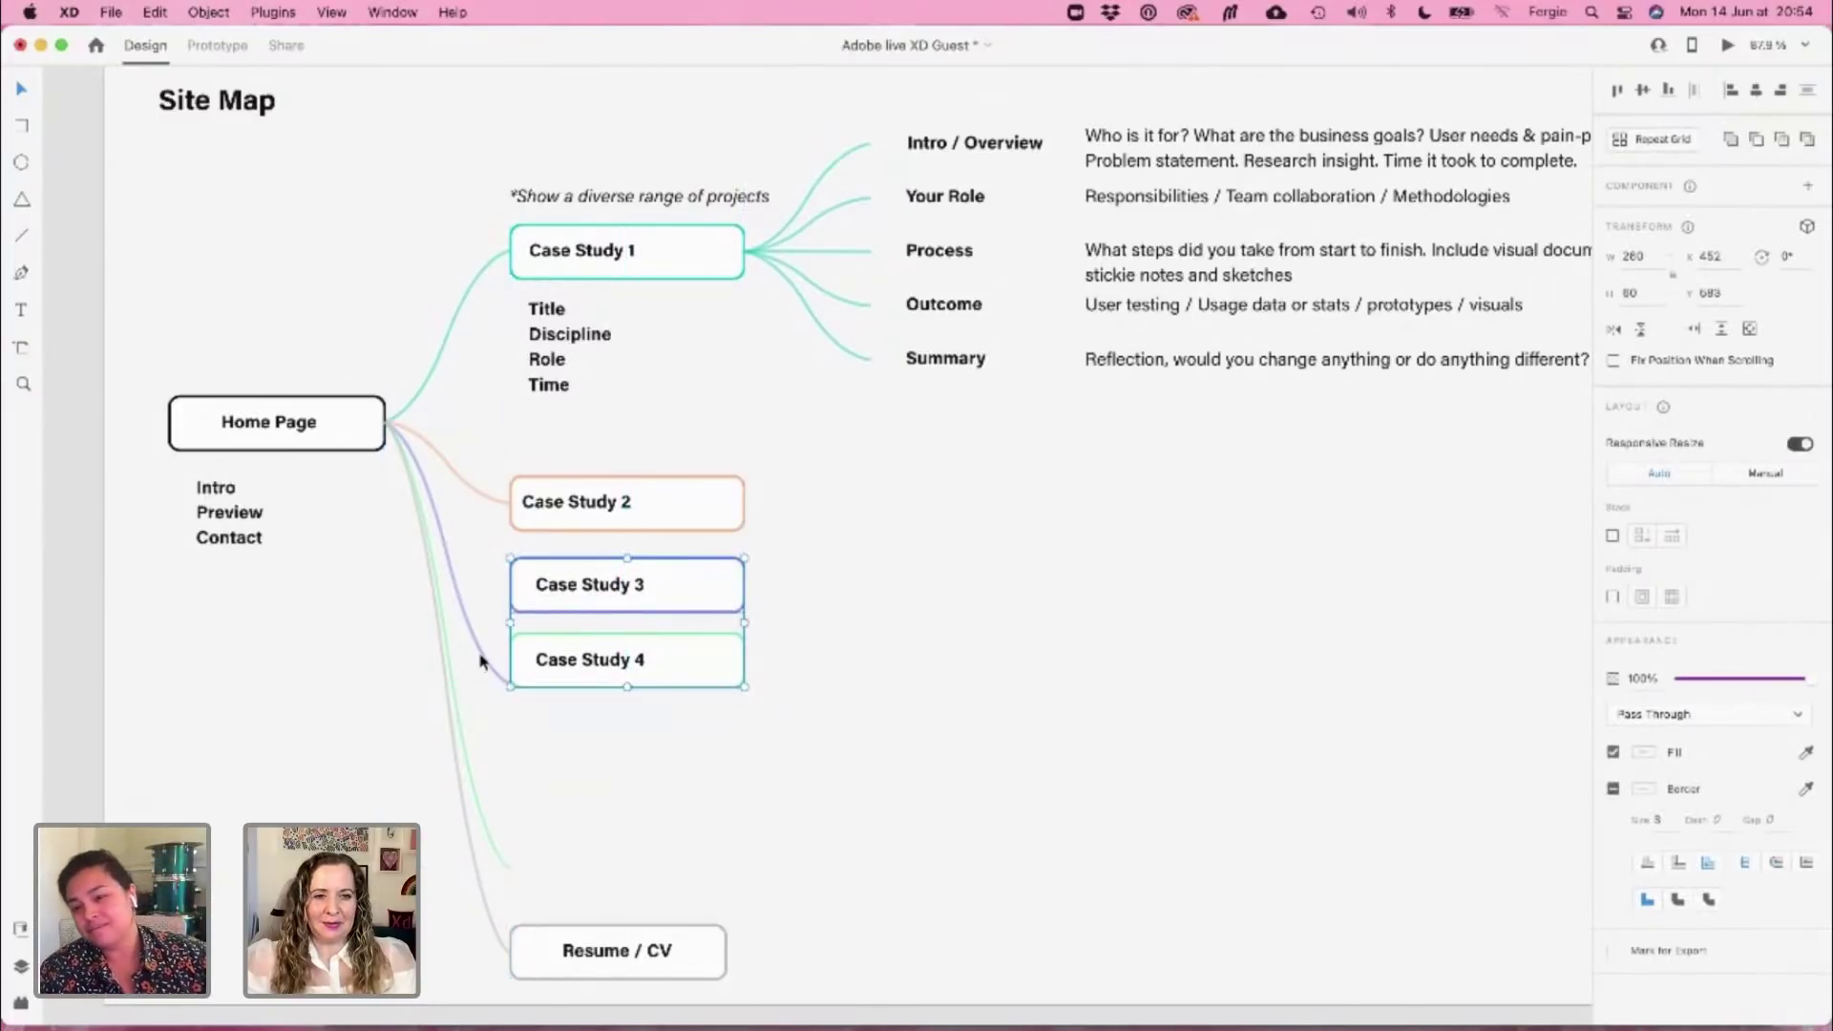
Shorten the purple and green connectors so they end at the Case Study 3 and Case Study 4 boxes
left_click(444, 681)
left_click_drag(444, 681, 446, 584)
left_click(495, 845)
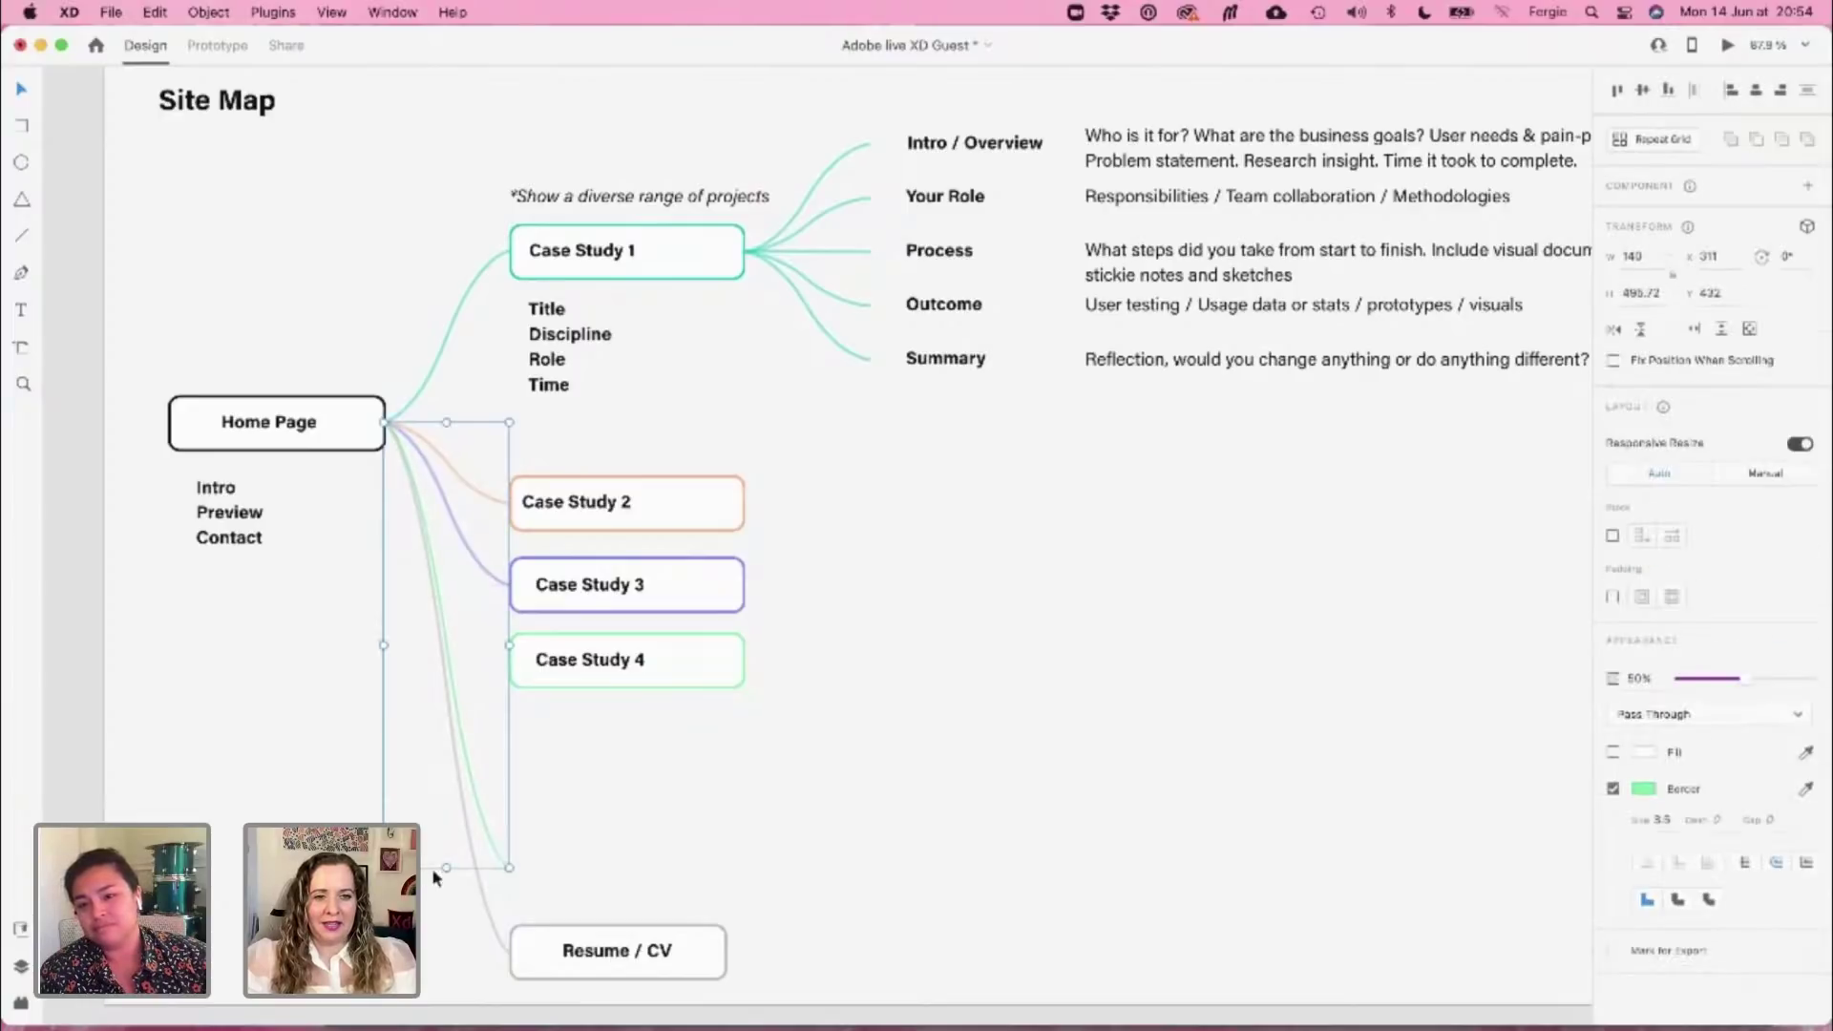
left_click_drag(449, 867, 449, 659)
Move the Resume / CV box up below Case Study 4, leaving a gap, and shorten its grey connector to meet it
left_click(611, 953)
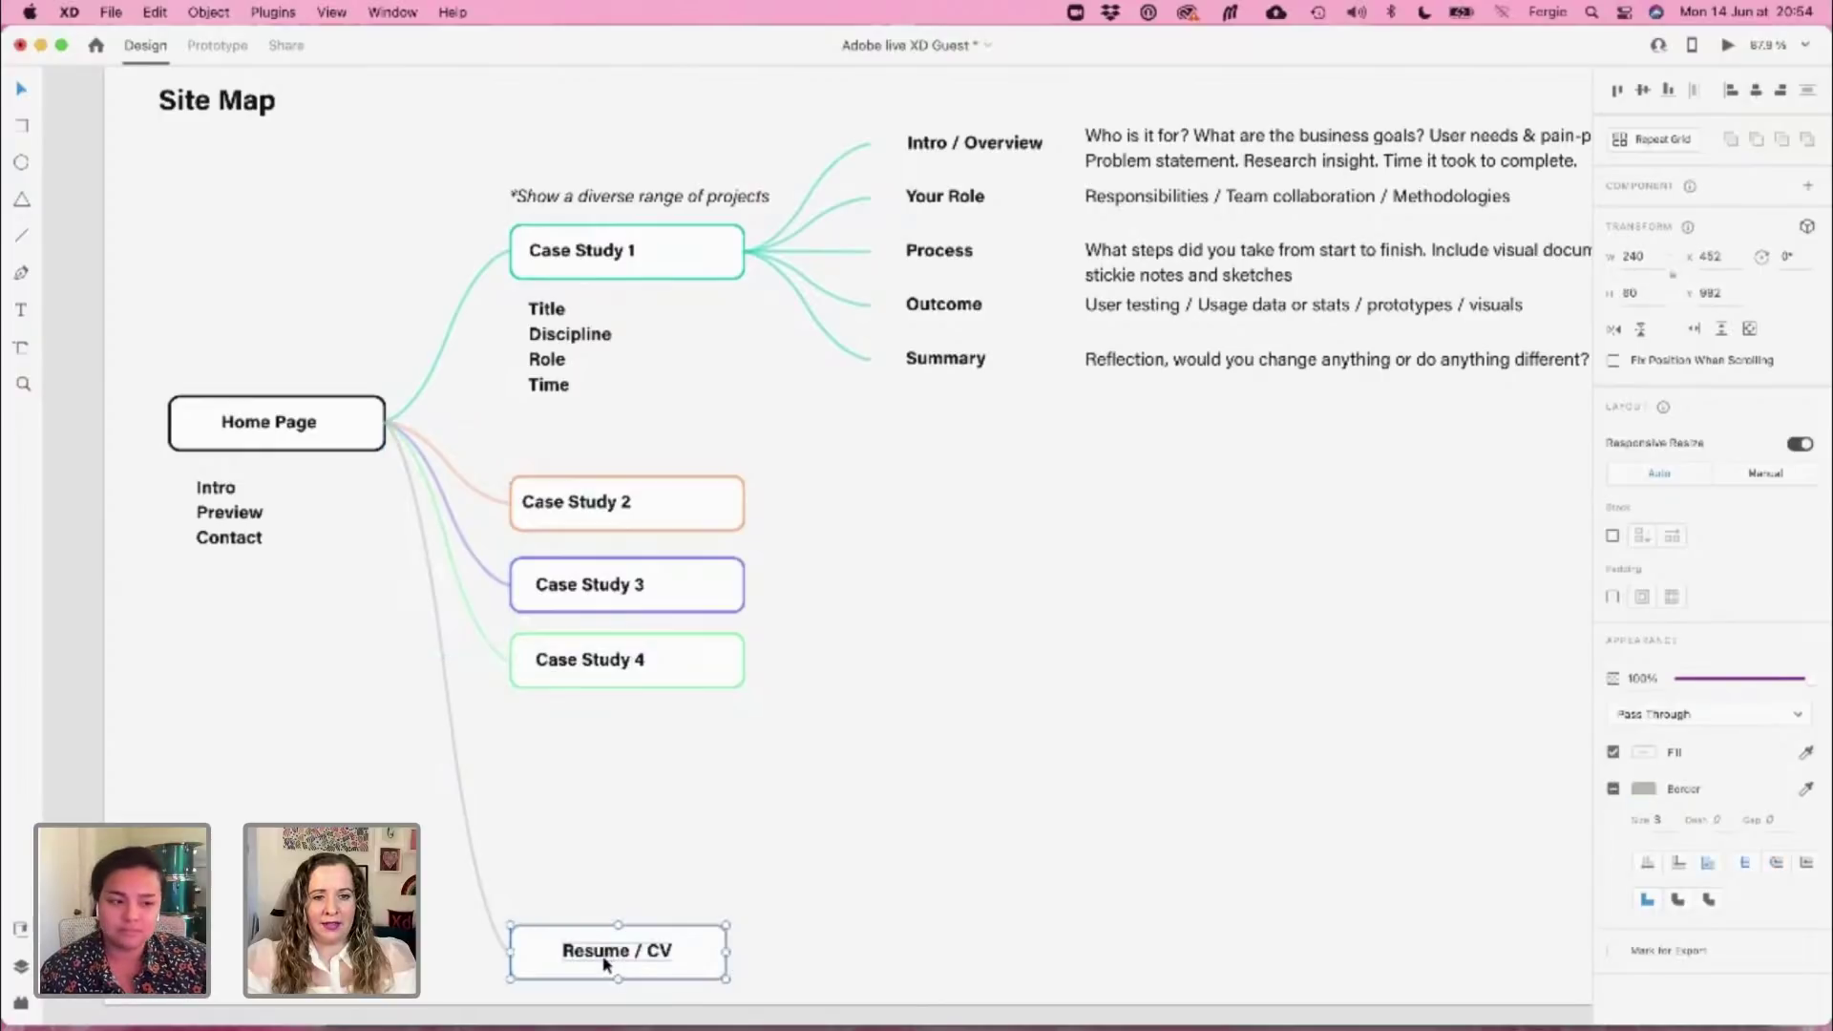
left_click_drag(607, 957, 625, 793)
left_click(496, 935)
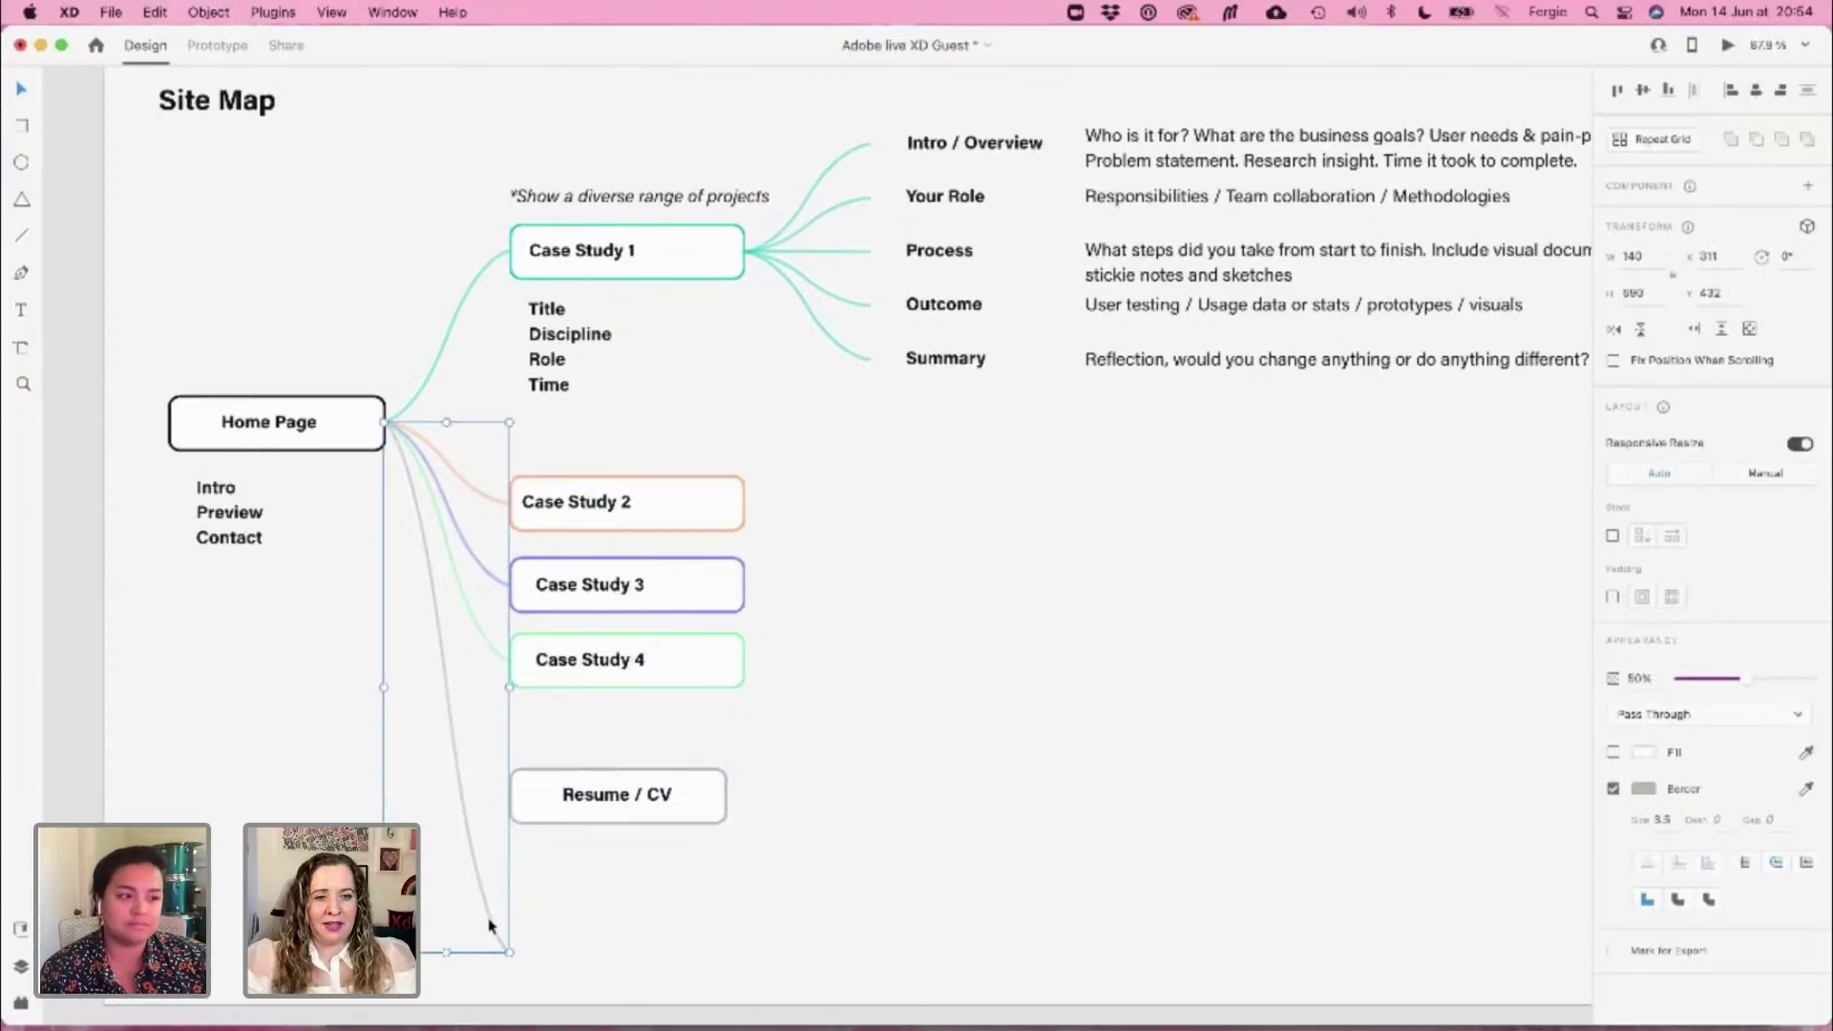
left_click_drag(448, 953, 456, 794)
left_click(480, 870)
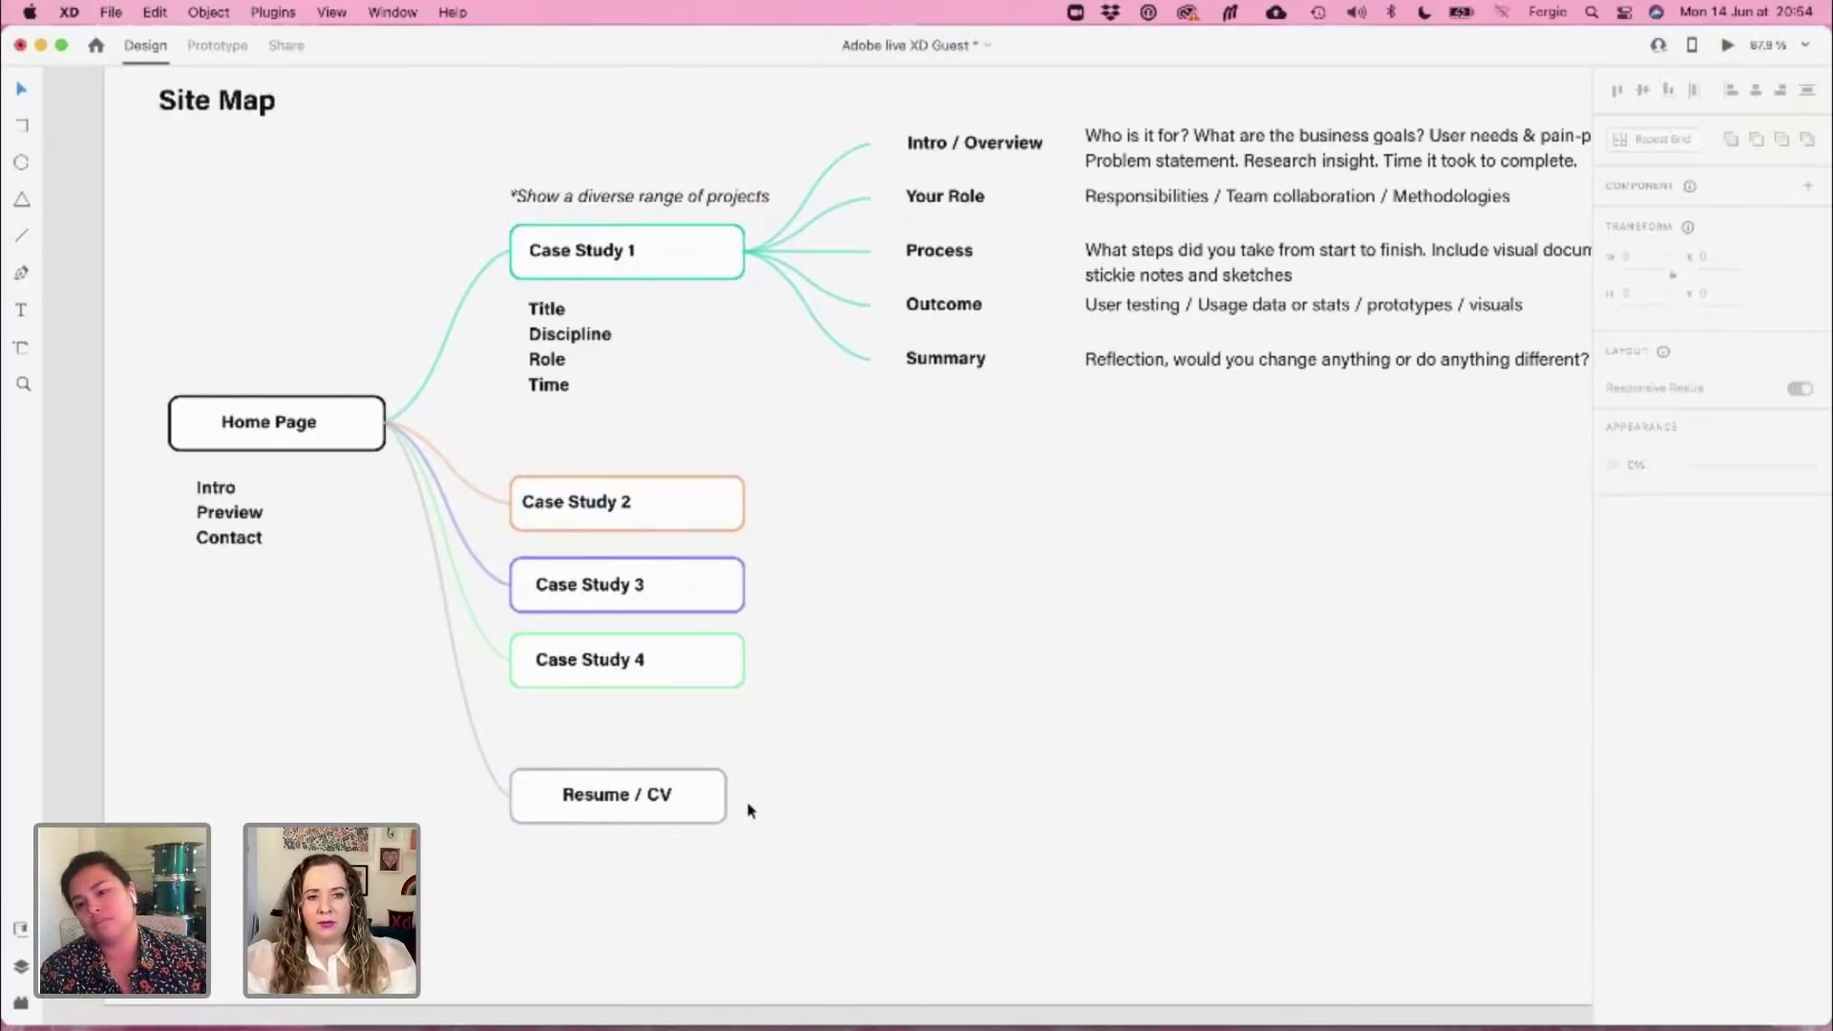
Review the complete site map artboard, from Home Page through the case studies to the Resume / CV page
scroll(749, 811, "down", 5)
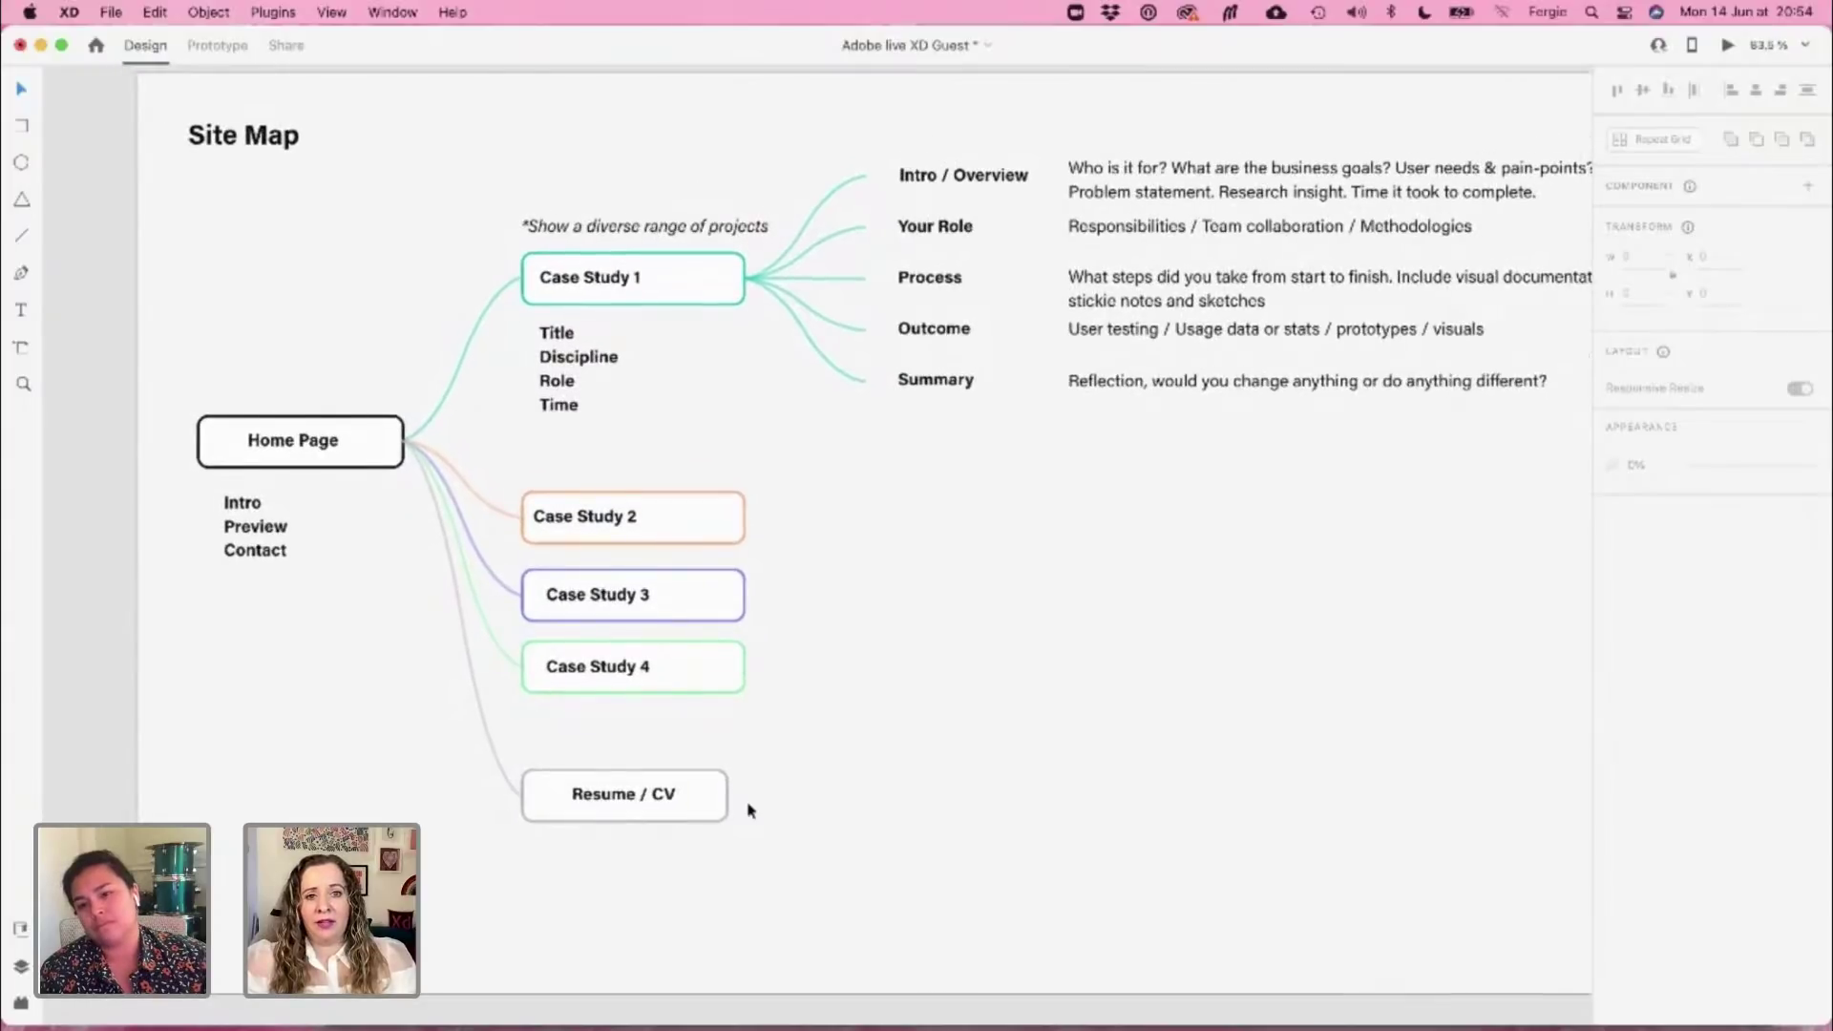
scroll(750, 810, "down", 1)
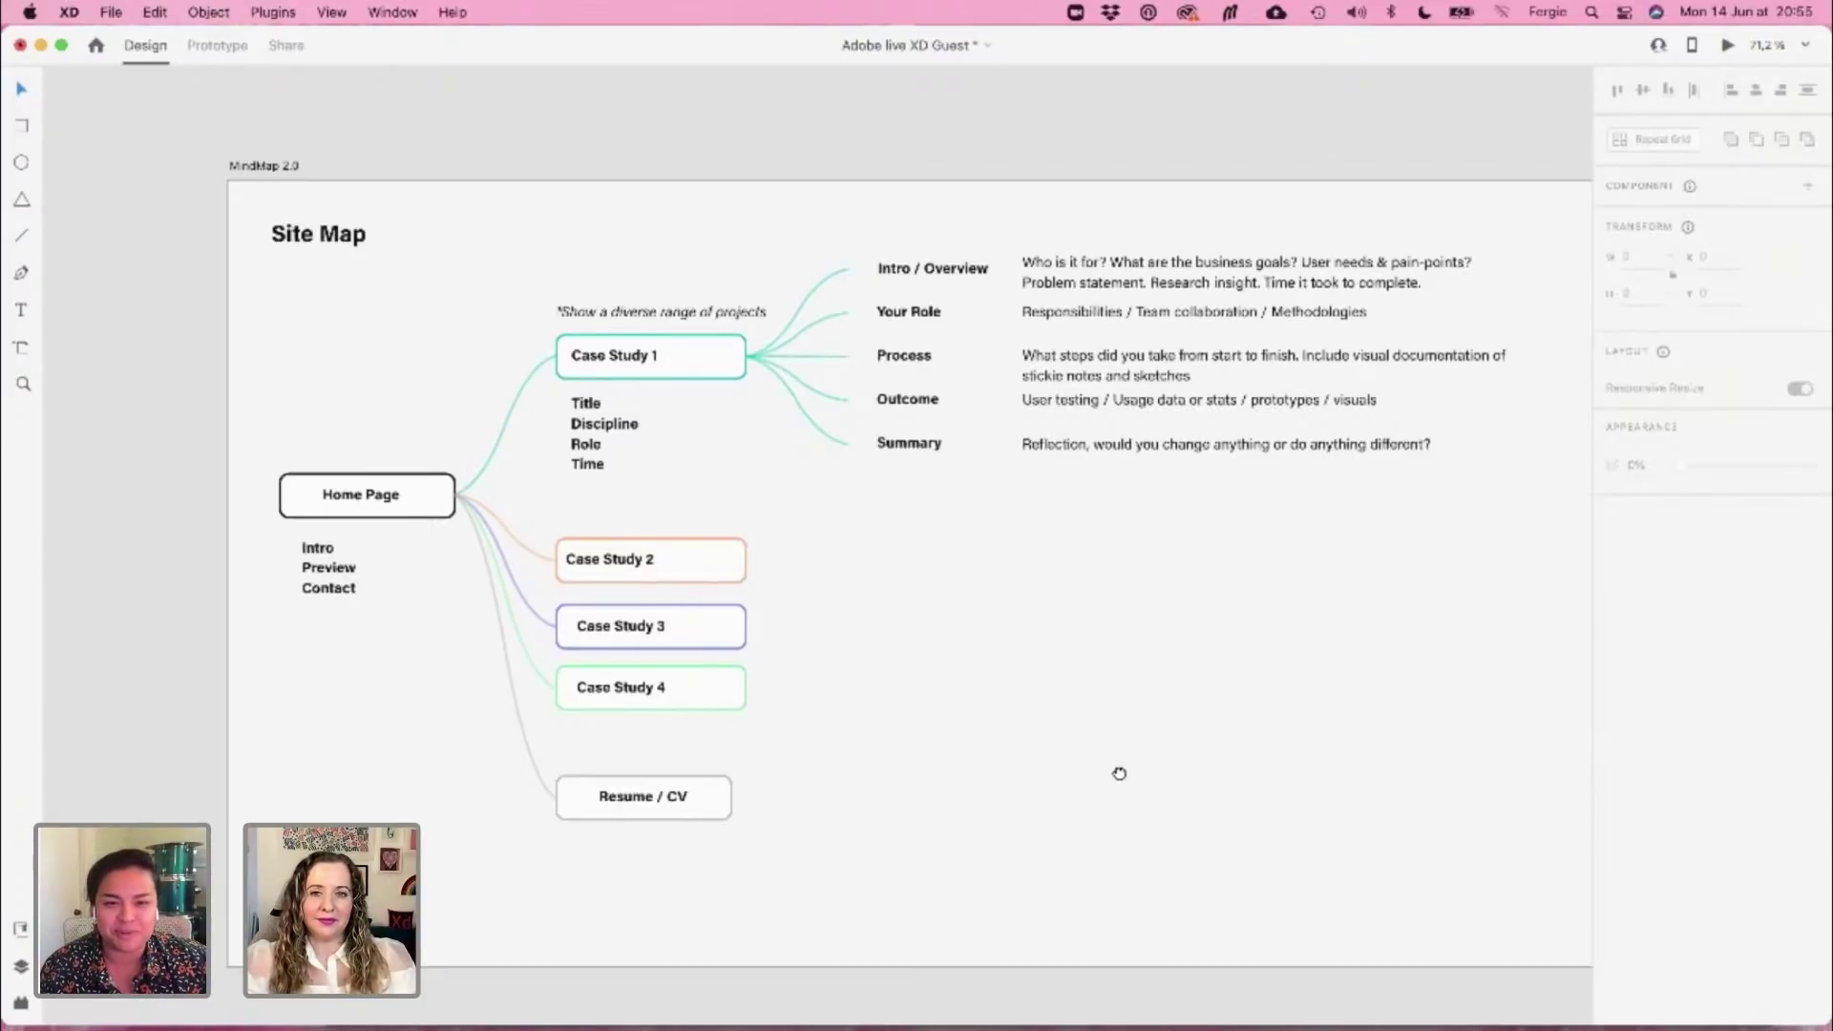
scroll(1074, 743, "down", 3)
scroll(1073, 743, "right", 3)
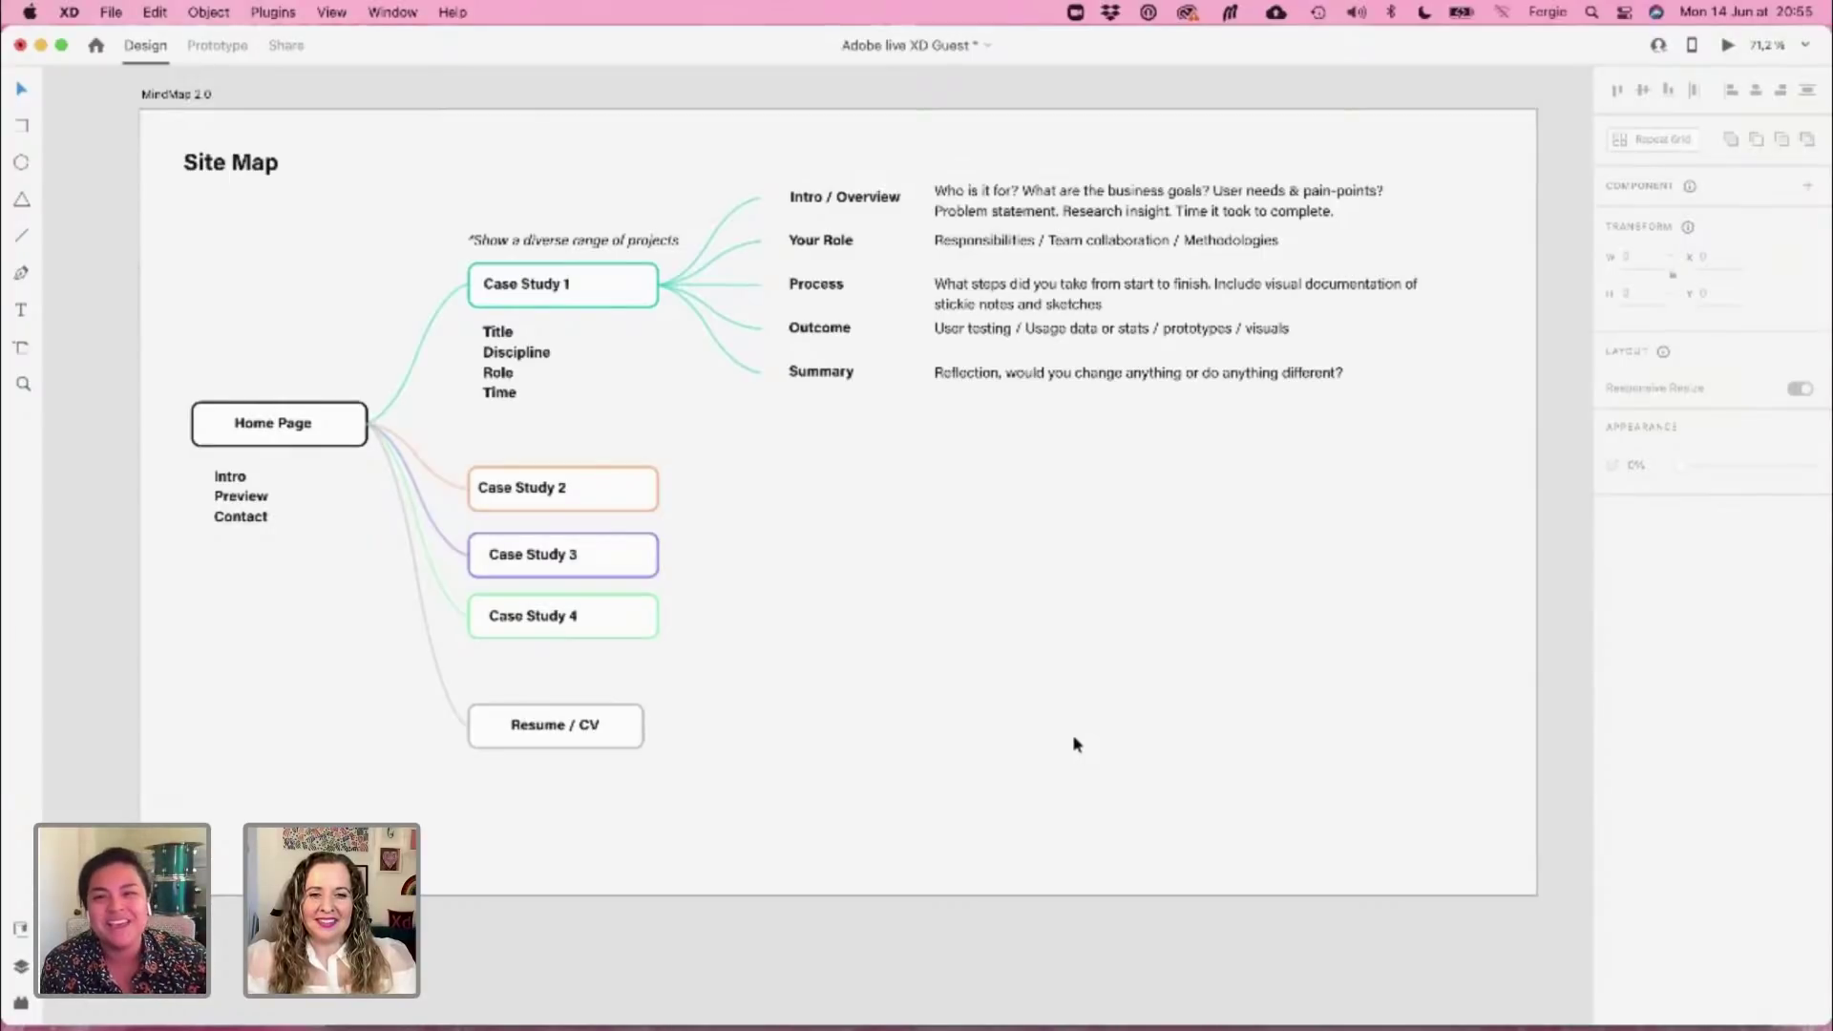
scroll(1073, 737, "down", 2)
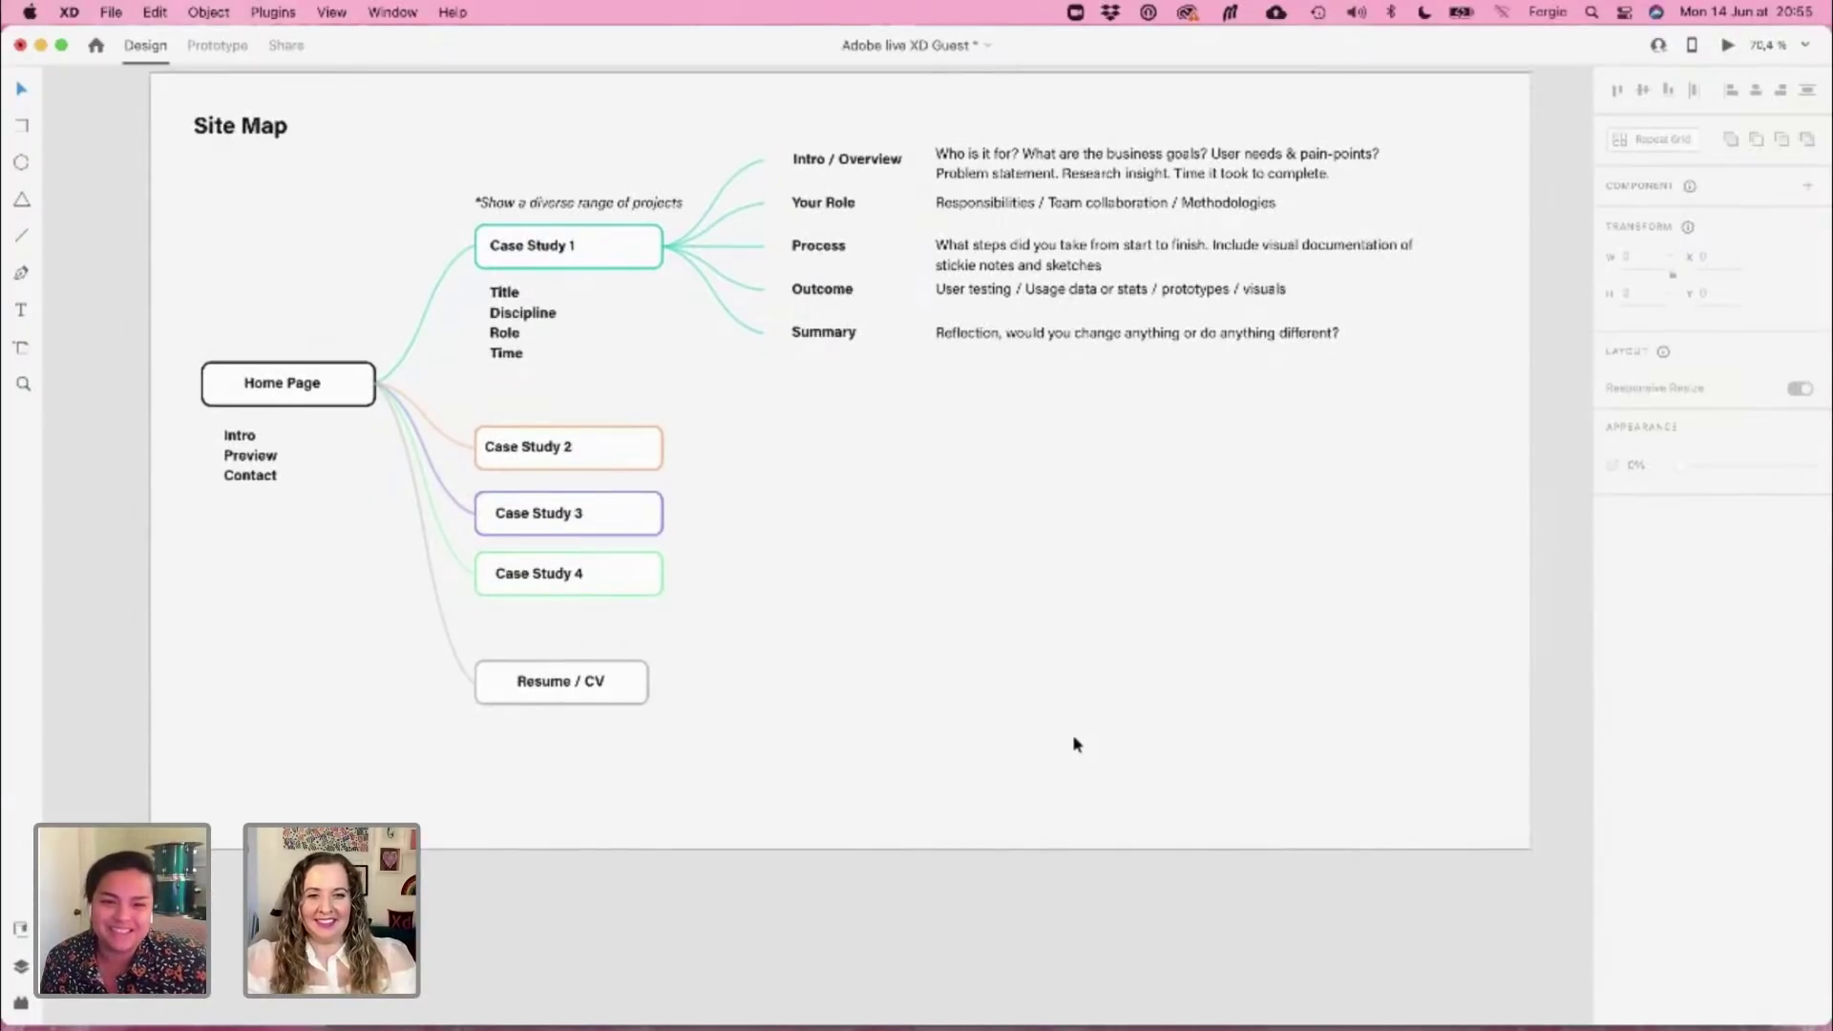
scroll(1073, 743, "down", 8)
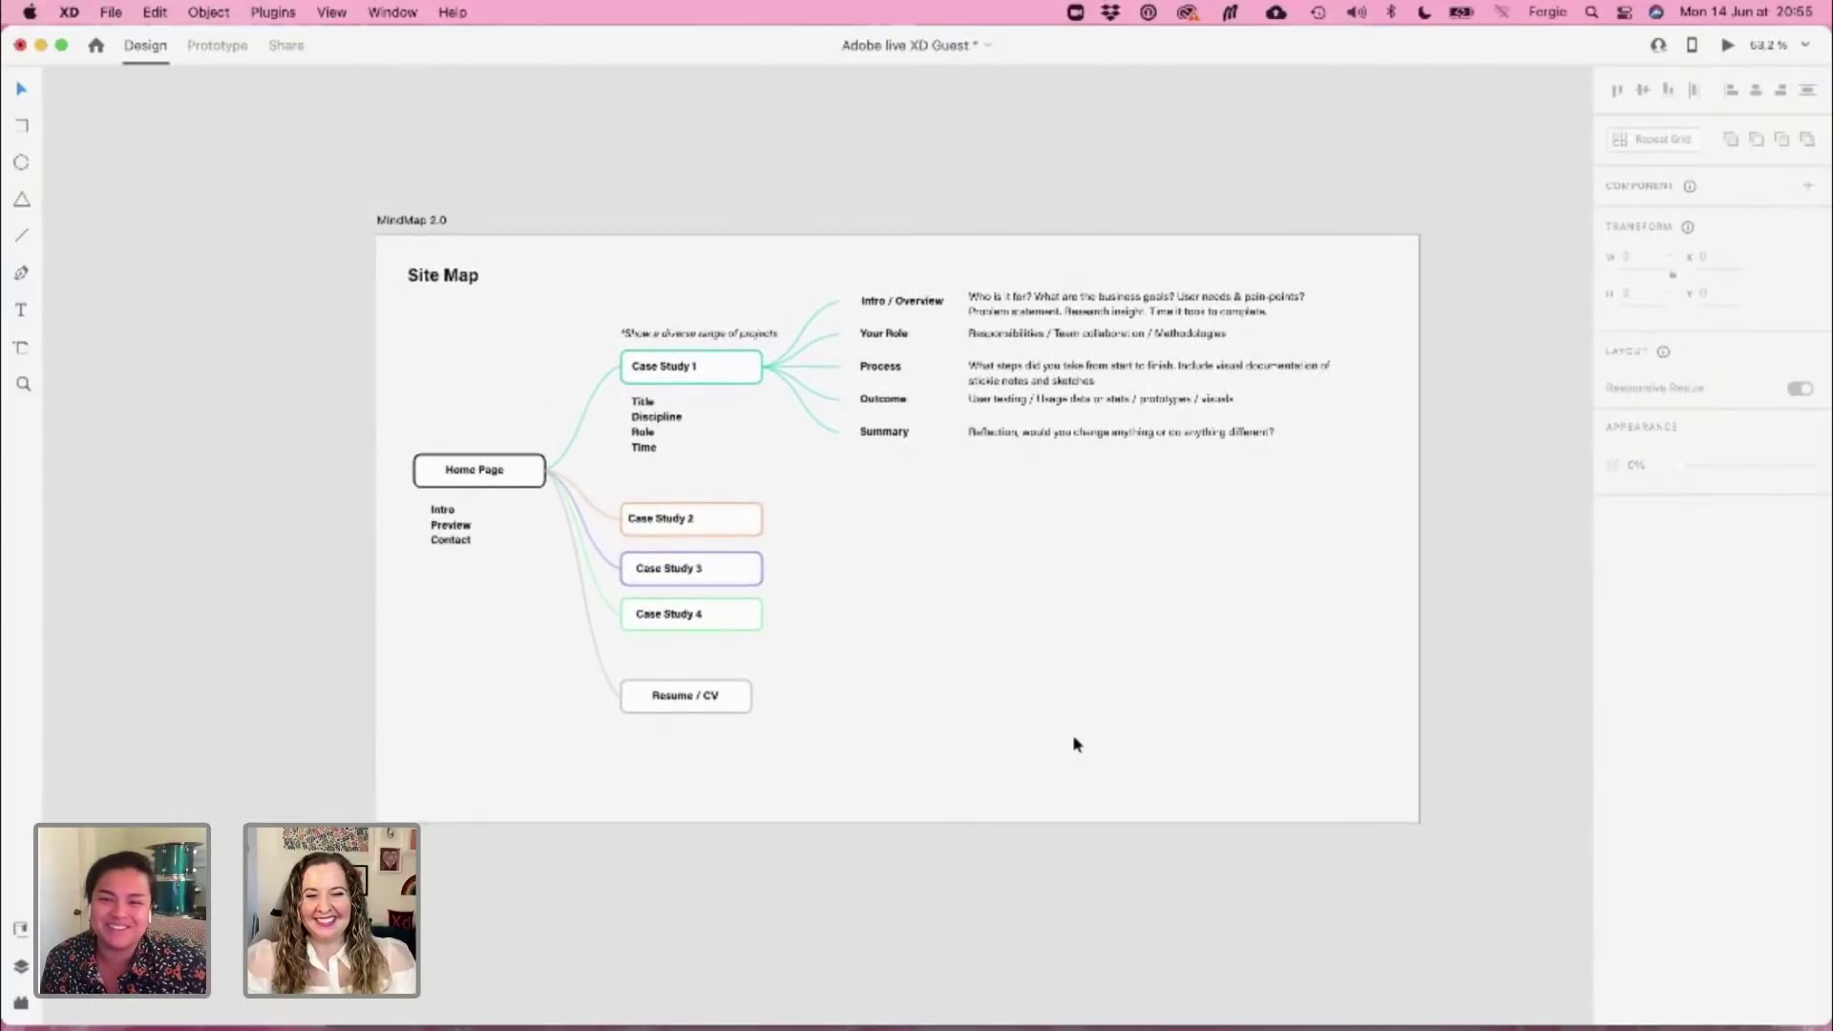
scroll(1031, 793, "down", 5)
left_click_drag(975, 771, 999, 767)
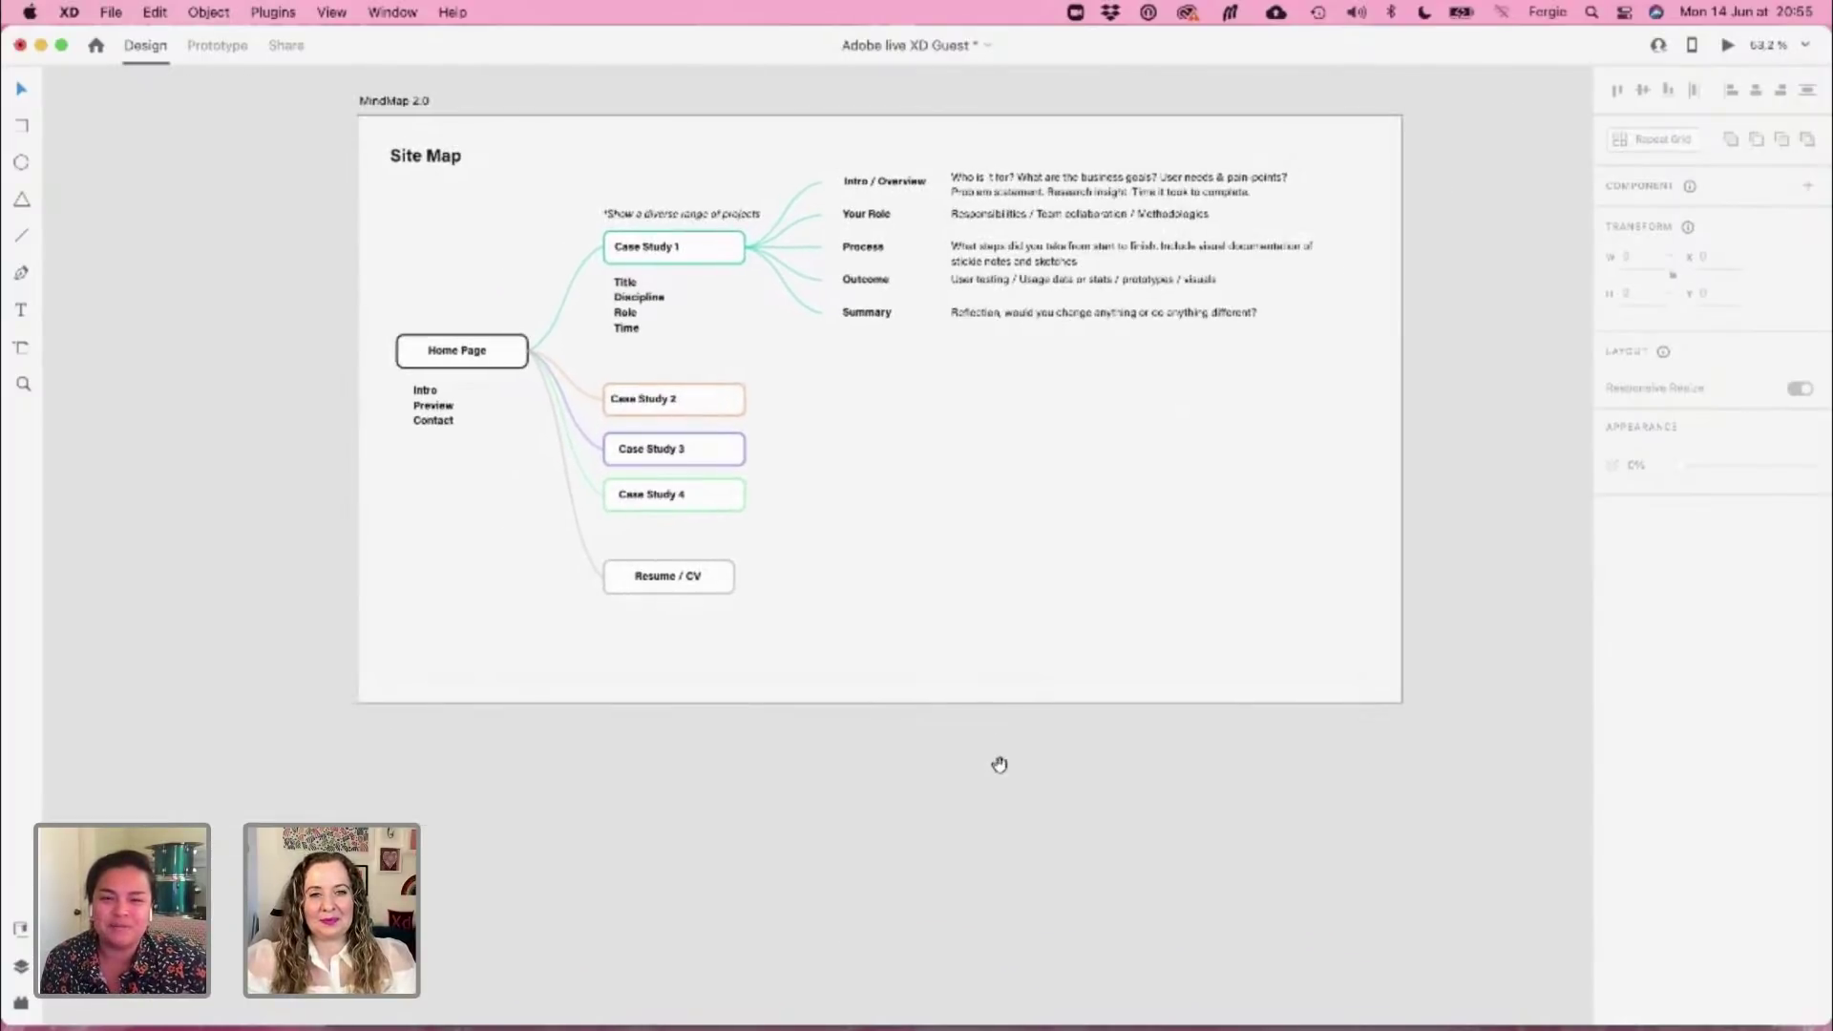
Add the "Flow Chart - Simple" template from the Whiteboard plugin's Flowcharts templates to the document
key("super+alt+p")
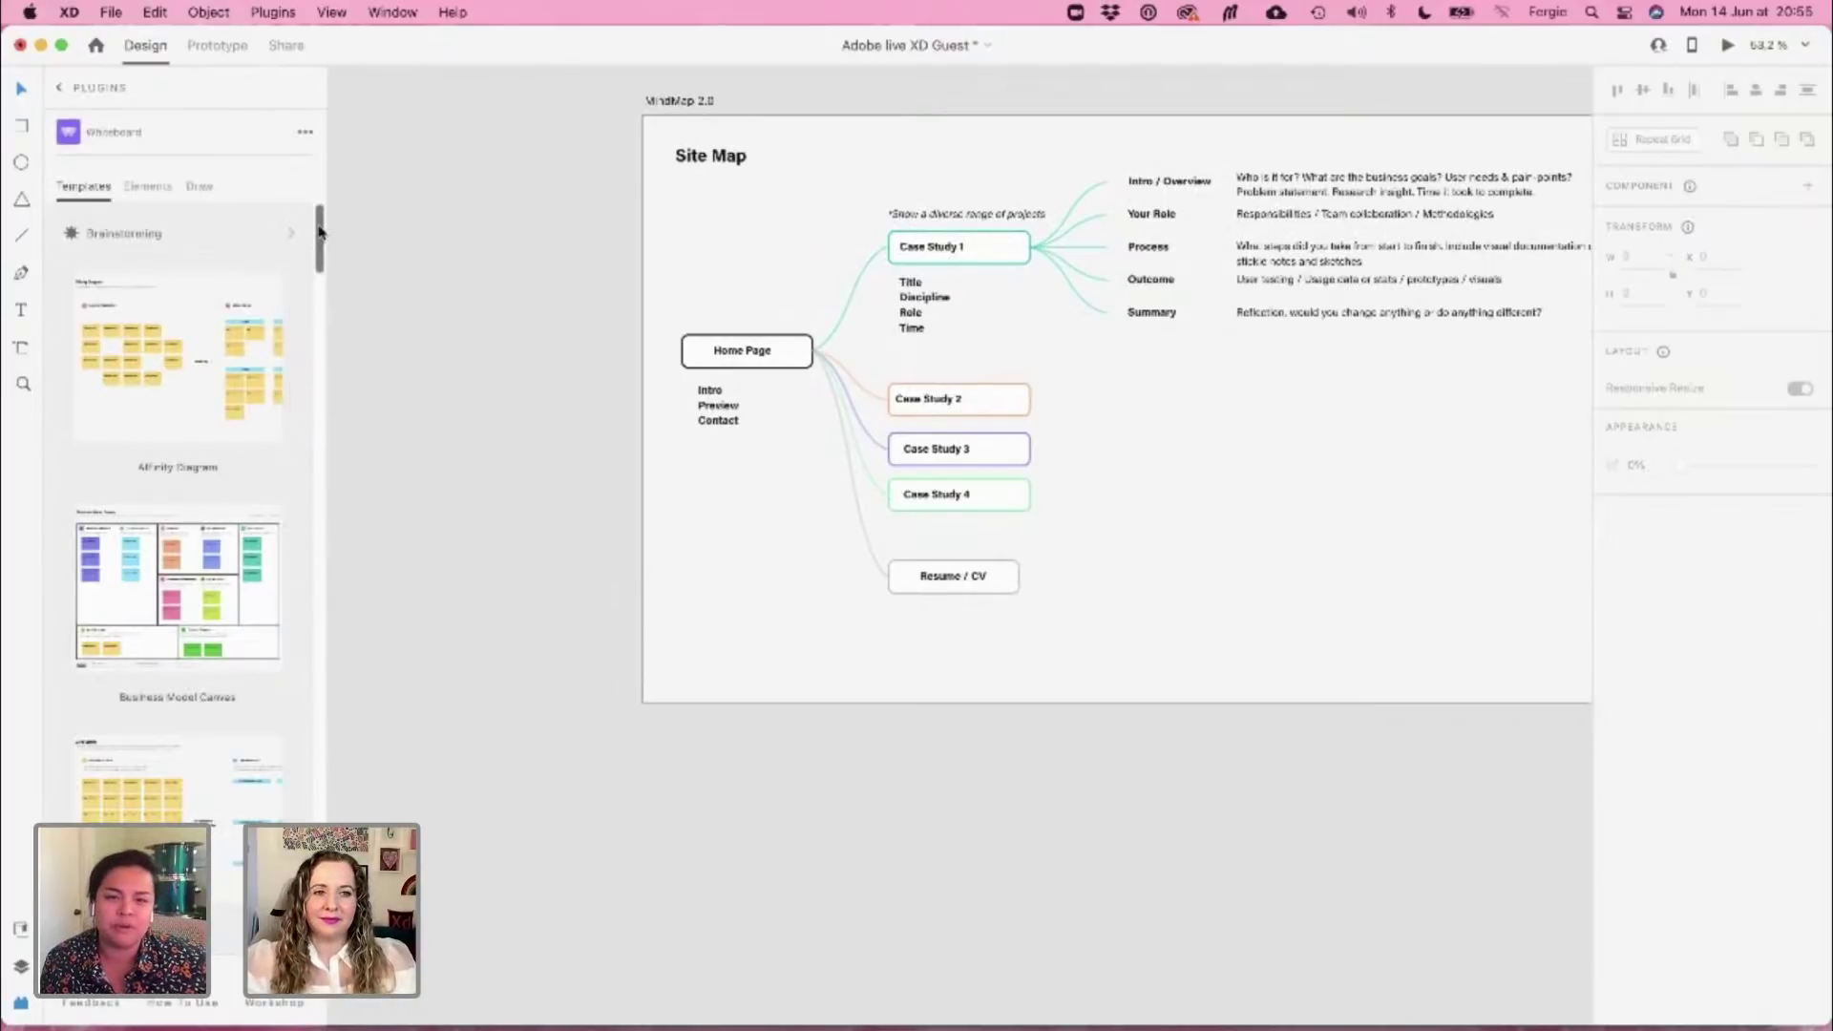
left_click_drag(320, 232, 298, 719)
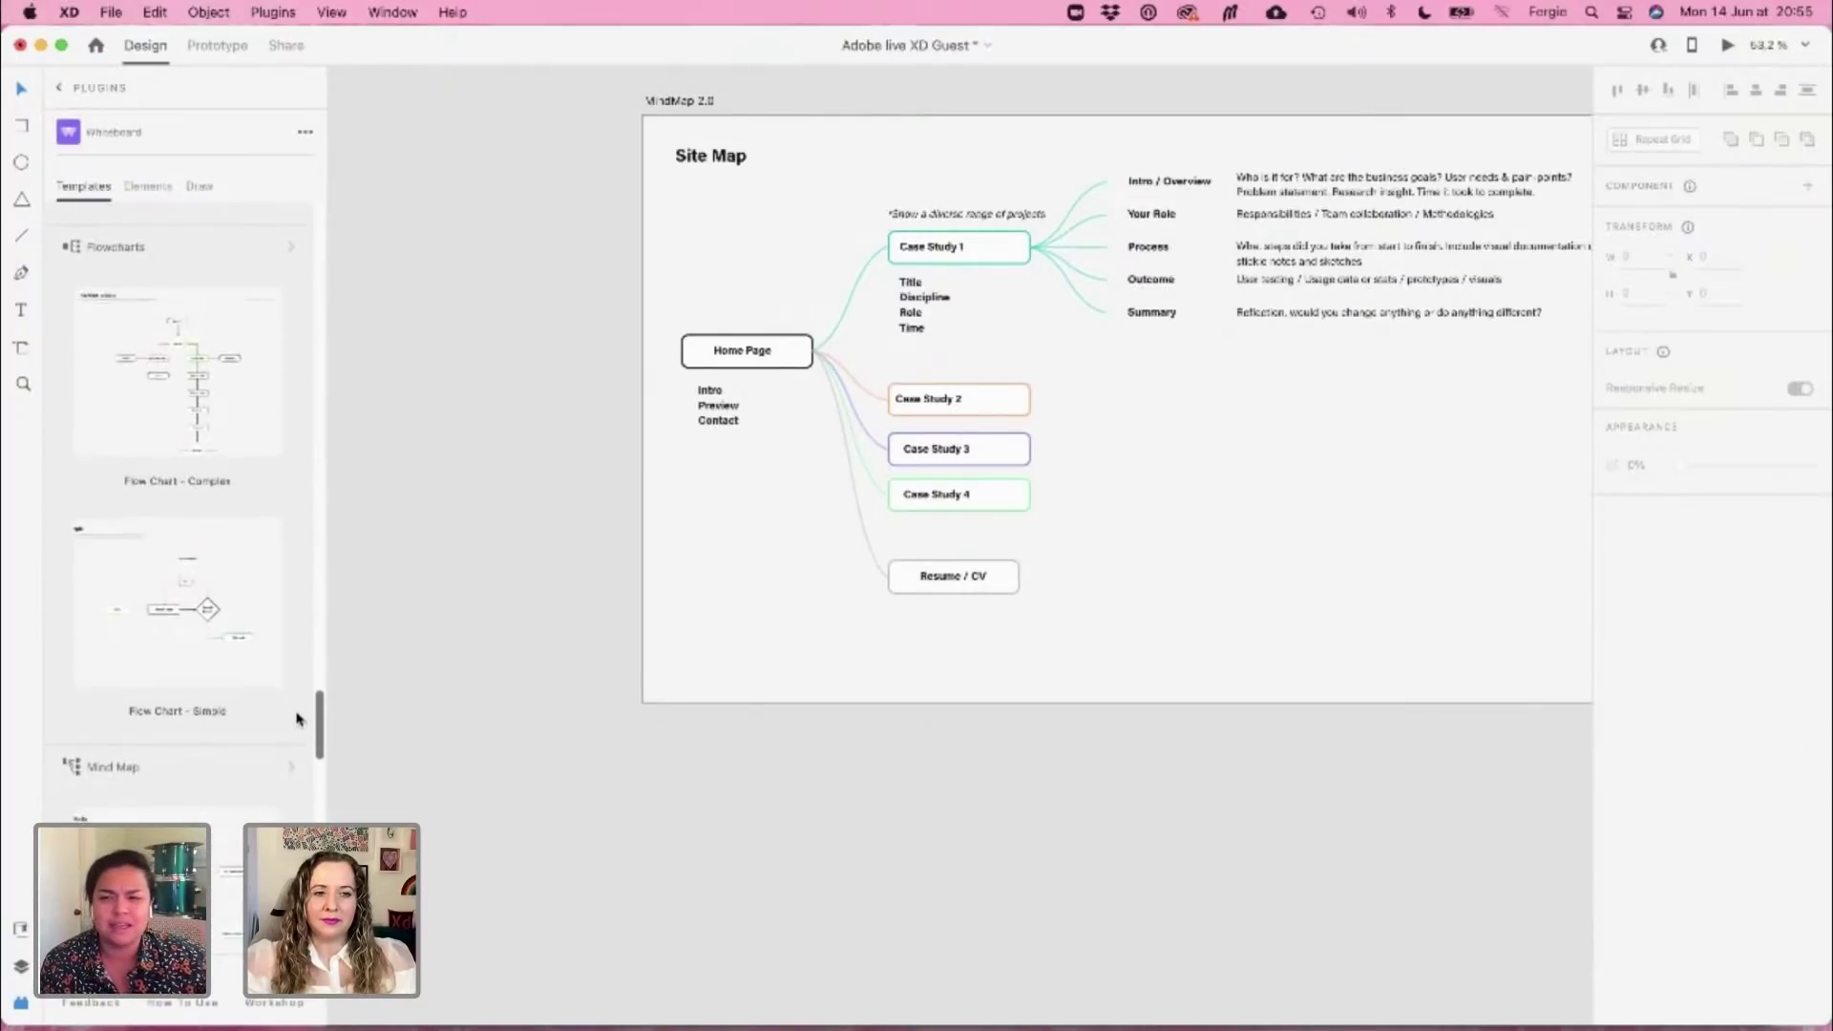
scroll(298, 719, "up", 2)
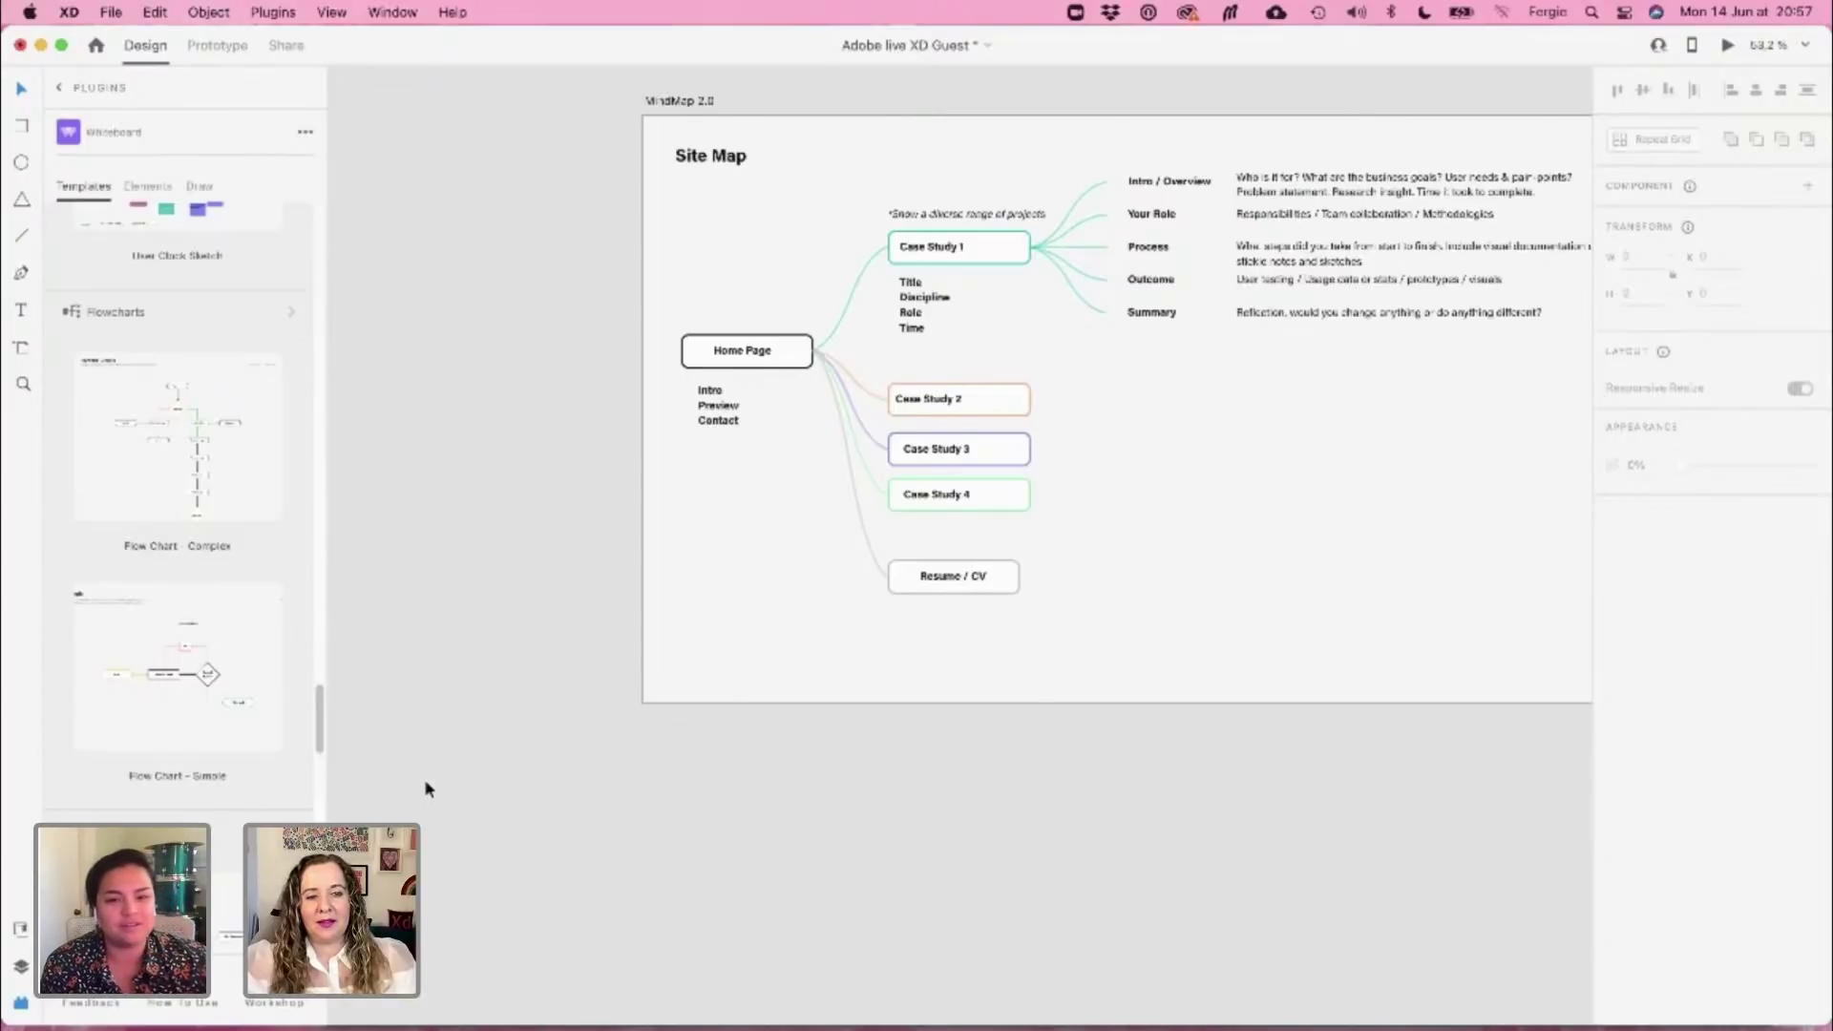
left_click(212, 707)
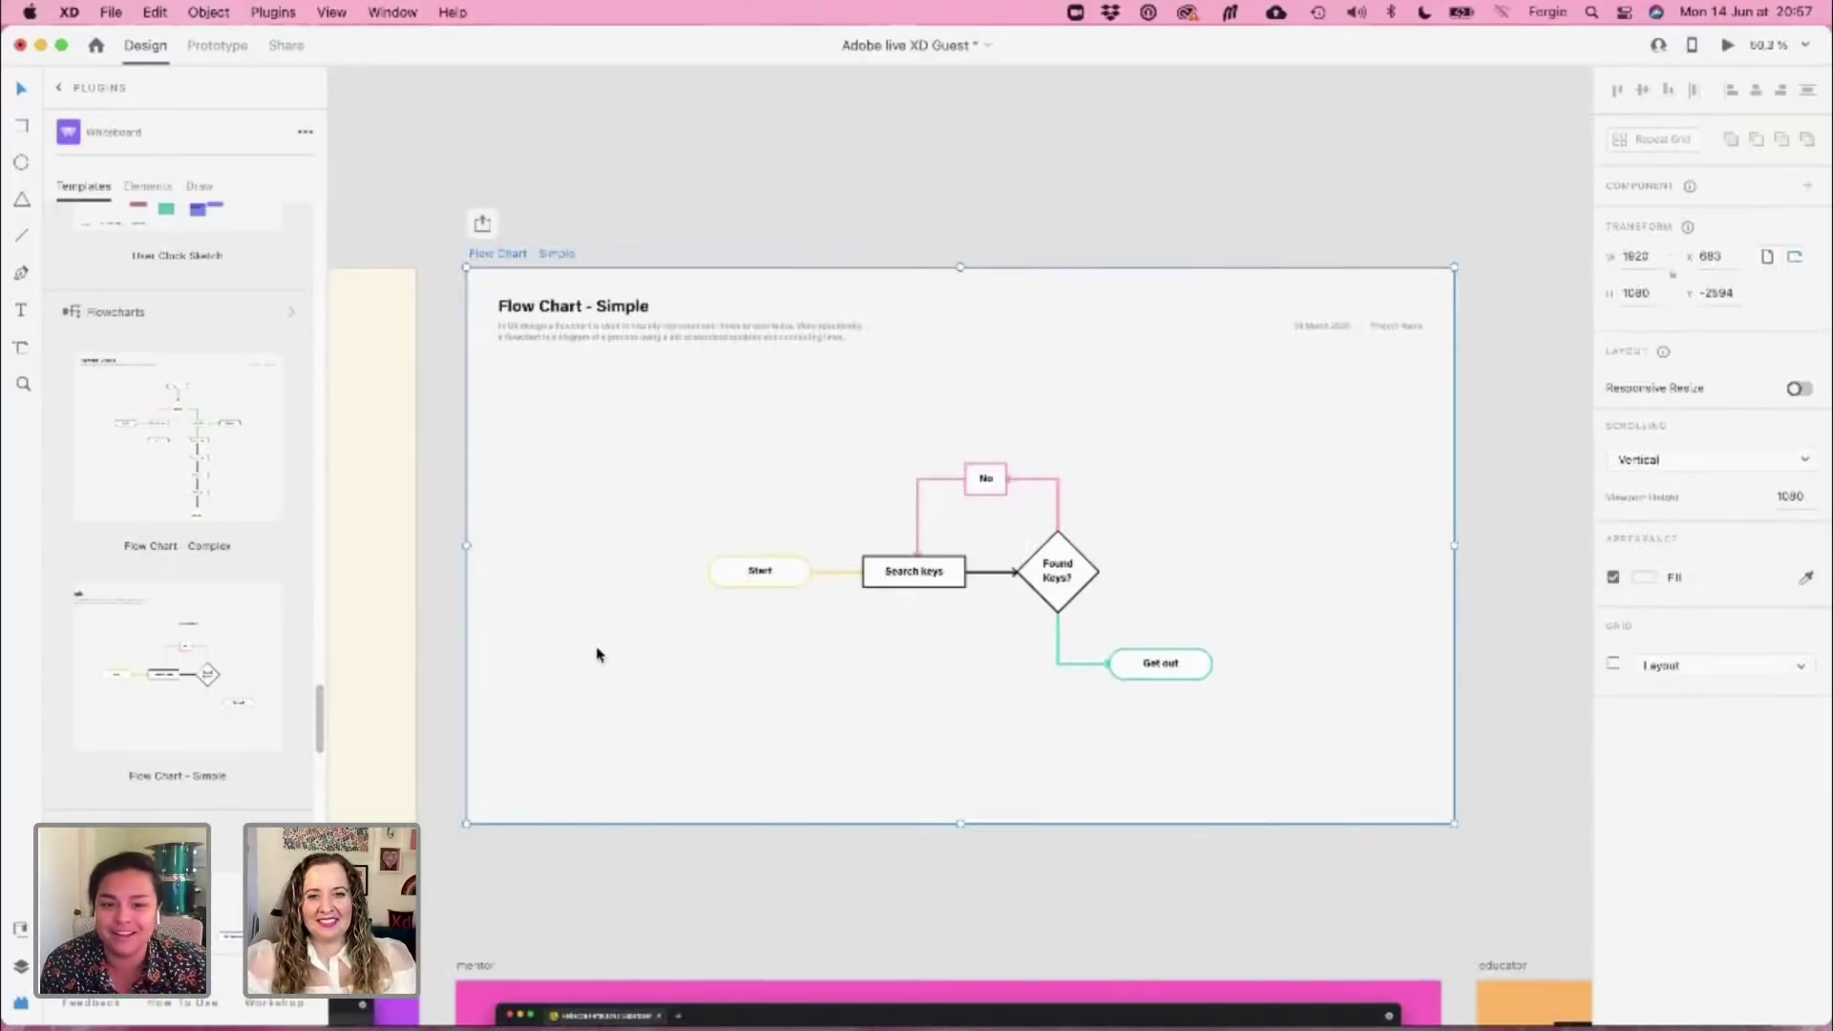
Delete the date and project name text and the description paragraph from the flow chart artboard's header
left_click(1344, 331)
double_click(1346, 334)
key("Delete")
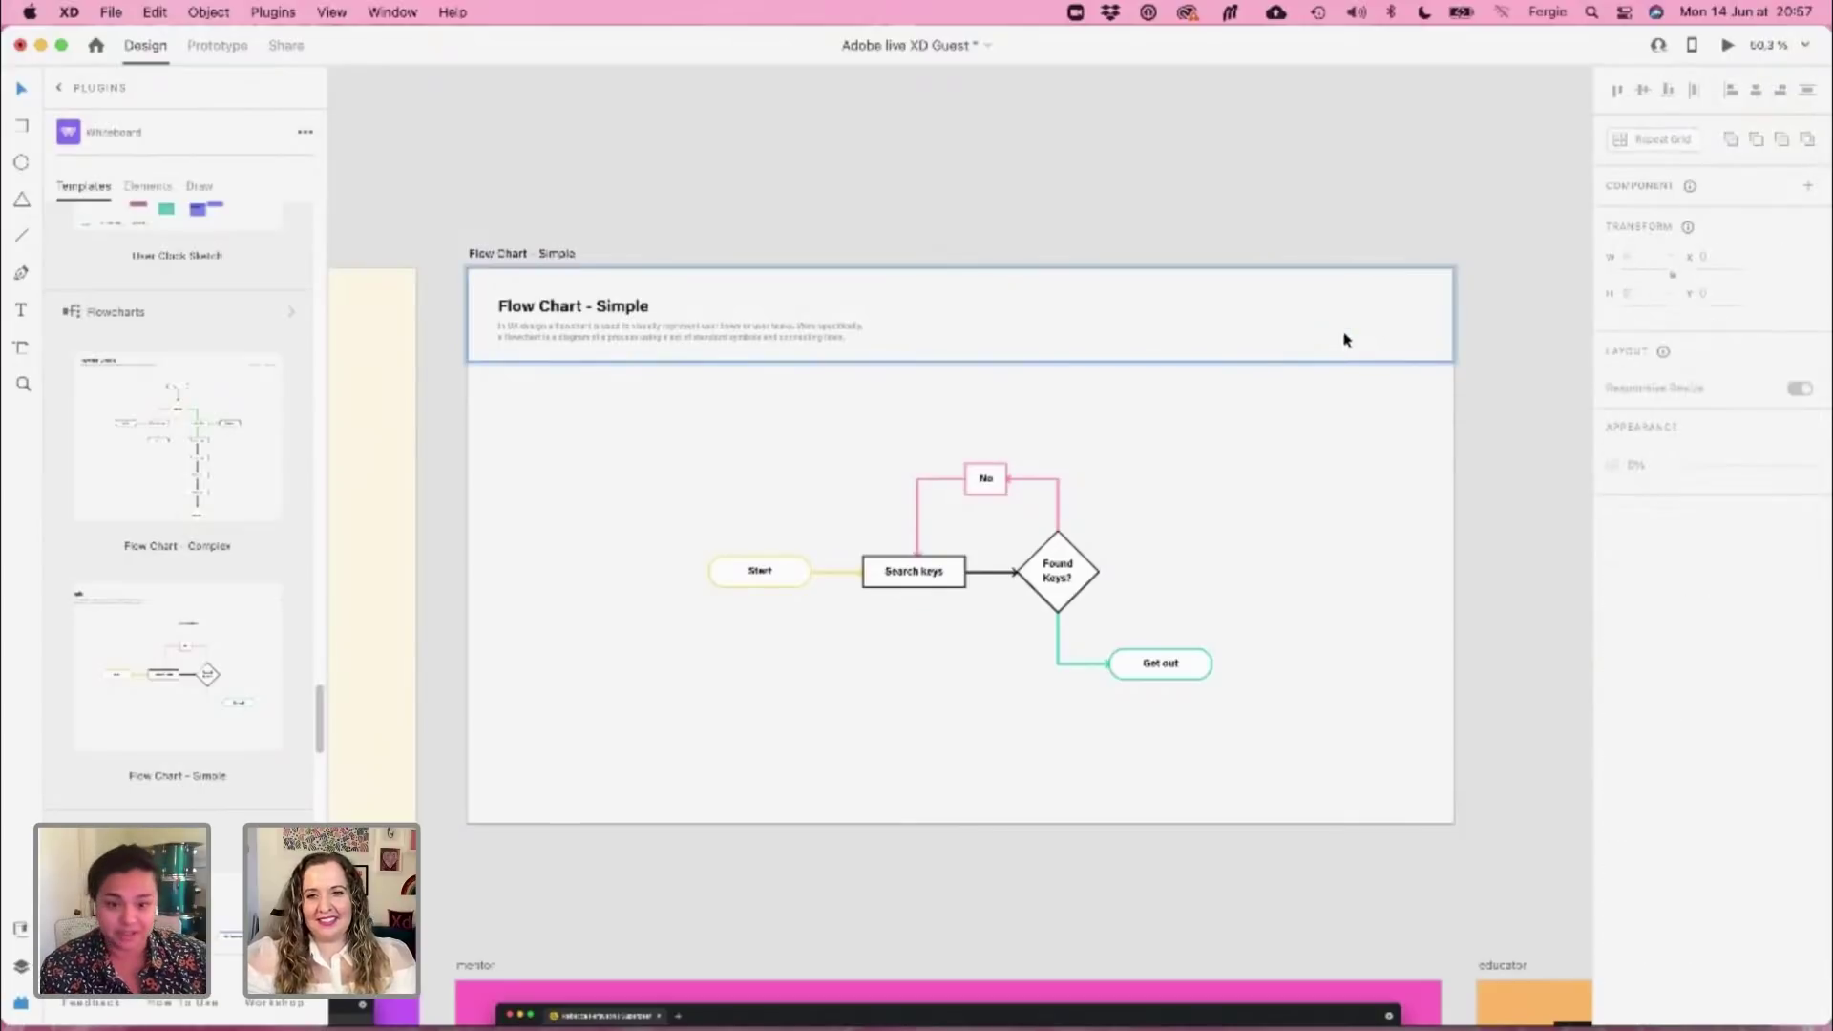
left_click(1344, 340)
double_click(839, 331)
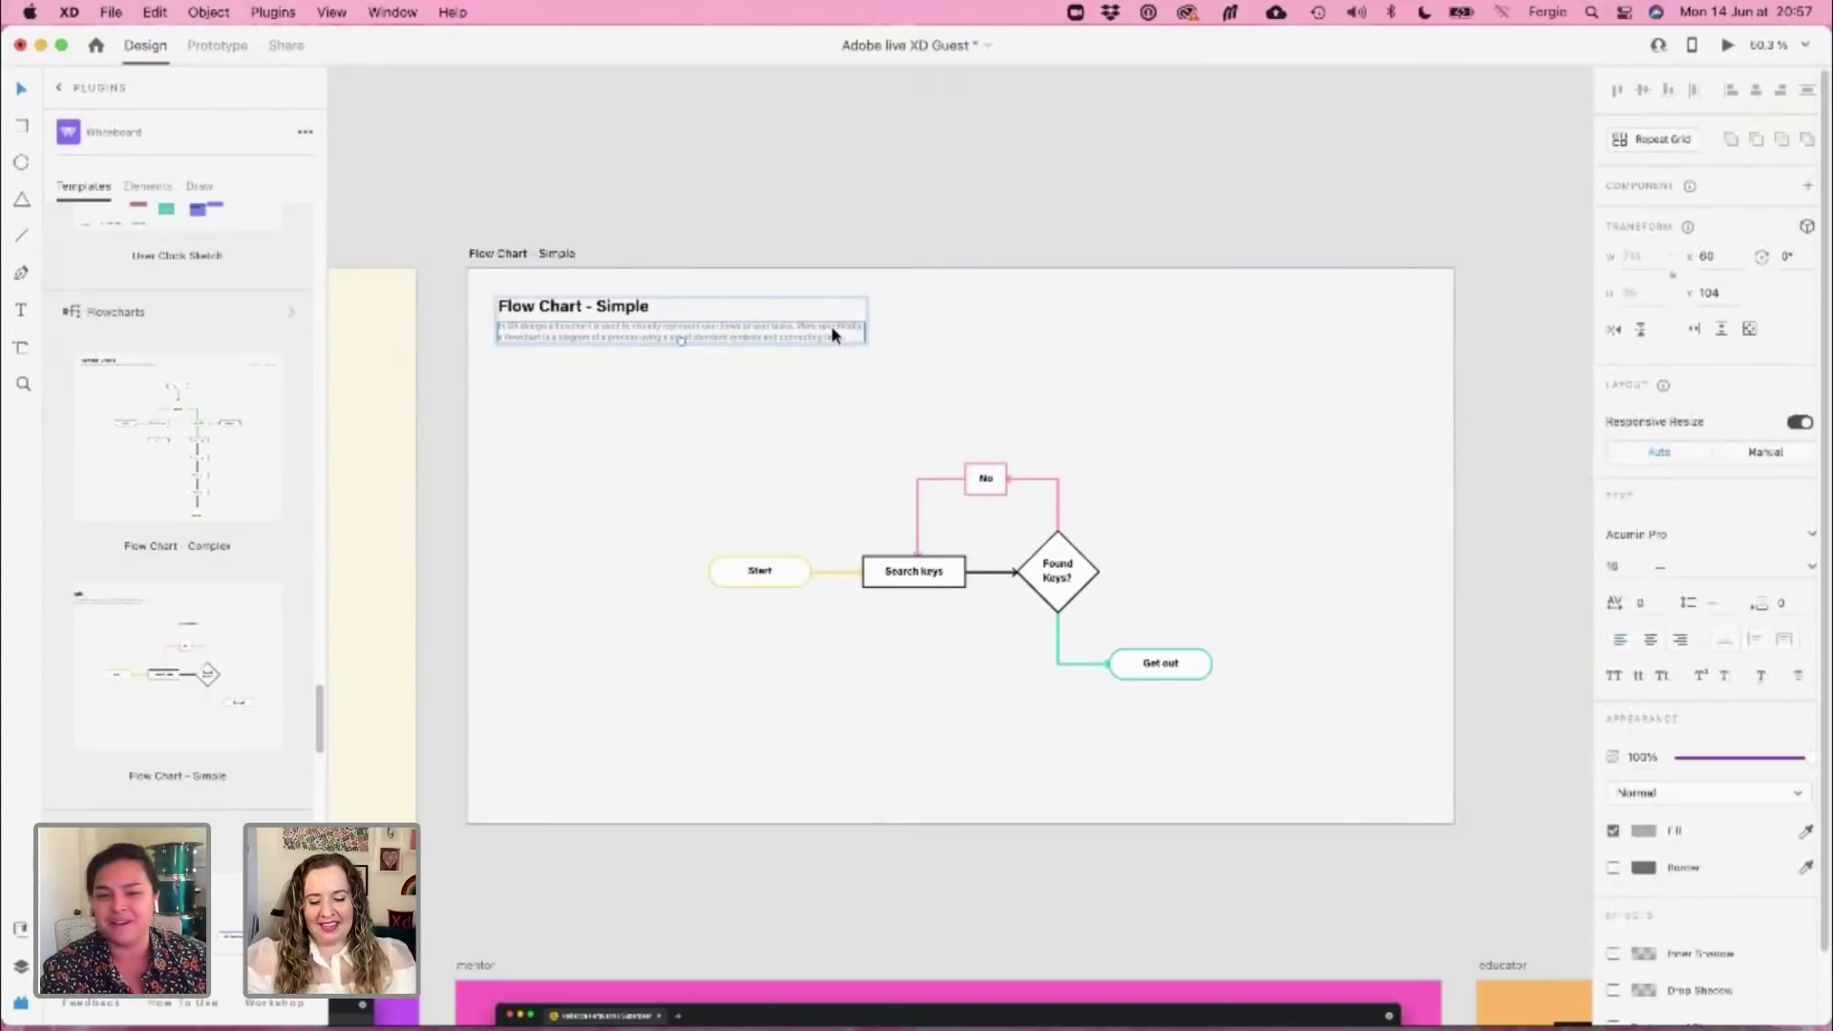
key("Delete")
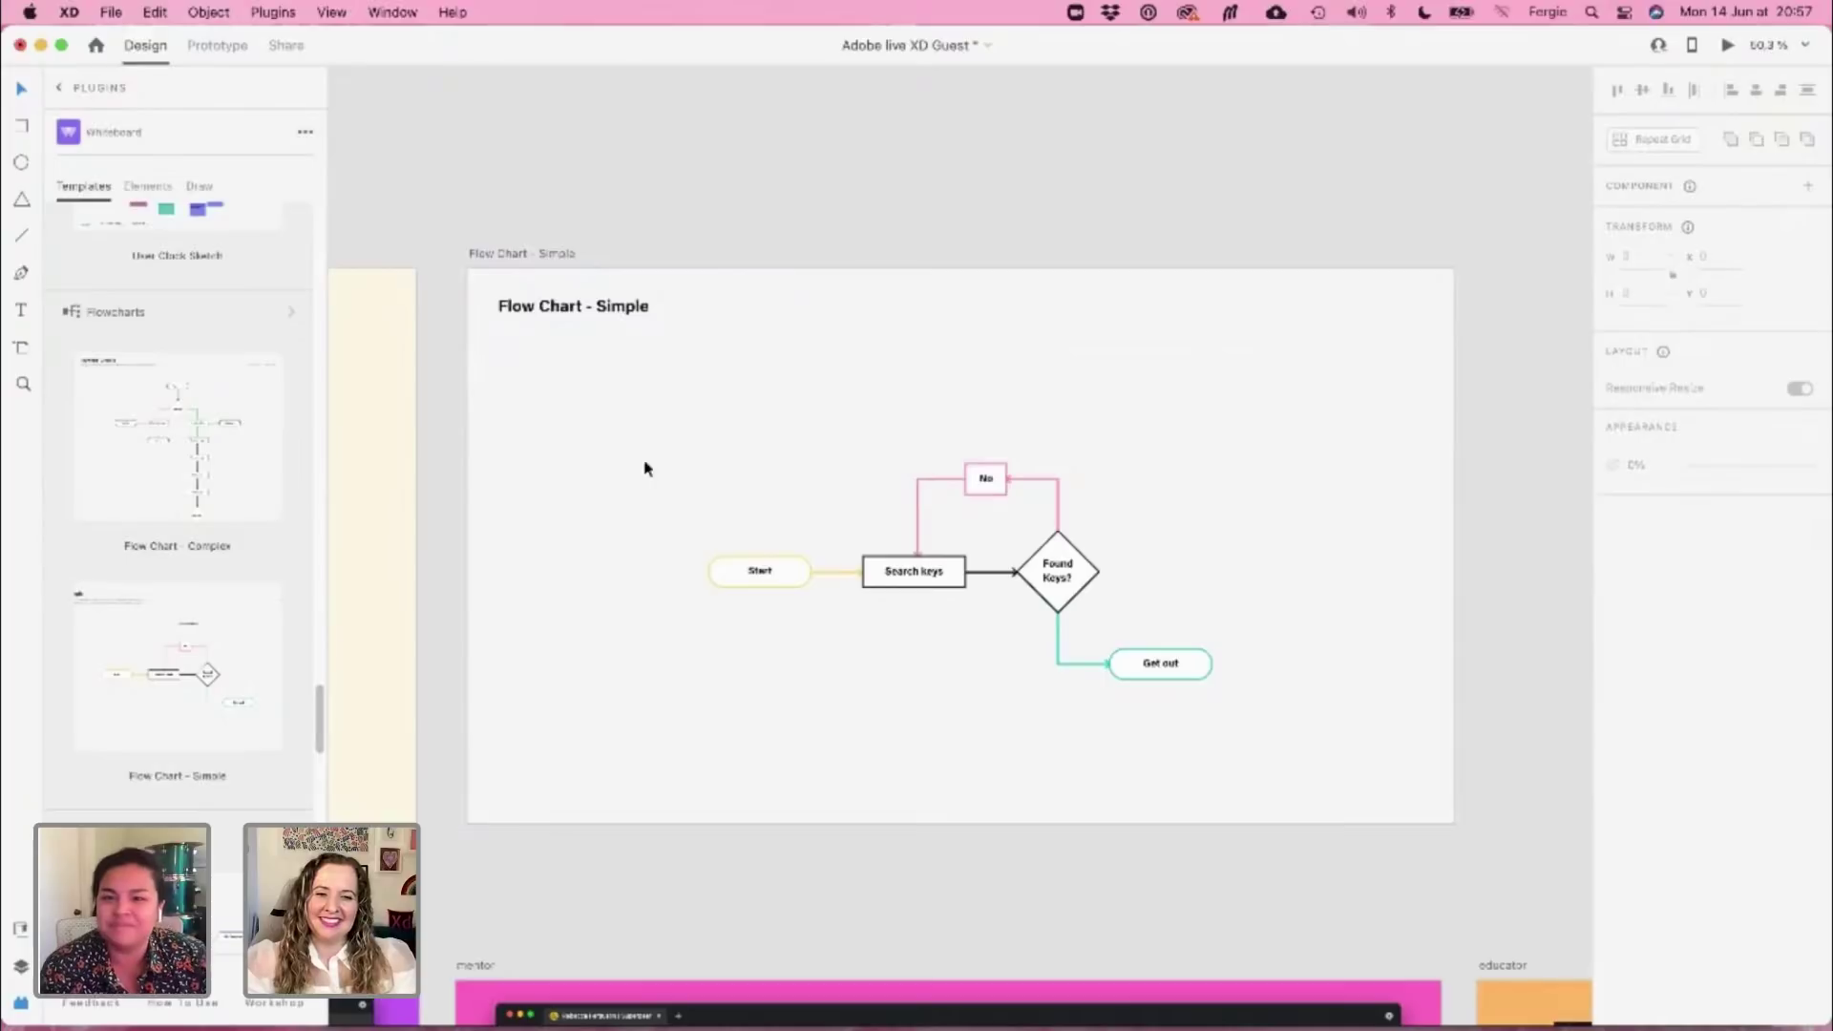
Move the Flow Chart - Simple artboard directly below the MindMap site map artboard, aligned with its edges
left_click(545, 254)
scroll(544, 266, "down", 5)
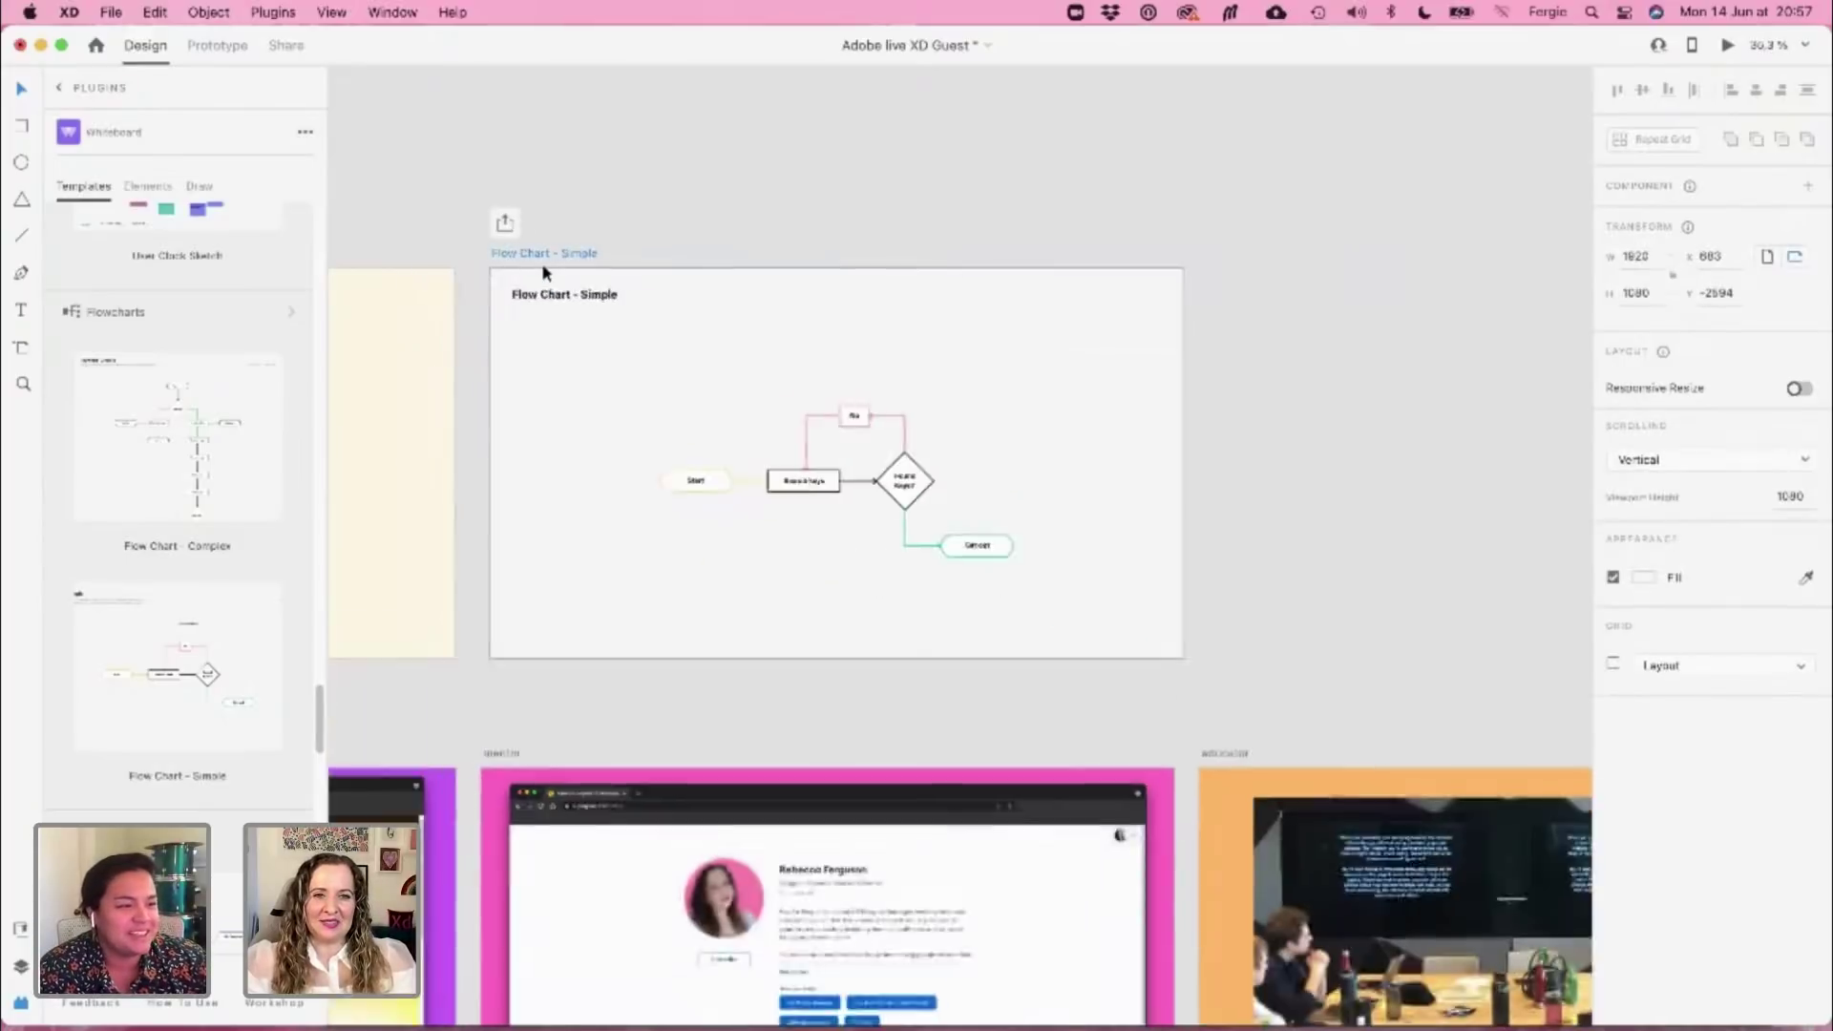
scroll(543, 272, "down", 5)
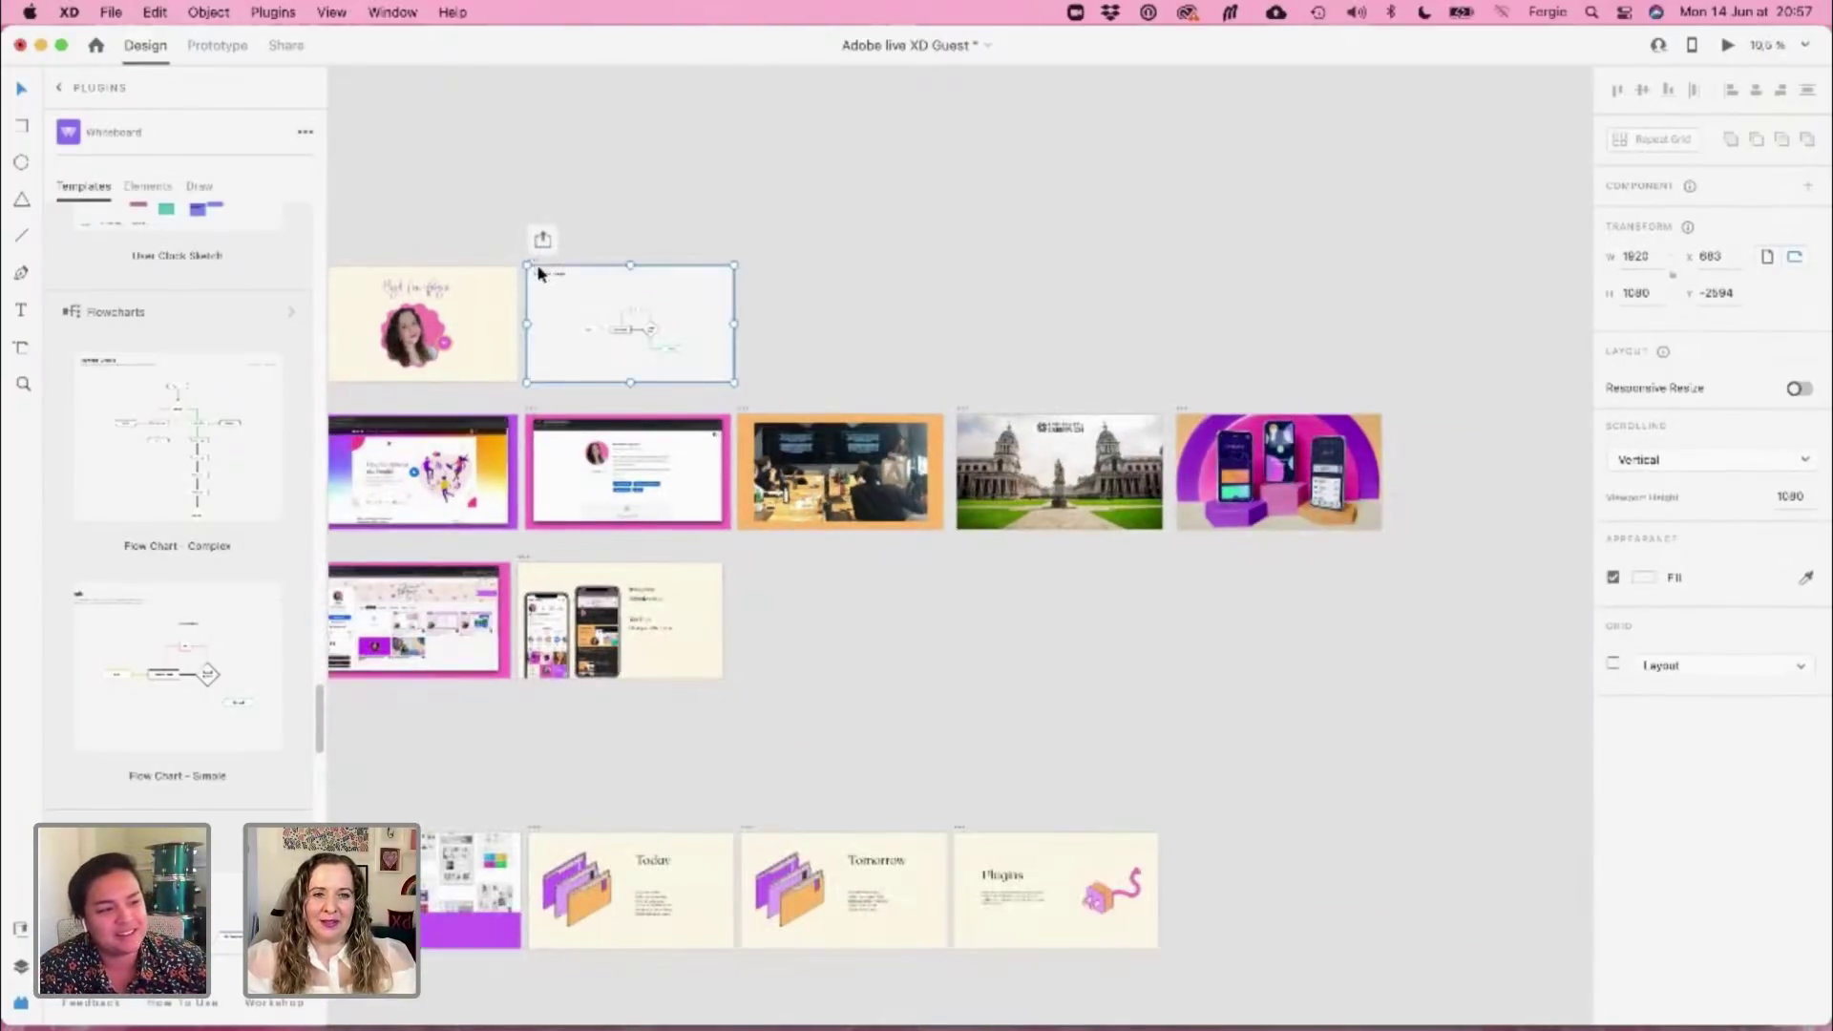
left_click_drag(542, 272, 1251, 840)
scroll(1105, 943, "down", 10)
scroll(1104, 943, "left", 4)
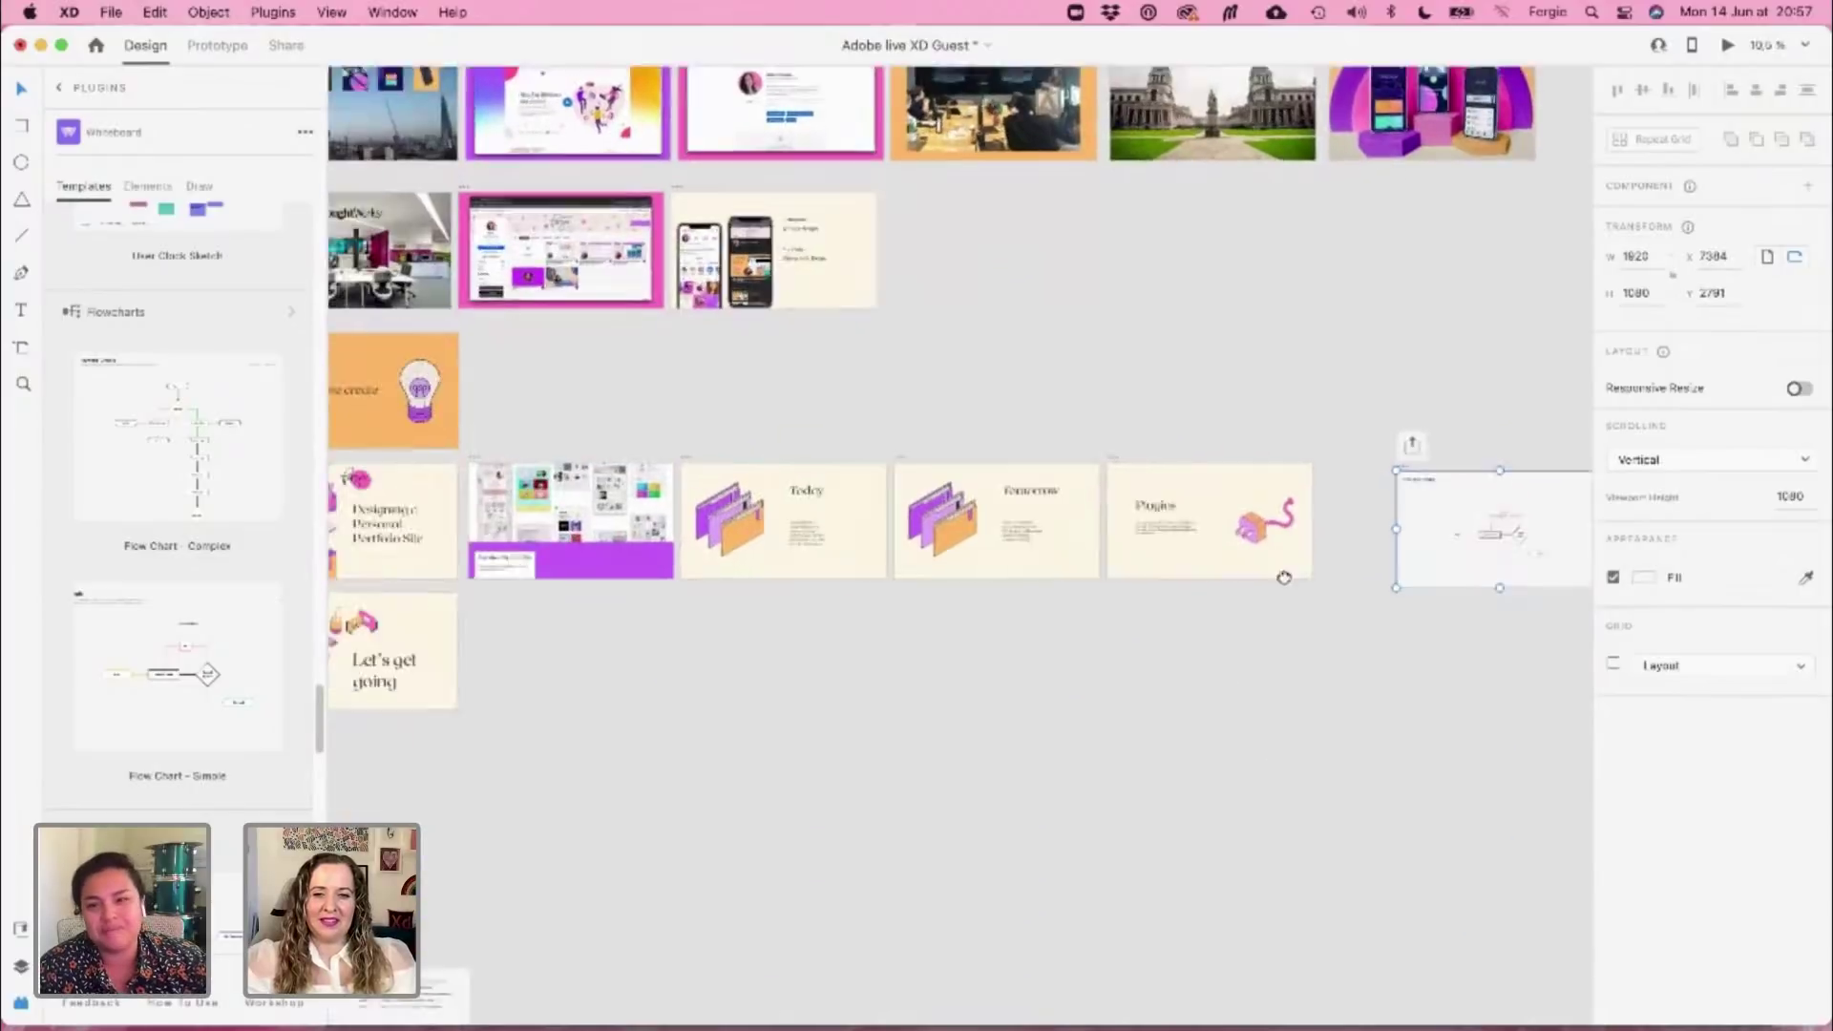
left_click_drag(1432, 412, 651, 960)
scroll(569, 933, "down", 10)
scroll(569, 933, "left", 10)
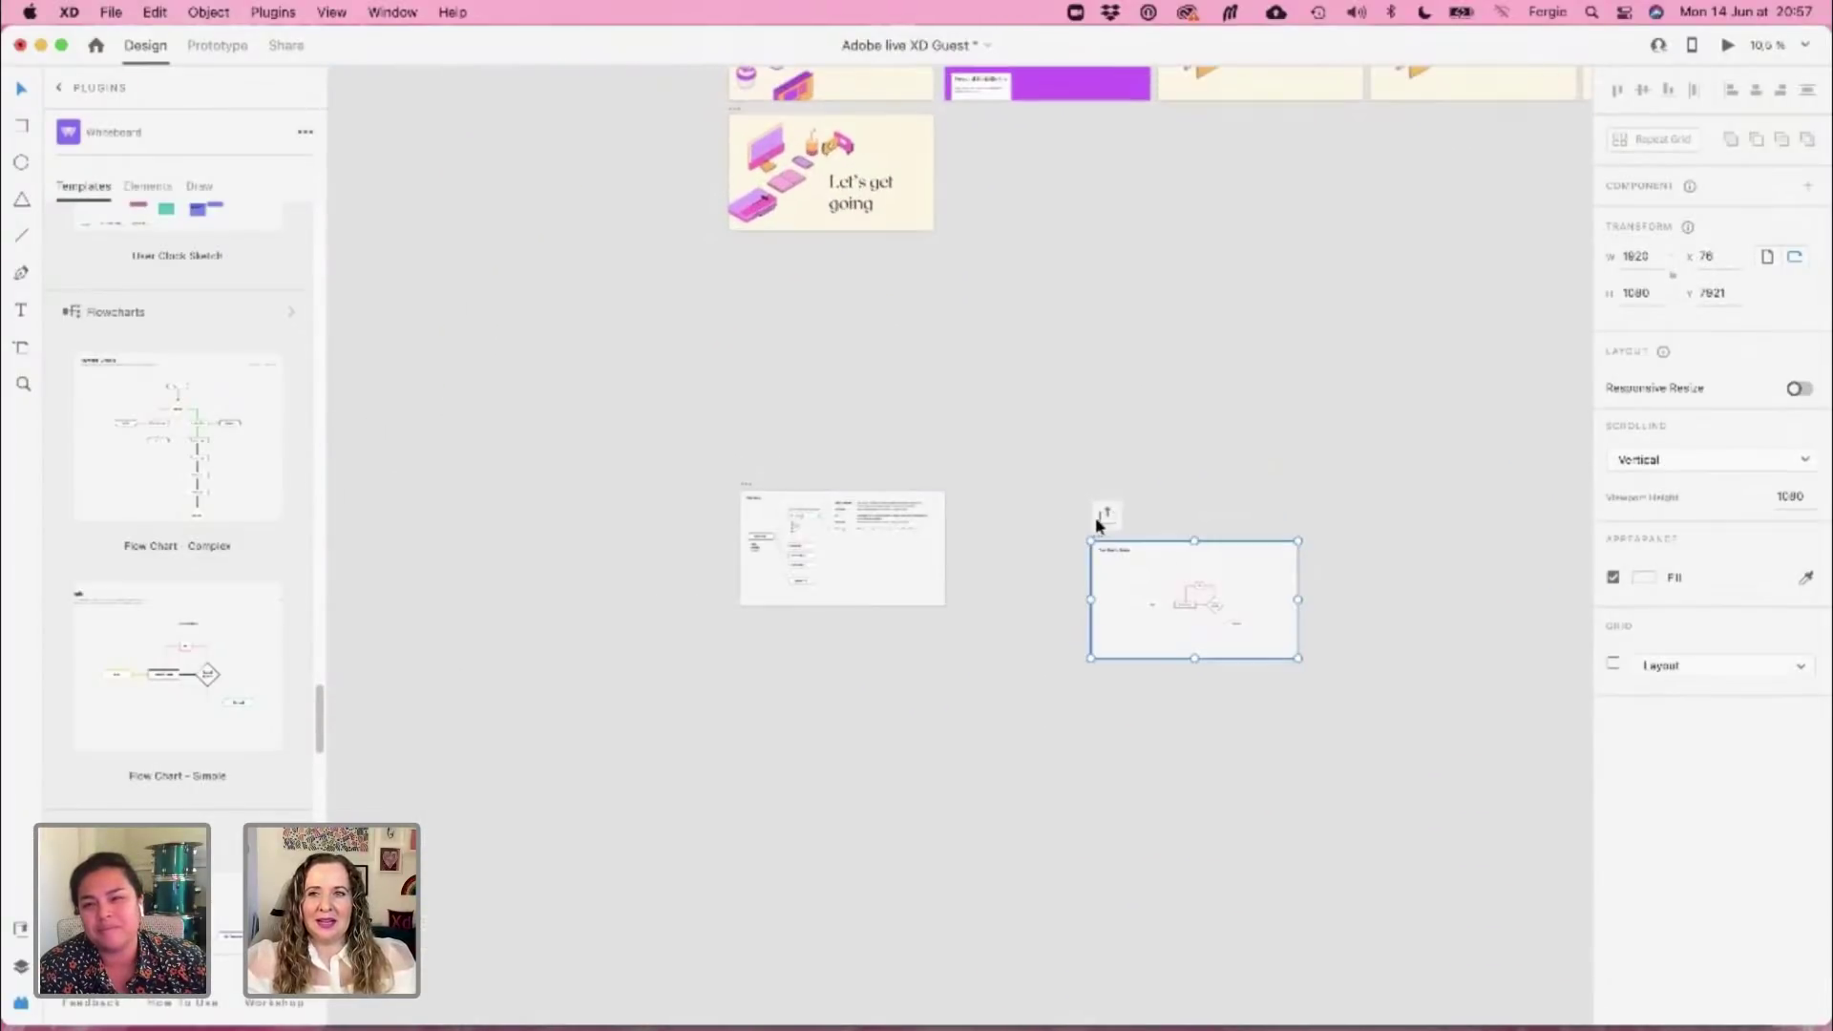
left_click_drag(1097, 533, 749, 626)
scroll(847, 720, "up", 6)
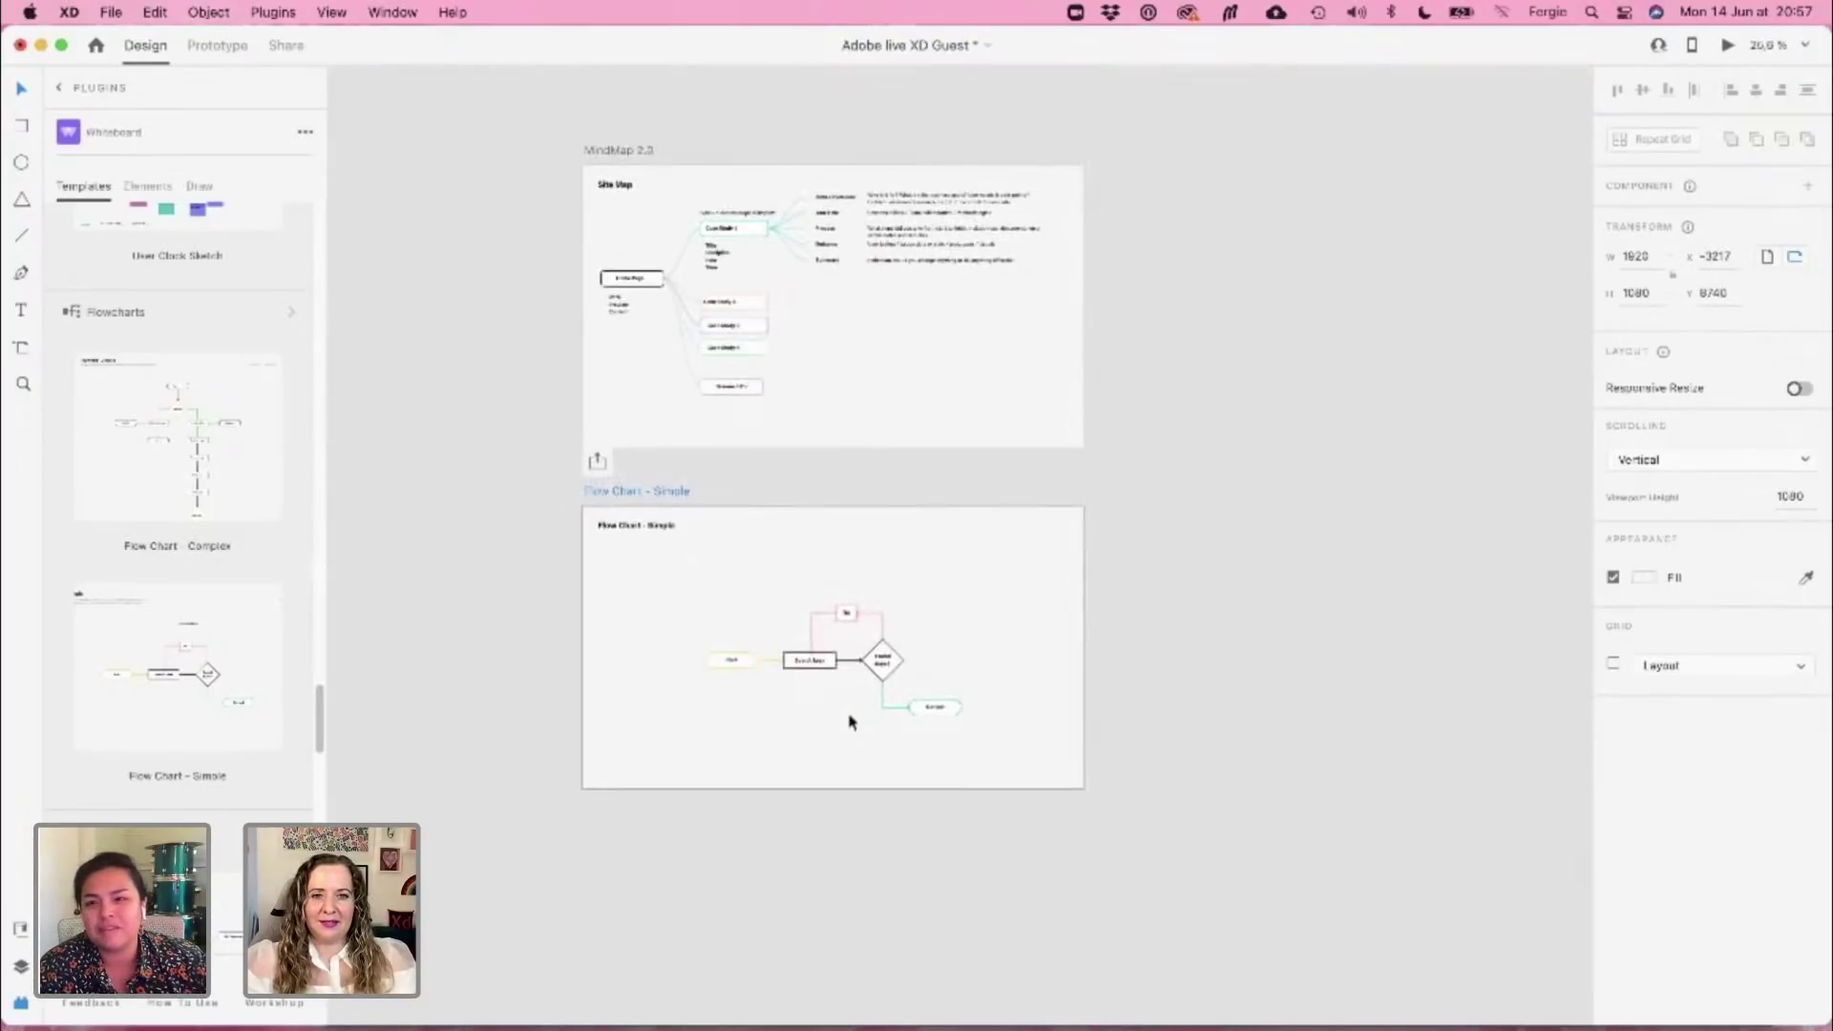
left_click(613, 379)
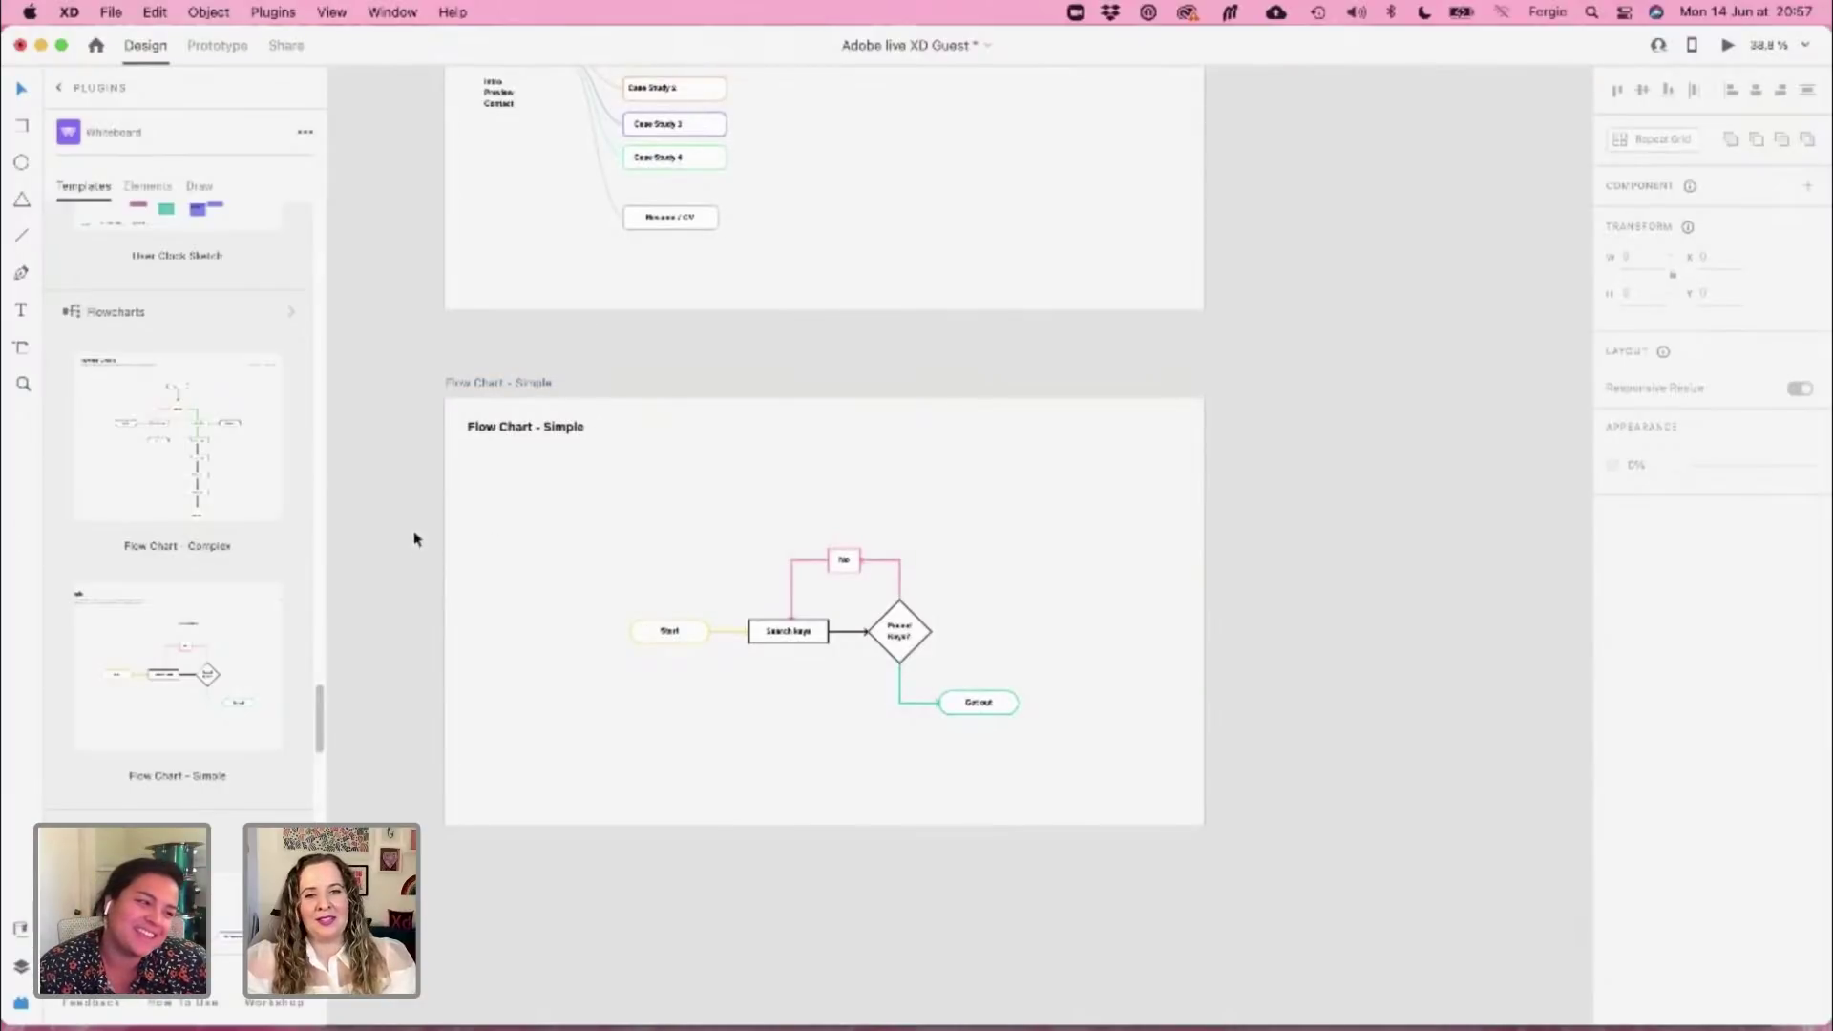
Move the Flow Chart - Simple artboard slightly upward, closer to the artboard above it
left_click_drag(418, 533, 609, 372)
left_click(657, 486)
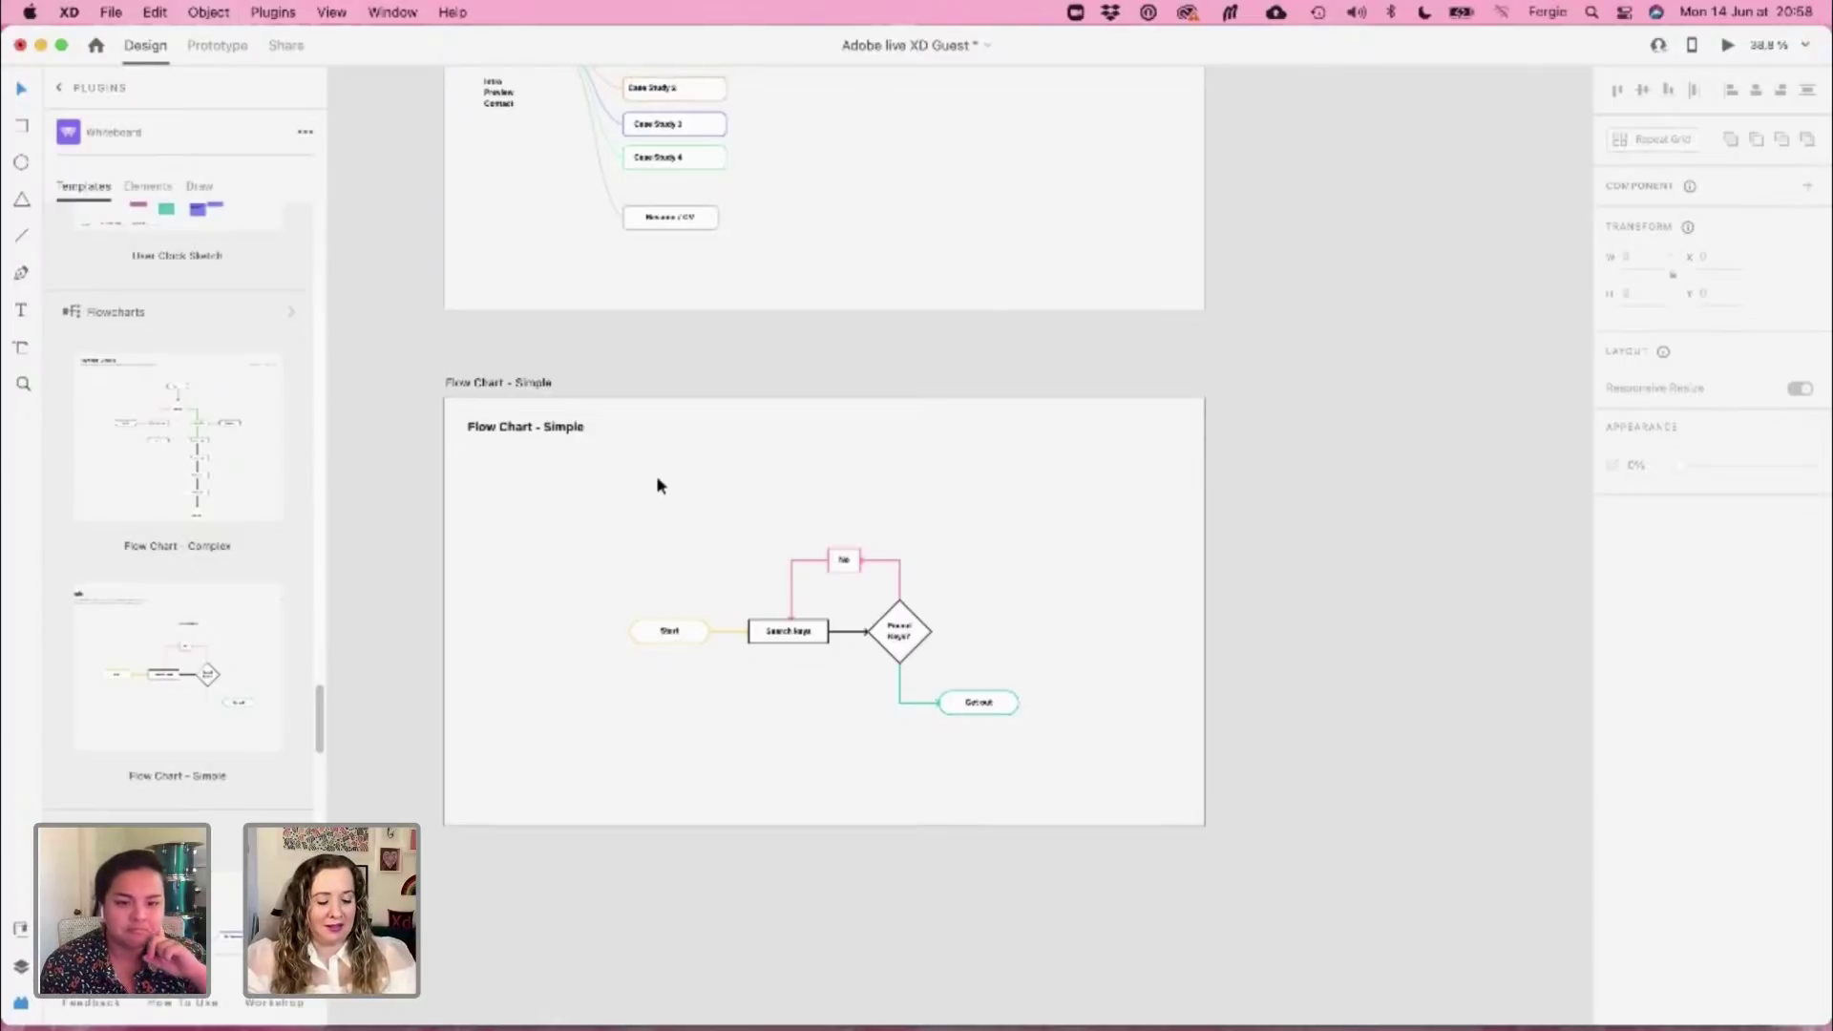
left_click_drag(511, 381, 506, 364)
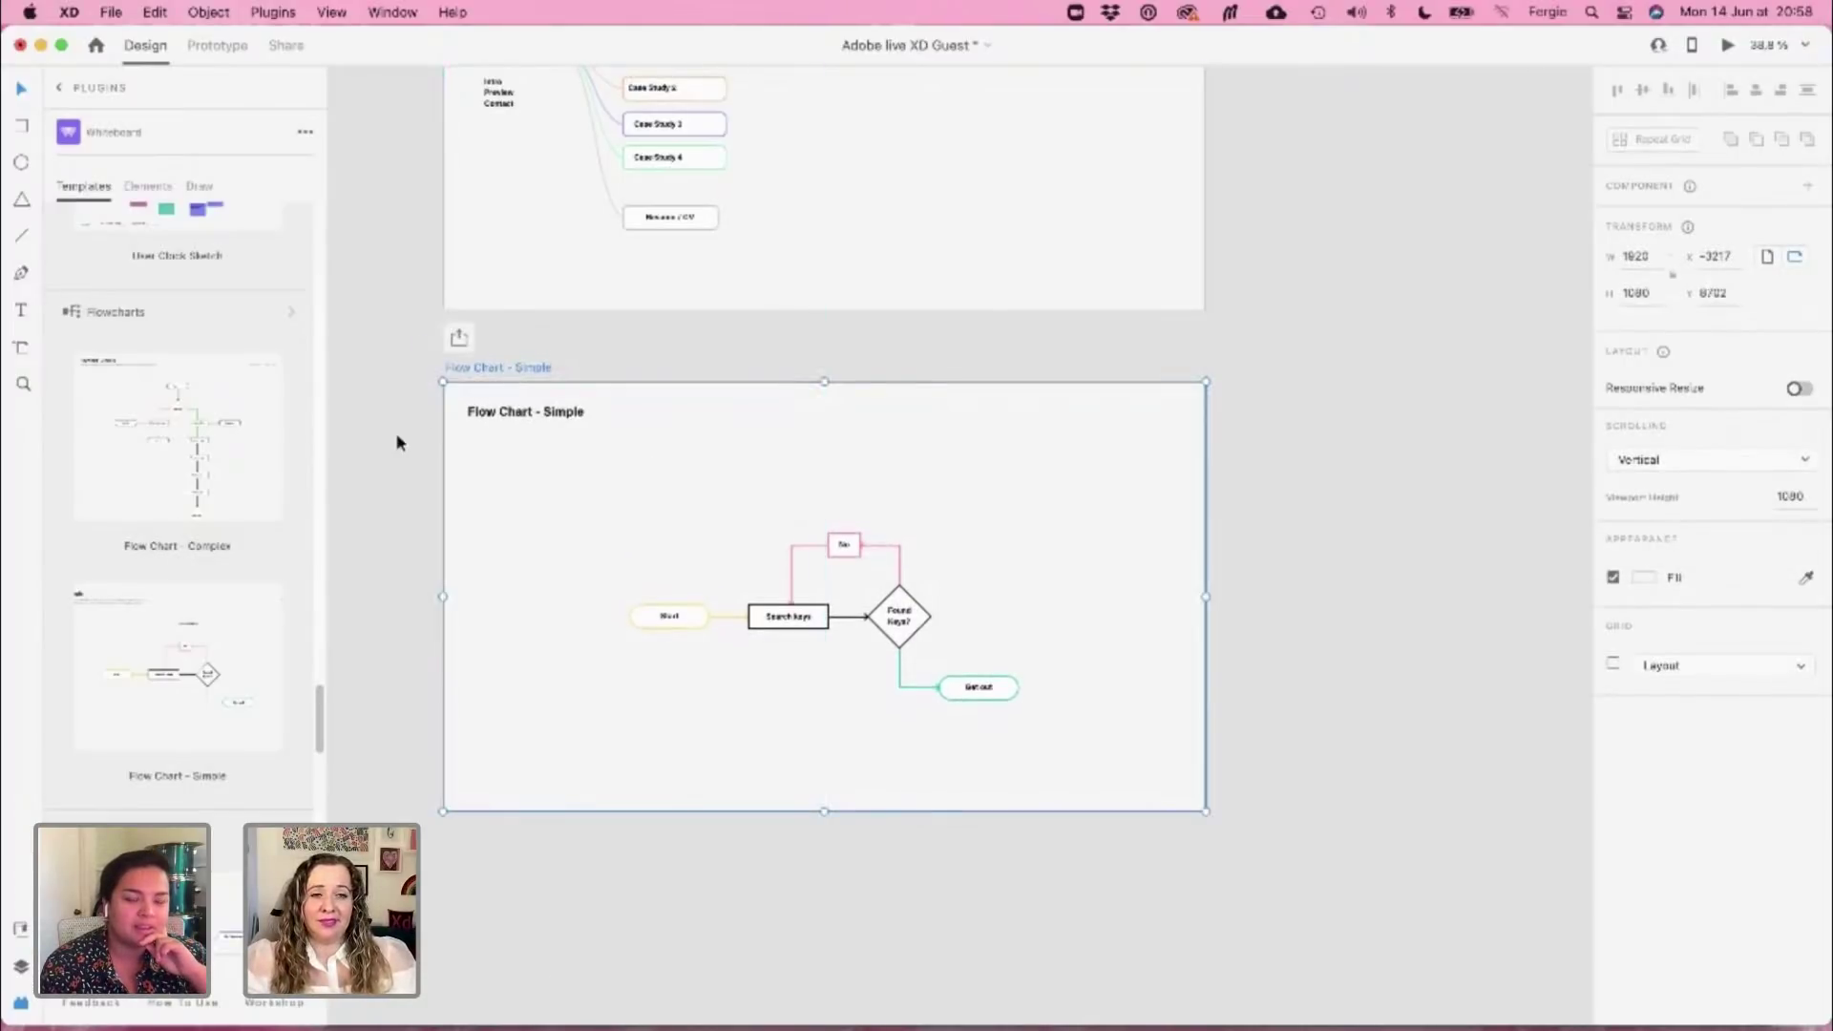
left_click(397, 438)
Move the whole flowchart to the left side of its artboard, lining up the Start block with the title
left_click_drag(527, 456, 1057, 754)
left_click_drag(896, 630, 735, 619)
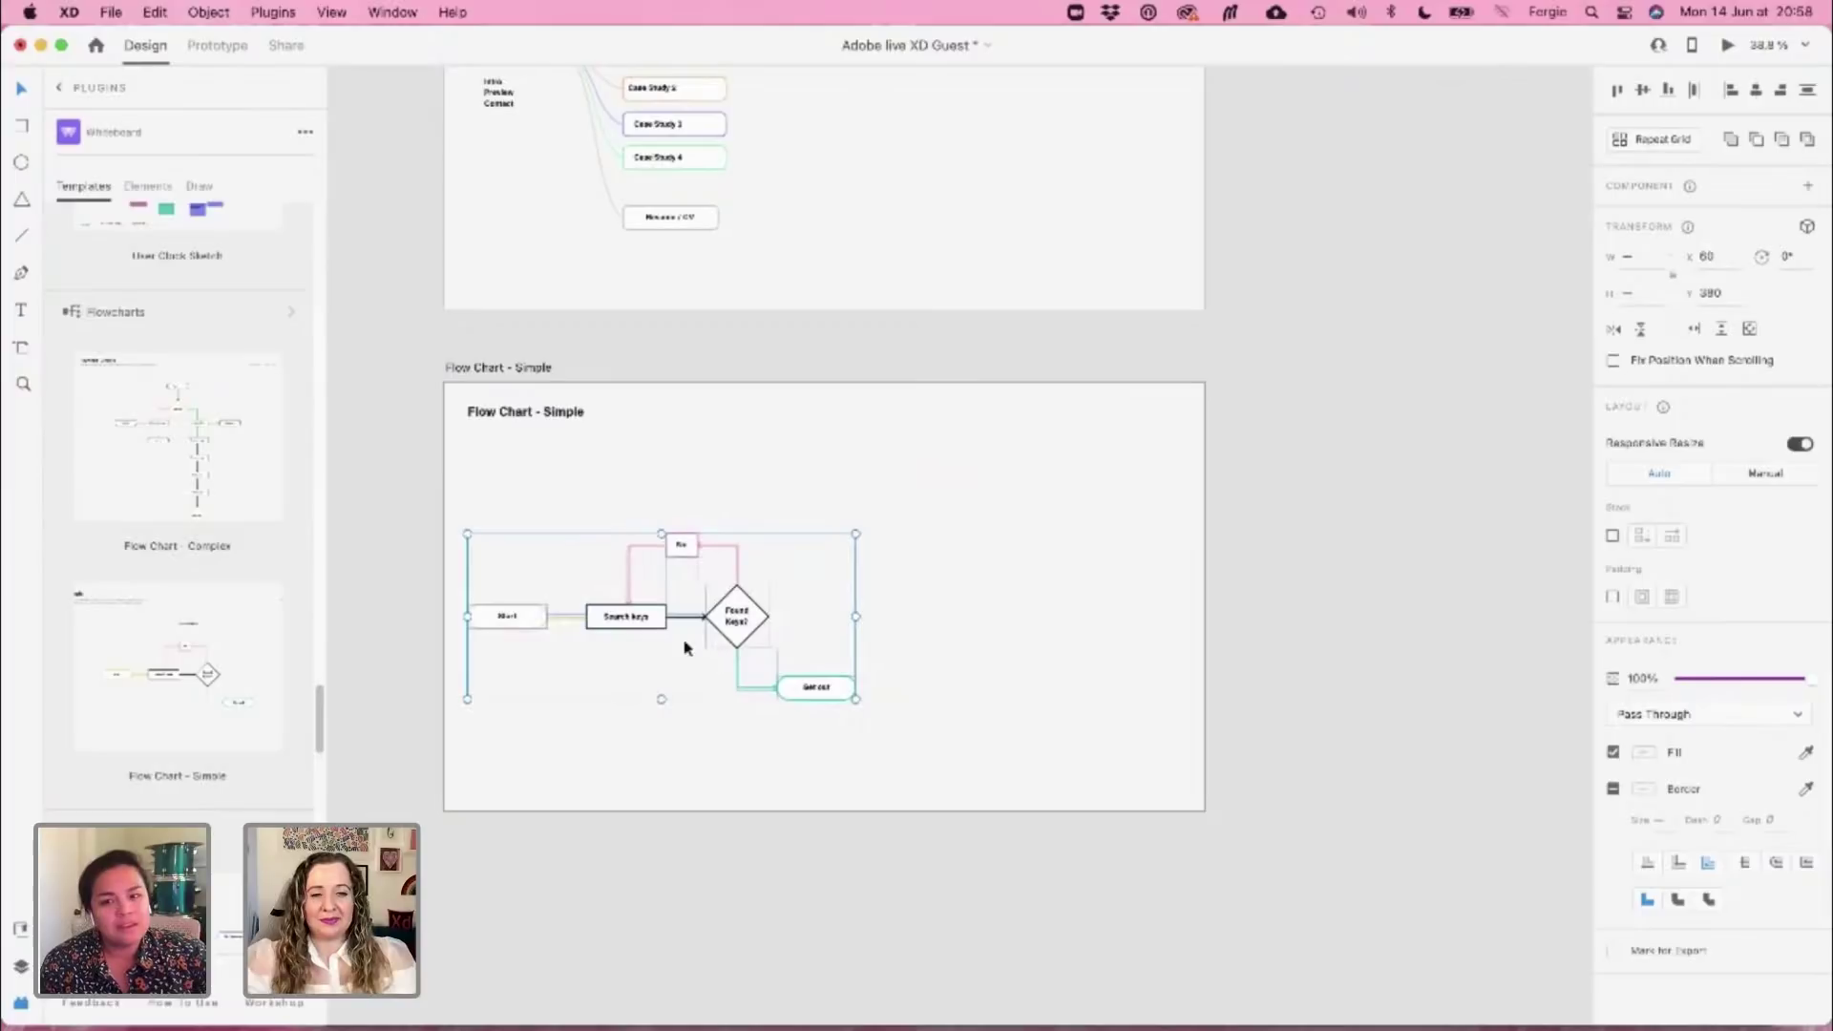
left_click(608, 780)
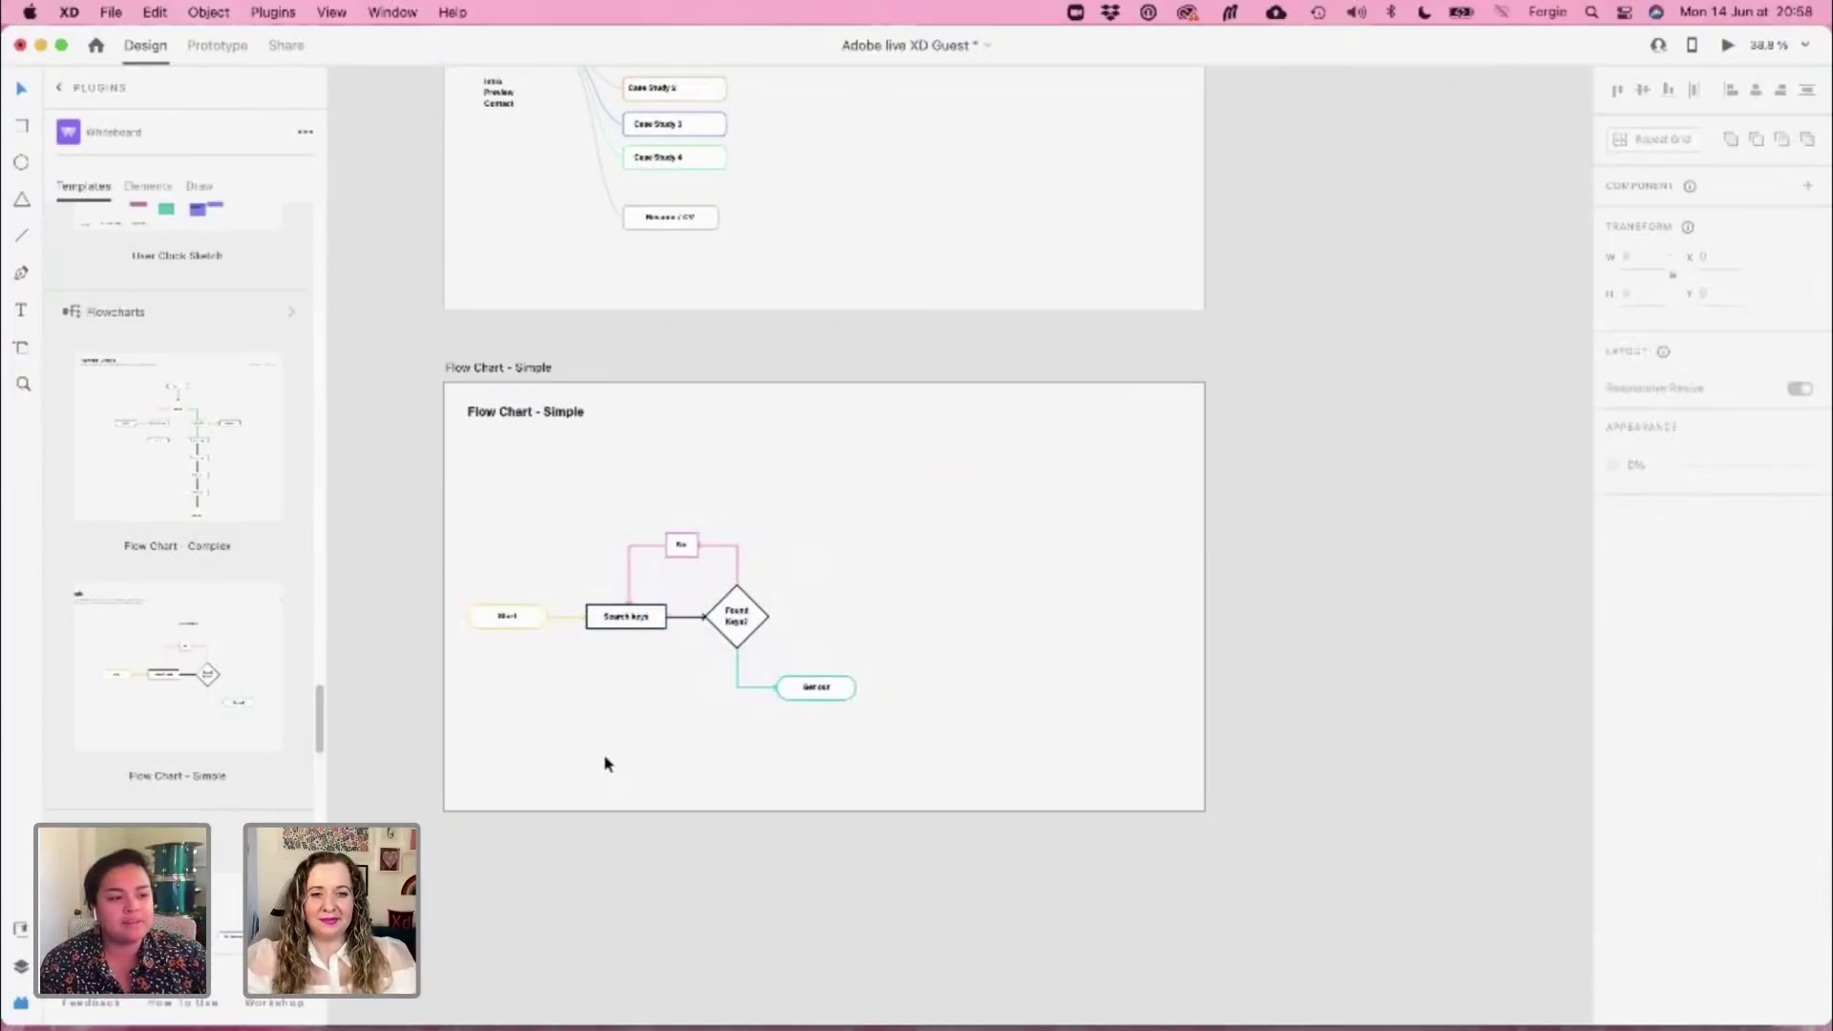
Replace the text of the yellow Start block with "View home page"
scroll(606, 764, "up", 3)
scroll(605, 761, "up", 1)
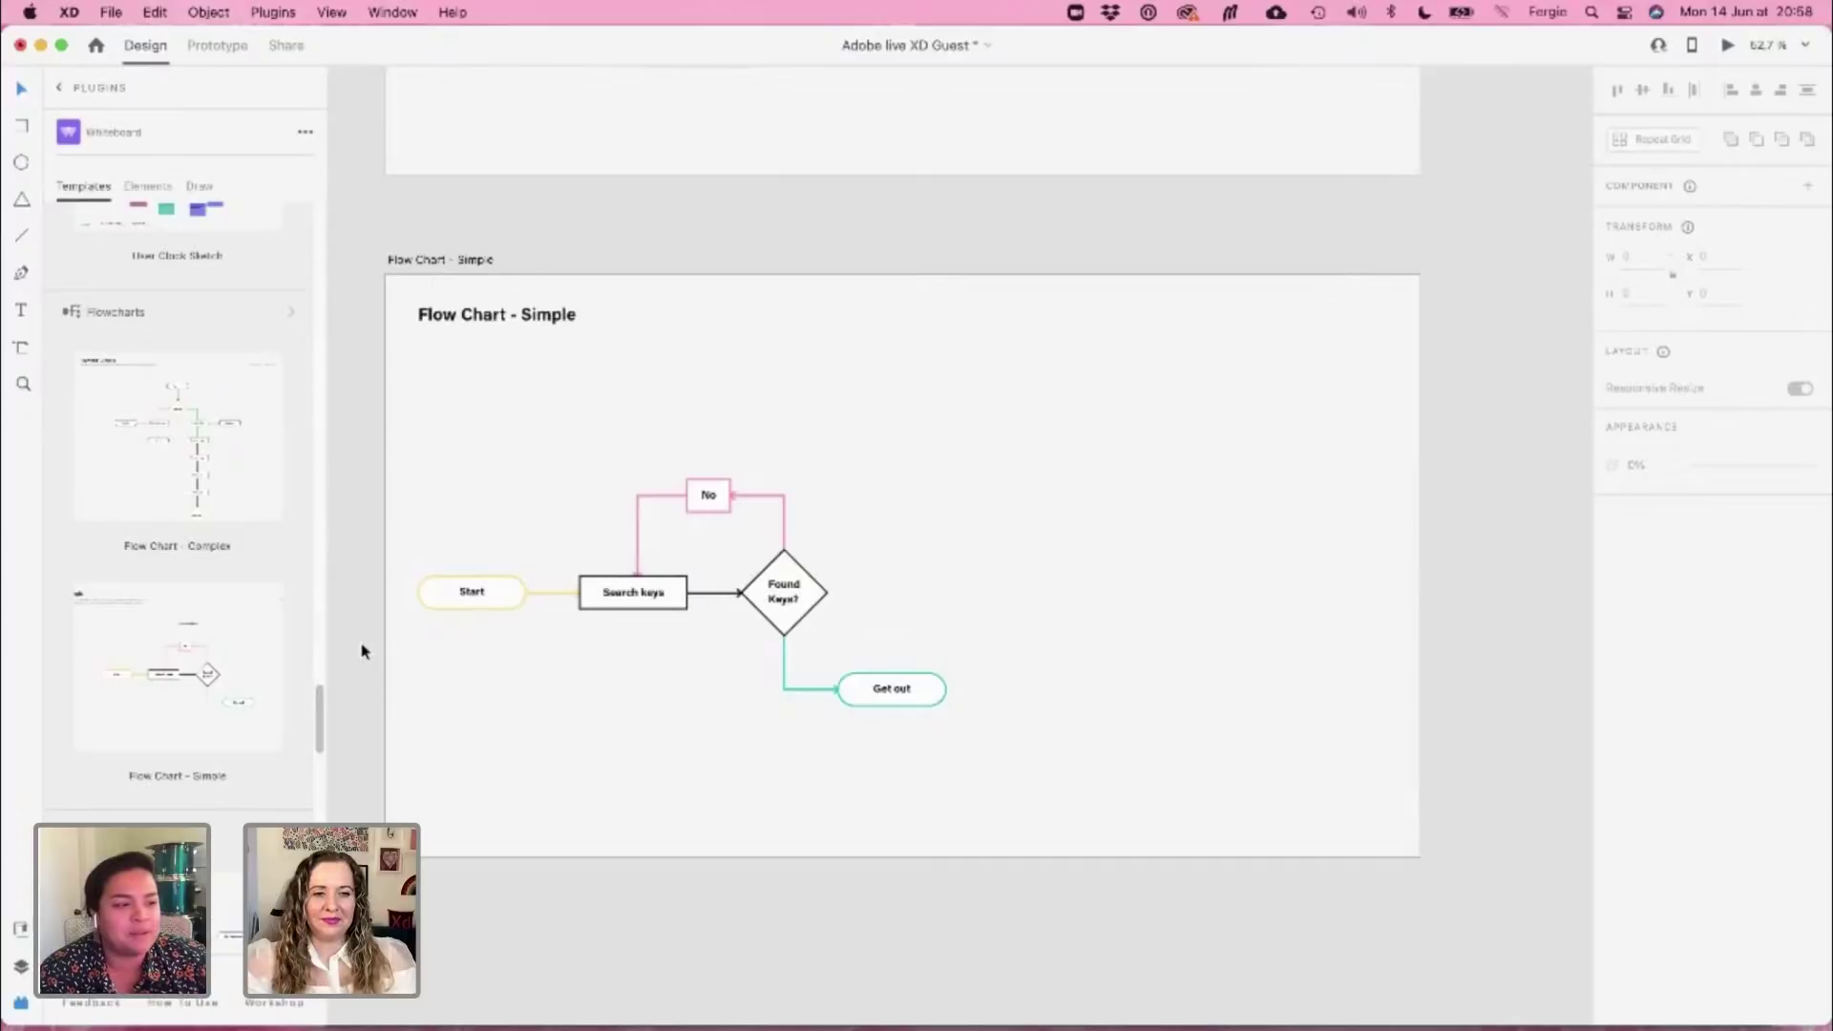
double_click(471, 595)
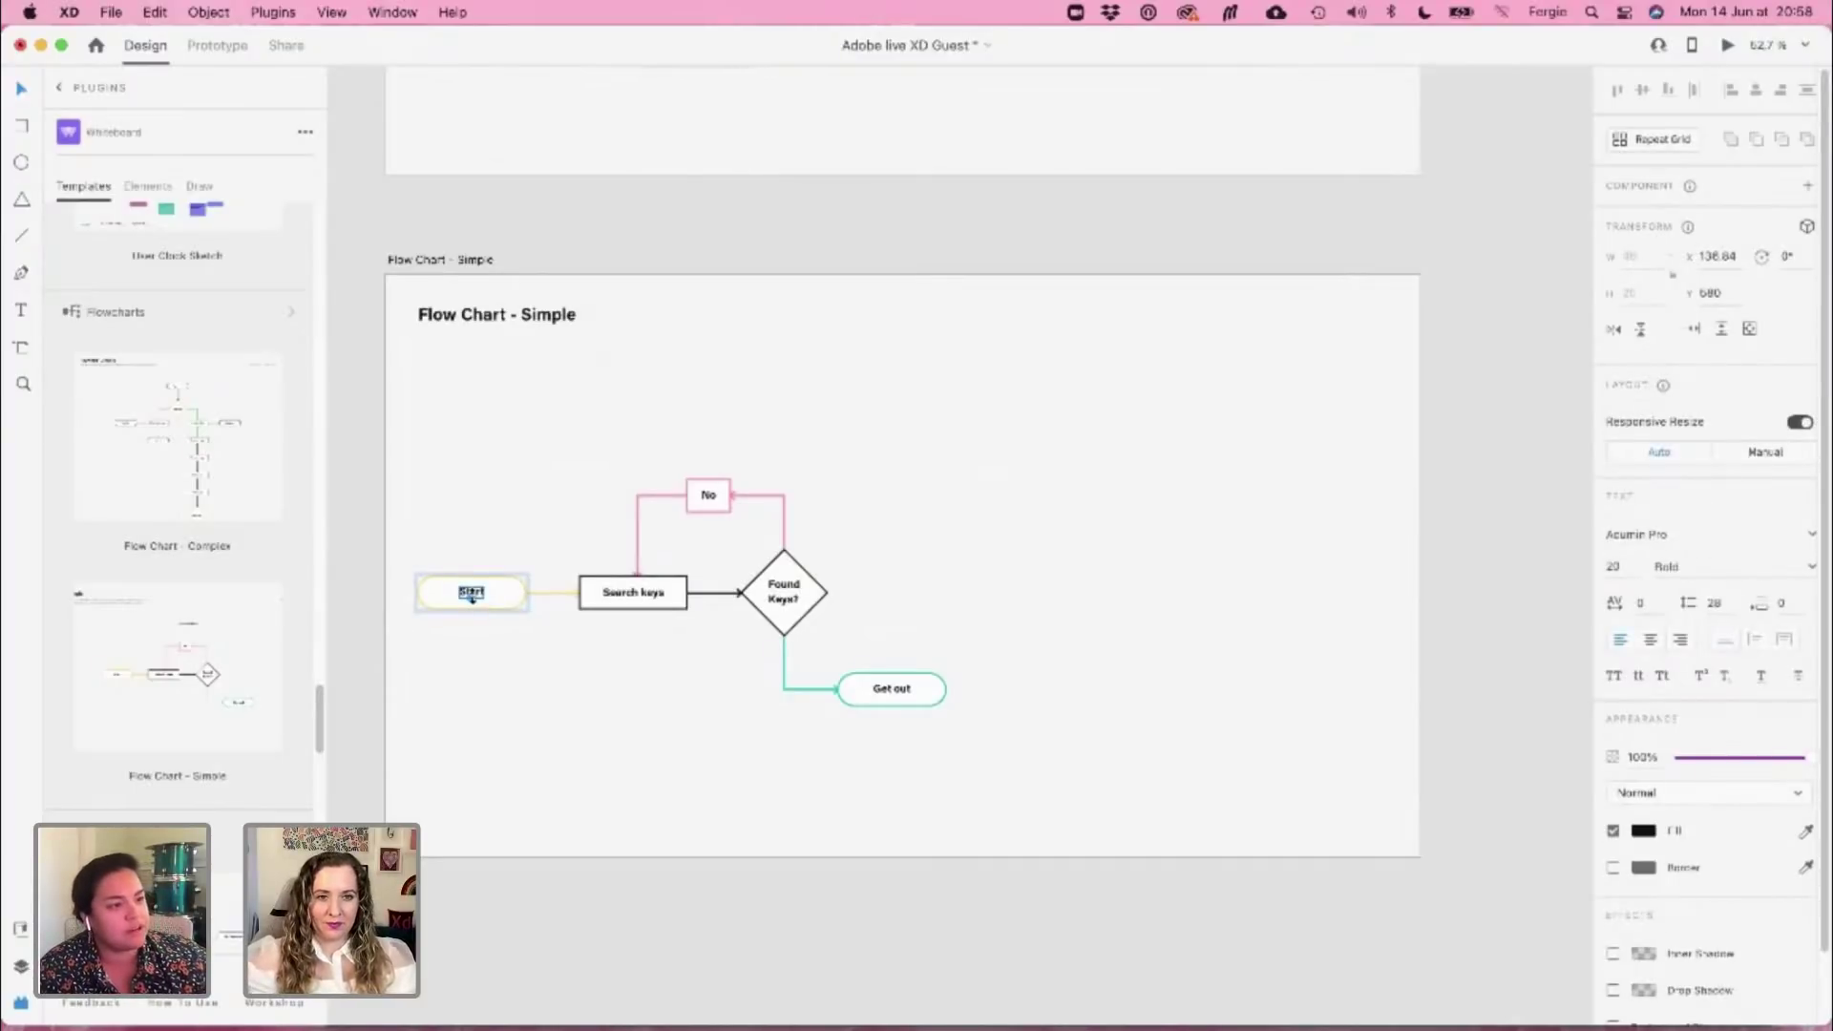
key("BackSpace")
type("View")
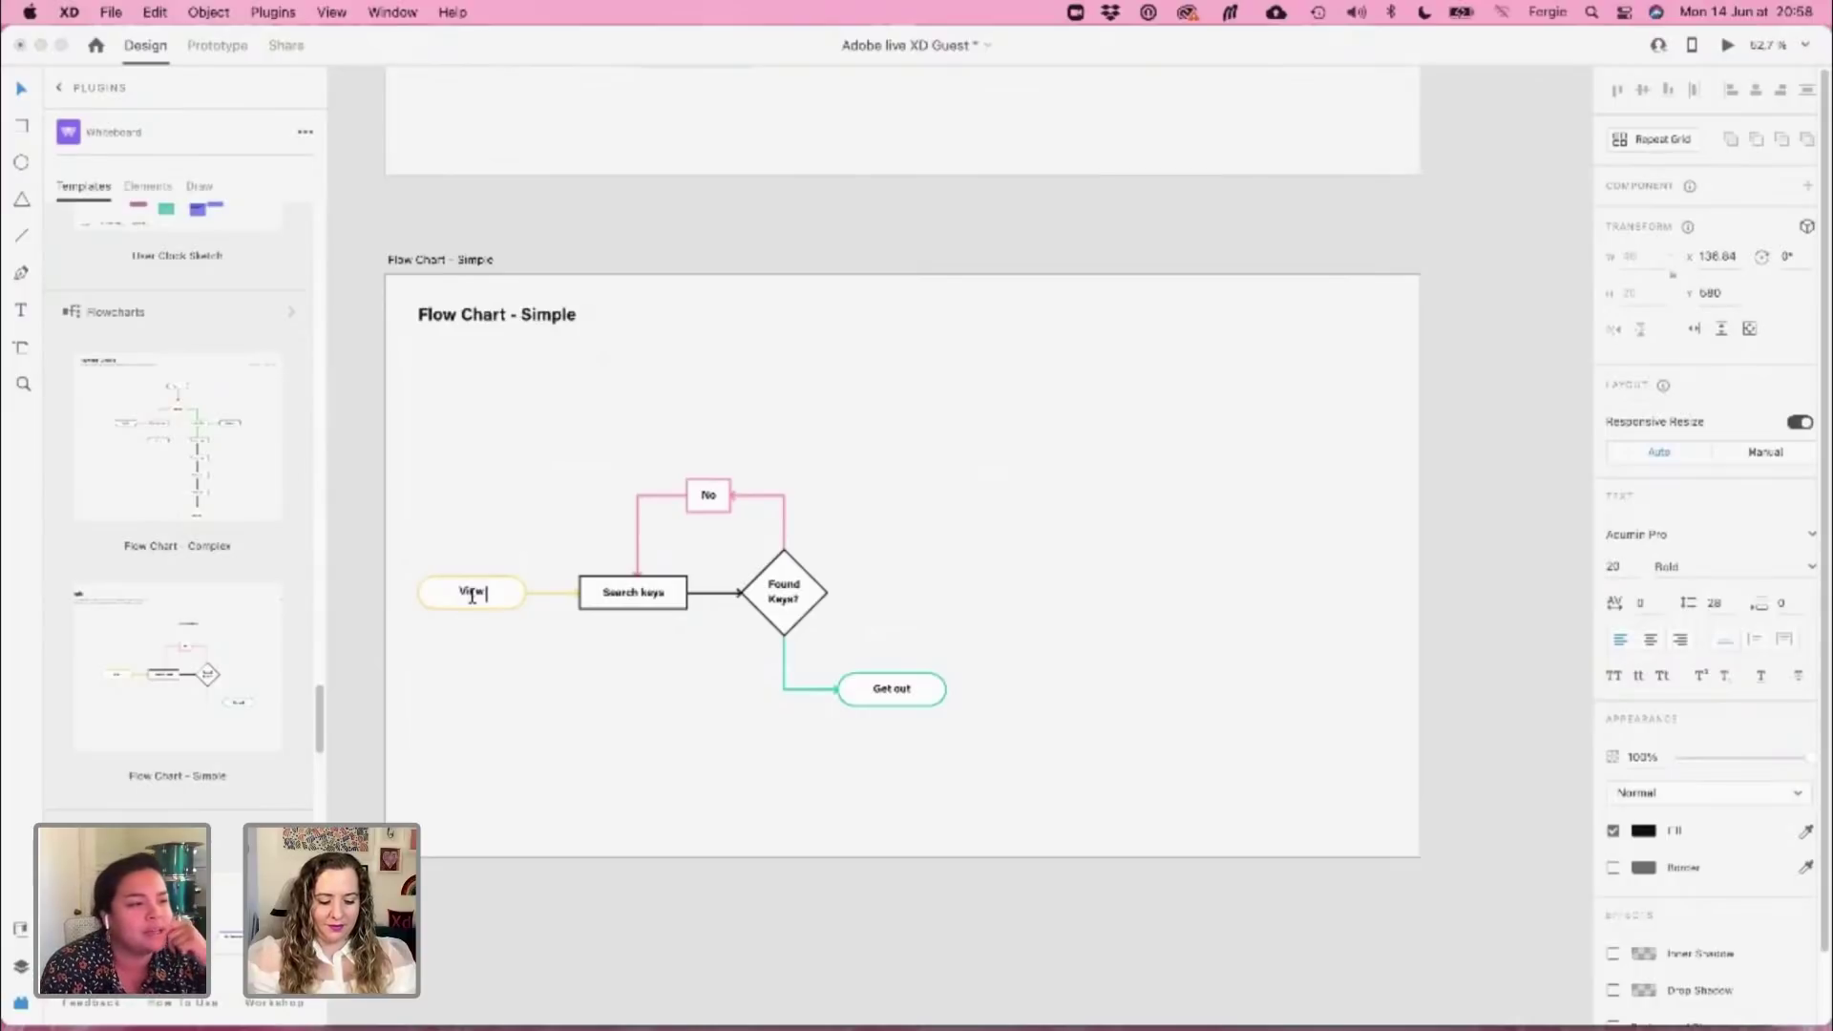
type(" home page")
key("Escape")
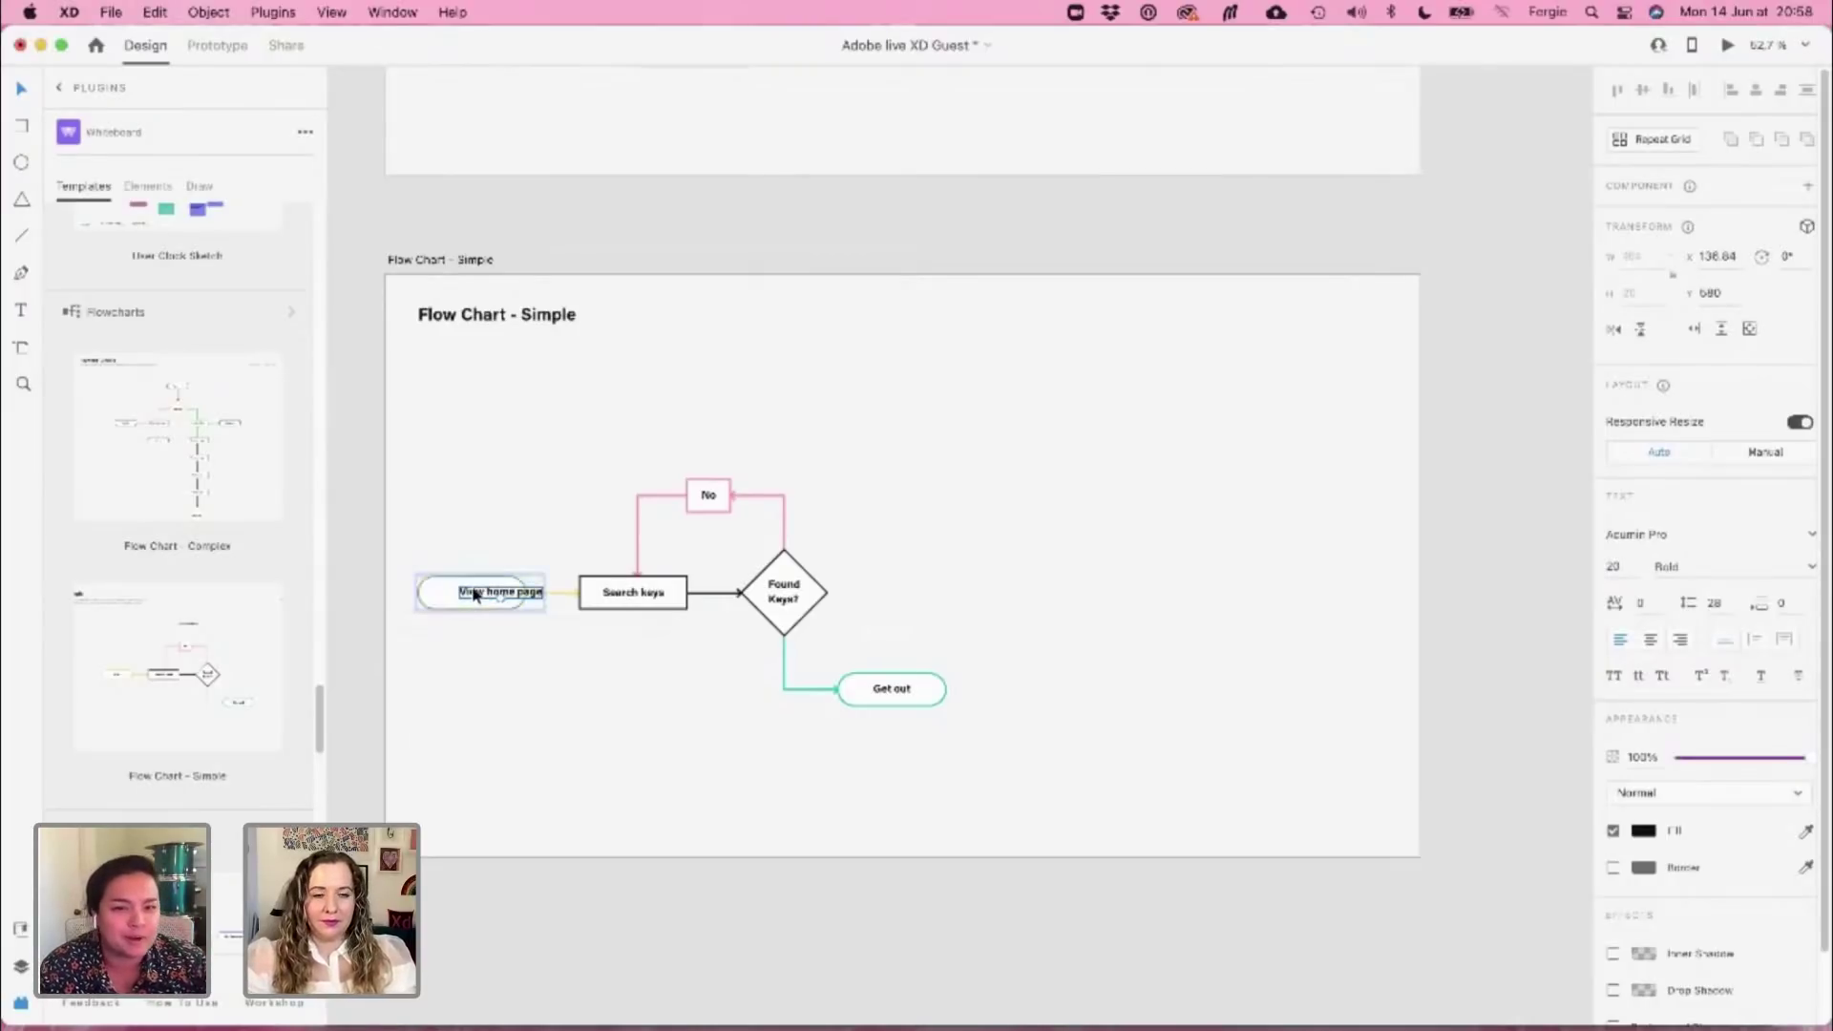
Center the "View home page" text inside its yellow rounded block
scroll(473, 592, "up", 2)
scroll(474, 594, "up", 2)
left_click_drag(474, 593, 440, 598)
left_click(530, 484)
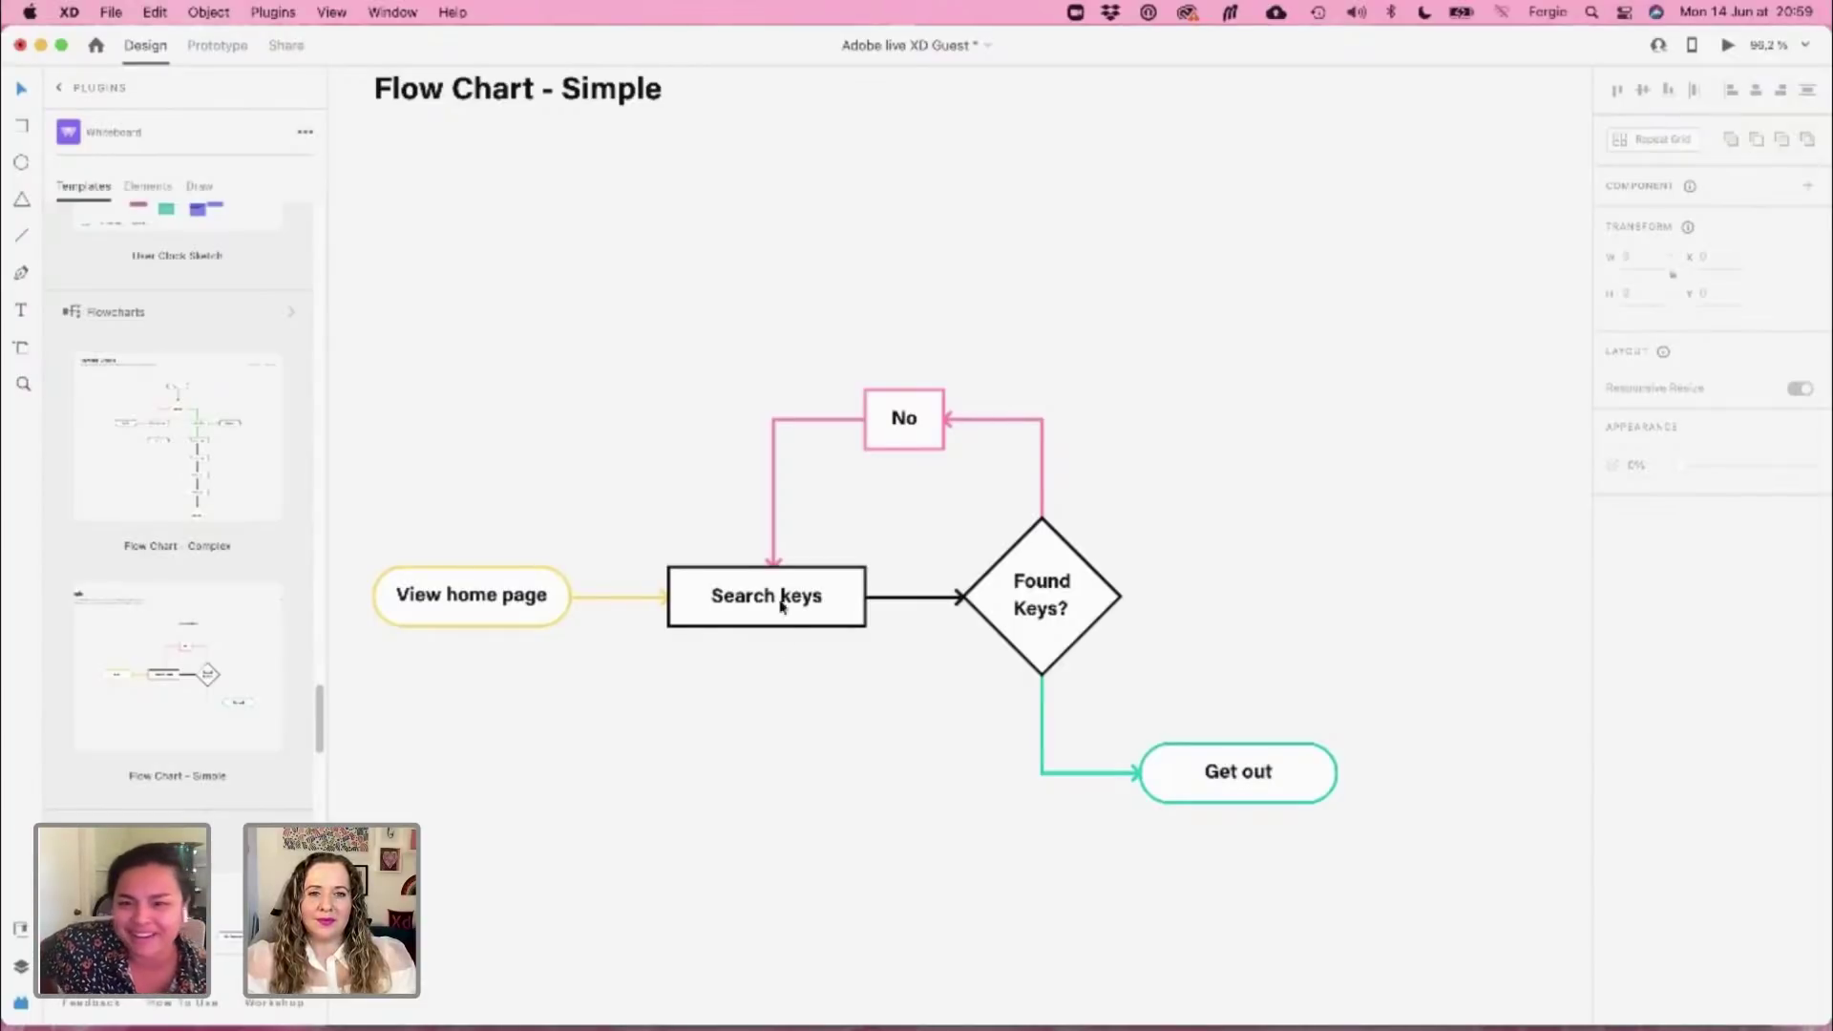
scroll(781, 602, "down", 2)
left_click(707, 531)
scroll(707, 532, "down", 3)
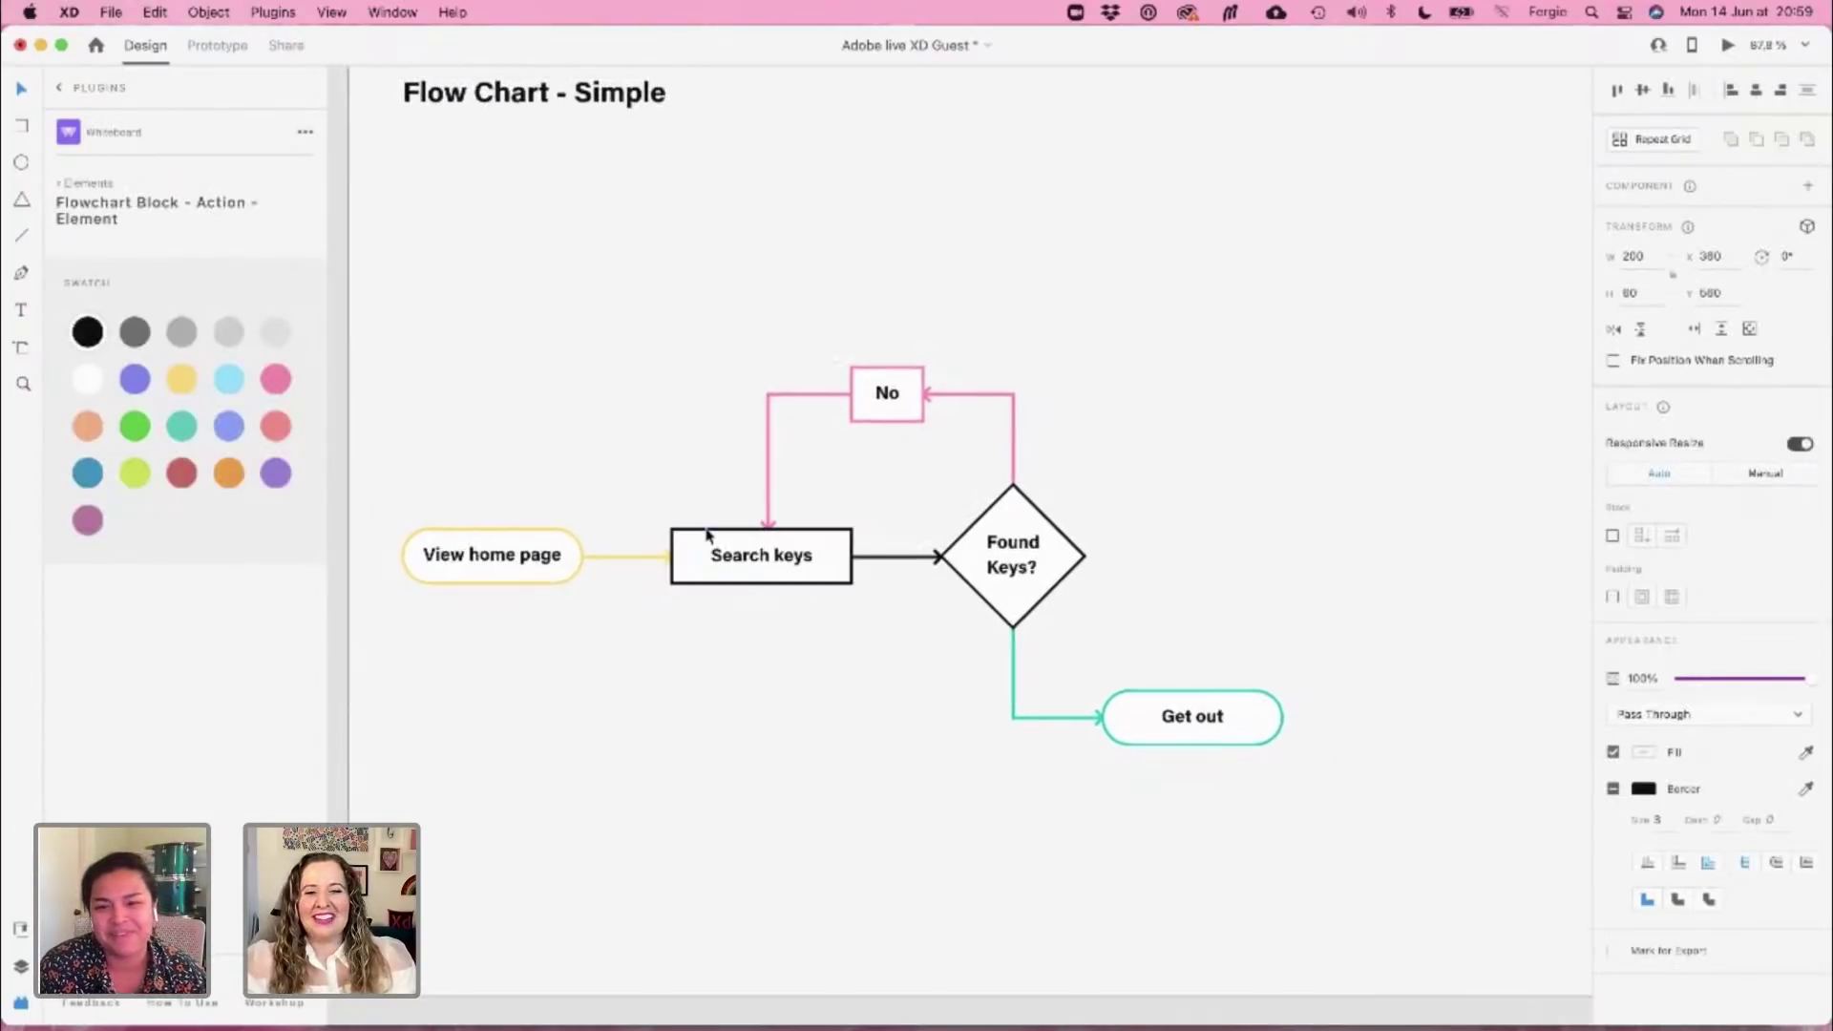
left_click(681, 439)
left_click_drag(710, 303, 691, 335)
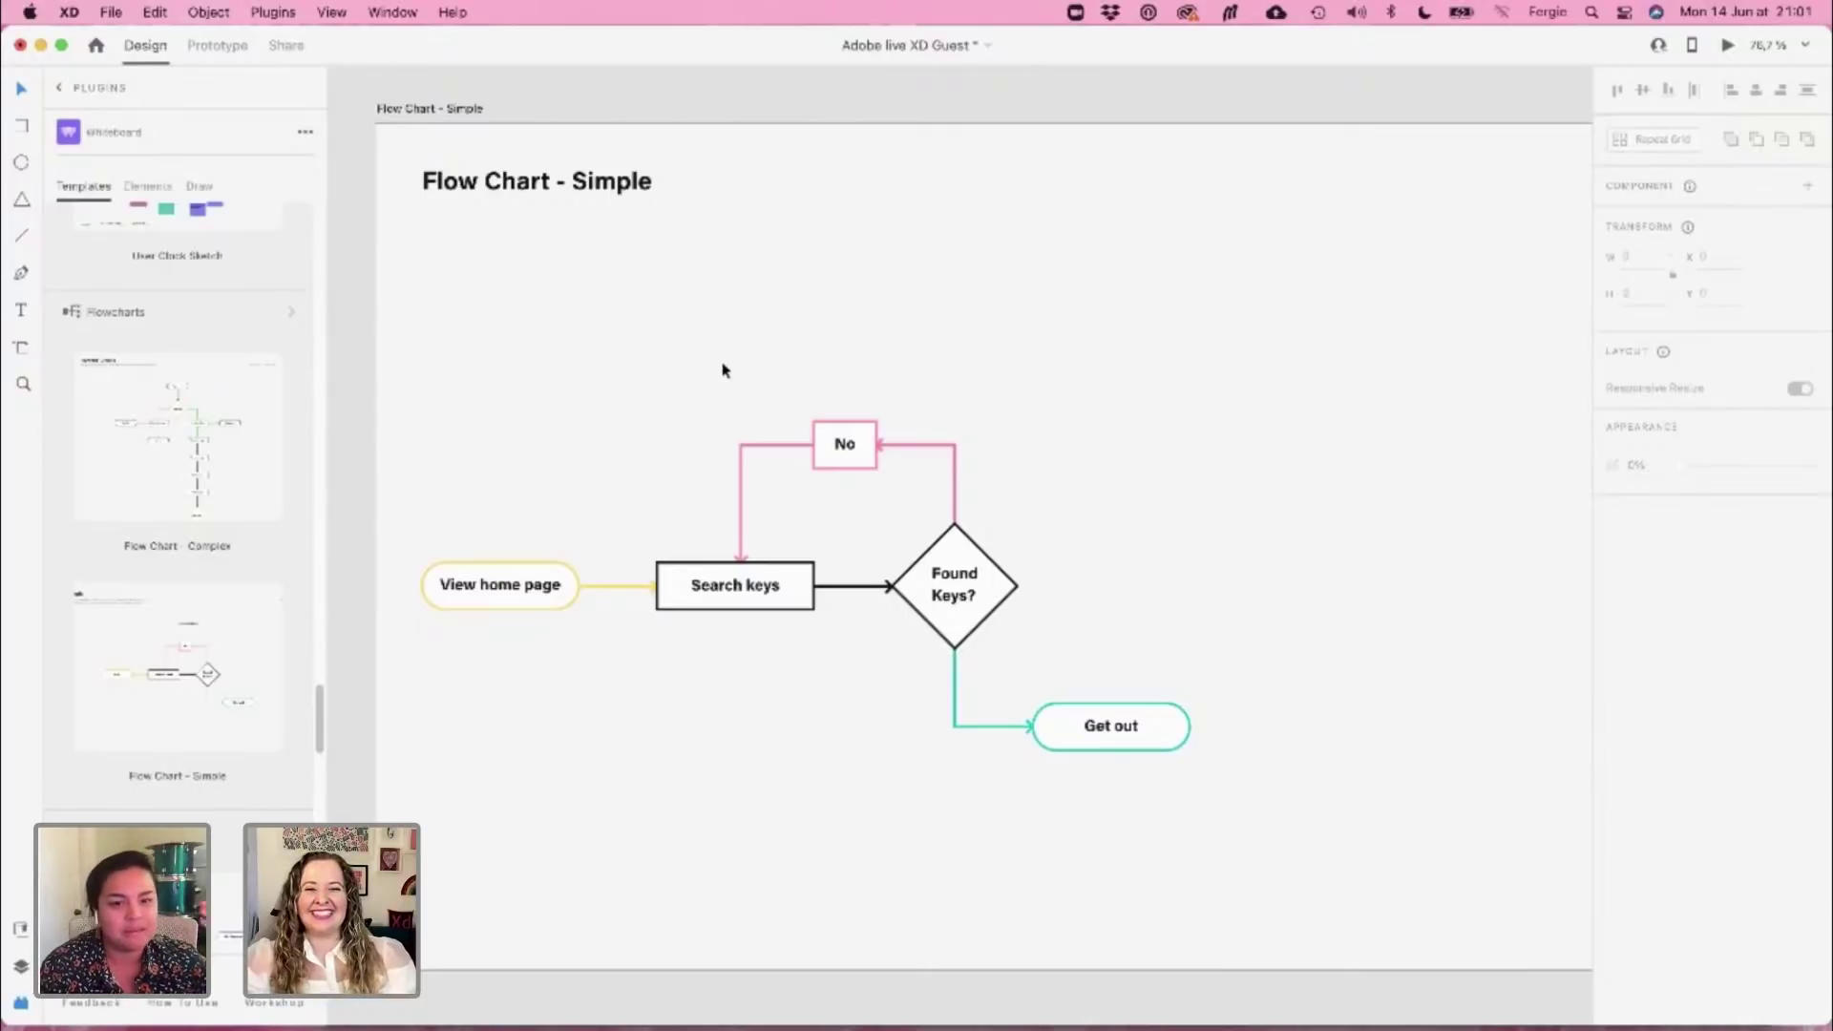
Replace the "Search keys" text in the black rectangle with "Intro: Do we know what you do?"
left_click(752, 590)
double_click(752, 588)
type("I")
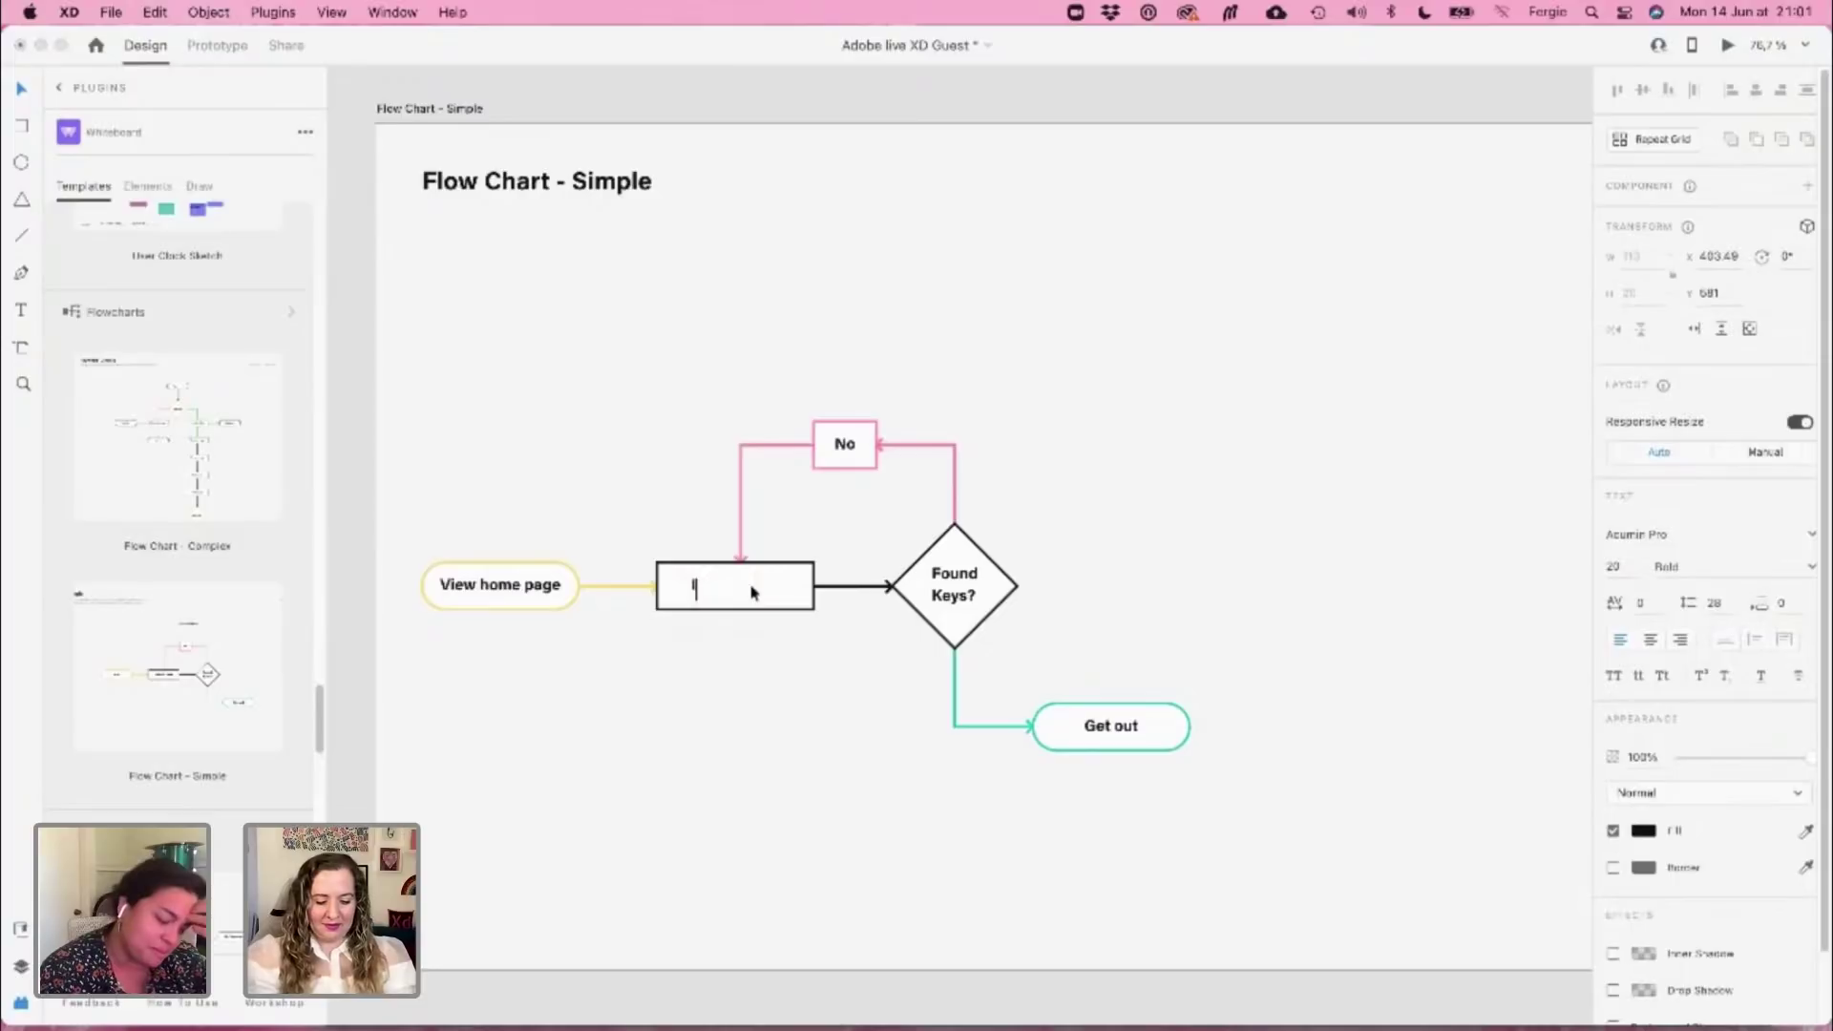
type("ntro")
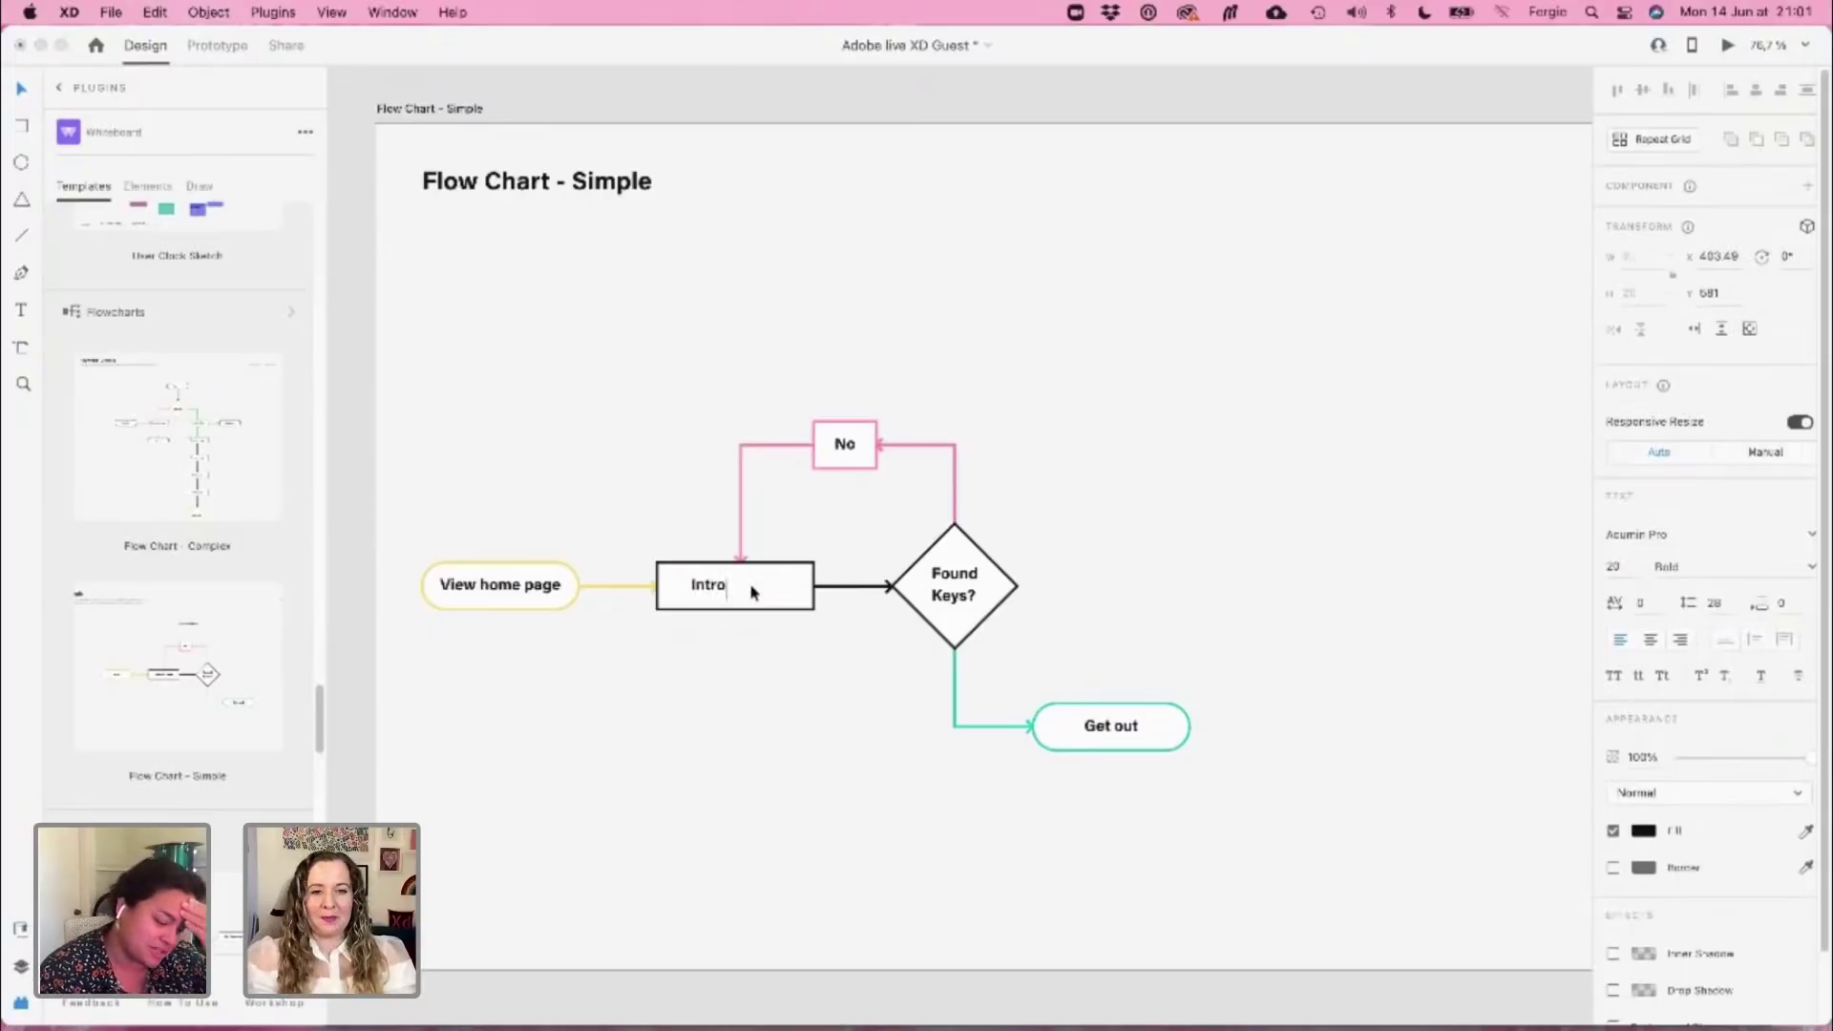
type(": Do we know what")
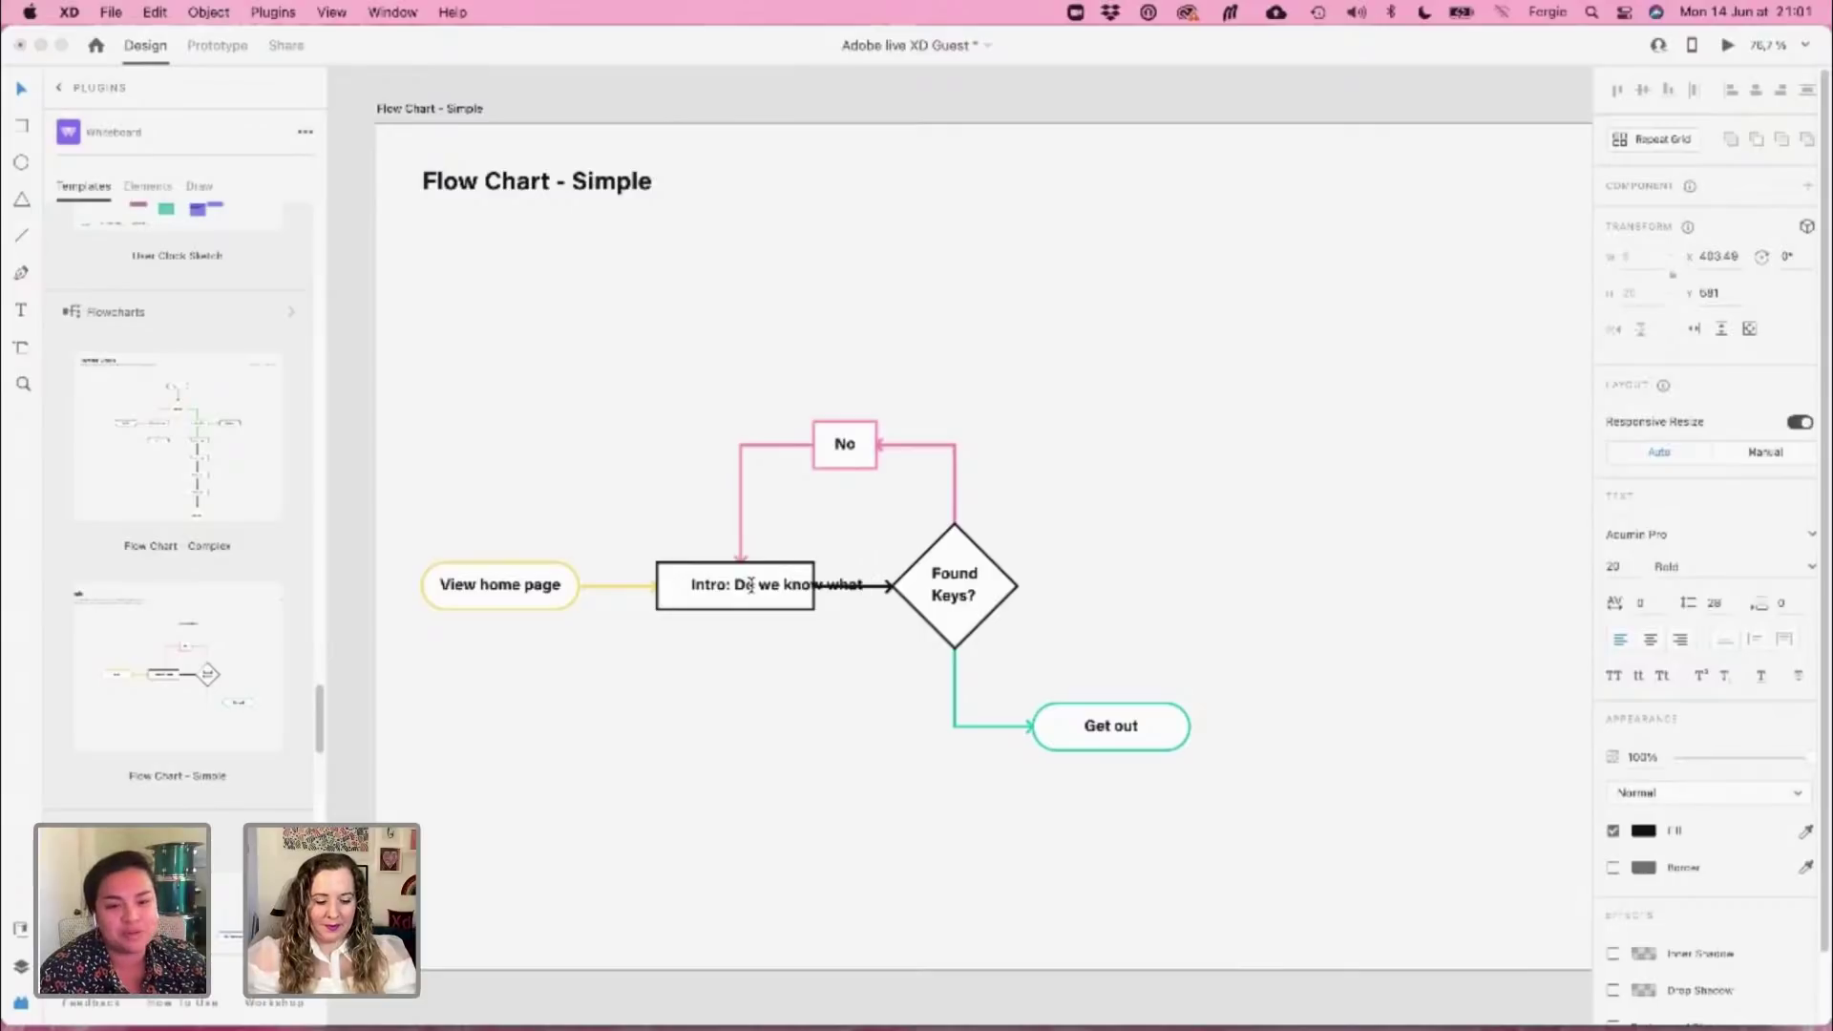
type(" you do?")
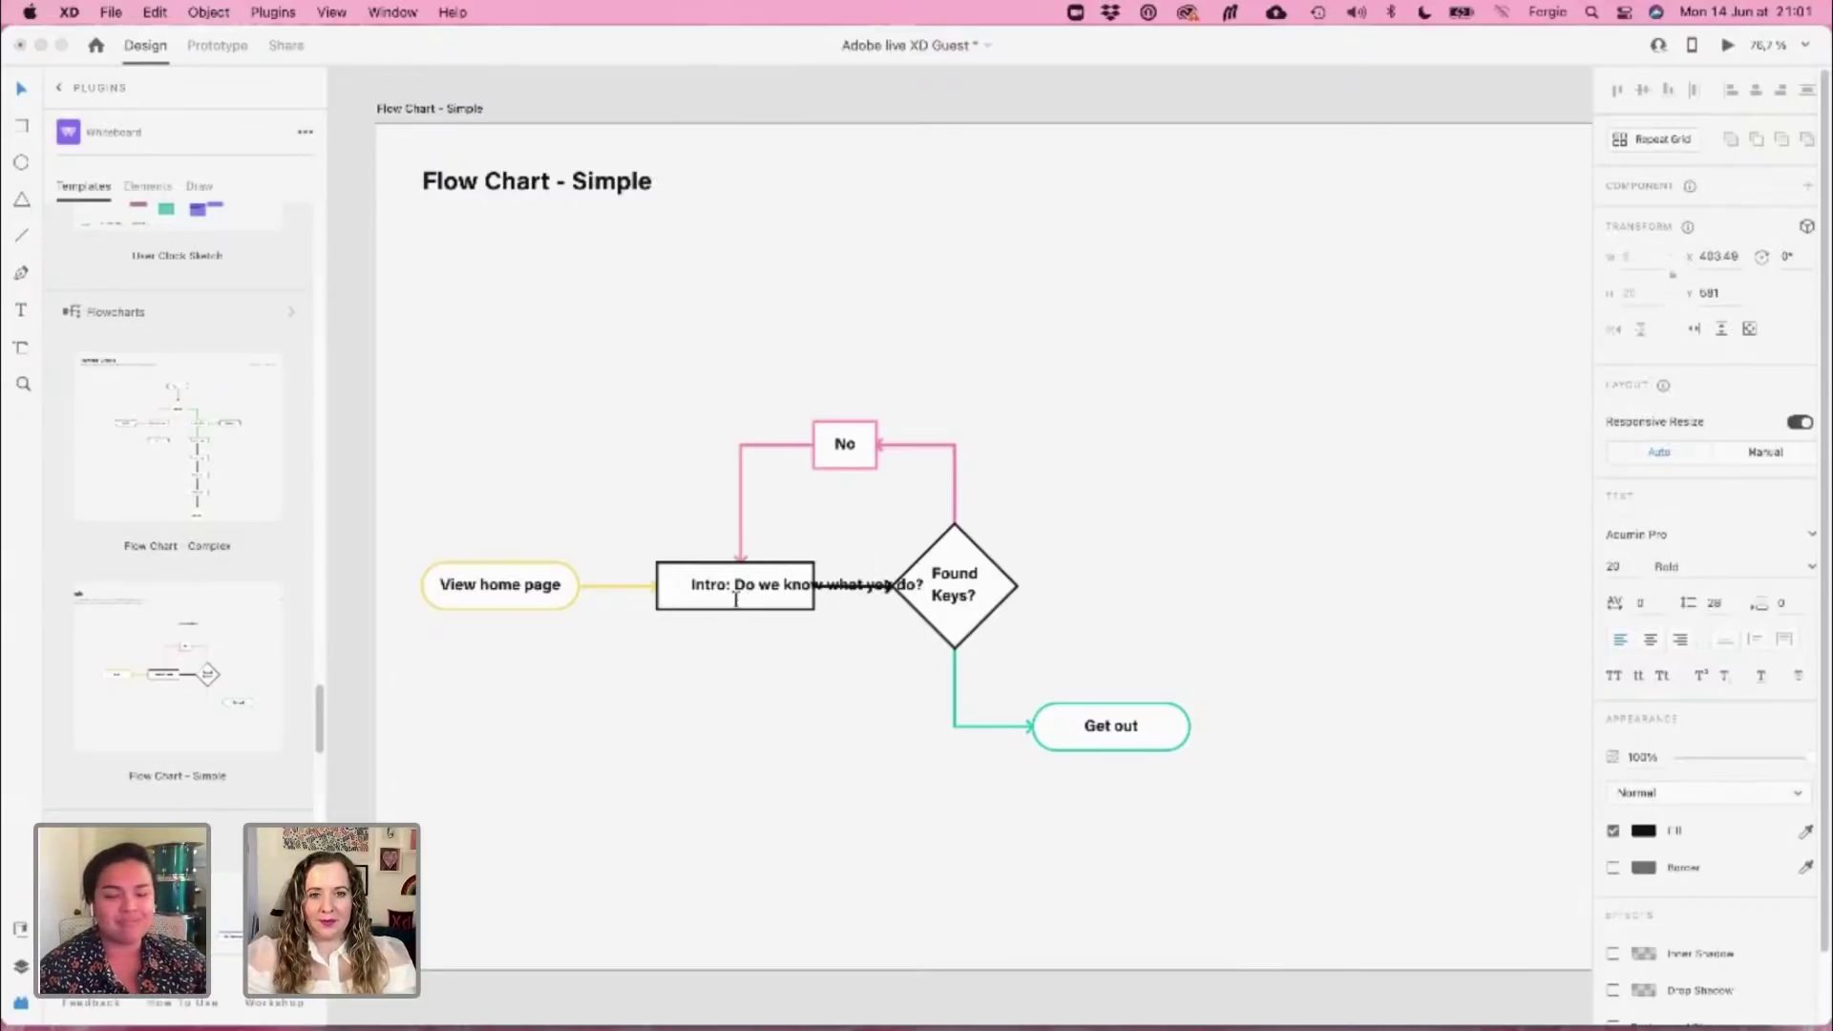
triple_click(738, 578)
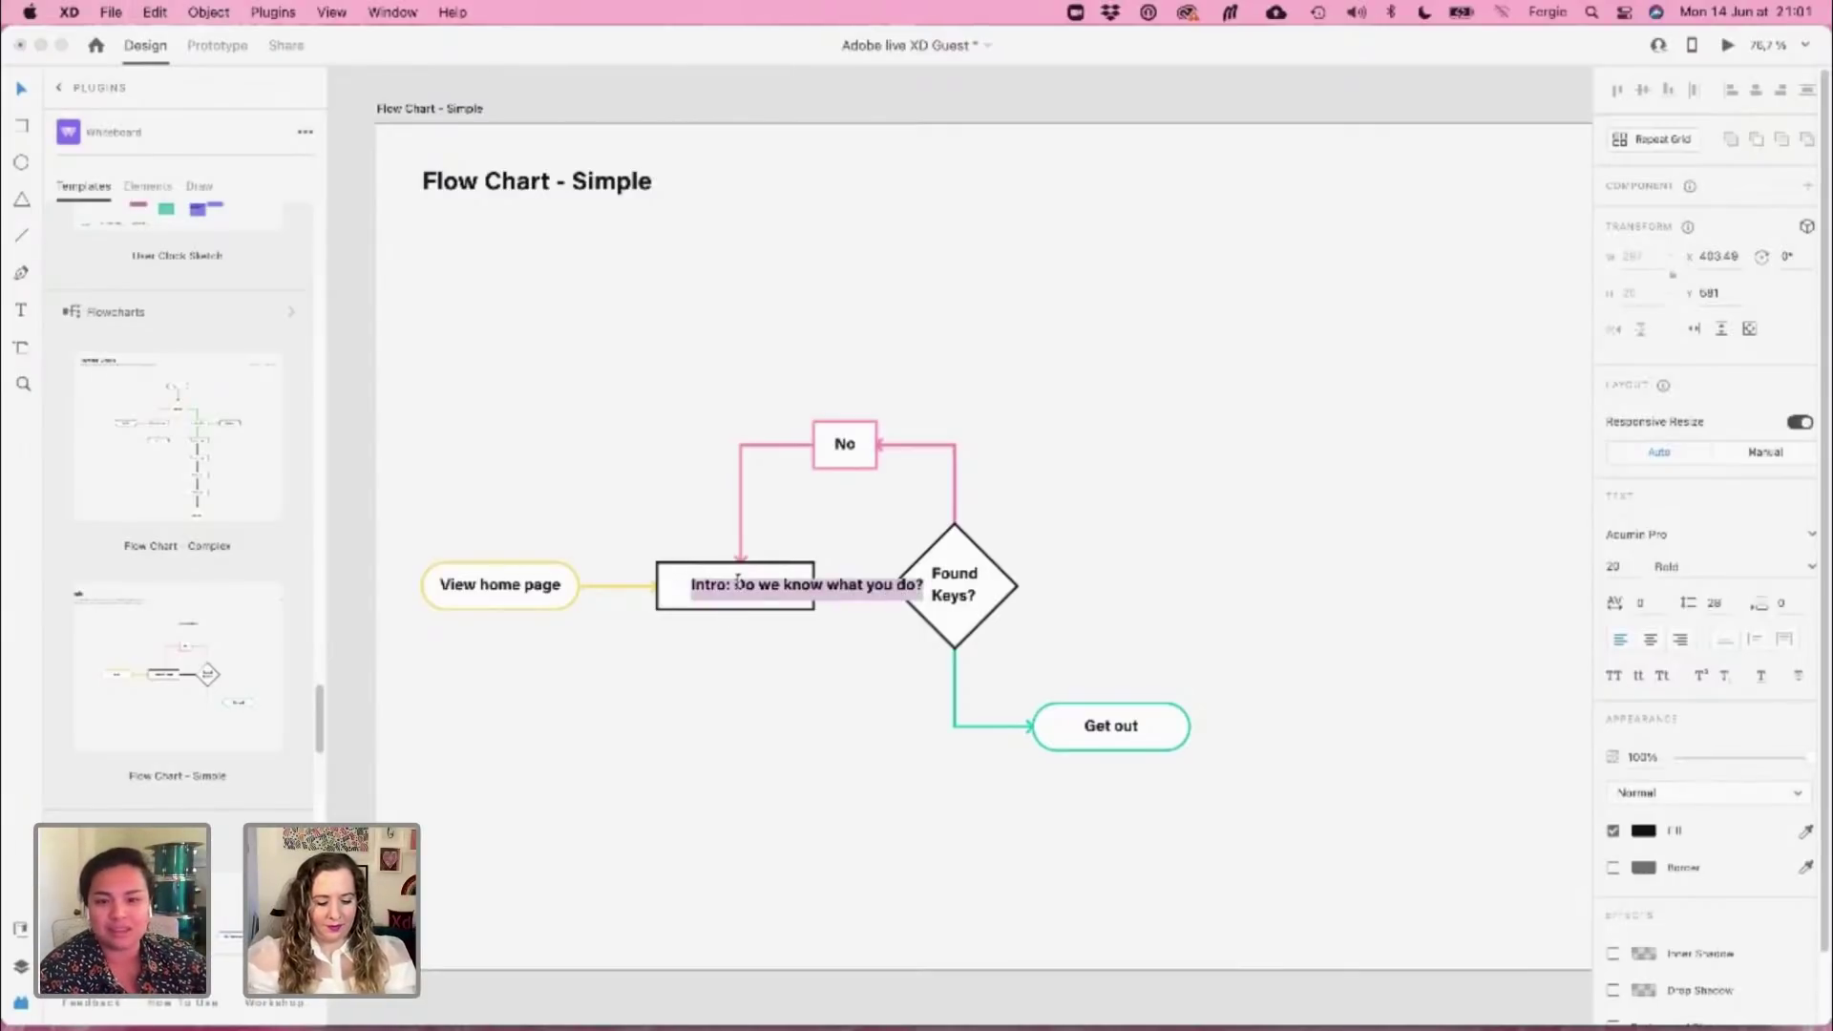
key("Left")
key("shift+Right")
key("shift+Right")
key("shift+Right")
key("shift+Right")
key("shift+Right")
key("shift+Right")
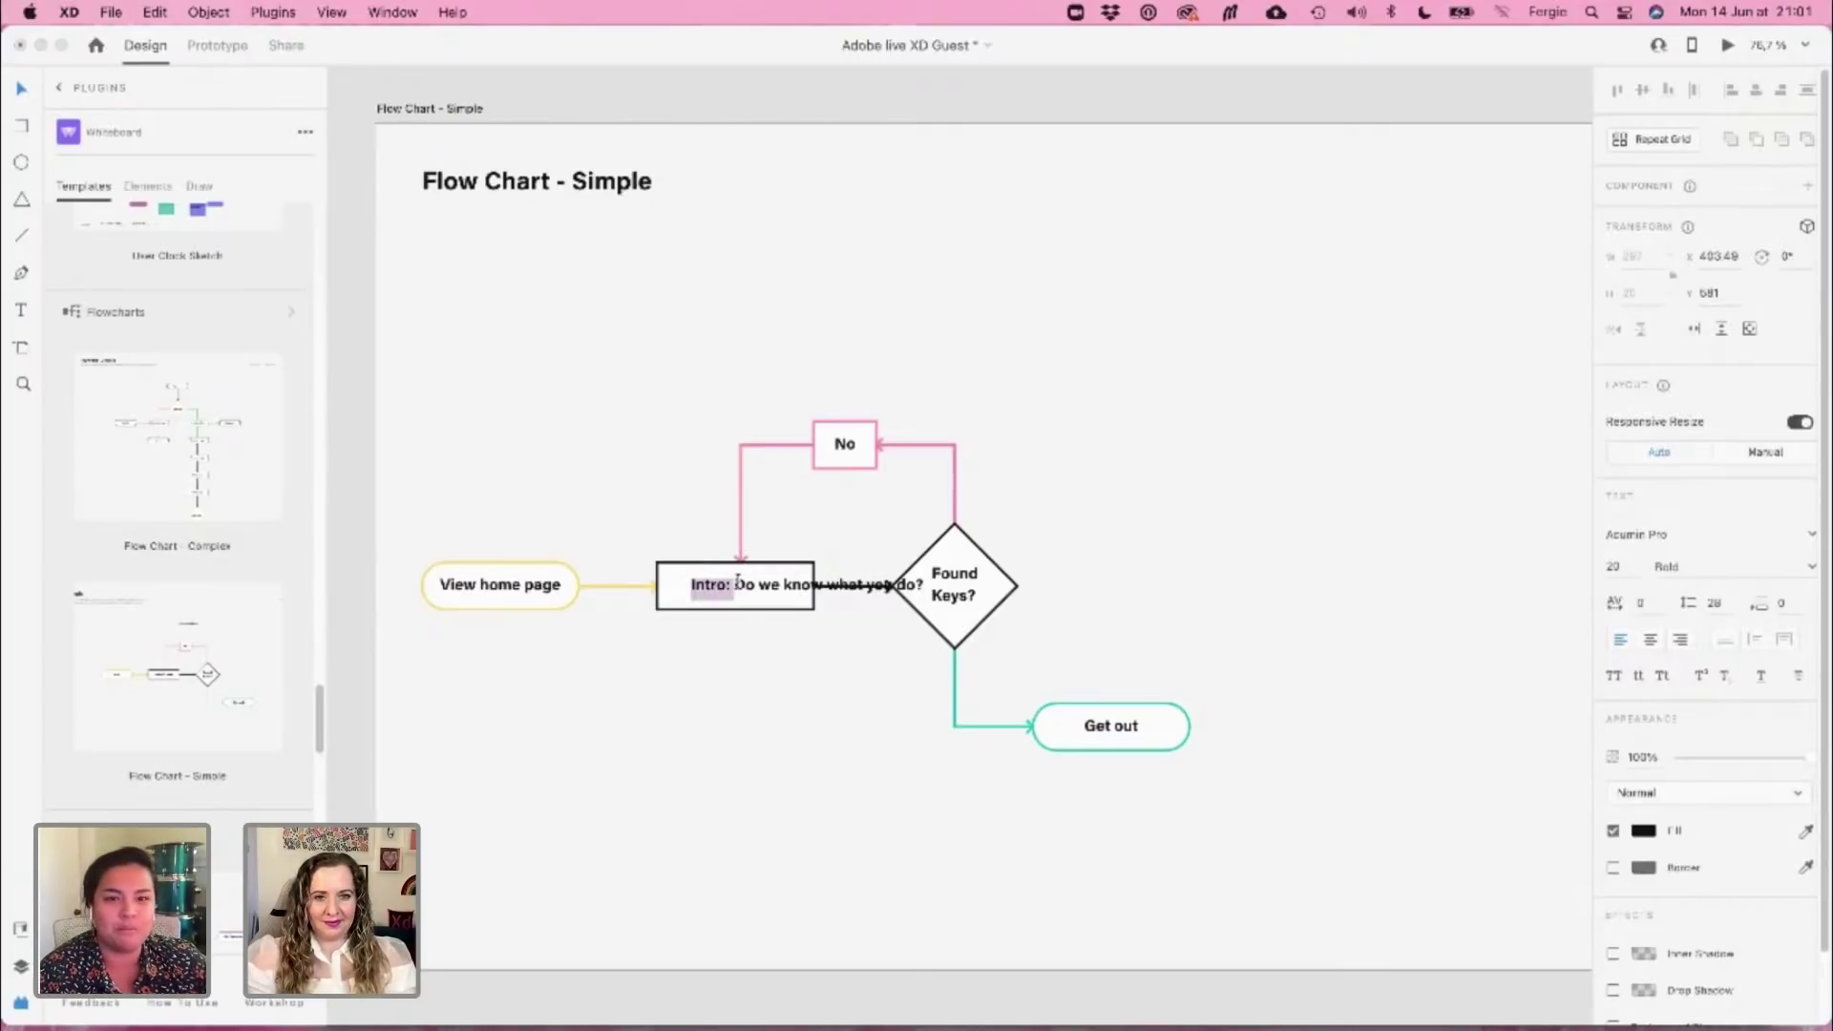
Resize and reposition the intro question's text frame to about 194 by 55 so it wraps onto two lines inside the black rectangle
scroll(738, 578, "up", 5)
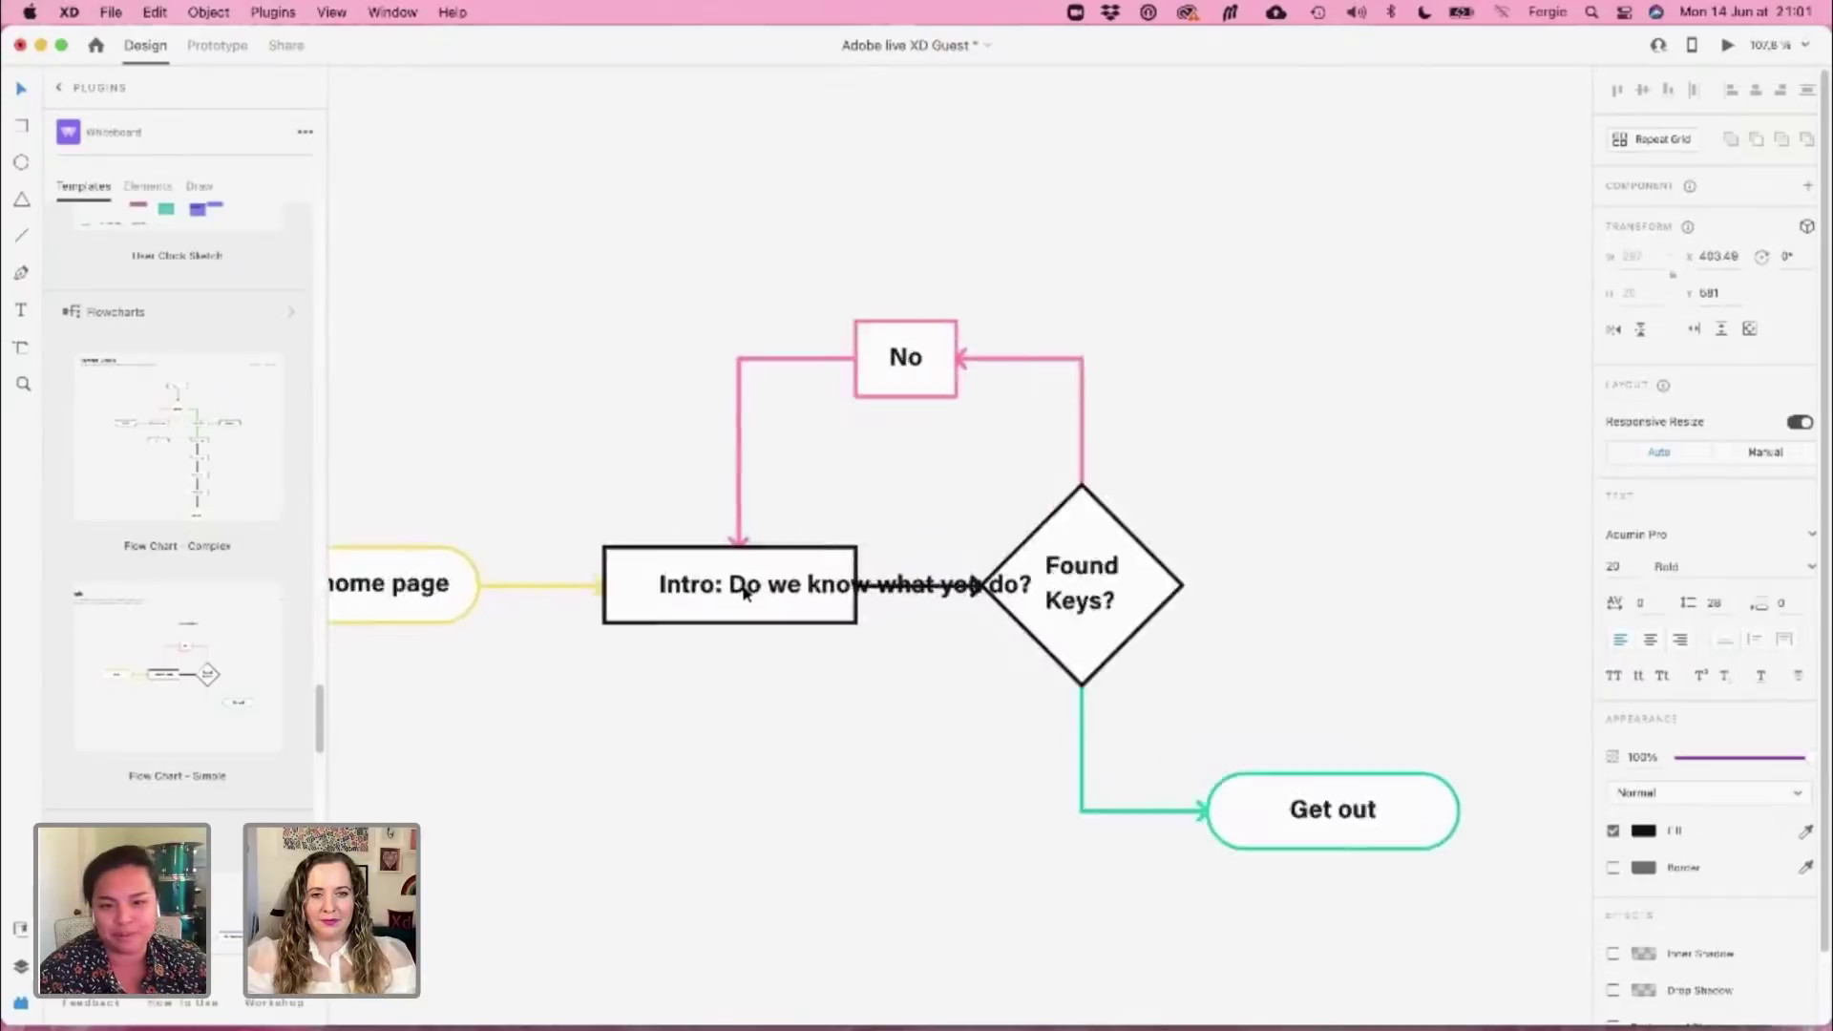
key("Escape")
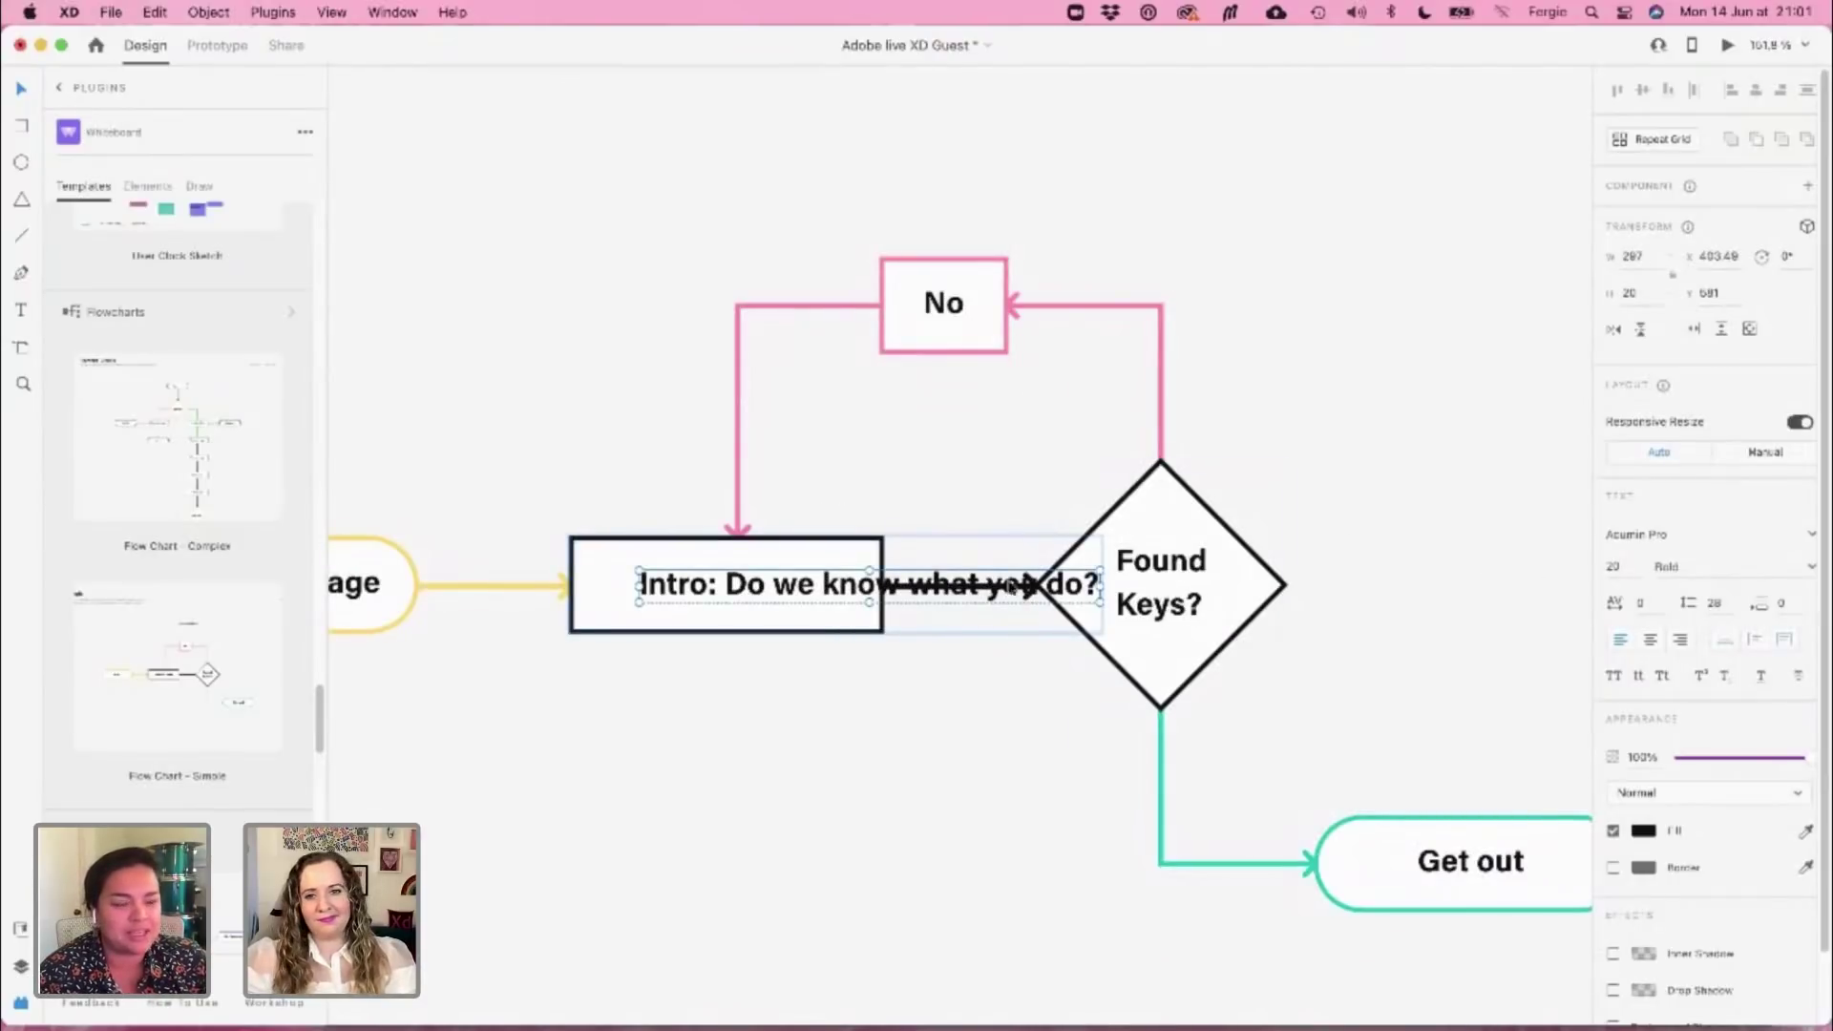
left_click_drag(1100, 584, 864, 602)
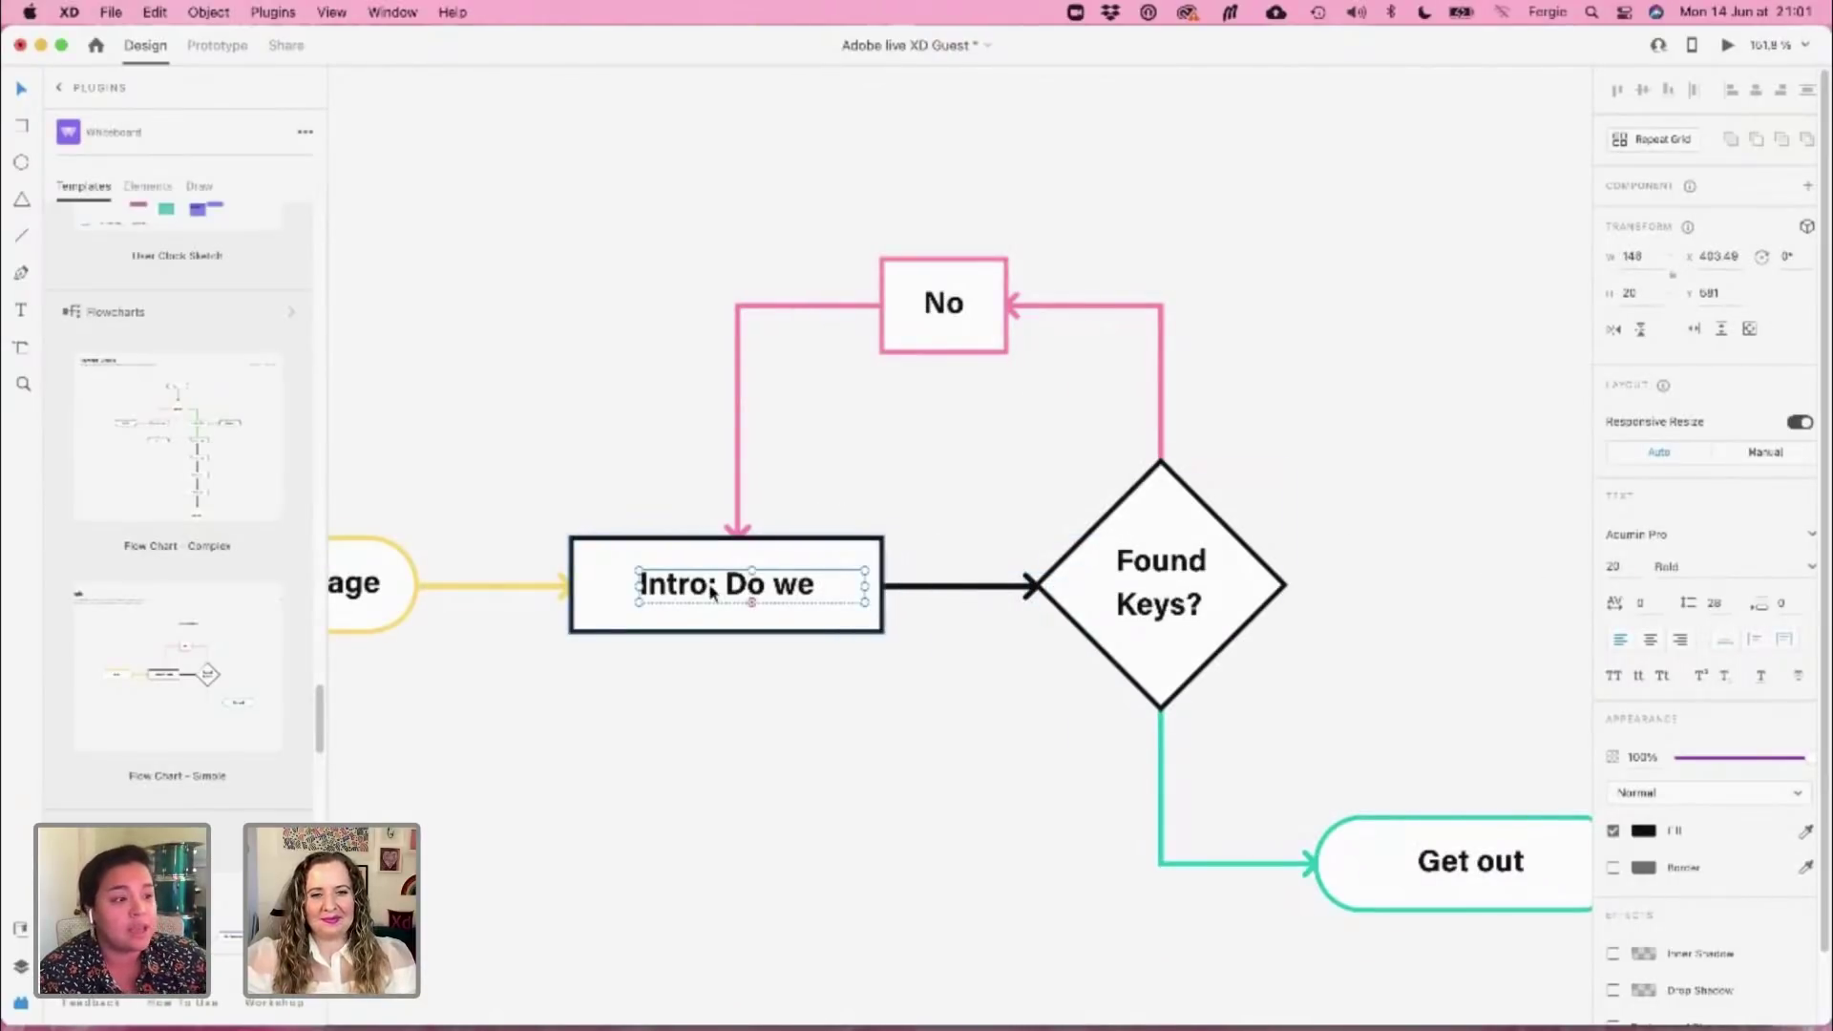
left_click_drag(716, 587, 657, 571)
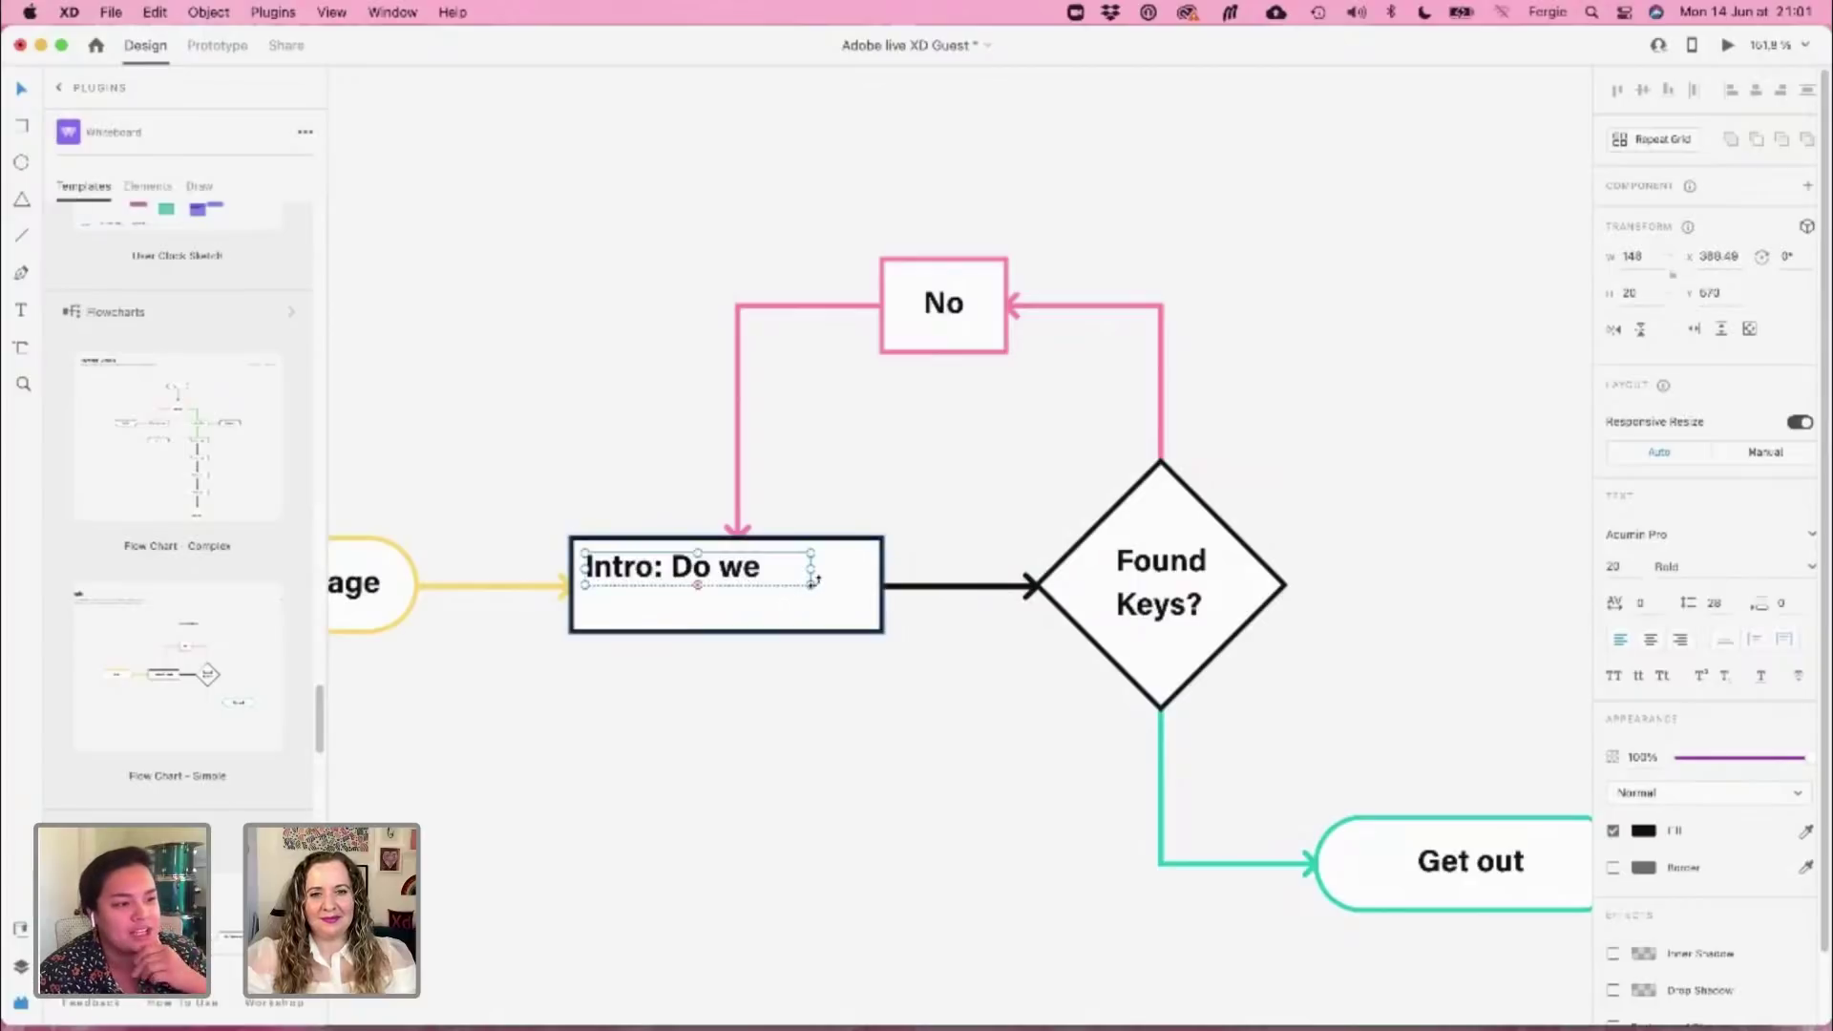
left_click_drag(833, 599, 877, 628)
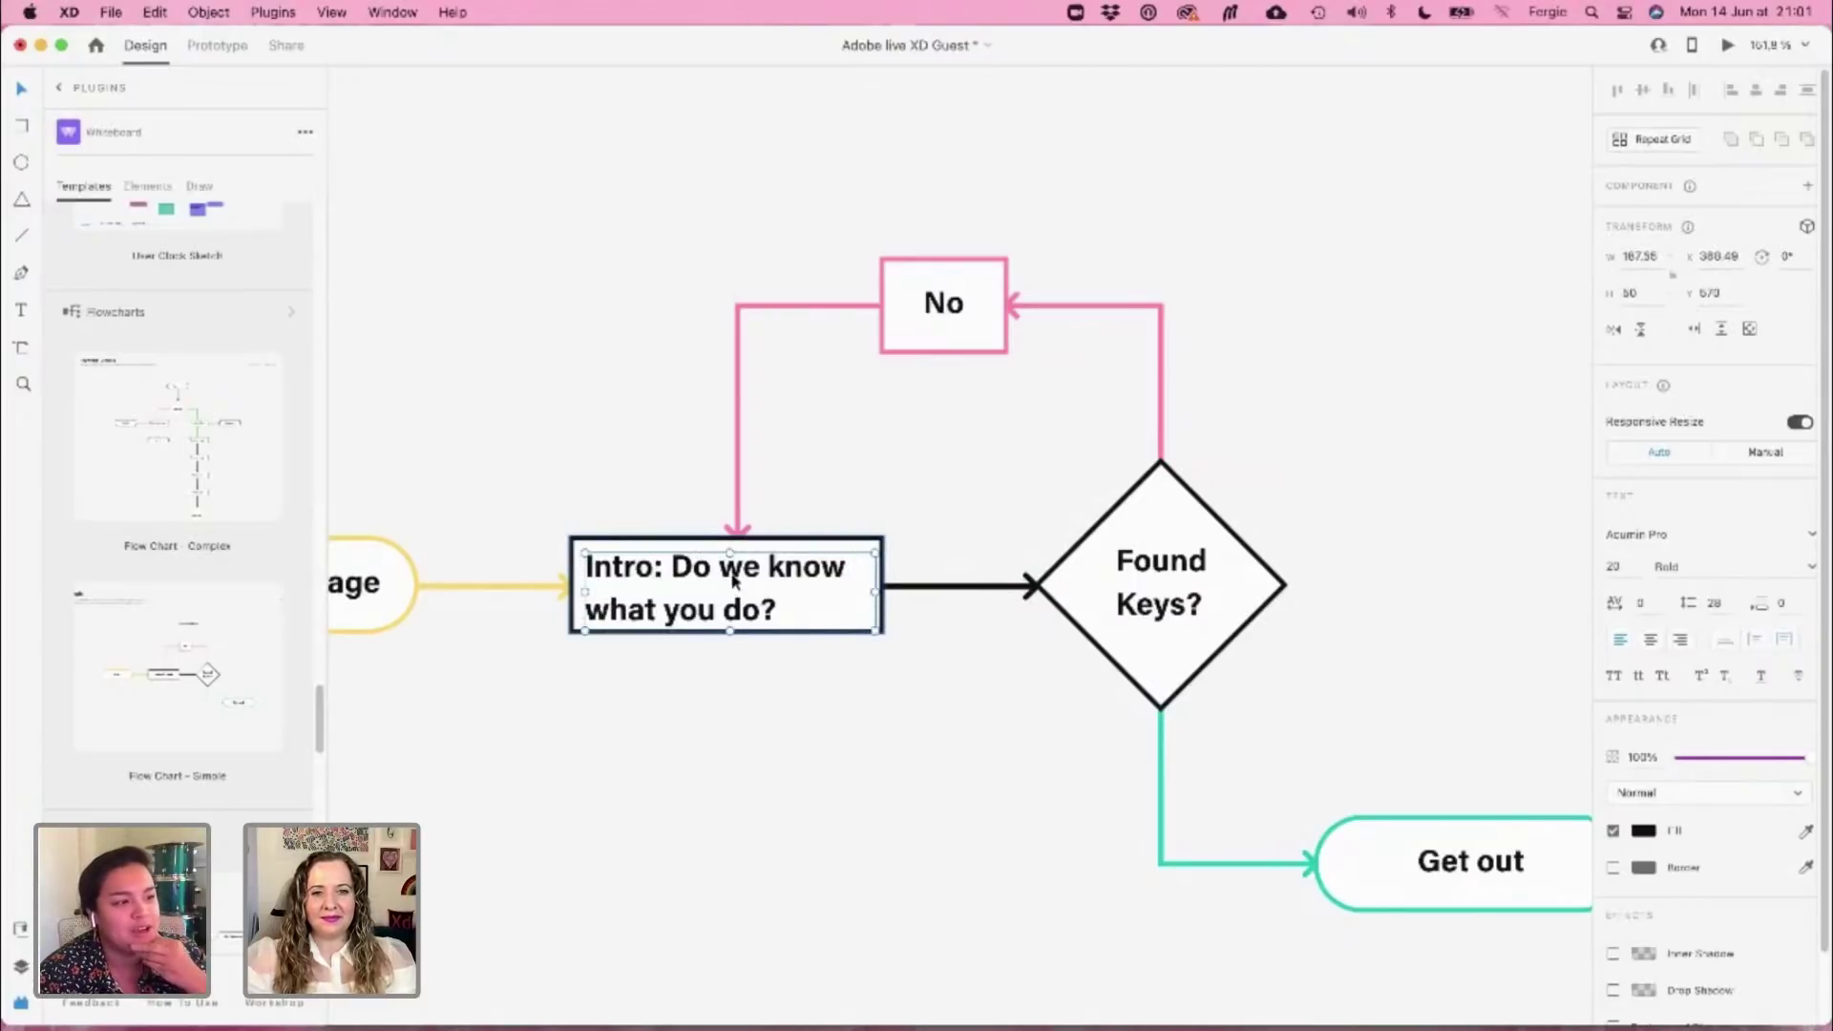
left_click_drag(736, 581, 733, 573)
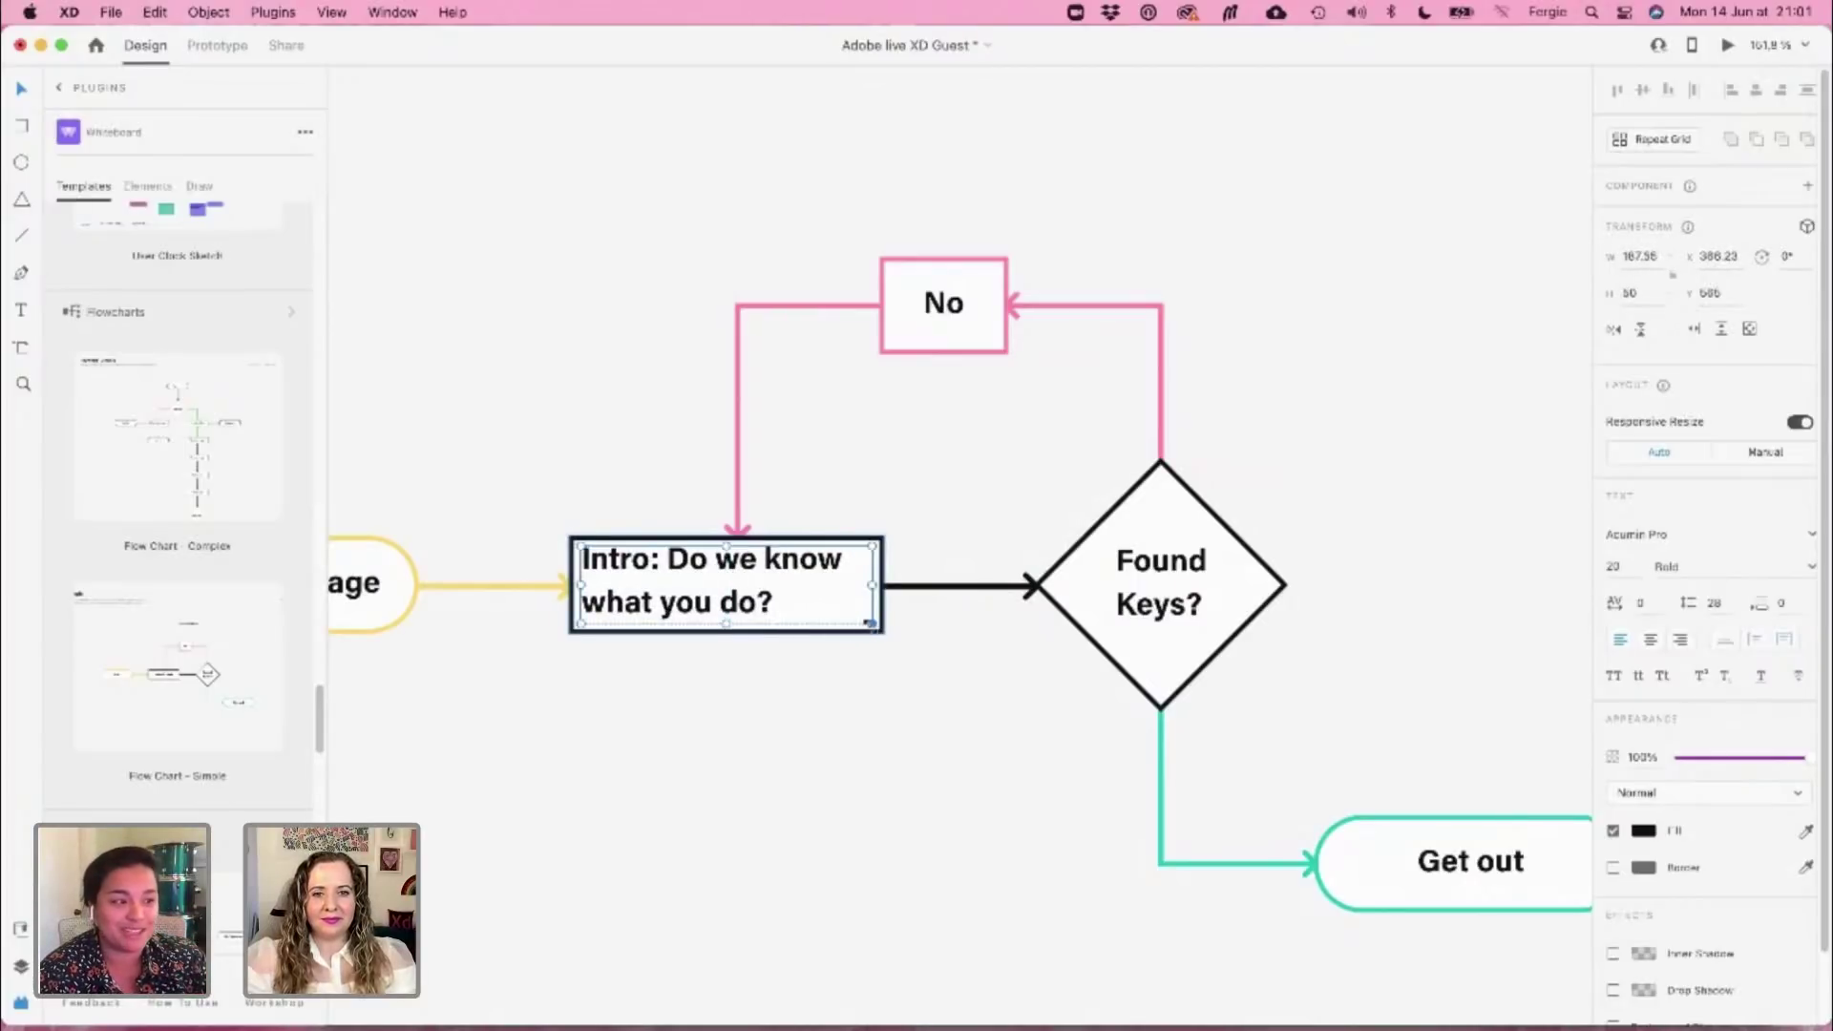
left_click_drag(871, 626, 875, 627)
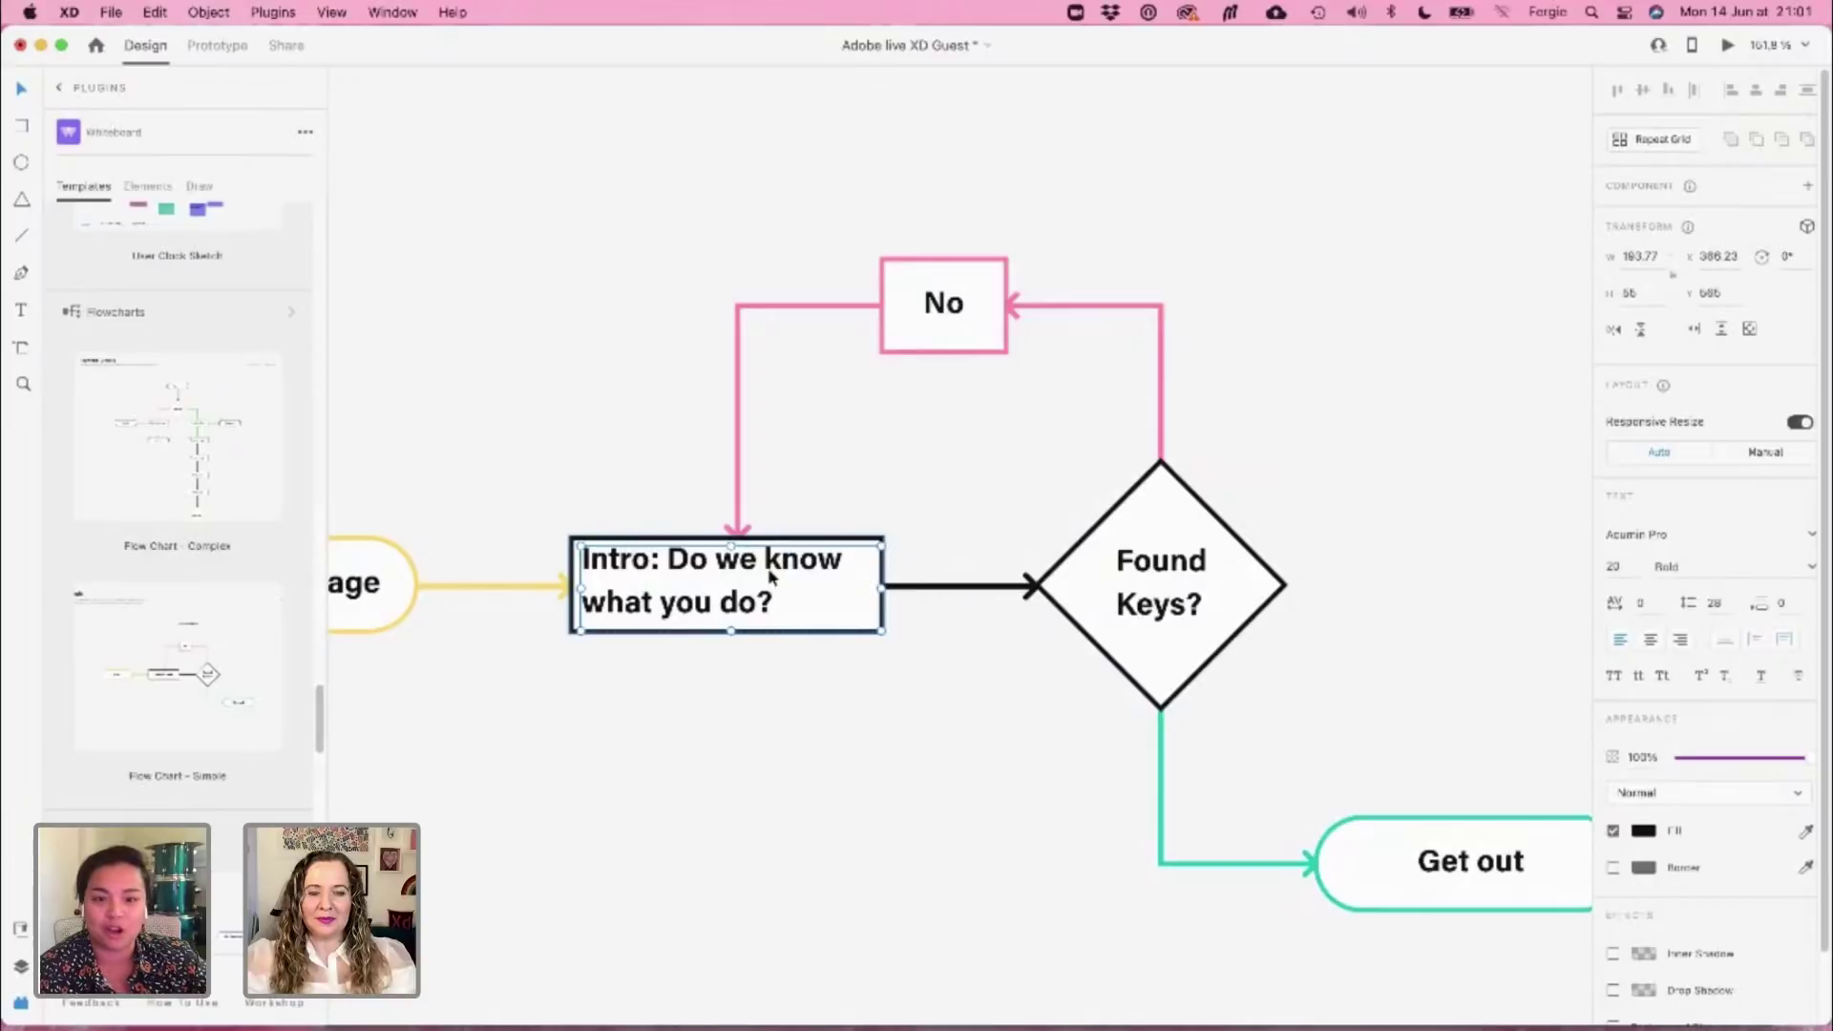
left_click(1144, 605)
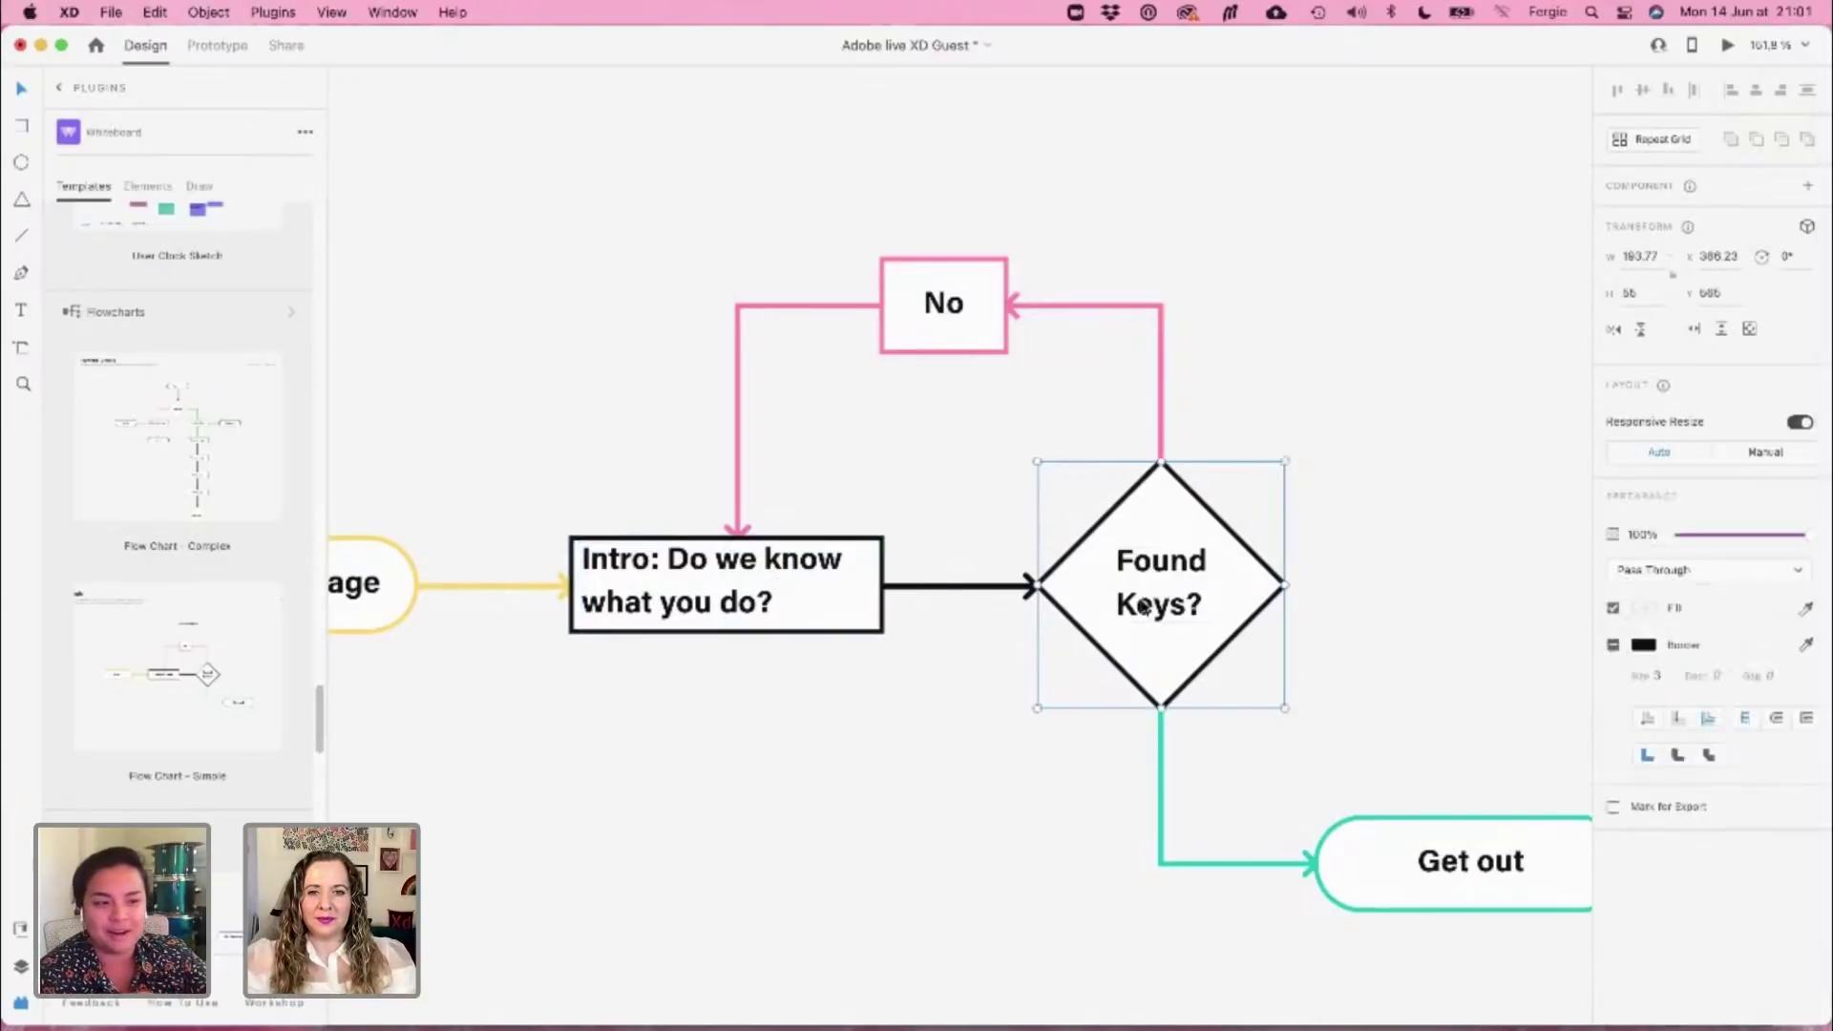
left_click(946, 523)
Replace the intro question in the black rectangle with "Viewer Reads Intro"
scroll(945, 523, "down", 2)
scroll(946, 531, "down", 1)
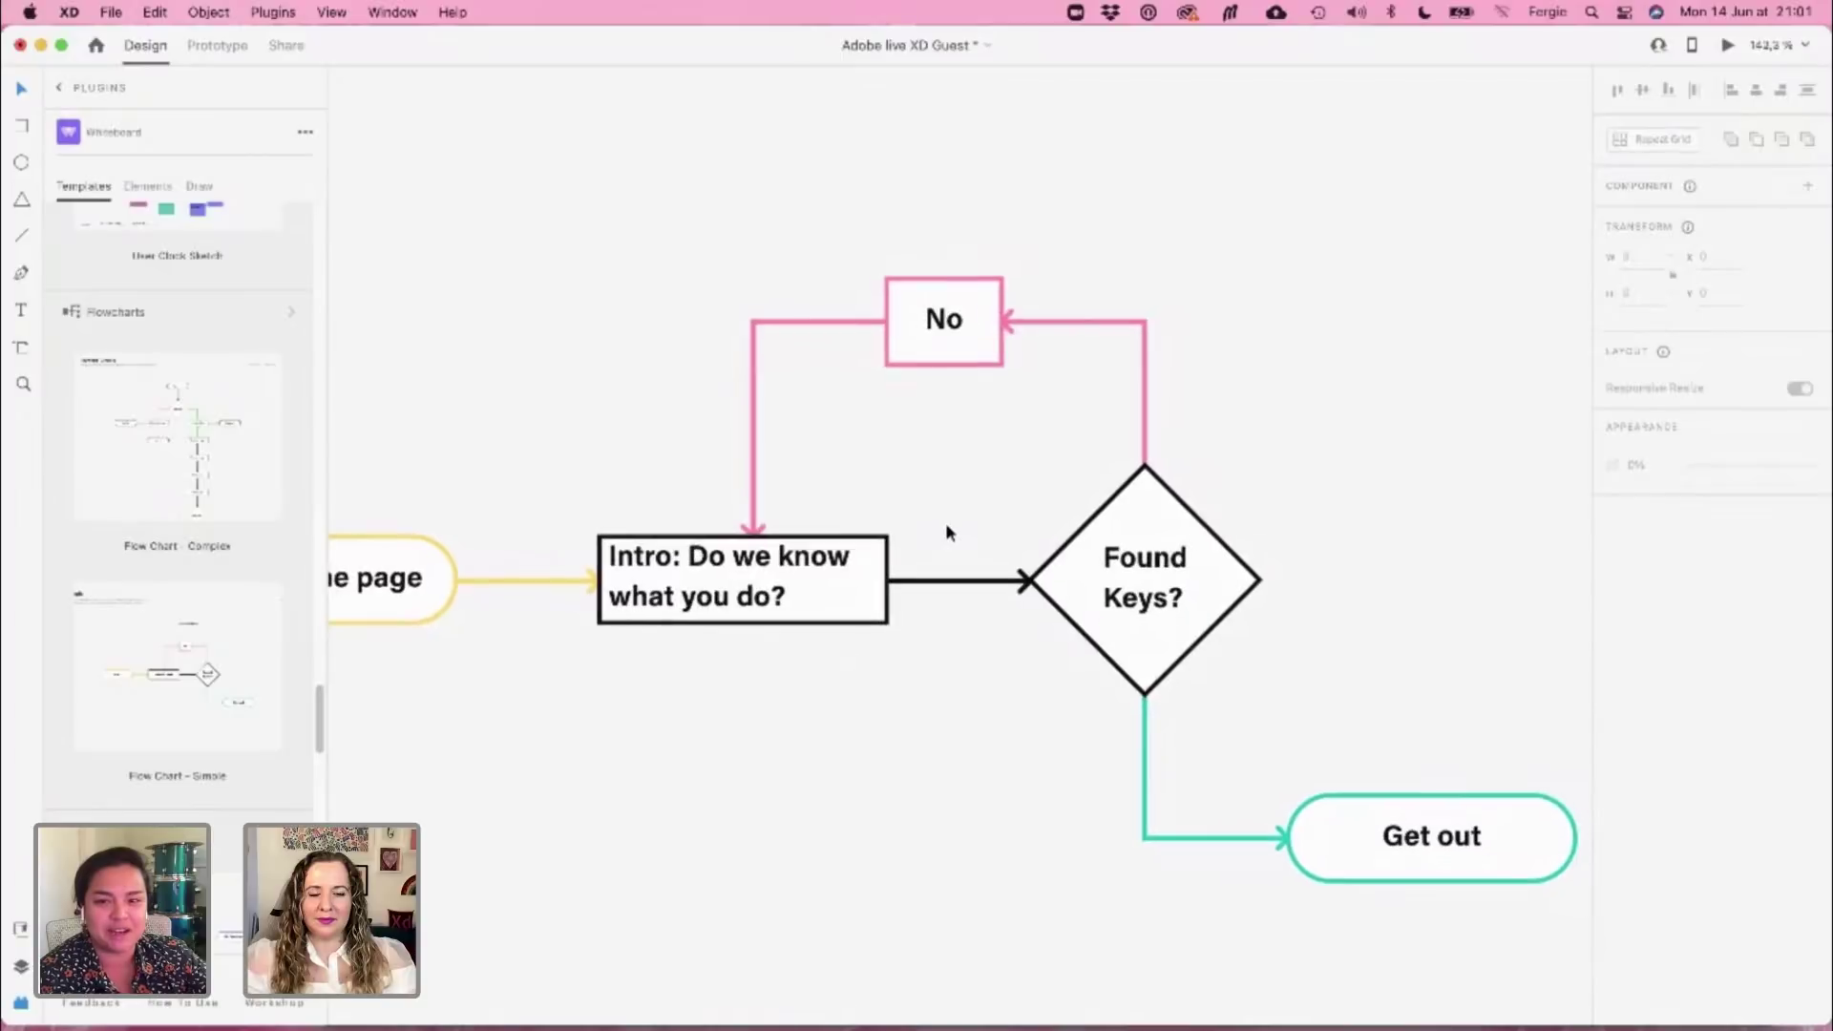
left_click(818, 558)
double_click(818, 558)
key("super+a")
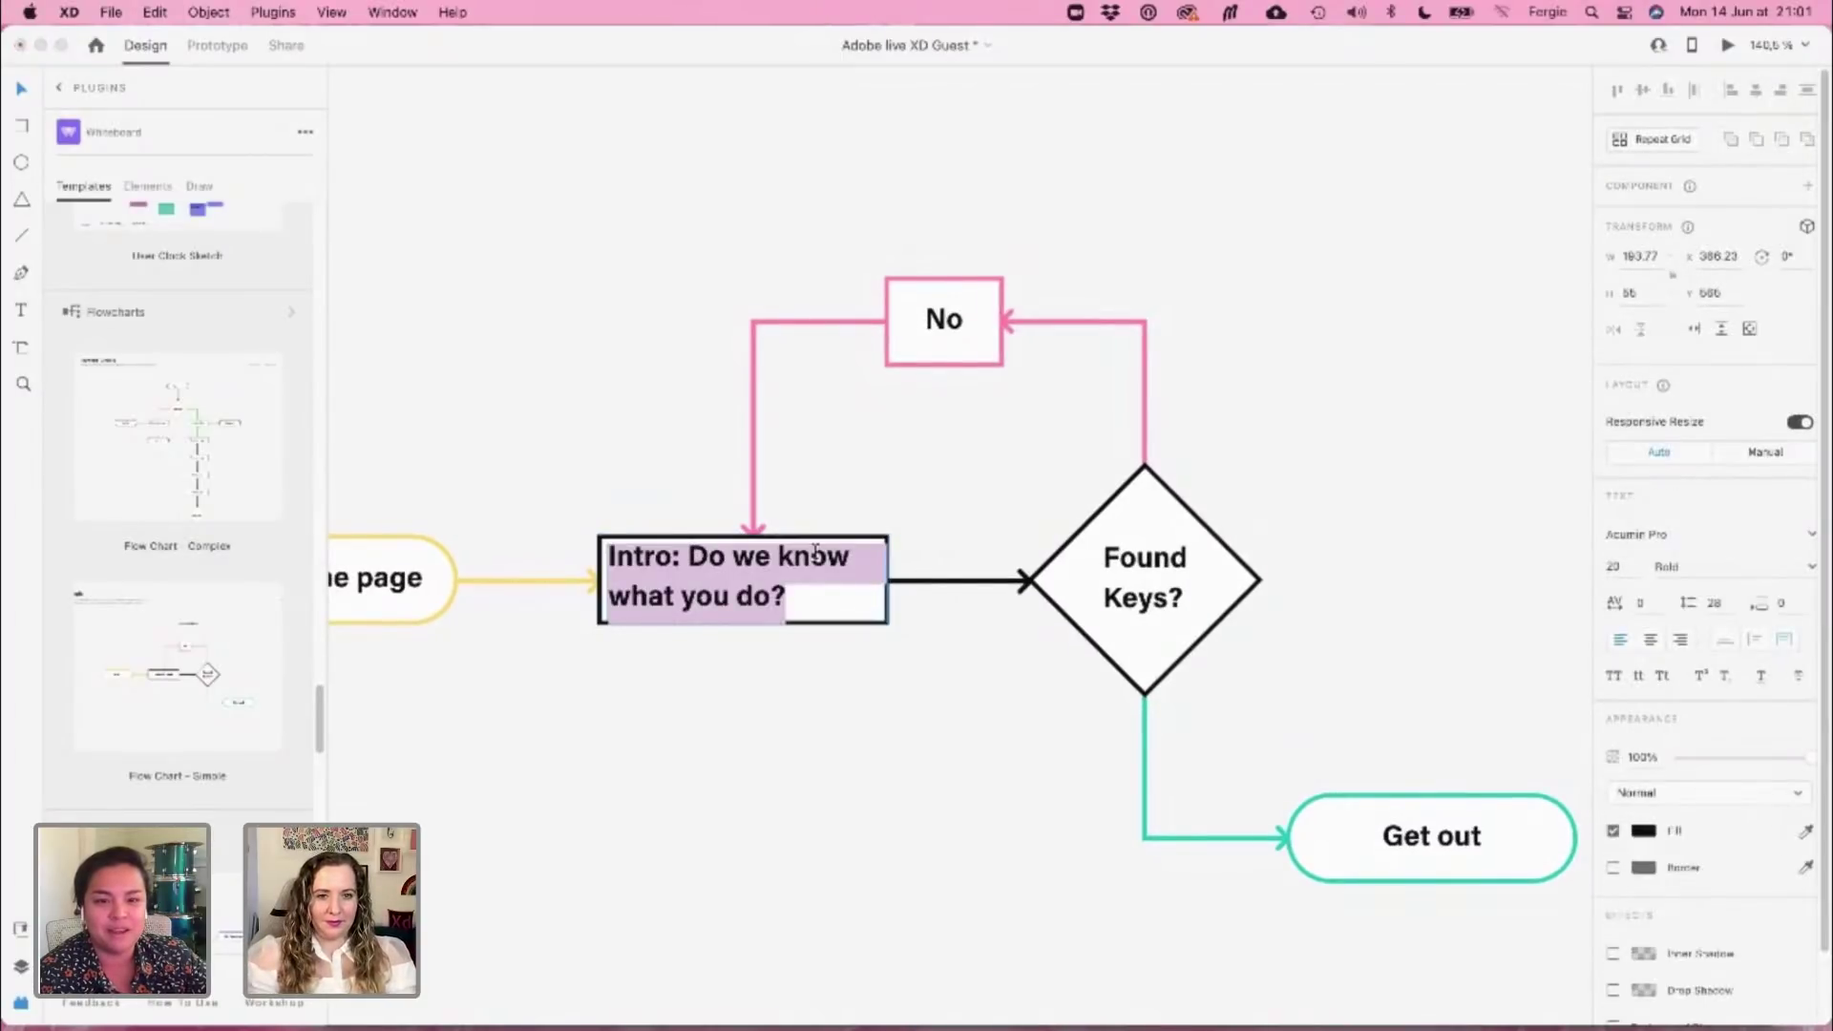
type("Re")
key("BackSpace")
key("BackSpace")
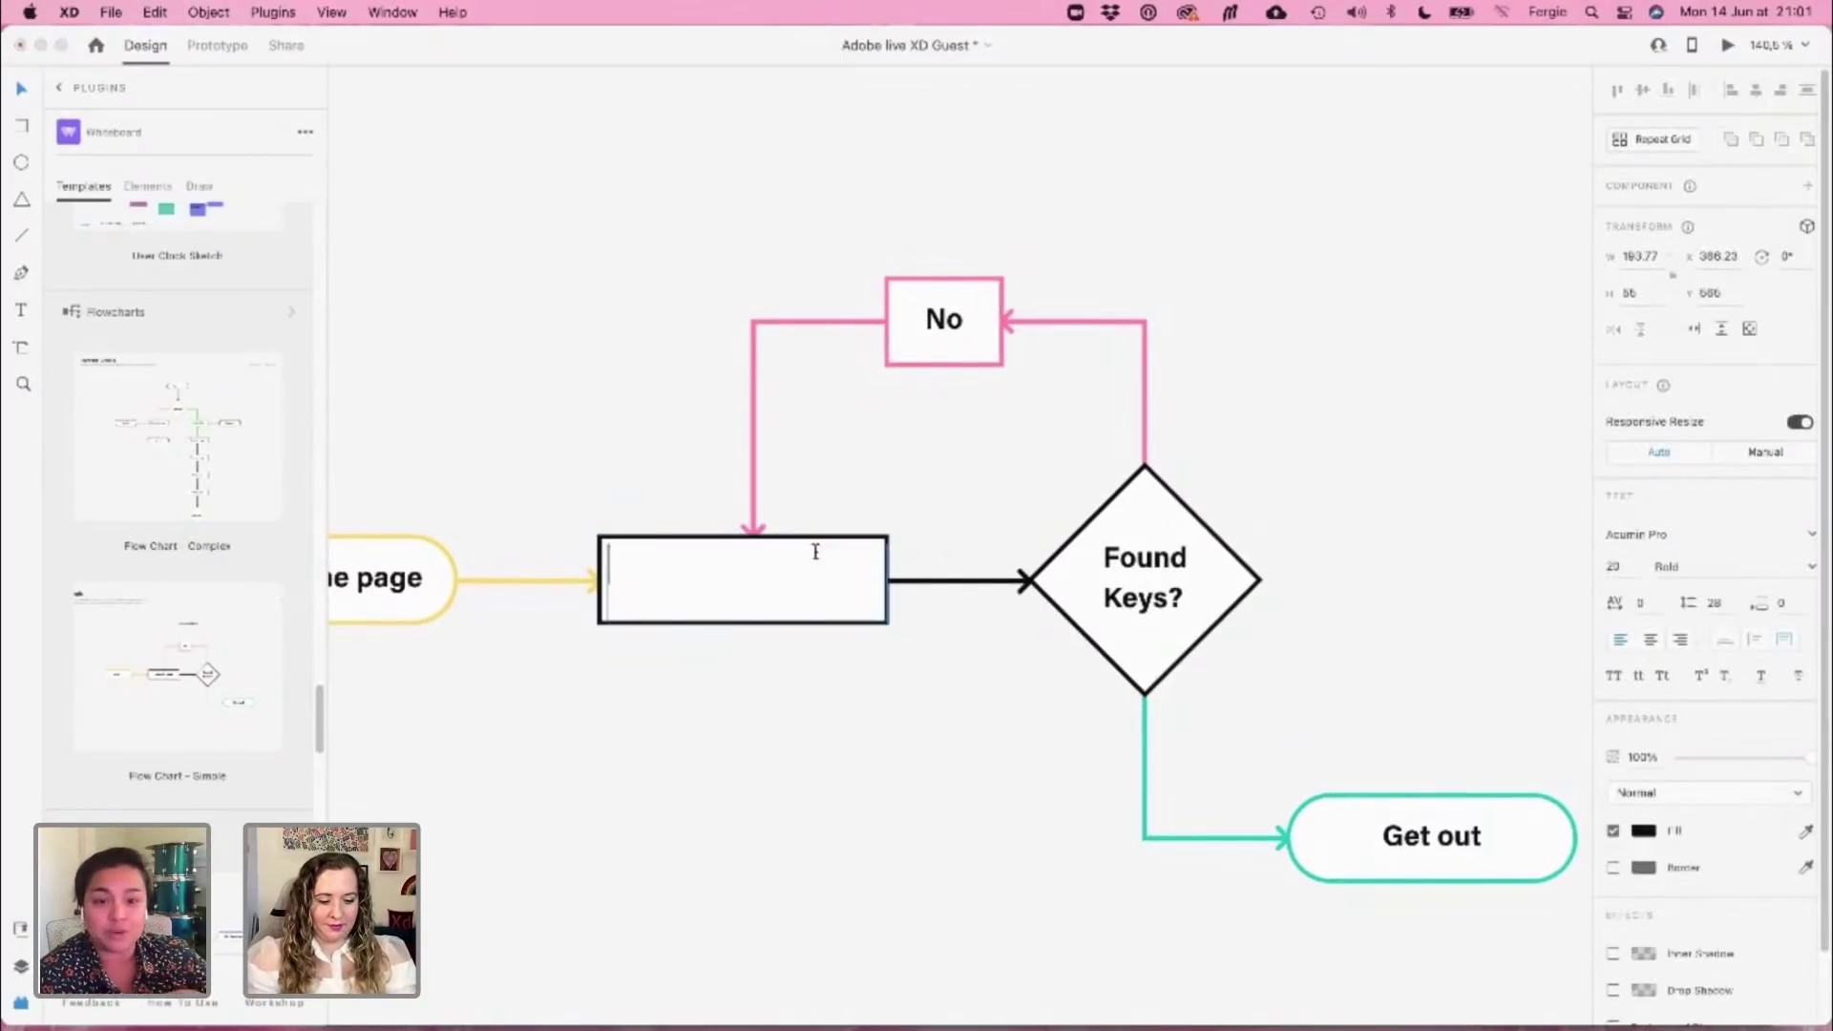
type("Viewer R")
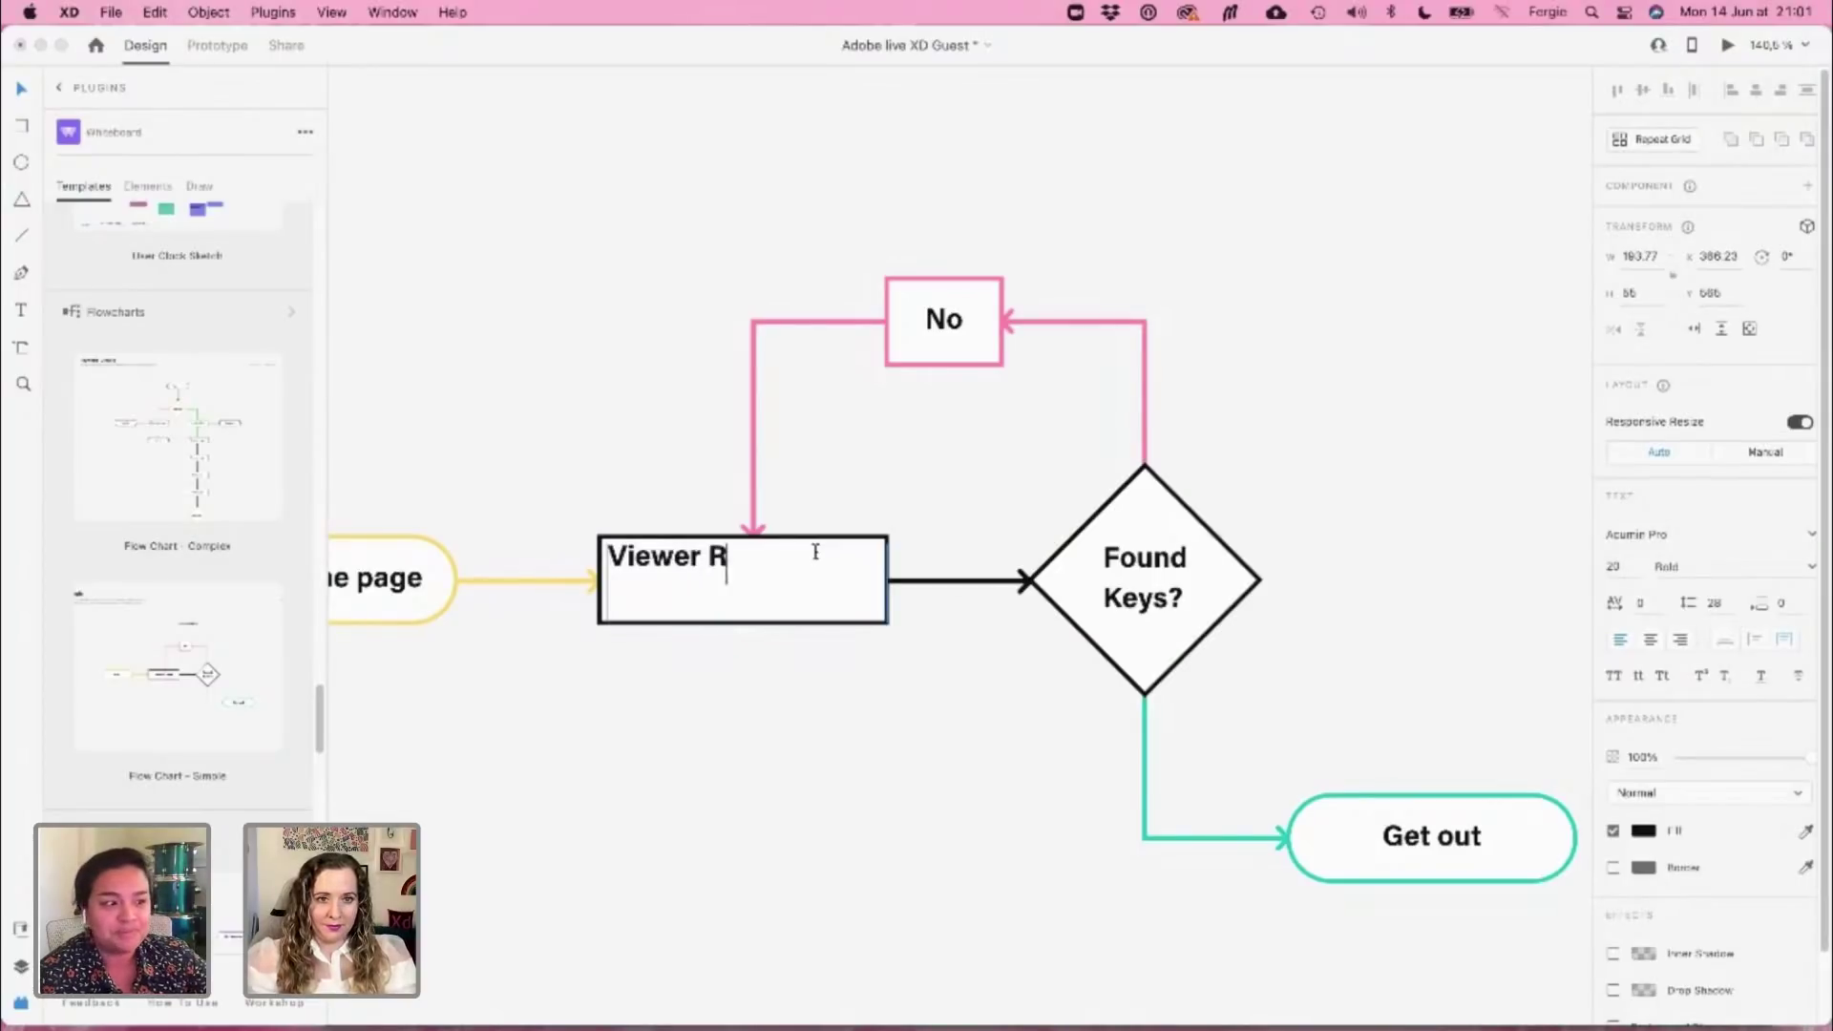
type("eads Intro")
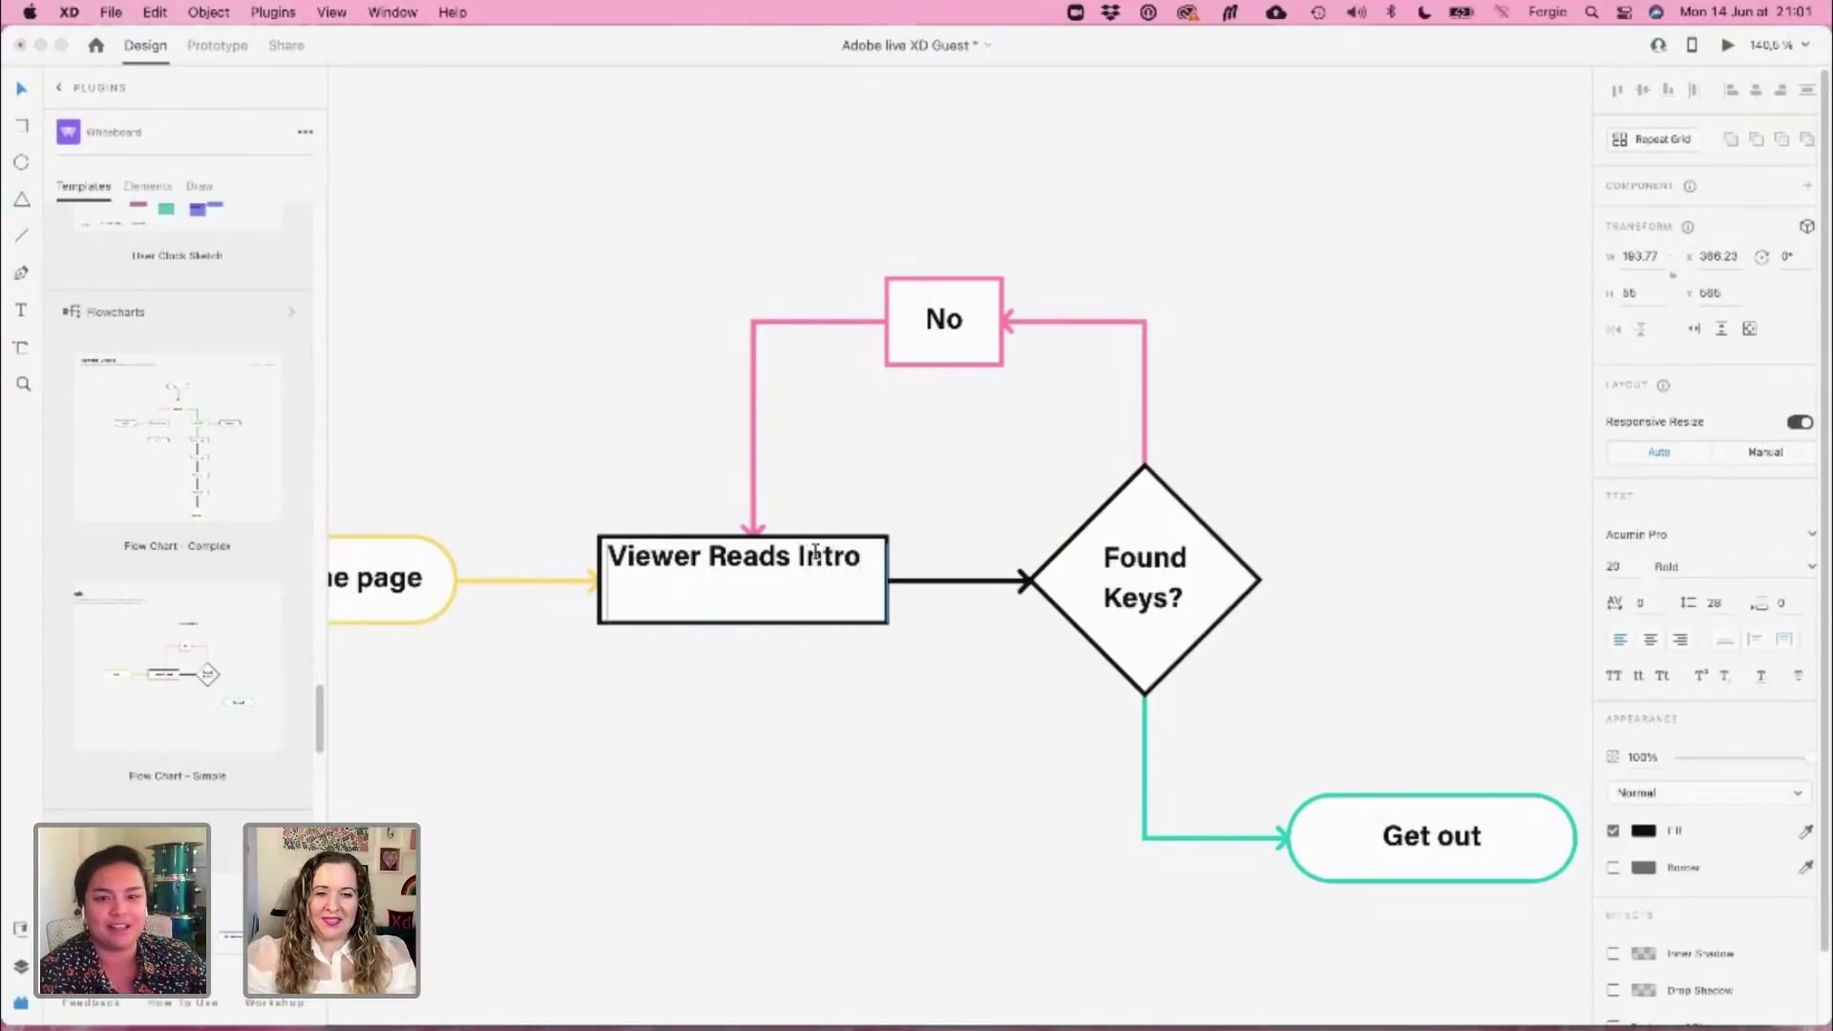
key("Escape")
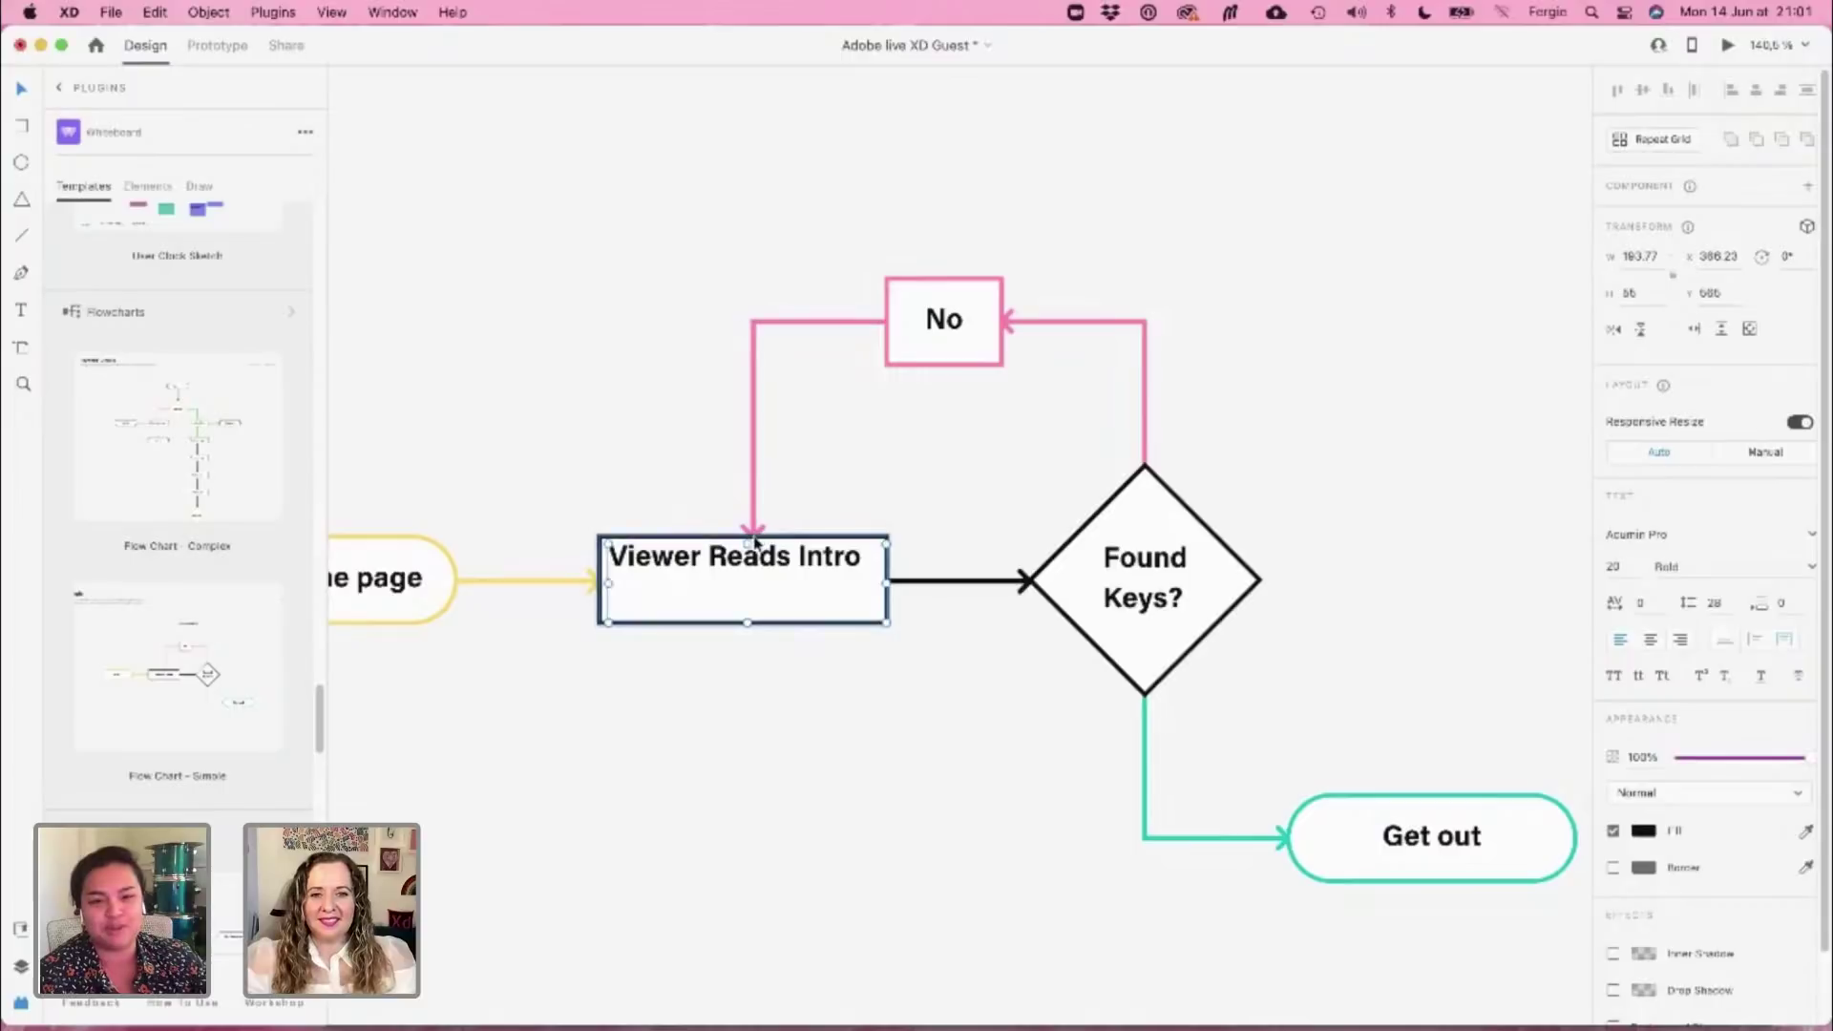
Narrow the "Viewer Reads Intro" text frame to about 160 wide so it wraps onto two lines, and fit it within the rectangle
left_click_drag(747, 542, 745, 551)
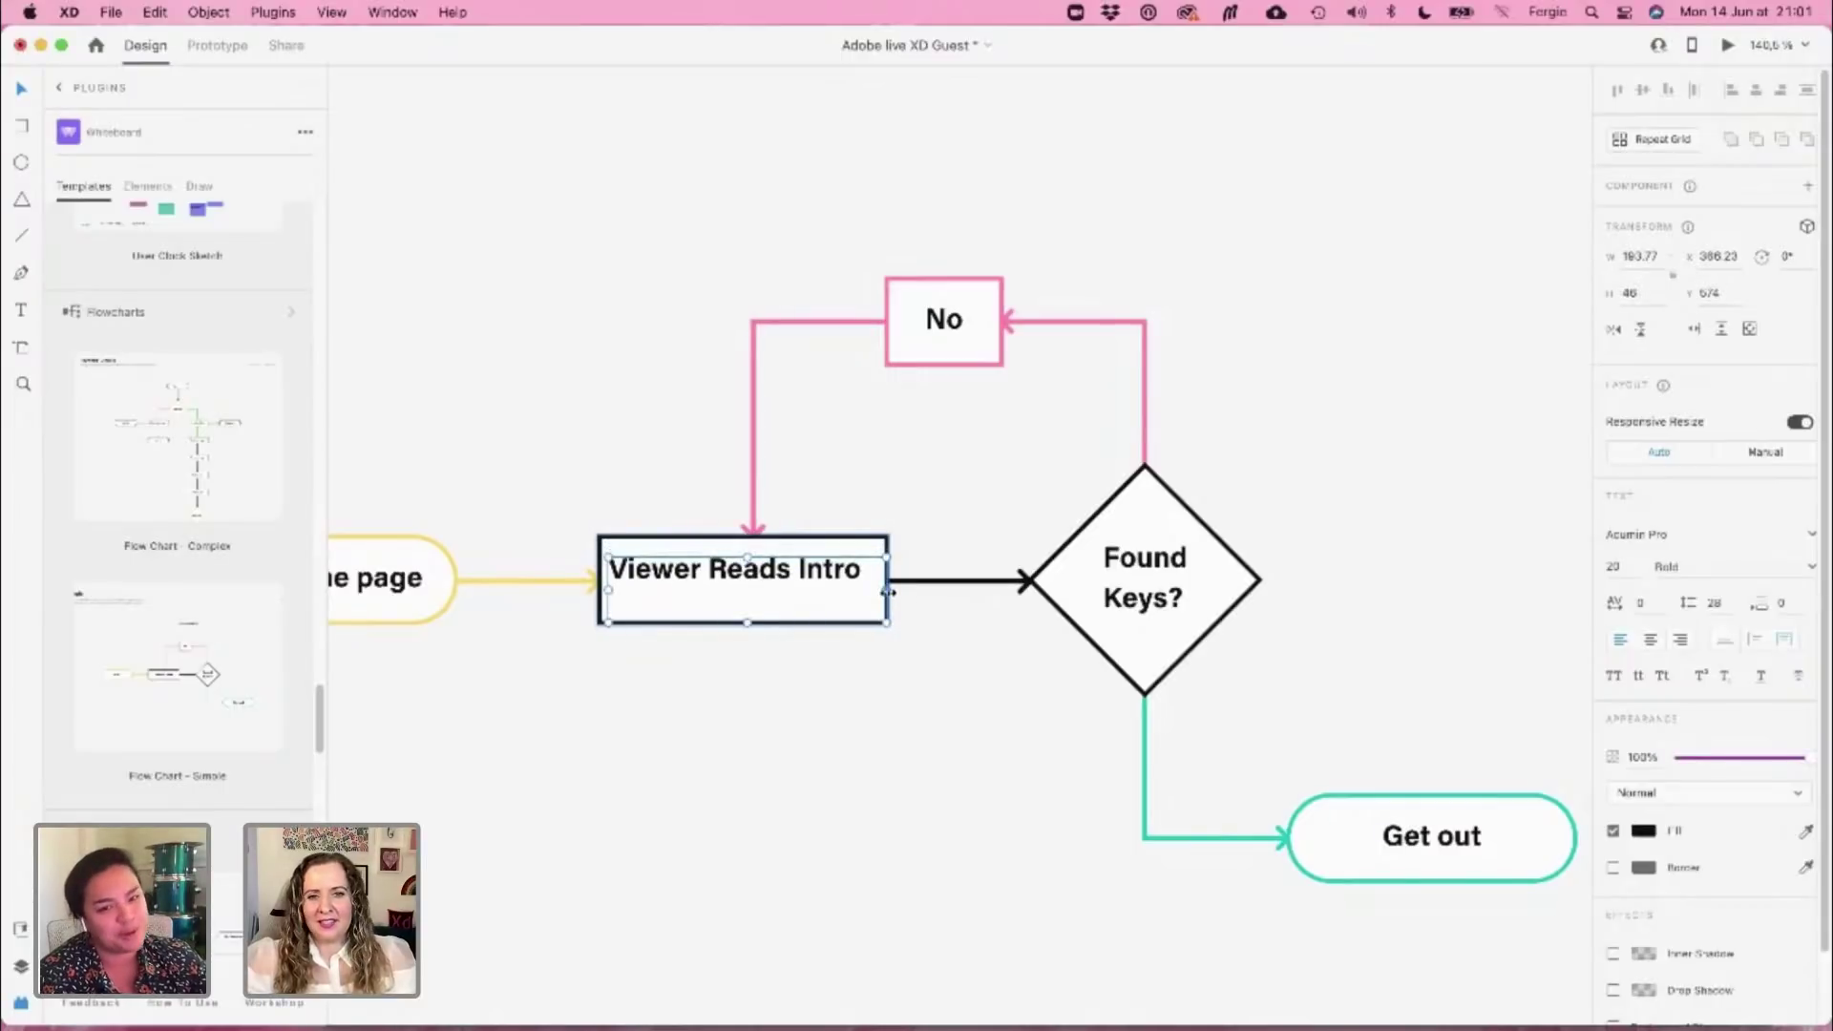
left_click_drag(887, 589, 861, 589)
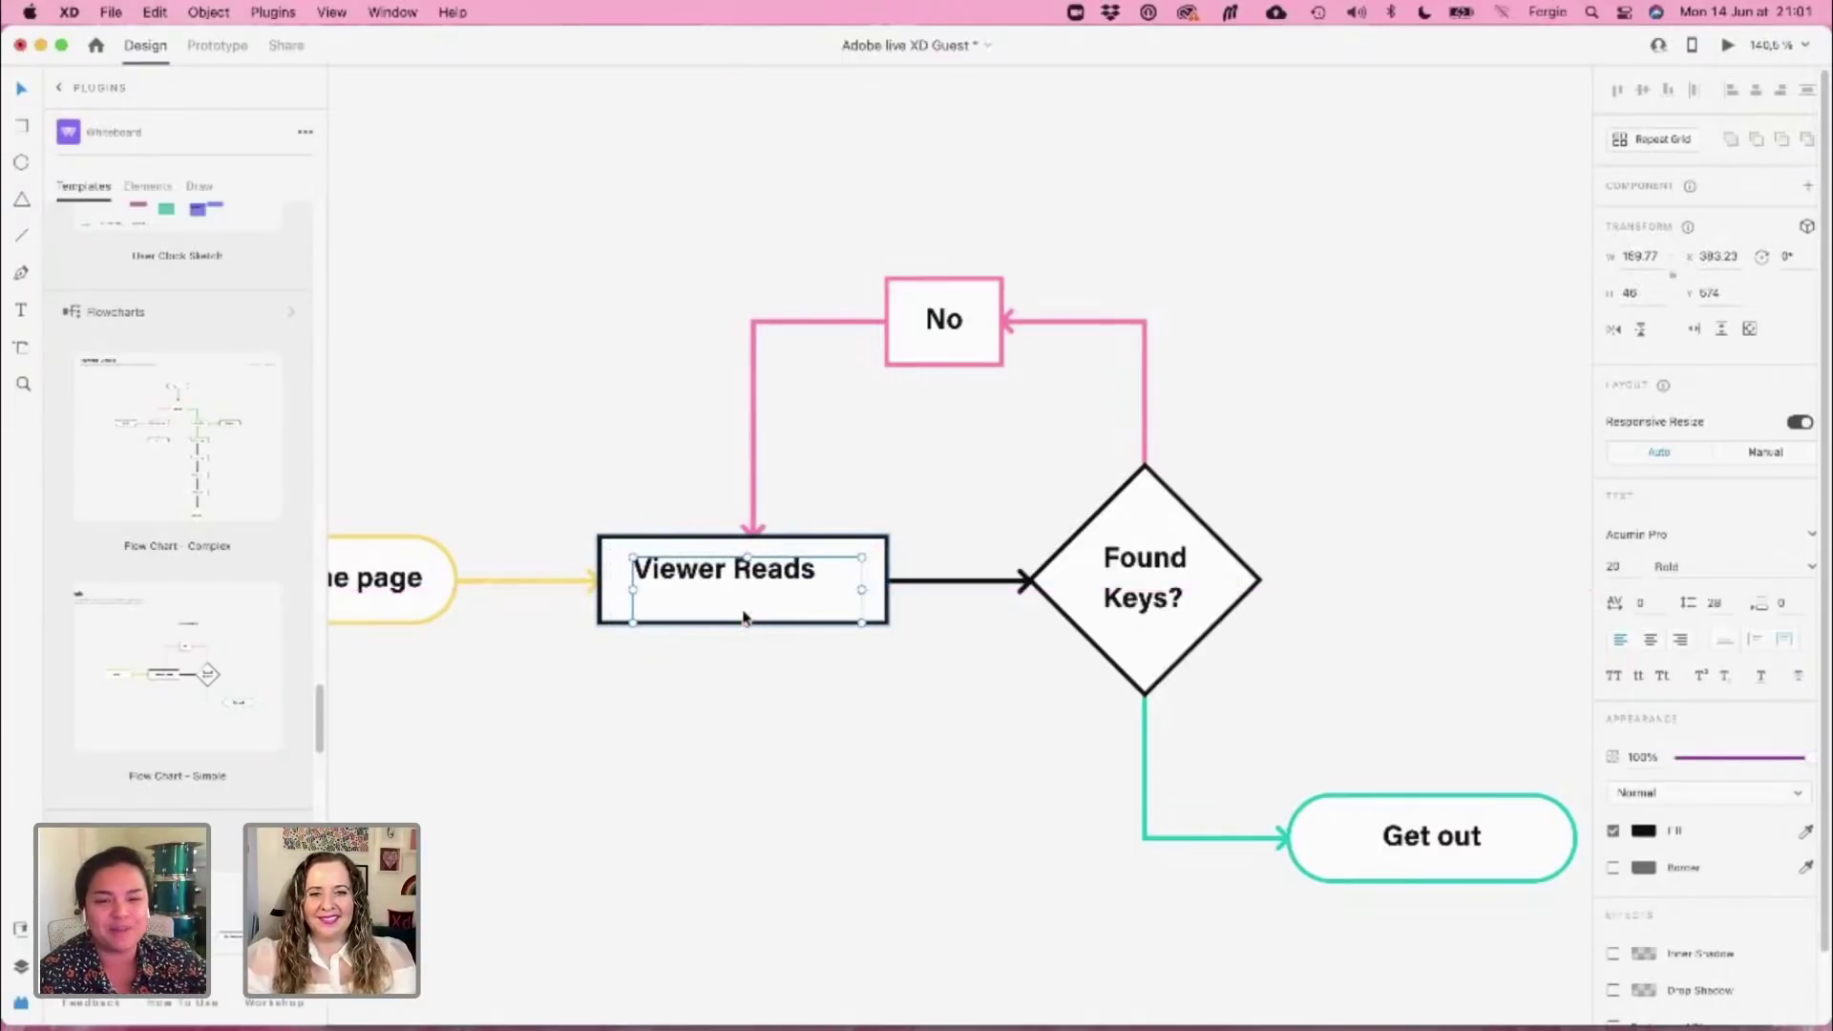
left_click_drag(747, 623, 759, 567)
Replace the "Found Keys?" text in the diamond with "Do they know what you do?"
left_click(1158, 577)
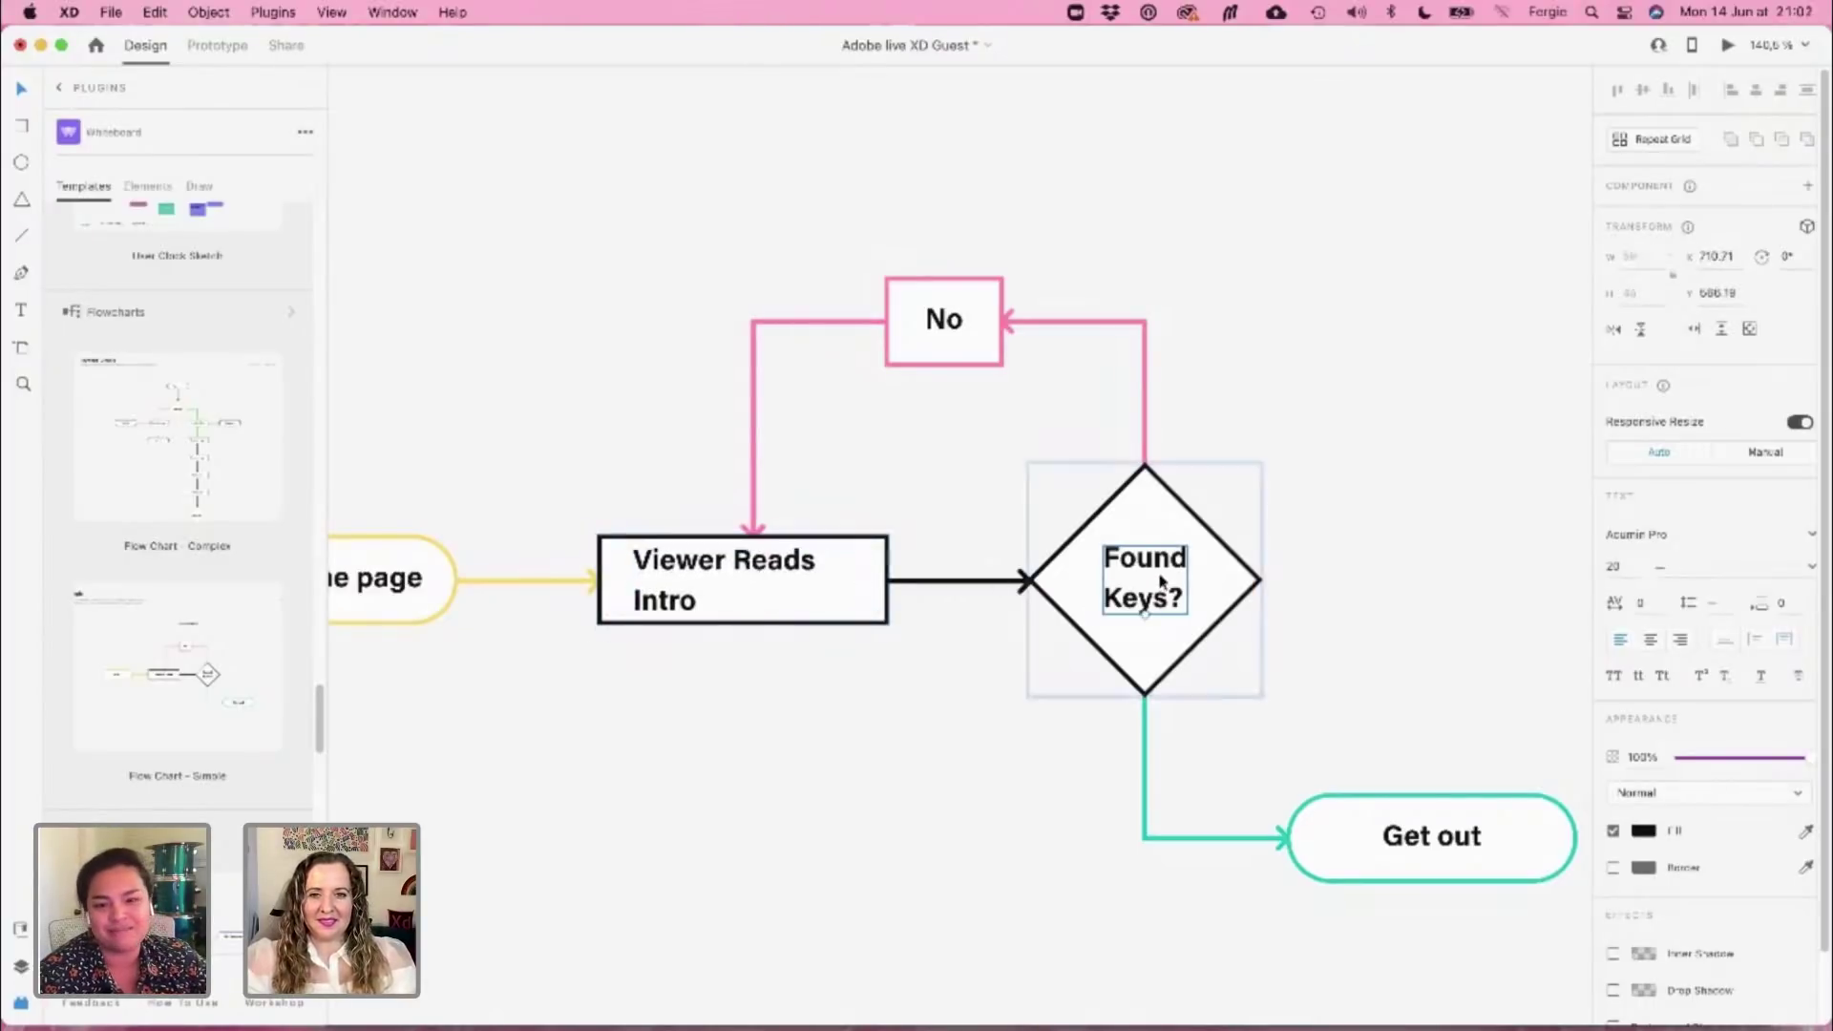
double_click(1158, 577)
type("Do they")
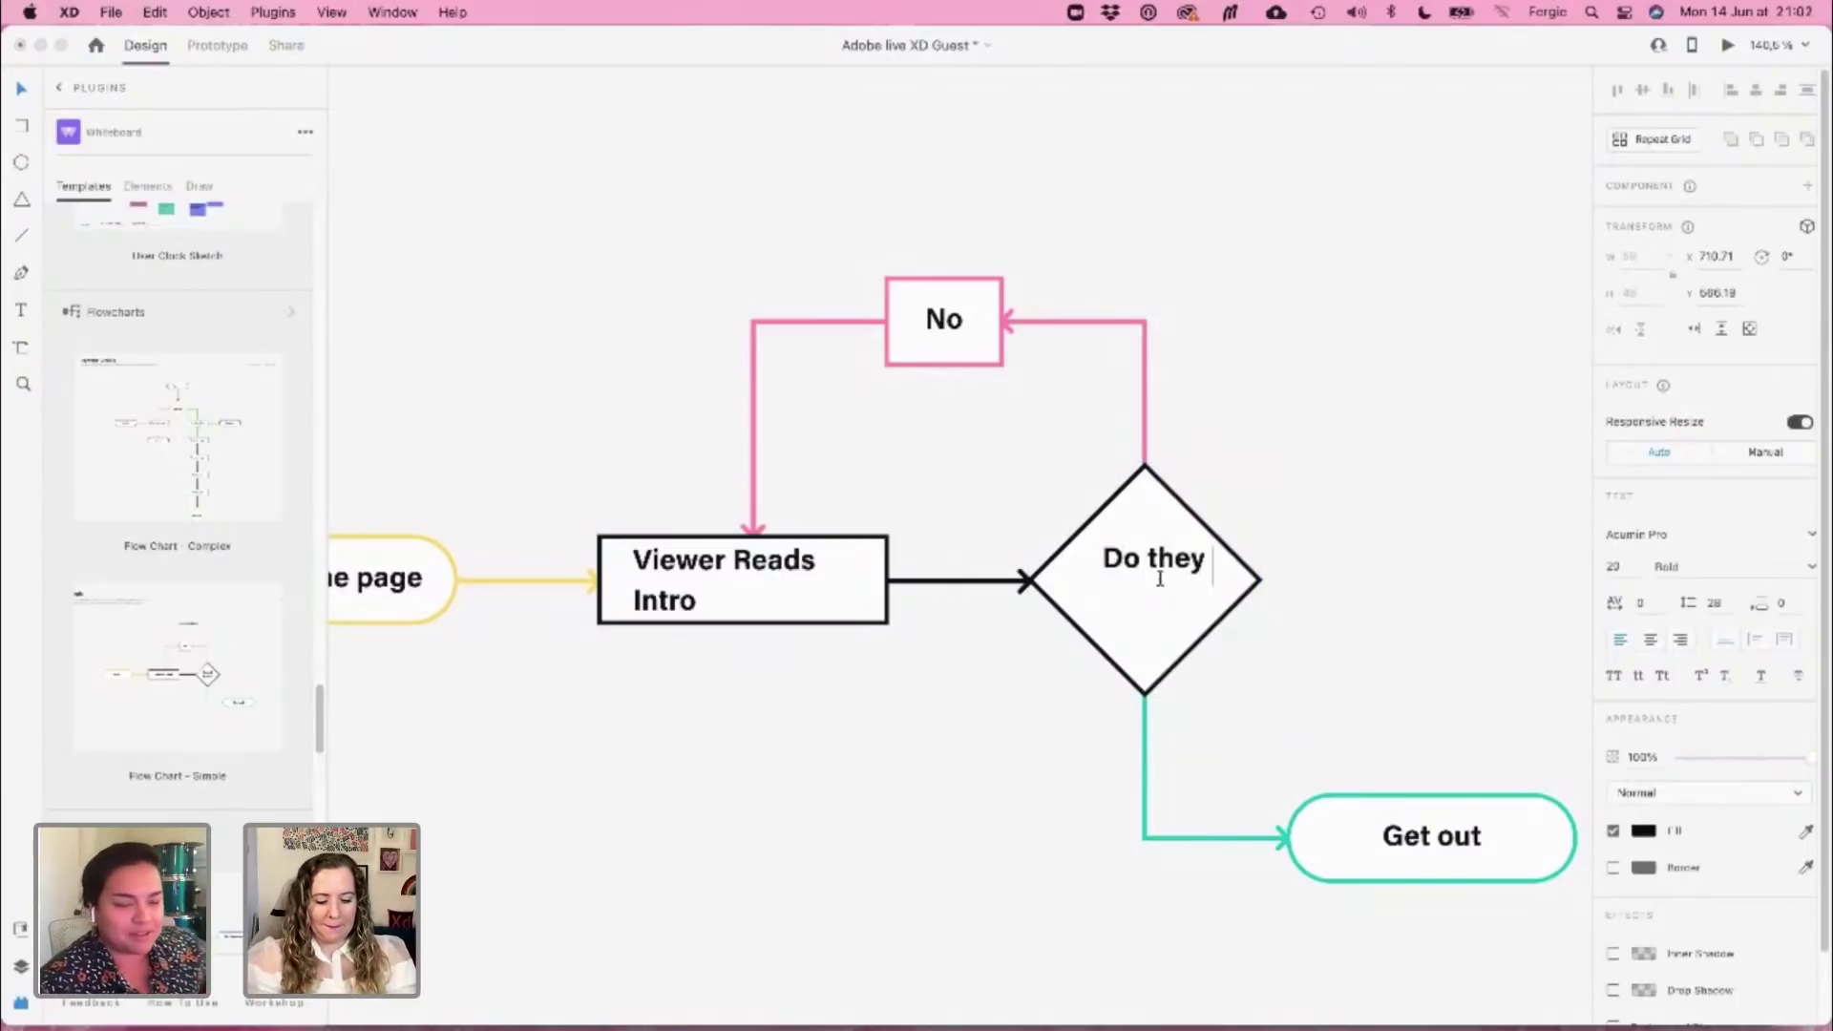
type(" know what you do?")
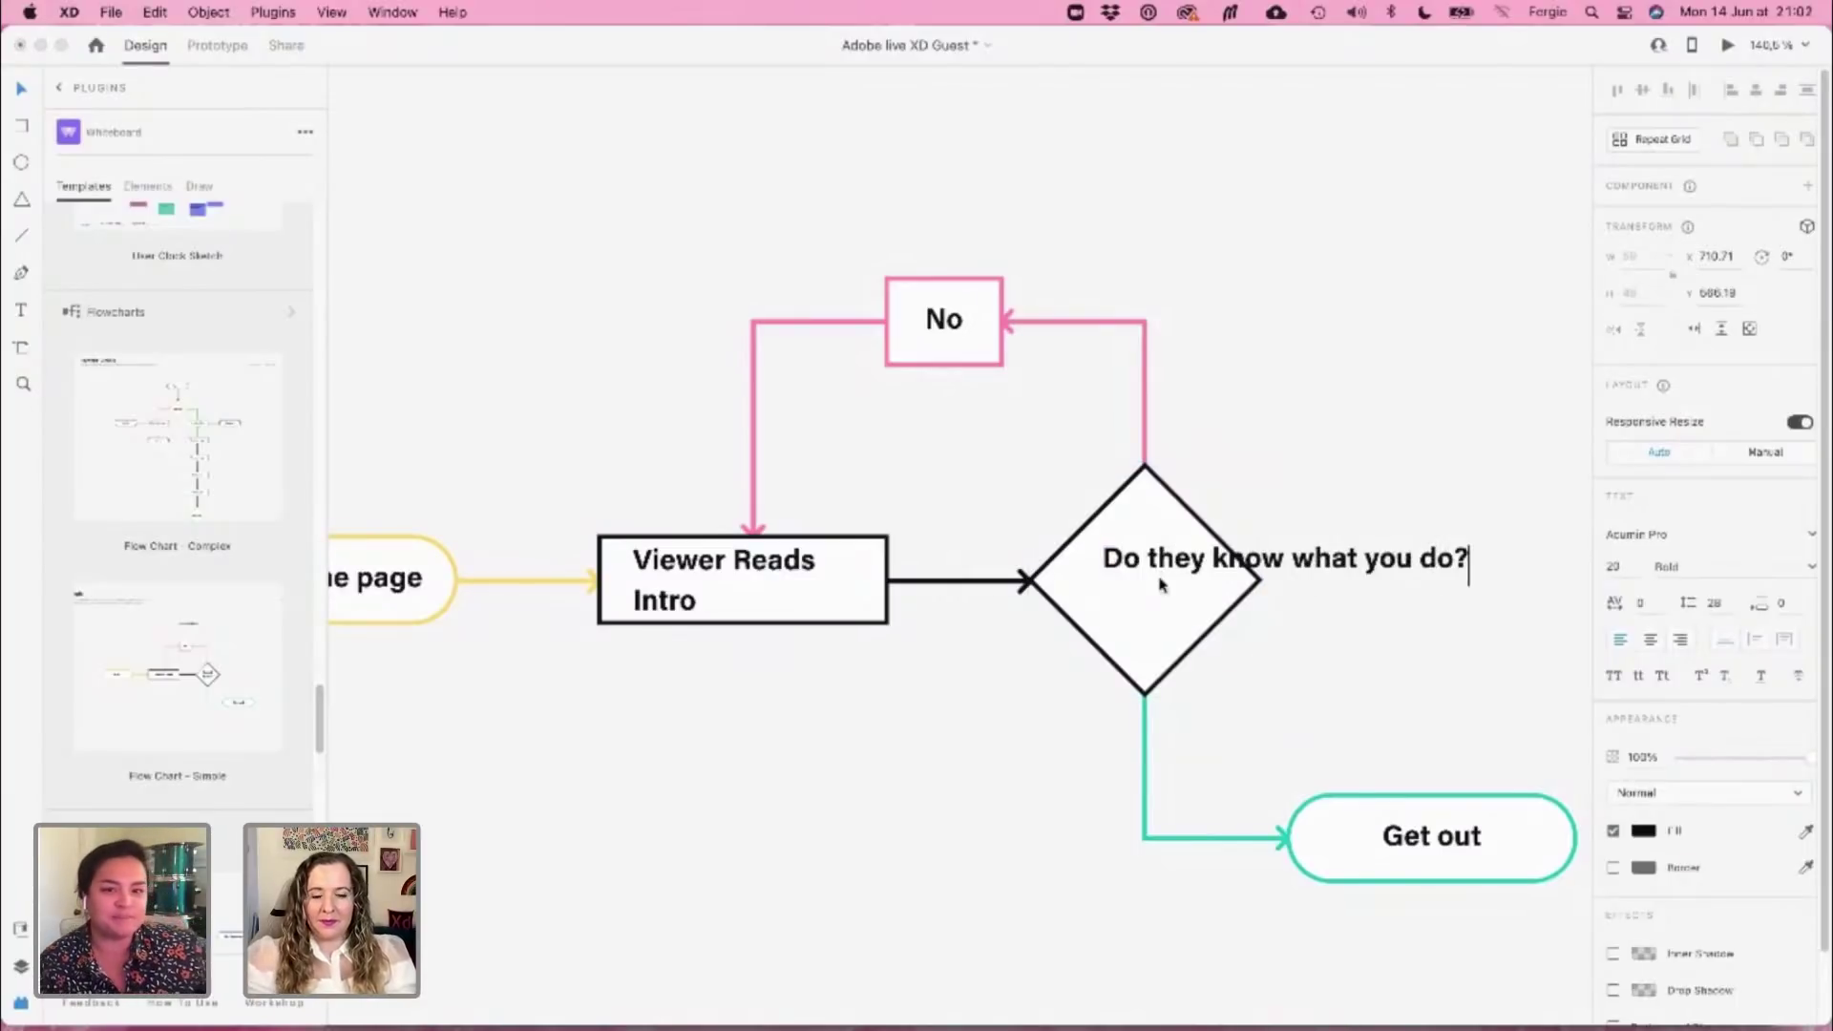
key("Escape")
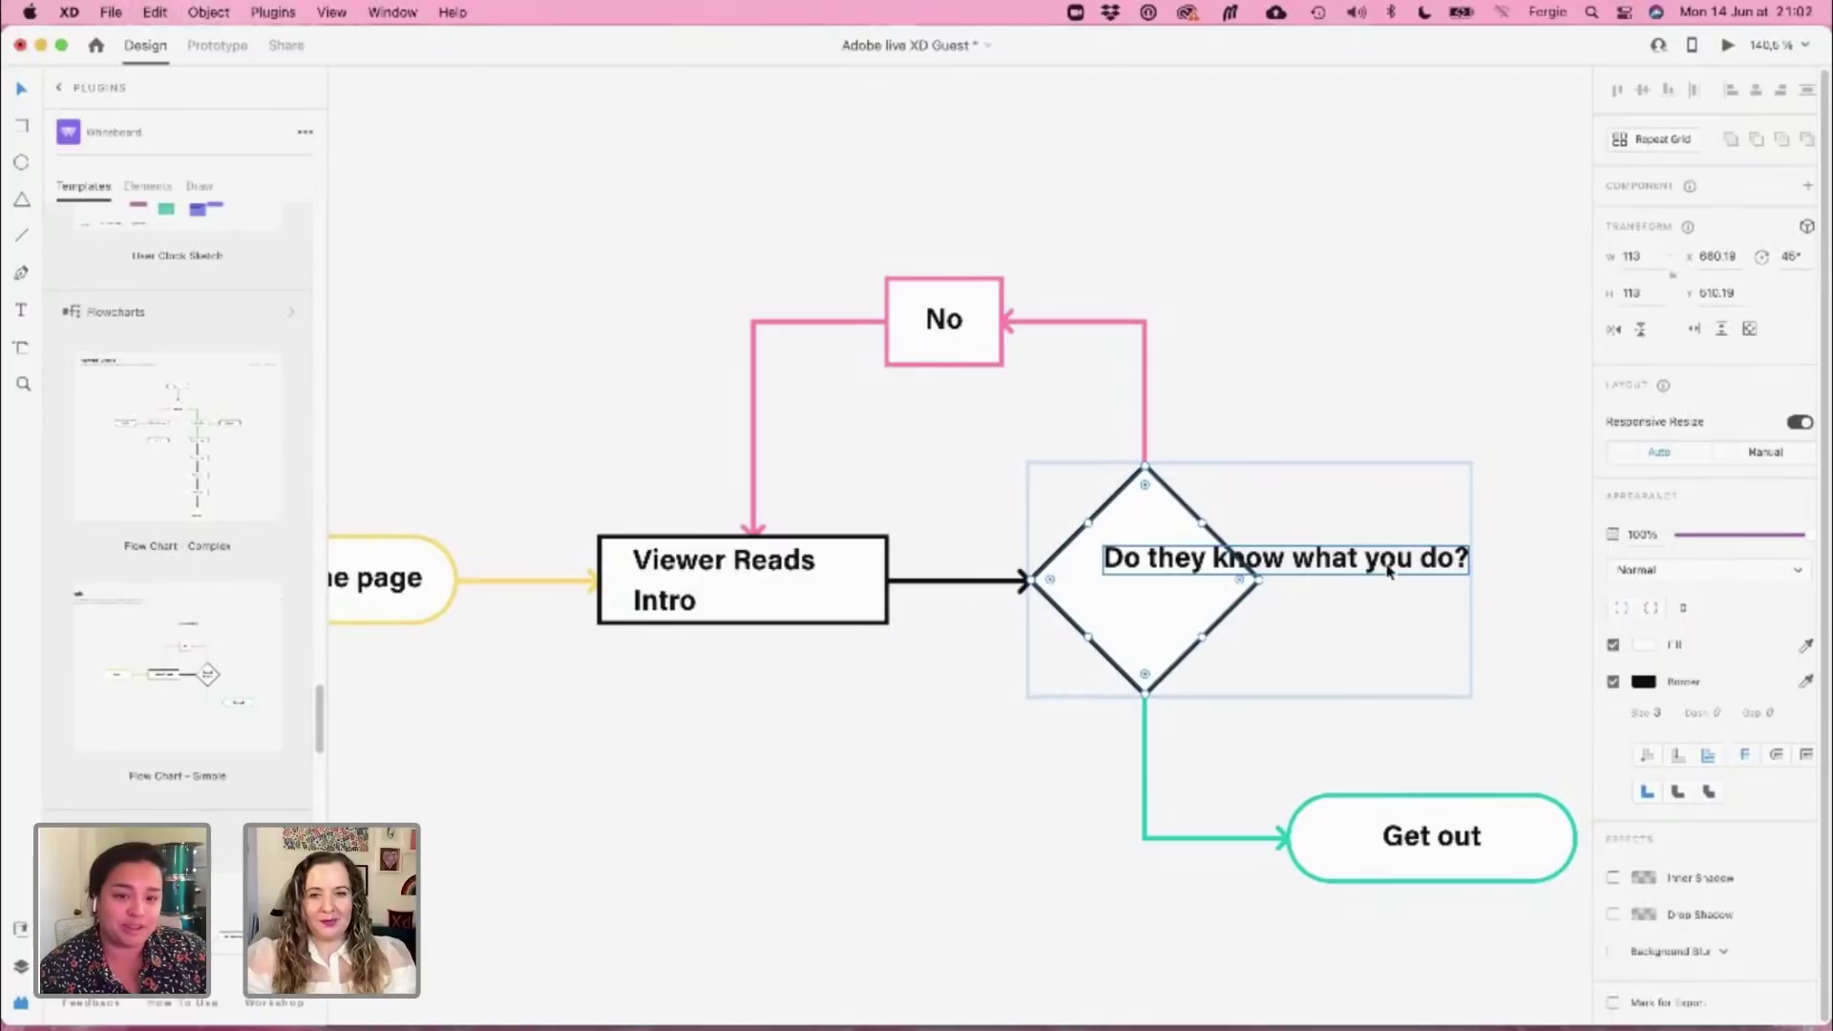
Resize the diamond's text frame to about 125 by 86 so it wraps onto three lines, and center the text within the diamond
double_click(1386, 569)
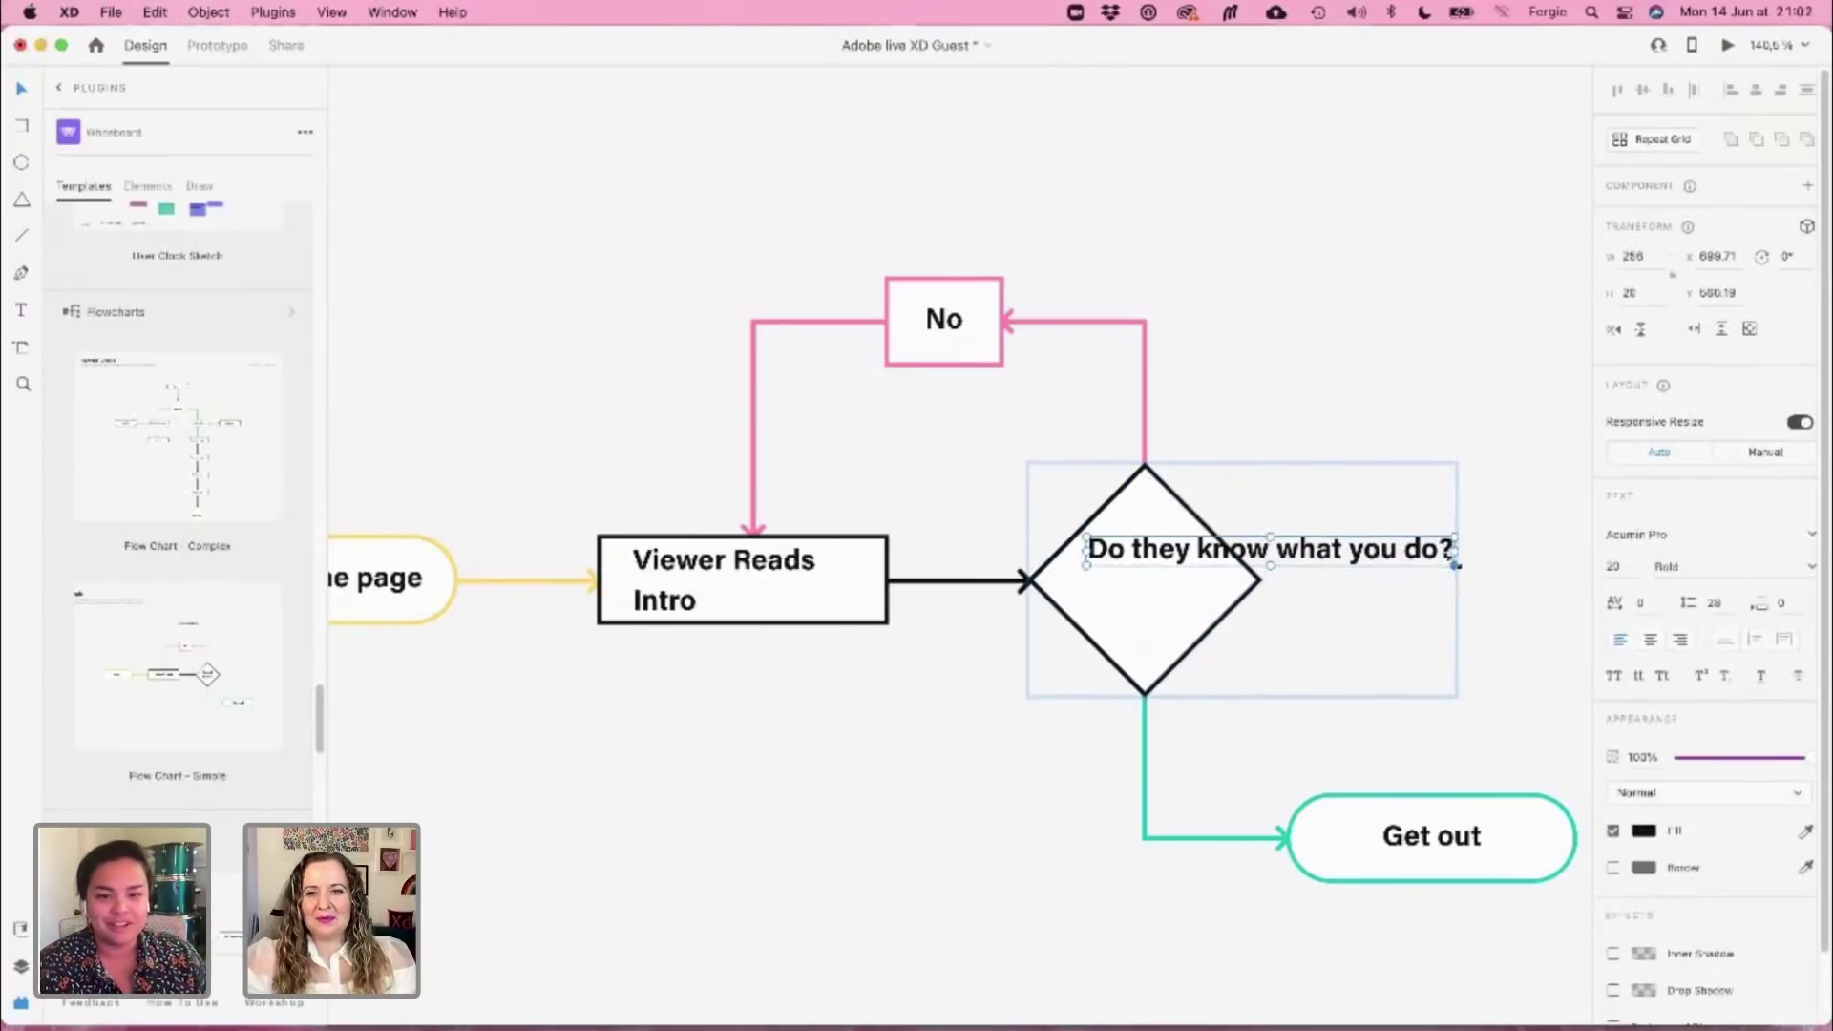
left_click_drag(1455, 565, 1264, 659)
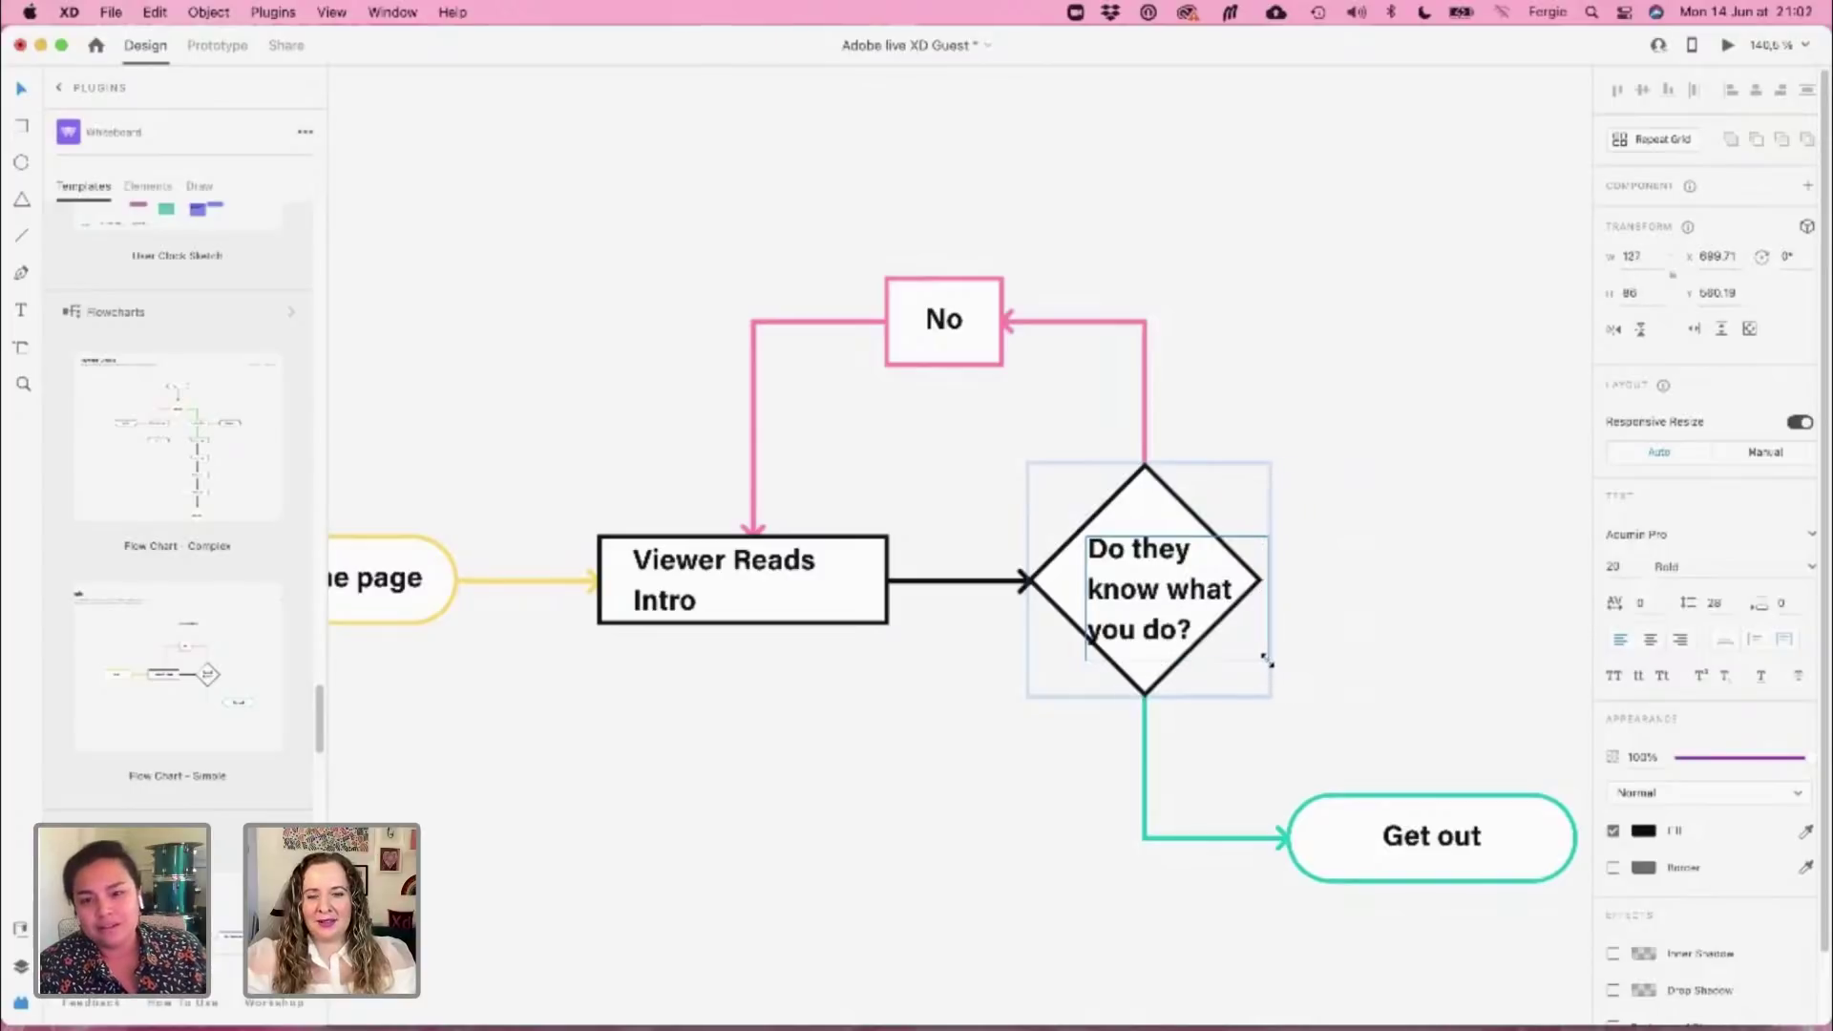
left_click(1649, 640)
left_click_drag(1200, 582, 1174, 581)
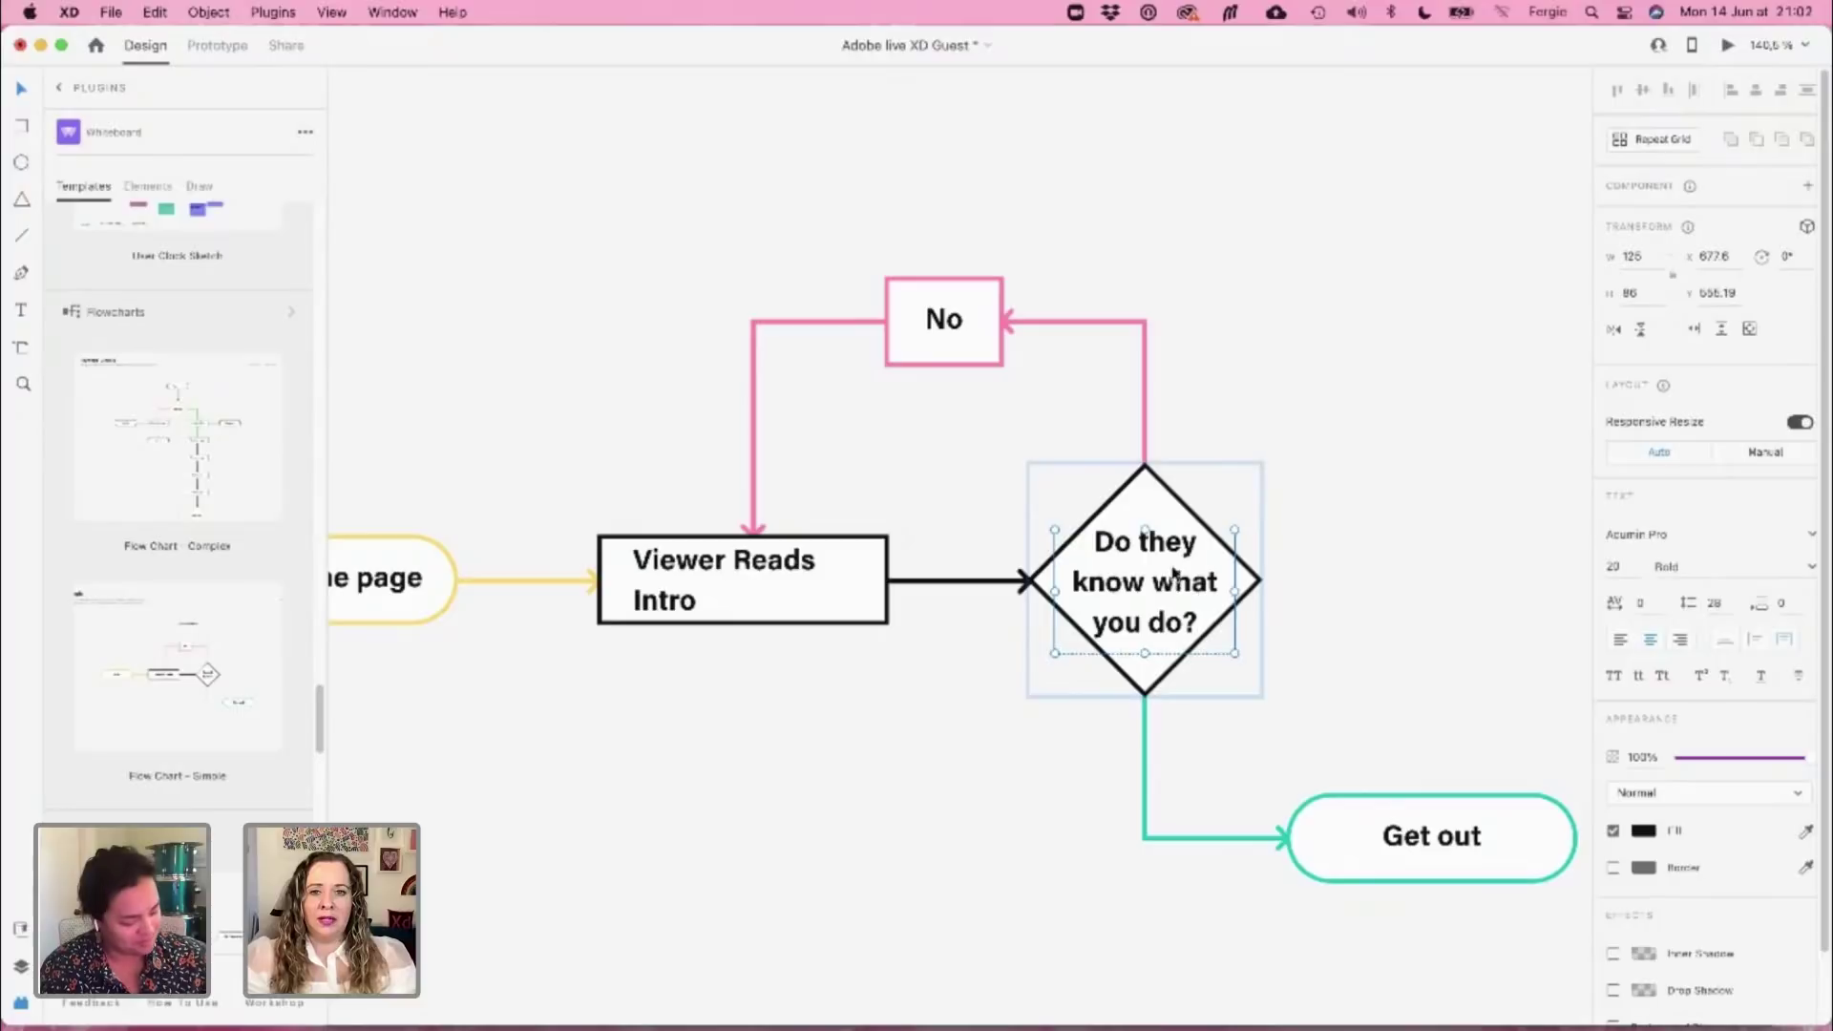
left_click(1350, 462)
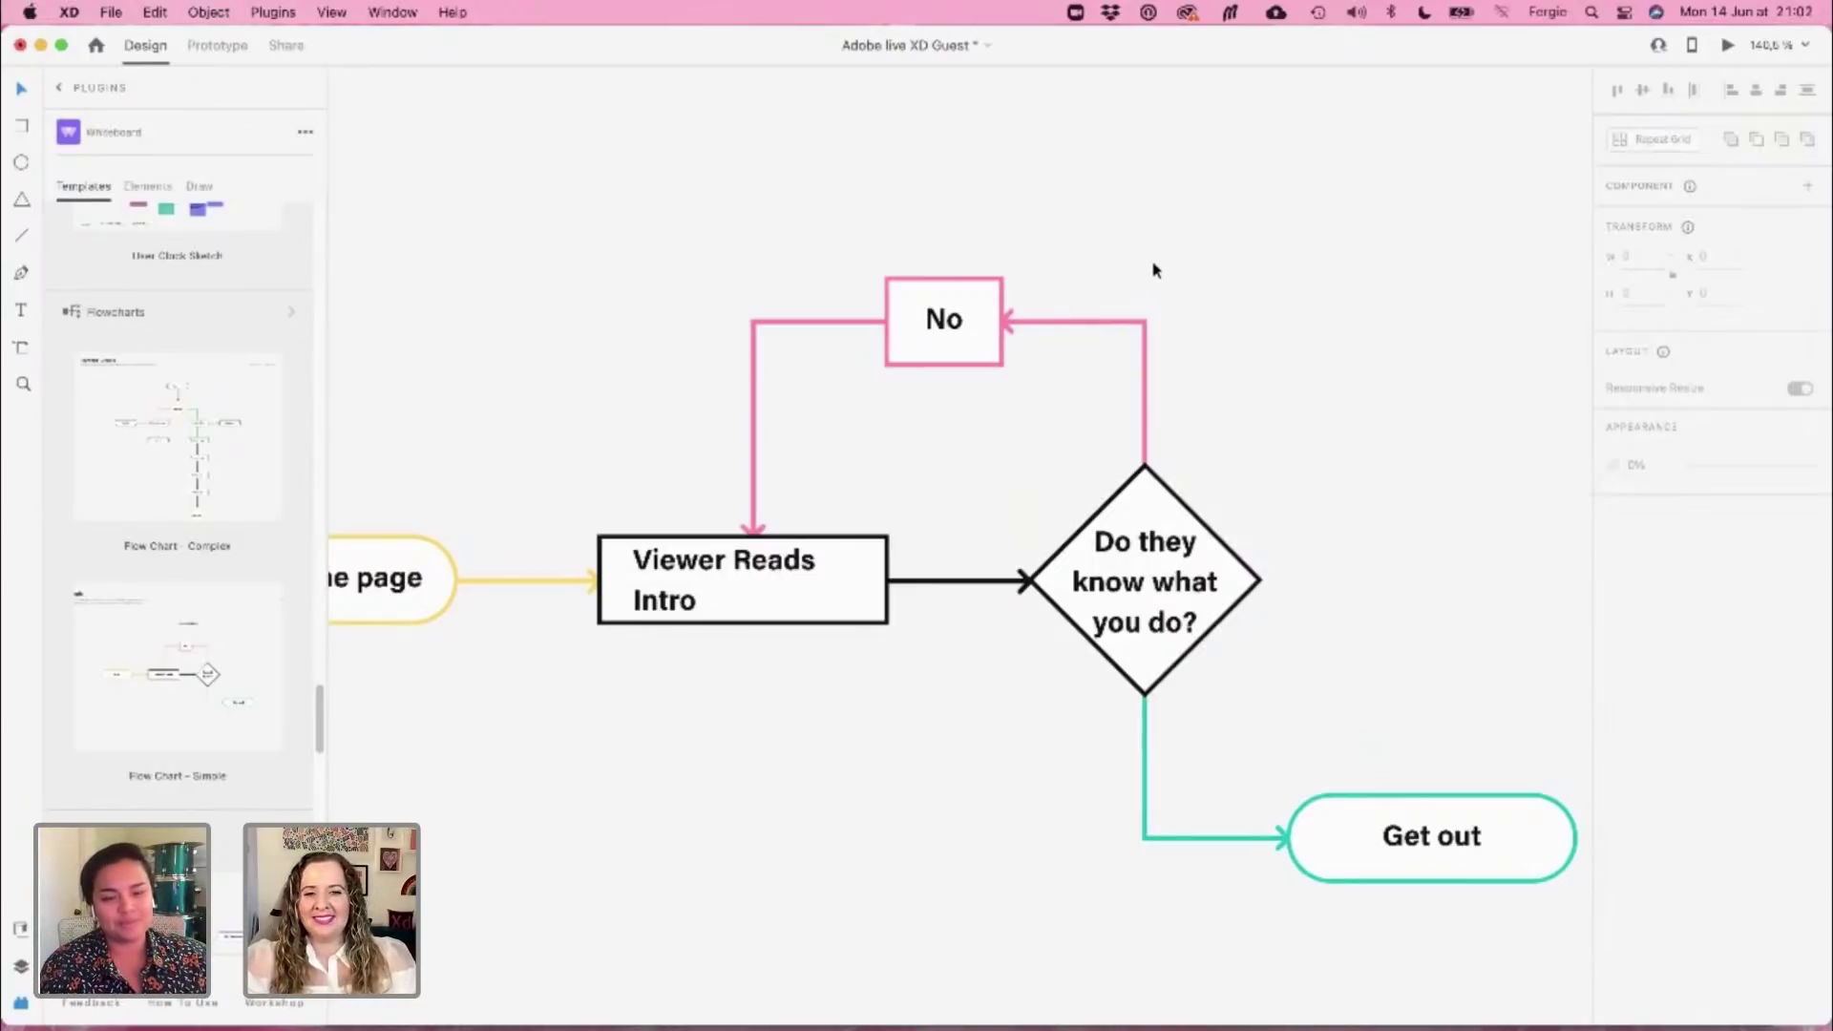
Duplicate the "Viewer Reads Intro" text, set the copy to regular weight, and place it above the pink "No" box
double_click(807, 573)
key("super+c")
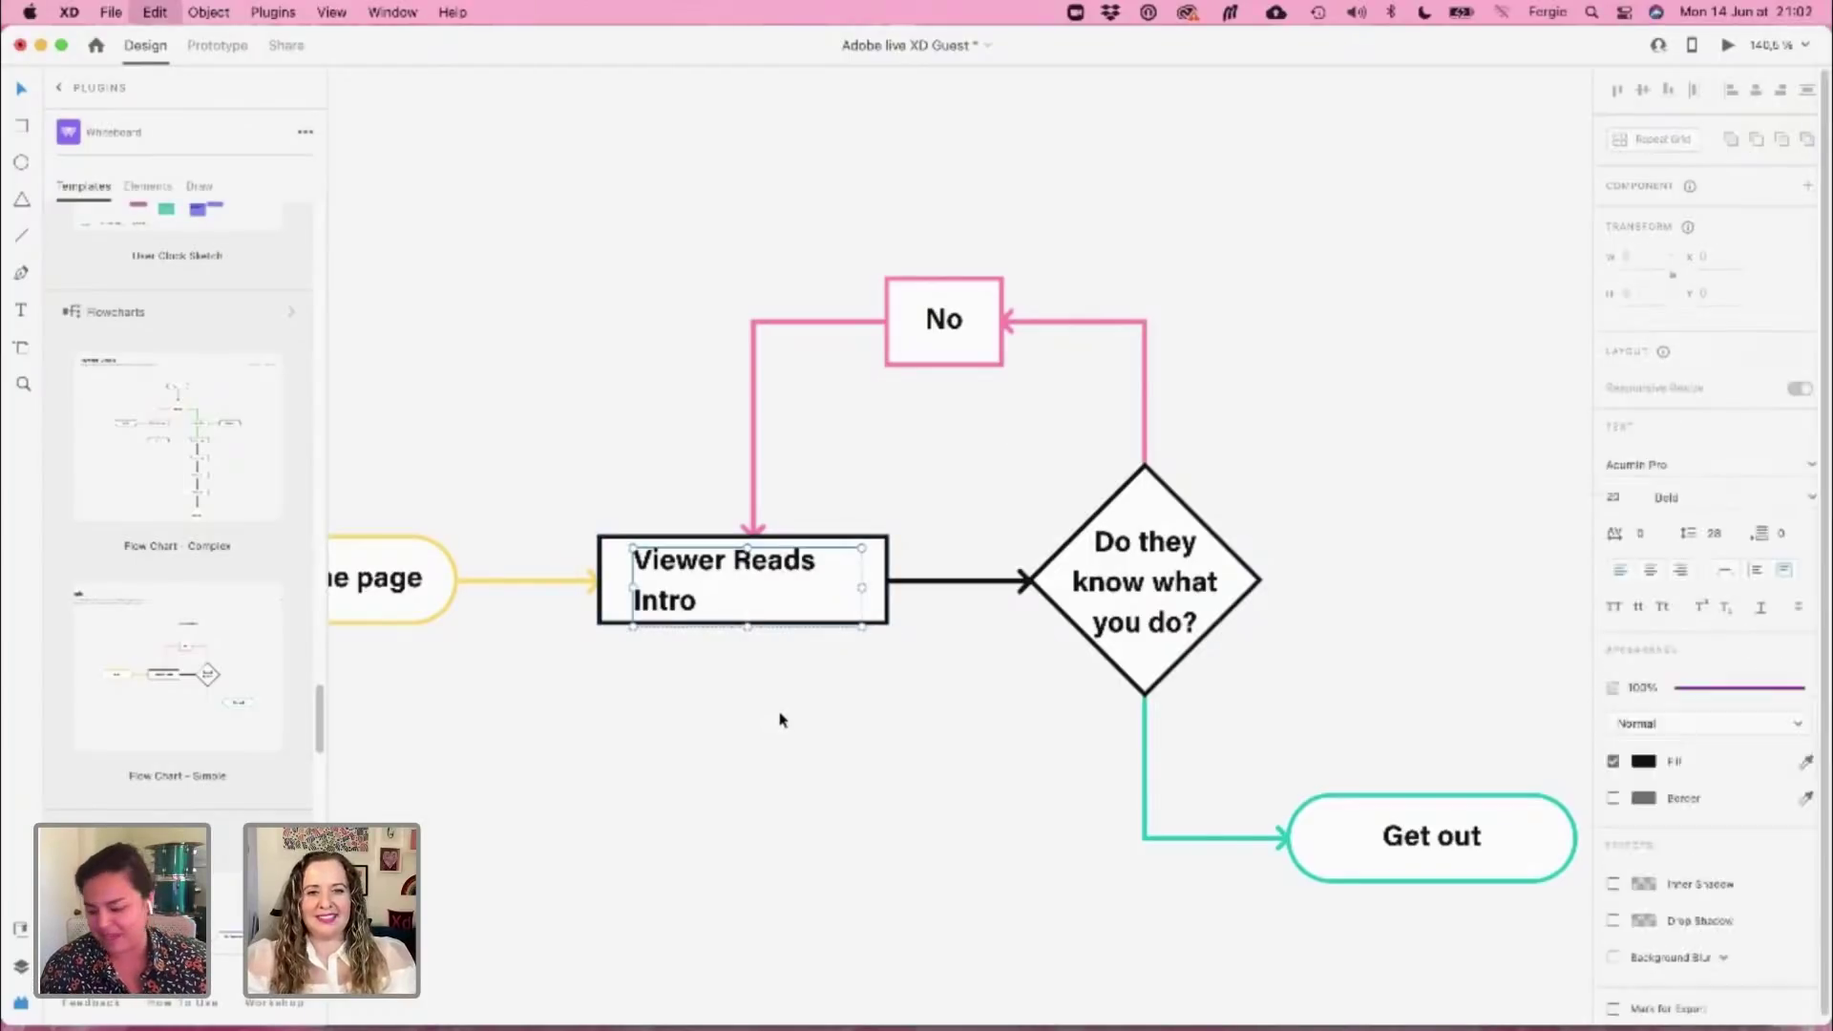
key("super+v")
left_click_drag(752, 574, 791, 254)
key("super+b")
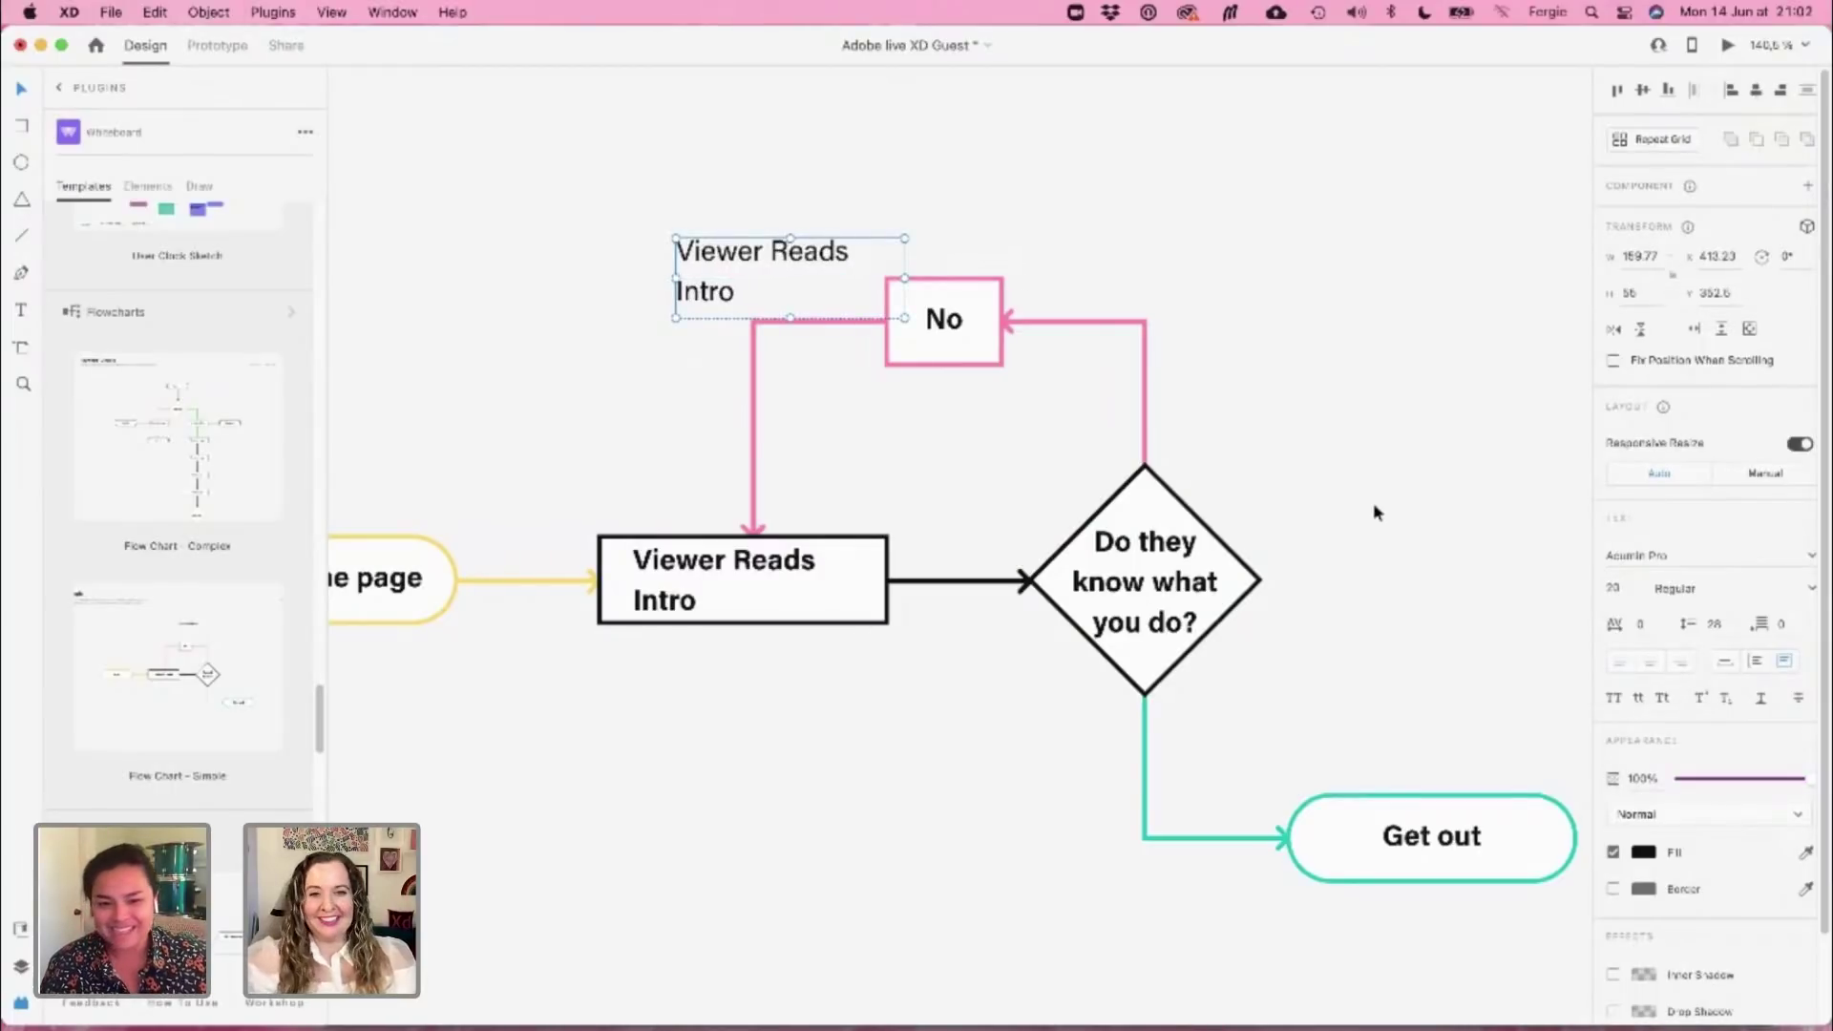
left_click_drag(810, 285, 779, 258)
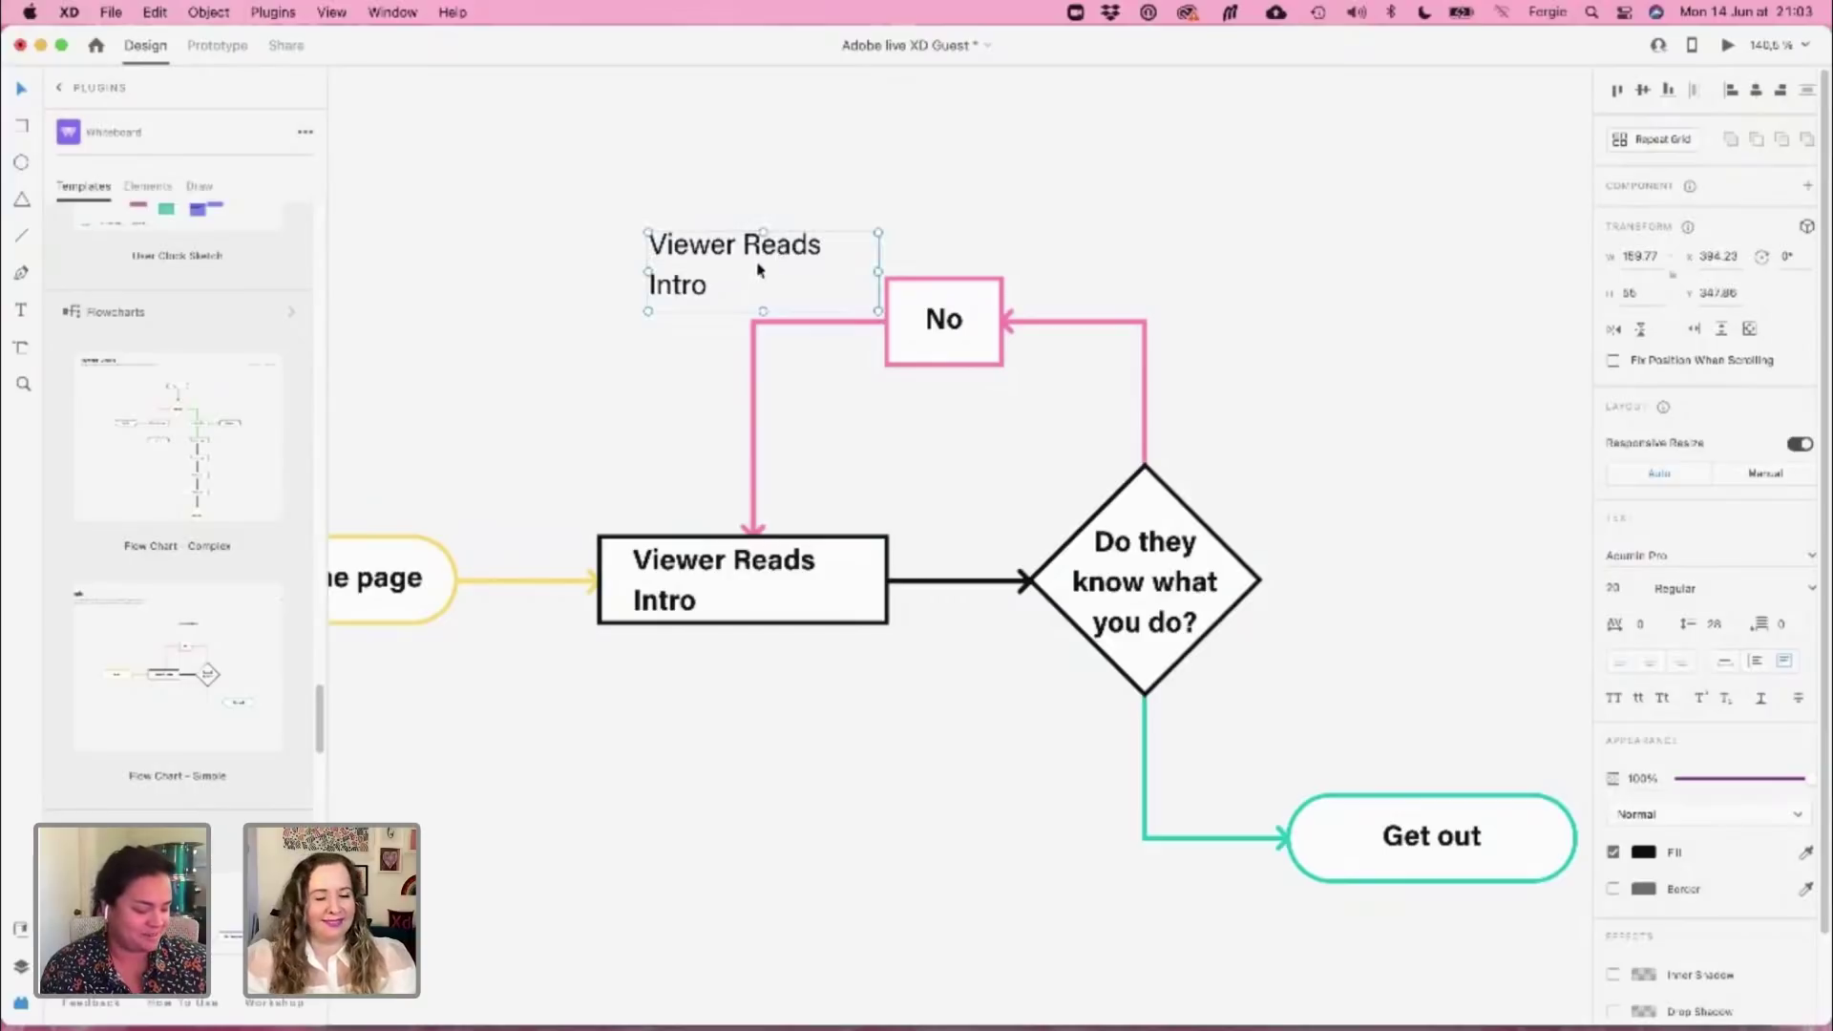
left_click_drag(671, 284, 802, 200)
Replace the copied text above the "No" box with "Why, is it unclear?" and widen its frame to about 270
double_click(779, 212)
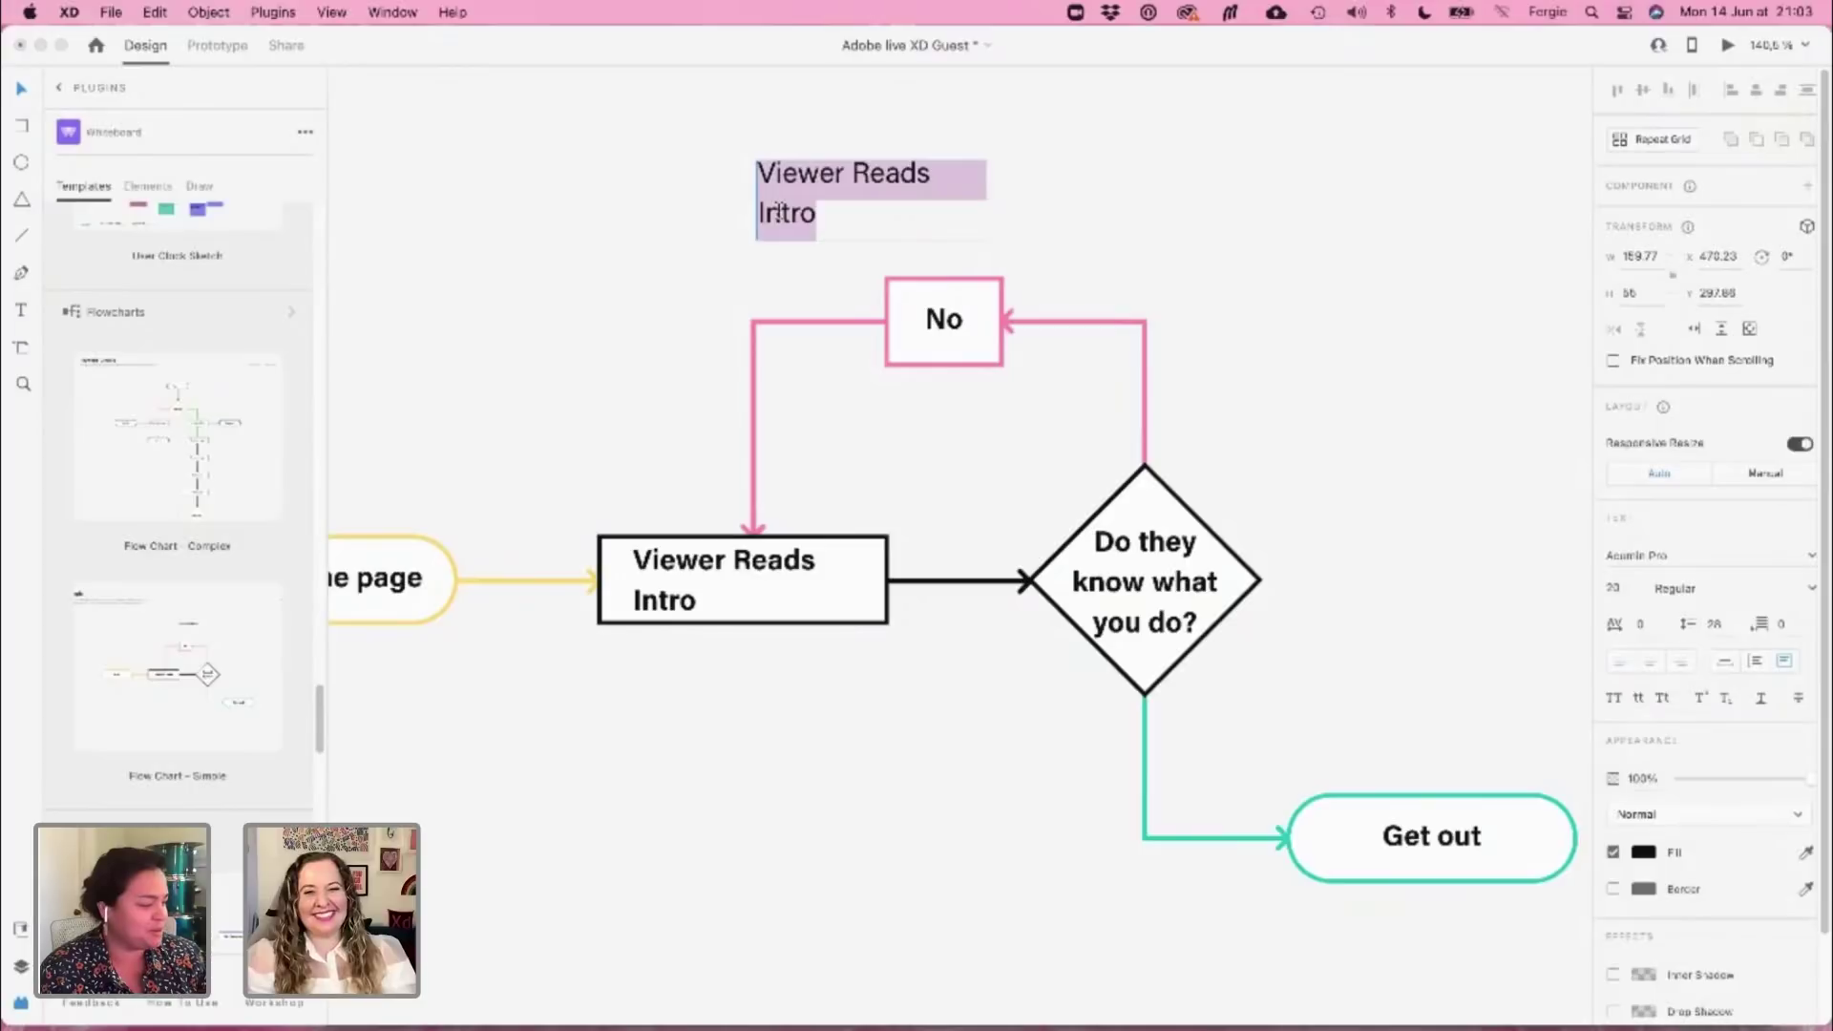
type("W")
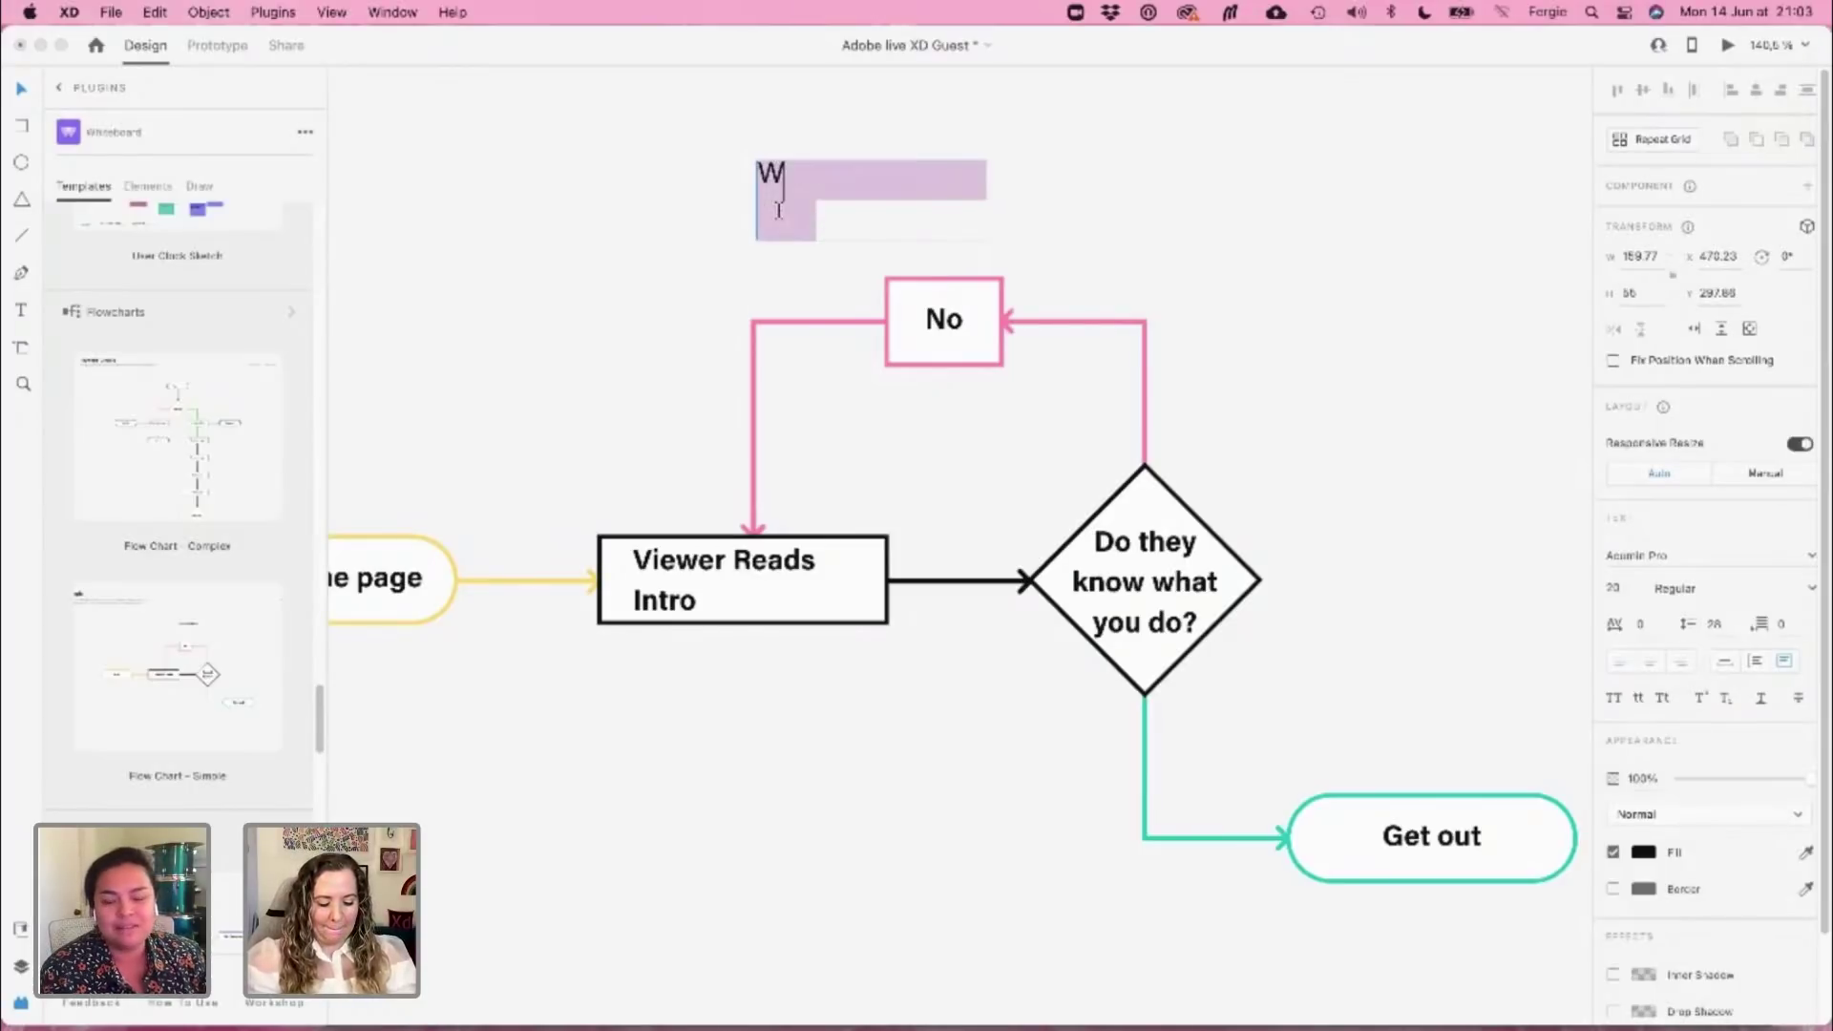
type("hy")
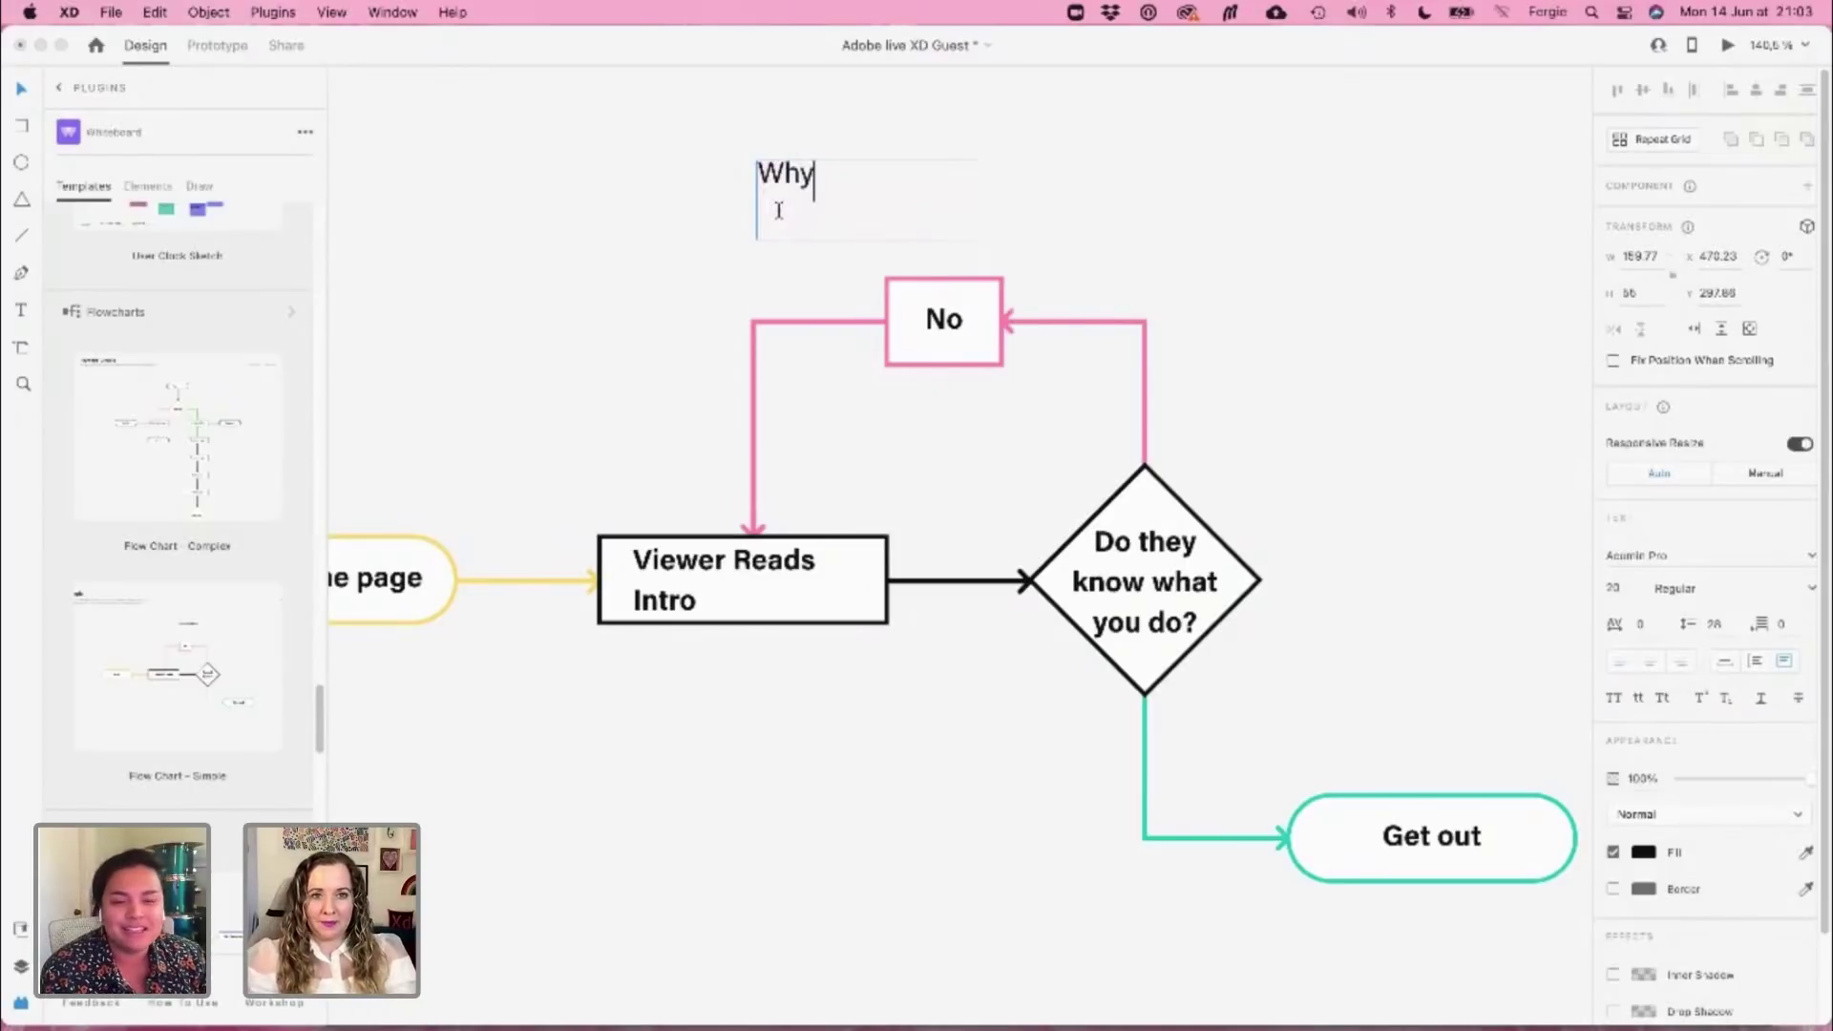
type(", is it uncl")
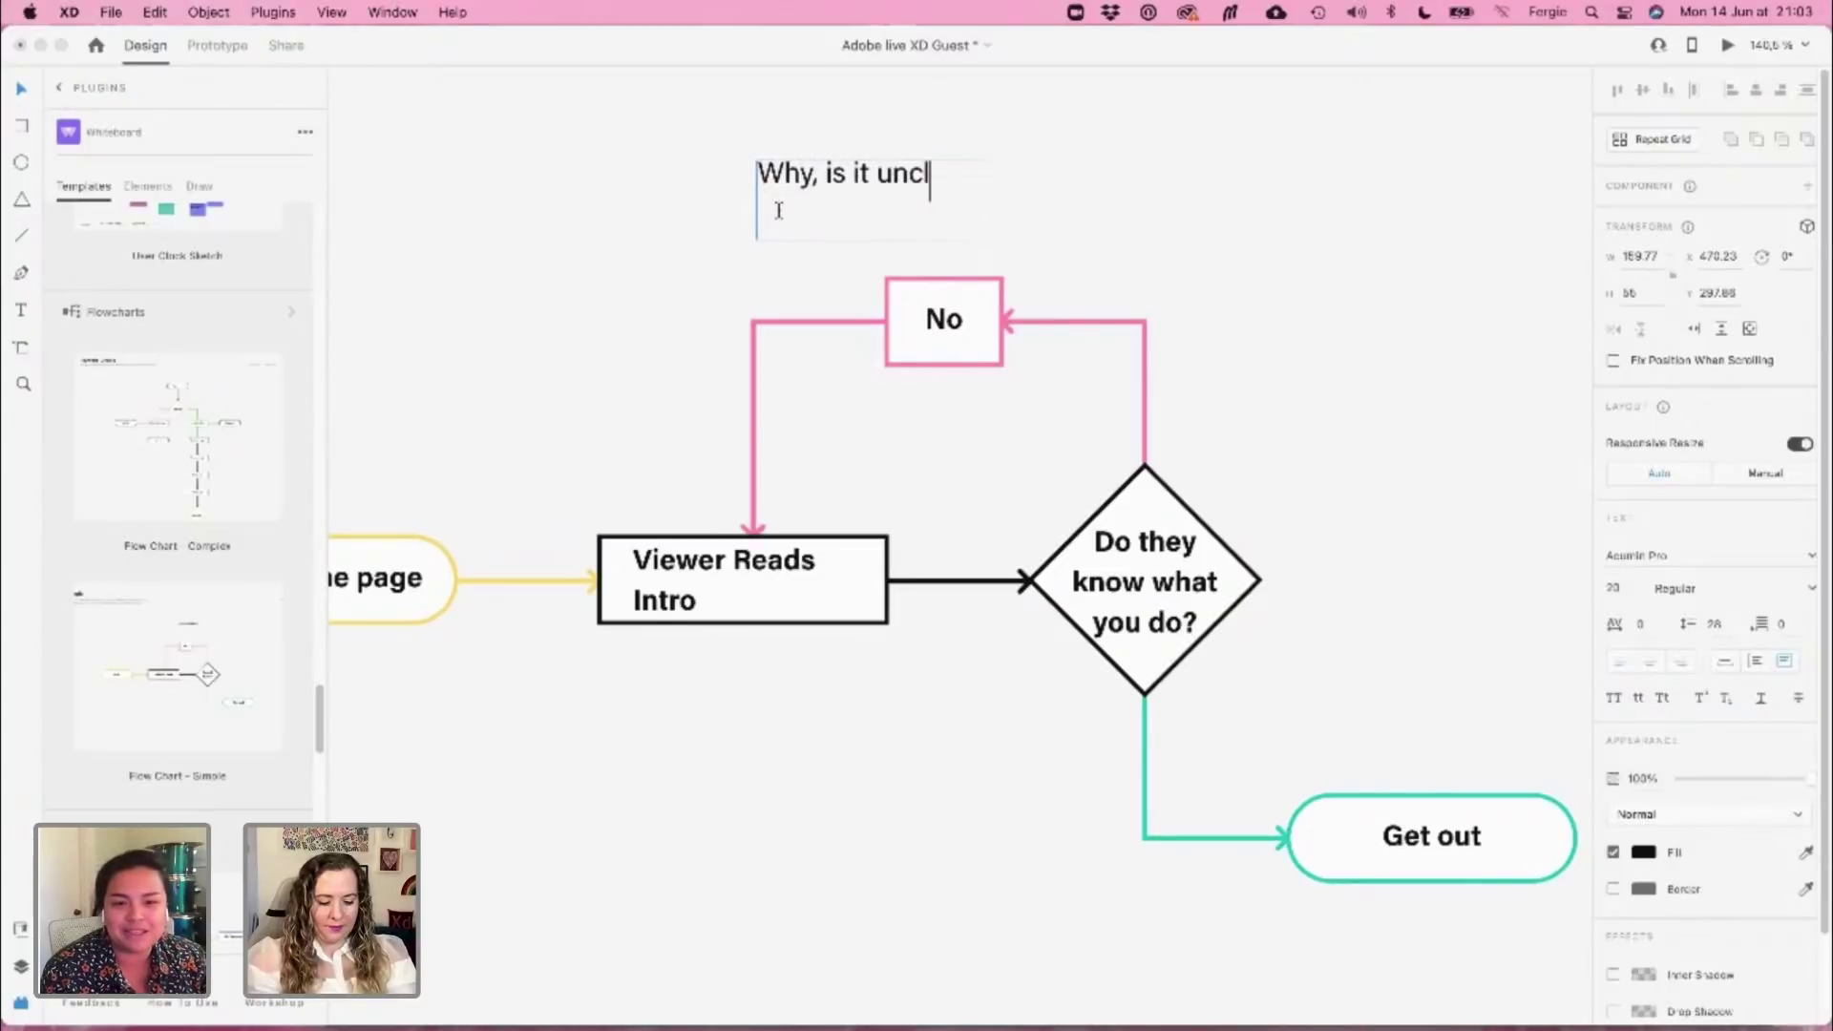
type("ear?")
key("Escape")
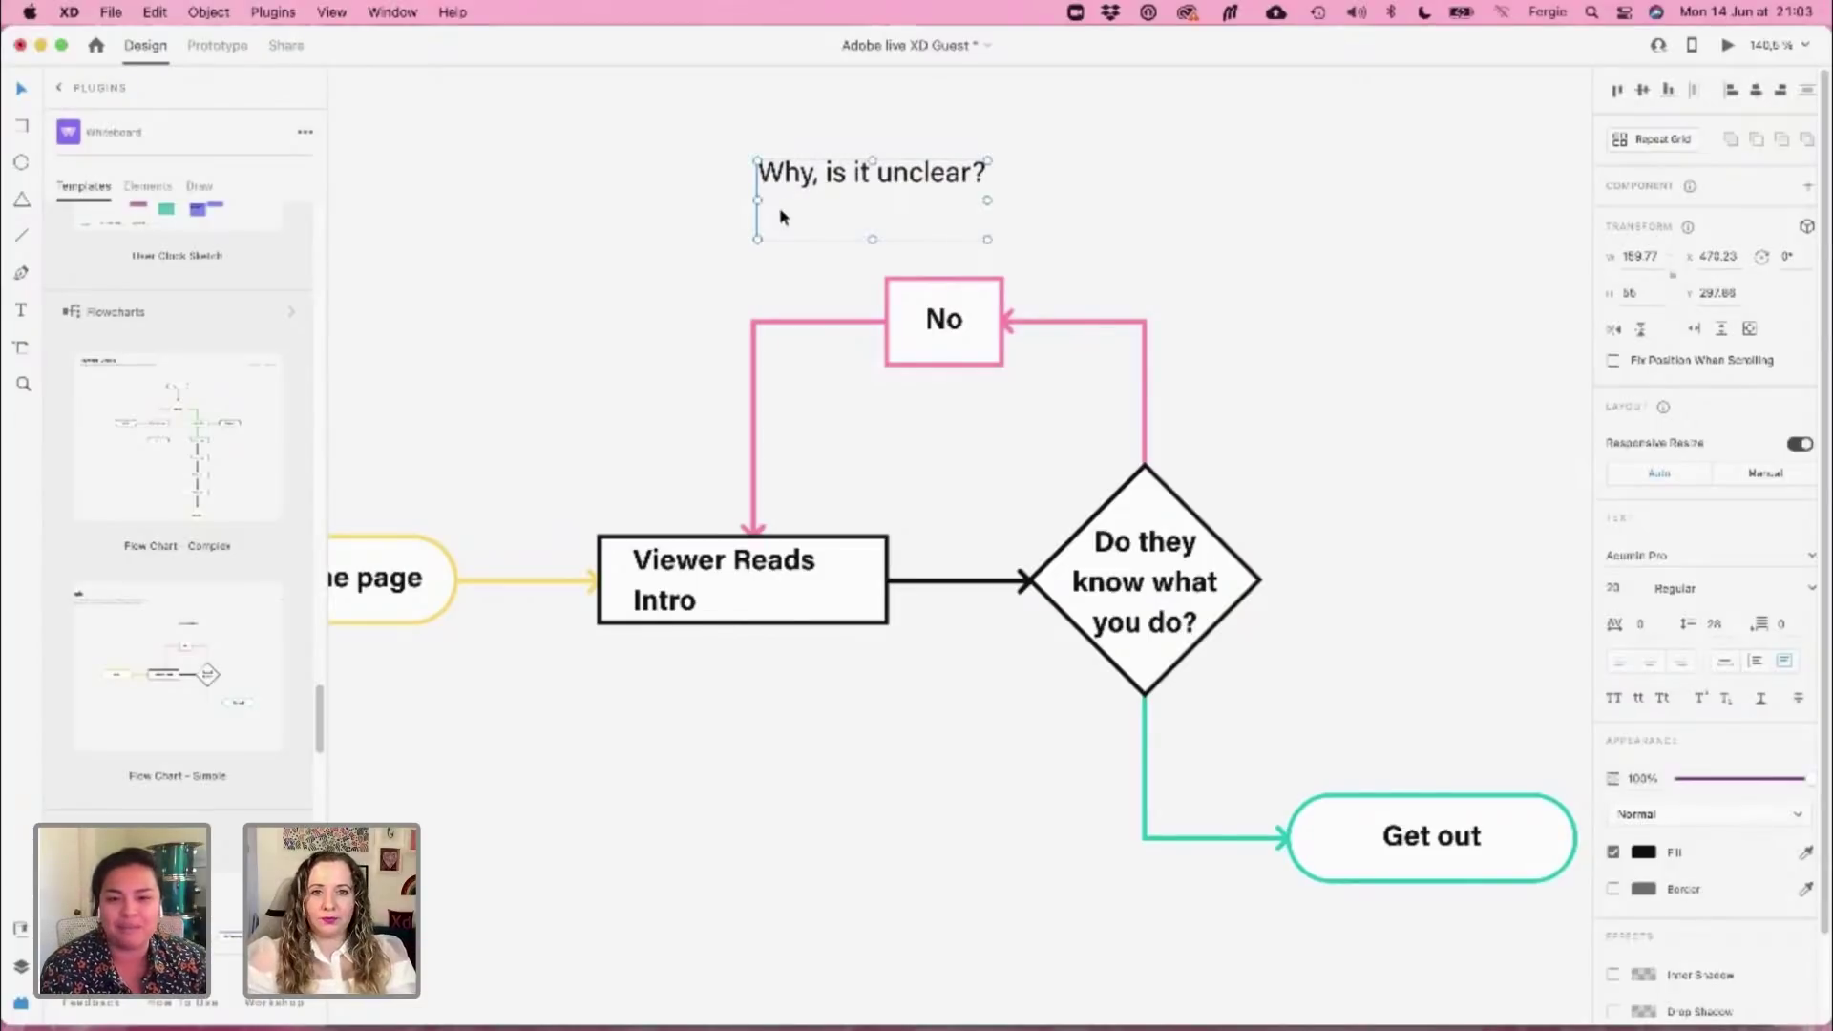
left_click_drag(987, 200, 1145, 215)
left_click(1244, 343)
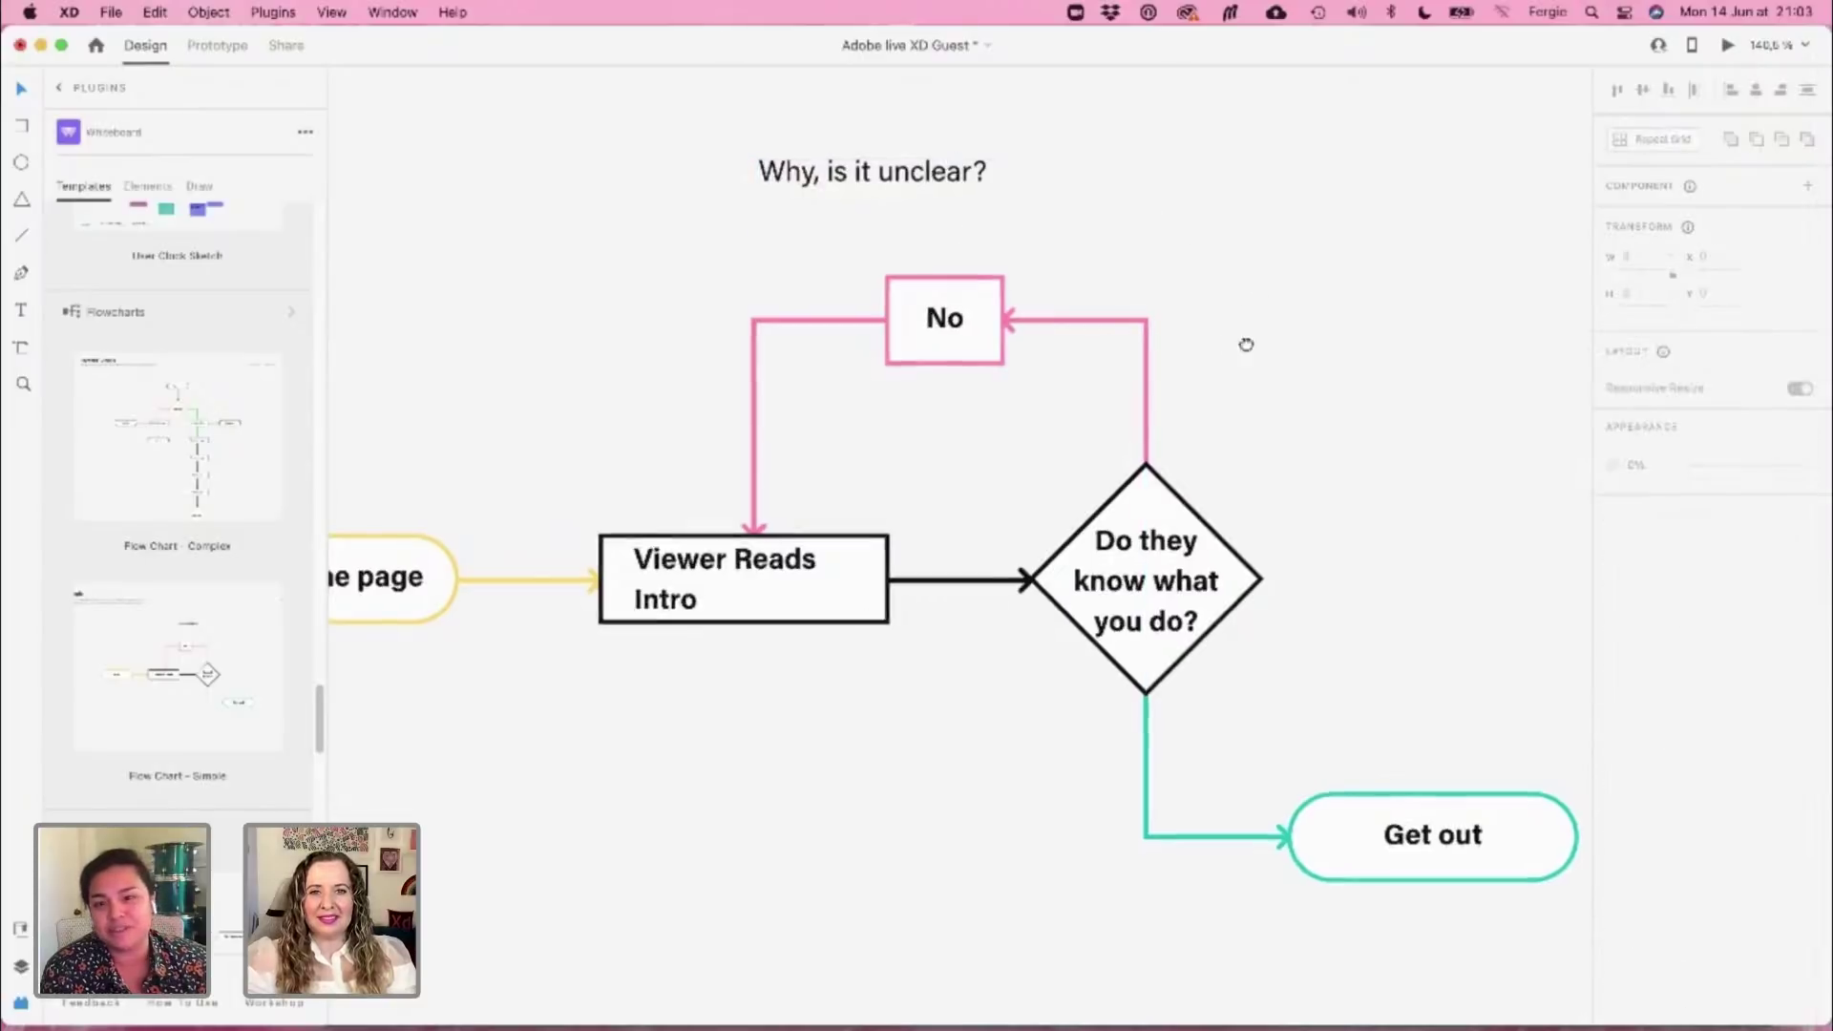
Hide the plugins panel to give the whole flowchart more canvas room
scroll(1279, 341, "left", 2)
scroll(1310, 343, "down", 2)
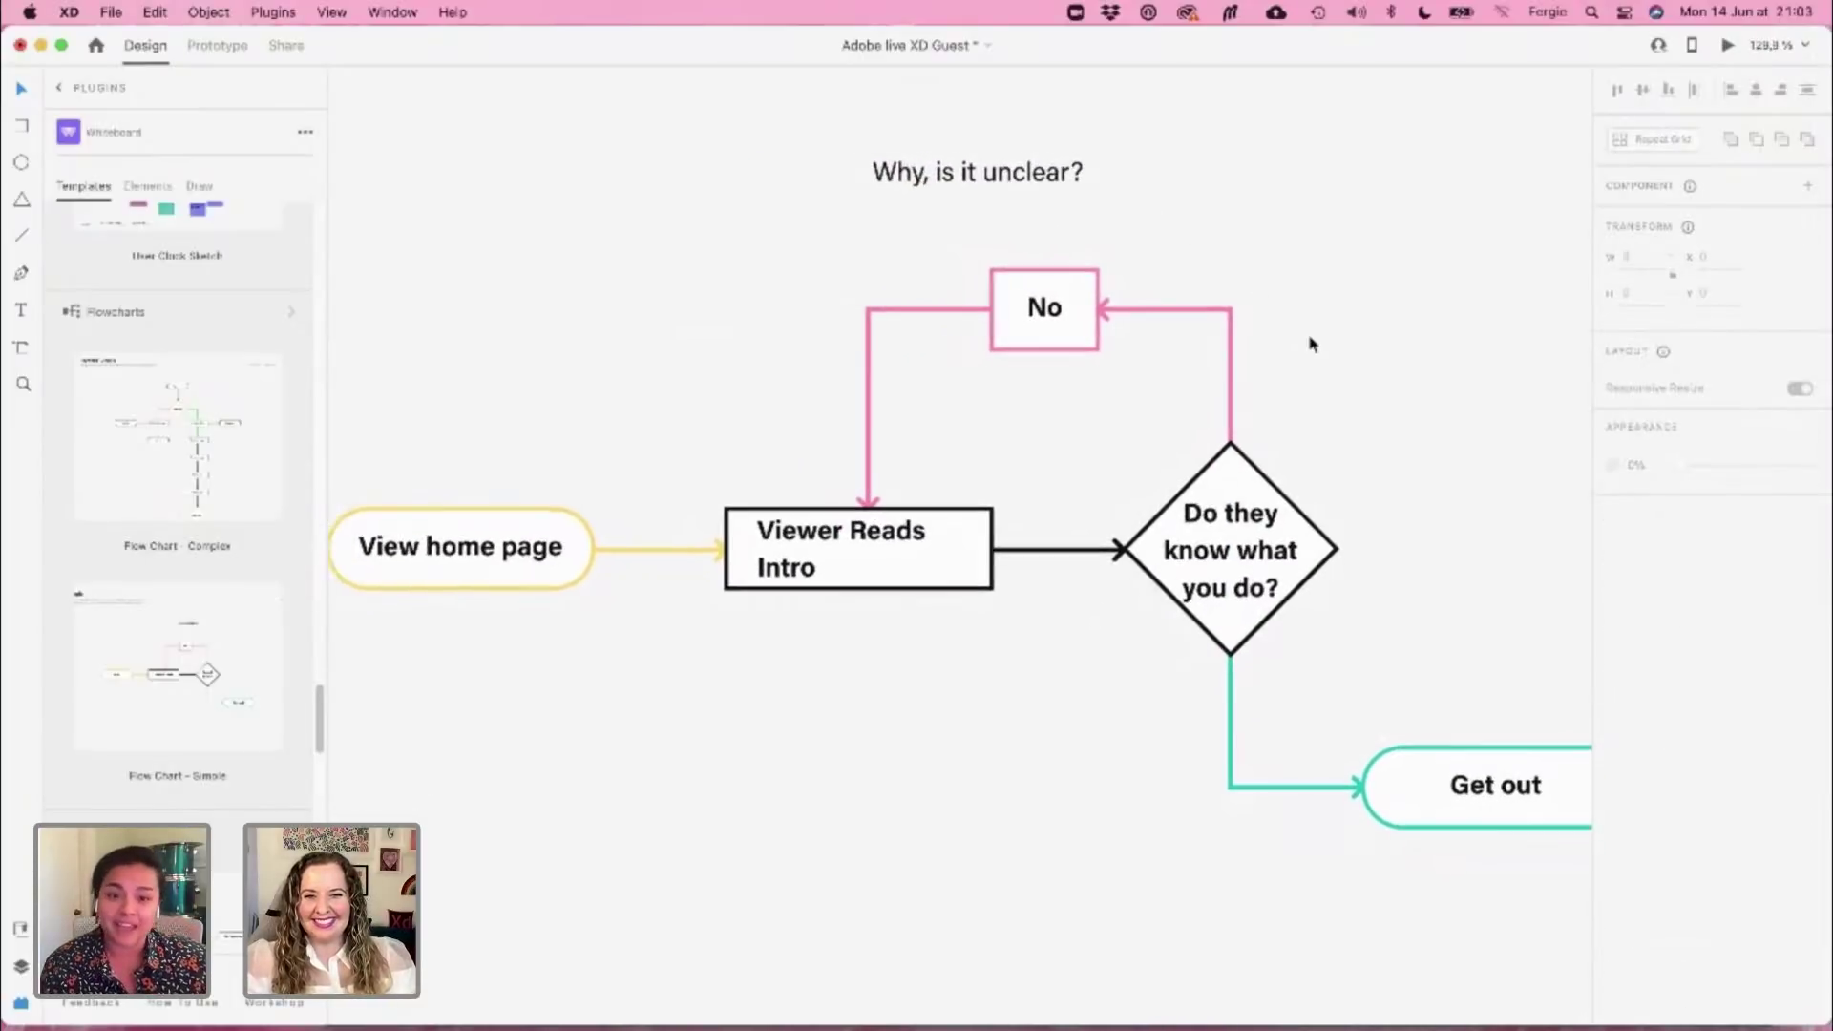
scroll(1310, 344, "up", 2)
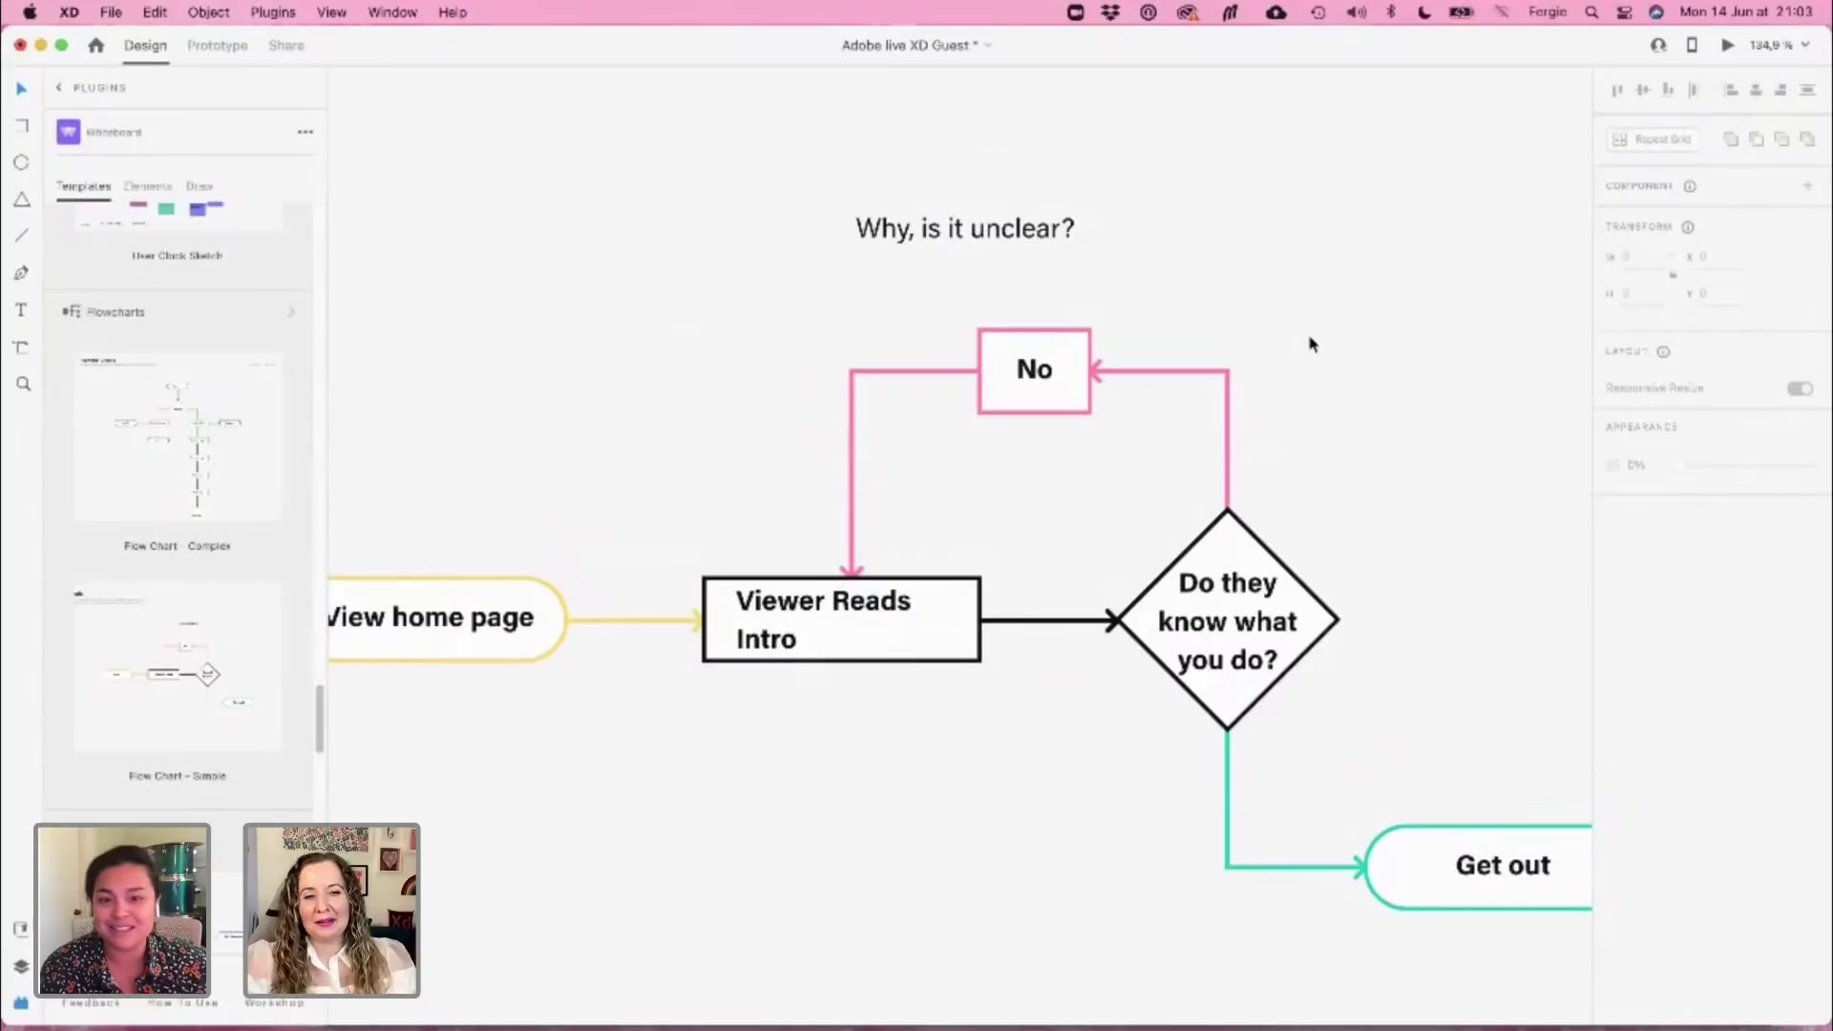
left_click(21, 1003)
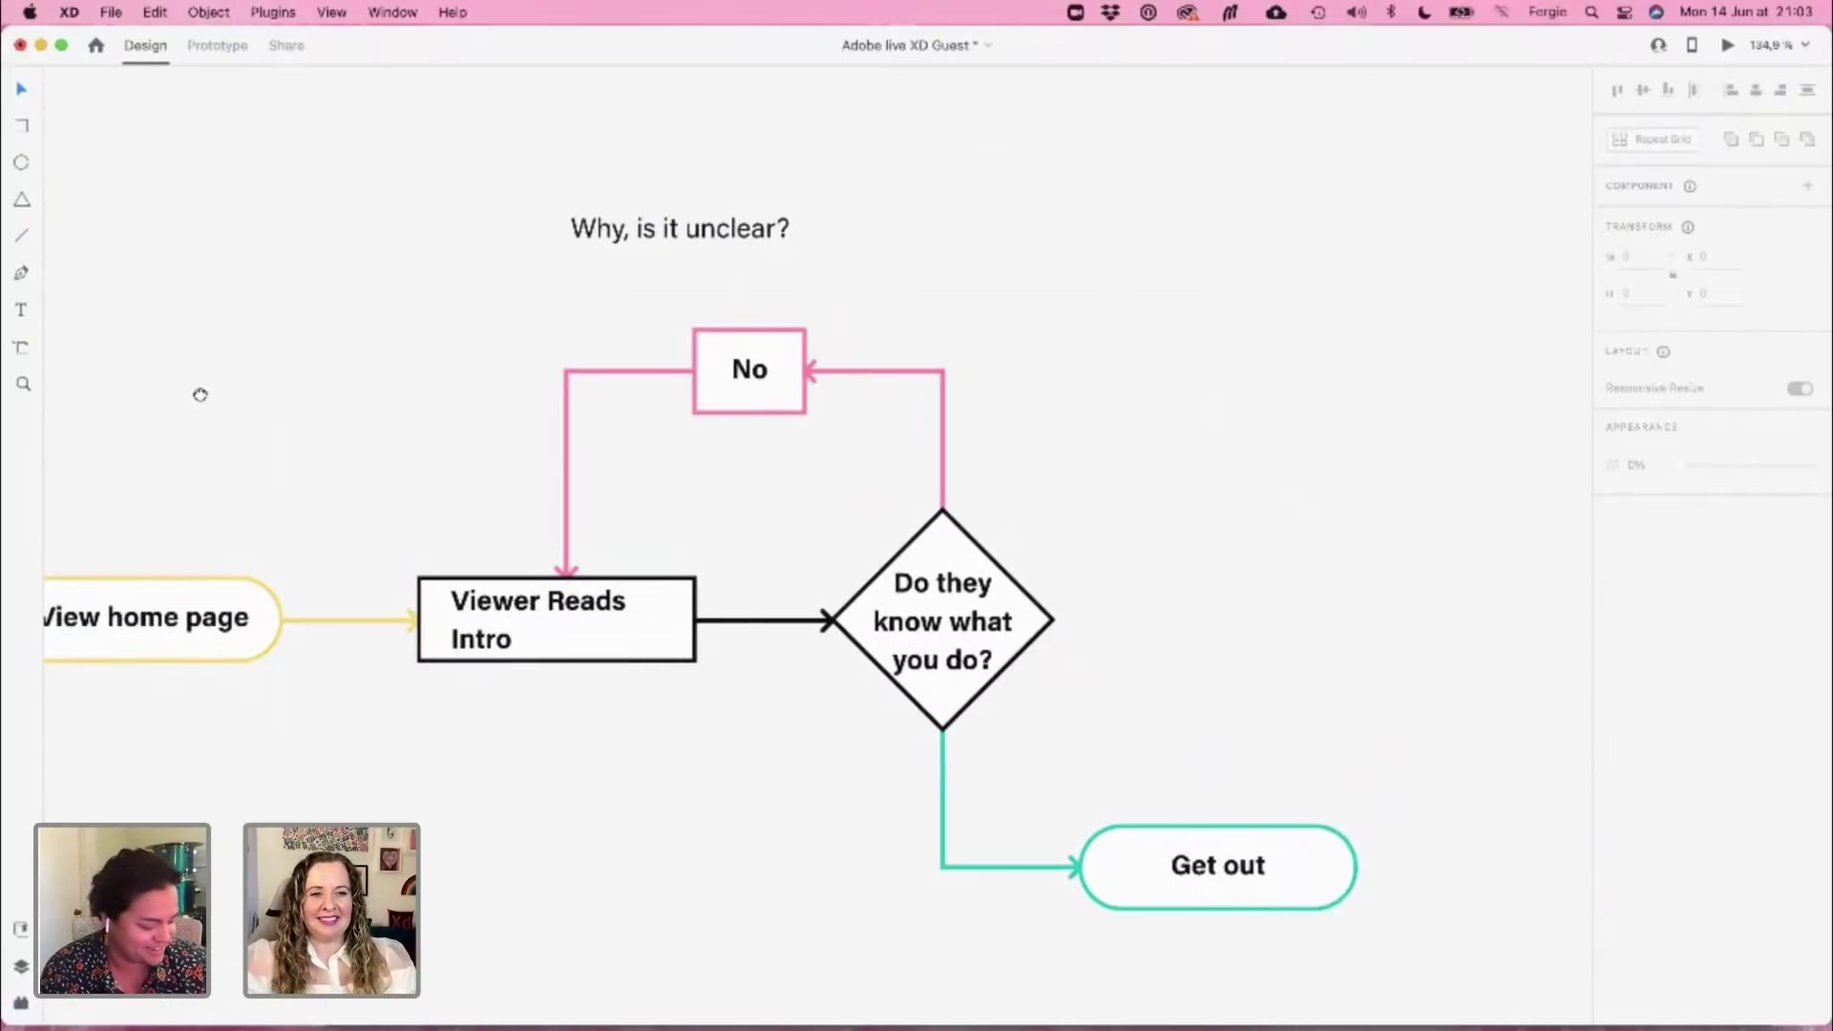
left_click_drag(200, 397, 344, 423)
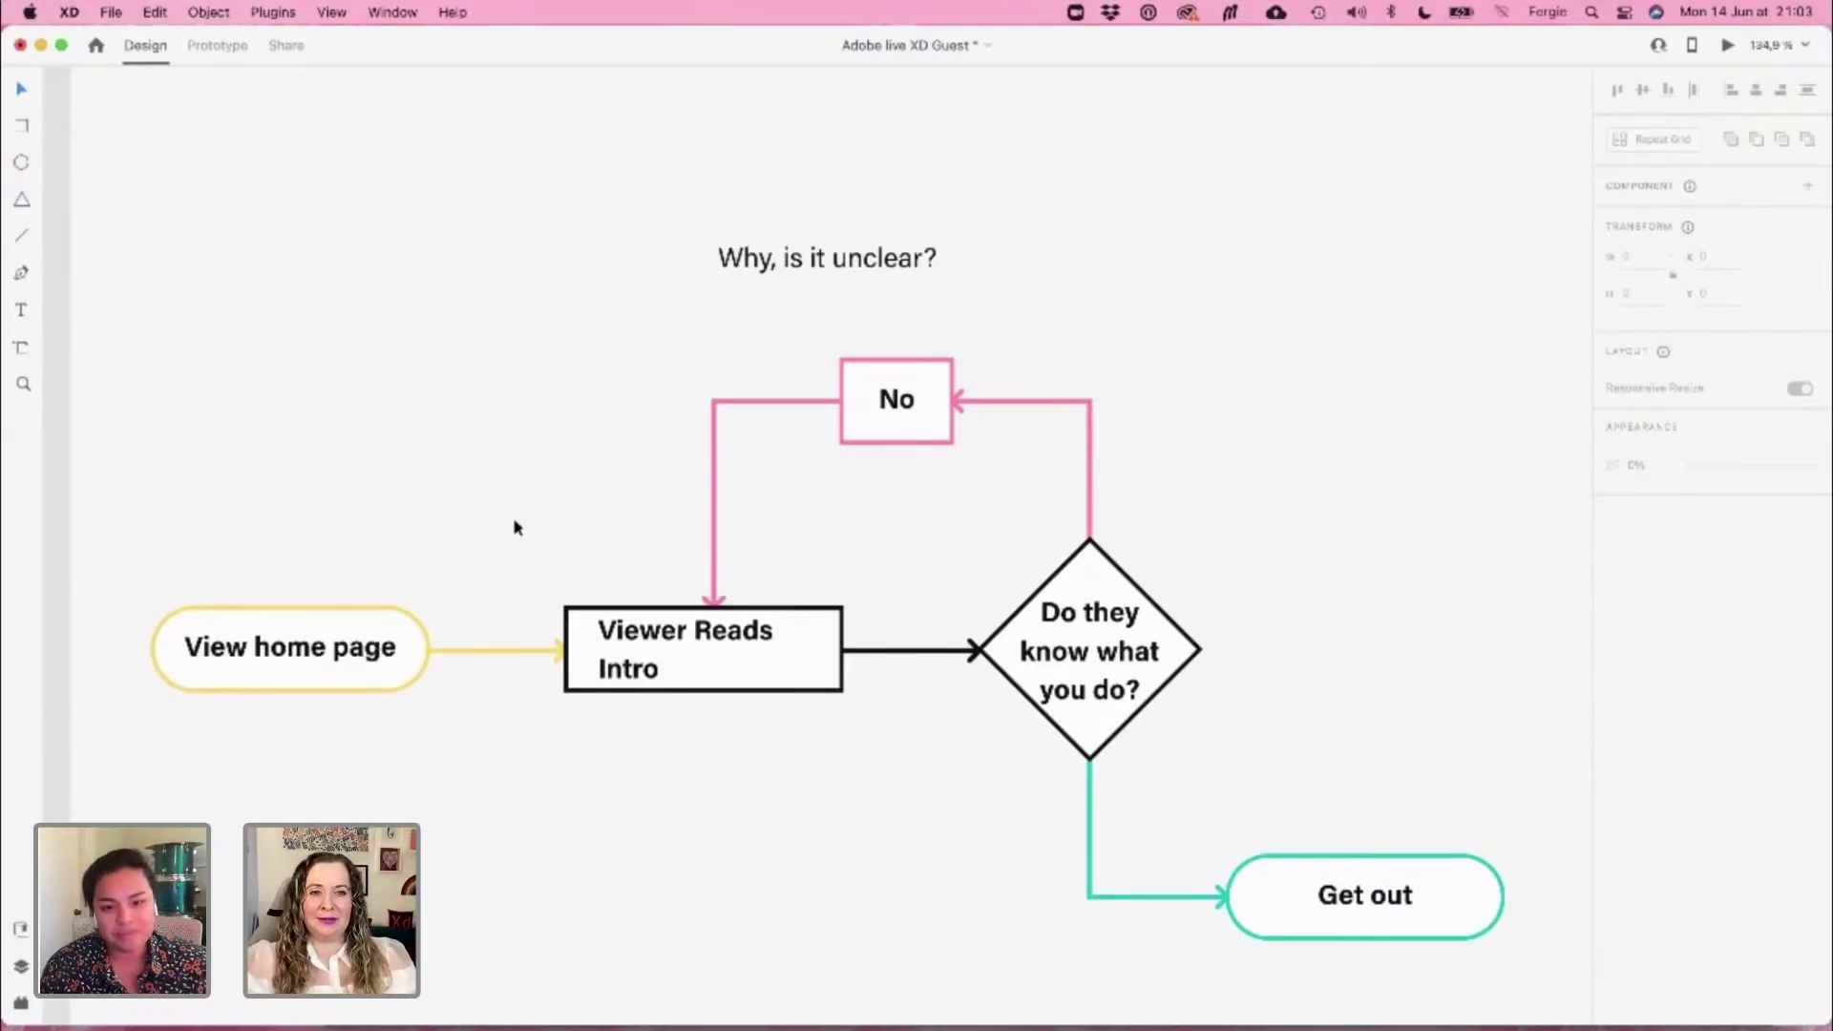
left_click(791, 263)
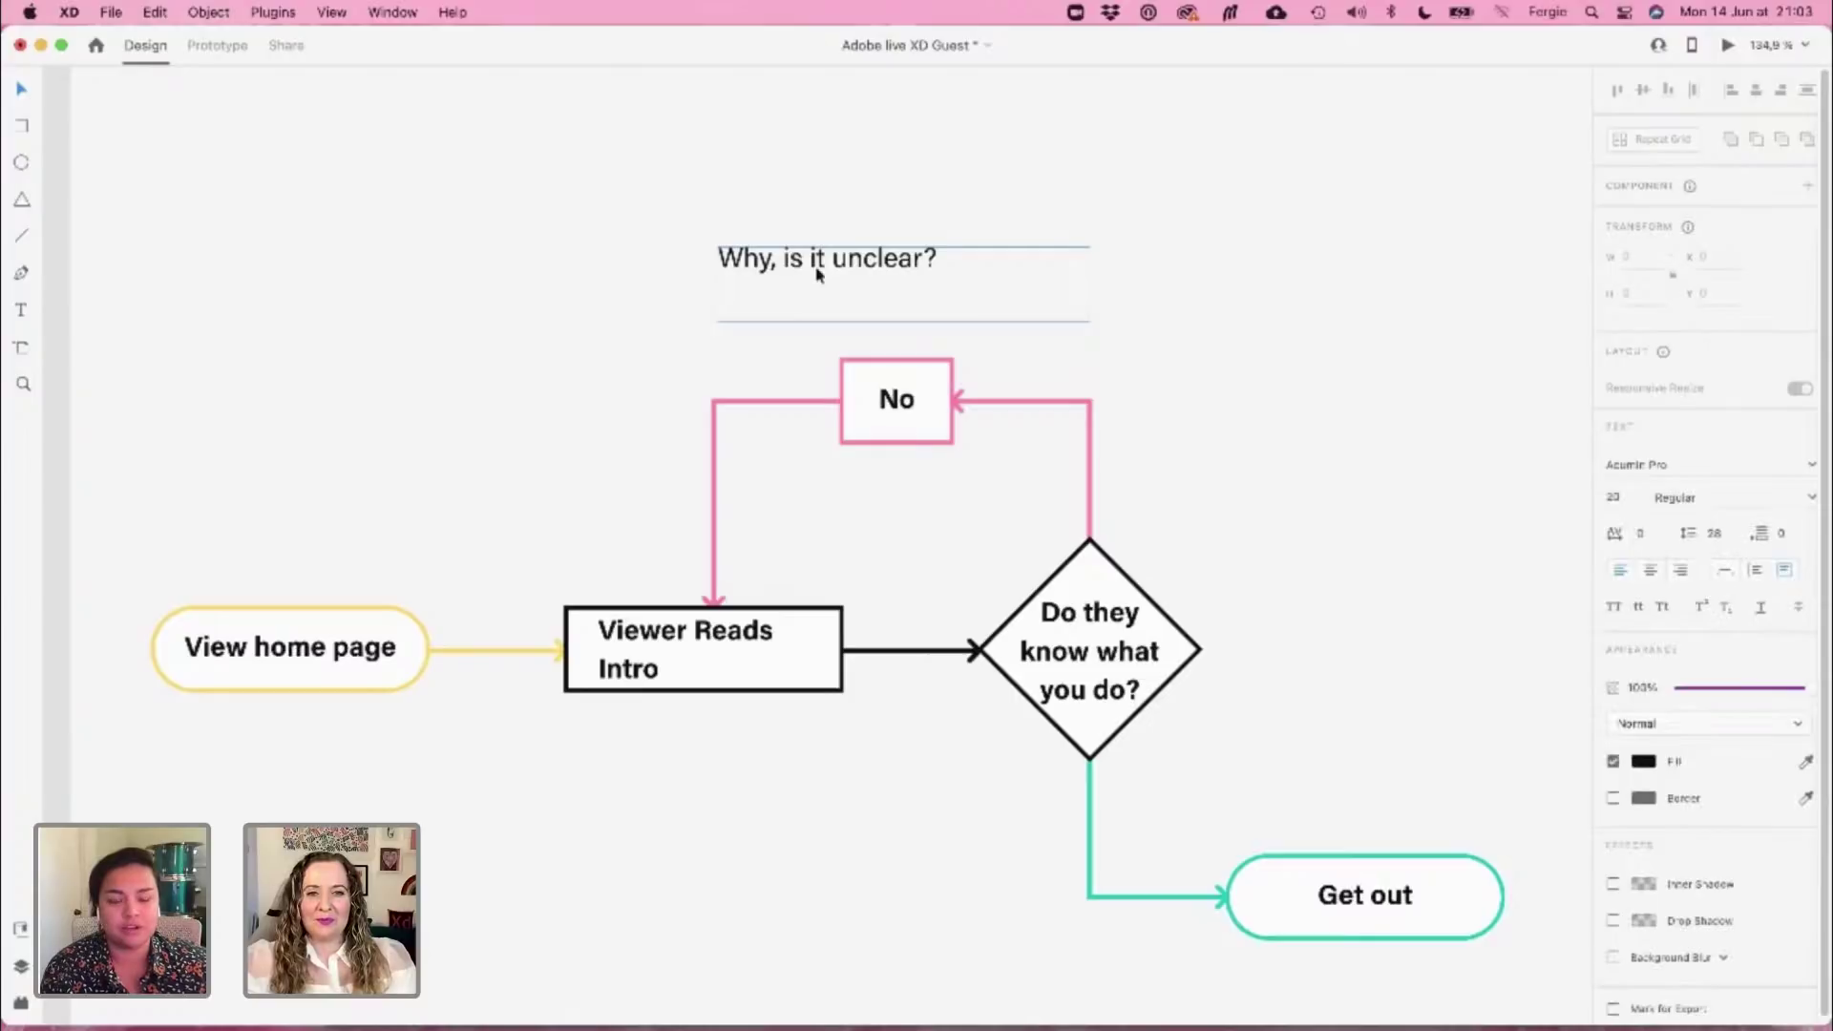
left_click(1219, 354)
scroll(1219, 354, "down", 1)
scroll(1219, 354, "down", 1)
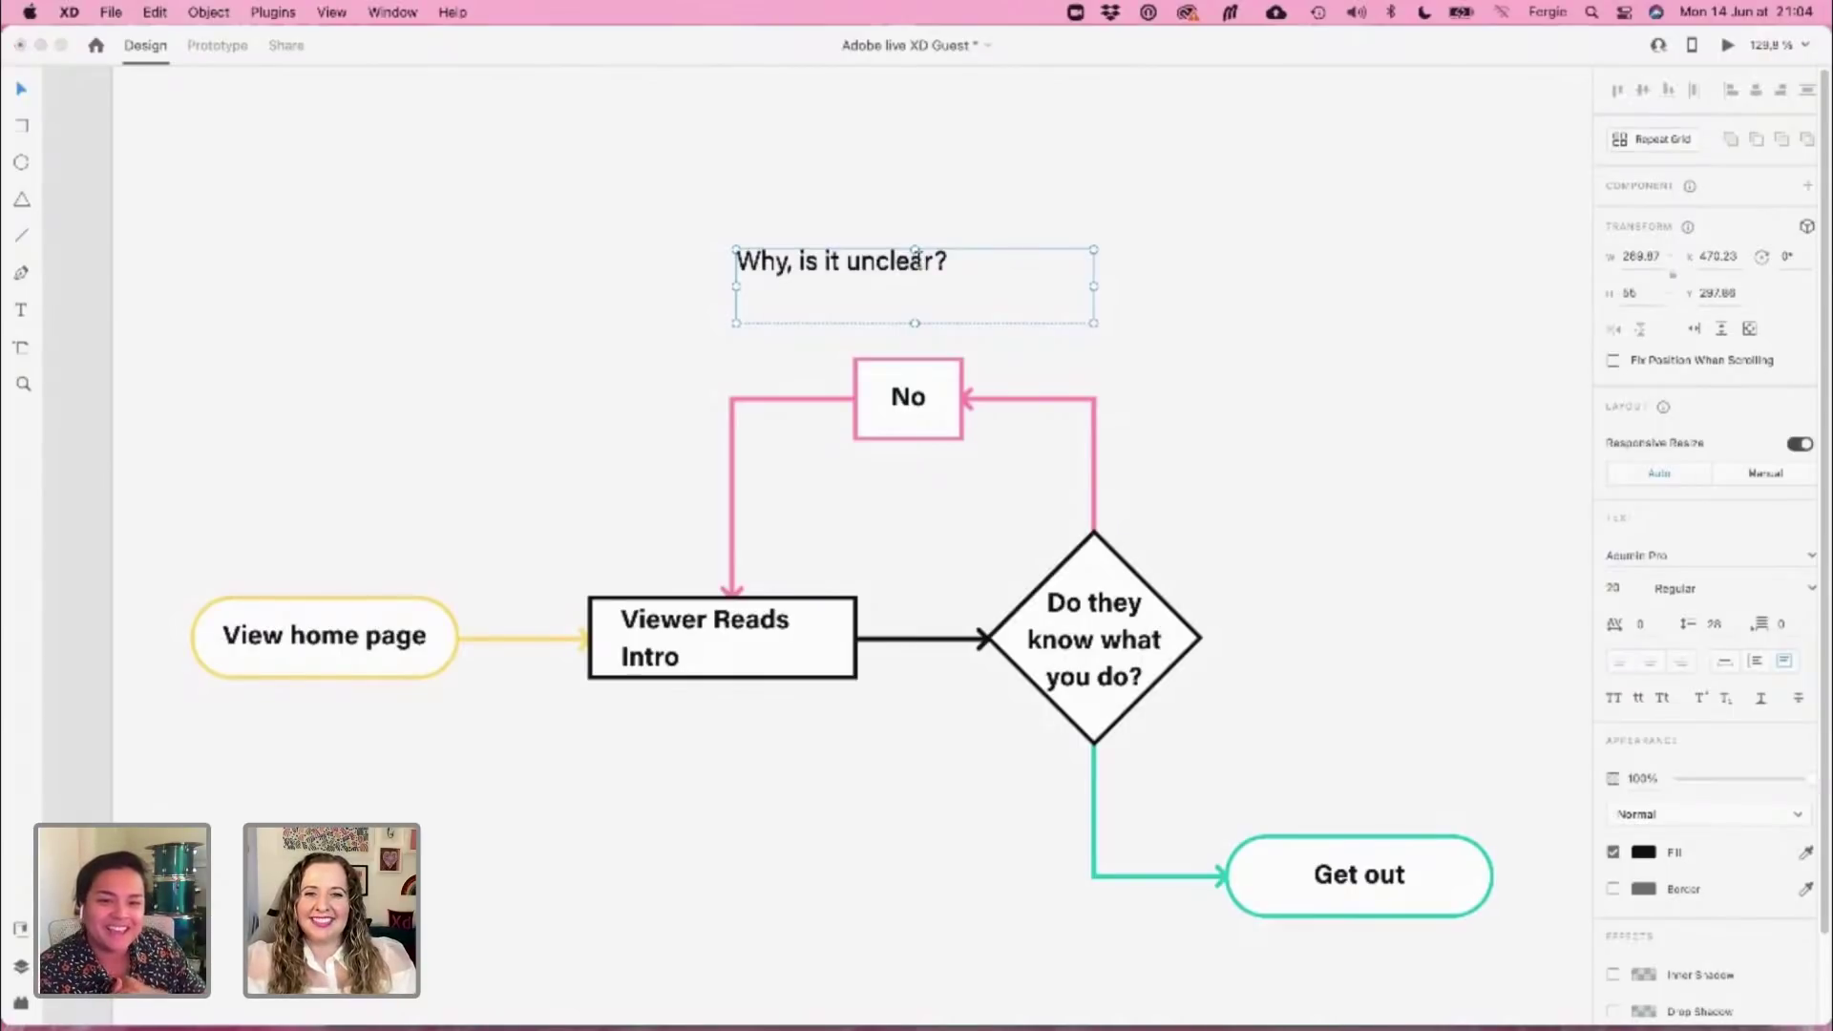
double_click(969, 262)
left_click(969, 261)
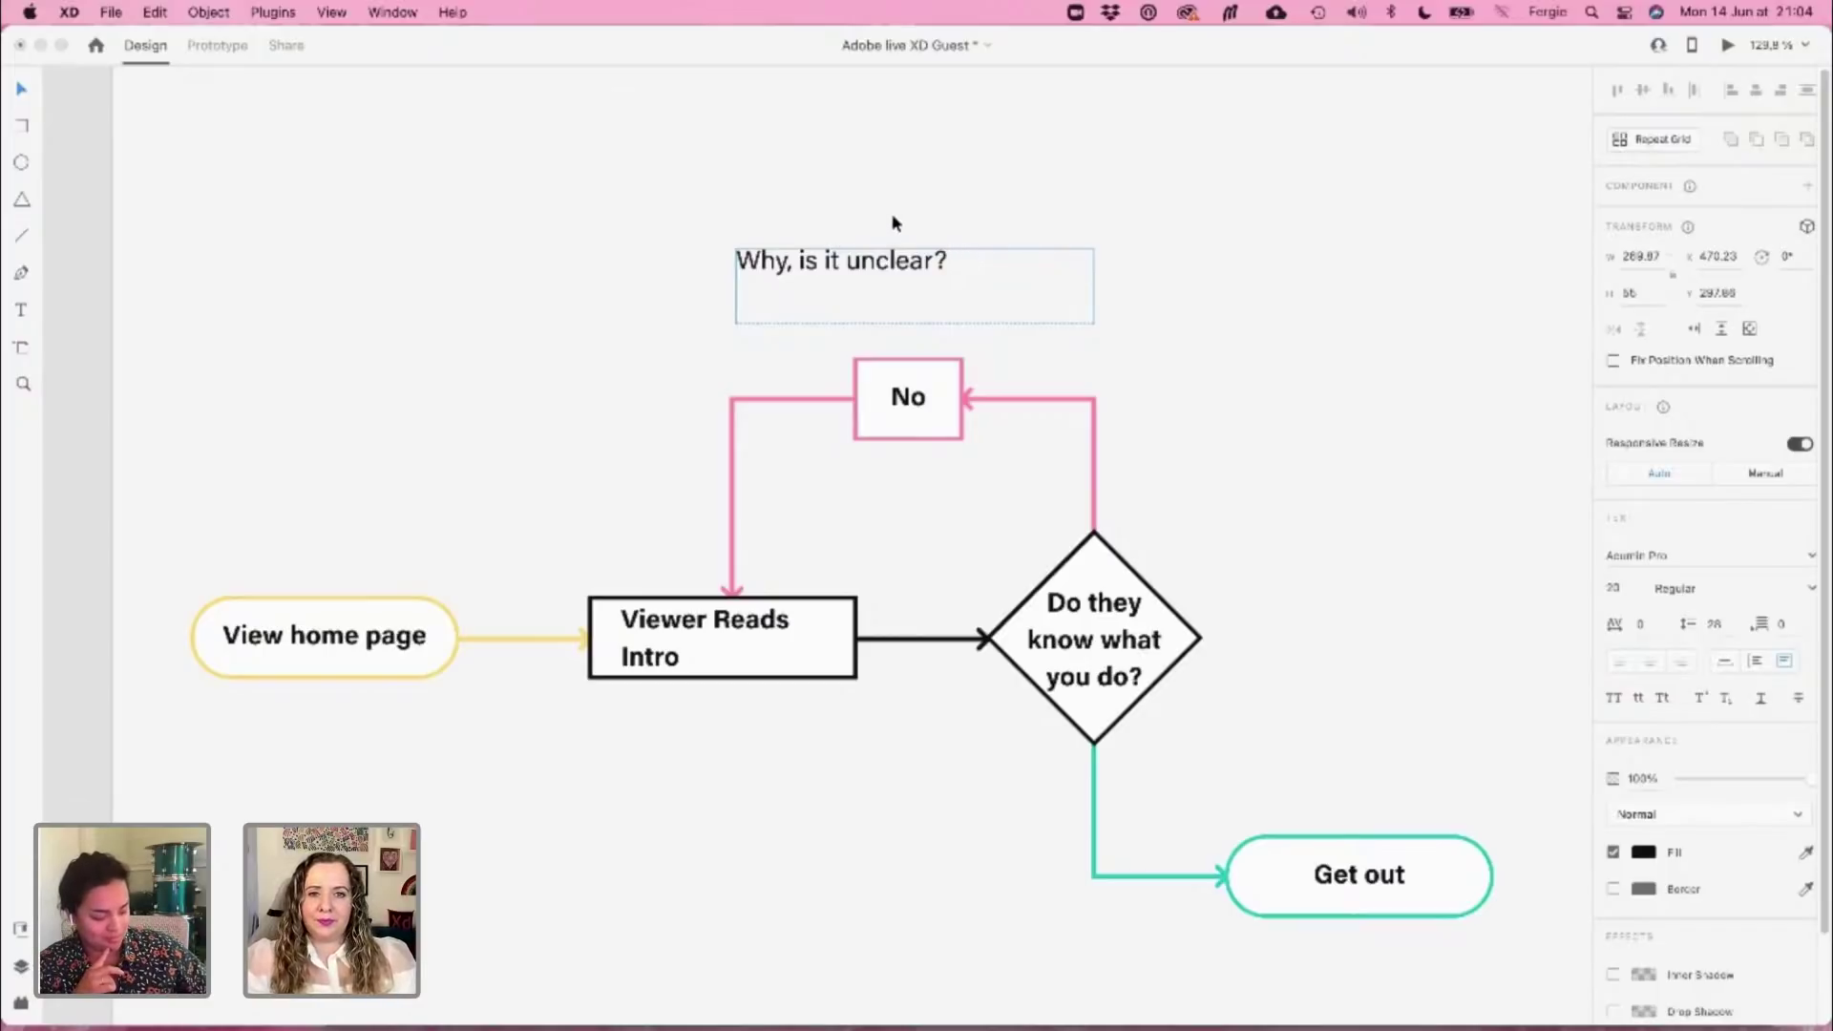
key("super+a")
key("BackSpace")
key("super+z")
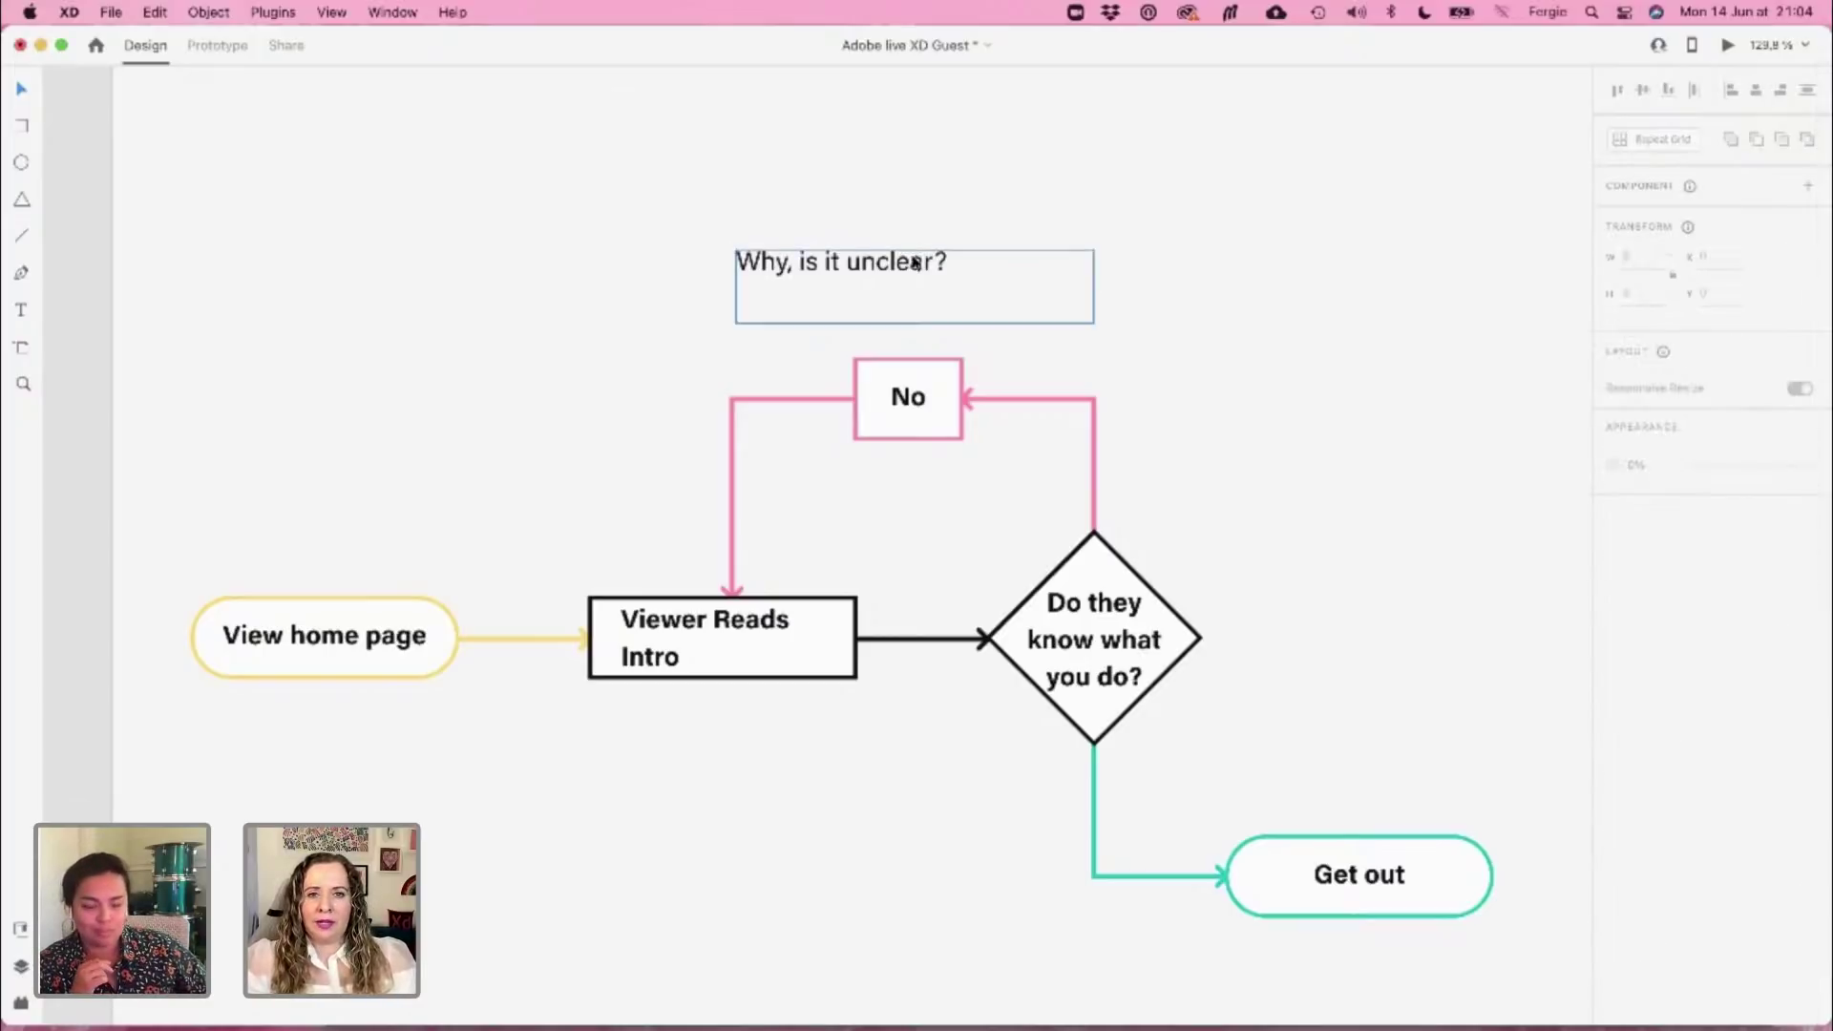
Extend the "Why, is it unclear?" text frame upward to about 97 high to make room for more lines
left_click(909, 260)
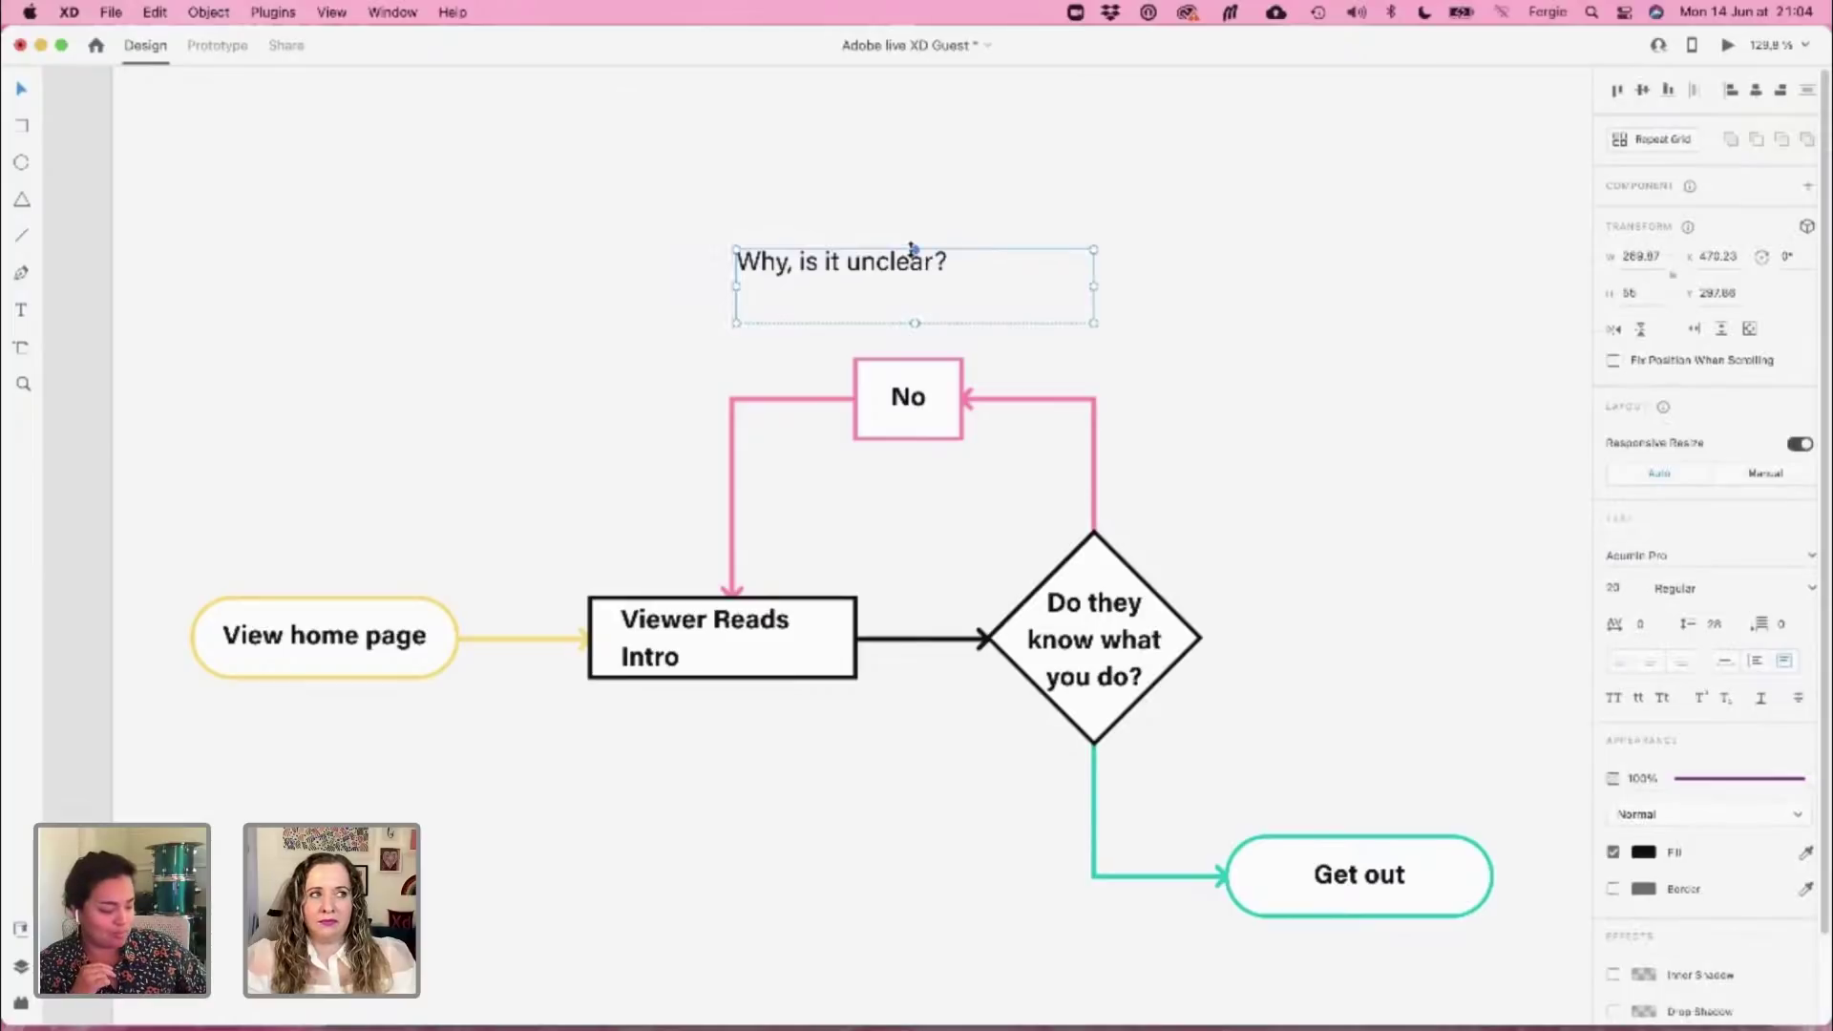
left_click_drag(912, 248, 912, 227)
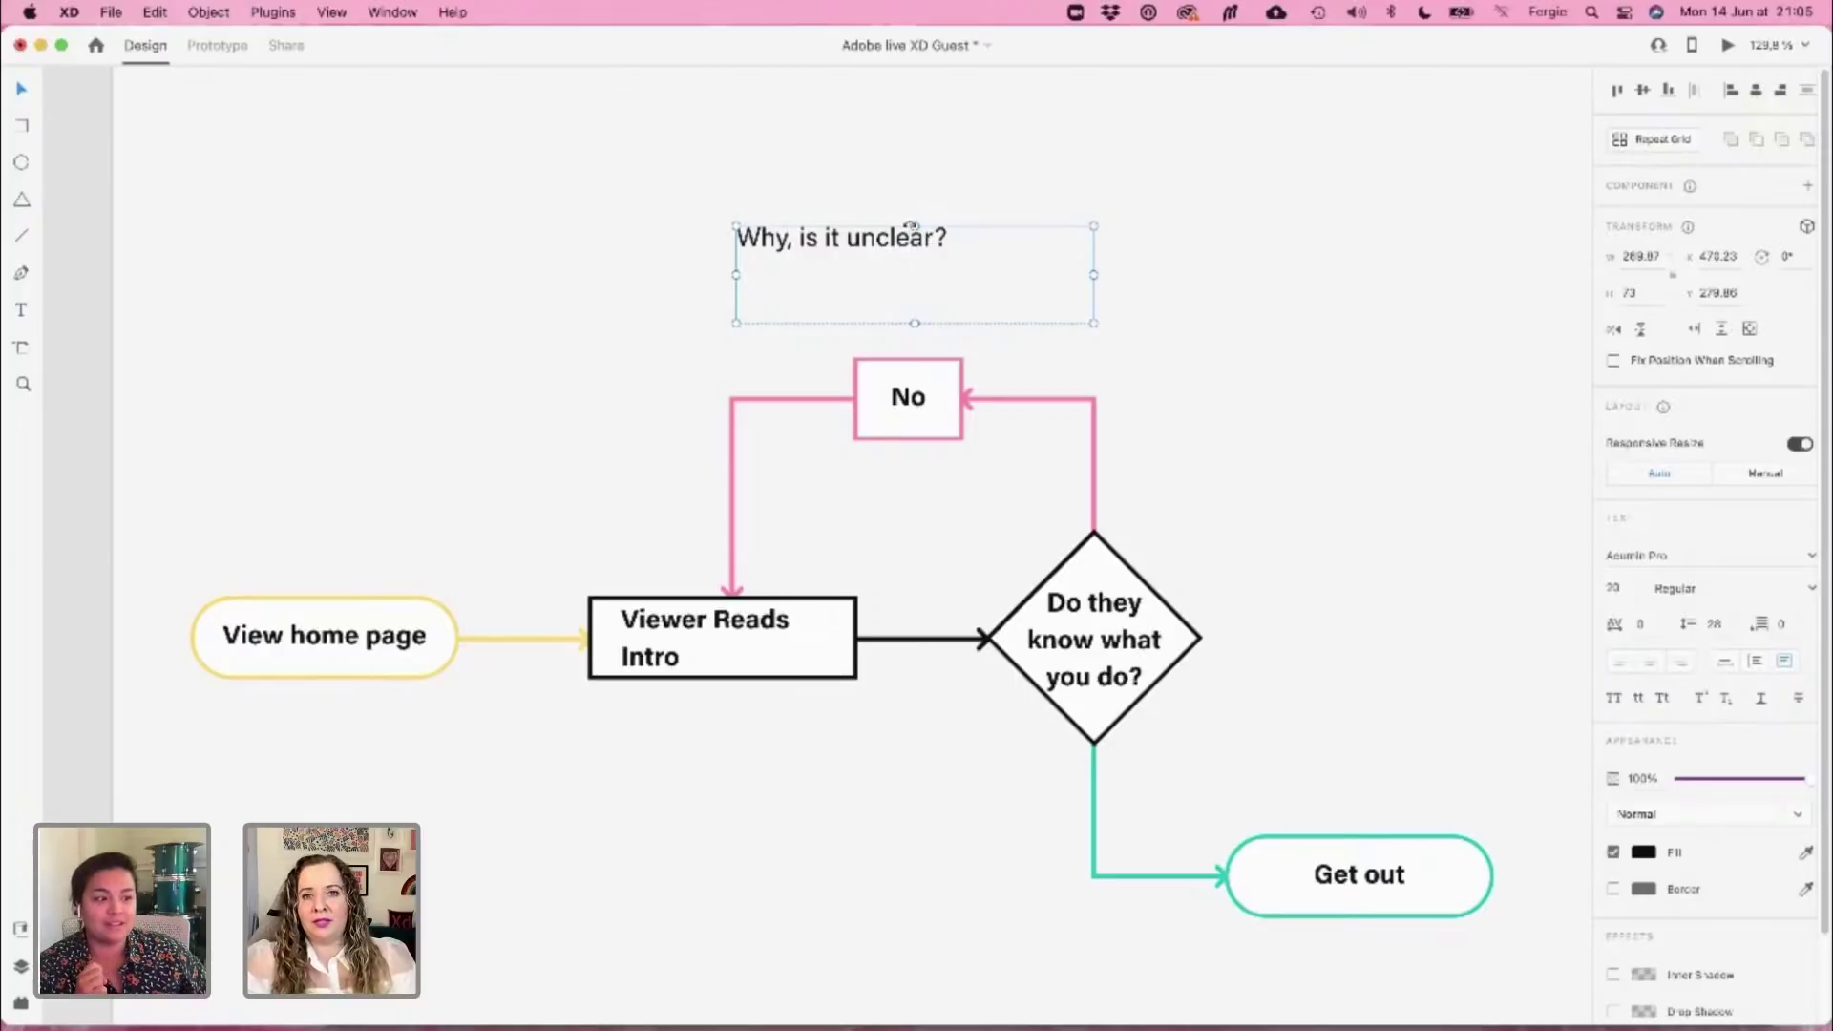
left_click_drag(913, 225, 914, 211)
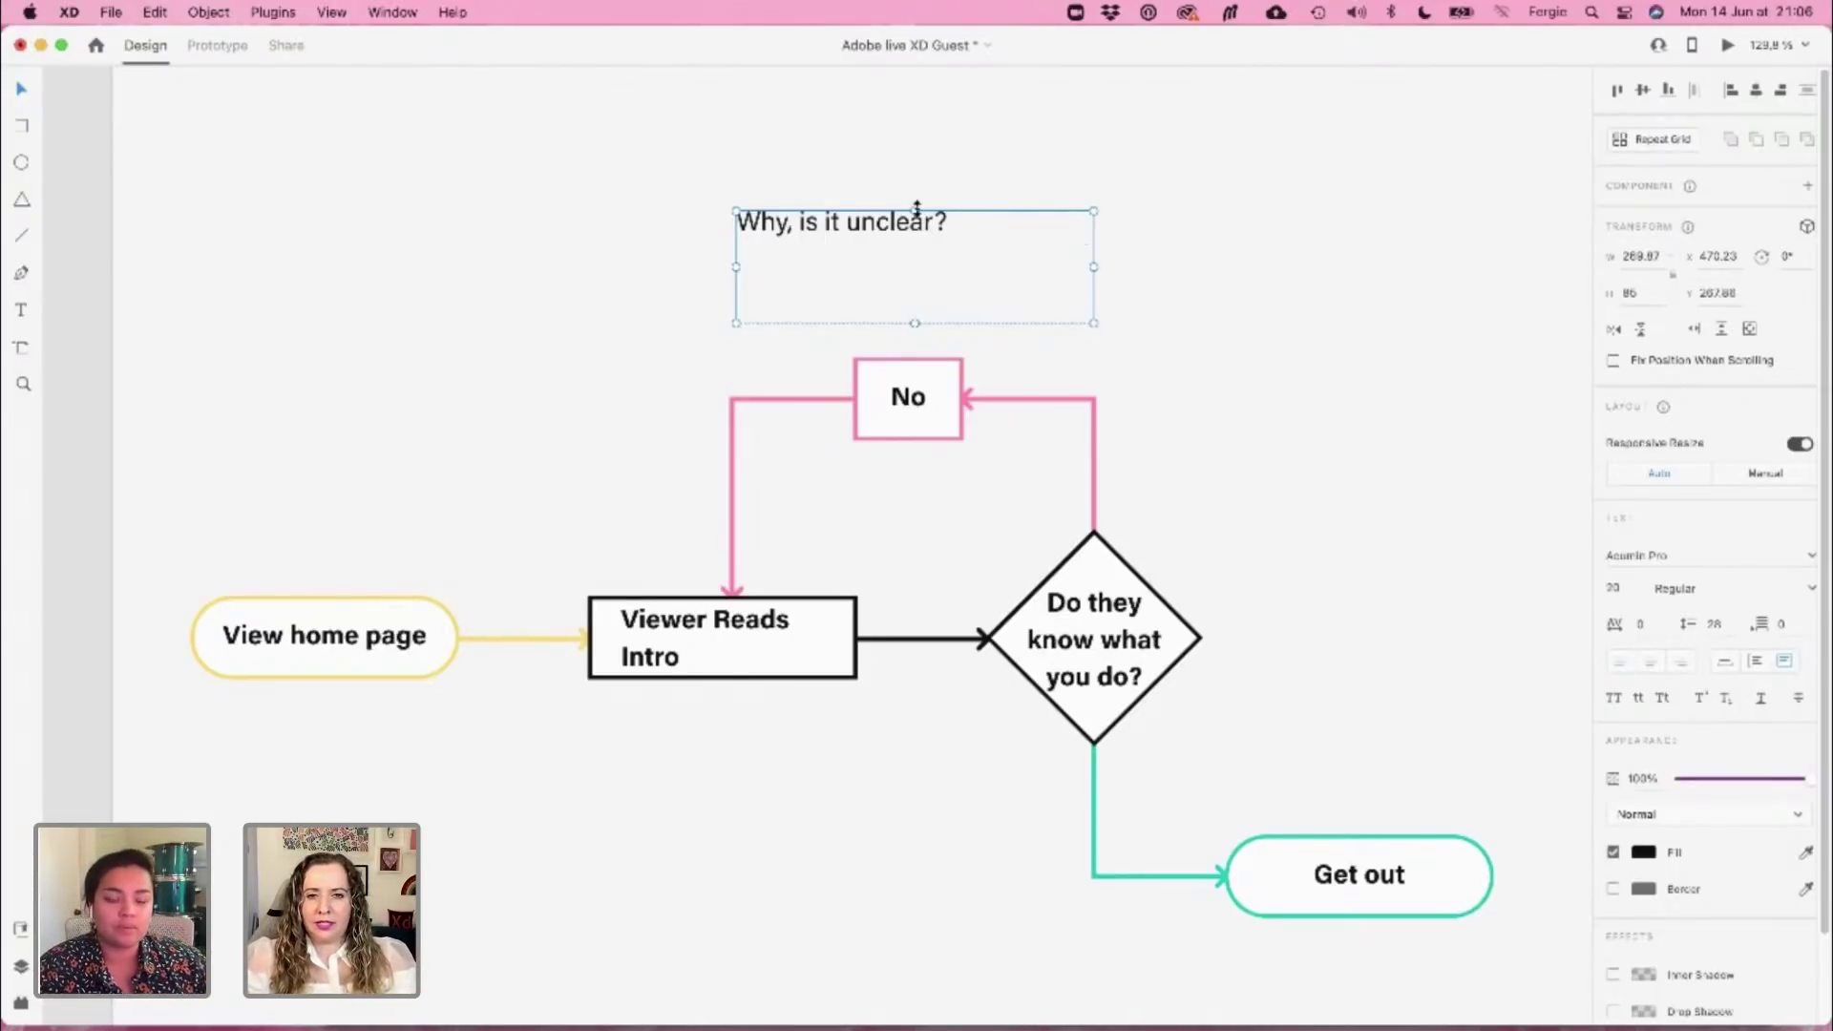
left_click_drag(917, 208, 916, 193)
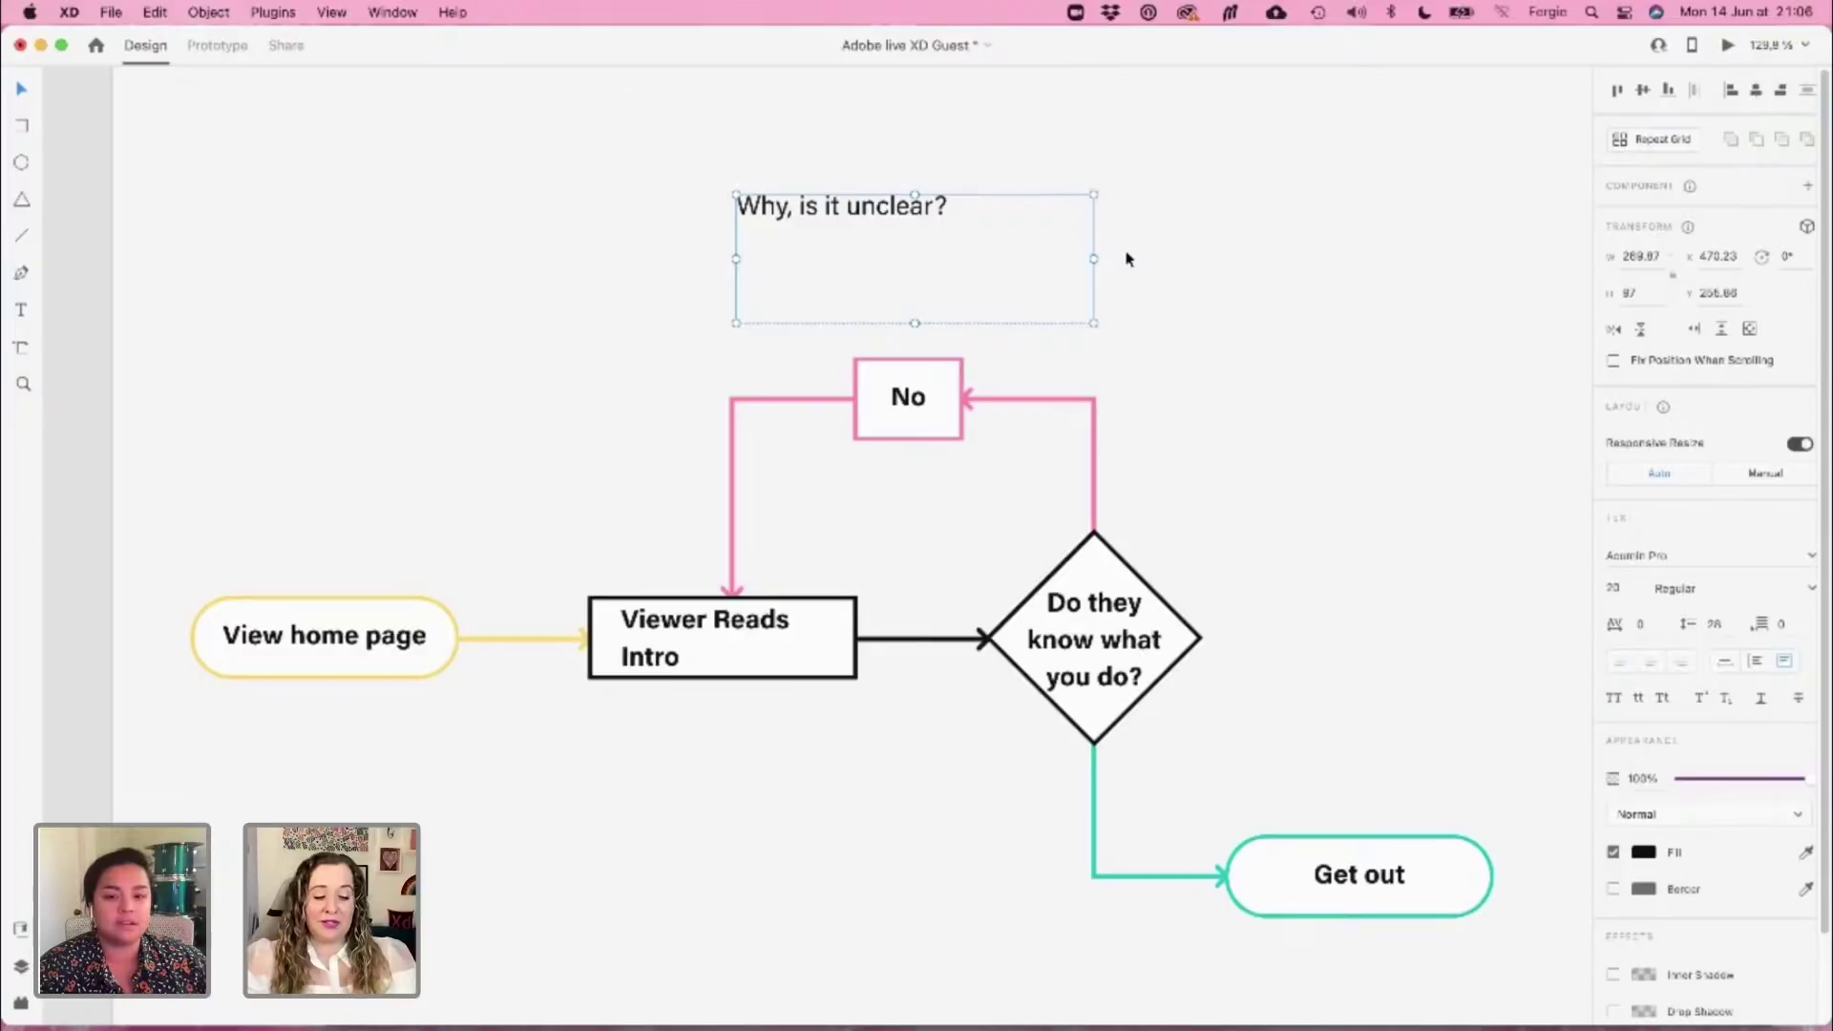
Append the question "Is it not clearly worded?" after "Why, is it unclear?" in the note above the "No" box
double_click(966, 206)
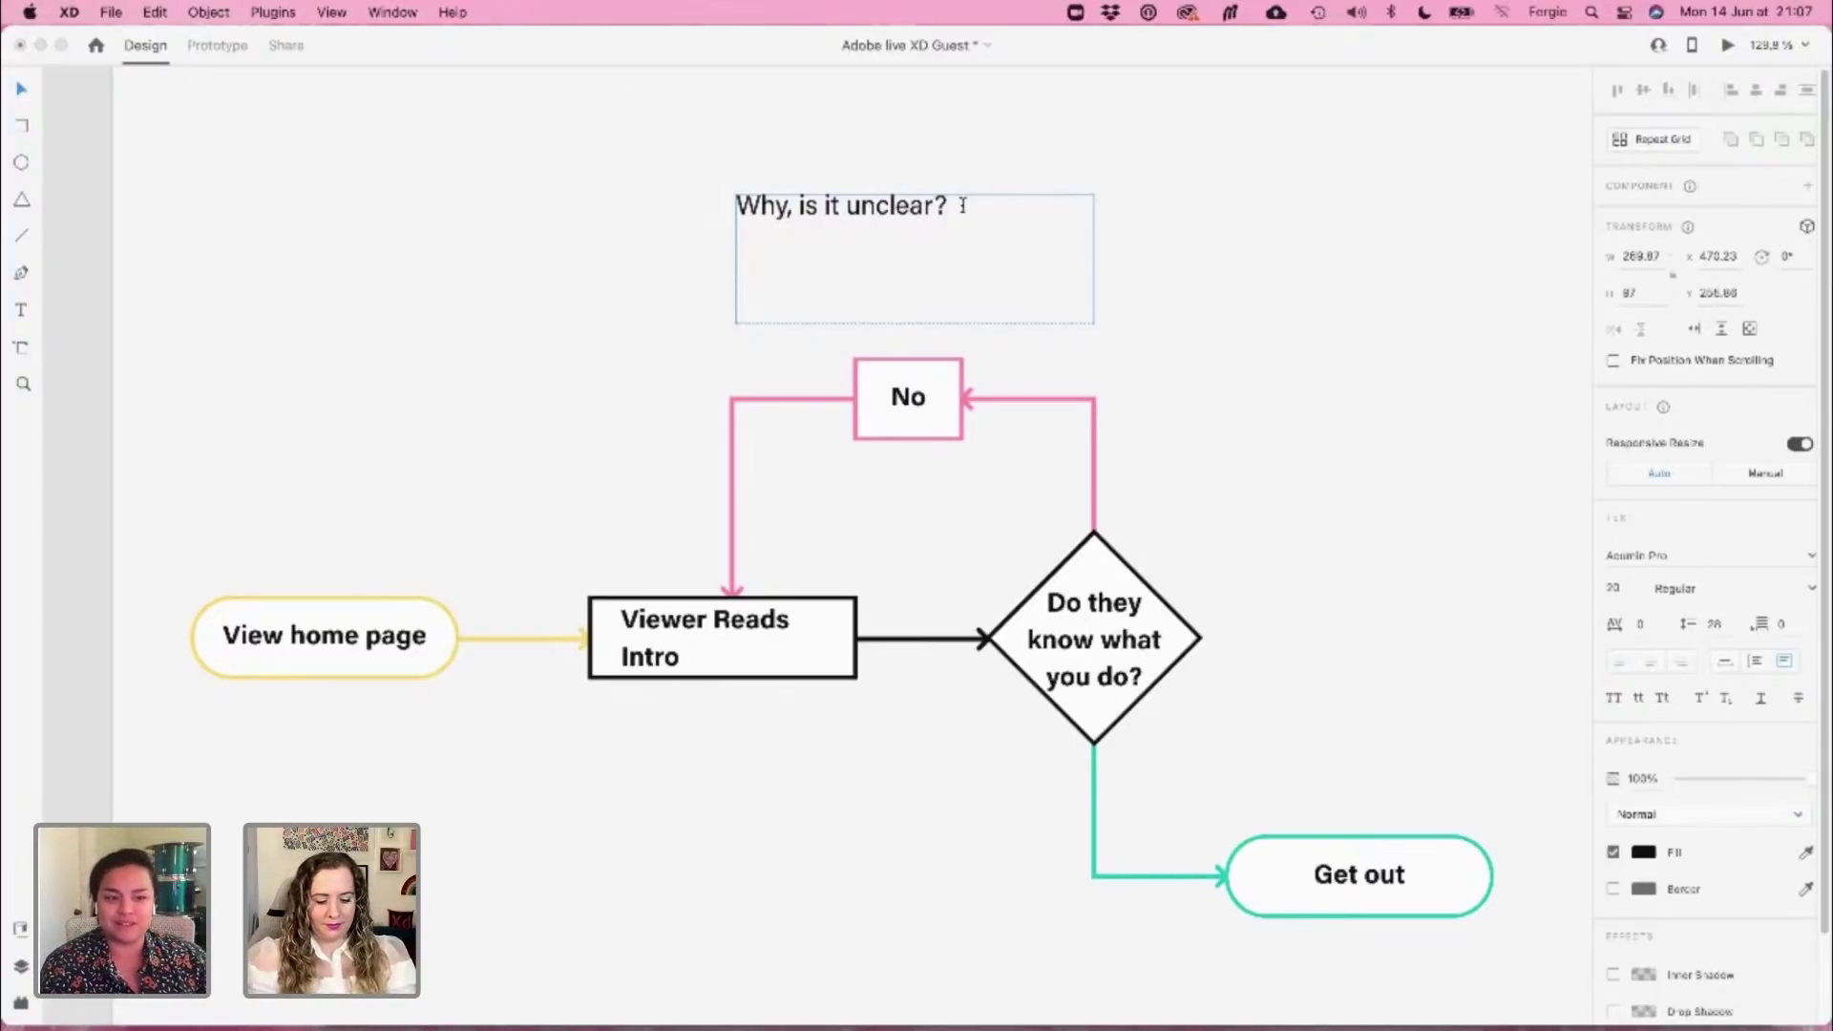
type("Is it ")
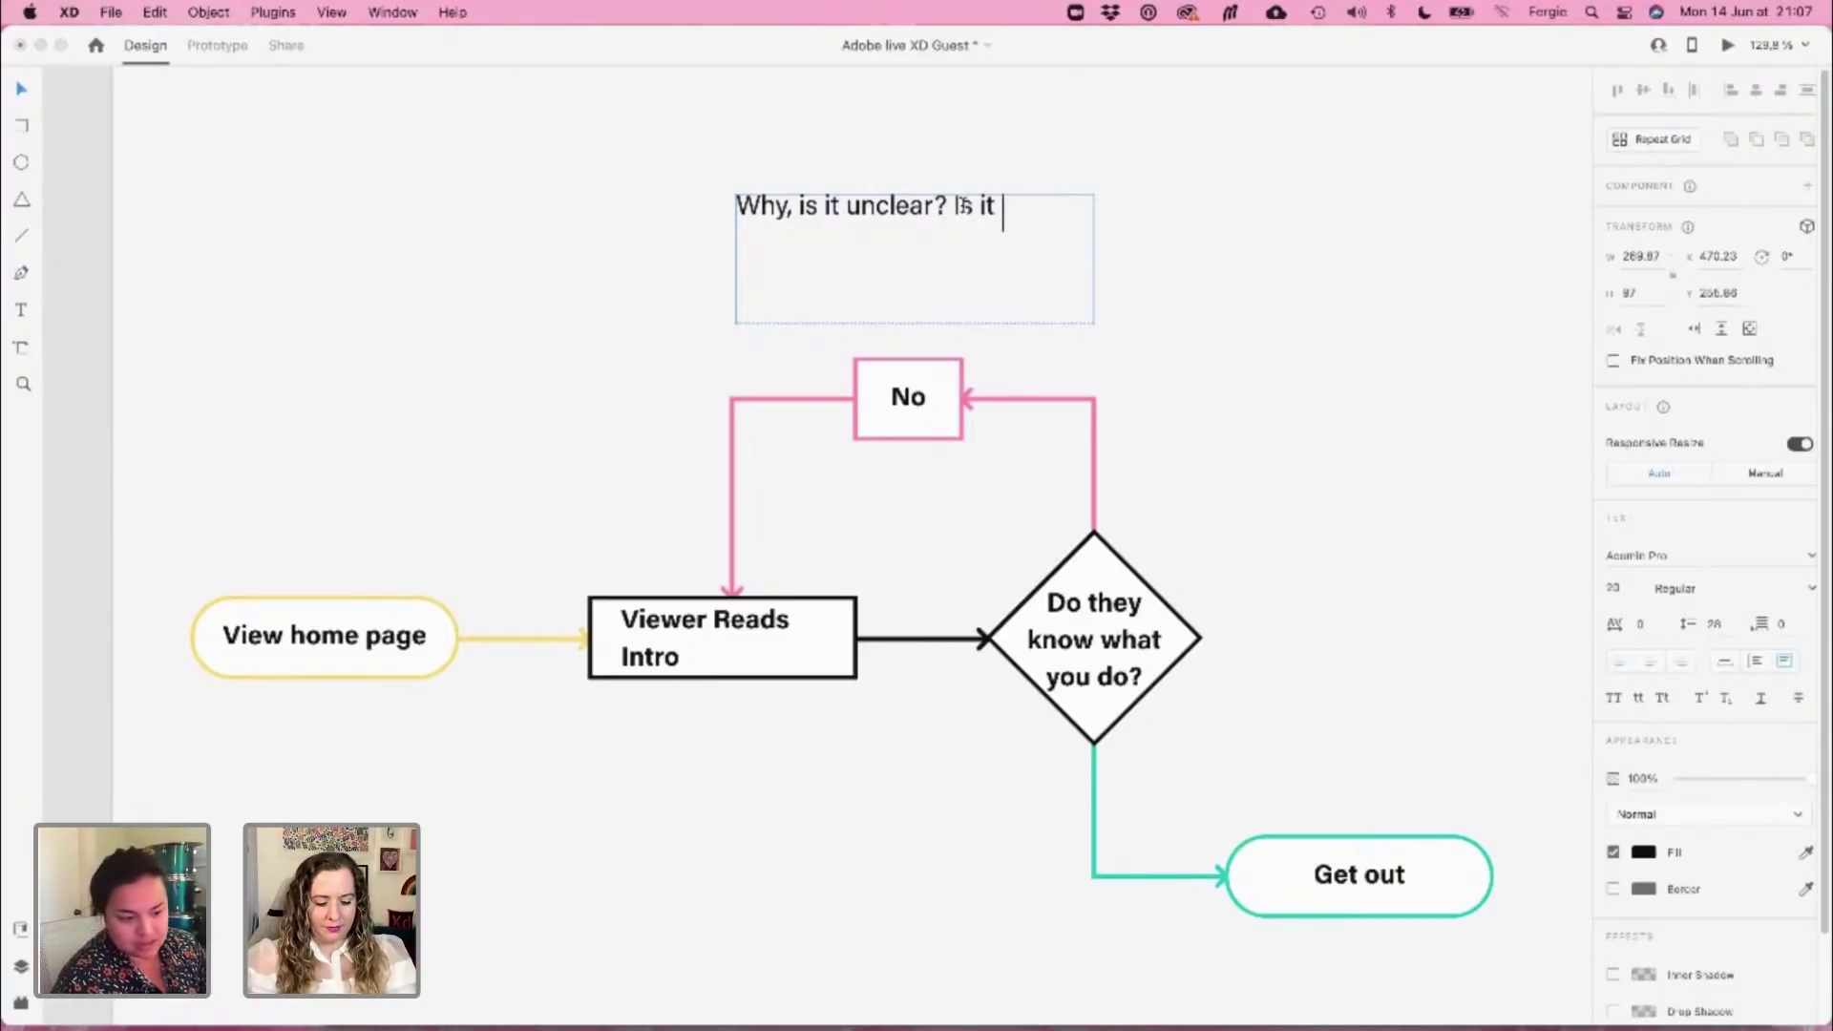
type("not clearly word")
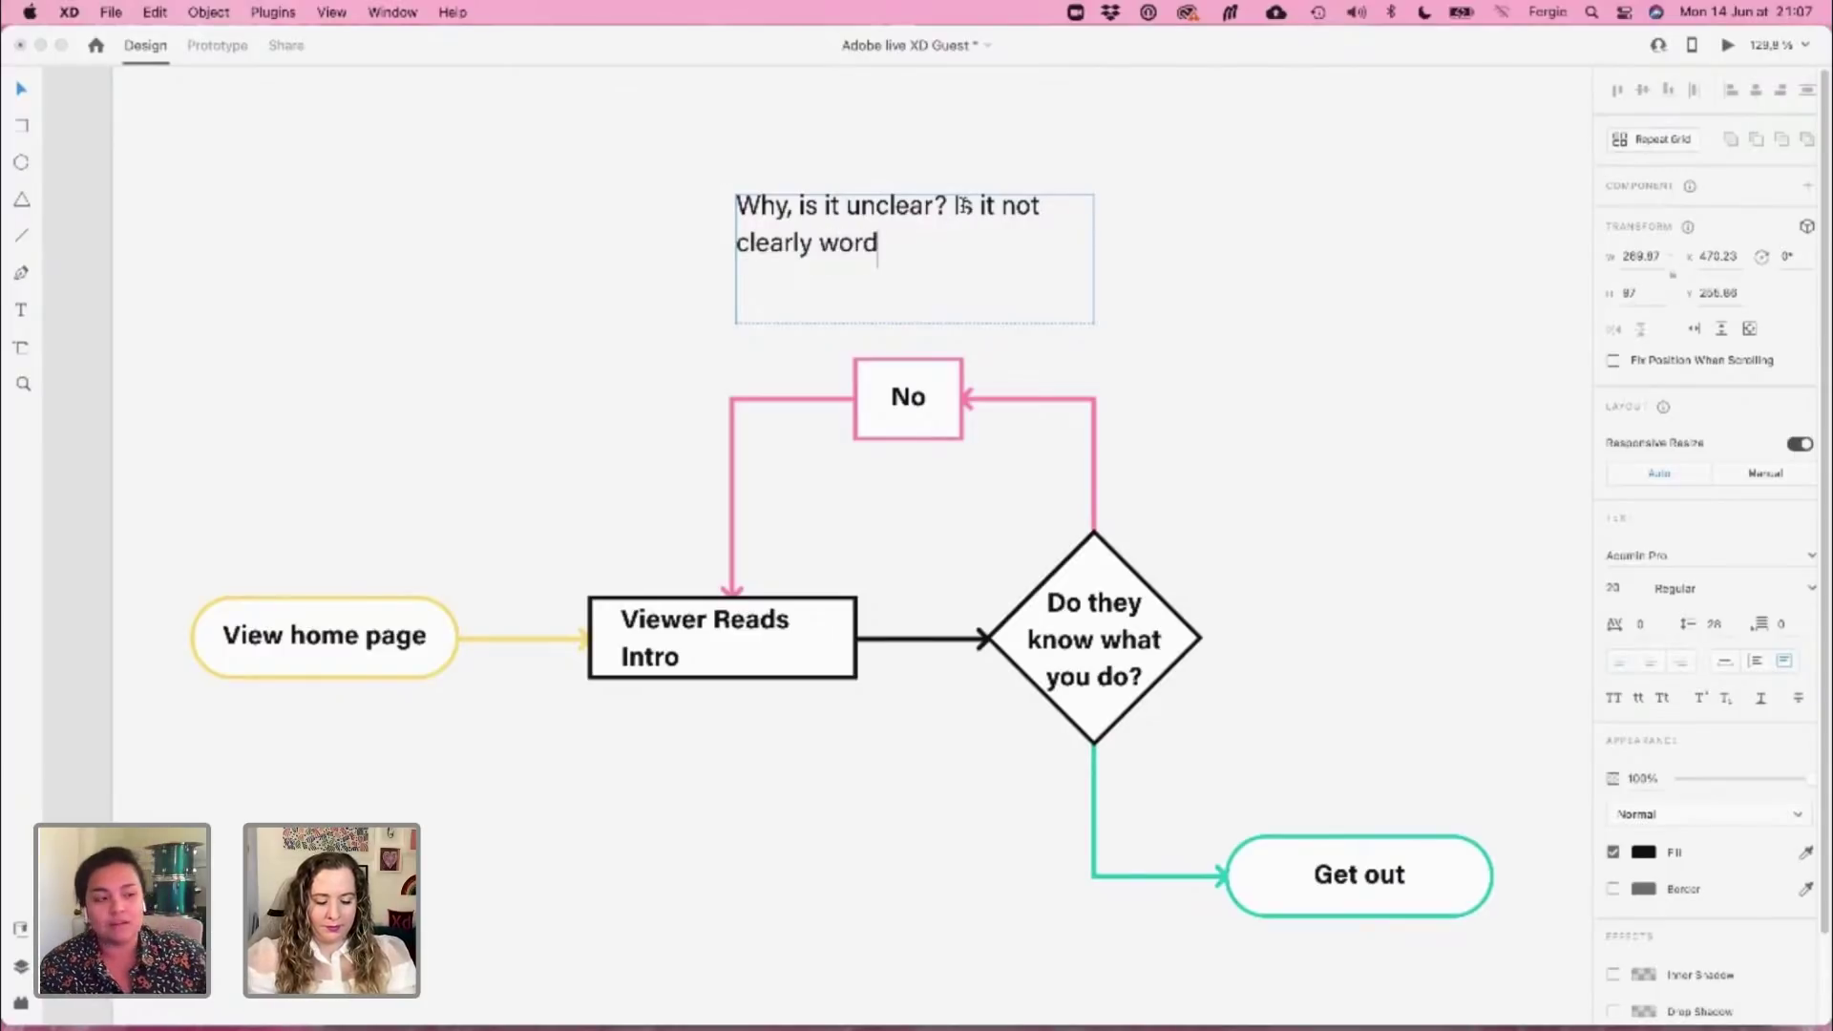
type("ed?")
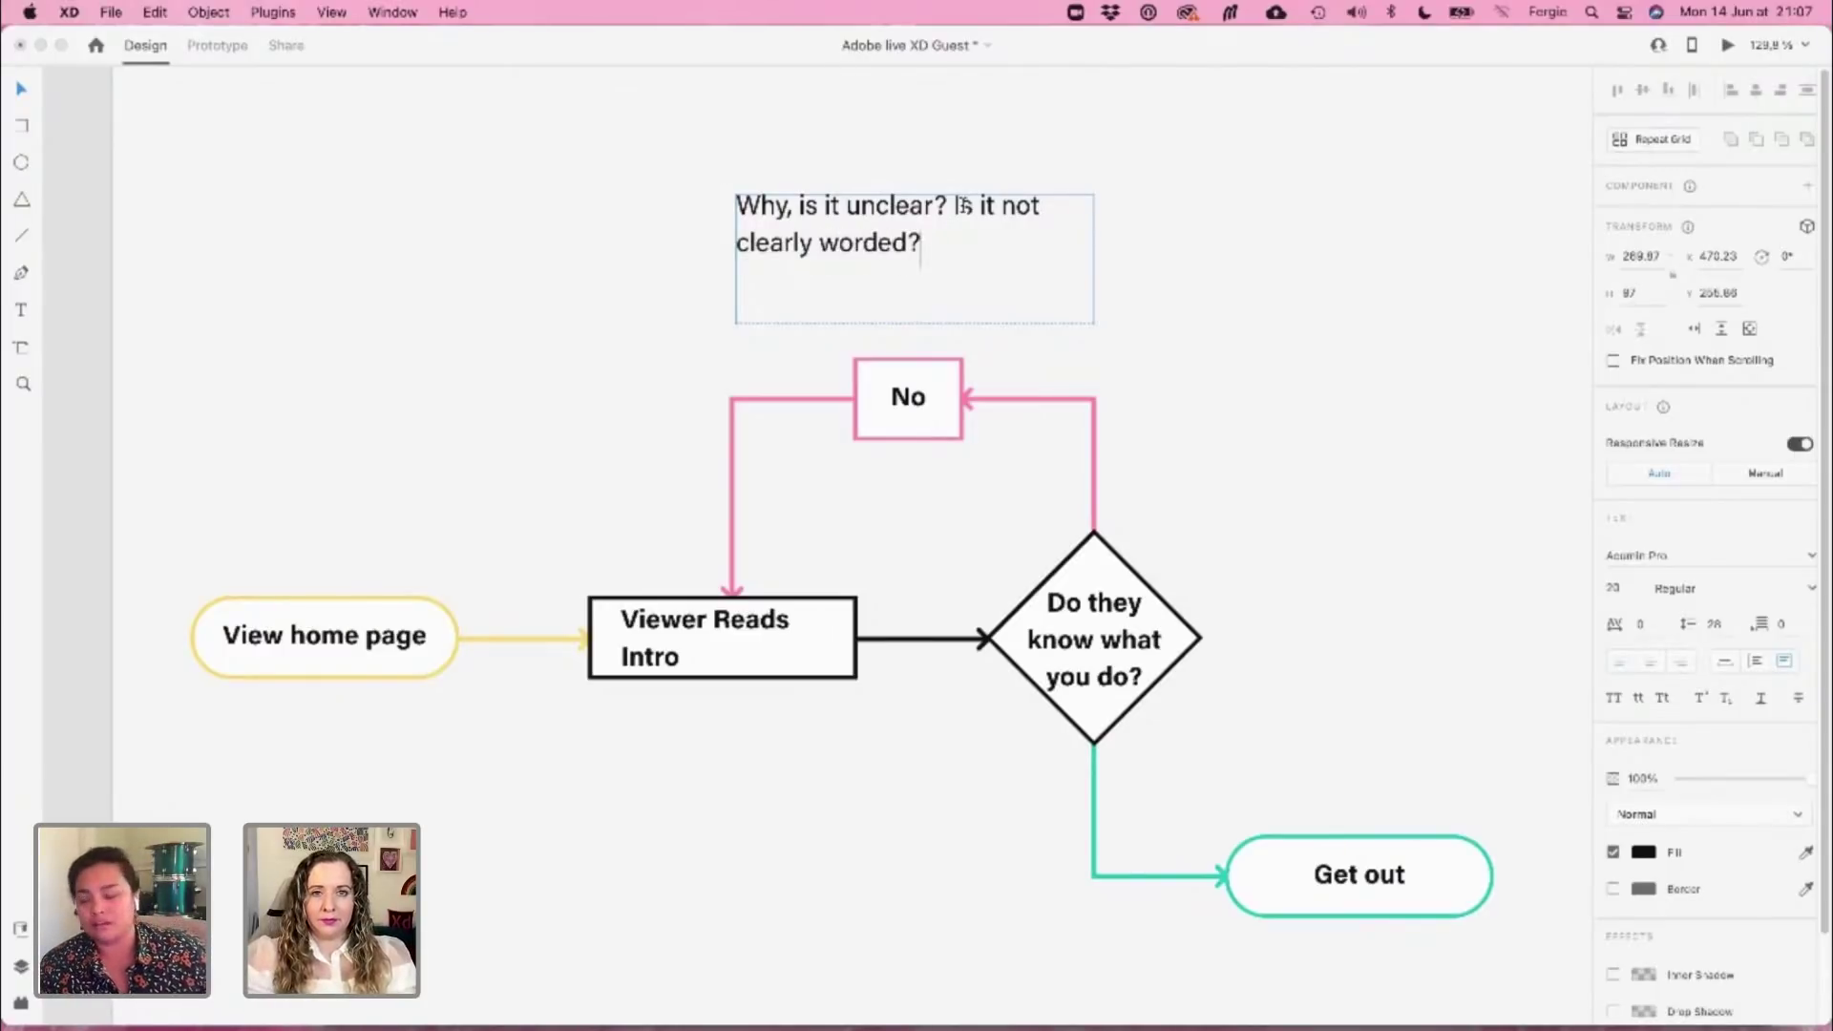
Reword the second question above the "No" box as "Is it clearly worded?" and put it on its own line
double_click(1014, 207)
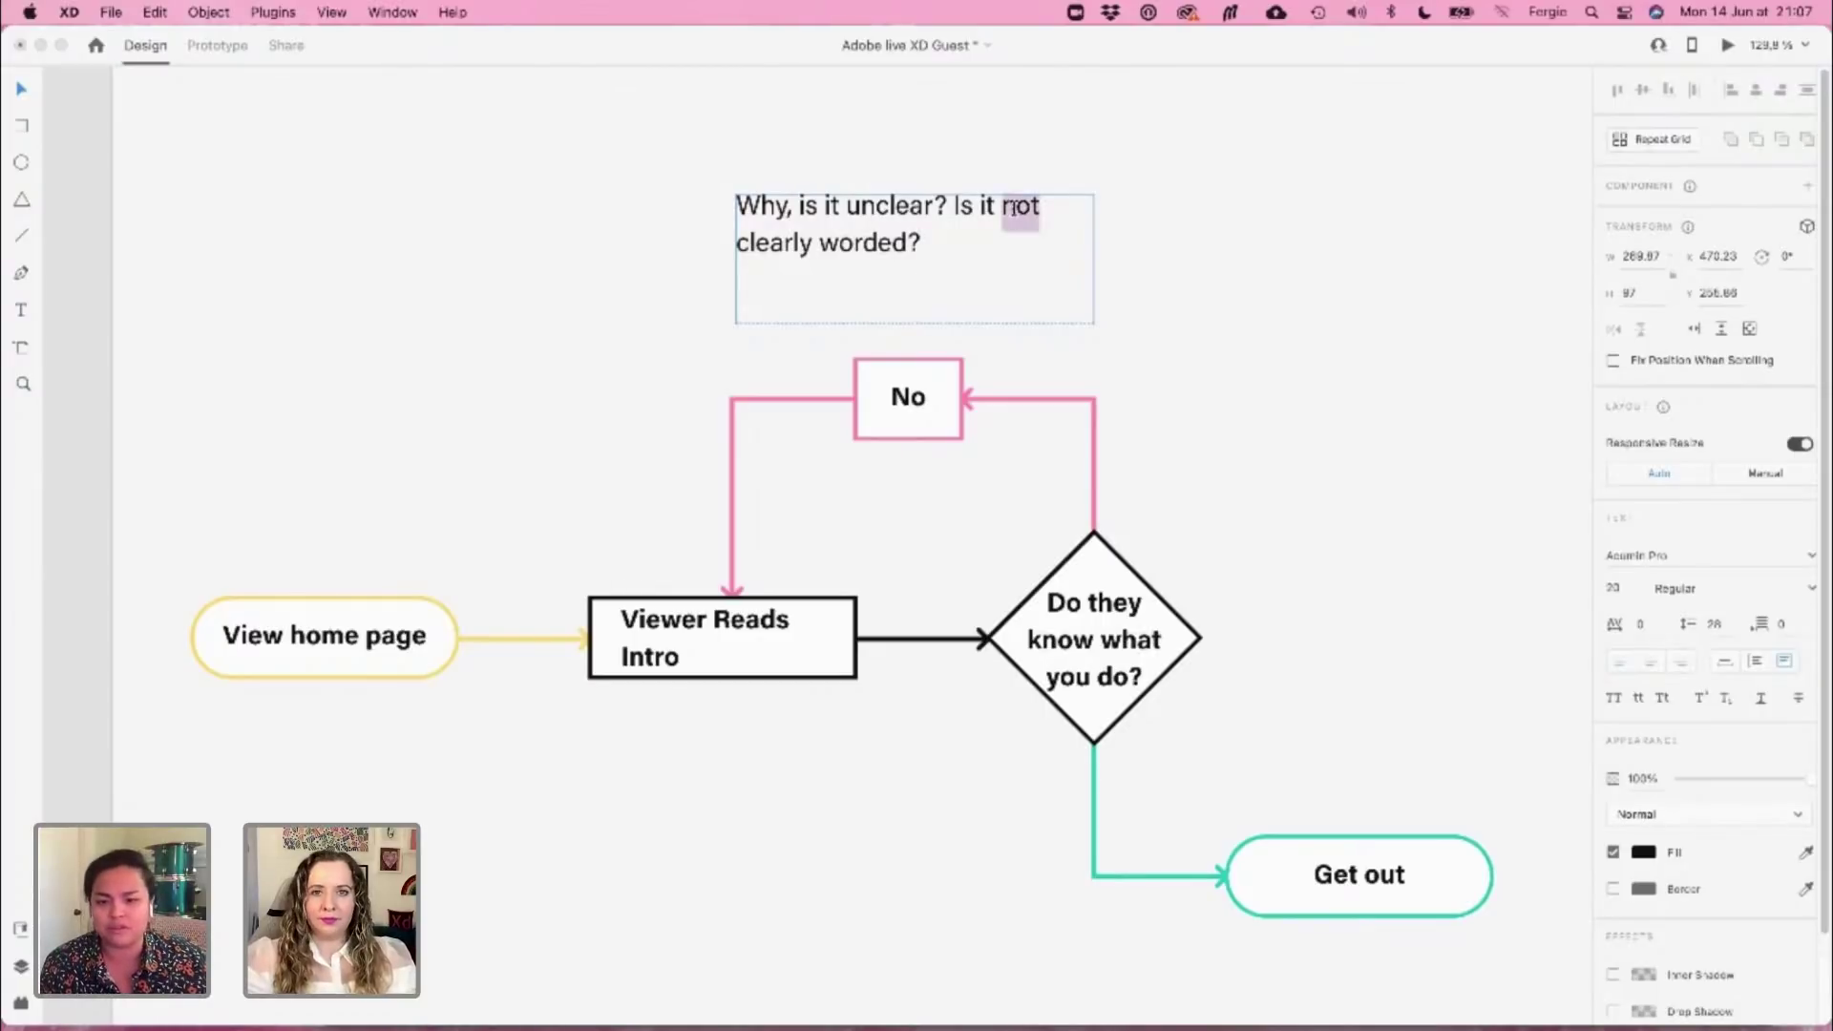
key("BackSpace")
key("BackSpace")
key("BackSpace")
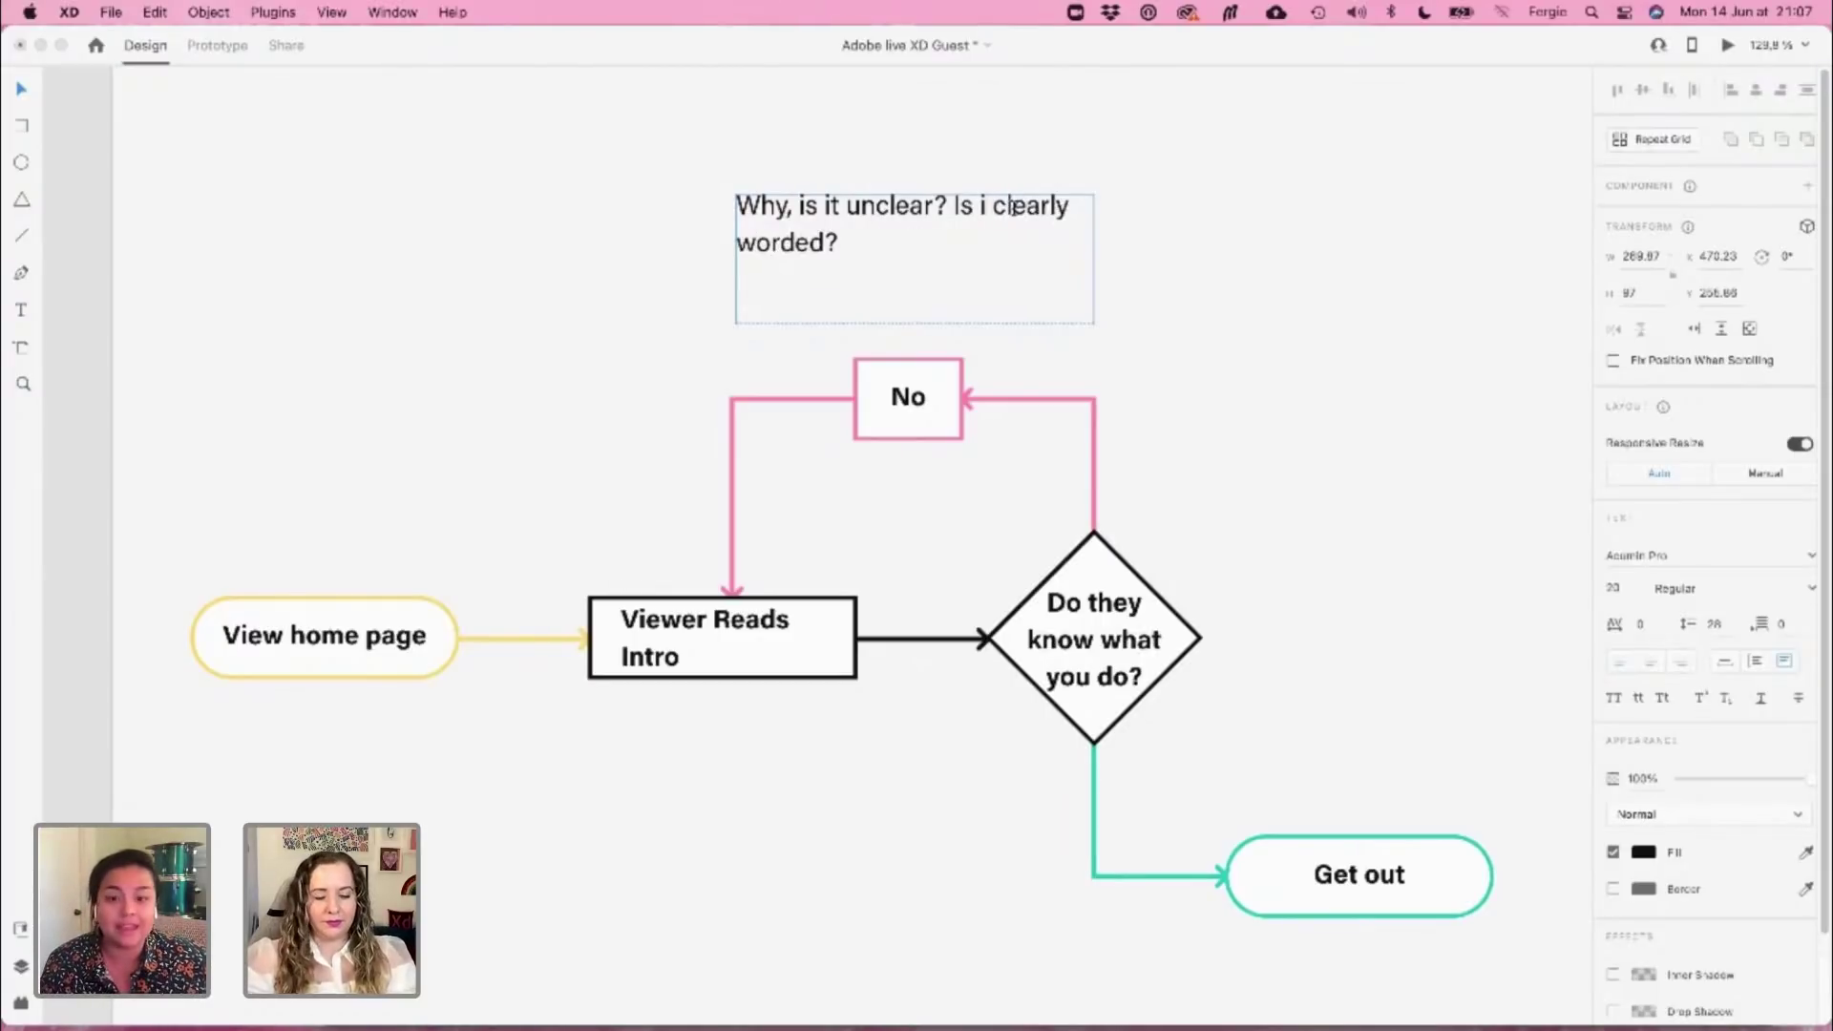
type("t")
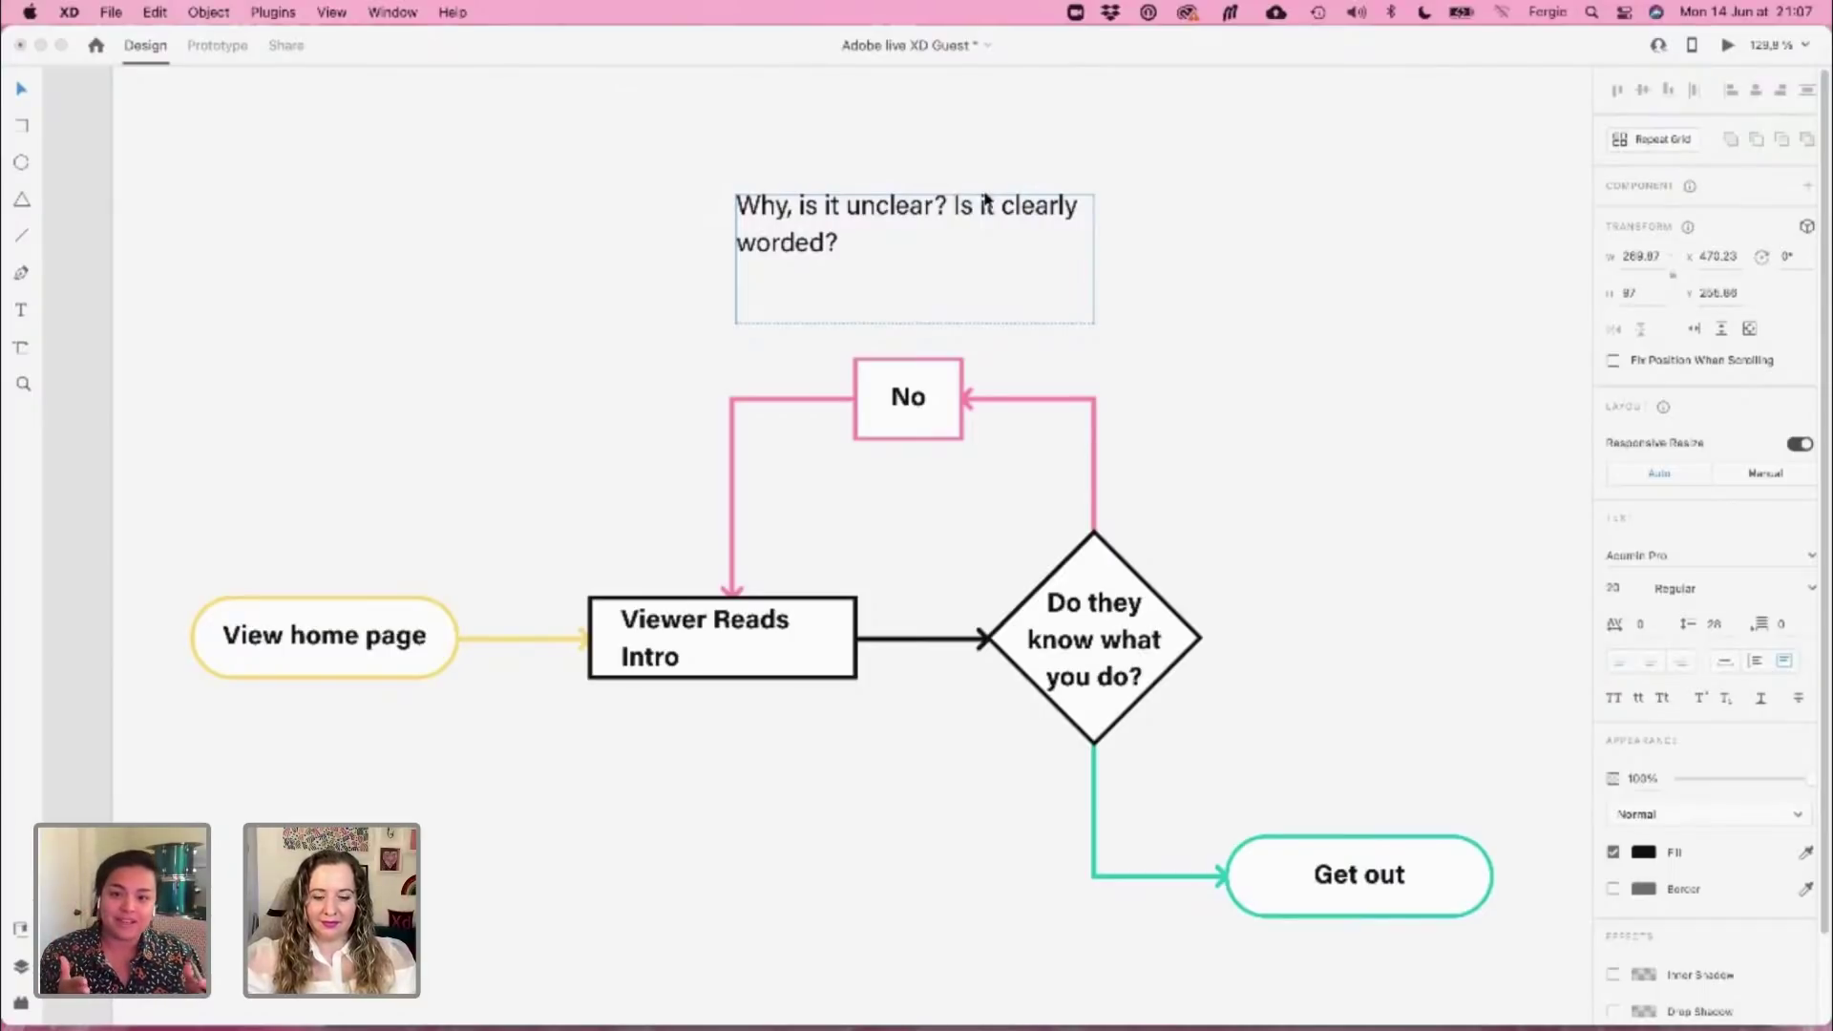
key("BackSpace")
key("Return")
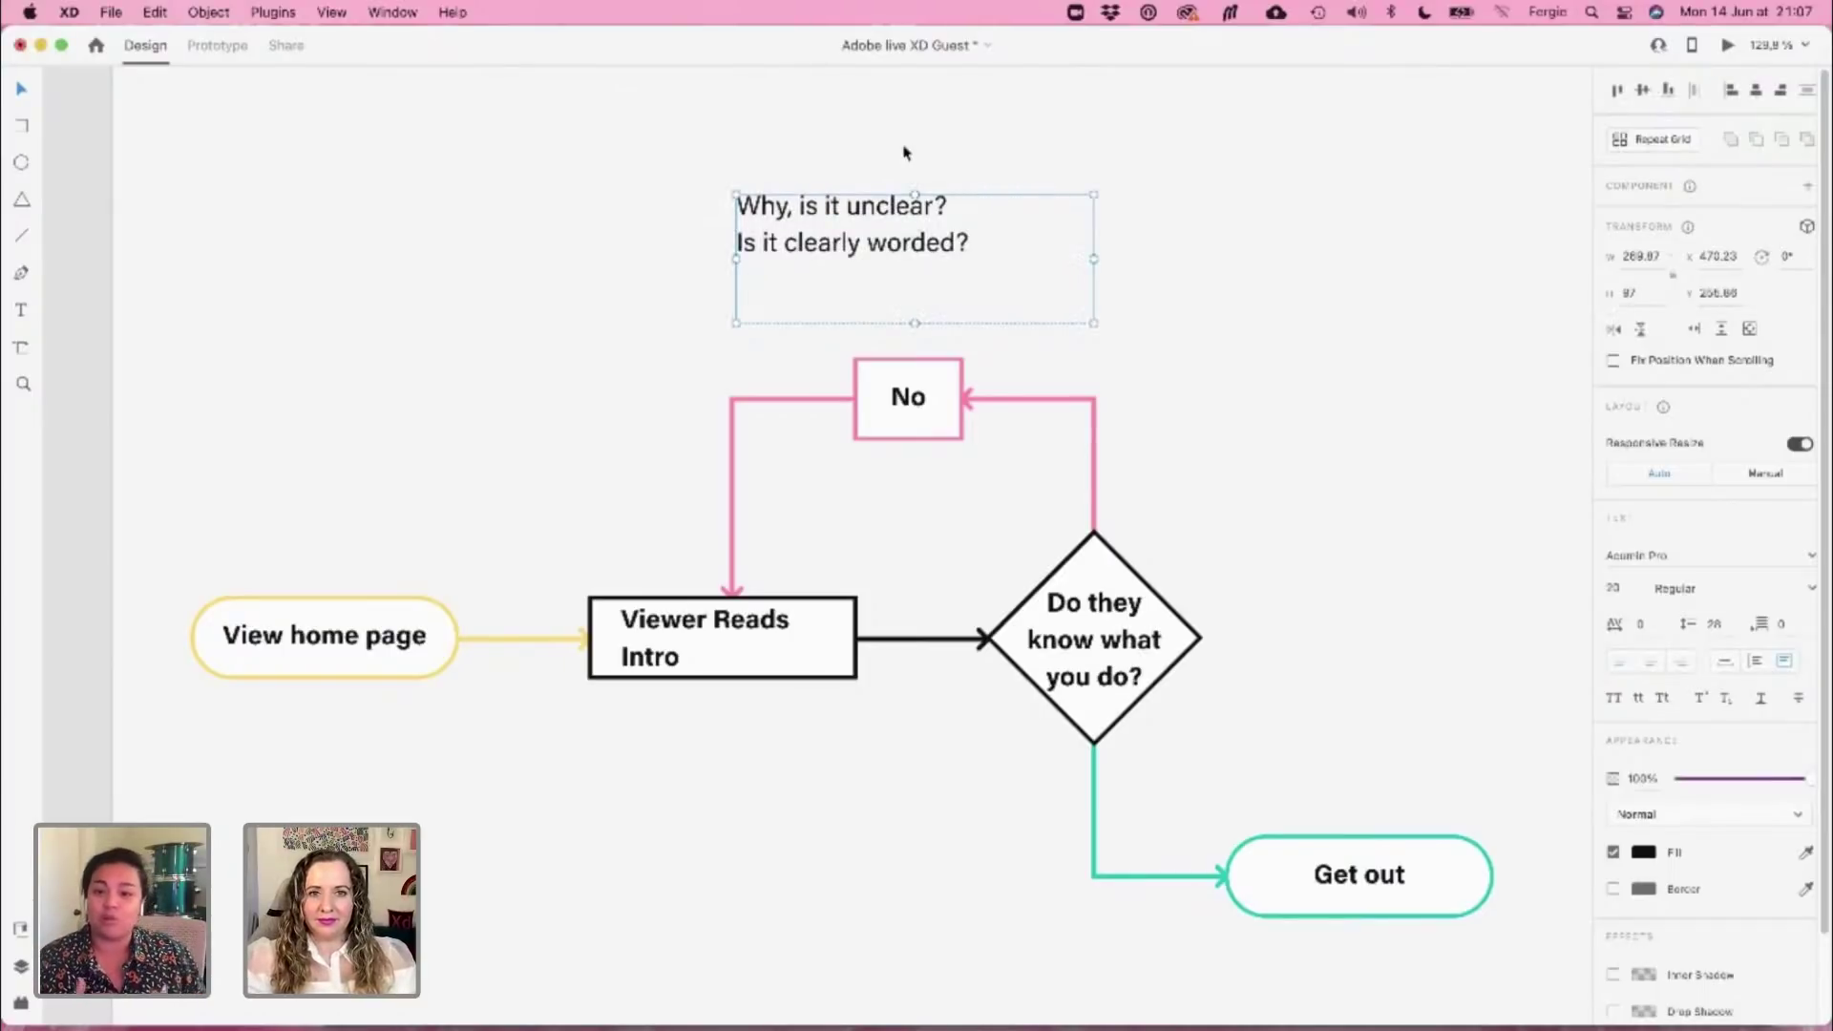
left_click(905, 151)
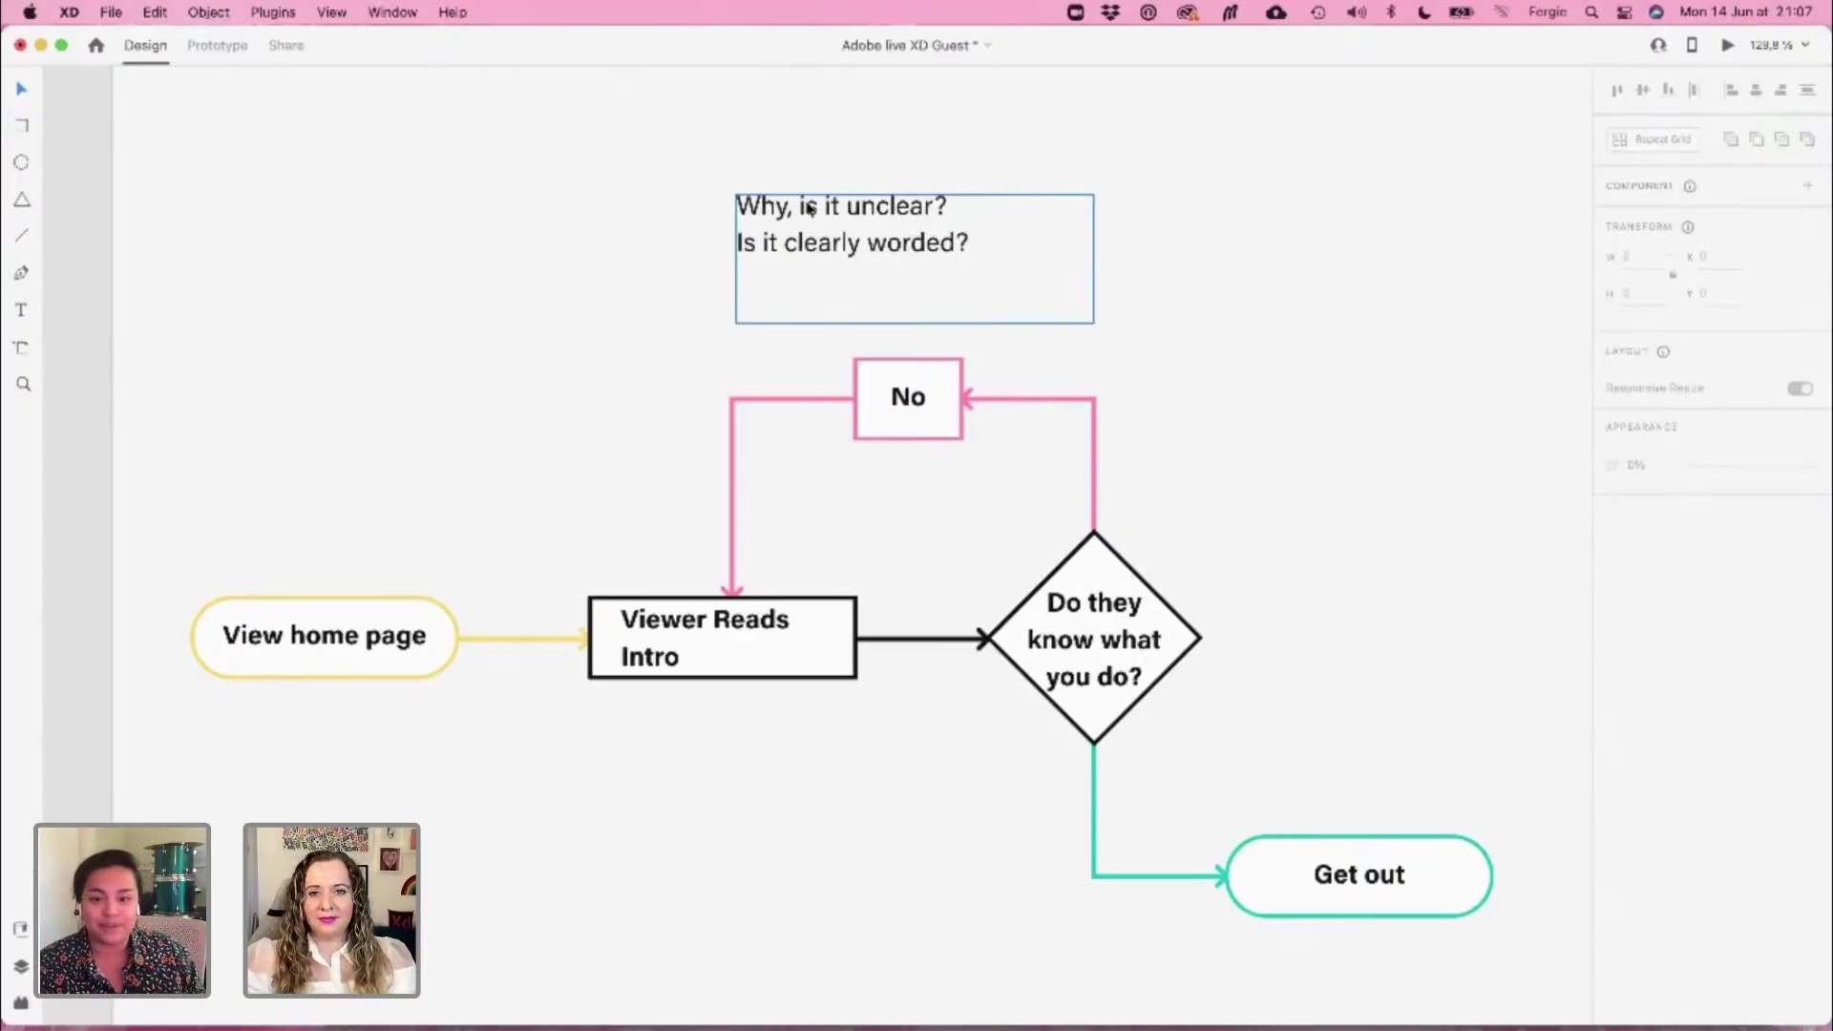
Change the label of the green "Get out" pill to "Yes"
double_click(1372, 877)
type("Yes")
key("Escape")
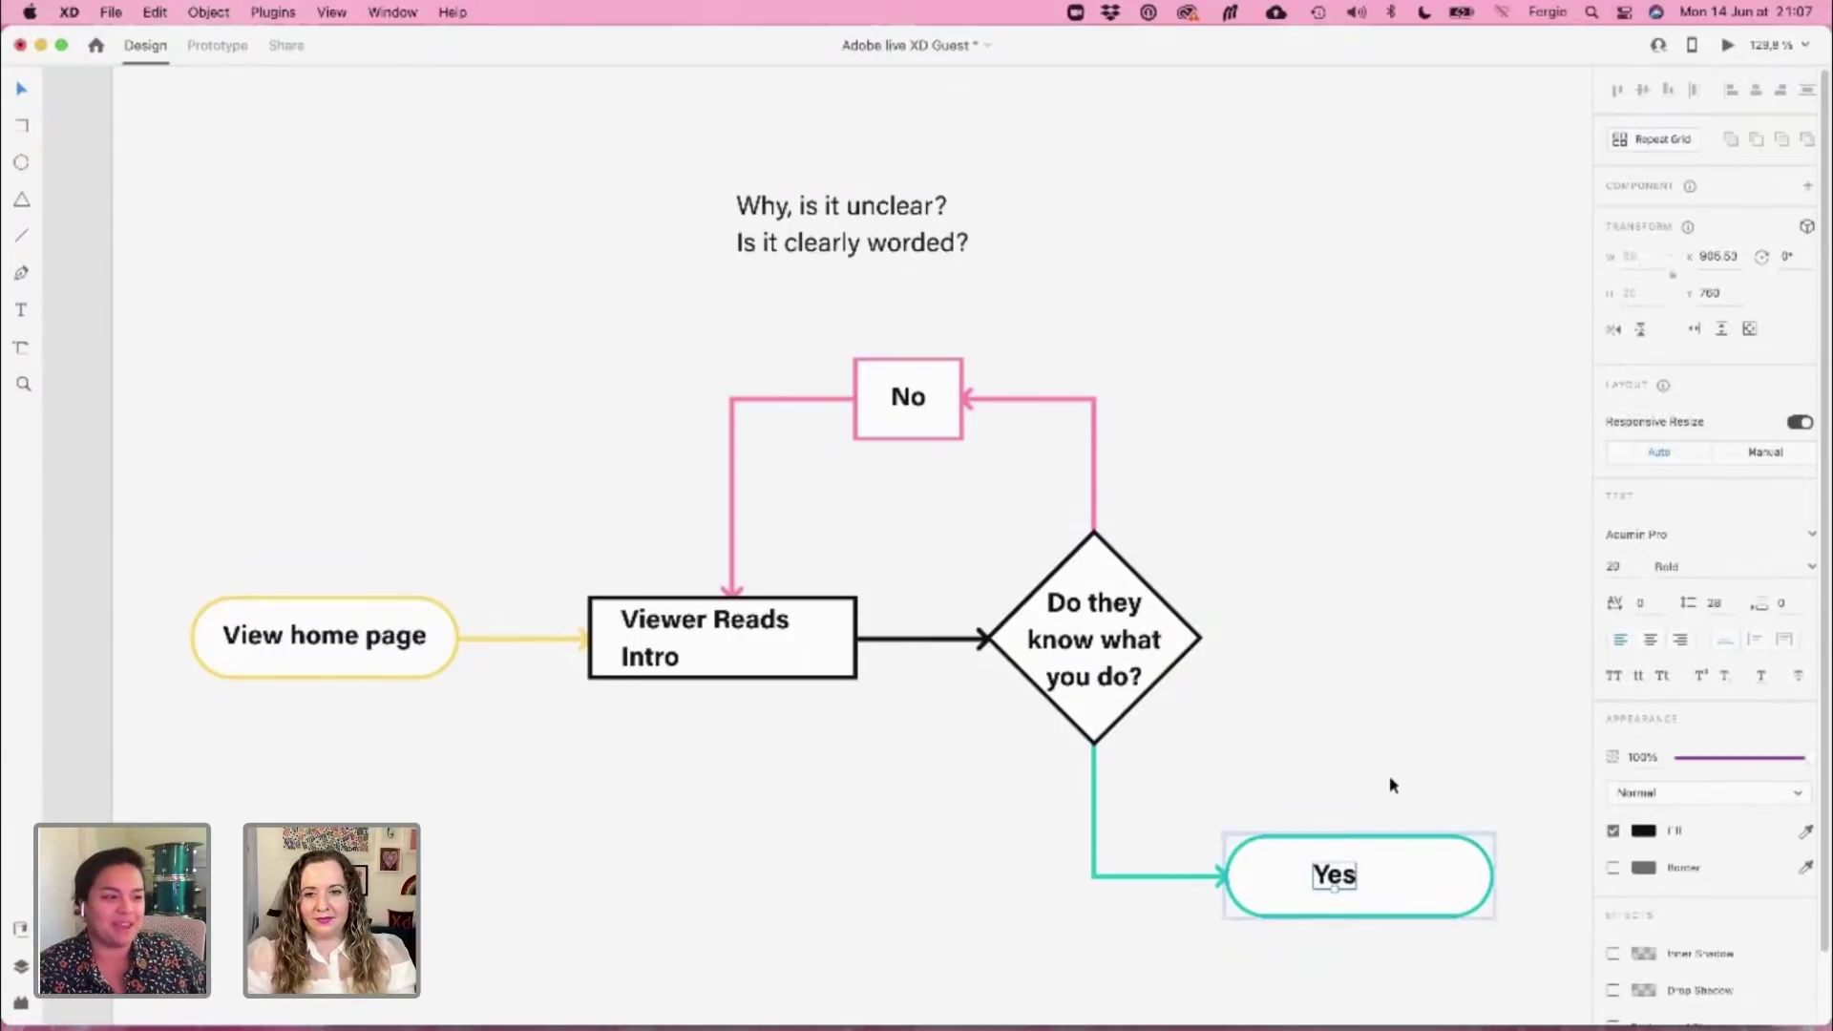
left_click(1387, 785)
Shorten the green "Yes" pill from its outer end and centre the label inside it
left_click(1489, 876)
left_click_drag(1494, 877, 1402, 899)
double_click(1298, 874)
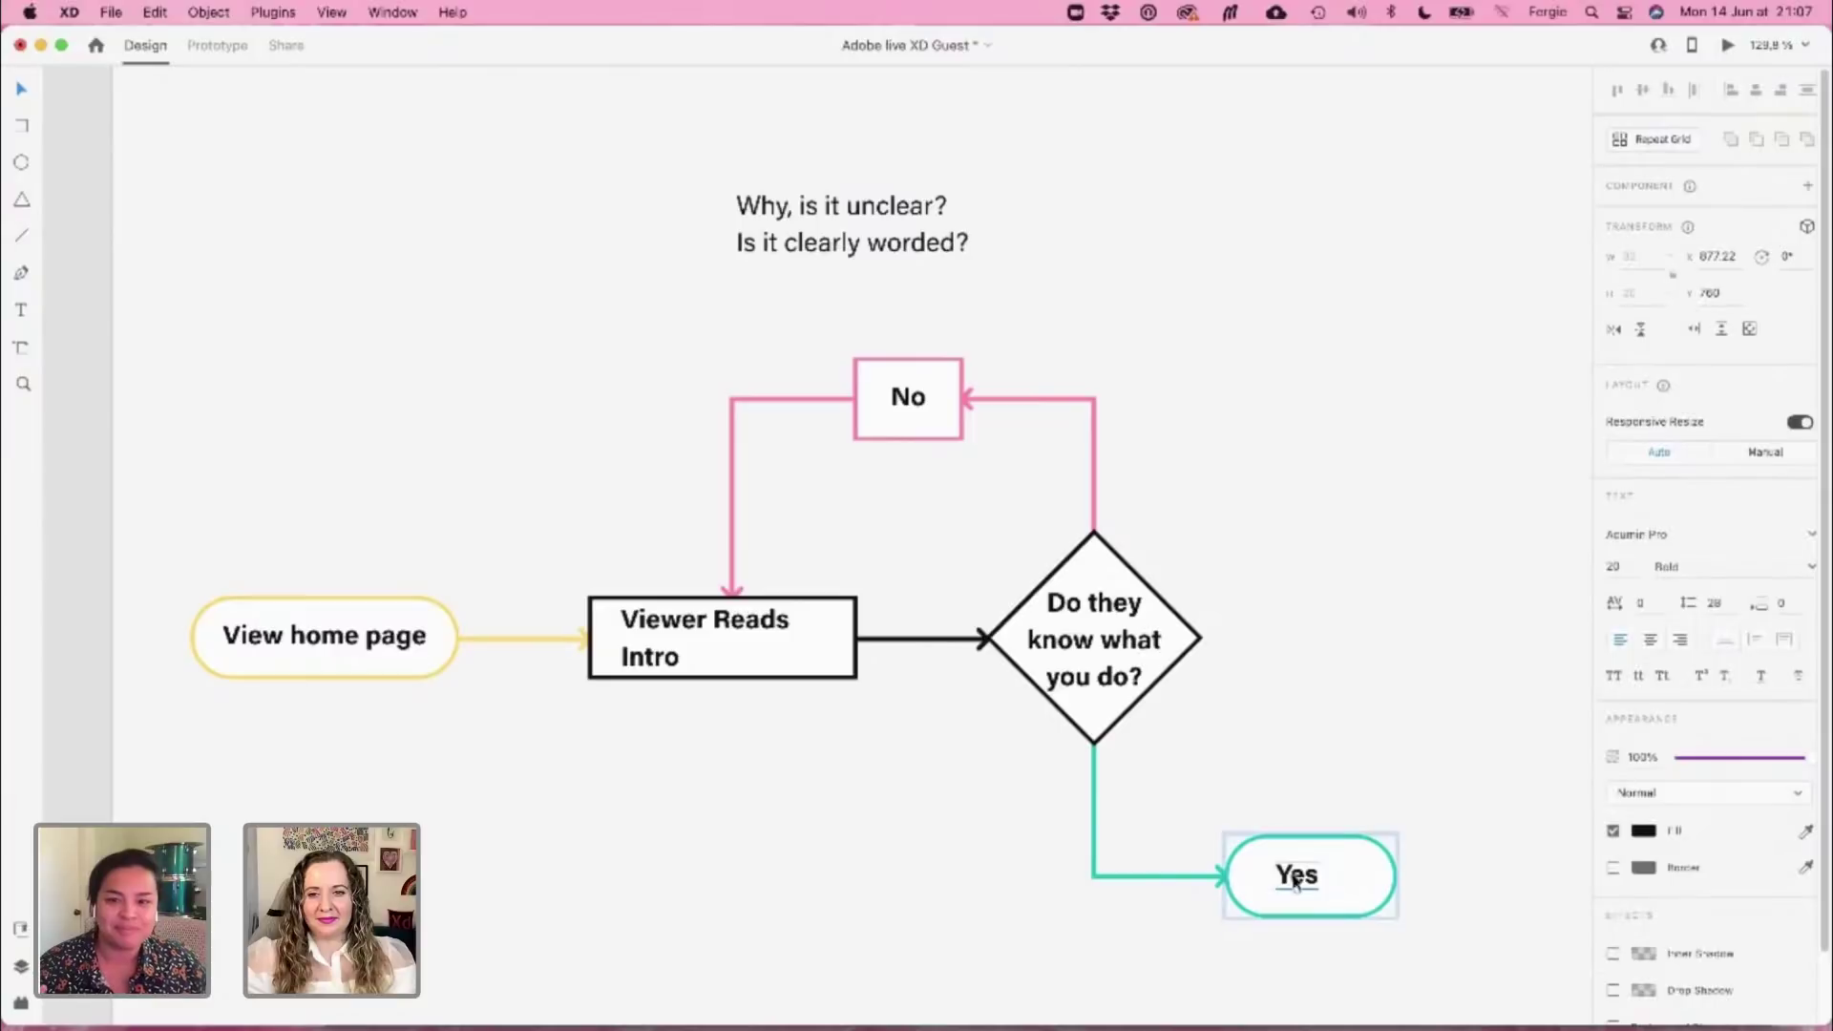
left_click_drag(1298, 874, 1307, 882)
left_click(1284, 735)
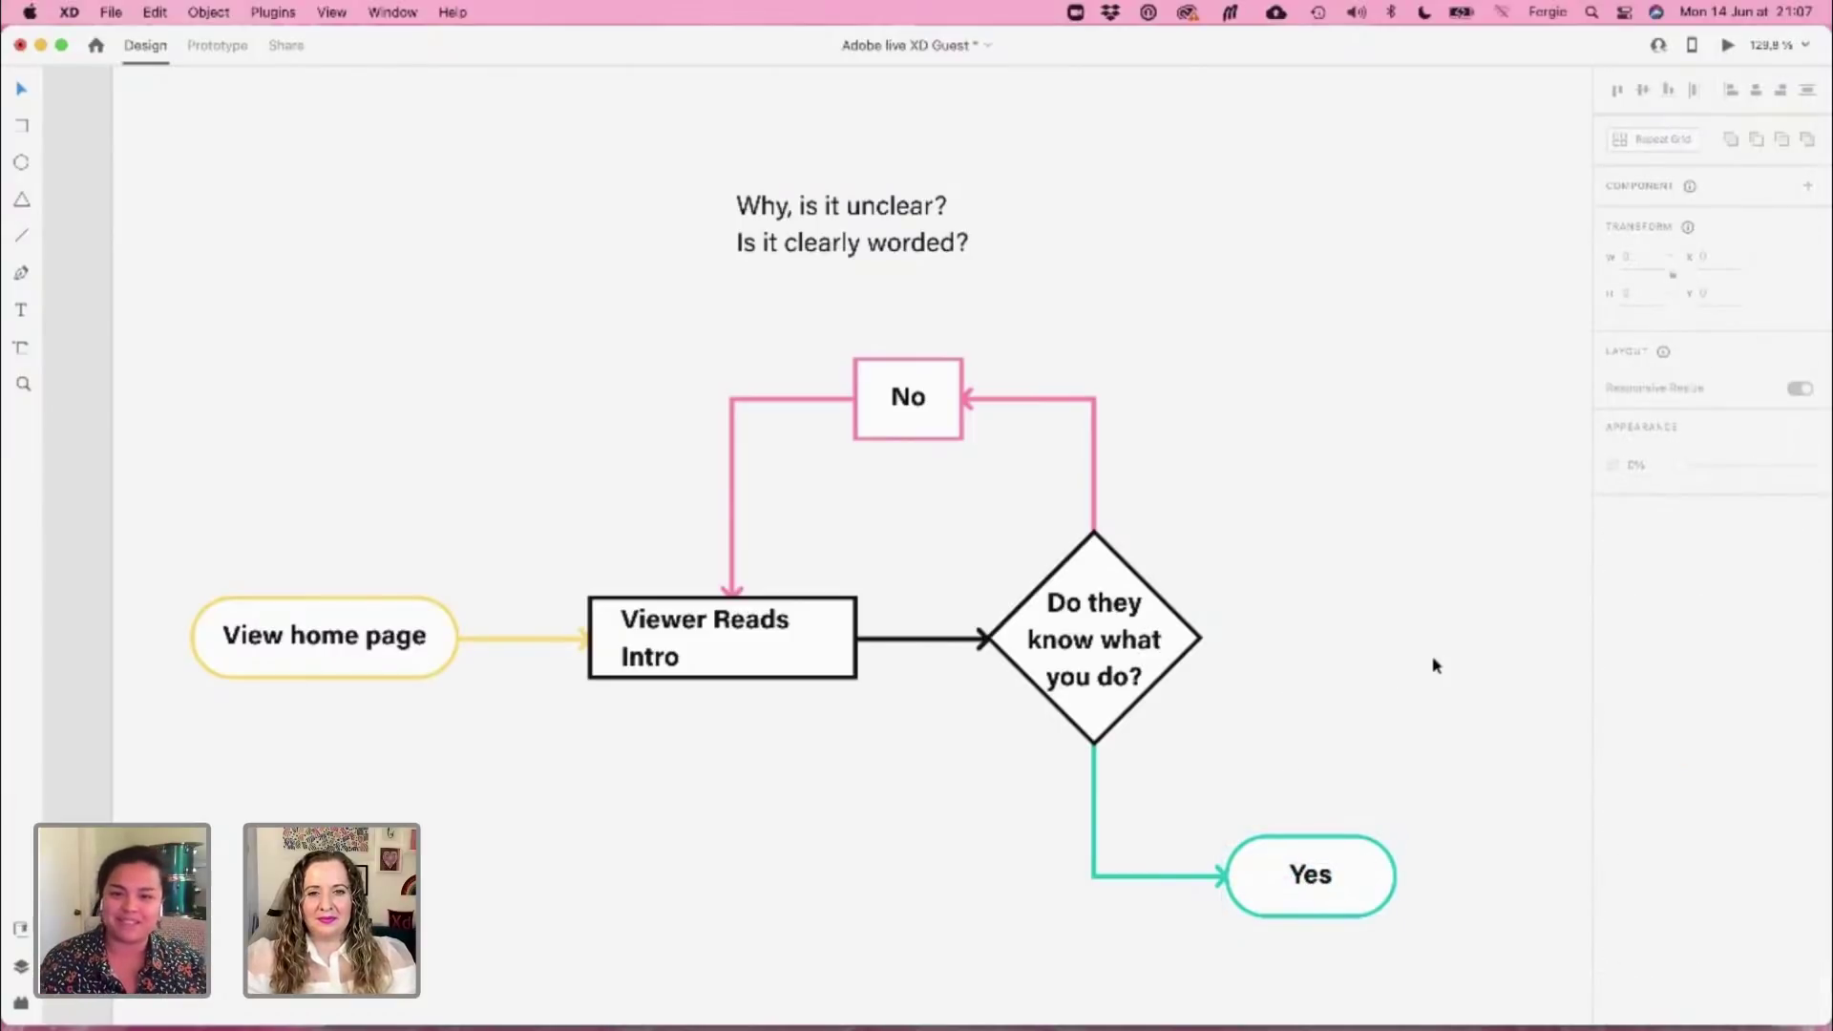
Duplicate the two-line question note from above the "No" box to just below the "Yes" pill
left_click_drag(1481, 640, 1228, 617)
scroll(1432, 655, "down", 3)
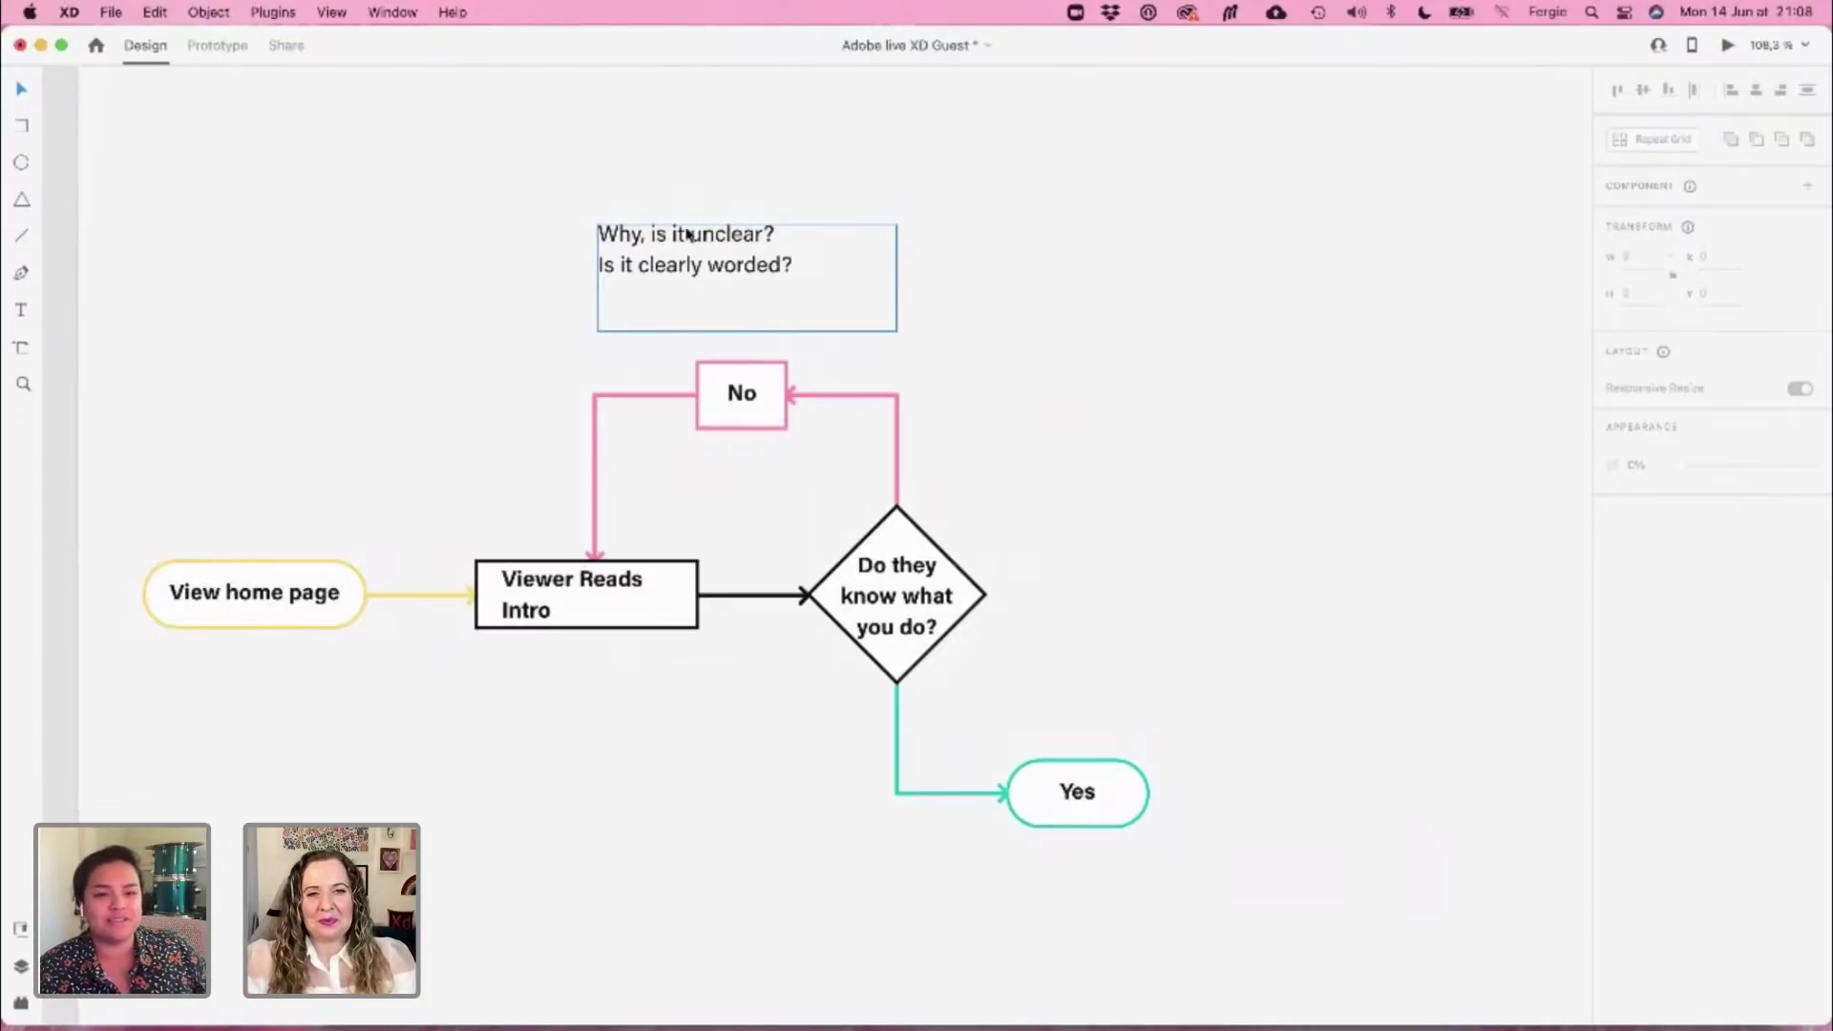
left_click(645, 237)
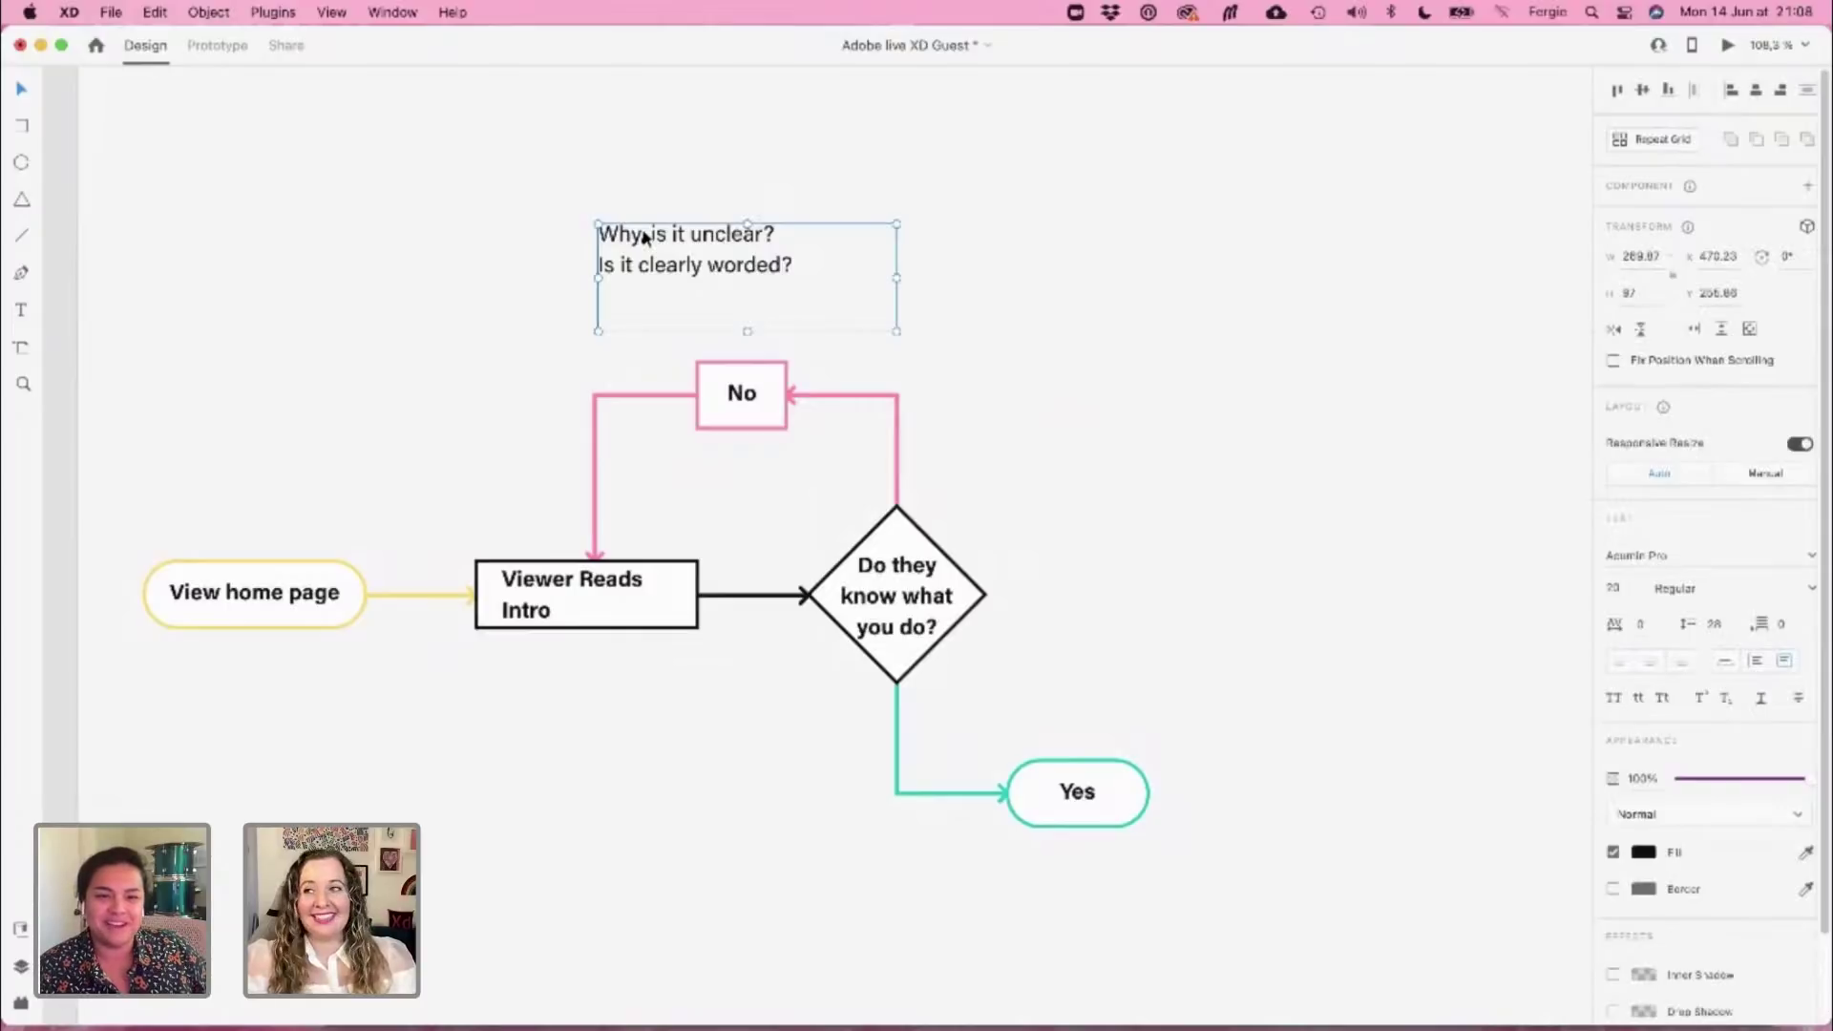
left_click_drag(642, 238, 1074, 869)
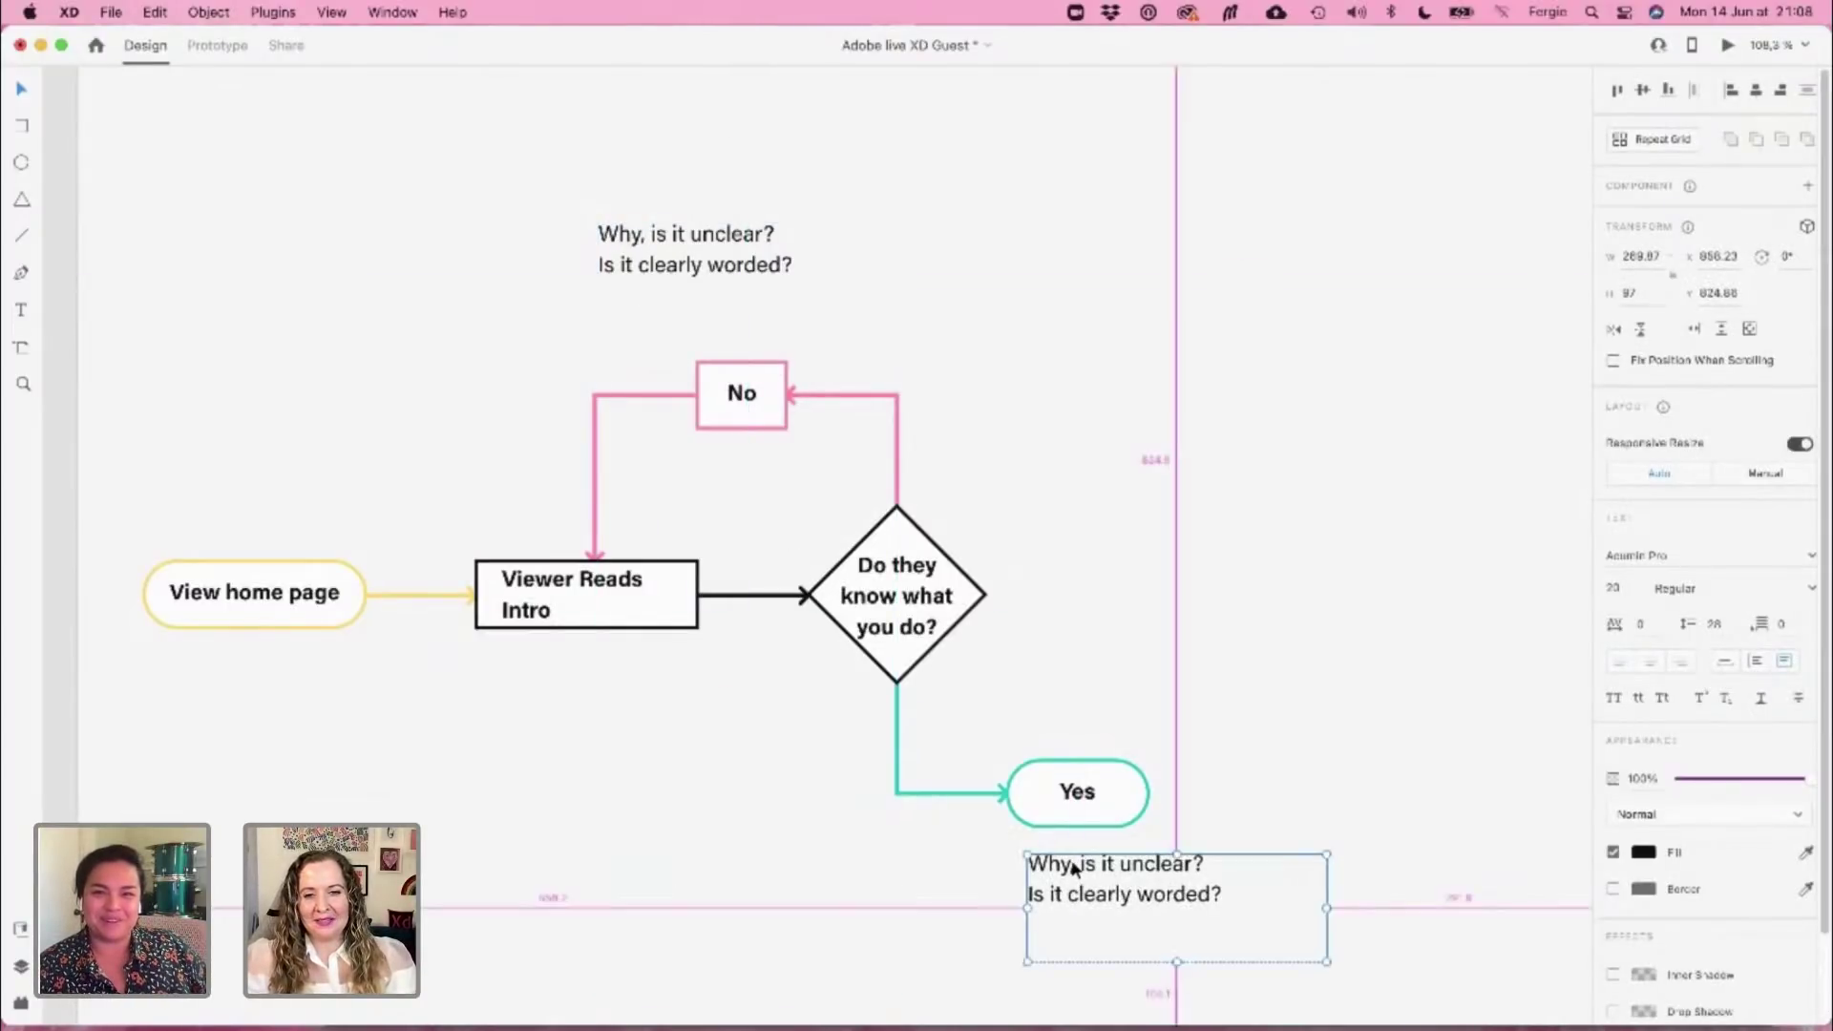
Replace the copied note's text below the "Yes" pill with "Is there anything else that could have been added?"
double_click(1074, 867)
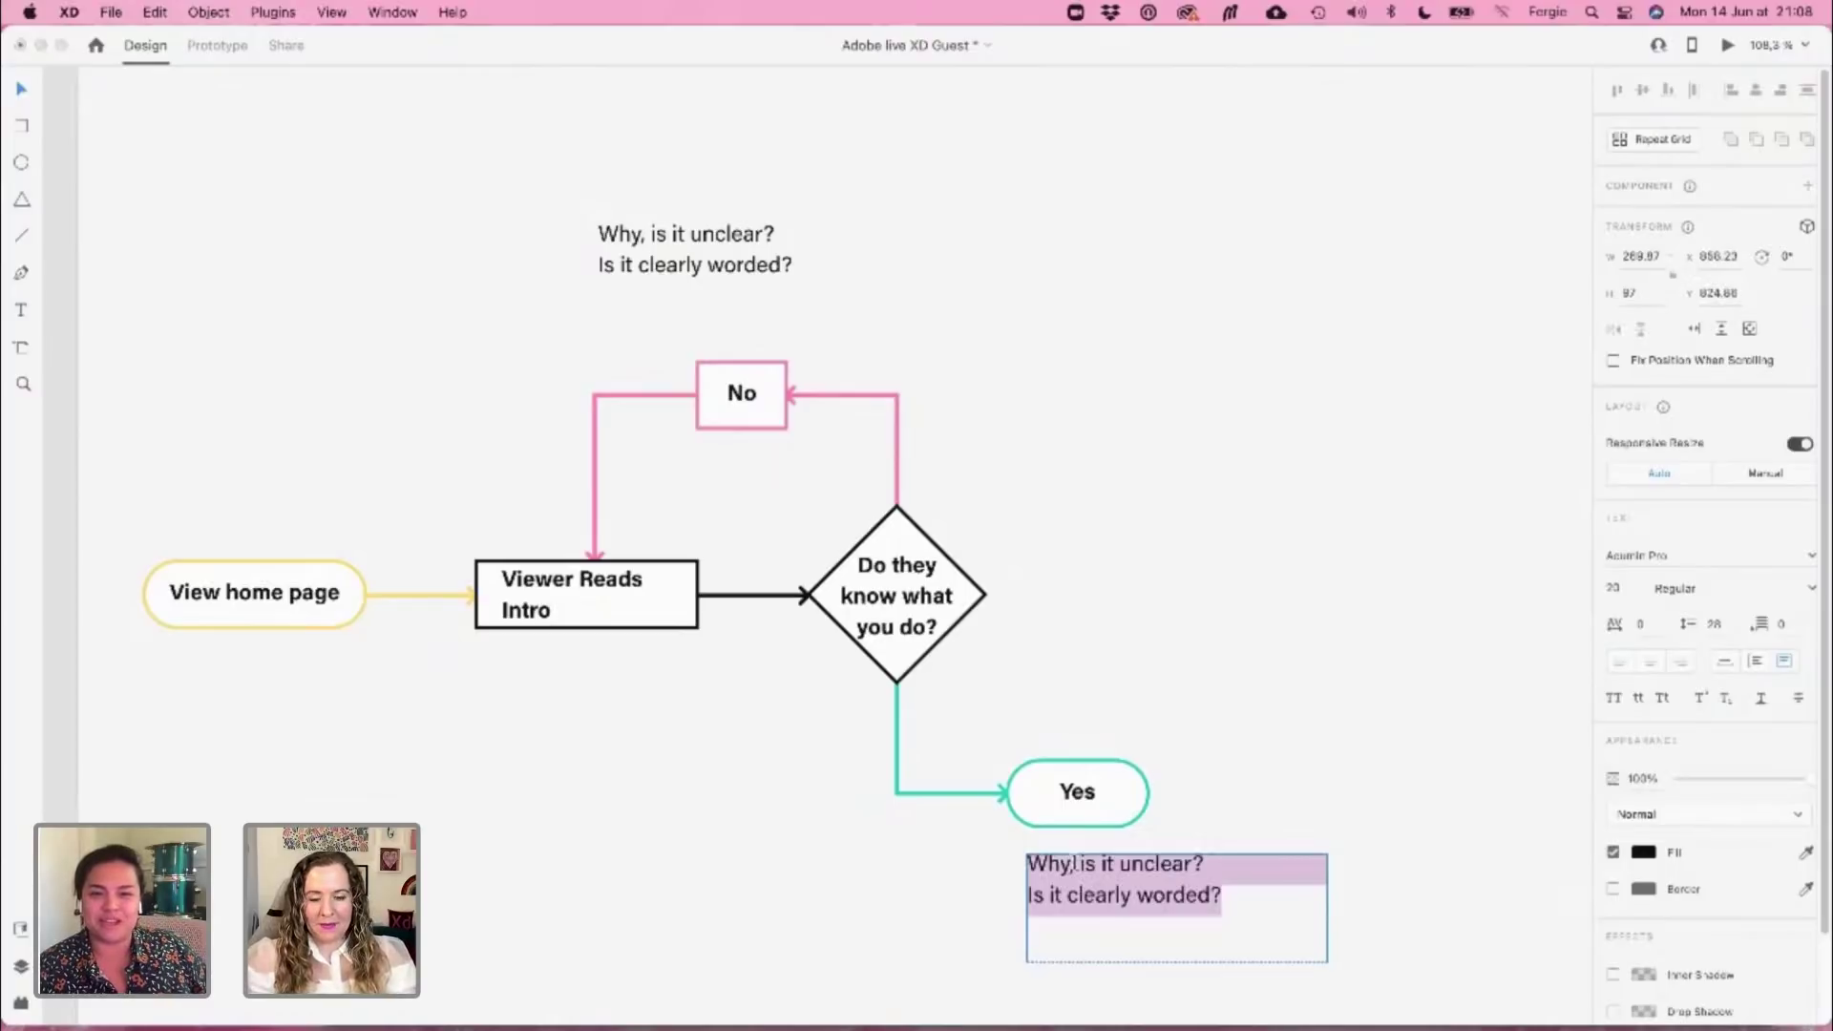
type("Is there")
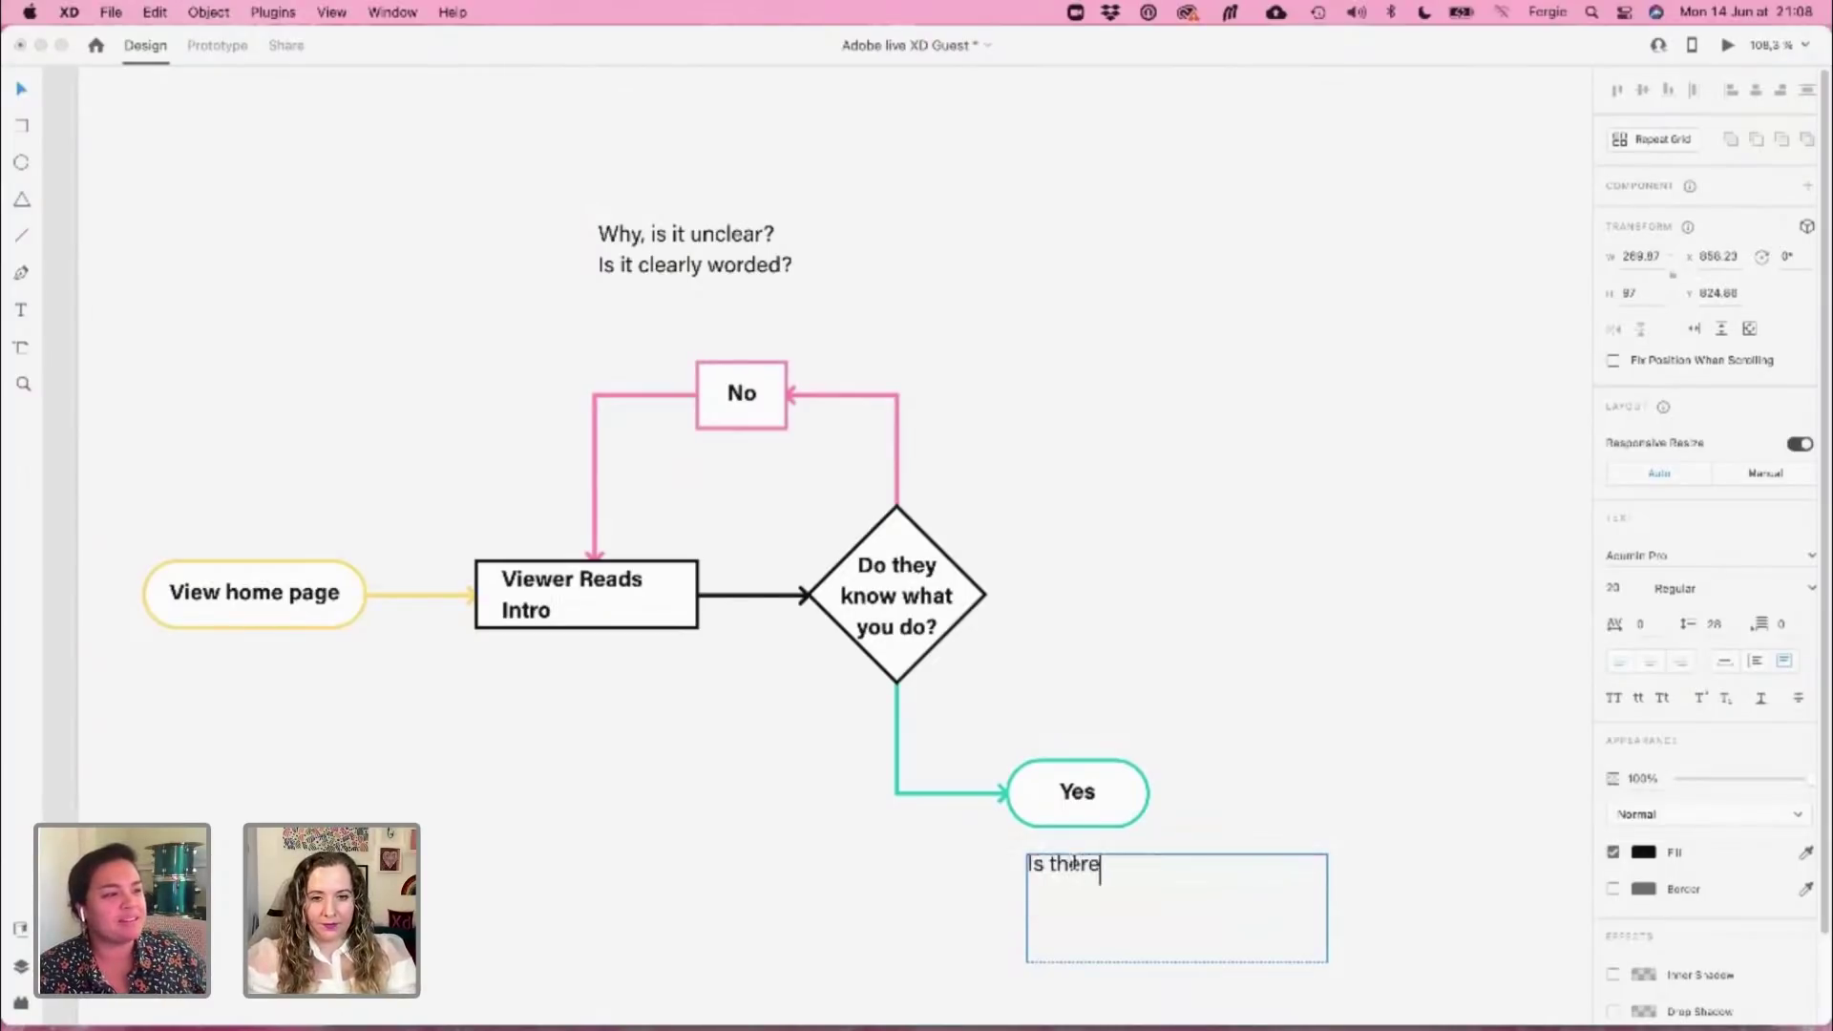
type(" anything s=eo")
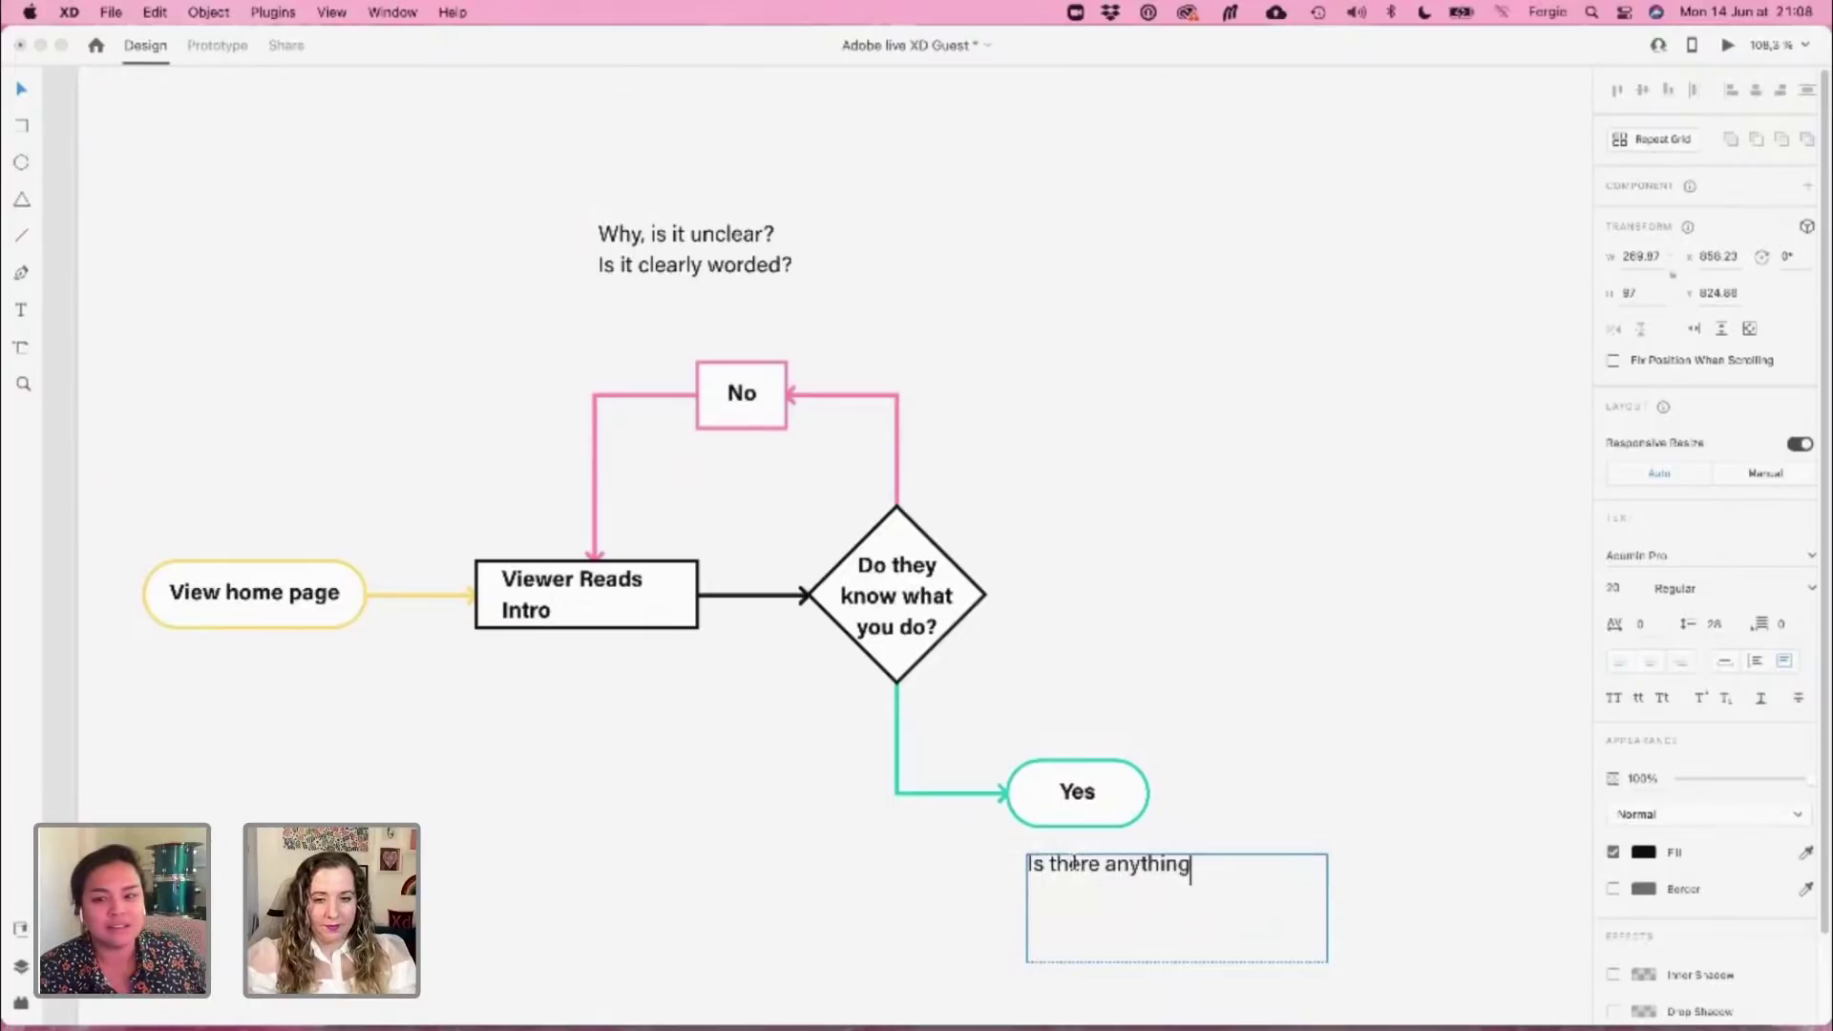
key("BackSpace")
key("BackSpace")
key("BackSpace")
key("BackSpace")
type("e")
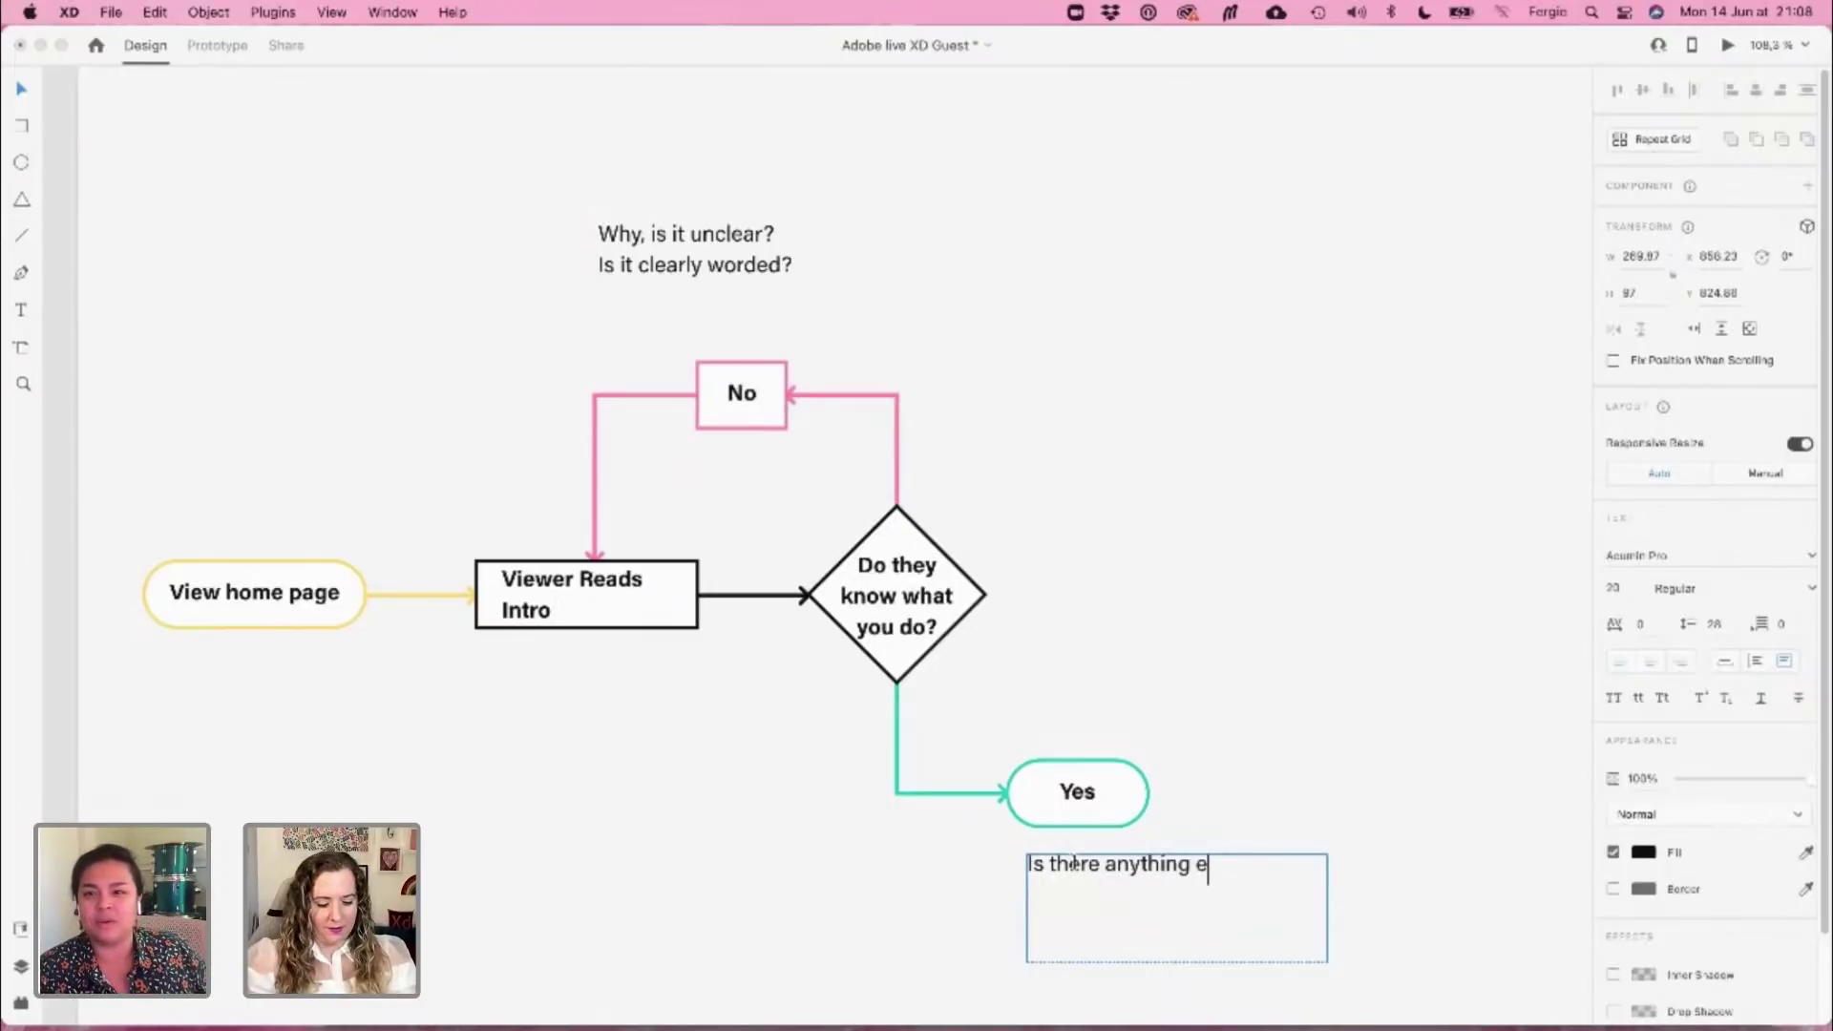
type("lse that oculd have be")
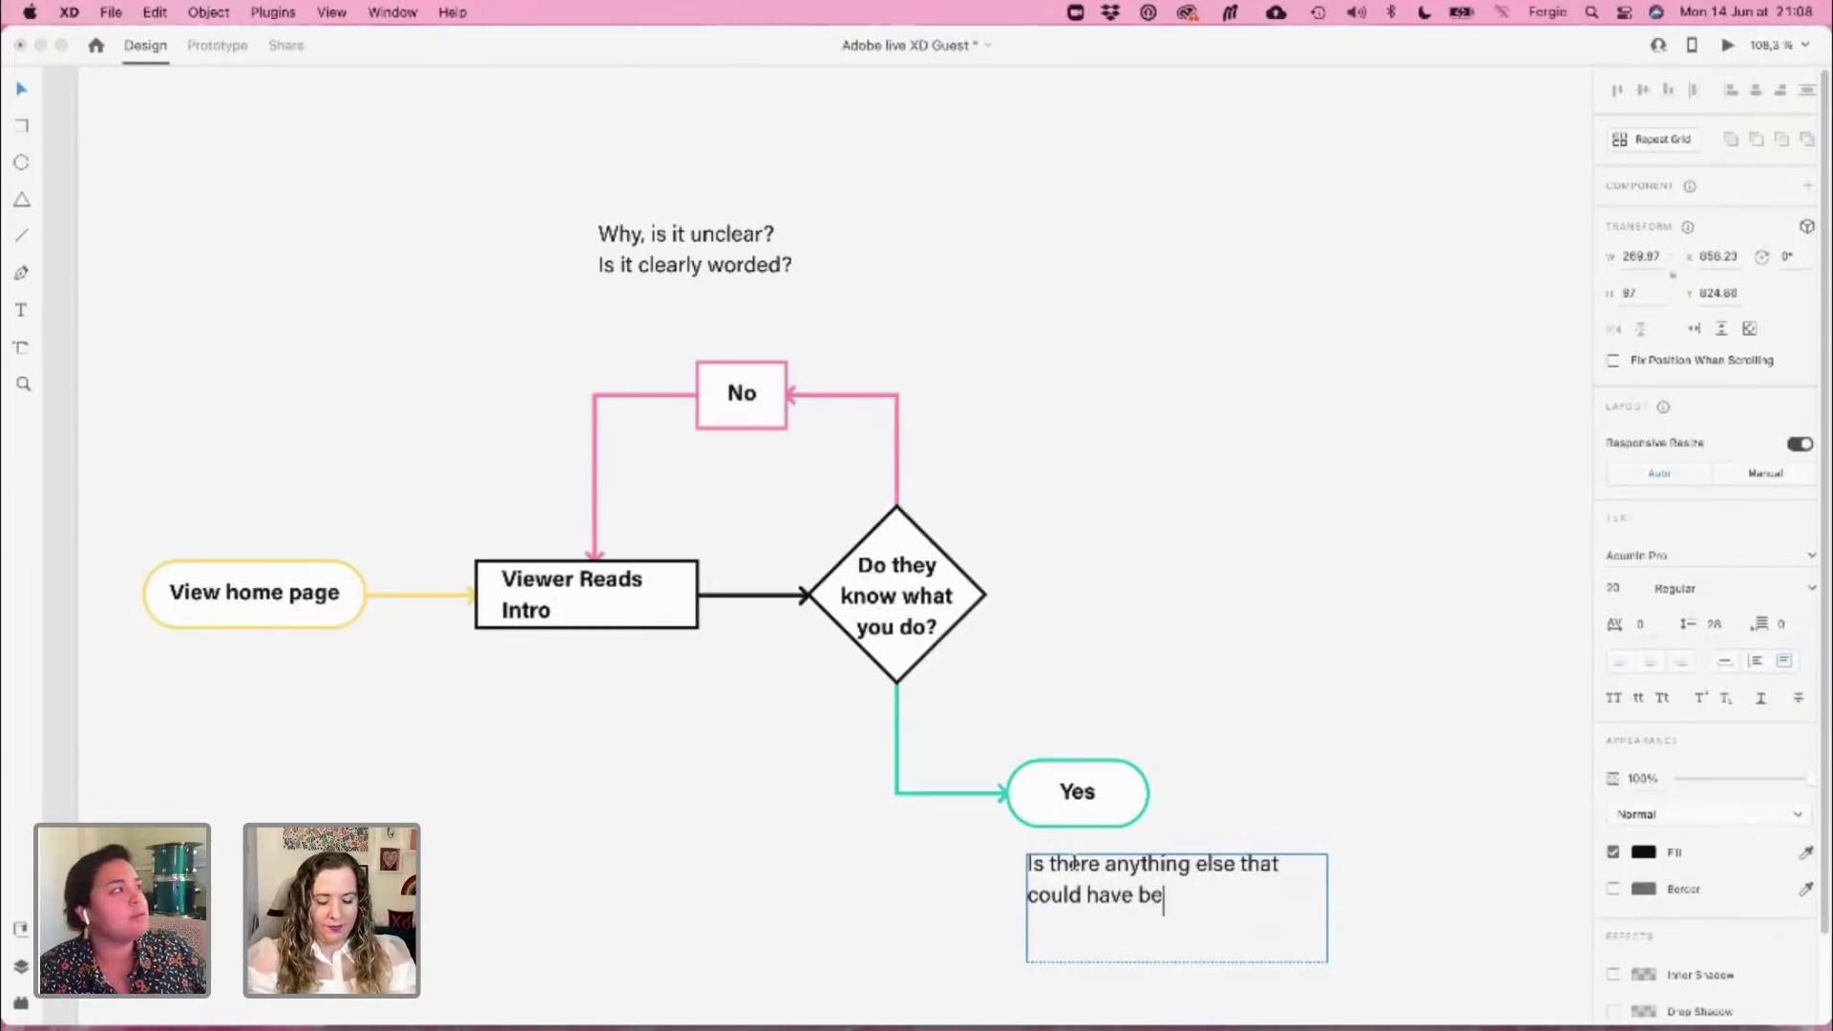
type("en added?")
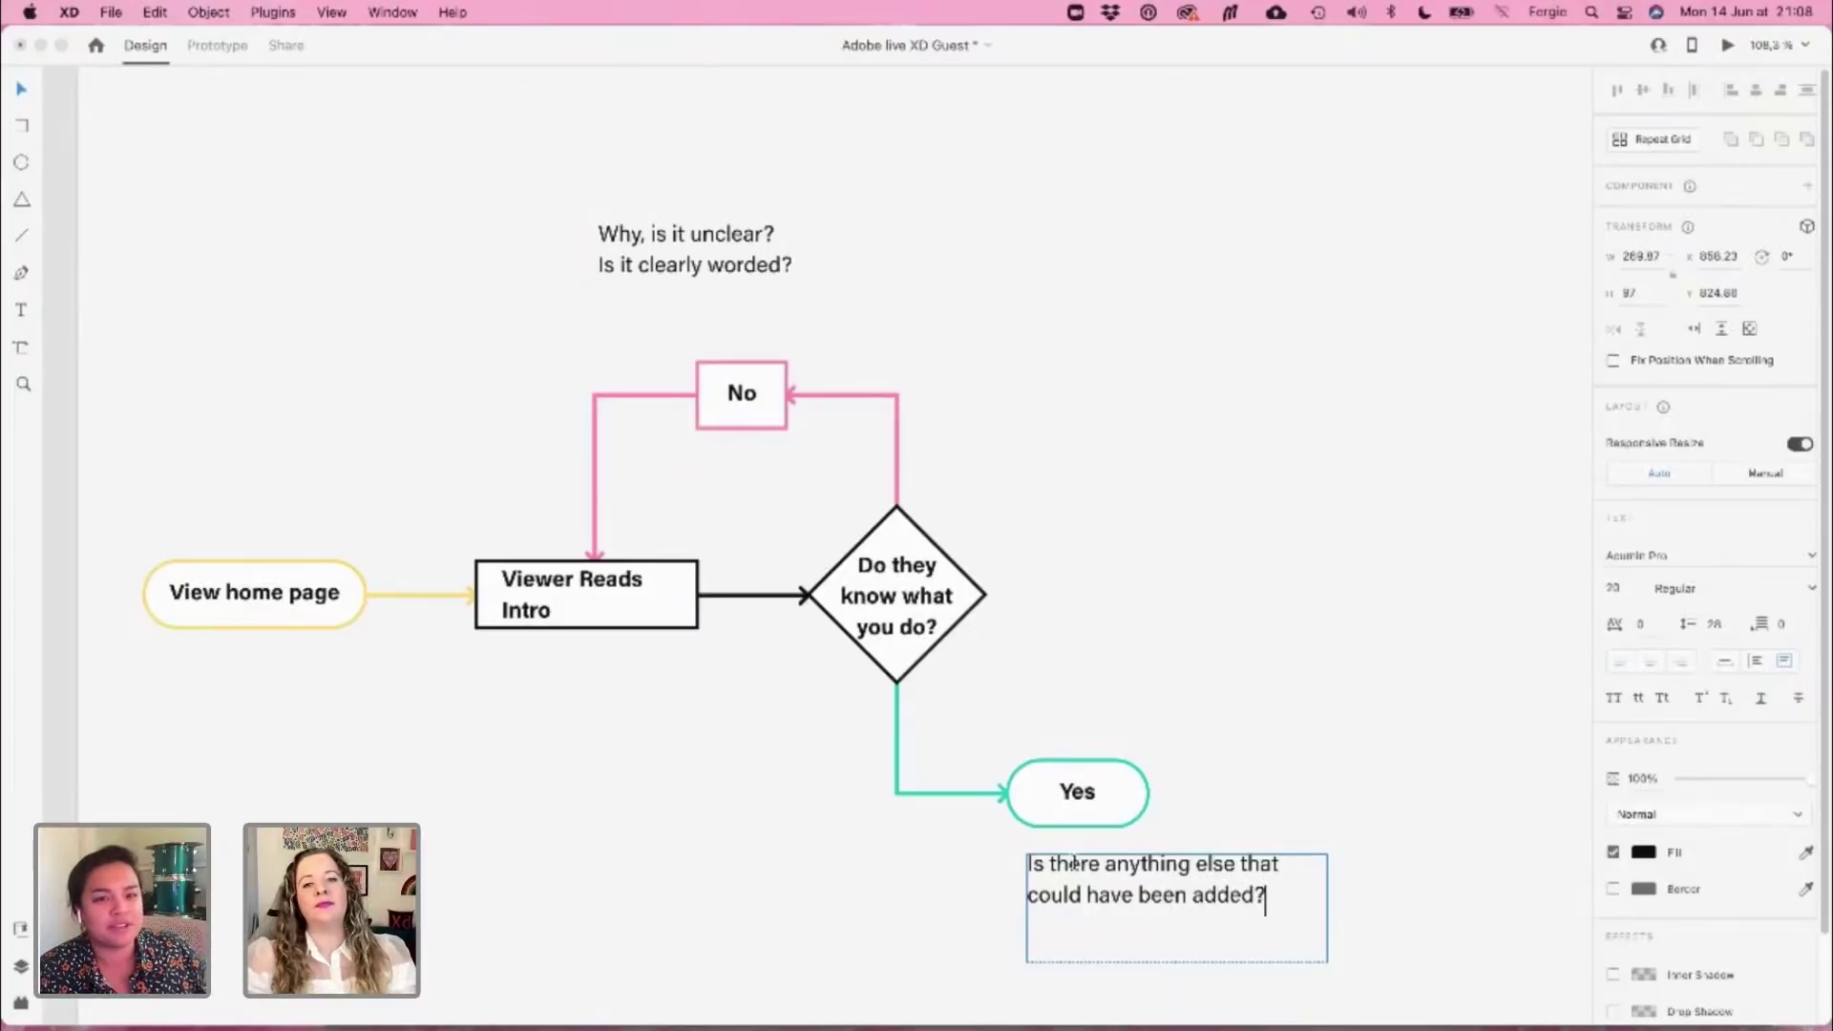
key("Escape")
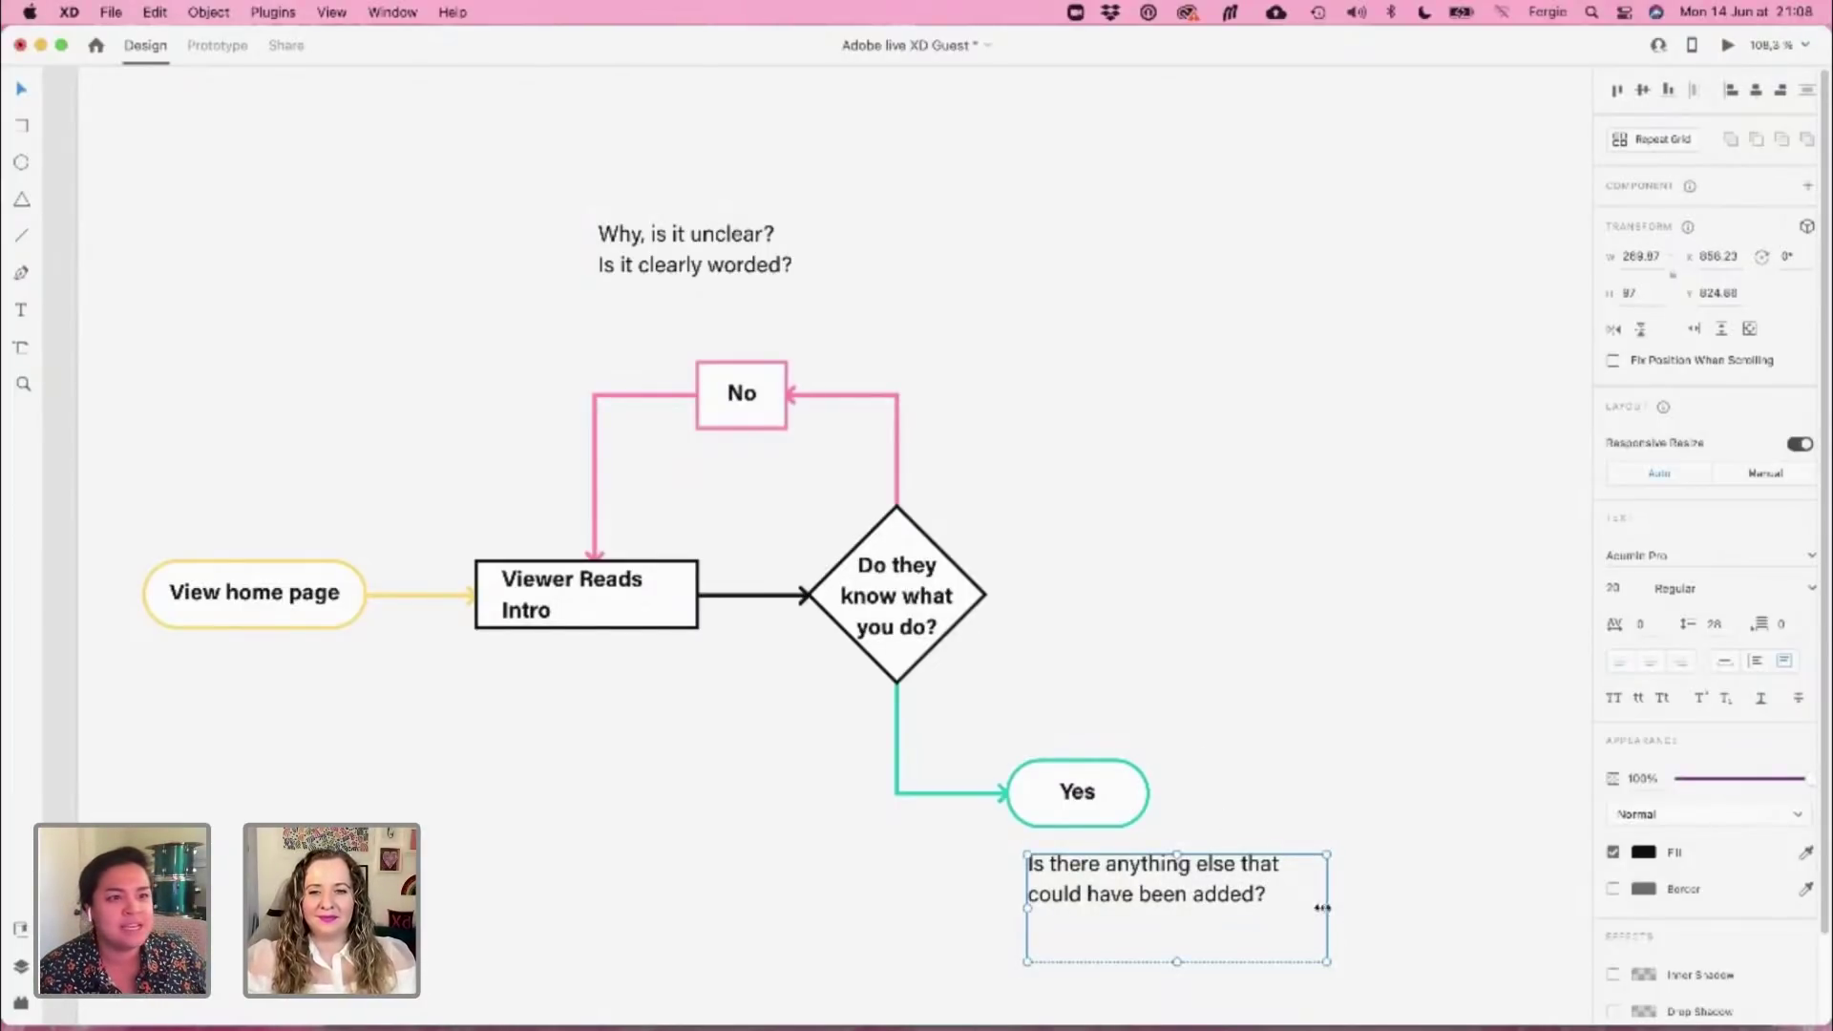
Resize the note's frame to about 231 wide so its text wraps in two lines, placed beneath the "Yes" pill
left_click_drag(1327, 908, 1216, 907)
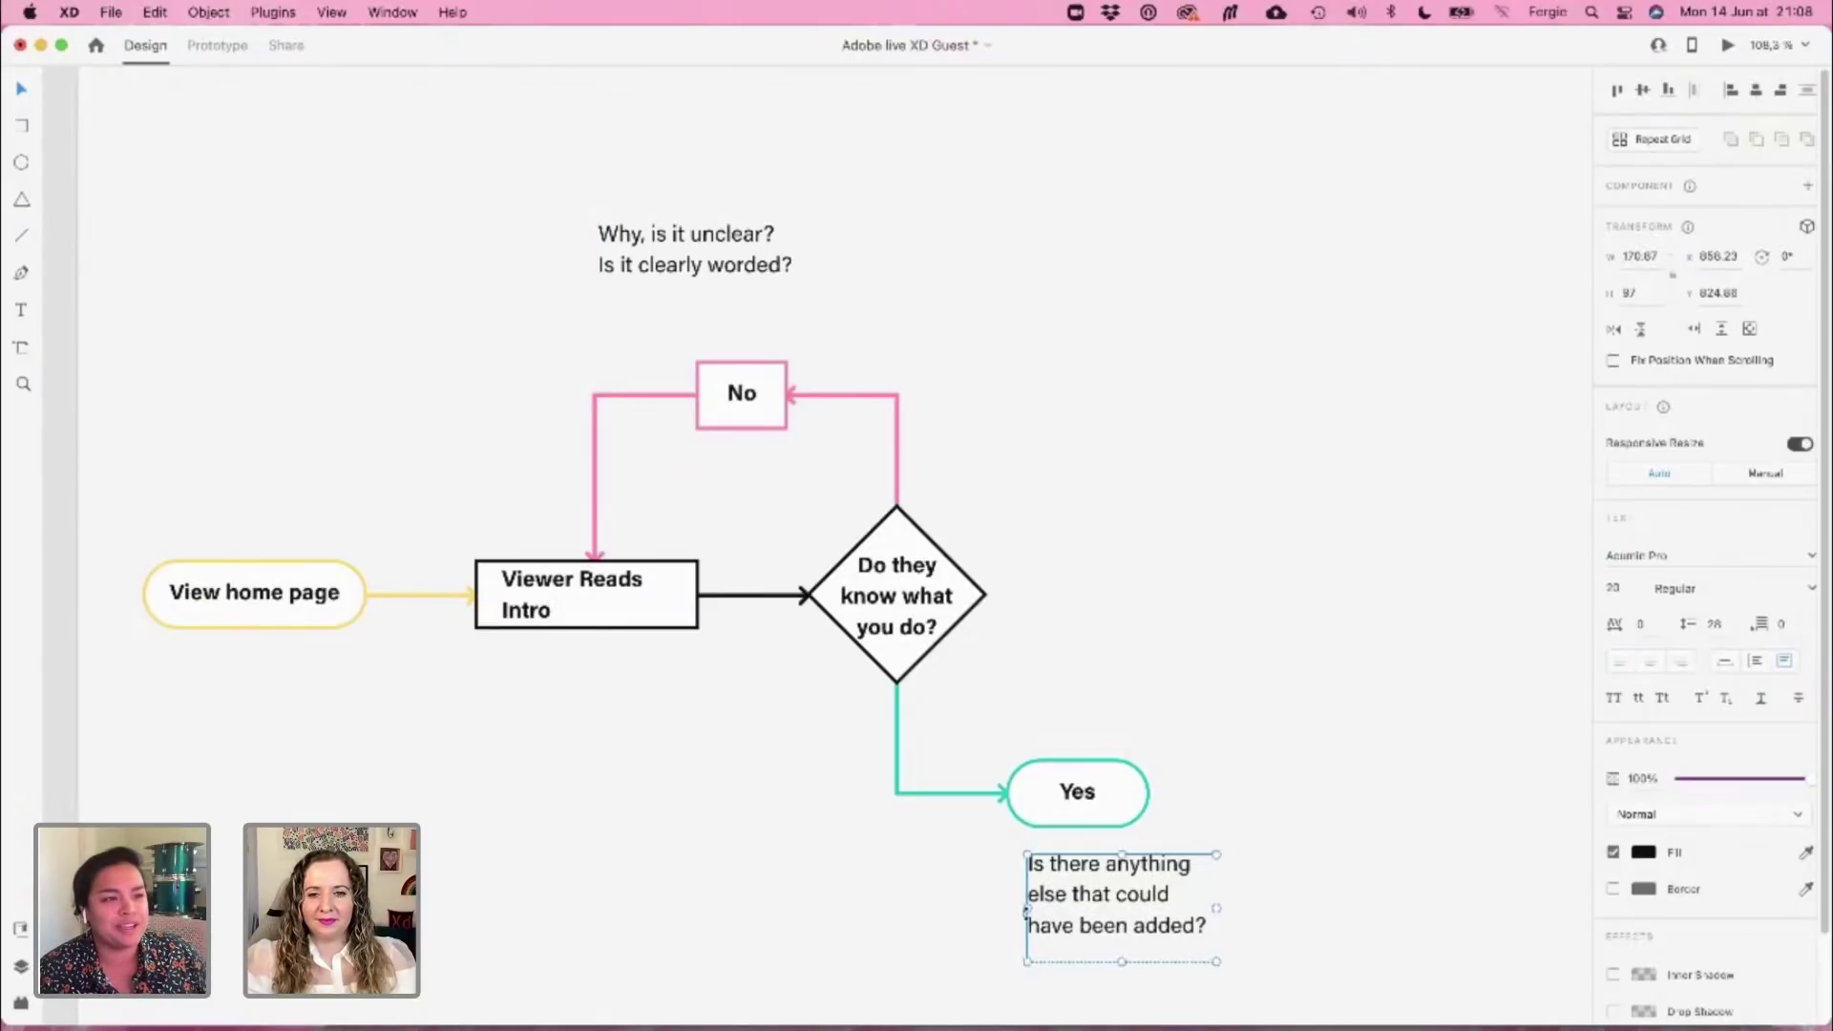
mouse_move(1027, 908)
left_mouse_down()
mouse_move(960, 908)
mouse_move(1022, 902)
mouse_move(1000, 901)
left_mouse_up()
left_click(1191, 712)
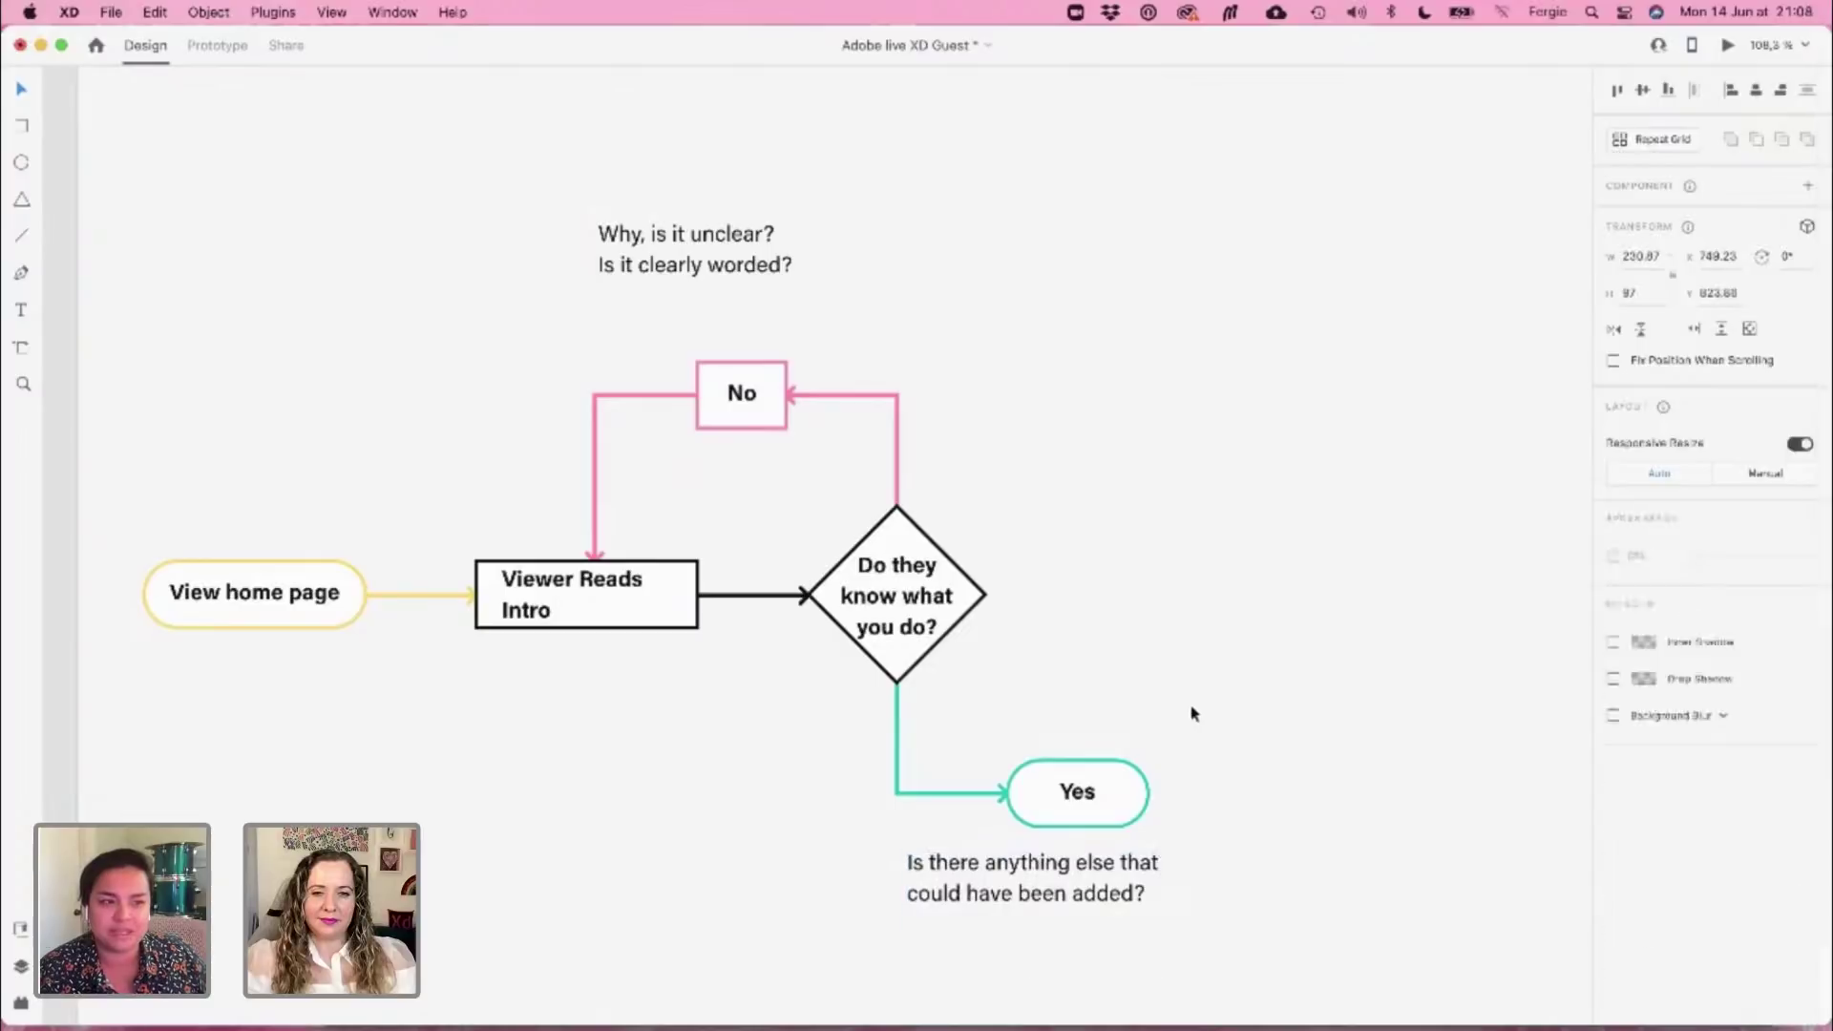
Insert "Great! :)" as a separate first line in the note below the "Yes" pill
left_click_drag(1339, 511, 1194, 510)
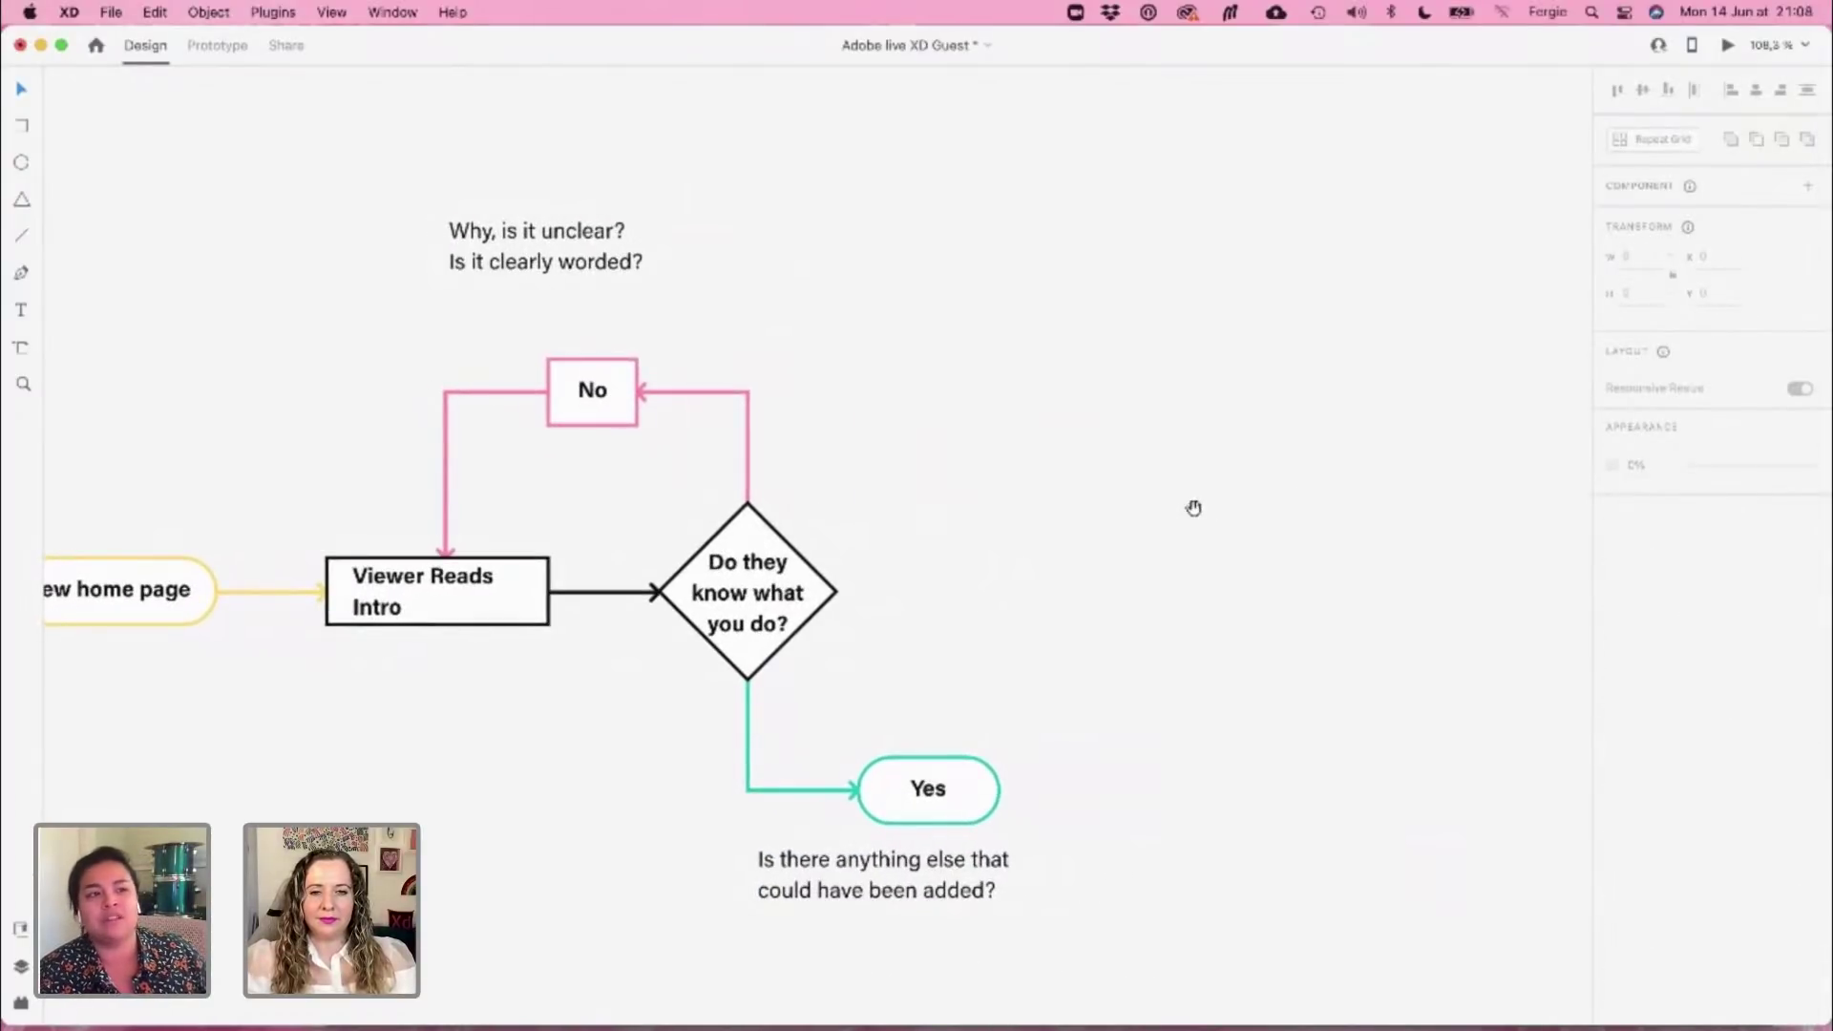
double_click(881, 892)
key("Left")
type("Great! :)")
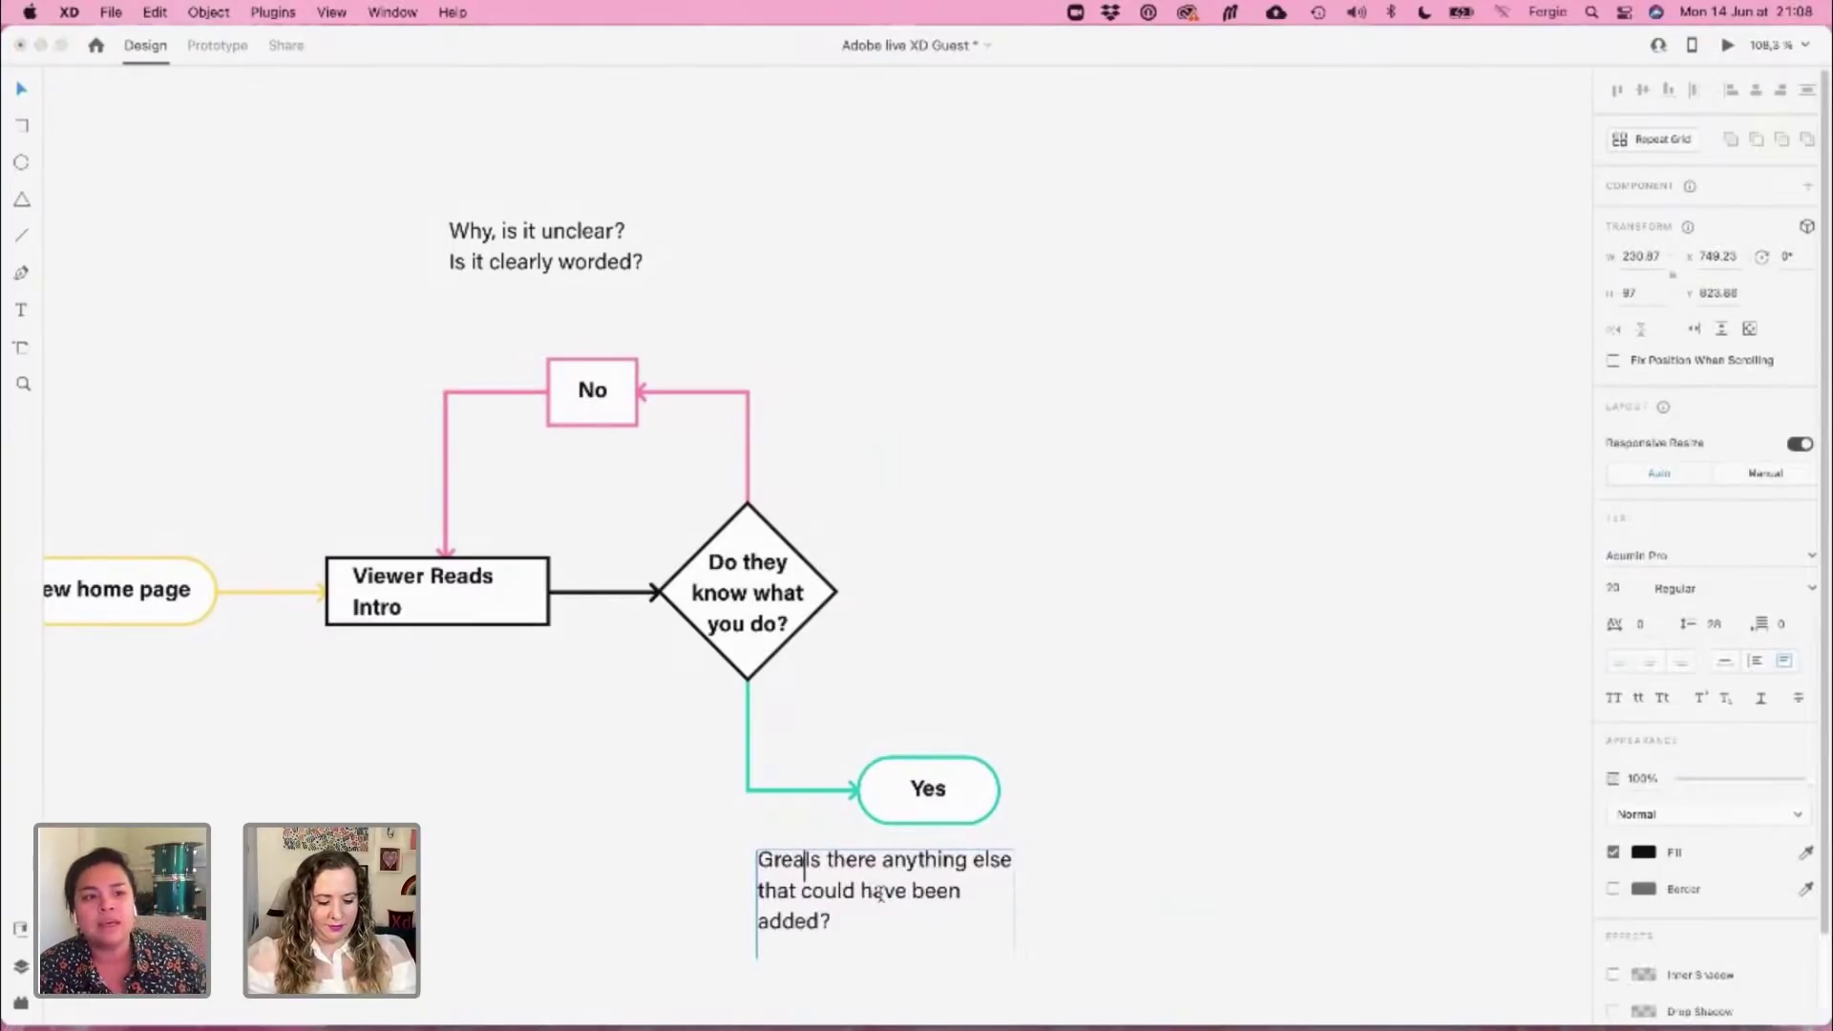
key("Return")
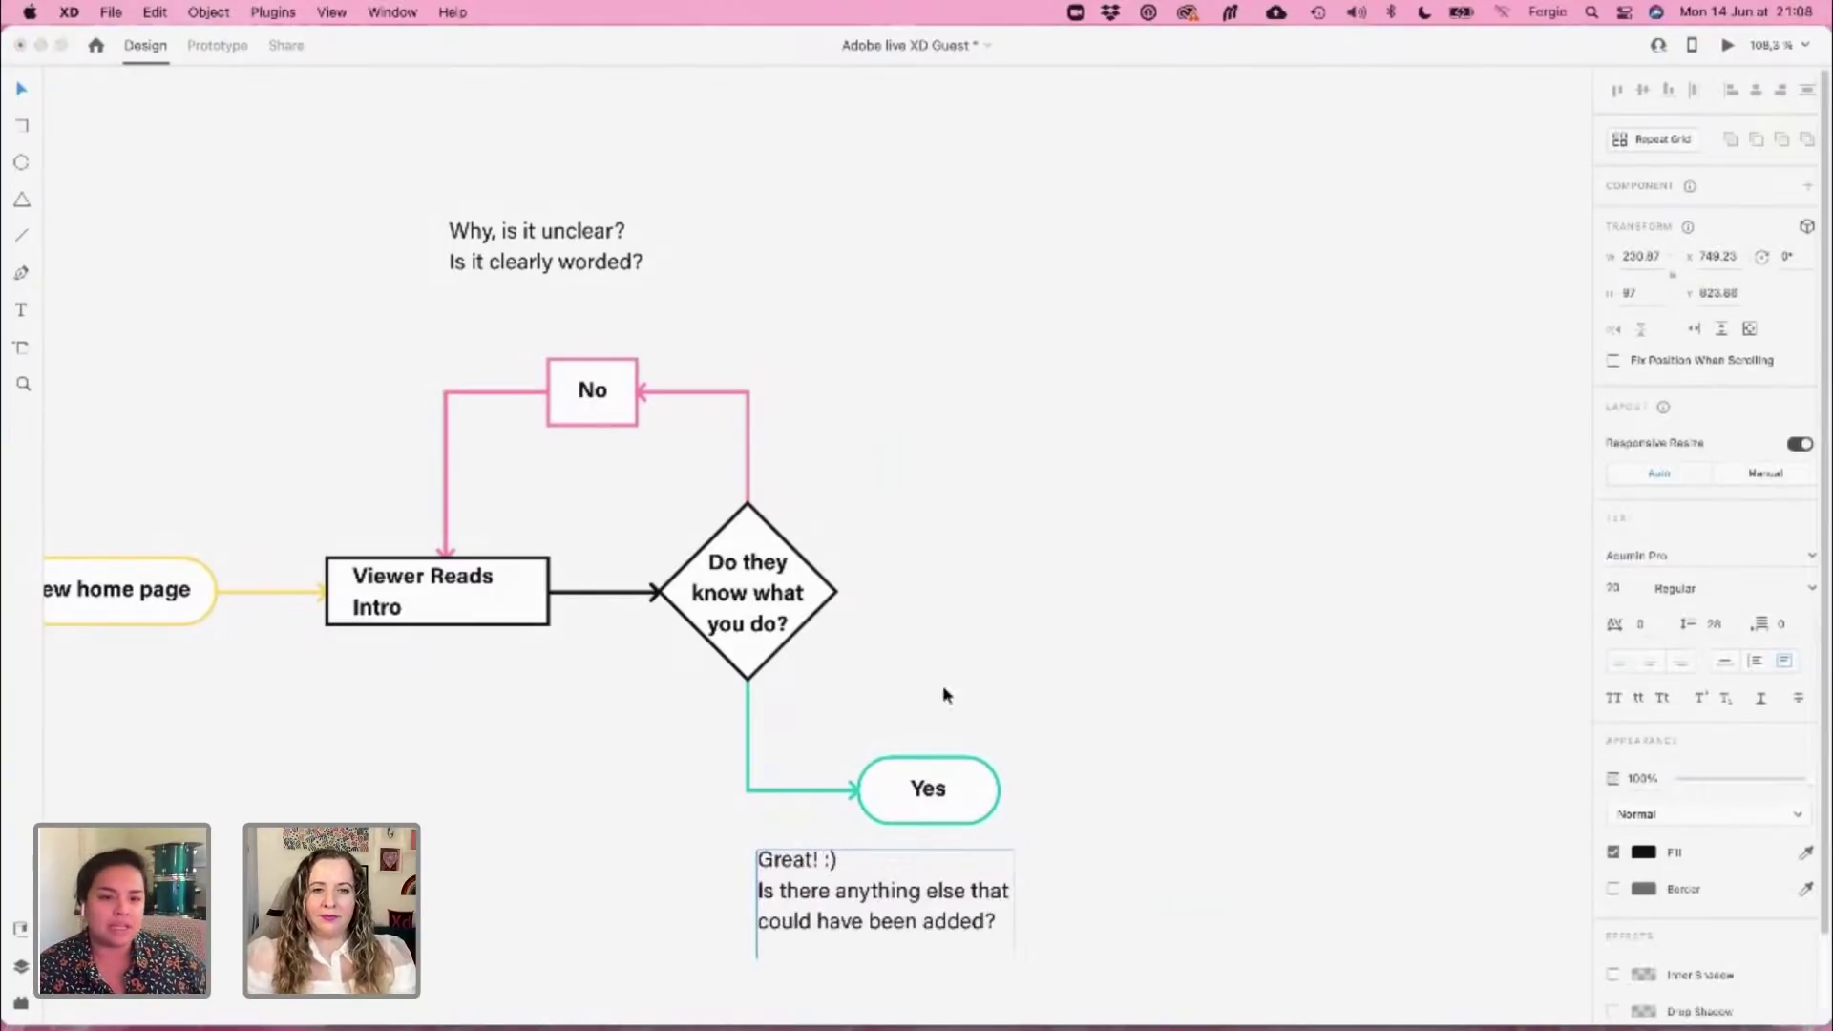
key("Escape")
Duplicate the black arrow so the copy leads out of the decision diamond's free right corner
left_click_drag(945, 536, 1044, 491)
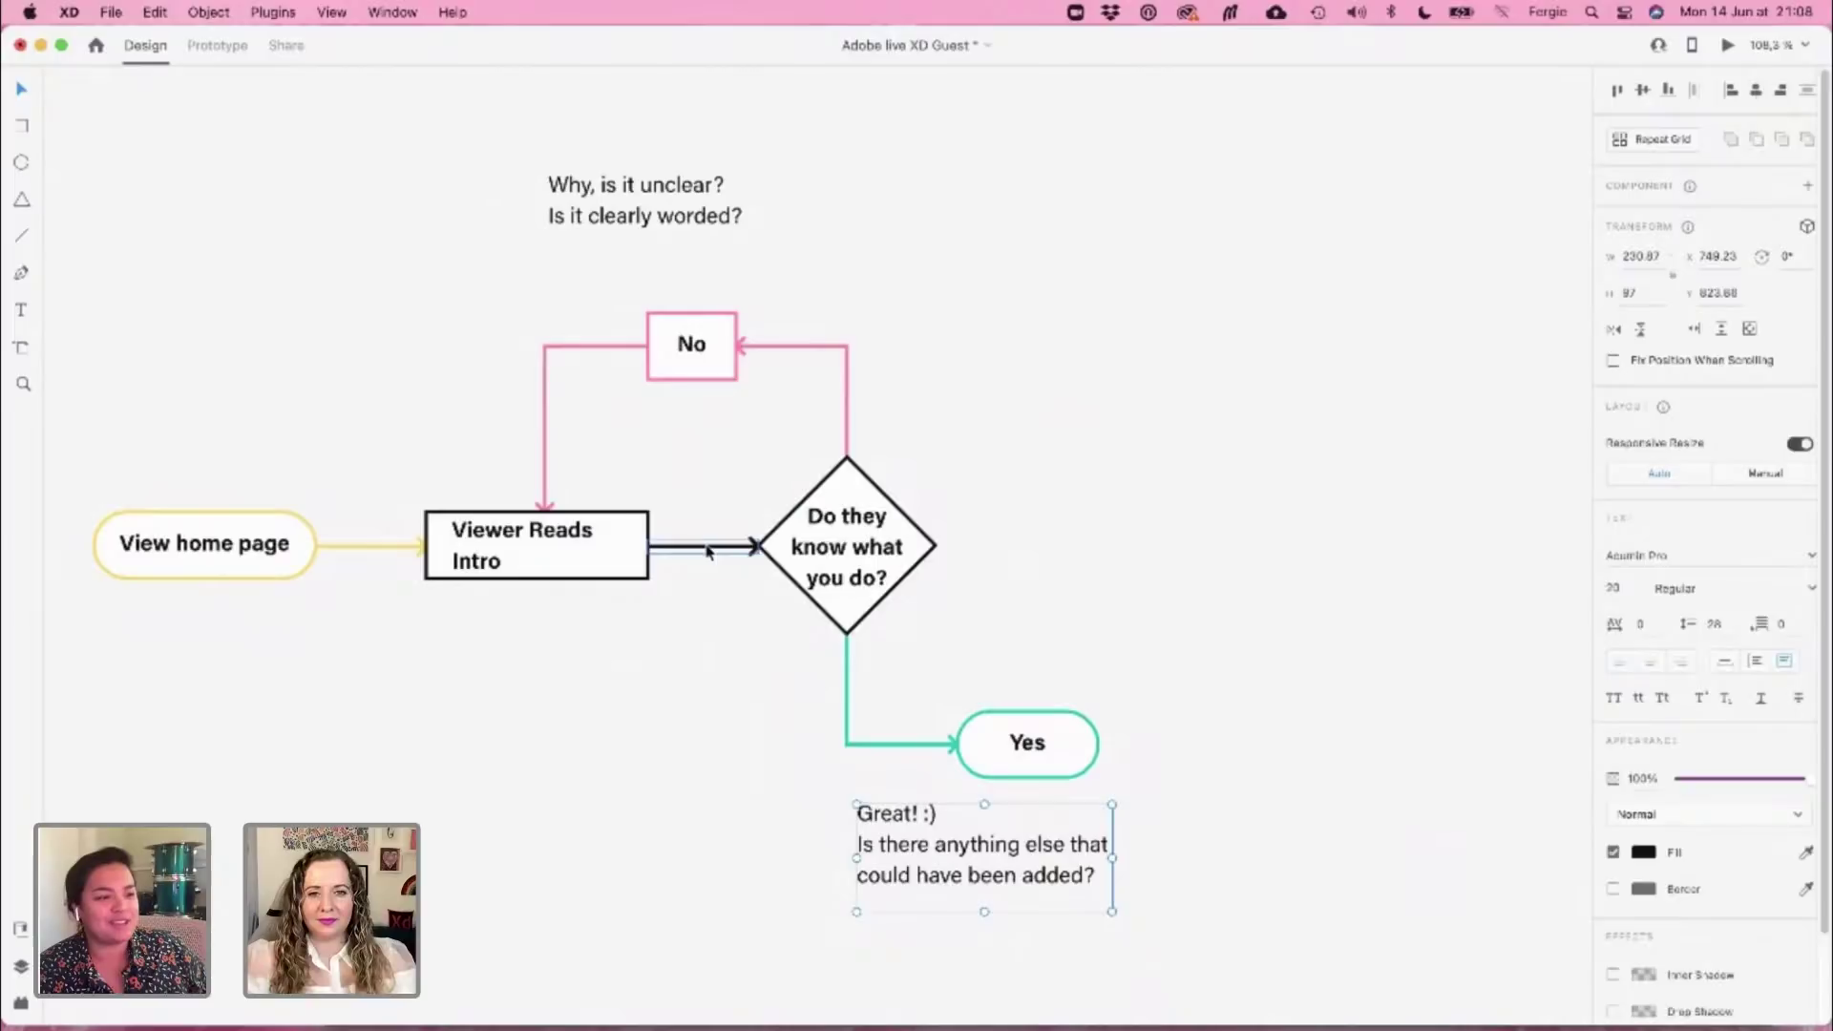
left_click(708, 552)
left_click_drag(708, 552, 996, 549)
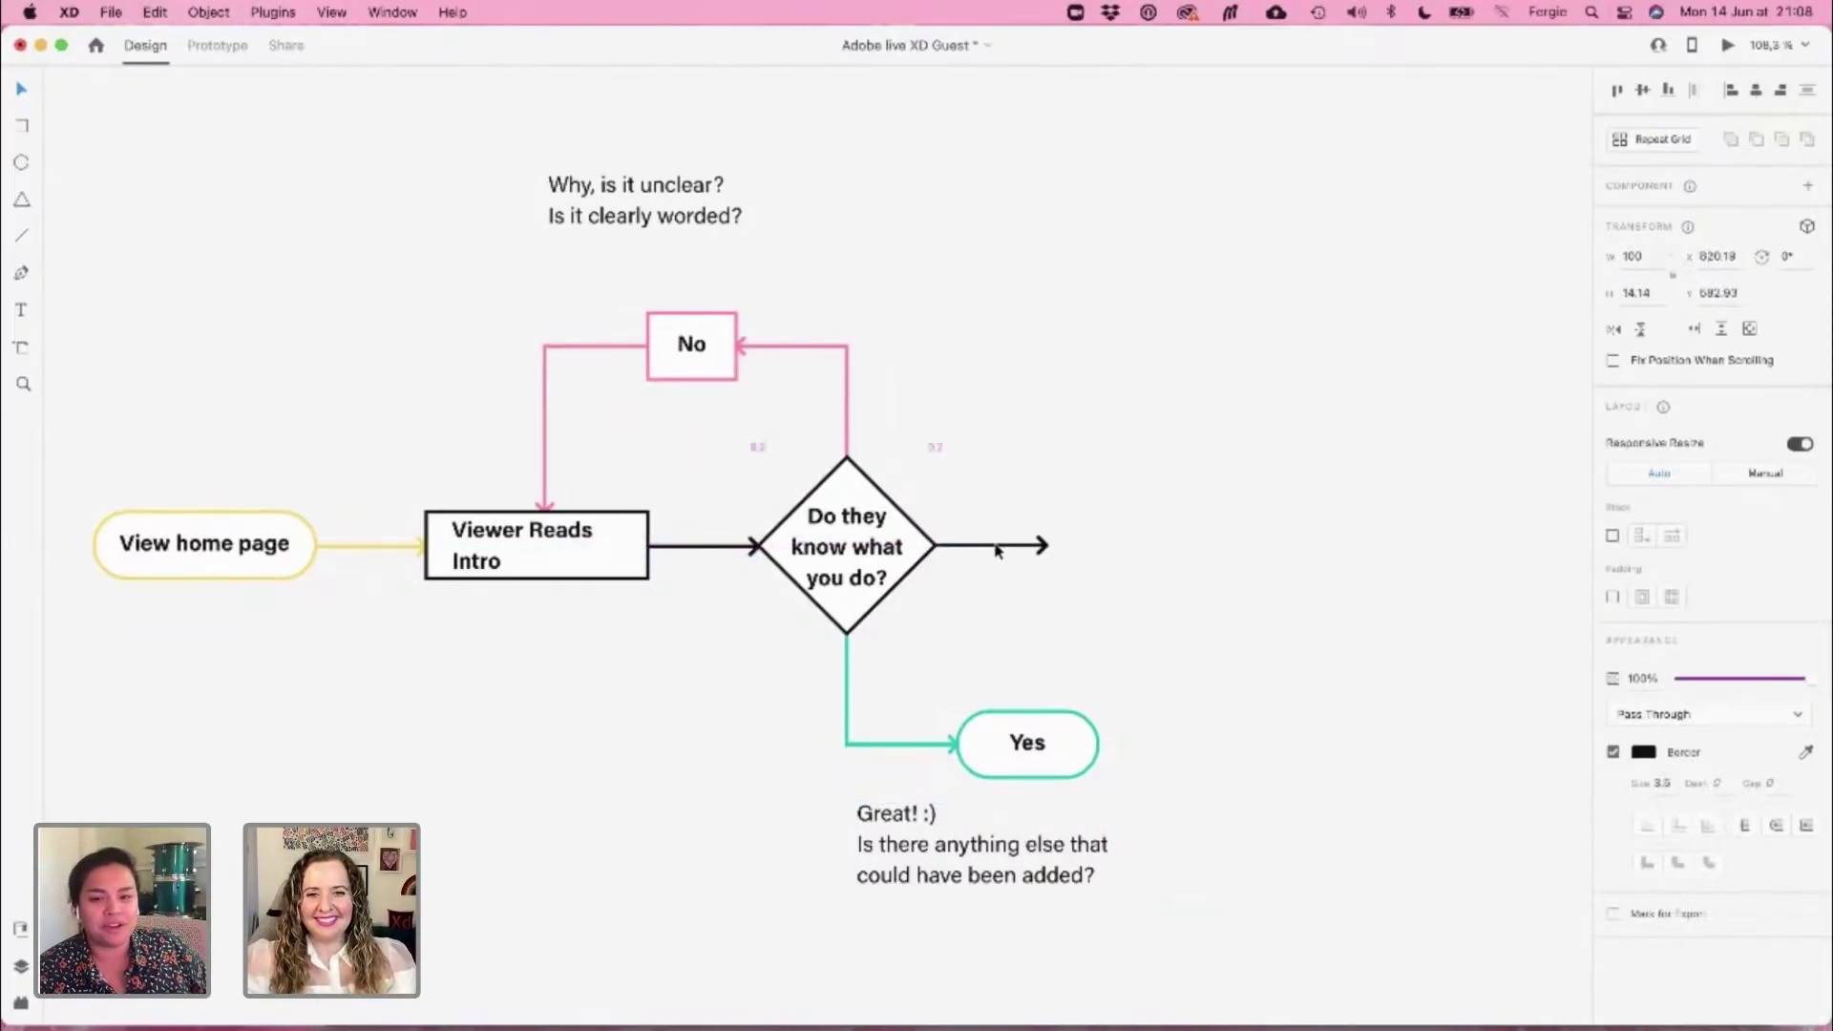
left_click(961, 480)
Duplicate the decision diamond at the new arrow's tip and reword the copy as "Can they easily find your work?"
left_click(807, 552)
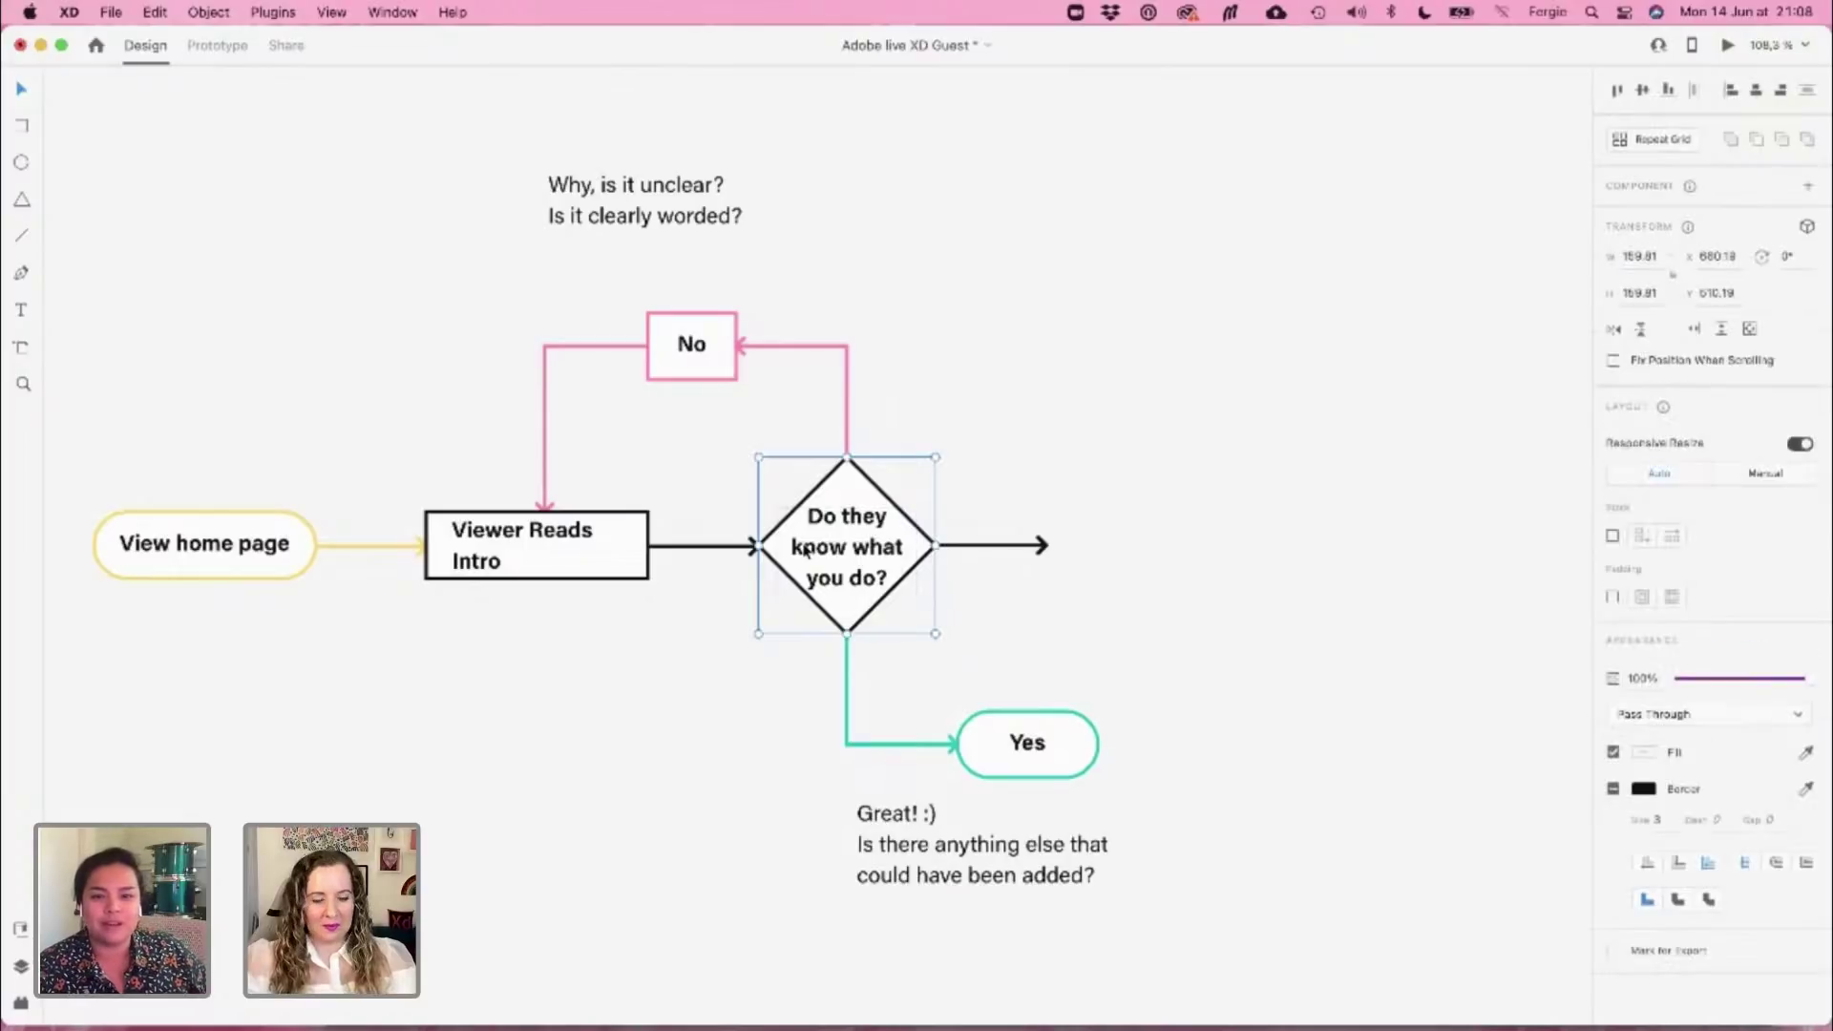
left_click_drag(807, 551, 1097, 563)
double_click(1138, 540)
double_click(1138, 540)
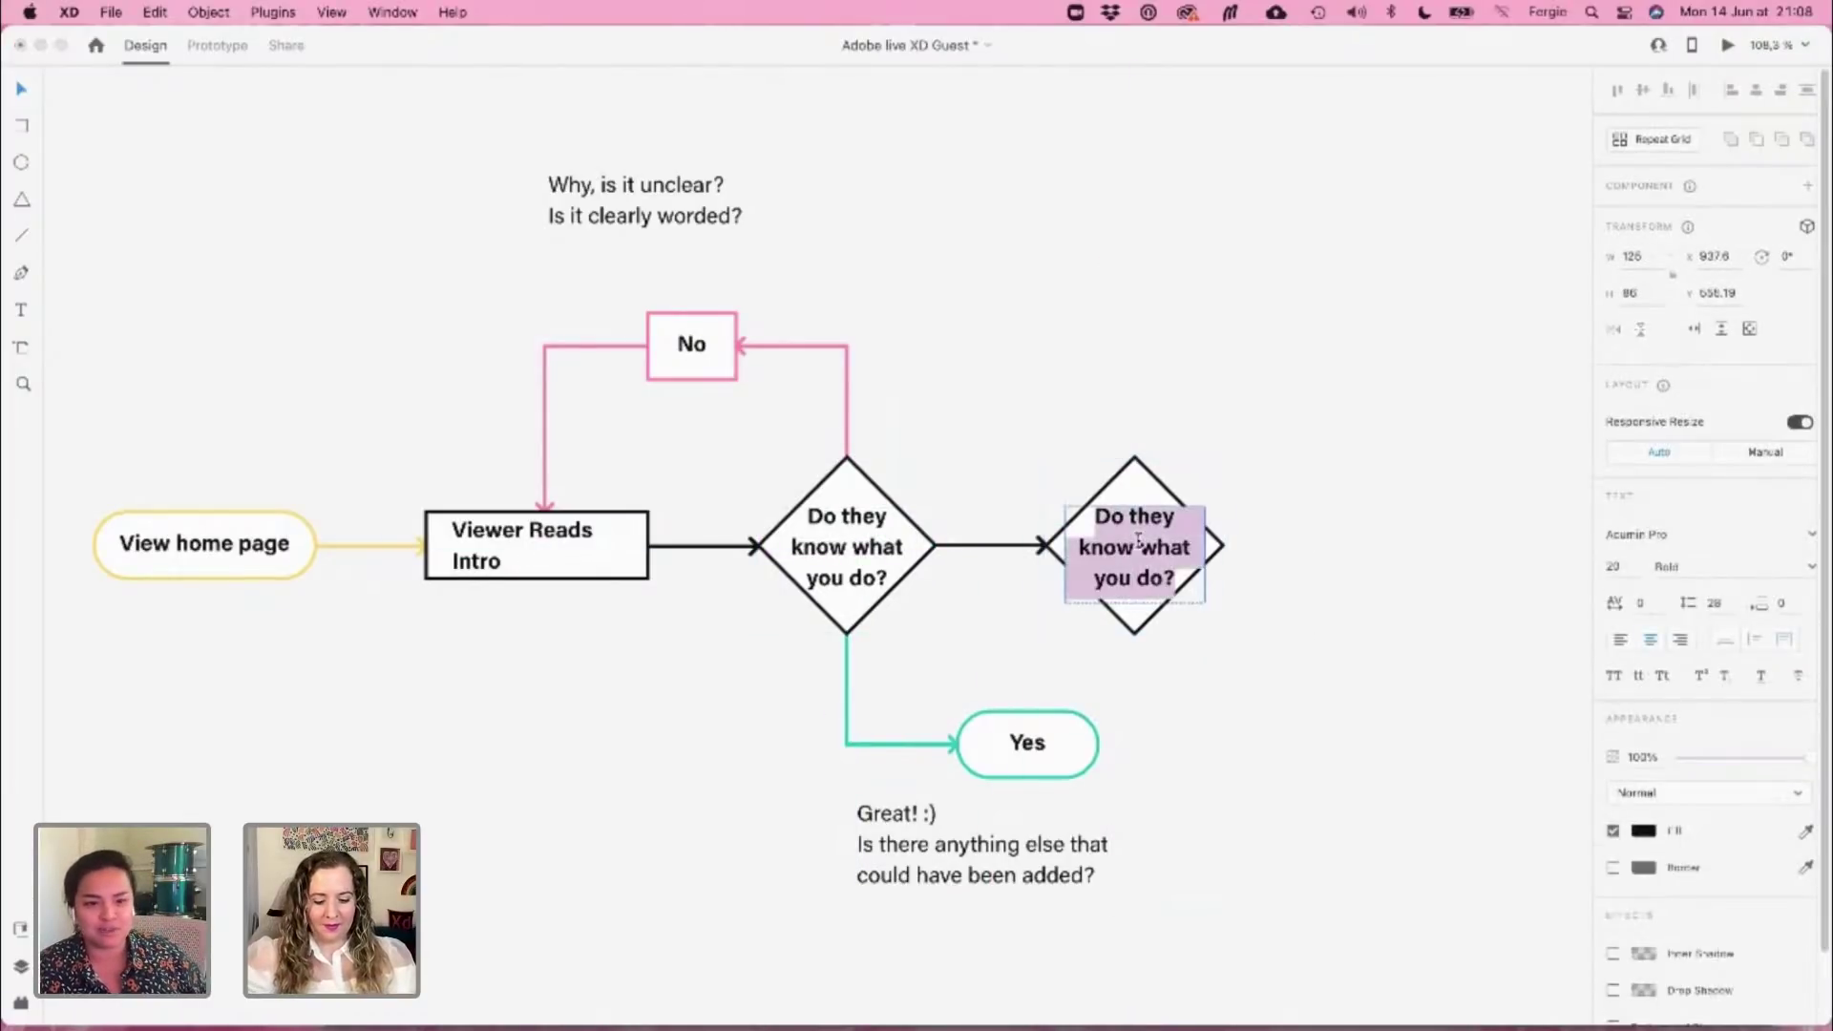
type("Can they ea")
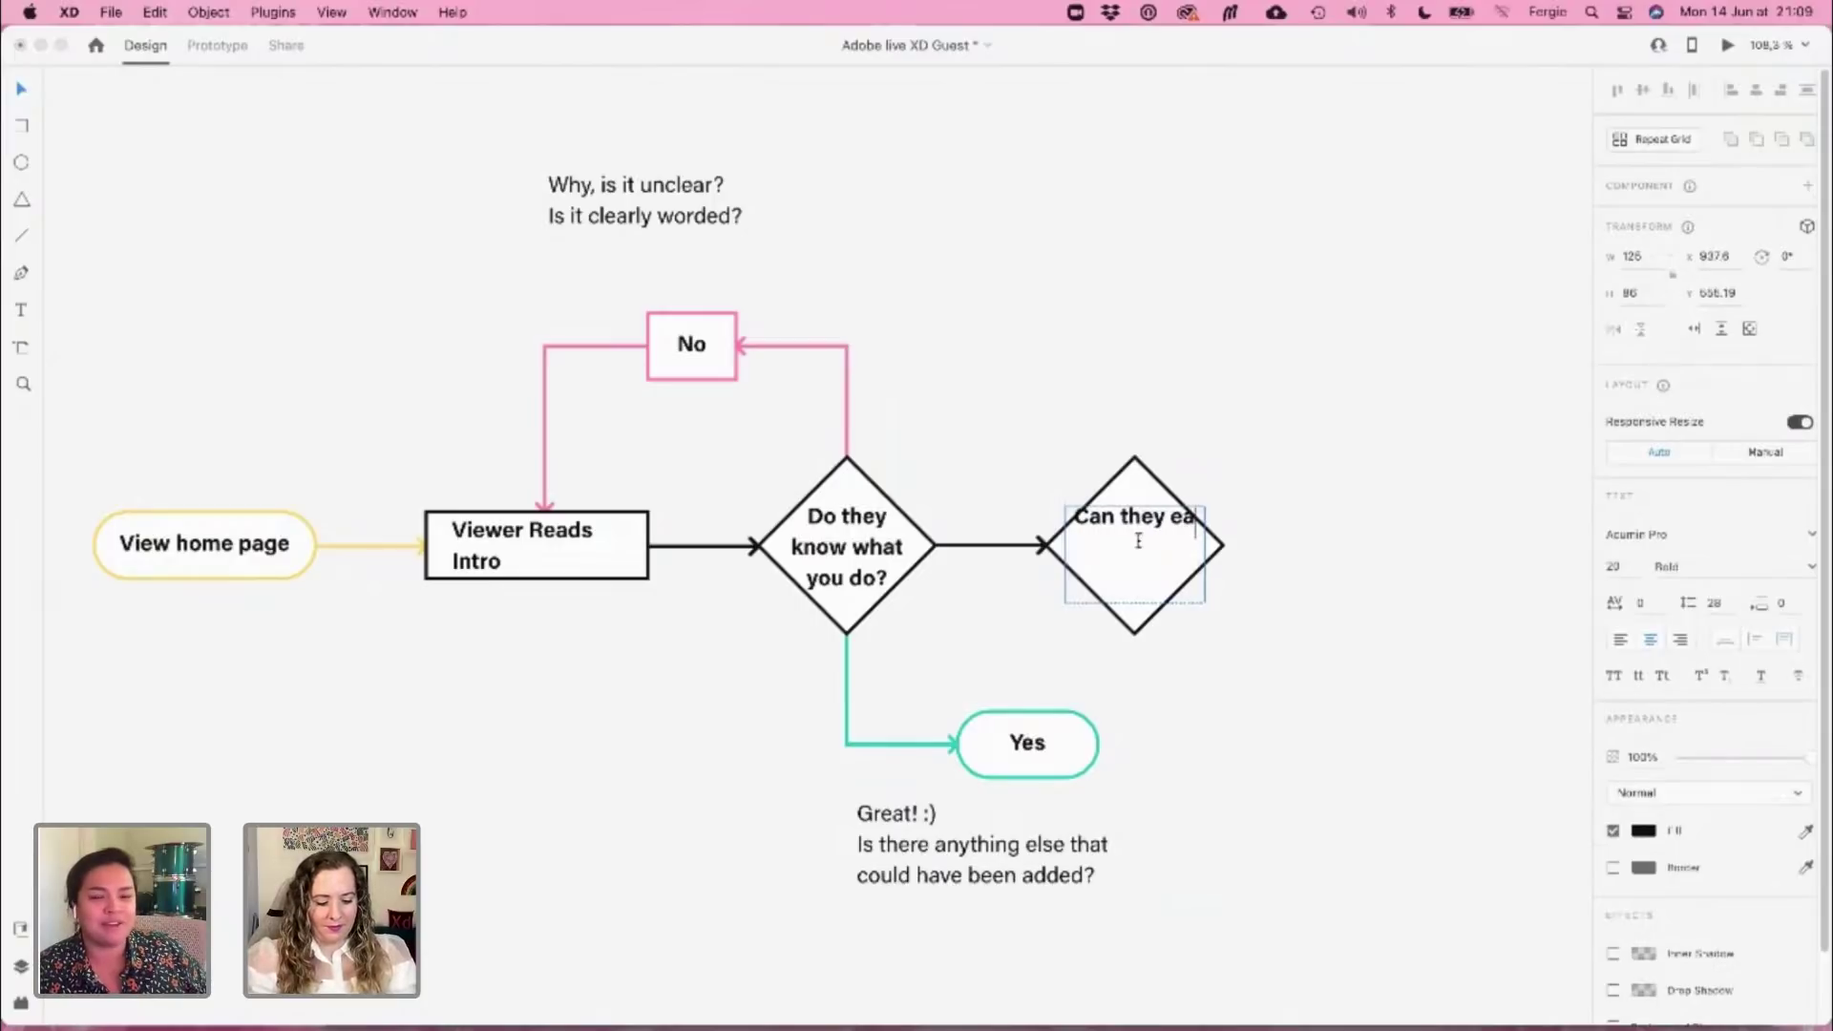
type("sily")
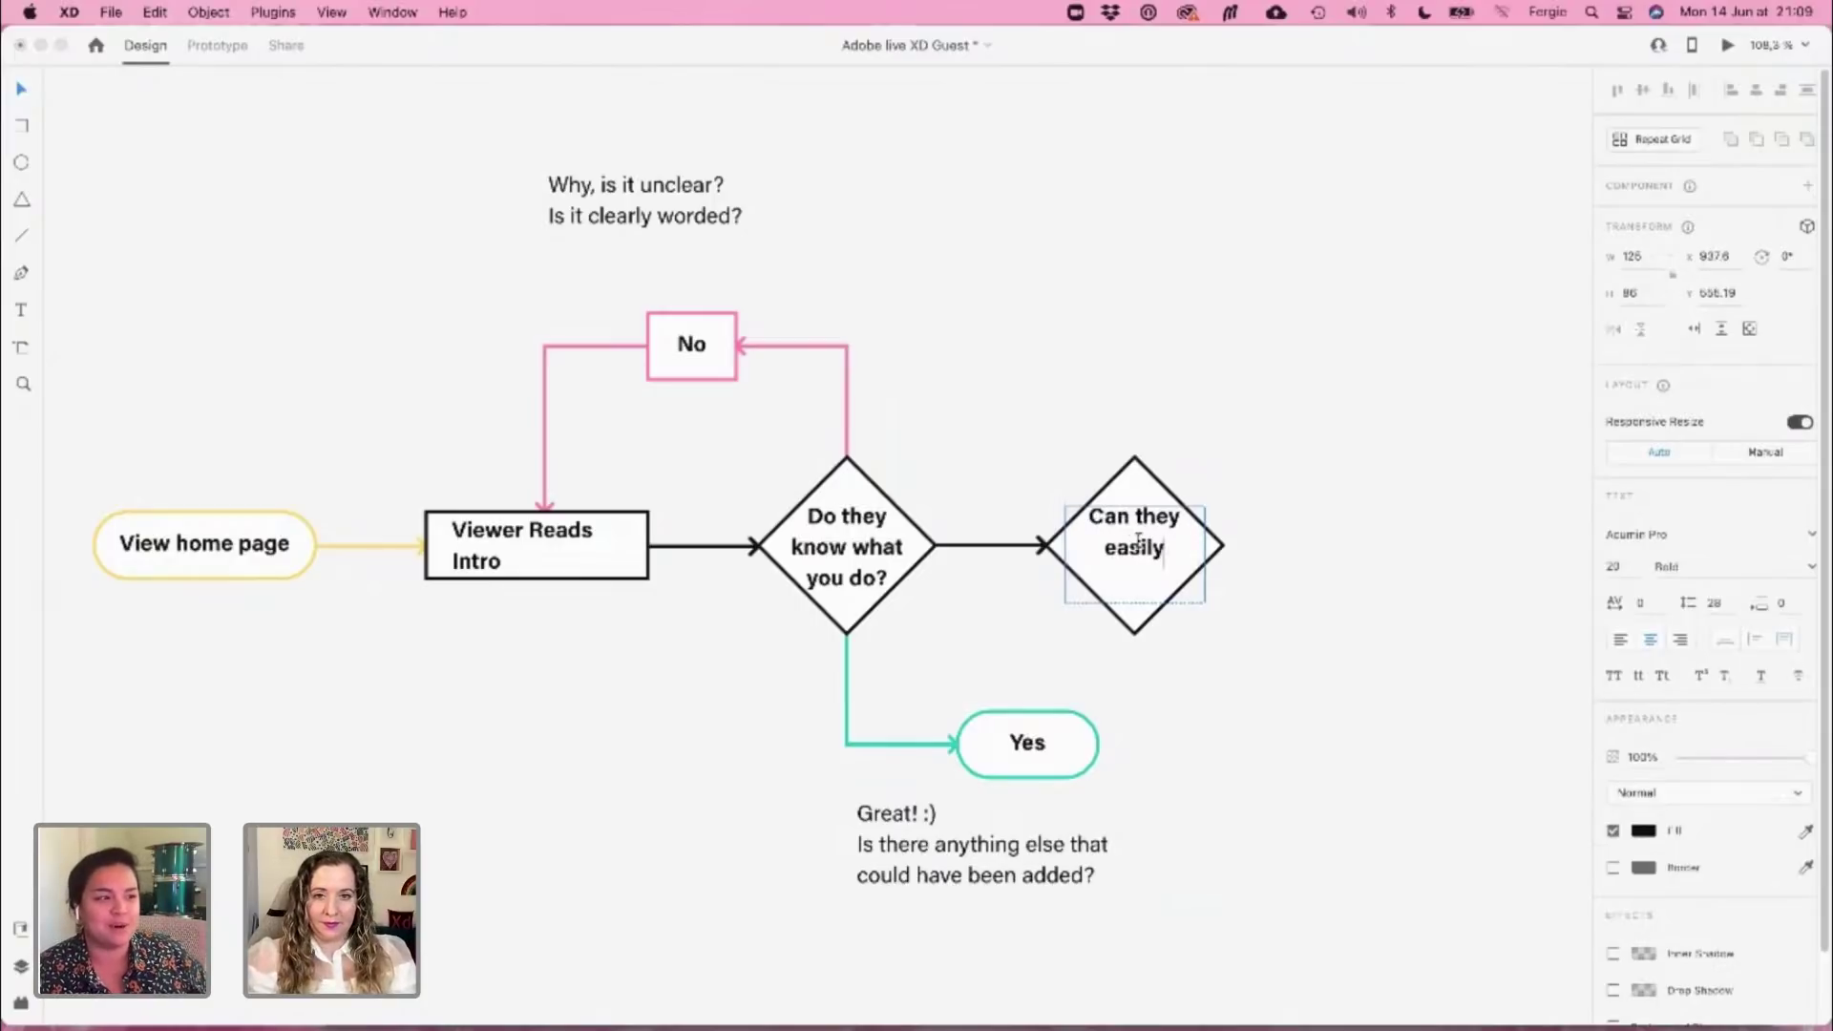
type(" find yo")
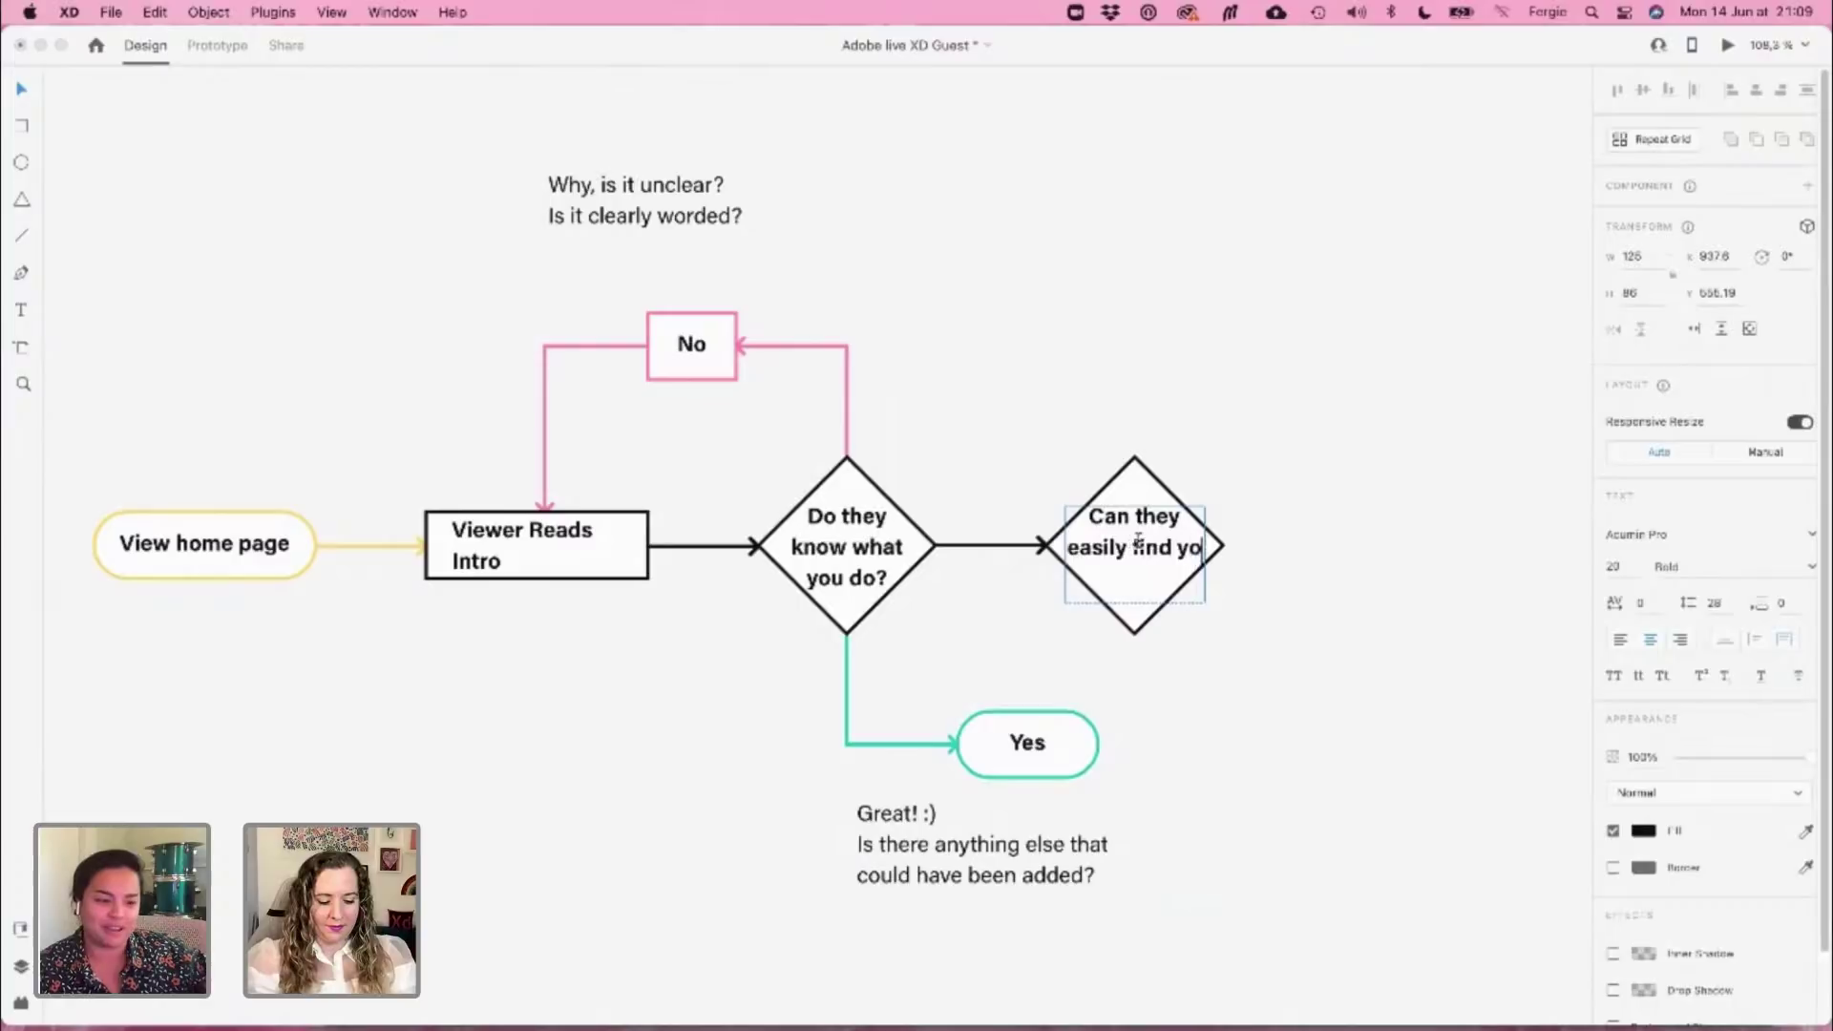
type("ur work")
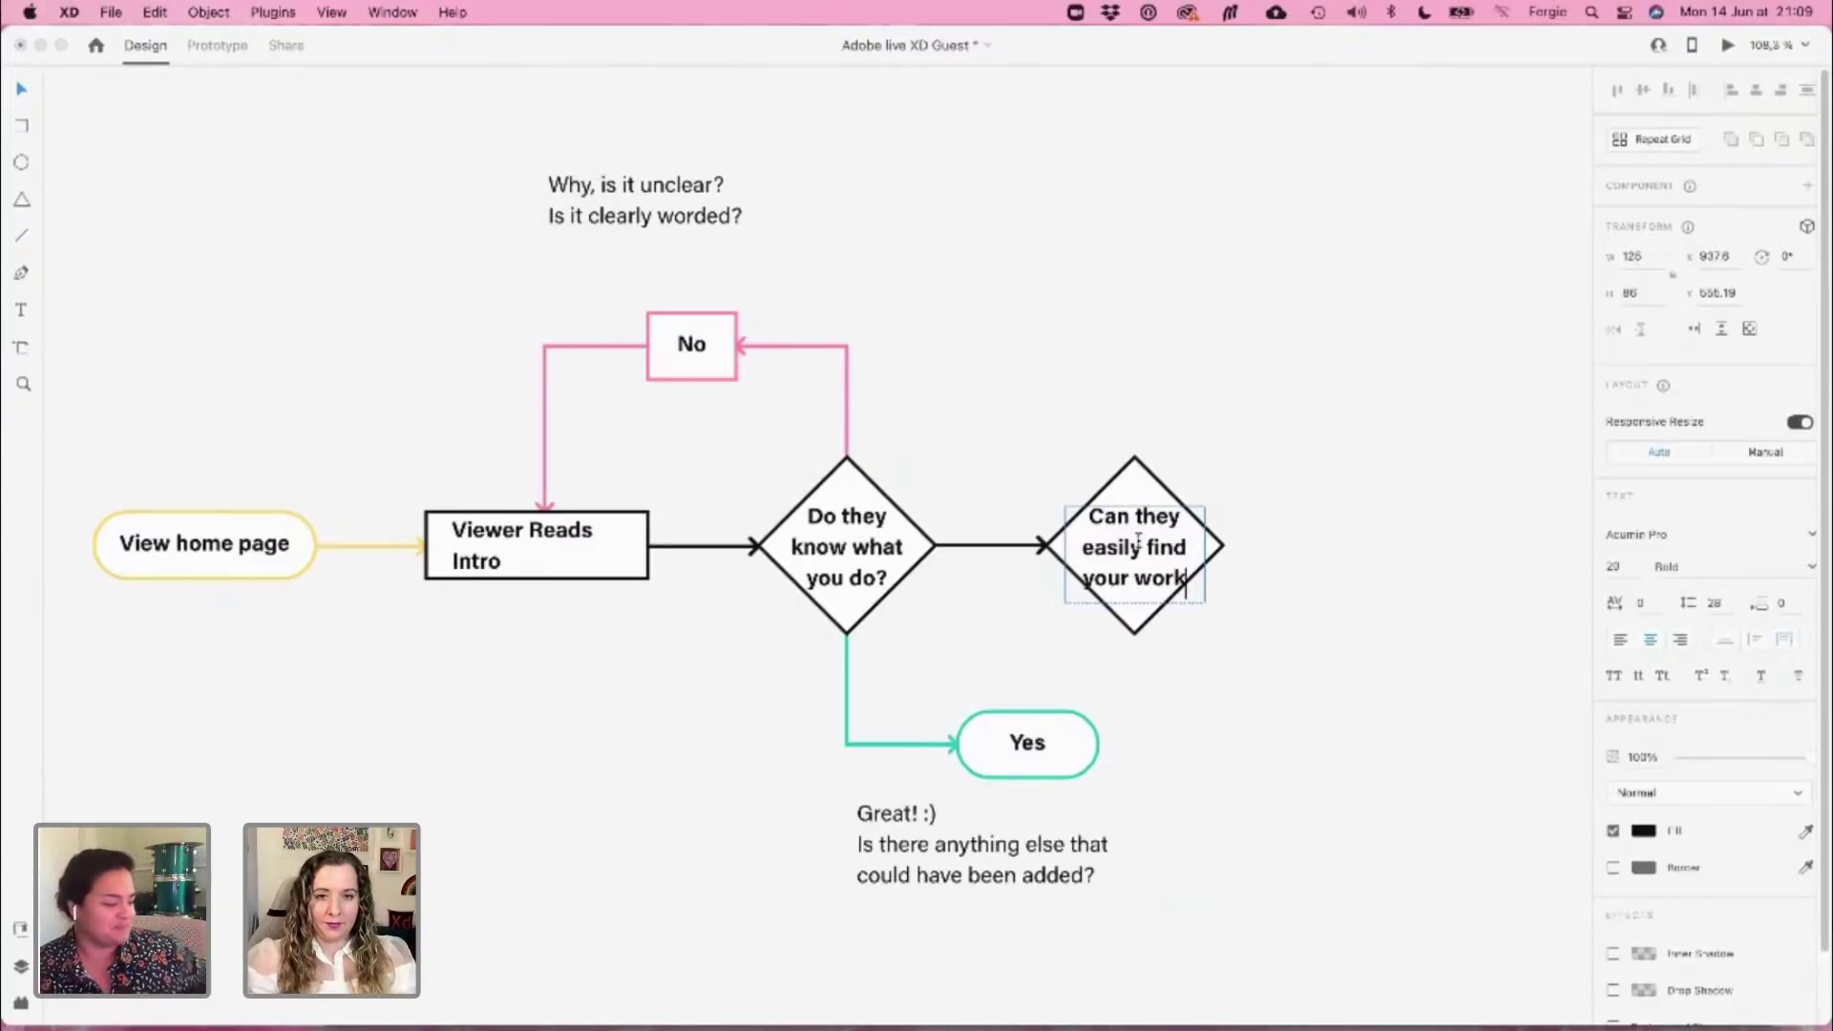
type("?")
key("Escape")
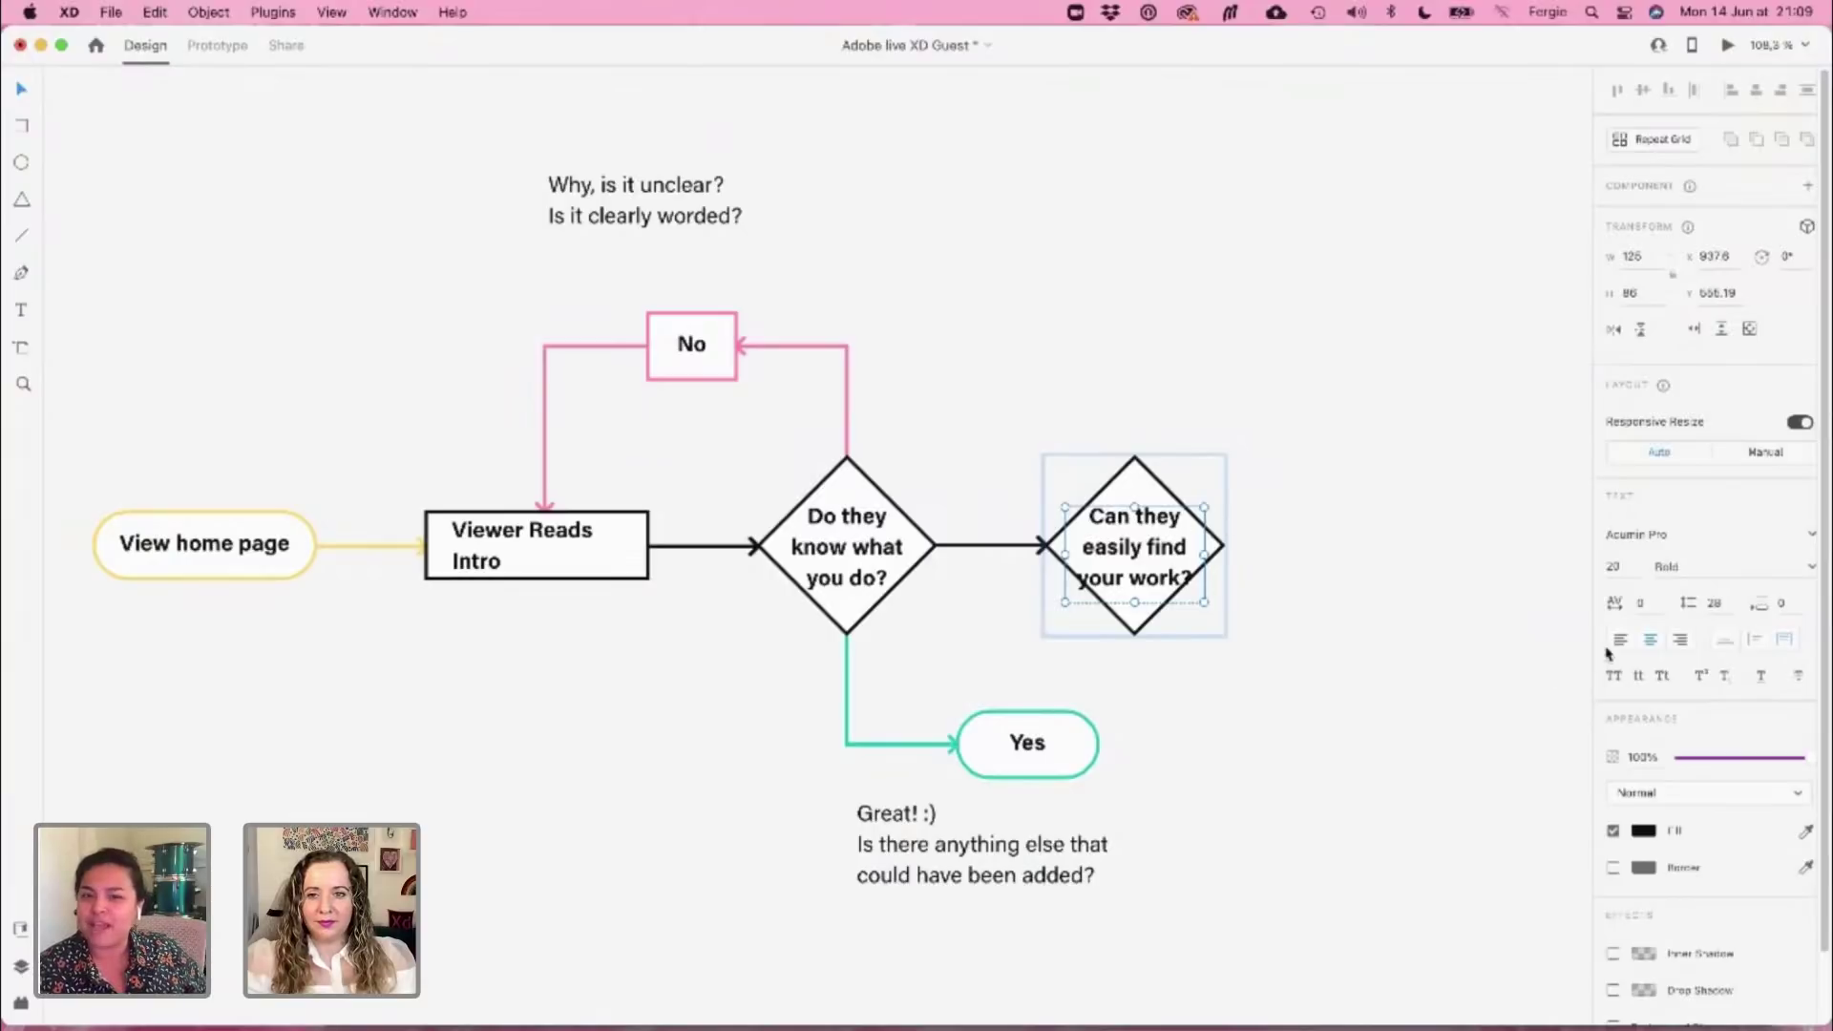
Reduce the font size of the new diamond's text to 18 so it fits inside the shape
left_click(1630, 566)
type("18")
key("Return")
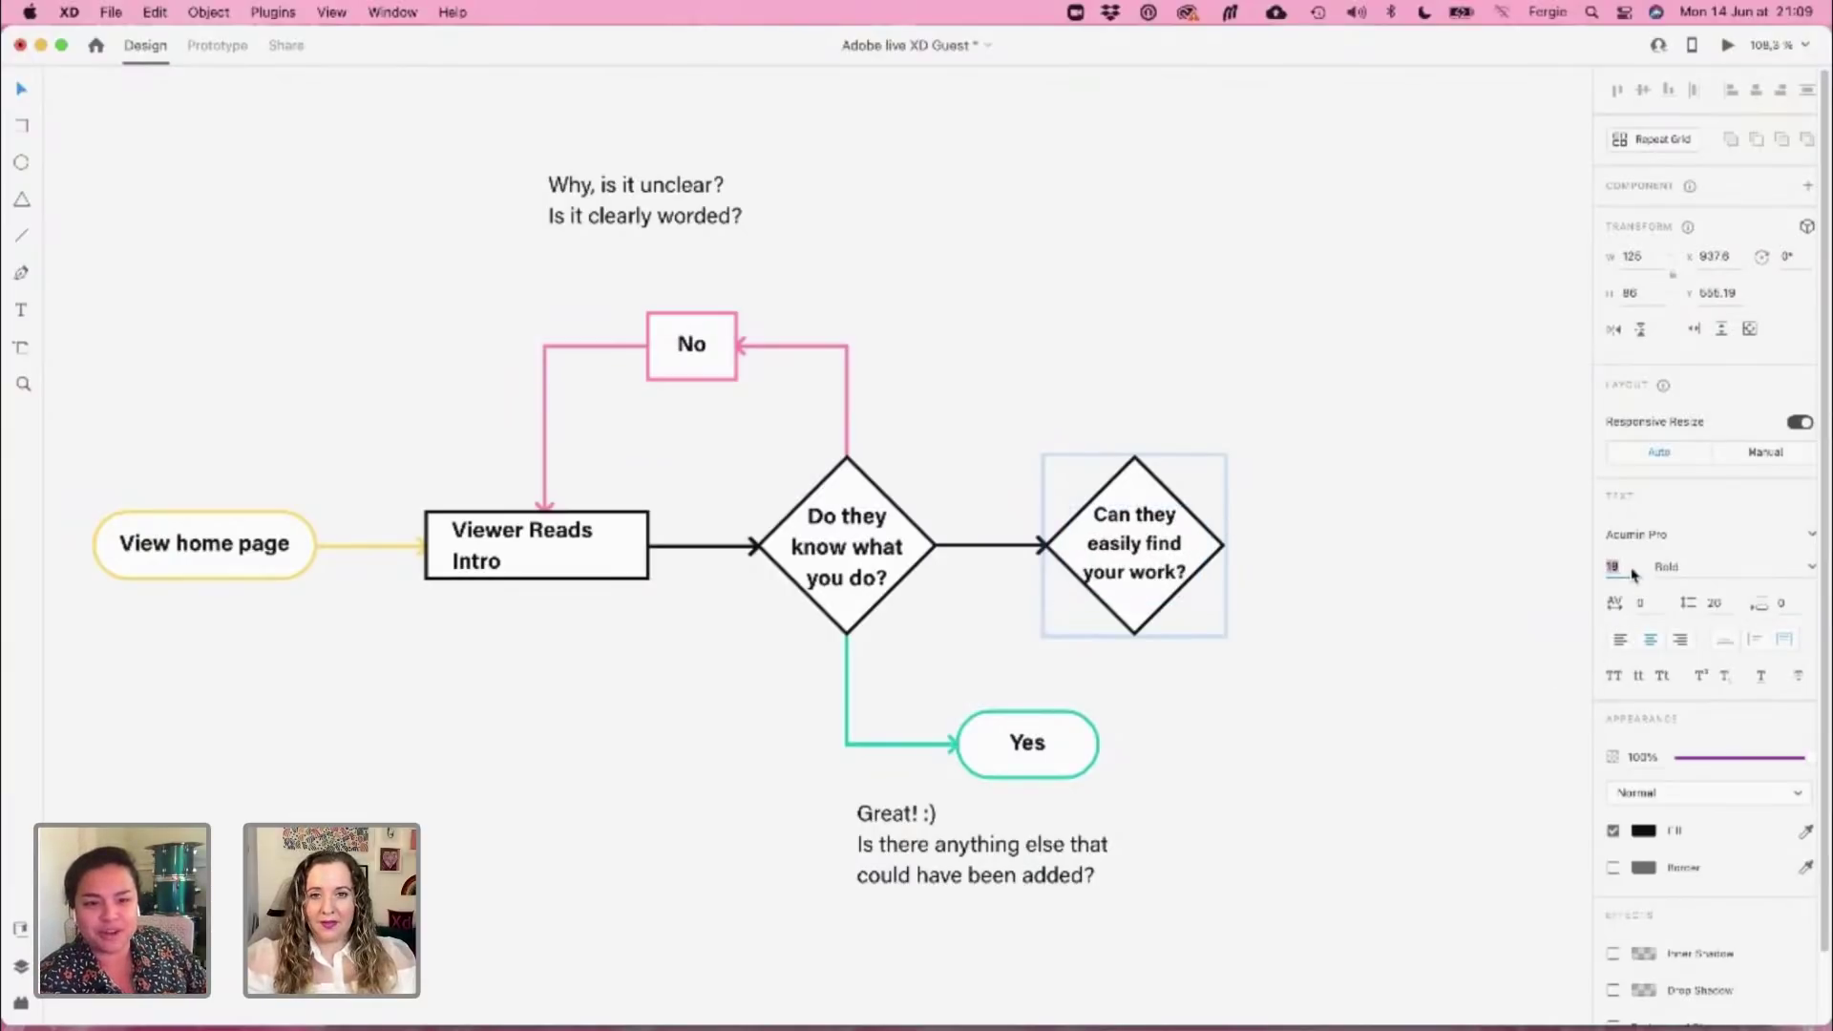
left_click(1229, 488)
scroll(1231, 489, "down", 3)
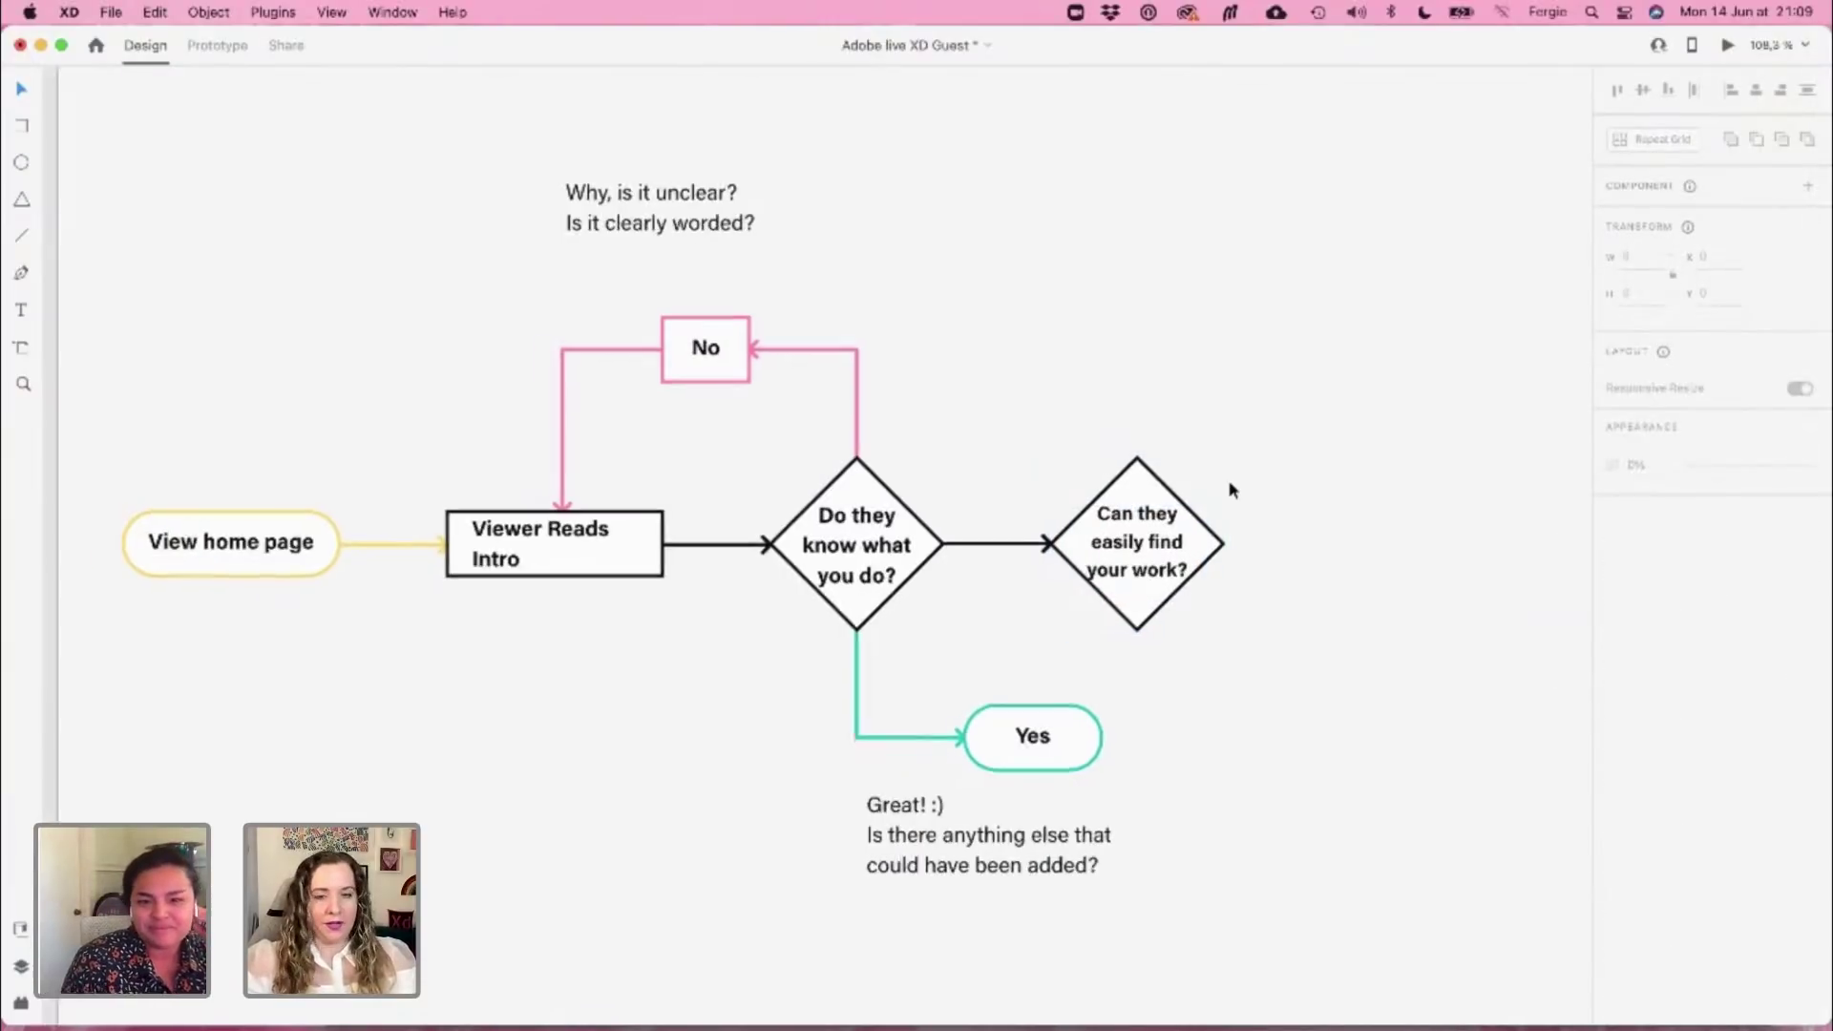
scroll(1229, 489, "down", 3)
scroll(1255, 411, "up", 10)
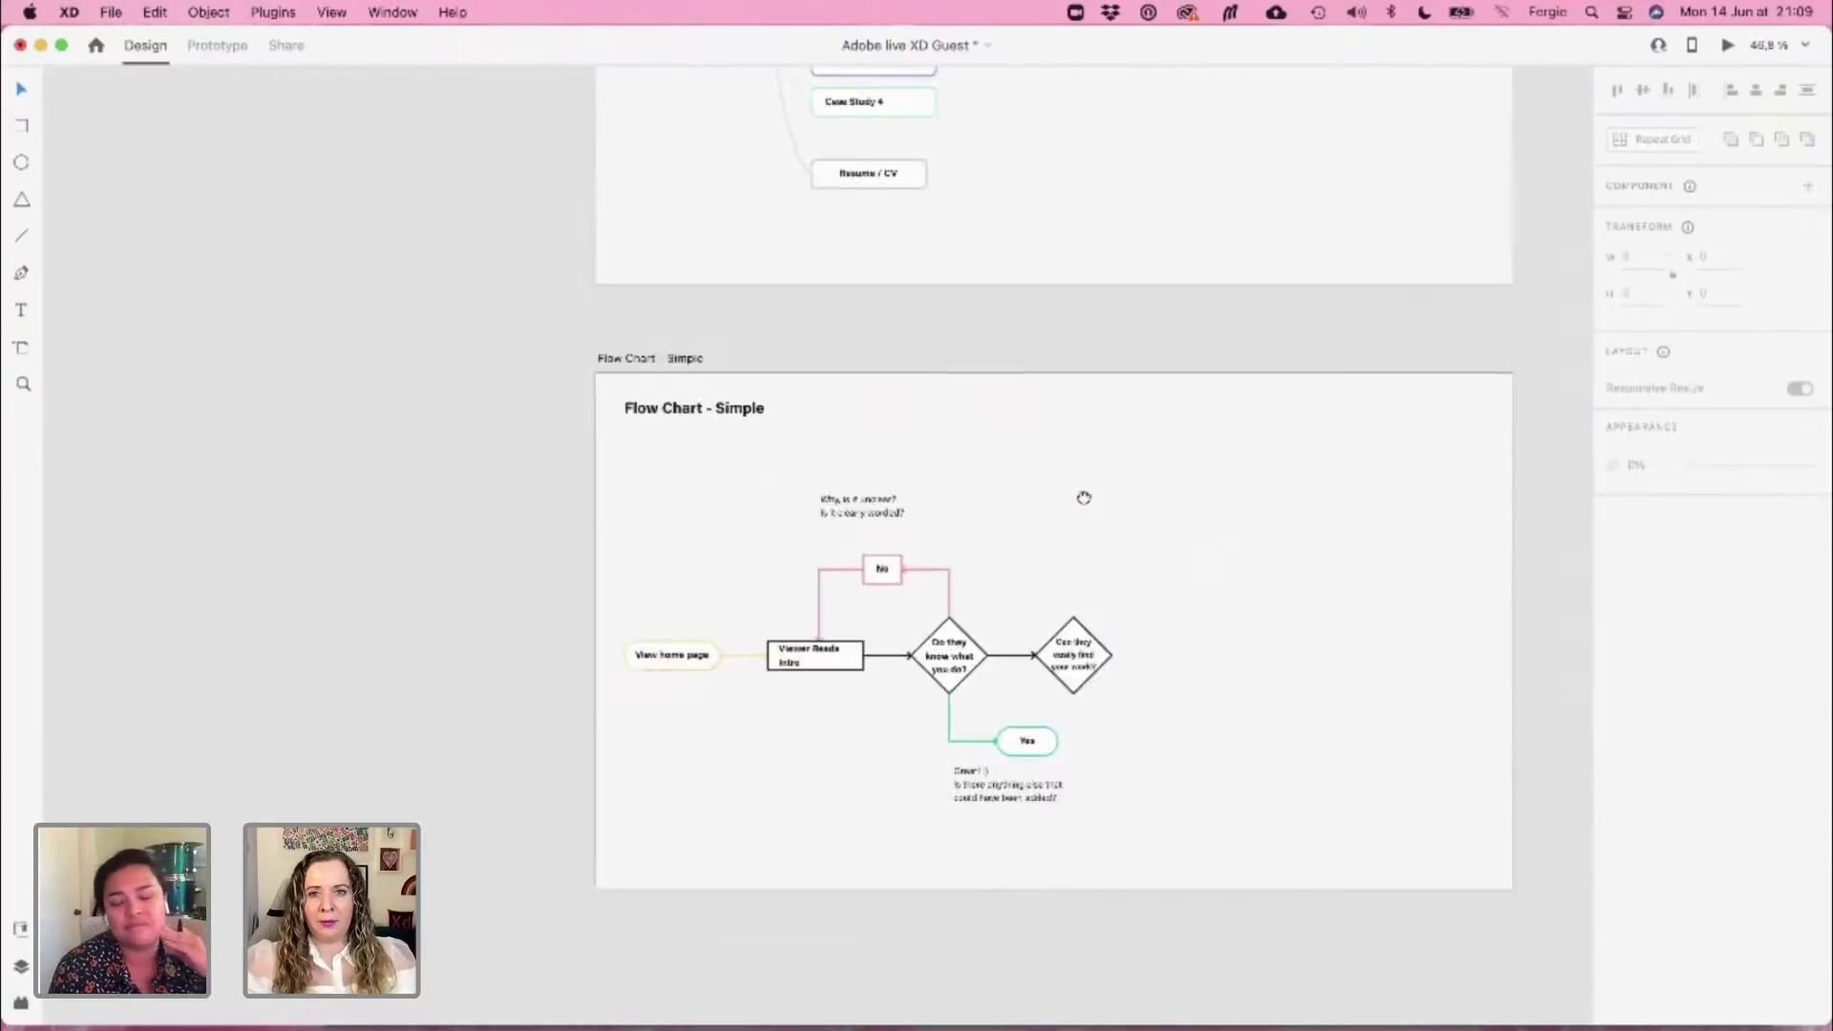
Review the Site Map artboard's home page items and the Case Study 1 outline, and return to the flow chart
scroll(967, 528, "up", 3)
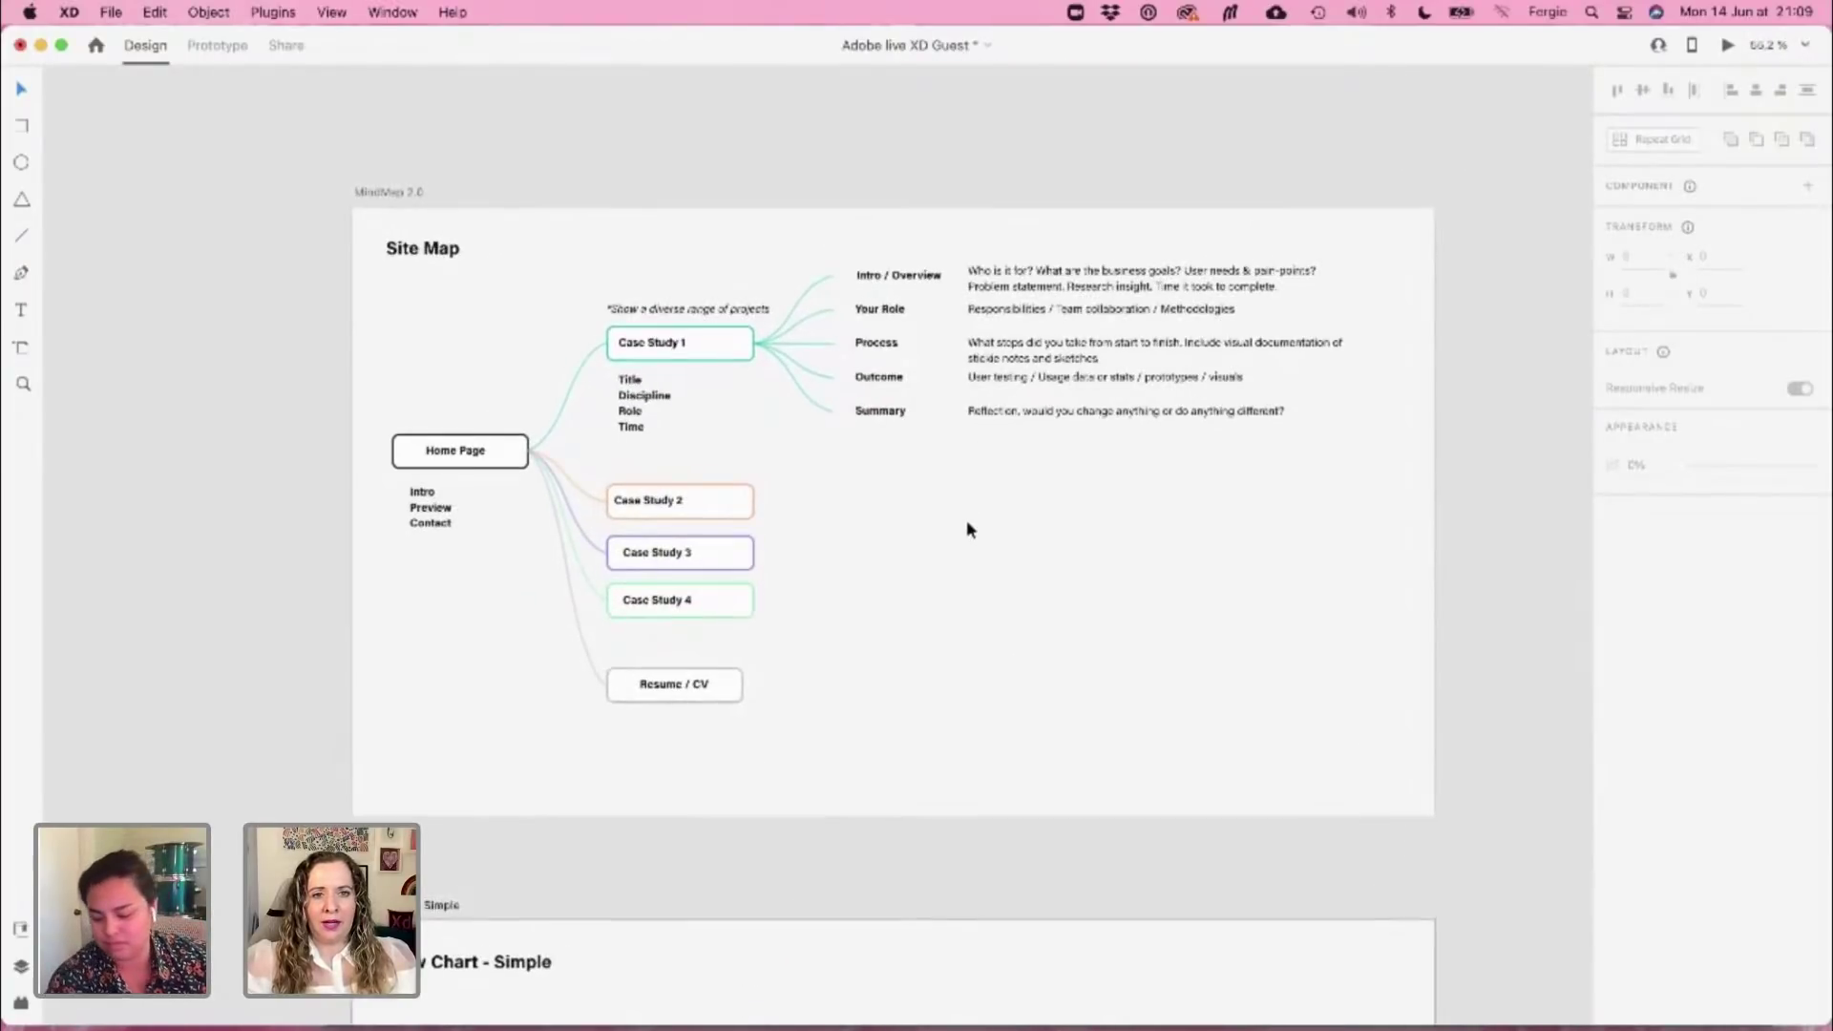
scroll(967, 525, "up", 1)
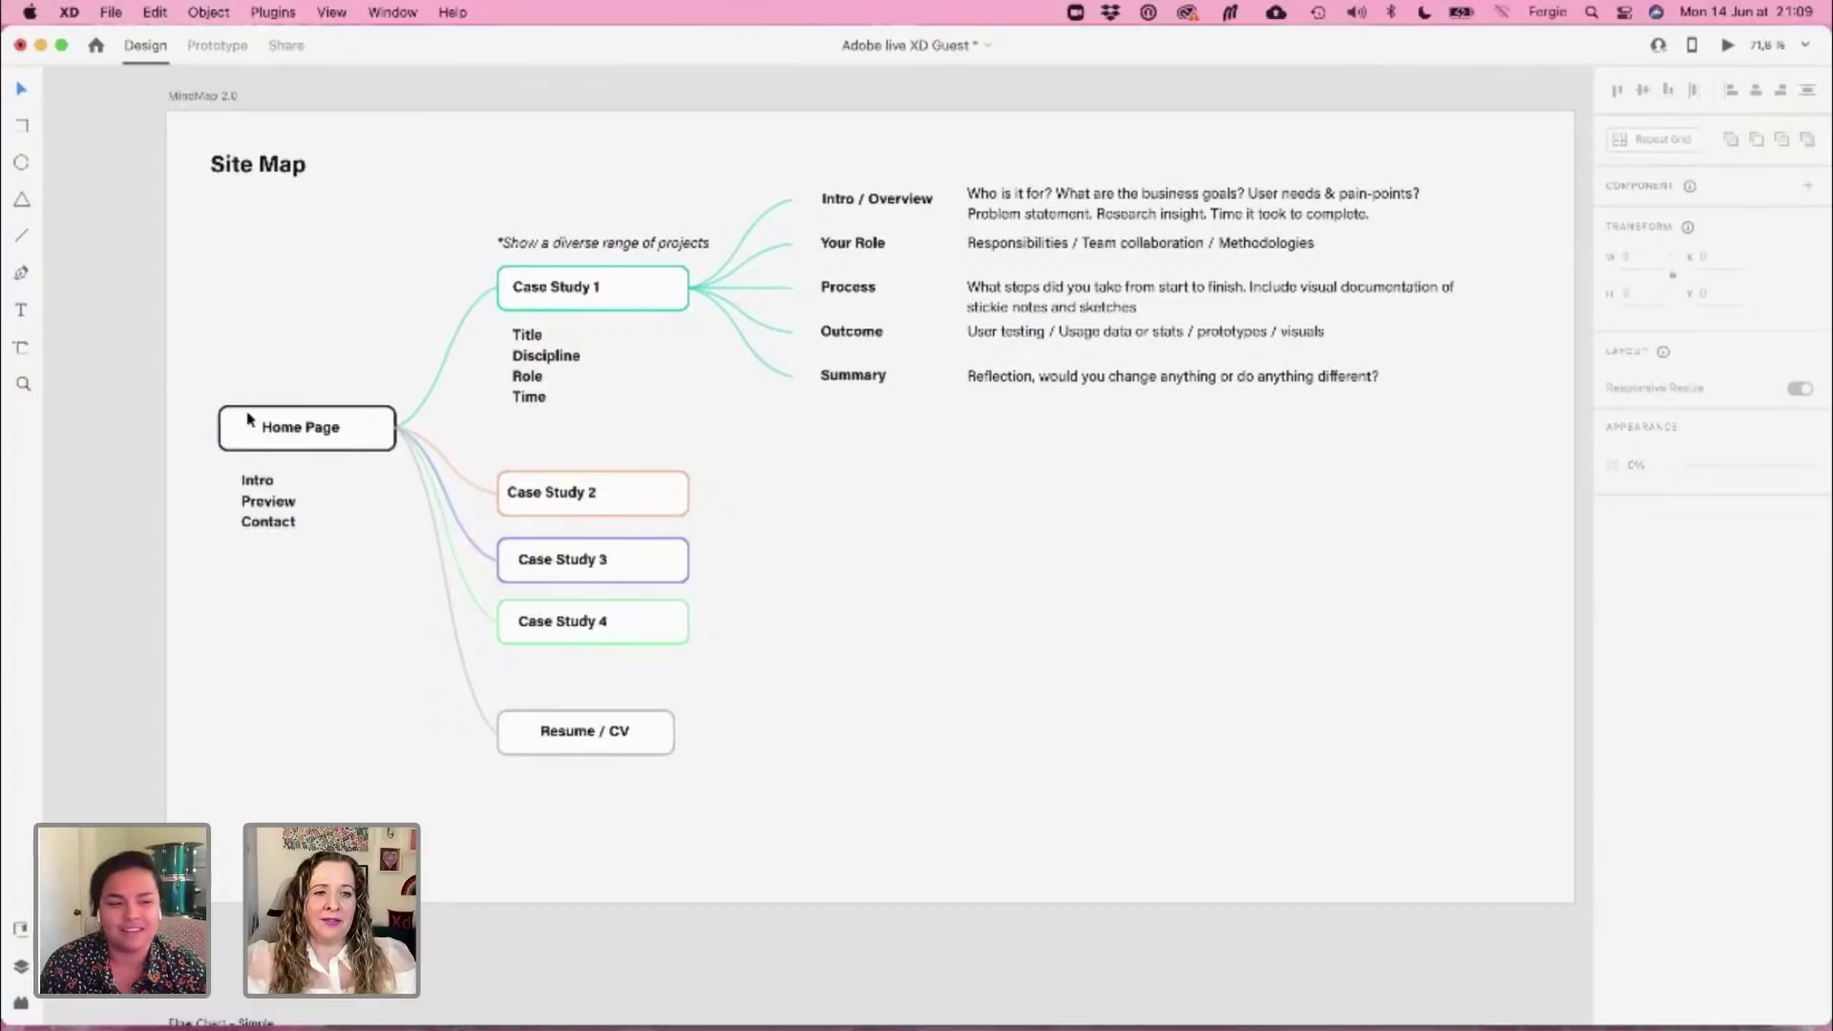
left_click(269, 503)
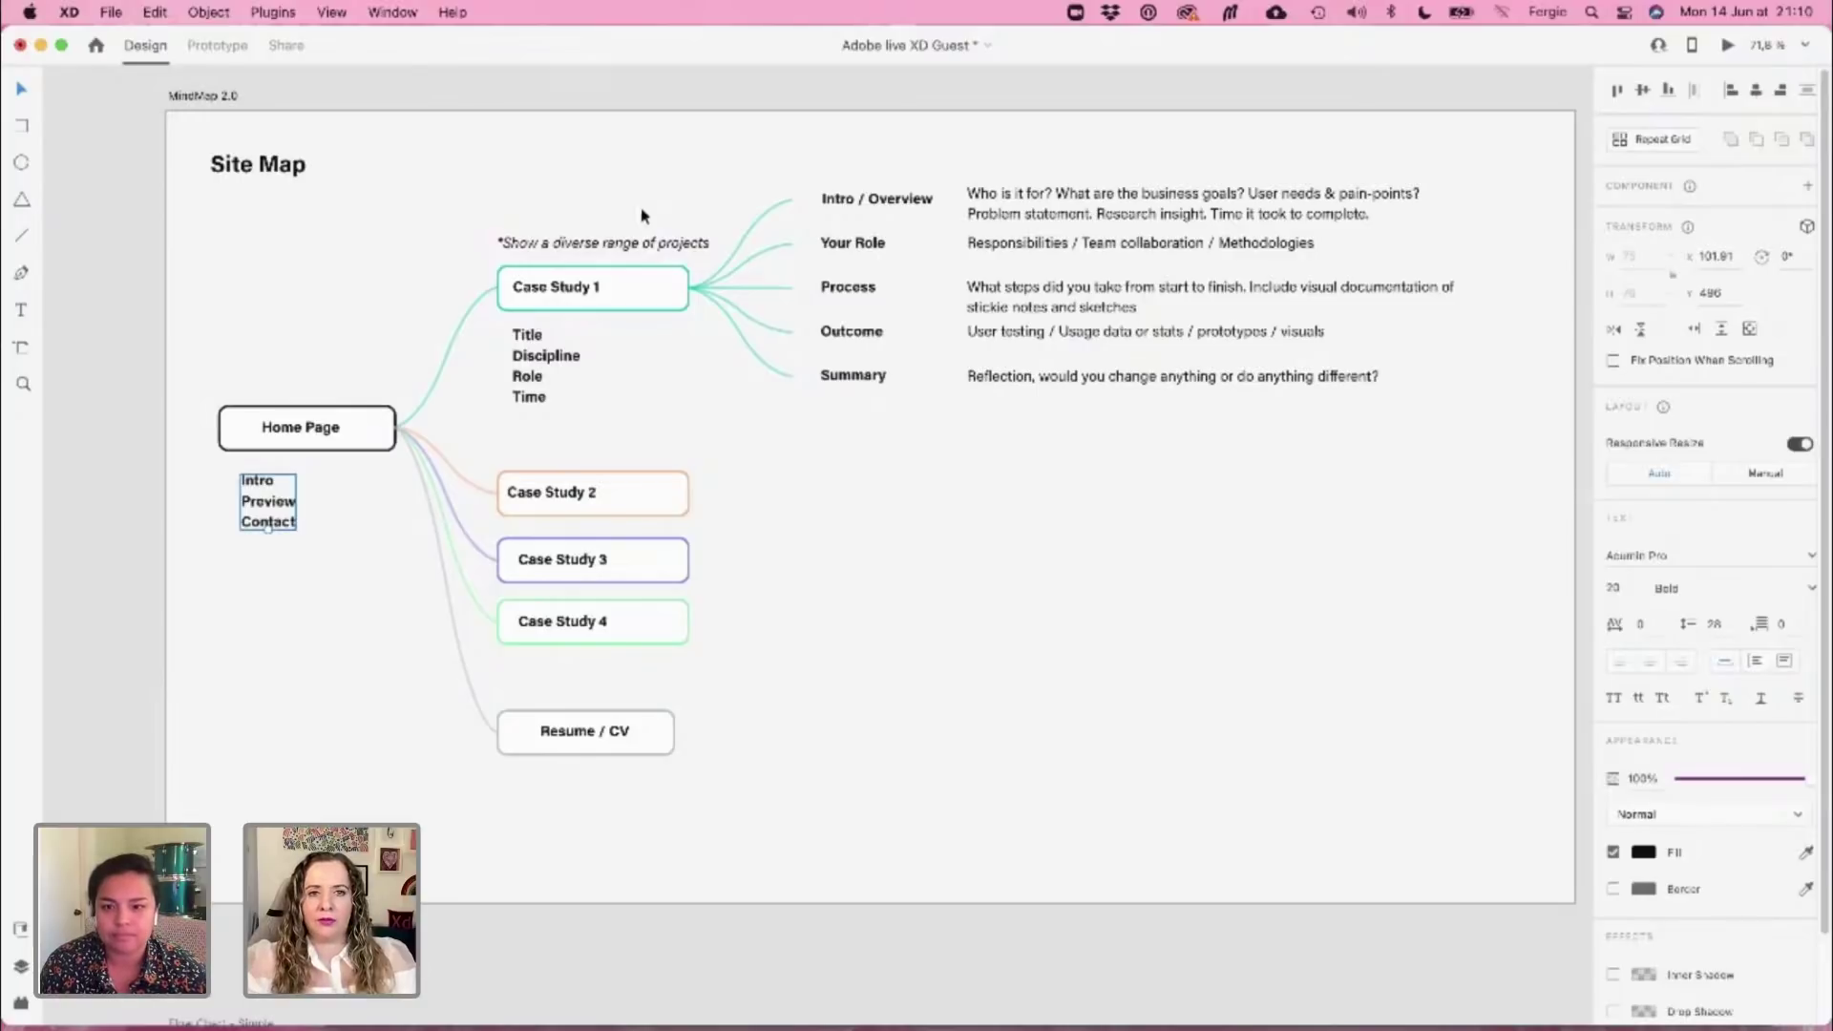
left_click(833, 165)
left_click_drag(833, 165, 1224, 479)
left_click(1171, 460)
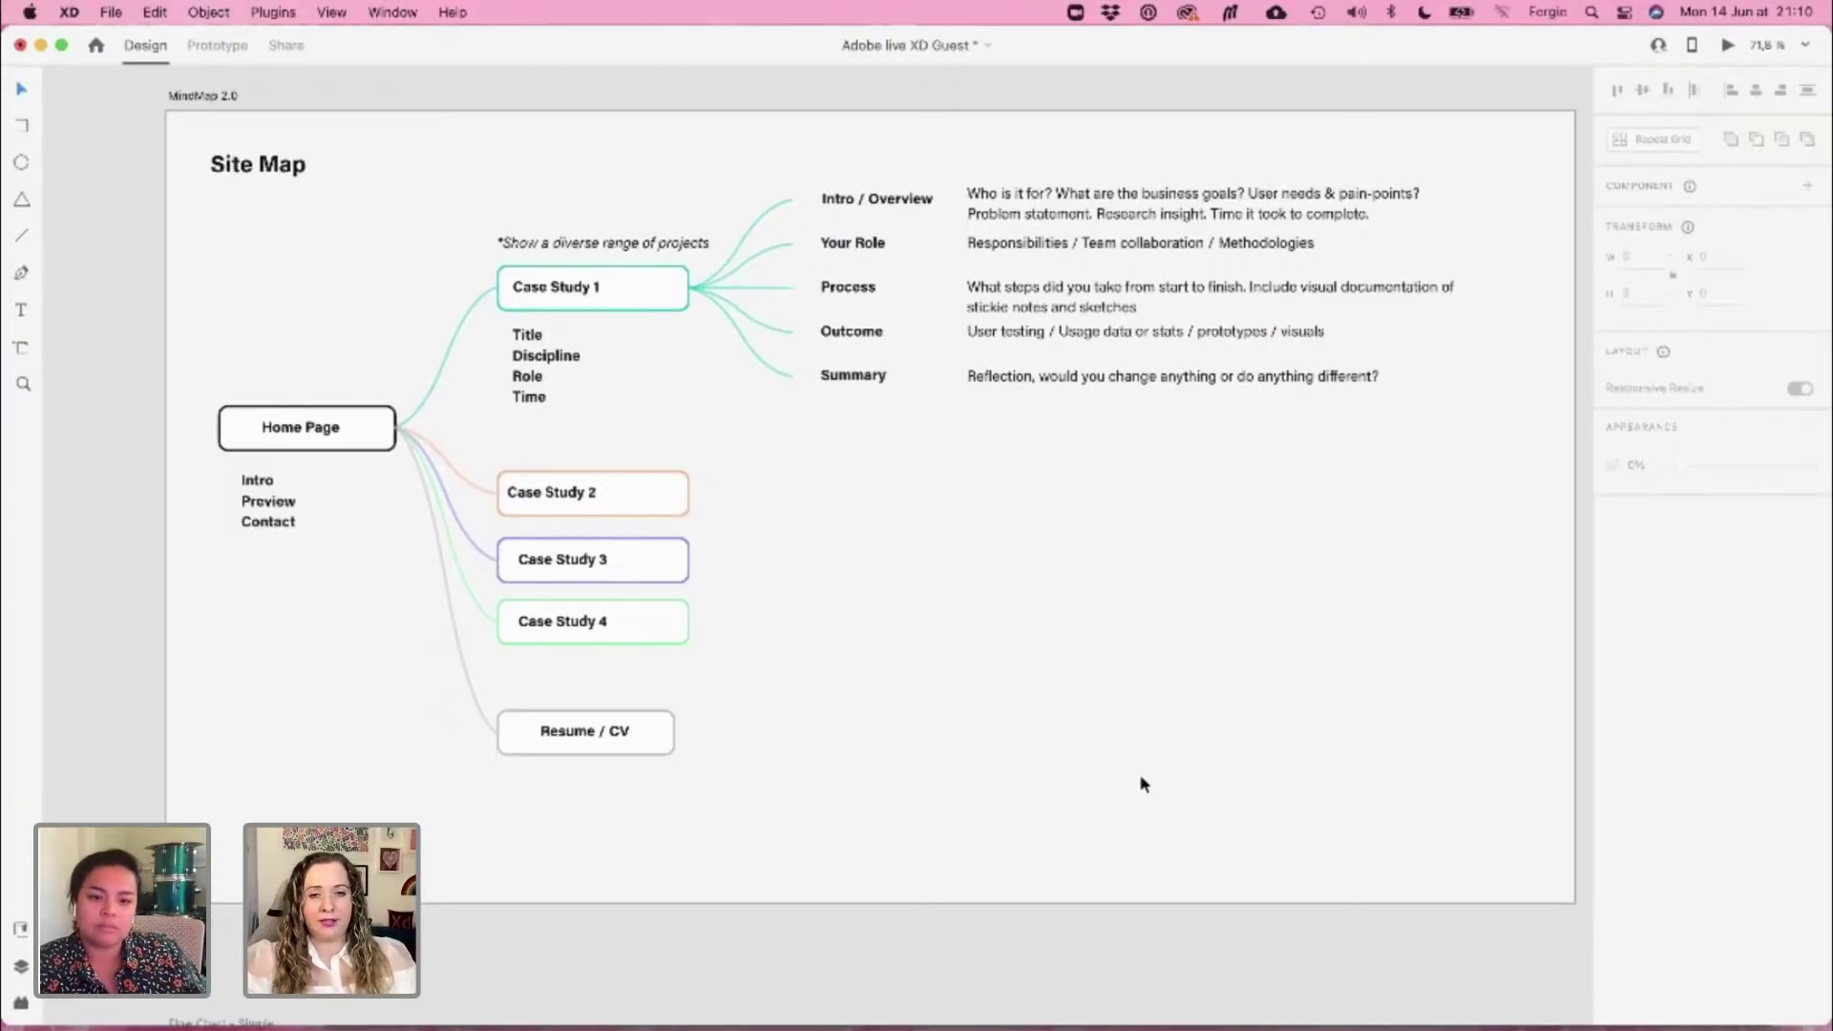
scroll(1129, 928, "down", 5)
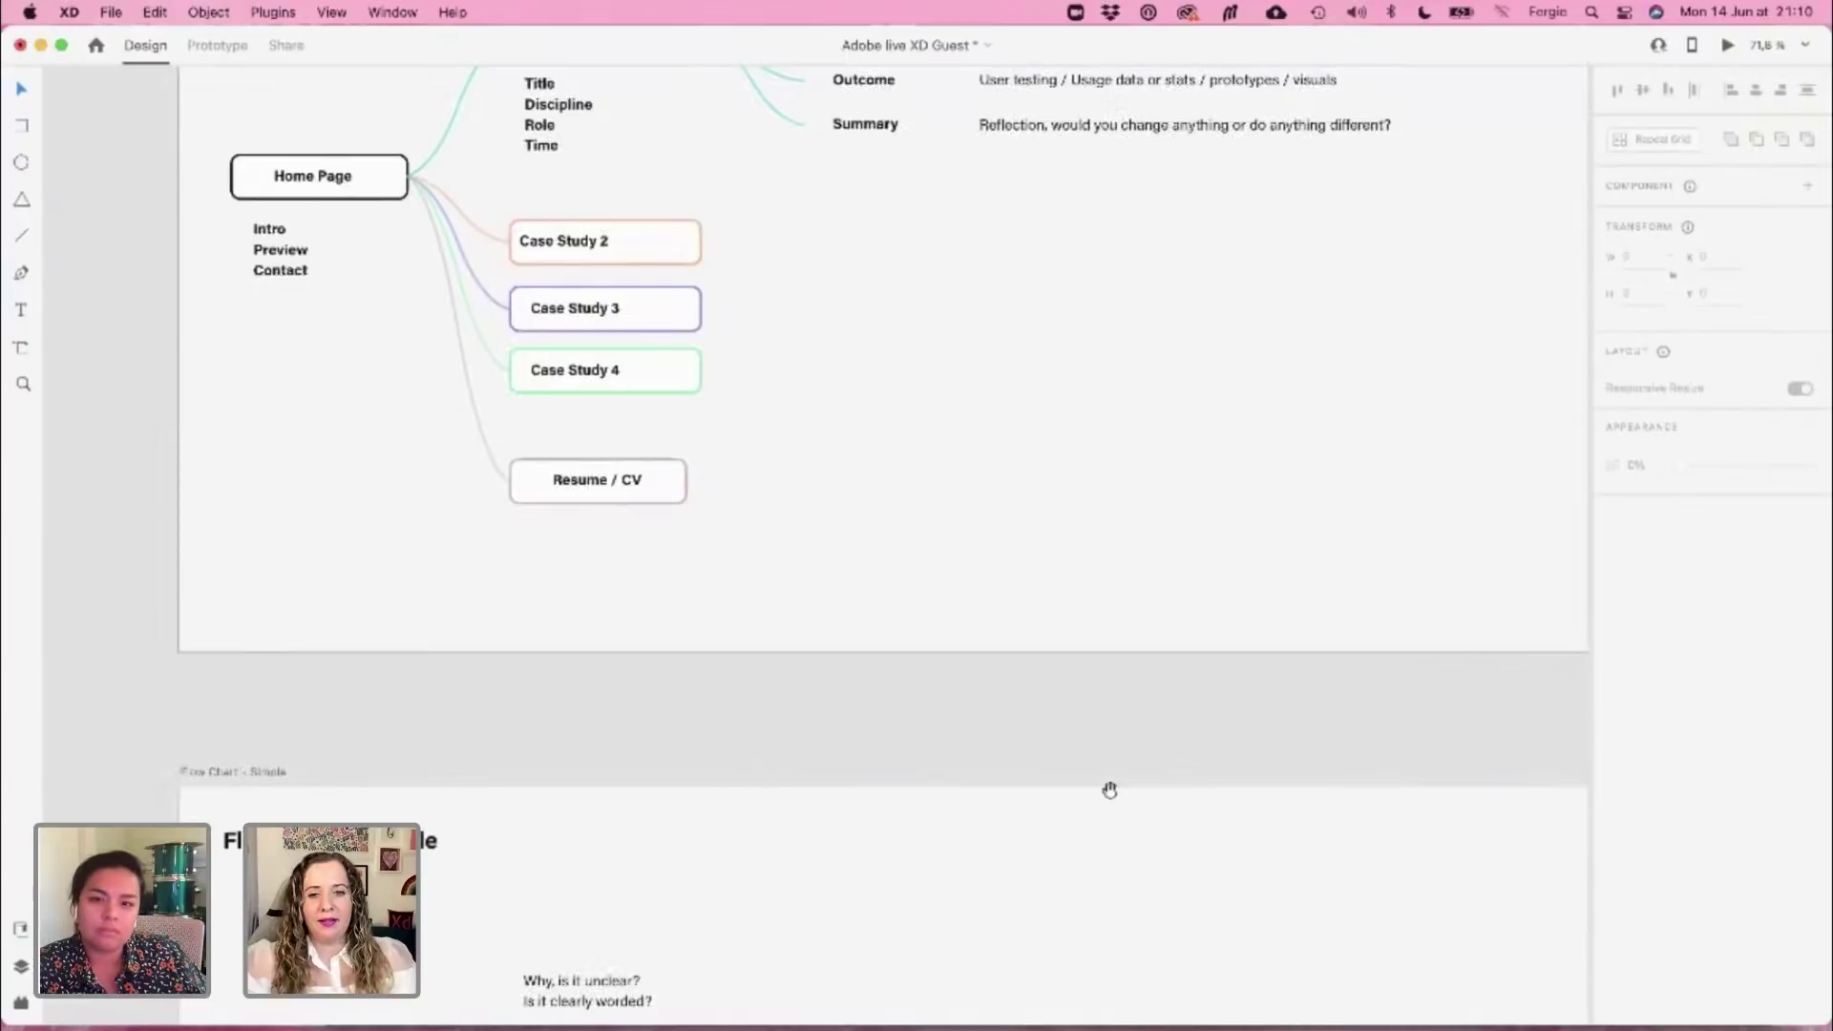
scroll(1006, 900, "down", 6)
left_click_drag(990, 564, 945, 266)
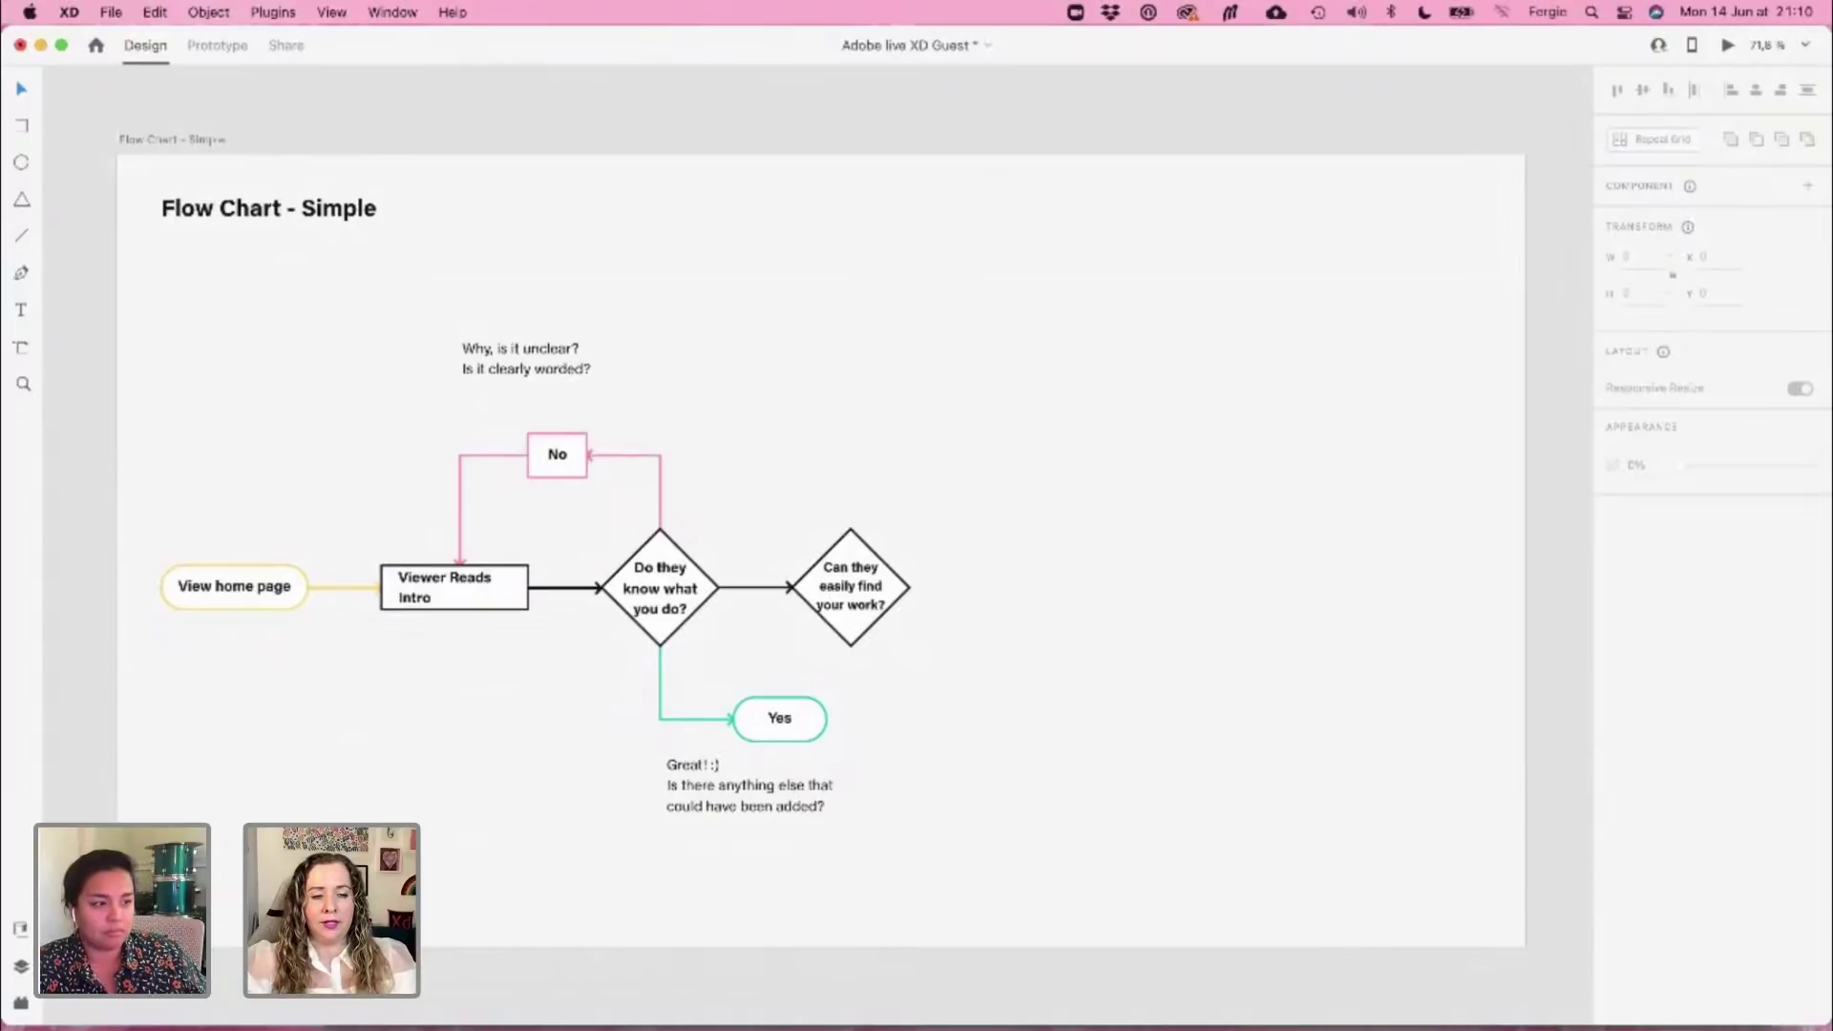
left_click(20, 1004)
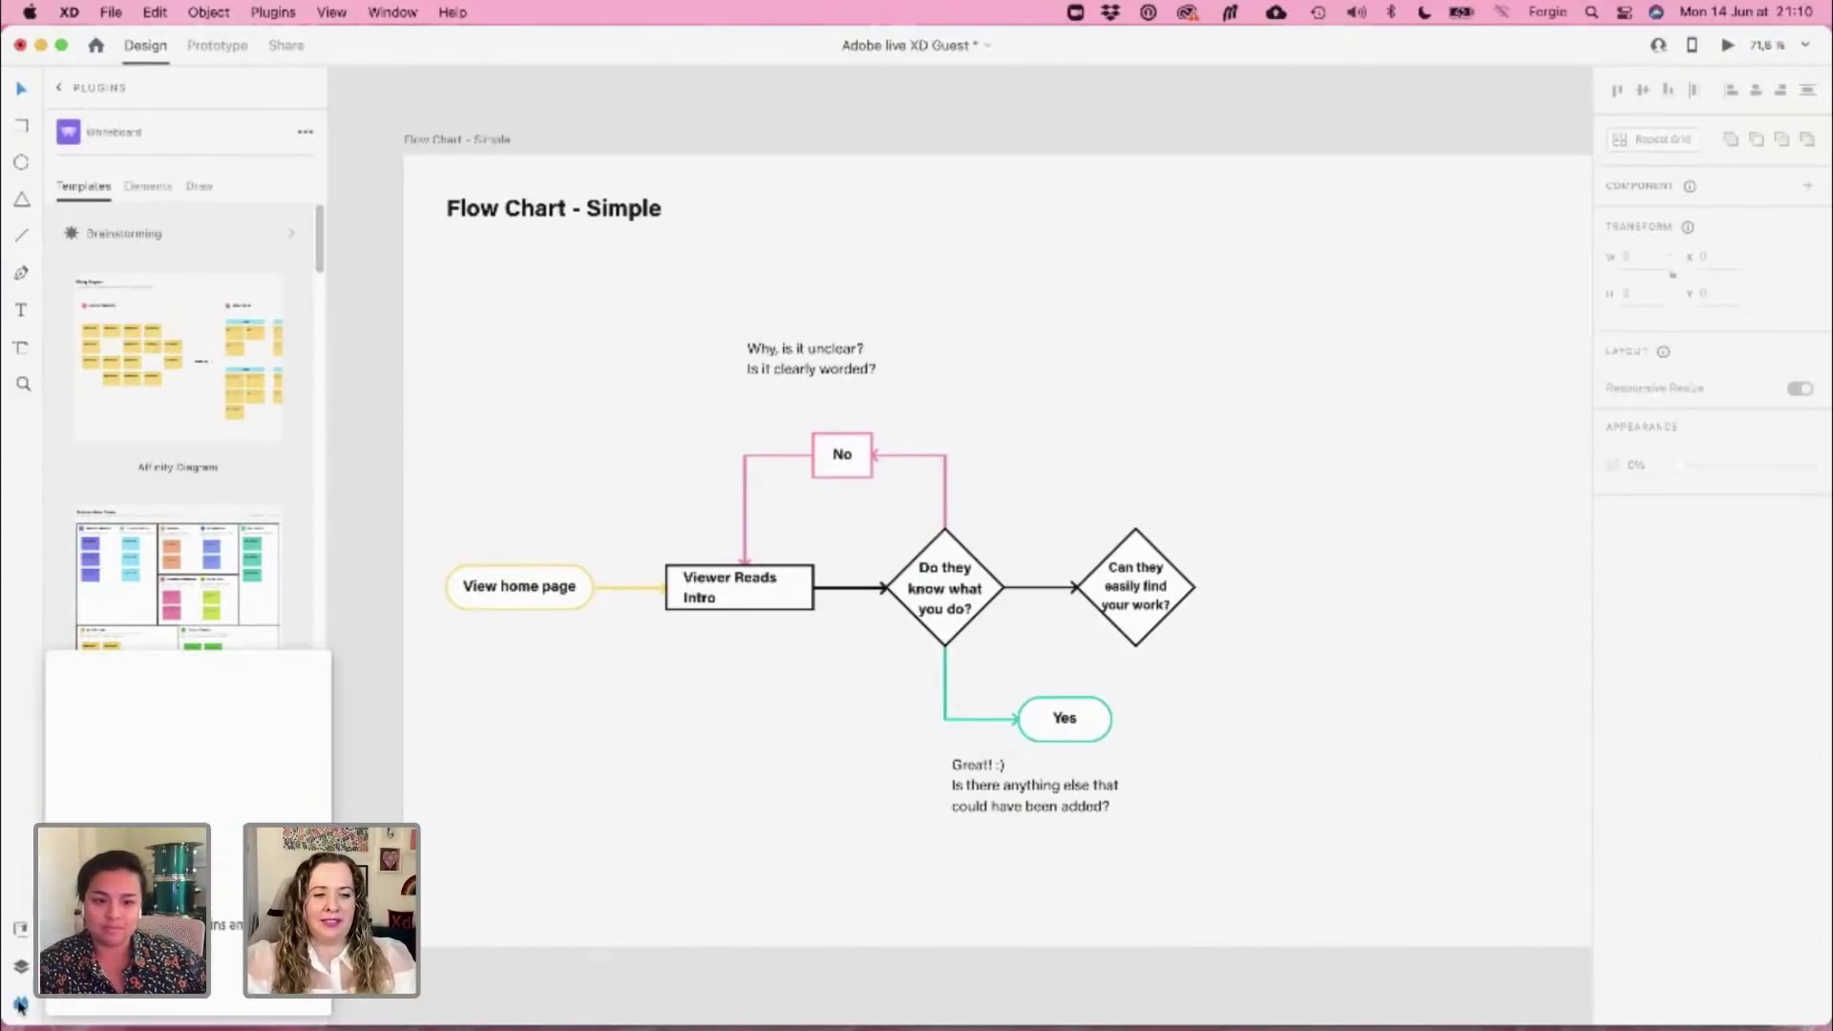
left_click(21, 1003)
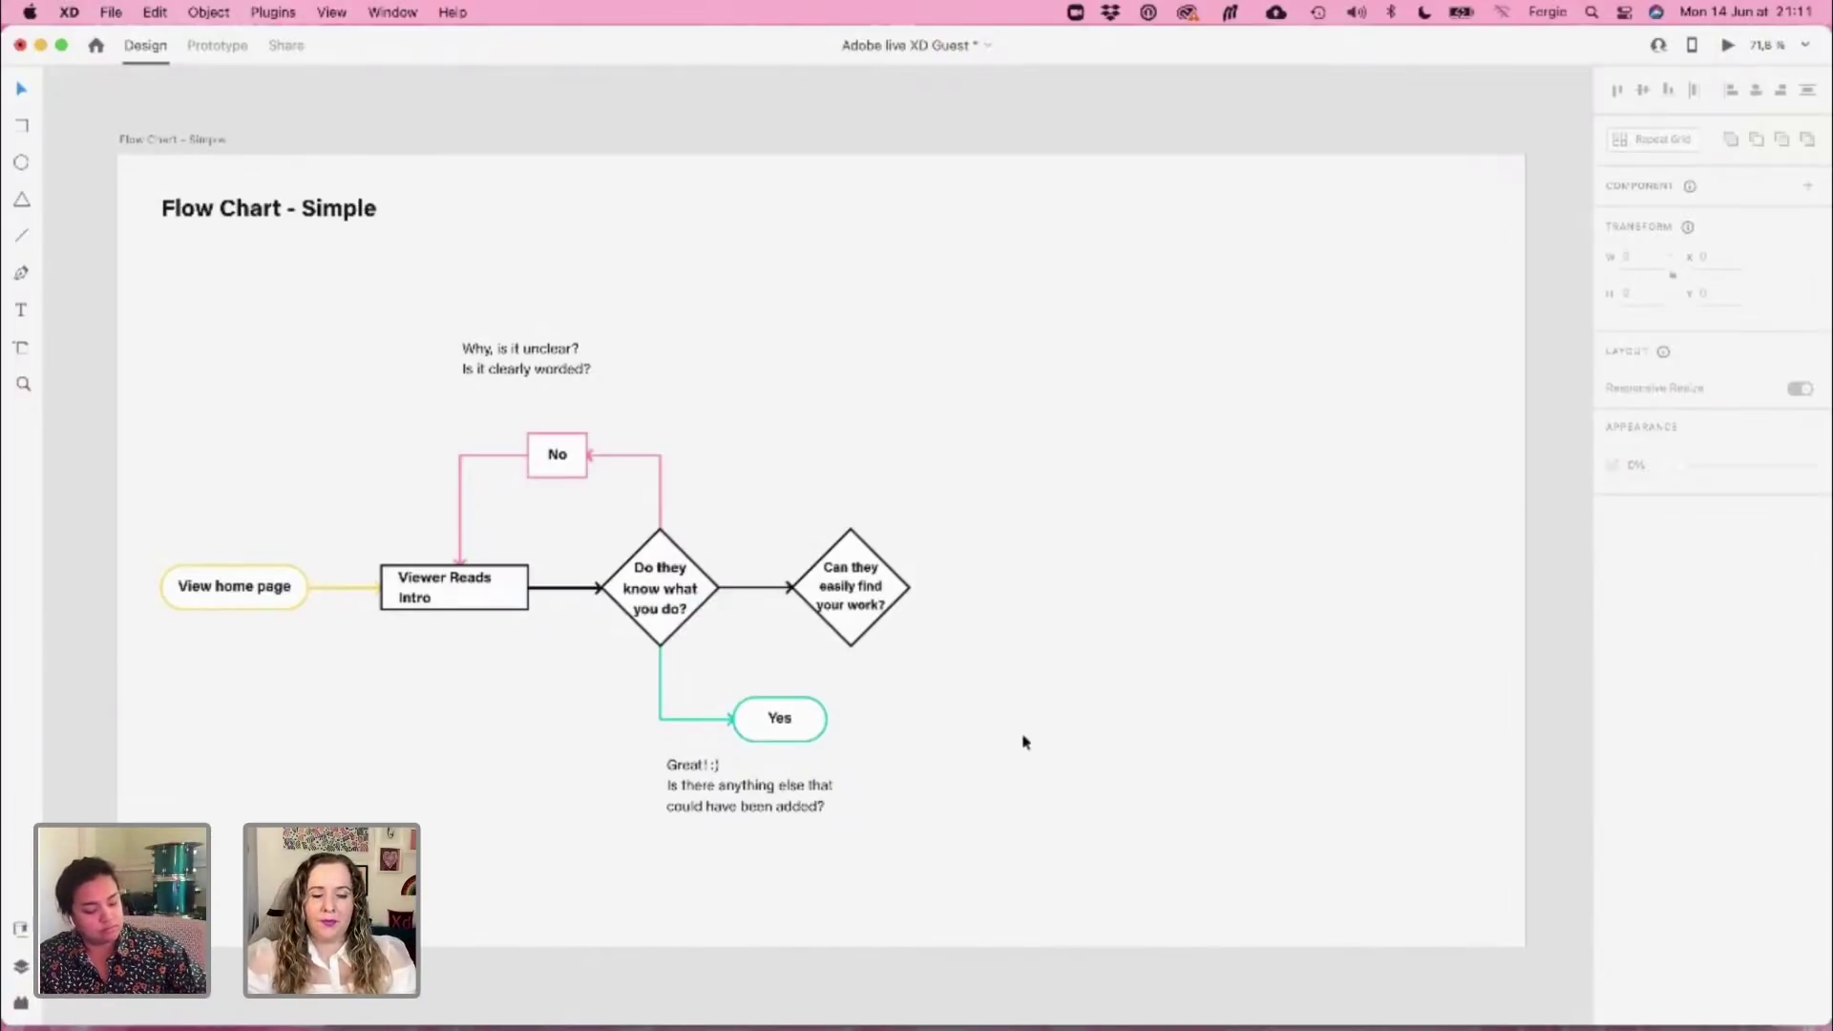
scroll(964, 720, "left", 5)
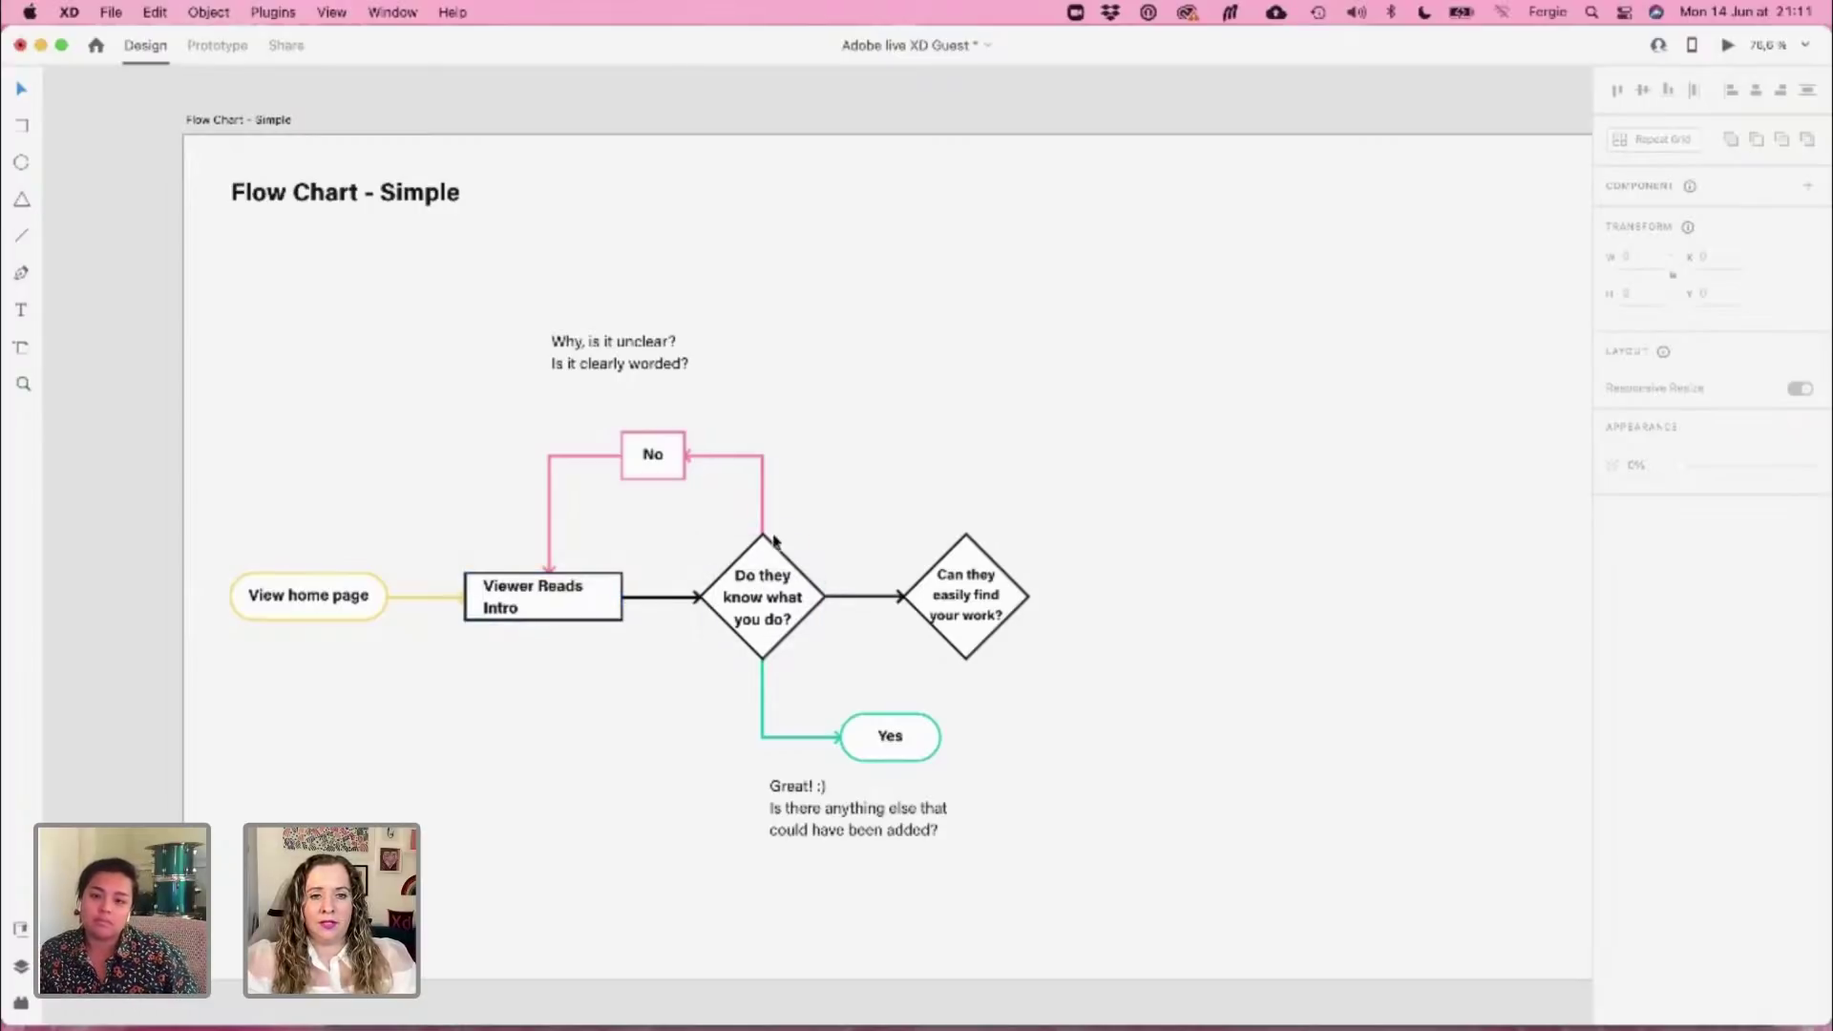
scroll(688, 659, "up", 3)
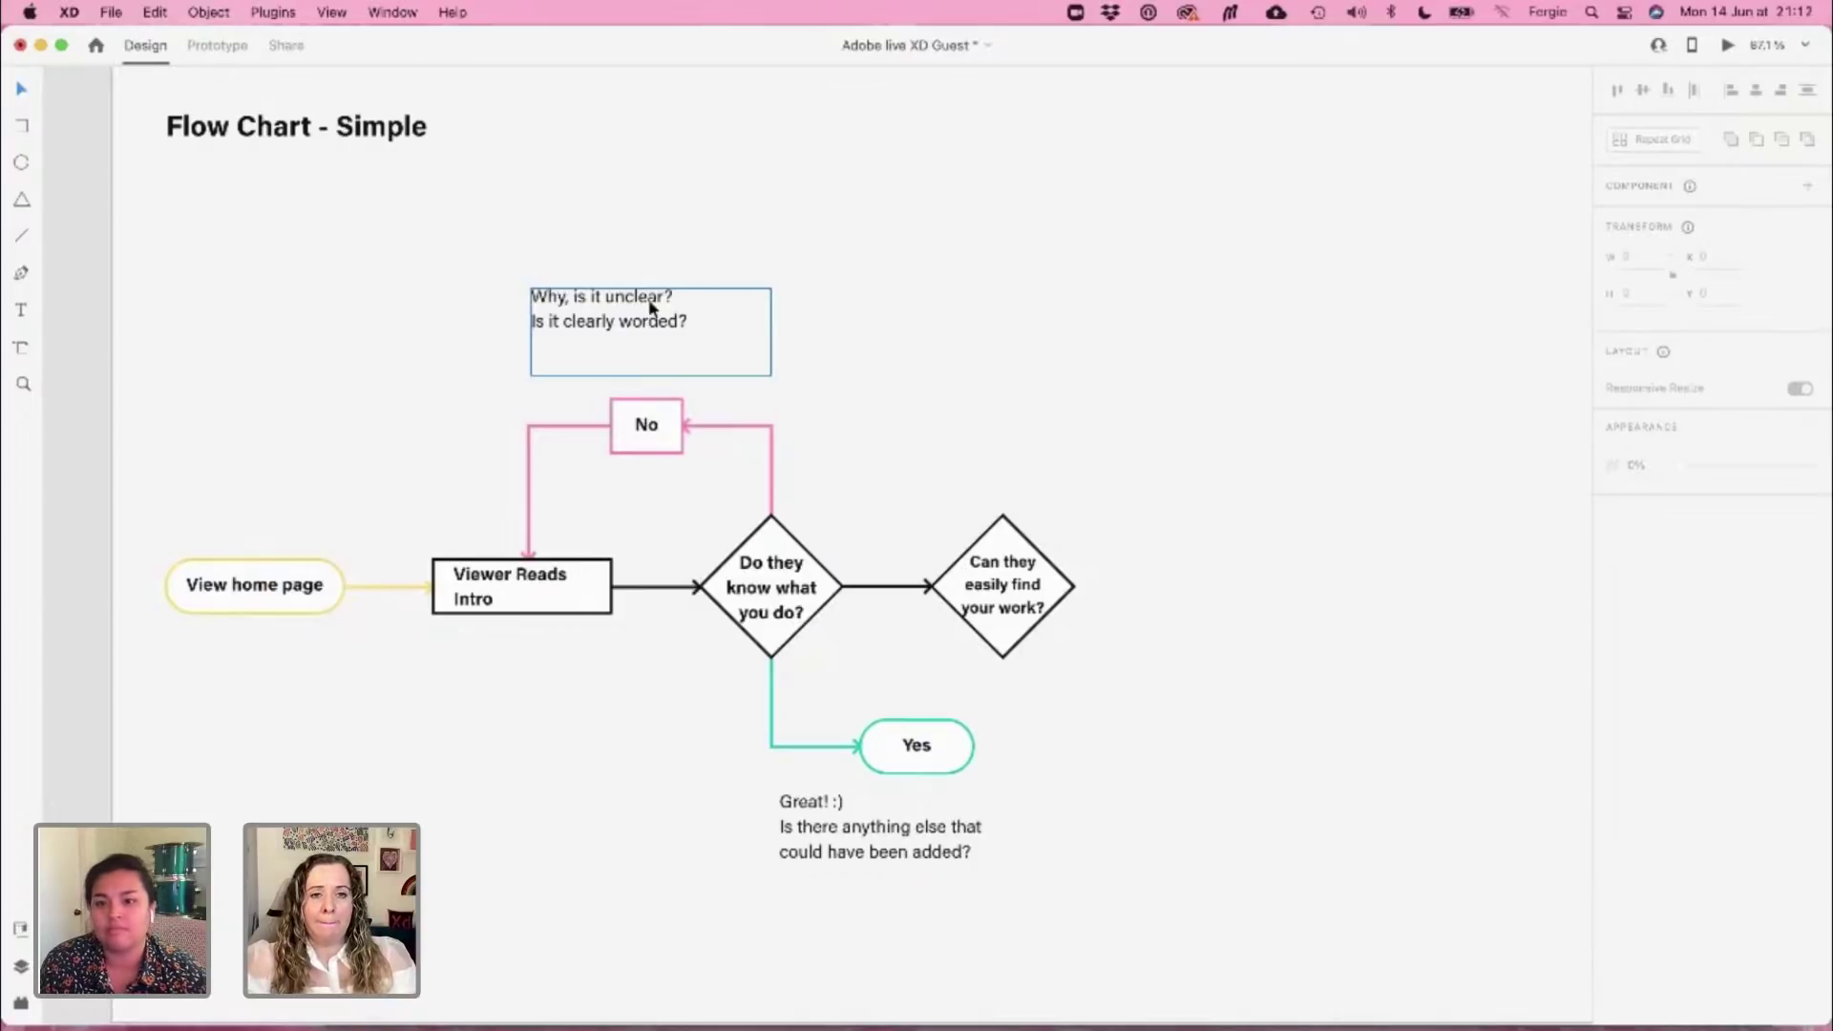
left_click(549, 313)
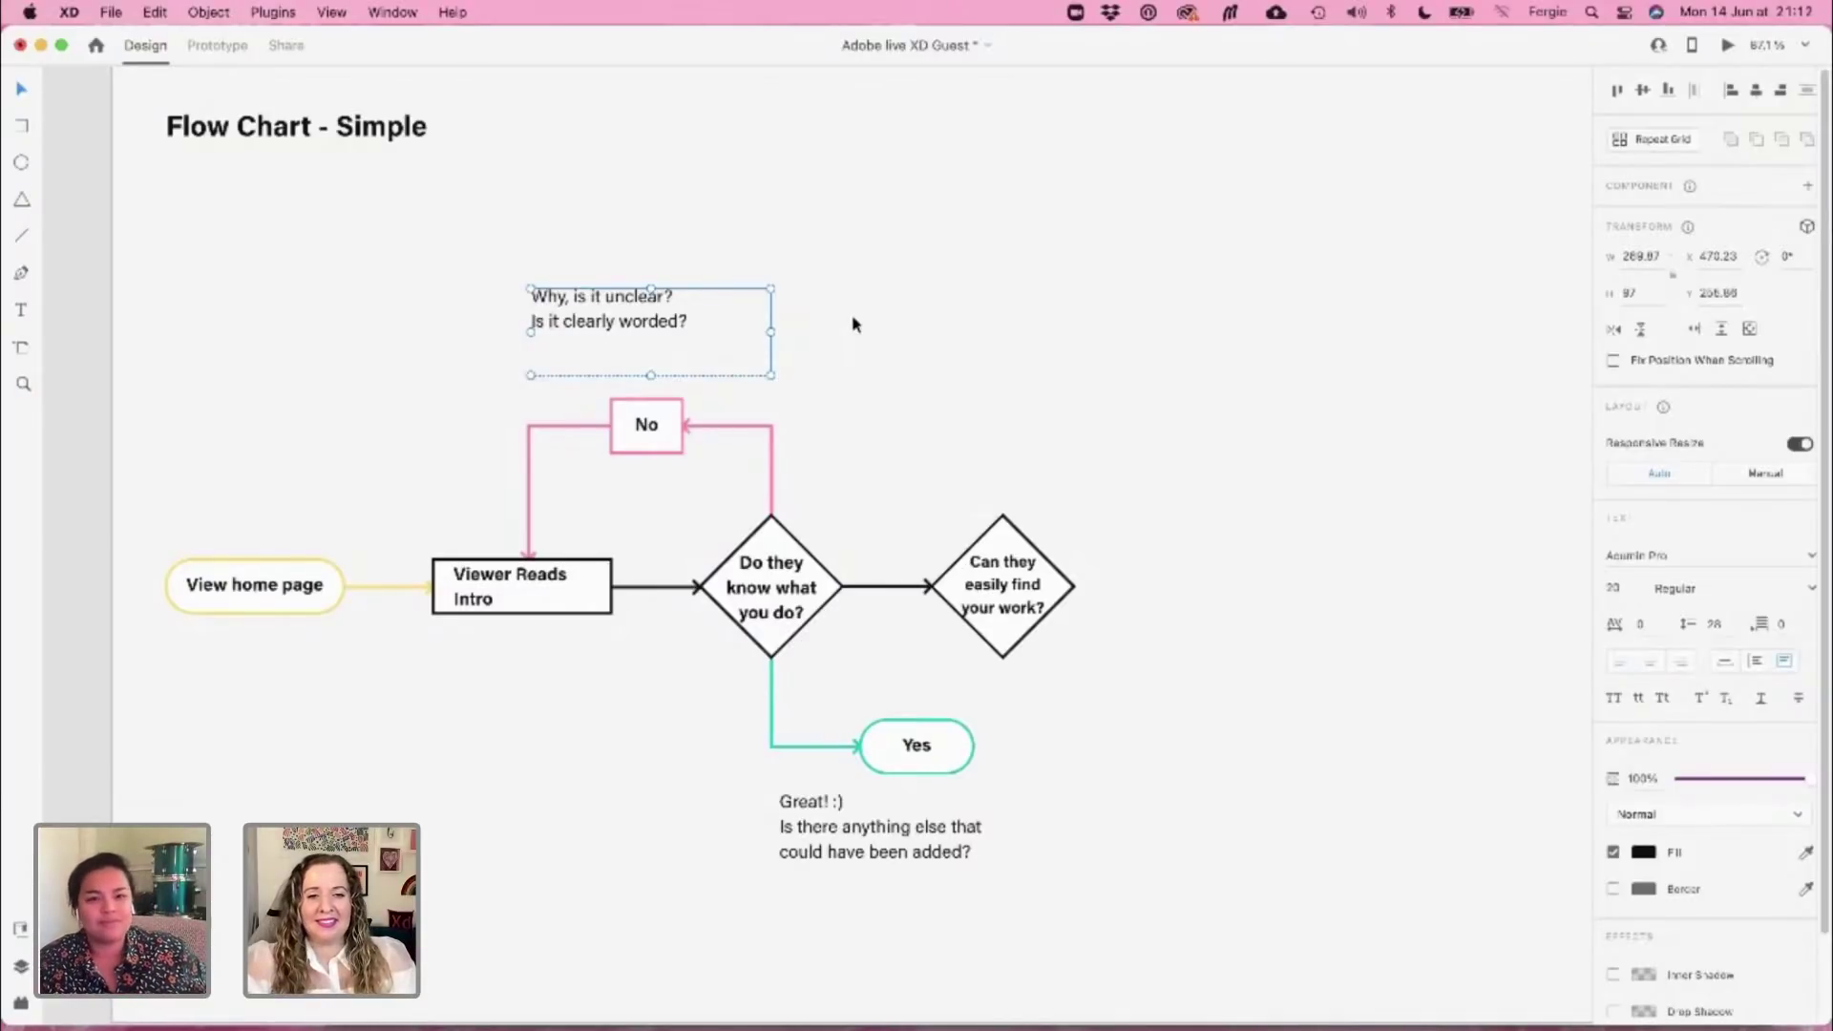
left_click(840, 541)
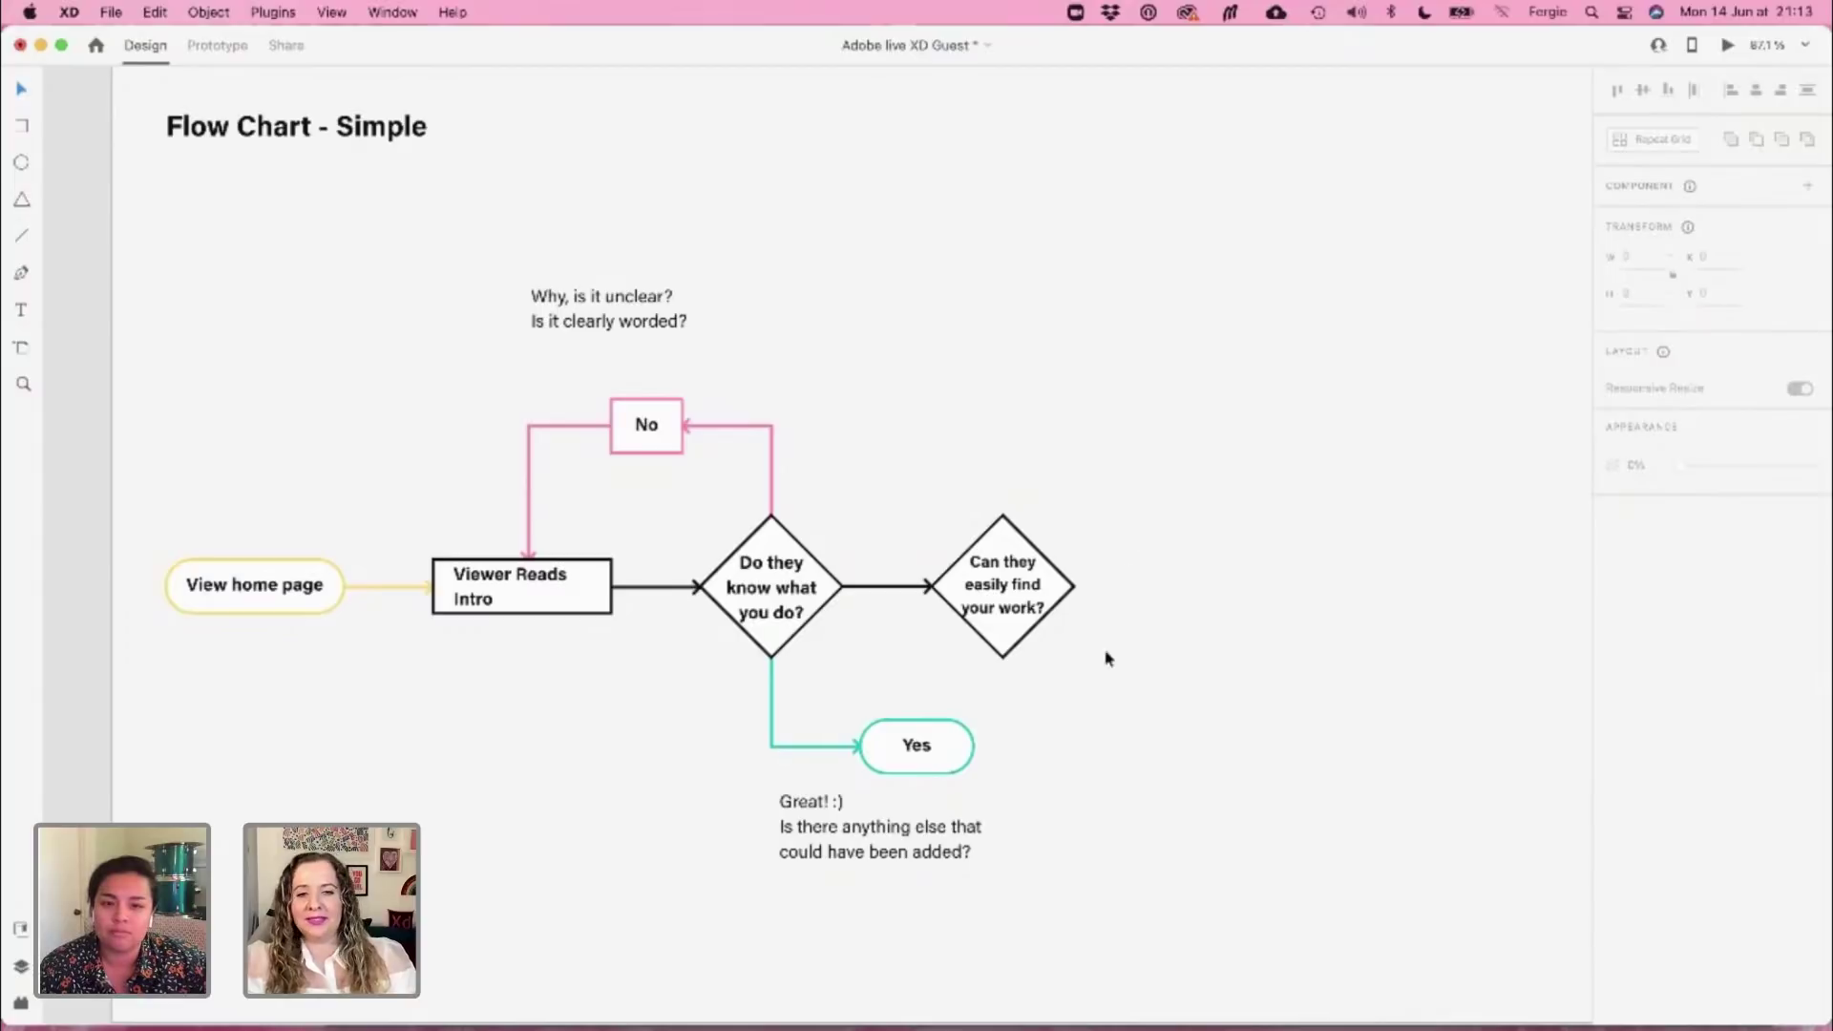
scroll(1058, 762, "up", 2)
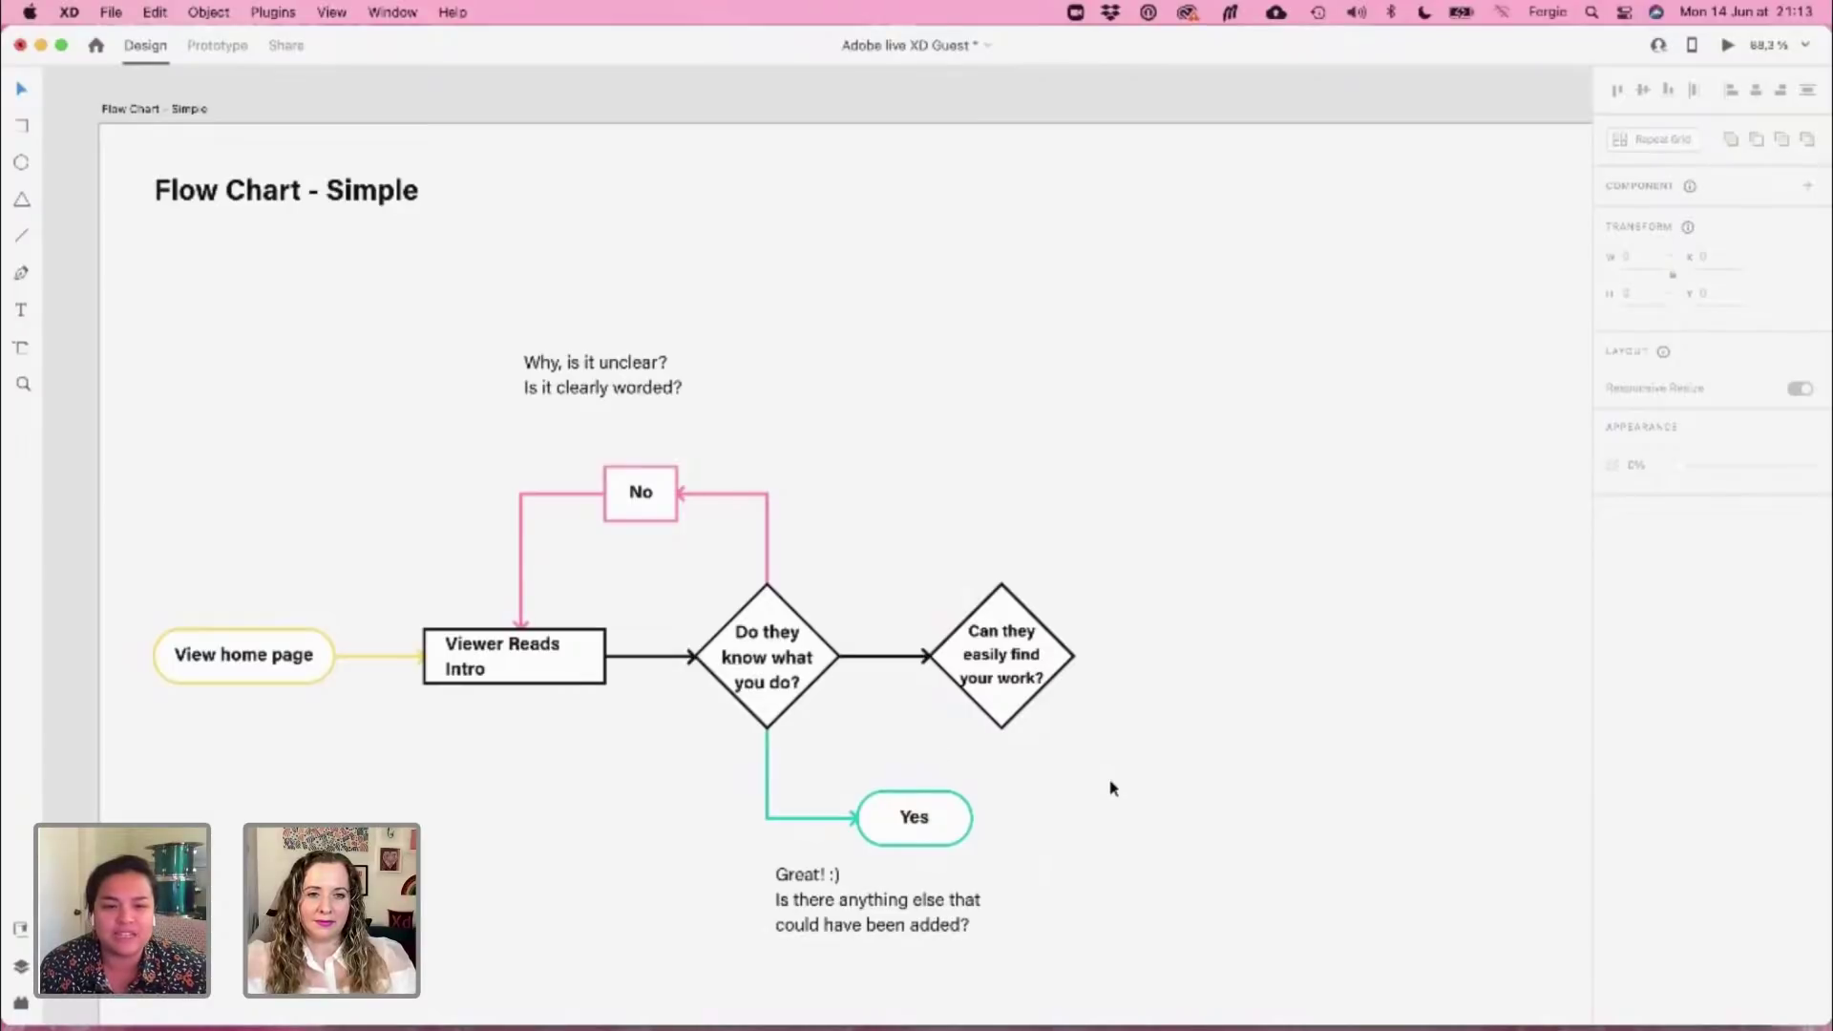
left_click(520, 555)
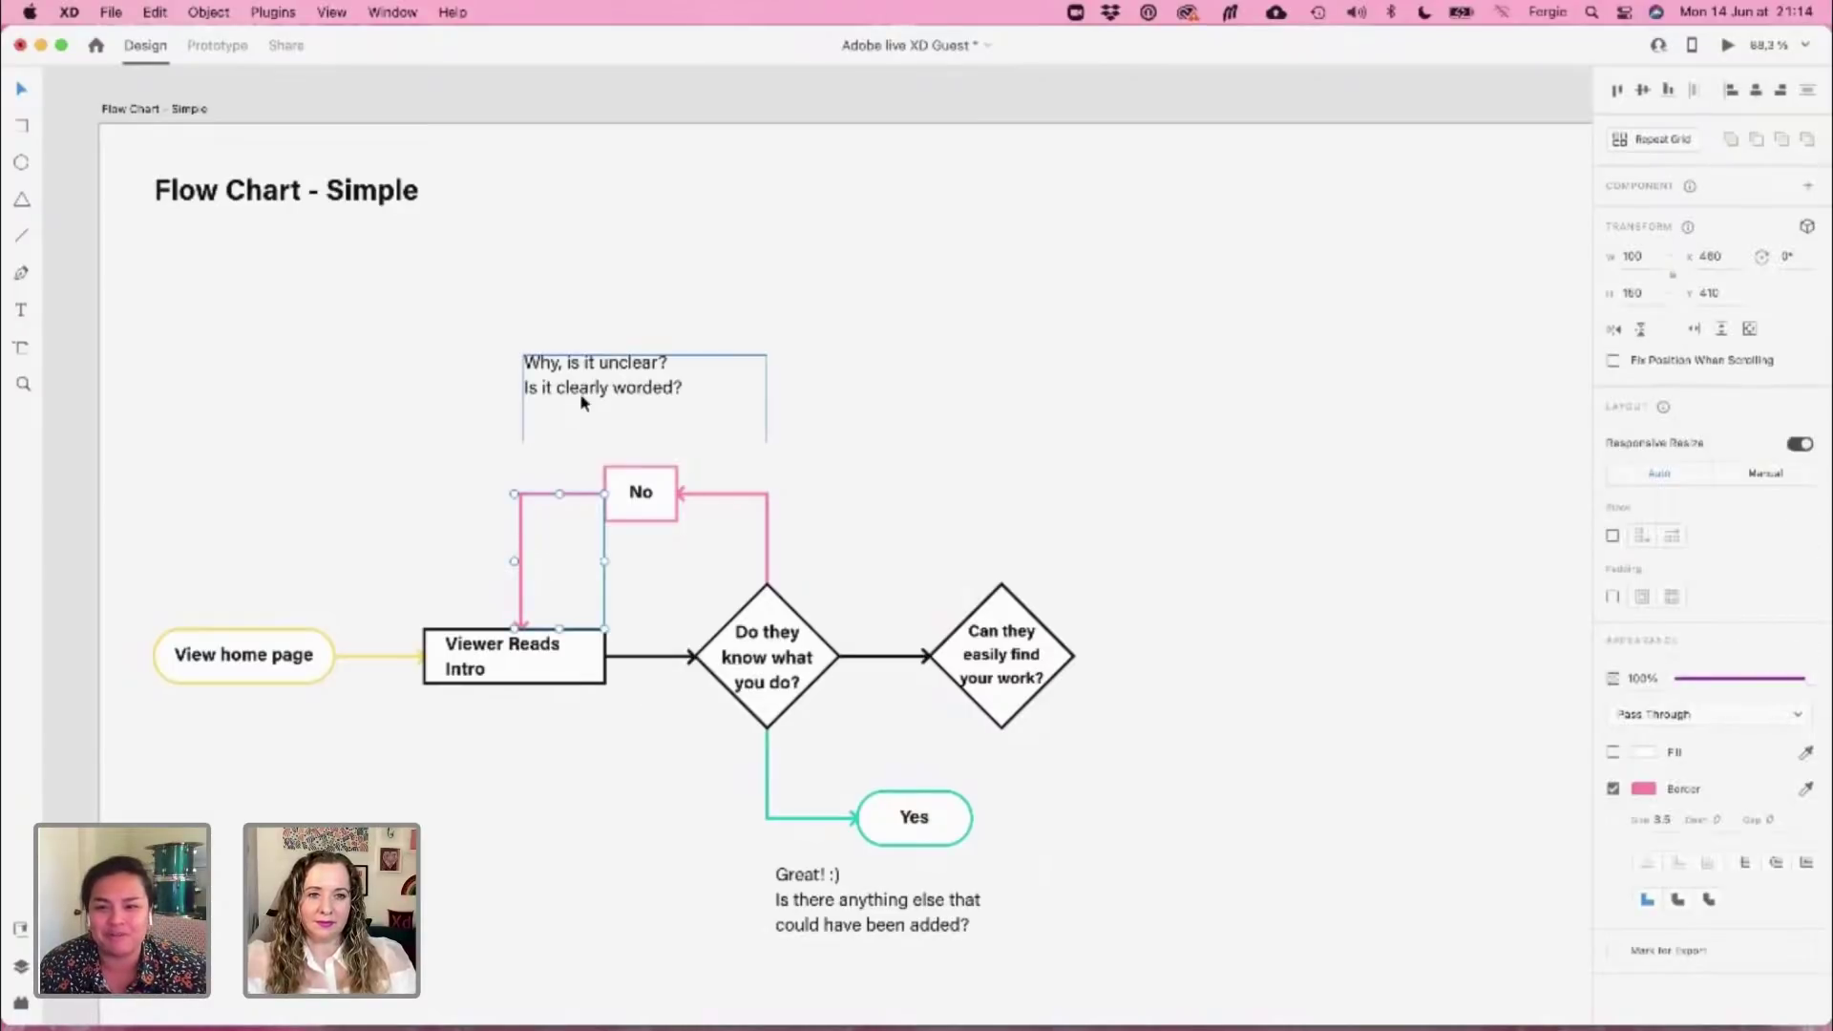
key("BackSpace")
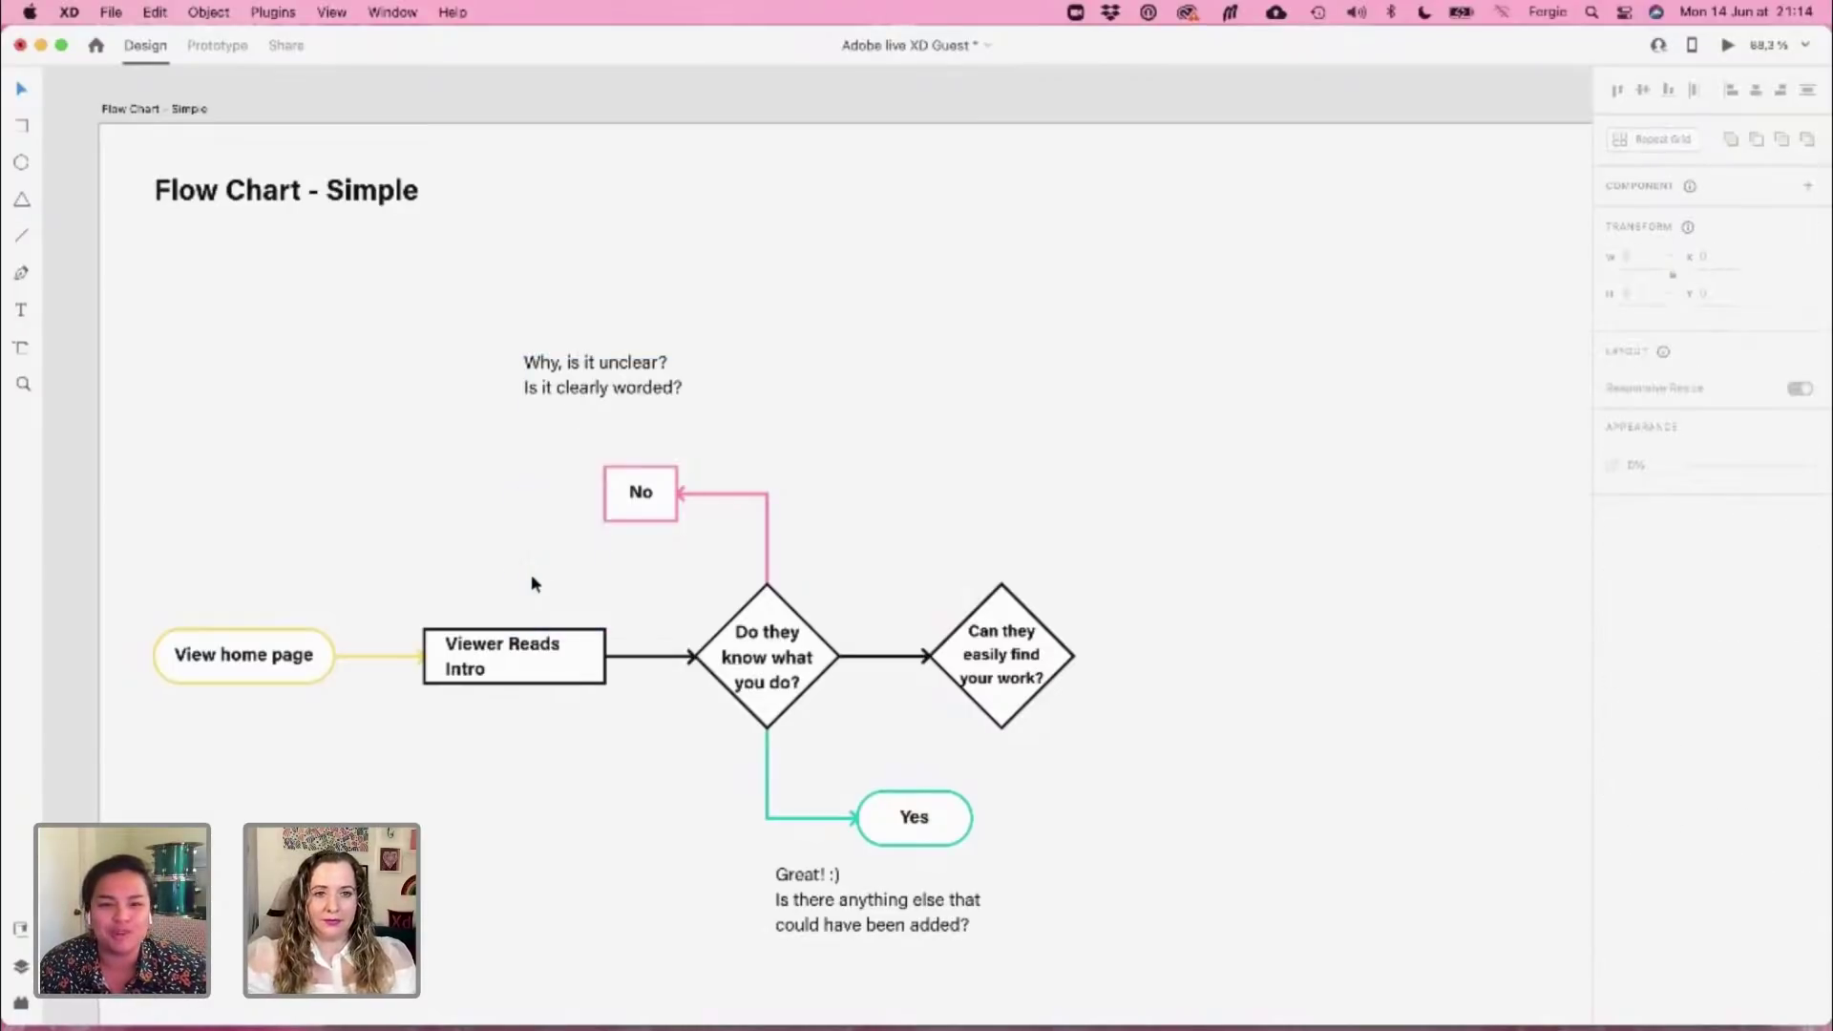
key("super+z")
left_click(474, 531)
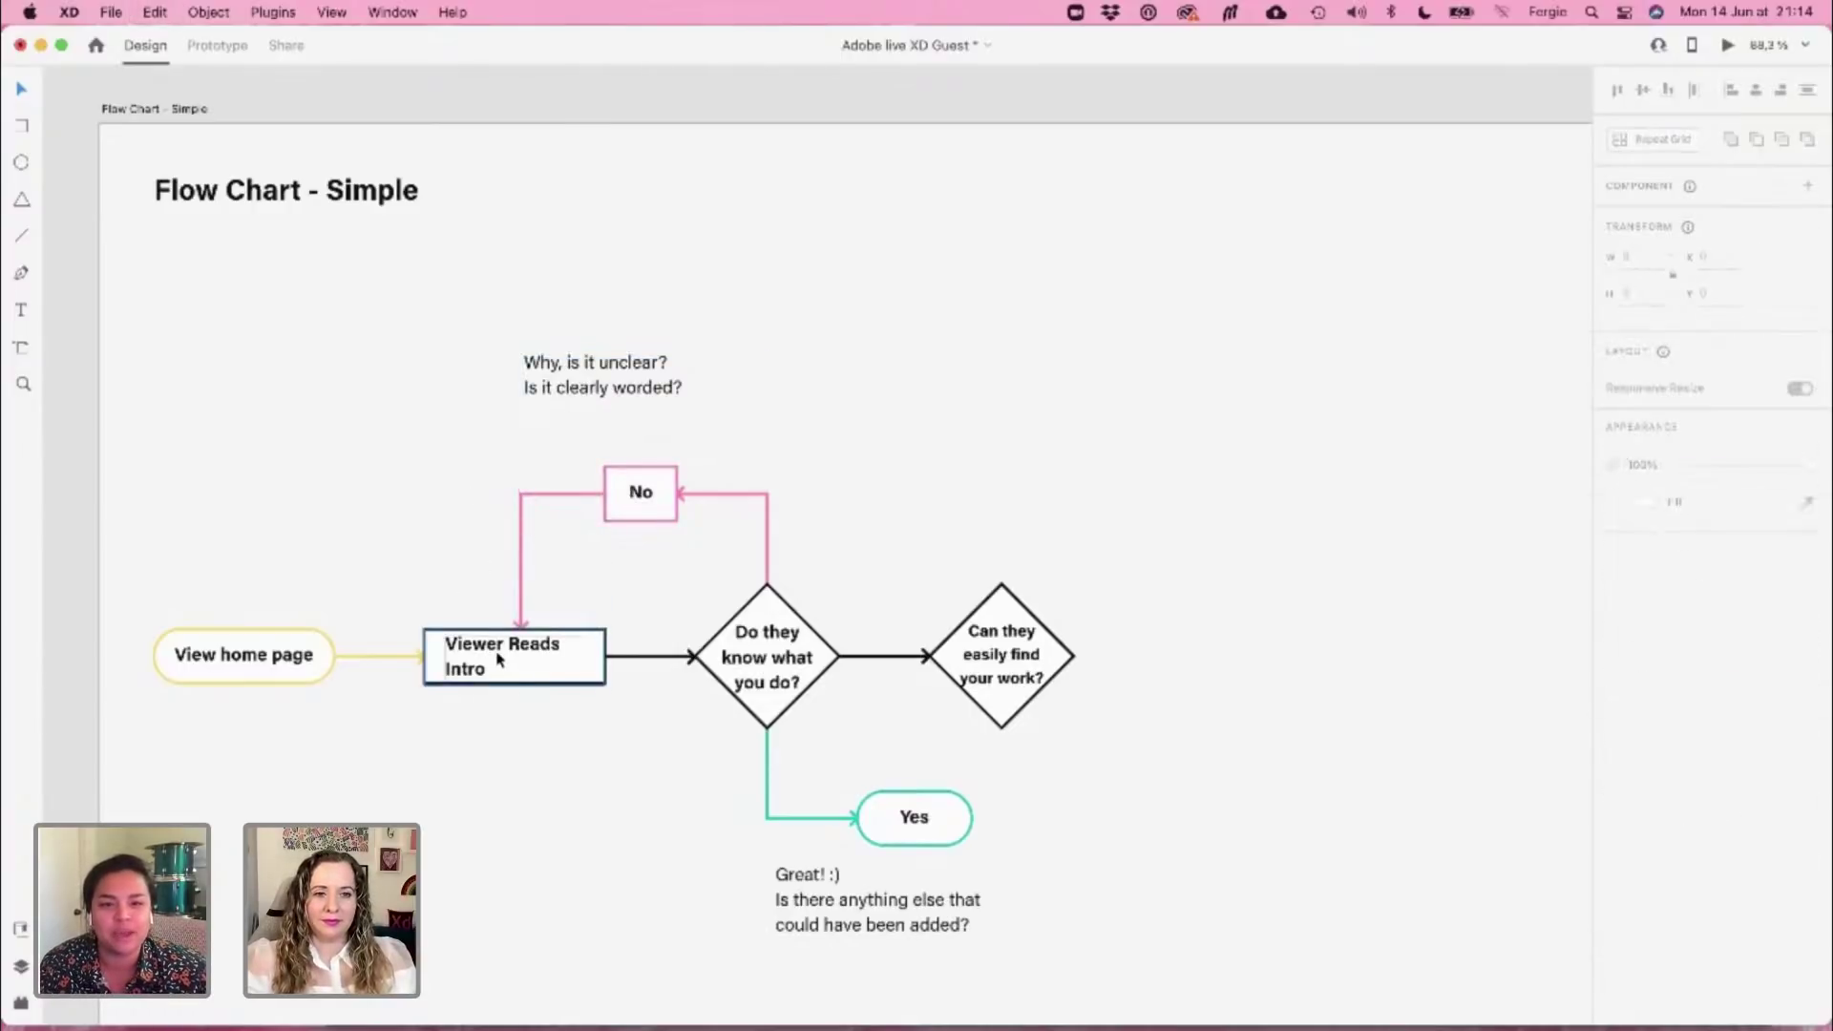
Copy the "Viewer Reads Intro" box to the free space left of "No" and fit in the text "Lead to the about me page/section"
left_click_drag(499, 655, 385, 491)
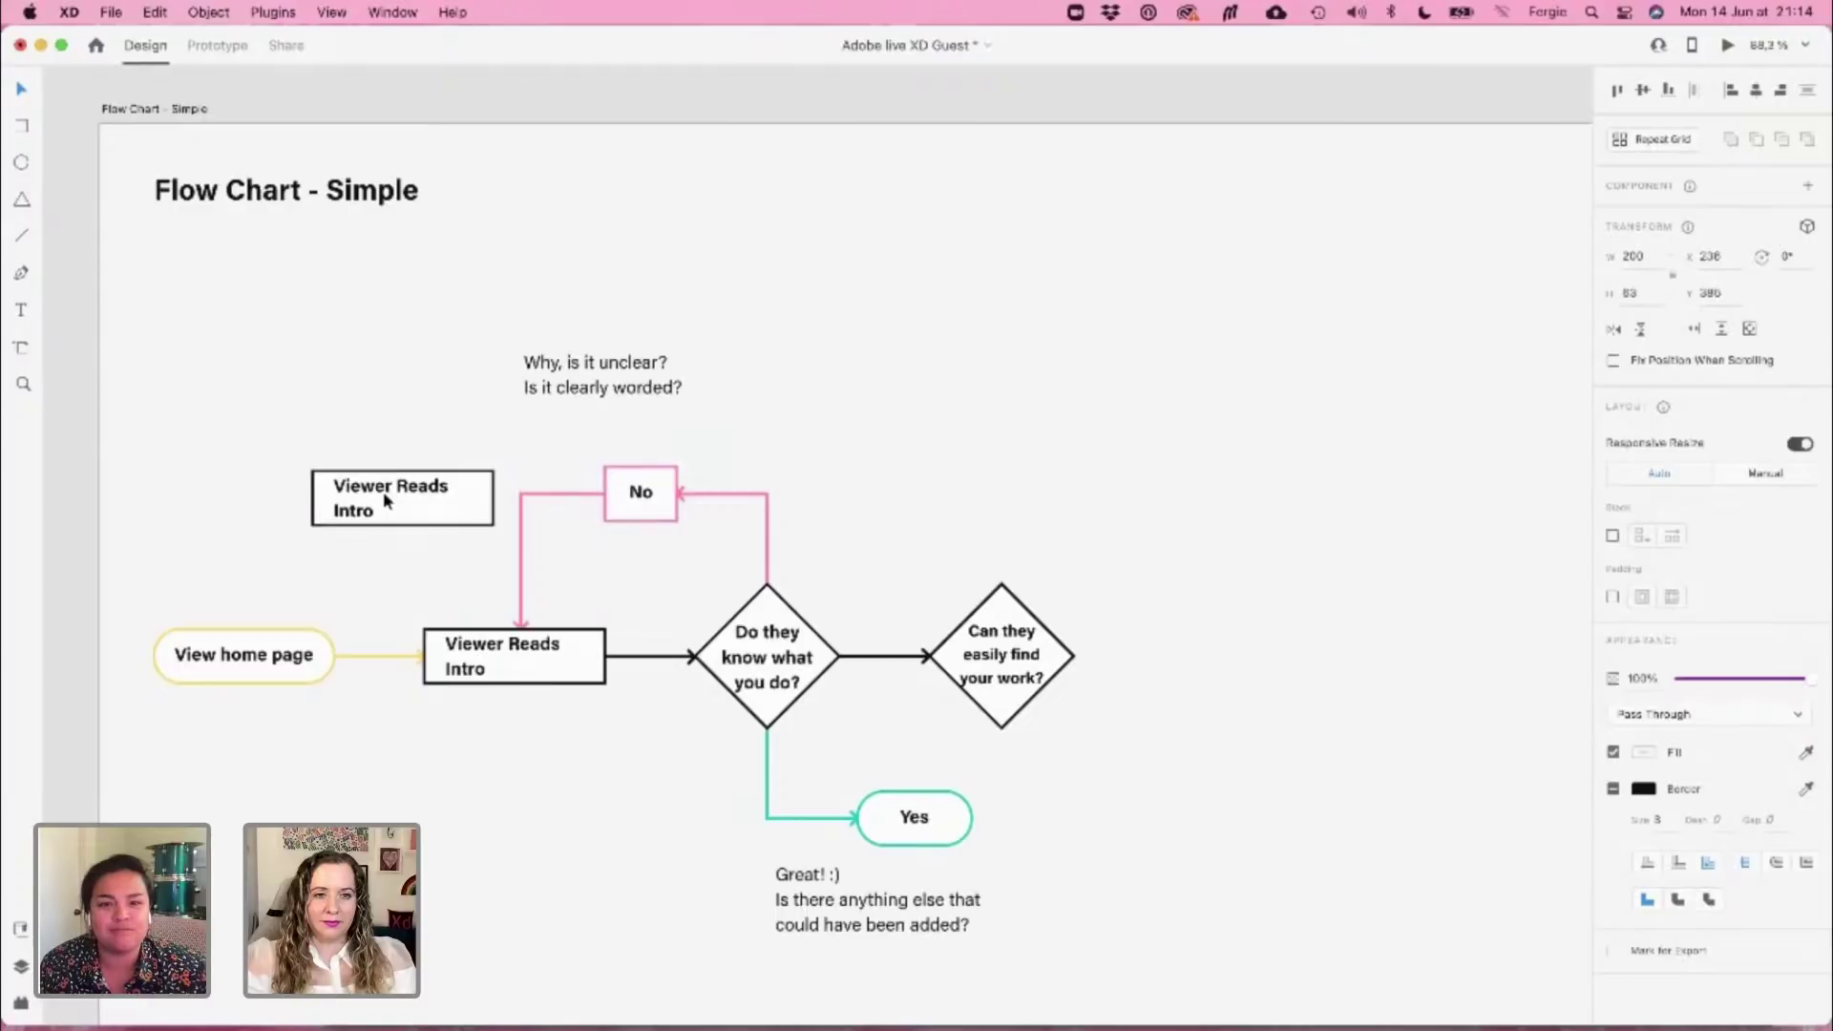
double_click(401, 497)
double_click(402, 494)
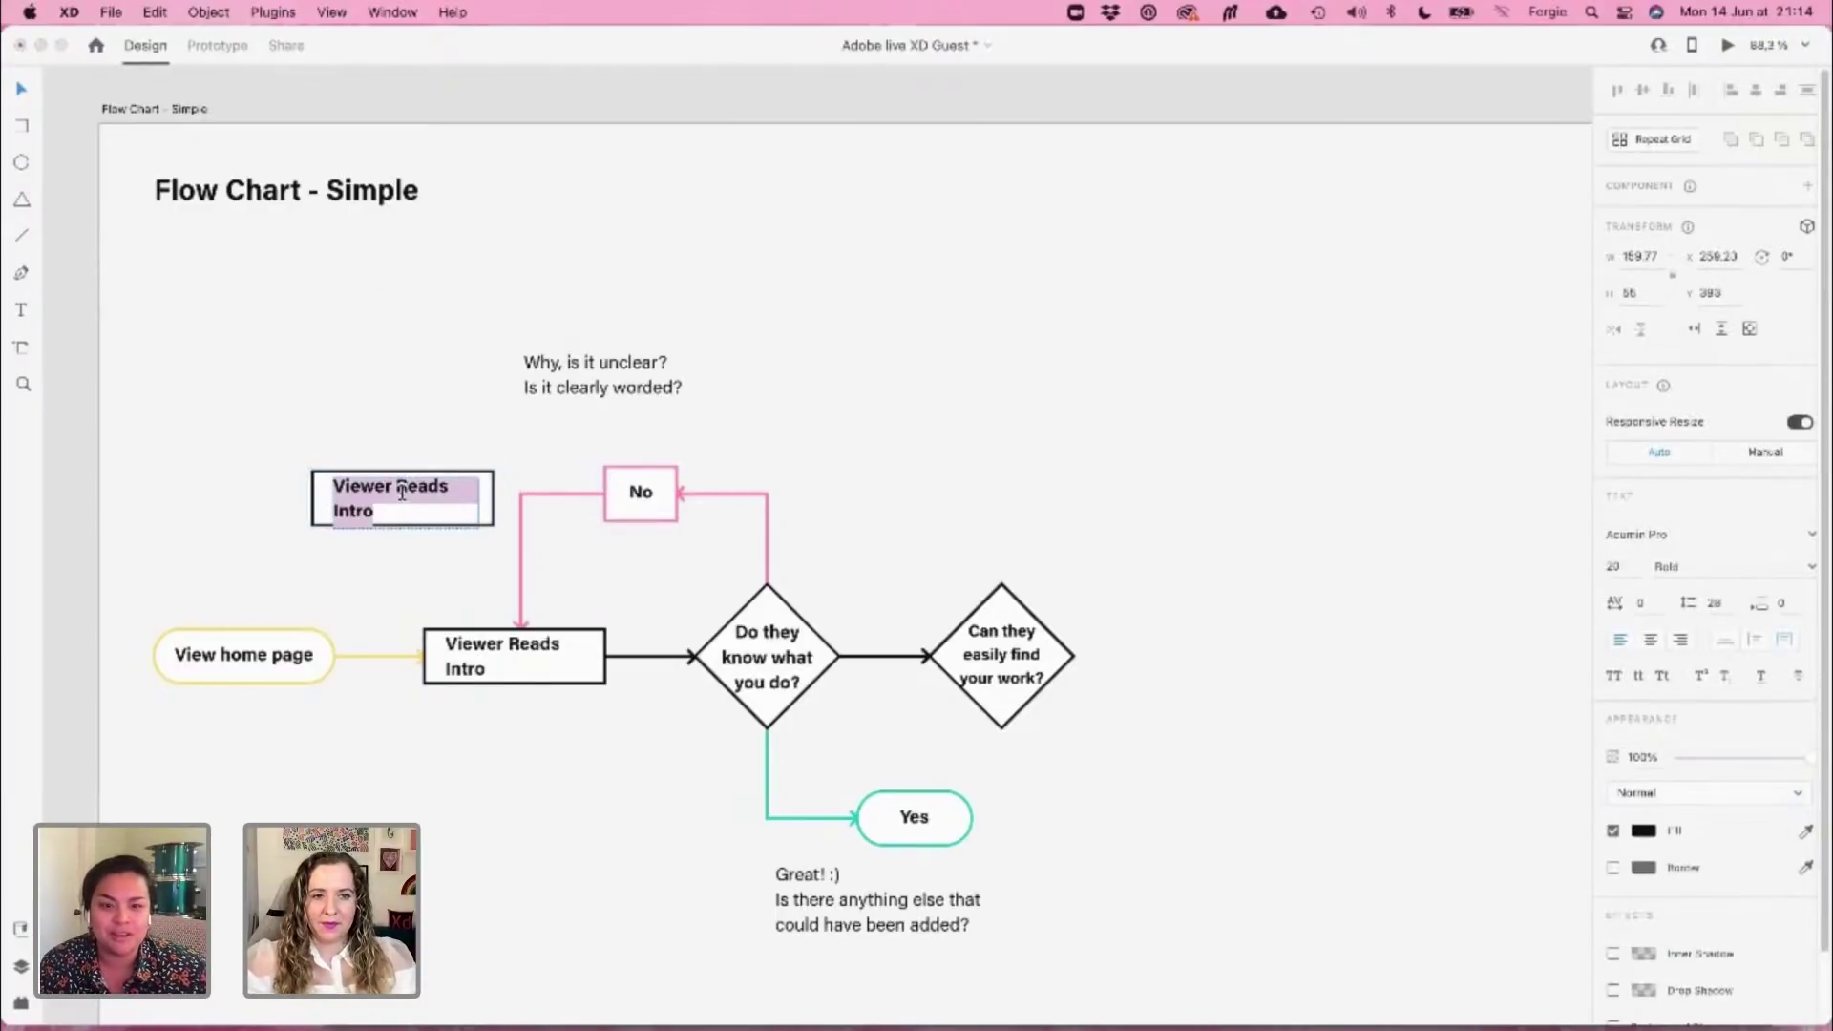
type("Le")
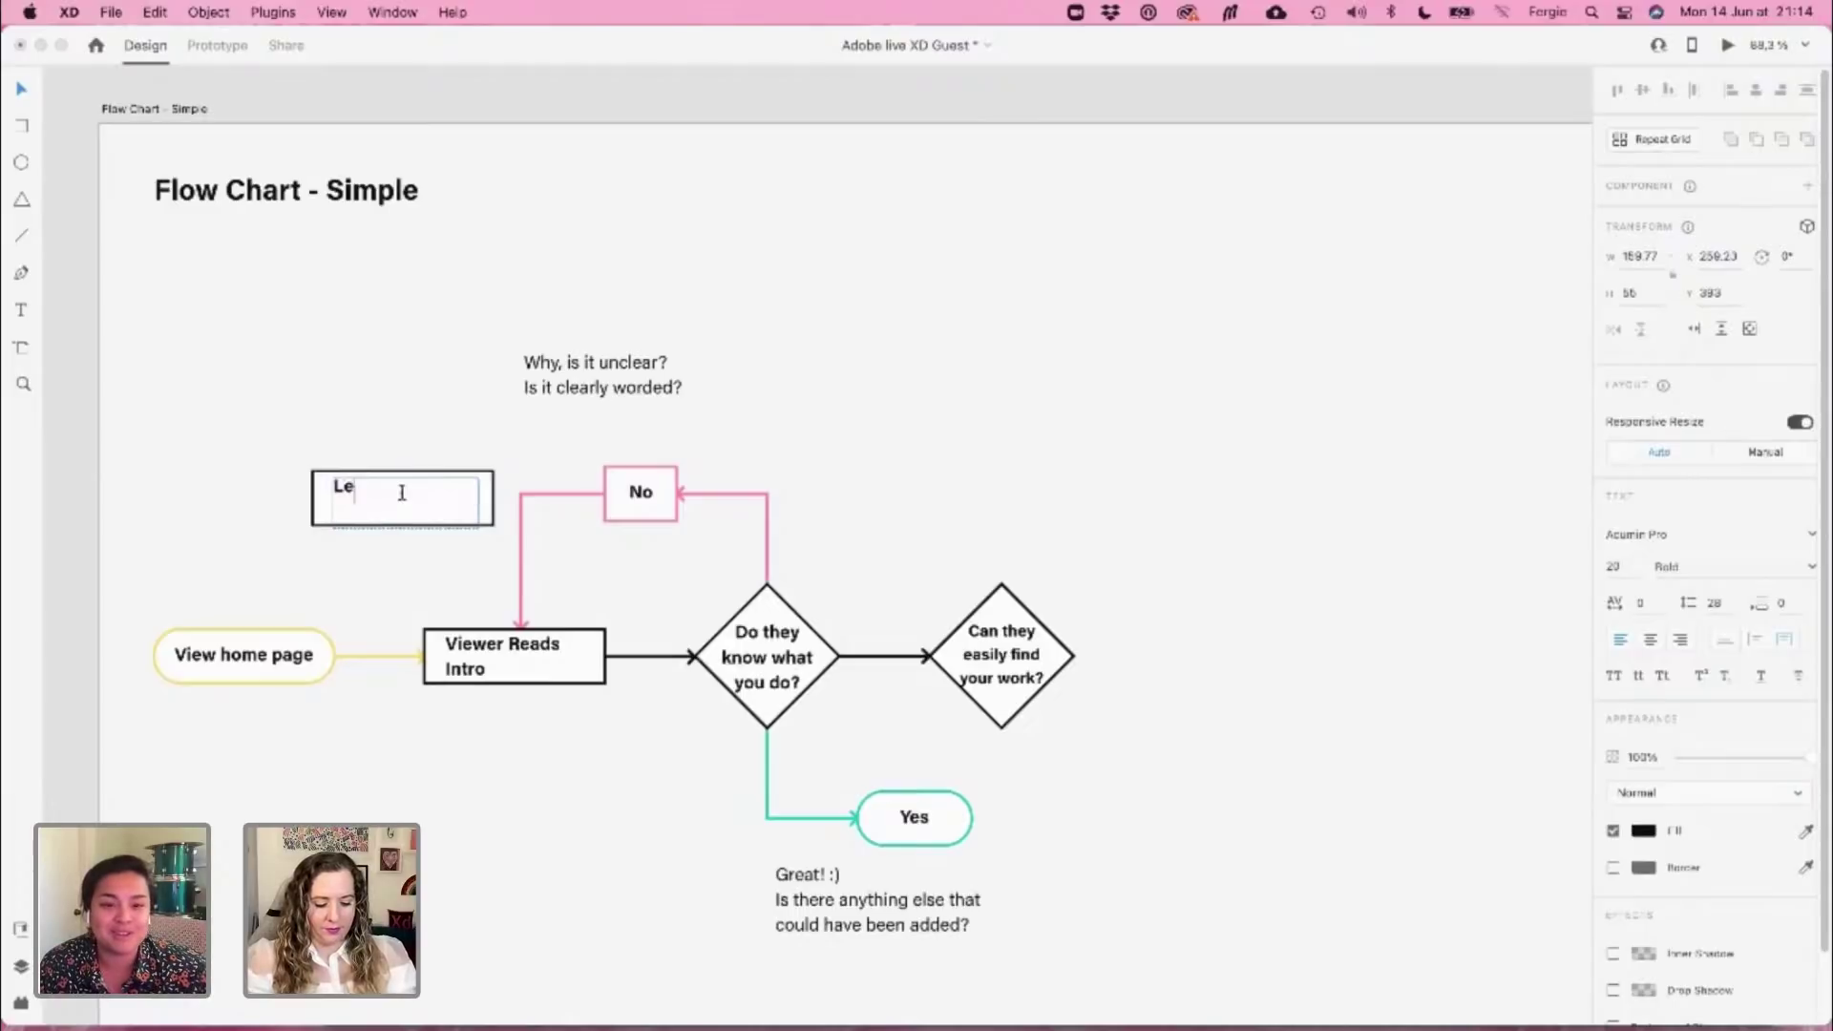
type("ad to the about me")
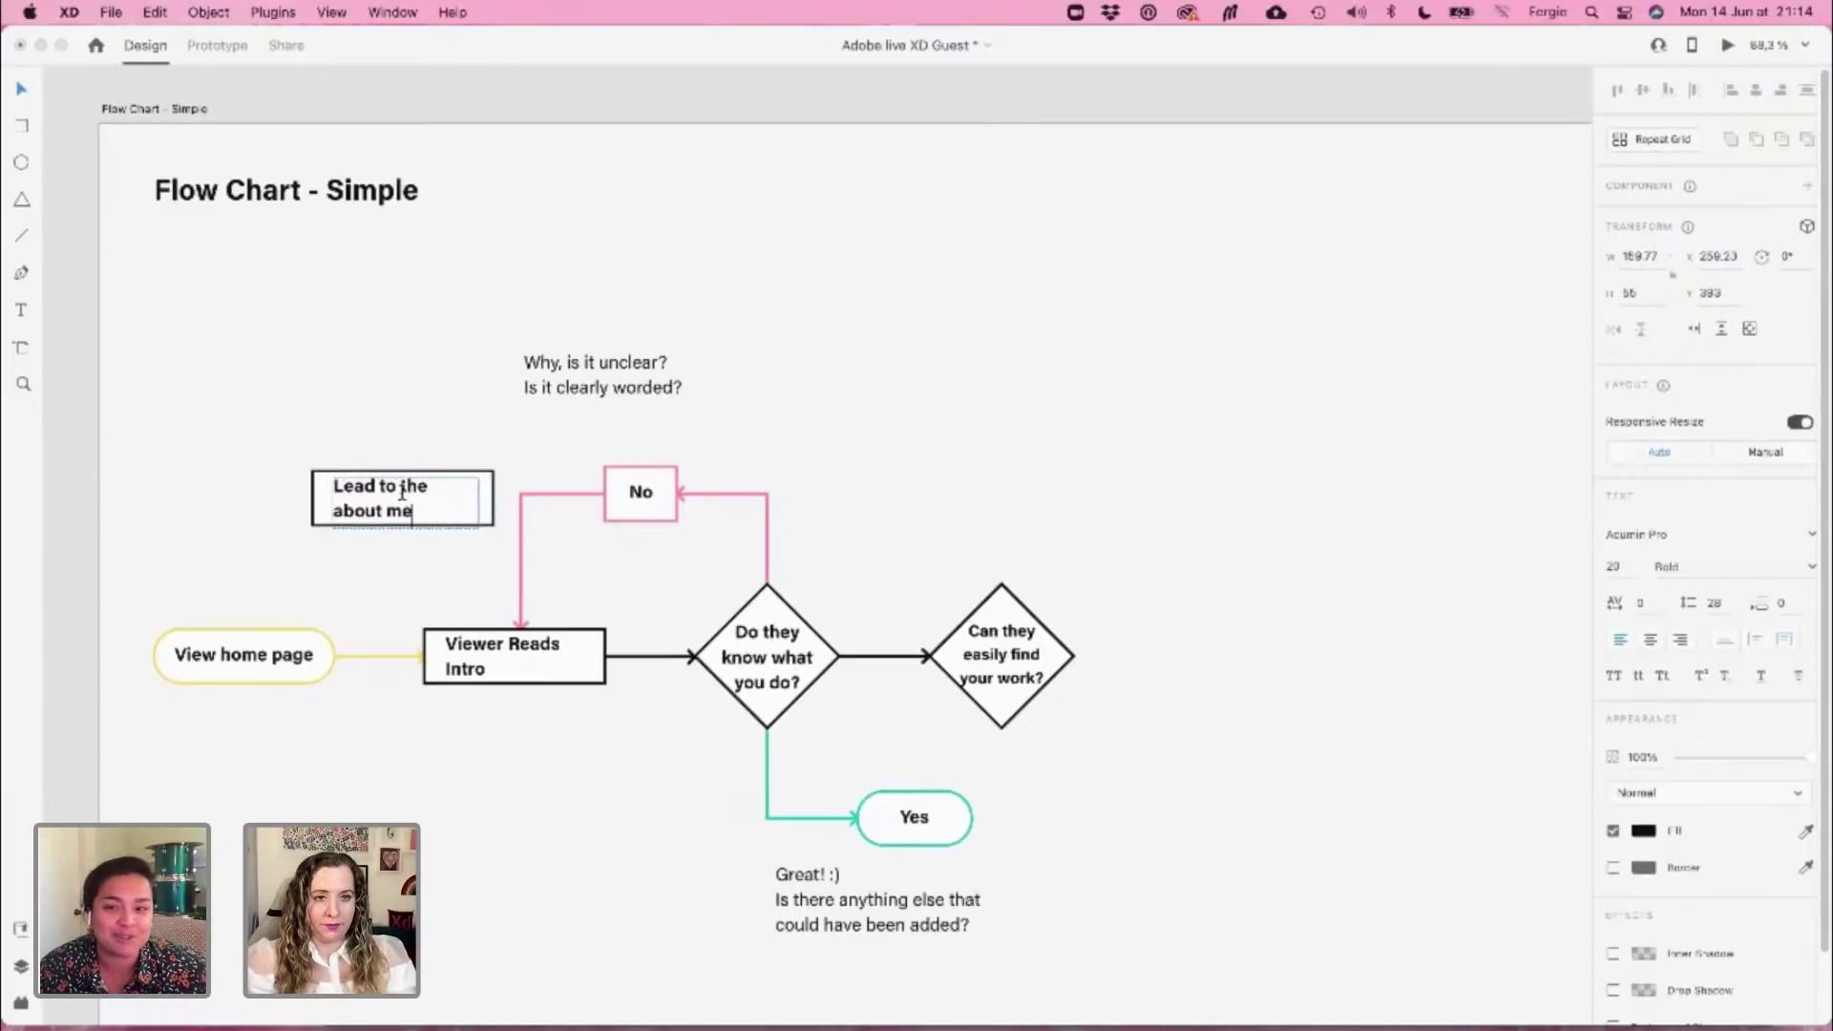
type(" page/ section")
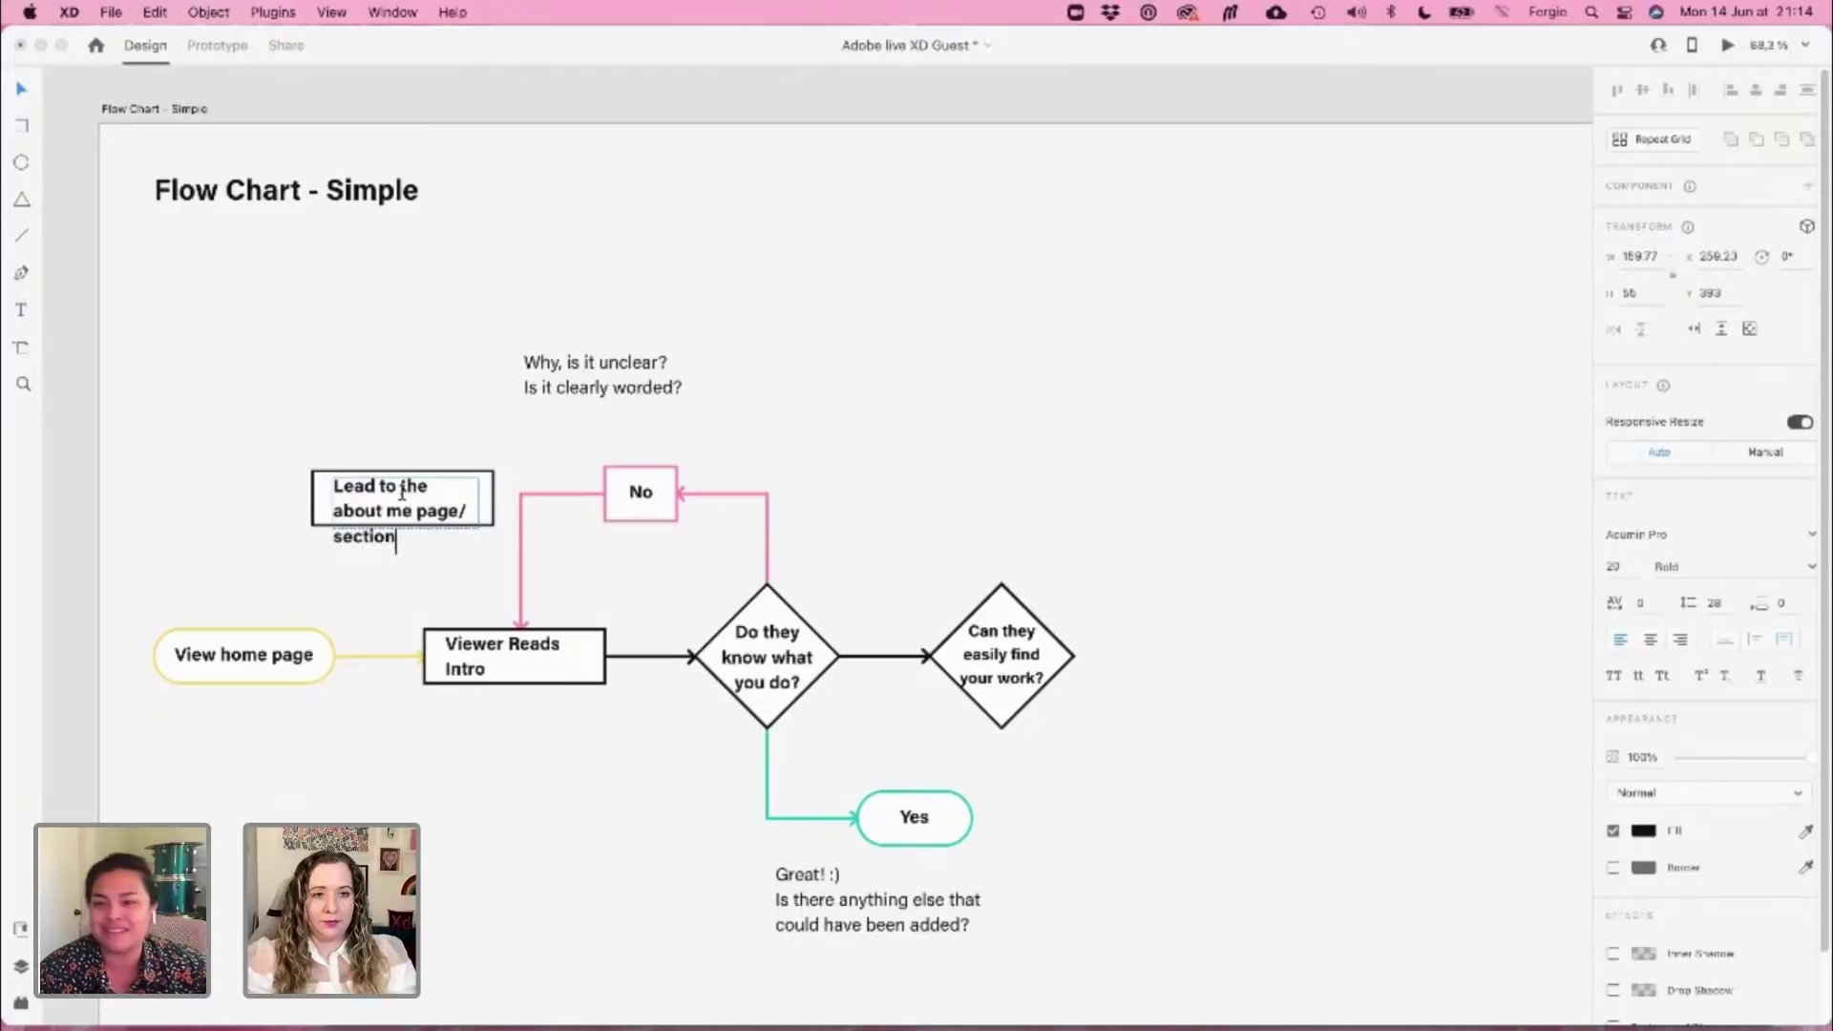
key("Escape")
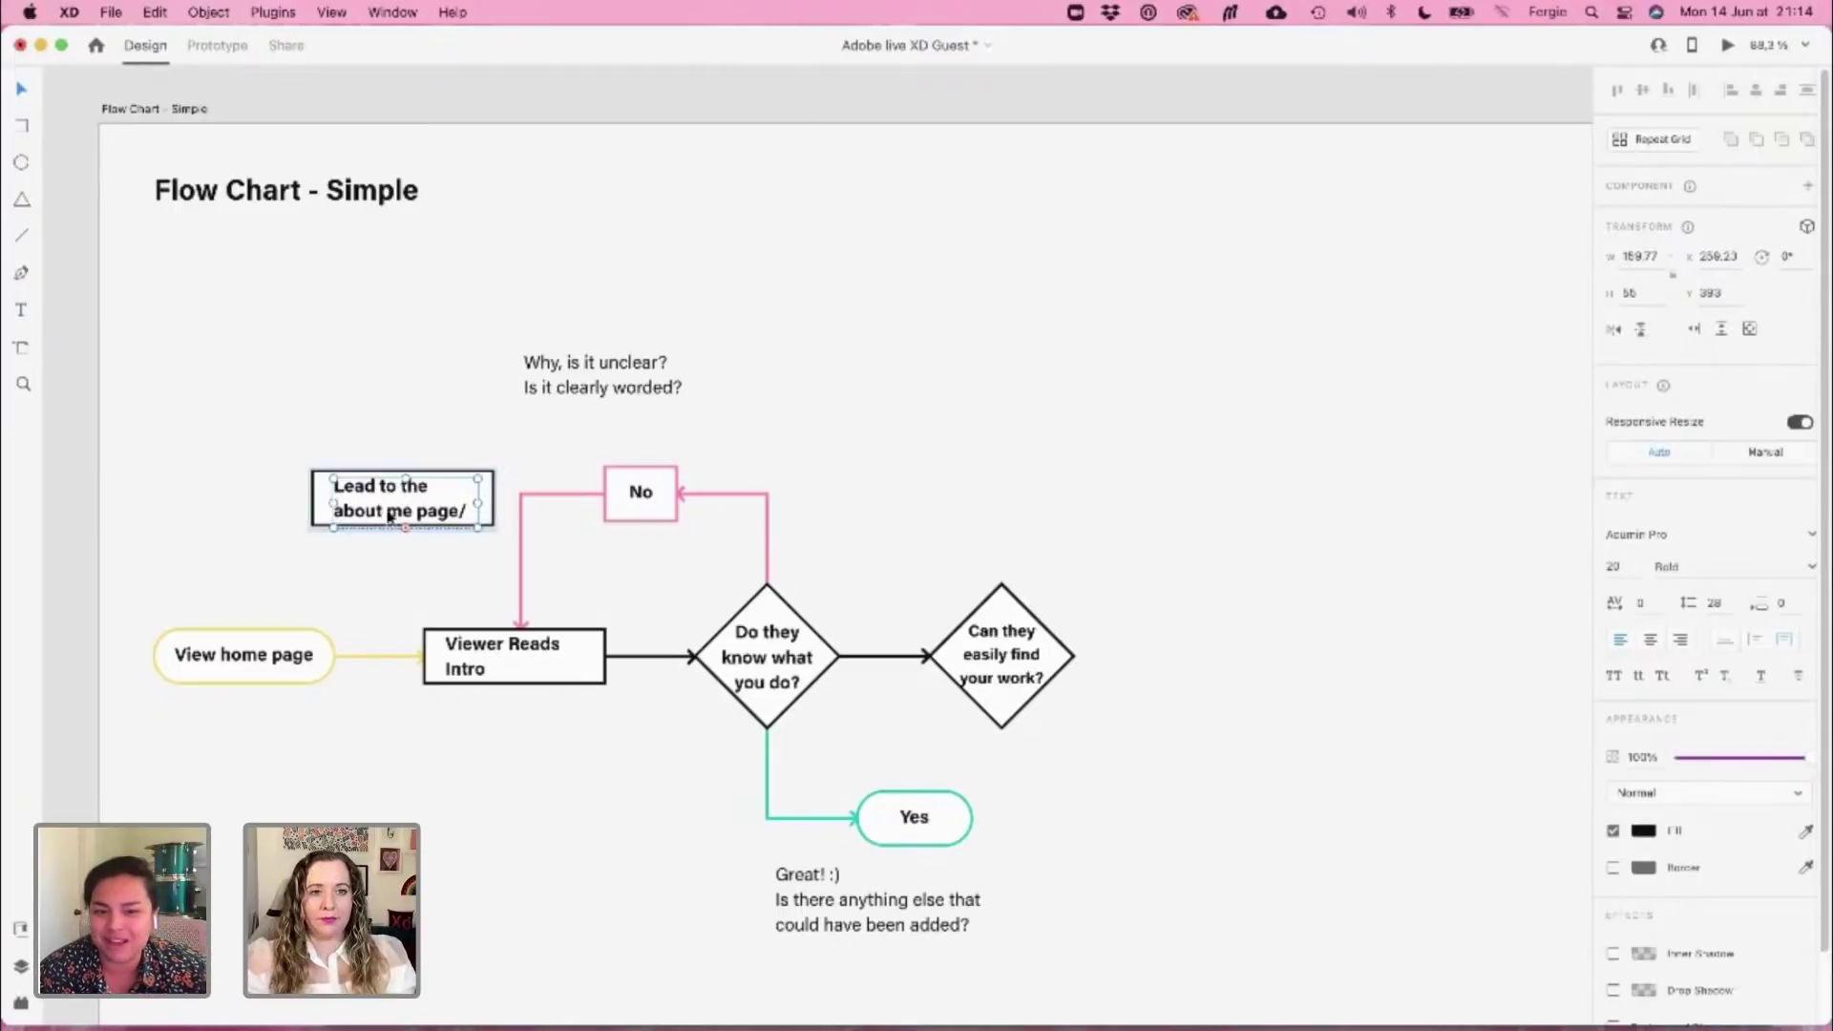
left_click_drag(333, 505, 319, 500)
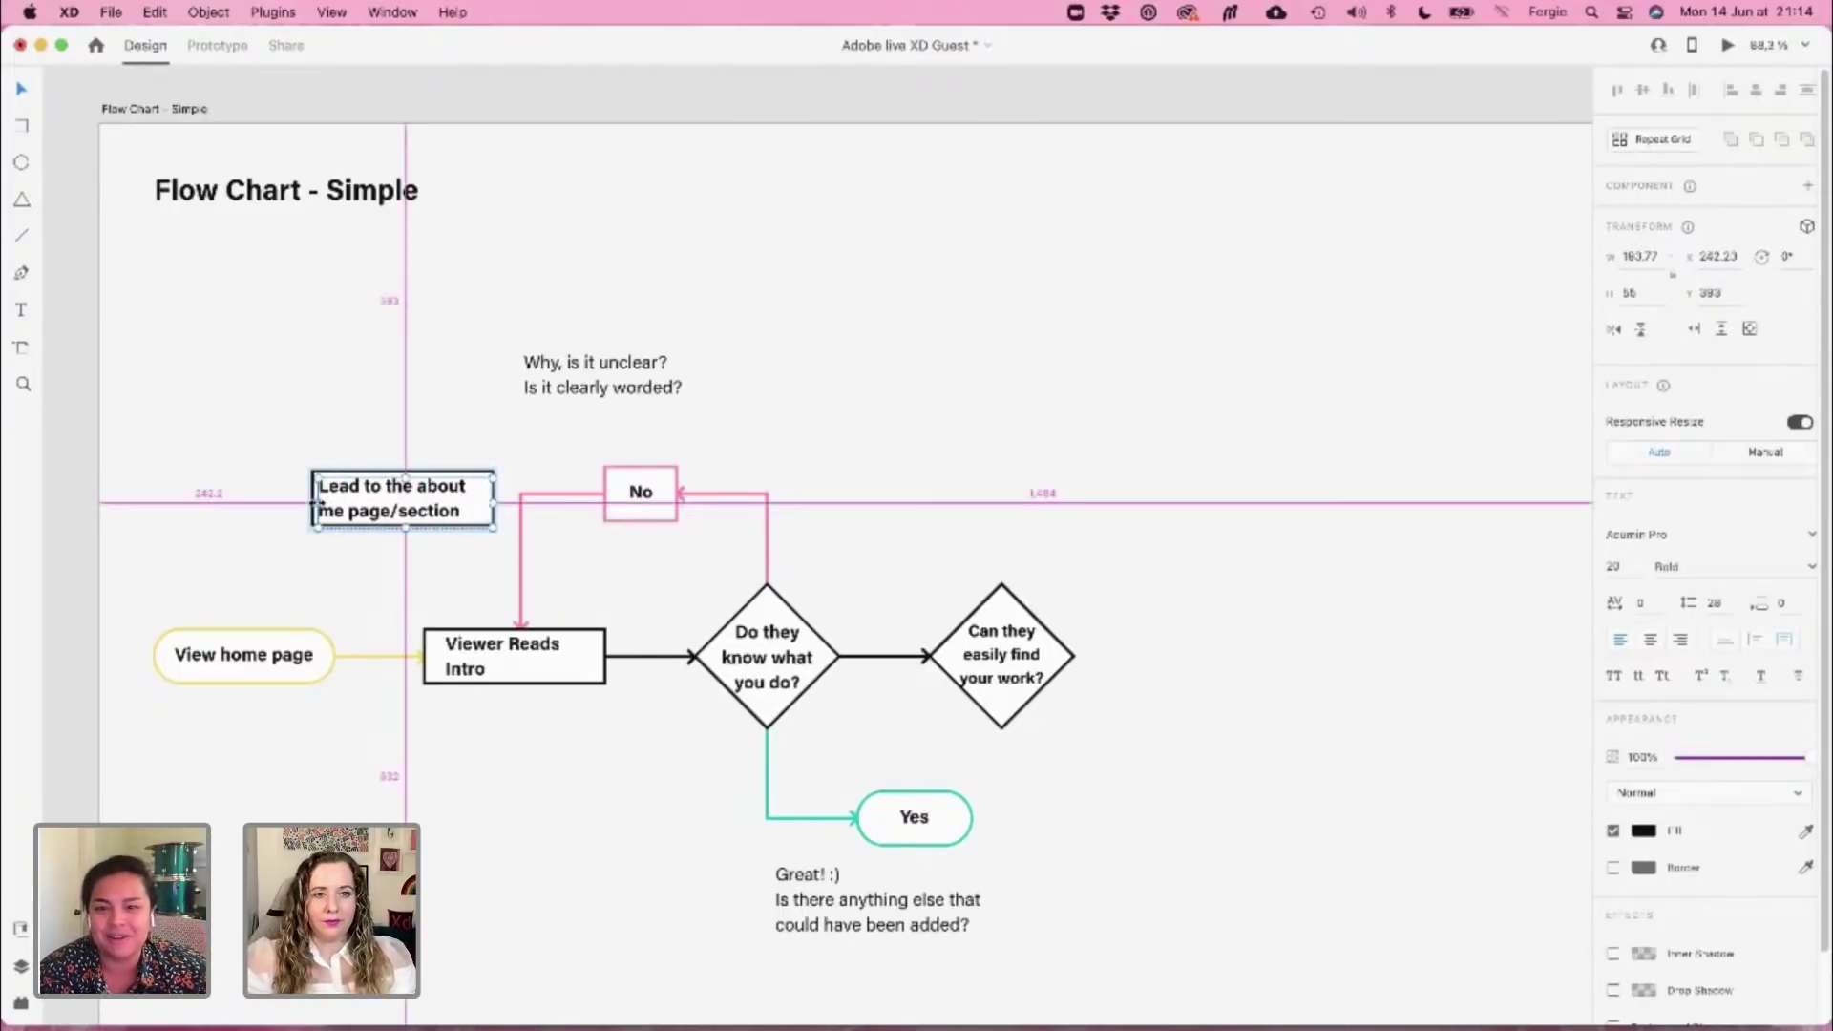
left_click(483, 549)
Rotate the arrowhead of the pink connector above "Viewer Reads Intro" to 225° and move it to the right edge of the about me box
left_click(519, 525)
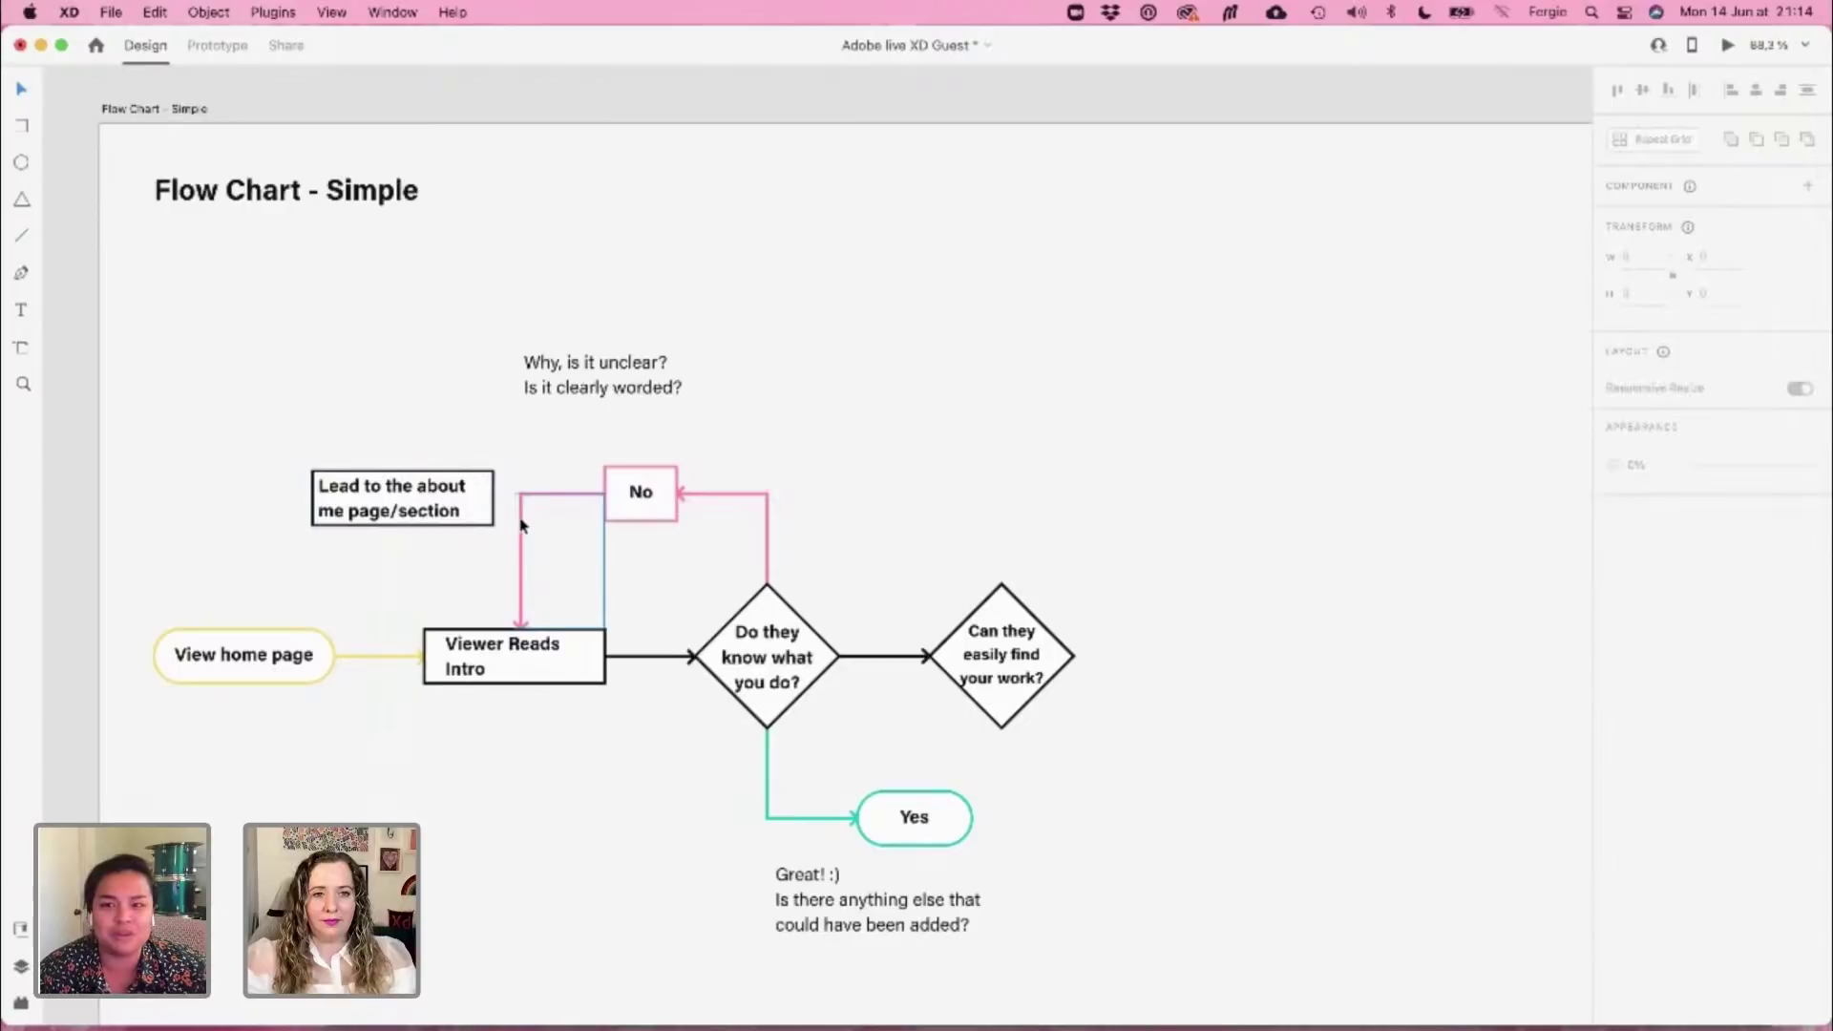
double_click(522, 589)
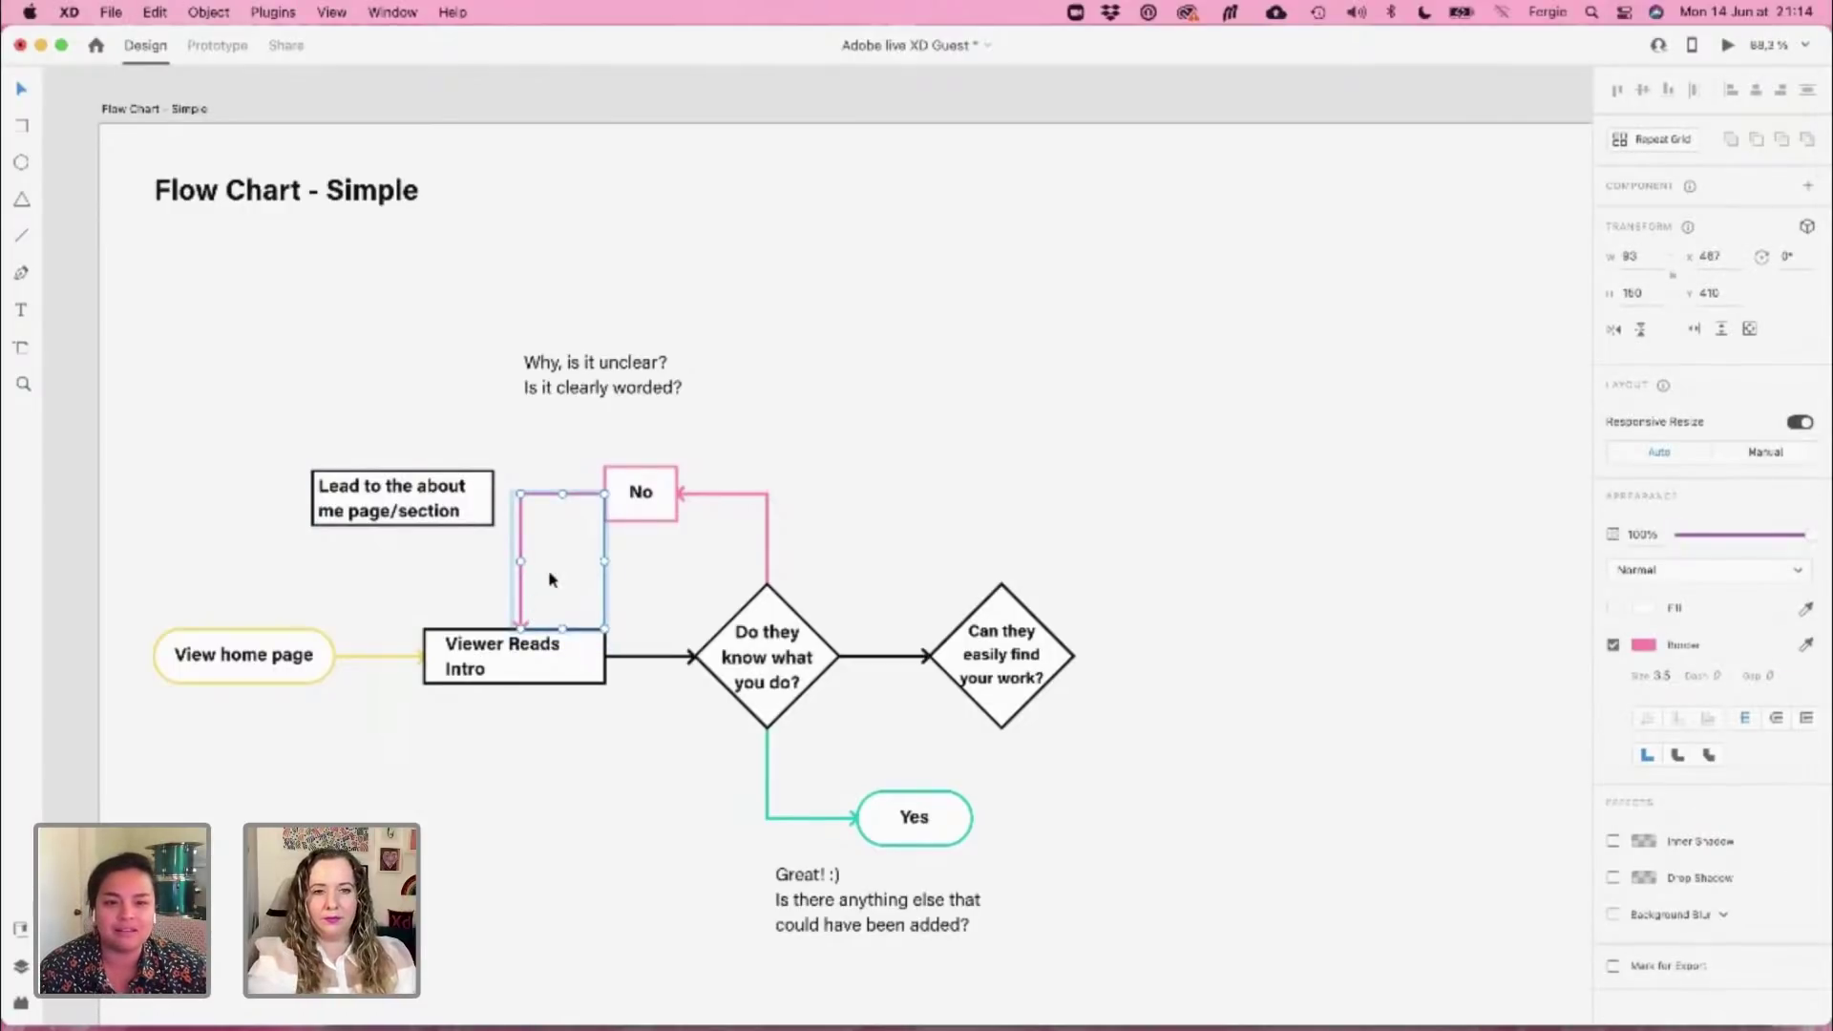
scroll(550, 576, "up", 10)
scroll(552, 535, "up", 2)
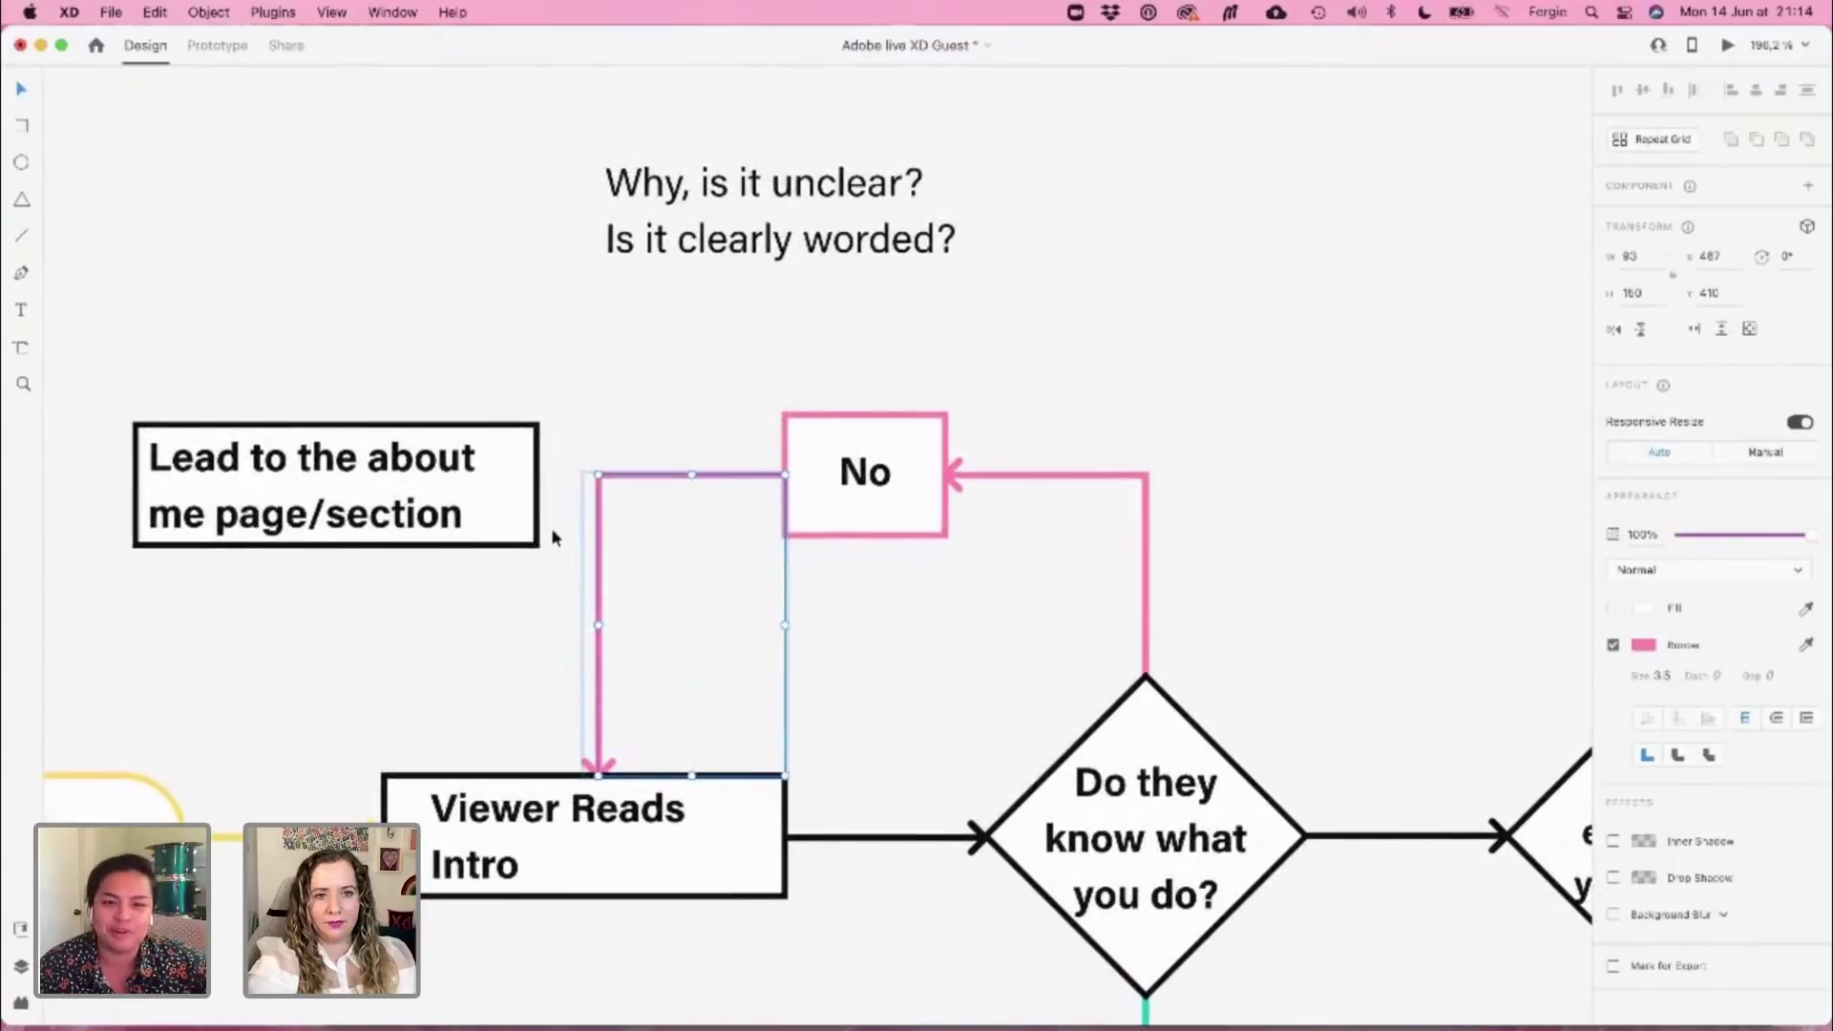
left_click(552, 525)
scroll(551, 525, "up", 3)
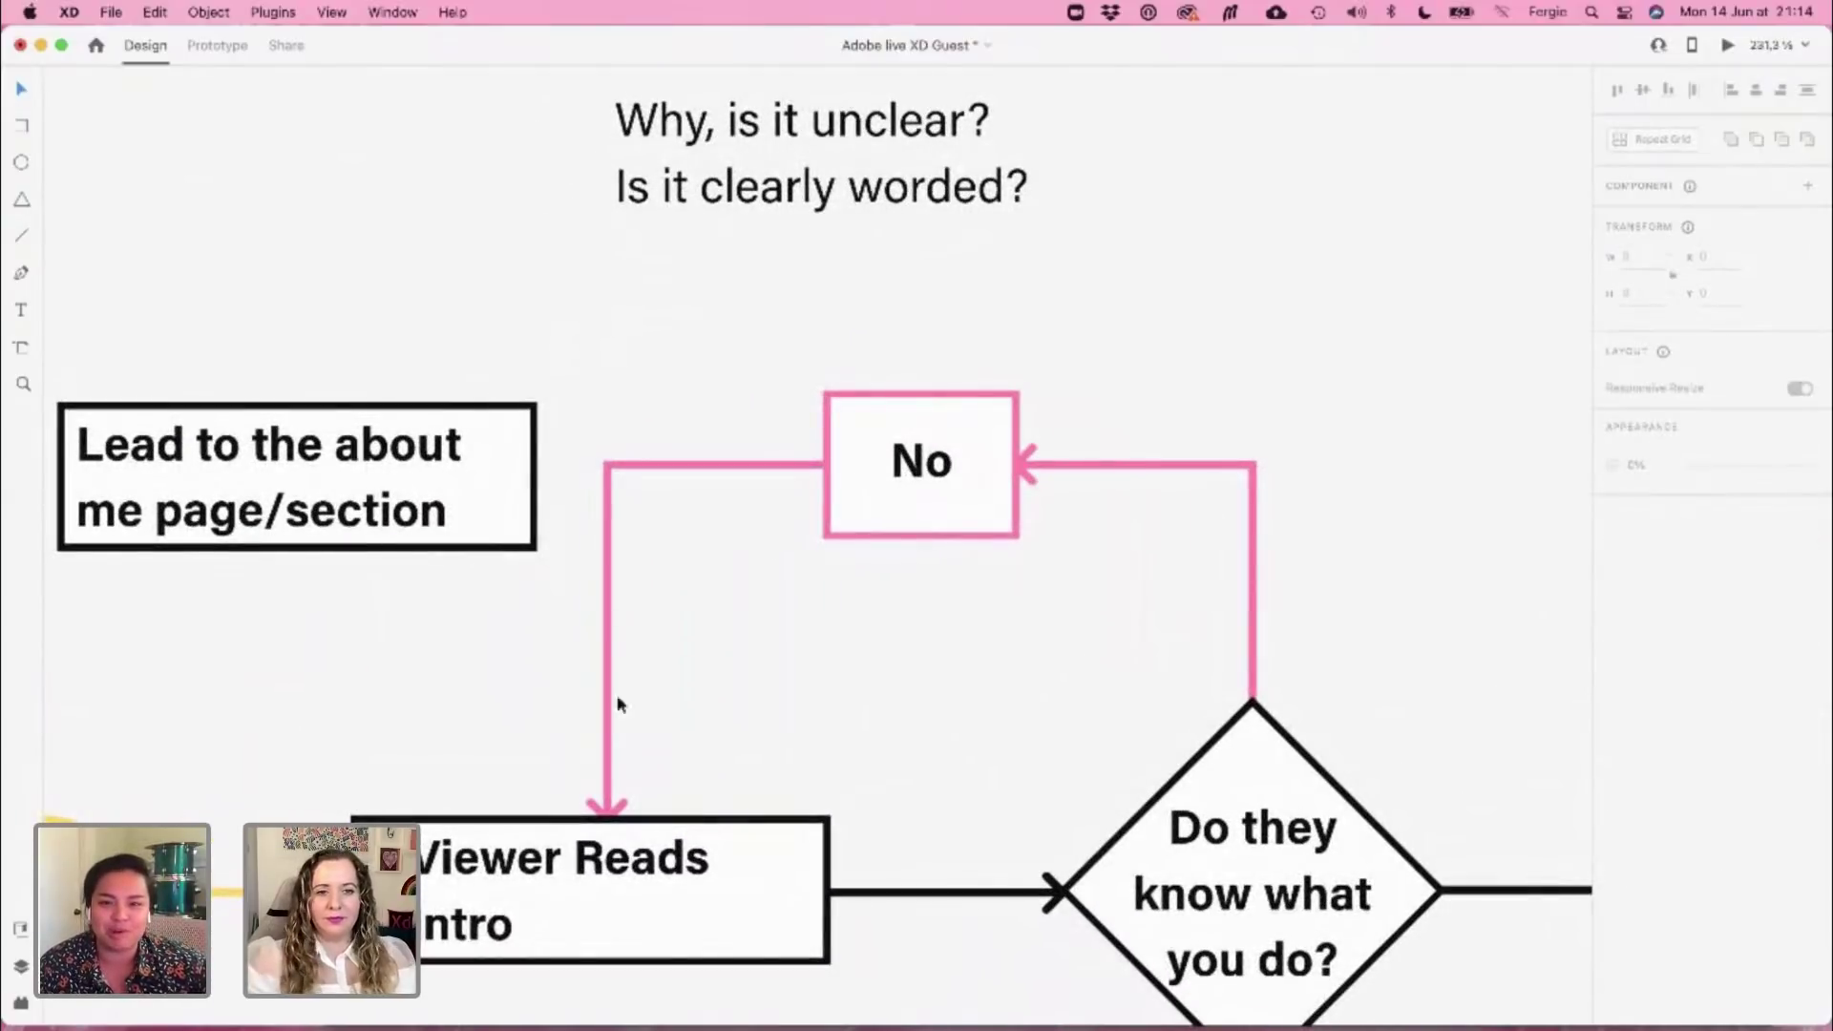
double_click(607, 804)
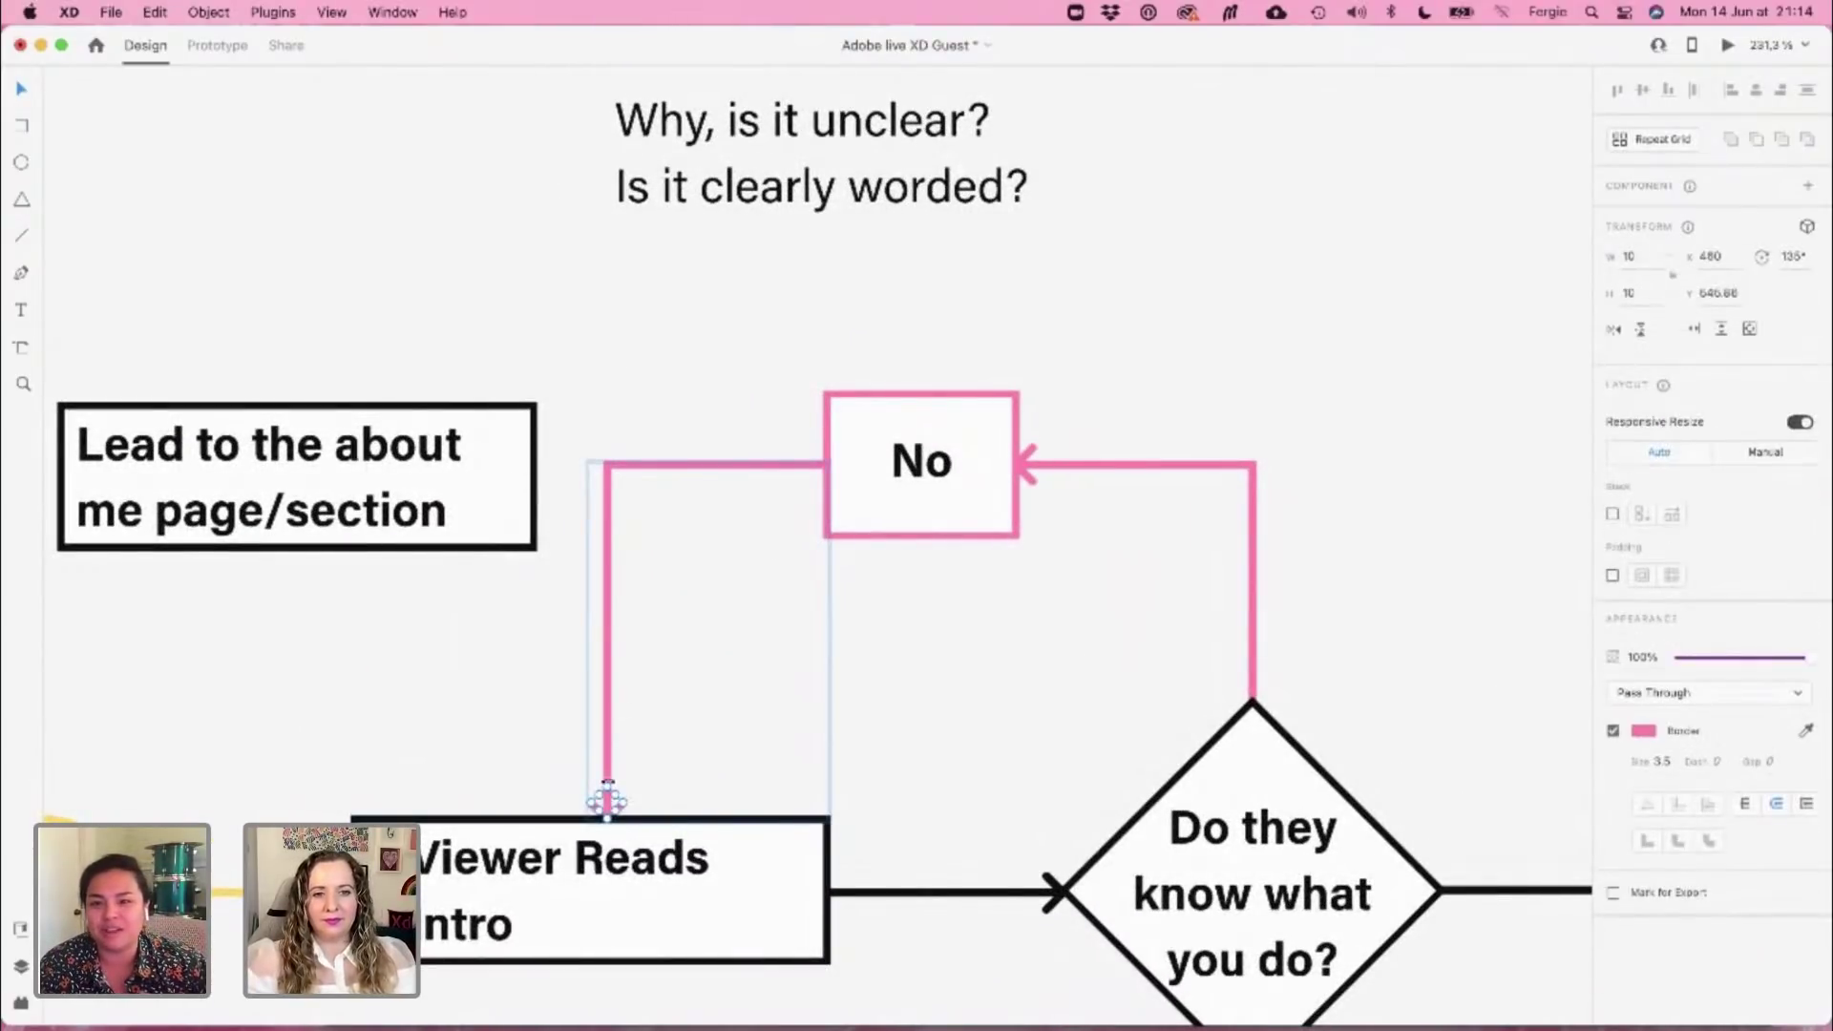
left_click_drag(611, 792, 630, 805)
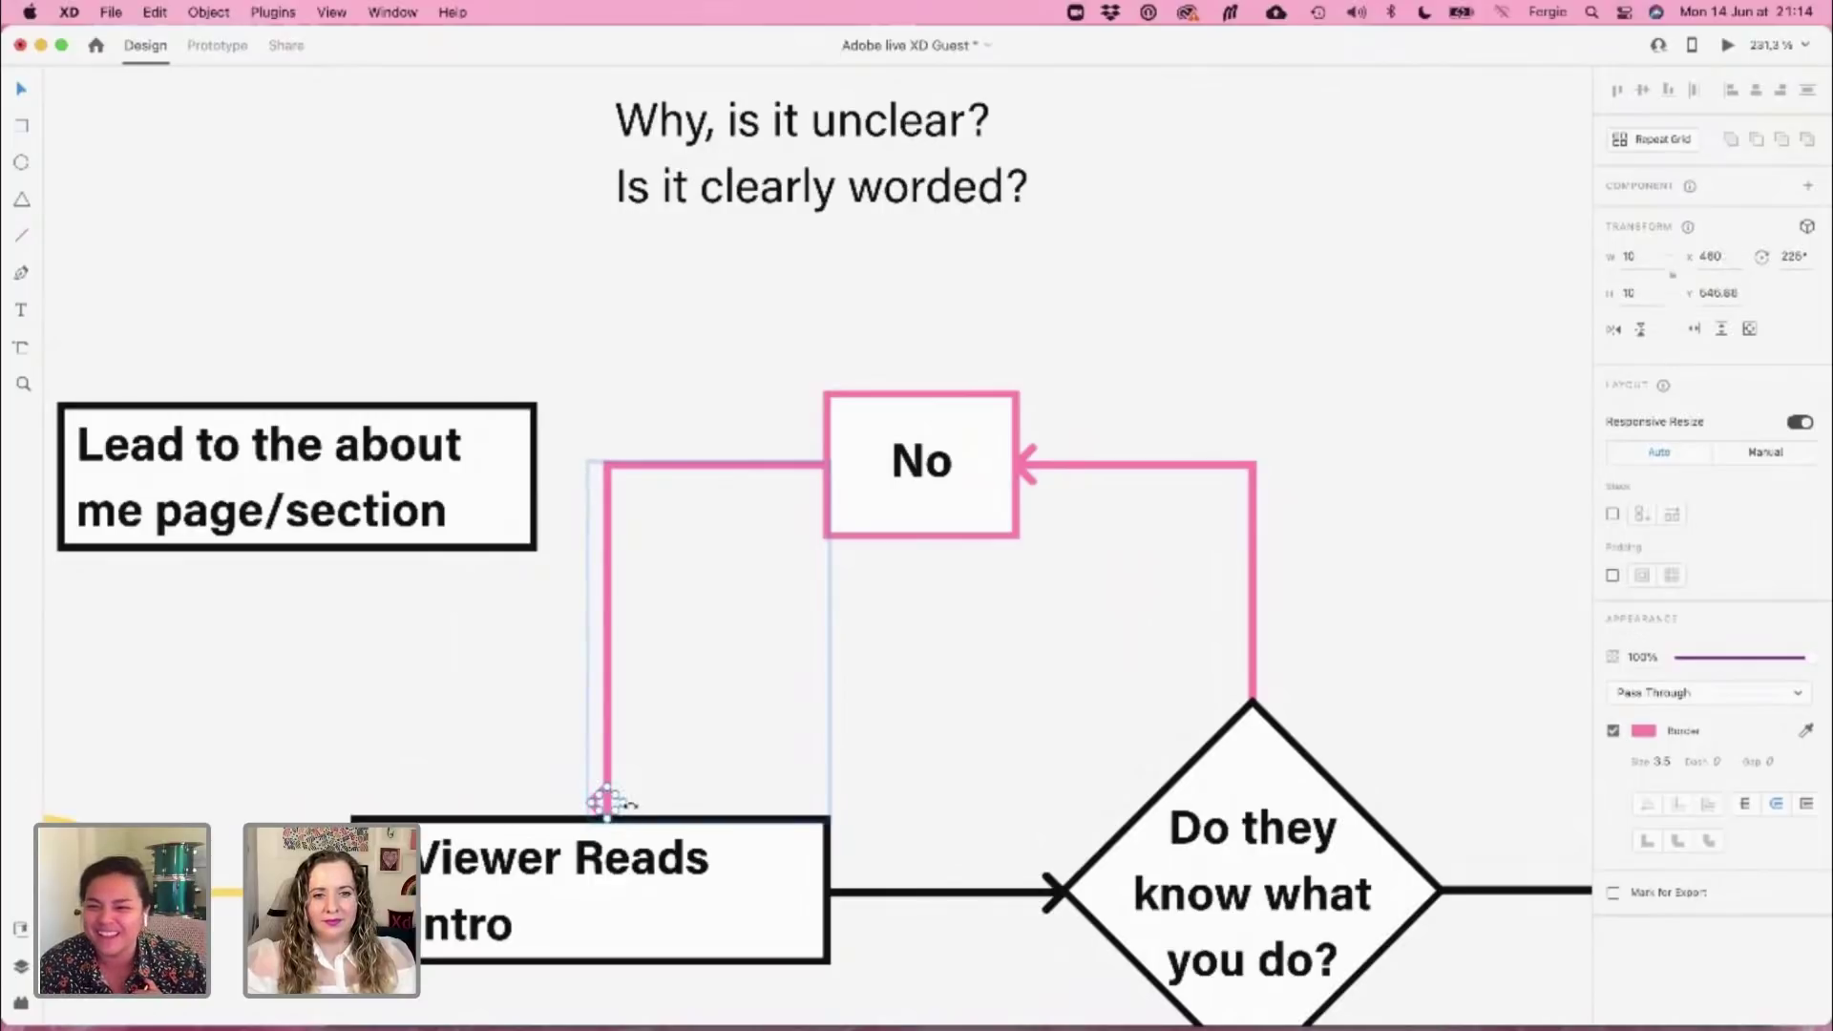
scroll(602, 804, "up", 5)
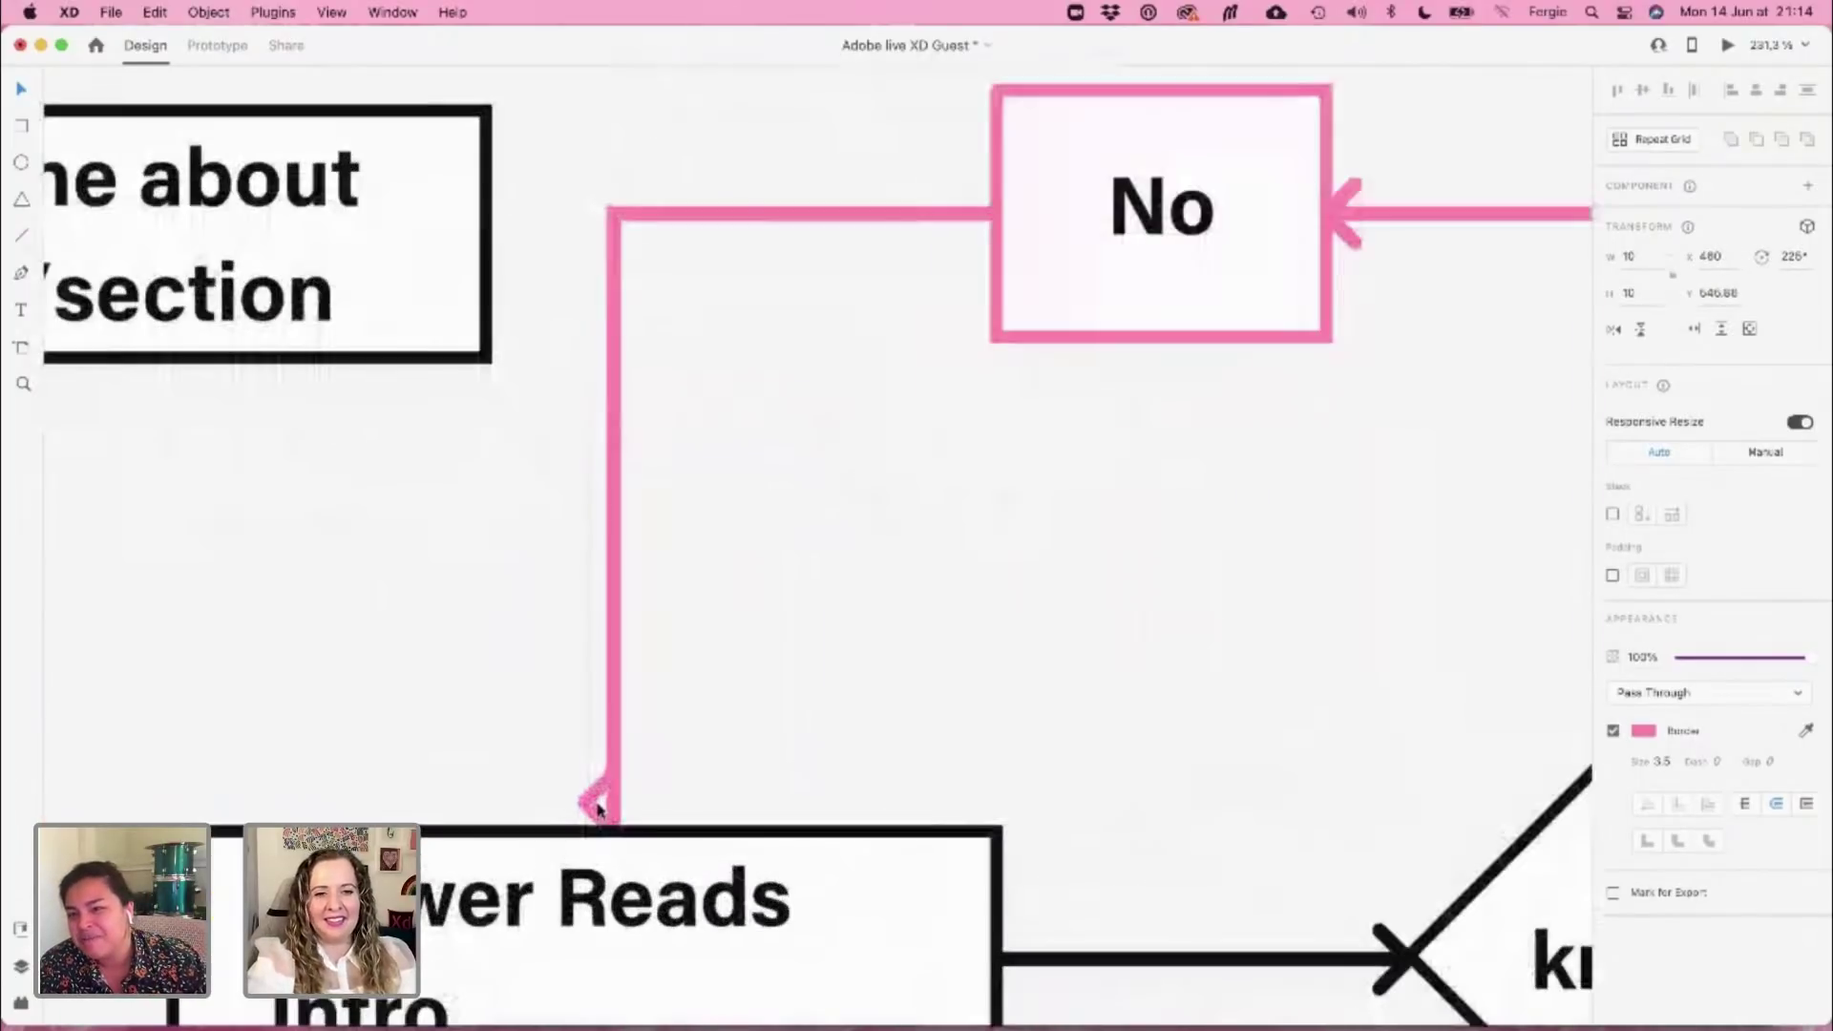
left_click_drag(592, 801, 504, 202)
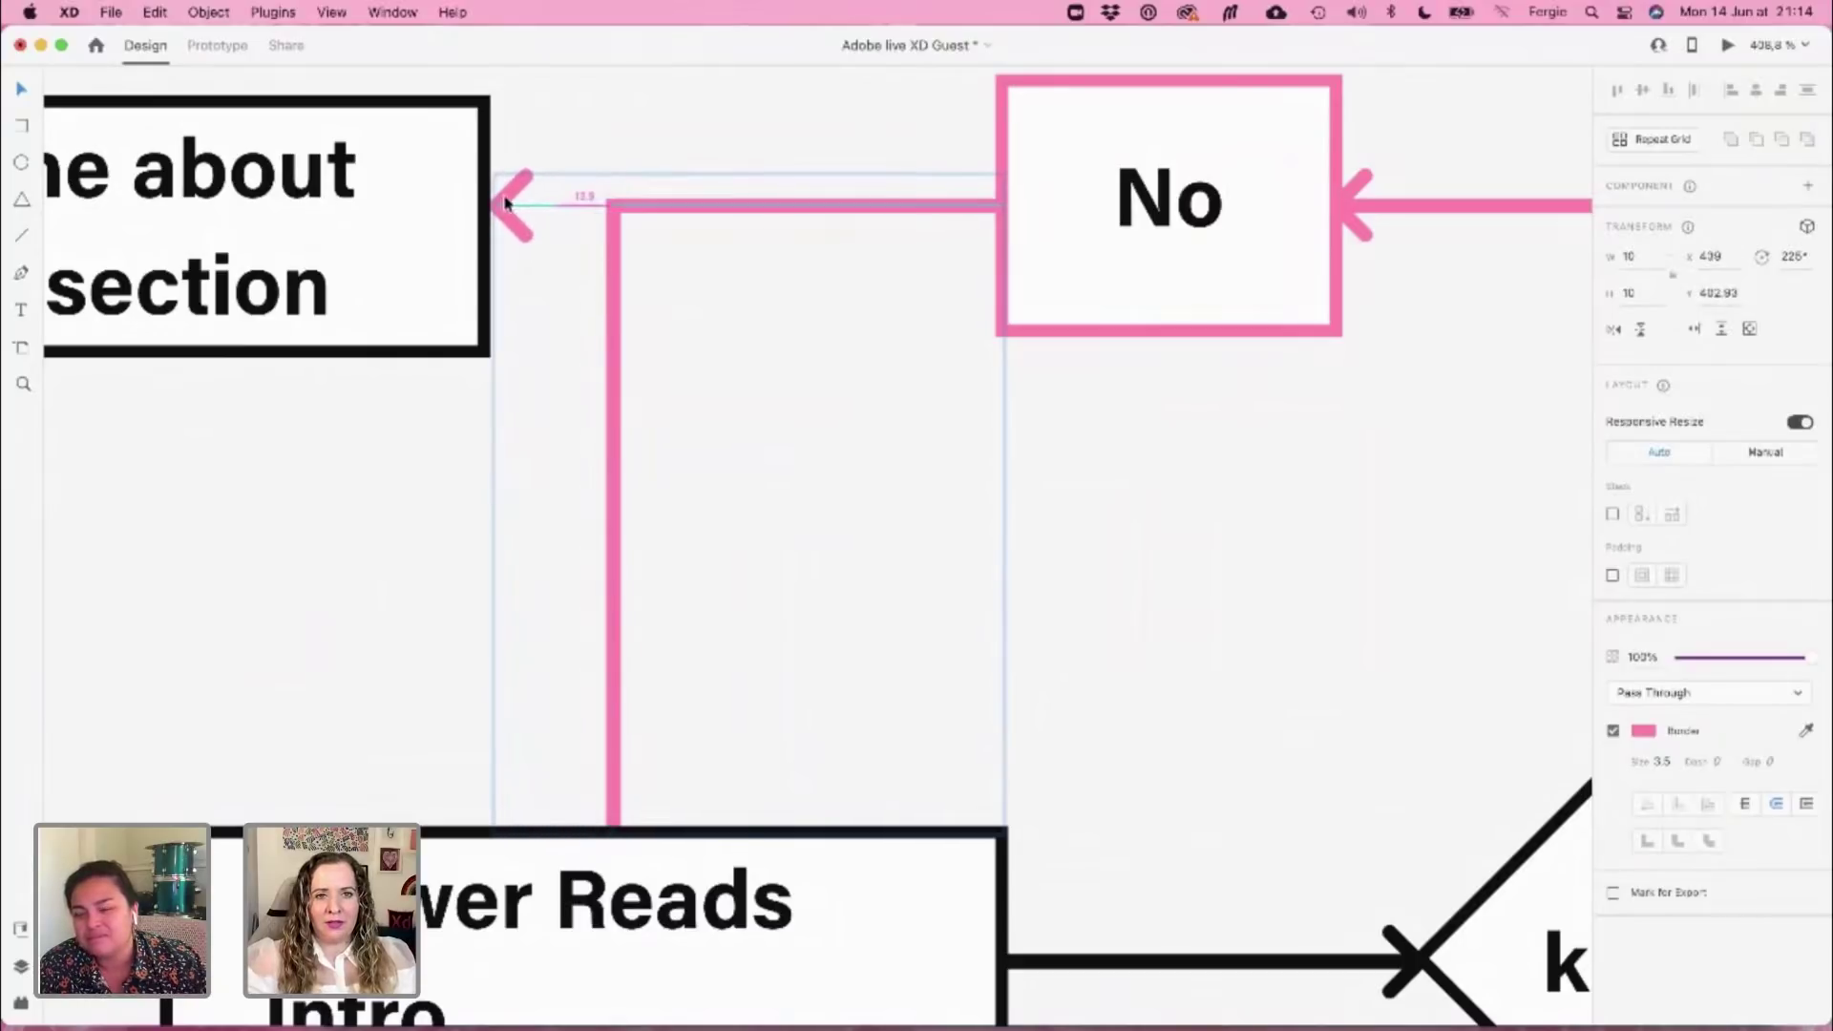
Remove the pink connector's vertical segment by deleting its lower end point, and extend the remaining horizontal line to the moved arrowhead
left_click(614, 270)
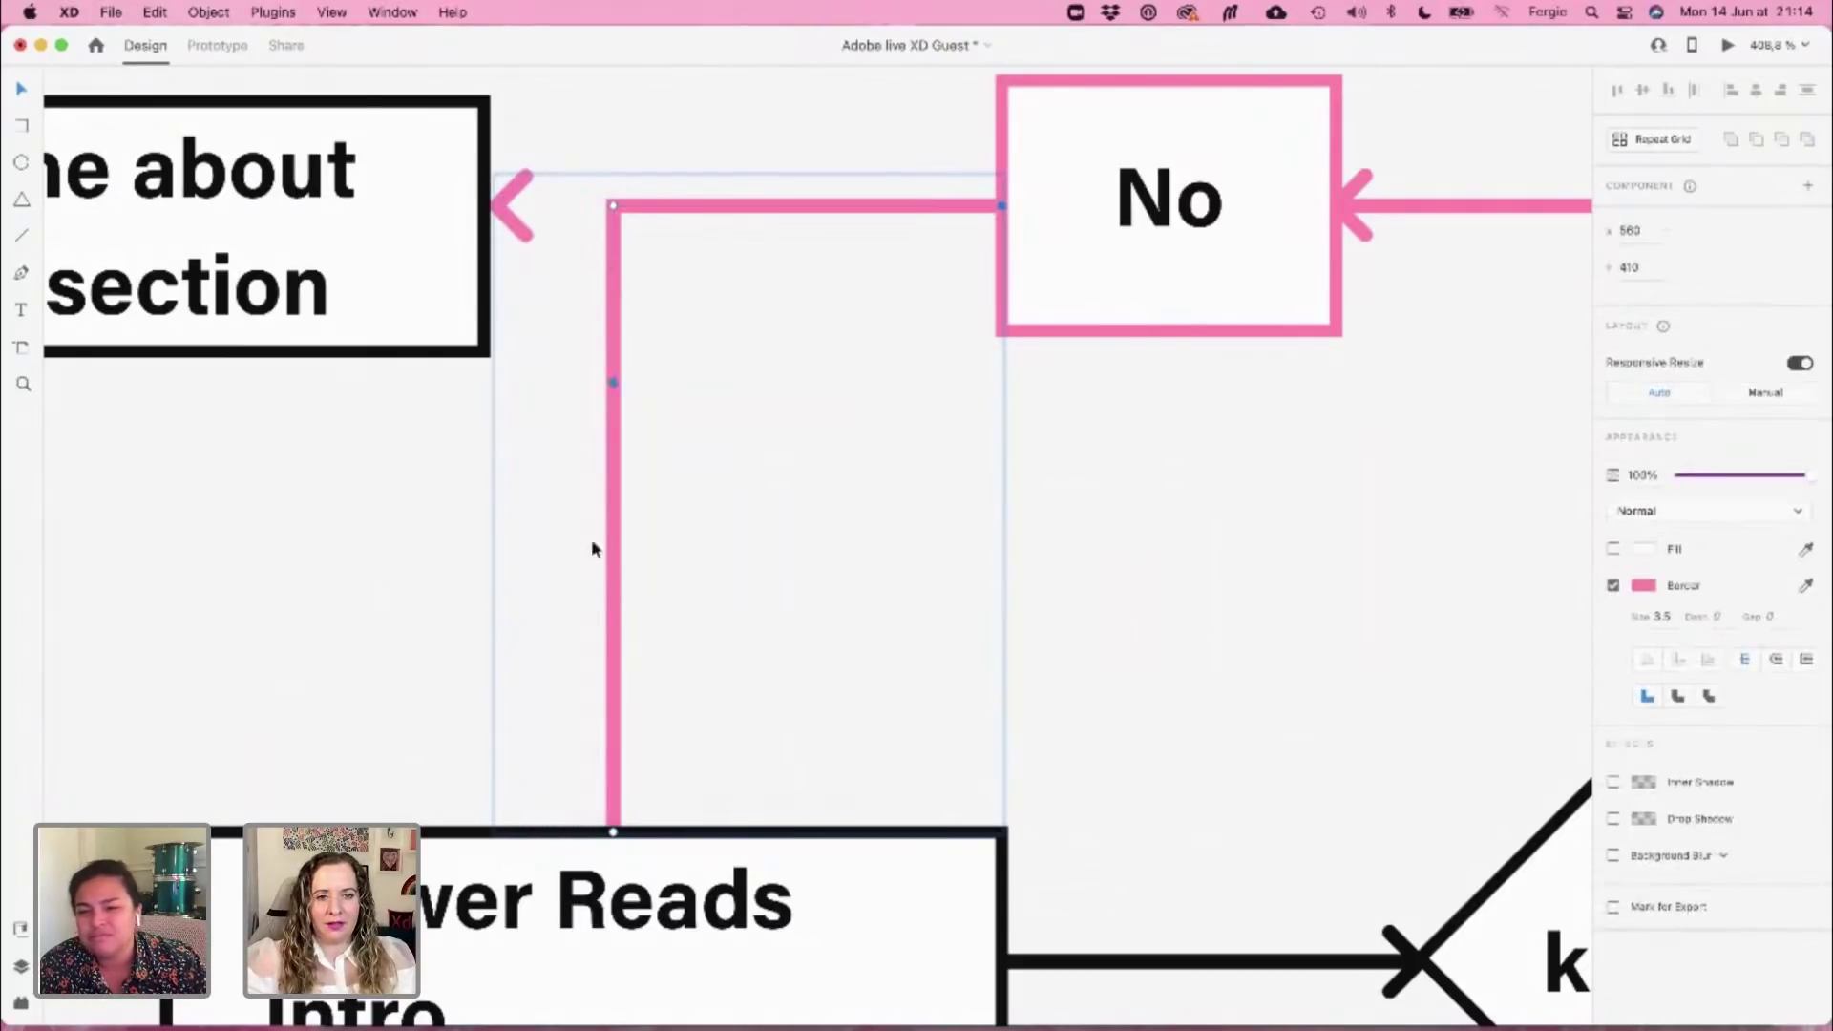
left_click(611, 833)
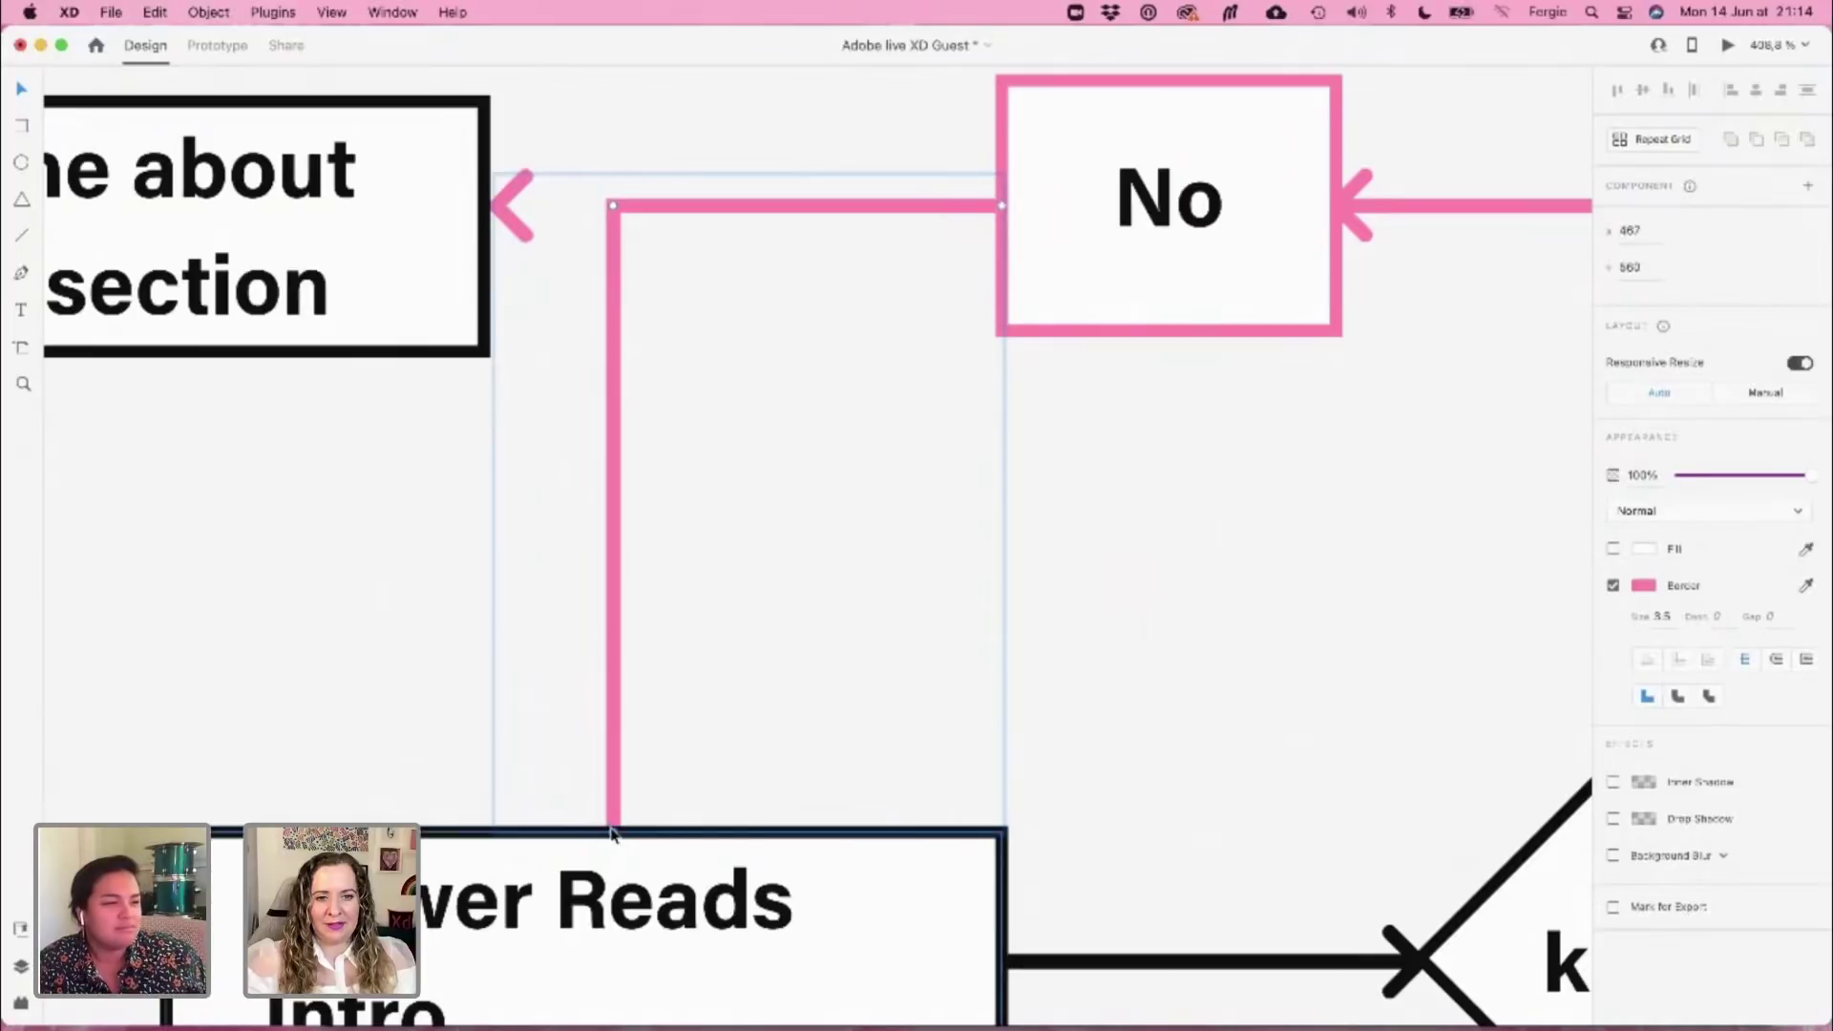
key("Delete")
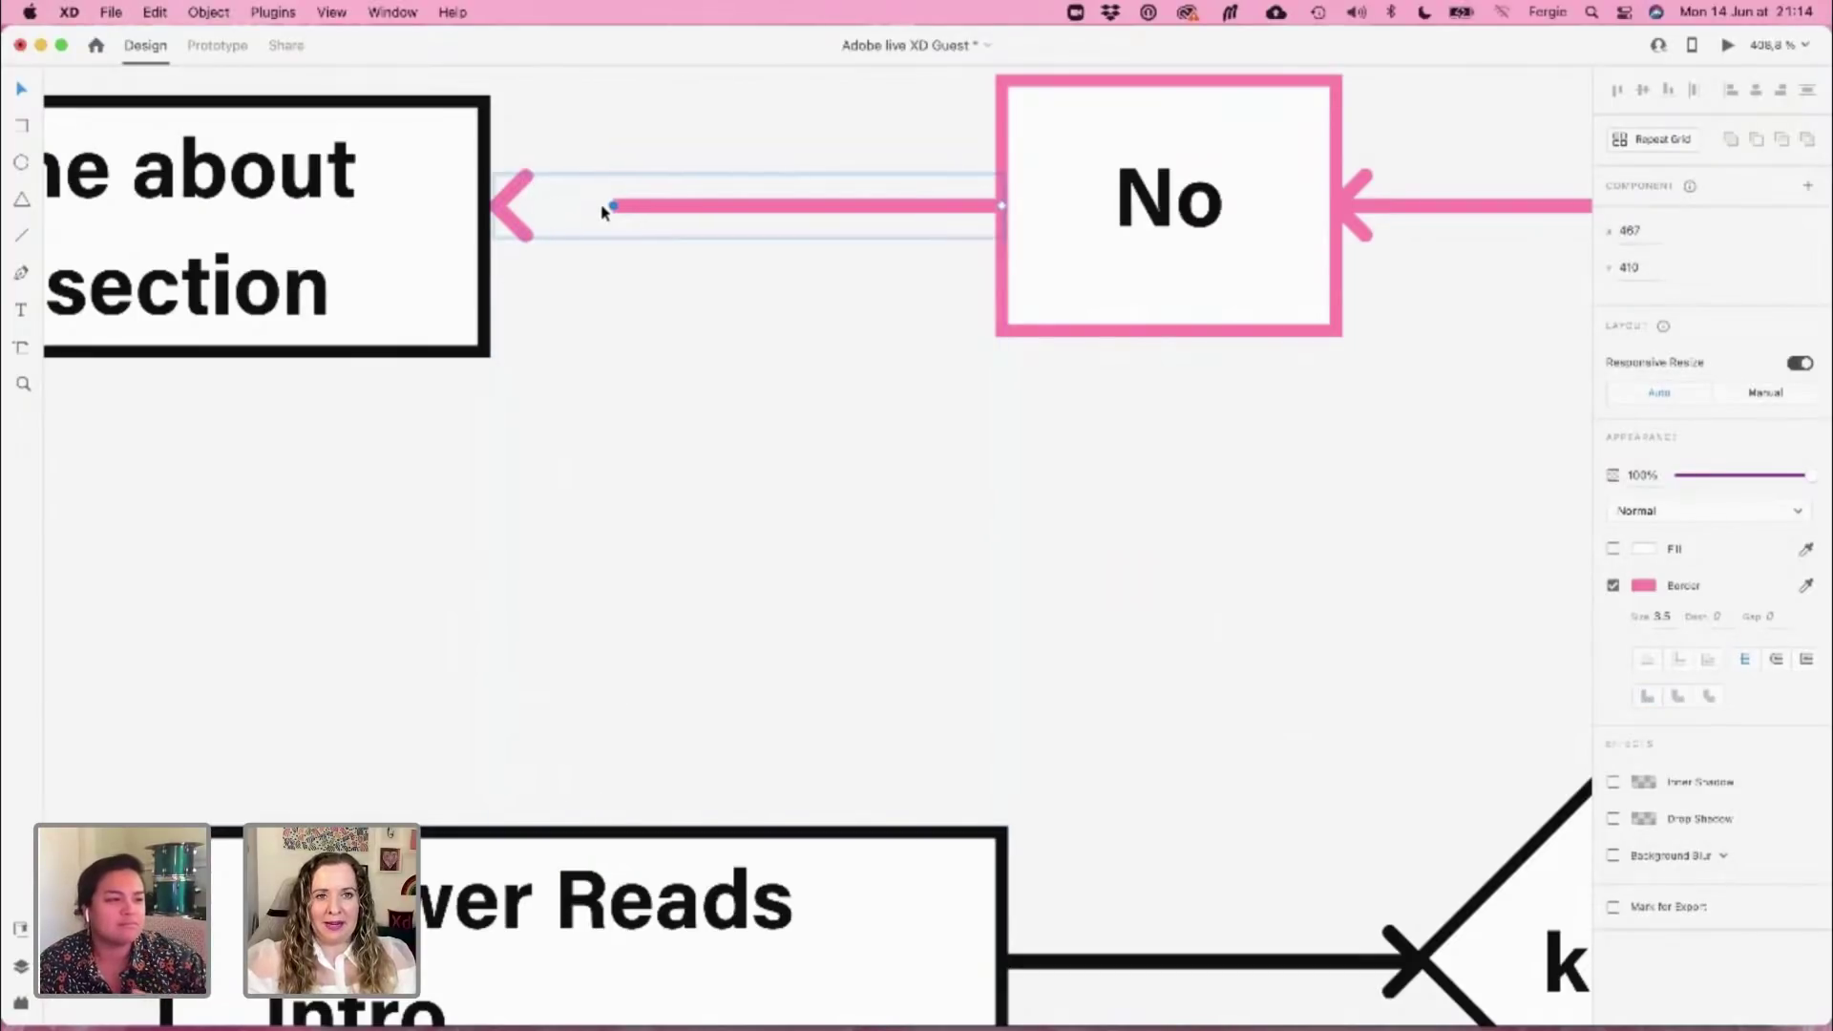
left_click_drag(613, 205, 520, 210)
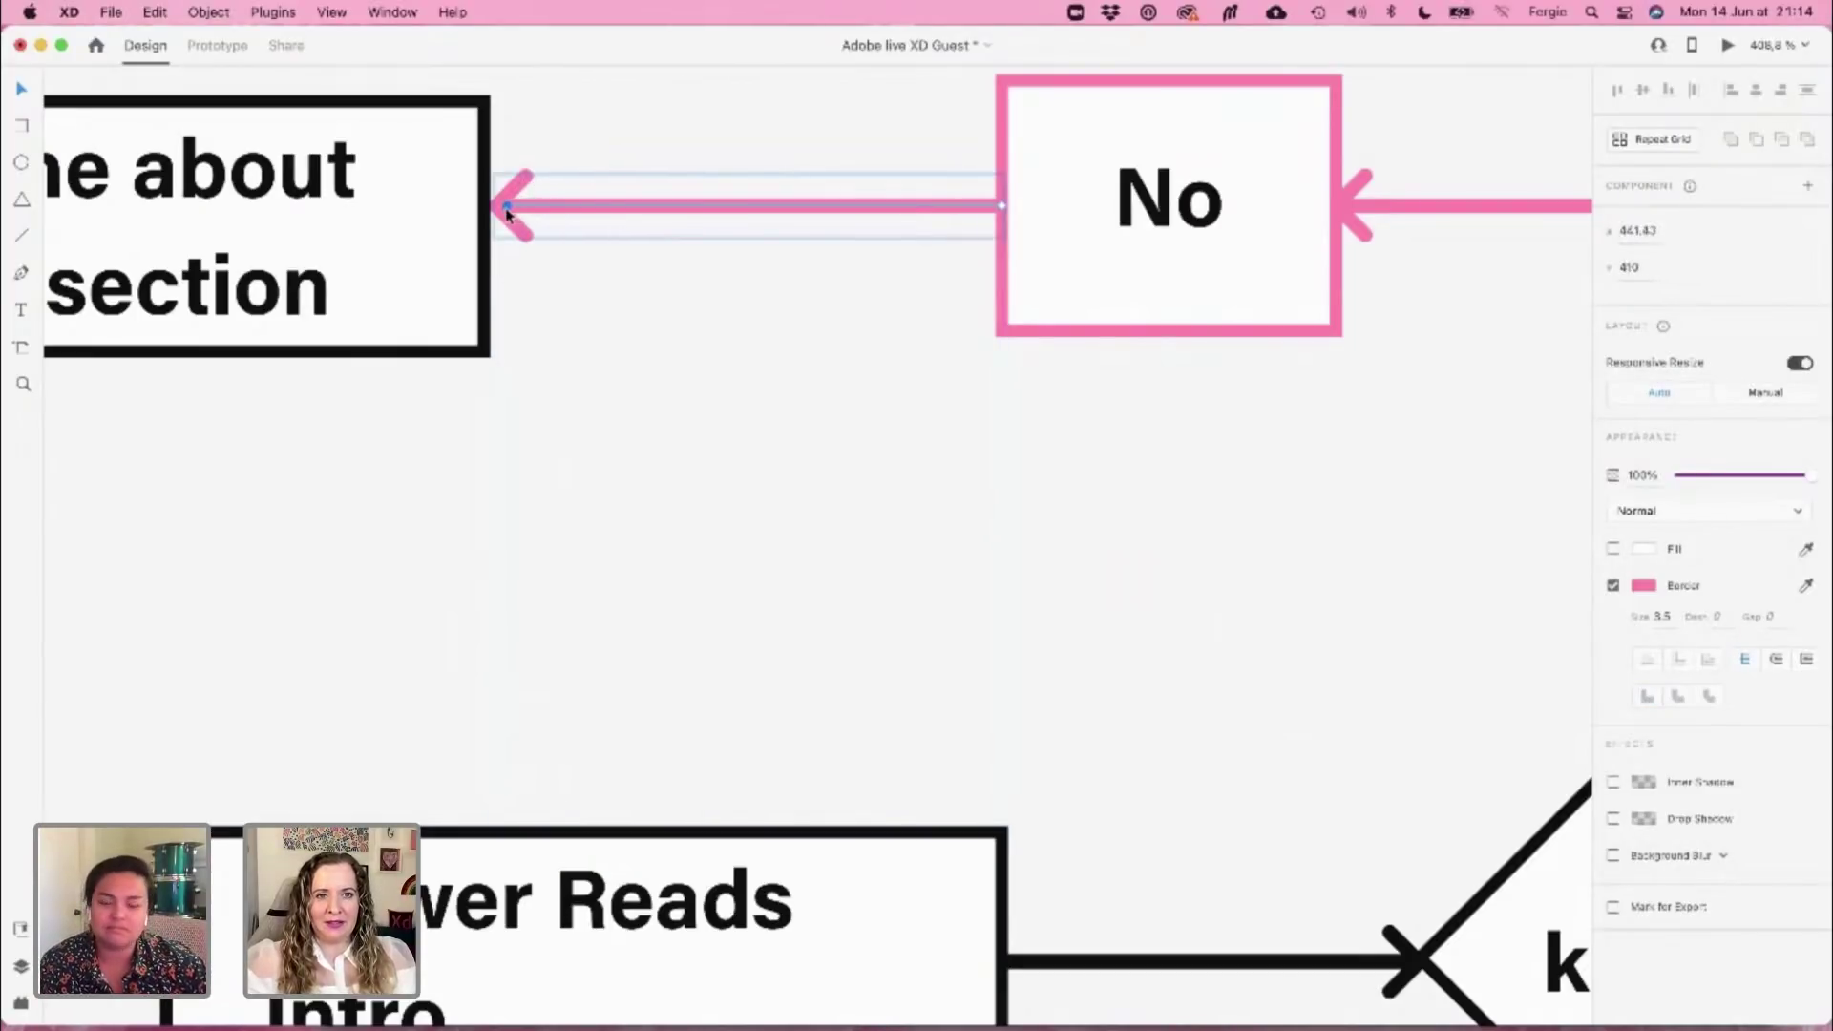
Move the "Lead to the about me page/section" box up slightly to line it up with the "No" box
left_click(541, 321)
left_click_drag(441, 328, 397, 308)
scroll(588, 425, "down", 1)
scroll(588, 425, "down", 10)
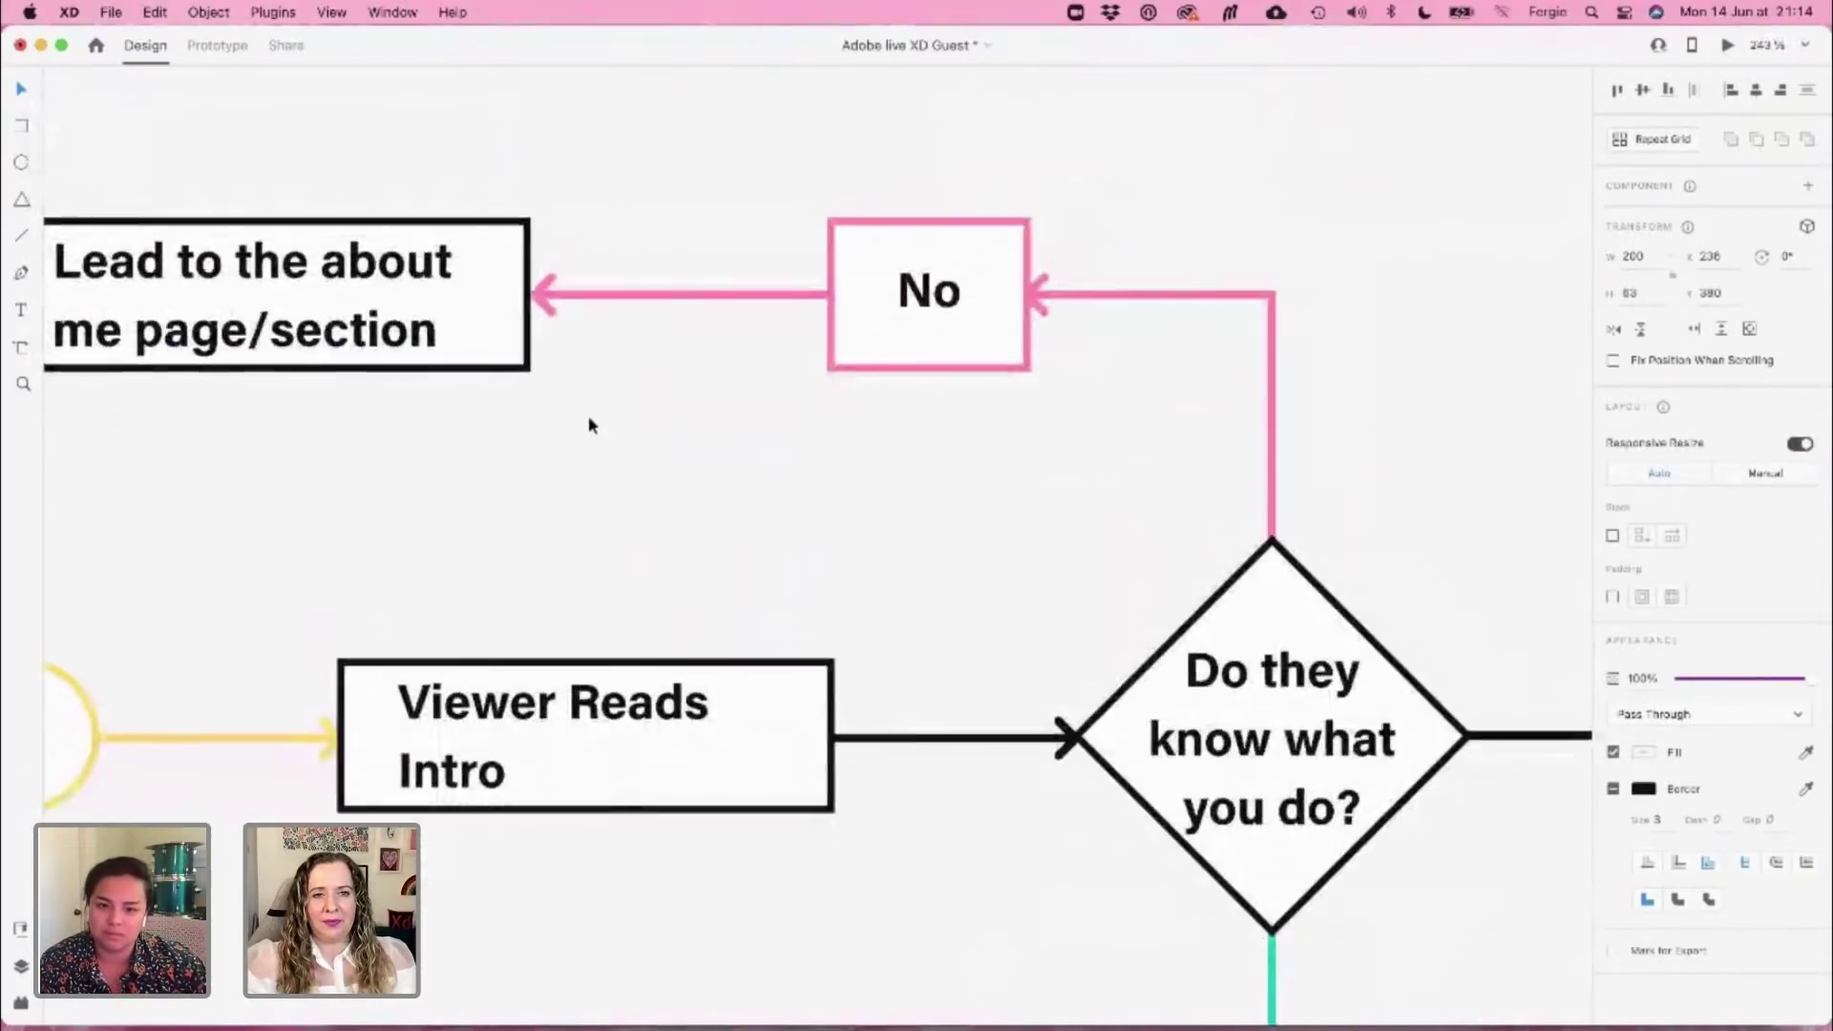
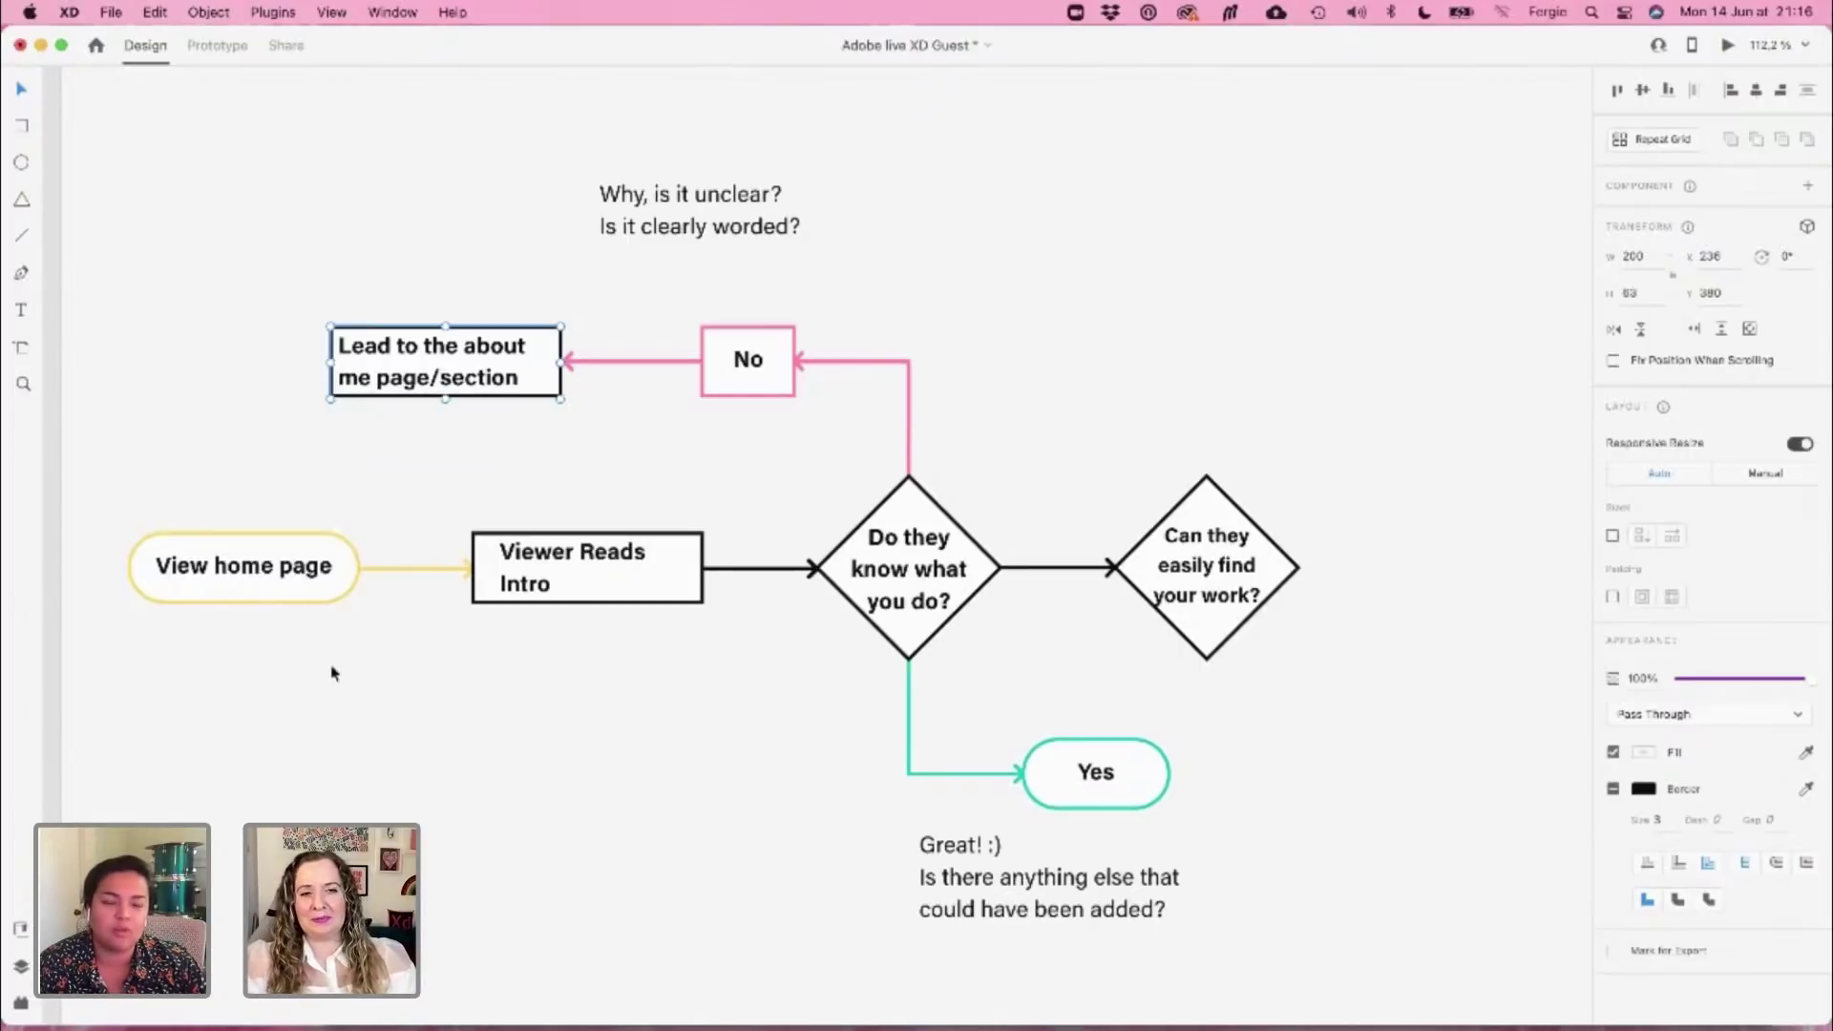
left_click(402, 254)
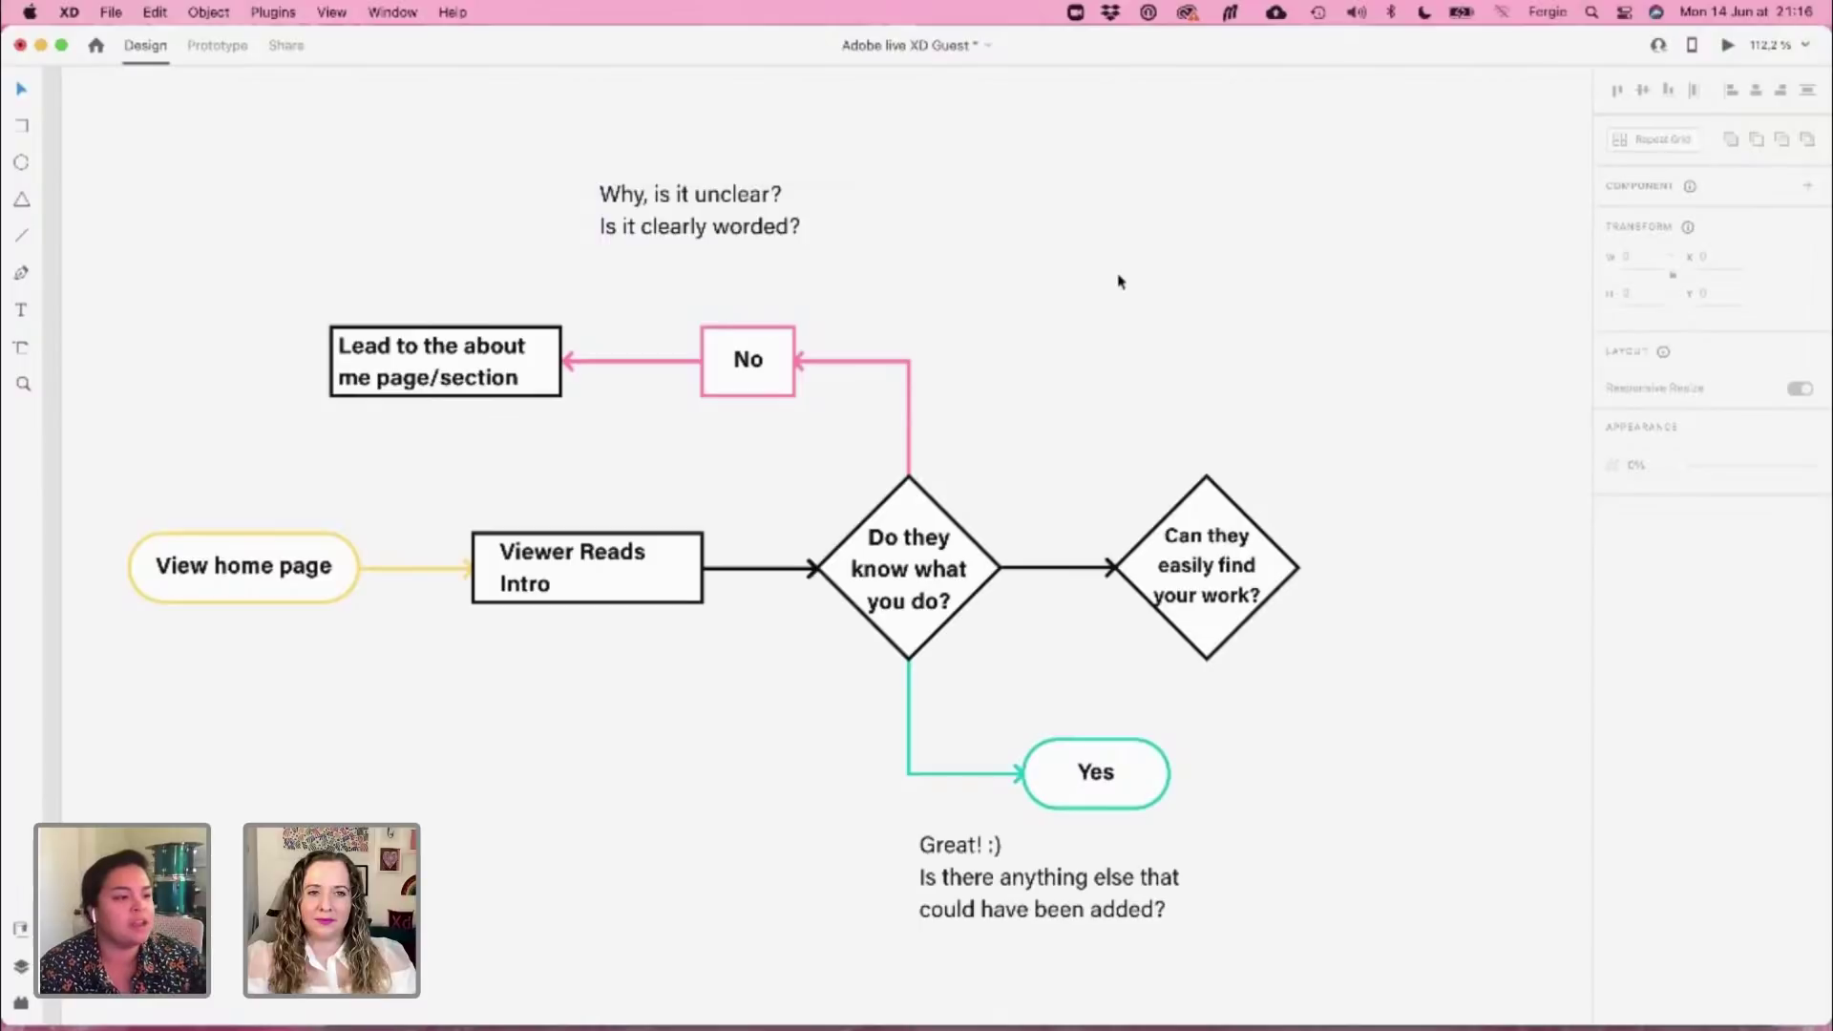
Copy the "Yes" branch with its green connector and note to the underside of the "Can they easily find your work?" diamond
scroll(1117, 277, "right", 3)
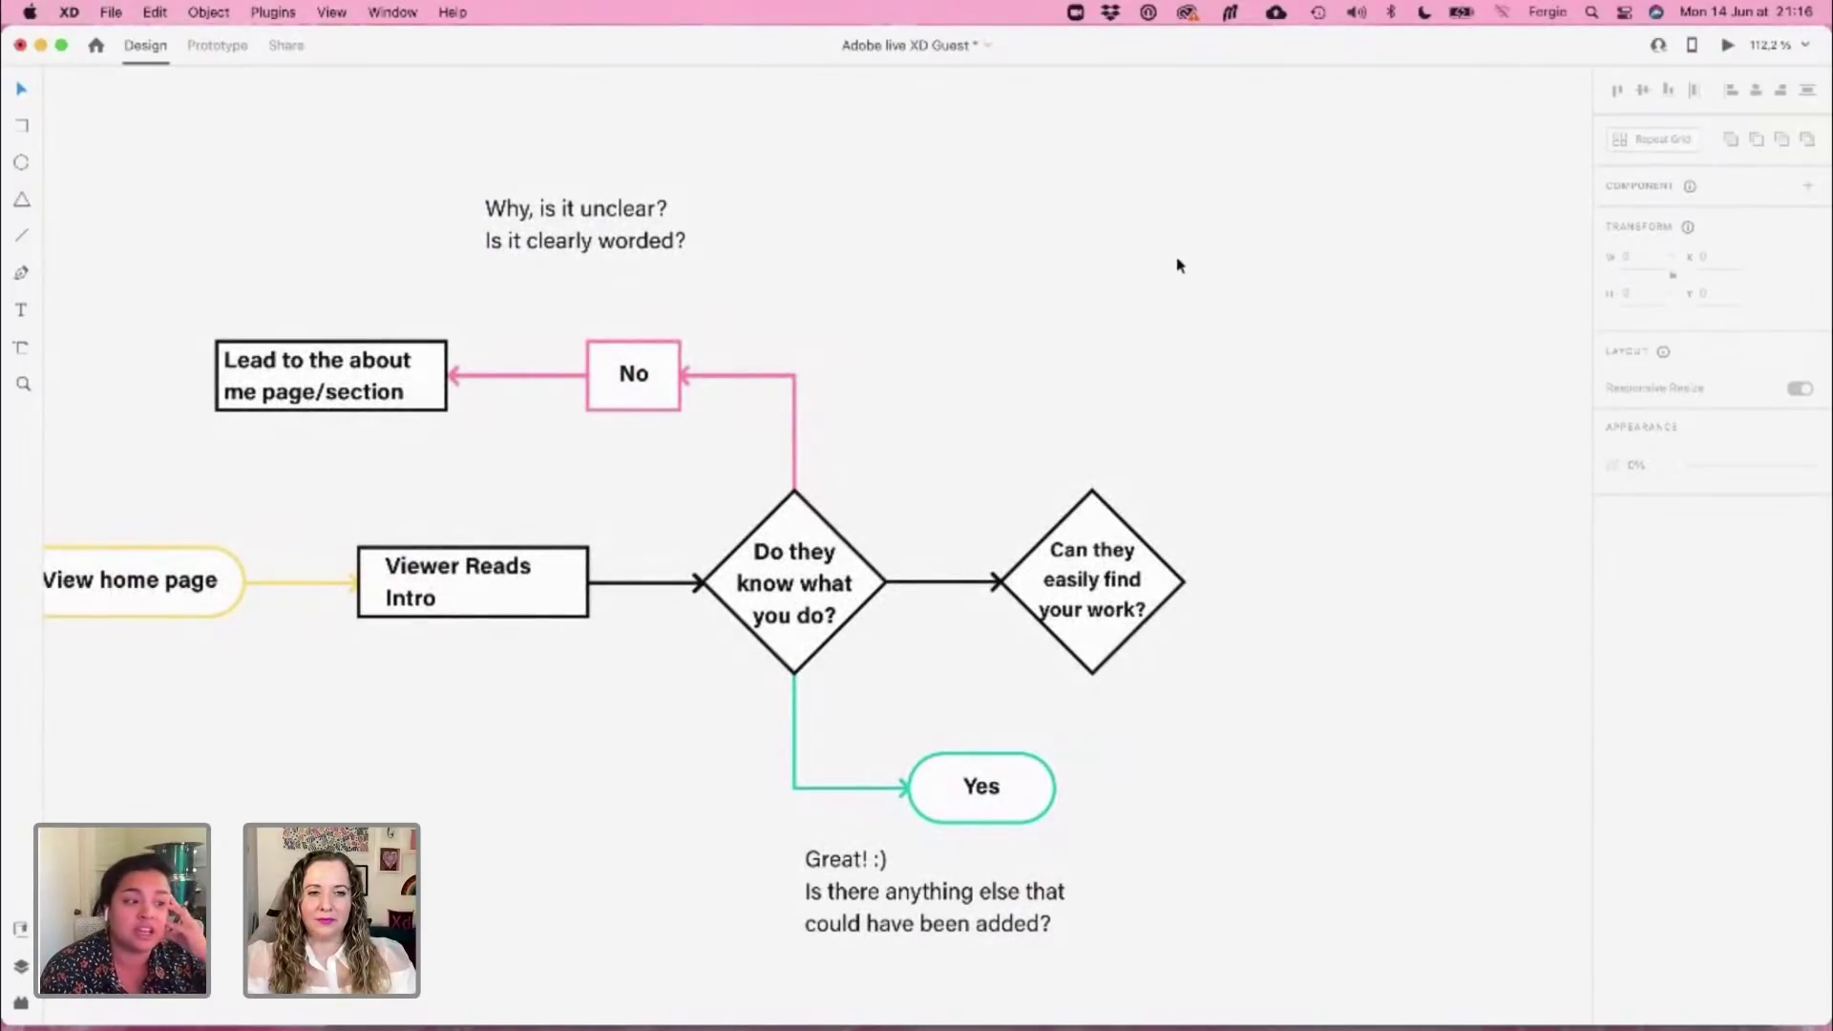
scroll(1178, 265, "down", 3)
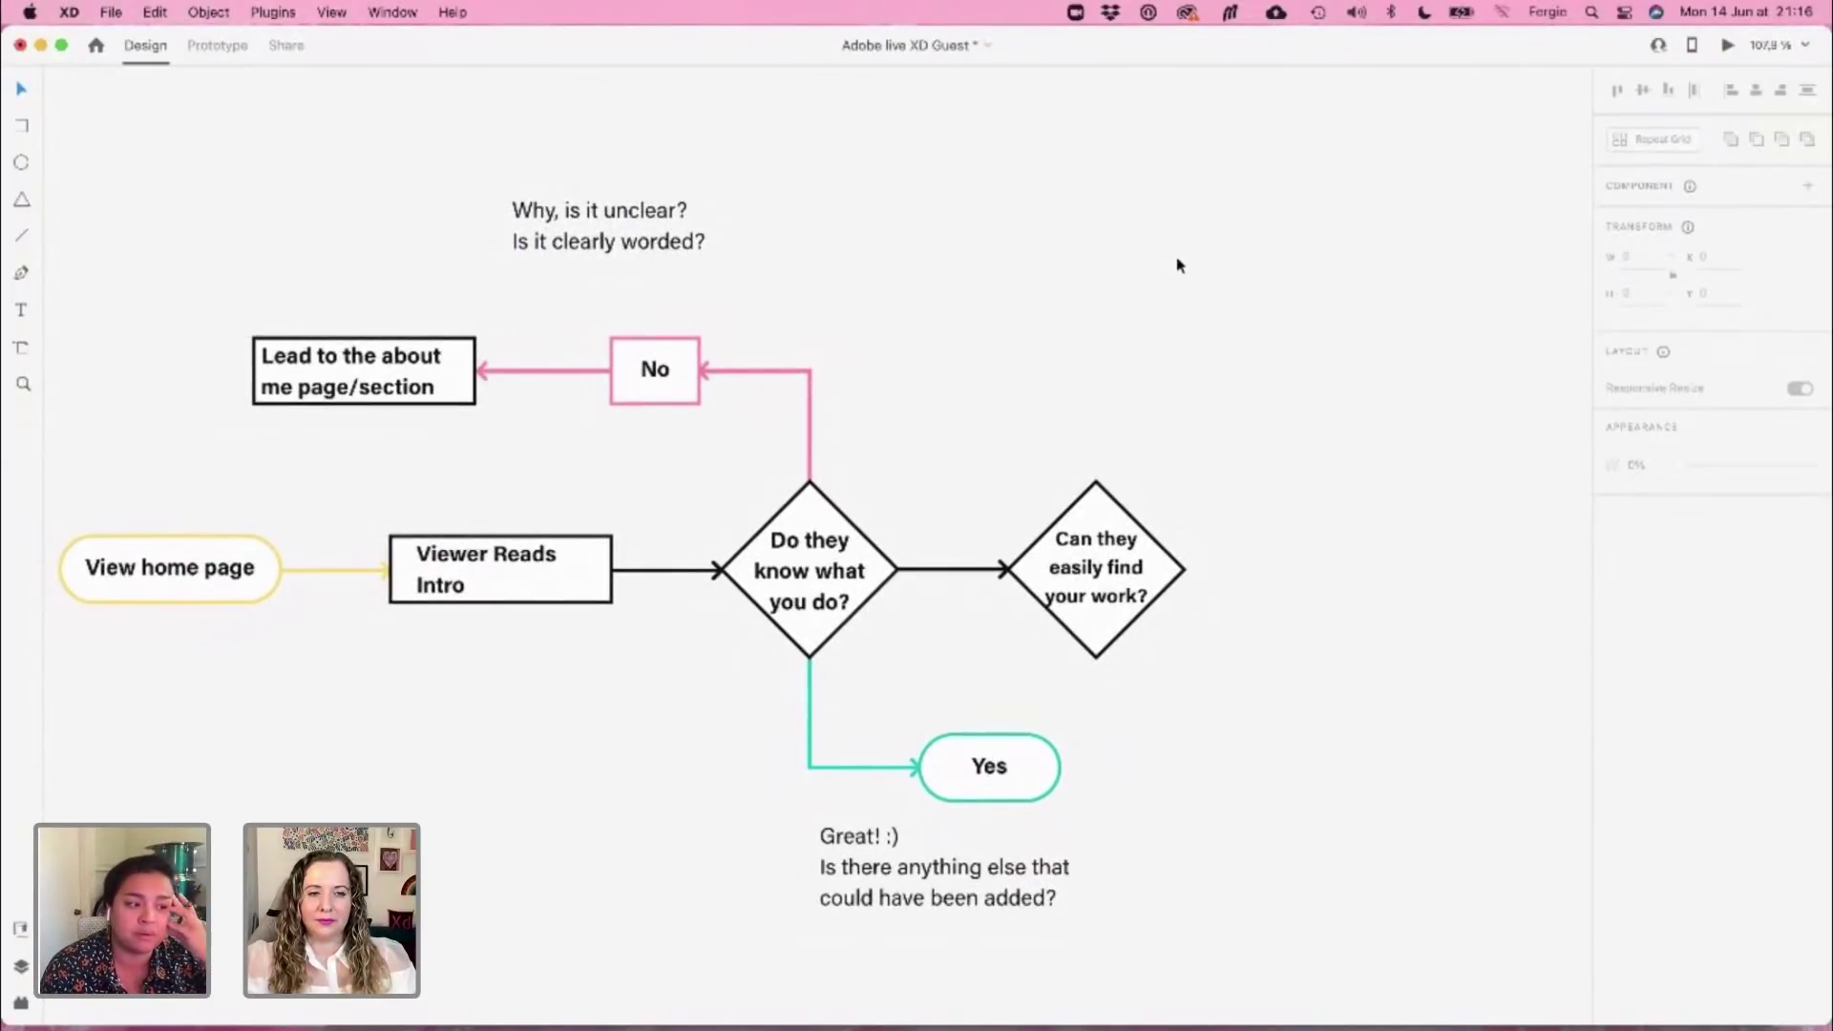
scroll(1178, 265, "up", 1)
scroll(1178, 266, "down", 2)
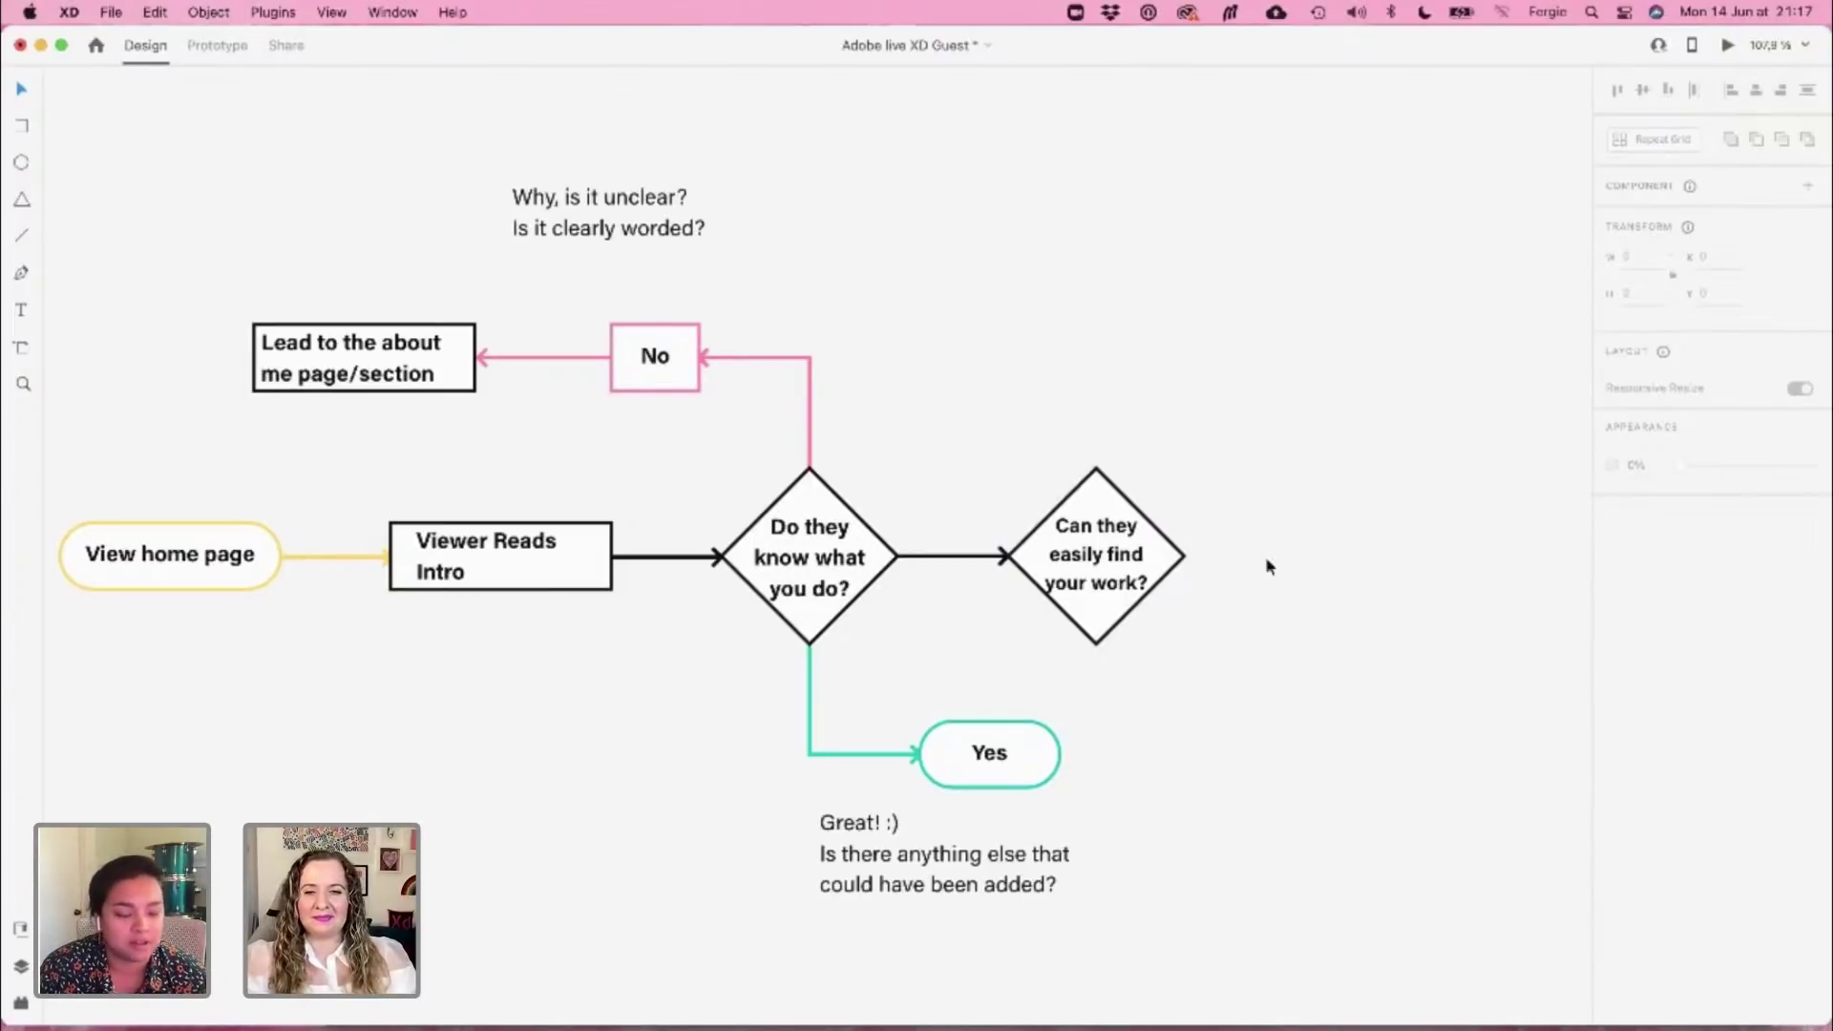
scroll(1107, 649, "right", 5)
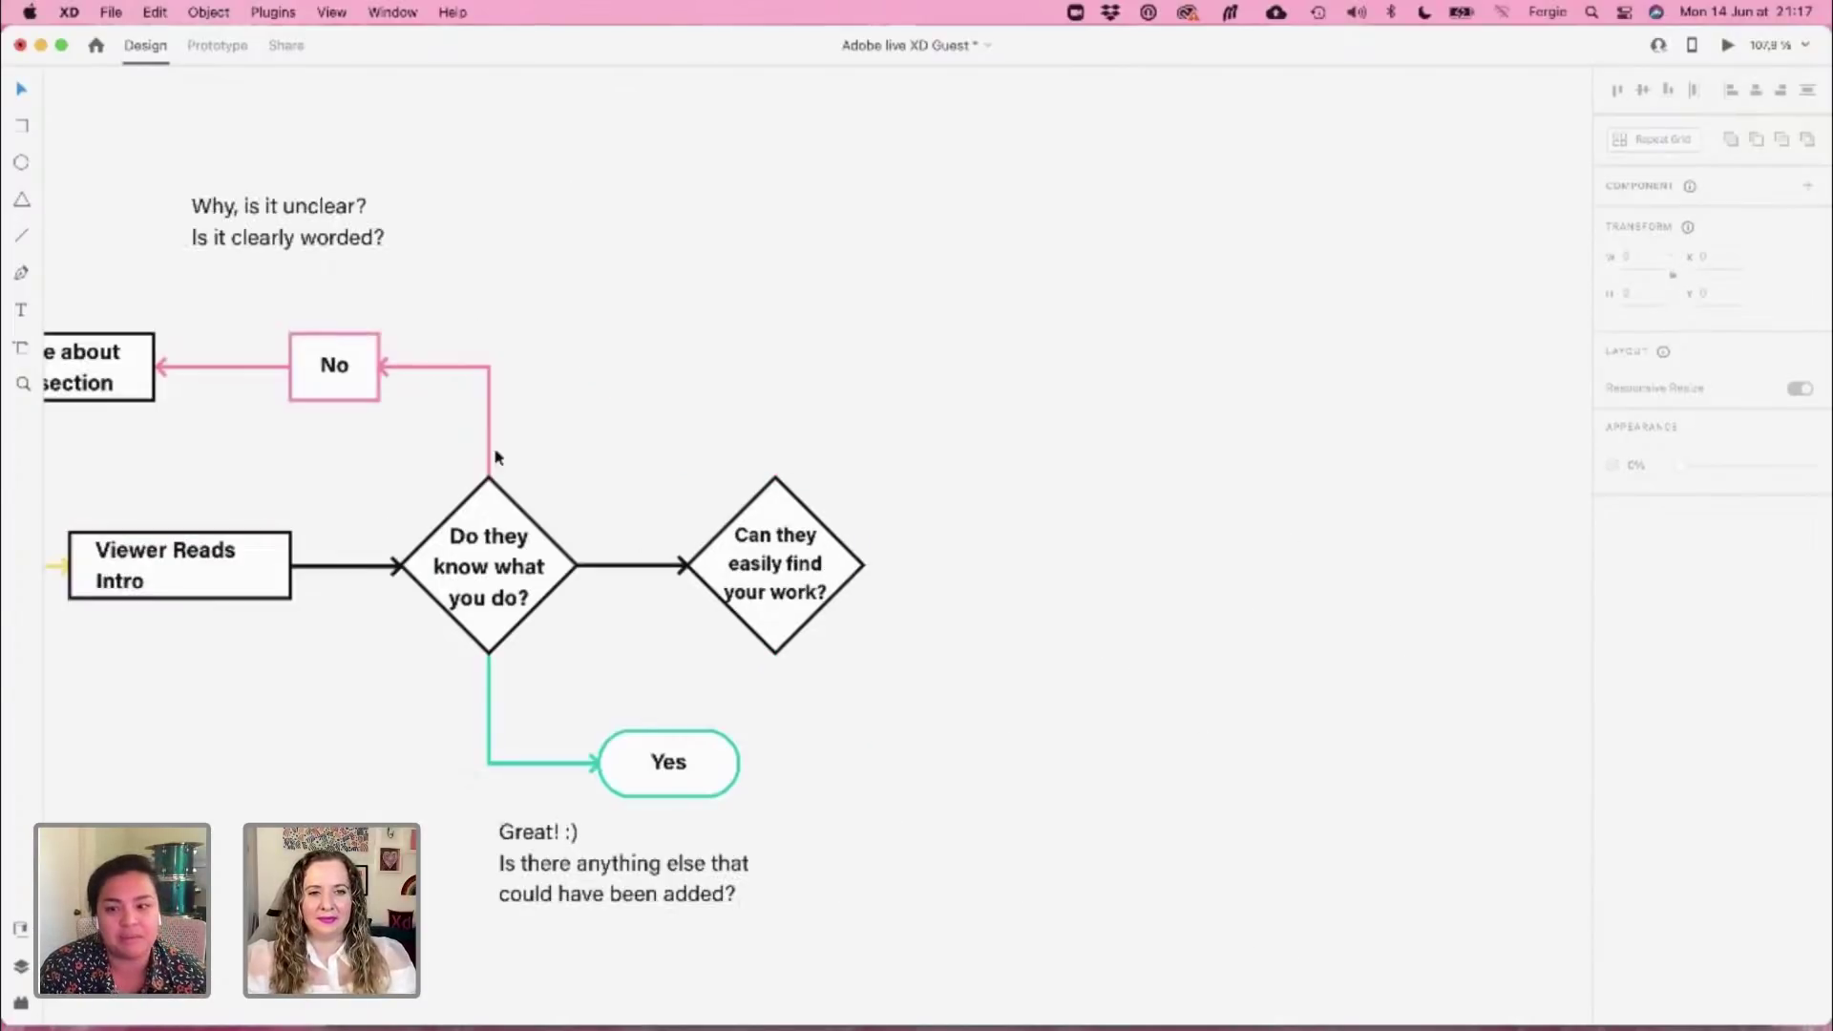
left_click(741, 908)
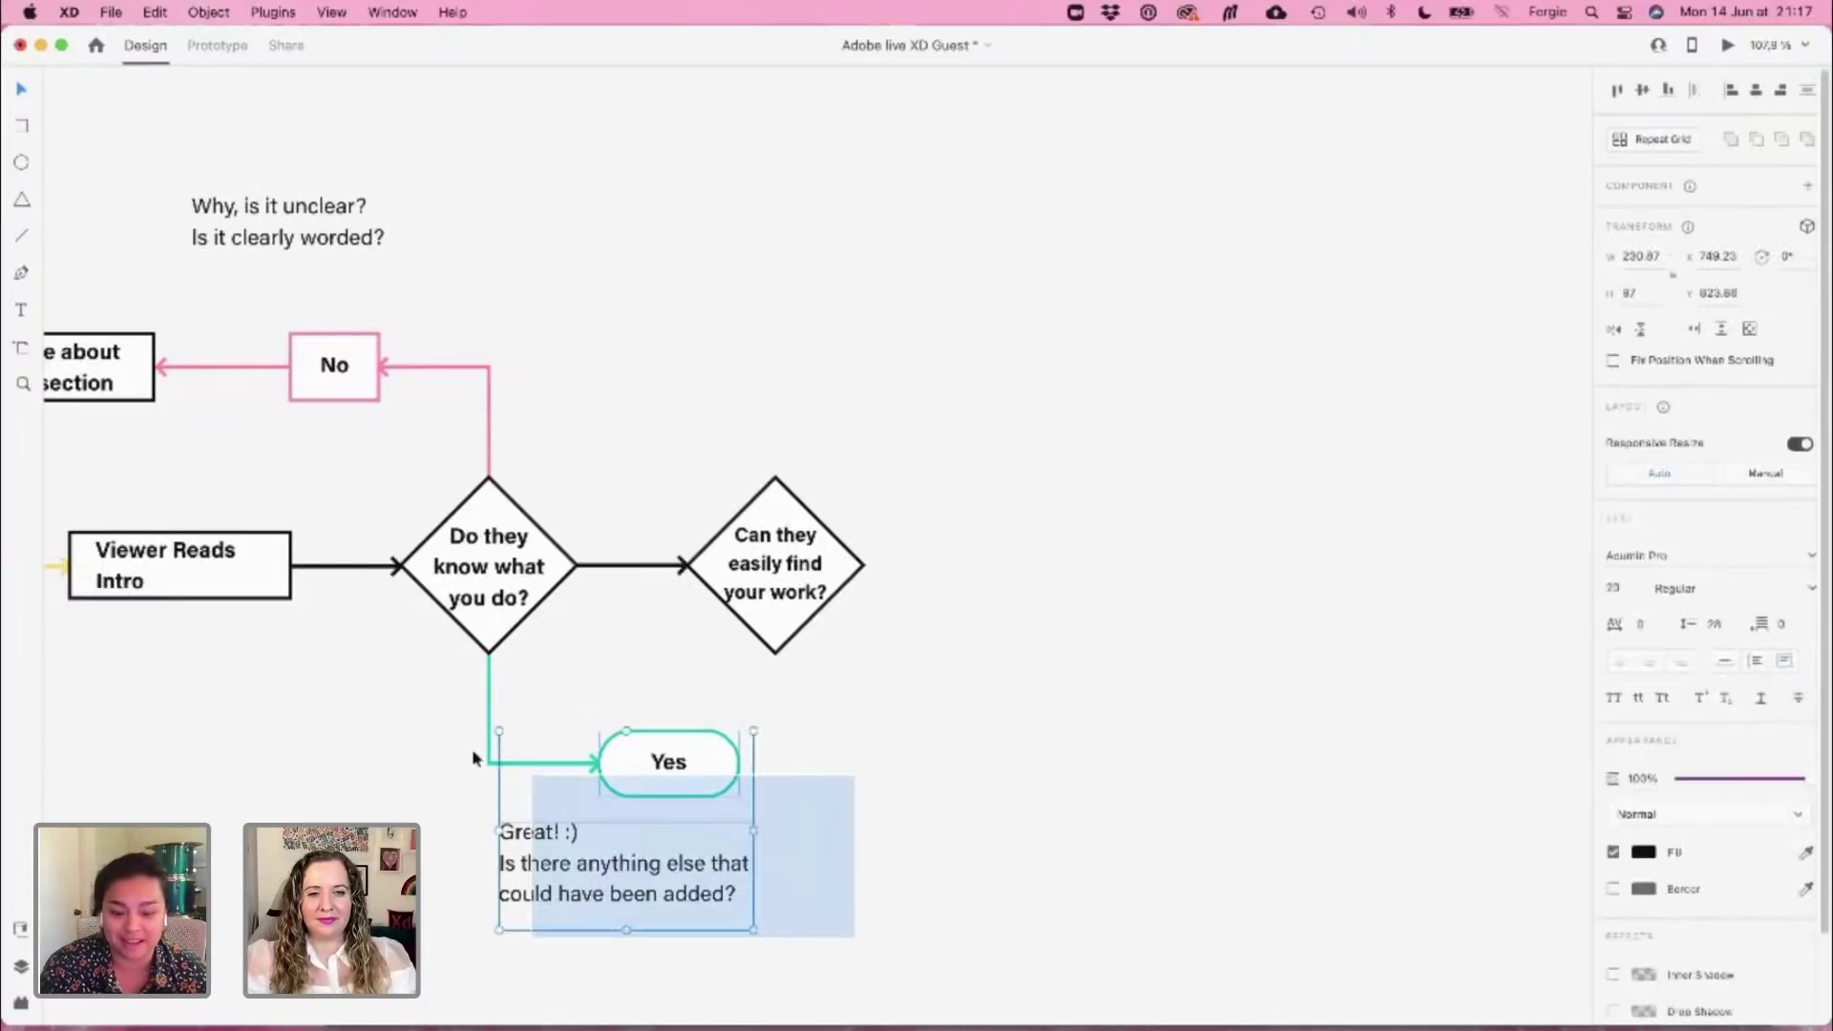
left_click_drag(821, 804, 848, 798)
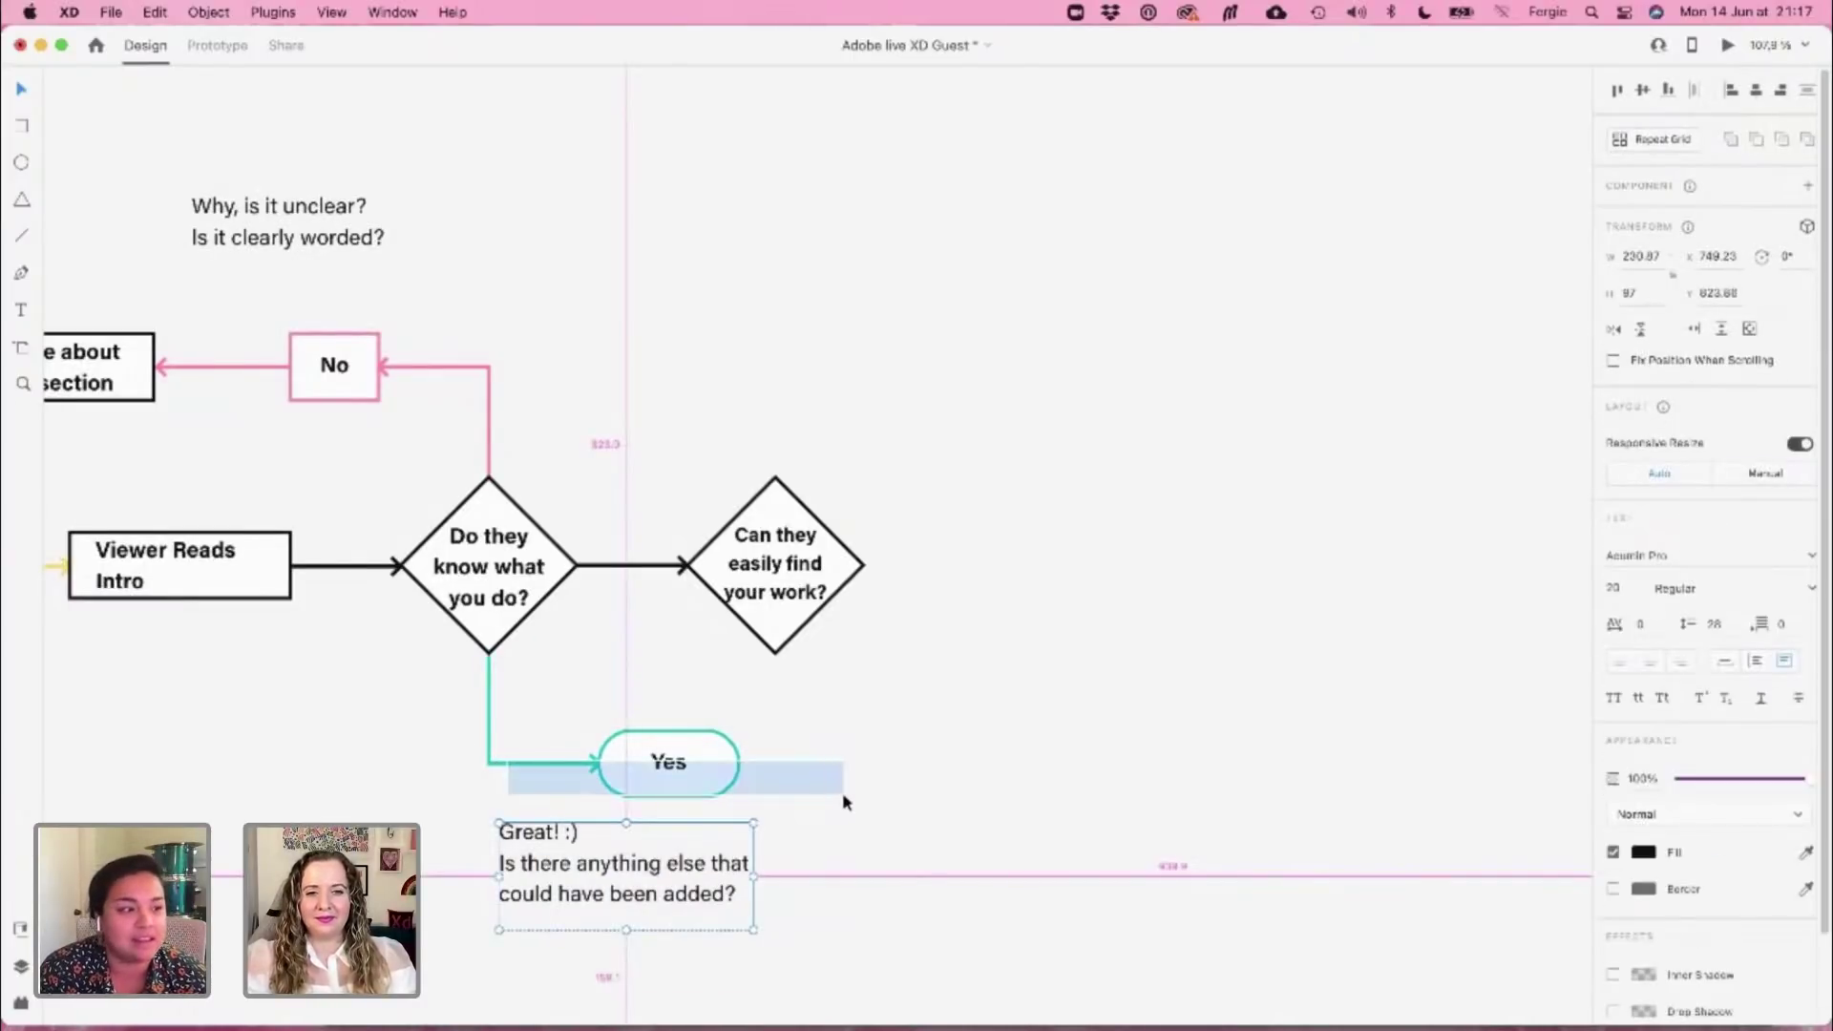
left_click_drag(838, 941, 495, 731)
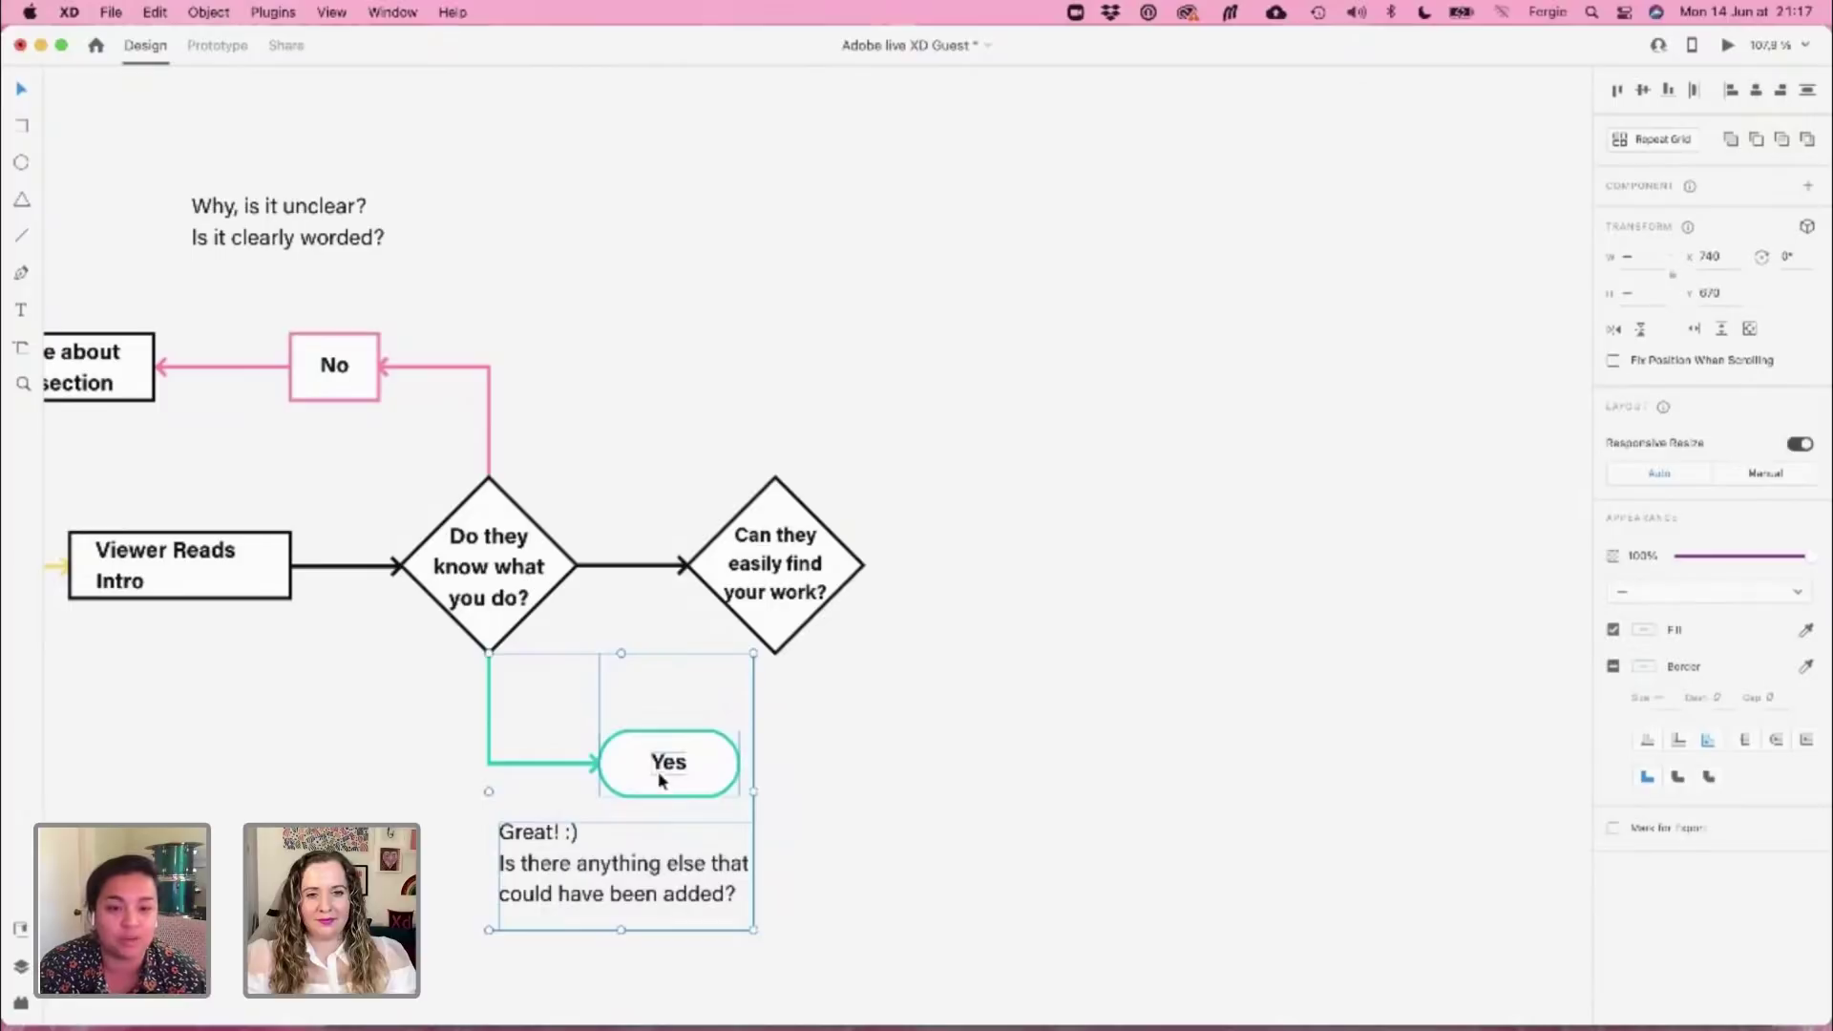
left_click_drag(668, 780, 955, 789)
left_click(954, 851)
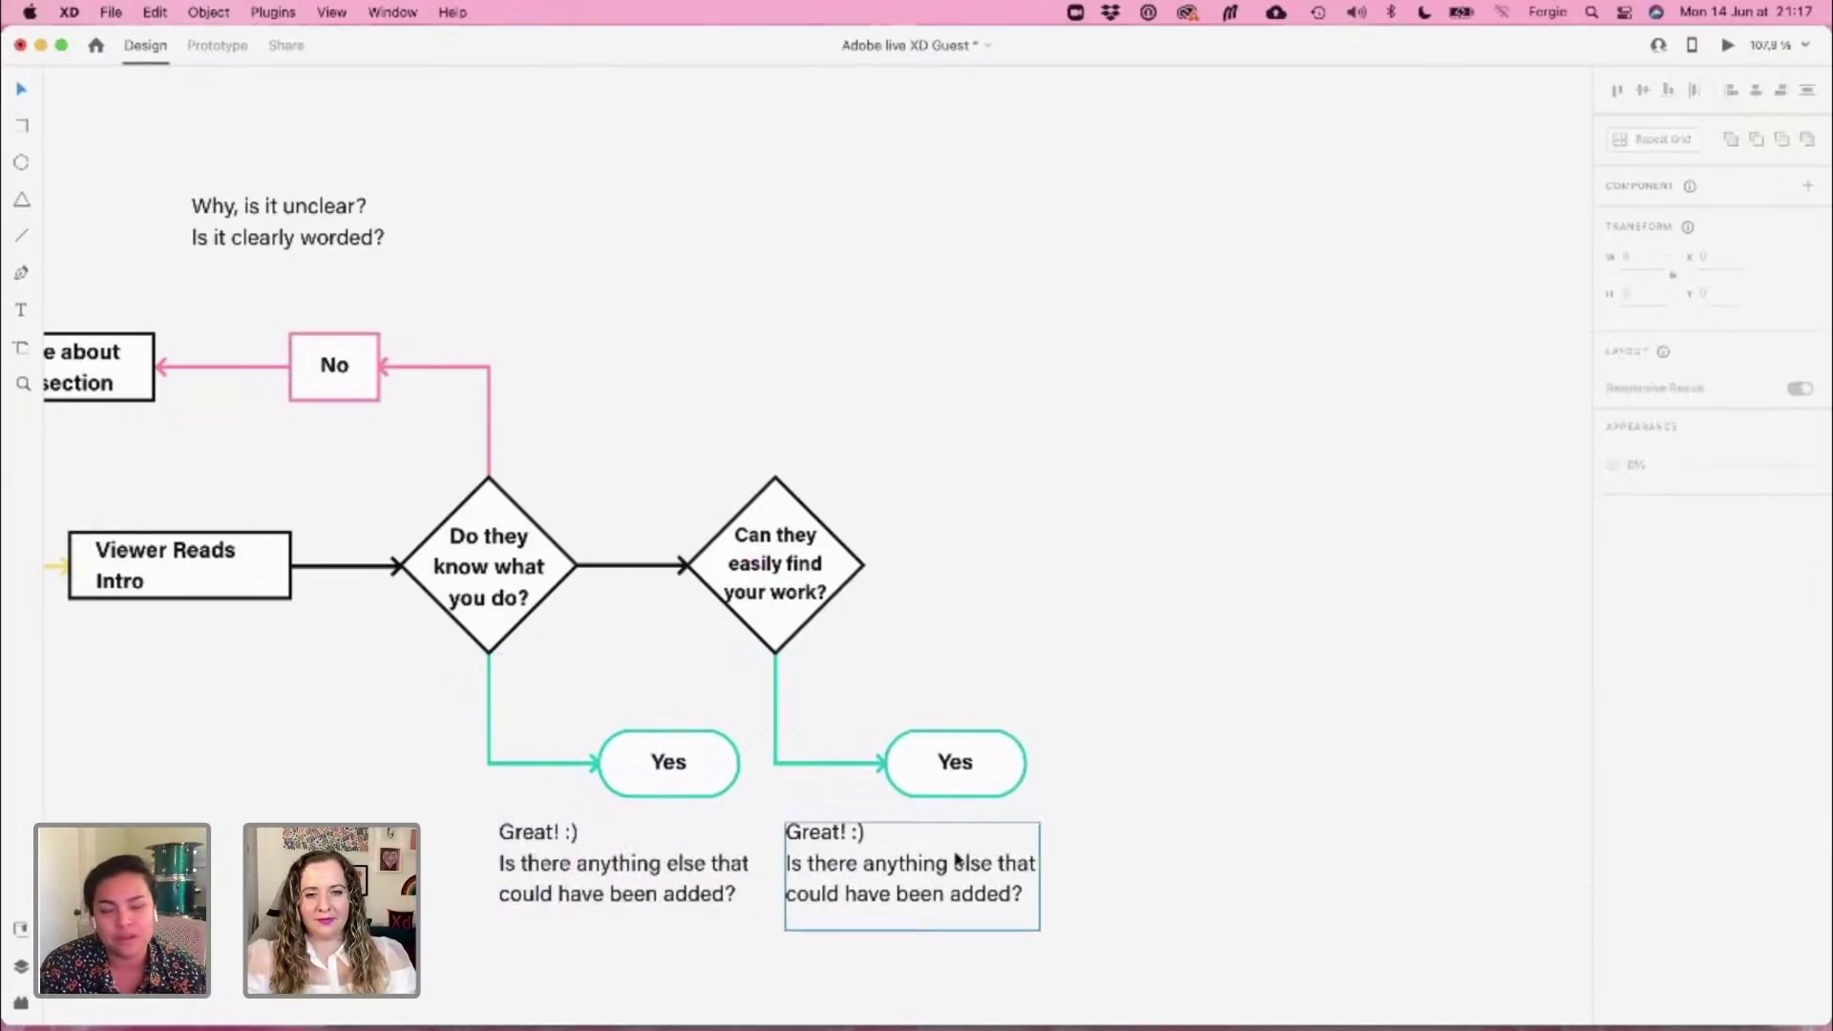
Replace the note under the copied "Yes" shape with "YAY!", keeping it in its original position
double_click(955, 851)
type("YAY!")
key("Escape")
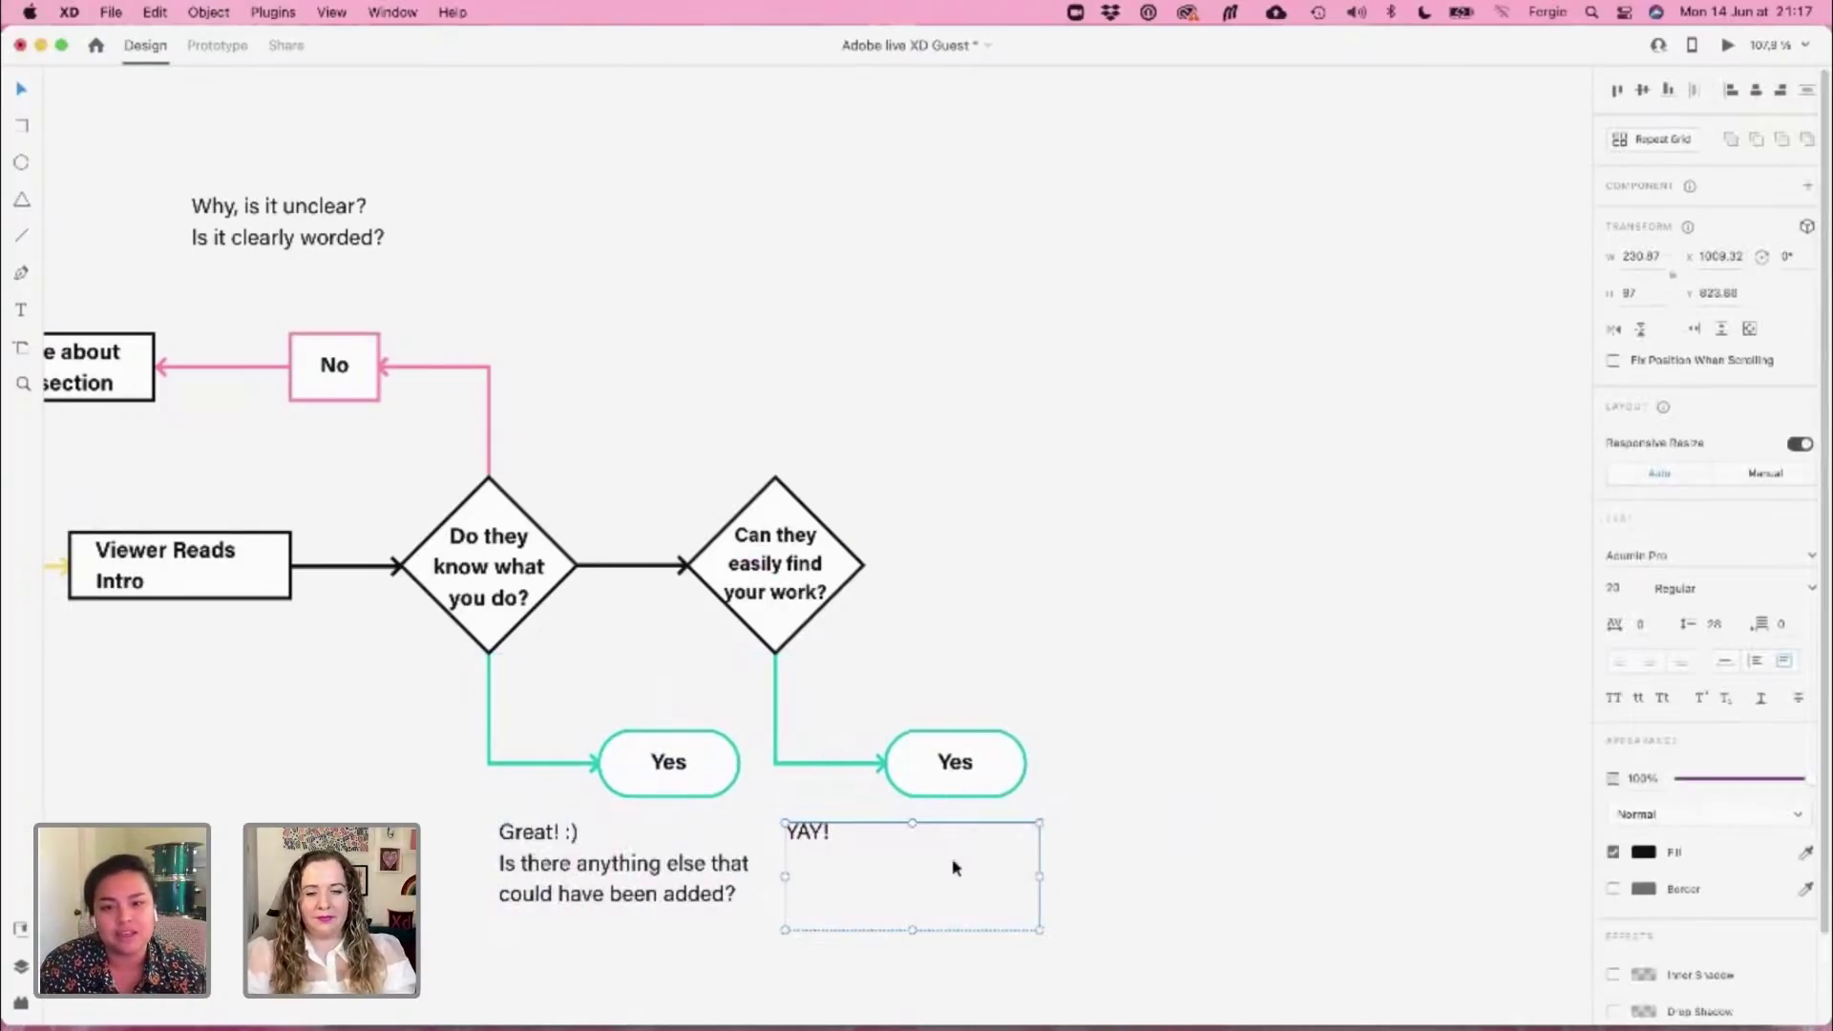
left_click_drag(812, 834, 851, 835)
key("super+z")
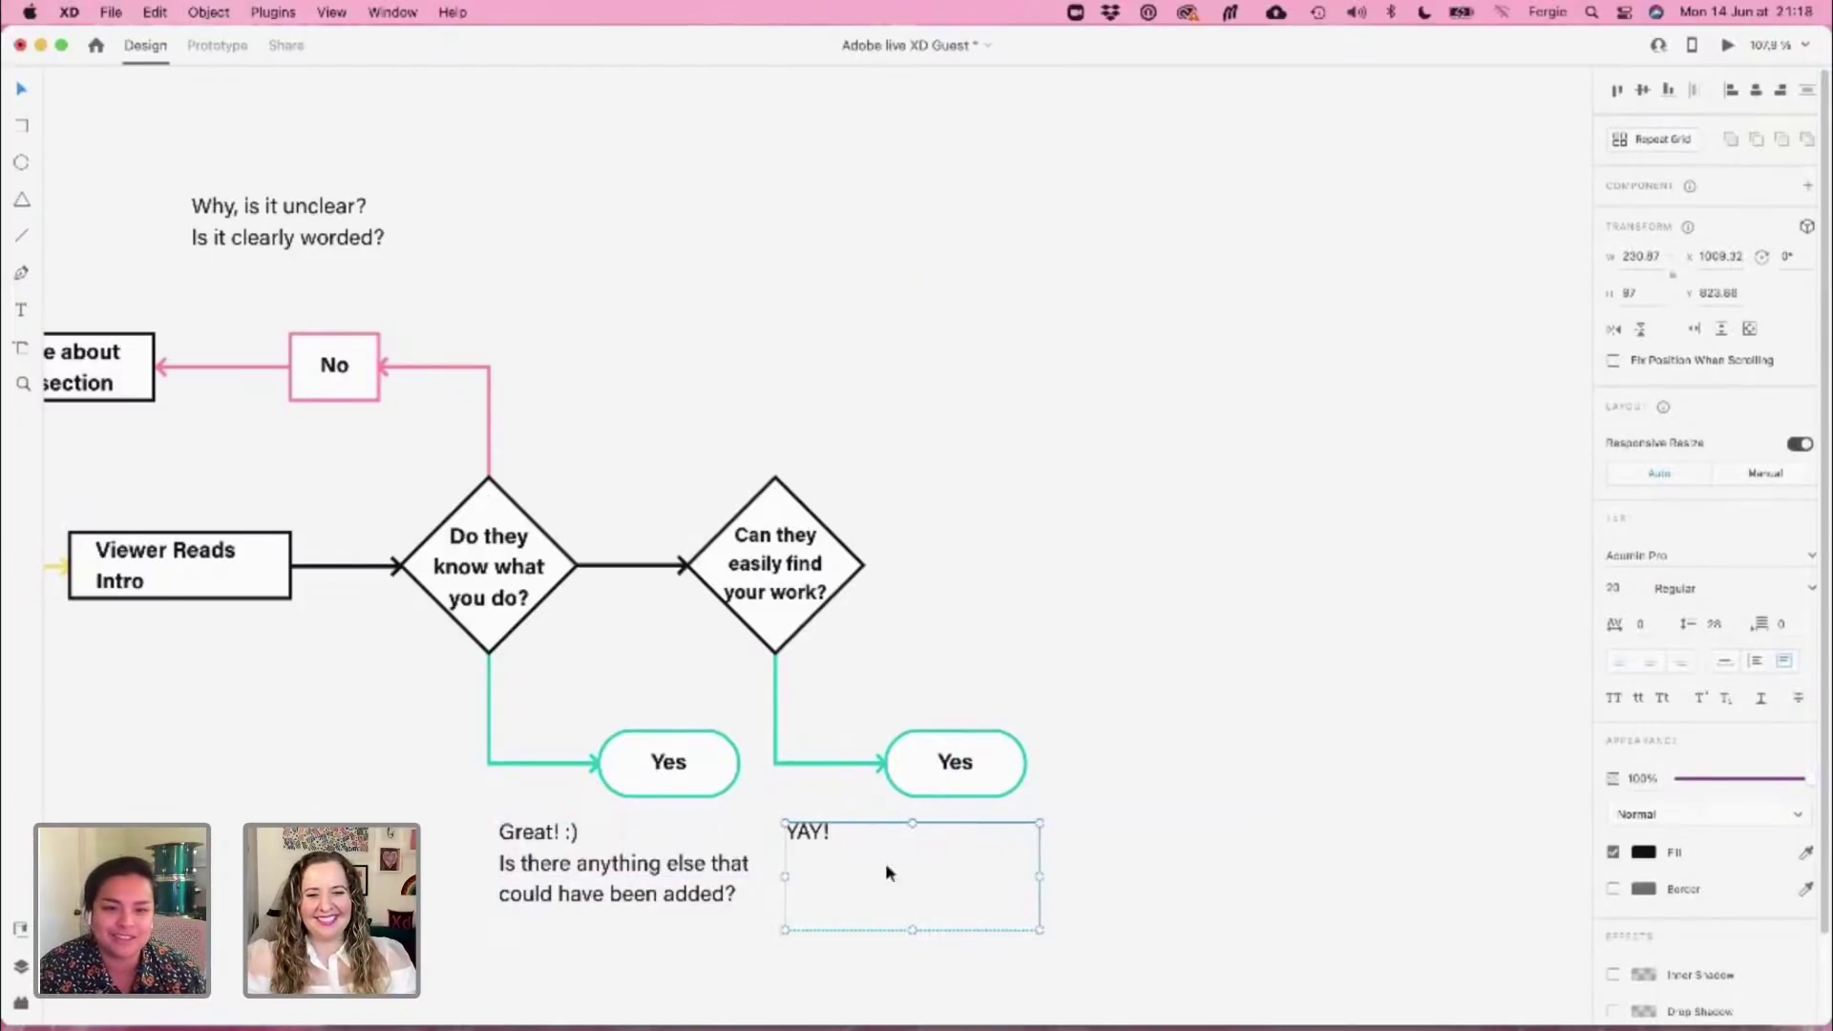
left_click(1108, 846)
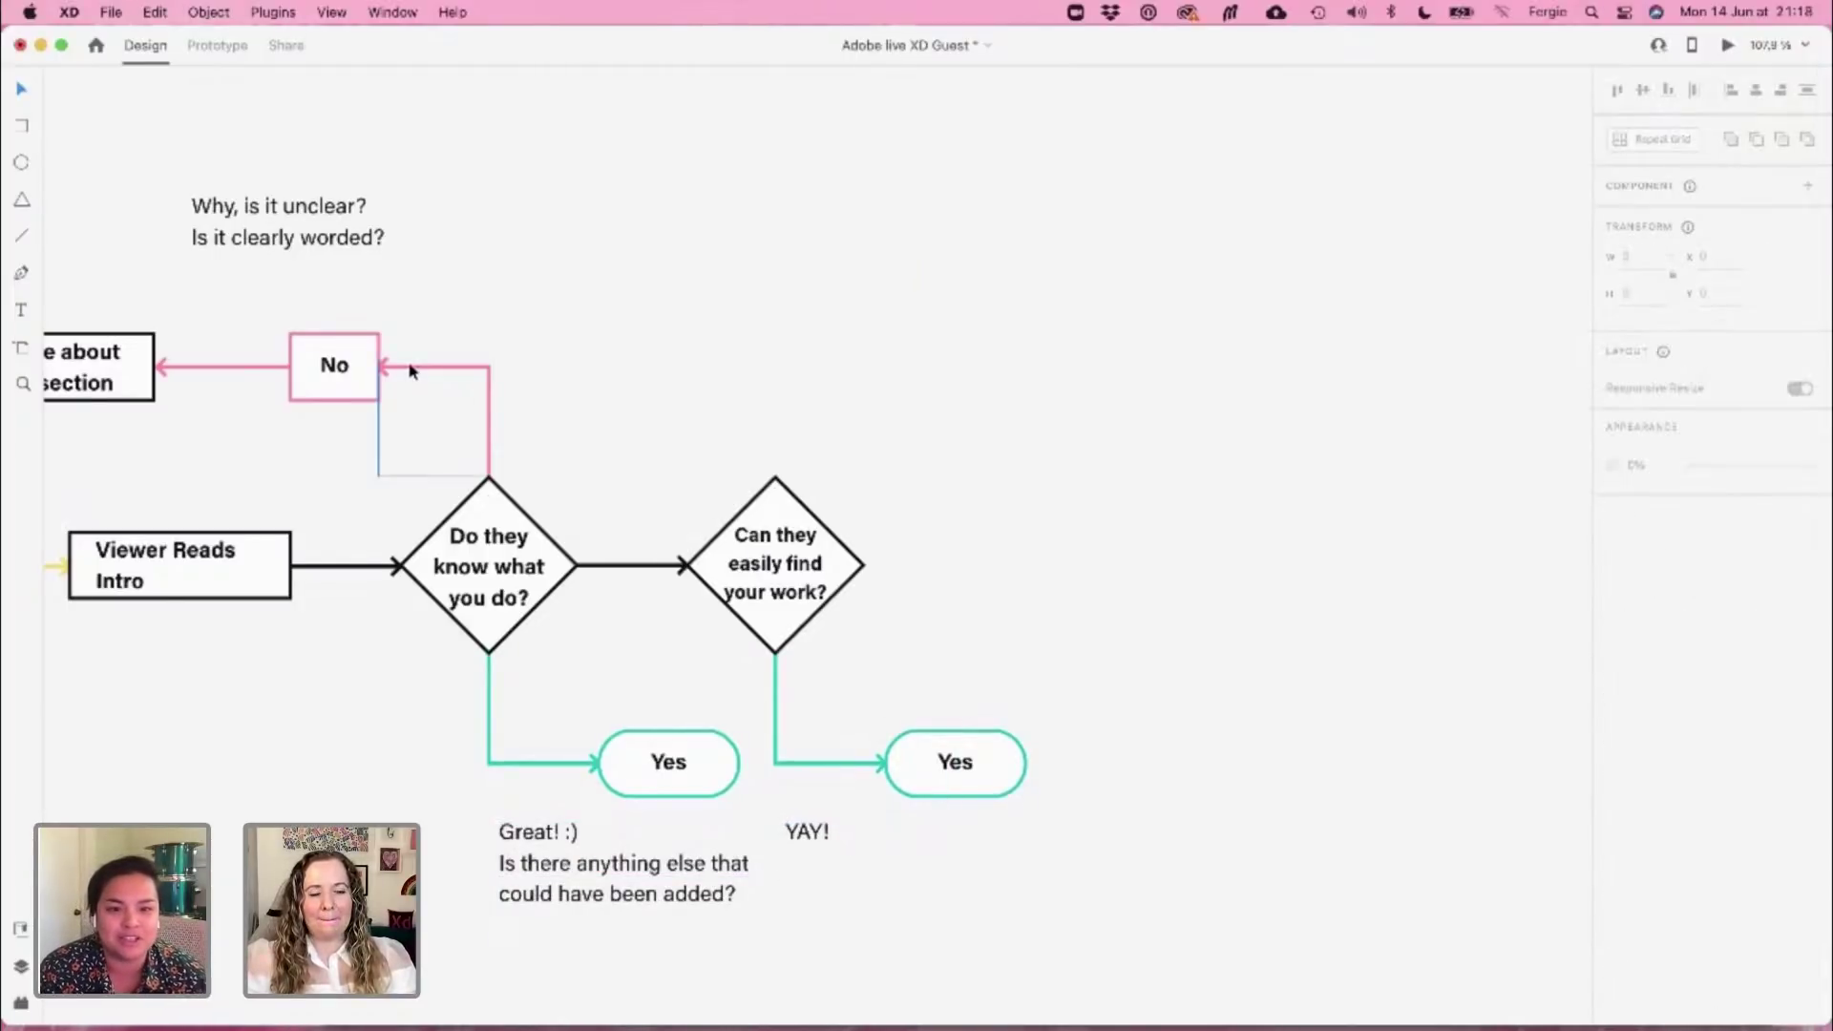
Copy the first "No" branch with its note to "Can they easily find your work?", rewording the note as "Is is named correctly, it the link obvious"
left_click_drag(626, 319, 781, 442)
double_click(771, 306)
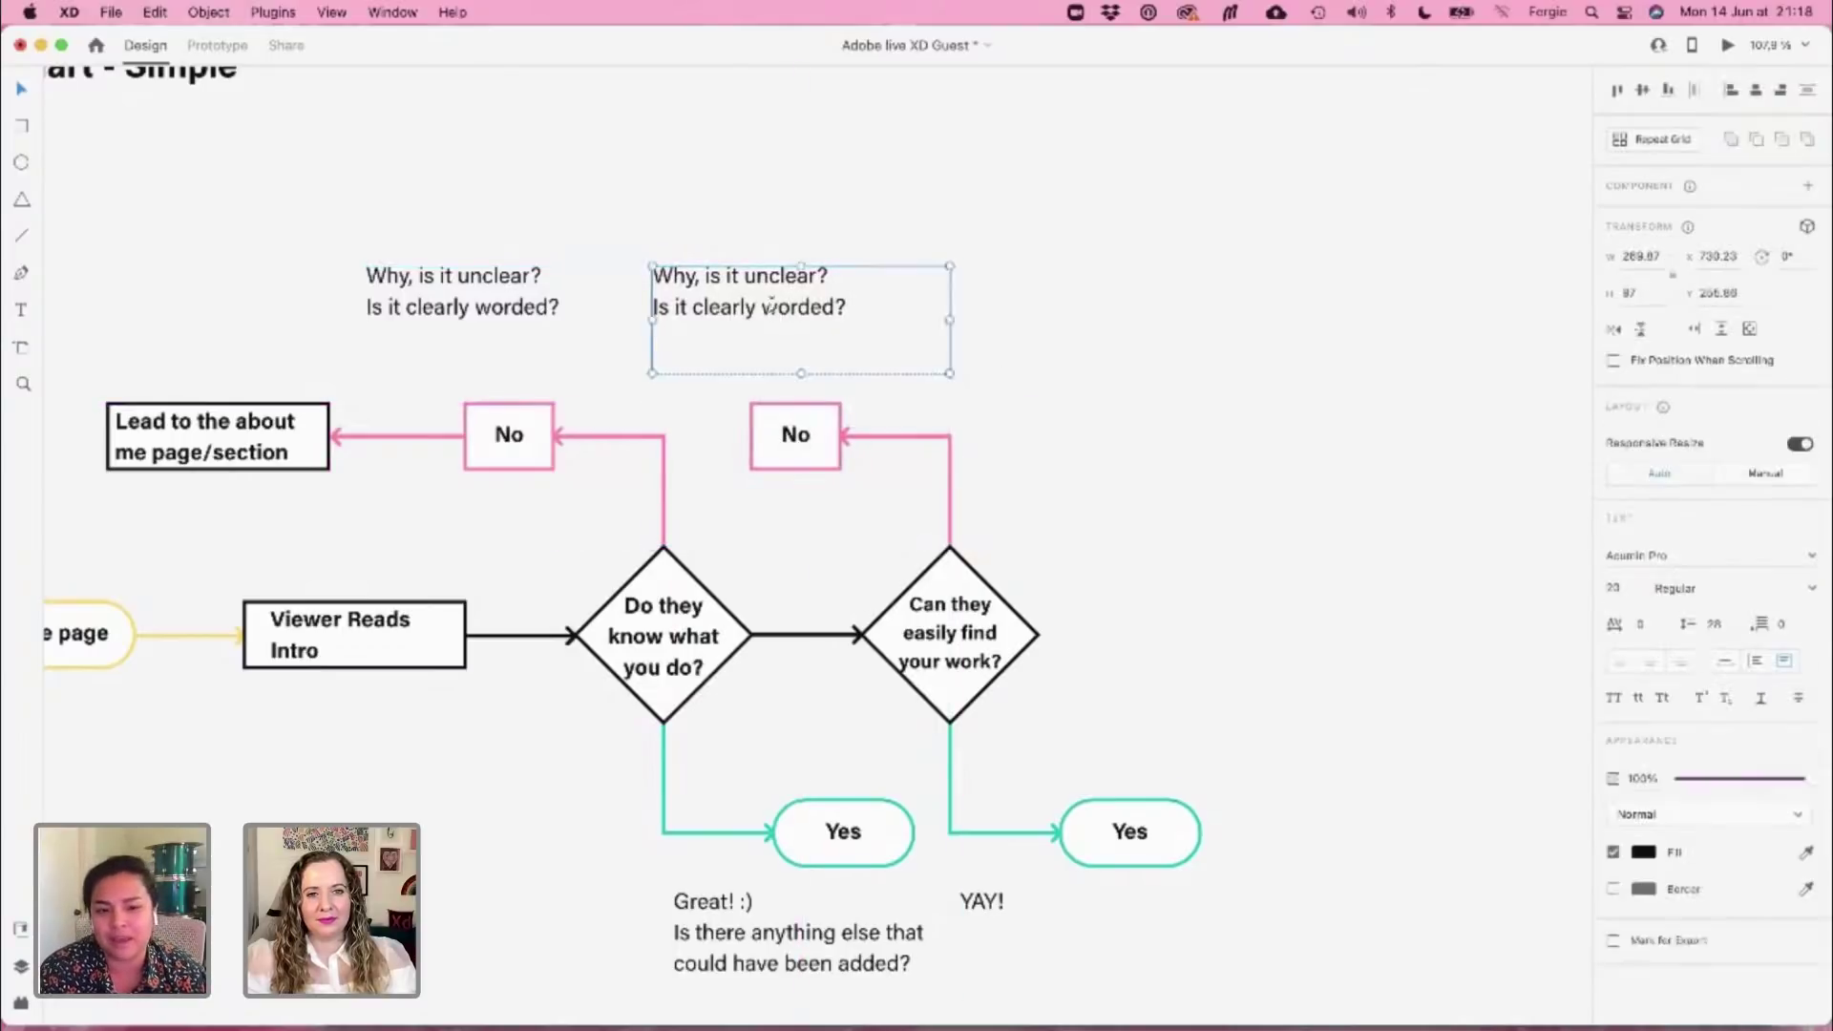
double_click(771, 306)
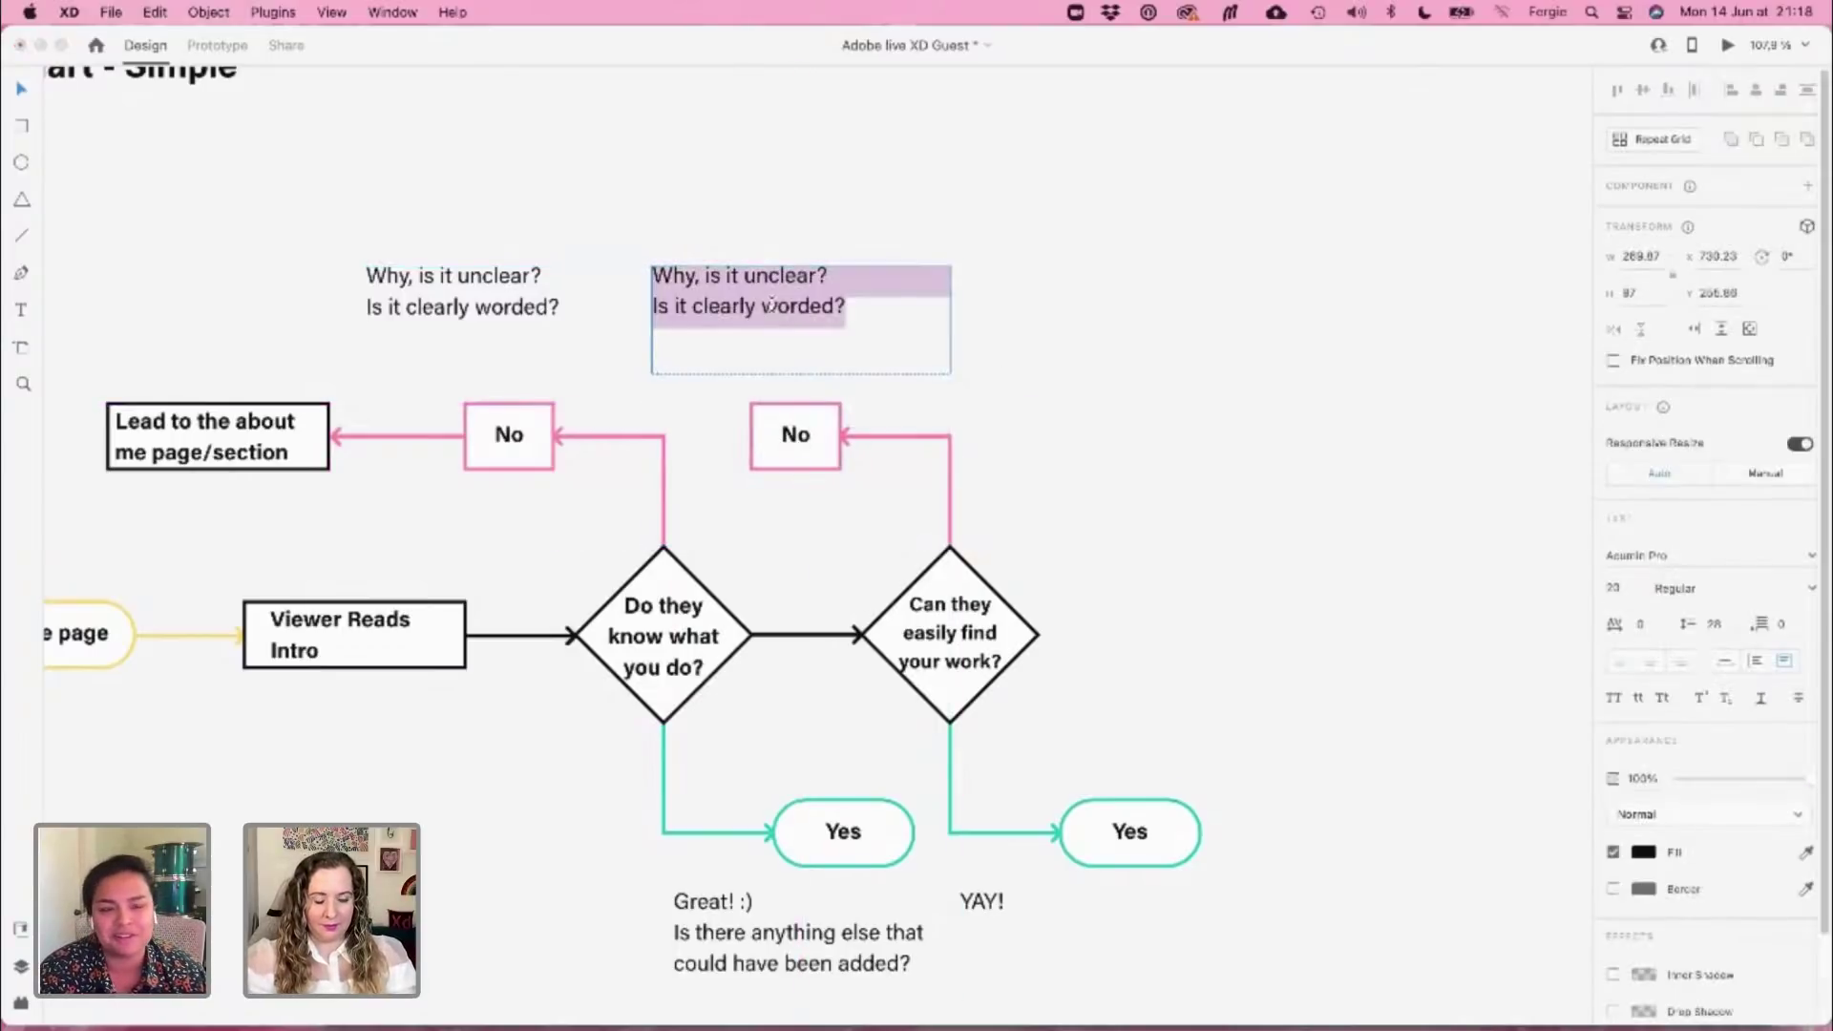
key("BackSpace")
type("Is ")
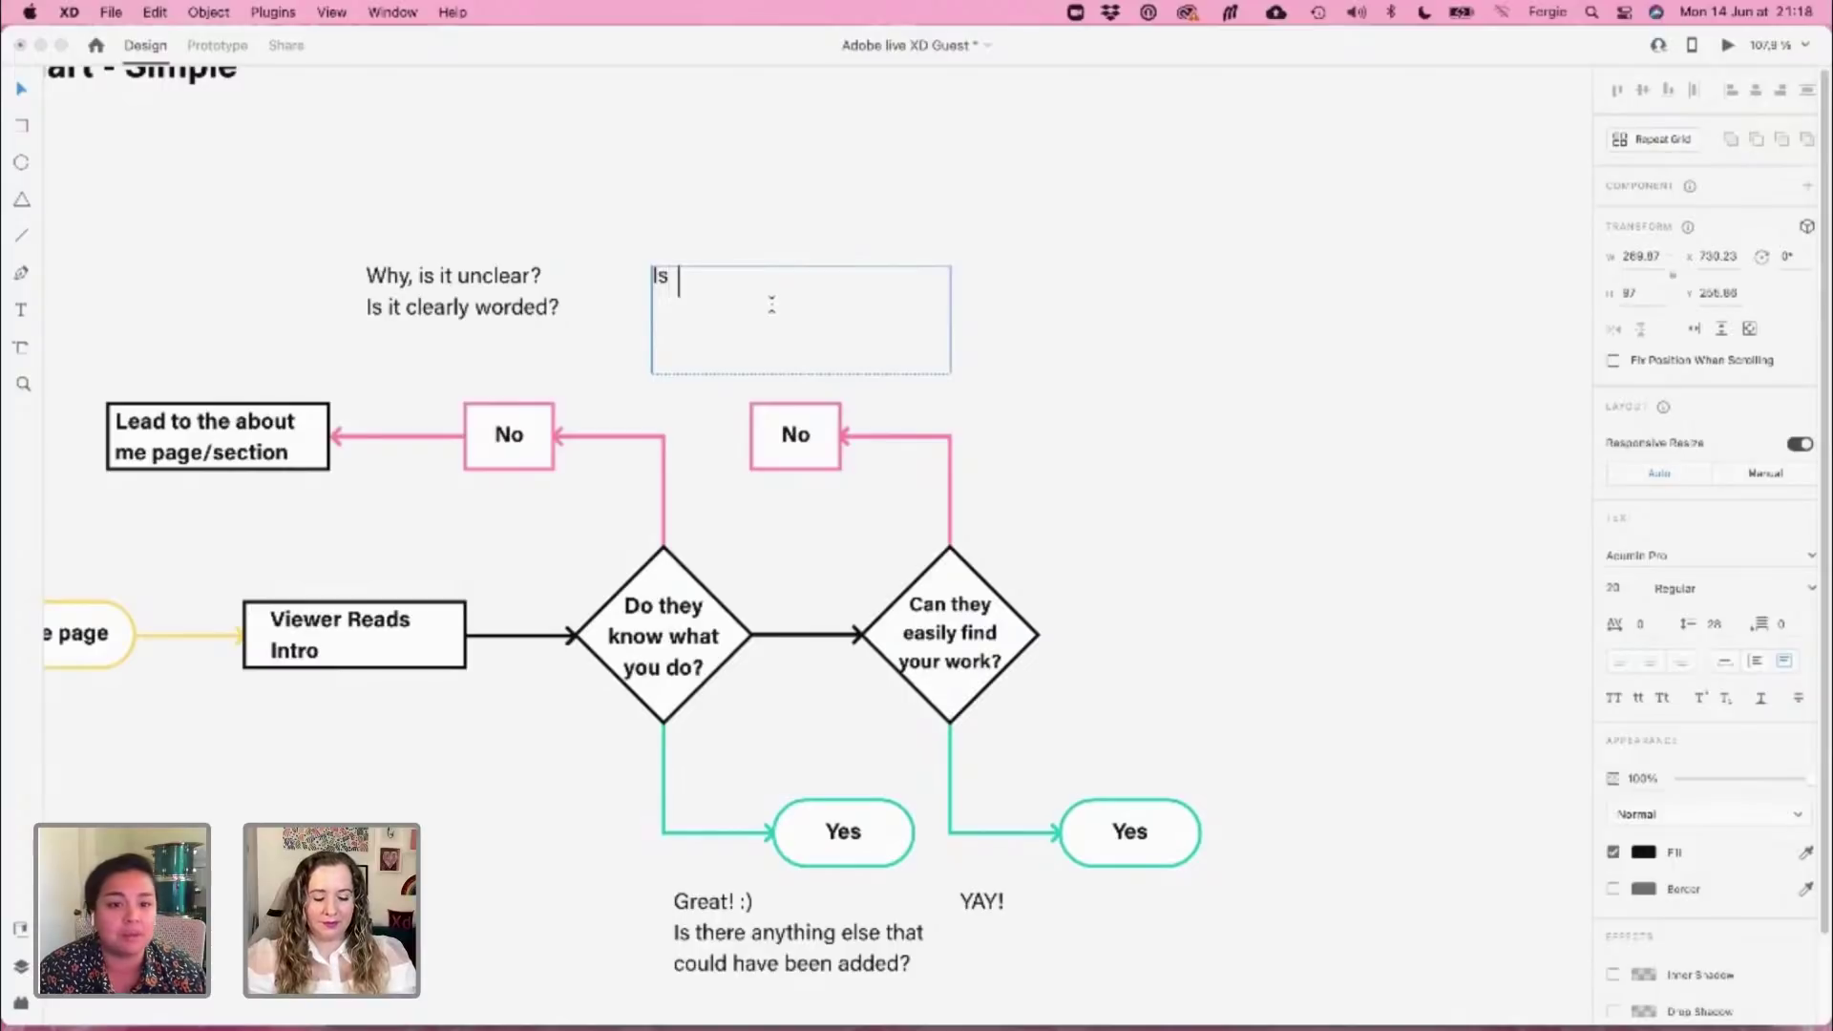
type("is name")
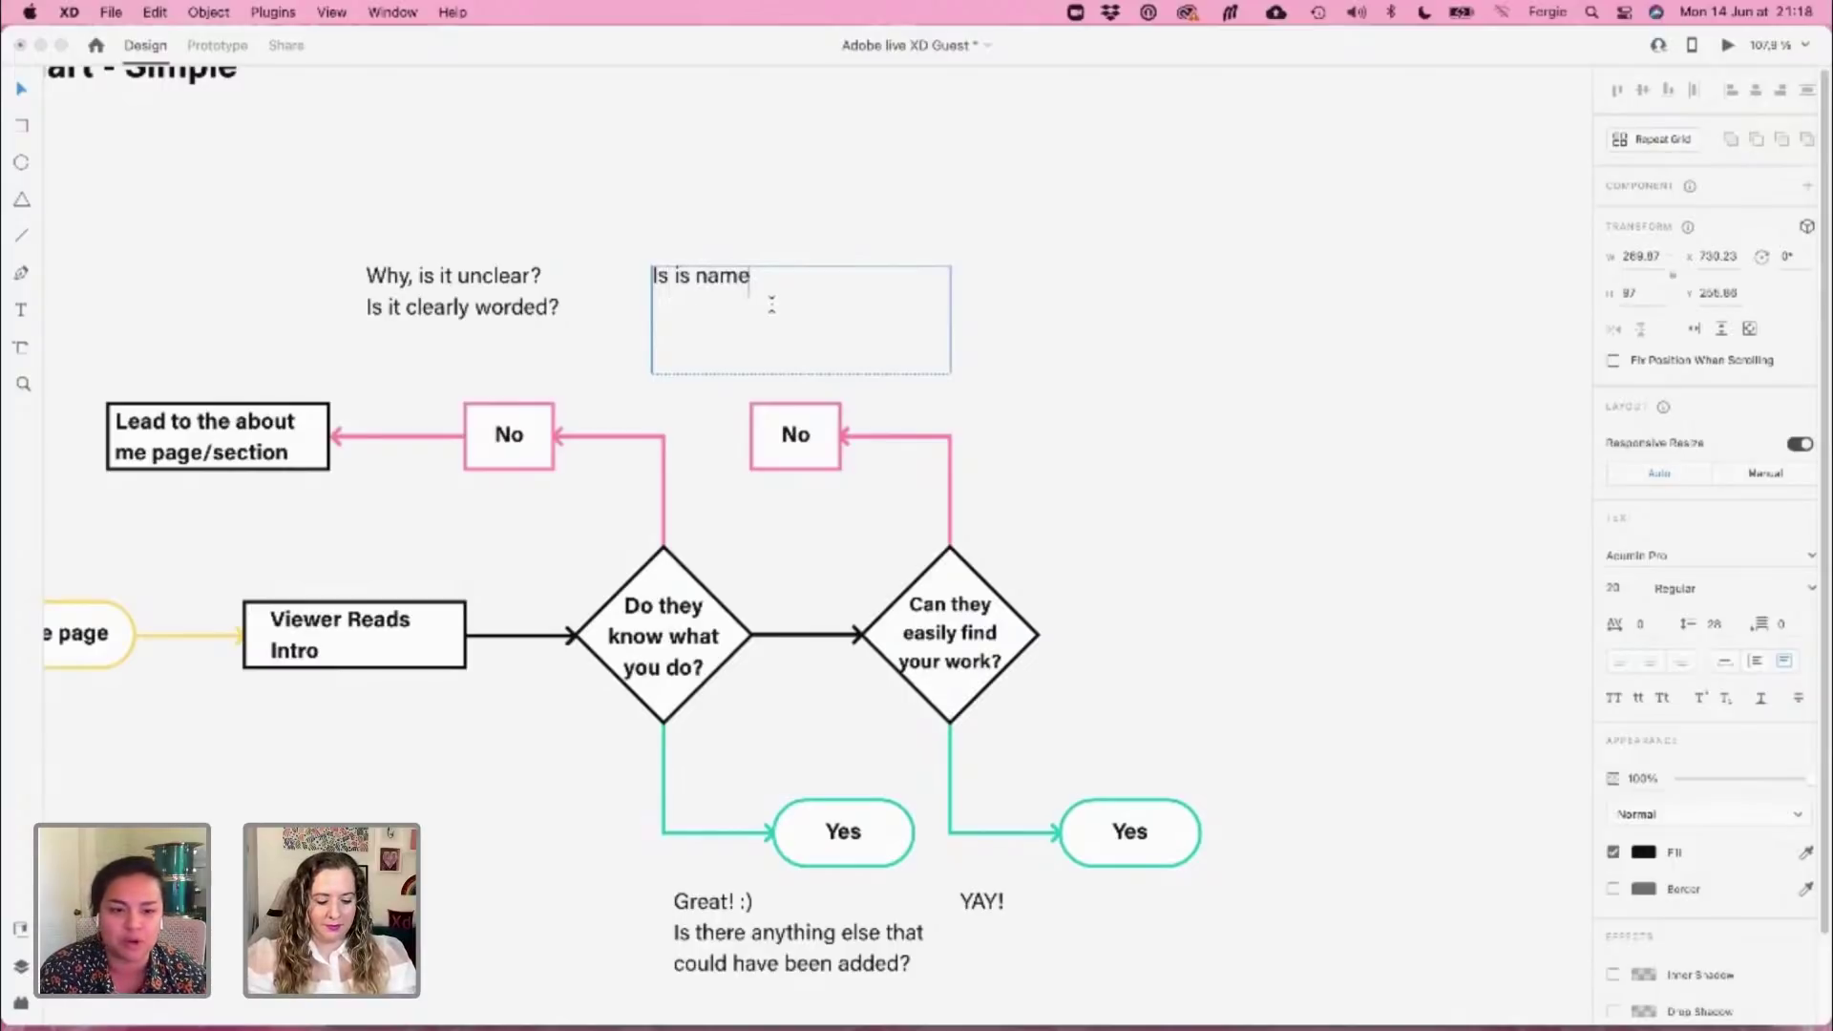
type("d correctly, it eh")
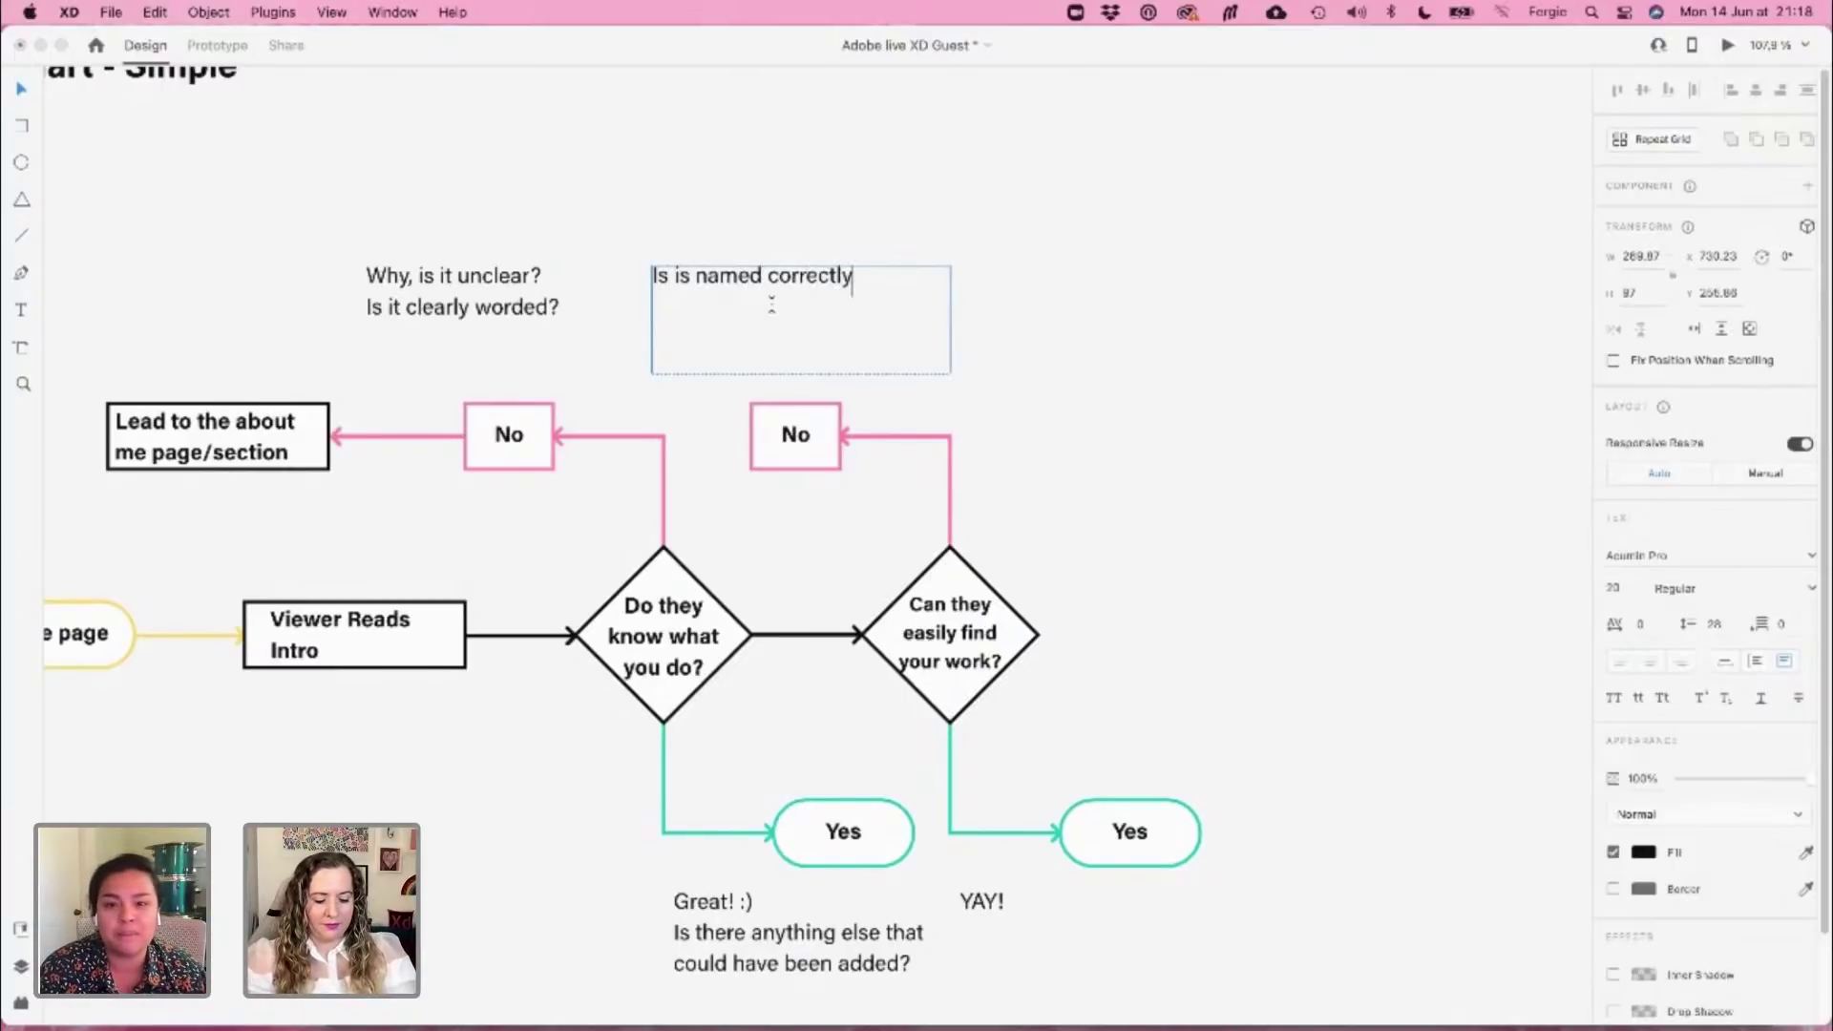
key("BackSpace")
key("BackSpace")
type("the")
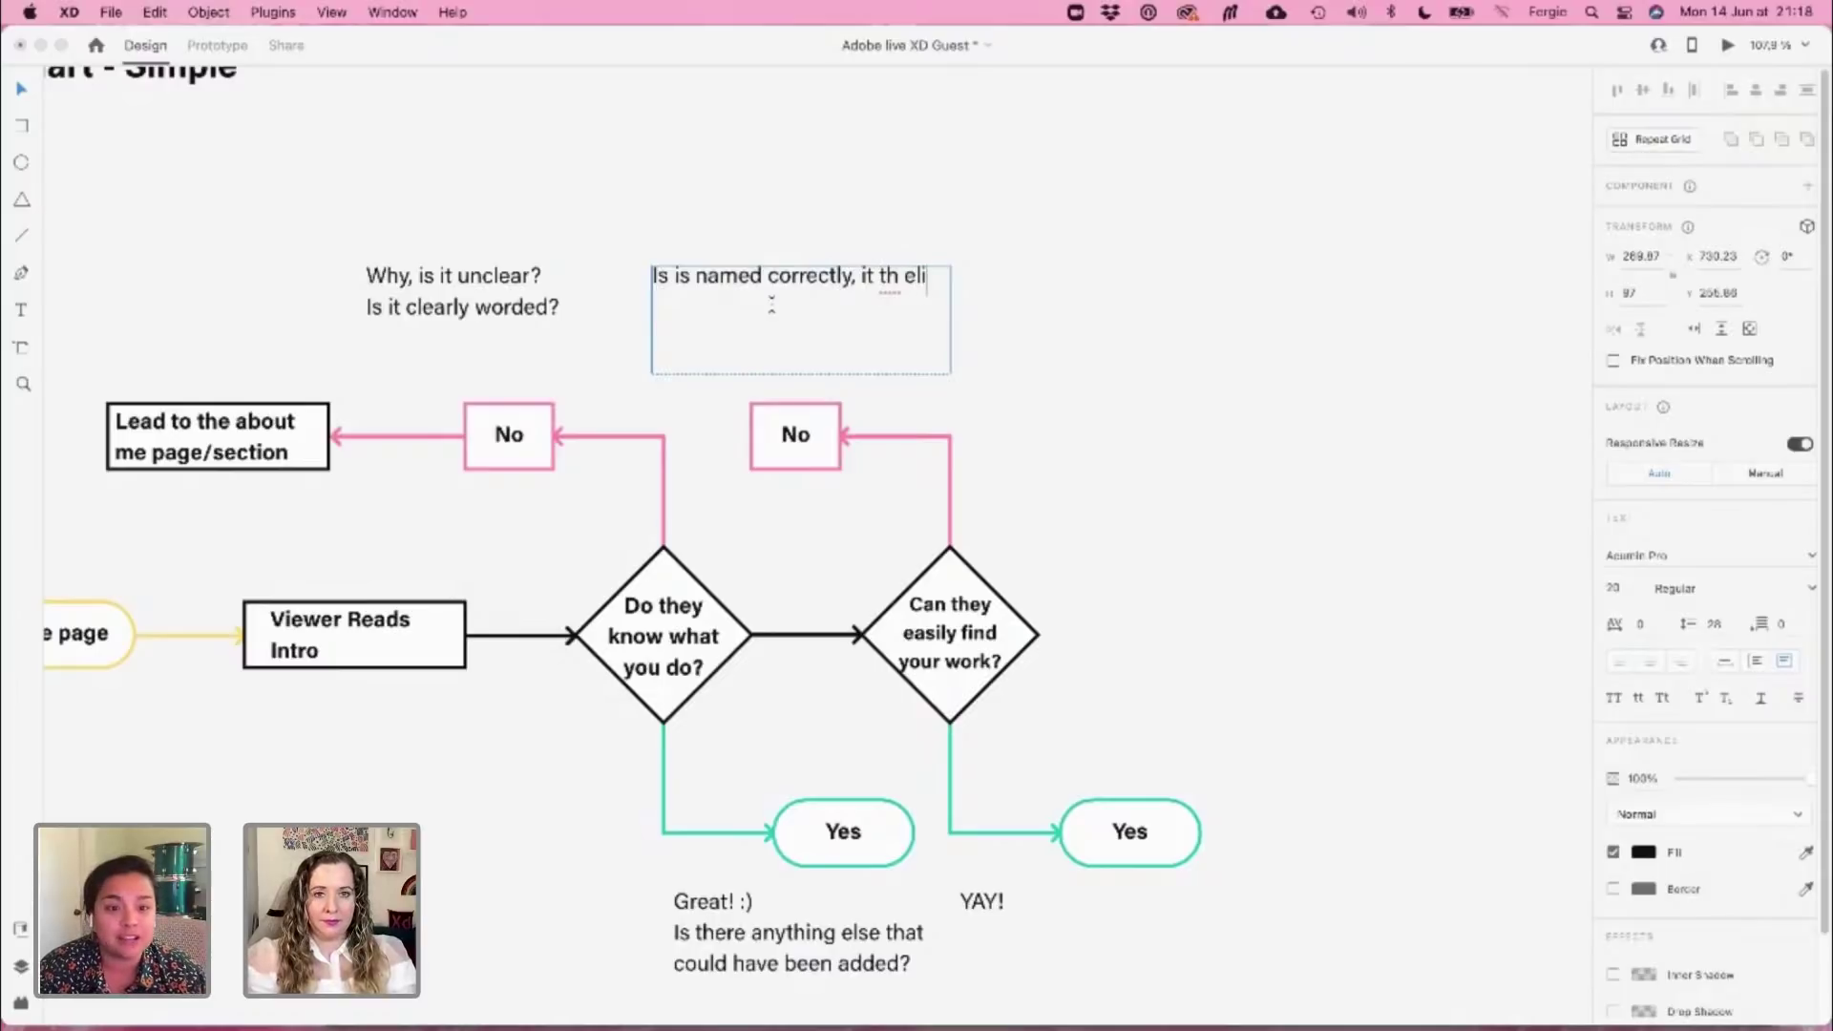
type(" link ov")
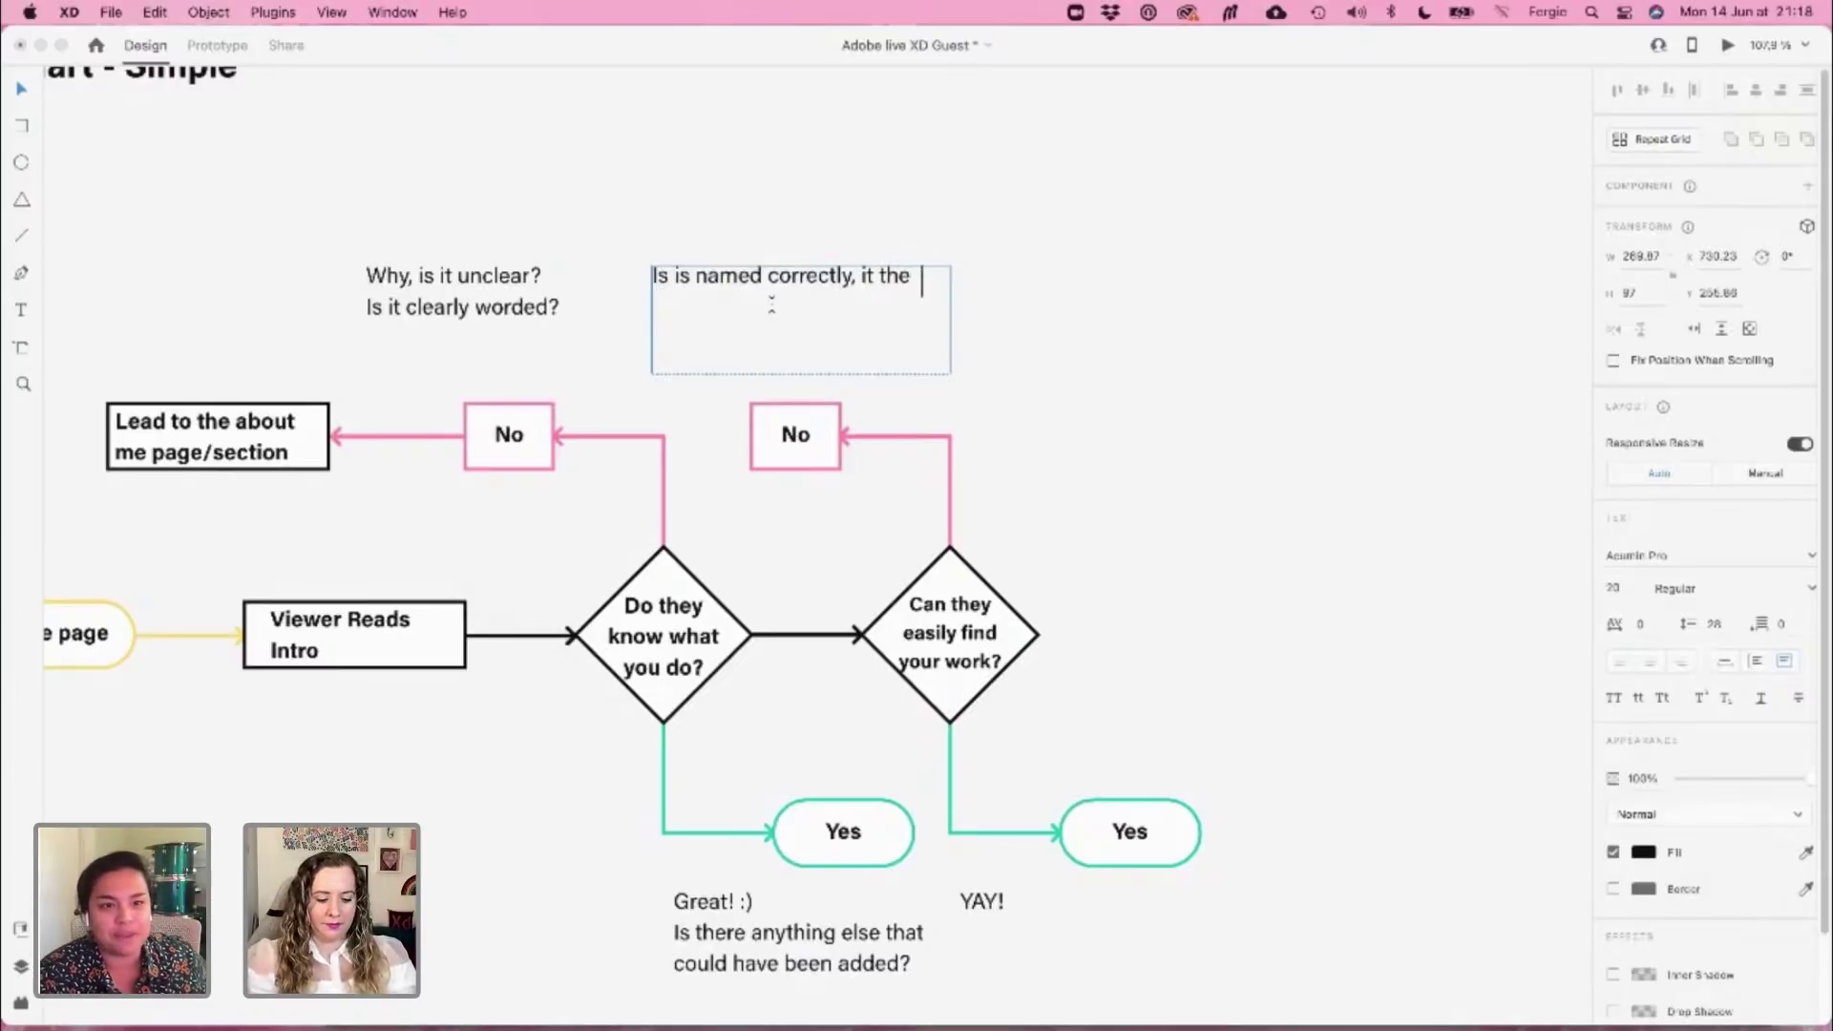
type("=bvious")
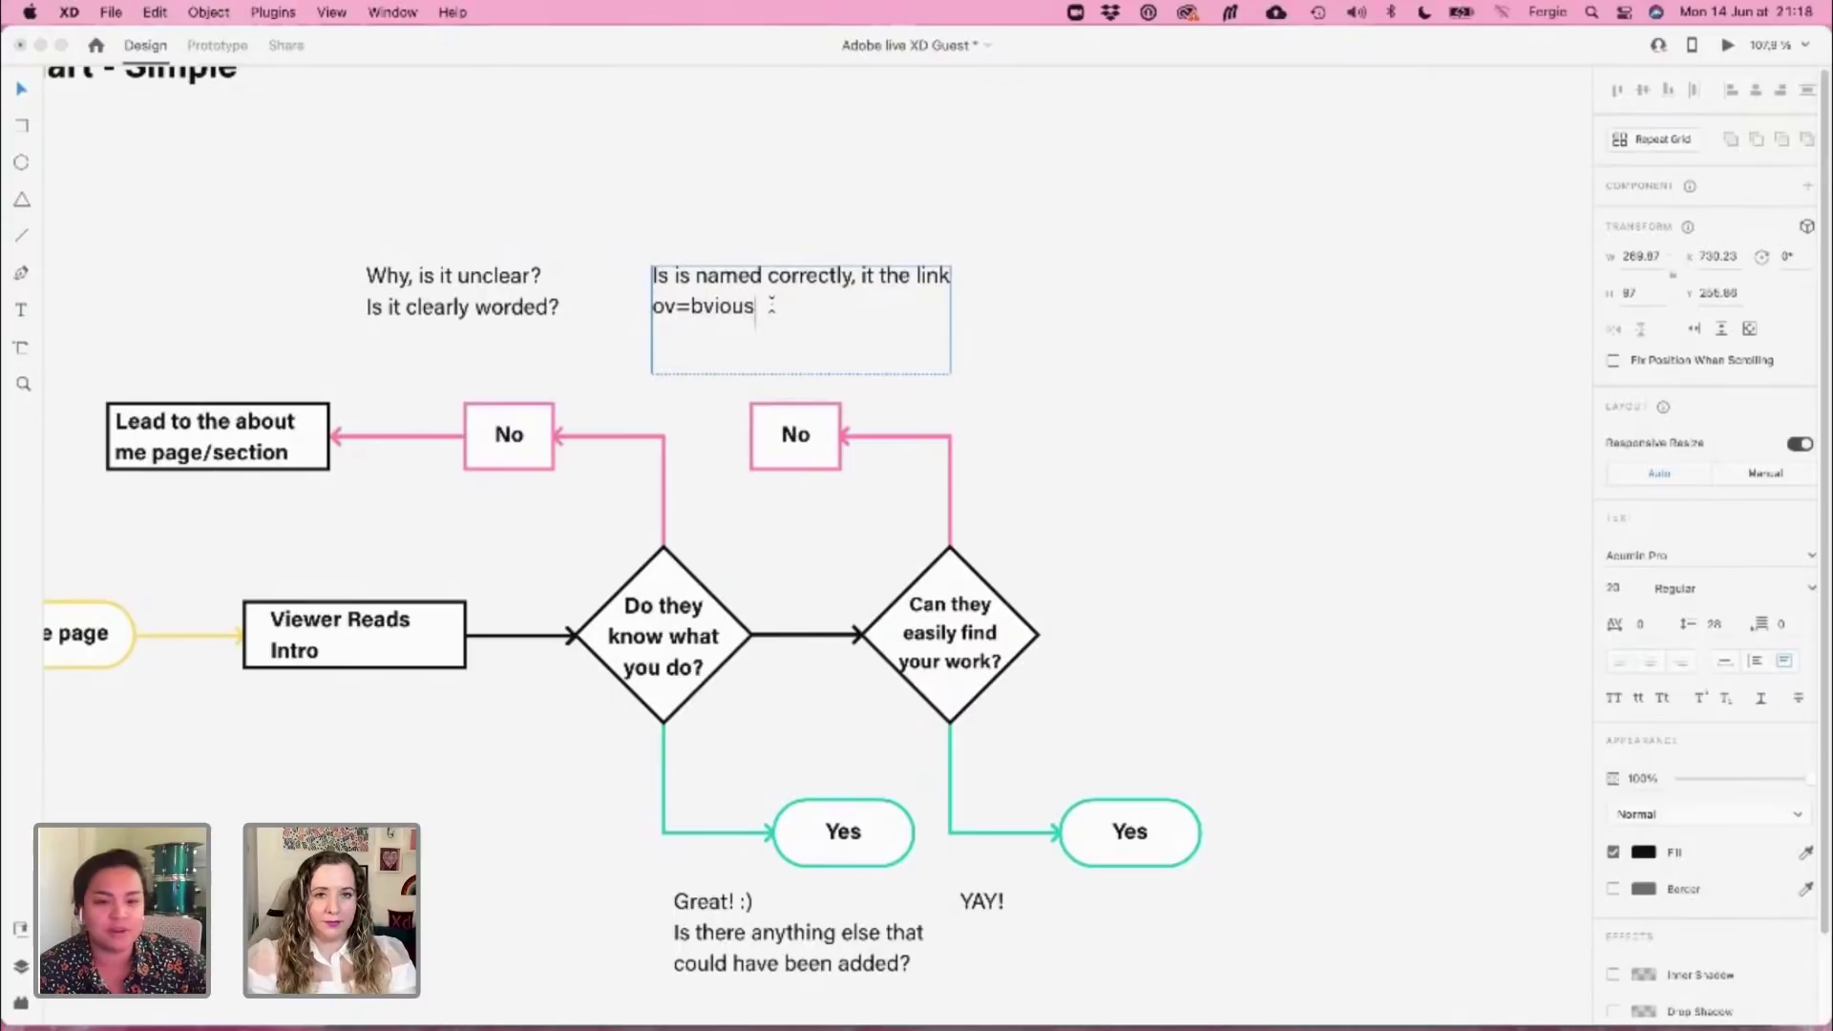
left_click(691, 305)
key("BackSpace")
key("BackSpace")
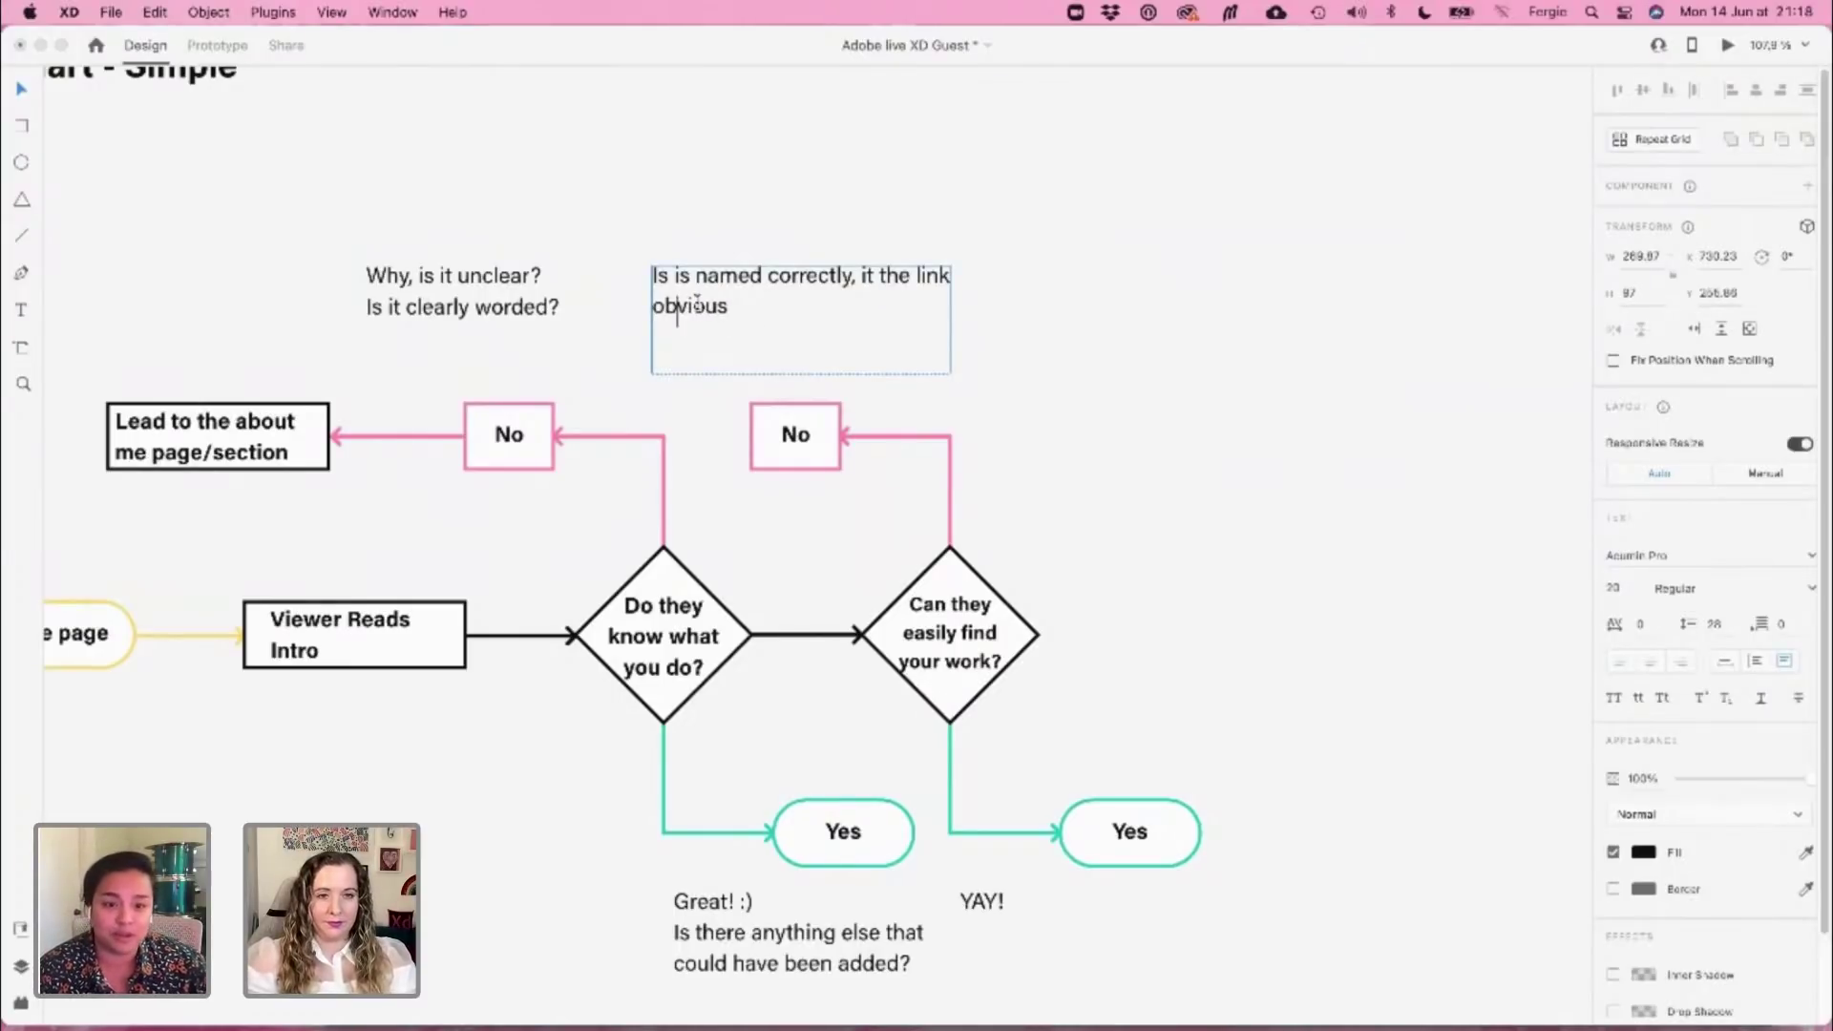
key("End")
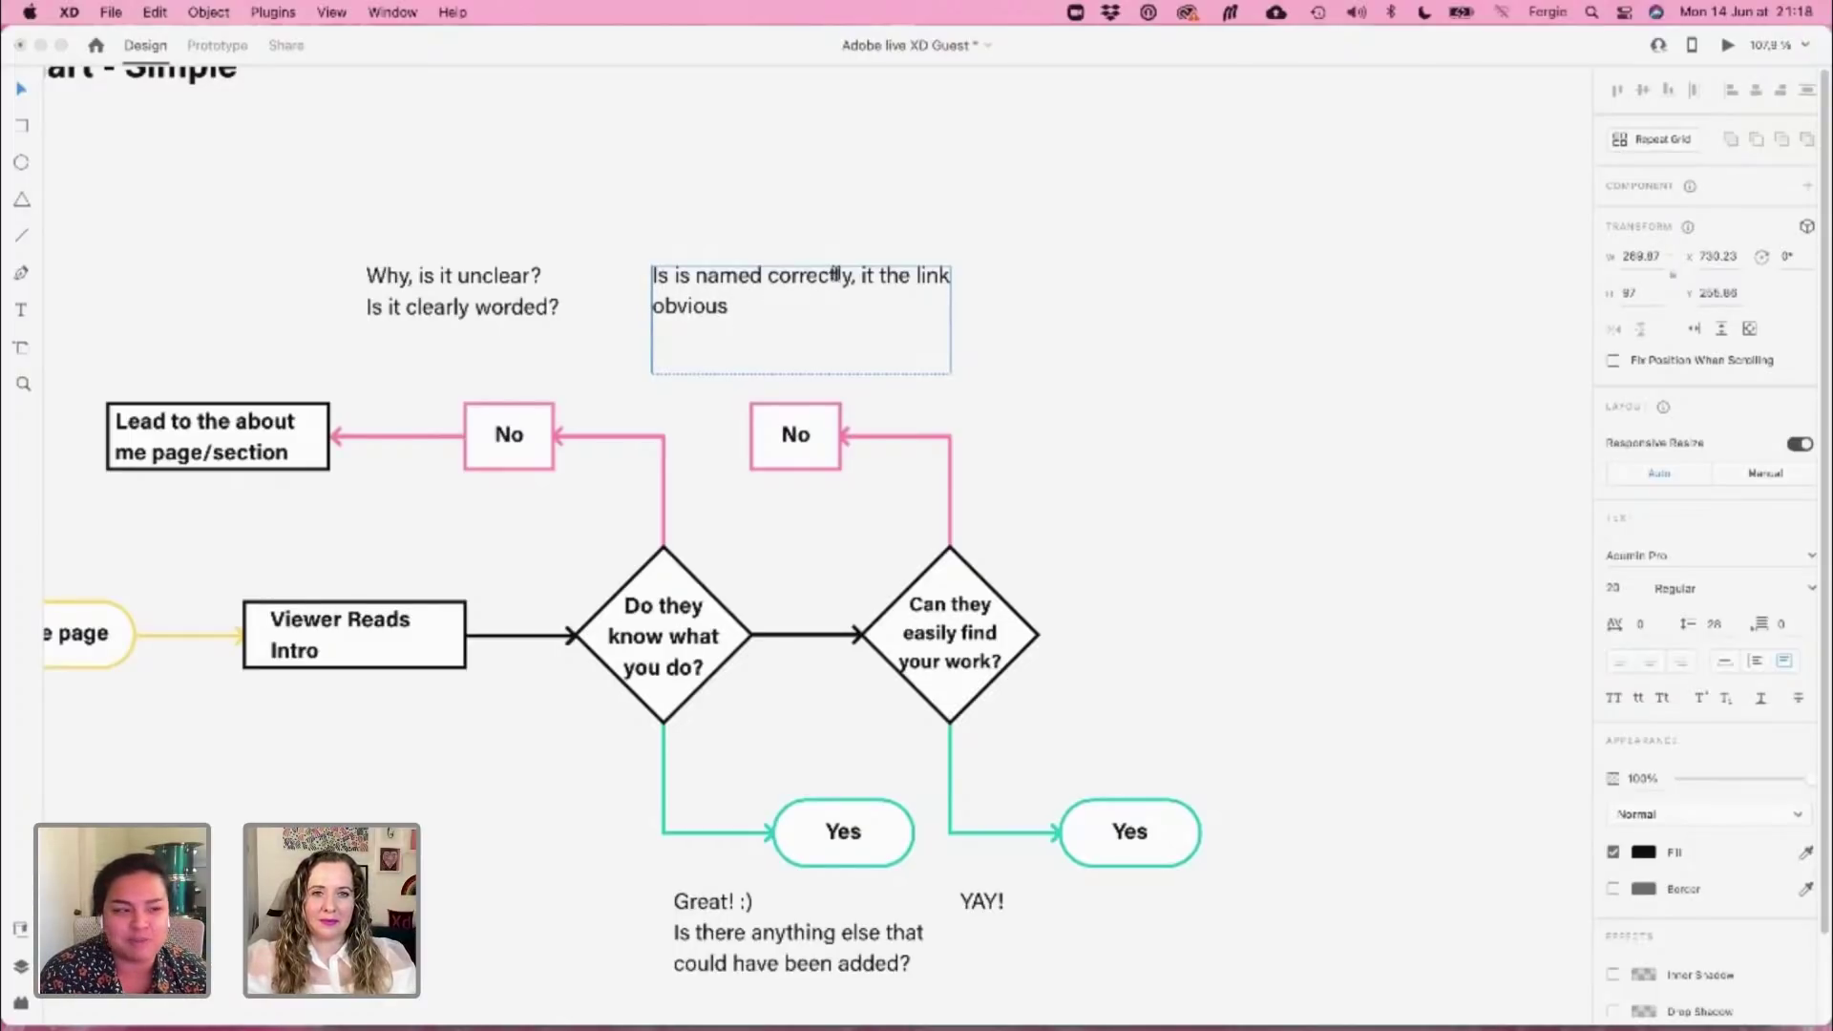
Change "it the link" to "is the link" in the new note and append ", have you prompted them (CTA)"
left_click(865, 283)
key("Delete")
type("s")
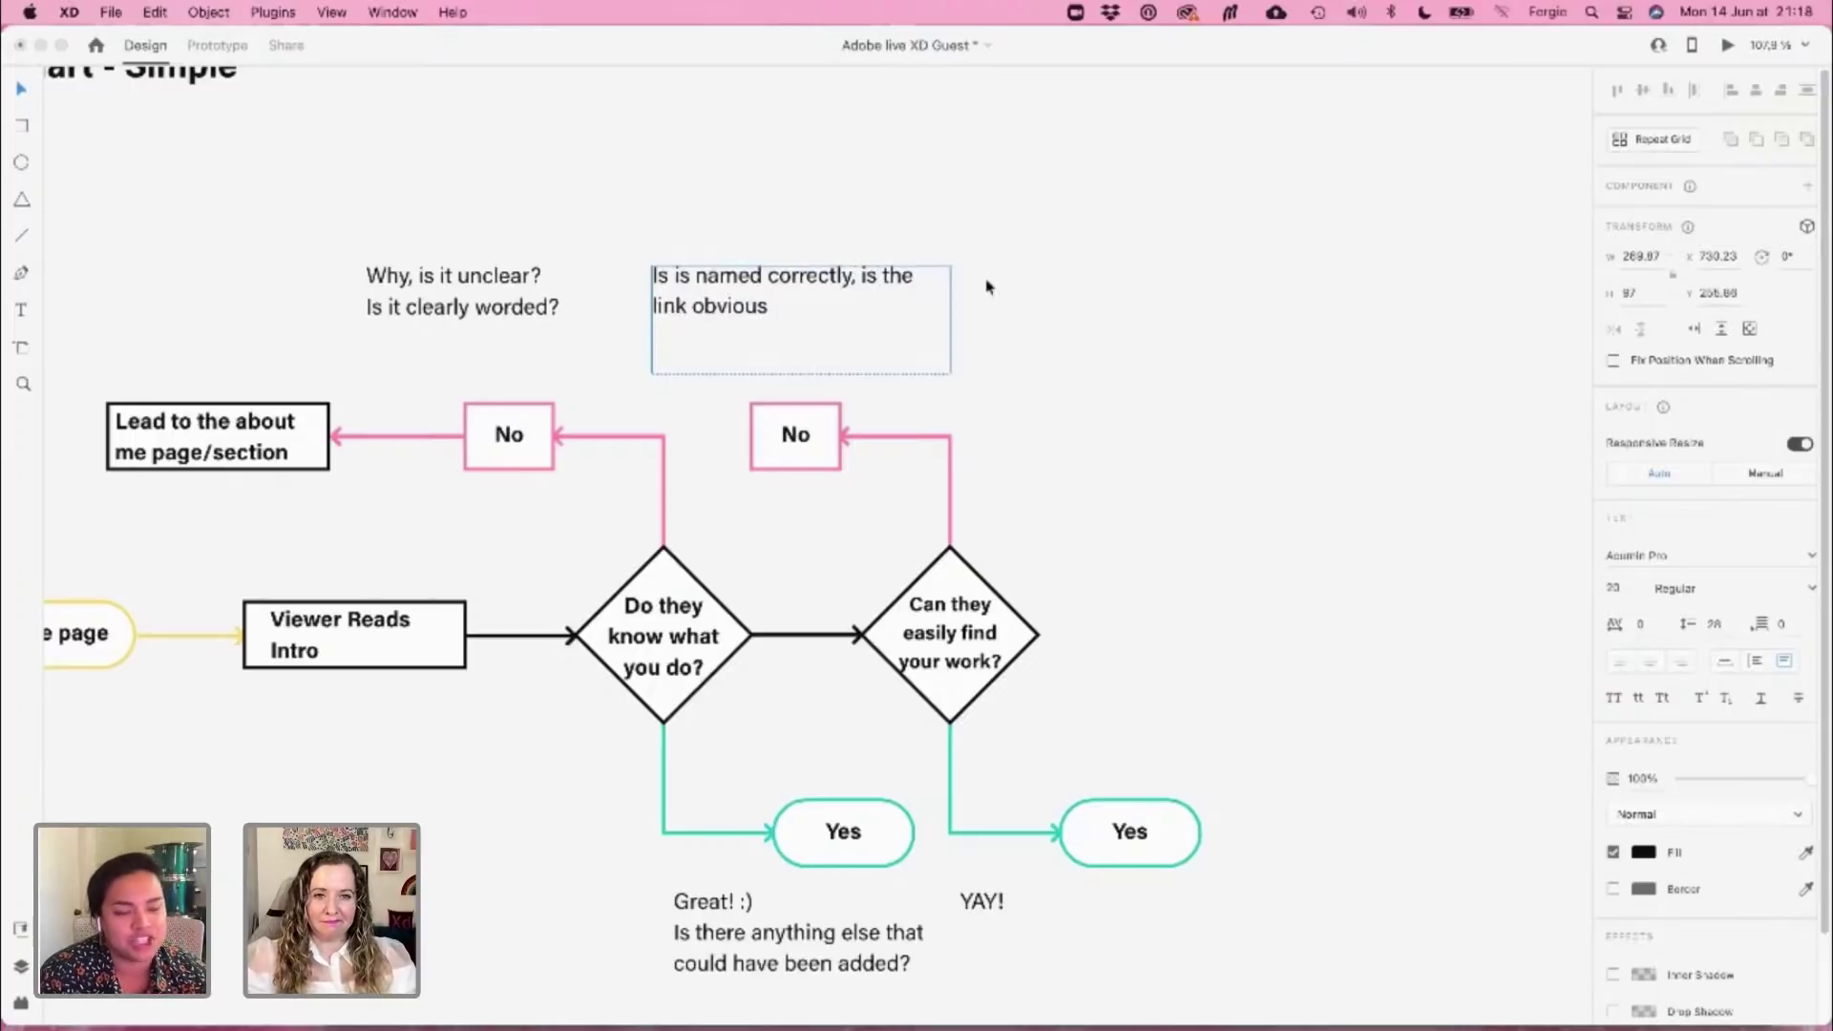
type(", have you pro")
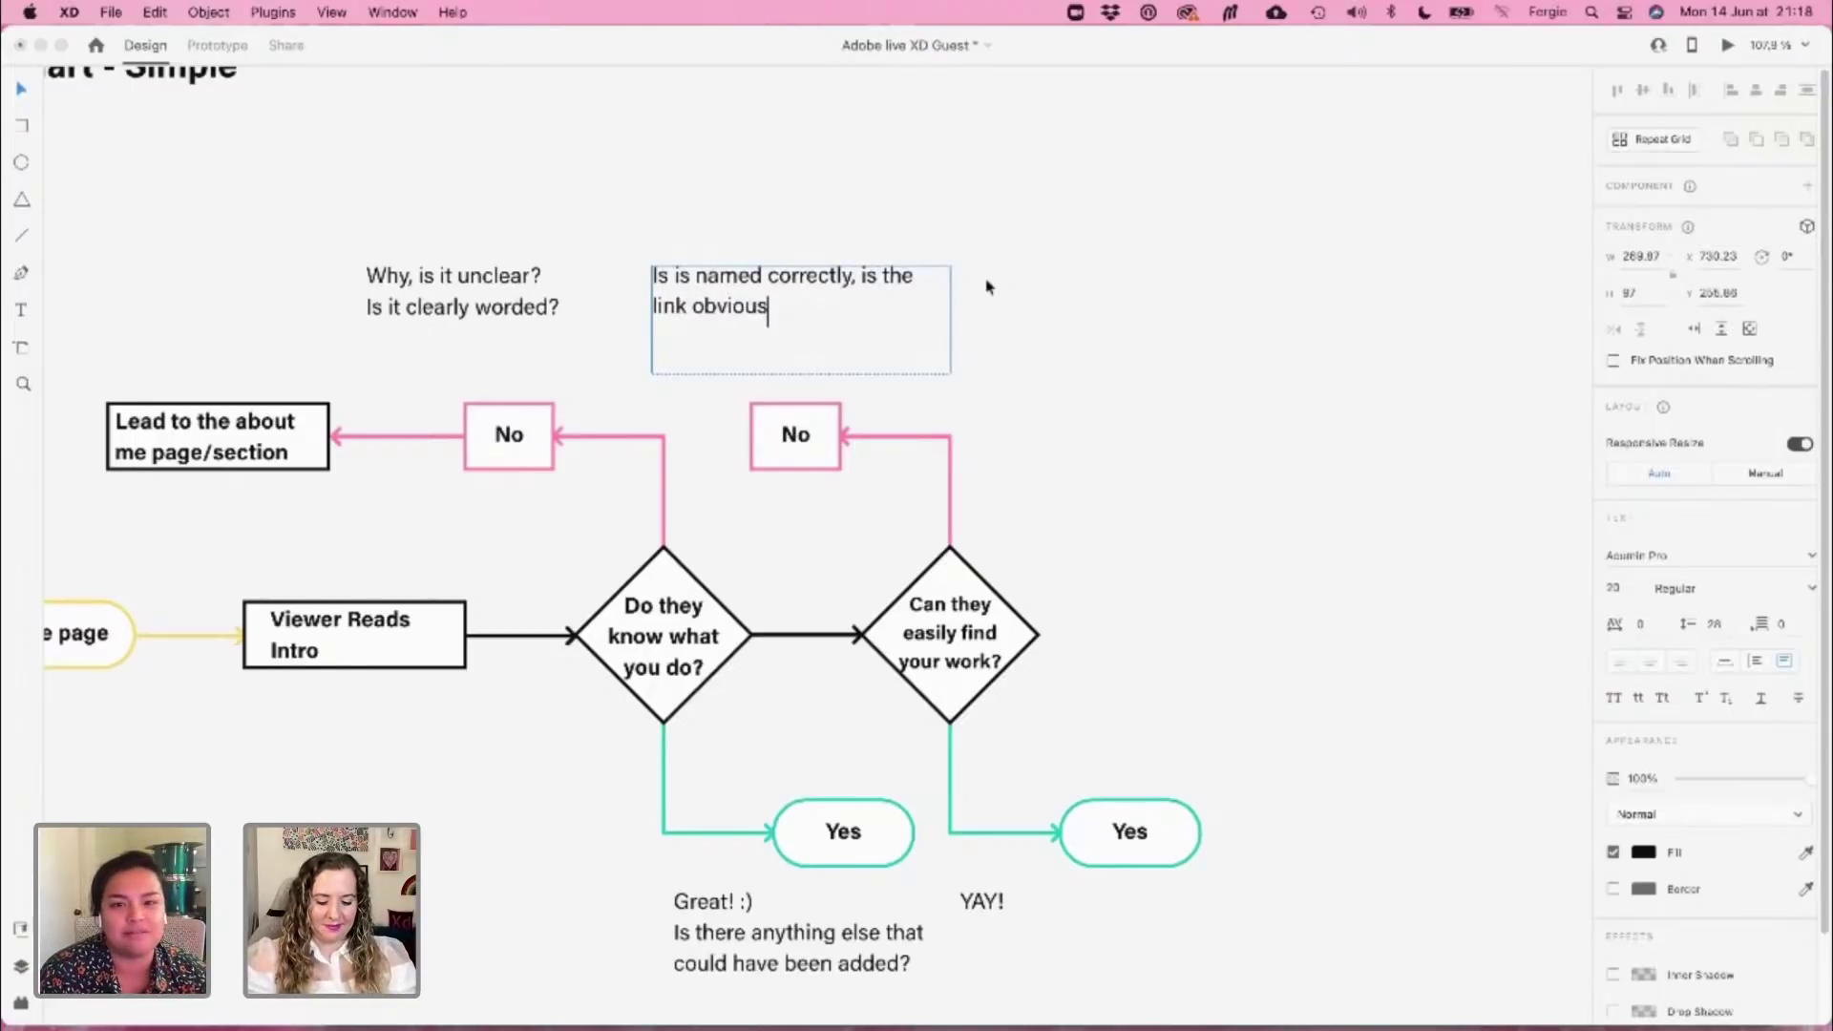
type("mp")
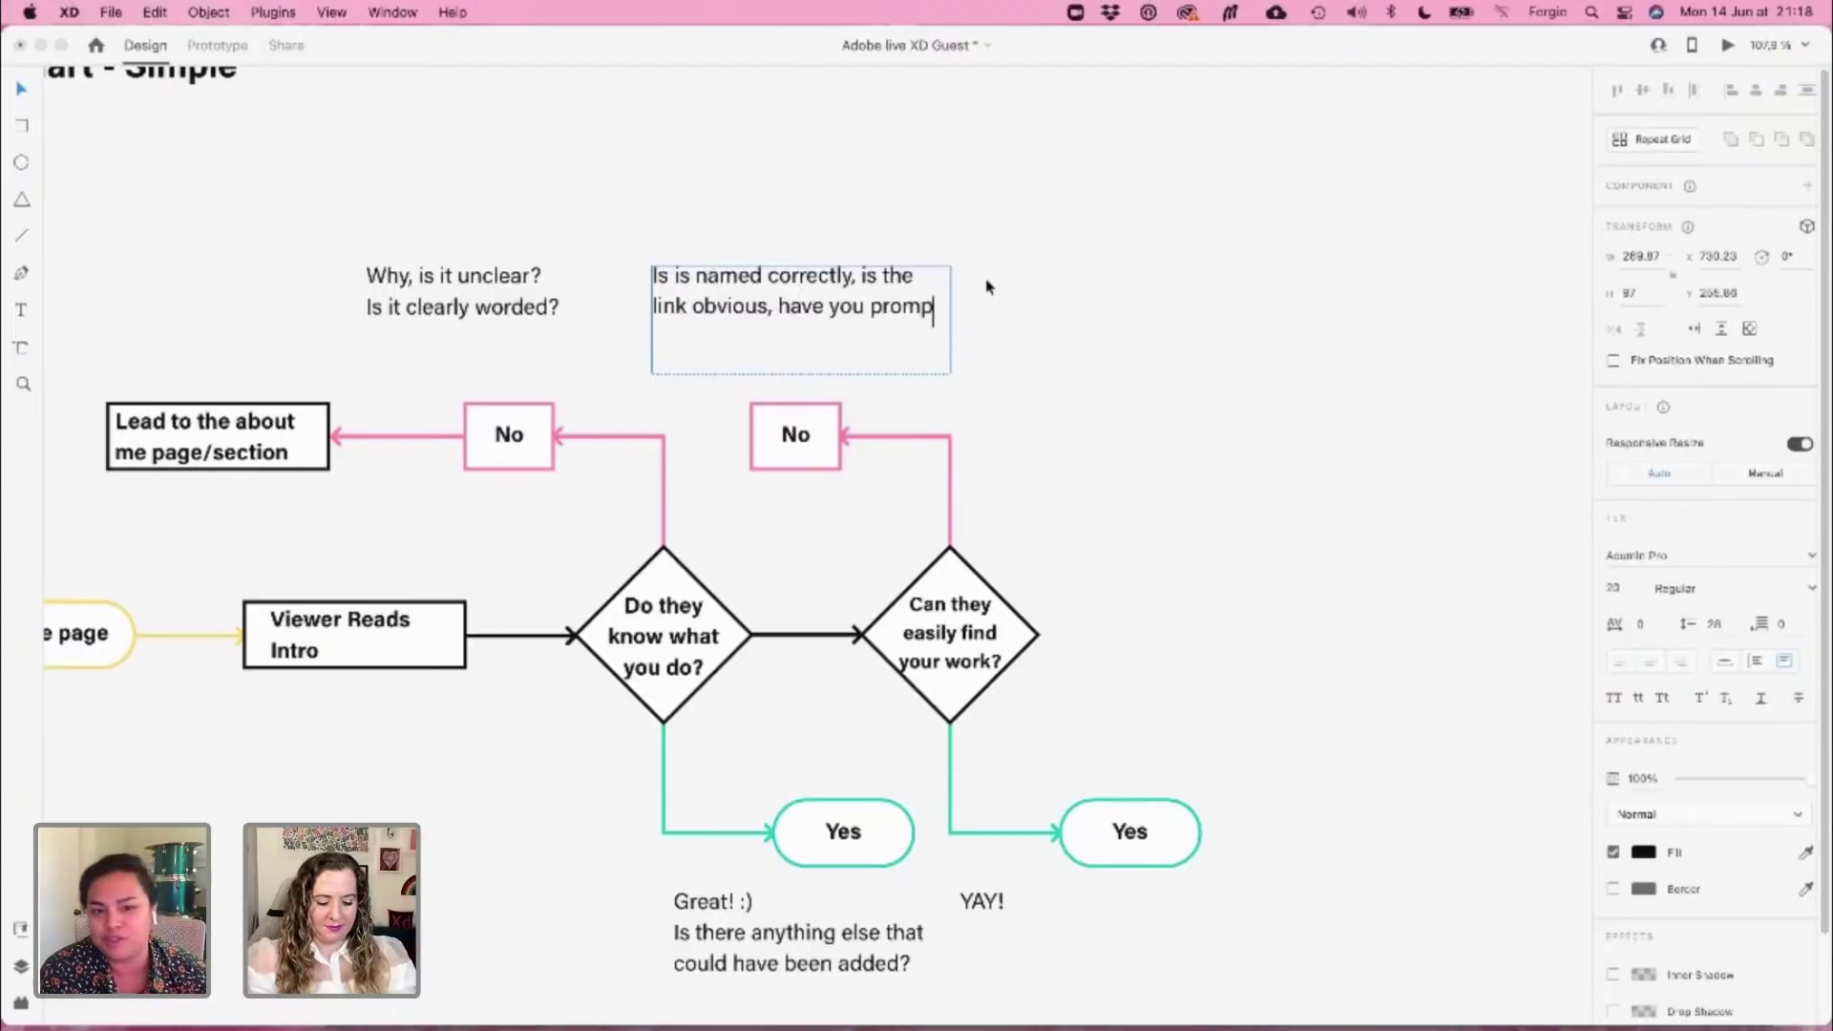
type("ted them (CTA)")
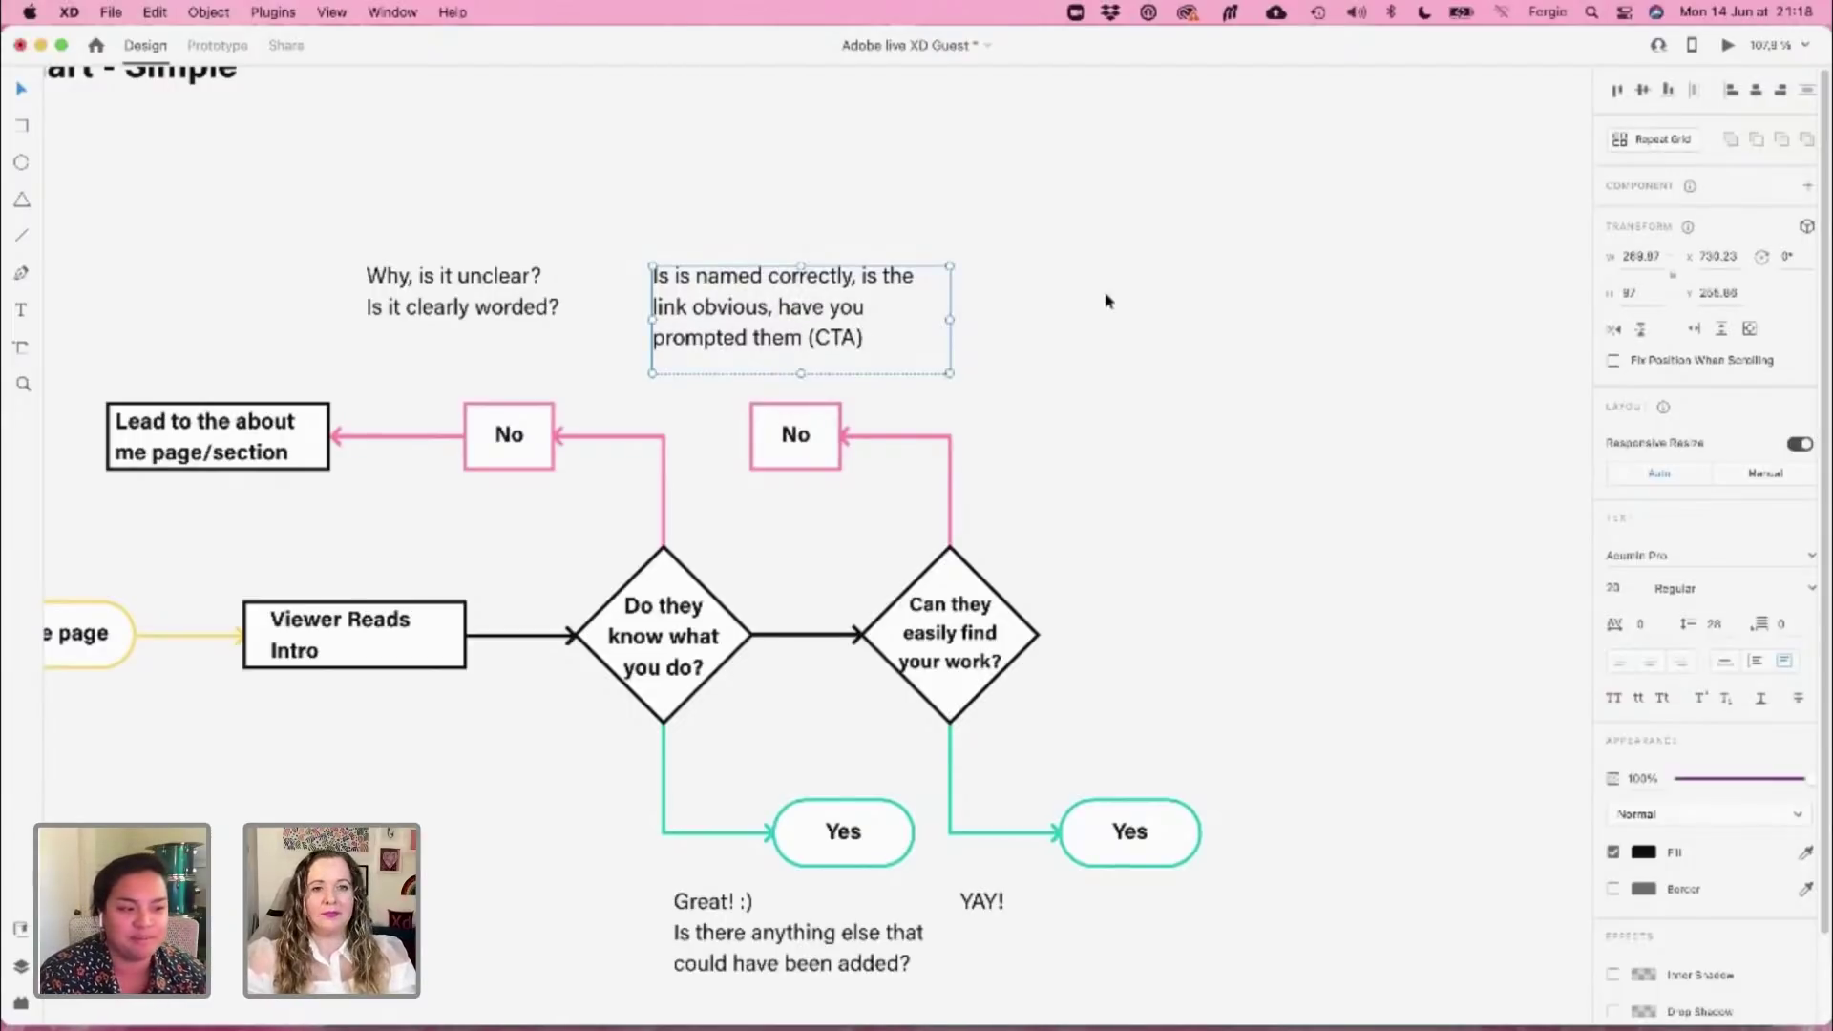
Narrow the new note to a width of about 246 and shift it right, above the second "No" box
key("Escape")
left_click_drag(818, 311, 887, 318)
left_click_drag(1013, 321, 987, 322)
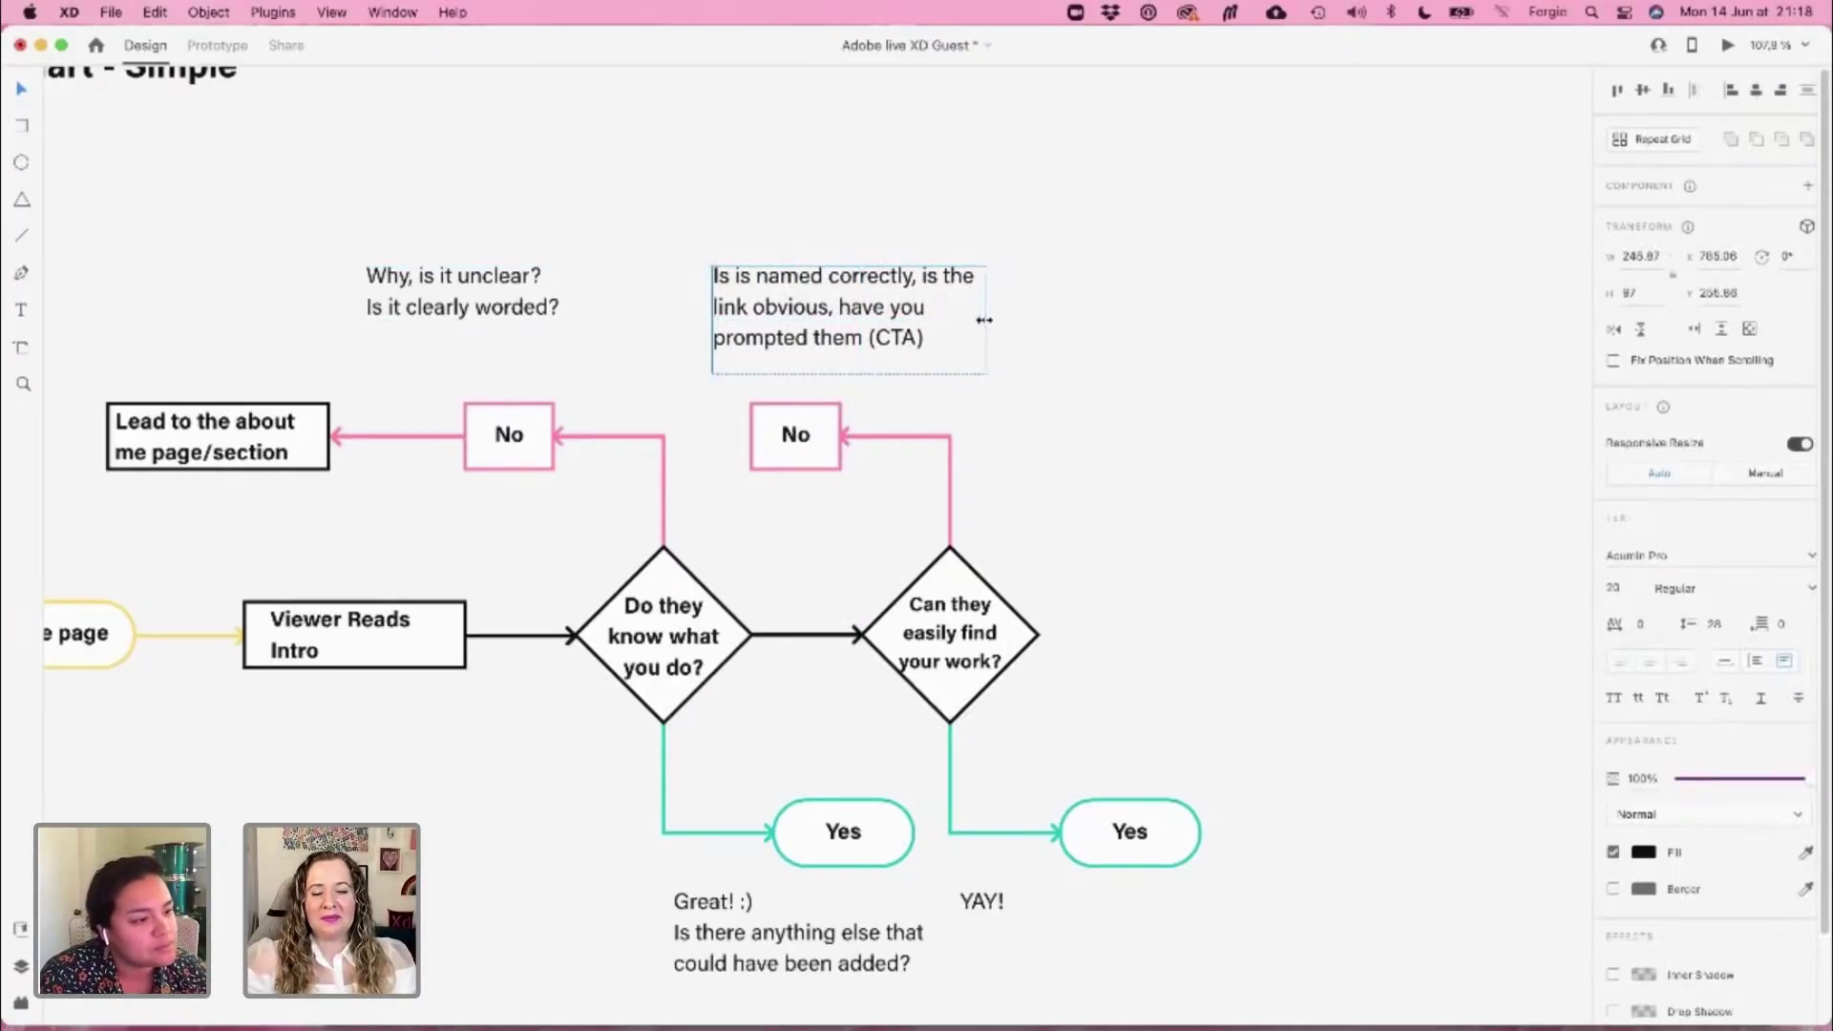
left_click_drag(851, 322, 840, 323)
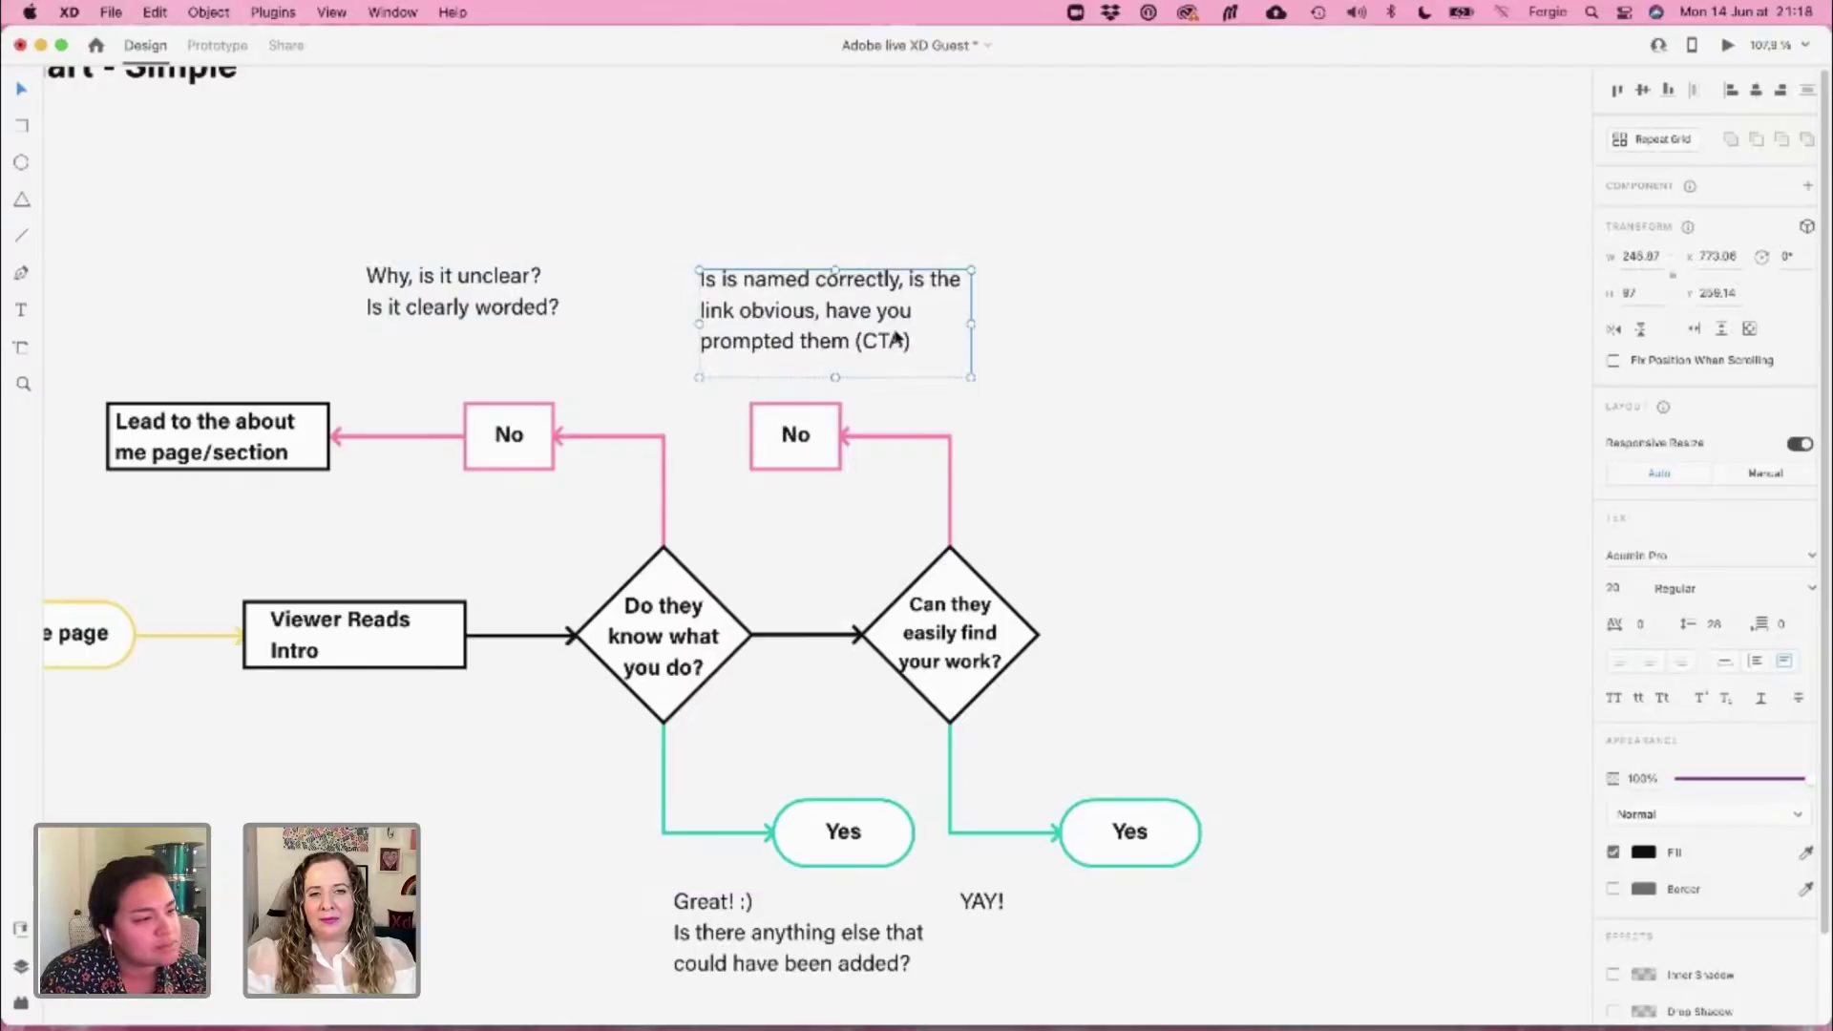
left_click(1075, 426)
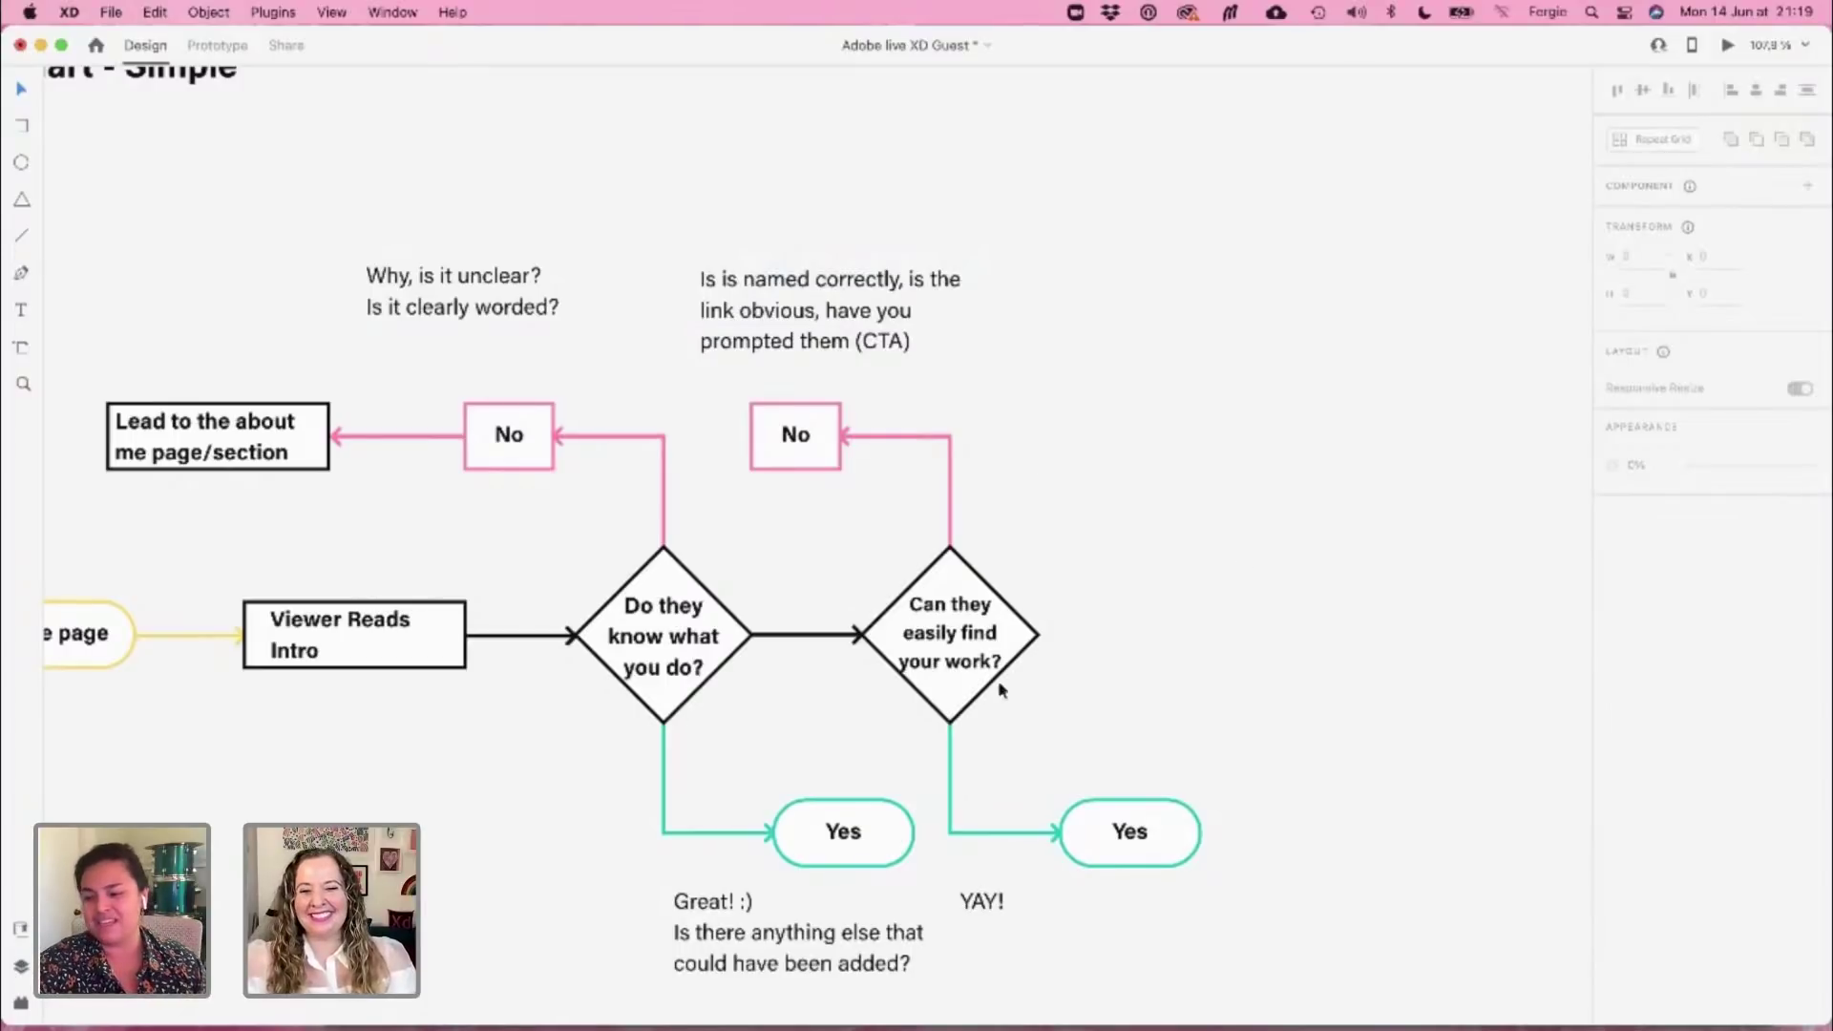
Move the "Can they easily find your work?" decision with both branches and notes to the right, and extend the black connector to meet it
left_click_drag(799, 240, 1088, 478)
left_click_drag(1293, 859, 1037, 654)
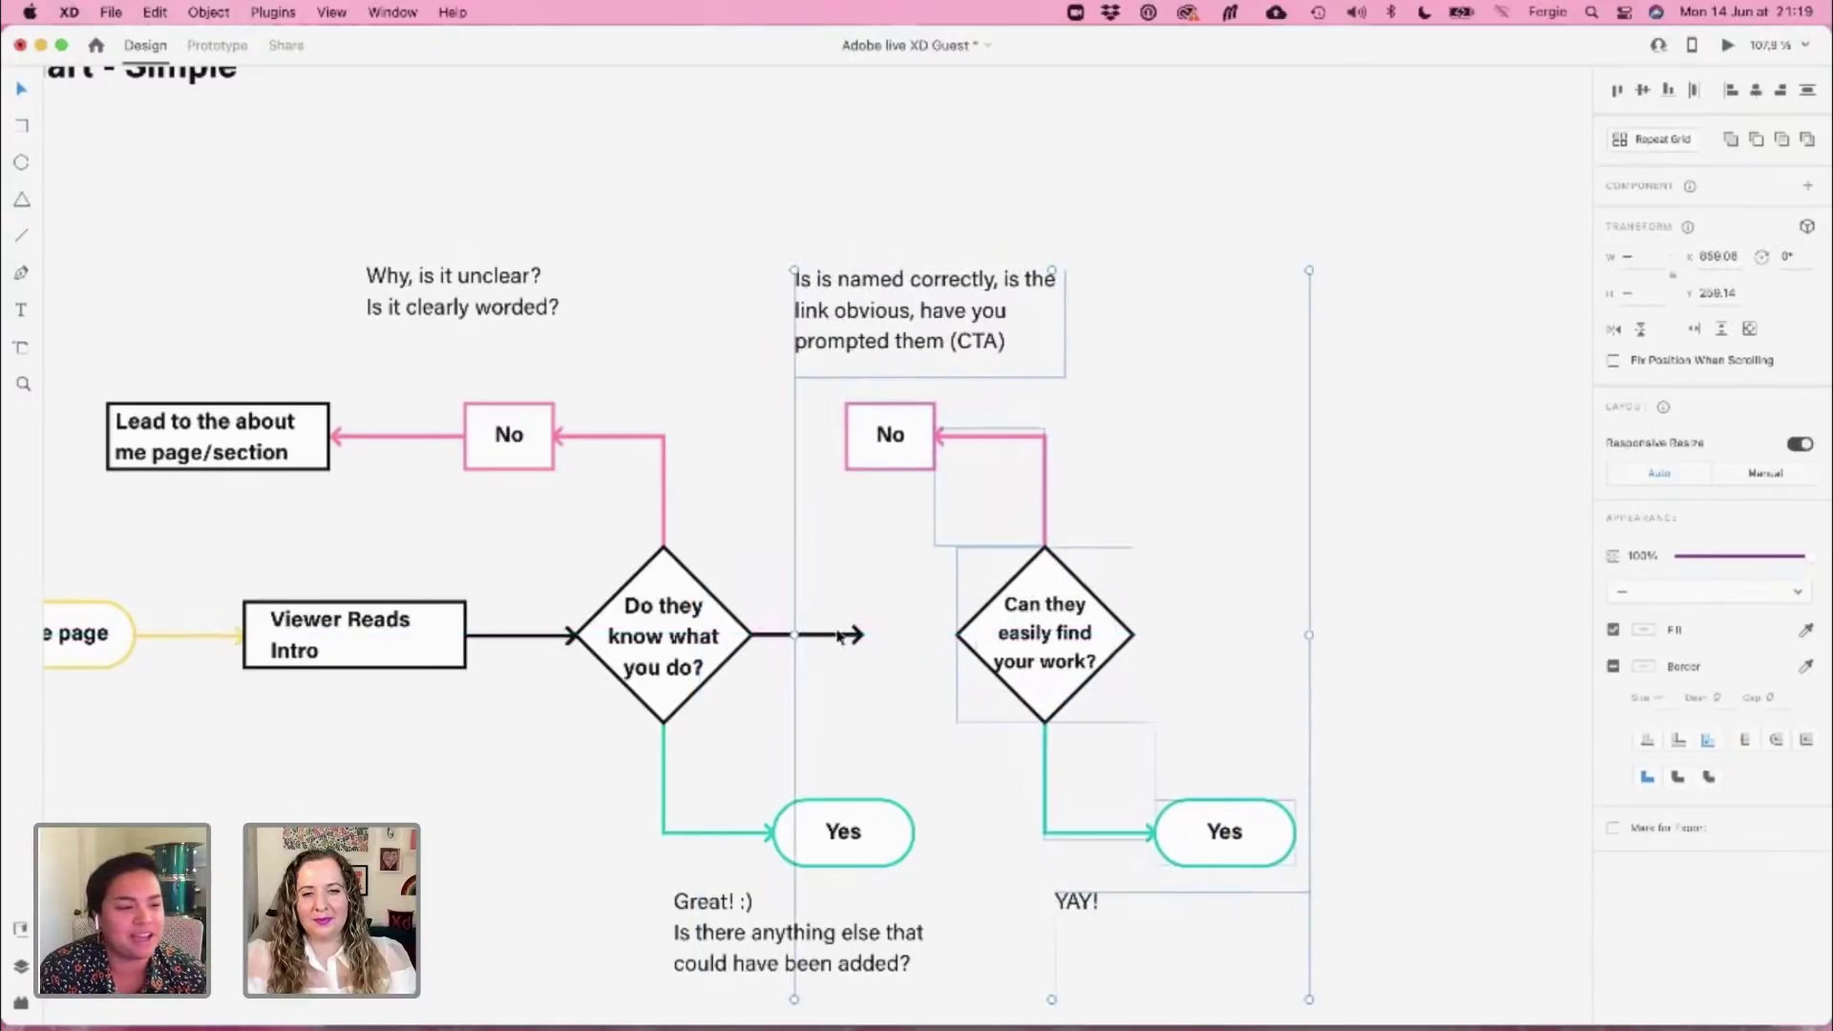
left_click(840, 633)
left_click_drag(862, 633, 955, 633)
left_click(1334, 586)
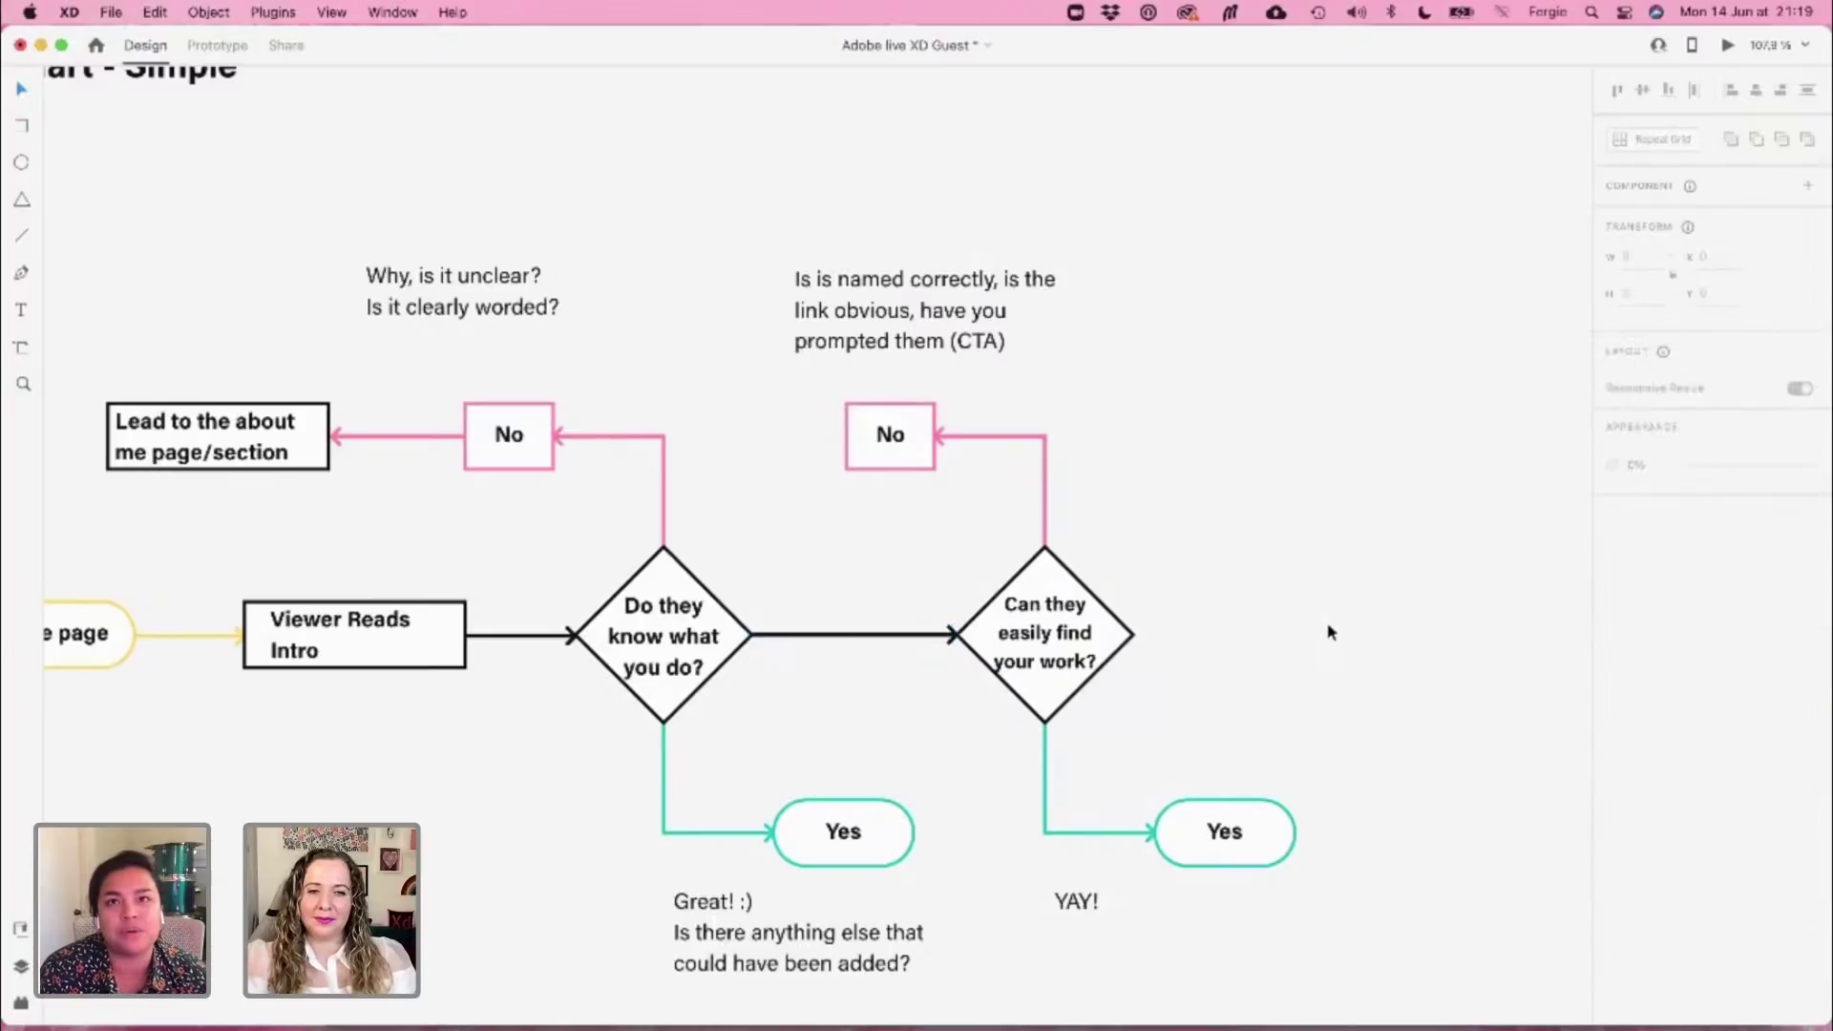
Copy the "Viewer Reads Intro" box and a black arrow to follow the "Can they easily find your work?" decision, with the box meeting the arrowhead
scroll(1329, 630, "down", 3)
left_click_drag(1340, 599, 1107, 602)
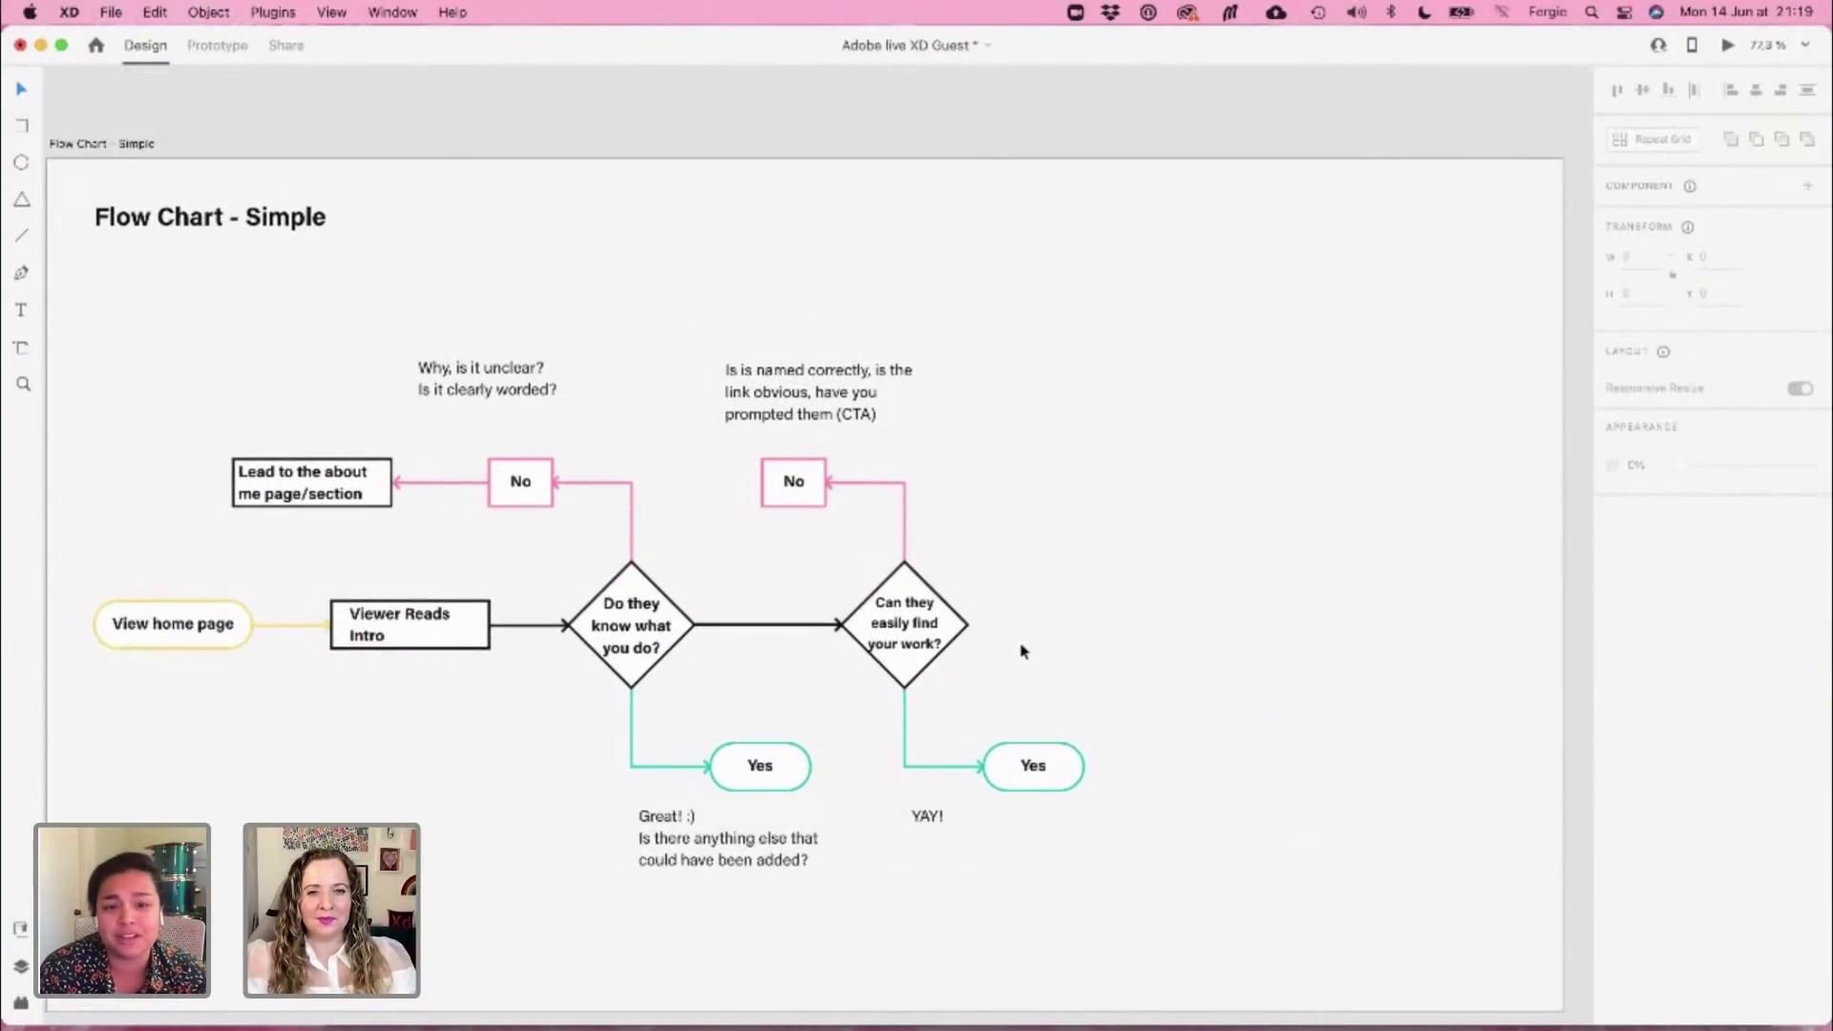
left_click(391, 619)
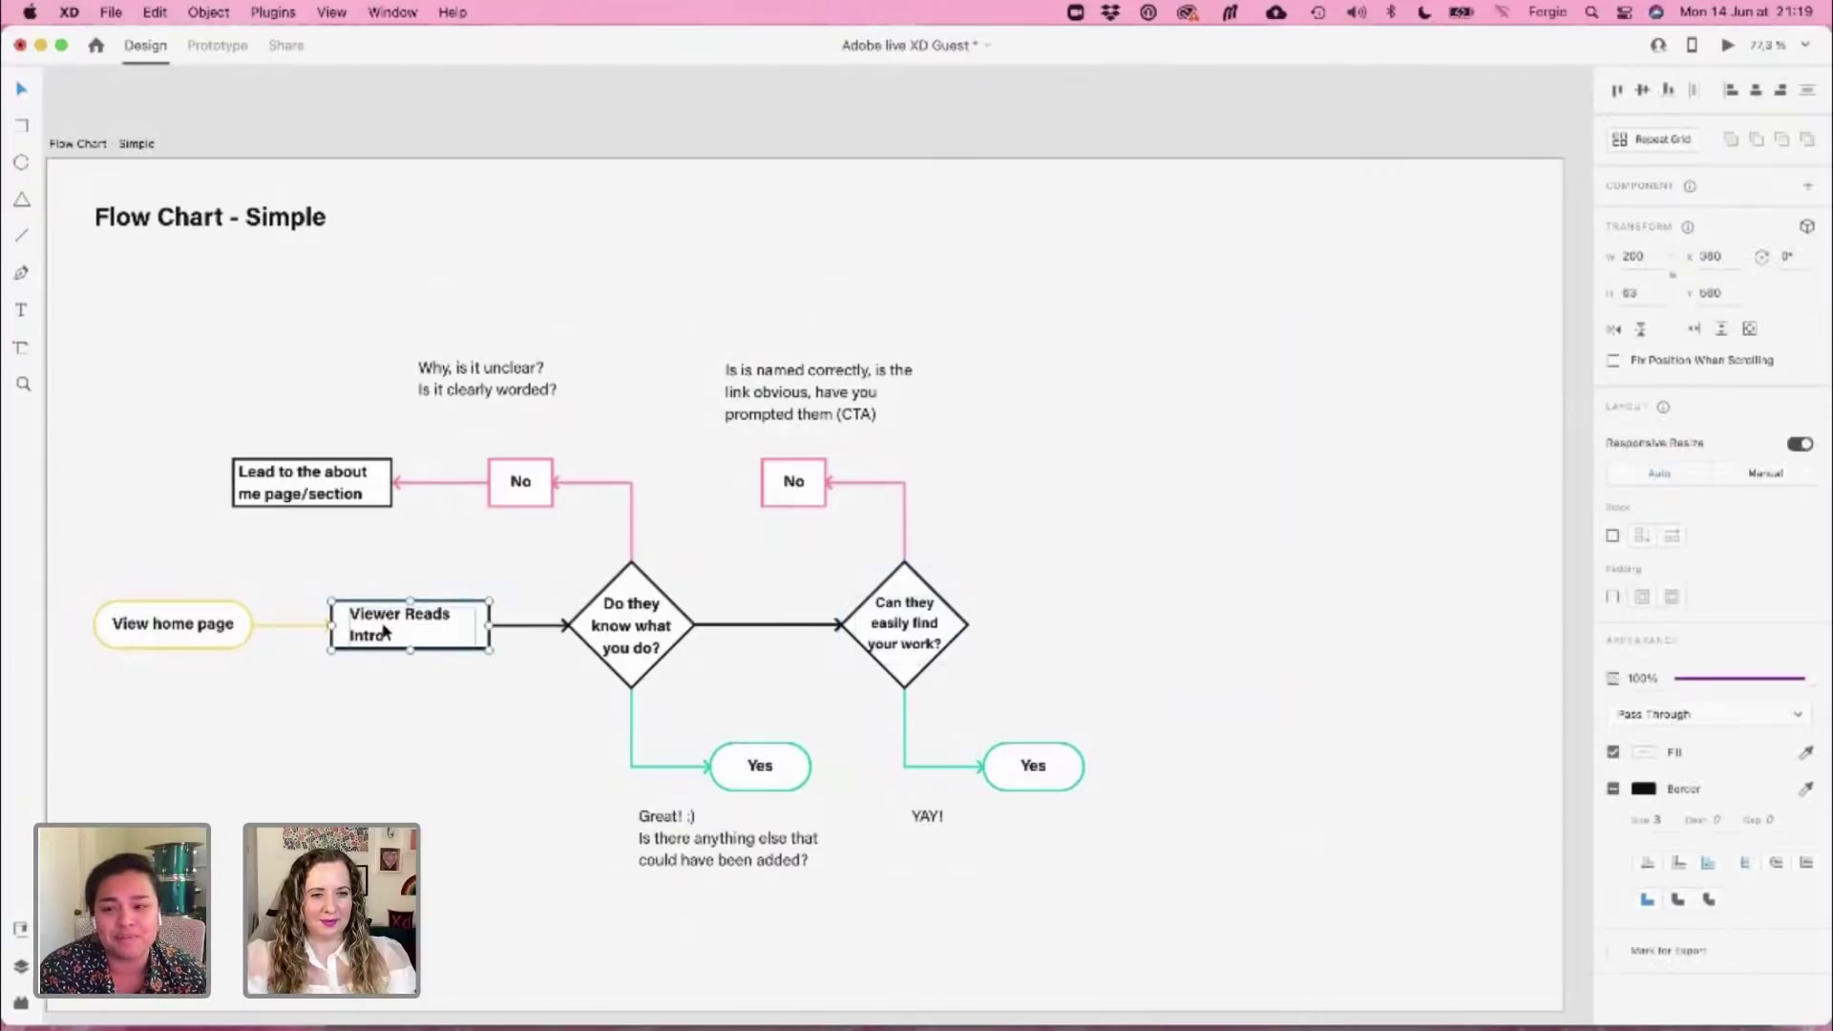
left_click_drag(366, 632, 1103, 622)
left_click_drag(507, 626, 988, 628)
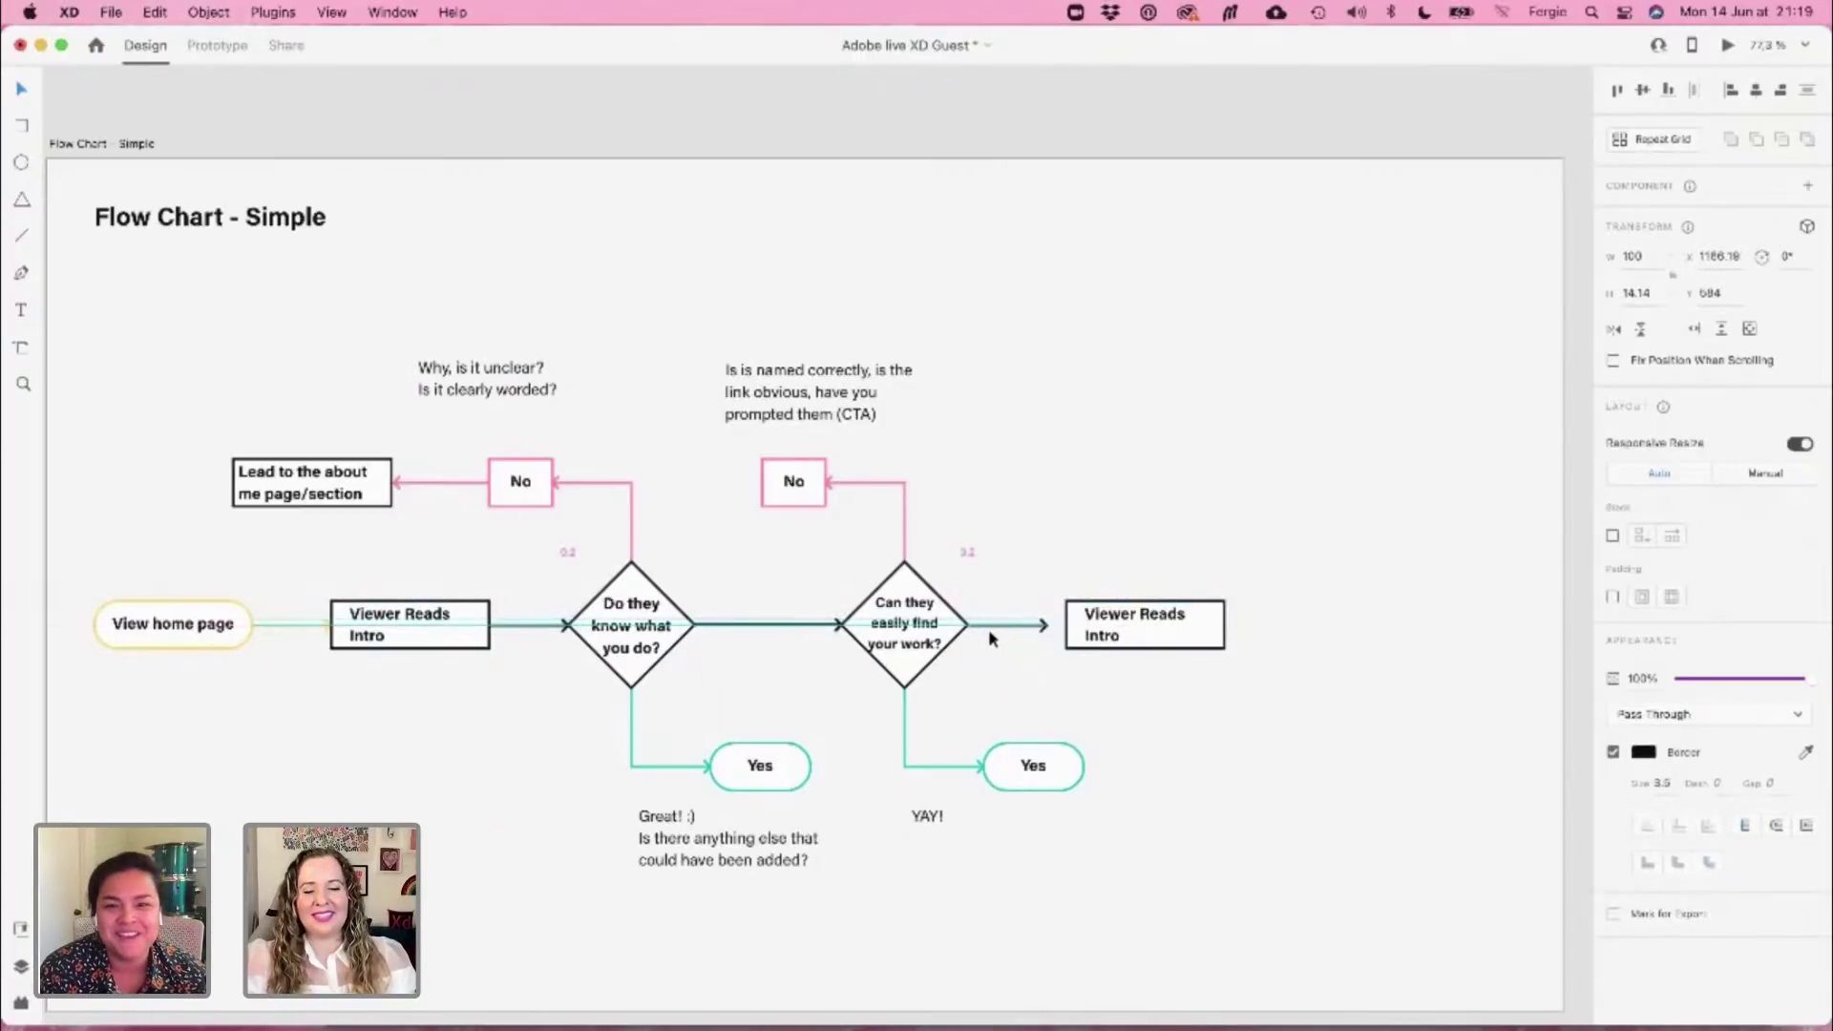
mouse_move(1131, 632)
left_mouse_down()
mouse_move(1112, 633)
mouse_move(1141, 639)
left_mouse_up()
left_click(1125, 462)
Replace the copied box's text with "Are your case studies clearly labeled"
double_click(1126, 621)
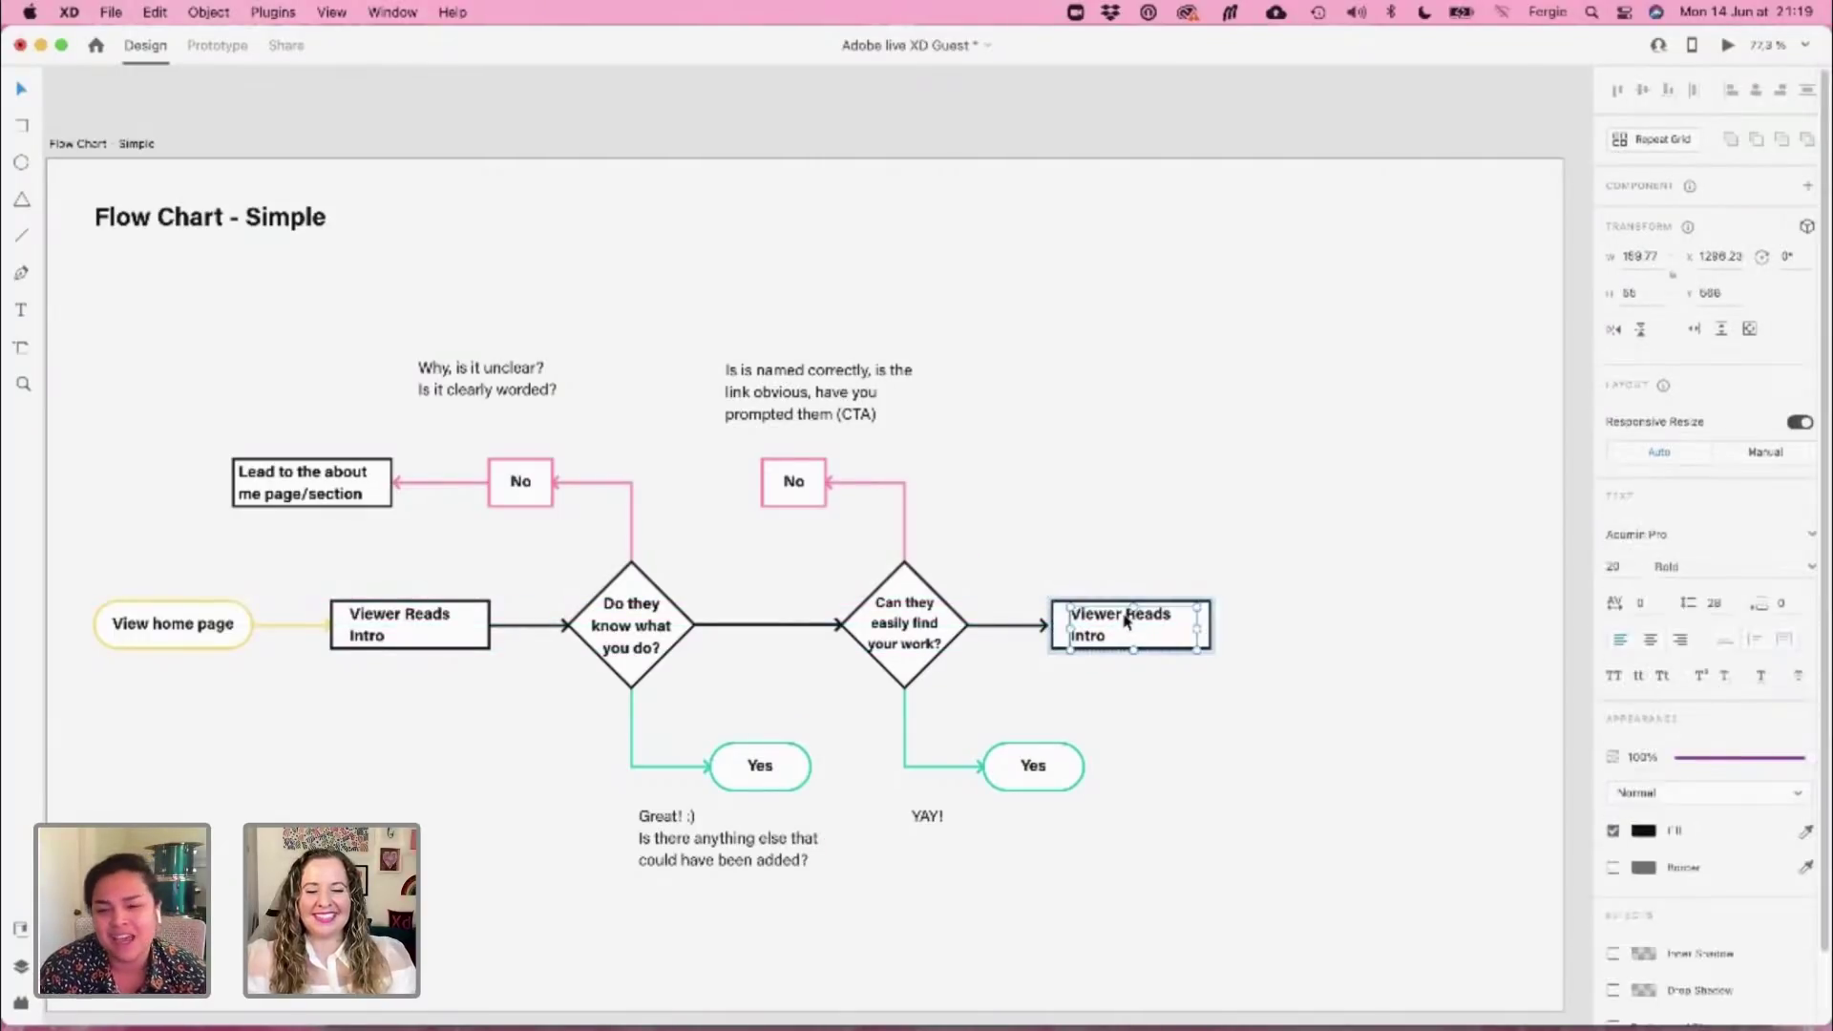
double_click(1126, 620)
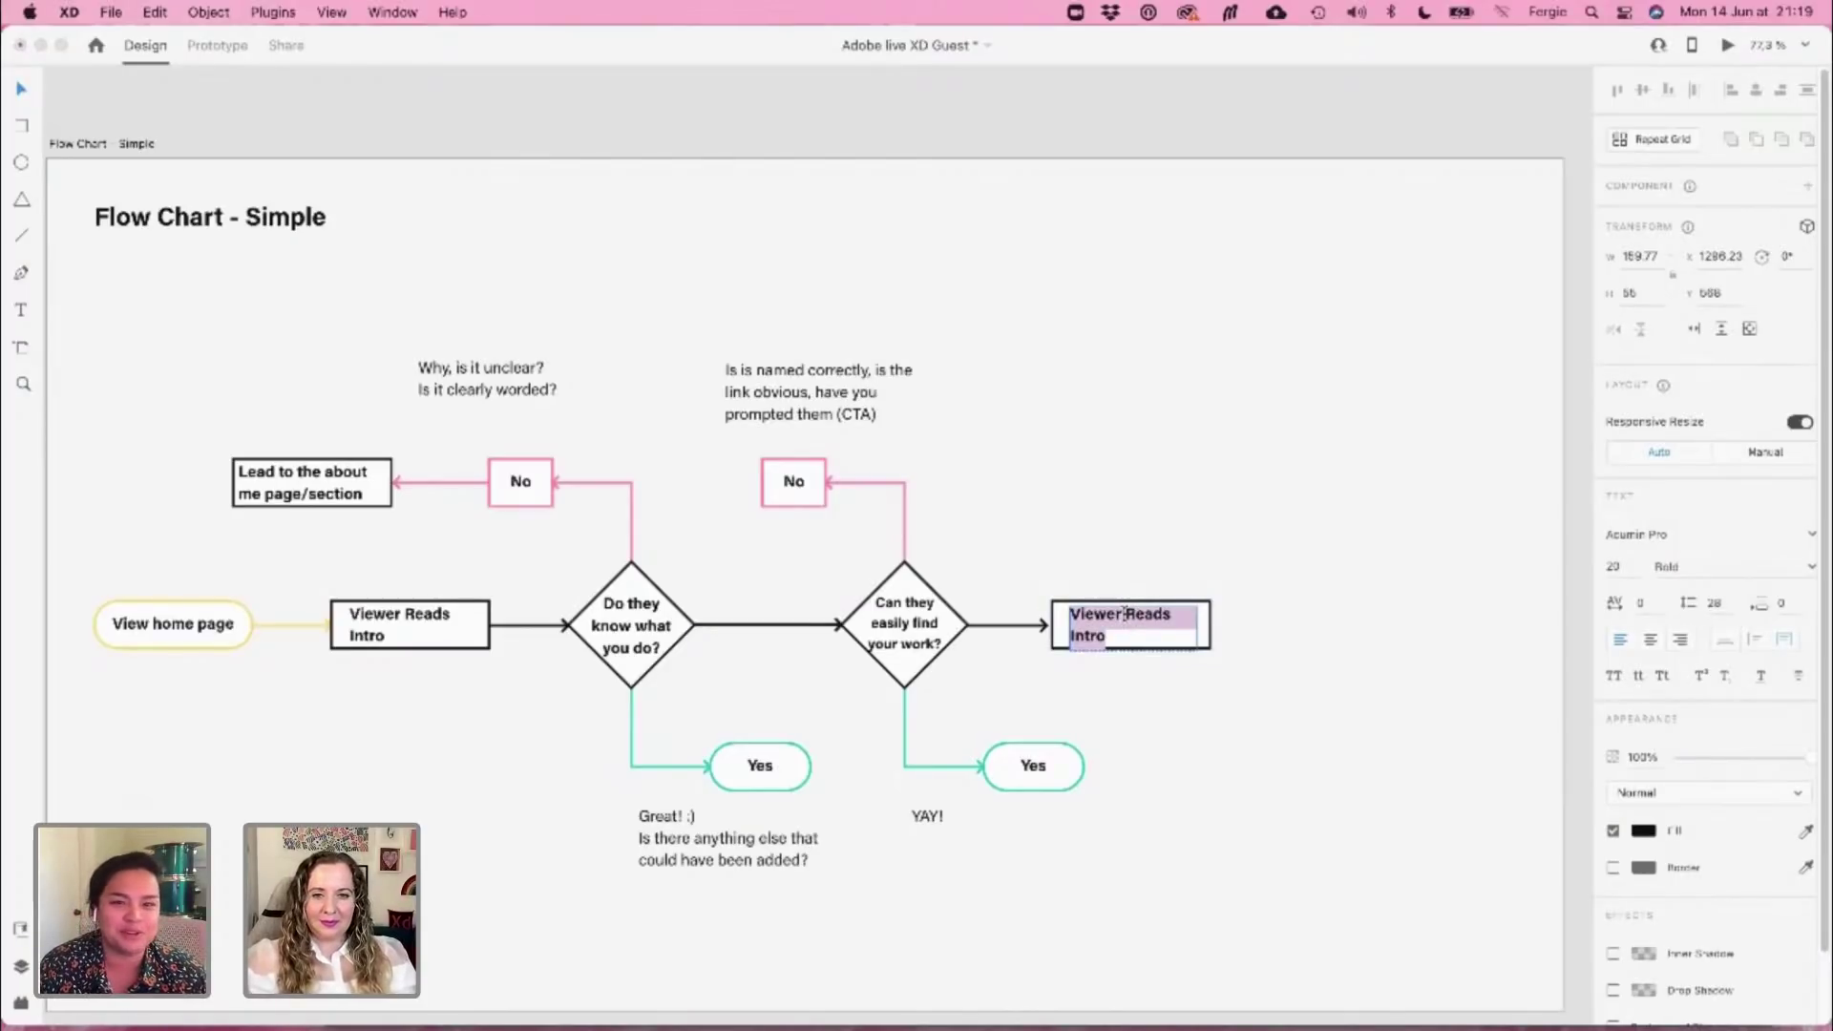
type("Are your ")
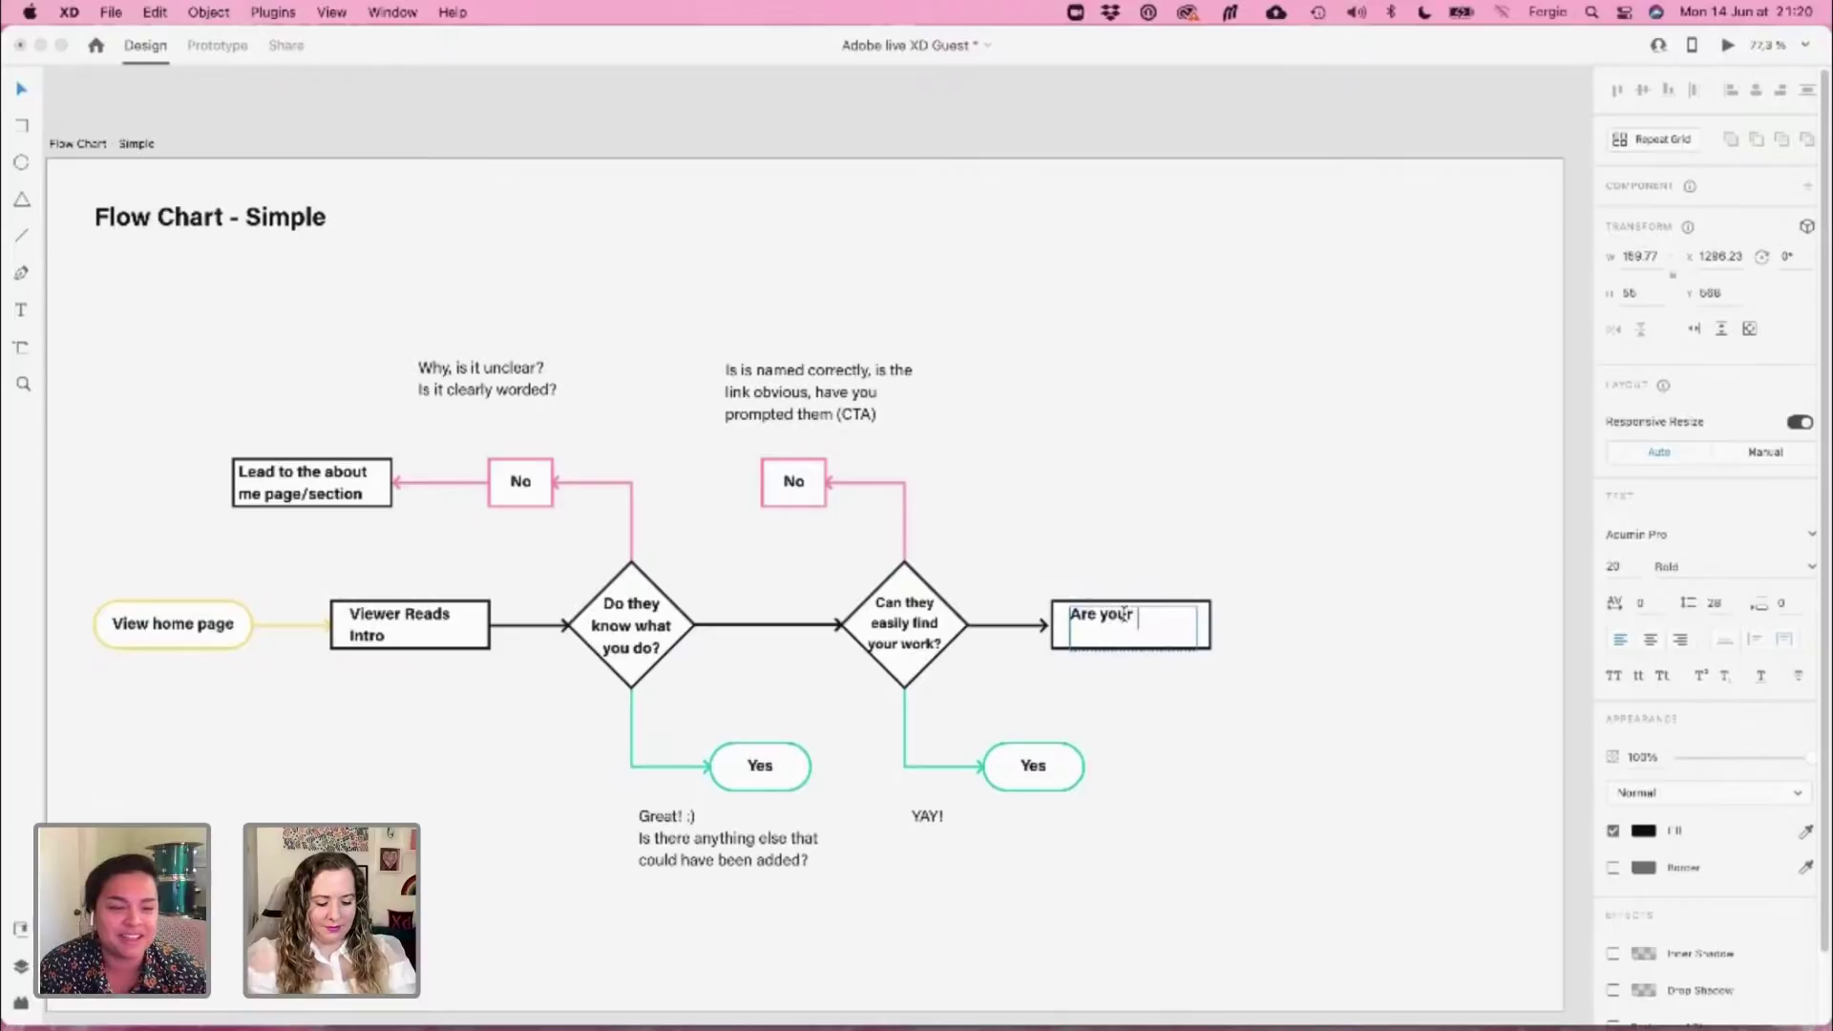
type("projec")
key("BackSpace")
key("BackSpace")
key("BackSpace")
key("BackSpace")
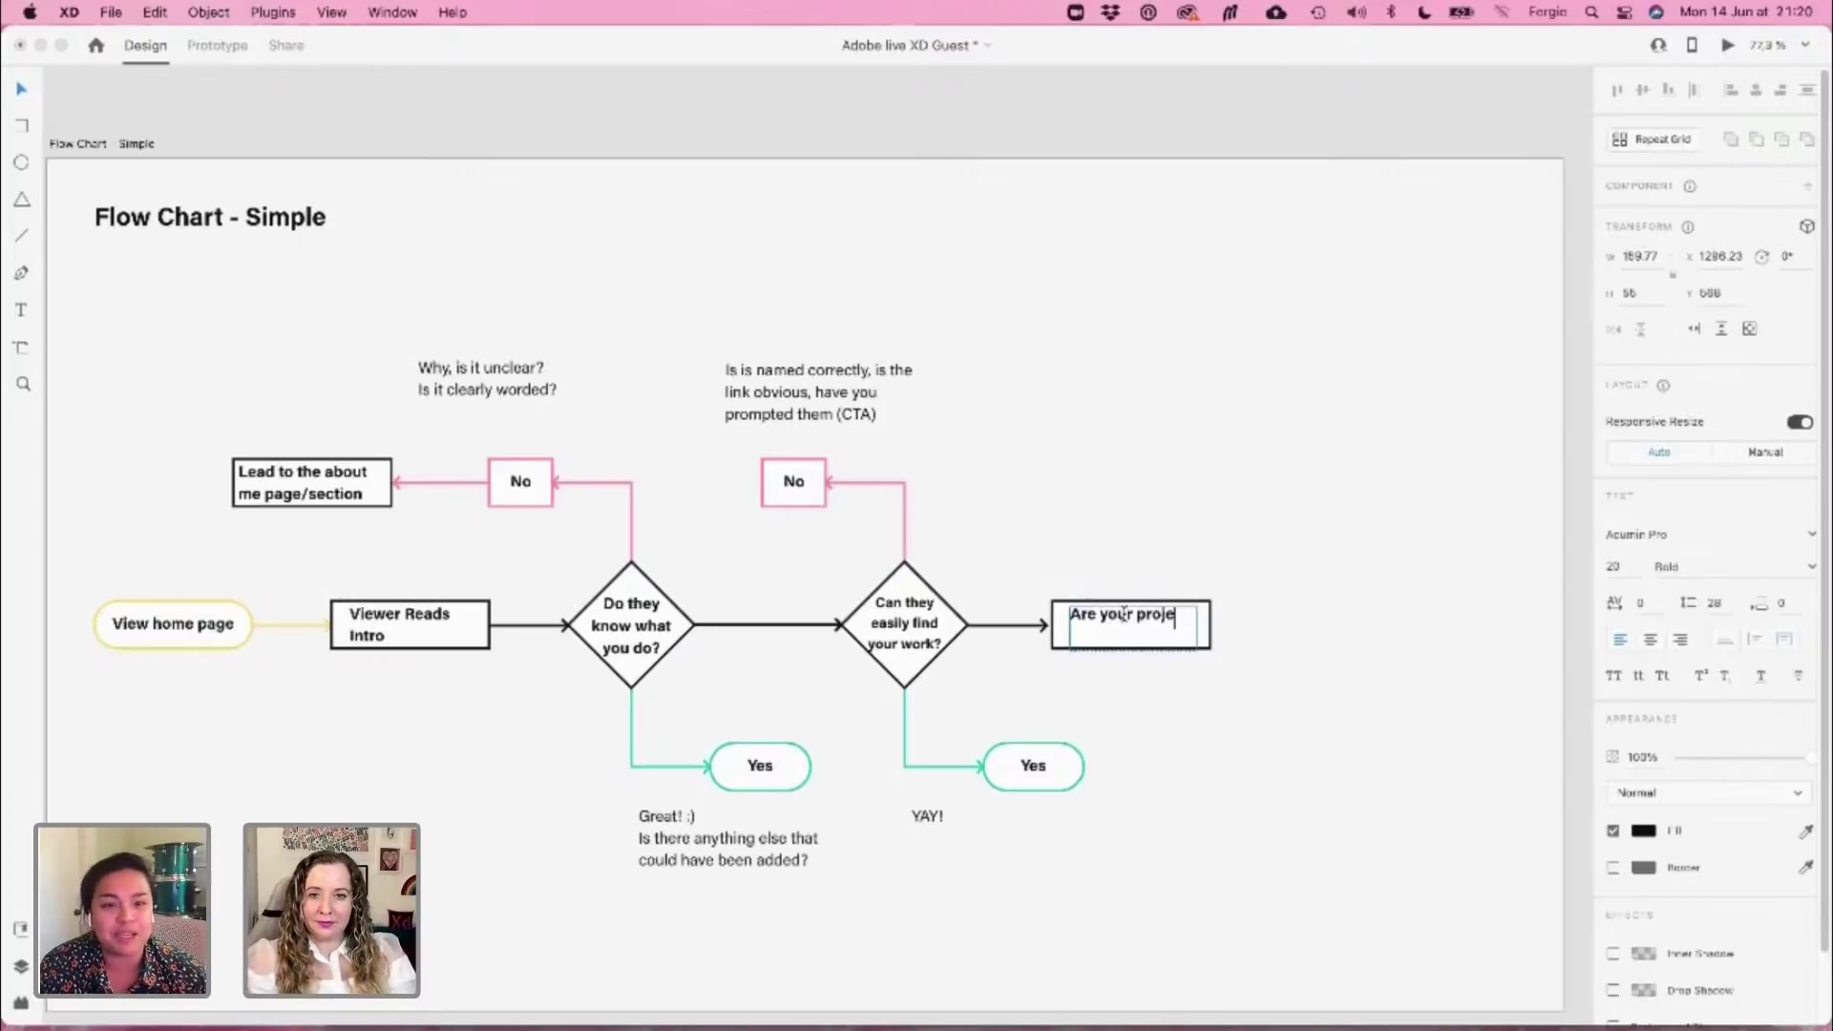
key("BackSpace")
key("BackSpace")
type("case stu")
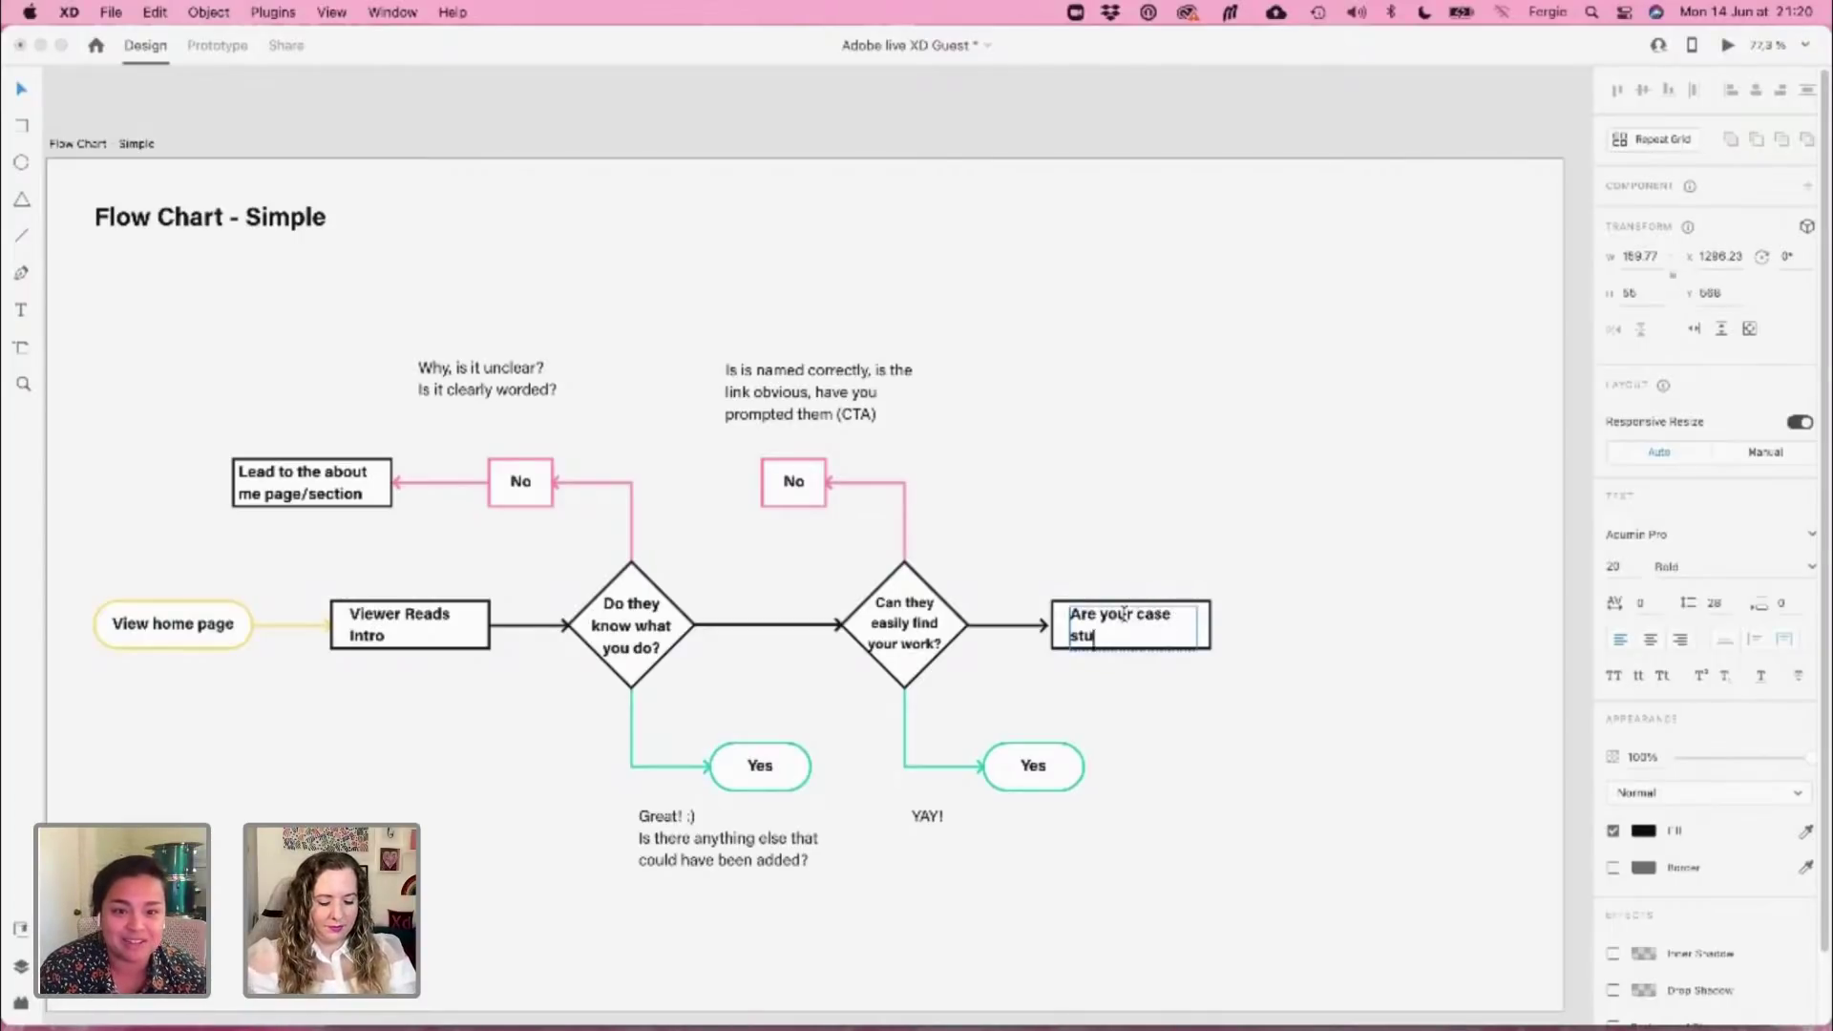
type("dies clearly labeled")
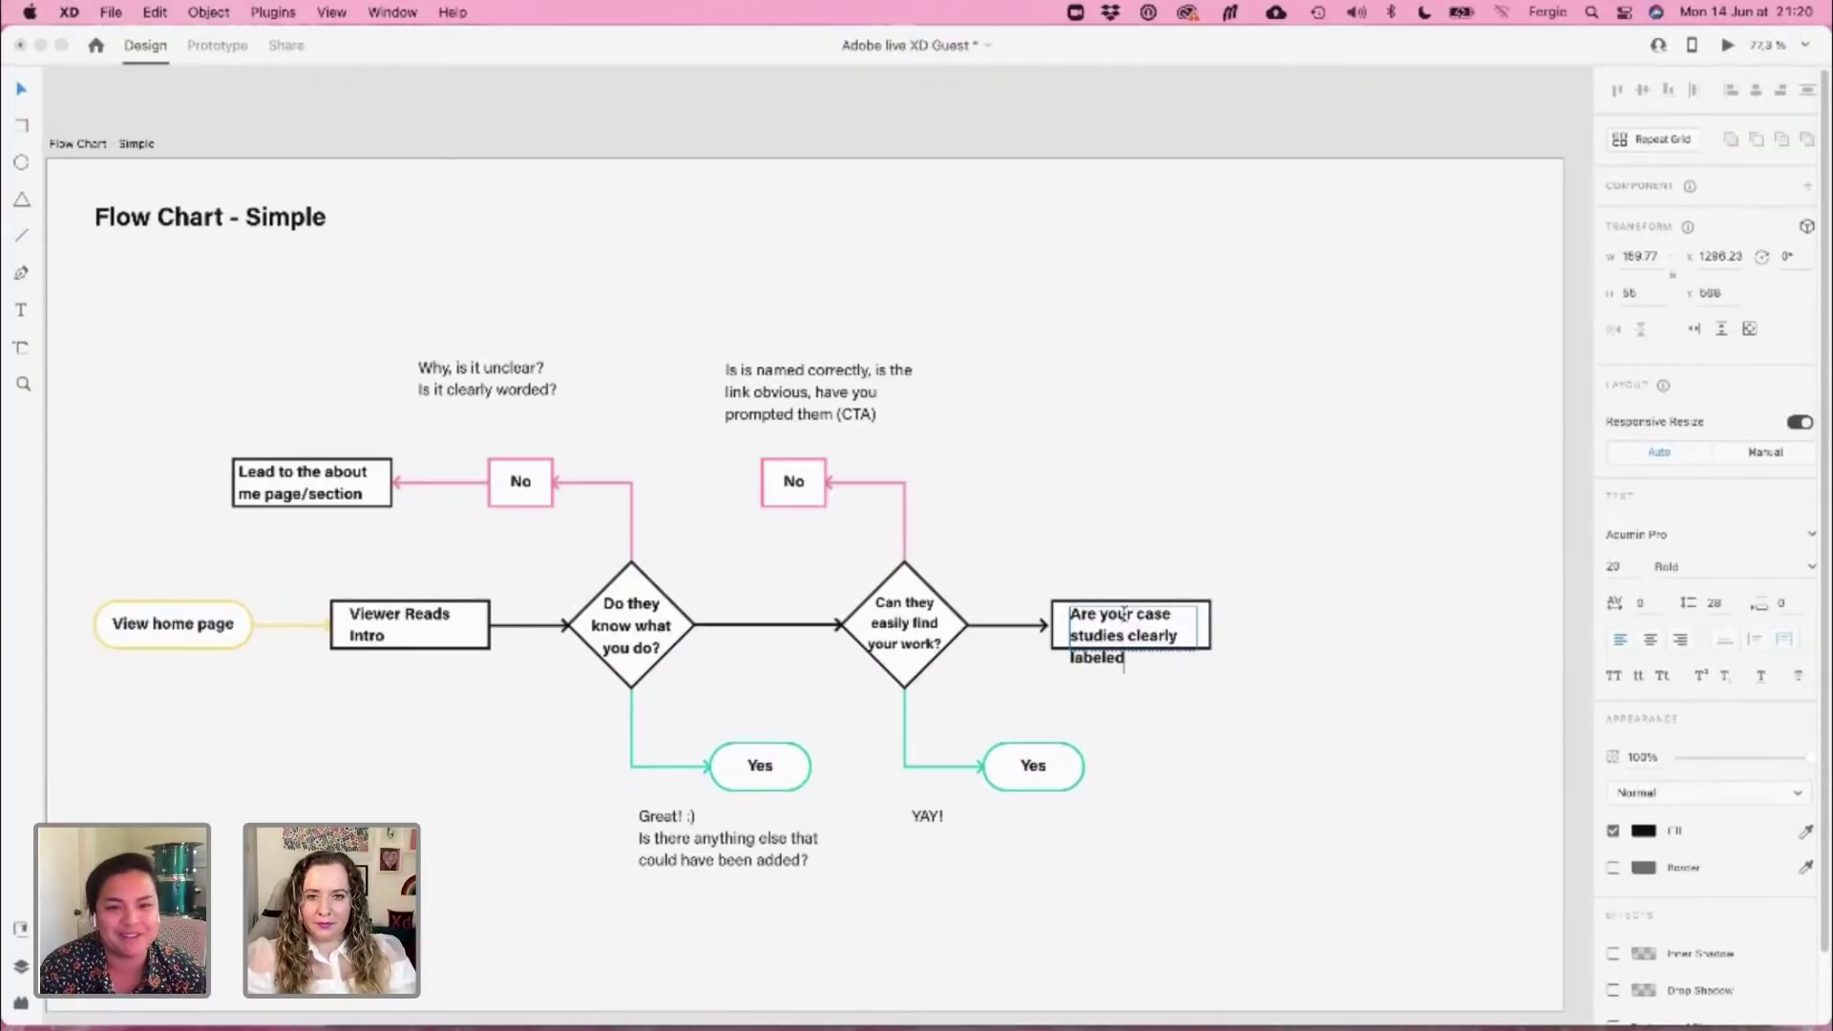
Change the spelling of the last word in the case studies box to "labelled"
key("BackSpace")
key("BackSpace")
type("led")
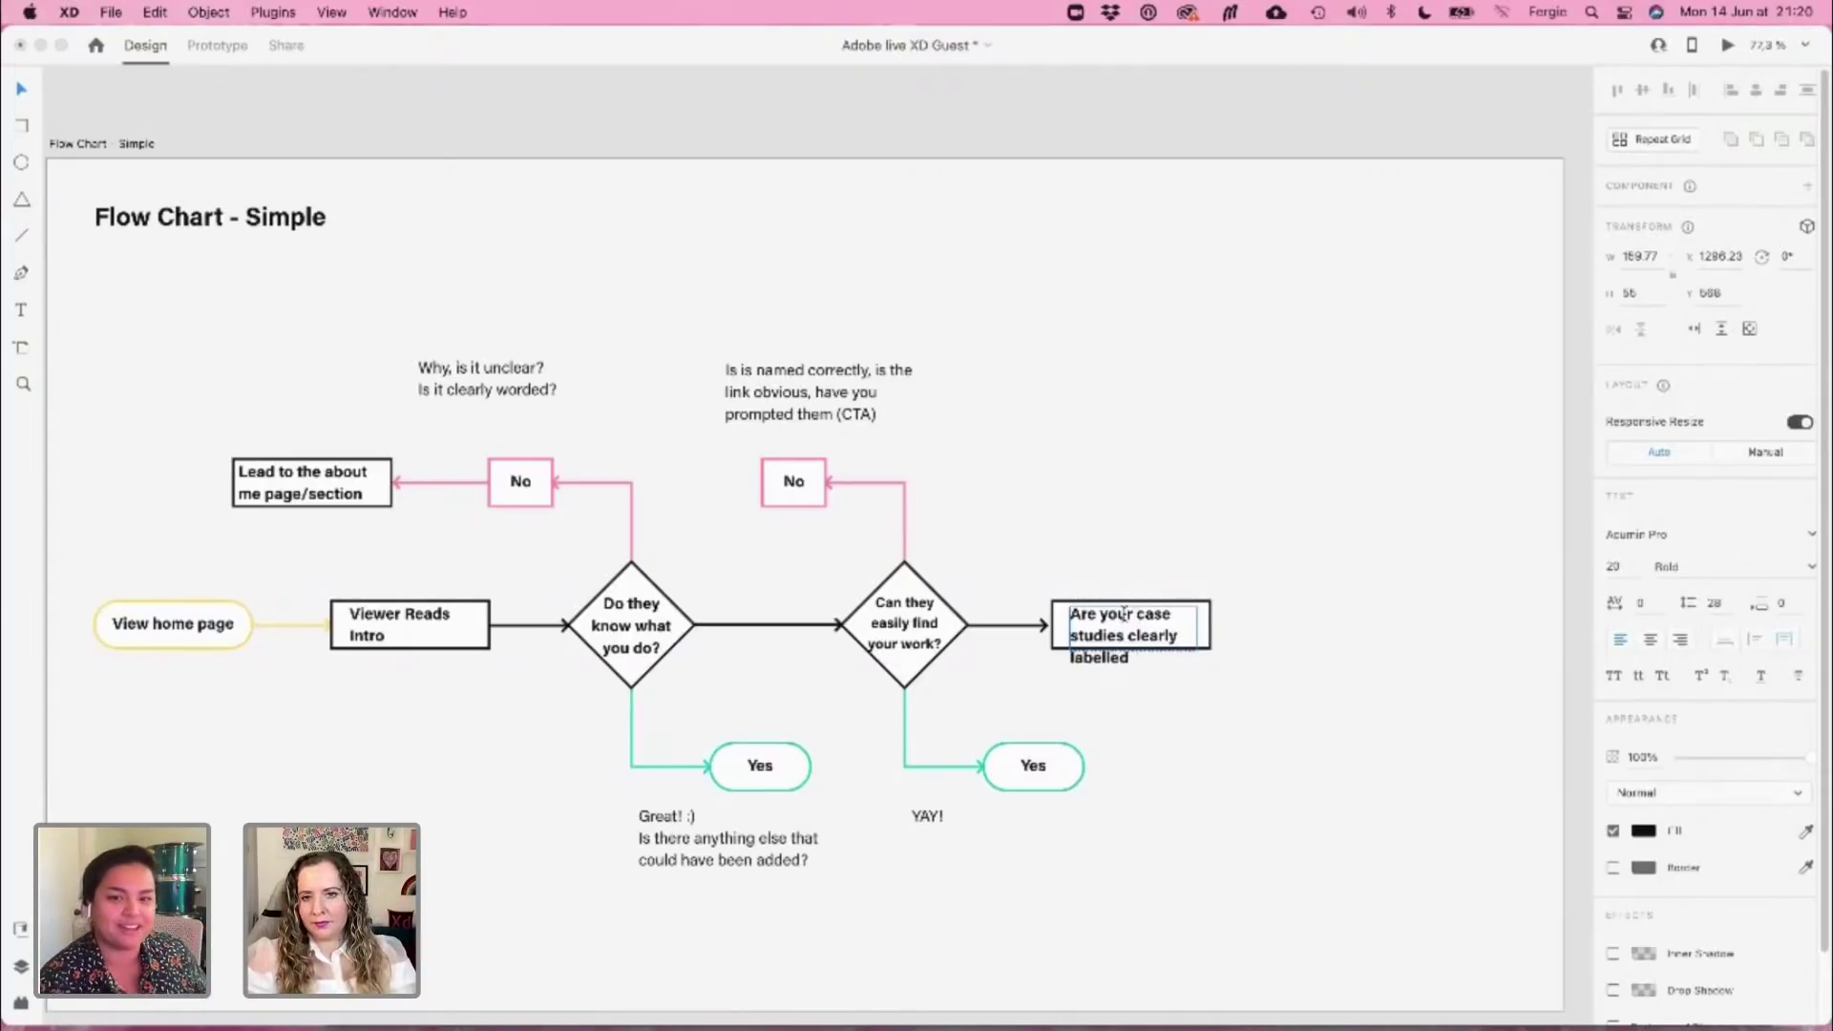
key("BackSpace")
key("BackSpace")
key("BackSpace")
type("ed")
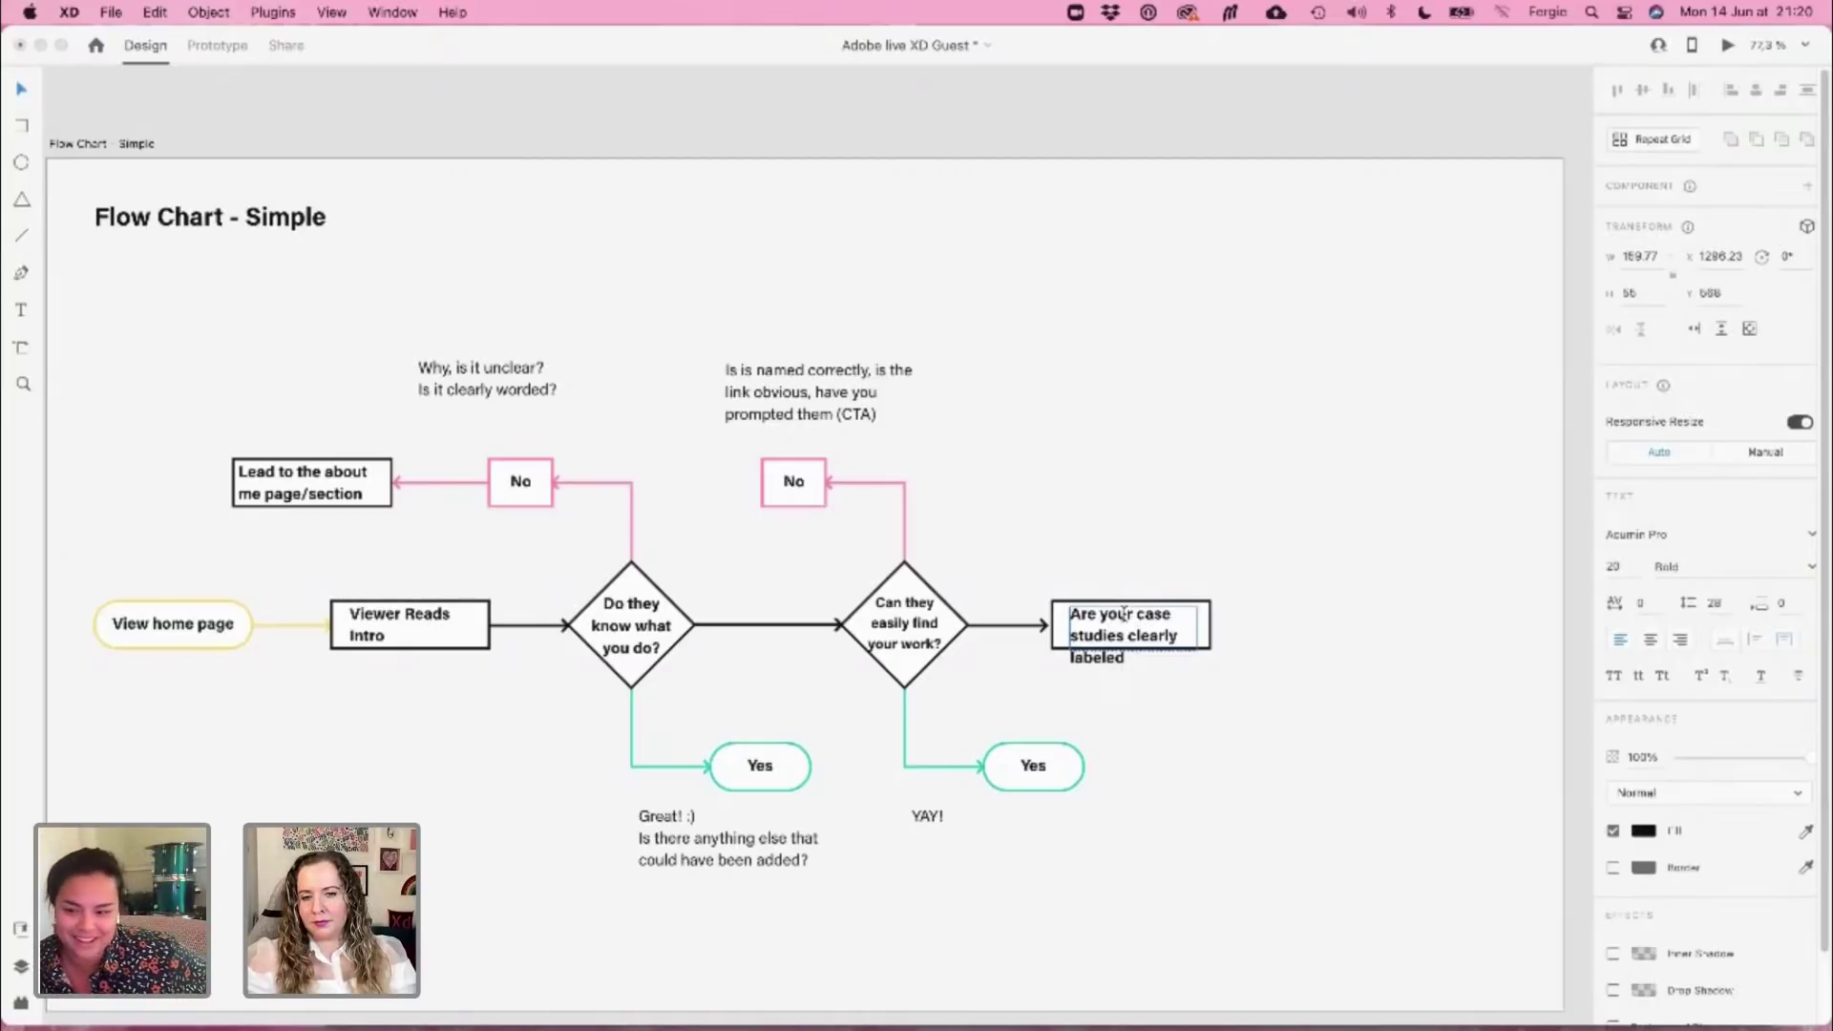
key("BackSpace")
key("BackSpace")
type("le")
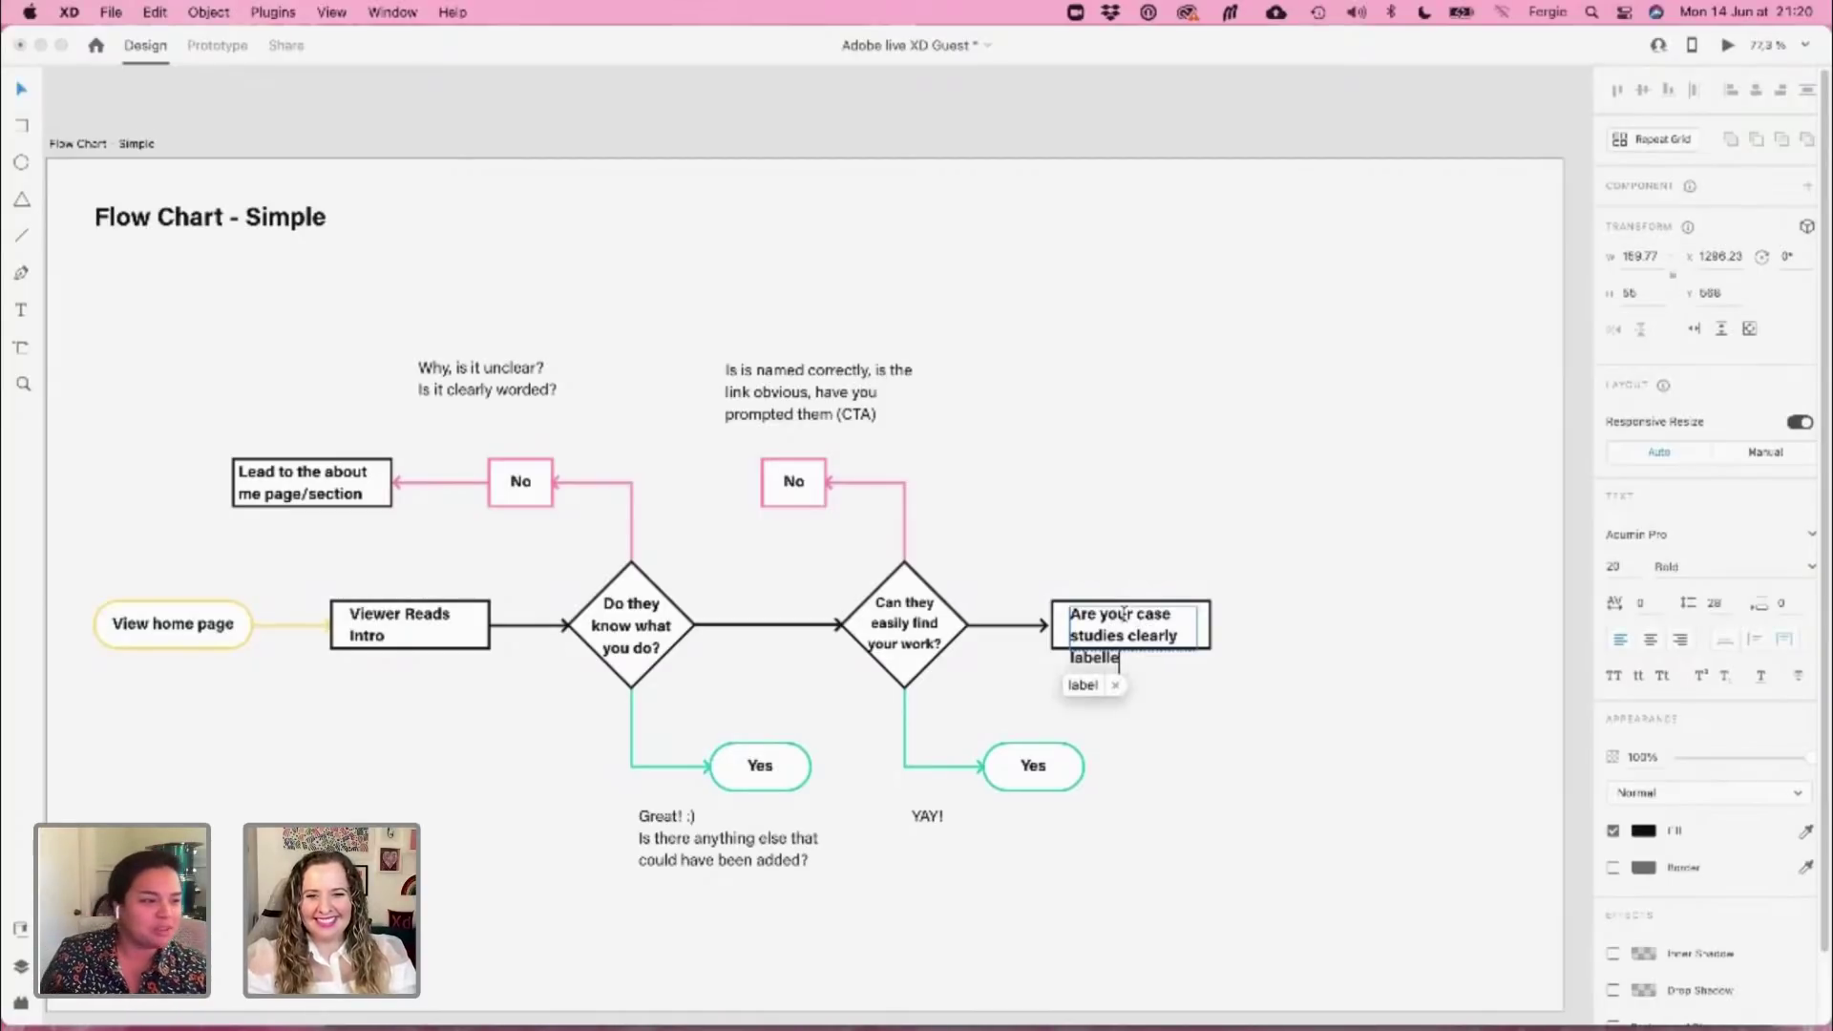
type("d")
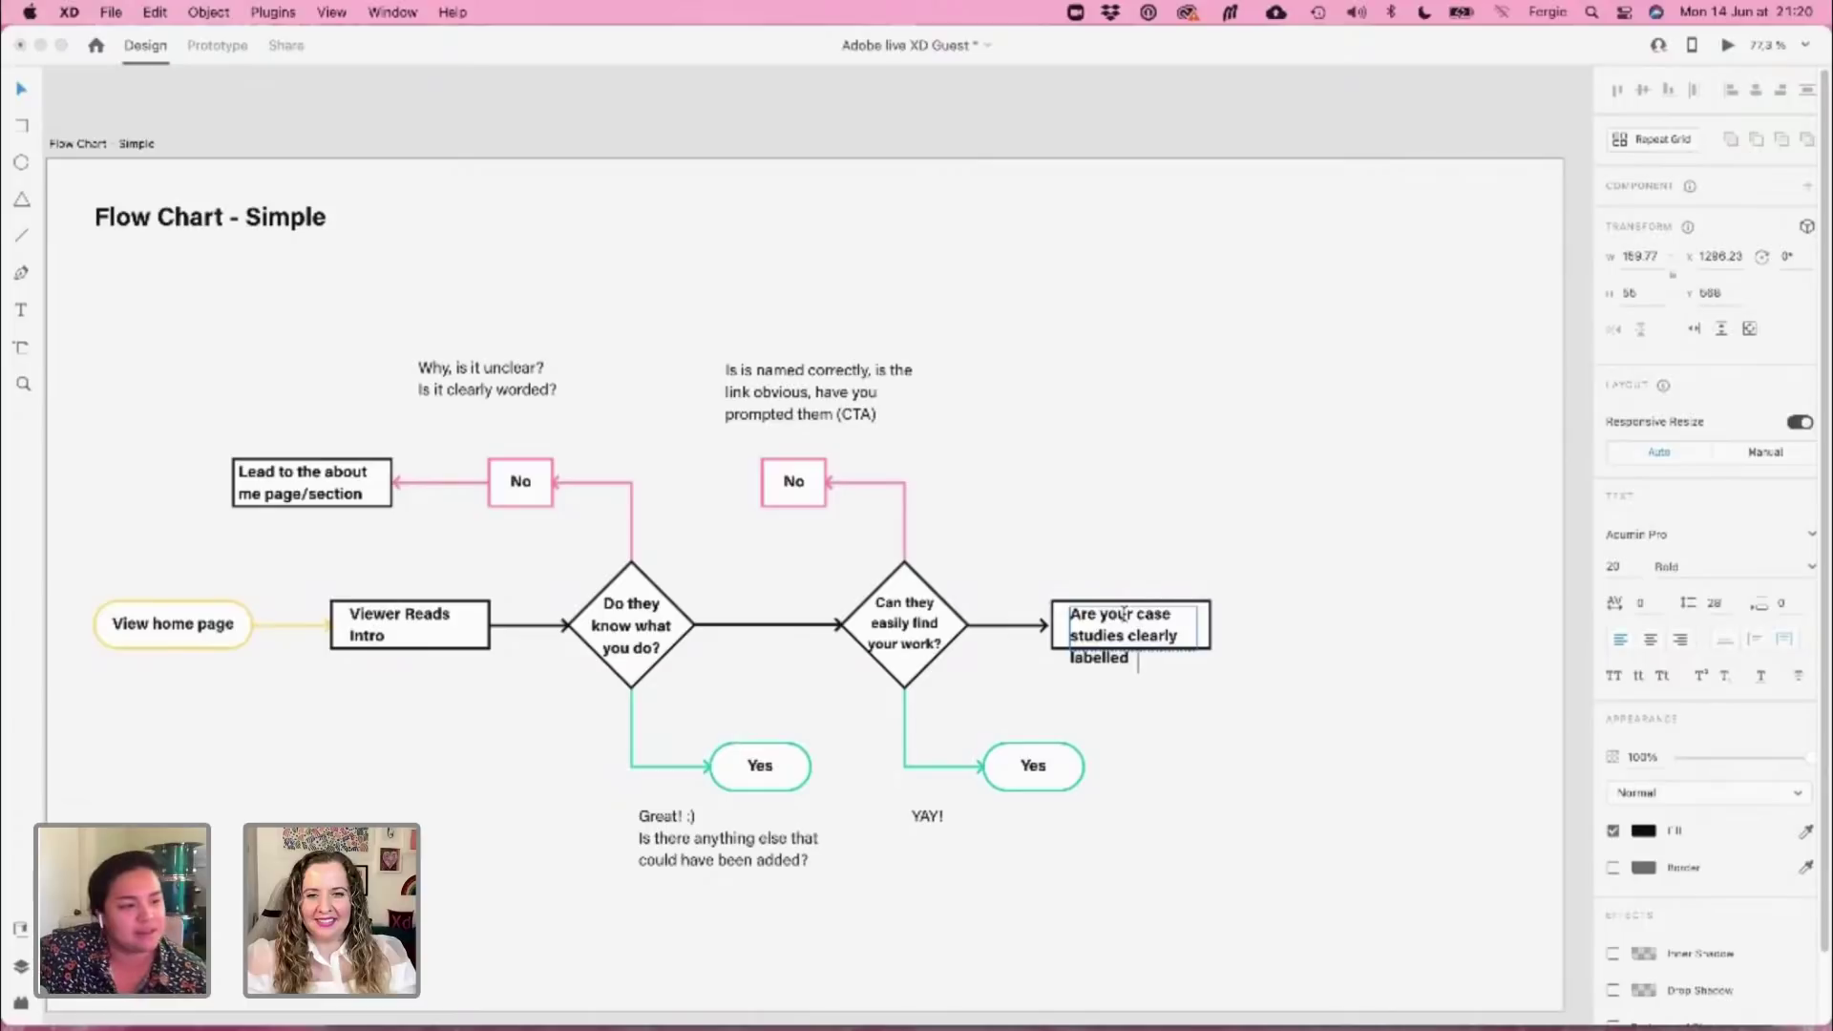
key("Escape")
Reduce the case studies text to size 14 and fit its text frame inside the black box
left_click_drag(1134, 664, 1134, 672)
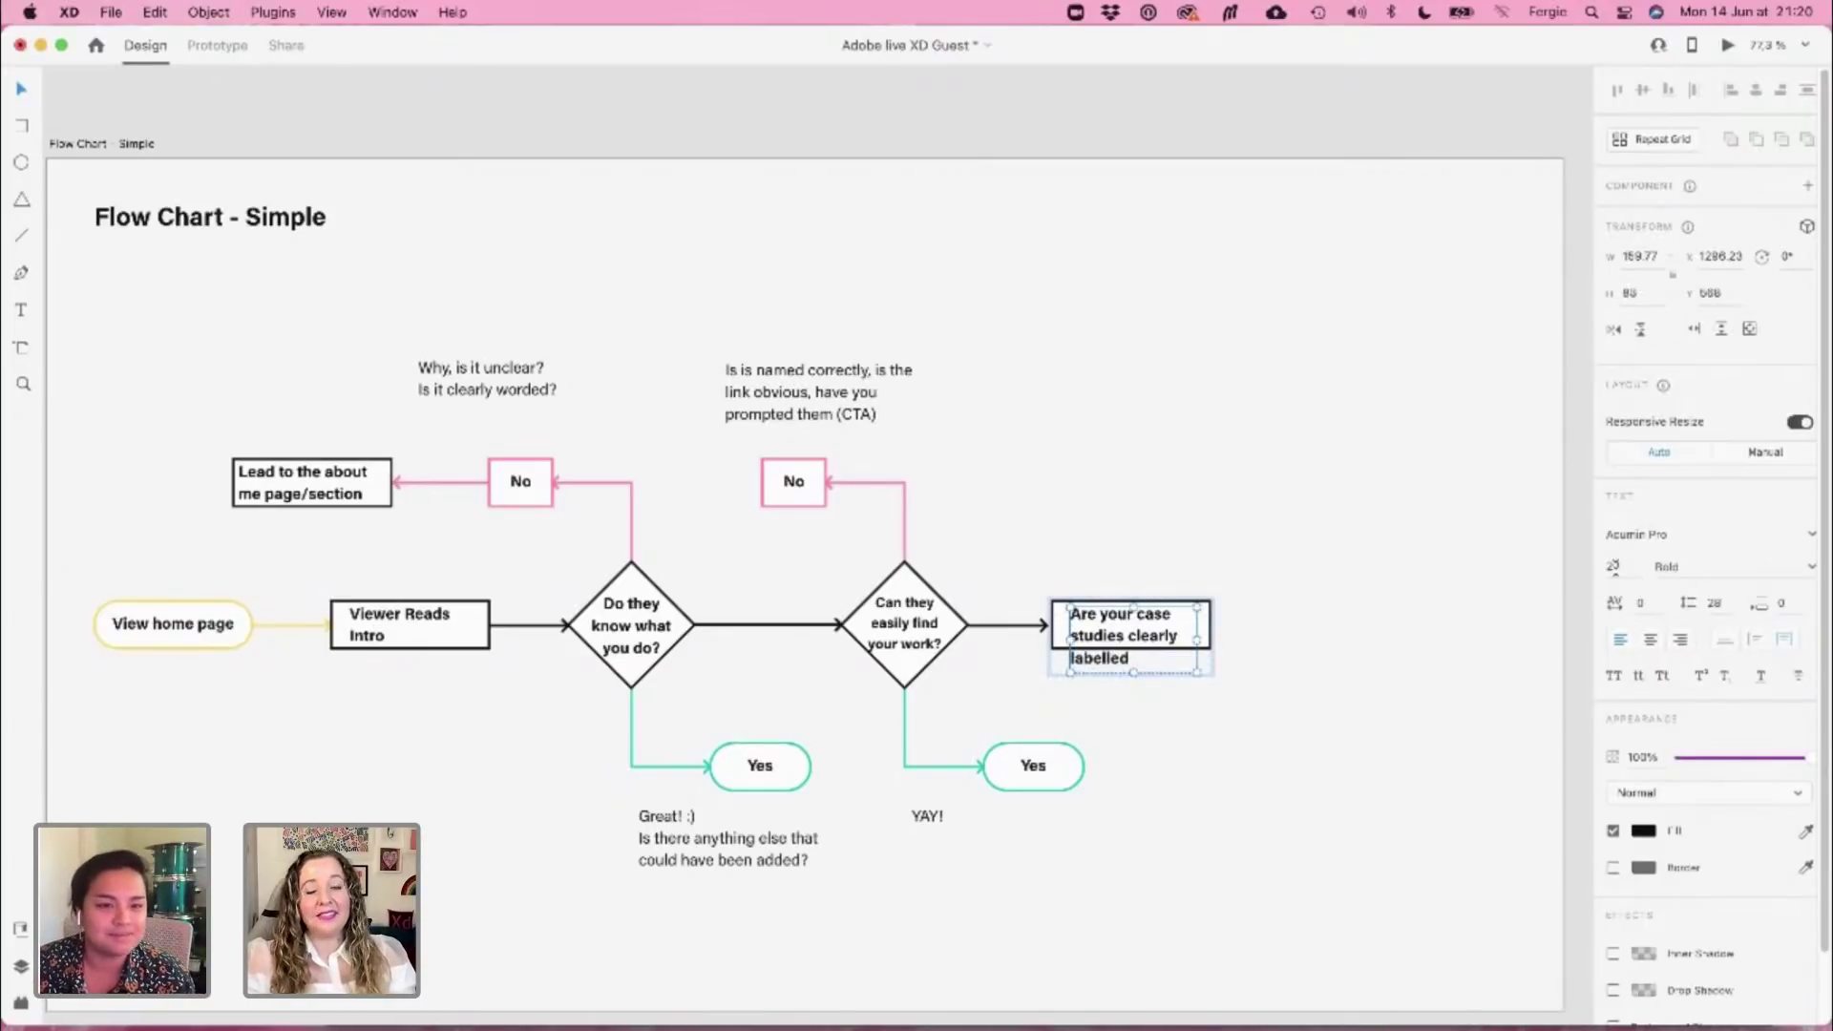
left_click(1629, 565)
key("Down")
key("Down")
key("Down")
key("Down")
key("Down")
key("Down")
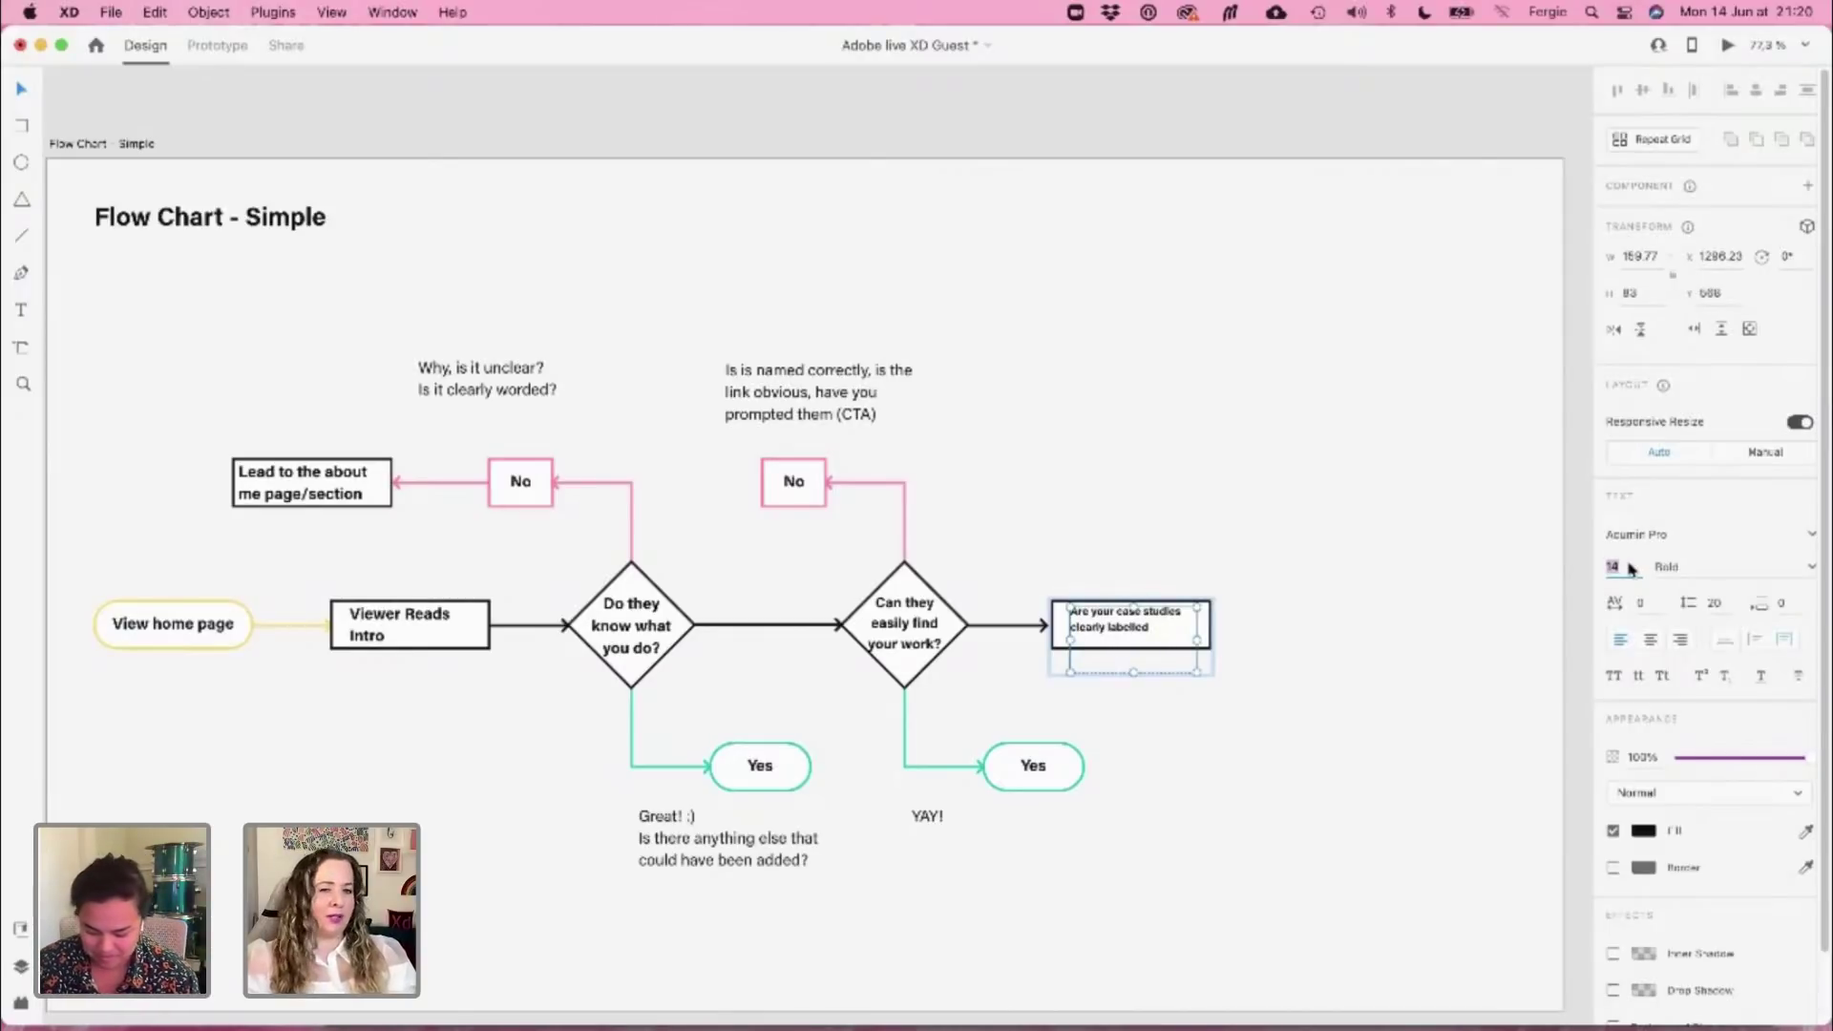
left_click_drag(1127, 631, 1128, 658)
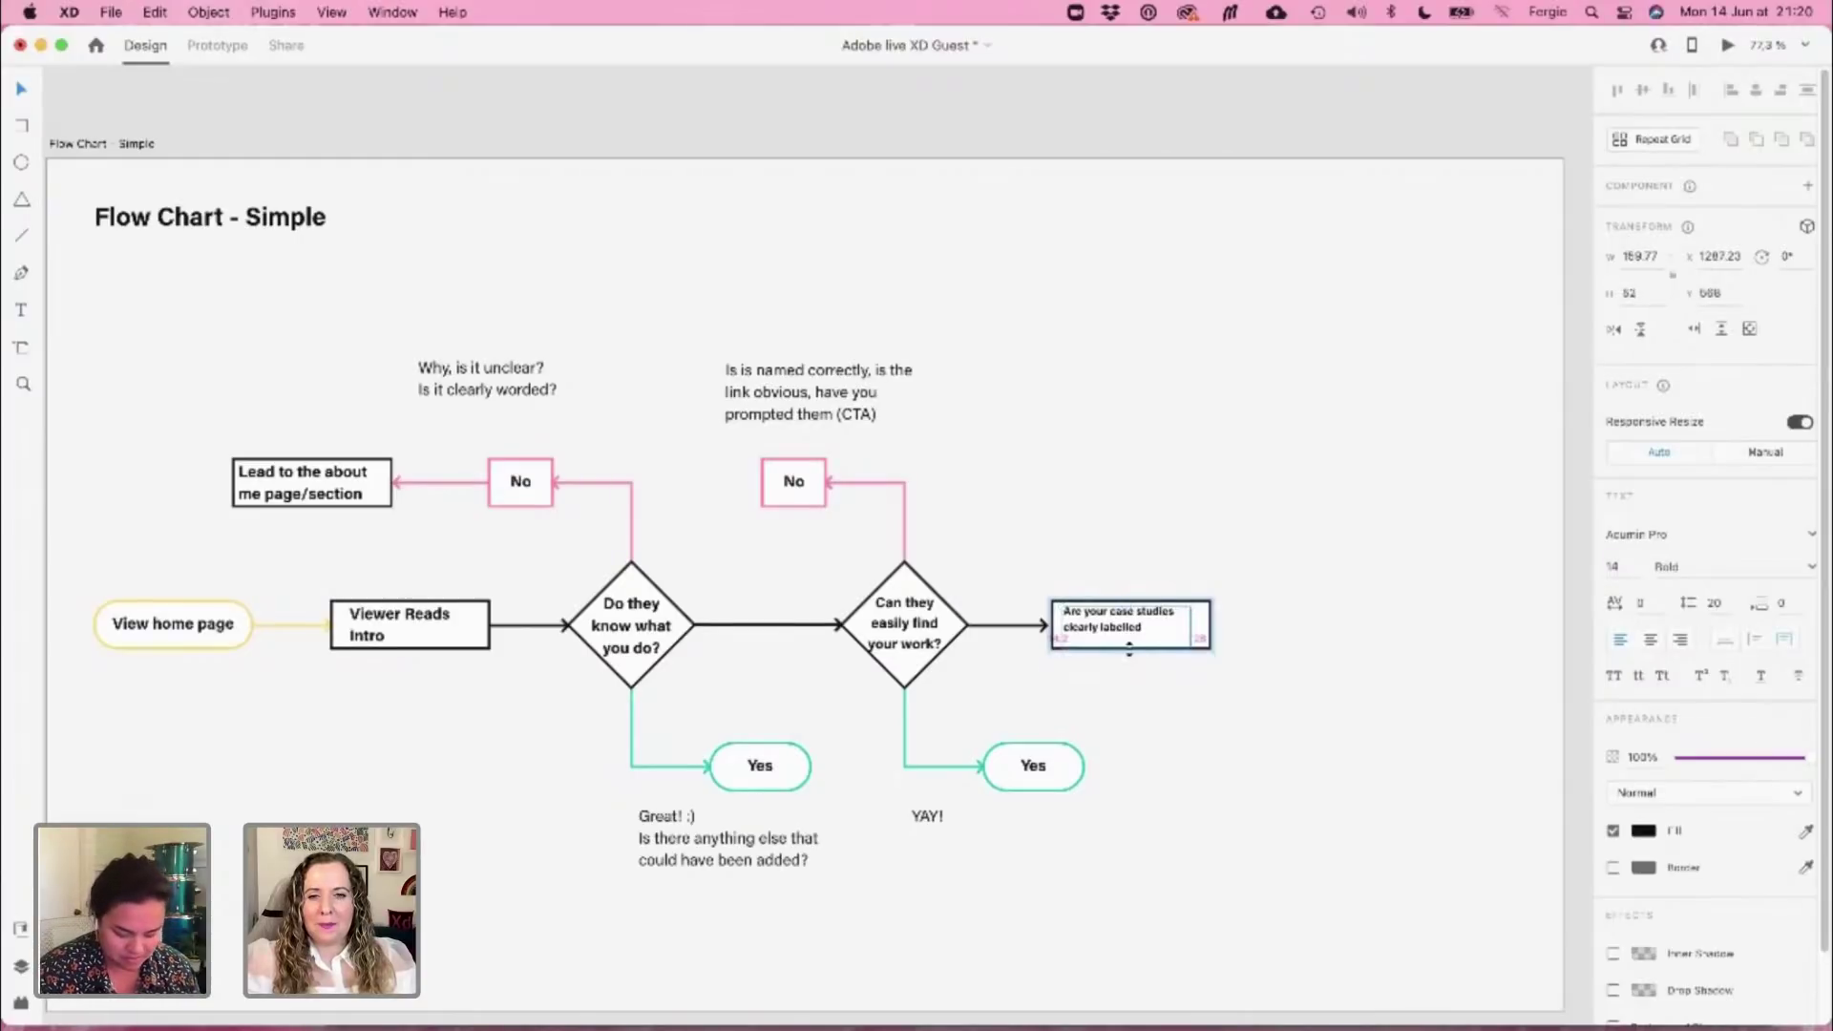
left_click(1231, 634)
scroll(1257, 634, "up", 3)
scroll(1256, 637, "up", 2)
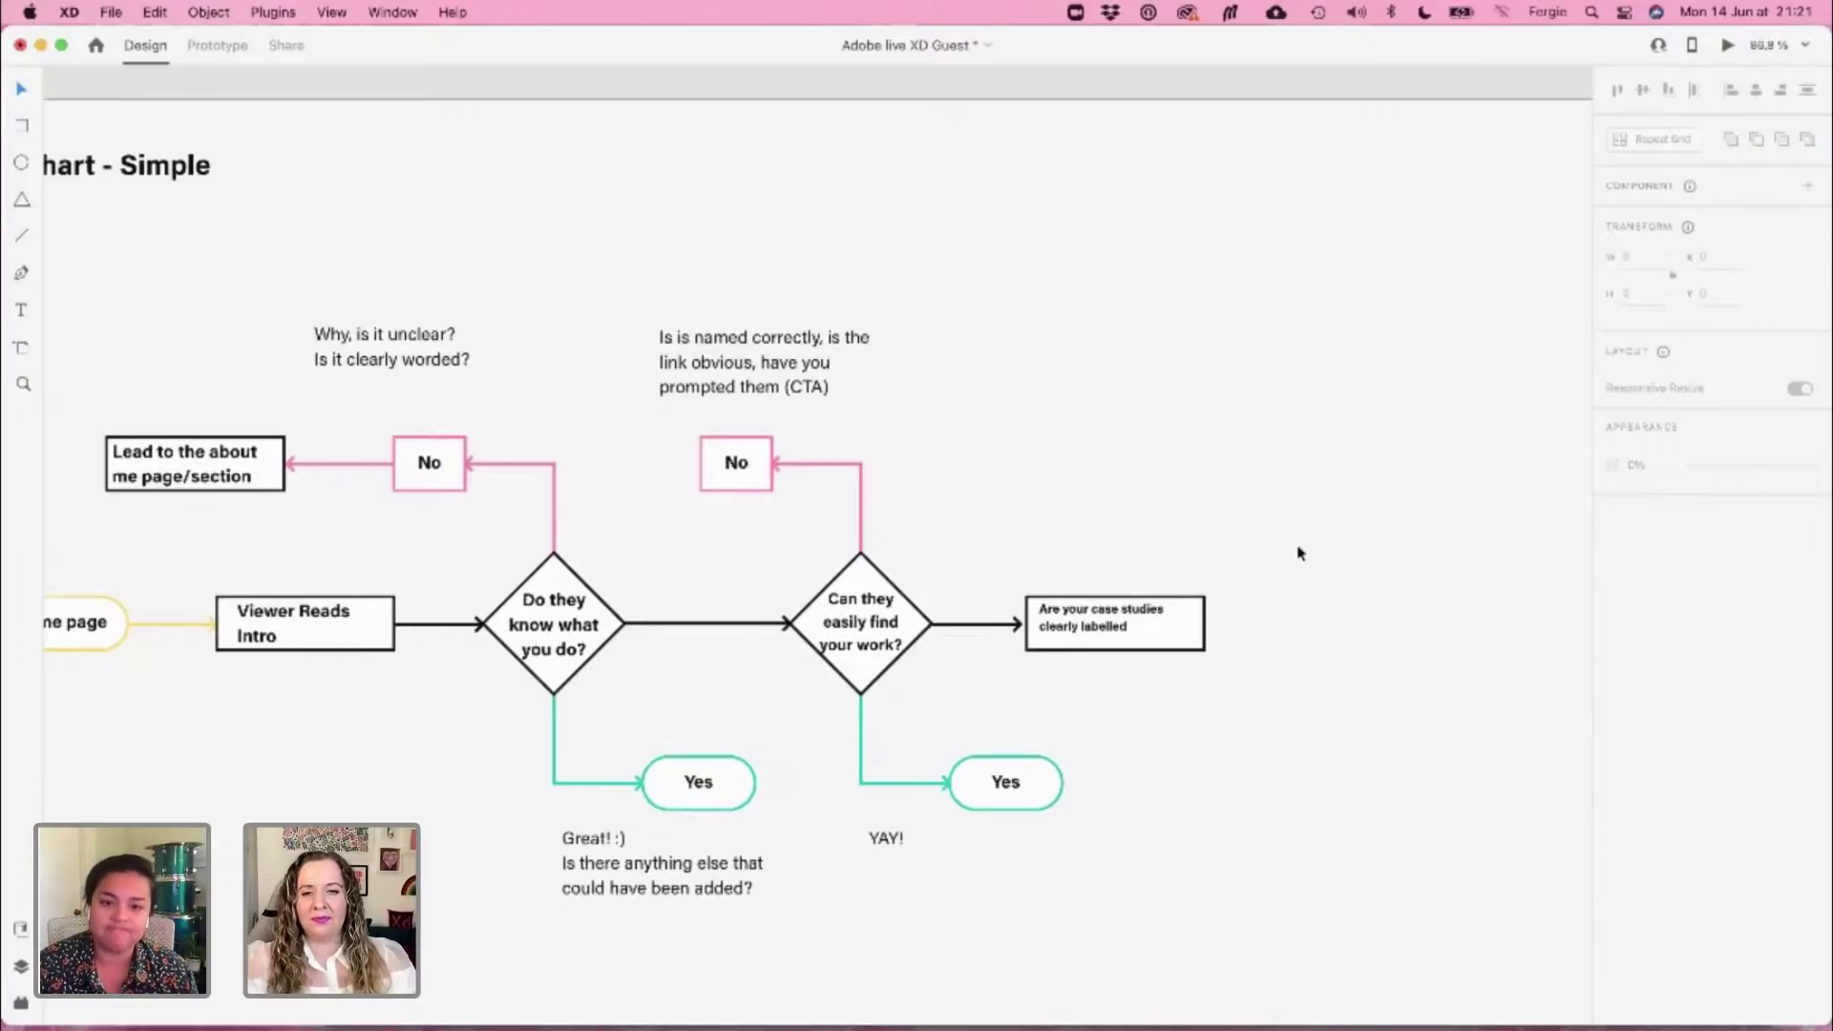
scroll(1366, 536, "down", 1)
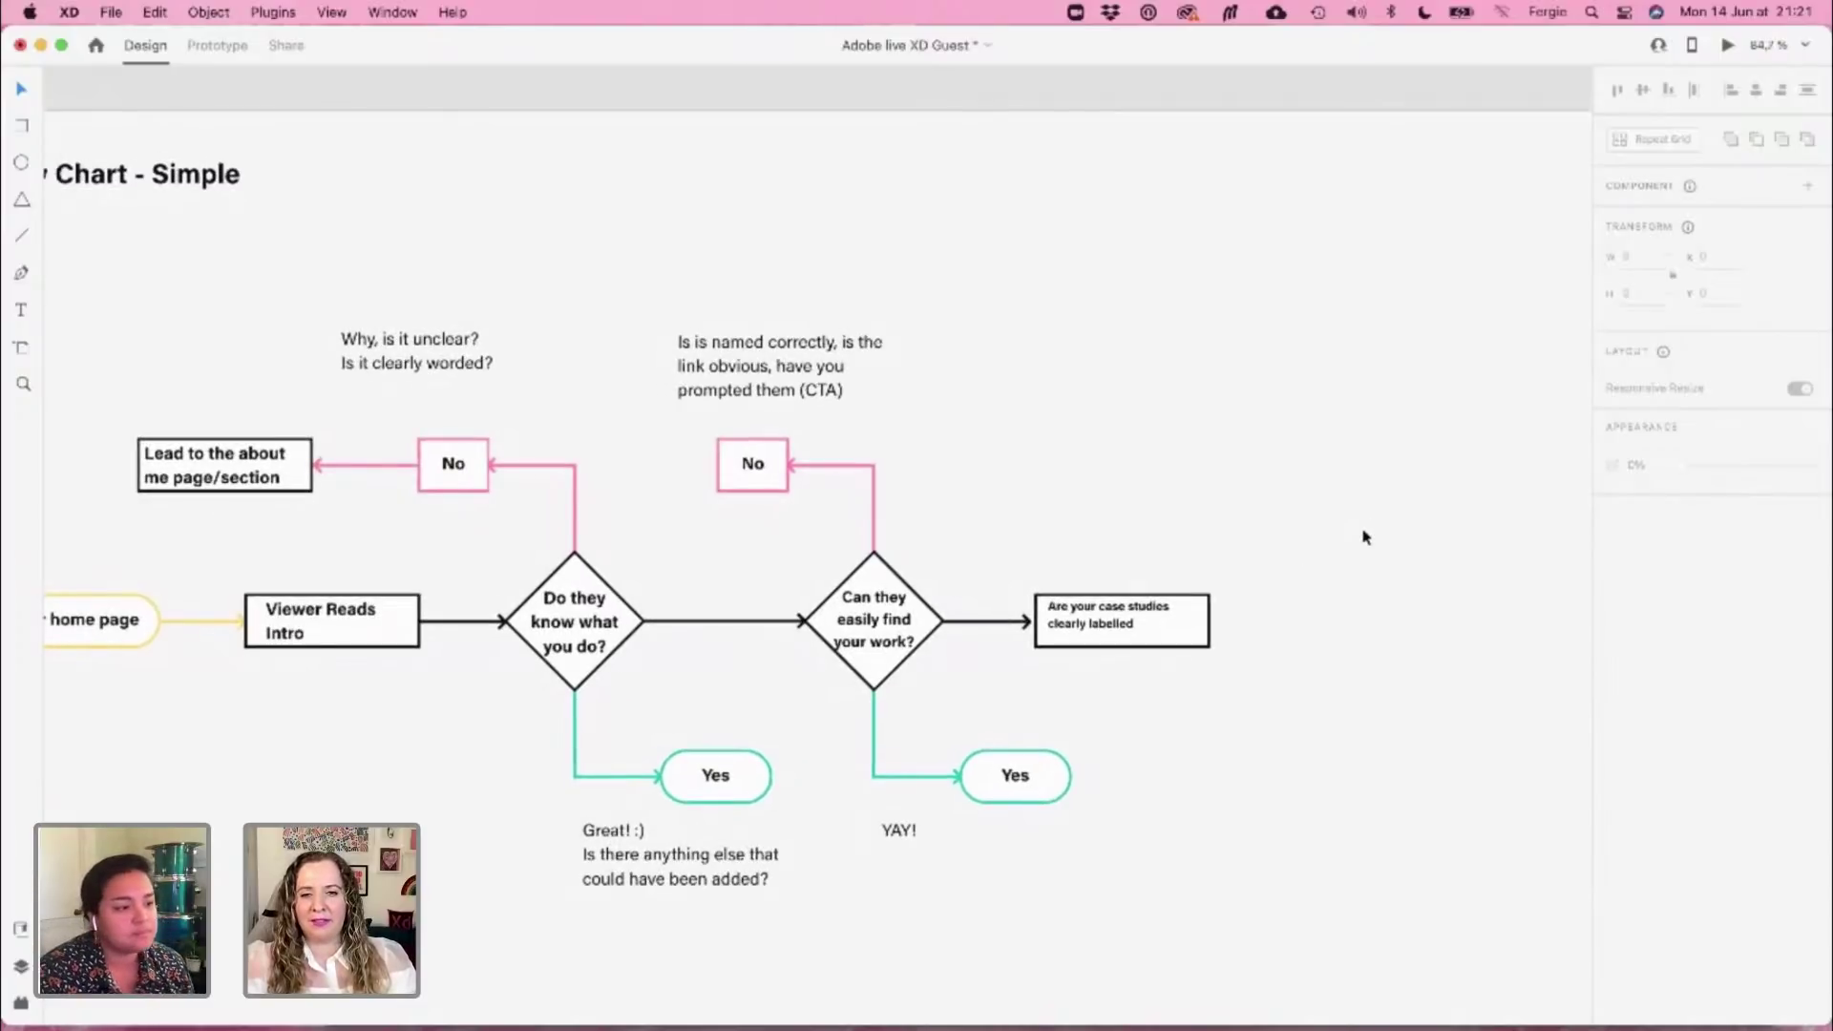
scroll(1362, 577, "right", 5)
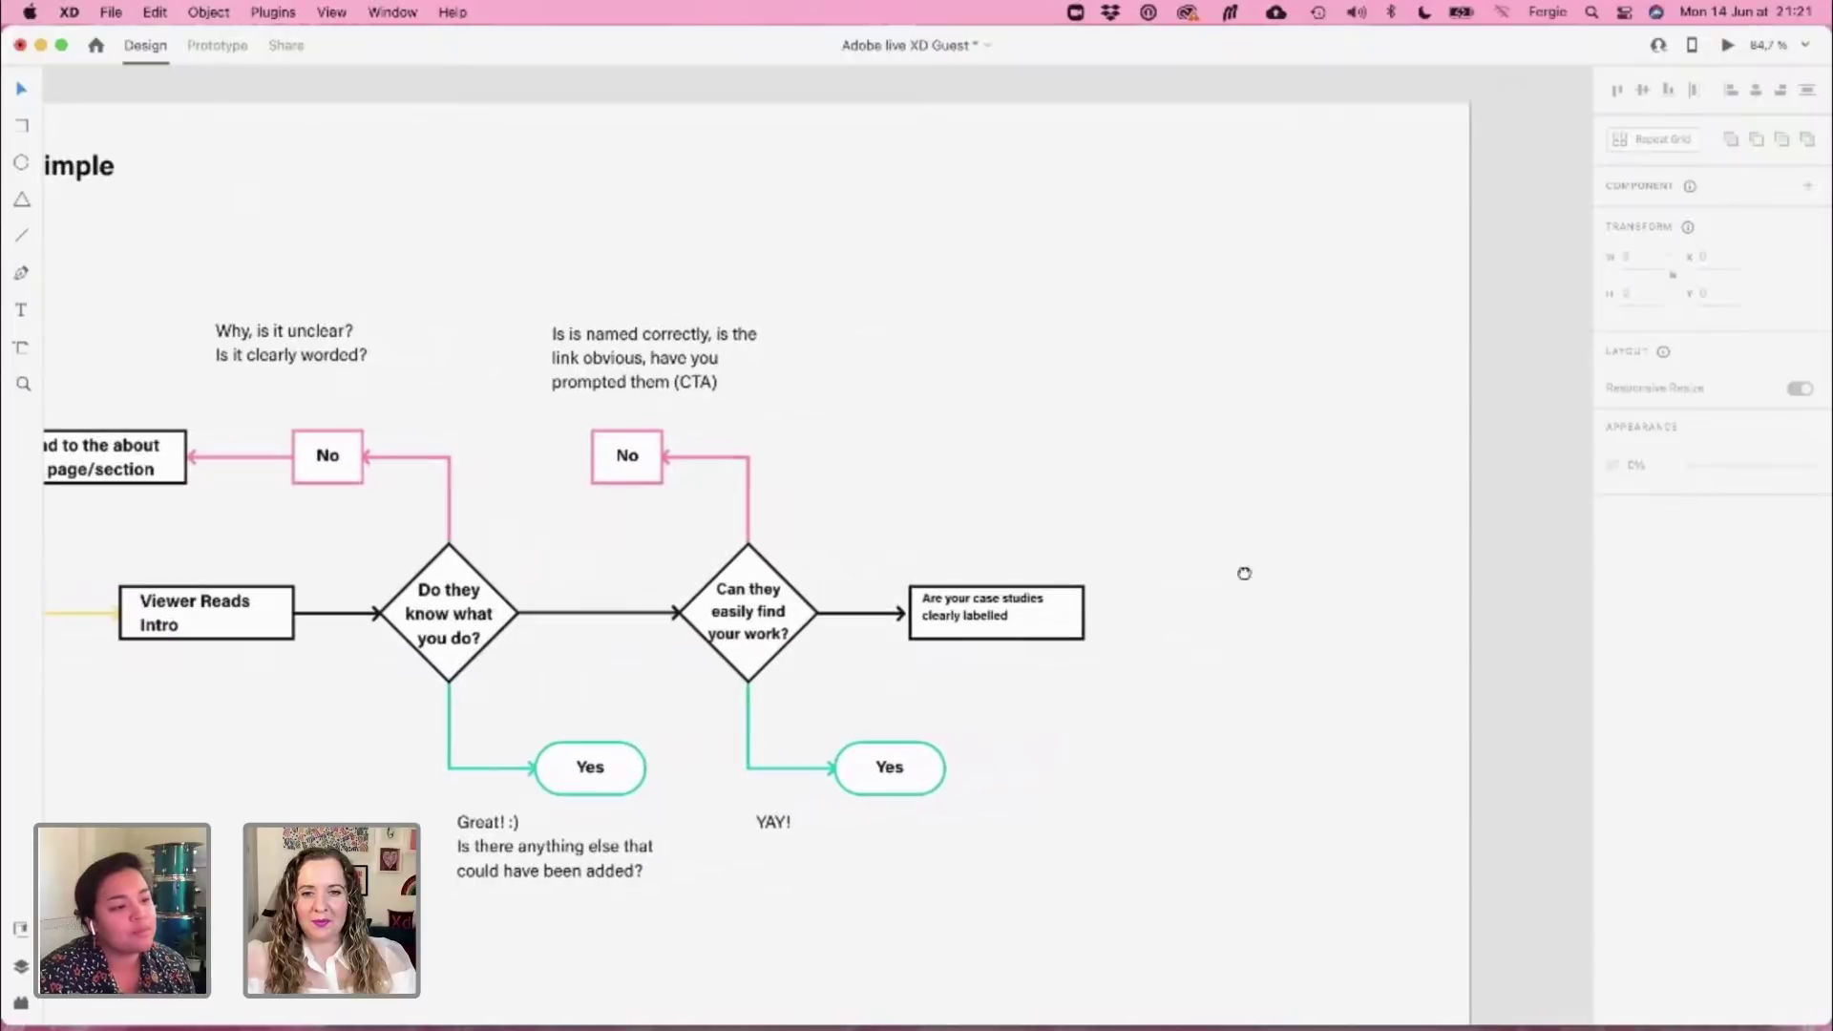
left_click(1048, 623)
left_click(1108, 569)
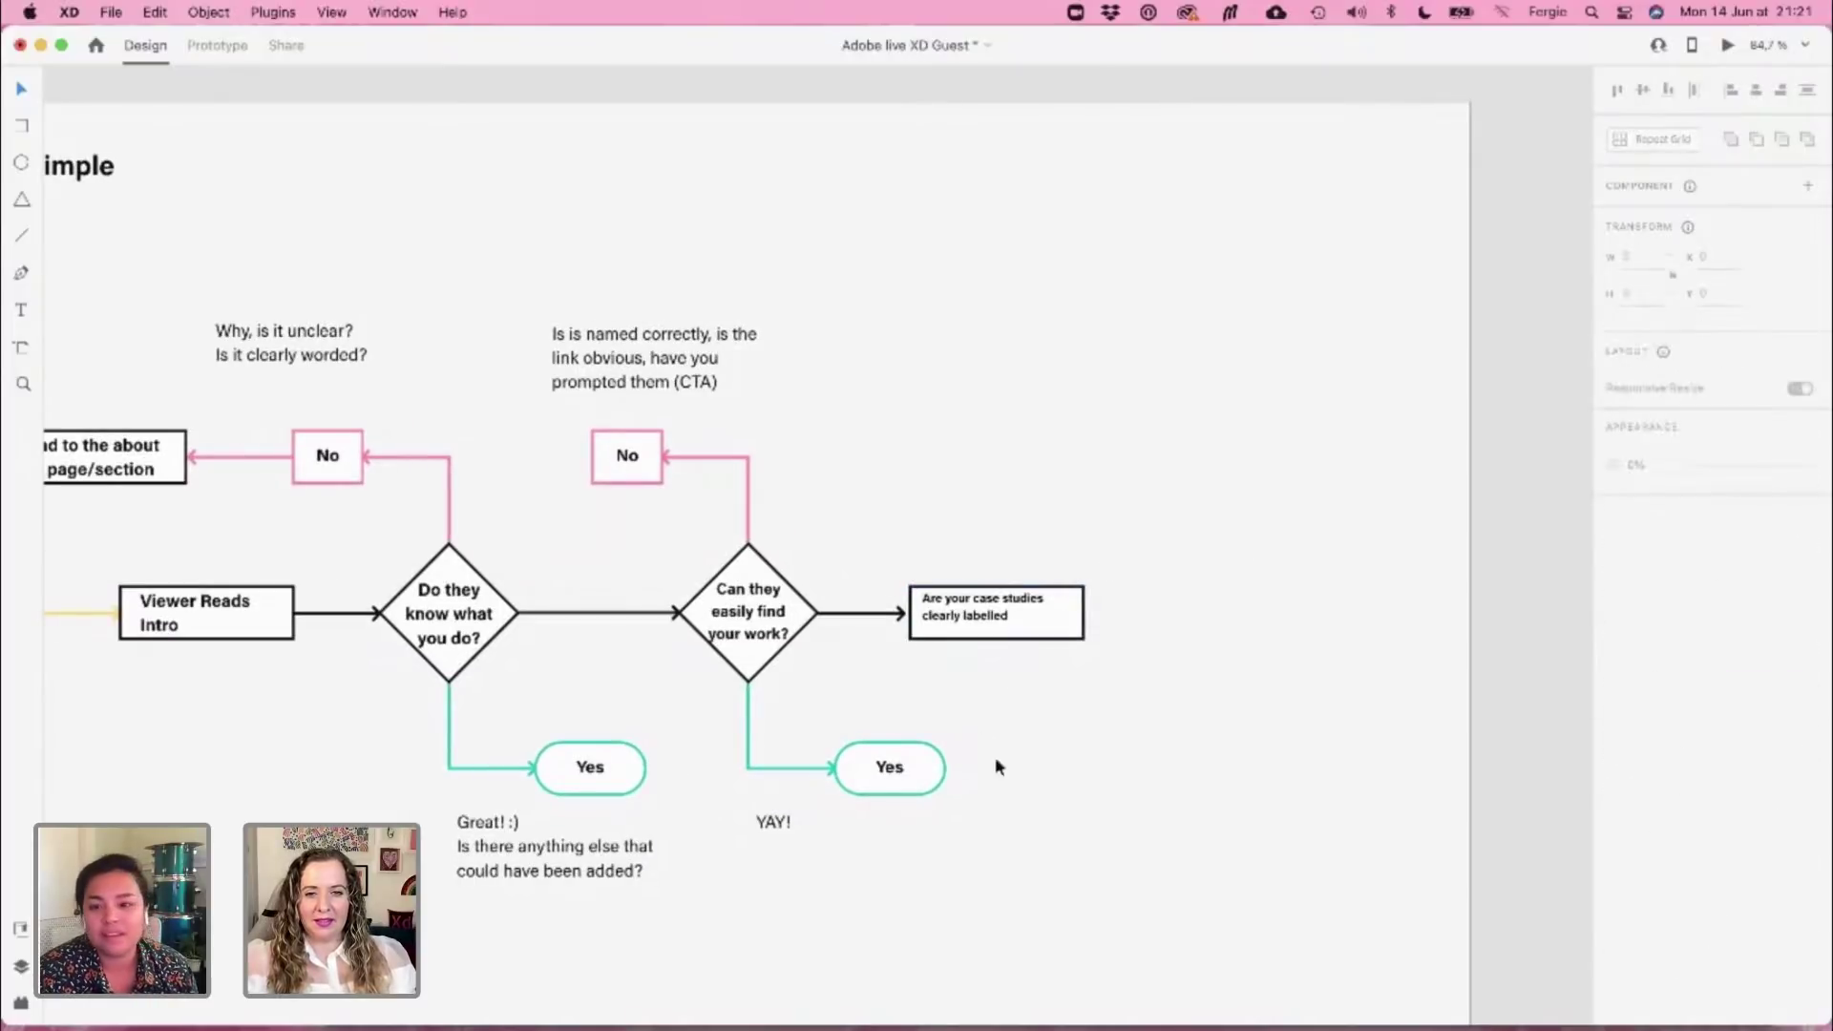
scroll(959, 349, "left", 7)
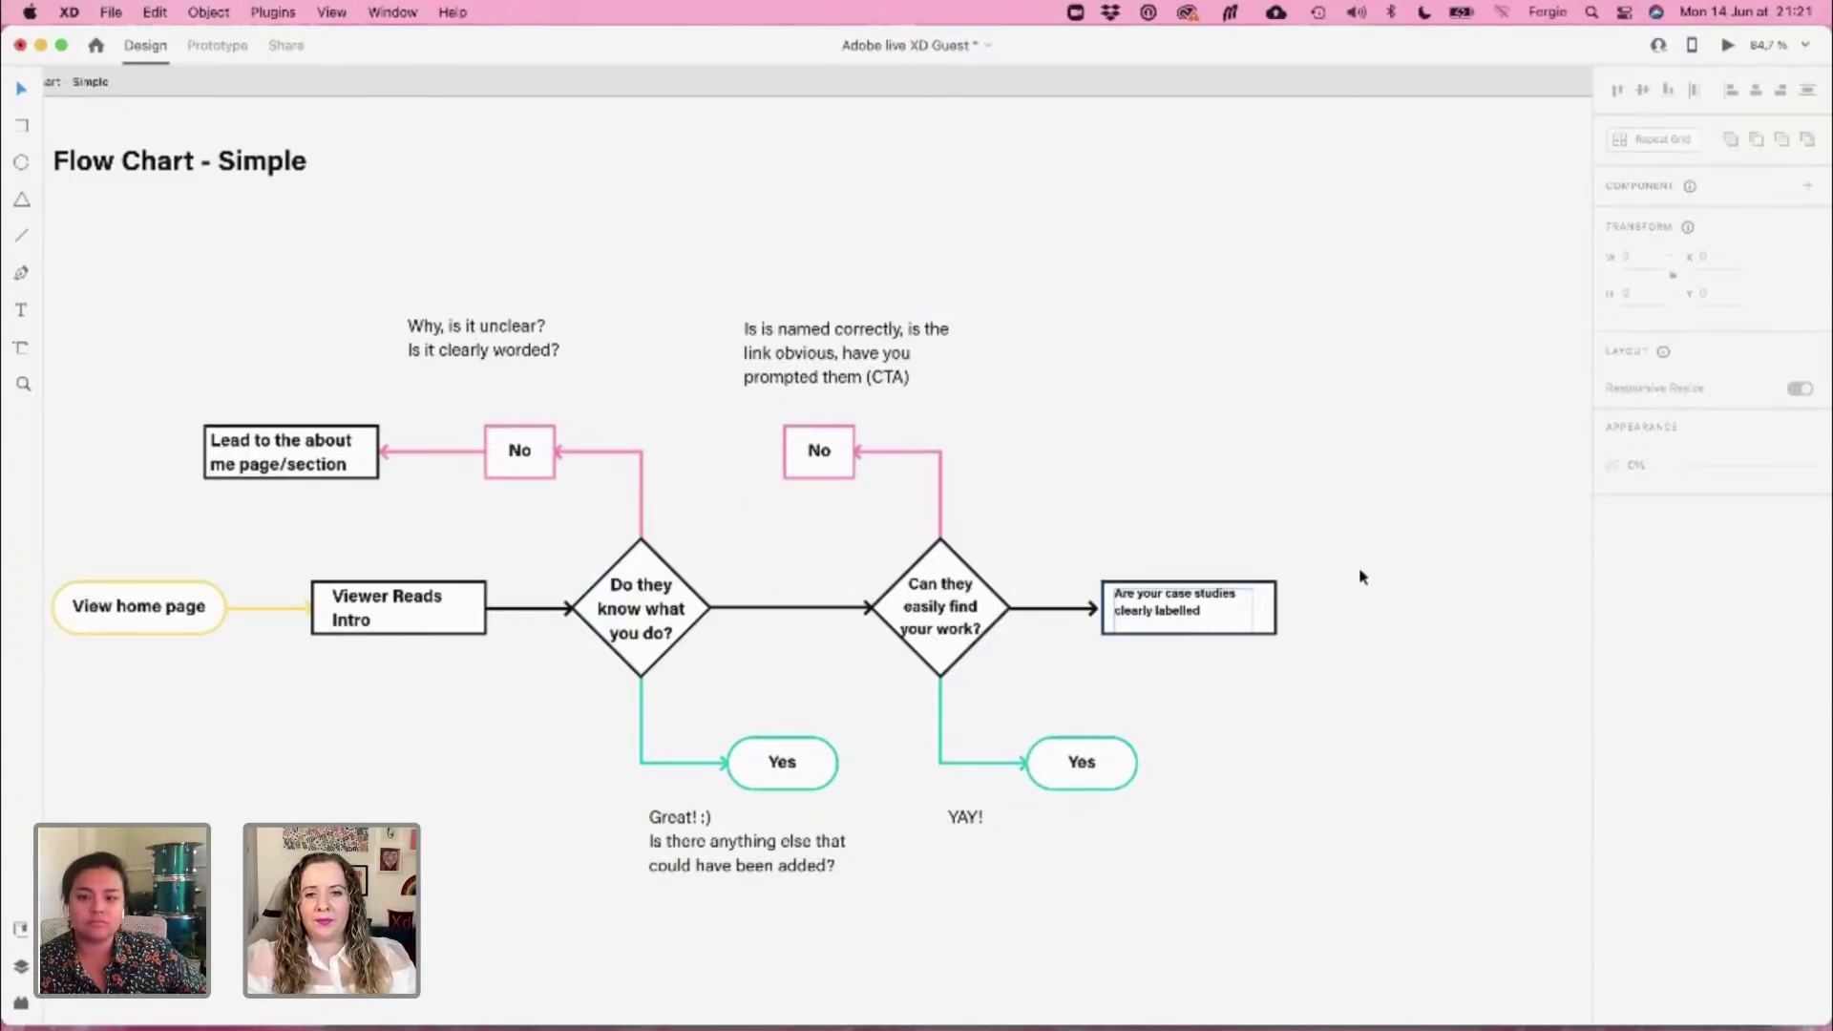
scroll(1360, 577, "down", 1)
scroll(1360, 576, "down", 1)
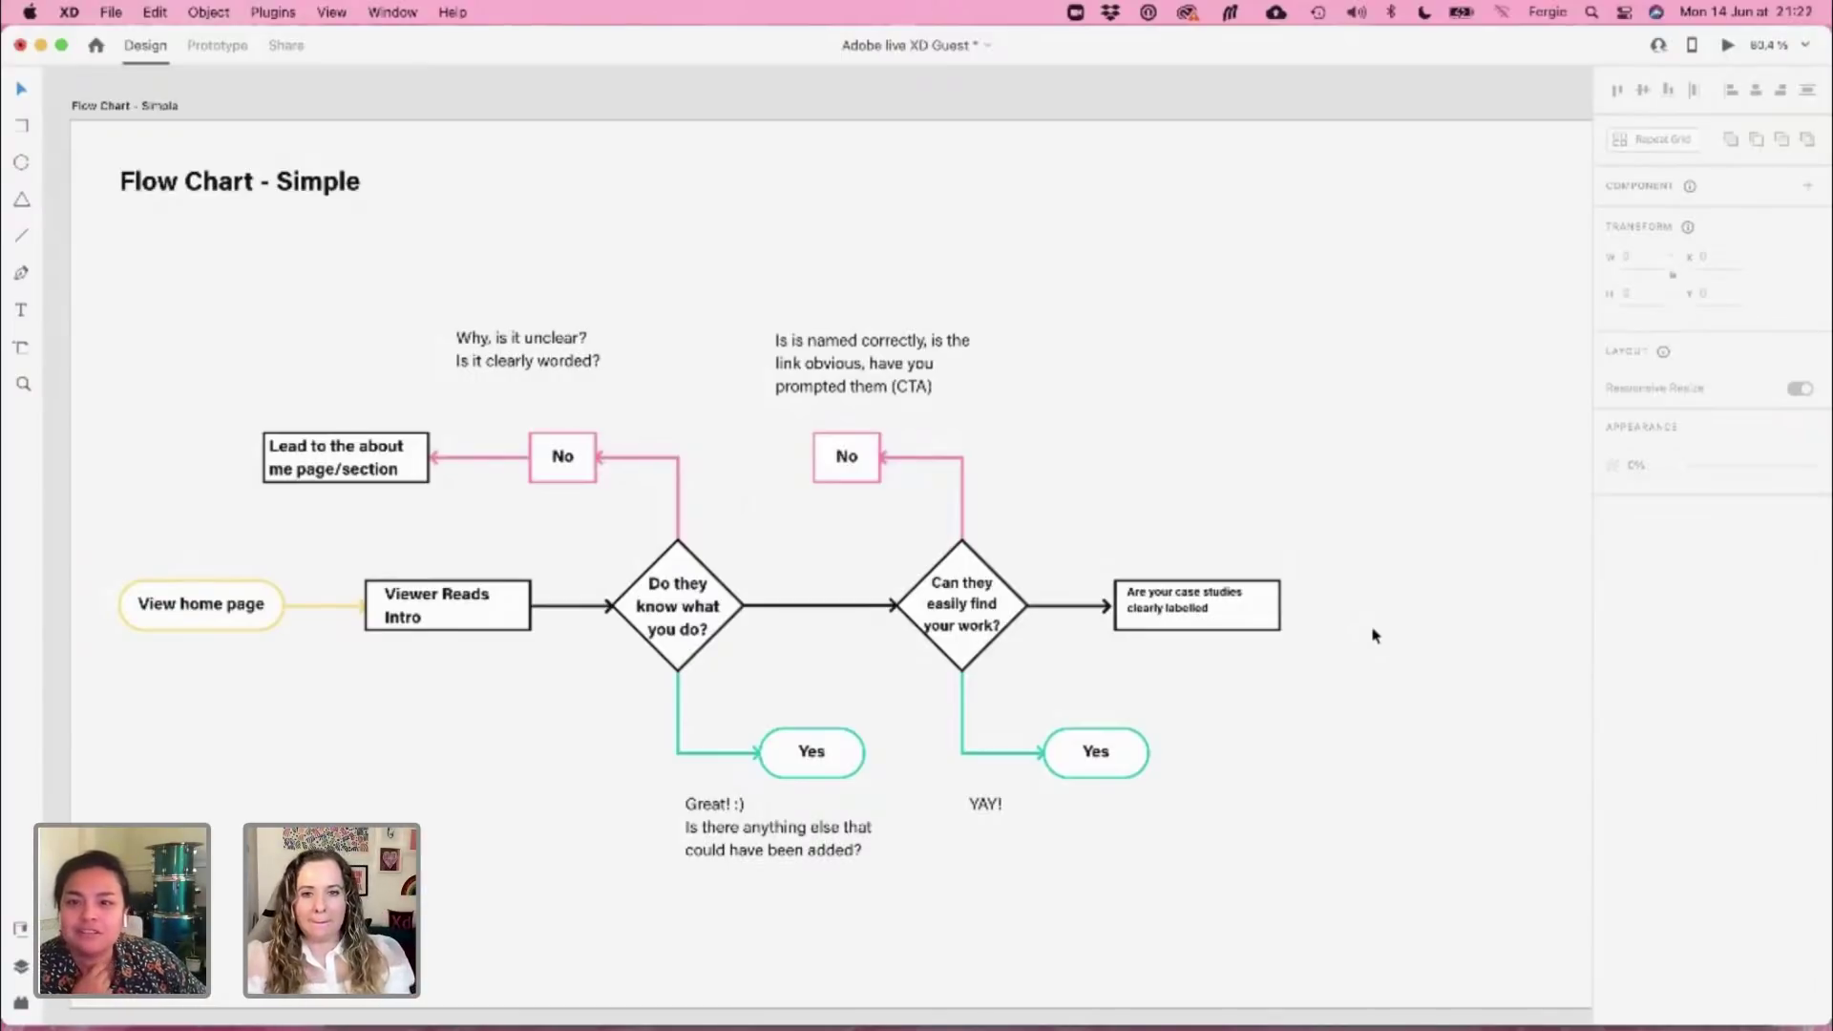
Draw a new artboard about 2050 by 1080 beside the site map artboard, matching its height
scroll(1378, 649, "down", 3)
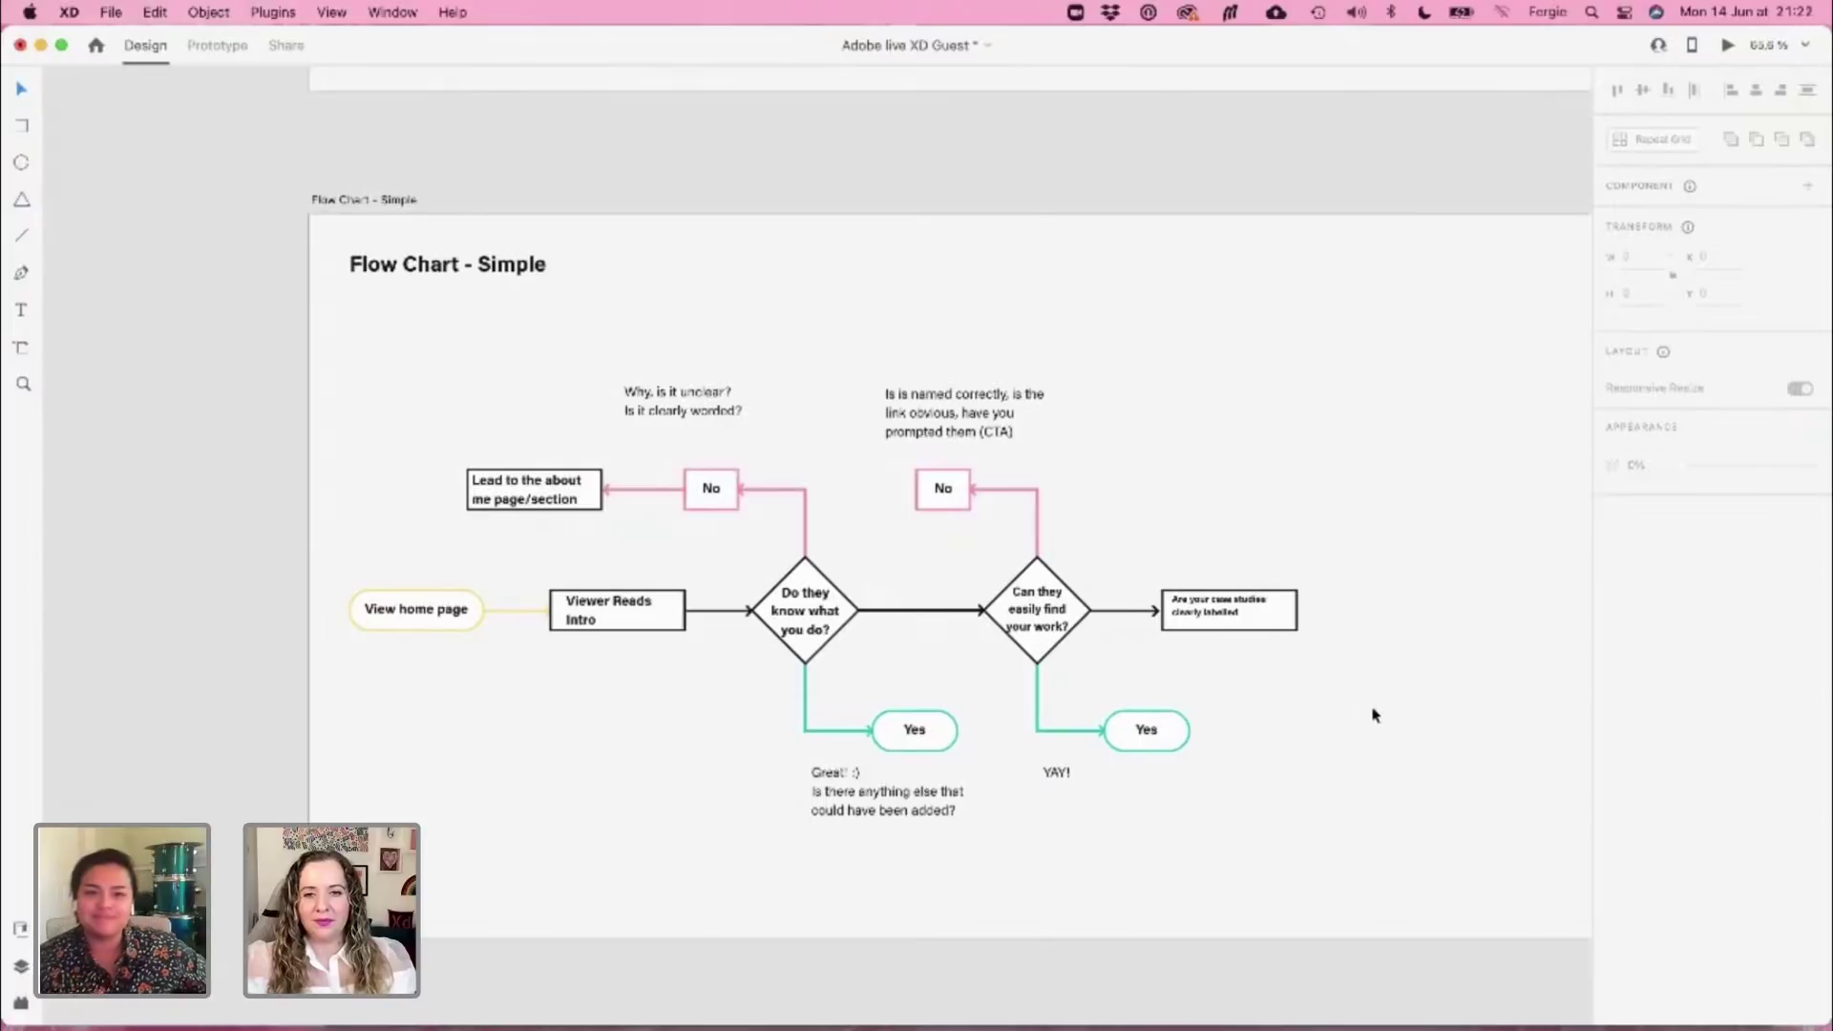
scroll(1371, 652, "up", 1)
scroll(1369, 645, "down", 3)
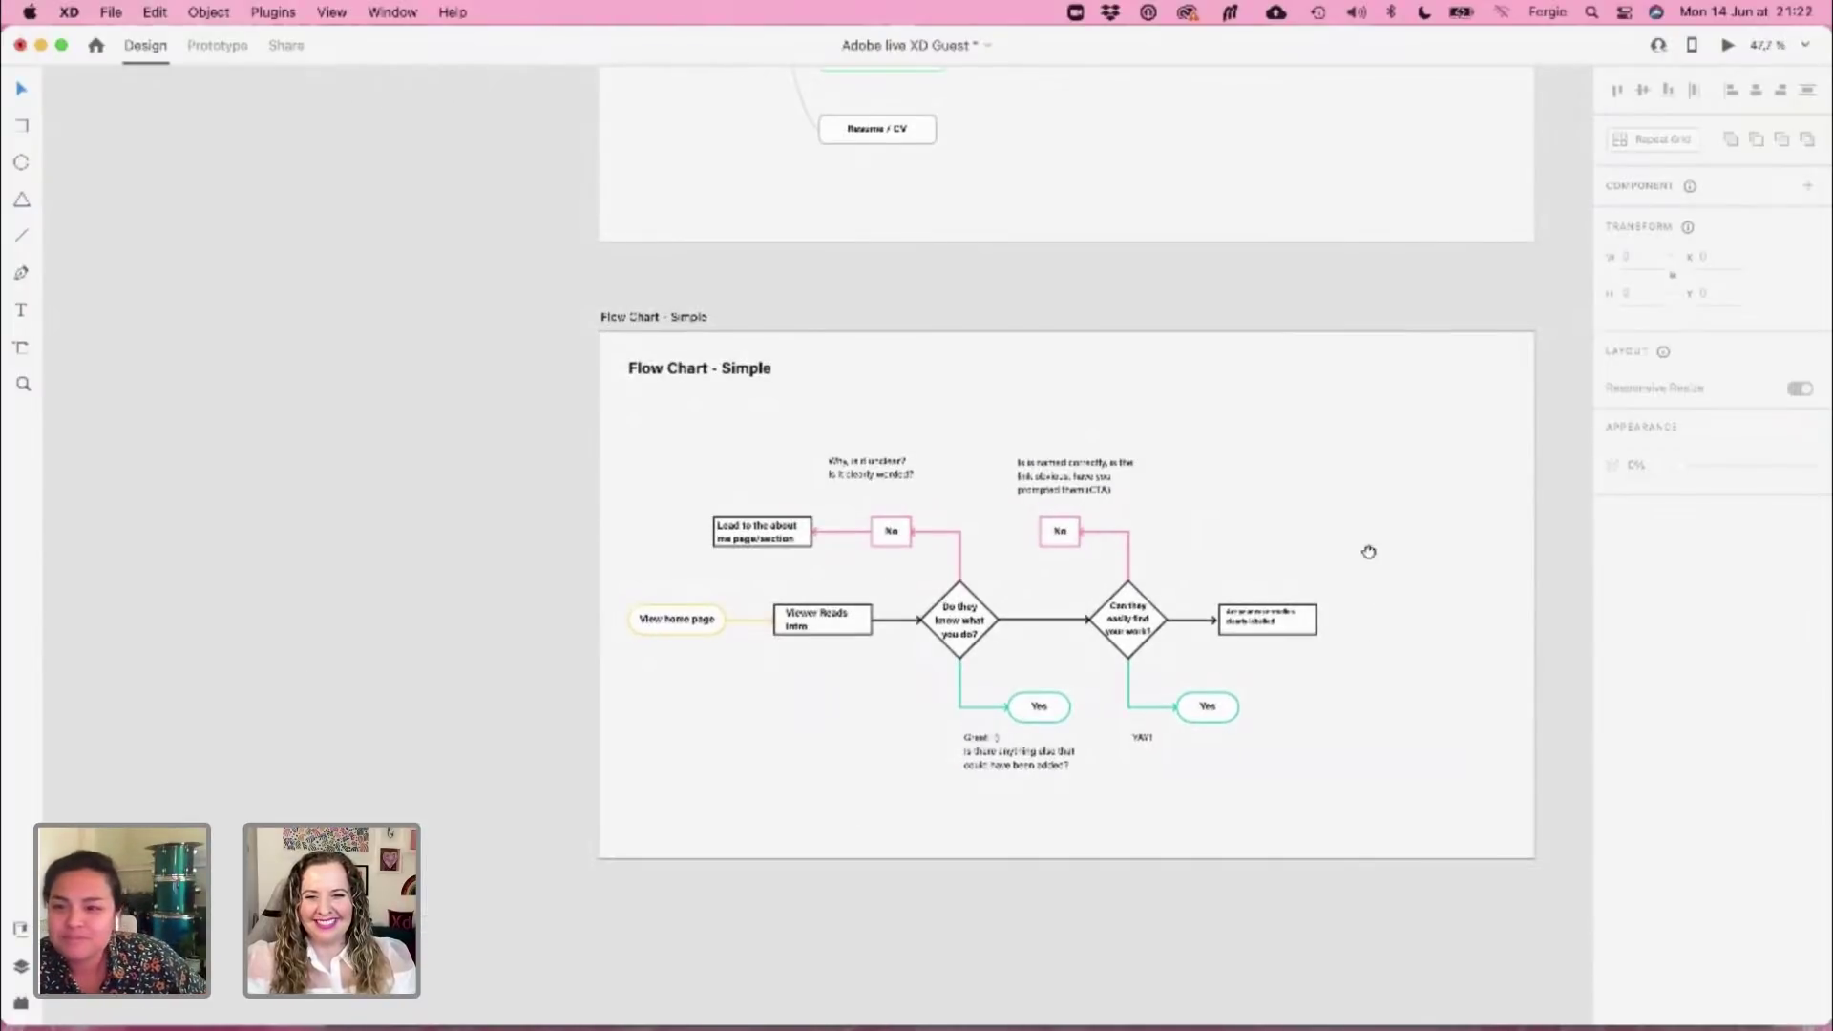
scroll(1366, 548, "right", 5)
scroll(973, 564, "left", 1)
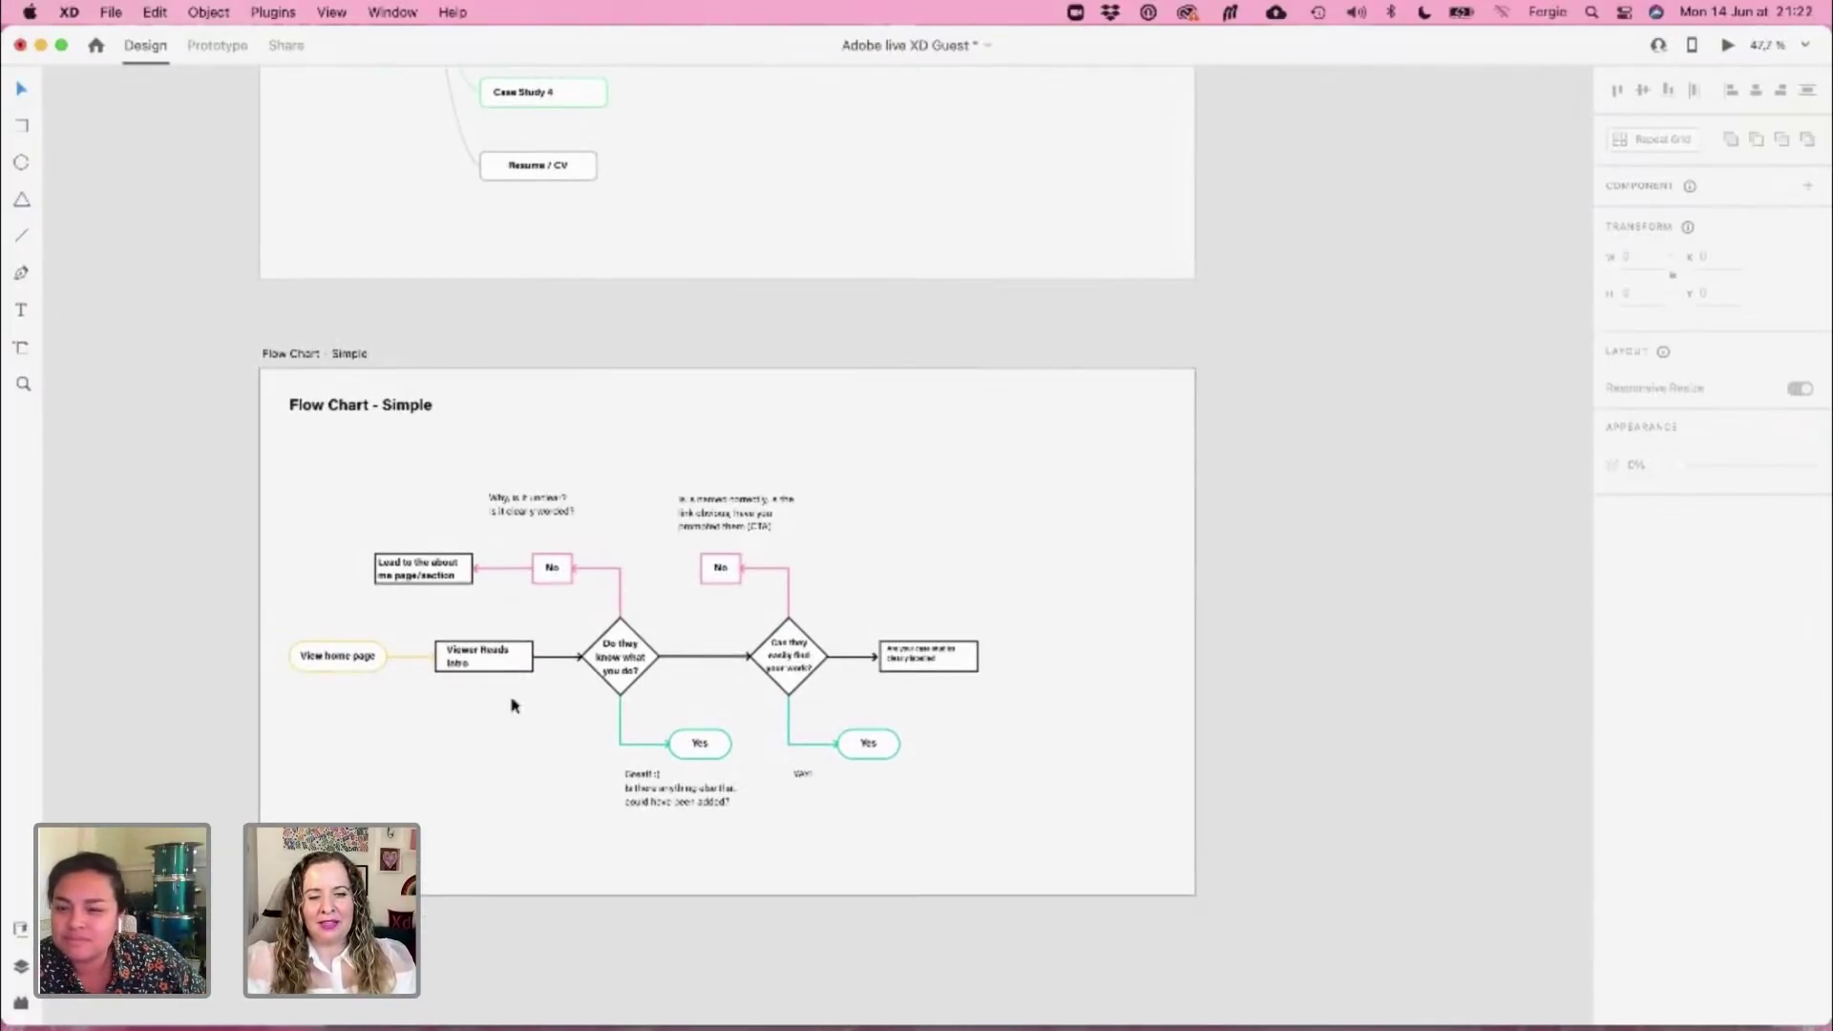
scroll(1024, 632, "down", 3)
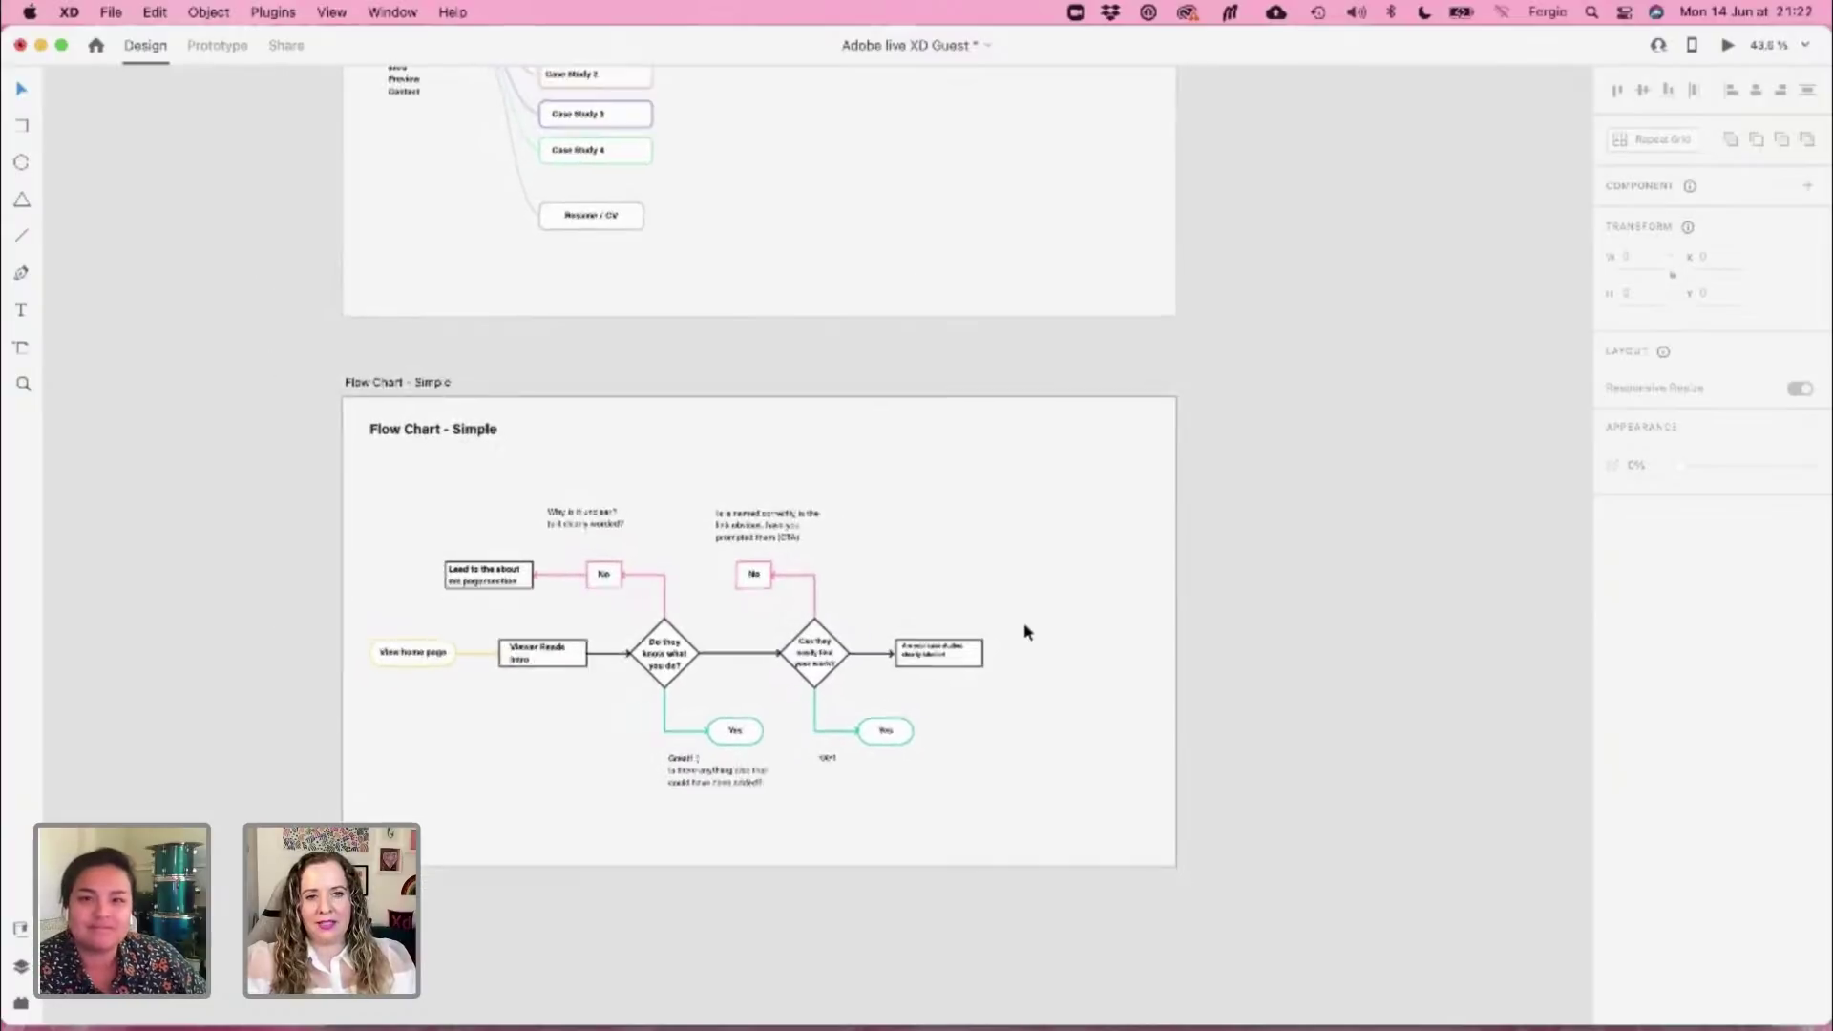
left_click_drag(1196, 399, 887, 572)
left_click_drag(1194, 489, 1063, 511)
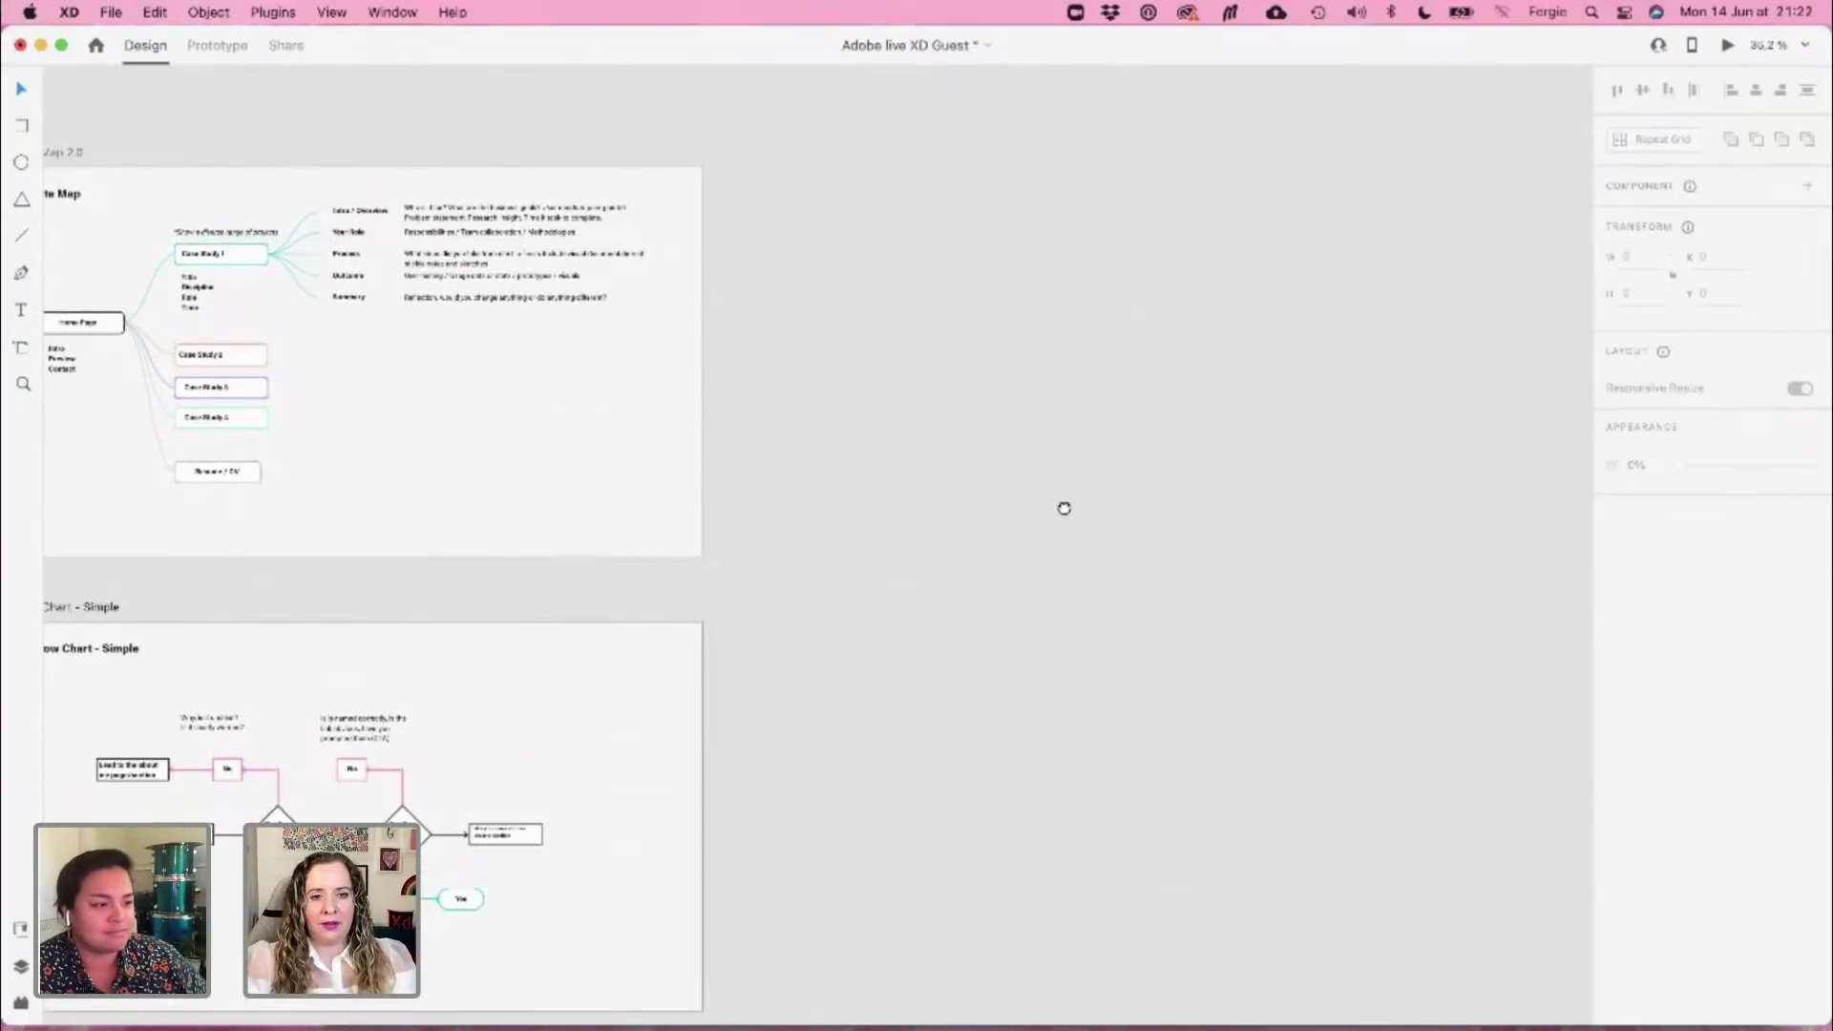
key("a")
left_click_drag(729, 170, 1467, 556)
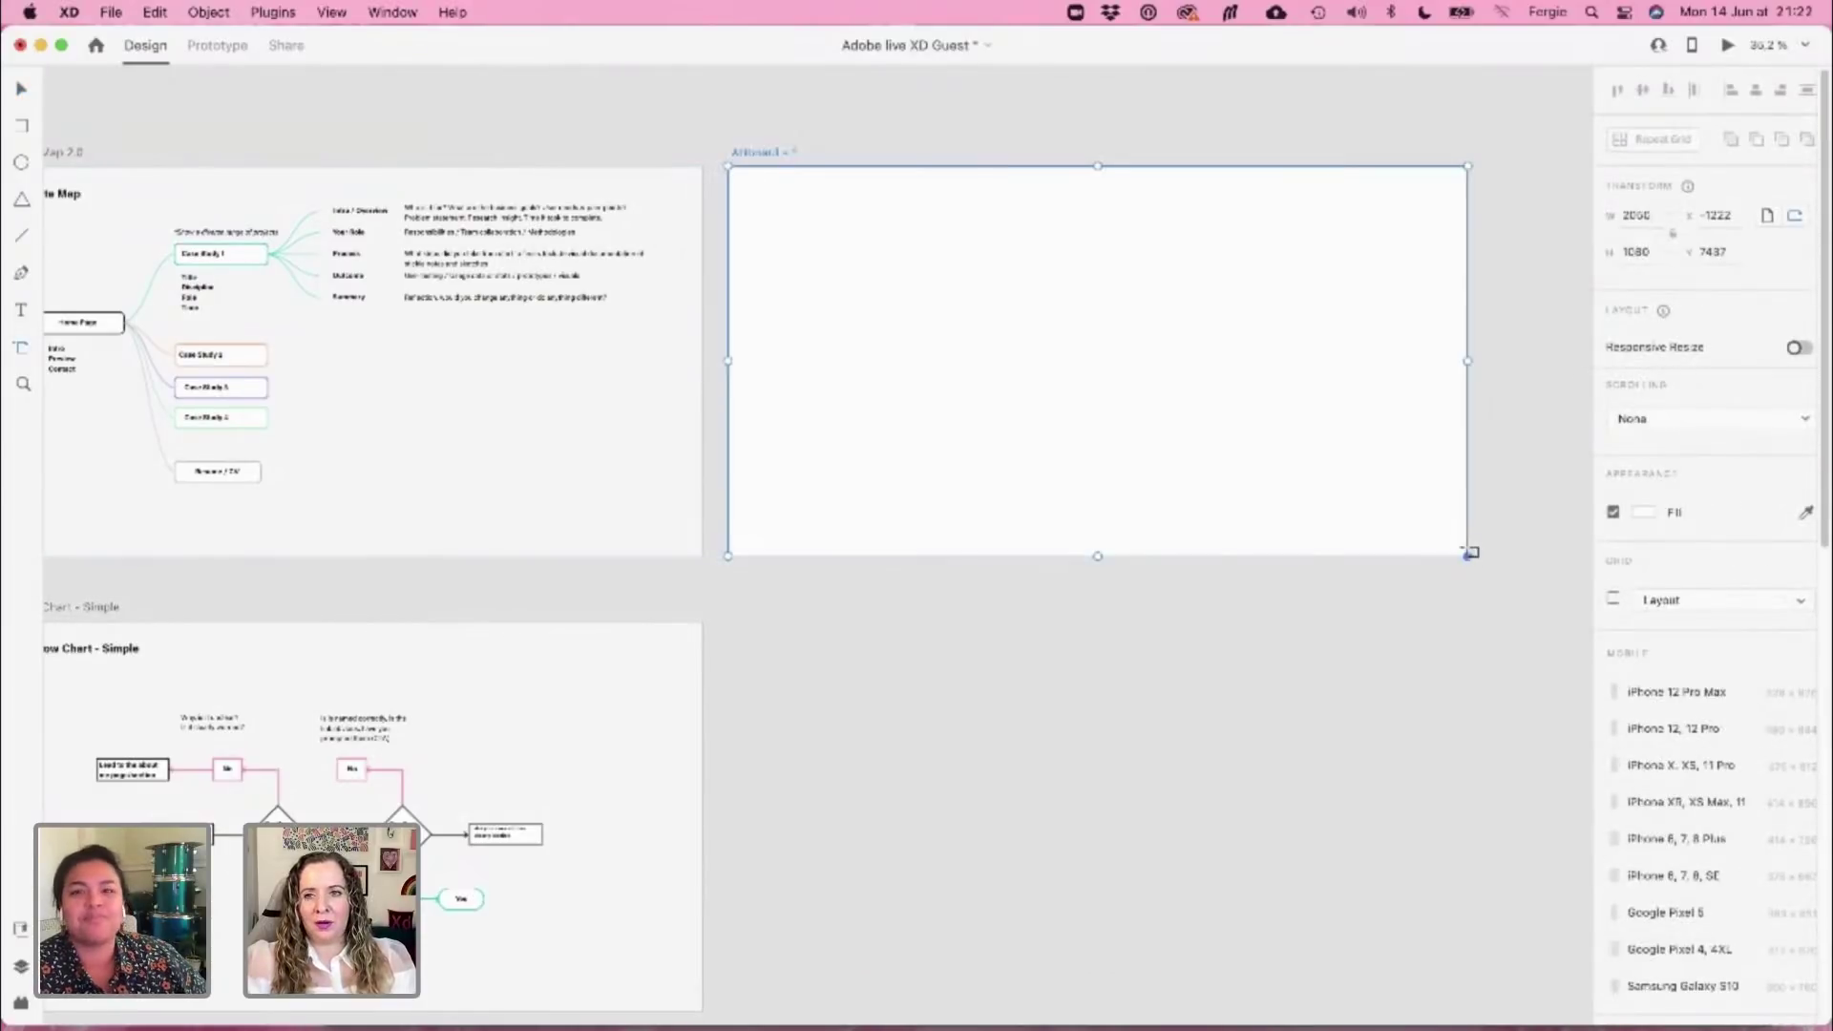
Set the new artboard's width to 1920
left_click(1637, 214)
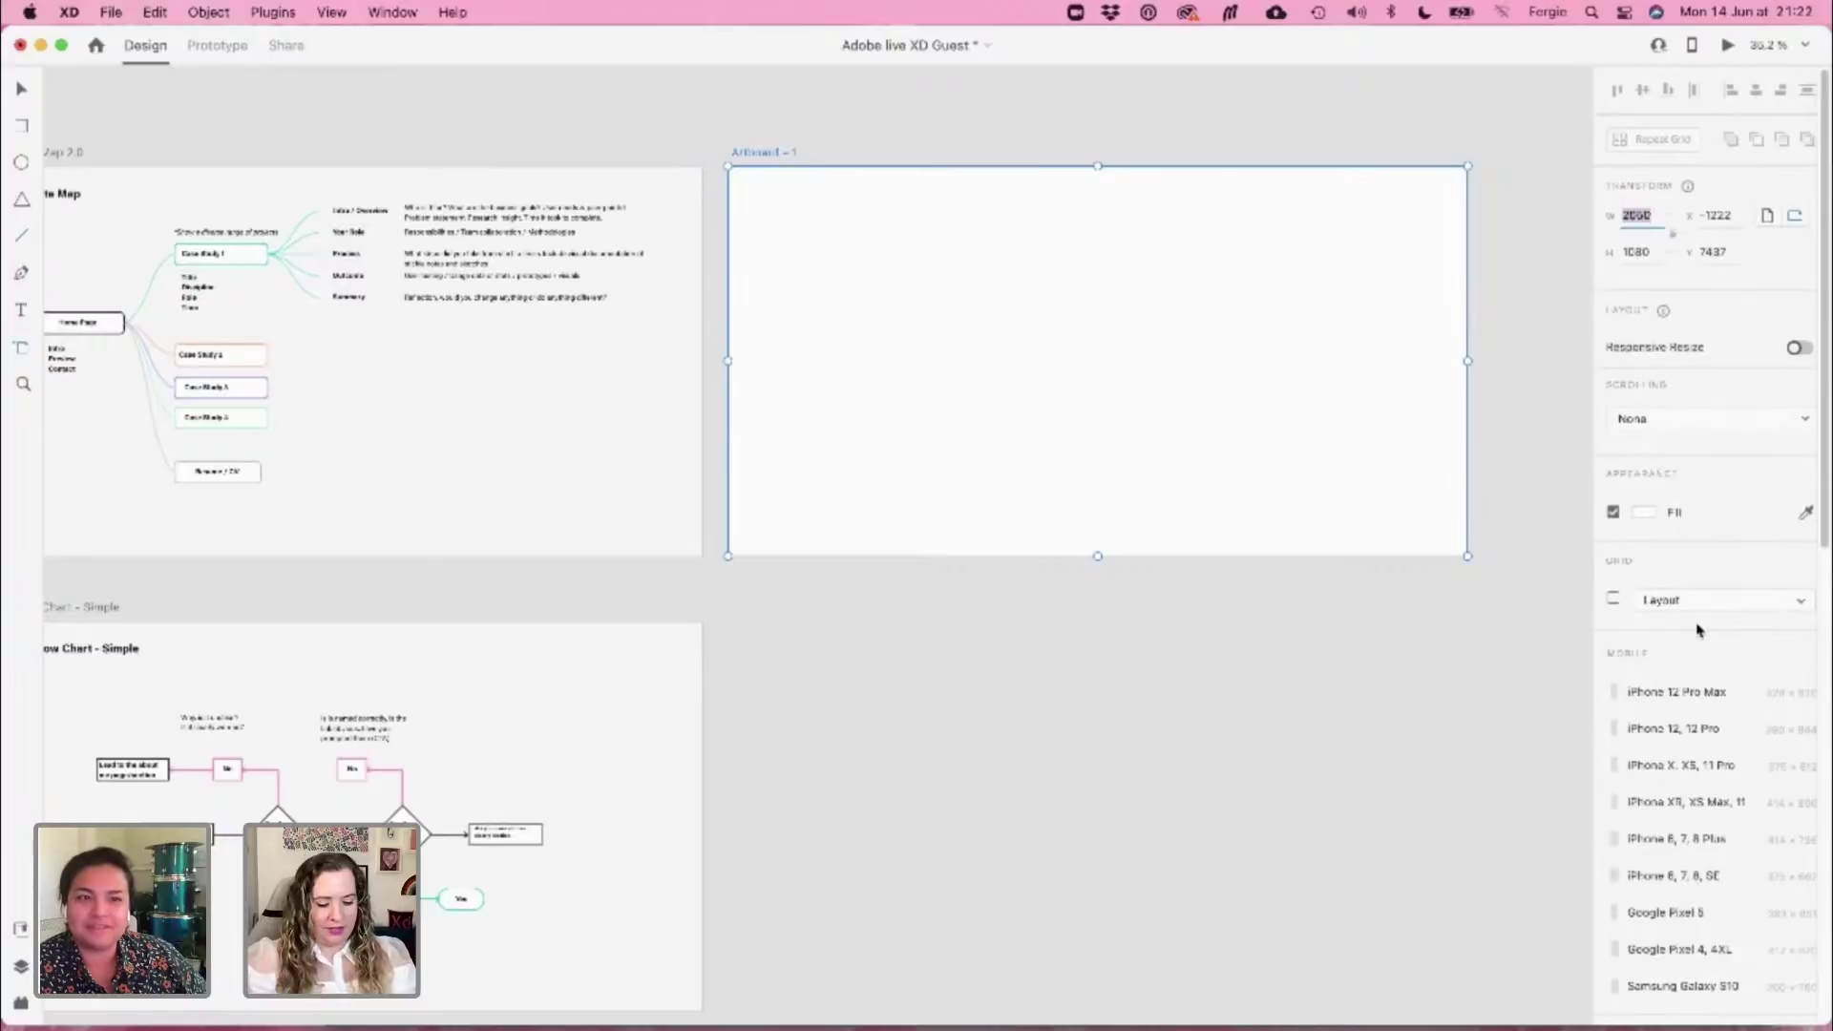
type("1920")
key("Tab")
key("Return")
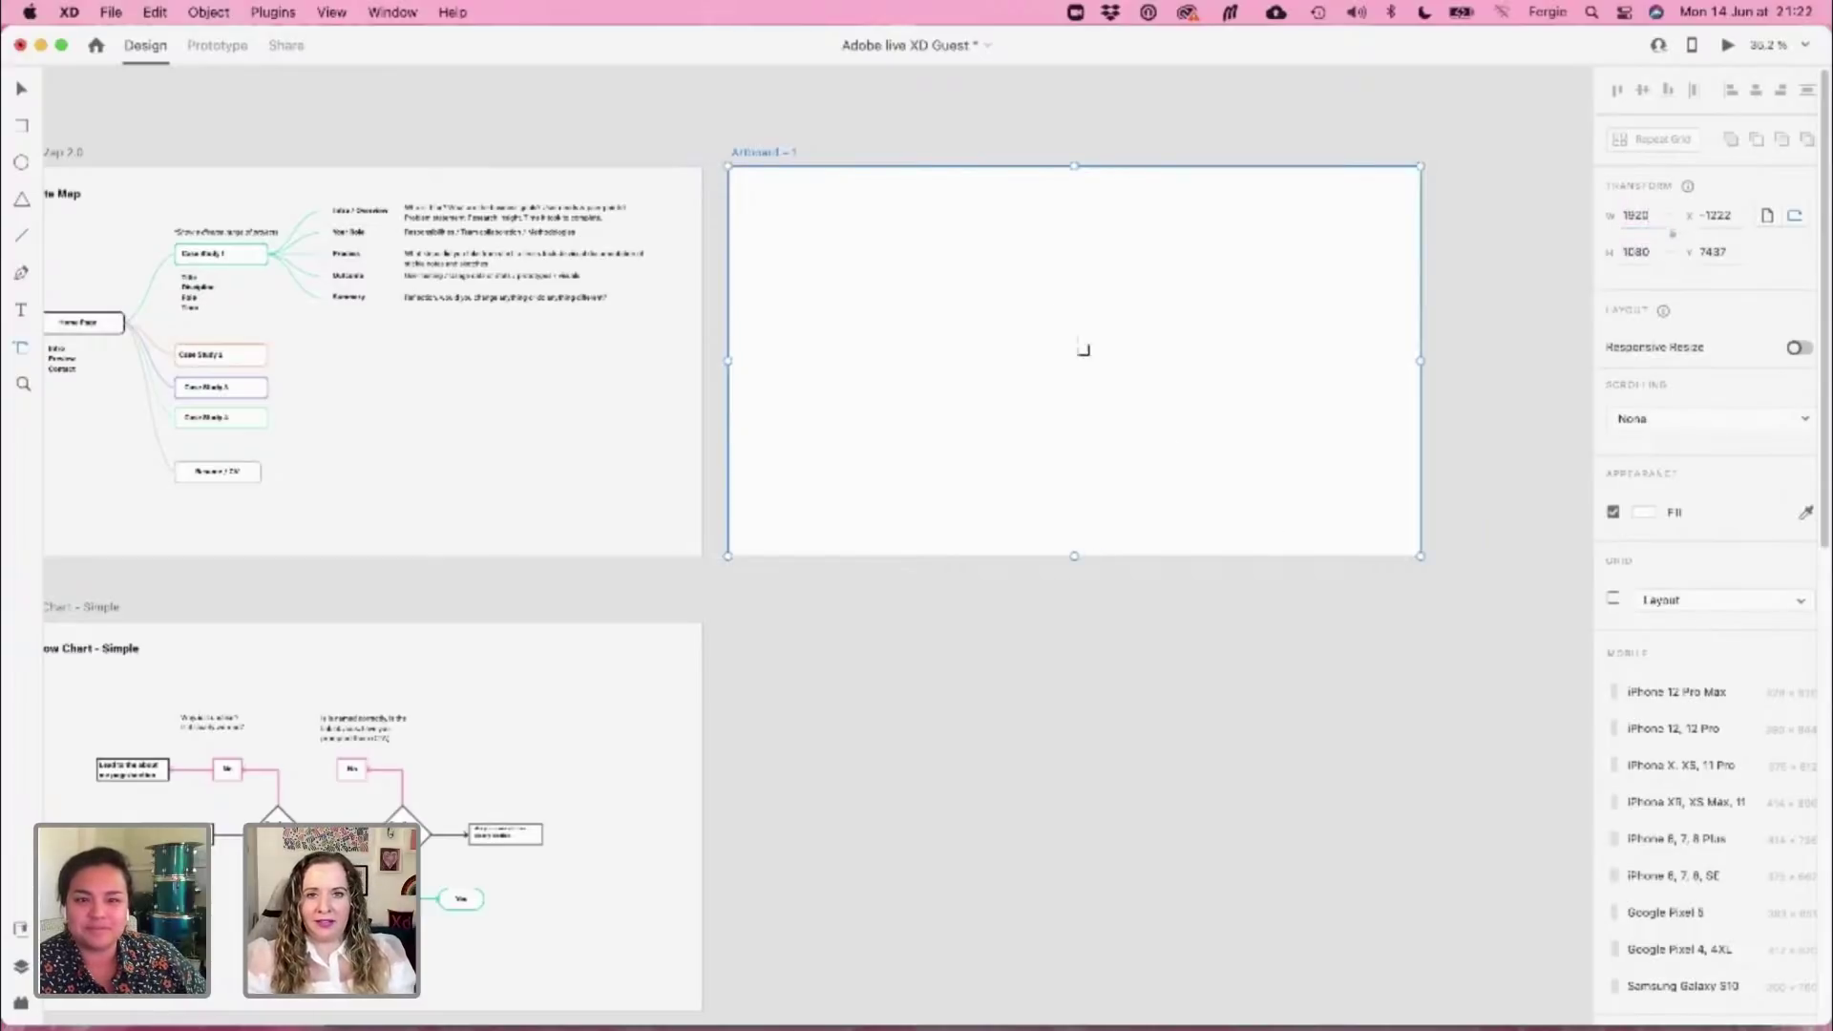
left_click(743, 156)
double_click(744, 153)
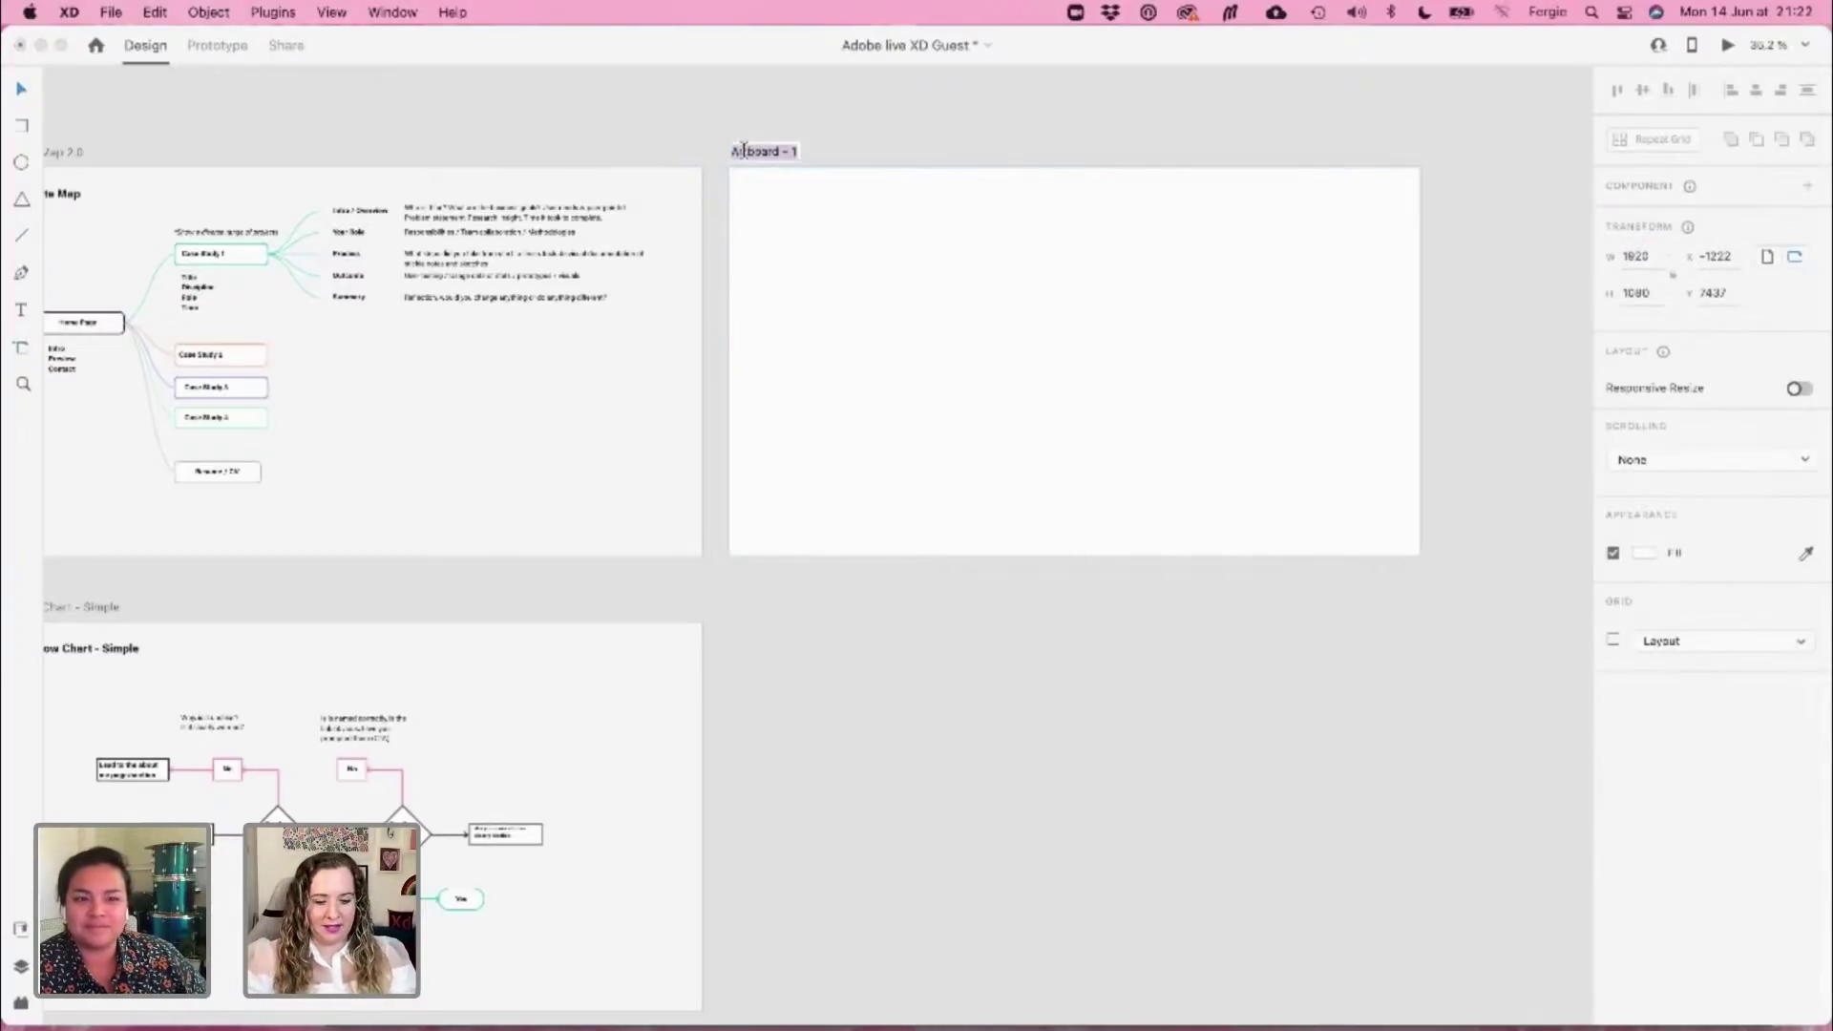
type("Home Page")
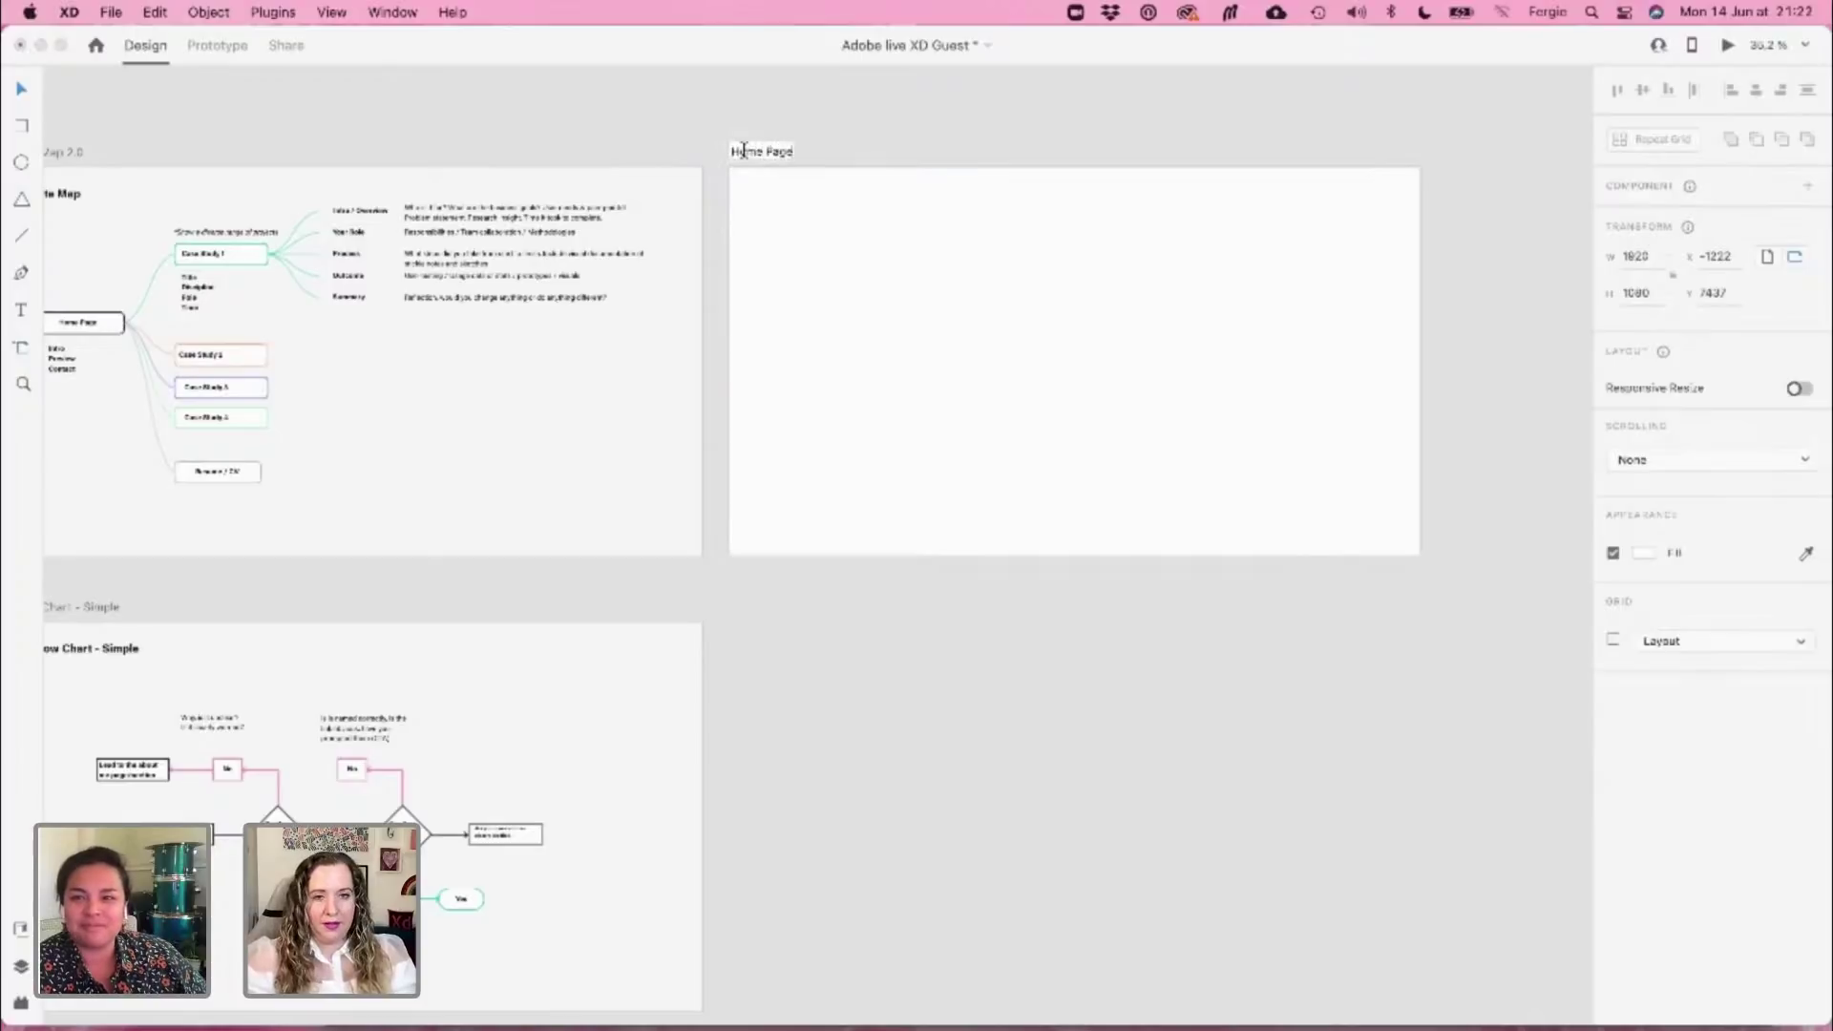
Rename the new artboard as "Home Page"
left_click(744, 155)
double_click(744, 153)
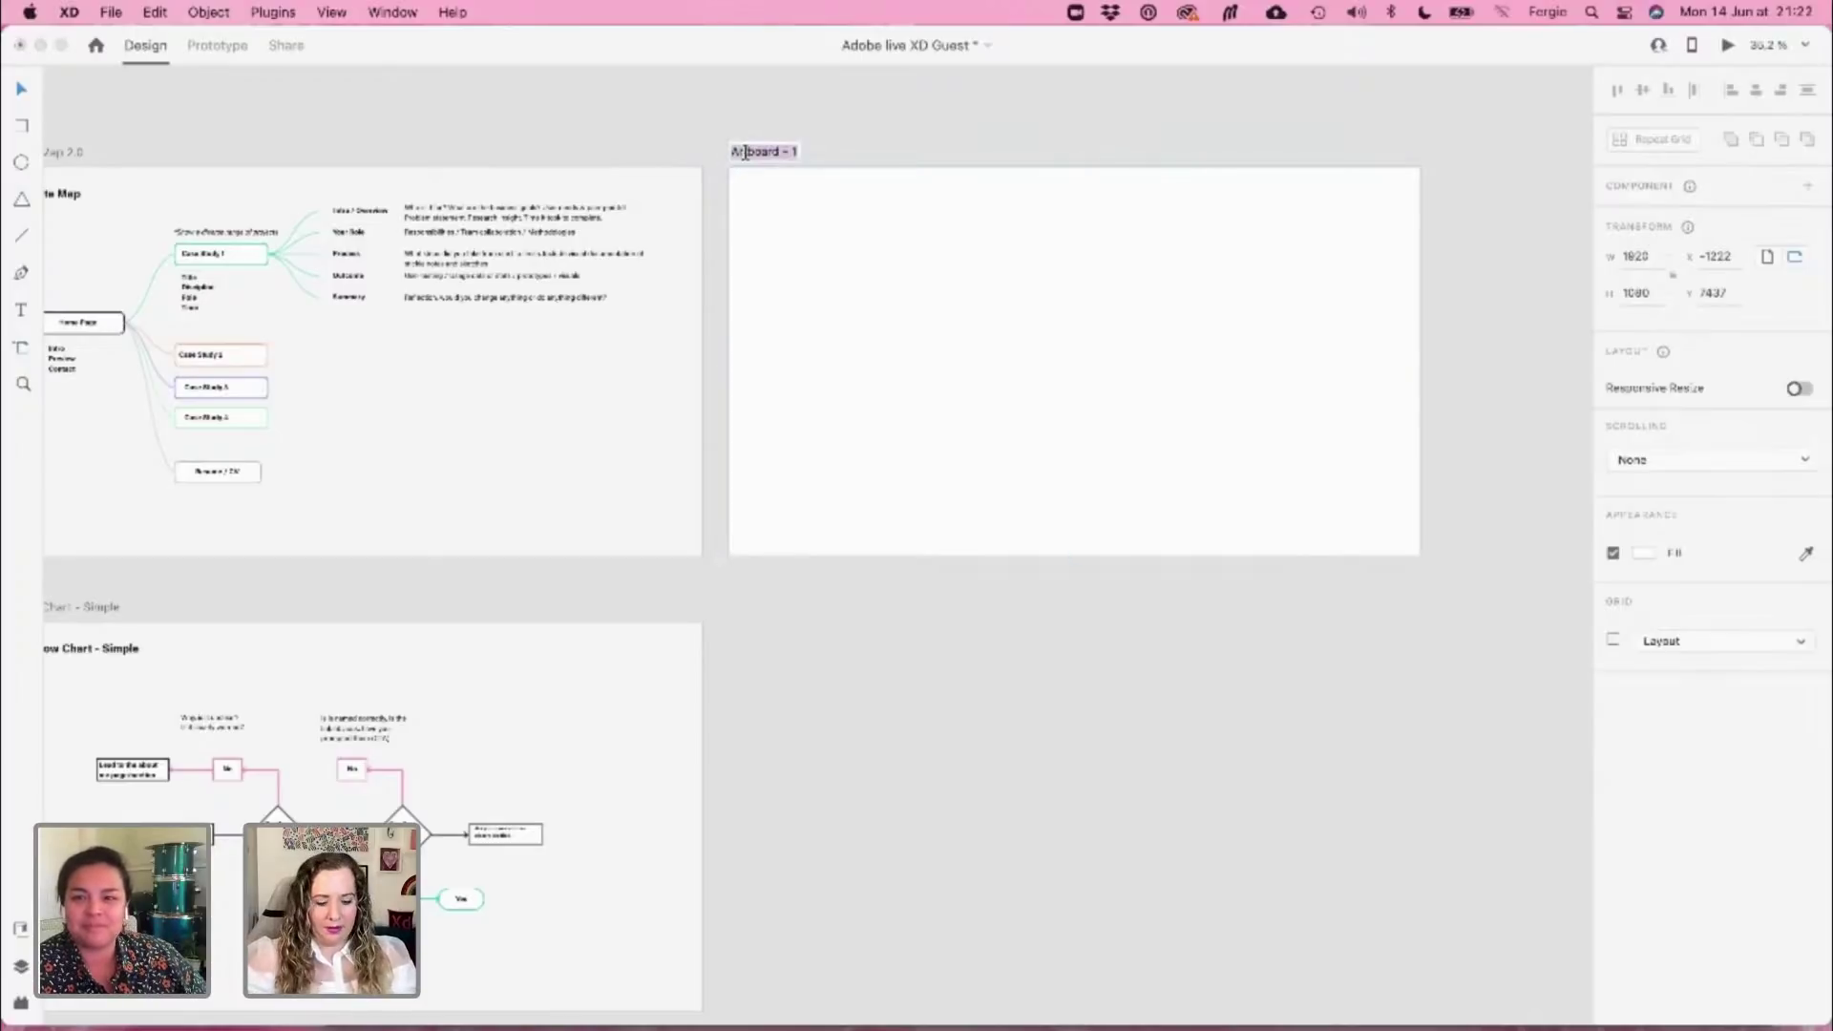
type("Home Page")
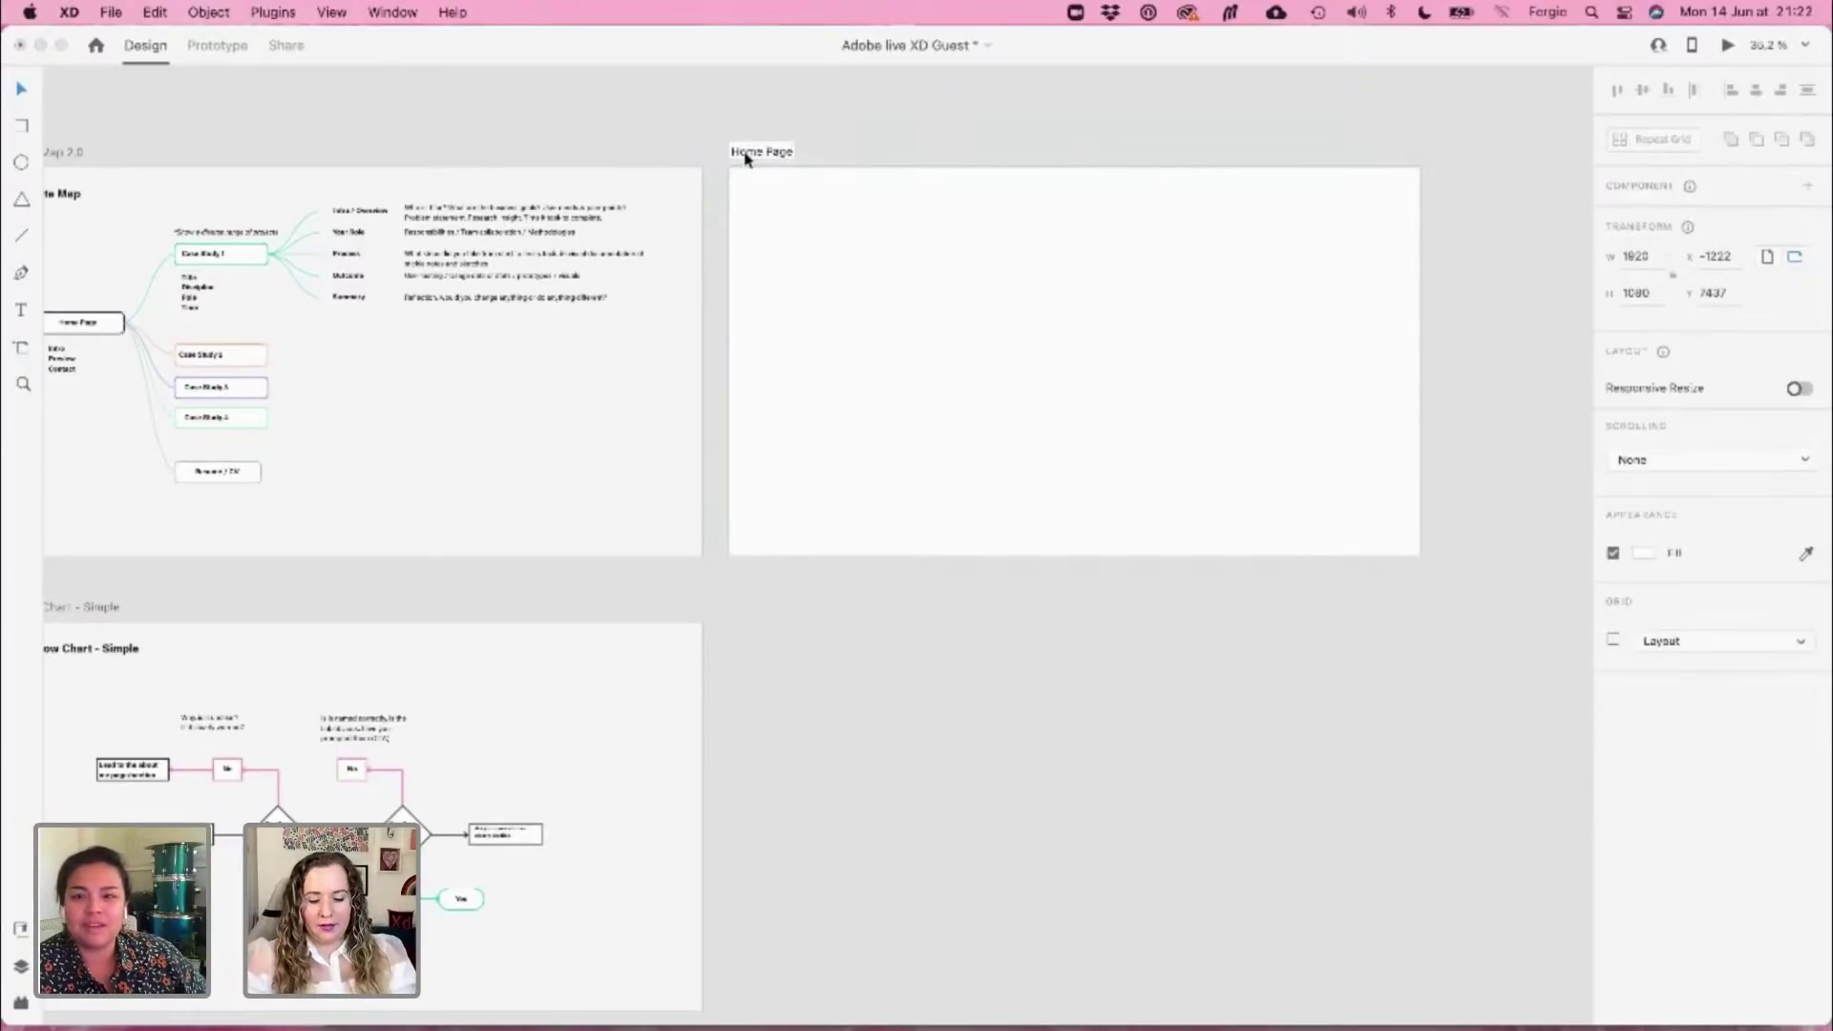
key("Return")
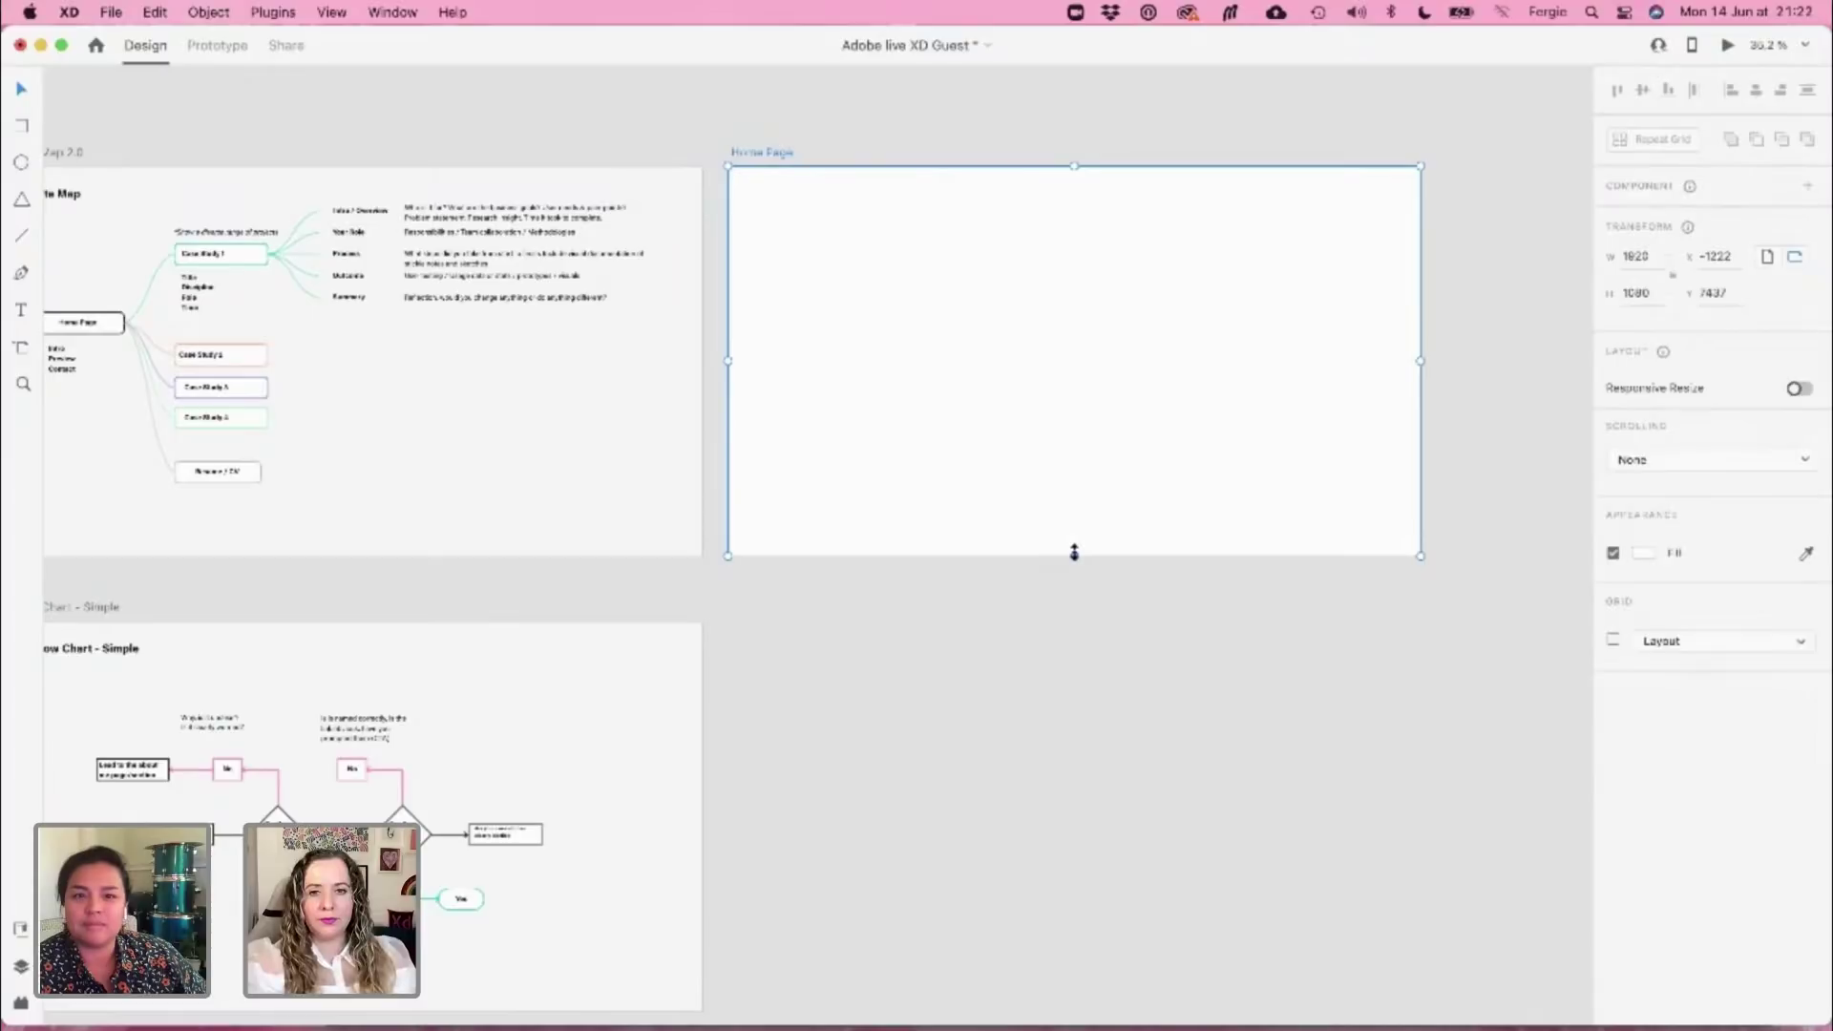
Extend the Home Page artboard's height to about 2141 and give it vertical scrolling with a viewport height of 1080
left_click_drag(1074, 552, 1073, 937)
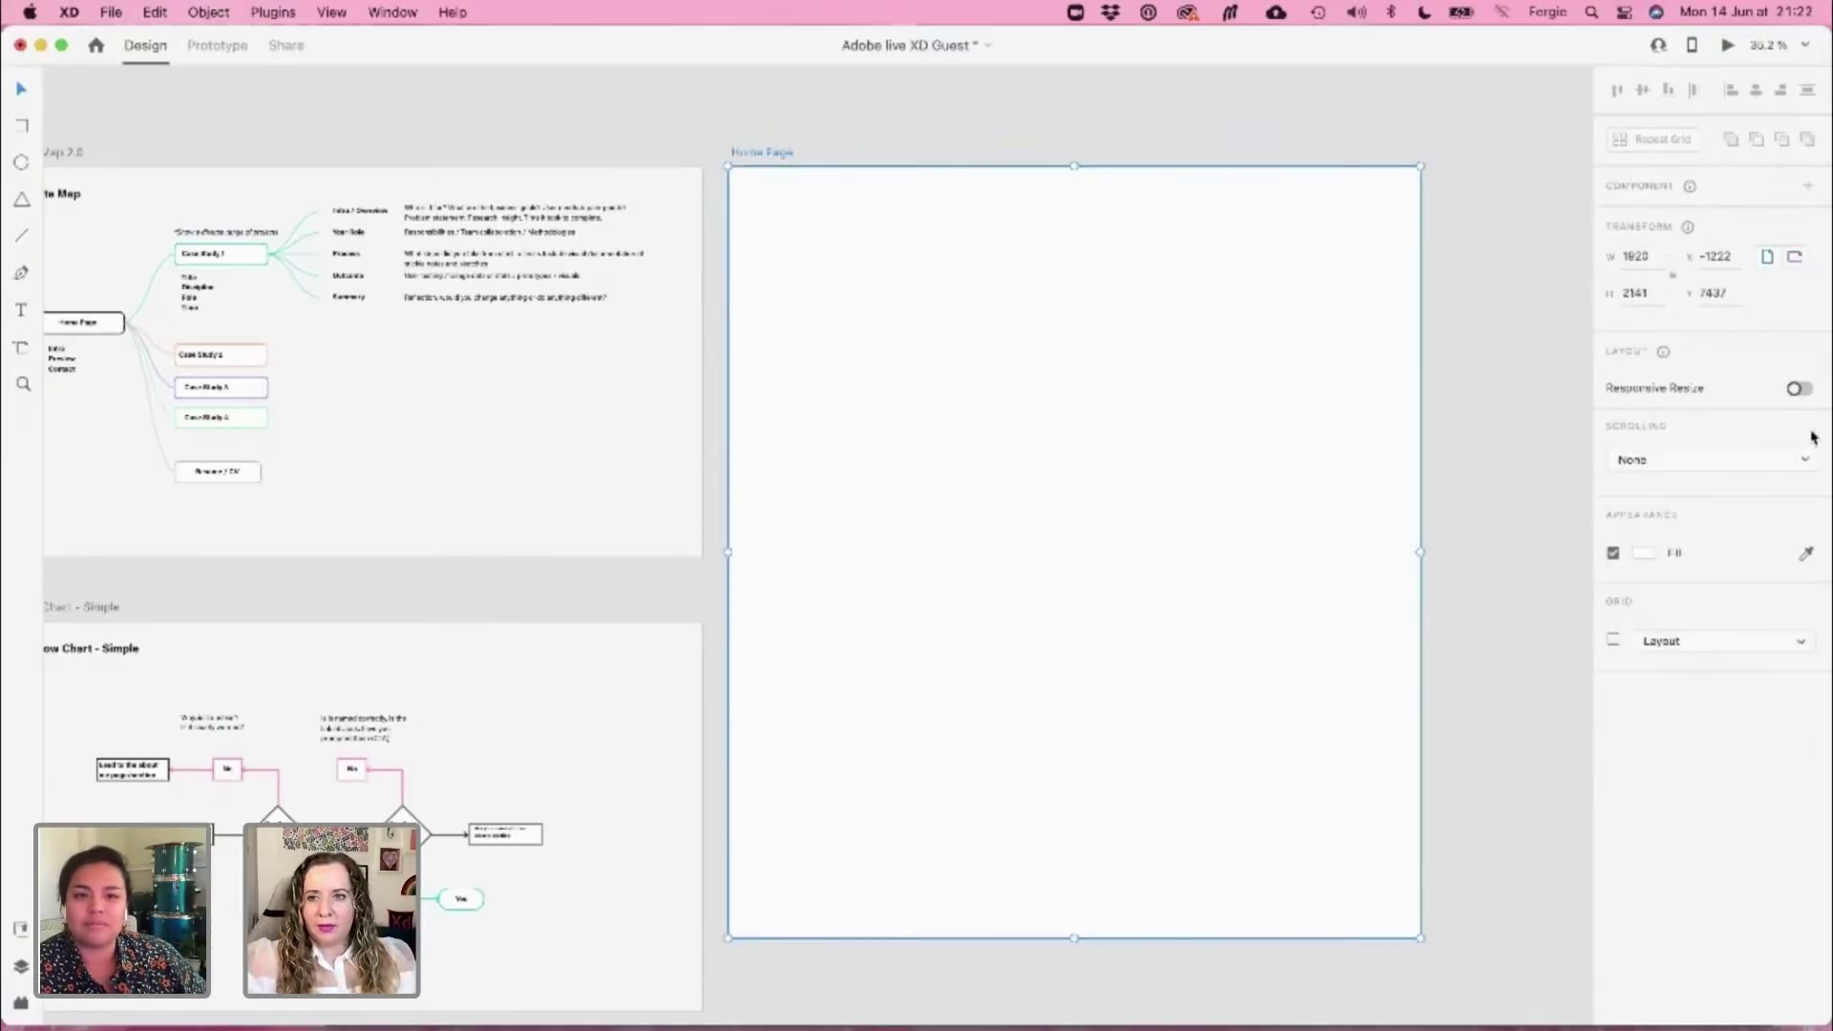
left_click(1708, 467)
left_click(1704, 487)
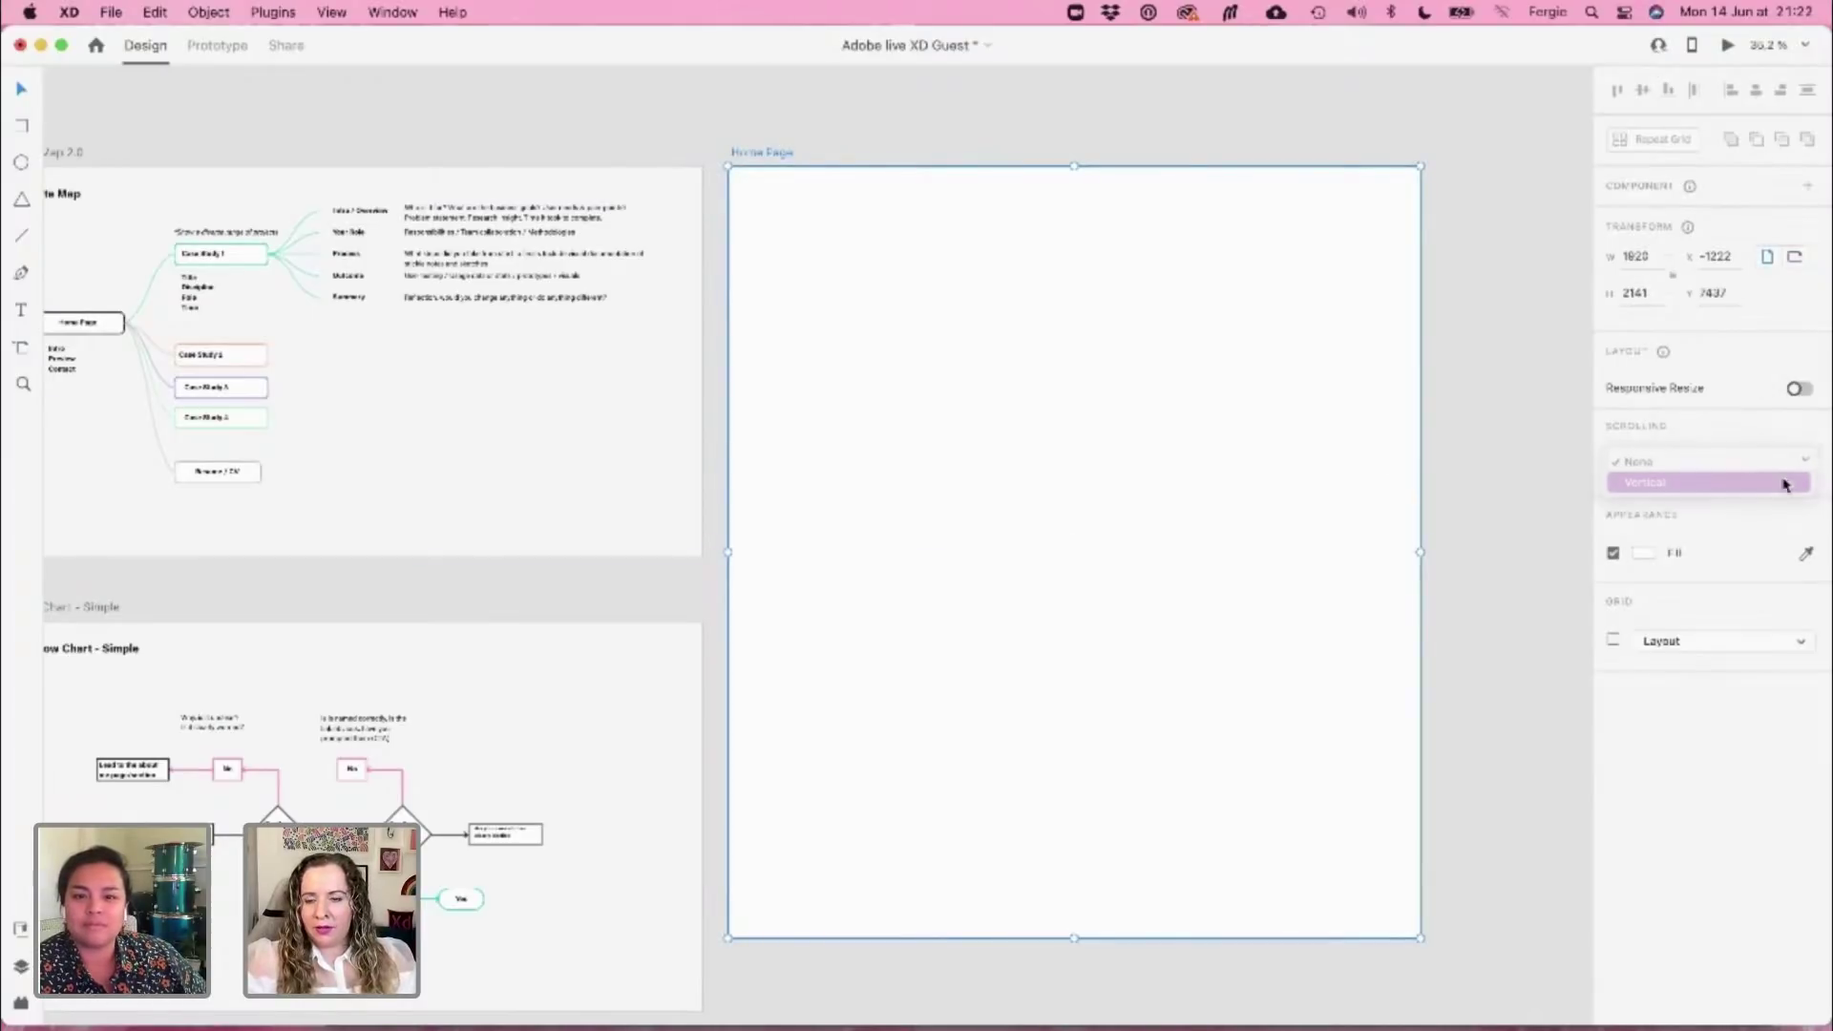
left_click(1790, 485)
type("1080")
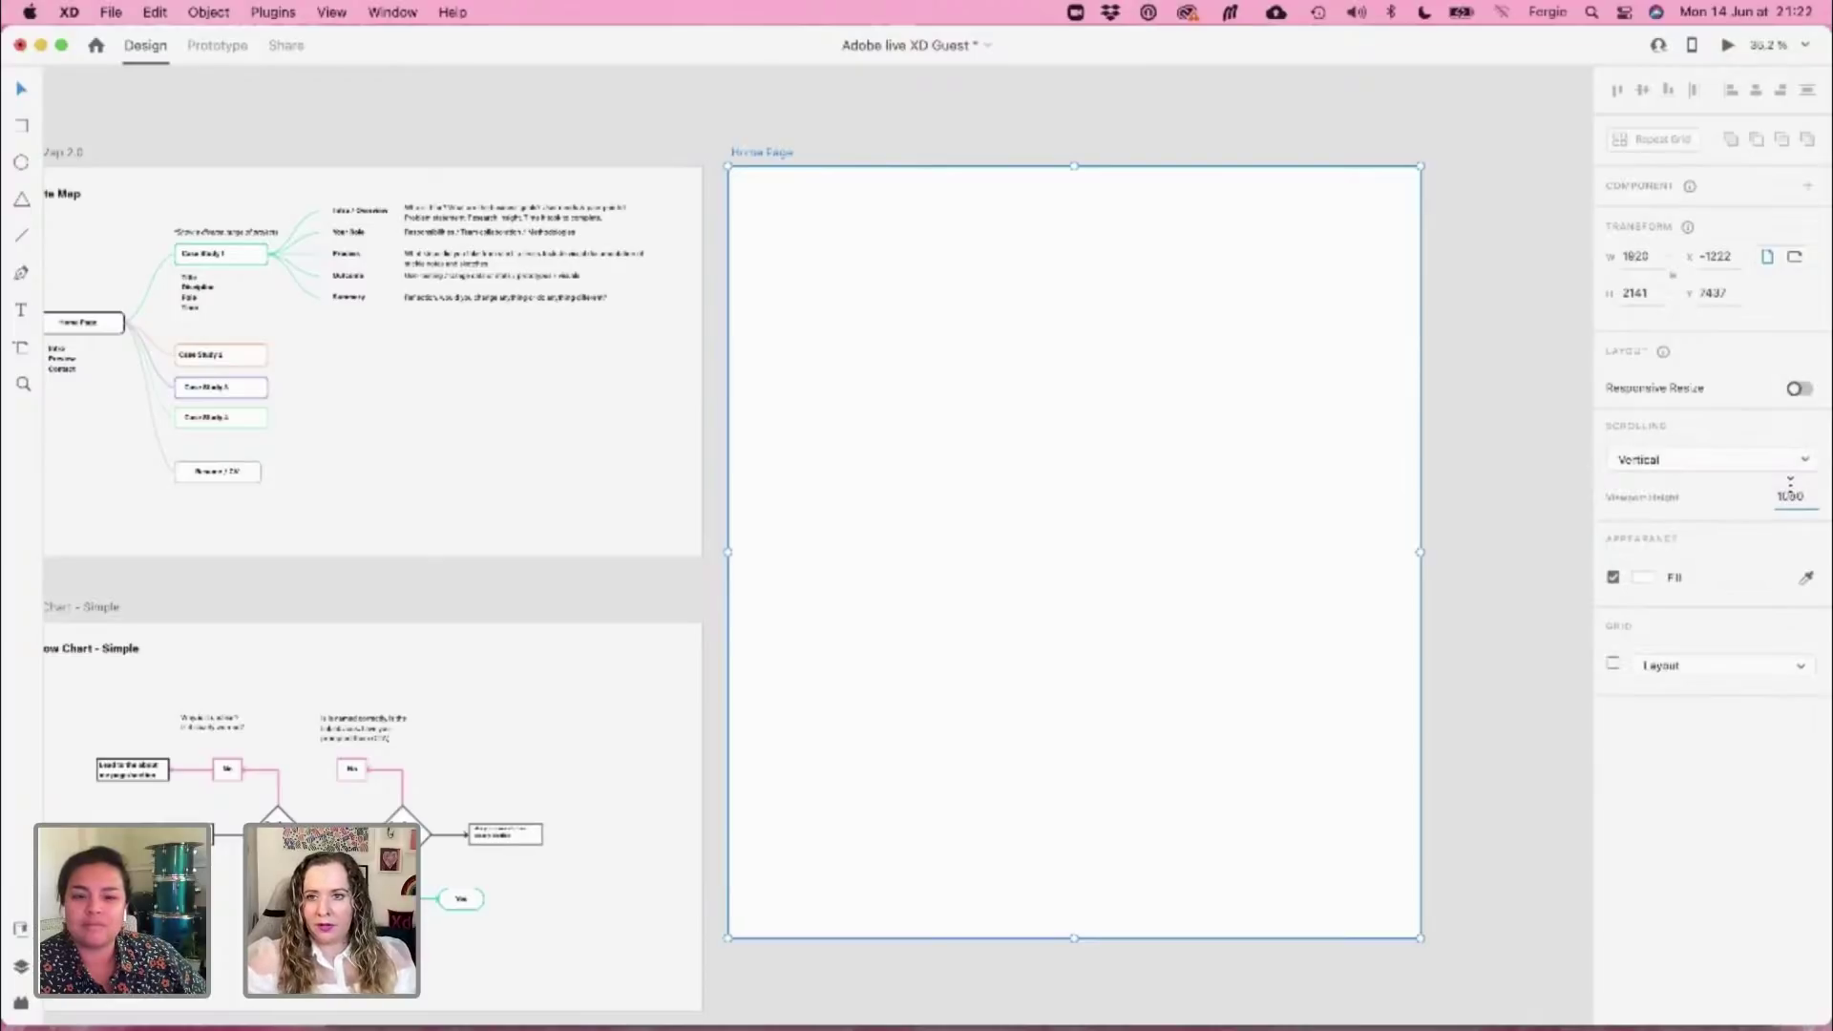
key("Return")
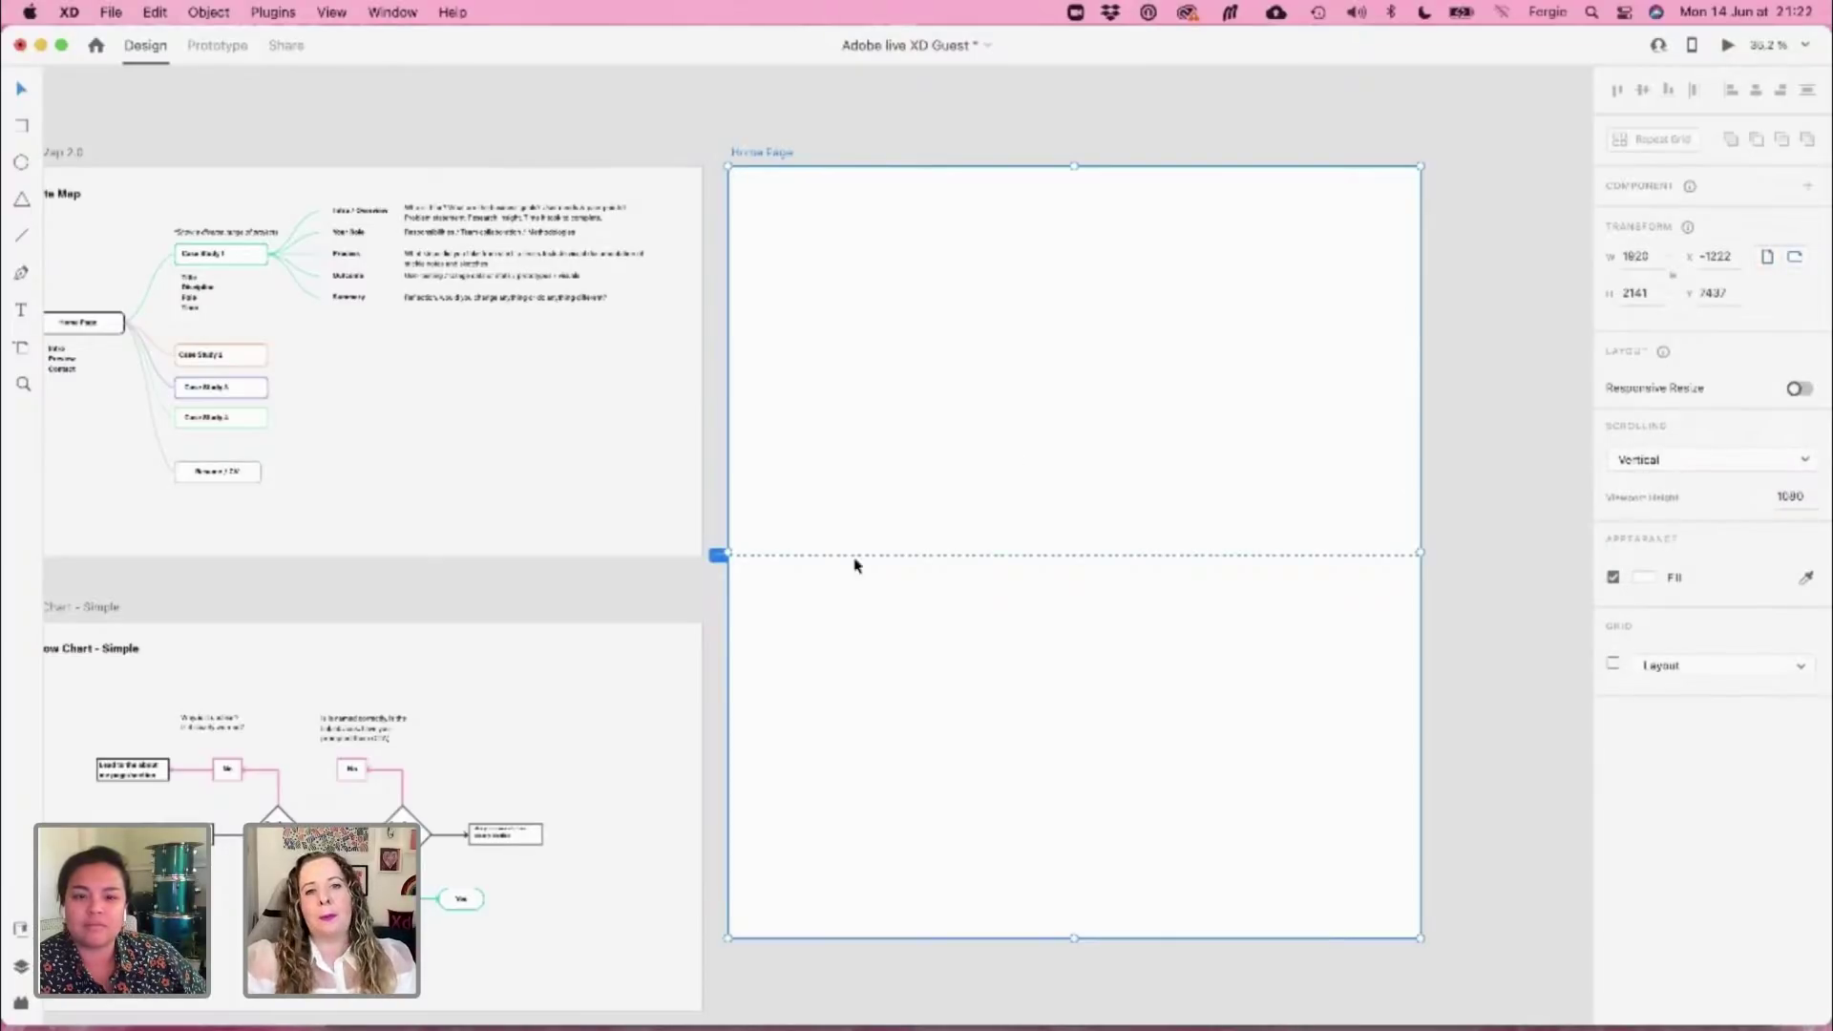
left_click(791, 125)
scroll(802, 119, "left", 3)
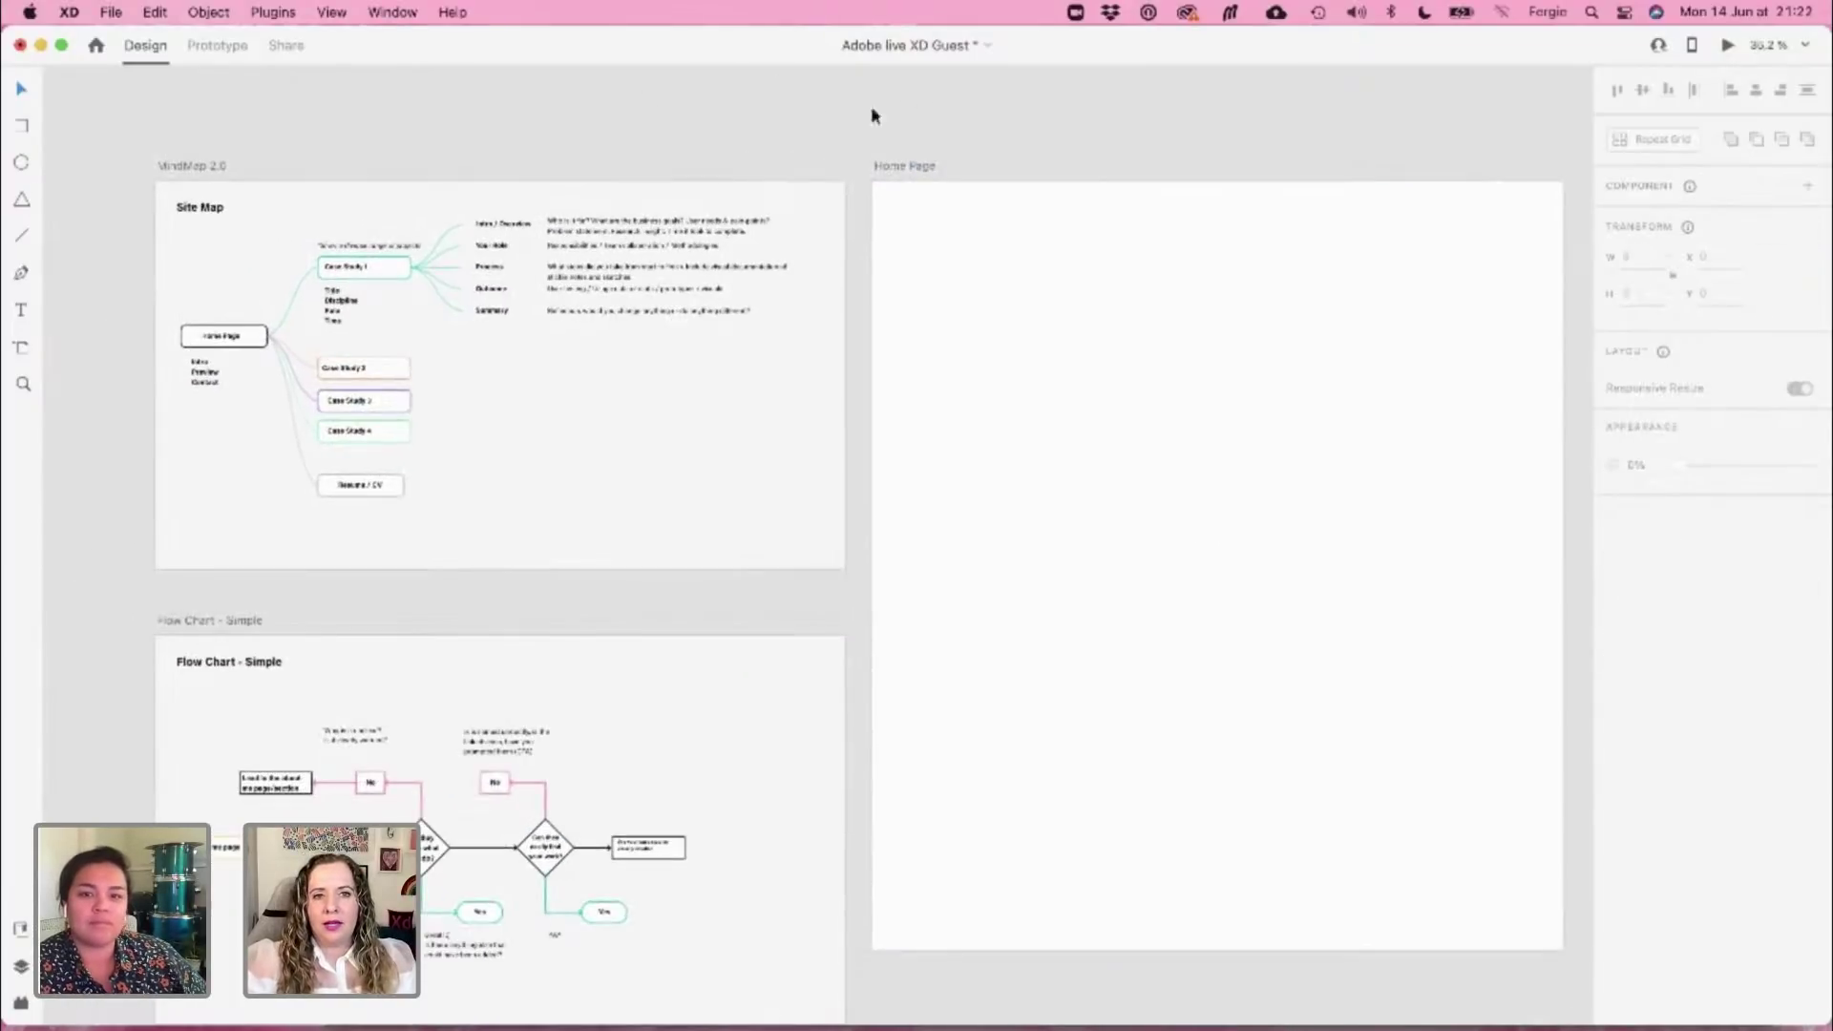
Open the web page for the Wireframes UI kit and move its browser window clear for viewing
scroll(175, 384, "up", 2)
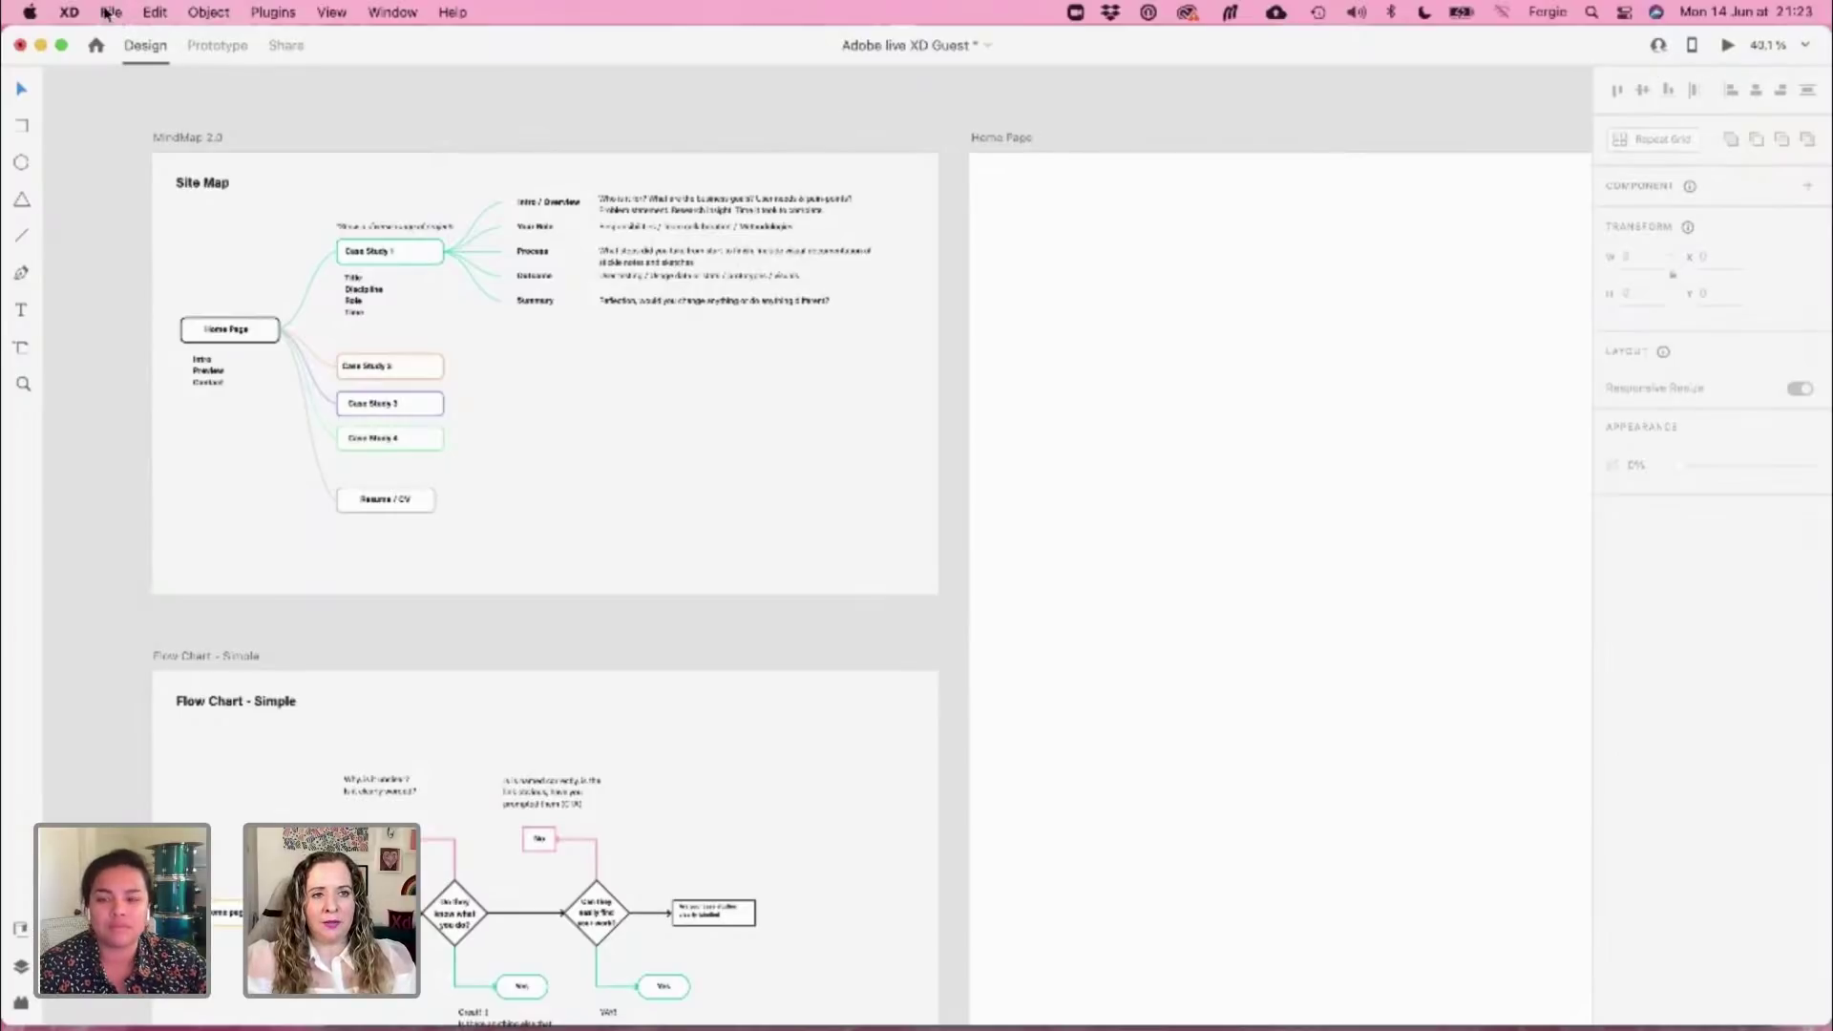
left_click(108, 14)
mouse_move(60, 14)
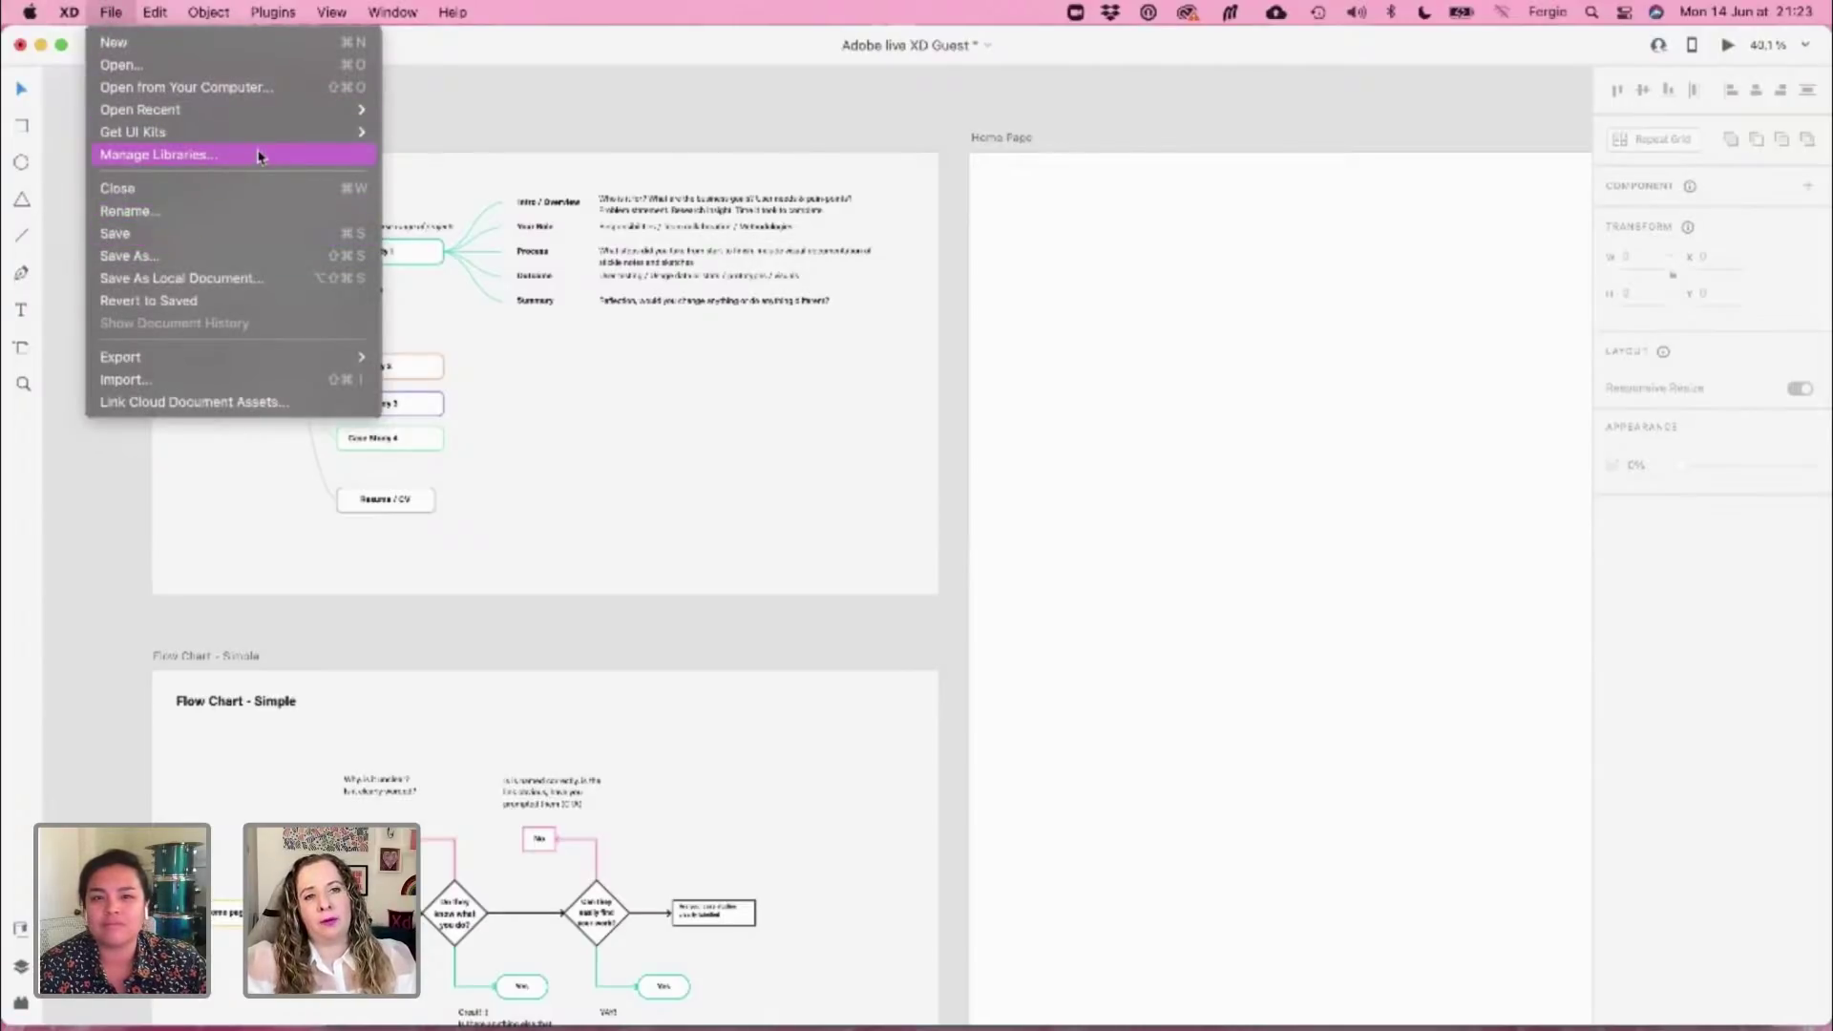
mouse_move(258, 141)
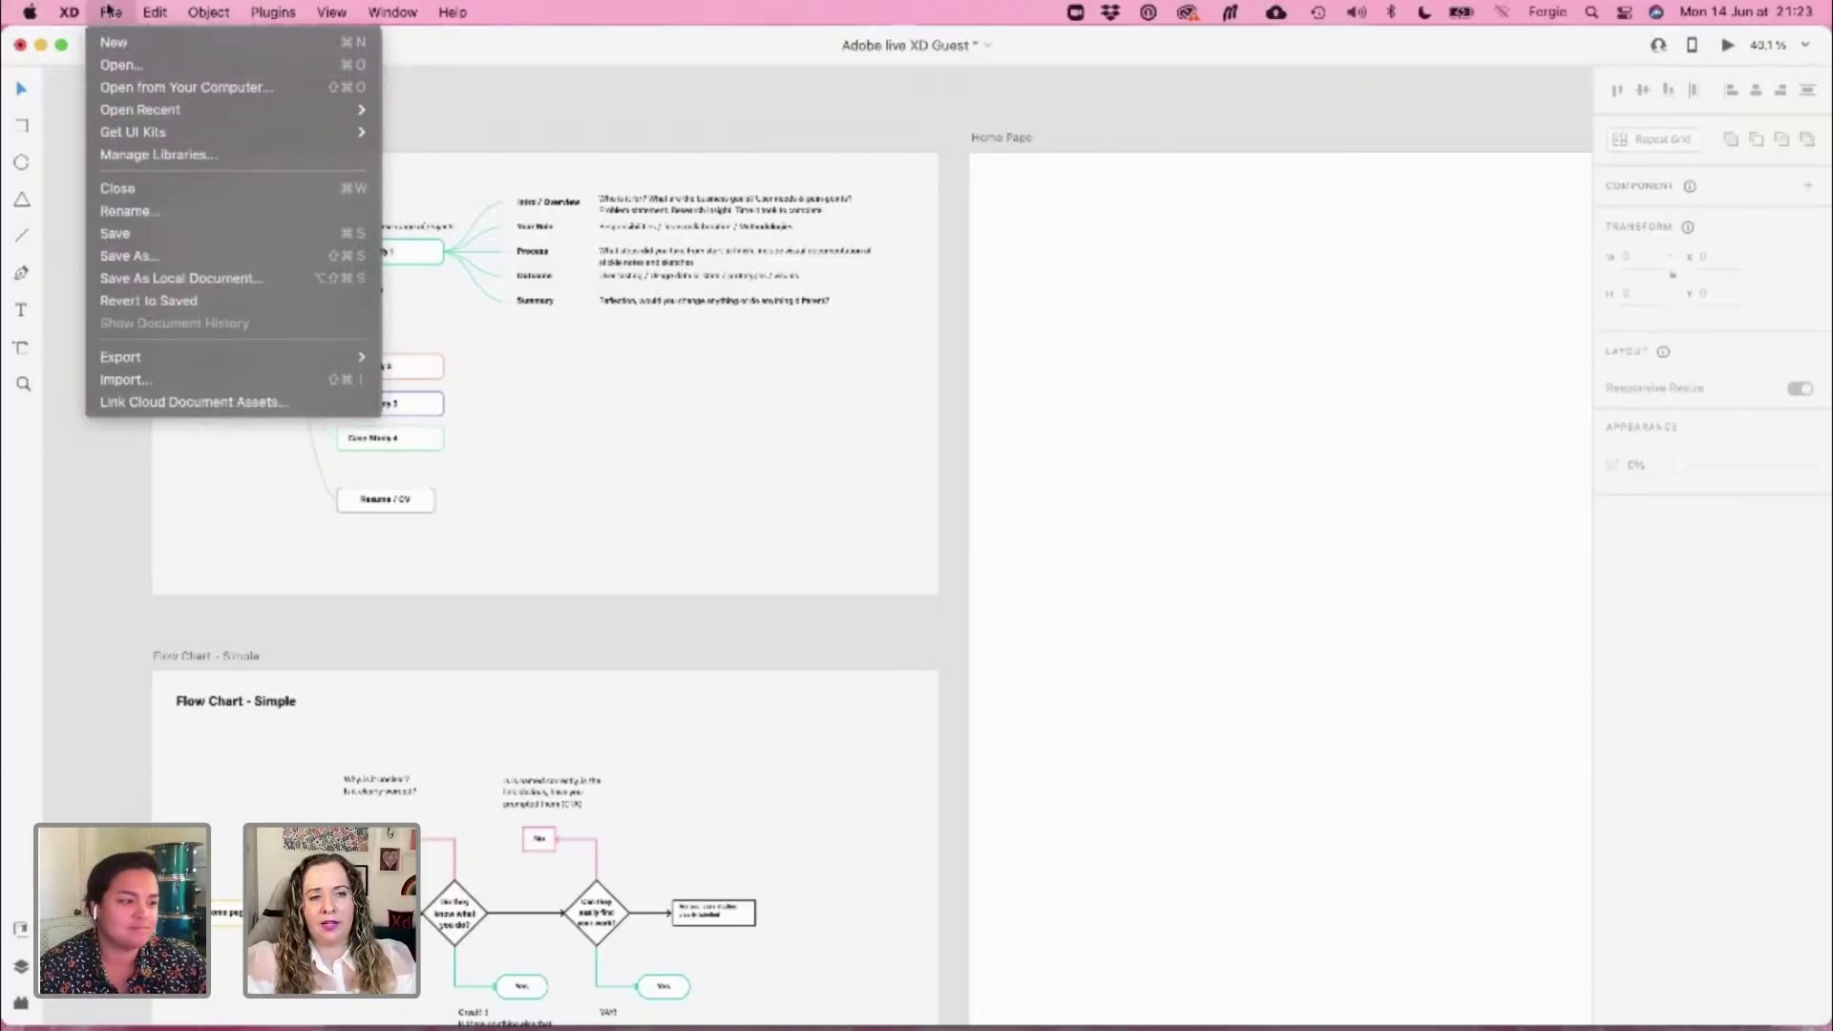
mouse_move(359, 132)
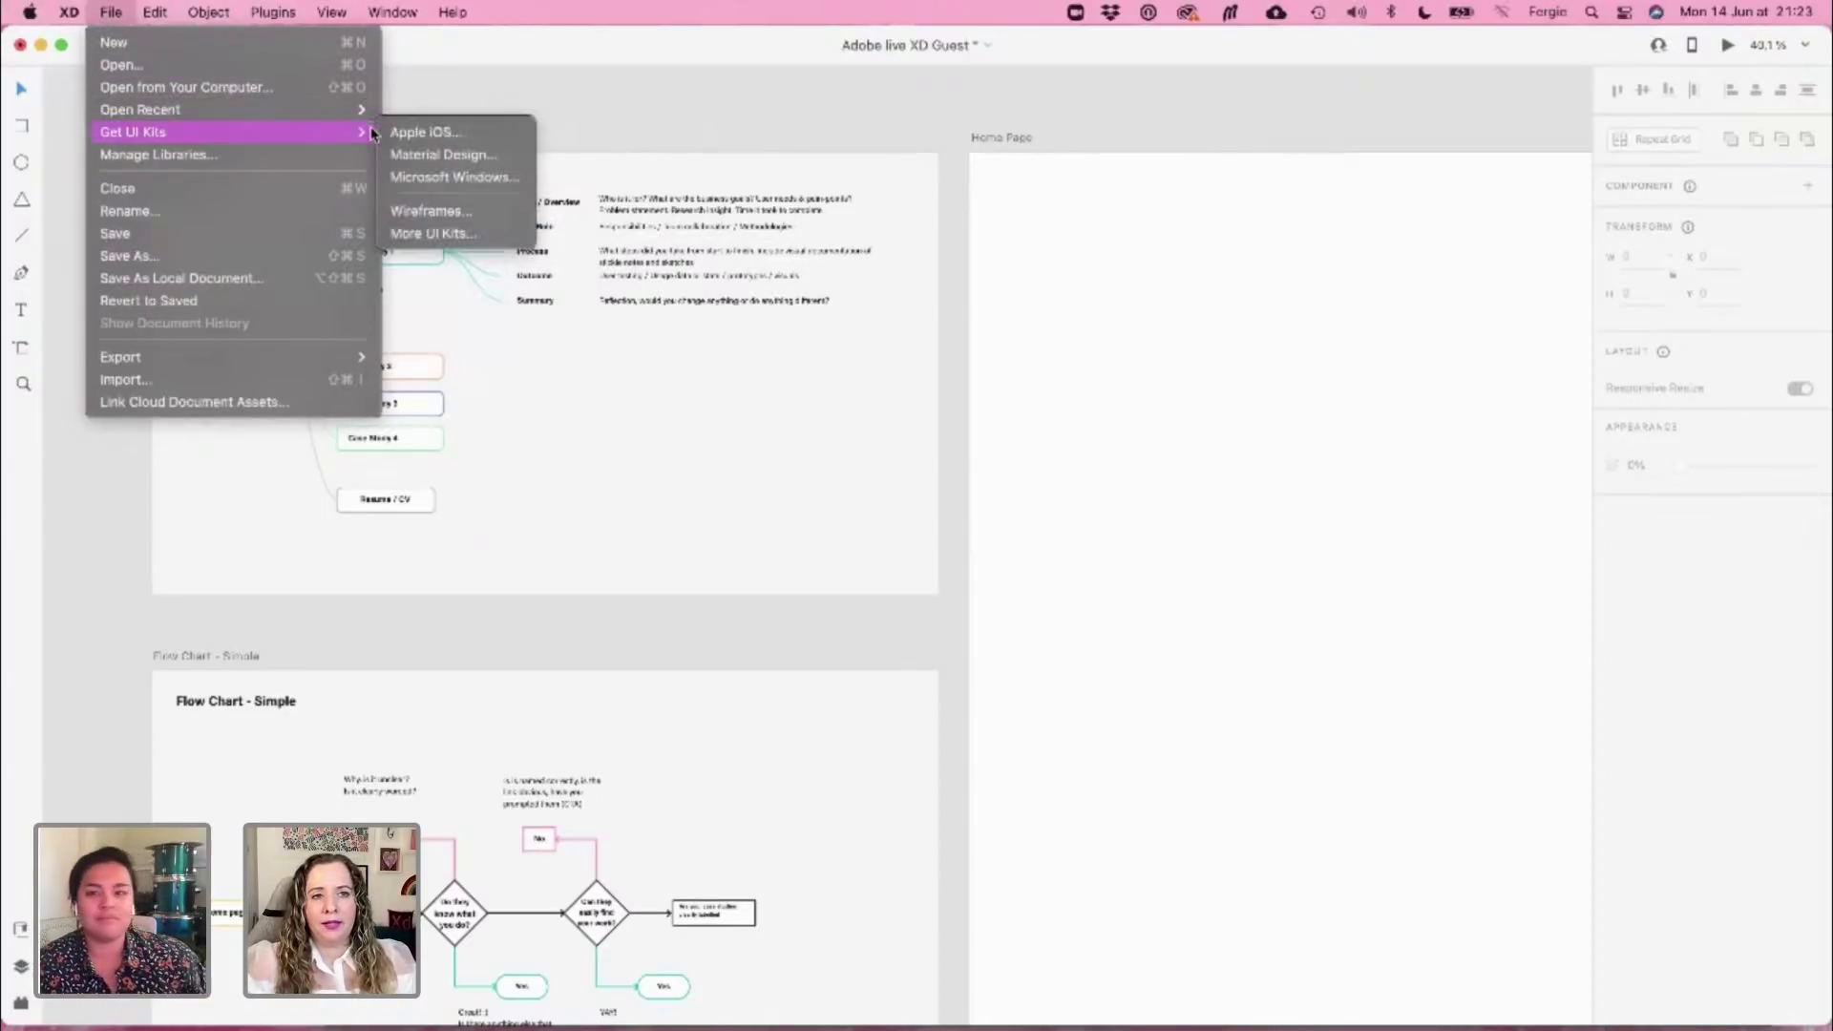
left_click(468, 211)
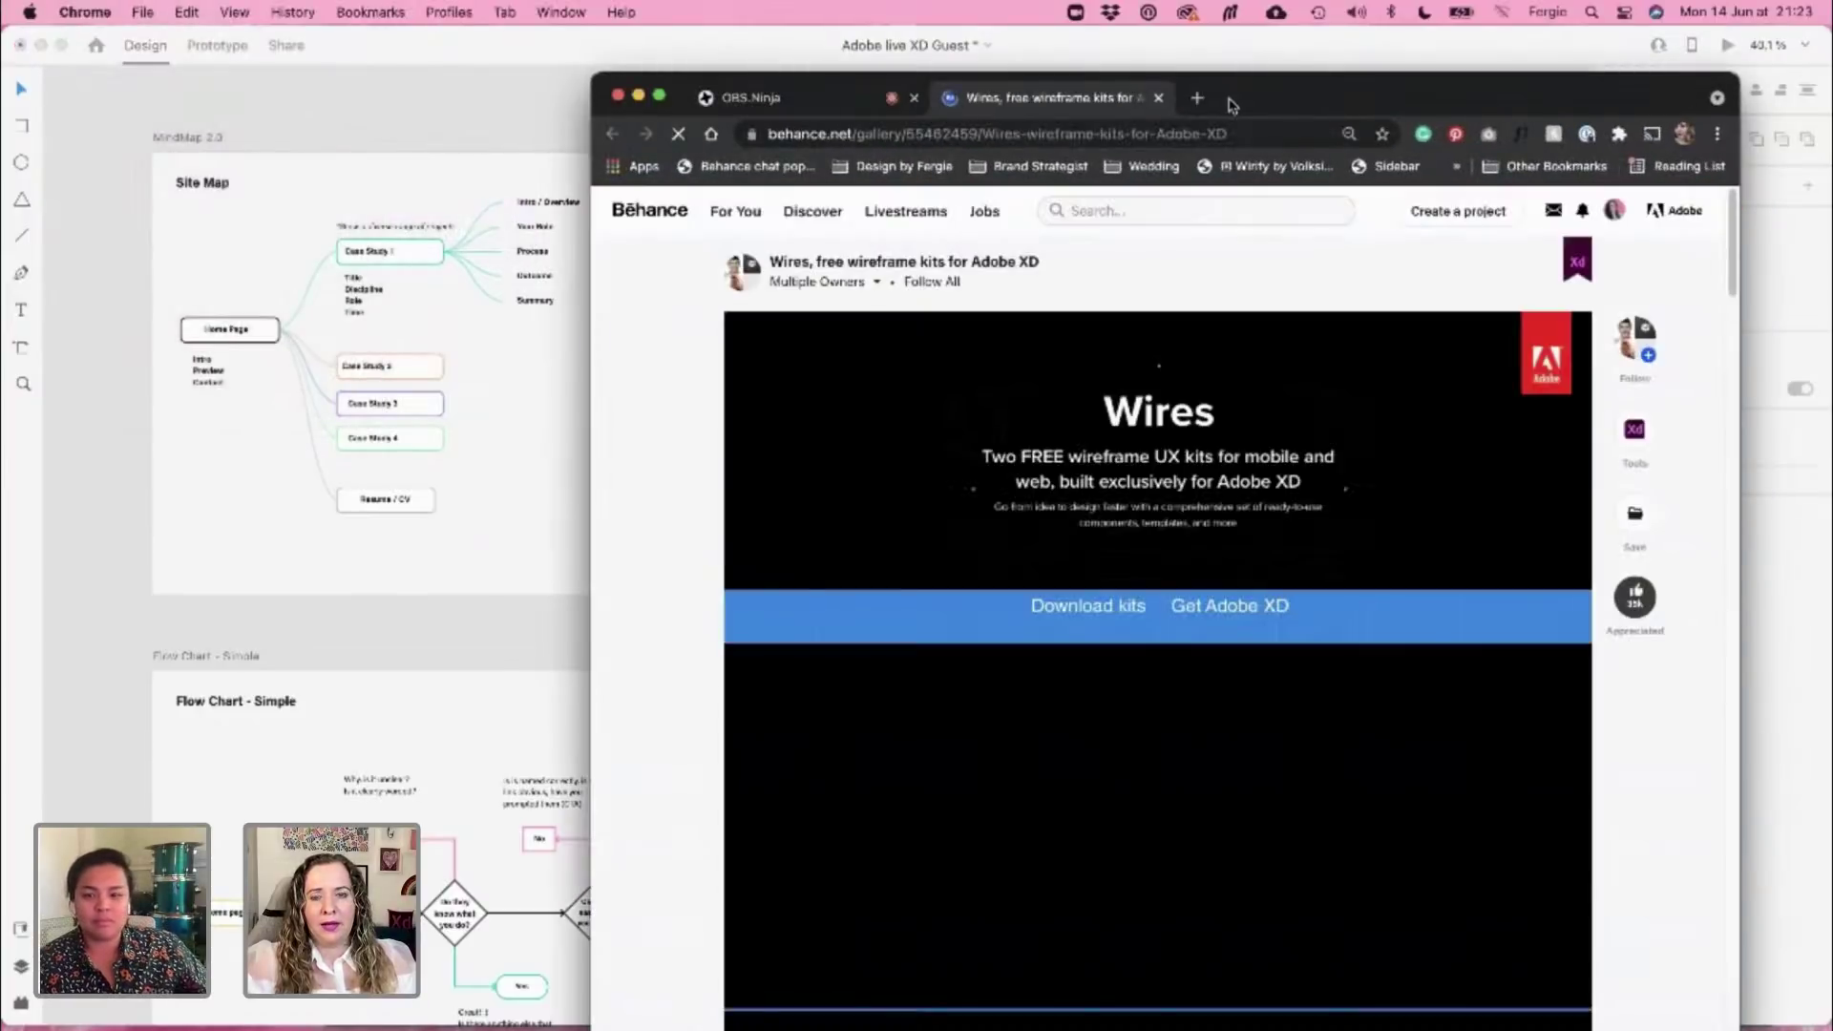
left_click_drag(1231, 103, 1081, 109)
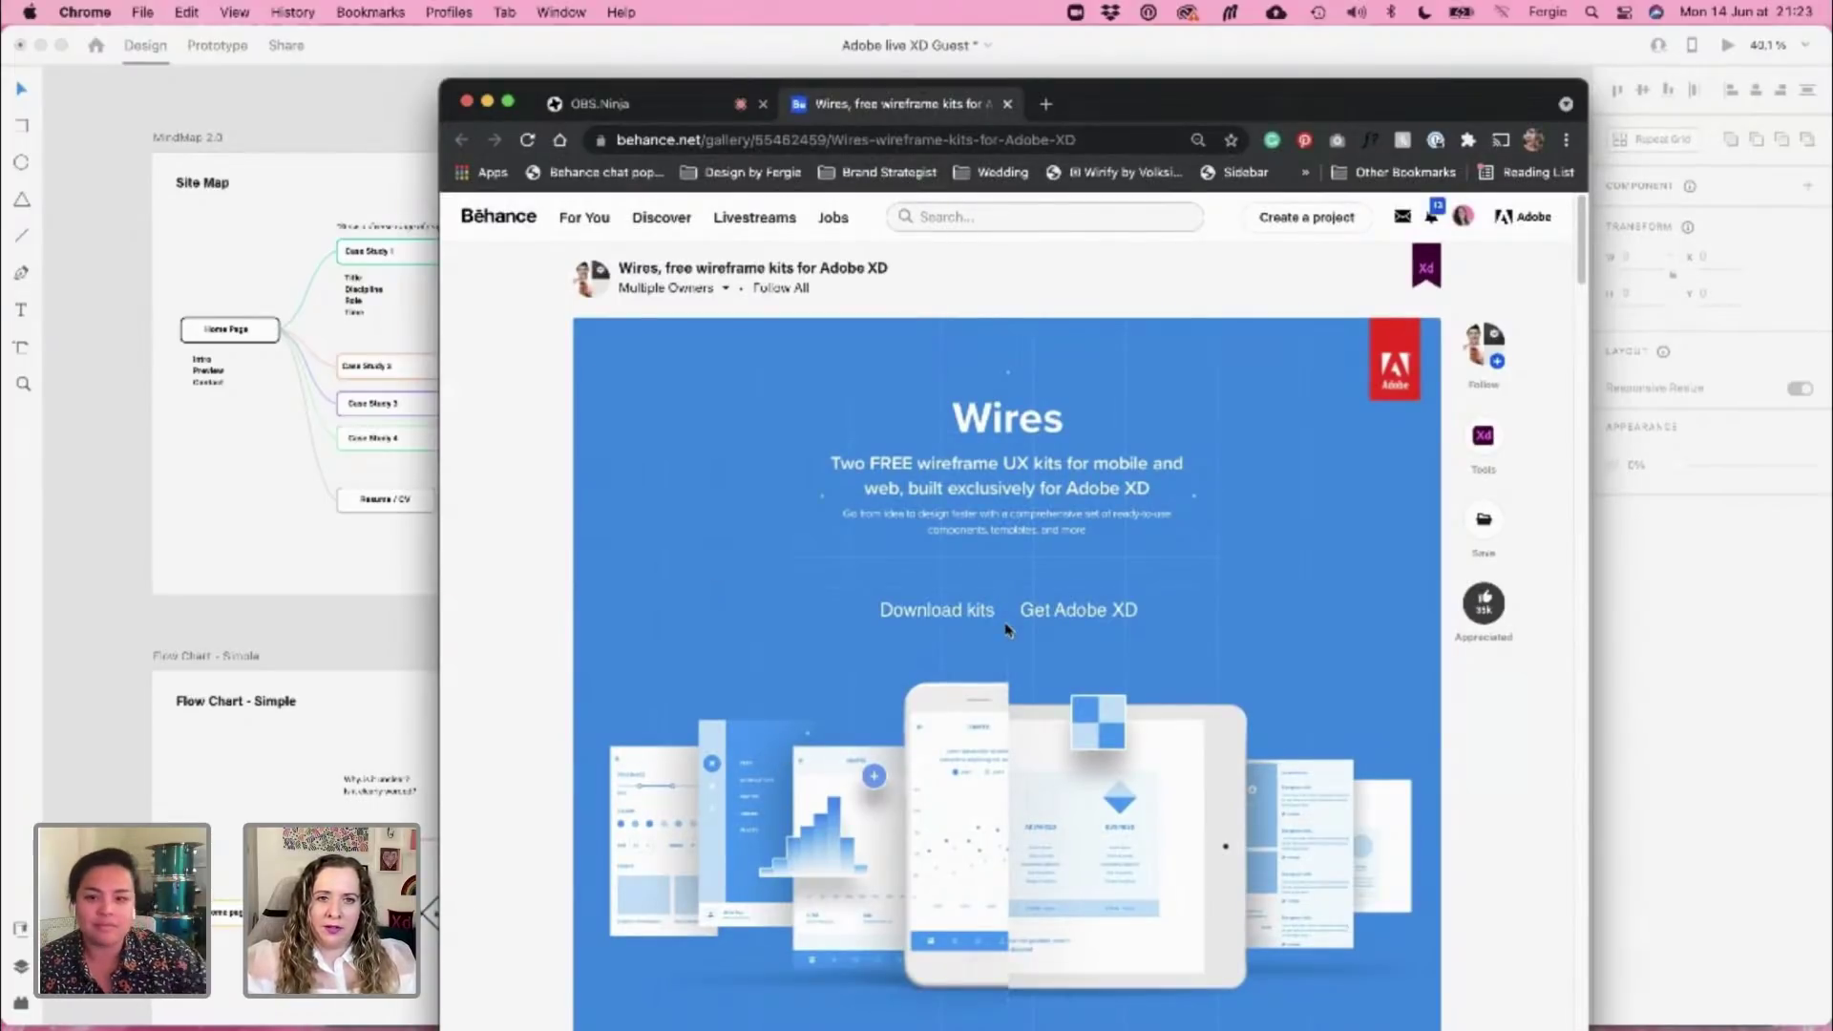
Look through the mobile and web template previews on the Wires kit page and detach the page into its own window
scroll(1007, 630, "down", 2)
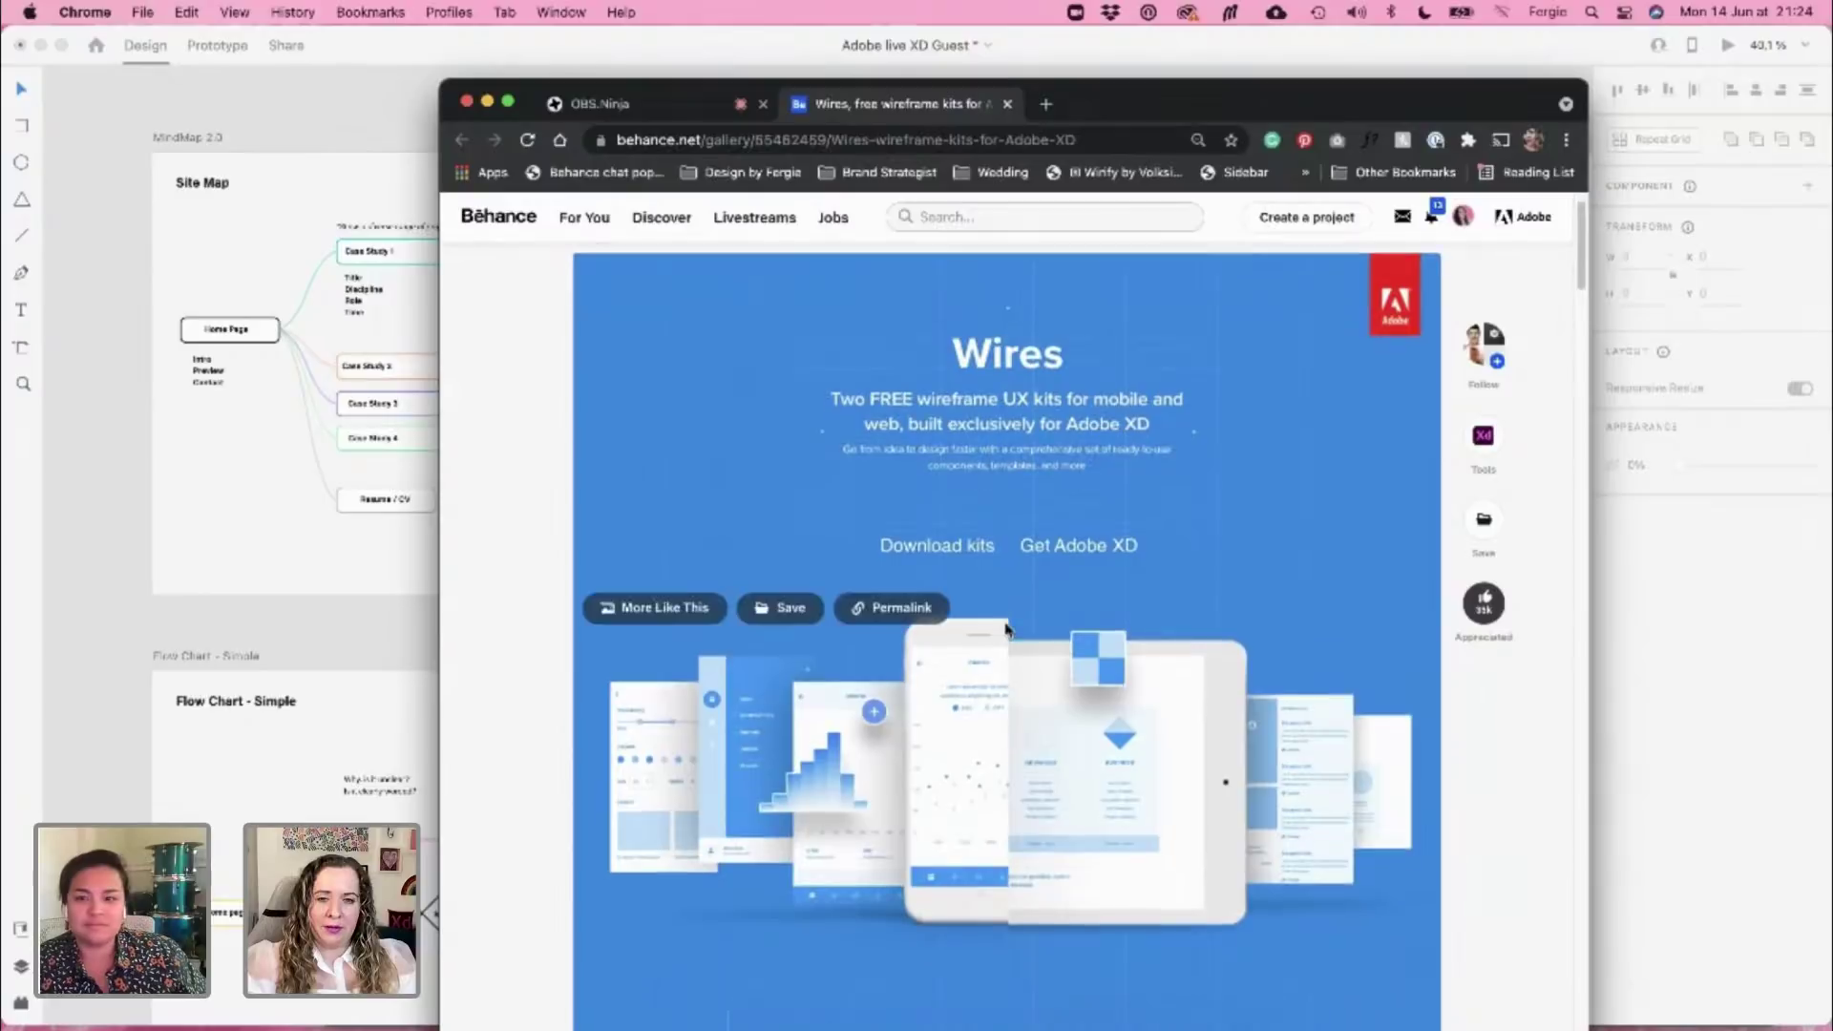
scroll(830, 716, "down", 6)
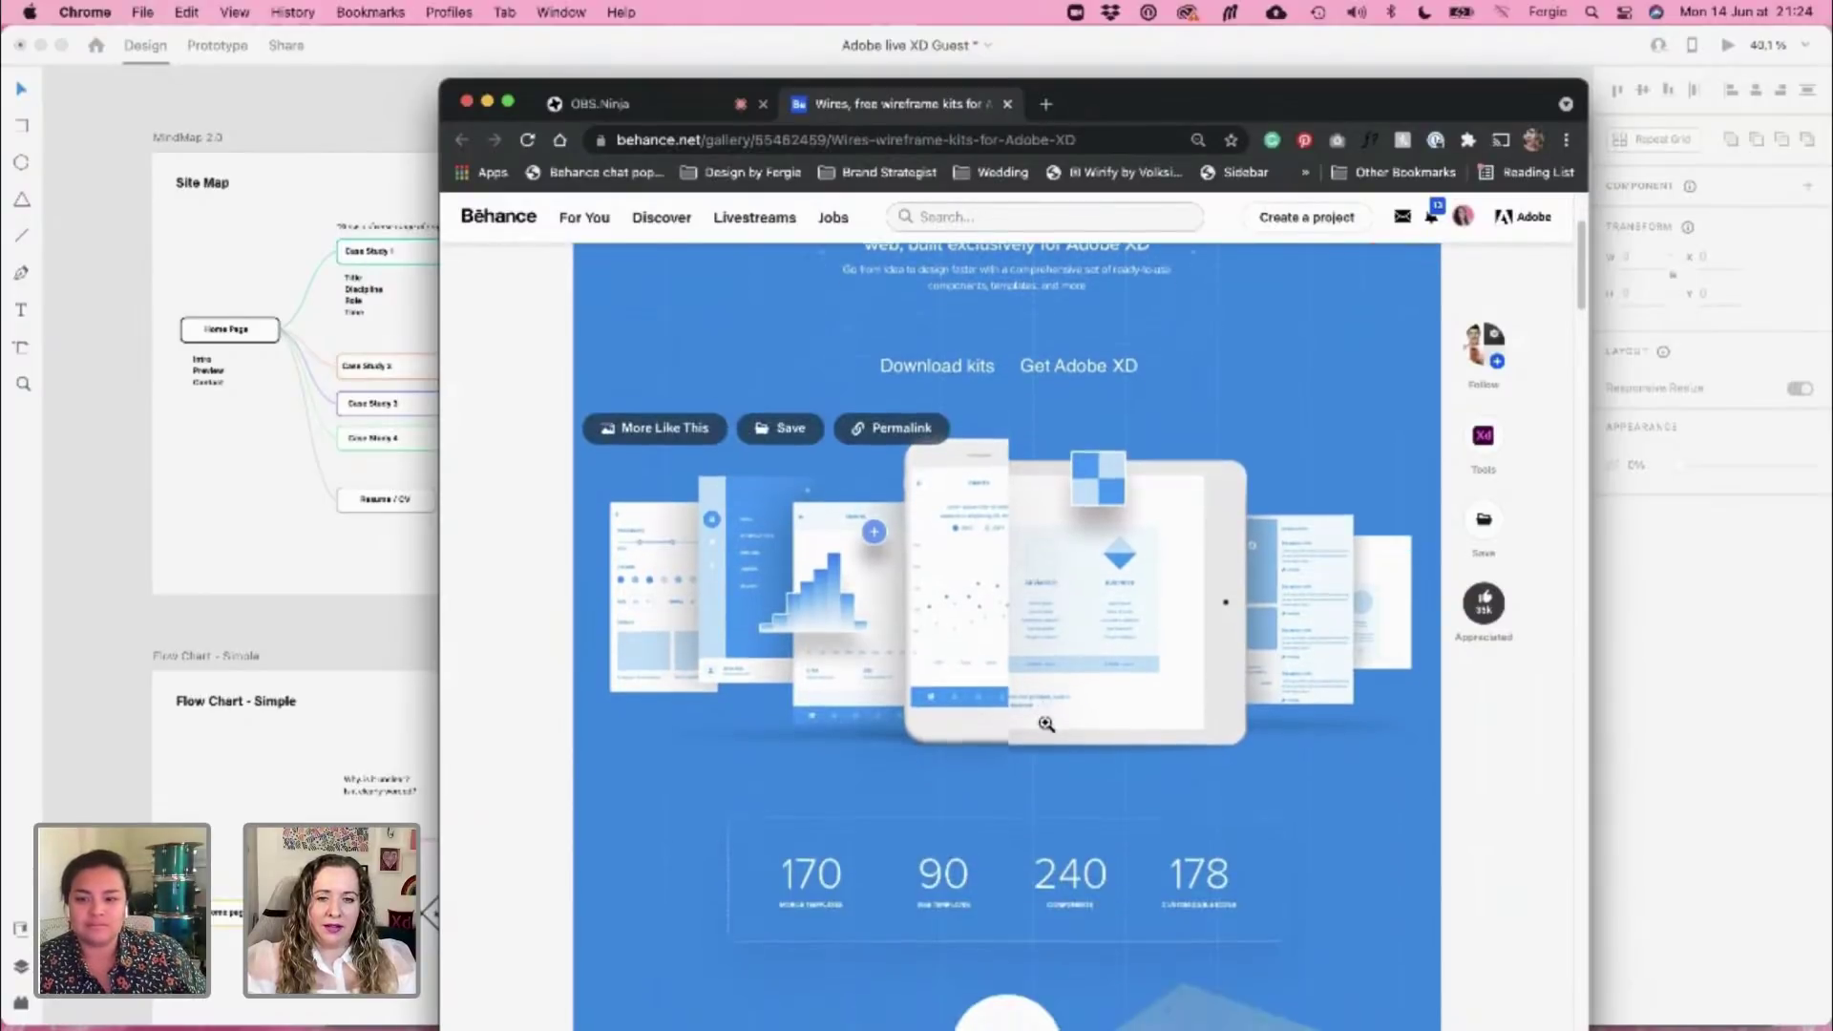
scroll(1046, 724, "down", 10)
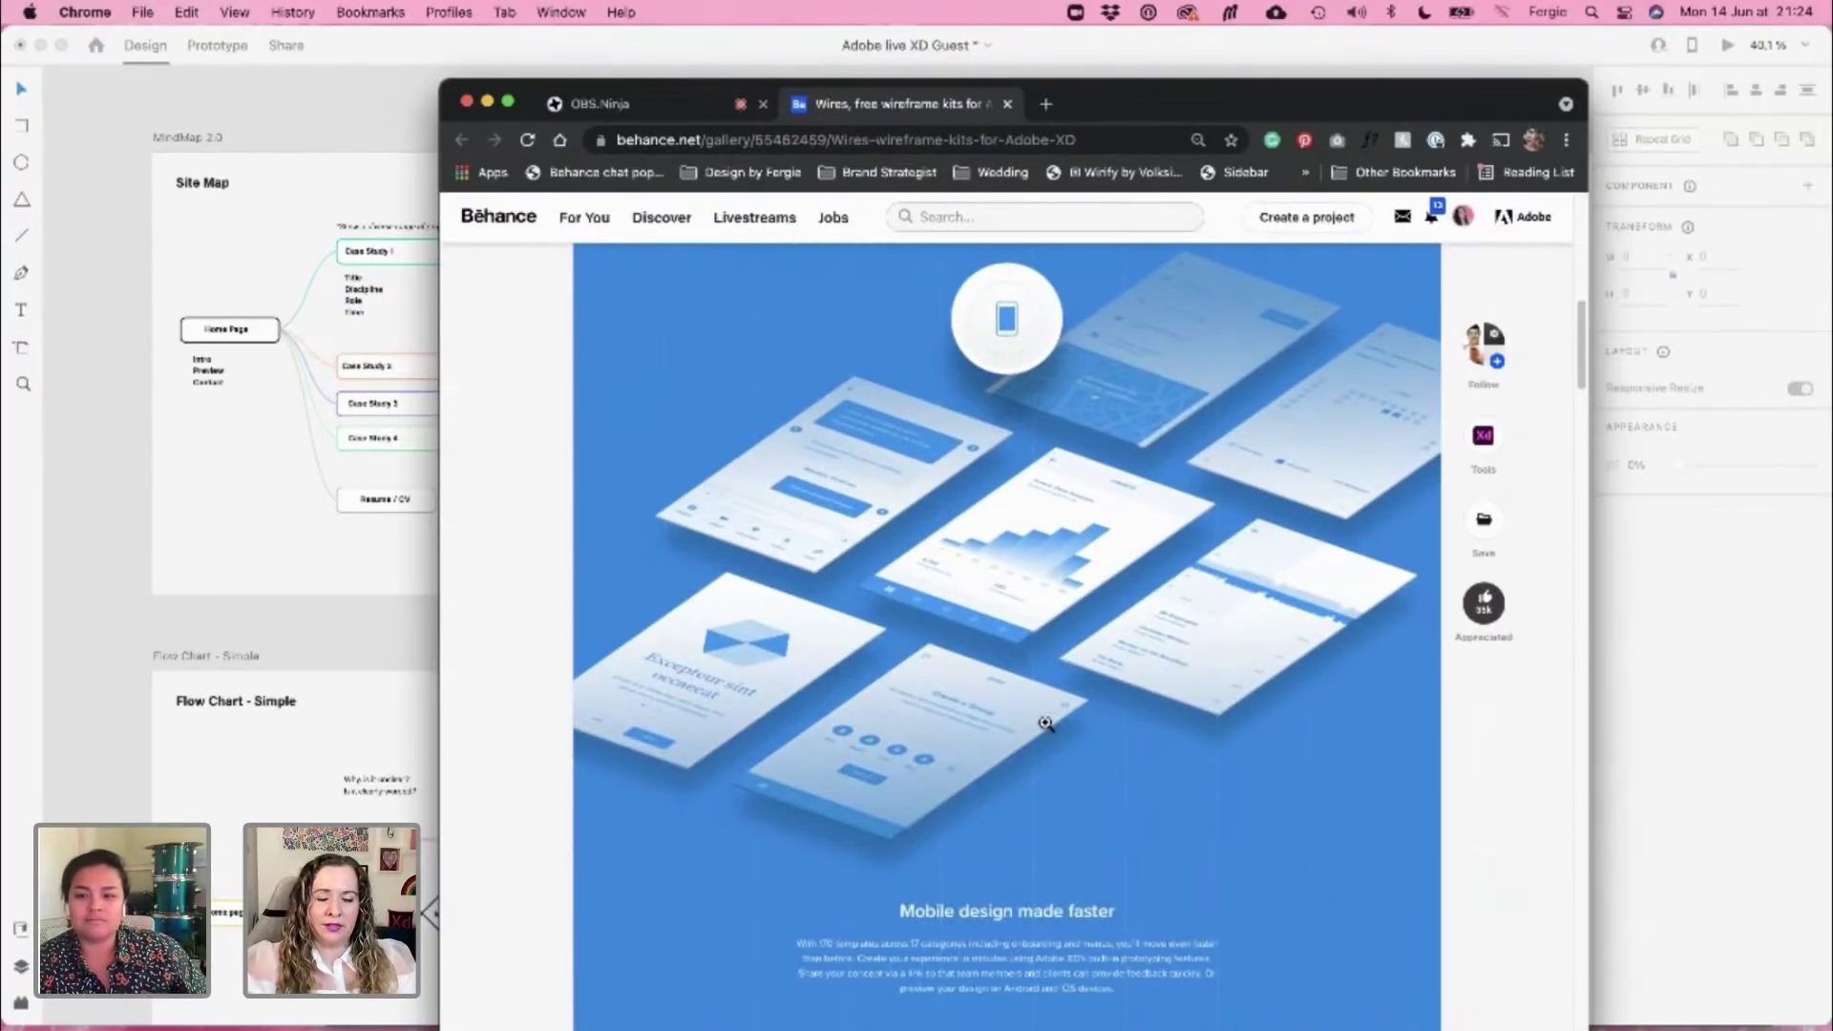
scroll(1046, 724, "down", 7)
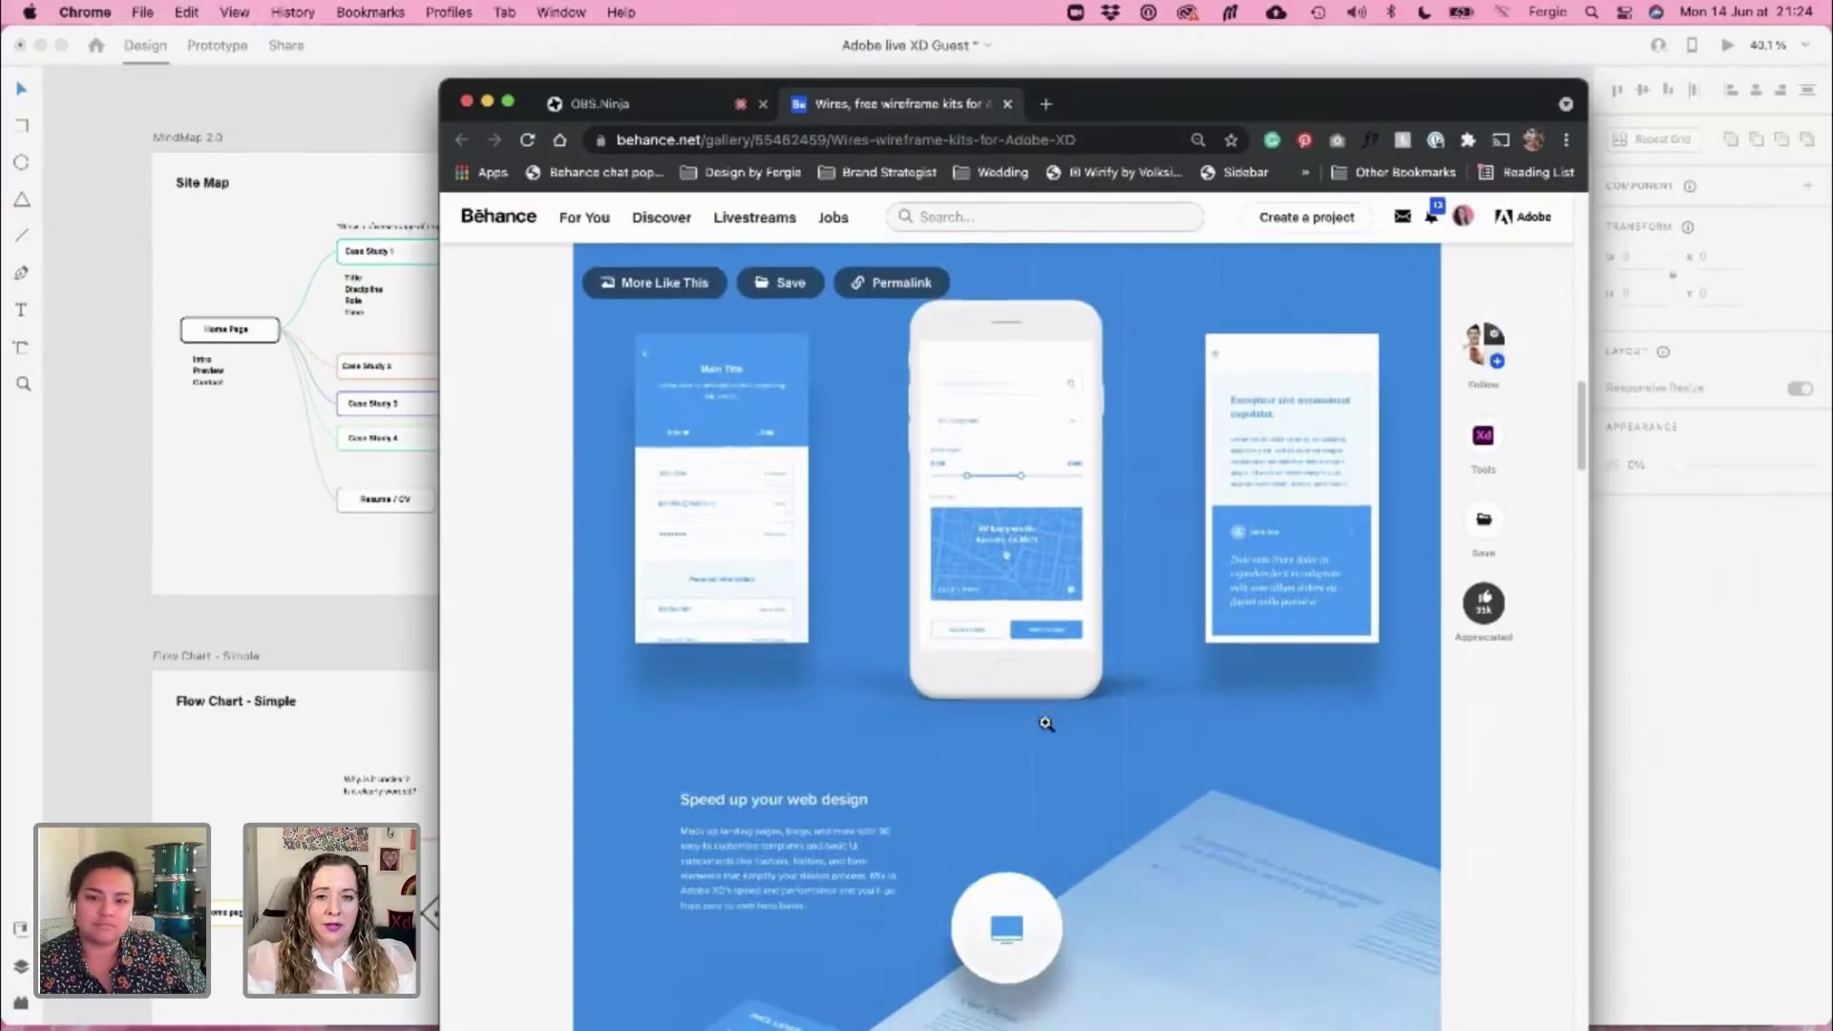
scroll(1046, 723, "down", 3)
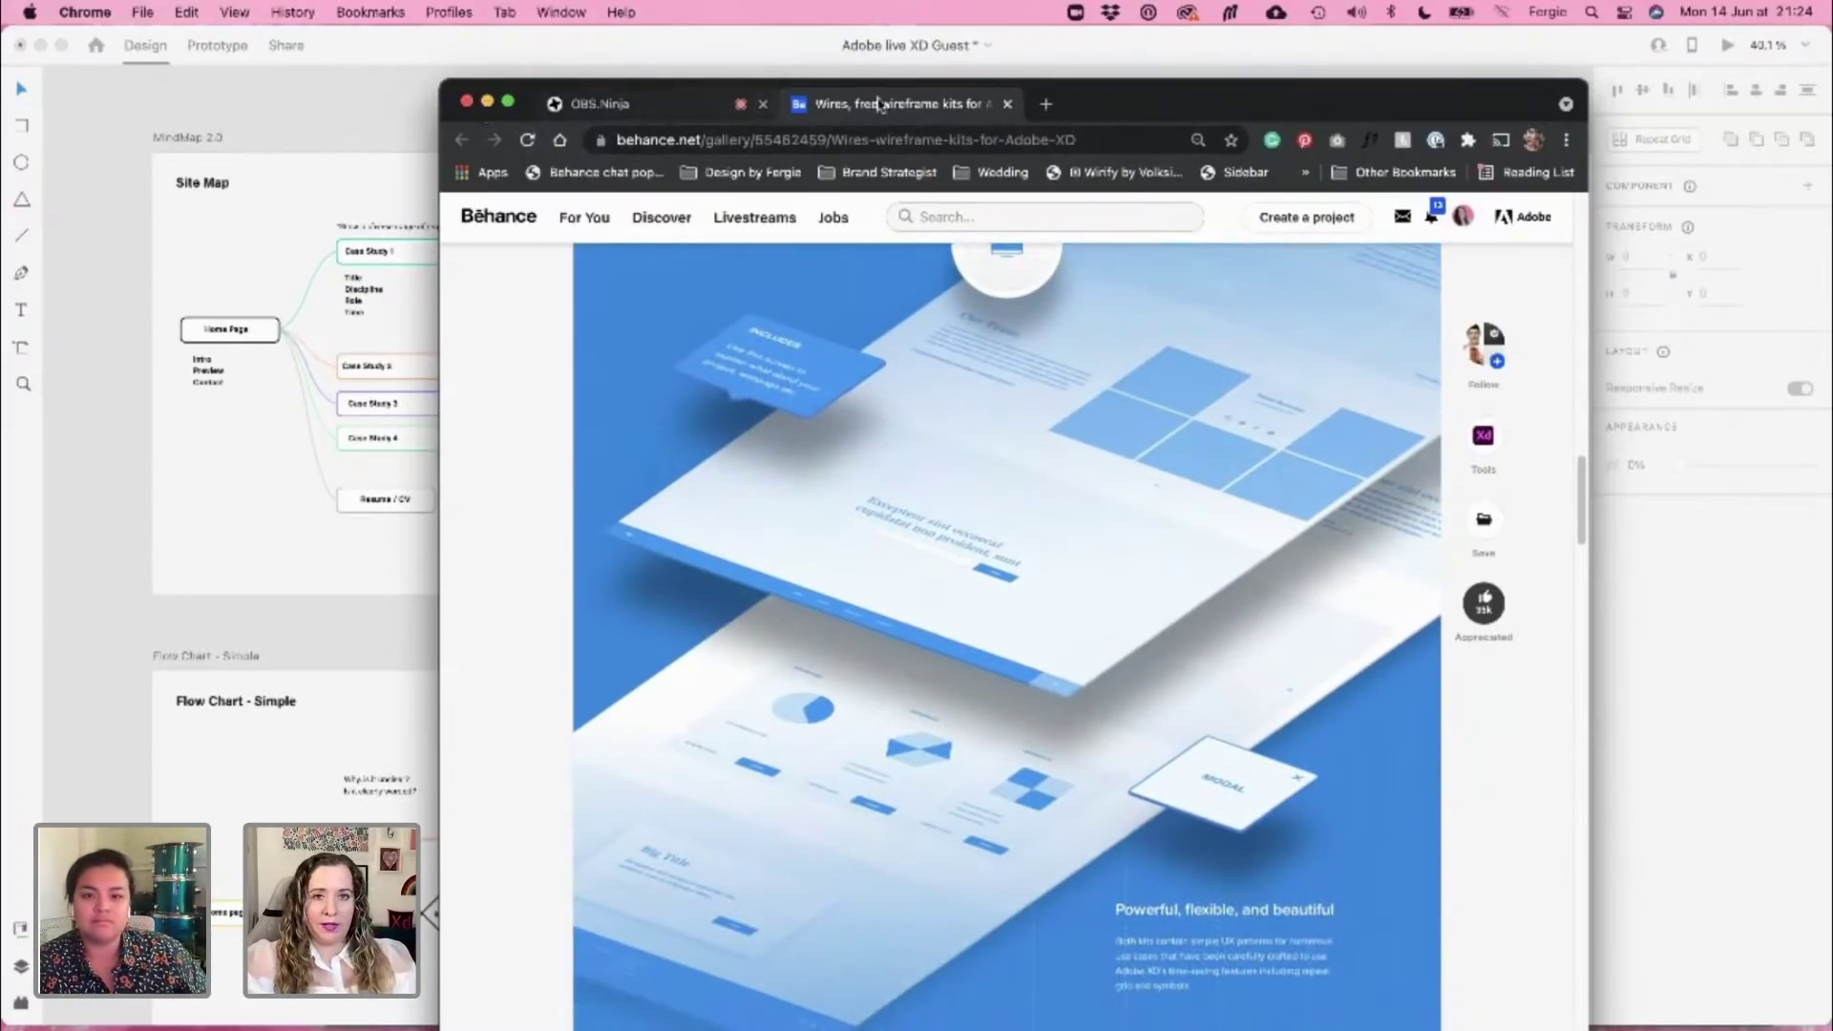
left_click_drag(883, 103, 649, 49)
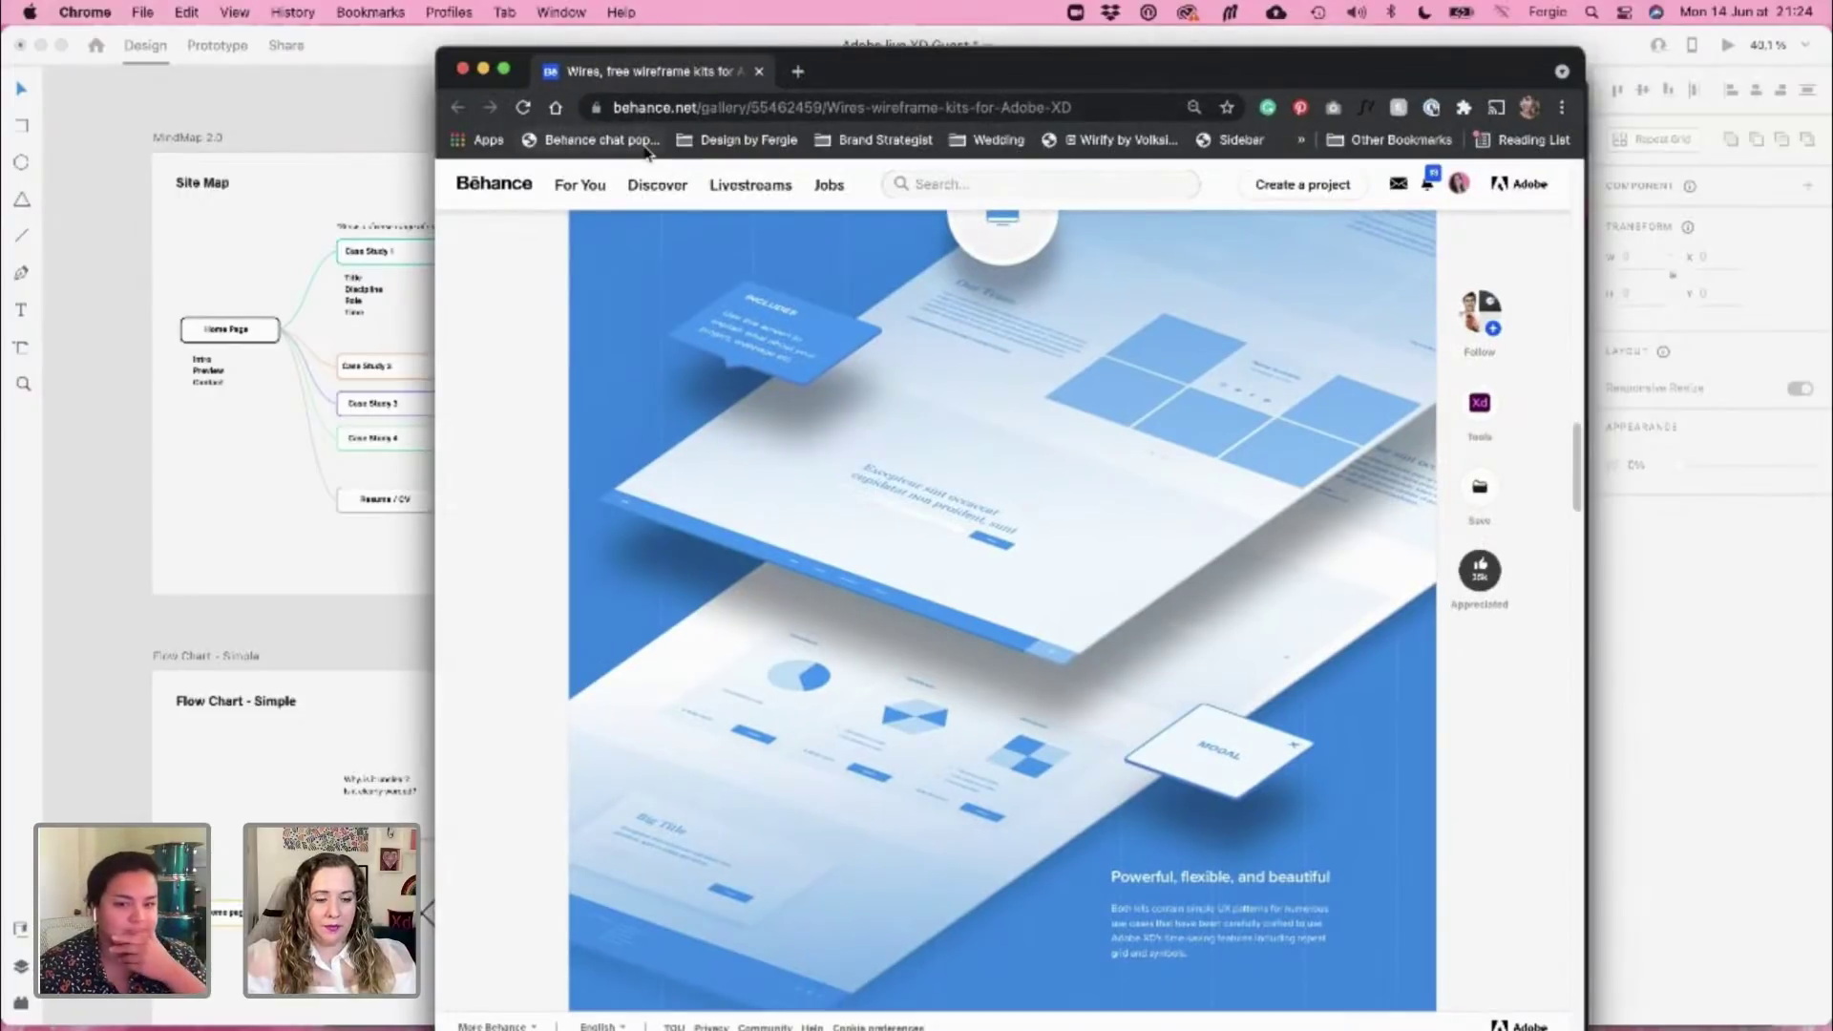
Return to Adobe XD and open the XD-wireframes-web-2021 file from the cloud documents
left_click(184, 98)
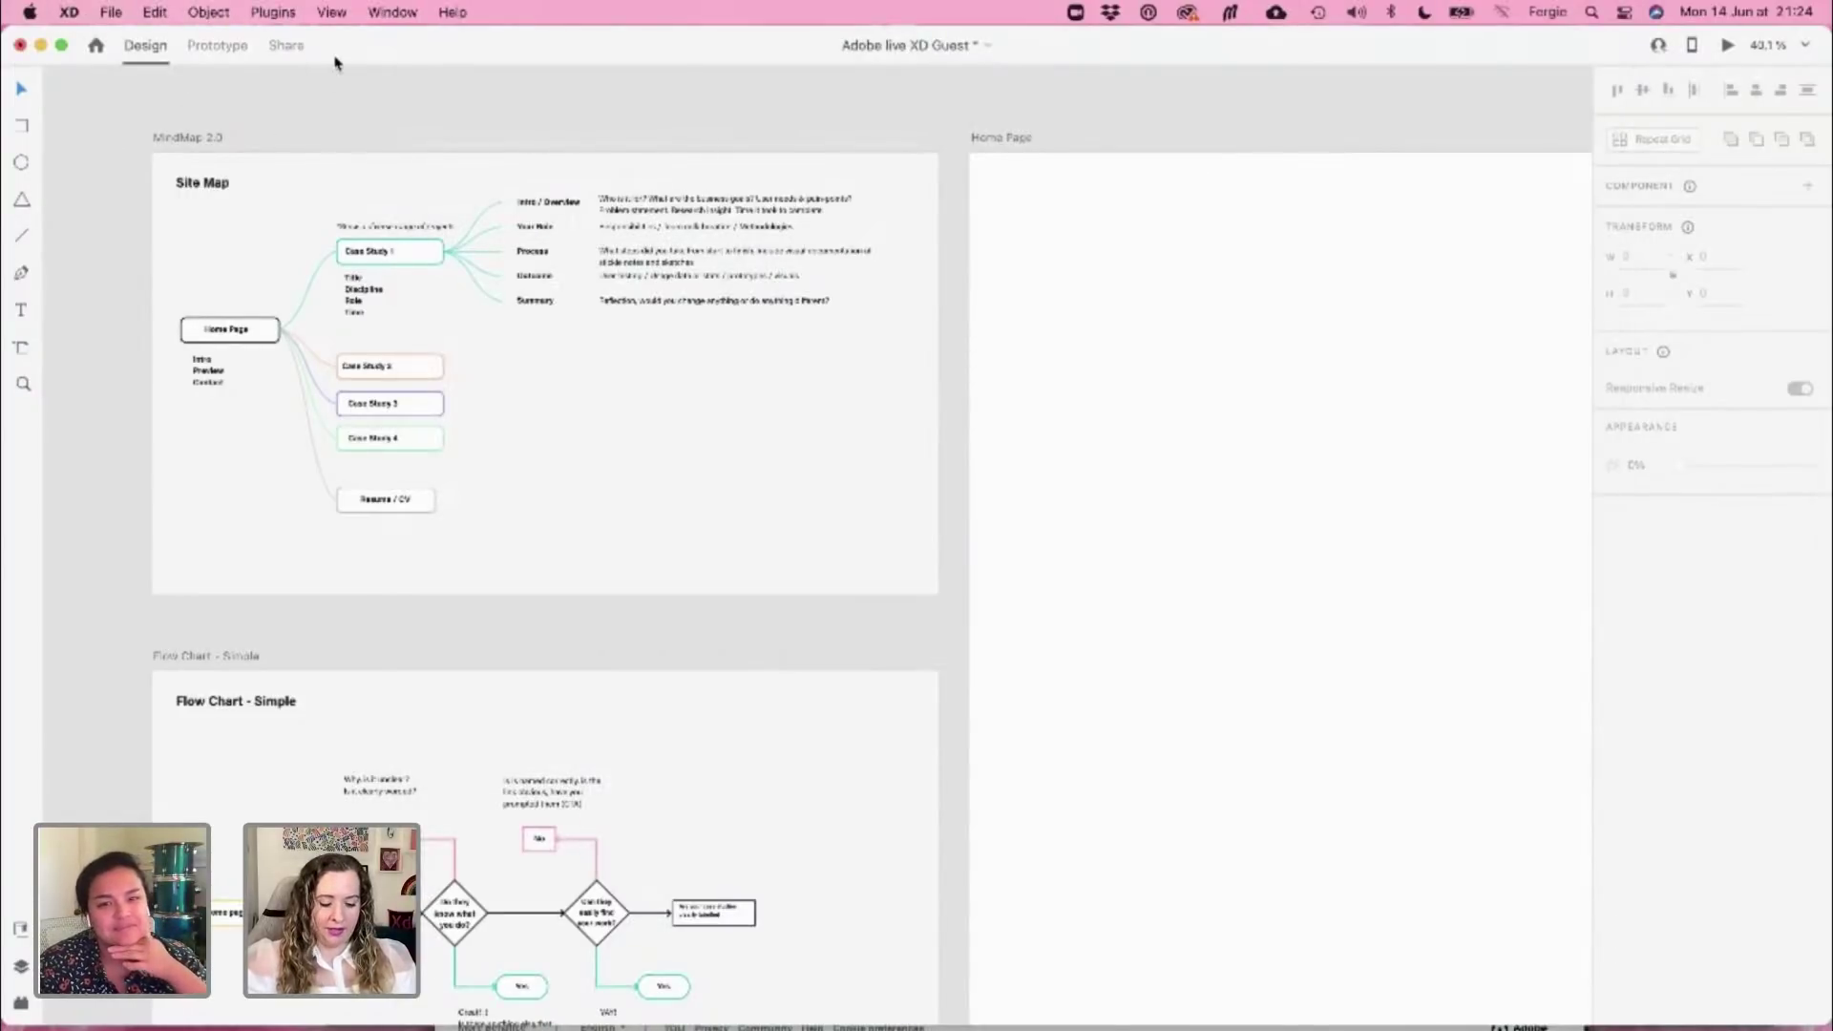
key("super+o")
scroll(1092, 519, "down", 1)
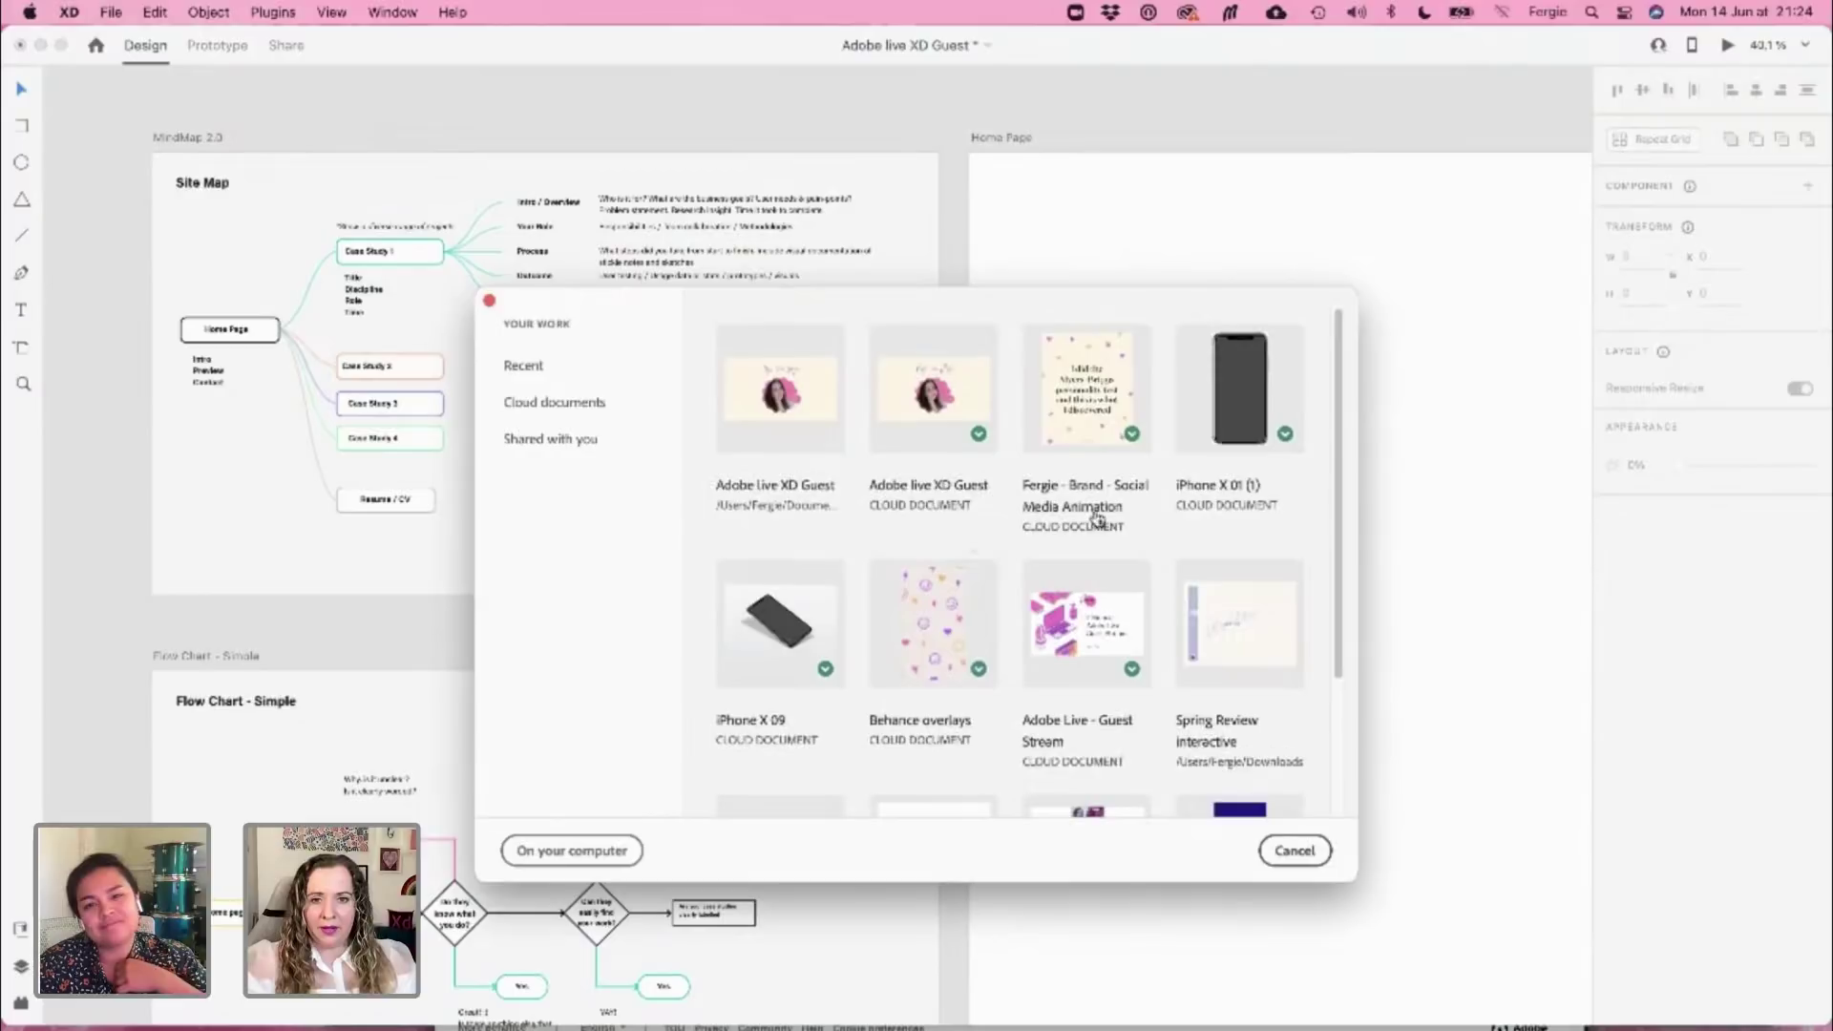
scroll(1340, 357, "down", 5)
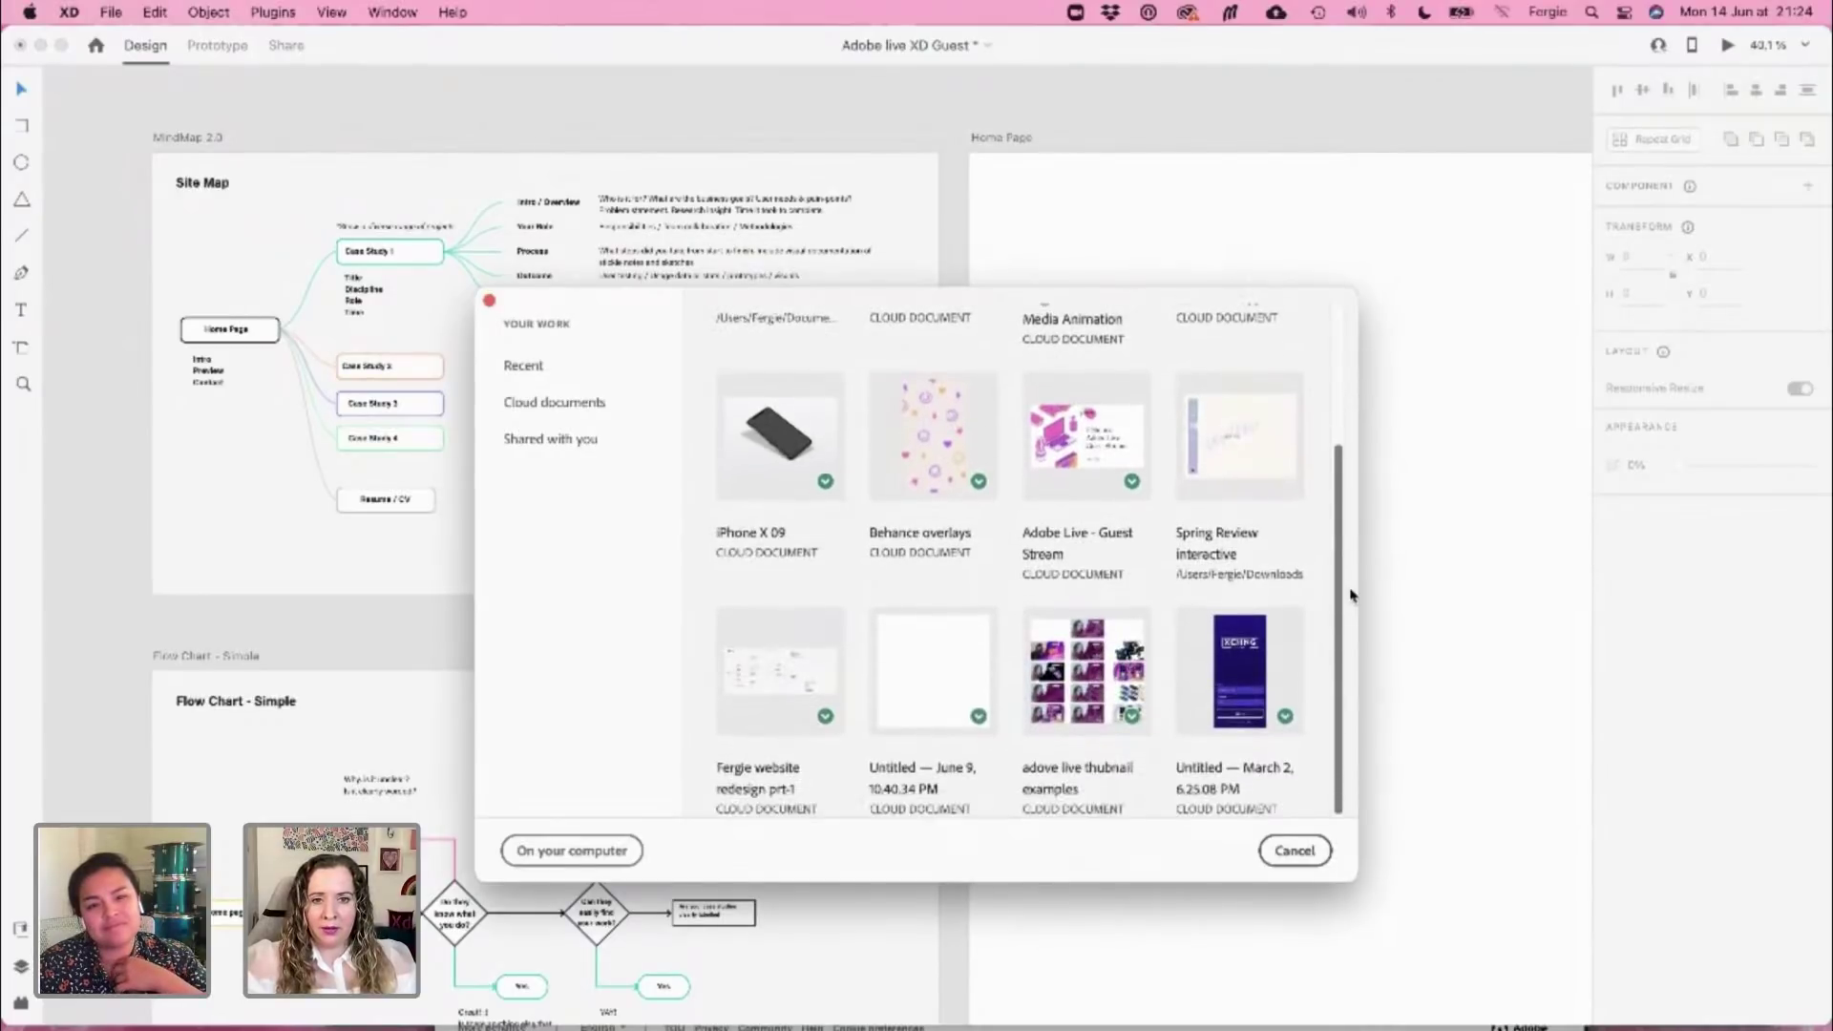
left_click(547, 402)
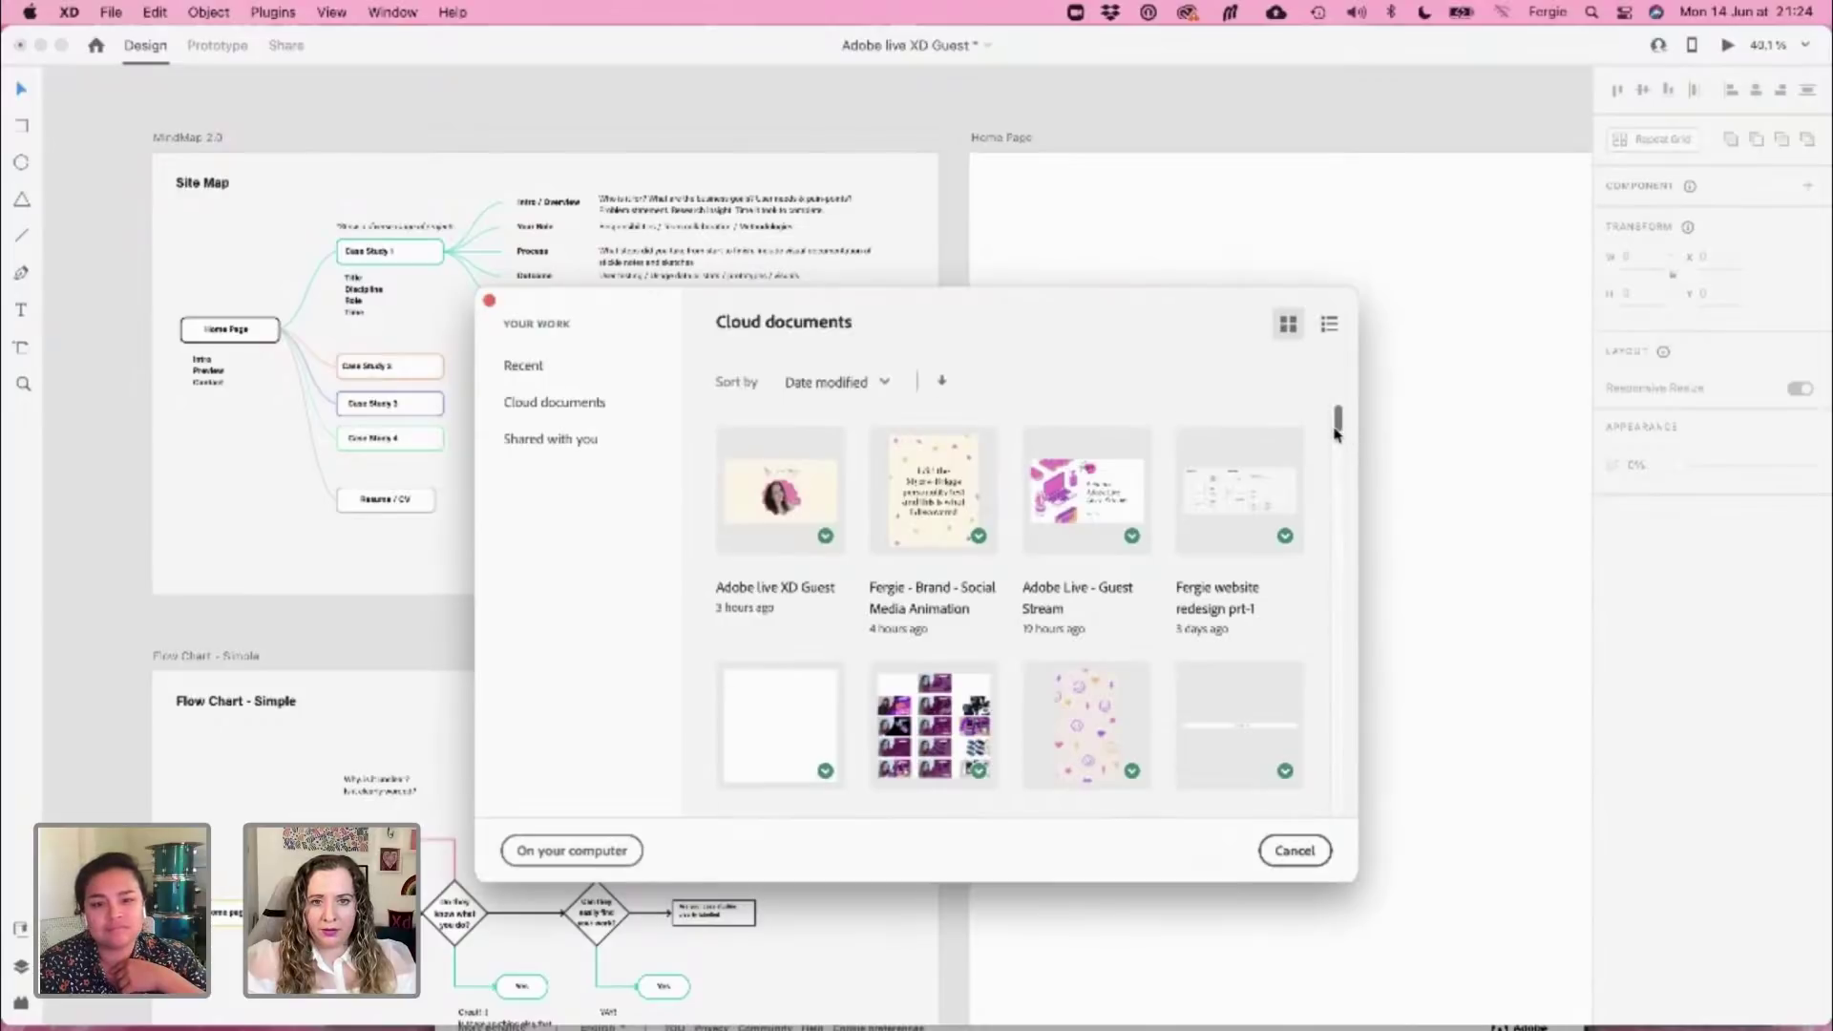
mouse_move(1334, 421)
left_mouse_down()
mouse_move(1332, 530)
mouse_move(1331, 413)
mouse_move(1333, 456)
mouse_move(1331, 437)
left_mouse_up()
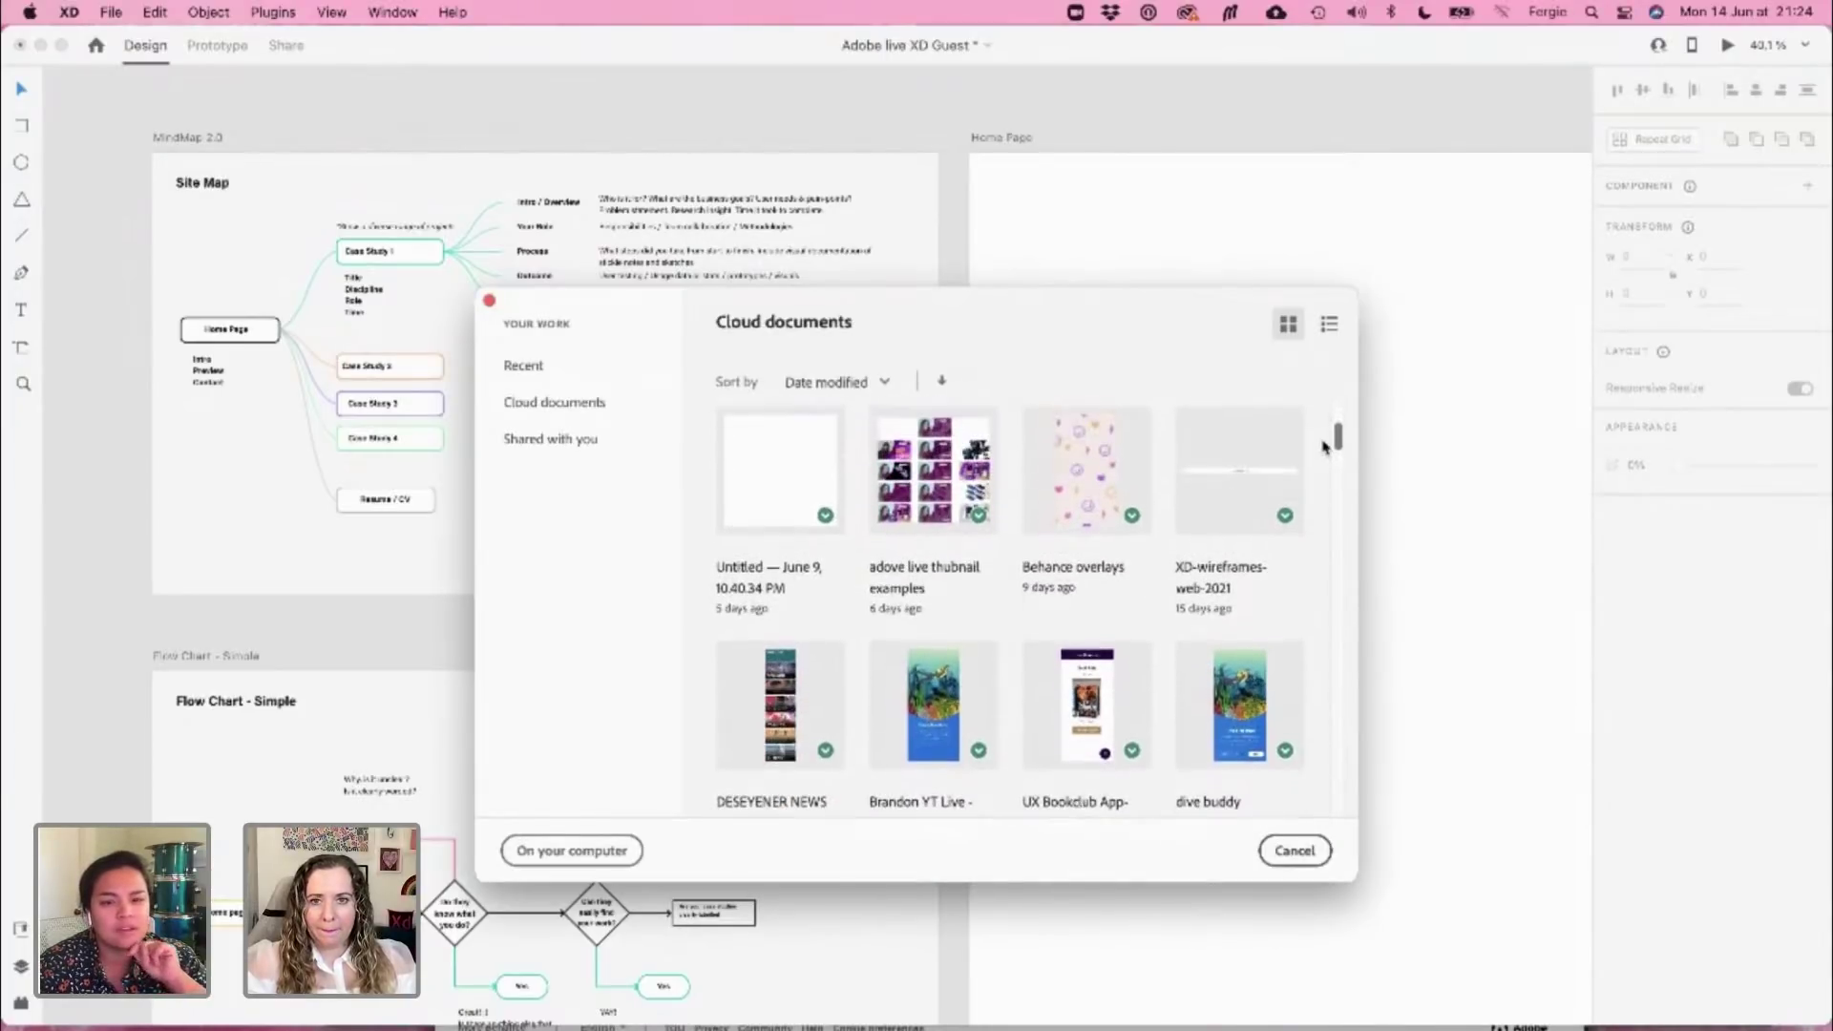
left_click(1221, 462)
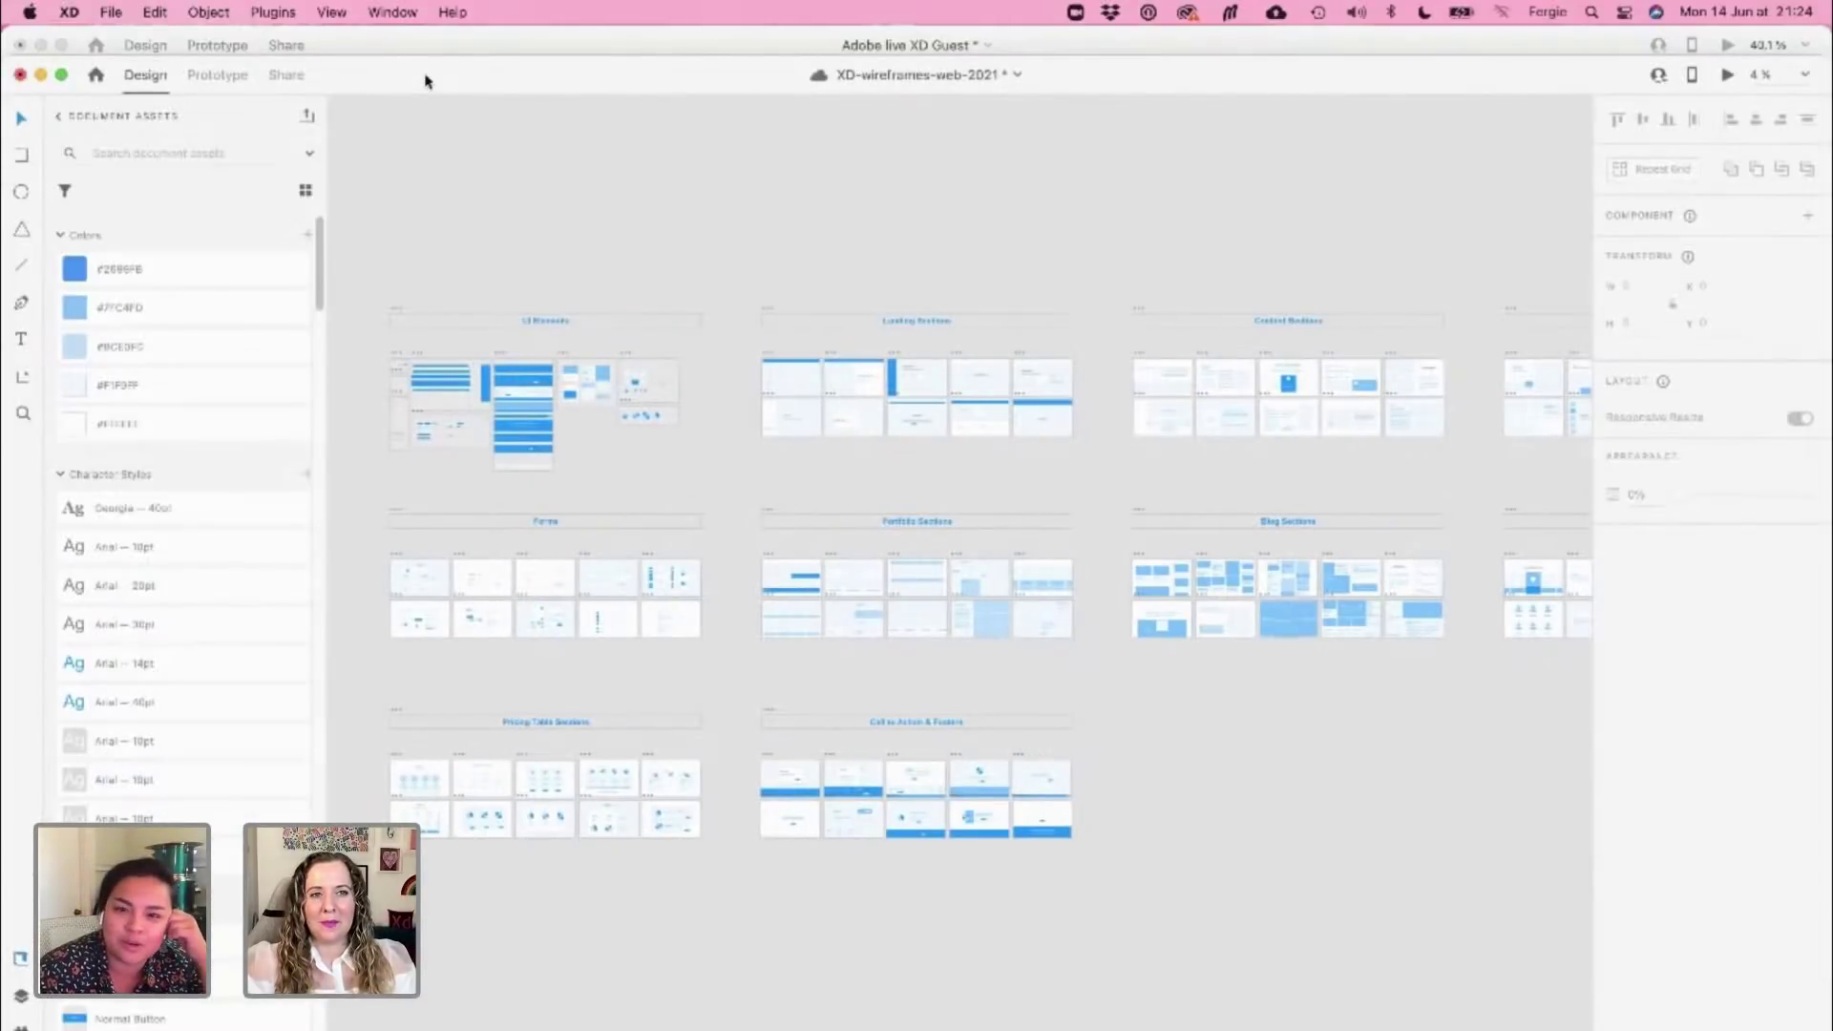
Save the wireframe kit as a local document named XD-wireframes-web-2021 in the Adobe Live folder
left_click(110, 13)
left_click(270, 278)
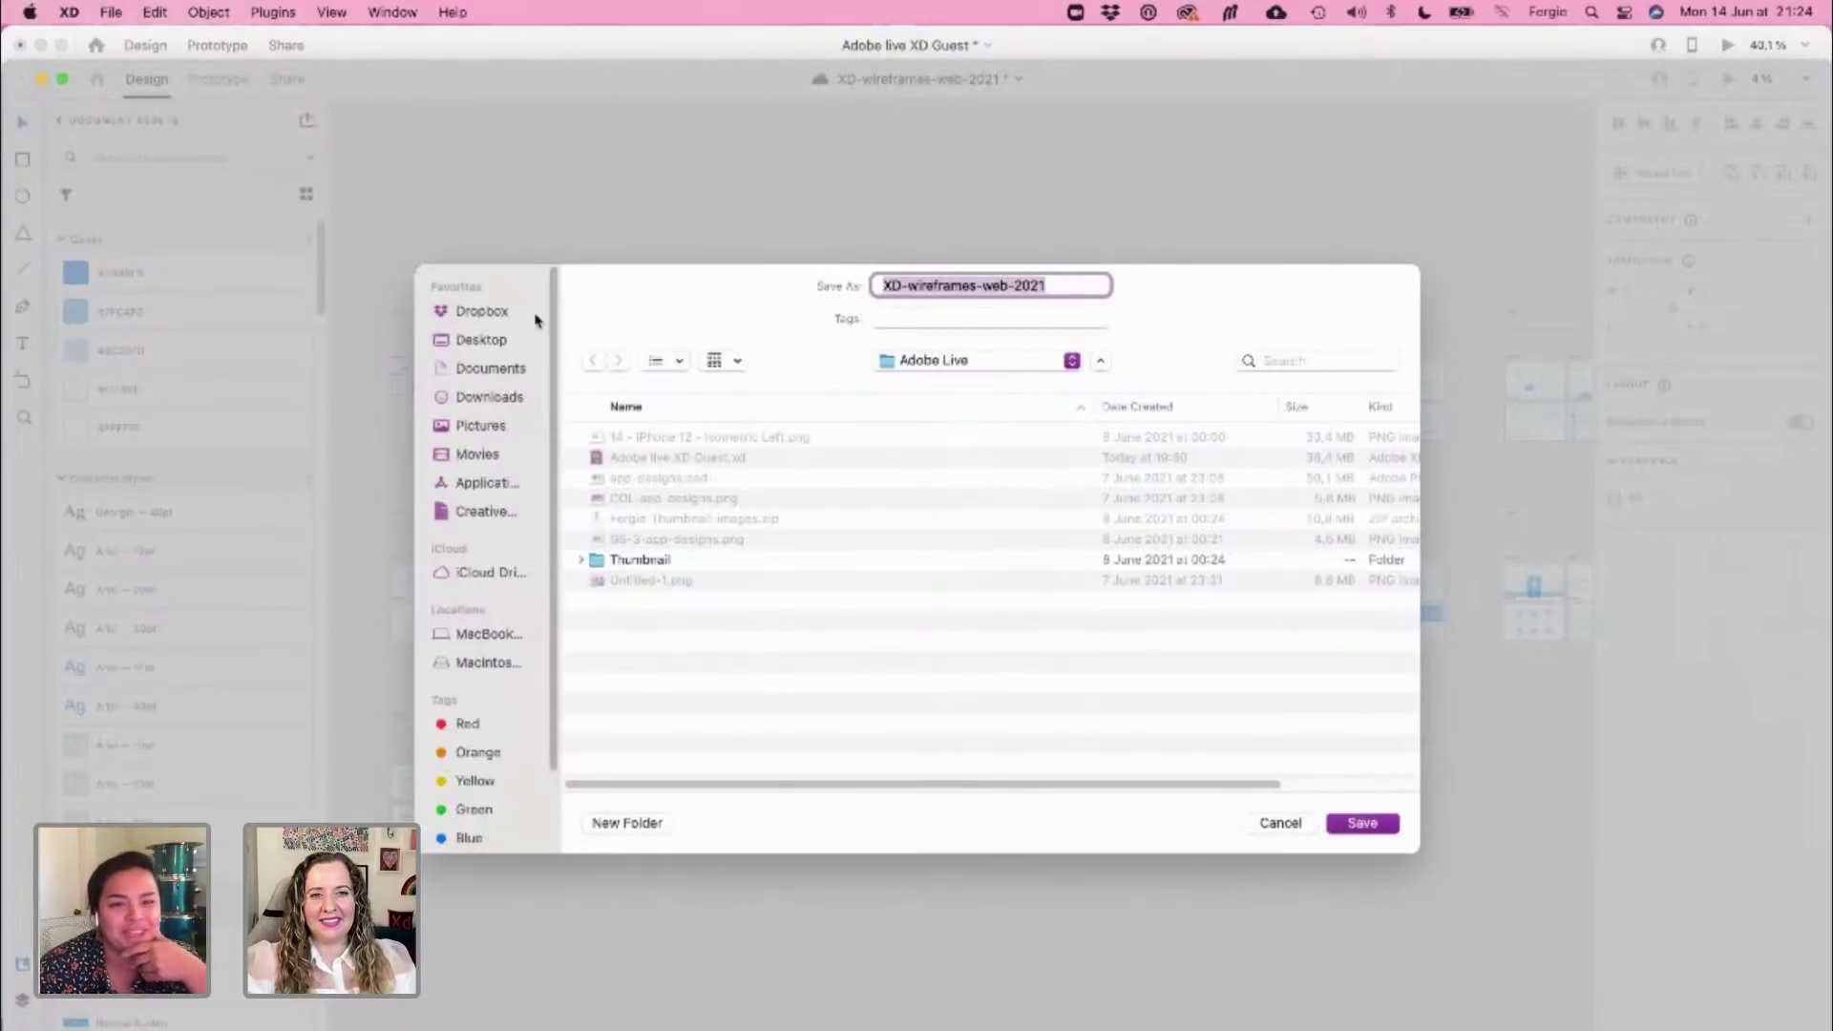
left_click(1373, 823)
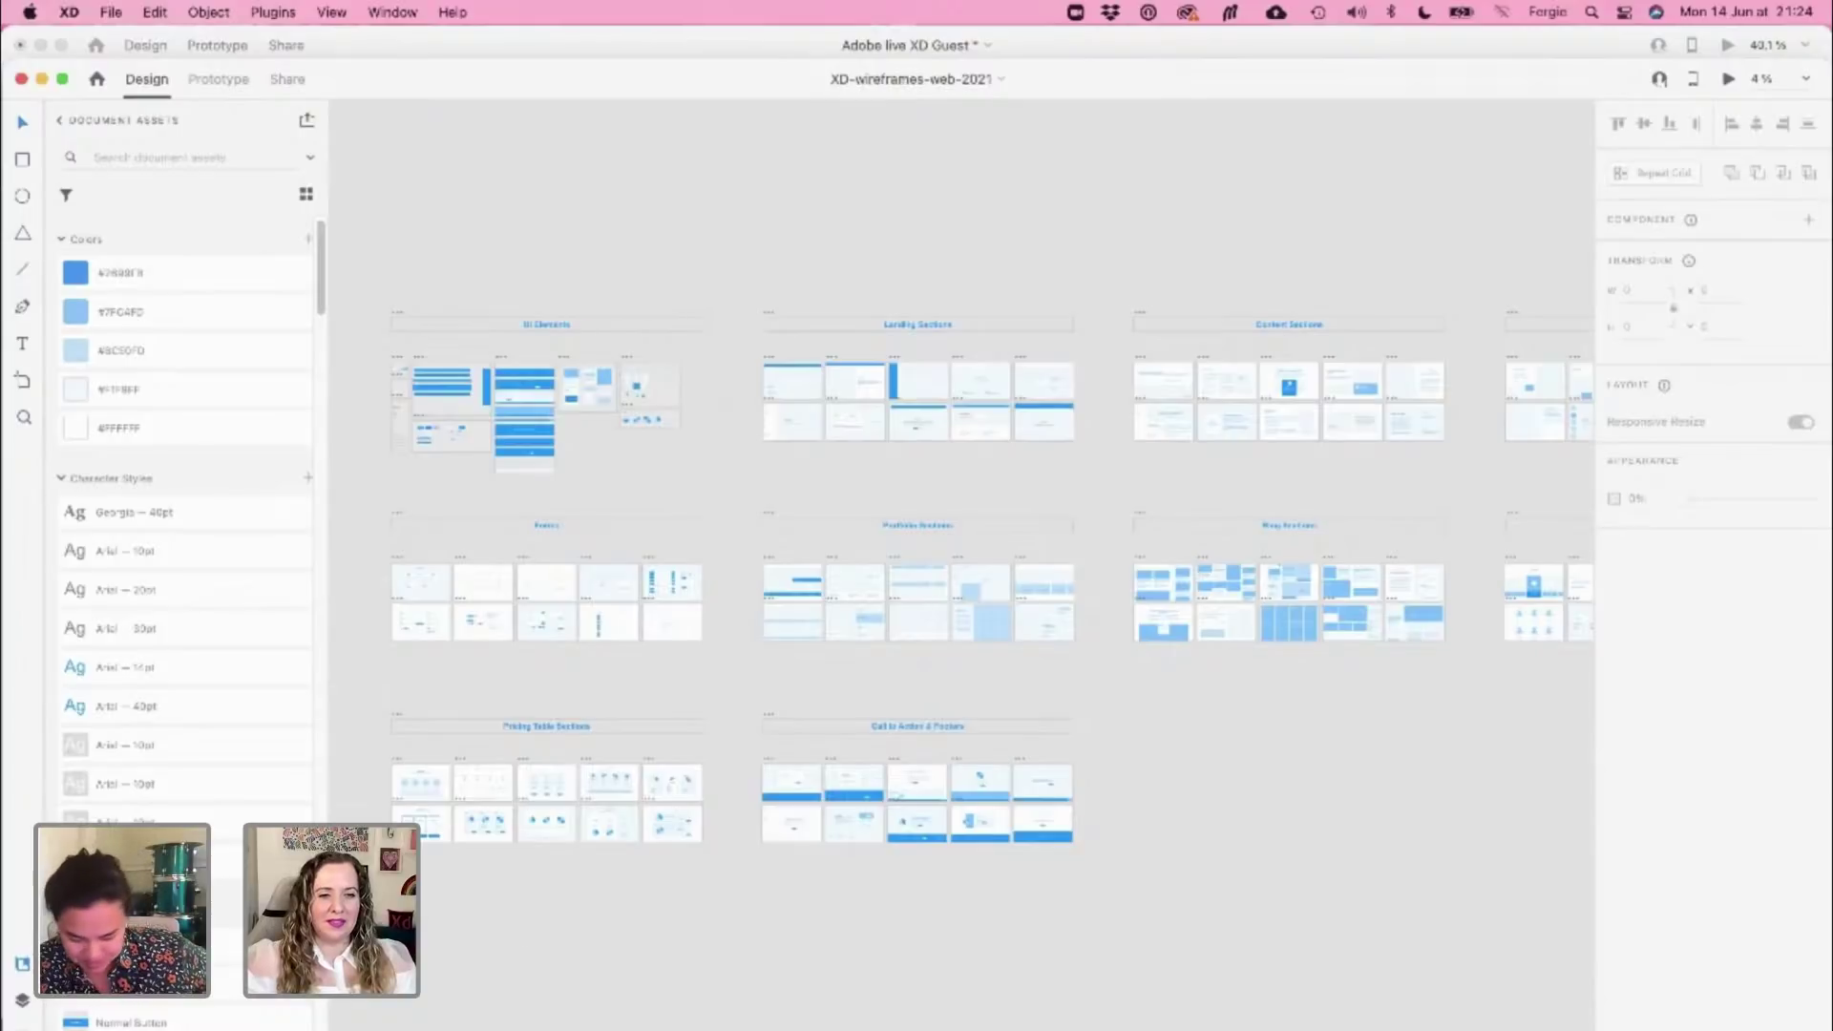
Hide the document assets and examine the kit's UI Elements section, including its nav bars, buttons, footers, cards and typography
left_click(22, 964)
scroll(105, 390, "up", 5)
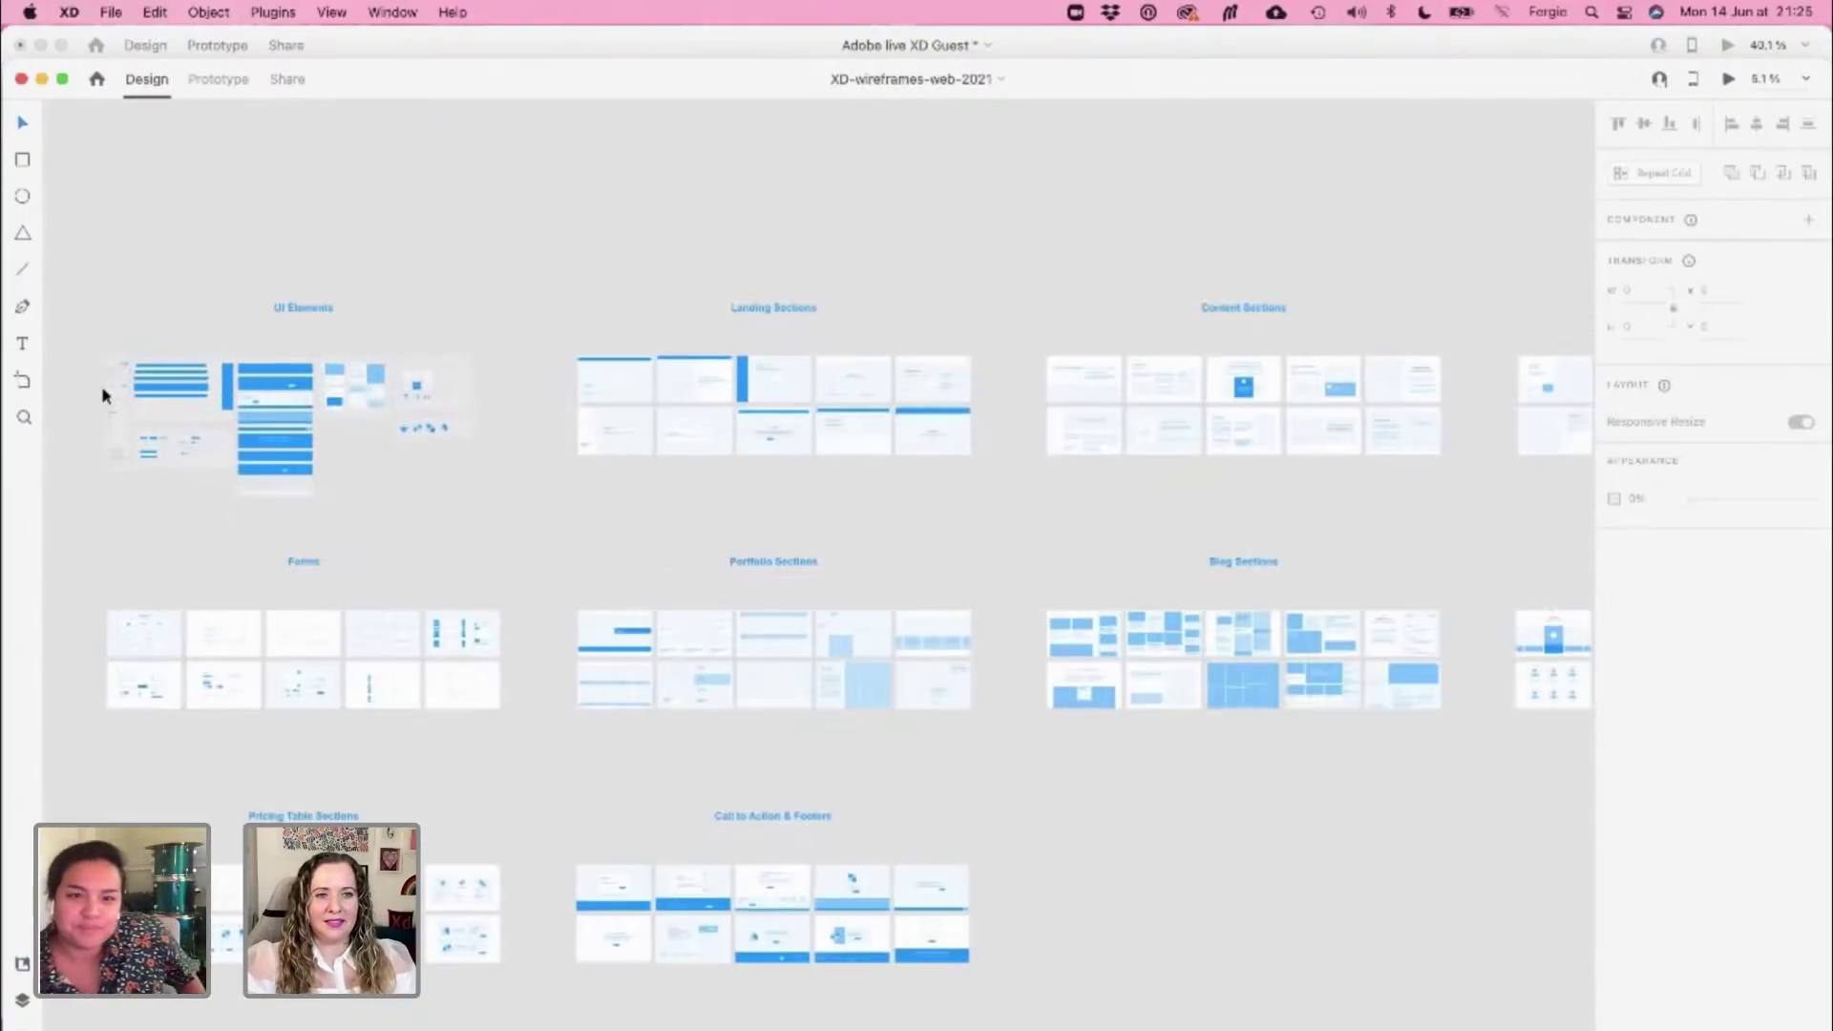
scroll(106, 386, "up", 10)
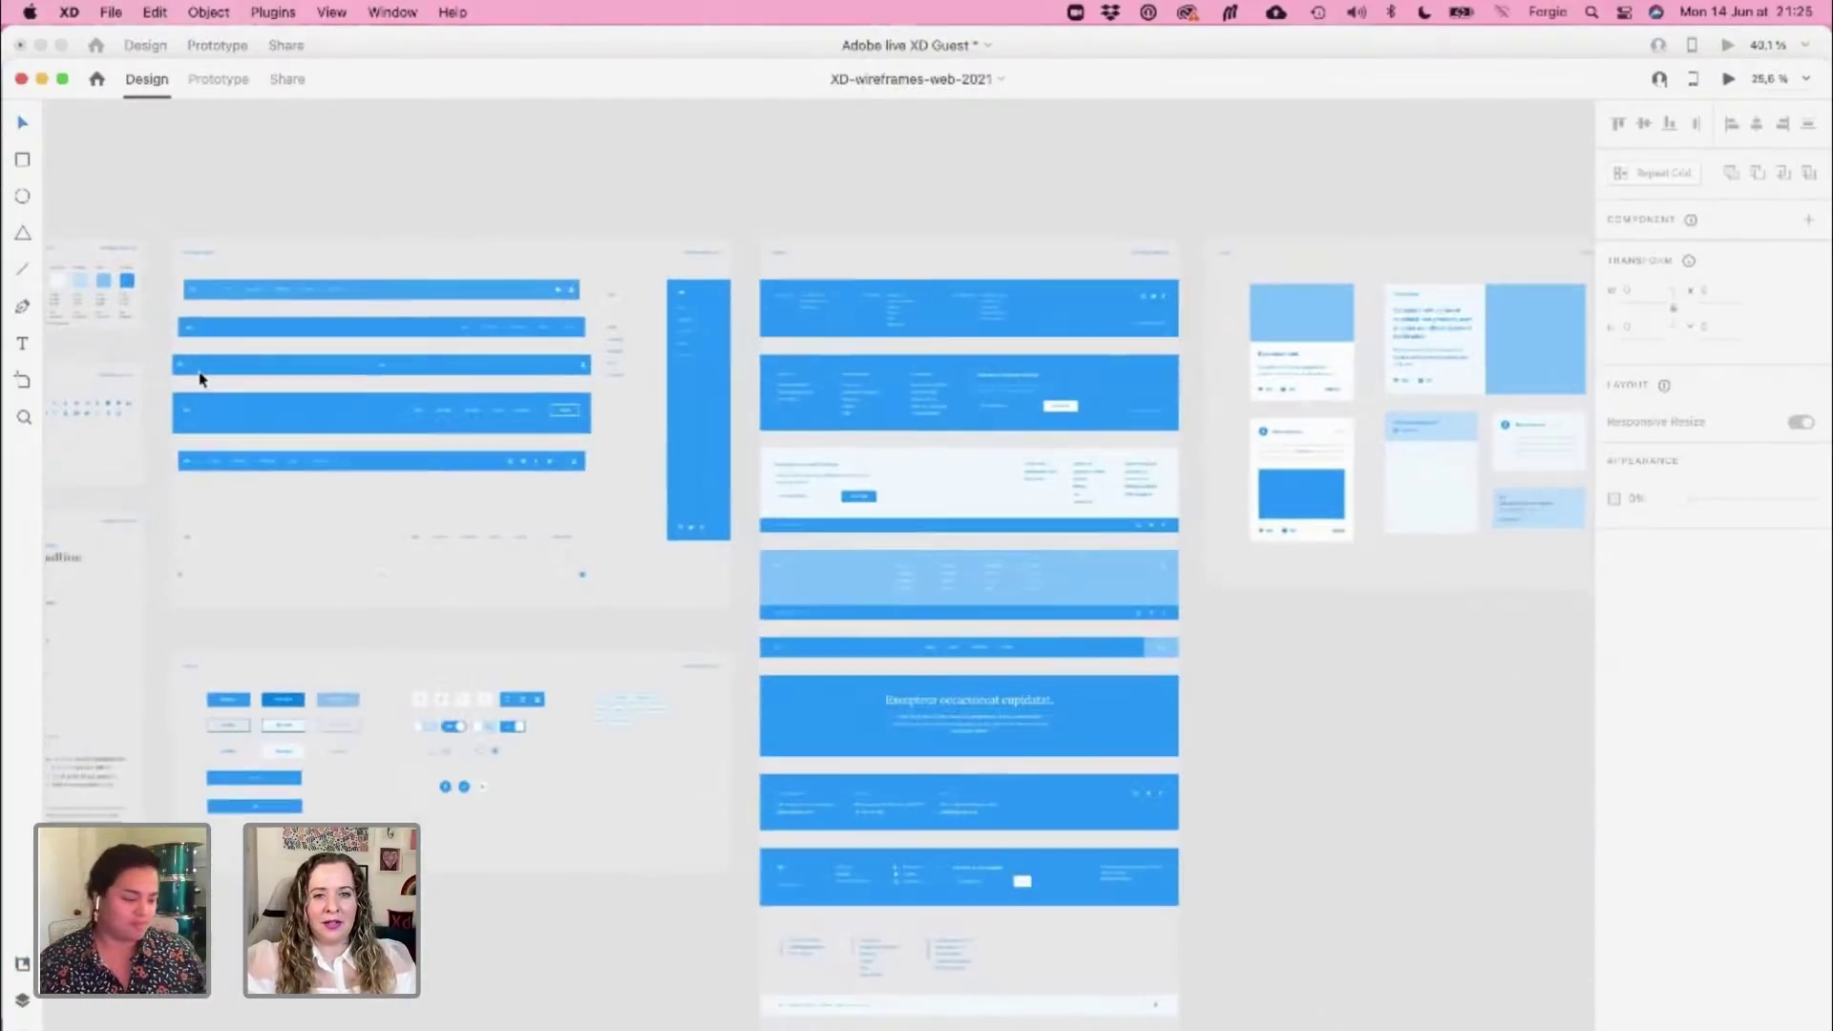
scroll(204, 376, "down", 2)
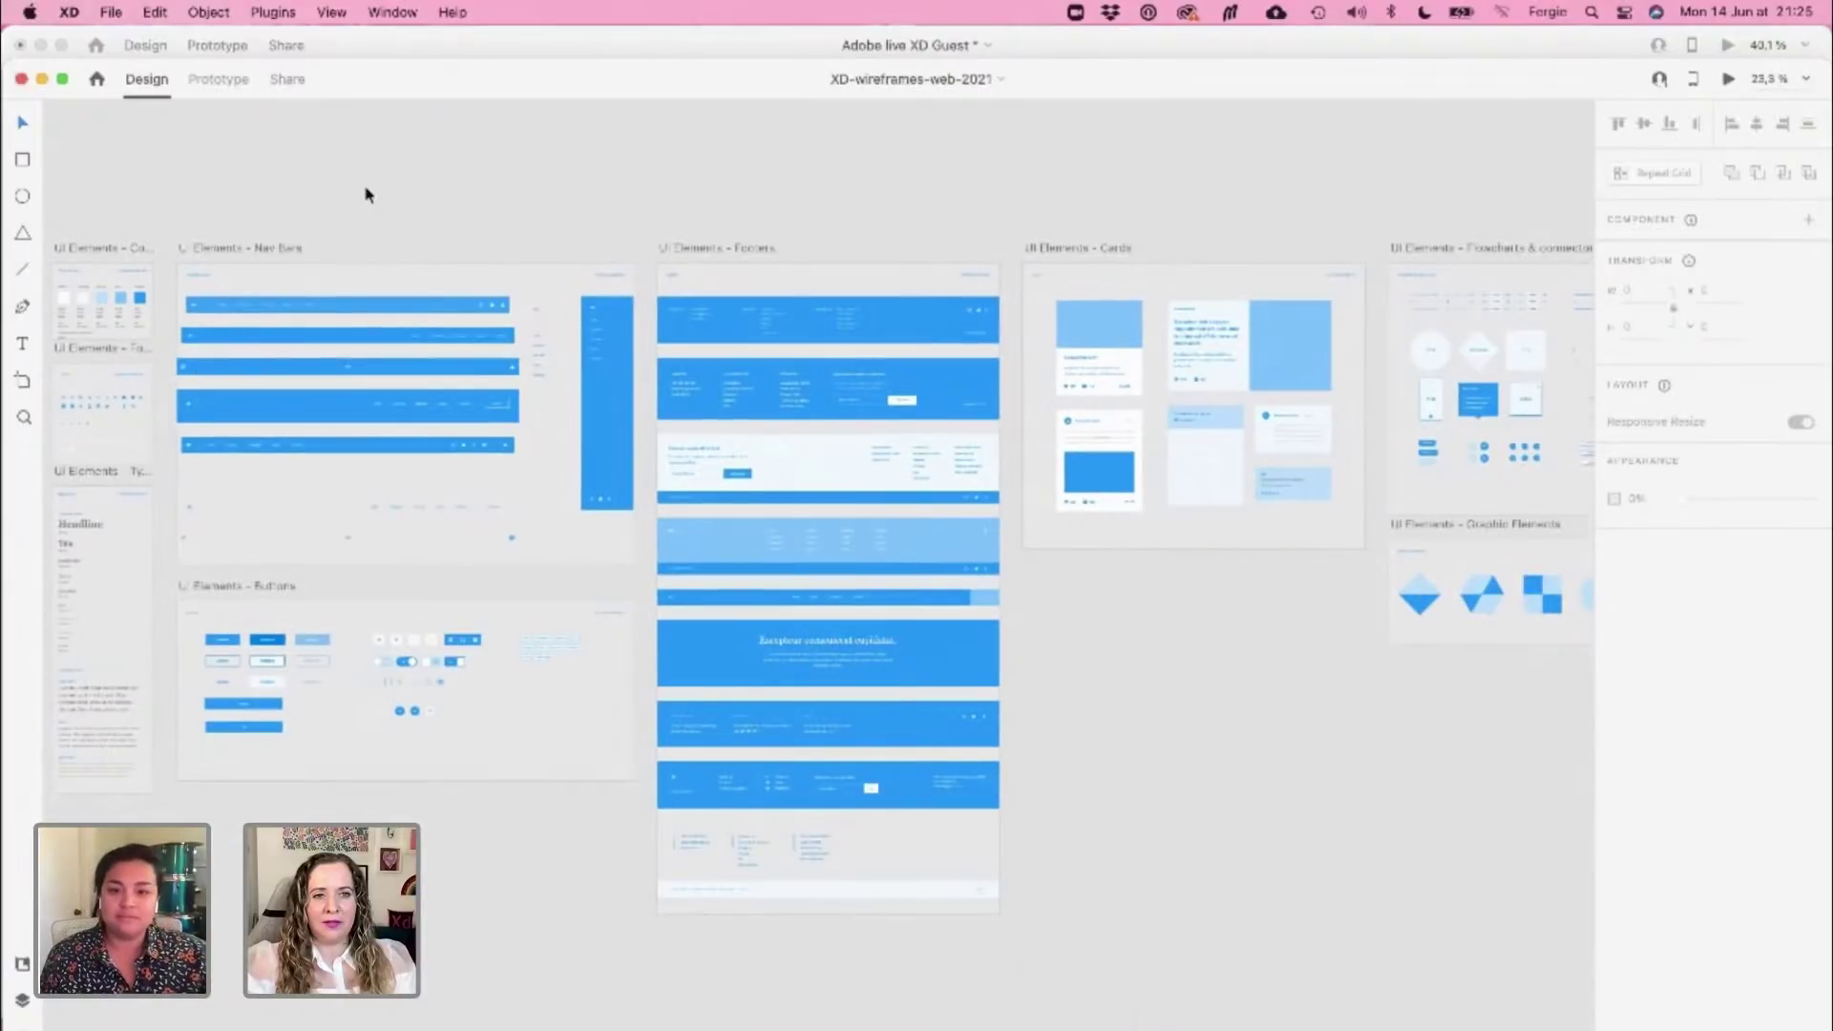
scroll(402, 262, "down", 1)
scroll(404, 270, "down", 2)
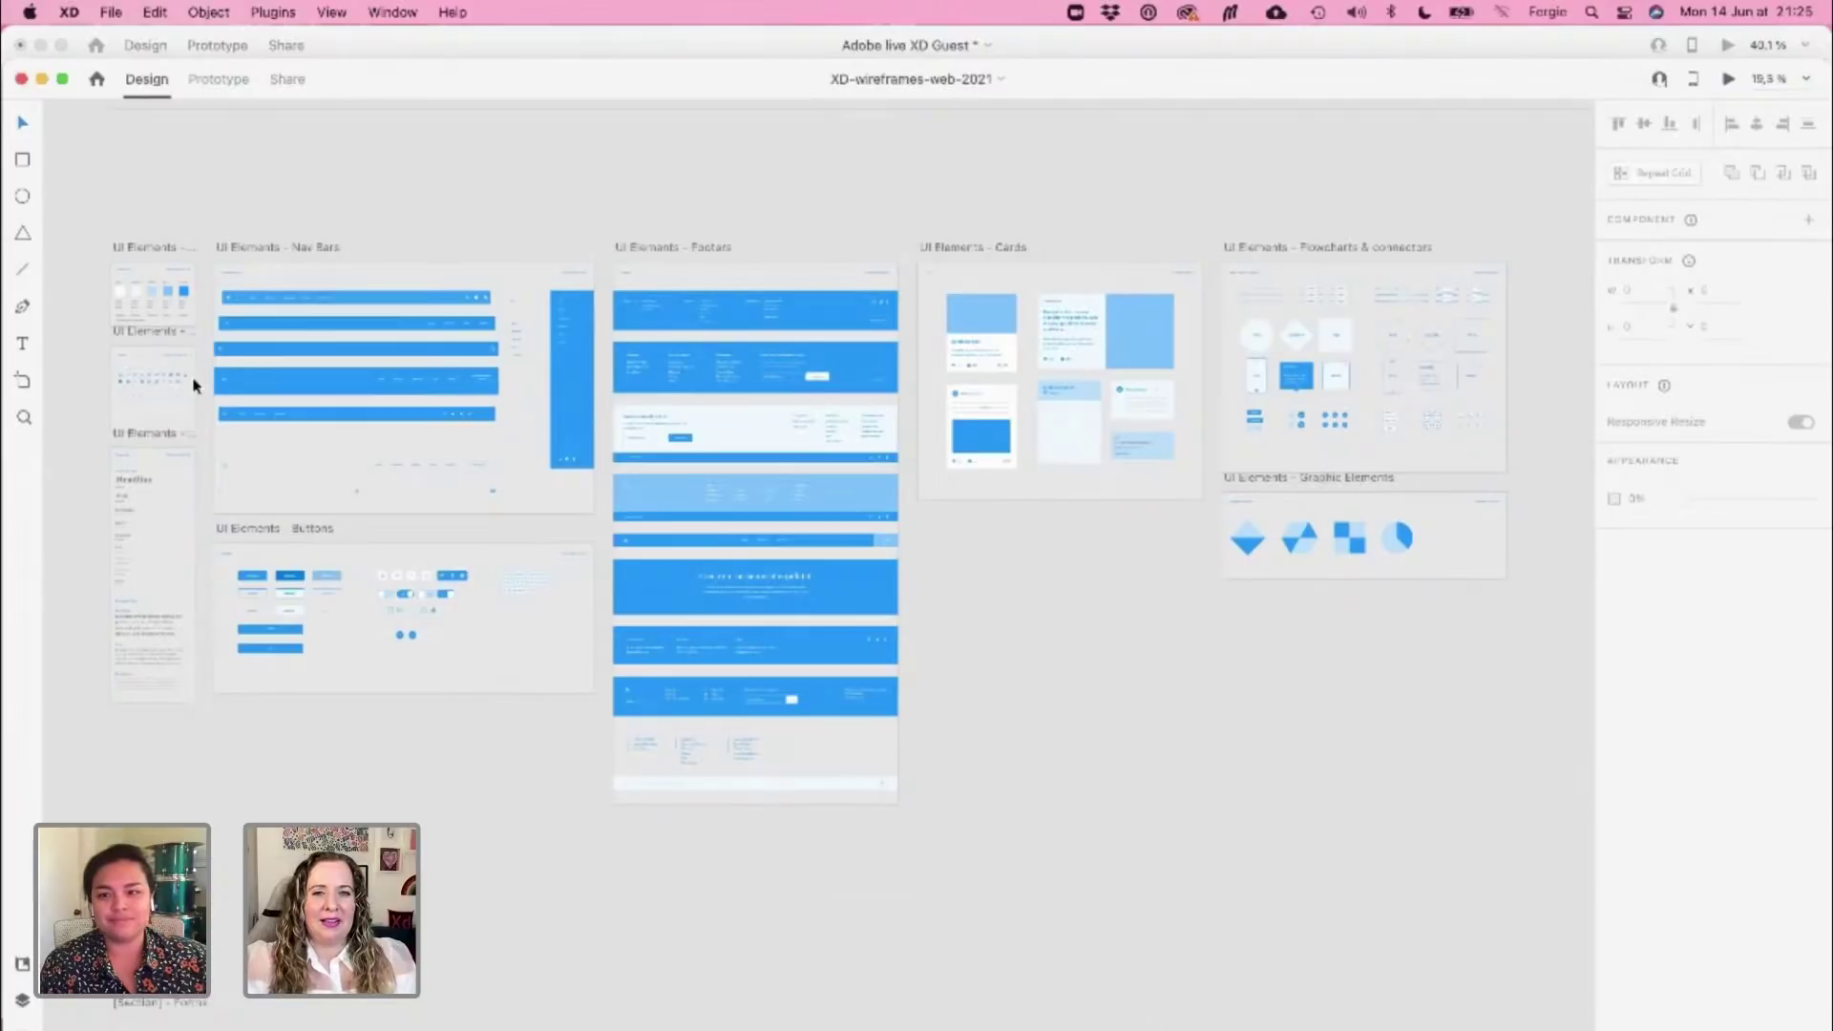
scroll(194, 385, "up", 3)
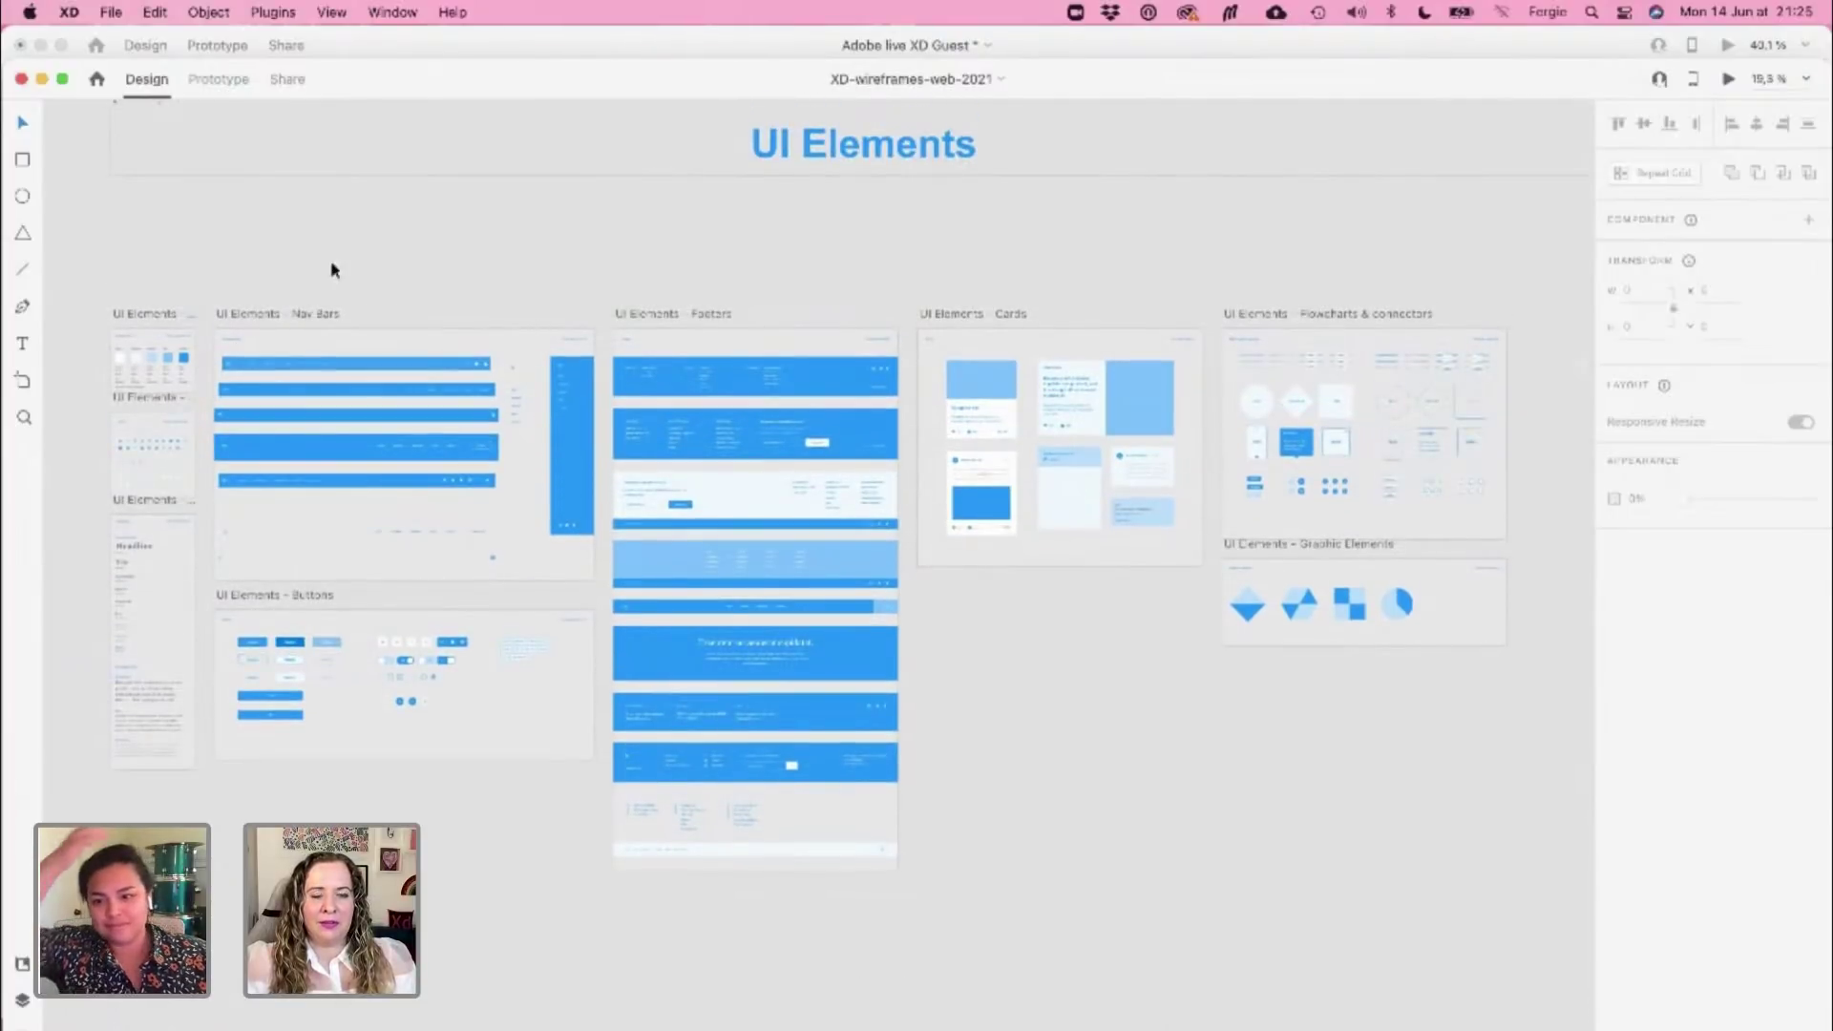
scroll(185, 491, "up", 5)
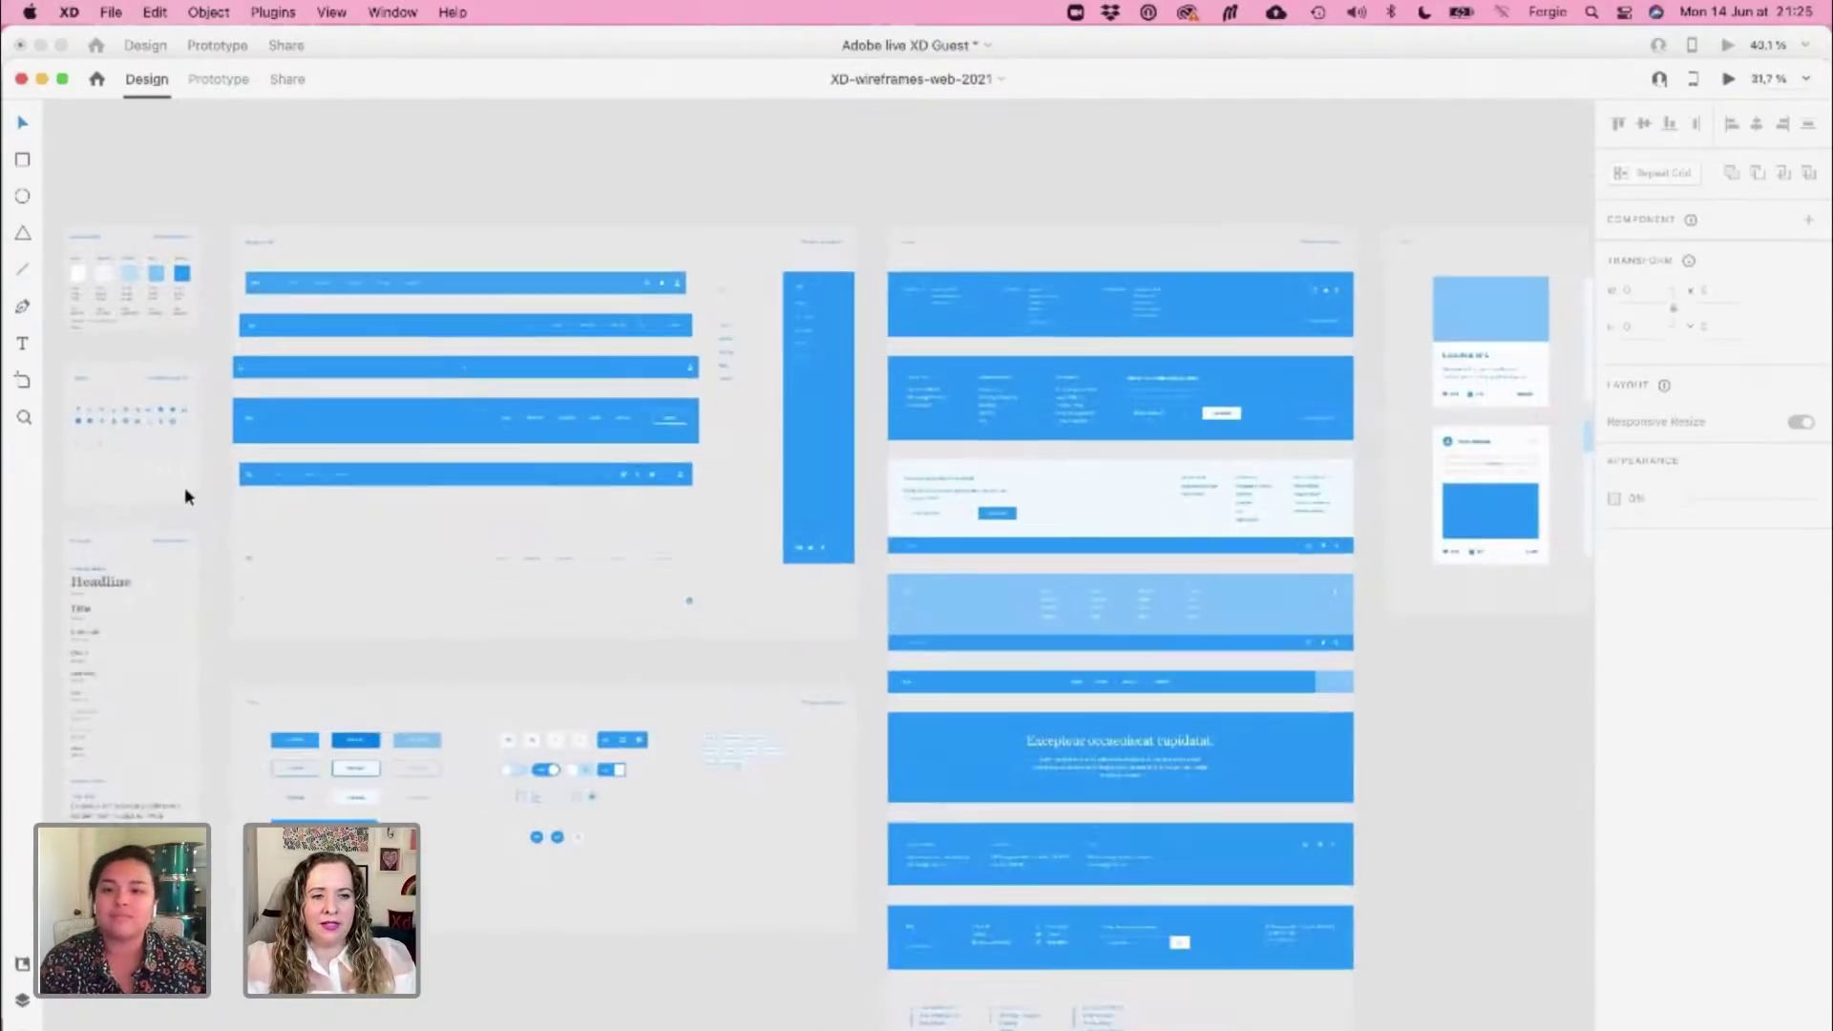
scroll(186, 487, "up", 2)
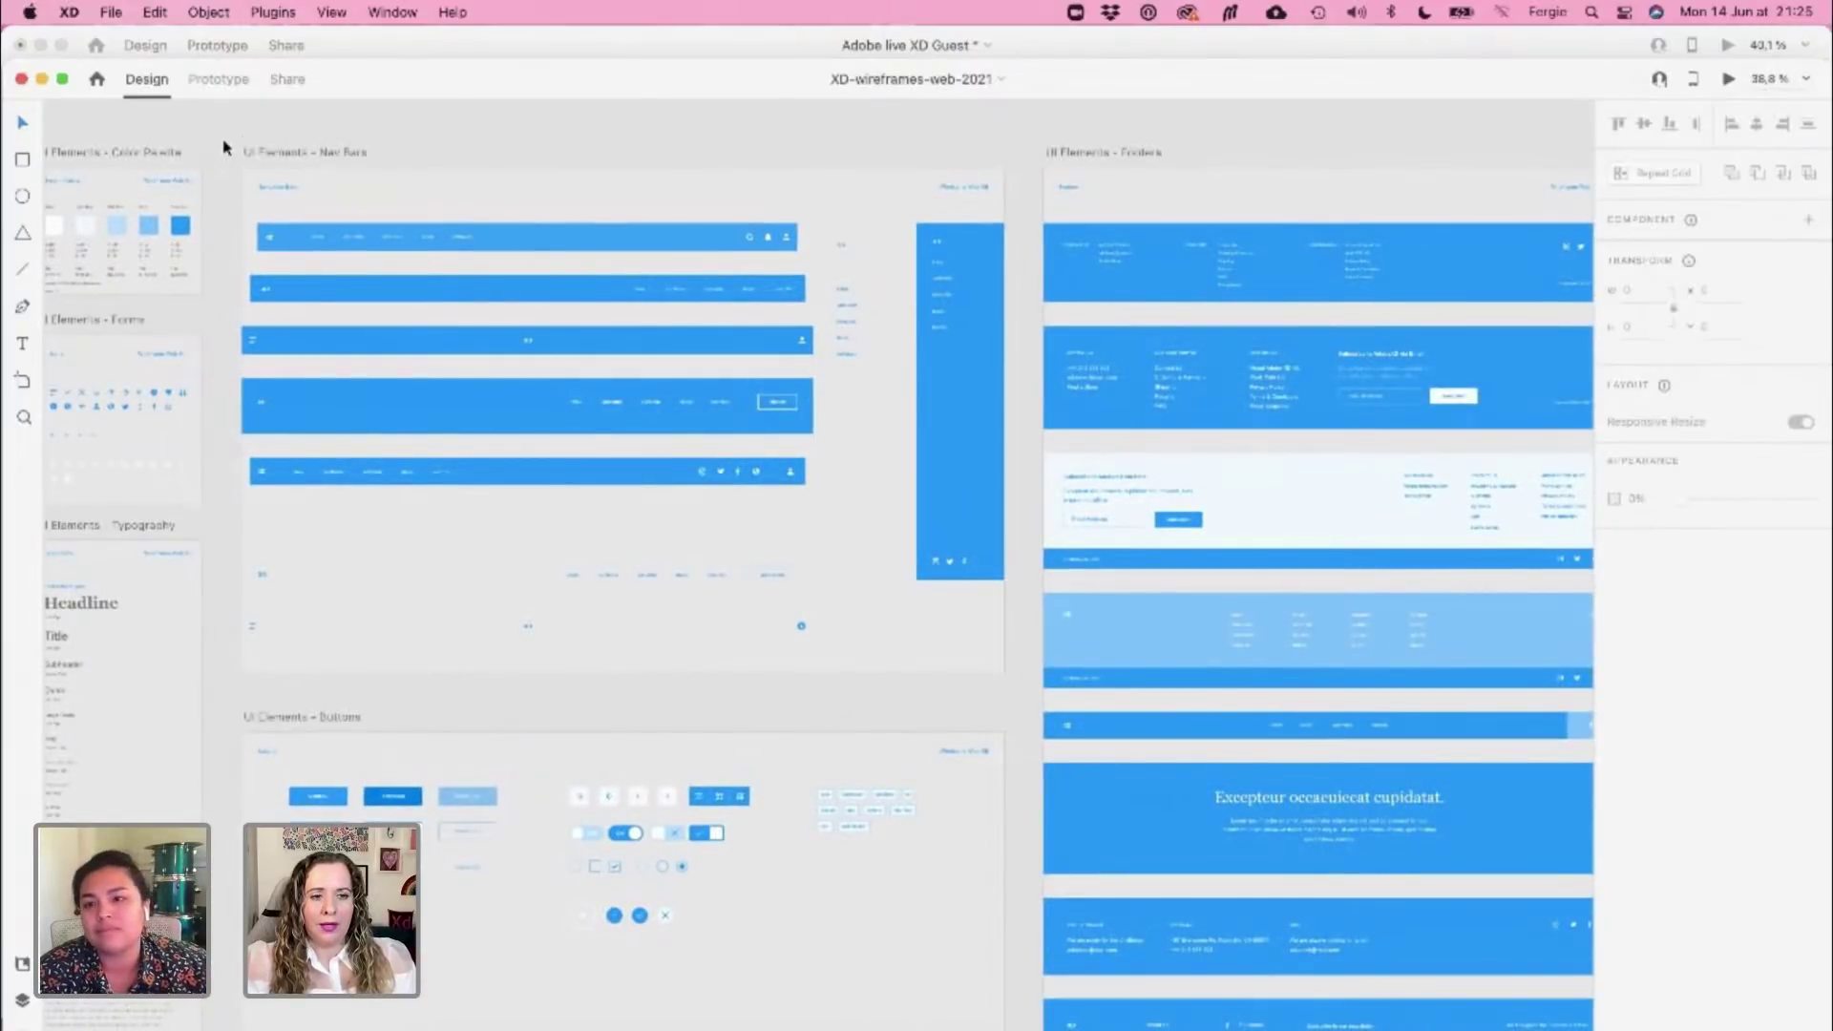
scroll(483, 157, "left", 5)
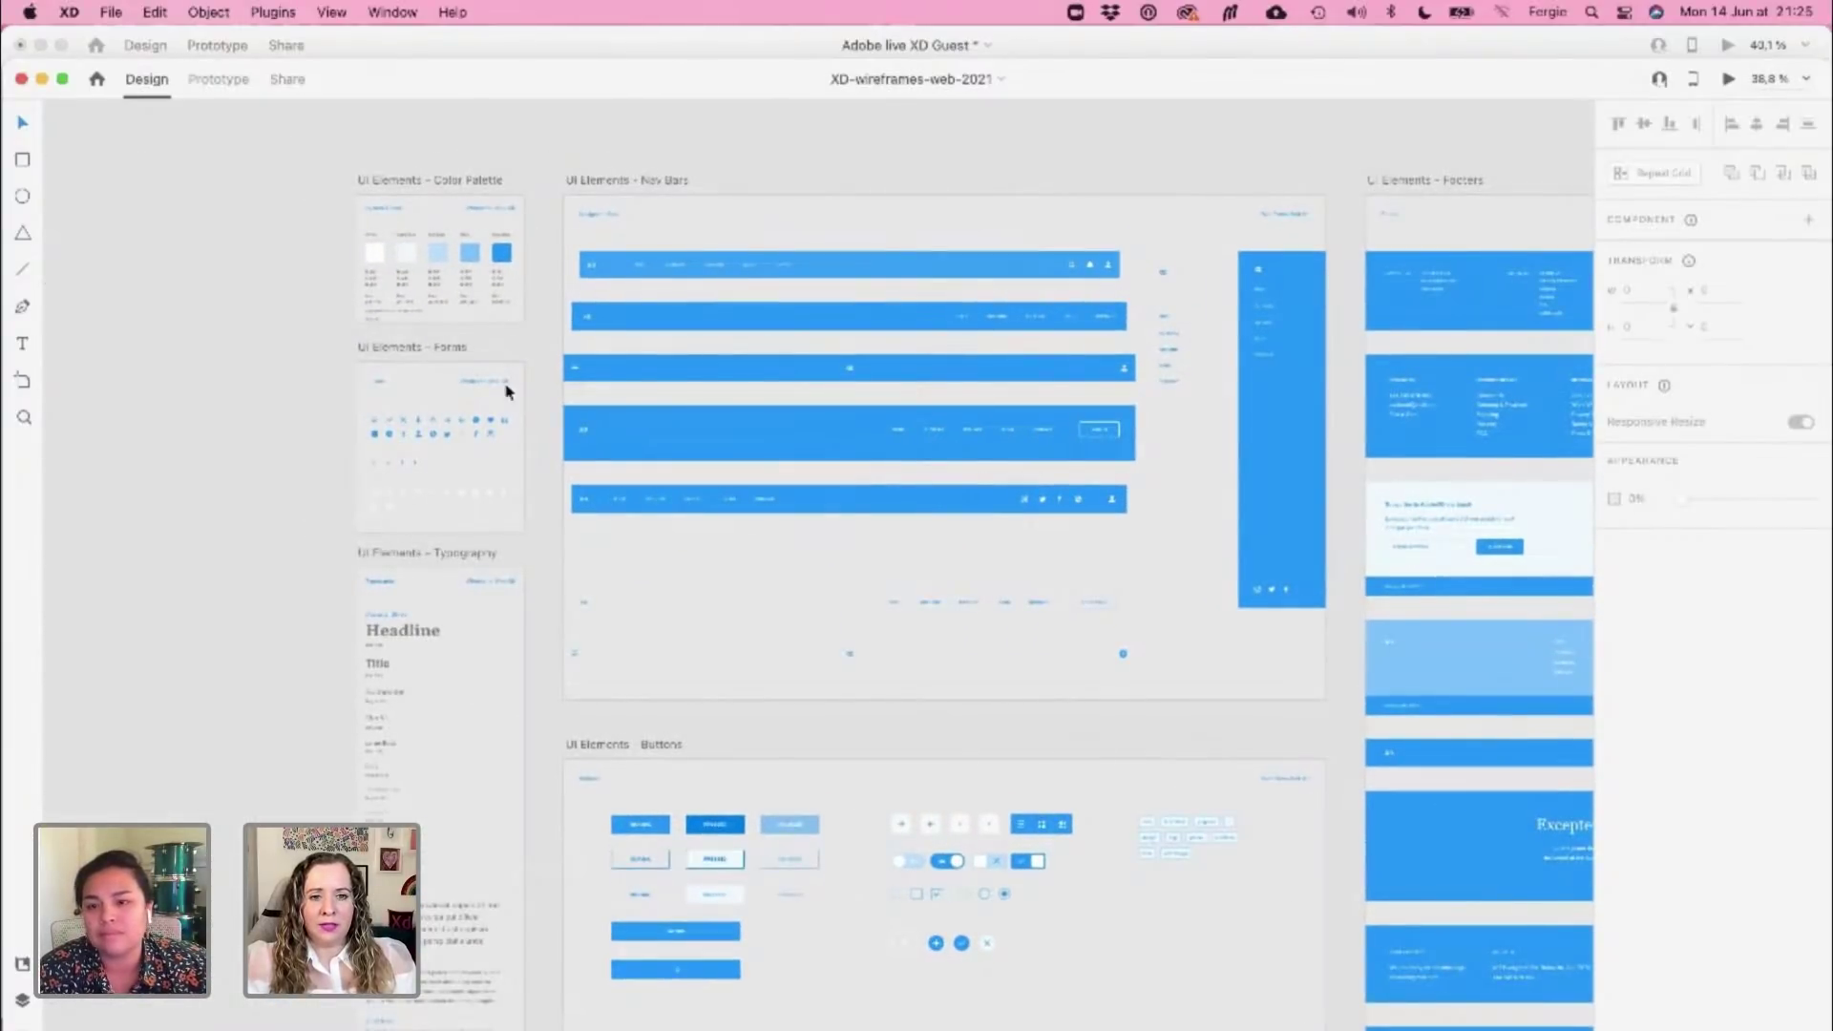
scroll(524, 535, "up", 1)
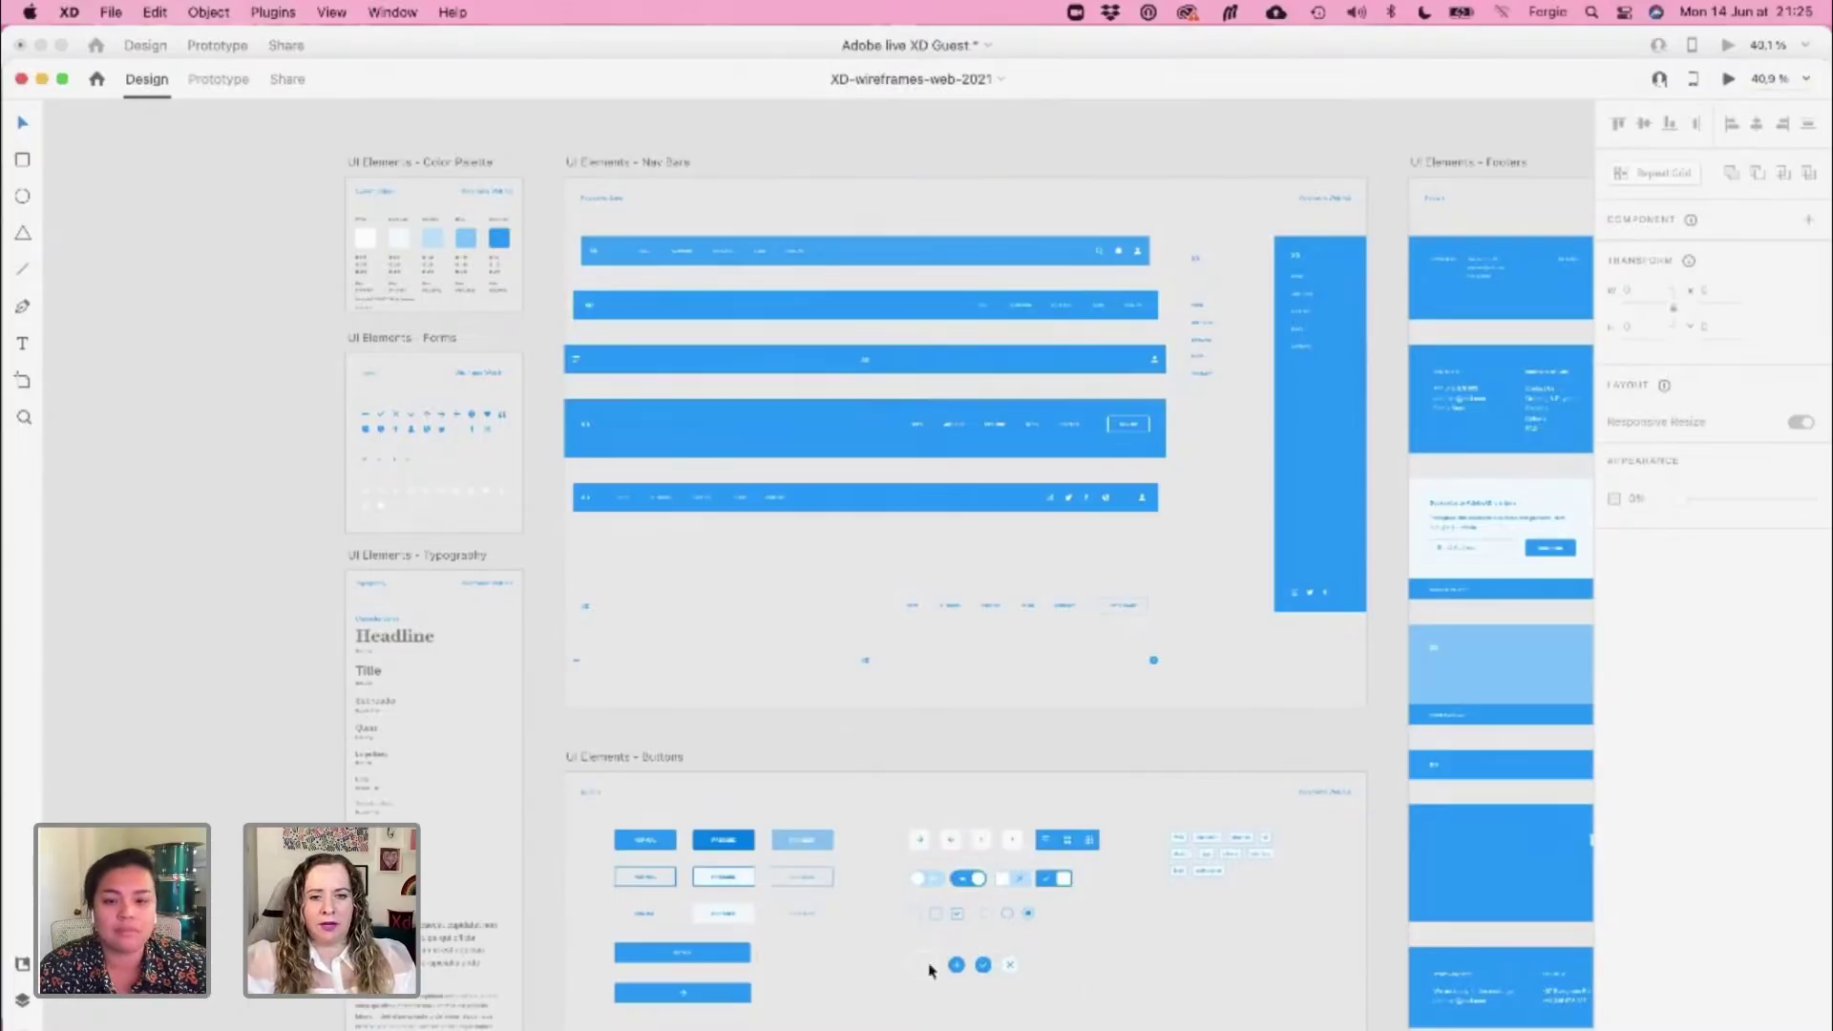
scroll(336, 813, "down", 5)
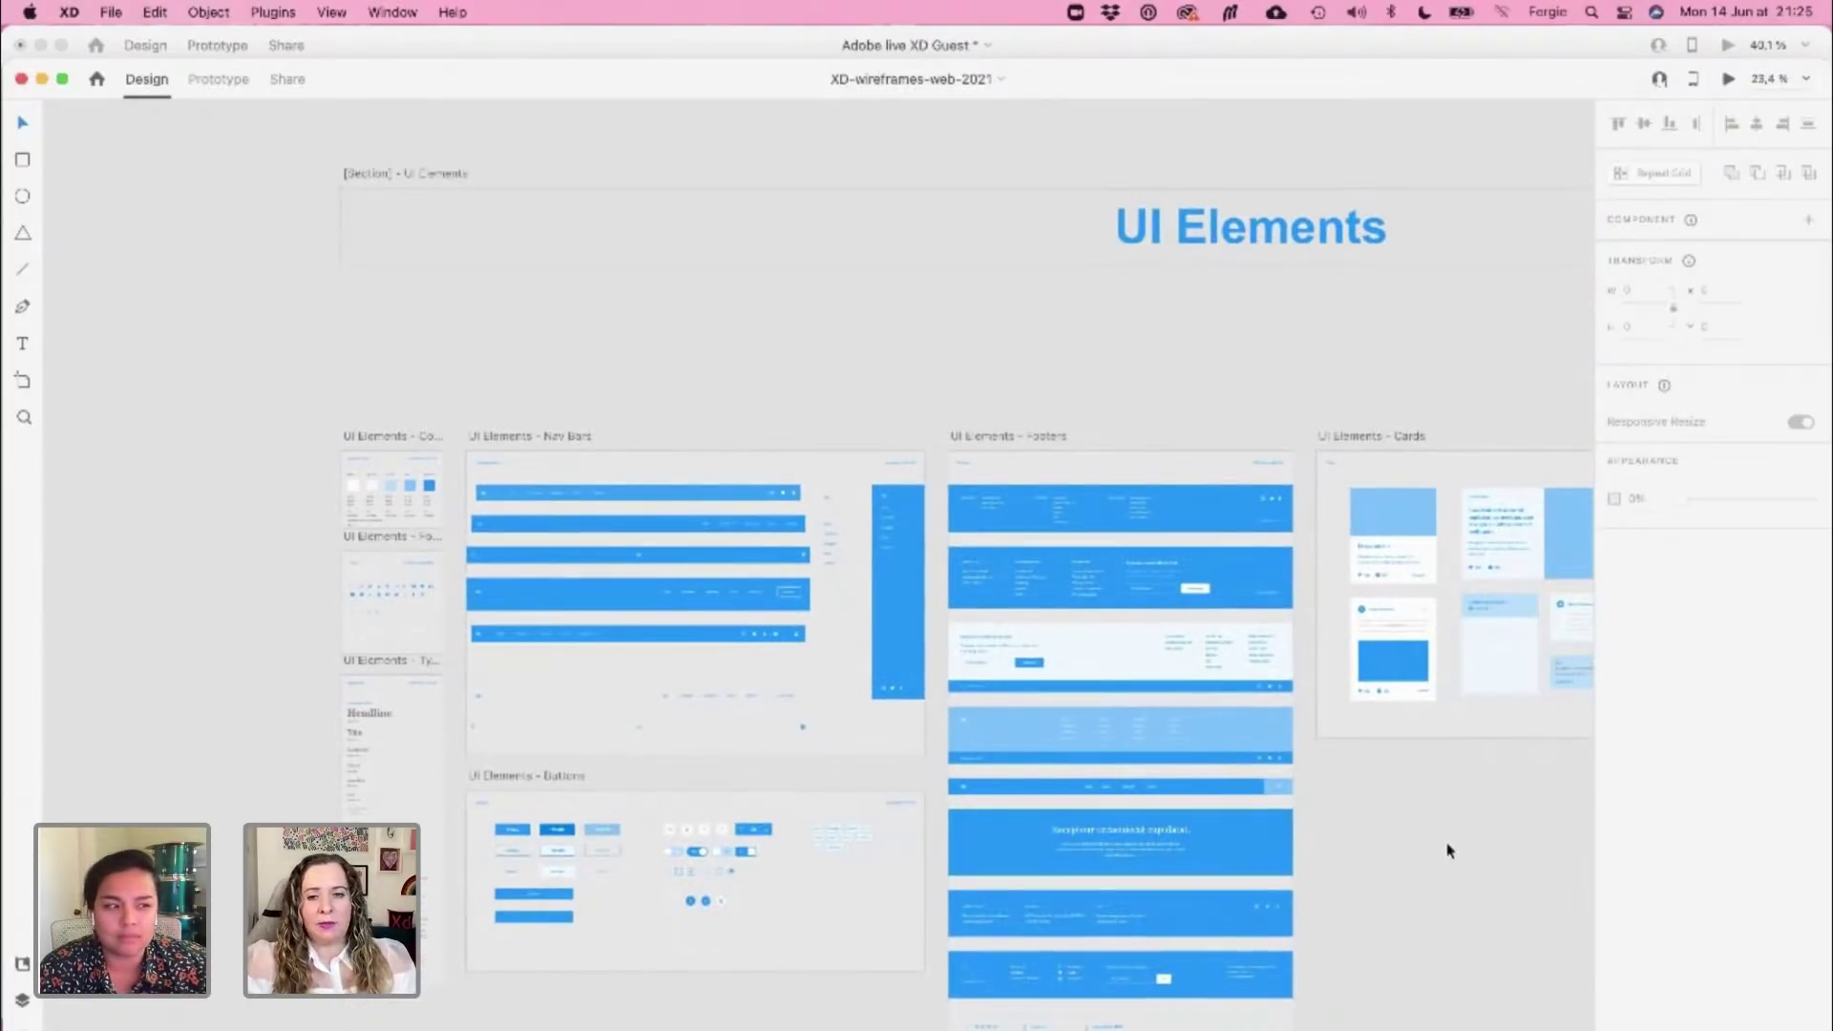
Examine the kit's cards, flowchart and graphic elements, and the ten templates in the Landing Sections
left_click_drag(1452, 839, 761, 679)
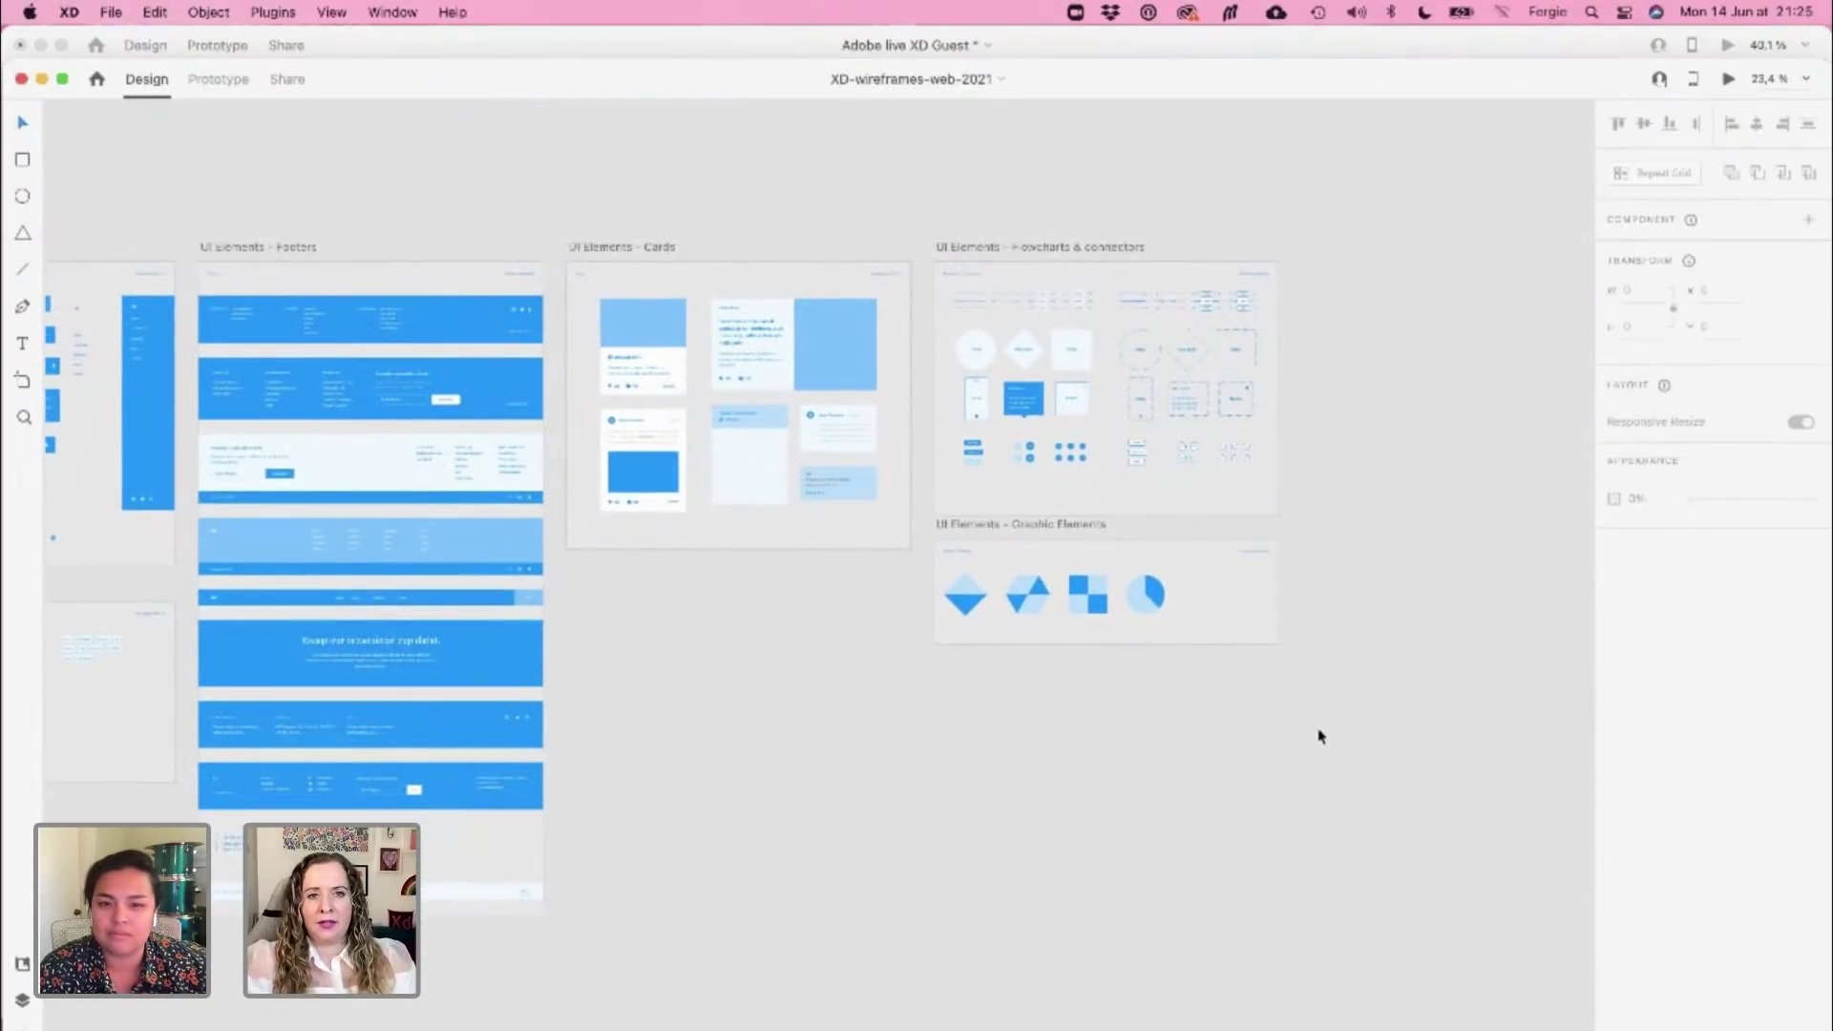
scroll(638, 354, "up", 5)
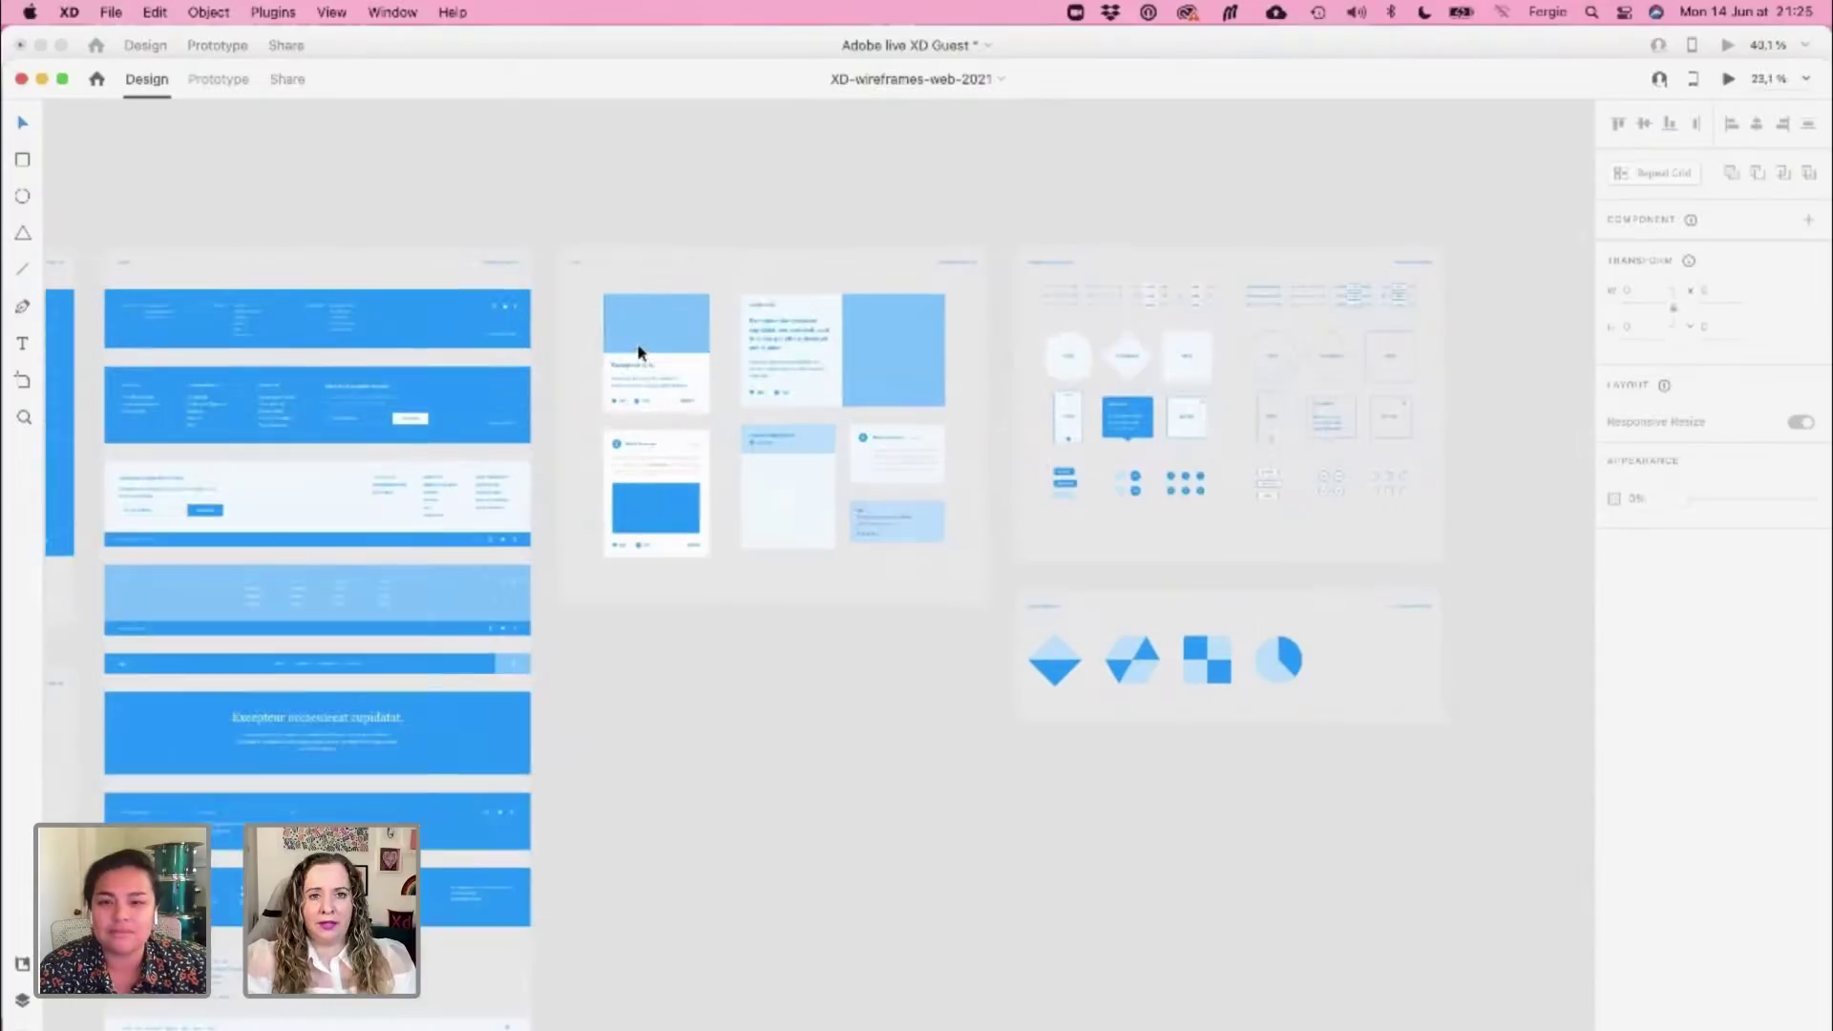
scroll(838, 413, "up", 3)
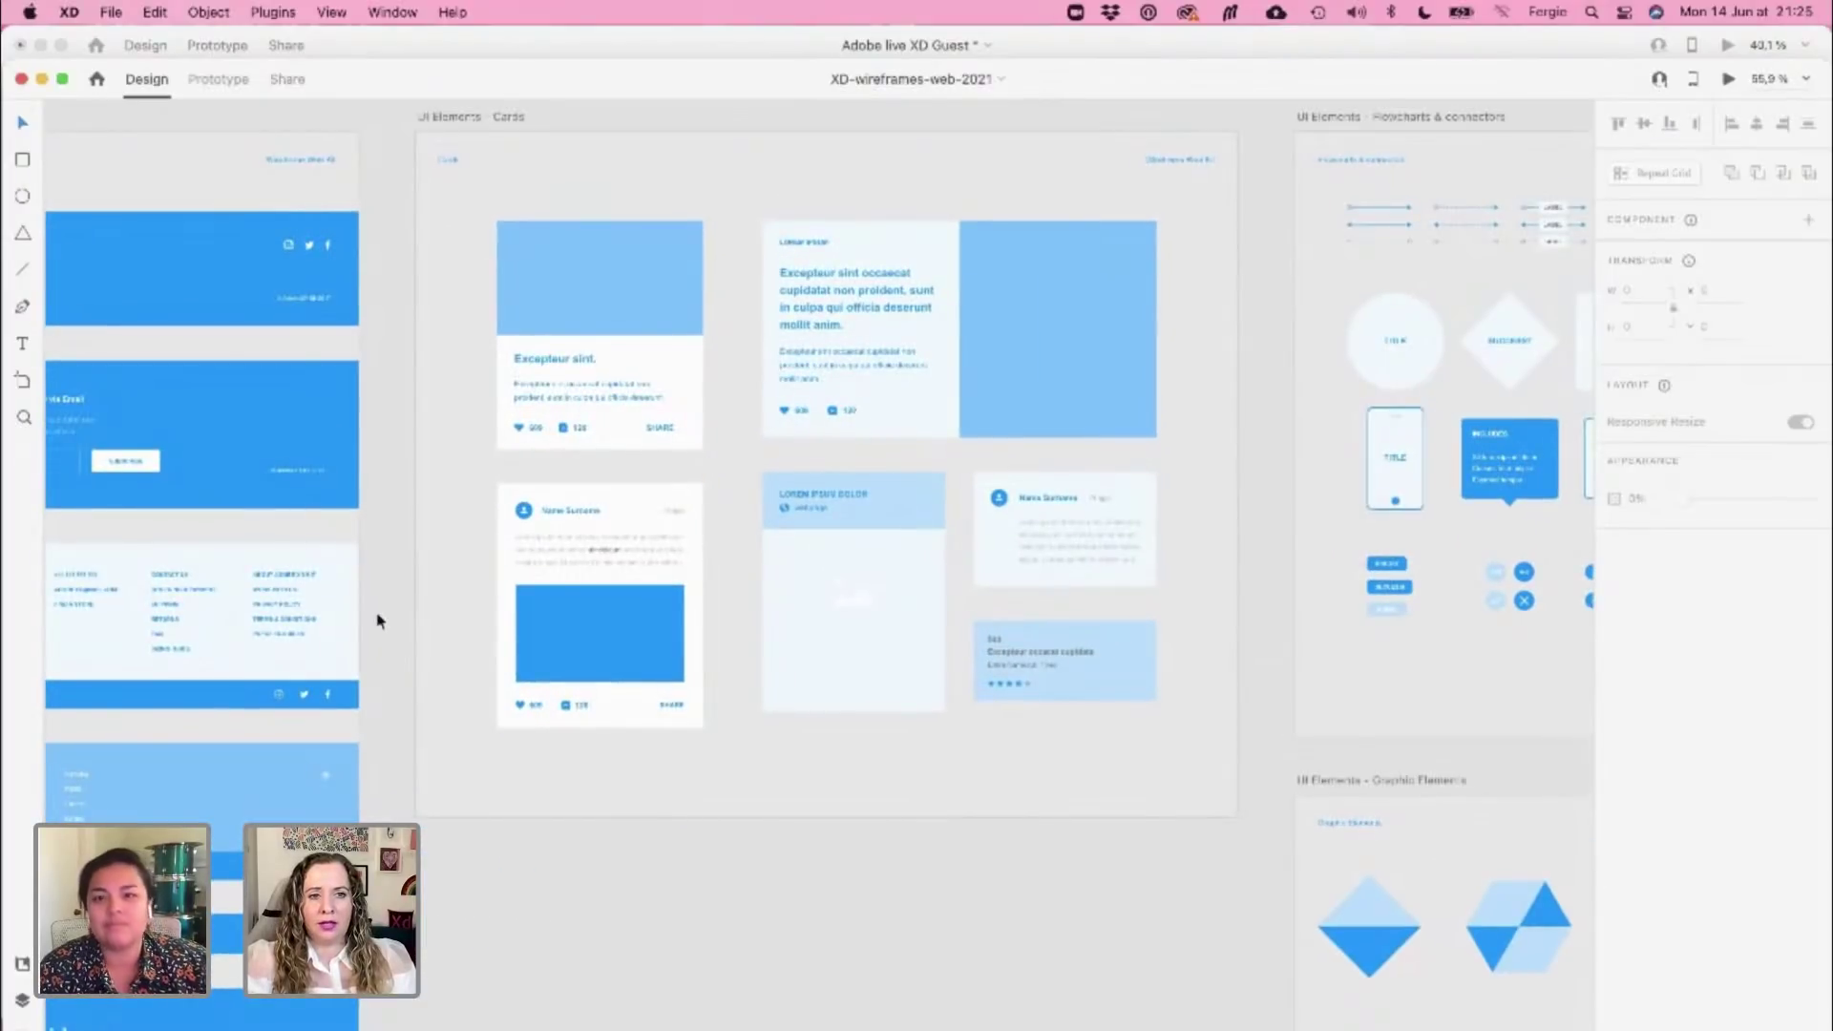
left_click_drag(423, 518, 684, 521)
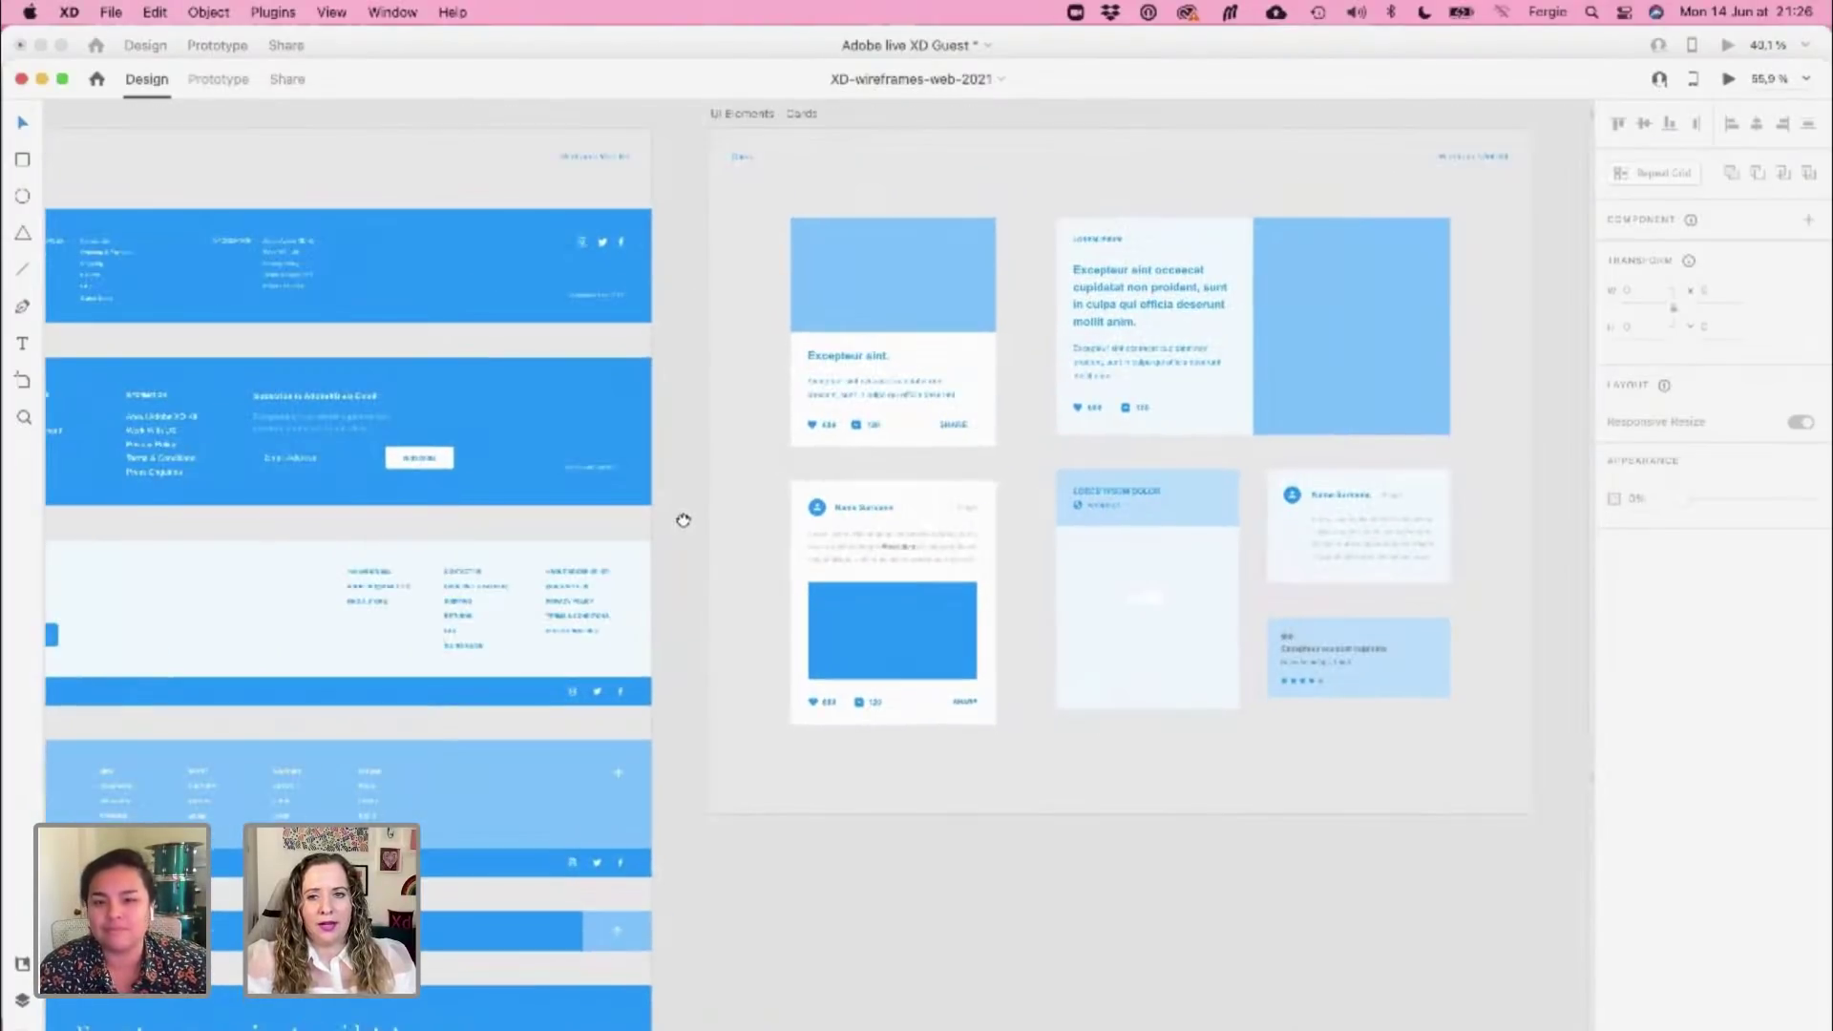
scroll(684, 521, "down", 8)
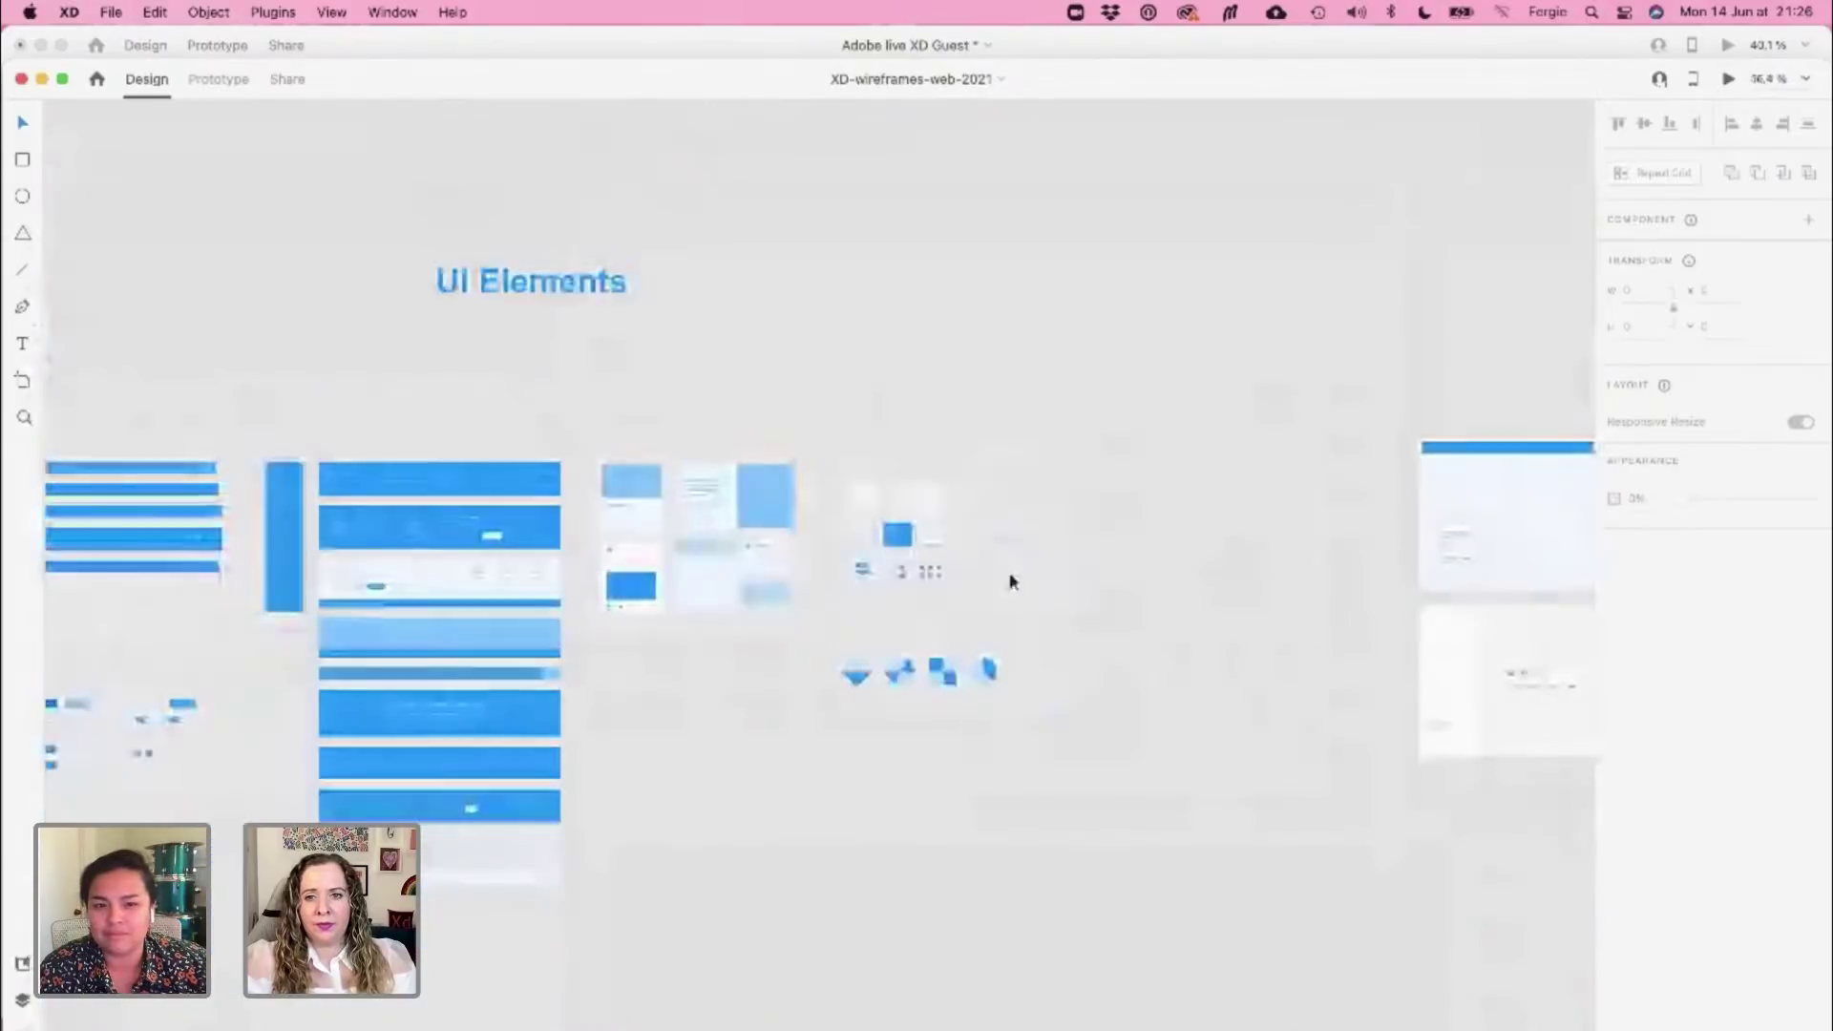
scroll(1011, 582, "right", 10)
scroll(1201, 371, "right", 5)
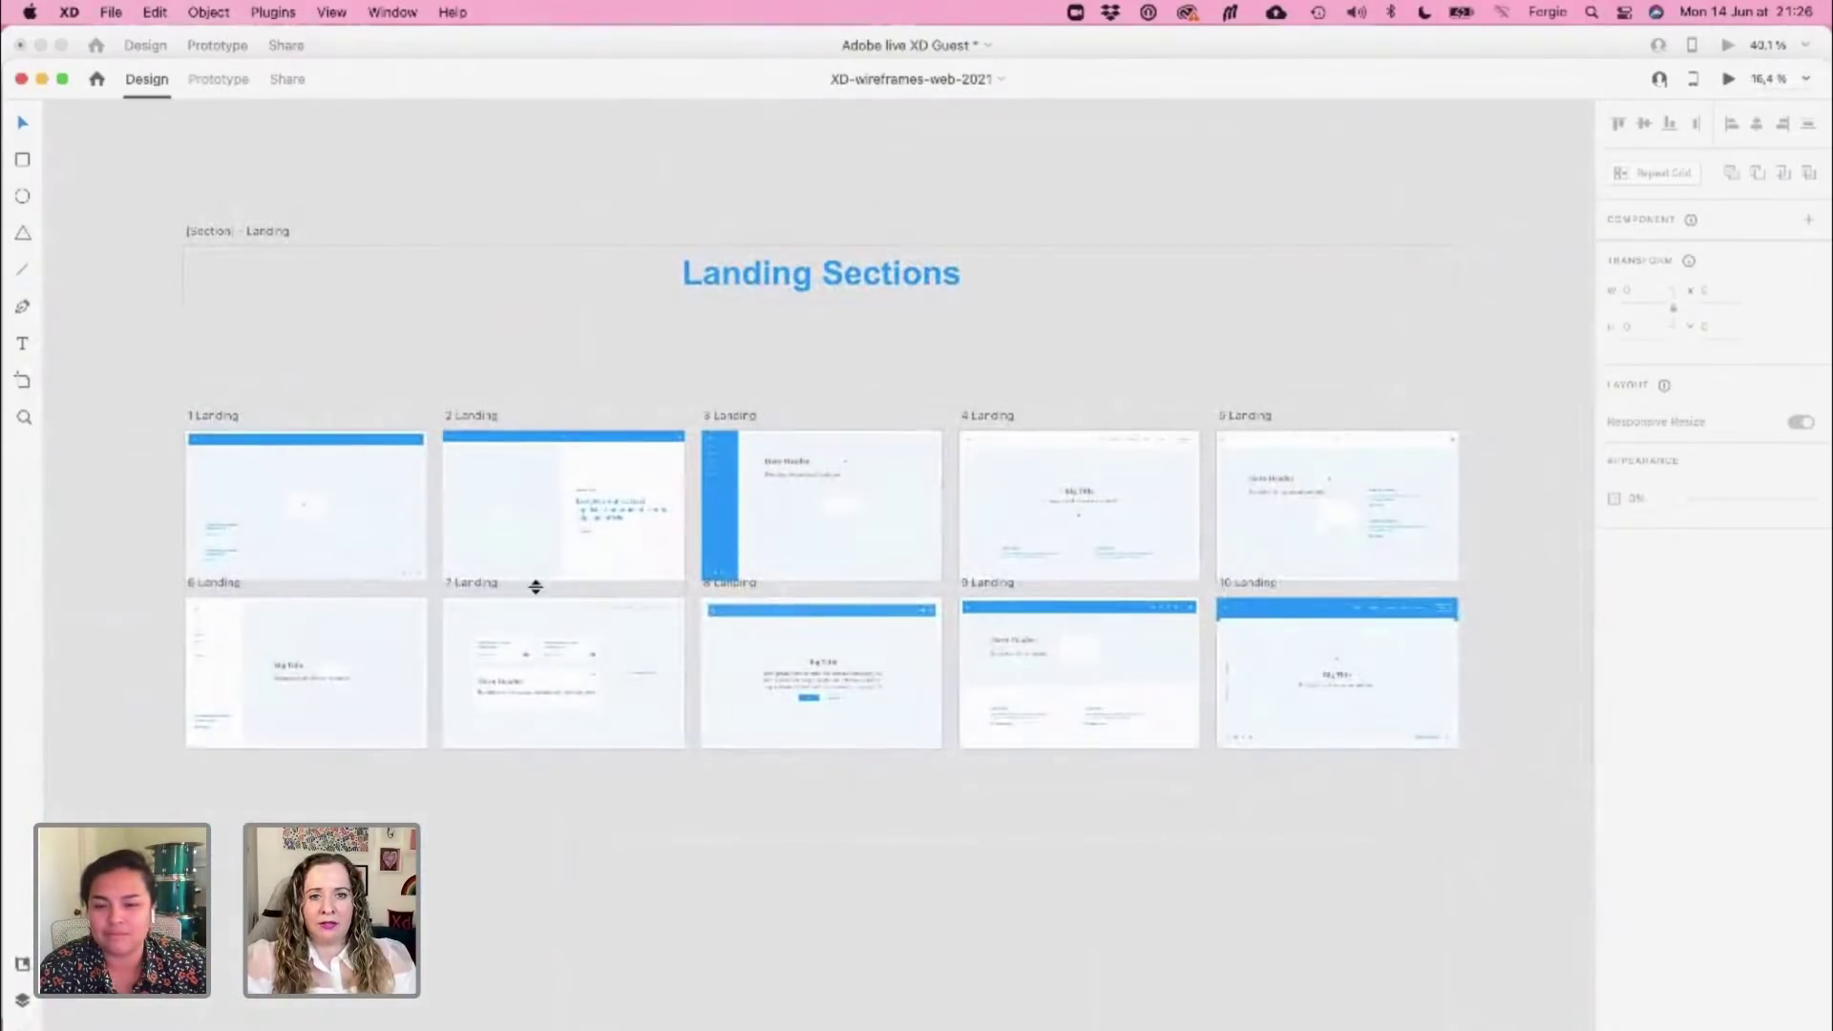
scroll(836, 573, "up", 2)
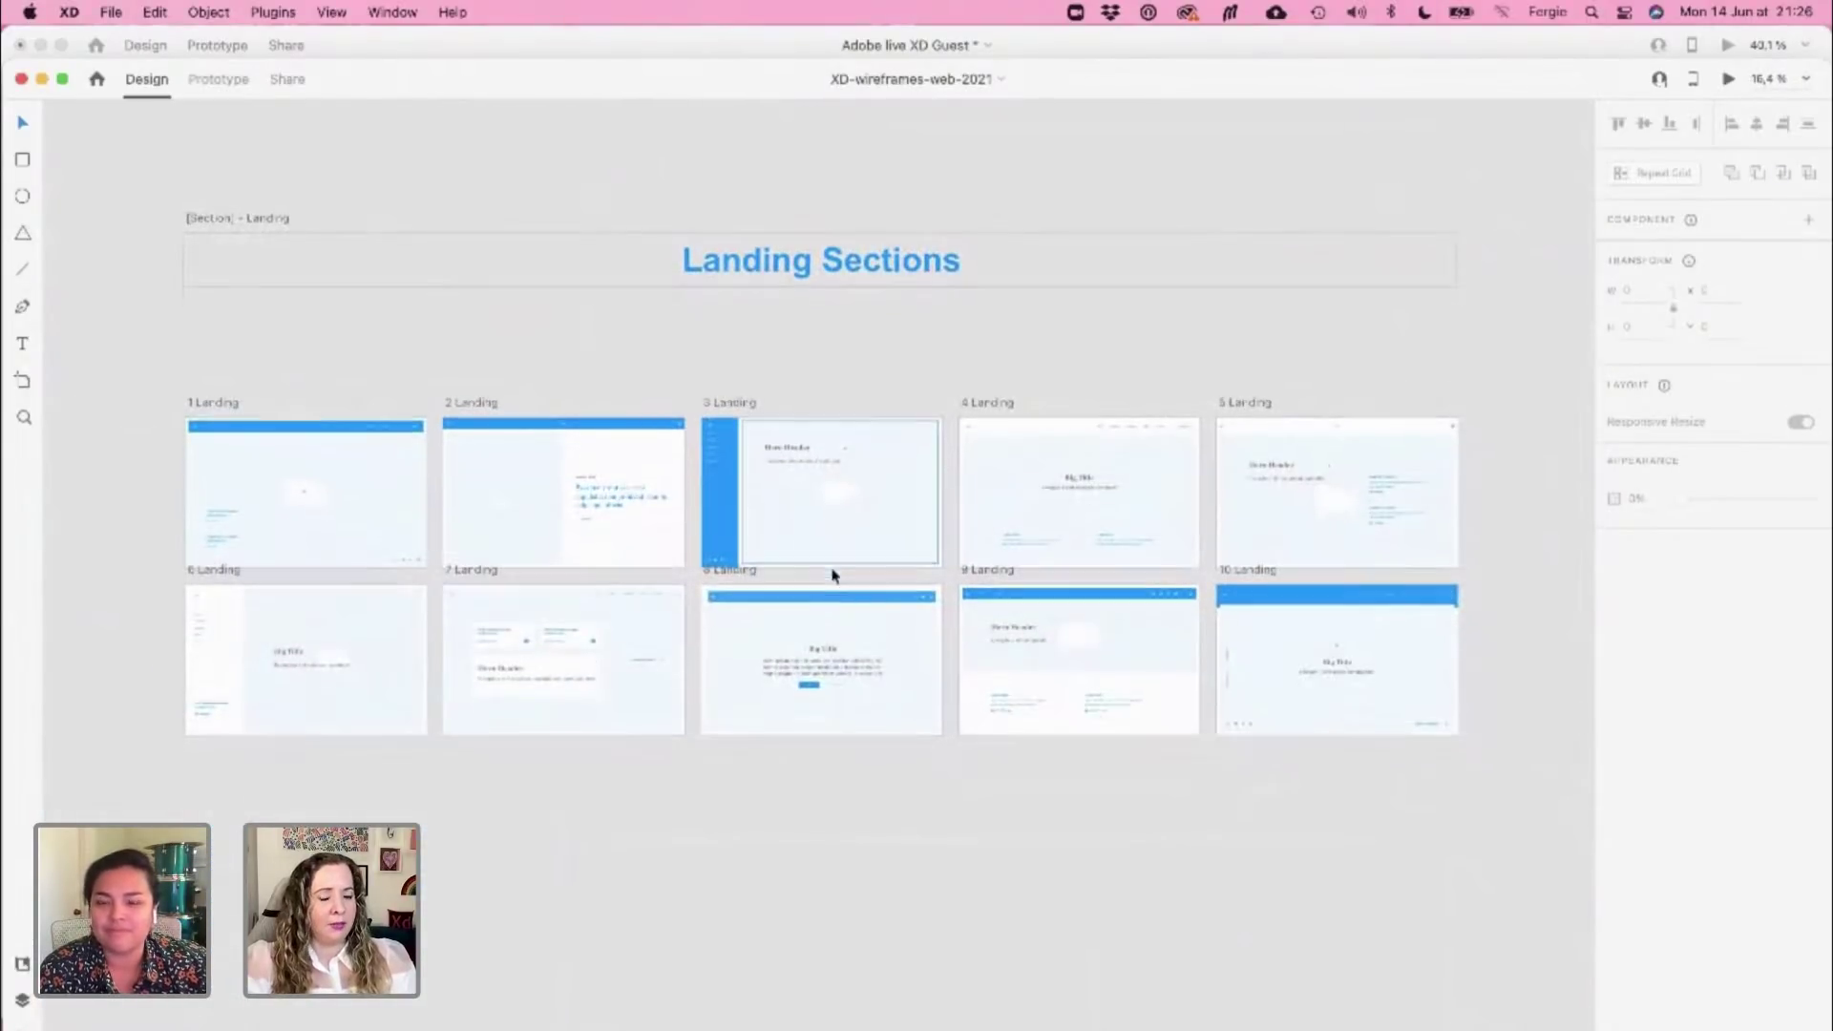
scroll(796, 656, "up", 2)
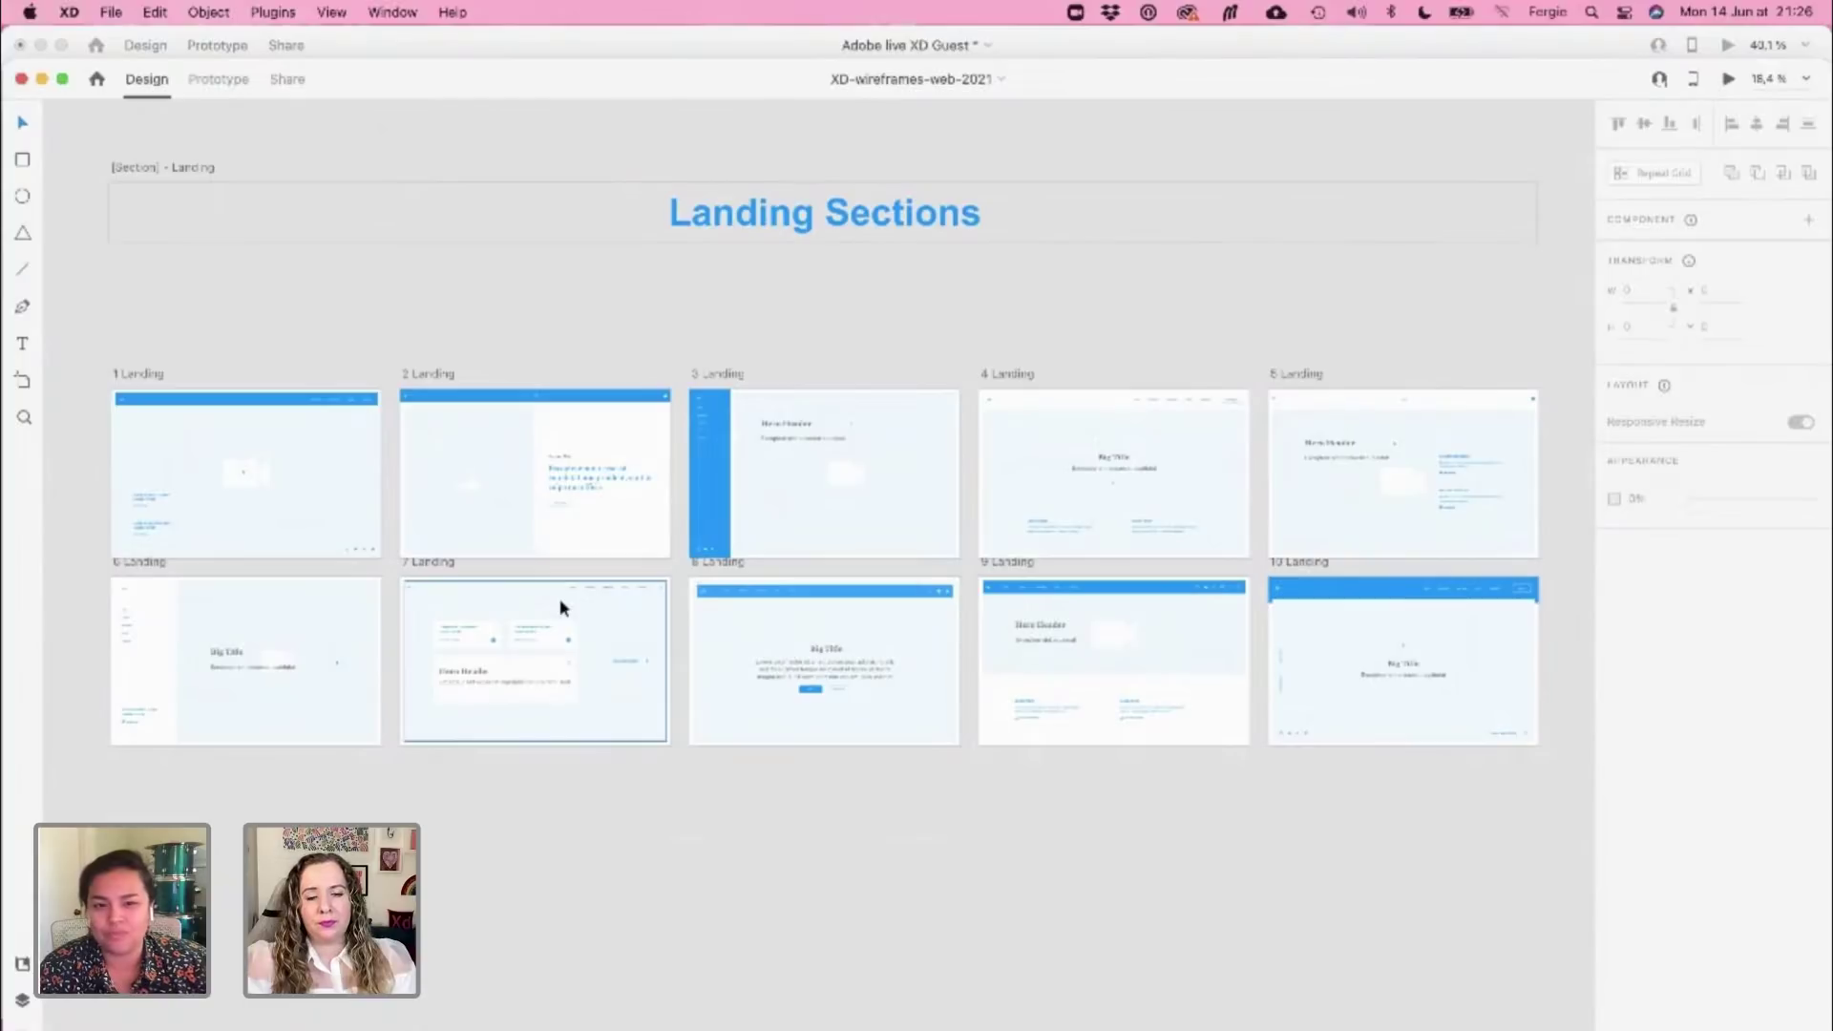
scroll(560, 598, "down", 1)
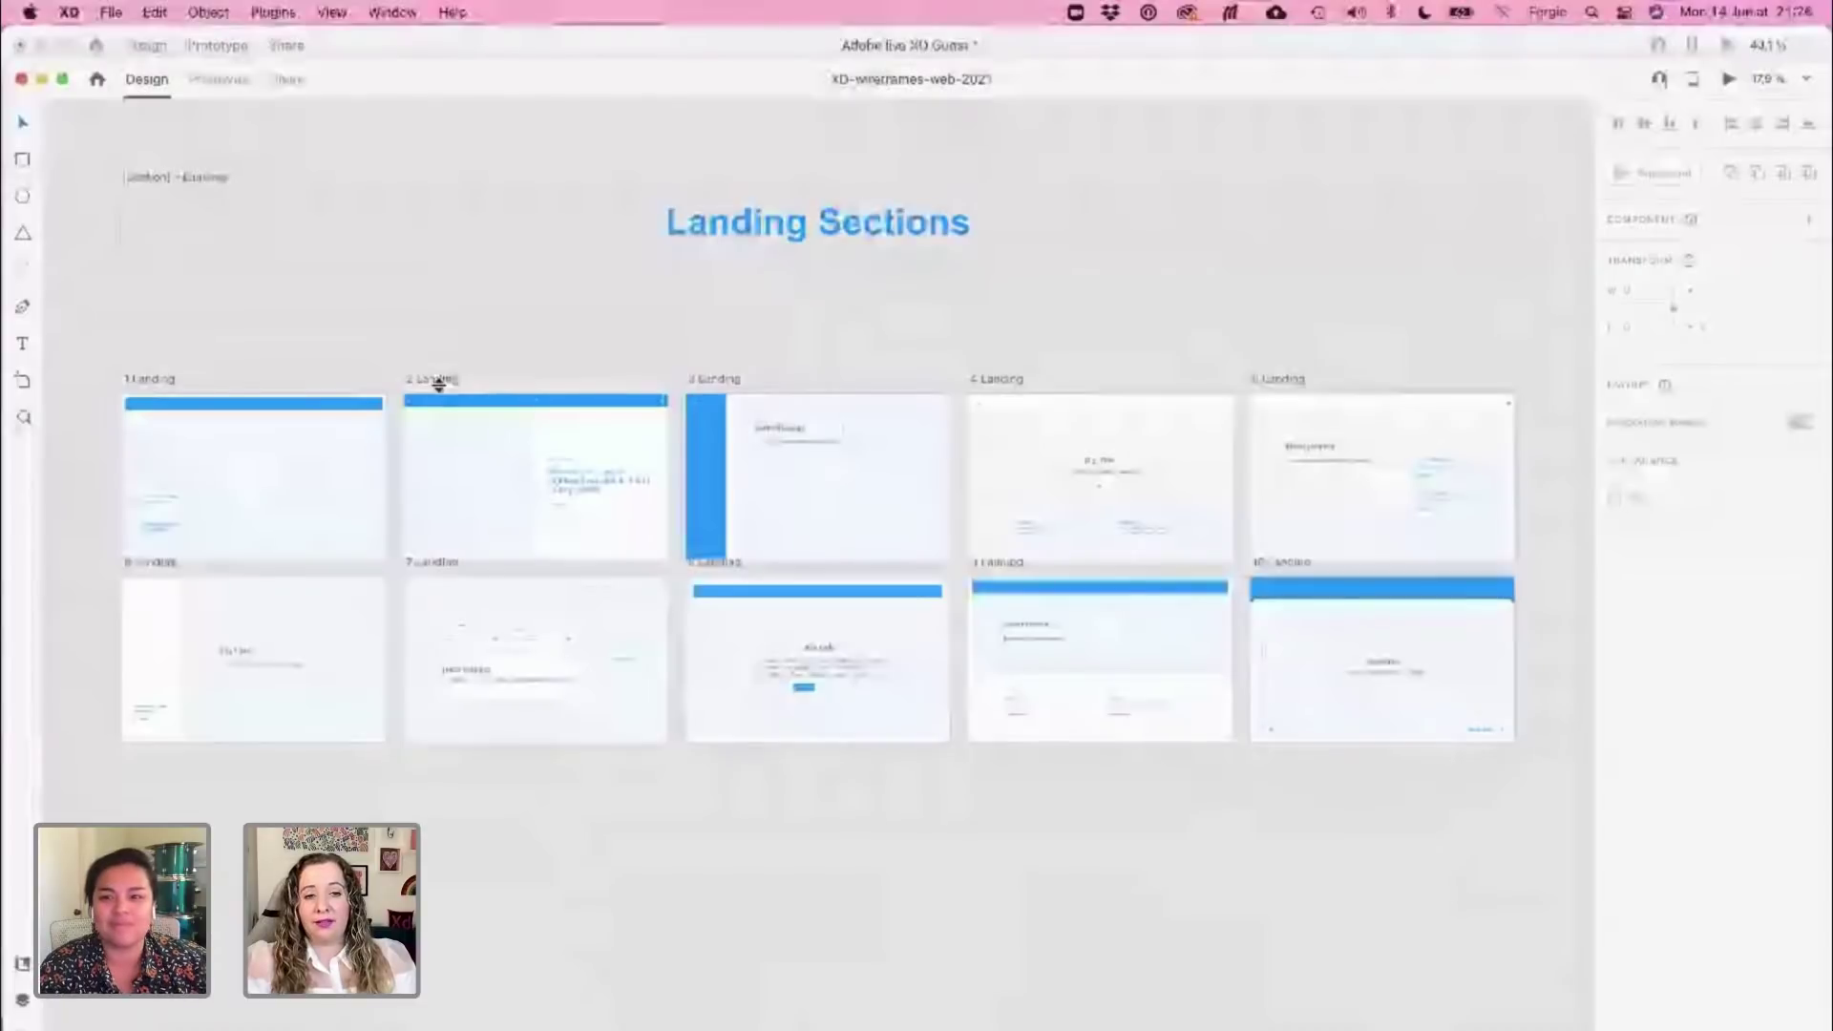
Copy the contents of the 2 Landing template onto the portfolio's Home Page artboard and scale them to the artboard's full width
scroll(431, 449, "up", 2)
scroll(431, 462, "up", 3)
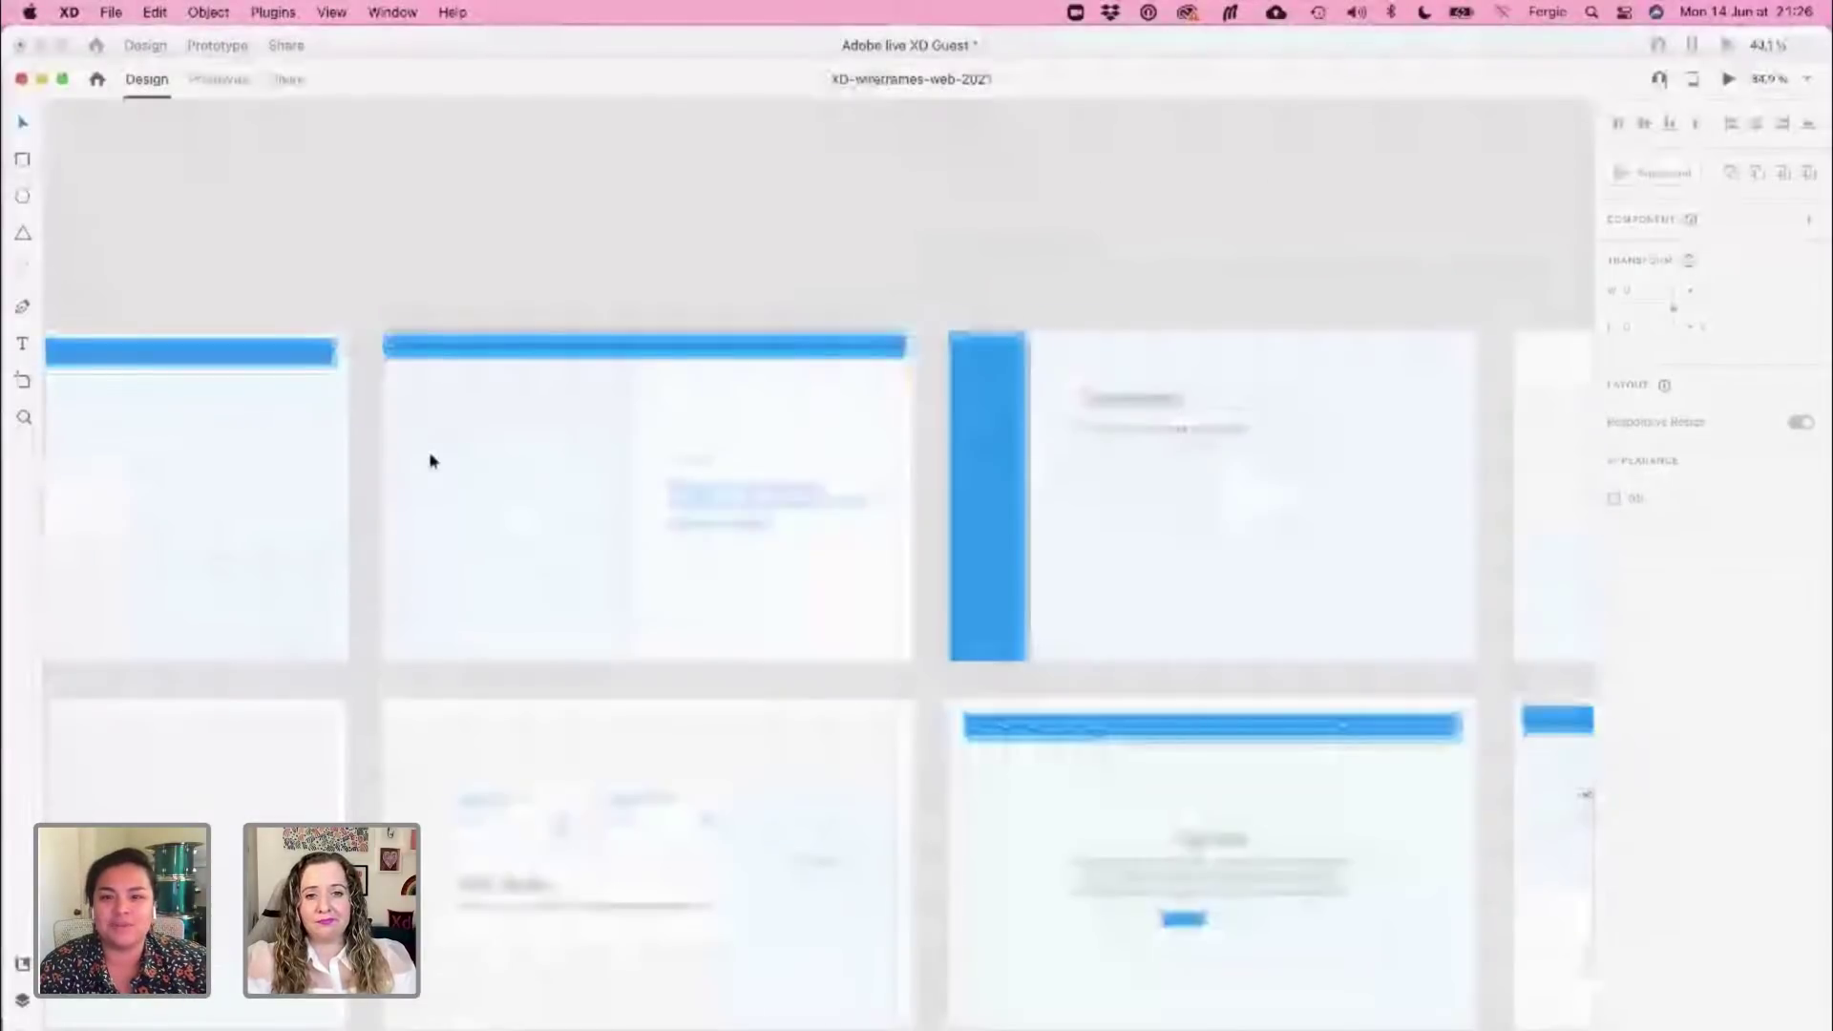
scroll(431, 462, "up", 2)
left_click_drag(864, 634, 515, 311)
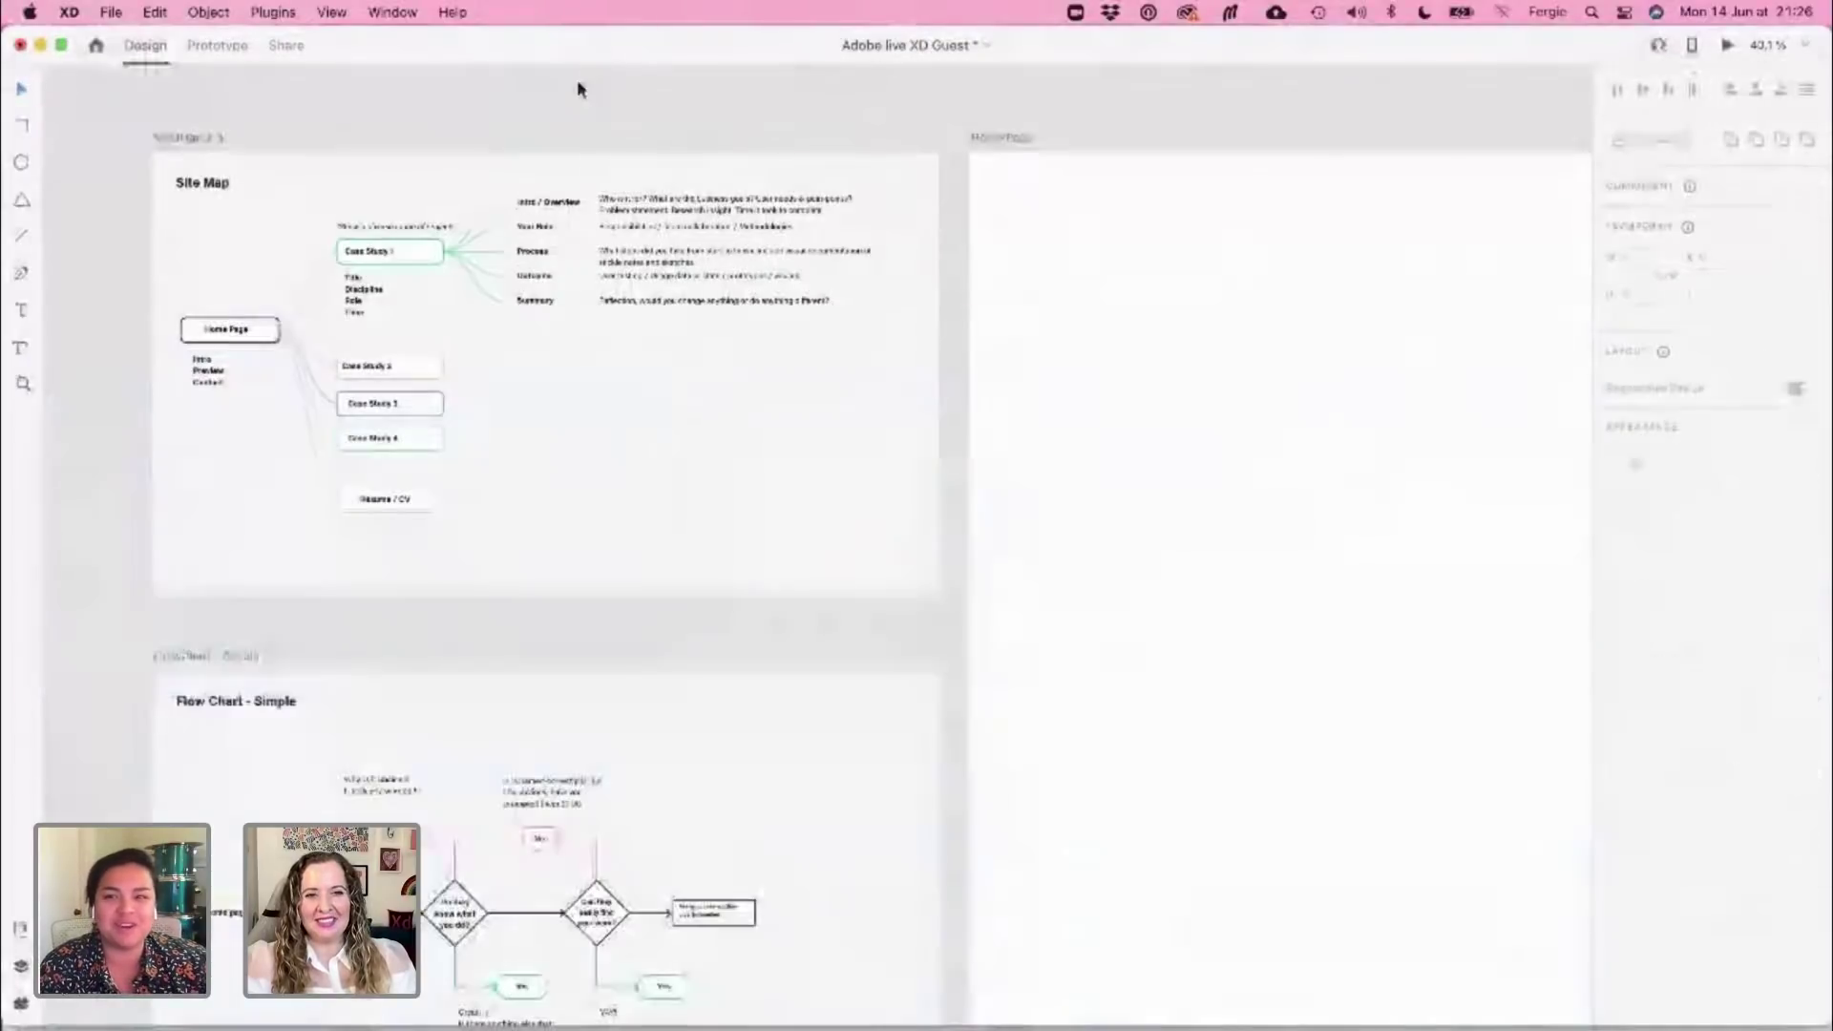
left_click(1248, 317)
left_click_drag(1249, 317, 712, 376)
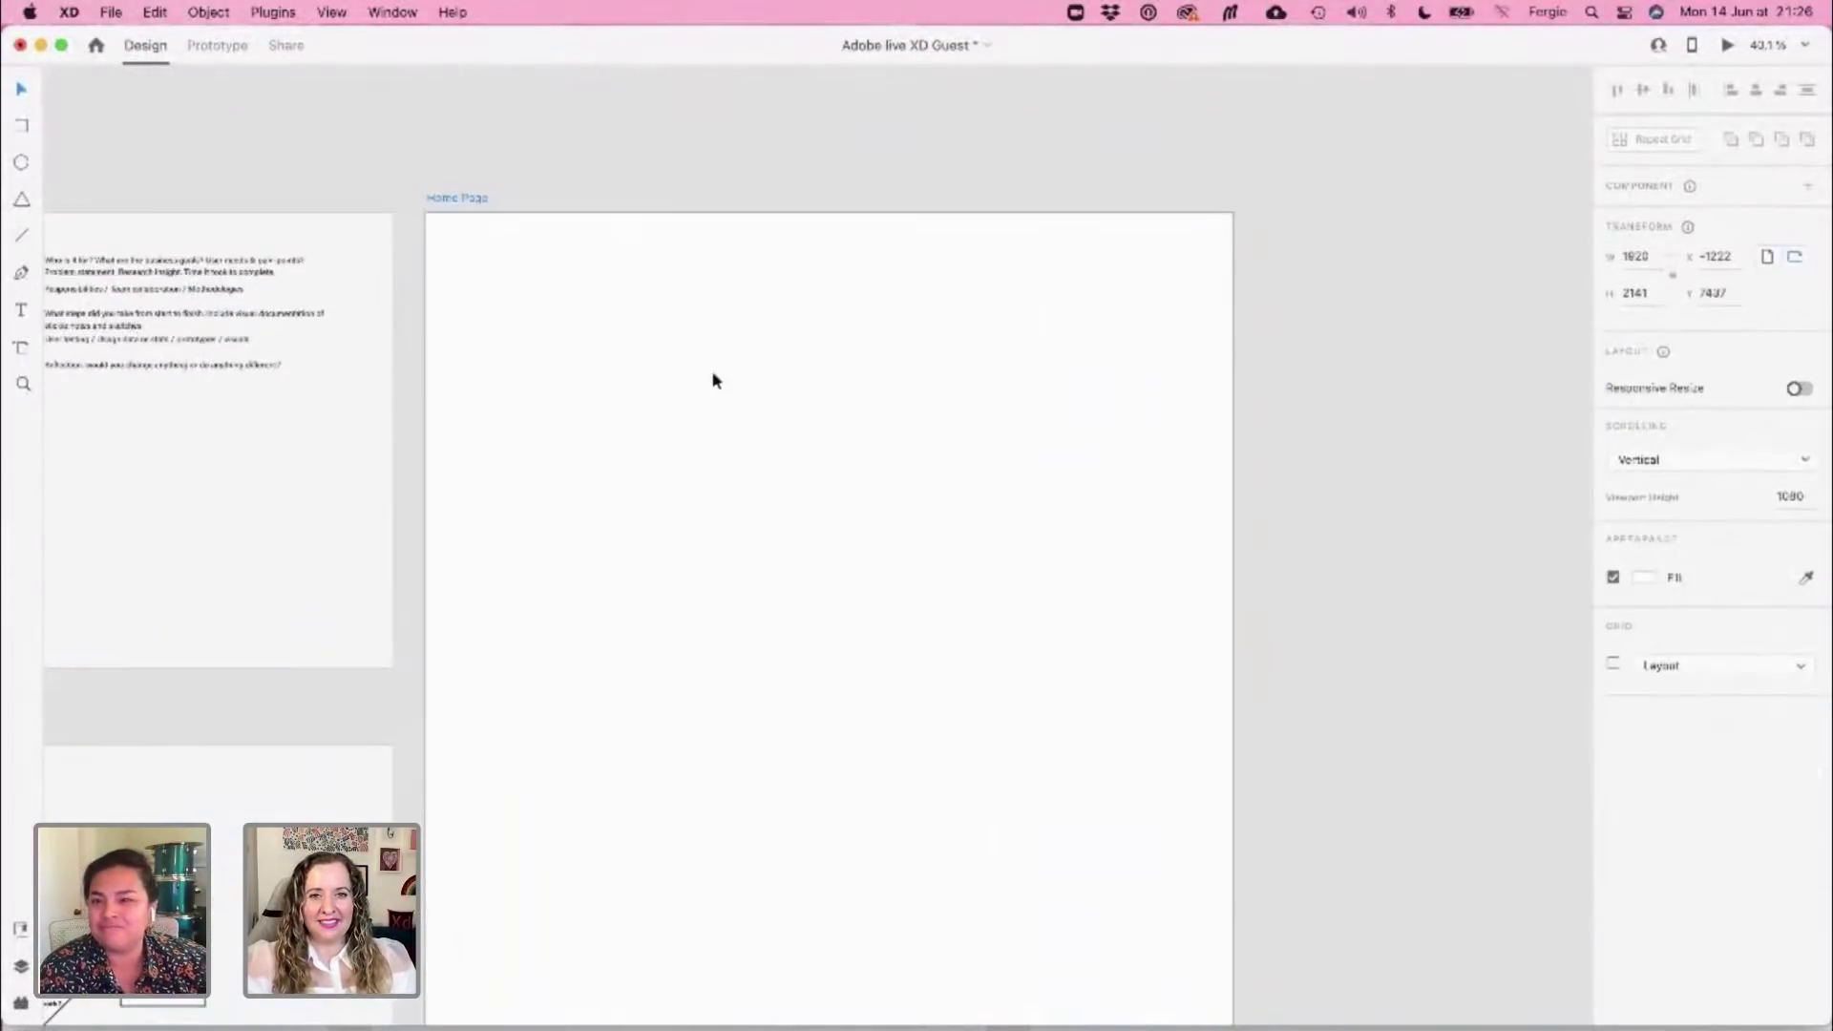
scroll(712, 376, "up", 5)
key("ctrl+v")
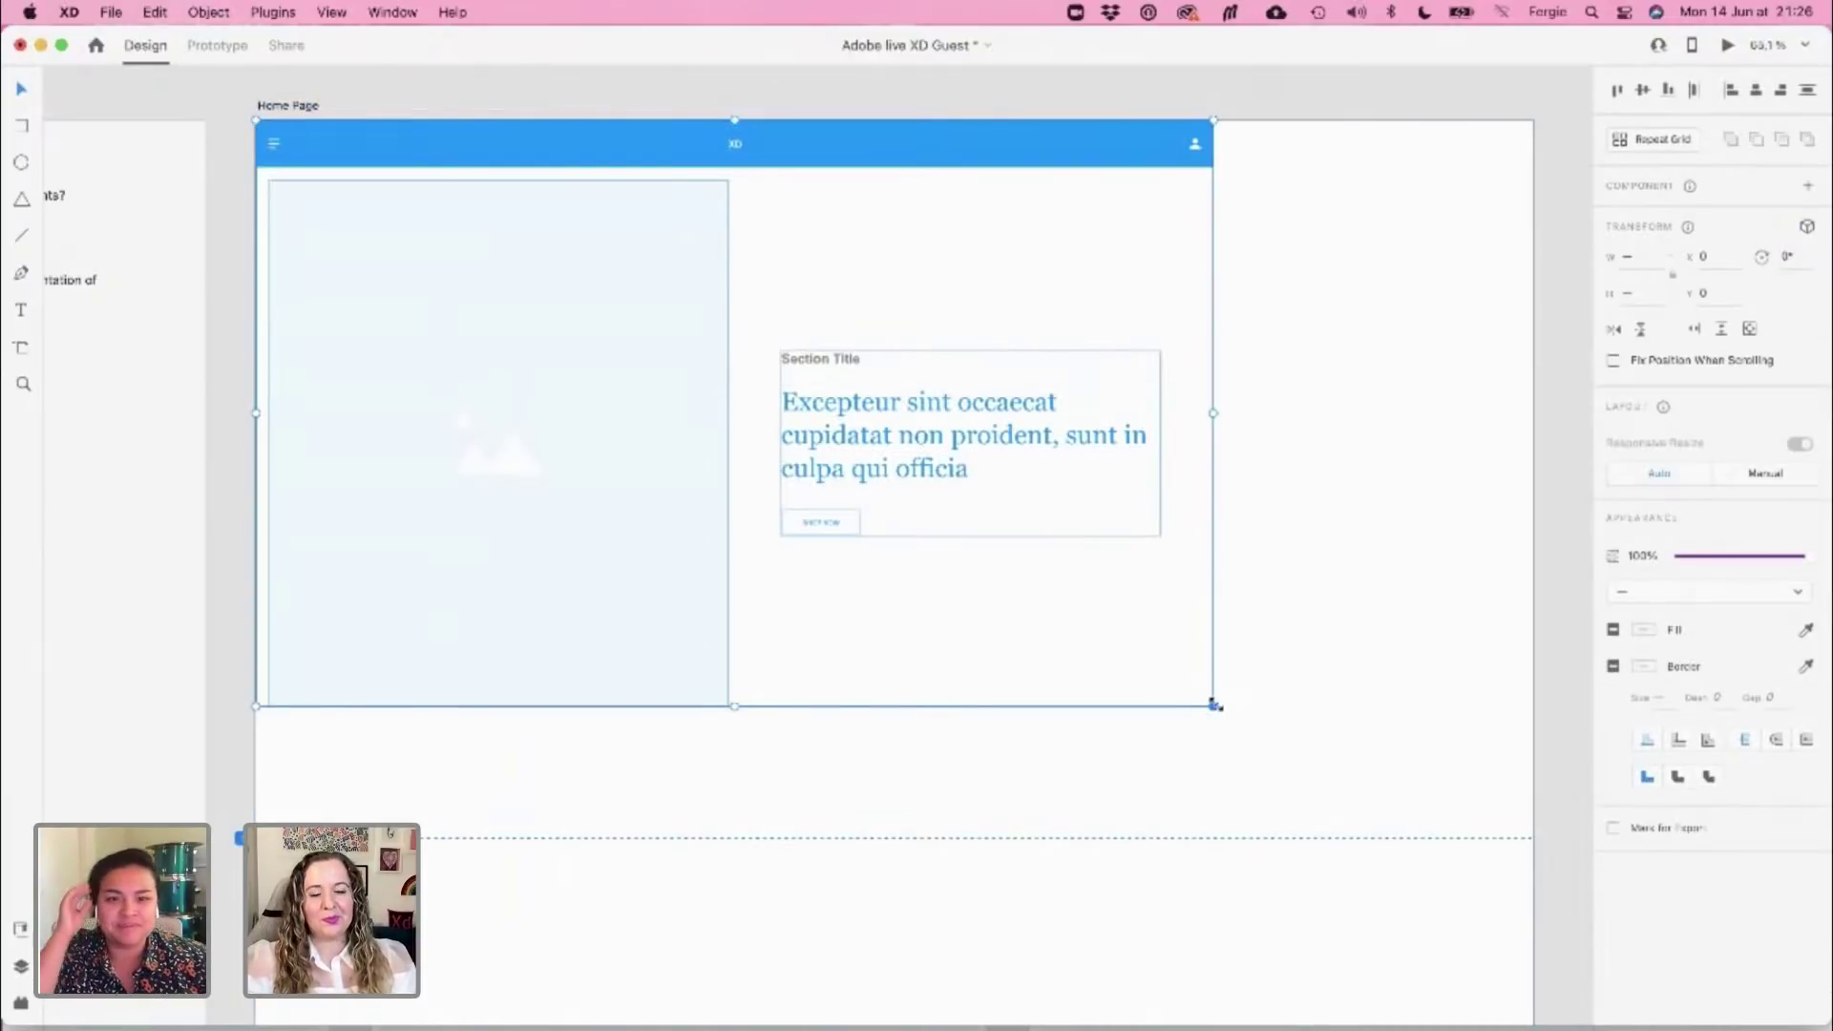
left_click_drag(1213, 707, 1547, 902)
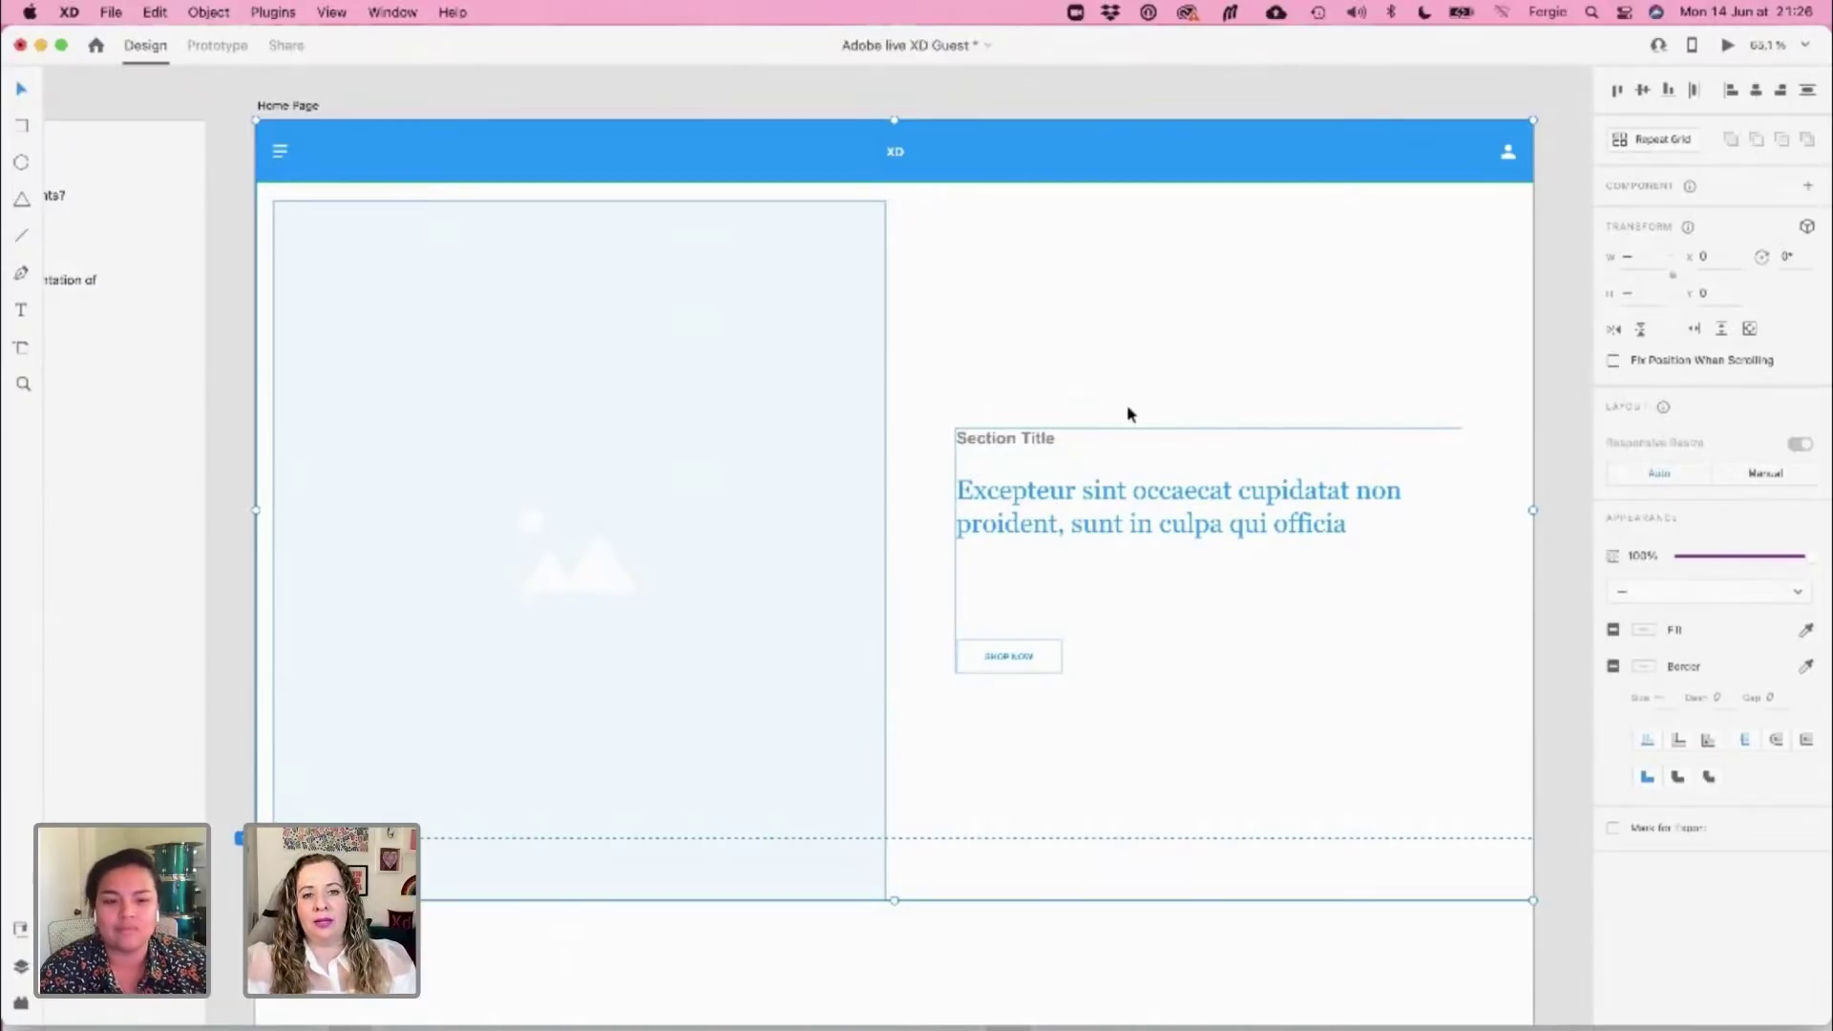
left_click(908, 290)
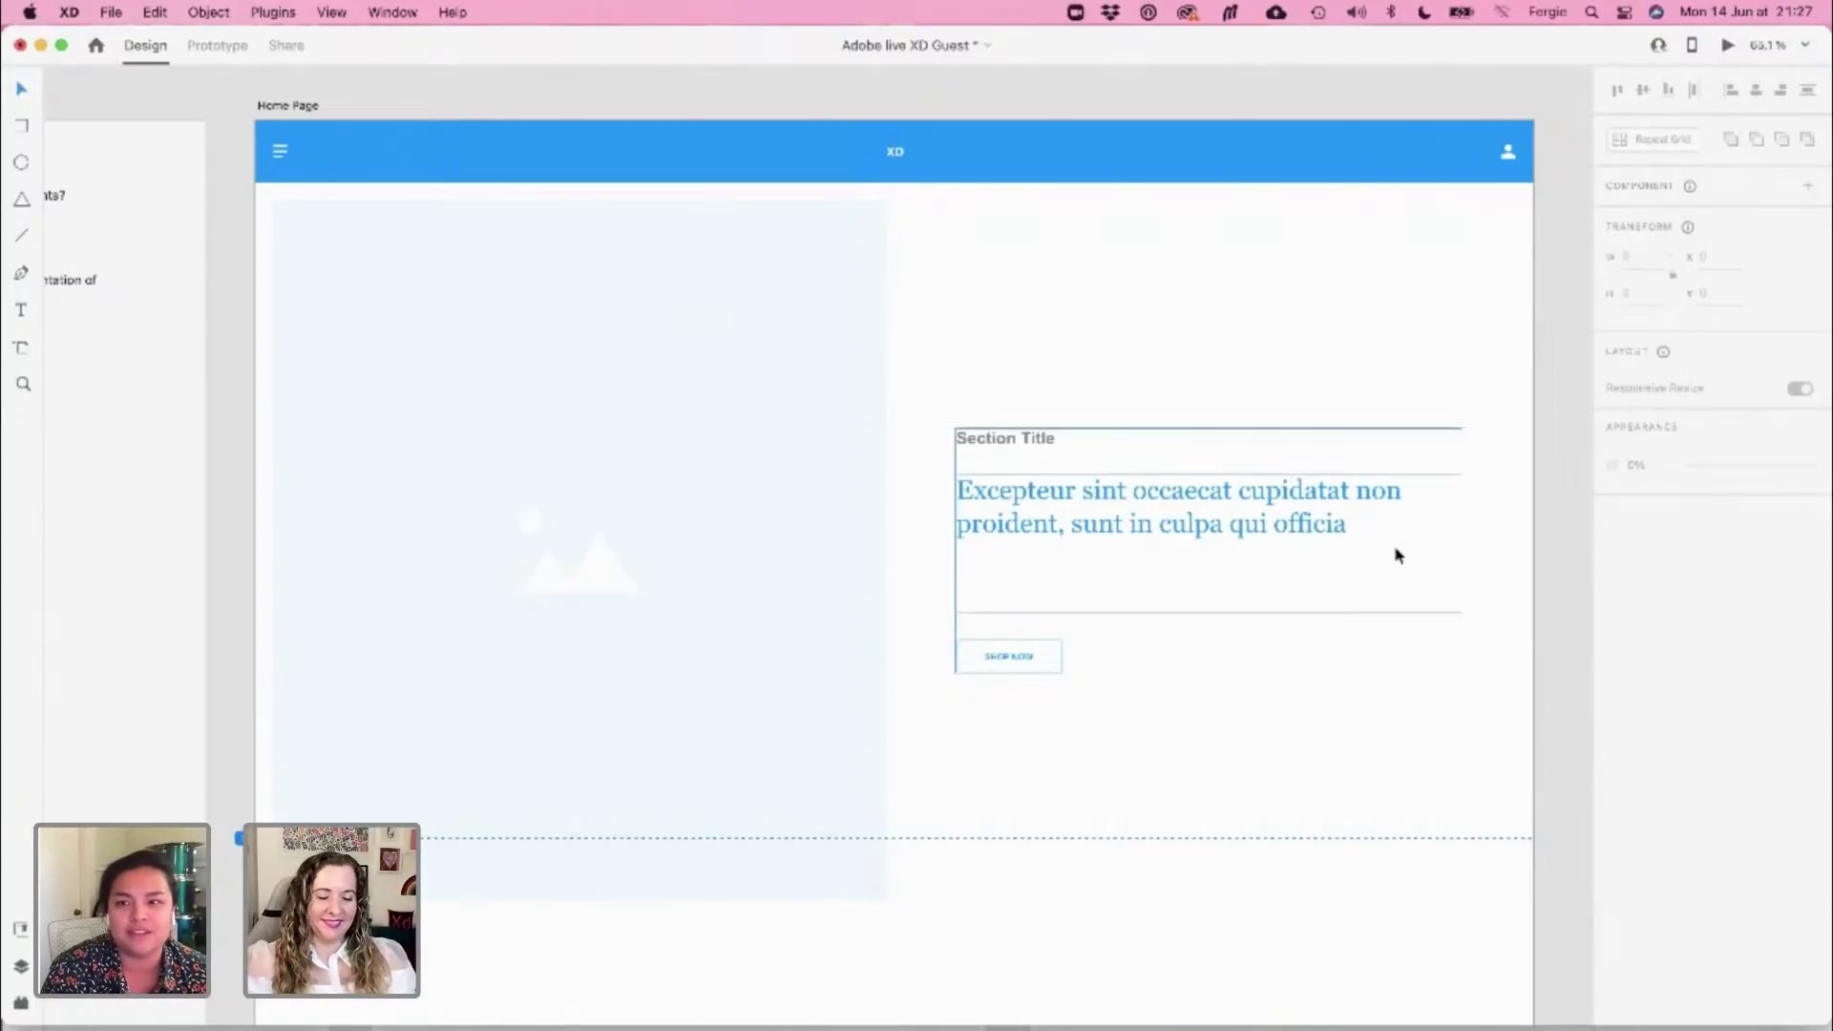
Replace the Section Title text with a "Hey I'm" greeting followed by the designer's first name
left_click(1040, 444)
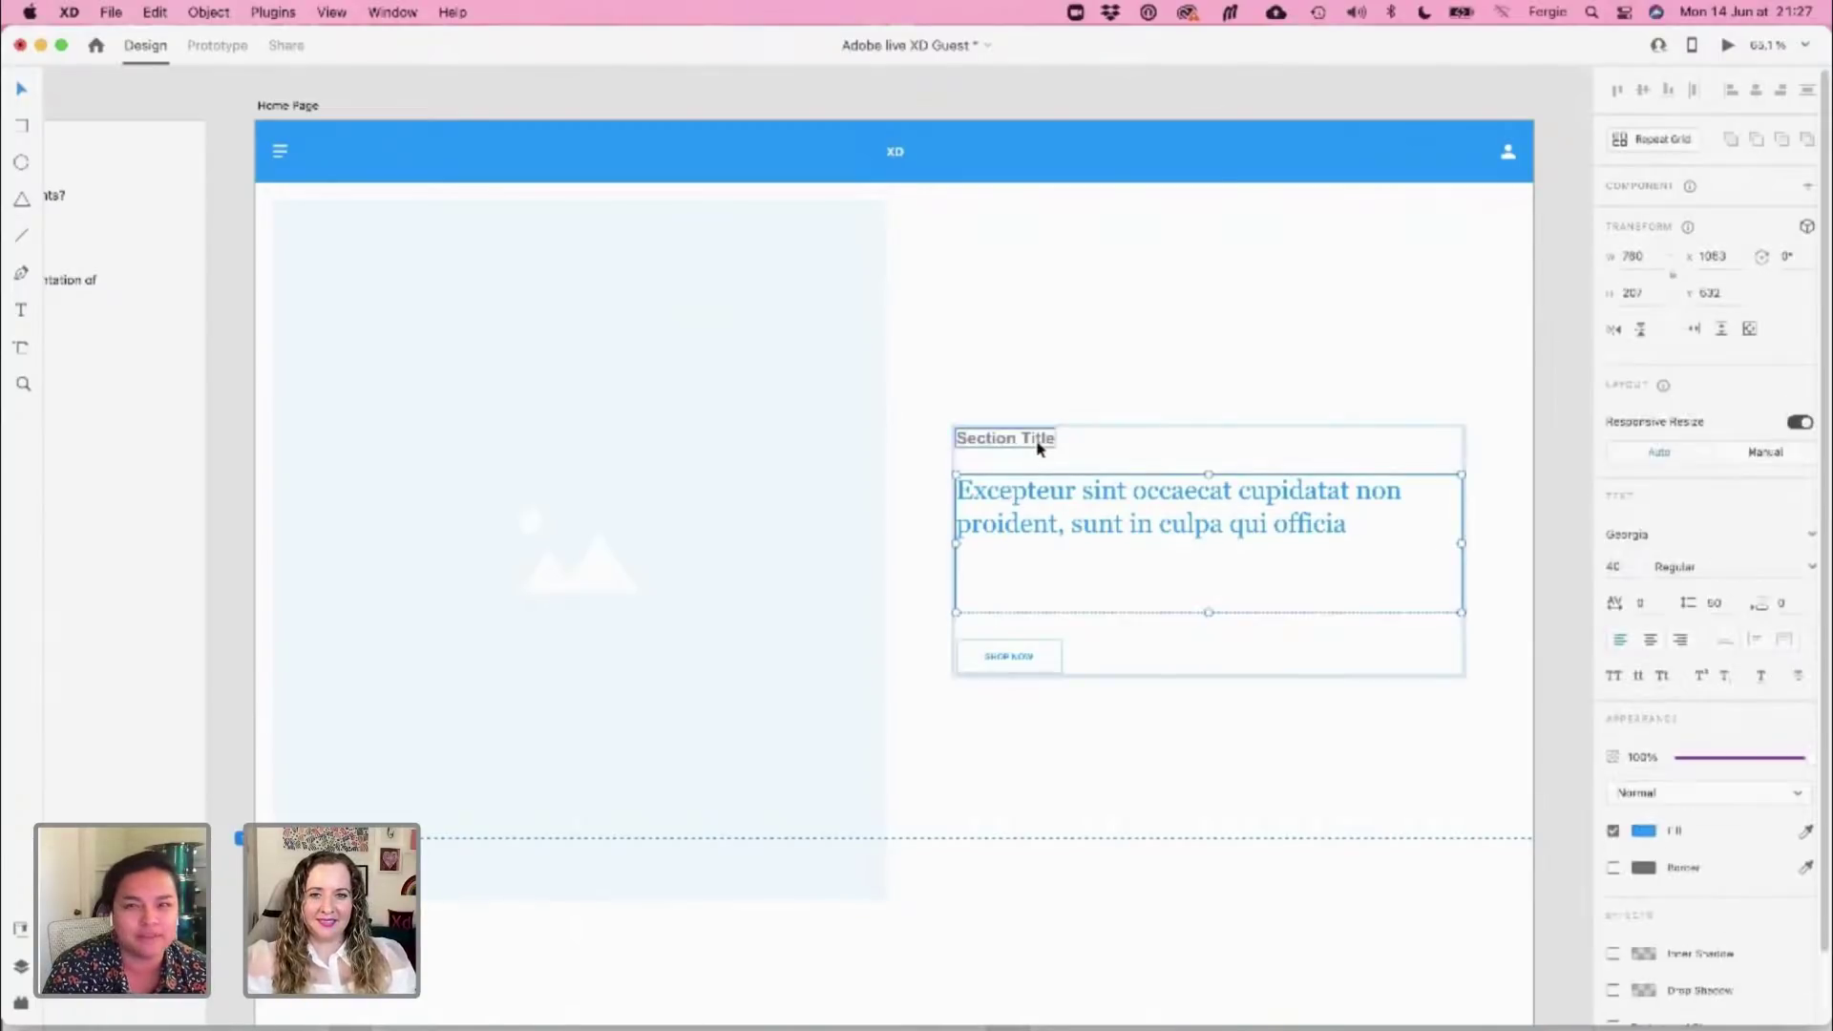
double_click(1041, 444)
type("He")
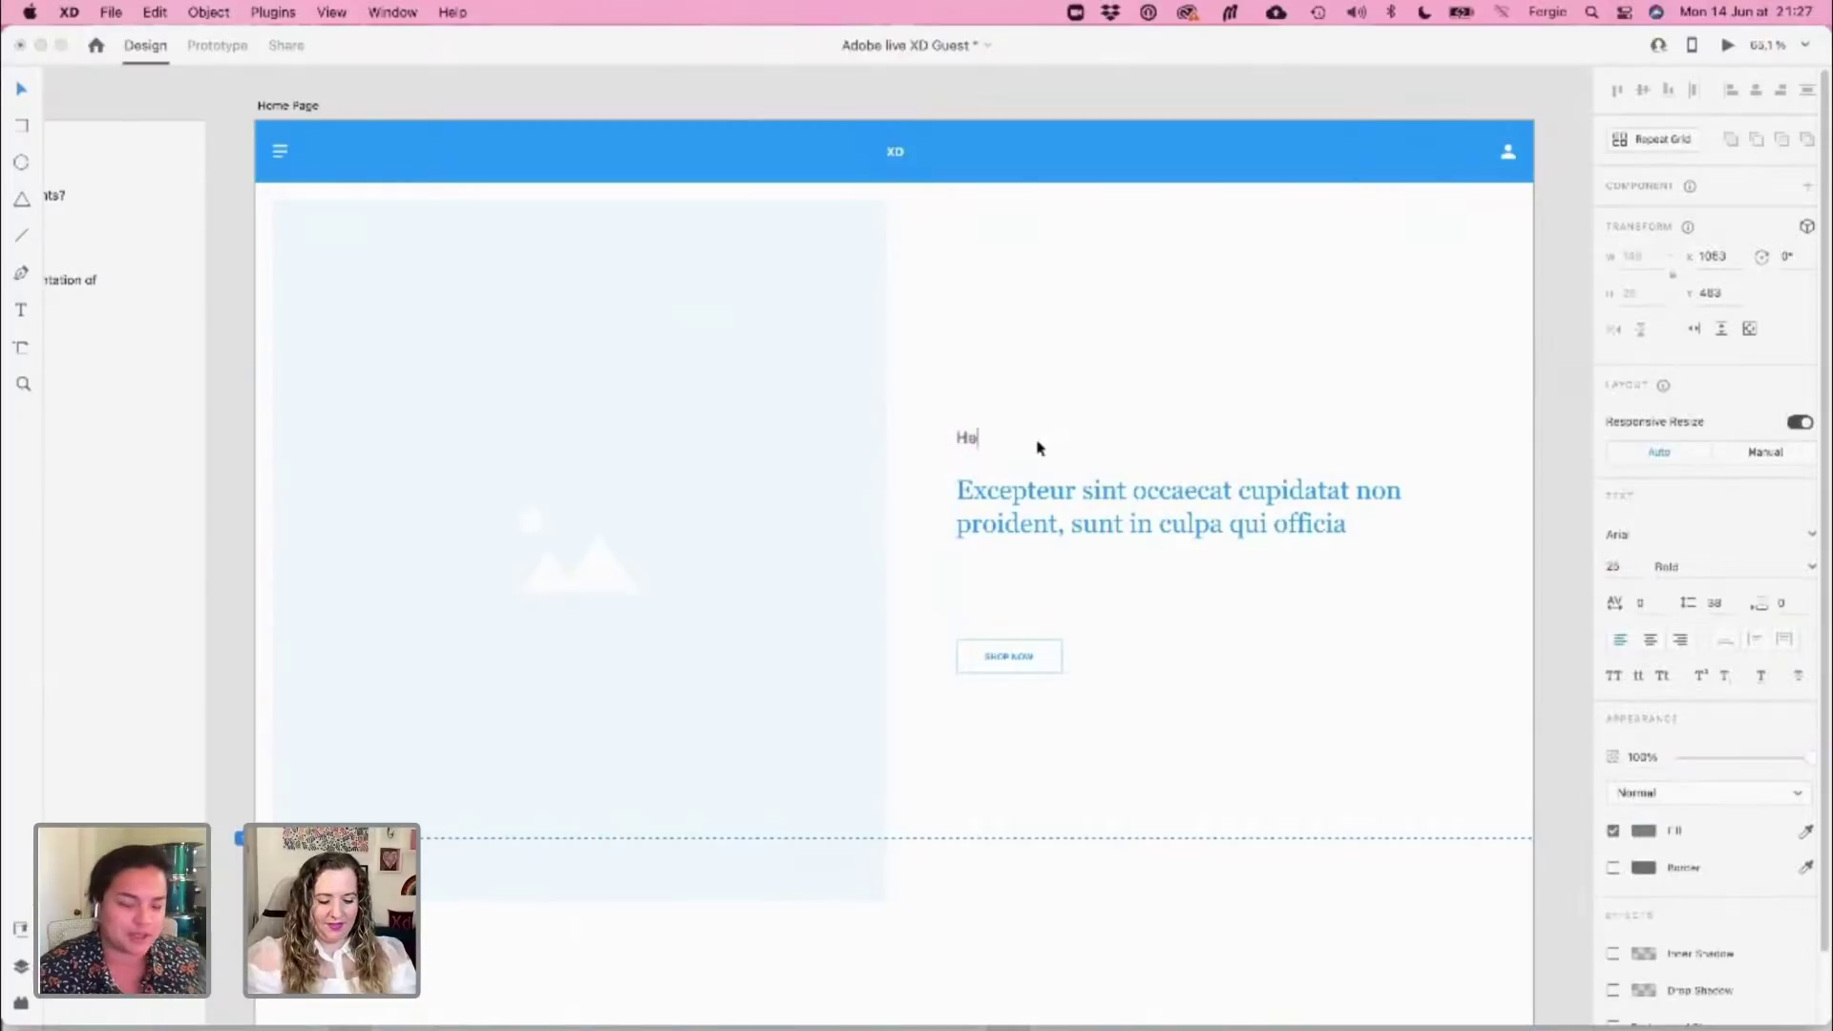
type("y I'm Fergie")
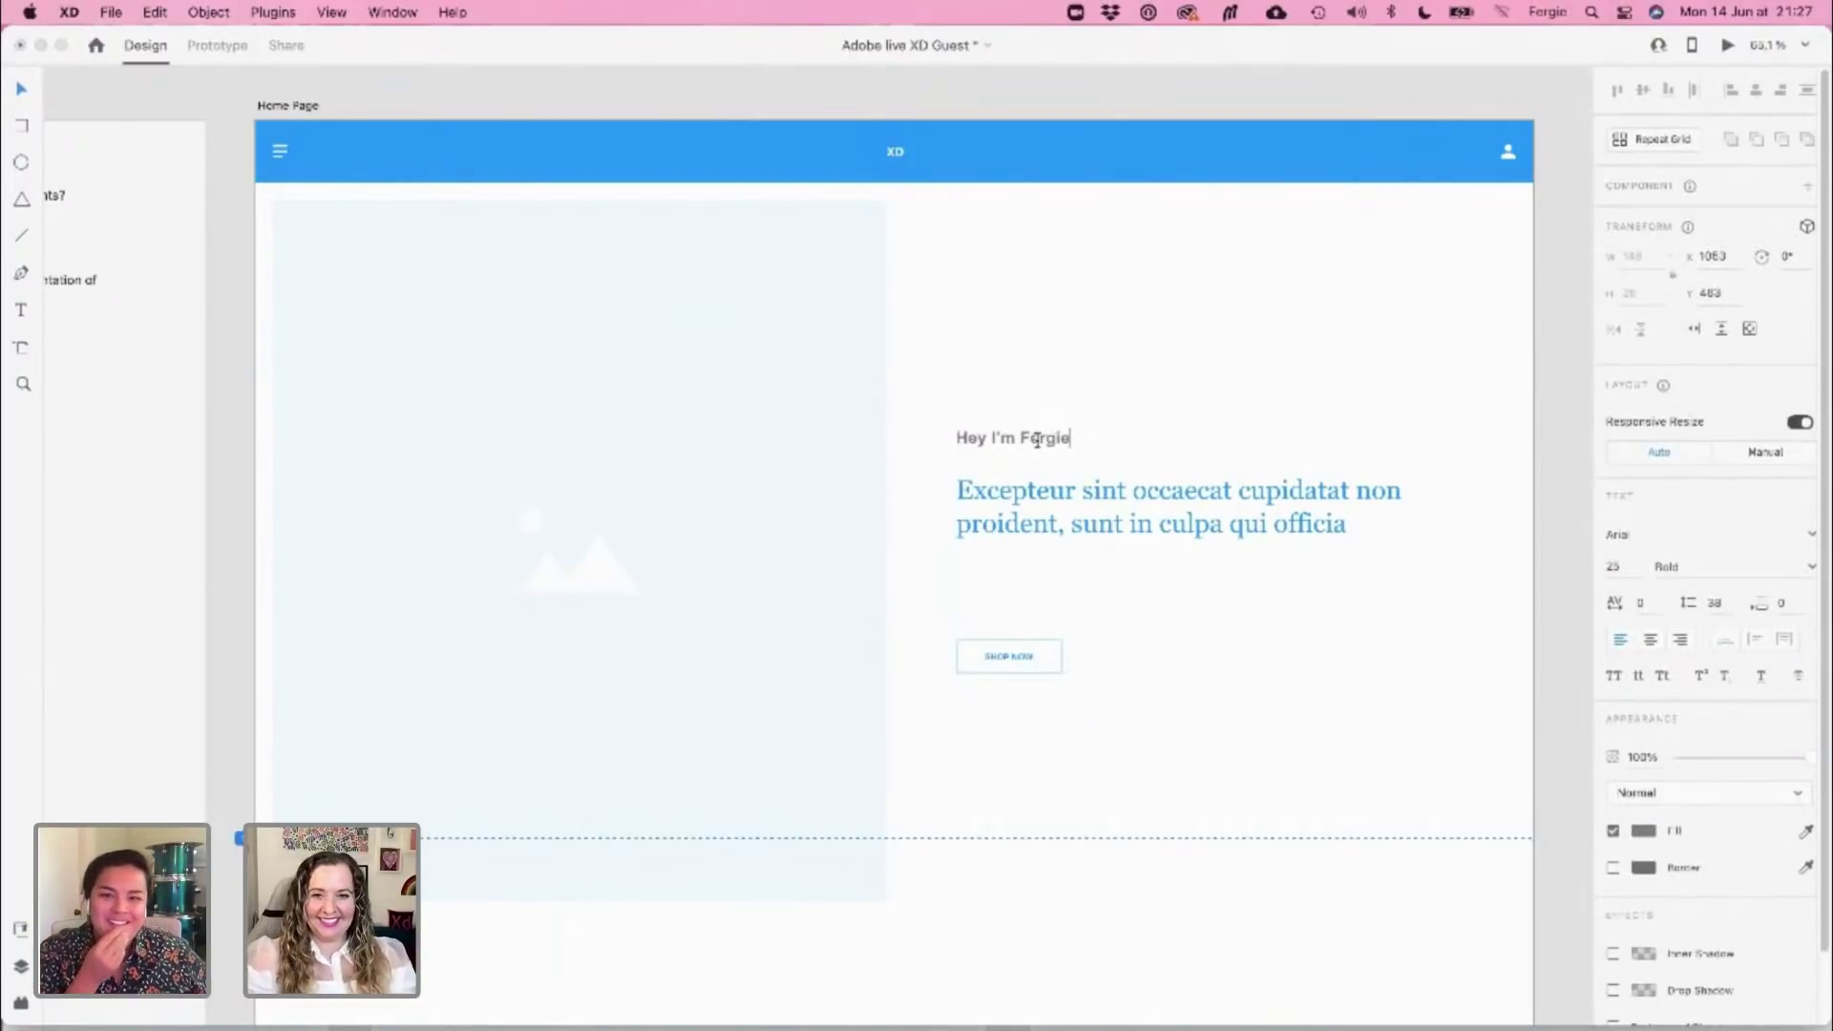
left_click(1063, 519)
double_click(1063, 515)
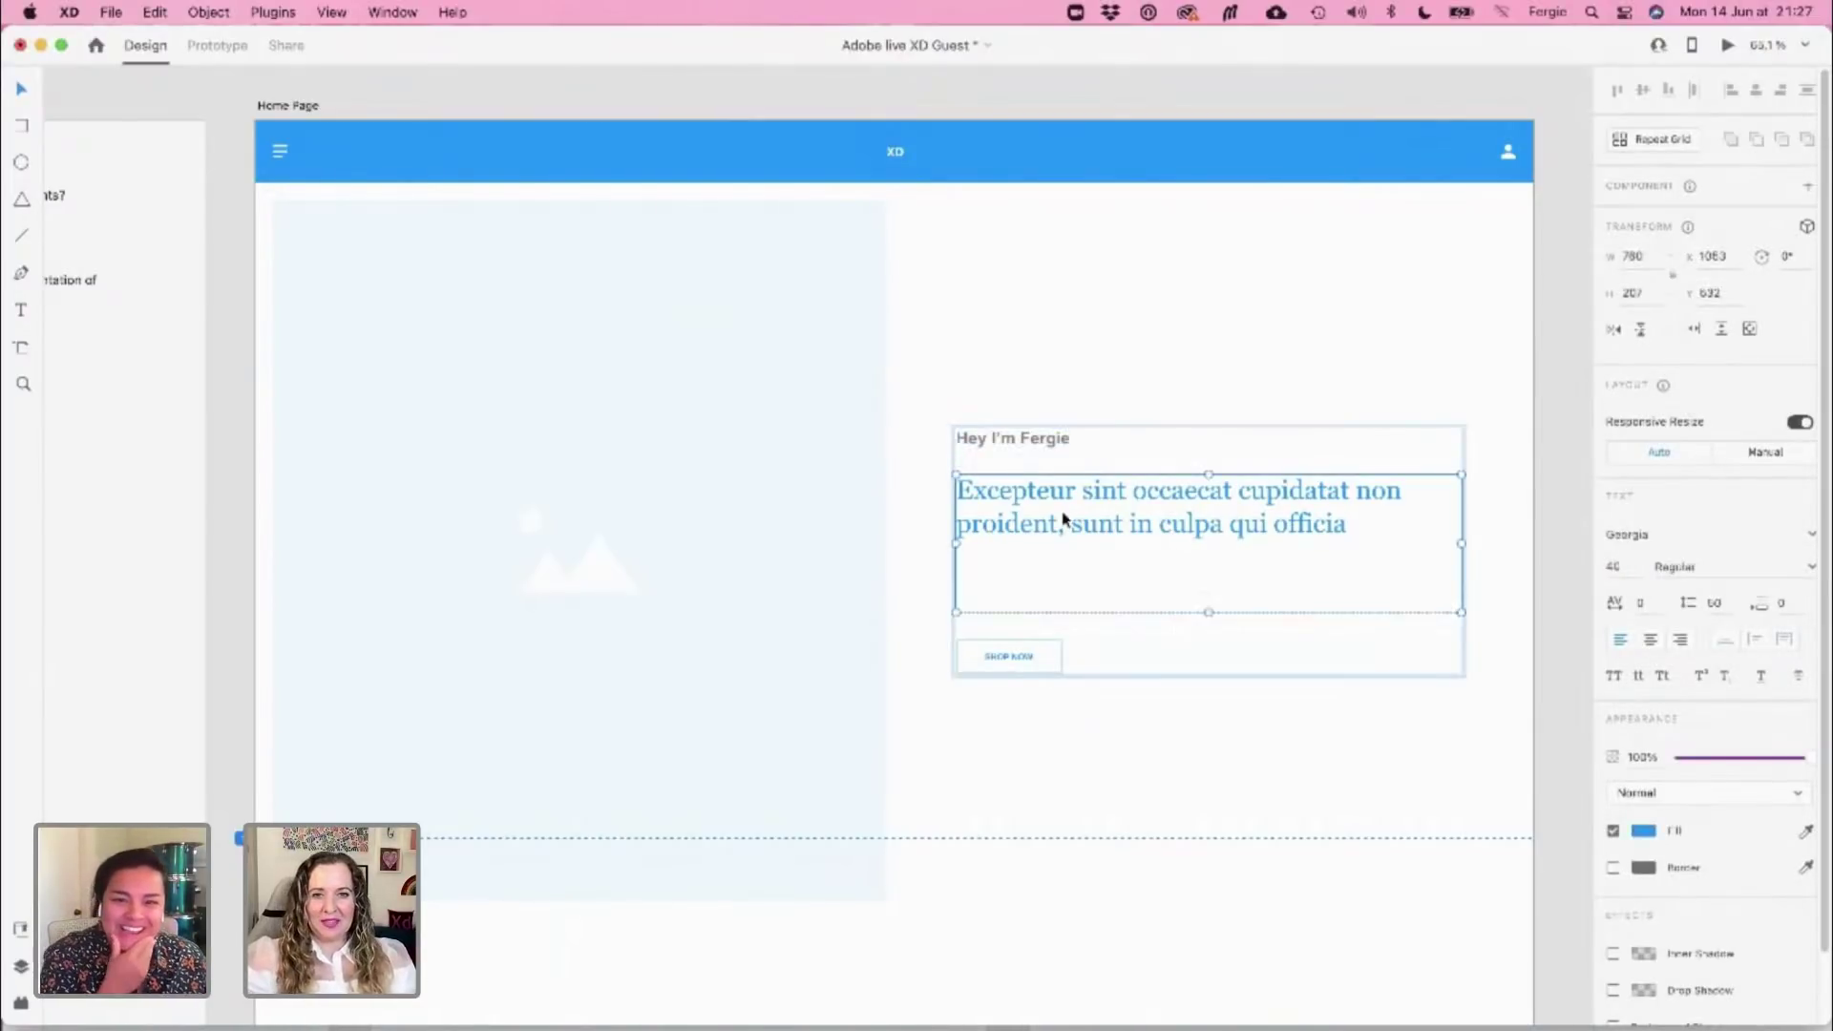
double_click(1062, 513)
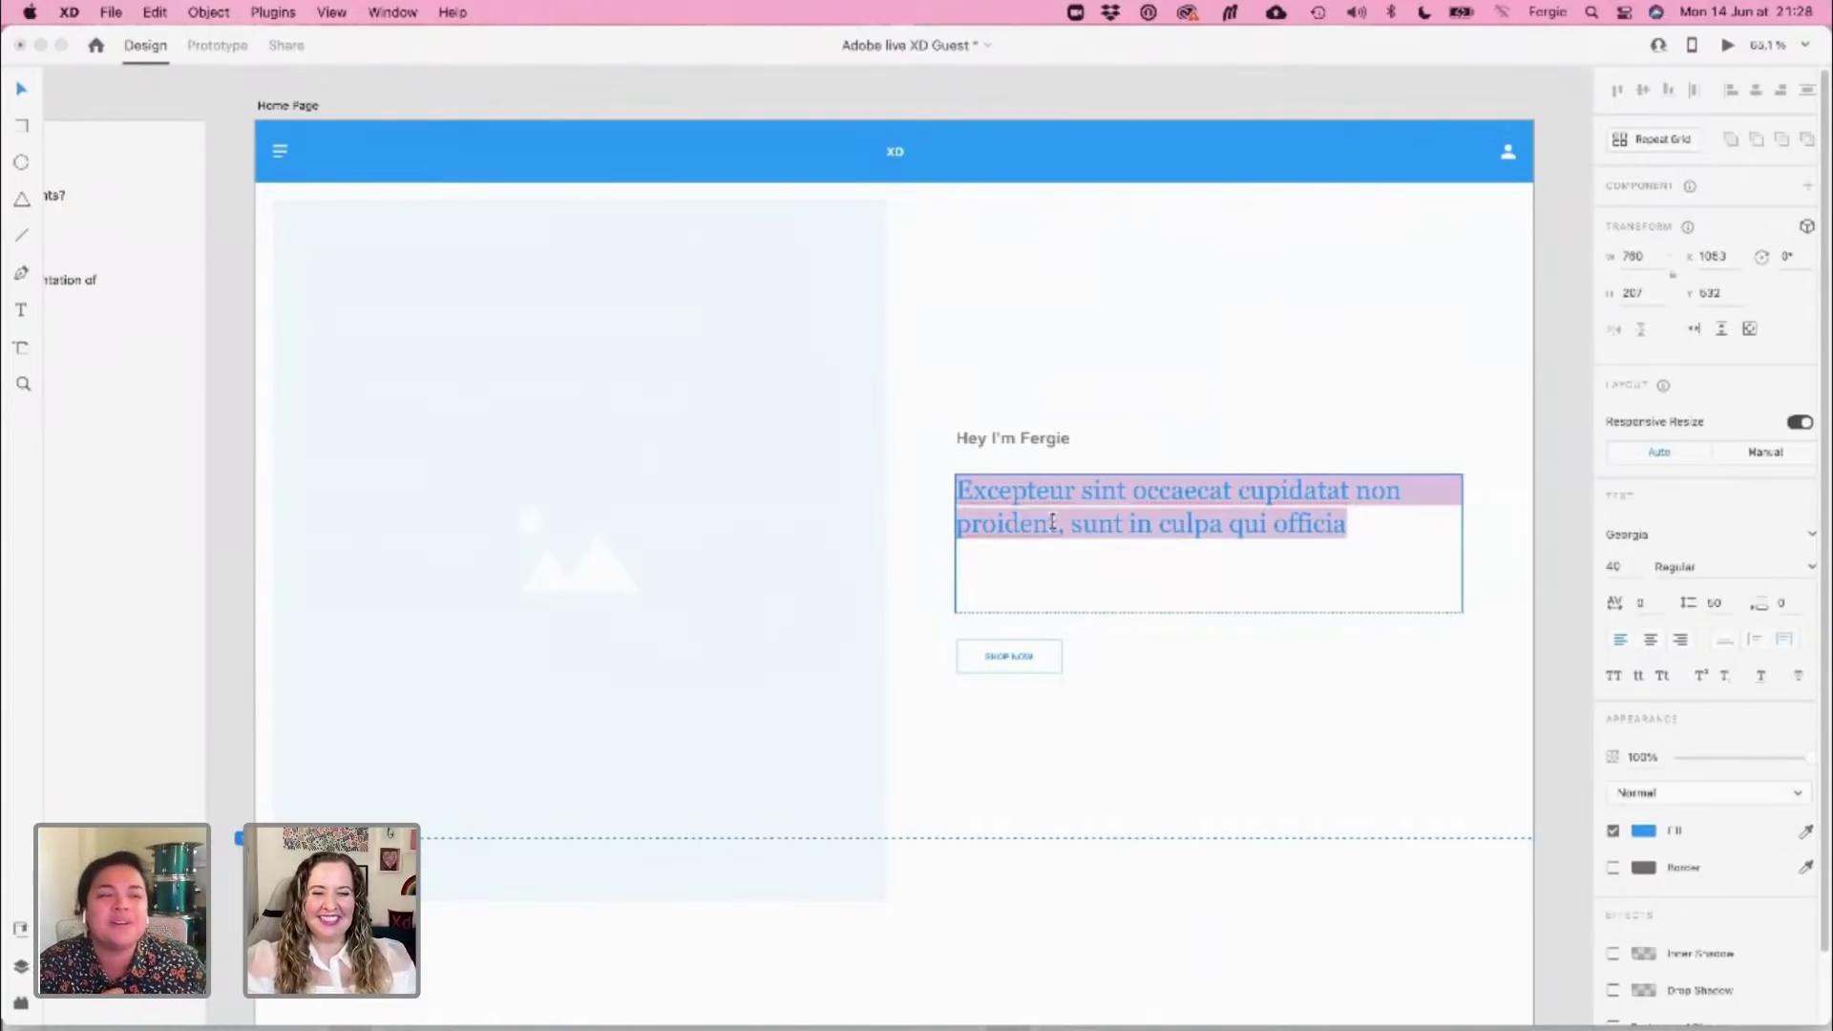
Shorten the image placeholder to about 951 high so it ends just above the viewport line
left_click(653, 658)
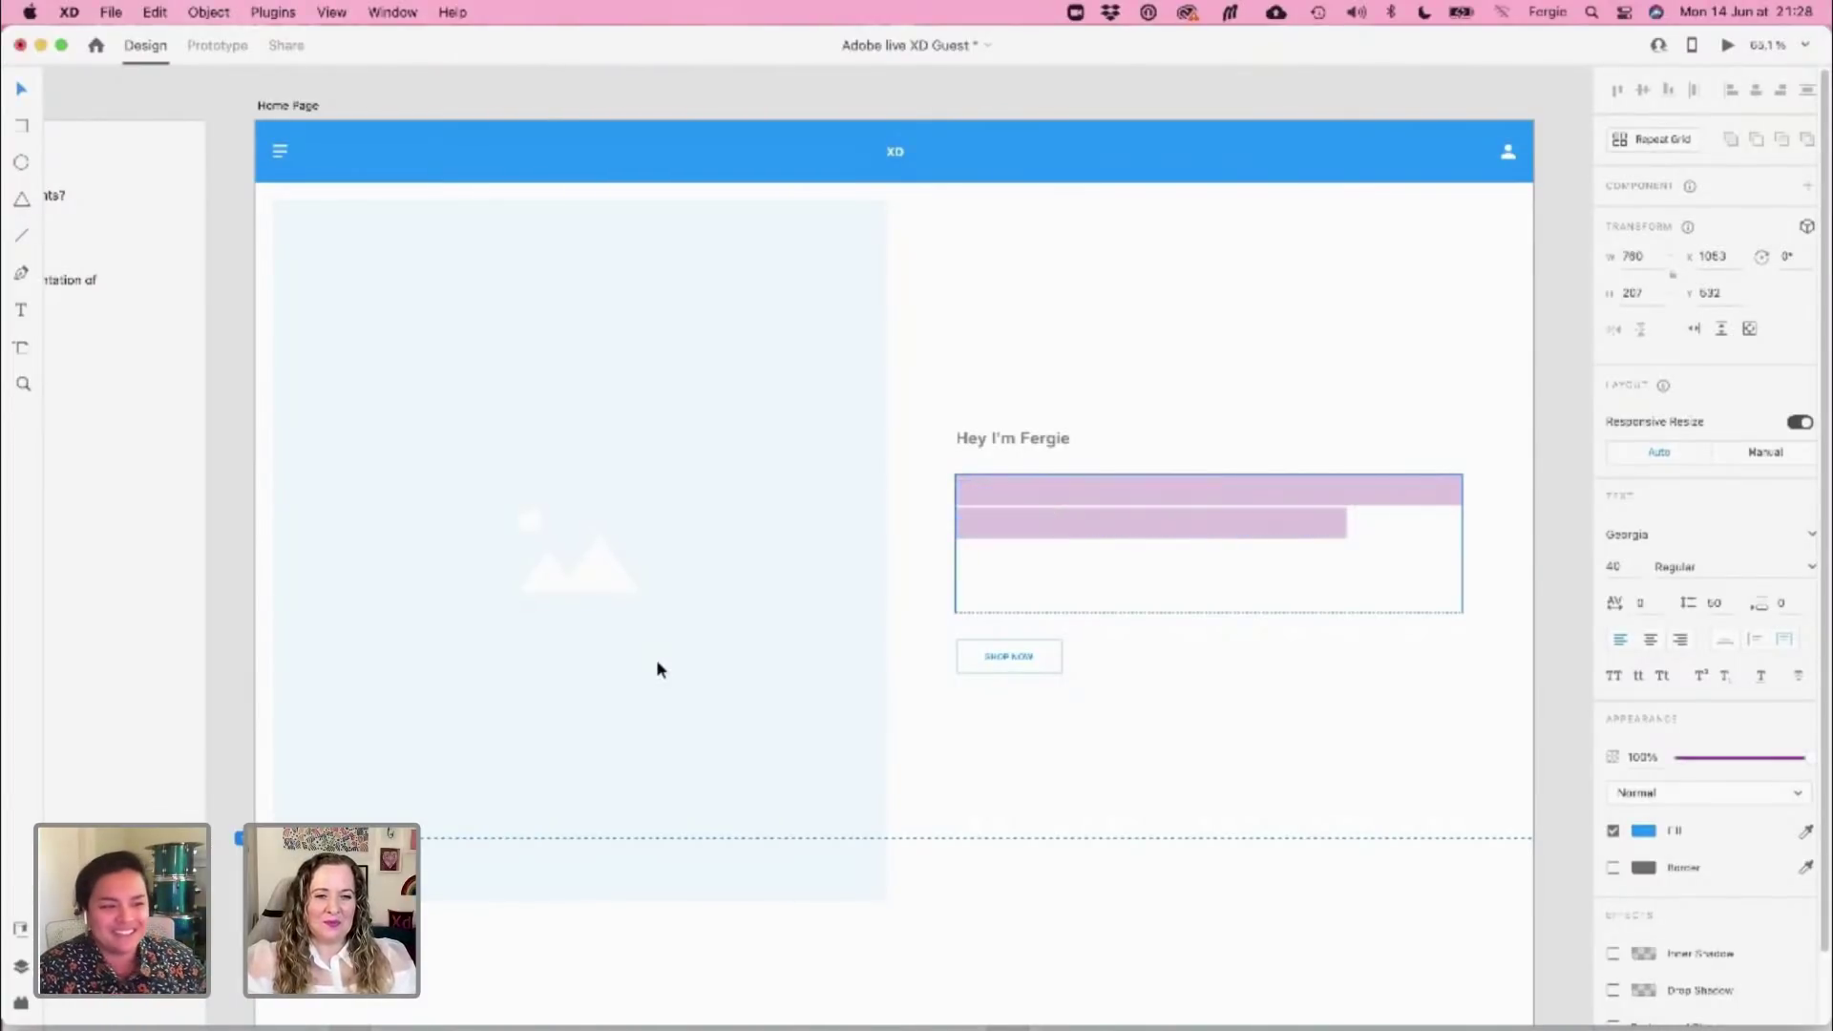
left_click(647, 802)
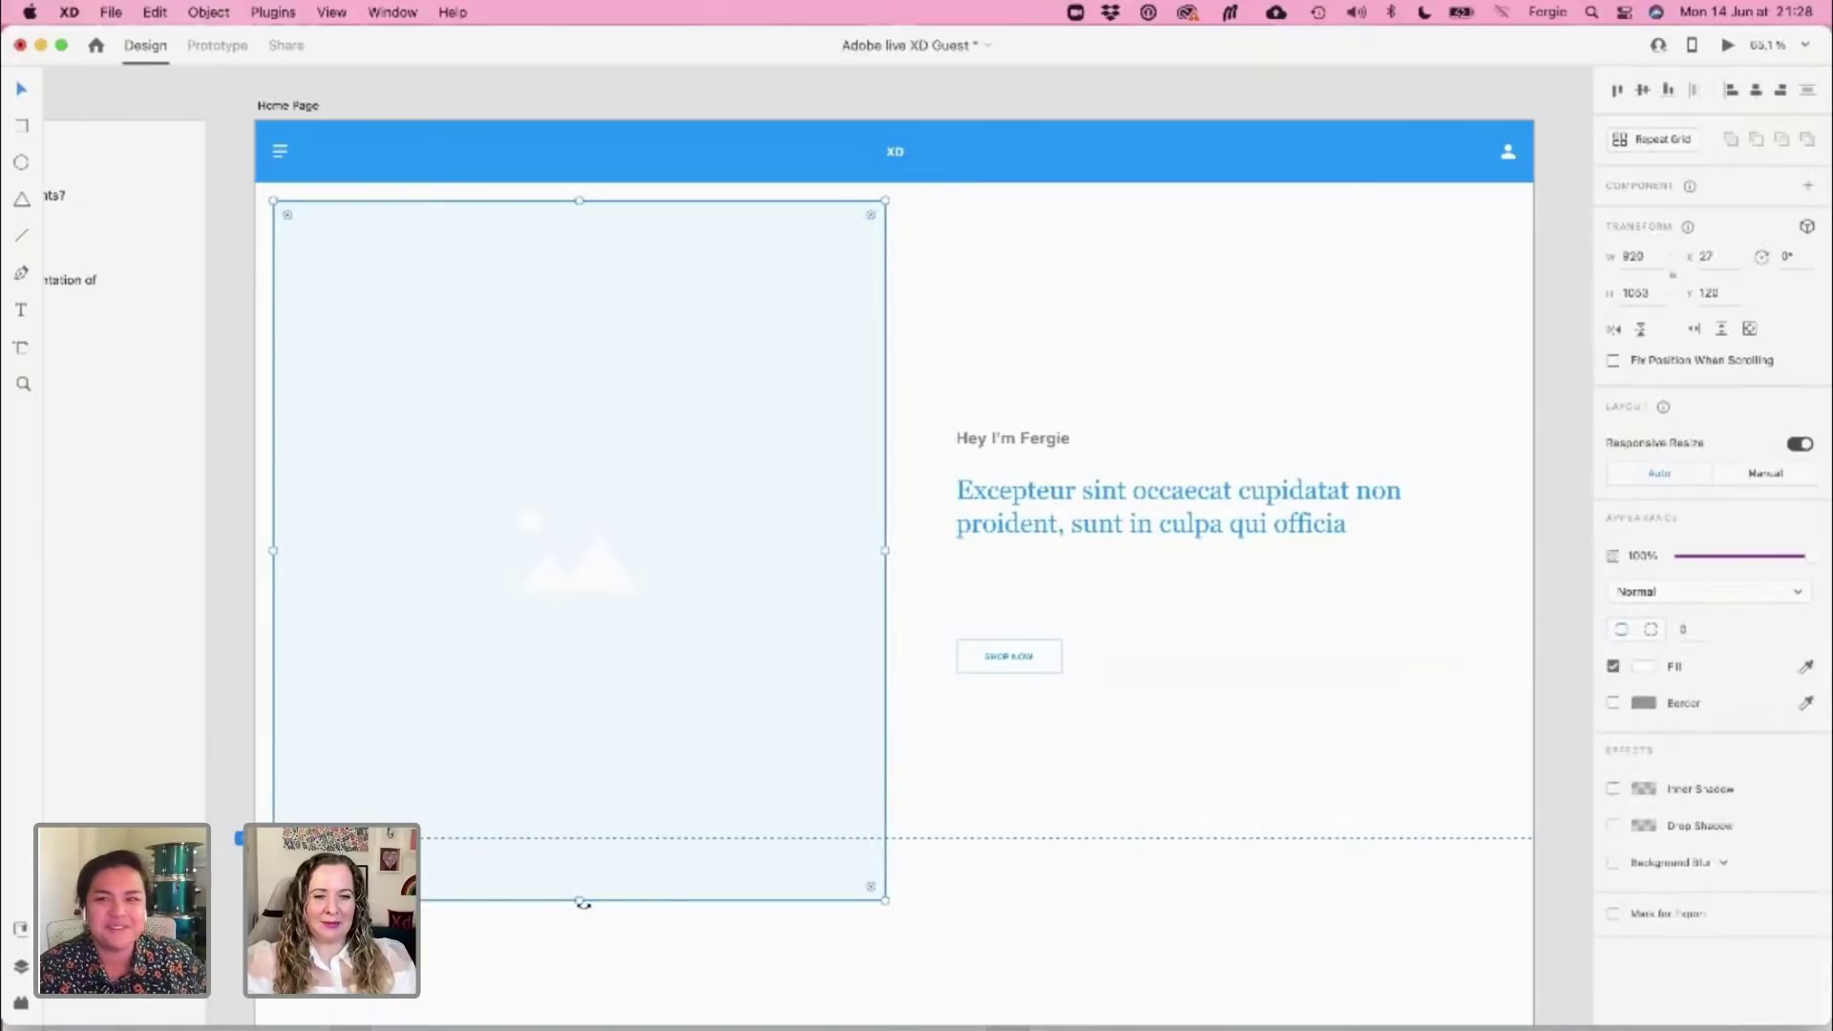
left_click_drag(580, 901, 597, 833)
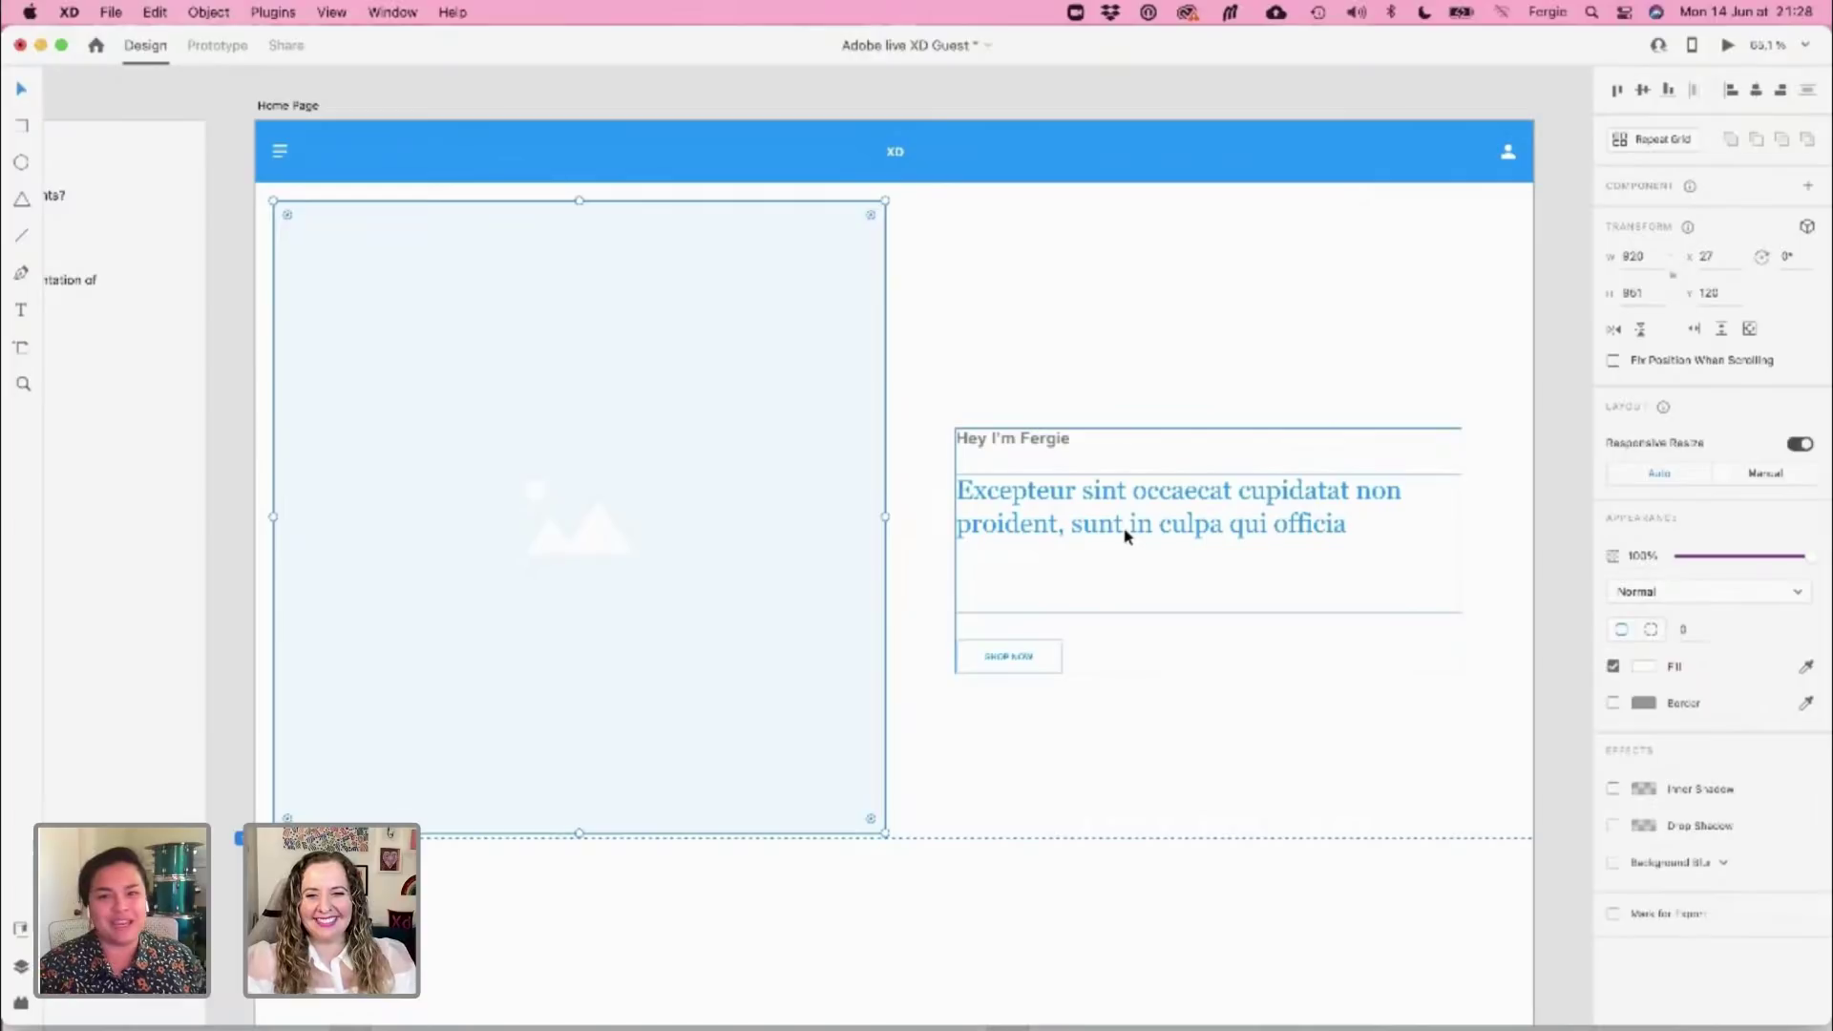
Replace the blue placeholder headline with "I help driven entrepreneurs engage their audience by designing products that just work."
left_click(1127, 592)
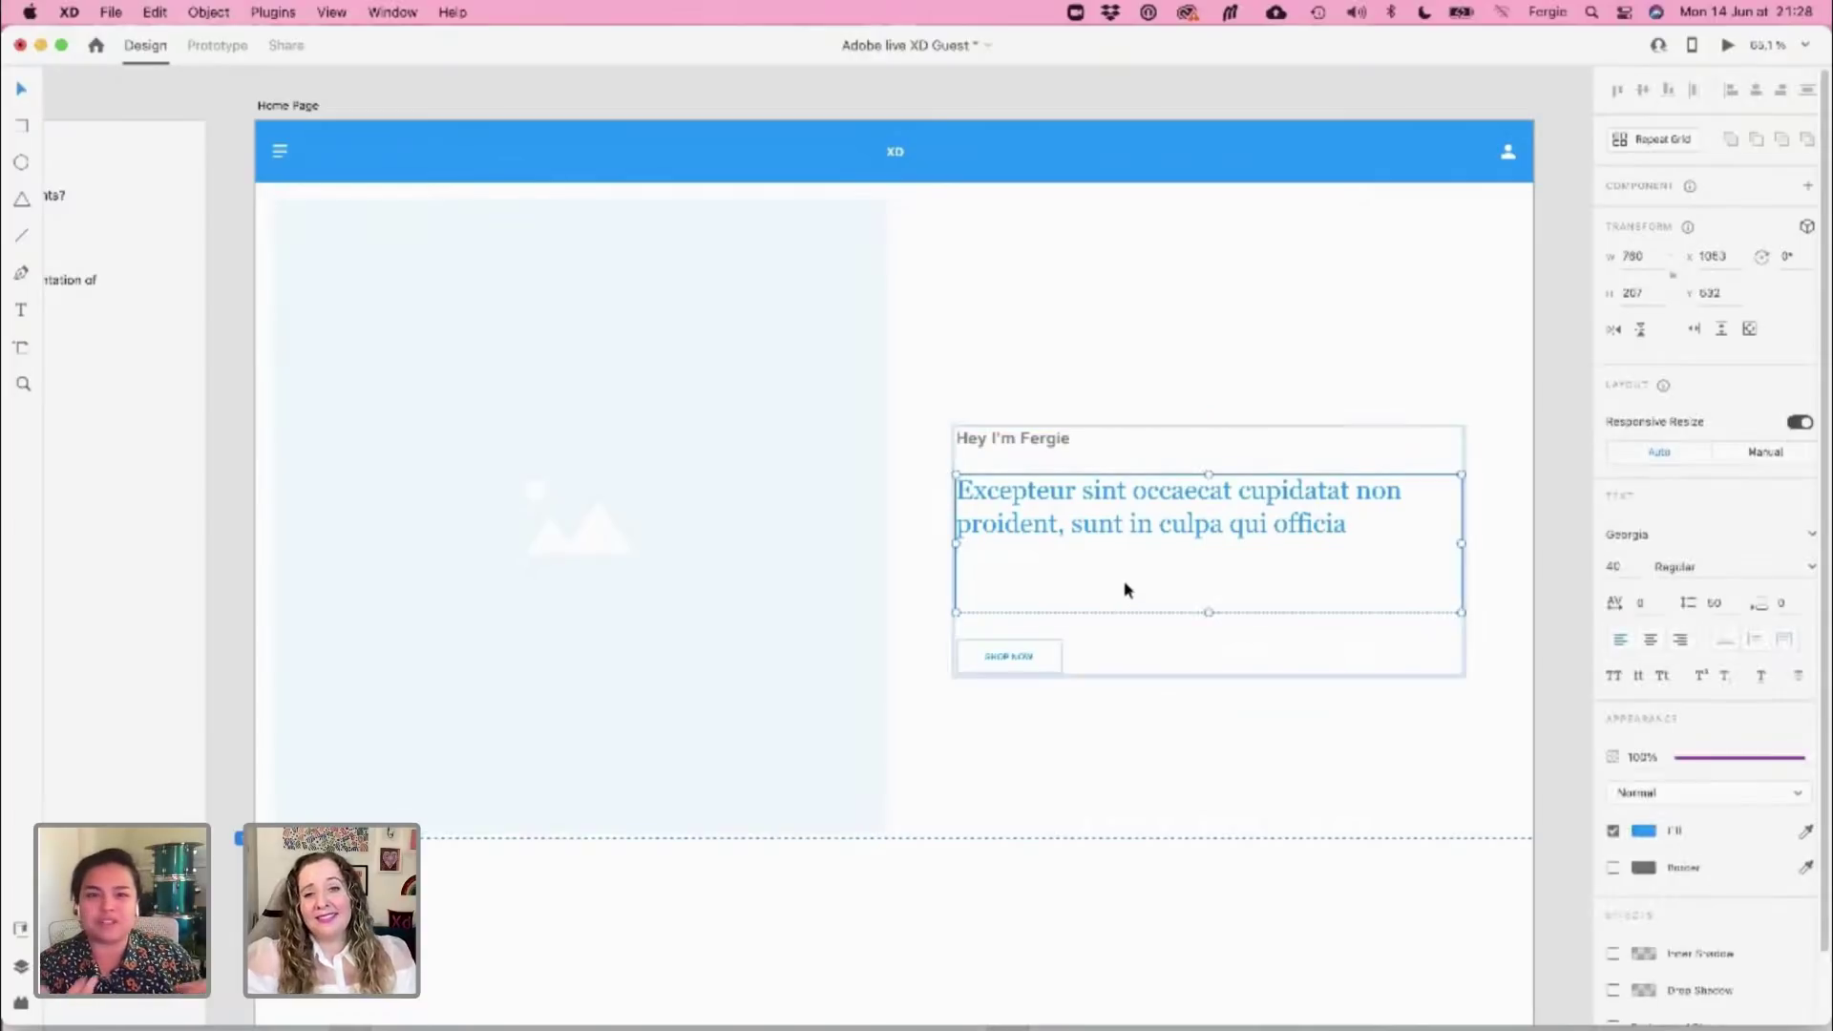
double_click(1121, 493)
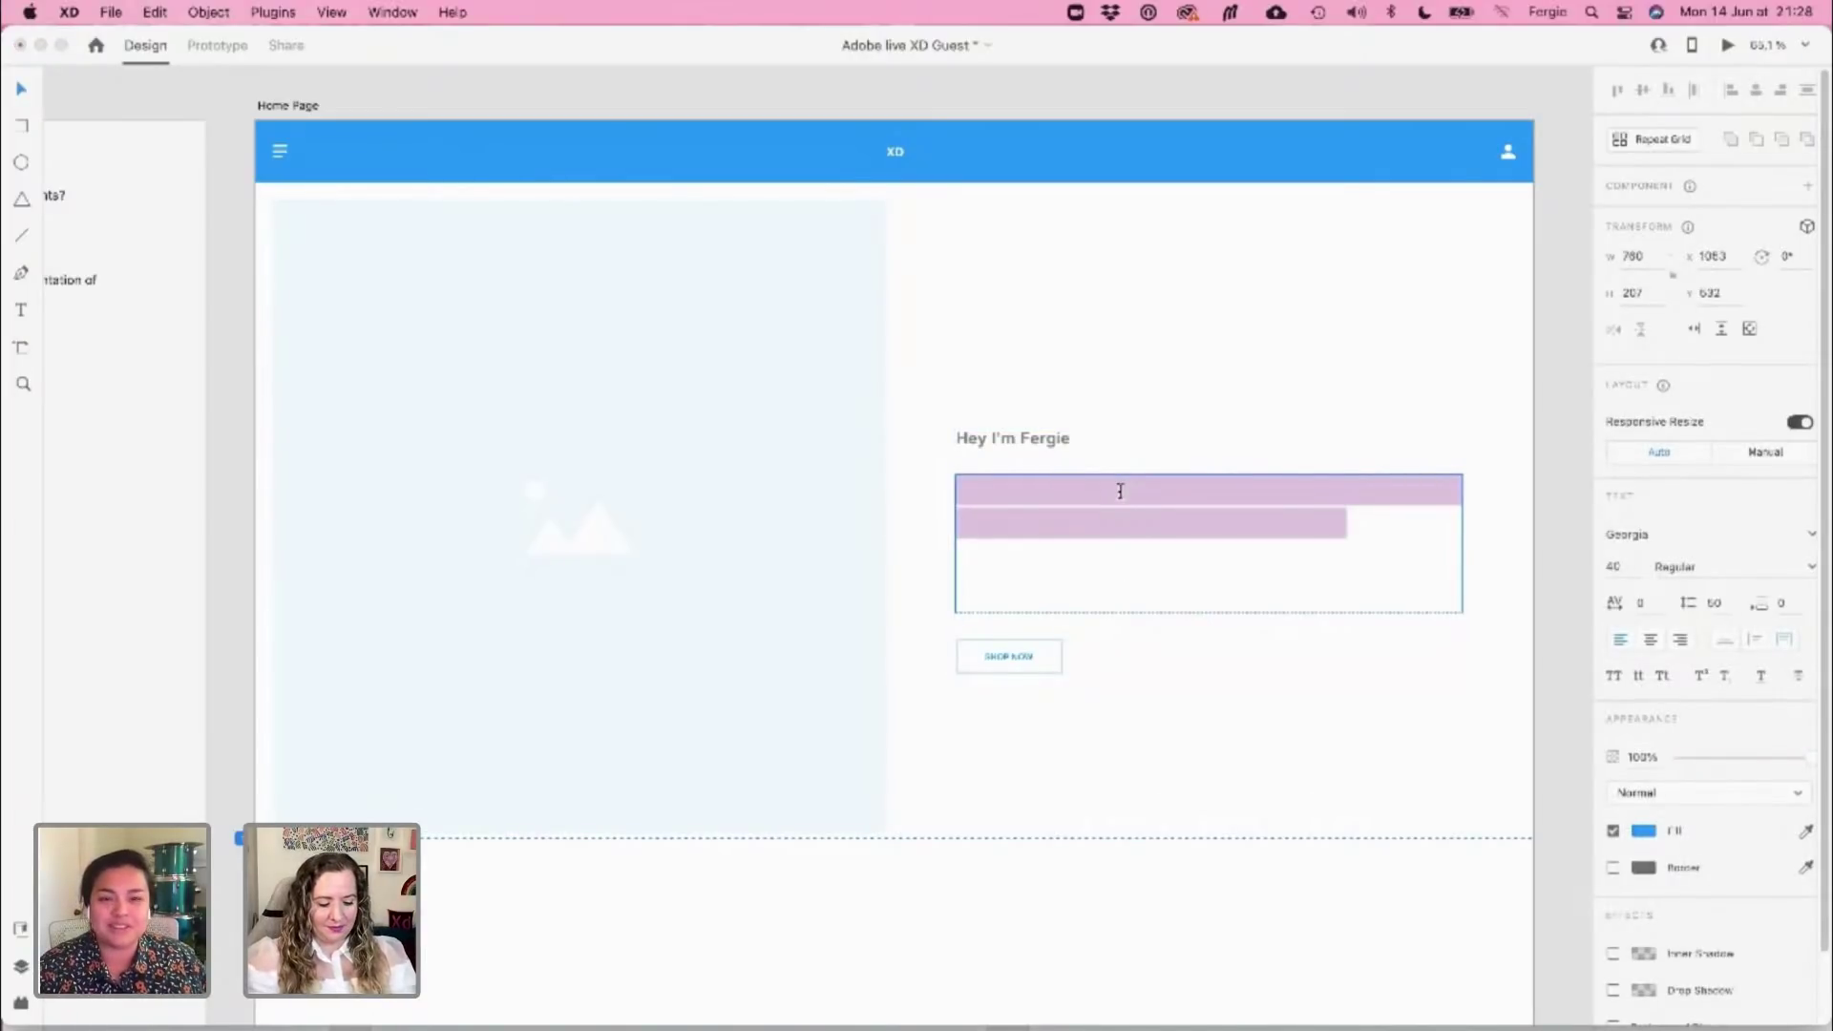
key("BackSpace")
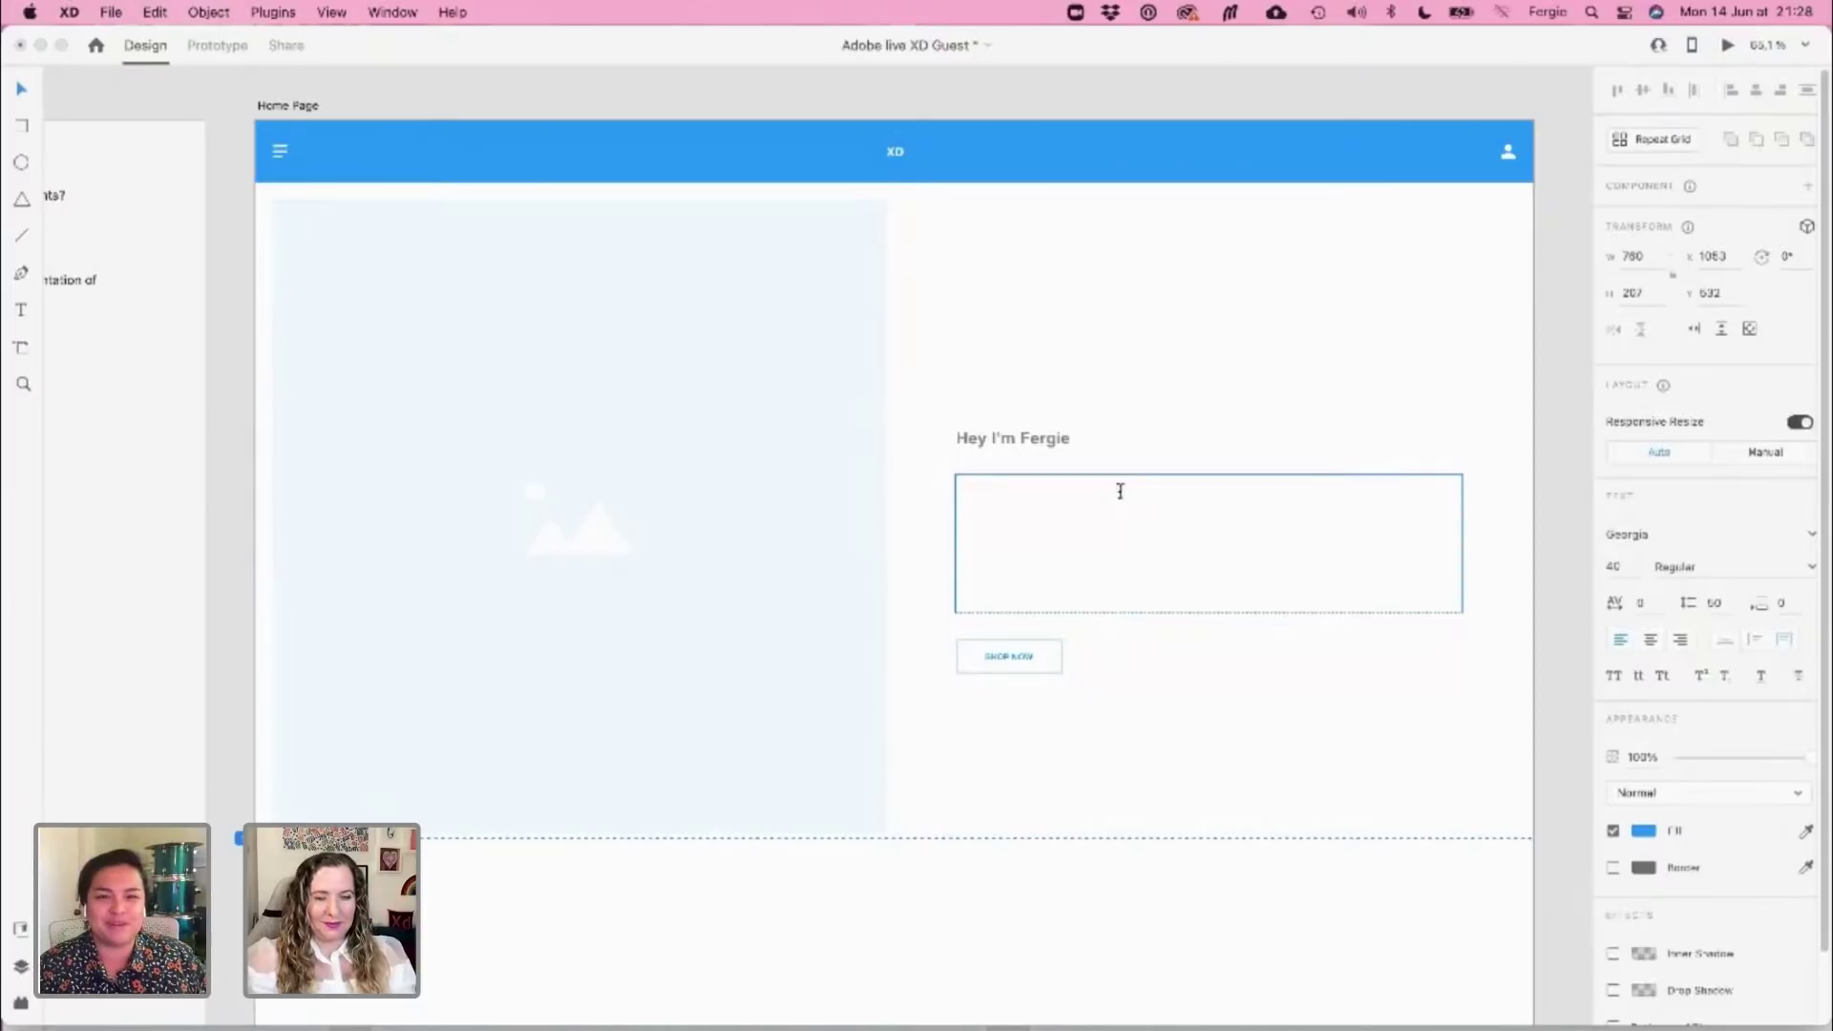
key("super+a")
key("BackSpace")
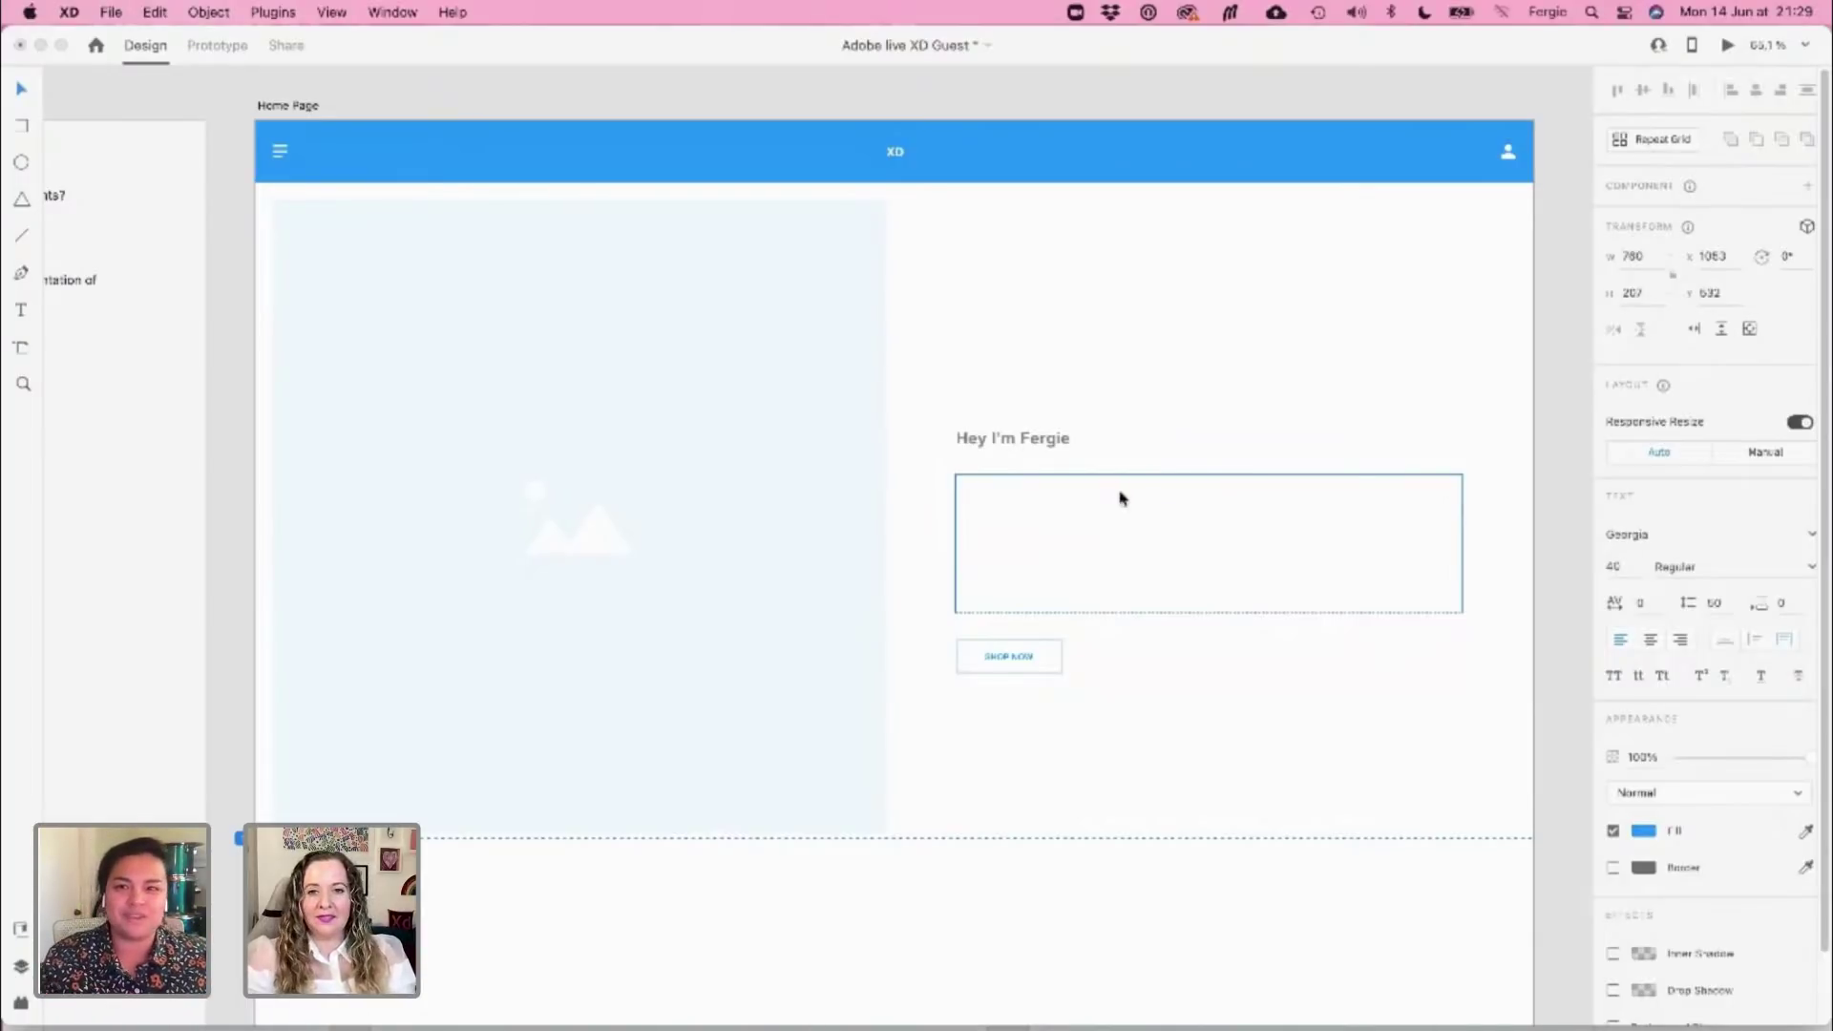
left_click(1120, 491)
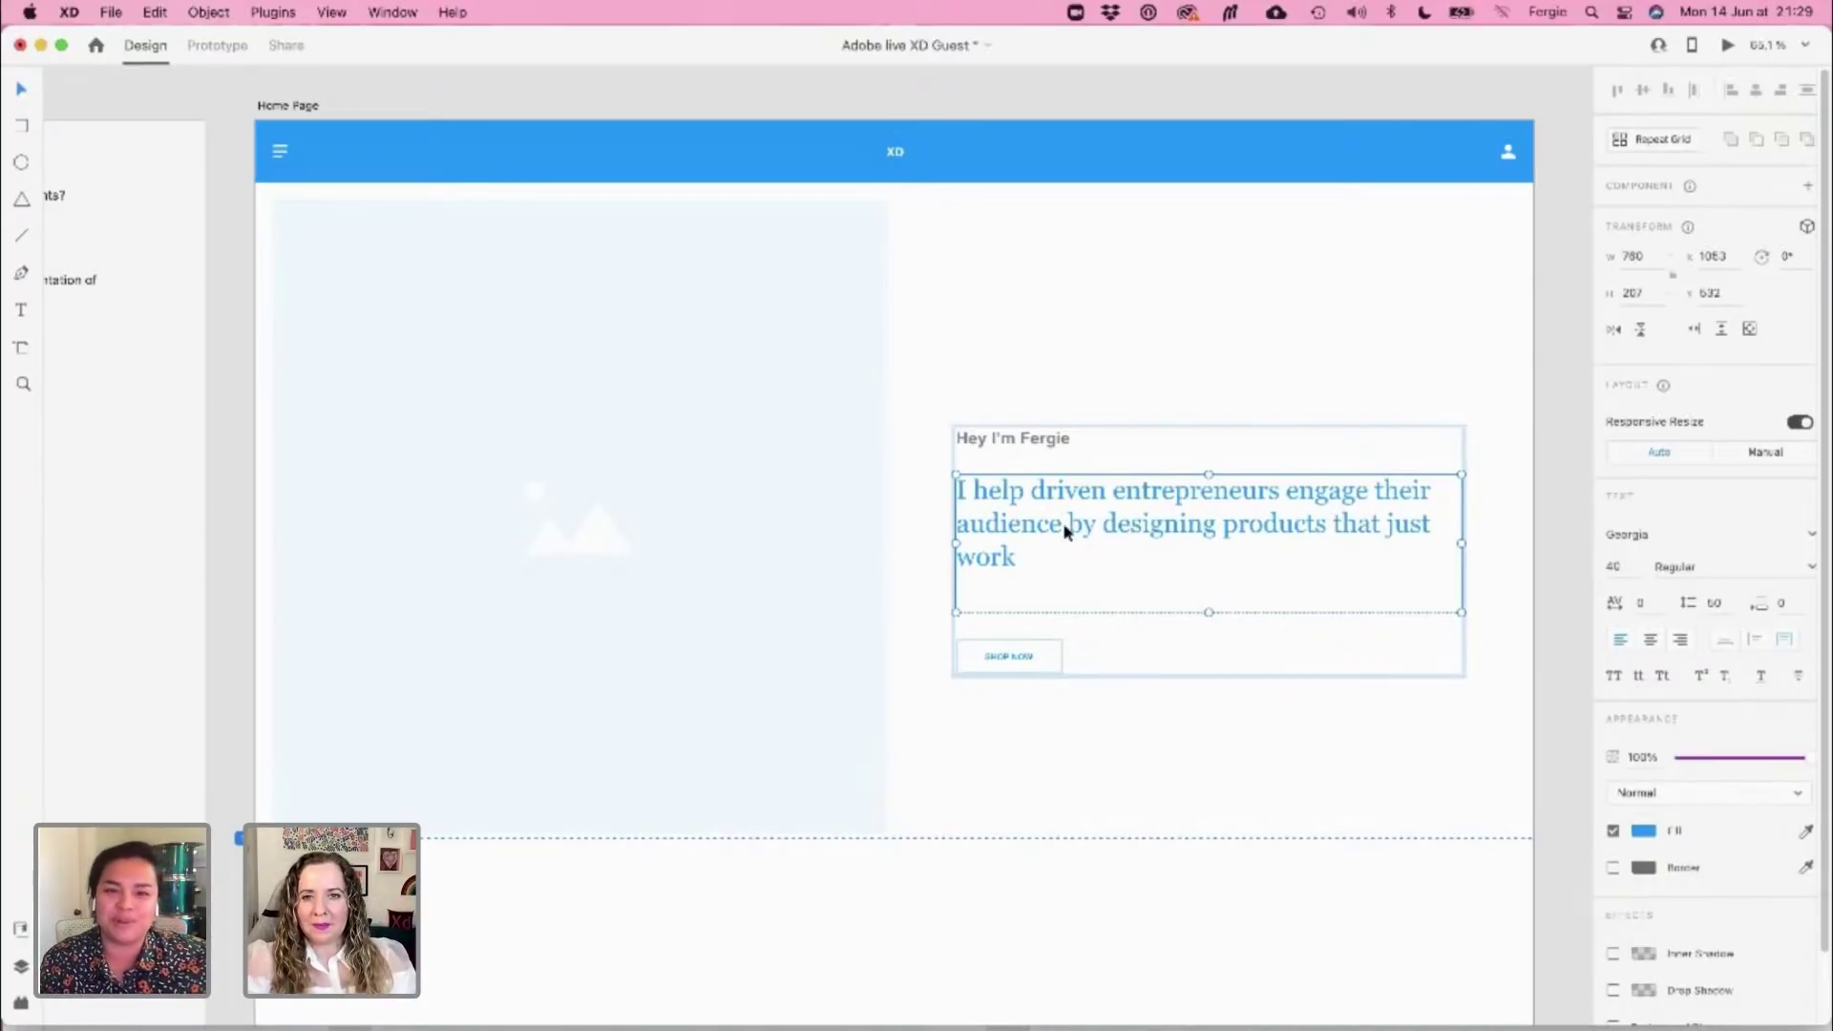
double_click(1101, 554)
left_click(1052, 563)
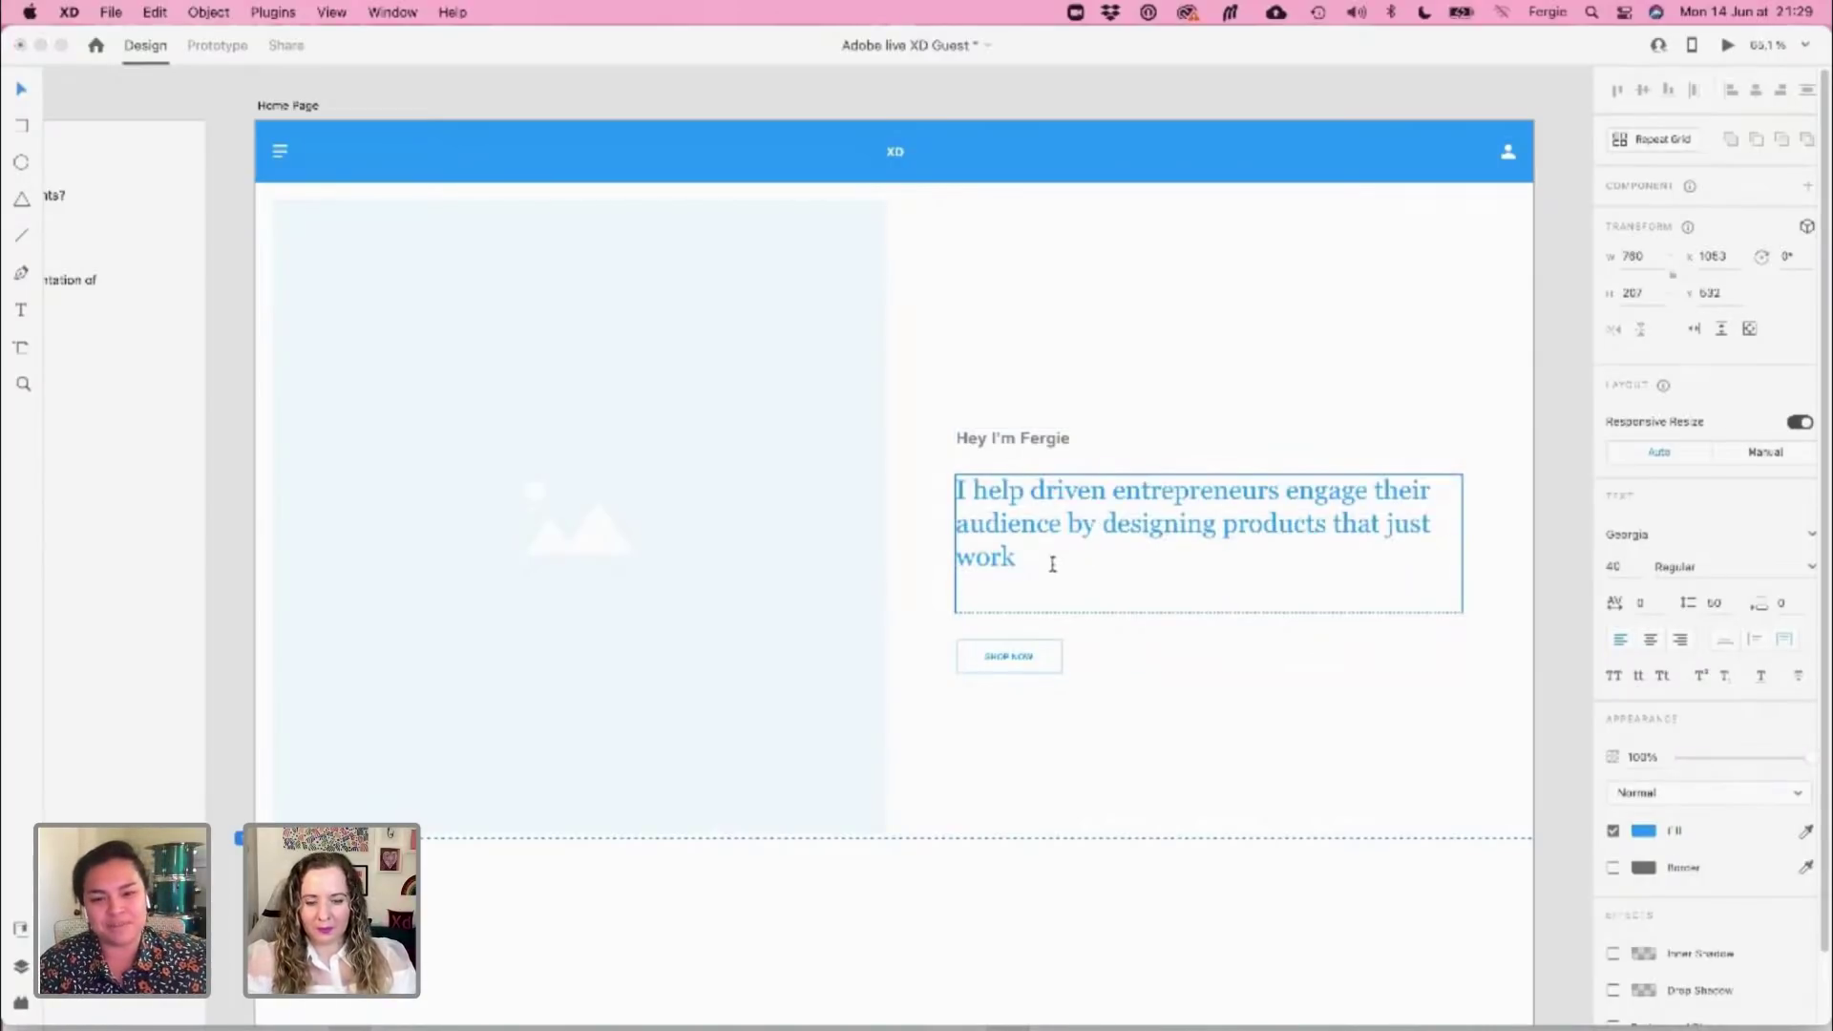
type(".")
key("Escape")
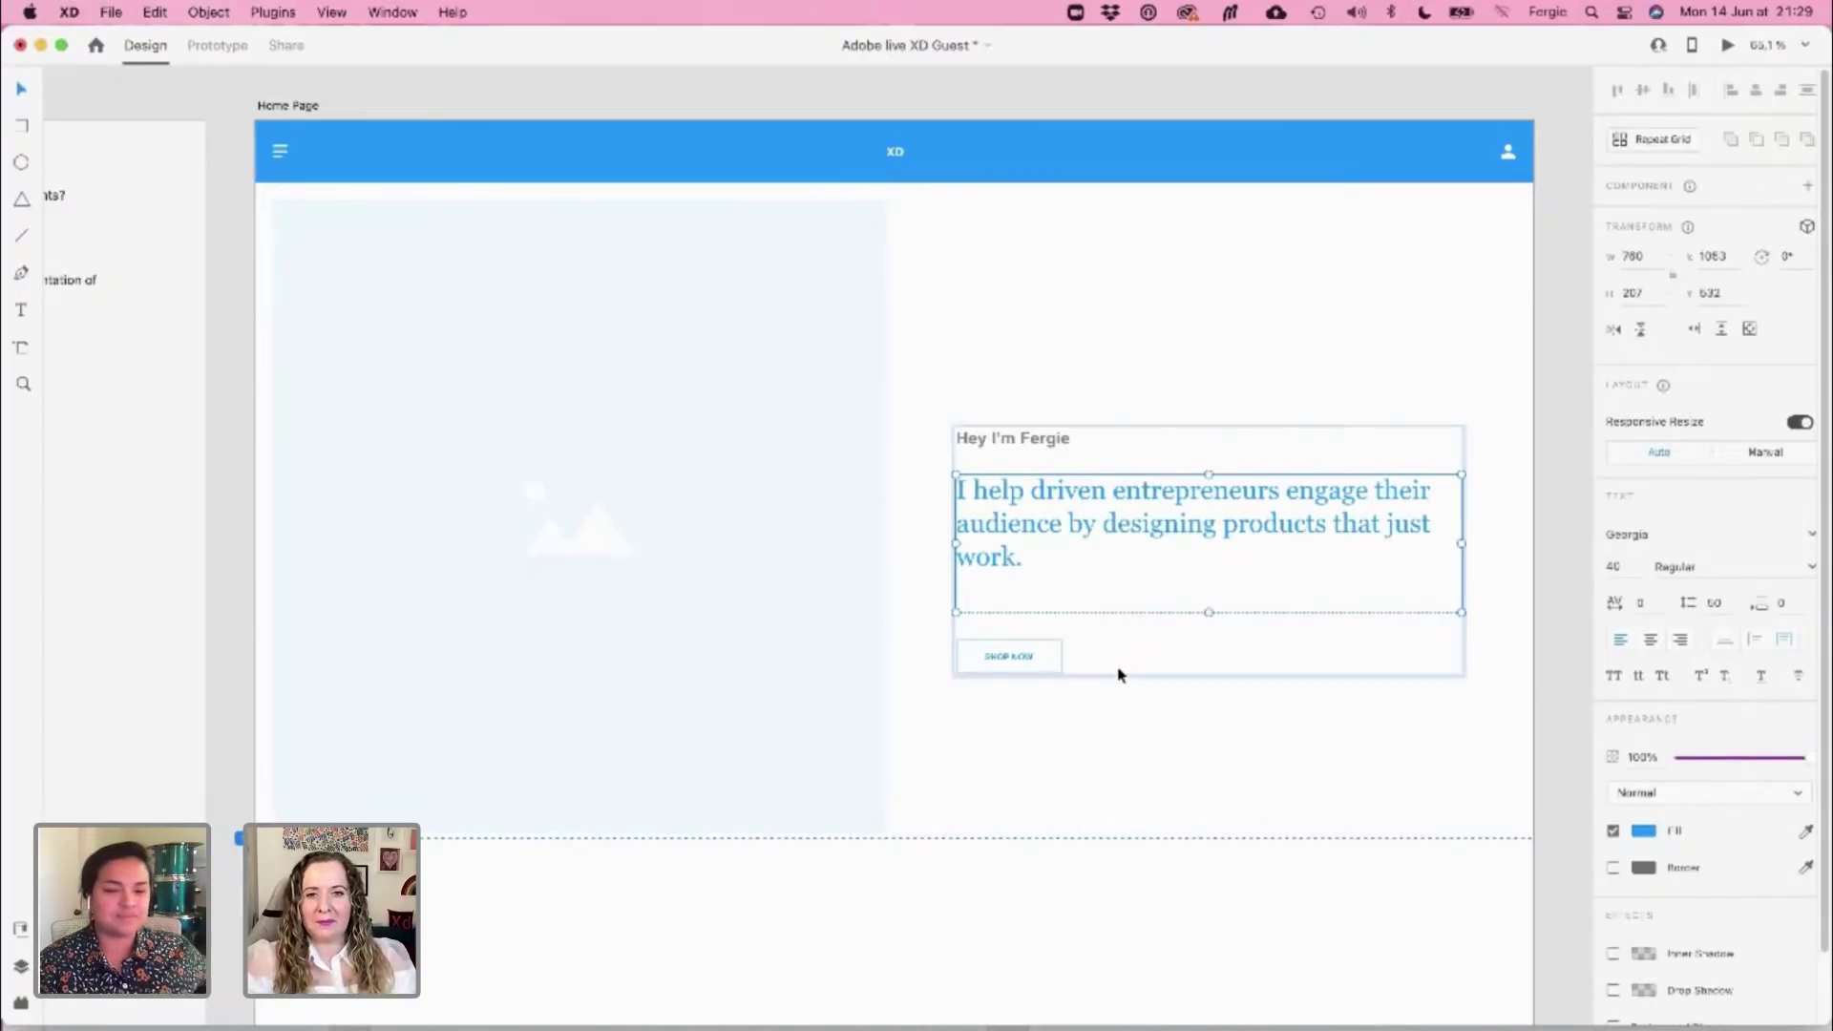
left_click(1467, 347)
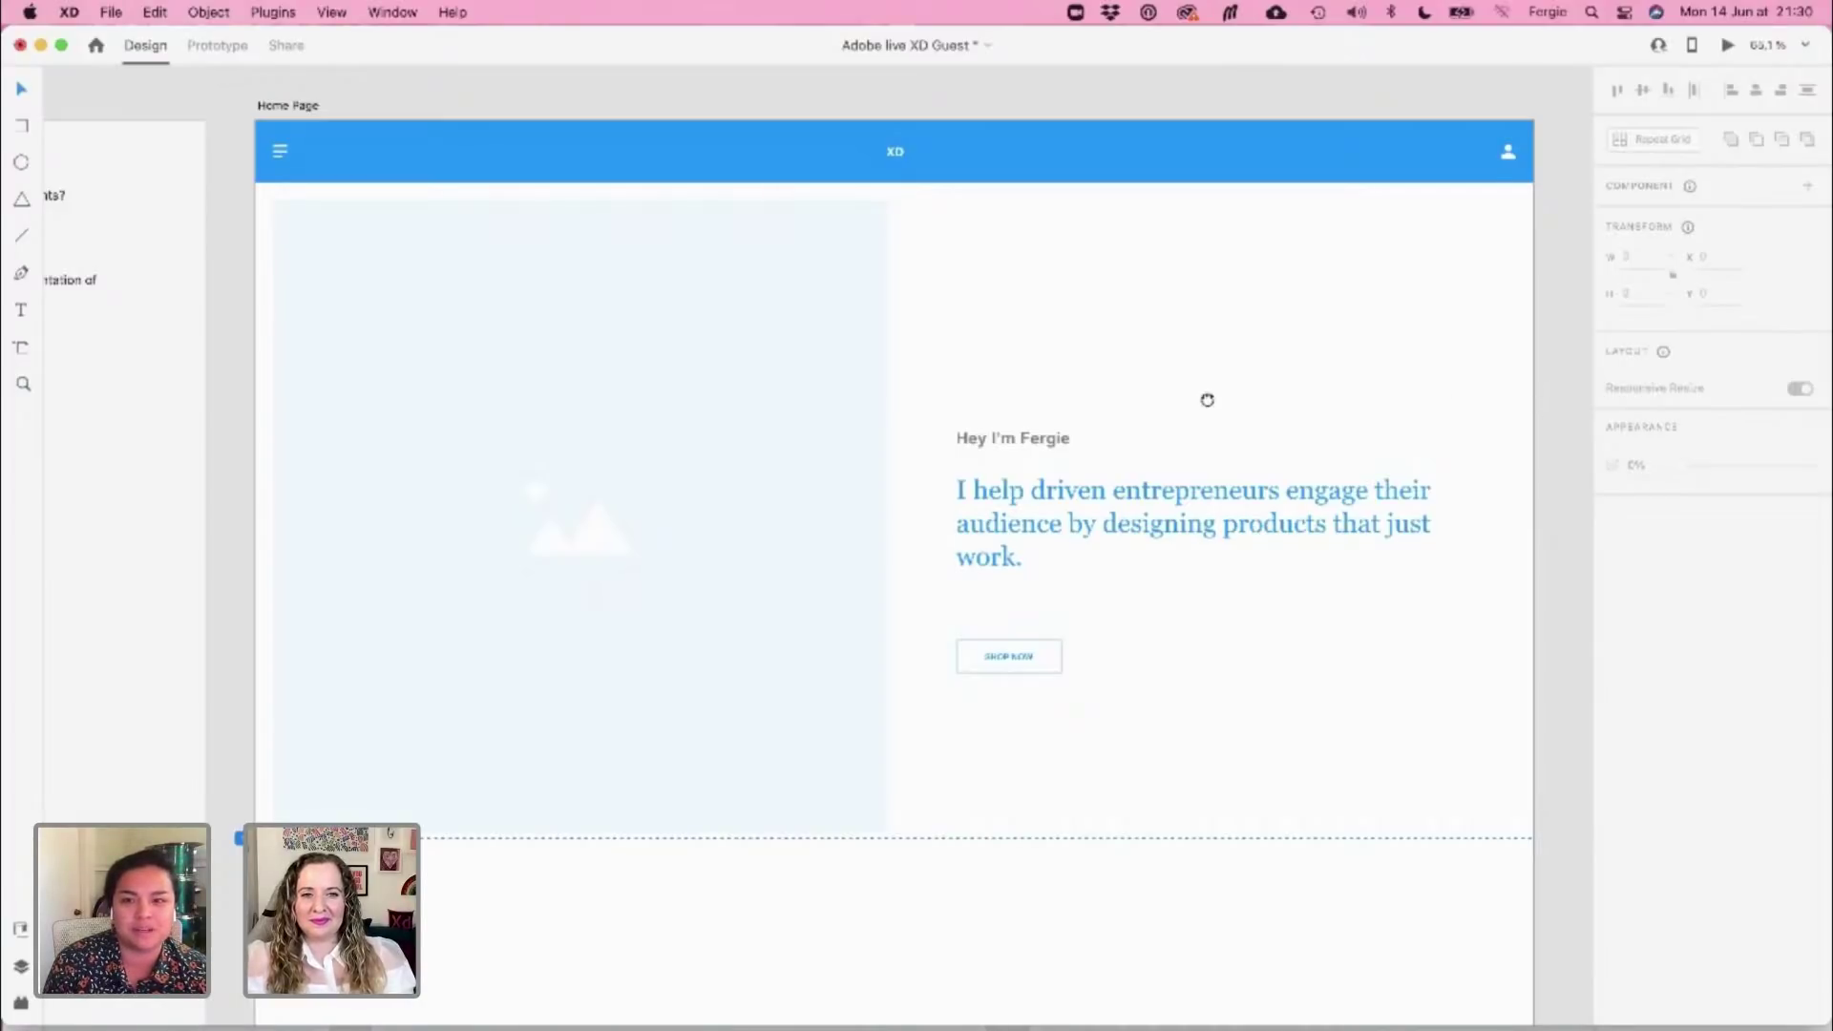
Add a text note beside the Home Page artboard with four lines: "What you do", "Who you do it for", "How you do it", "Why you do this"
scroll(1207, 396, "right", 5)
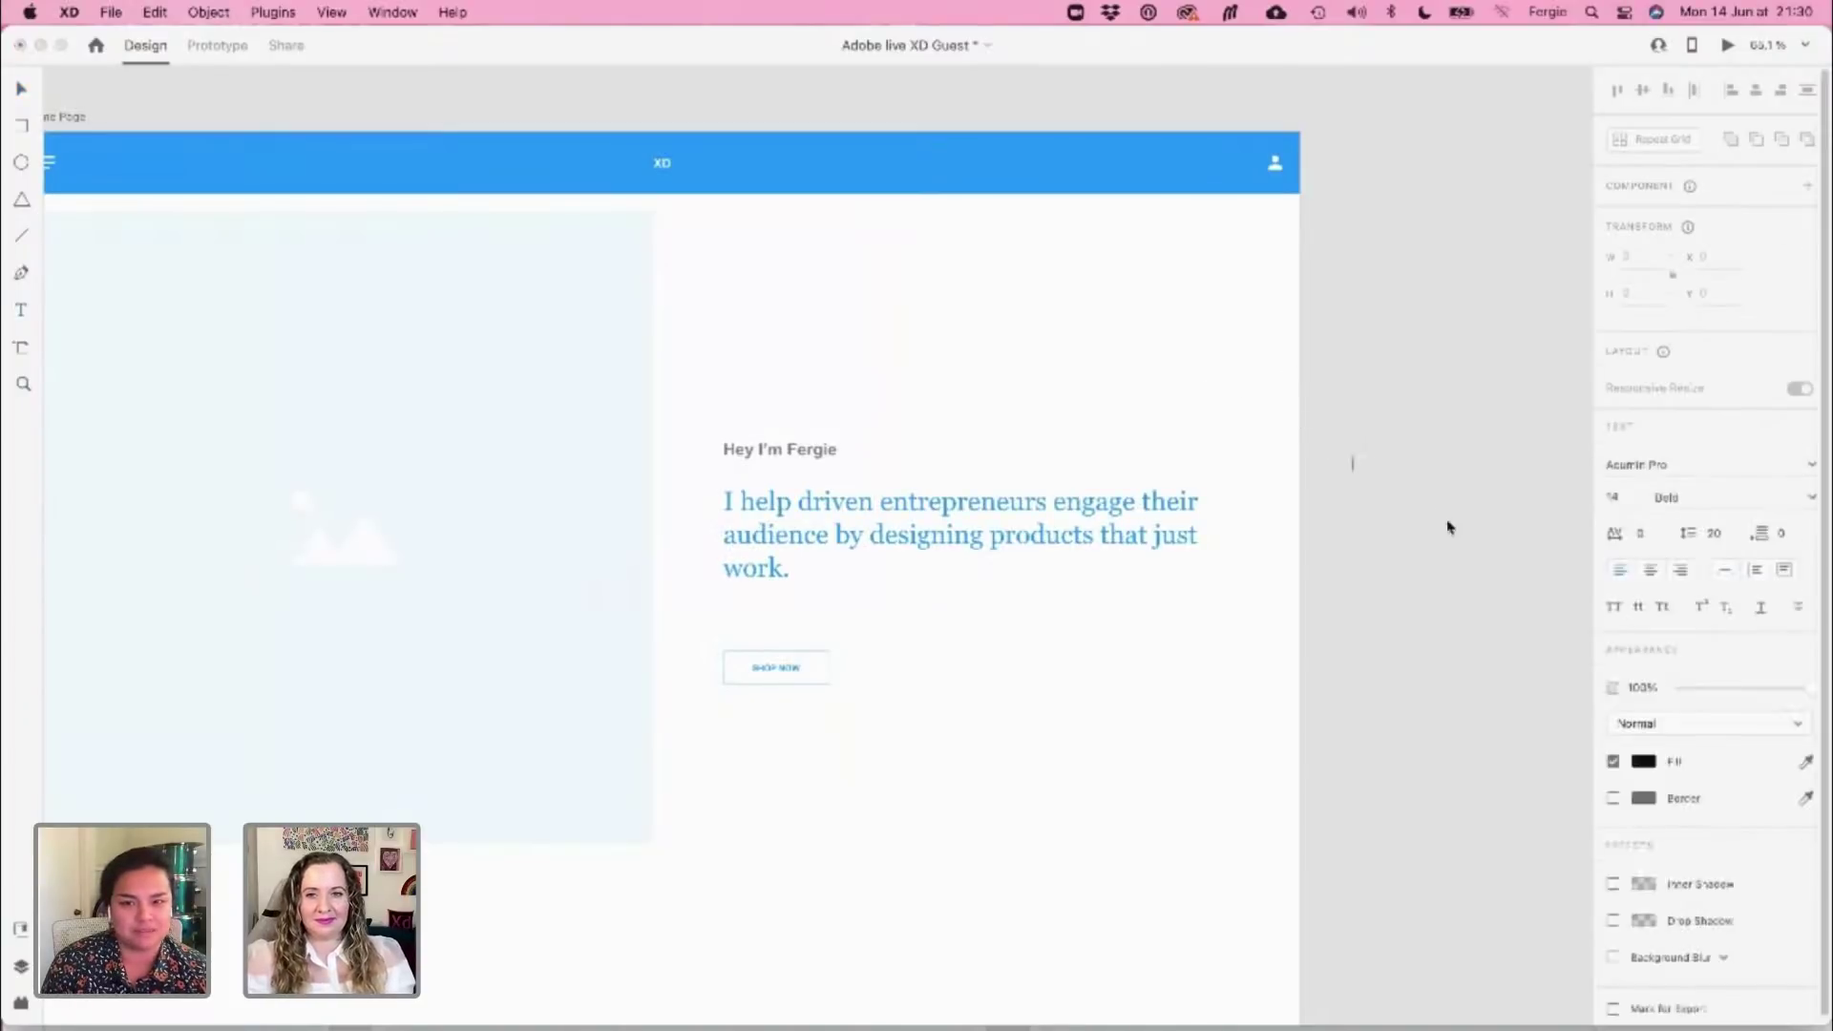
type("Wh")
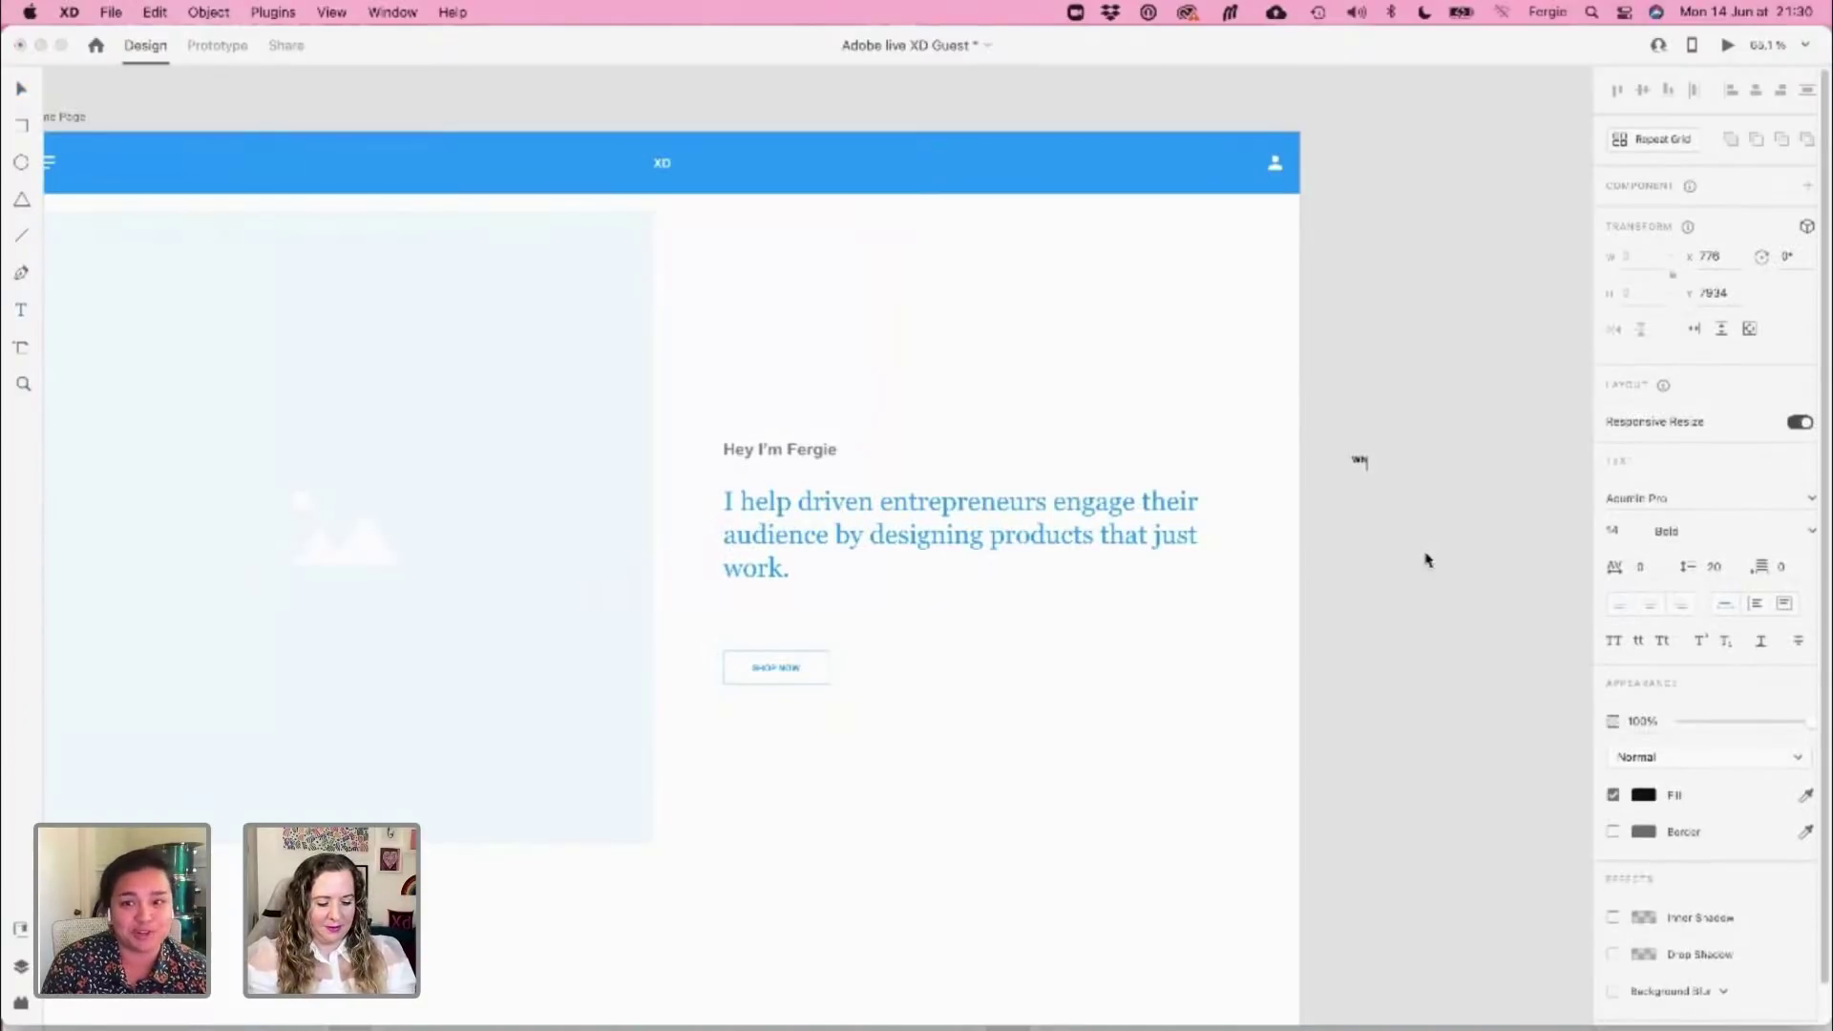
type("at")
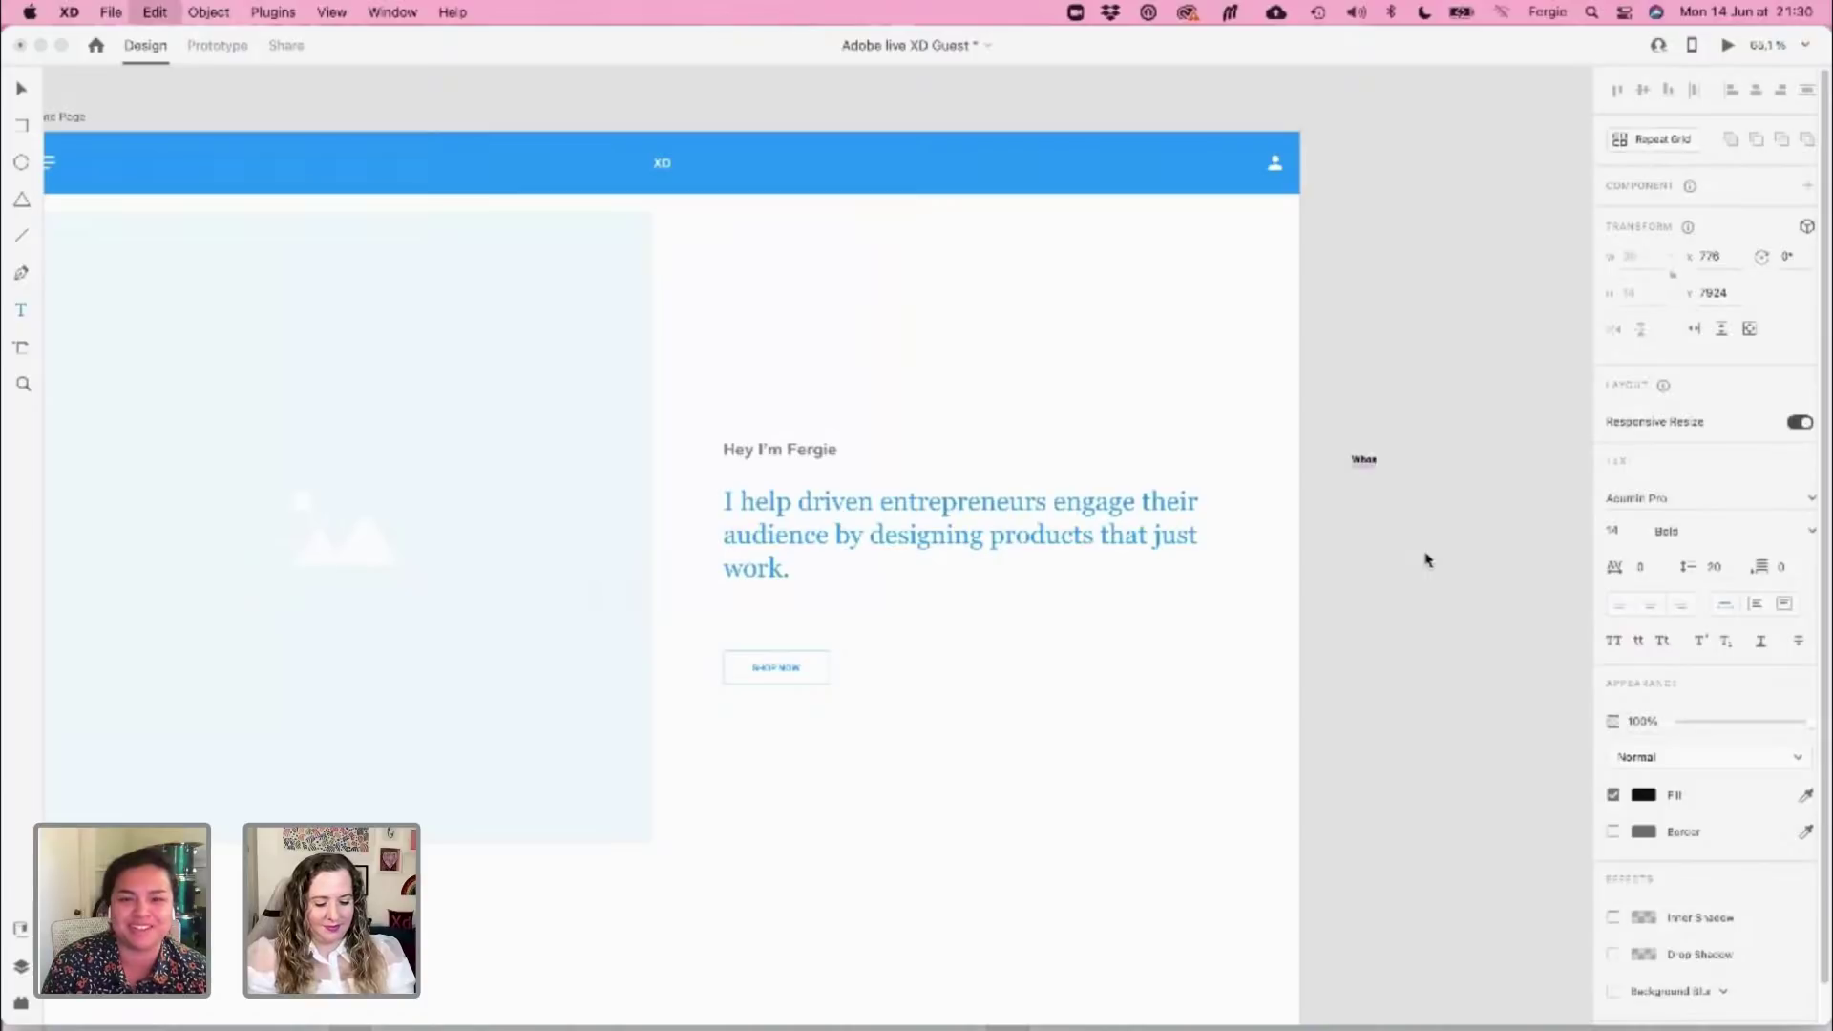
type(" you do")
key("Return")
type("Who")
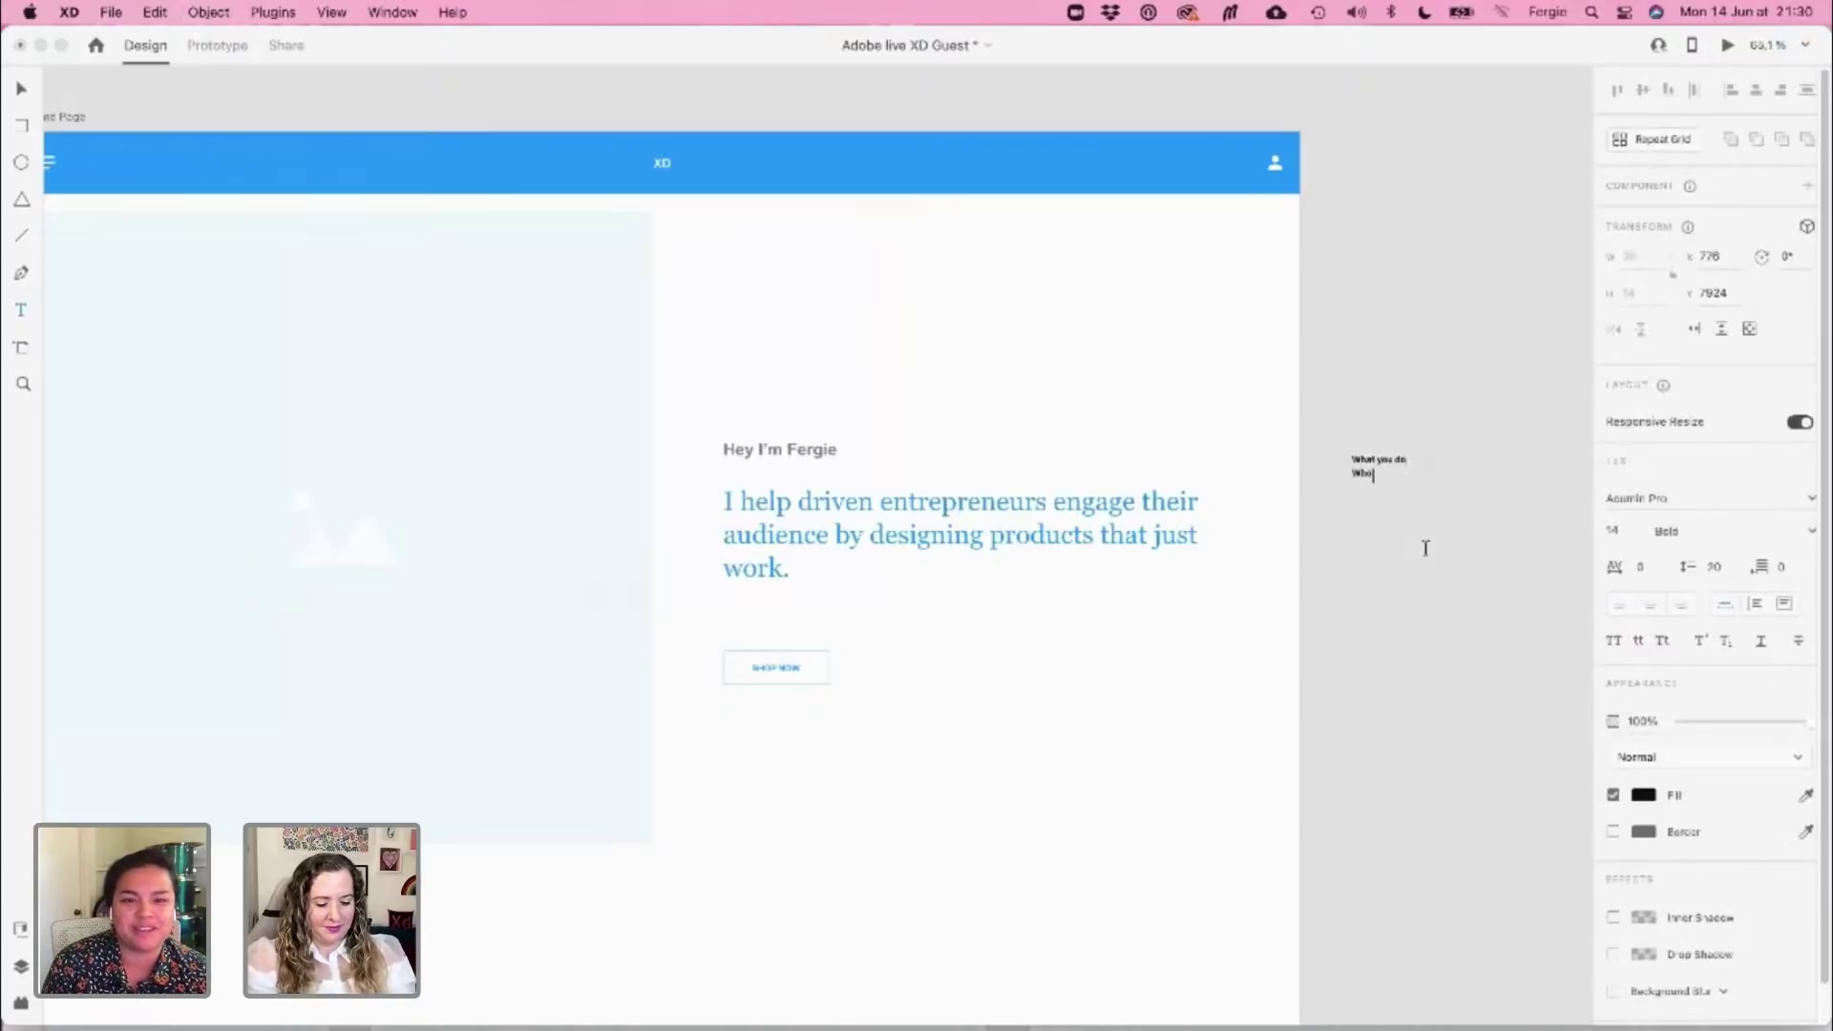
type(" you do it for")
key("Return")
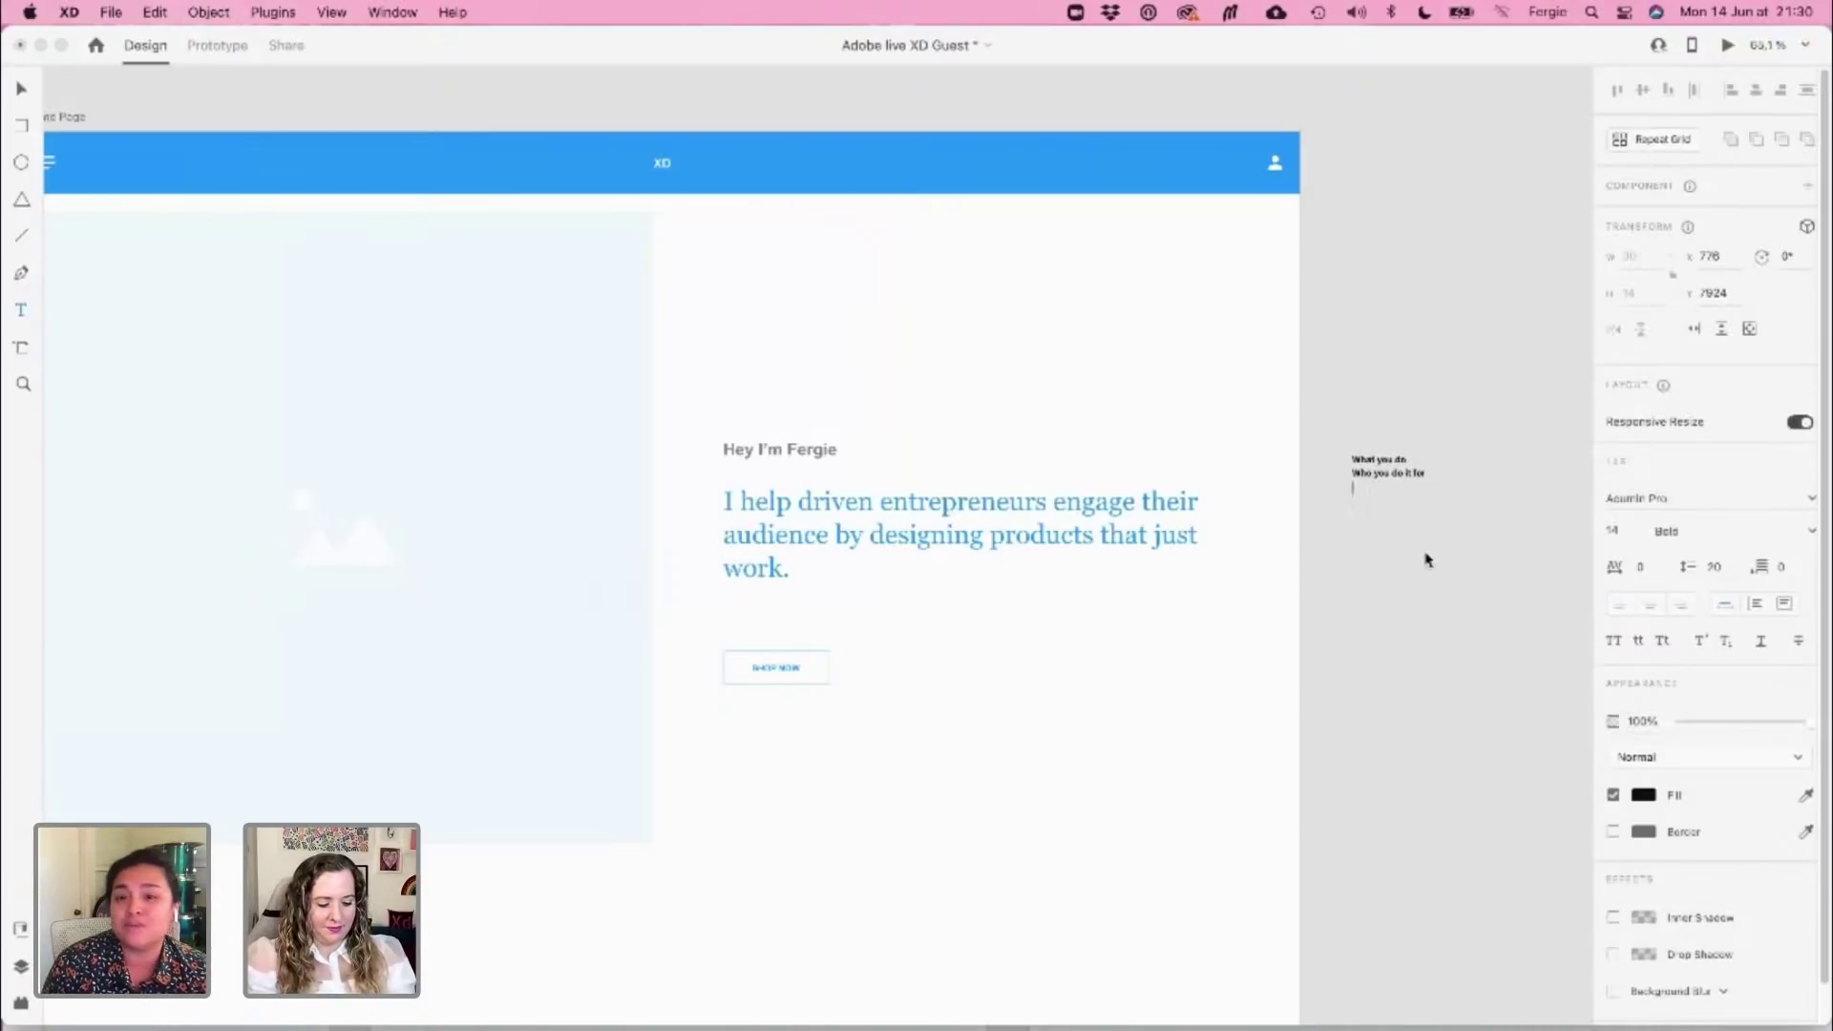
type("How you do it")
key("Return")
type("Why")
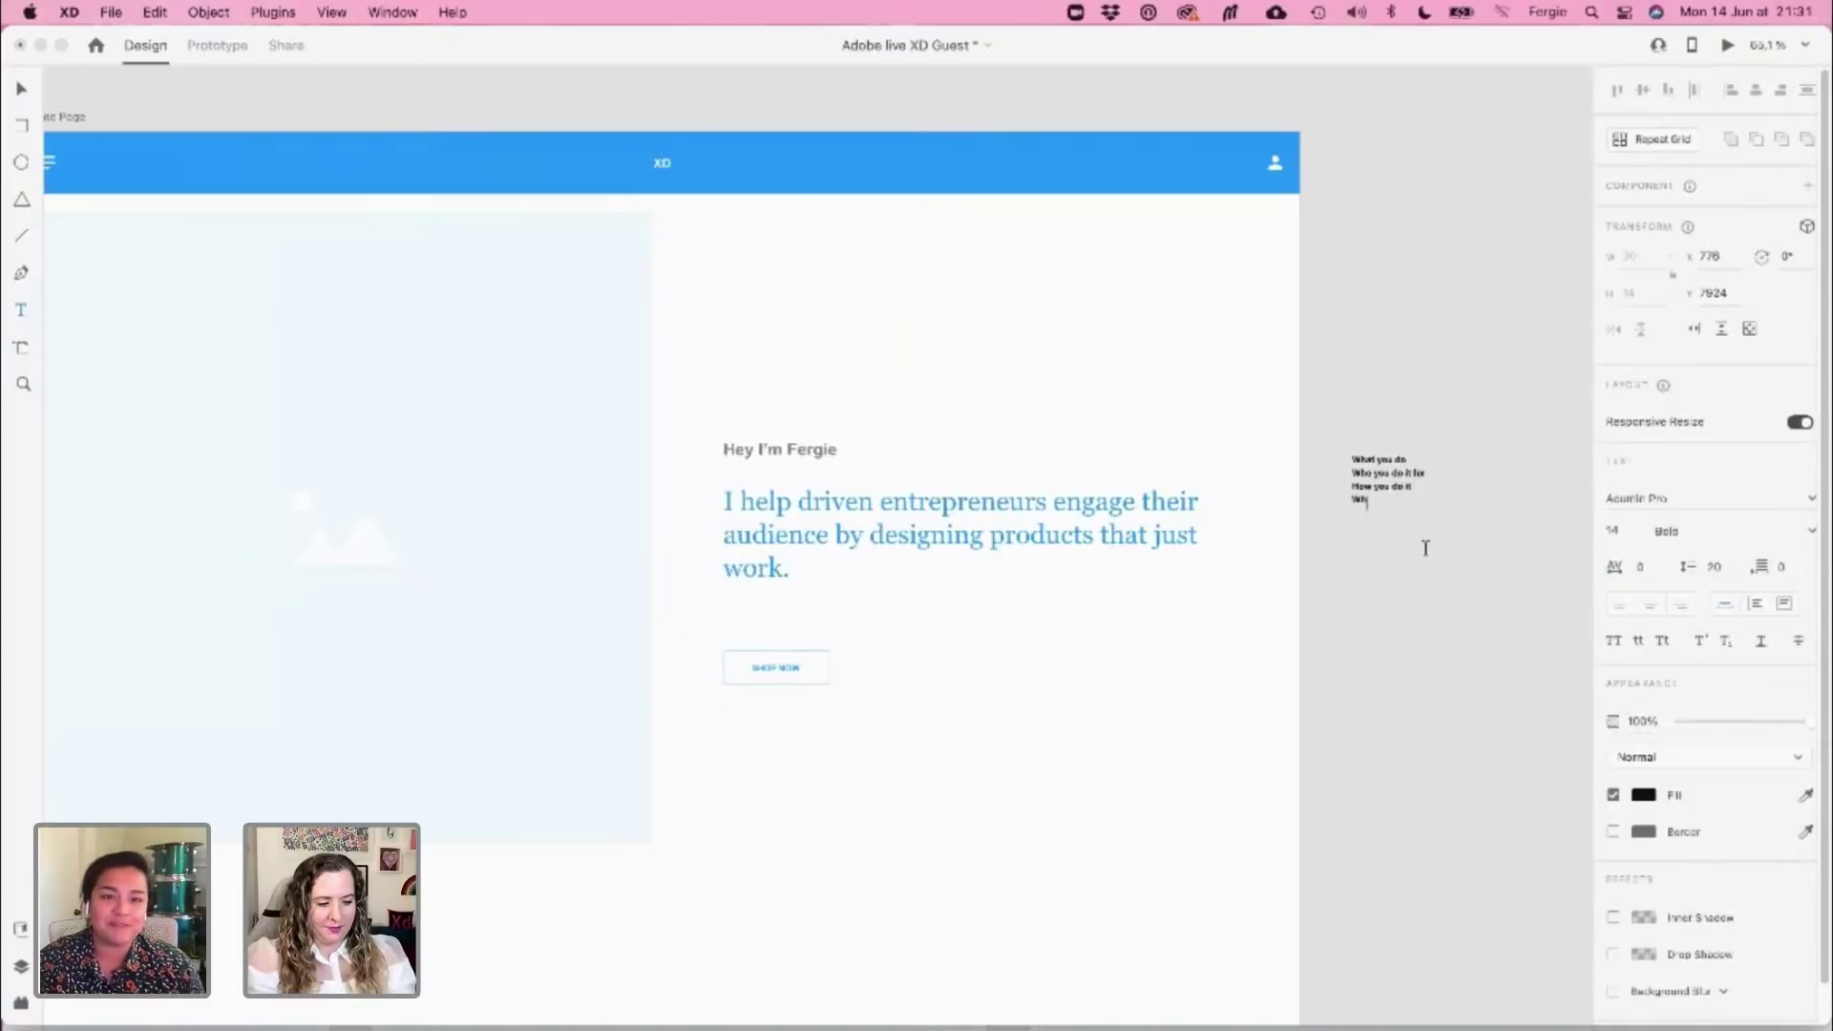
type(" you do it")
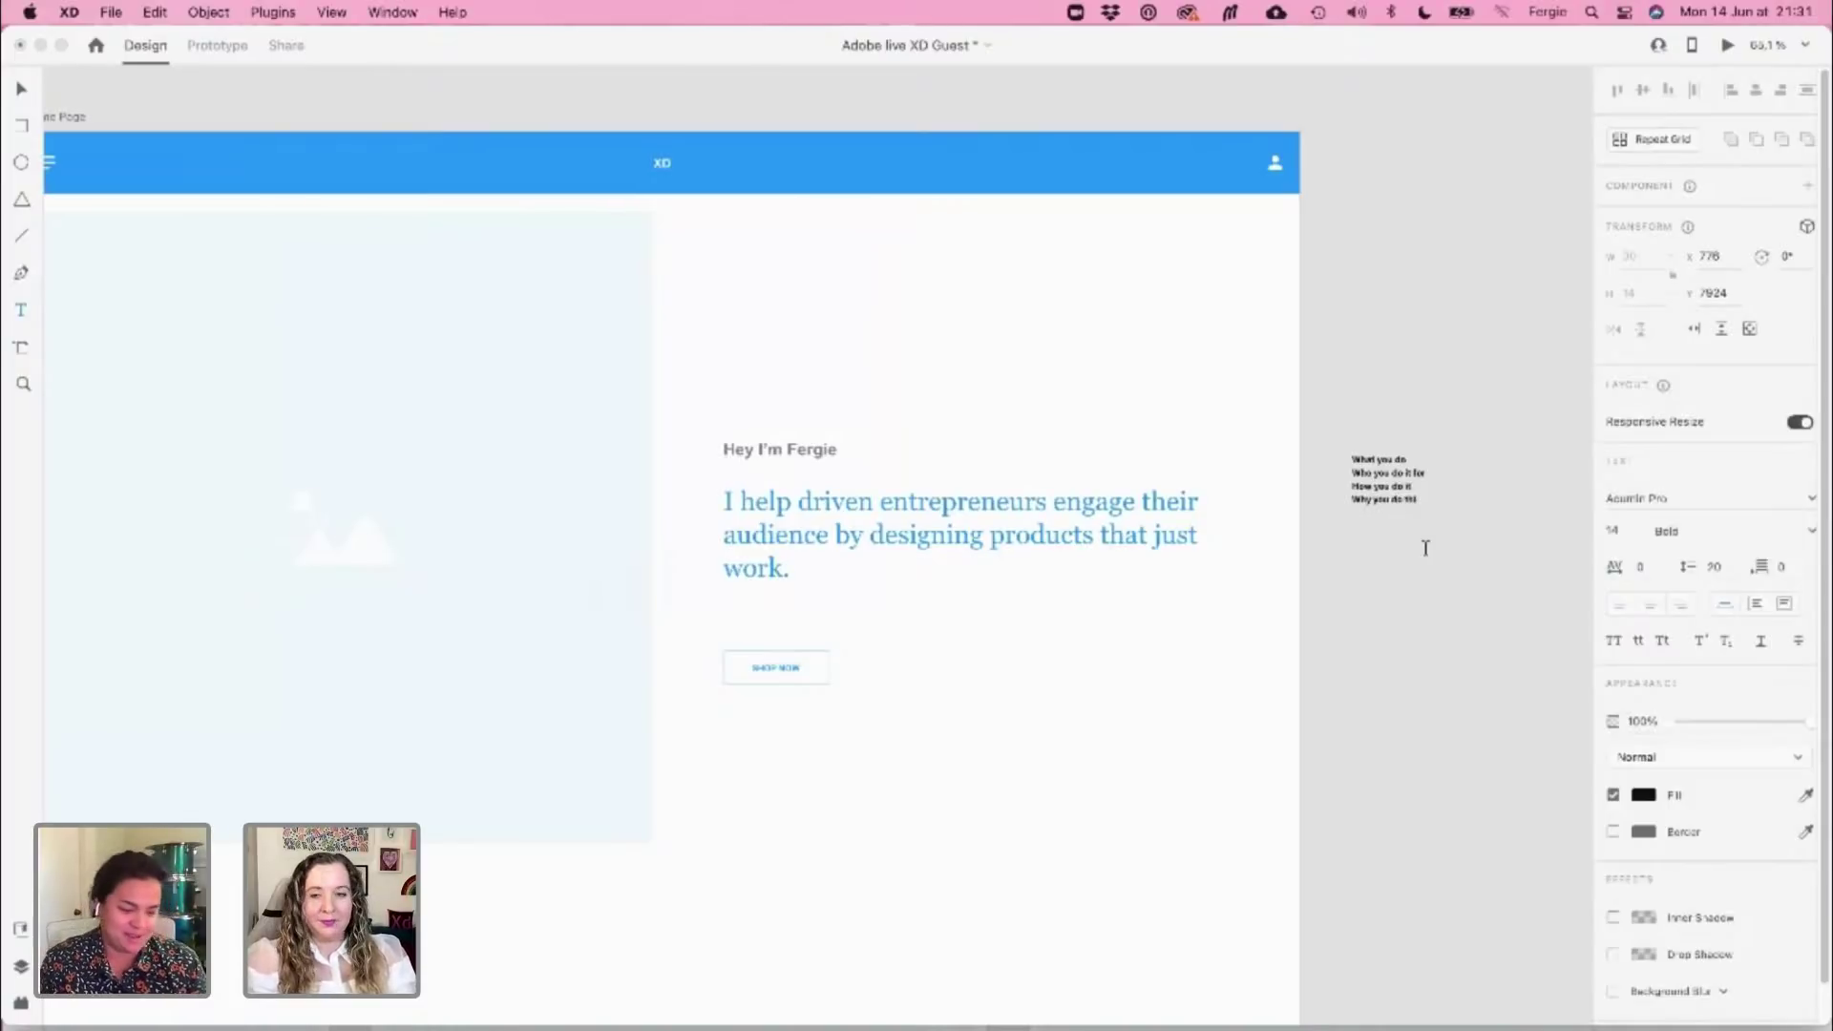
Enlarge the four-line note to font size 37 and move it clear of the artboard's edge, above the headline's level
key("super+shift+z")
key("super+shift+z")
key("super+shift+z")
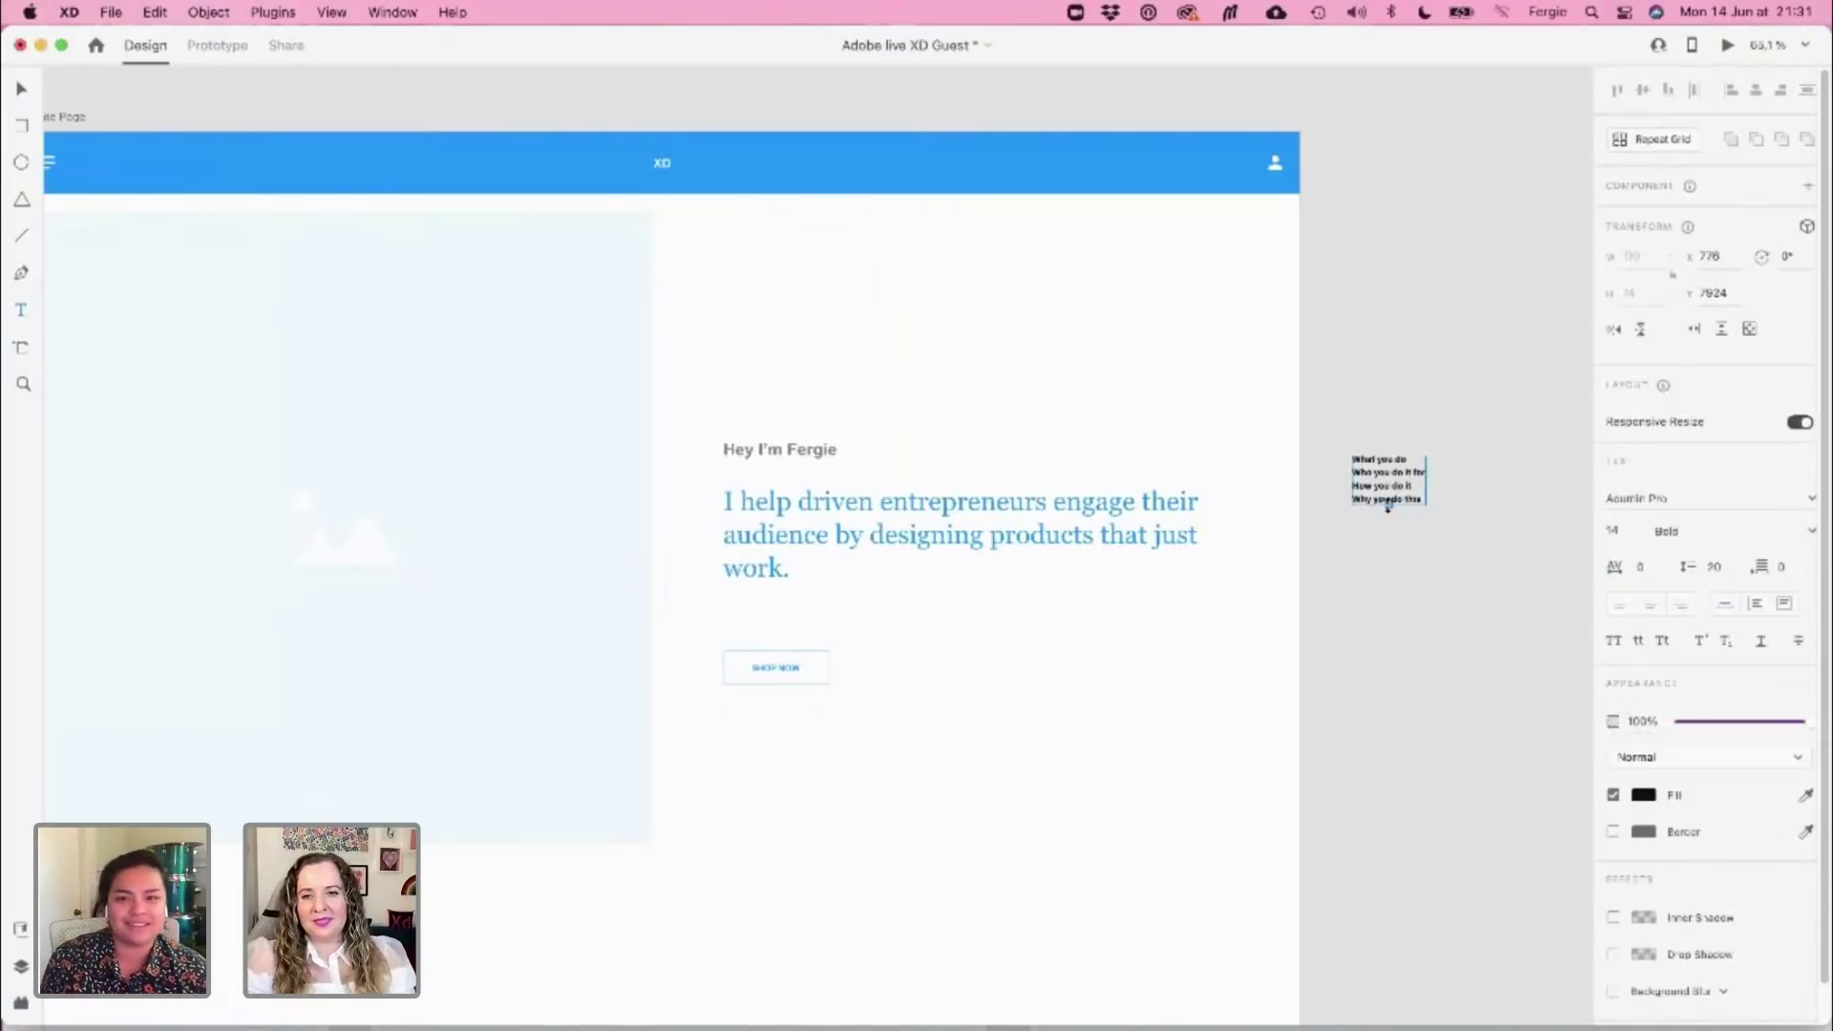
key("super+shift+z")
key("Escape")
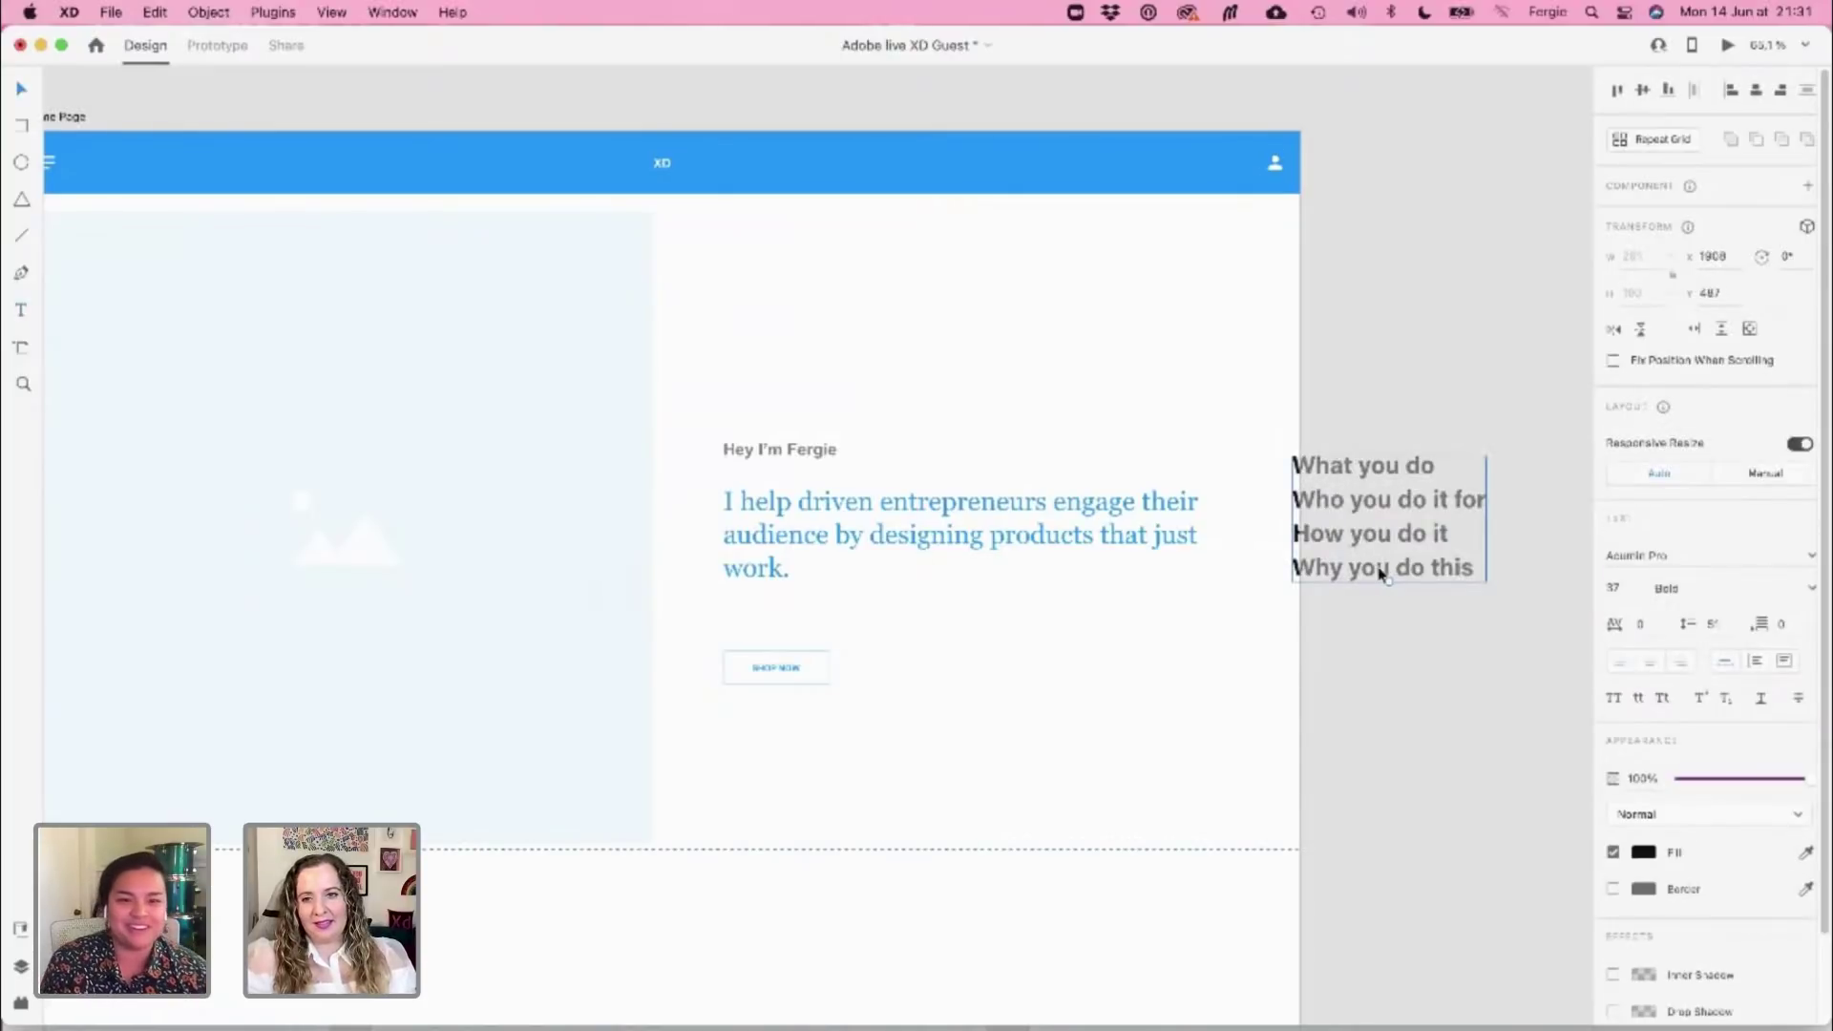
left_click_drag(1379, 573, 1413, 402)
left_click(1384, 587)
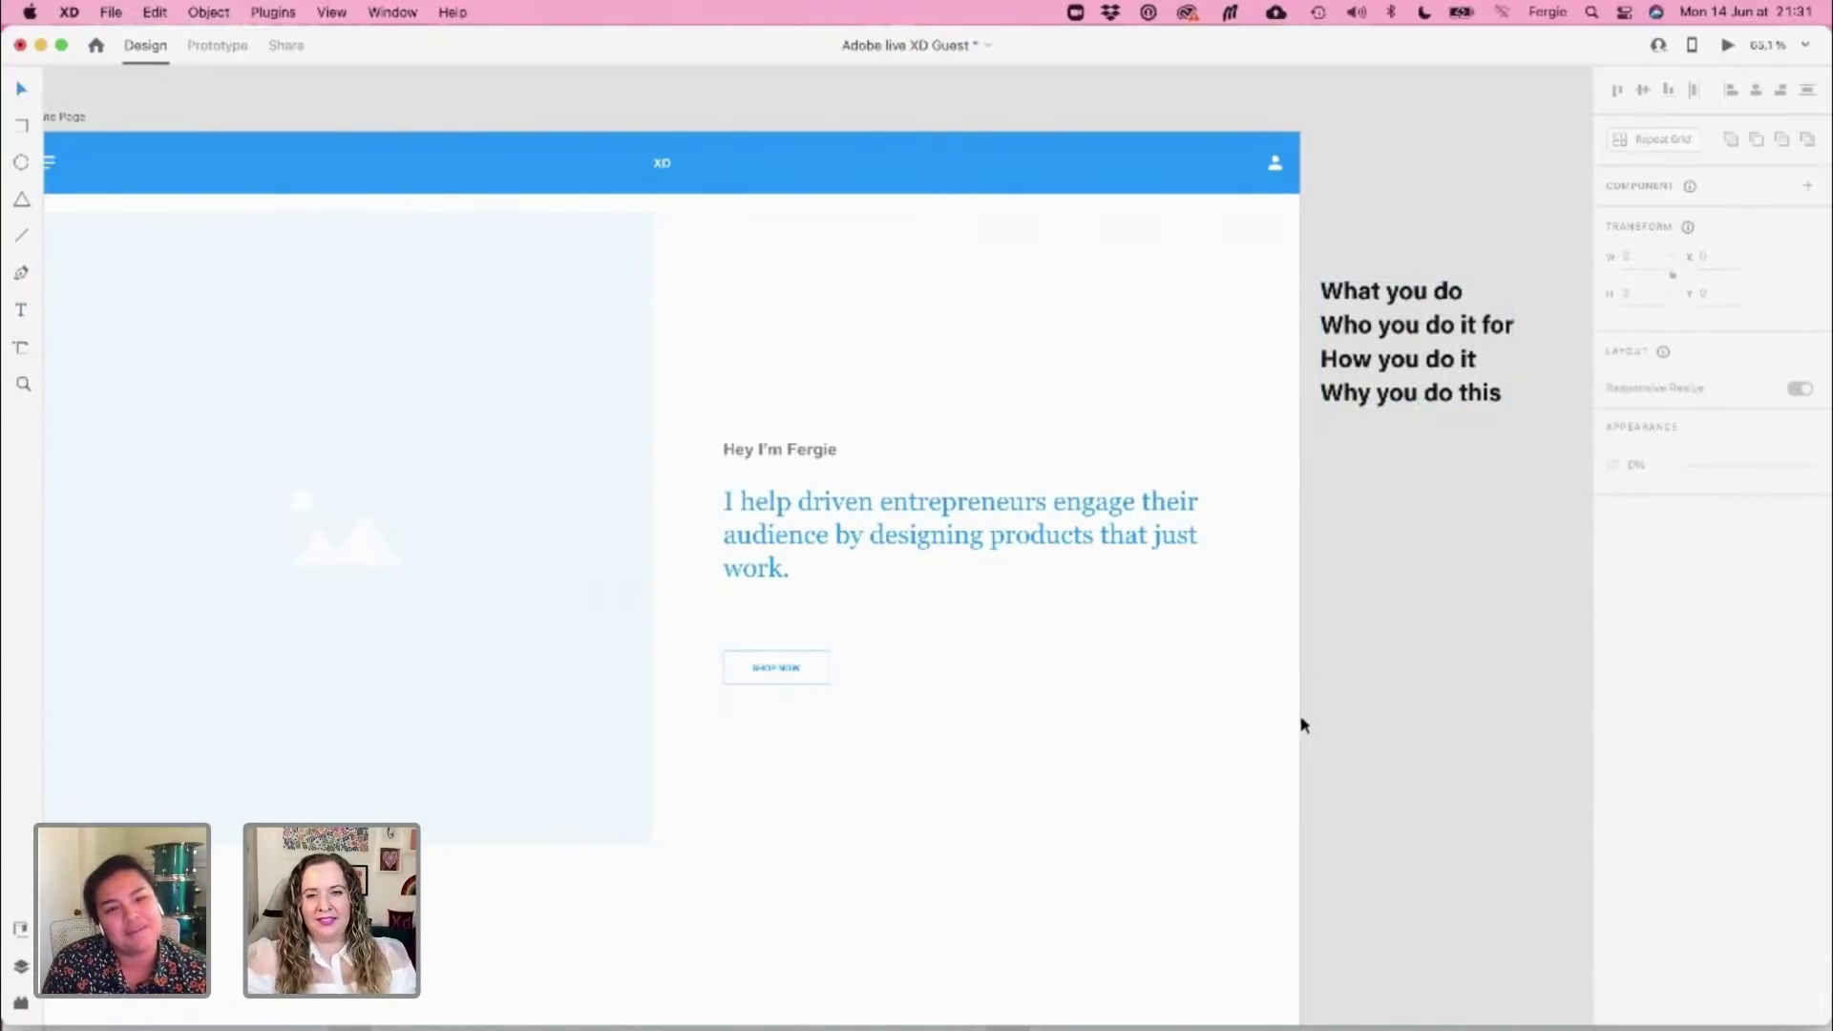
Replace the "SHOP NOW" label on the intro button with "View my work"
scroll(1303, 726, "down", 1)
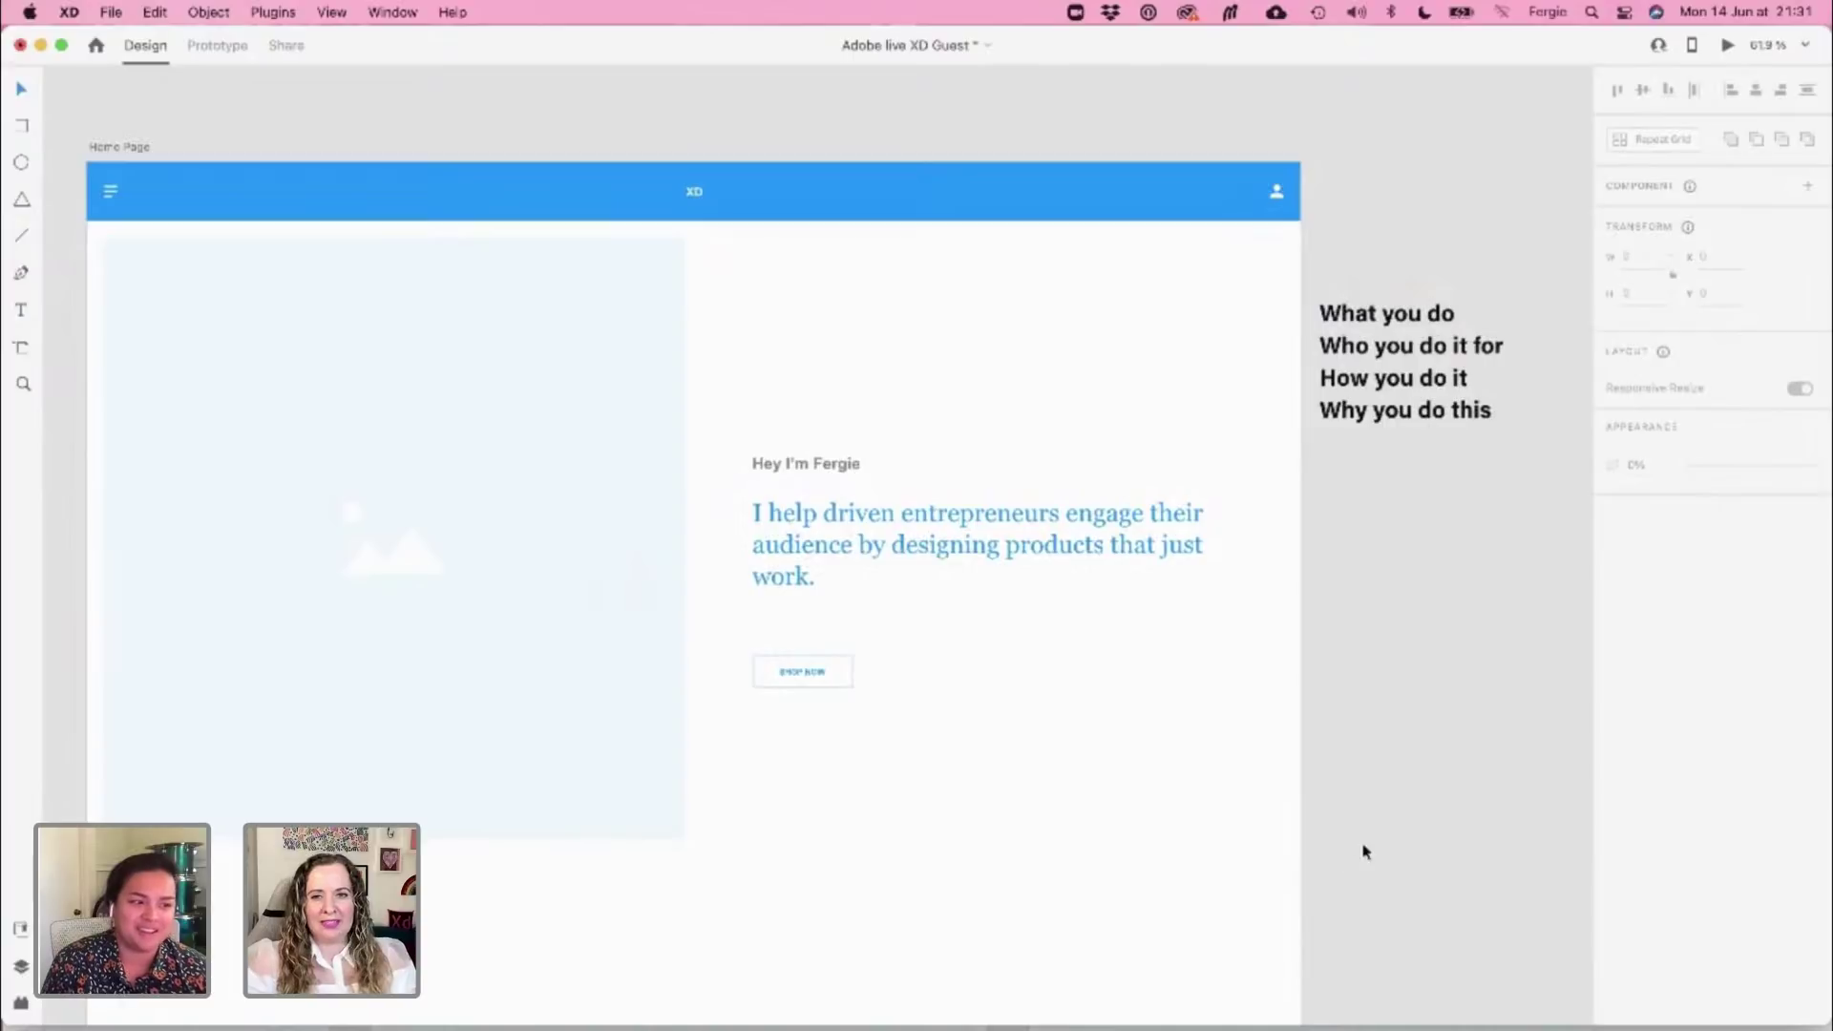
scroll(1374, 845, "down", 3)
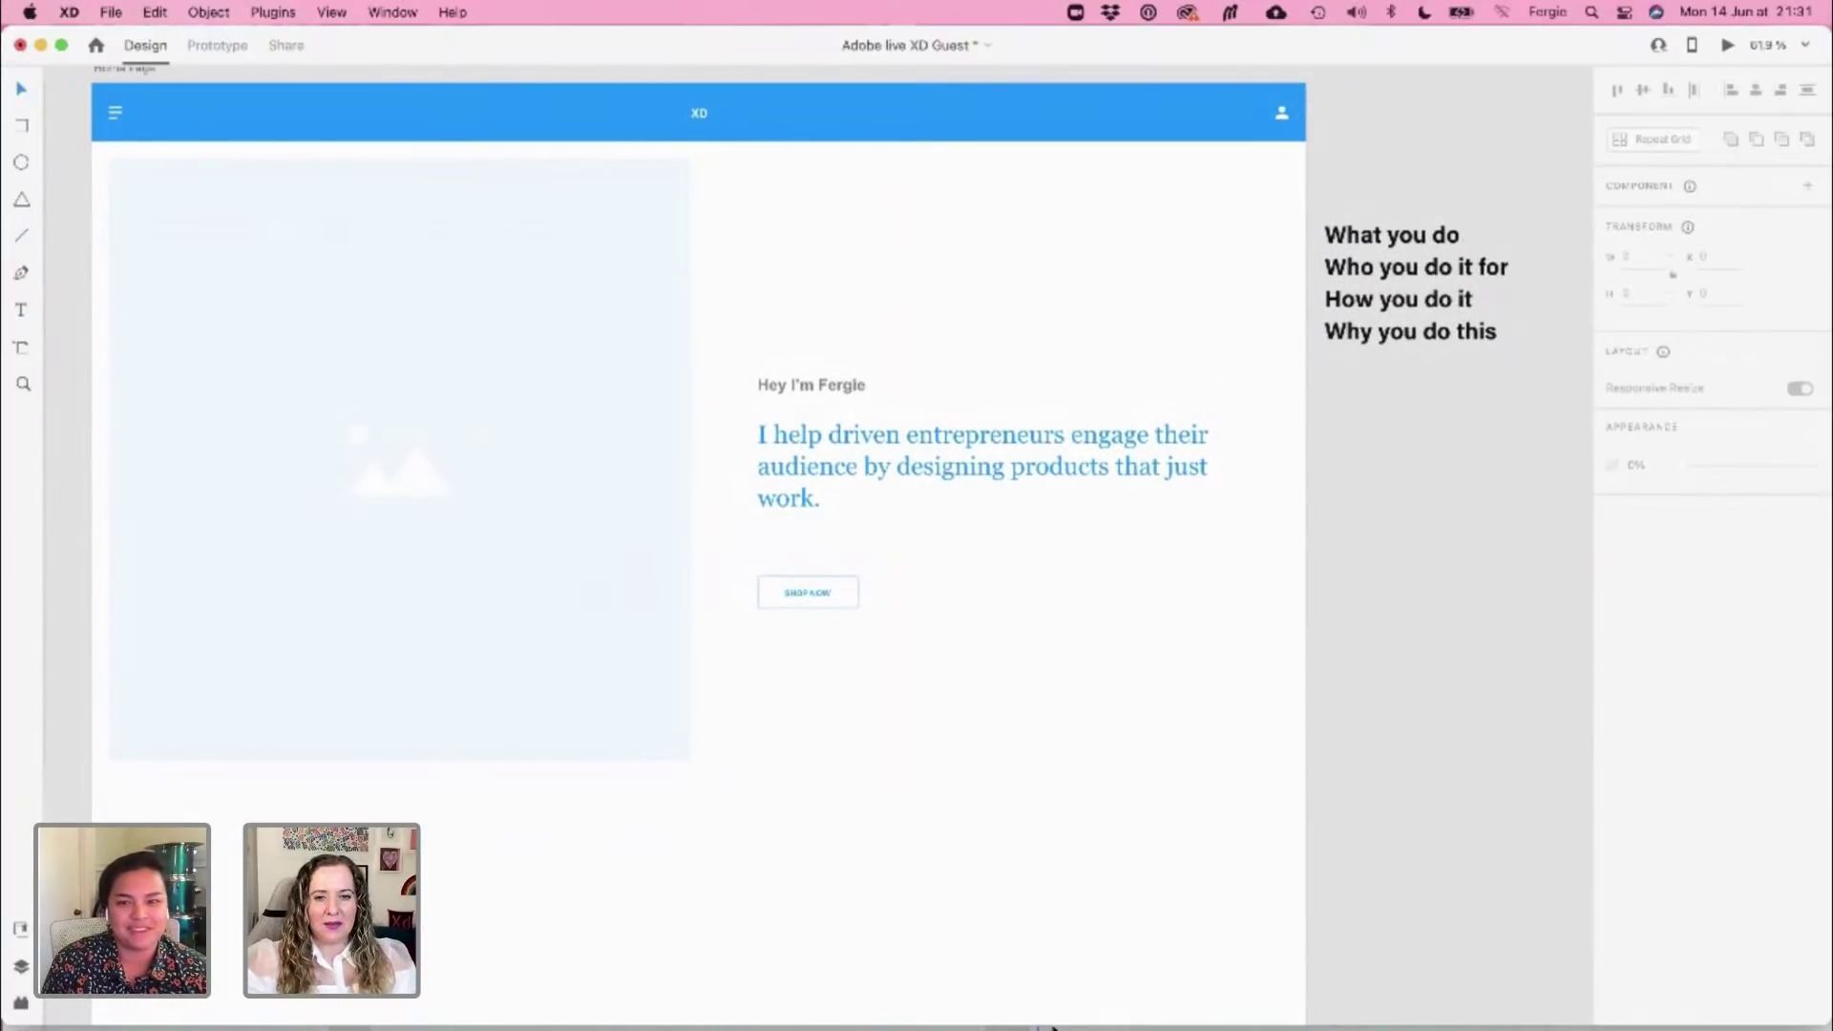
double_click(793, 595)
double_click(793, 593)
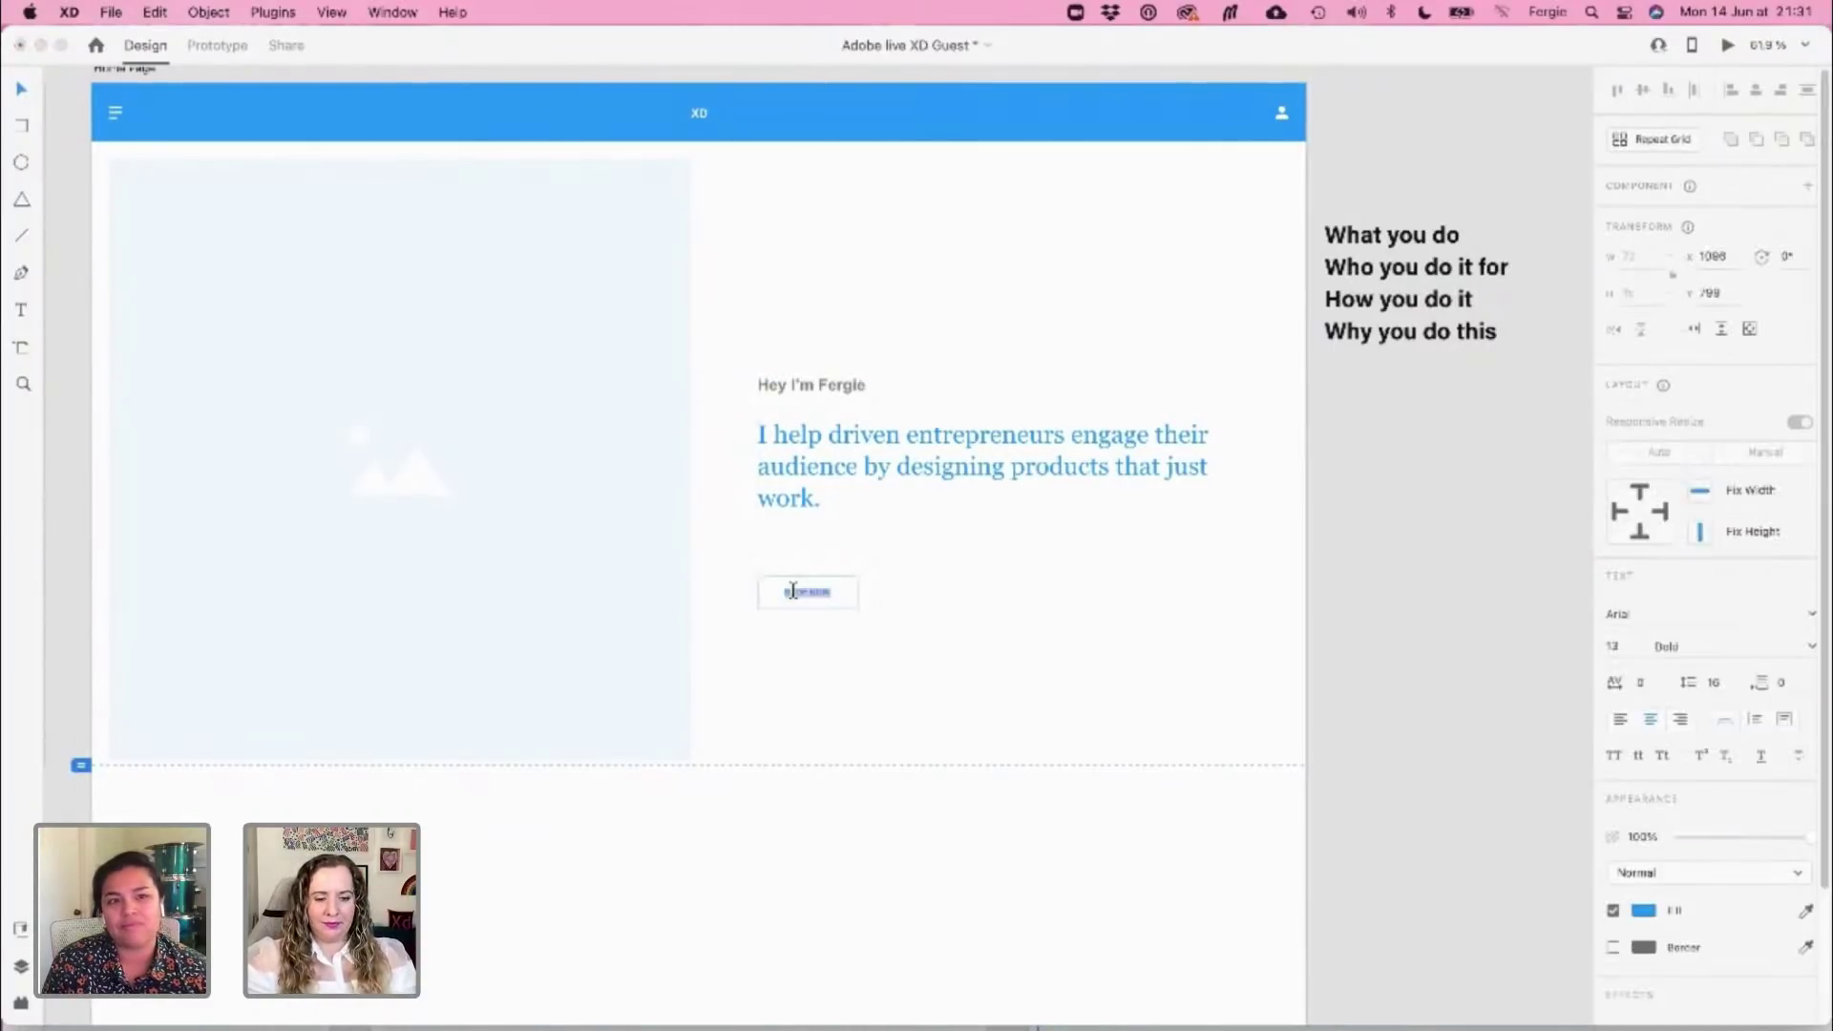
type("View my work")
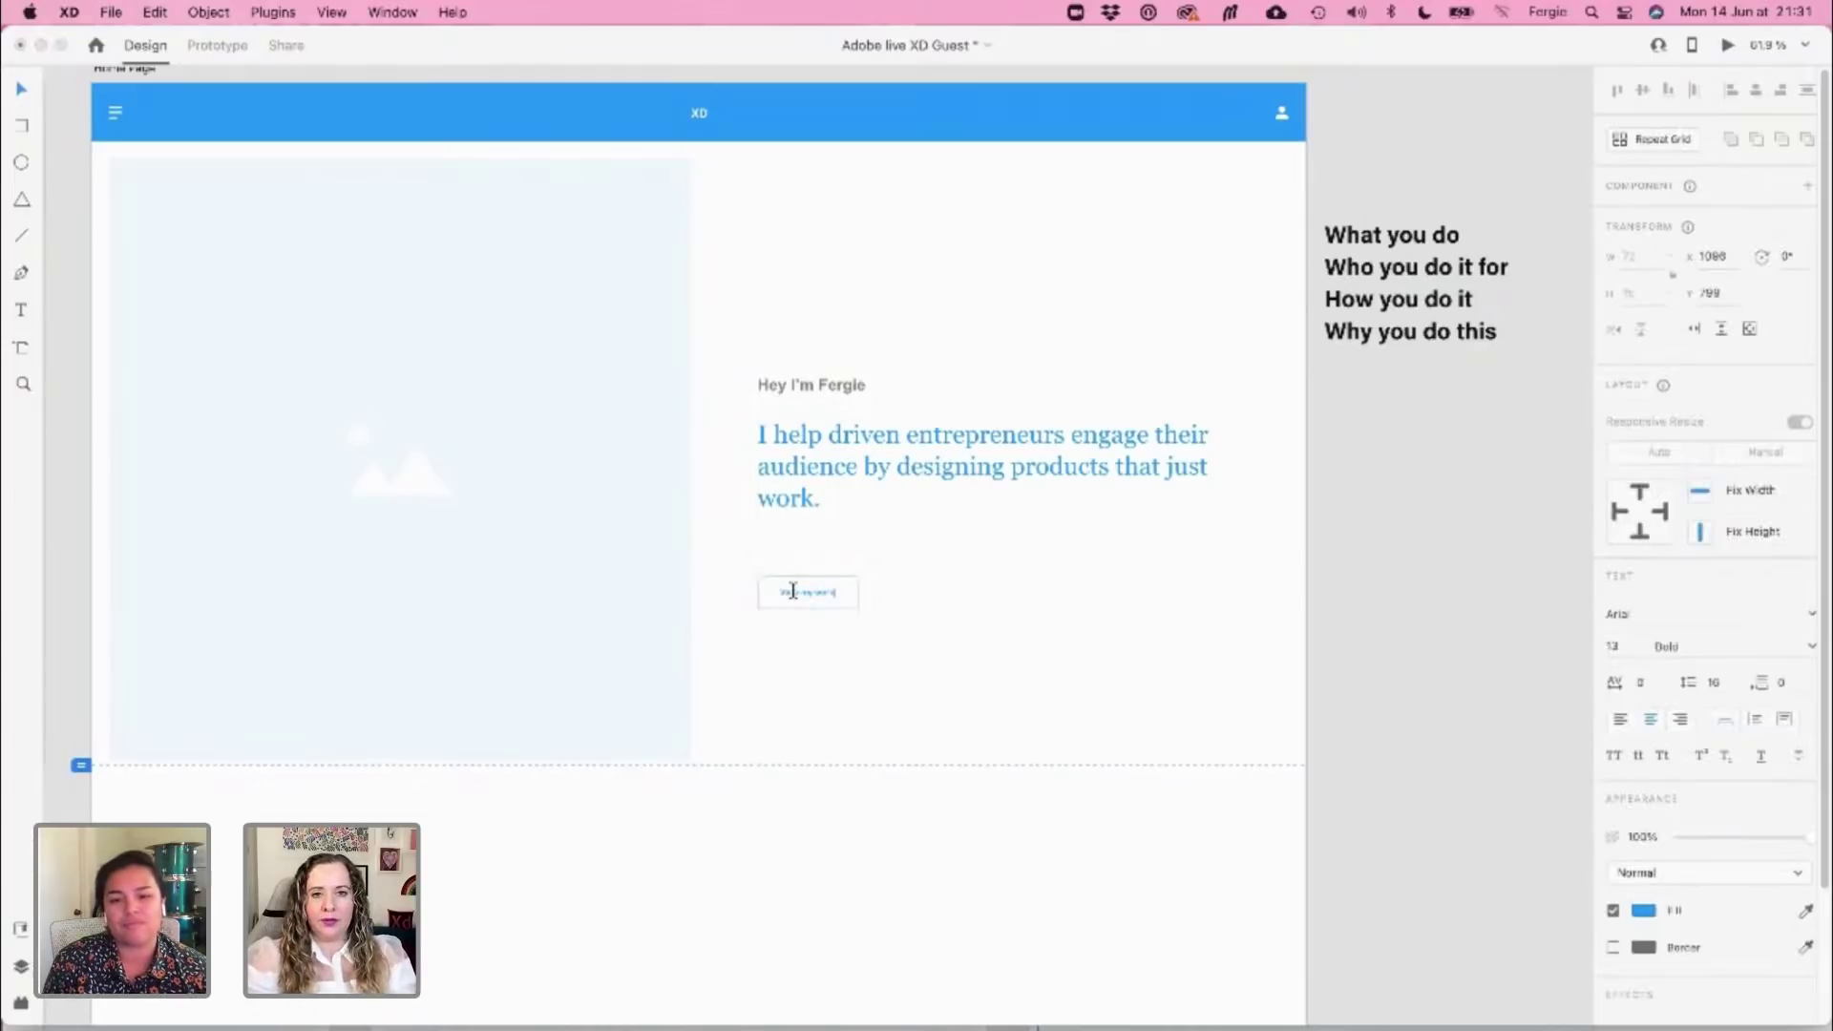
key("Escape")
key("Escape")
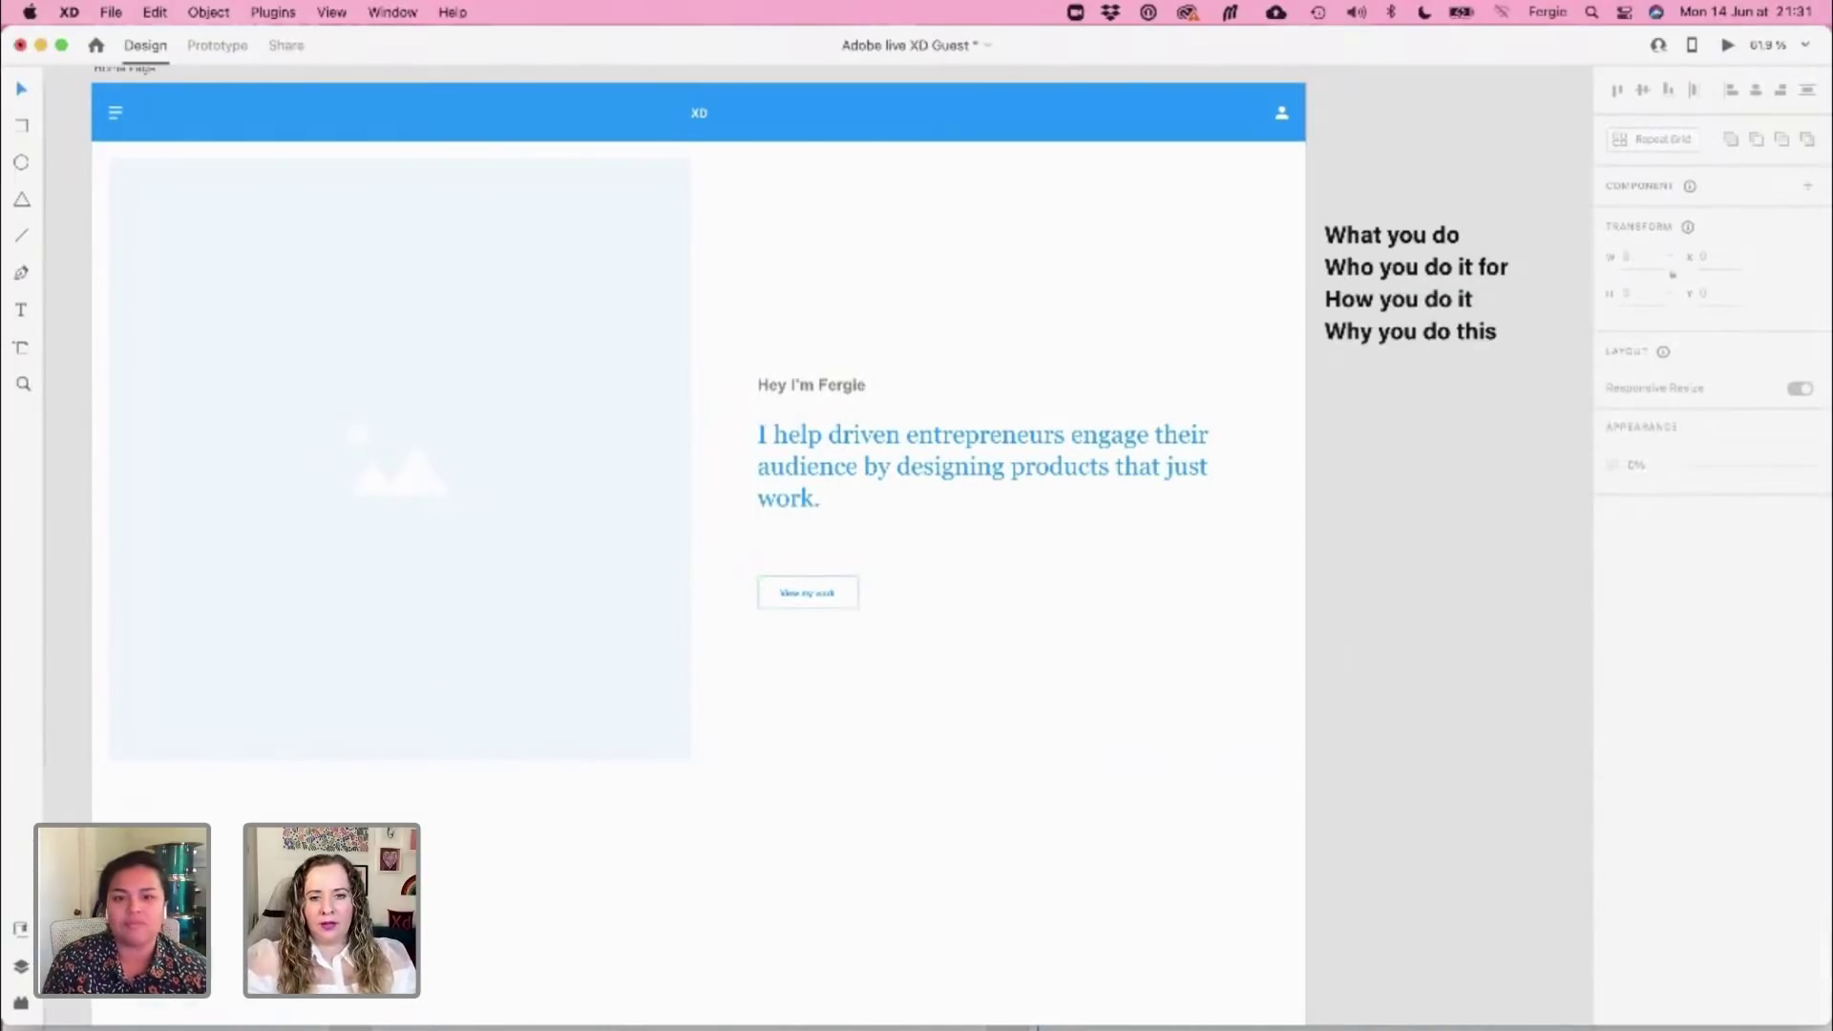
Switch to the XD-wireframes-web-2021 file and look through its Landing, Content, Presentation and Team sections
key("super+grave")
scroll(1012, 717, "down", 2)
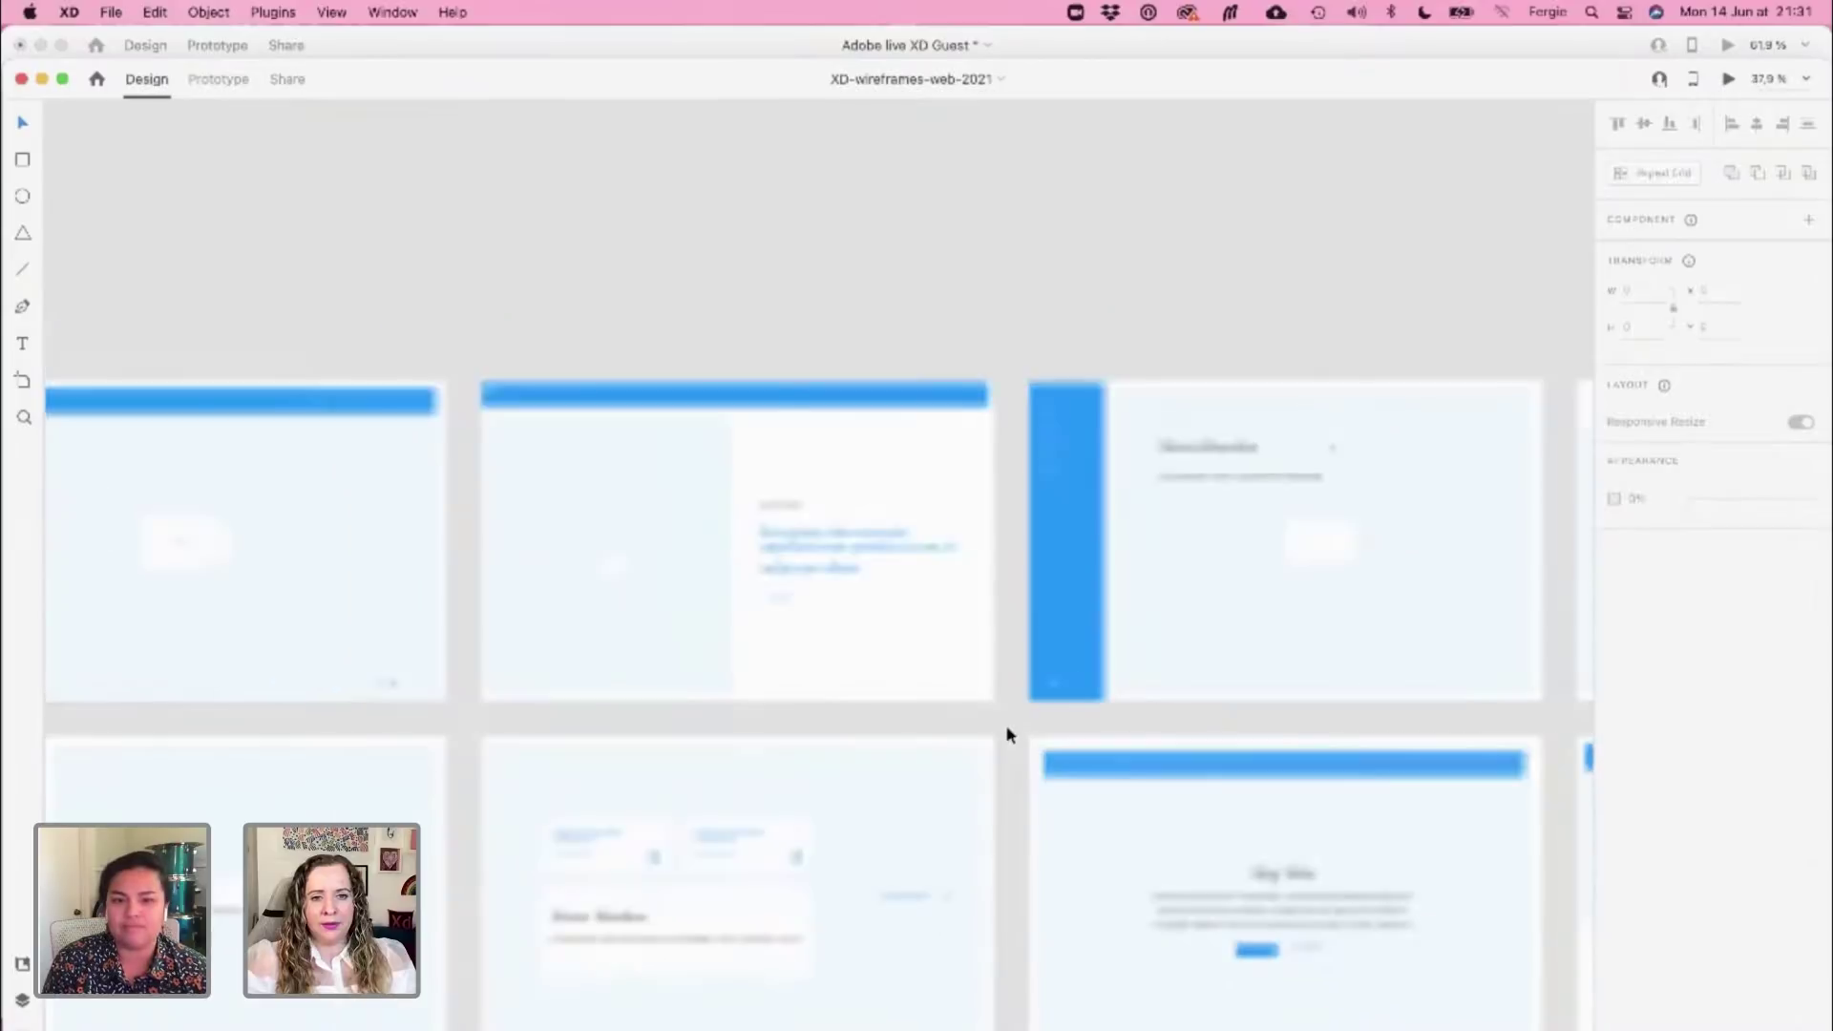
scroll(1010, 736, "down", 6)
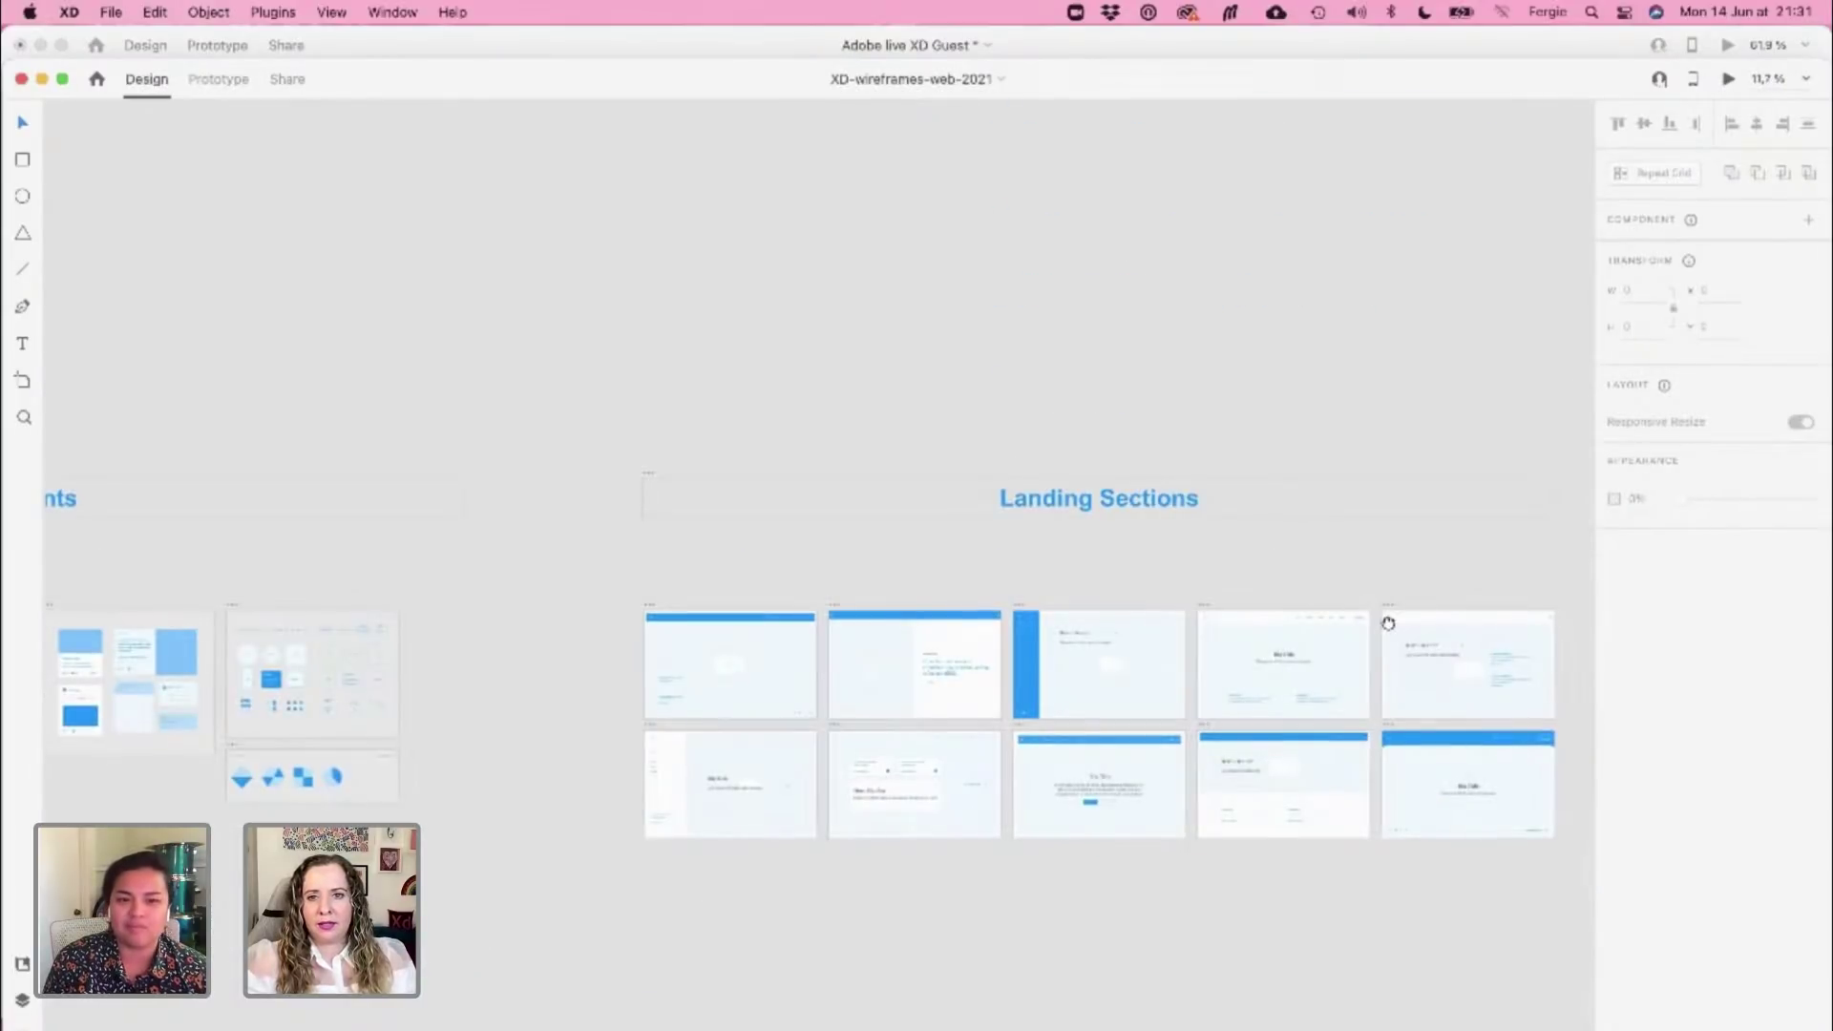
left_click_drag(1387, 623, 519, 530)
left_click_drag(1190, 764, 688, 732)
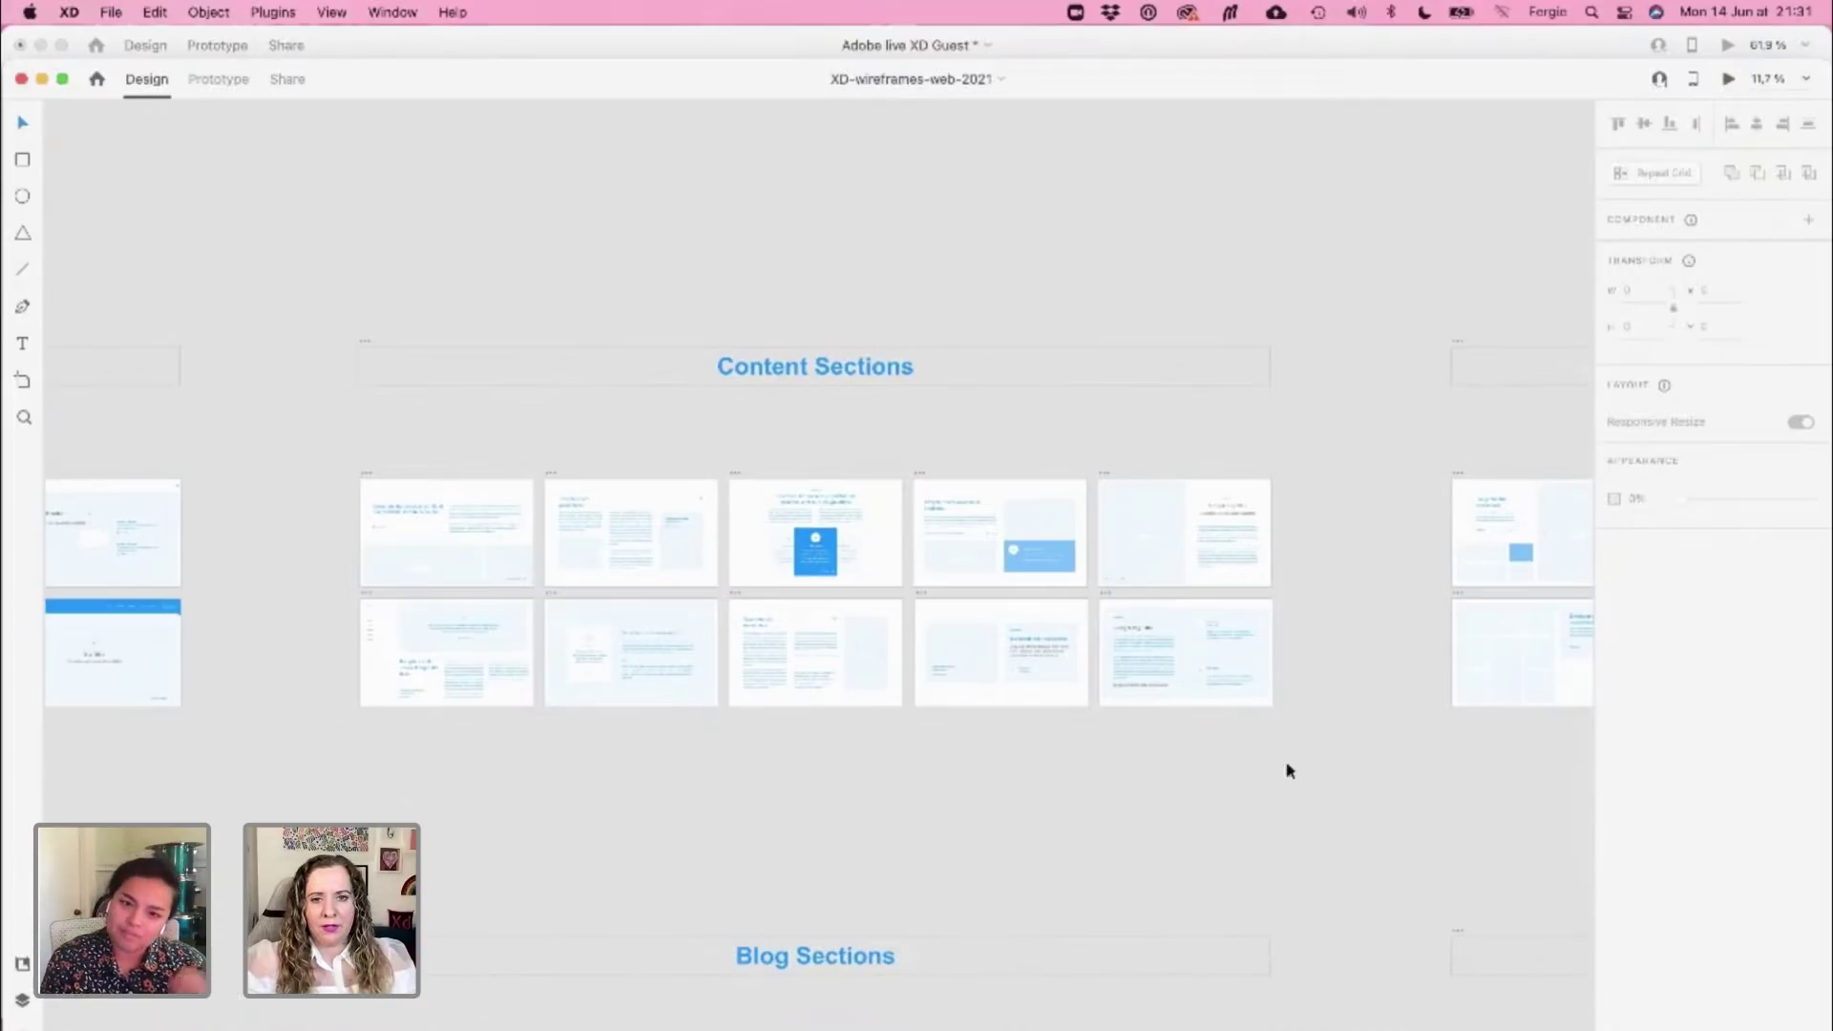
left_click_drag(1289, 770, 392, 757)
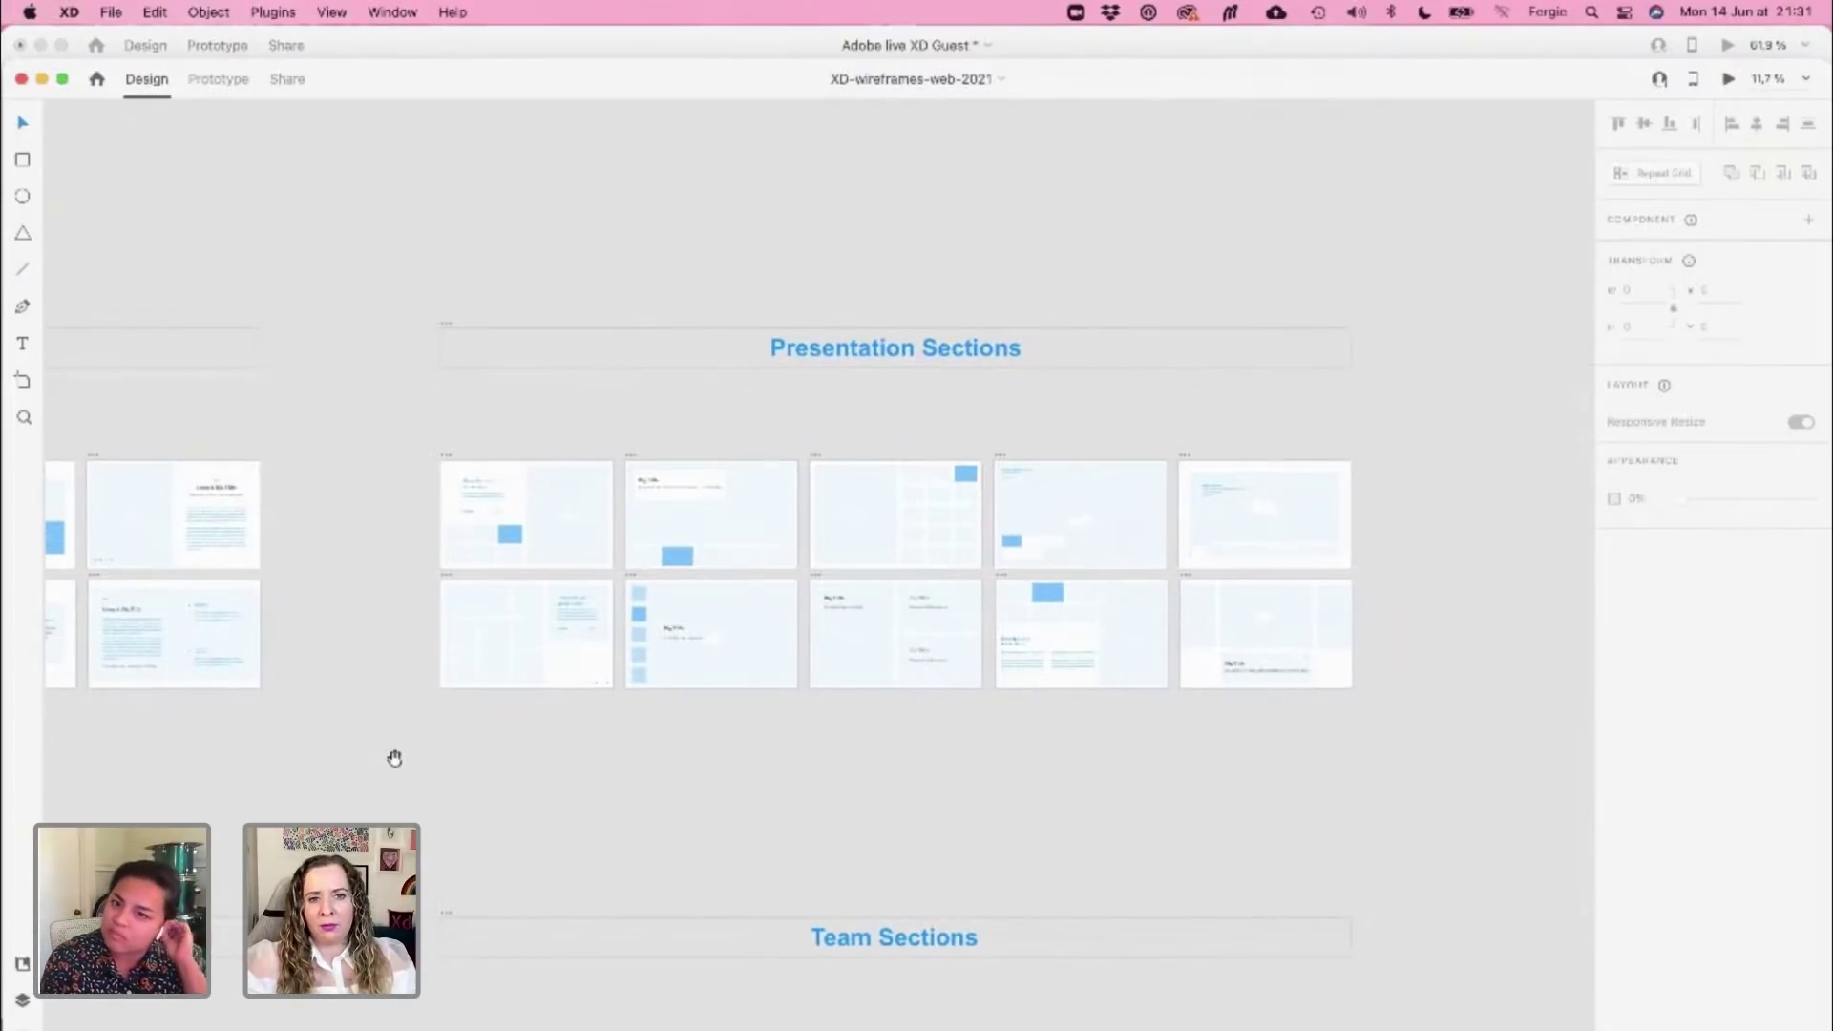
scroll(1068, 822, "down", 2)
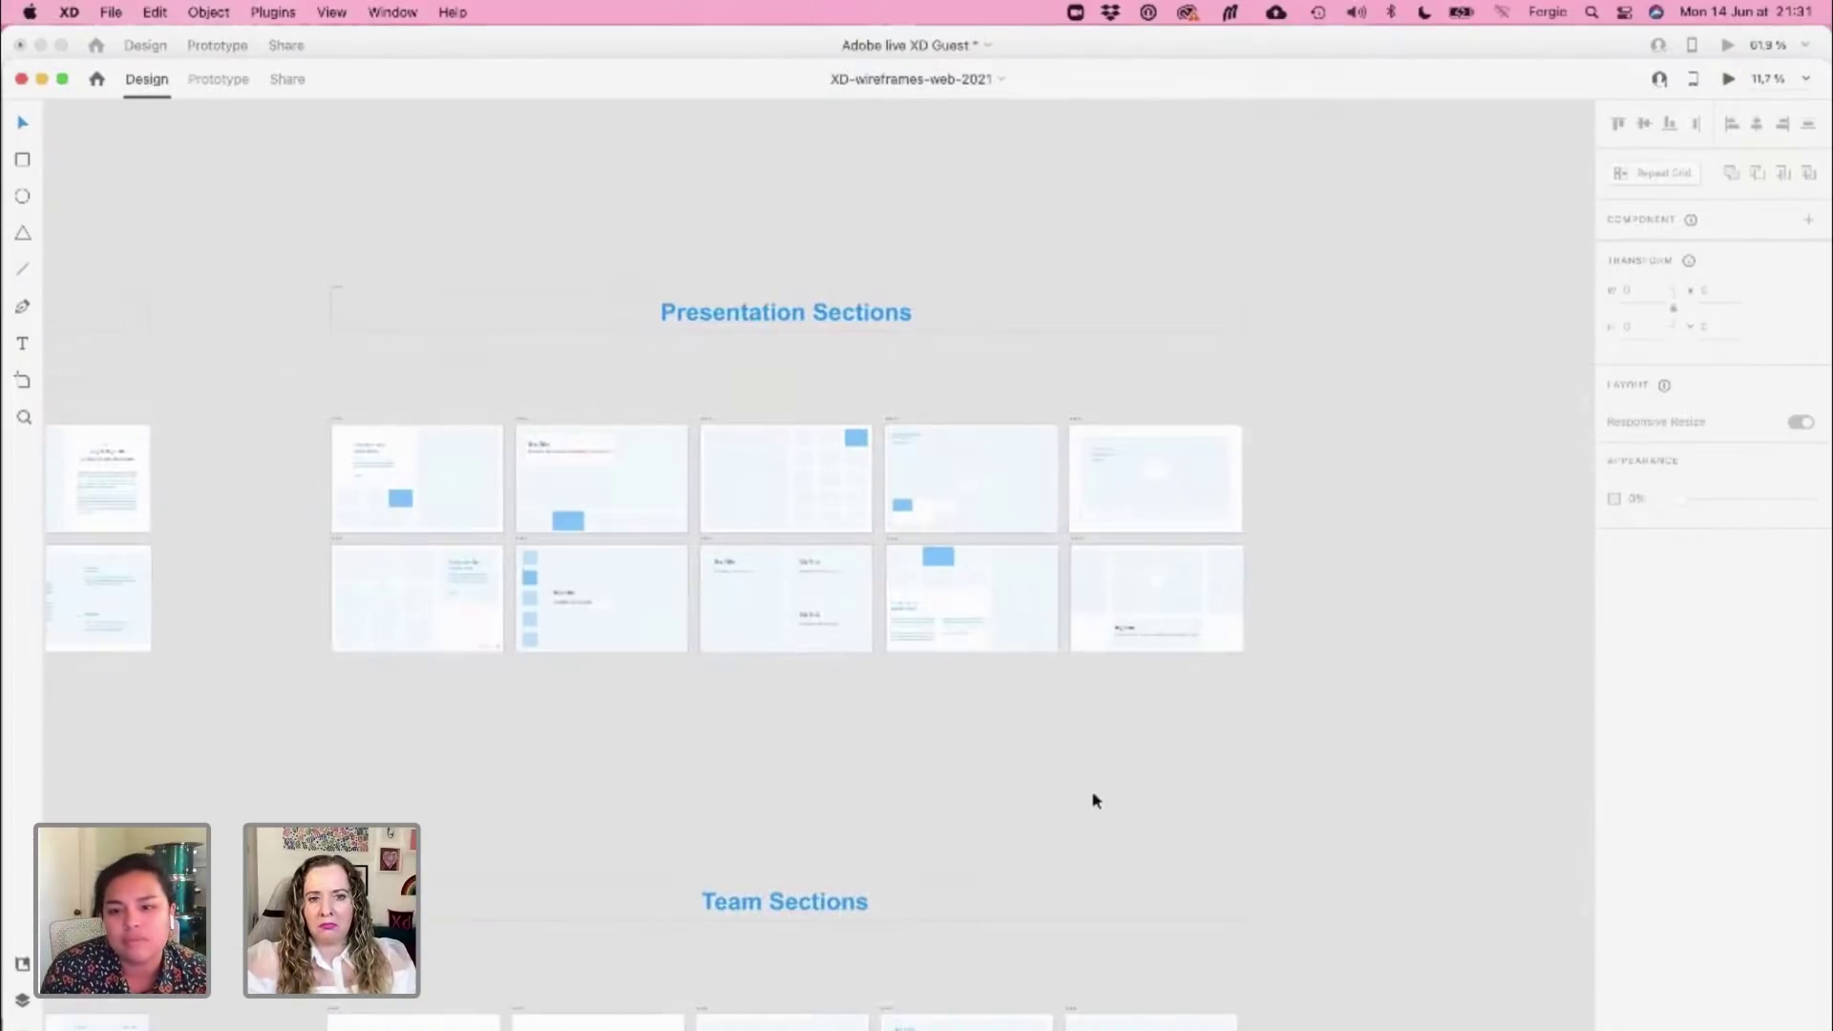
scroll(1062, 904, "down", 10)
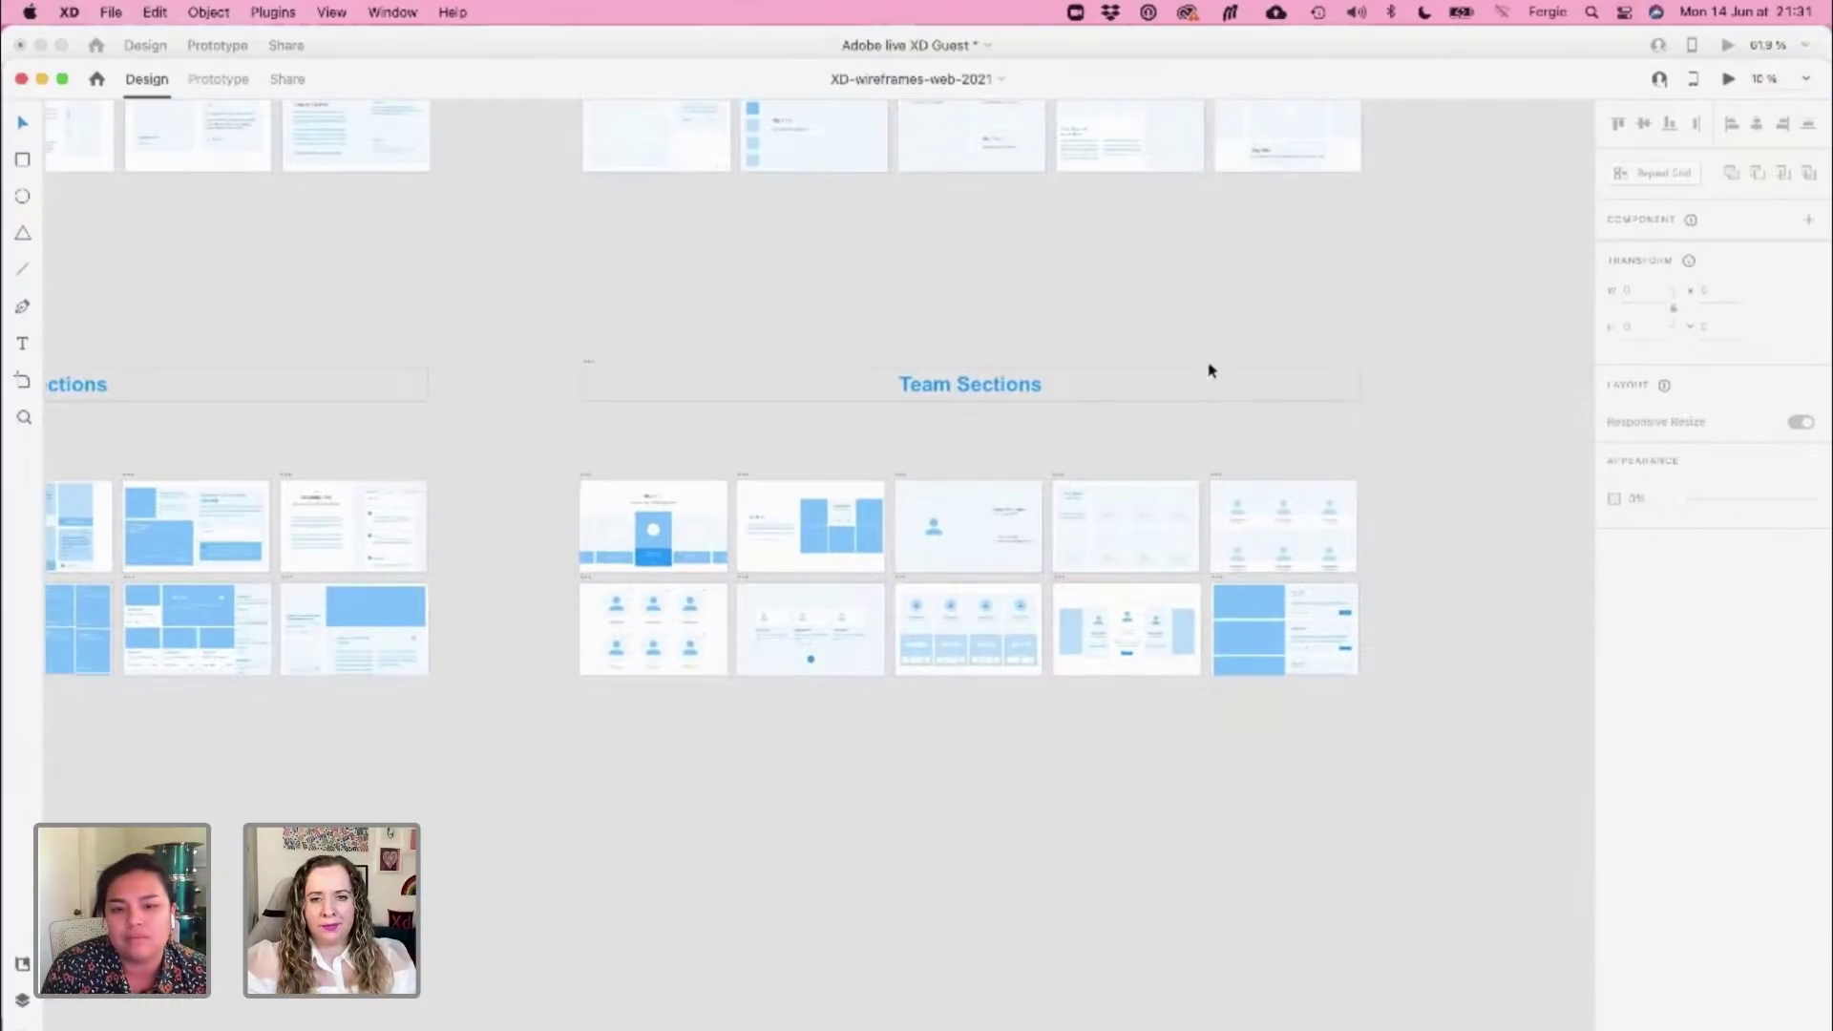
scroll(1158, 528, "up", 7)
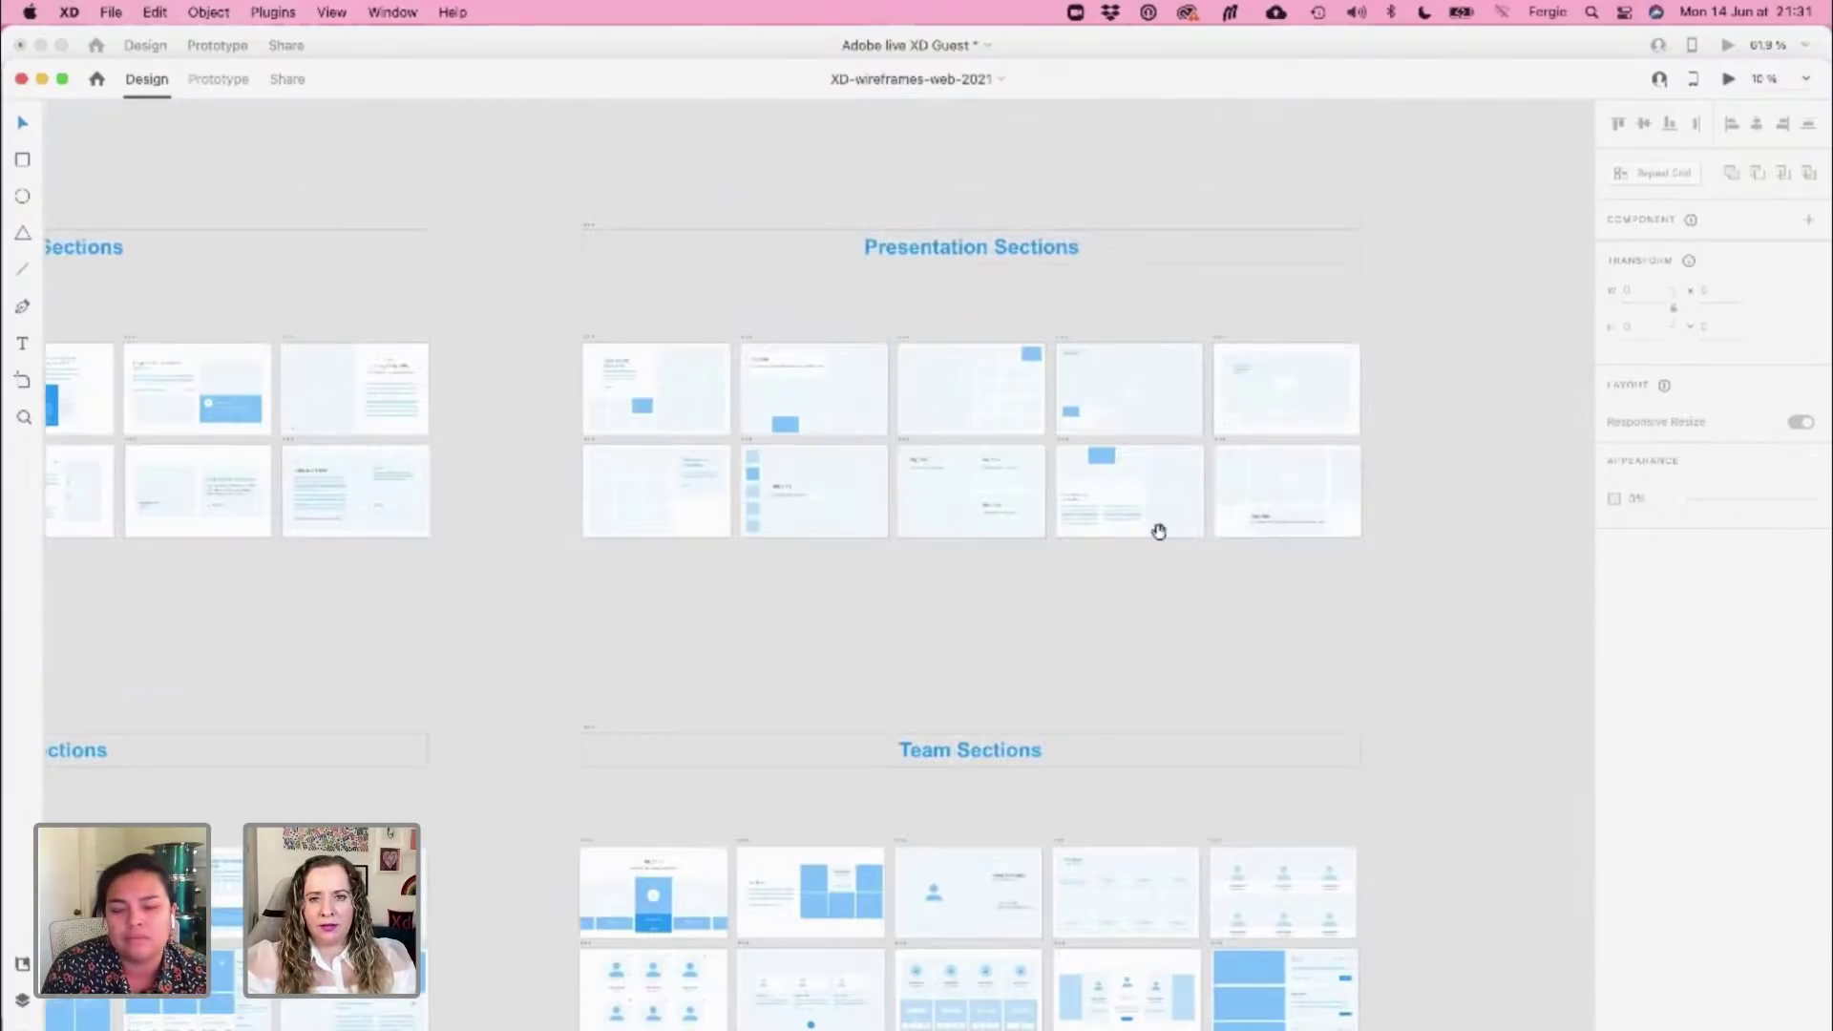
scroll(1158, 528, "down", 7)
scroll(1209, 602, "up", 6)
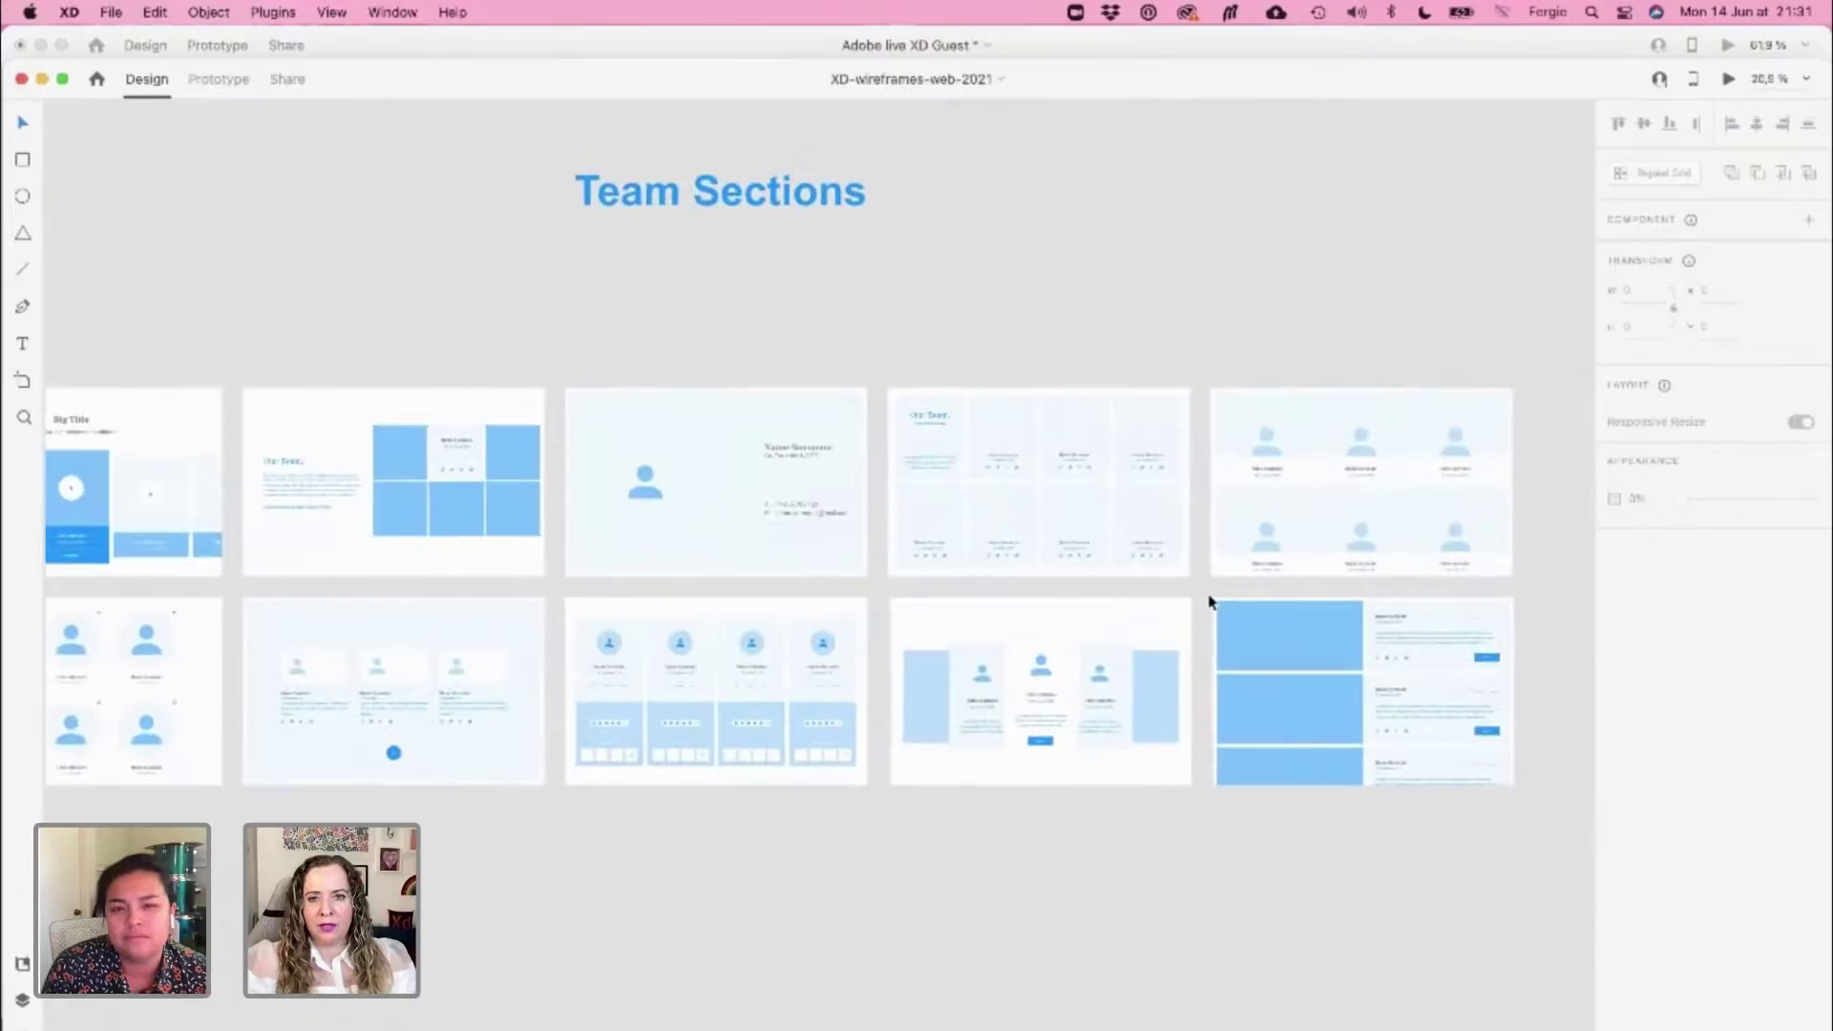
Examine the Team templates up close, especially the 4 Team grid and the 10 Team rows with tags and contact buttons
scroll(1209, 601, "down", 1)
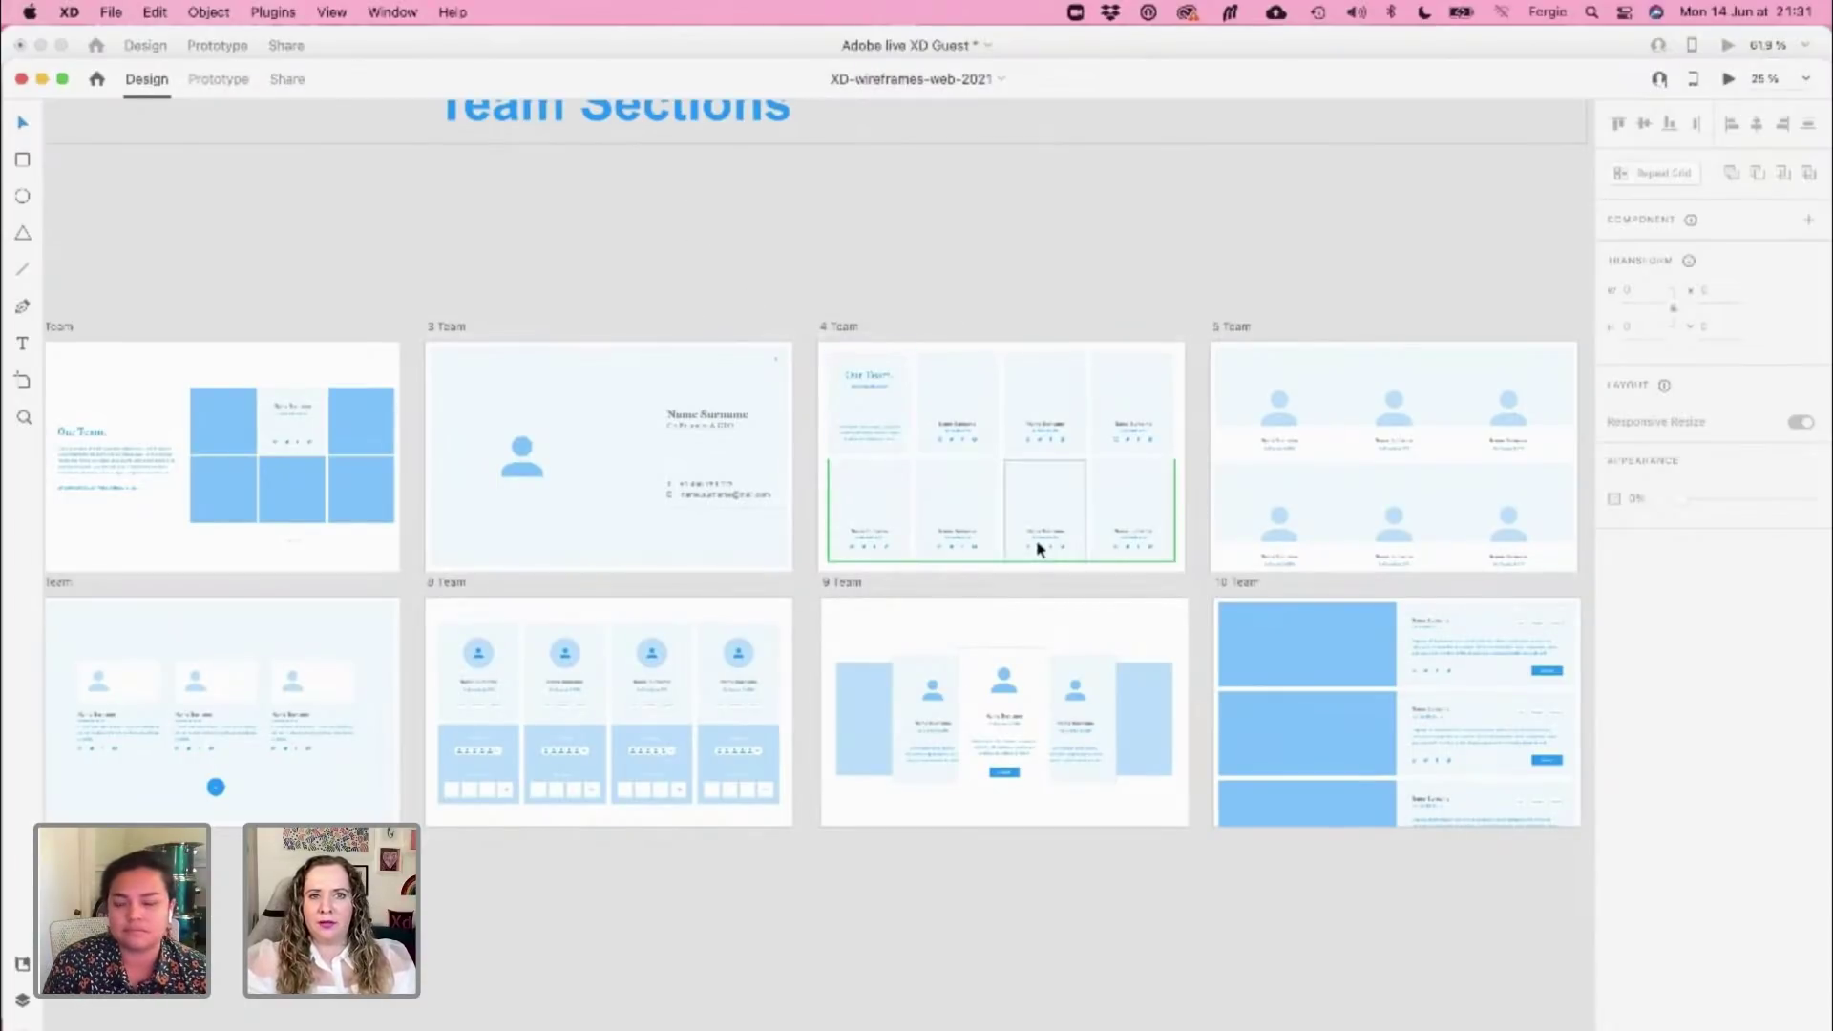
scroll(1036, 549, "up", 5)
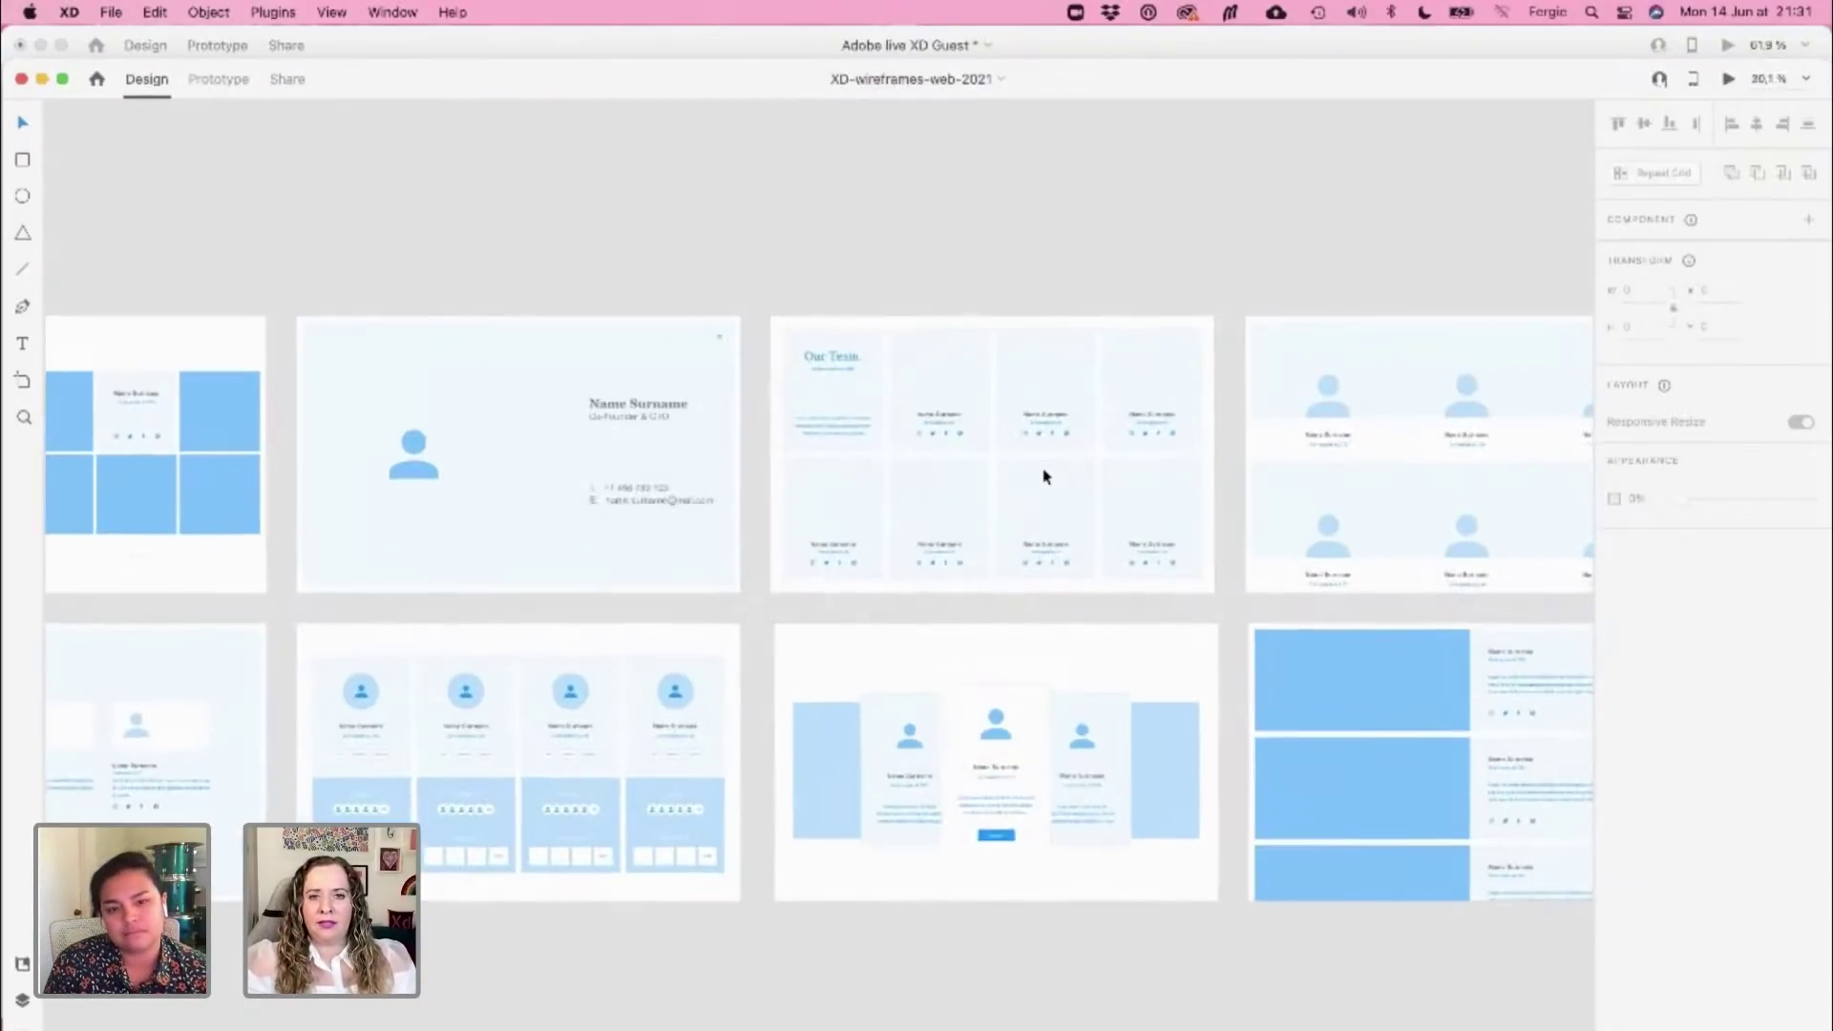
scroll(1045, 475, "up", 1)
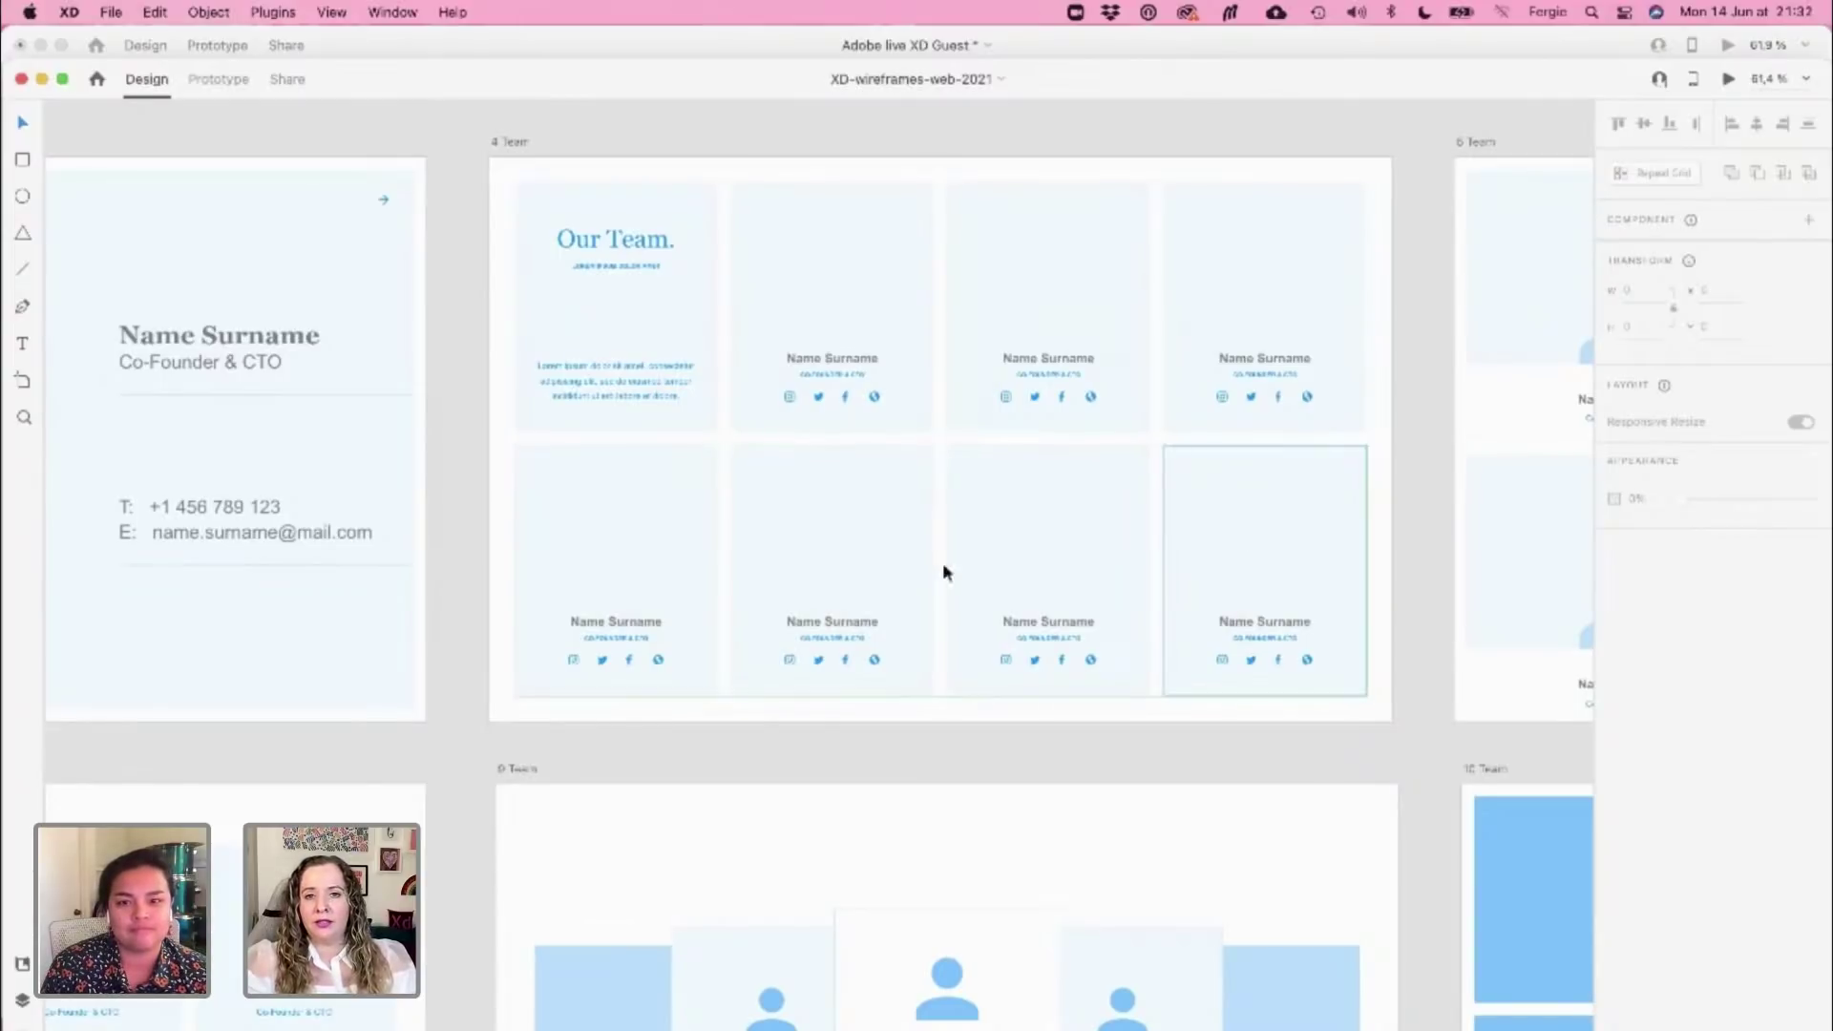
scroll(1189, 542, "down", 1)
scroll(1190, 541, "down", 5)
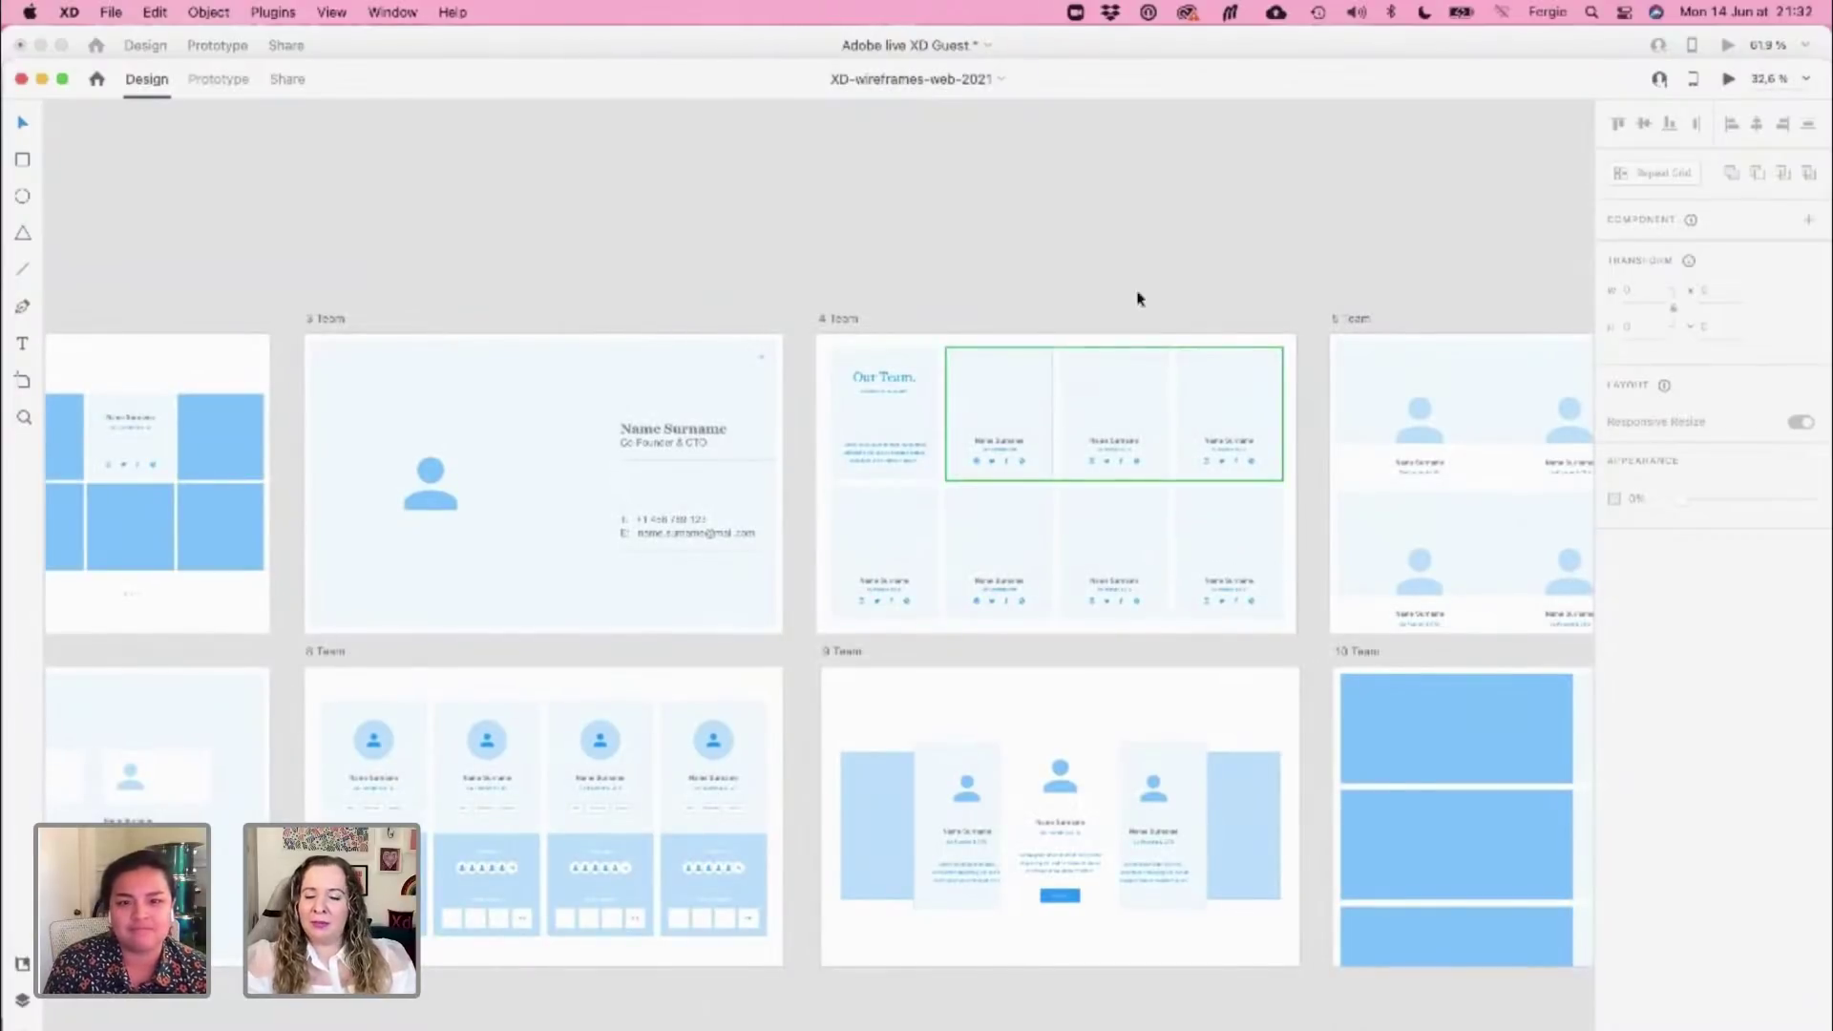
scroll(1283, 266, "right", 5)
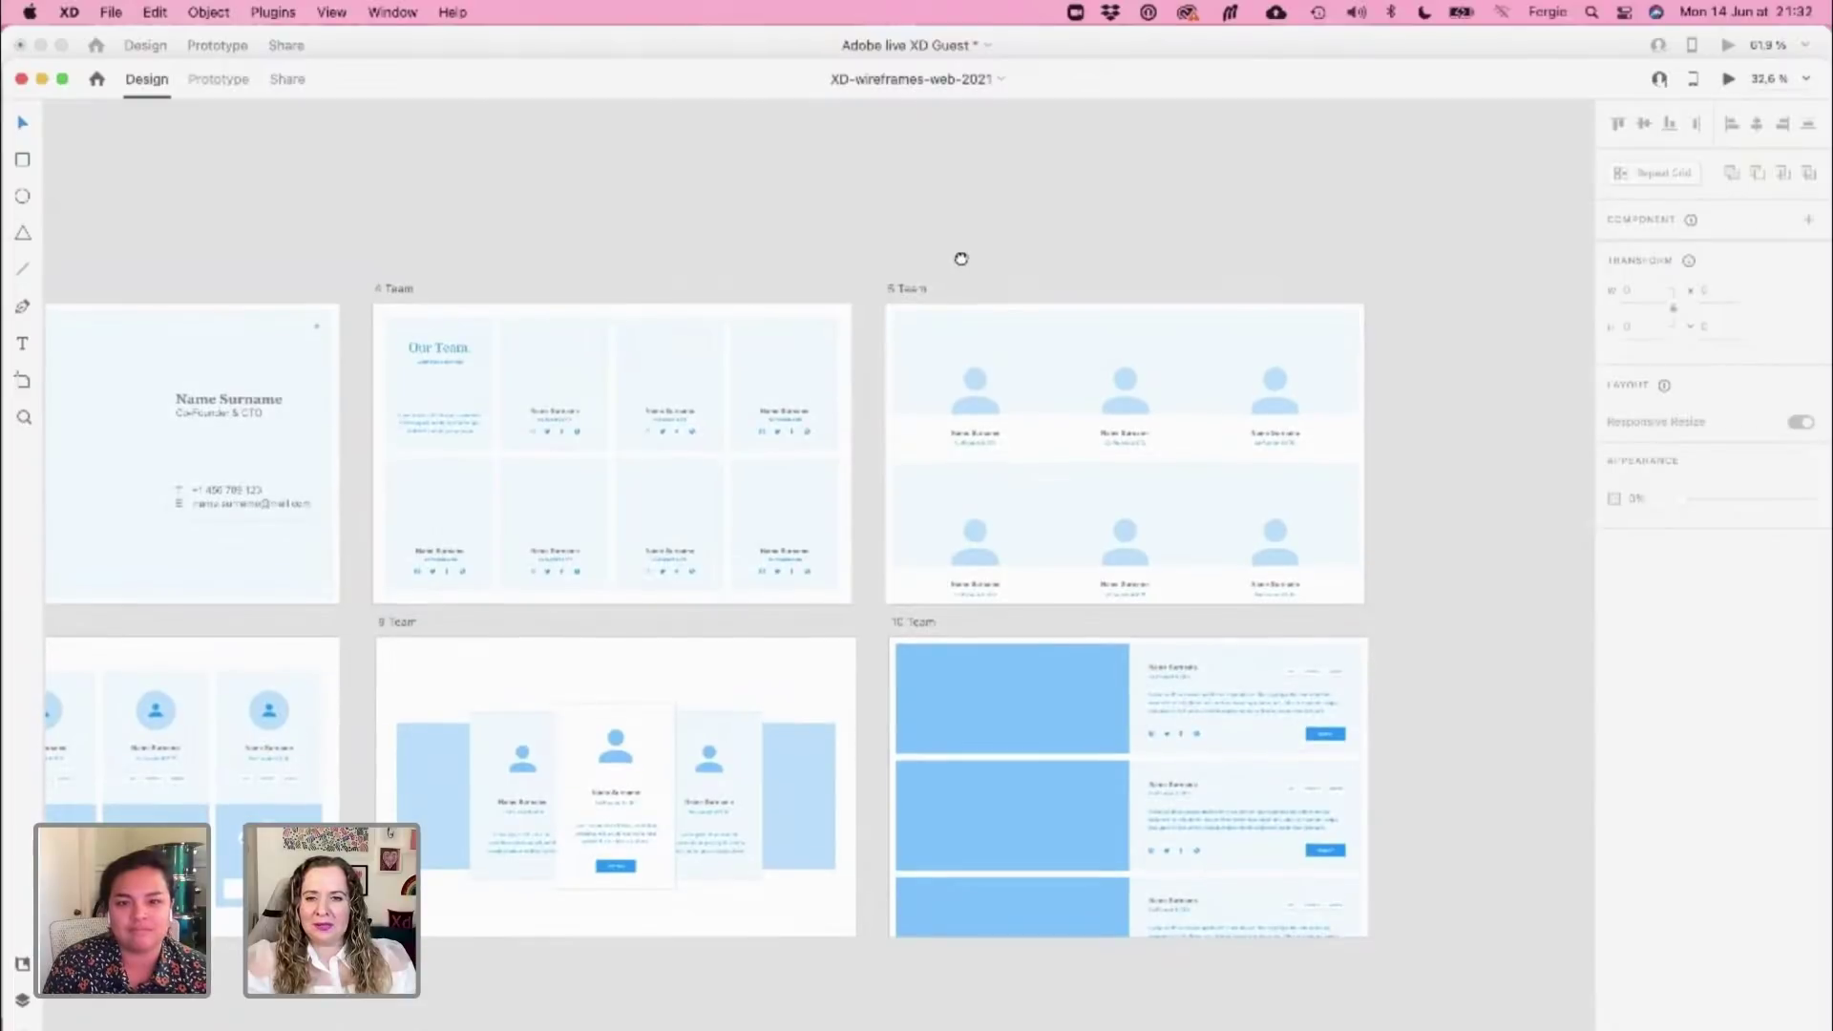
scroll(1217, 705, "up", 5)
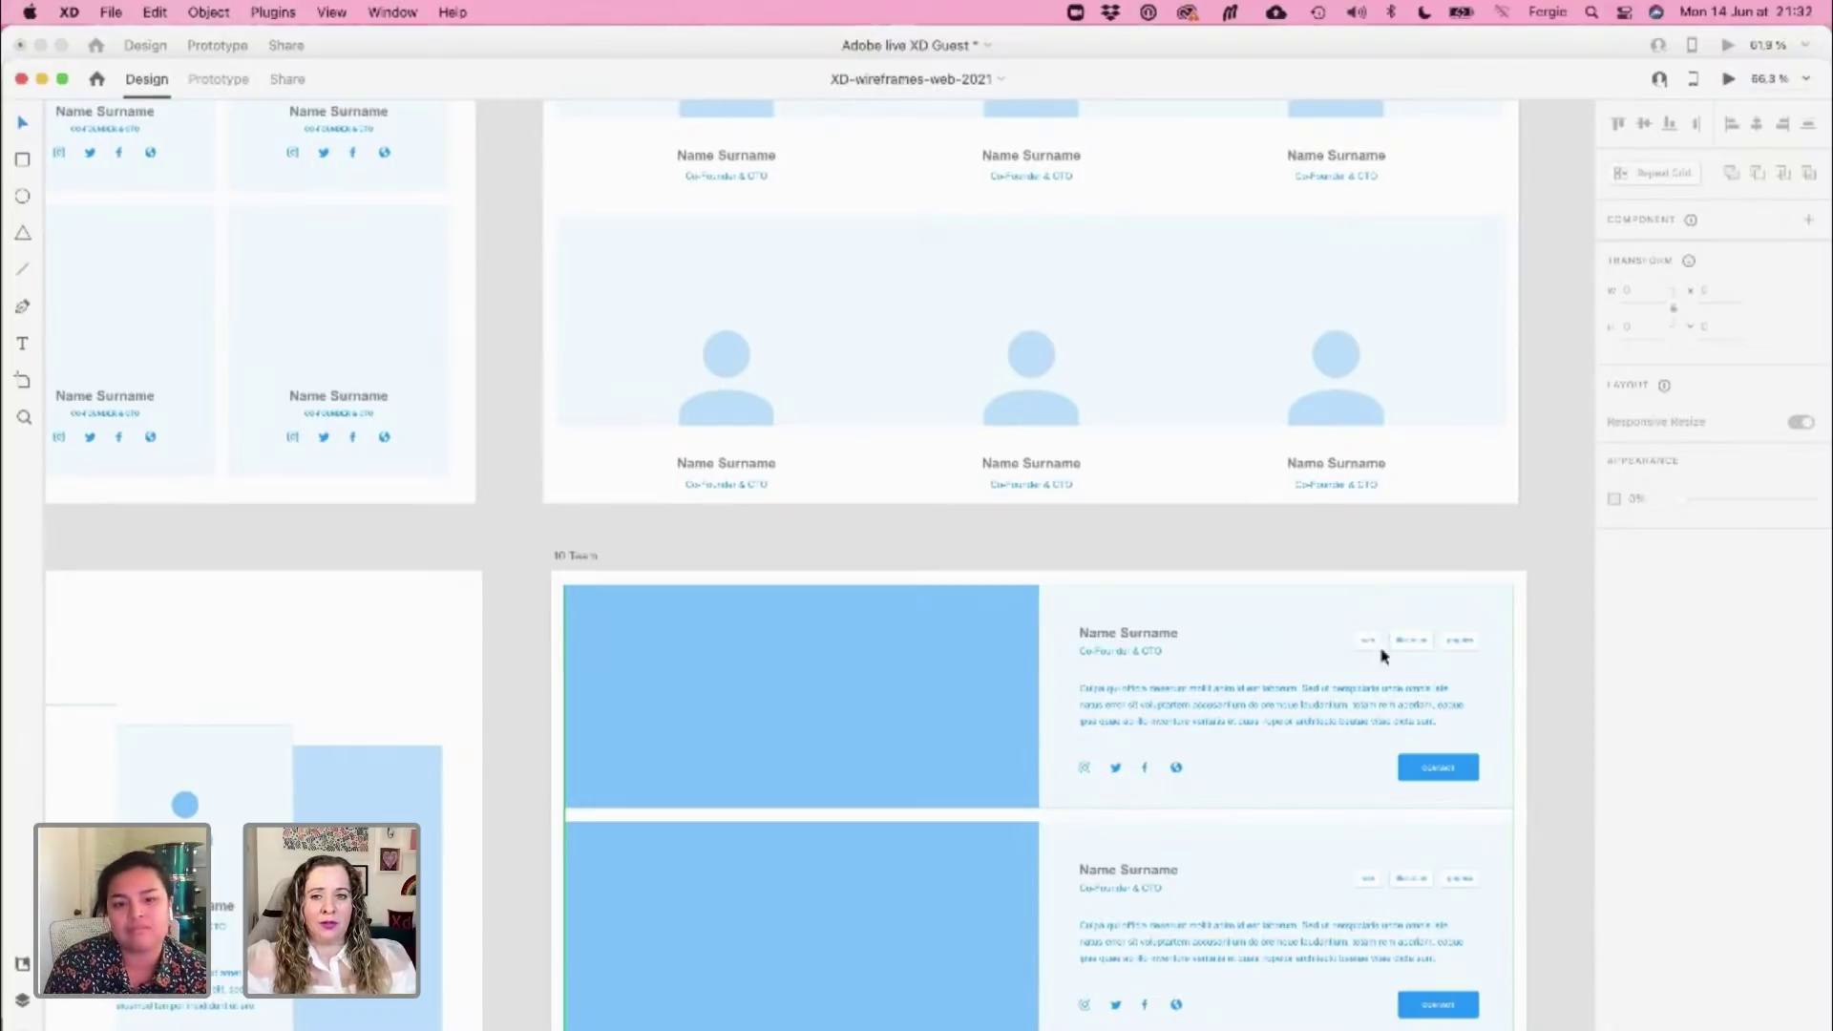
scroll(1394, 697, "up", 5)
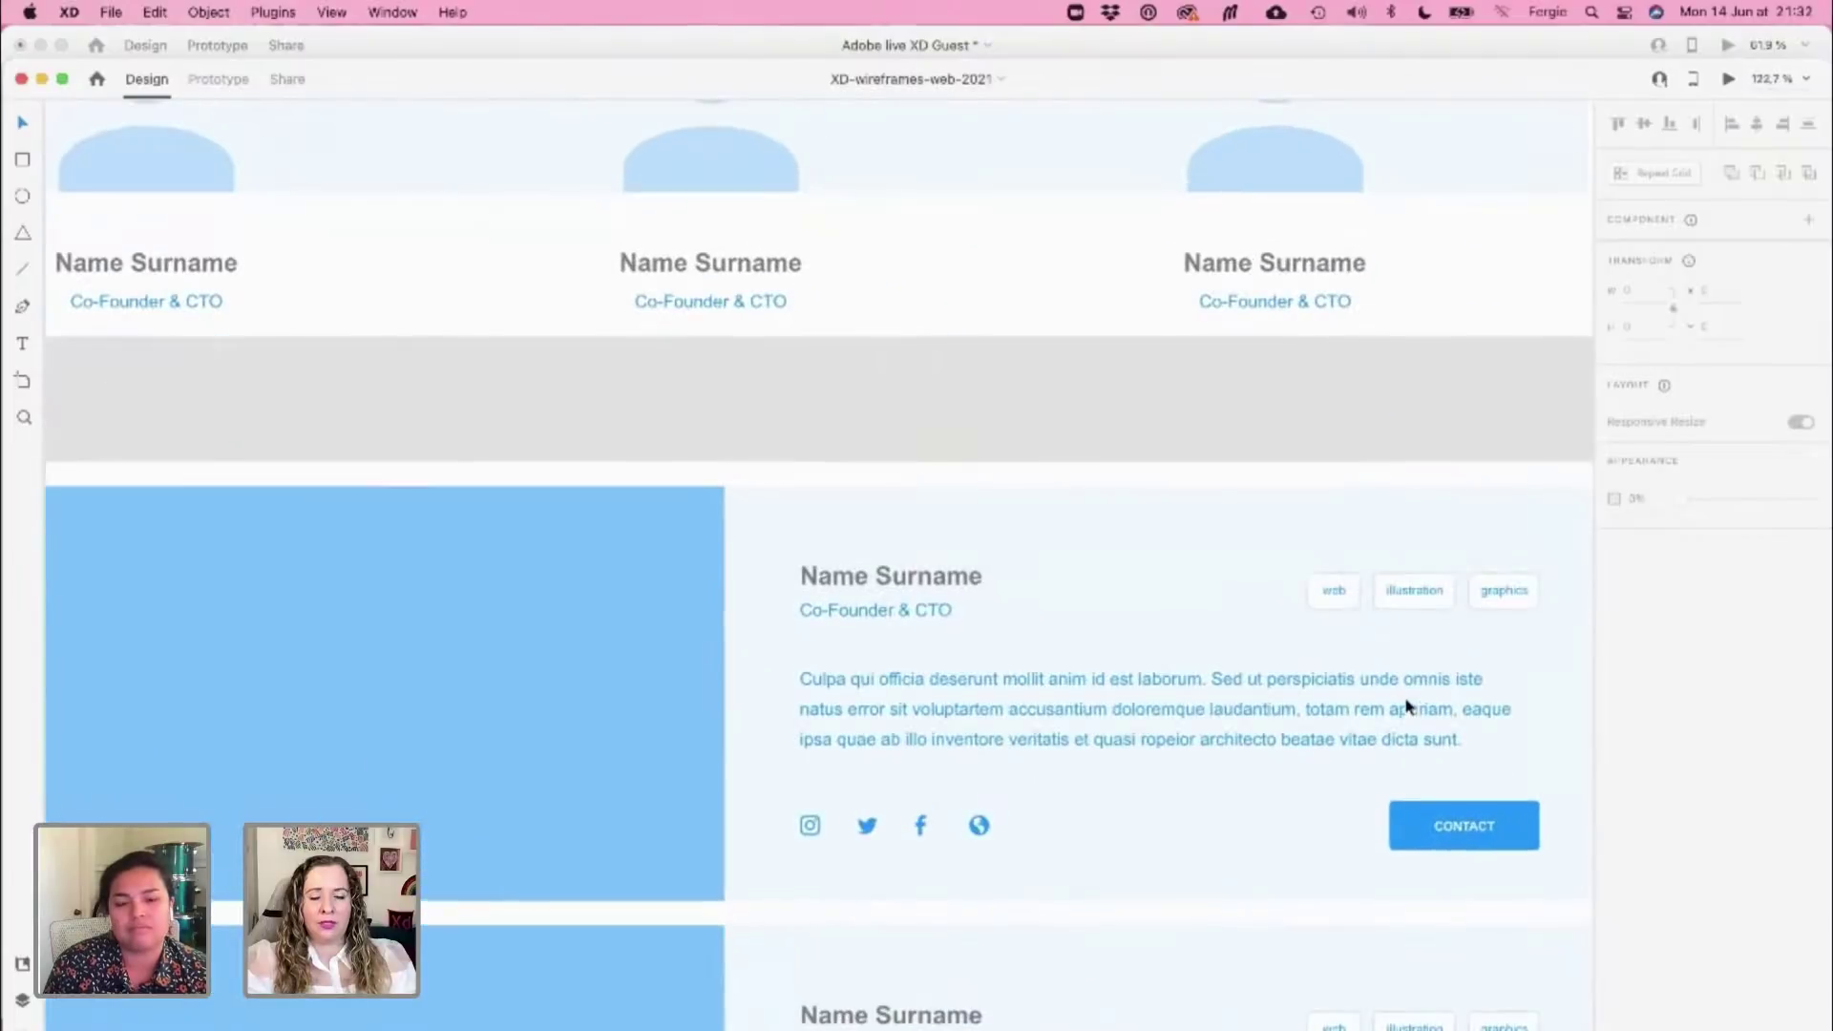
scroll(1207, 749, "down", 3)
scroll(1211, 634, "right", 1)
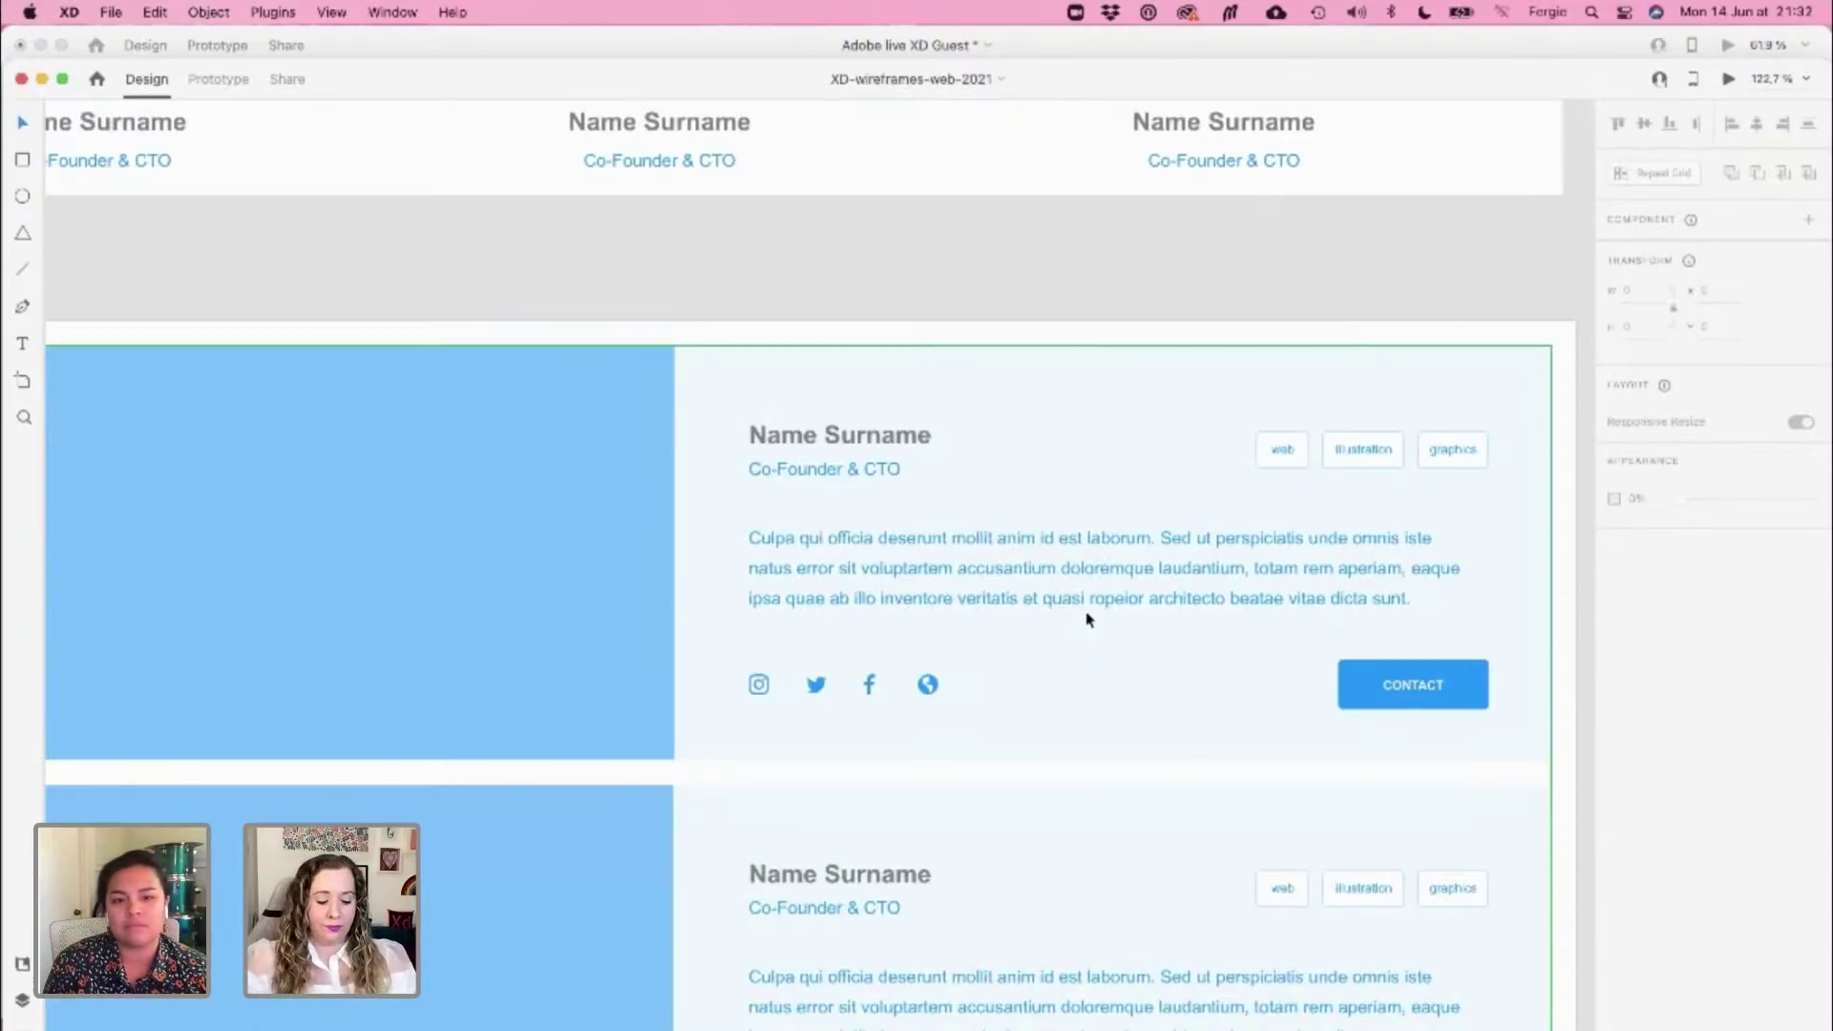
scroll(1022, 286, "down", 2)
left_click(1073, 777)
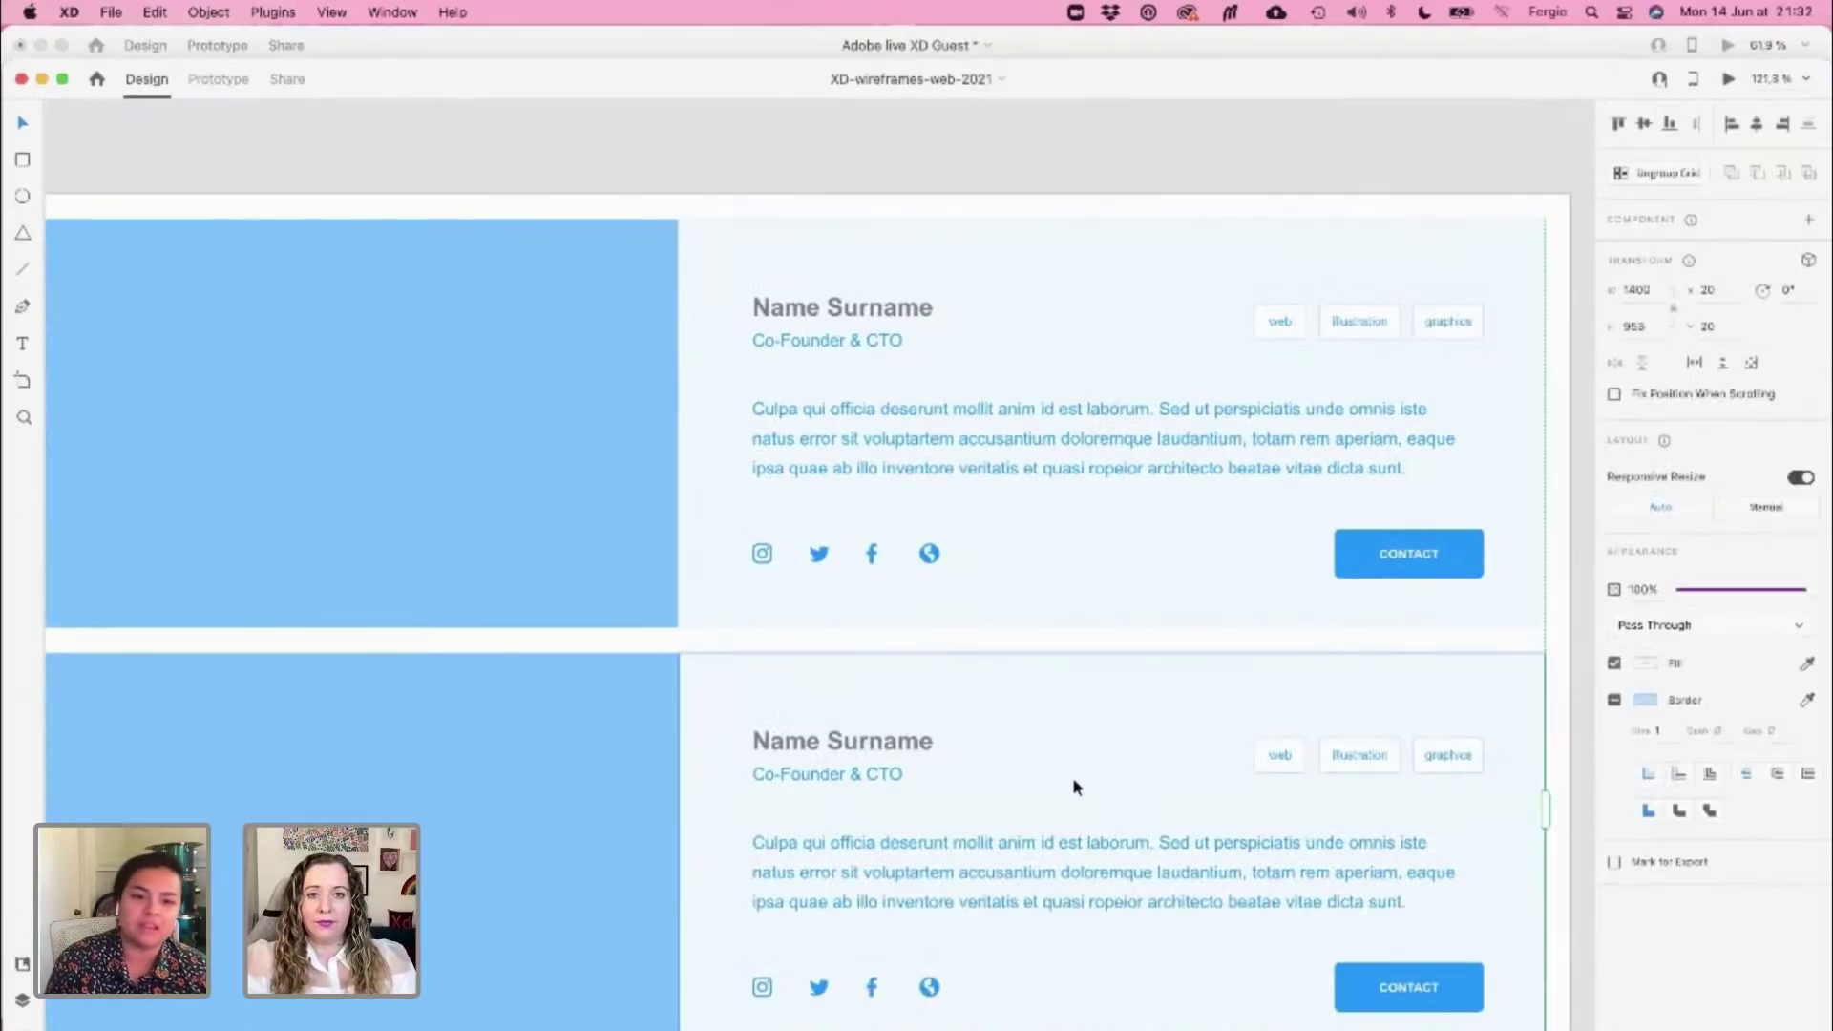
Look past the remaining Team templates and the Blog Sections to the kit's Portfolio Sections
scroll(1073, 777, "down", 6)
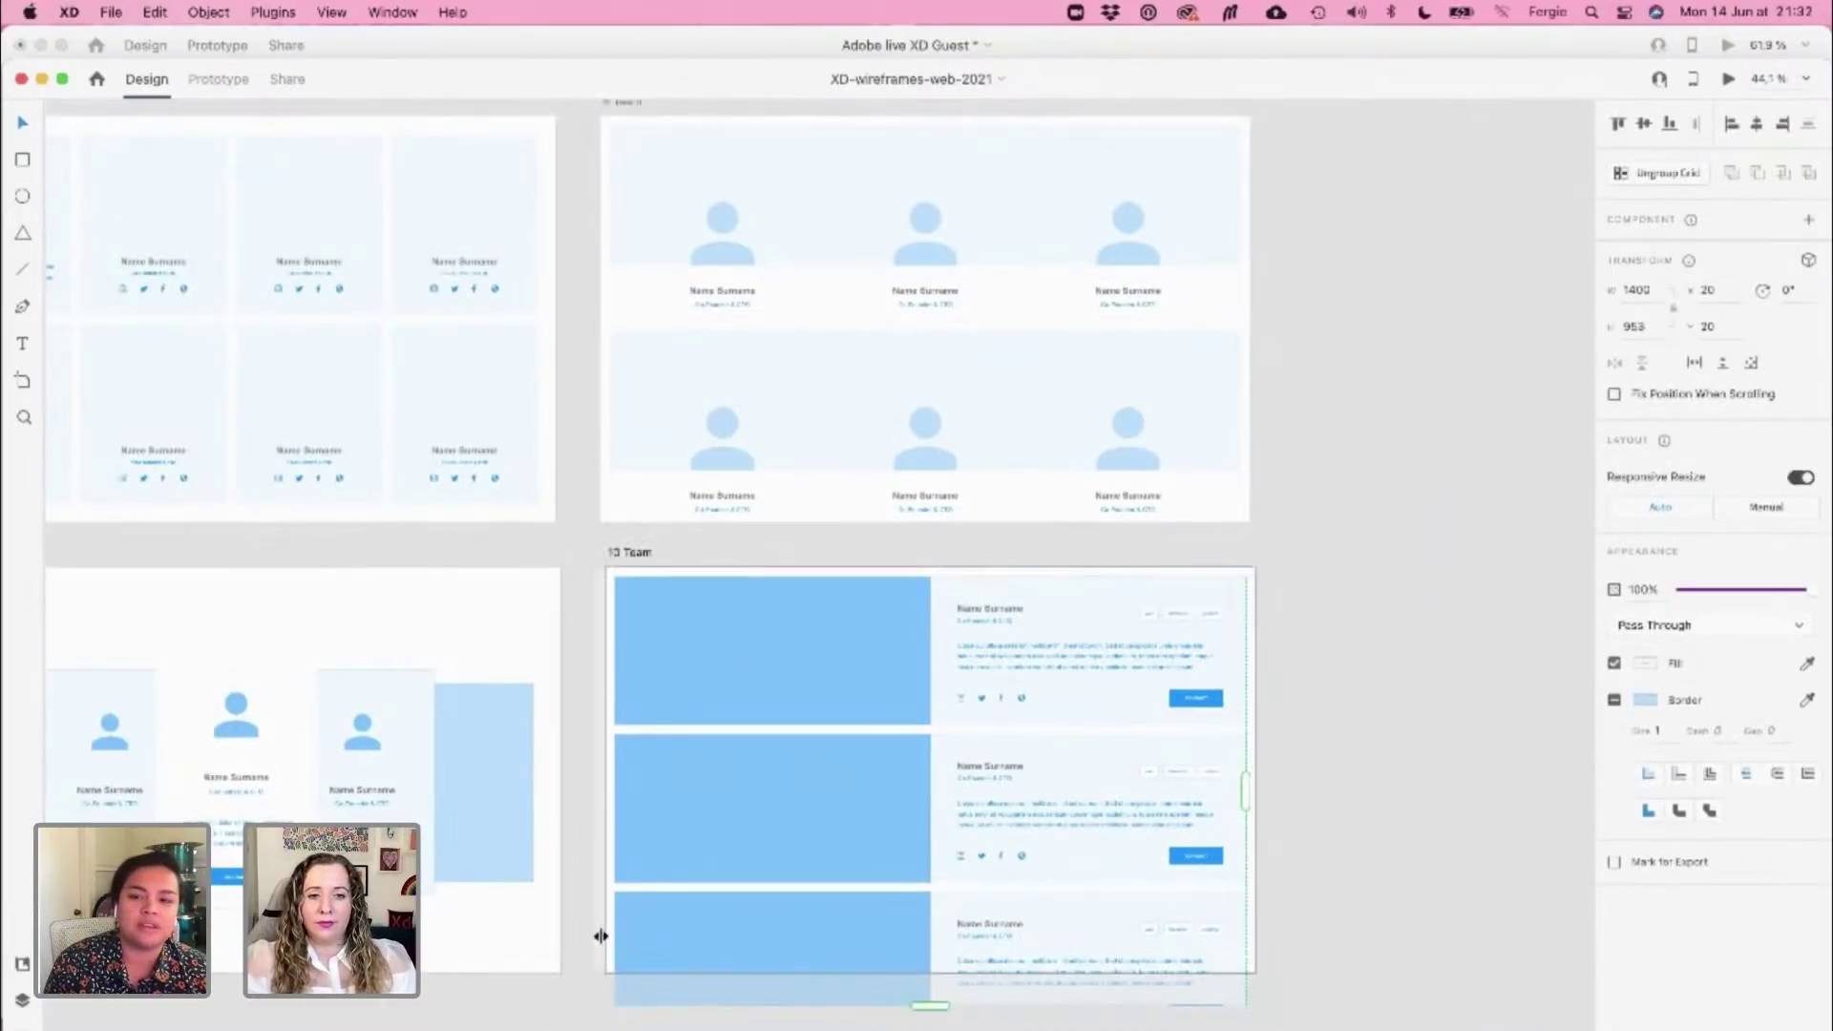
left_click(576, 964)
left_click_drag(576, 965, 928, 867)
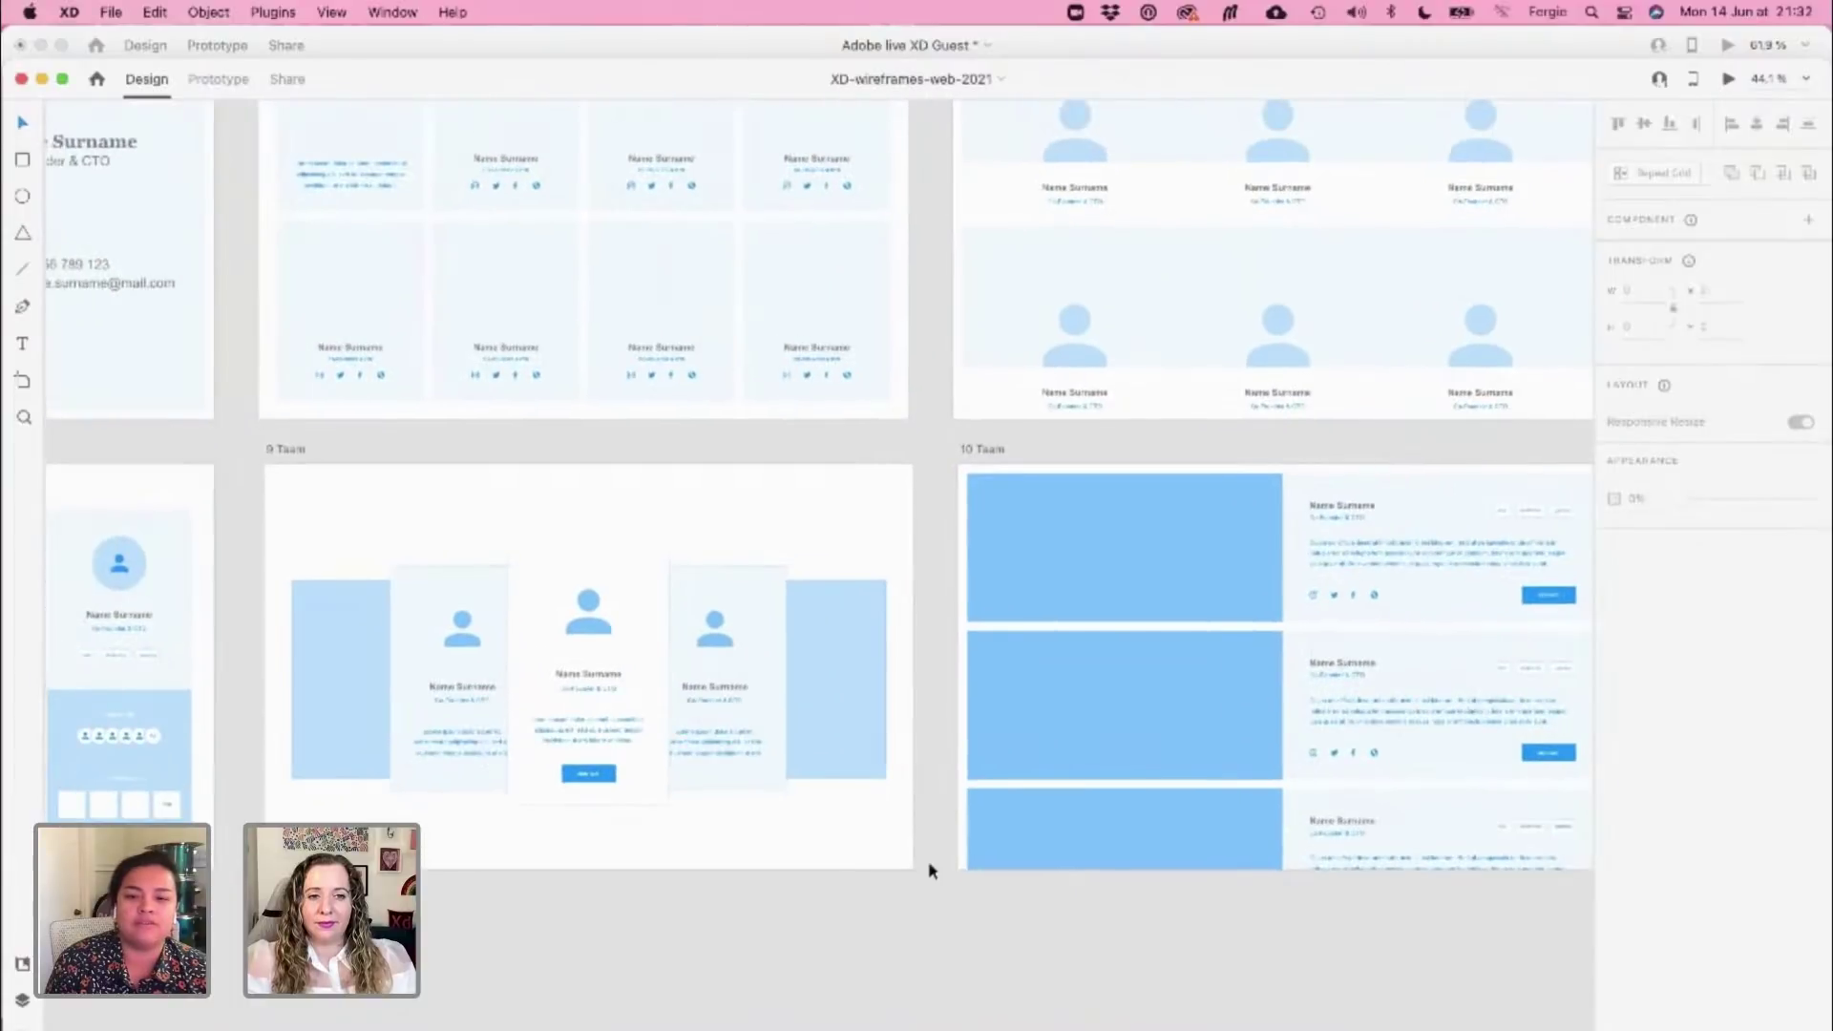
scroll(929, 868, "down", 2)
scroll(929, 867, "down", 3)
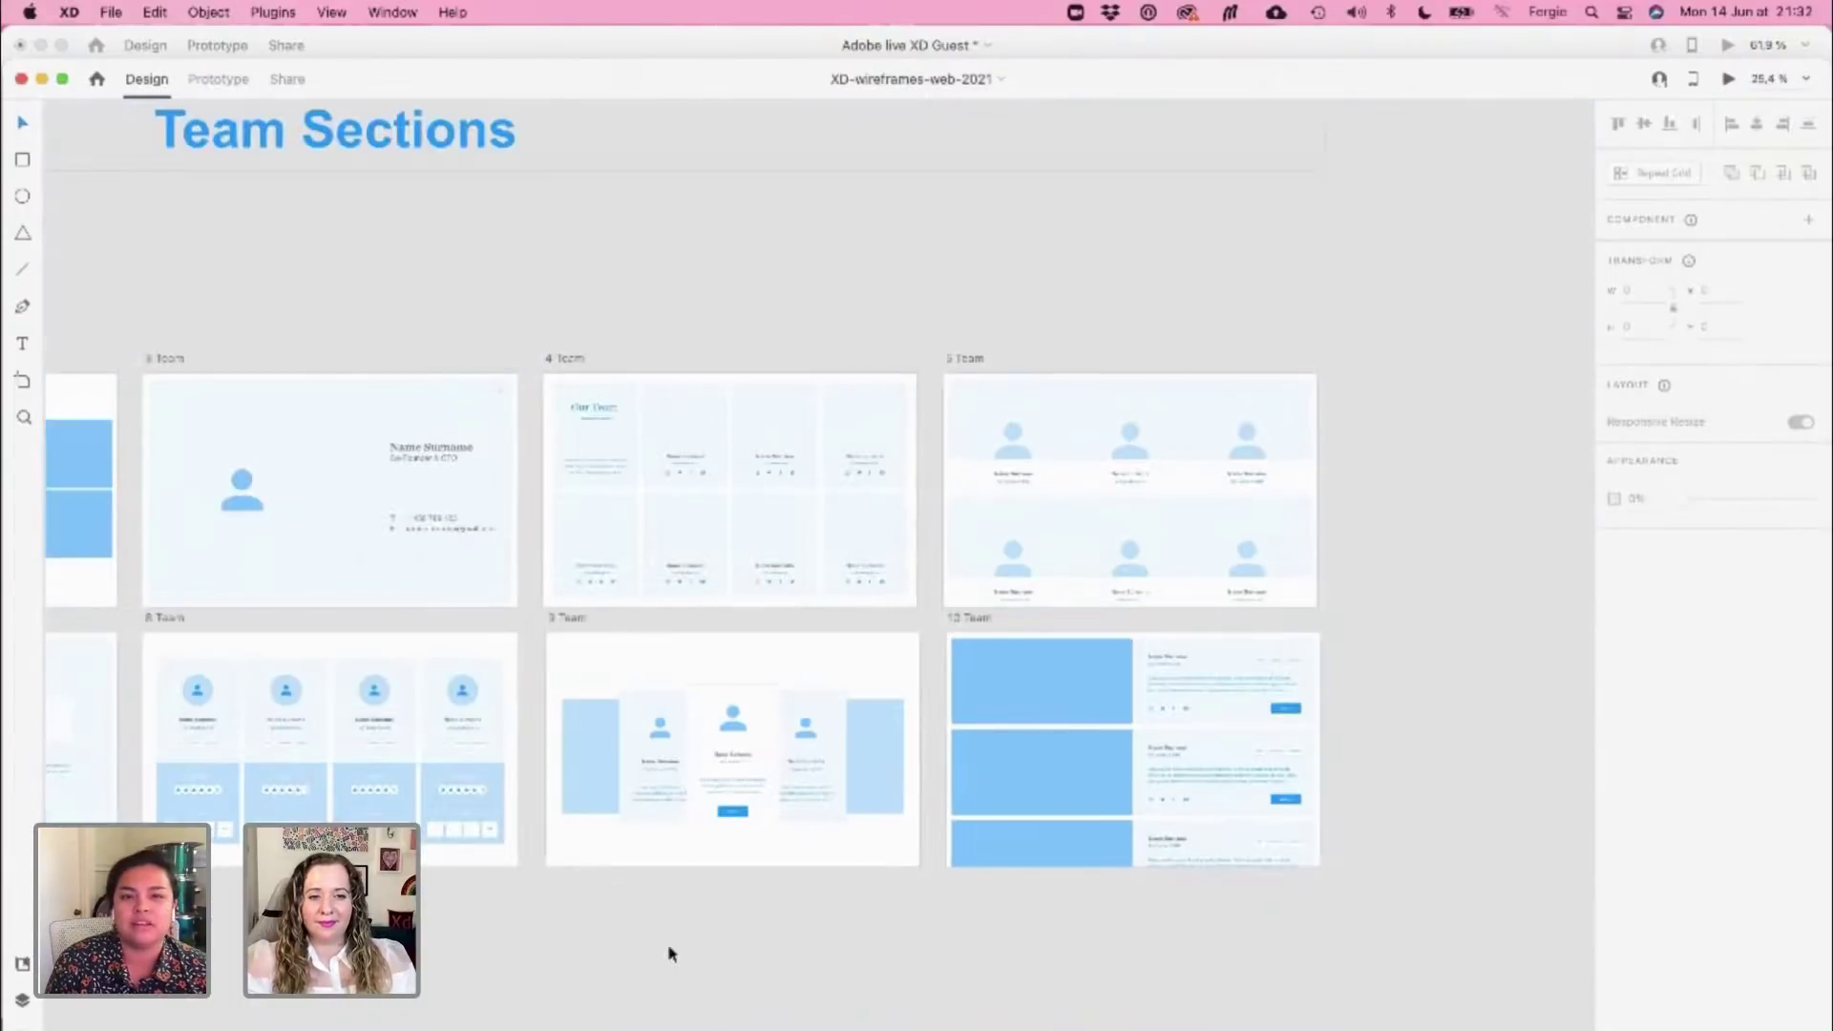
left_click_drag(671, 953, 1277, 923)
scroll(818, 936, "down", 4)
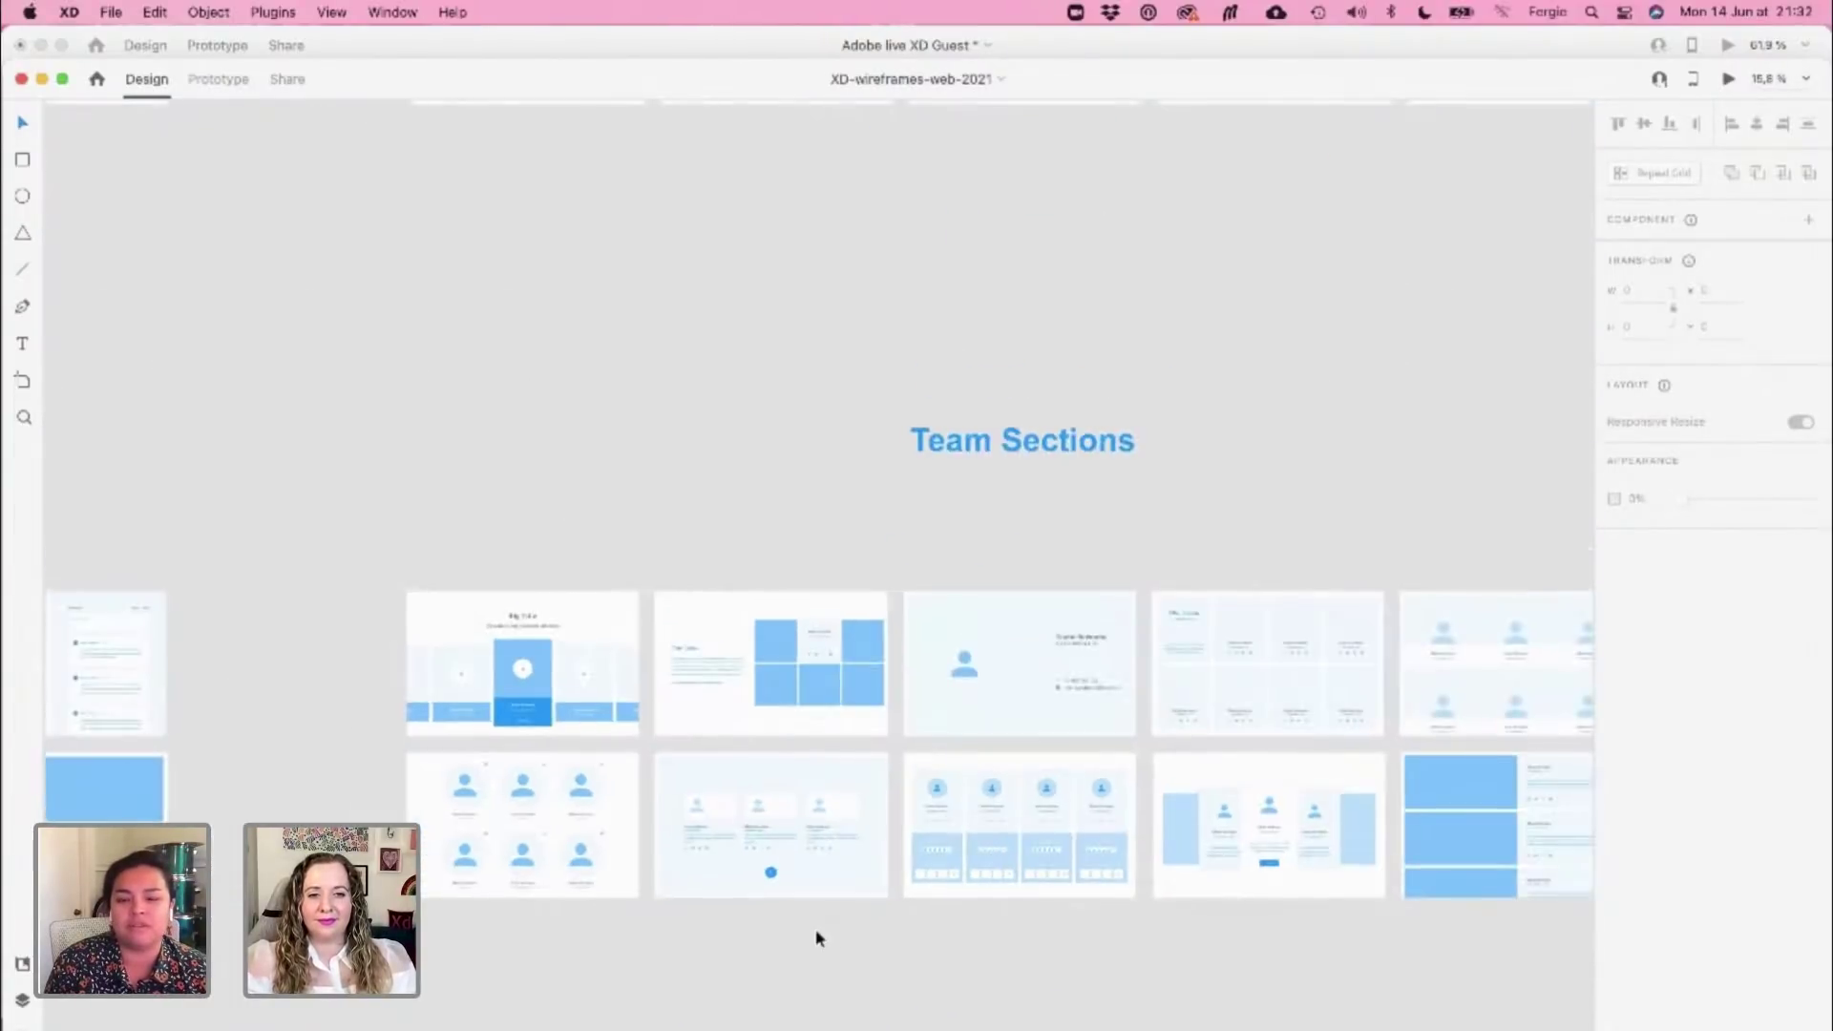
left_click_drag(573, 840, 1324, 823)
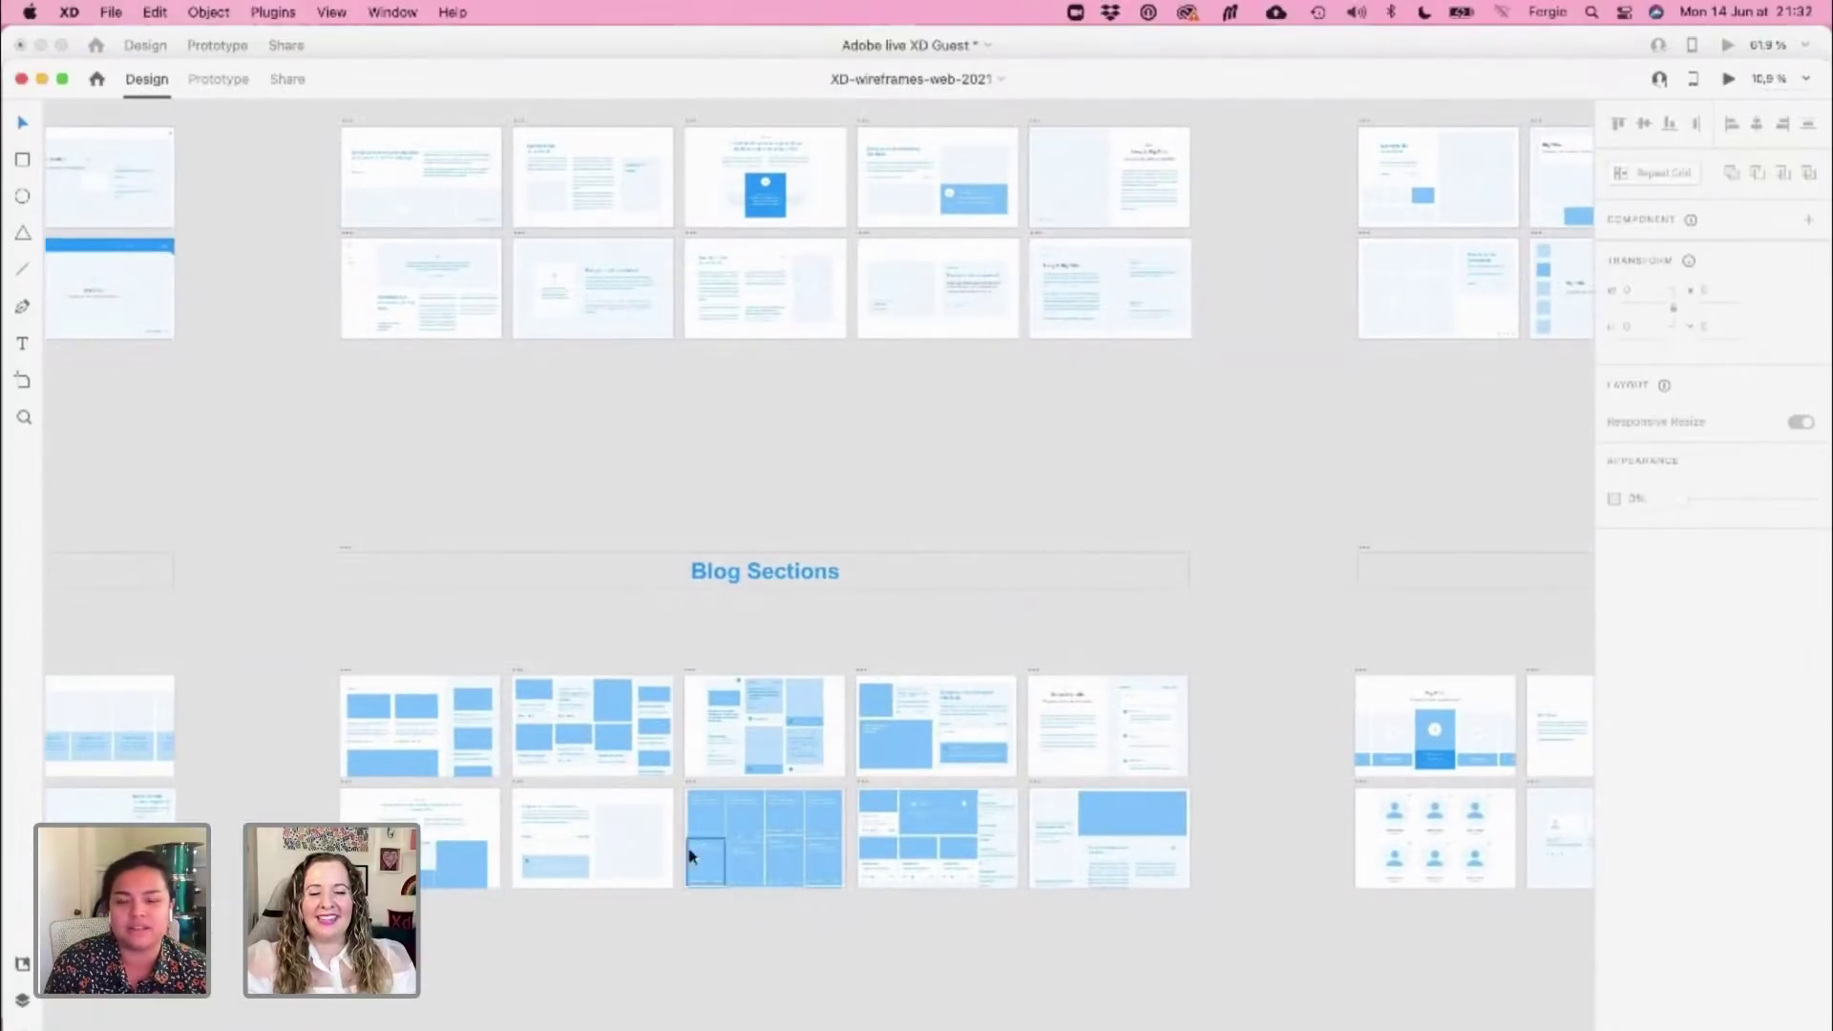
scroll(687, 852, "up", 2)
scroll(687, 853, "up", 2)
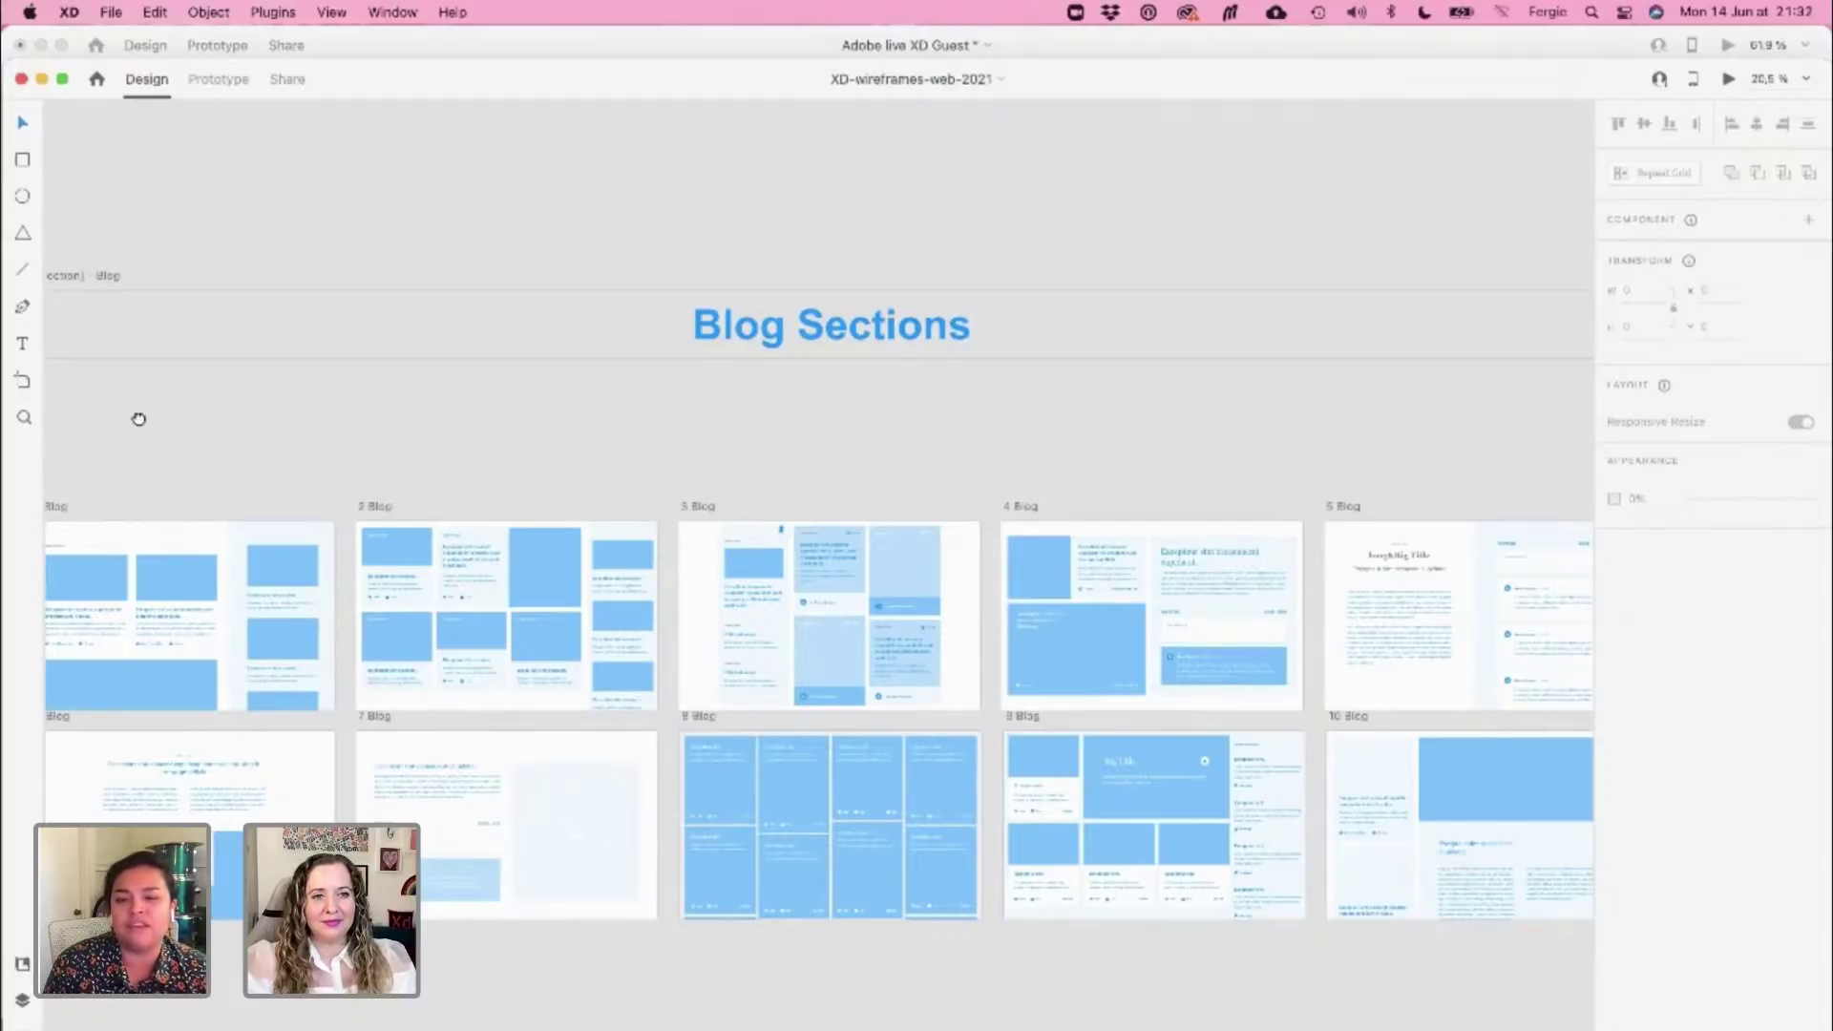
left_click_drag(139, 418, 1192, 427)
left_click_drag(560, 421, 1310, 392)
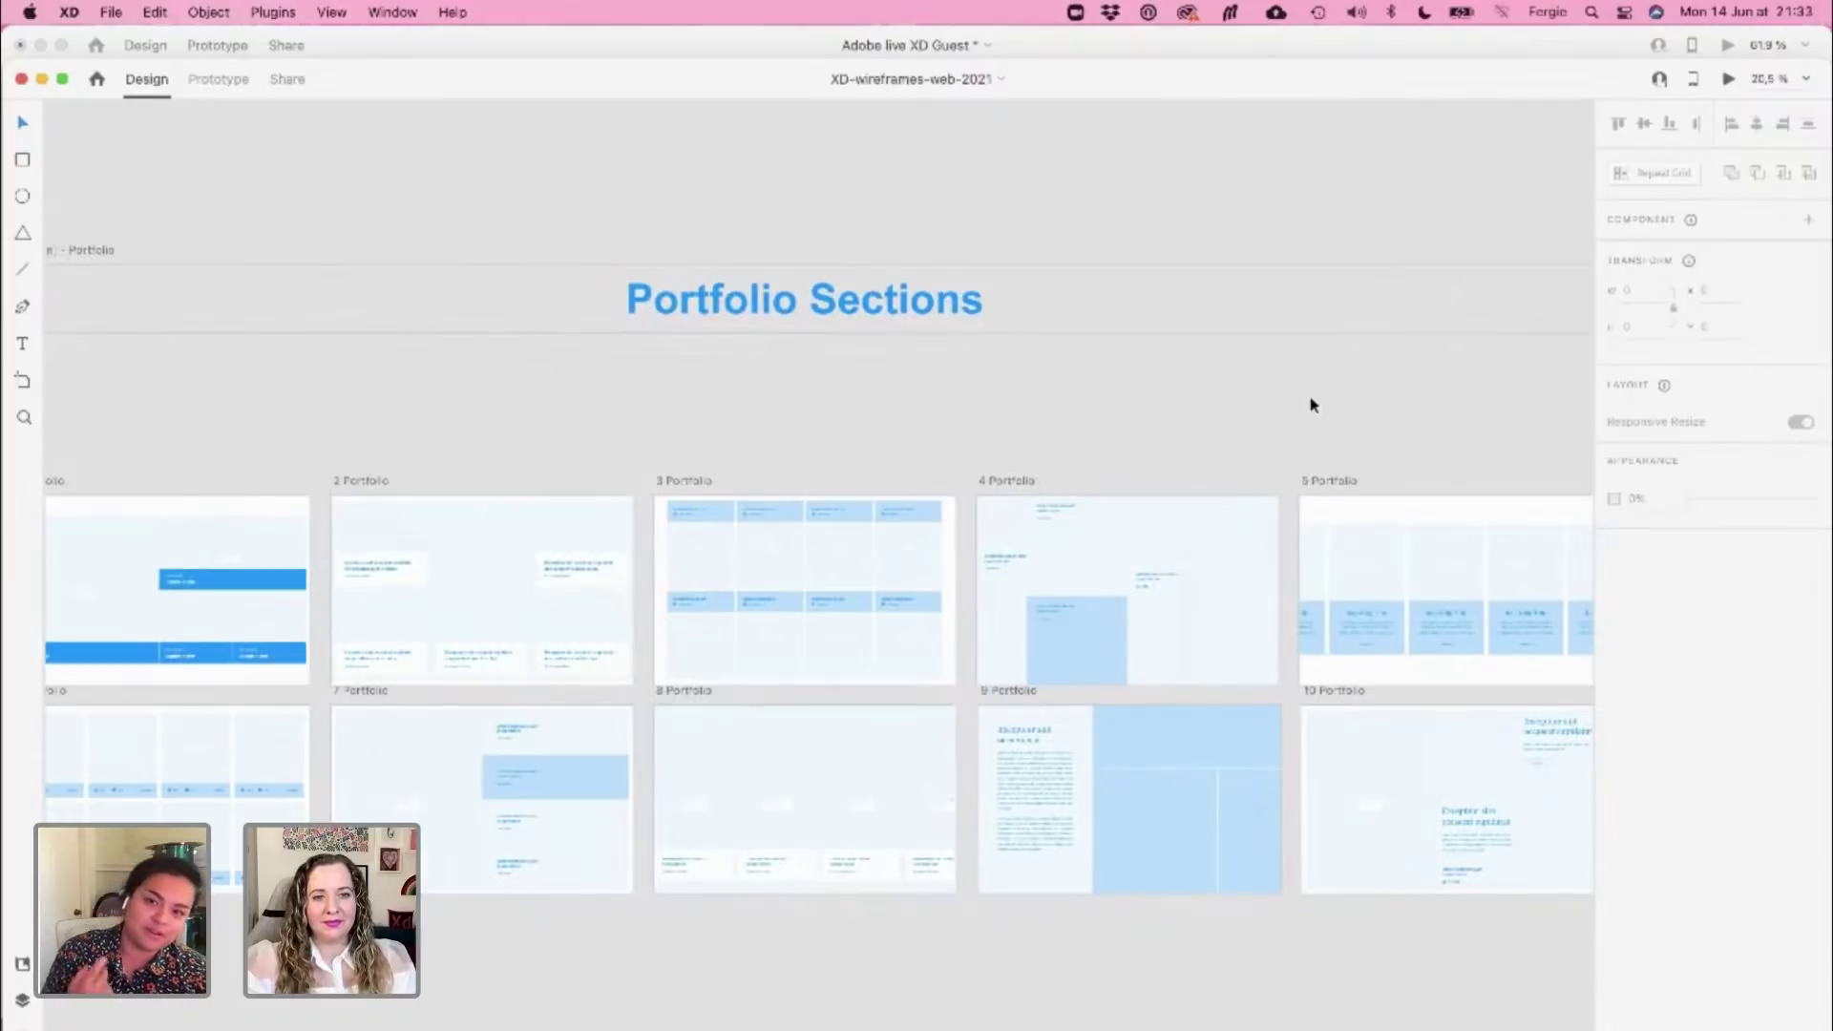
Examine the ten portfolio section wireframes to compare their layouts for the home page
scroll(401, 405, "left", 2)
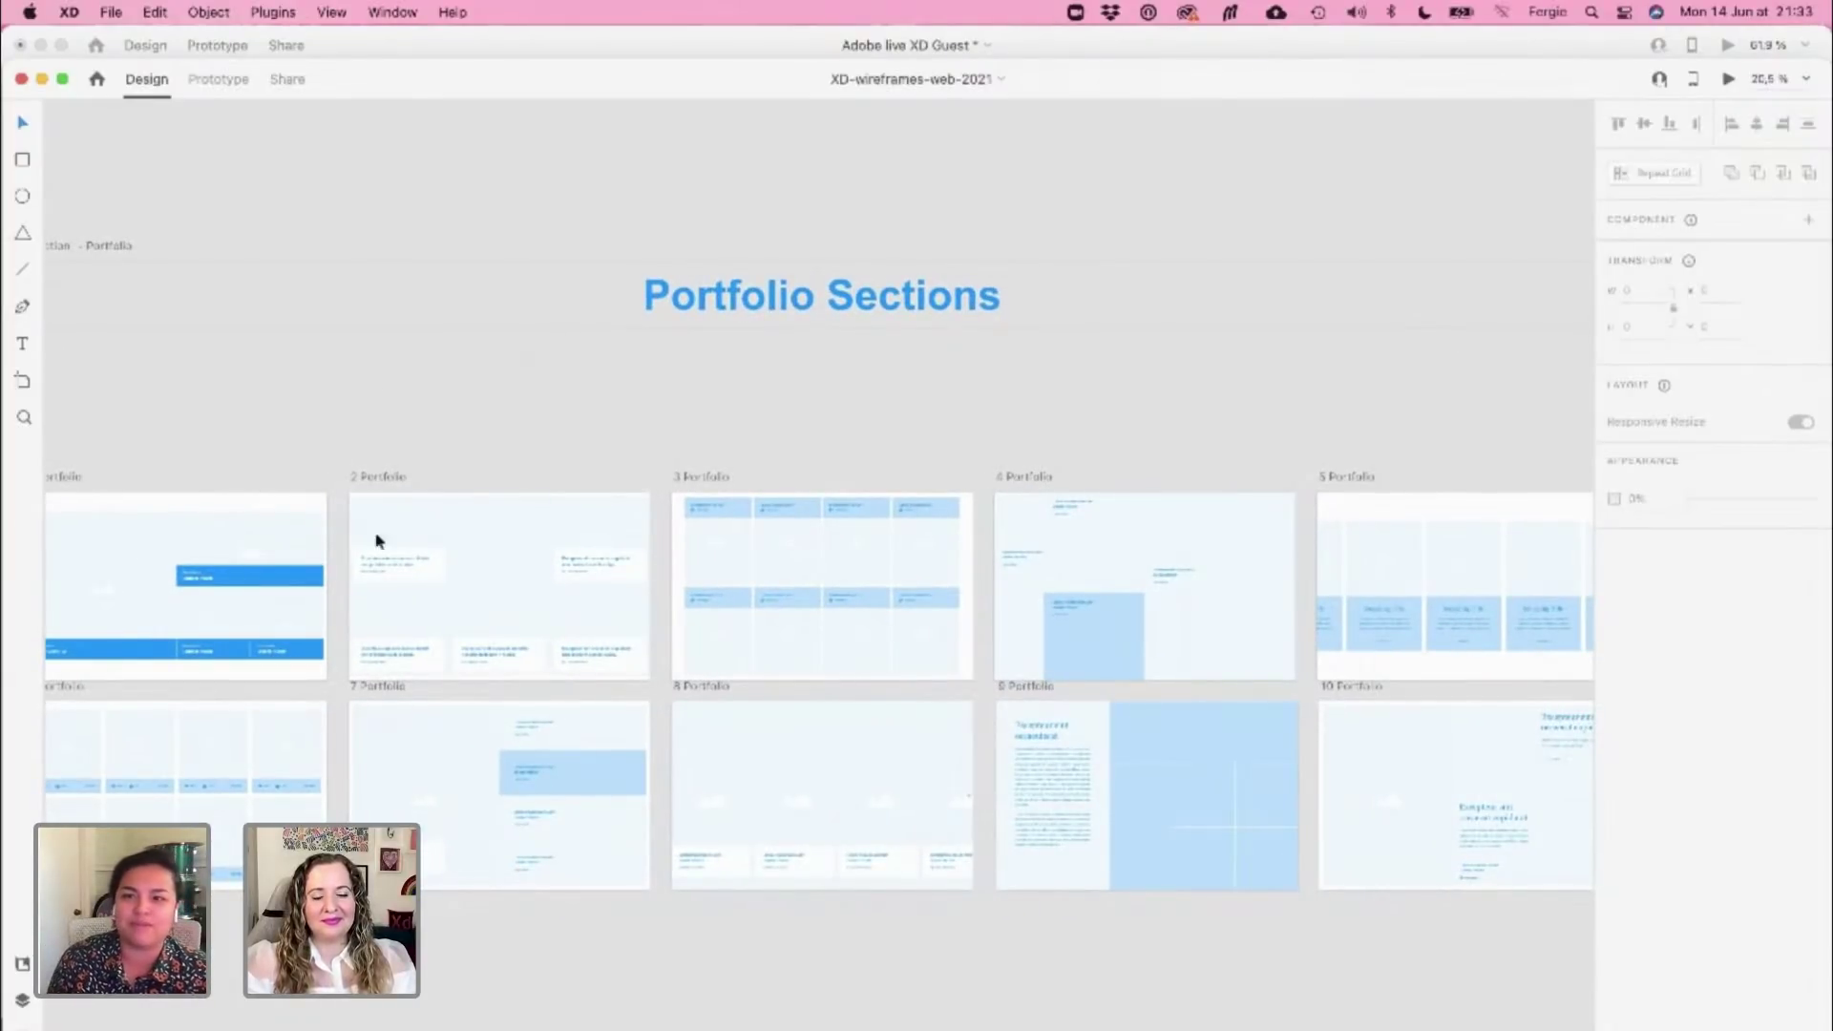
scroll(191, 604, "down", 3)
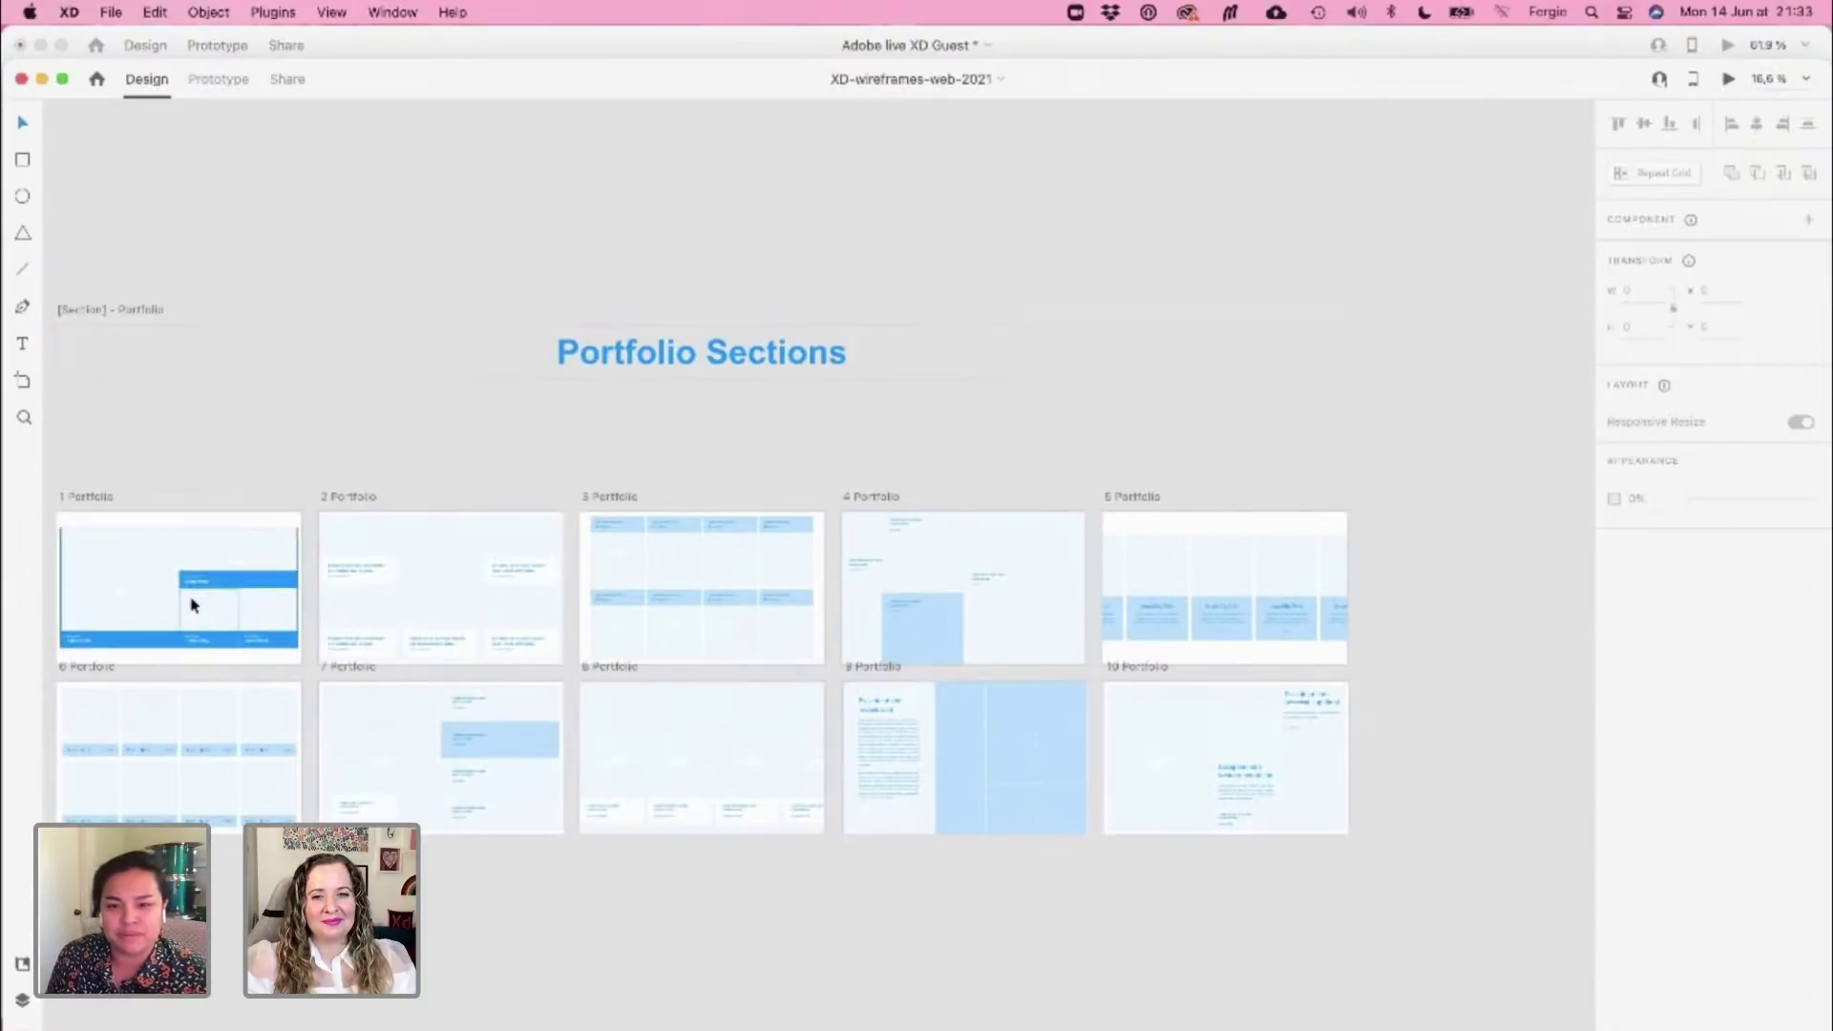
scroll(141, 637, "up", 5)
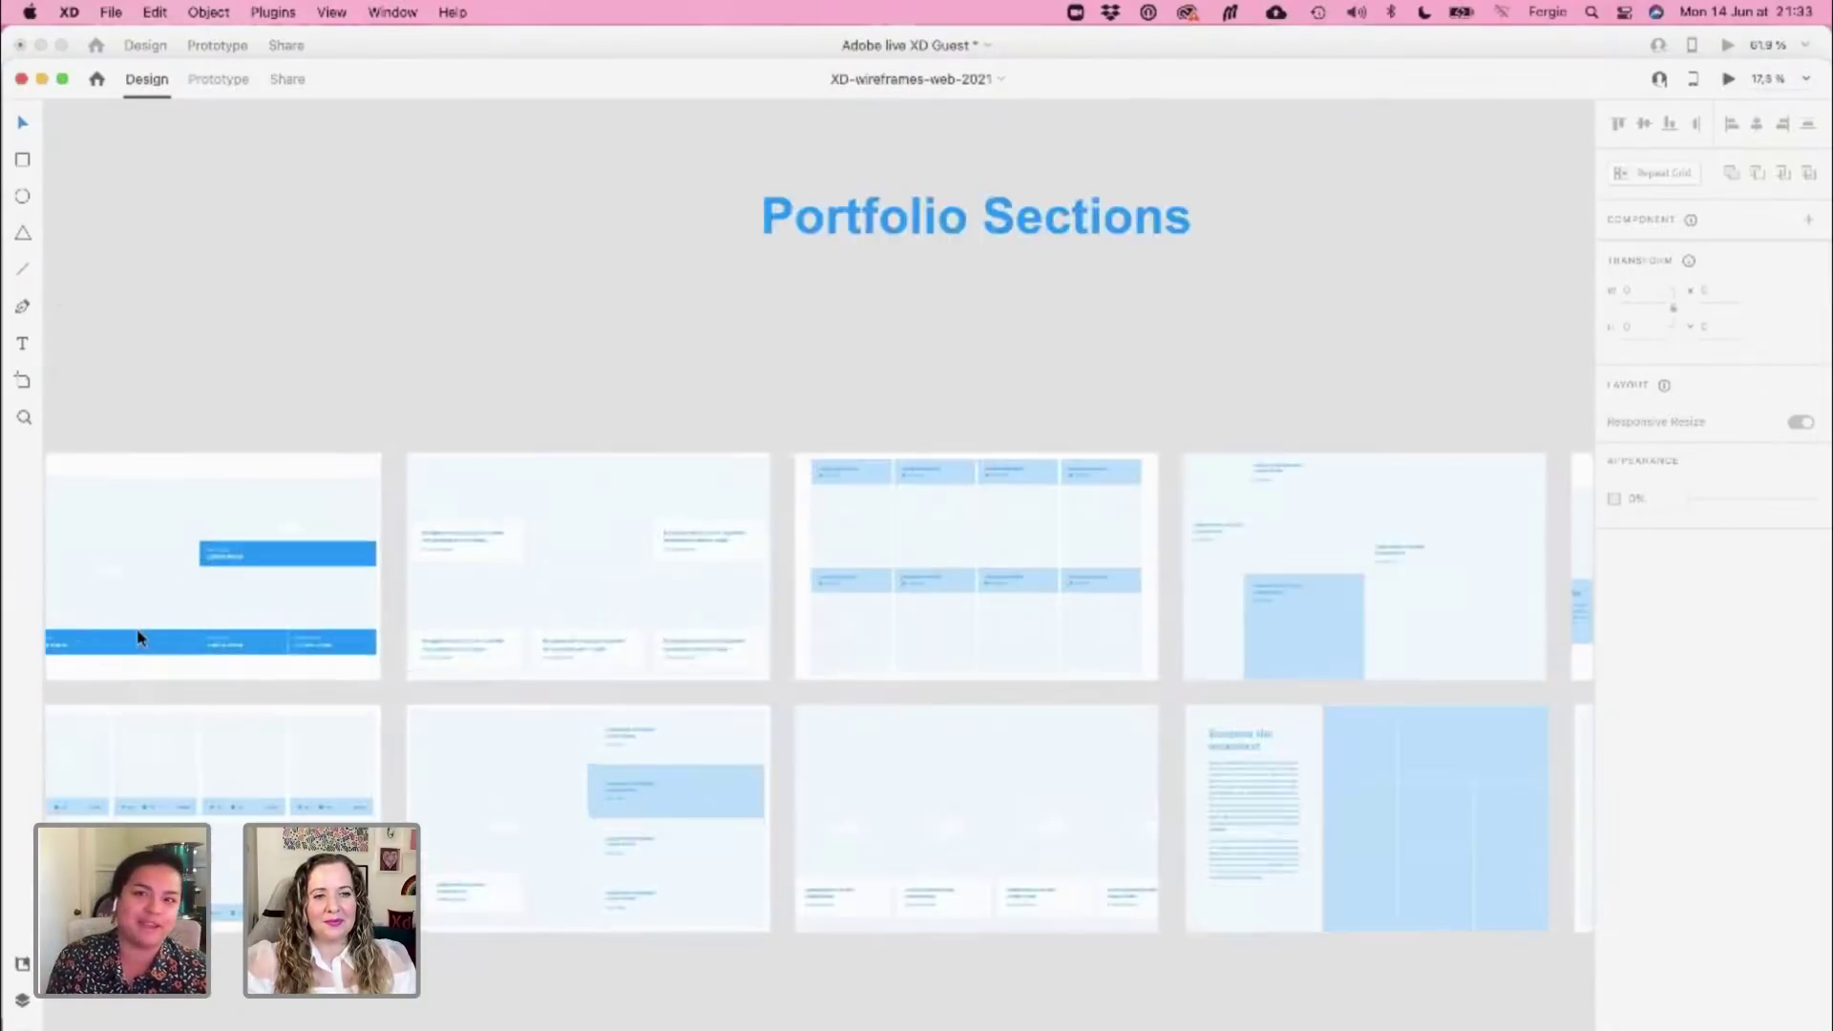
scroll(139, 638, "up", 3)
scroll(450, 277, "up", 3)
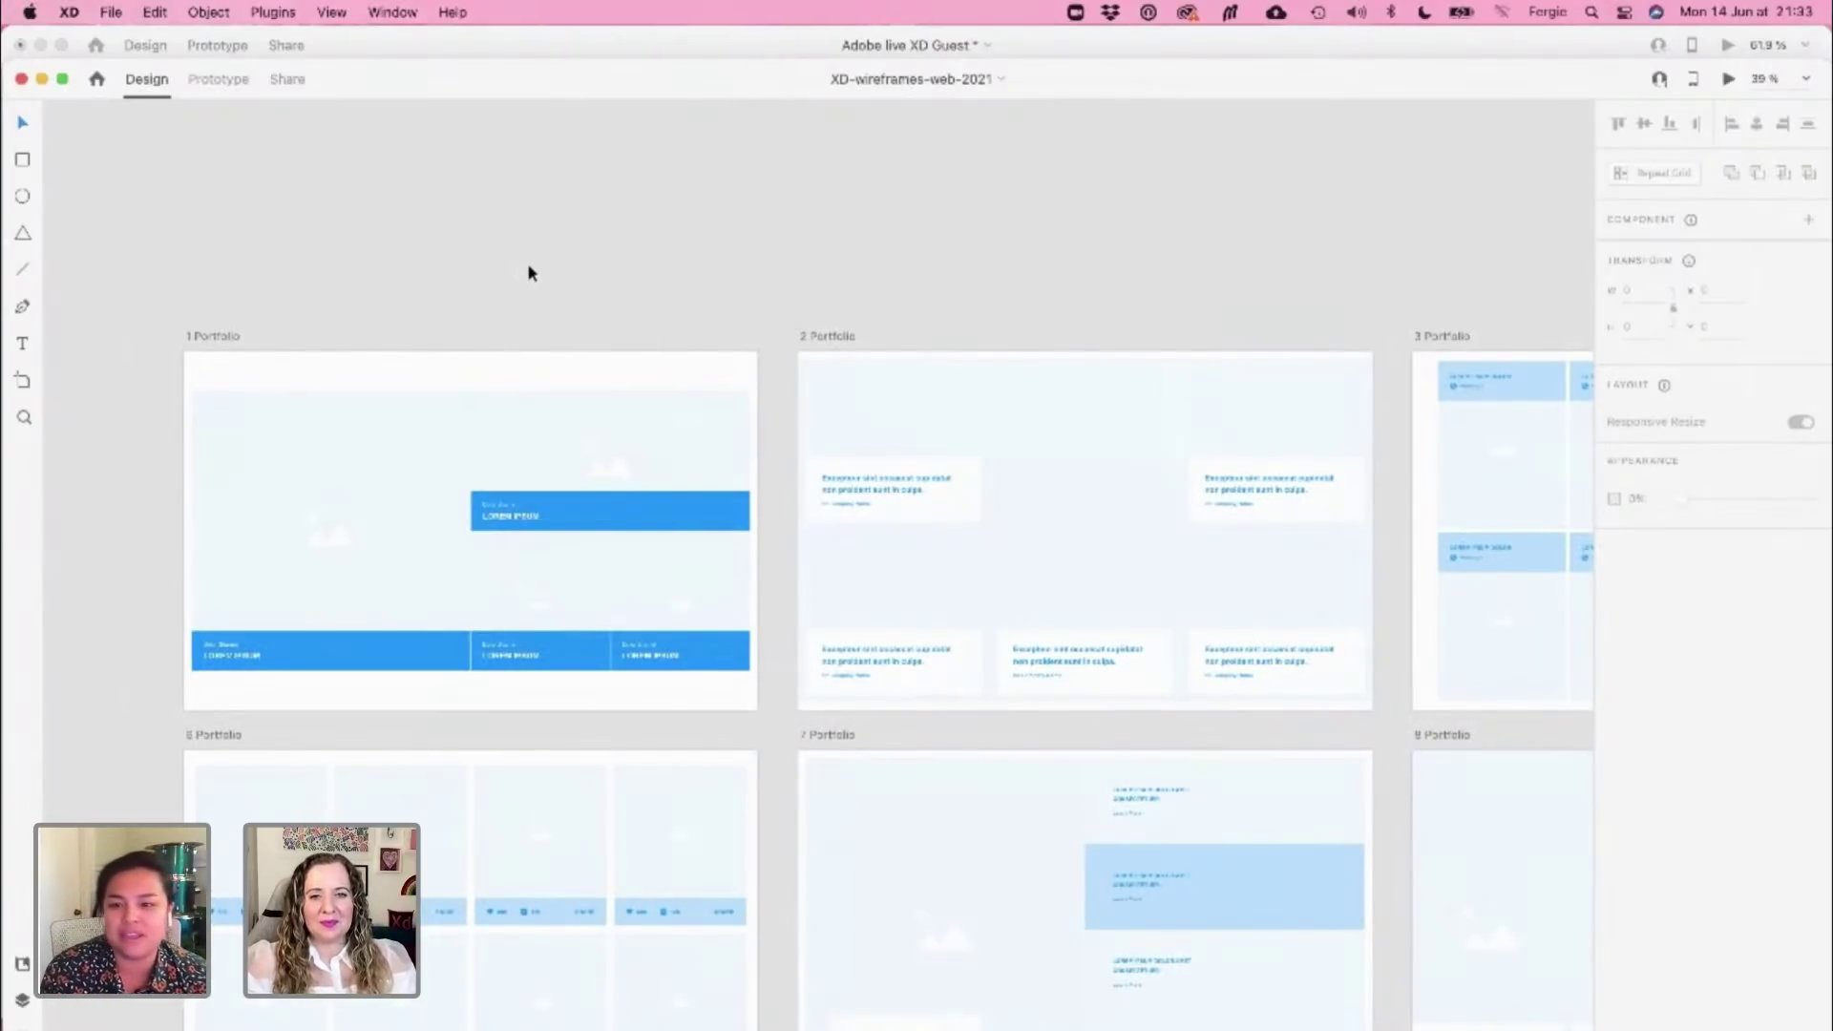
scroll(532, 273, "down", 5)
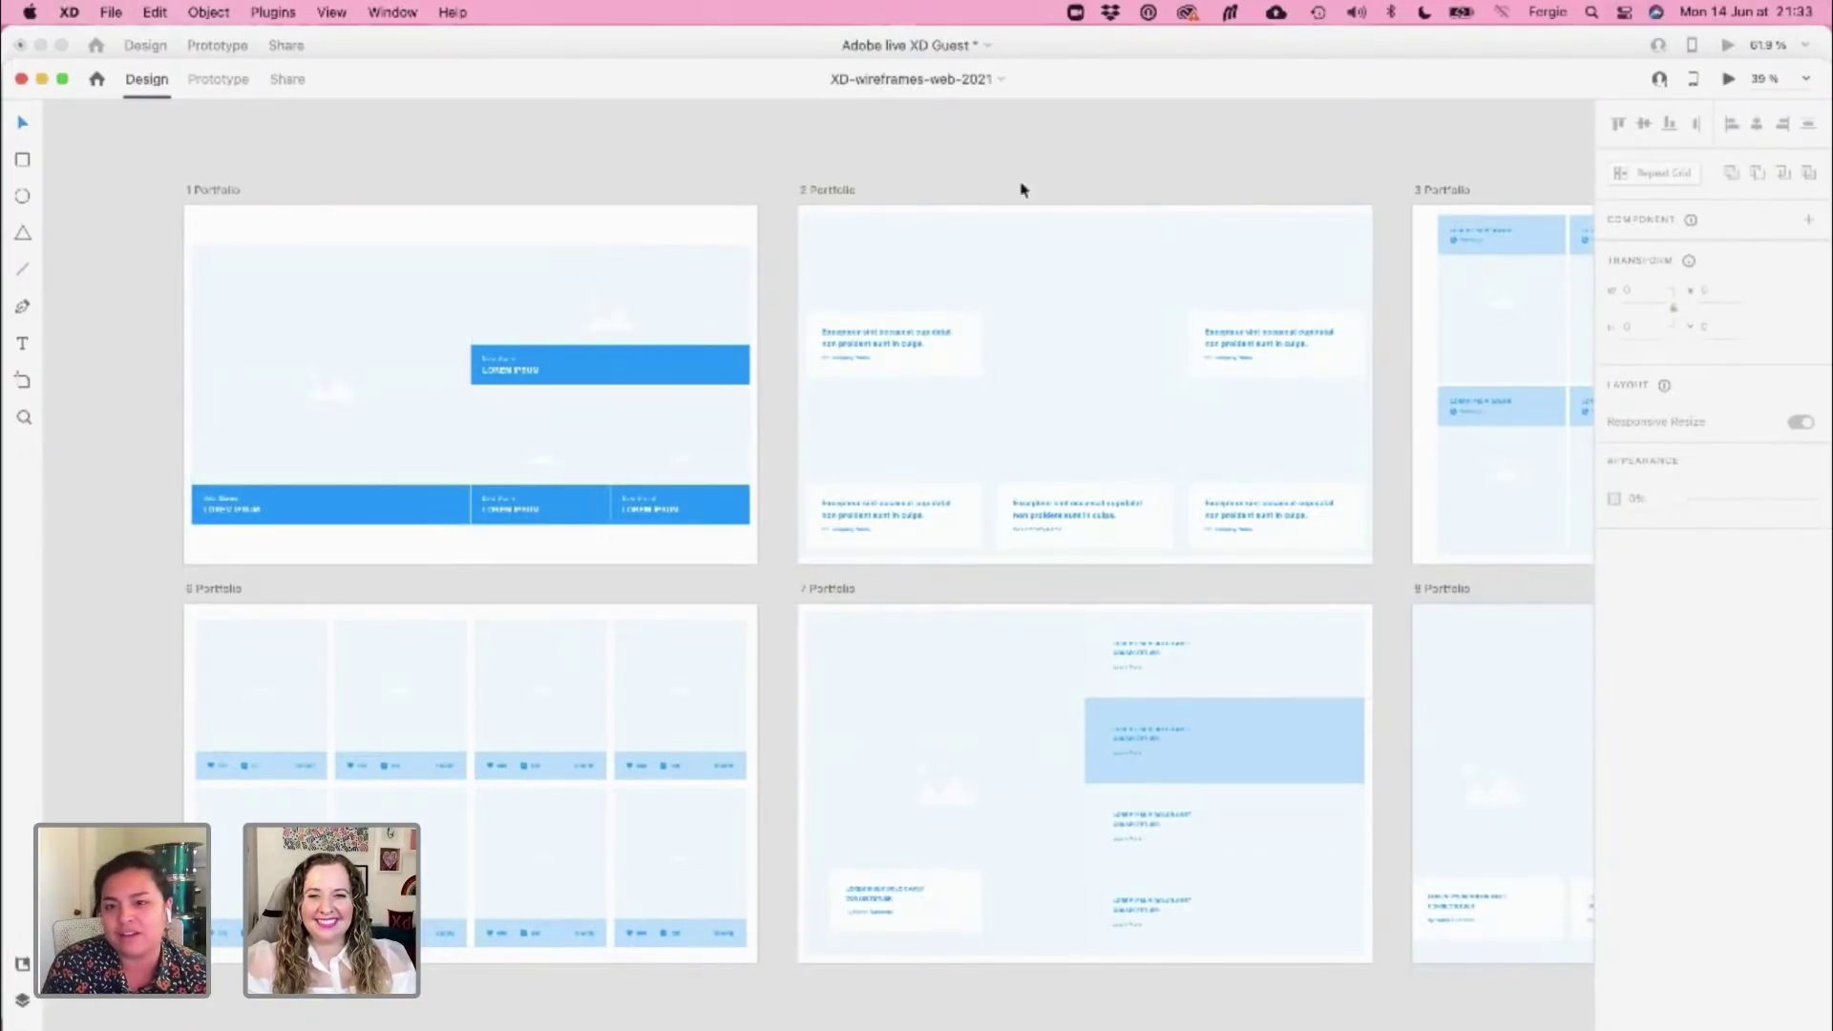
left_click_drag(1464, 577, 731, 560)
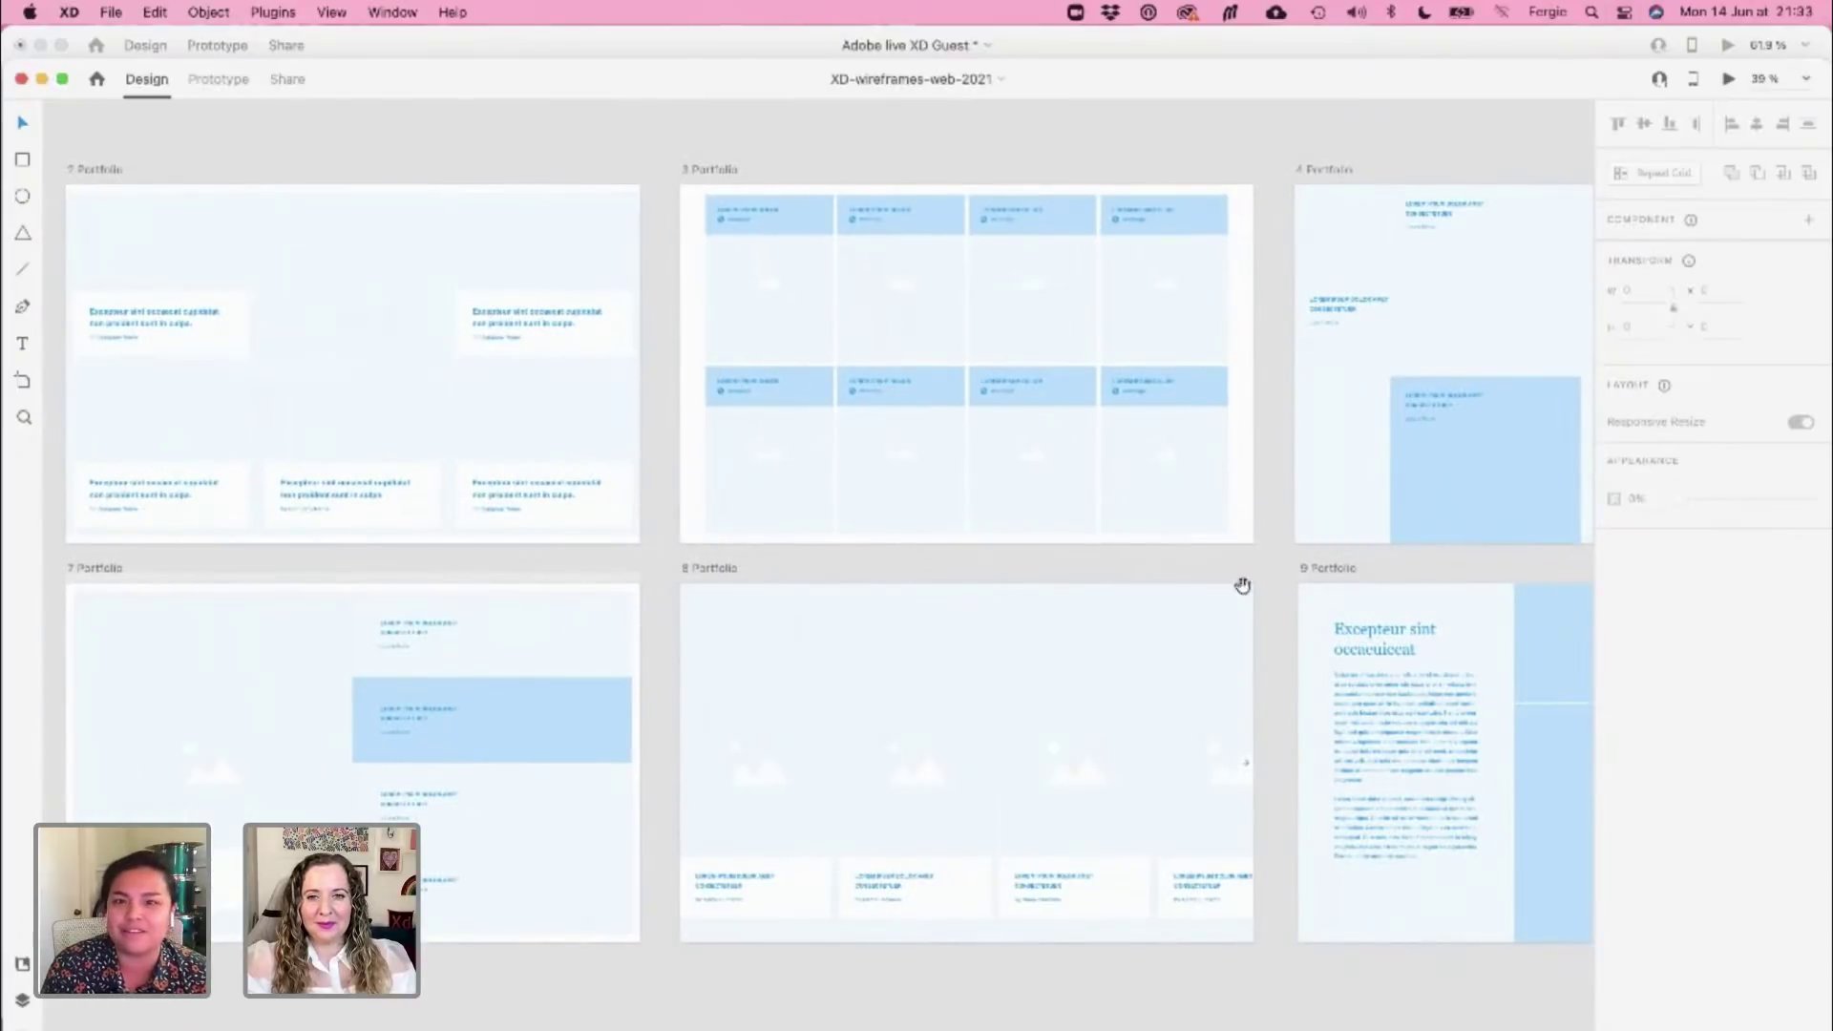
left_click_drag(1188, 569, 733, 600)
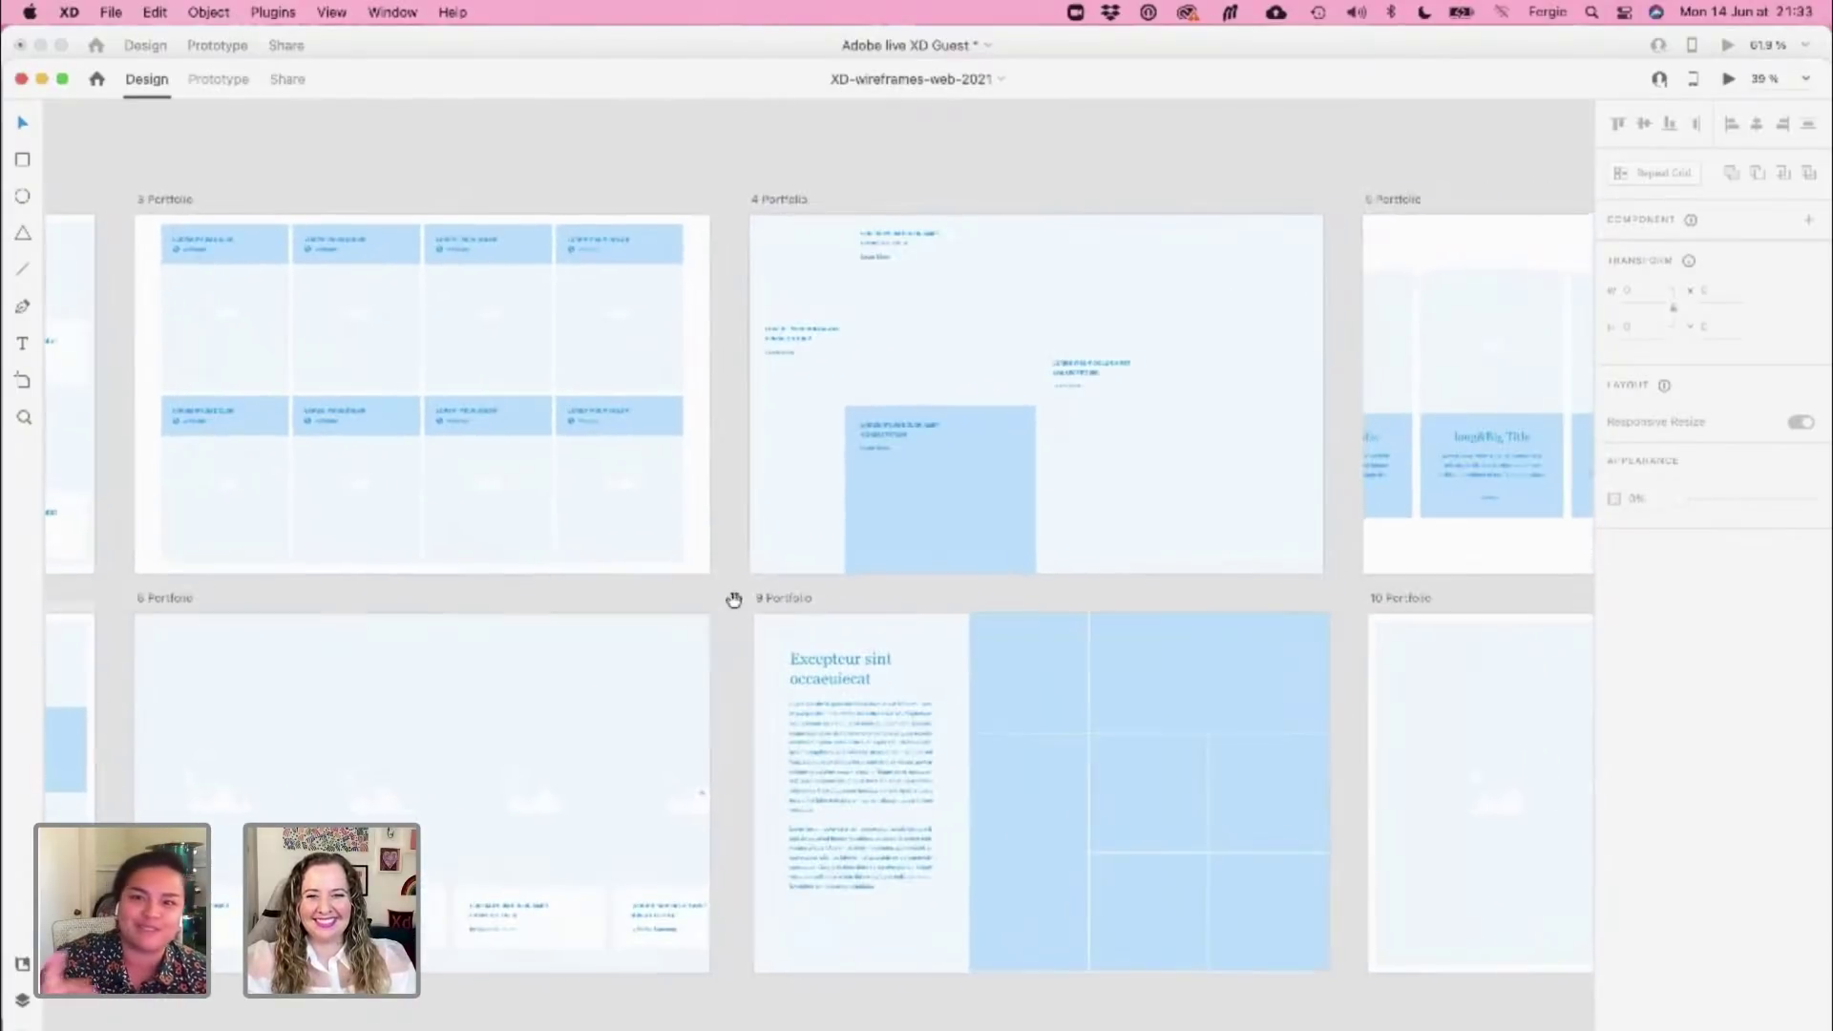
left_click_drag(1344, 620, 982, 564)
Copy the text block and image grid that make up the 9 Portfolio wireframe
left_click(859, 635)
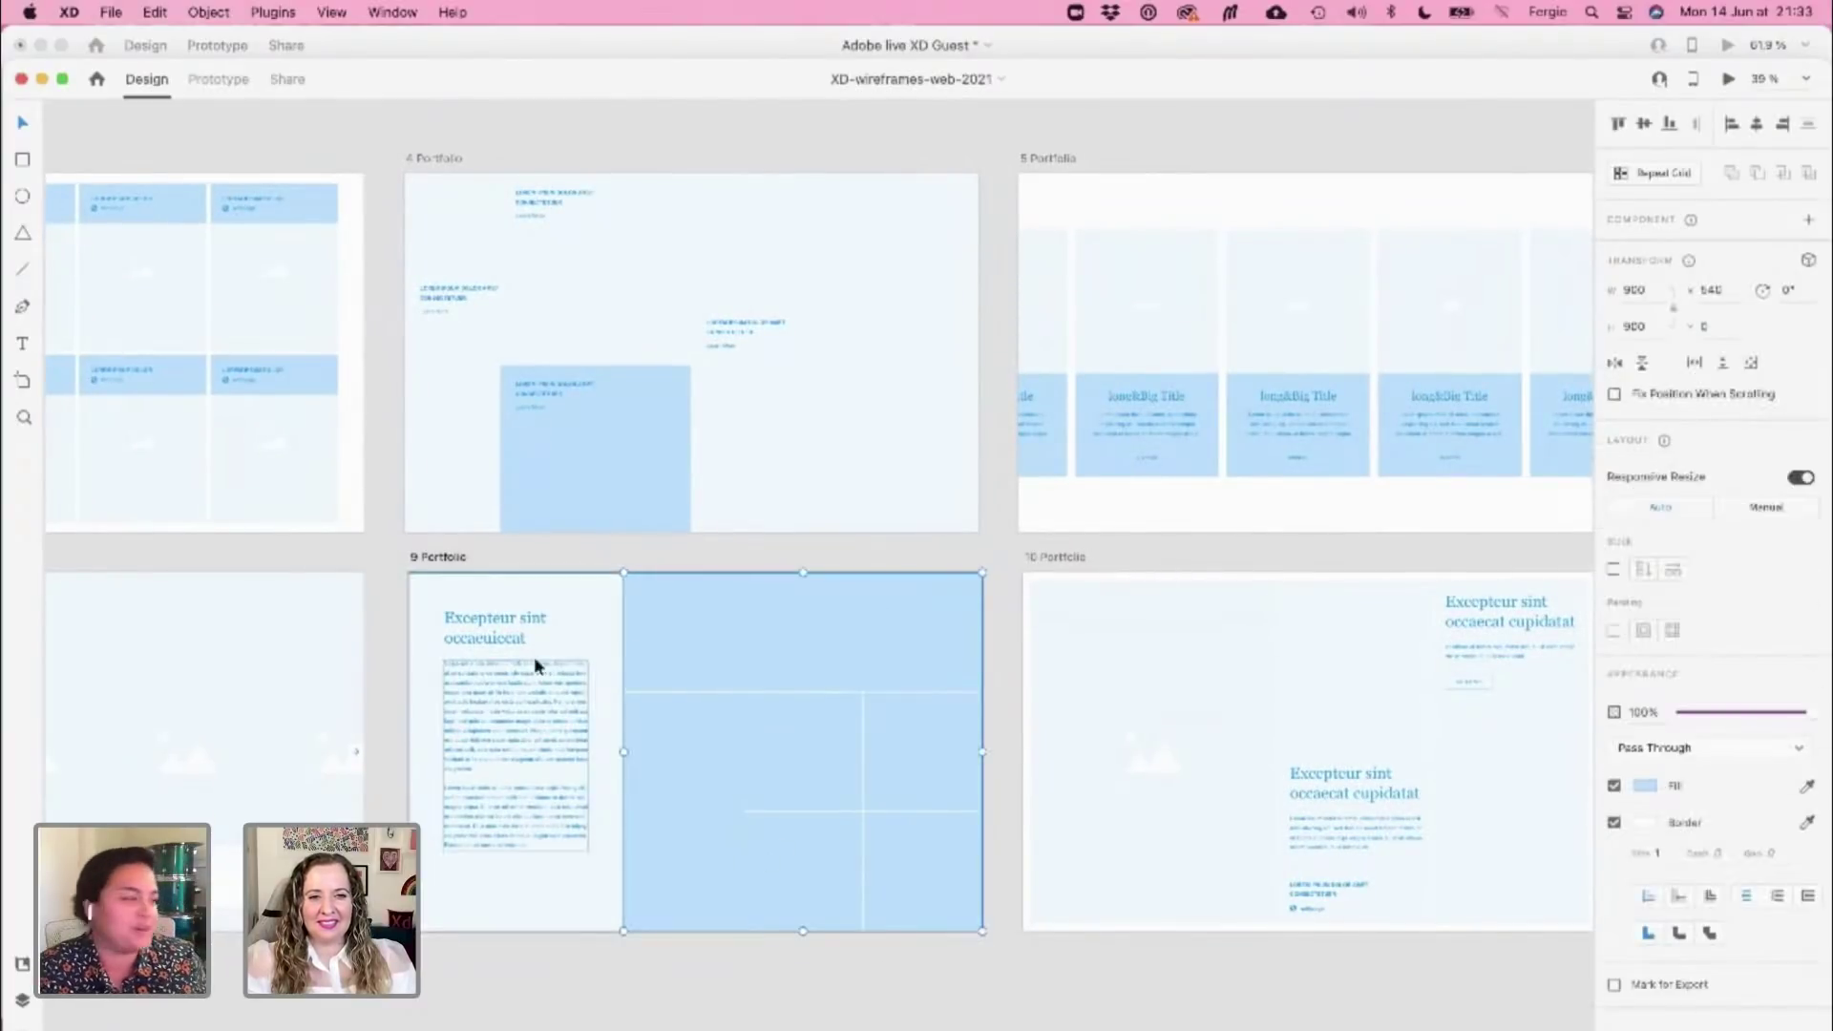
left_click_drag(418, 580, 944, 924)
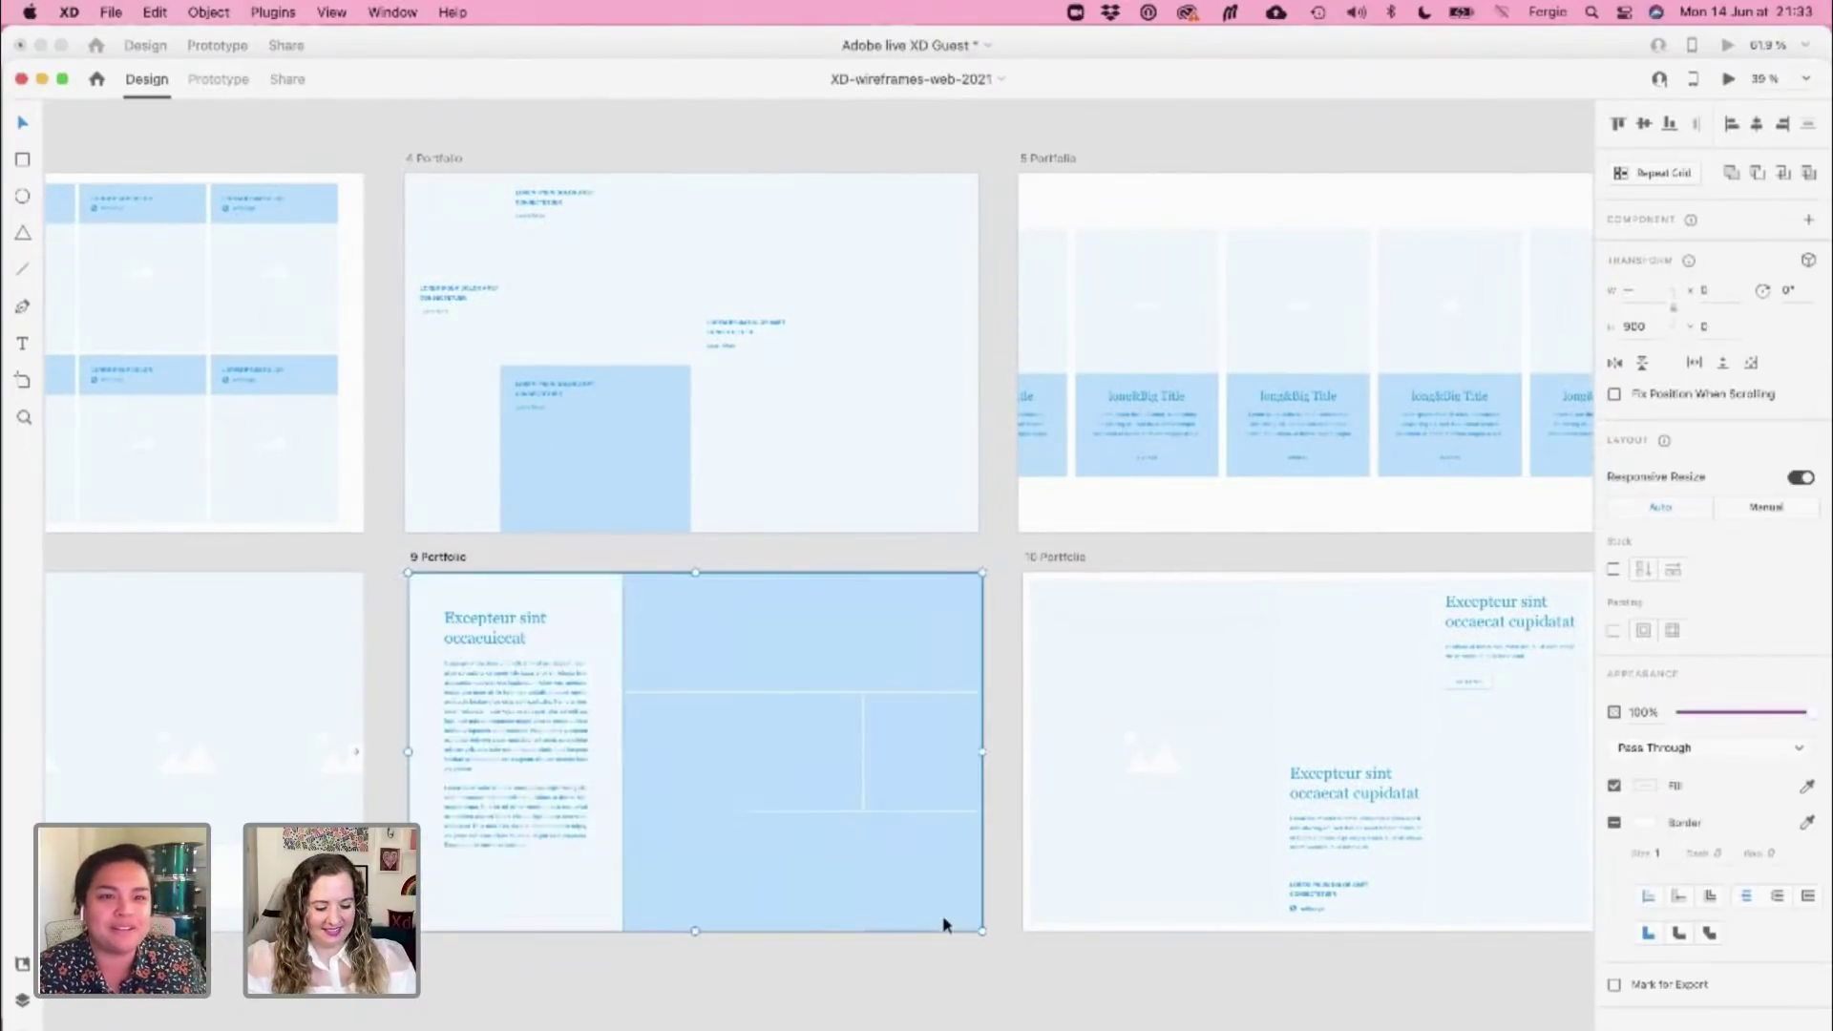
left_click(965, 965)
scroll(794, 872, "down", 3)
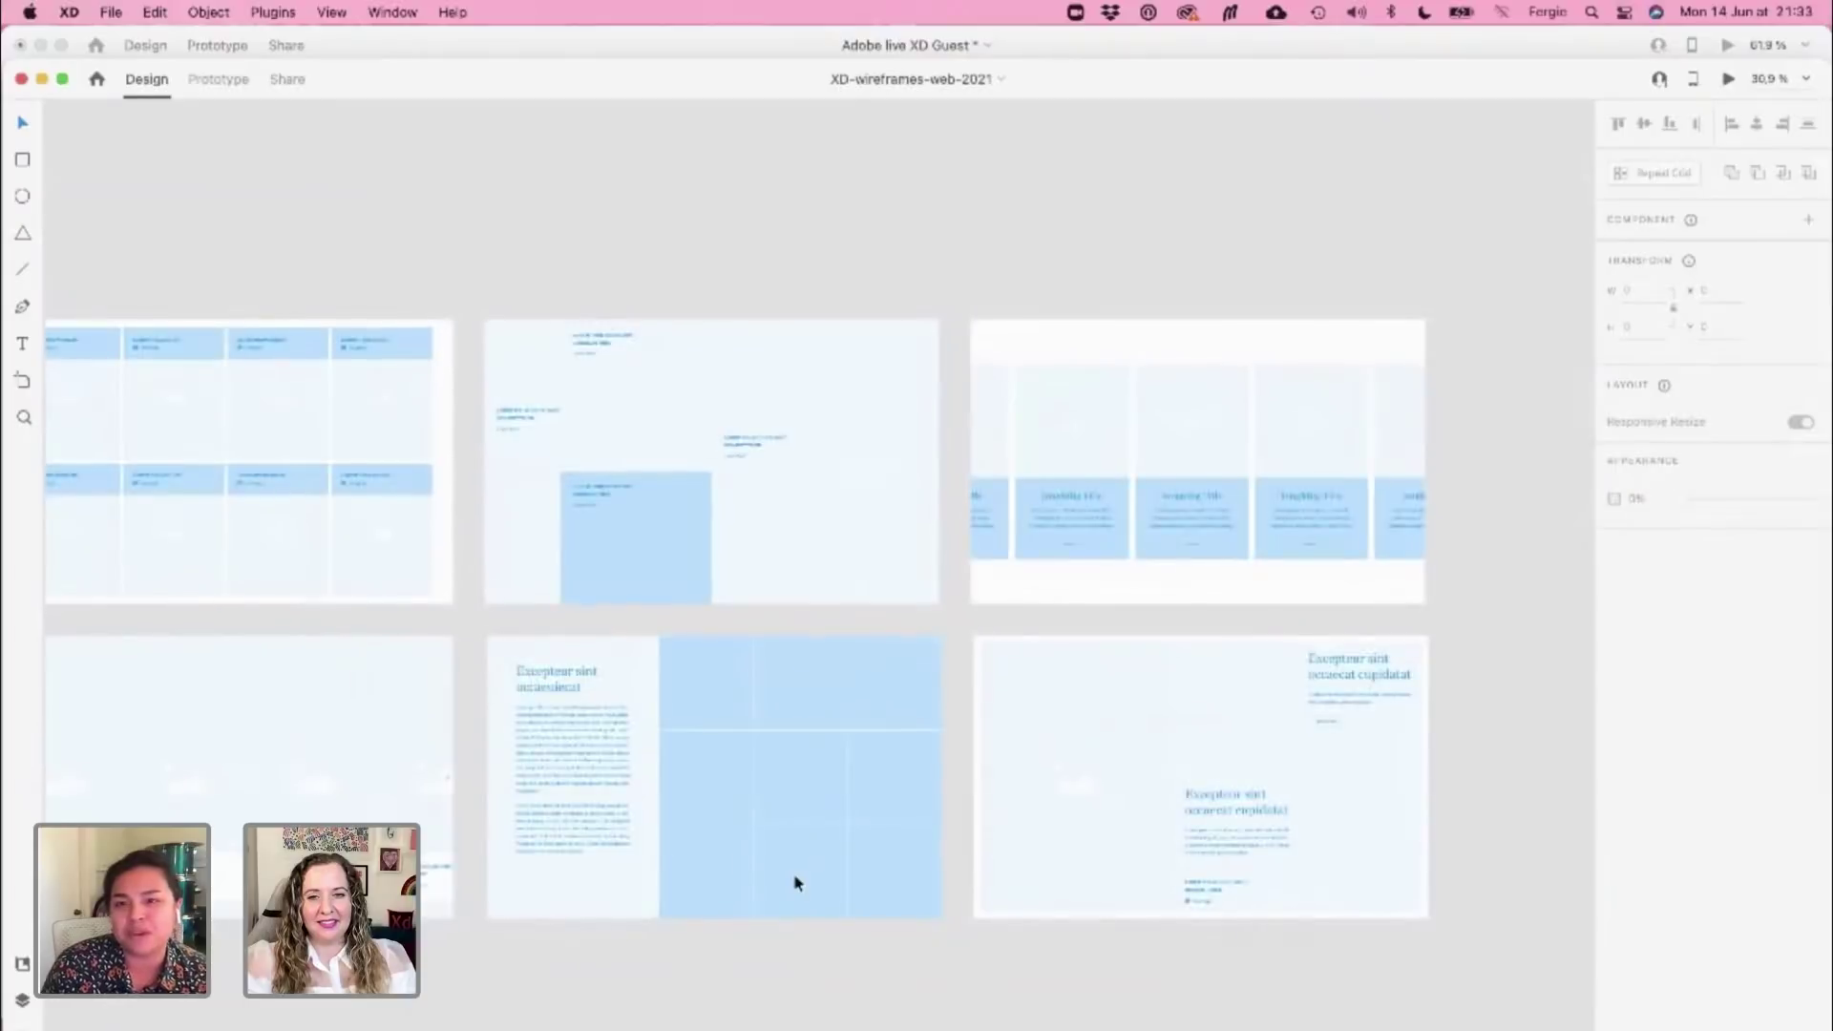
scroll(795, 876, "down", 2)
scroll(363, 339, "down", 2)
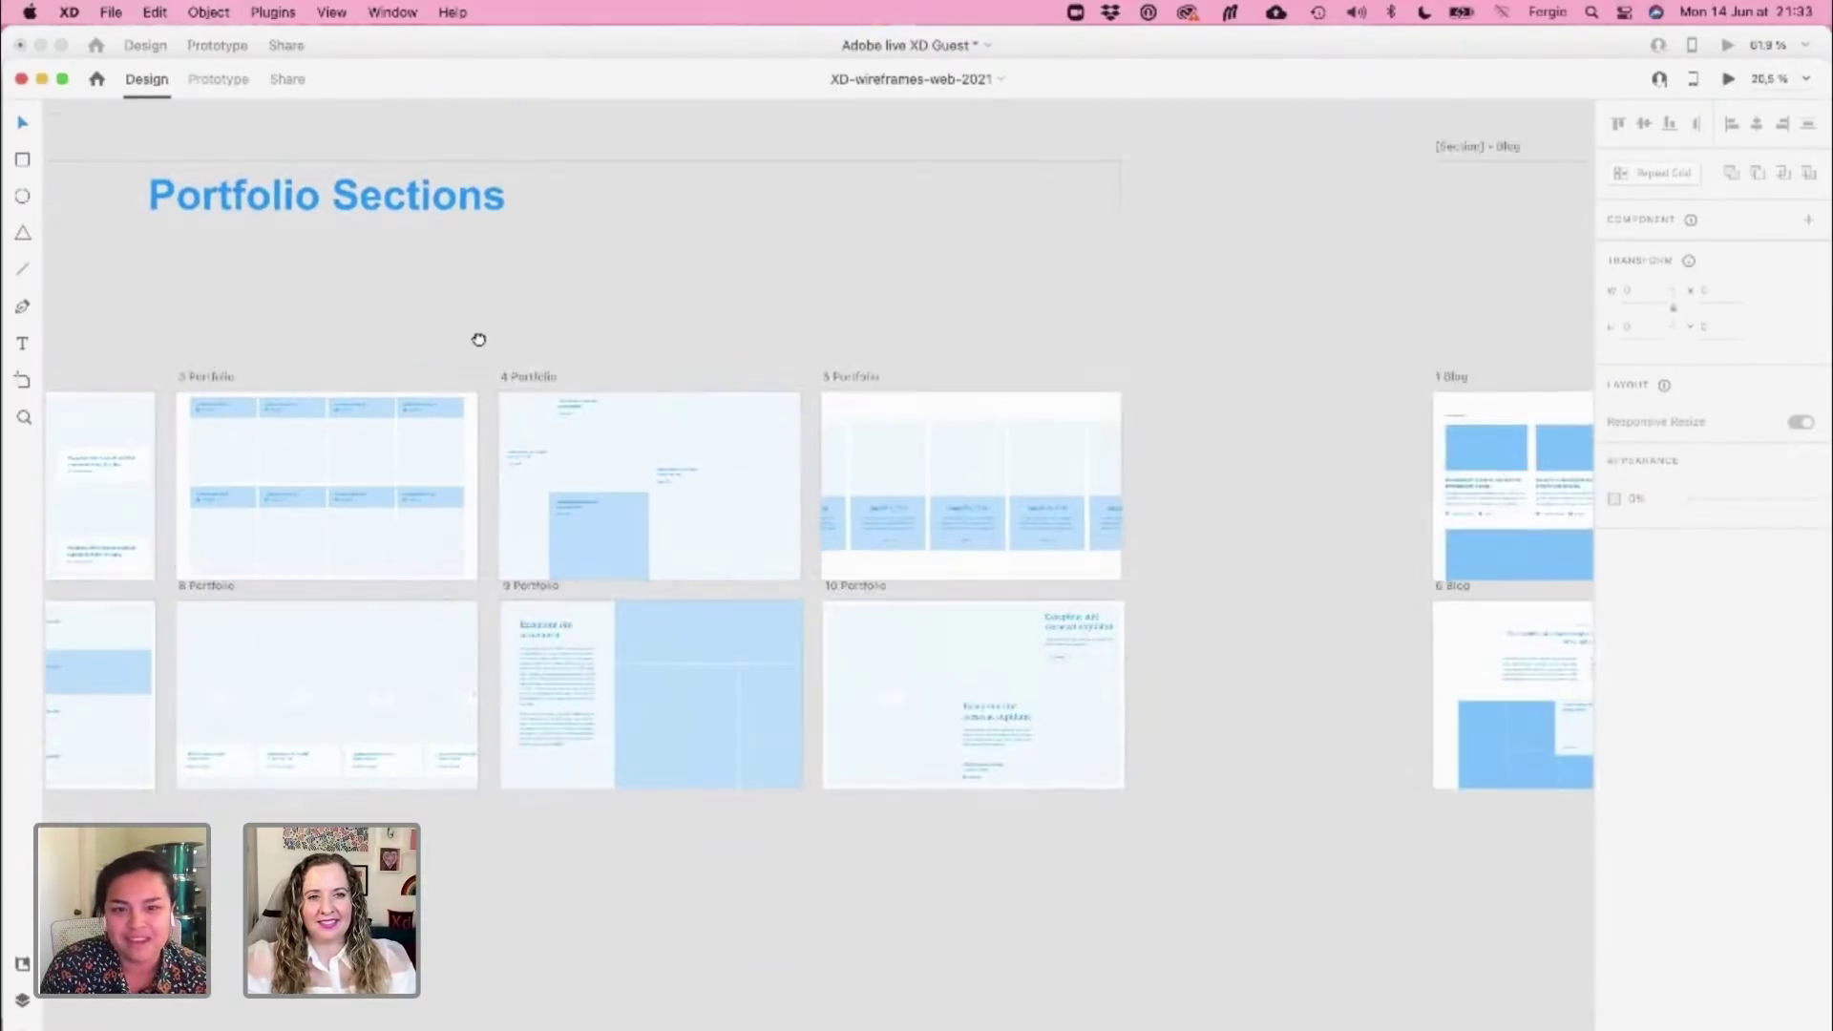
scroll(478, 339, "left", 5)
scroll(478, 339, "up", 2)
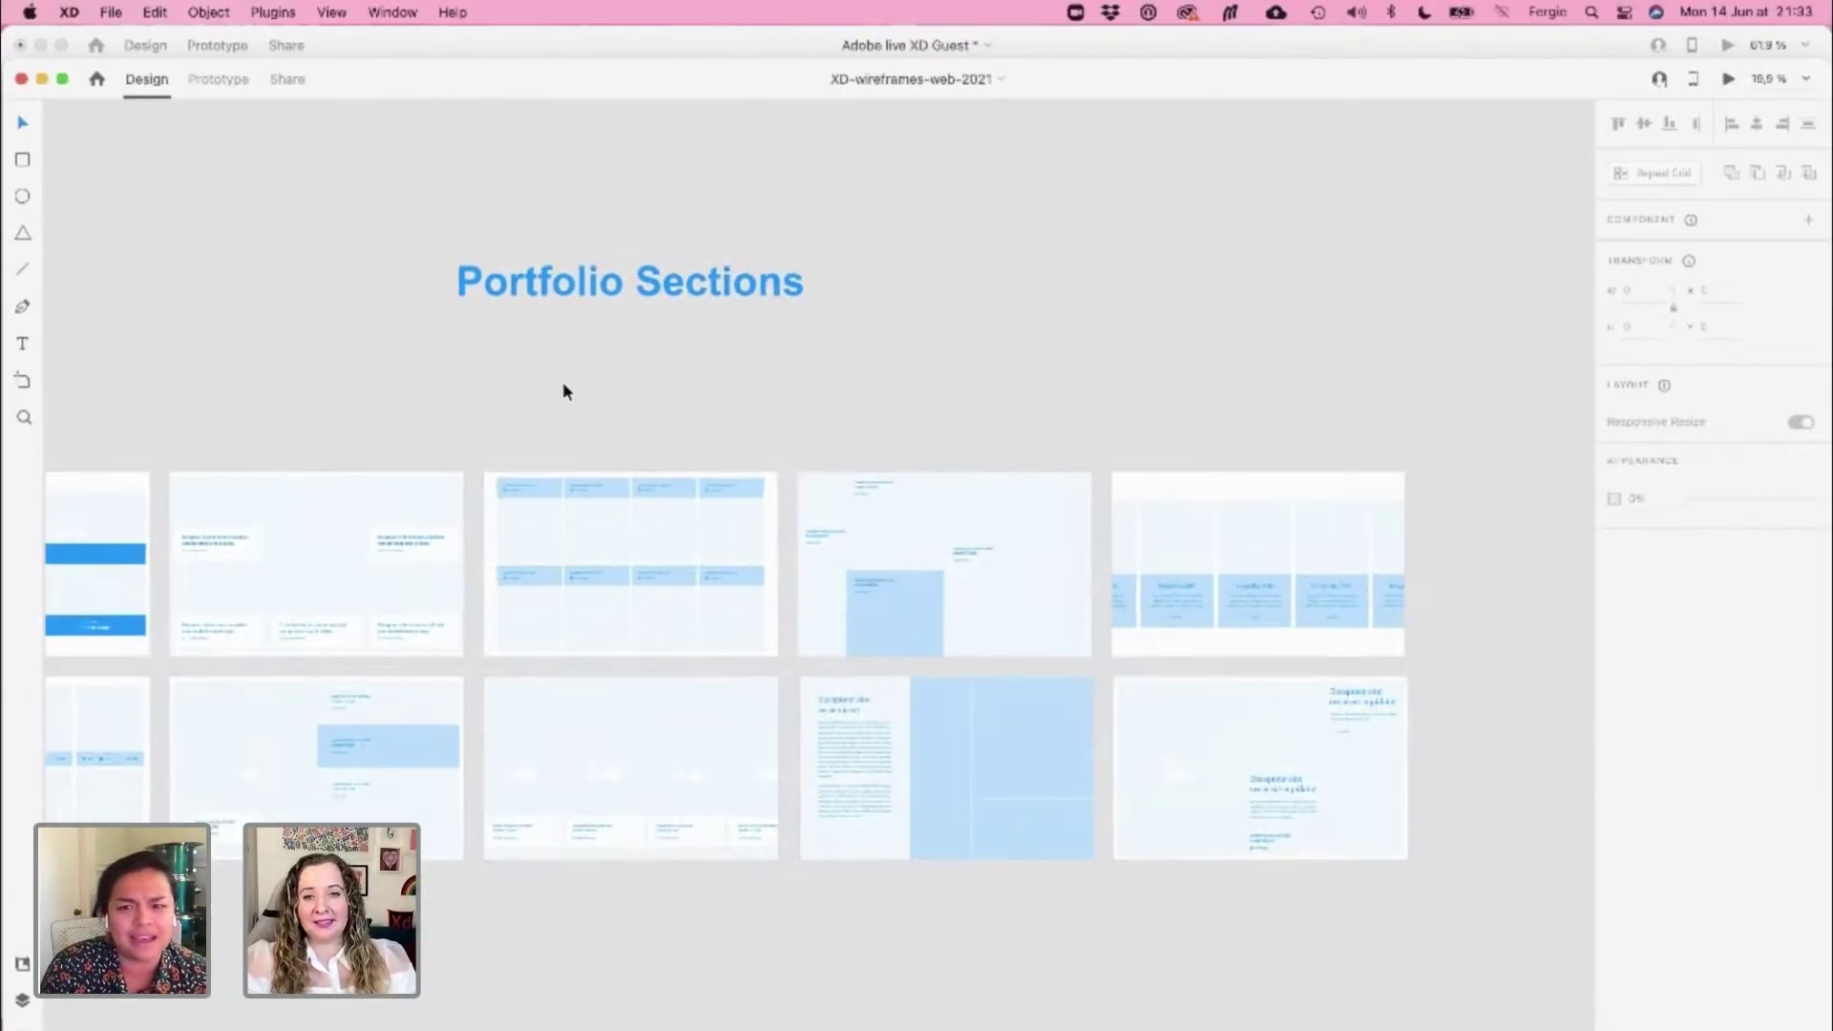
left_click_drag(563, 391, 717, 410)
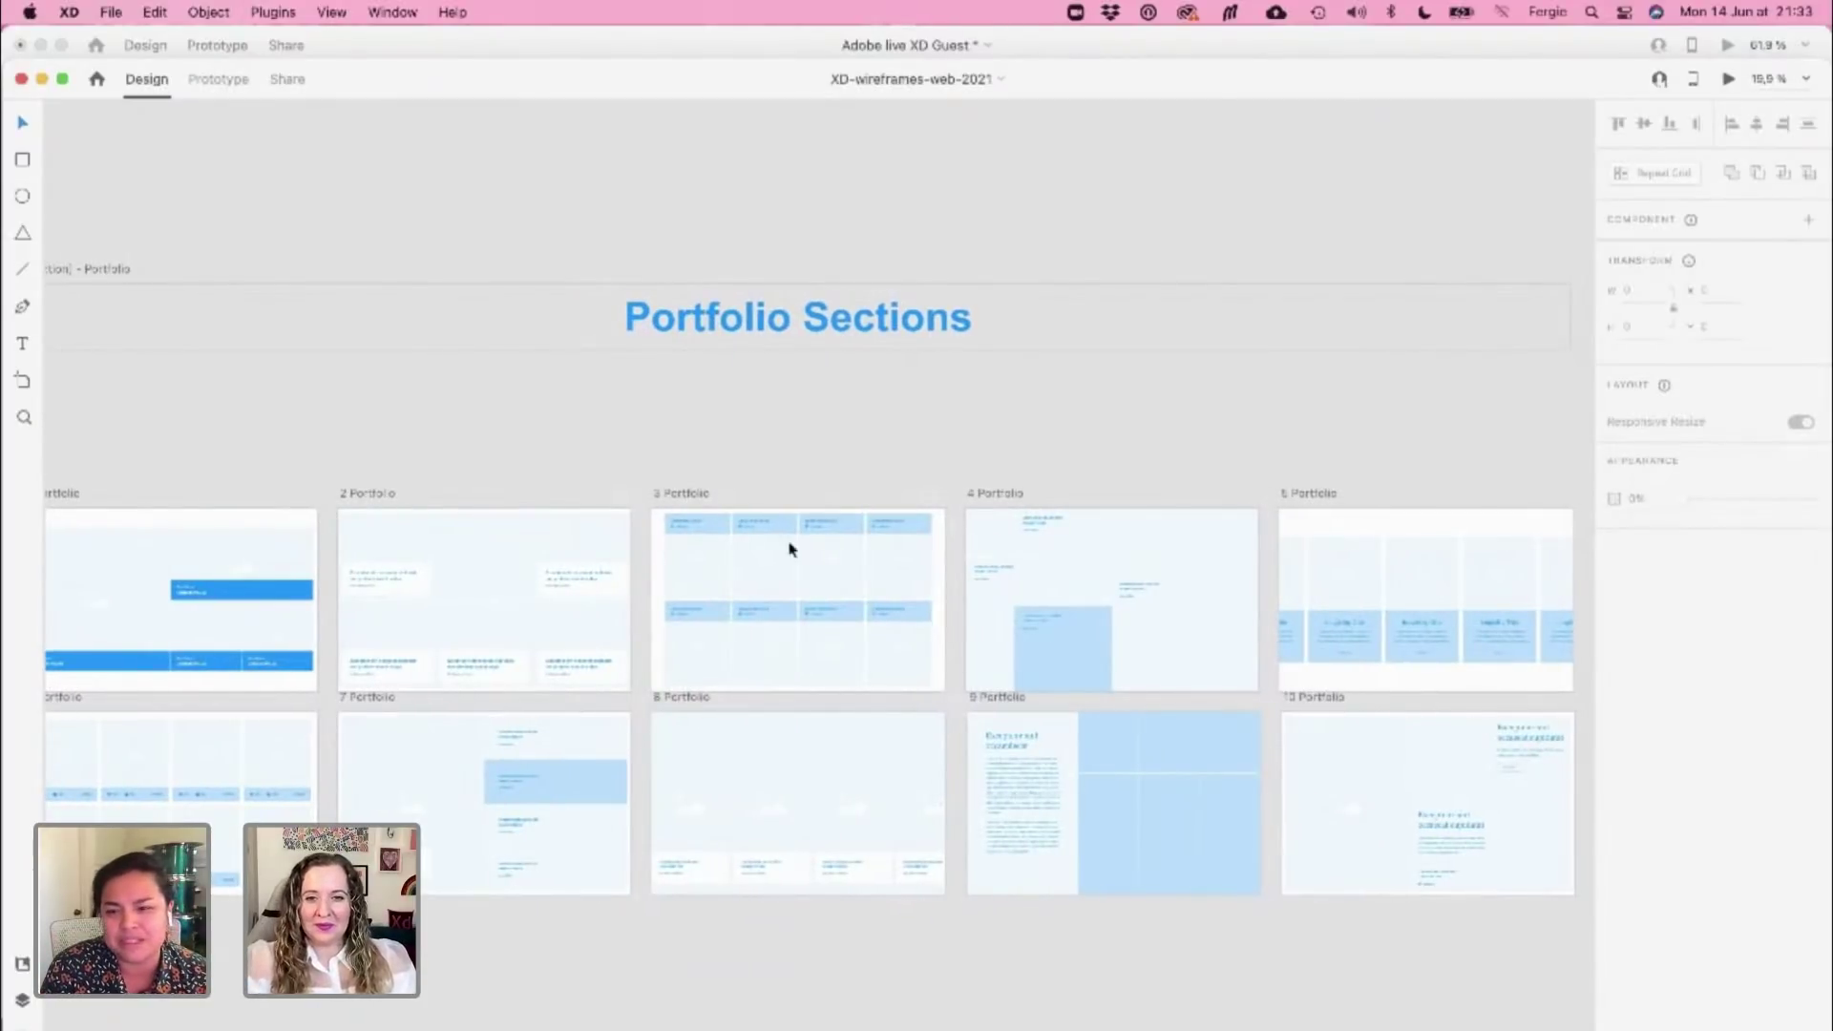
Switch to the Adobe live XD Guest document, paste the copied wireframe on the Home Page artboard and move it below the intro section
left_click_drag(1266, 922, 988, 733)
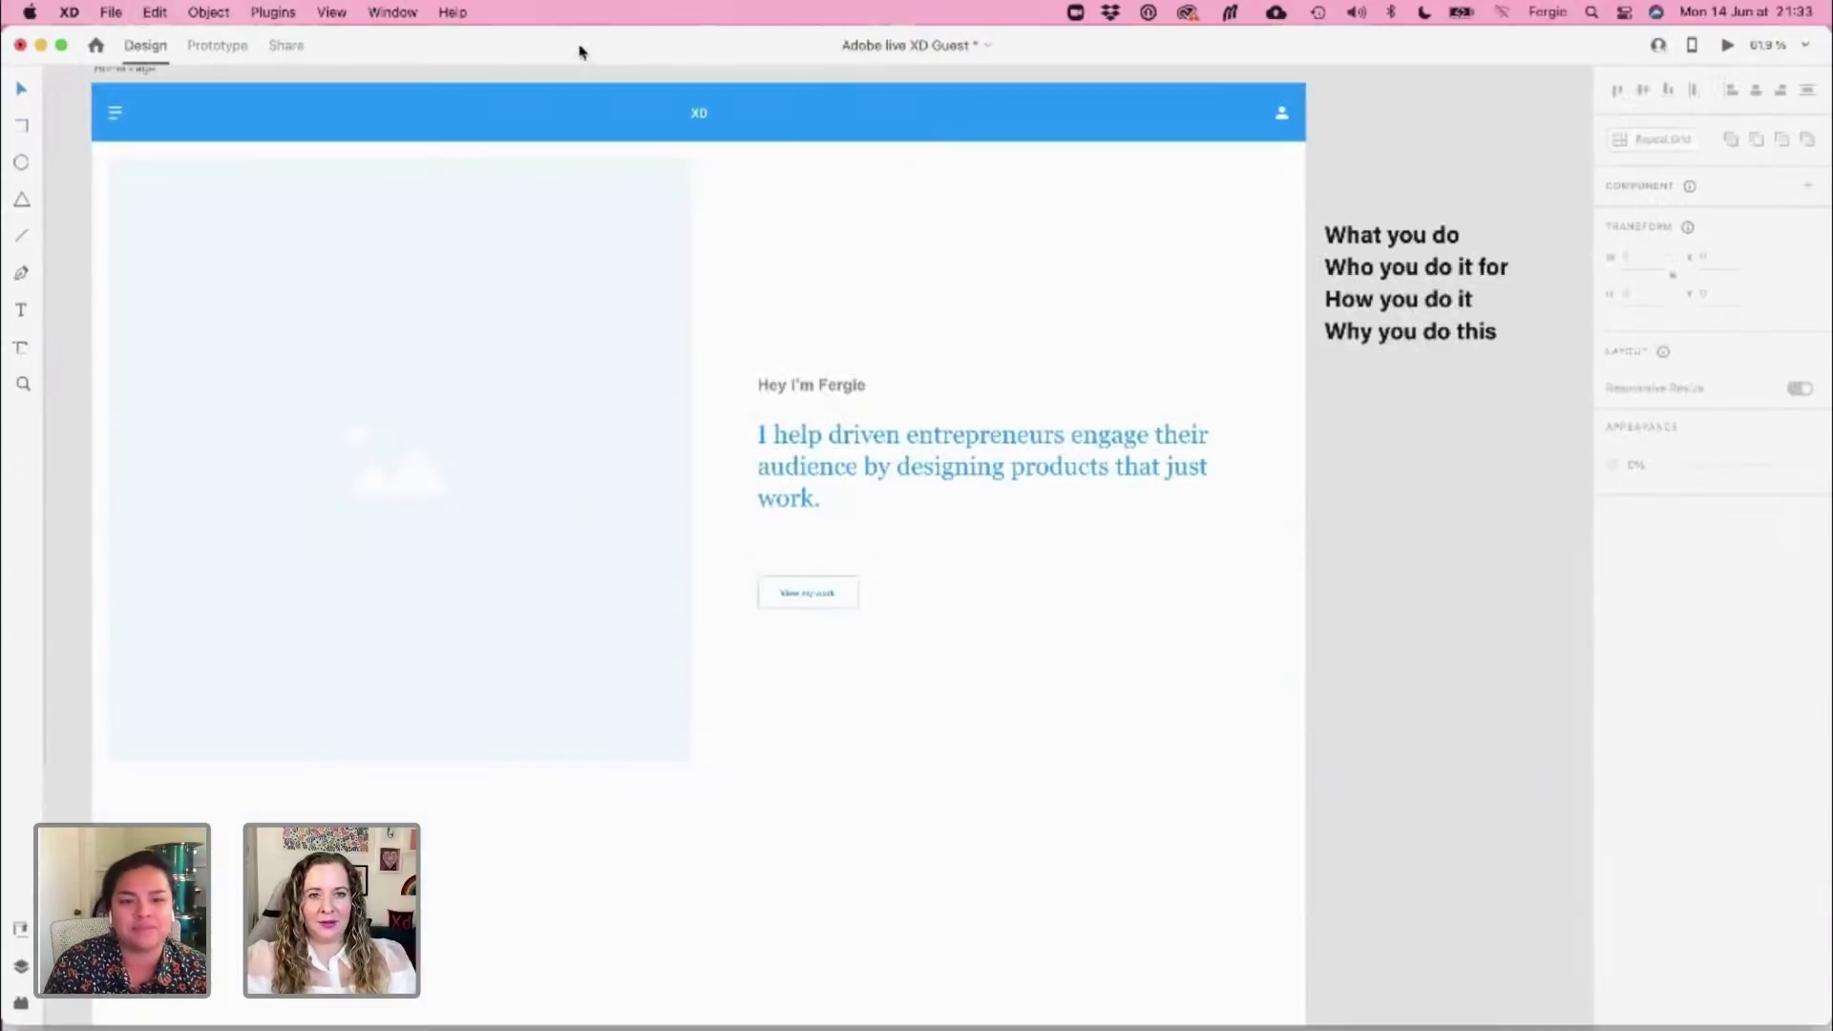
key("super+v")
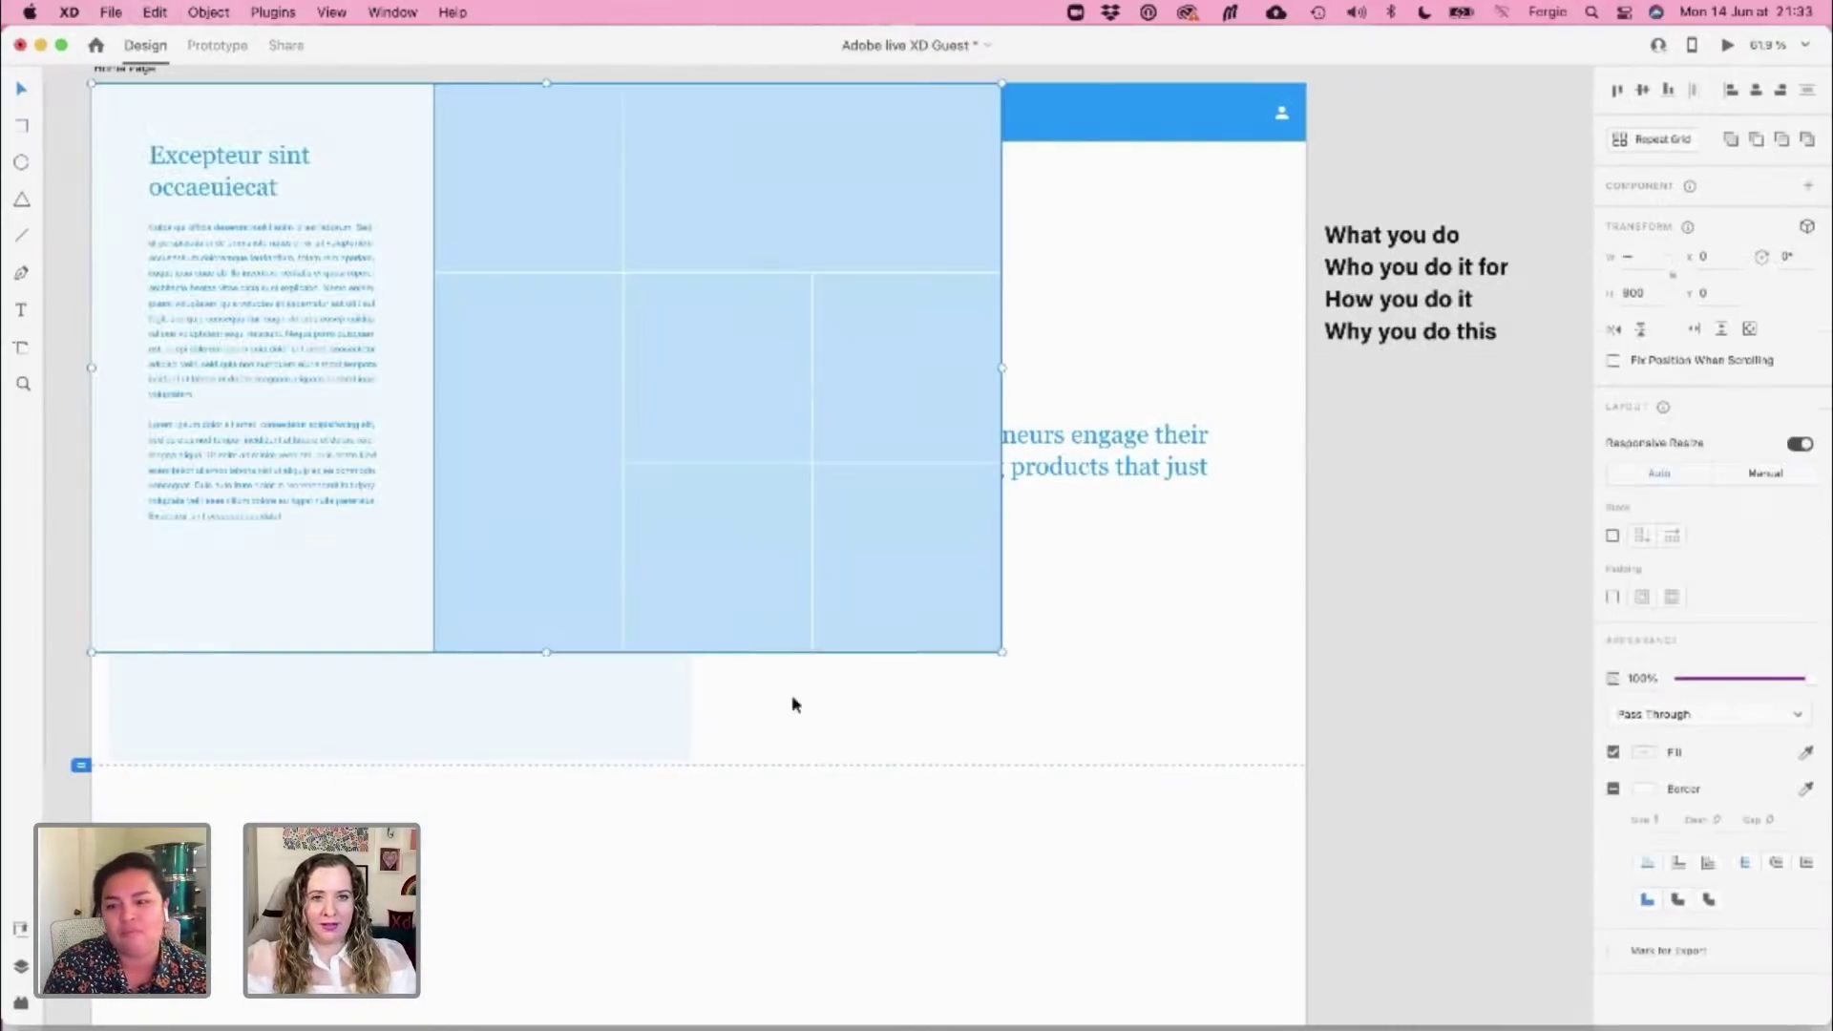
left_click_drag(675, 221, 675, 907)
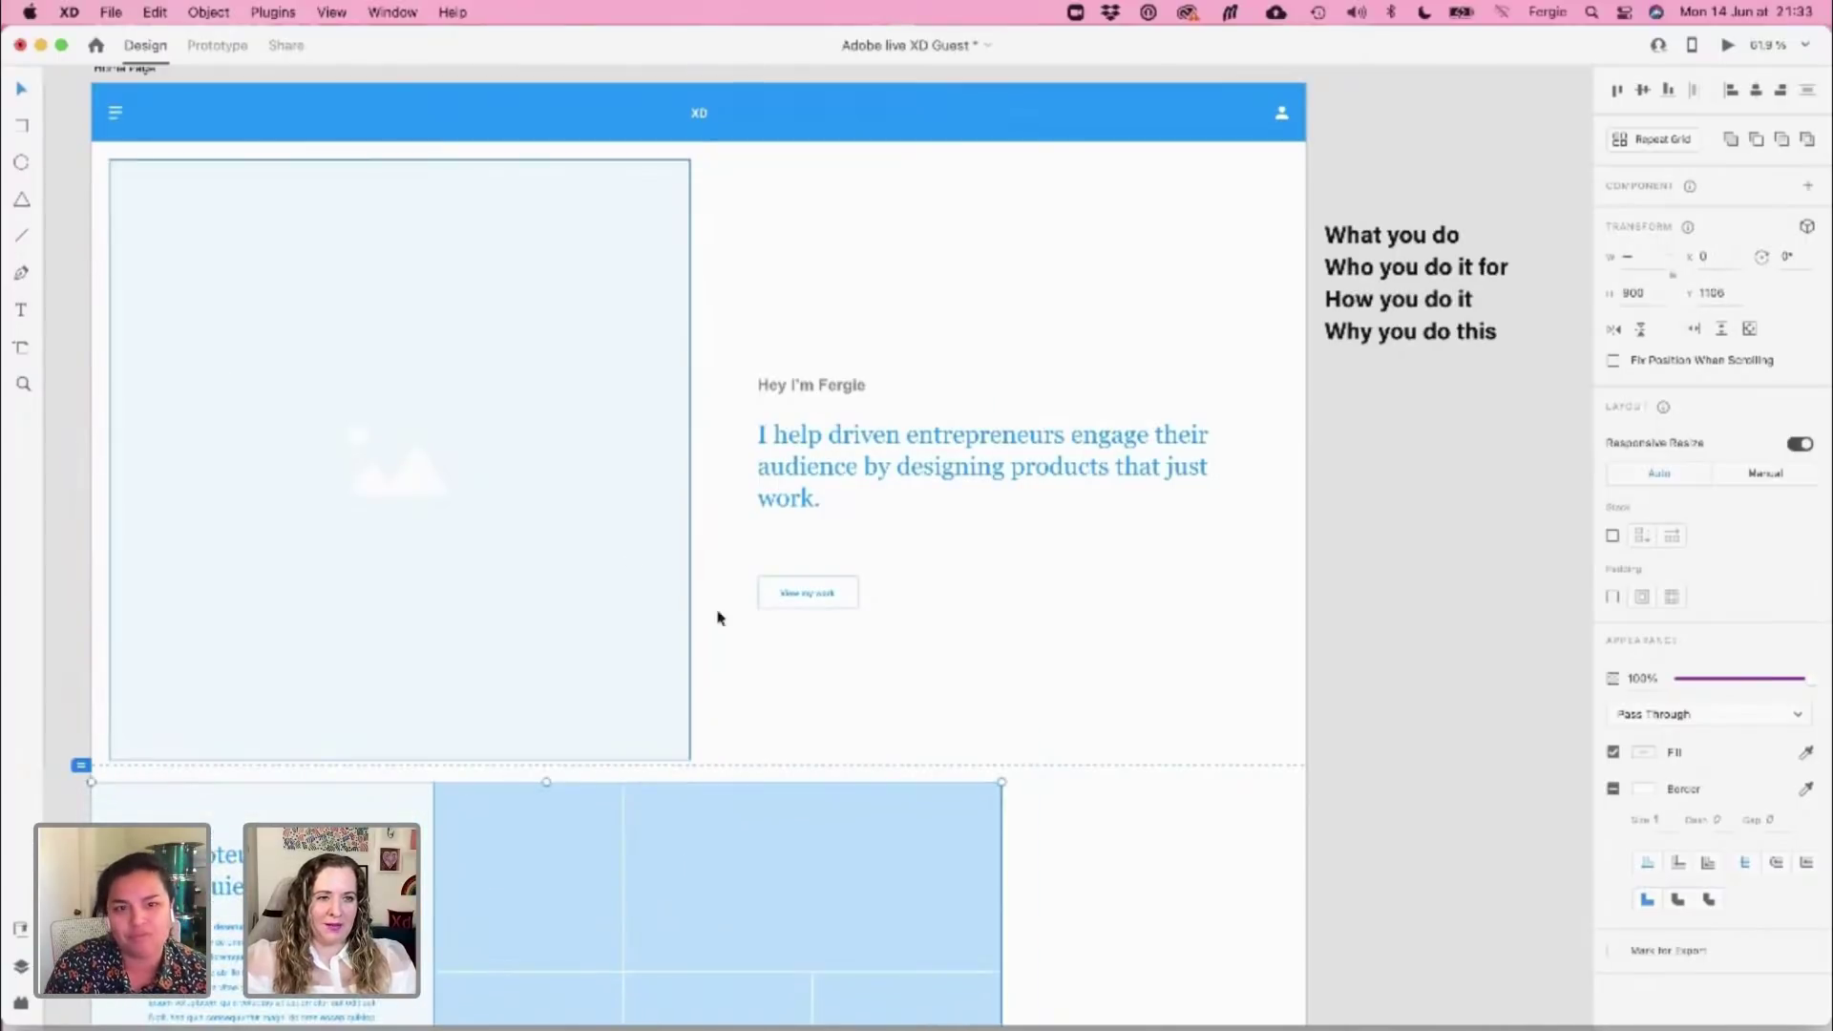
Scale the pasted section proportionally to the full artboard width, 1200 high, and move it up to Y 1080
key("space")
left_click_drag(933, 822, 998, 327)
left_click_drag(1084, 848, 302, 336)
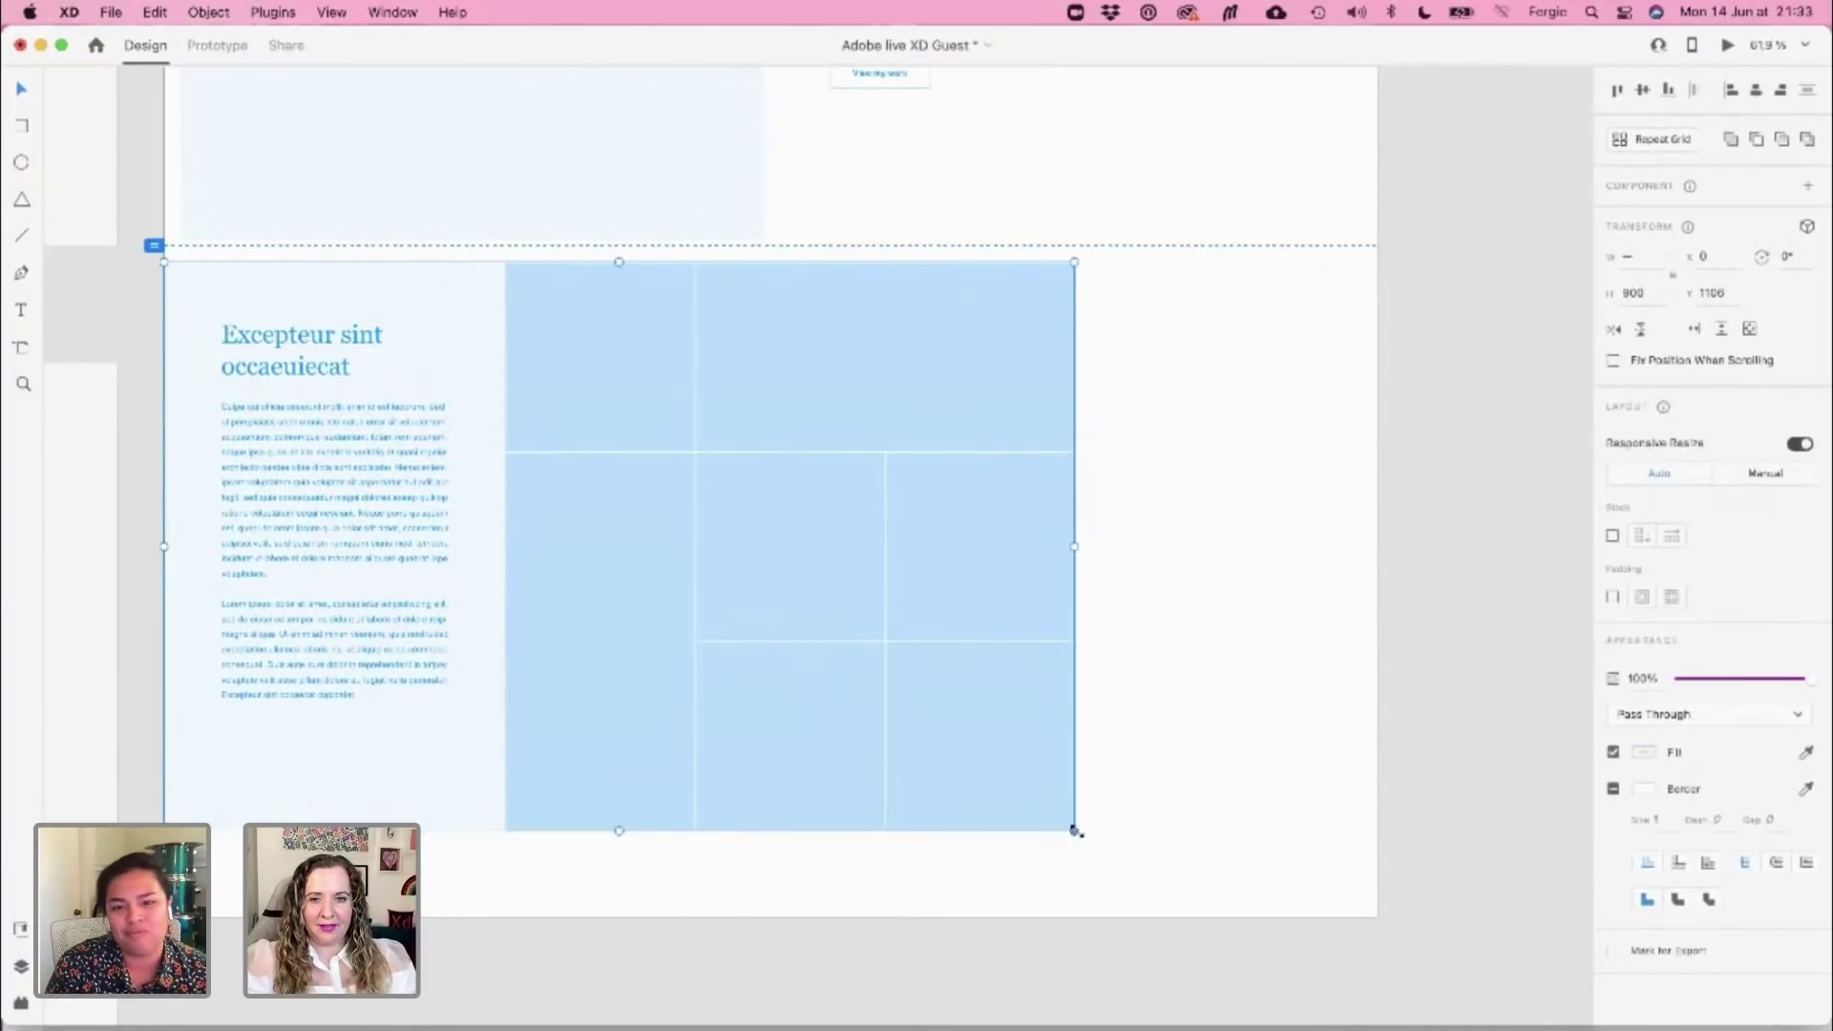
left_click_drag(1098, 853, 1417, 900)
scroll(961, 770, "up", 5)
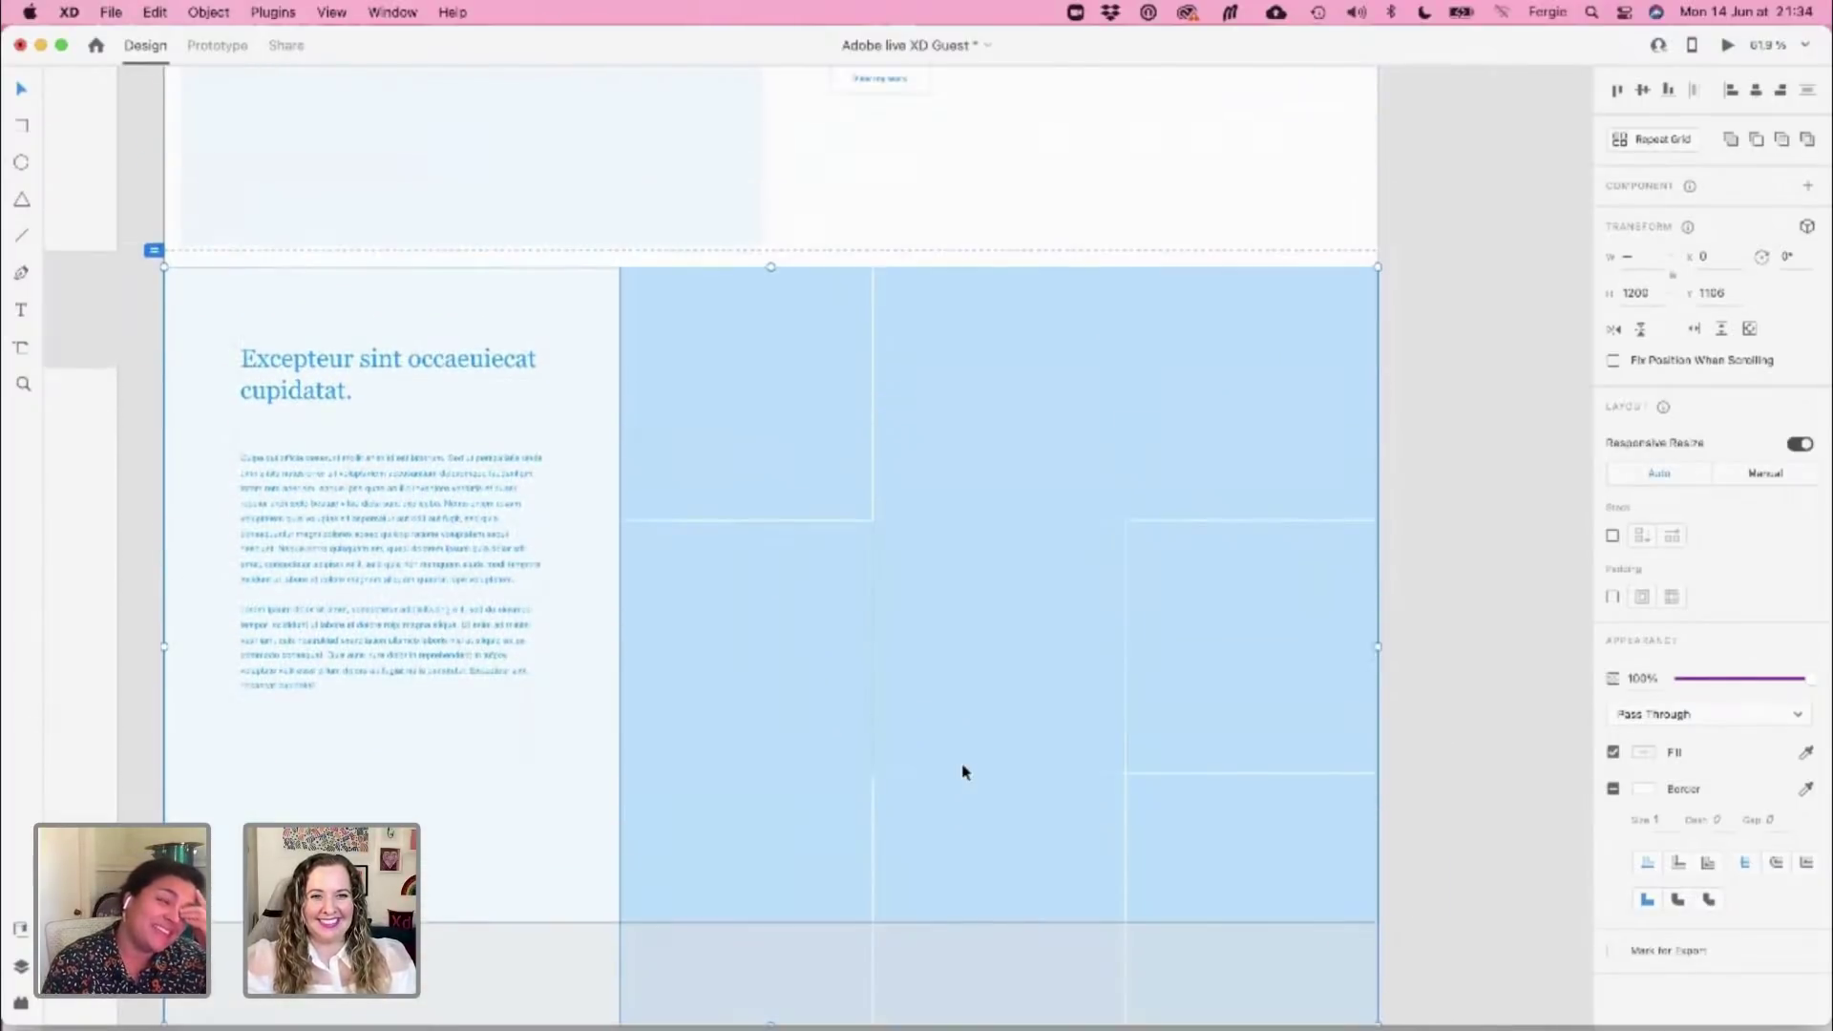
left_click_drag(809, 675, 809, 655)
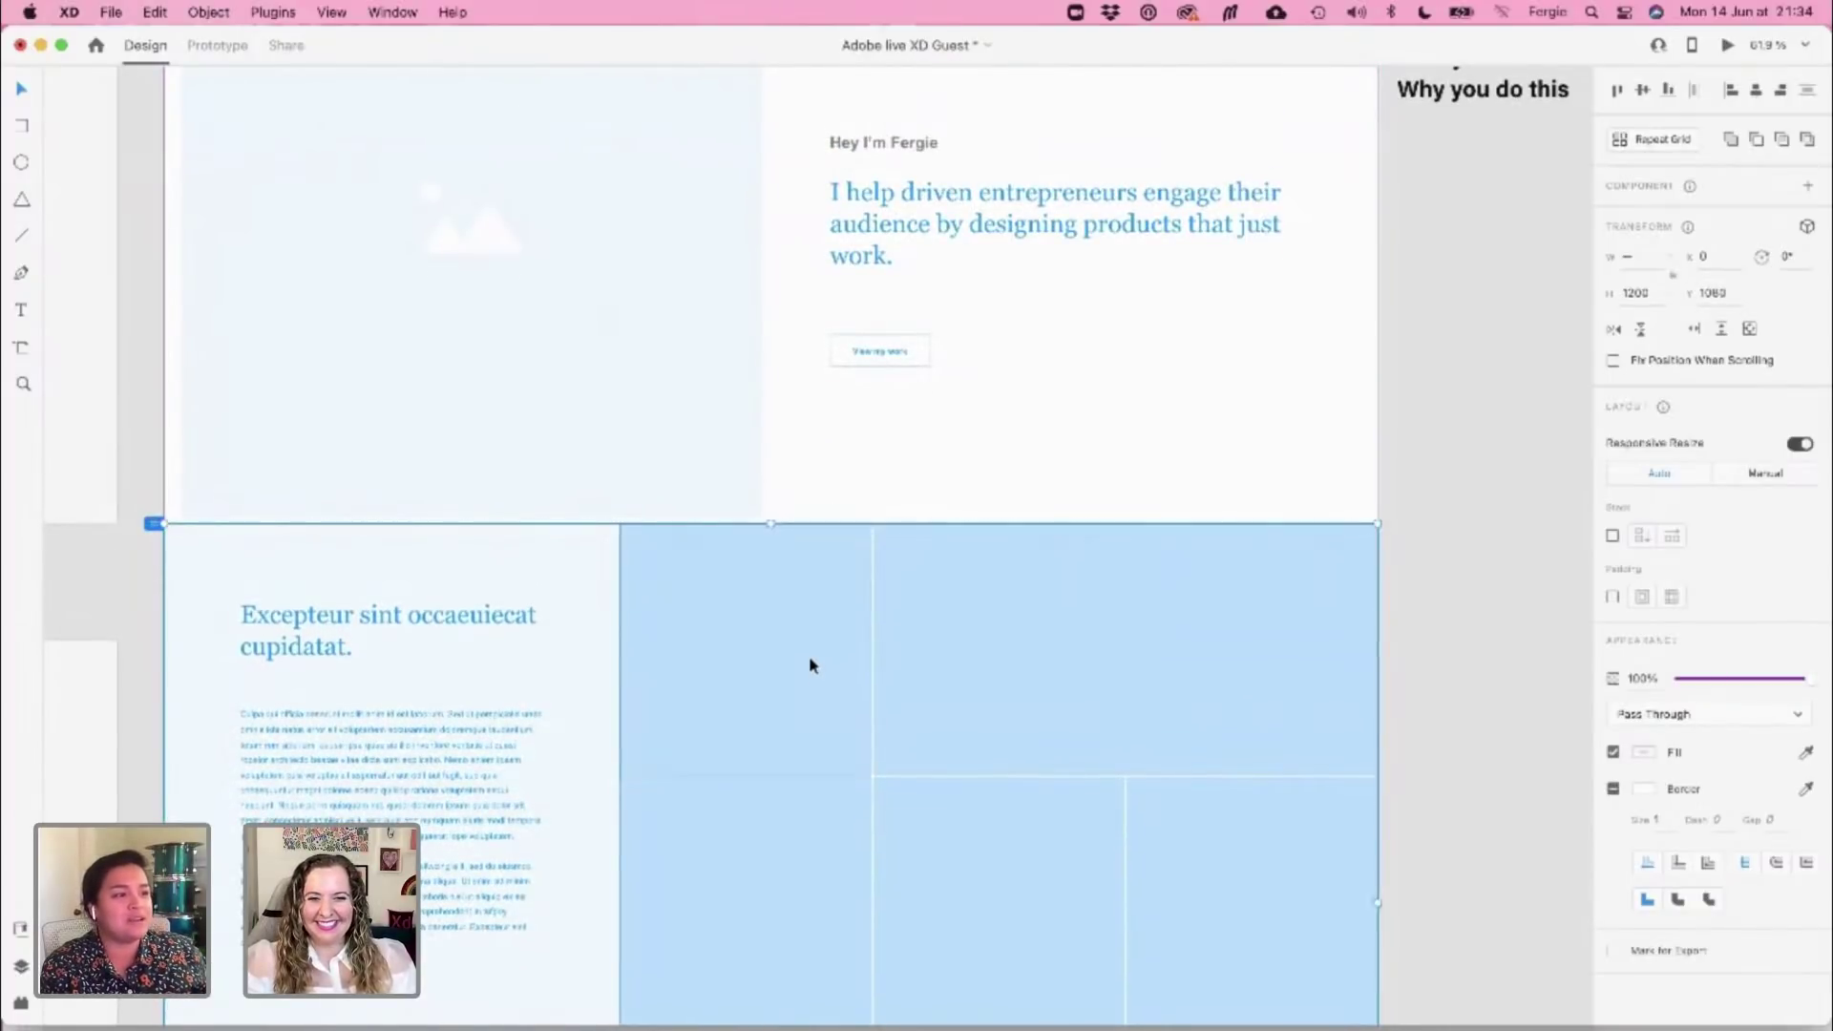
Nudge the large image placeholder under the navigation bar down to Y 118
scroll(810, 654, "up", 4)
left_click(679, 611)
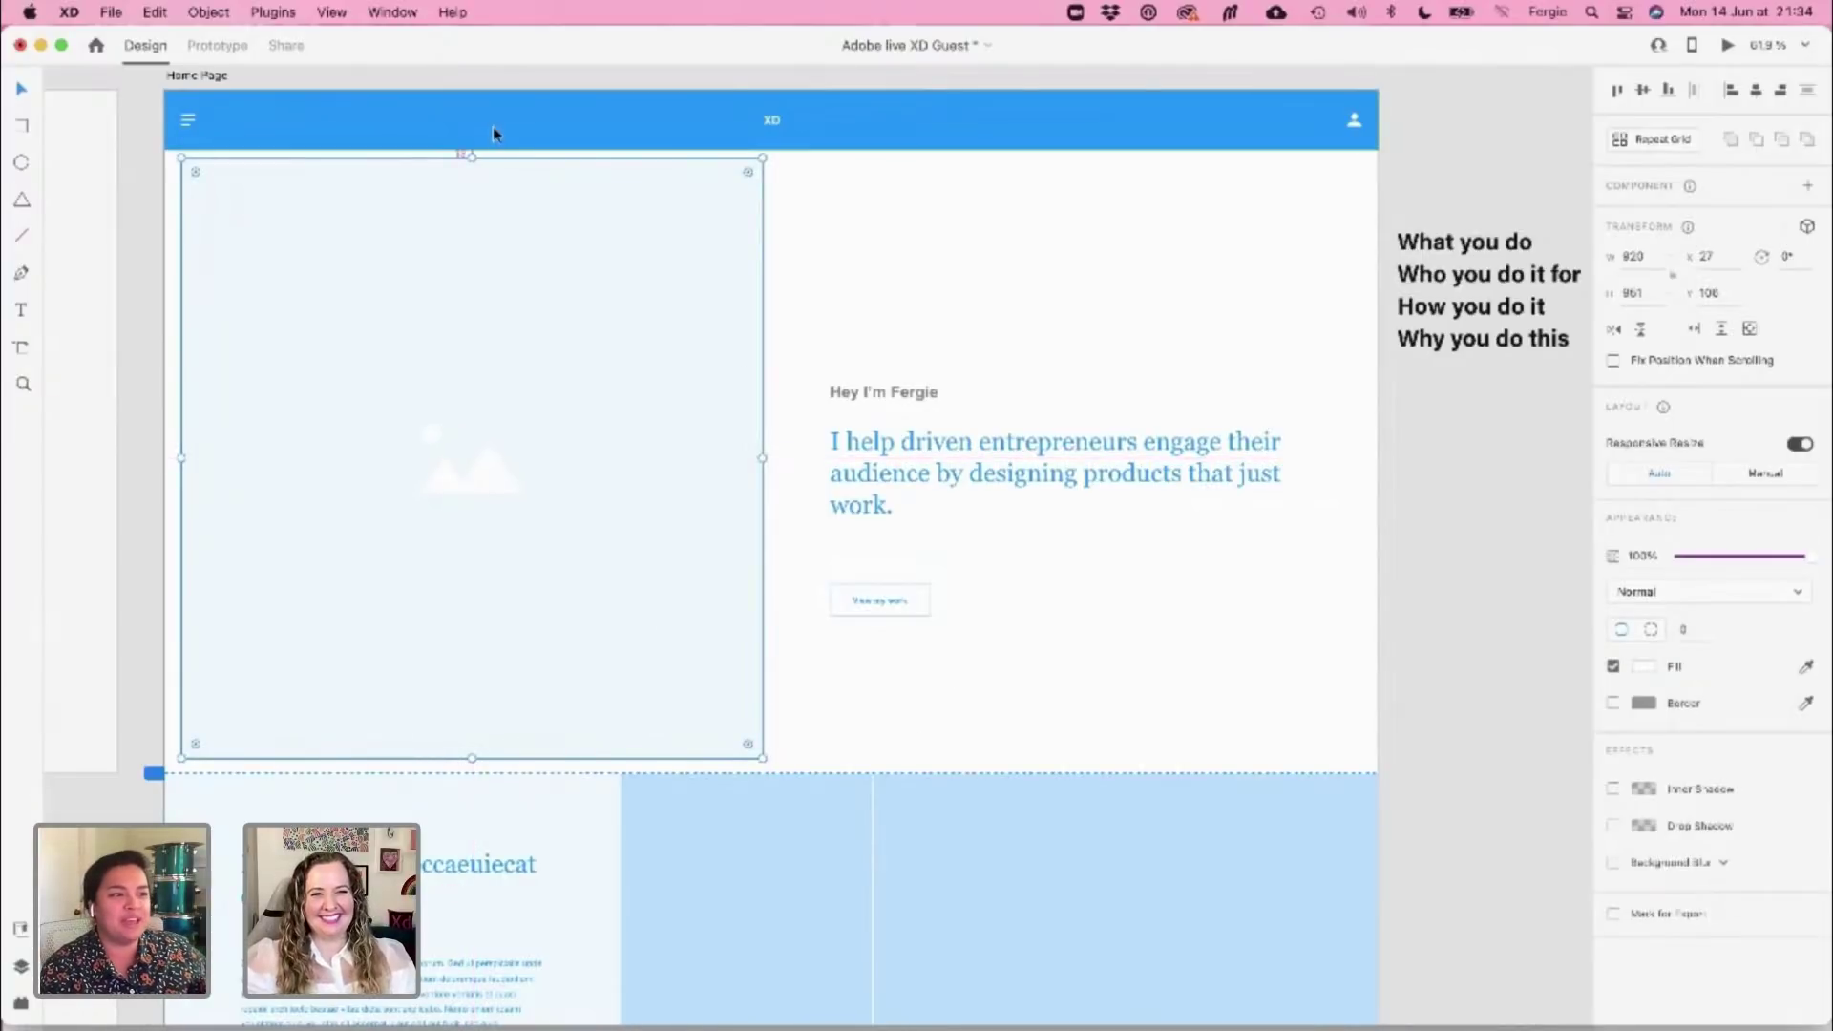
key("shift+Down")
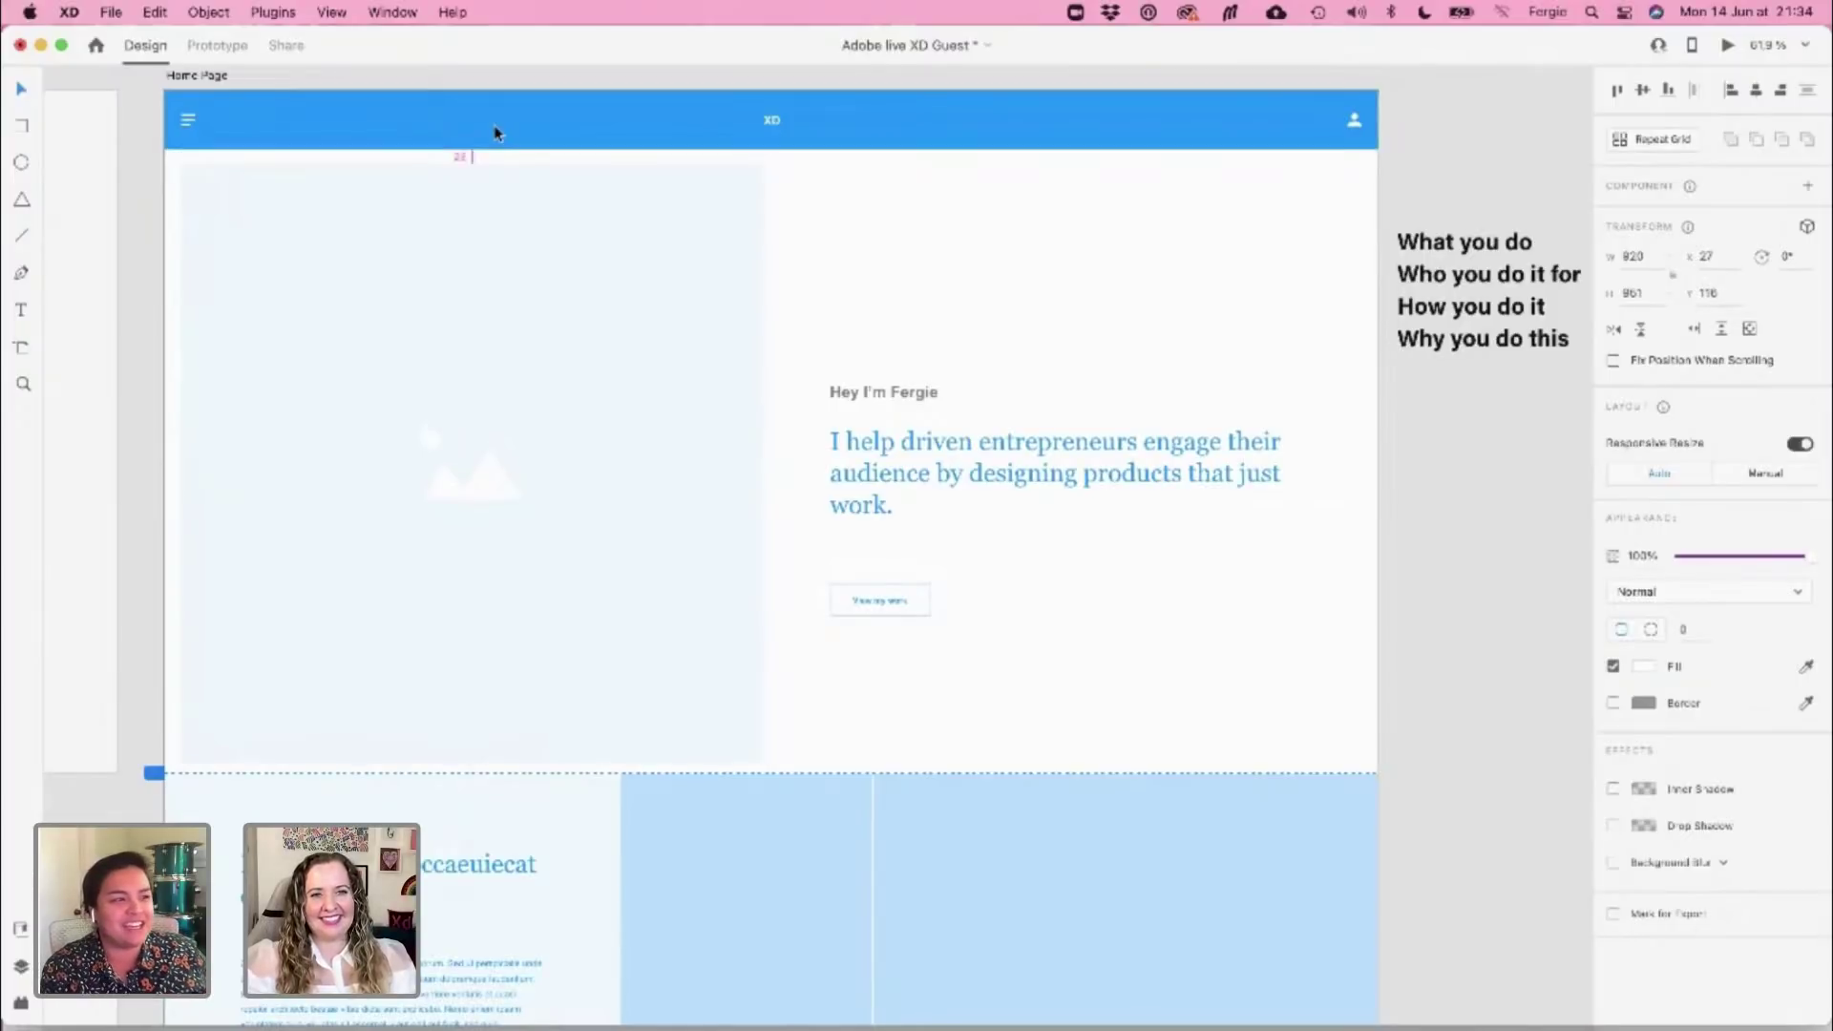
key("Down")
key("Down")
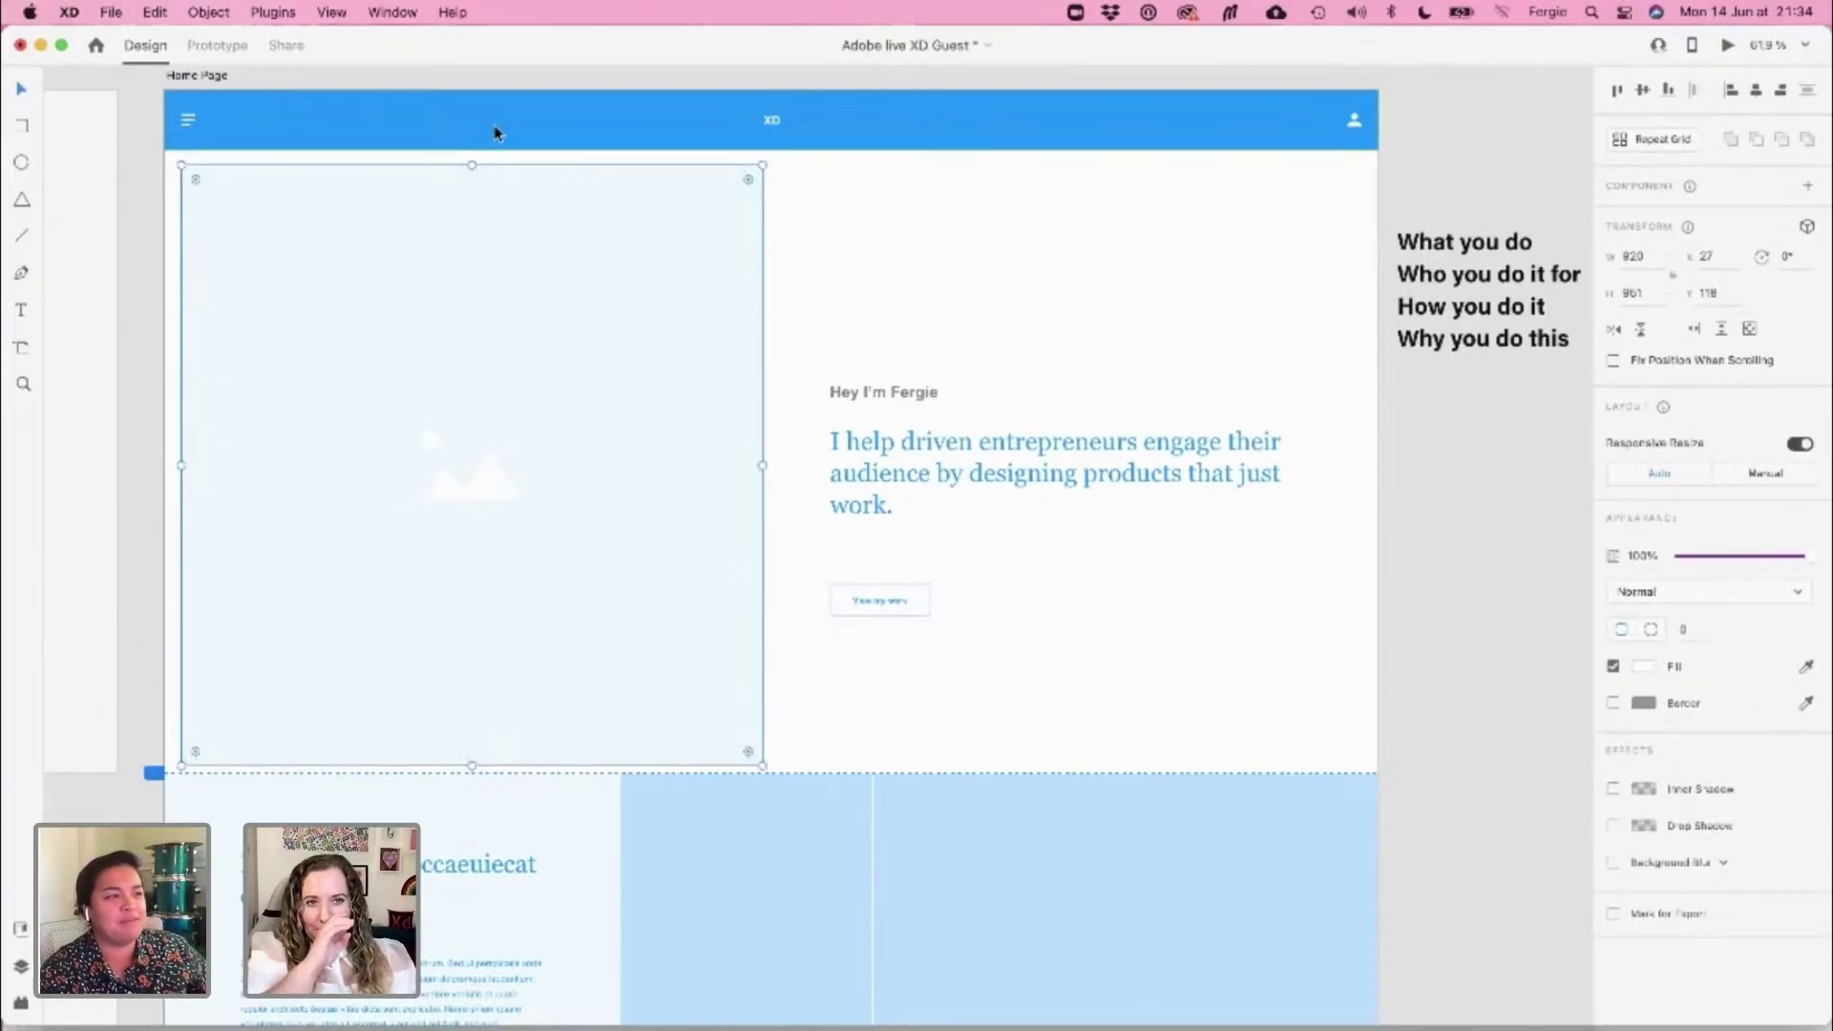
Move the pasted text and grid section down to Y 1094, leaving a gap below the image placeholder
scroll(462, 573, "down", 5)
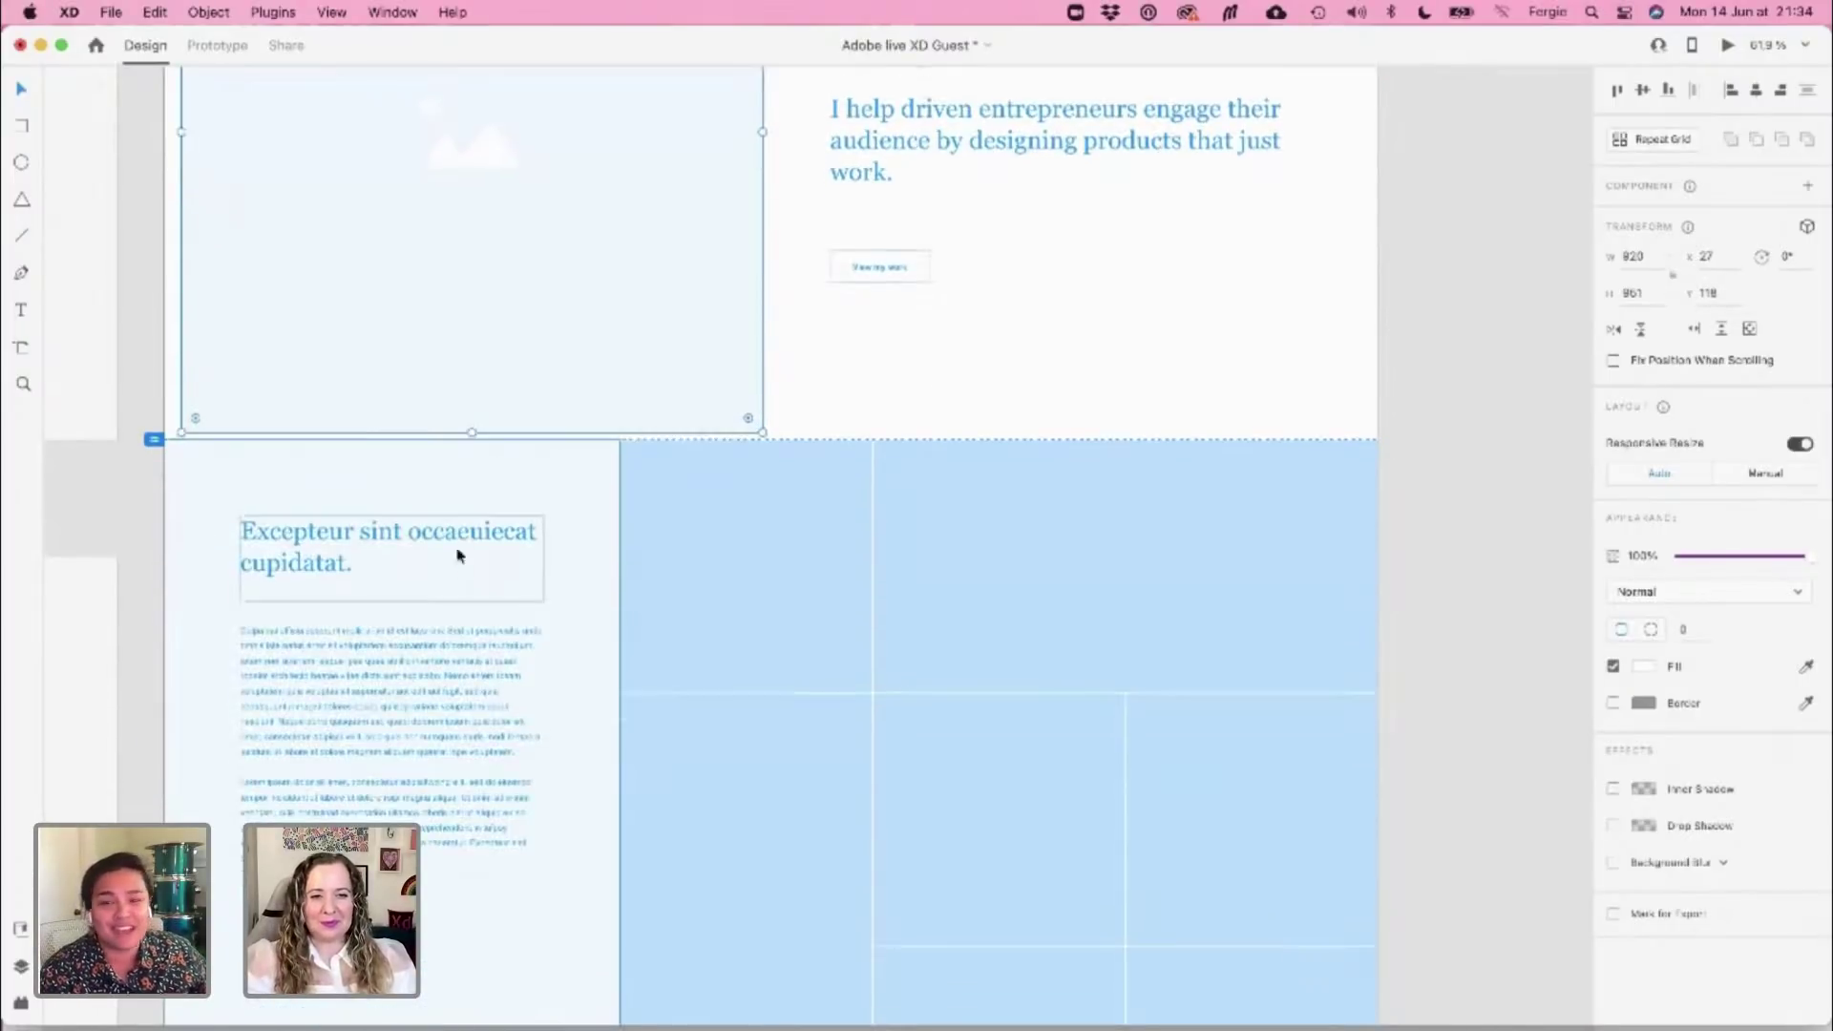
left_click_drag(130, 509, 1024, 923)
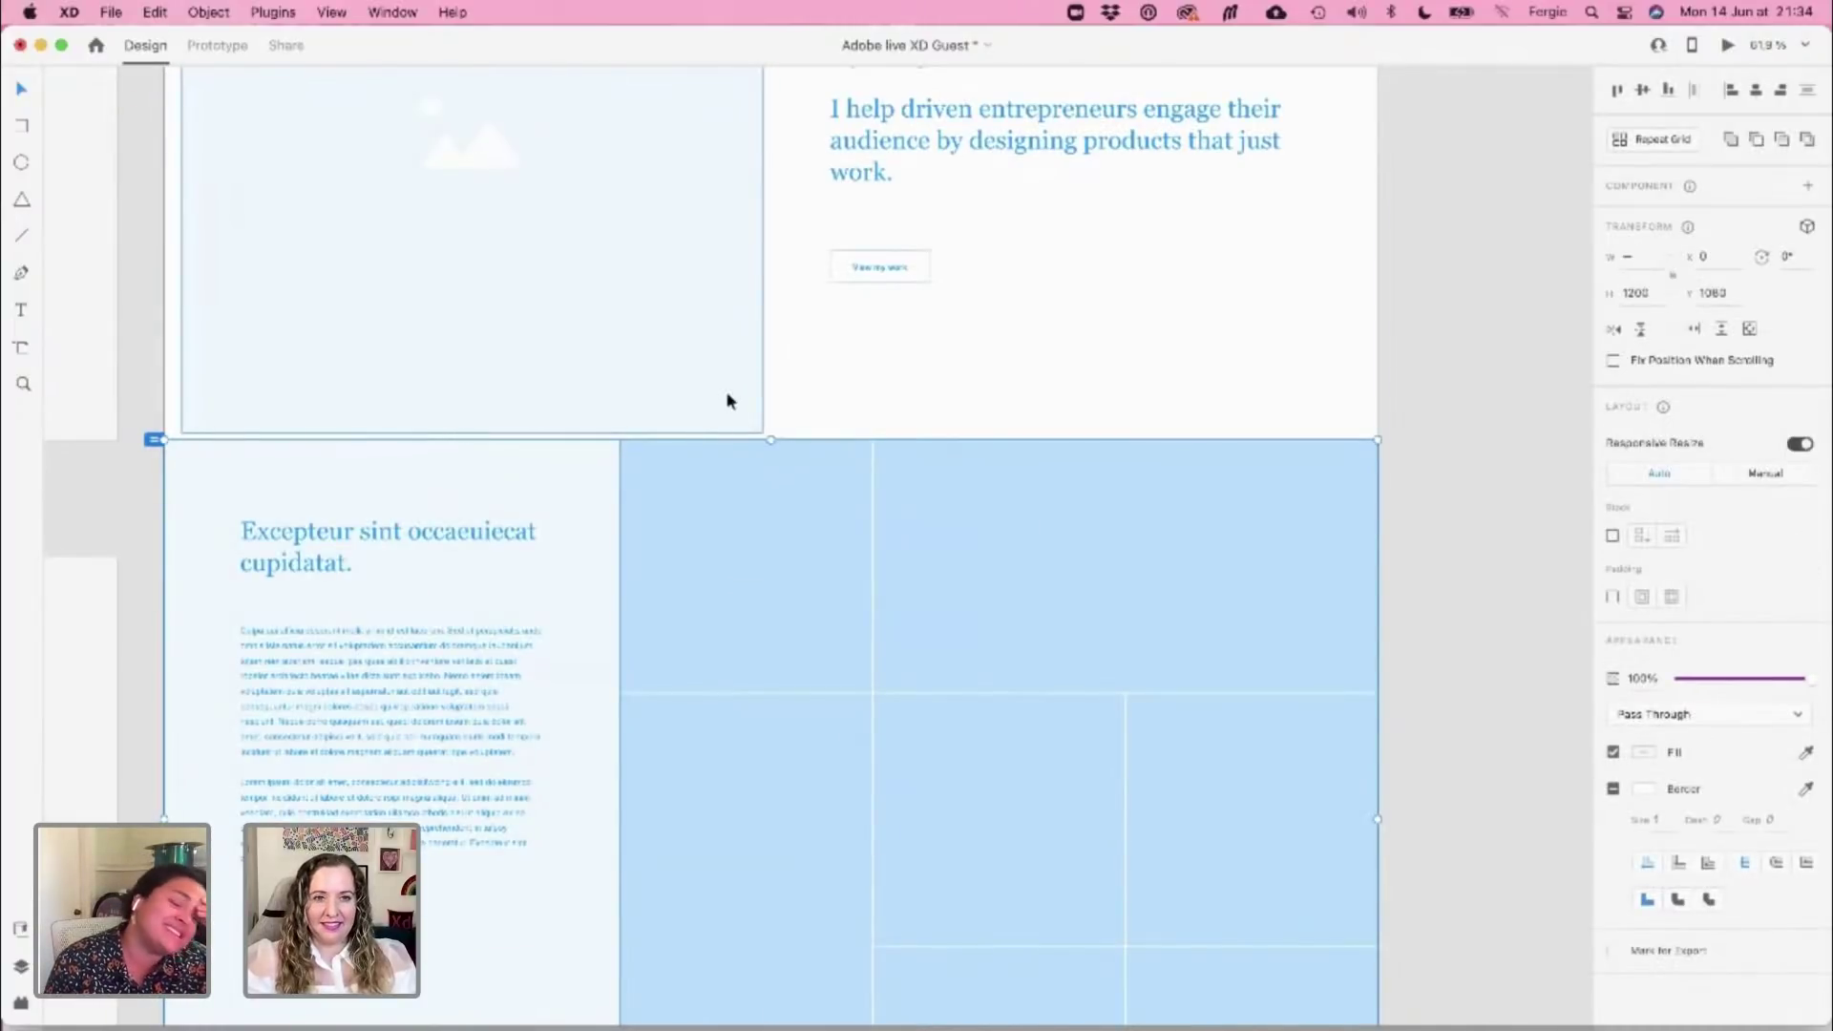
key("Down")
key("Down")
key("Down")
key("Down")
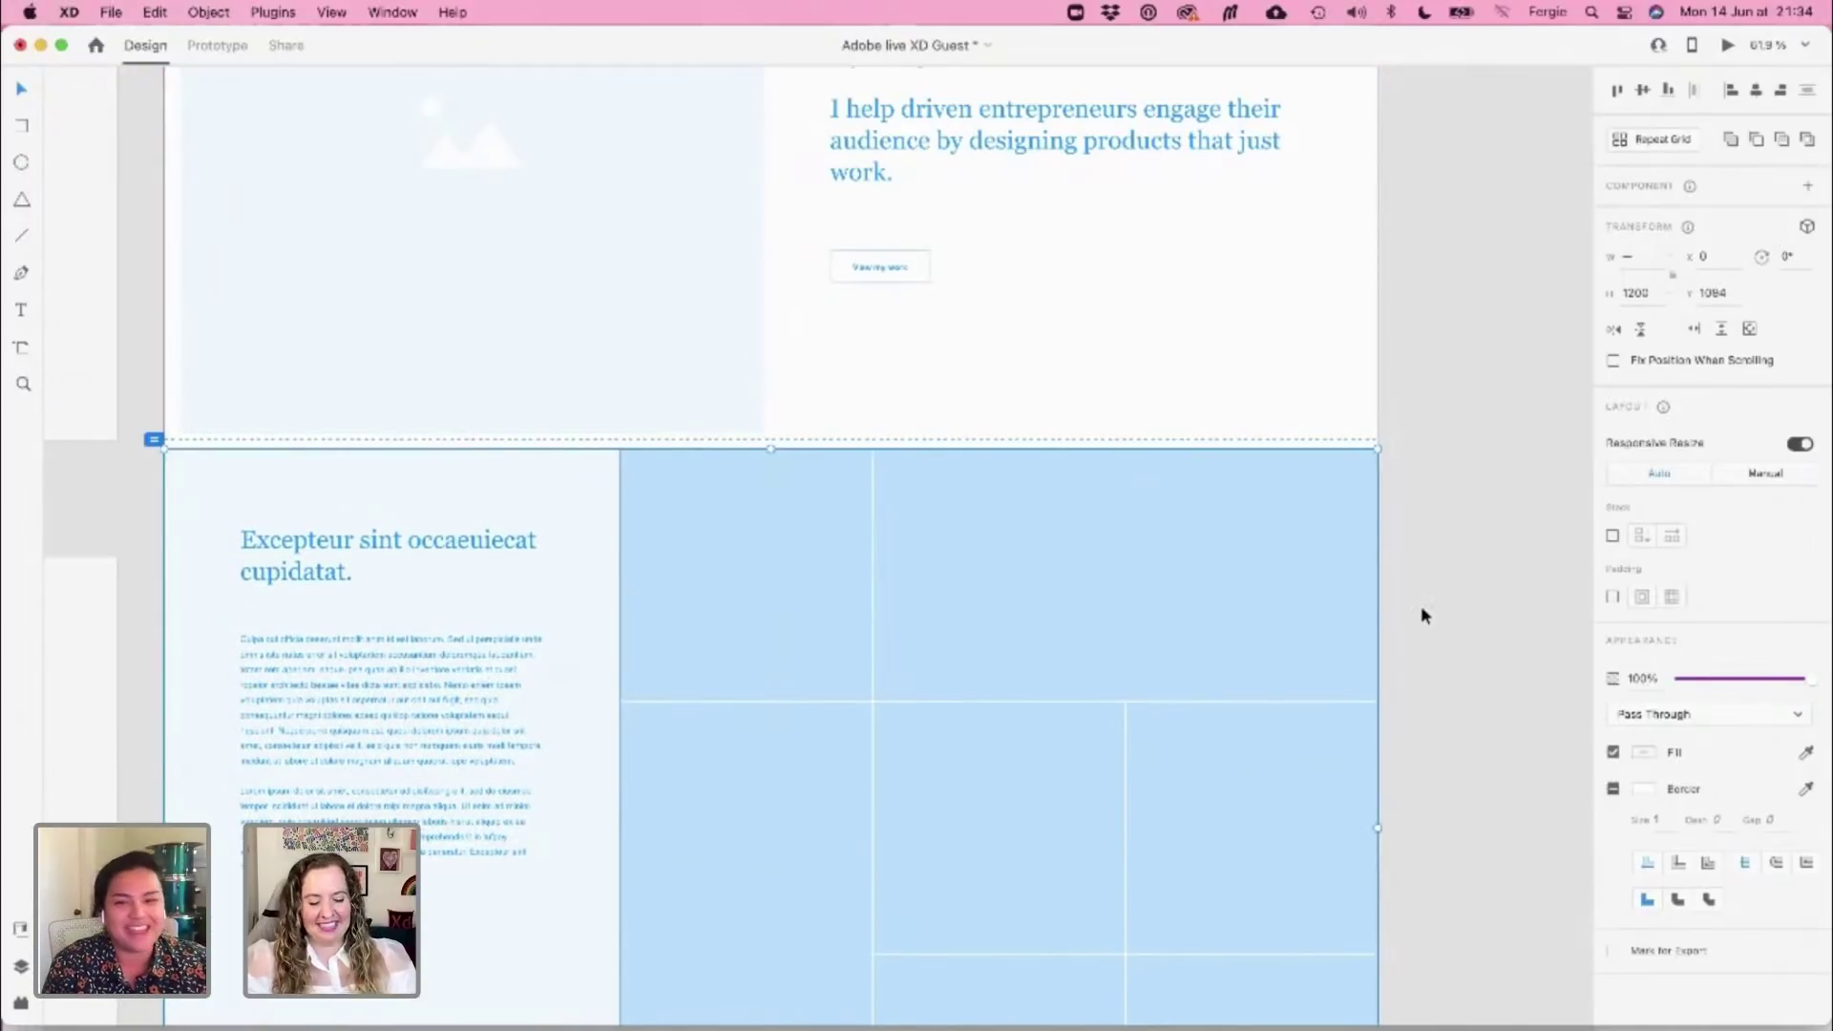
Group the Text and Grid layers, name the group "project preview grid" and collapse it
key("super+y")
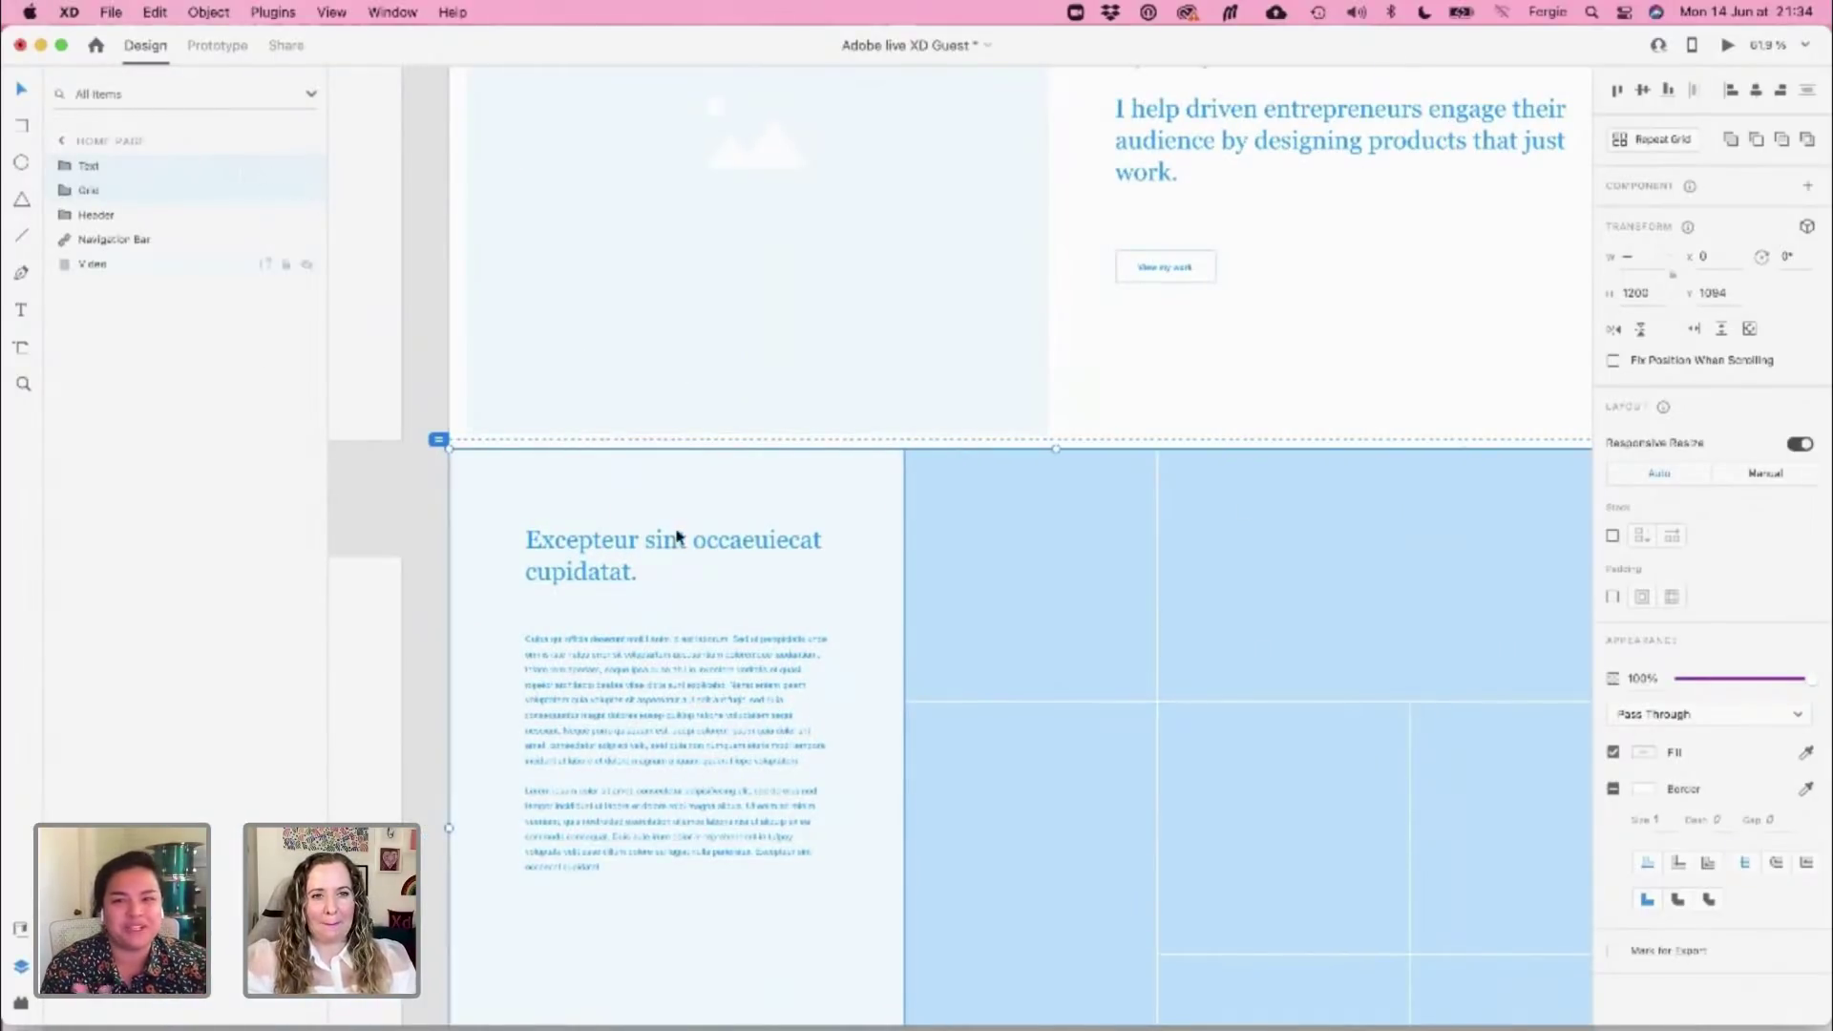
key("super+g")
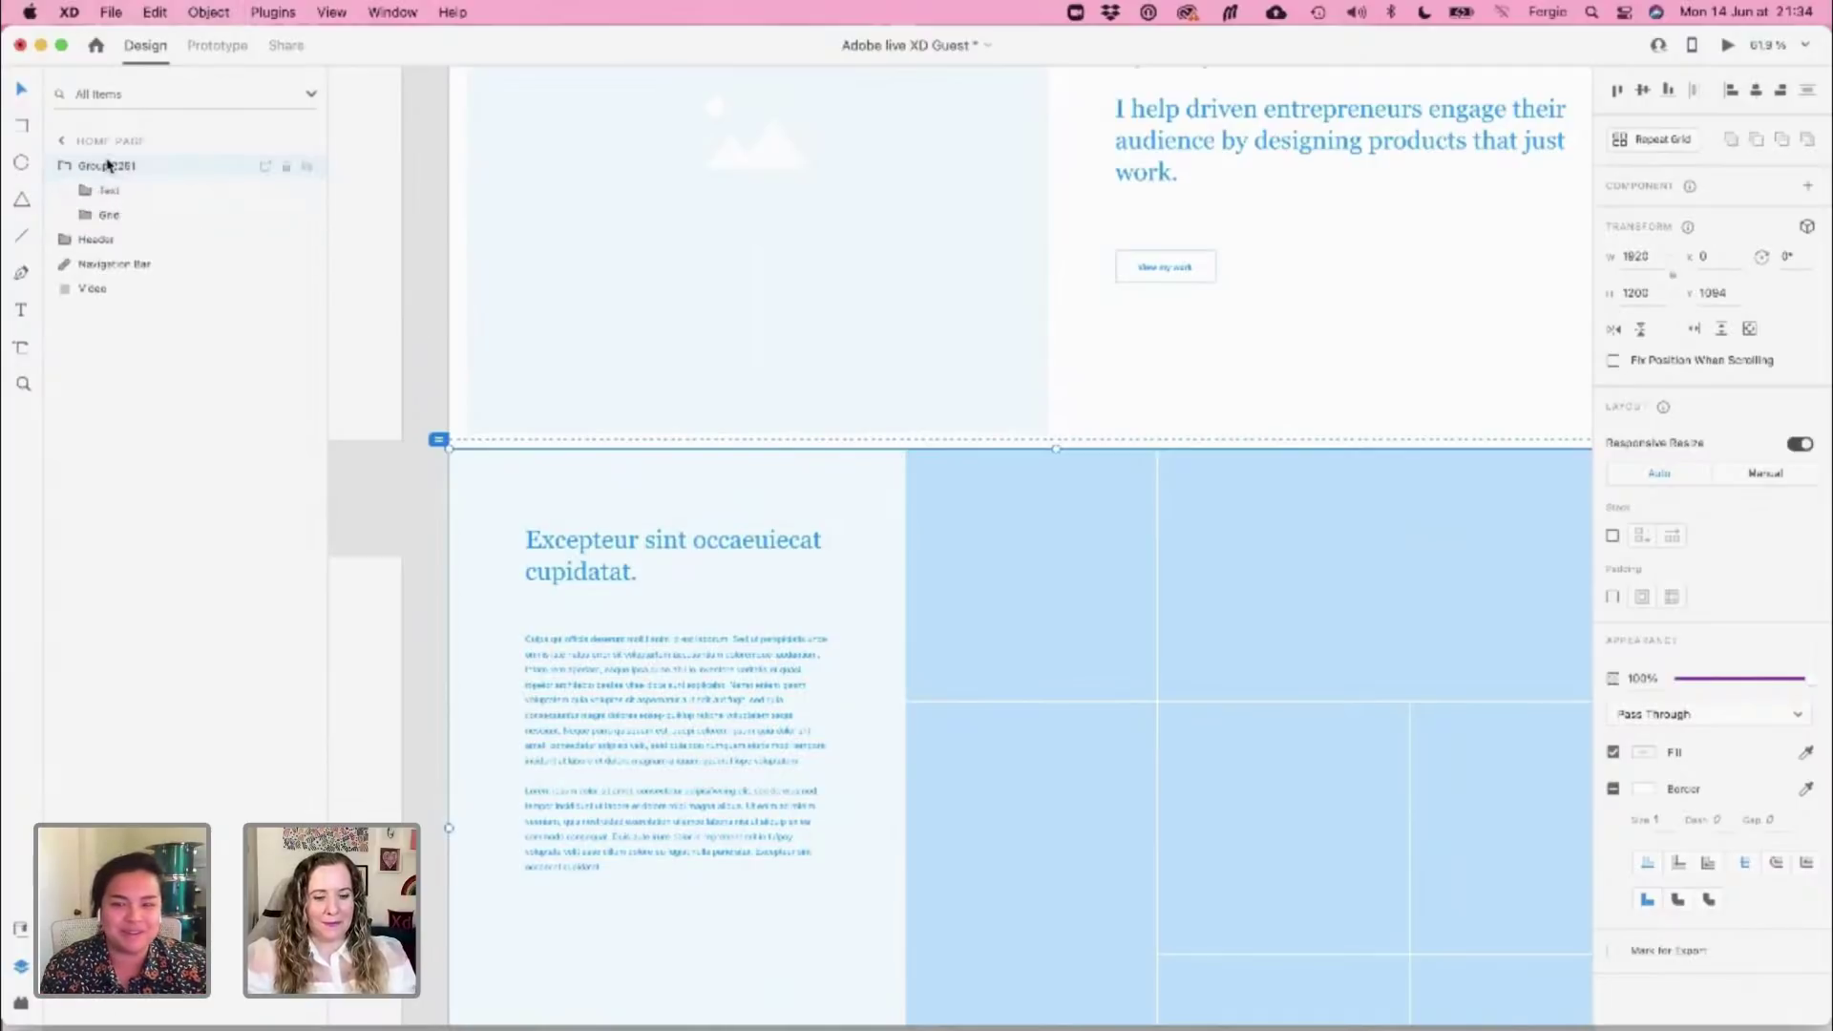
double_click(107, 167)
type("F")
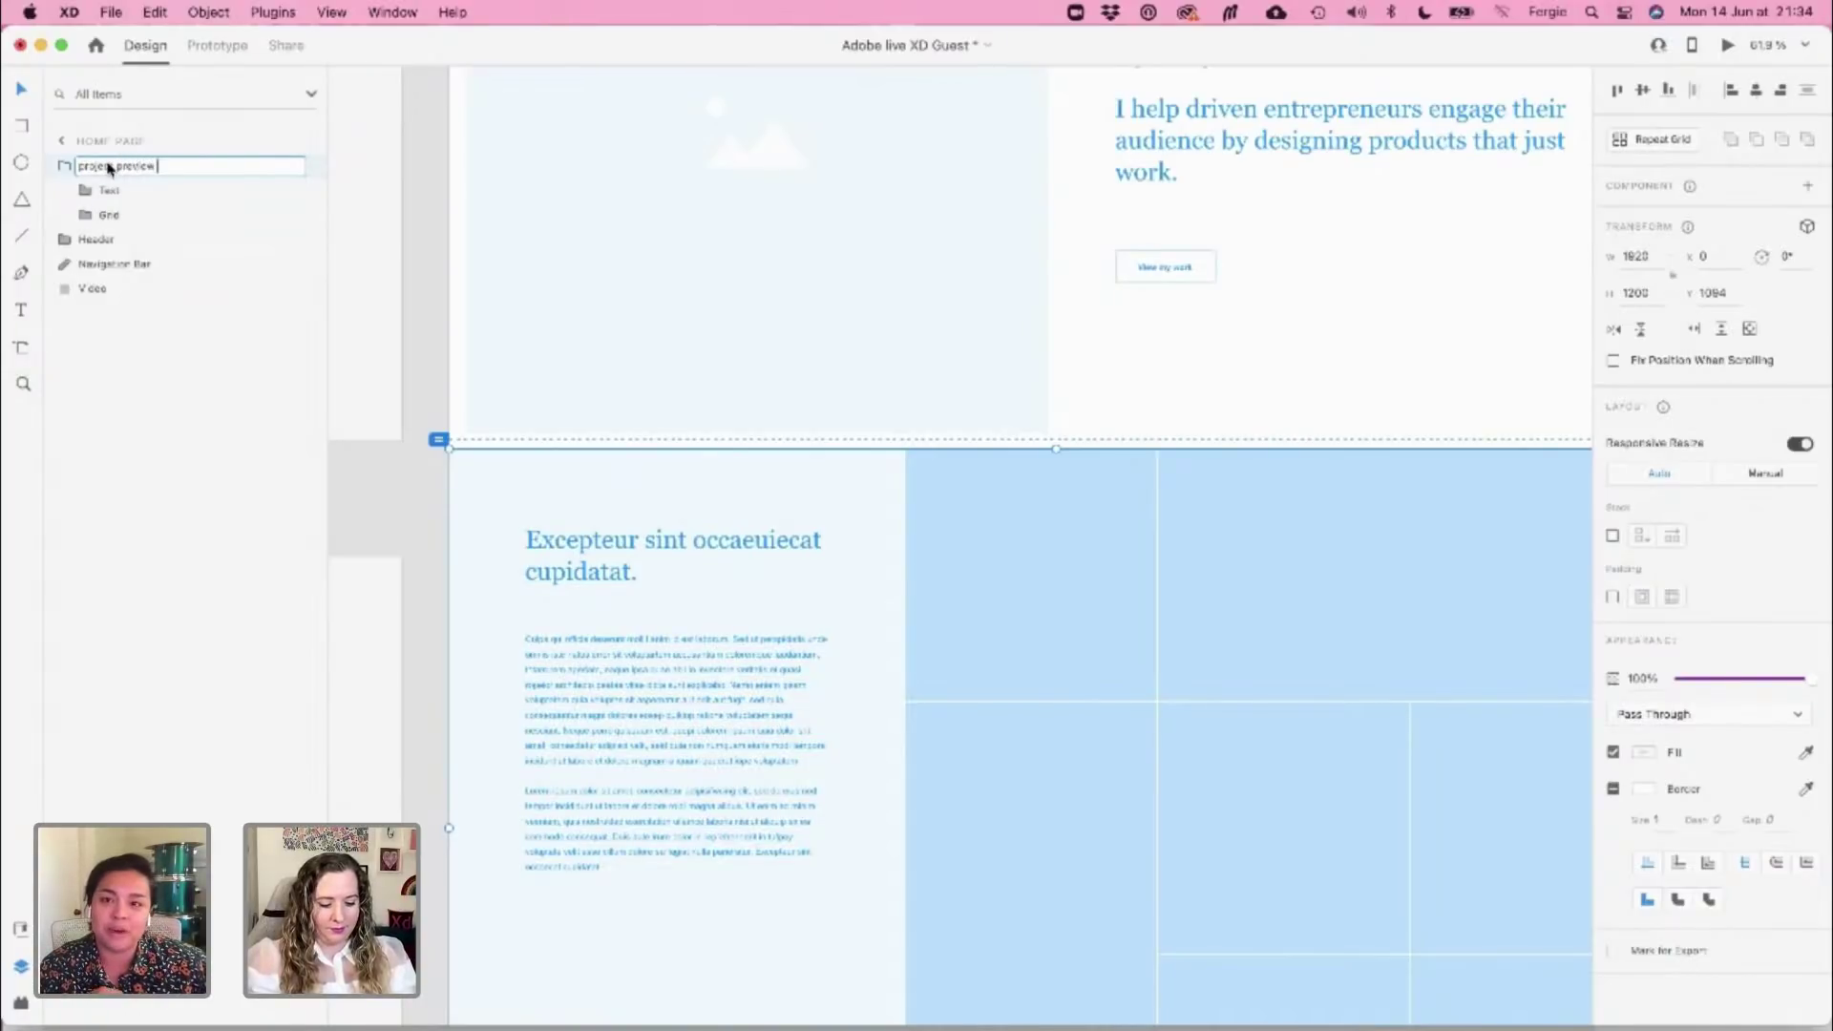
key("Return")
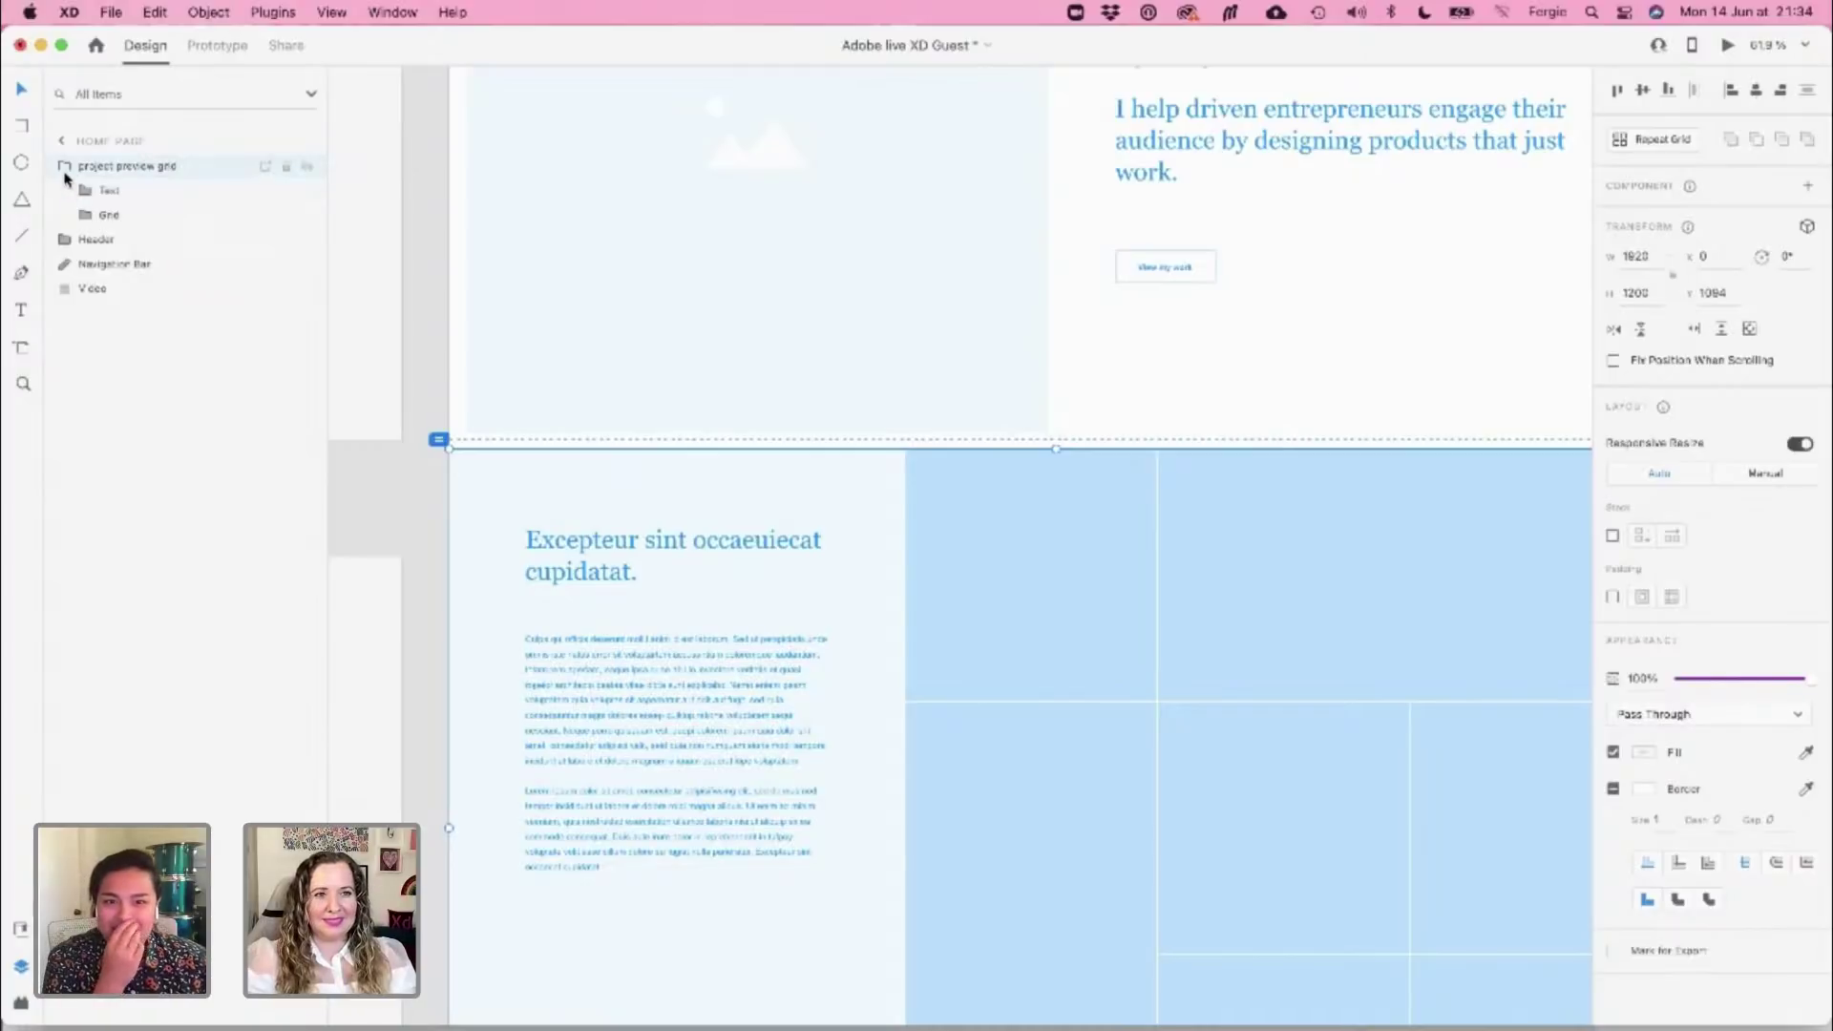
left_click(64, 170)
Group the intro Header text with the Video placeholder, name the group "hero" and deselect it
scroll(491, 286, "up", 5)
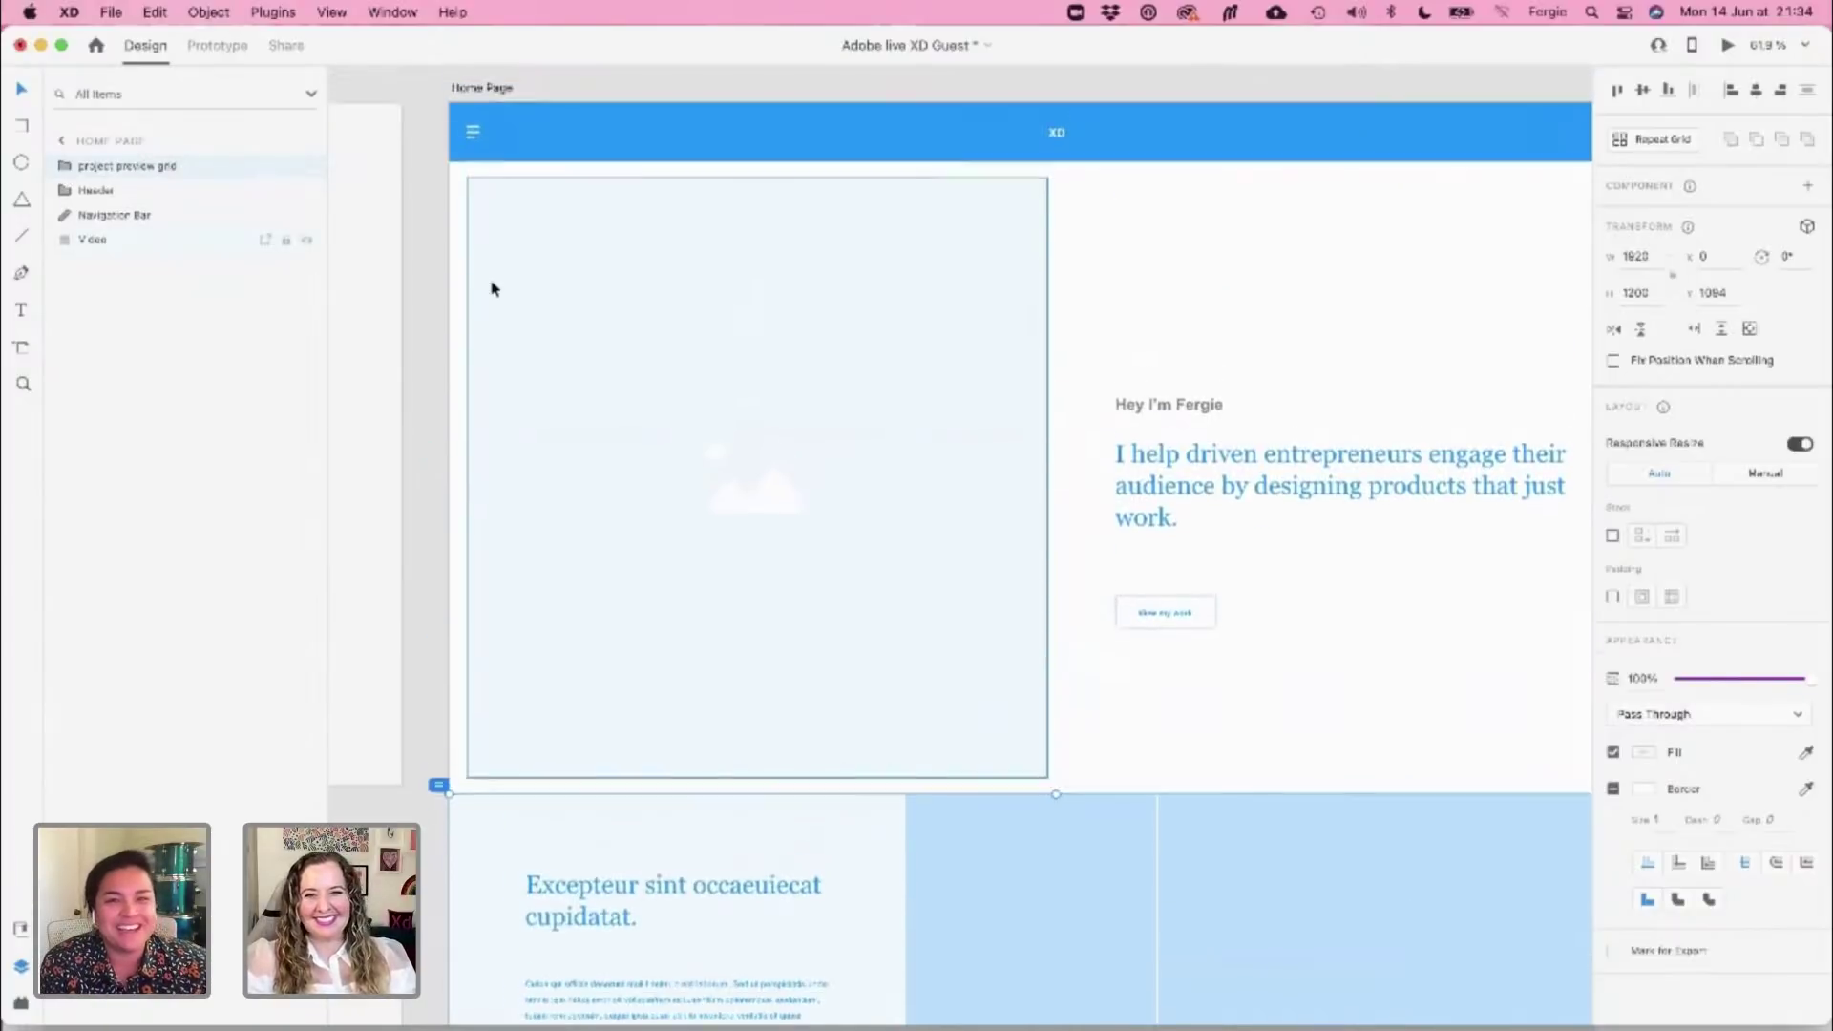
left_click(537, 175)
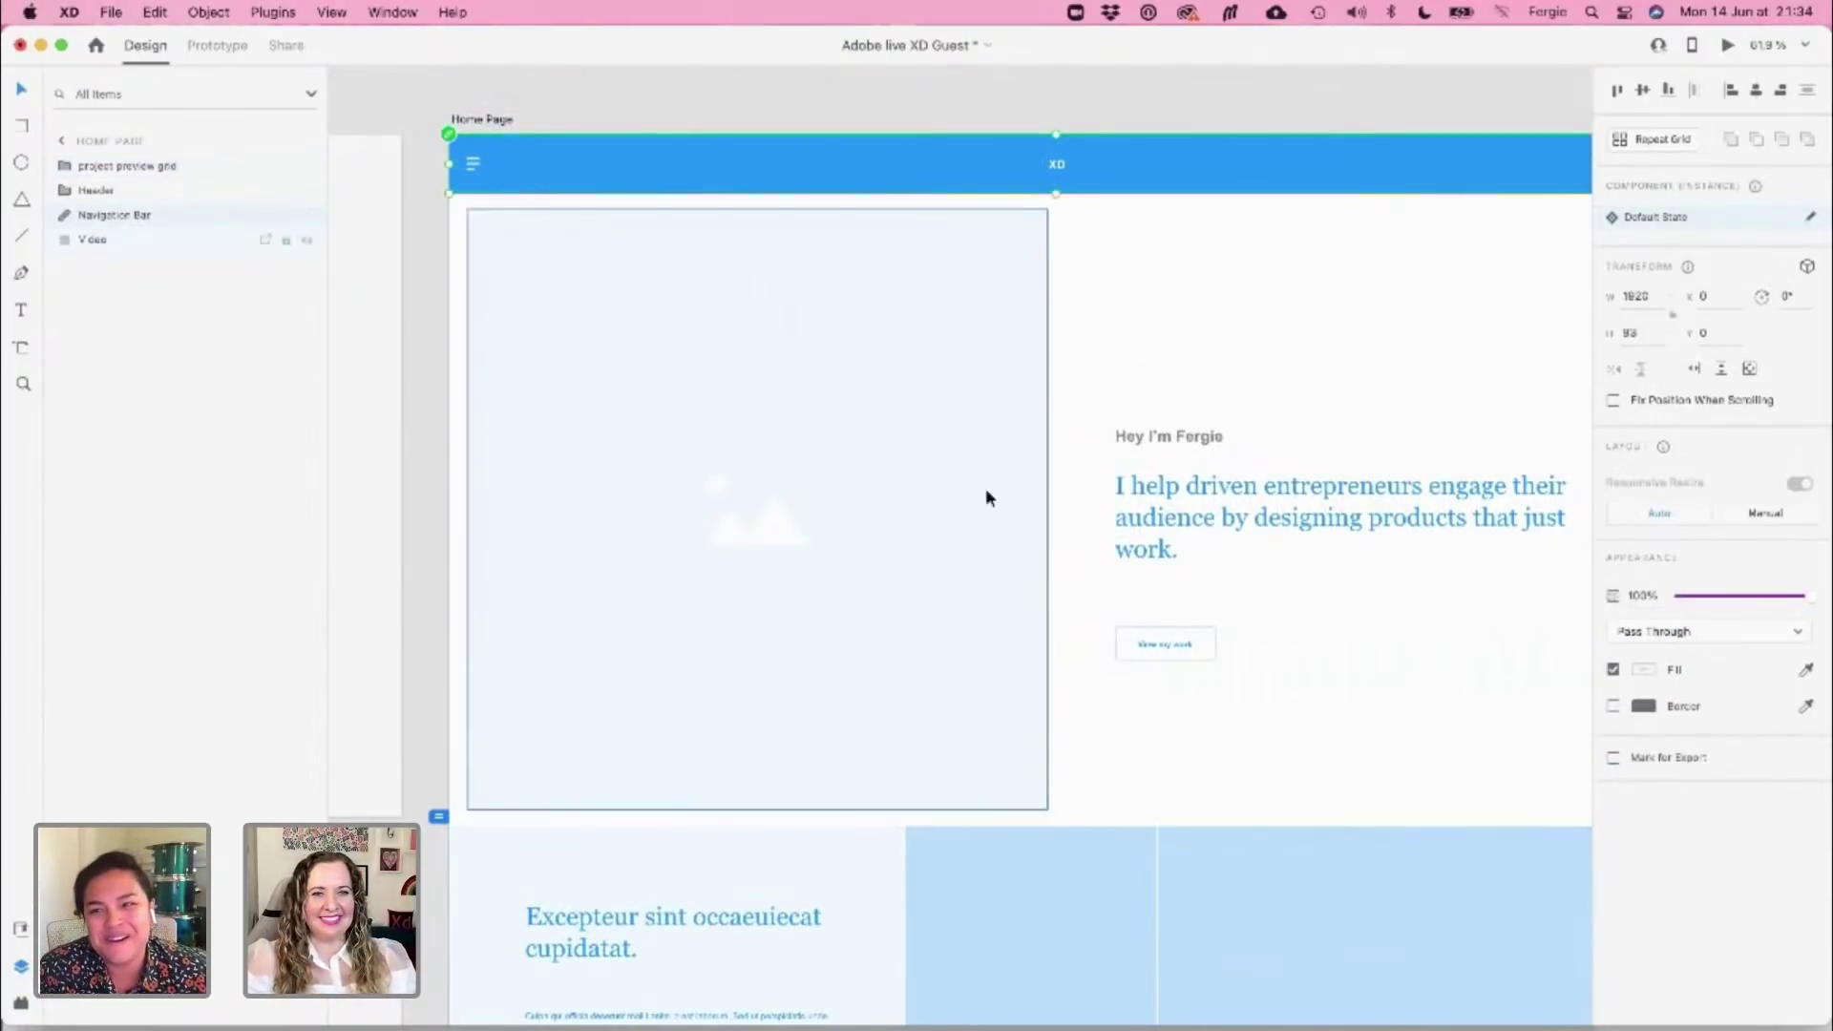
left_click(1155, 436)
left_click_drag(1330, 318, 759, 690)
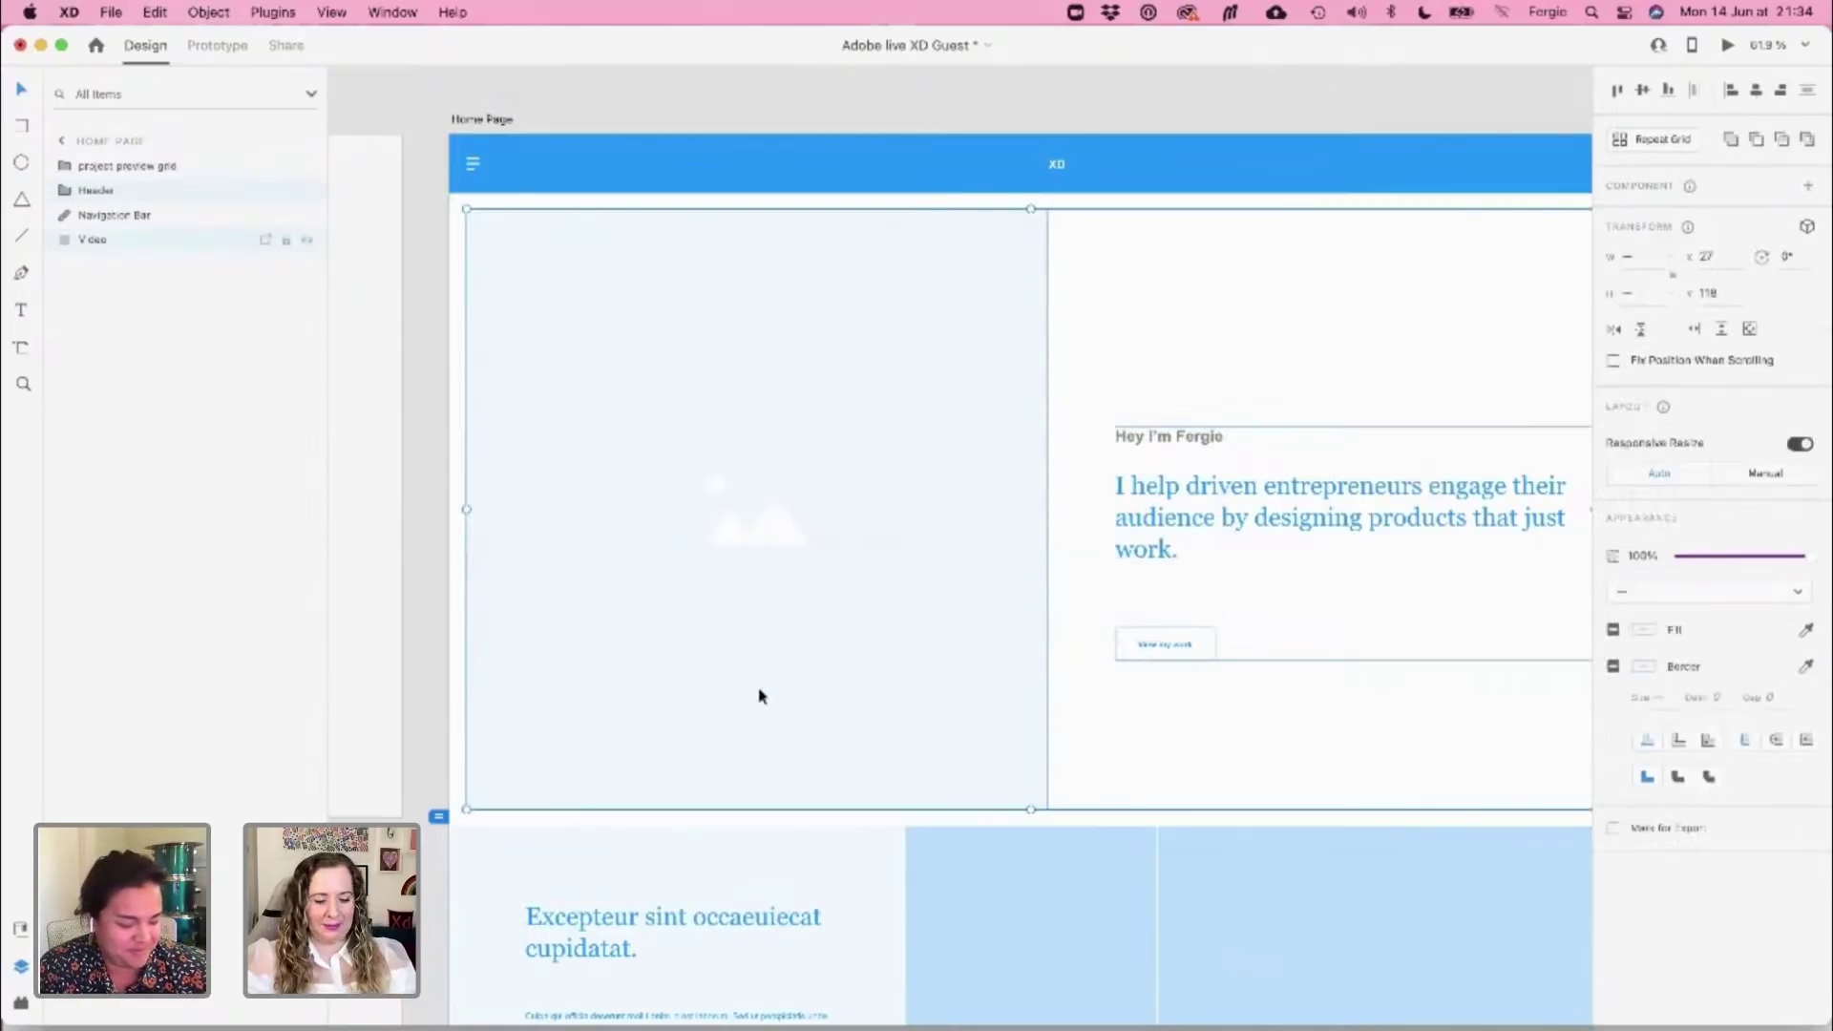
key("super+g")
double_click(106, 190)
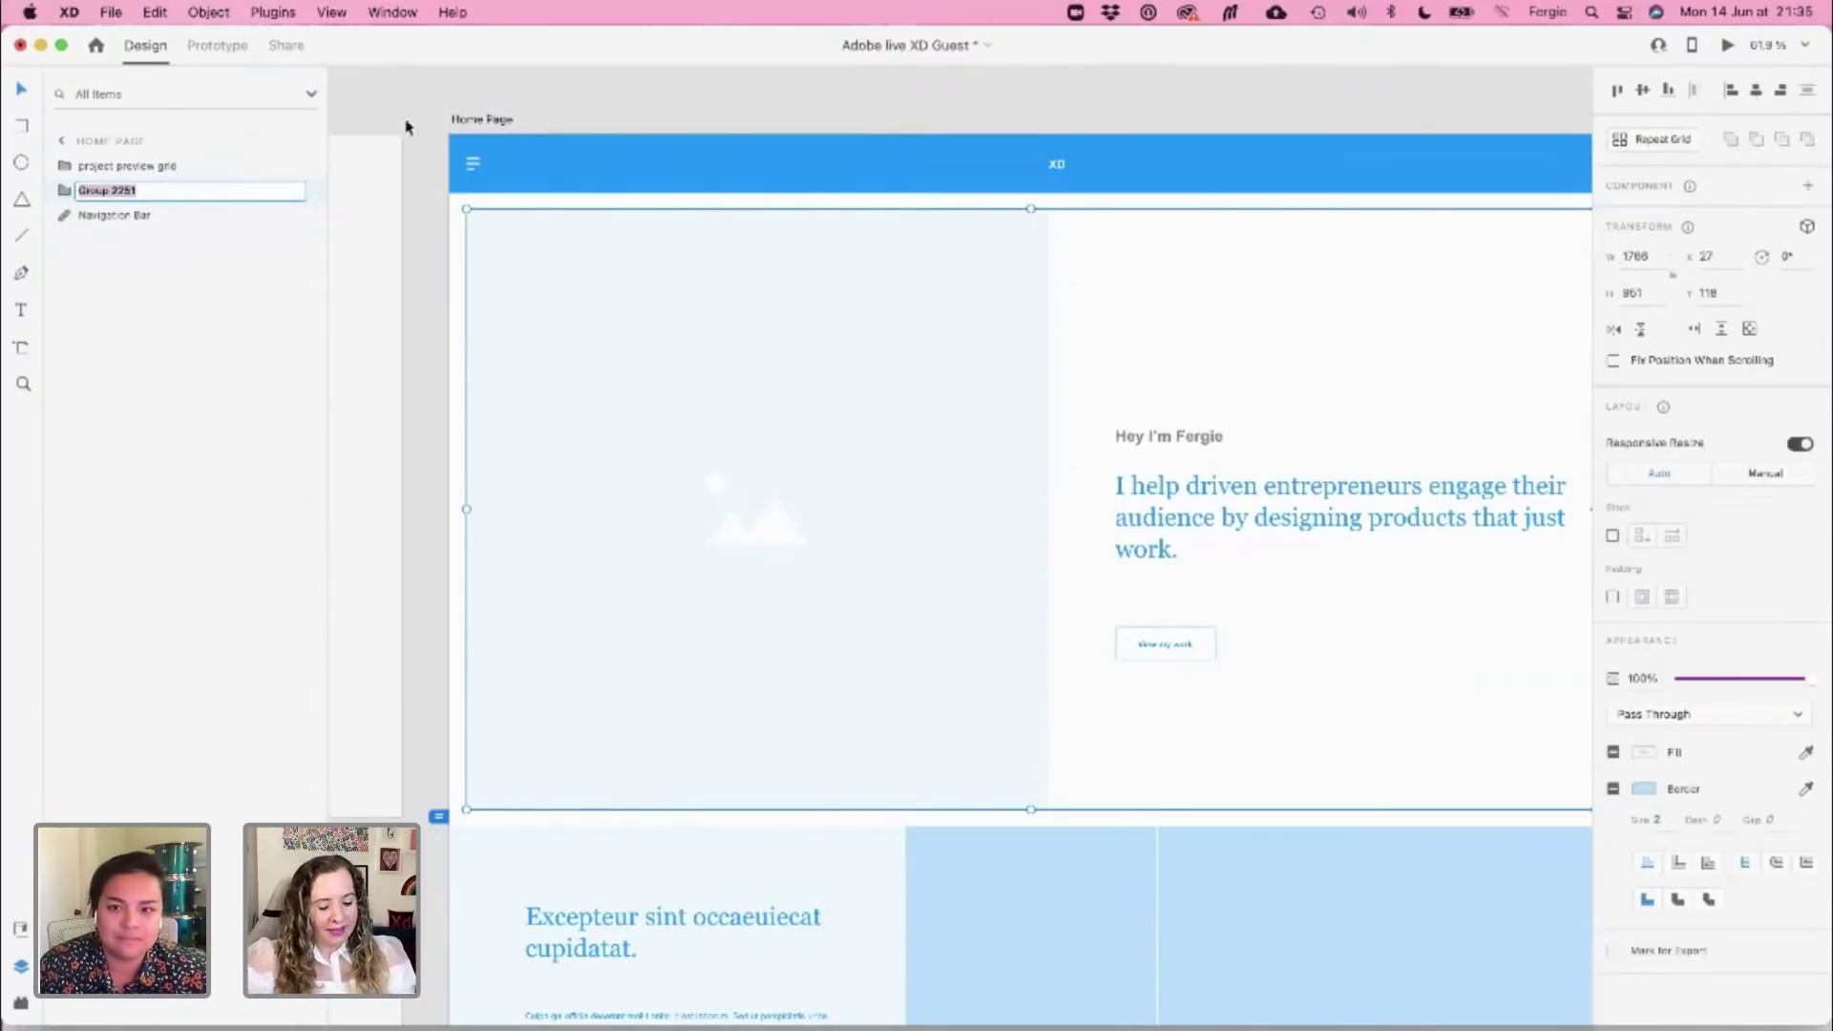
type("Hero")
key("Return")
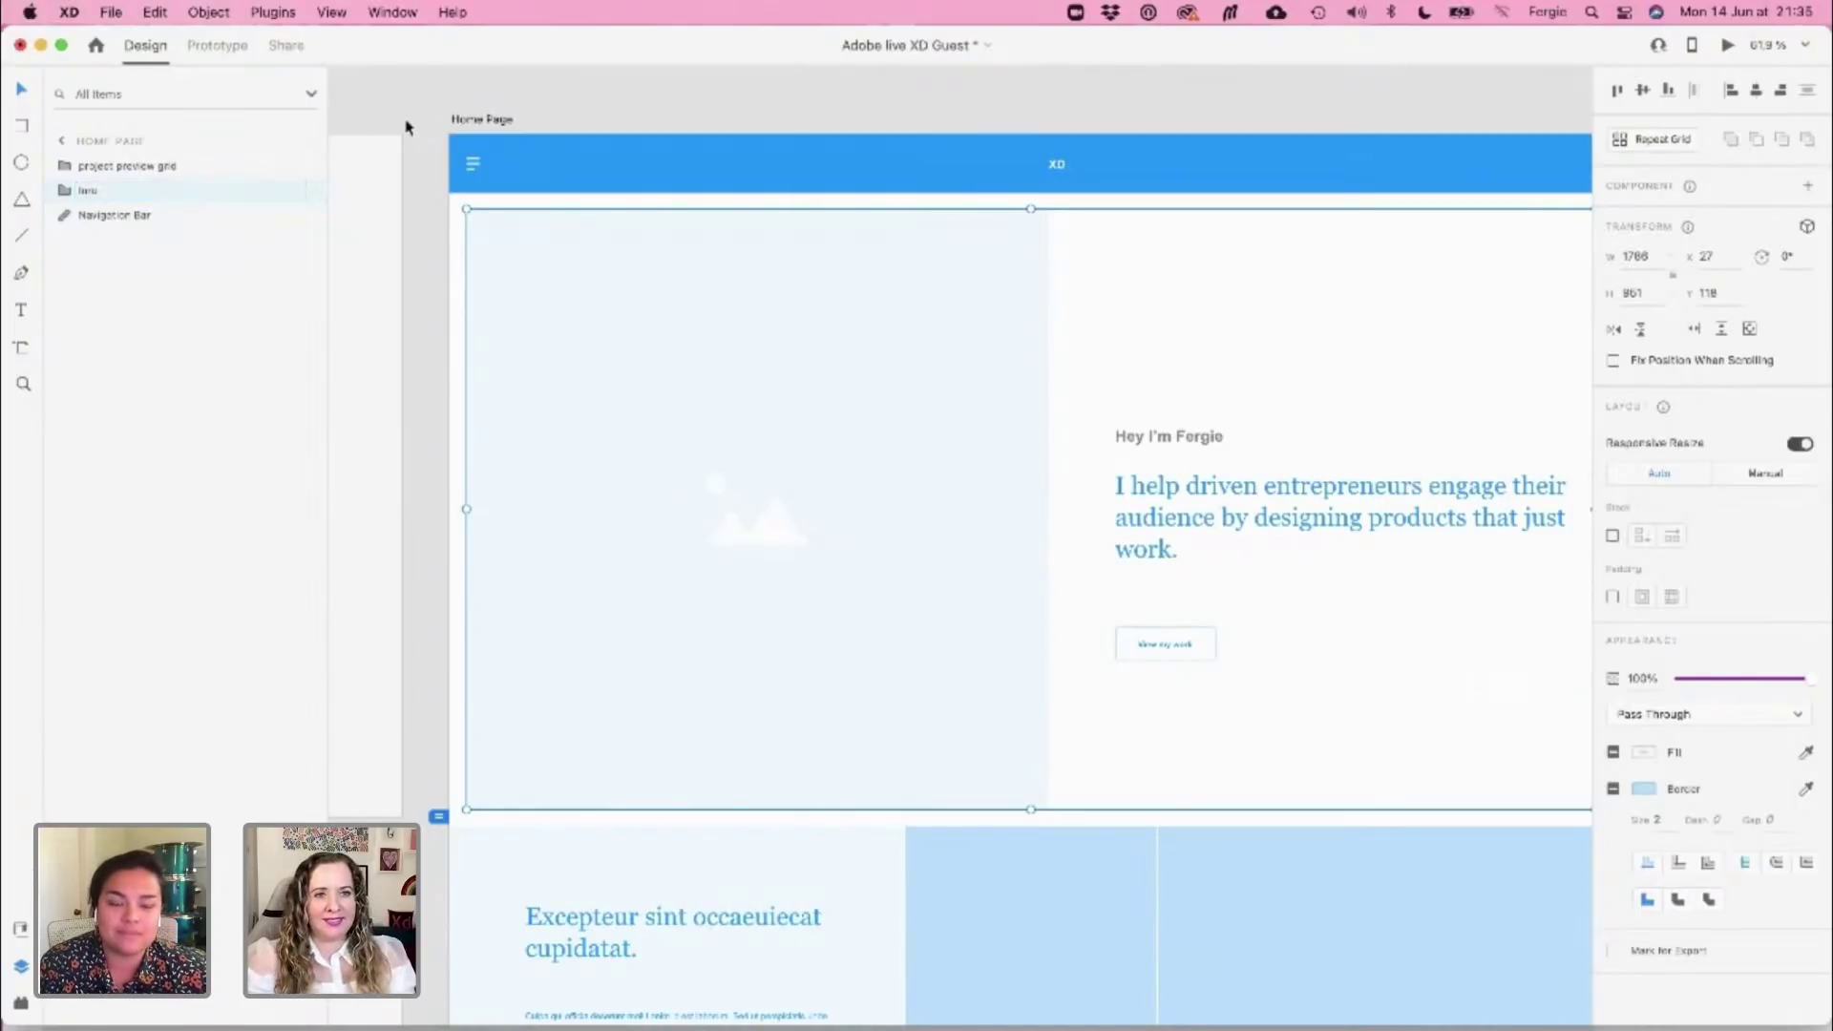
left_click(489, 96)
scroll(605, 534, "down", 3)
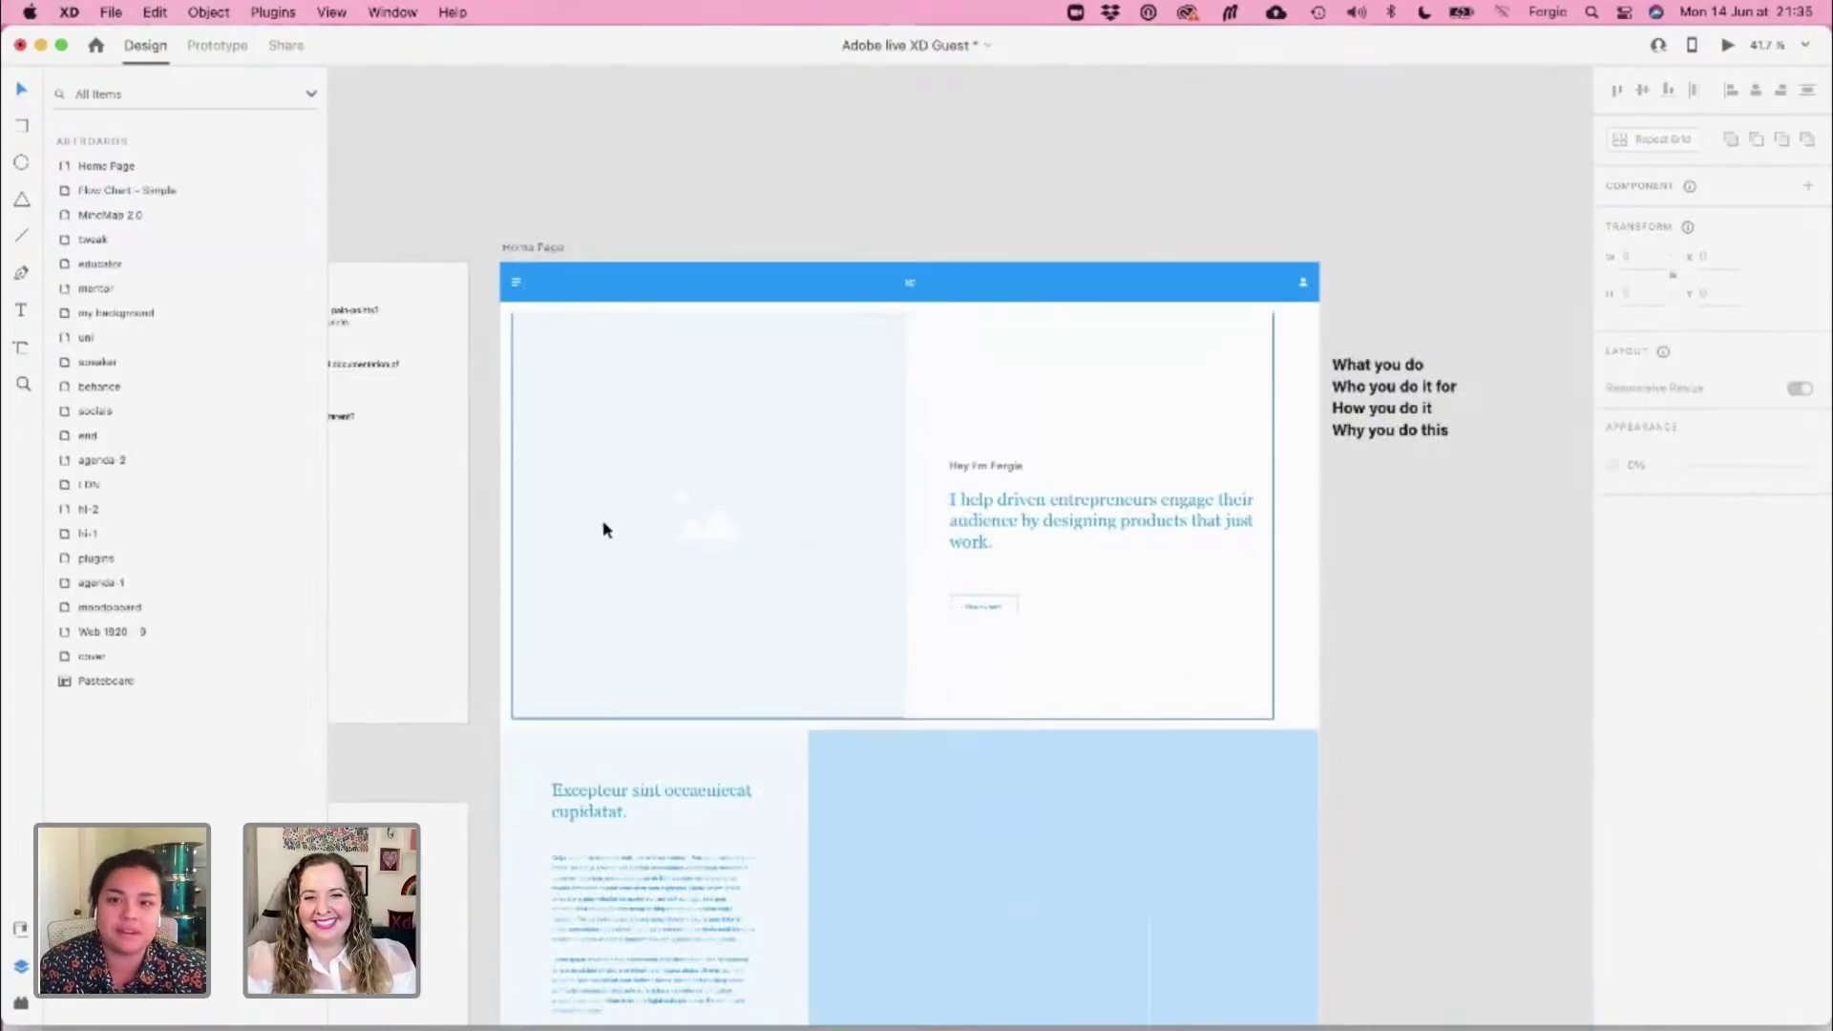
Extend the Home Page artboard downward to a height of about 4341, leaving empty space below the project preview grid
left_click(523, 247)
scroll(890, 470, "down", 3)
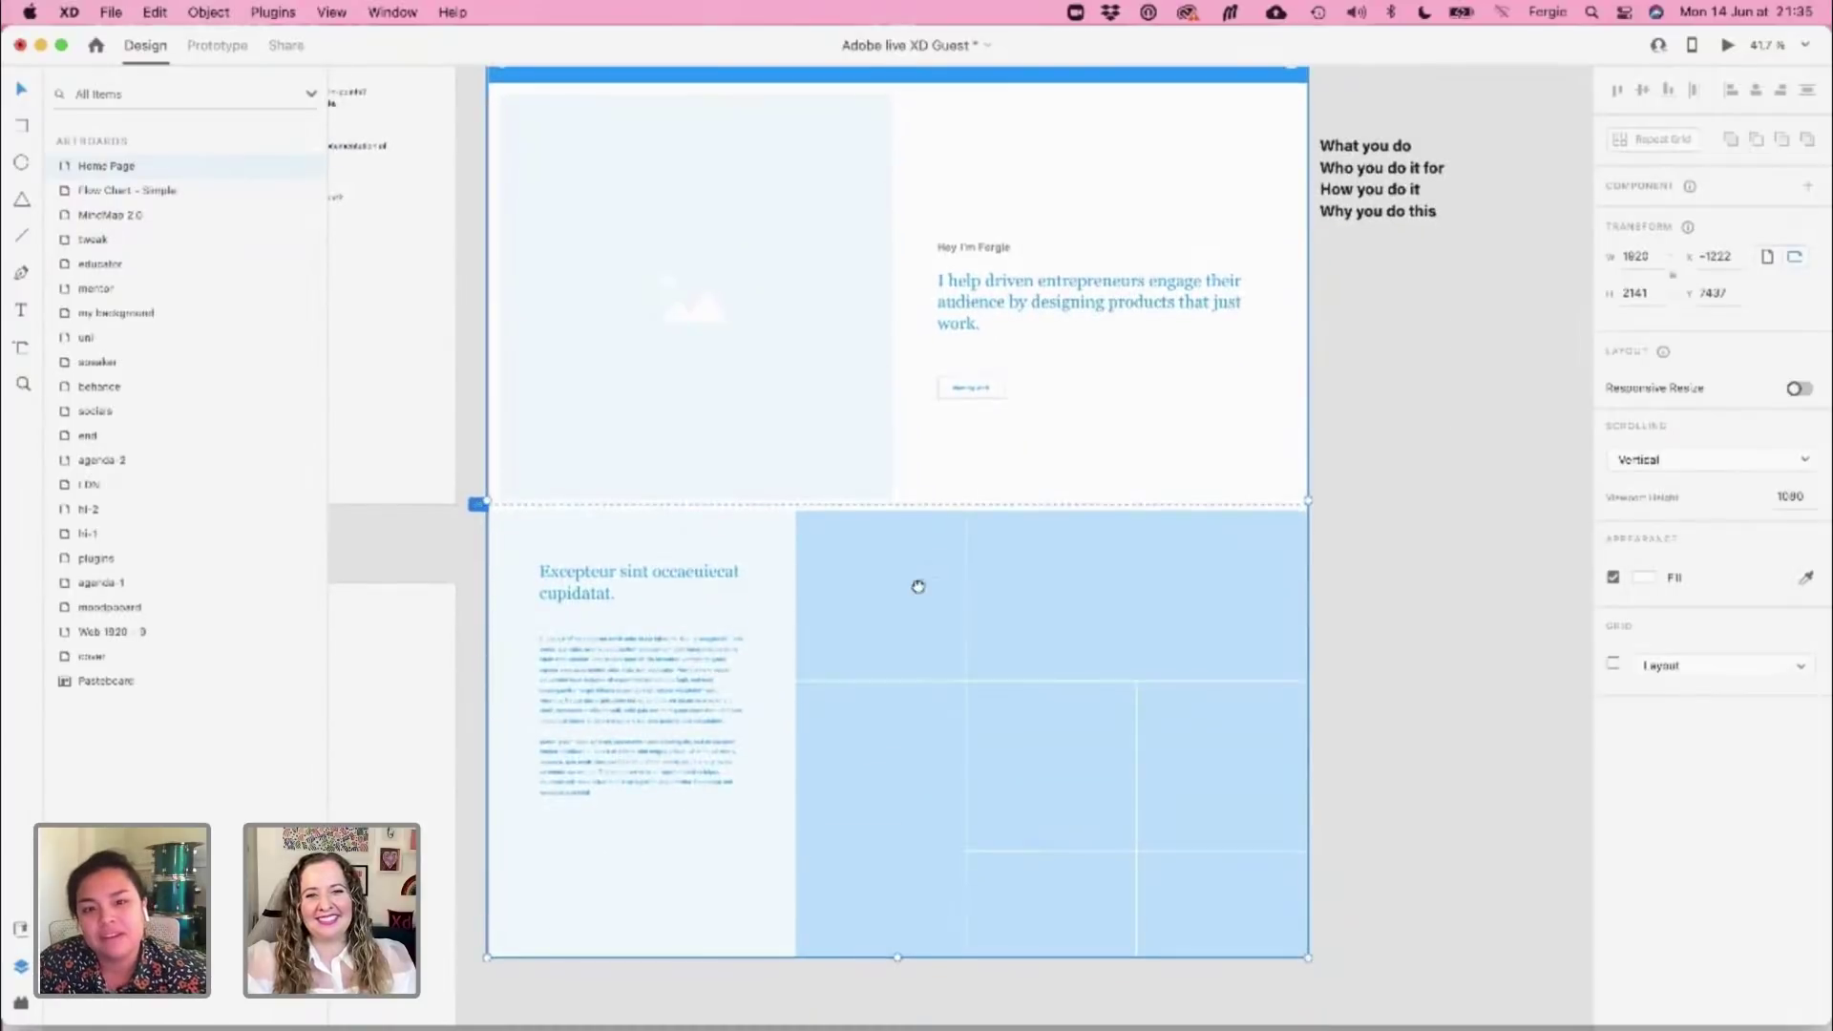
scroll(916, 585, "down", 5)
left_click_drag(900, 550, 859, 990)
scroll(866, 864, "down", 3)
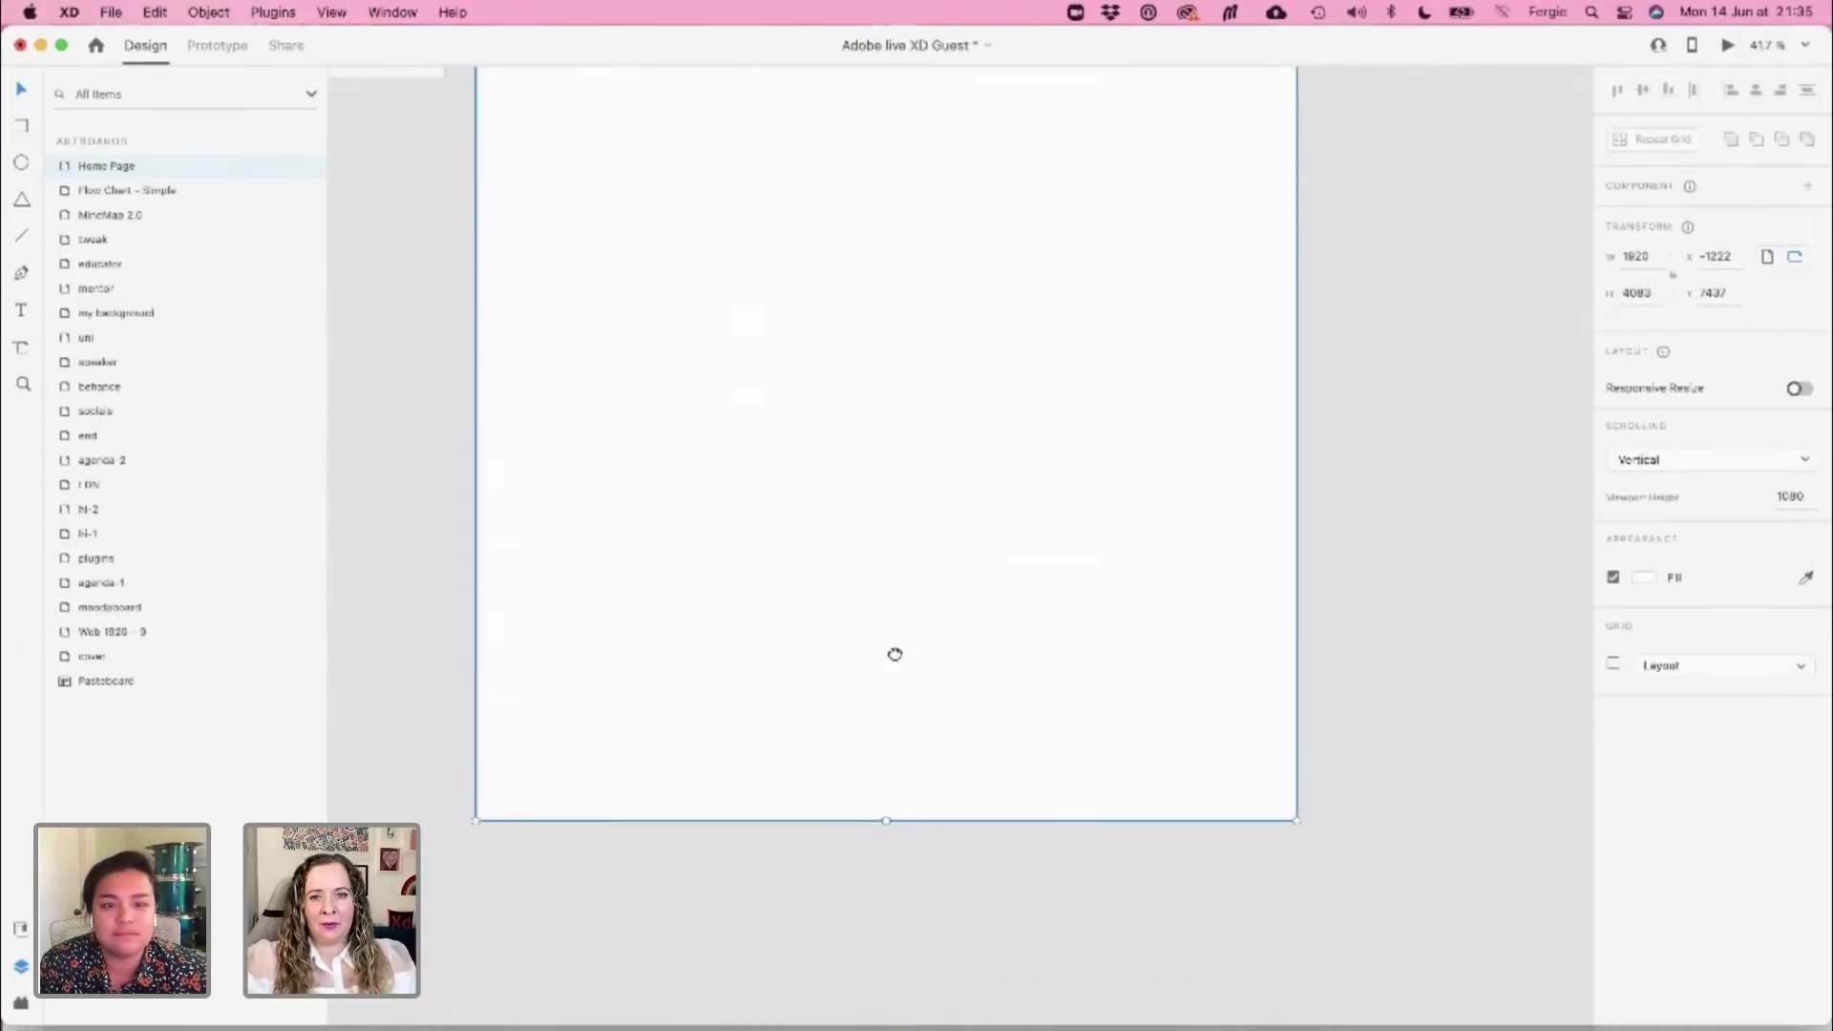
left_click_drag(896, 728, 893, 840)
scroll(886, 705, "up", 4)
scroll(886, 705, "up", 8)
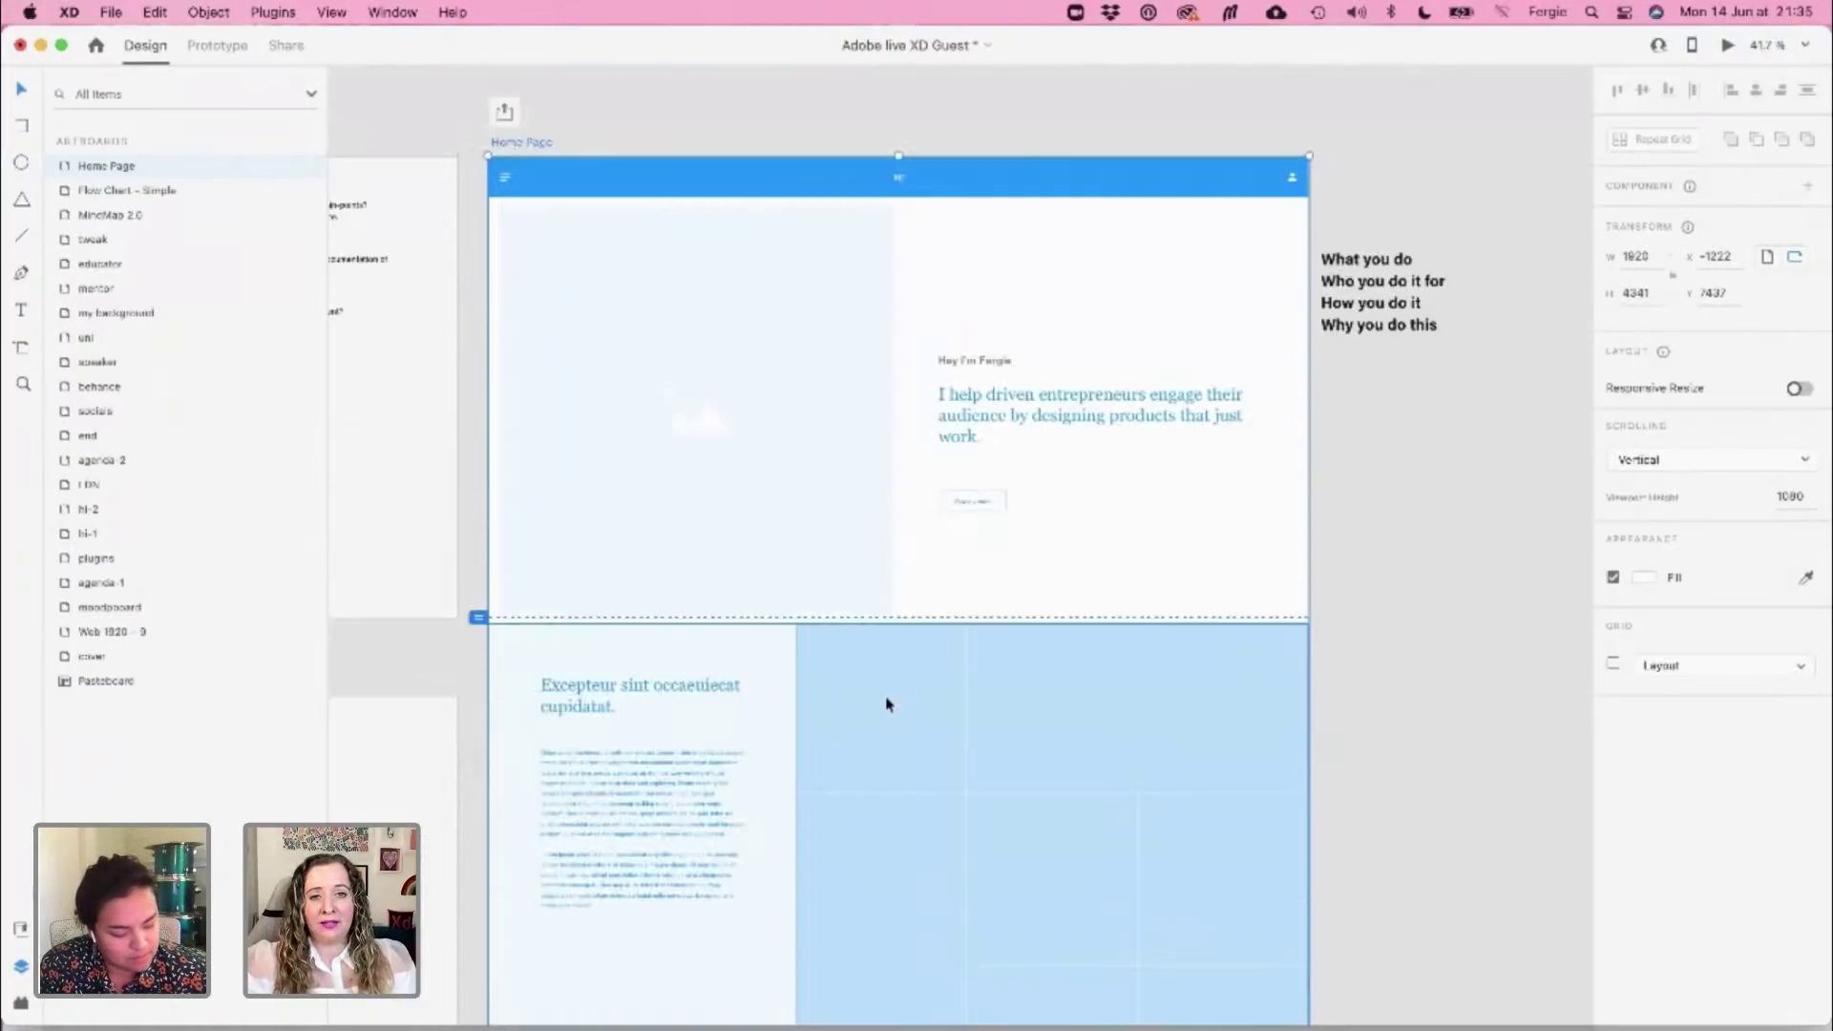
scroll(886, 705, "down", 2)
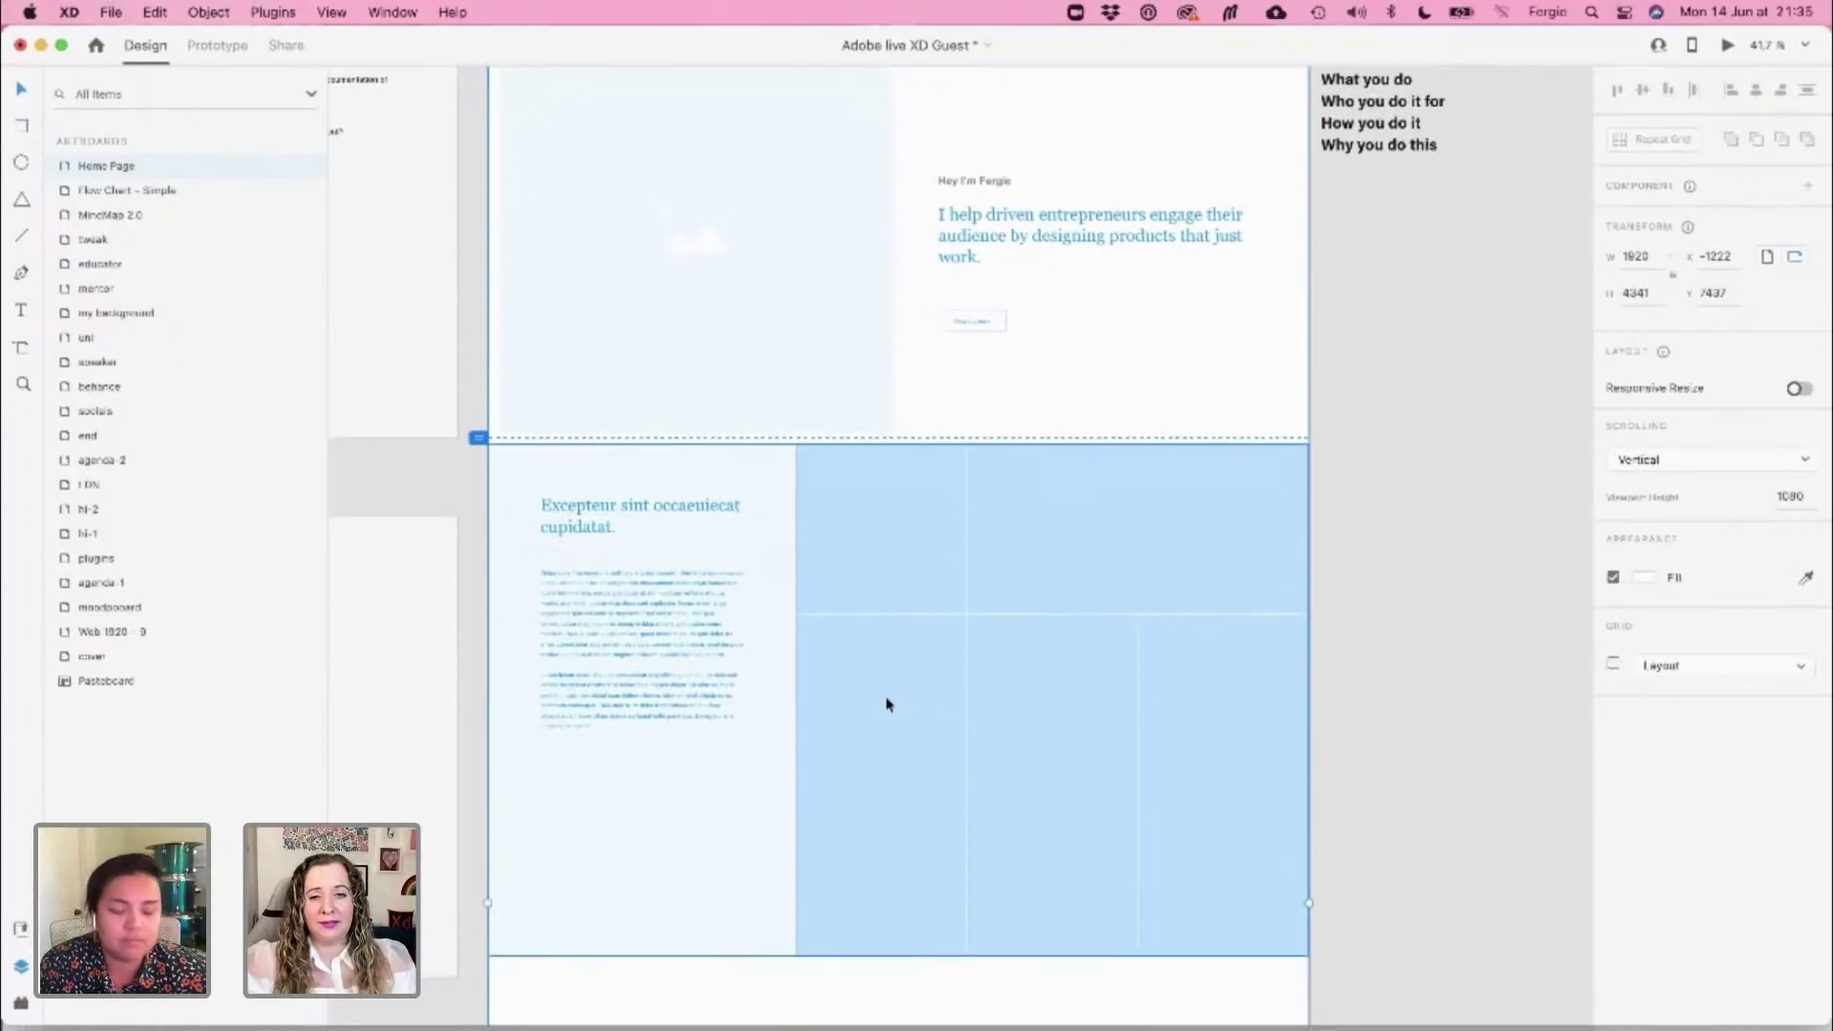
left_click(1149, 569)
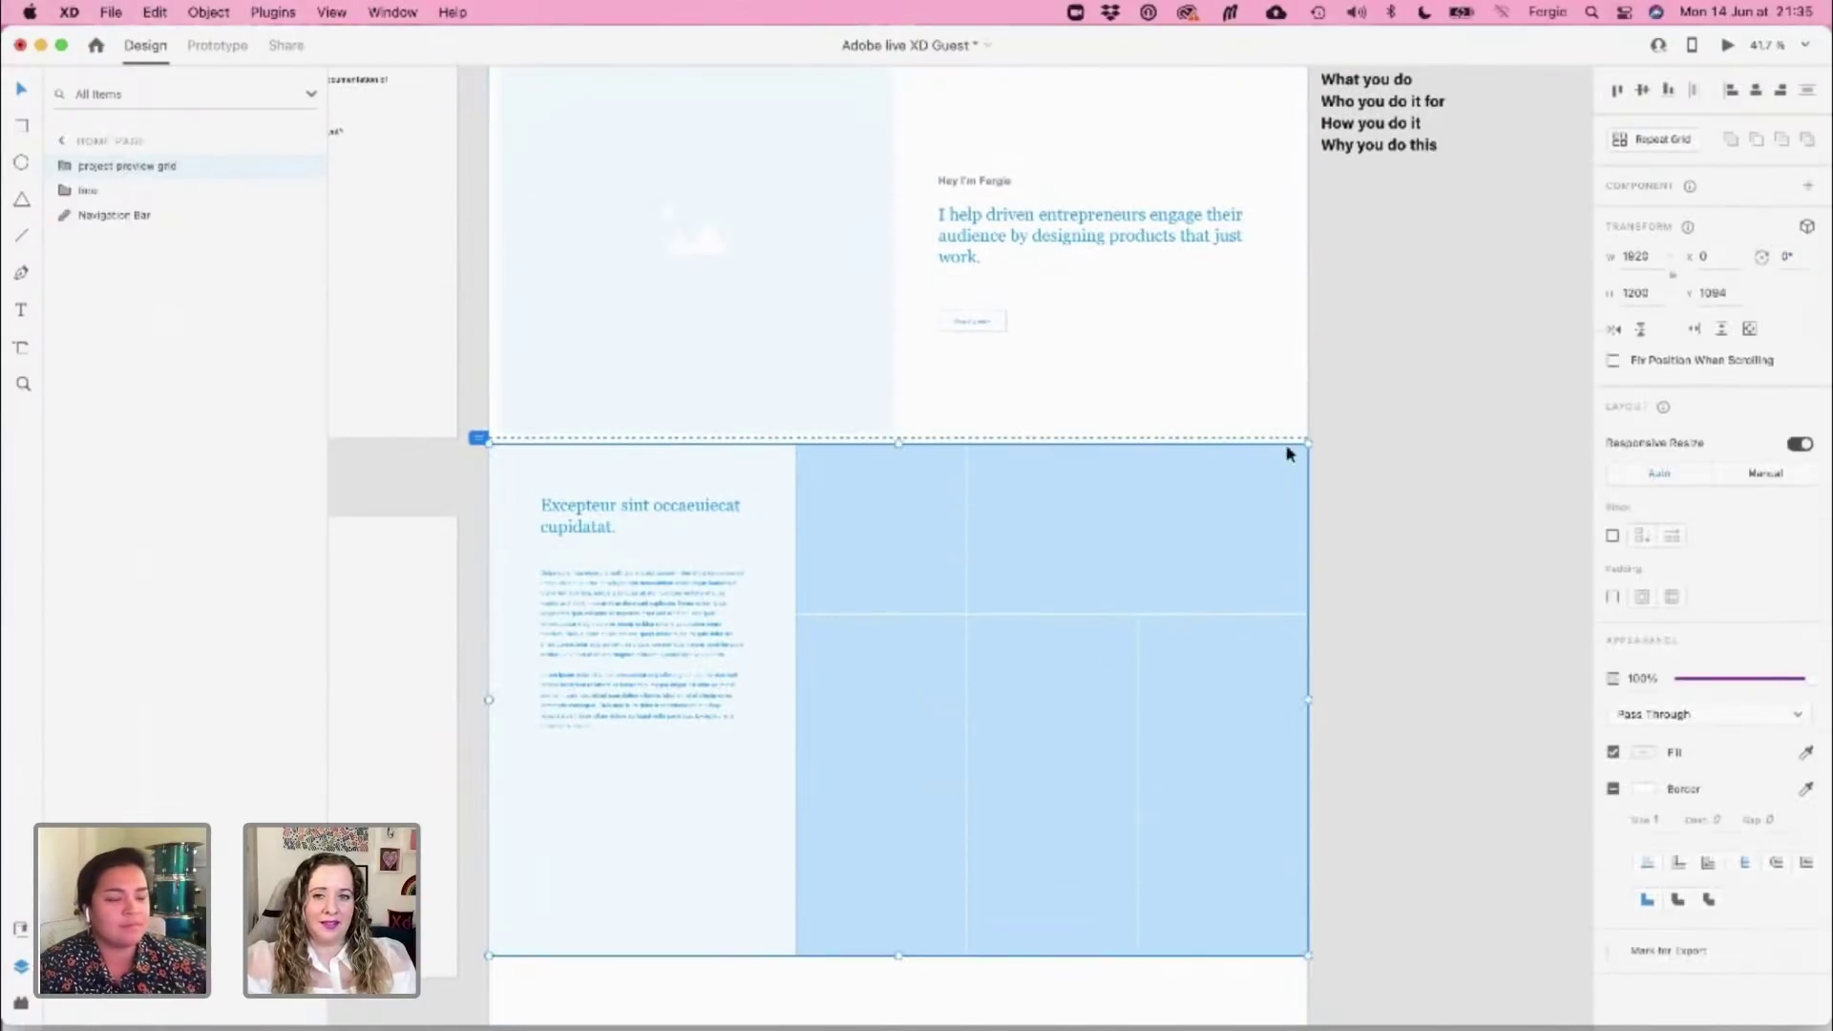
left_click_drag(1304, 444, 1306, 445)
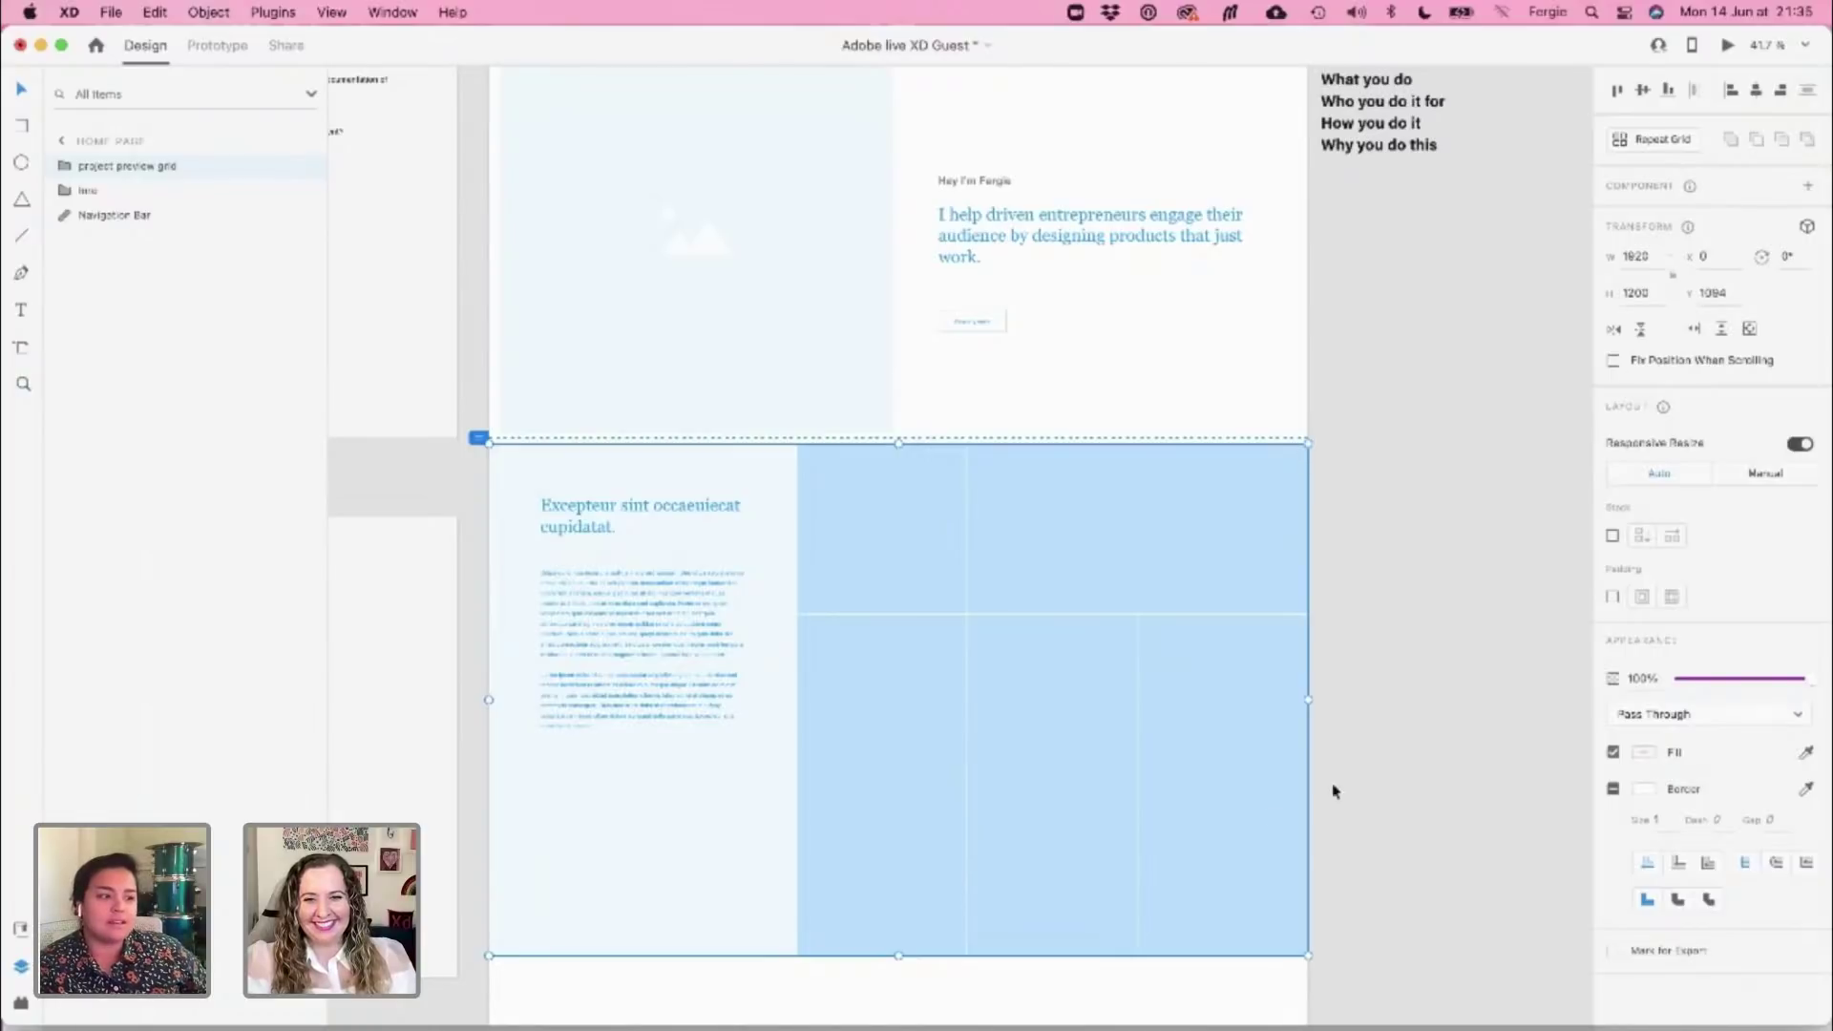
left_click_drag(1158, 850, 1190, 560)
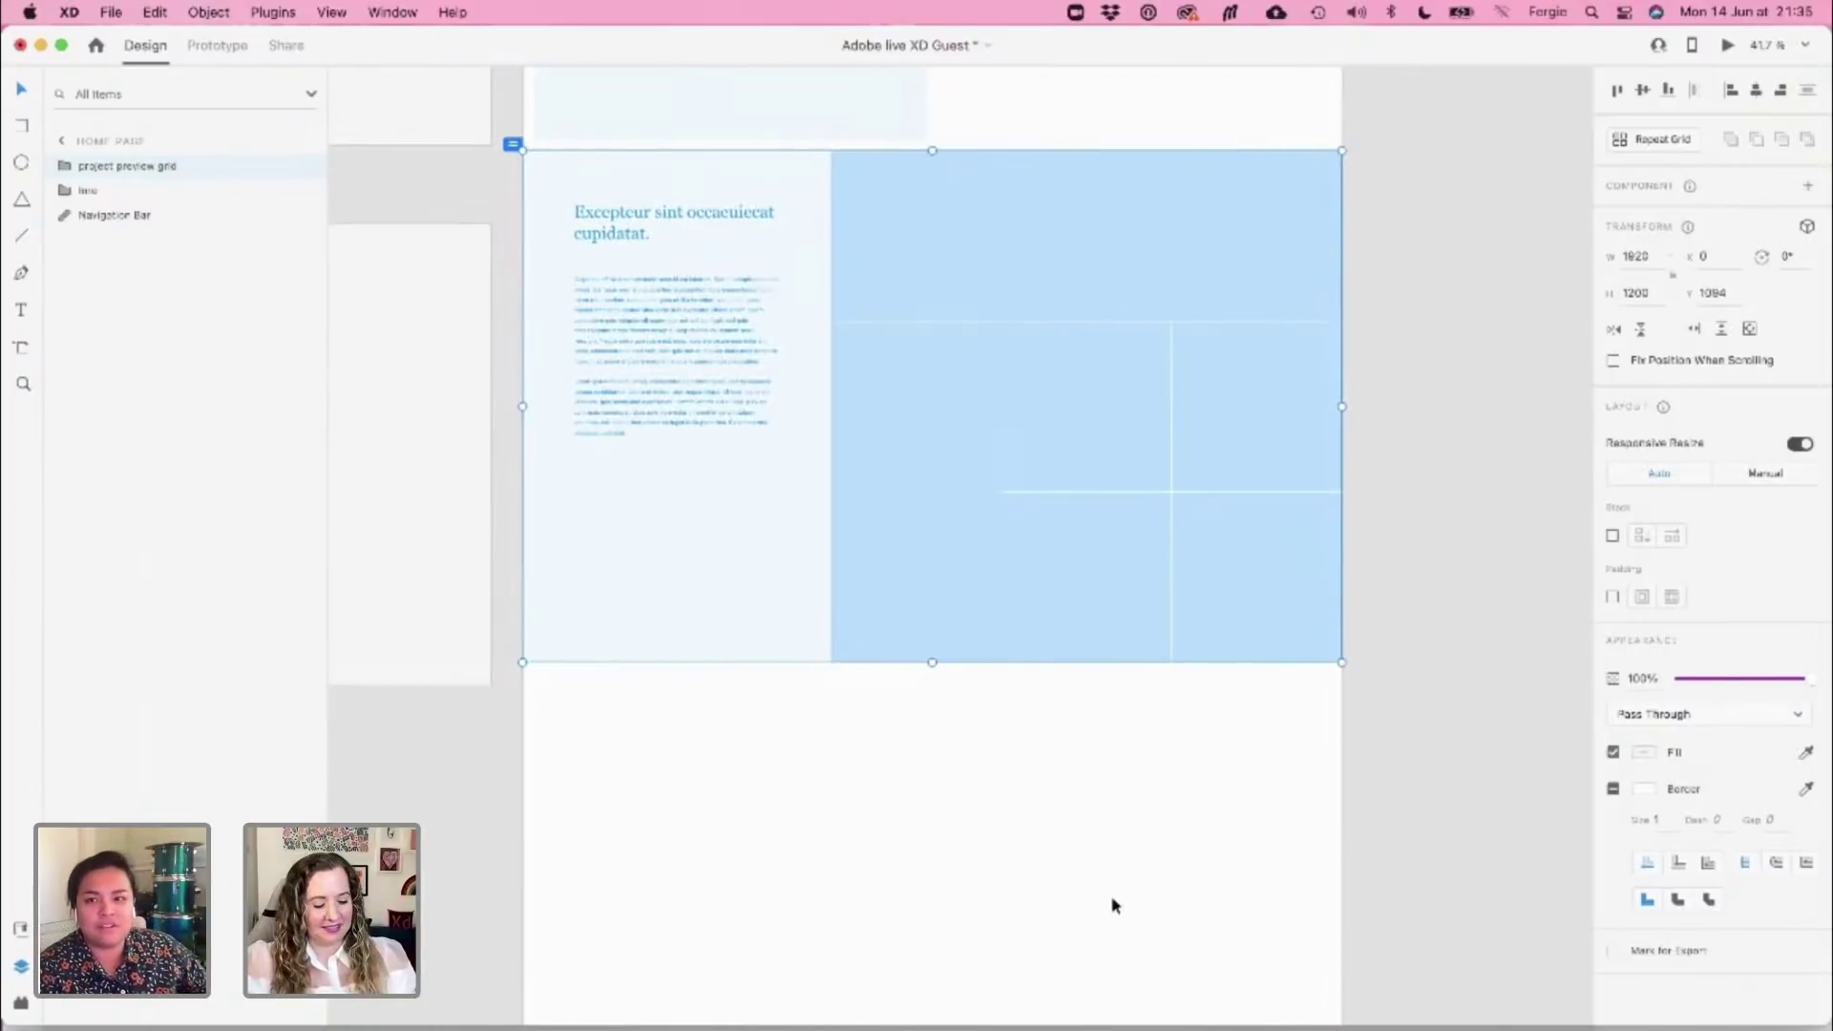
left_click(1118, 871)
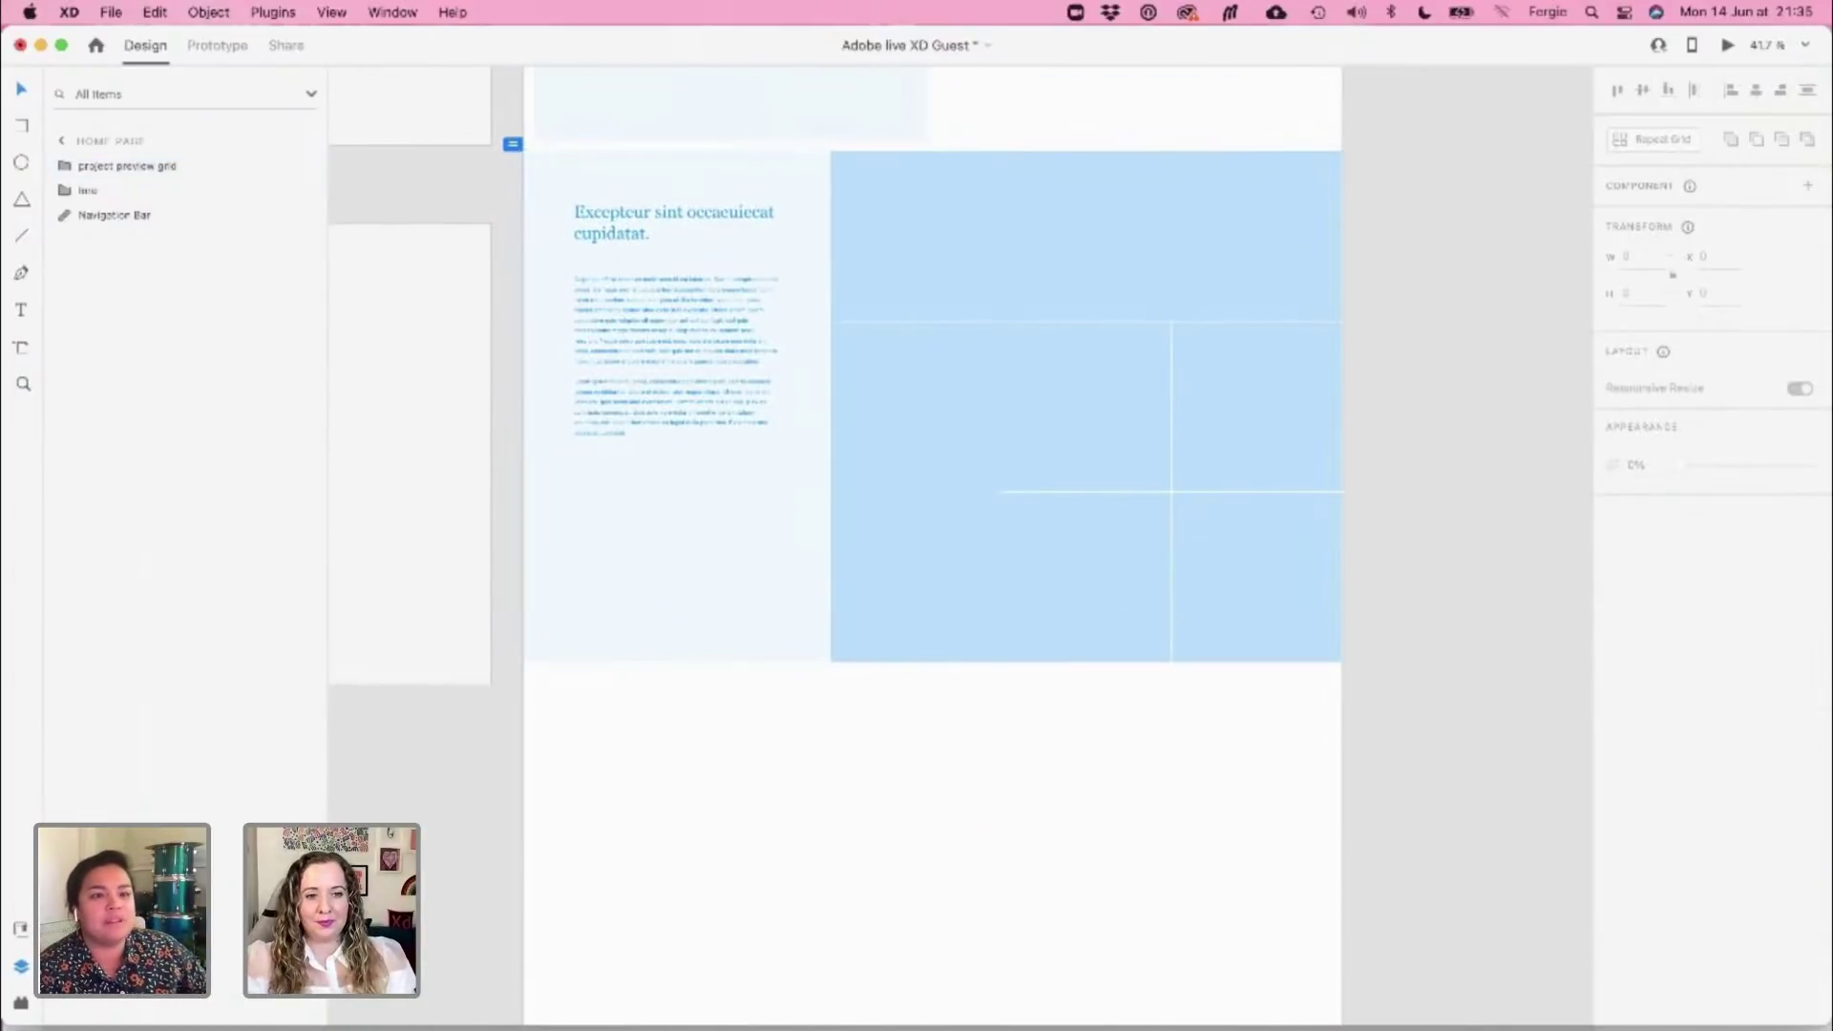
Switch to the XD-wireframes-web-2021 document and locate the Call to Action & Footers section
key("super+grave")
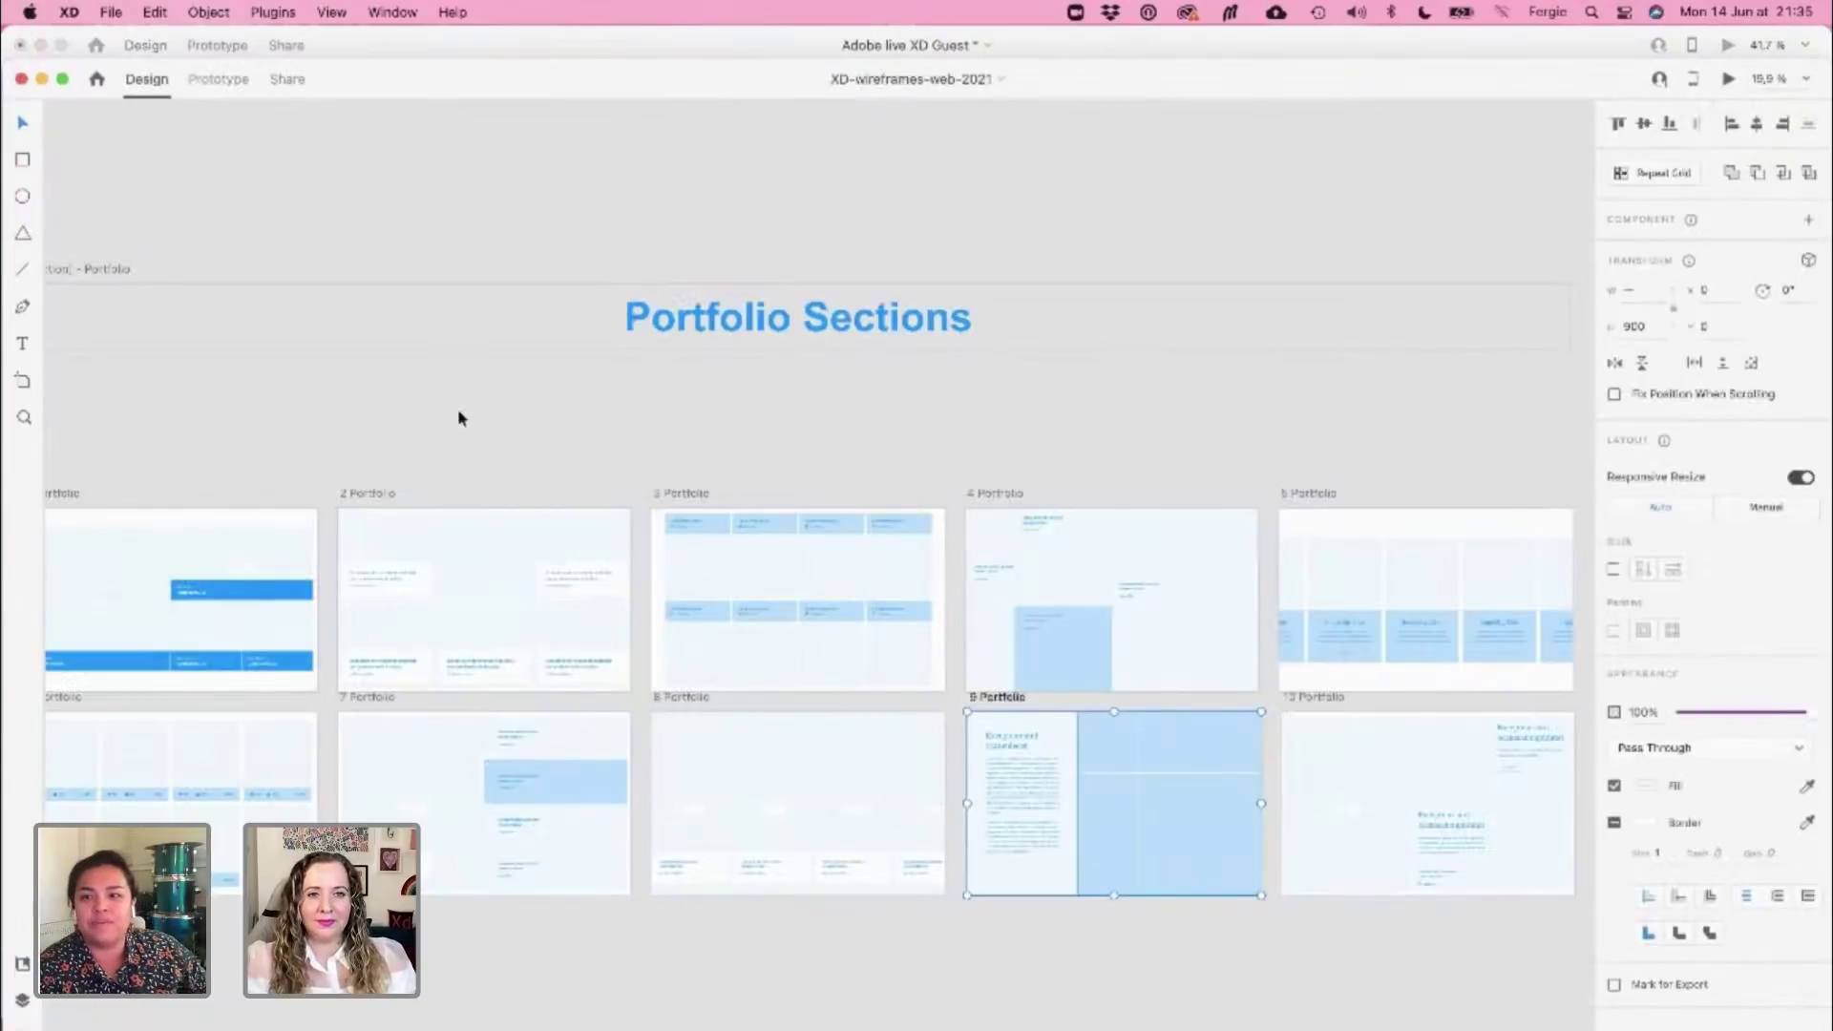
scroll(530, 681, "down", 3)
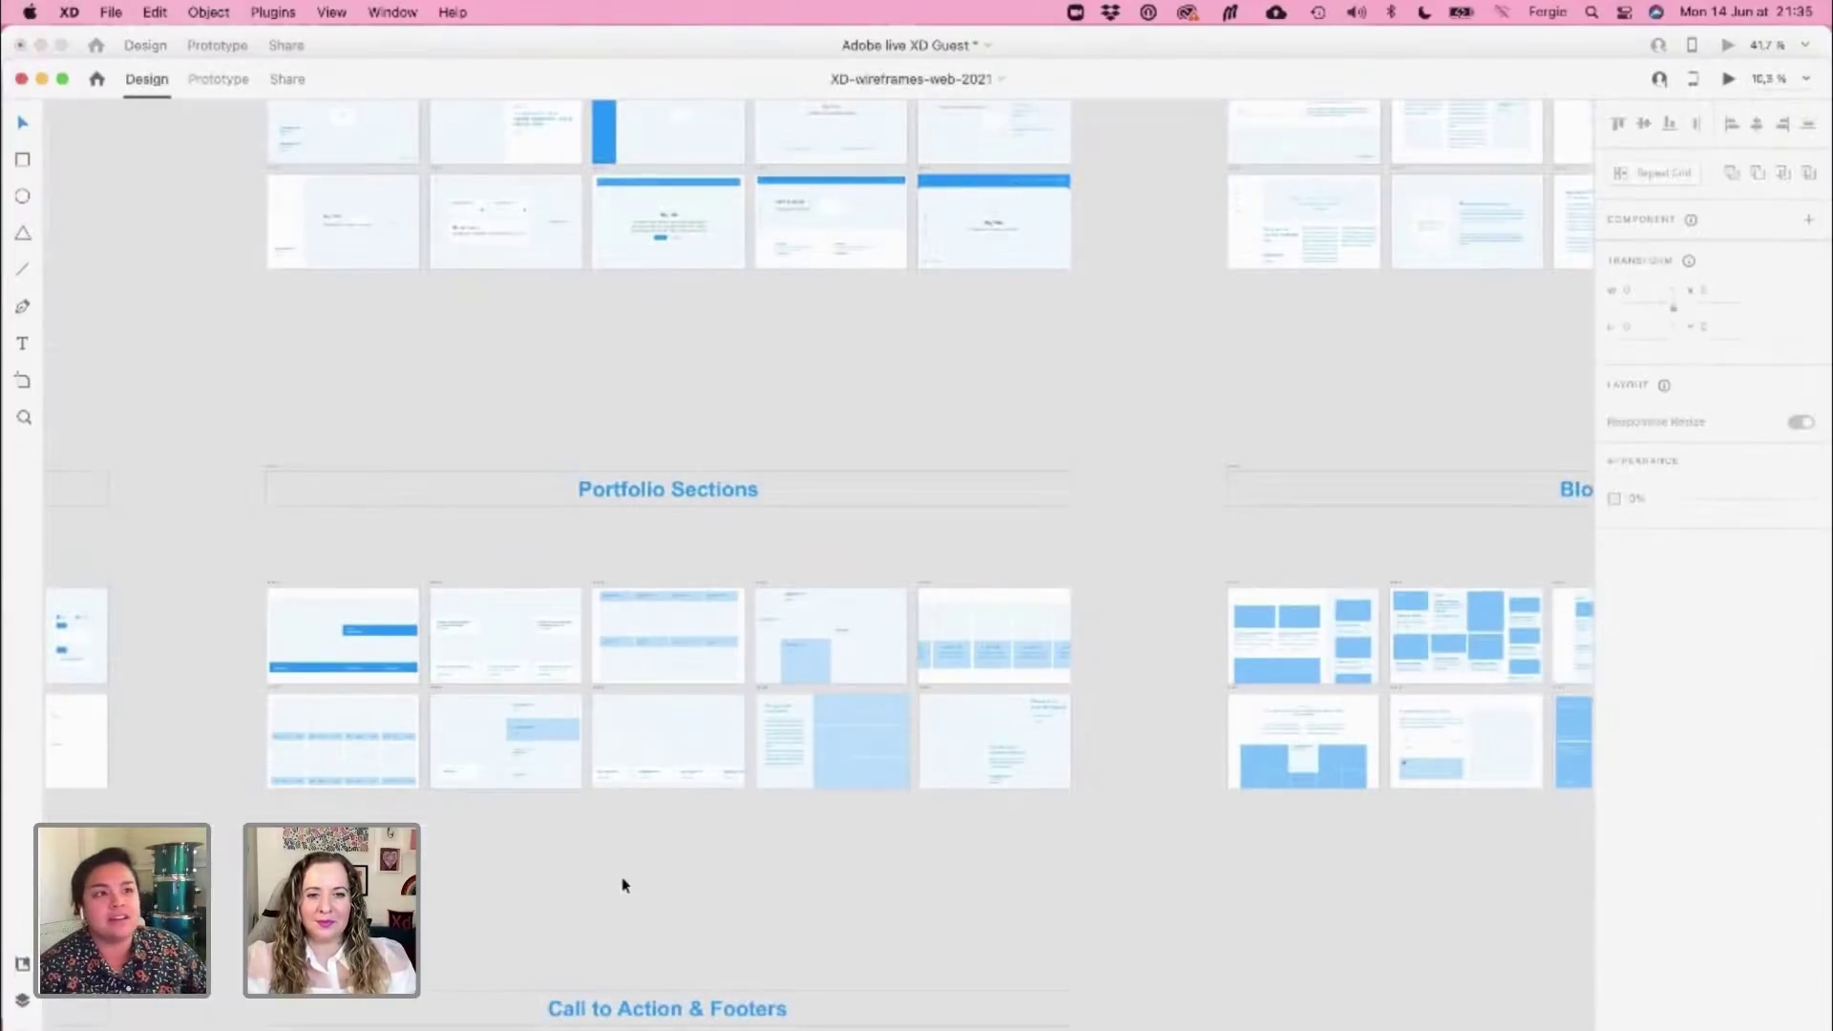
scroll(741, 845, "down", 10)
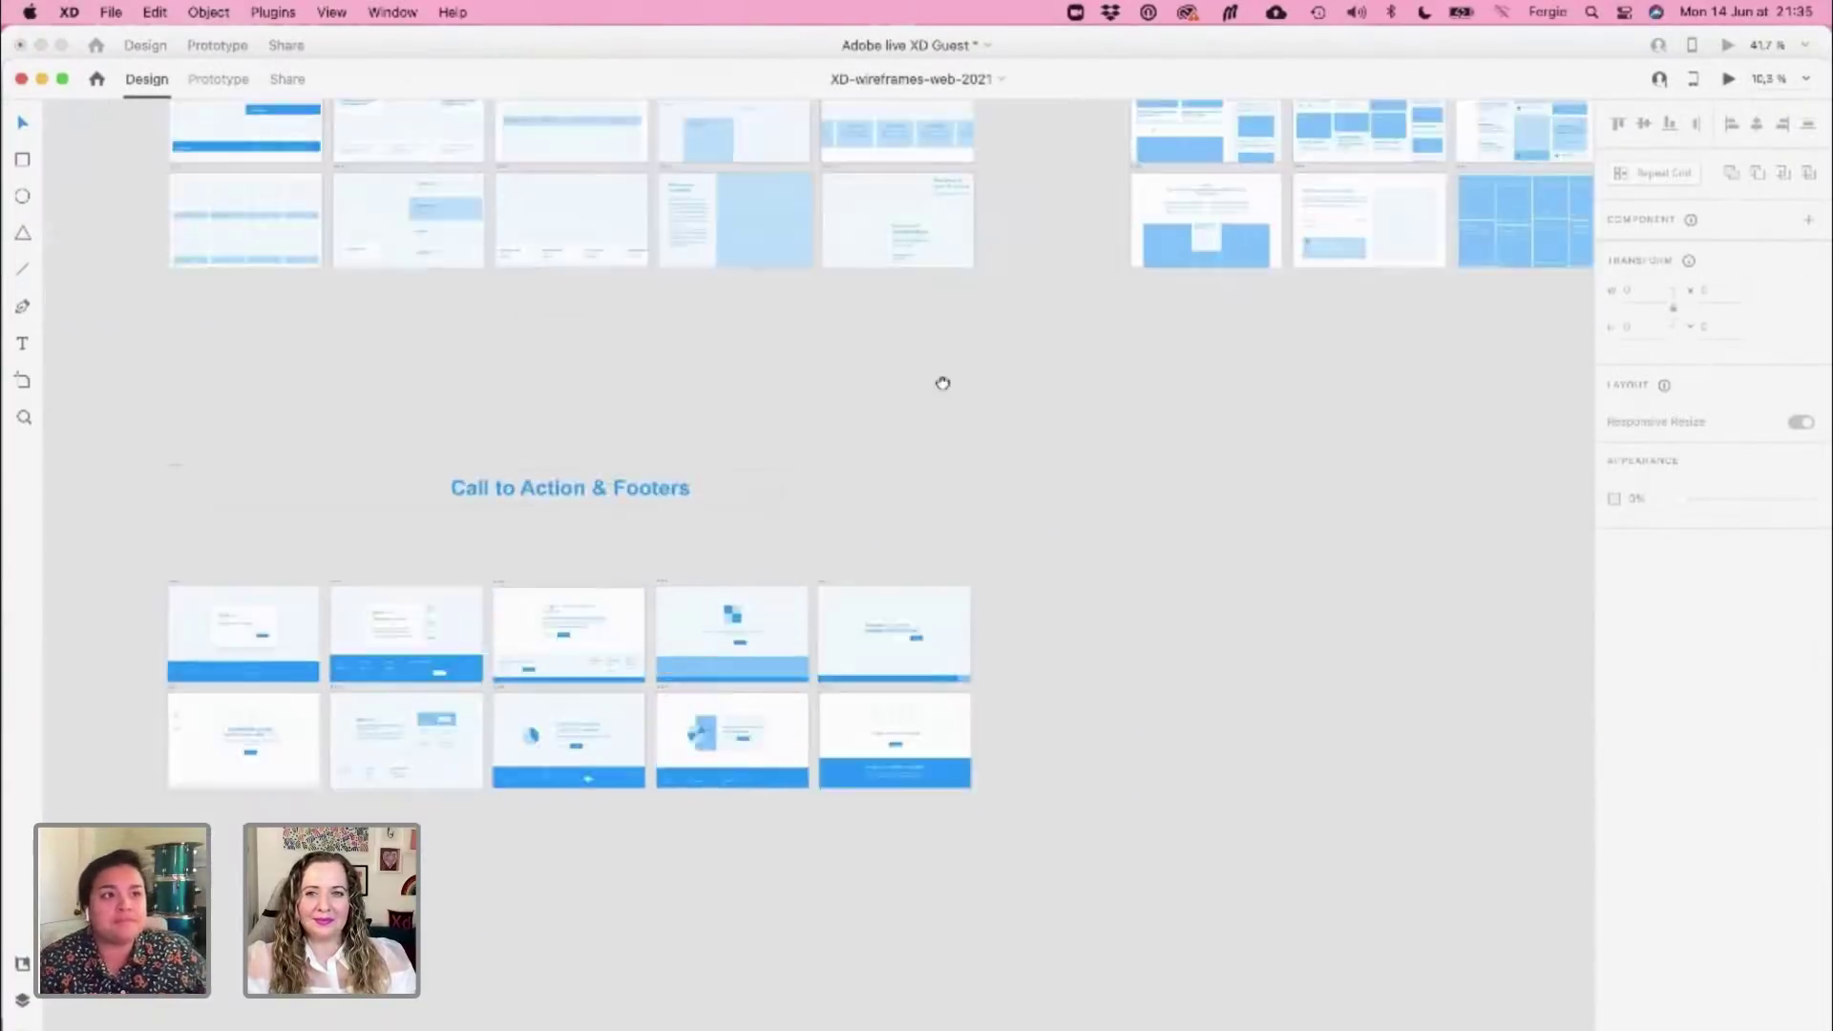
scroll(877, 389, "left", 10)
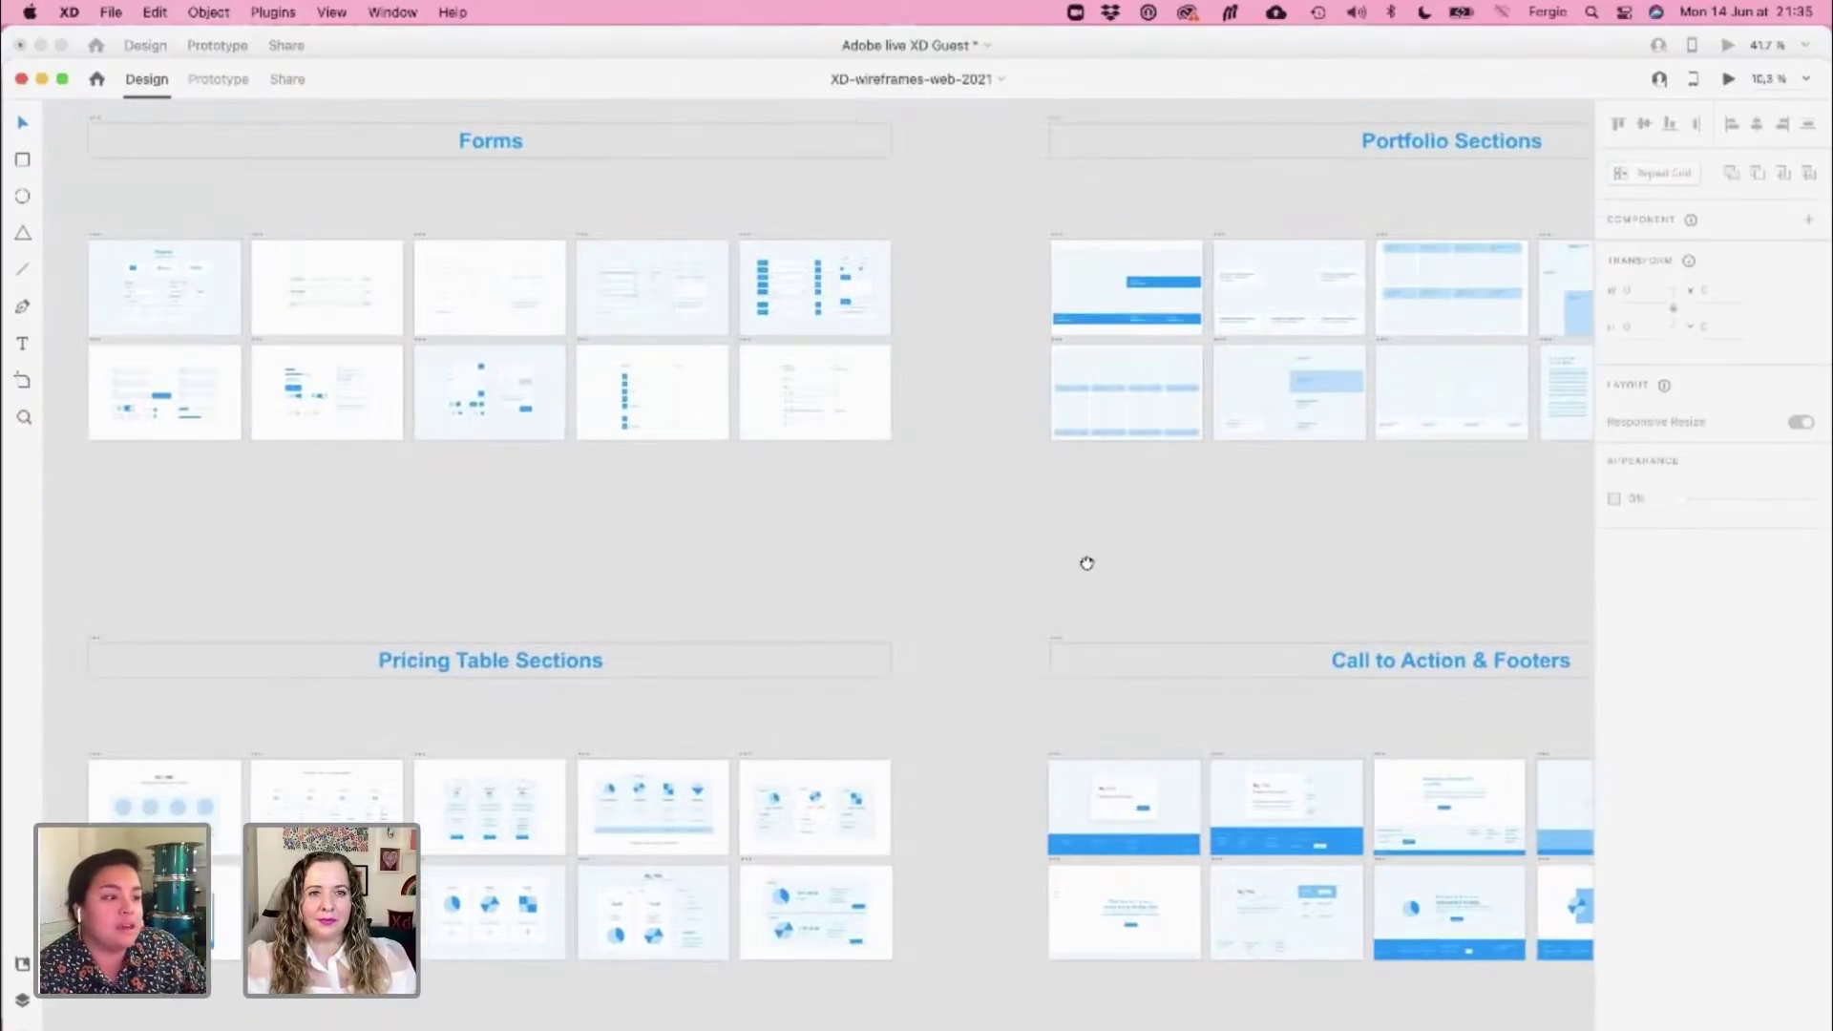
left_click_drag(1085, 564, 1066, 443)
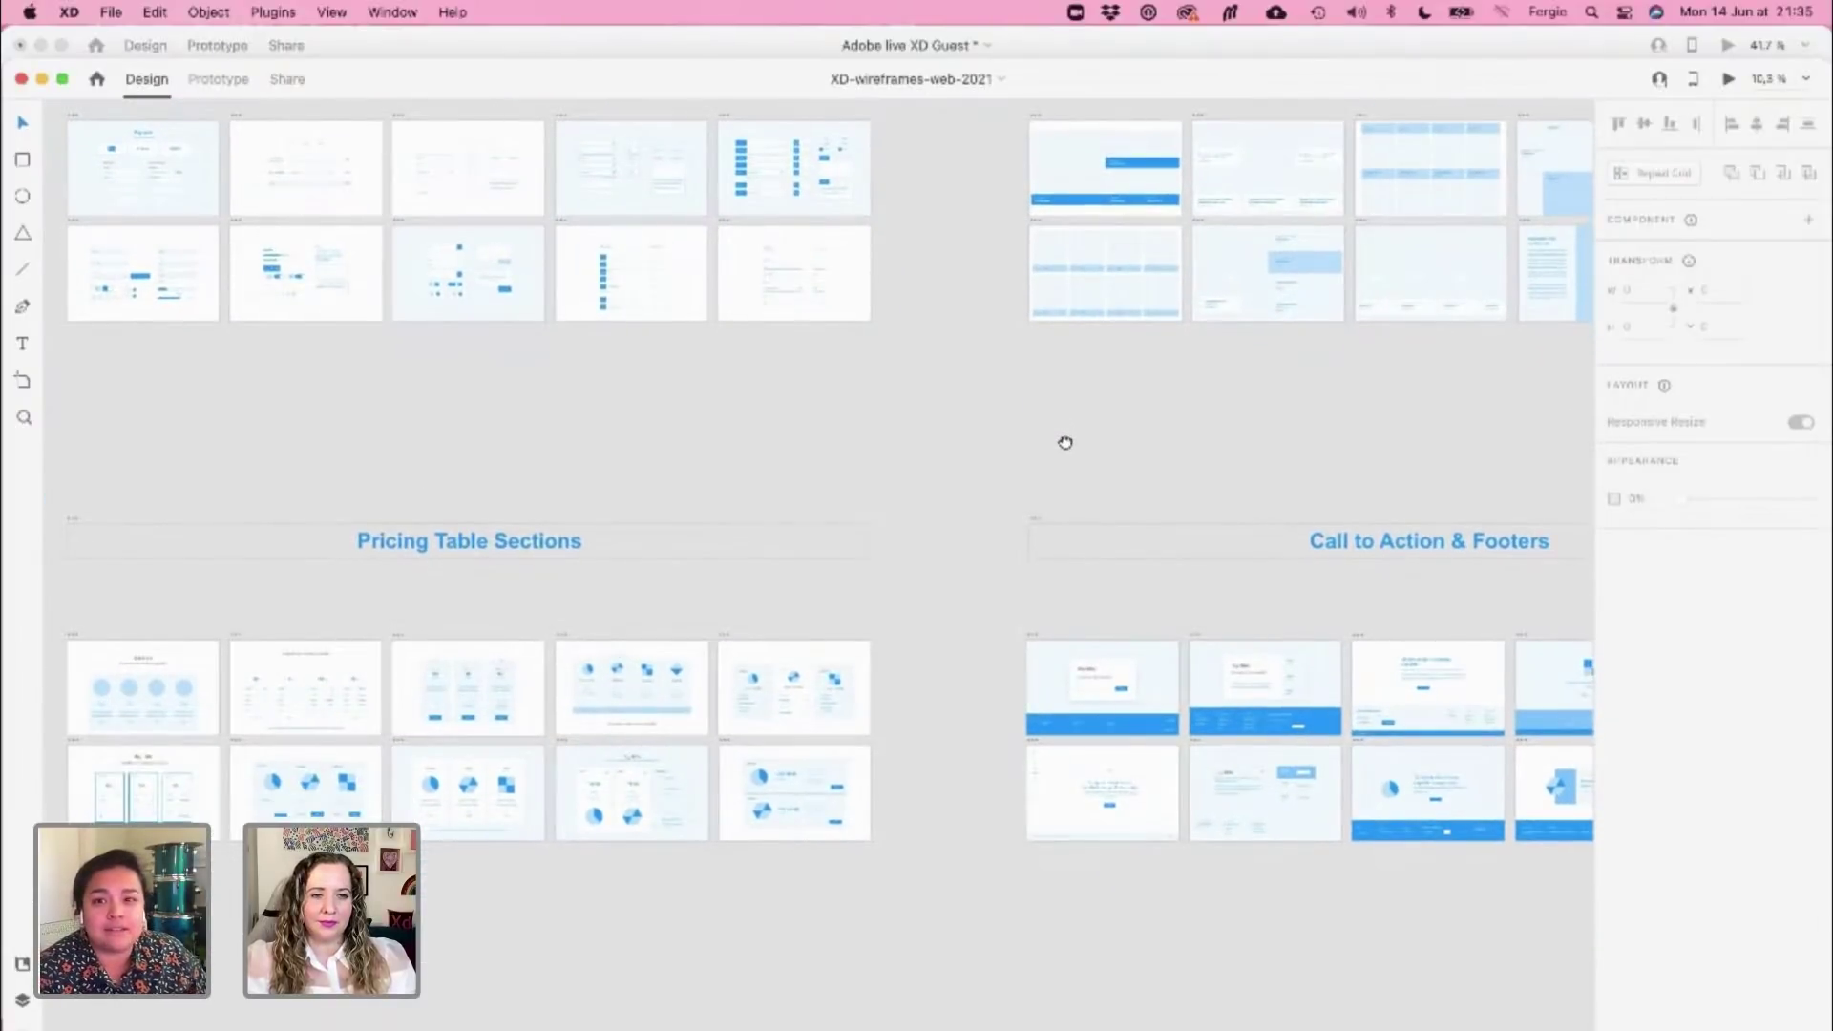
scroll(753, 389, "right", 10)
scroll(1034, 720, "up", 5)
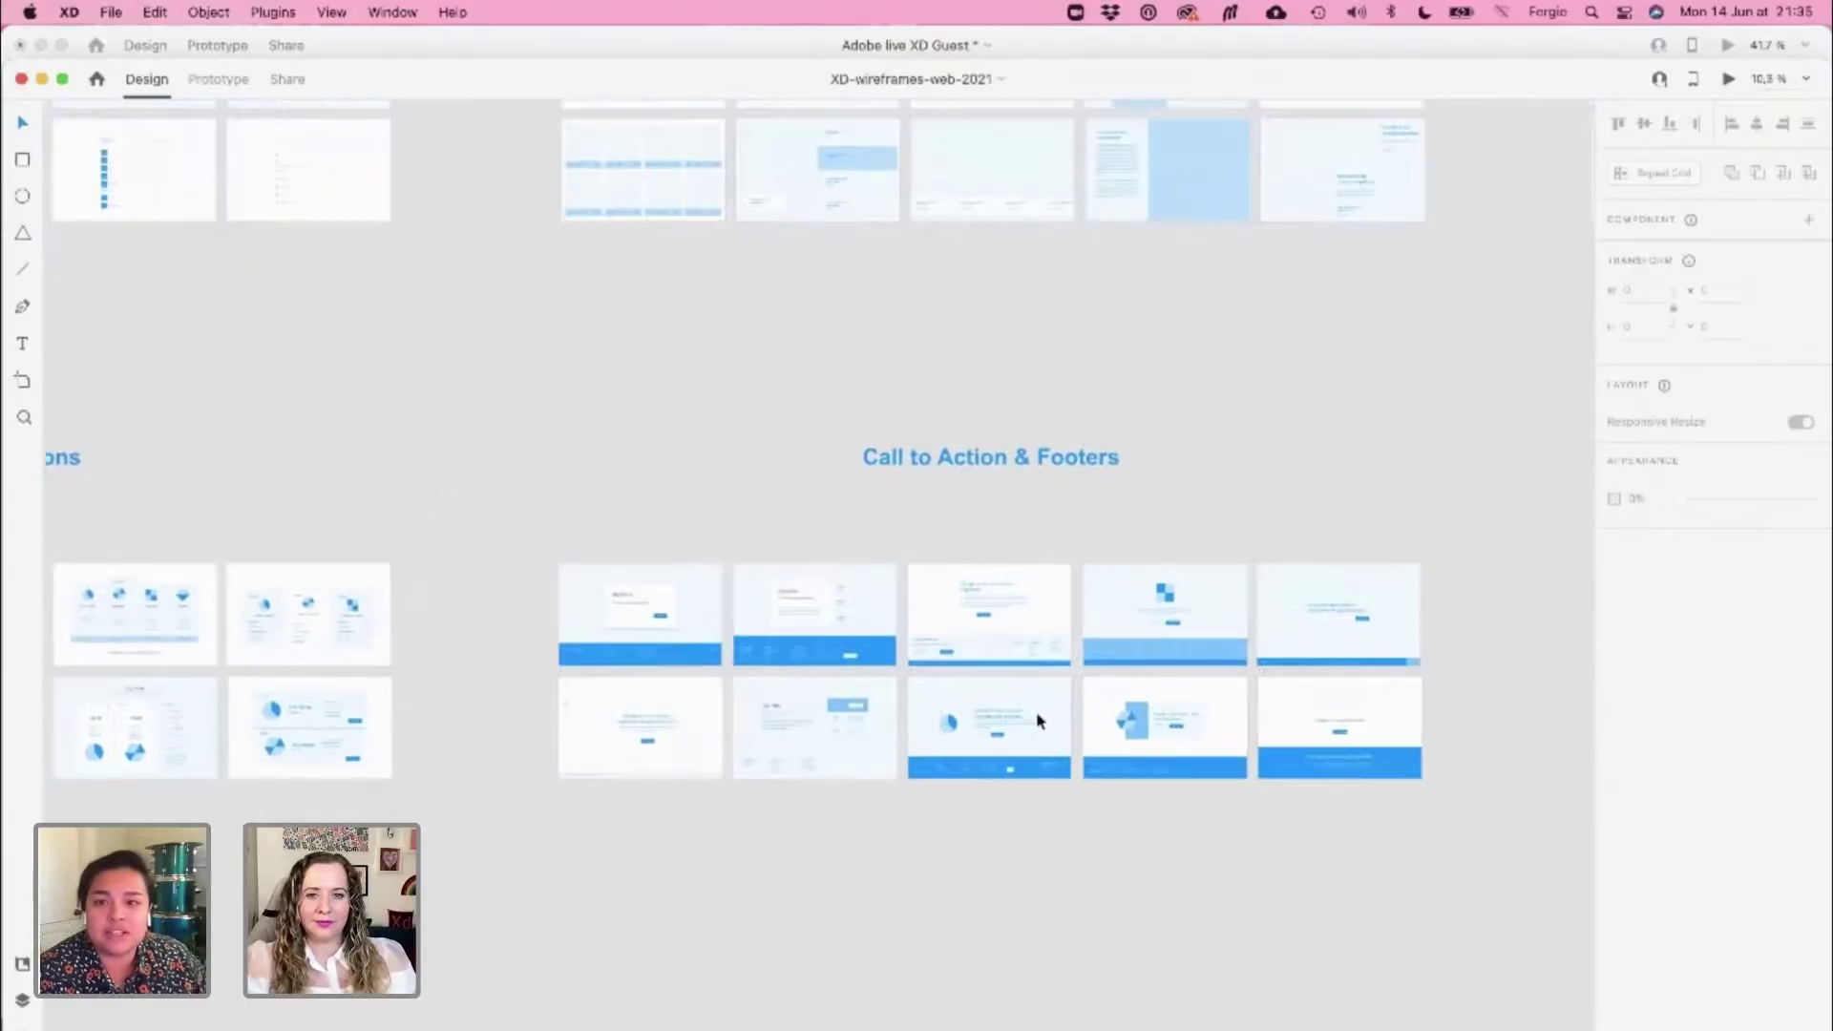
Compare the footer and call-to-action designs across the ten Call to Action & Footers artboards
scroll(1038, 721, "up", 5)
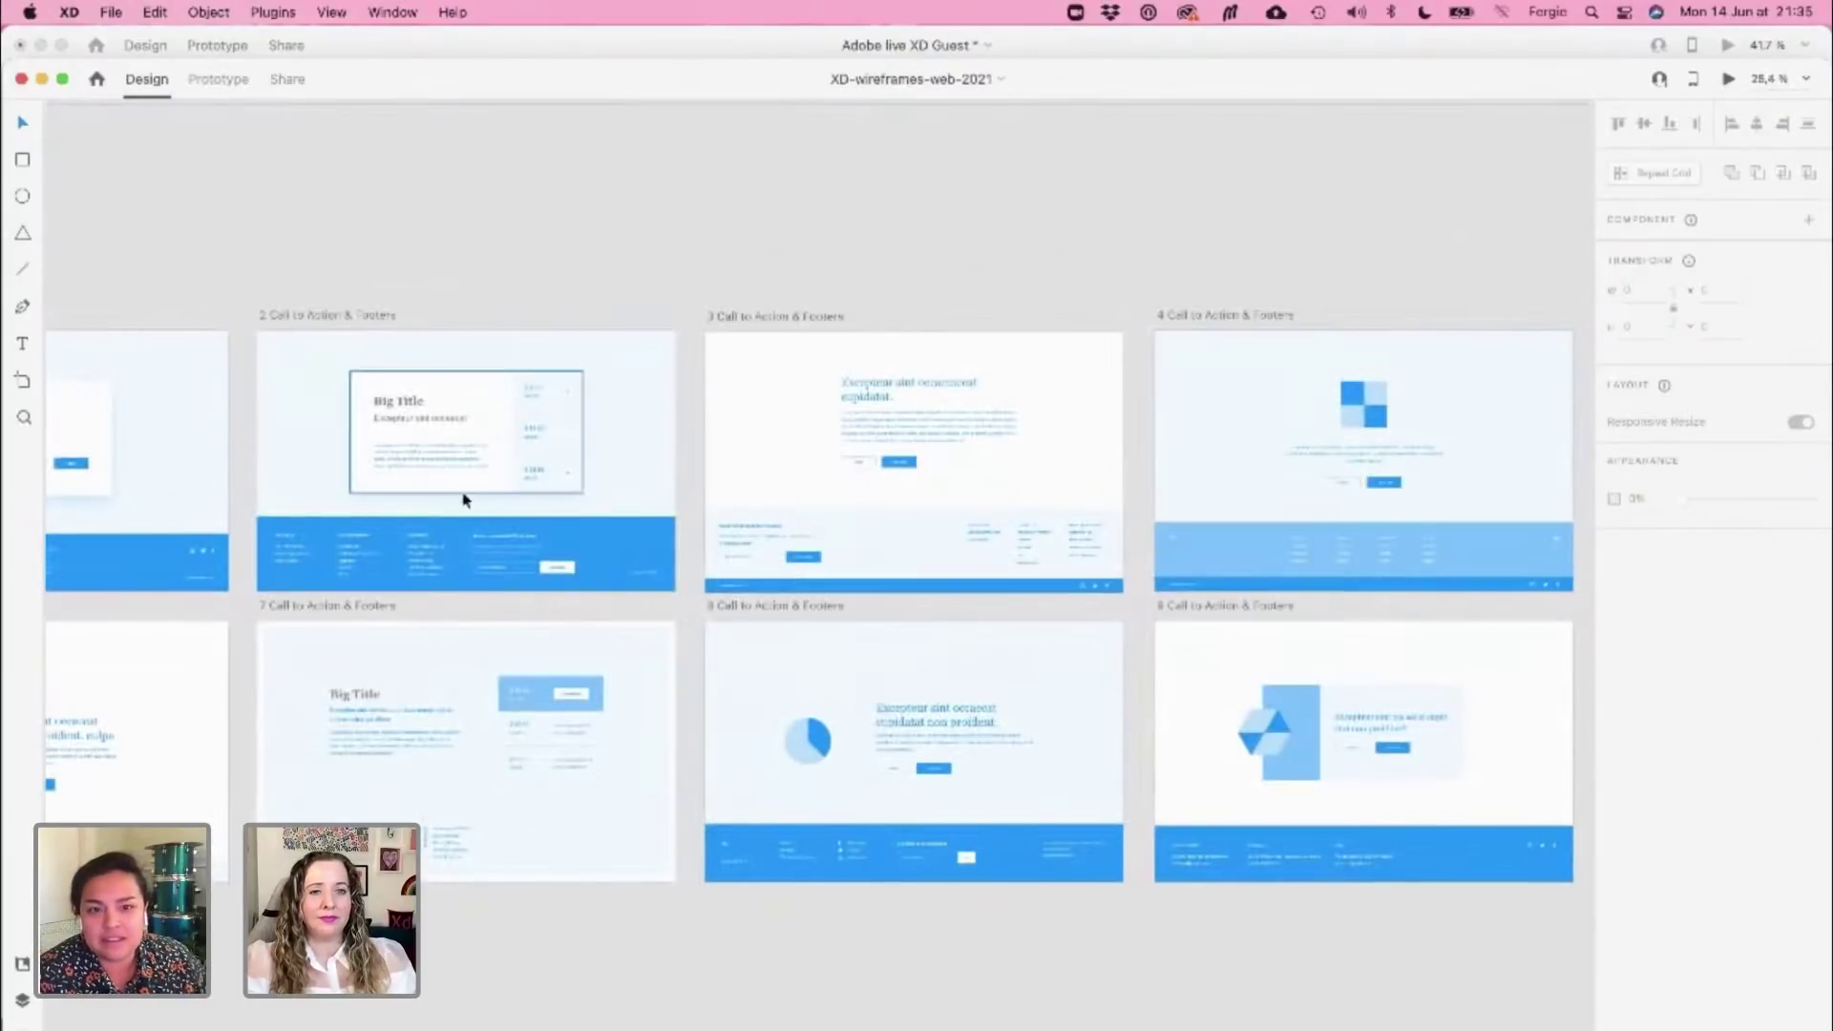
left_click_drag(311, 765, 843, 793)
scroll(614, 683, "up", 3)
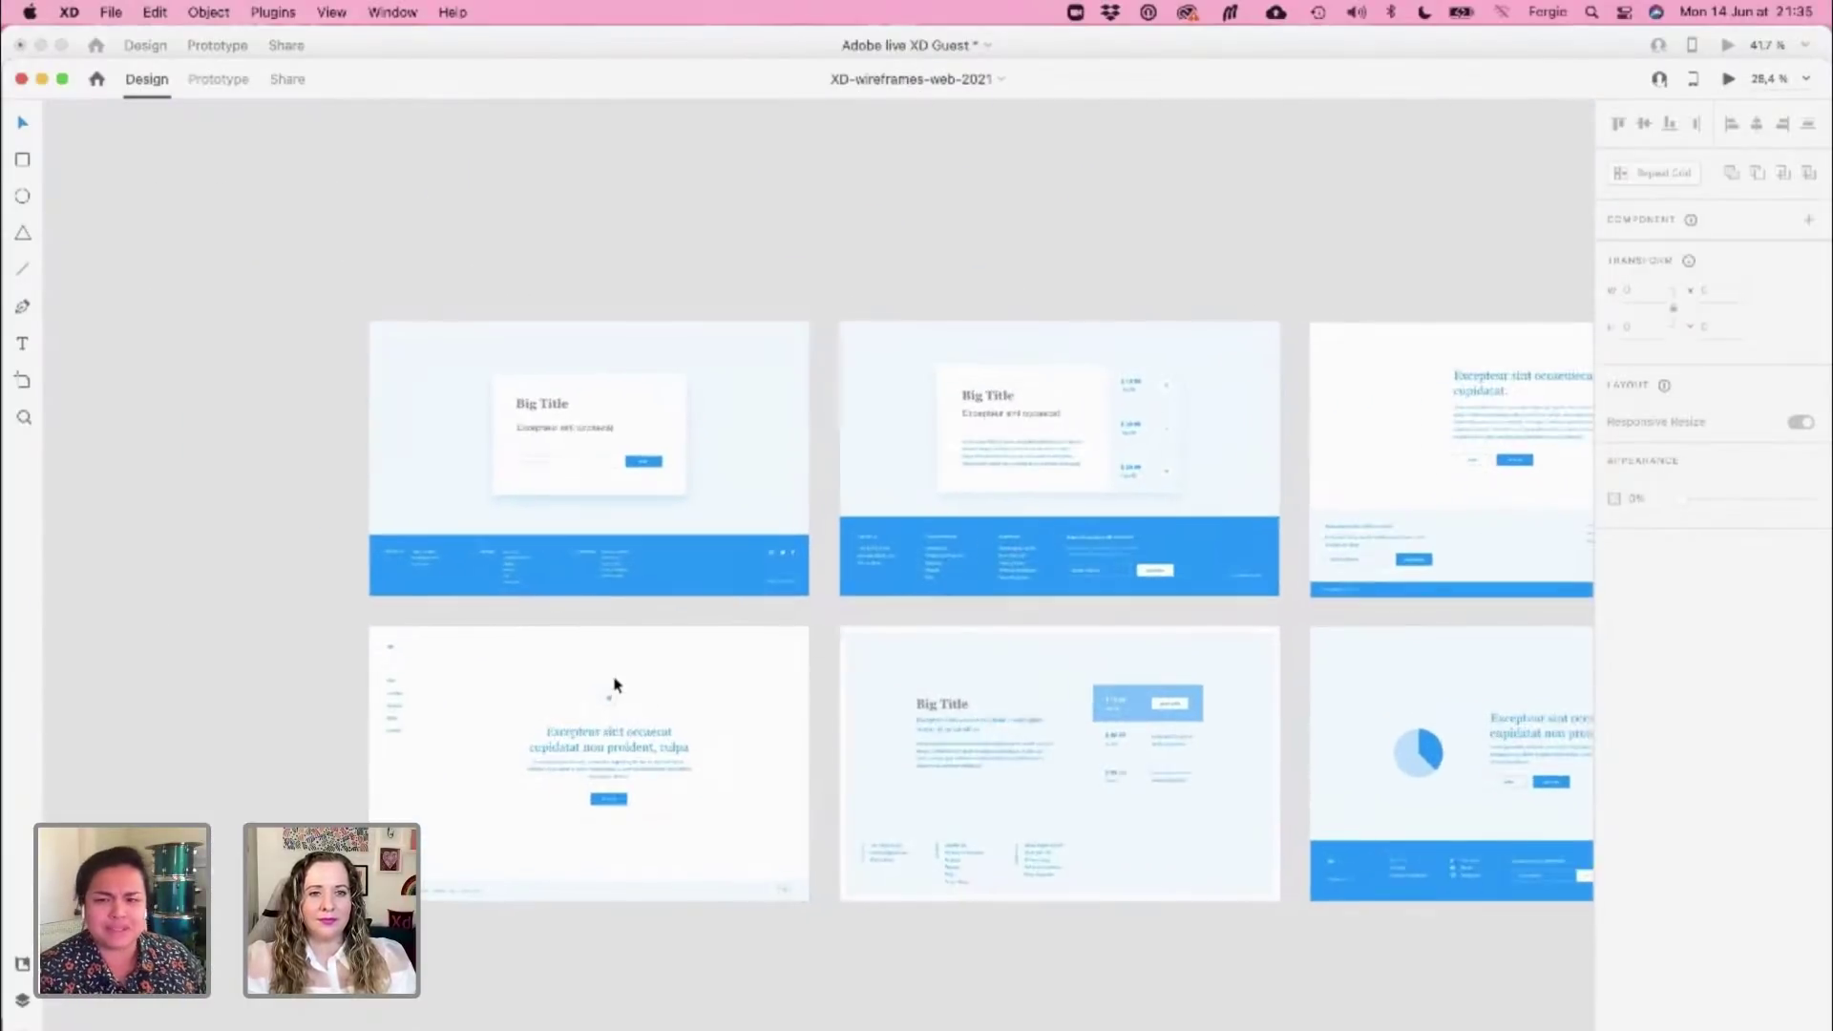
scroll(614, 683, "up", 2)
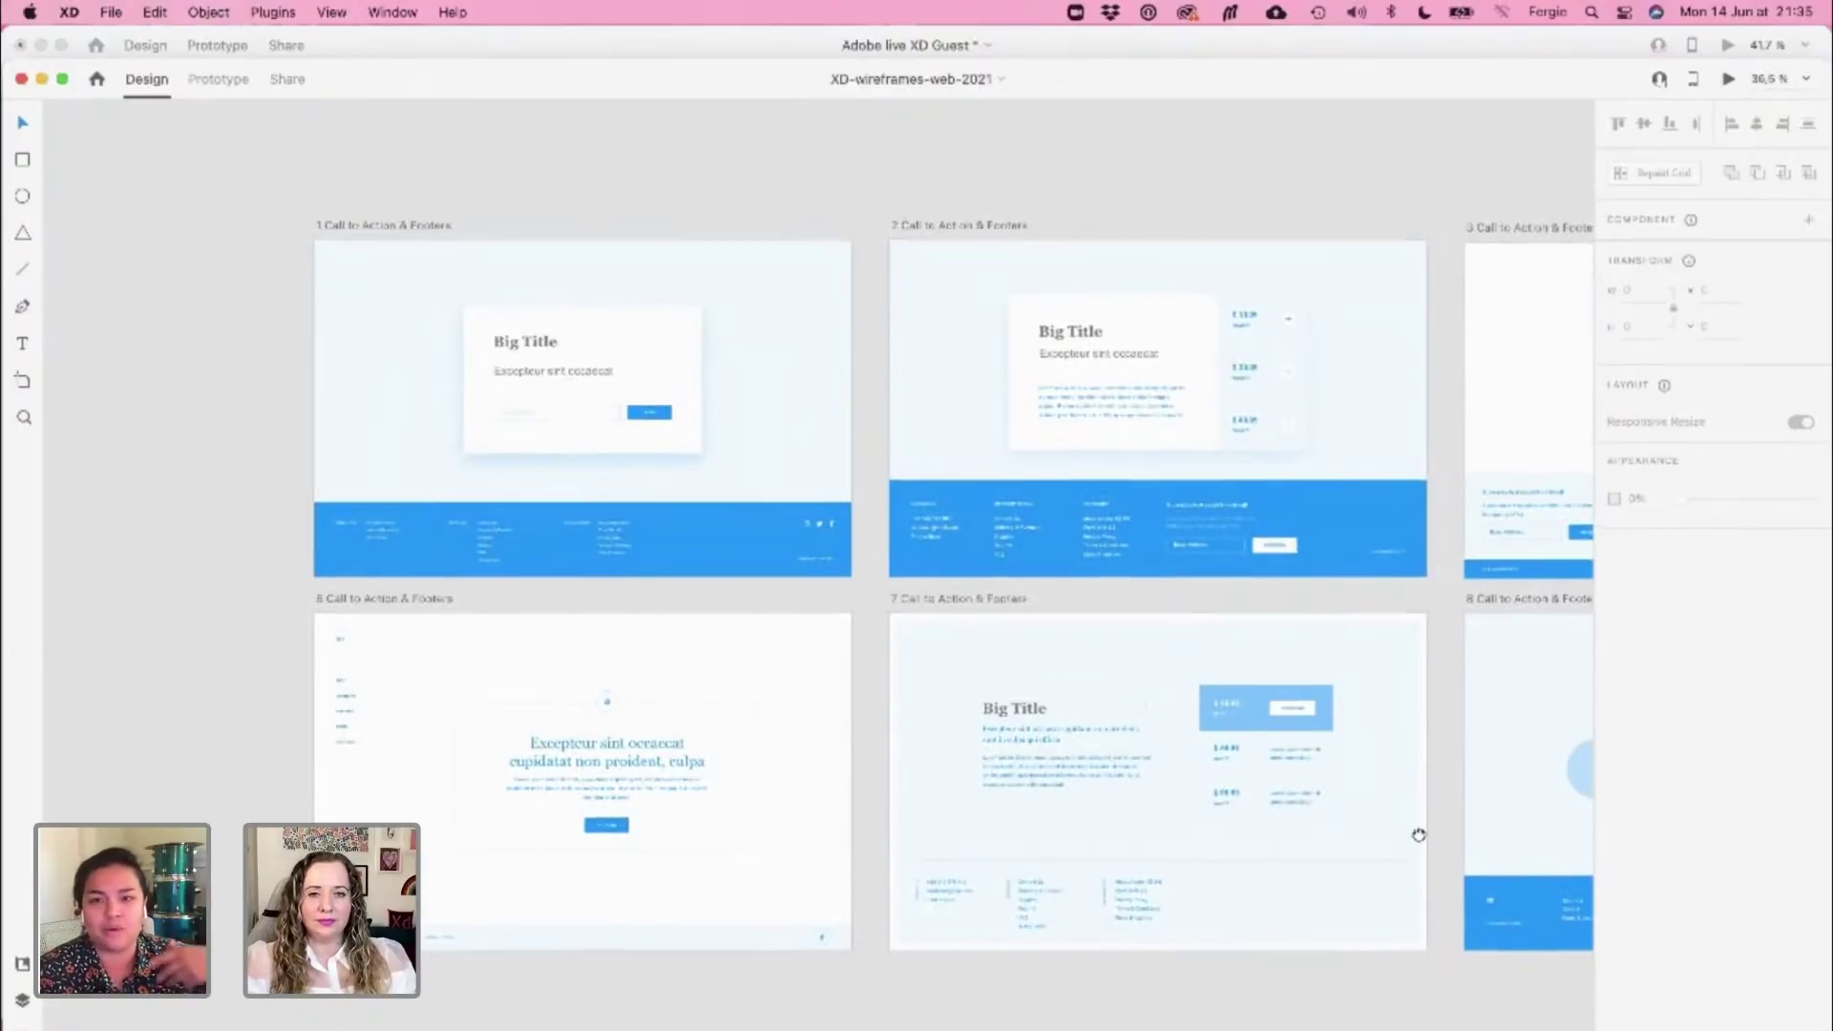
left_click_drag(1417, 837, 491, 807)
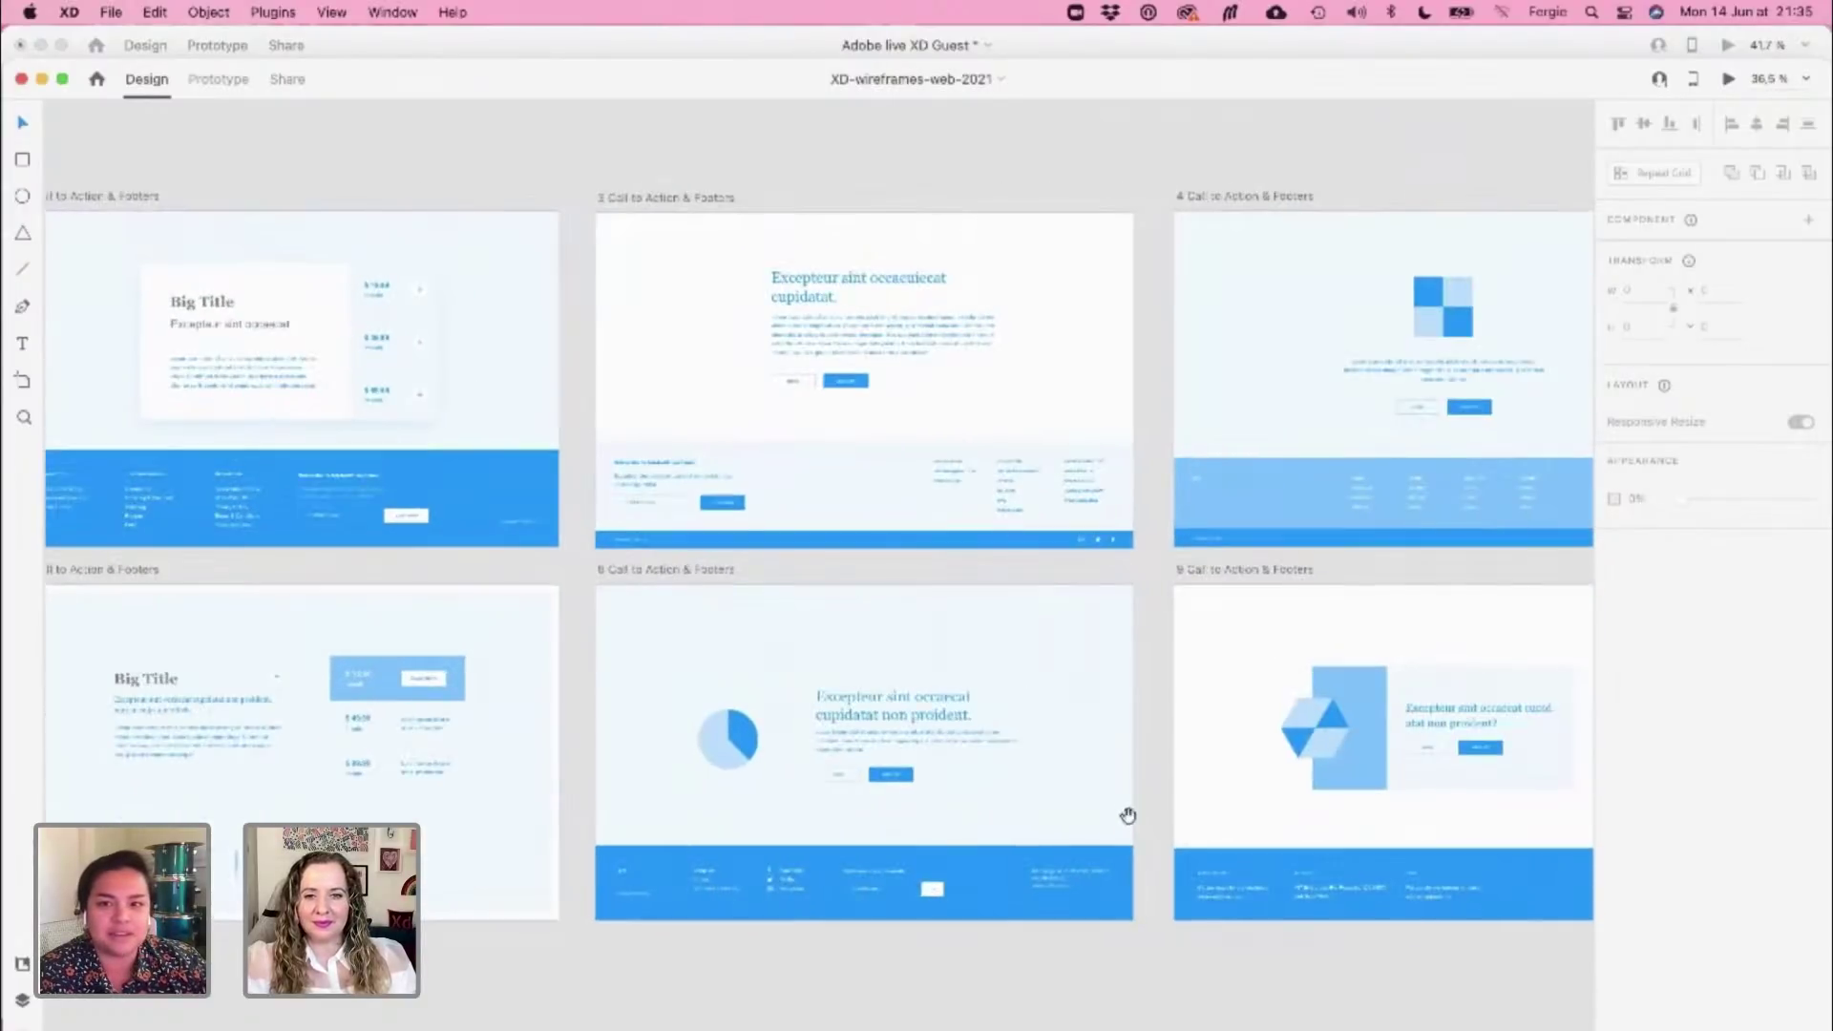
left_click_drag(1129, 814, 650, 810)
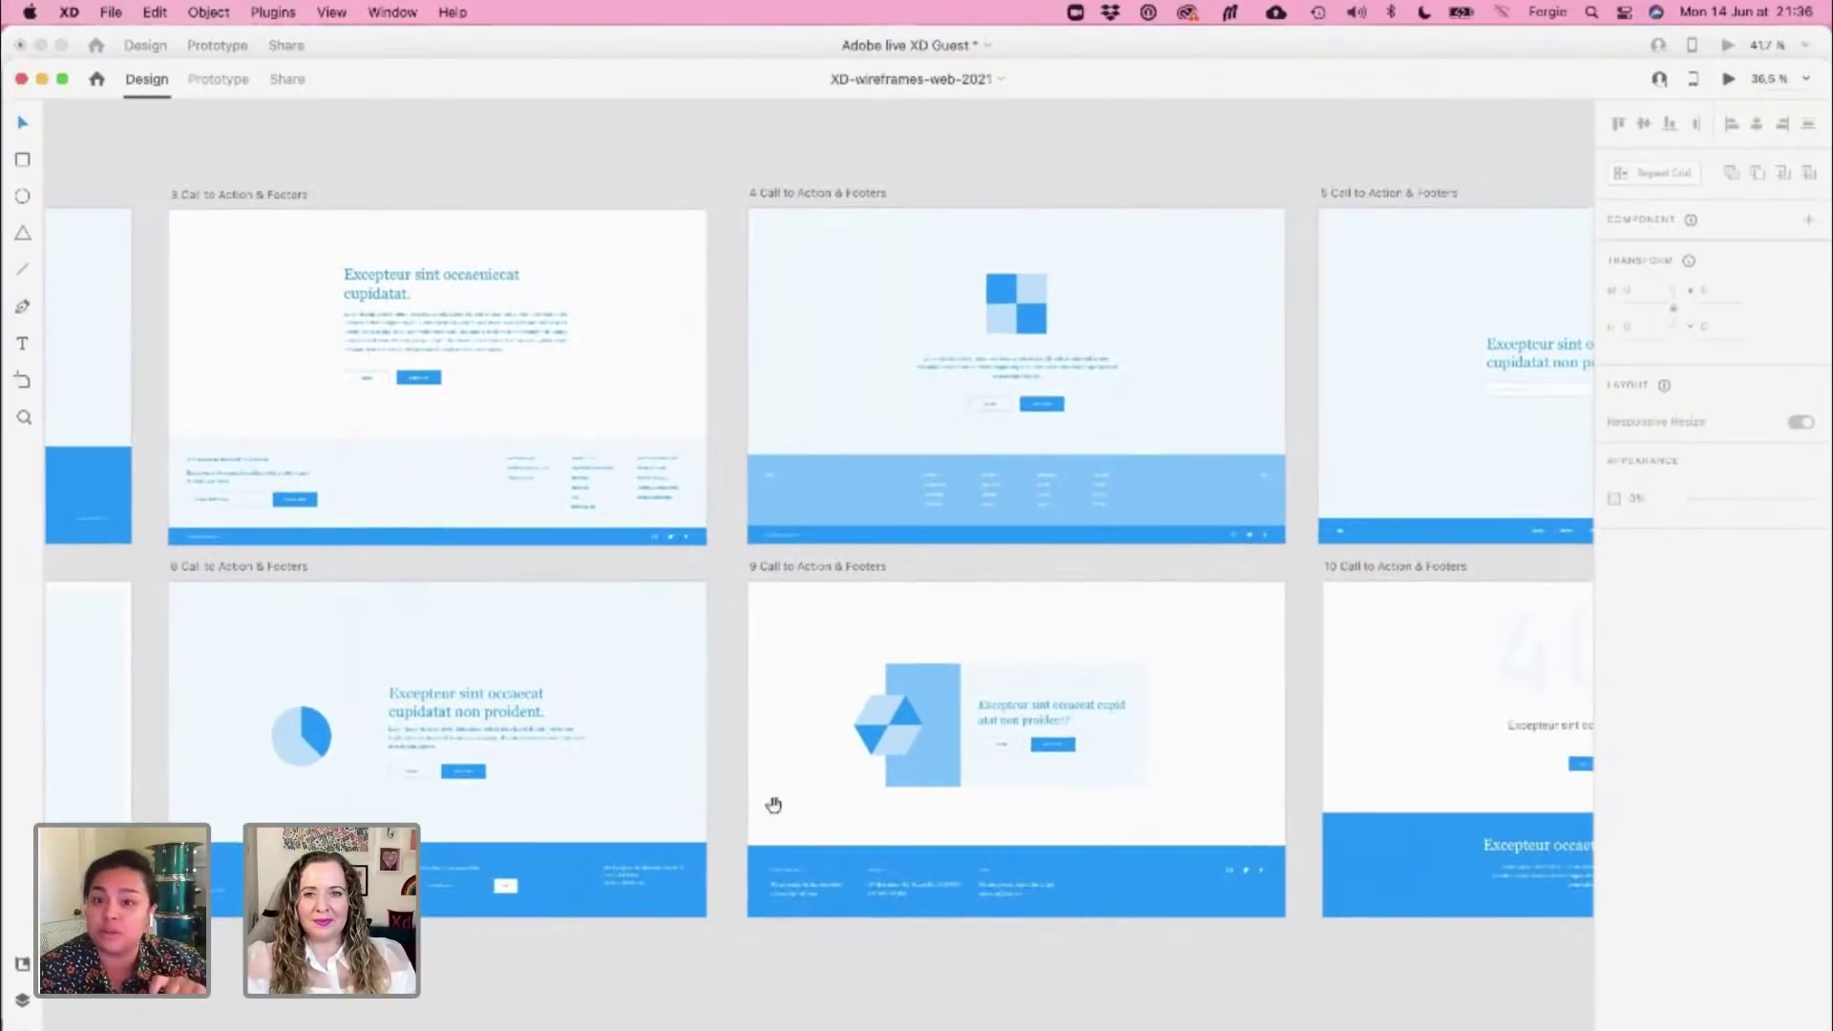
left_click_drag(1207, 761, 689, 766)
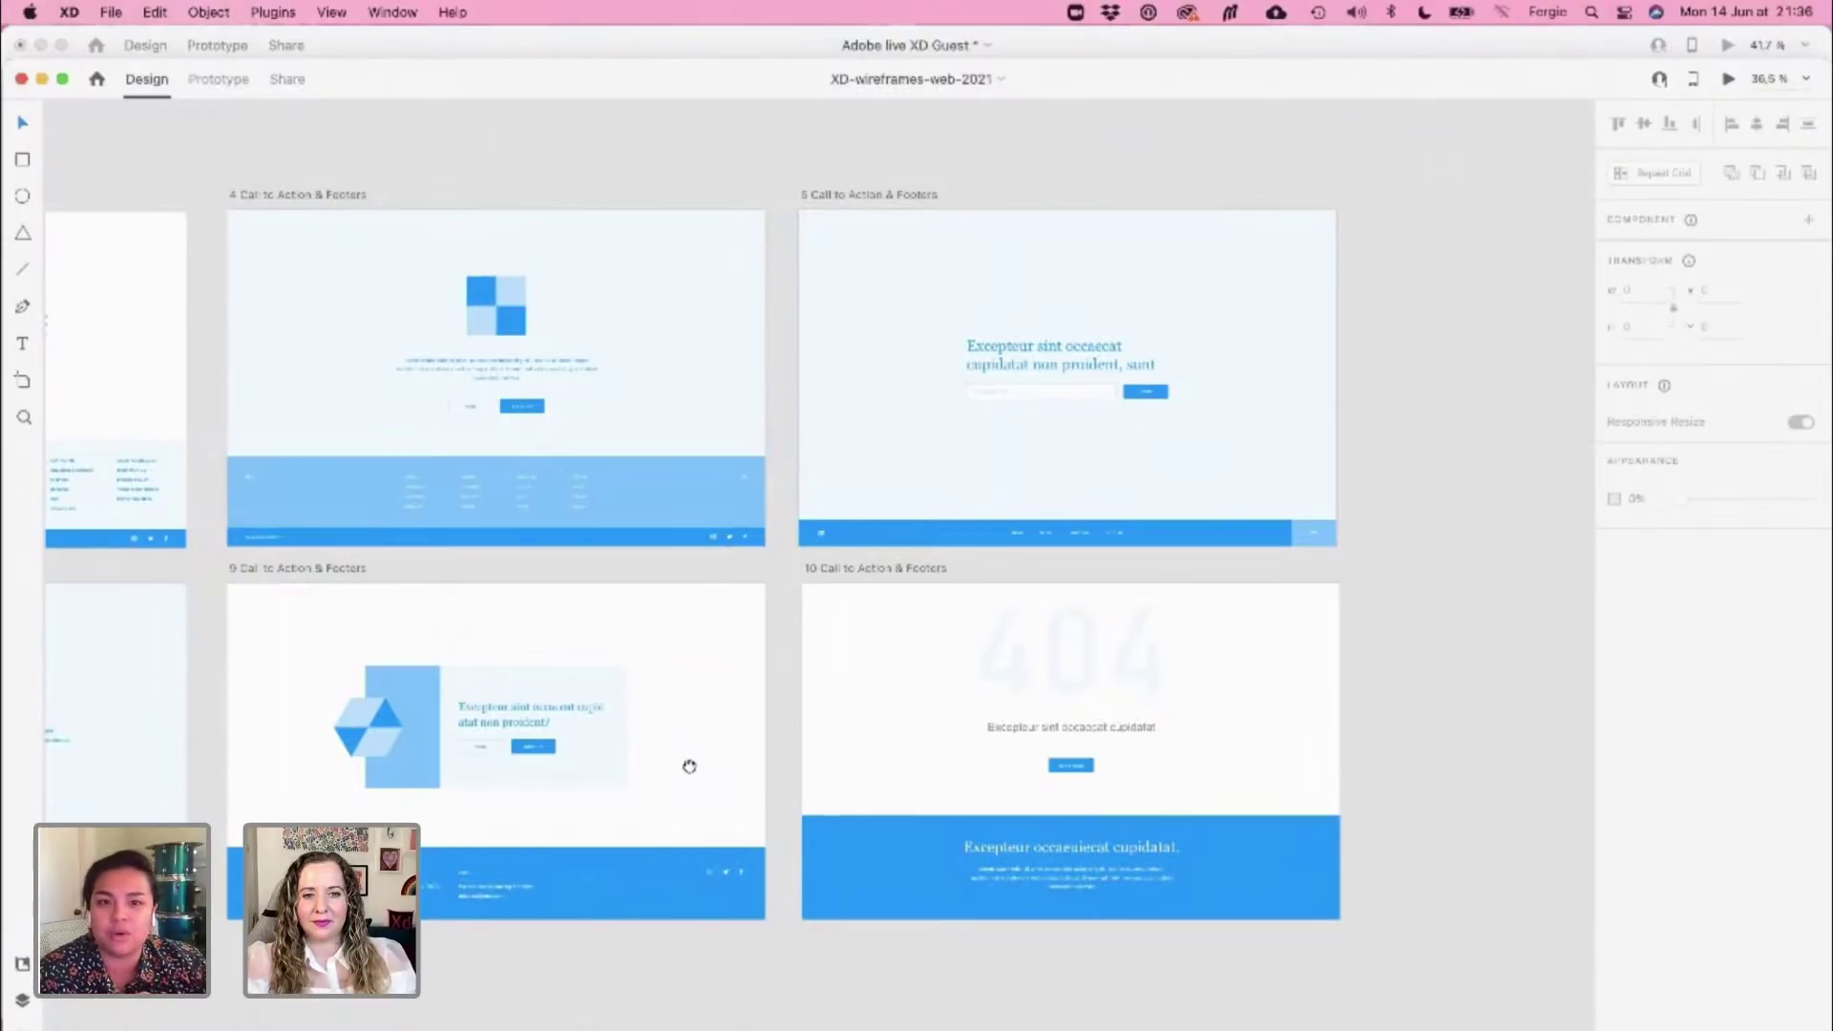
left_click_drag(689, 766, 1223, 704)
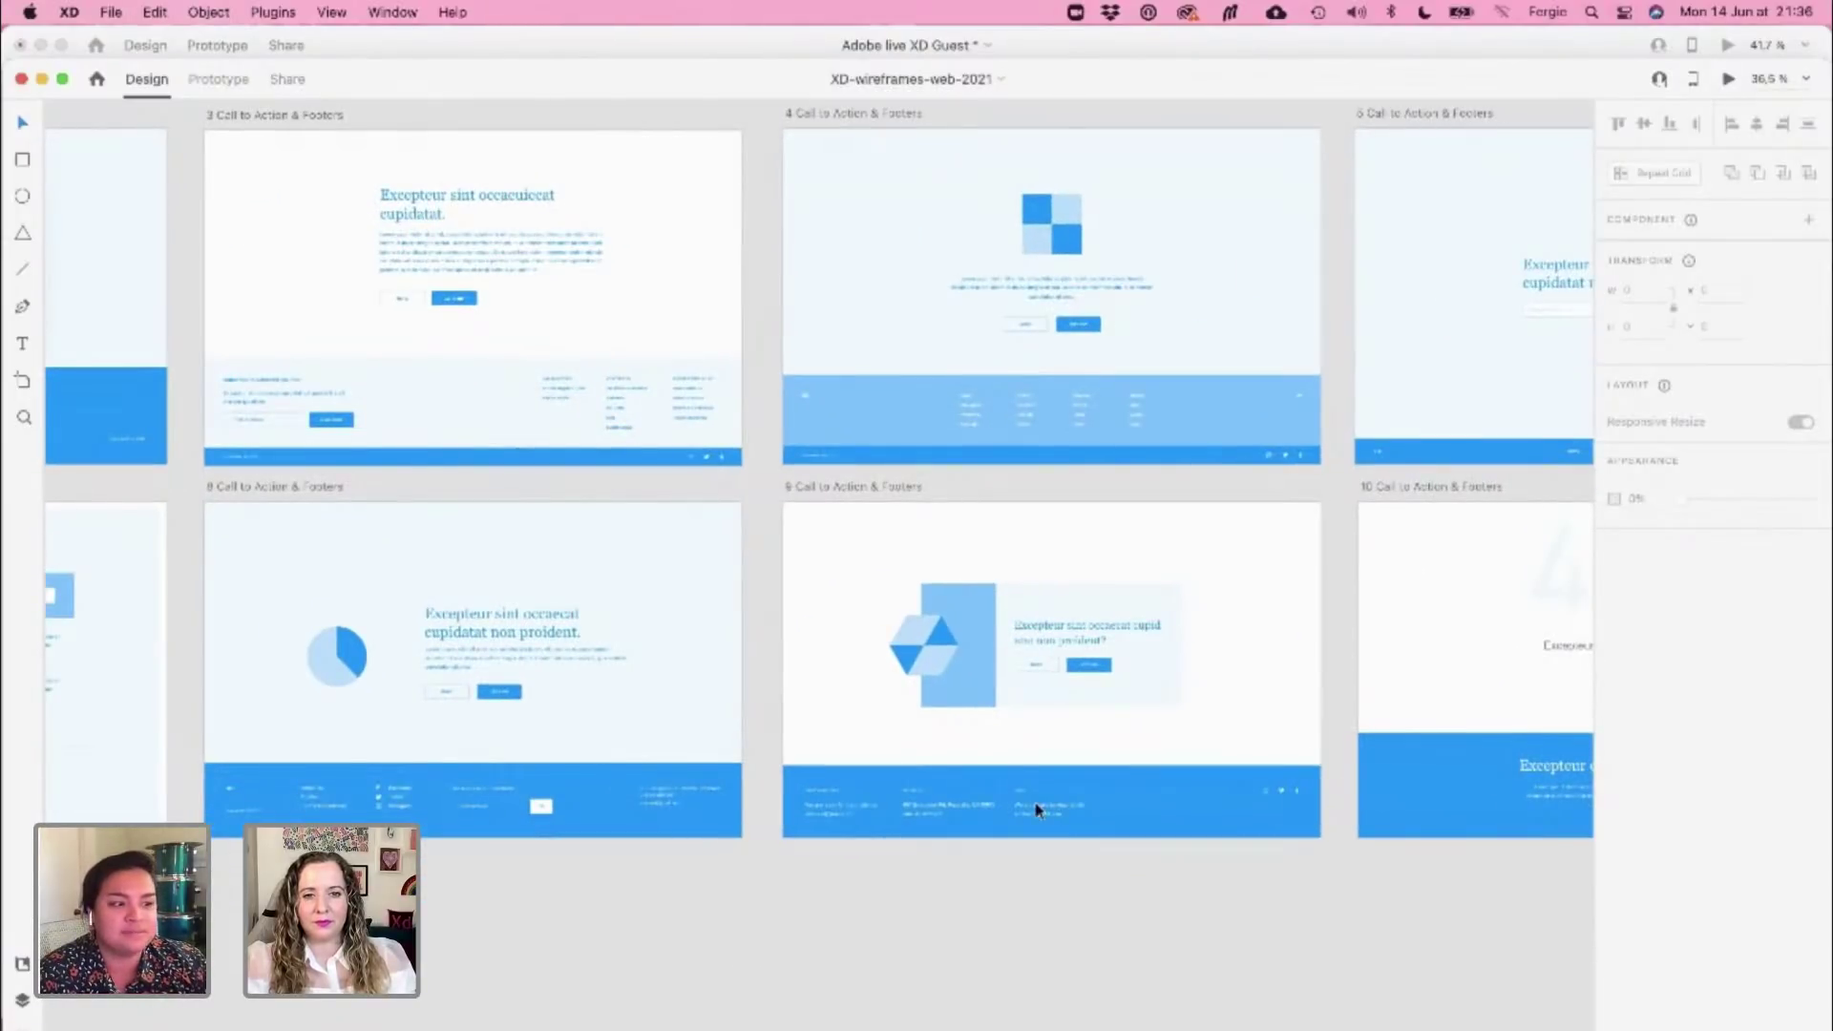
Copy the blue footer from the 9 Call to Action & Footers artboard and paste it below the grid on the Home Page artboard
scroll(1033, 810, "up", 10)
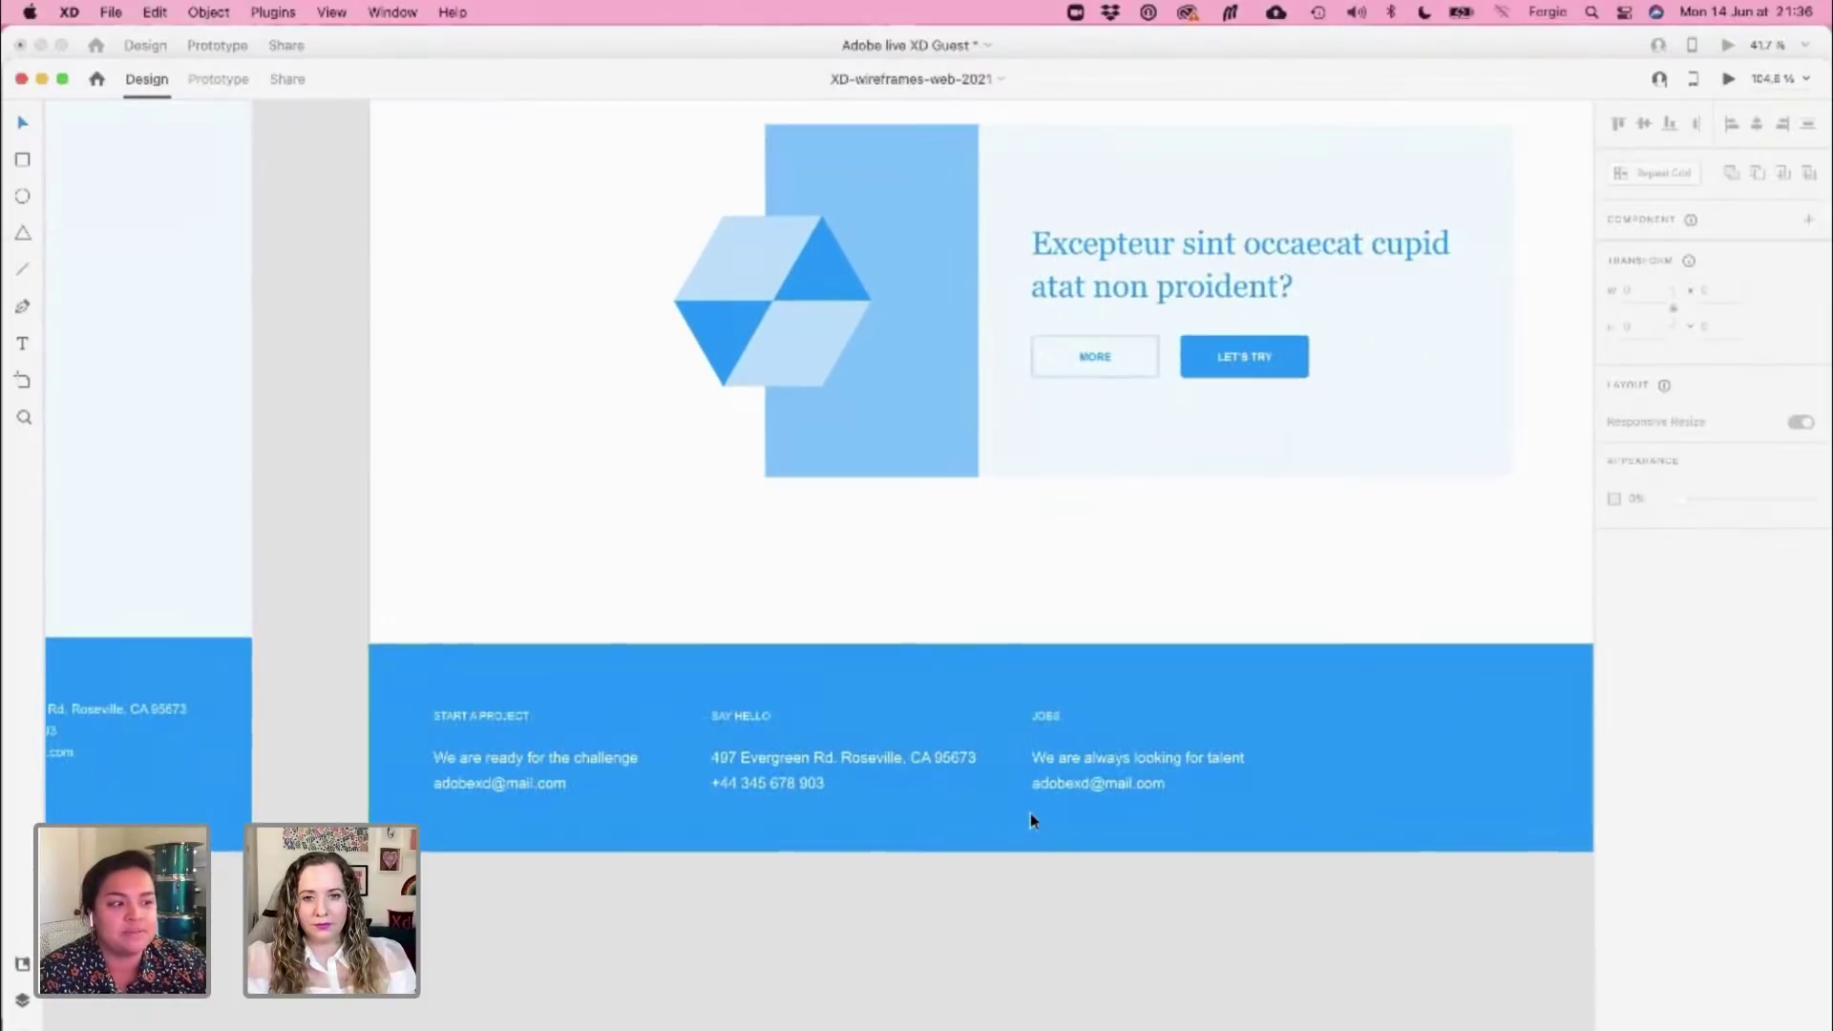
scroll(998, 892, "right", 5)
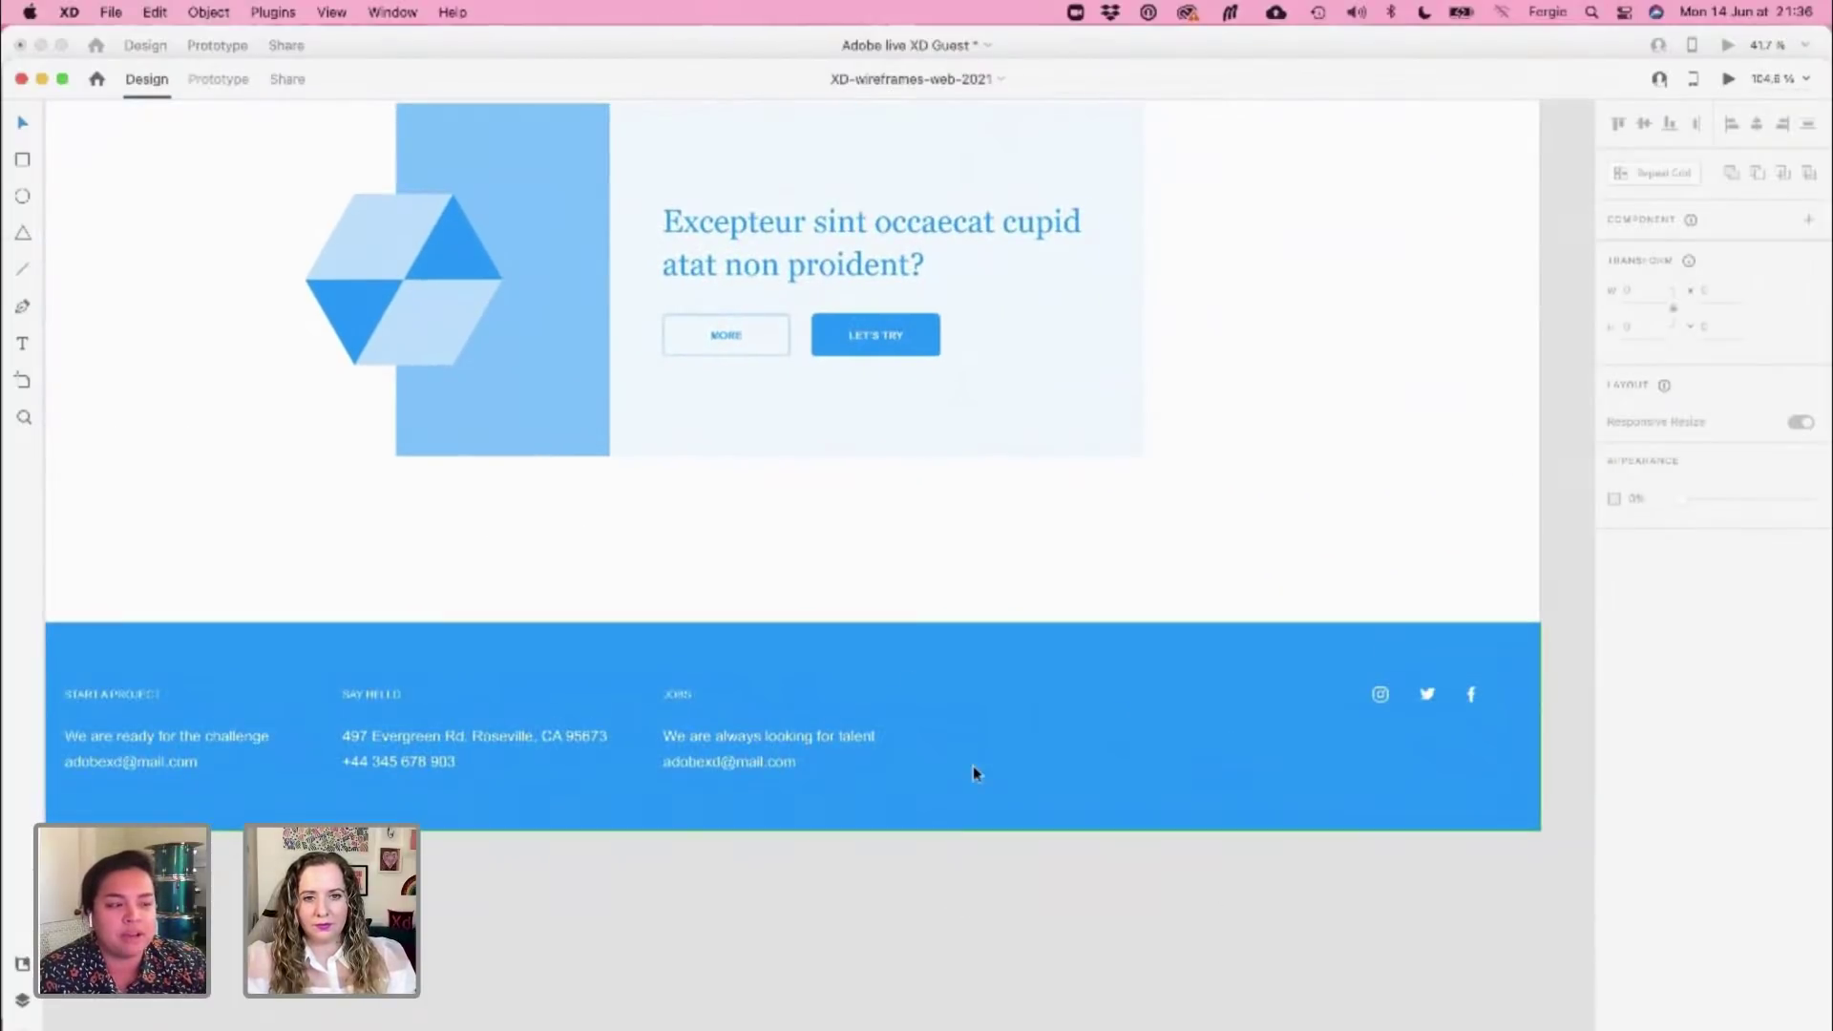
left_click(974, 761)
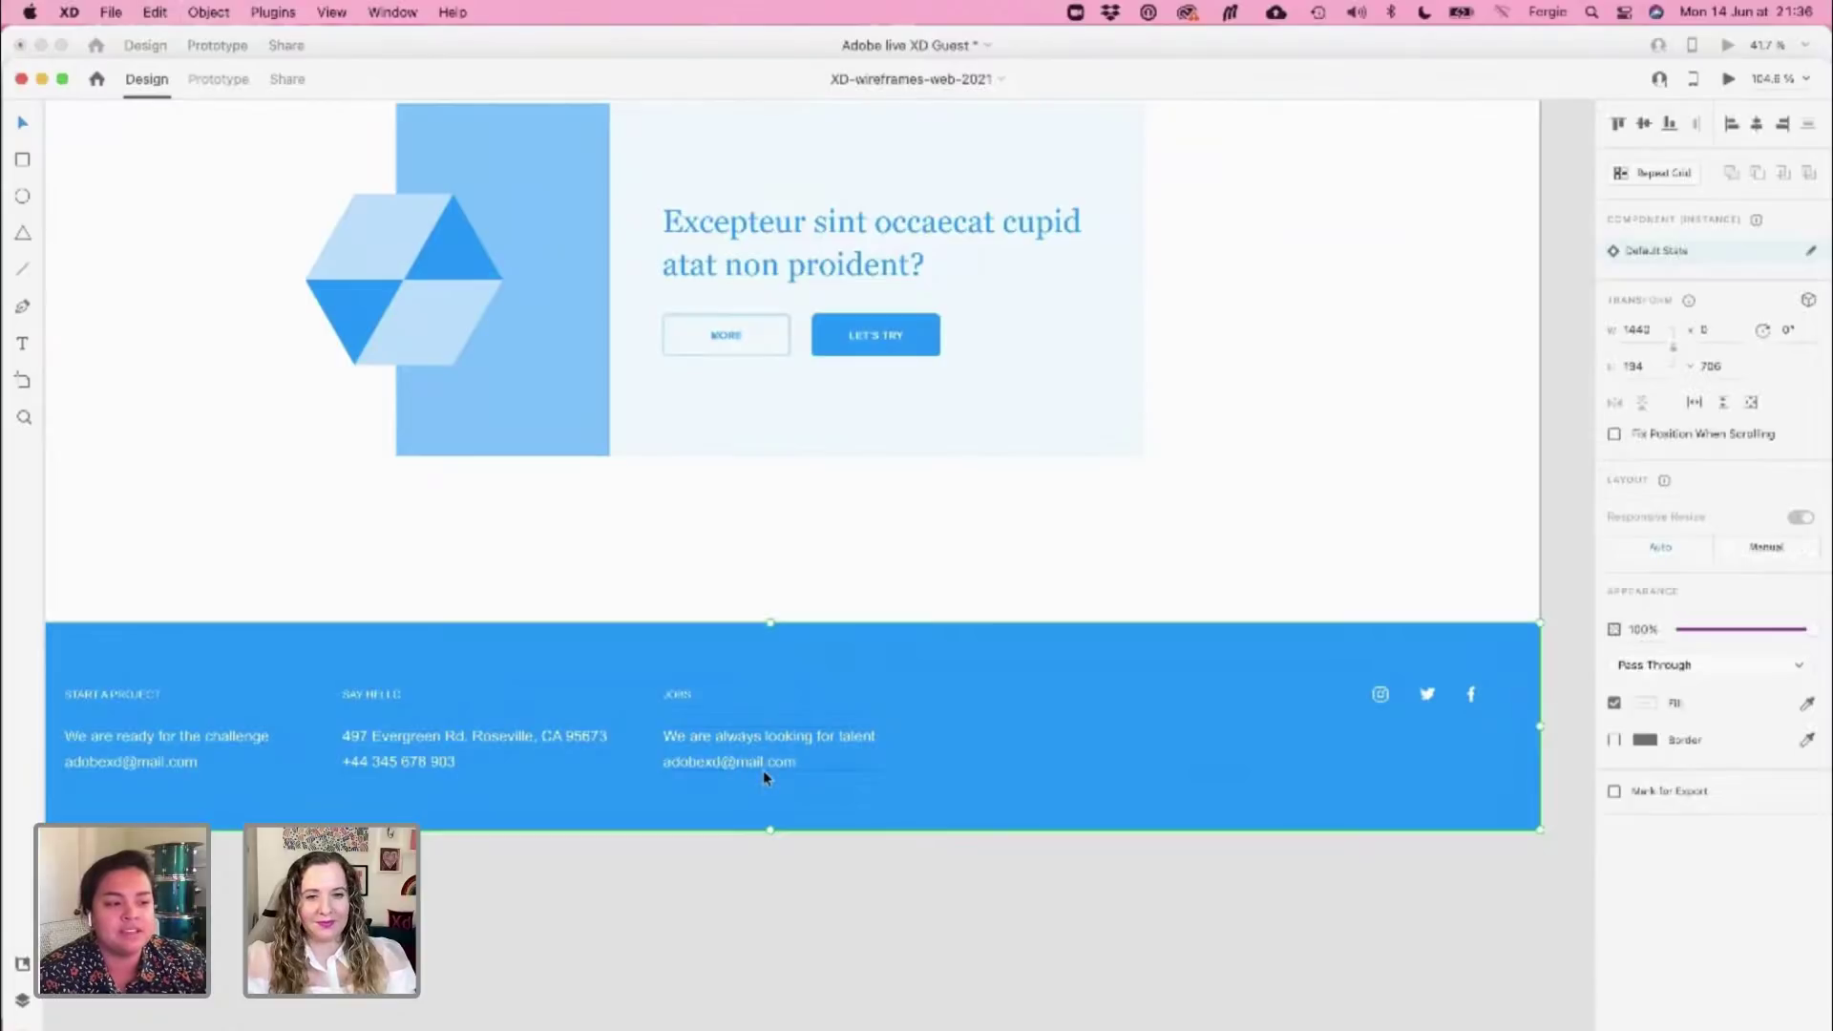
left_click(699, 44)
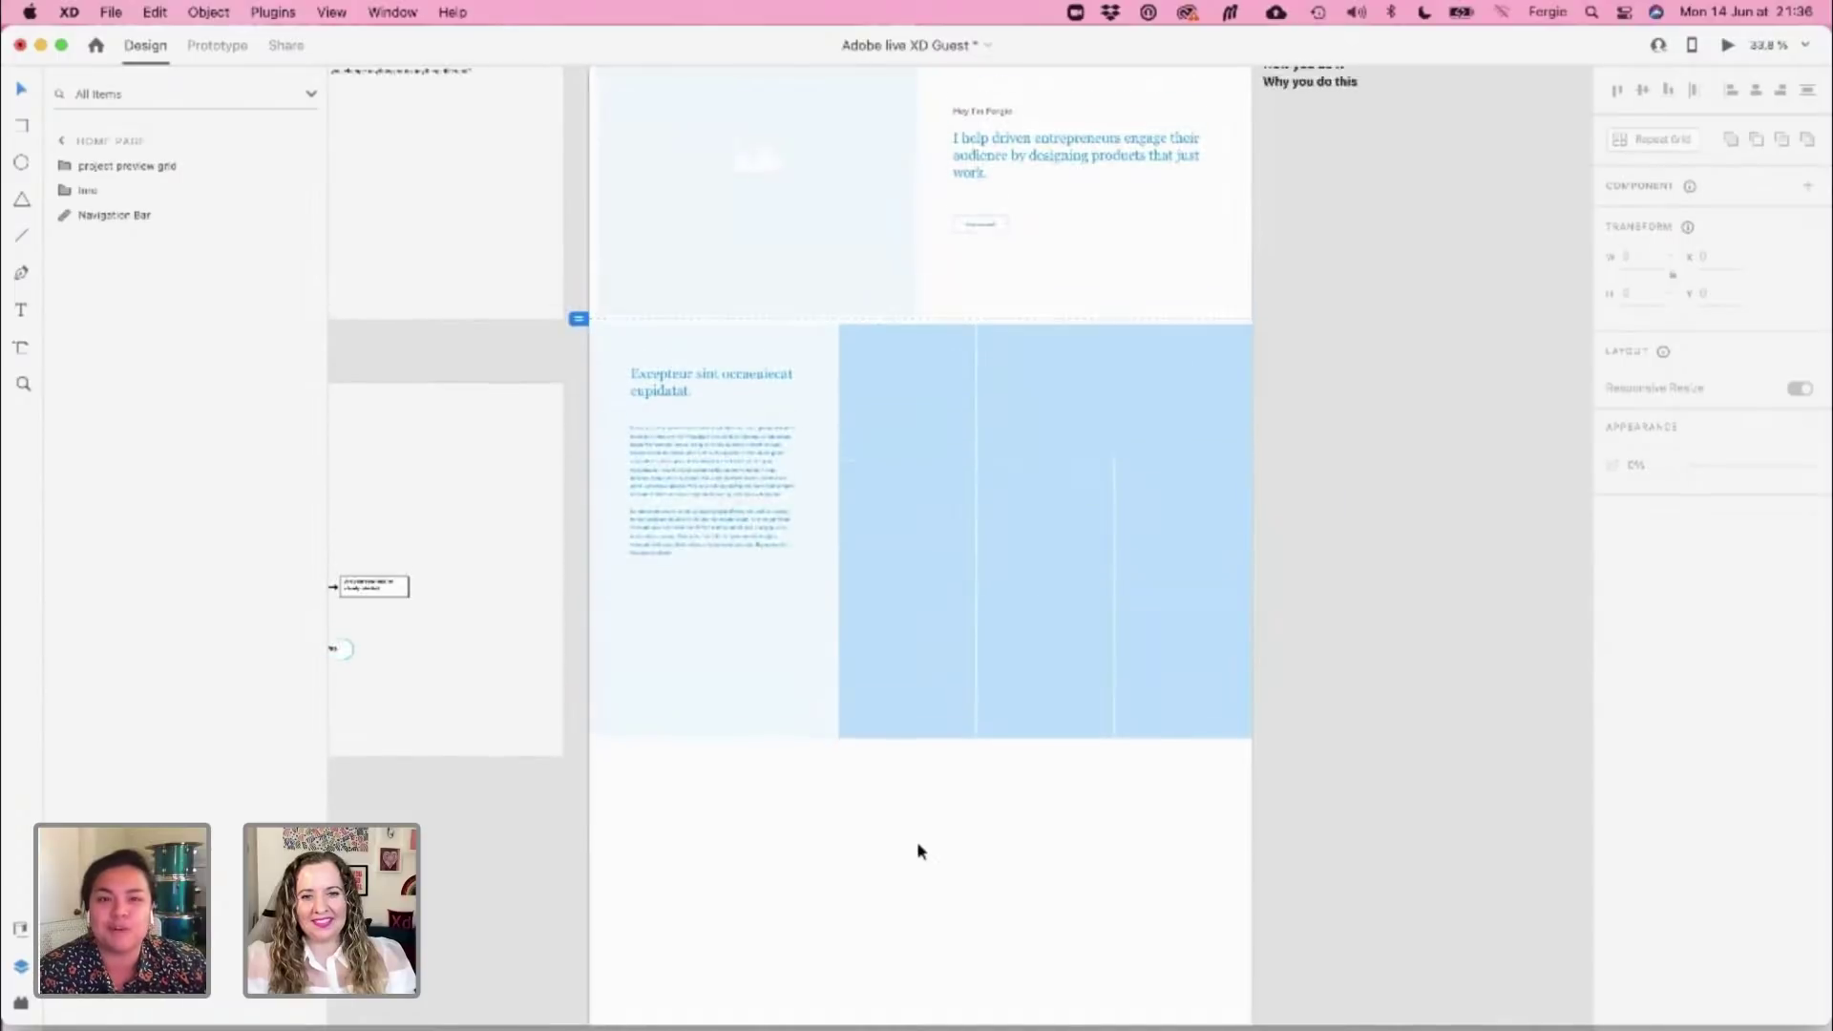
scroll(916, 840, "down", 5)
key("super+v")
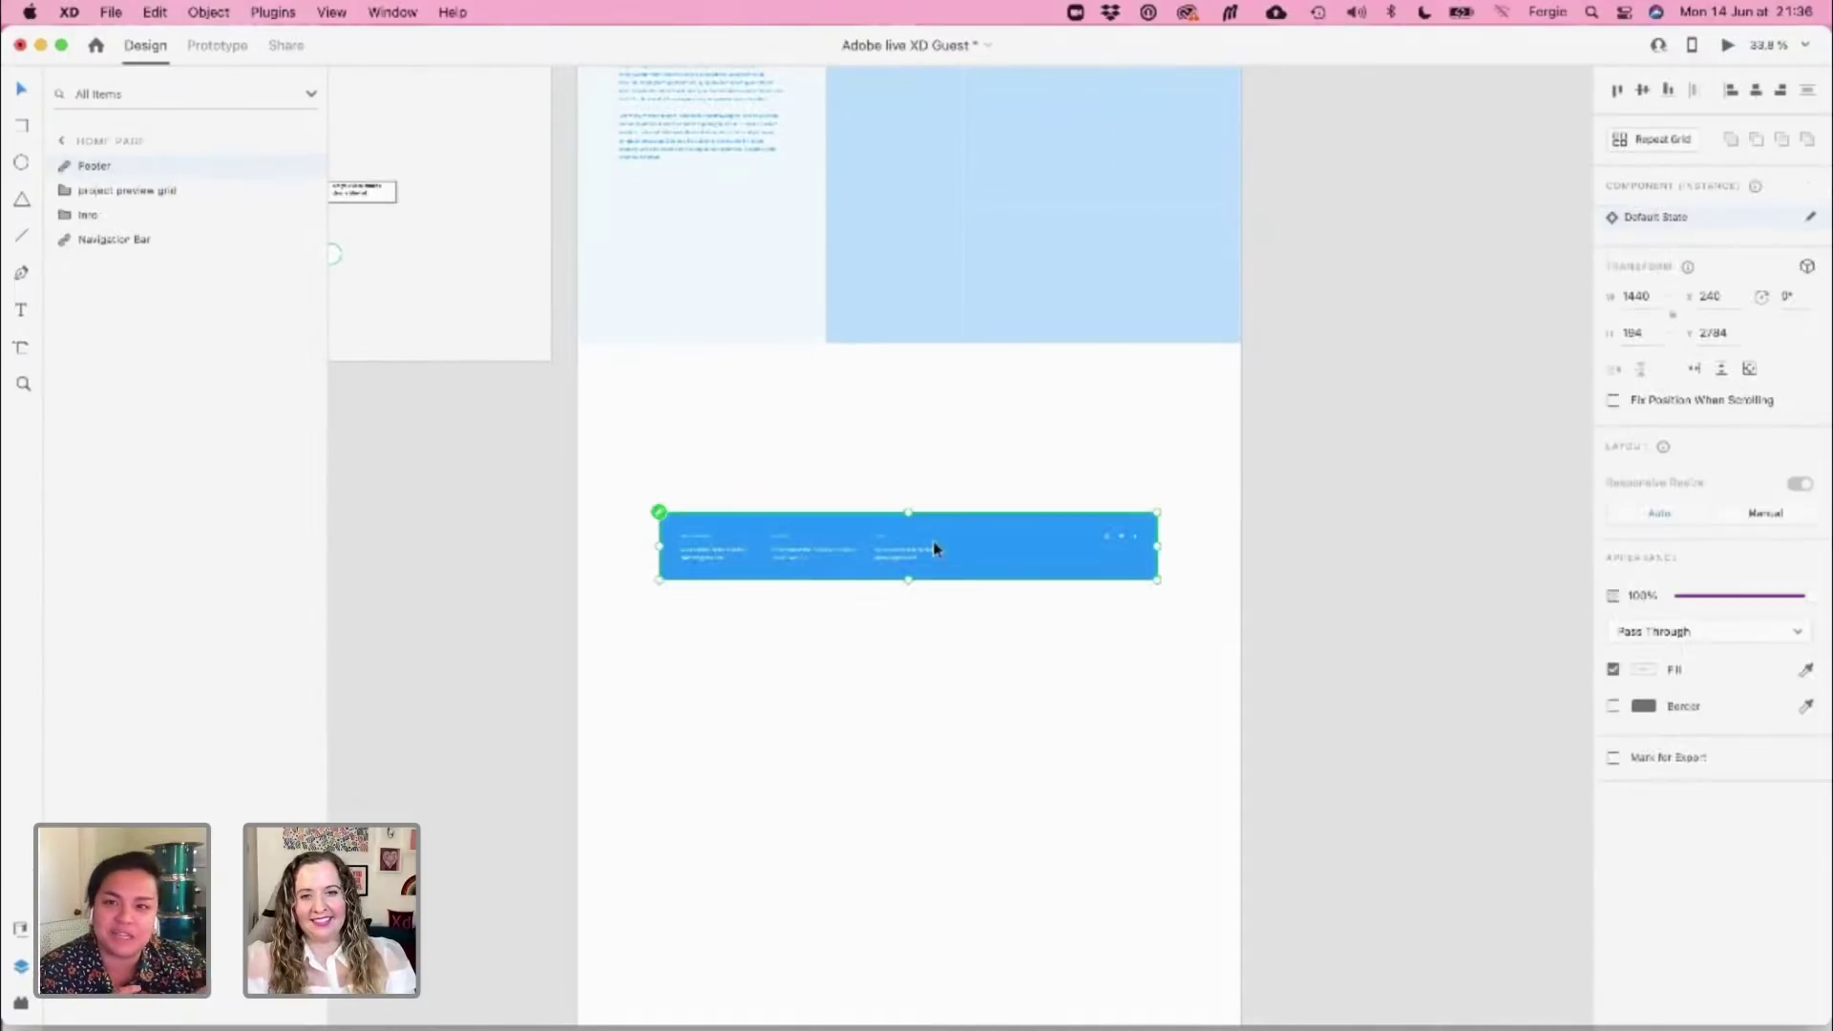
Align the footer to X 0, scale it proportionally to the full 1920 width, and move it down to about Y 3475
left_click_drag(964, 541, 873, 536)
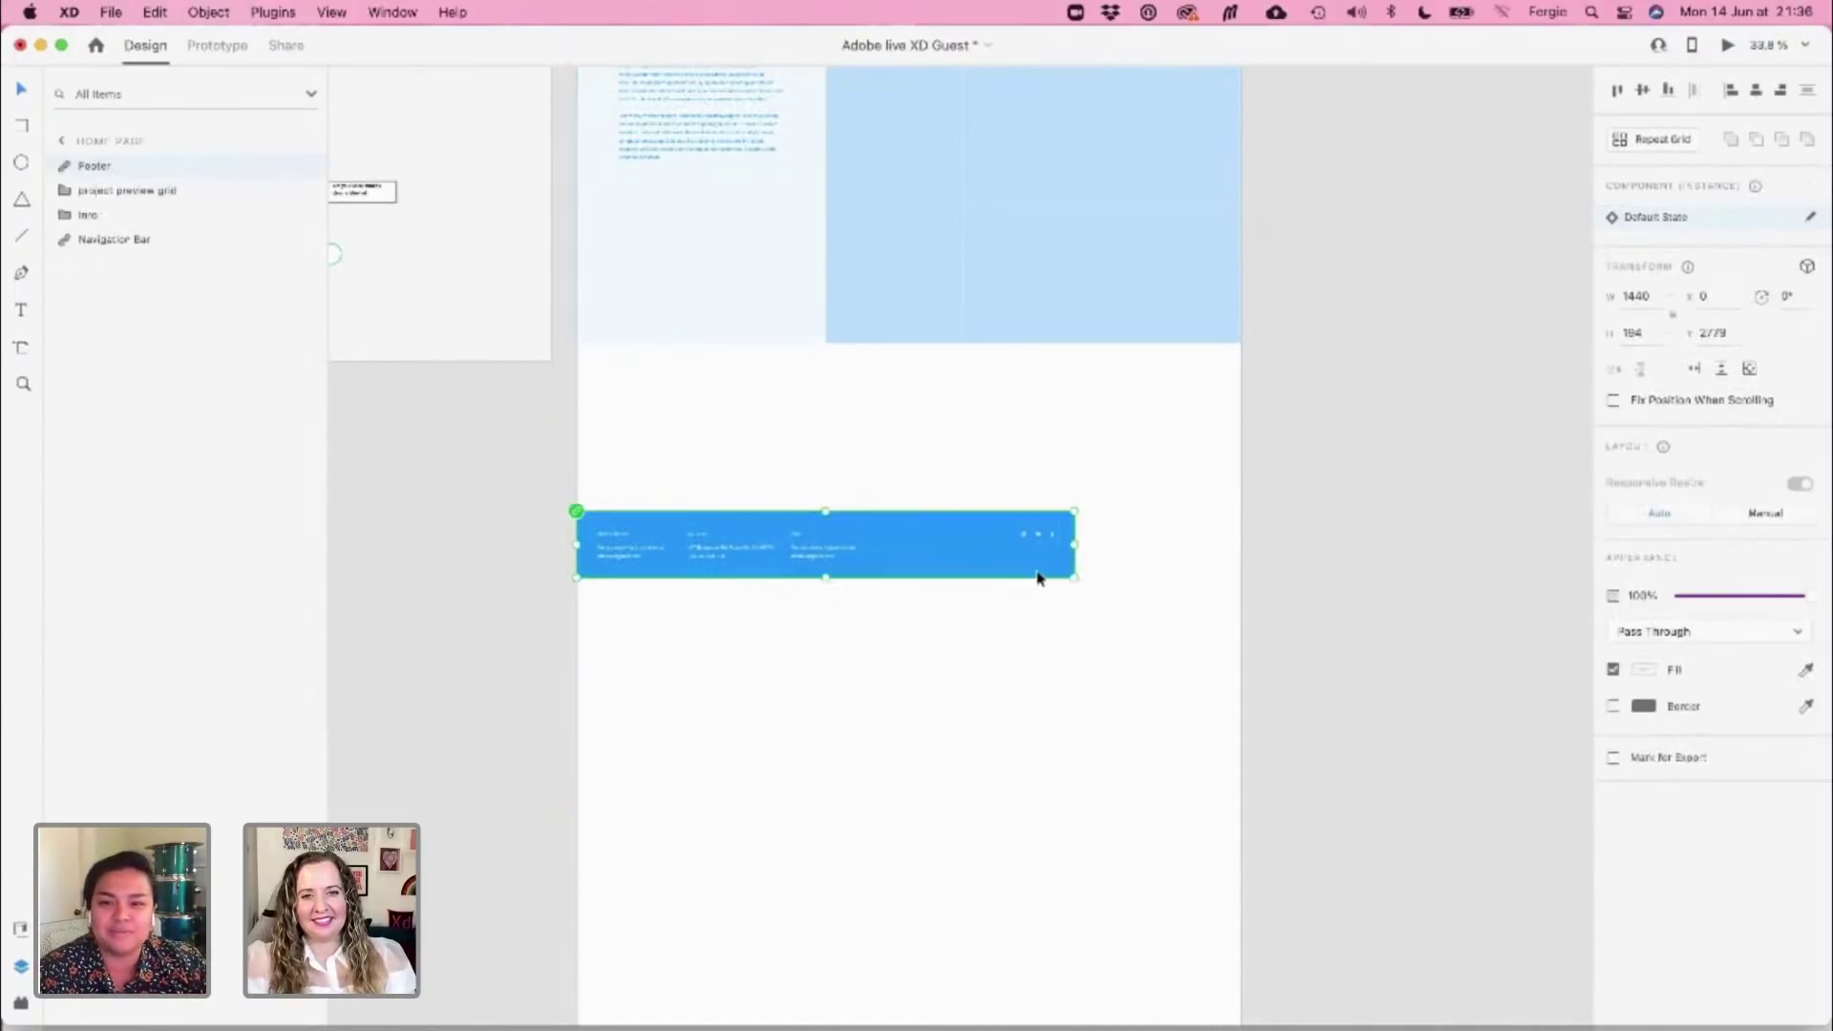
left_click_drag(1076, 573, 1239, 681)
left_click_drag(997, 572, 994, 815)
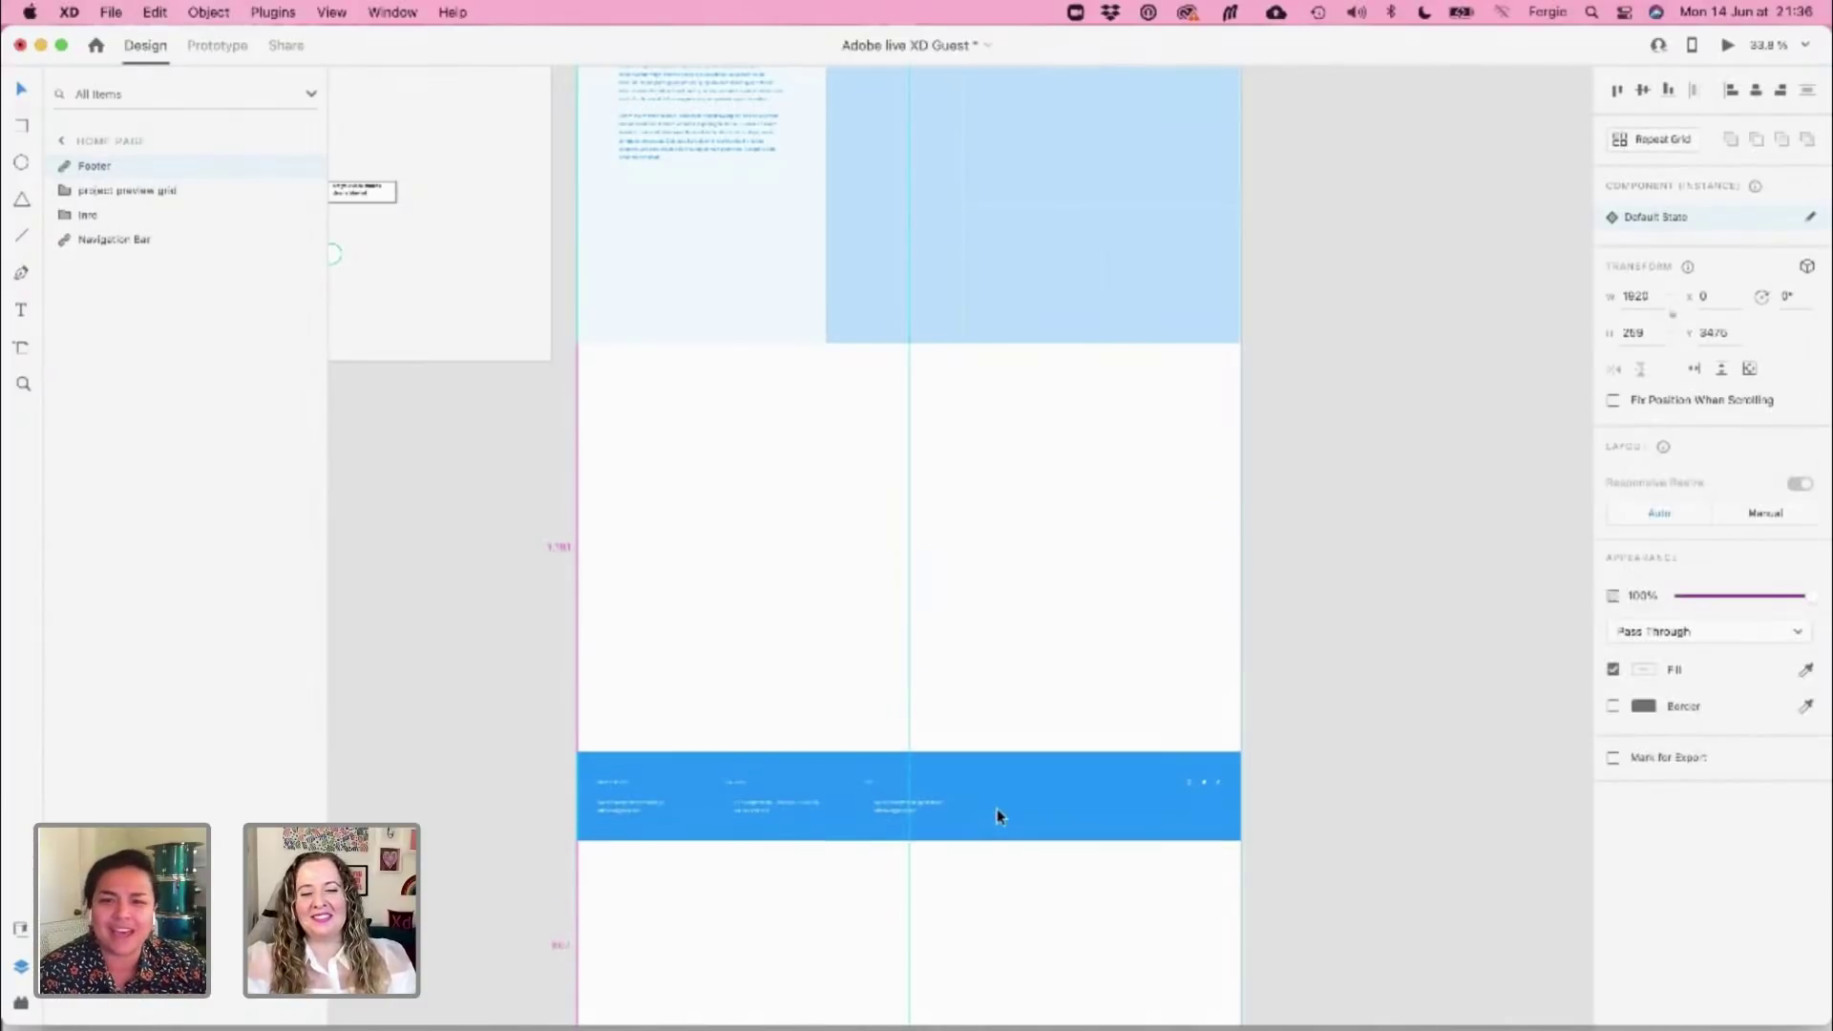
left_click(984, 629)
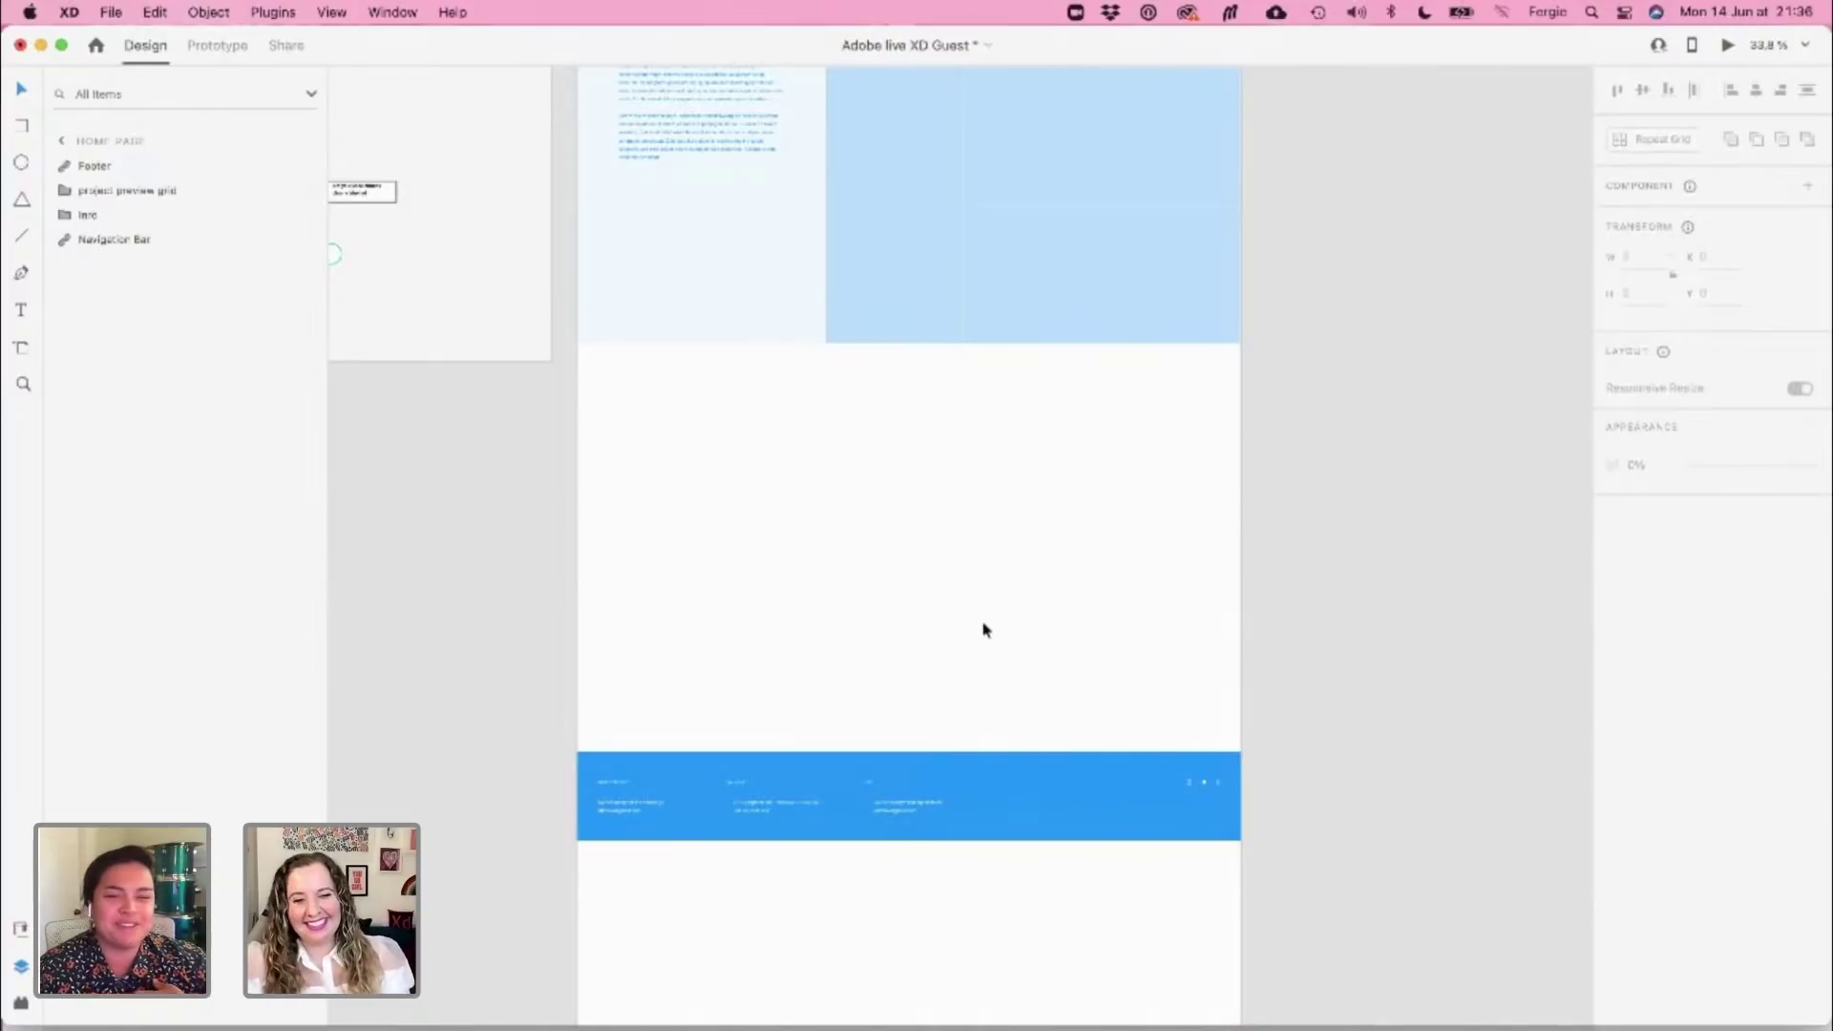
Switch to the XD-wireframes-web-2021 document and review the neighbouring Call to Action & Footers artboards for other usable sections
key("super+grave")
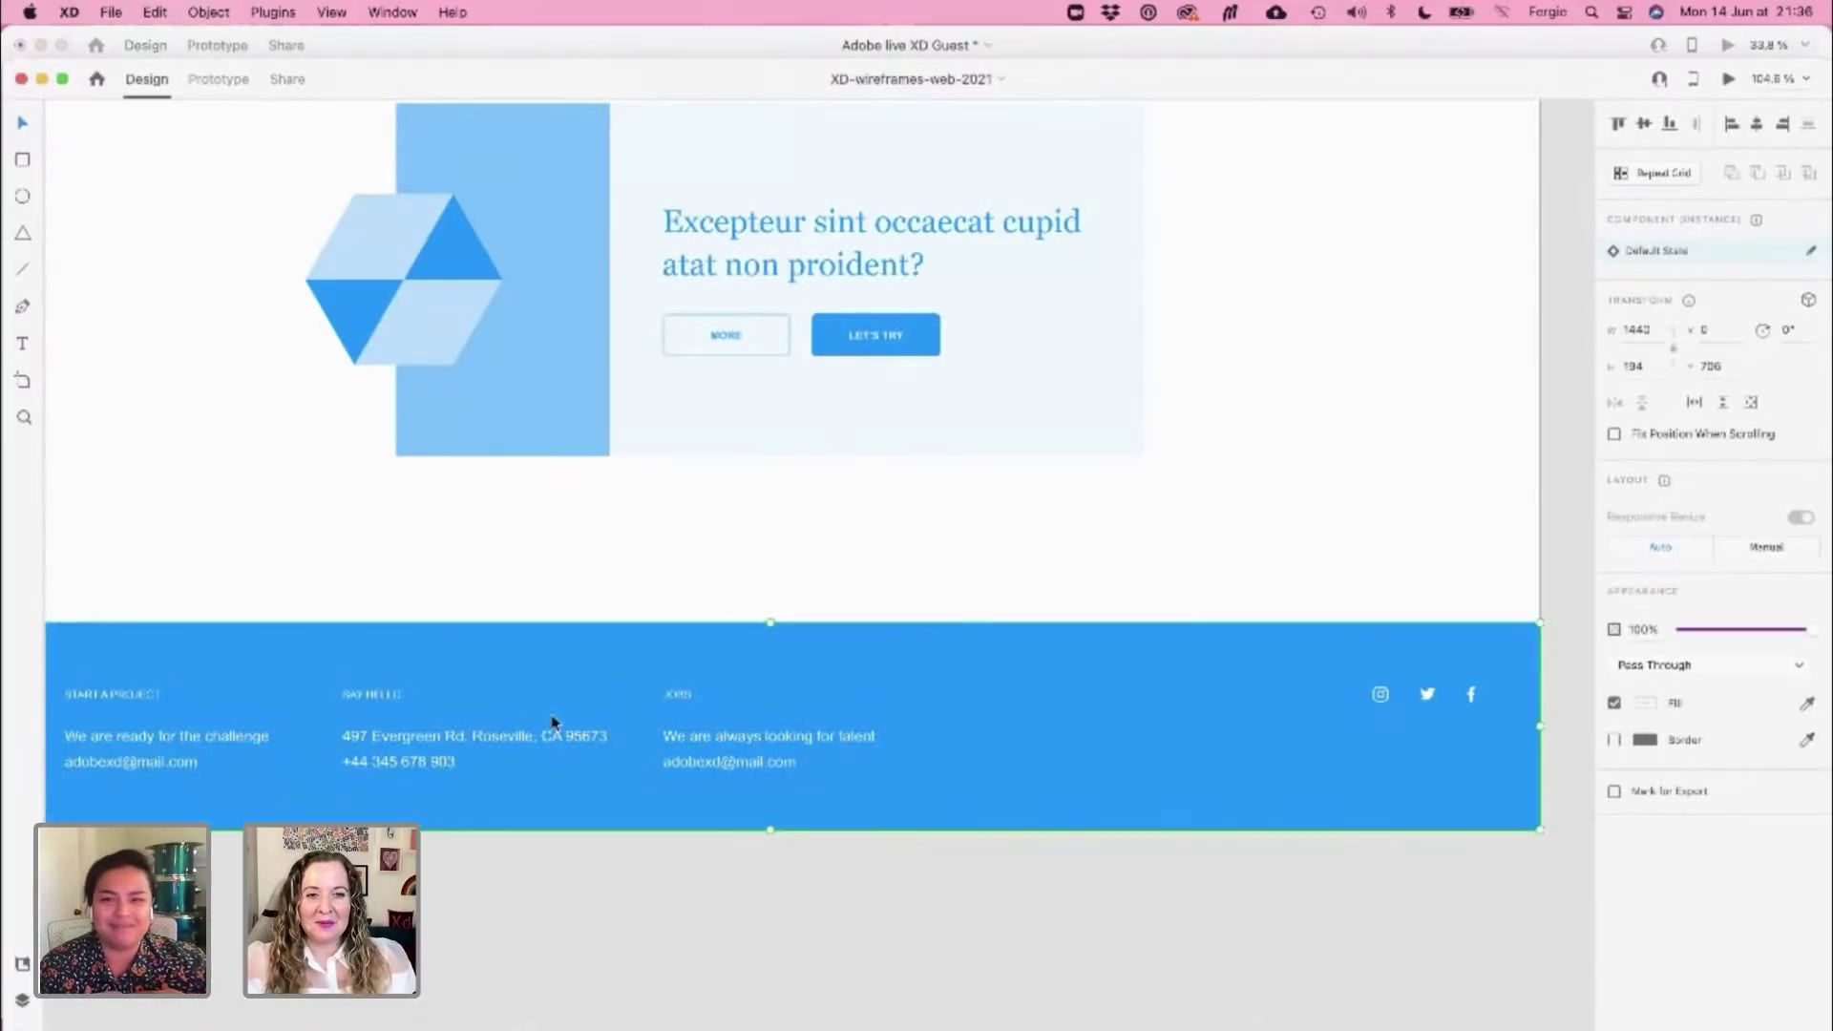
left_click(658, 929)
scroll(661, 926, "down", 5)
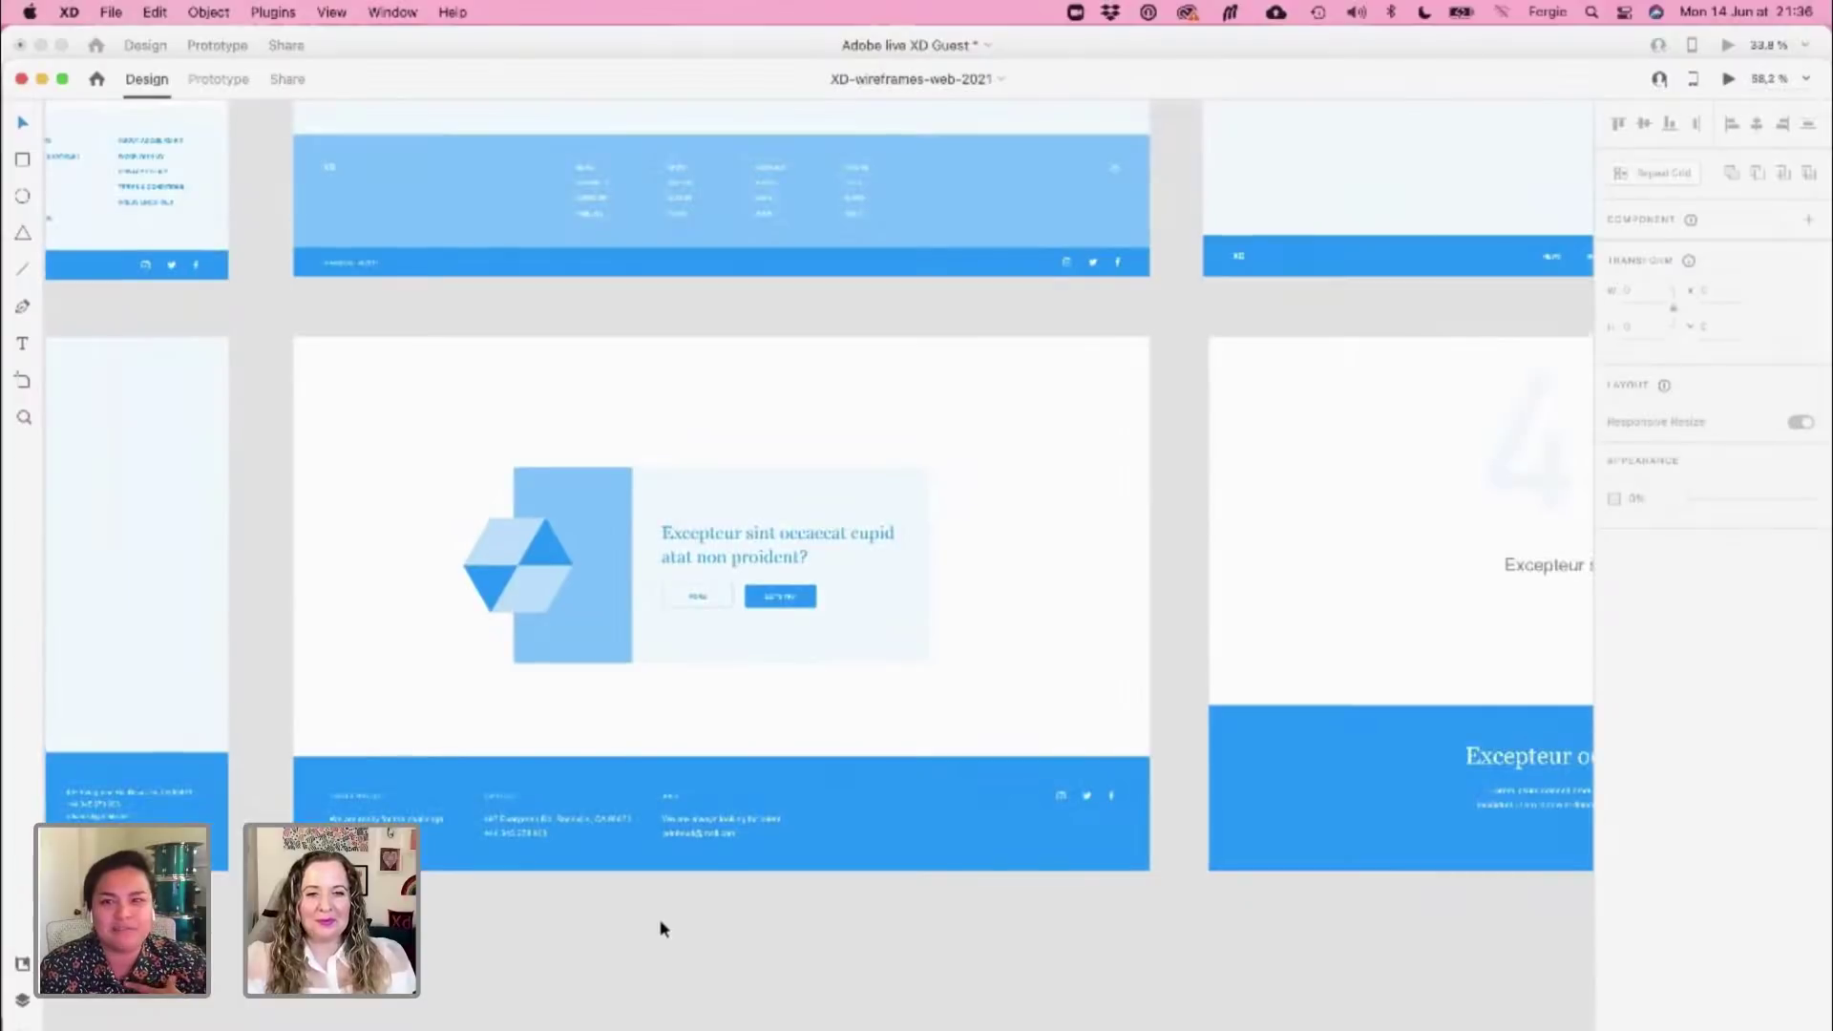
scroll(660, 929, "down", 2)
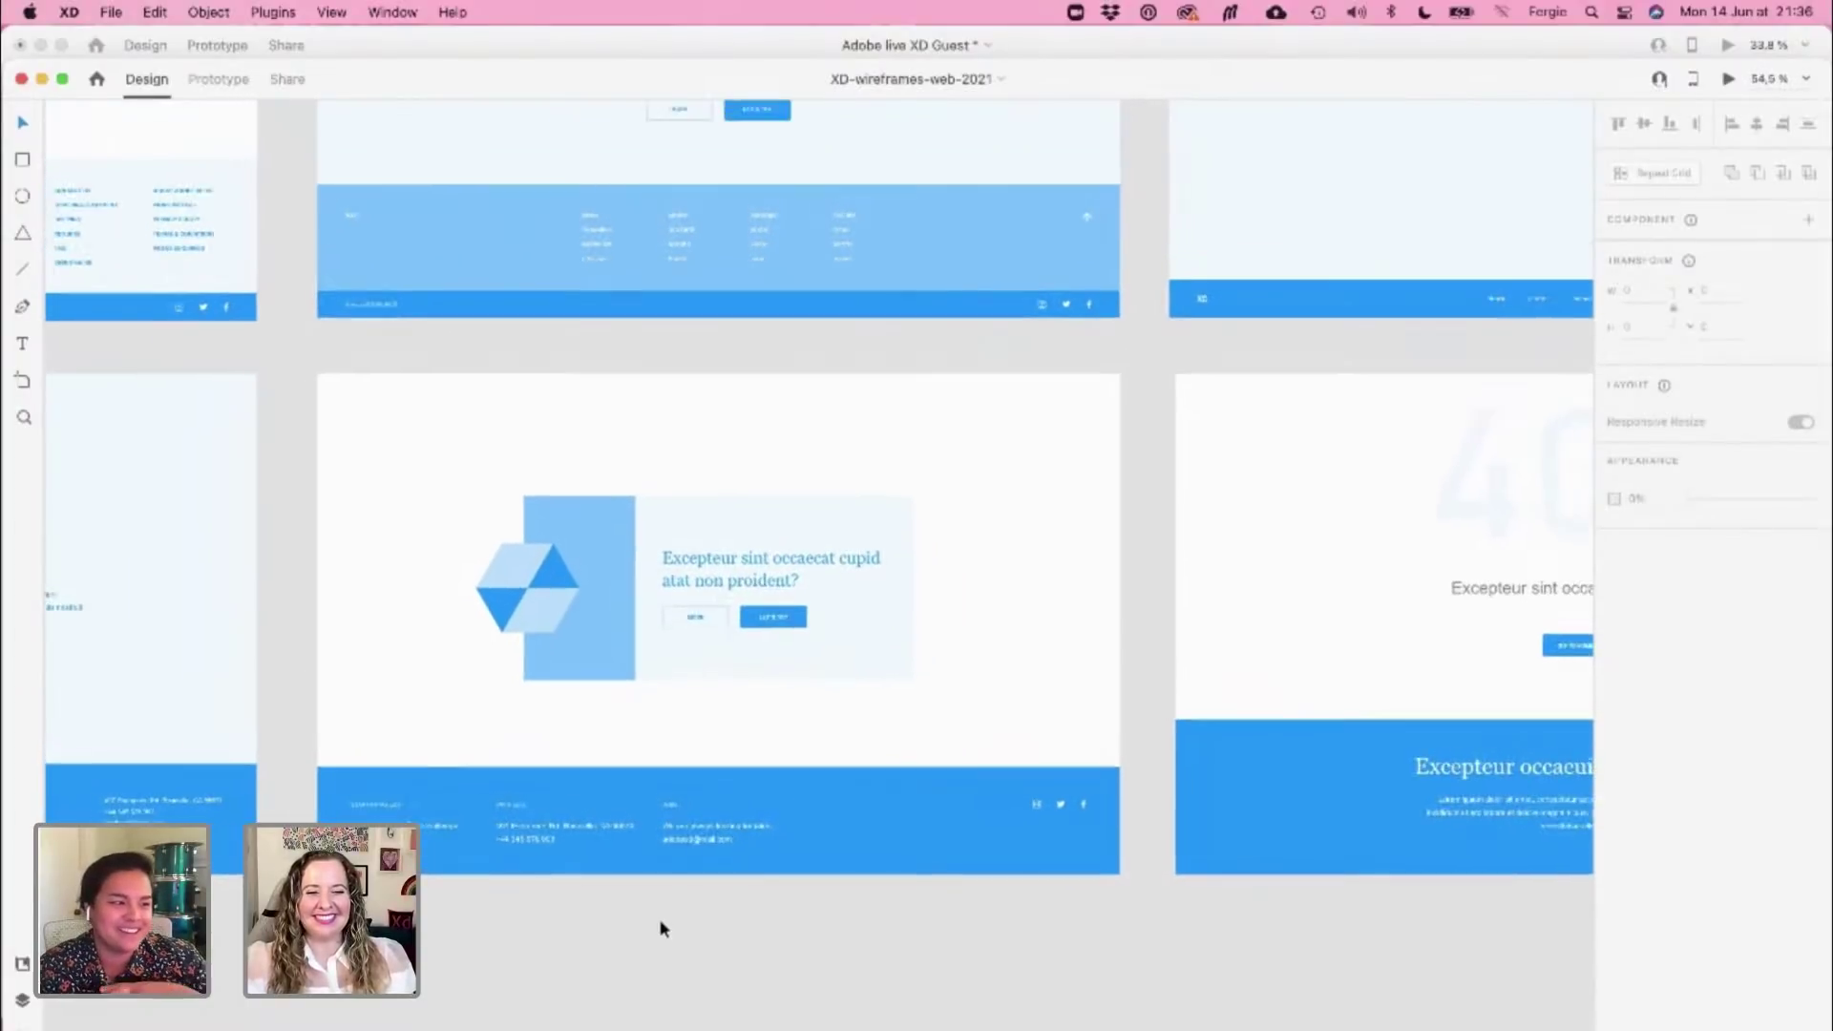
scroll(435, 965, "left", 10)
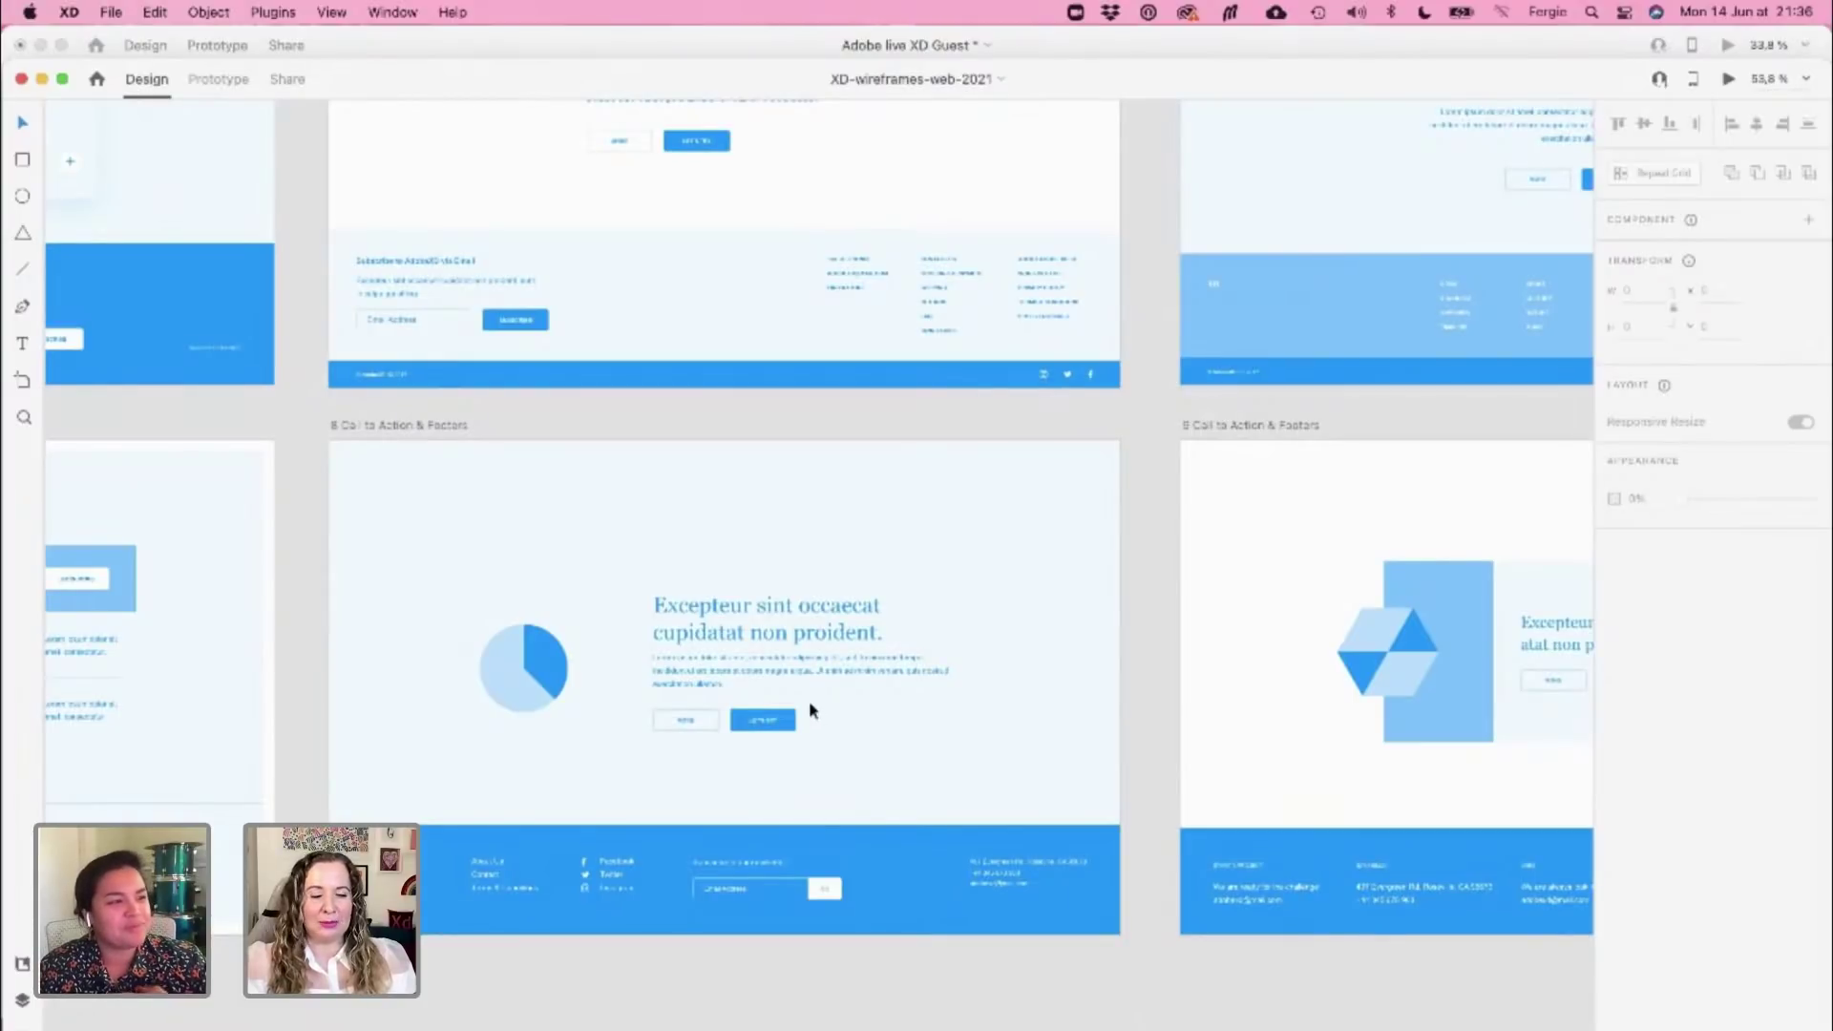
scroll(813, 710, "up", 5)
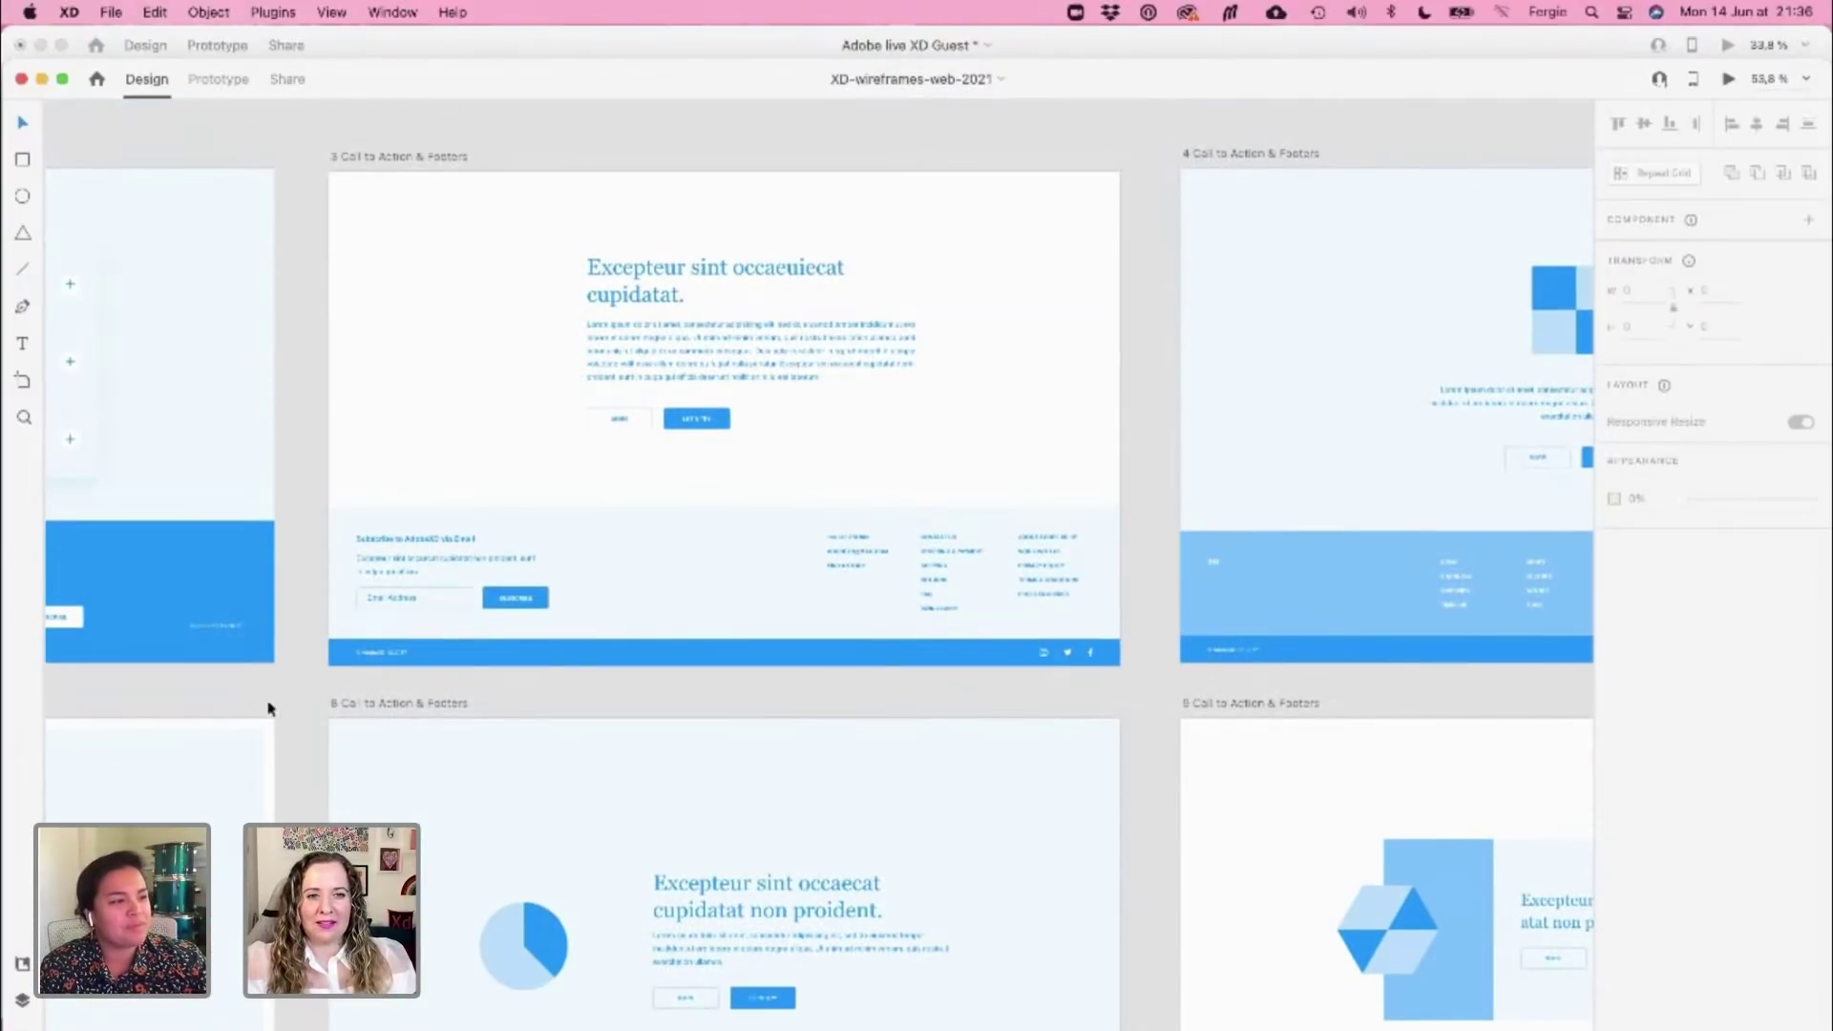
scroll(256, 696, "down", 2)
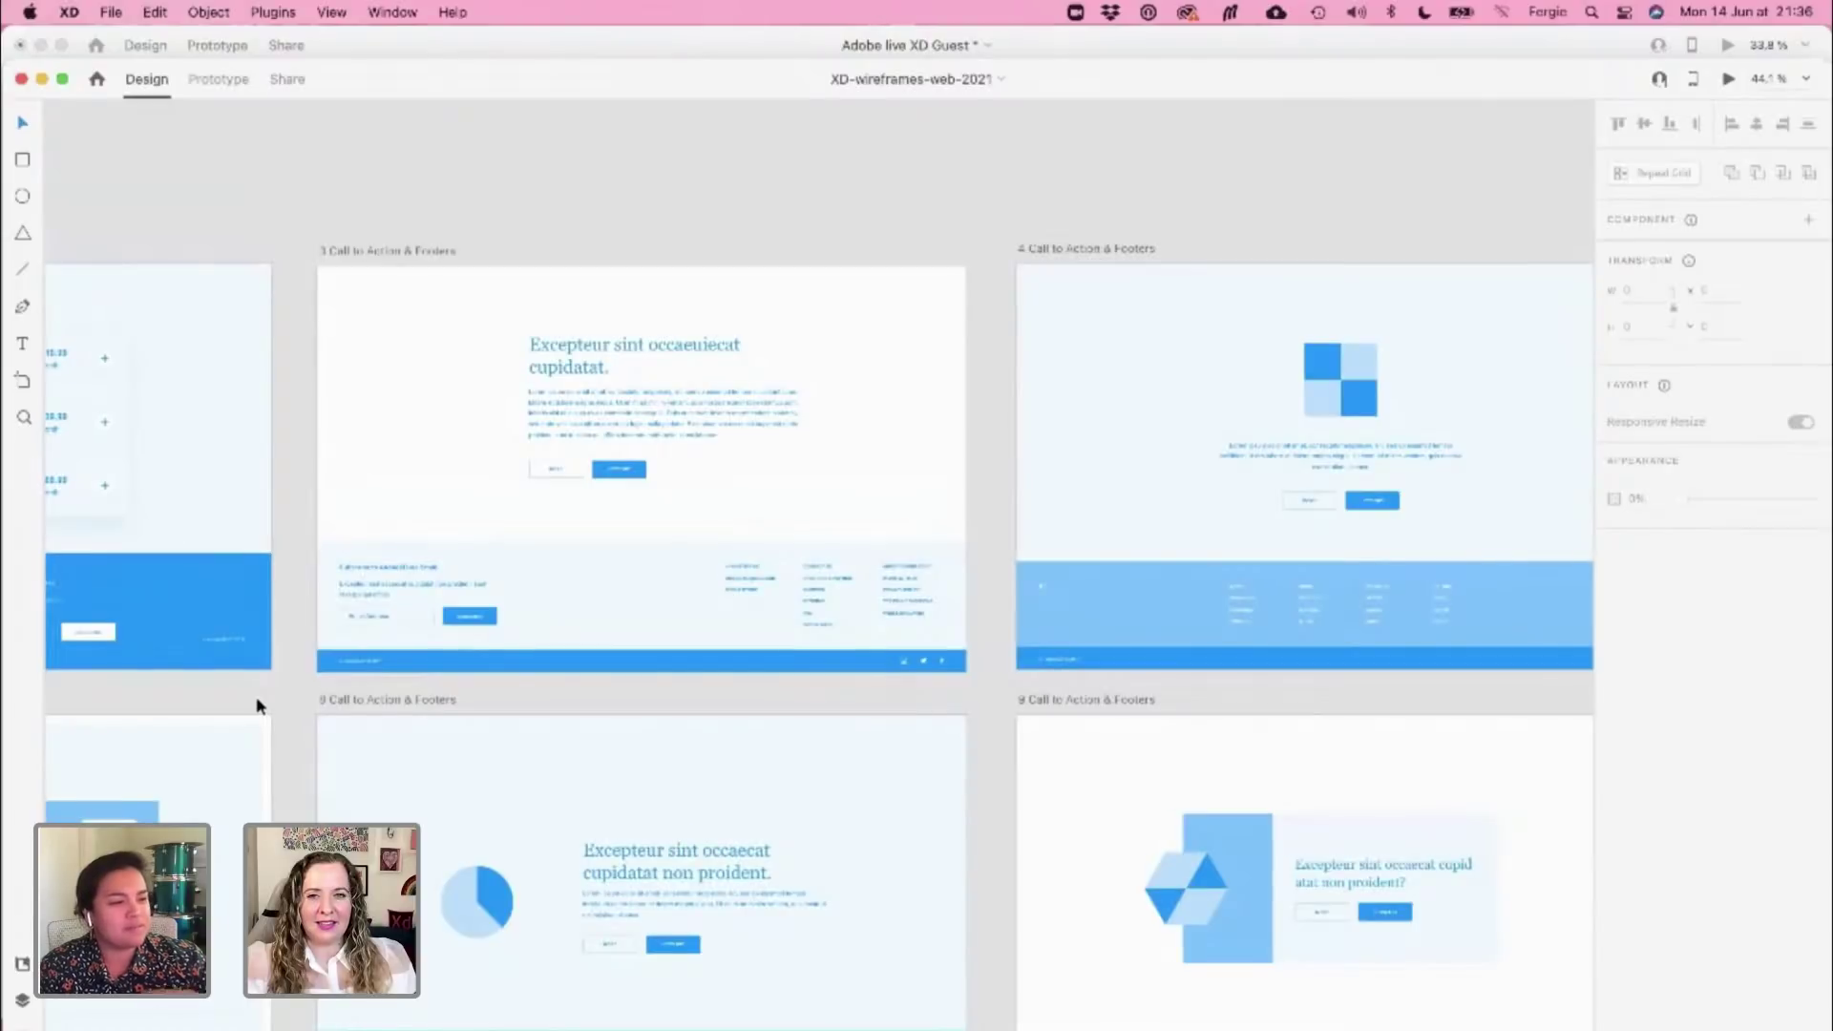
scroll(255, 704, "down", 2)
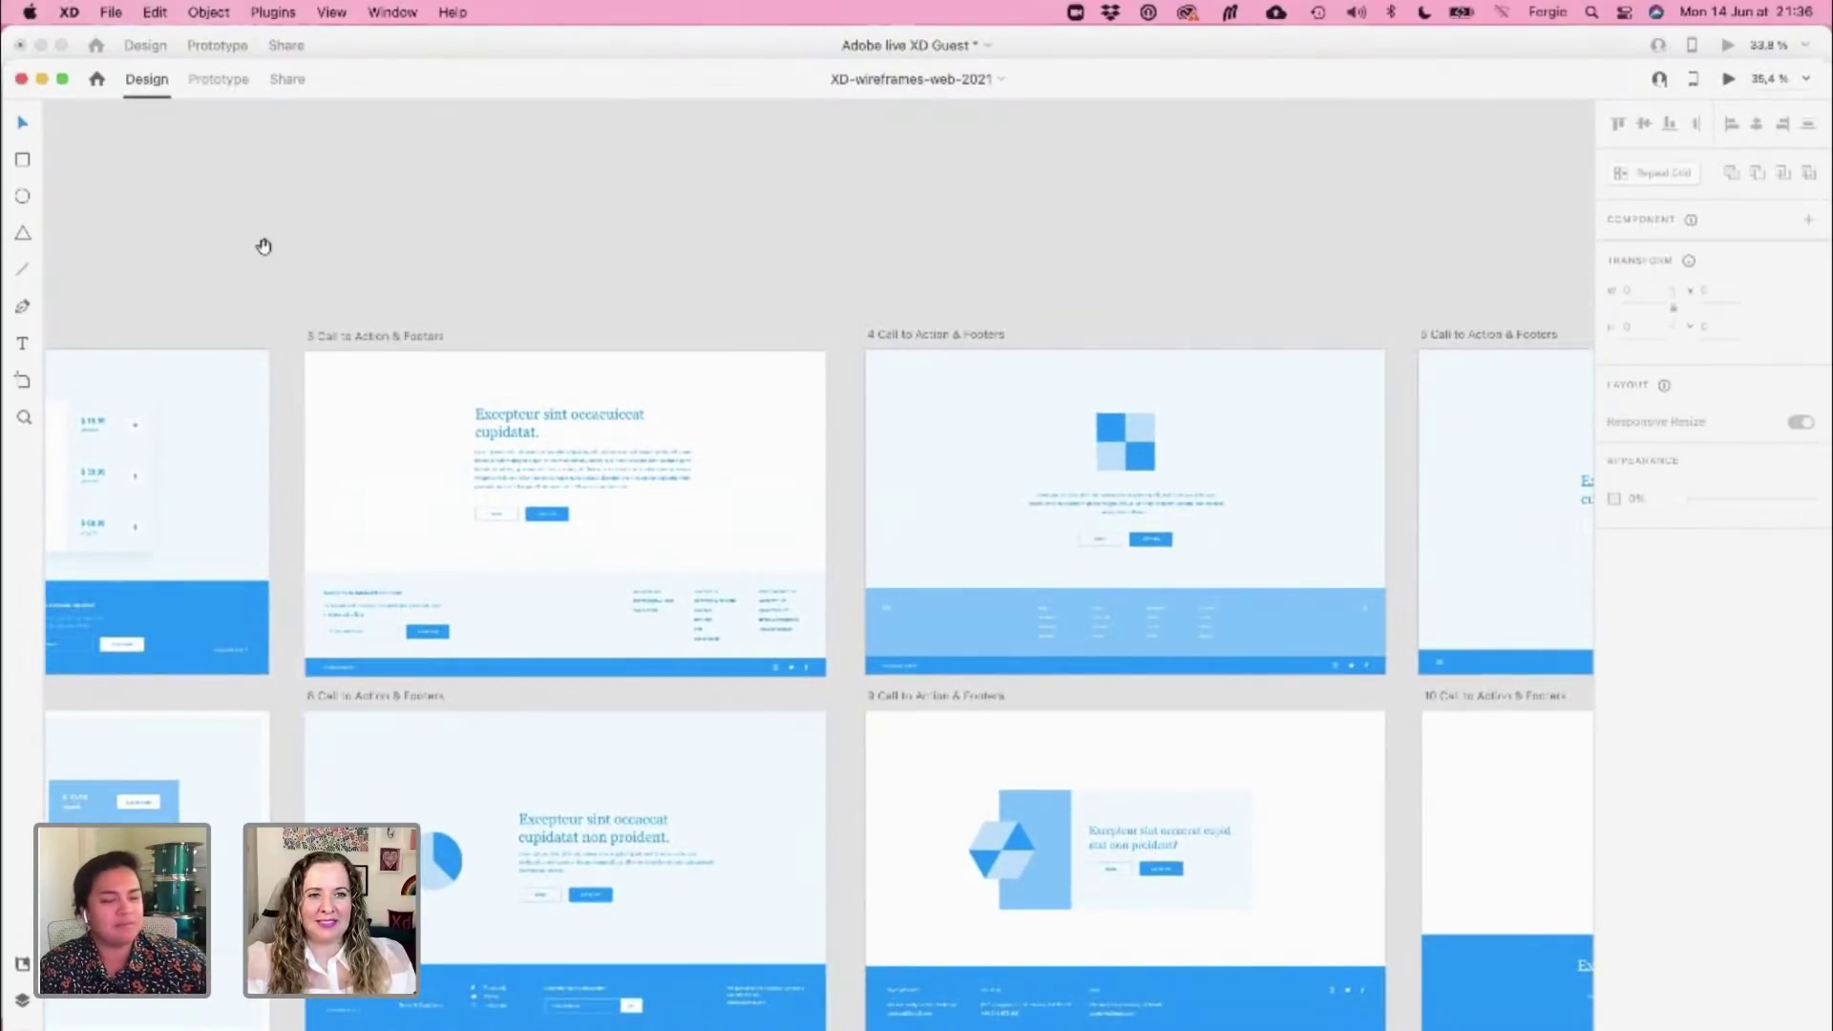
left_click_drag(263, 246, 884, 213)
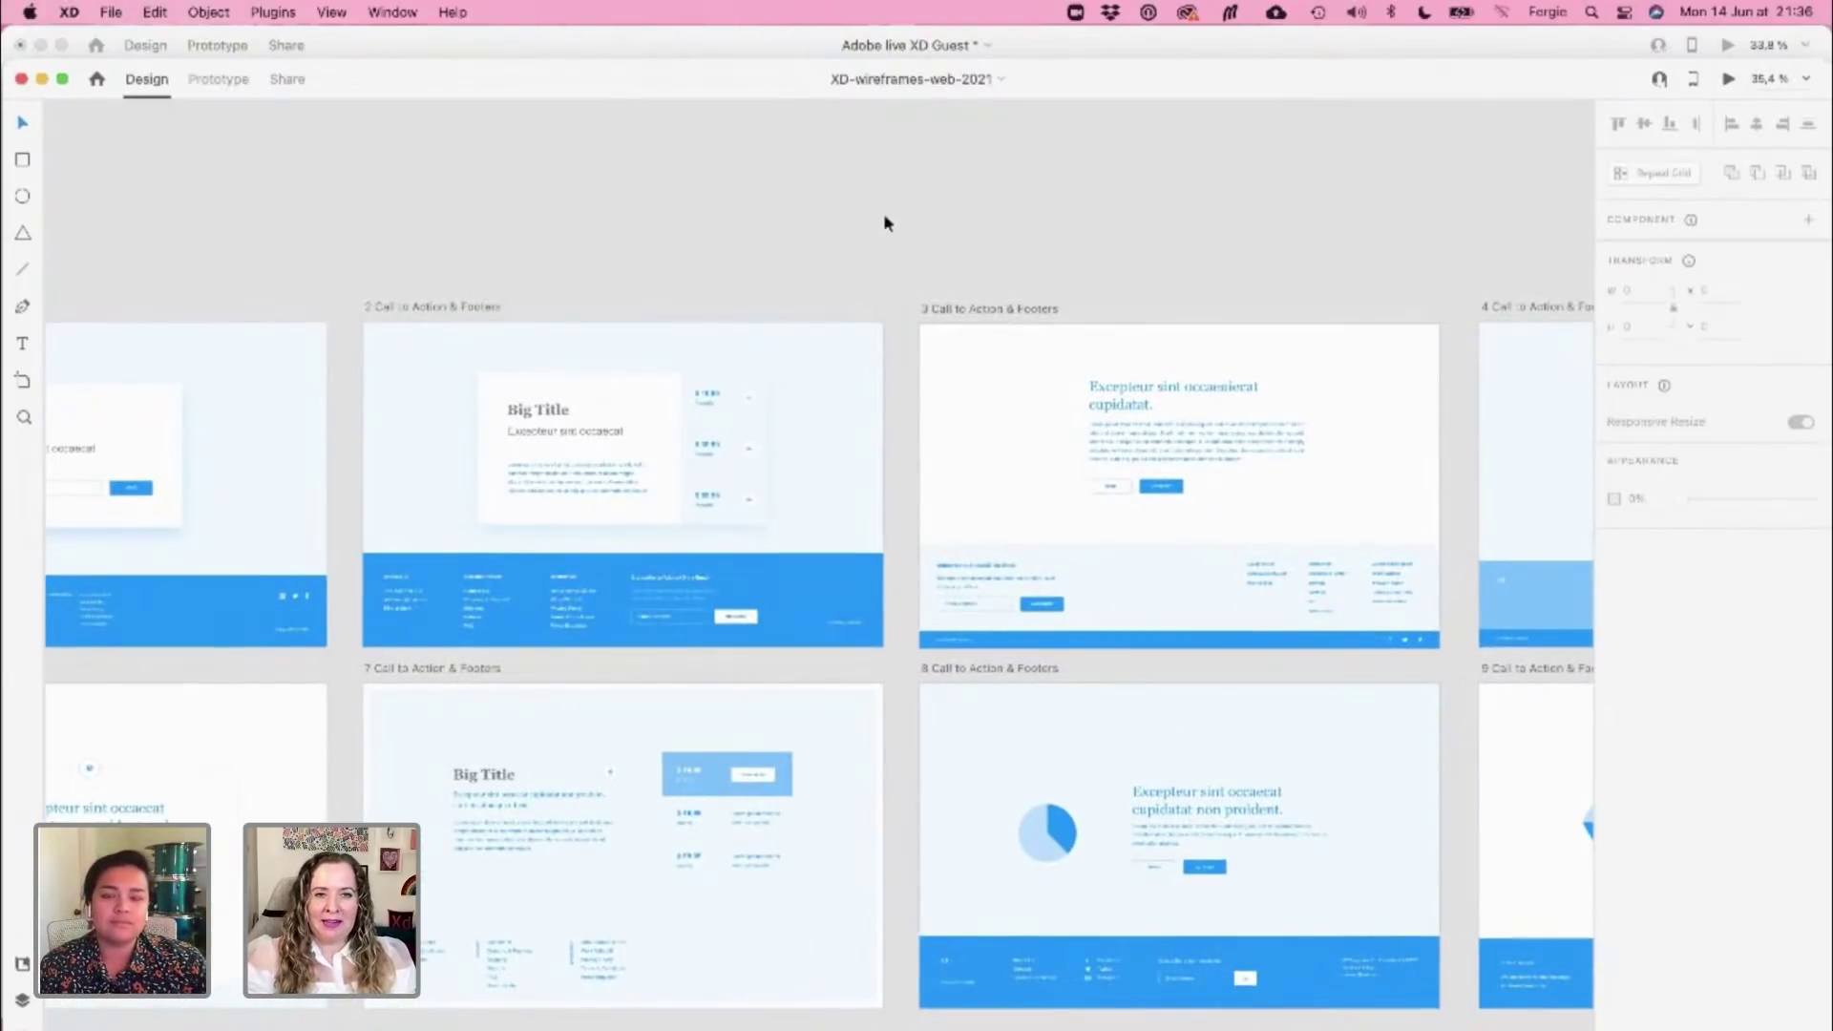
scroll(853, 217, "down", 1)
scroll(852, 218, "down", 4)
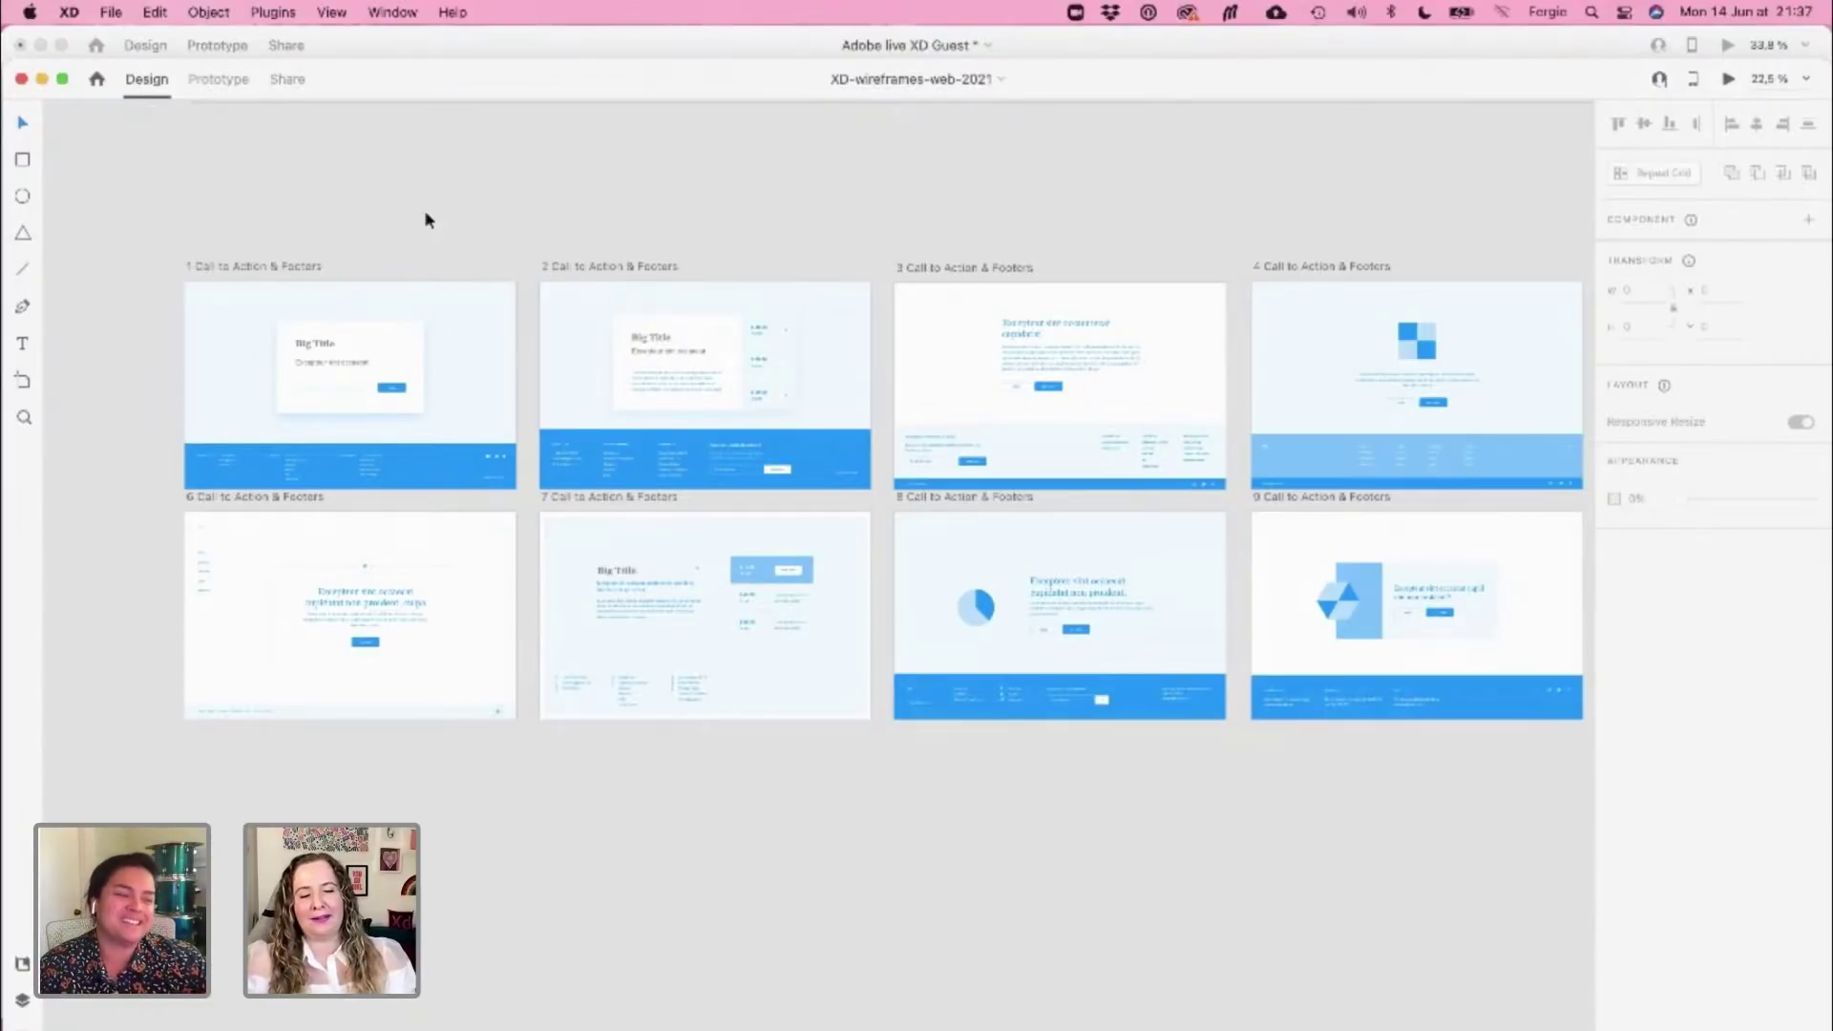
Look over the ten artboards of the Pricing Table Sections
left_click_drag(372, 204, 1477, 299)
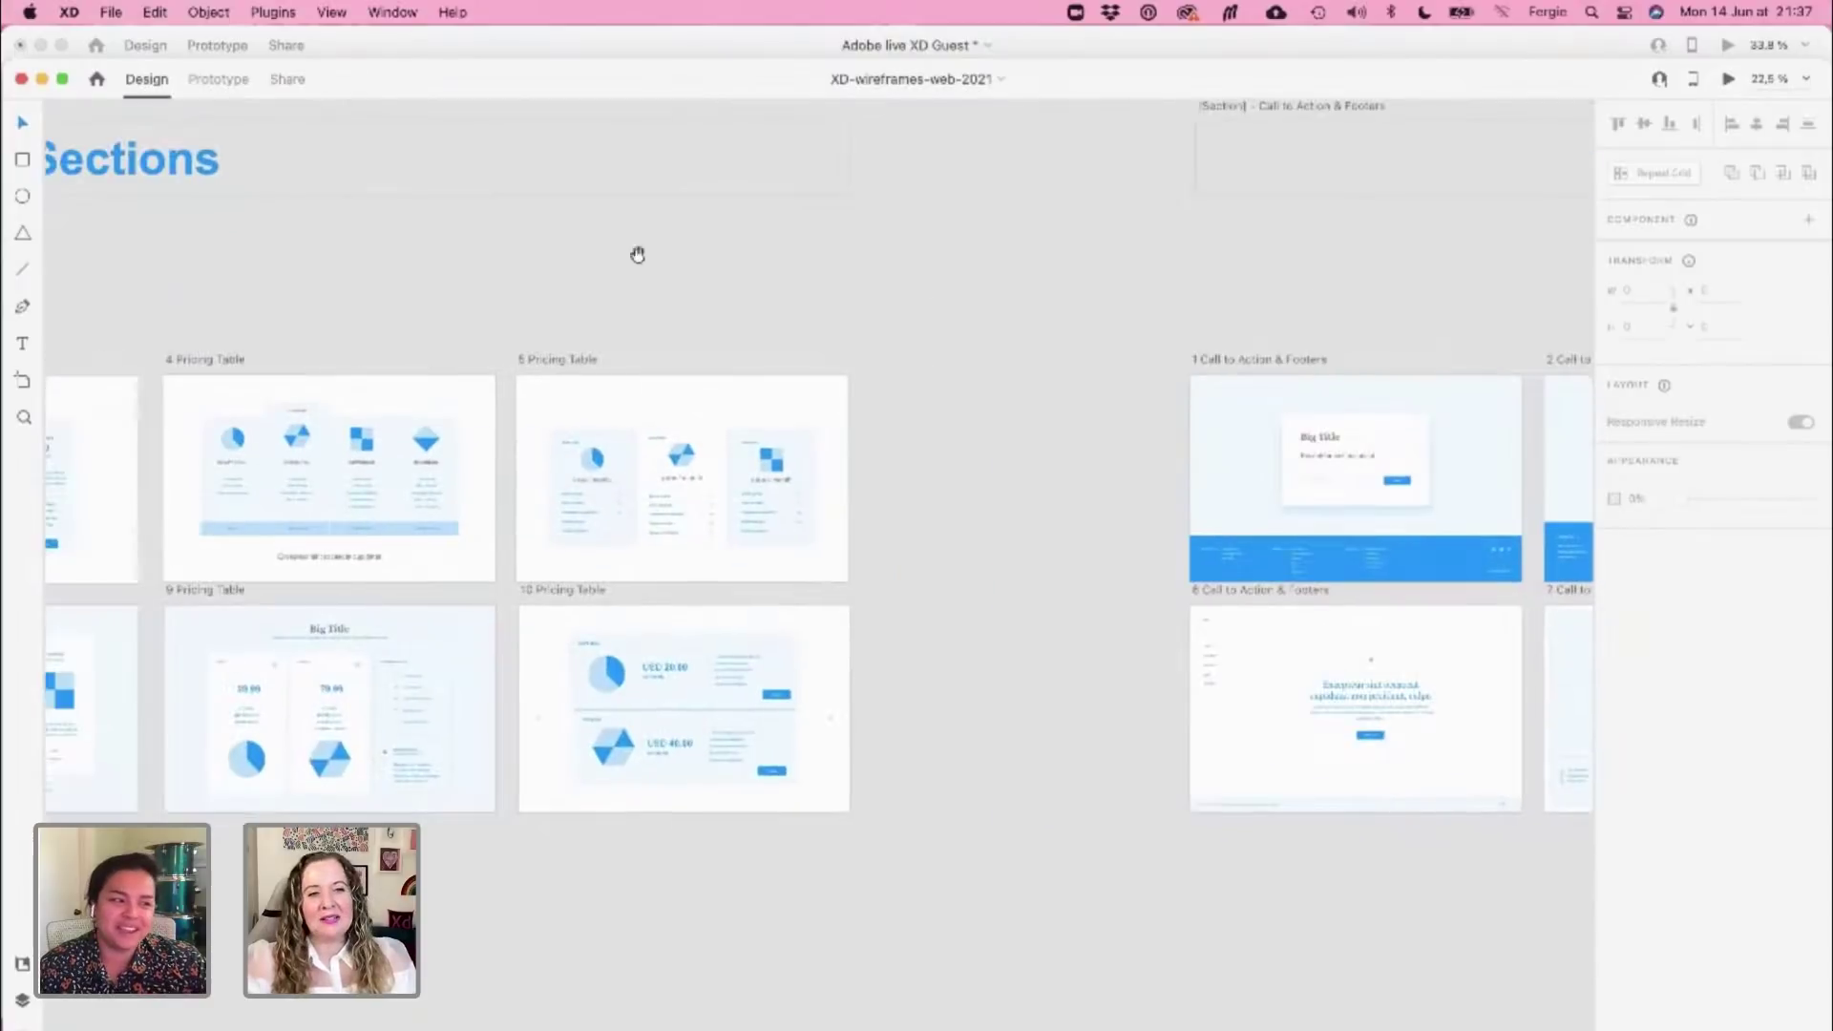
left_click_drag(470, 273, 1149, 311)
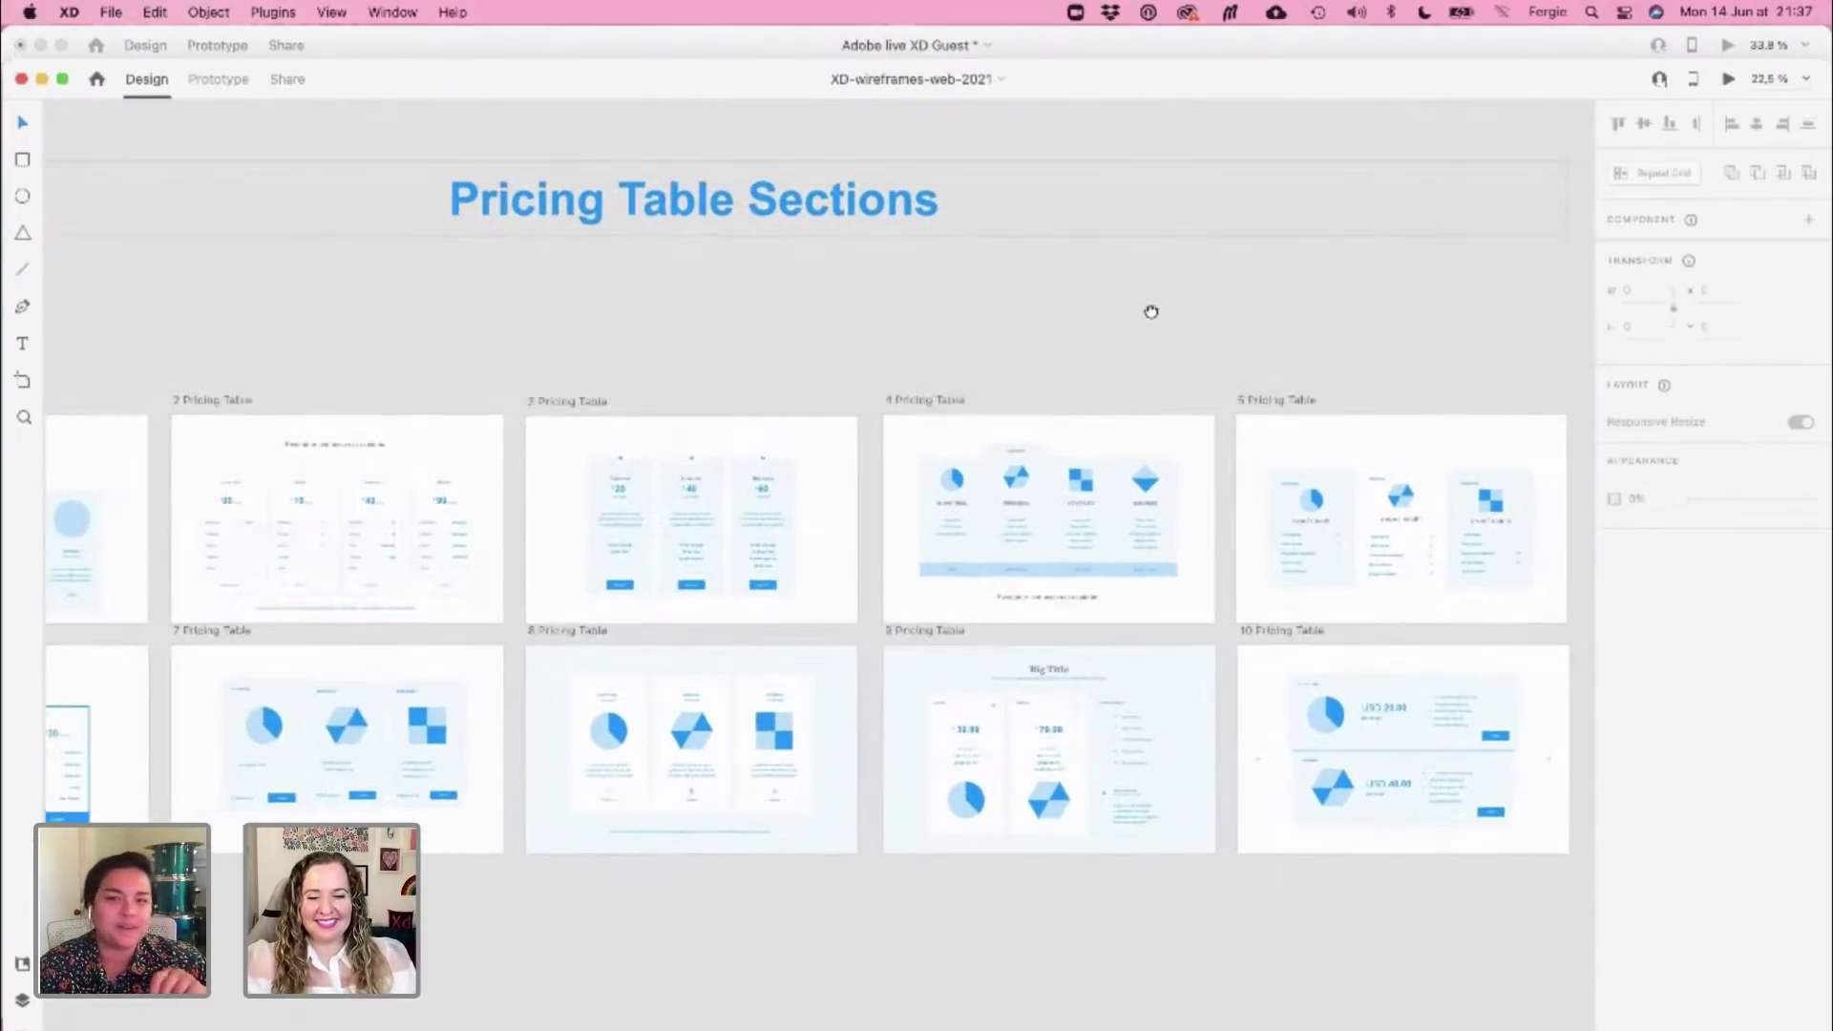
scroll(955, 387, "down", 3)
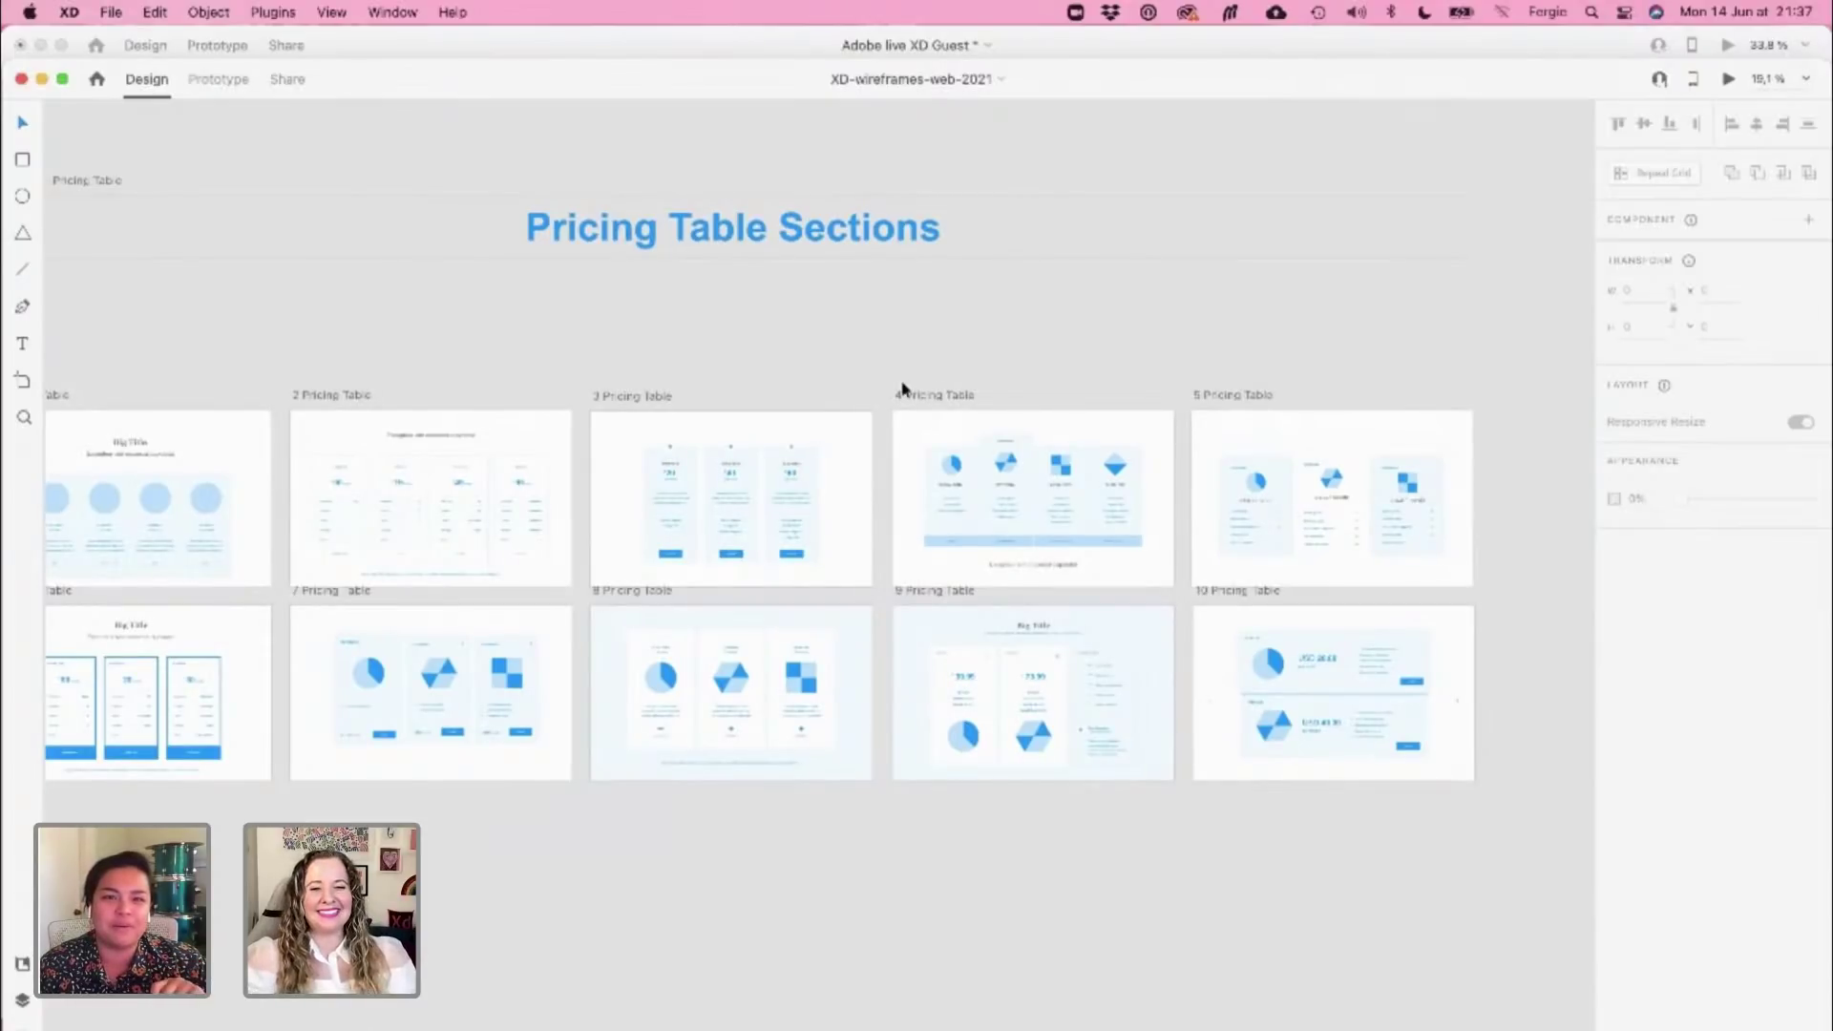
scroll(903, 388, "down", 3)
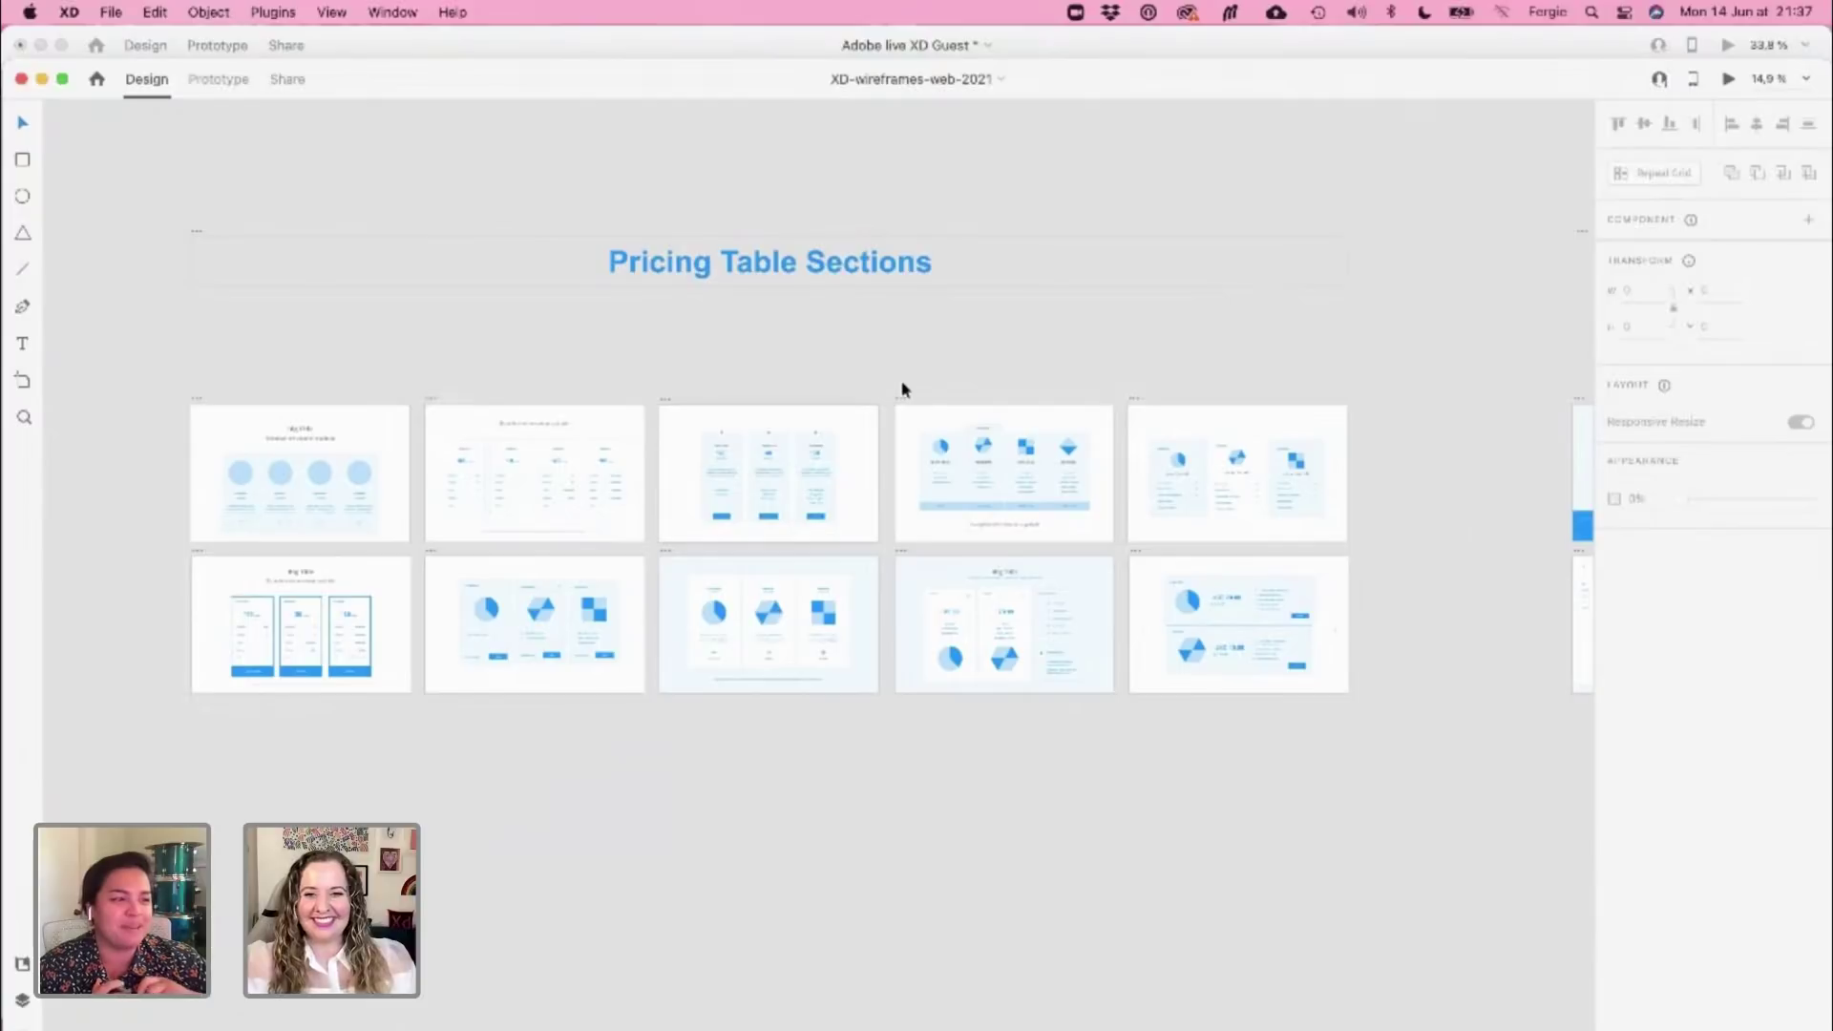
scroll(903, 388, "down", 3)
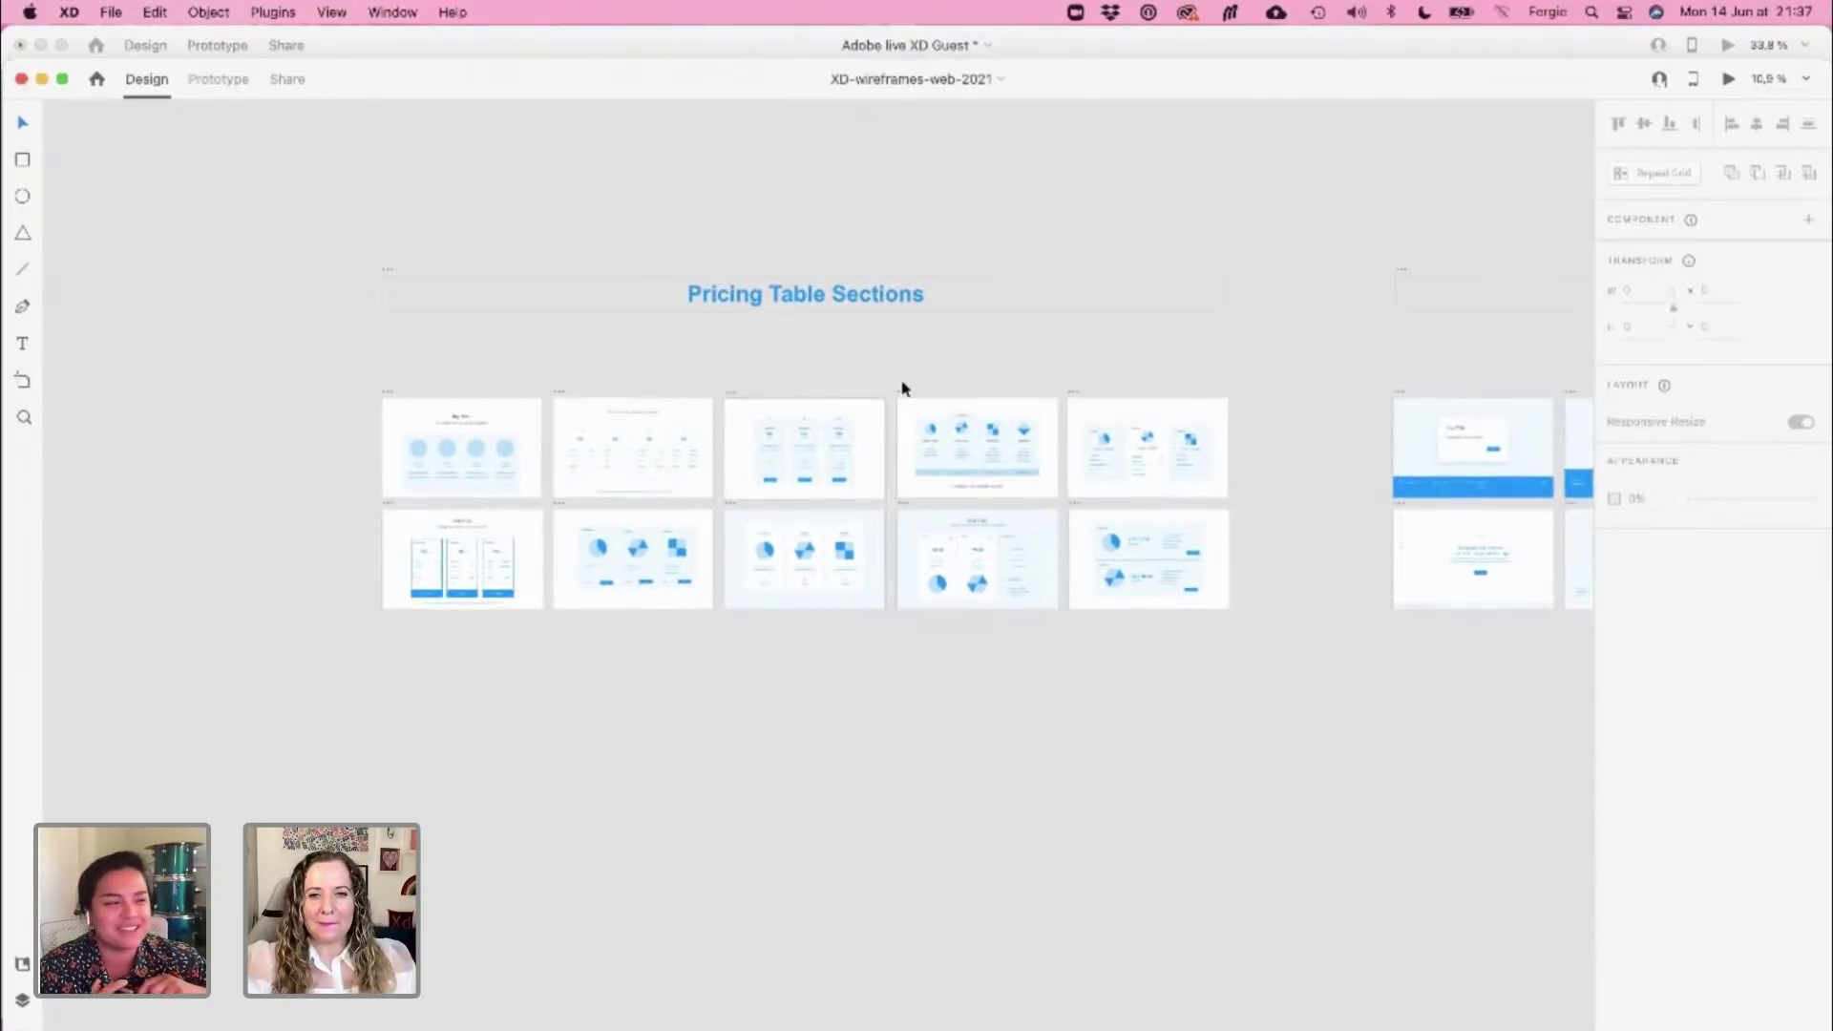
Find the Forms section and examine the payment form on 1 Forms and the item order form on 2 Forms
scroll(903, 387, "up", 5)
scroll(903, 388, "up", 3)
scroll(900, 381, "up", 5)
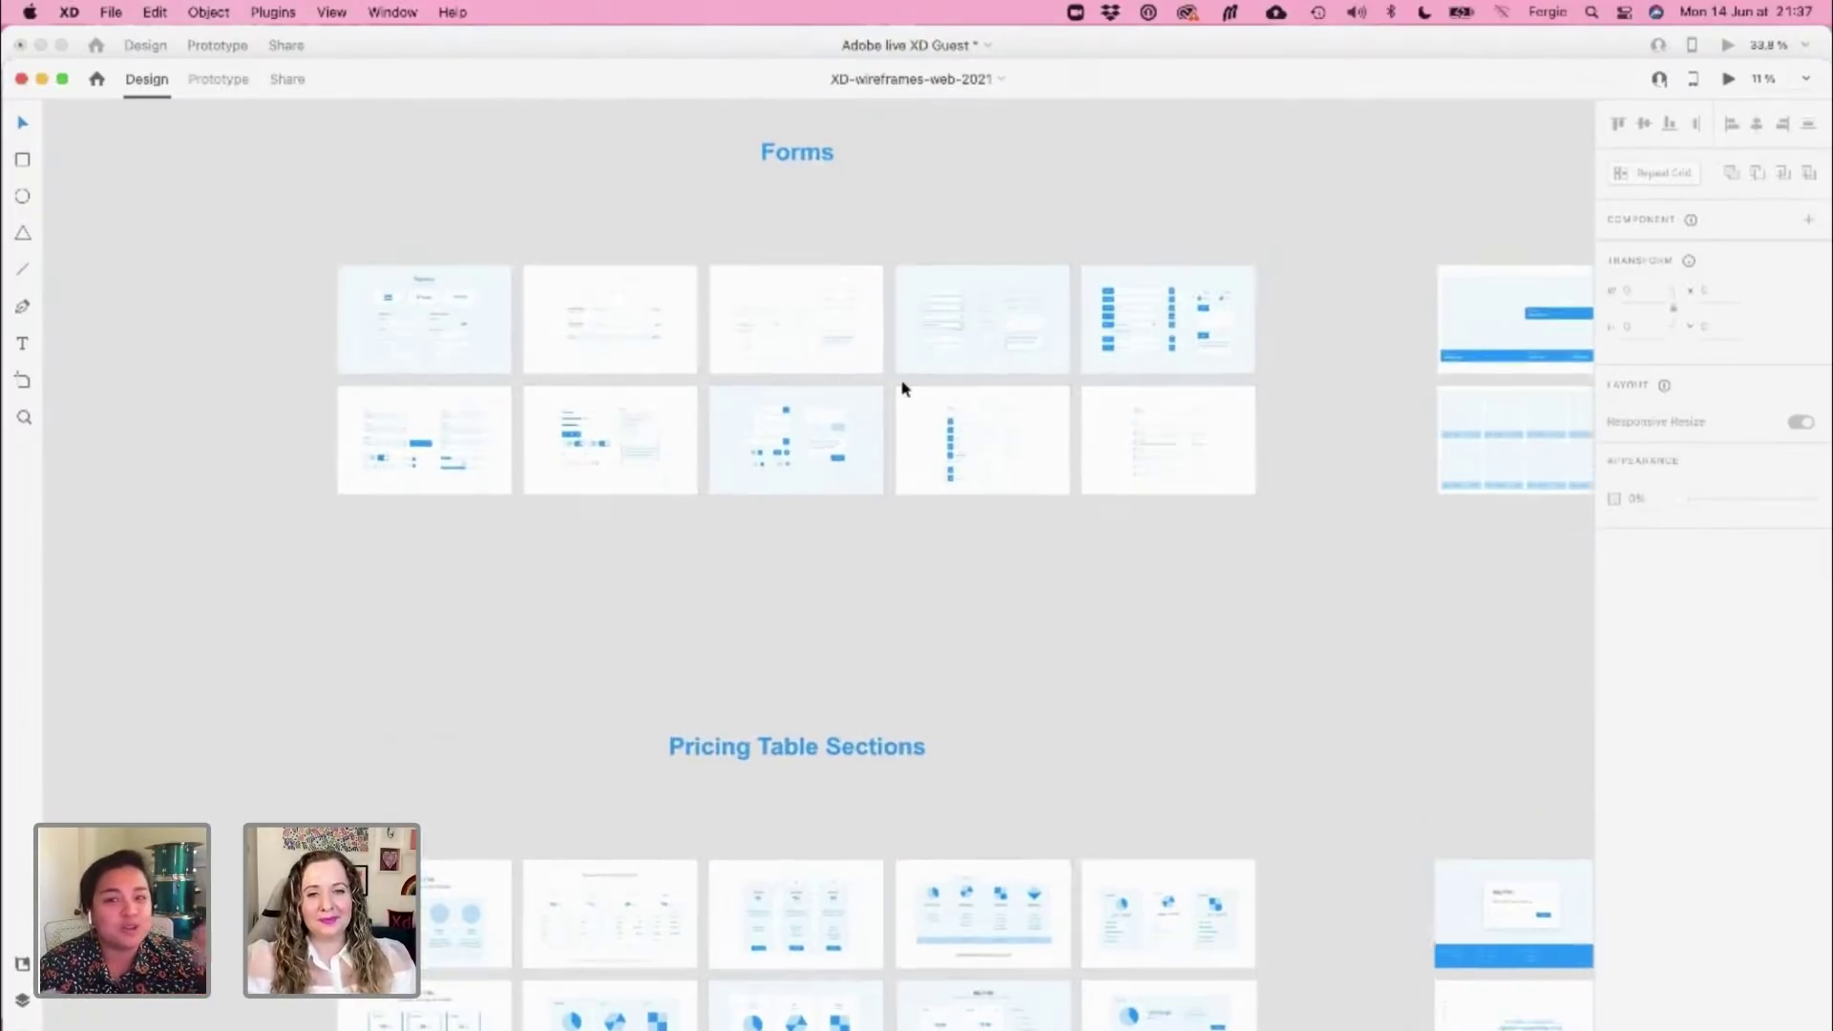
scroll(564, 321, "up", 5)
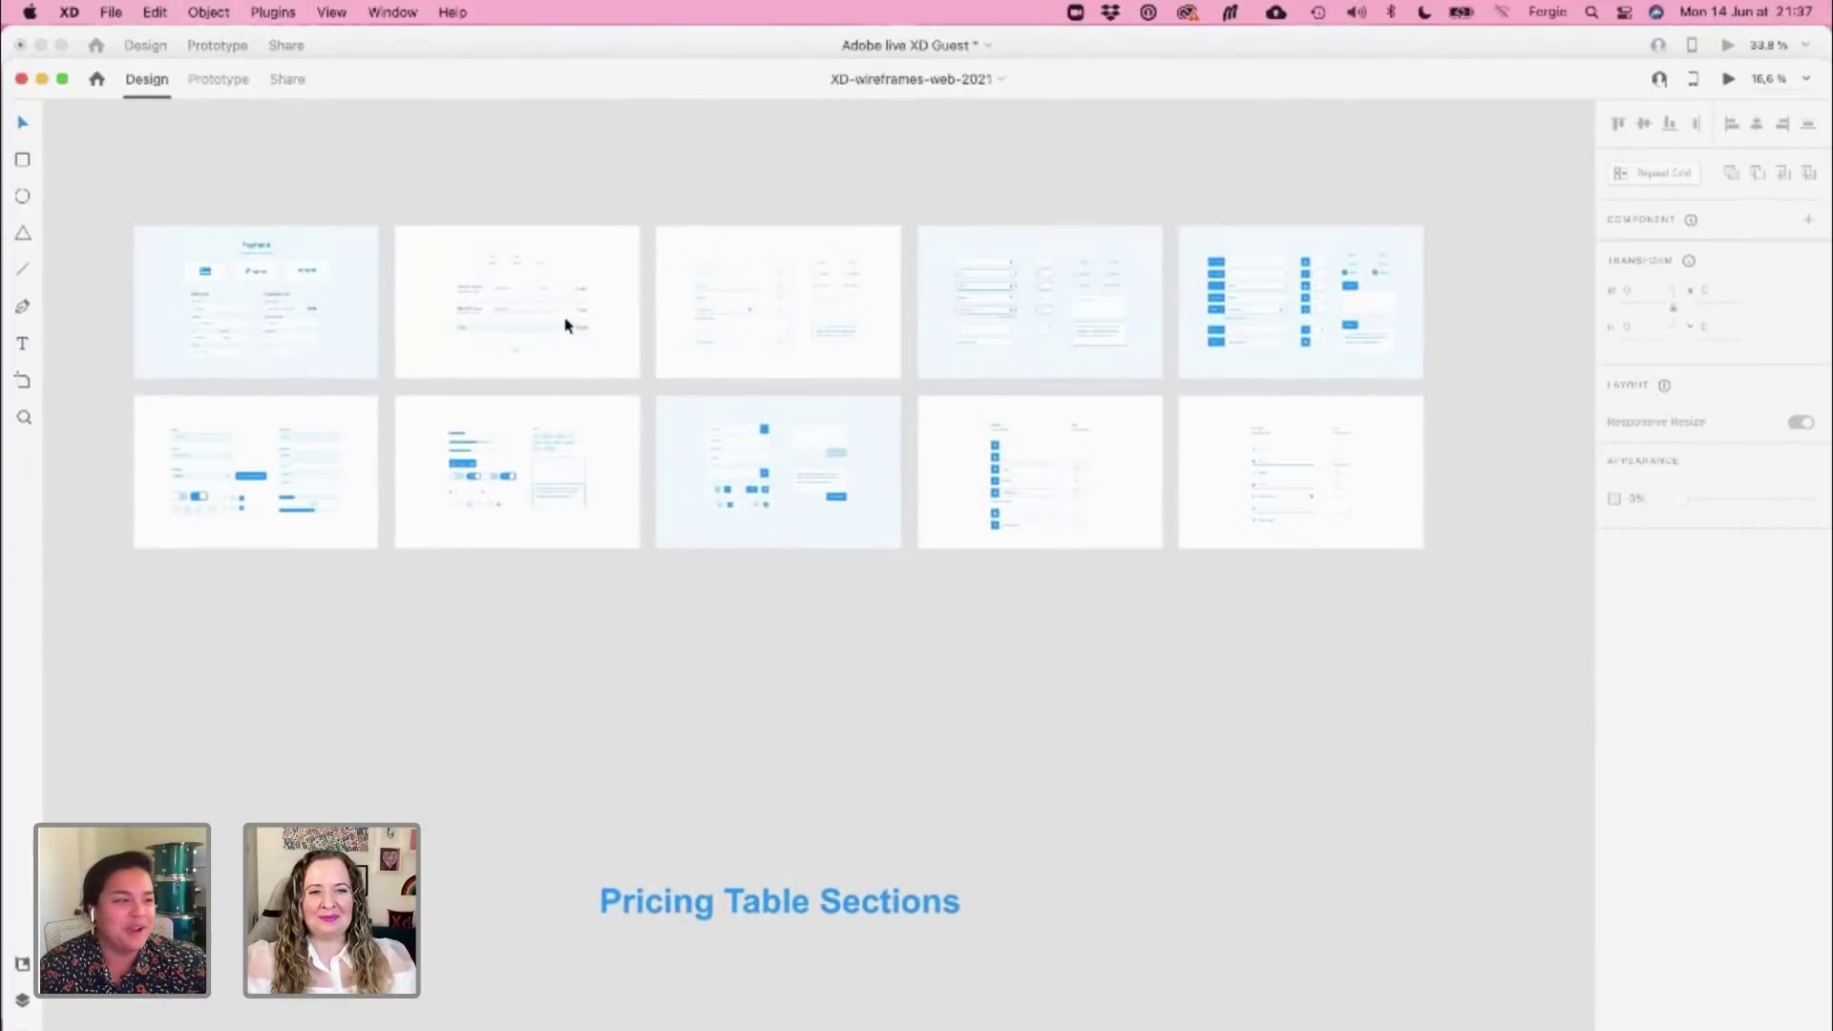
scroll(564, 324, "up", 1)
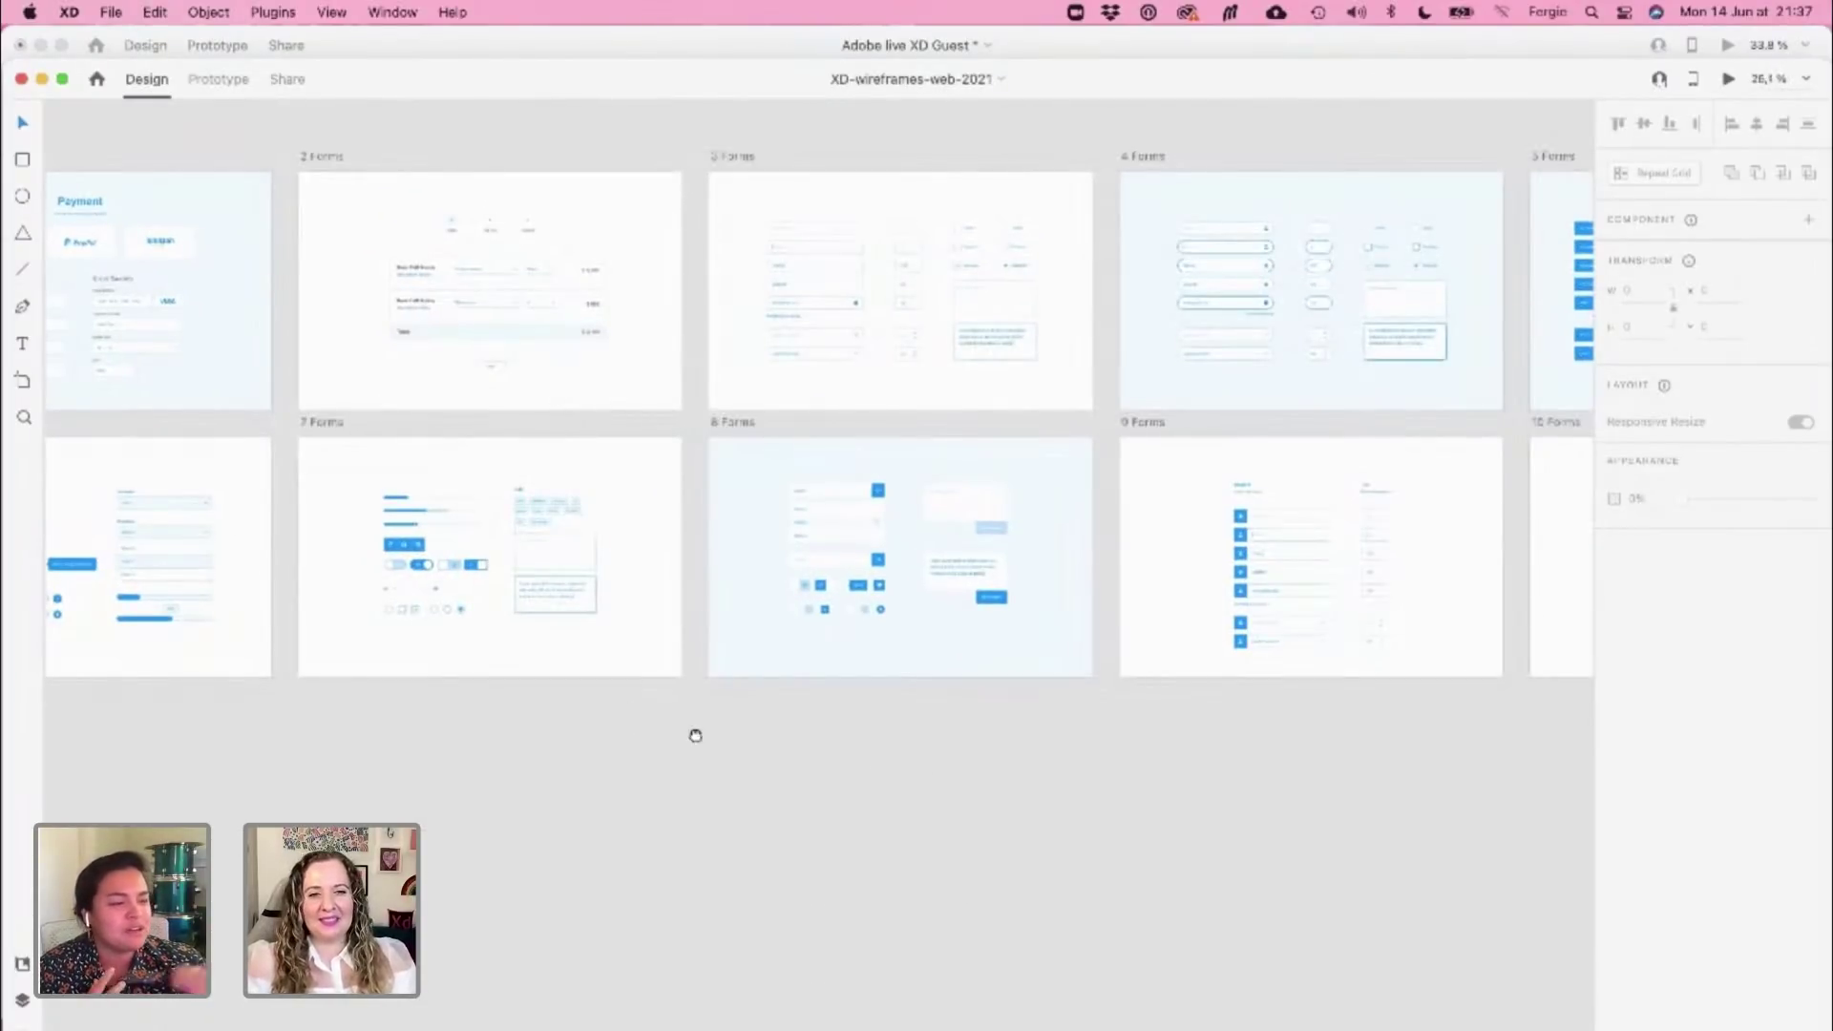
scroll(668, 621, "left", 10)
scroll(669, 620, "up", 2)
scroll(464, 443, "up", 3)
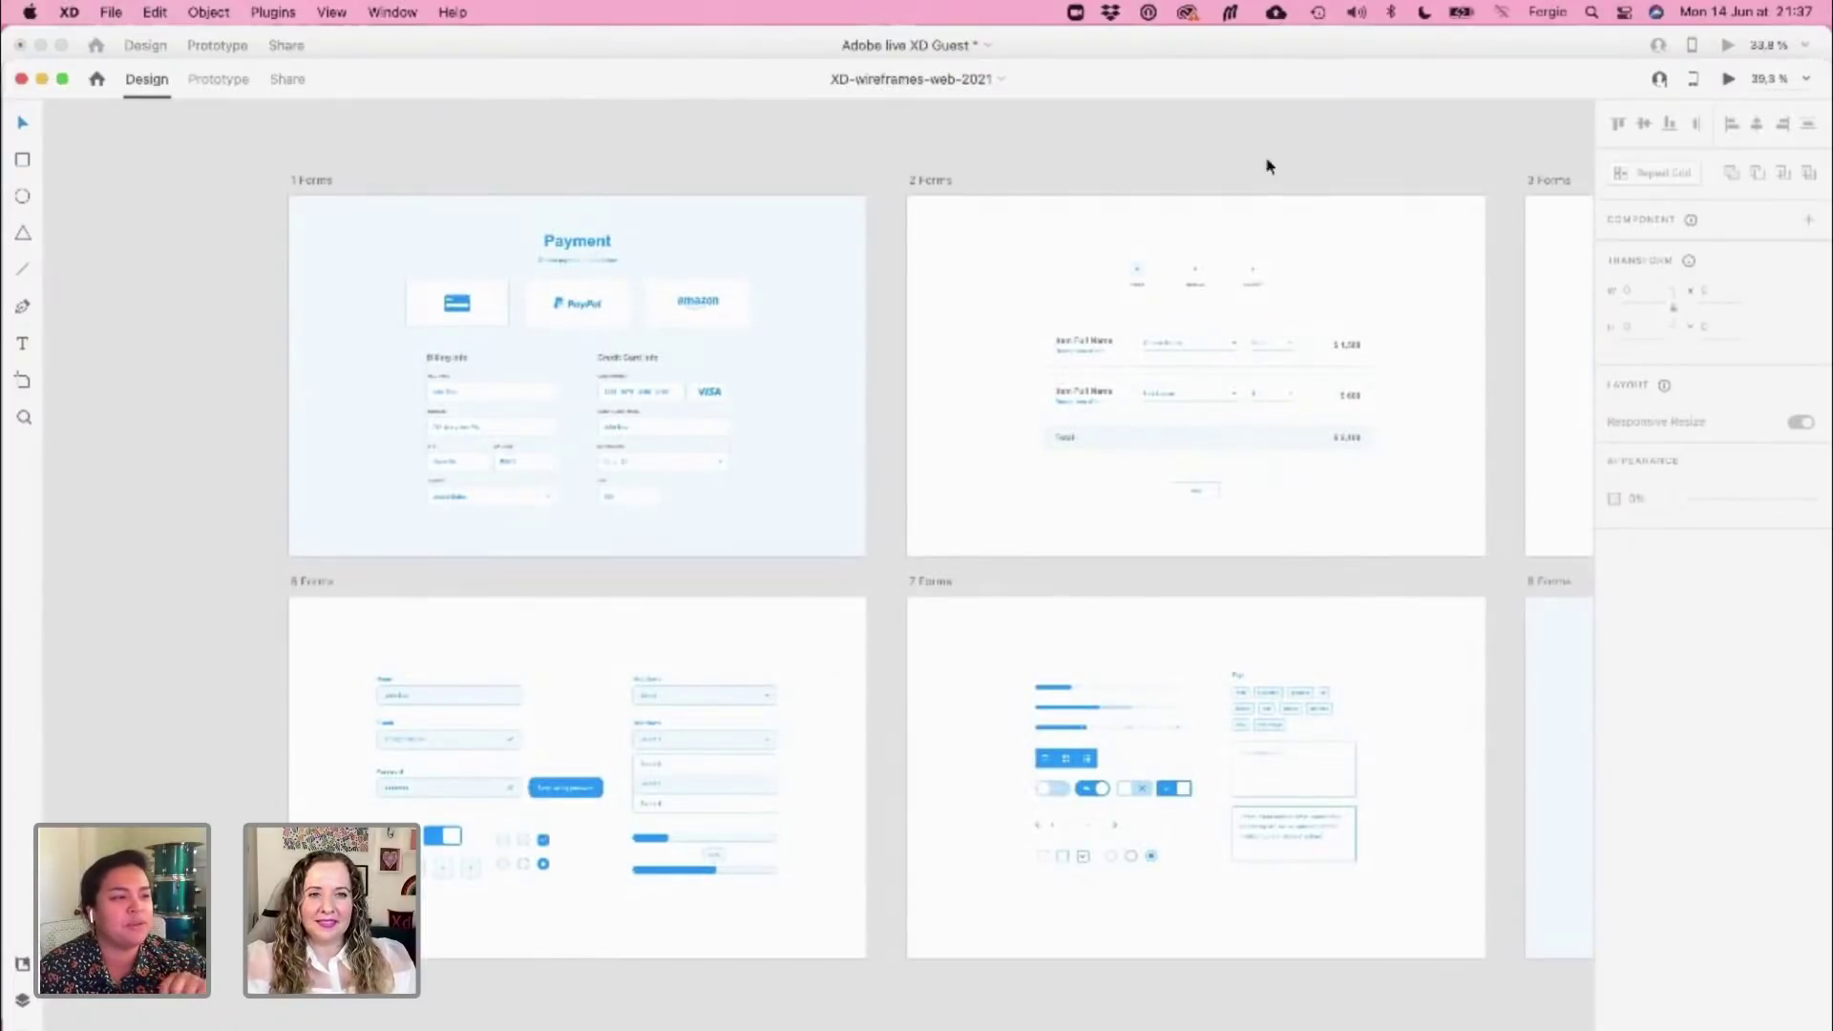
scroll(495, 462, "up", 1)
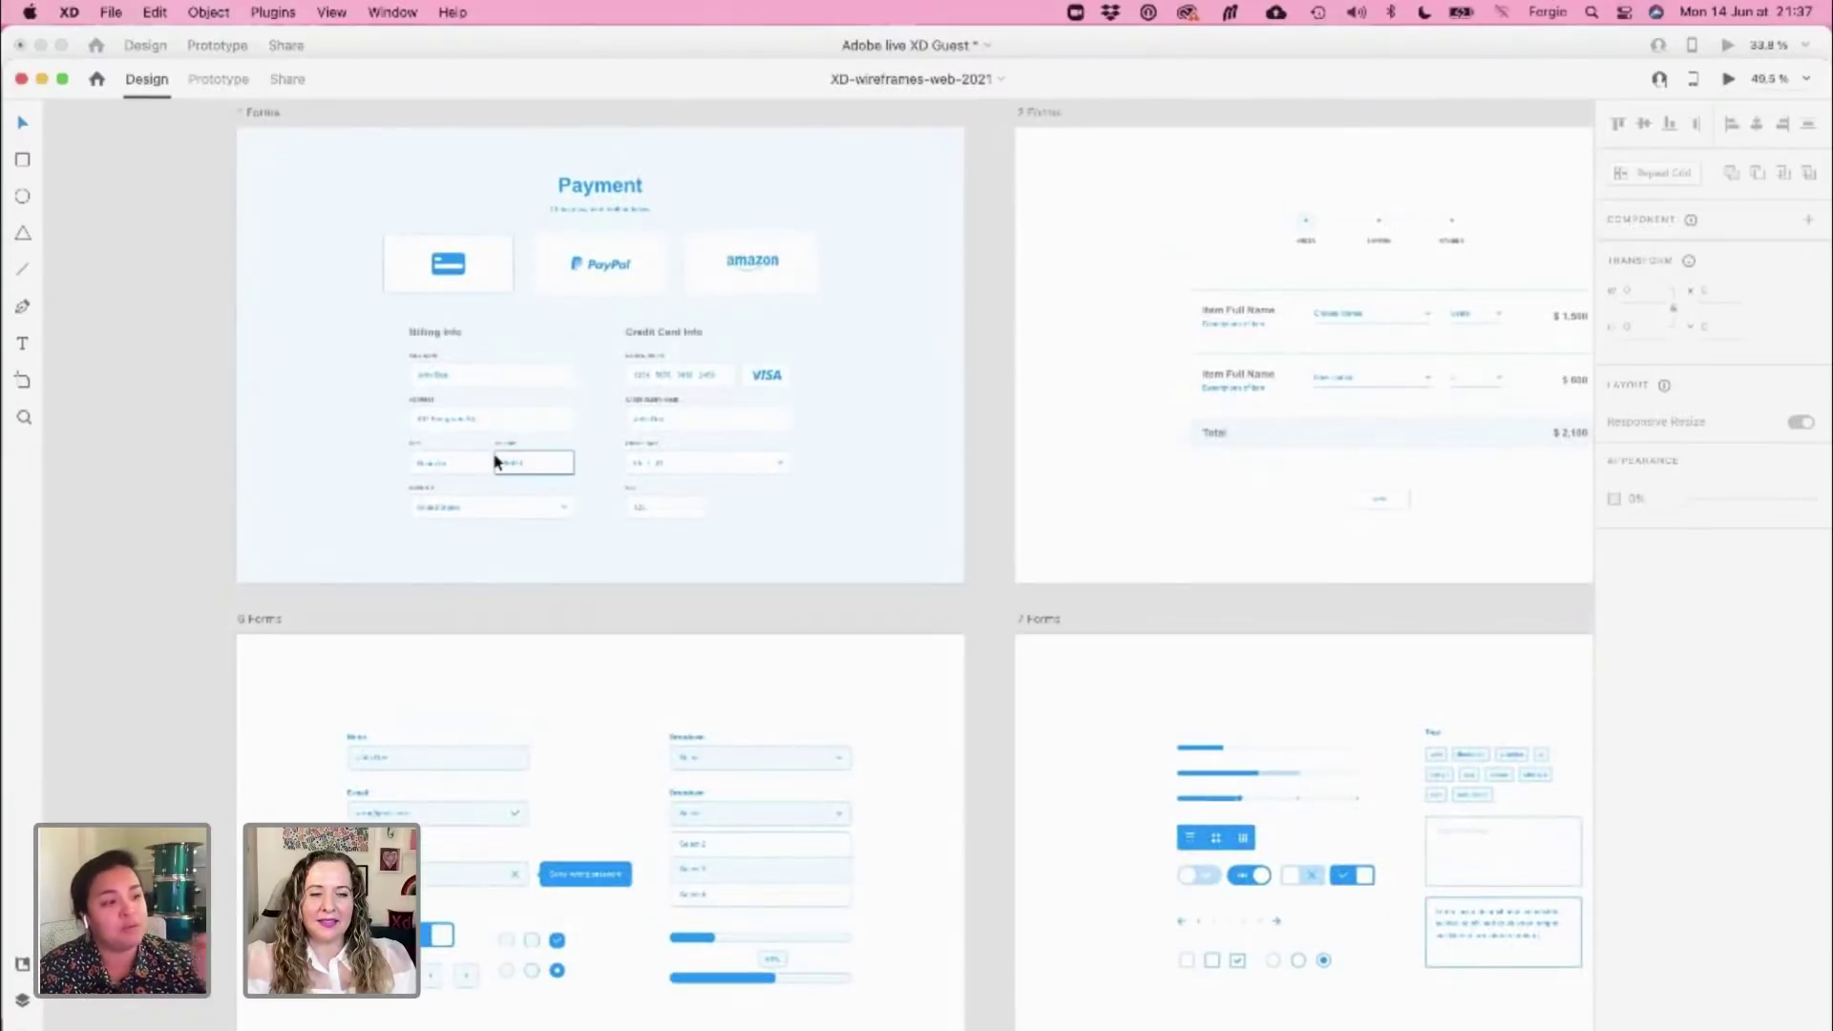
scroll(495, 462, "up", 2)
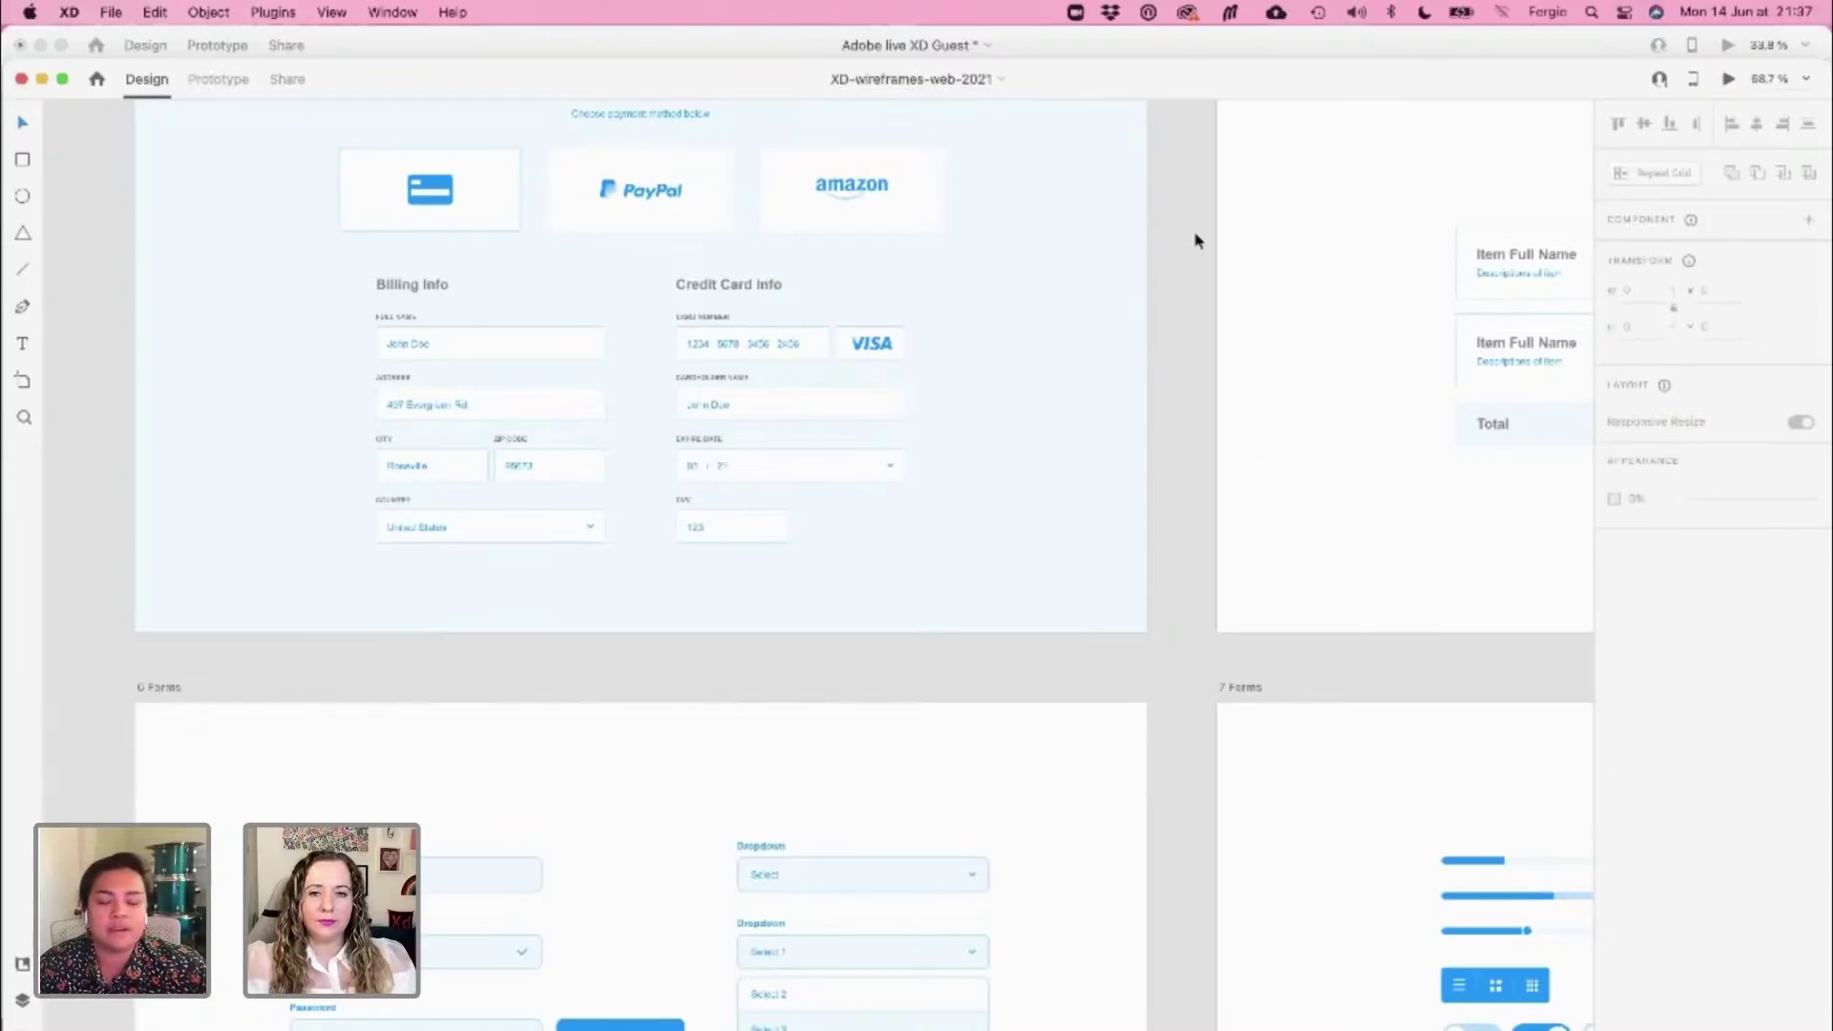
scroll(1189, 220, "down", 3)
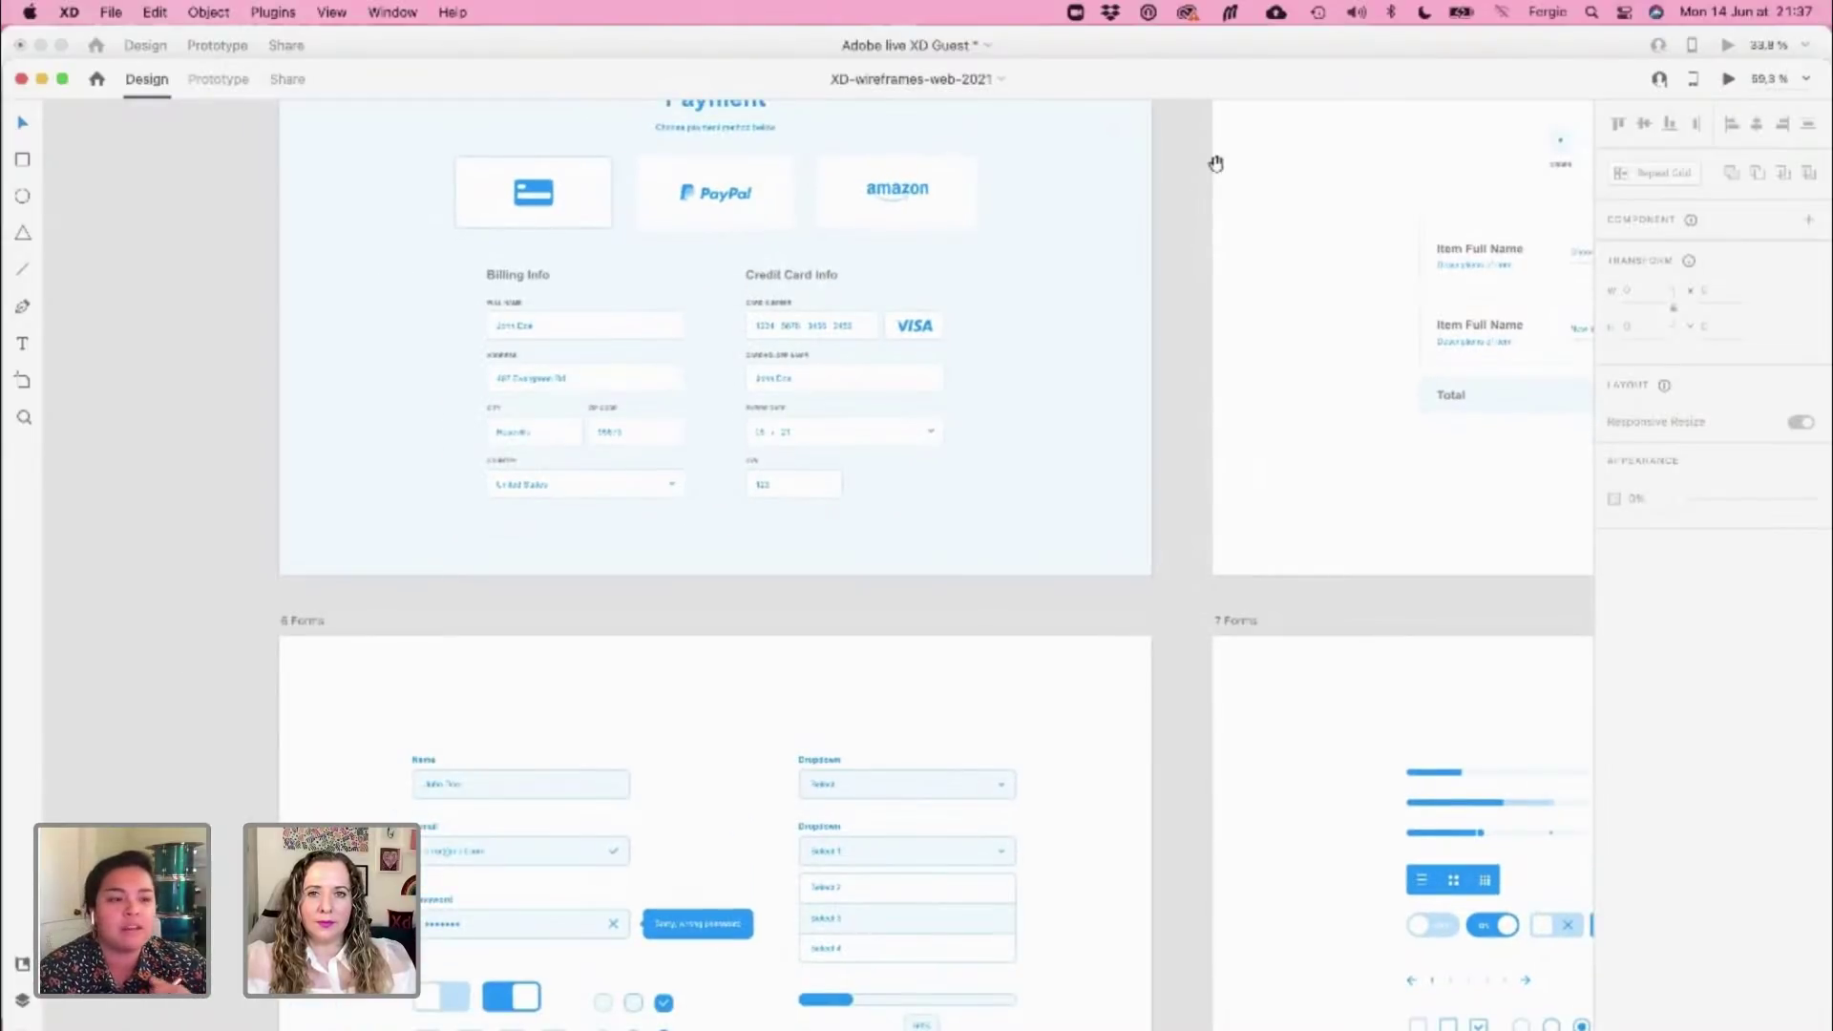
left_click_drag(1276, 312, 580, 401)
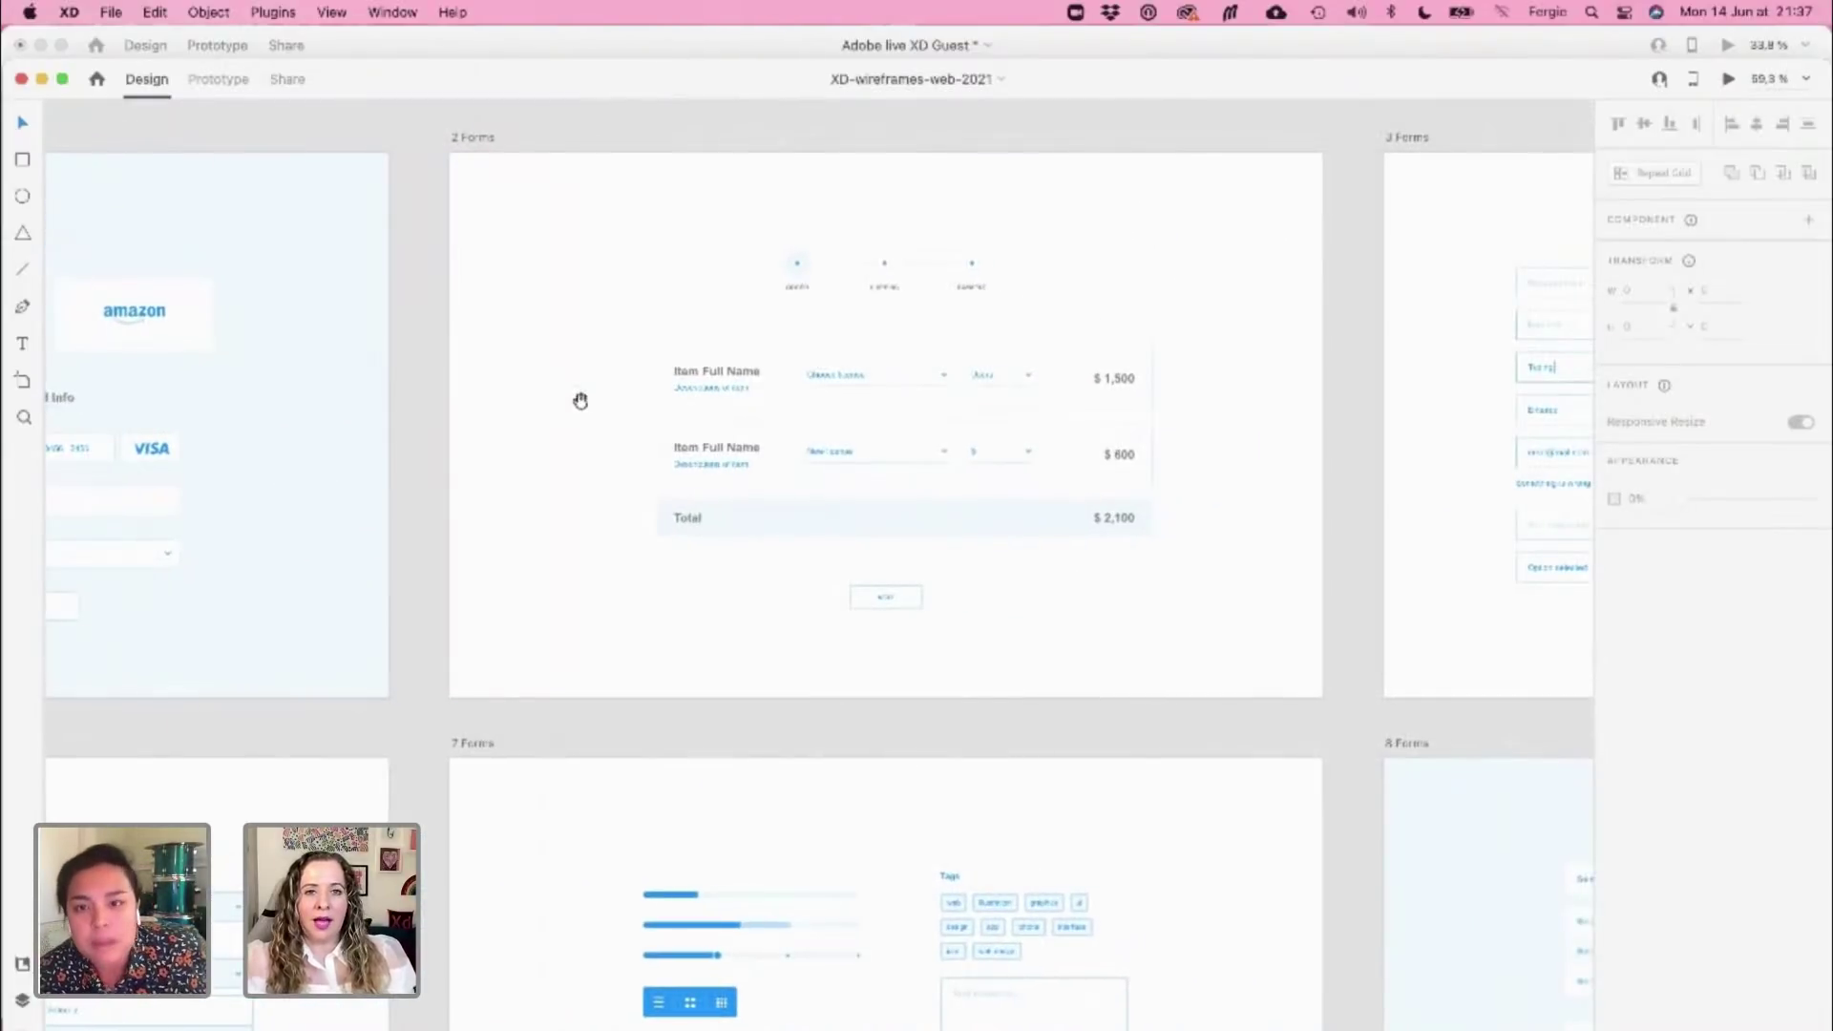
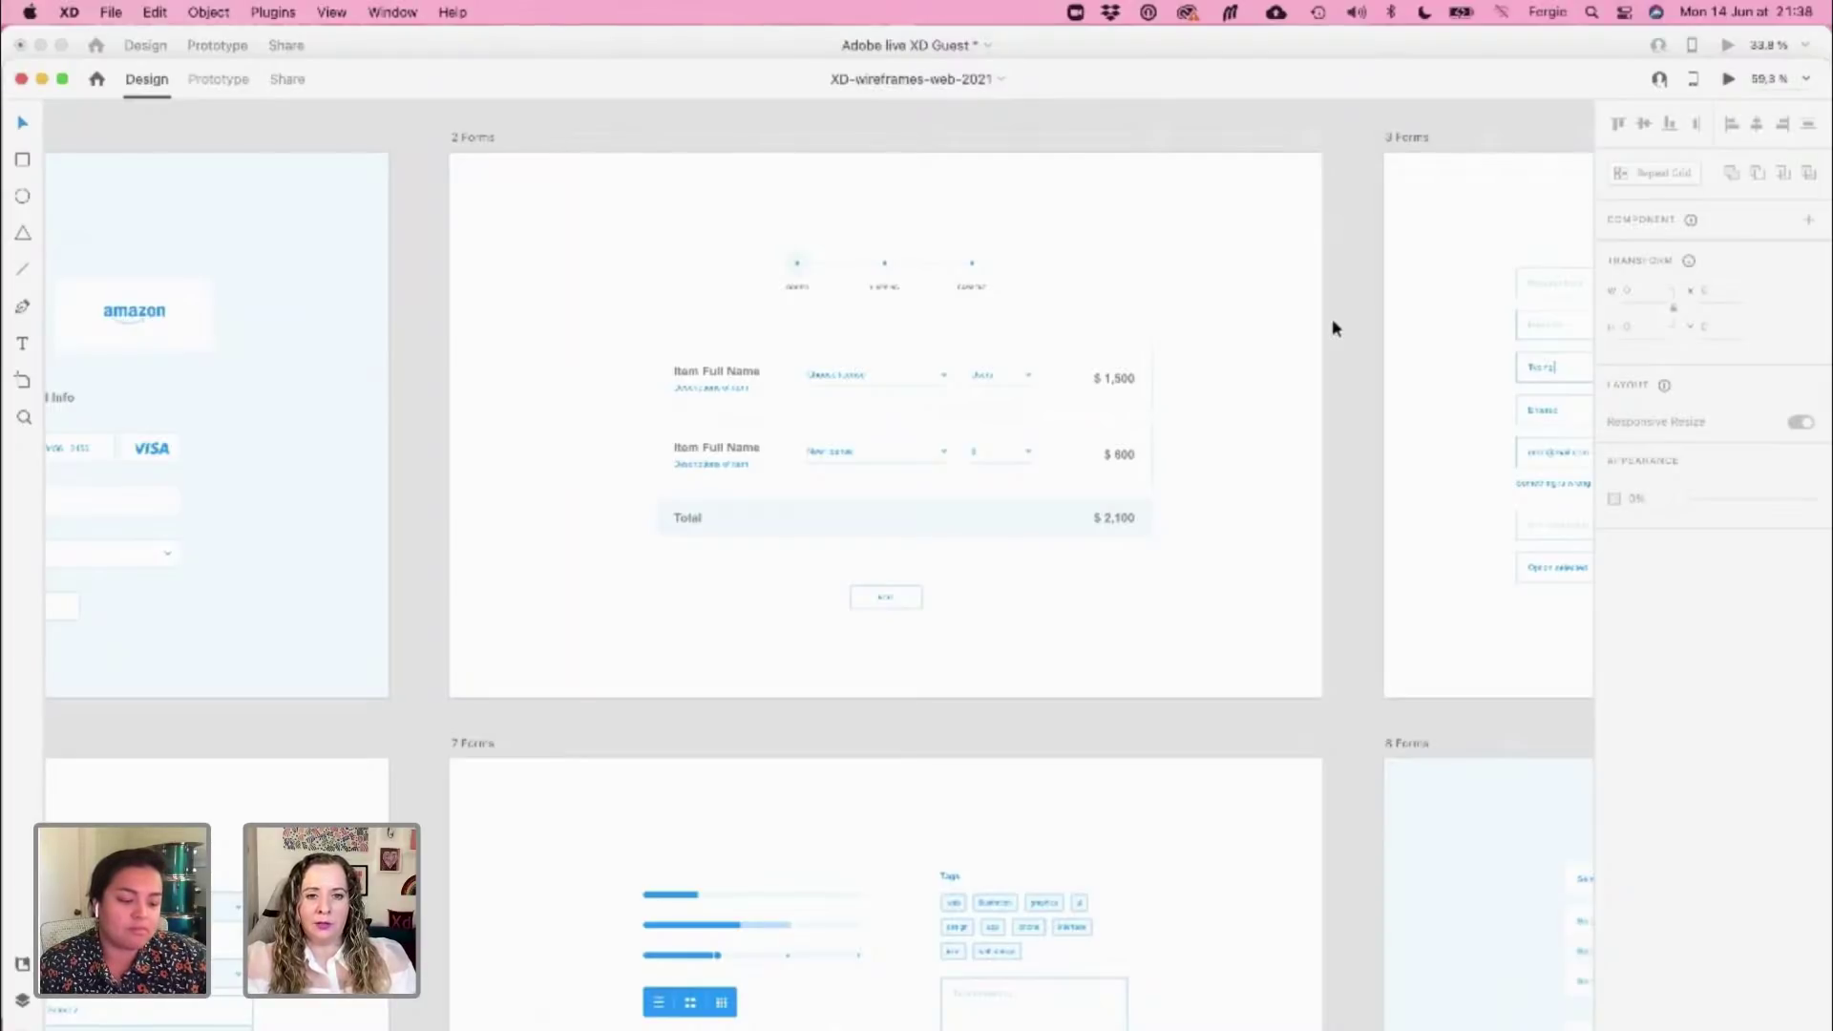
Compare the input field and control designs across the remaining Forms artboards, up to 5 Forms and 10 Forms
scroll(1335, 315, "down", 5)
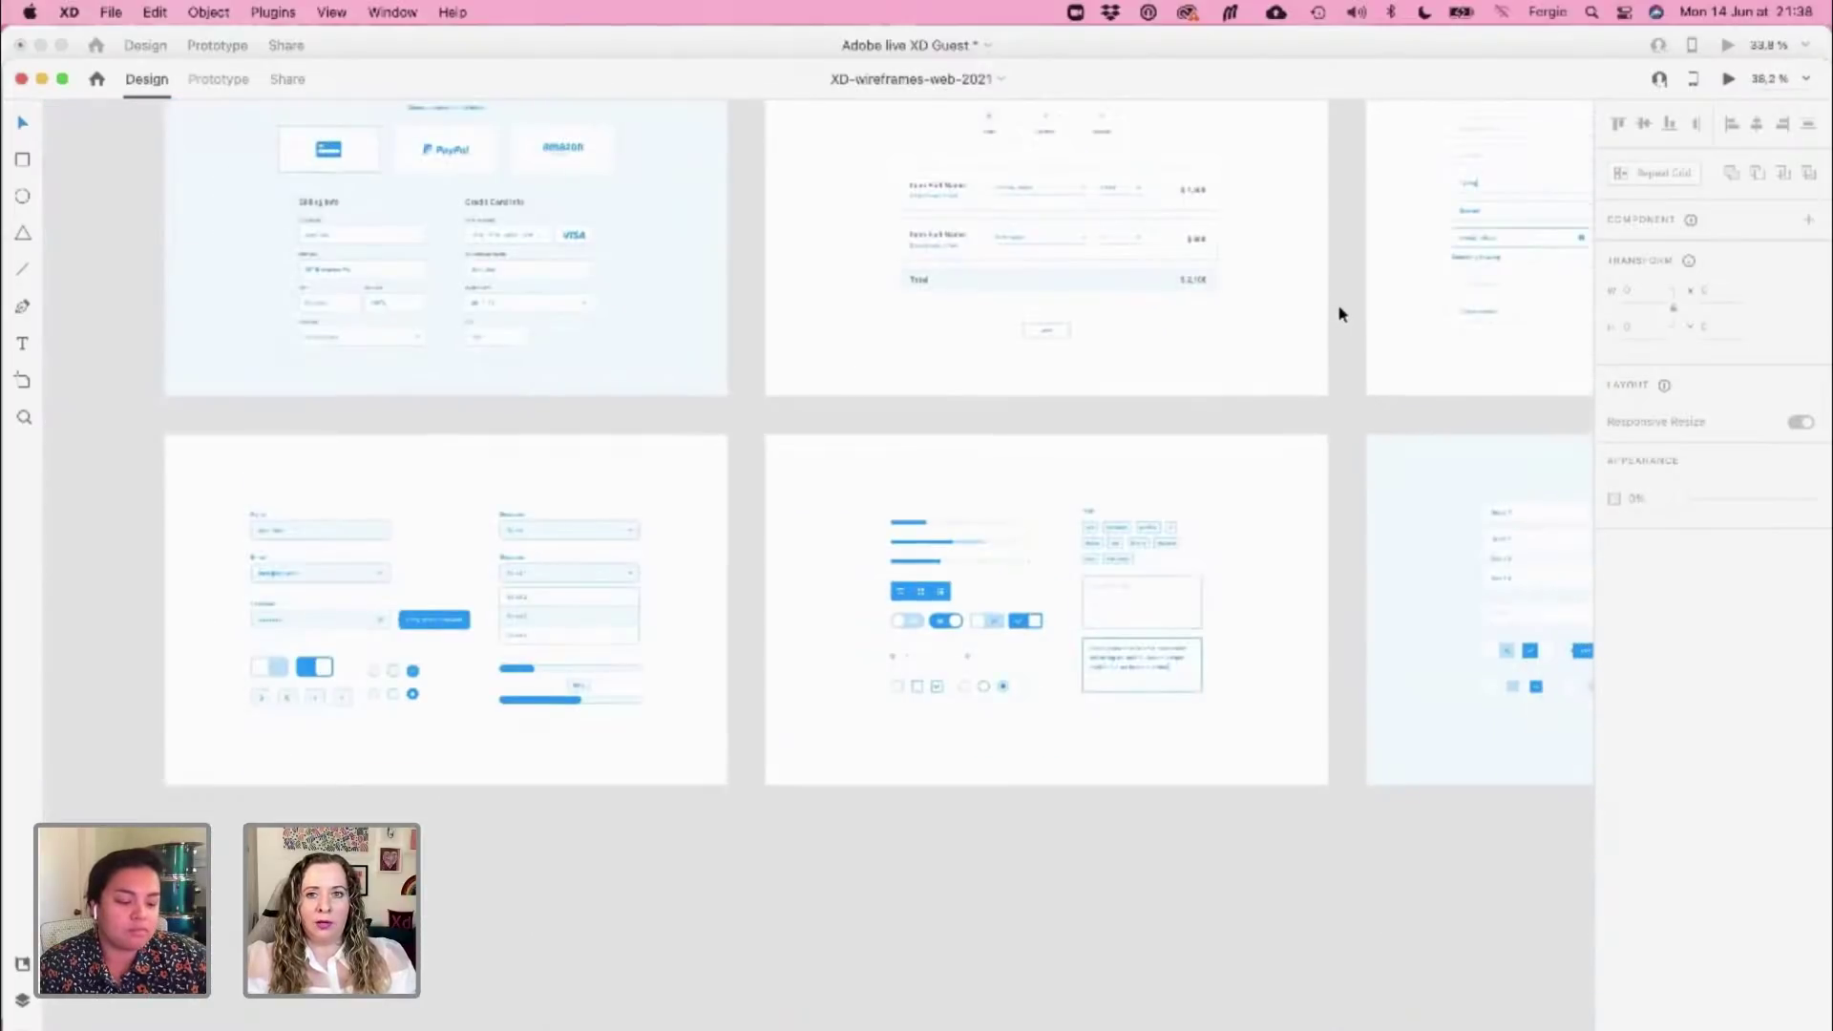
scroll(1338, 304, "down", 2)
left_click_drag(1342, 196, 1150, 423)
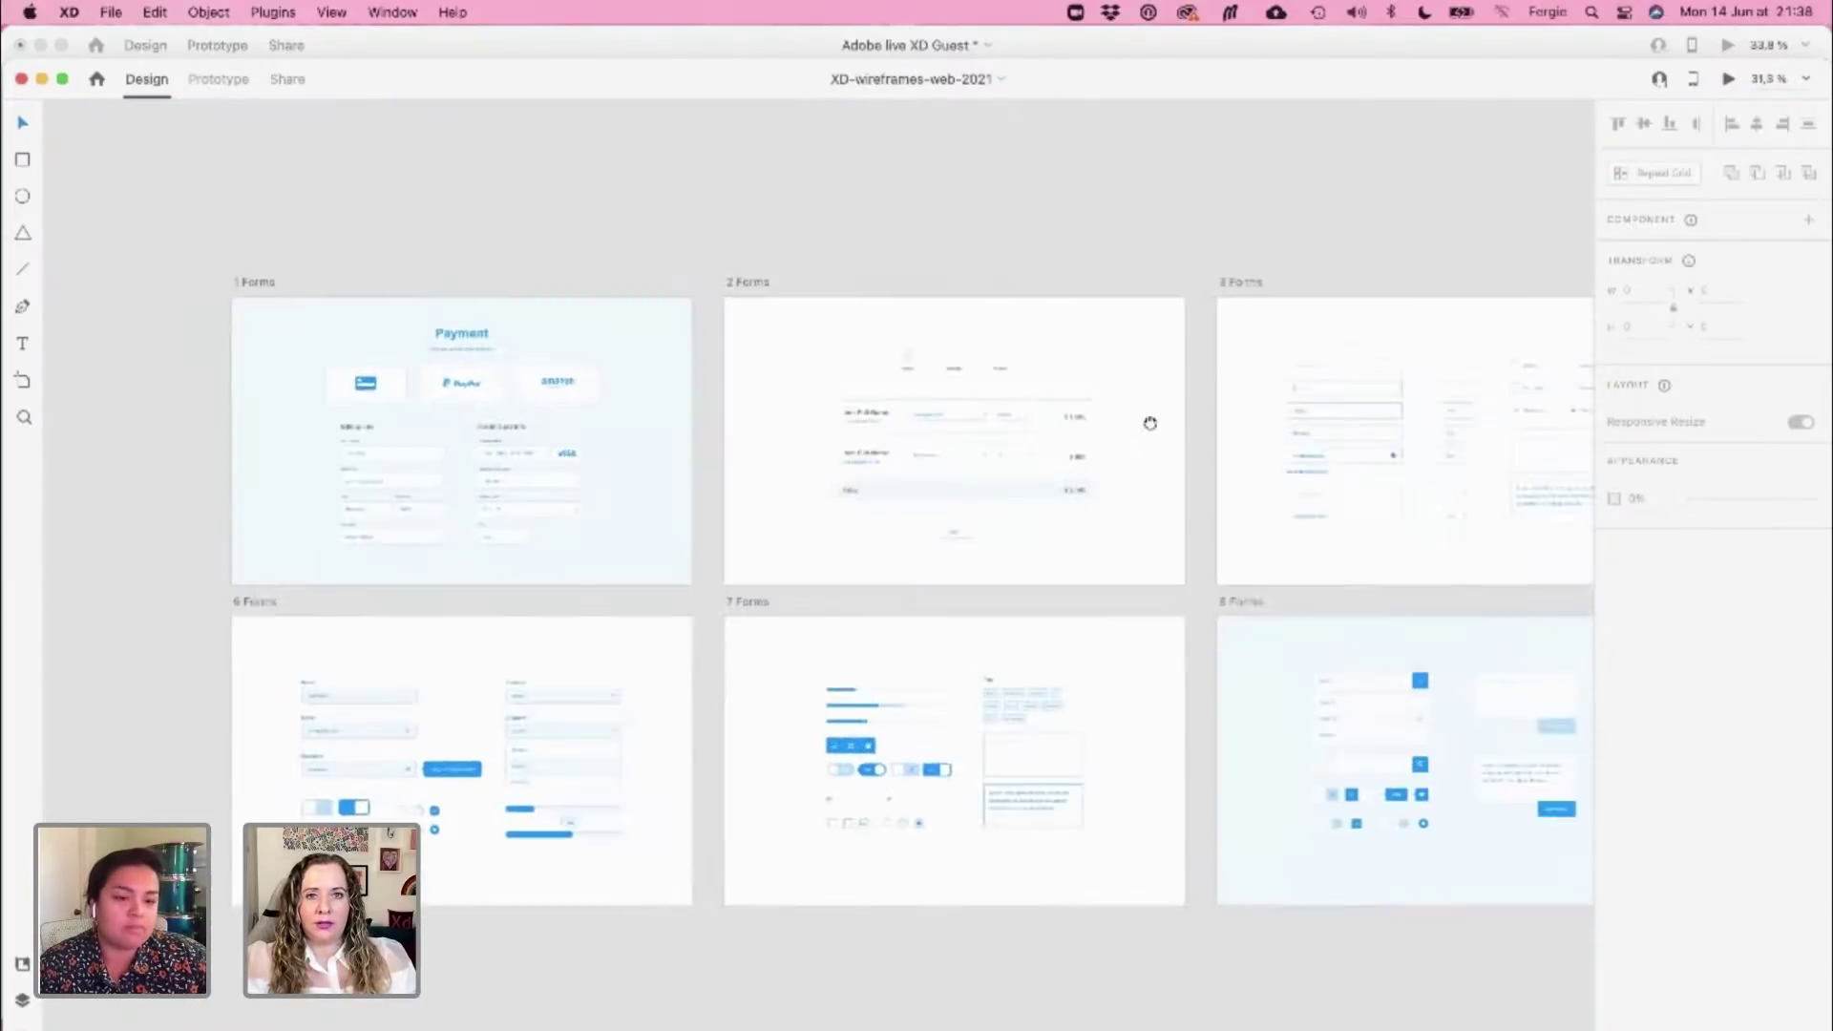
scroll(1145, 426, "right", 3)
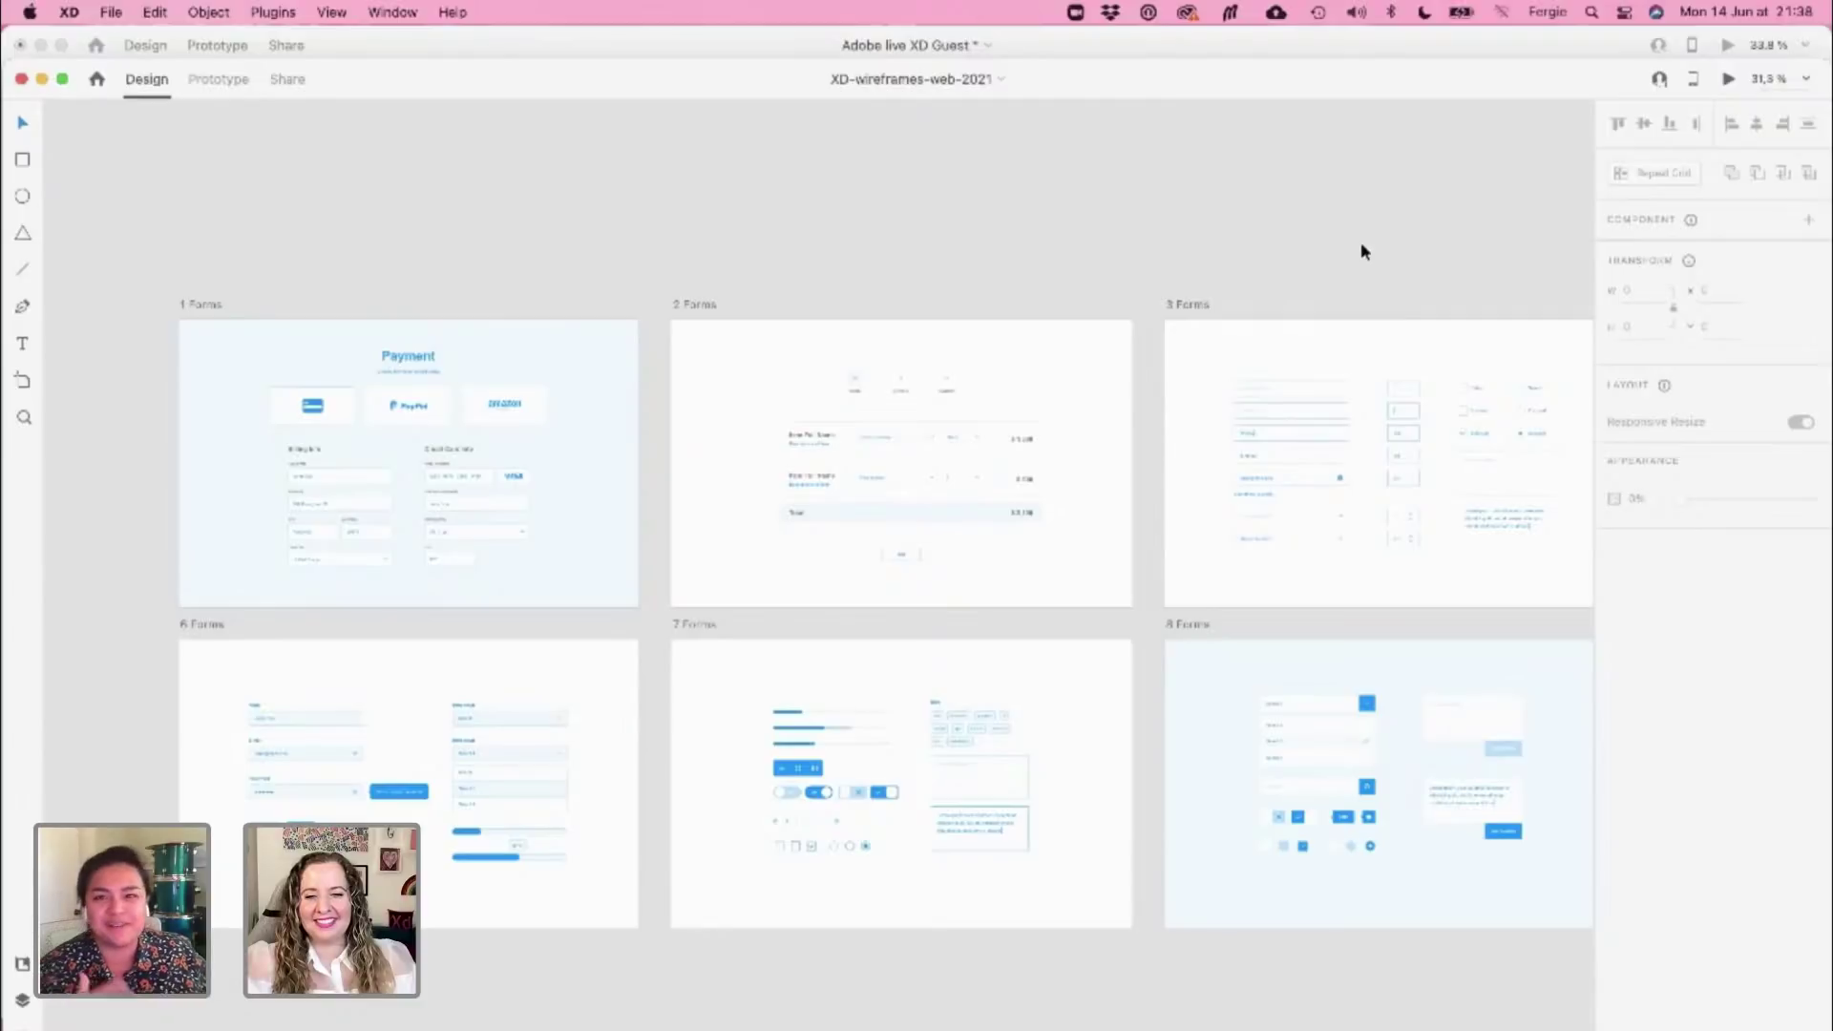
scroll(1124, 249, "right", 2)
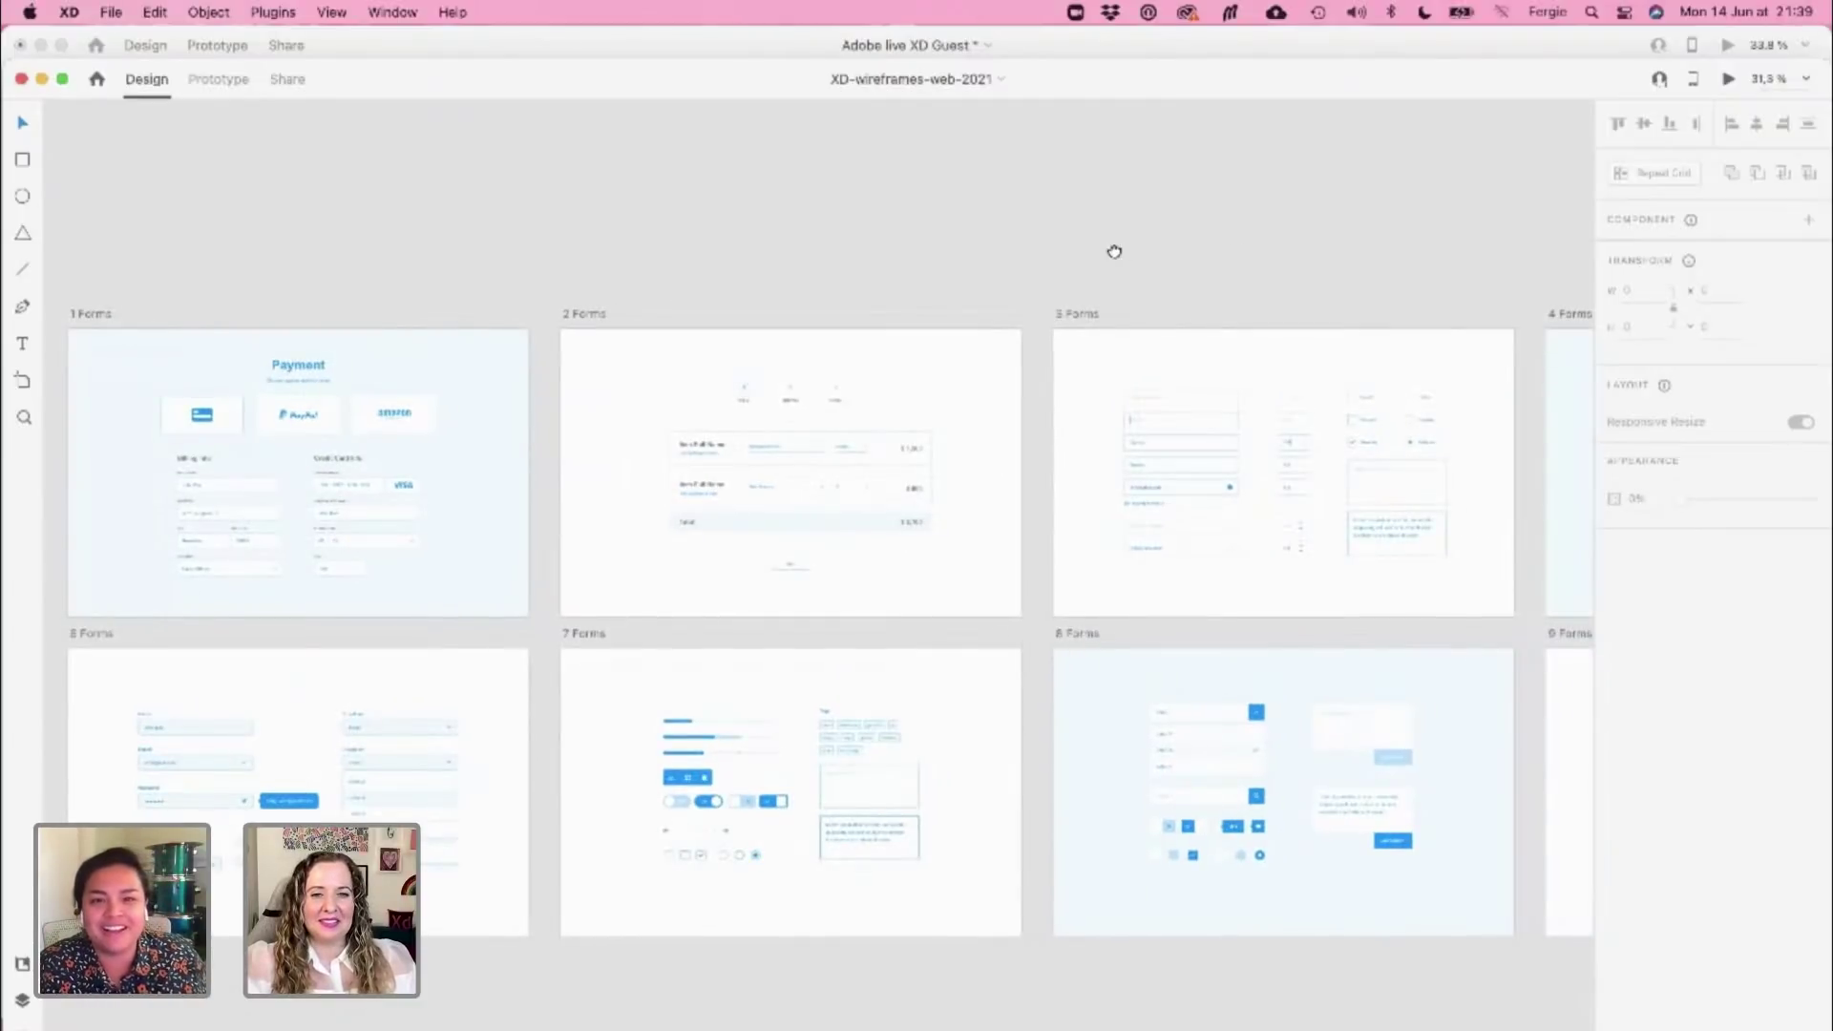
scroll(848, 221, "right", 5)
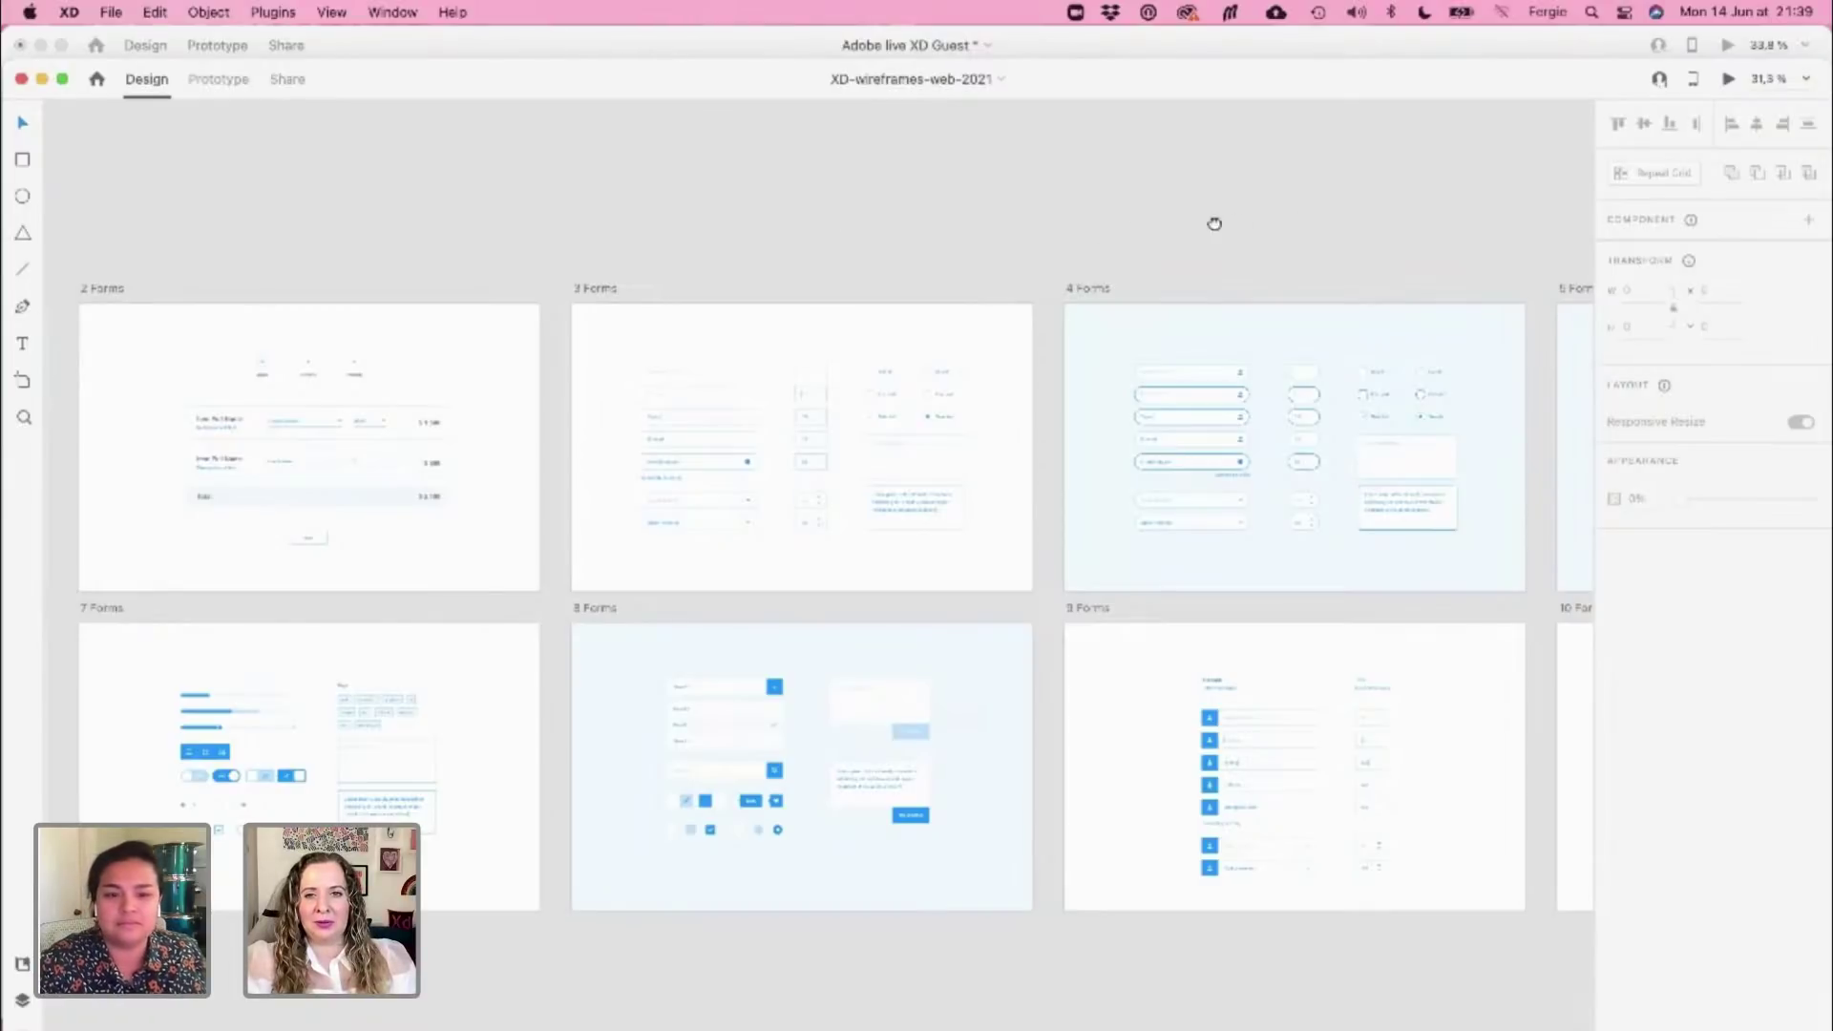
scroll(754, 217, "right", 6)
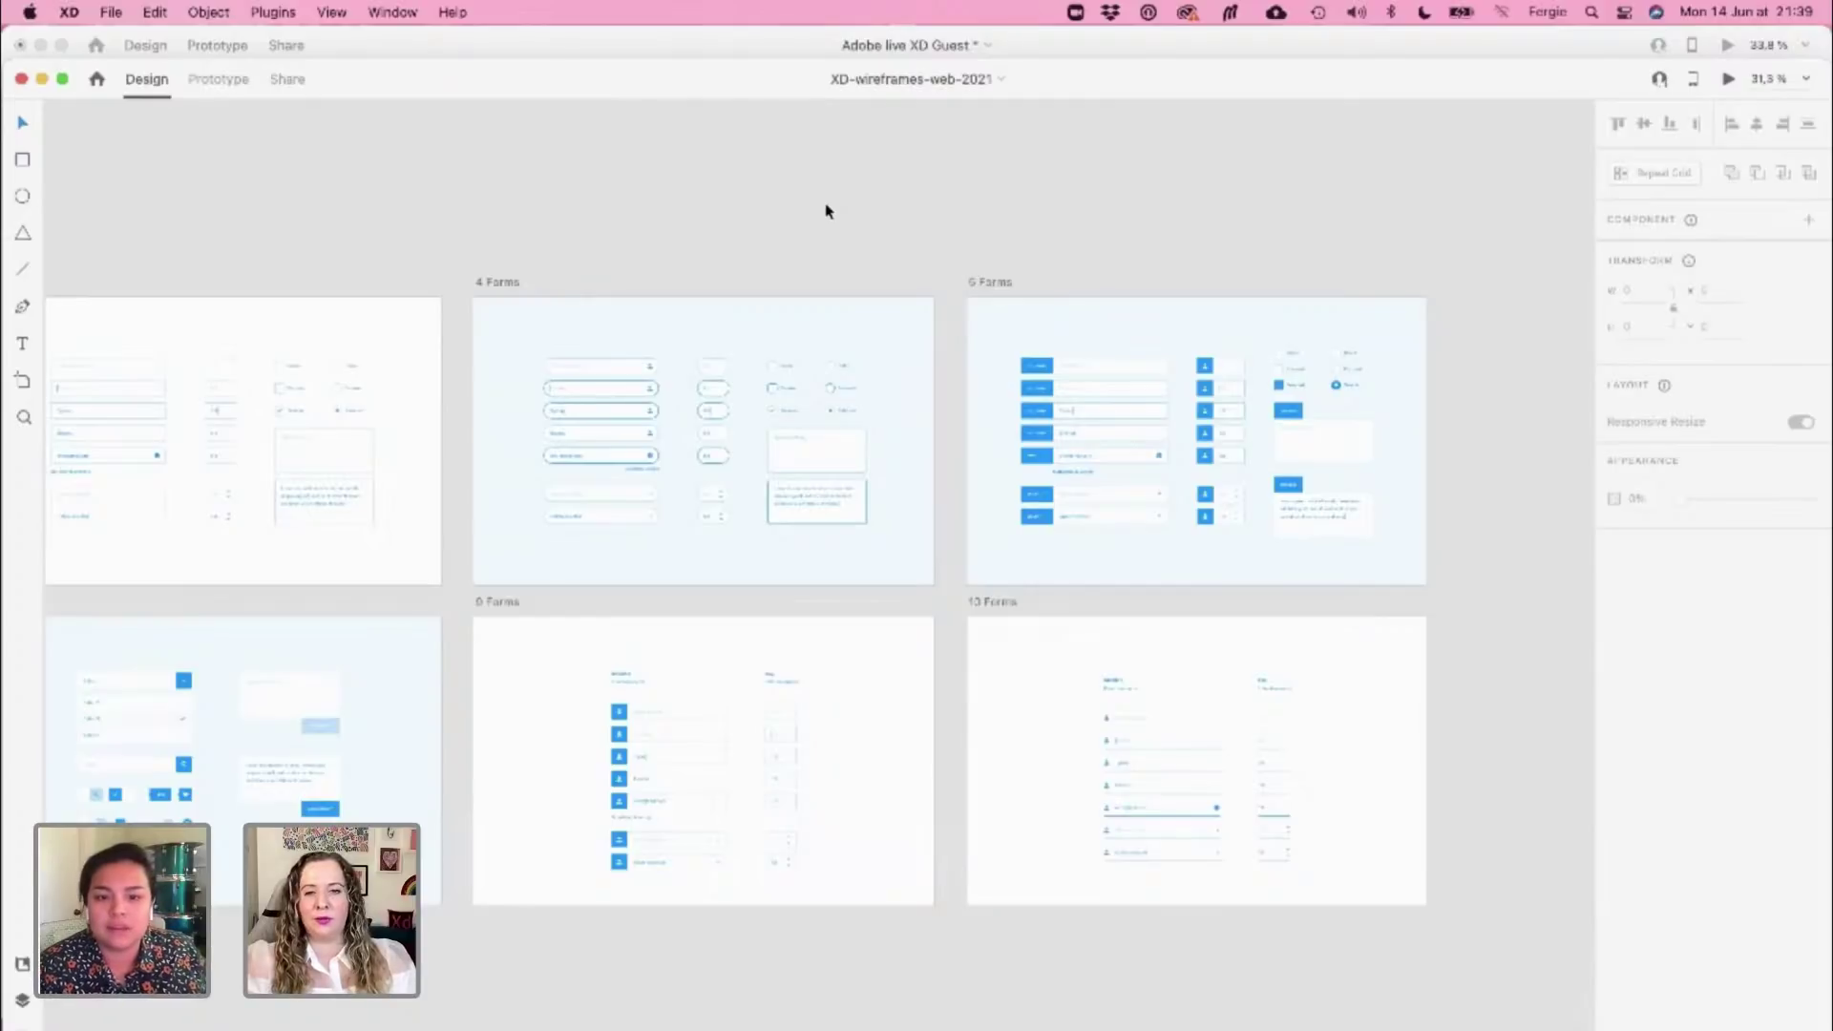
Examine the labelled input fields, selection controls and comment boxes on the 5 Forms artboard
scroll(1281, 489, "up", 5)
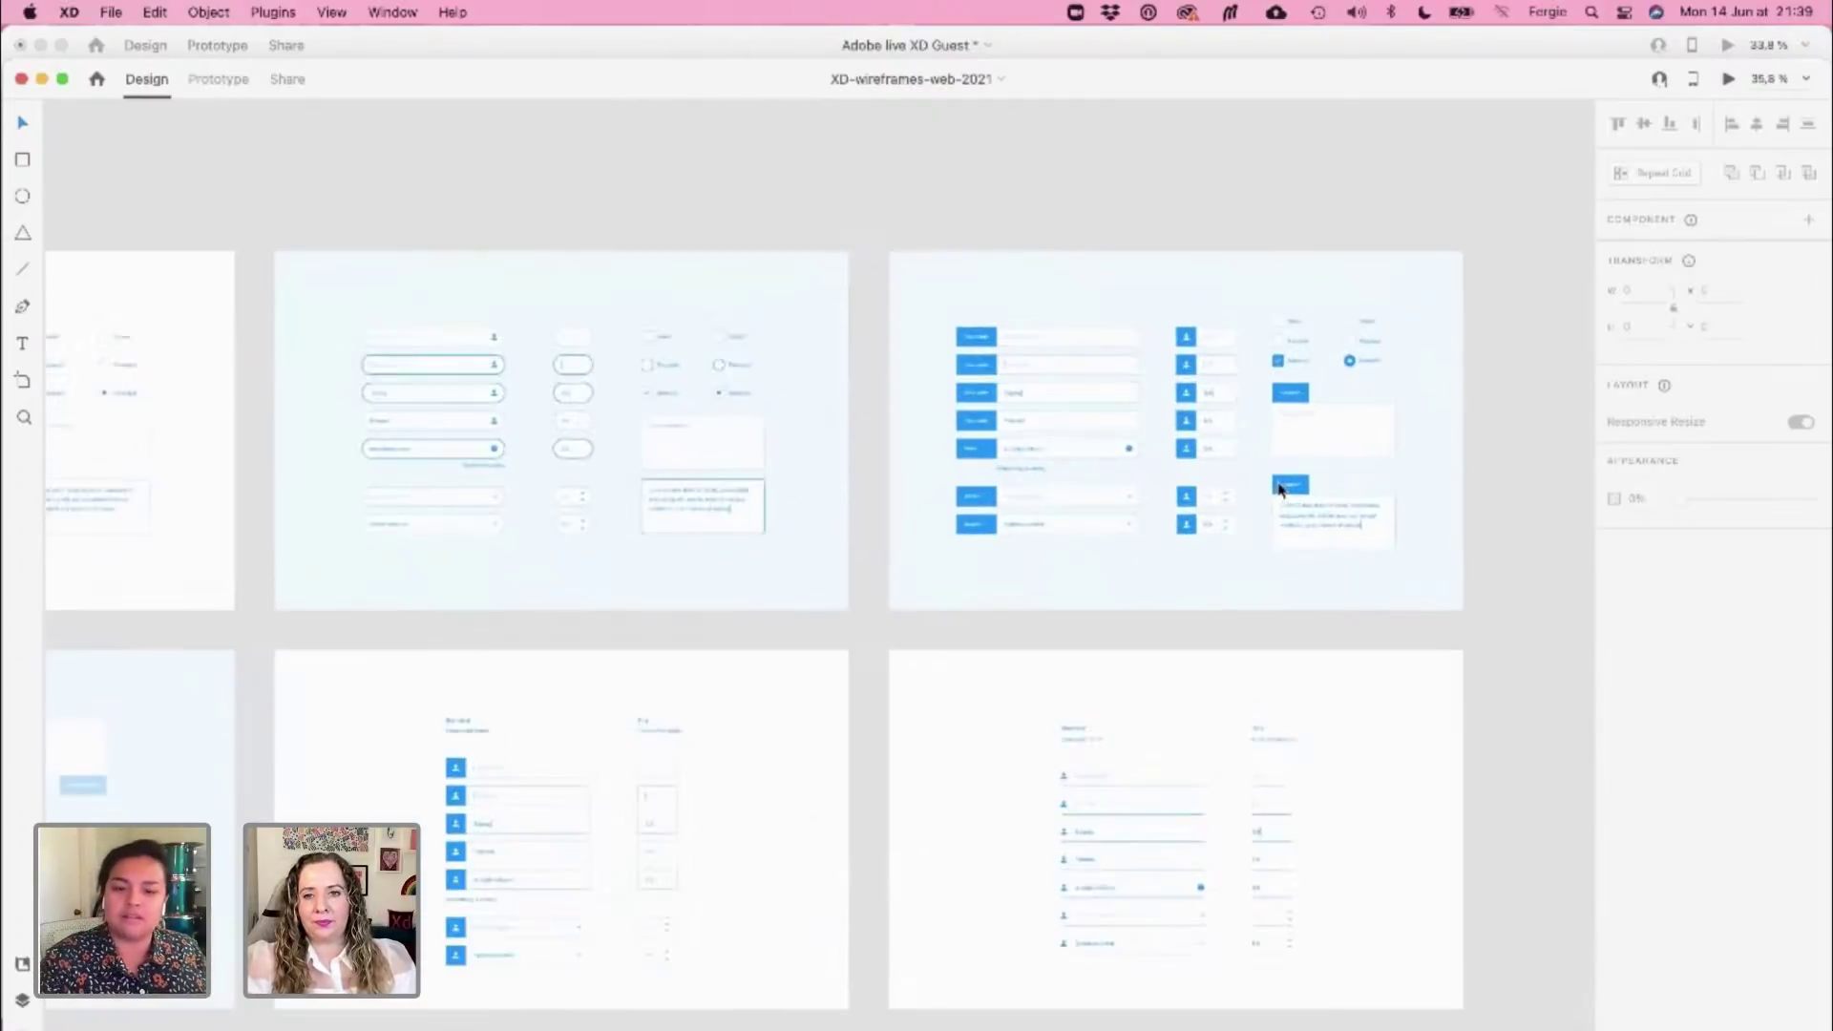
scroll(1281, 489, "up", 2)
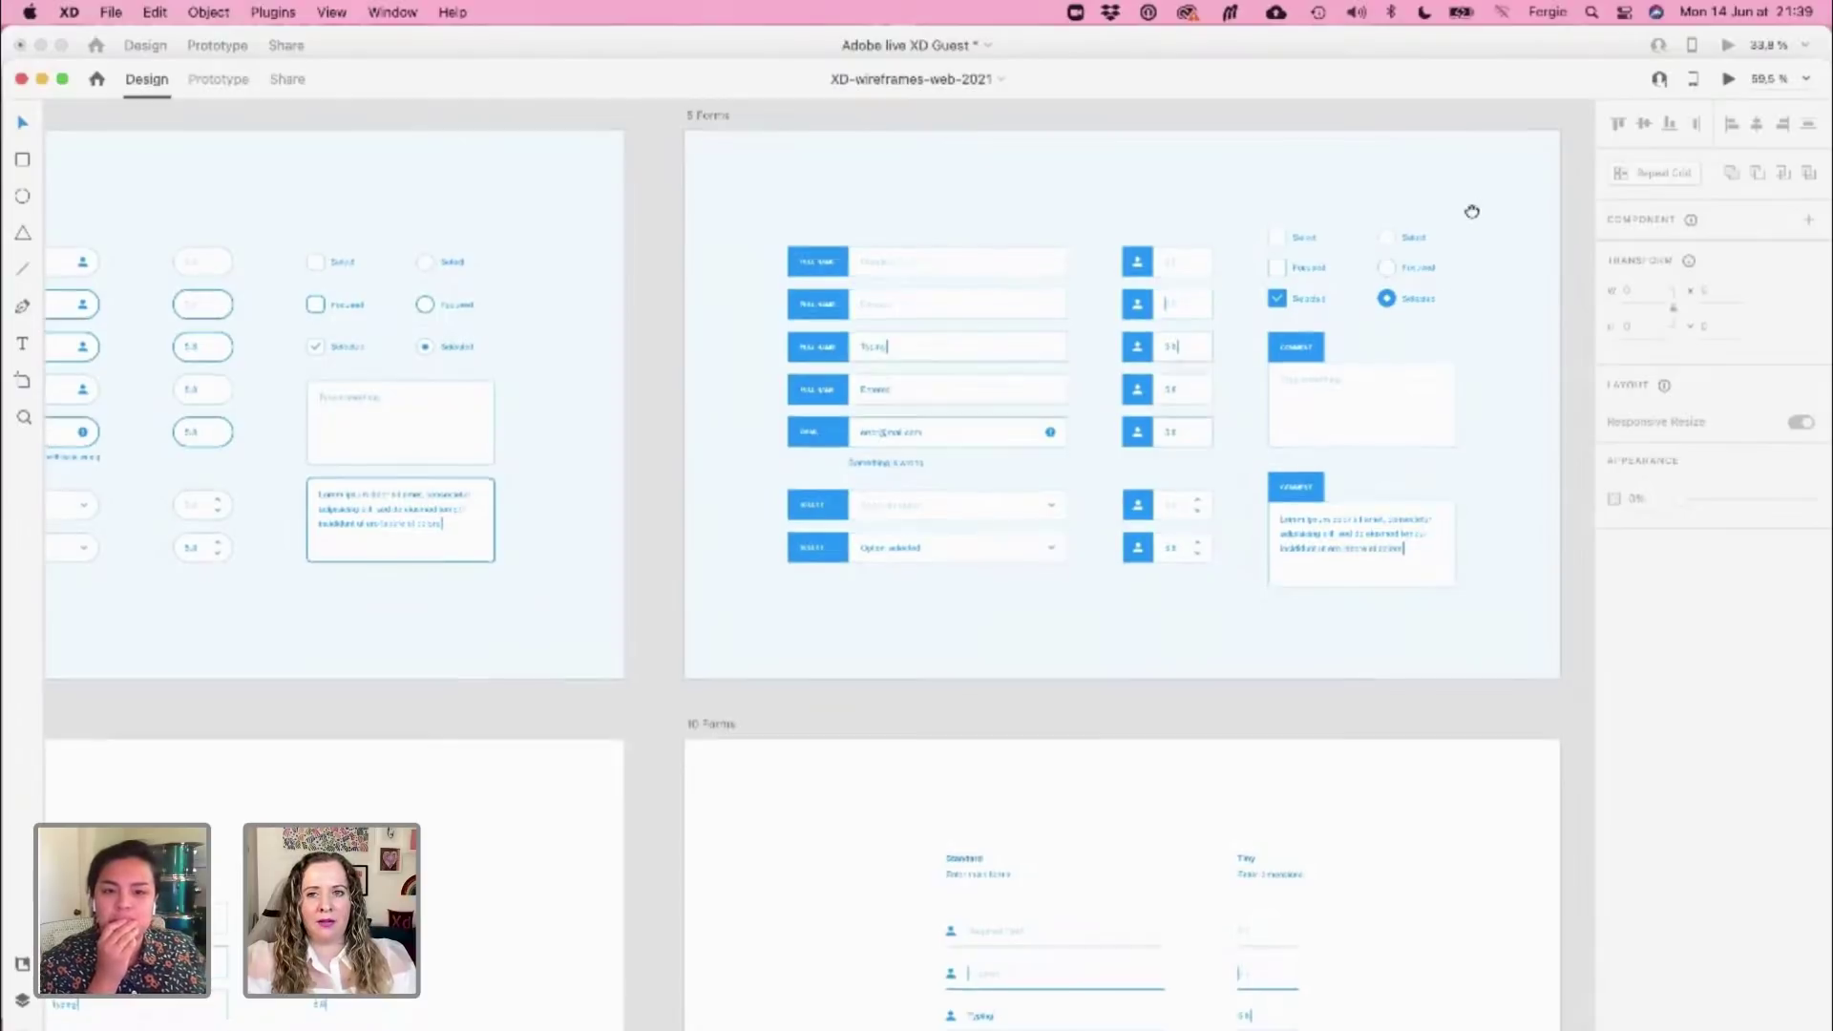
left_click_drag(1468, 205, 1327, 308)
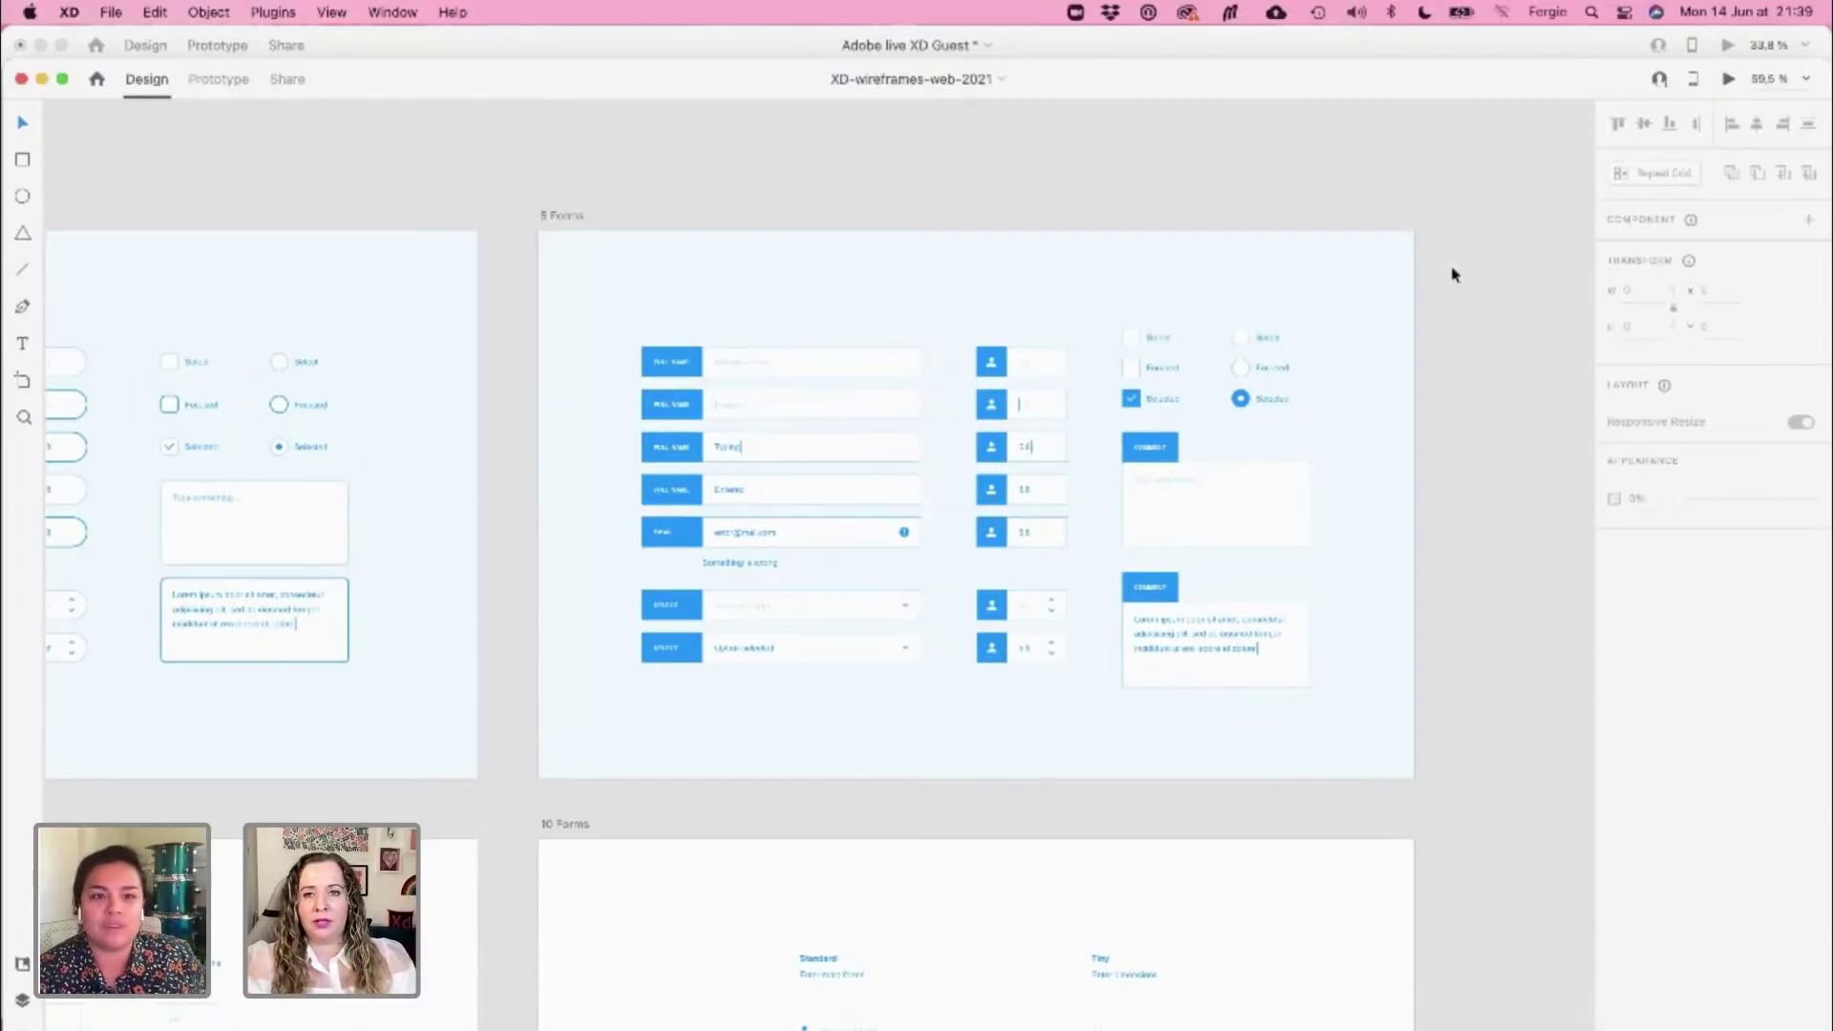
Return to the overview of the wireframe kit and locate the component sheets above the Forms section
scroll(1452, 277, "down", 3)
scroll(1454, 282, "down", 5)
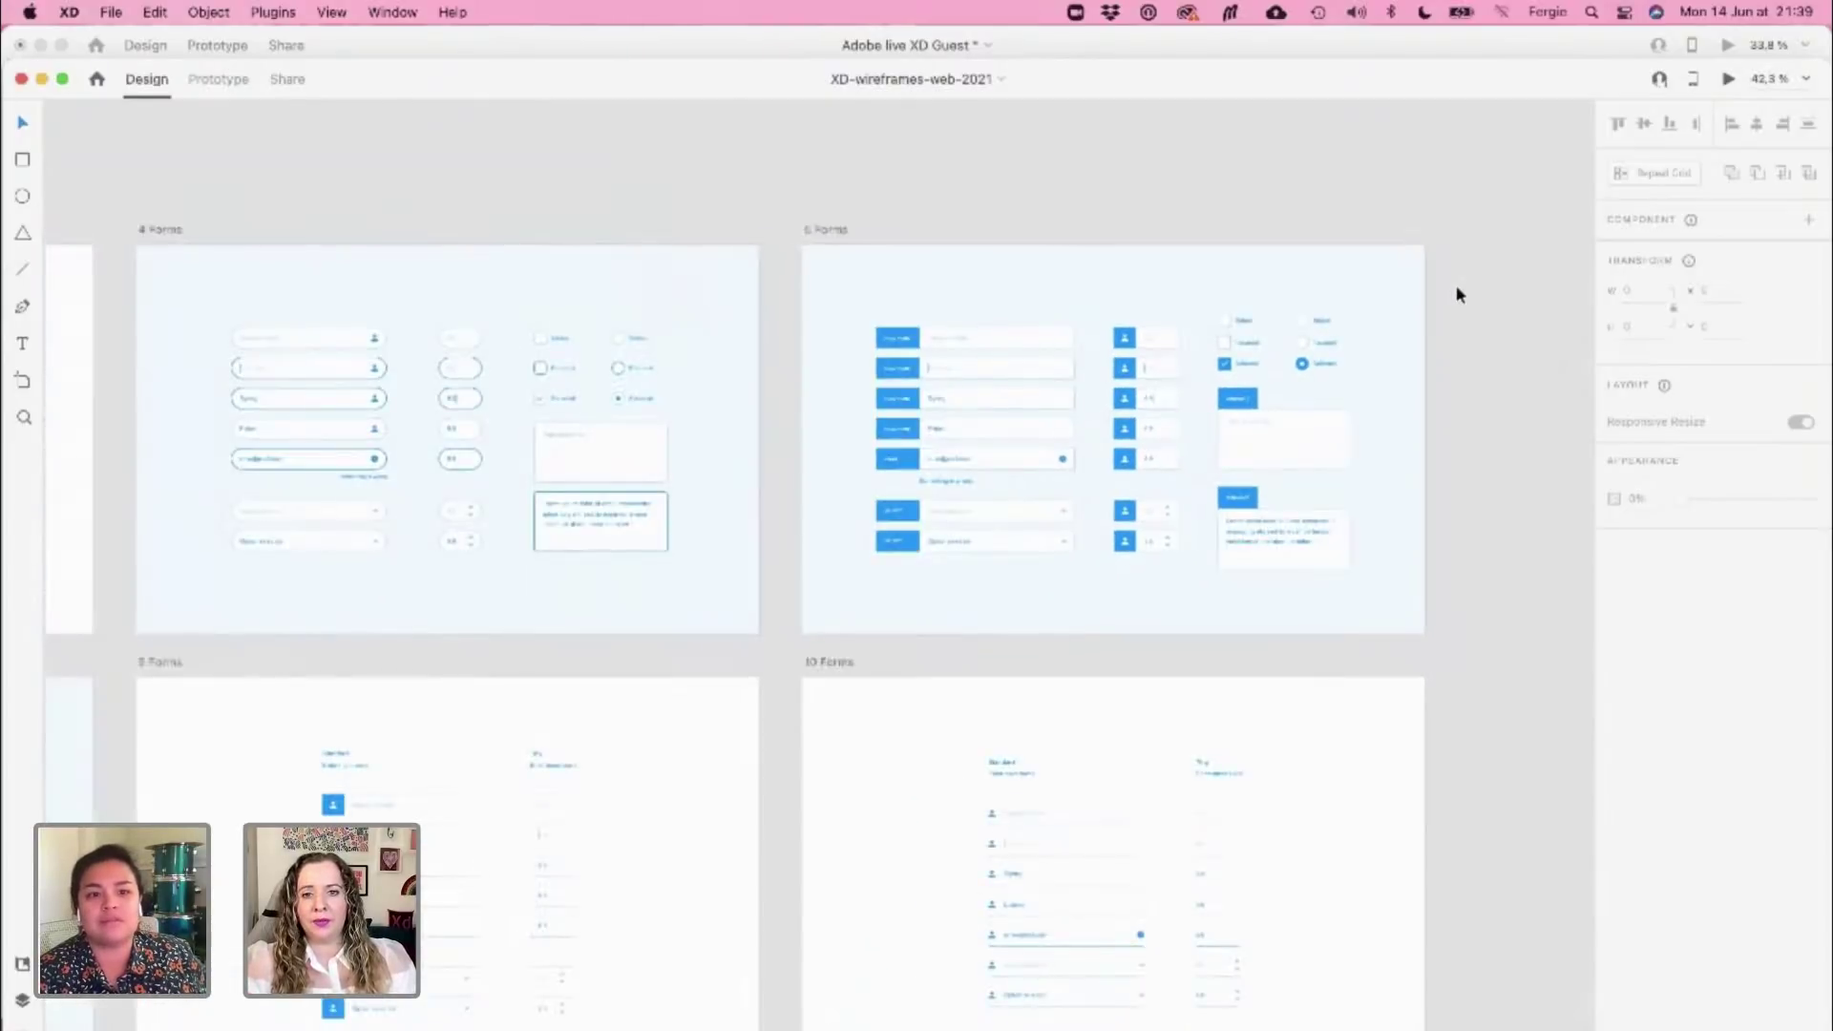
scroll(1457, 284, "down", 3)
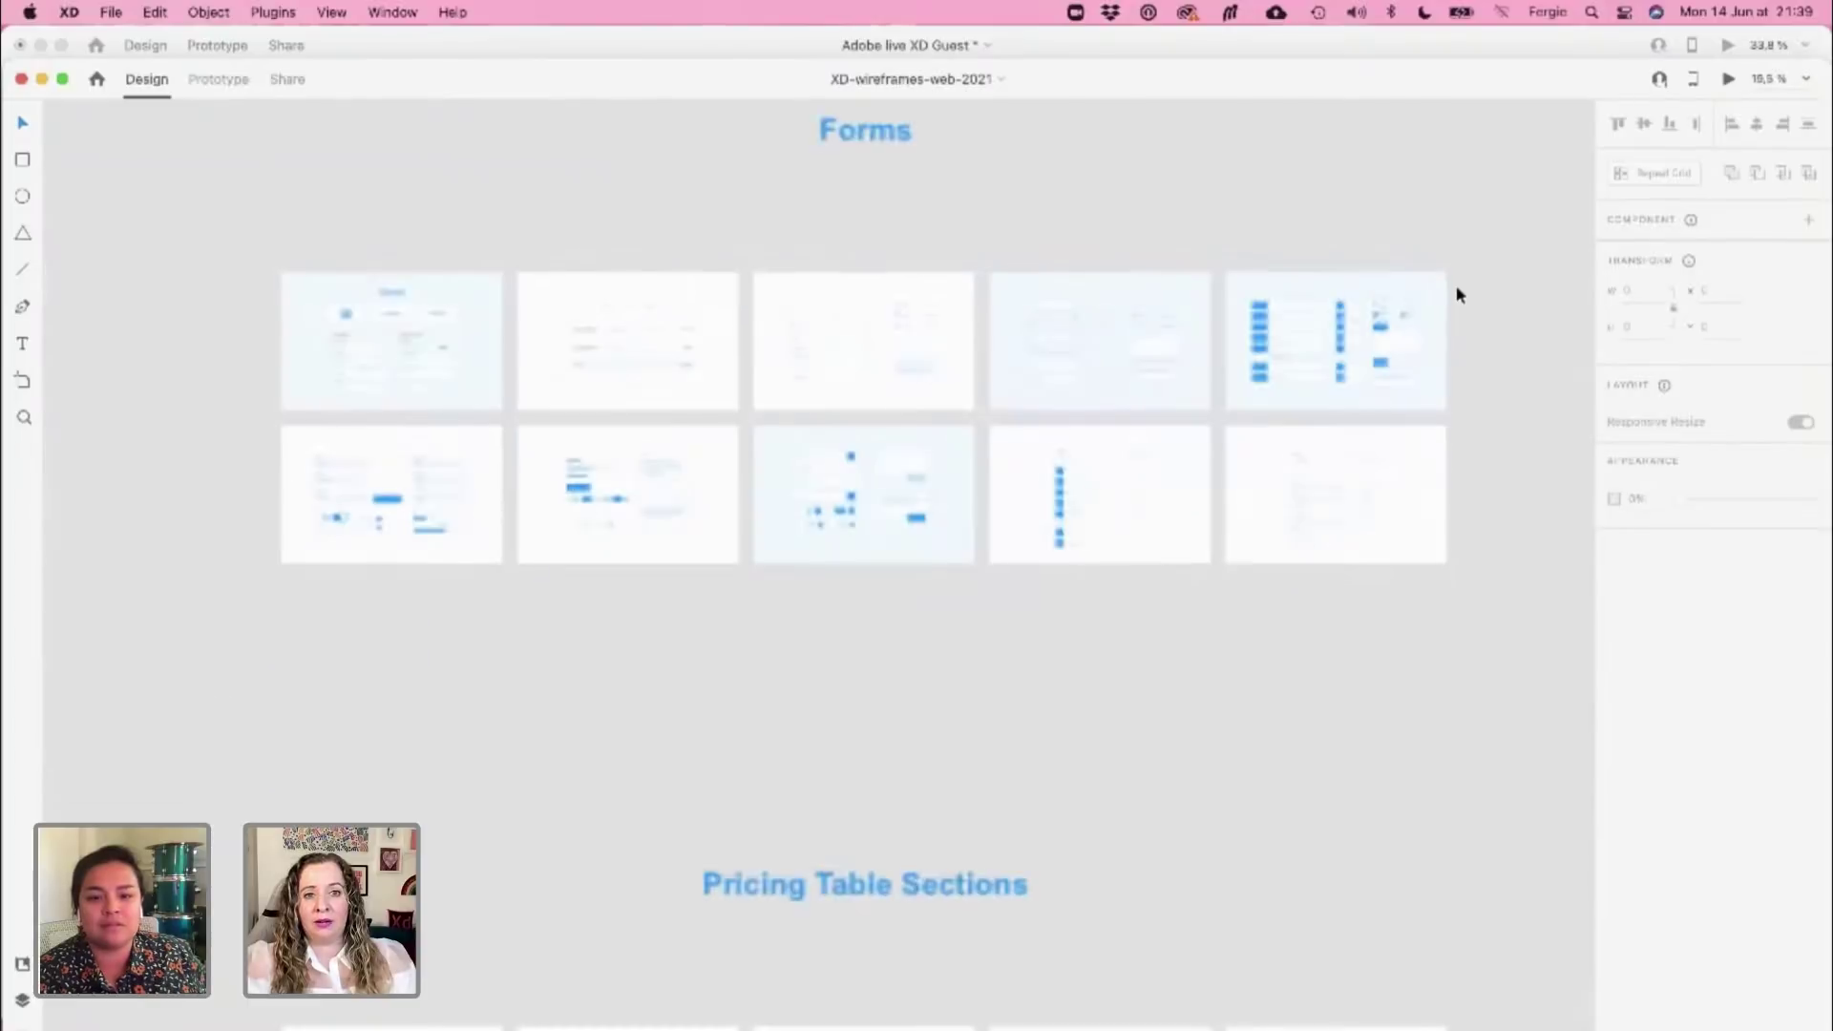
scroll(1057, 525, "up", 10)
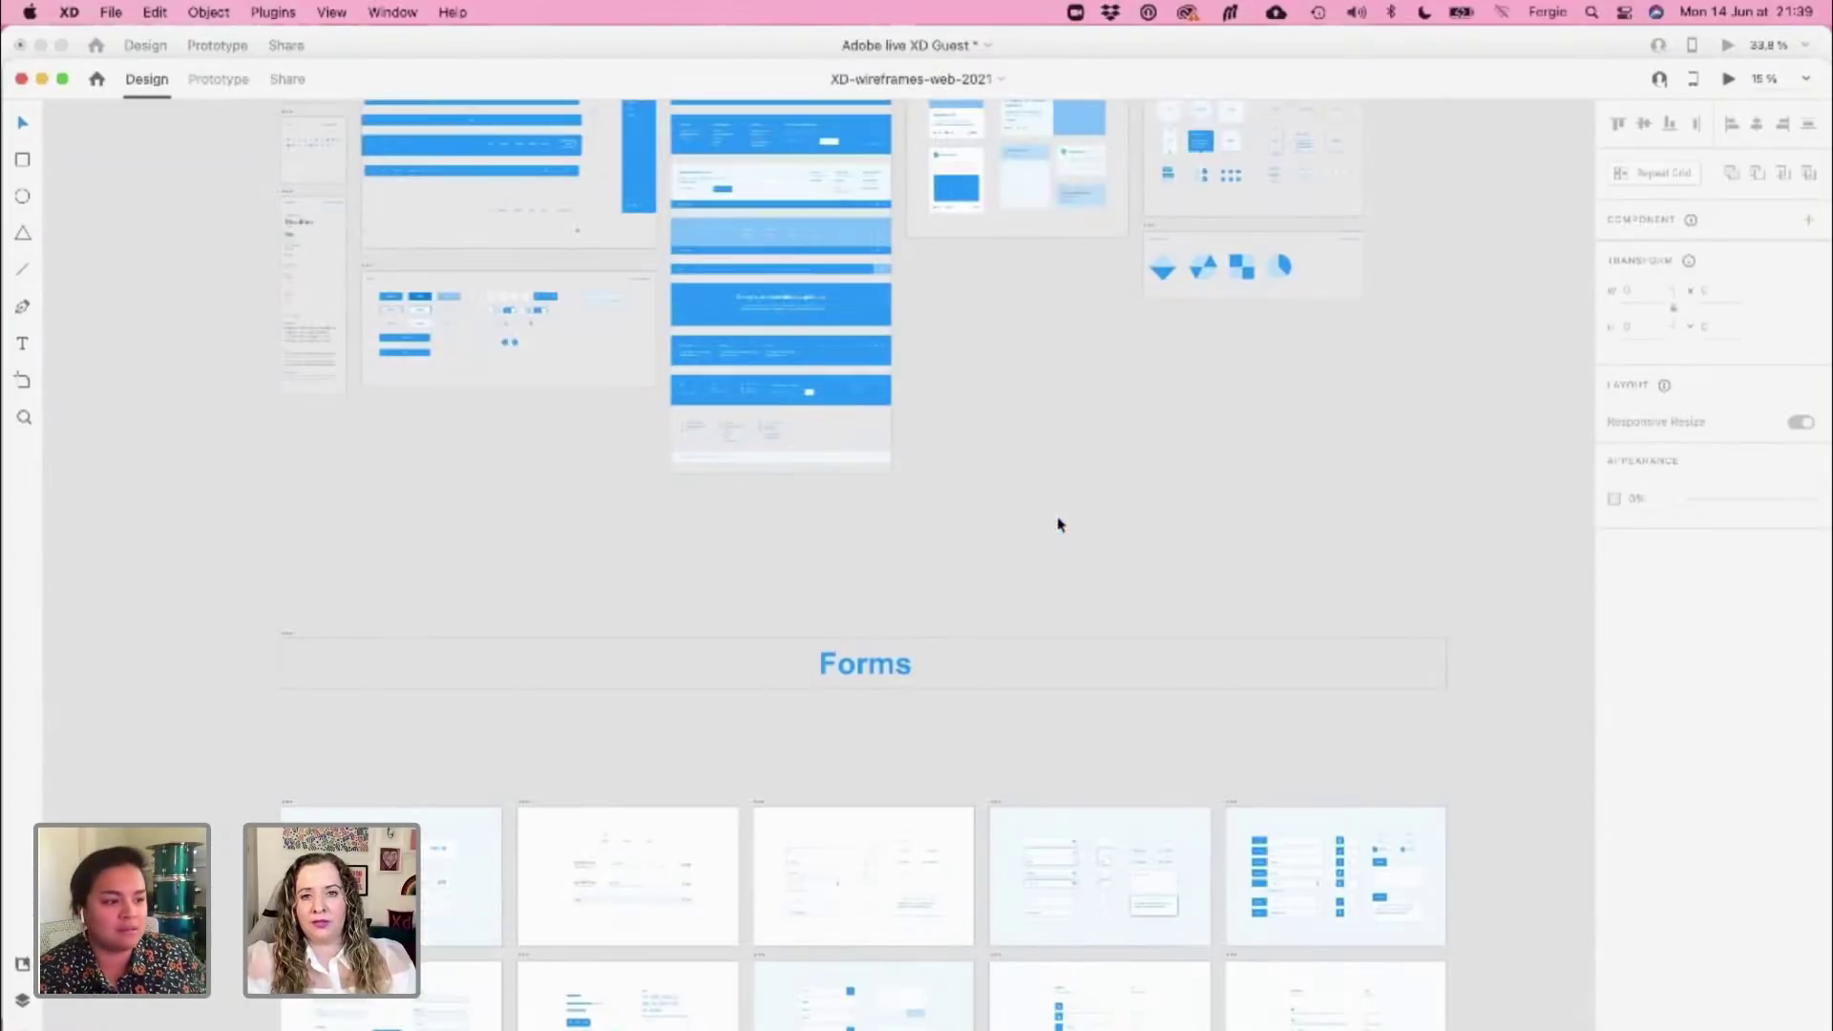
Examine the payment form, input fields and controls across the Forms artboards
scroll(1058, 523, "down", 5)
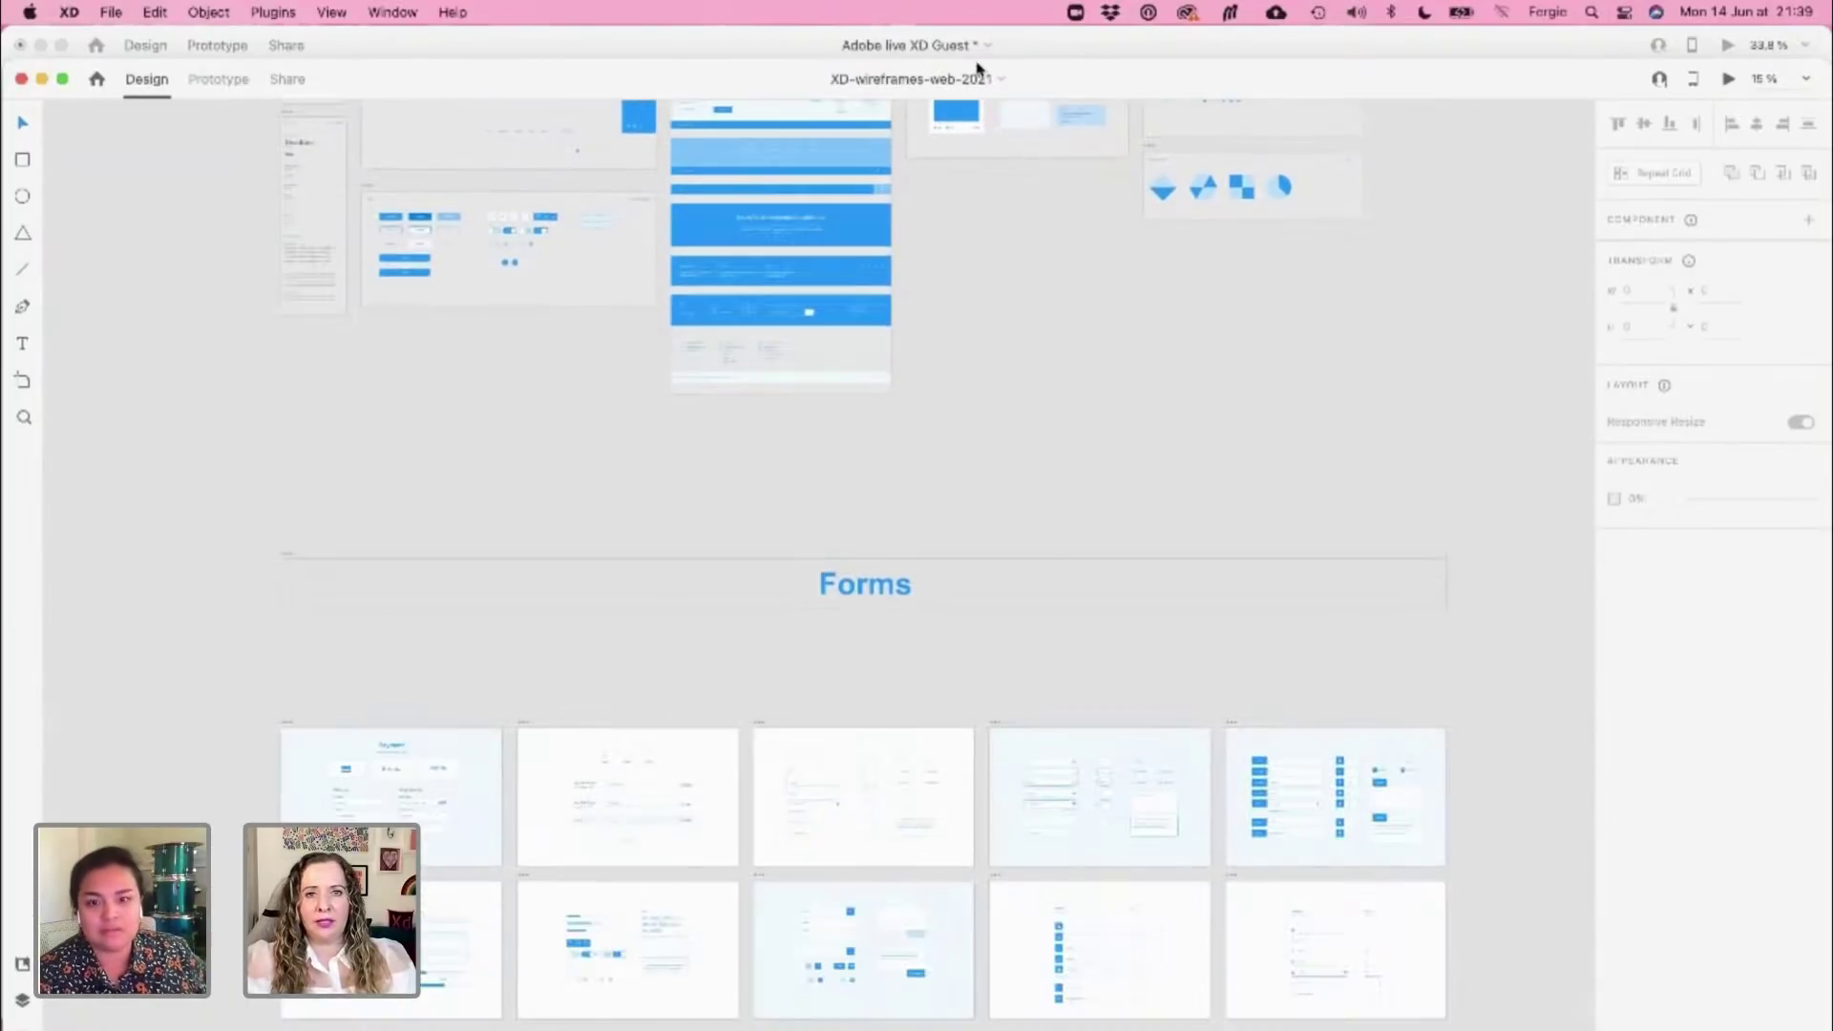
scroll(1092, 459, "down", 5)
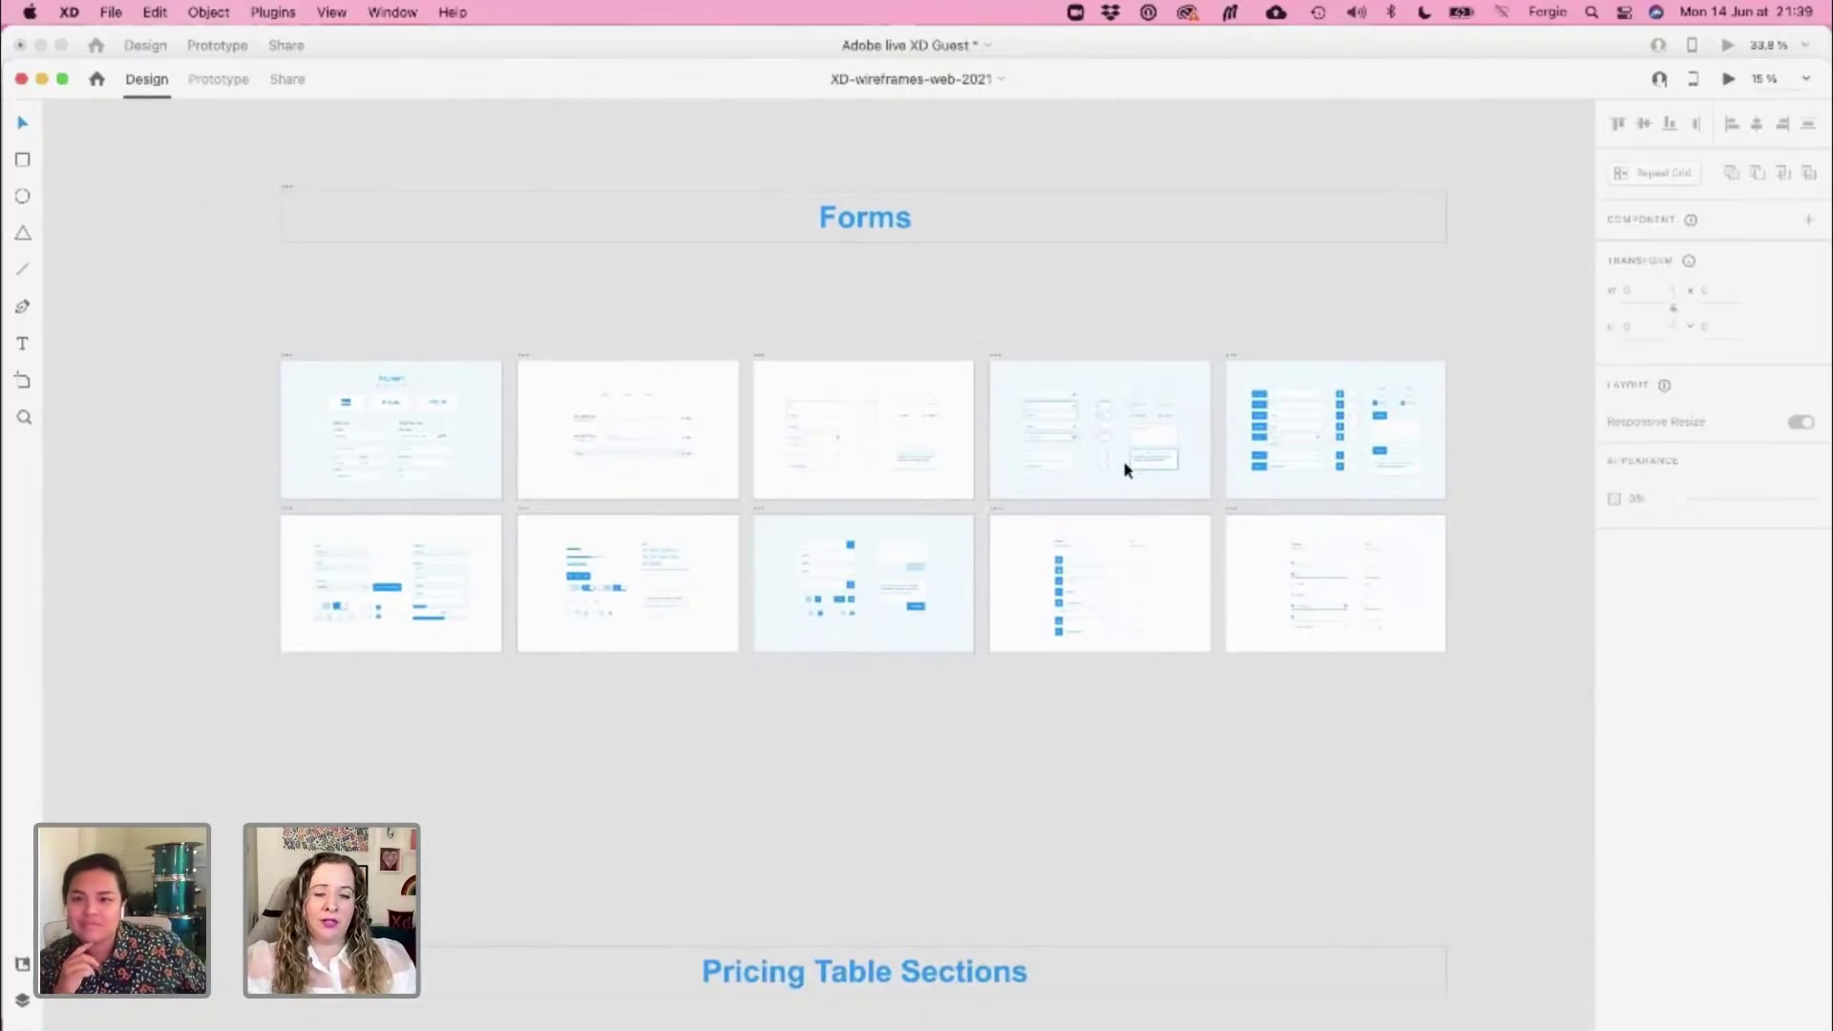
scroll(1090, 498, "up", 2)
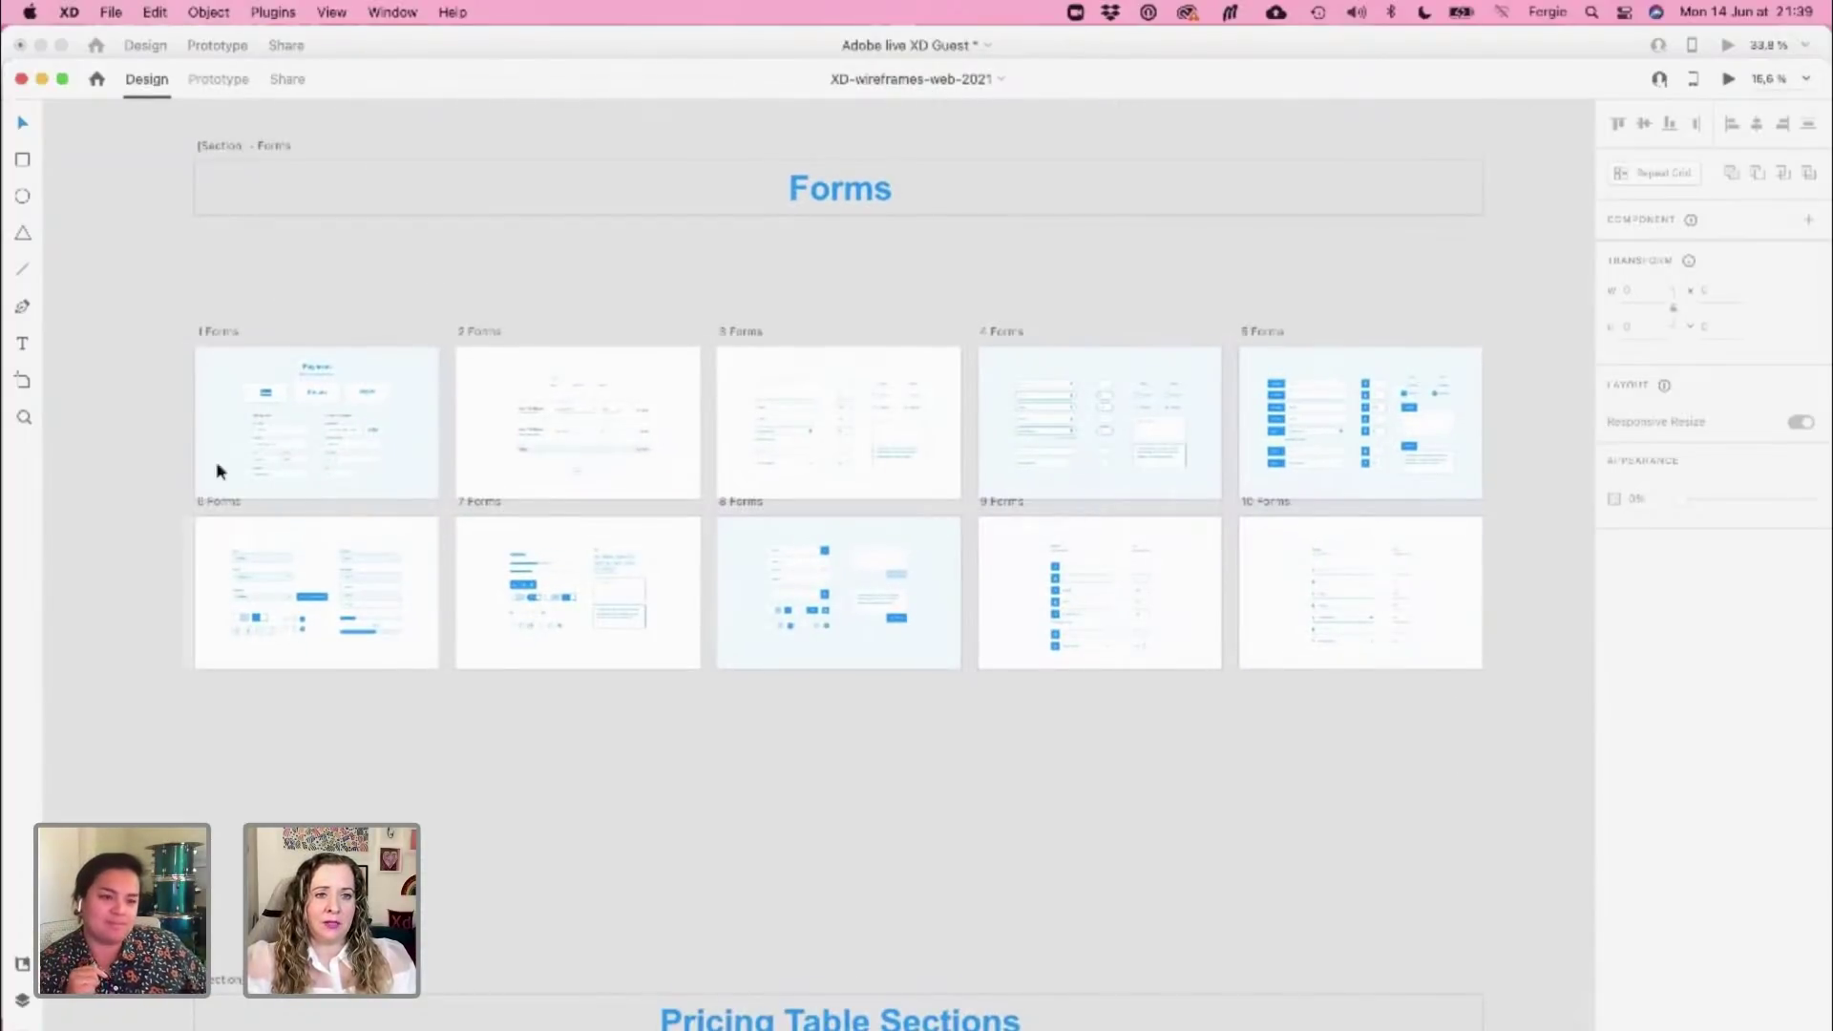
scroll(224, 448, "up", 5)
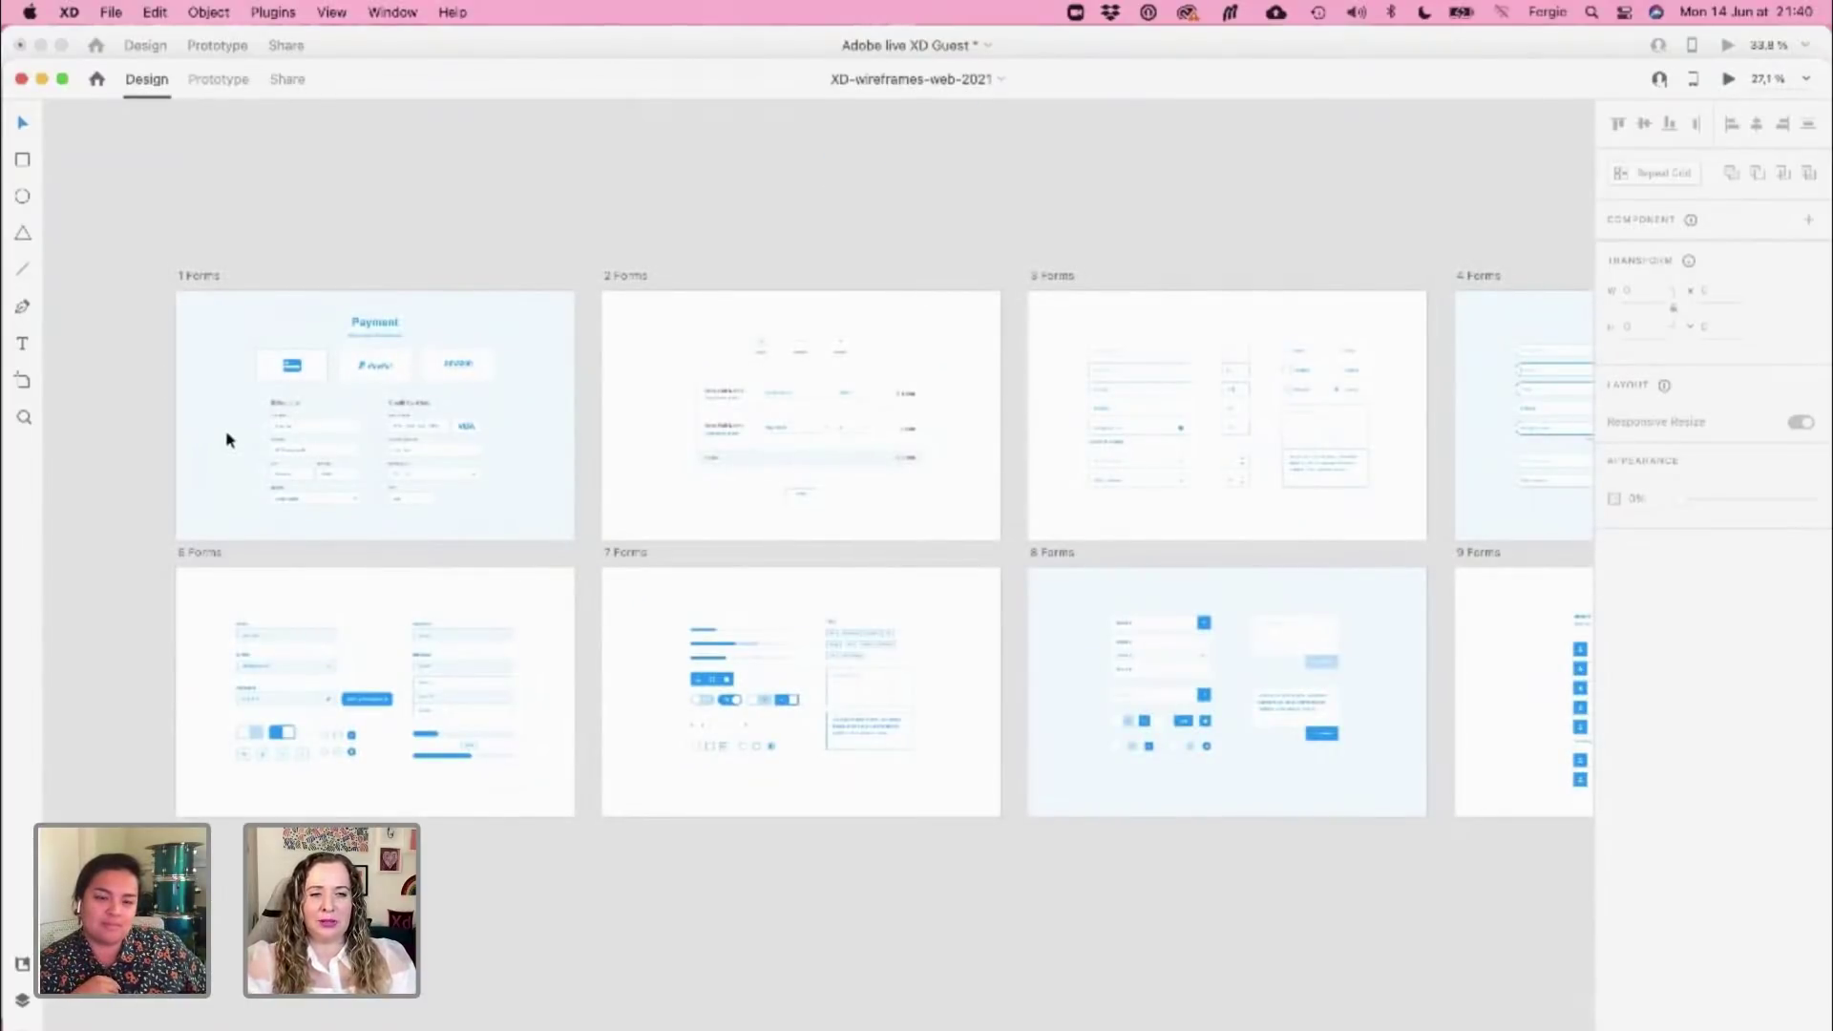
scroll(226, 439, "up", 1)
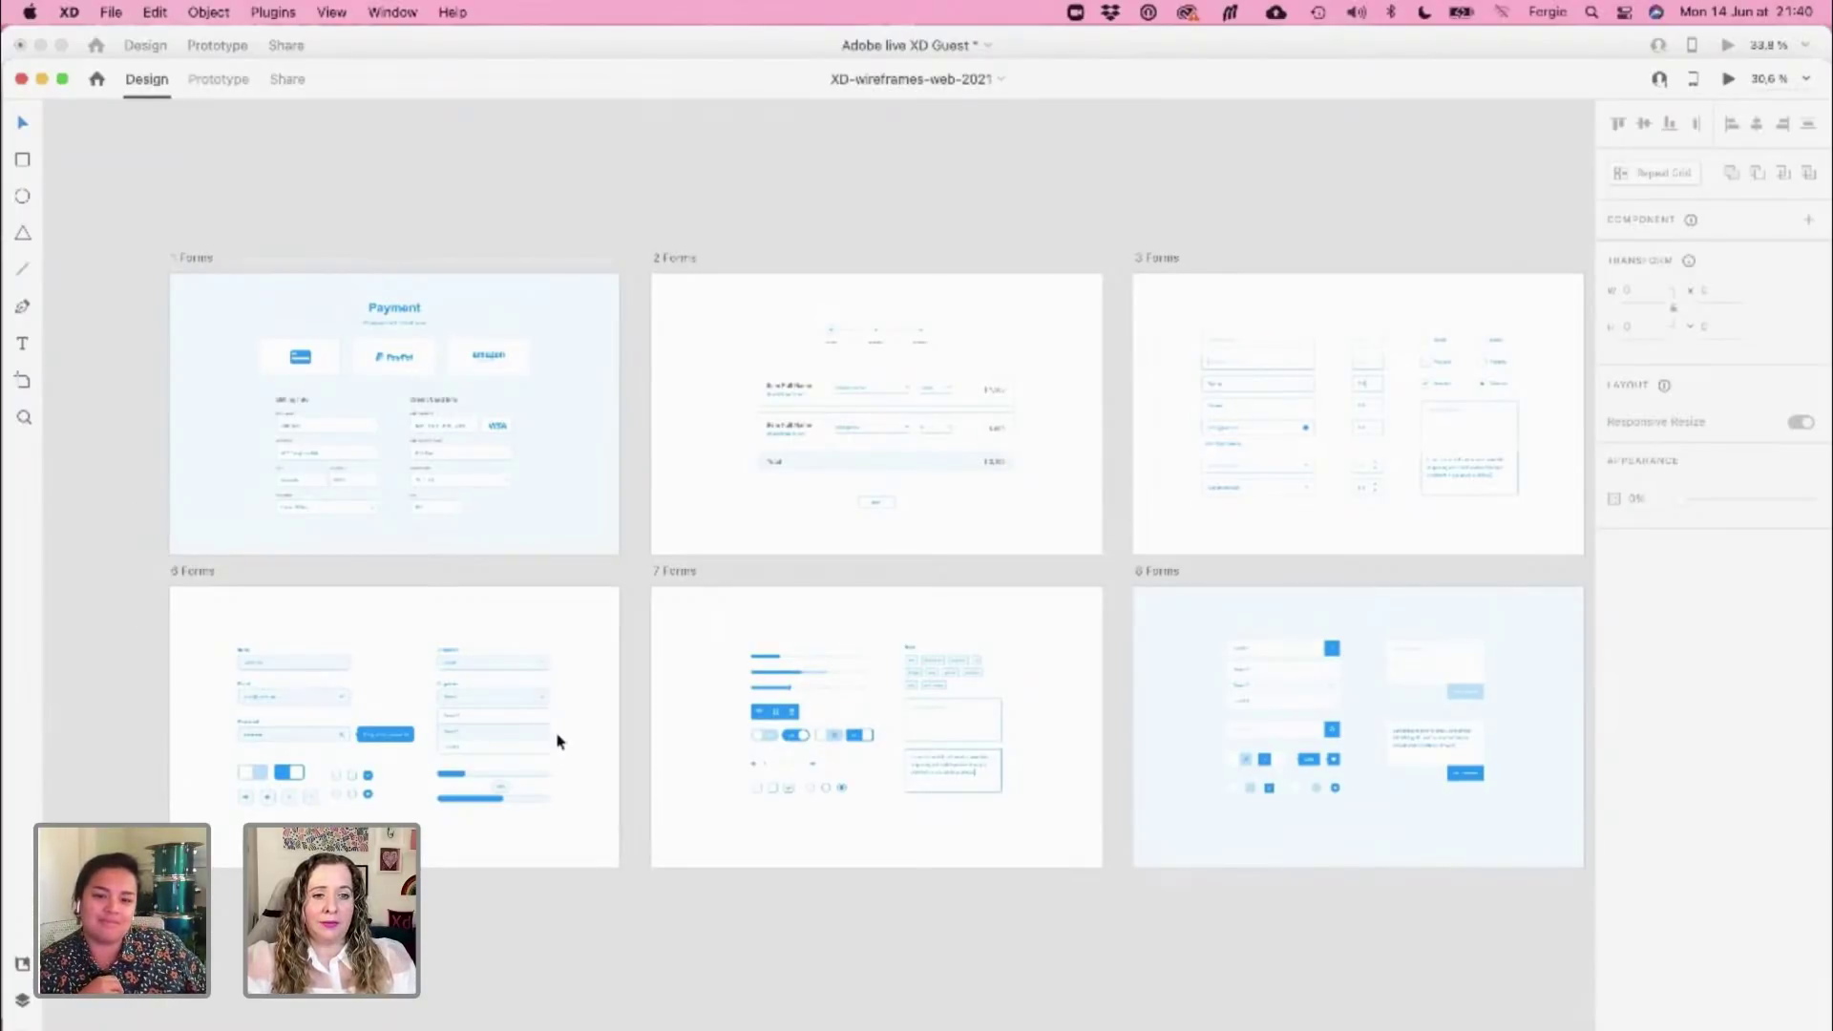
scroll(618, 802, "down", 2)
scroll(619, 802, "down", 5)
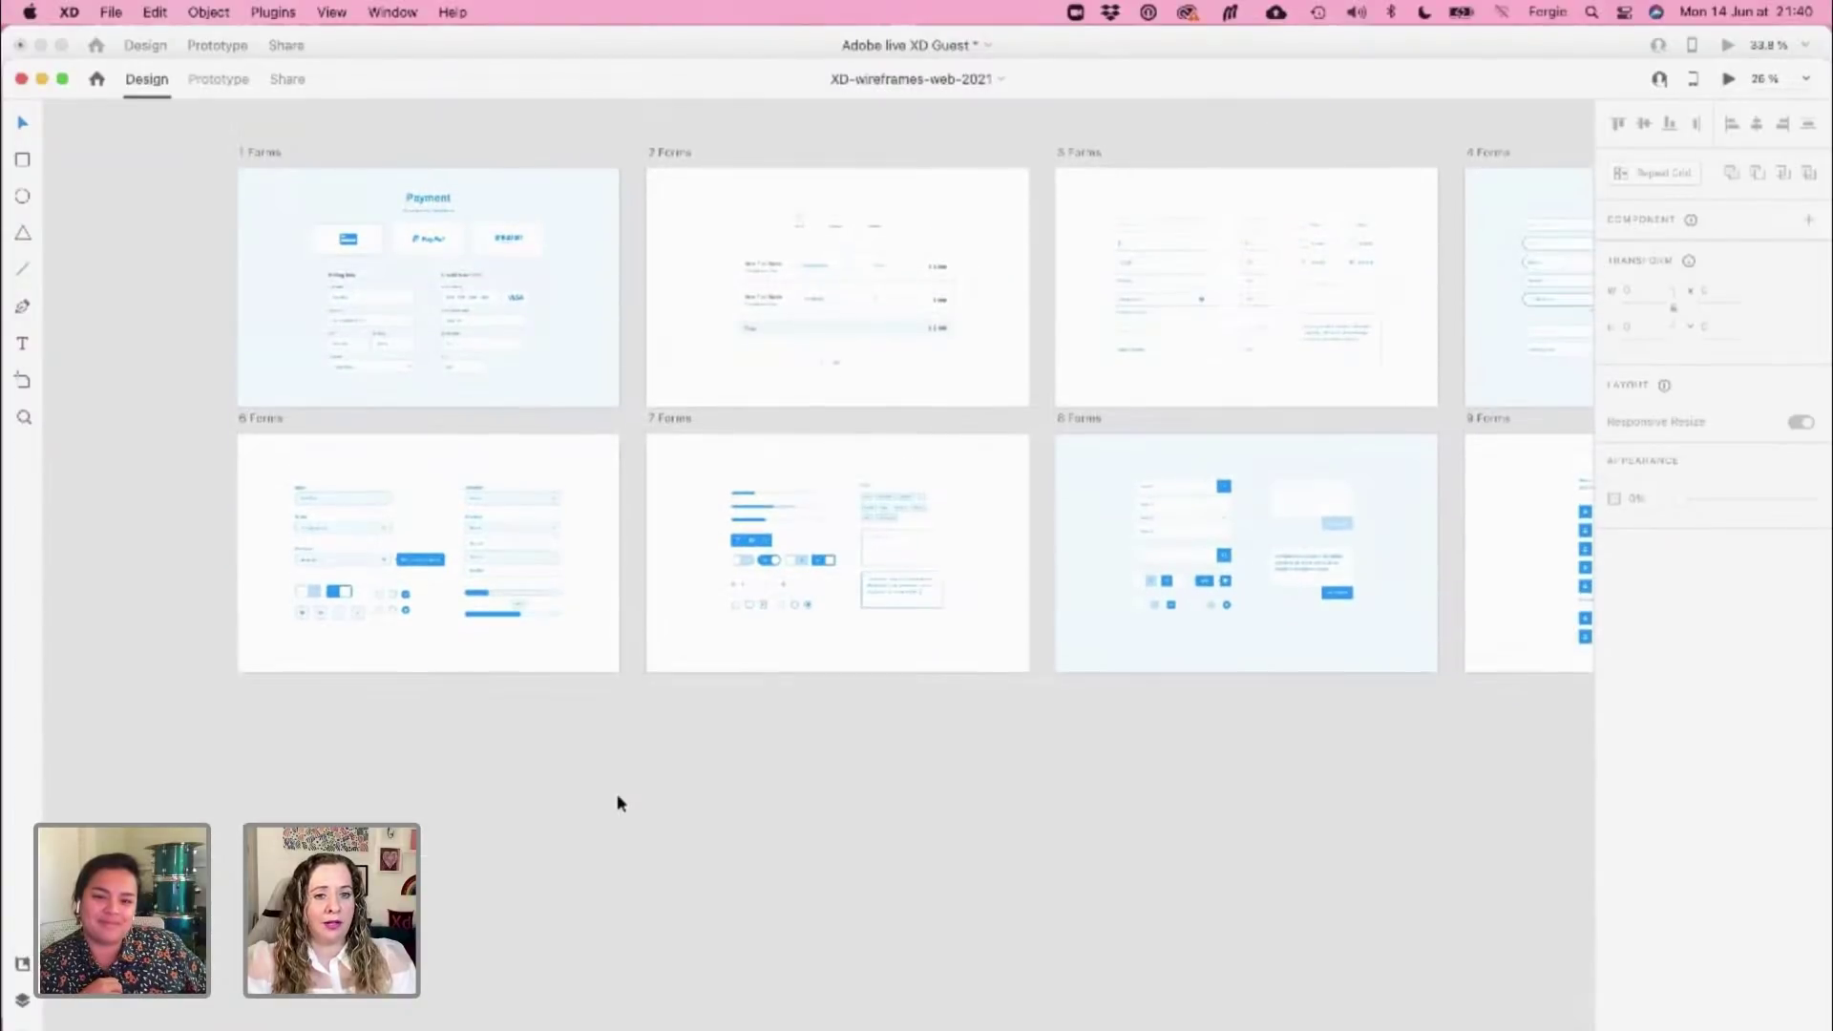
Review the Pricing Table artboards and survey the kit's Landing, Portfolio, Content, Blog and Team section groups
scroll(616, 794, "down", 10)
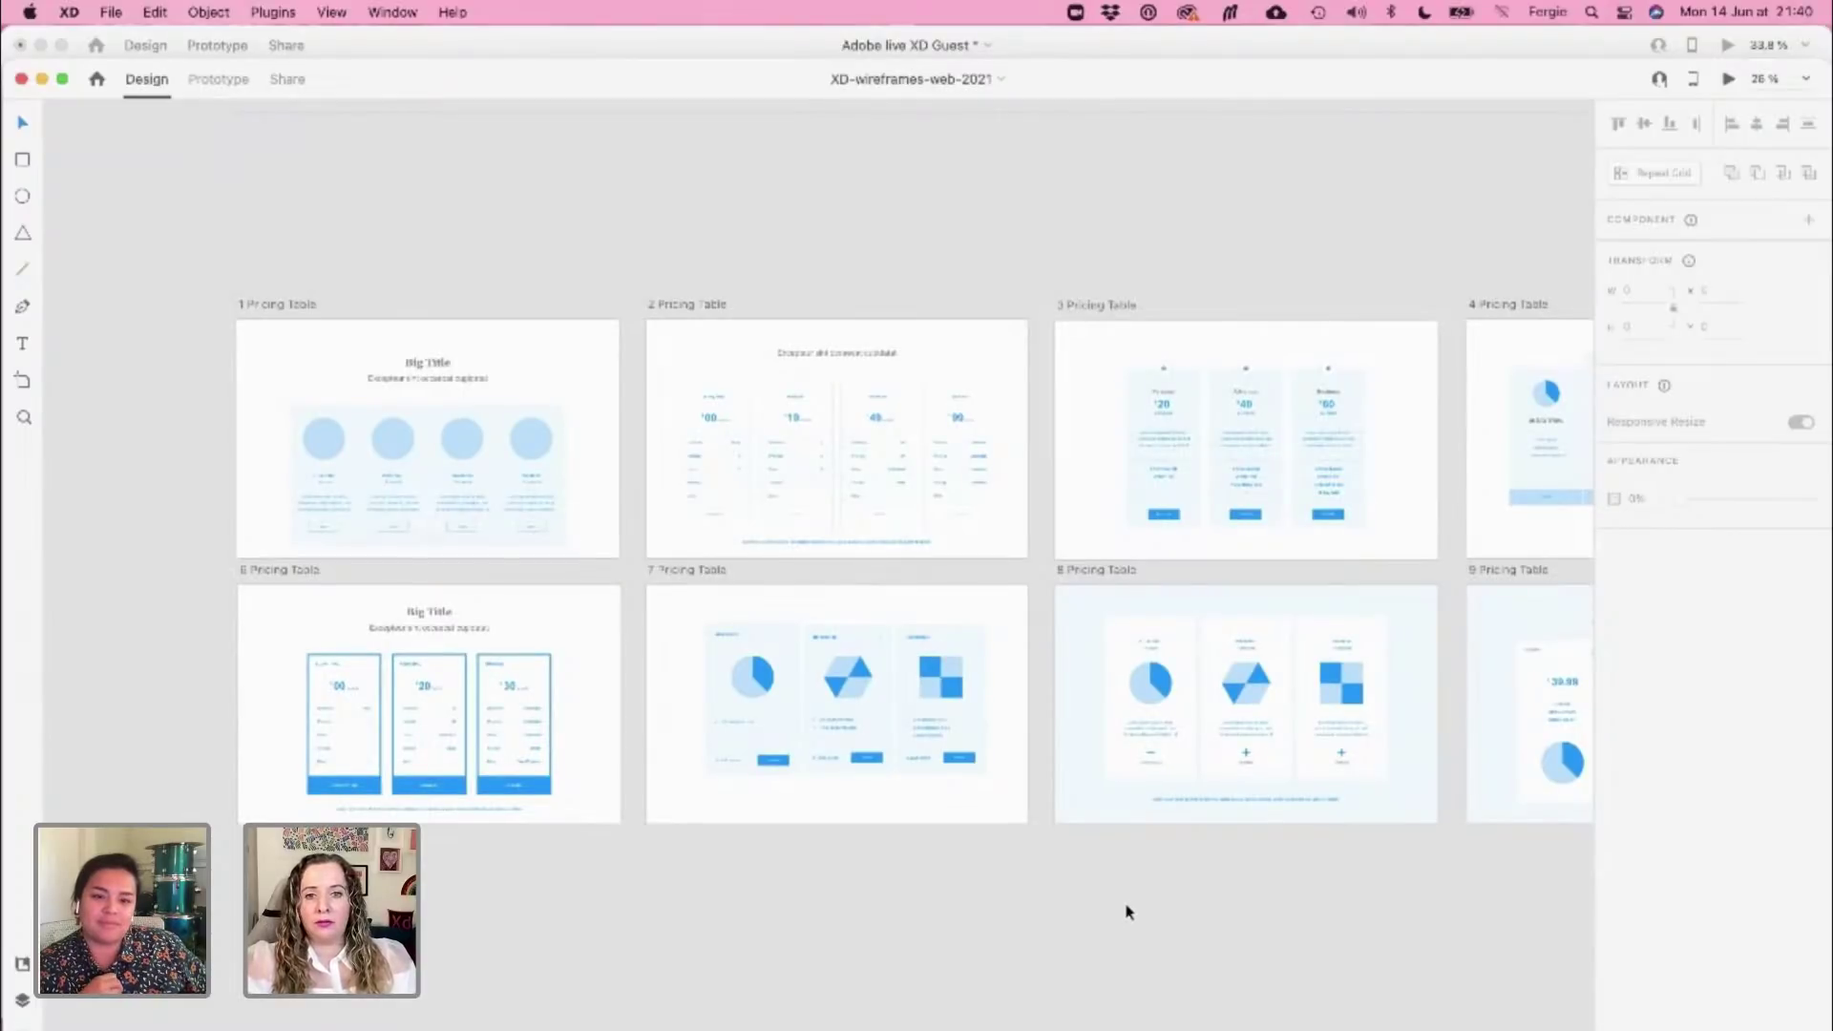
scroll(1415, 888, "right", 3)
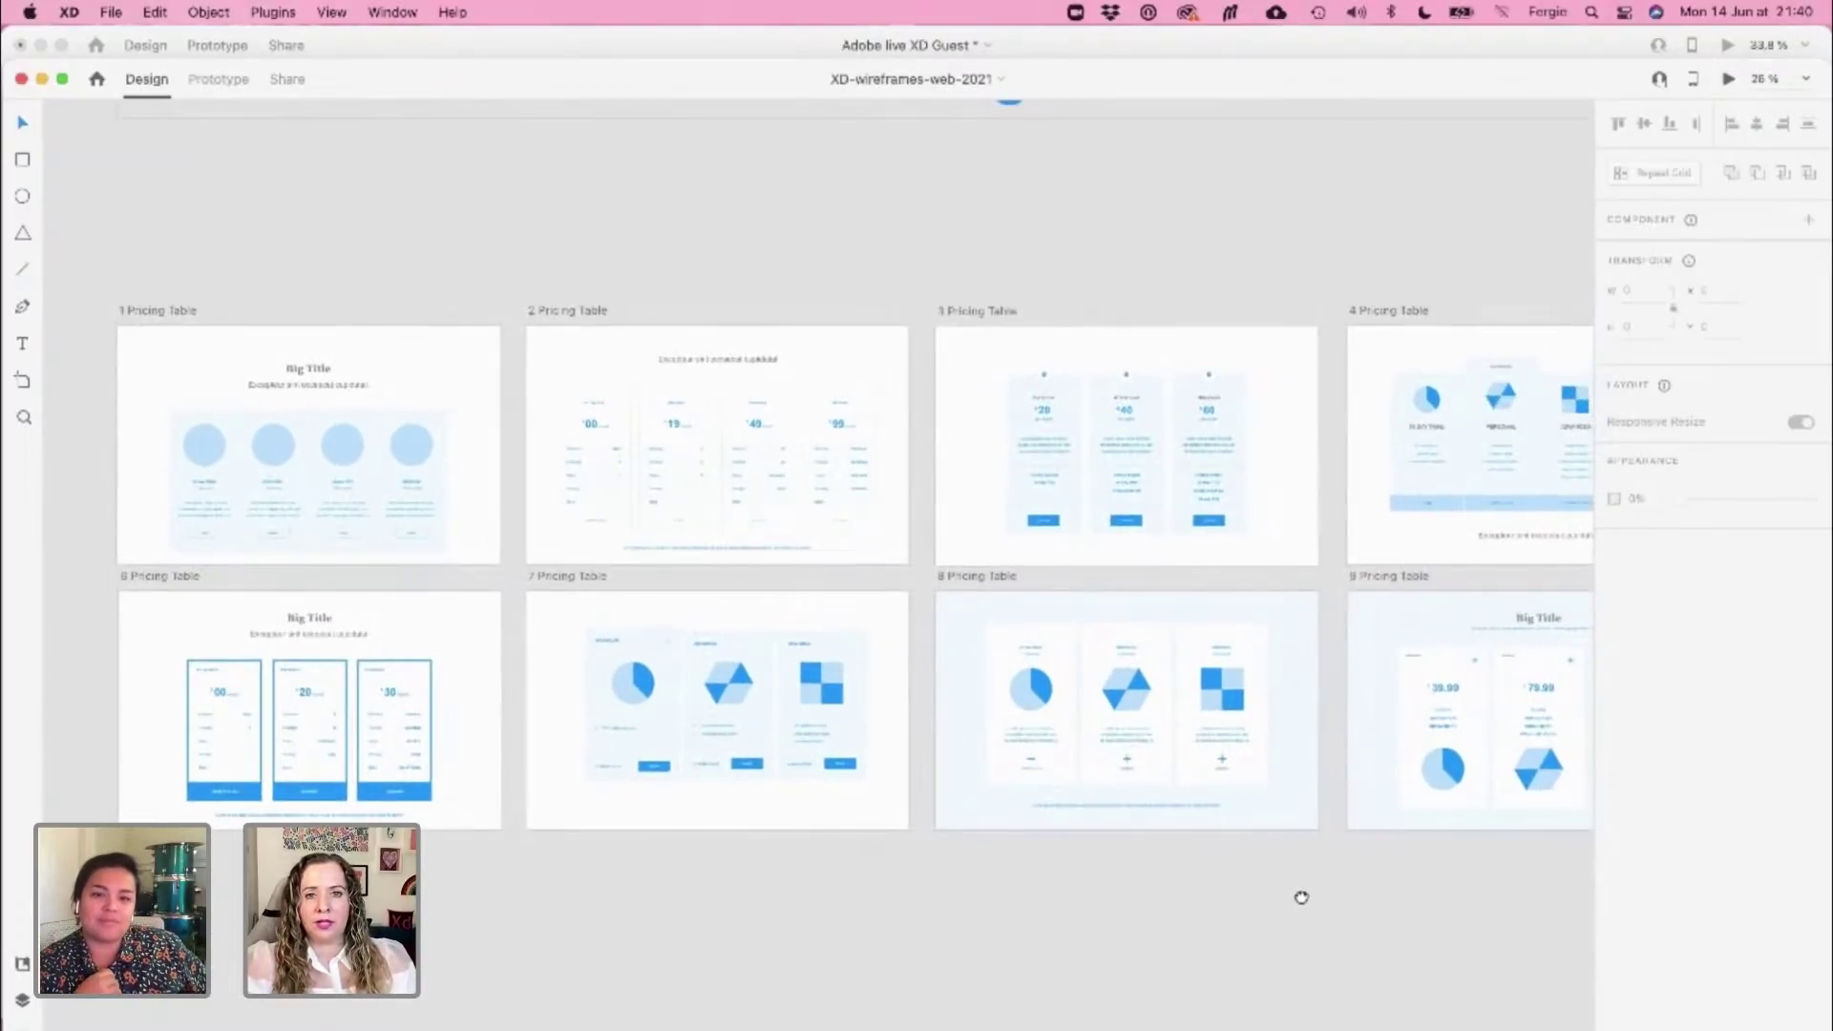
left_click_drag(1301, 898, 618, 910)
scroll(618, 910, "down", 5)
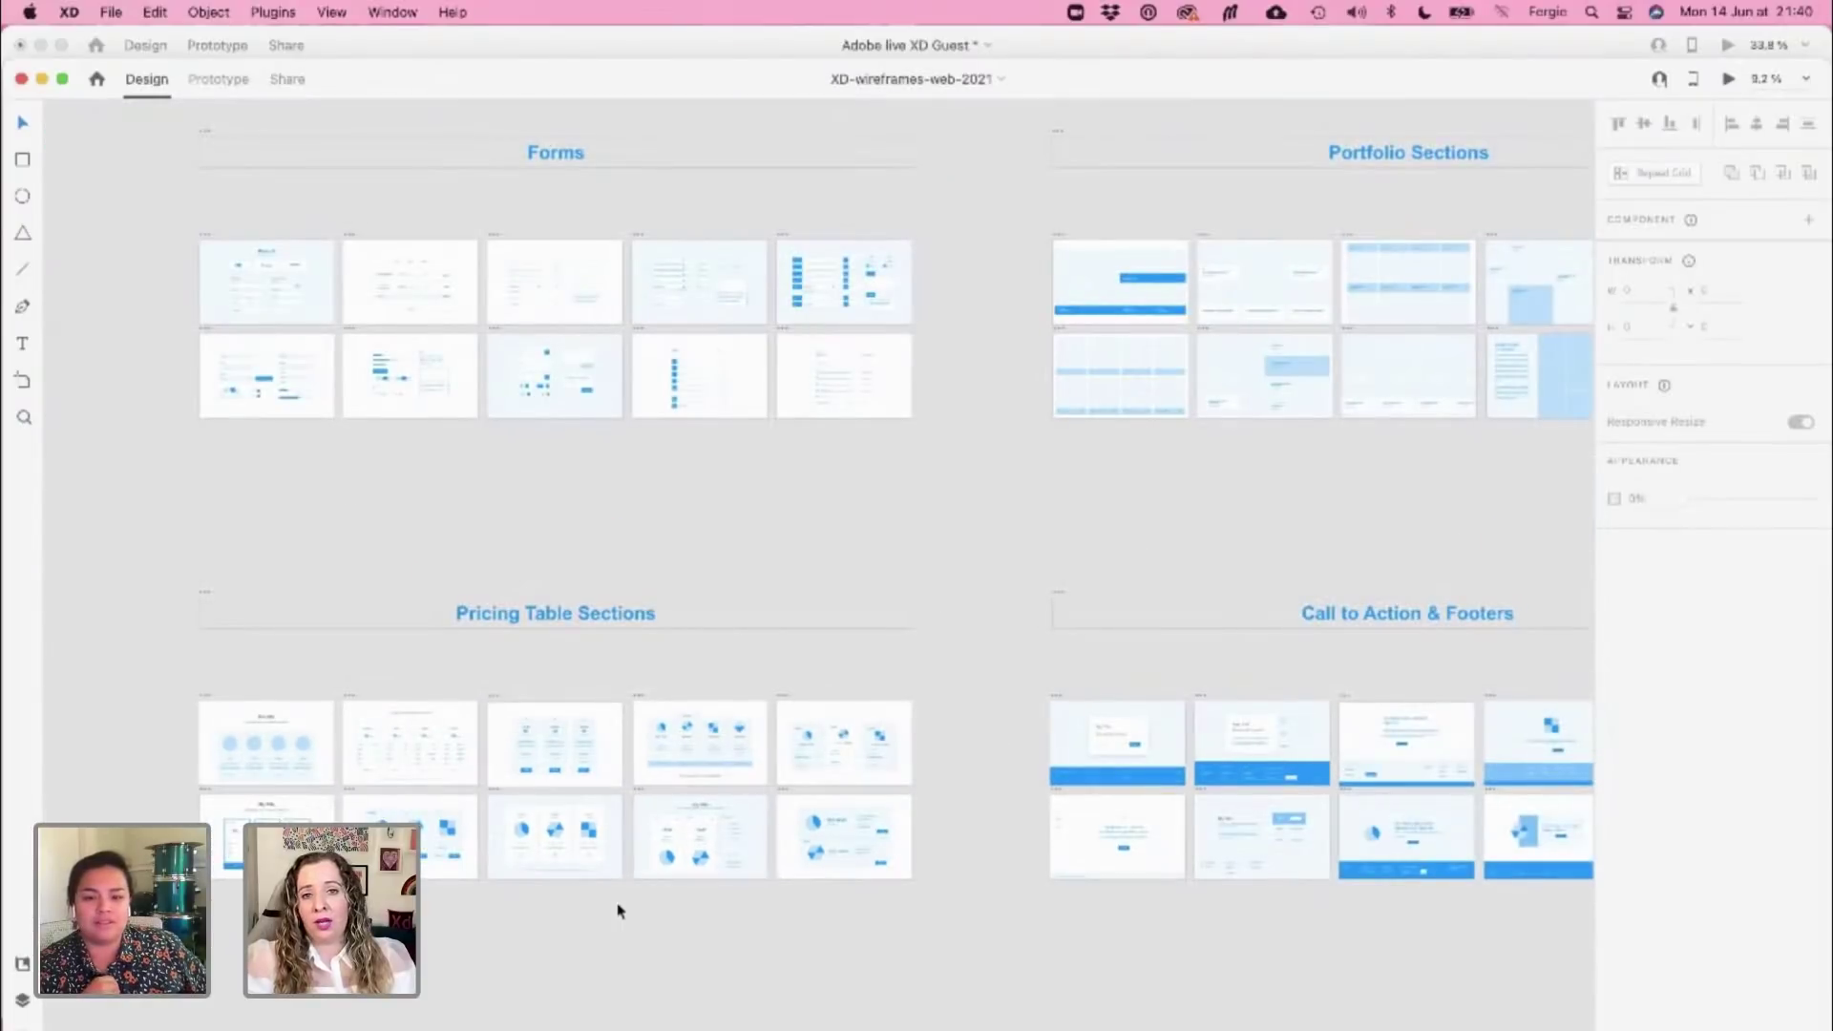
left_click_drag(965, 264, 653, 539)
scroll(653, 538, "right", 5)
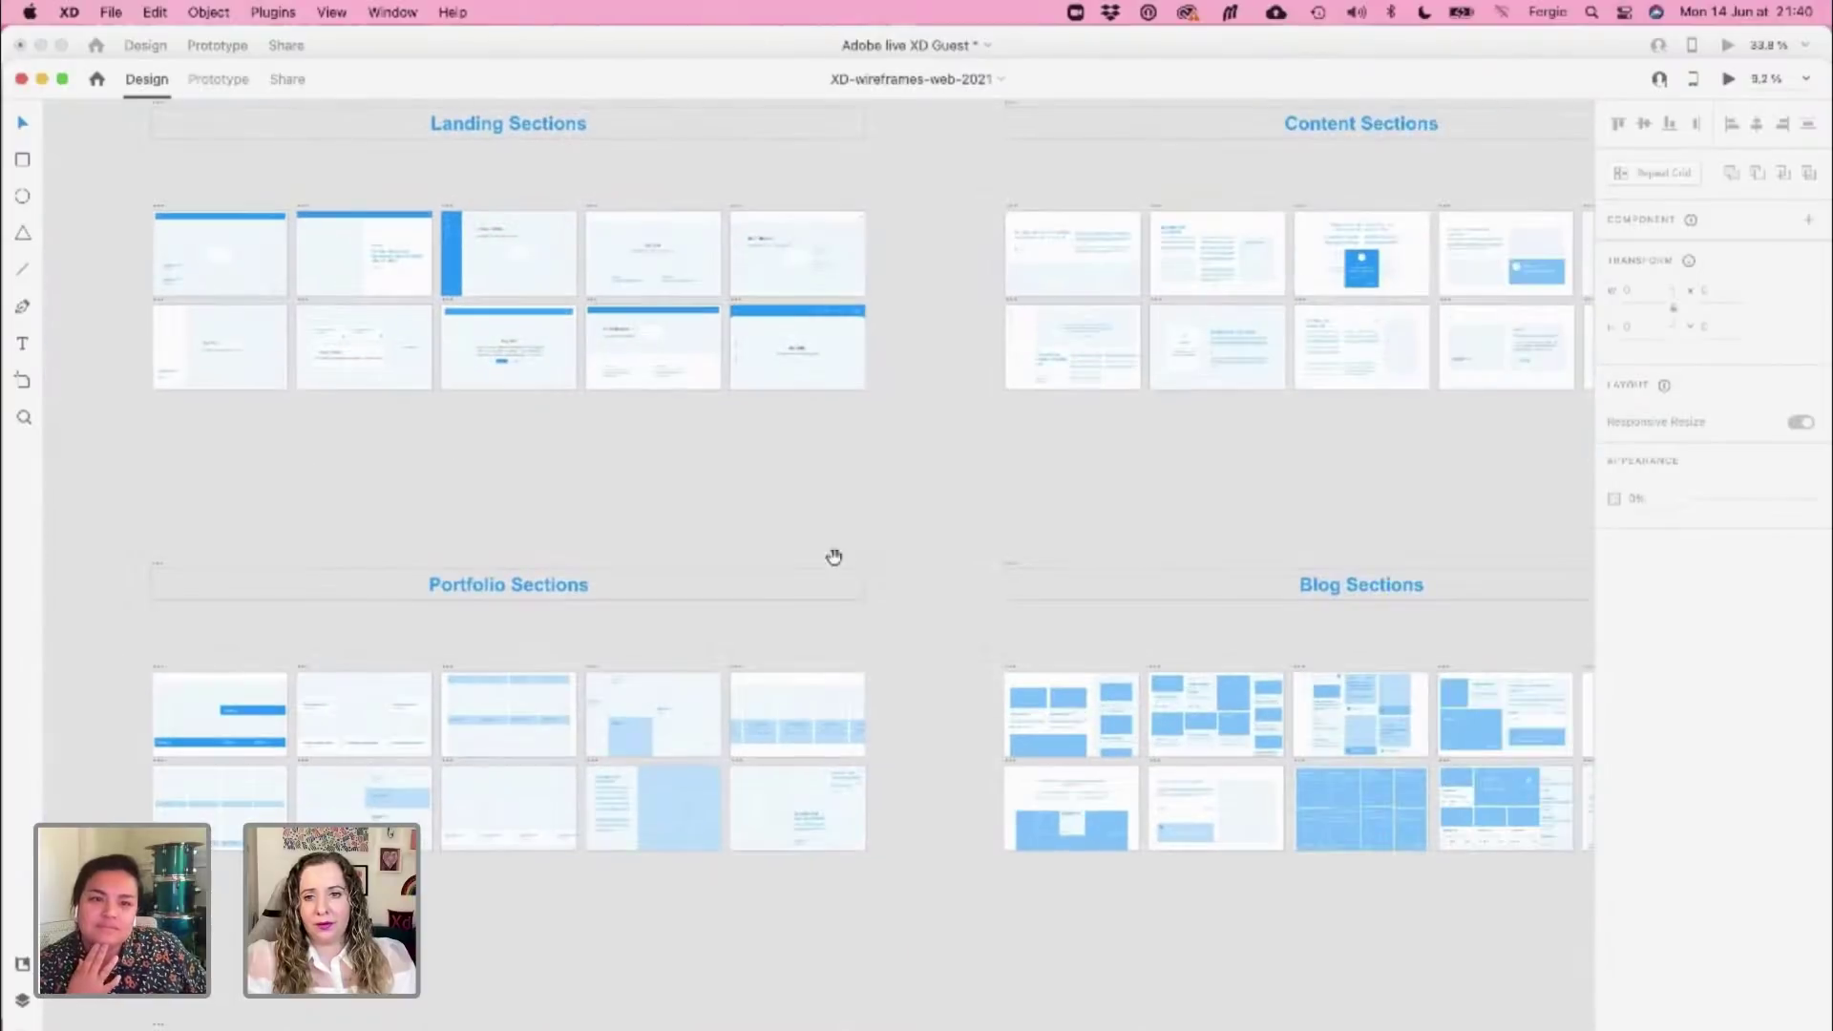
left_click_drag(1313, 499, 611, 386)
scroll(611, 385, "right", 2)
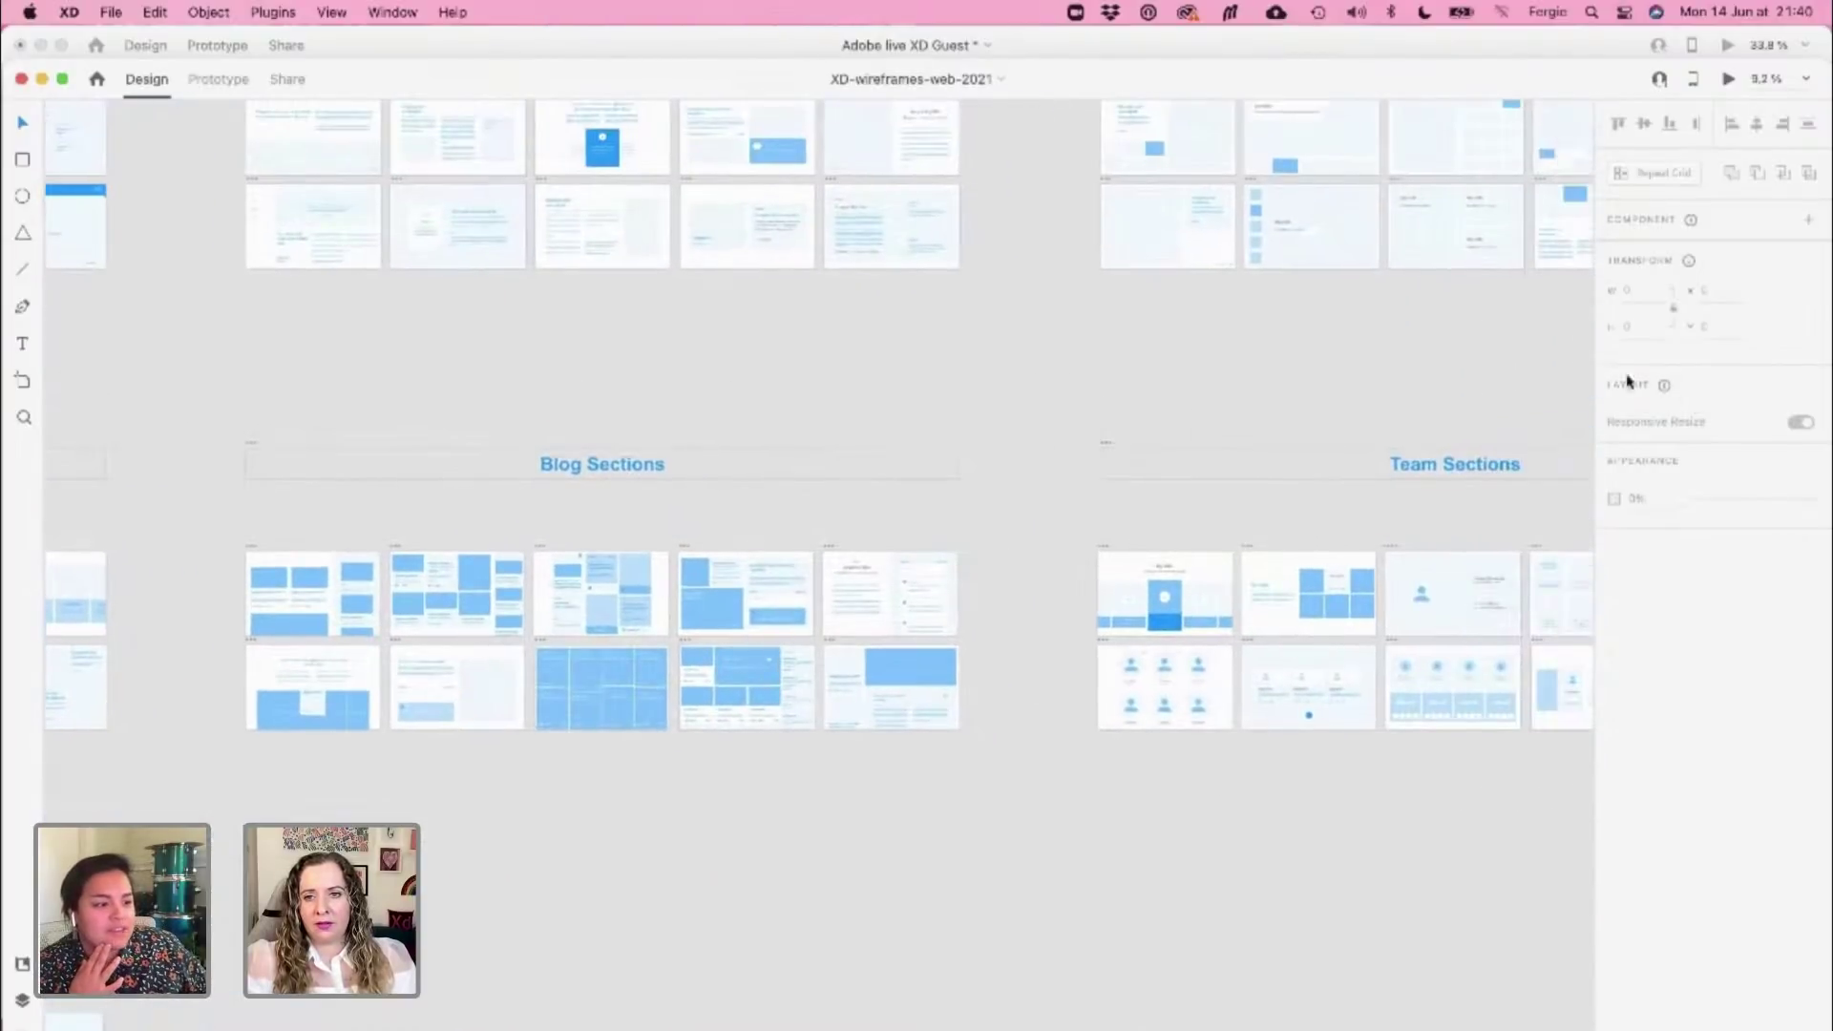
Return to the home page wireframe and examine the project preview grid and the empty space above the footer
left_click(1282, 54)
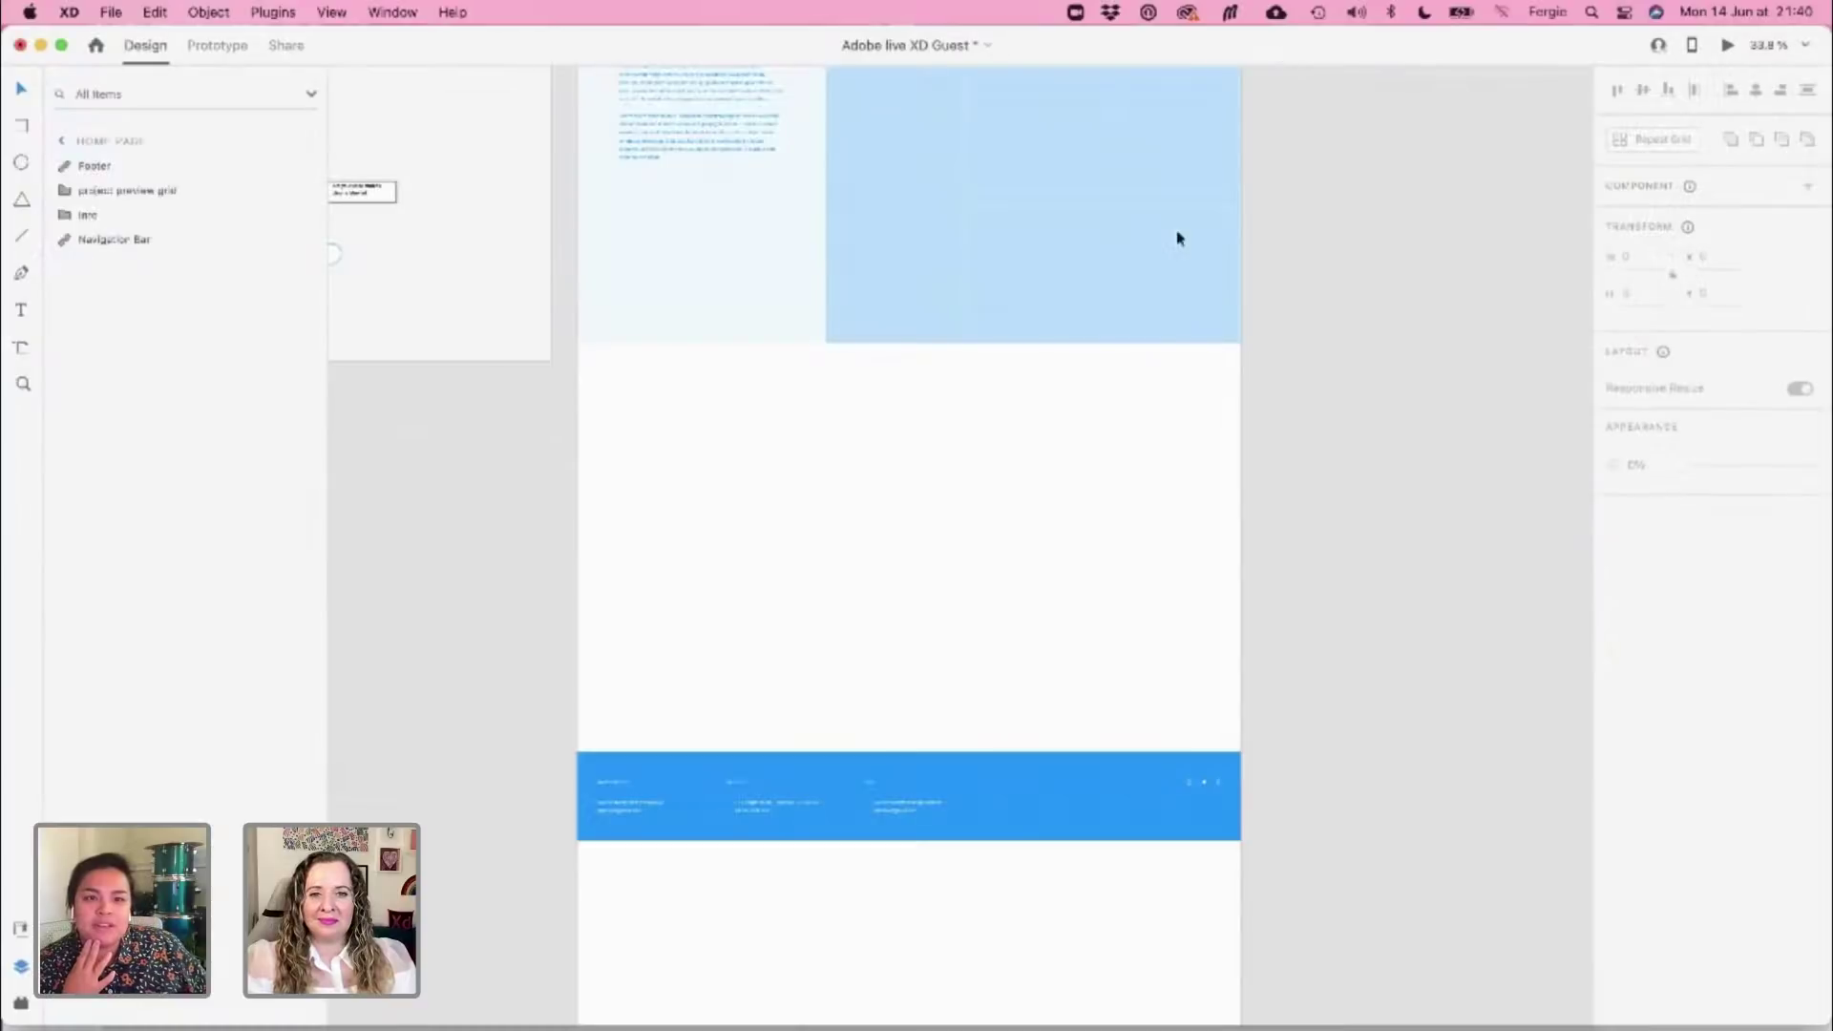
left_click_drag(999, 548, 1023, 895)
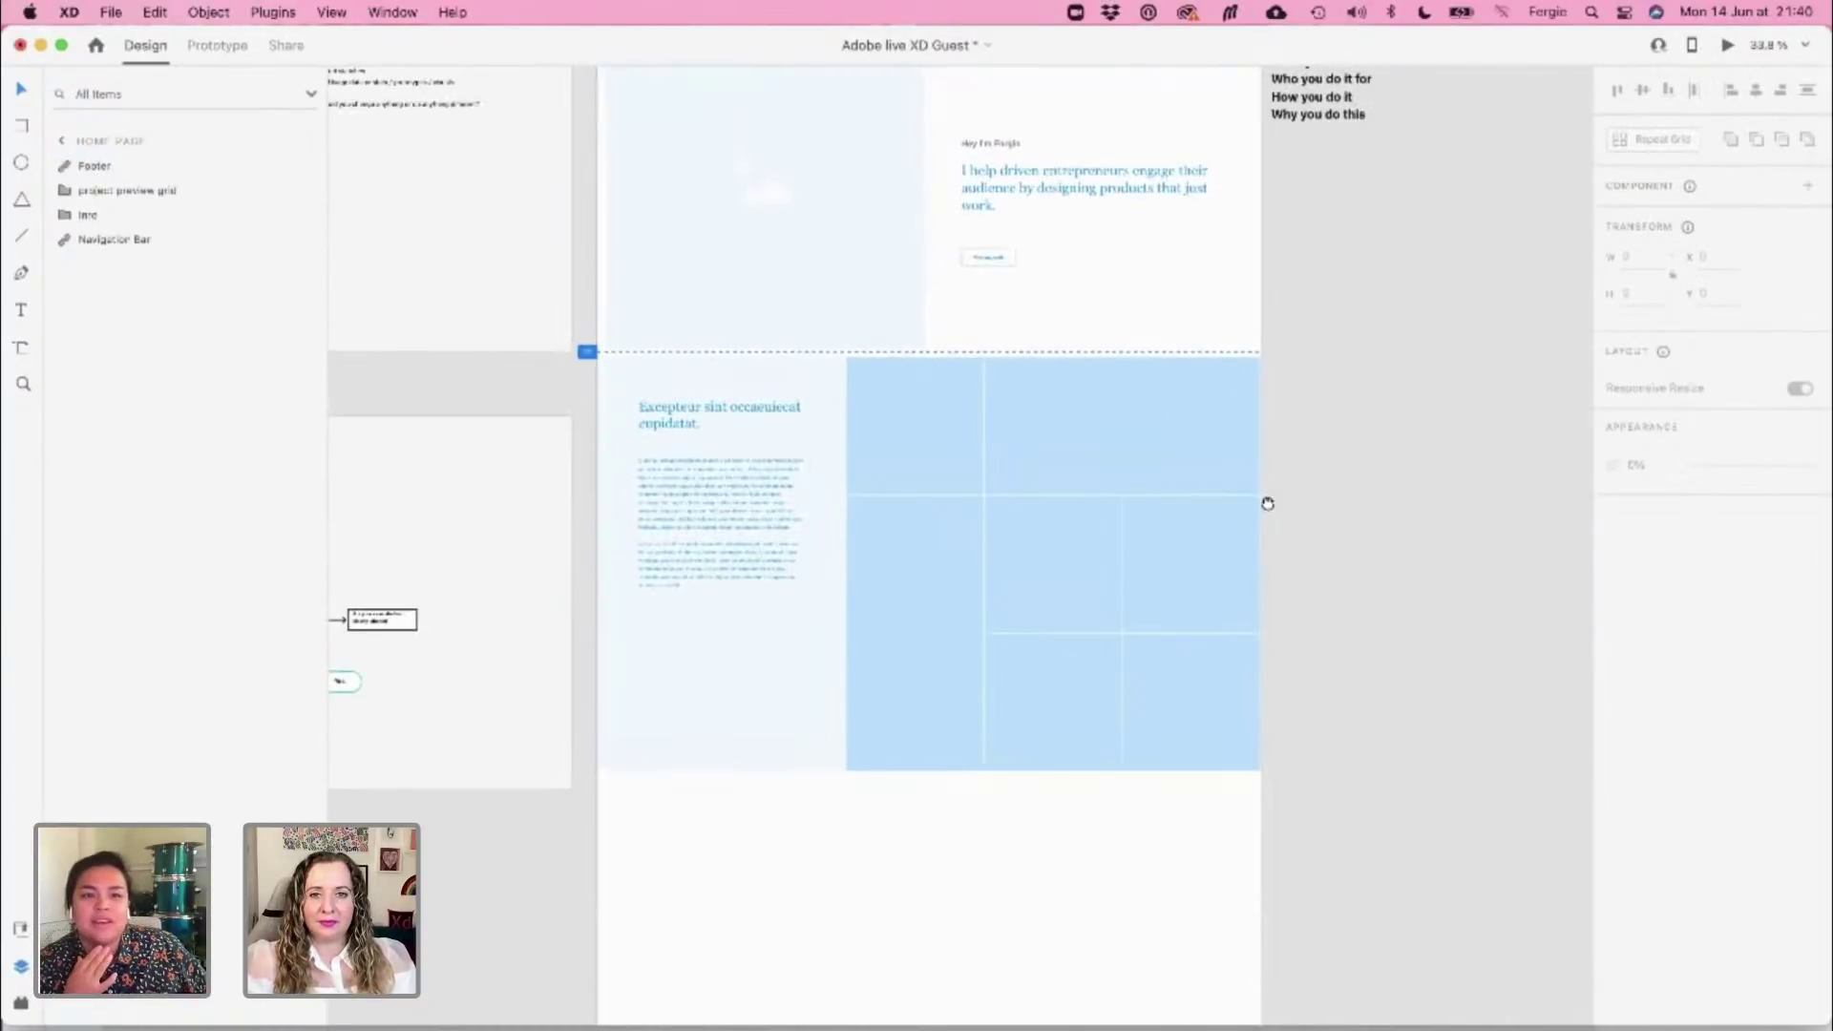
left_click_drag(1263, 503, 1255, 634)
scroll(1153, 594, "down", 4)
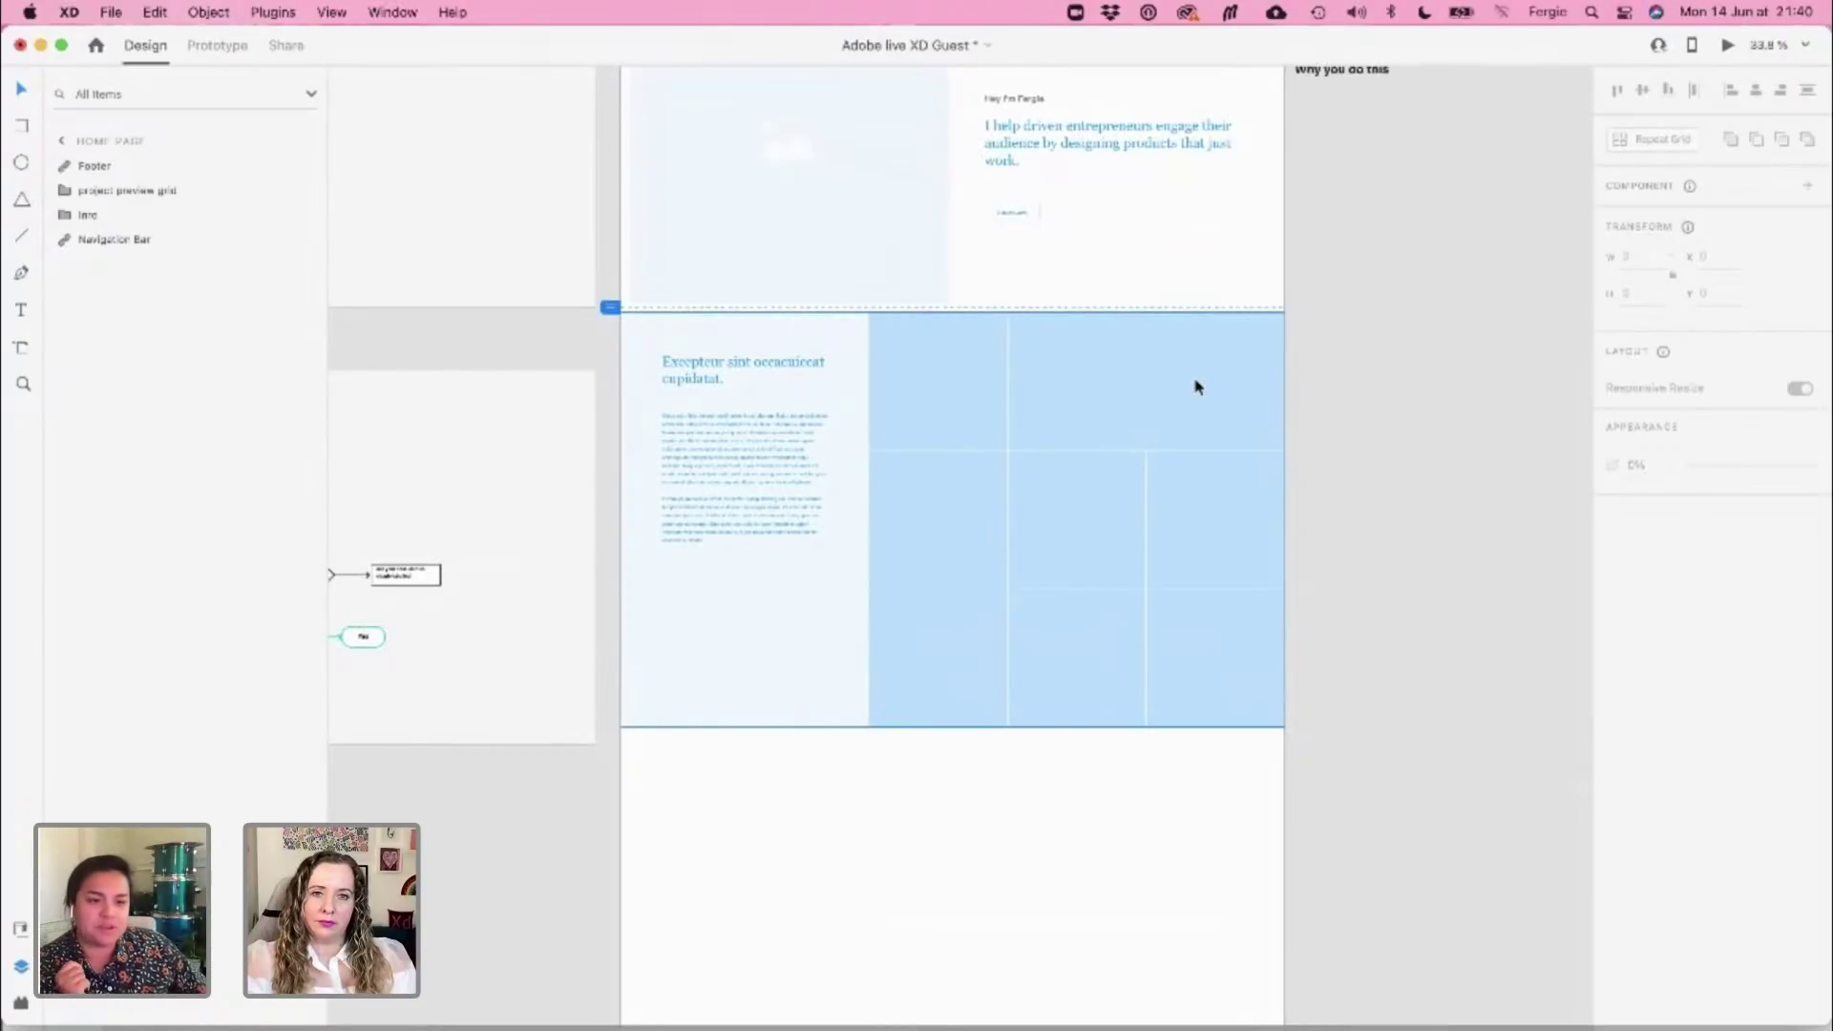
left_click(1198, 386)
scroll(1136, 744, "down", 4)
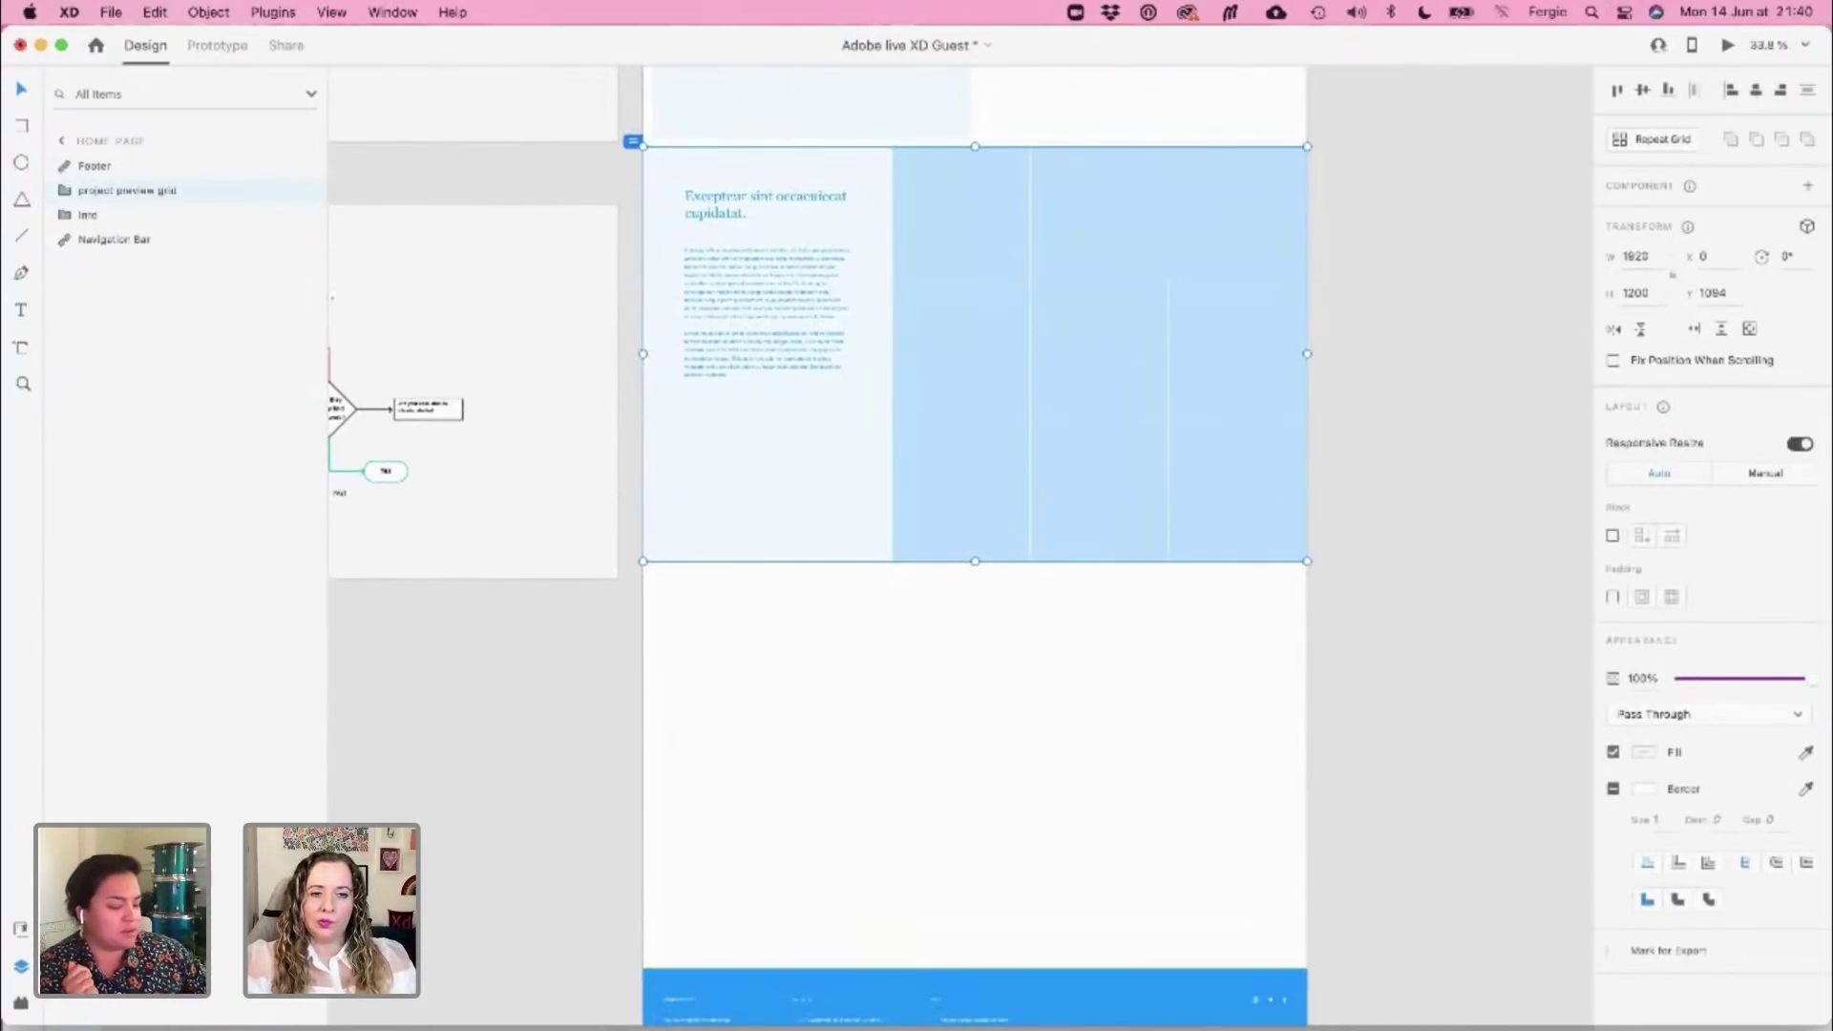
Go back to the wireframe kit and compare the post card layouts on the Blog Sections artboards
key("super+grave")
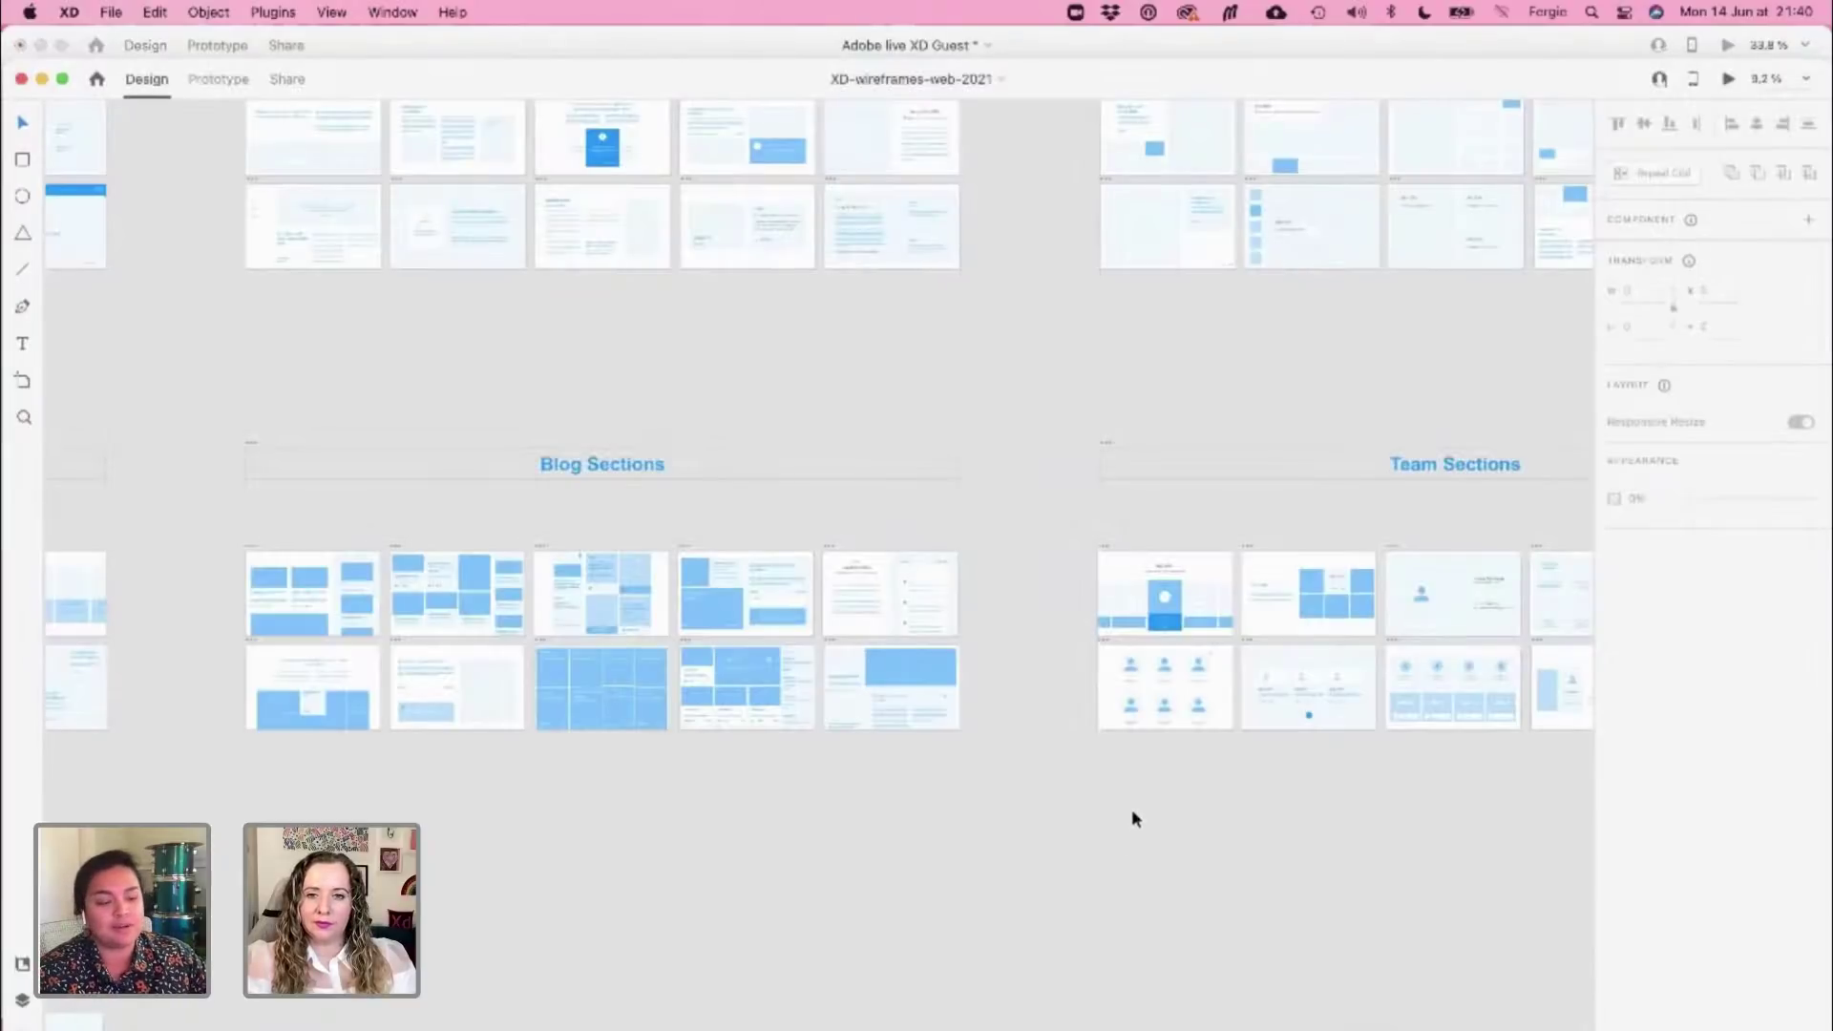
scroll(1337, 696, "up", 8)
scroll(1338, 696, "down", 4)
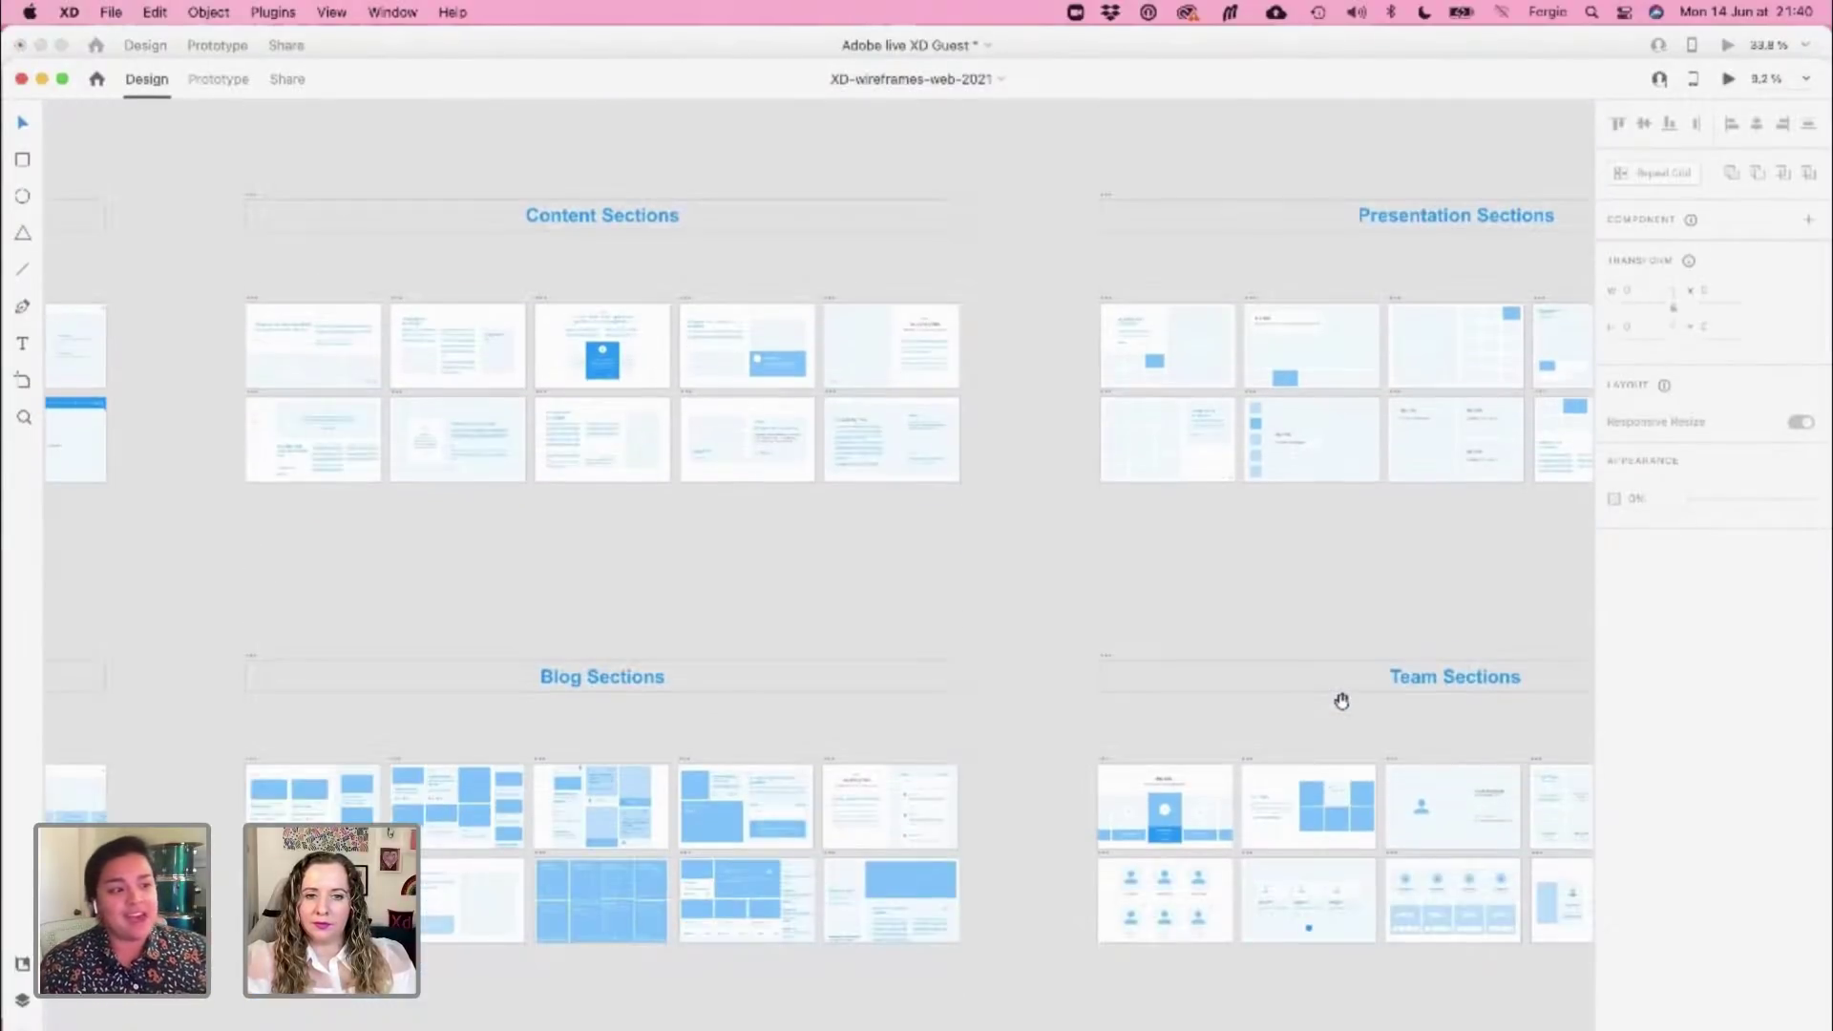
scroll(414, 858, "up", 10)
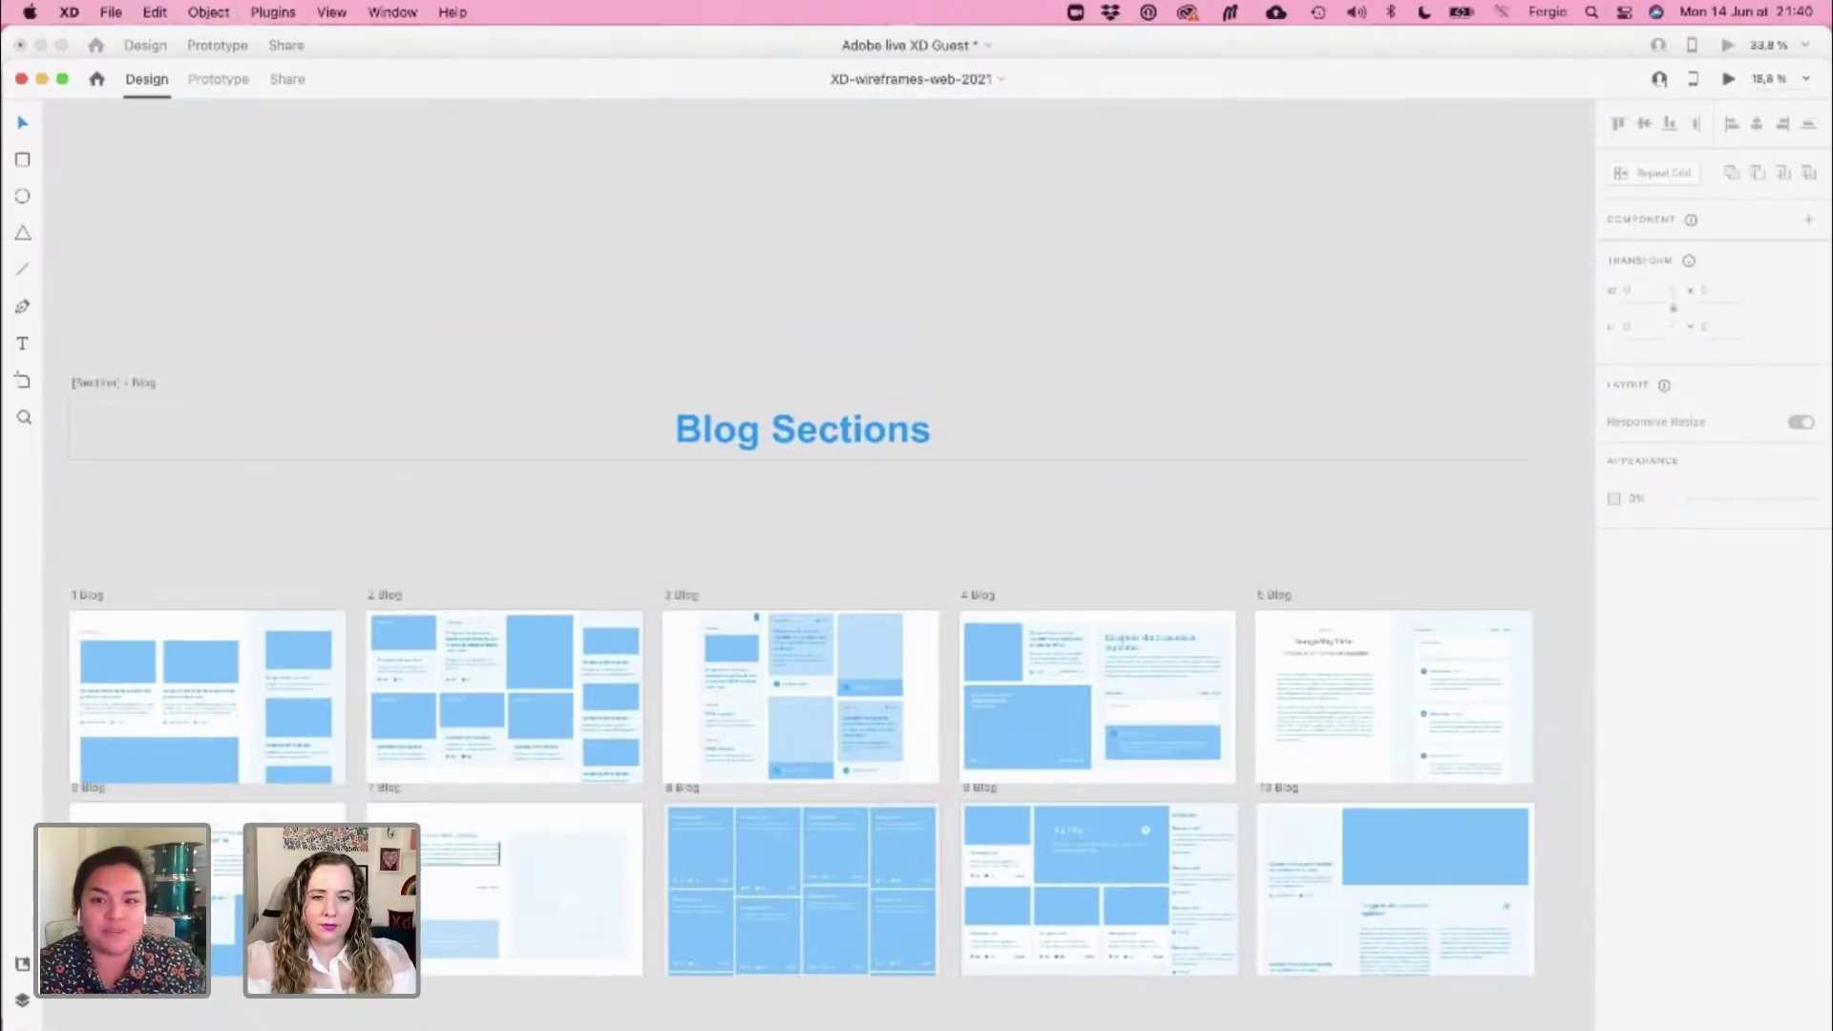
scroll(416, 840, "up", 4)
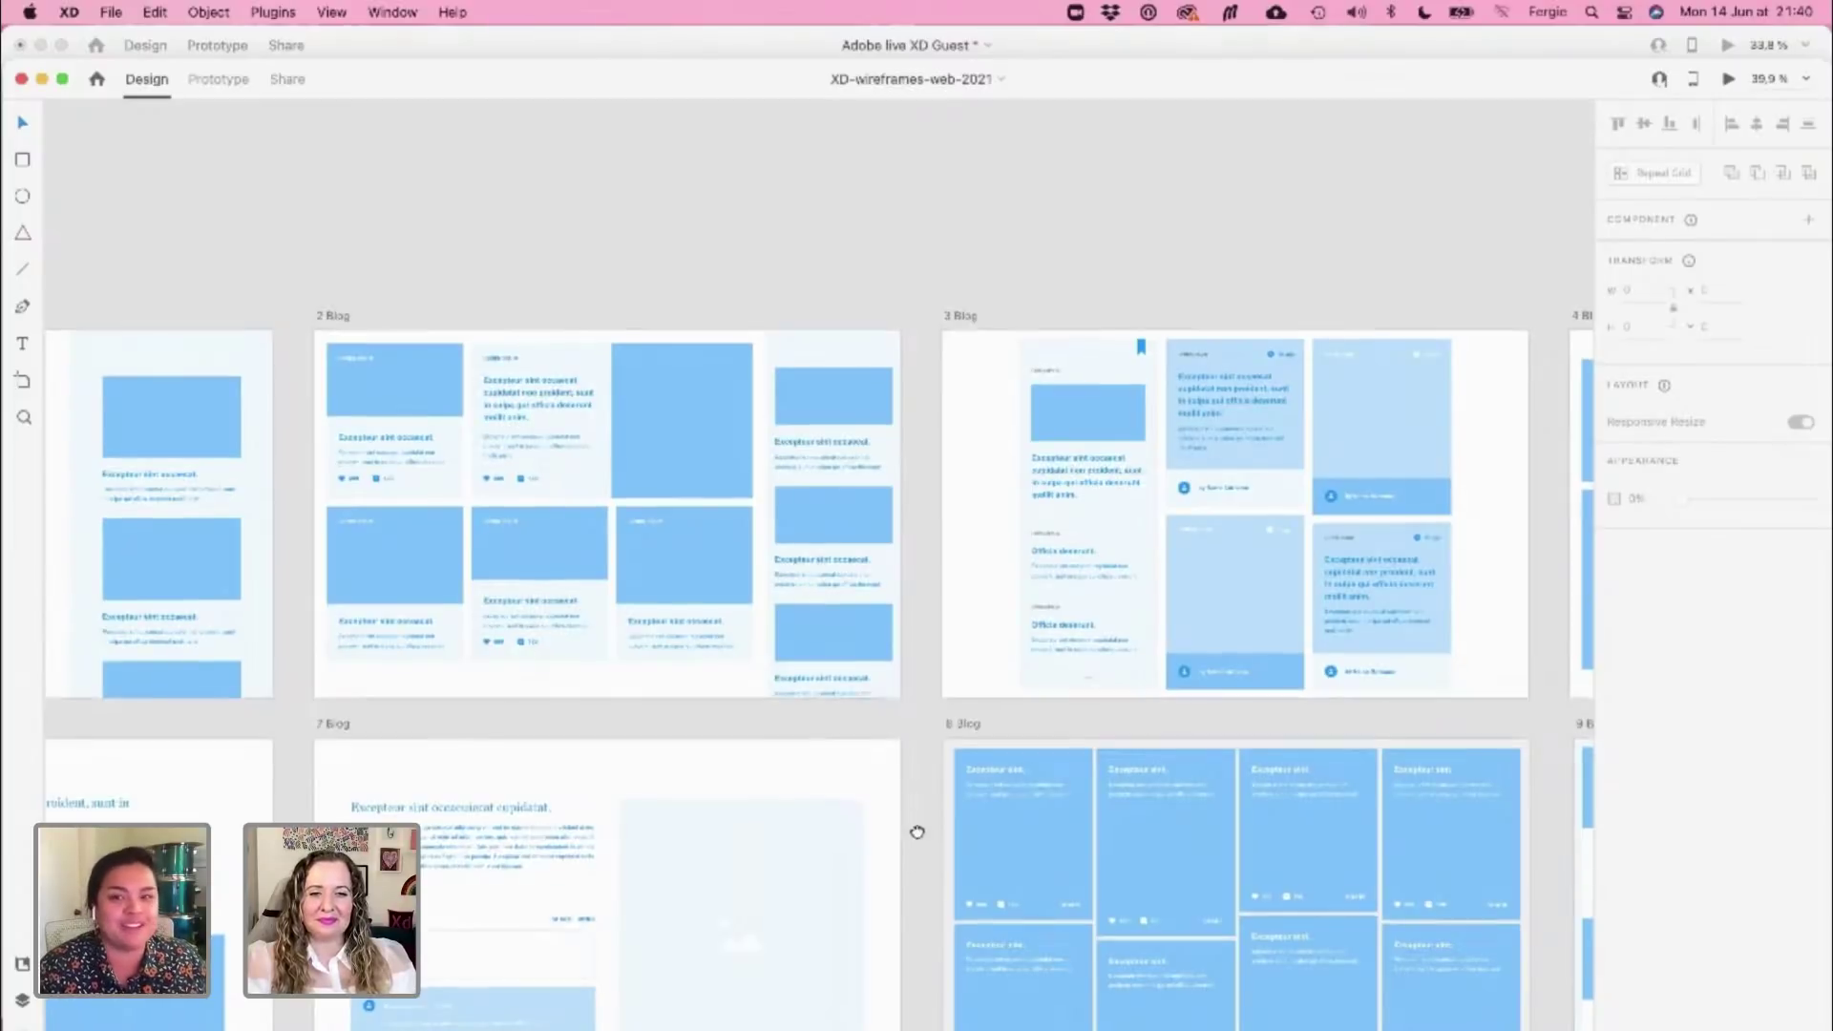
left_click_drag(917, 834, 213, 703)
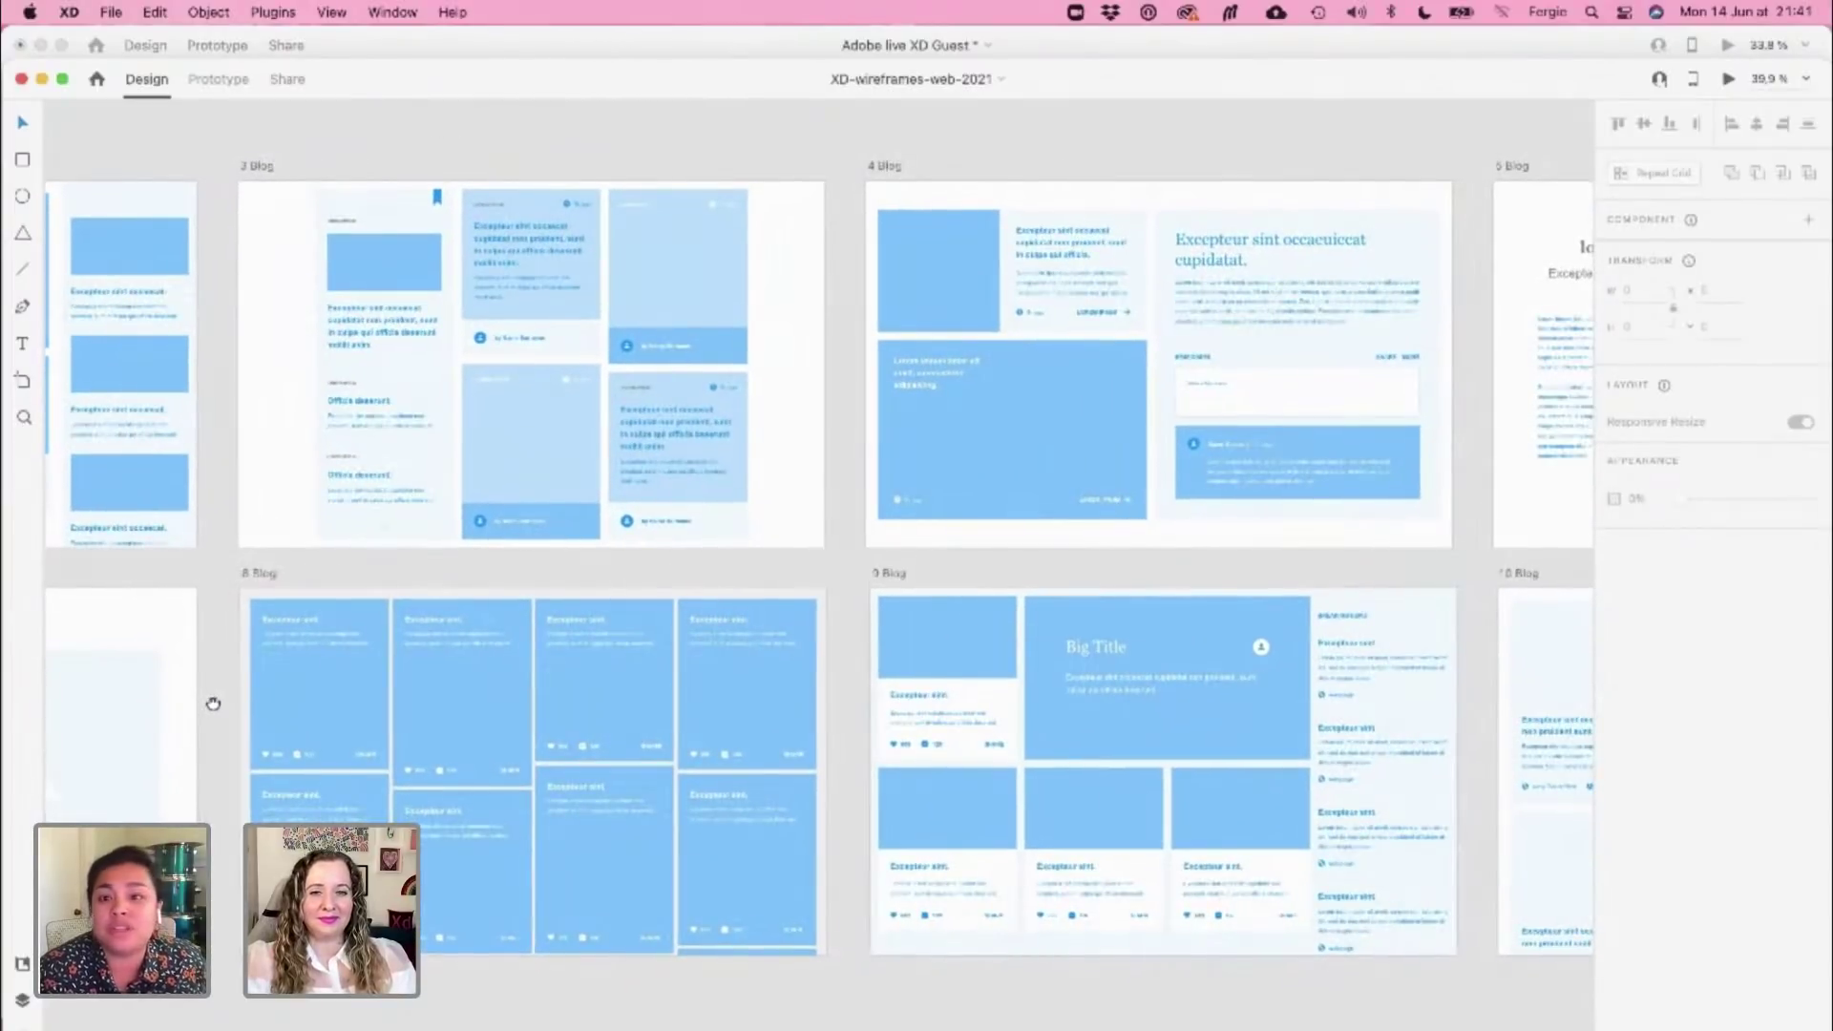
scroll(830, 704, "down", 5)
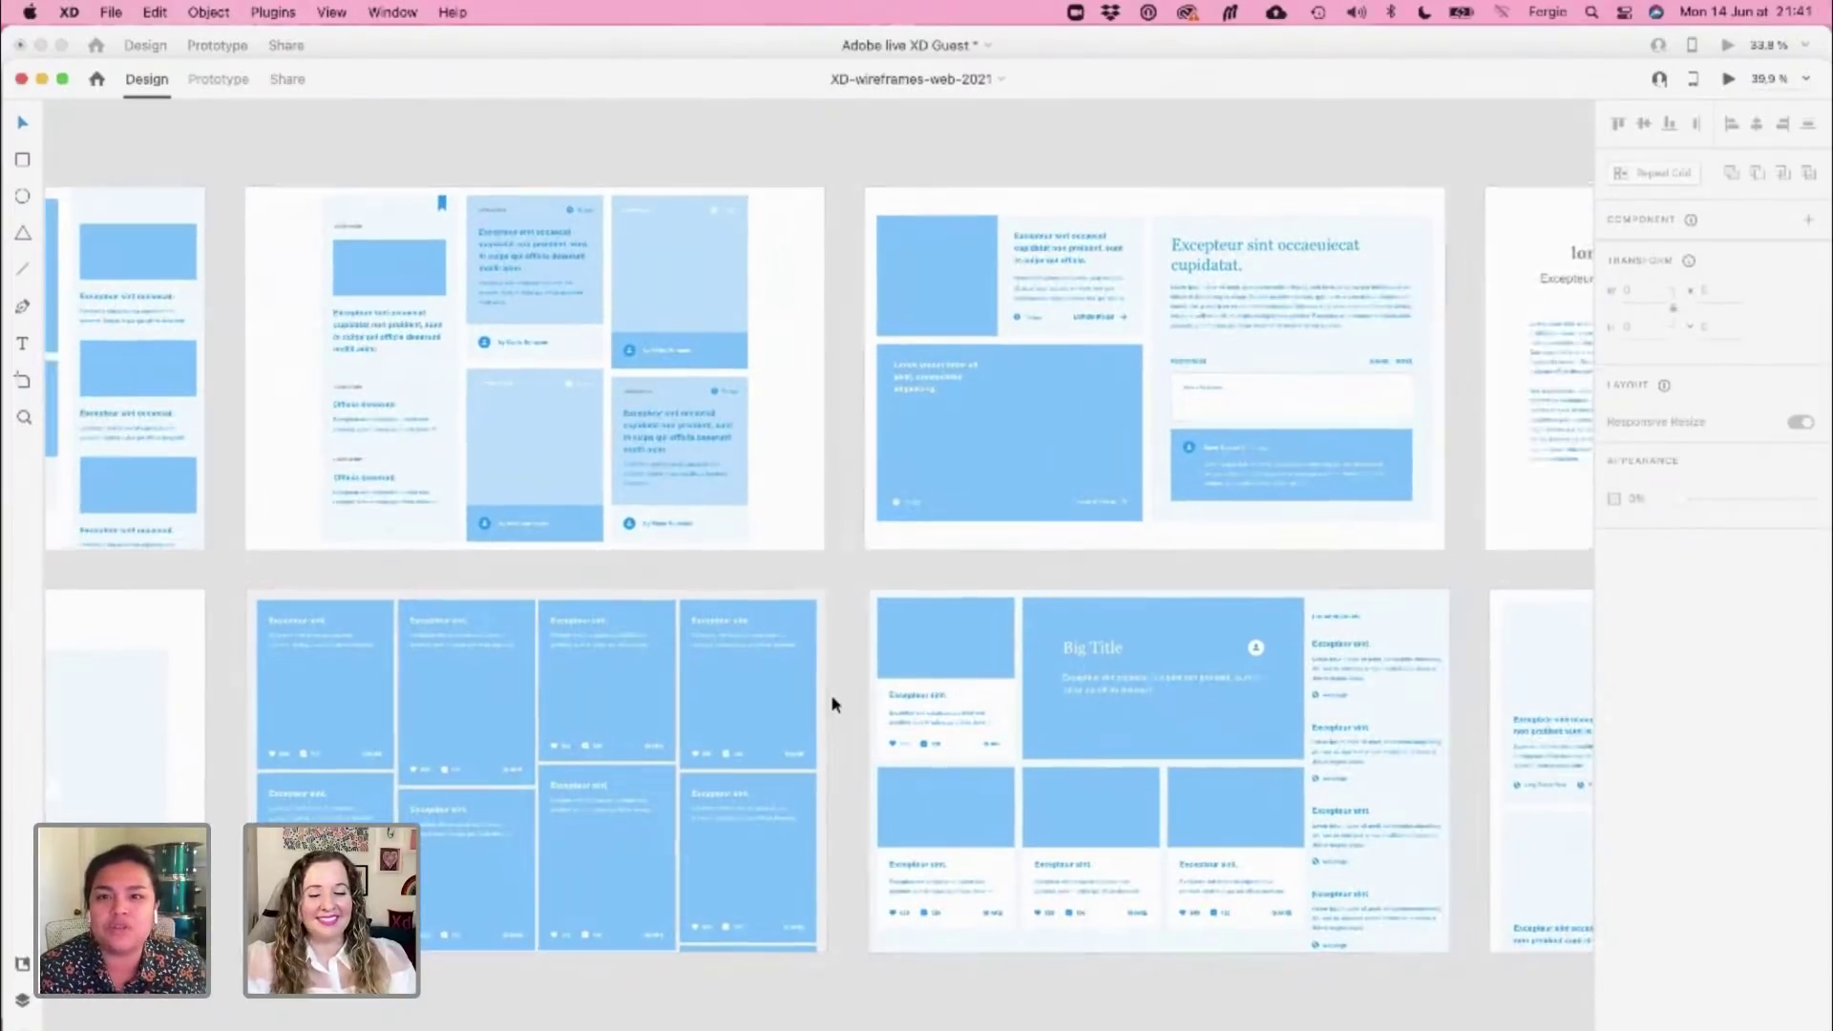
scroll(831, 704, "down", 5)
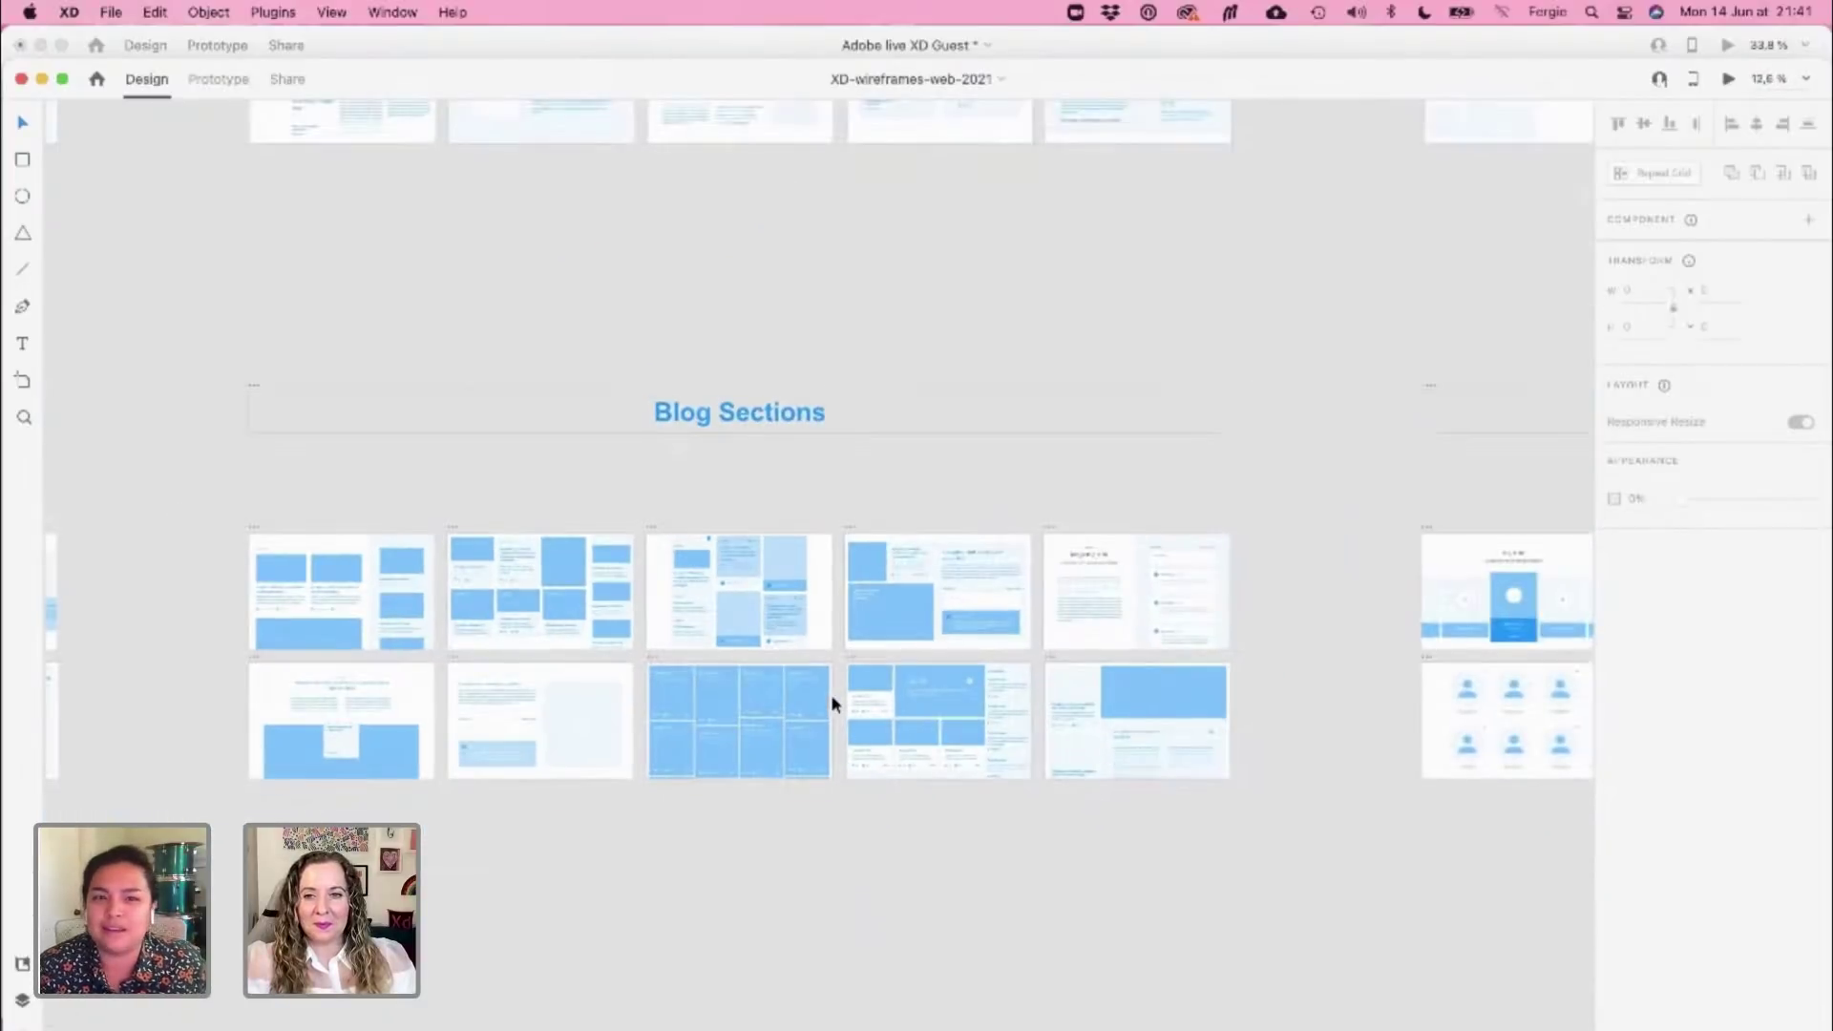
Examine the team member layouts on the Team Sections artboards
left_click_drag(1424, 634, 386, 647)
scroll(720, 728, "up", 3)
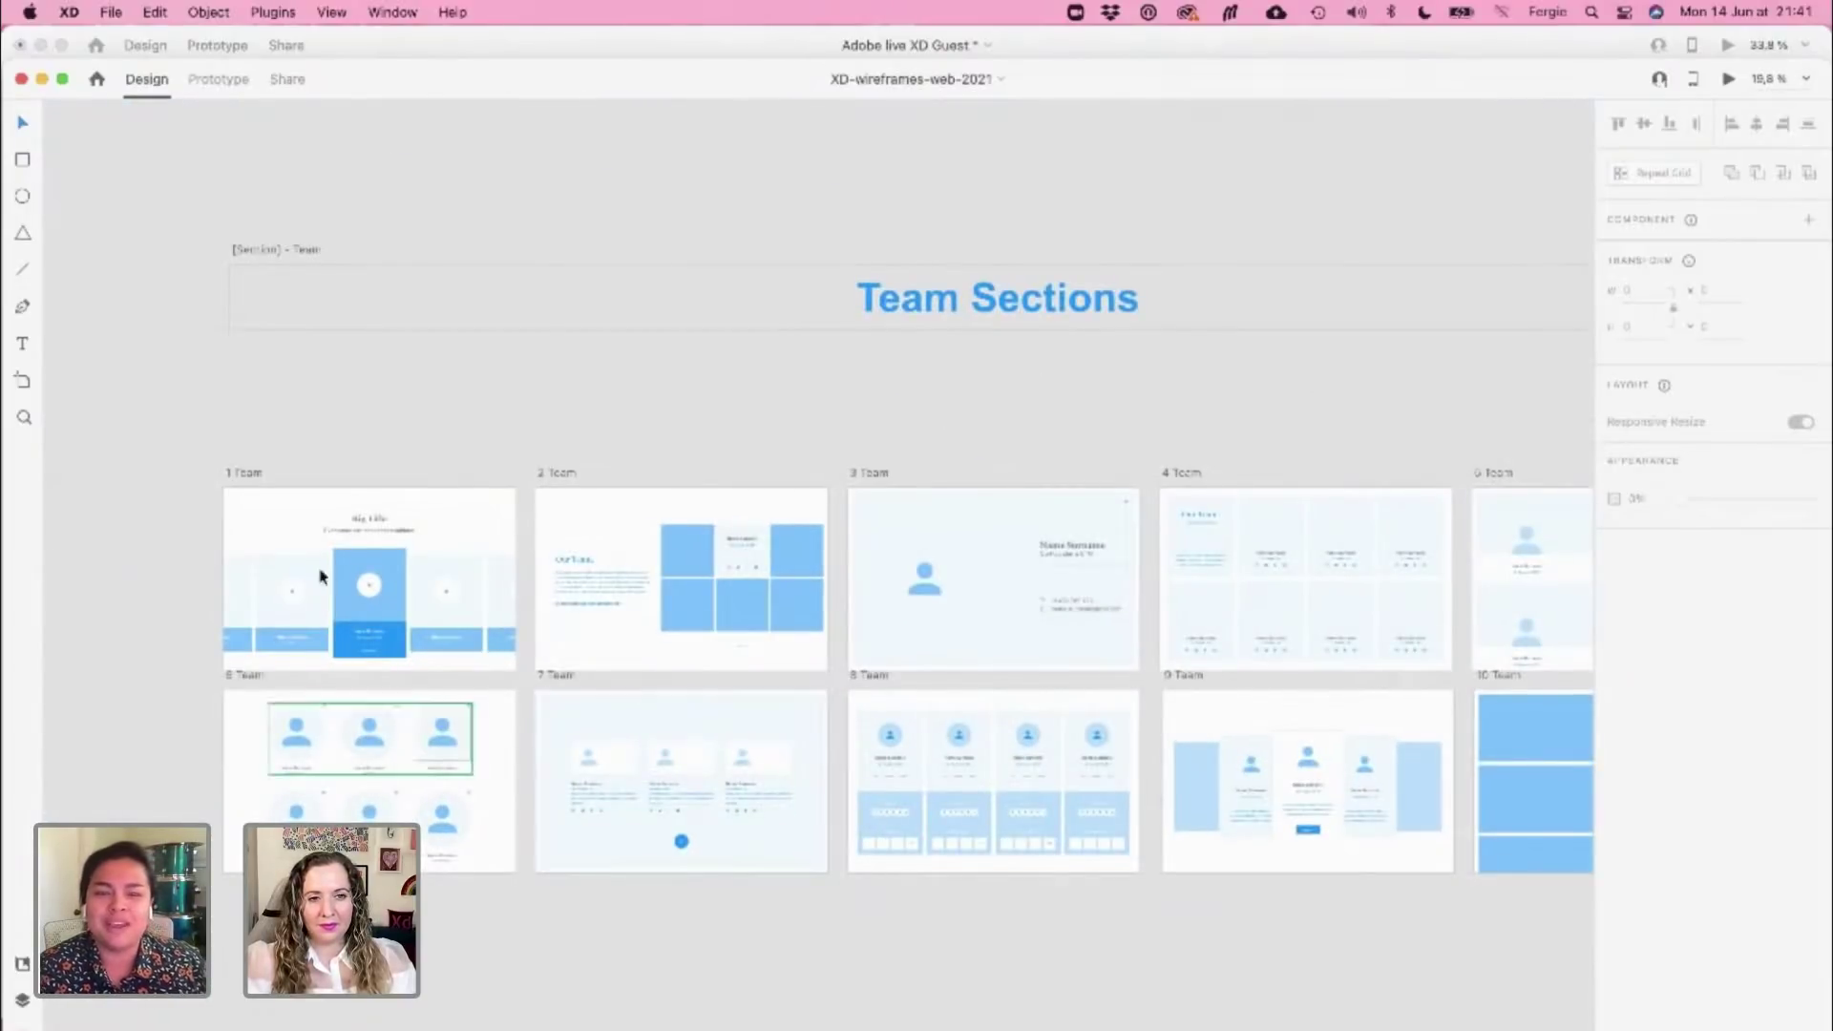
scroll(214, 573, "up", 3)
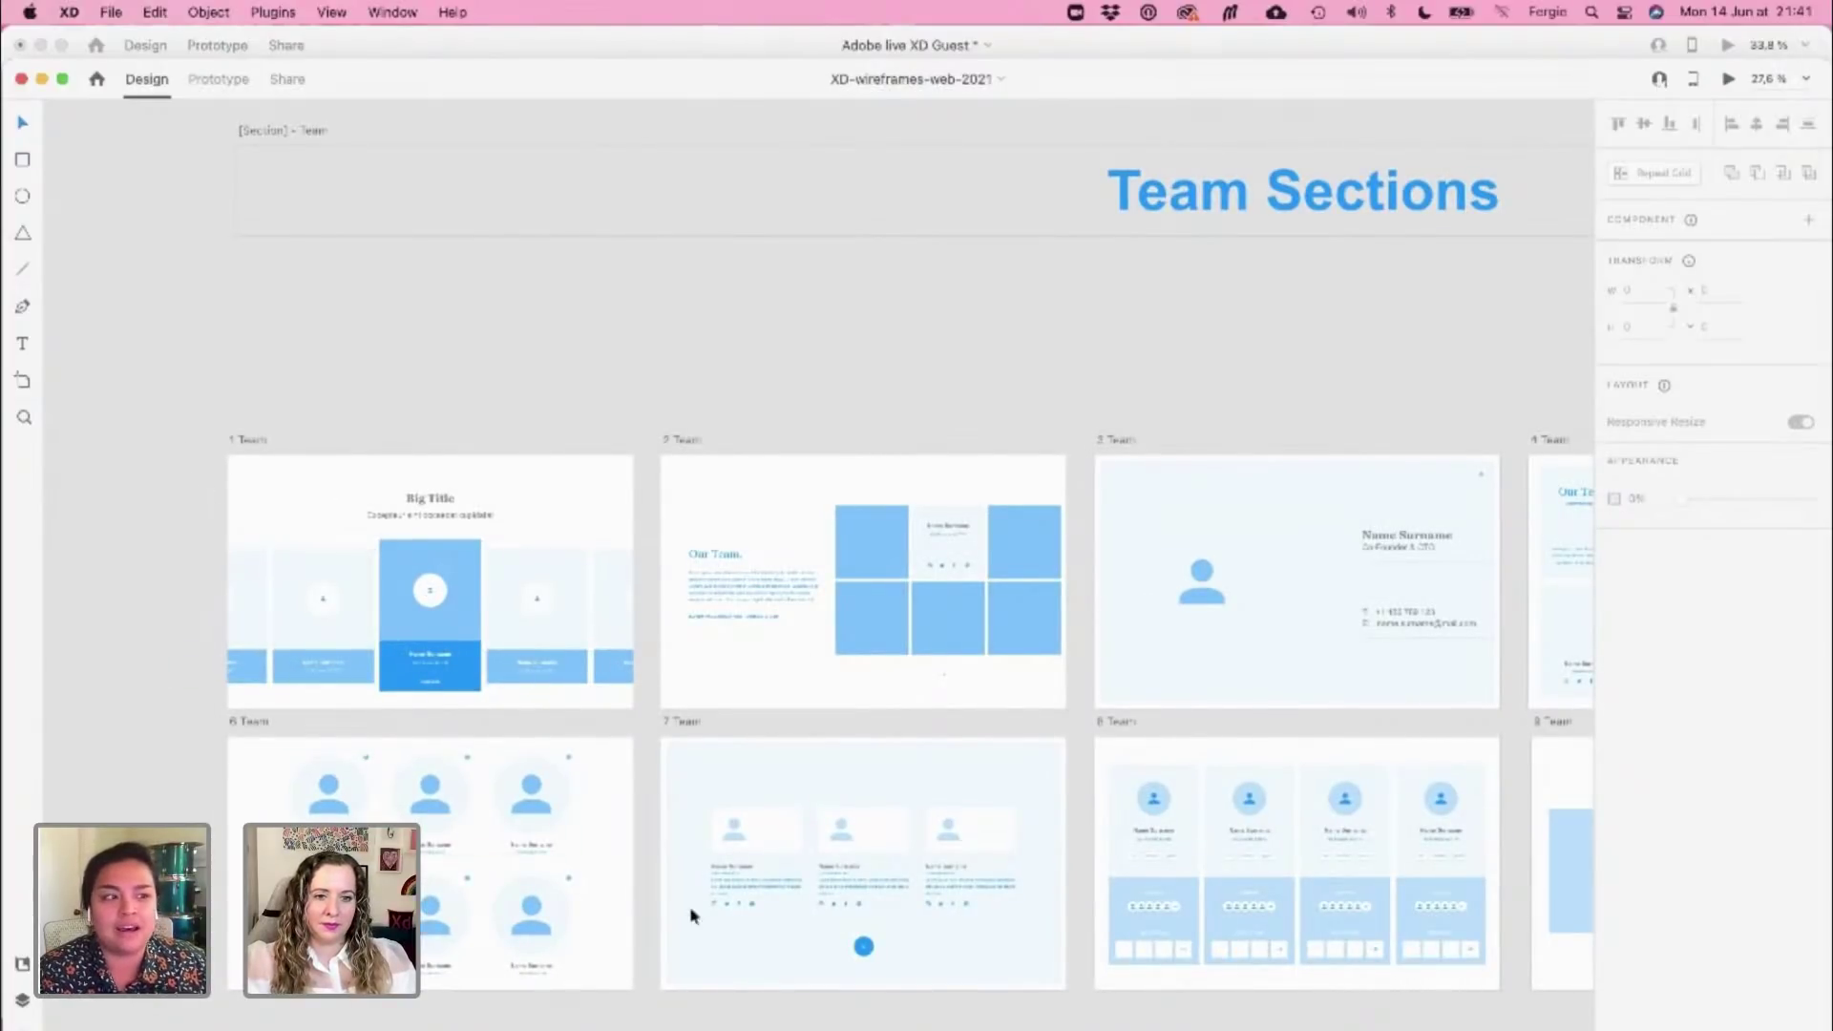
On the home page, move the project preview grid down to Y 2275, directly above the footer
left_click(546, 51)
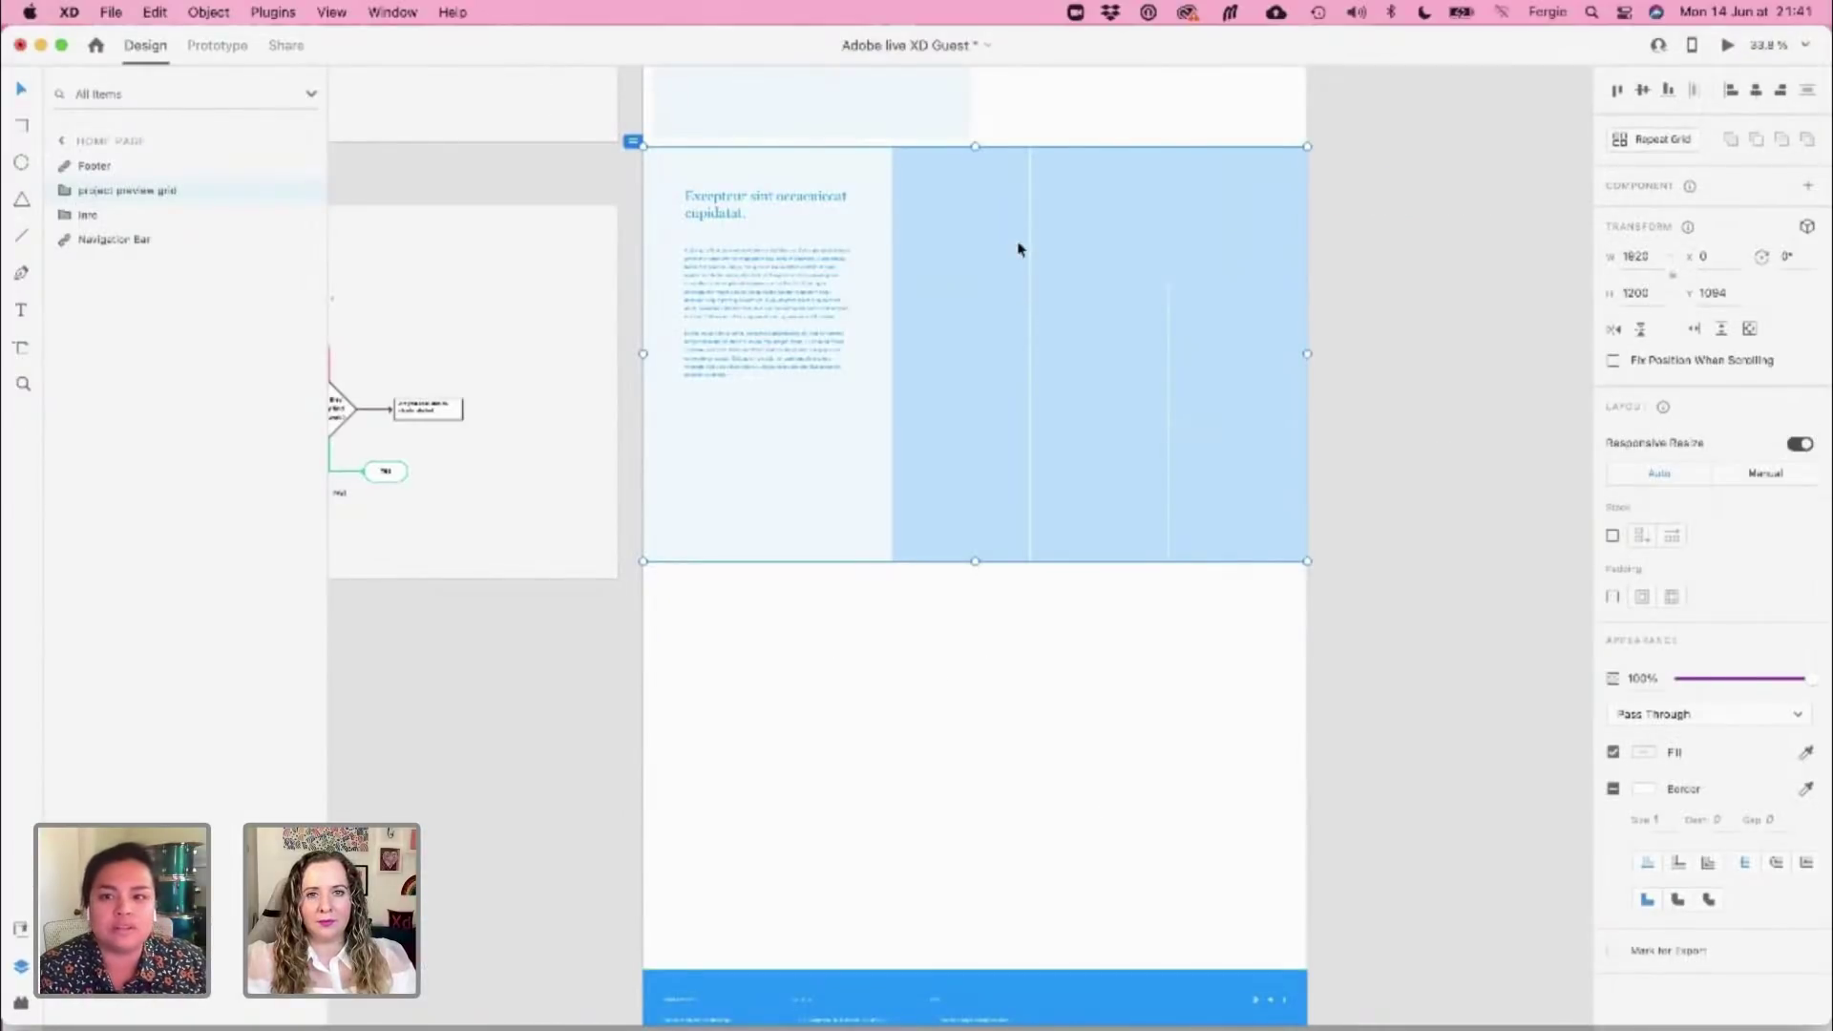
left_click_drag(1039, 235, 1026, 644)
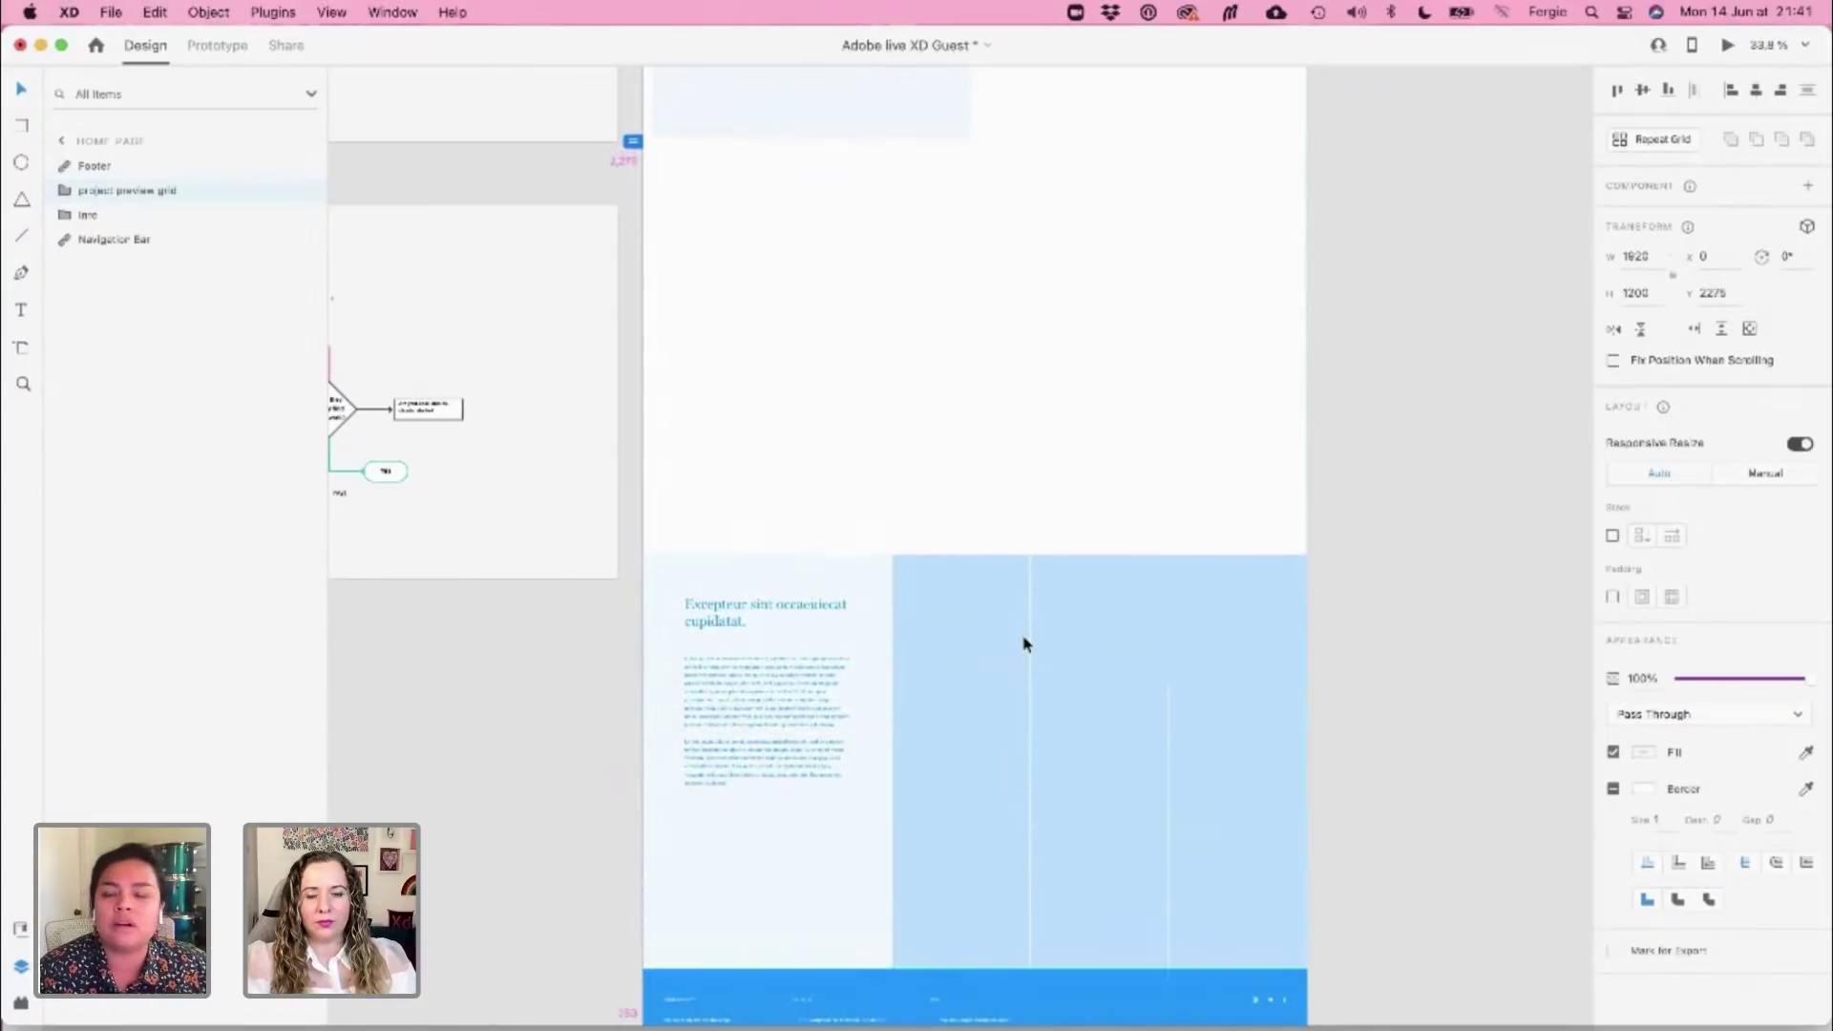
left_click(998, 494)
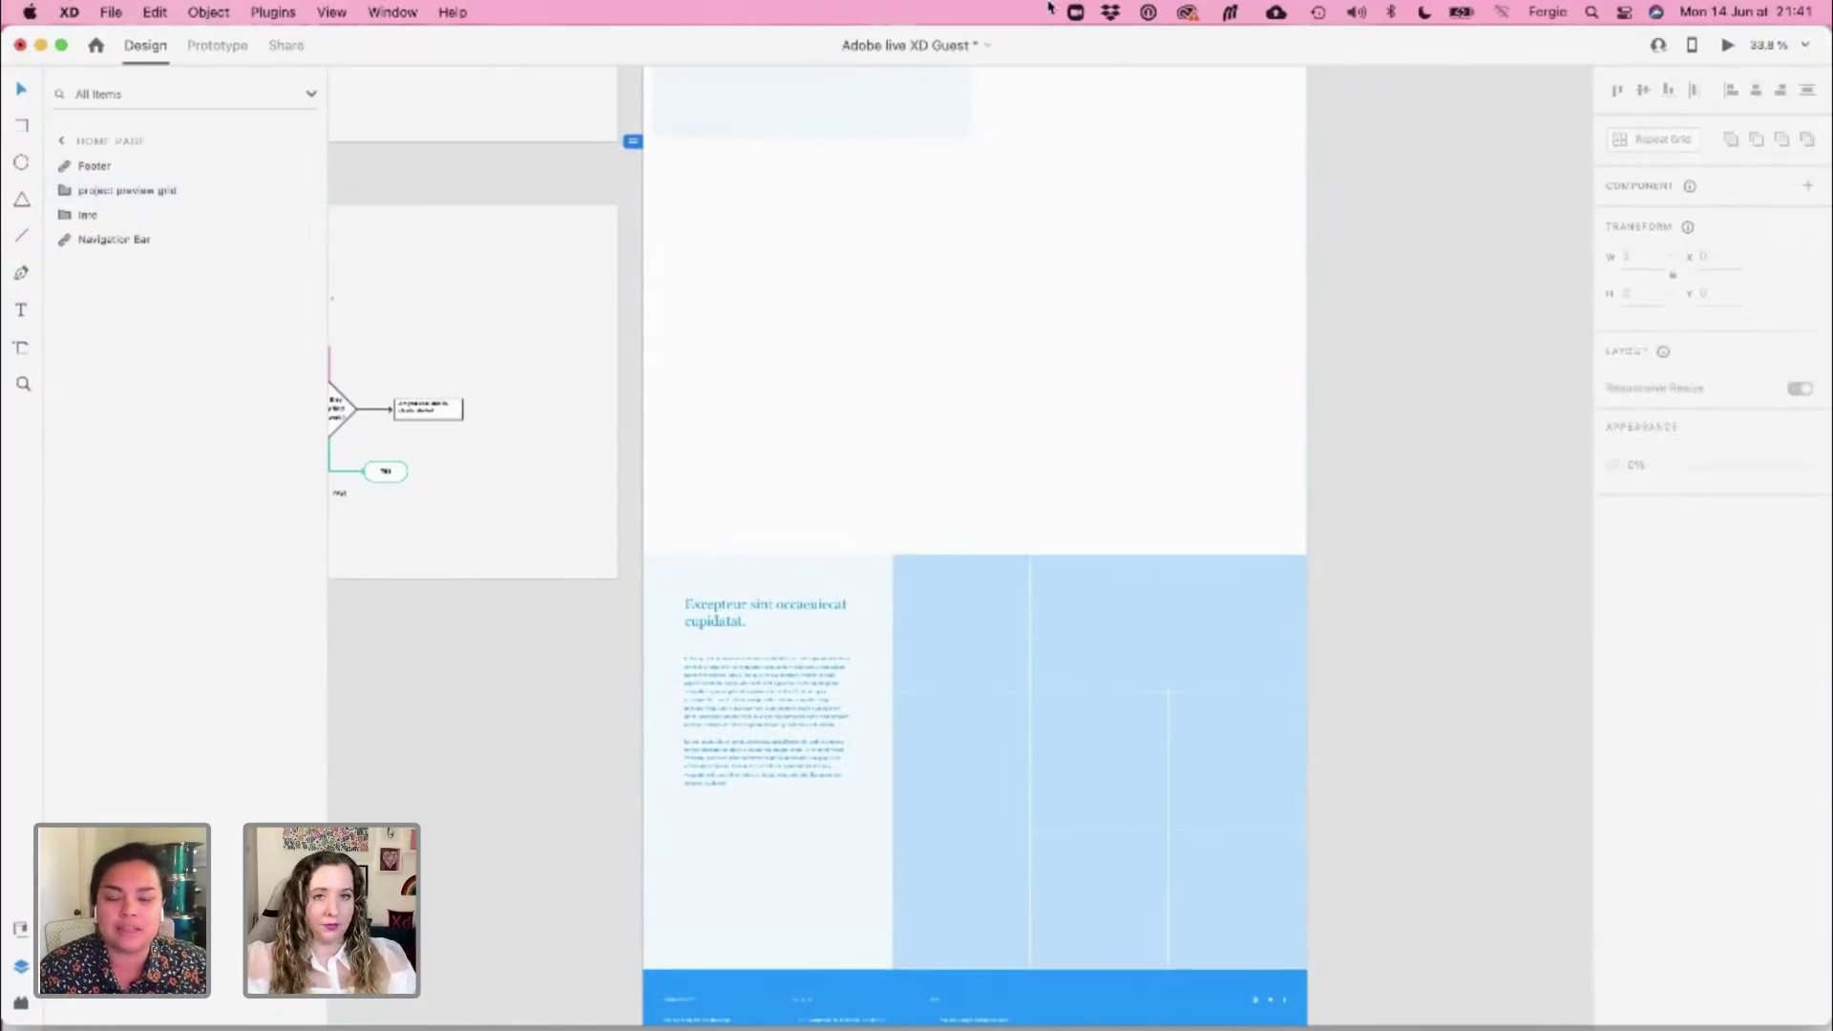
Copy the team members repeat grid from the kit's 10 Team artboard into the home page artboard
key("super+grave")
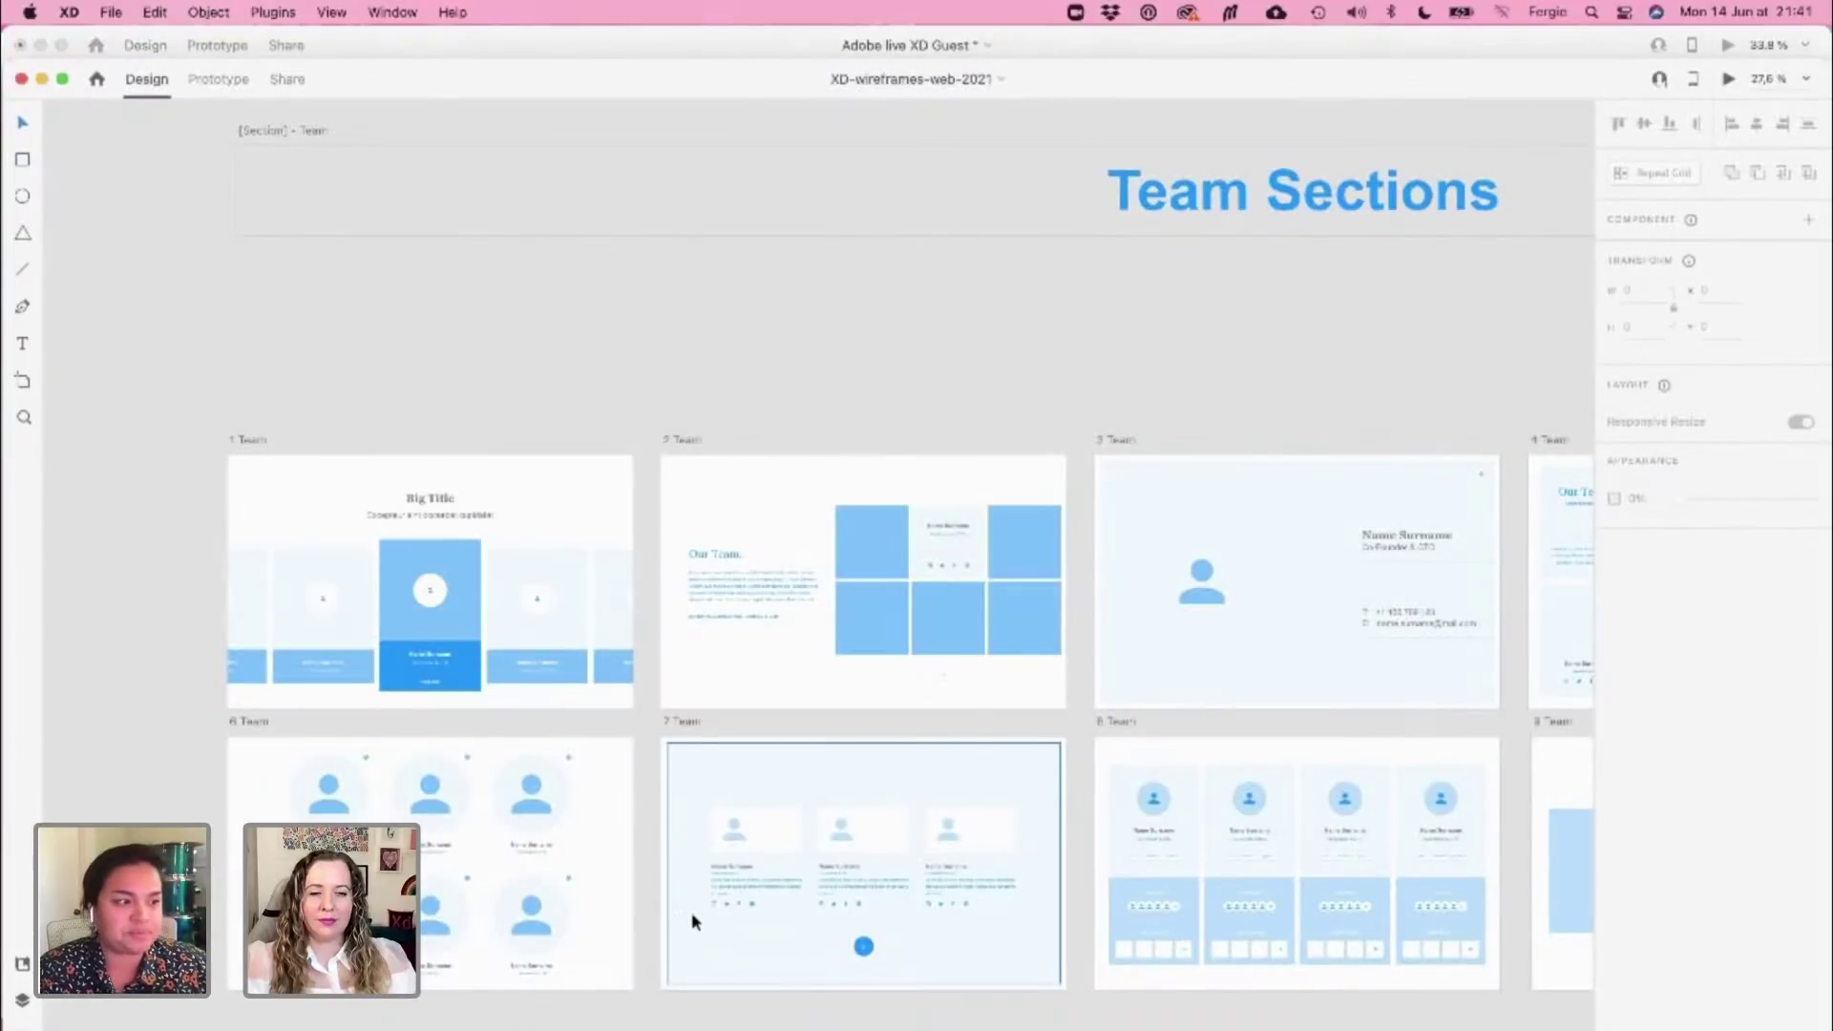
left_click_drag(1166, 385, 343, 308)
left_click(1251, 749)
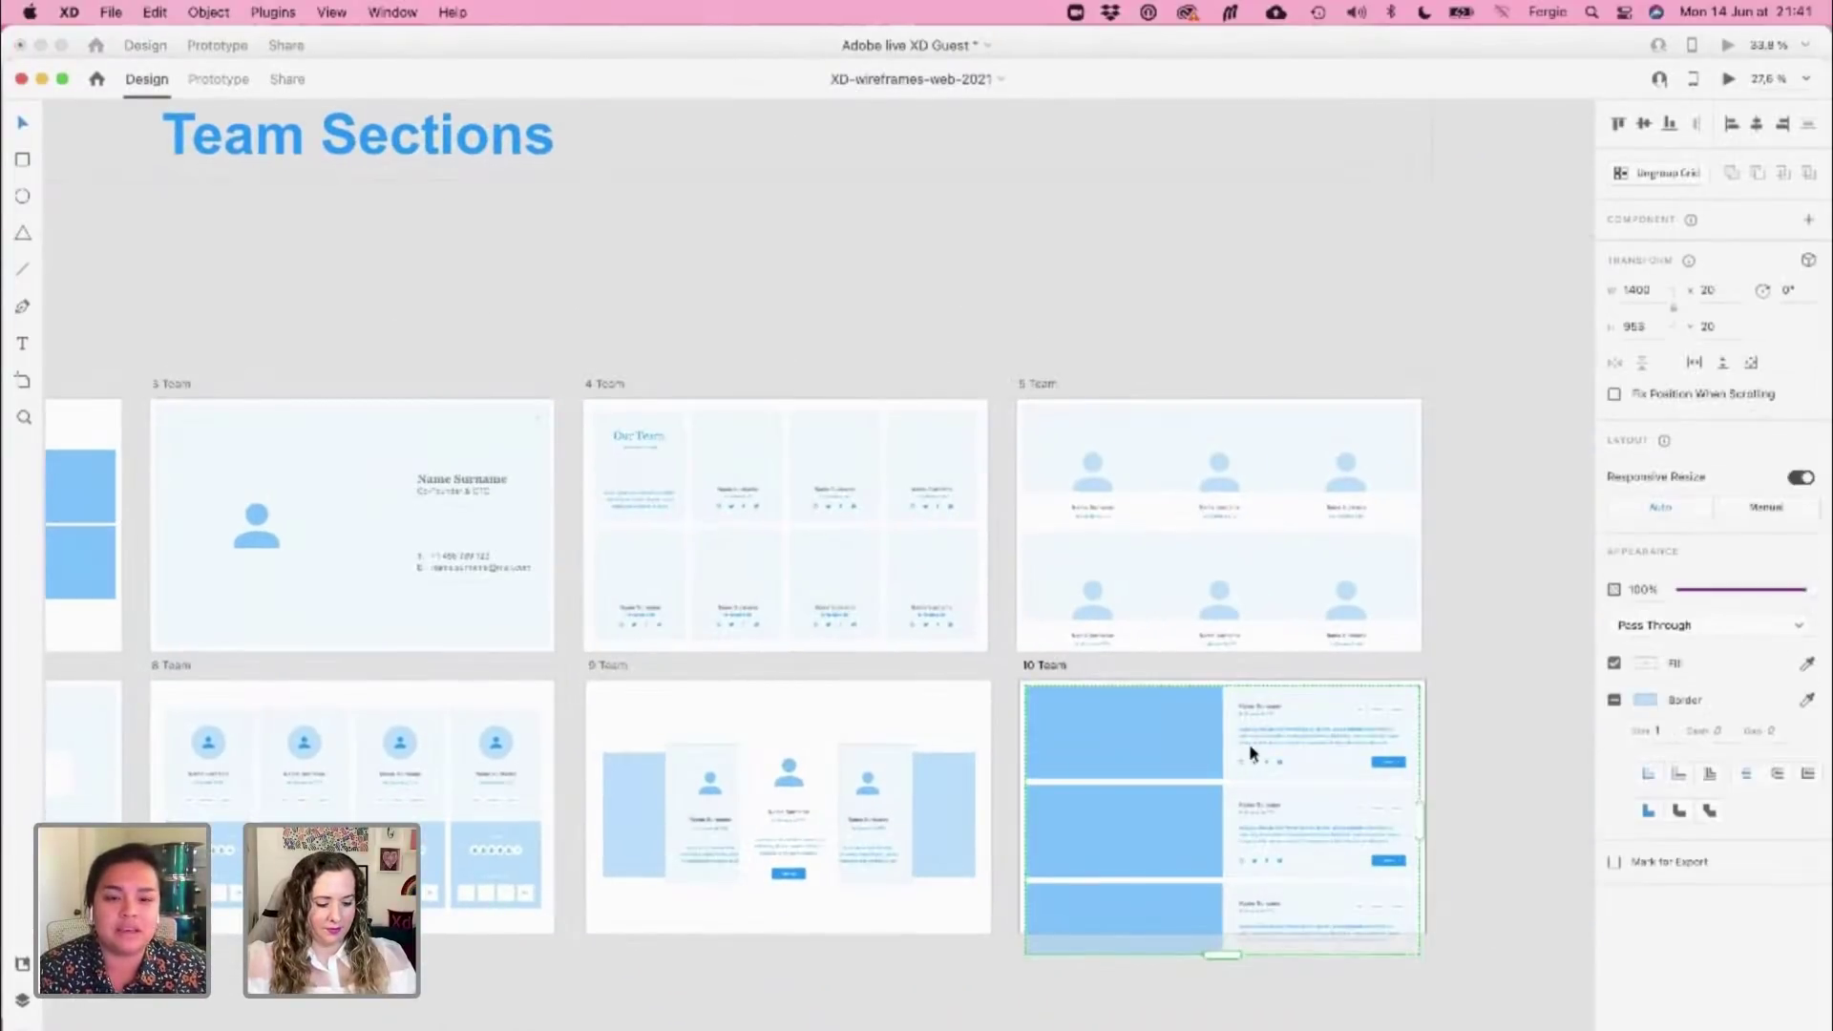
left_click(868, 47)
left_click(906, 45)
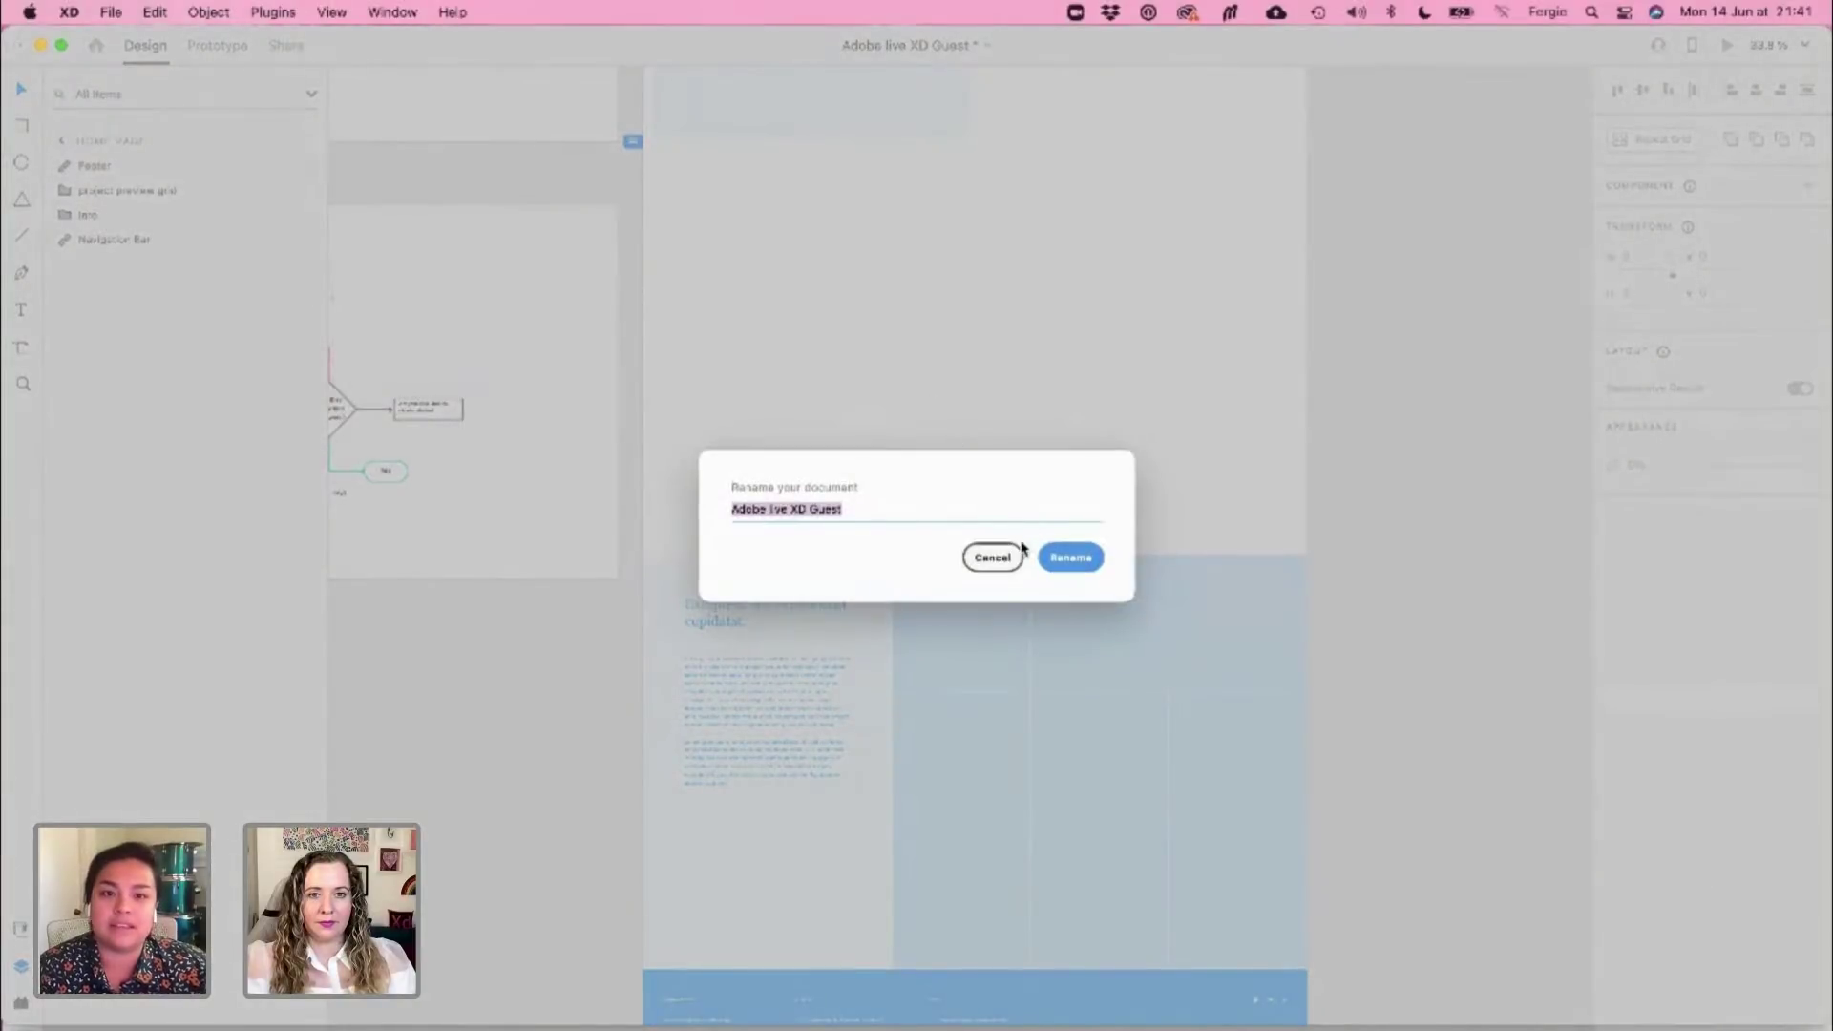
left_click(993, 558)
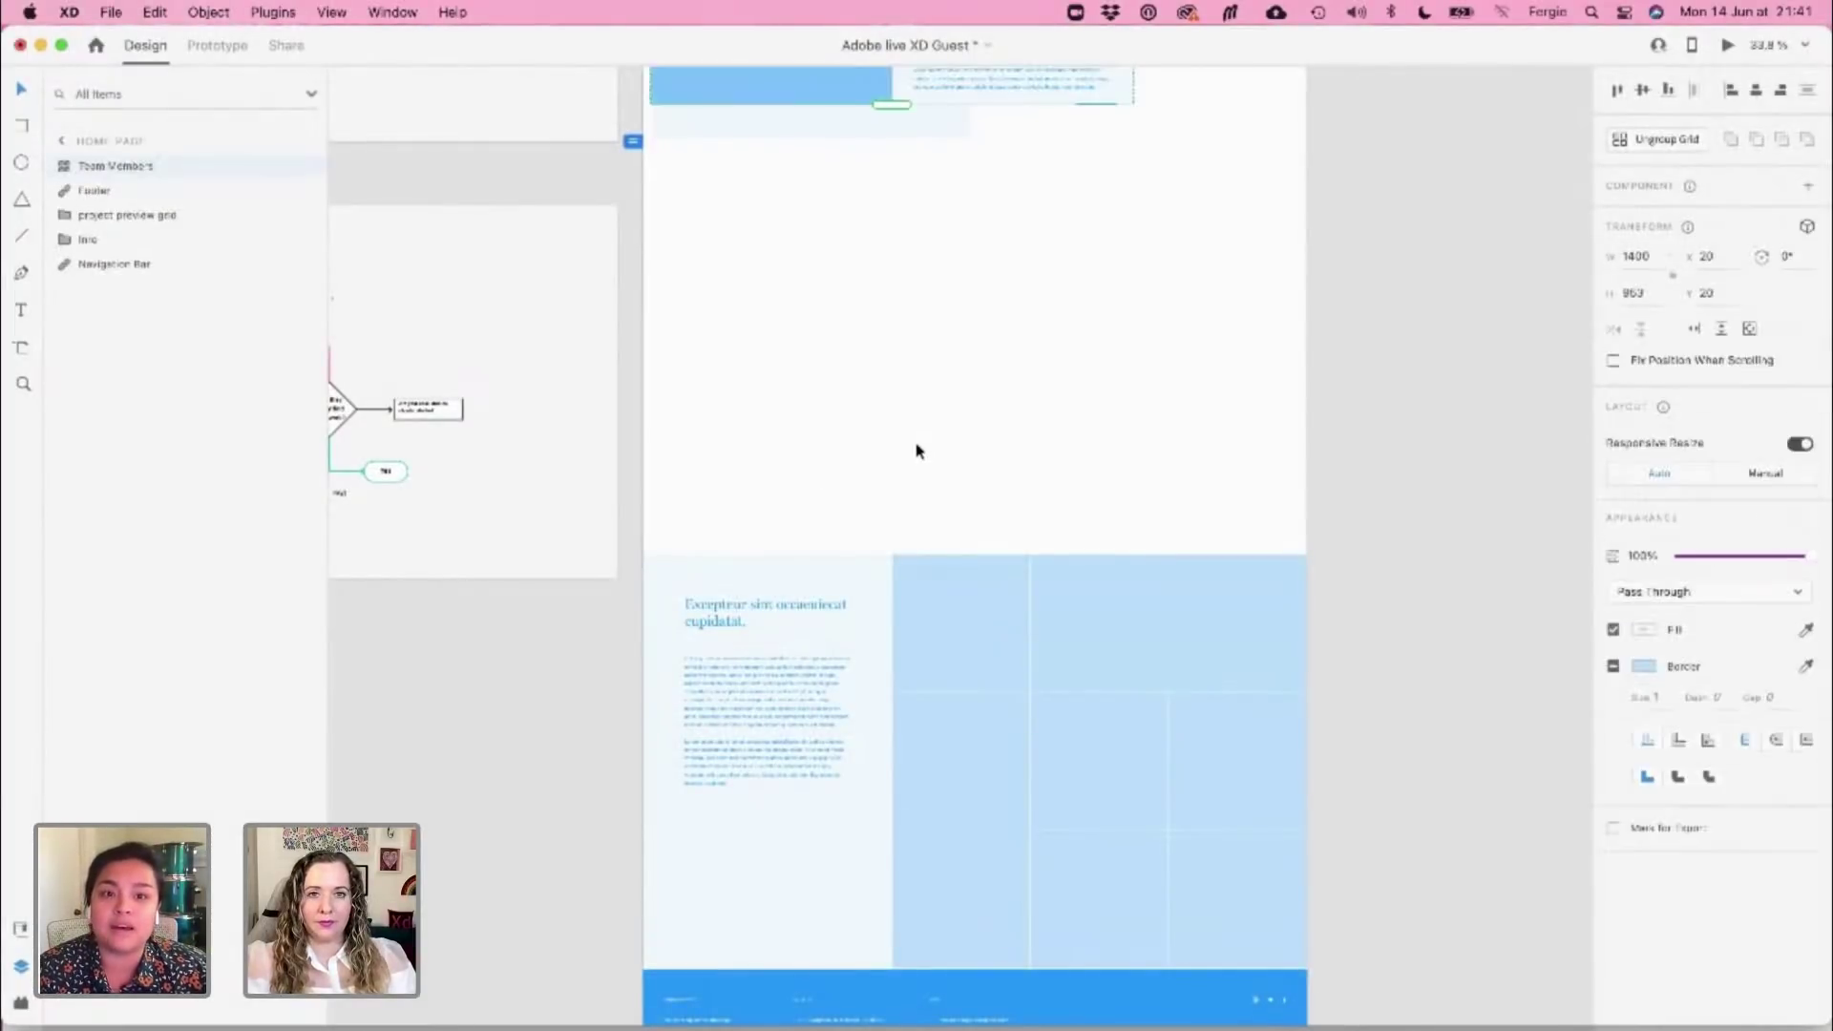
Position the Team Members grid in the gap above the project preview grid, at X 27 and Y 1114
left_click_drag(790, 89, 790, 417)
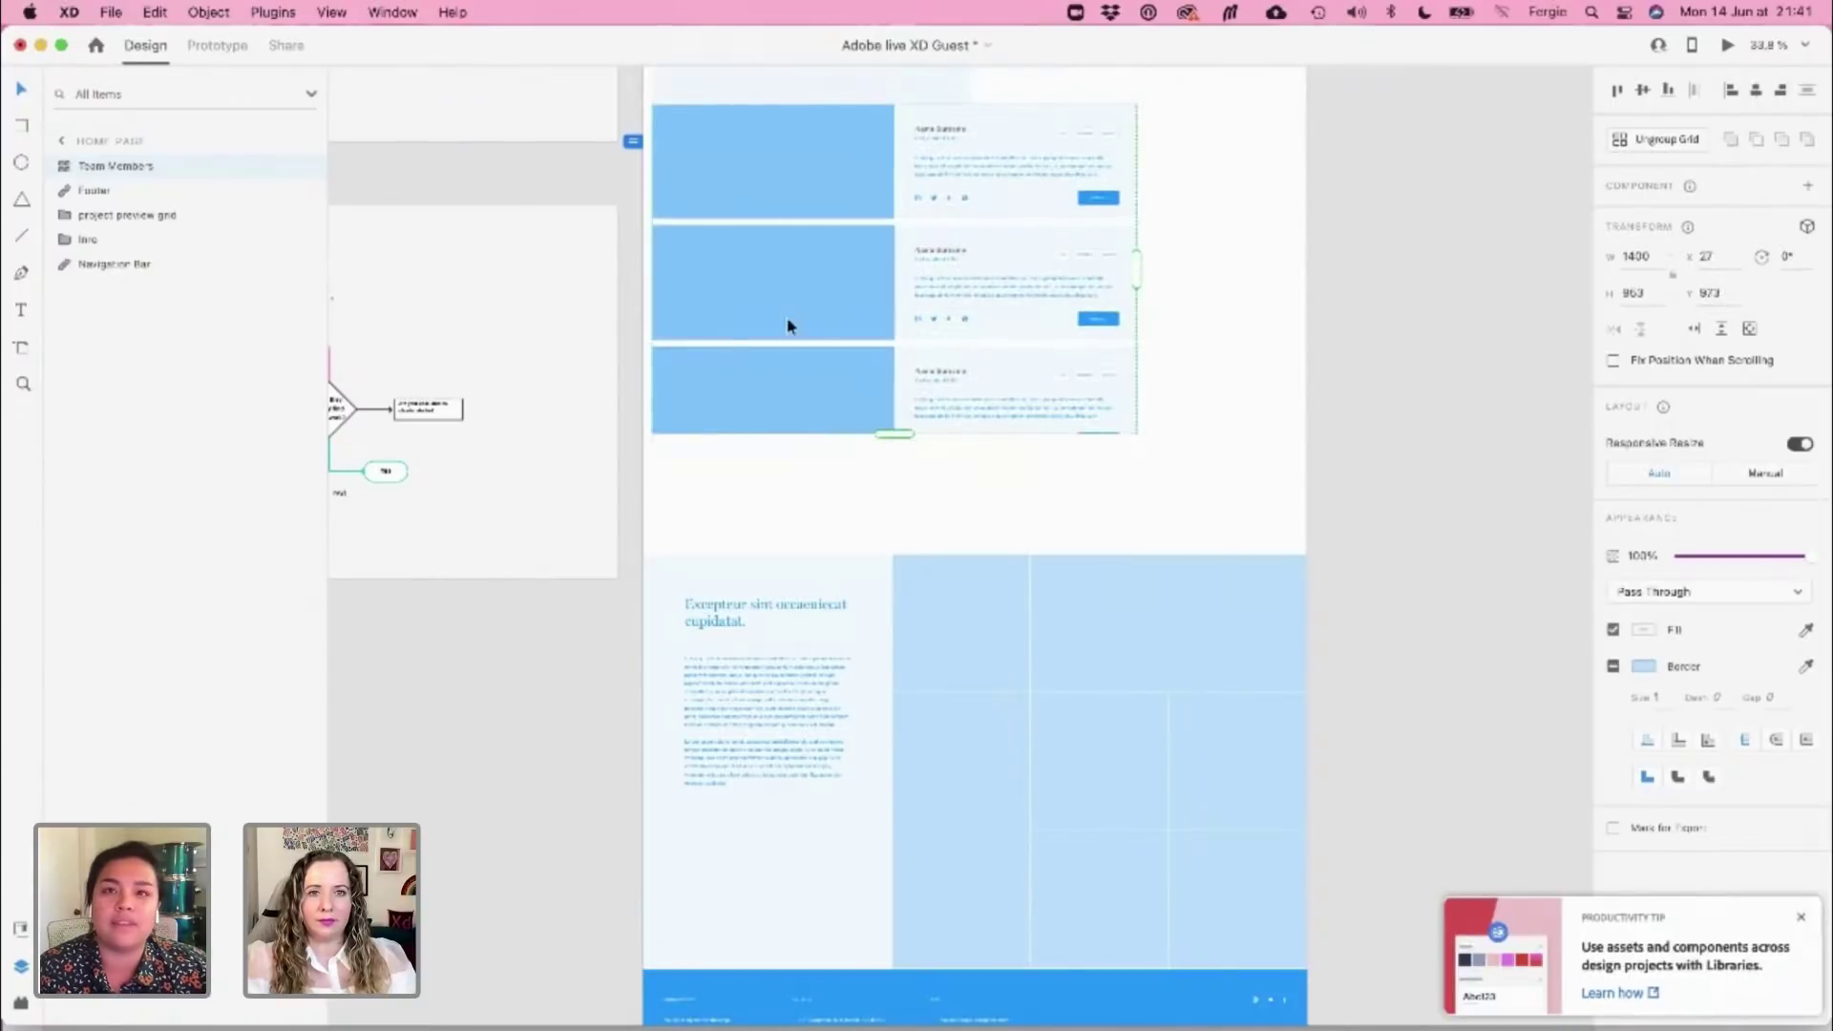
mouse_move(788, 325)
left_mouse_down()
mouse_move(790, 344)
mouse_move(784, 317)
left_mouse_up()
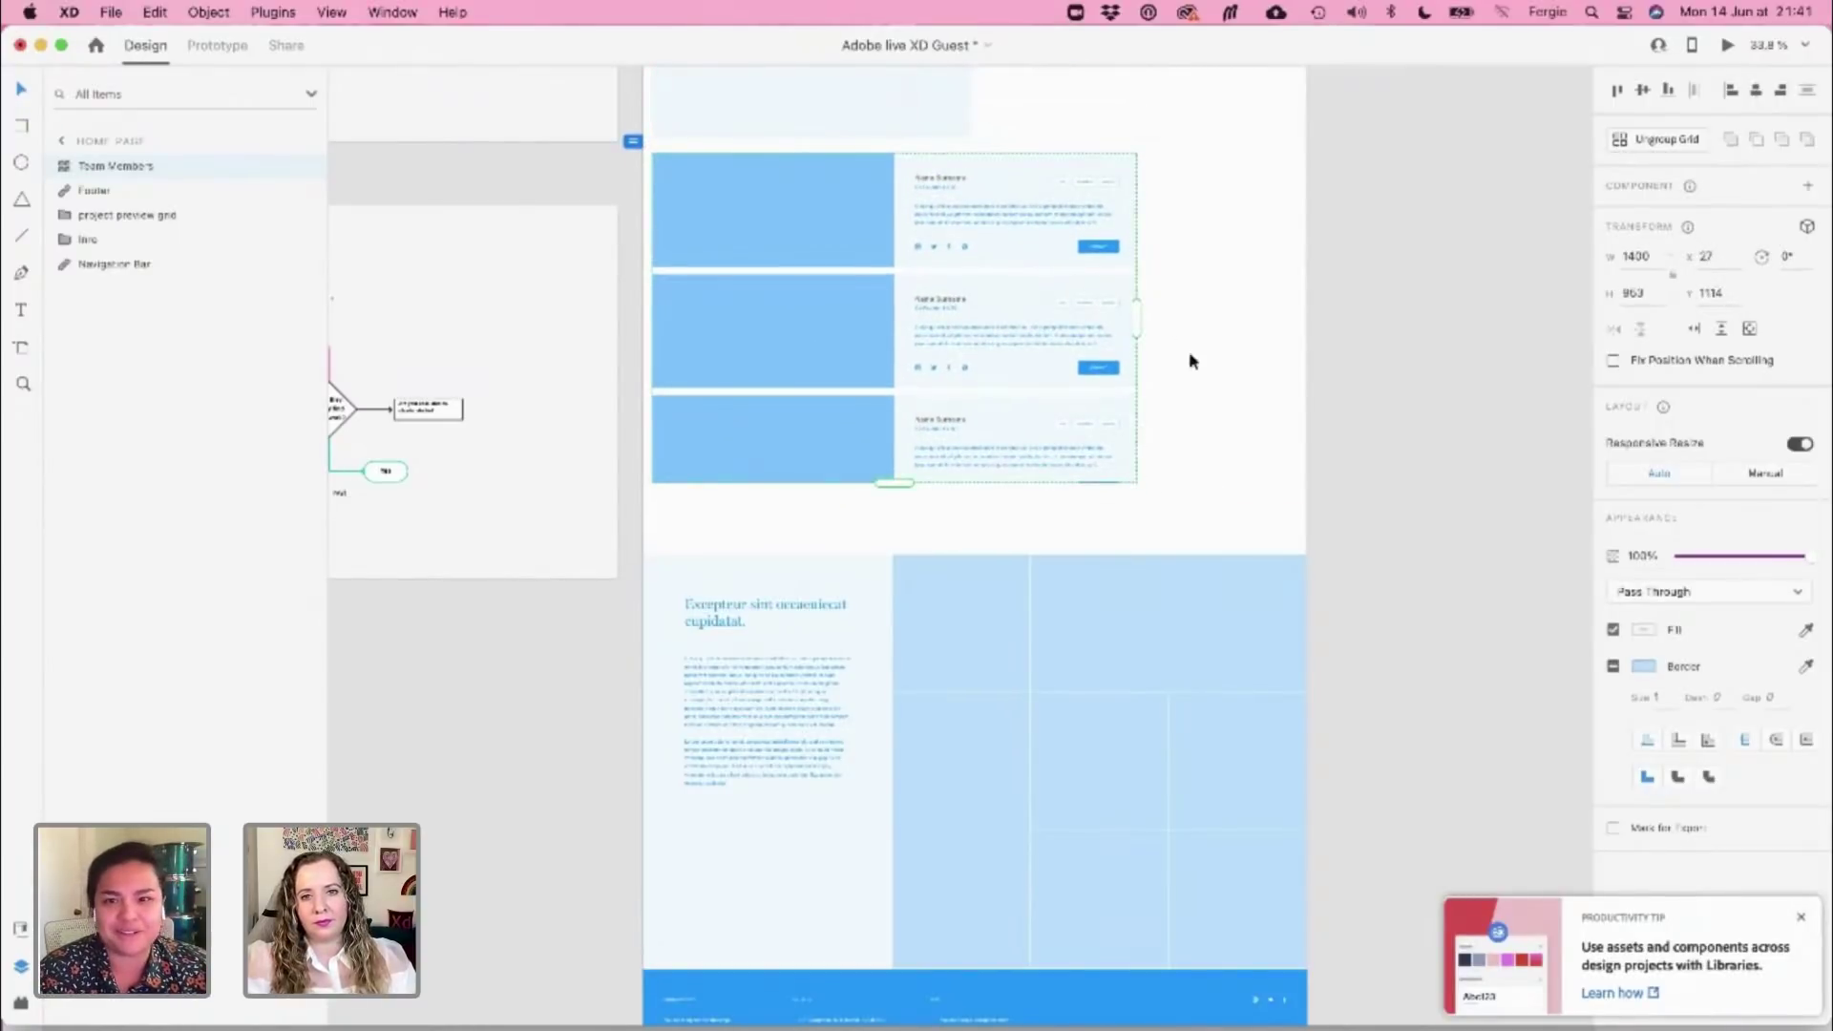
scroll(986, 296, "up", 5)
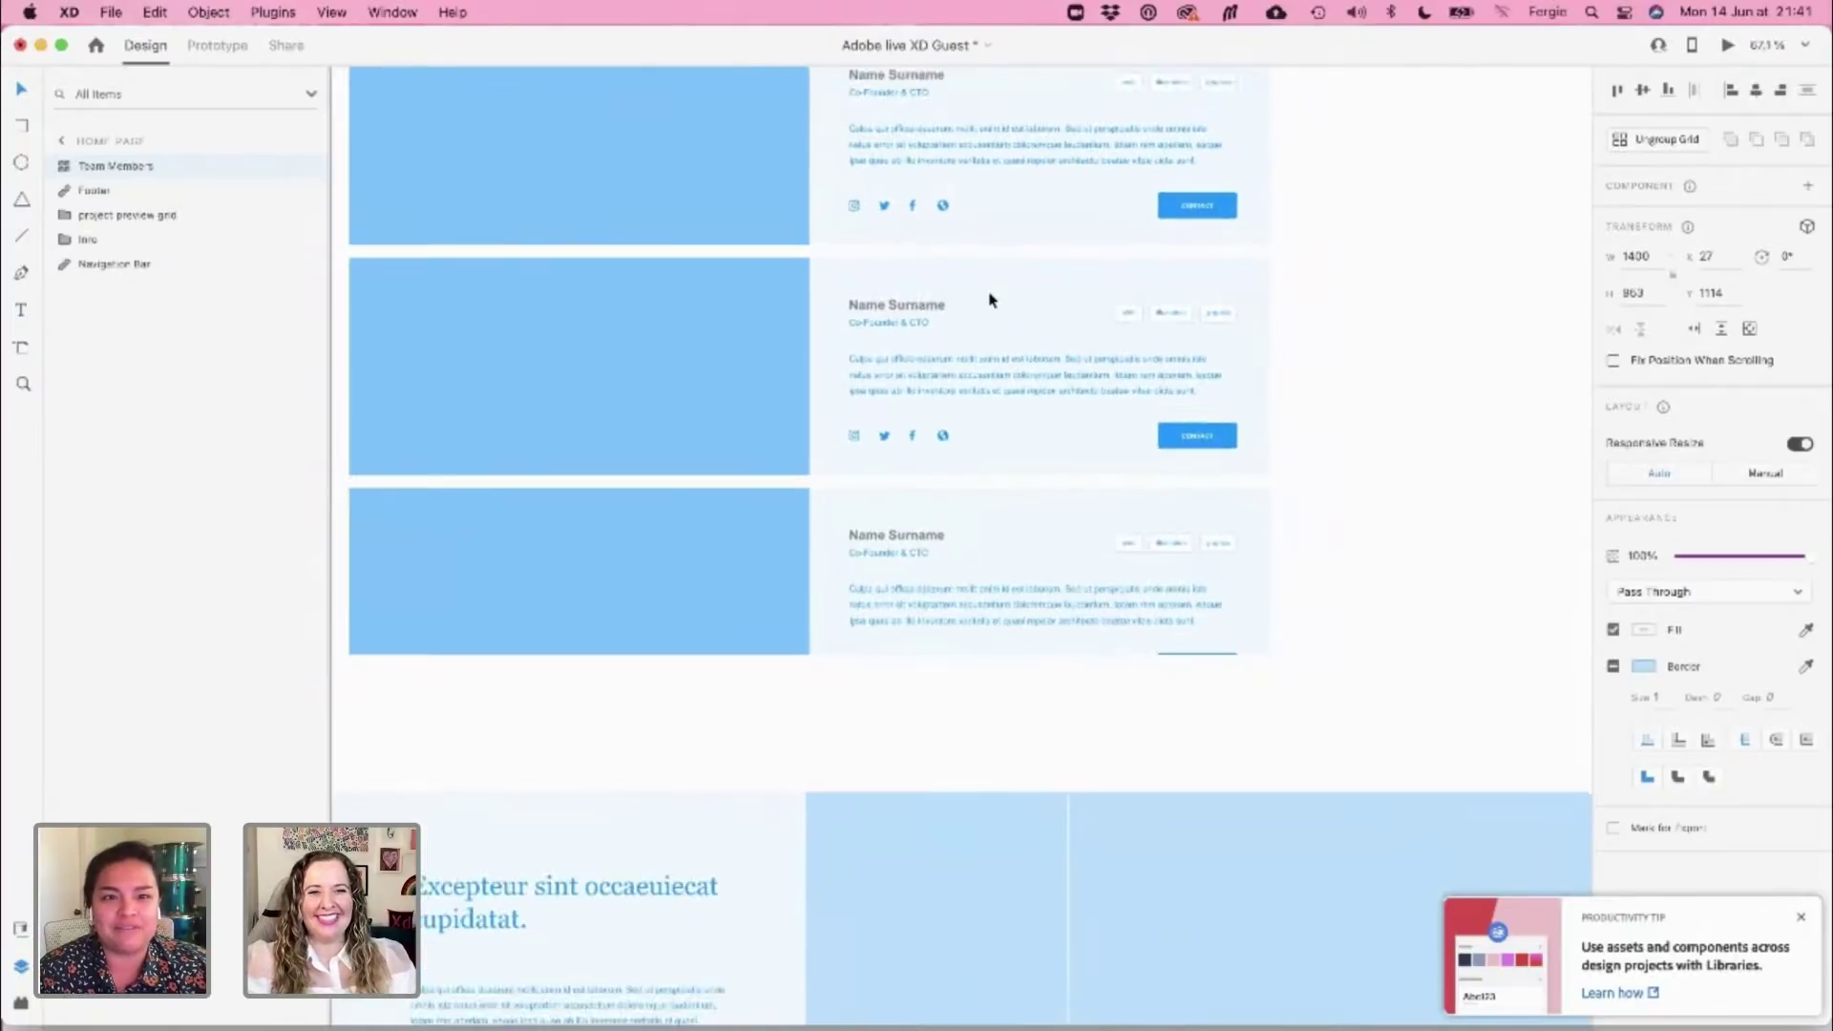
scroll(990, 300, "down", 1)
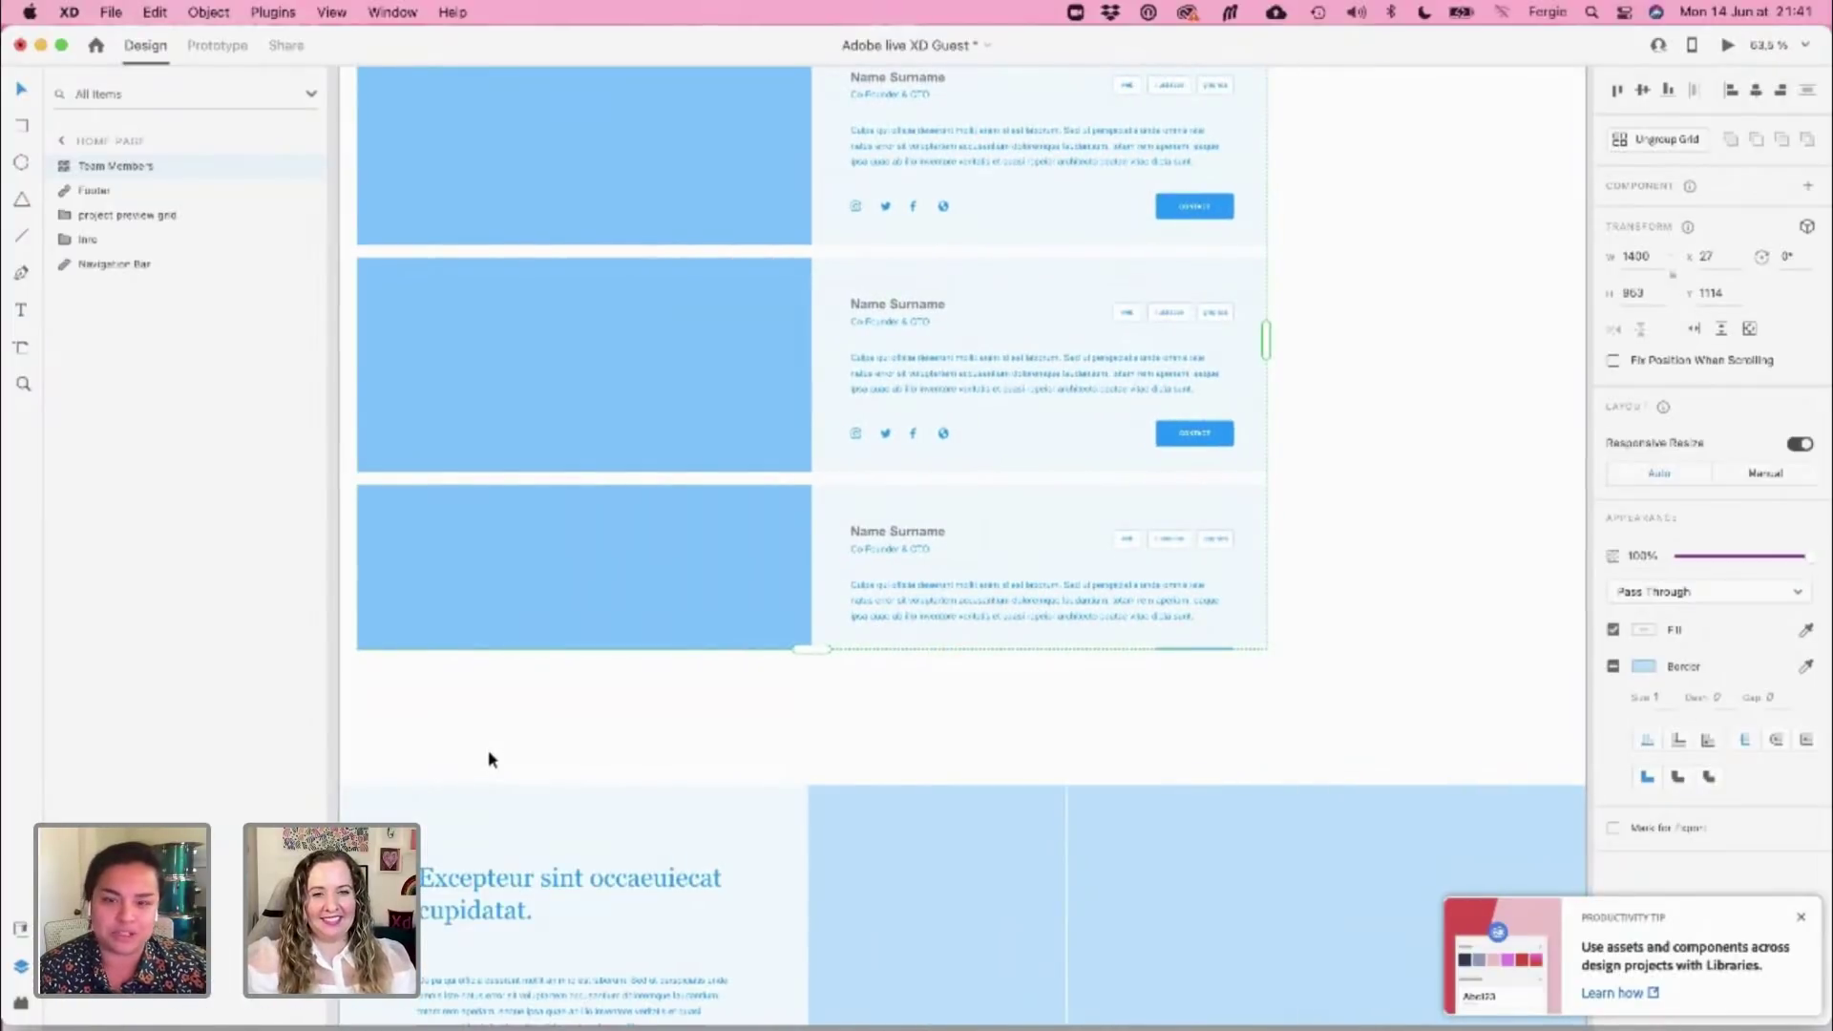
Reduce the Team Members repeat grid to a single card and ungroup the grid
key("super+y")
left_click_drag(449, 715, 595, 781)
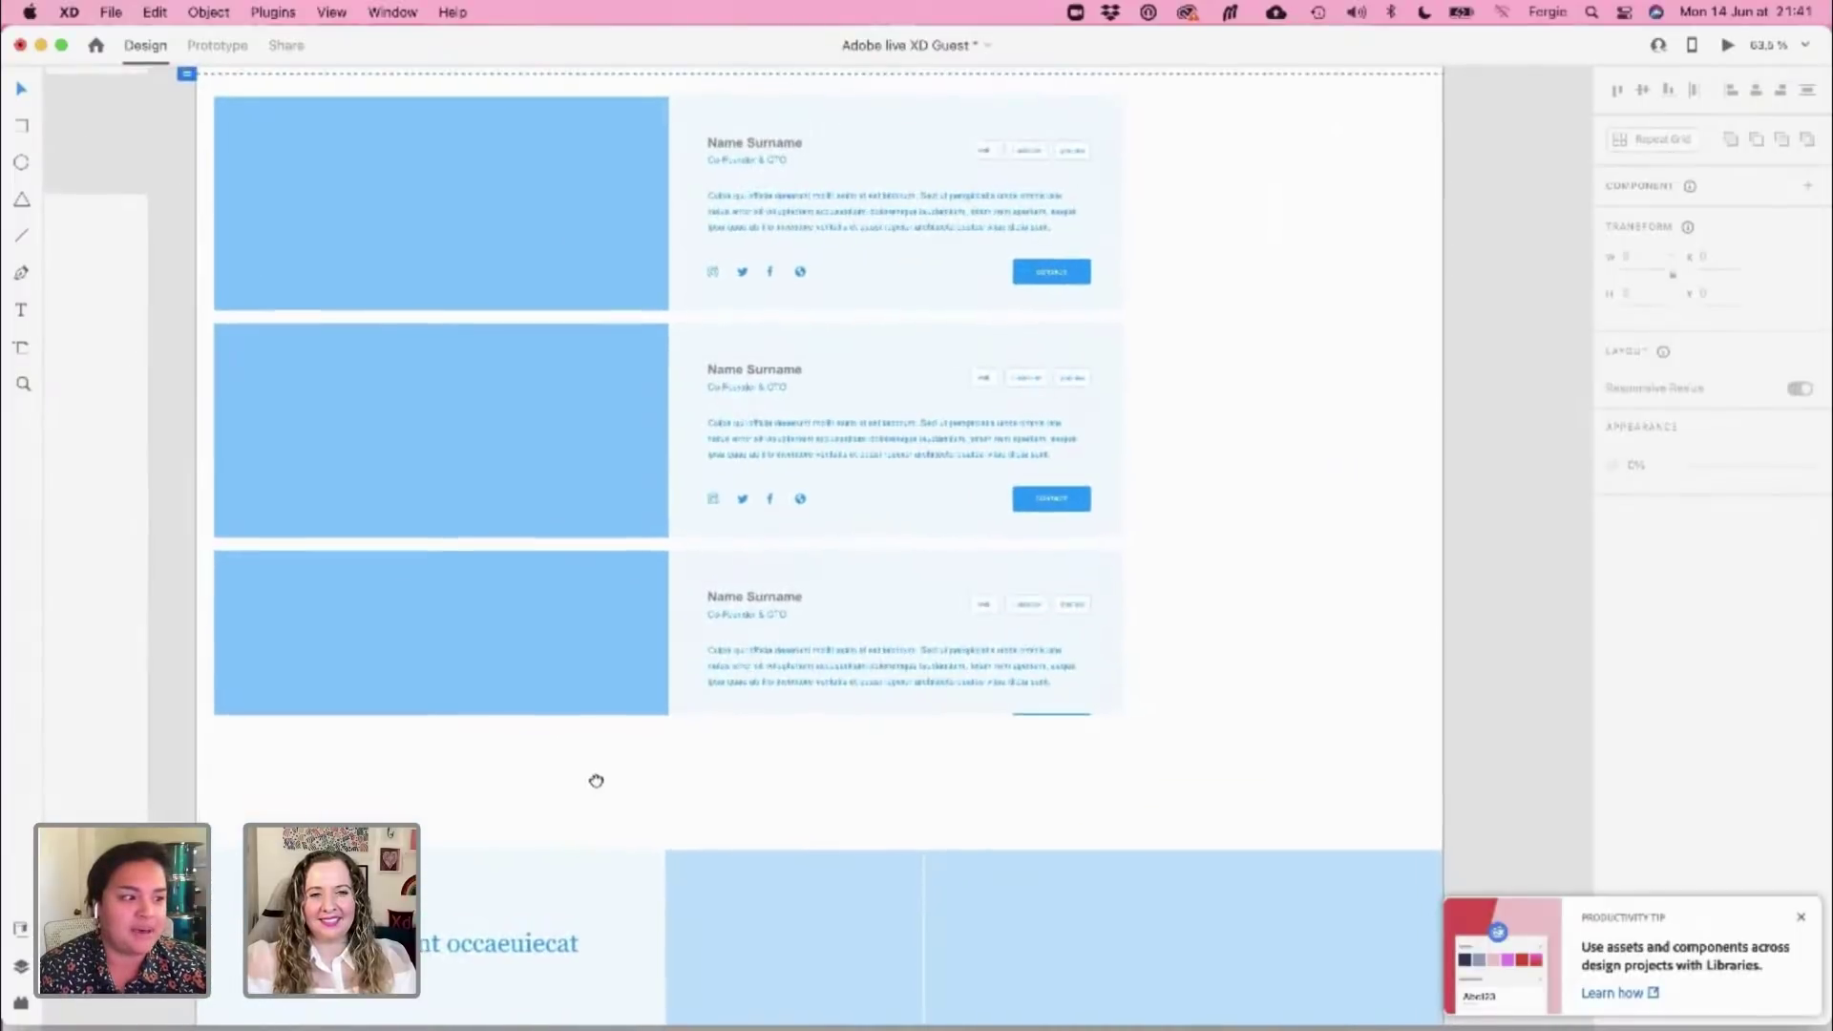
left_click(679, 624)
scroll(684, 544, "up", 2)
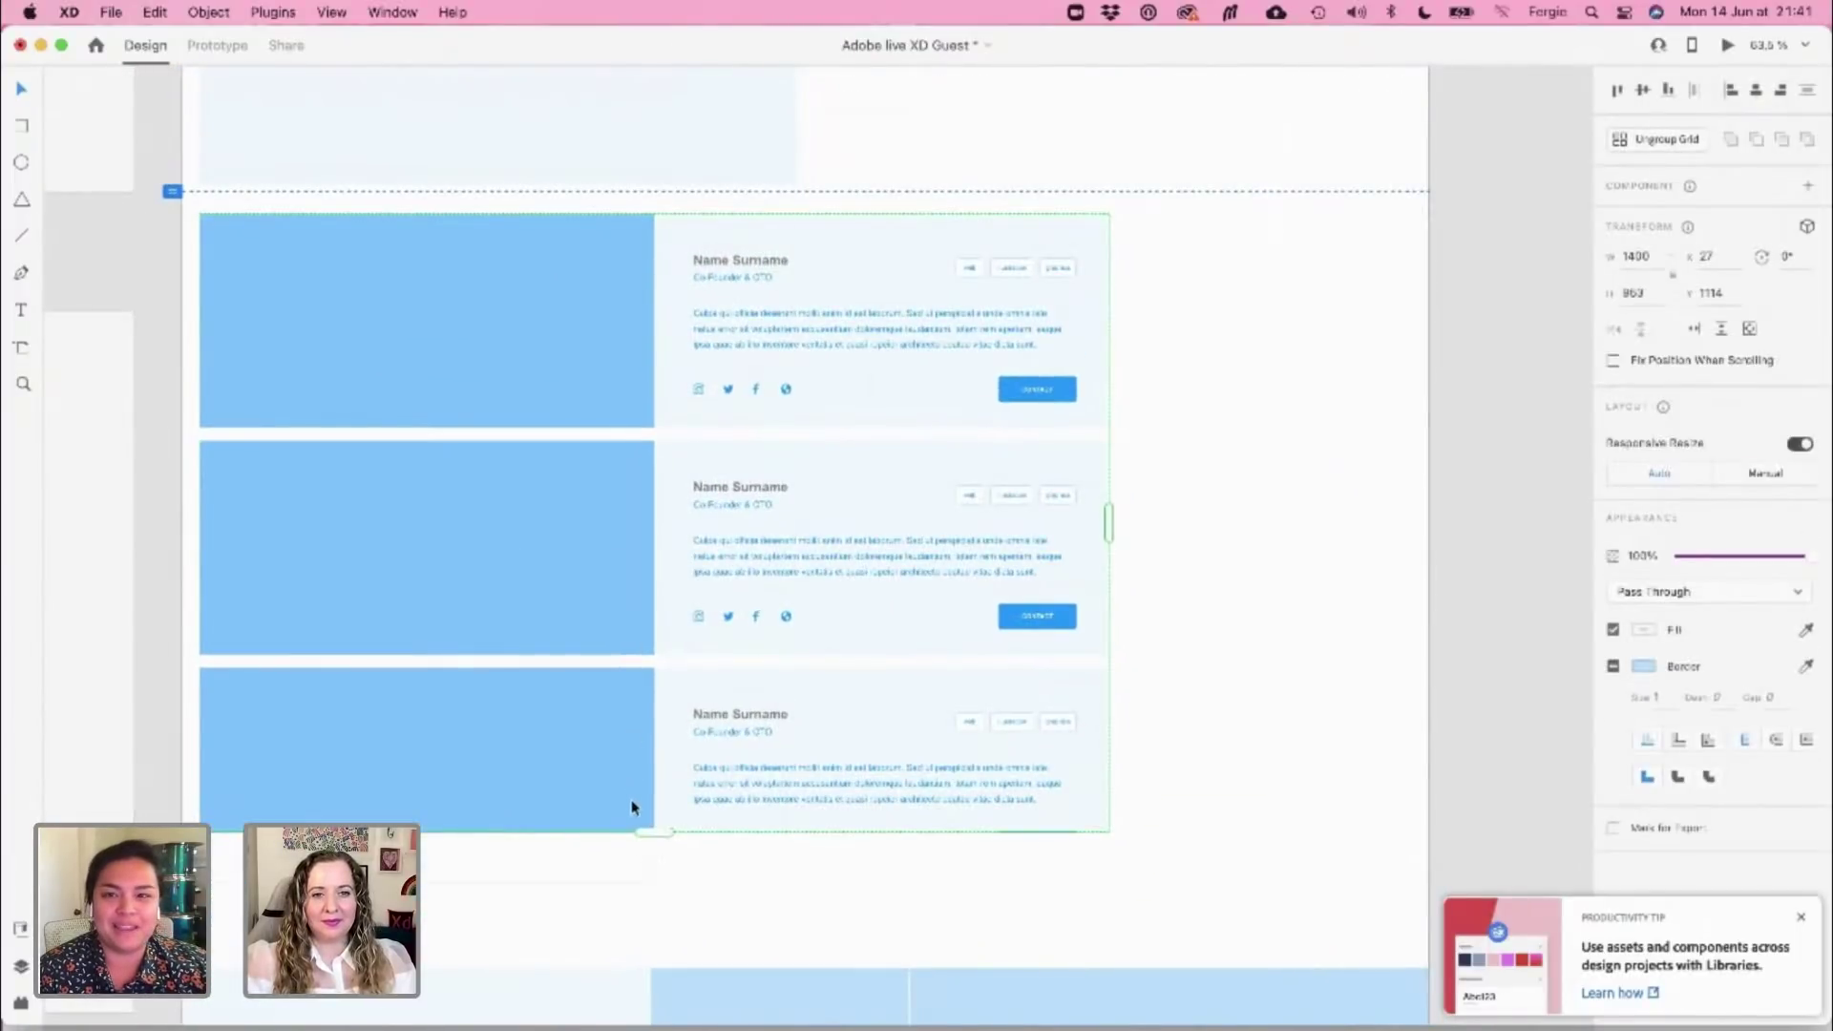
left_click_drag(654, 832, 657, 428)
left_click(1682, 141)
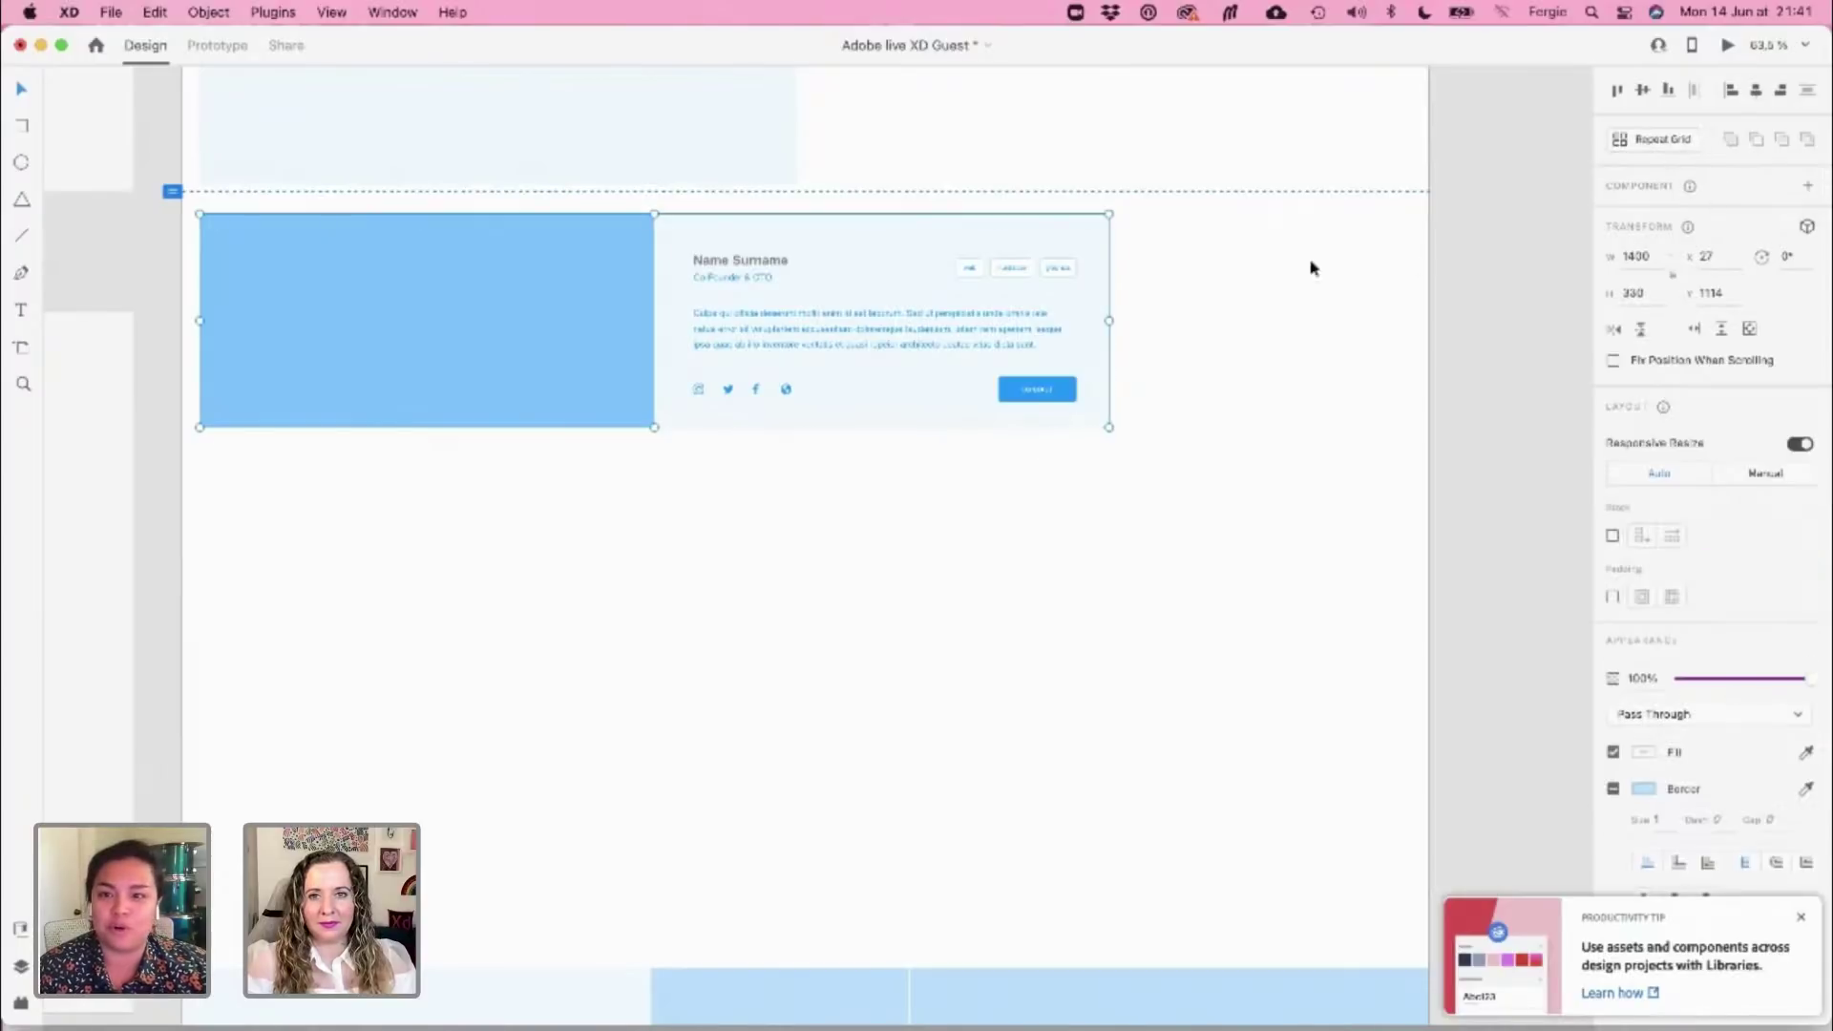
Show the layout grid and fit the team card to its columns, 1636 wide at X 142 and Y 1119
left_click_drag(1108, 427, 1262, 540)
key("super+shift+apostrophe")
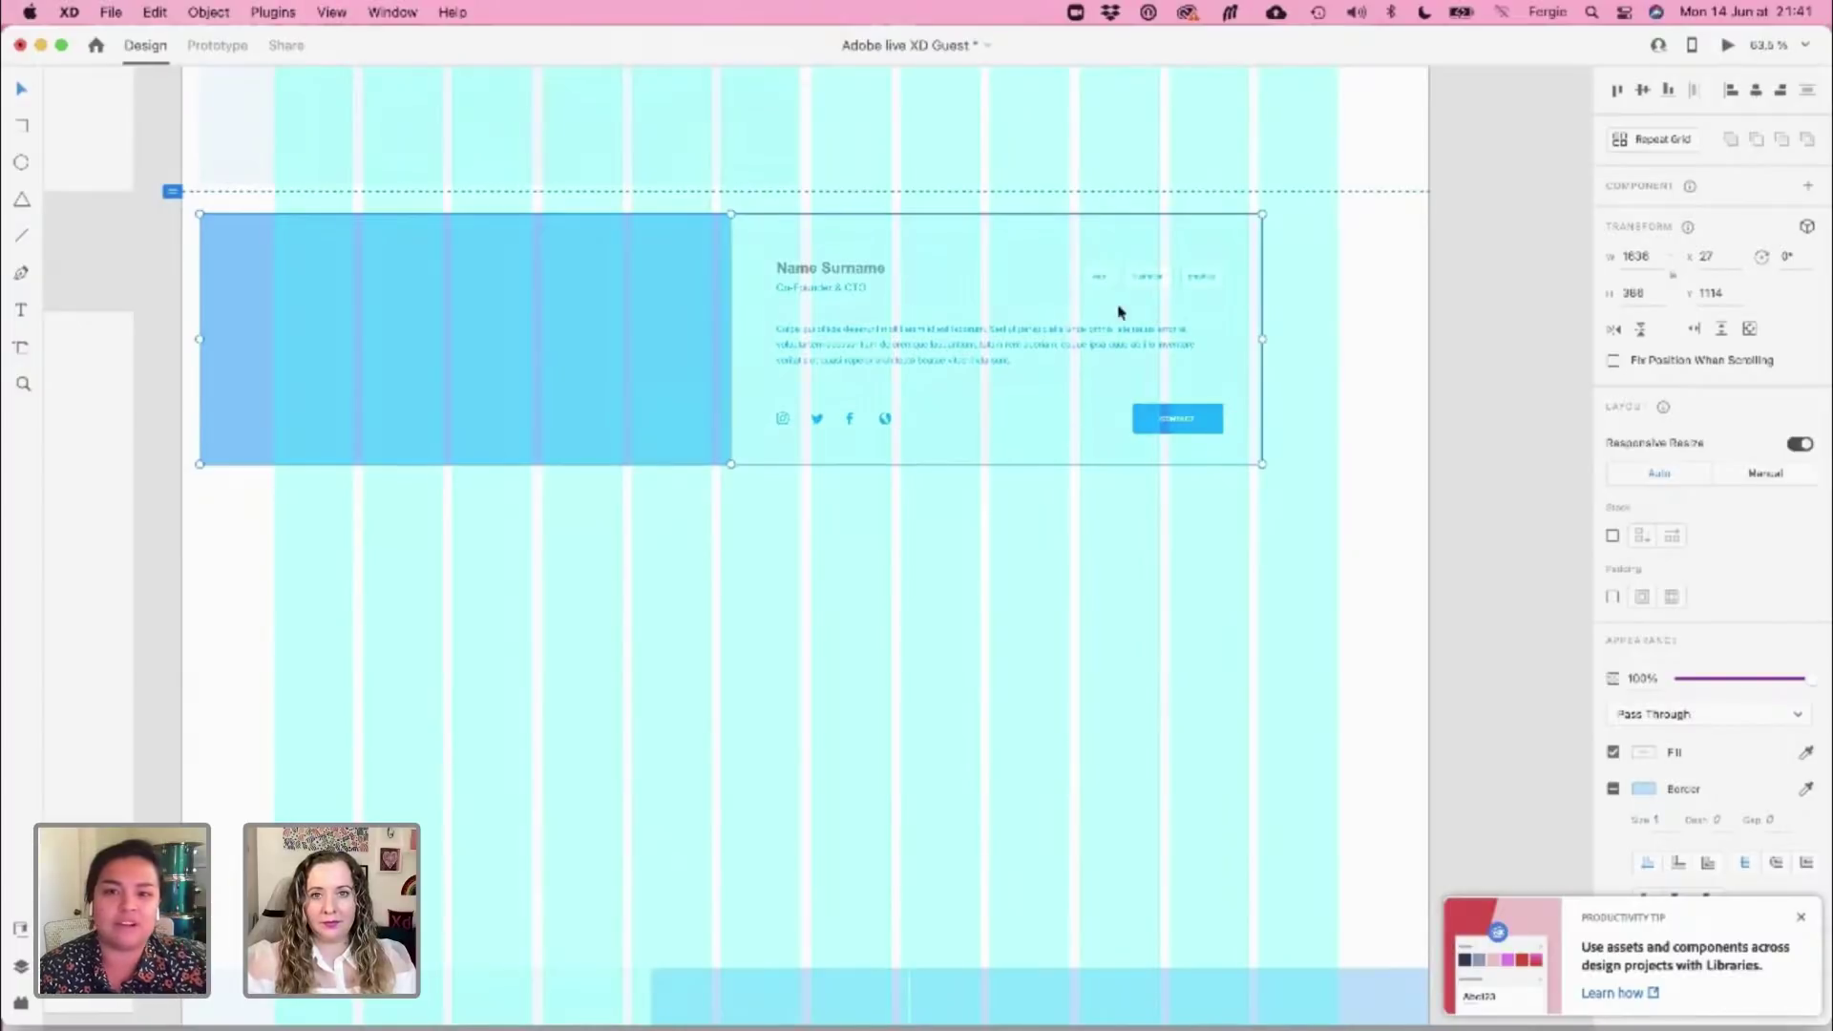
left_click_drag(685, 329, 764, 332)
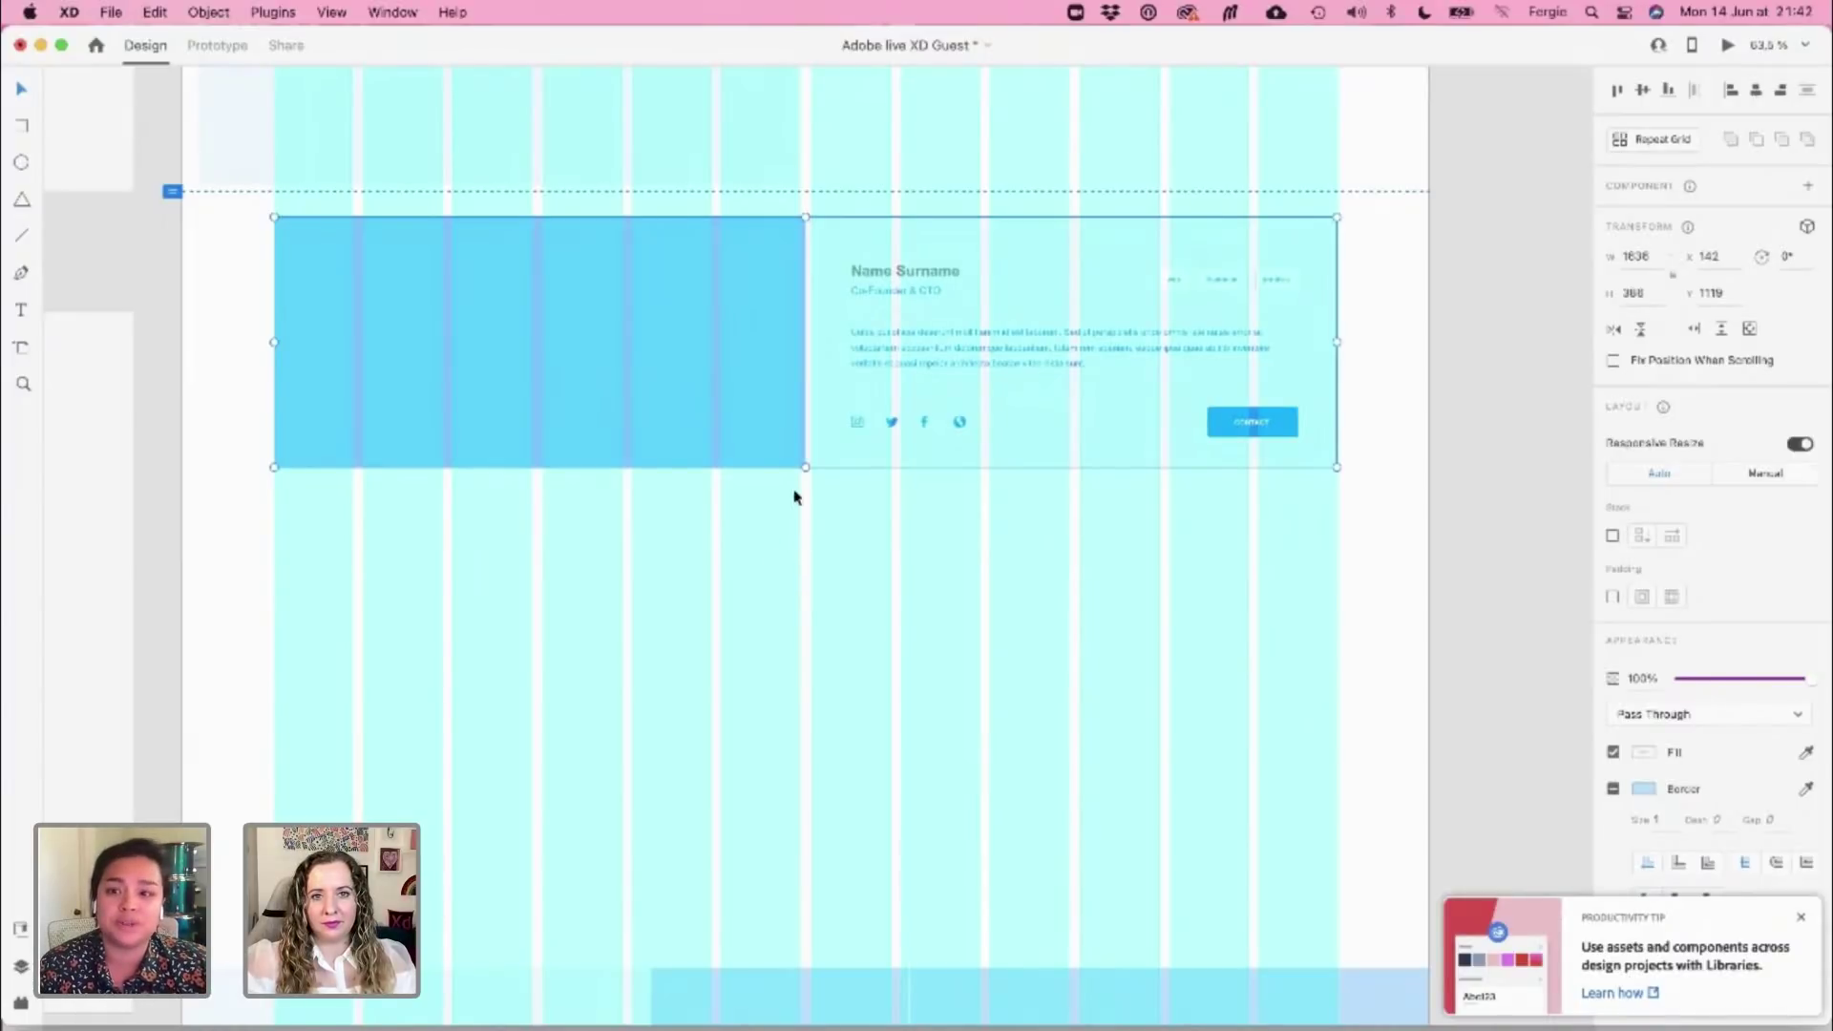
Extend the intro section's image placeholder to the artboard's left edge and the navigation bar, at X 0, Y 98 and 947 wide
scroll(802, 541, "up", 10)
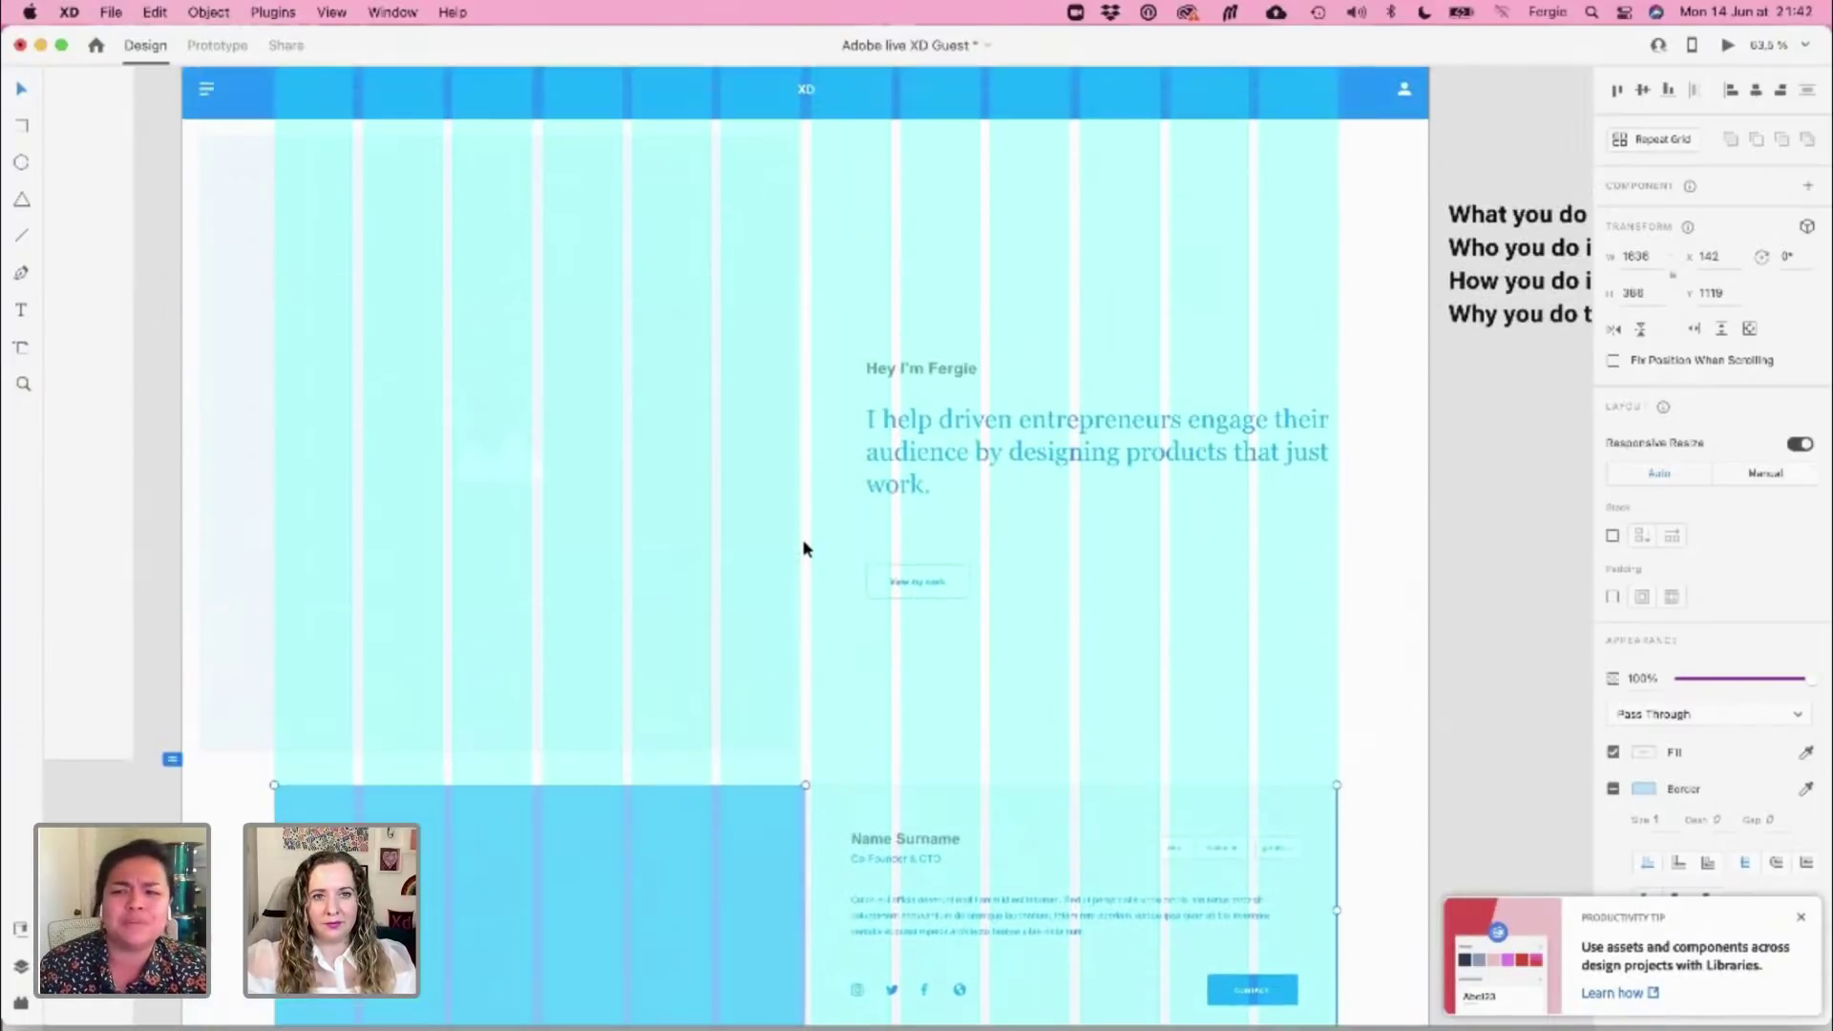
left_click(631, 540)
scroll(349, 483, "up", 3)
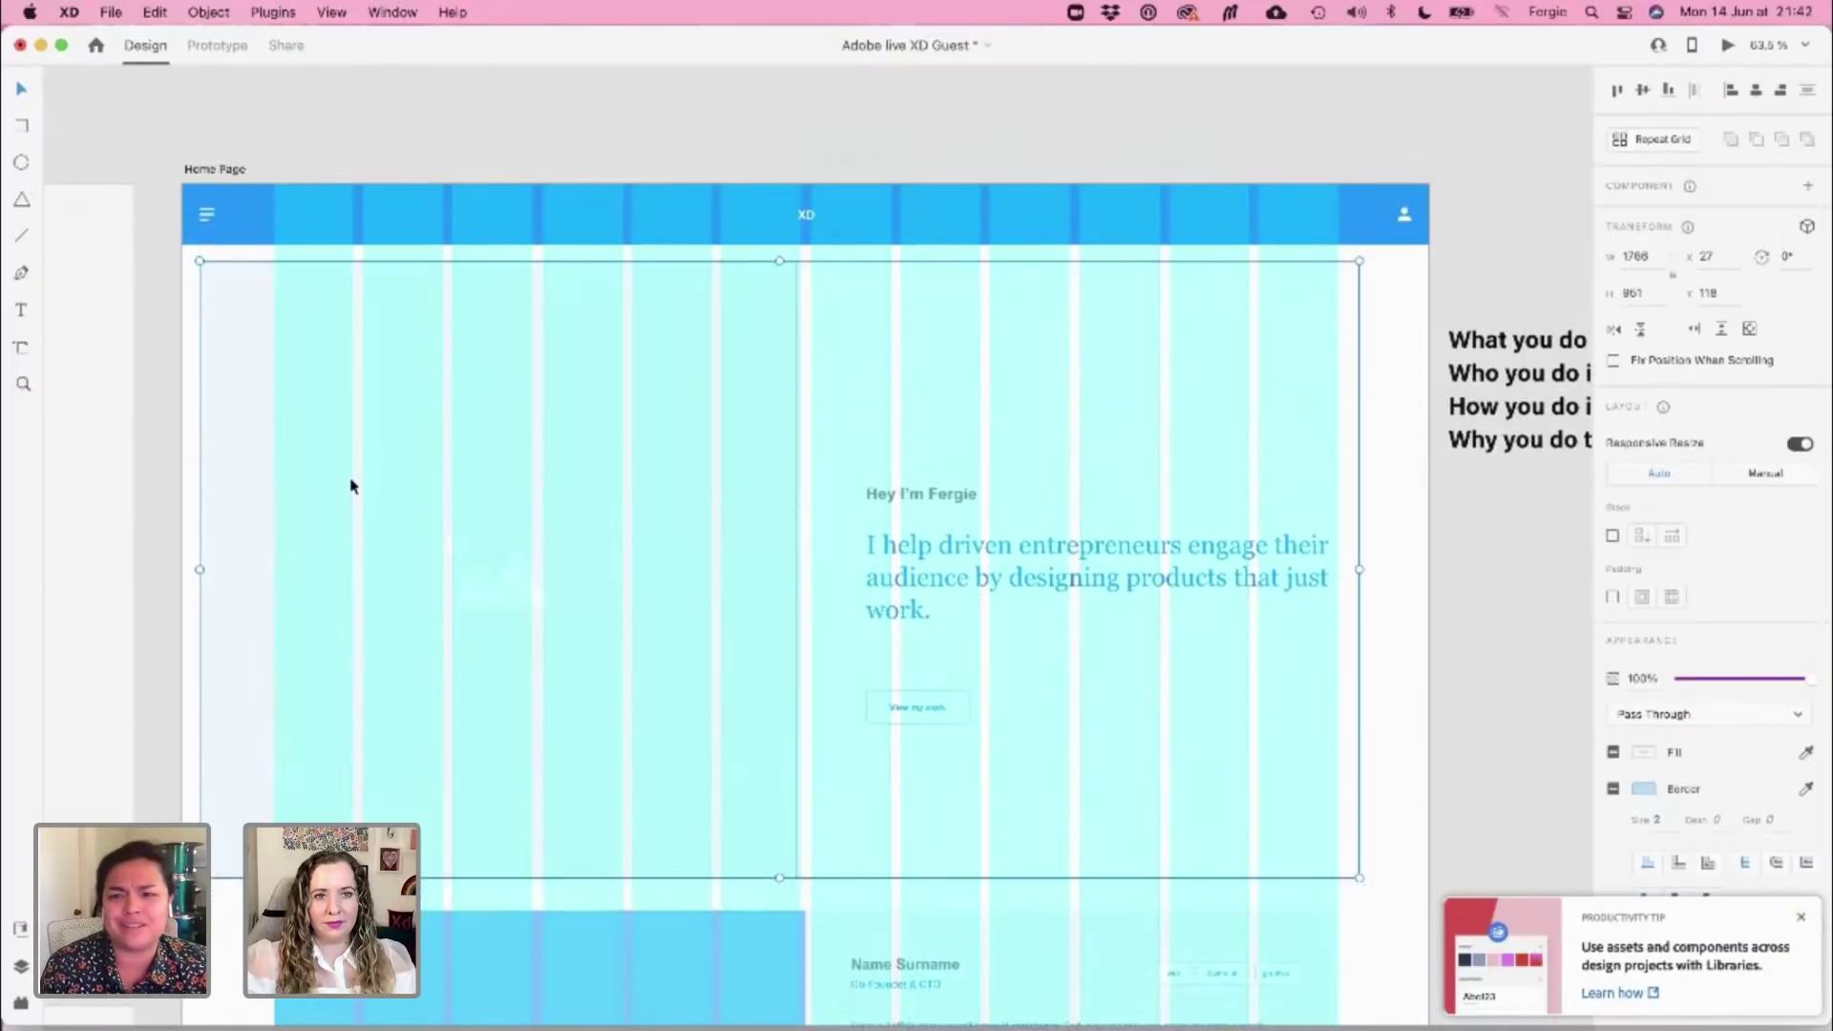
double_click(350, 482)
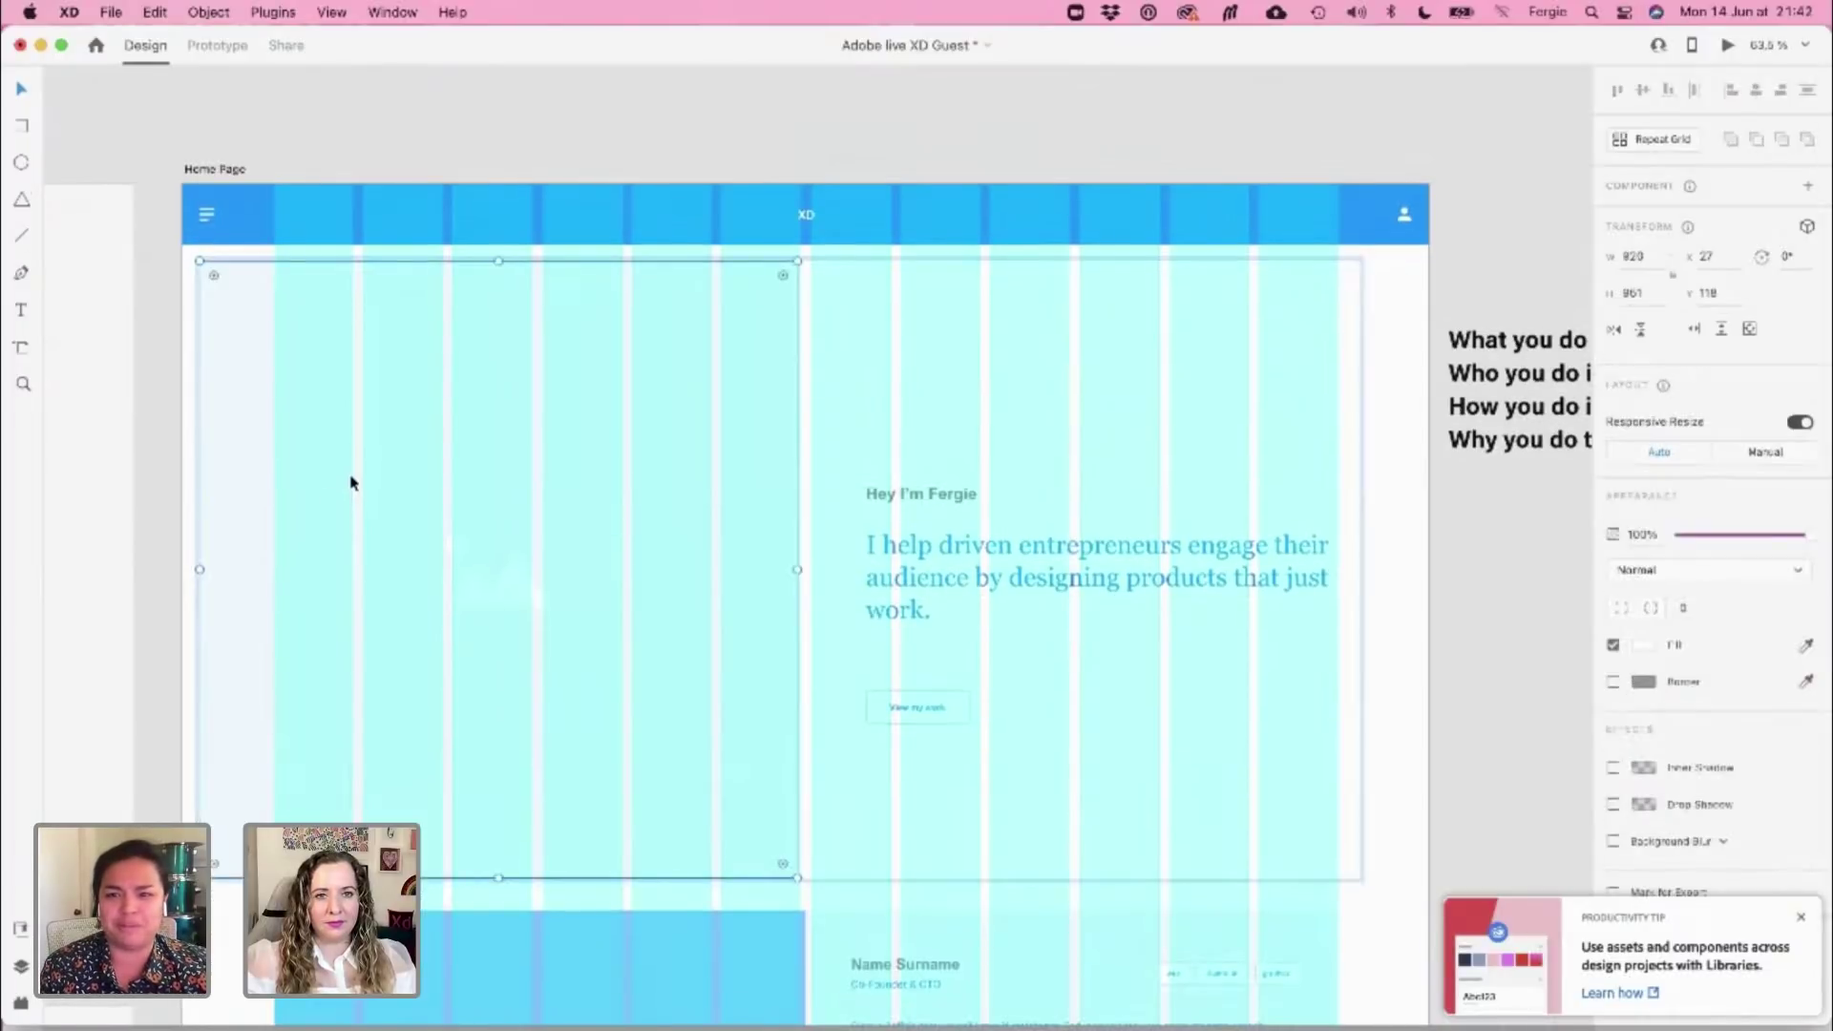
left_click_drag(202, 569, 181, 565)
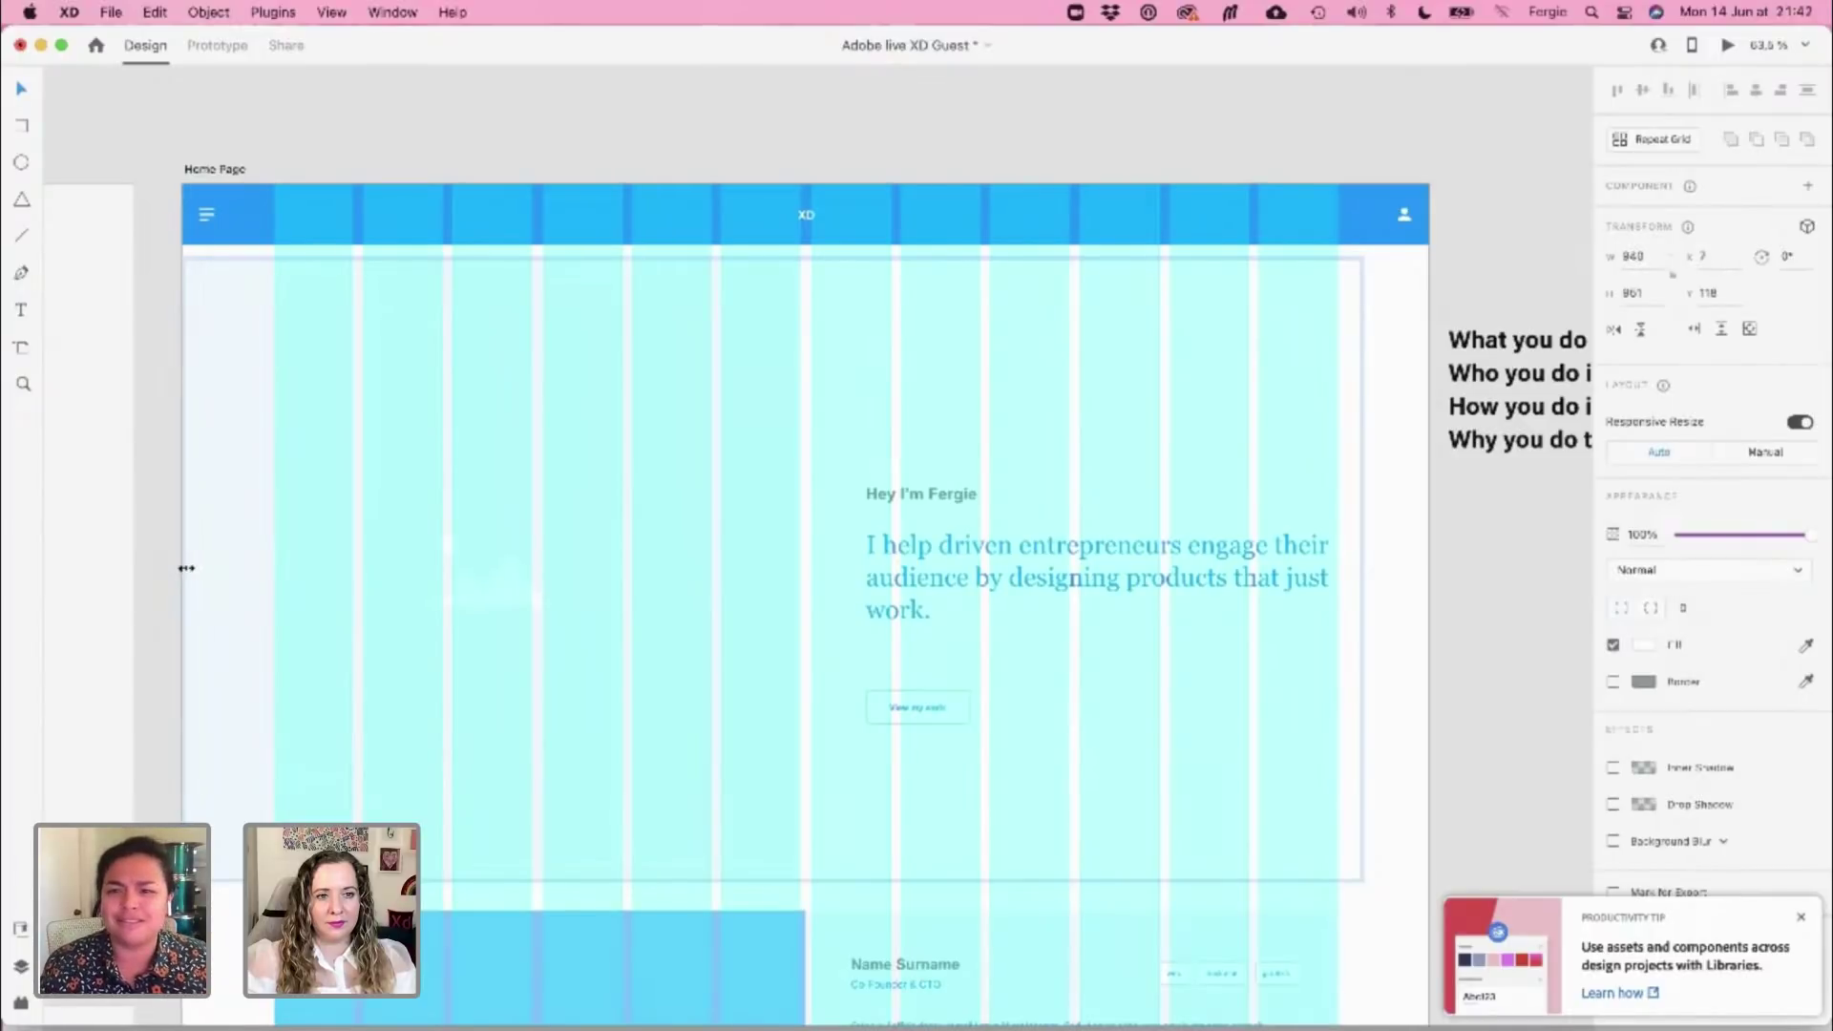
left_click_drag(187, 260, 181, 249)
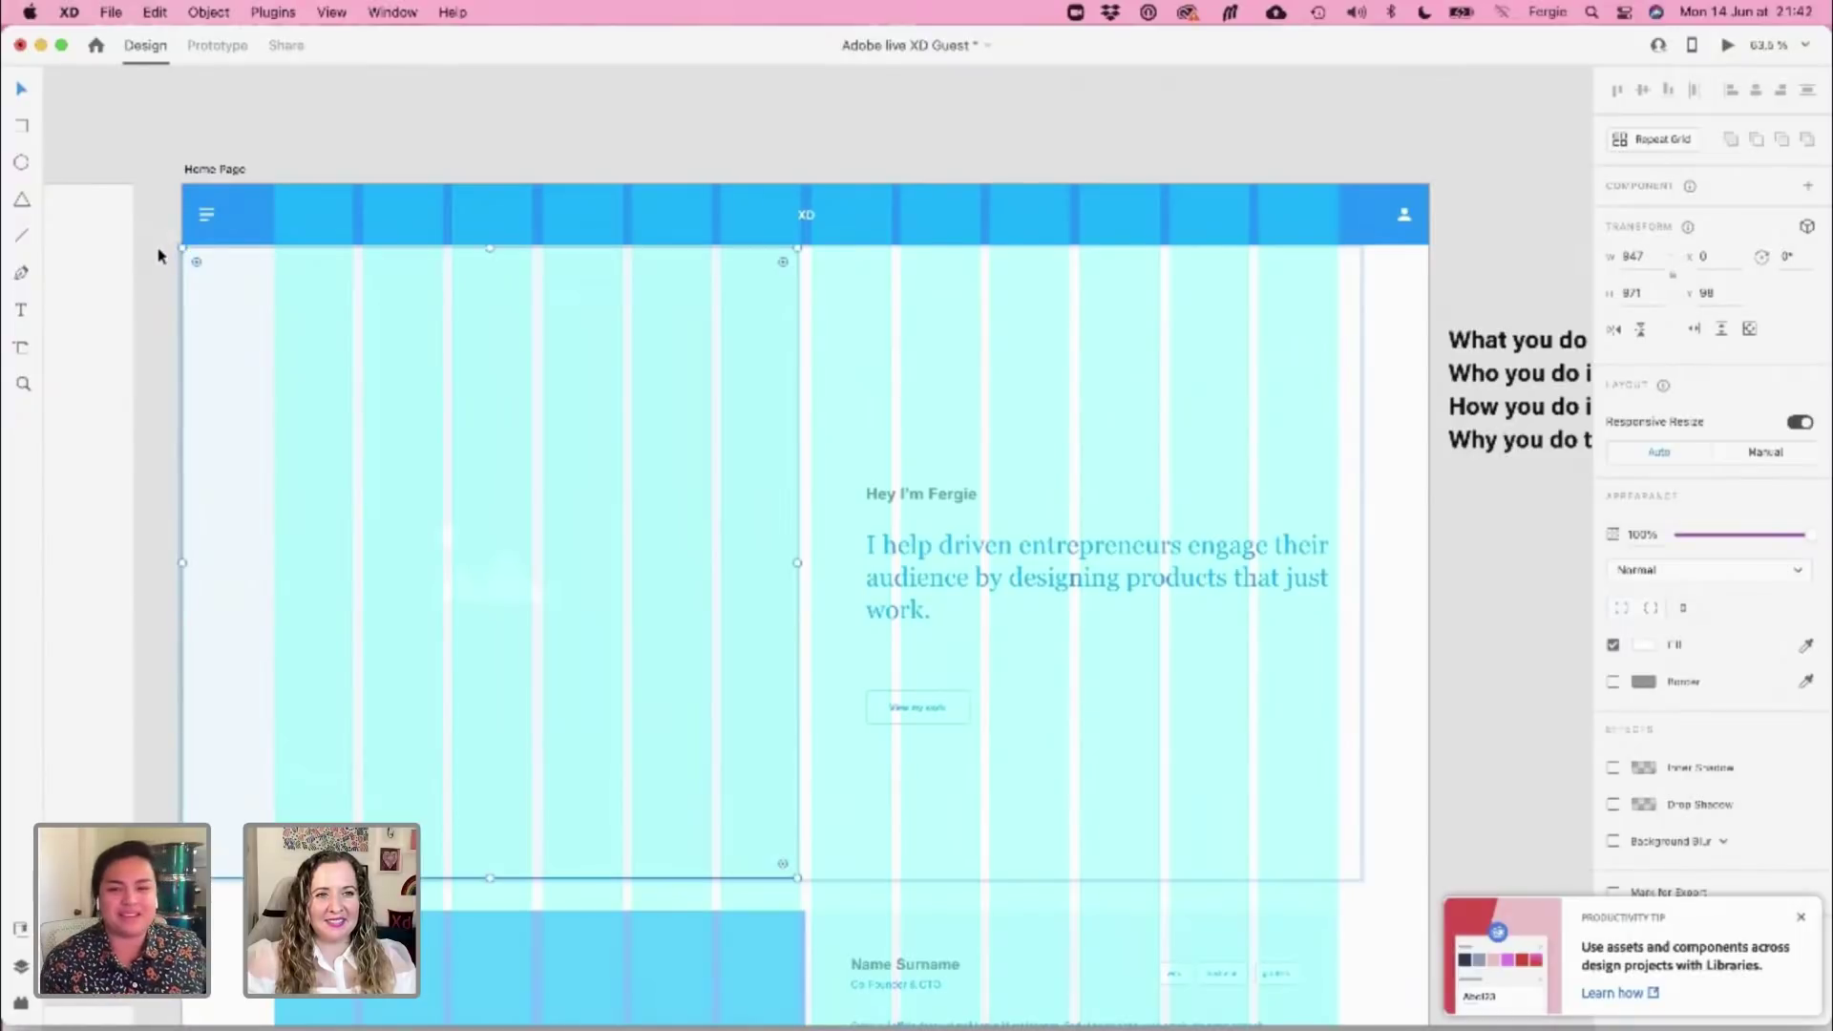
left_click(159, 254)
Scale the project preview grid to the layout columns, 1642 wide at X 140 and Y 2449, directly above the footer
scroll(364, 524, "down", 5)
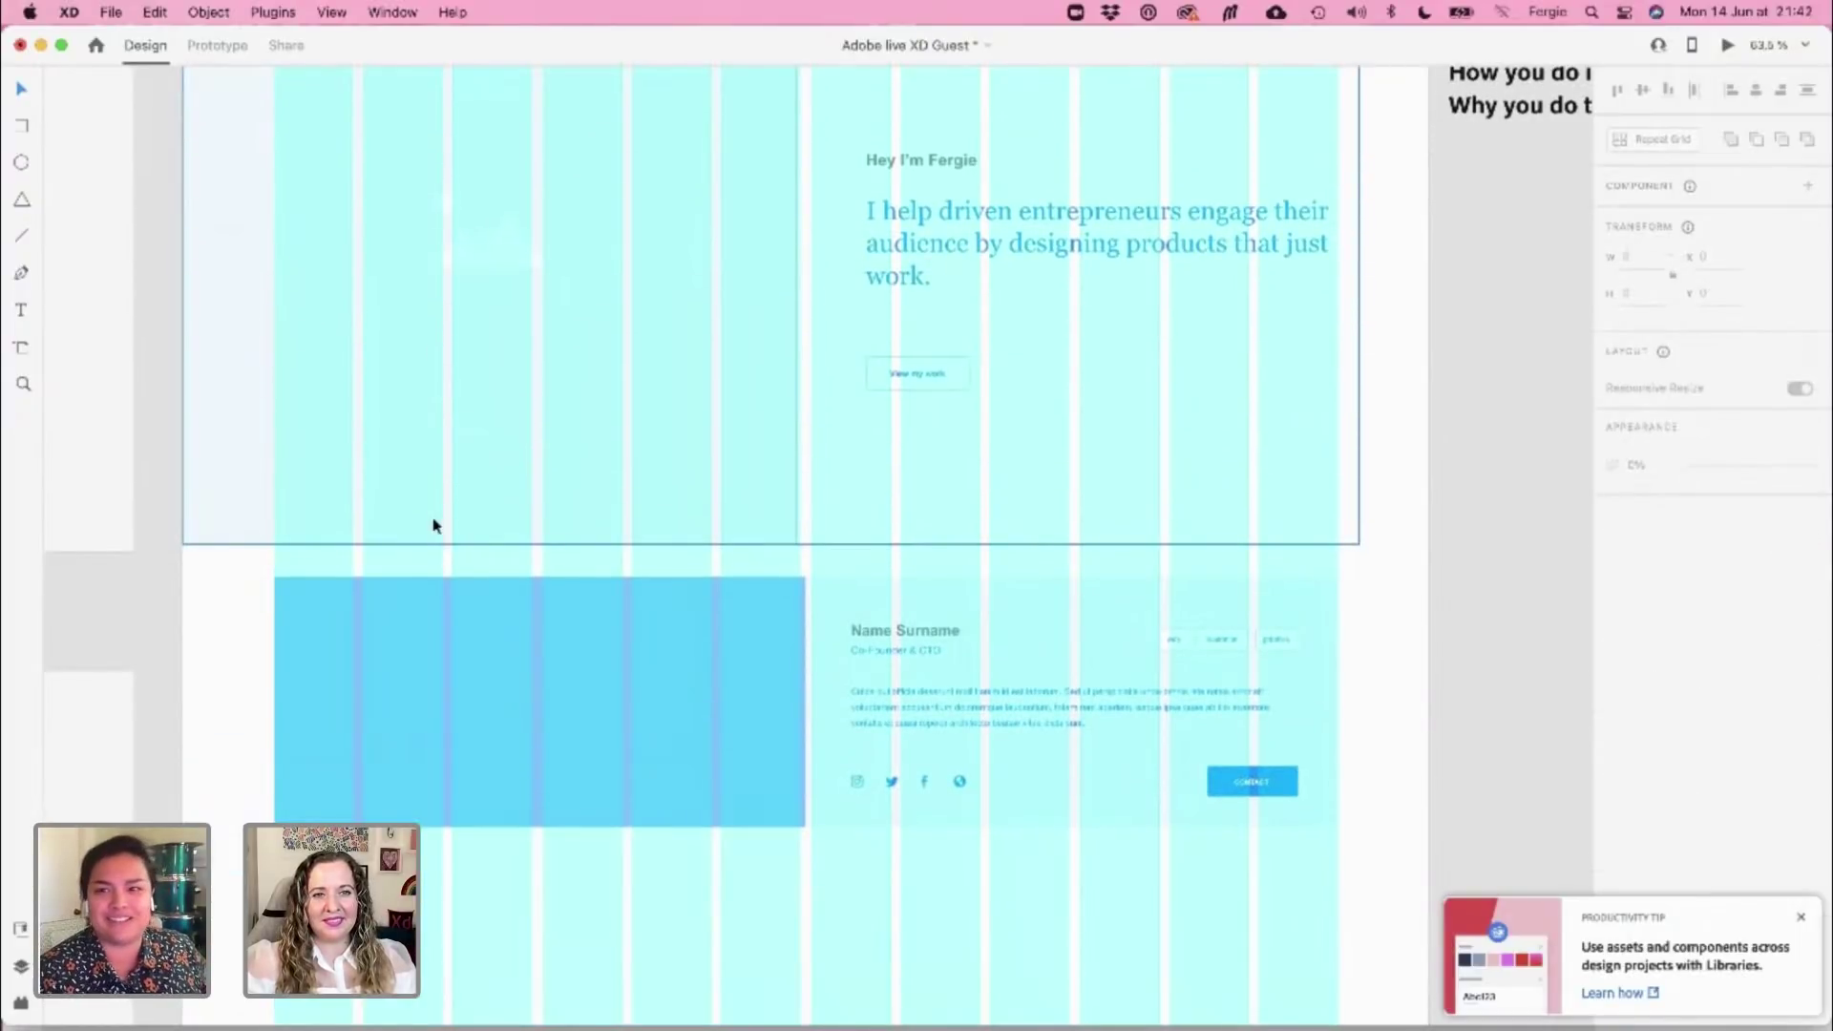
scroll(432, 524, "down", 4)
scroll(432, 524, "down", 8)
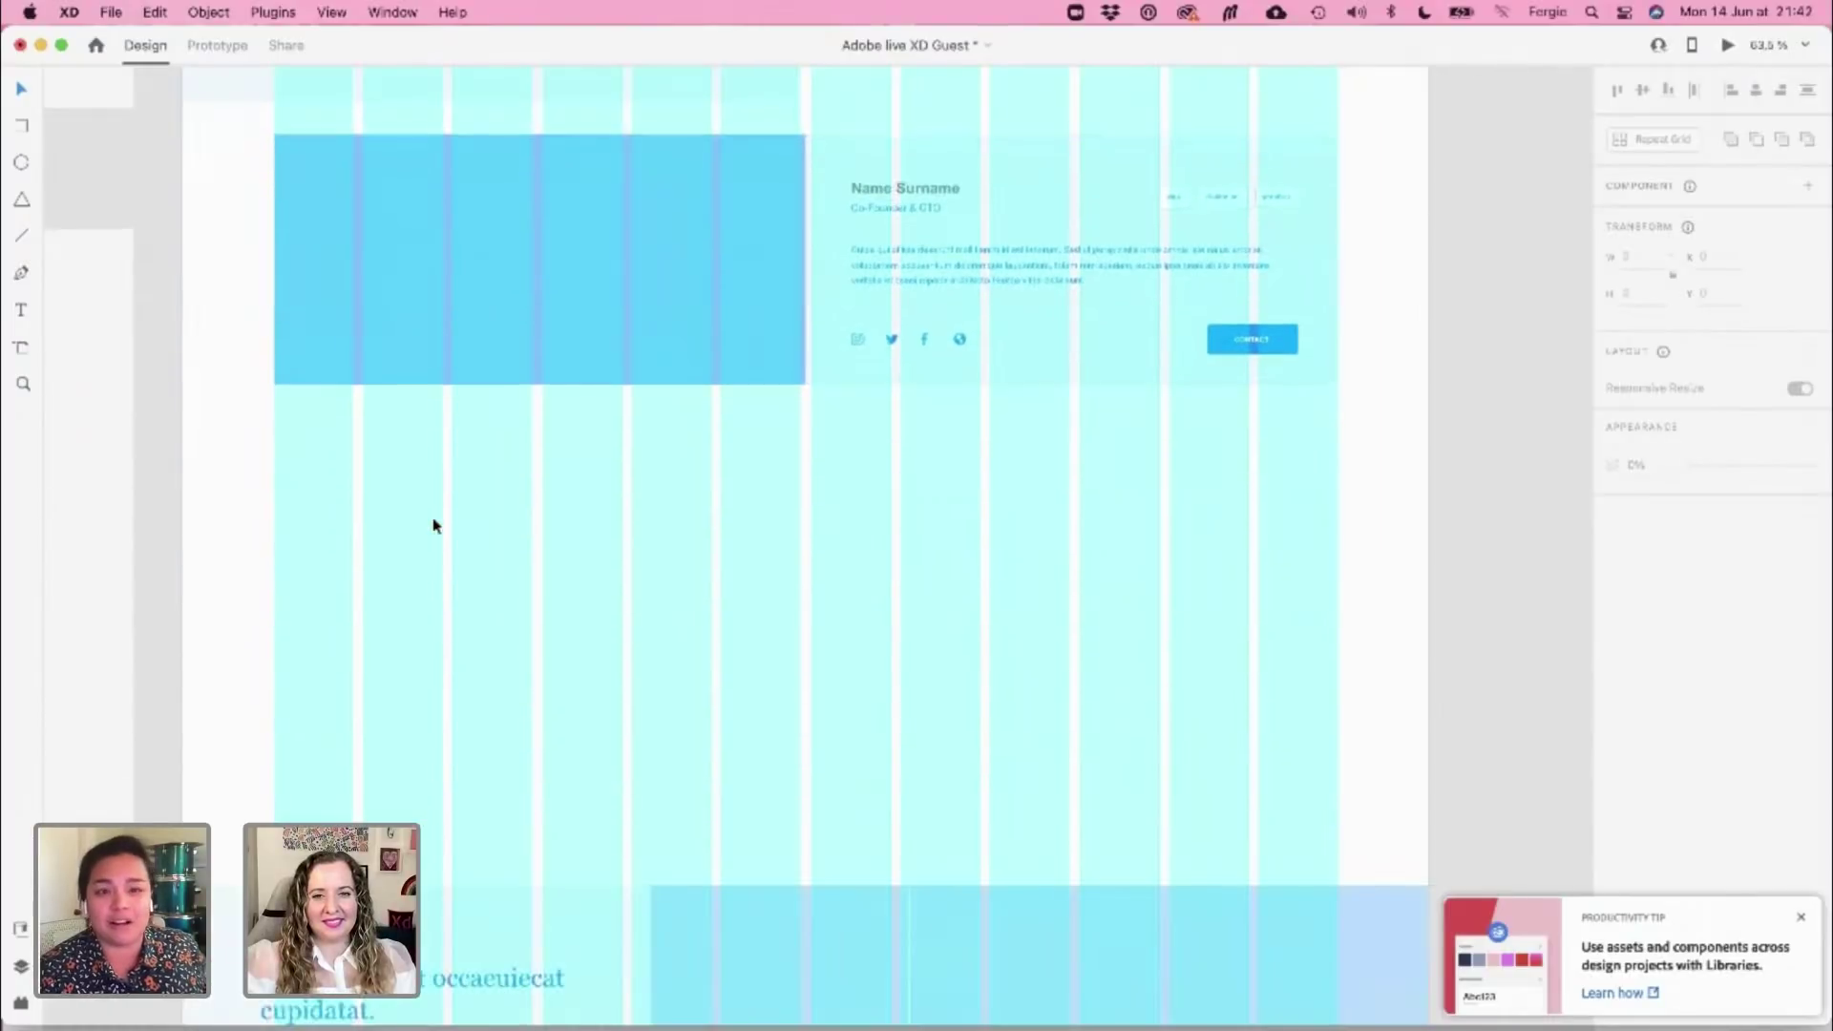
left_click(432, 524)
scroll(432, 524, "down", 1)
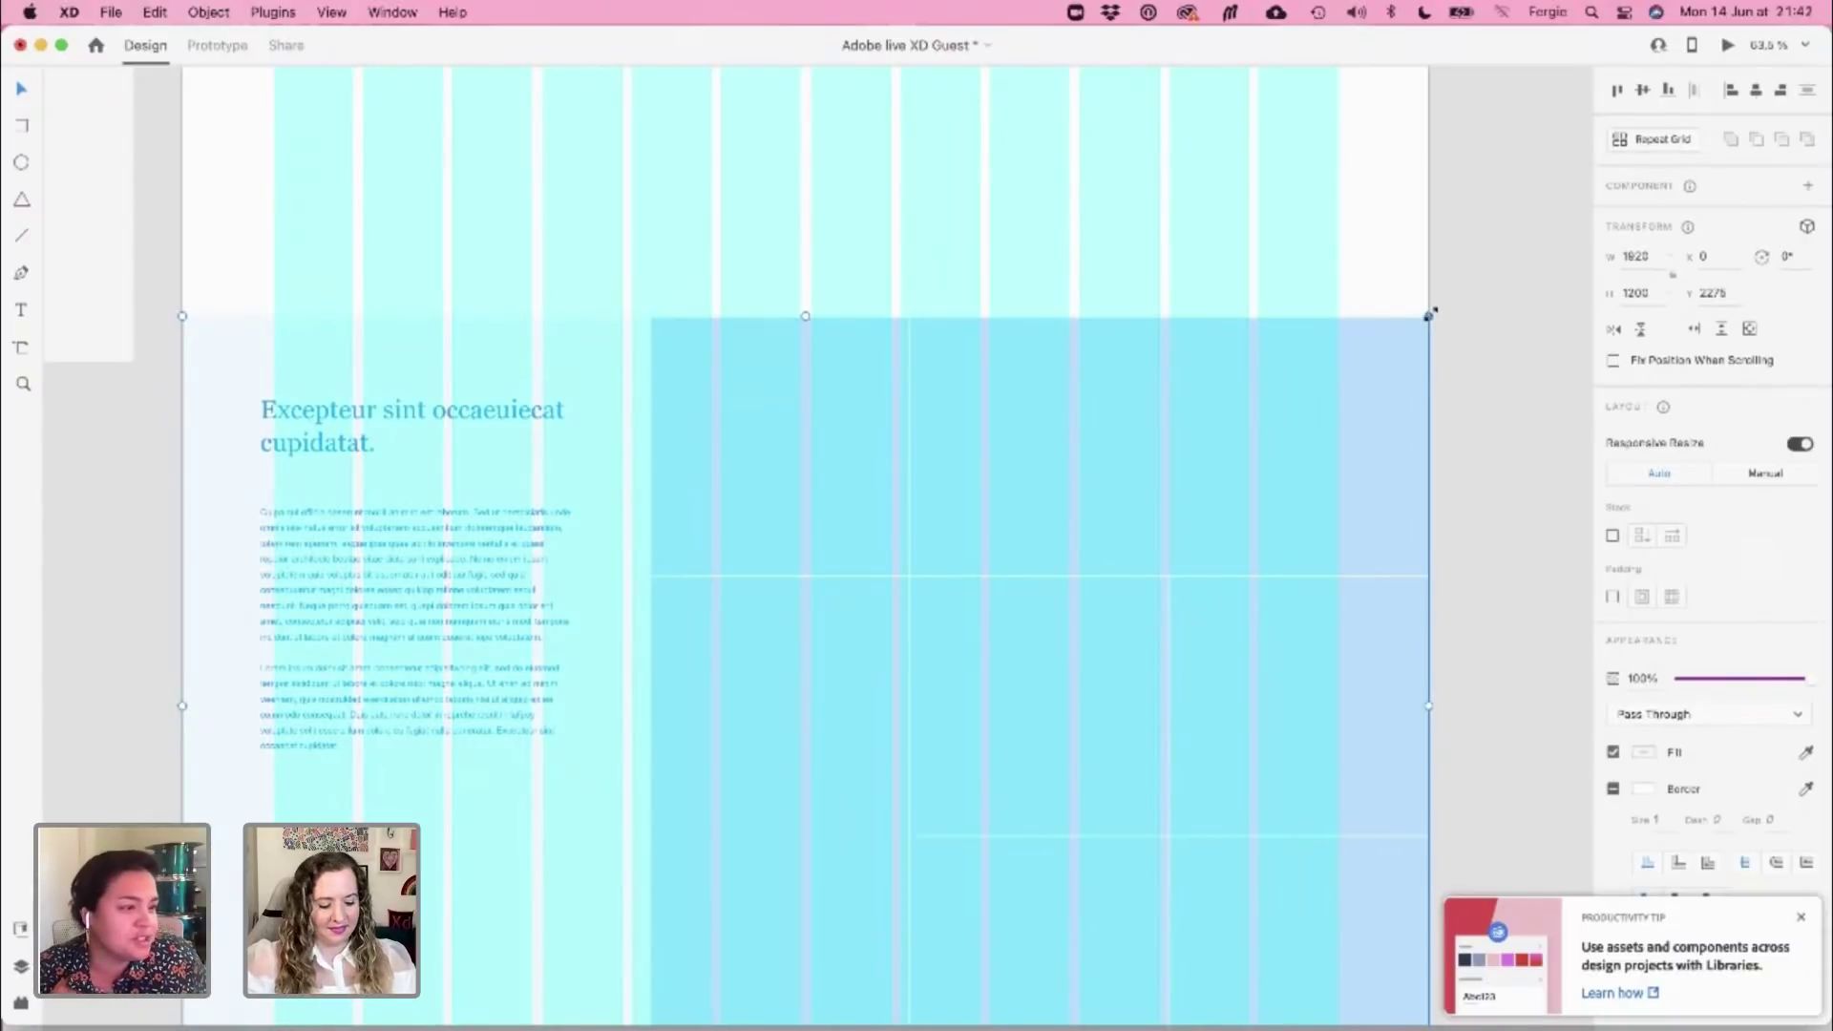
left_click_drag(1429, 312, 1354, 372)
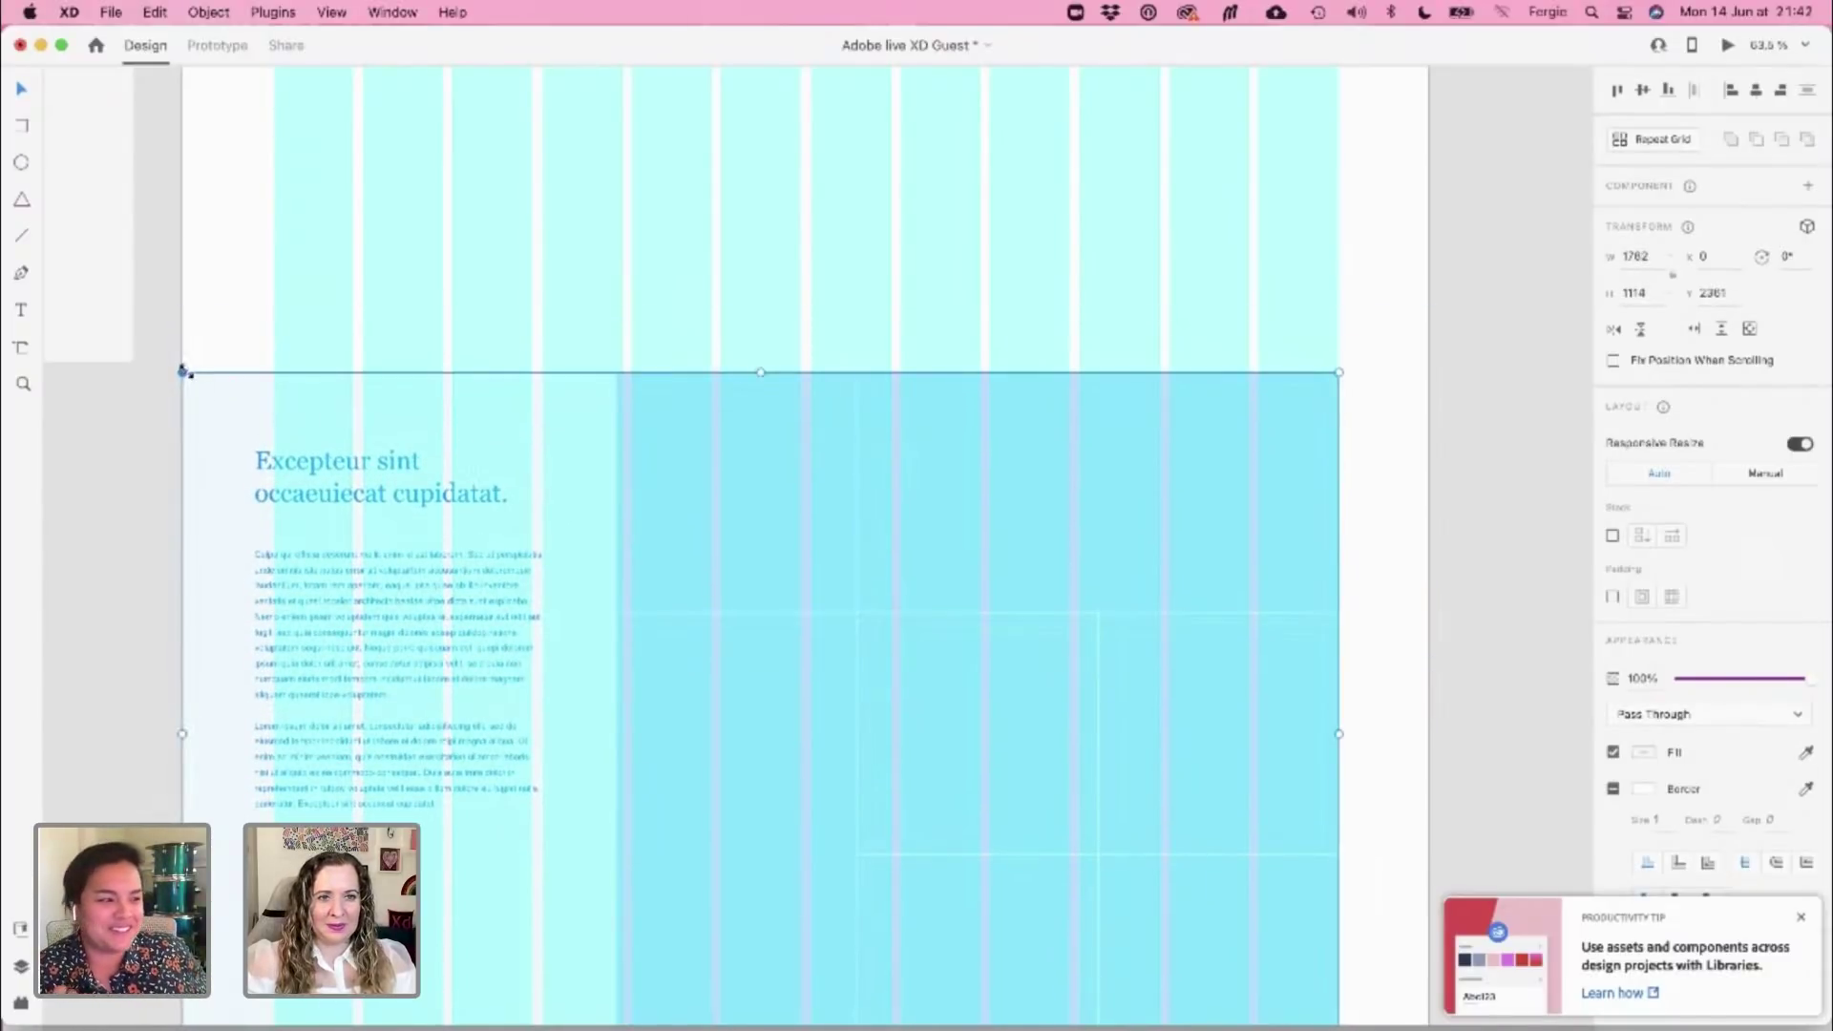
left_click_drag(181, 373, 249, 434)
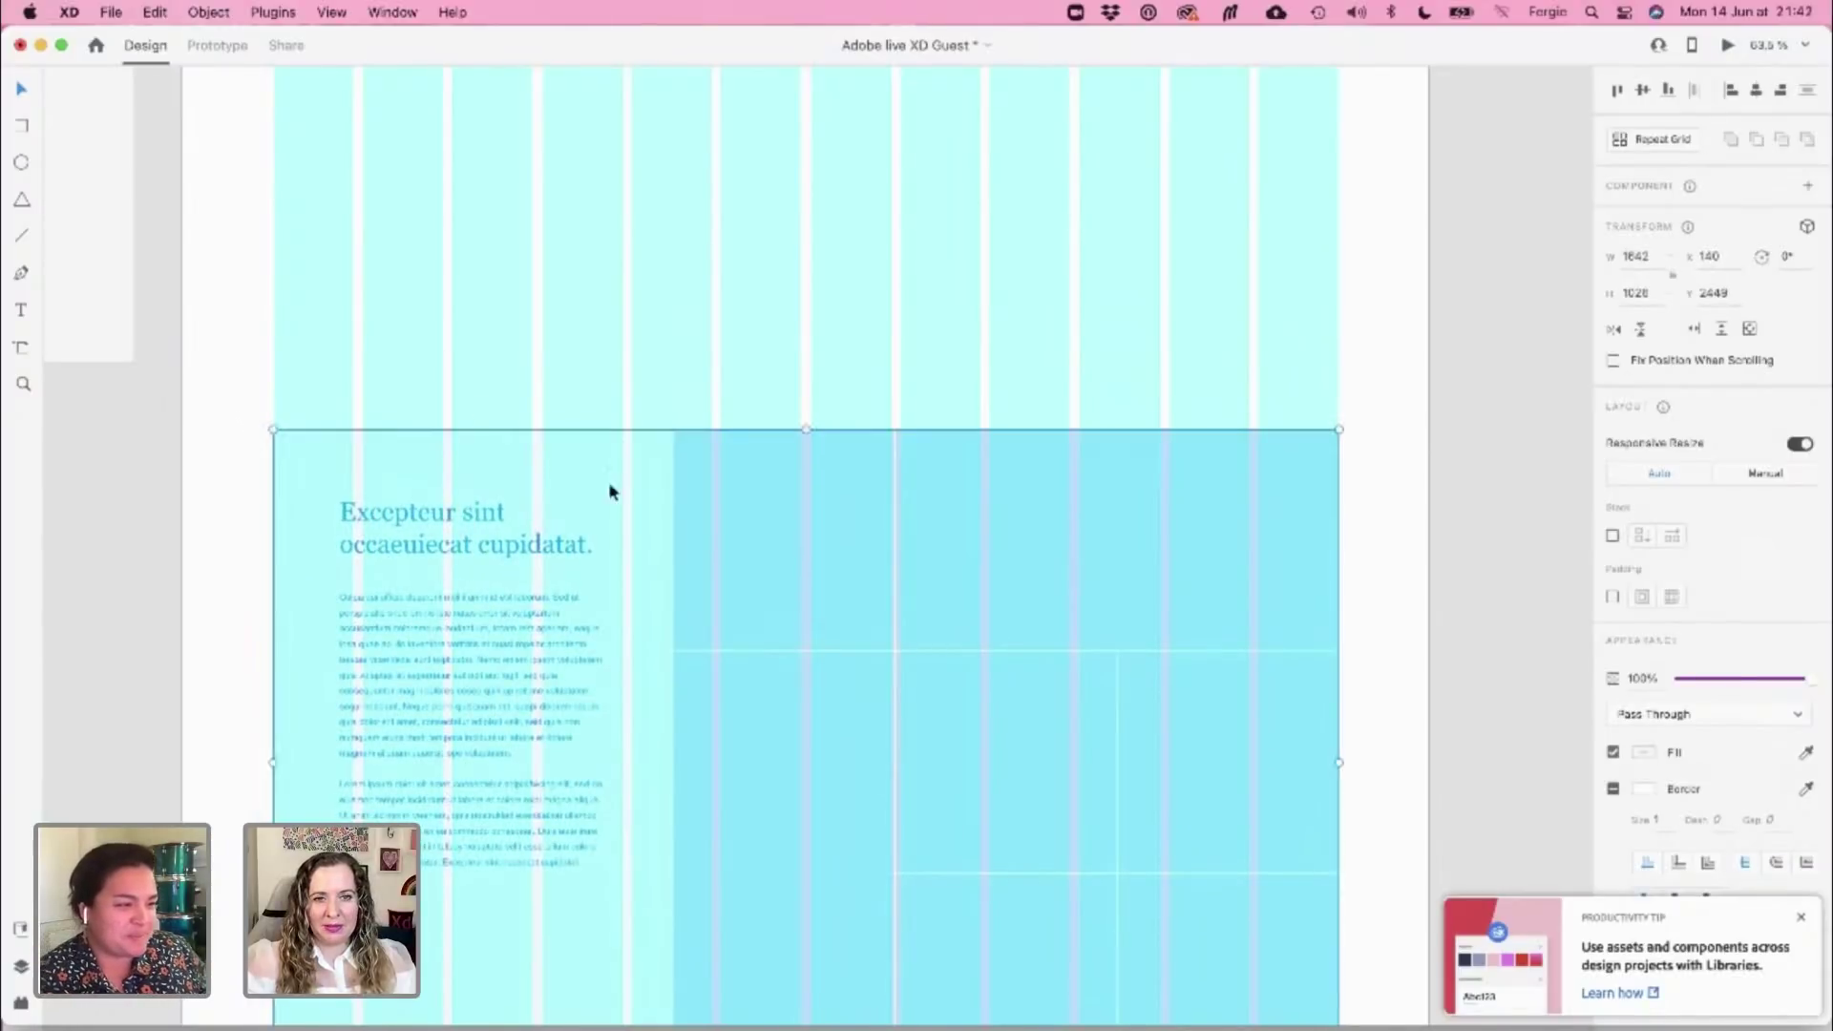
scroll(630, 483, "down", 2)
scroll(655, 508, "down", 5)
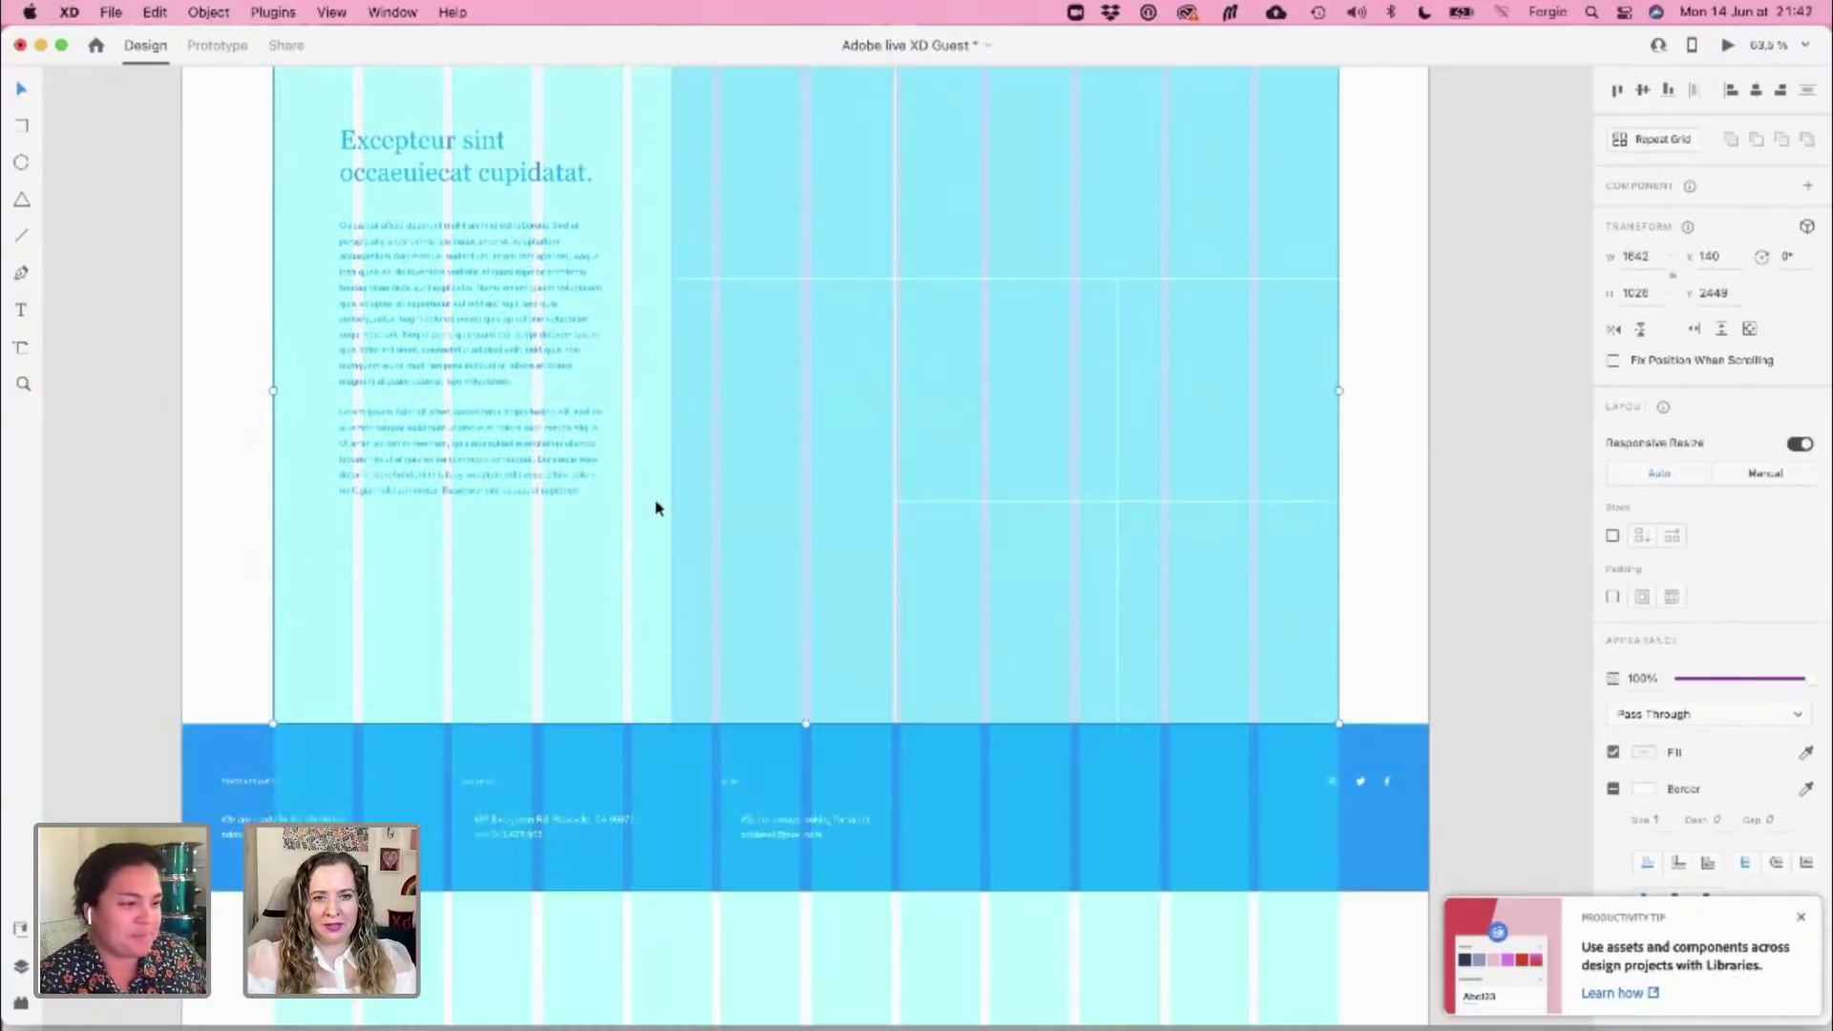
Narrow the intro headline's text box to 727 wide so it ends at the last layout column
scroll(650, 483, "up", 15)
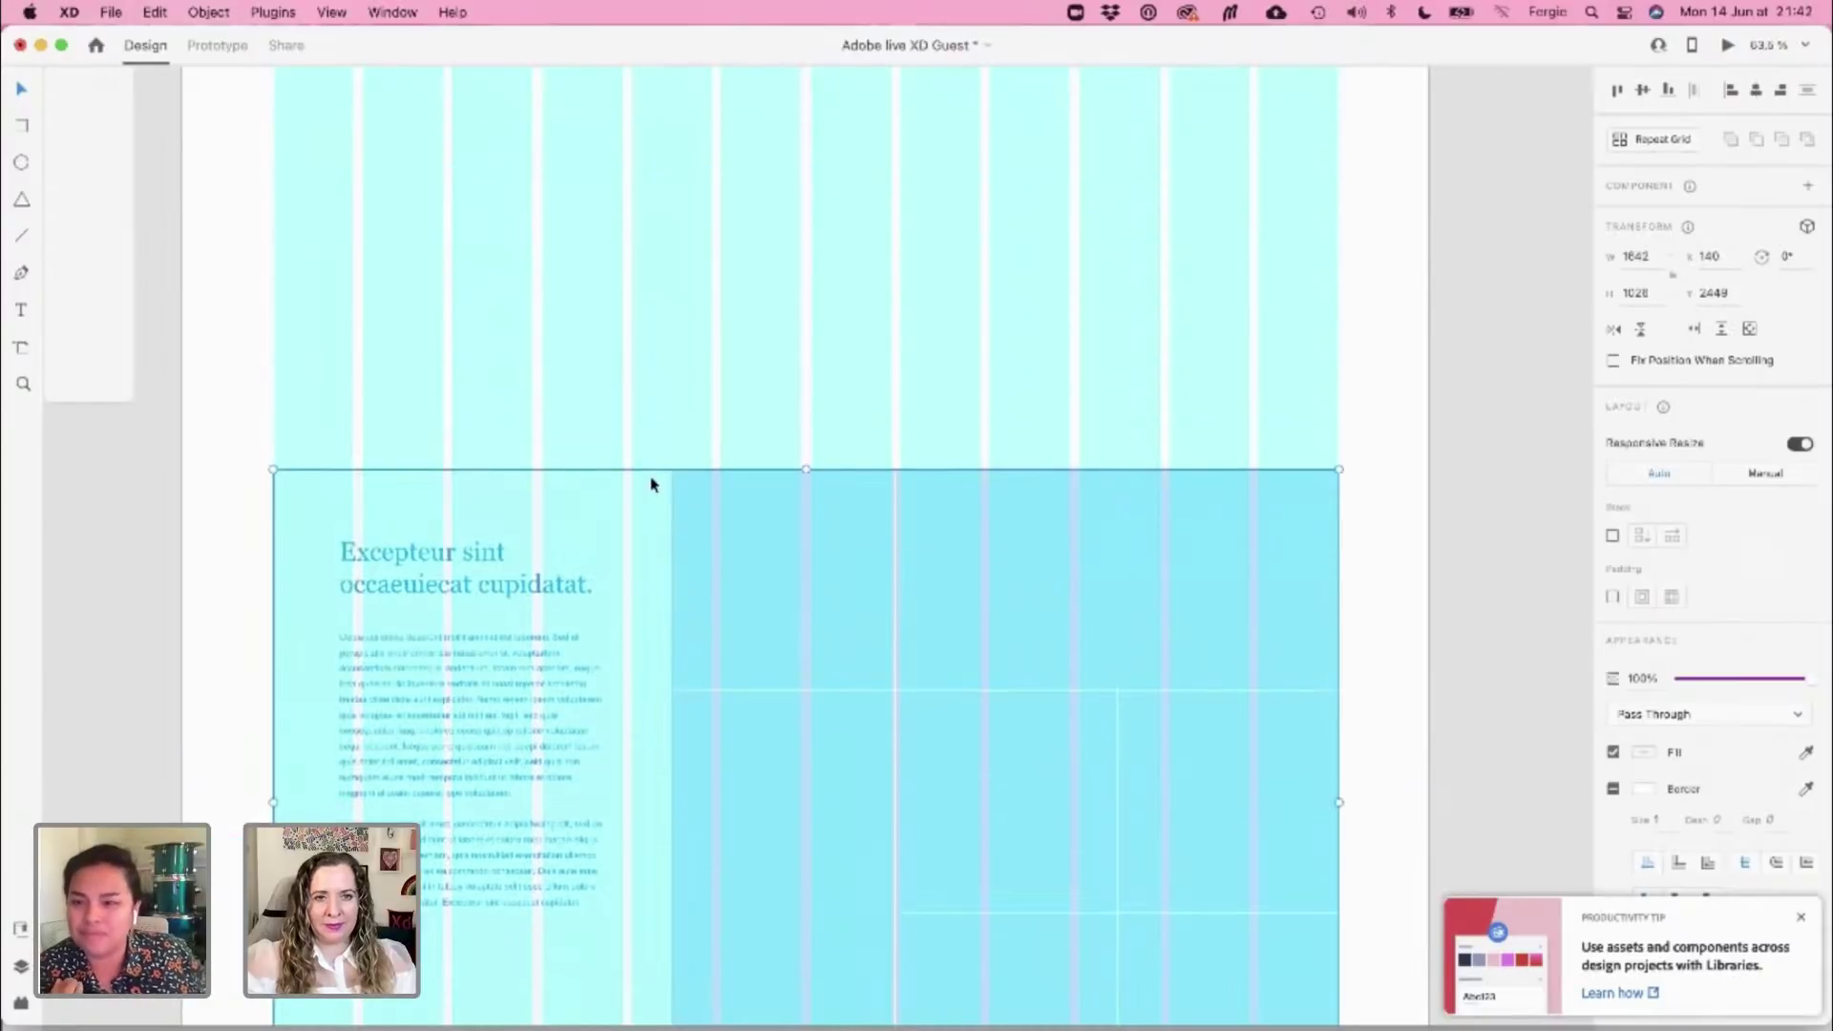
scroll(649, 485, "up", 8)
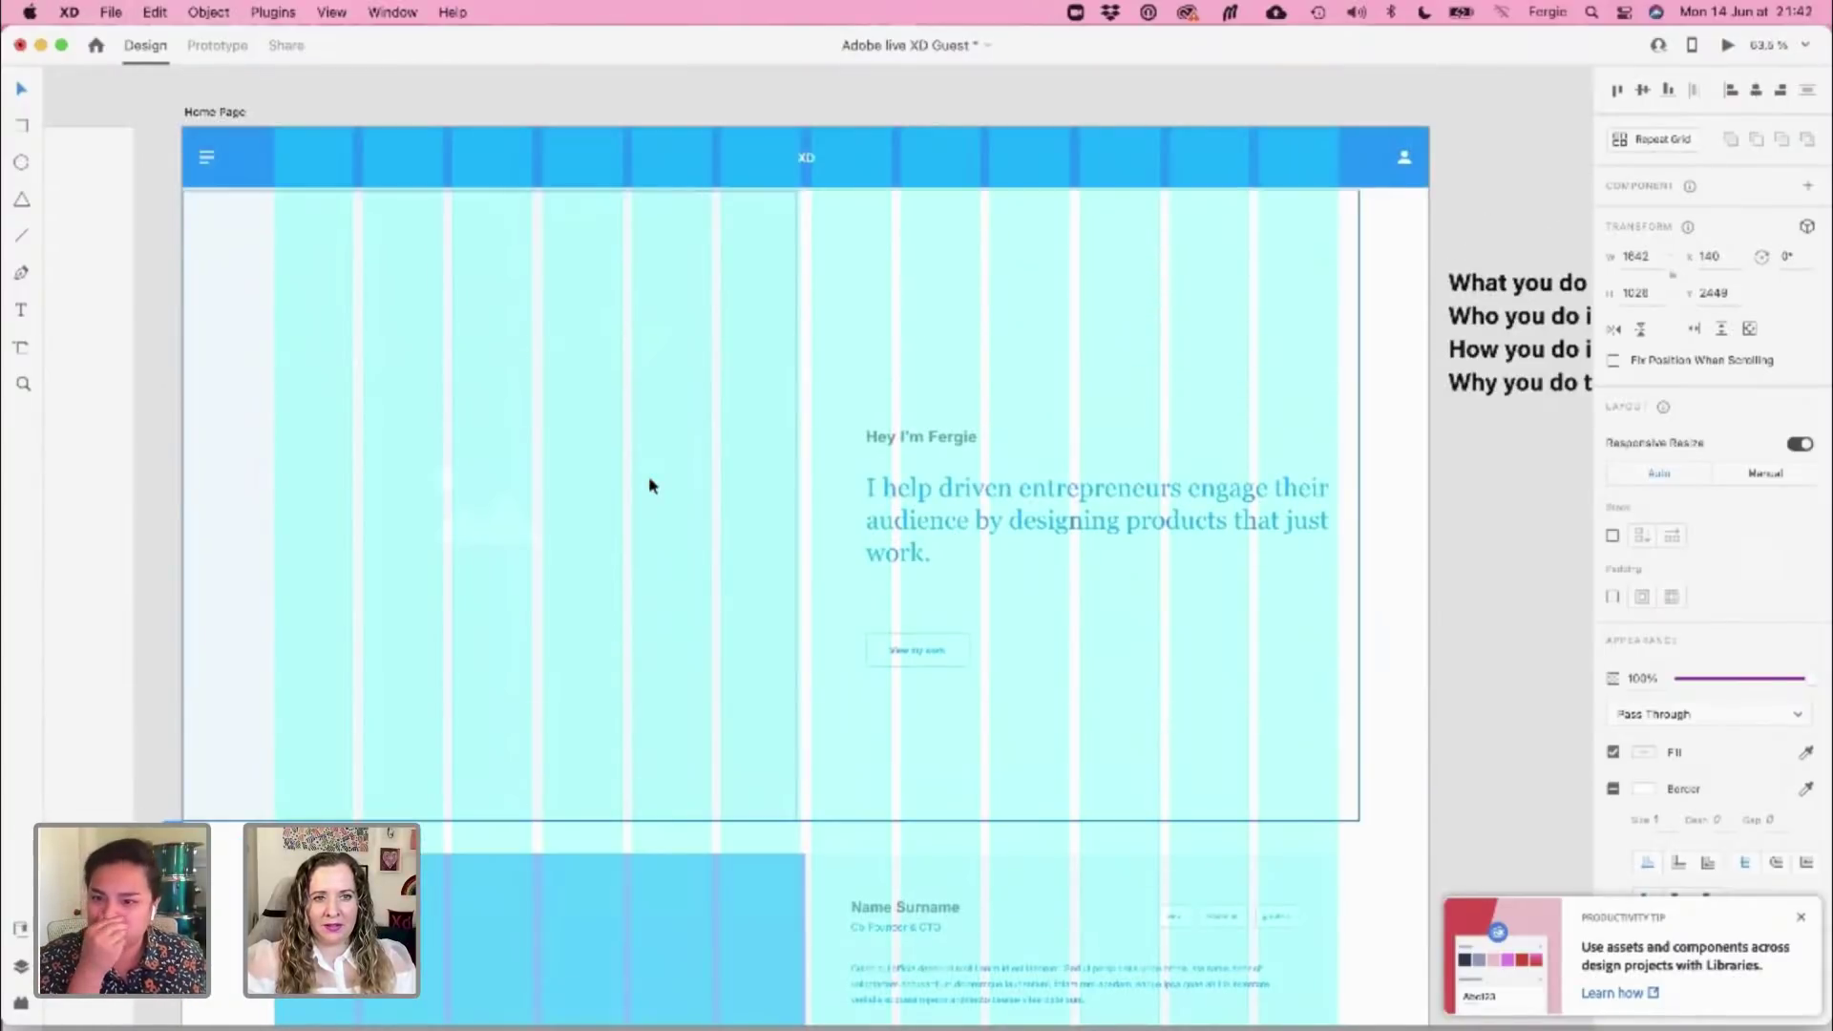
double_click(1253, 536)
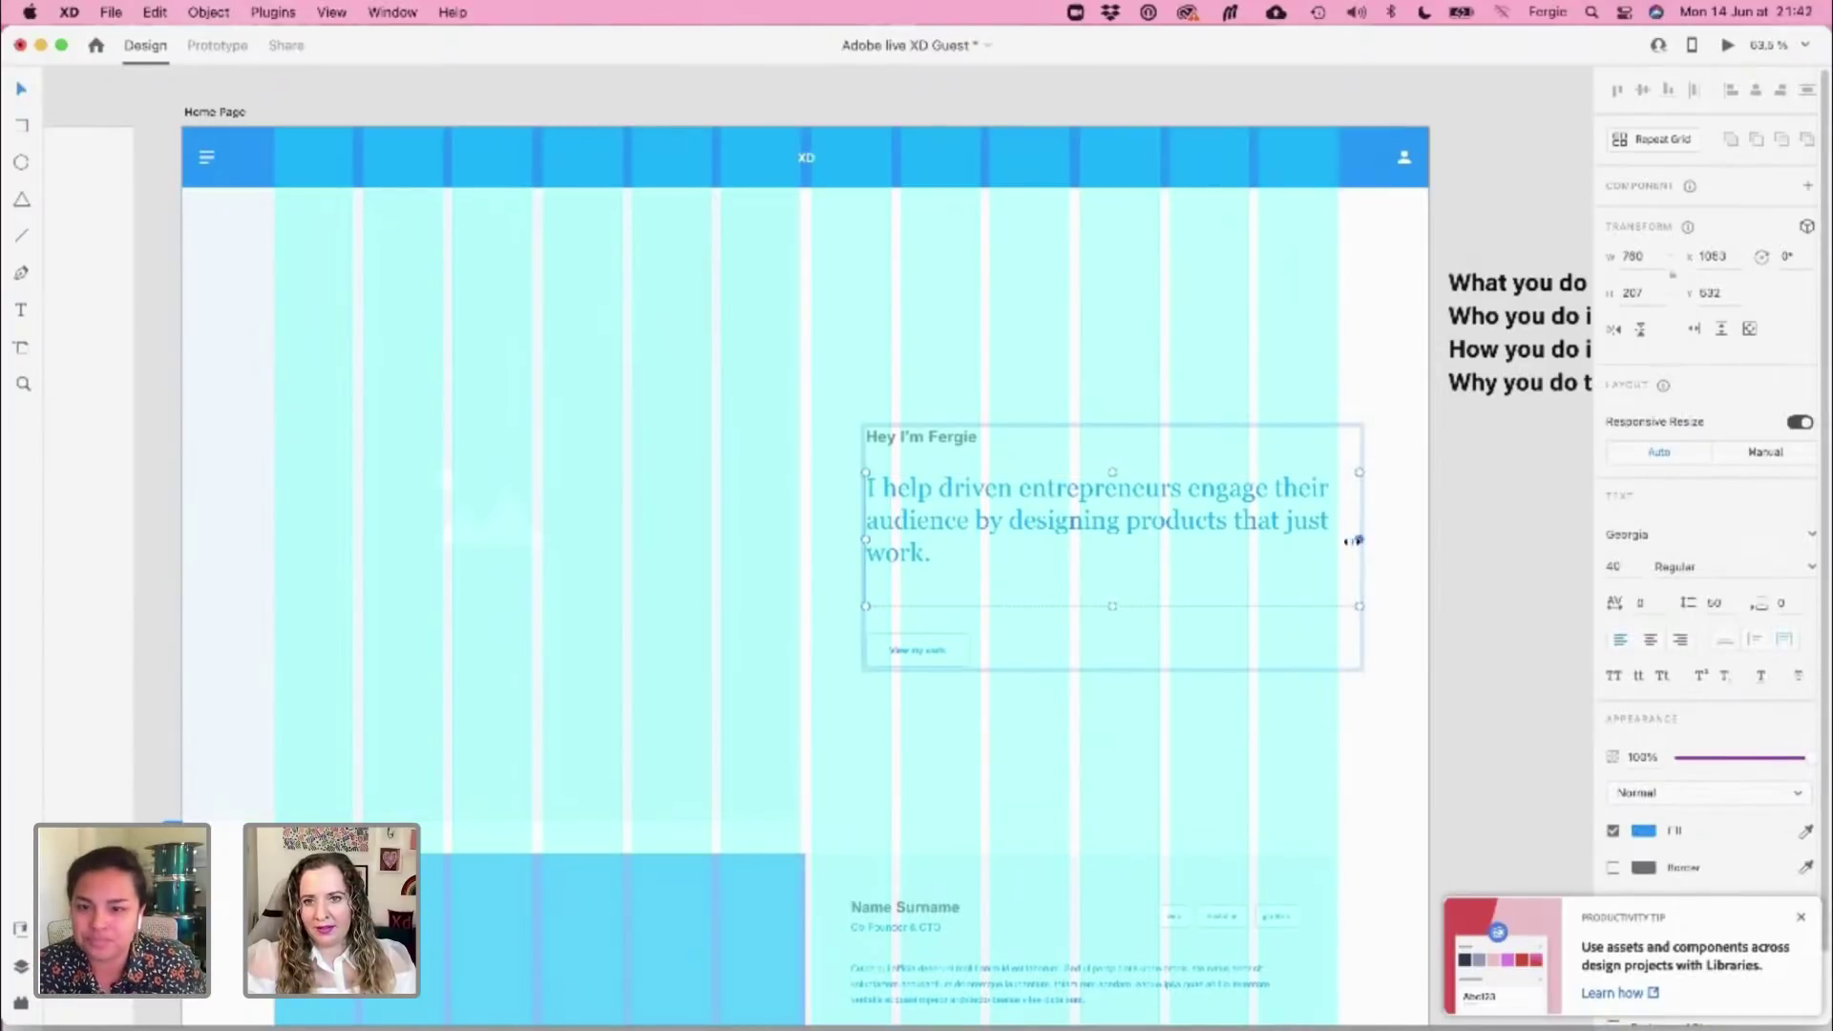
left_click_drag(1356, 540, 1329, 541)
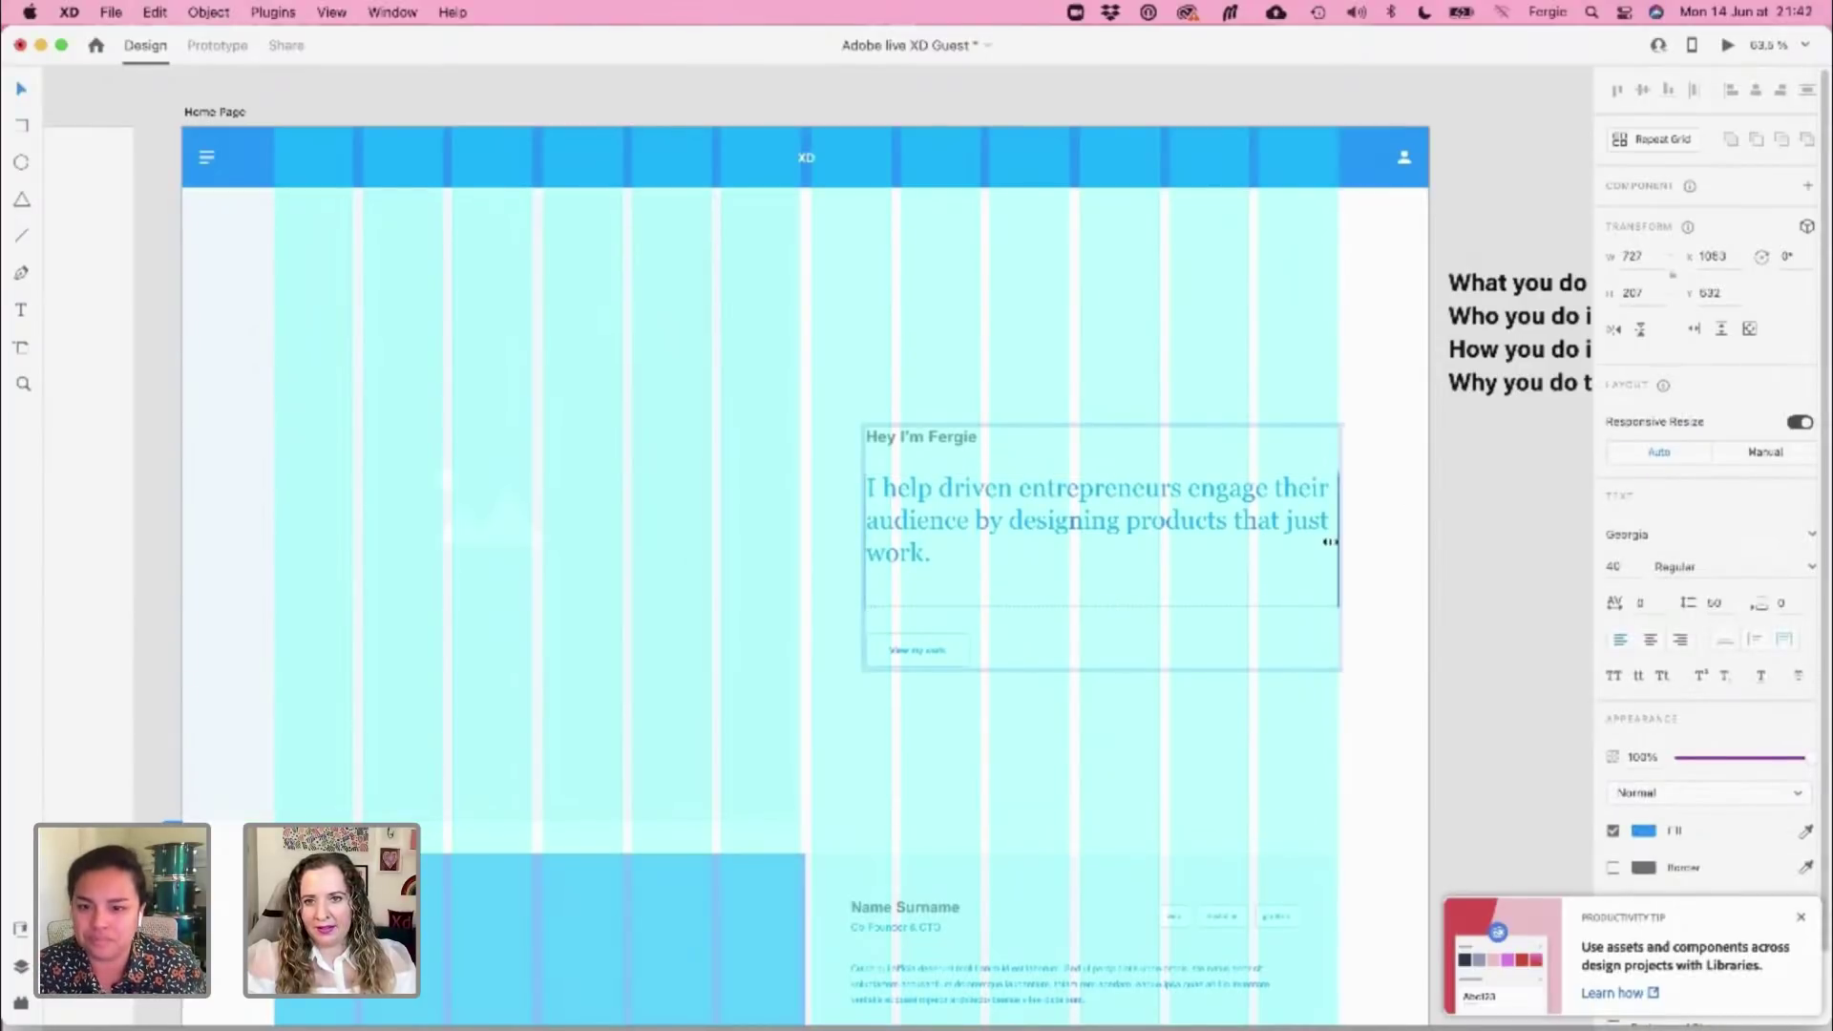
left_click(1801, 918)
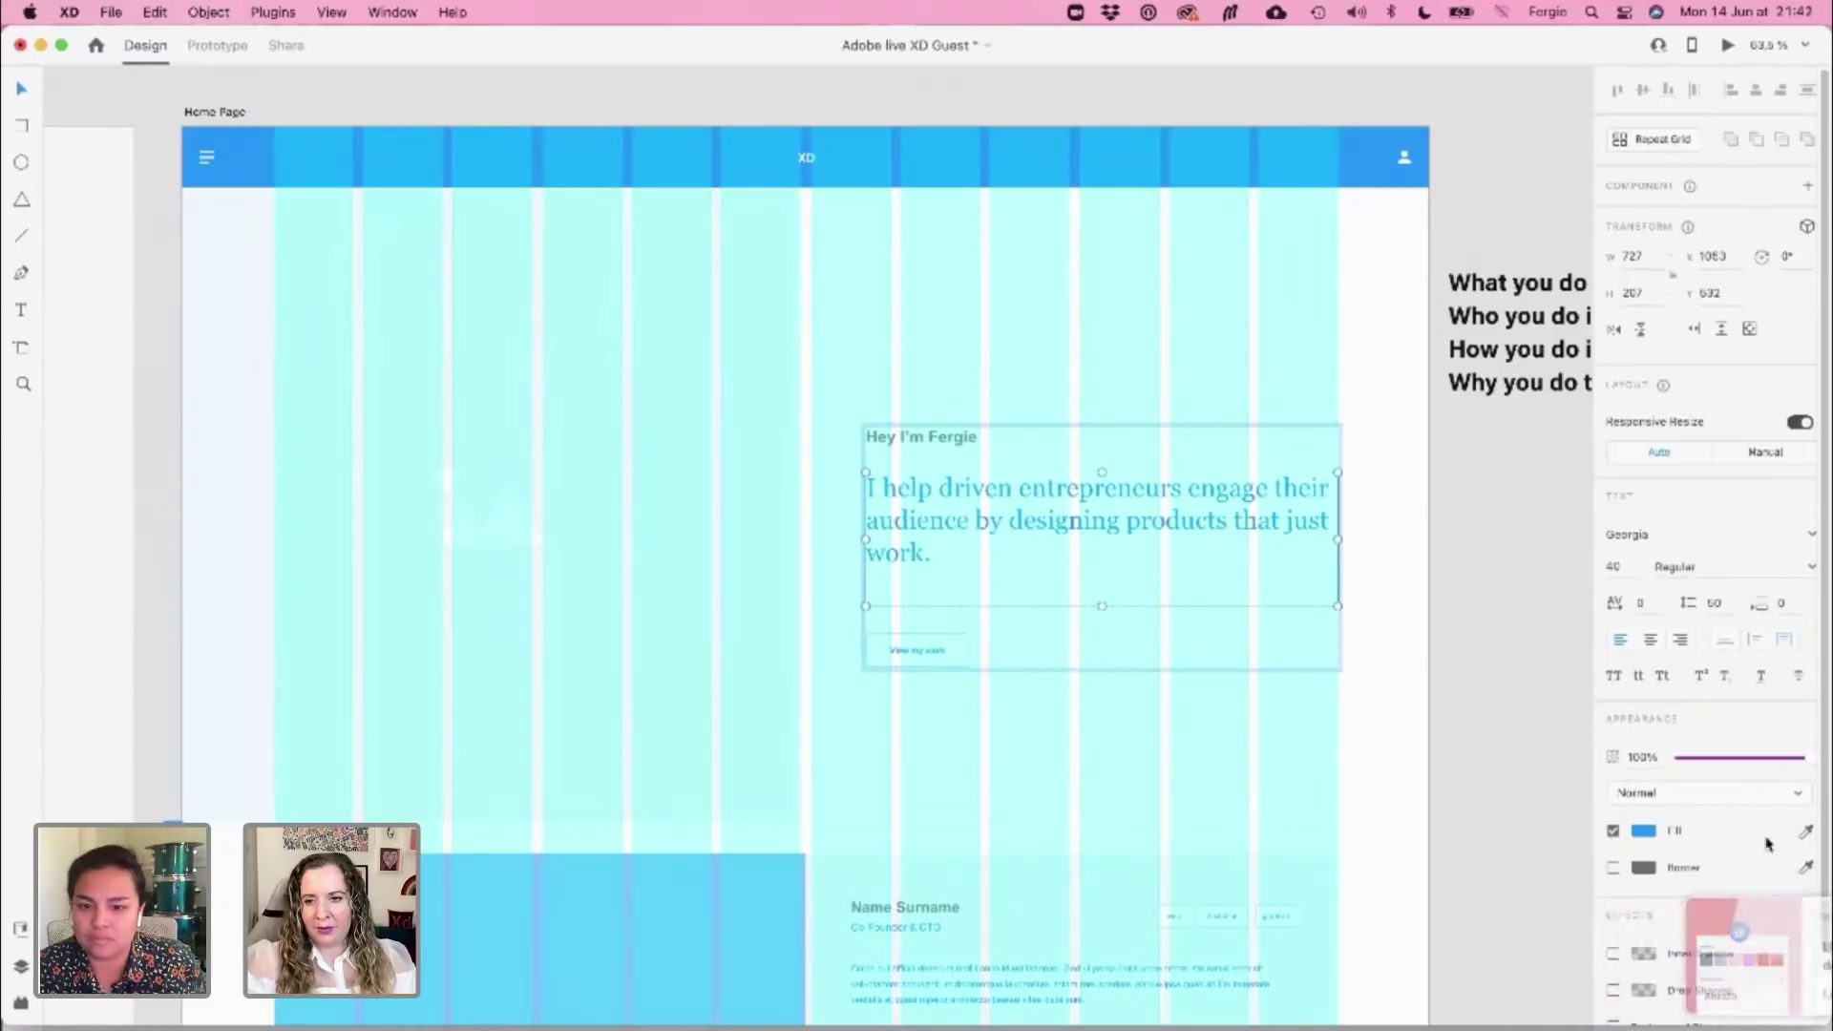
scroll(1765, 840, "down", 2)
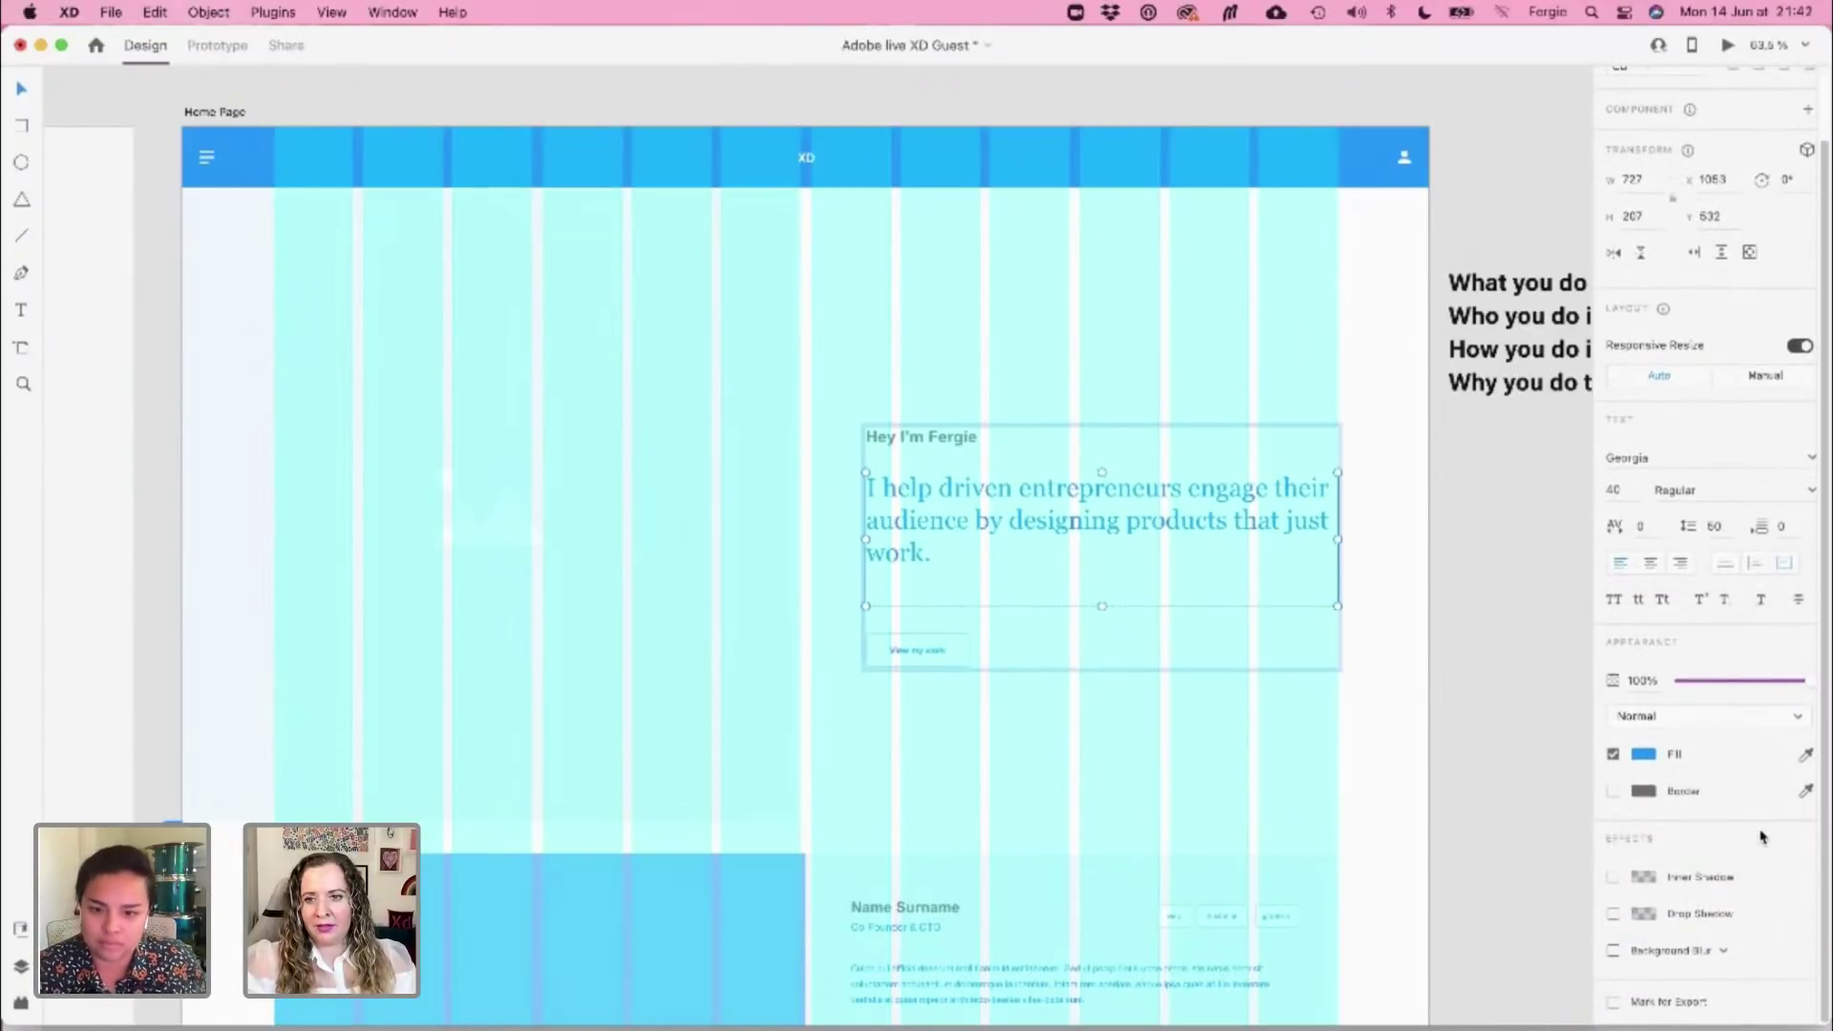
left_click(1520, 697)
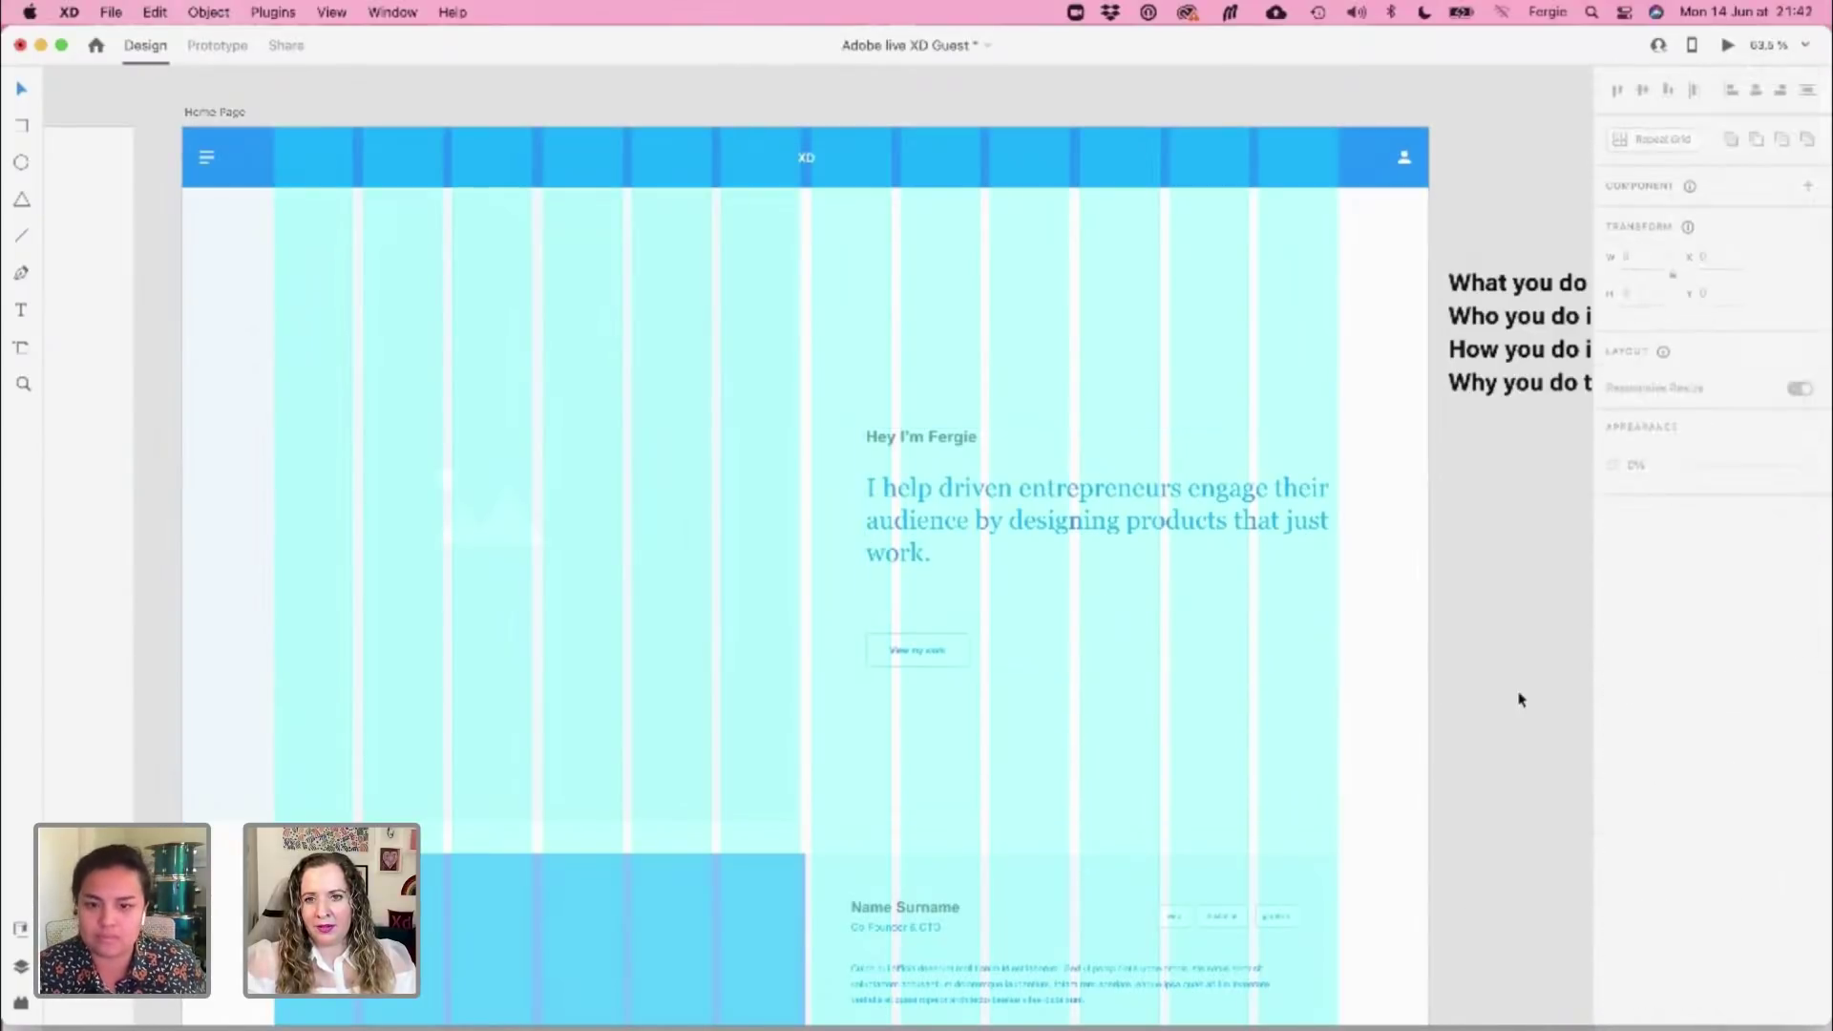
Try the Square grid type on the Home Page artboard and return it to the 12-column Layout grid
left_click(214, 113)
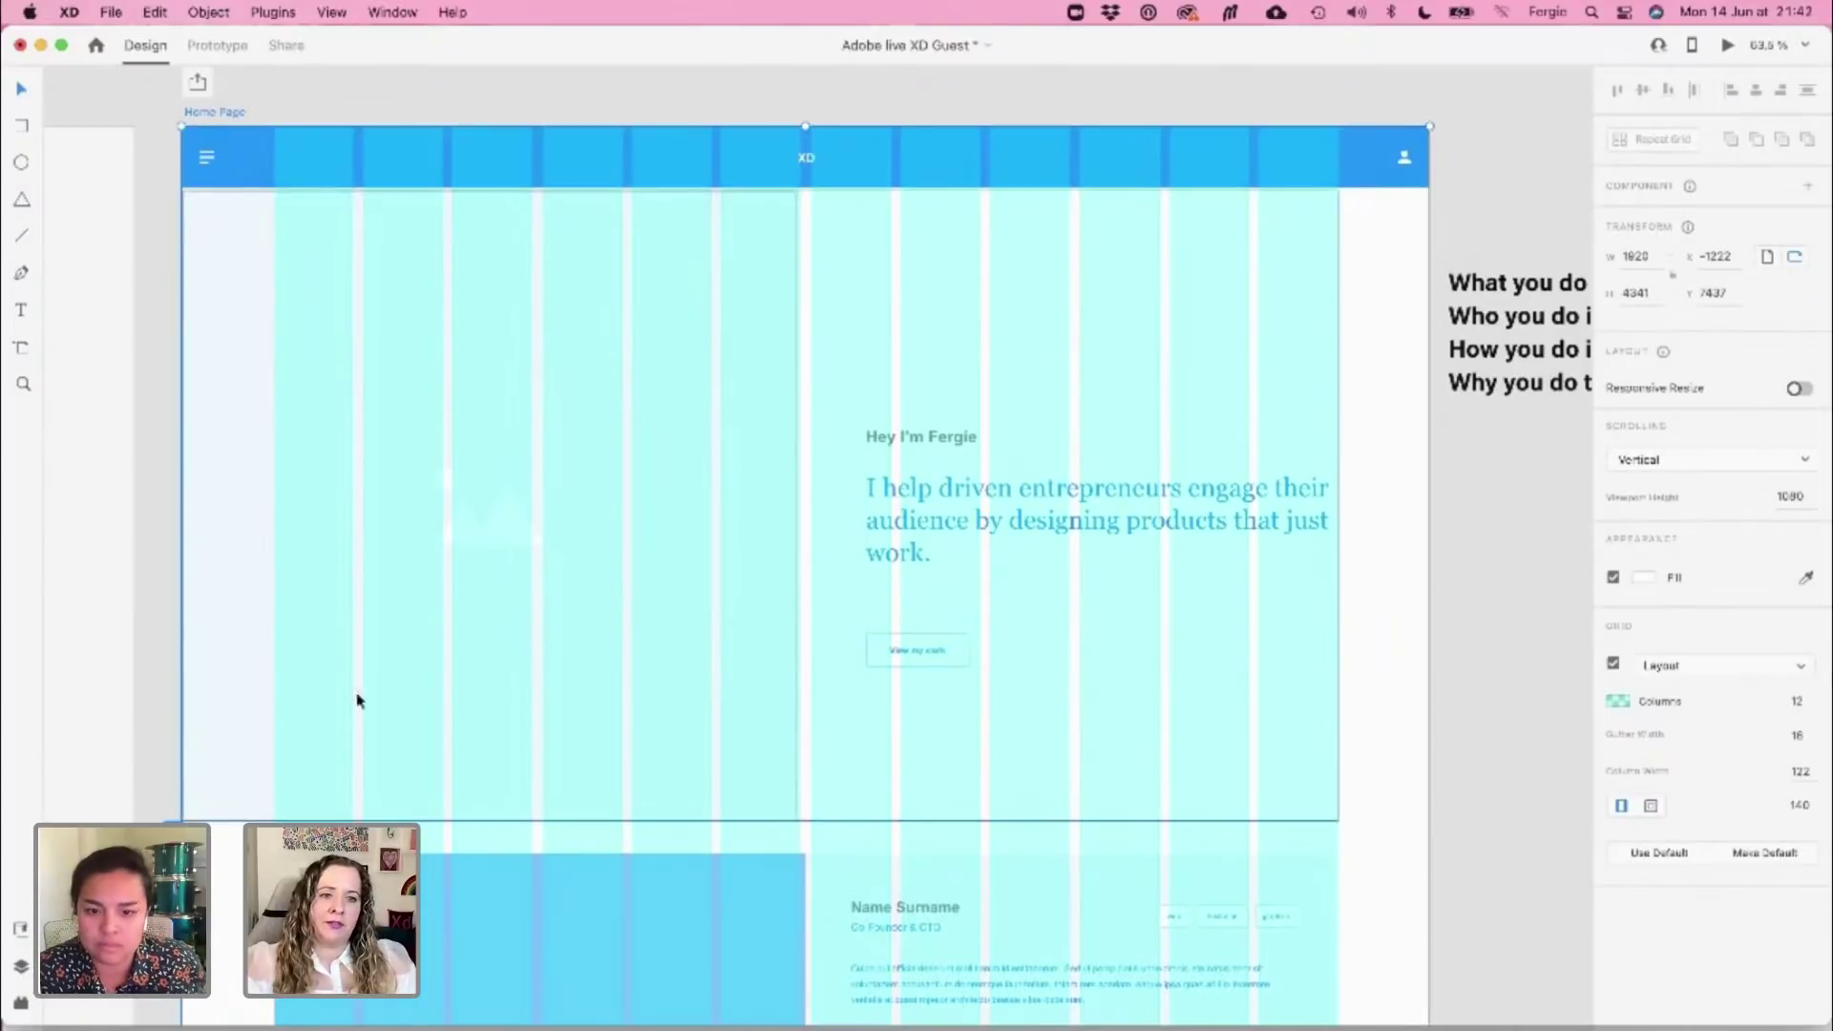
left_click(1699, 673)
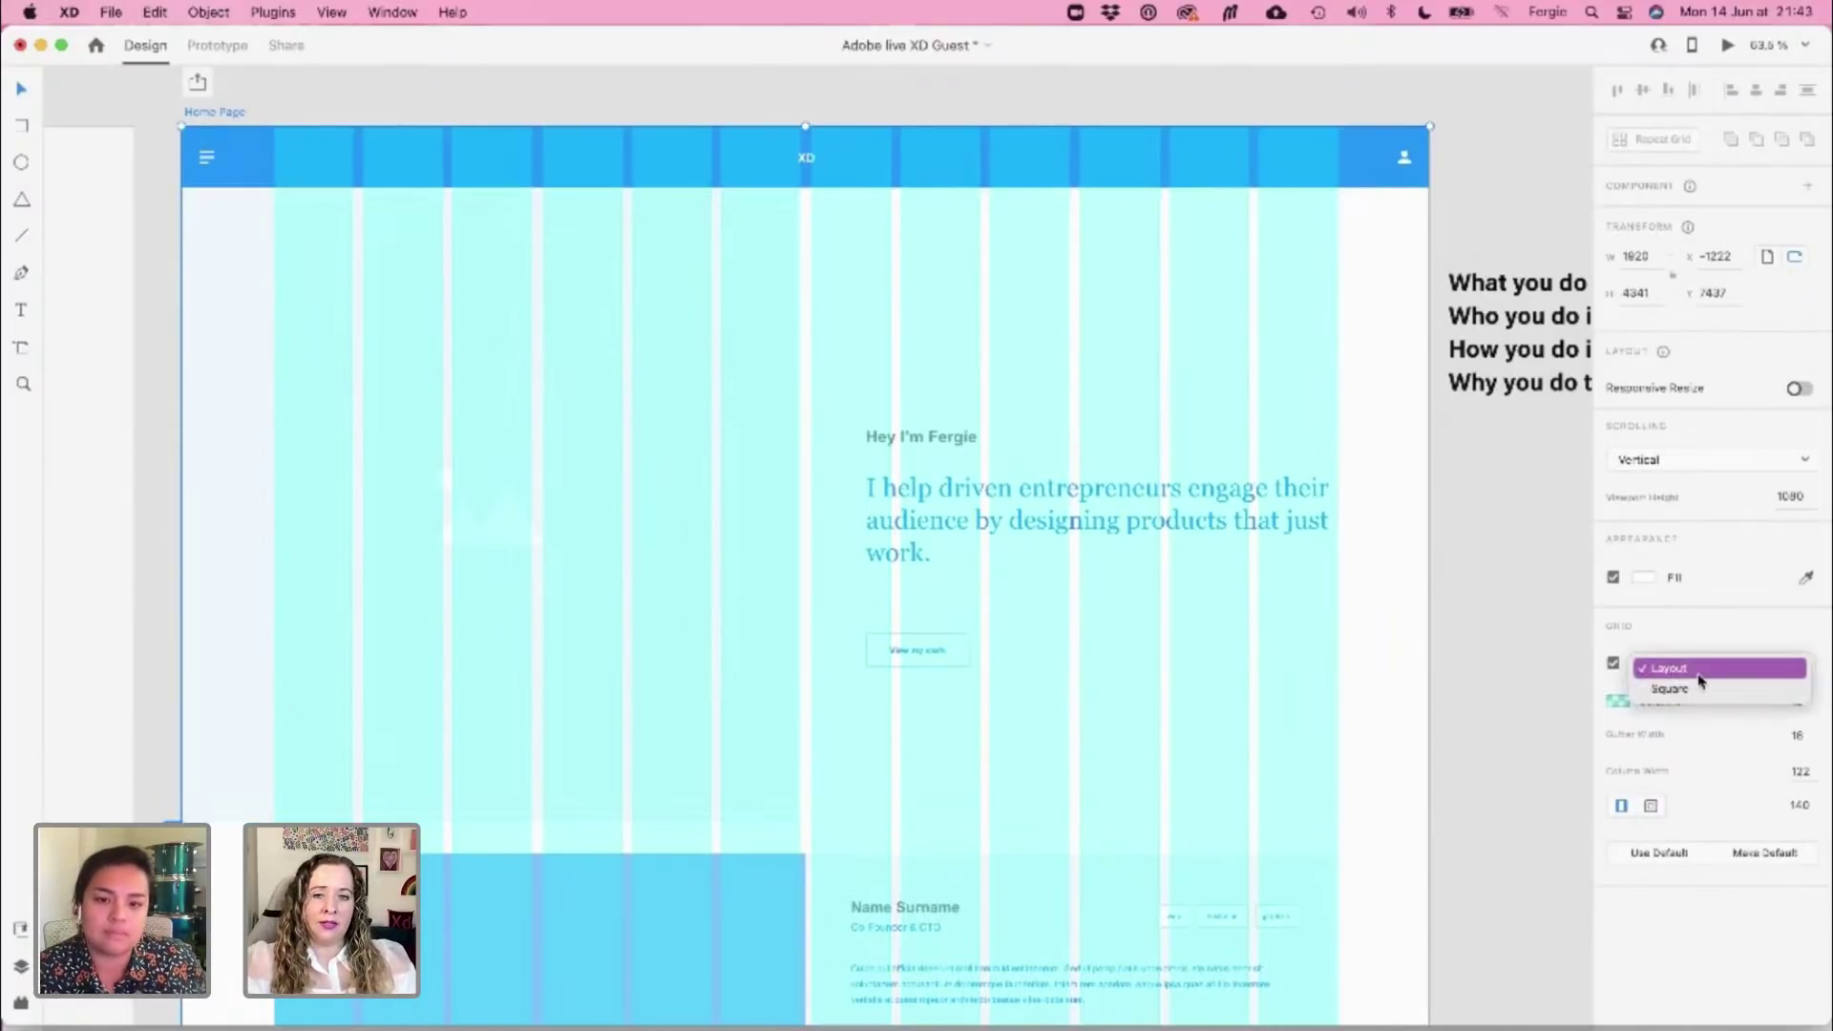
left_click(1698, 675)
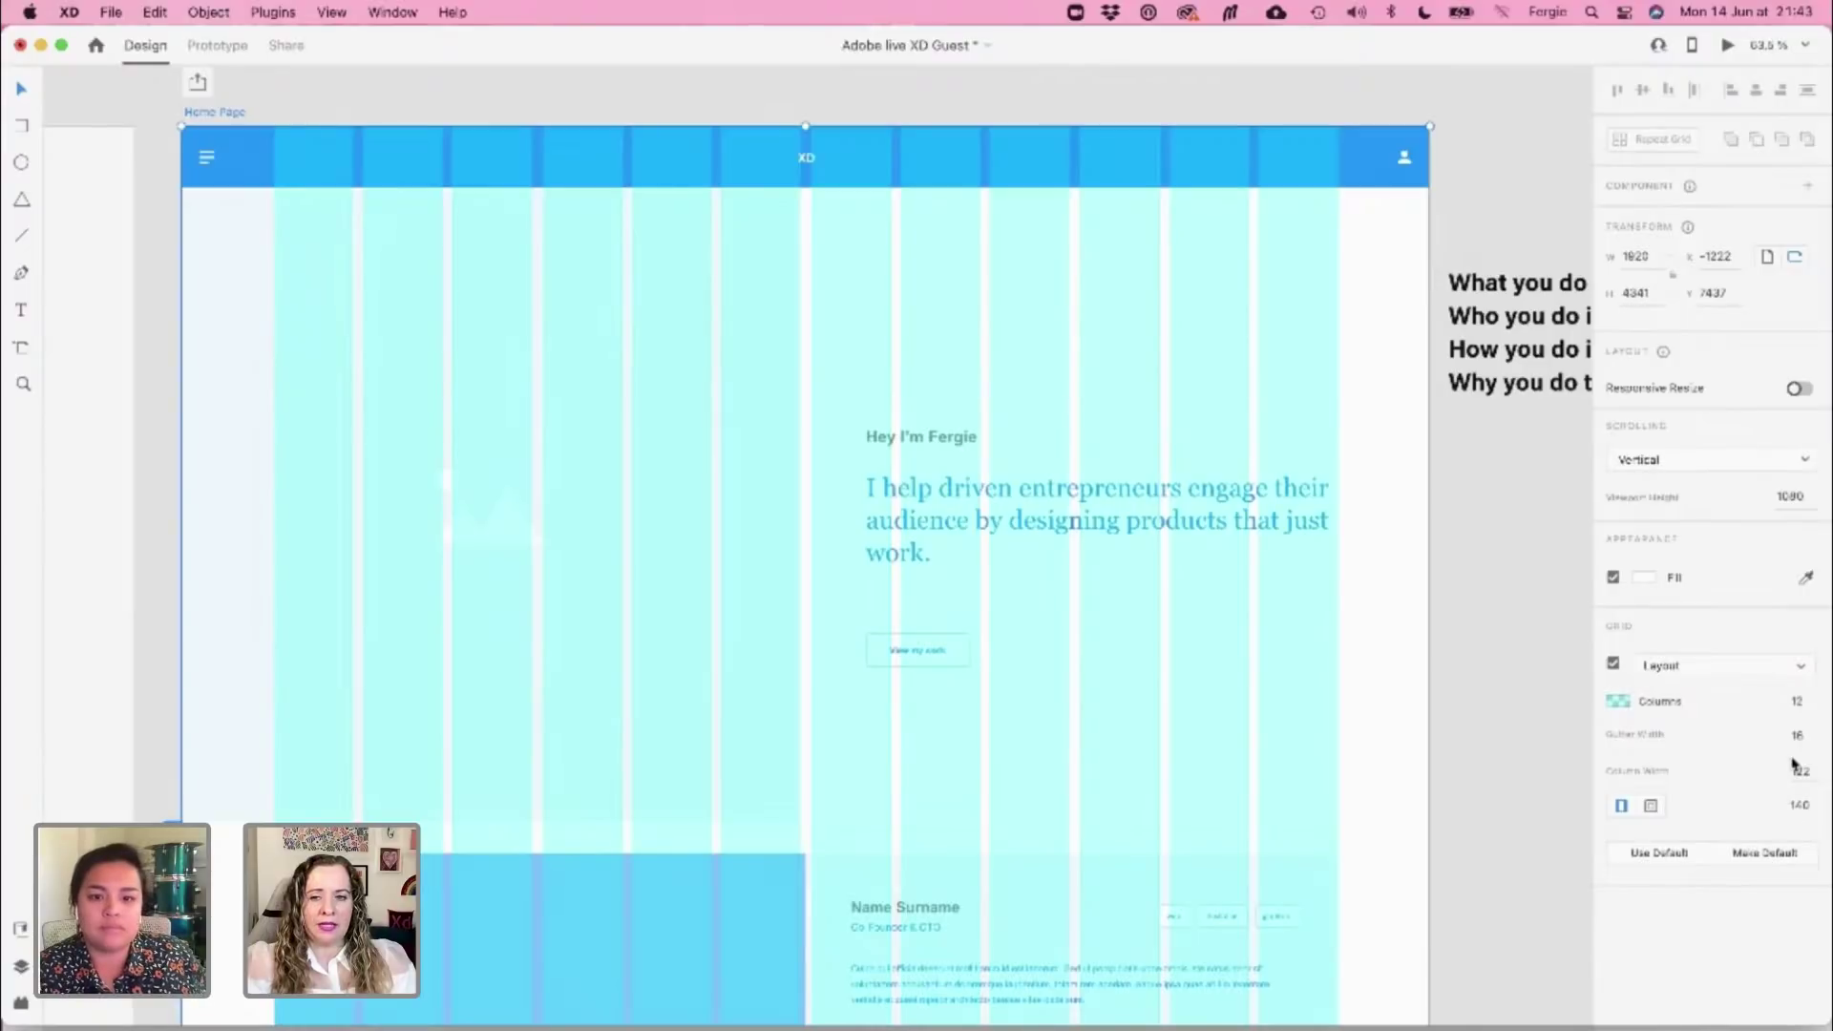
left_click(1697, 668)
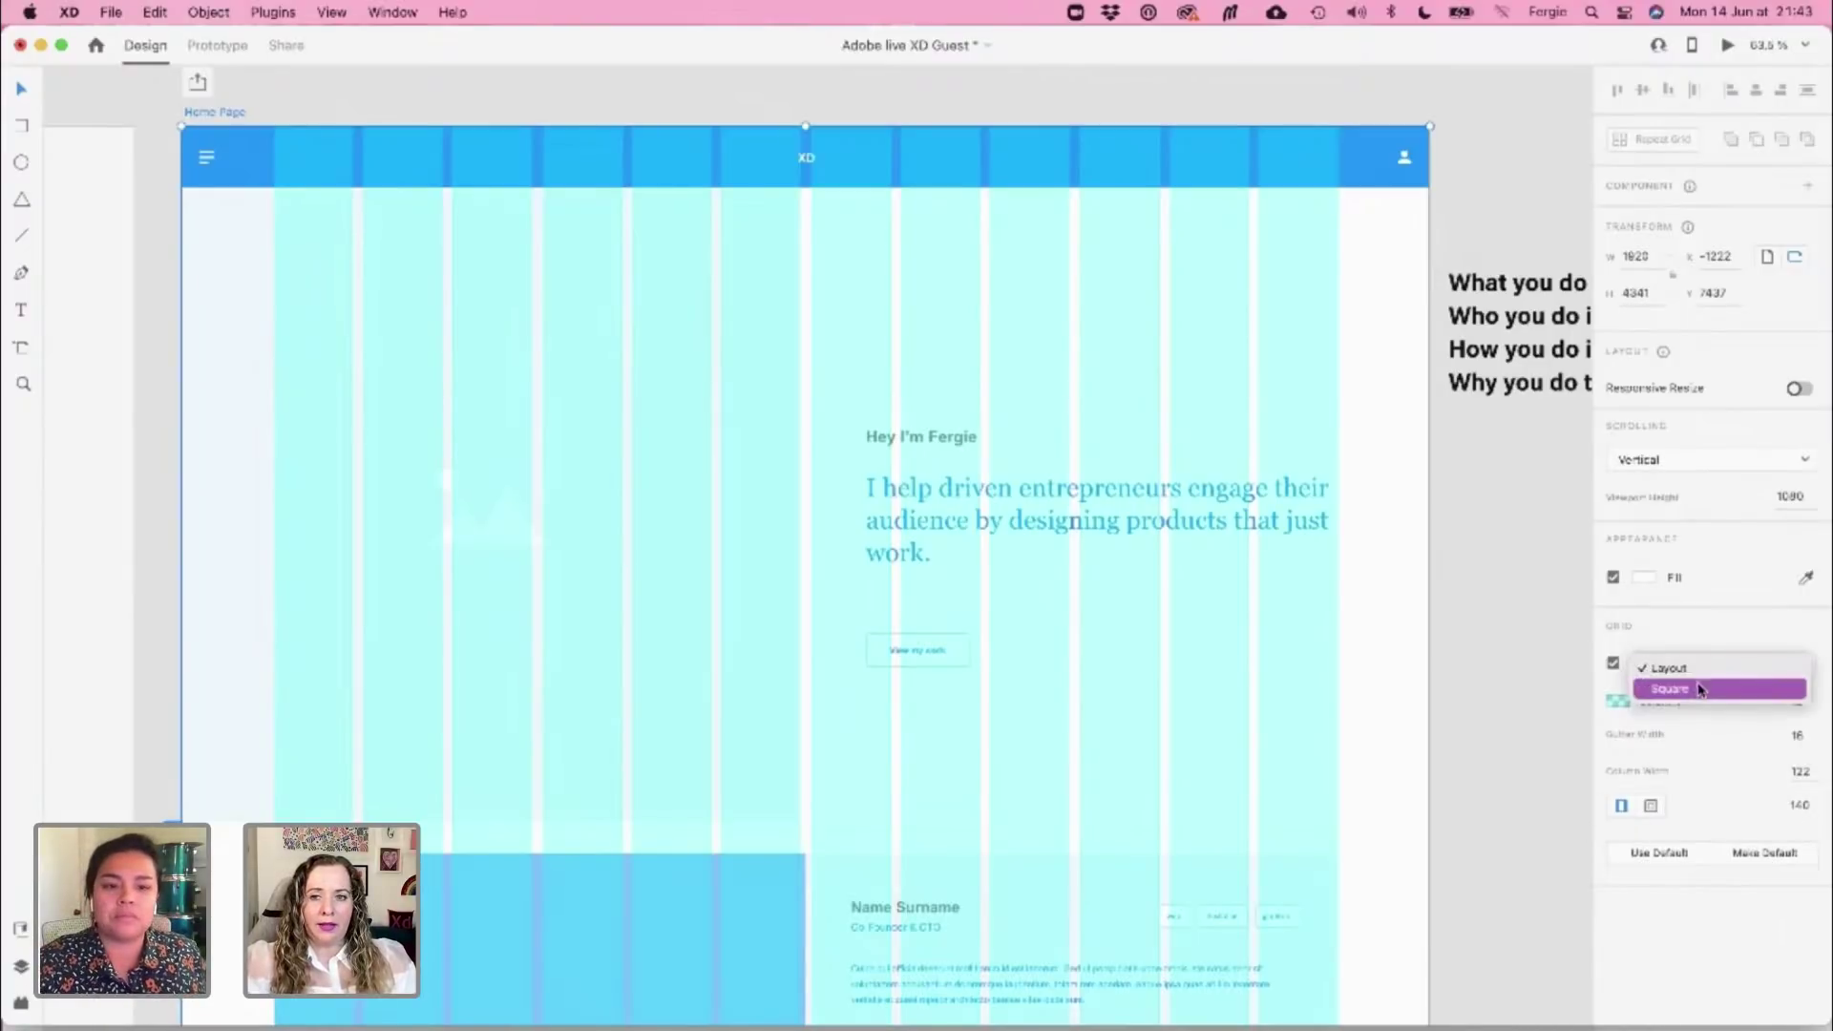
left_click(1700, 689)
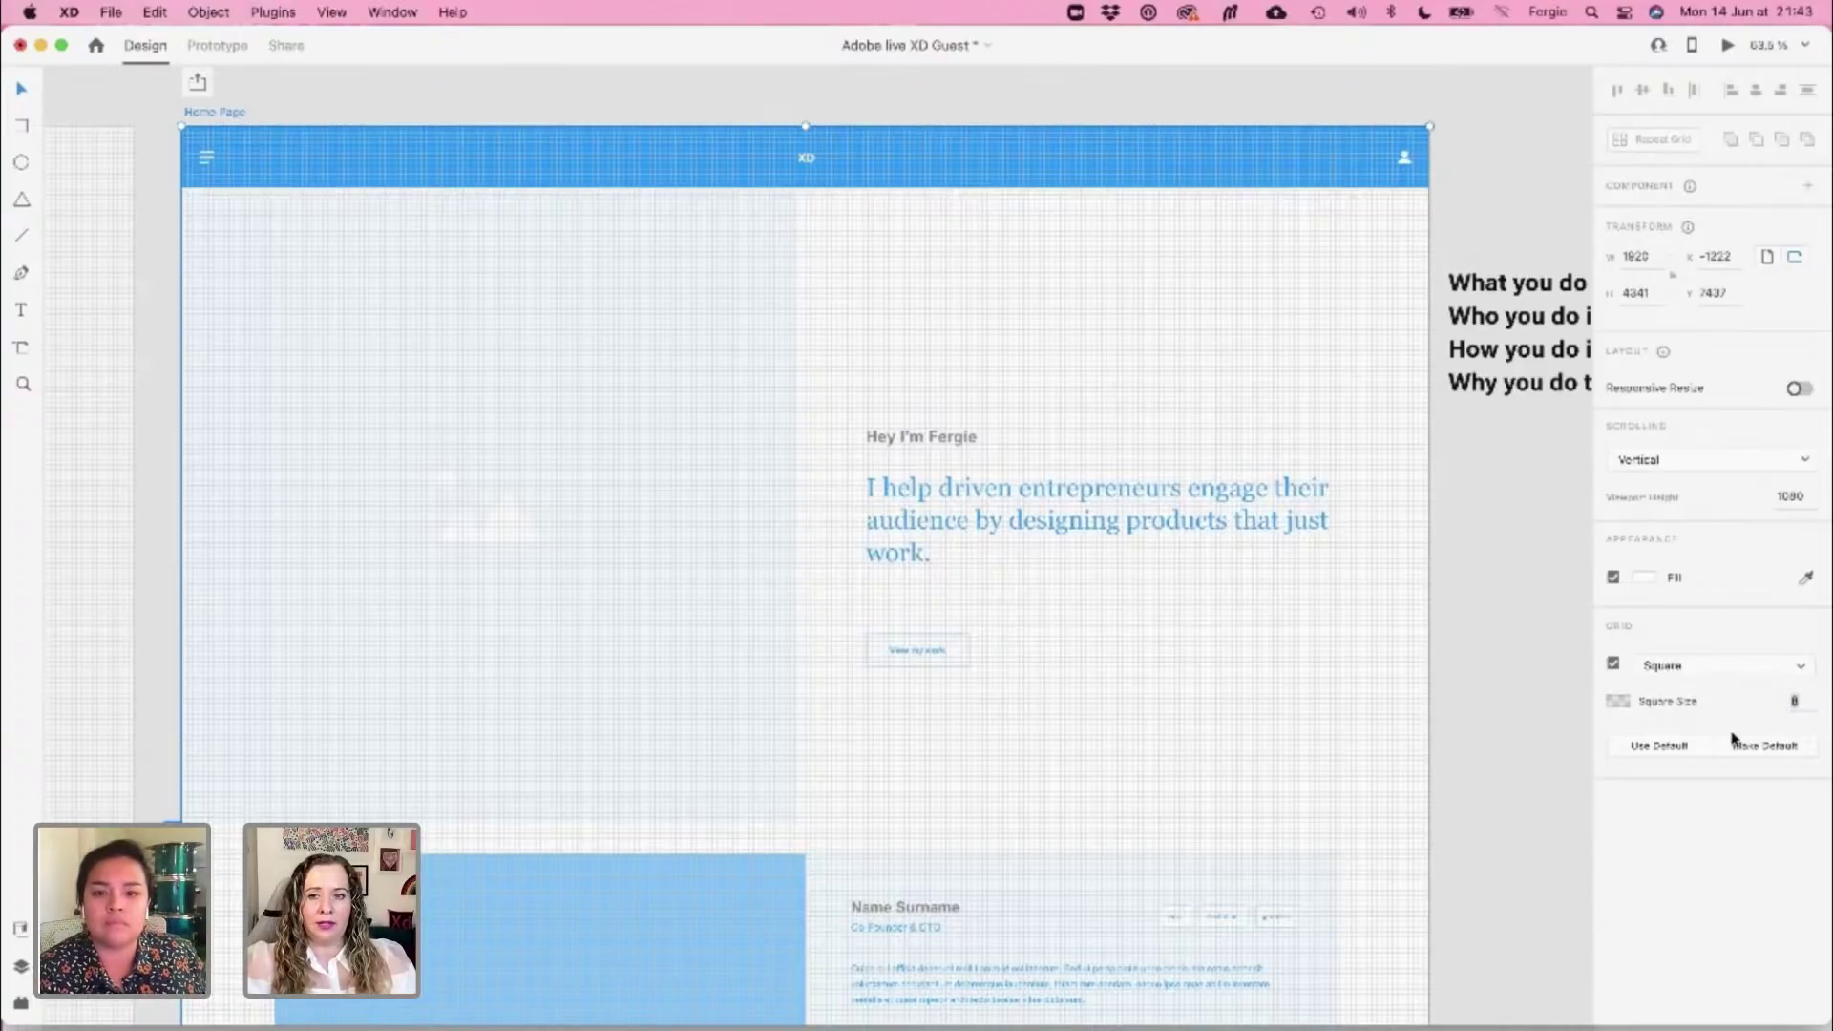
left_click(1736, 675)
left_click(1749, 645)
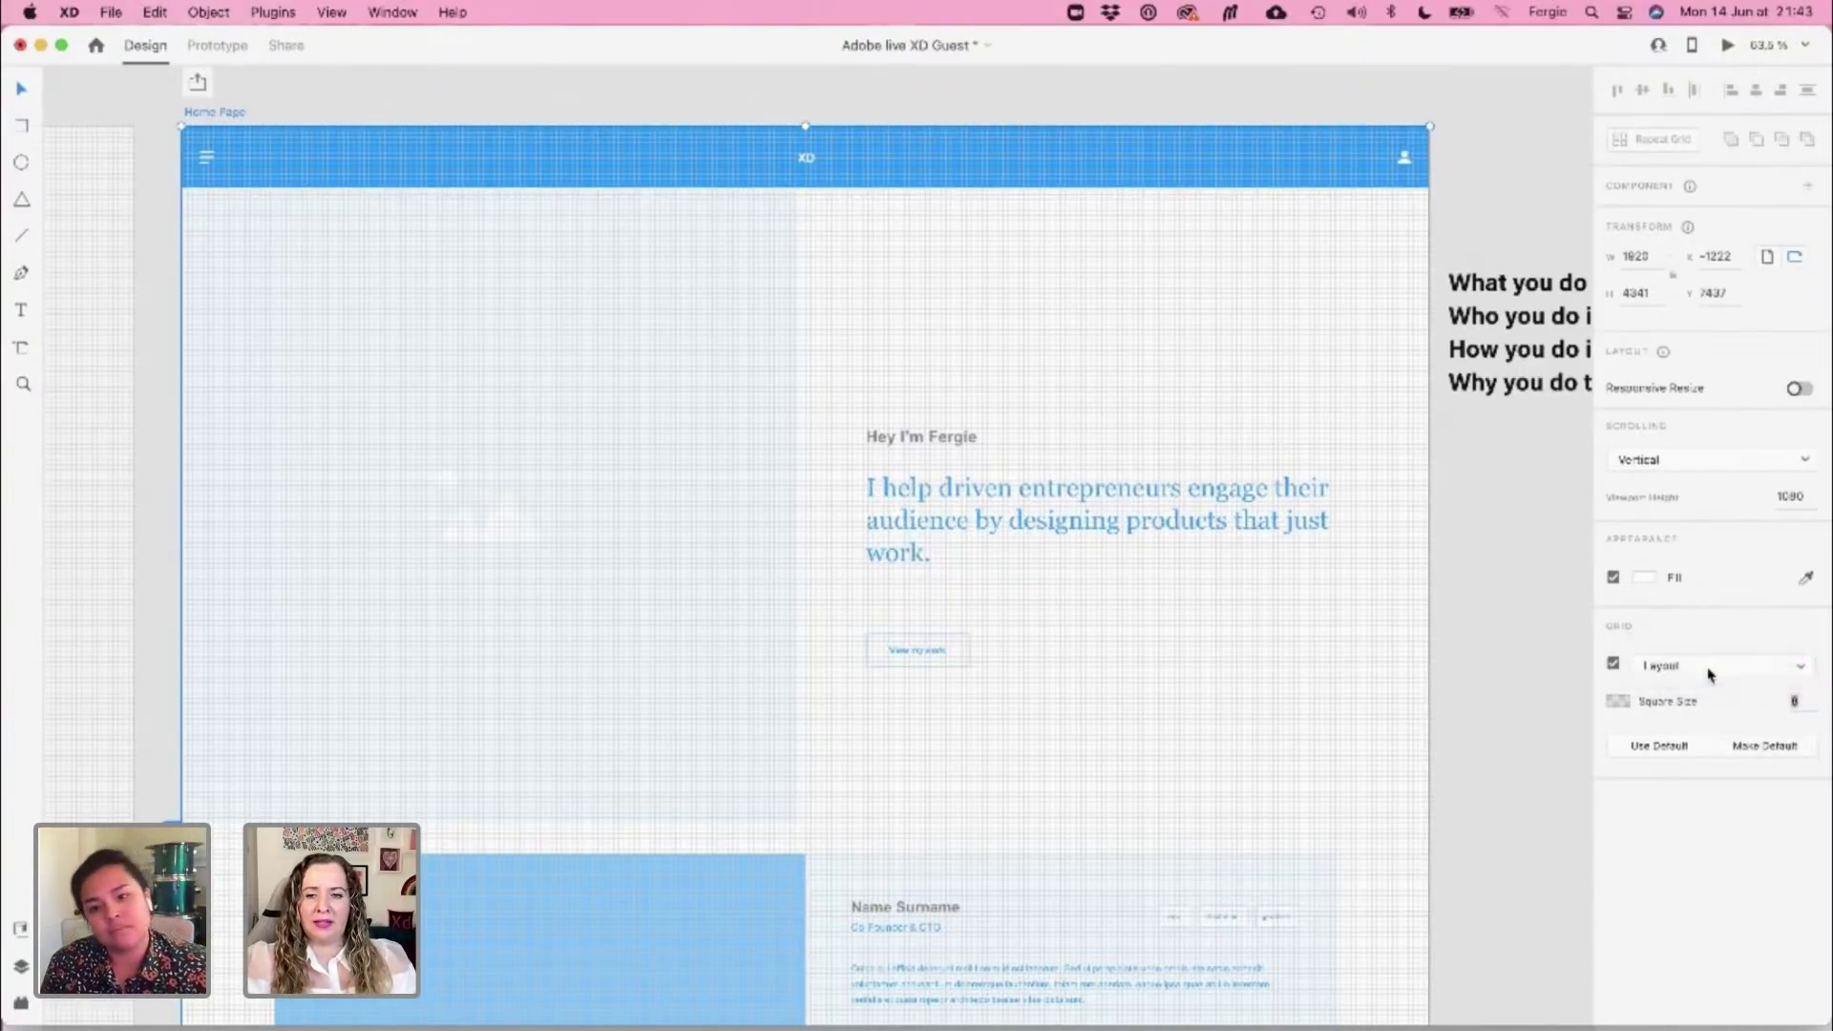
left_click(1500, 673)
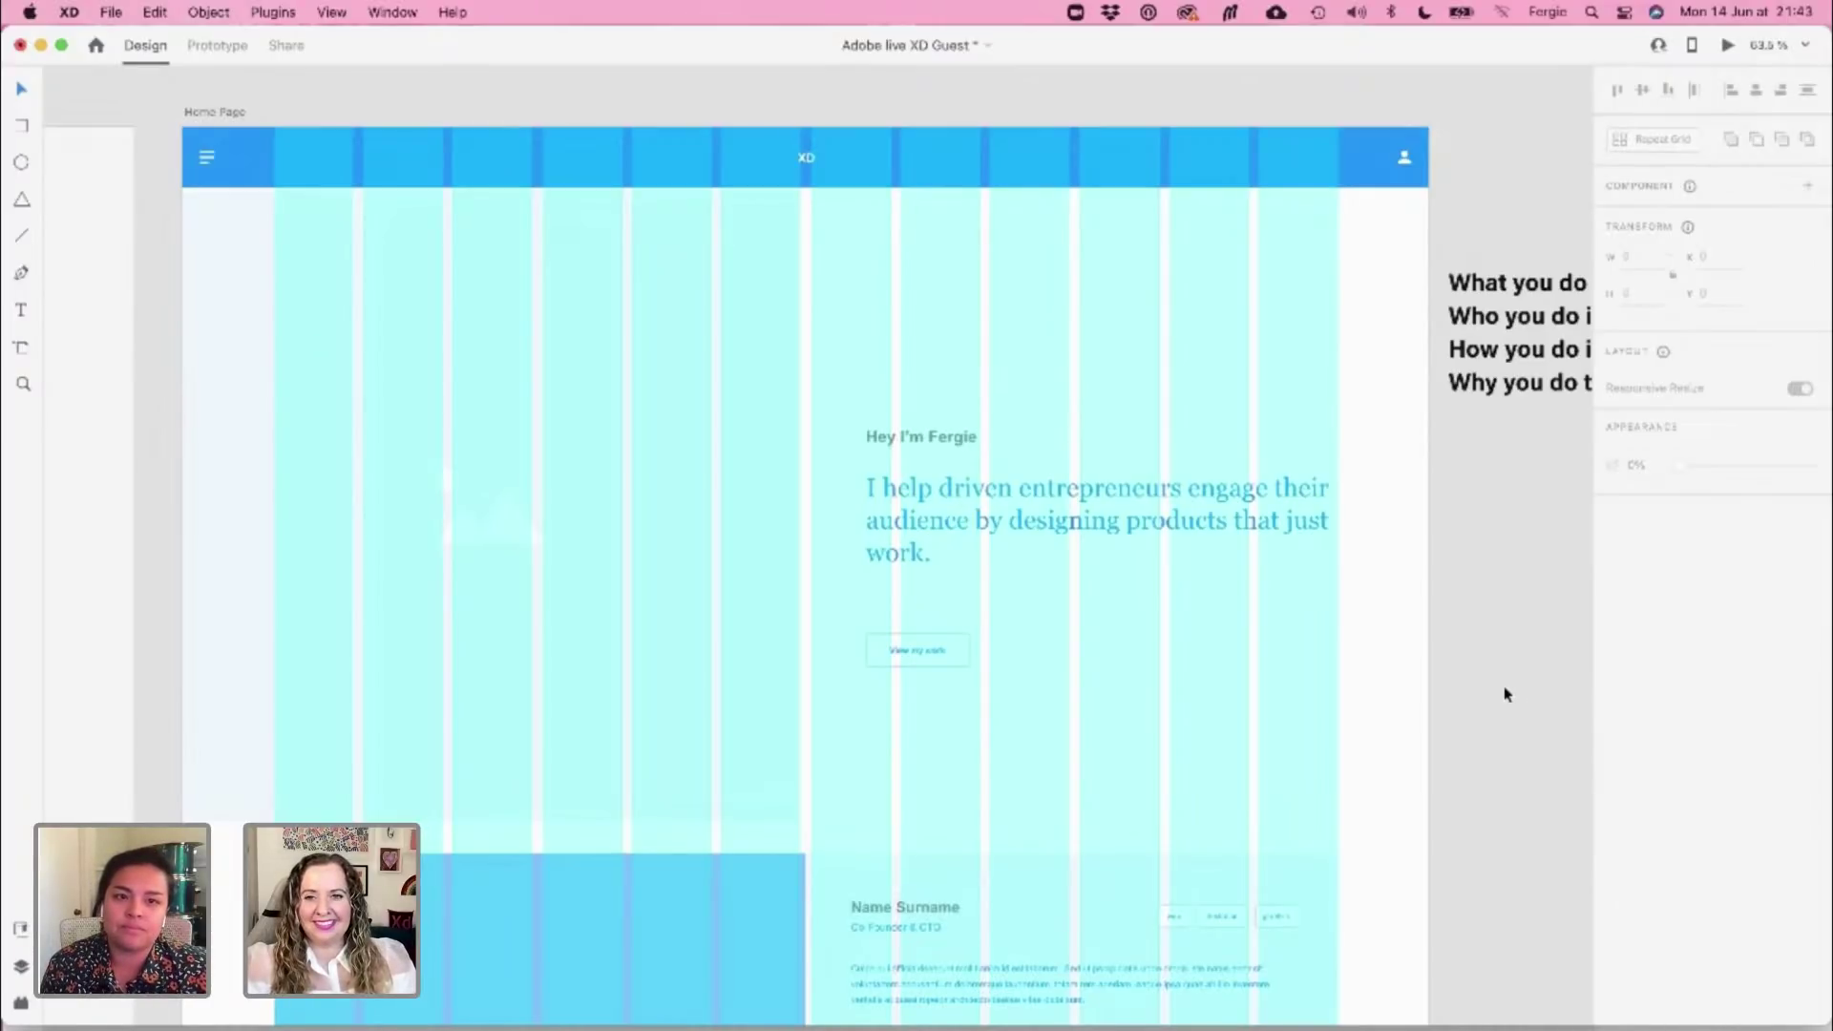
Hide the layout grid on the Home Page artboard
scroll(1506, 694, "down", 2)
key("super+shift+apostrophe")
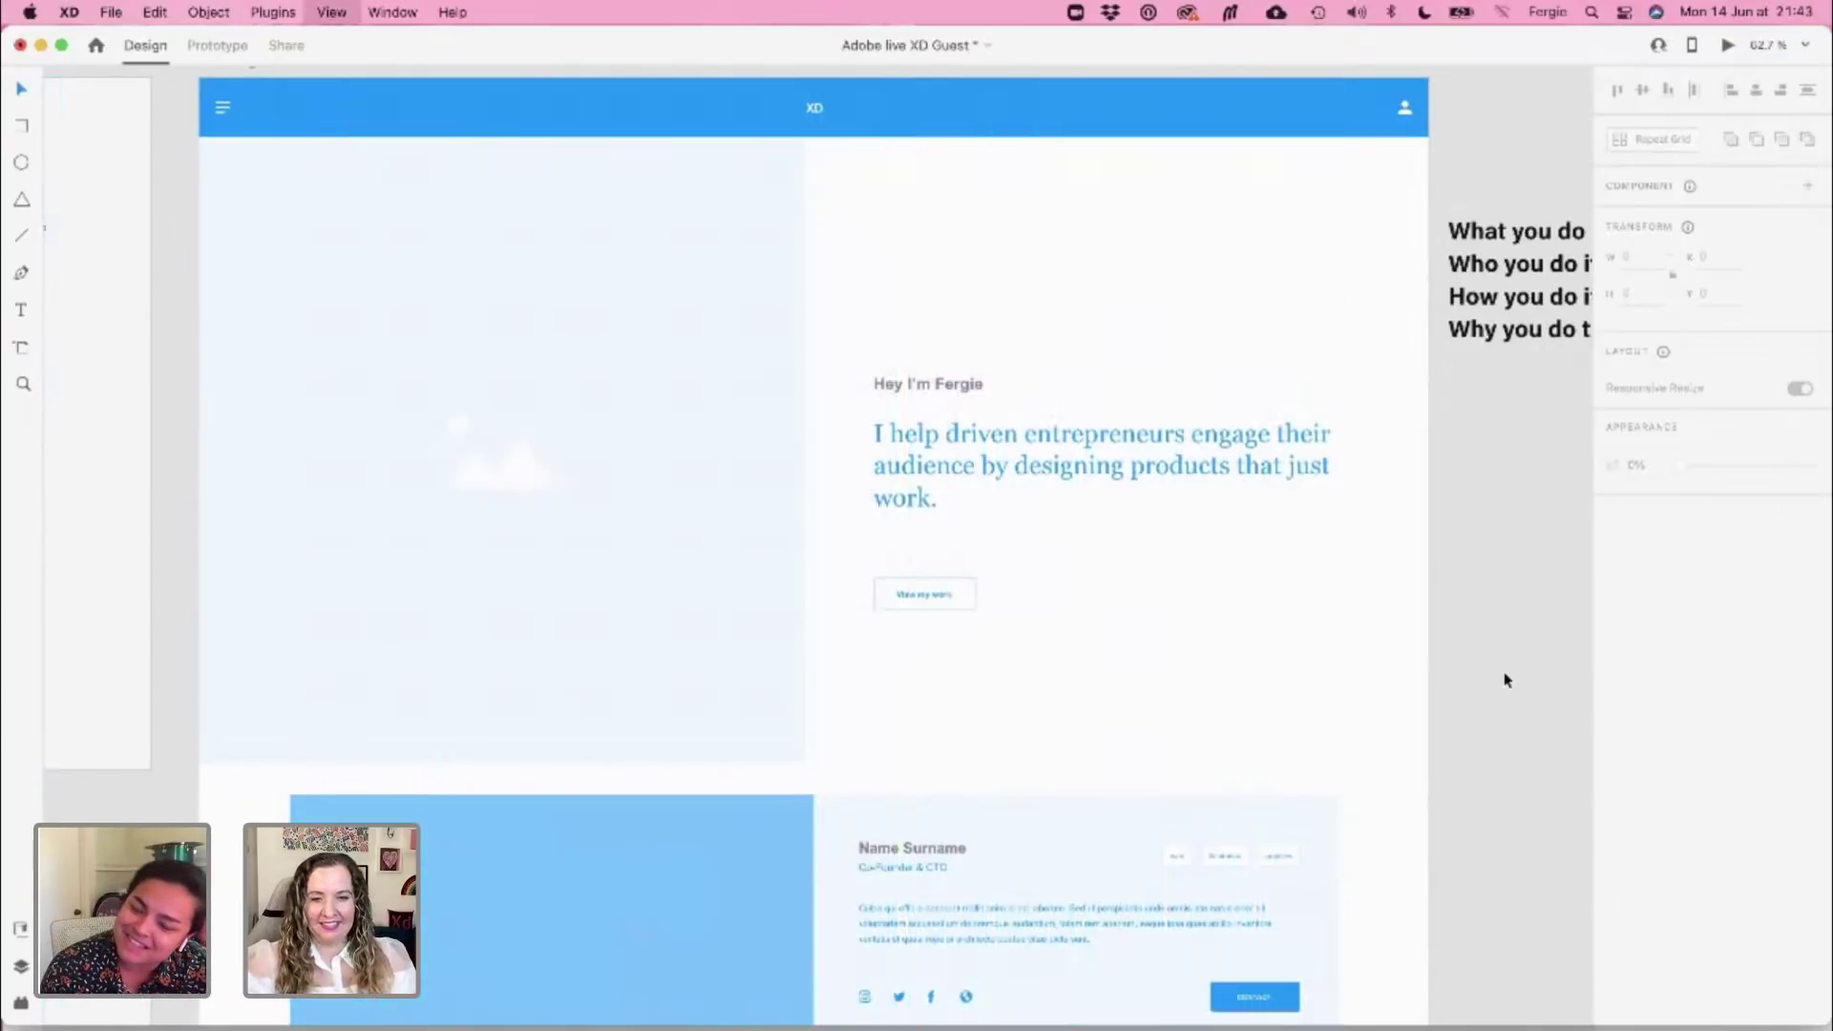
left_click(716, 335)
left_click_drag(716, 335, 713, 322)
left_click(1495, 546)
Delete the row of social media icons from the team-style card below the intro
scroll(1366, 639, "down", 3)
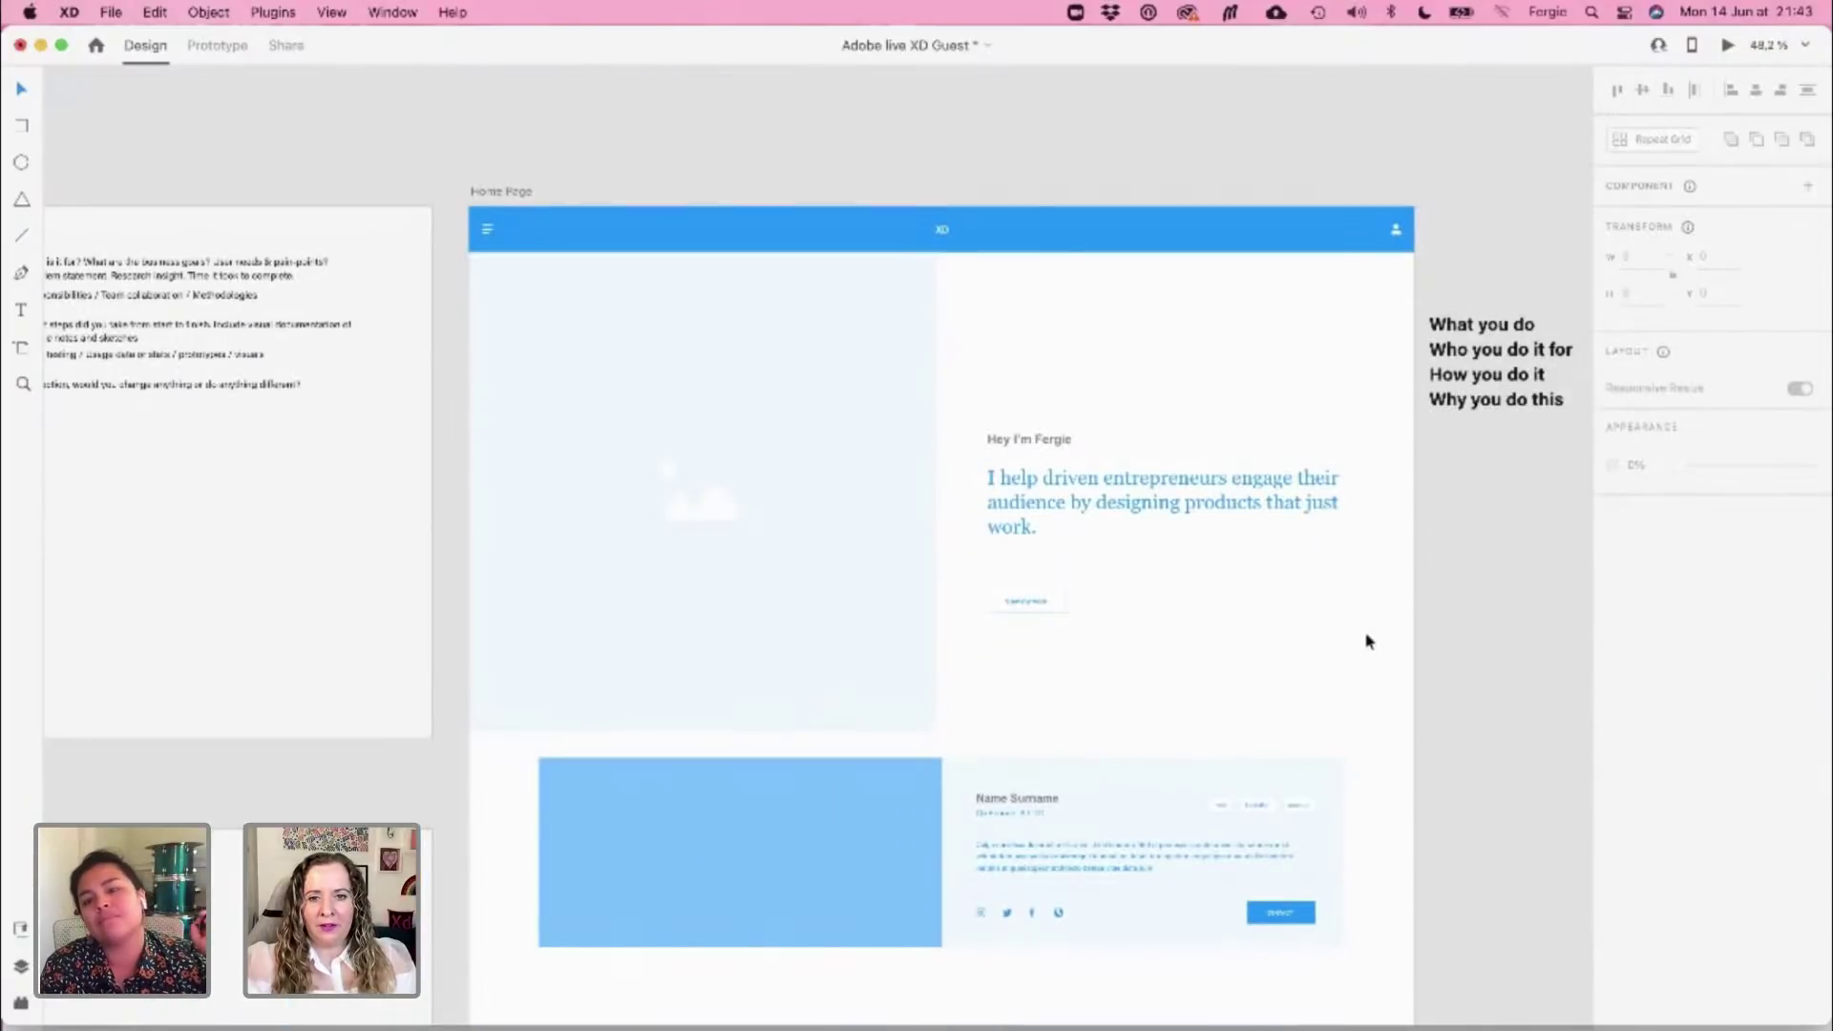
left_click_drag(1497, 859, 1410, 382)
scroll(1104, 433, "down", 2)
left_click(1034, 381)
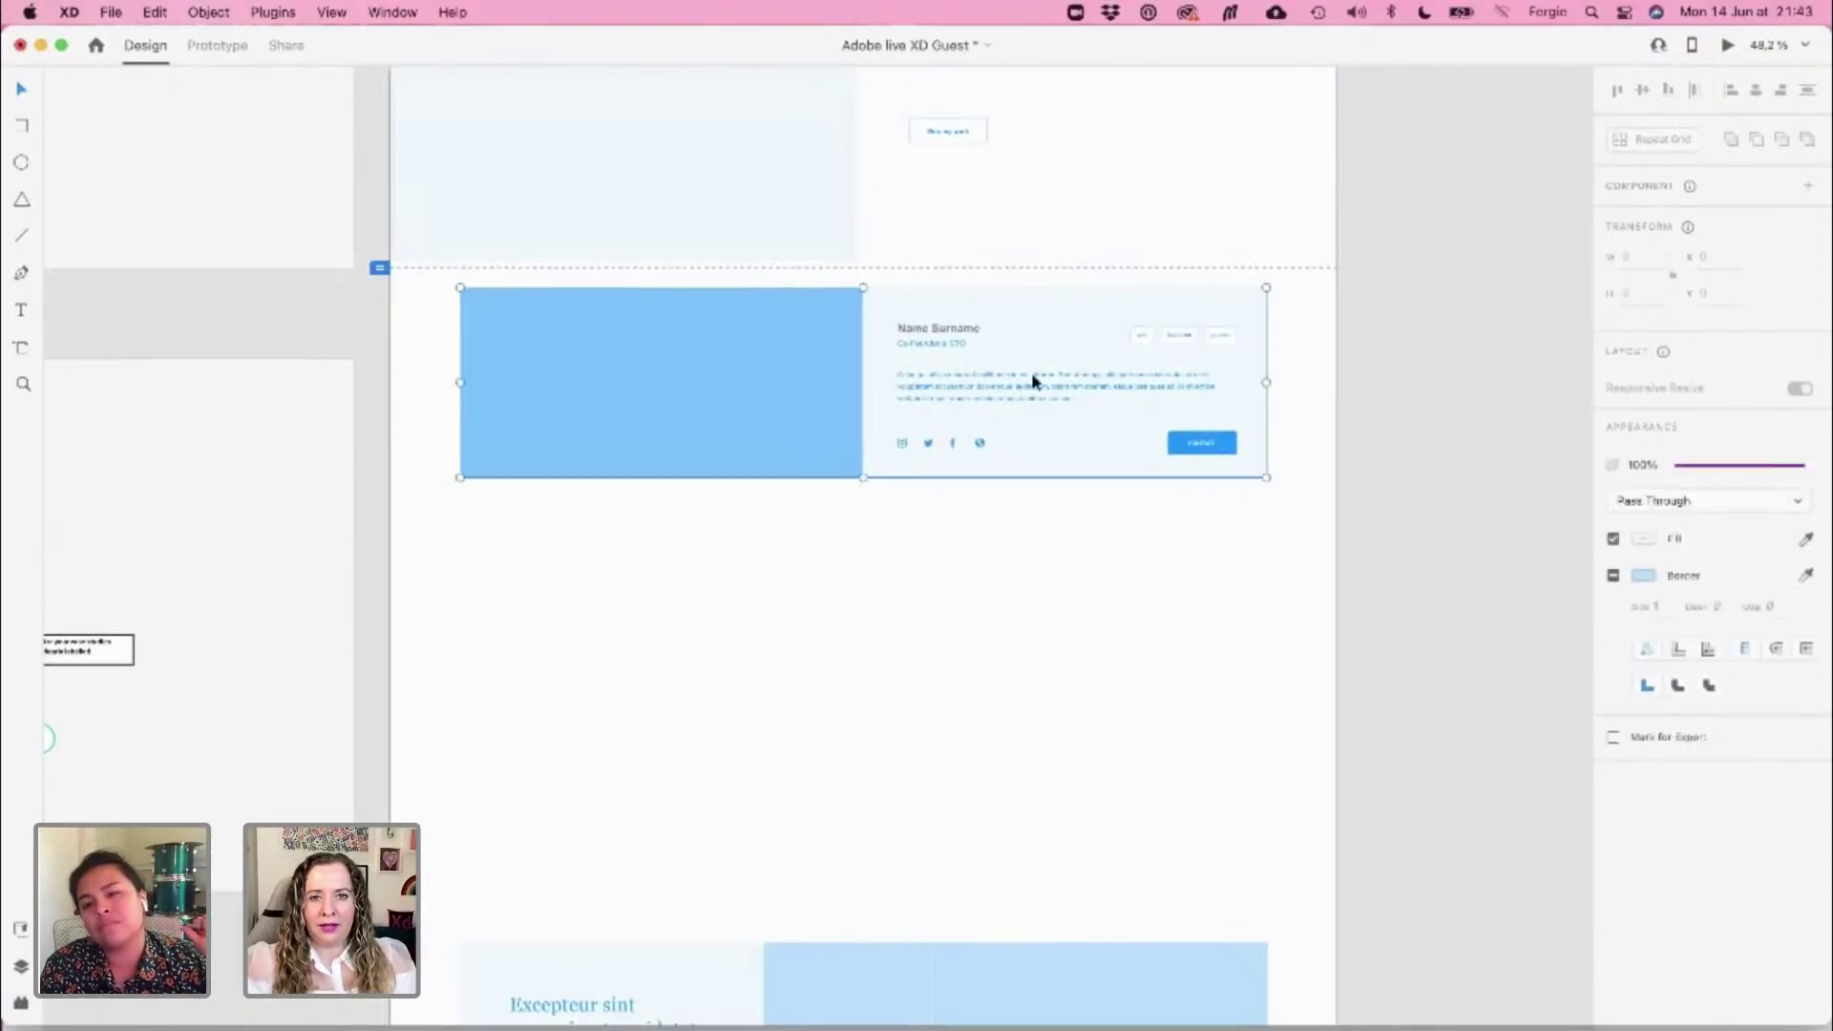
scroll(775, 417, "up", 3)
scroll(775, 416, "up", 1)
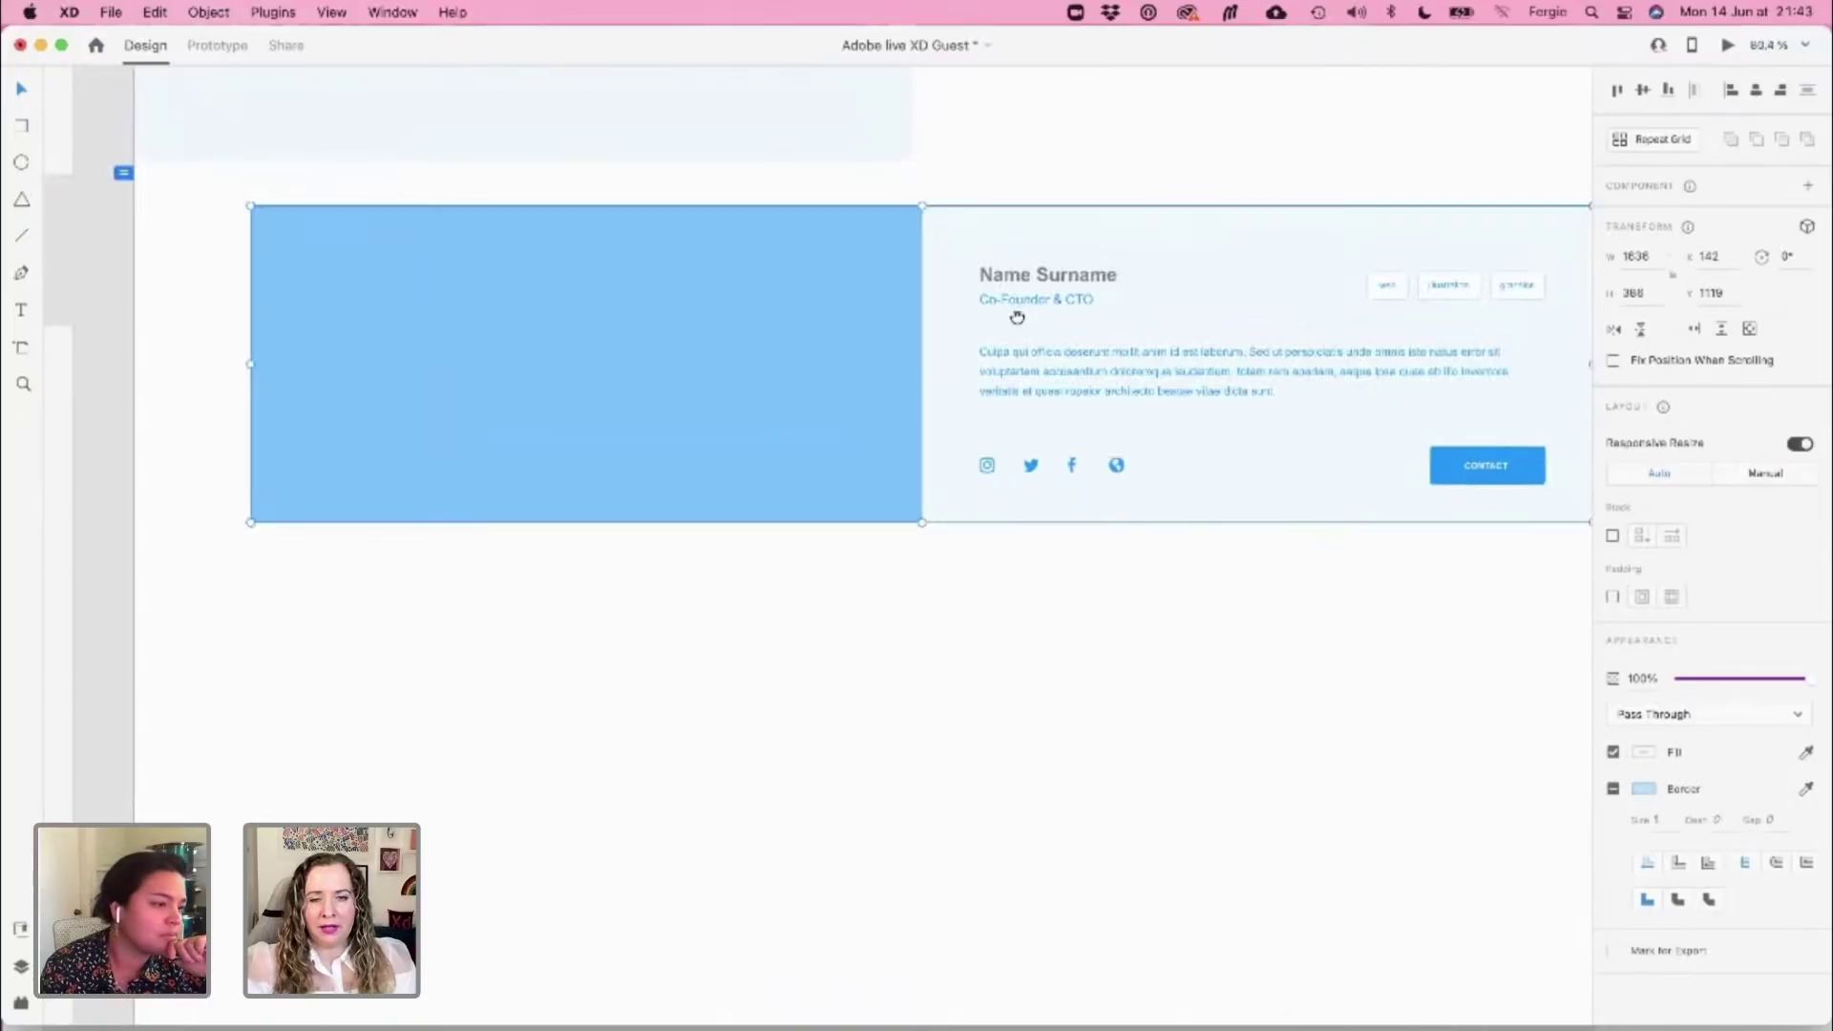
left_click_drag(1015, 315, 945, 319)
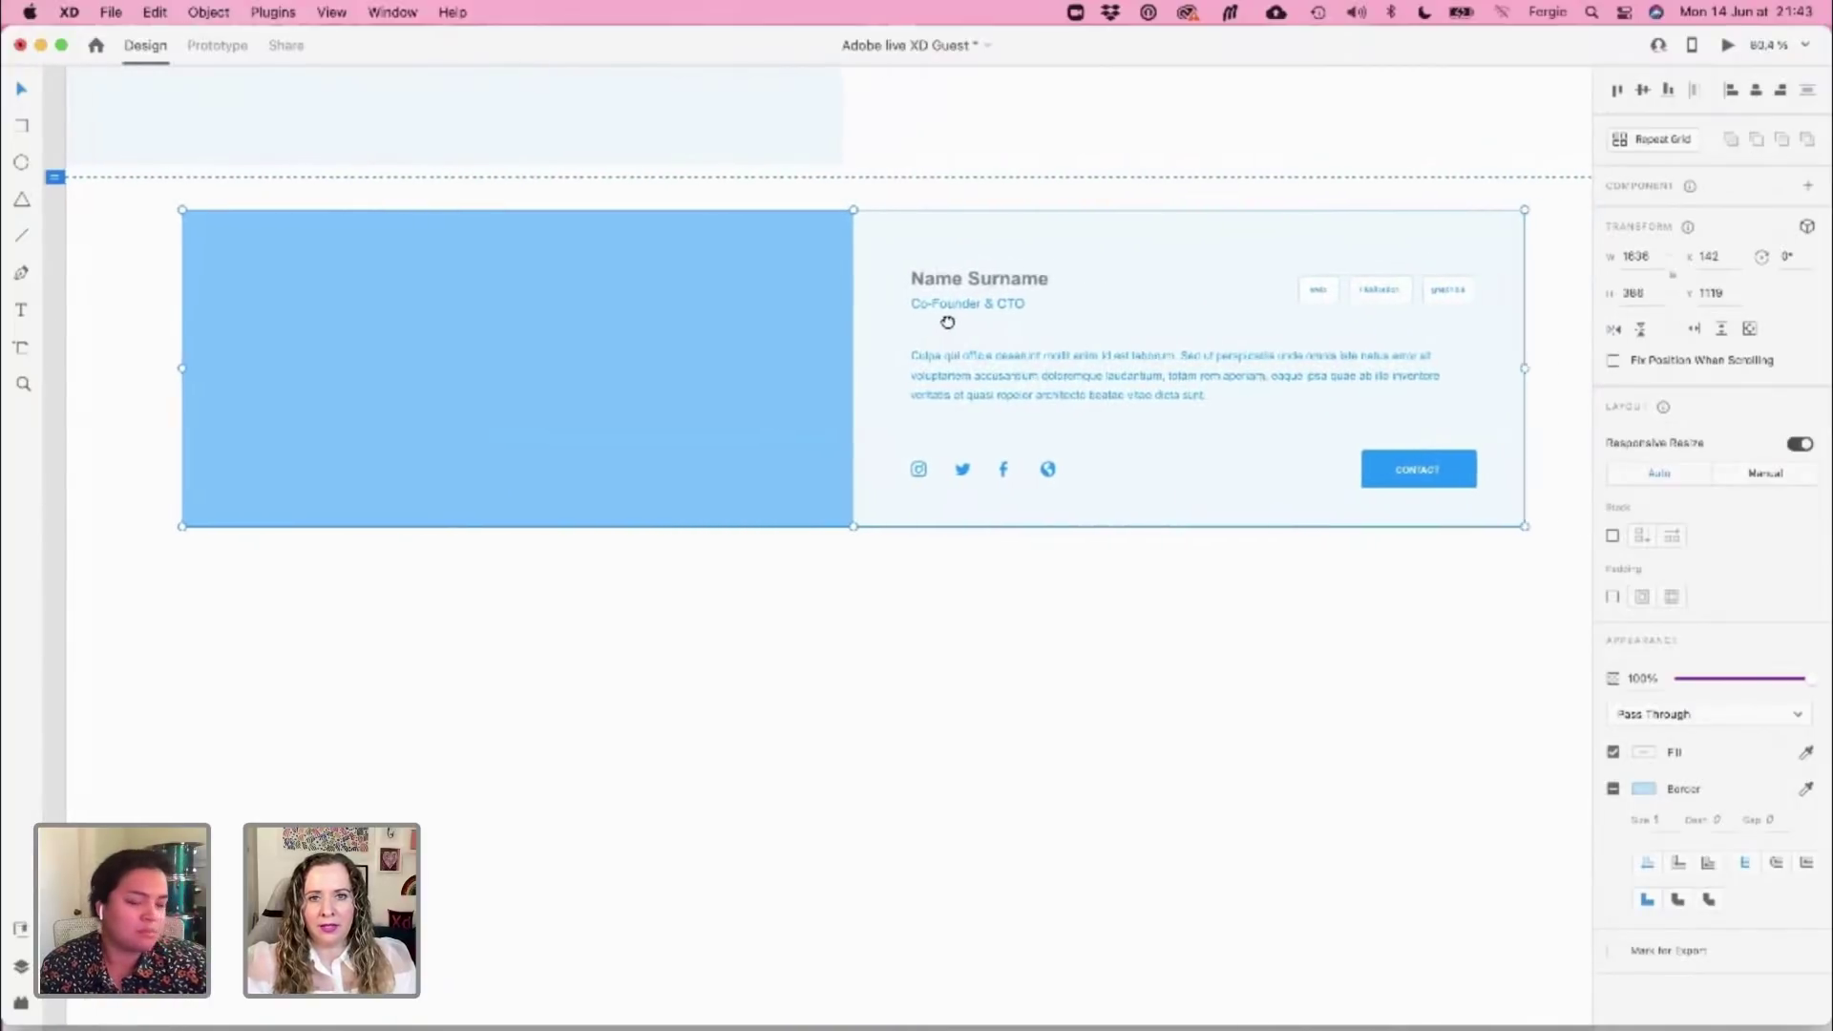
left_click(922, 470)
scroll(919, 476, "up", 5)
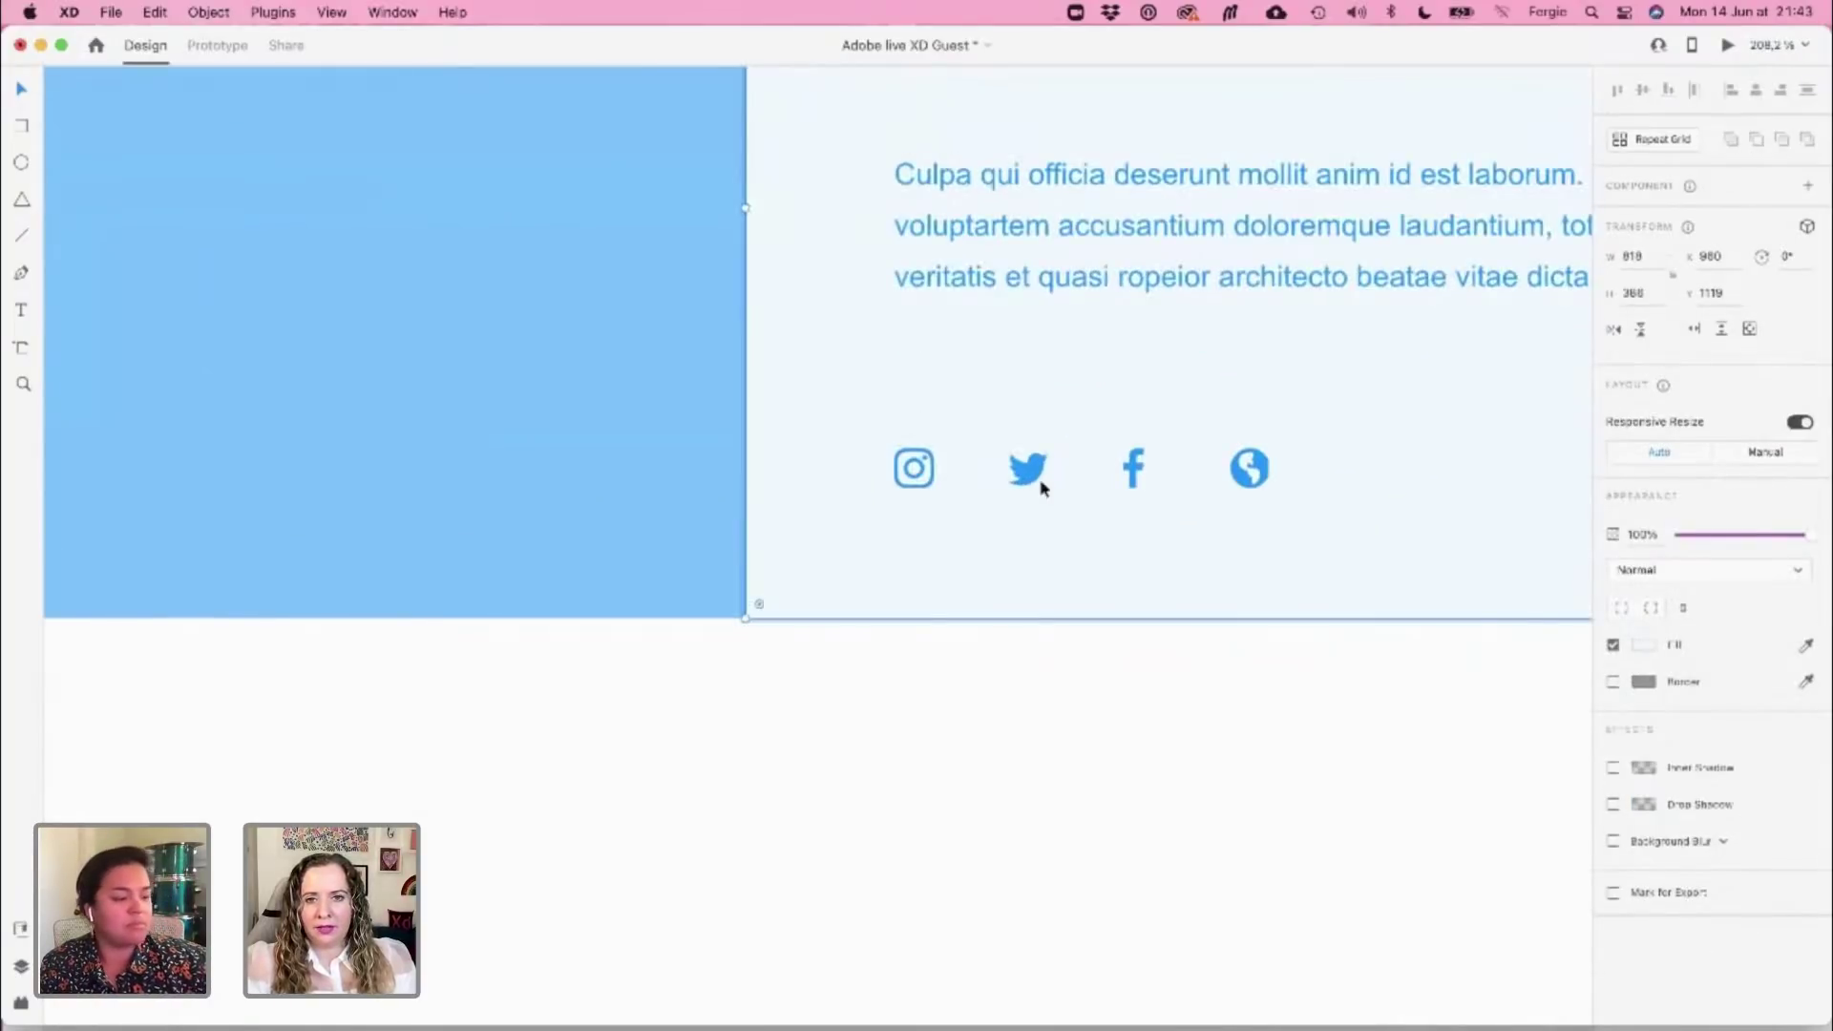
double_click(1041, 479)
key("Escape")
key("Delete")
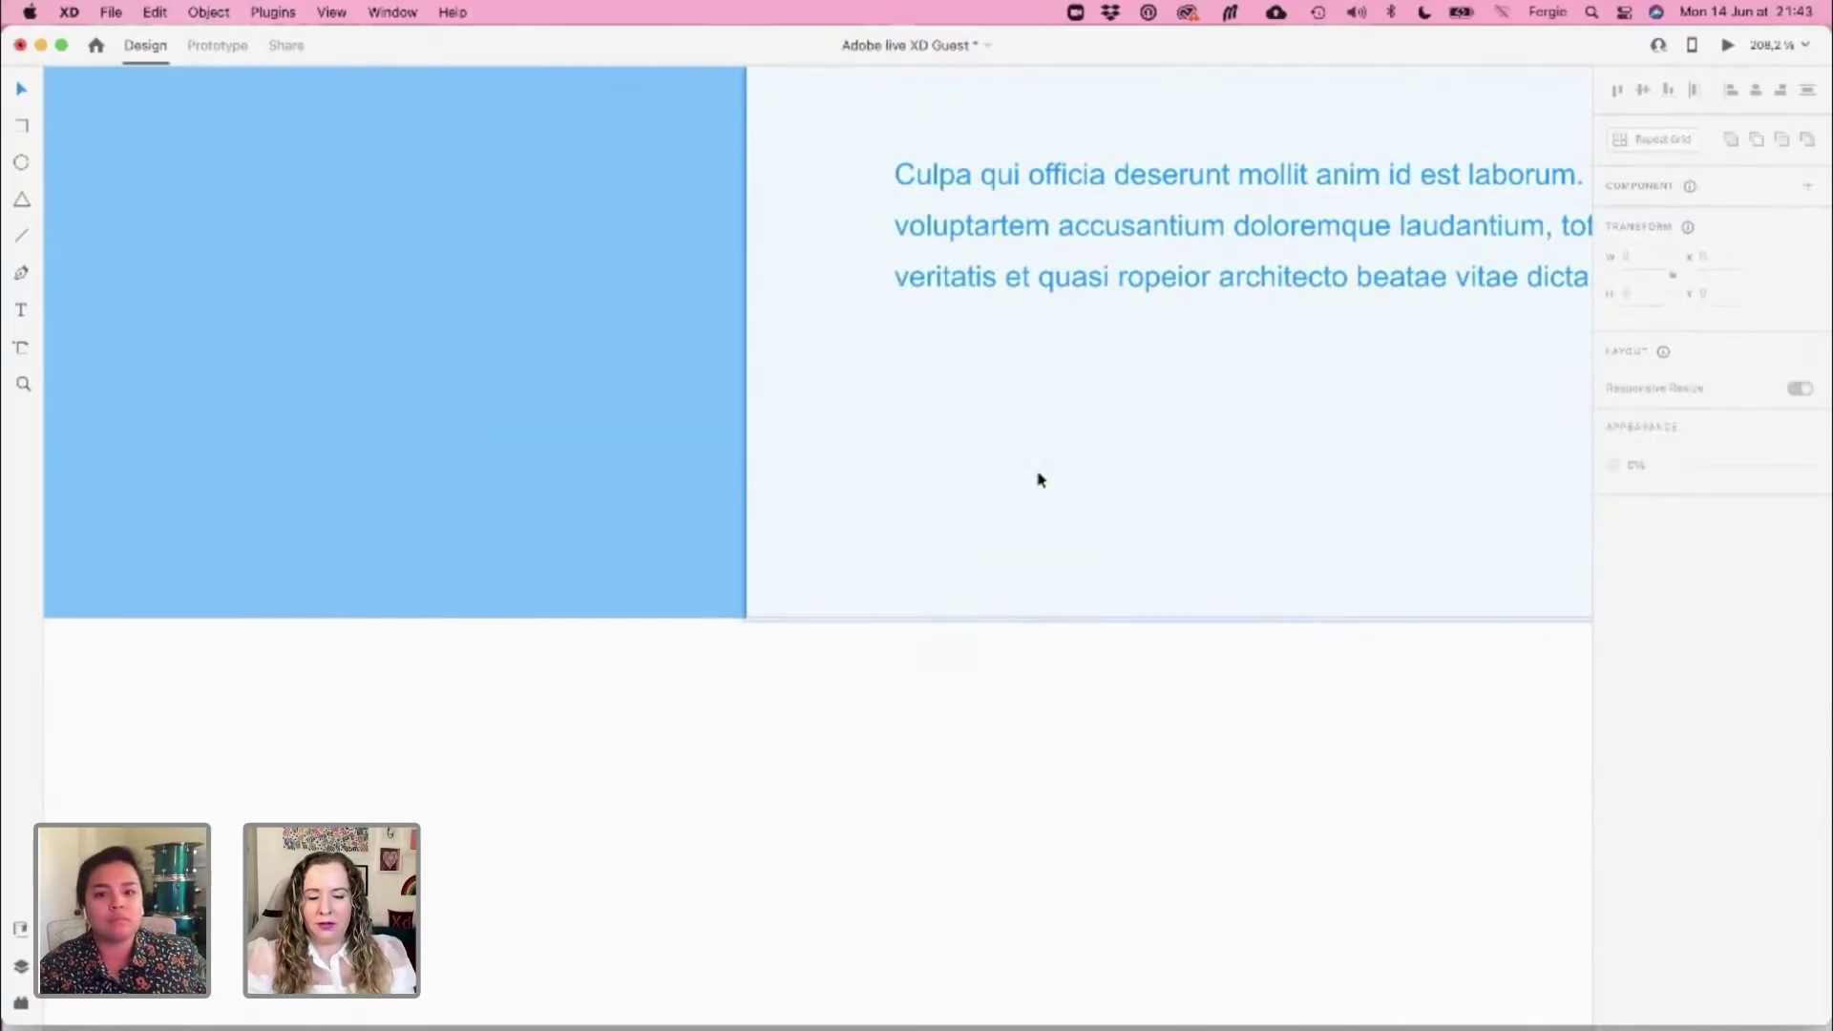
Change the label of the card's contact button to VIEW
scroll(1041, 479, "down", 5)
scroll(1040, 479, "down", 1)
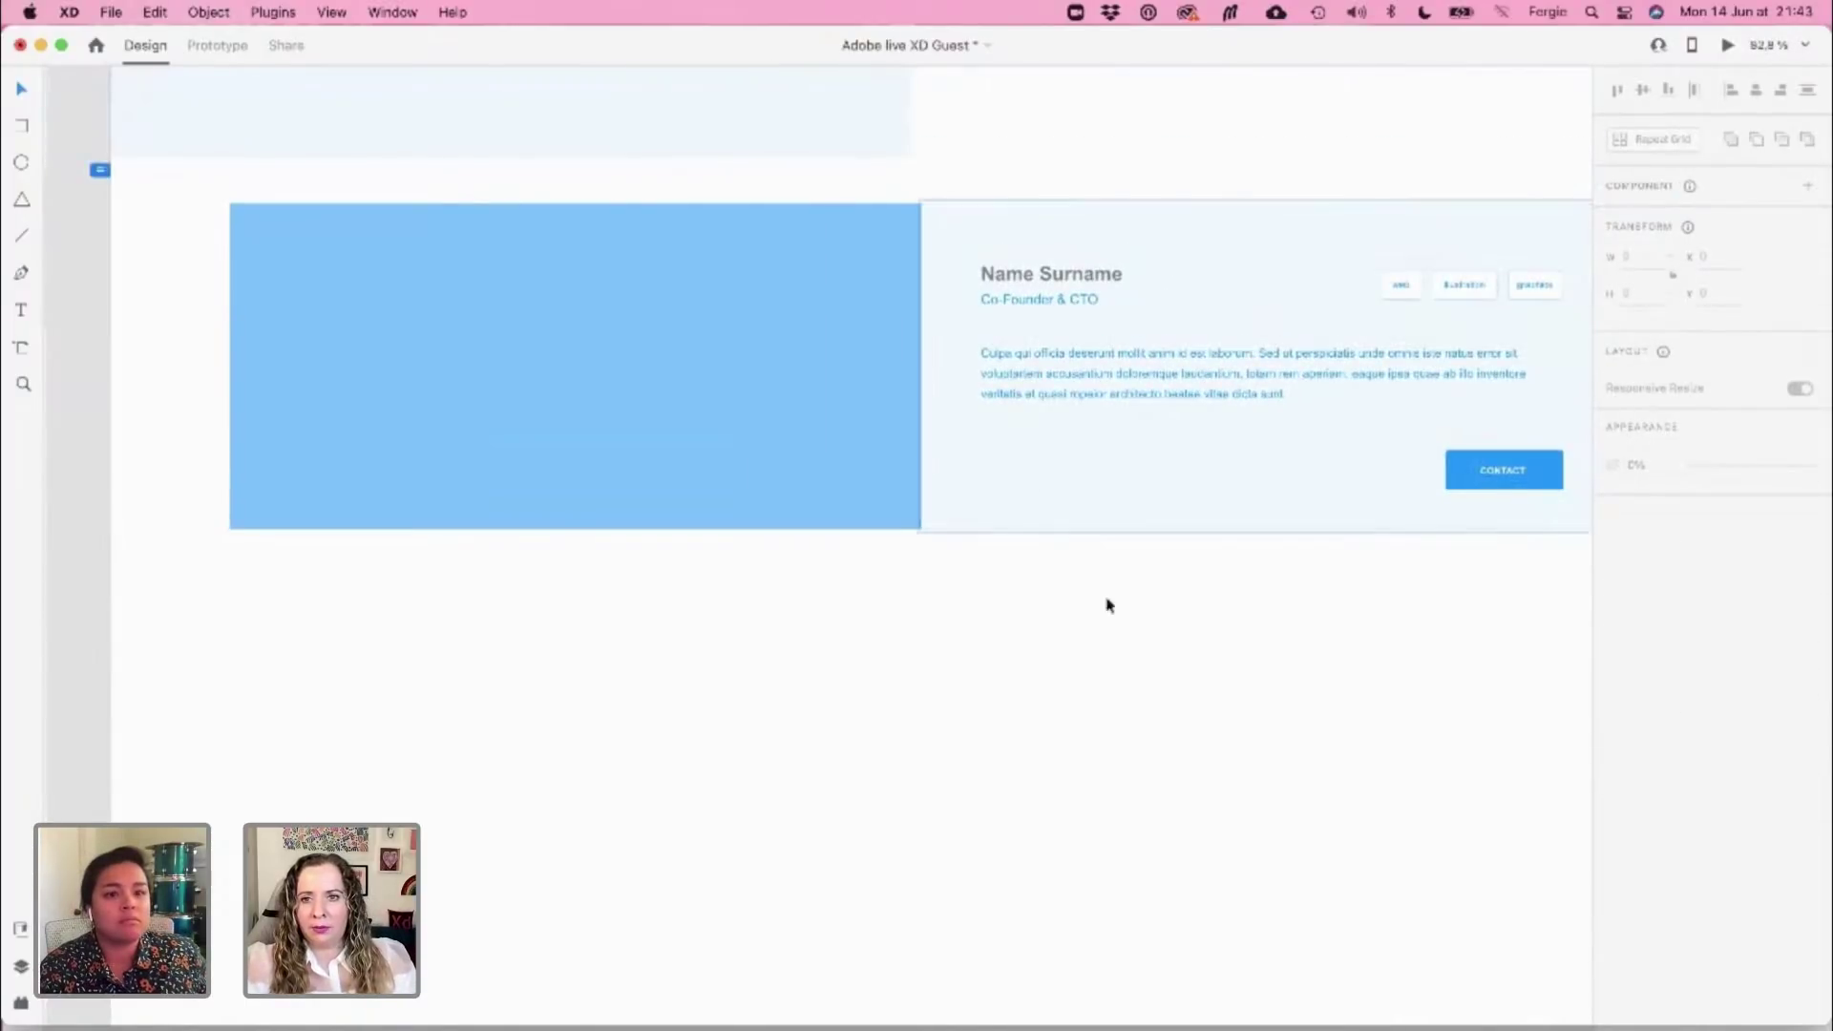
left_click(1518, 475)
double_click(1517, 475)
double_click(1518, 474)
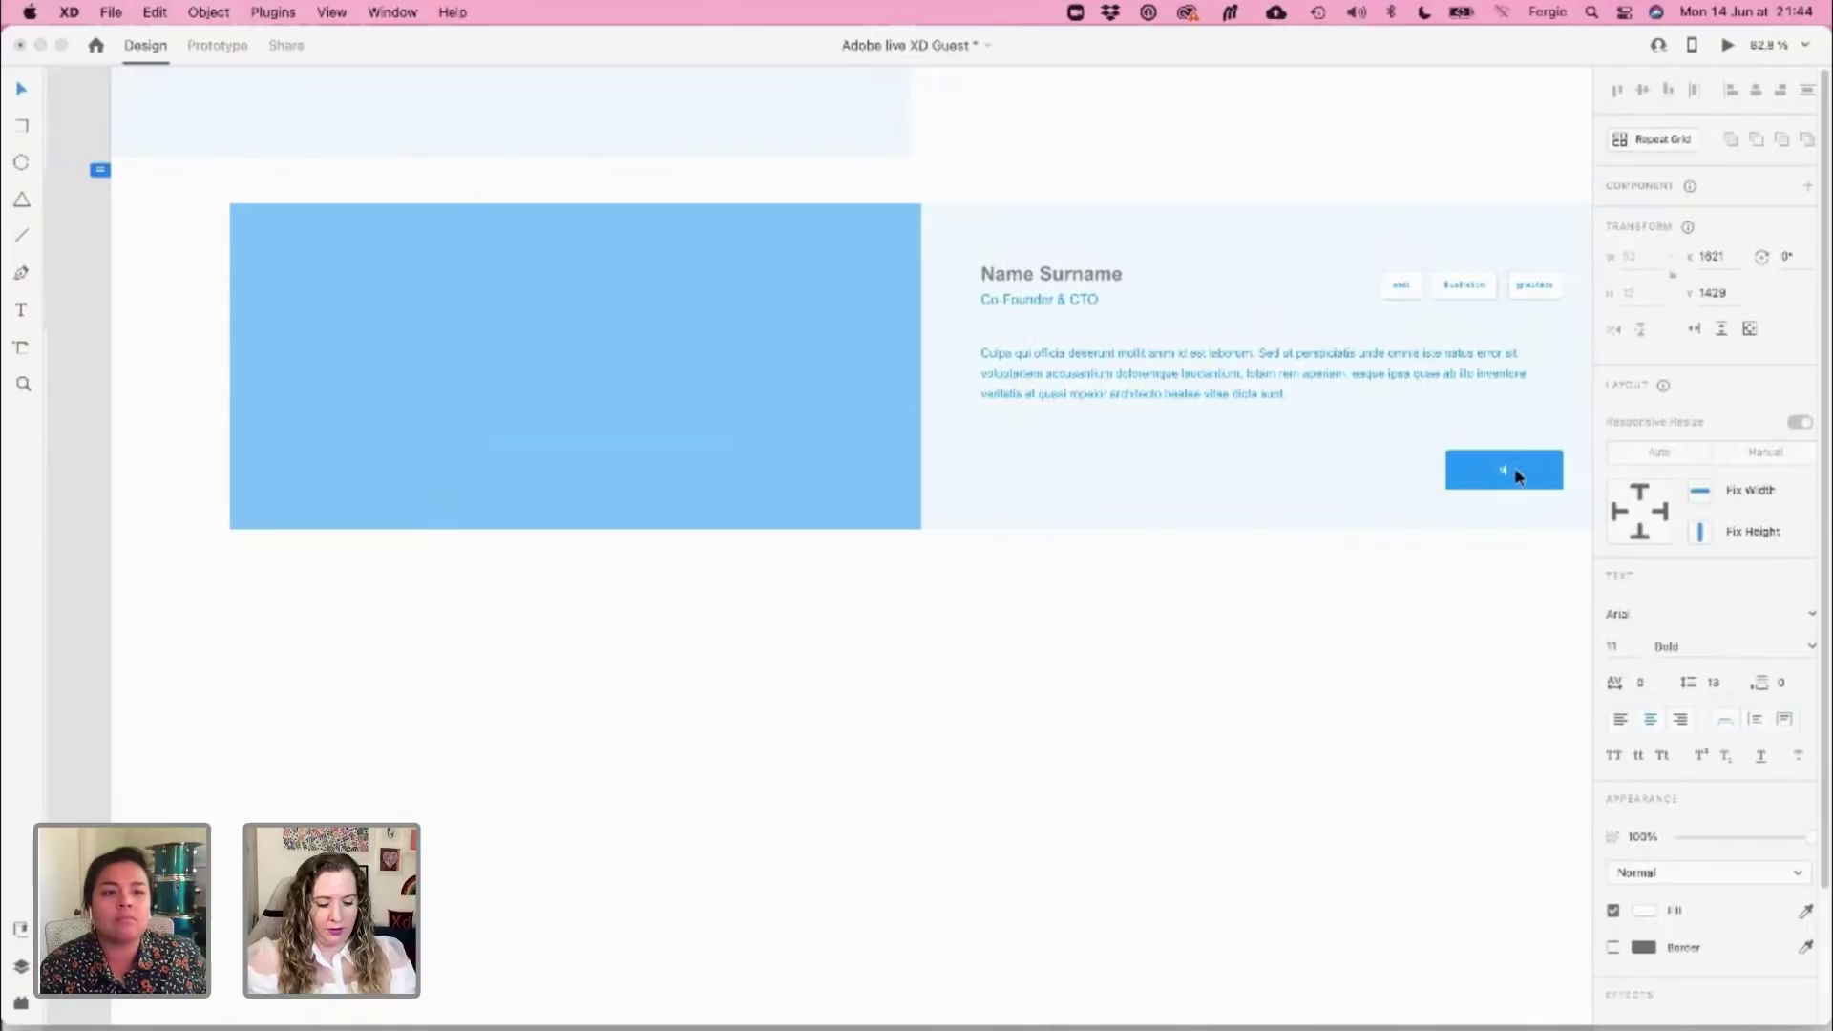
type("VIEW")
key("Escape")
left_click(1313, 663)
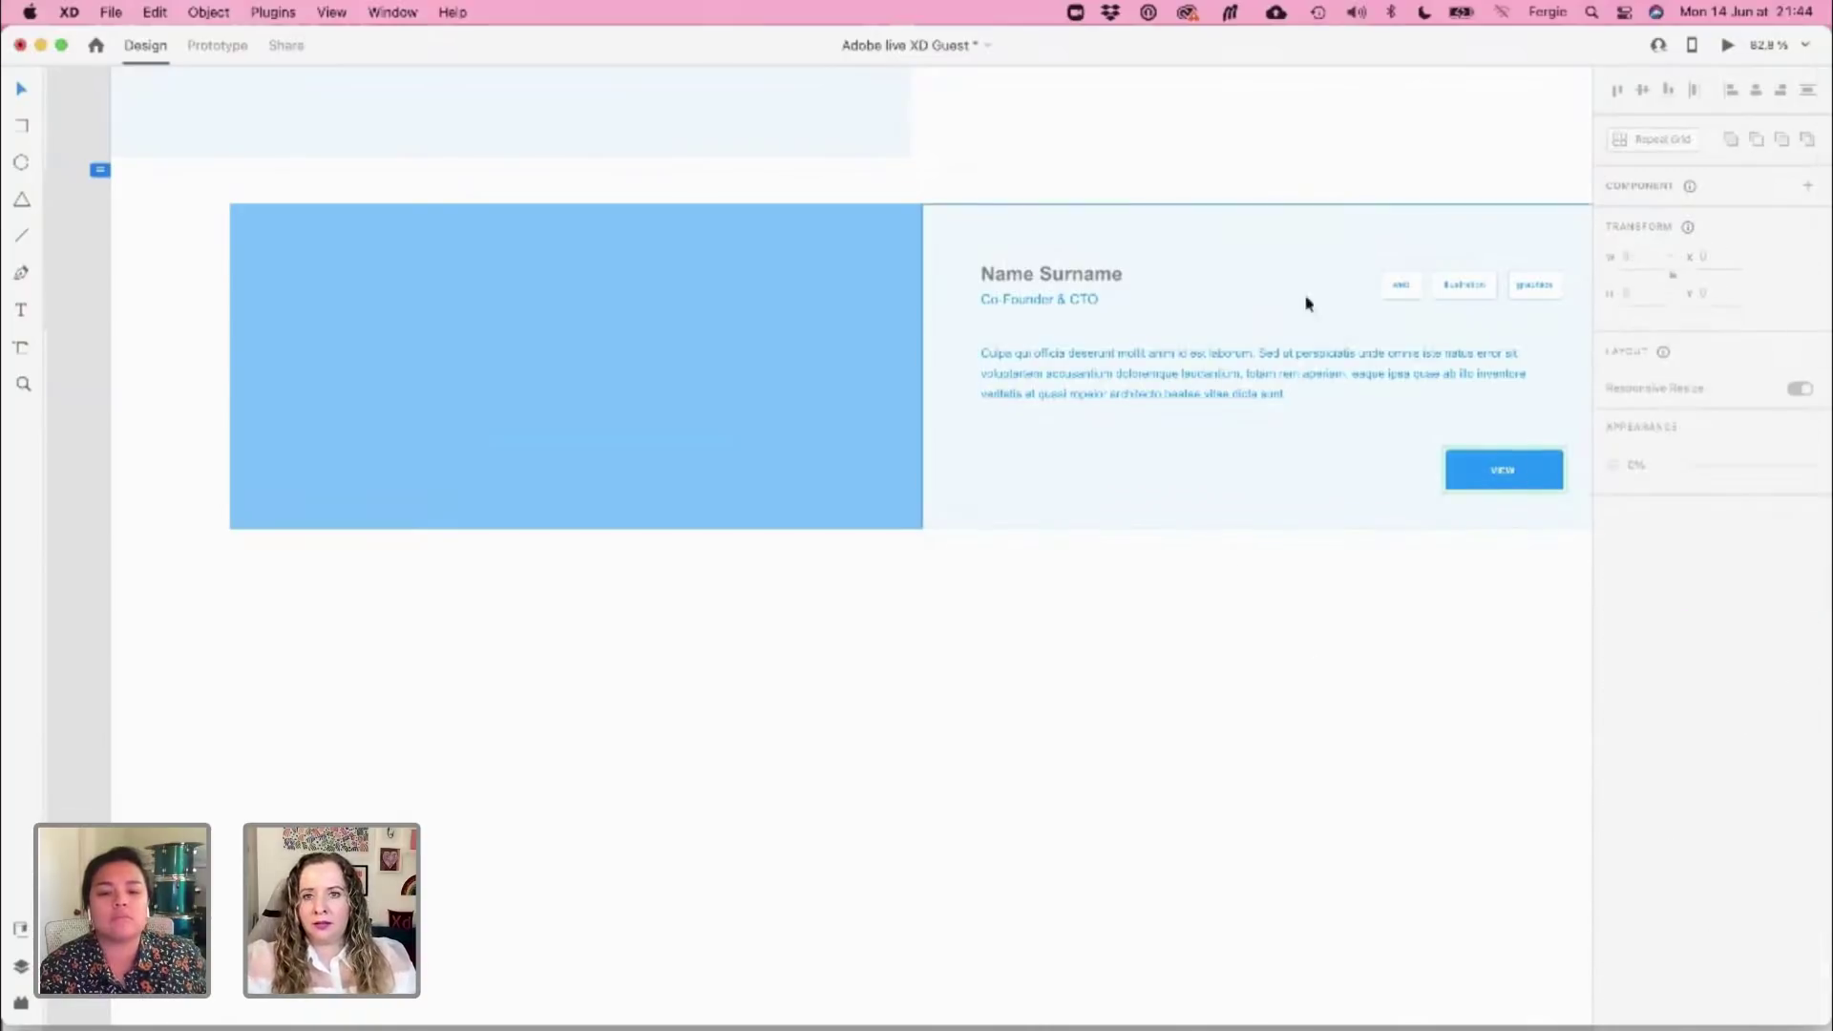
Change the card's placeholder name heading to "Project Name"
left_click(1012, 278)
double_click(1011, 276)
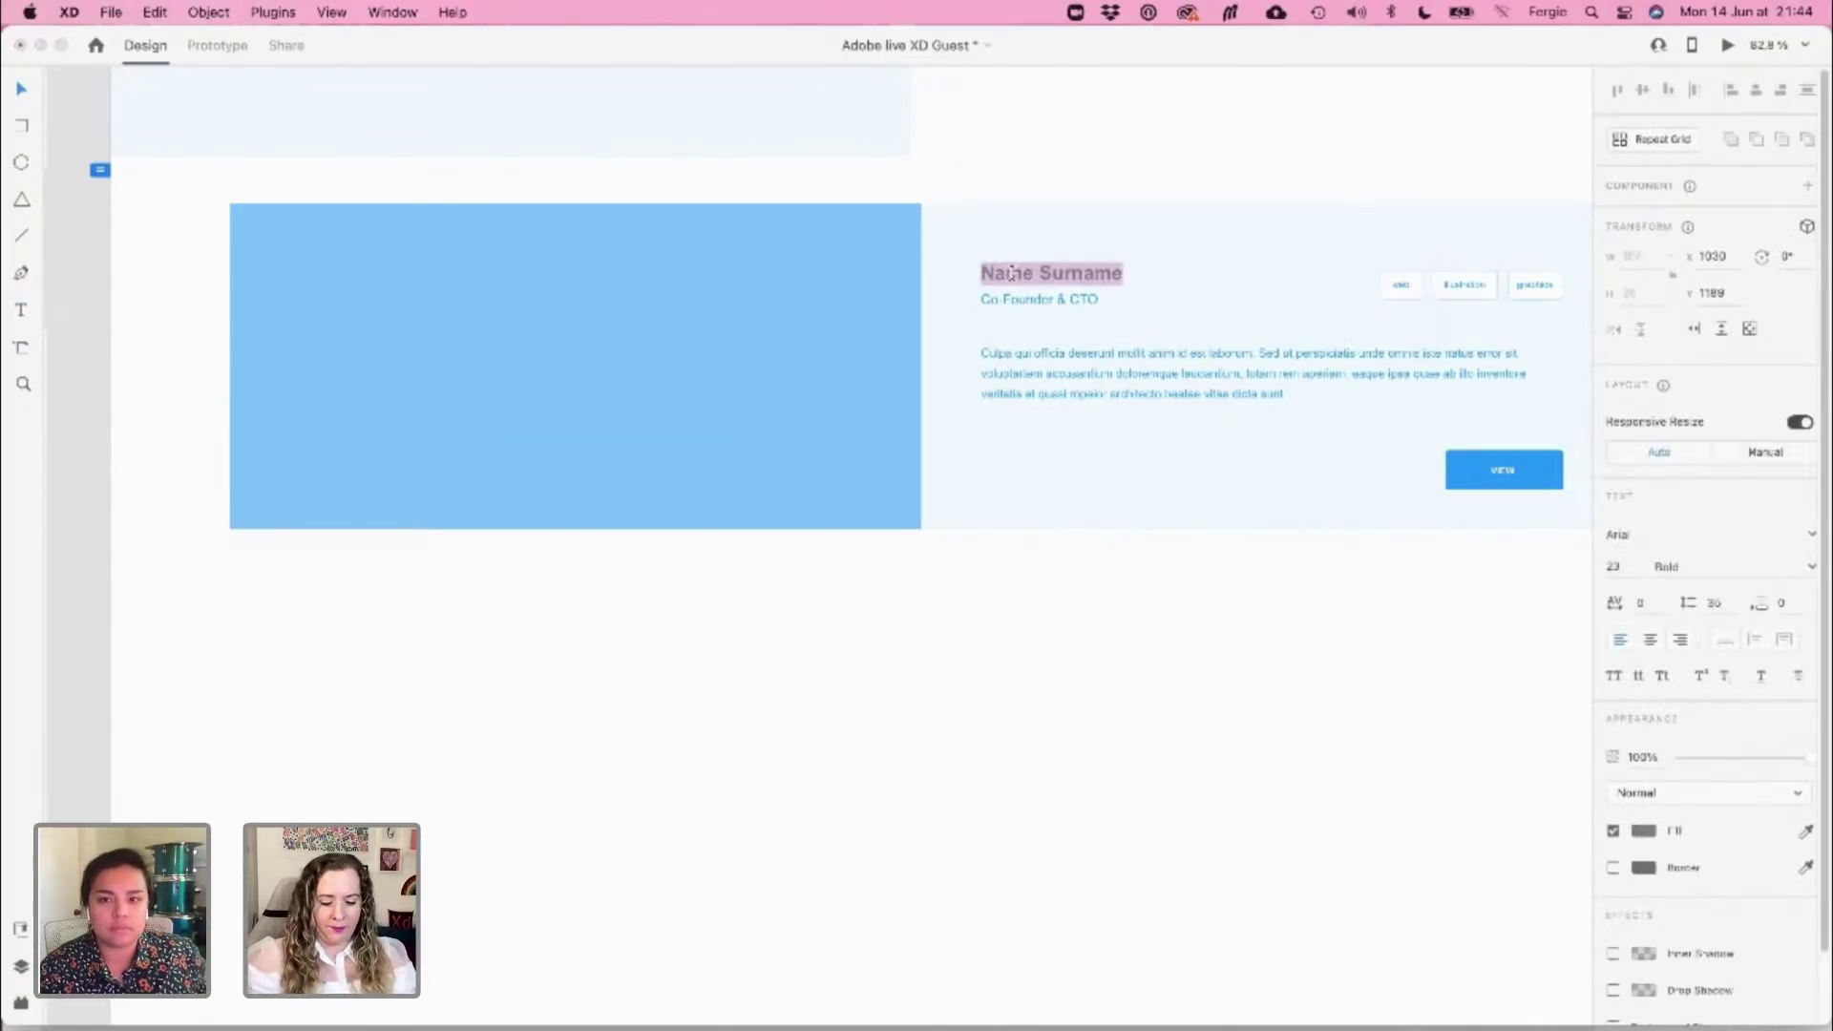
left_click(1010, 274)
key("BackSpace")
key("BackSpace")
key("BackSpace")
key("BackSpace")
key("BackSpace")
key("BackSpace")
key("BackSpace")
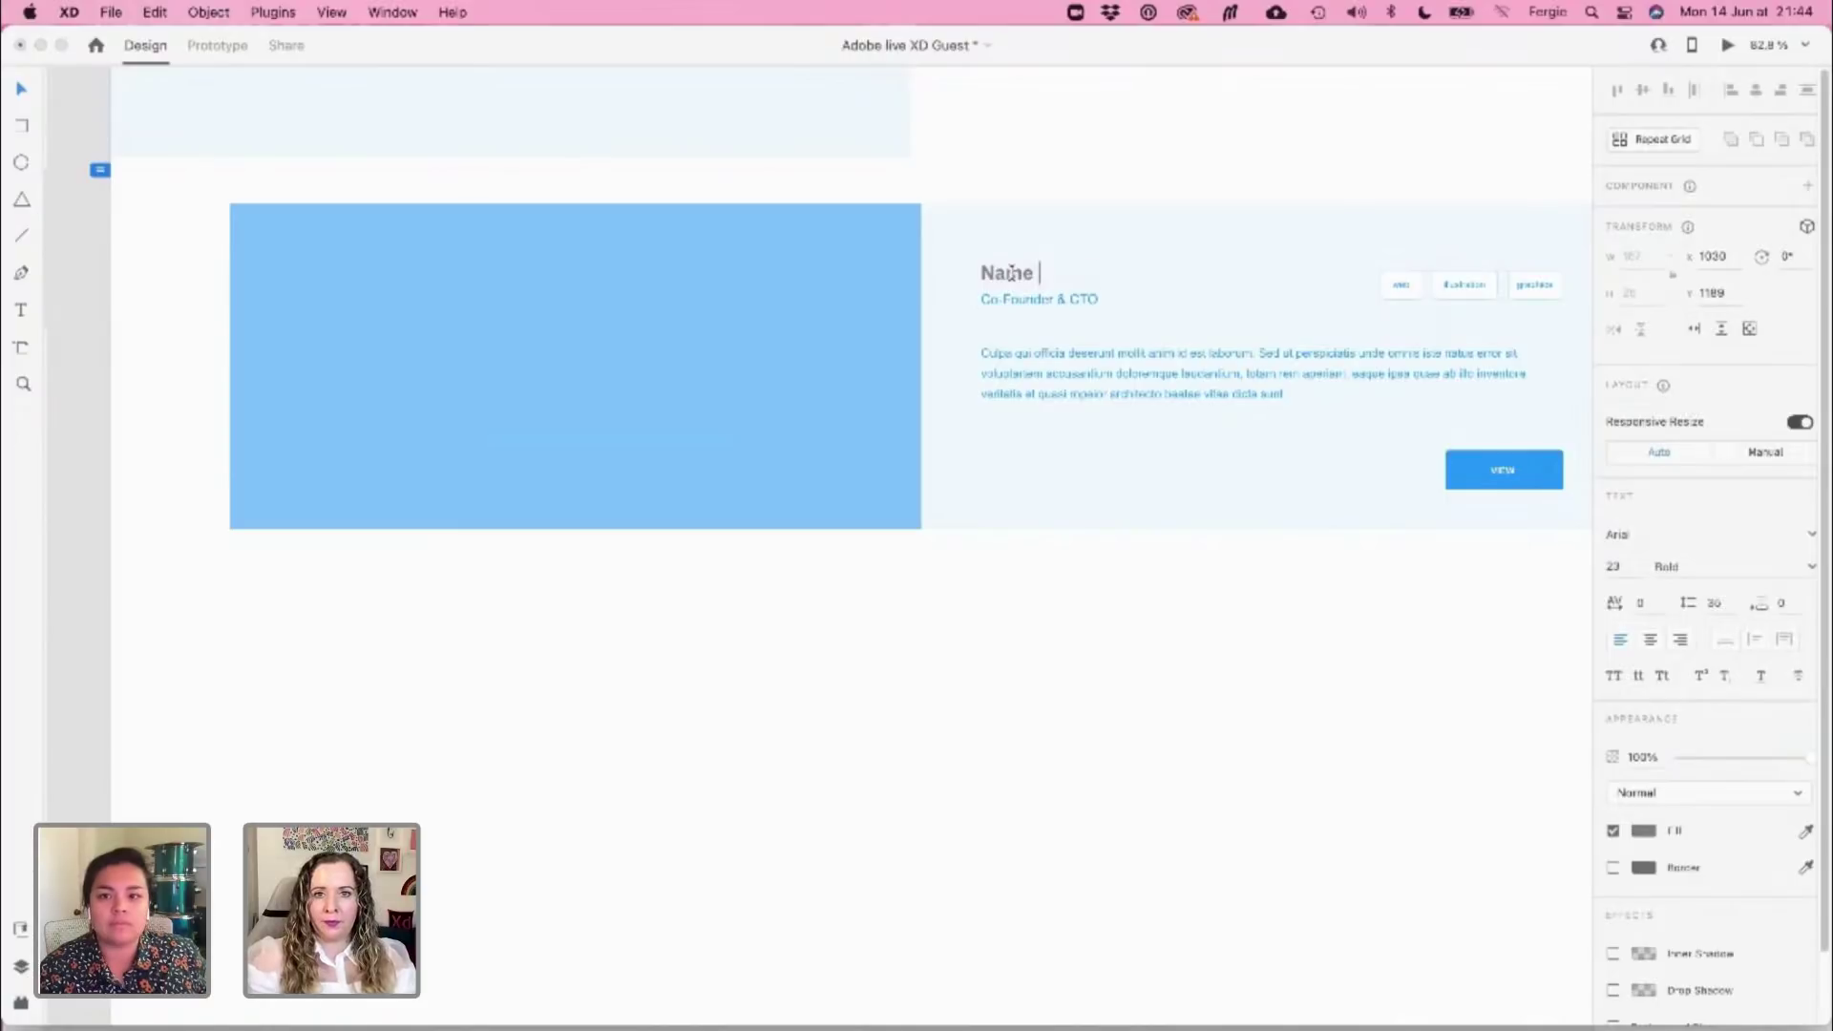
type("Project")
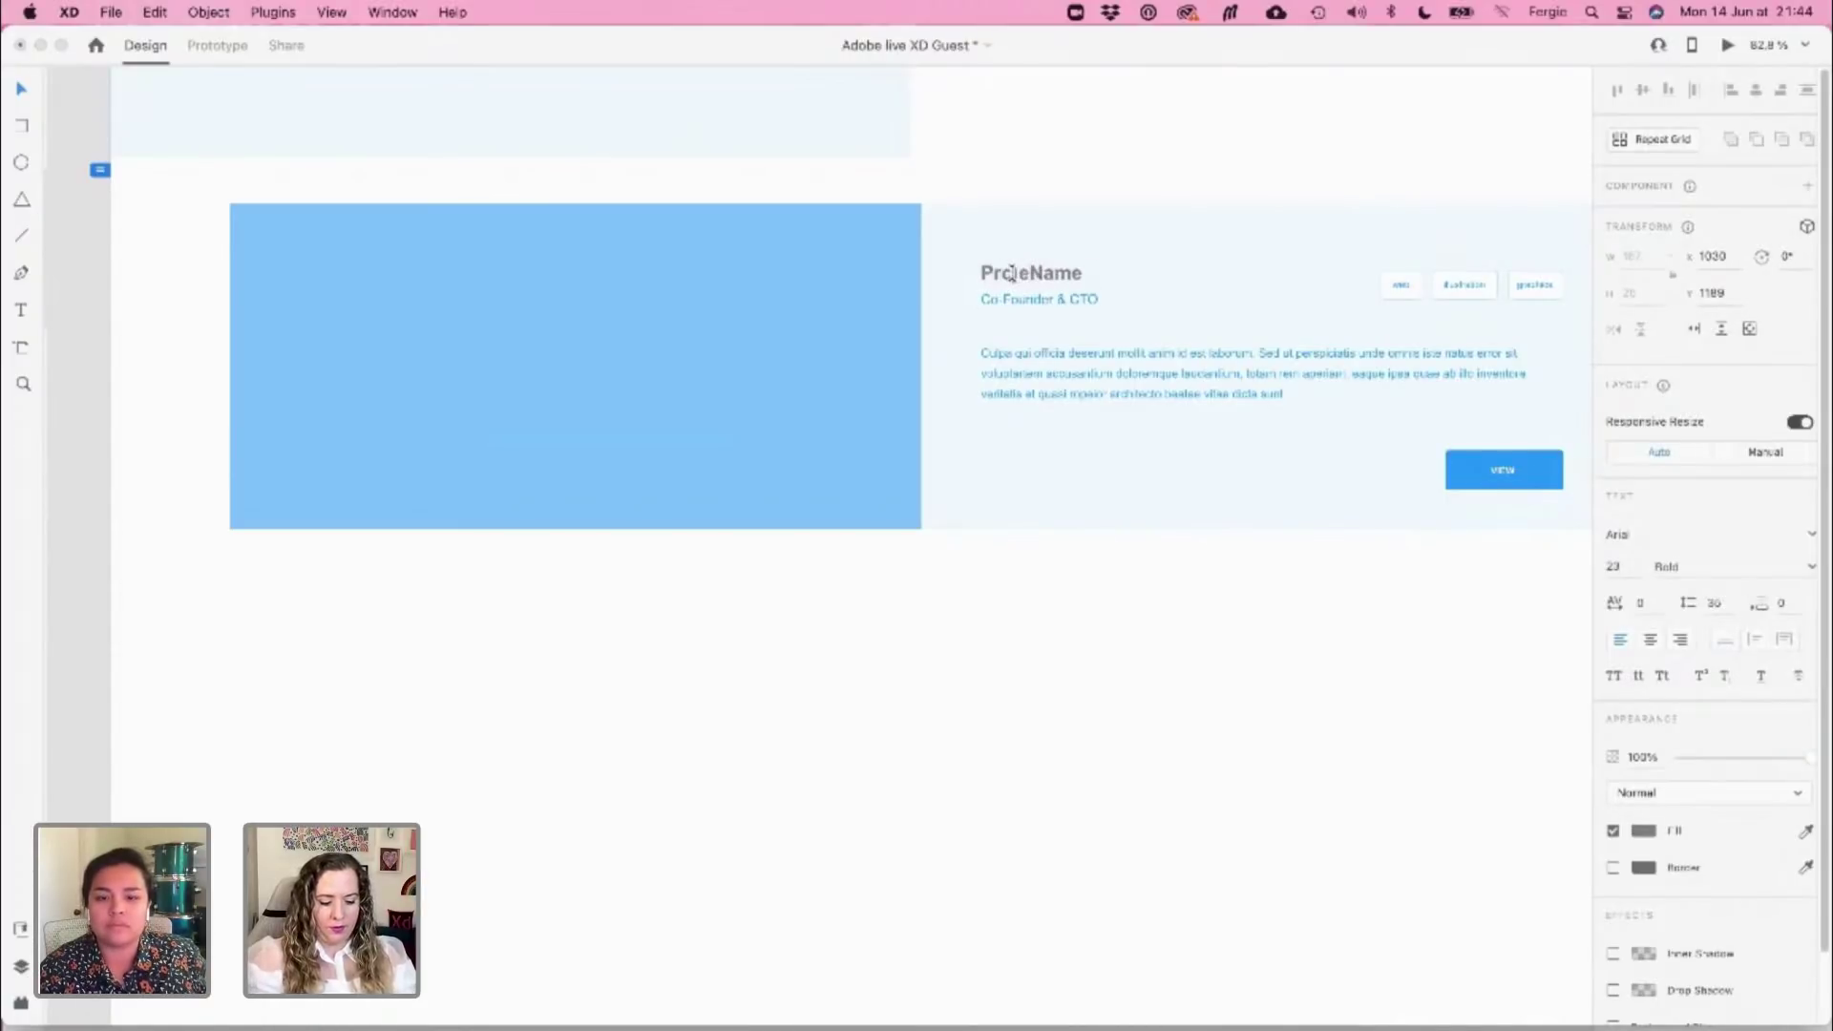
Replace the card's job-title line with "- Type aka mobile app / website"
double_click(1036, 303)
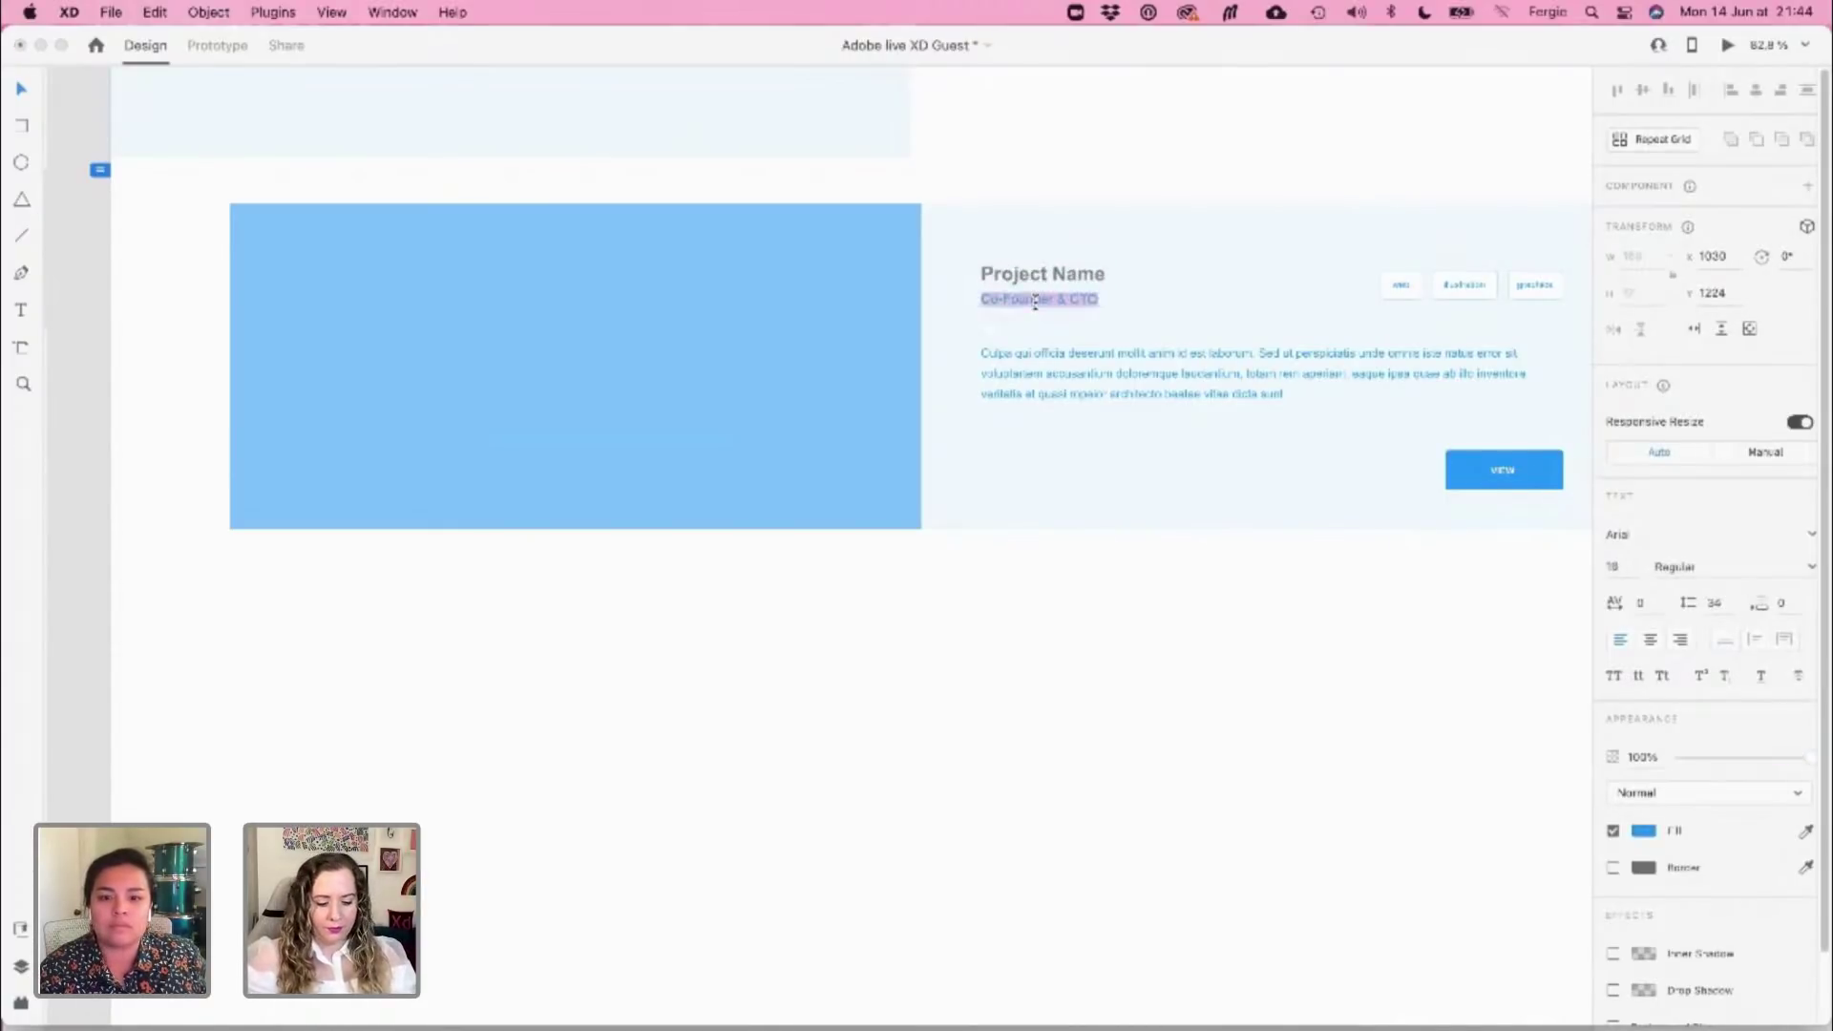
key("BackSpace")
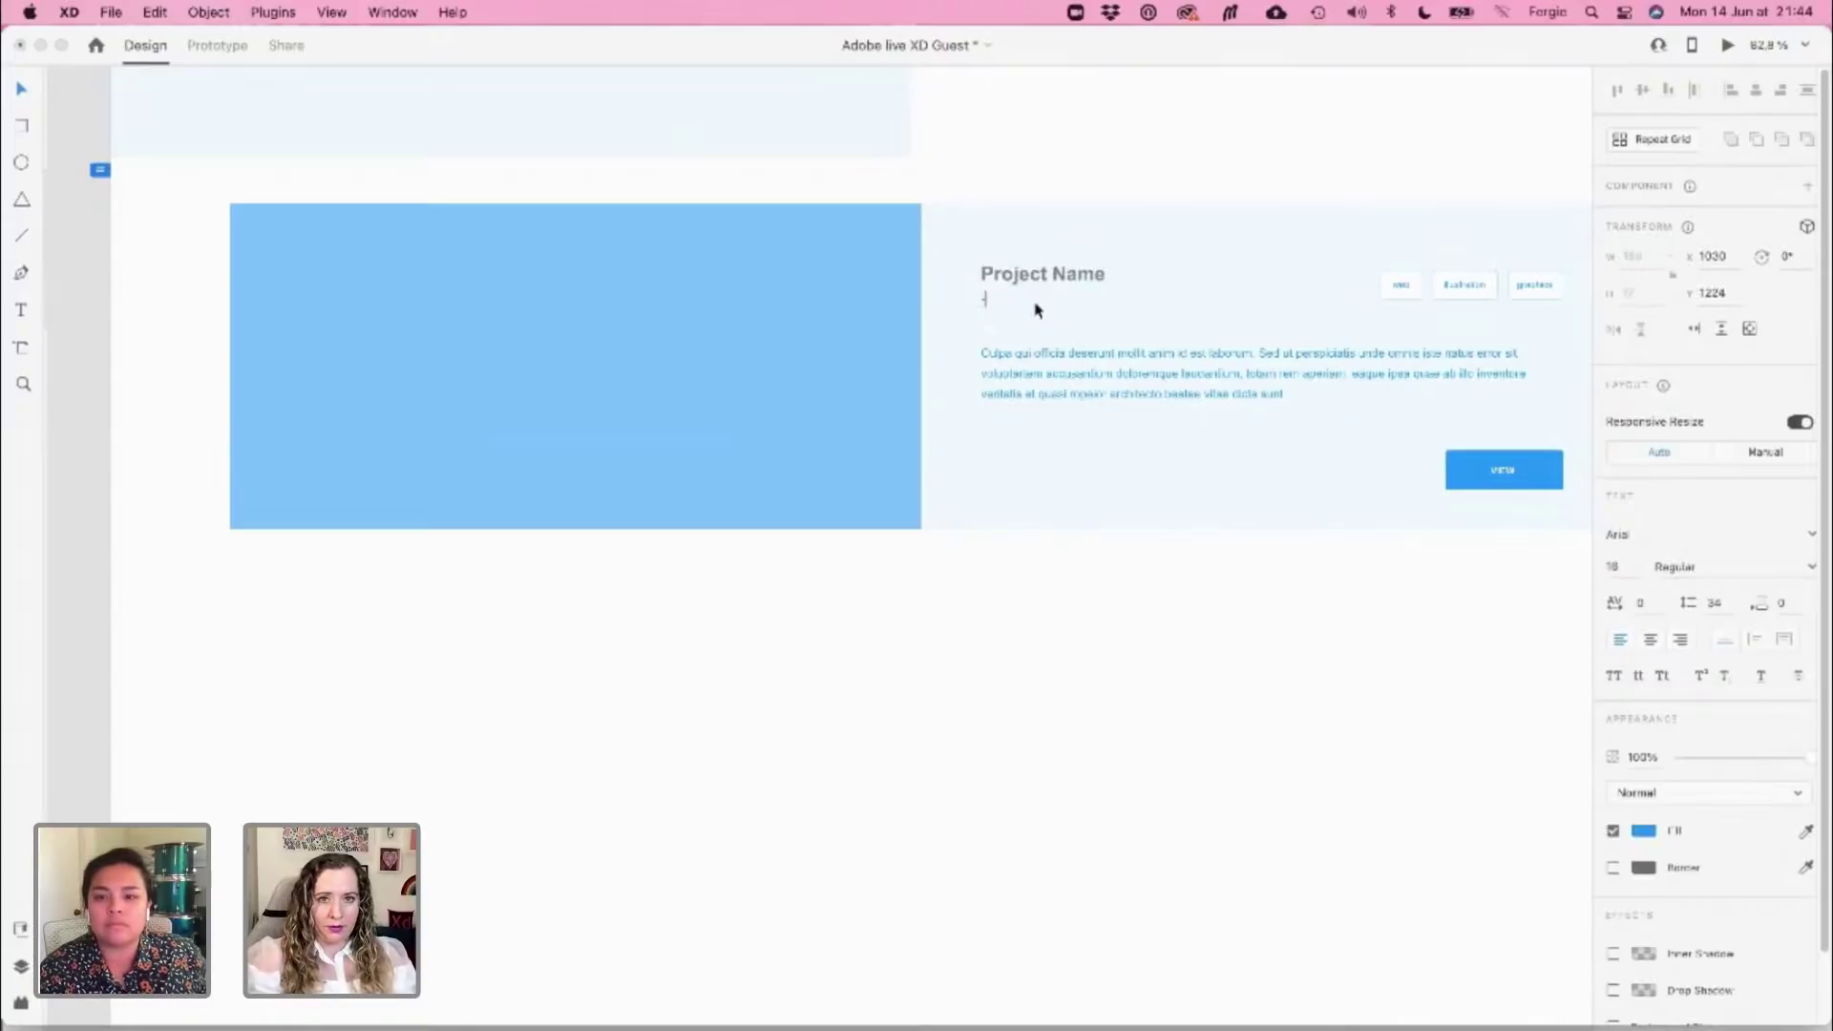
type("- Type")
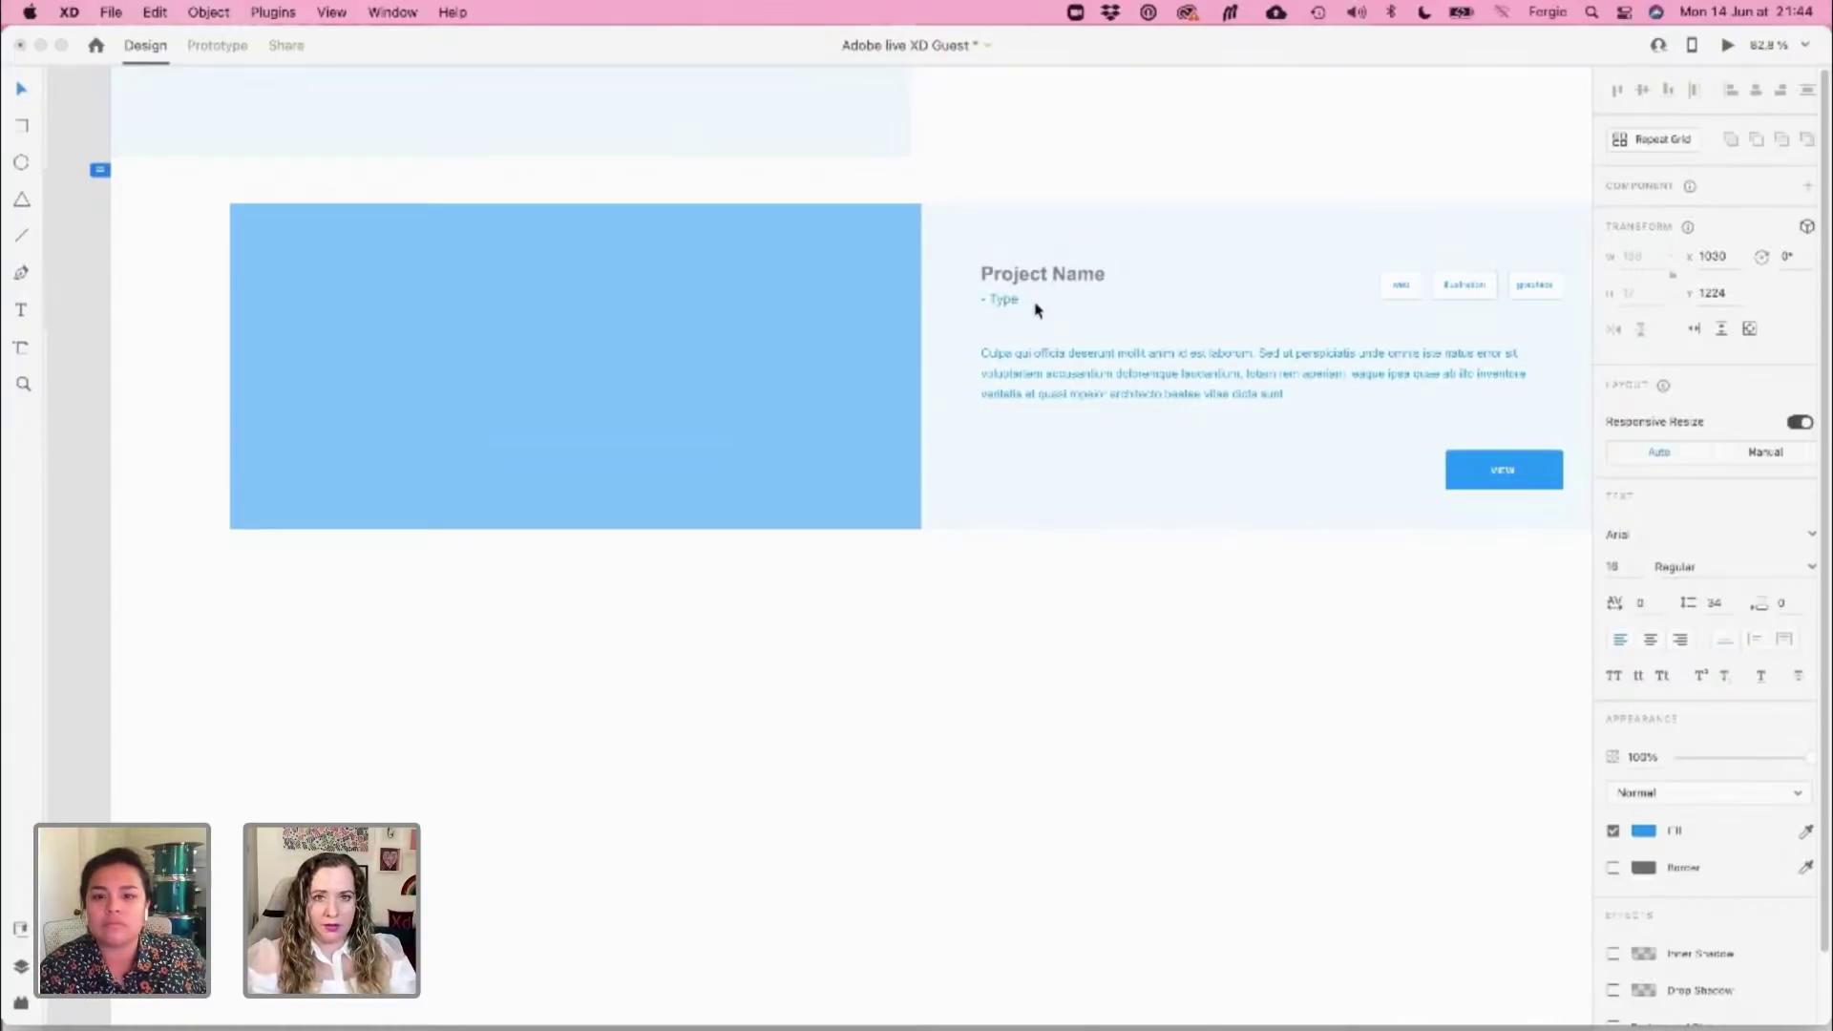
type(" ads")
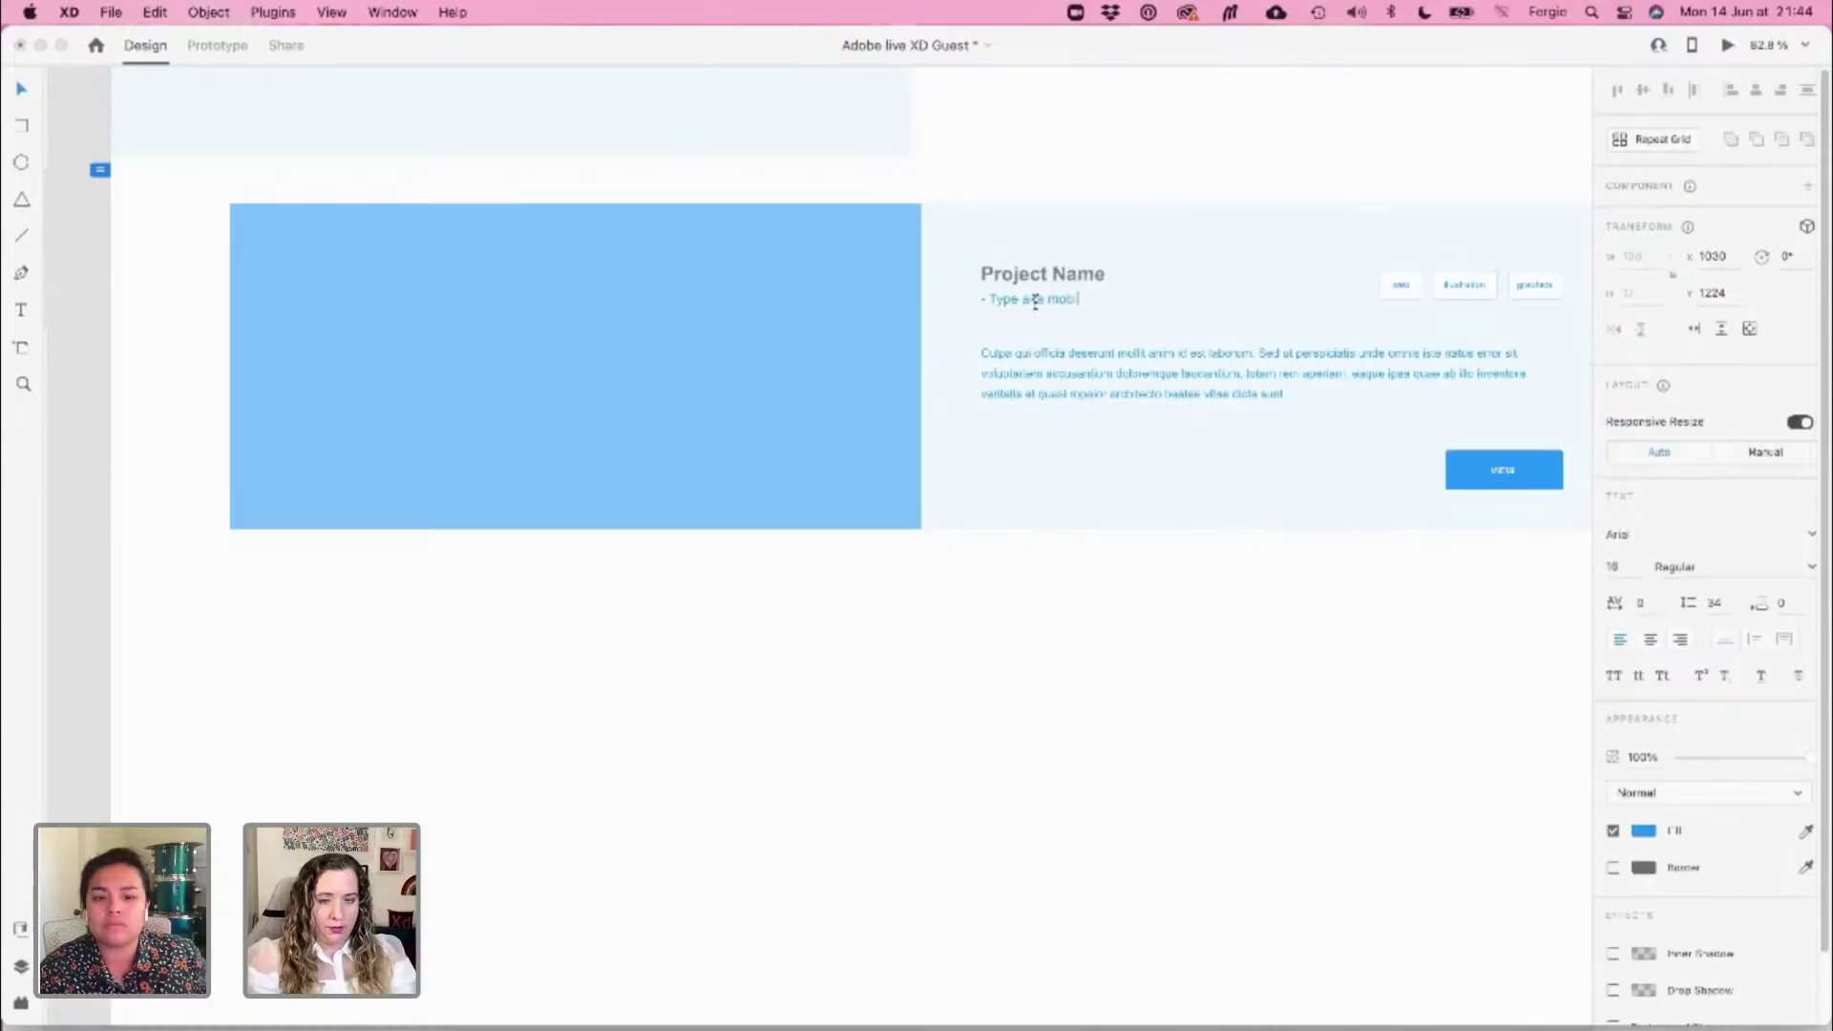
type(" mobile app / web")
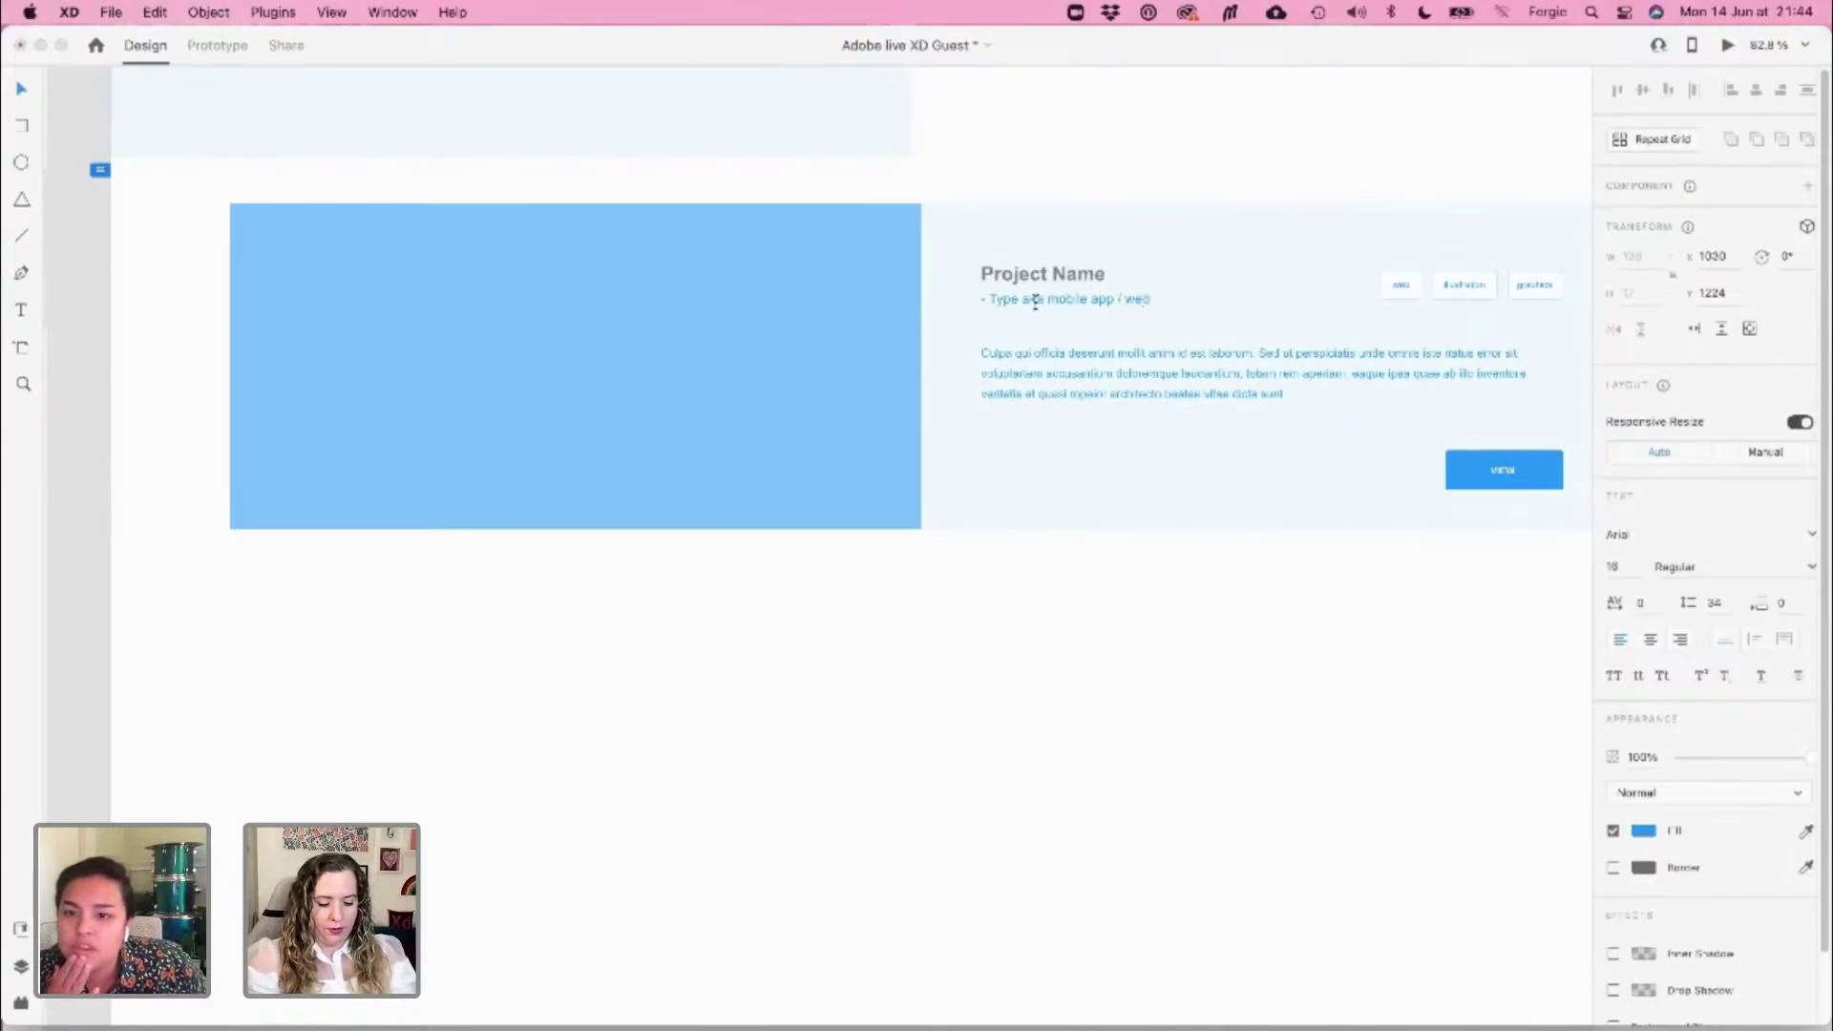
type("site")
left_click(1206, 593)
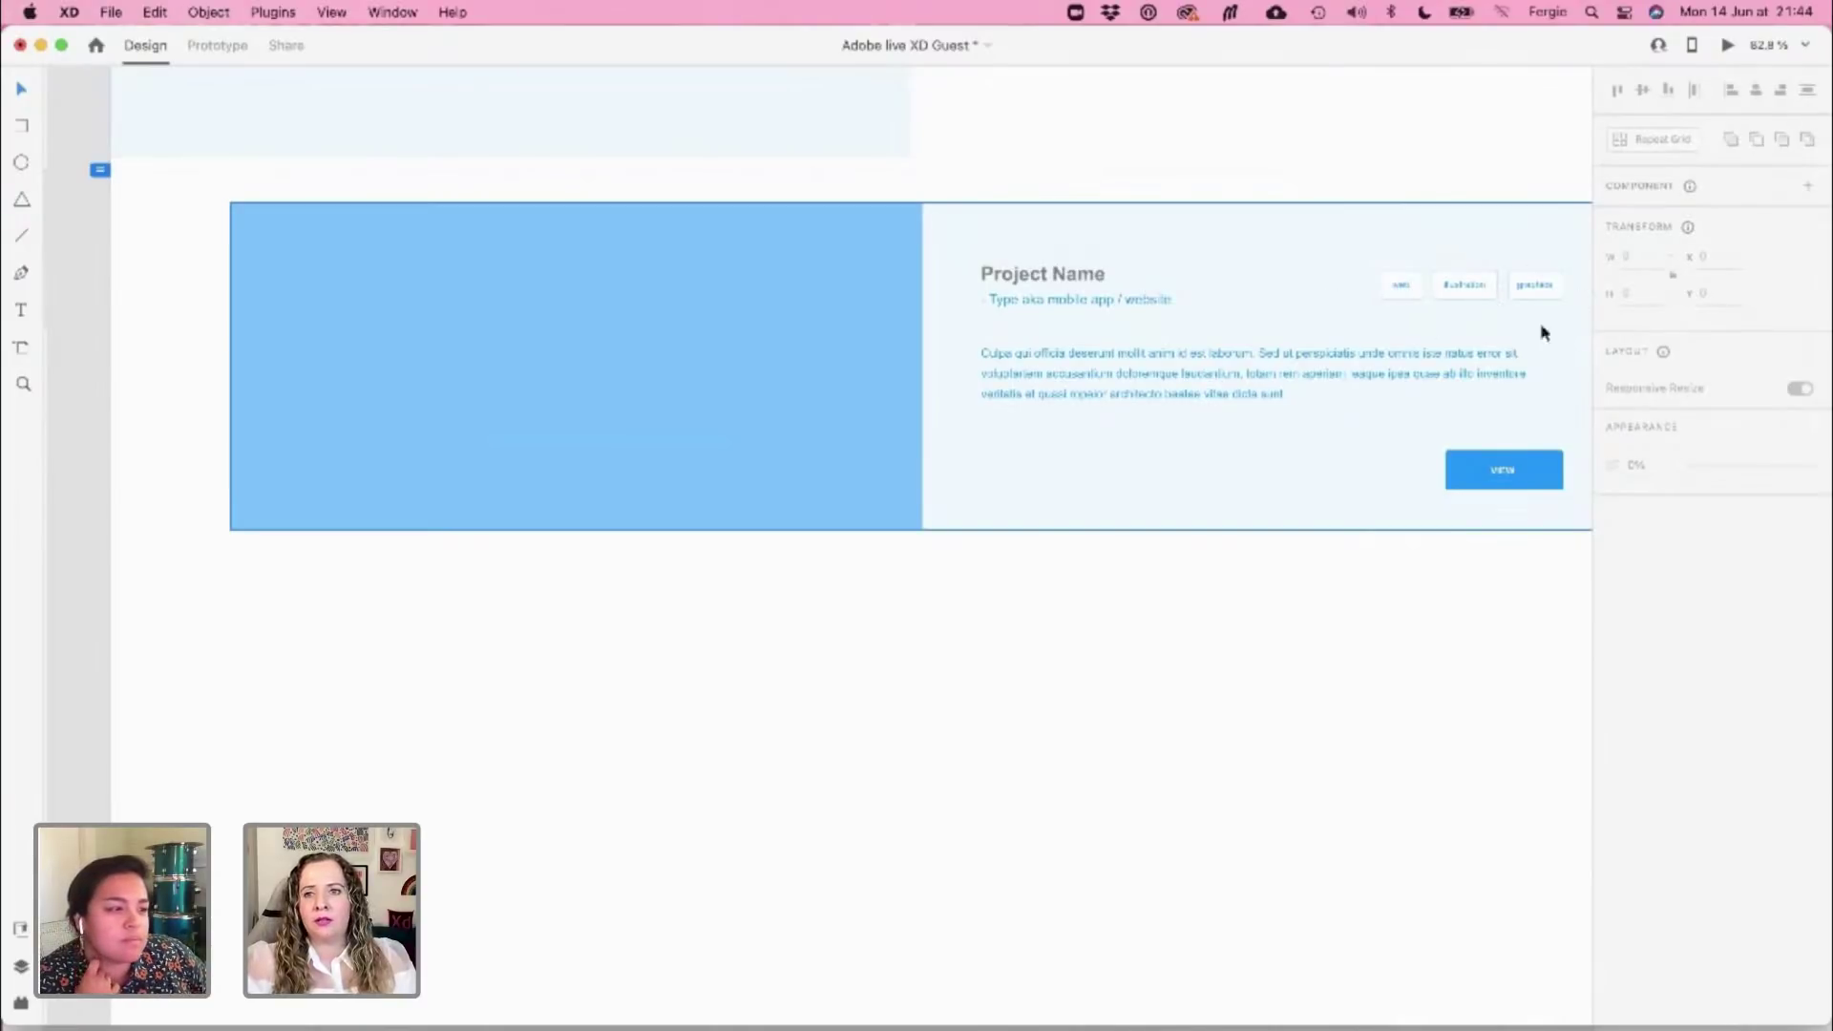
Turn the project card into a Repeat Grid and extend it downward to three stacked cards
left_click(889, 500)
scroll(933, 605, "down", 3)
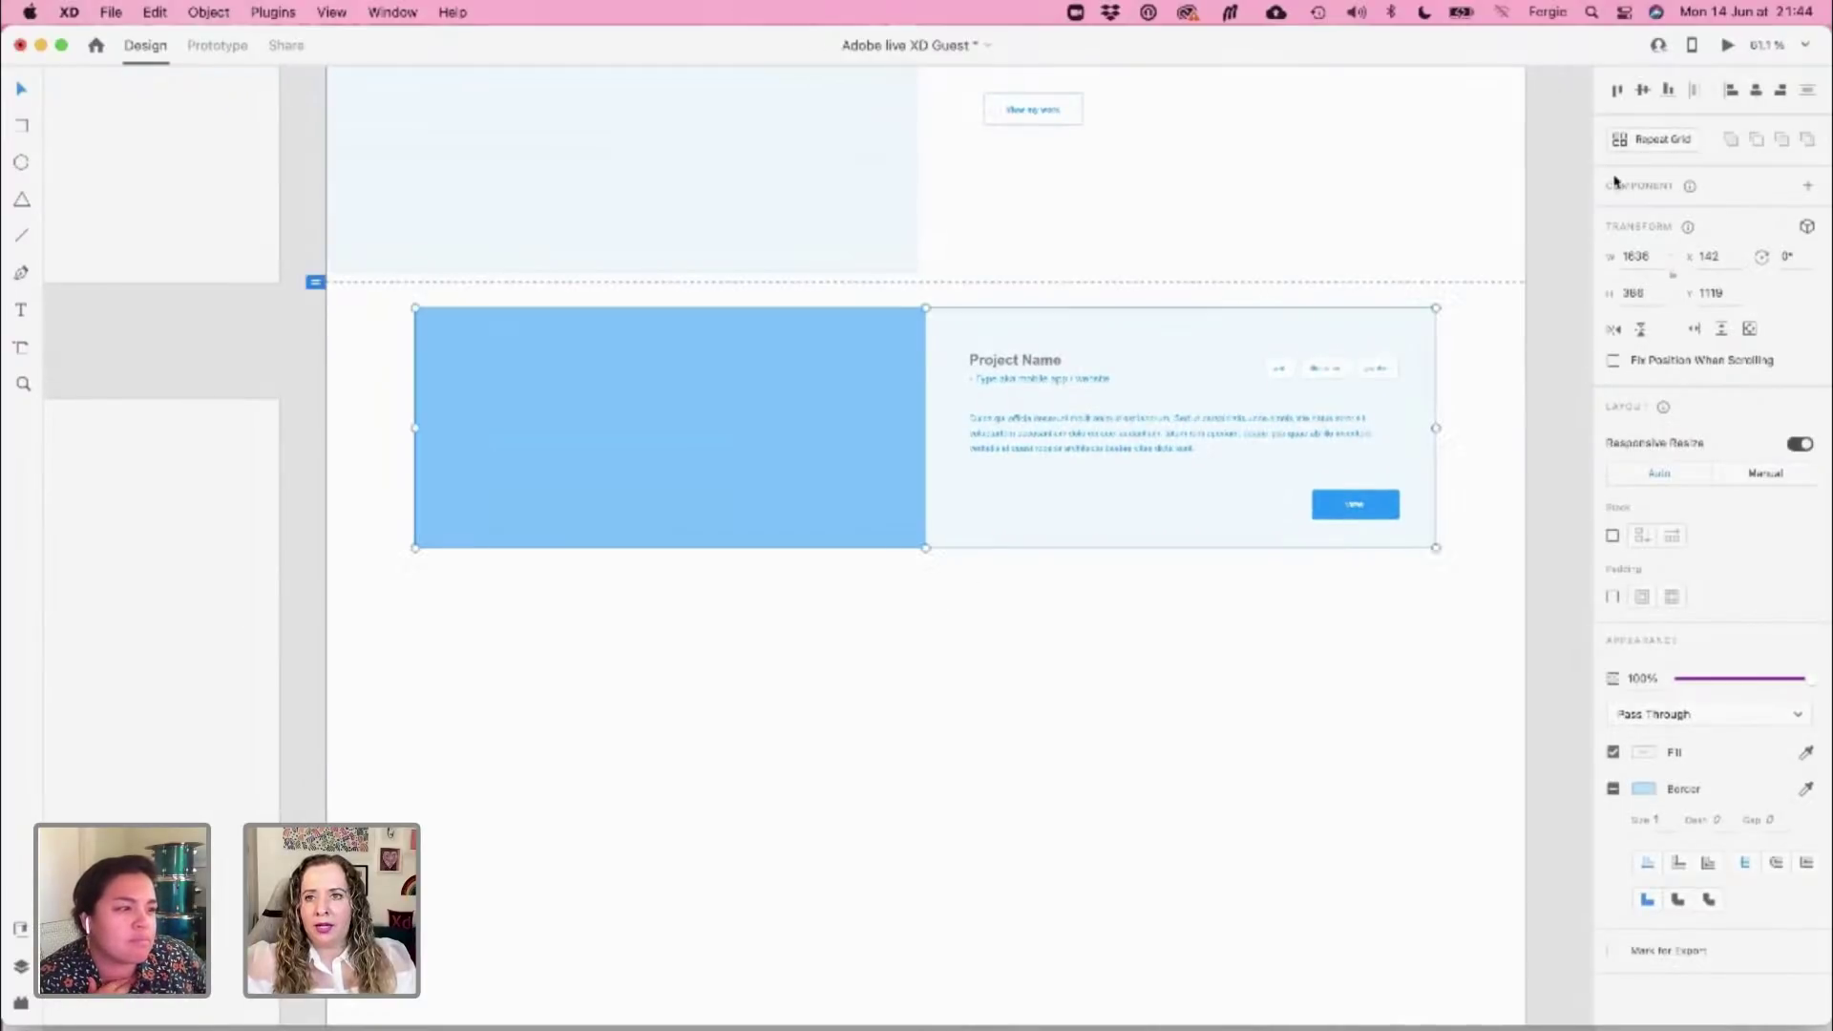
left_click(1644, 145)
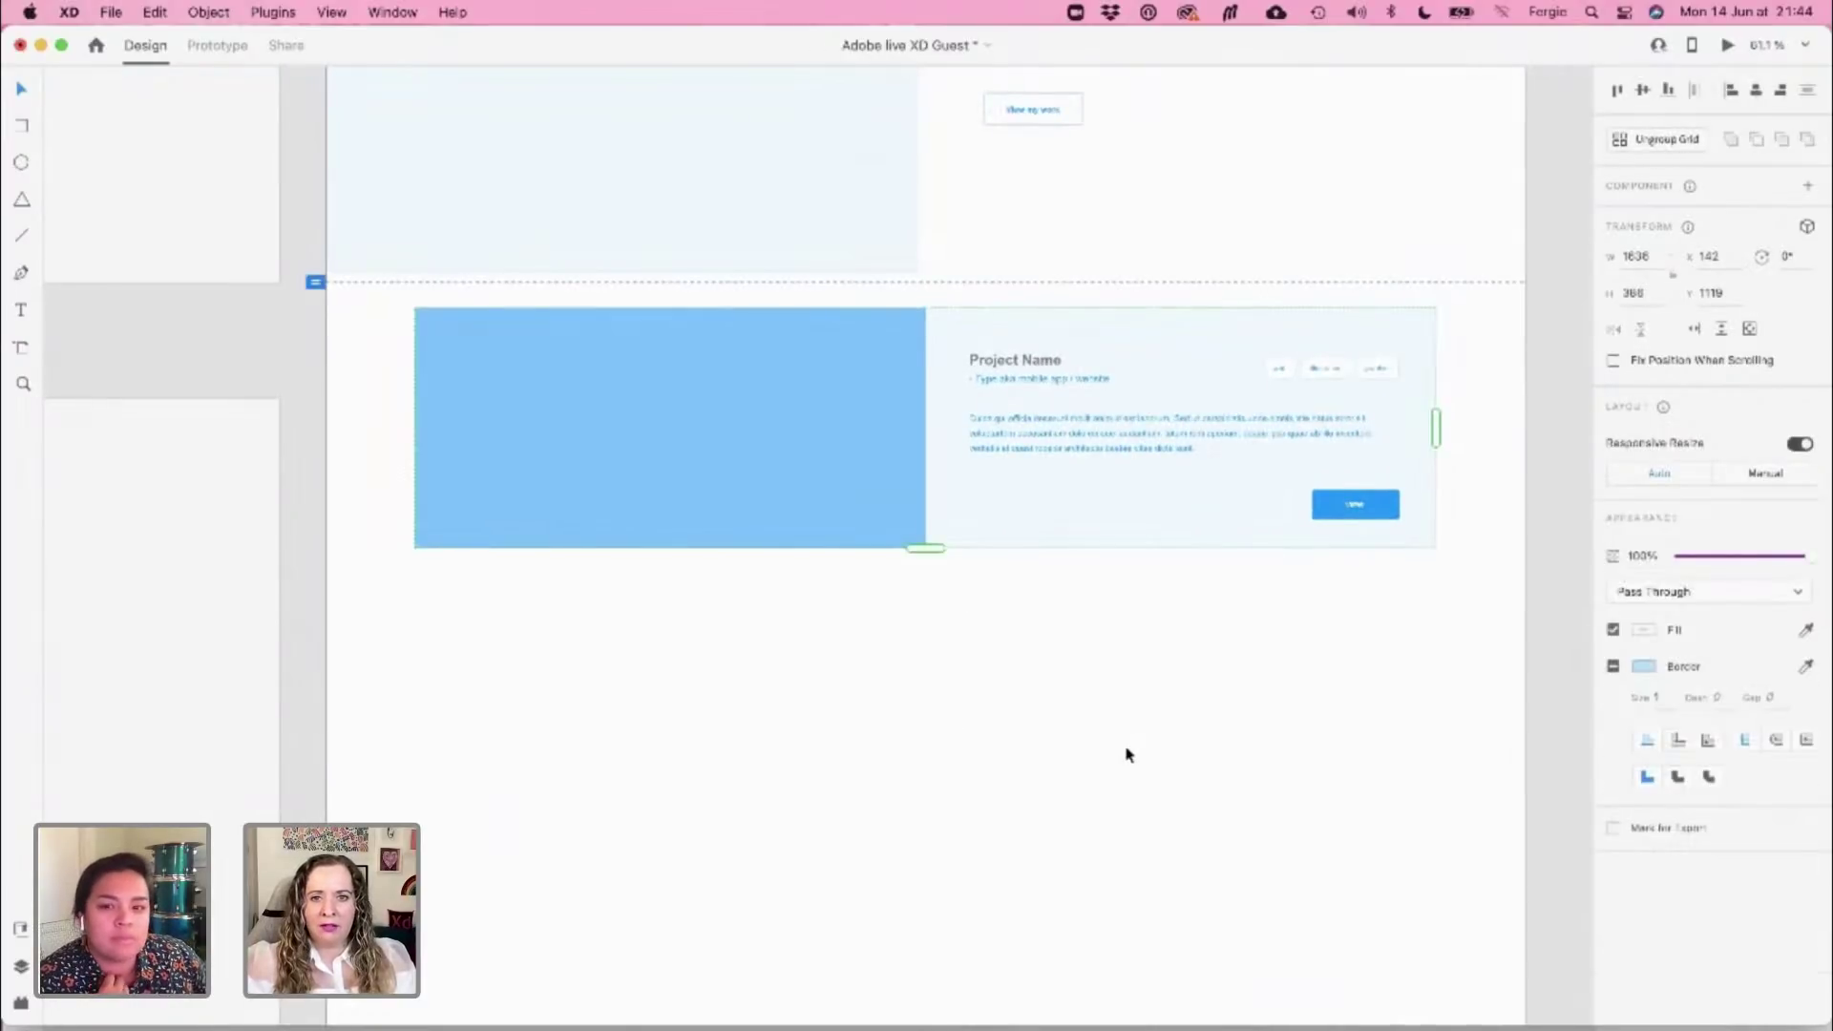
left_click(1129, 797)
scroll(1126, 735, "down", 4)
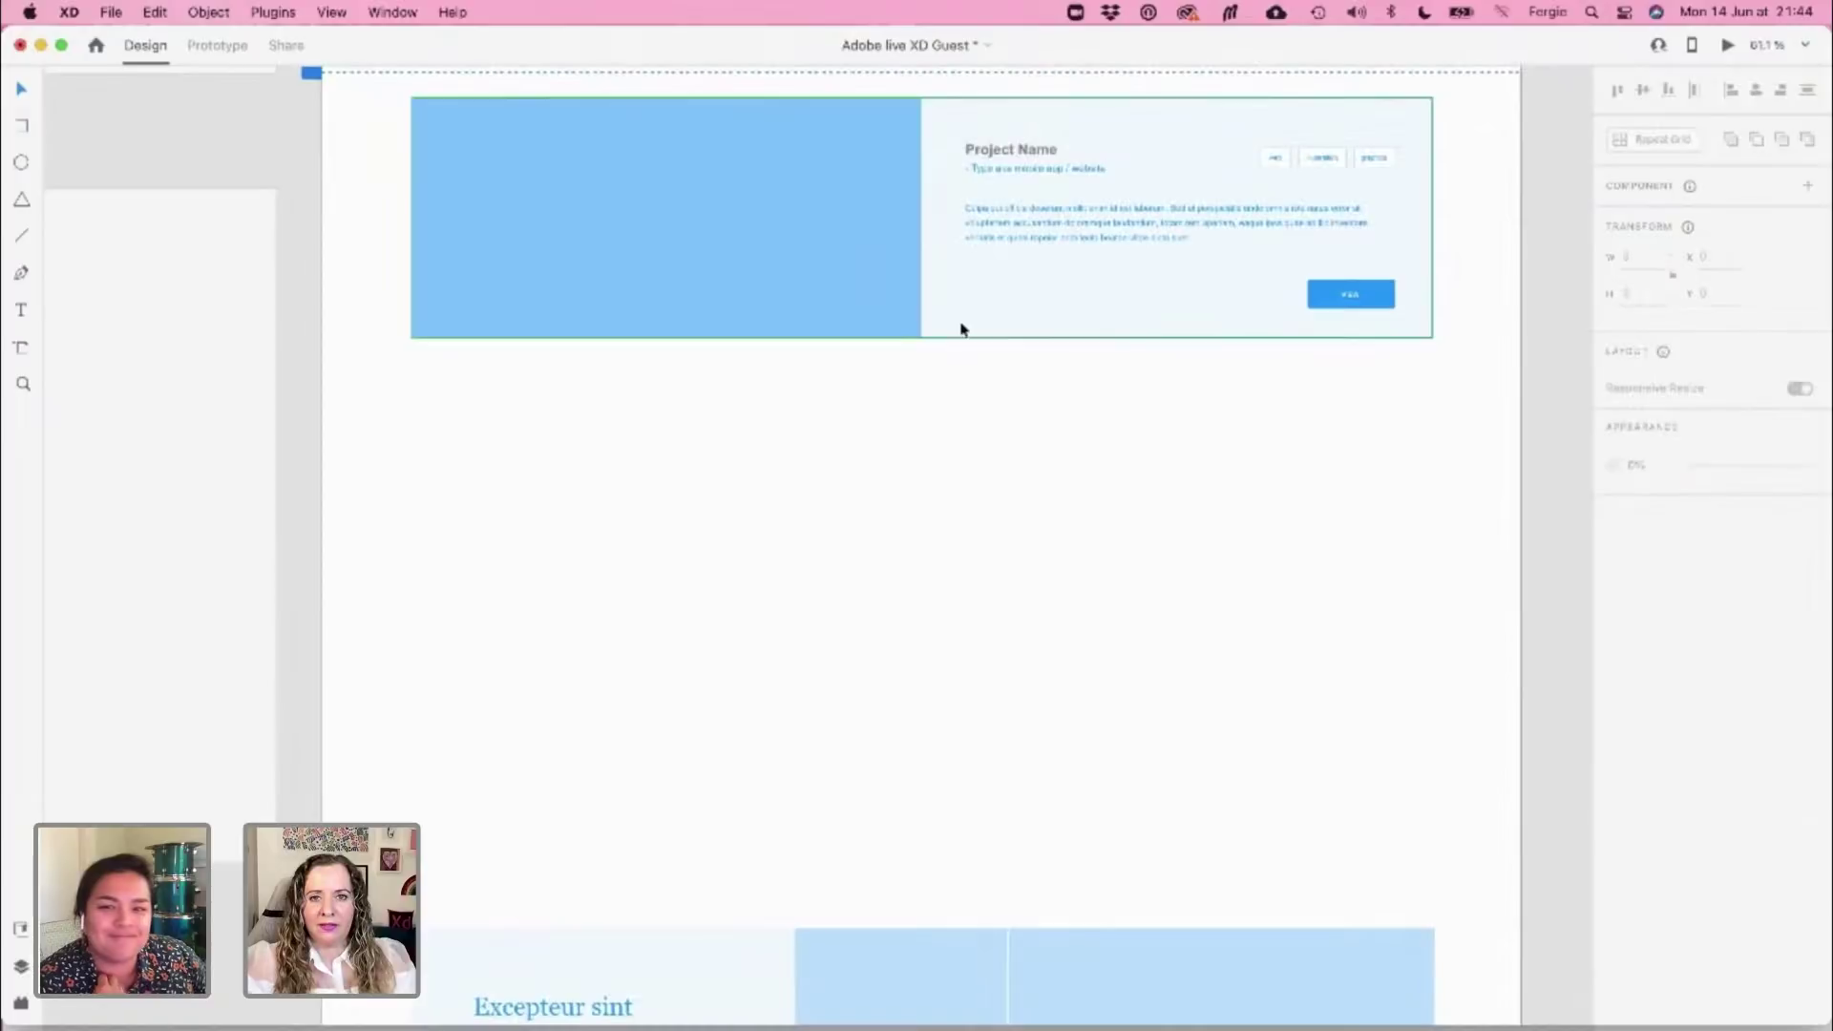
left_click(960, 329)
left_click_drag(917, 339, 929, 849)
left_click(929, 897)
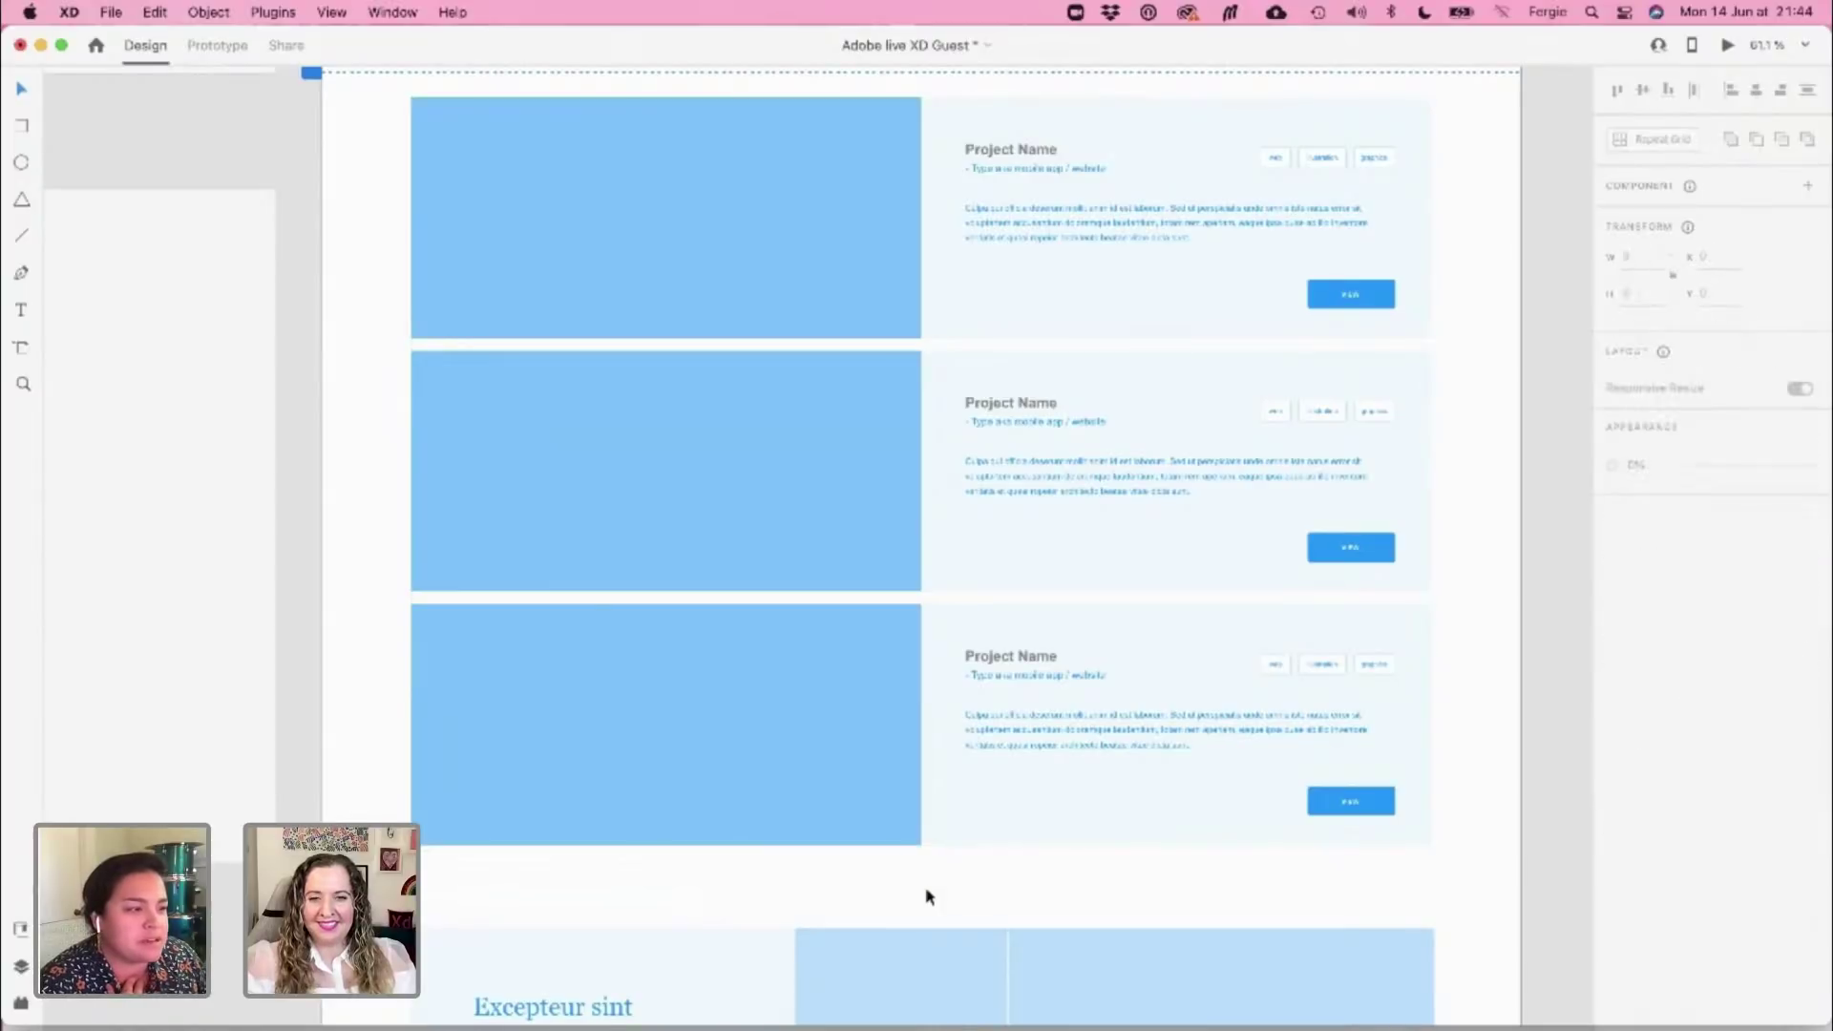
Delete the "Excepteur sint" text and image grid section directly above the footer
scroll(929, 897, "down", 10)
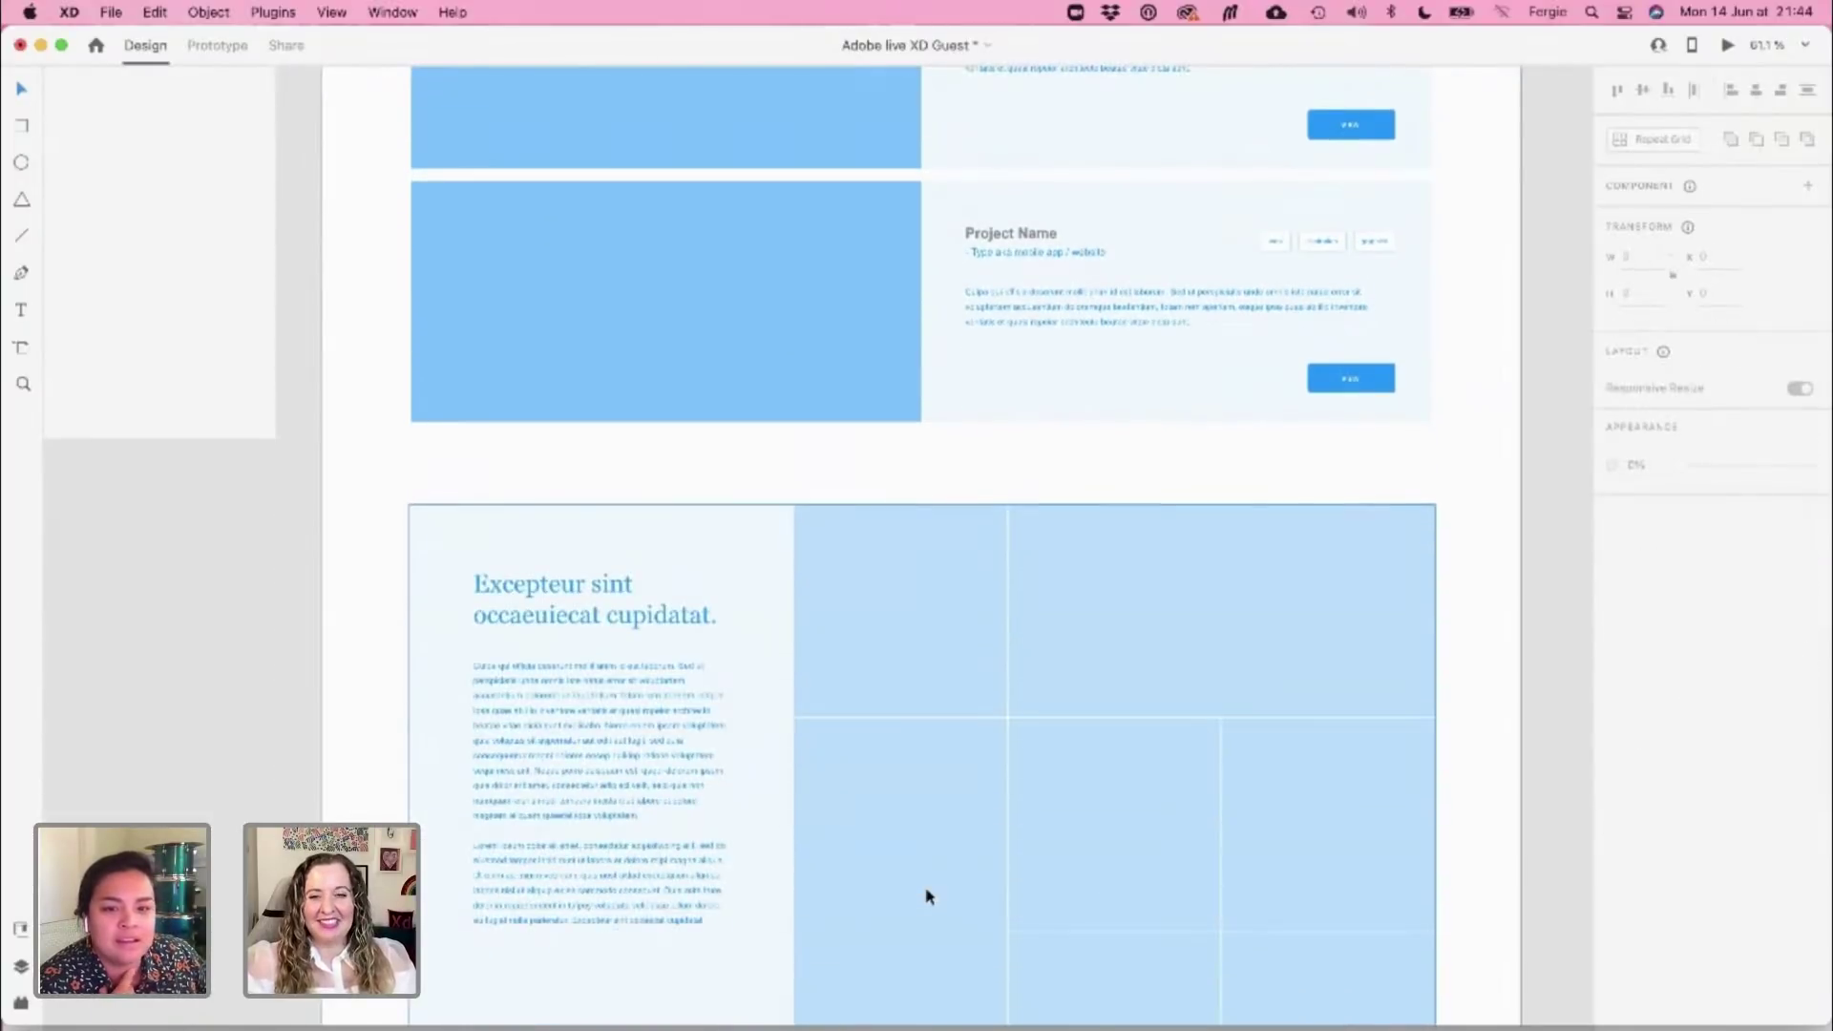
scroll(929, 897, "down", 4)
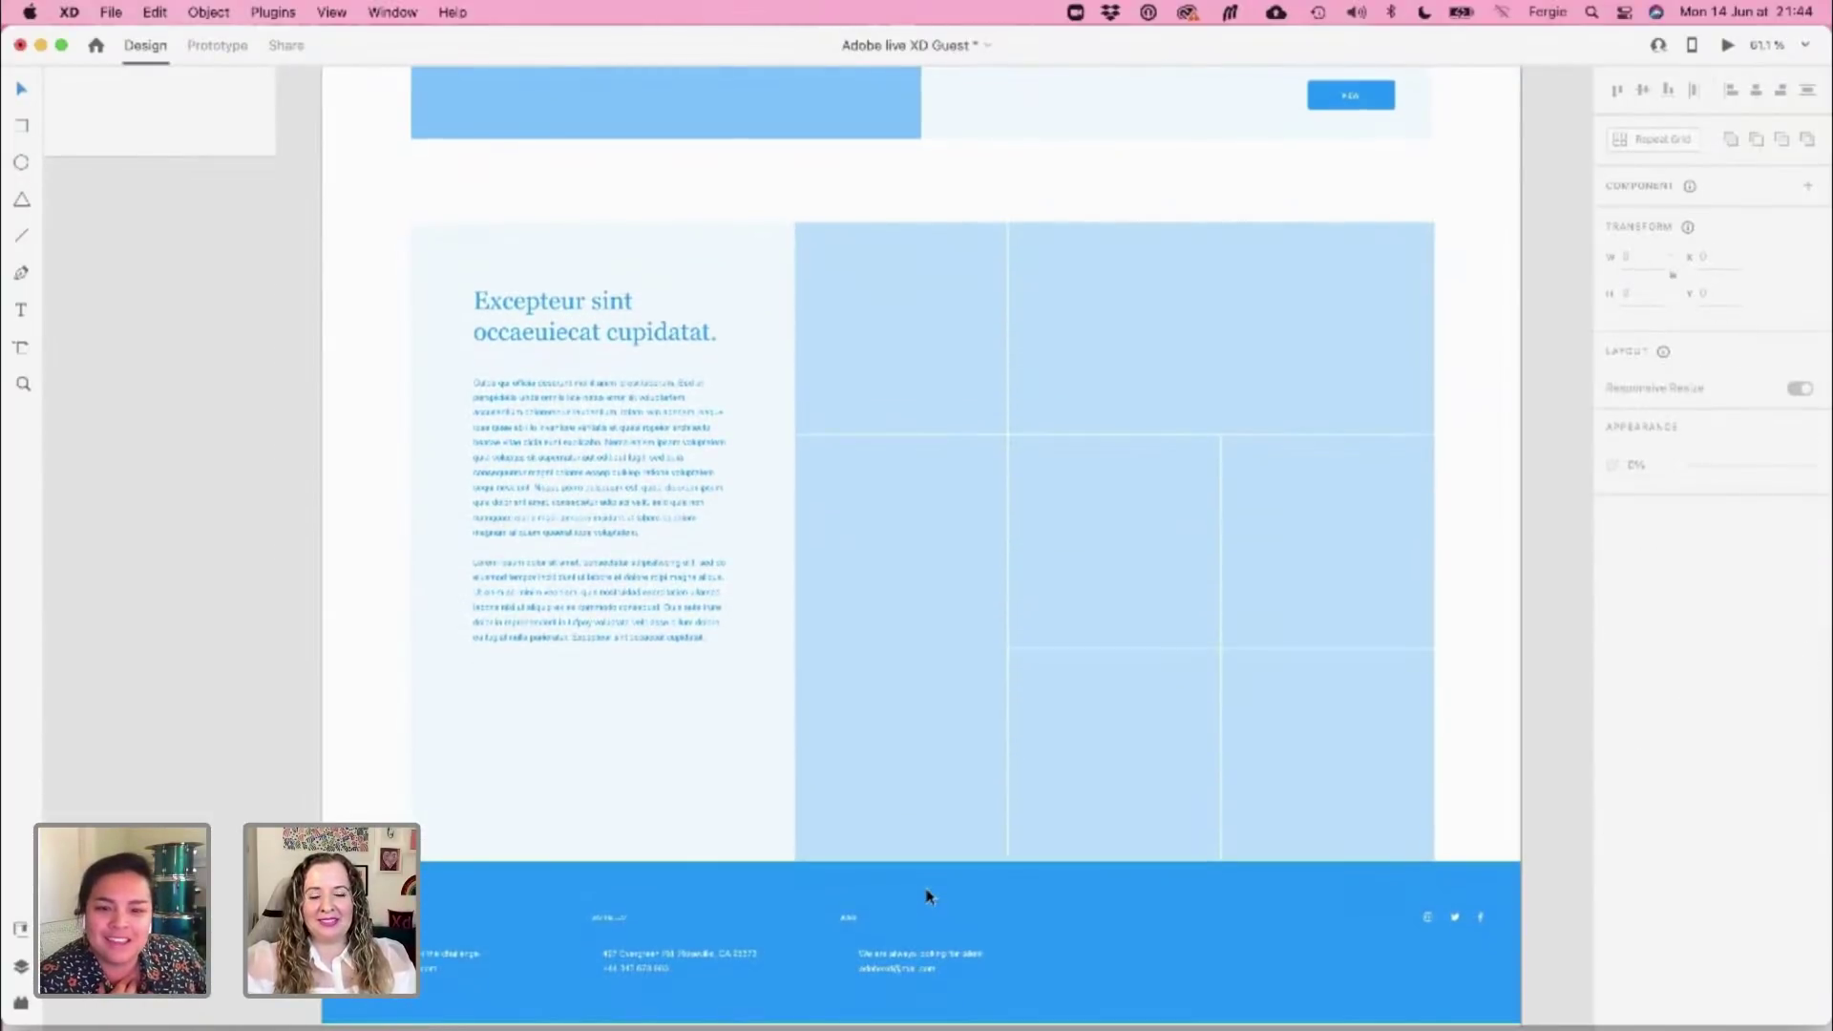
left_click(908, 423)
key("Delete")
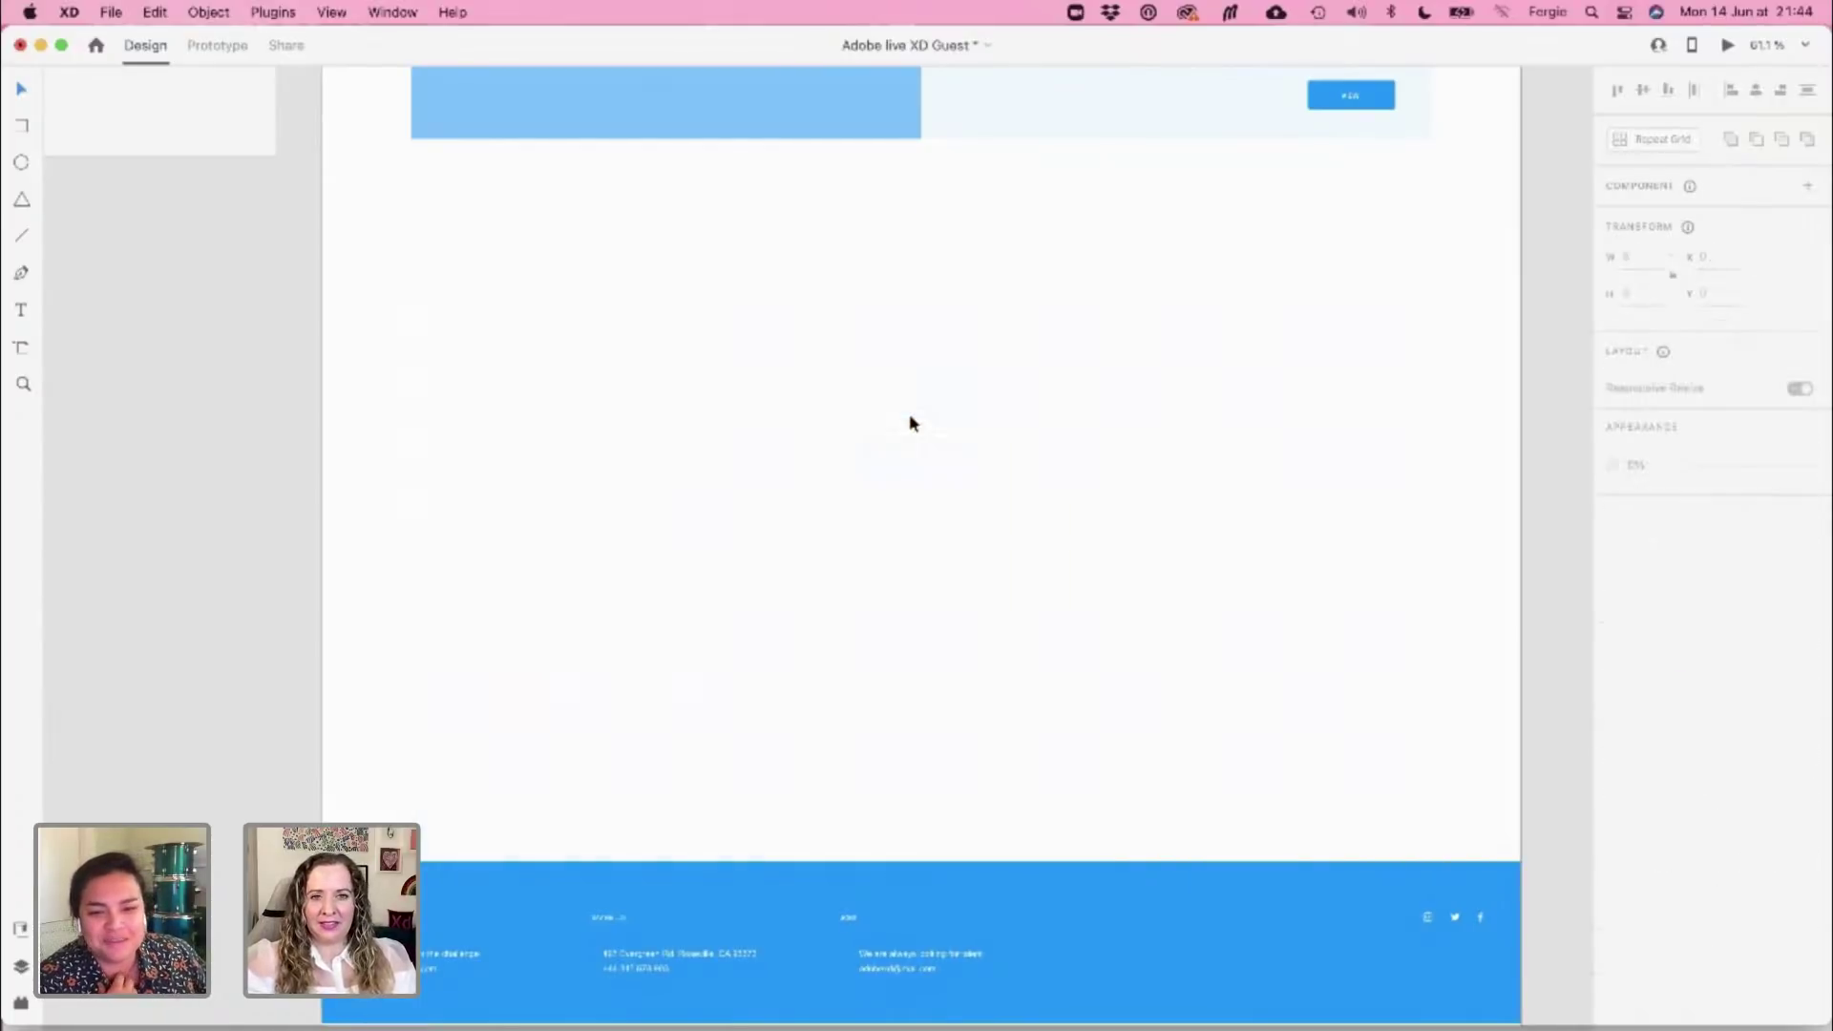
Extend the project card Repeat Grid downward to four stacked cards
scroll(922, 403, "down", 3)
scroll(922, 402, "up", 4)
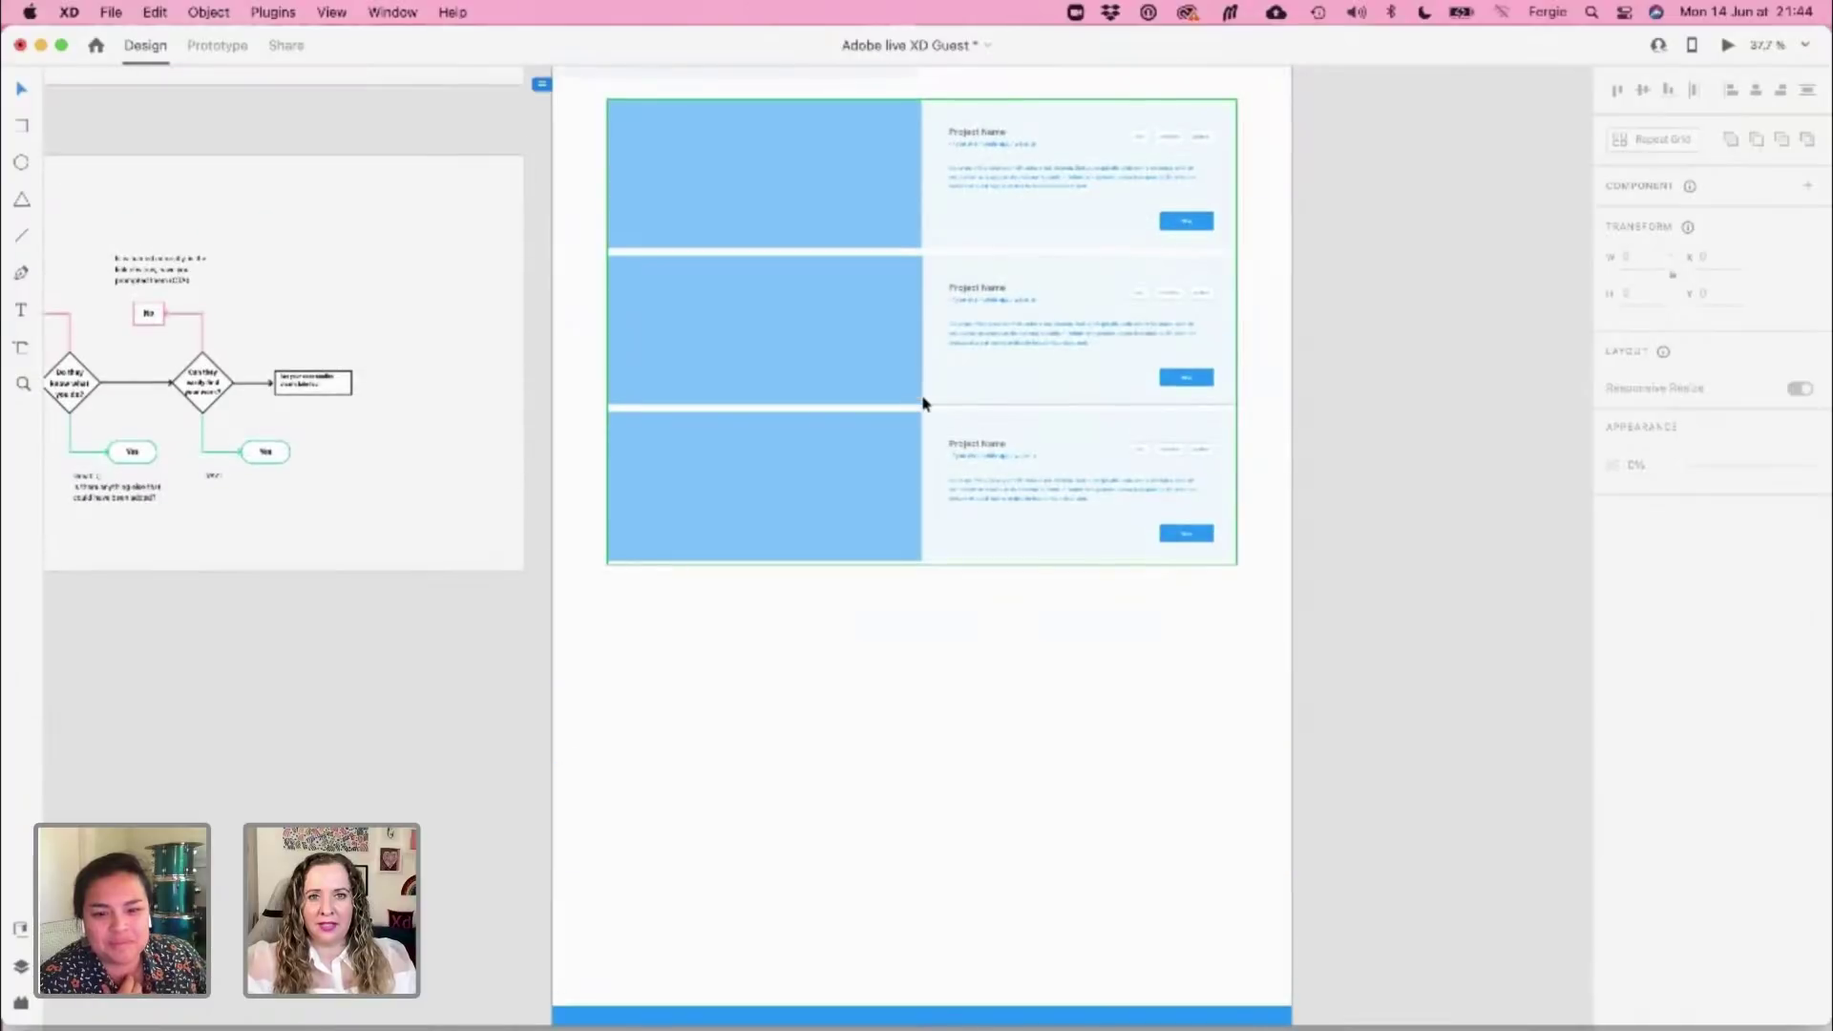
scroll(922, 403, "up", 5)
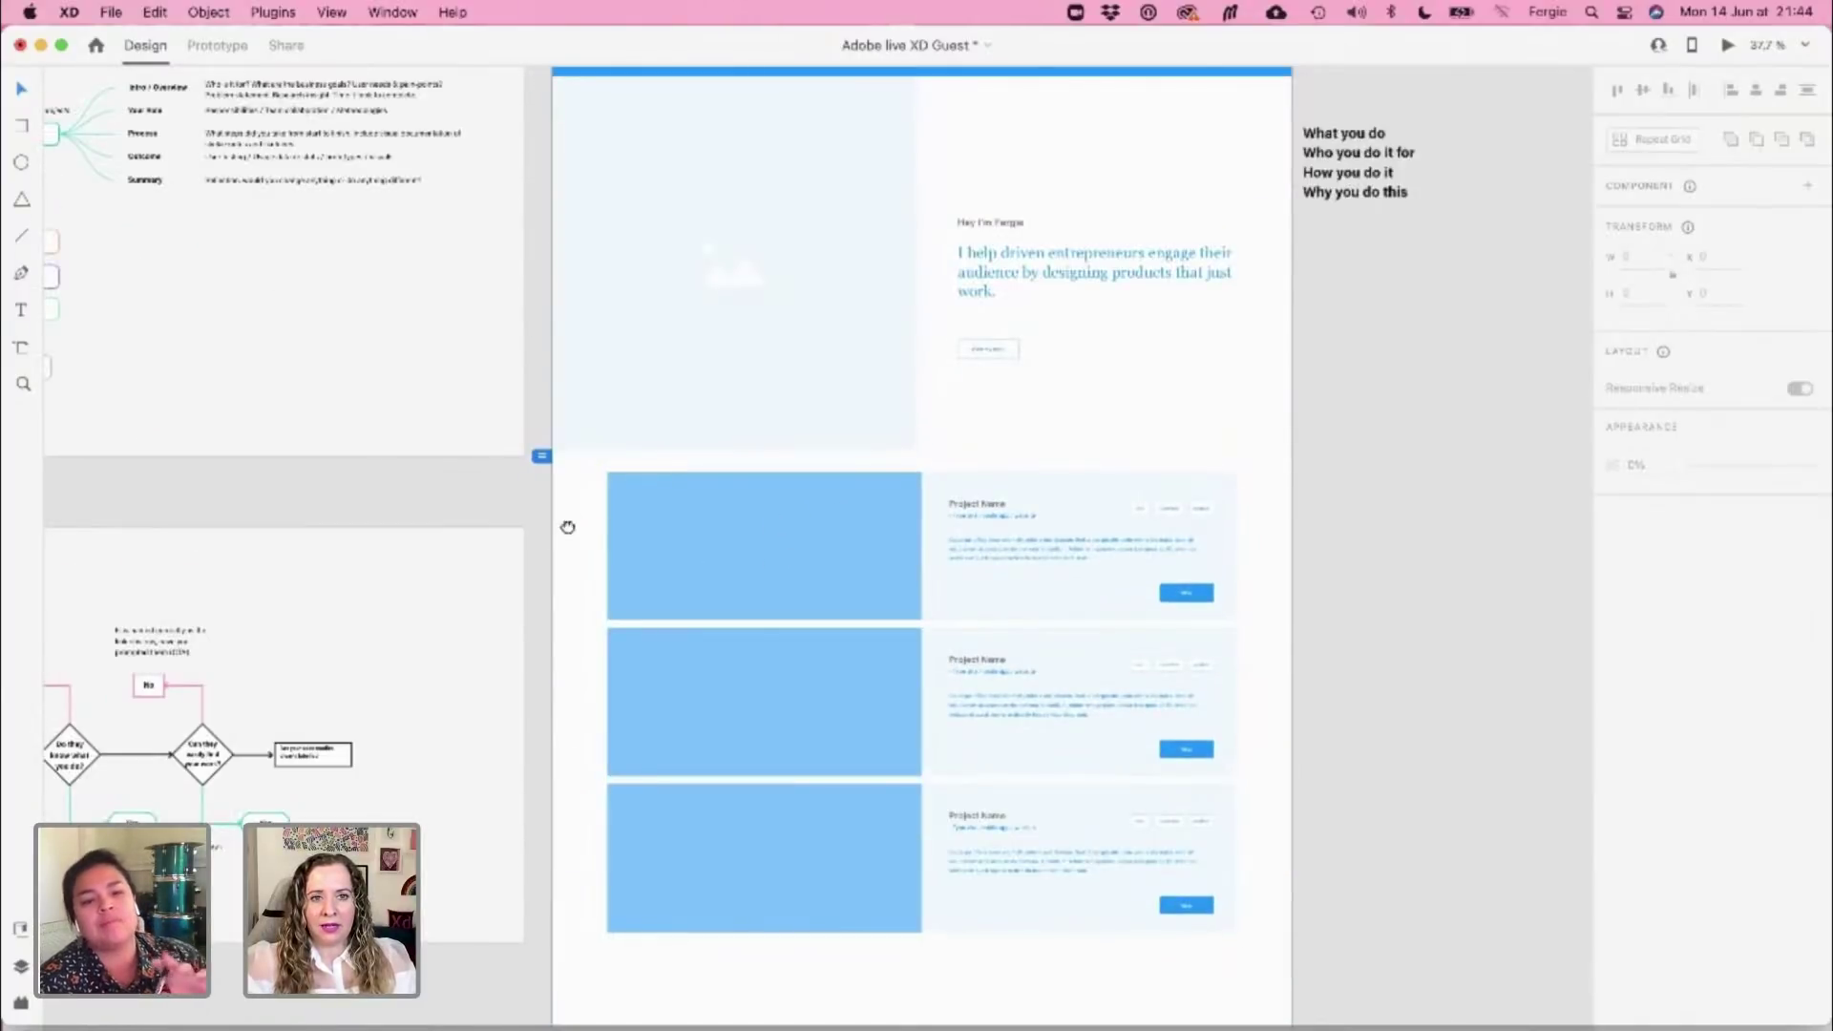
scroll(859, 583, "left", 5)
scroll(894, 605, "down", 4)
scroll(895, 605, "right", 3)
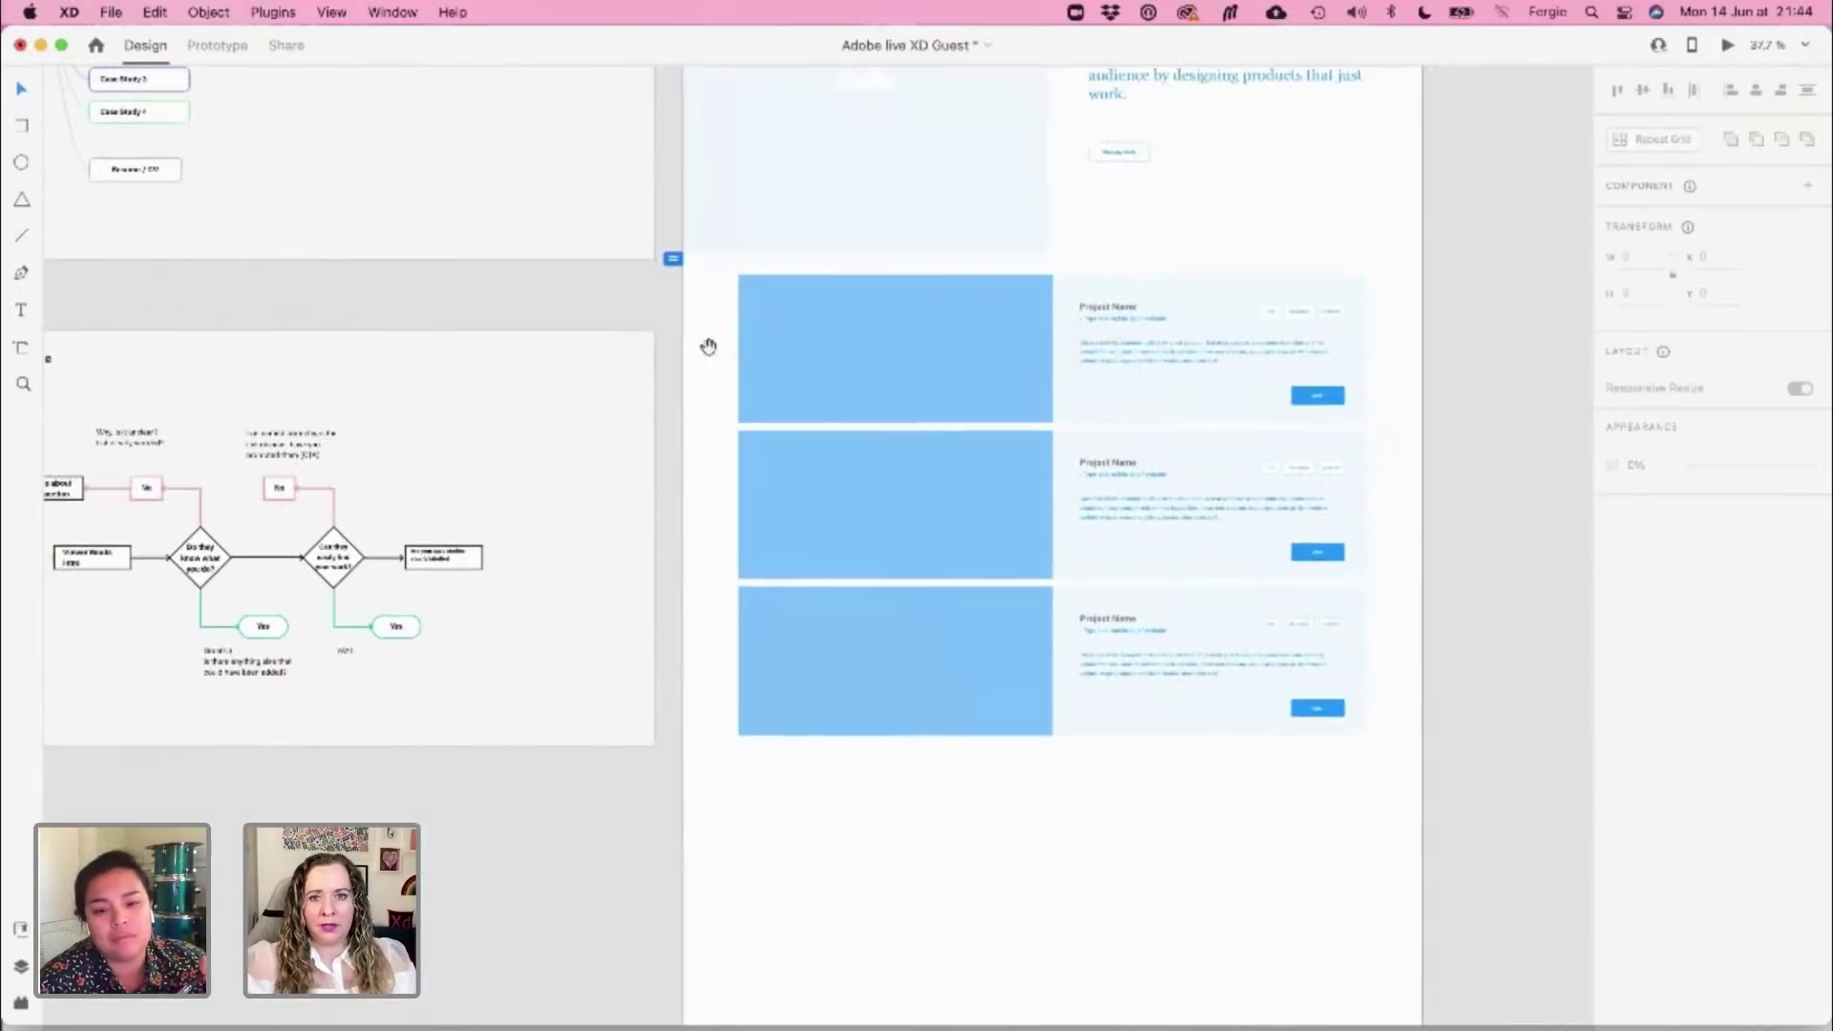
left_click(1018, 643)
left_click_drag(1039, 735, 1039, 897)
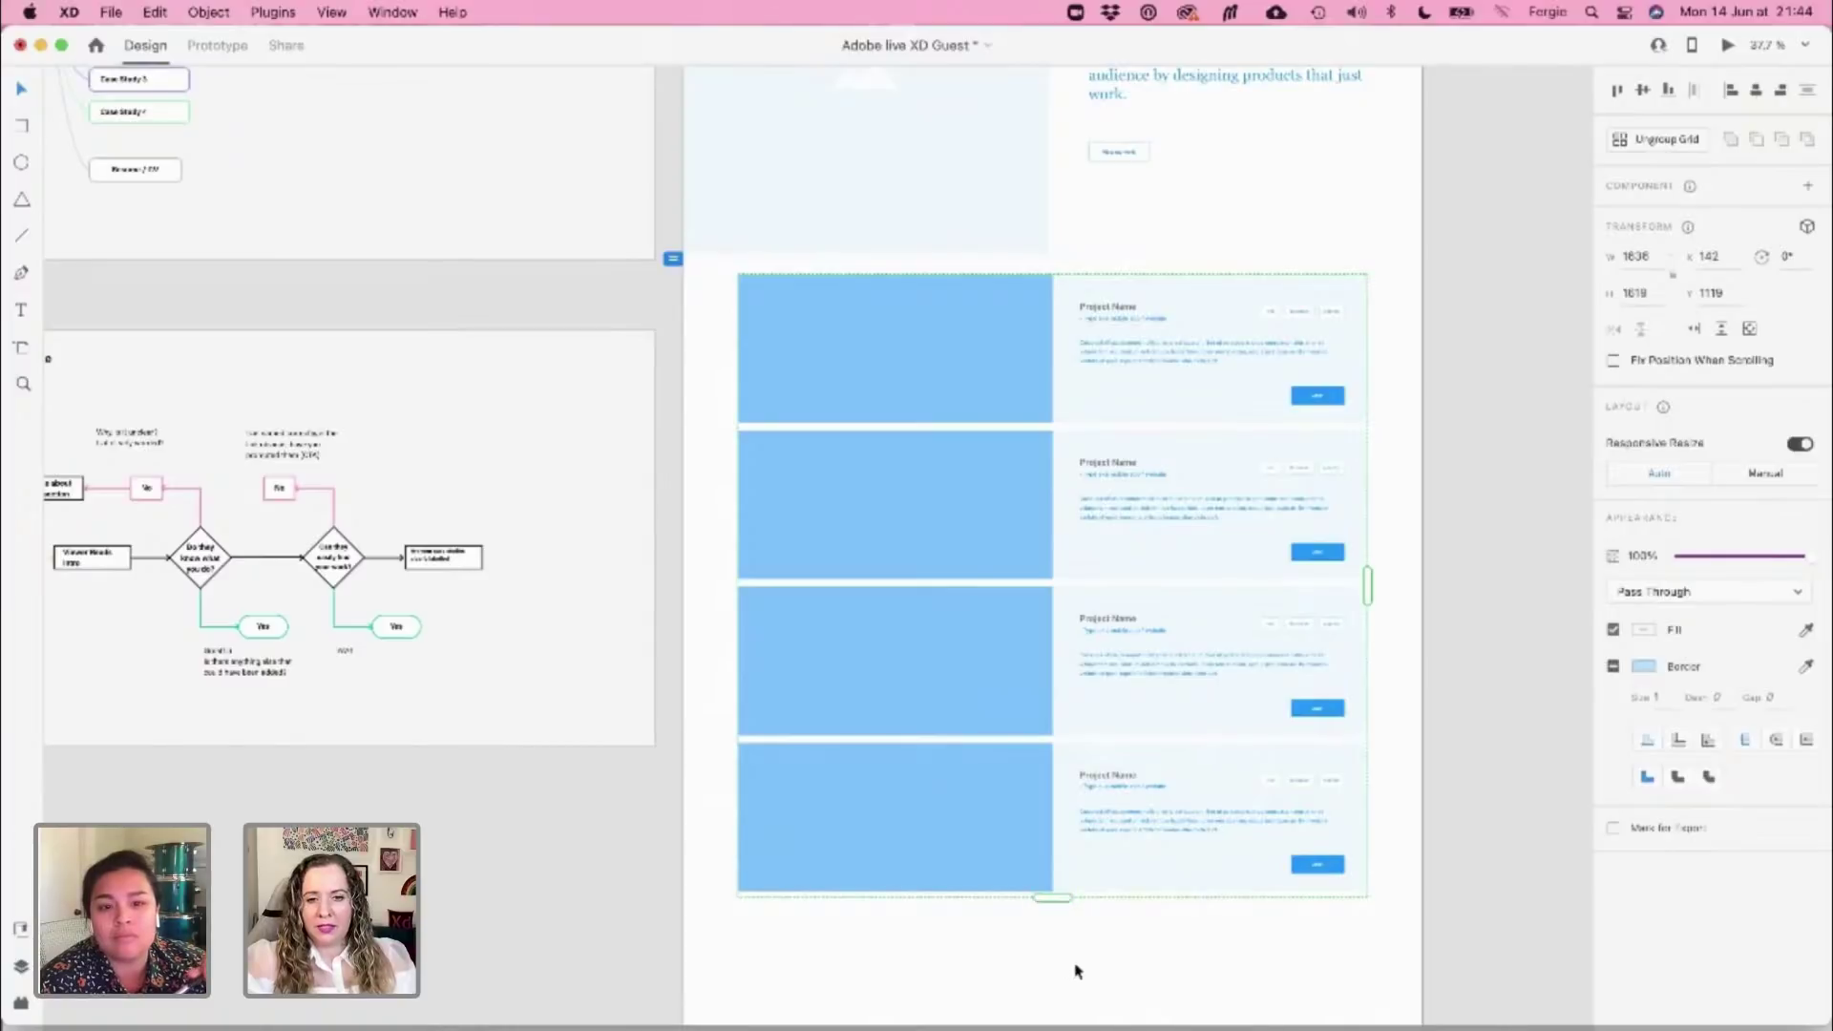
left_click(1075, 971)
Switch to the XD-wireframes-web-2021 kit and look through its Team, Blog, Portfolio and other section groups for the home page's next section
scroll(1075, 971, "up", 5)
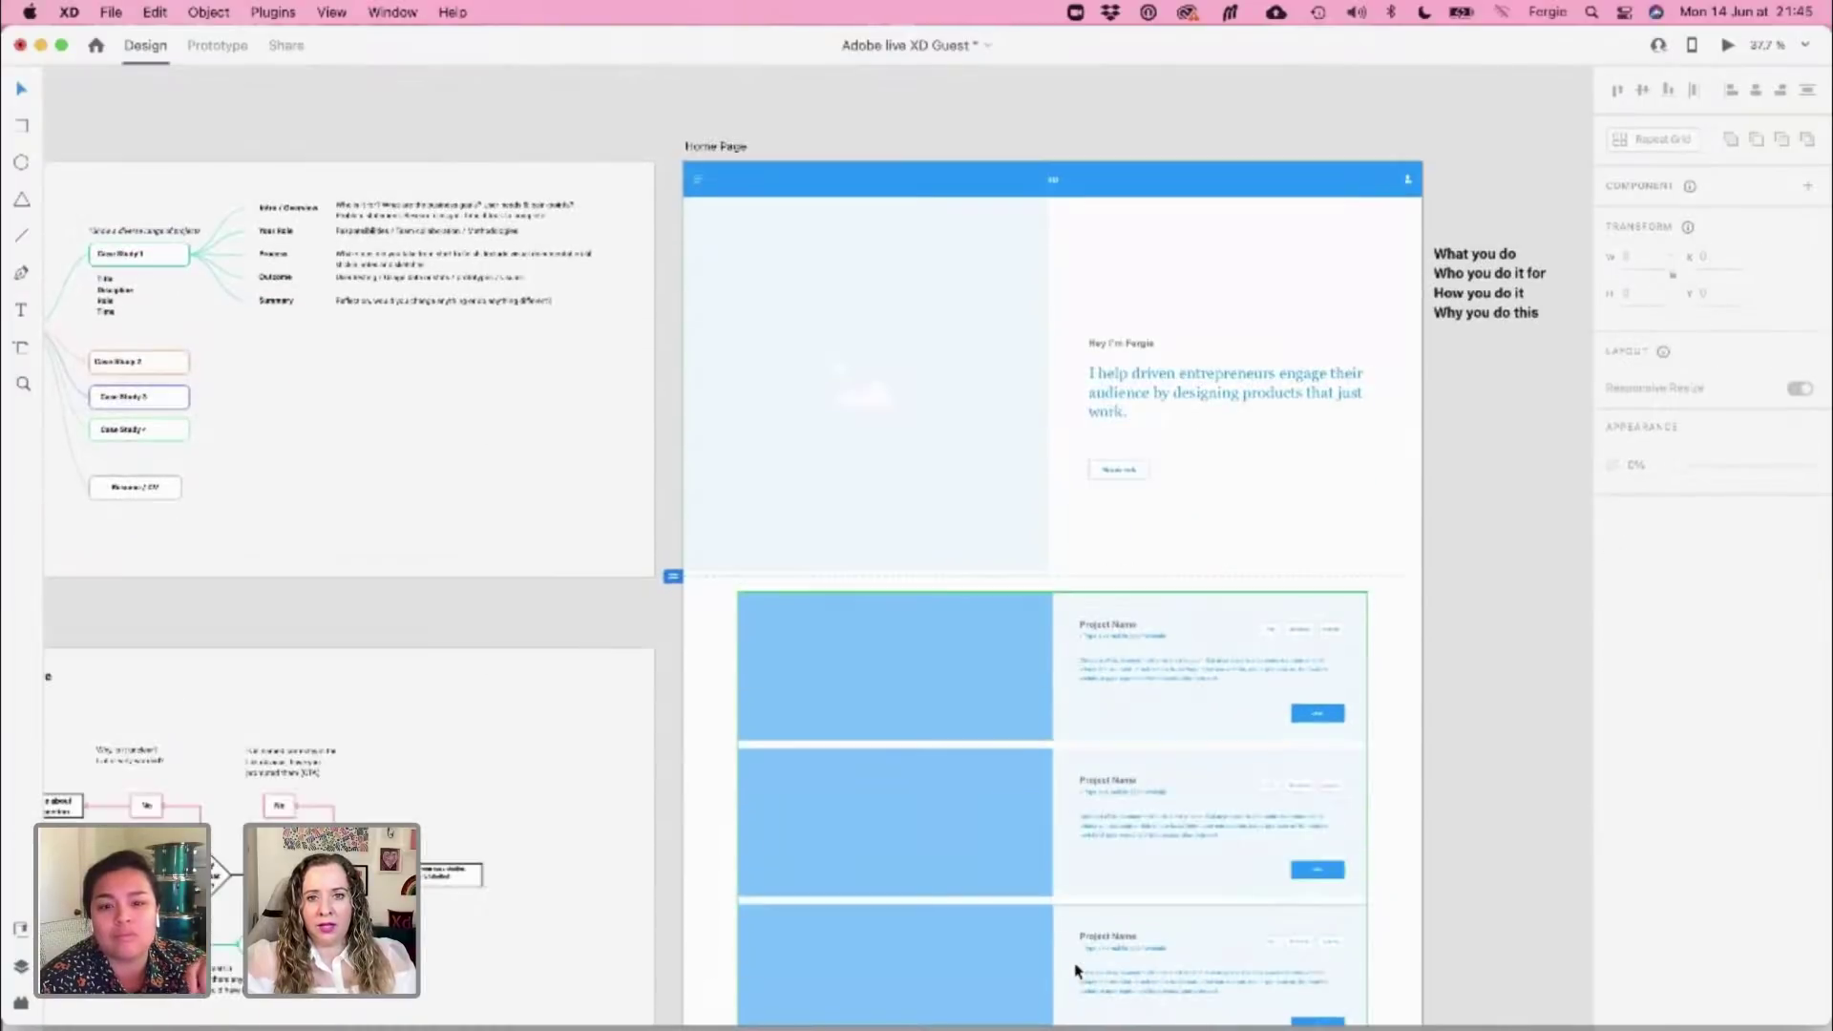
scroll(1075, 971, "down", 10)
left_click_drag(1088, 749, 1056, 978)
key("super+grave")
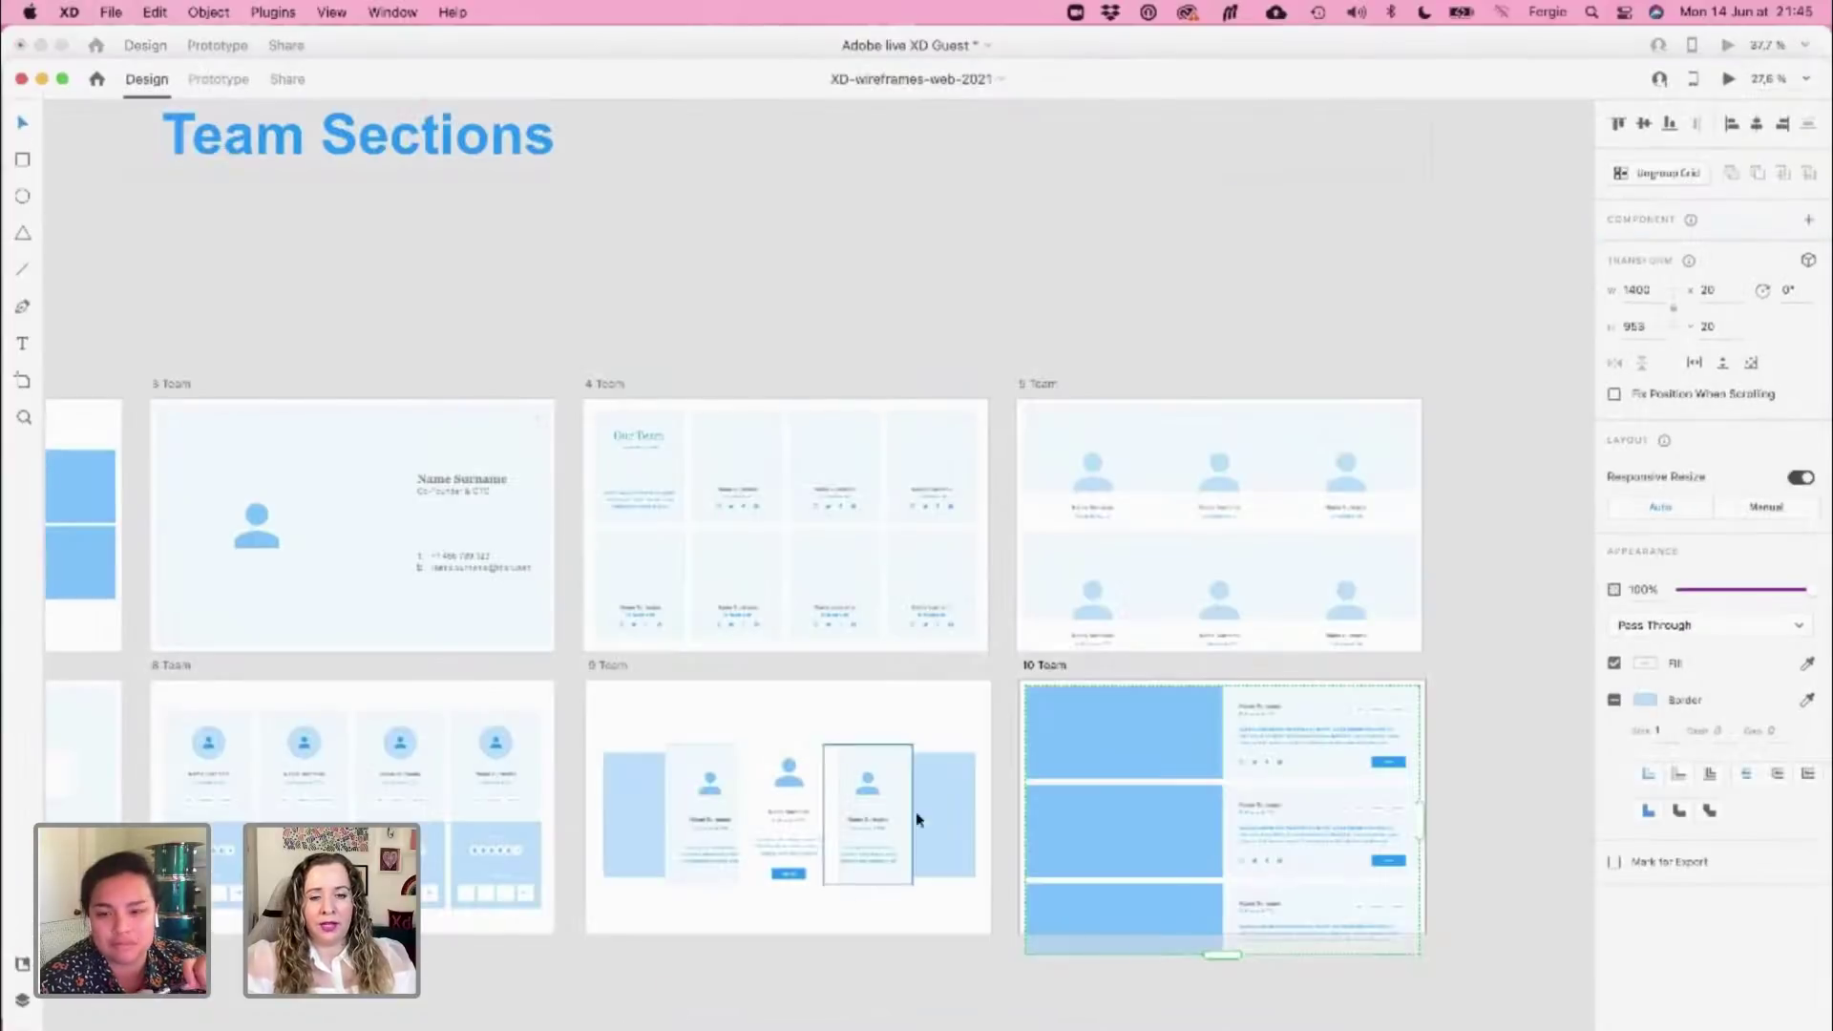
left_click(413, 350)
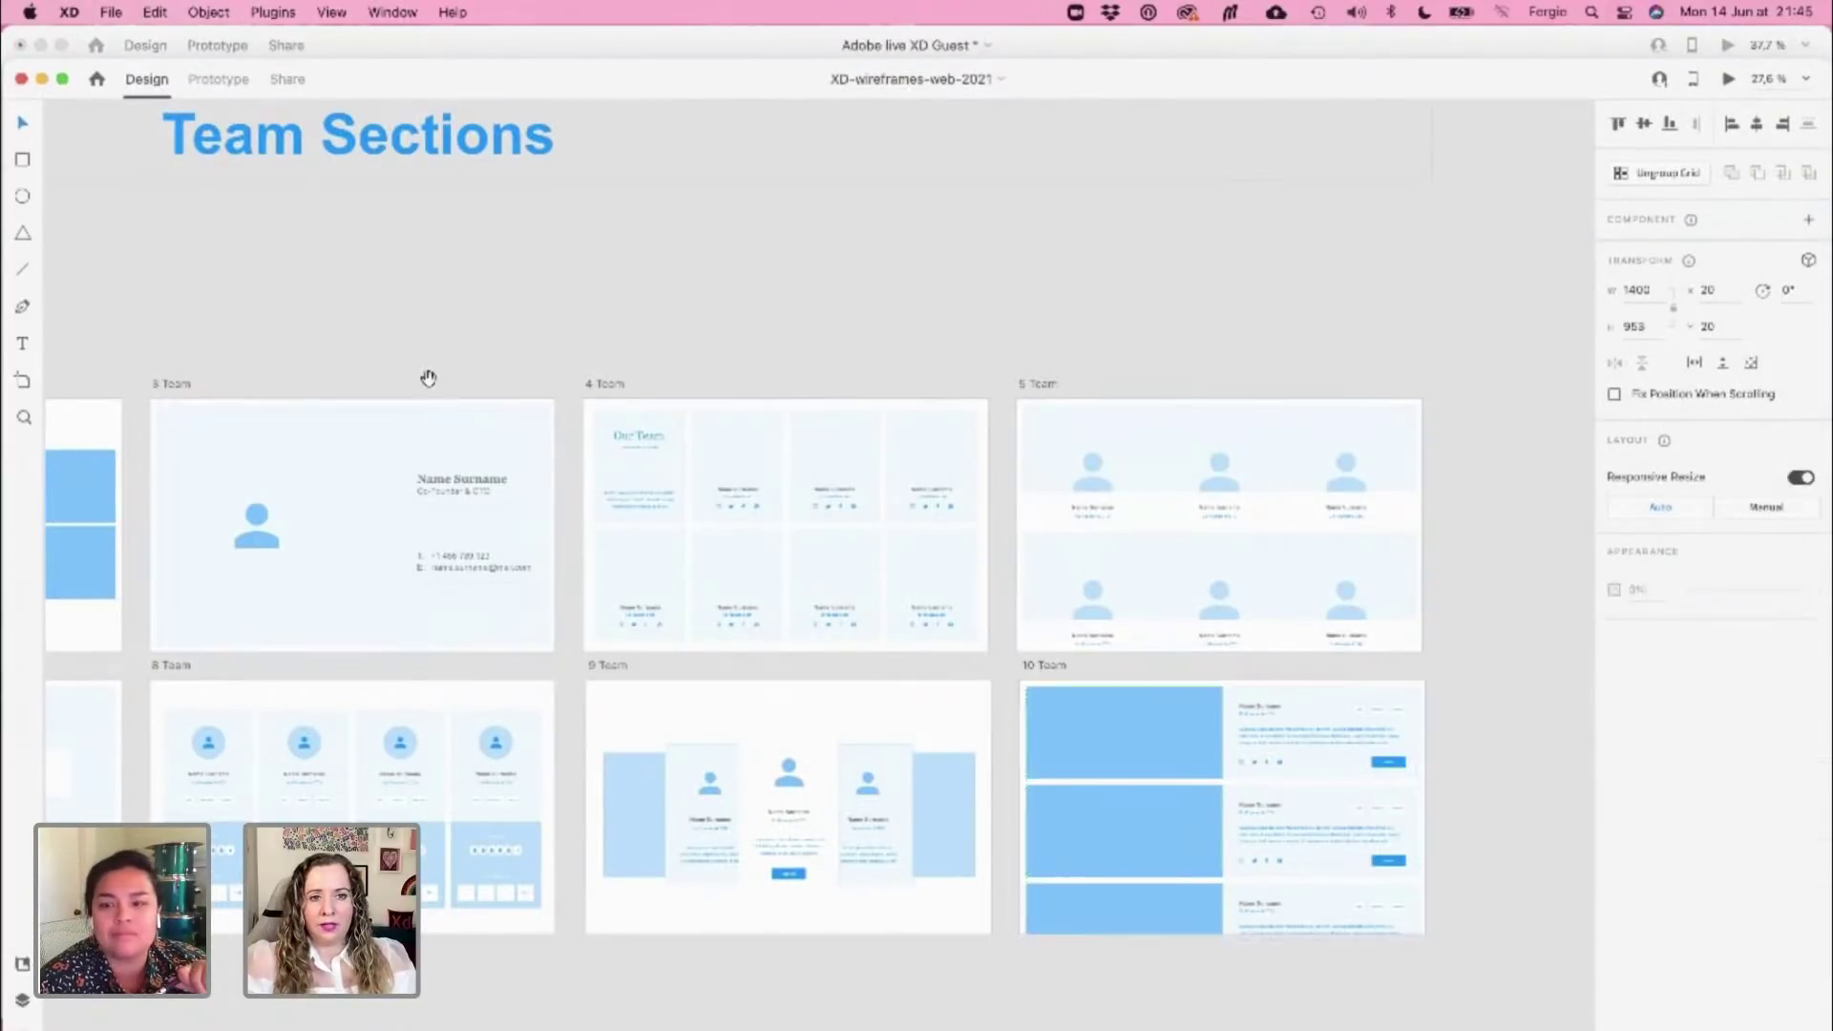
left_click_drag(425, 376, 806, 392)
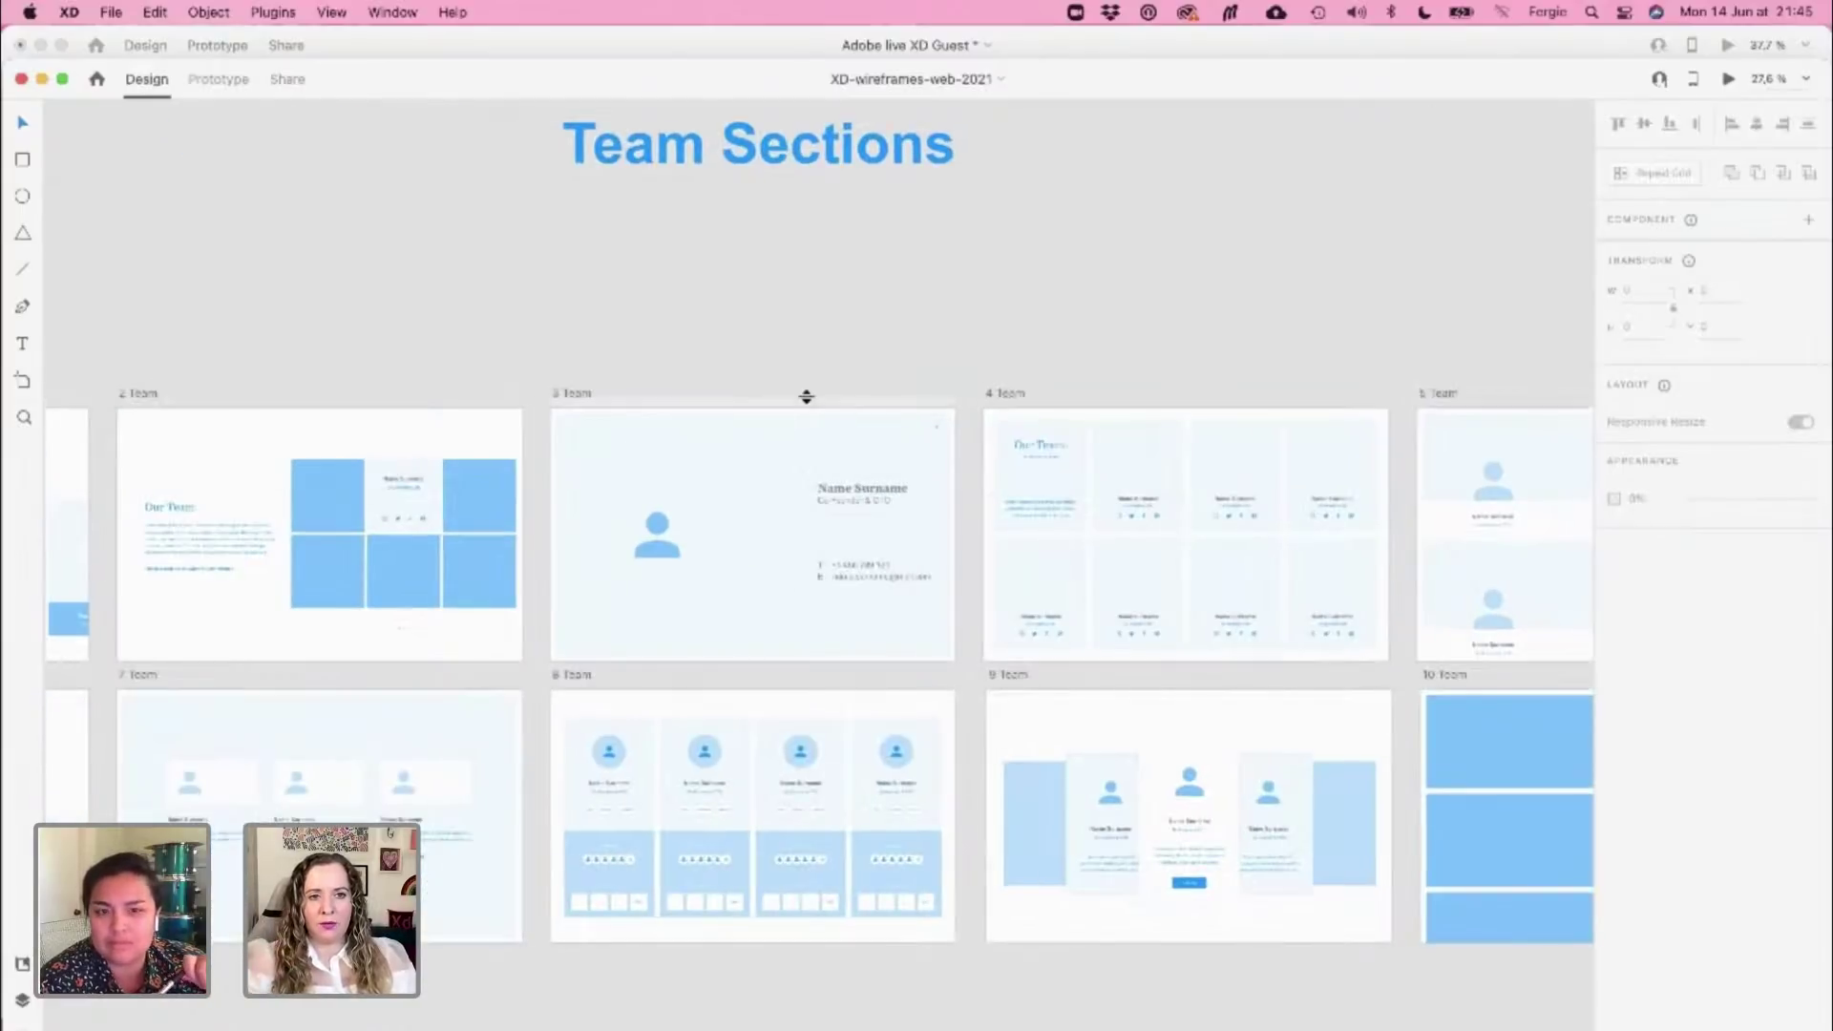
left_click_drag(442, 306, 366, 305)
left_click_drag(1068, 341, 427, 308)
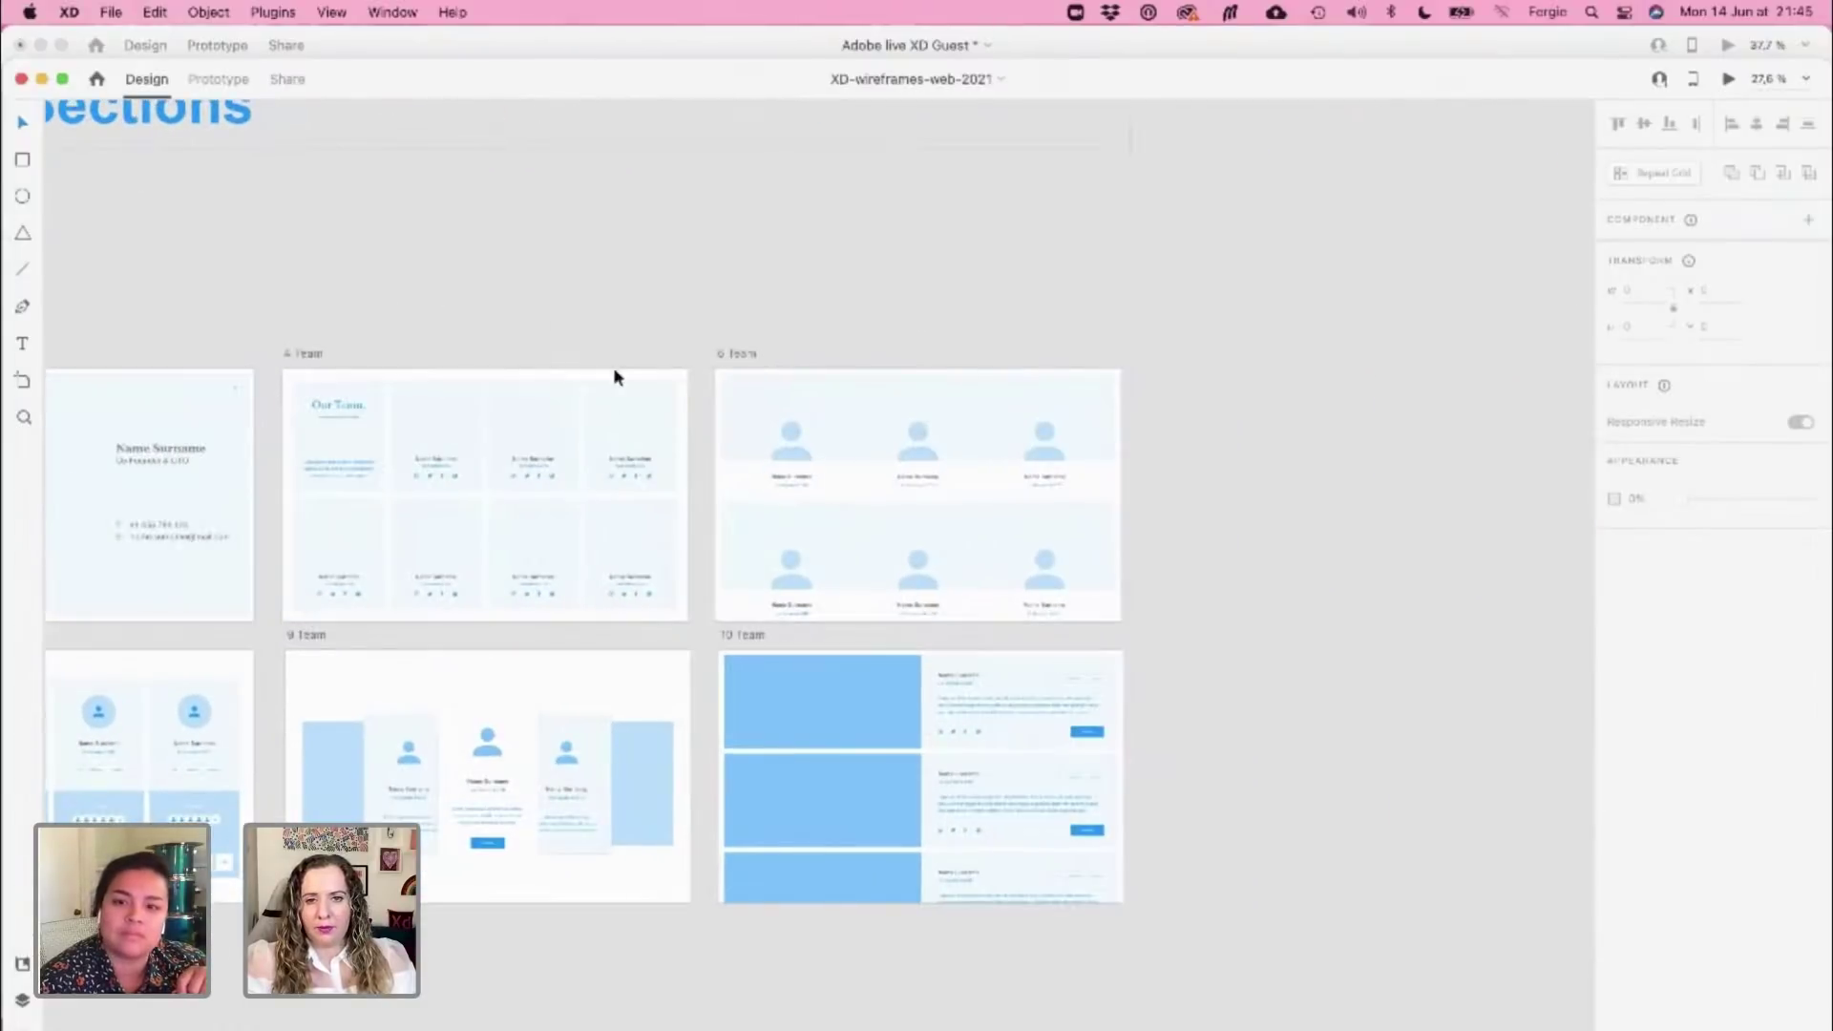
scroll(225, 662, "down", 5)
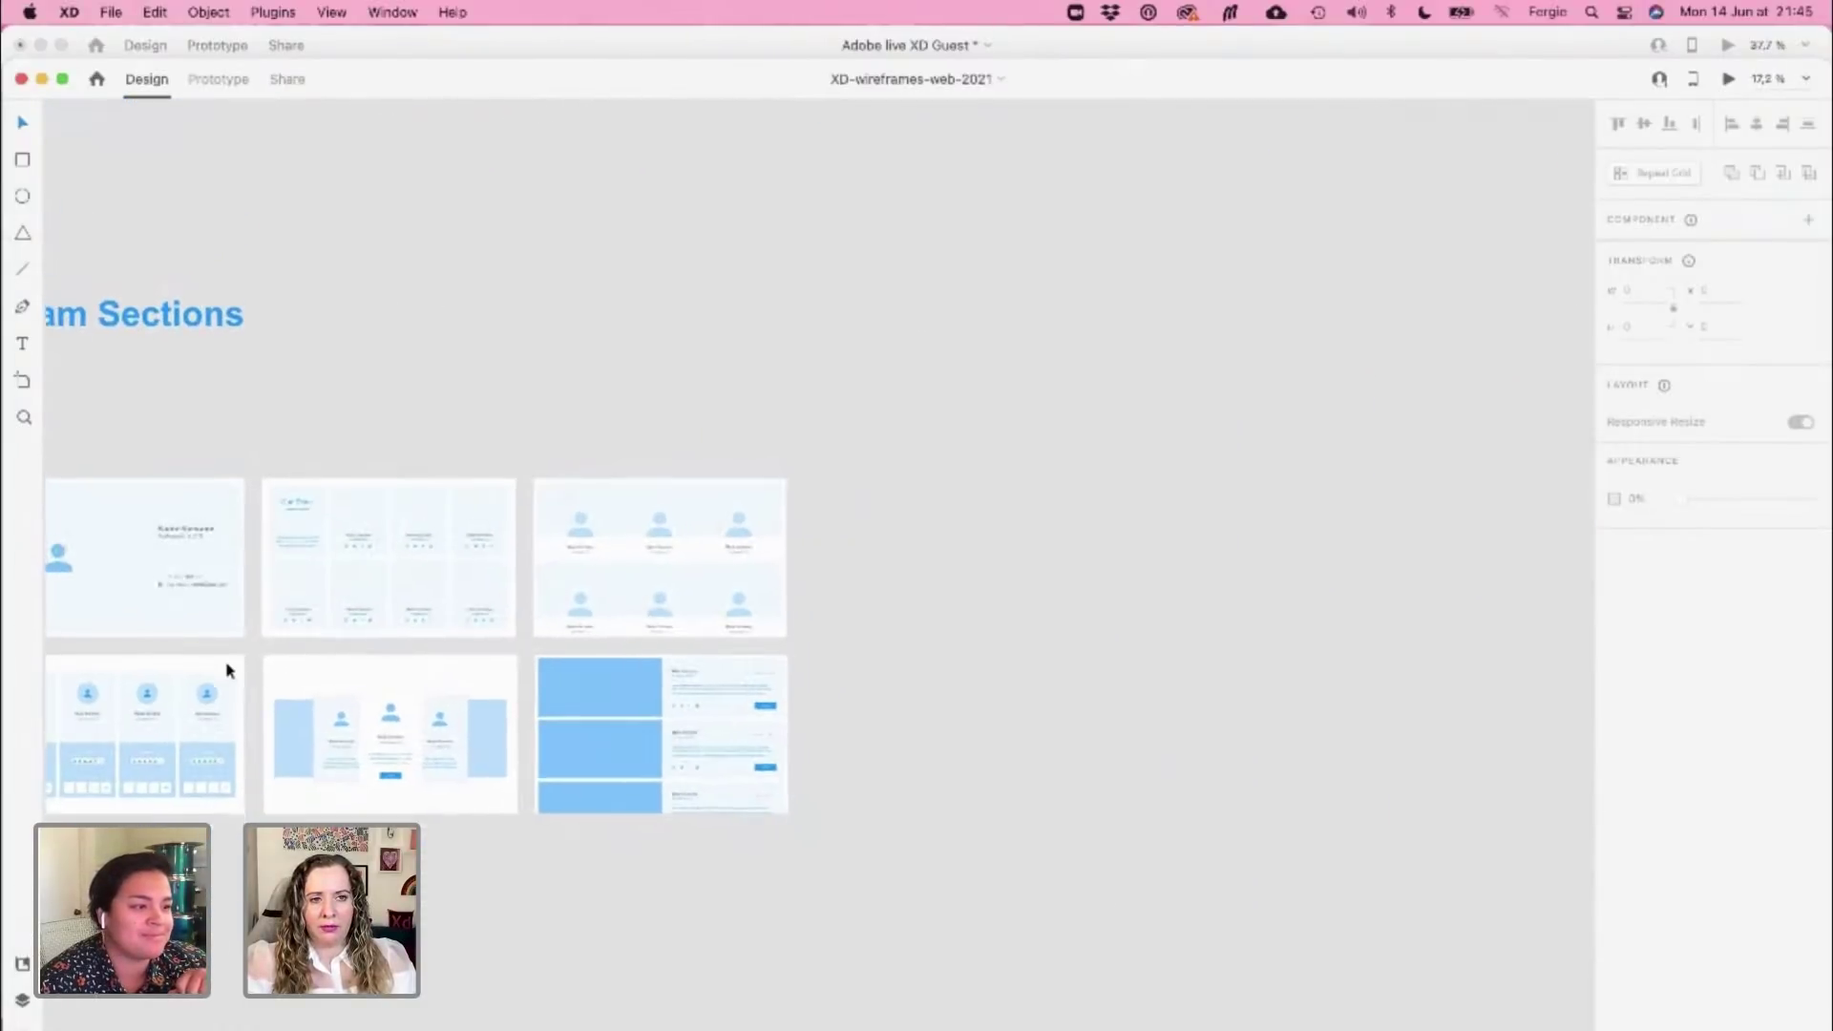
left_click_drag(233, 426, 926, 451)
left_click_drag(450, 409, 1260, 508)
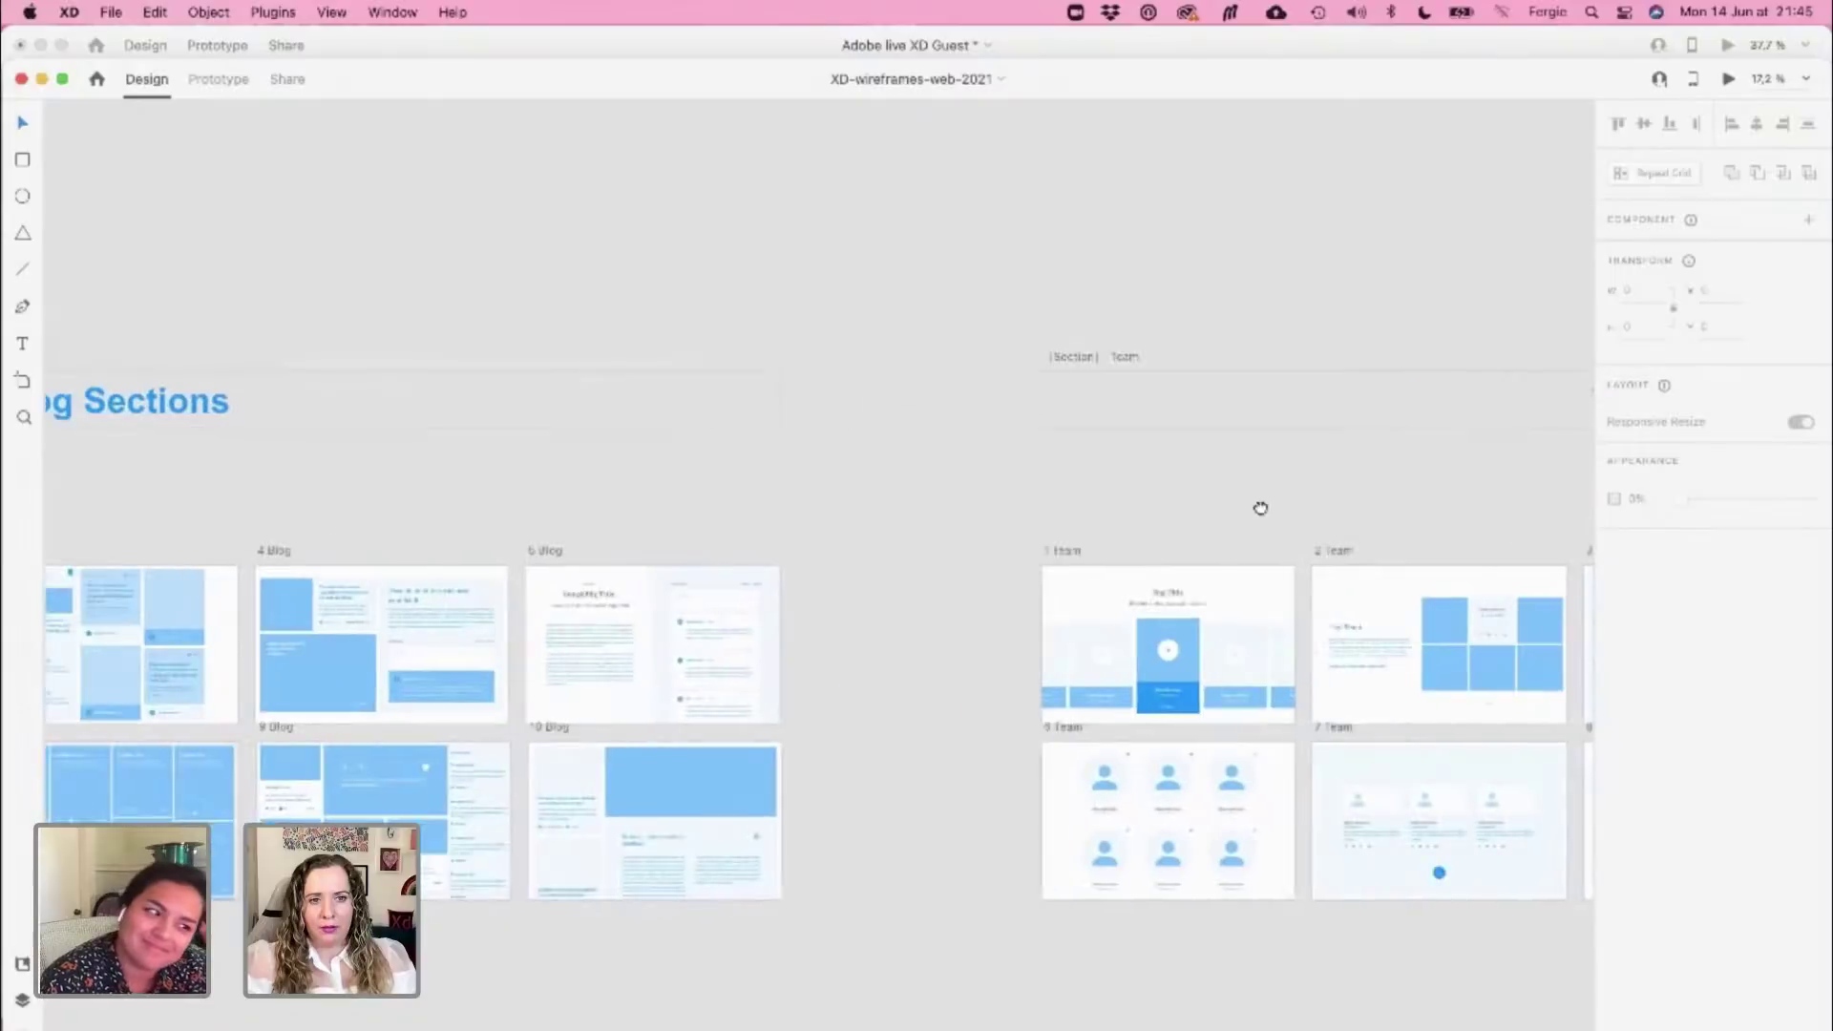
left_click_drag(519, 462, 1015, 904)
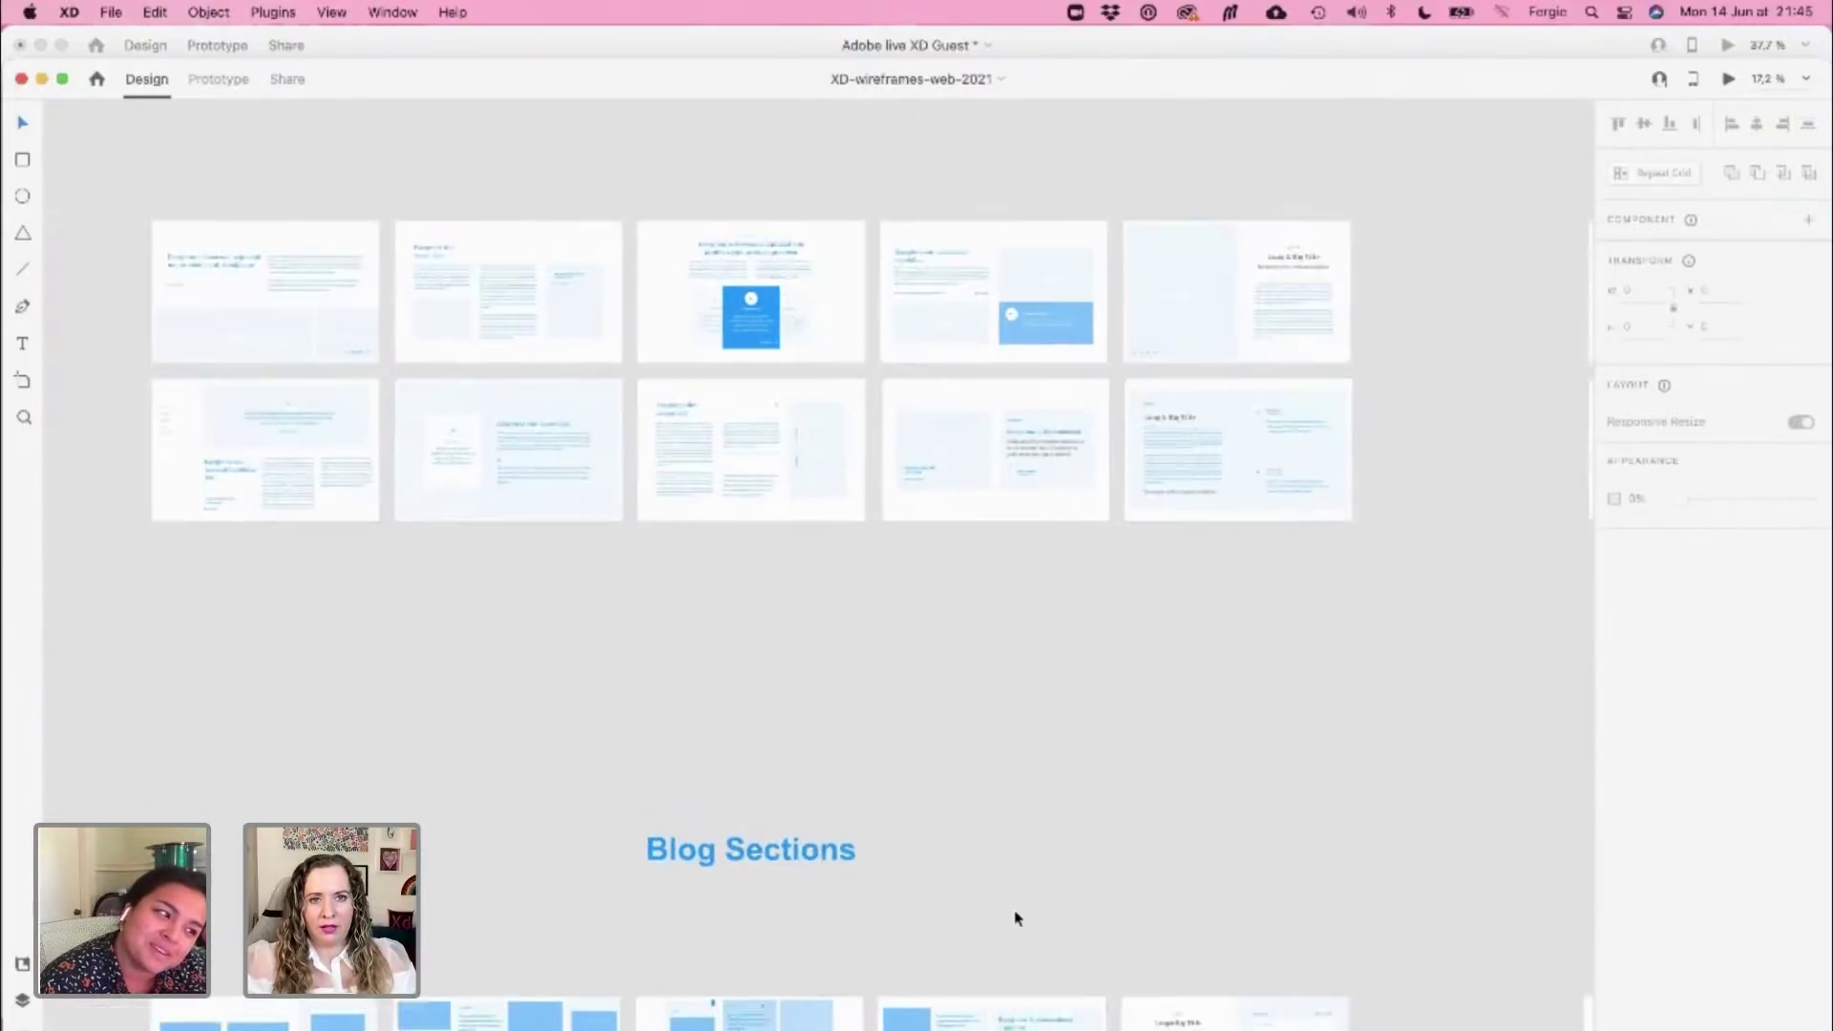
scroll(1015, 919, "down", 10)
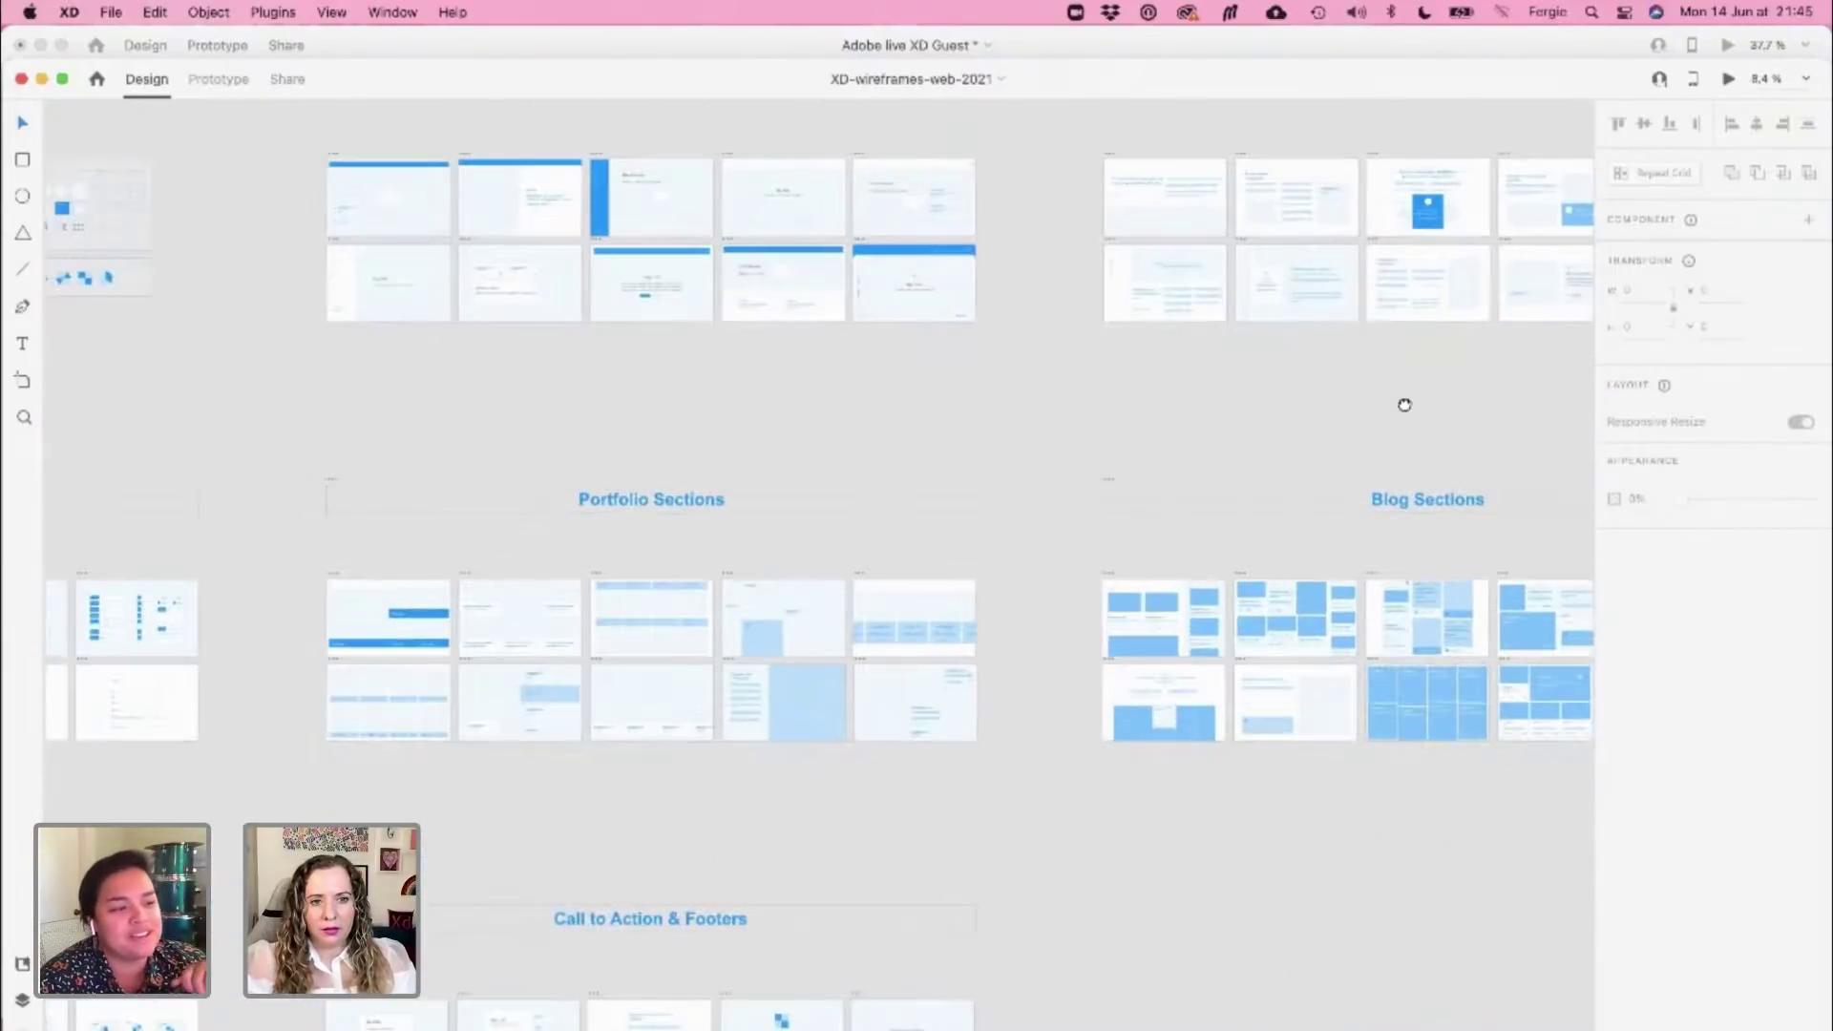
left_click_drag(345, 895, 928, 570)
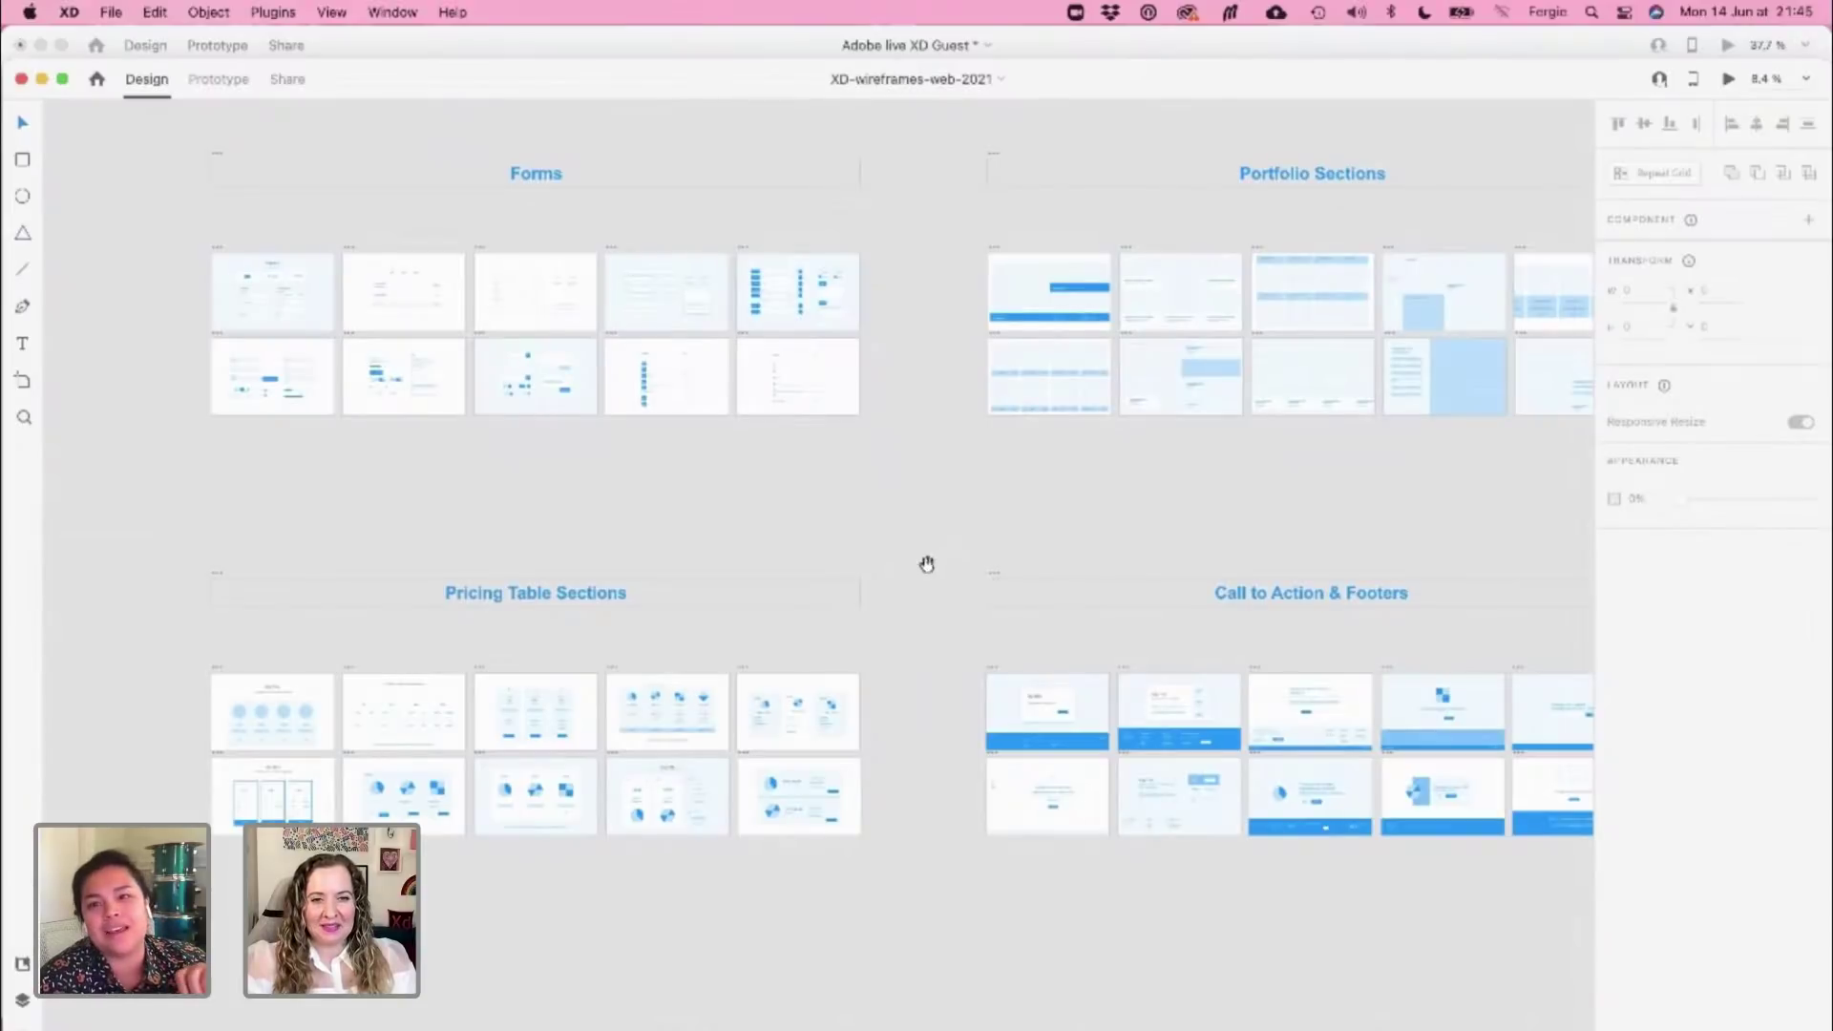
scroll(1452, 806, "right", 3)
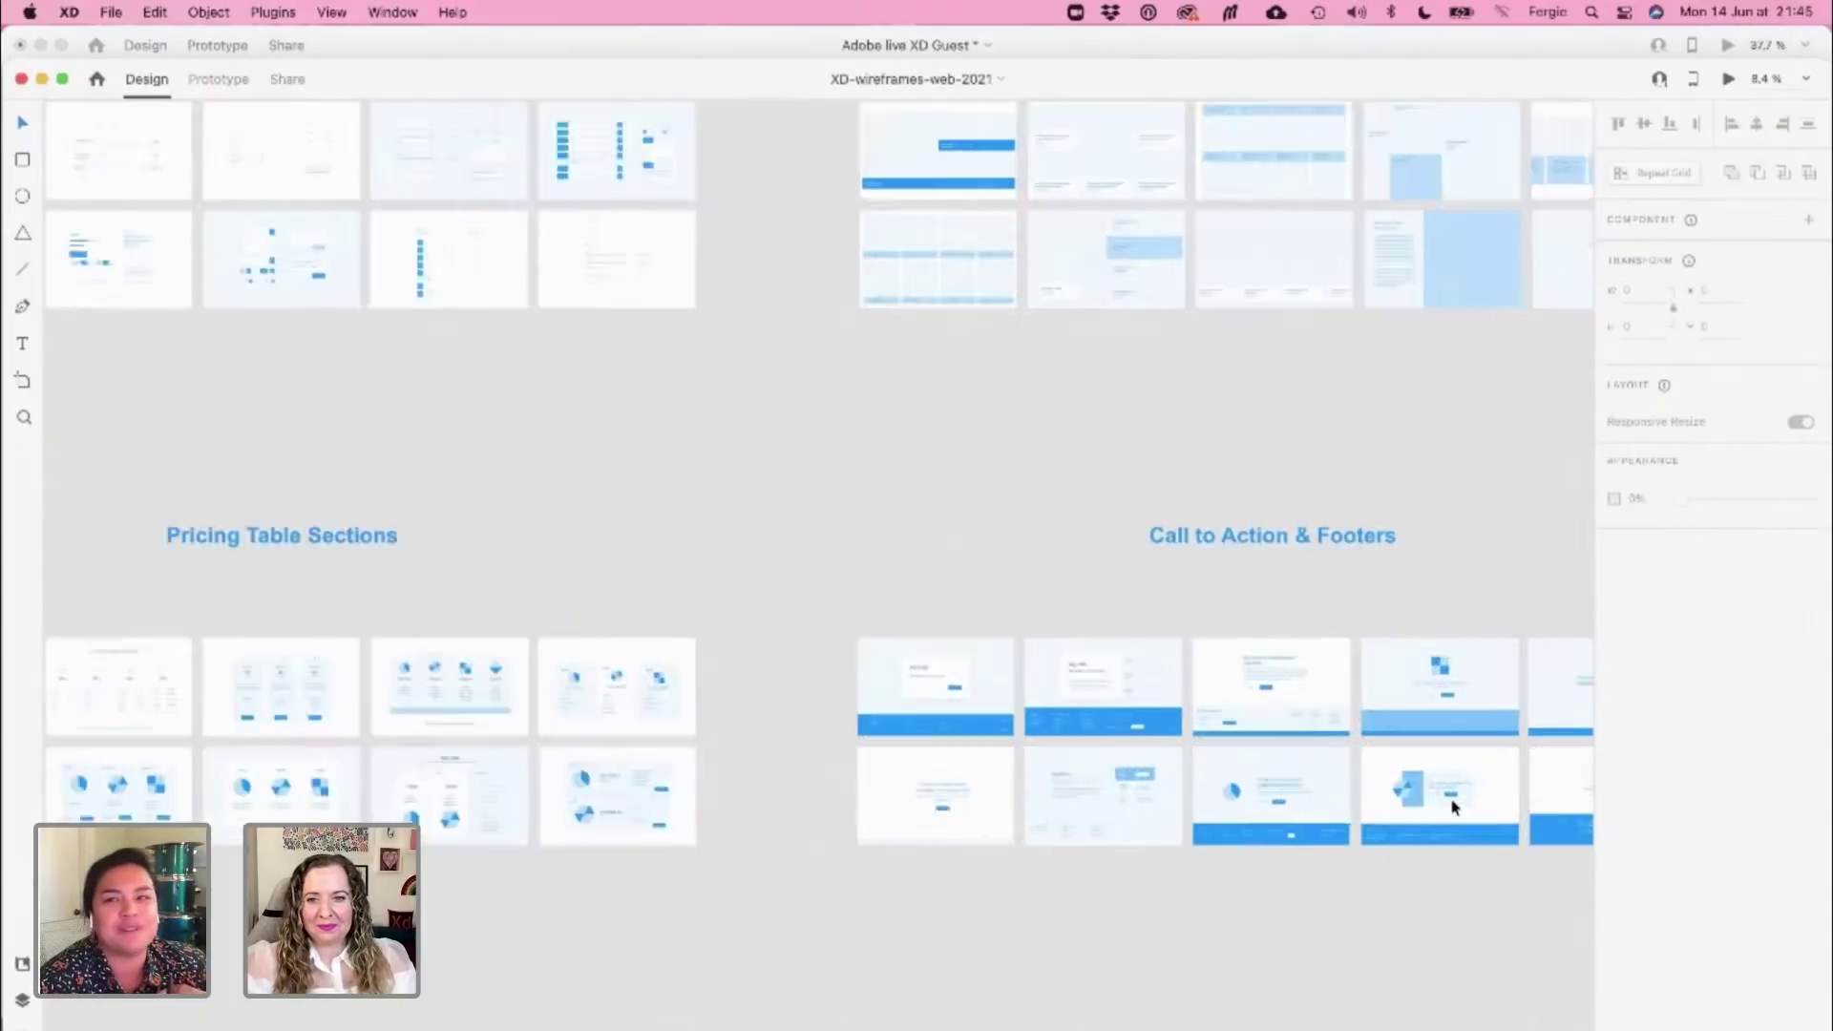
Examine the layouts in the kit's Call to Action & Footers and Pricing Table sections
scroll(1452, 806, "up", 5)
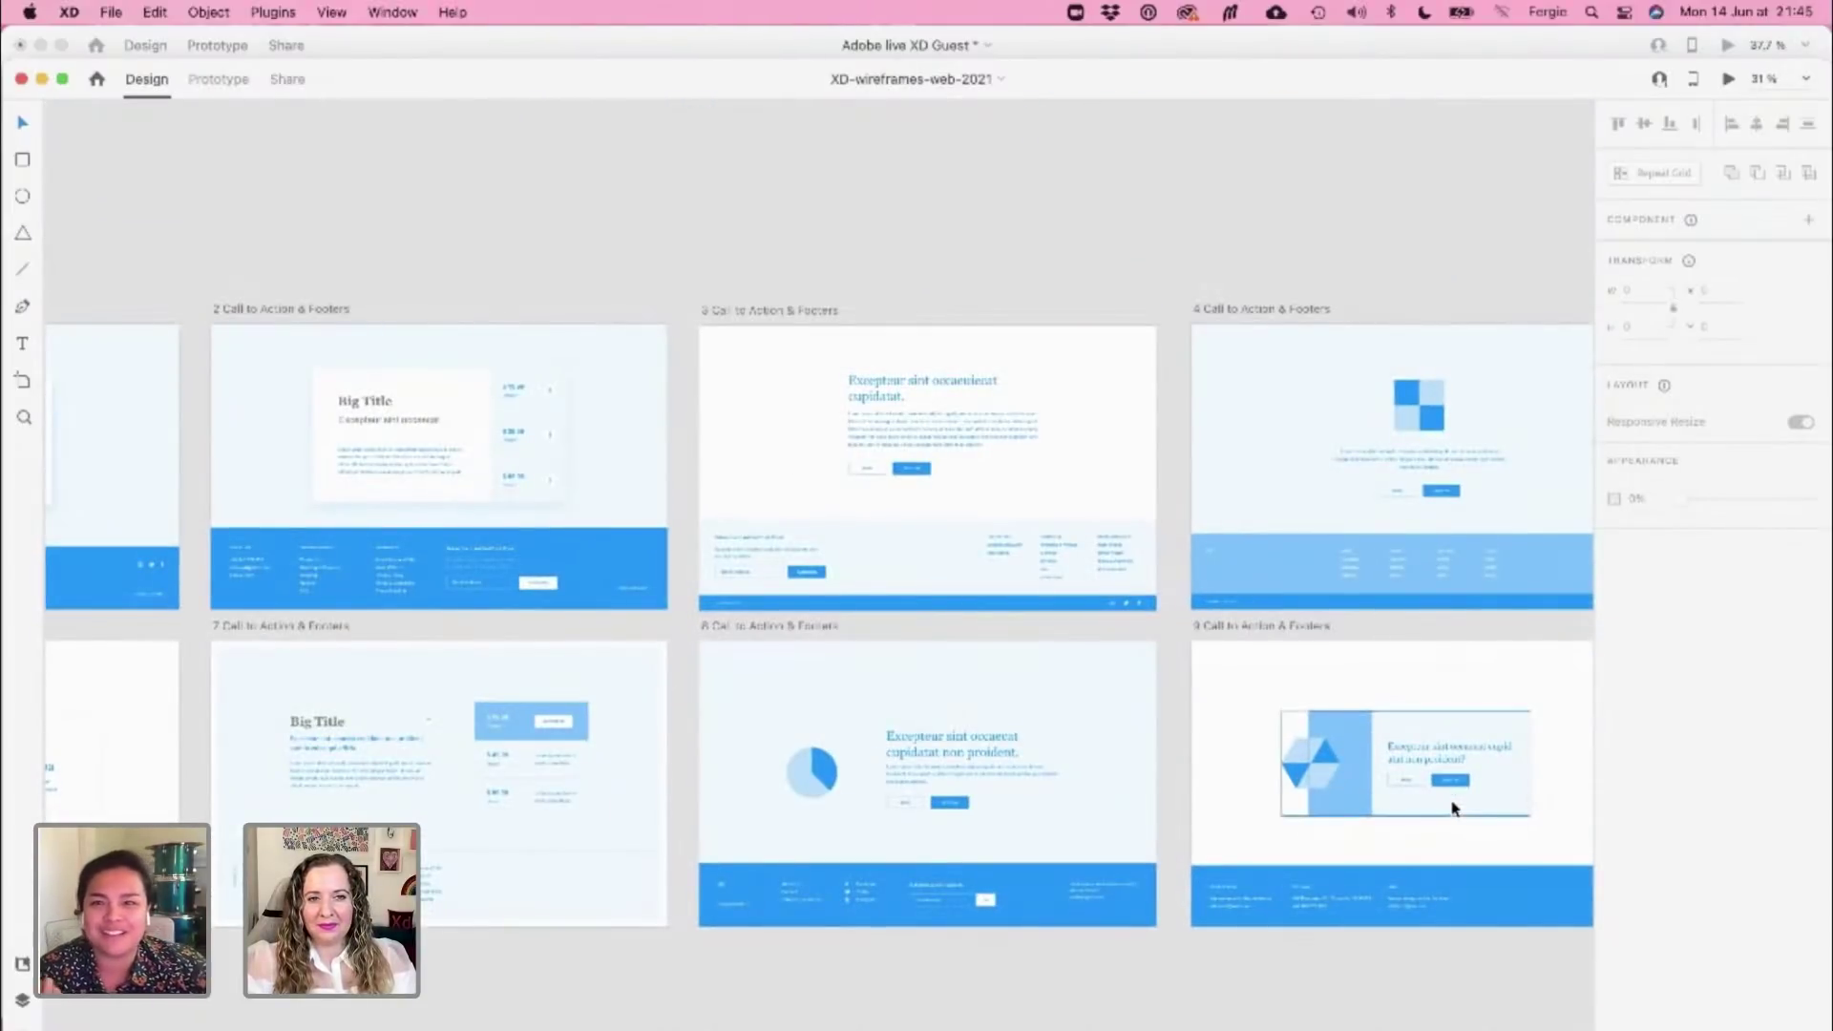
left_click_drag(1452, 809, 1403, 736)
left_click_drag(1127, 757, 1299, 759)
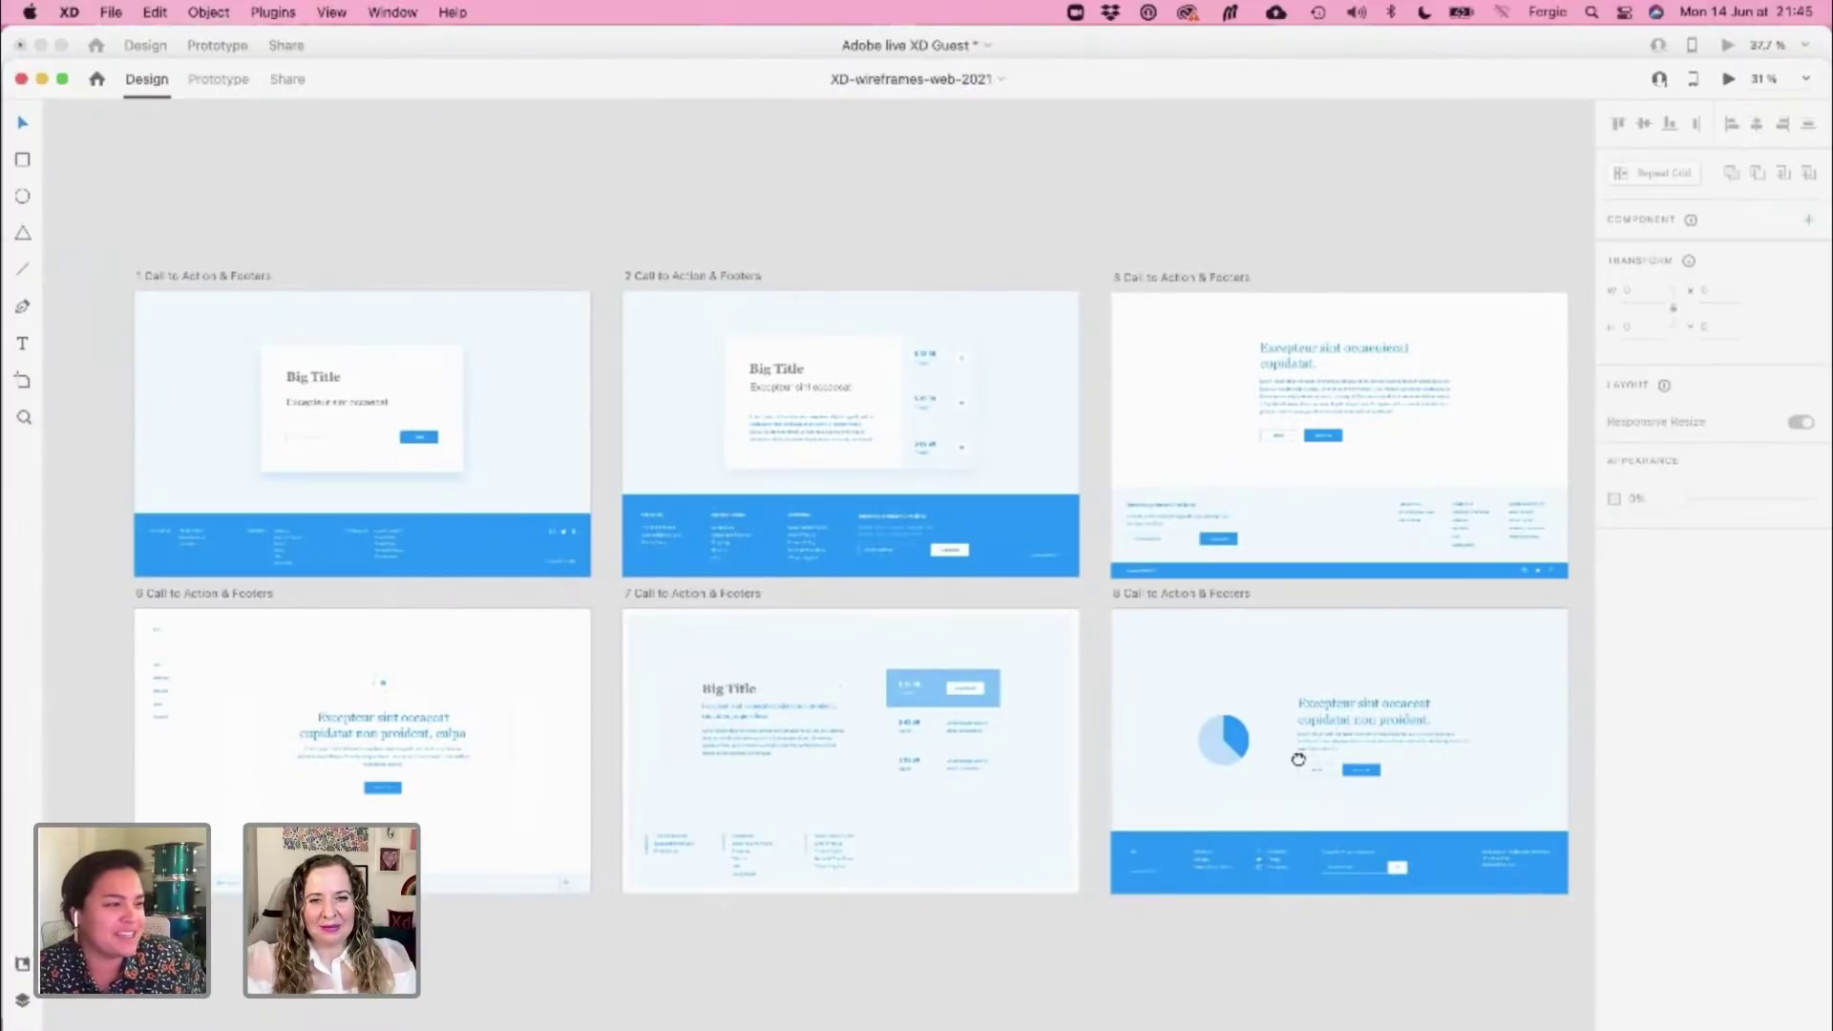
scroll(1299, 758, "right", 10)
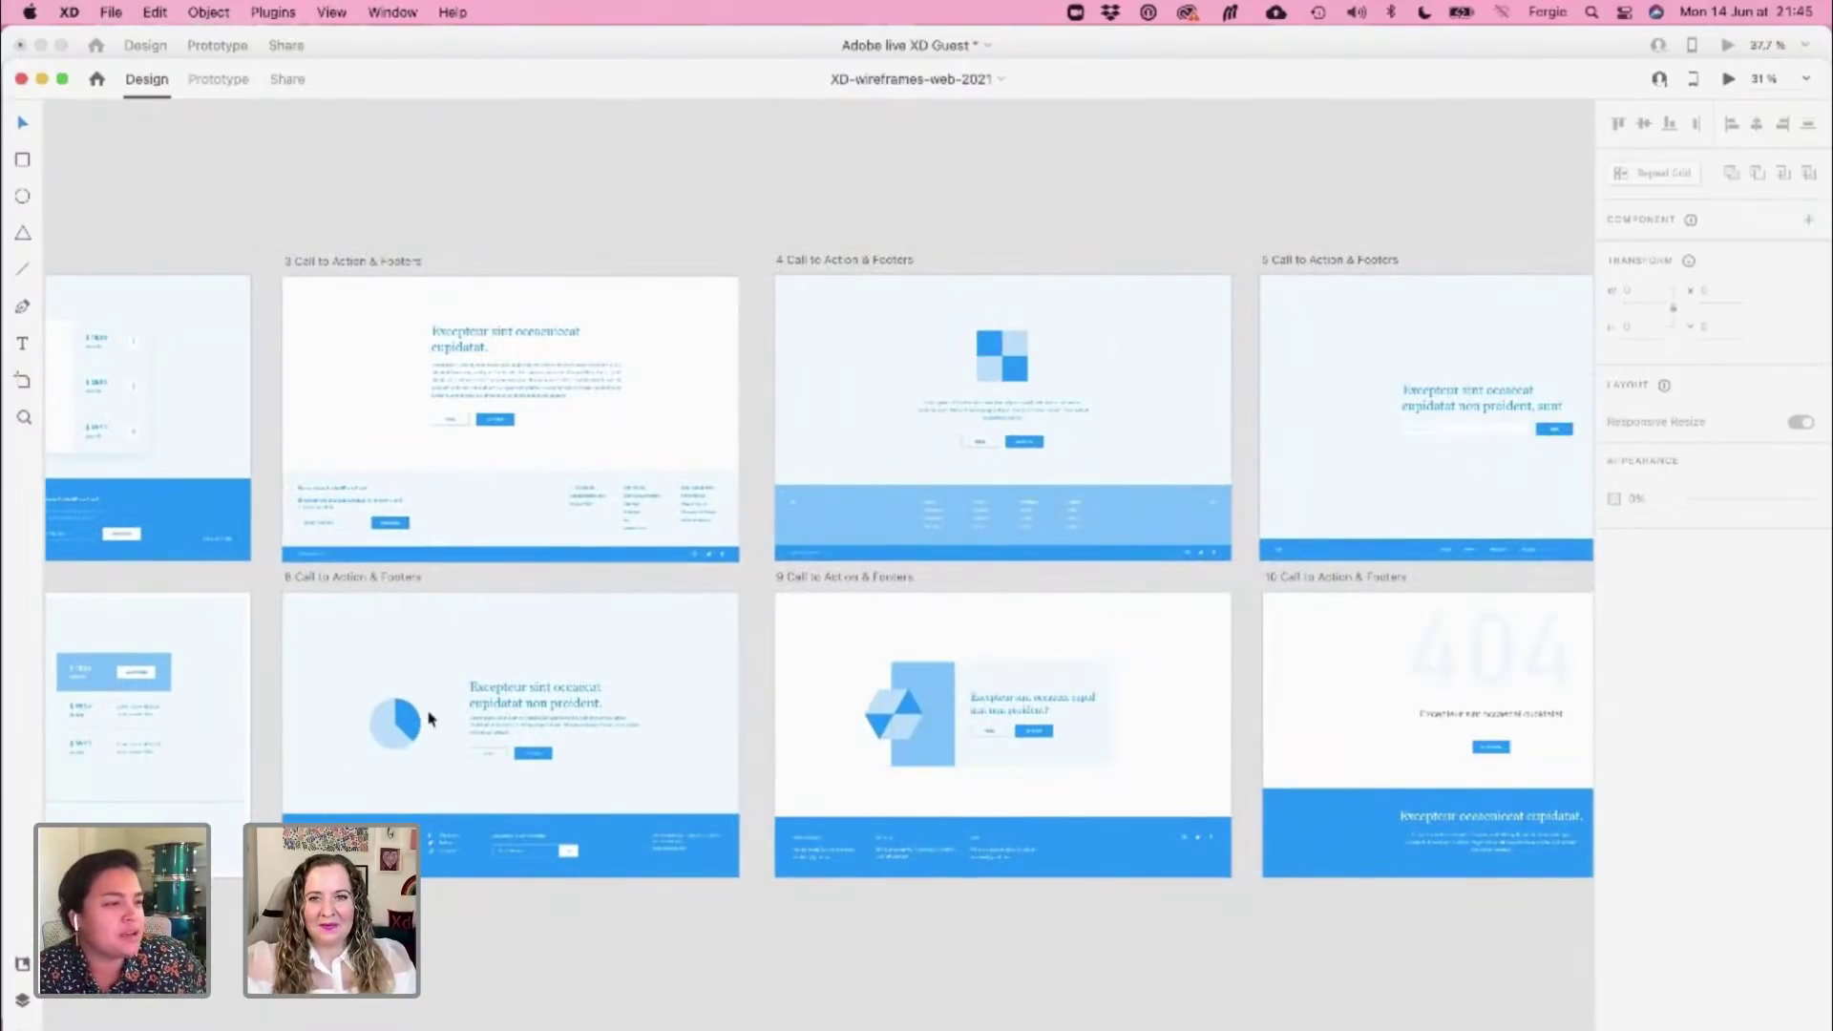
scroll(429, 716, "down", 5)
scroll(430, 718, "left", 20)
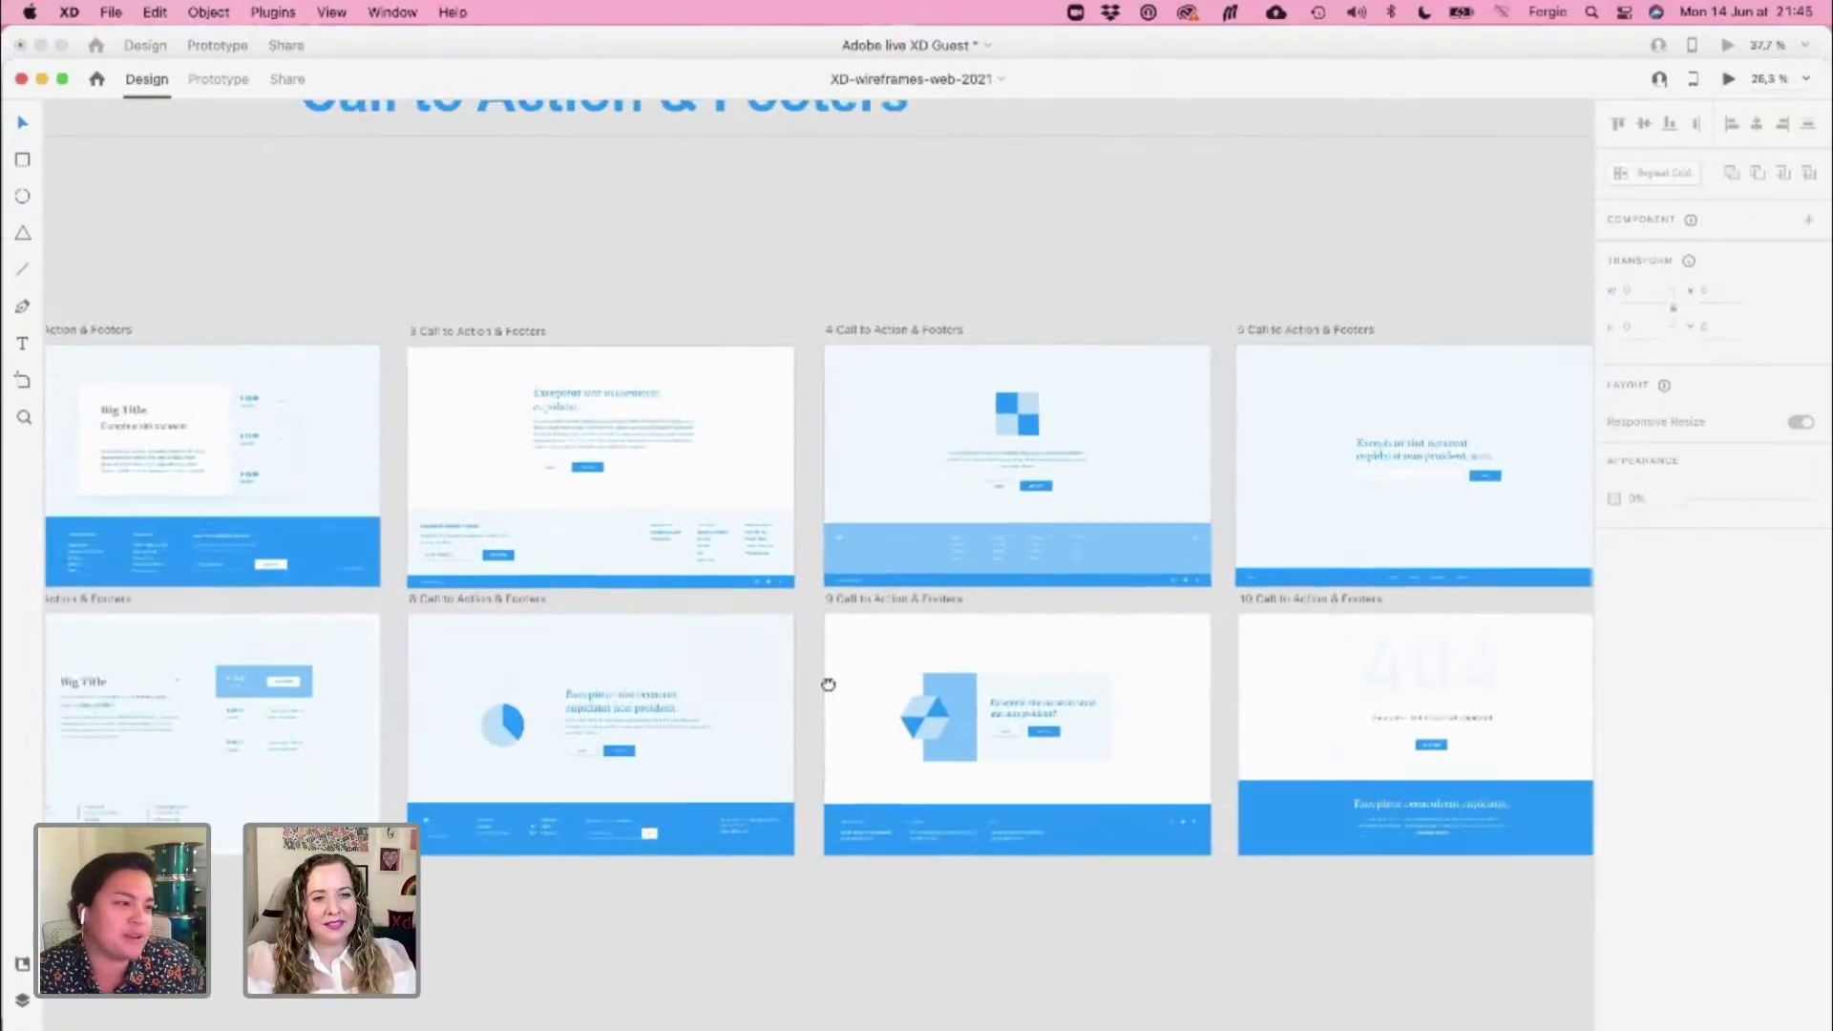
scroll(900, 717, "left", 10)
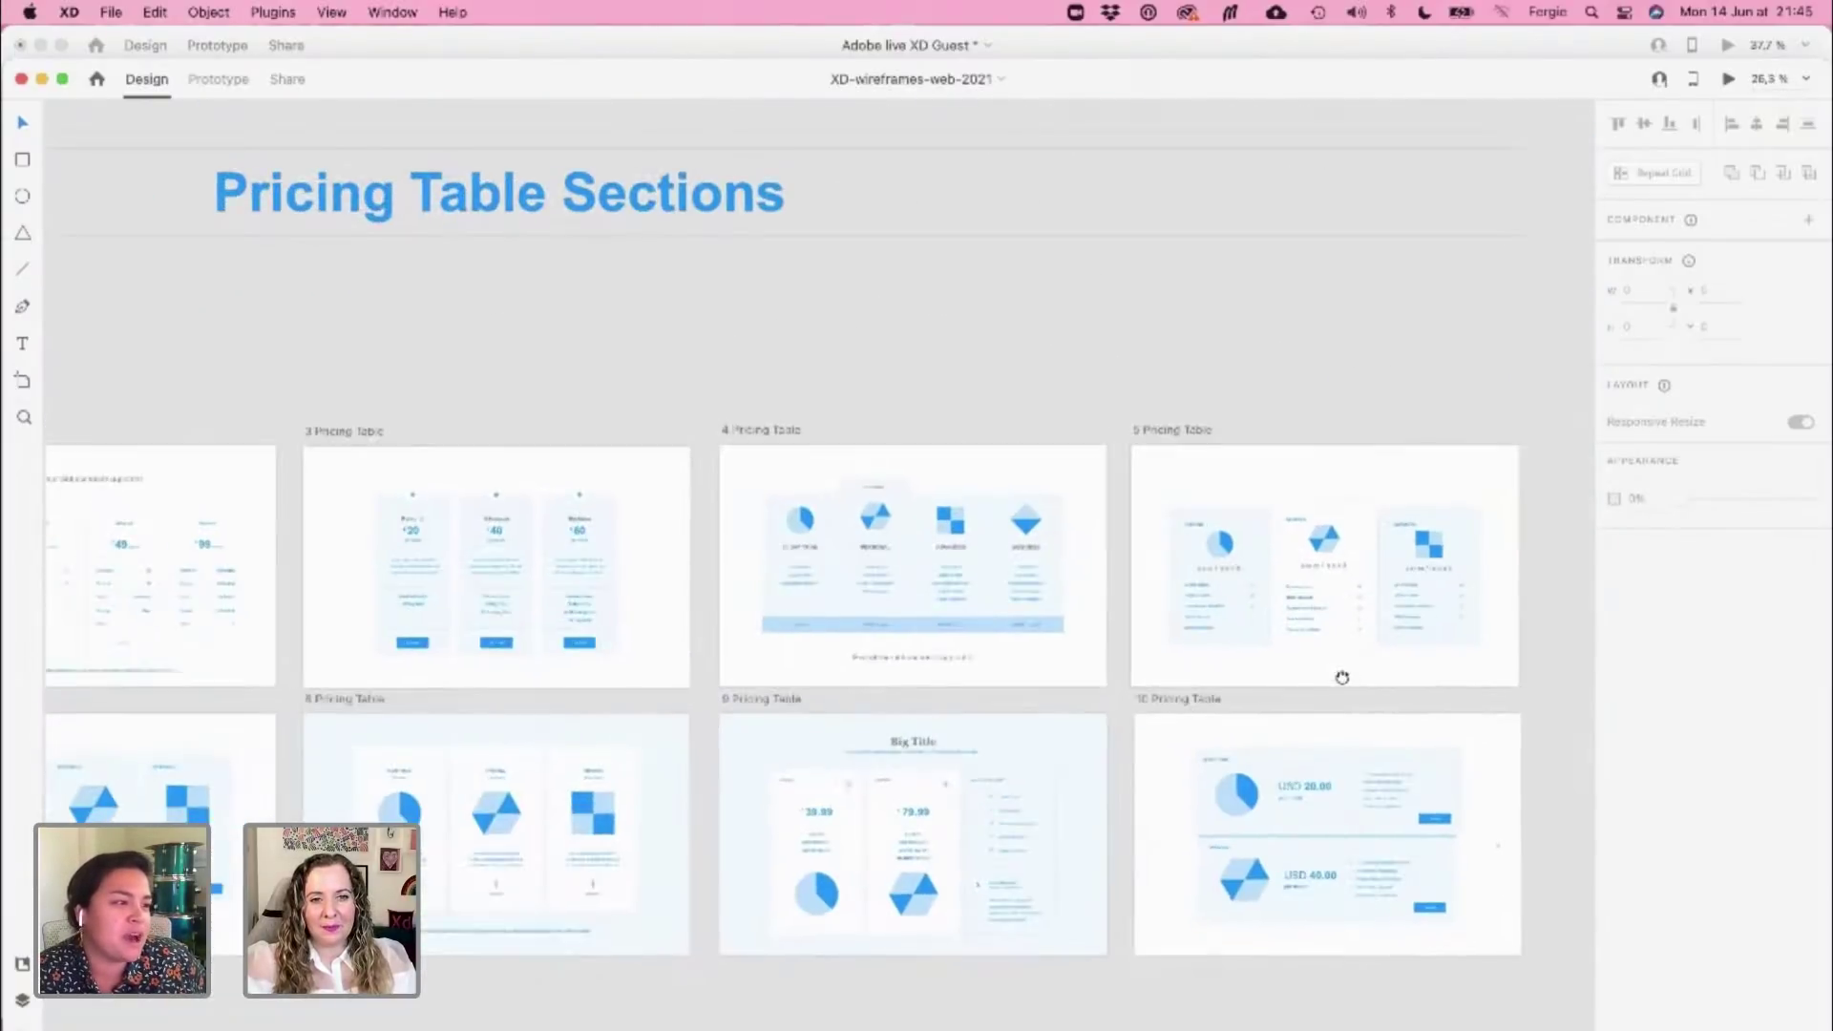
left_click_drag(1118, 676, 1301, 647)
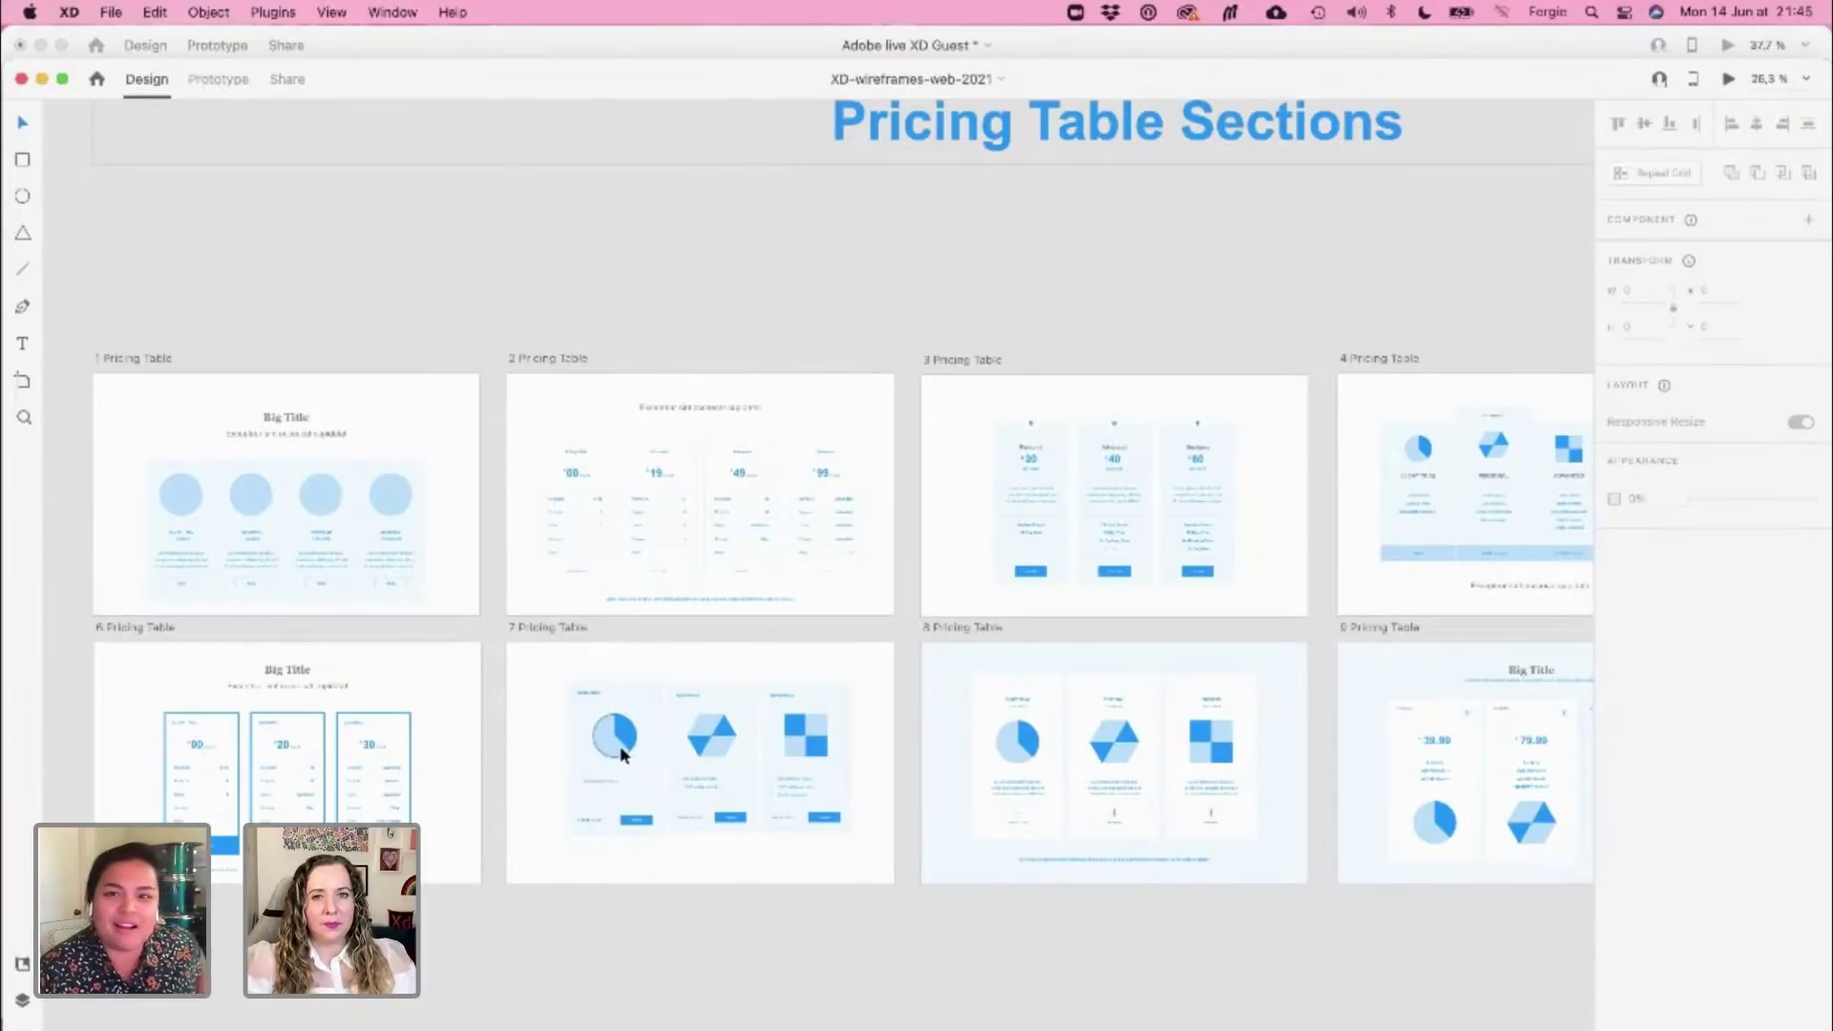
Copy the image card with the "Lorem ipsum dolor" webpage header from the UI Elements cards and paste it into the home page design
scroll(605, 736, "down", 5)
scroll(622, 754, "up", 10)
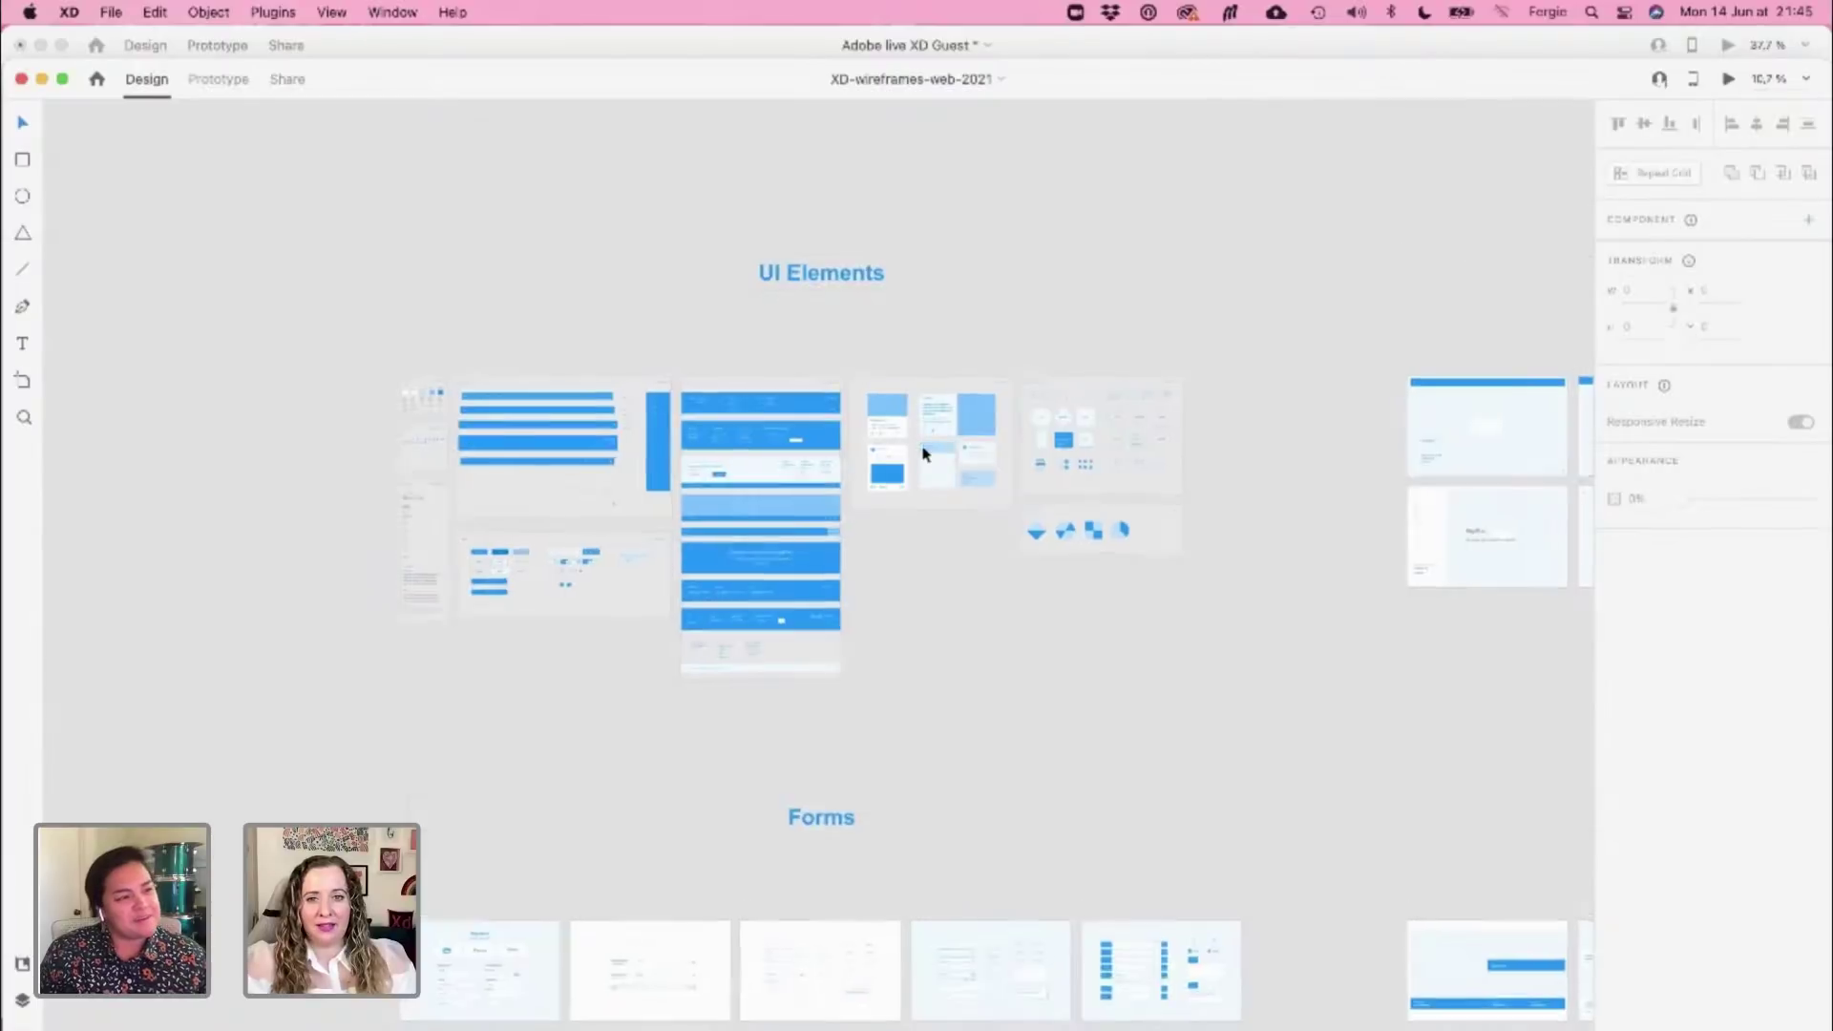
scroll(924, 454, "up", 5)
scroll(924, 455, "up", 3)
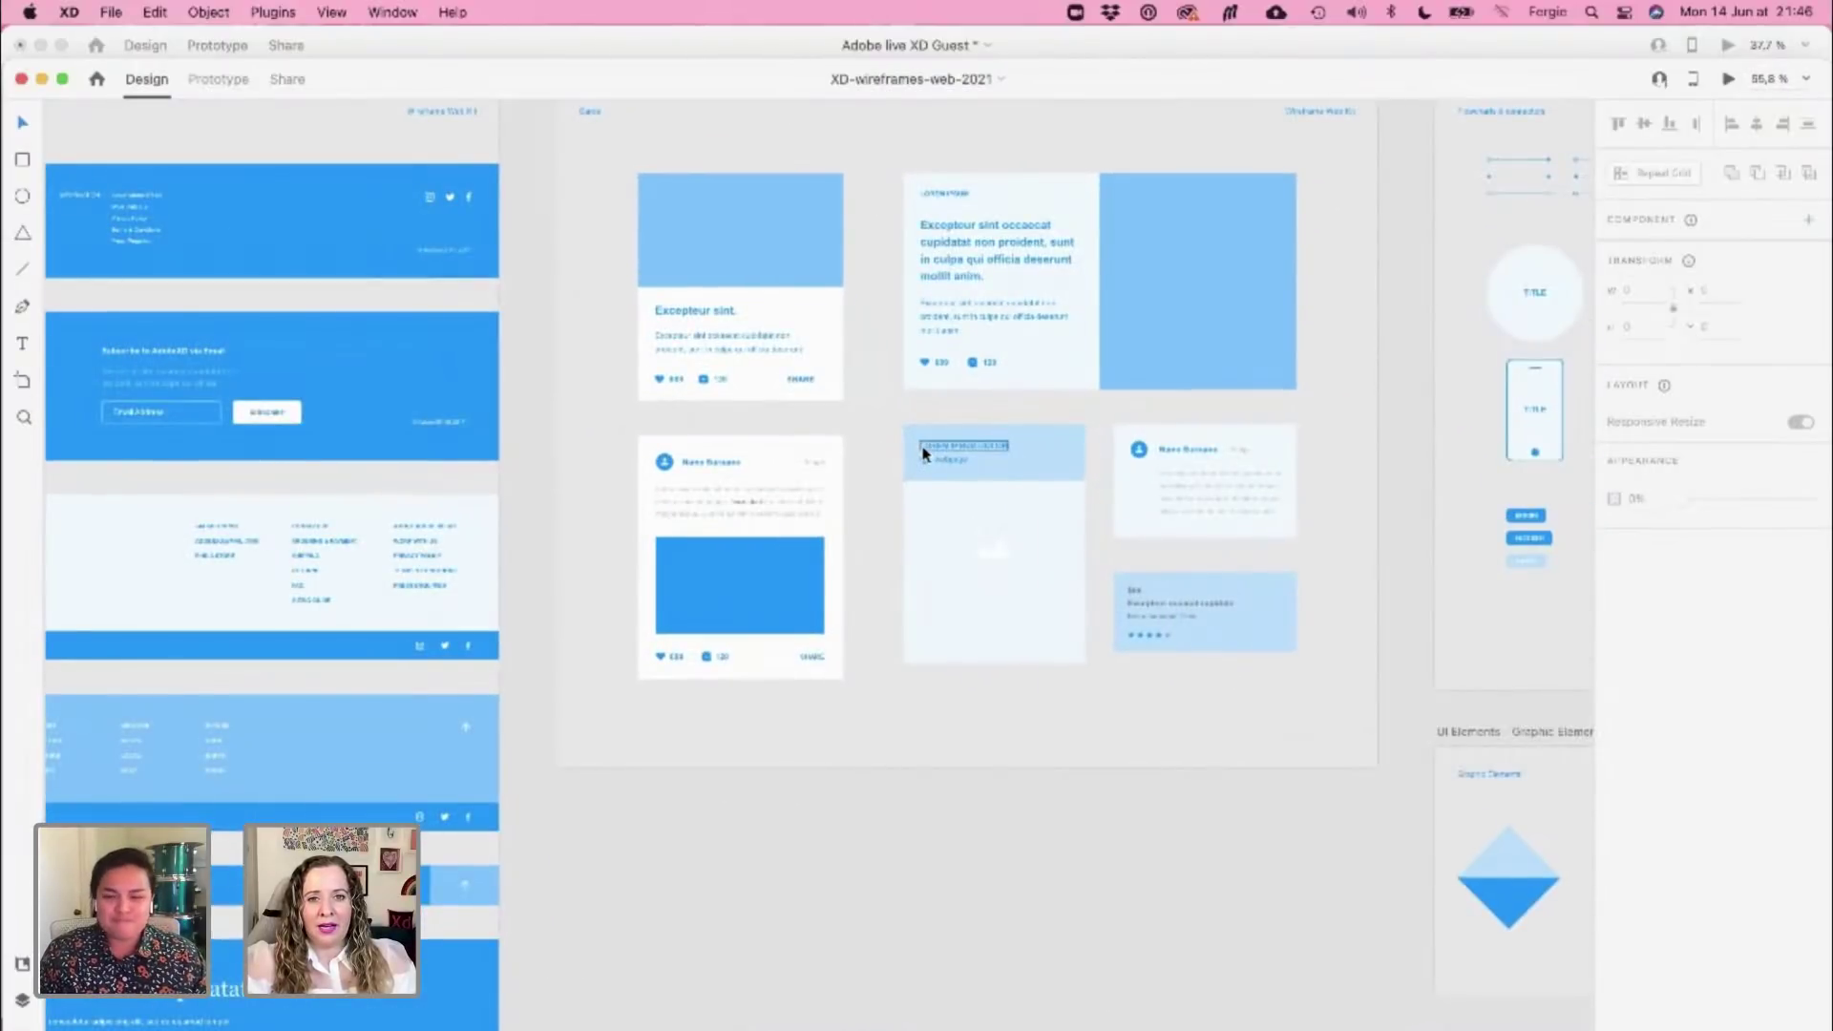
scroll(924, 454, "up", 3)
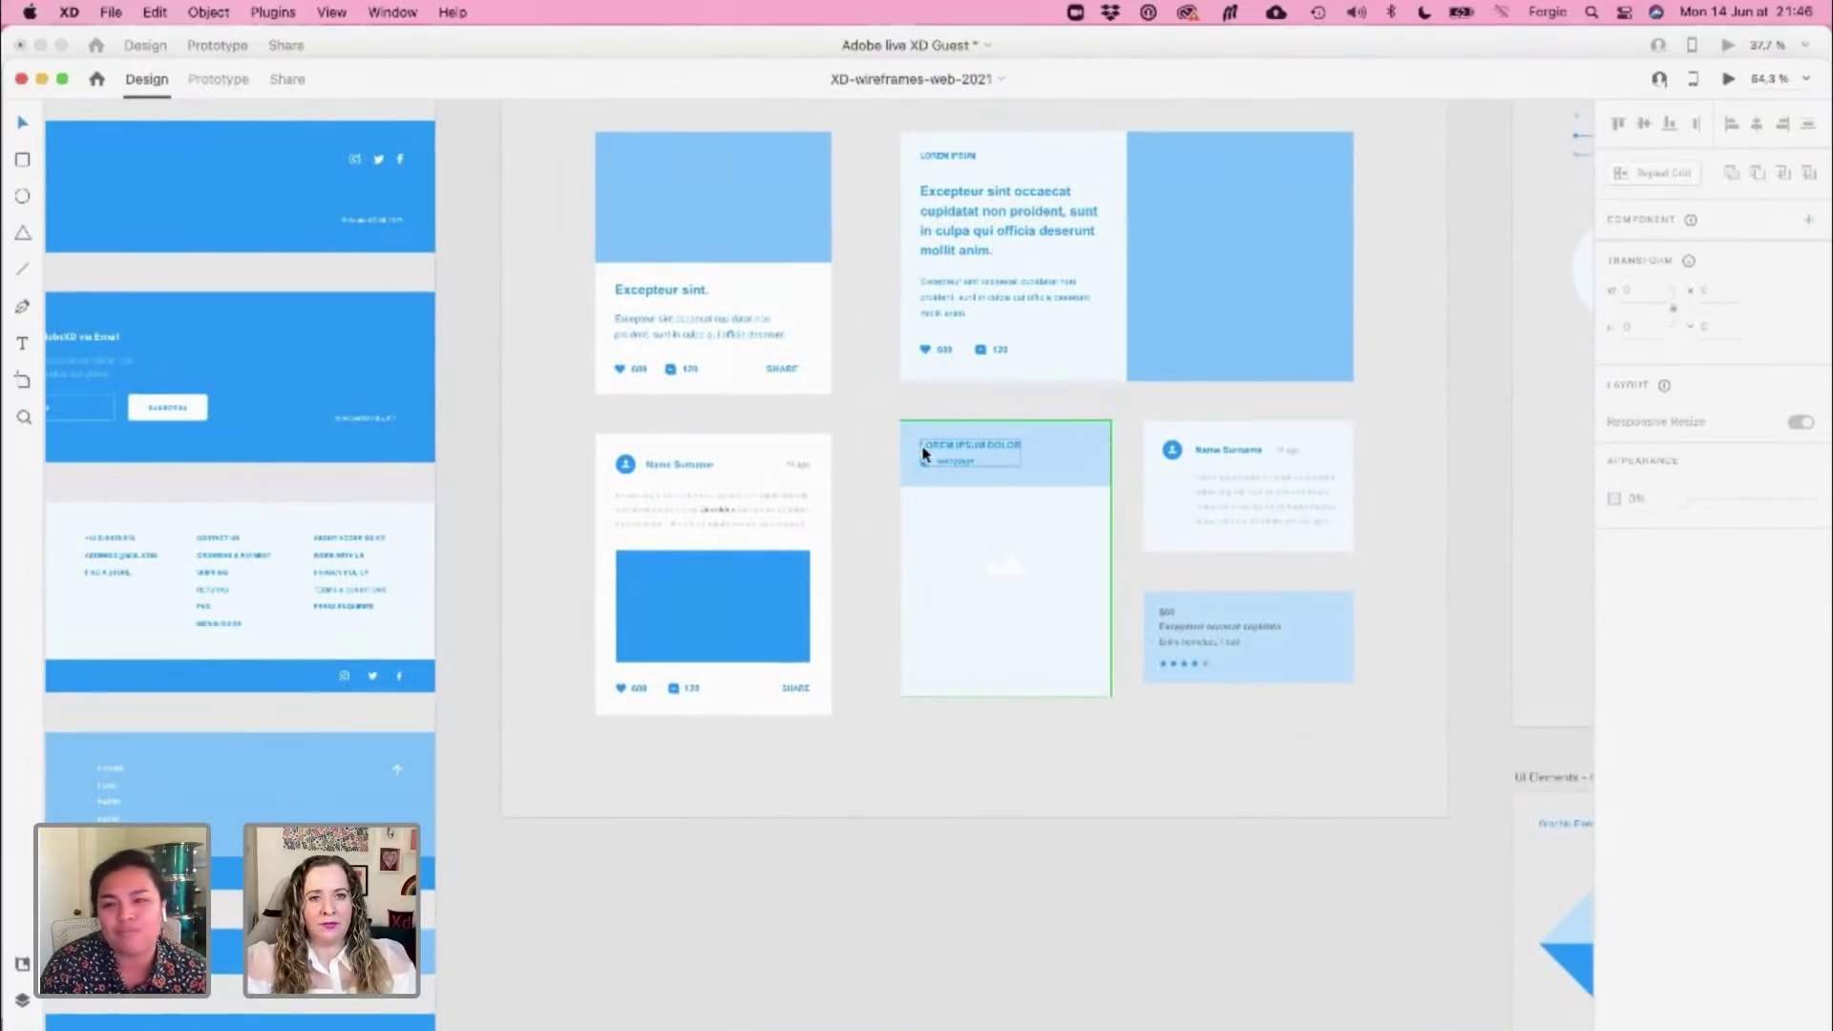
scroll(988, 864, "down", 3)
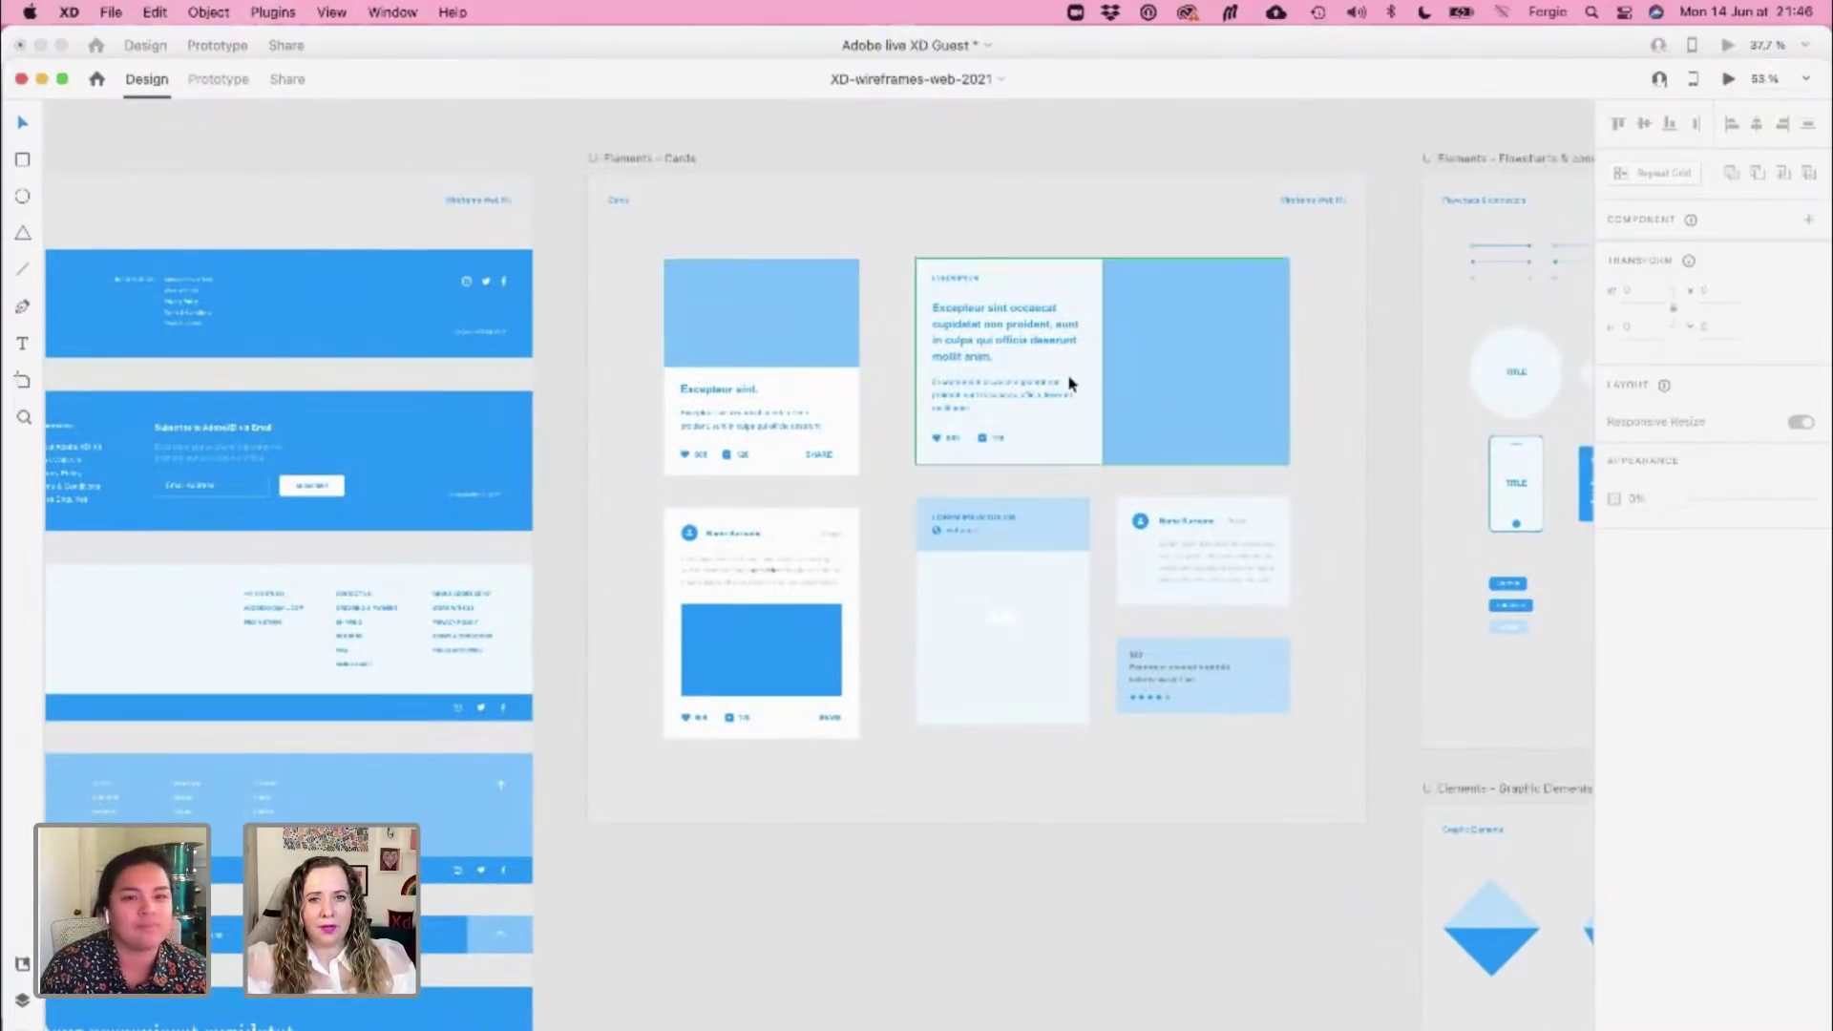
left_click(1069, 382)
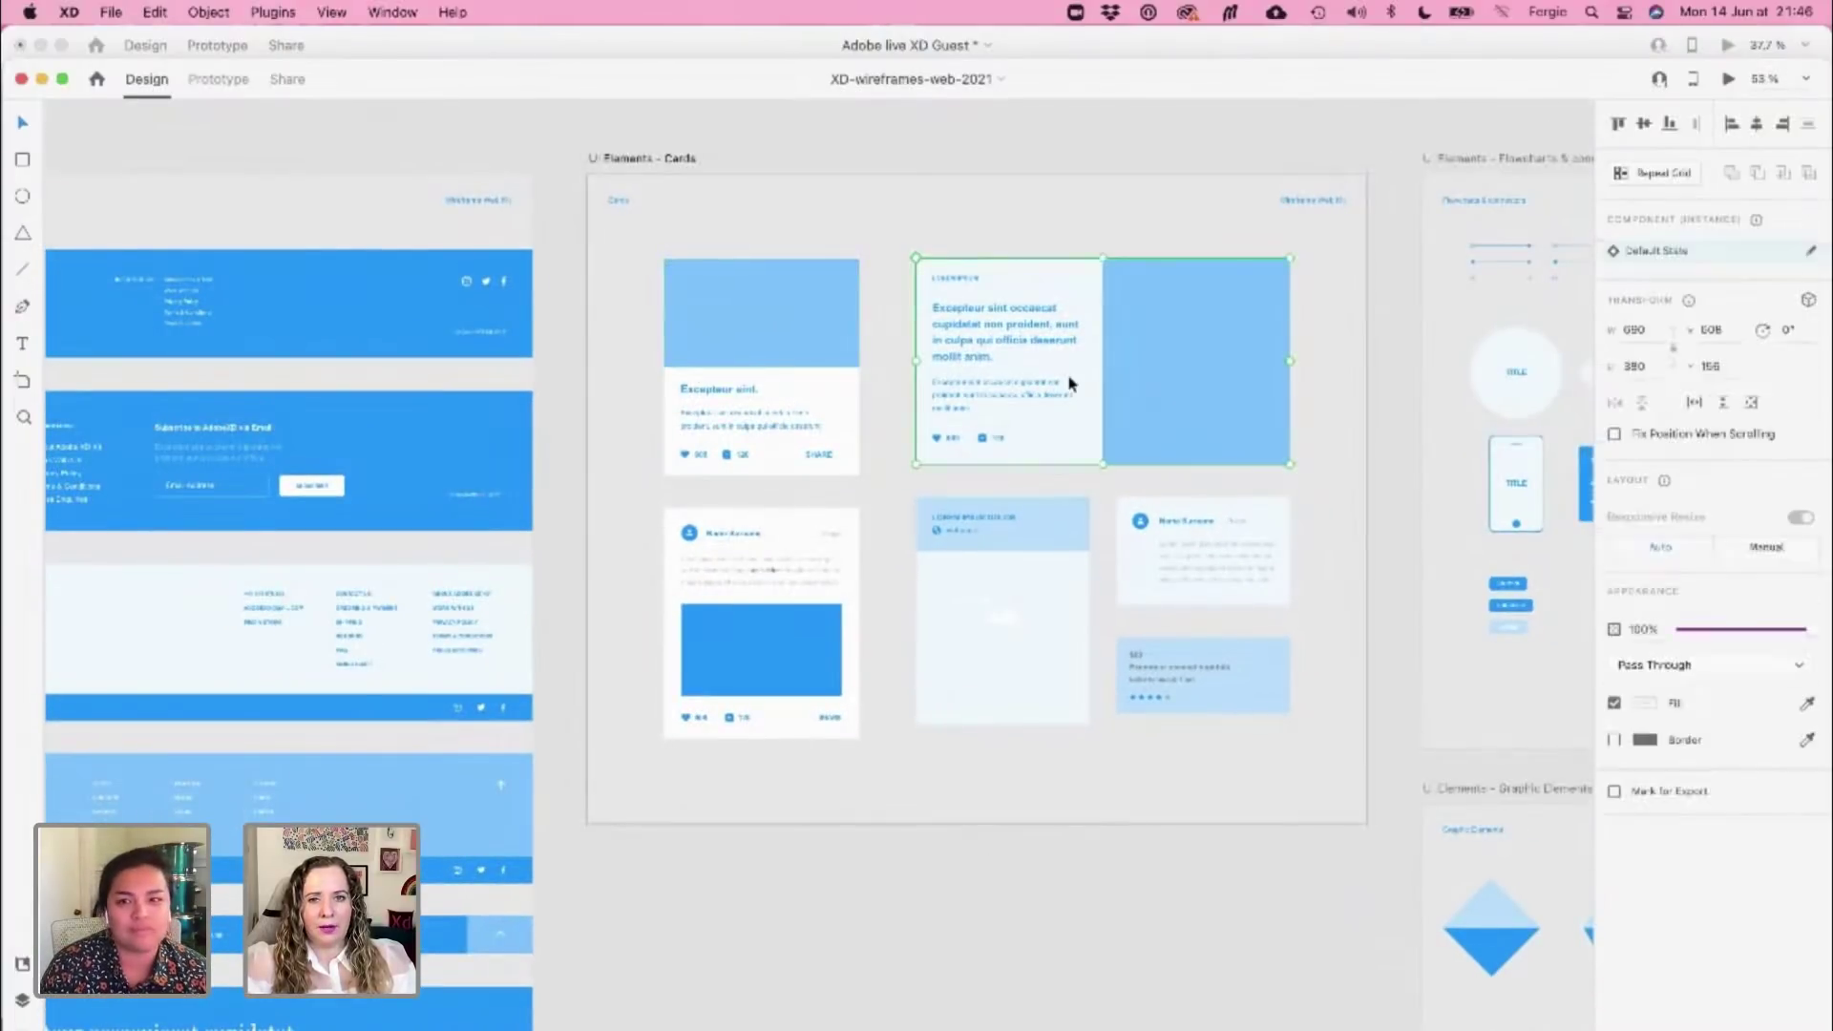
left_click(1039, 589)
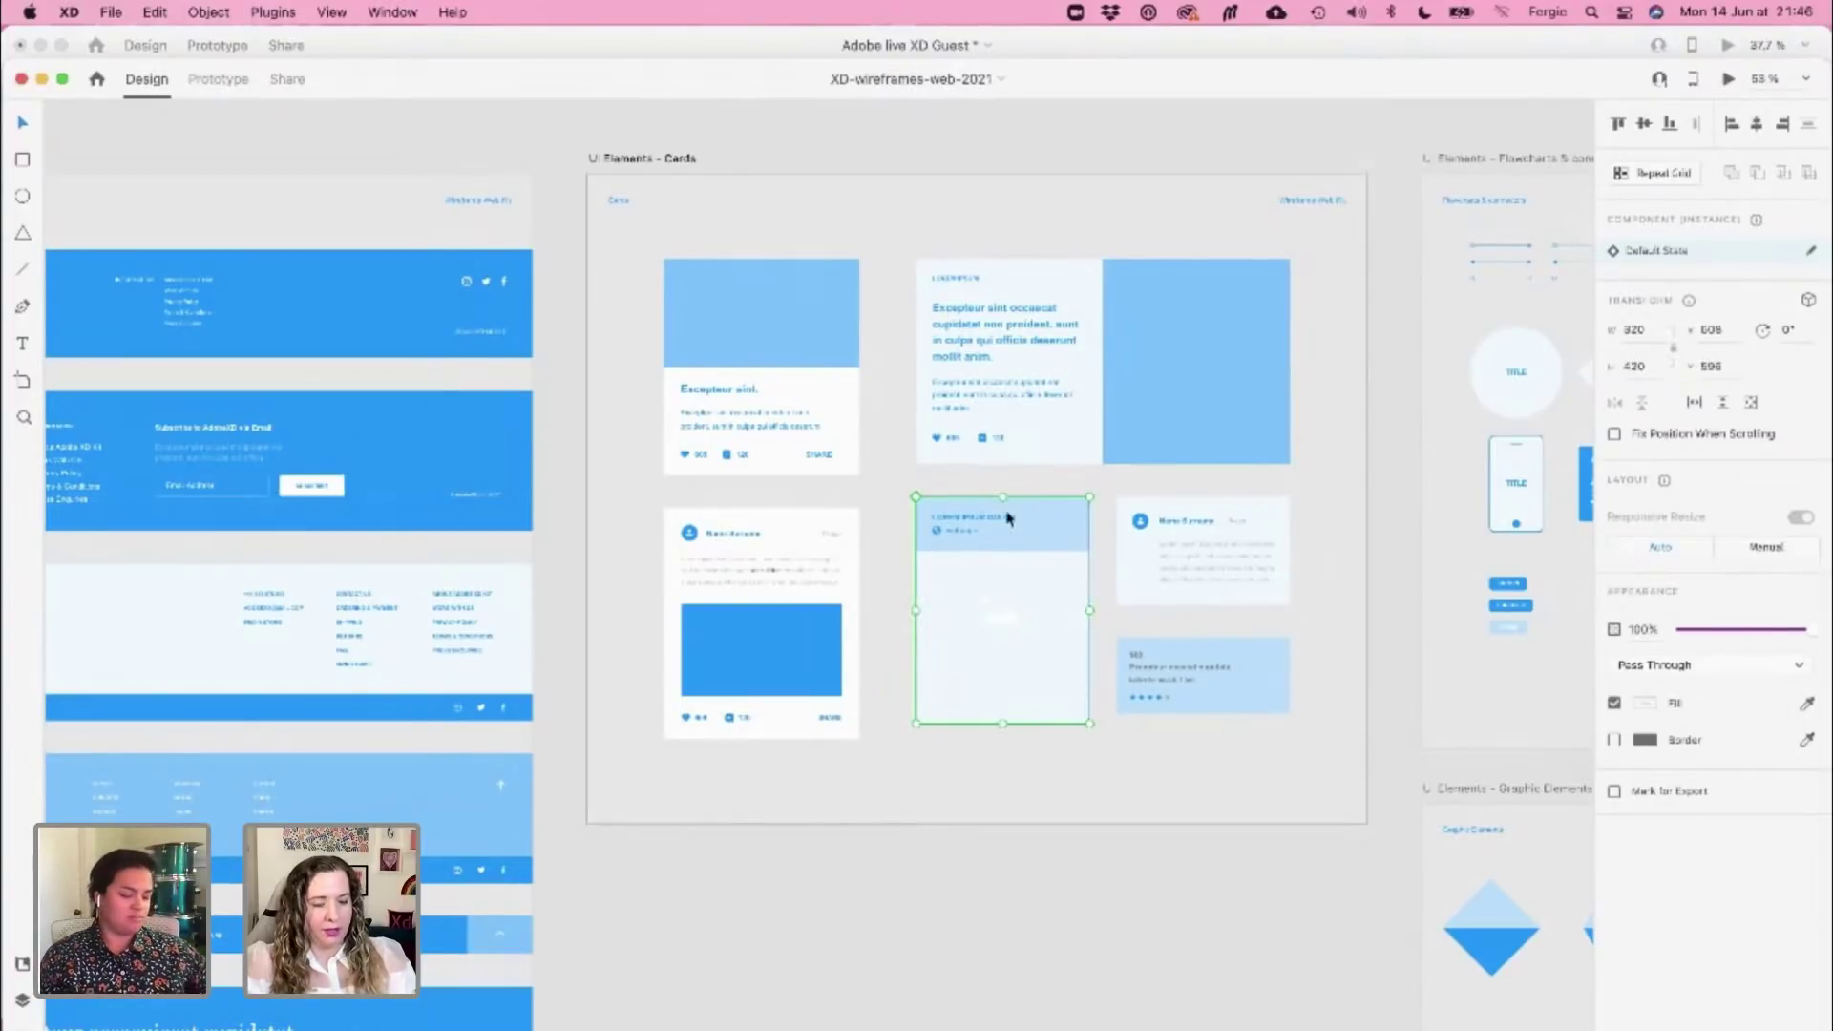
left_click(549, 45)
left_click(929, 626)
key("super+v")
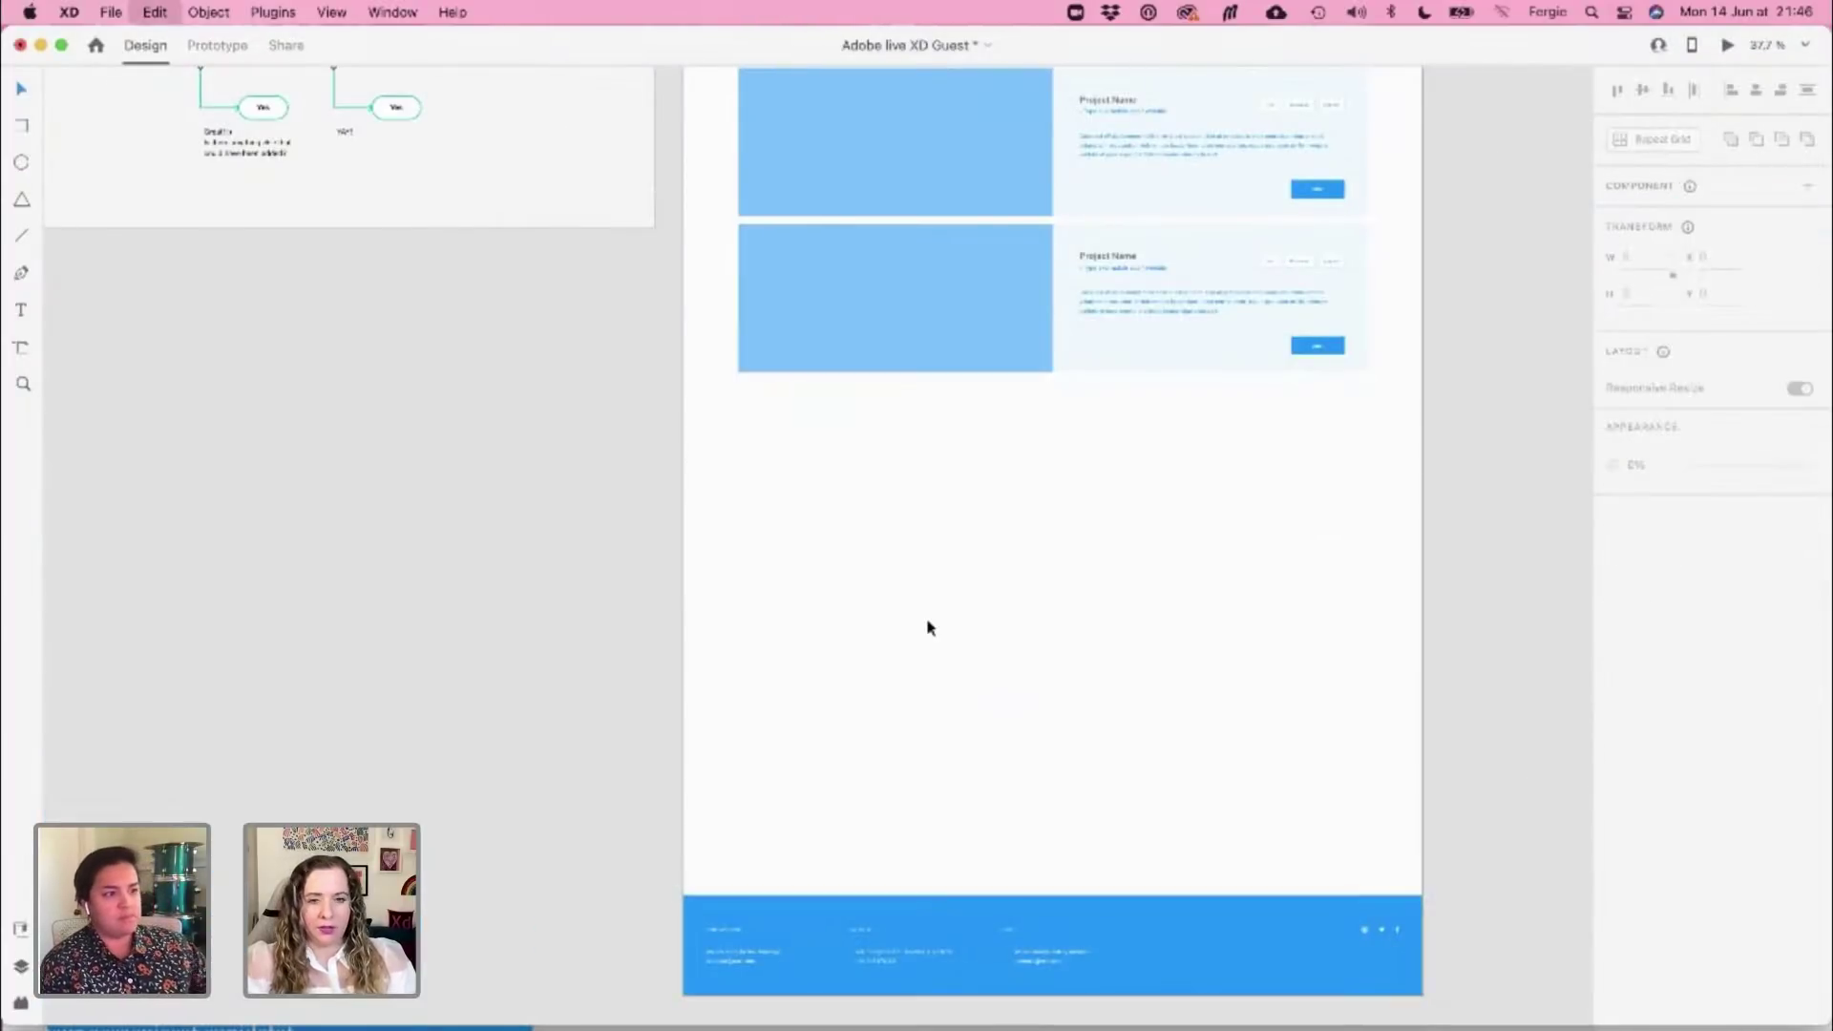
Align the pasted card with the layout grid's first column below the project cards and scale it across three columns, about 398 × 522
left_click_drag(1053, 541, 803, 535)
scroll(801, 622, "left", 5)
scroll(802, 621, "right", 5)
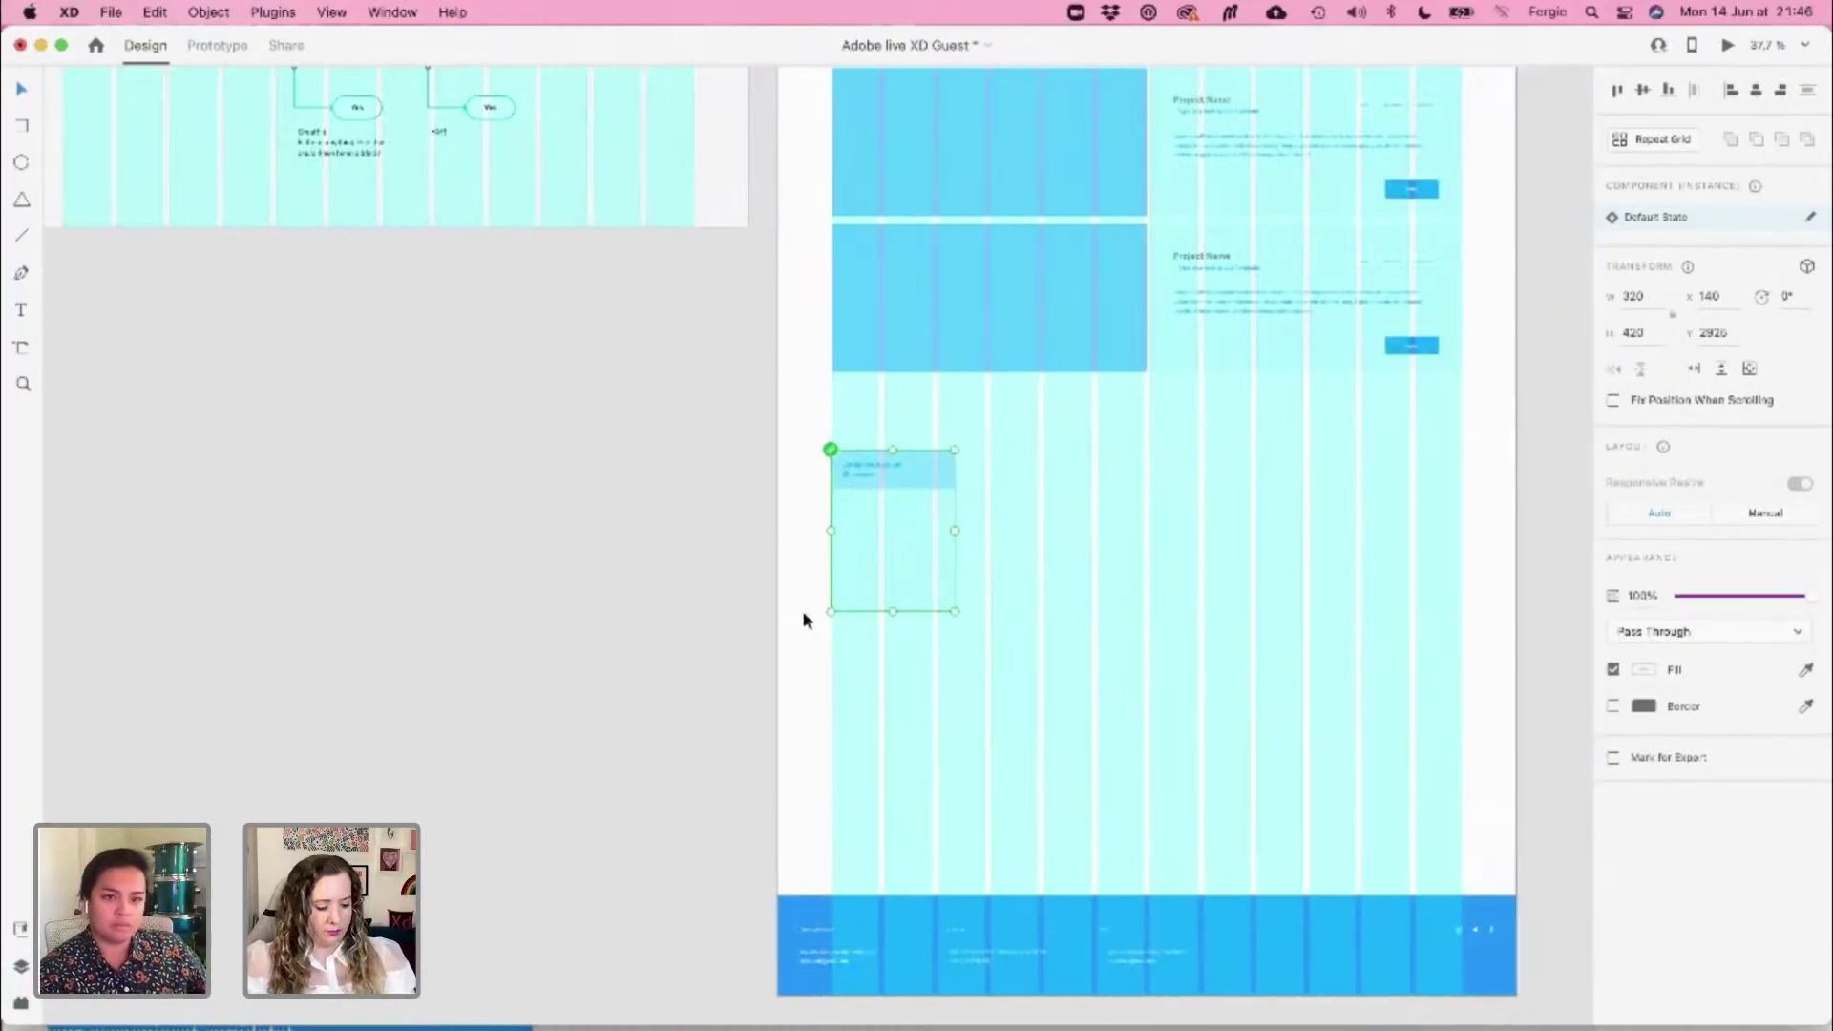
scroll(931, 560, "up", 5)
scroll(928, 556, "up", 2)
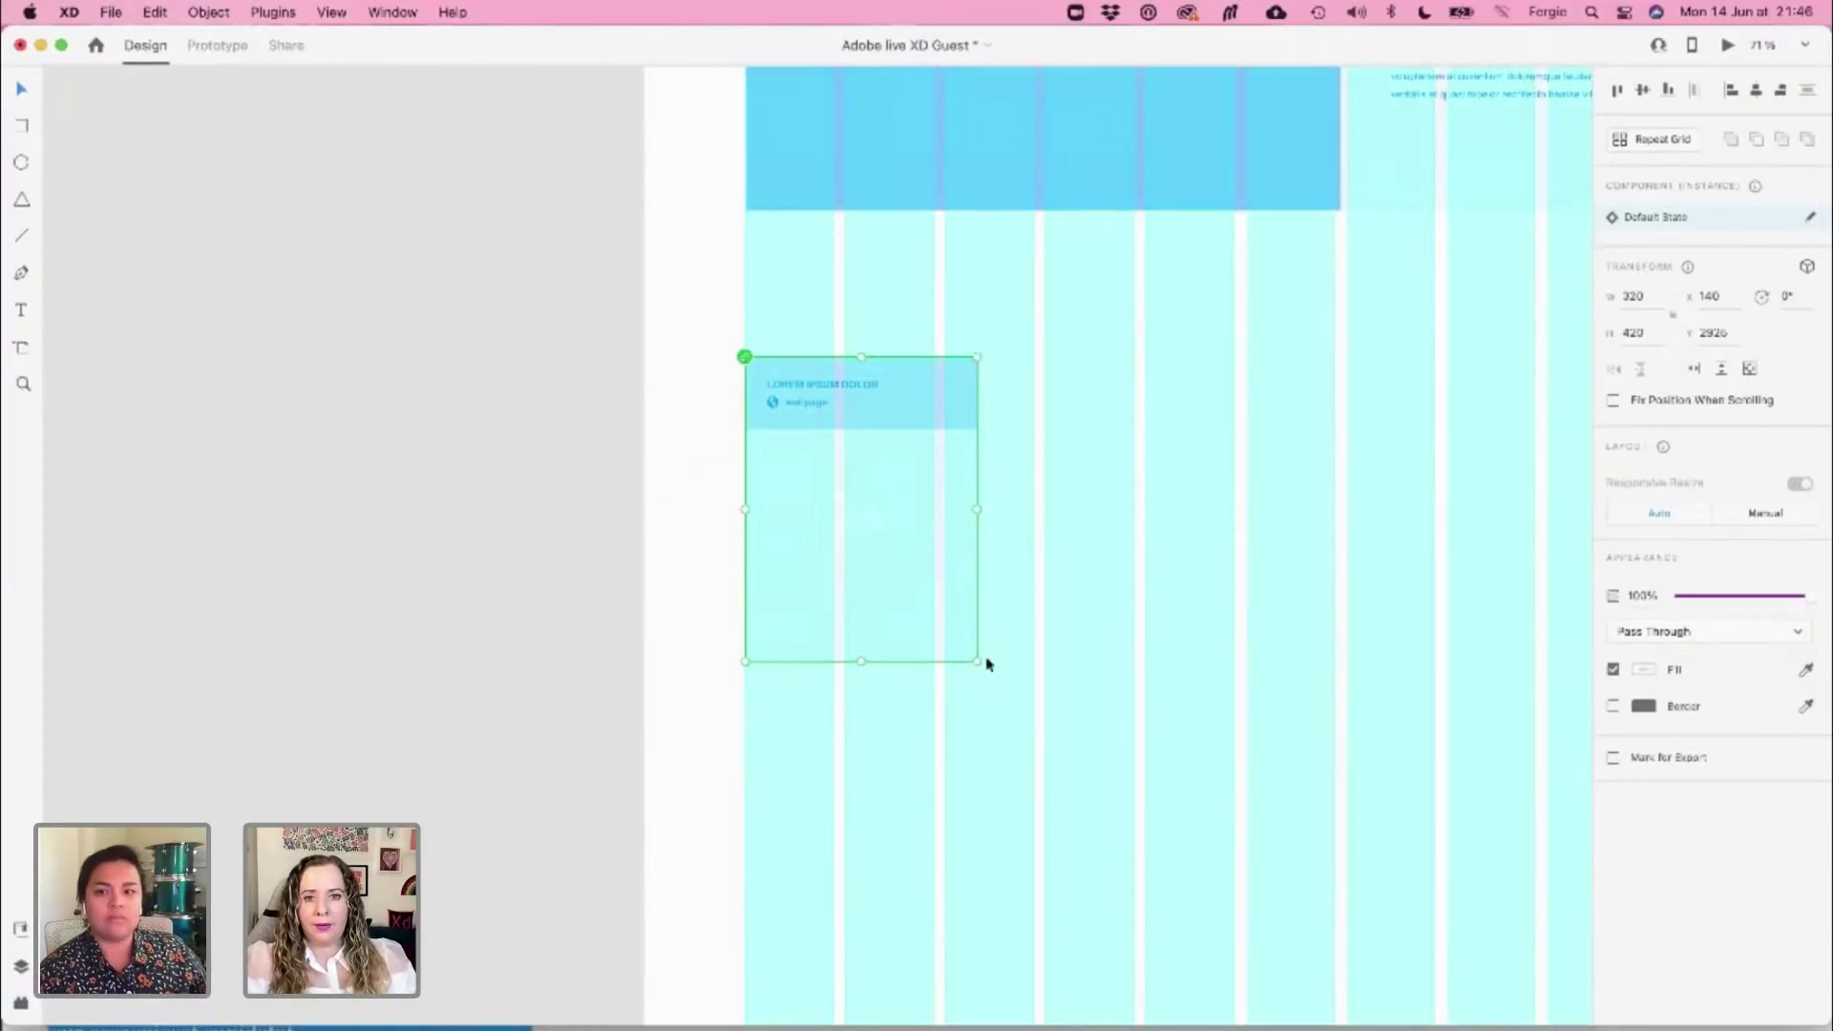
left_click_drag(974, 658, 1031, 802)
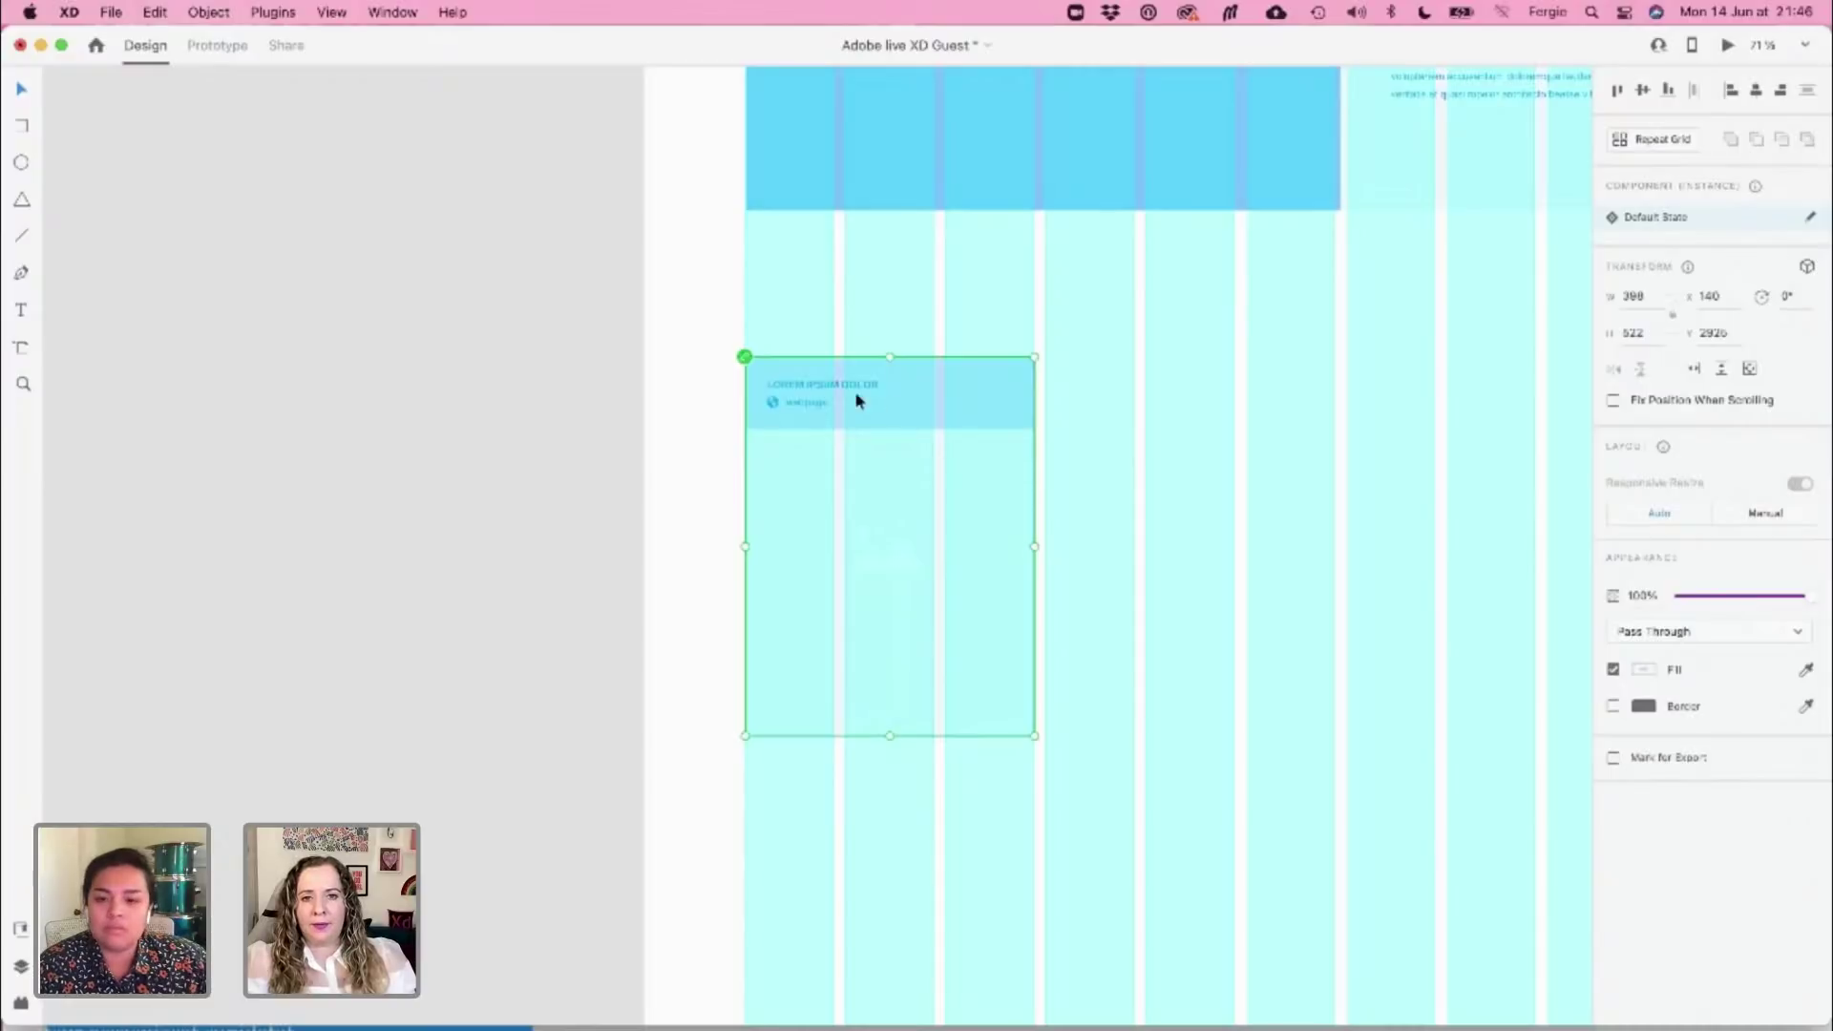
Increase the card's header band to about 127 high and move its title and webpage line down to the band's vertical centre
double_click(849, 415)
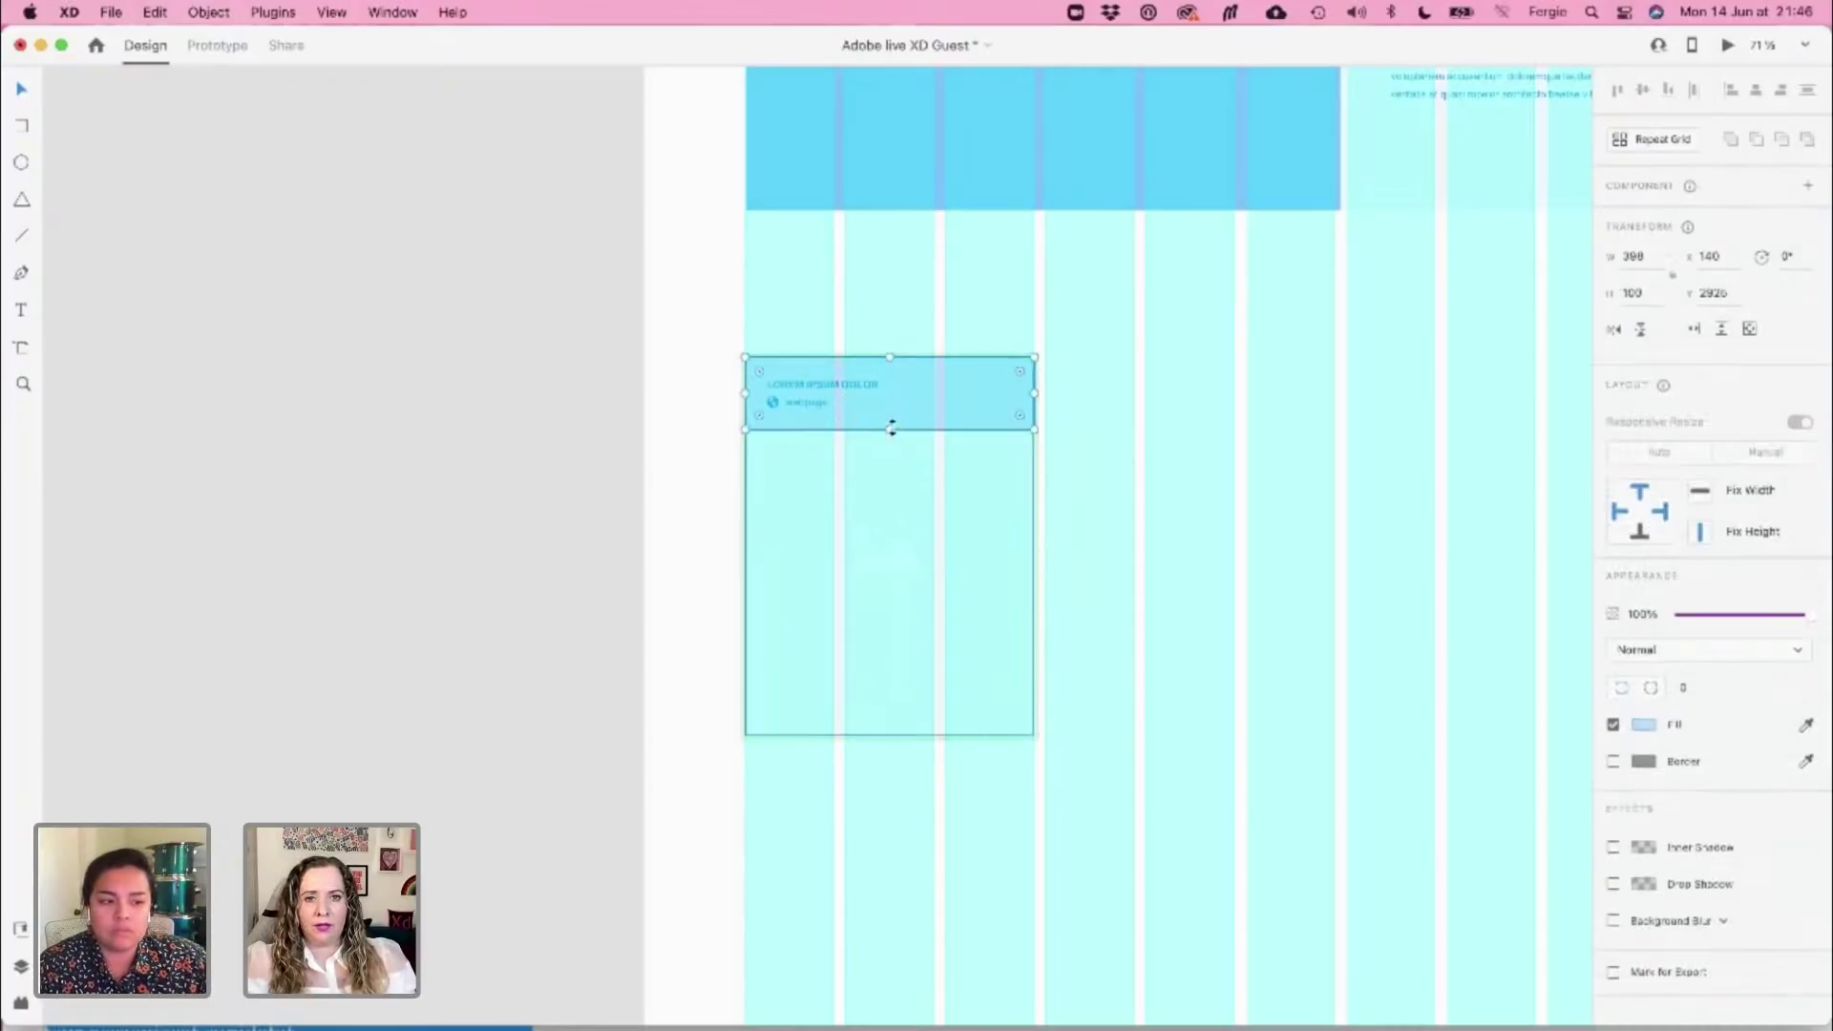
left_click_drag(891, 430, 892, 448)
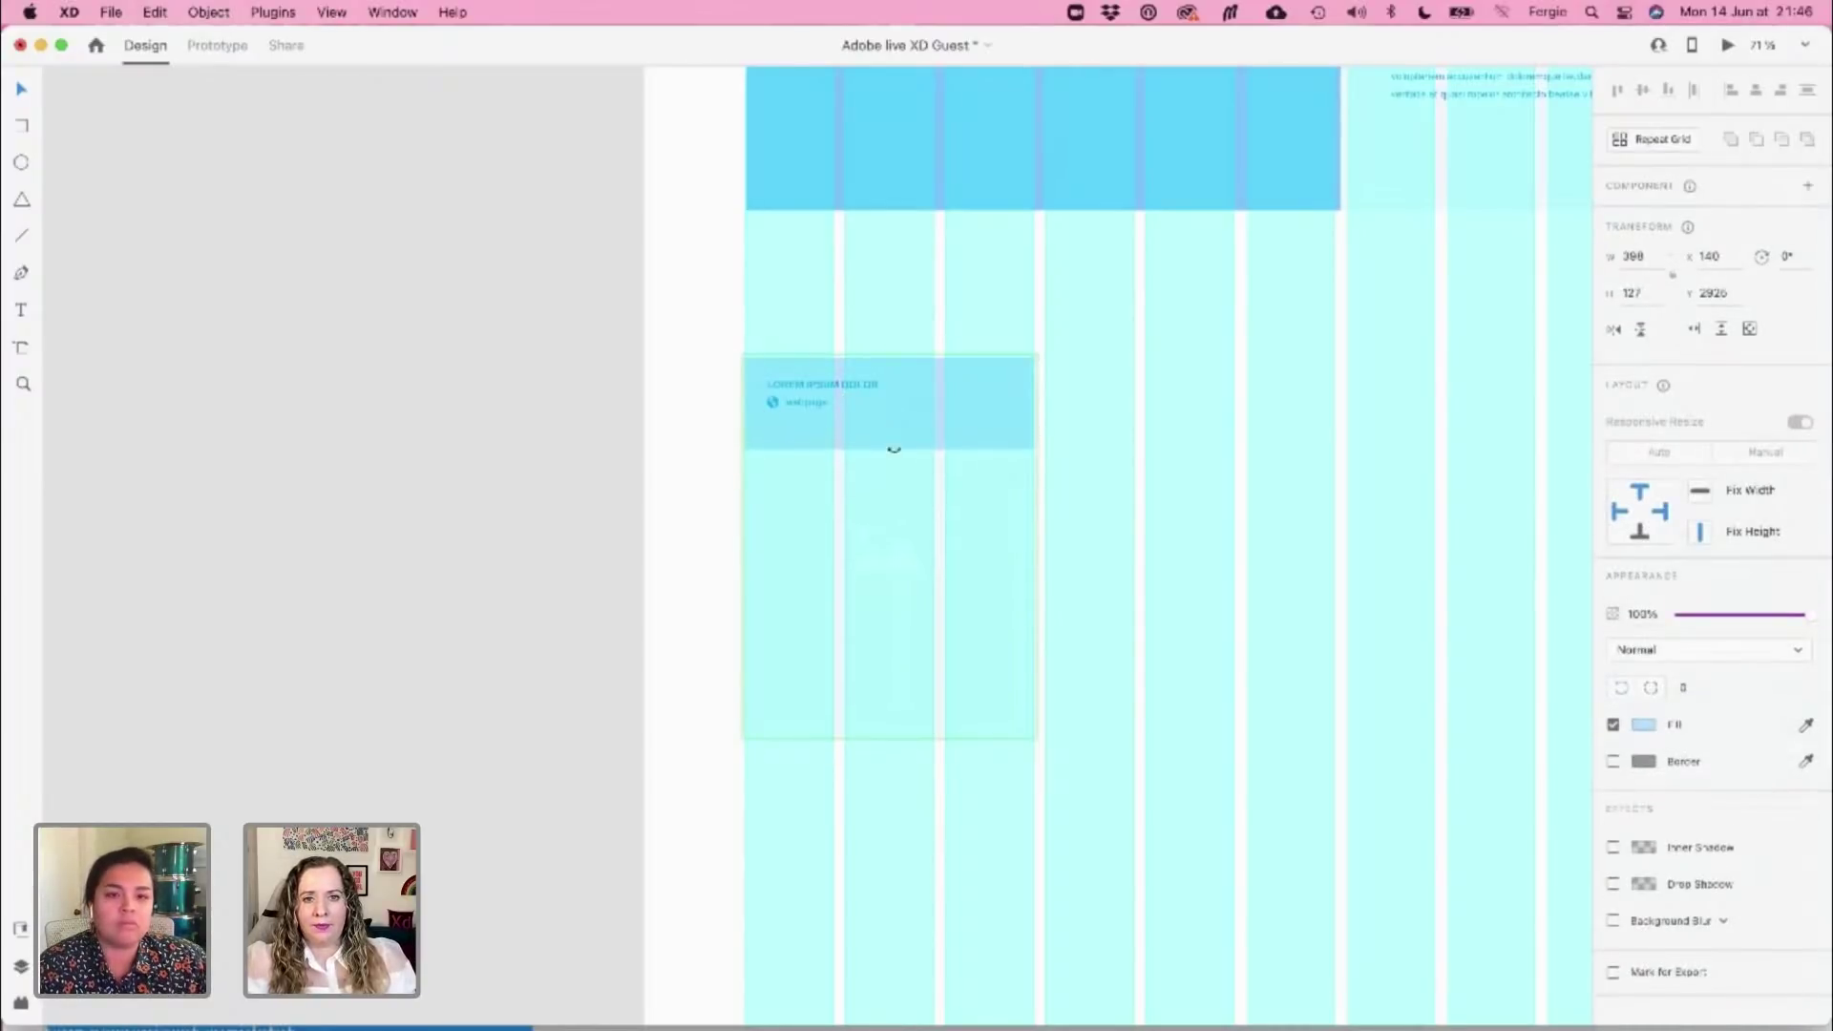
scroll(737, 420, "up", 5)
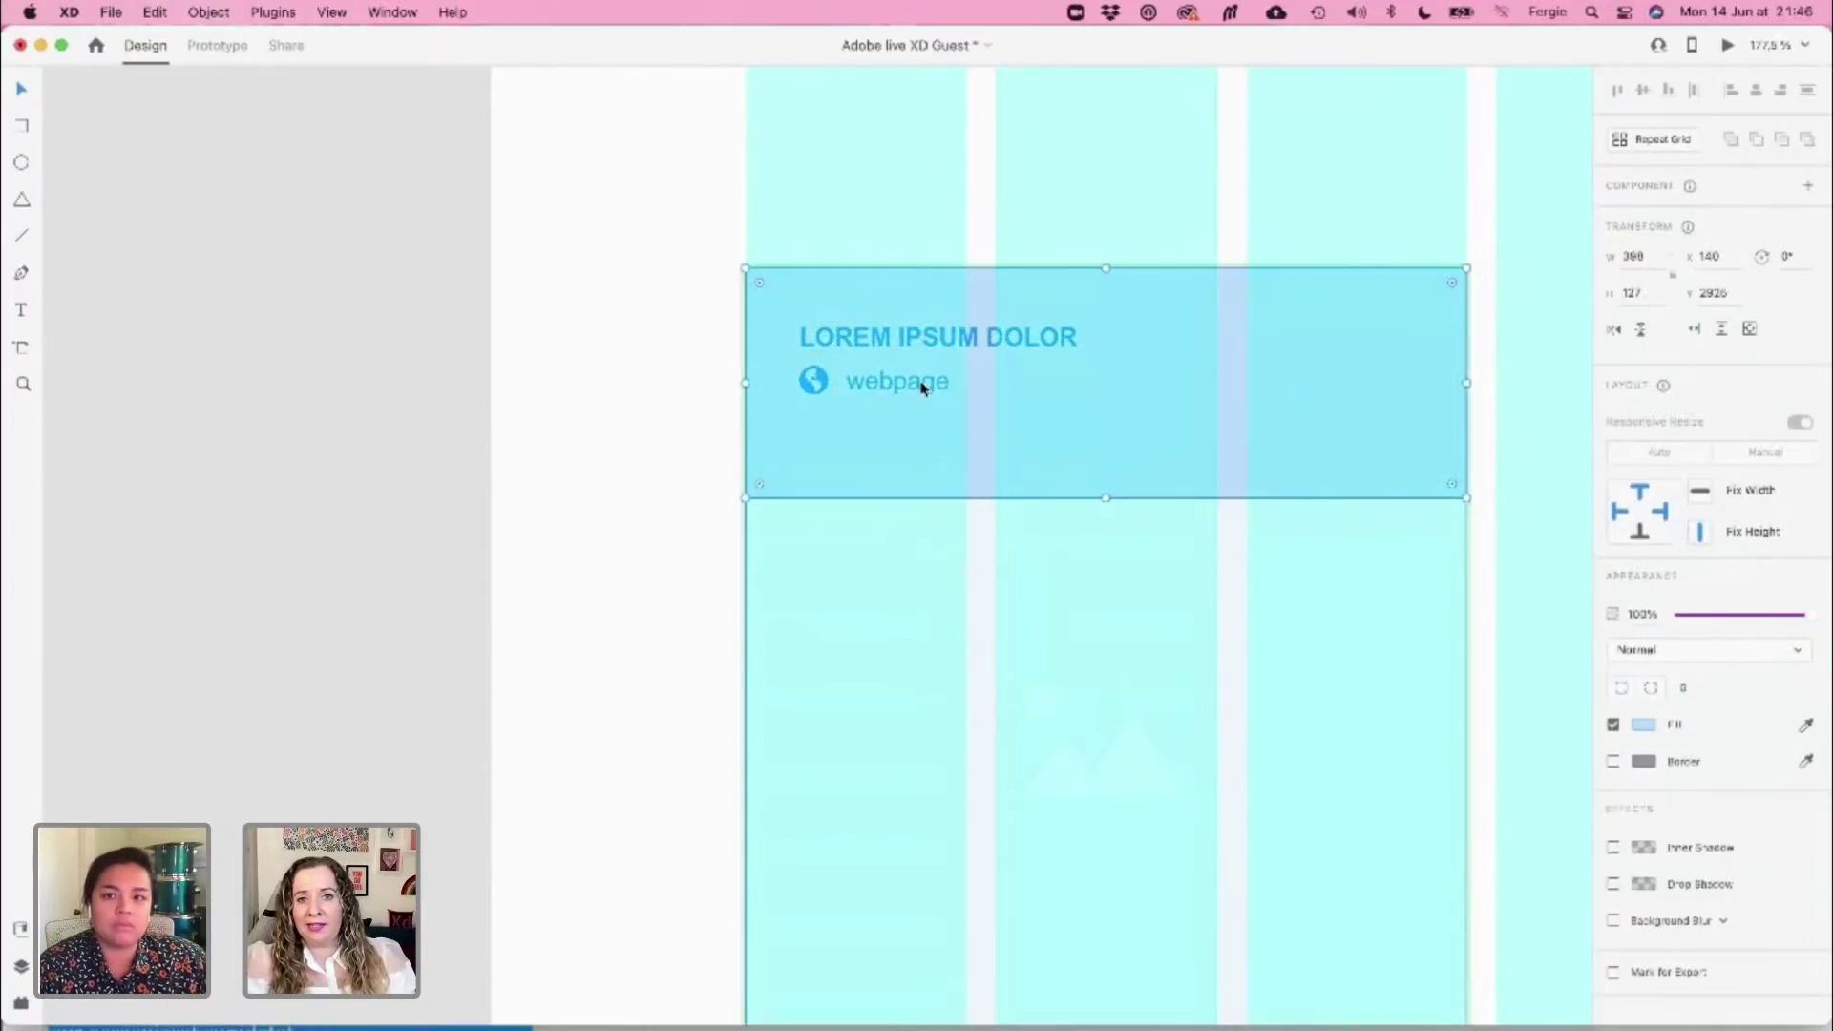
left_click_drag(921, 388, 922, 412)
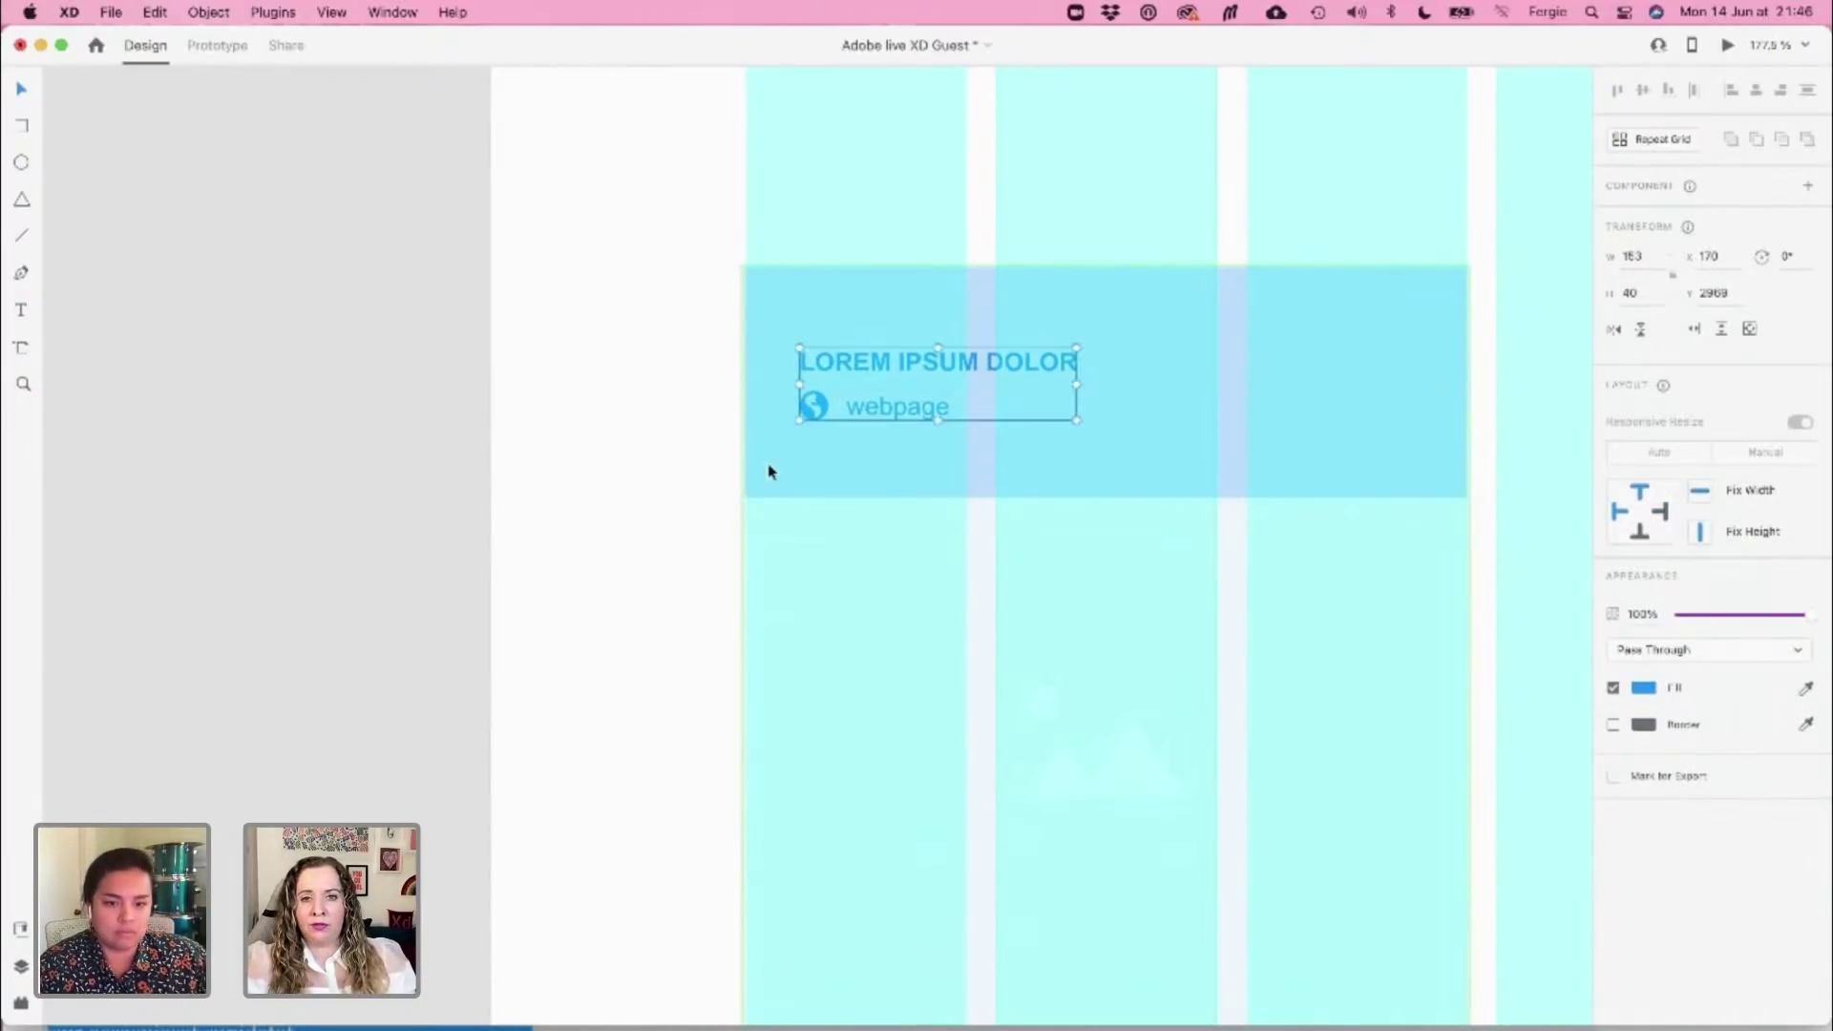
left_click(677, 440)
double_click(974, 359)
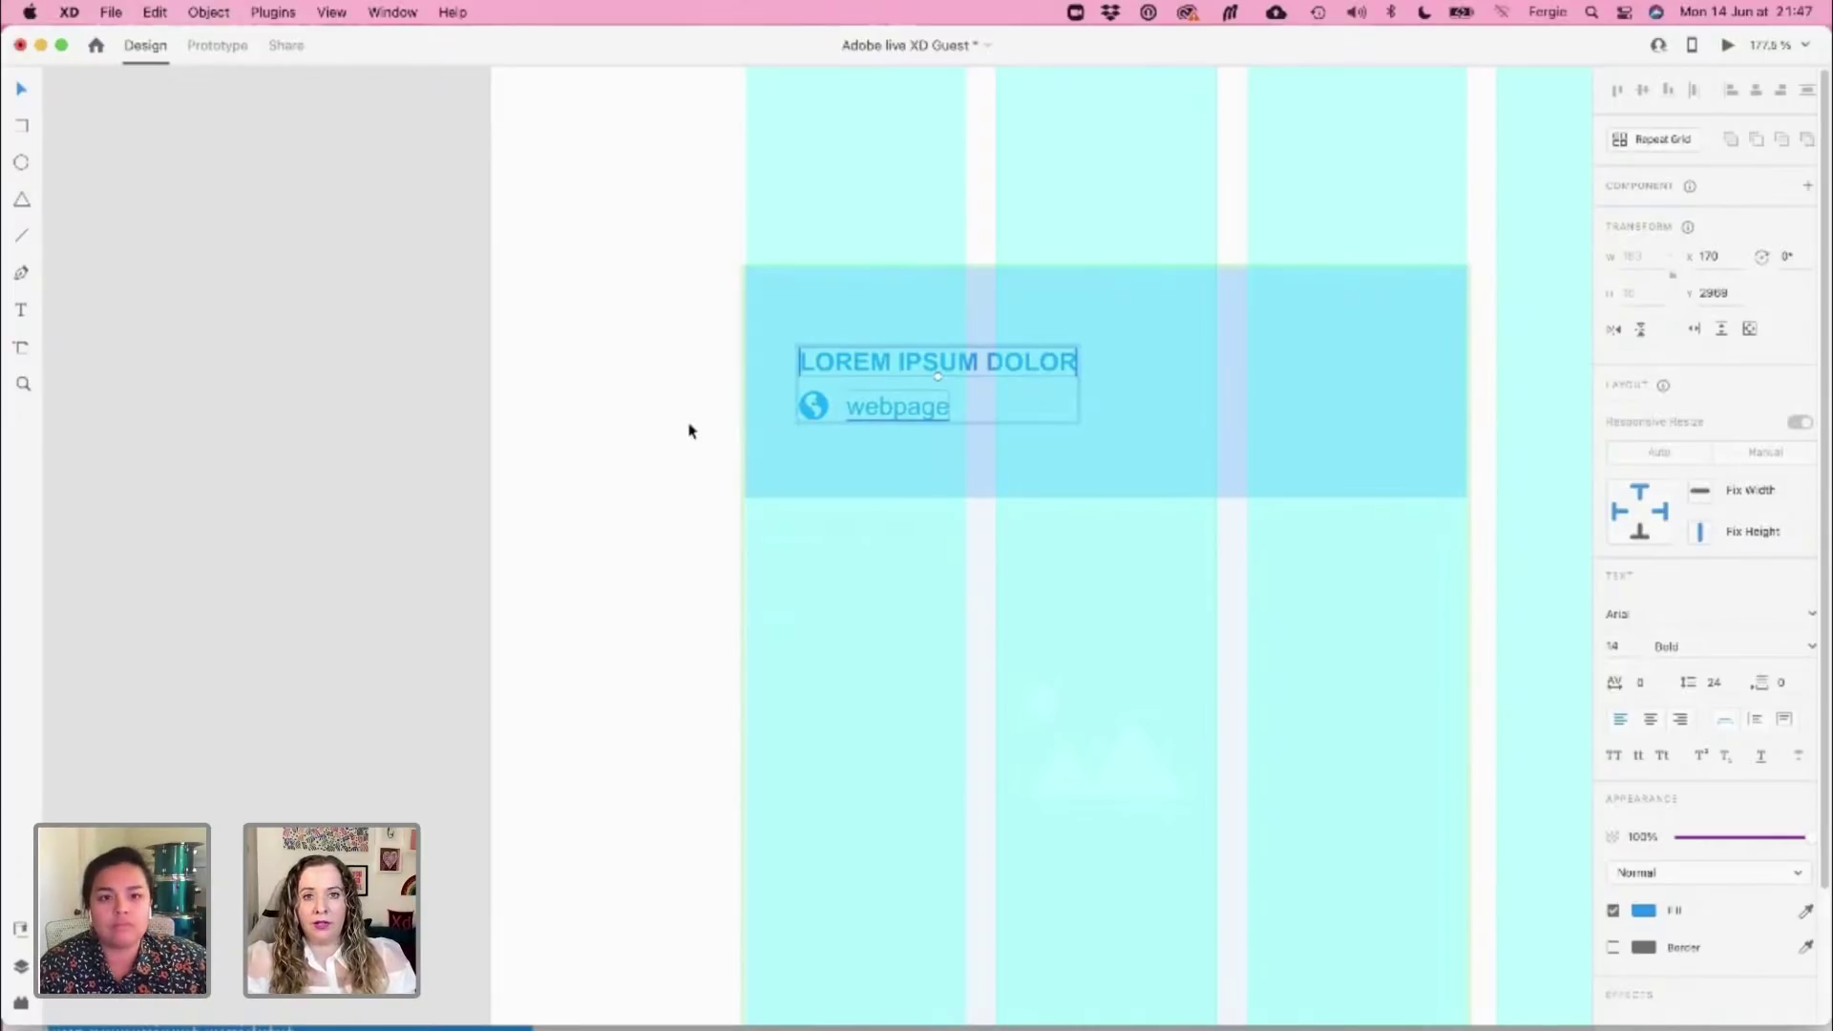
View the card without the layout grid, and show the grid again to check the free columns beside it
scroll(689, 431, "down", 5)
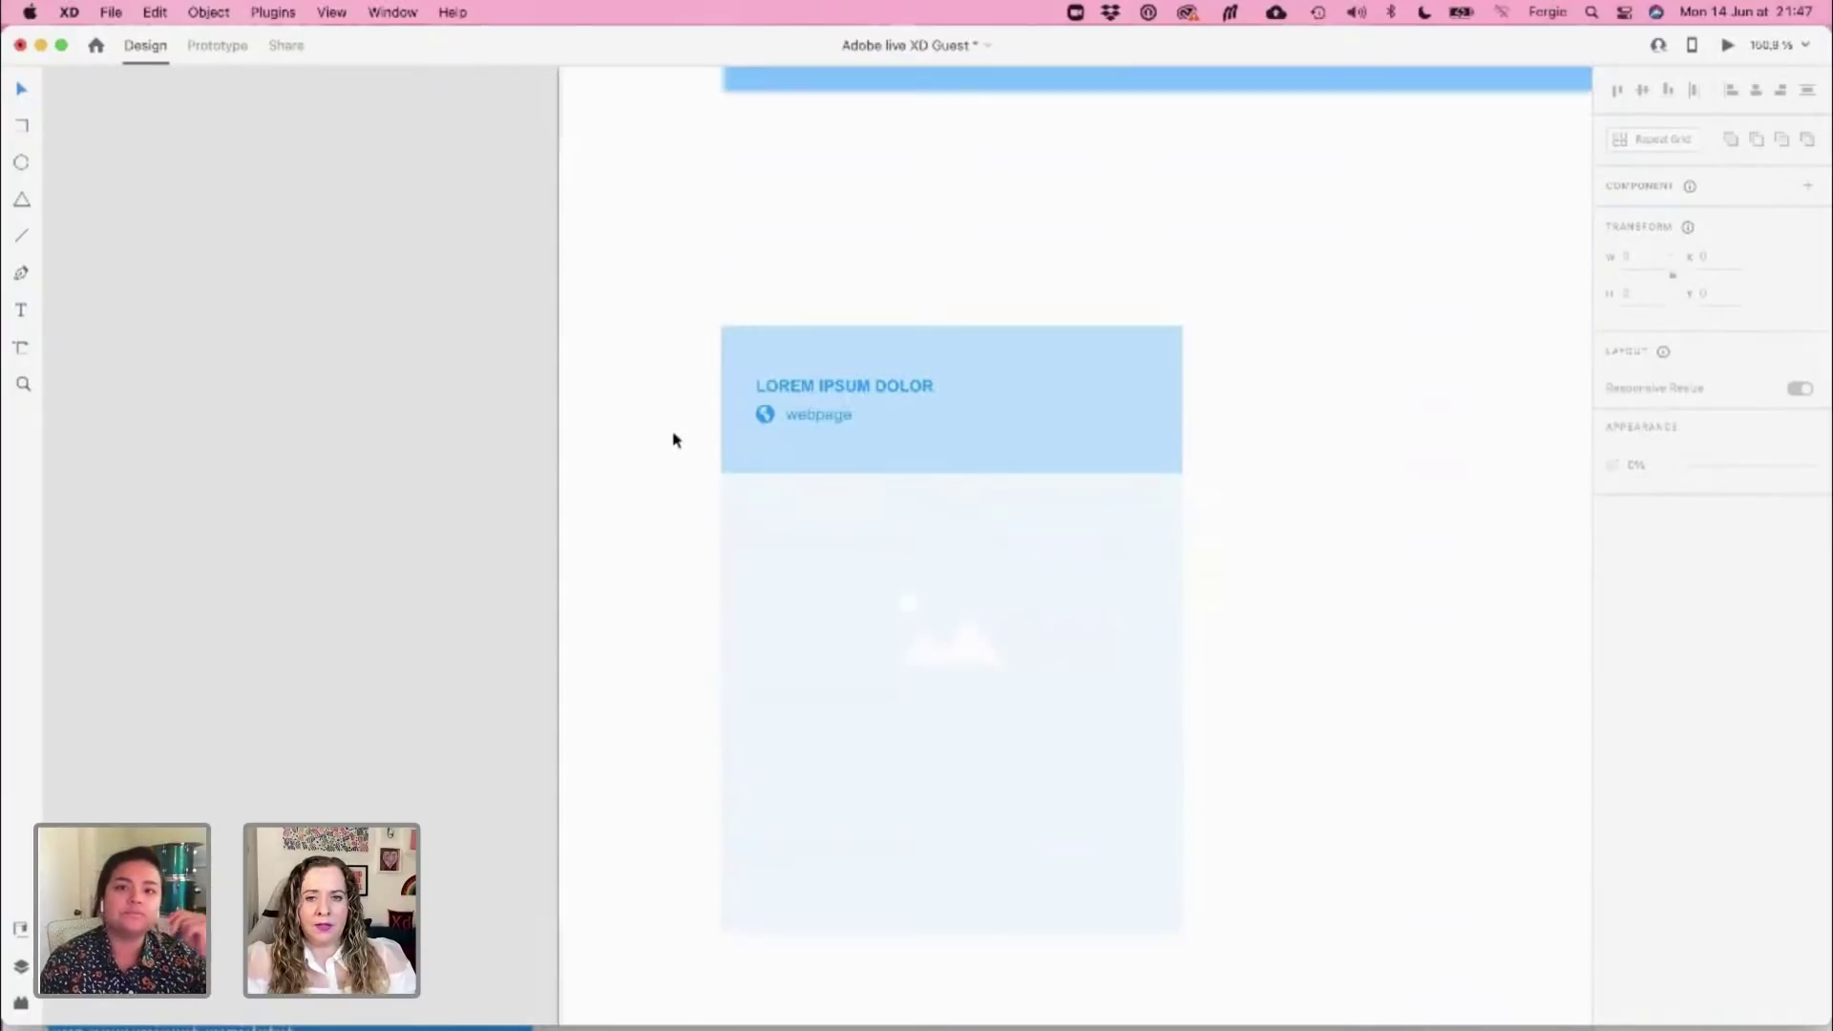
scroll(673, 440, "down", 1)
key("super+shift+apostrophe")
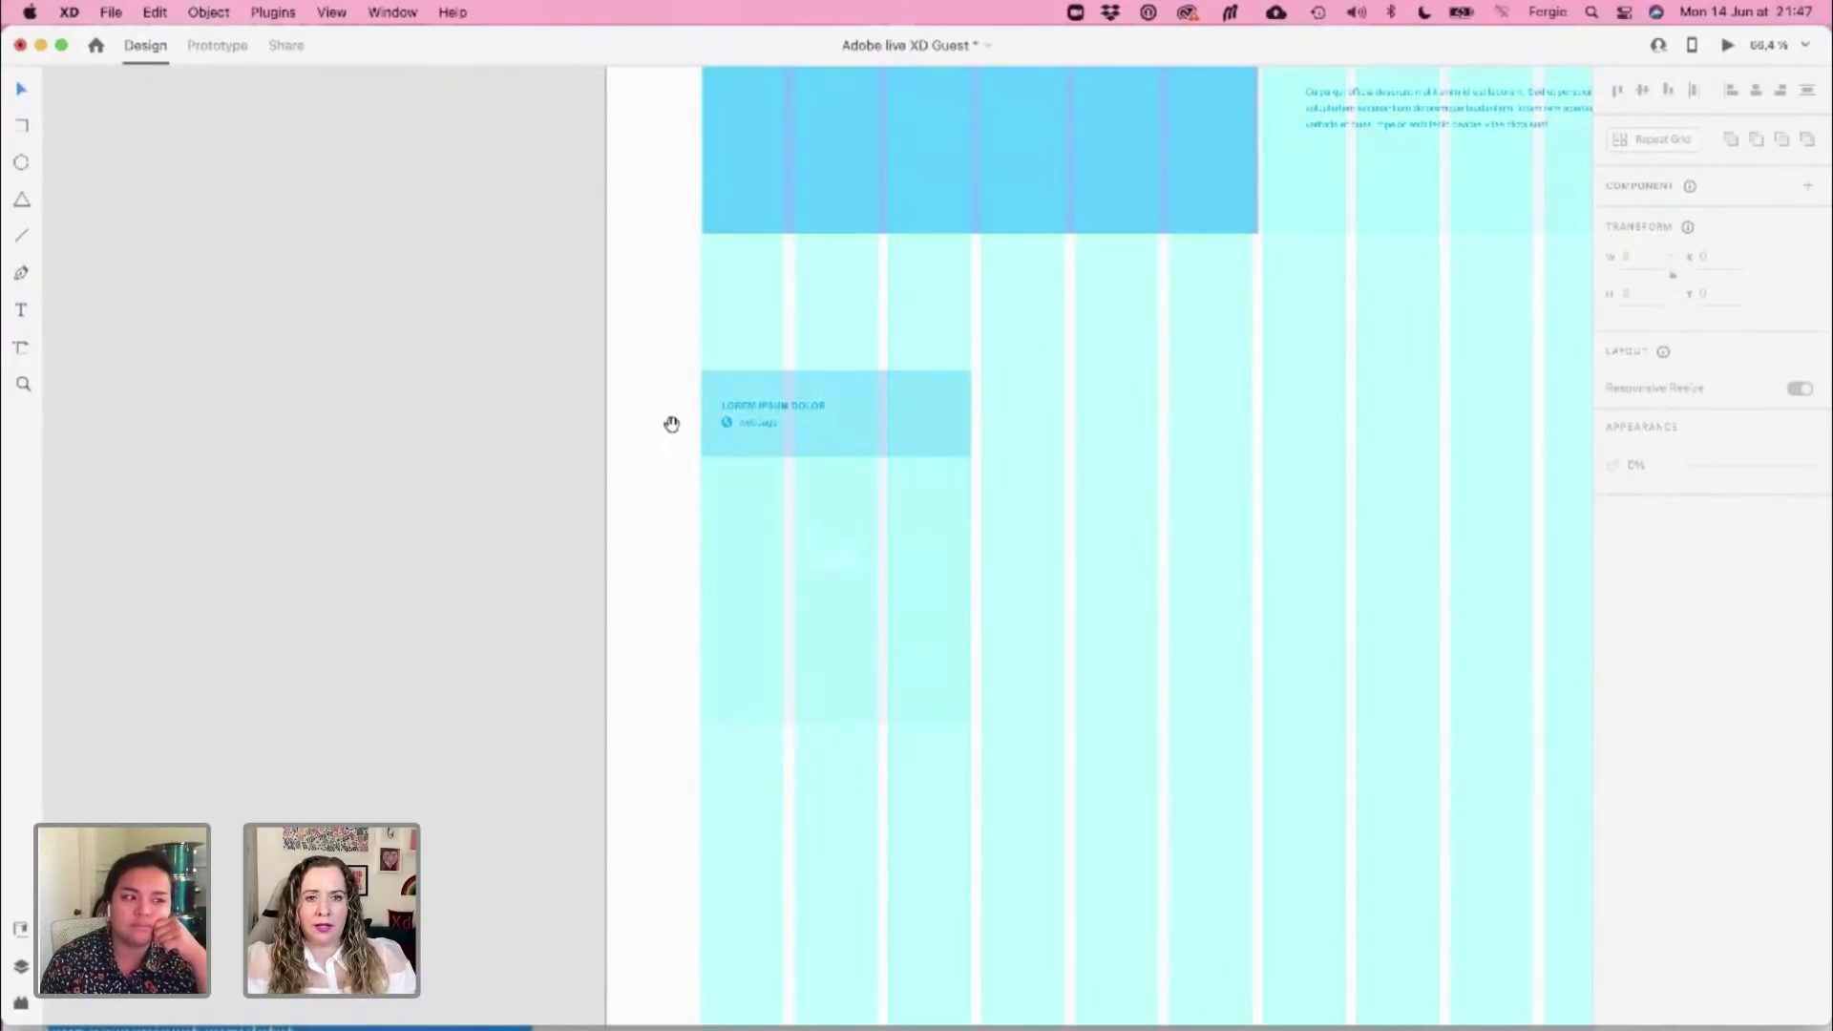
left_click_drag(671, 421, 286, 397)
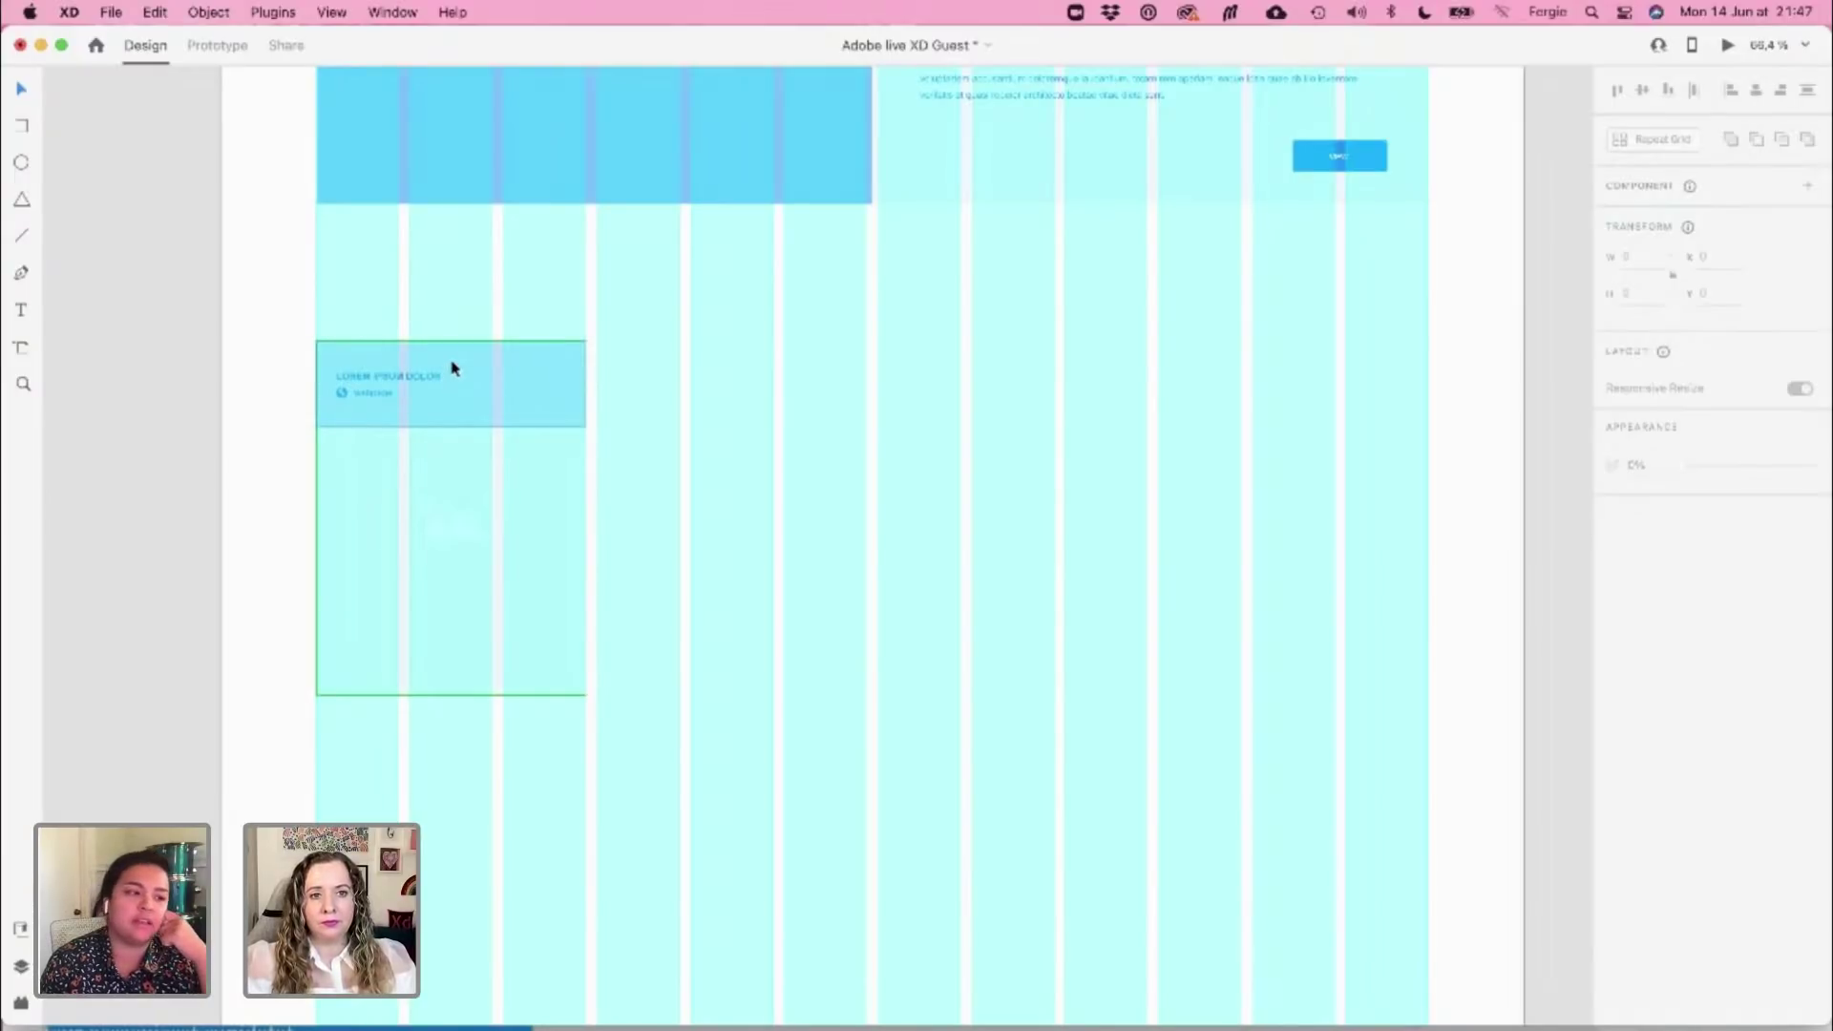
Ungroup the image card component below the project cards so its parts can be selected separately
left_click(405, 376)
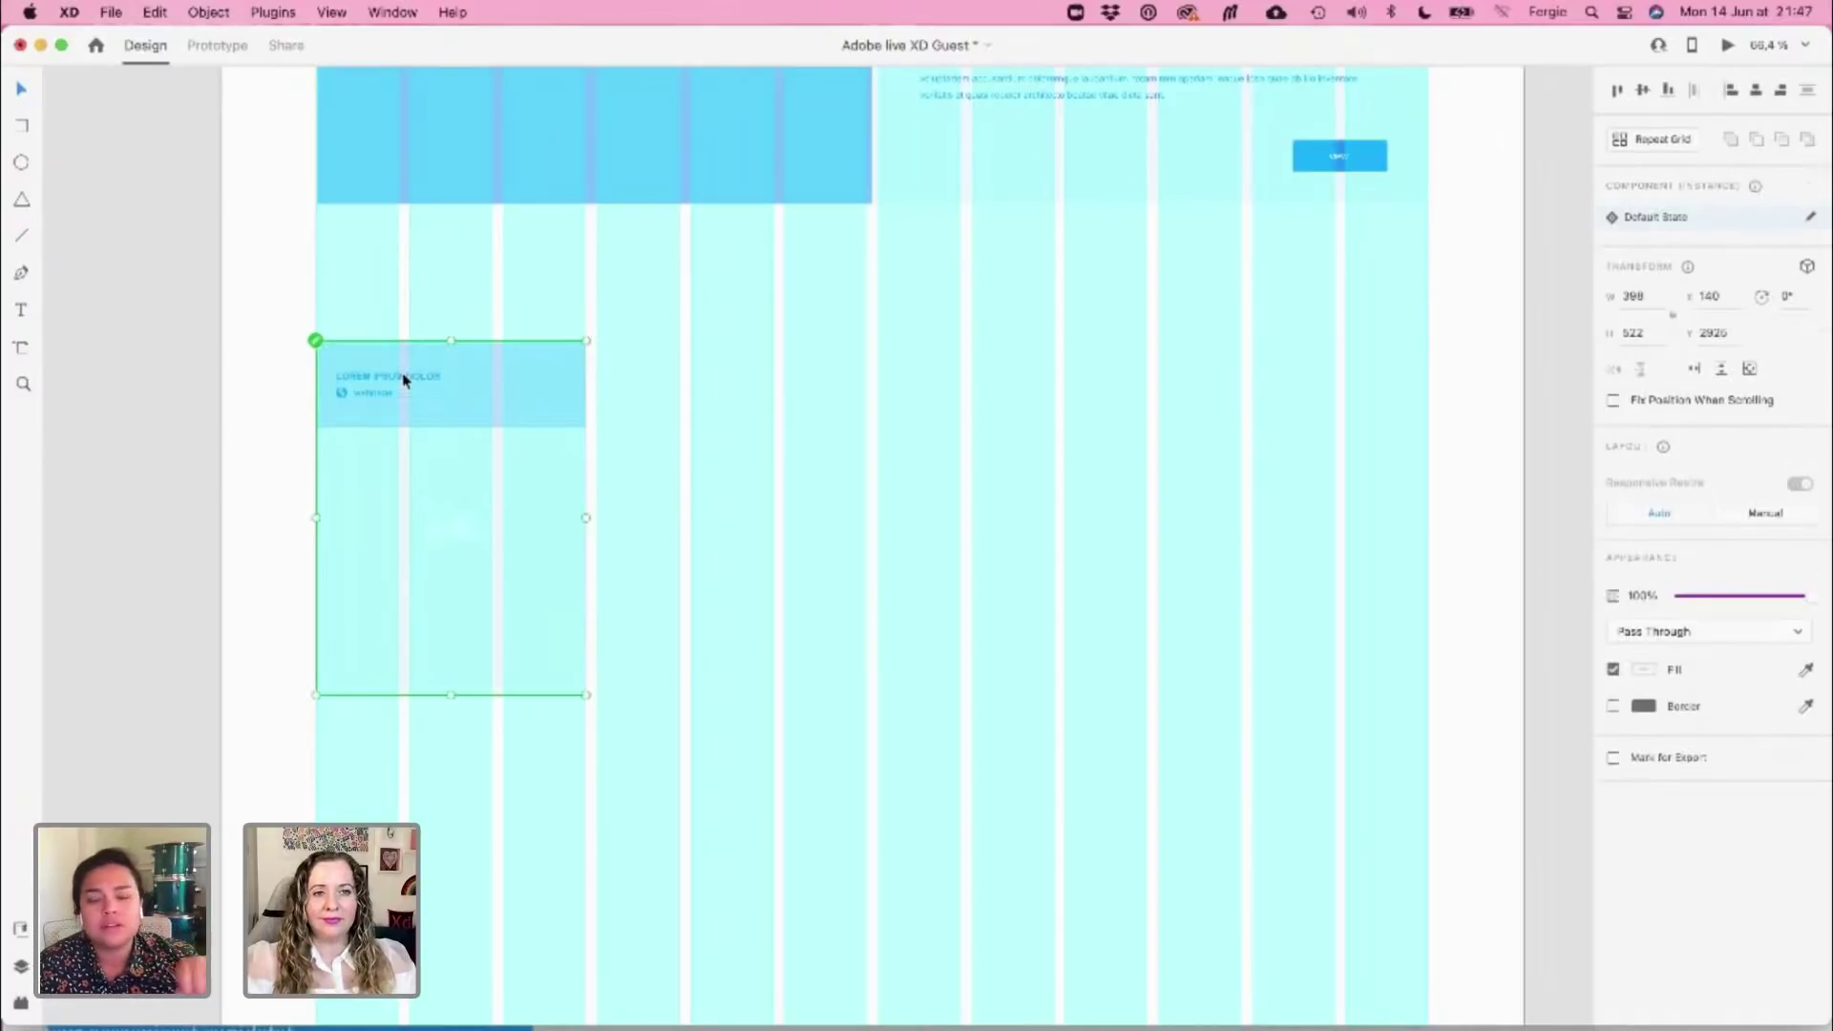
double_click(404, 376)
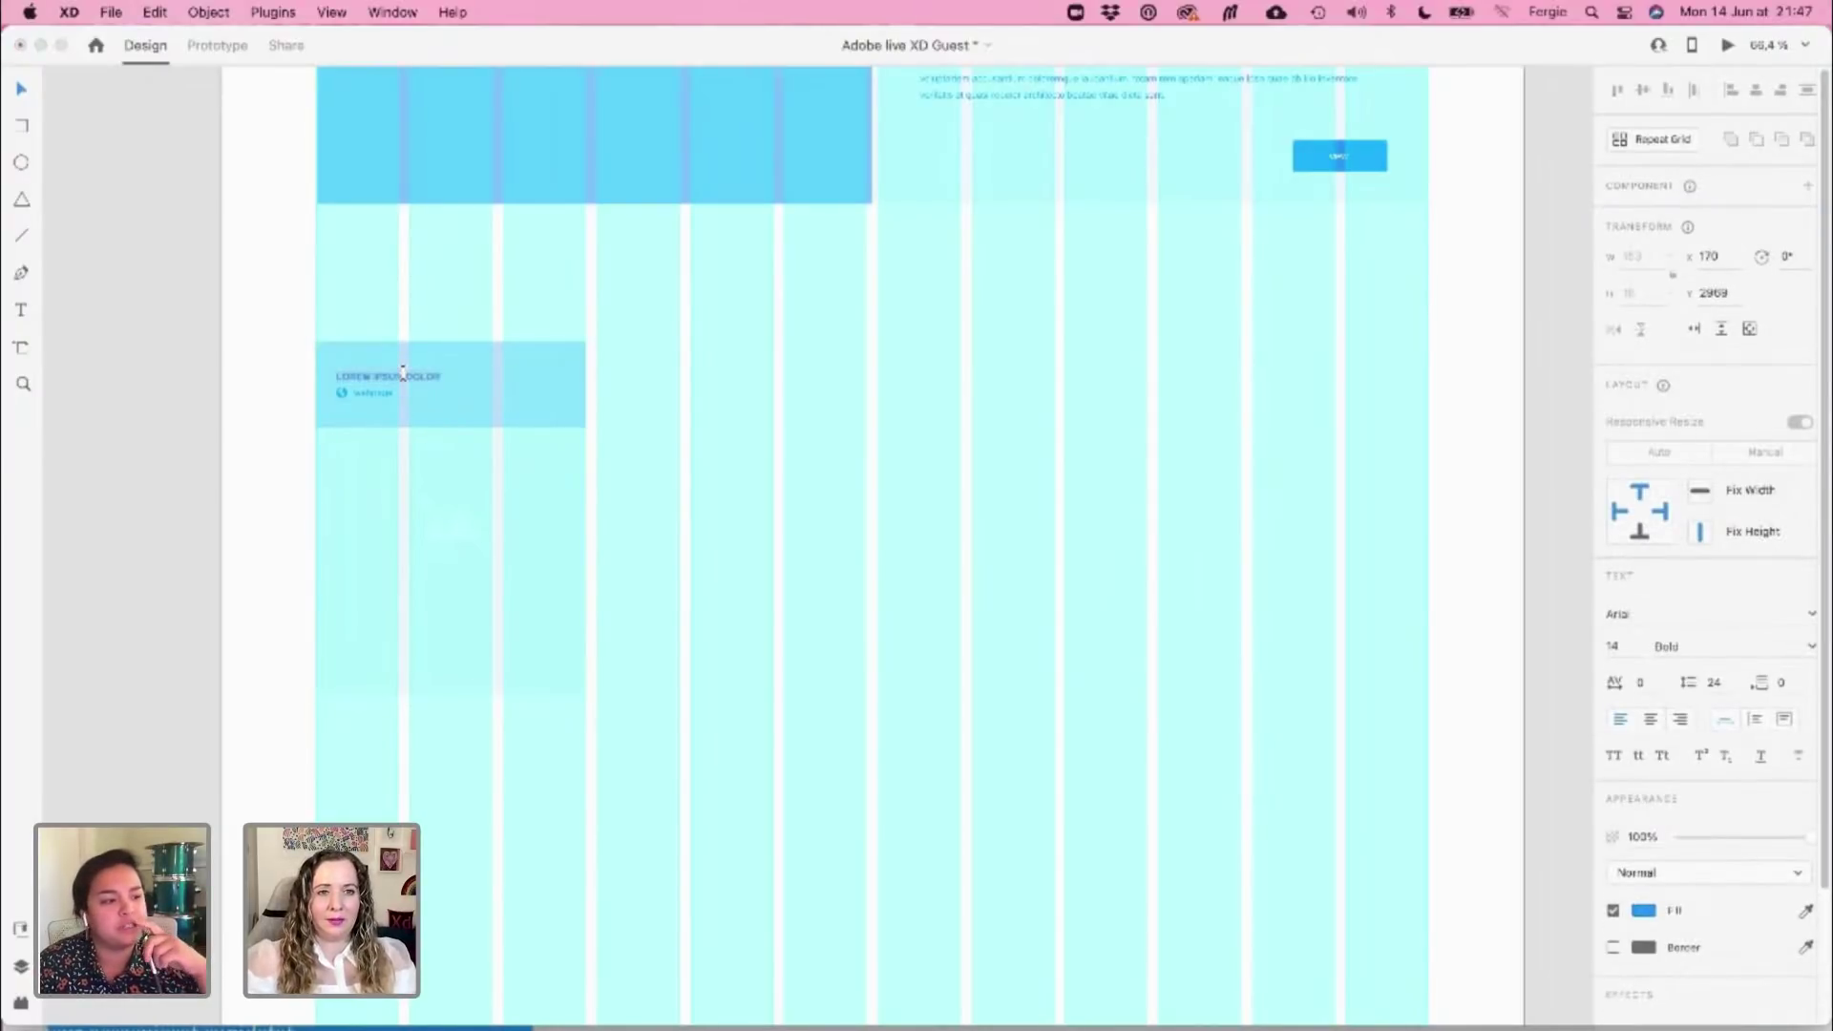
scroll(246, 372, "up", 3)
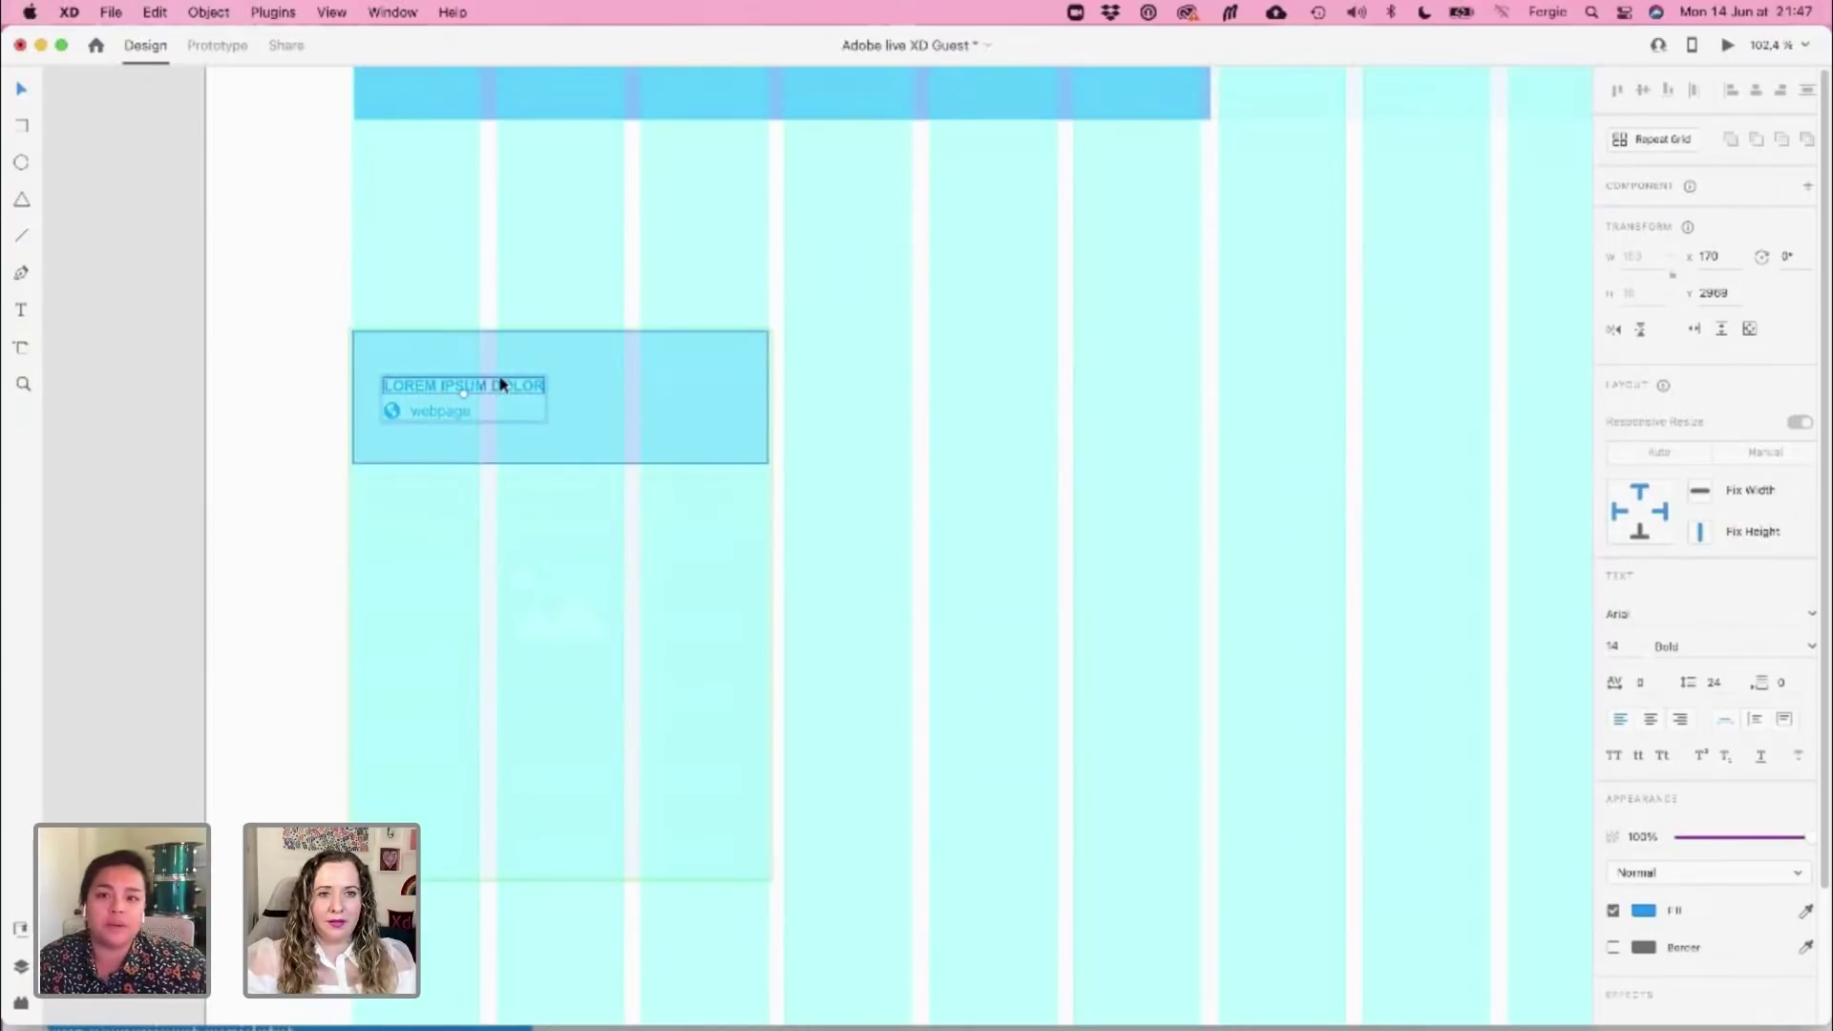
left_click(340, 306)
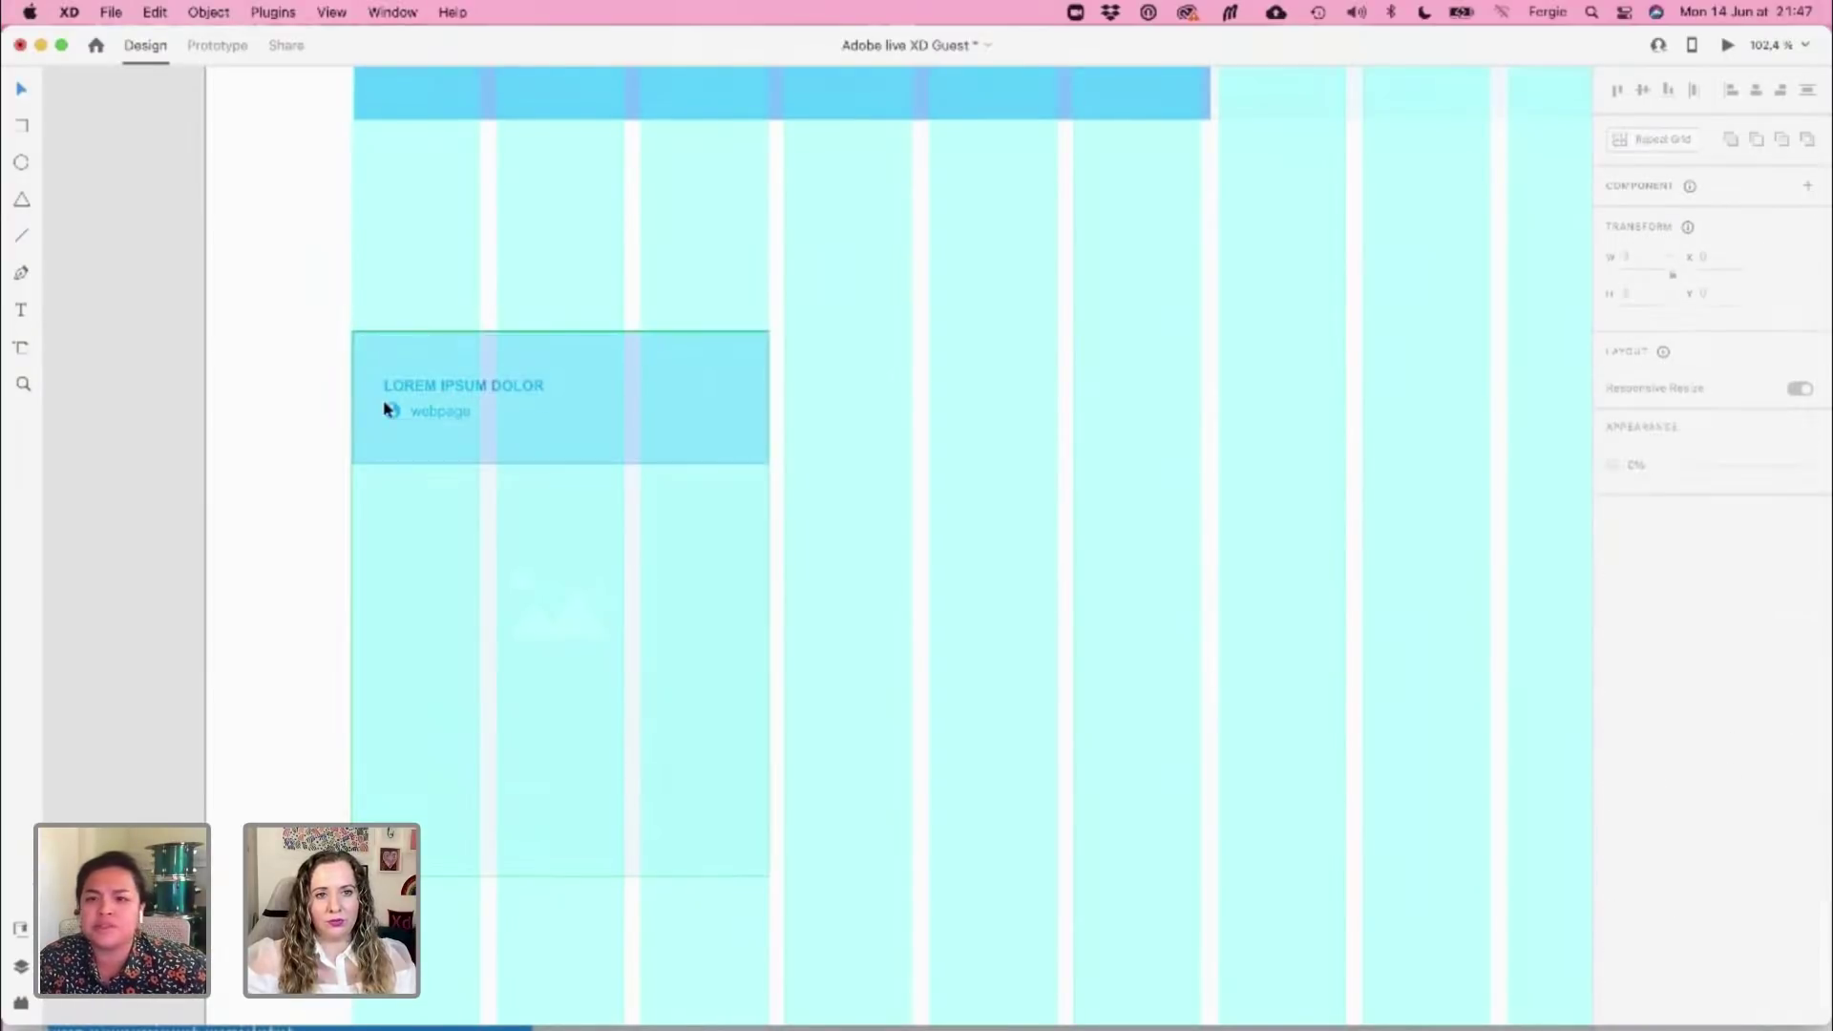
left_click(439, 379)
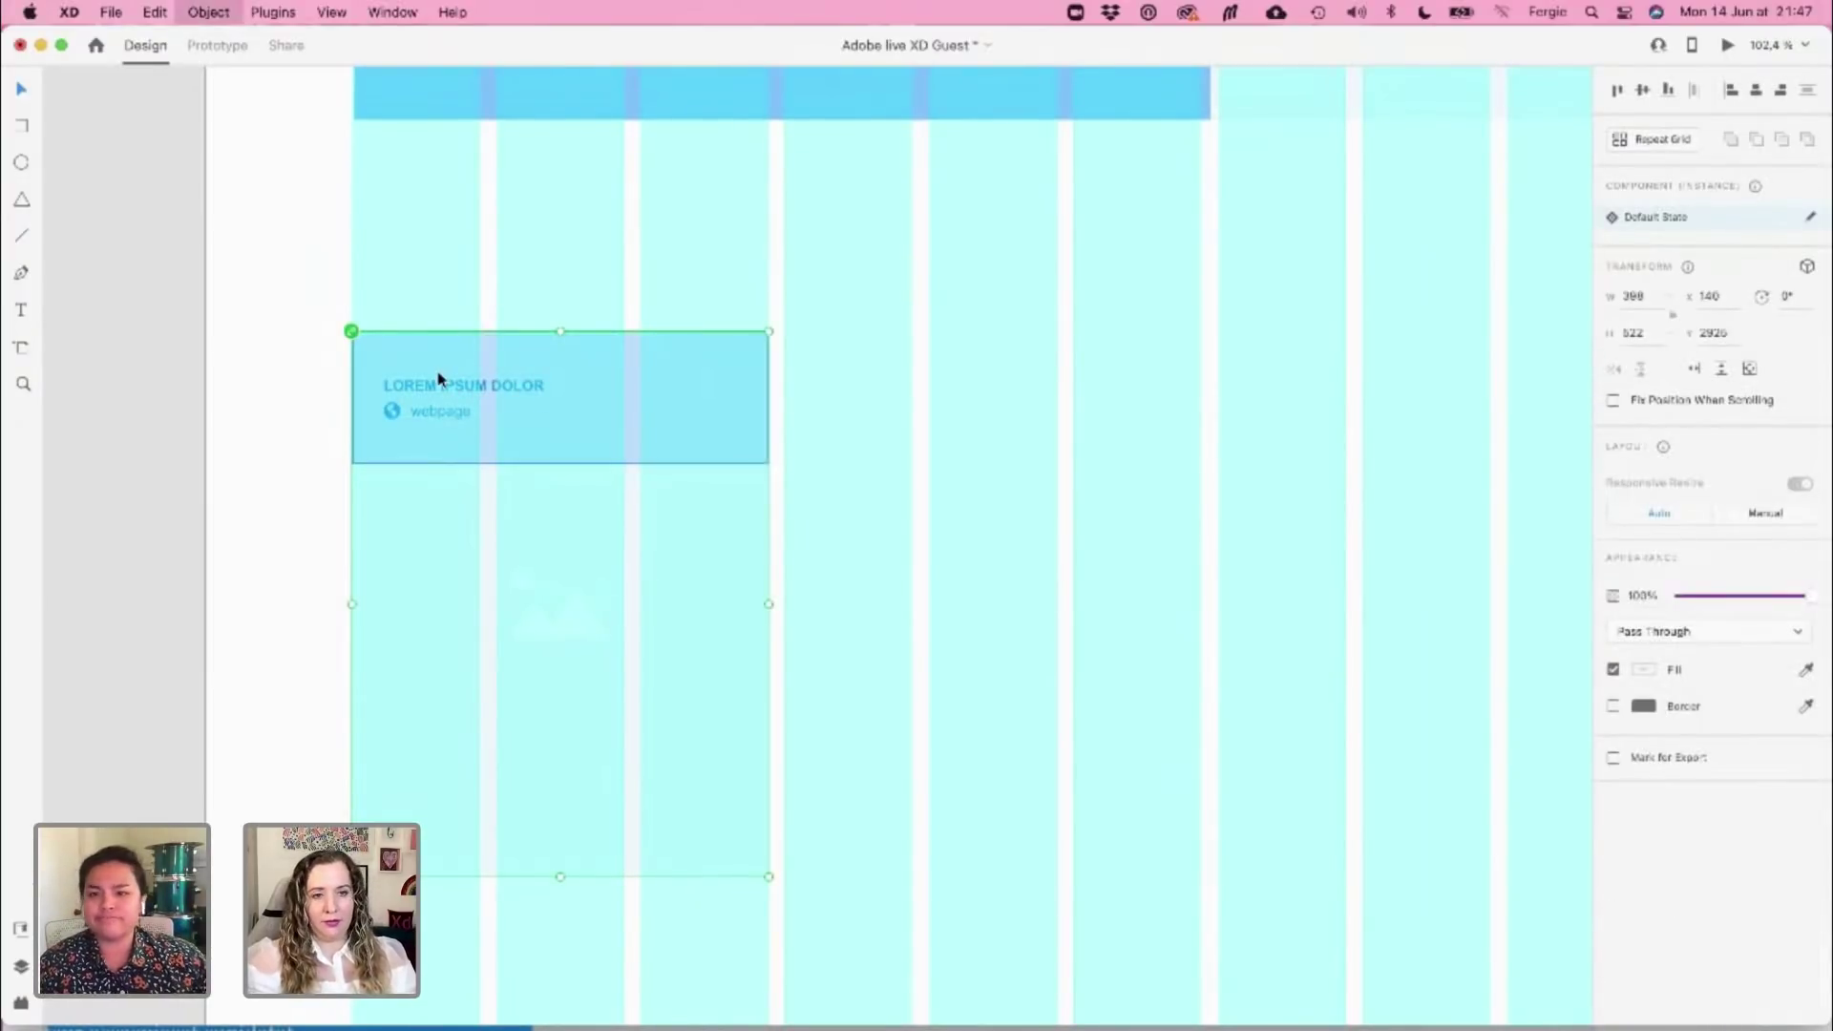
double_click(437, 341)
left_click_drag(299, 278, 491, 442)
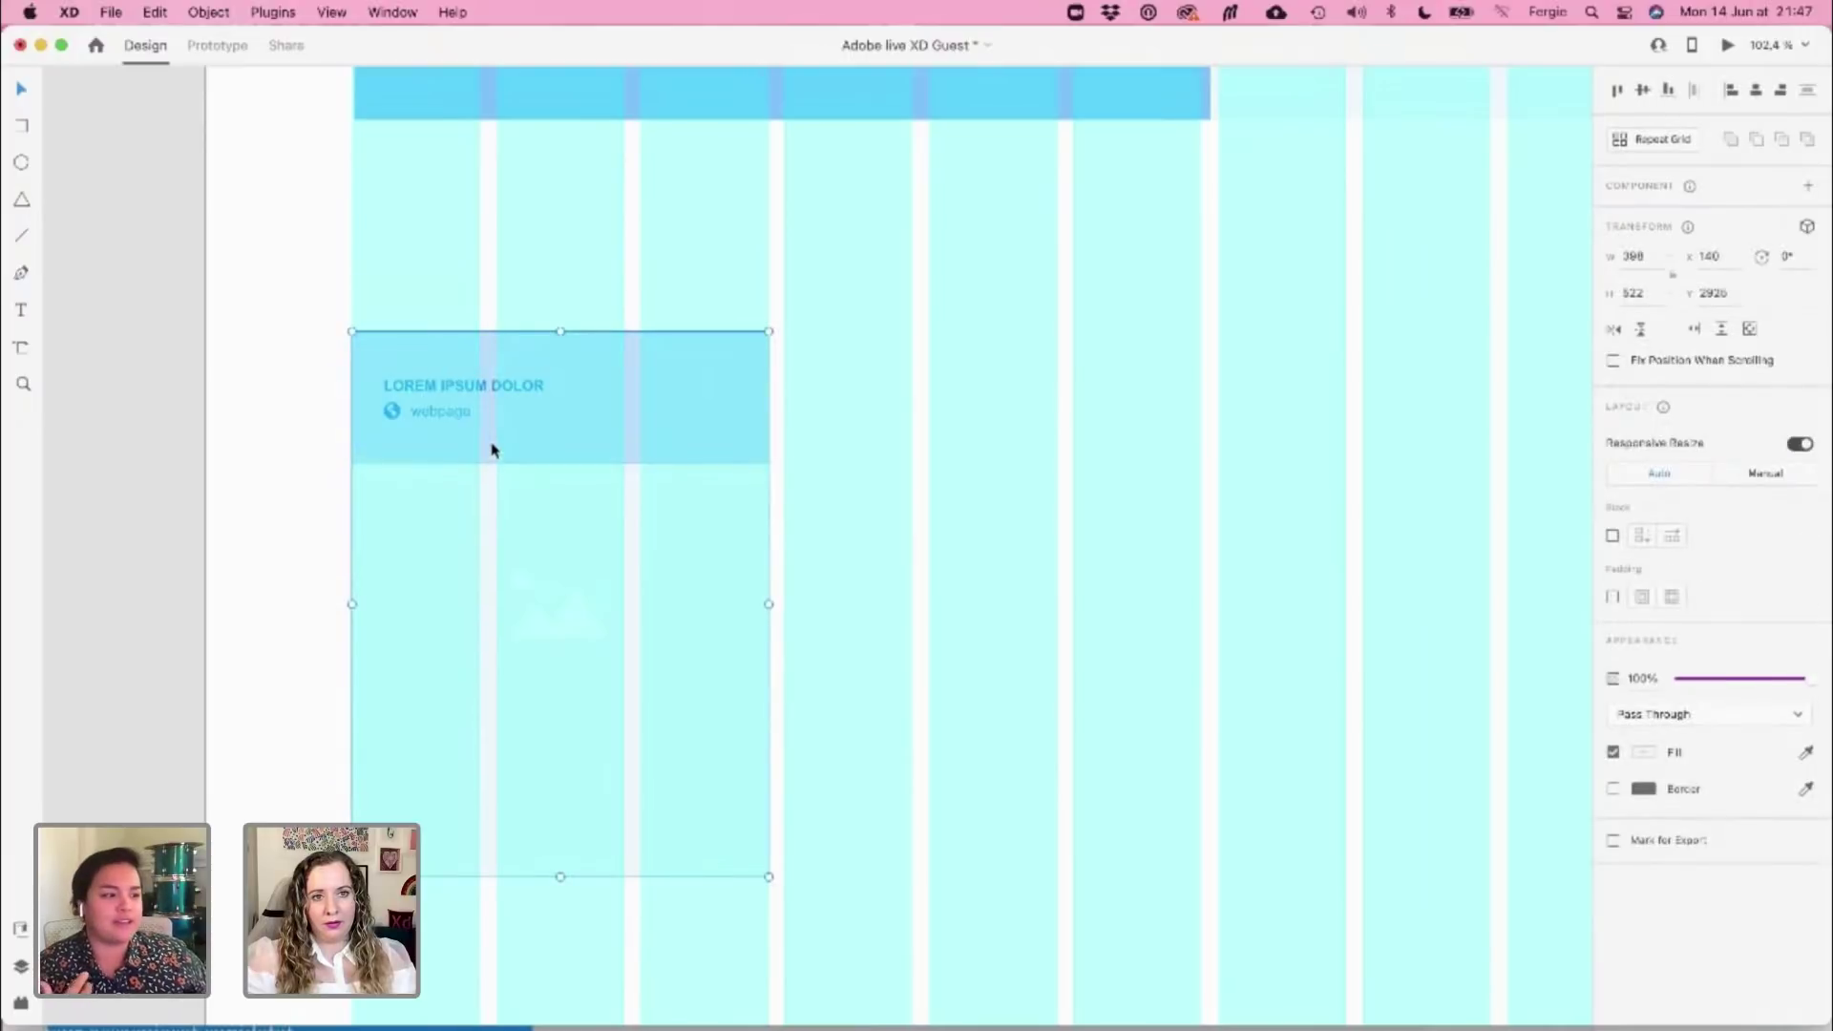
key("Escape")
Delete the card's title and webpage line together with its header band, leaving only the image placeholder
left_click(428, 387)
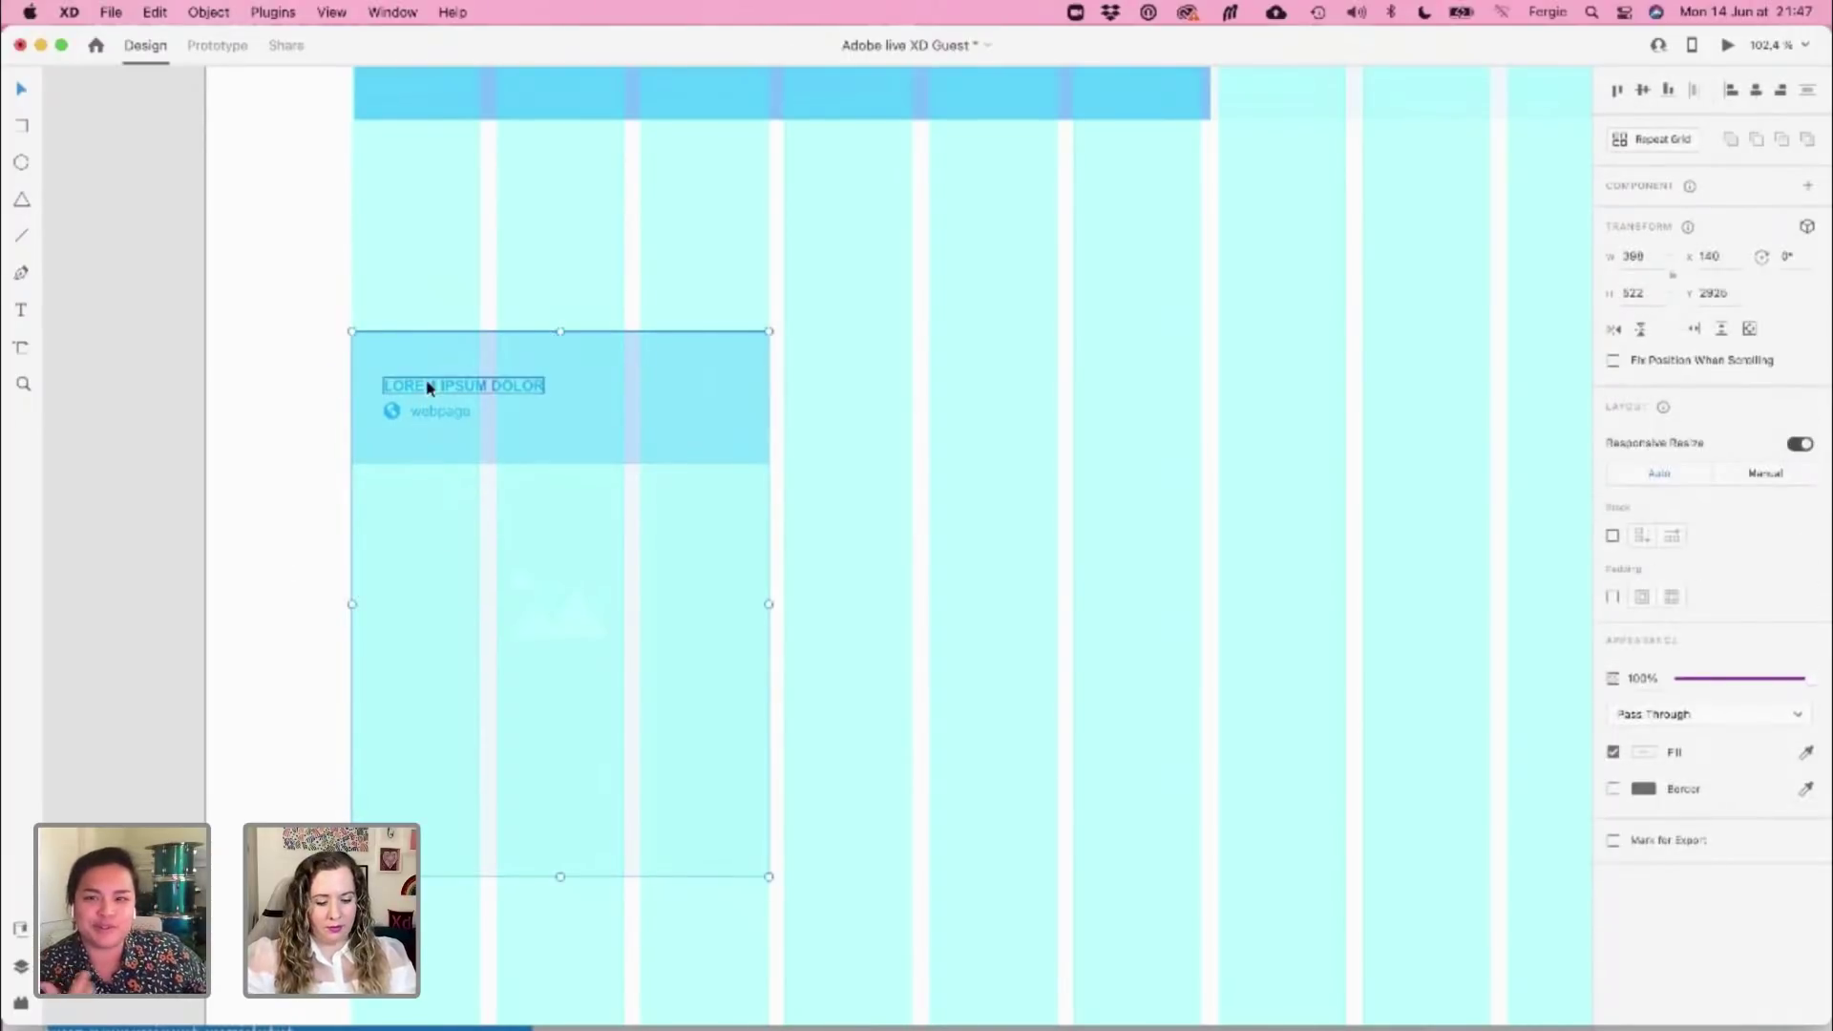
left_click(433, 298)
left_click(426, 398)
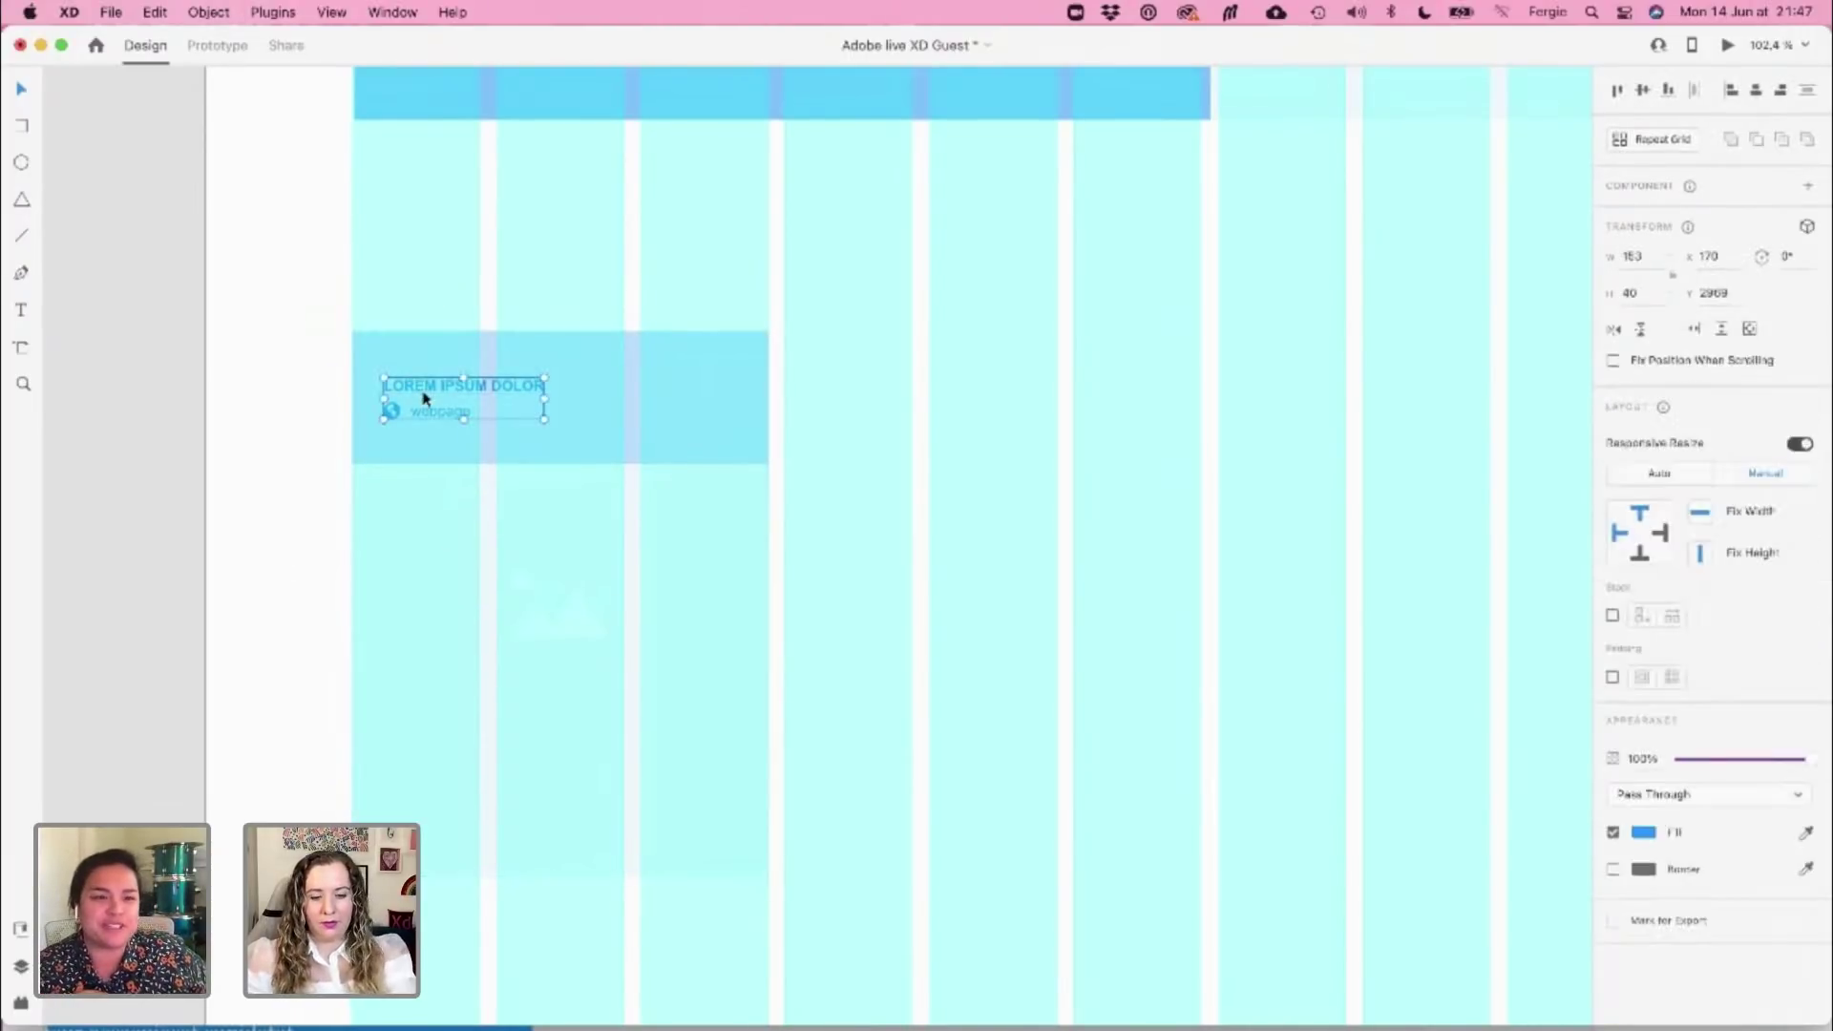
key("Delete")
key("Delete")
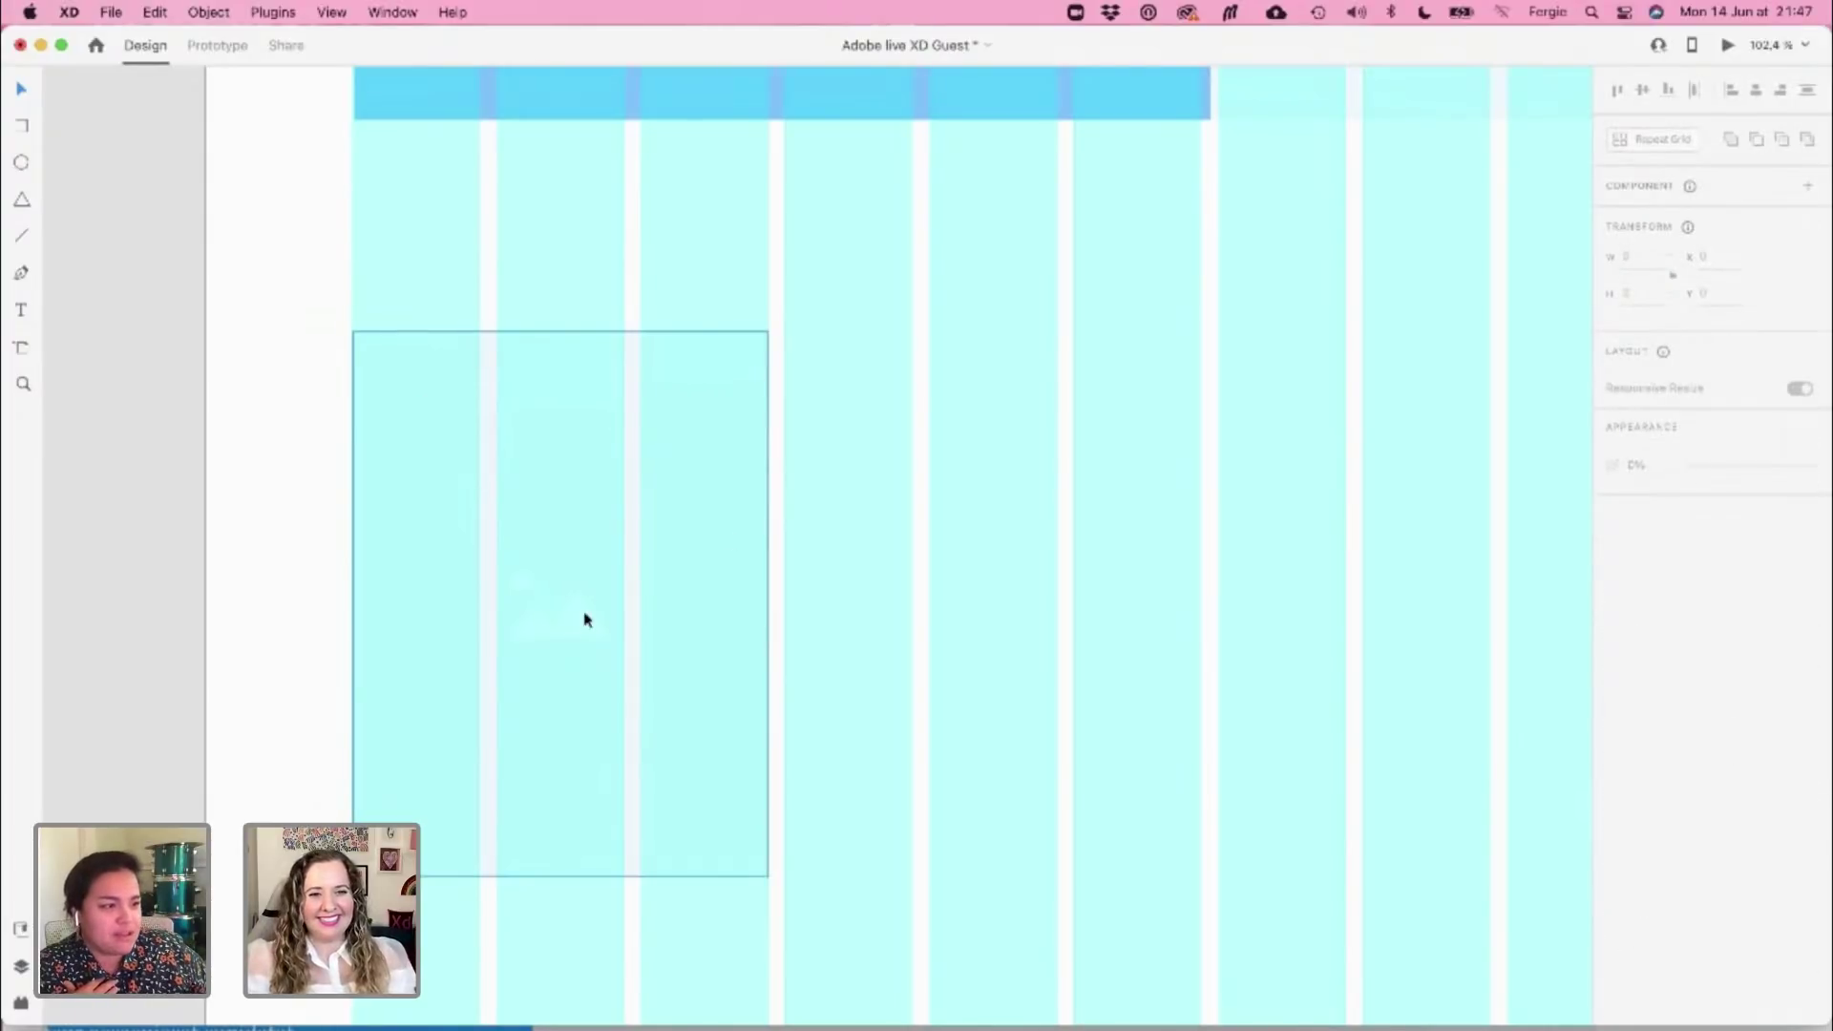
Try to align the image placeholder to the horizontal centre of the page, and undo the alignment
left_click_drag(822, 432, 476, 668)
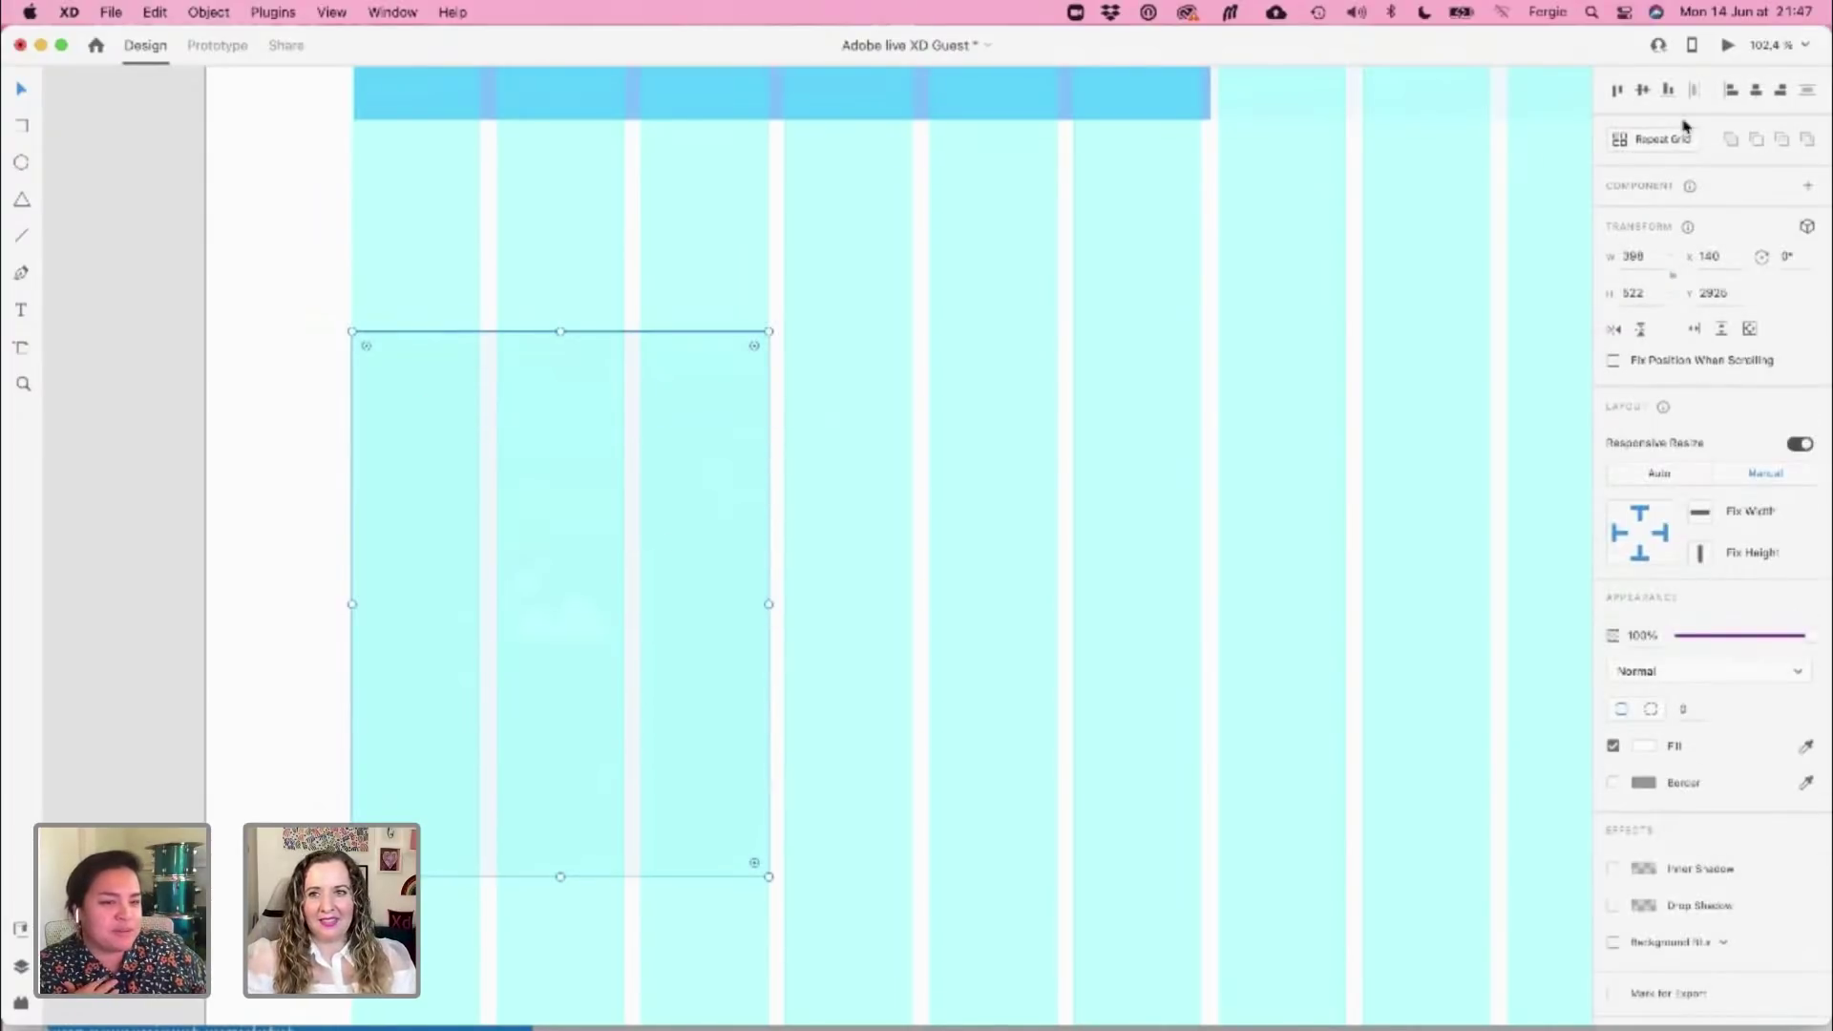
left_click(1757, 92)
key("super+z")
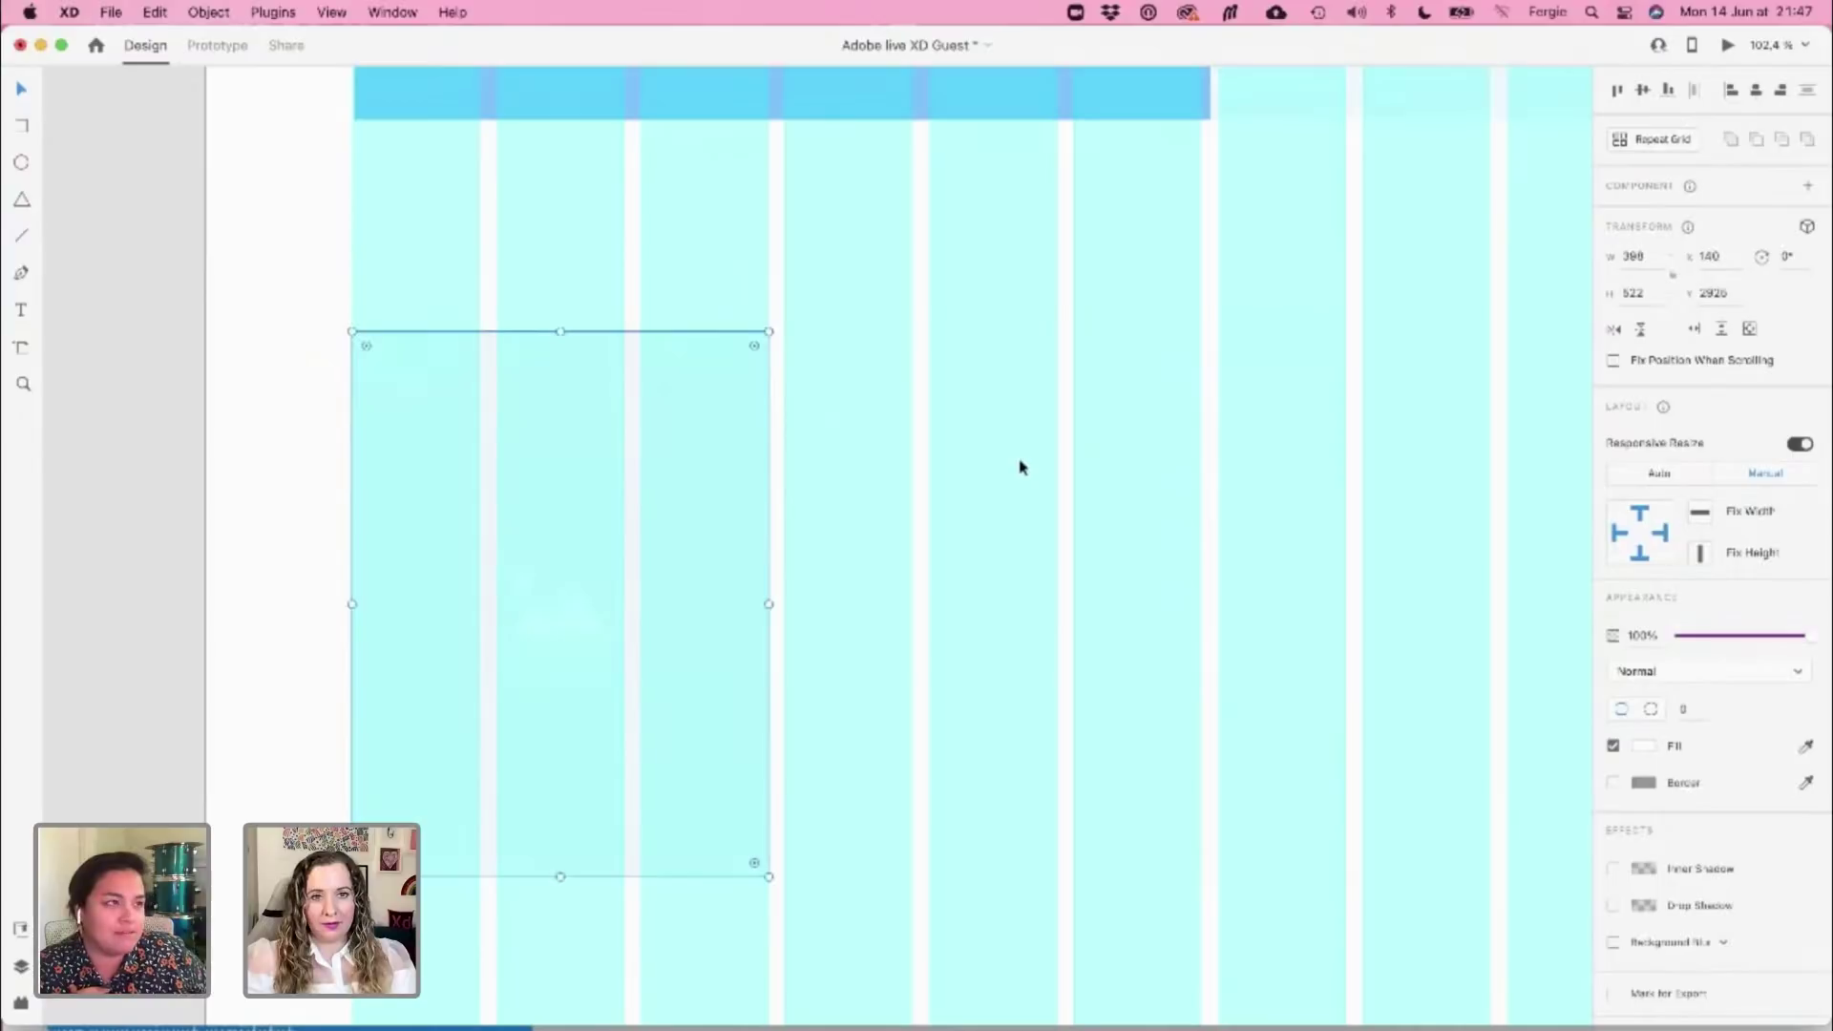
Enlarge the image placeholder proportionally across four grid columns, to about 538 × 703
scroll(1019, 467, "down", 3)
scroll(1020, 467, "right", 2)
key("alt")
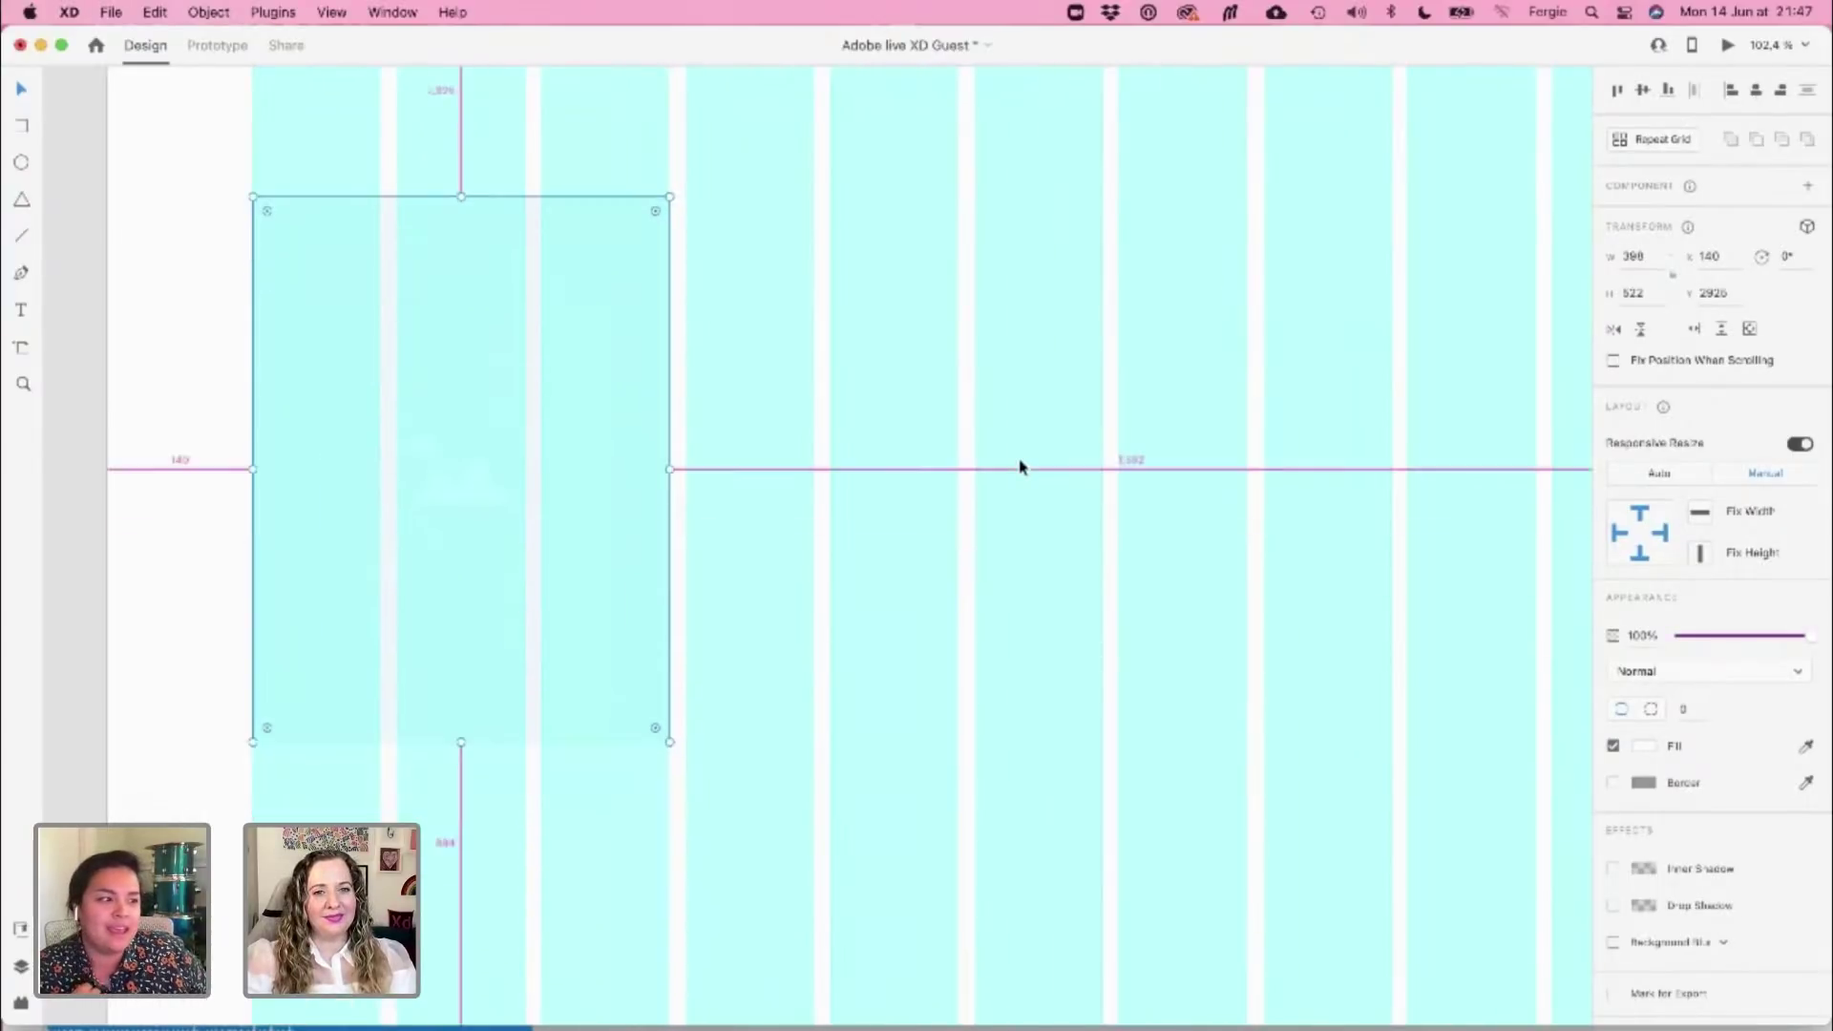
scroll(1019, 467, "down", 2)
scroll(1019, 462, "down", 5)
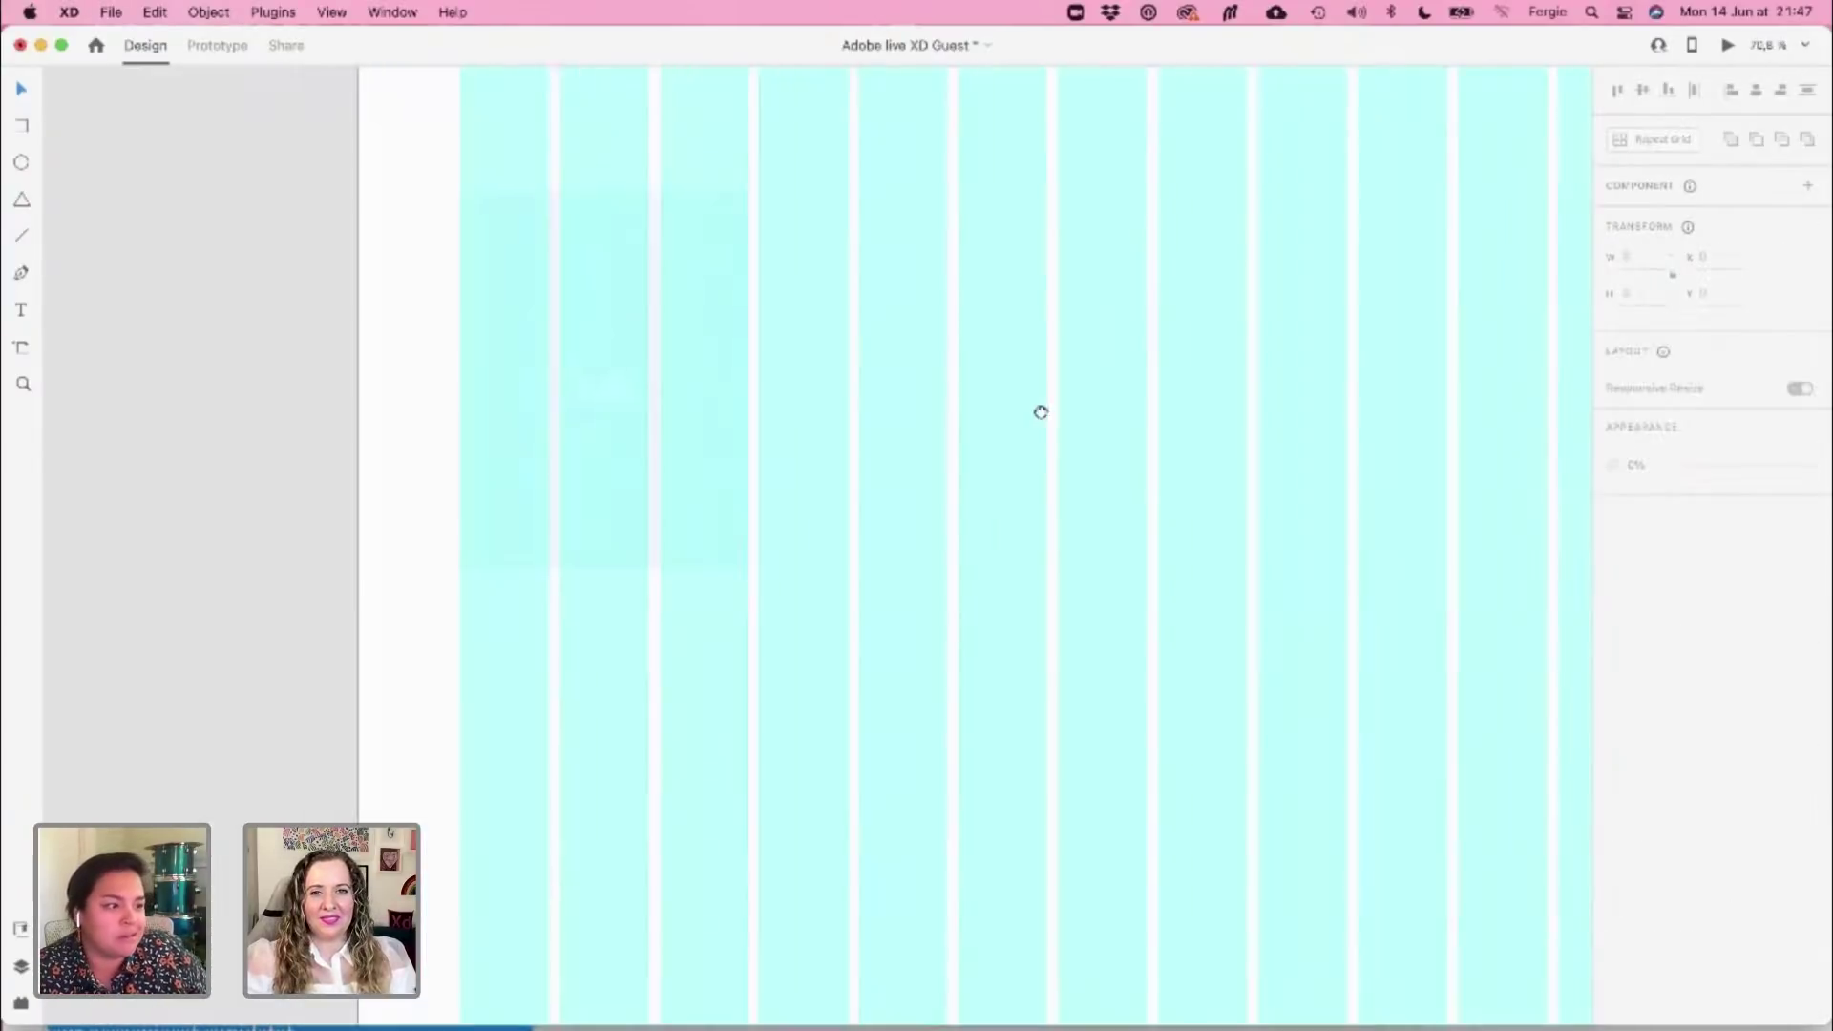
left_click(477, 524)
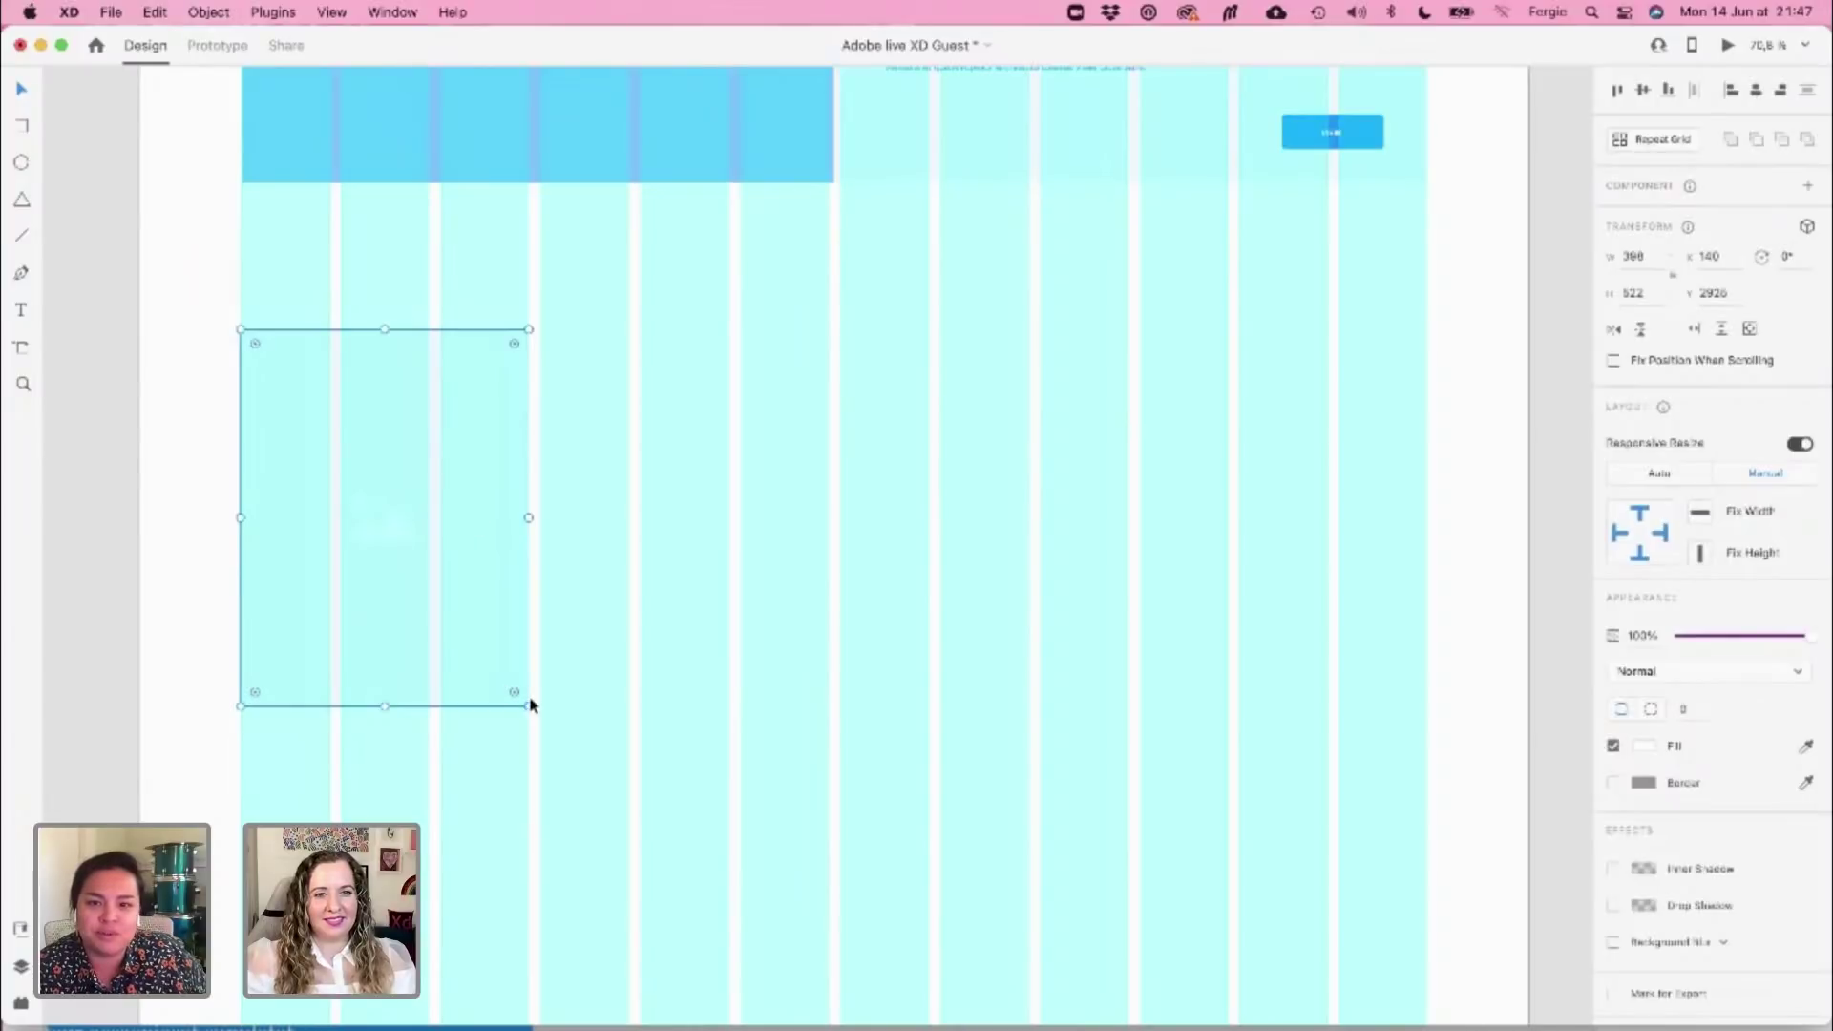
left_click_drag(528, 707, 629, 884)
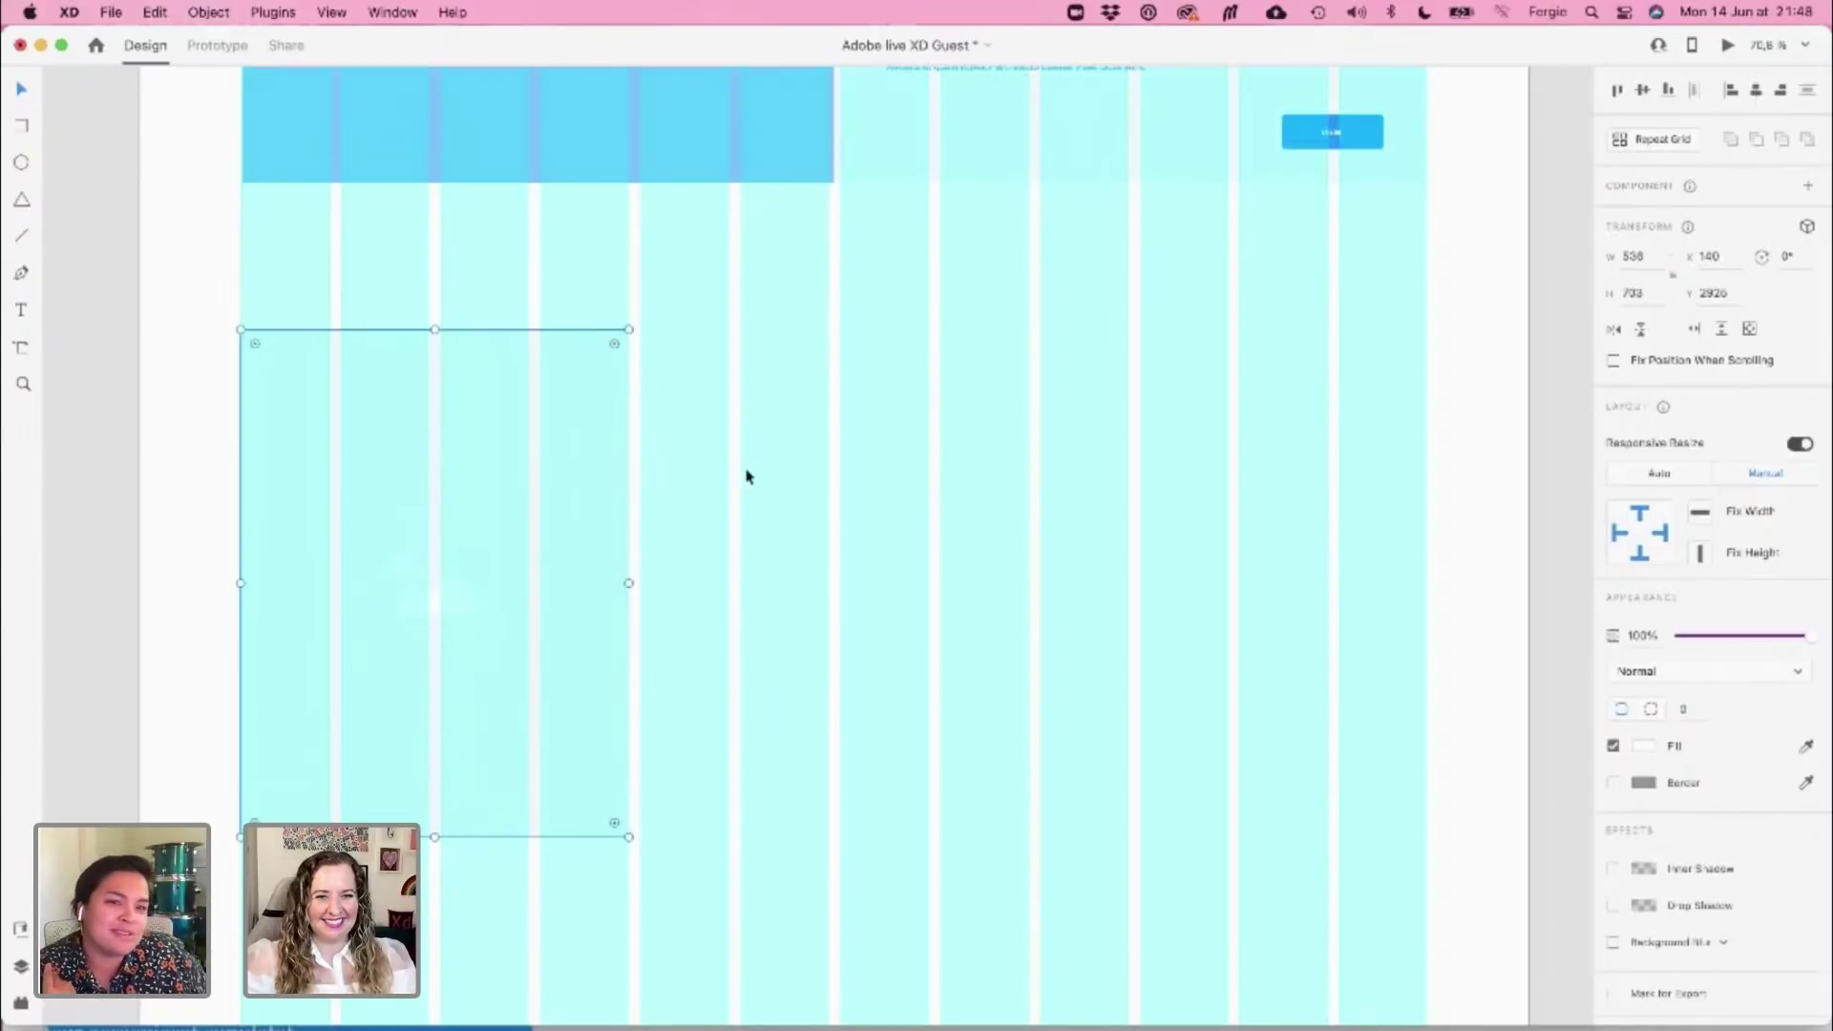
Switch to the XD-wireframes-web-2021 kit and copy everything on the 2 Content artboard, including its heading, text columns and image cards
left_click(745, 496)
scroll(755, 535, "up", 2)
scroll(764, 553, "up", 1)
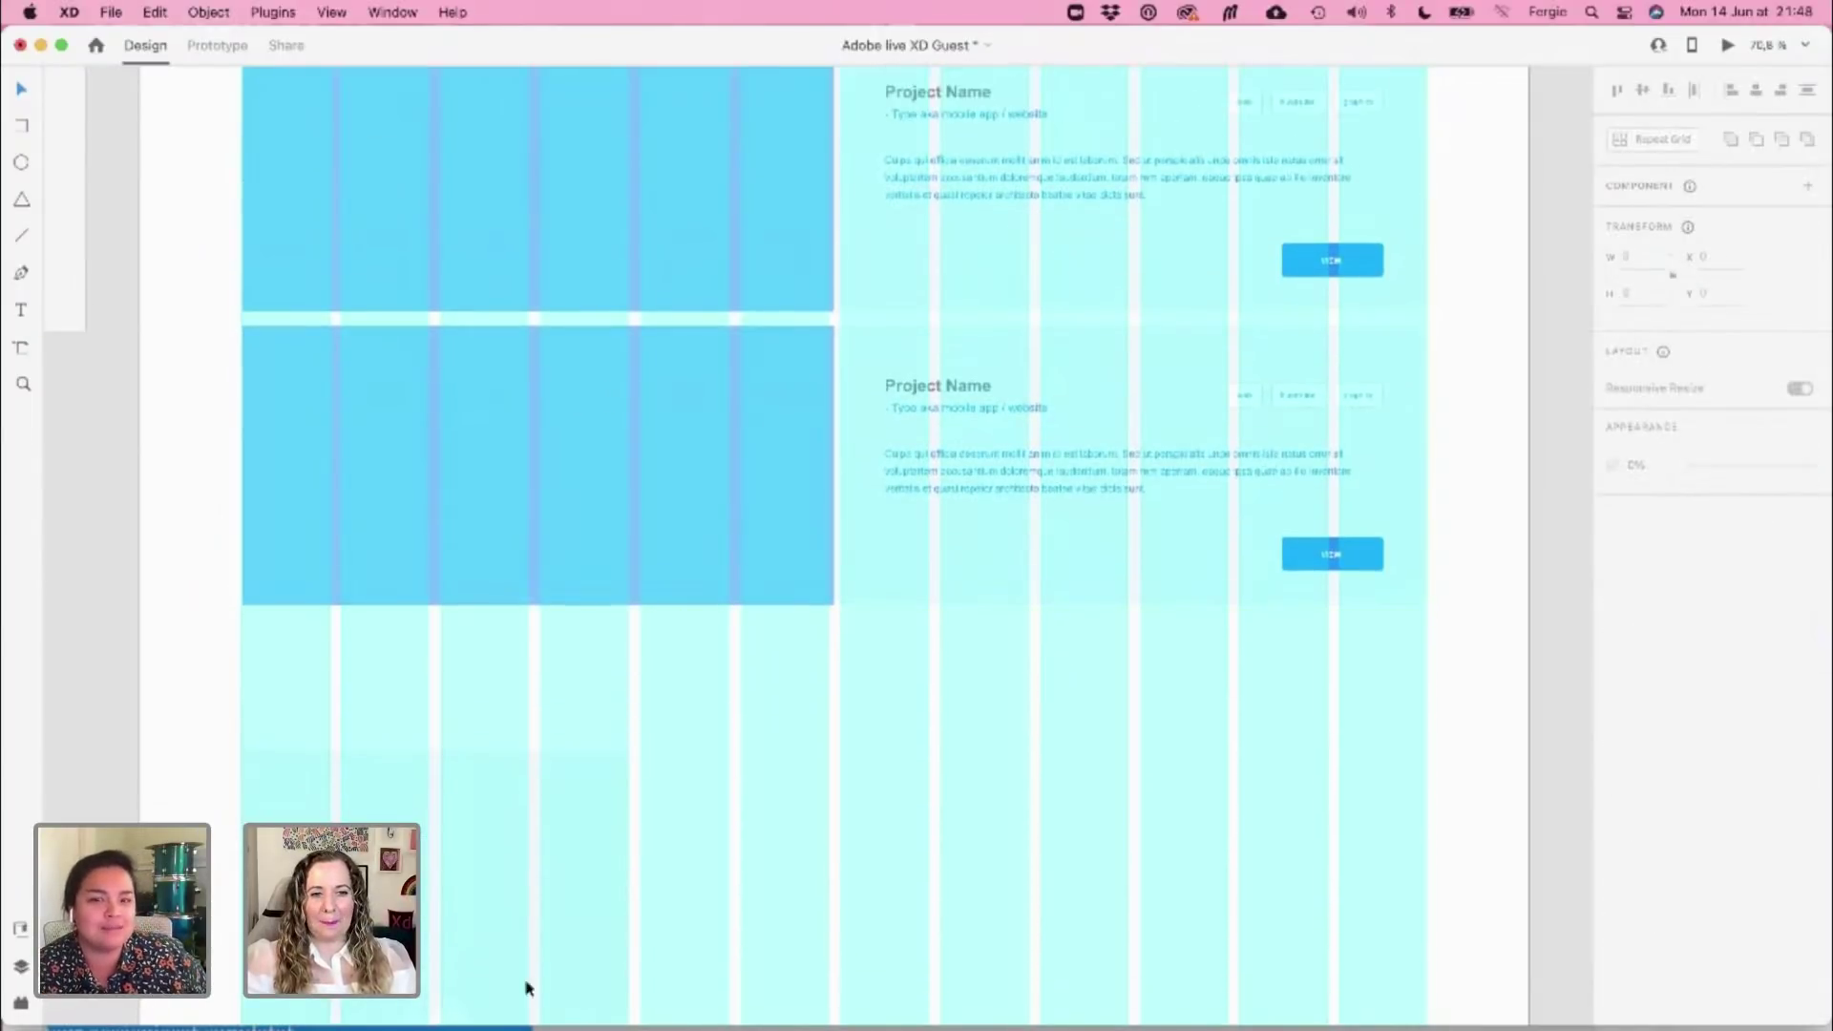
key("super+grave")
scroll(753, 764, "down", 5)
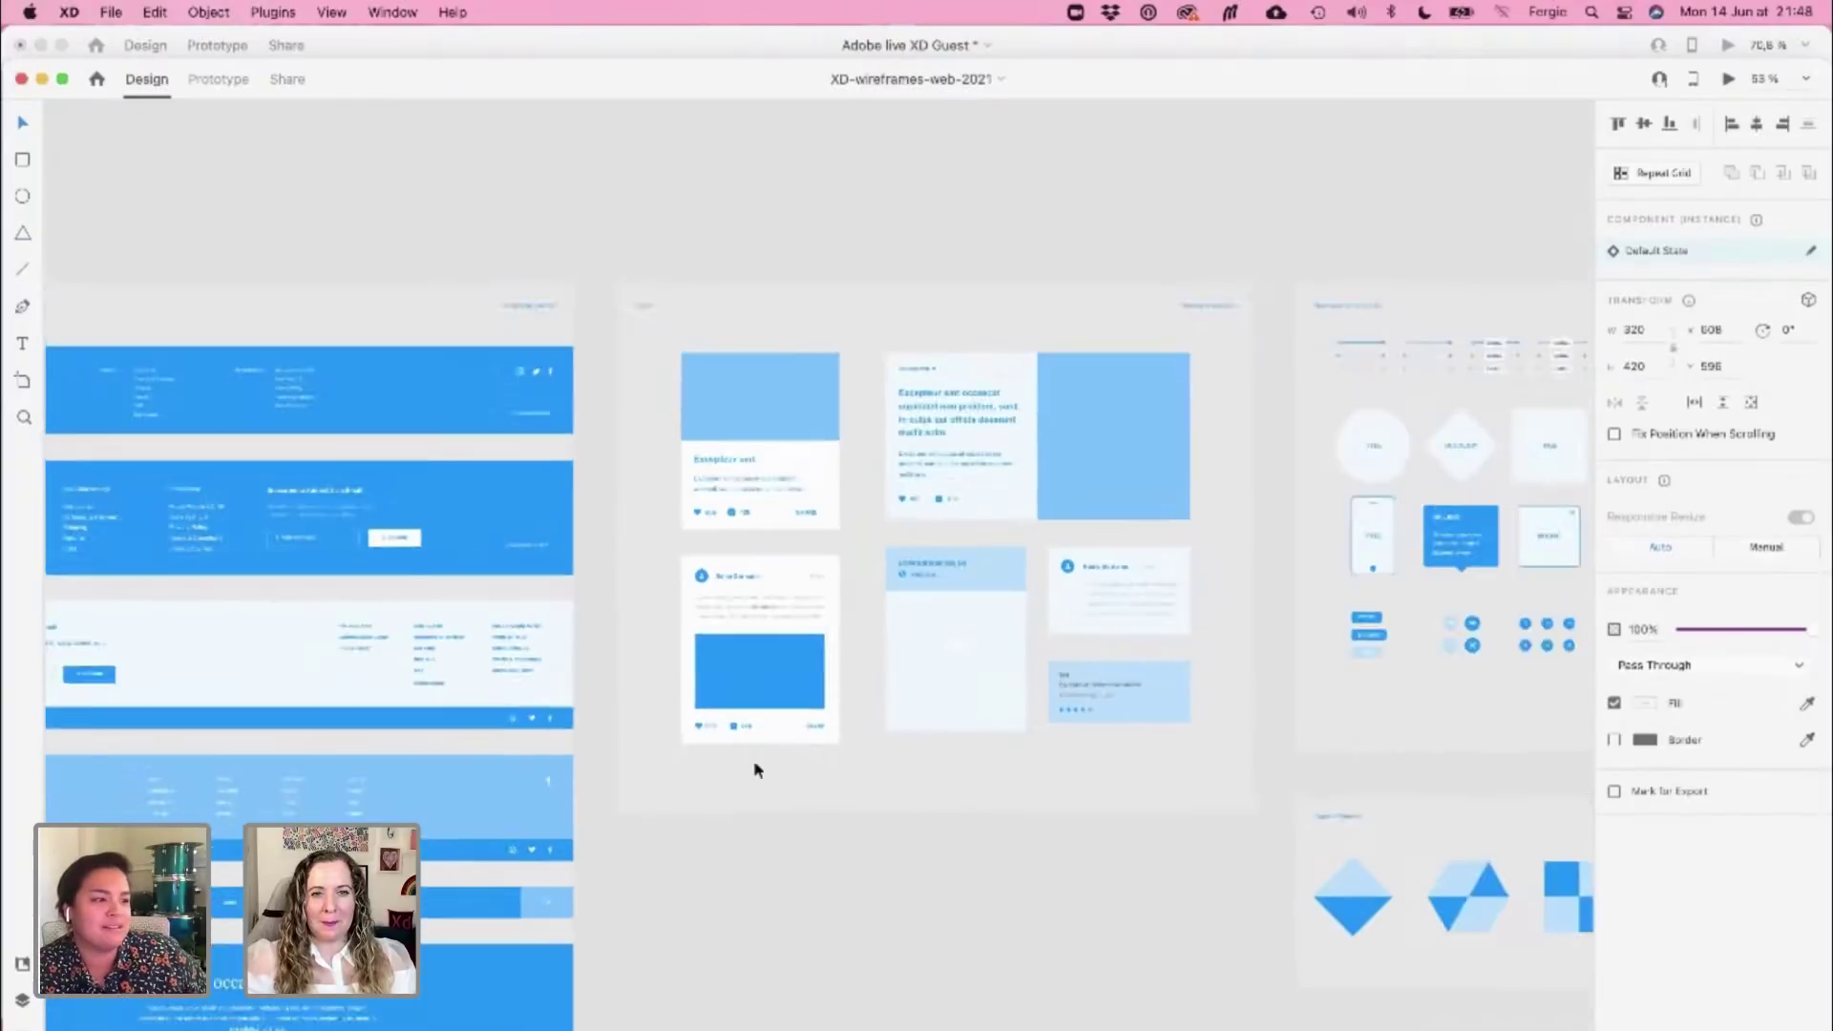
scroll(753, 768, "down", 2)
left_click_drag(1346, 868, 239, 864)
left_click_drag(1041, 830, 220, 765)
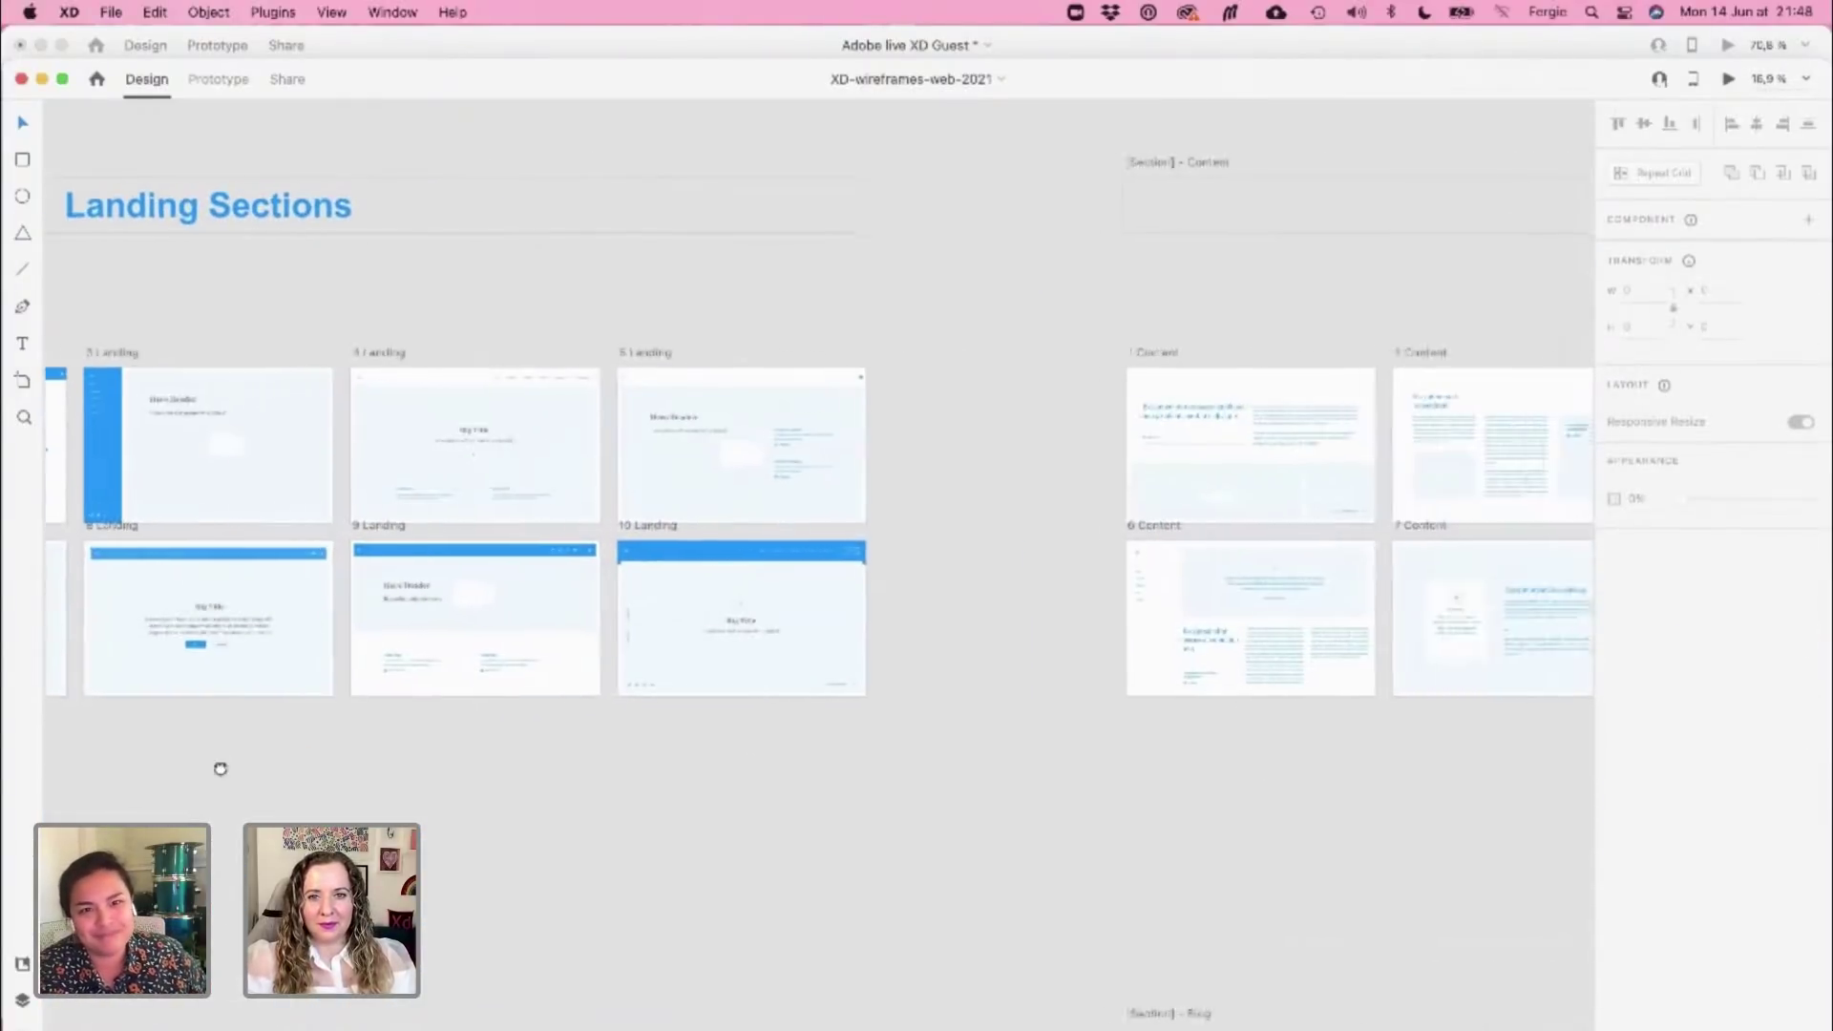
left_click_drag(1207, 773, 851, 769)
scroll(889, 474, "up", 5)
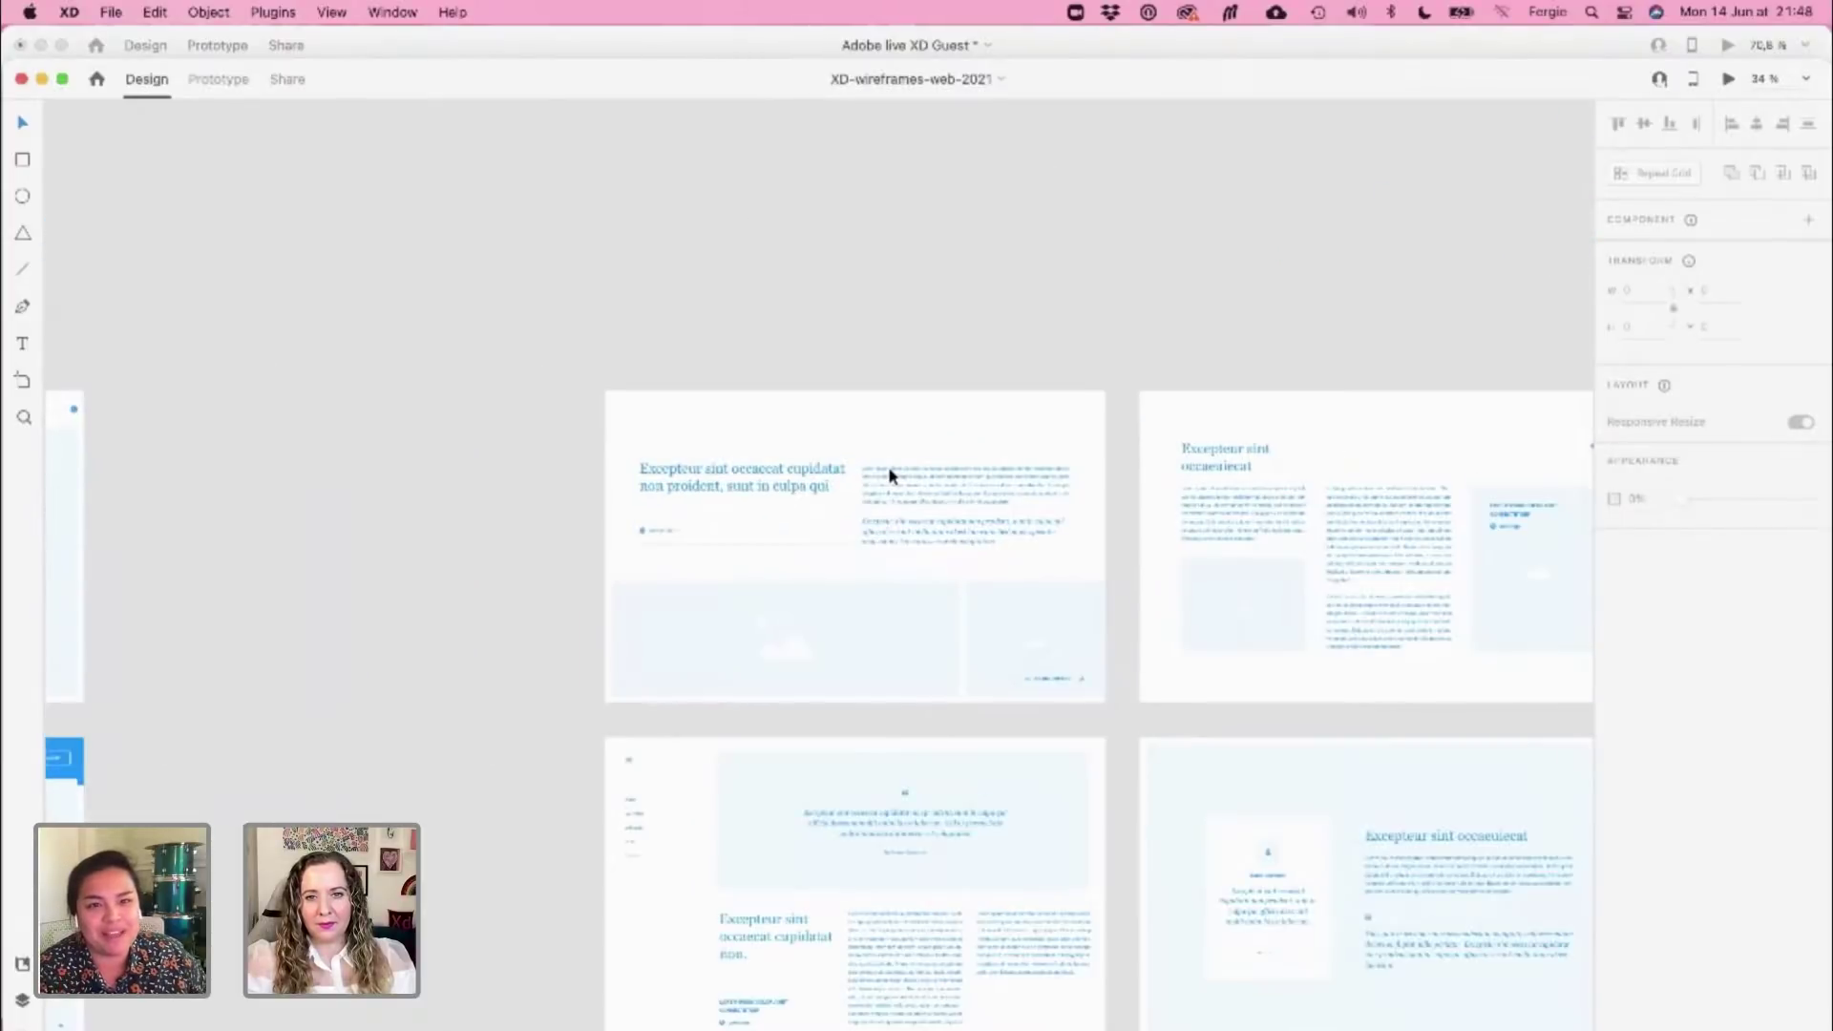
left_click_drag(1072, 462, 499, 417)
left_click_drag(682, 348, 1280, 736)
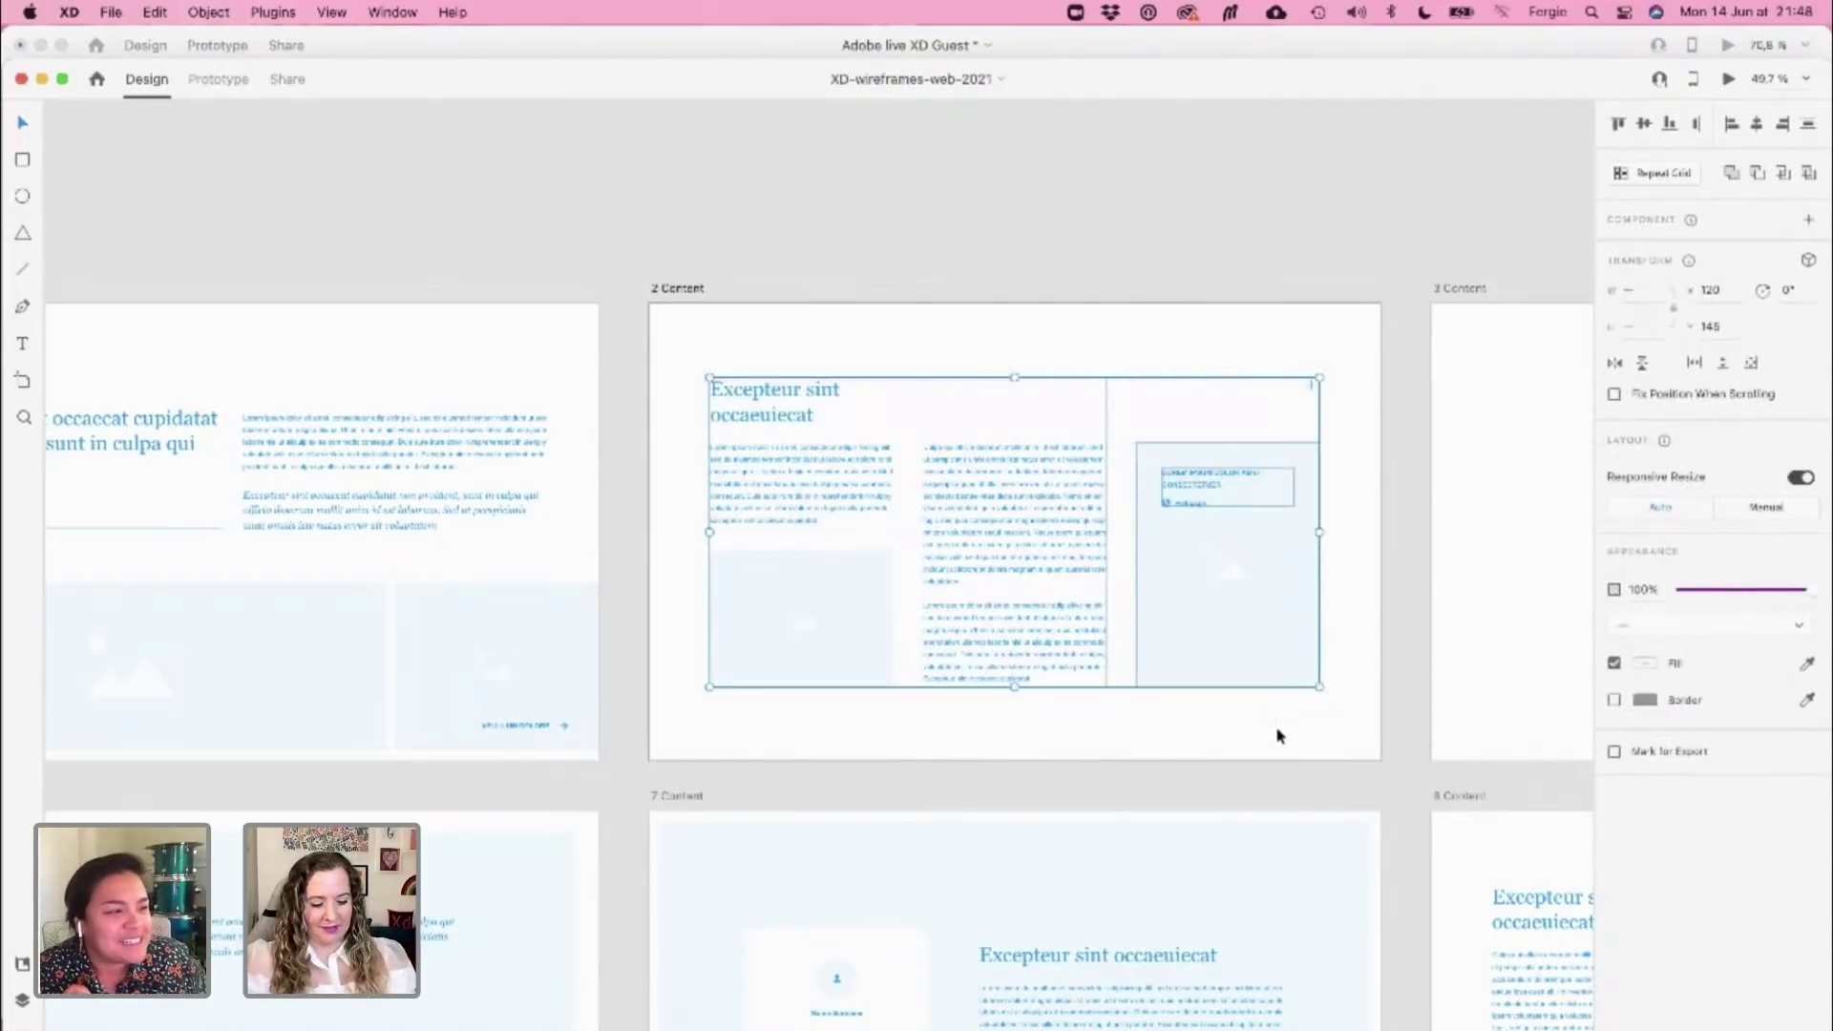
Replace the home page's image placeholder with the copied content section and place it below the project cards at about Y 2894
left_click(708, 42)
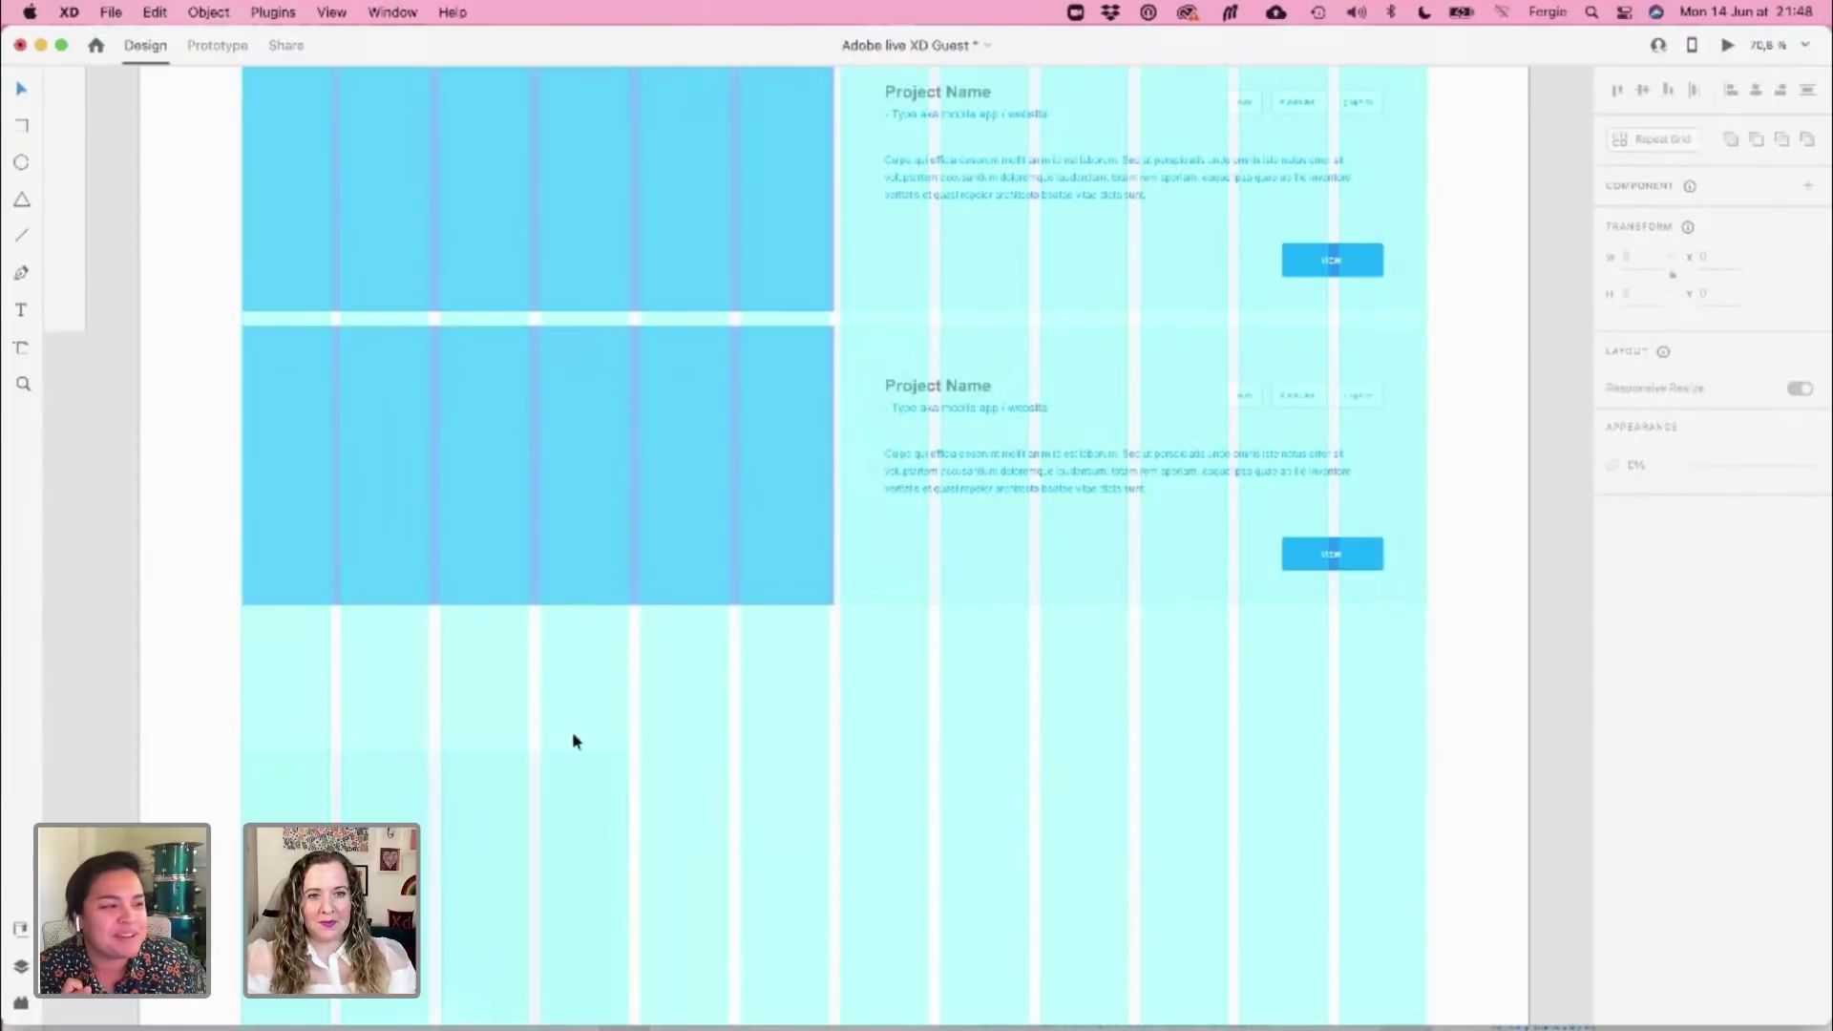
left_click(561, 775)
key("super+v")
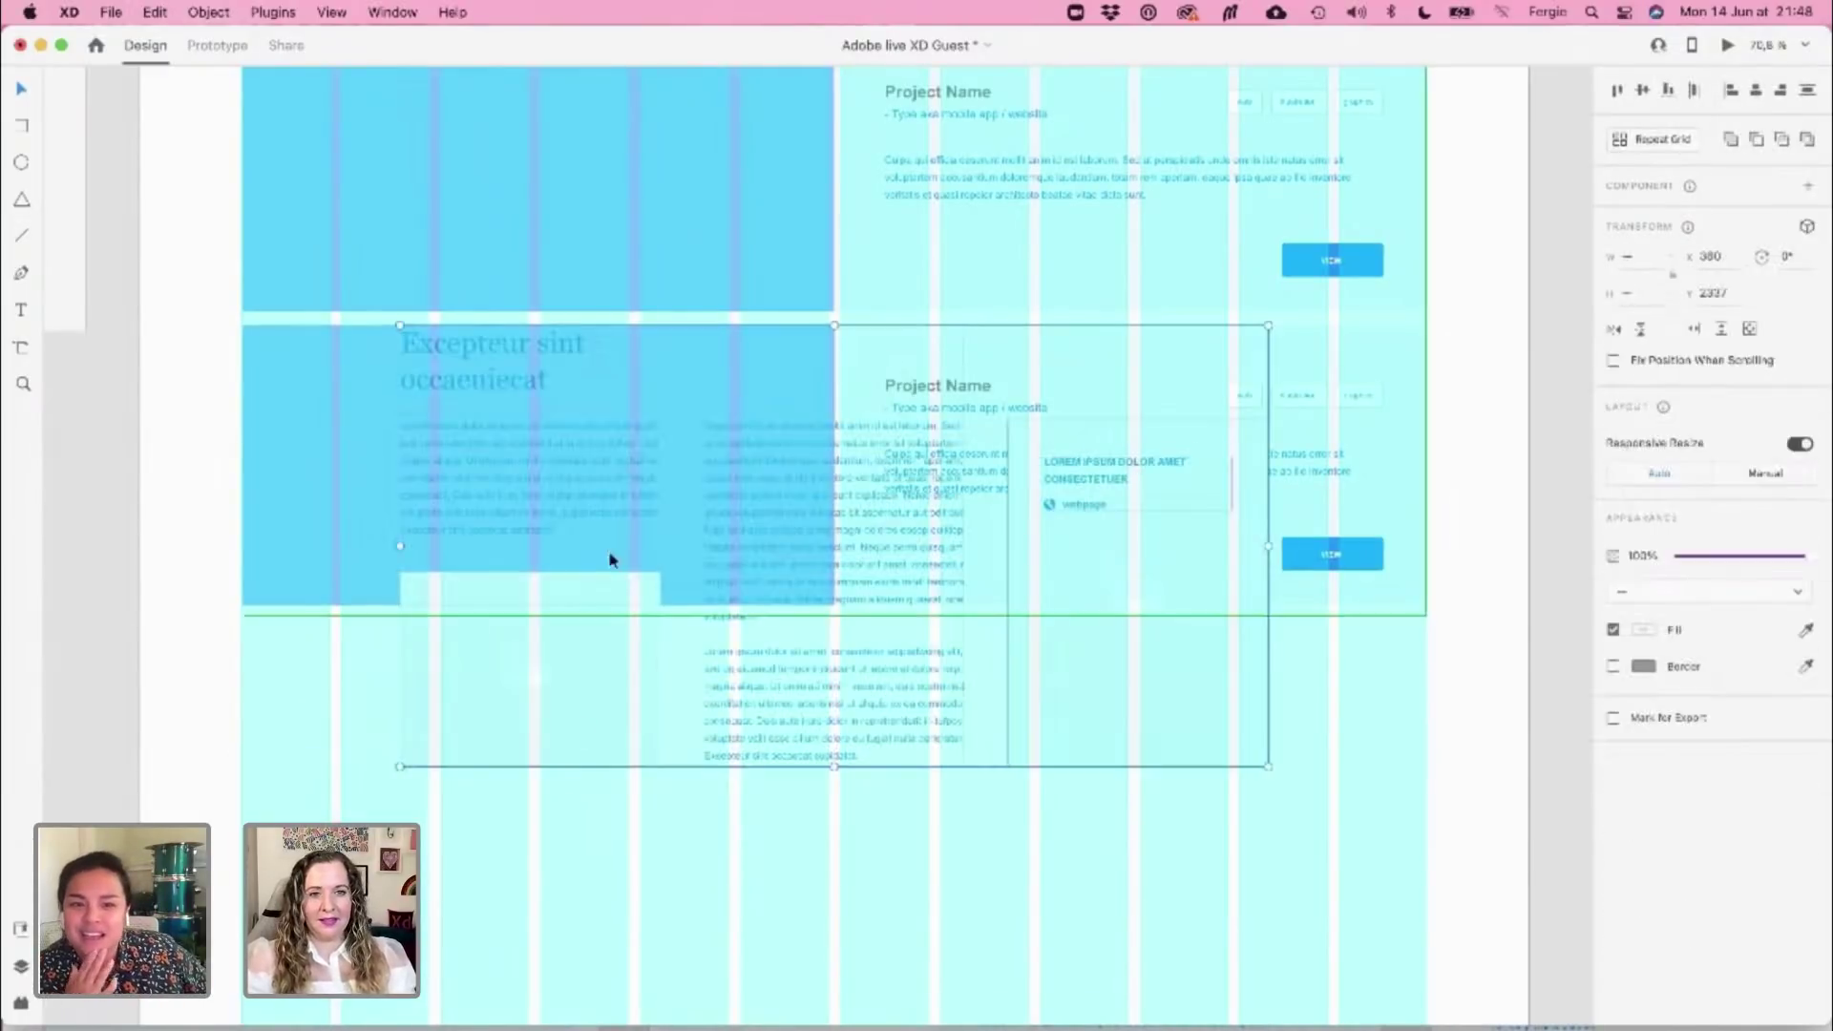
left_click_drag(561, 668, 532, 917)
left_click_drag(537, 892, 553, 813)
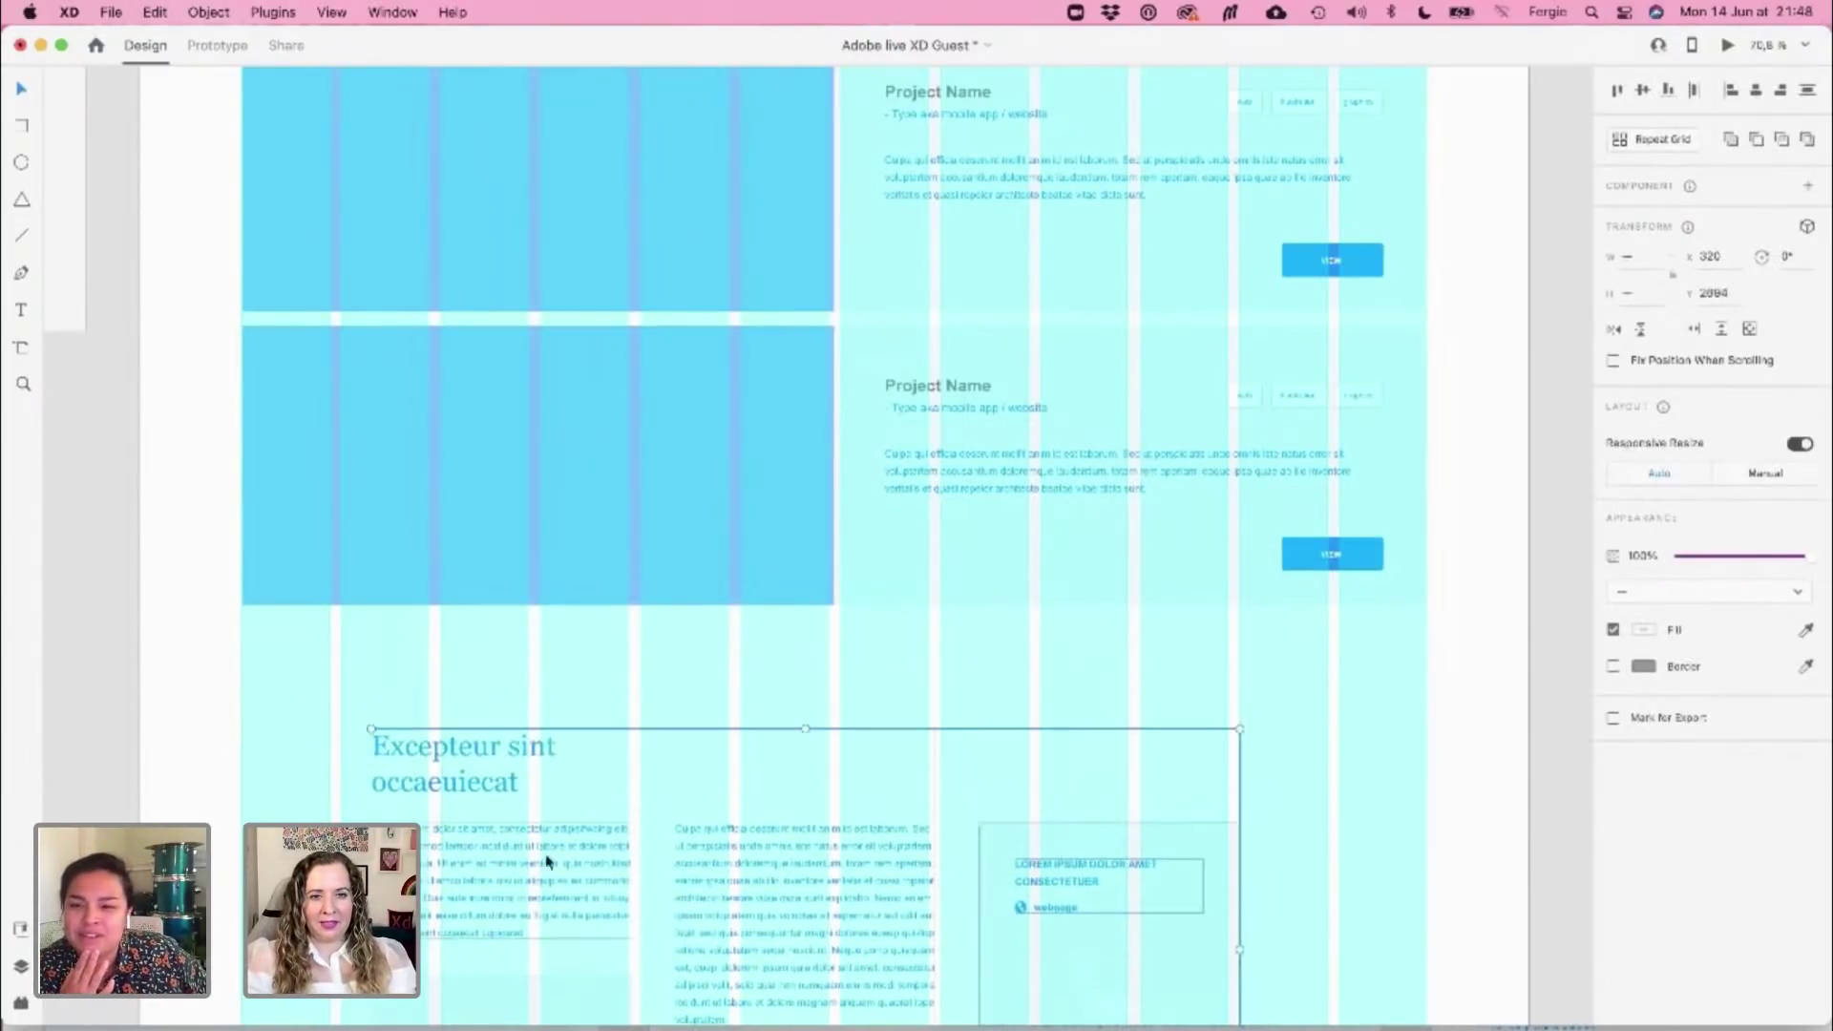
scroll(553, 813, "down", 5)
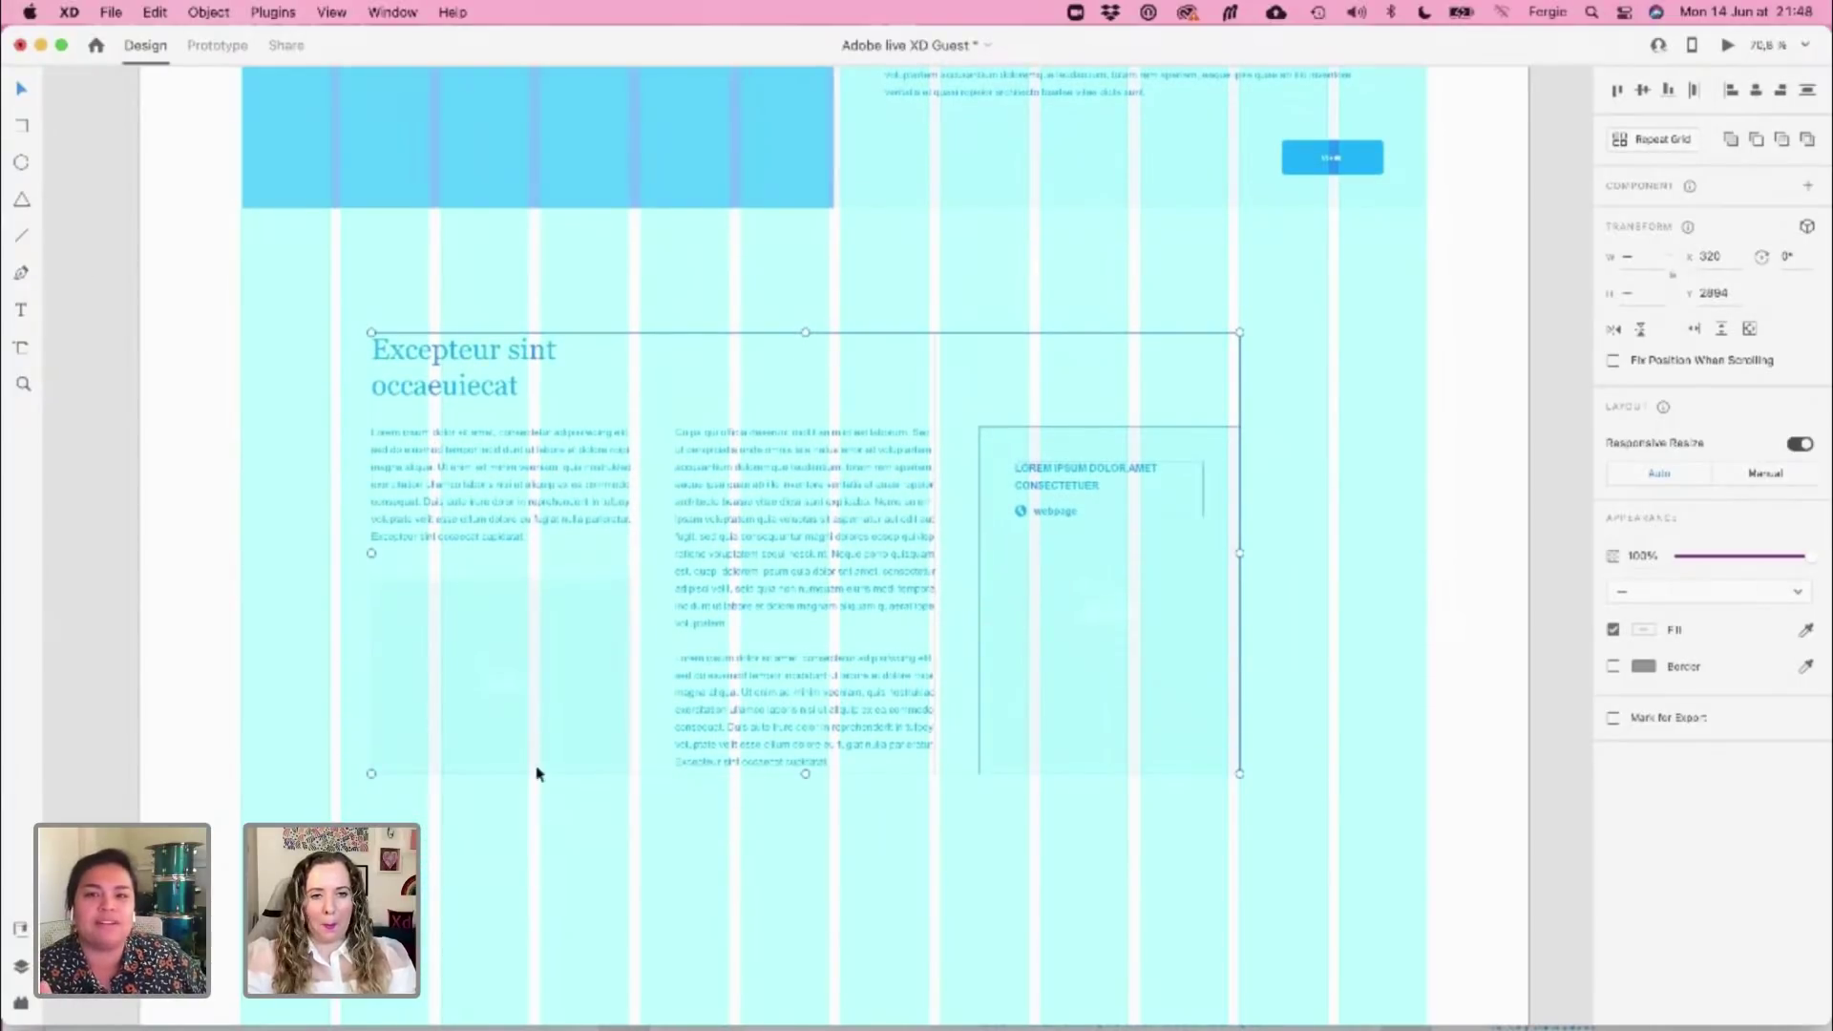
Scale the content section proportionally to span the full width of the layout grid, starting at X 140, and hide the grid
left_click_drag(372, 771, 241, 840)
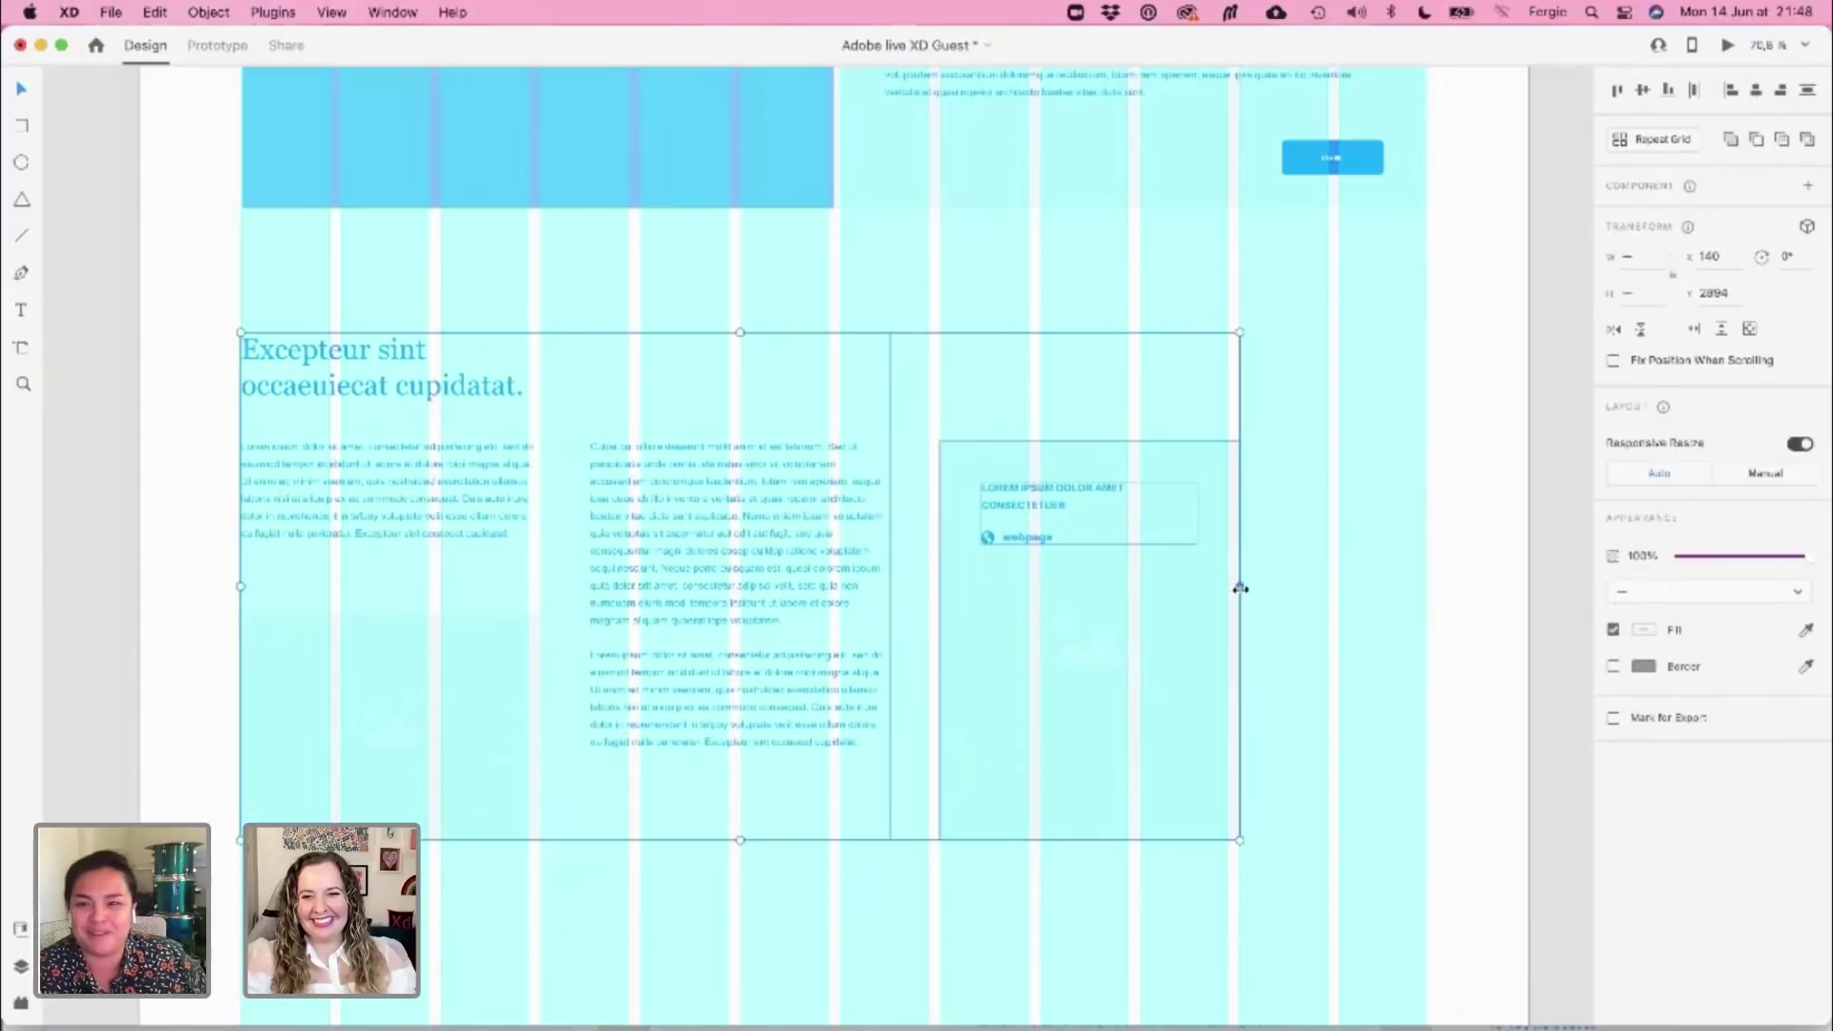
left_click_drag(1237, 839, 1428, 957)
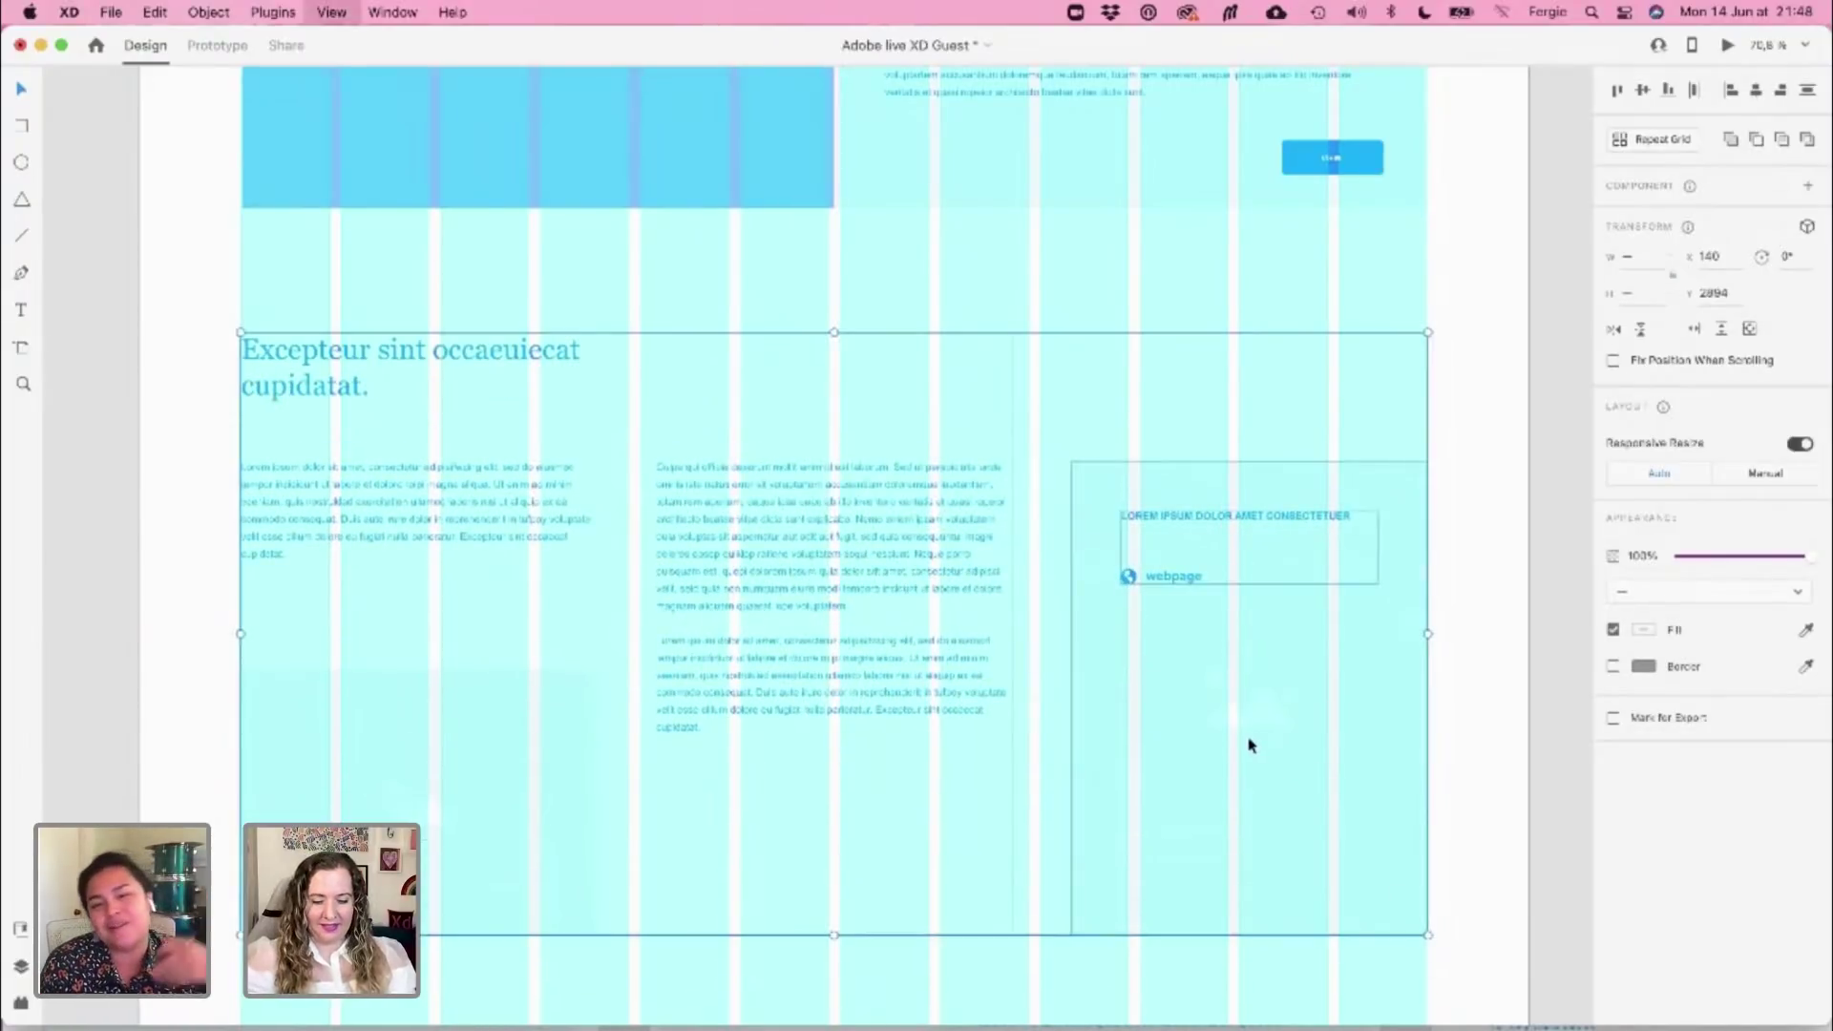
scroll(1250, 747, "down", 5)
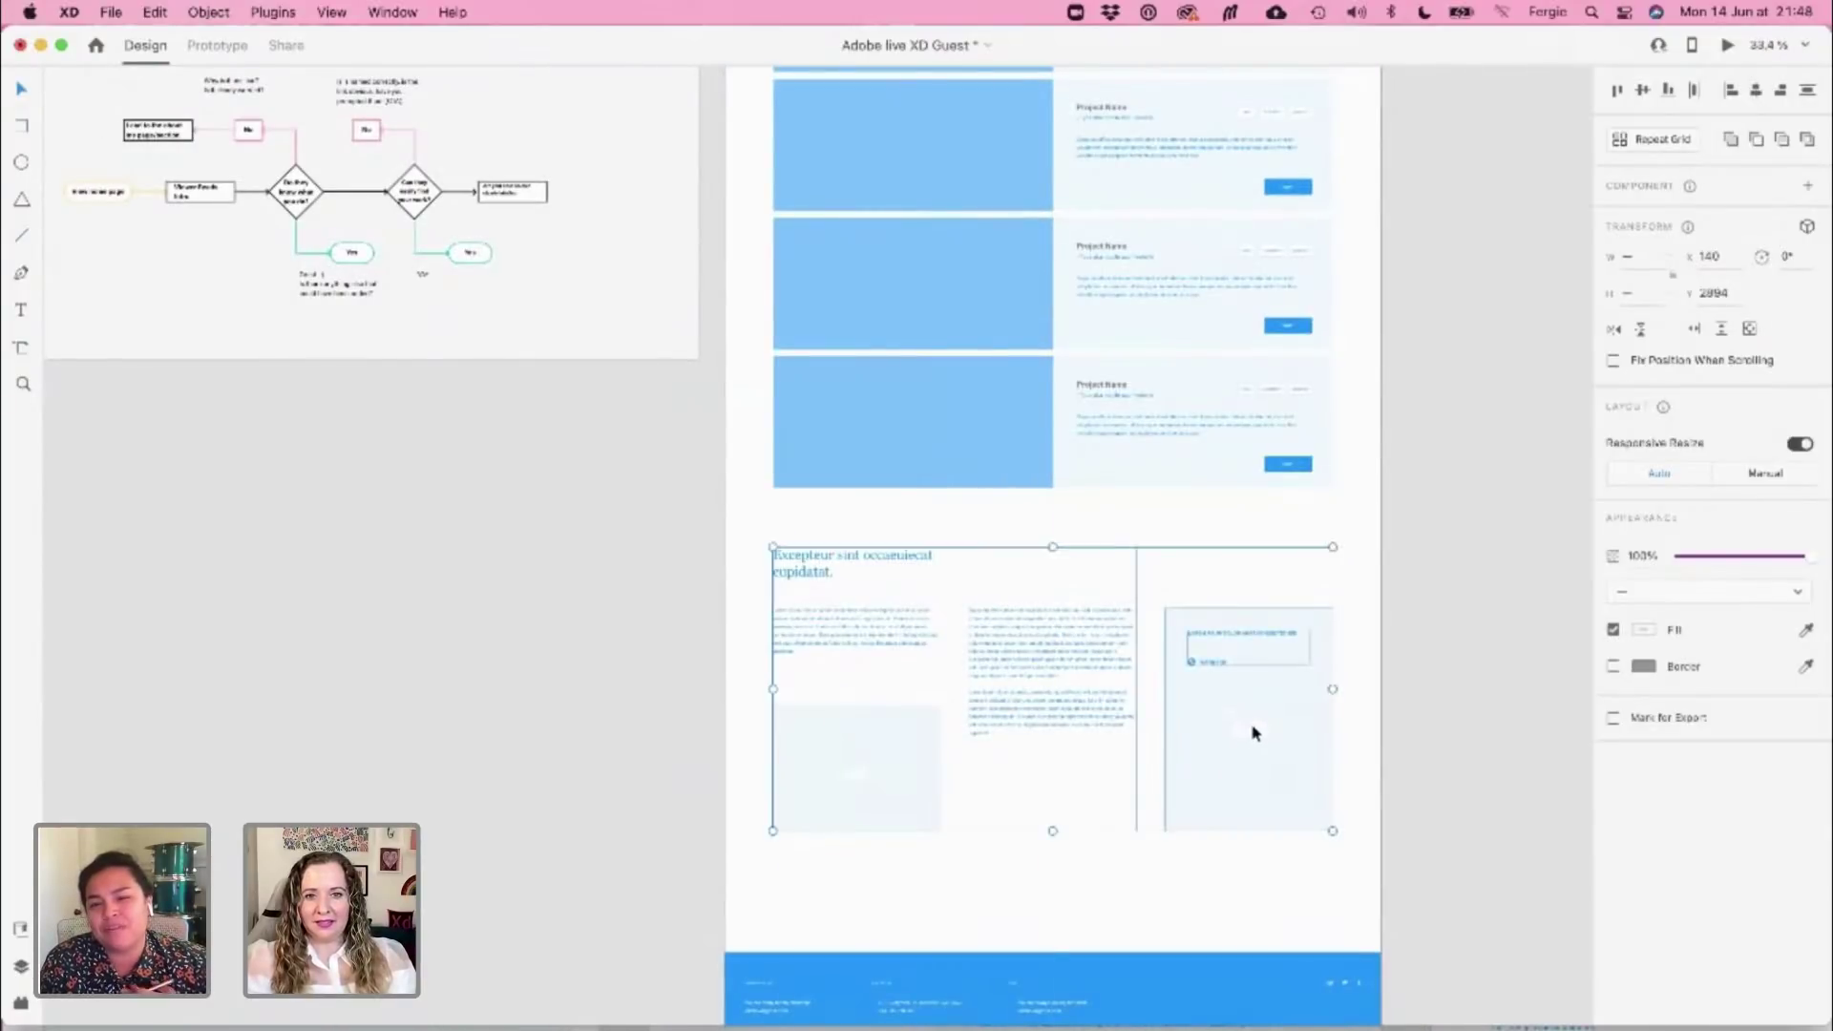
Move the content section slightly down towards the footer and change its heading to "About me"
double_click(850, 606)
double_click(851, 599)
type("About me")
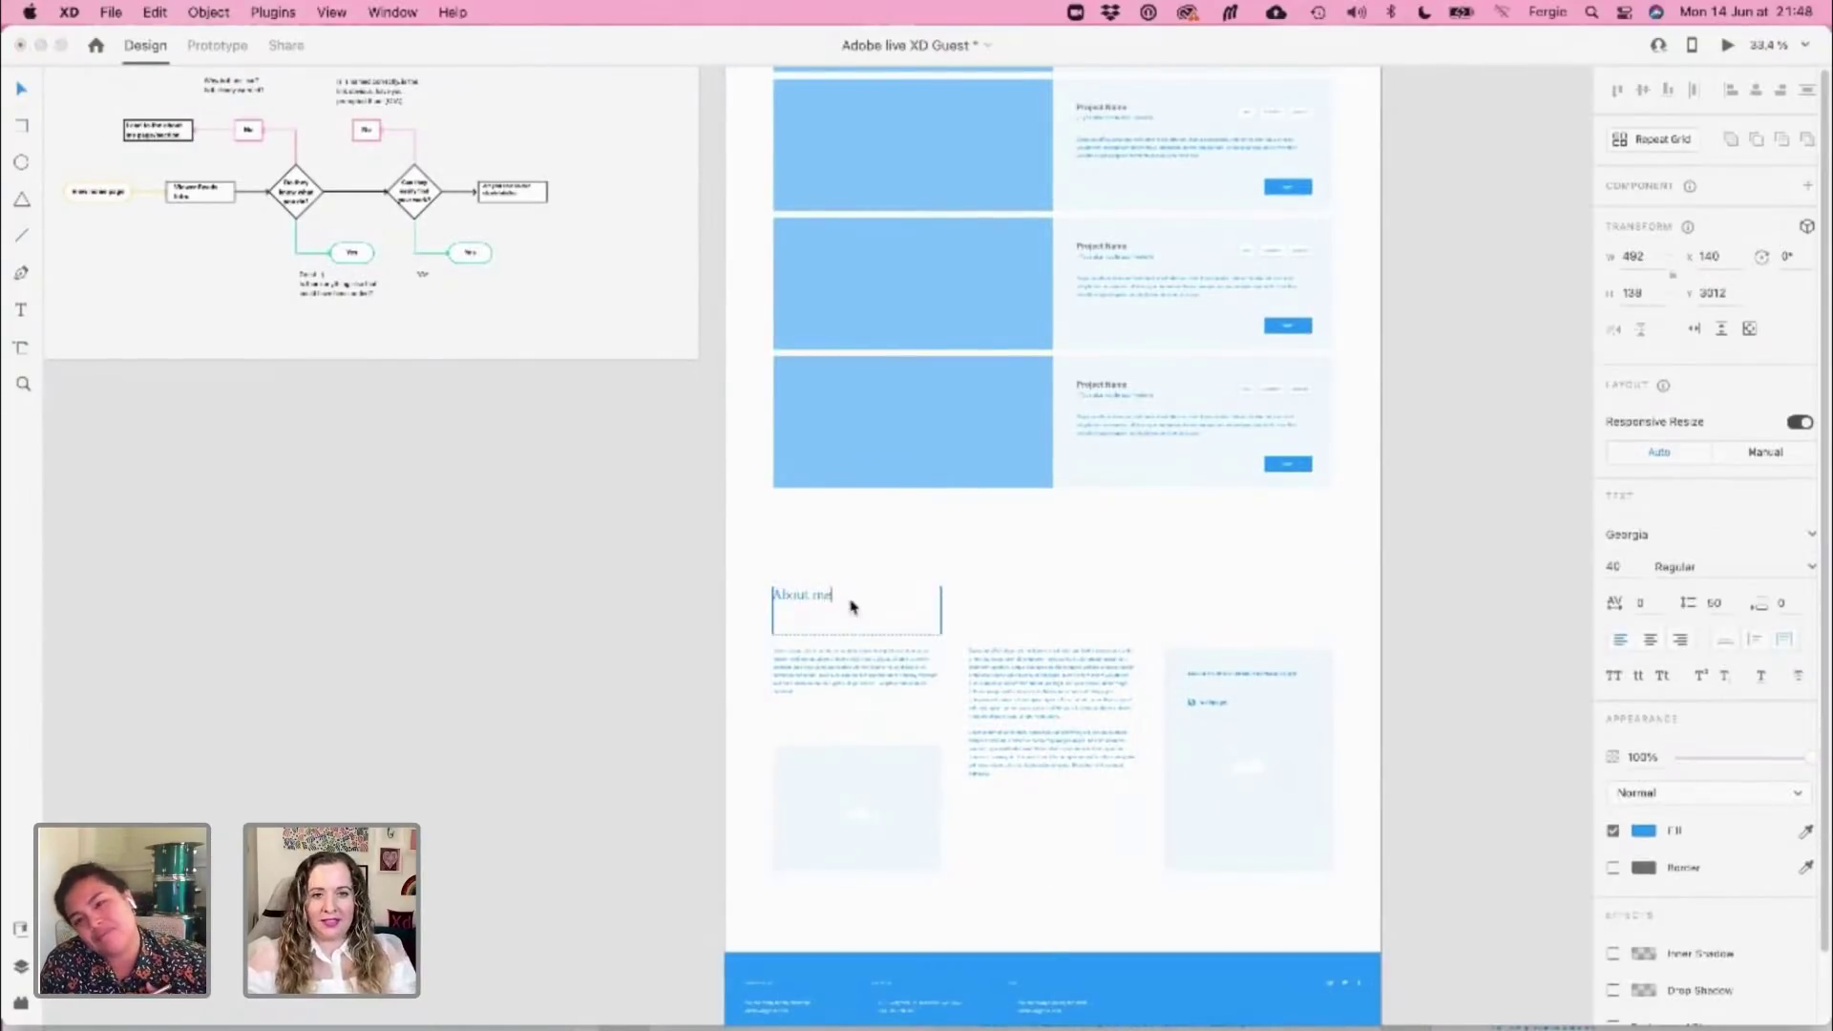
key("Escape")
left_click(696, 573)
Move the repeat grid of four project cards down to Y 1213, adding space below the intro section
scroll(945, 659, "down", 2)
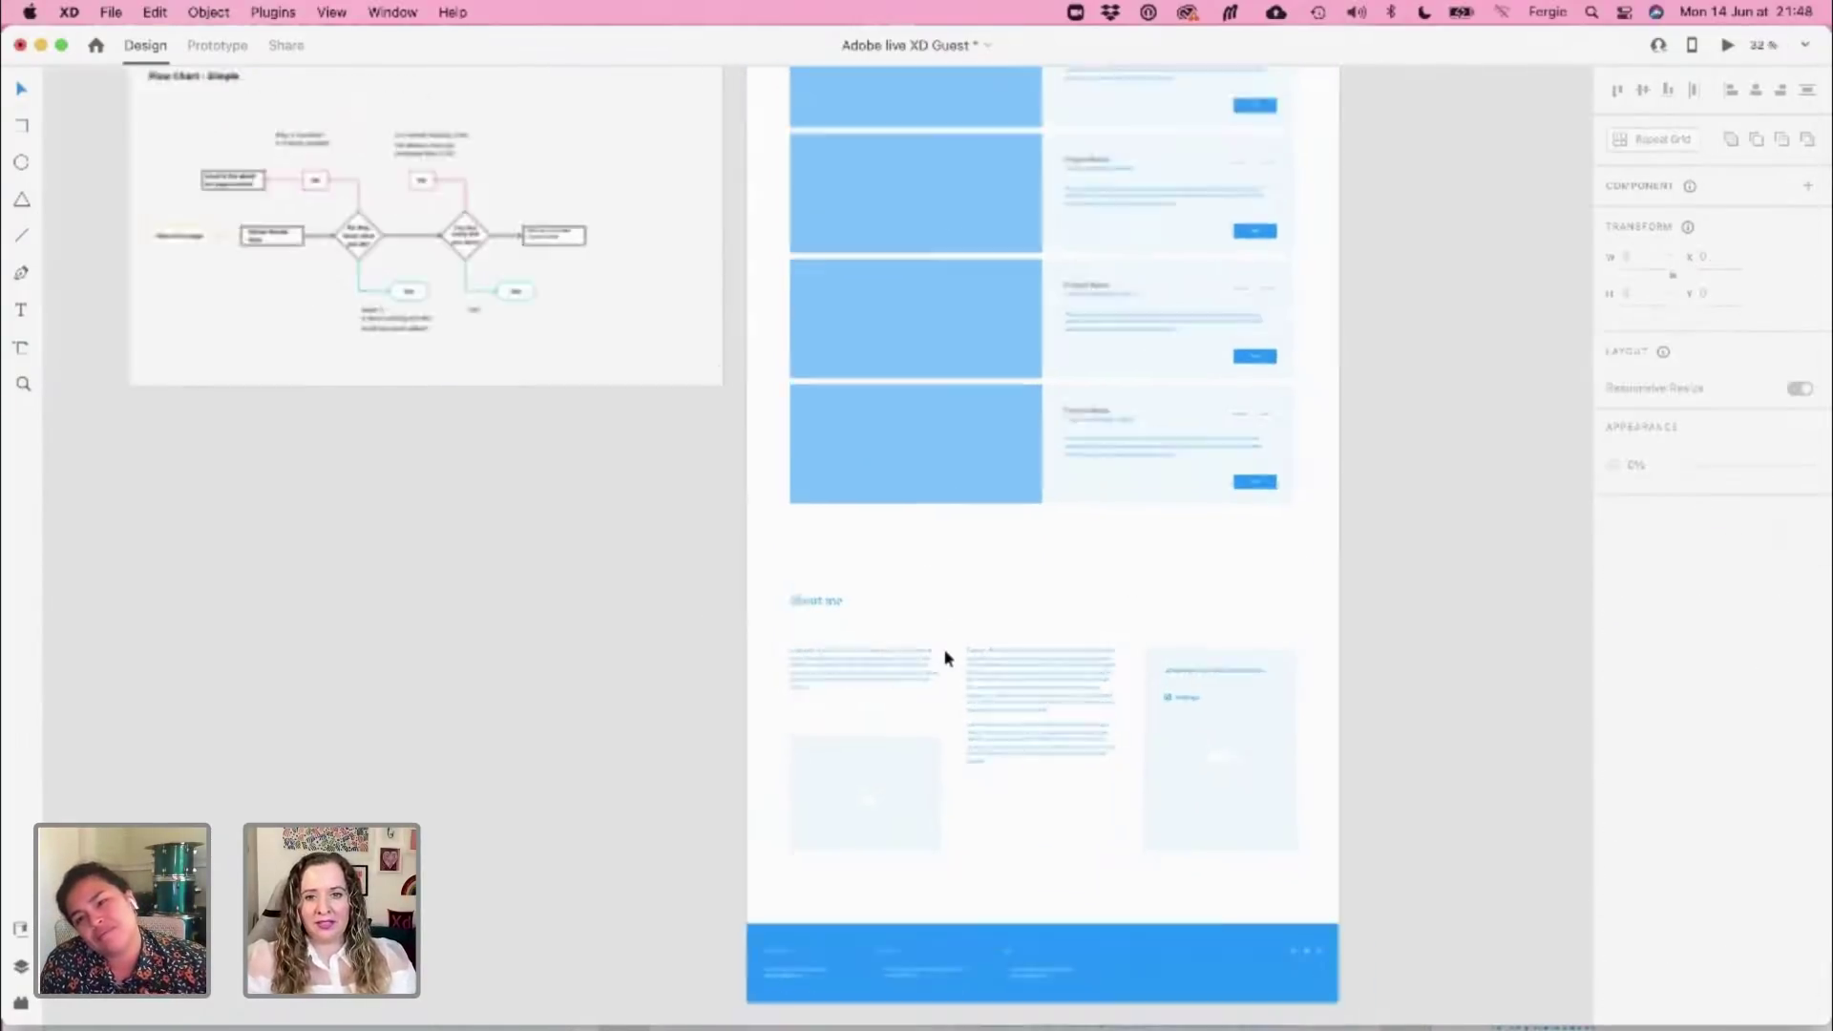
scroll(945, 659, "up", 5)
scroll(945, 657, "down", 1)
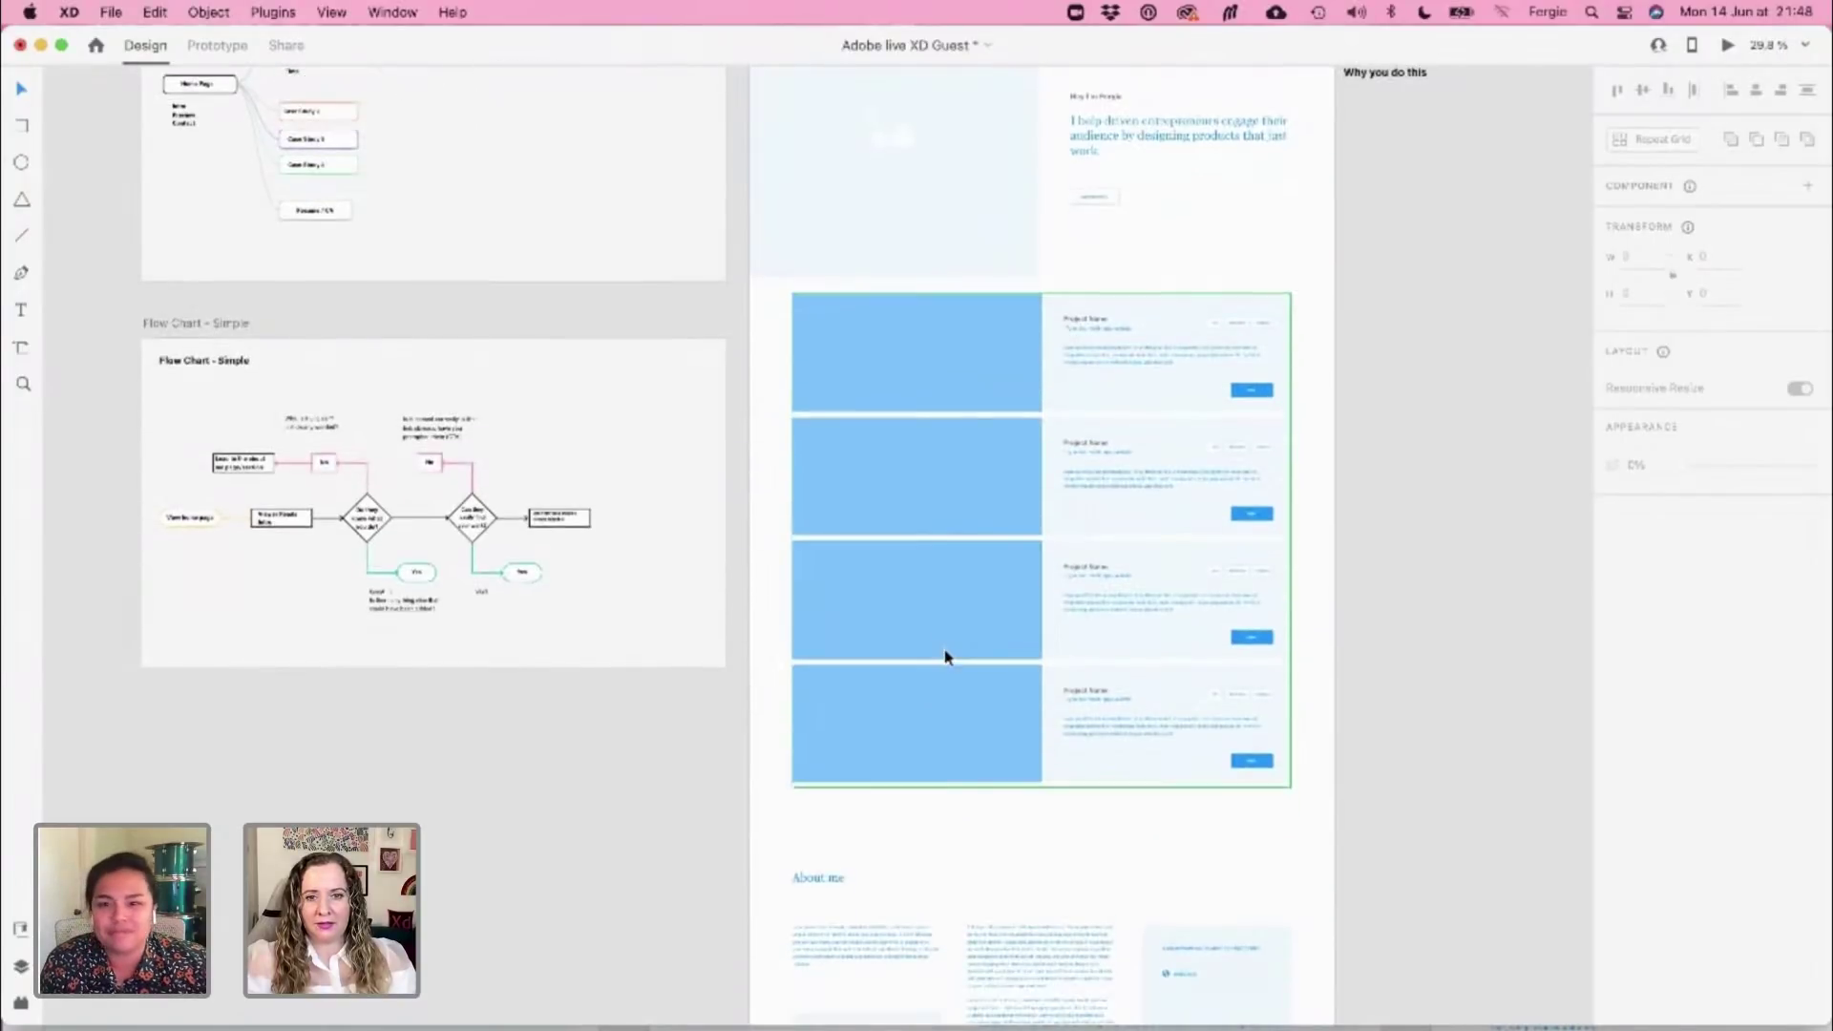
left_click_drag(949, 621, 952, 646)
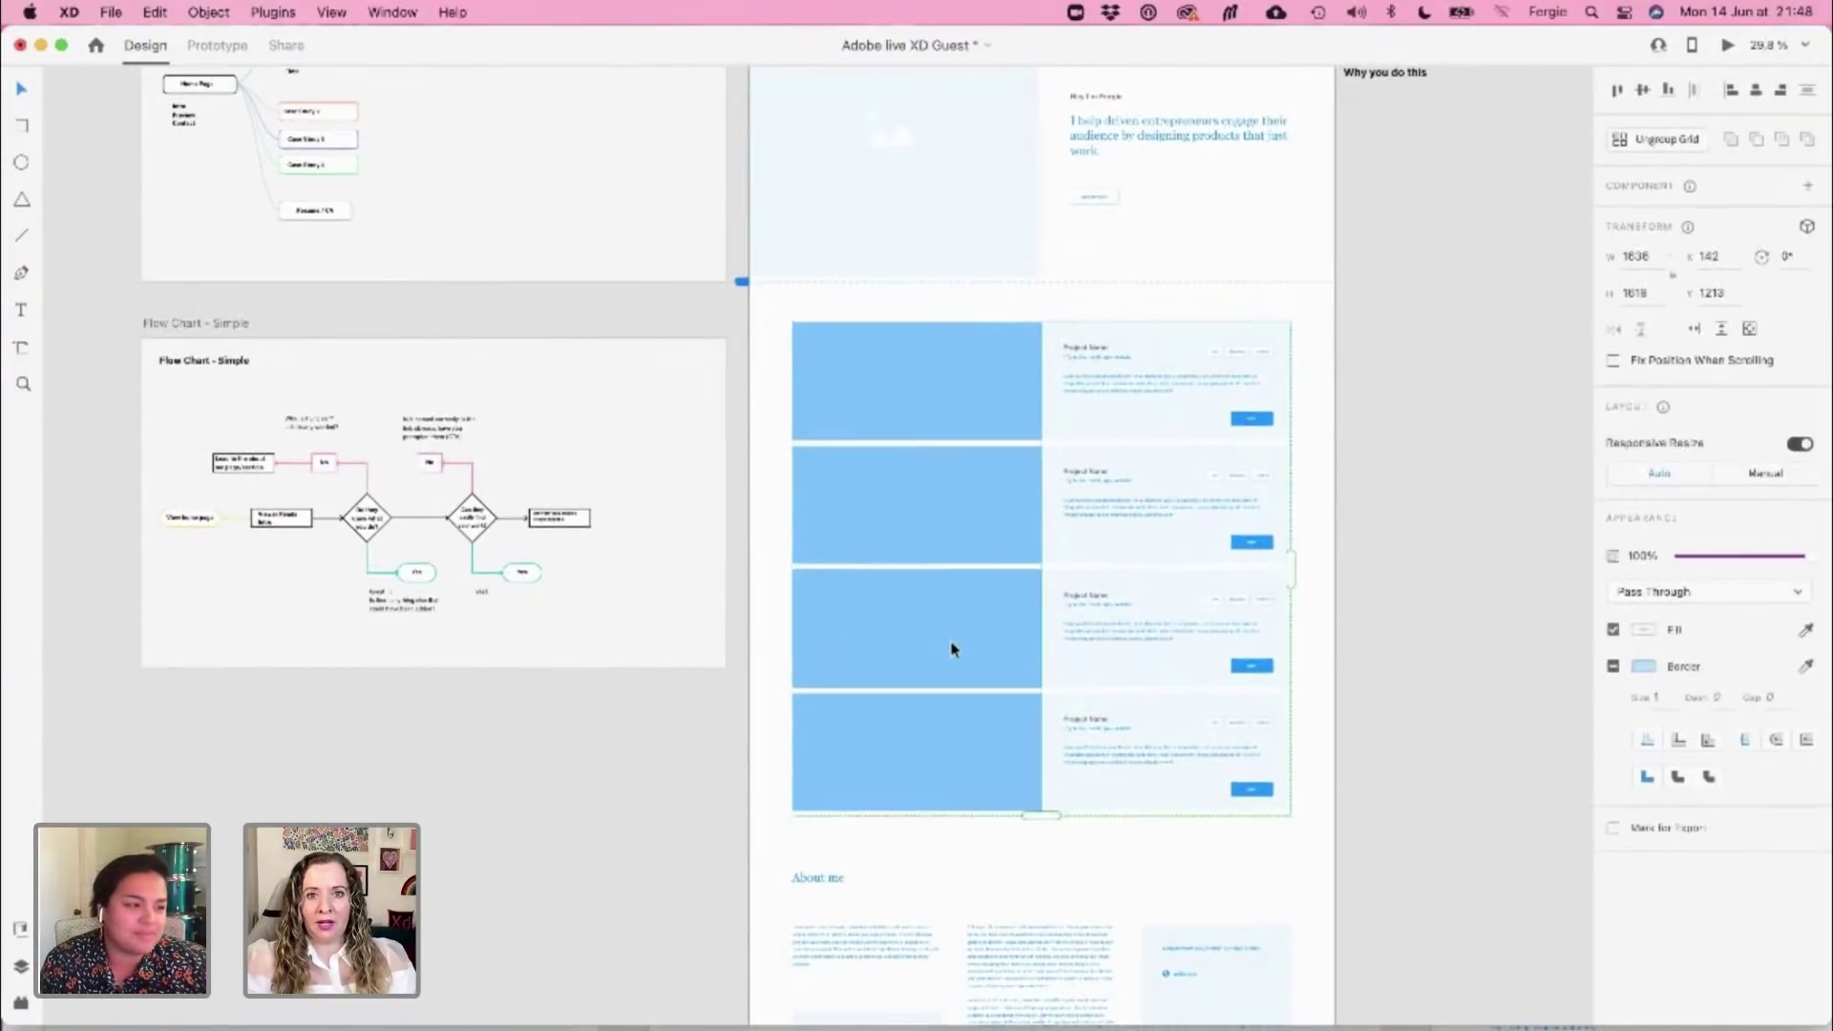
scroll(952, 646, "down", 2)
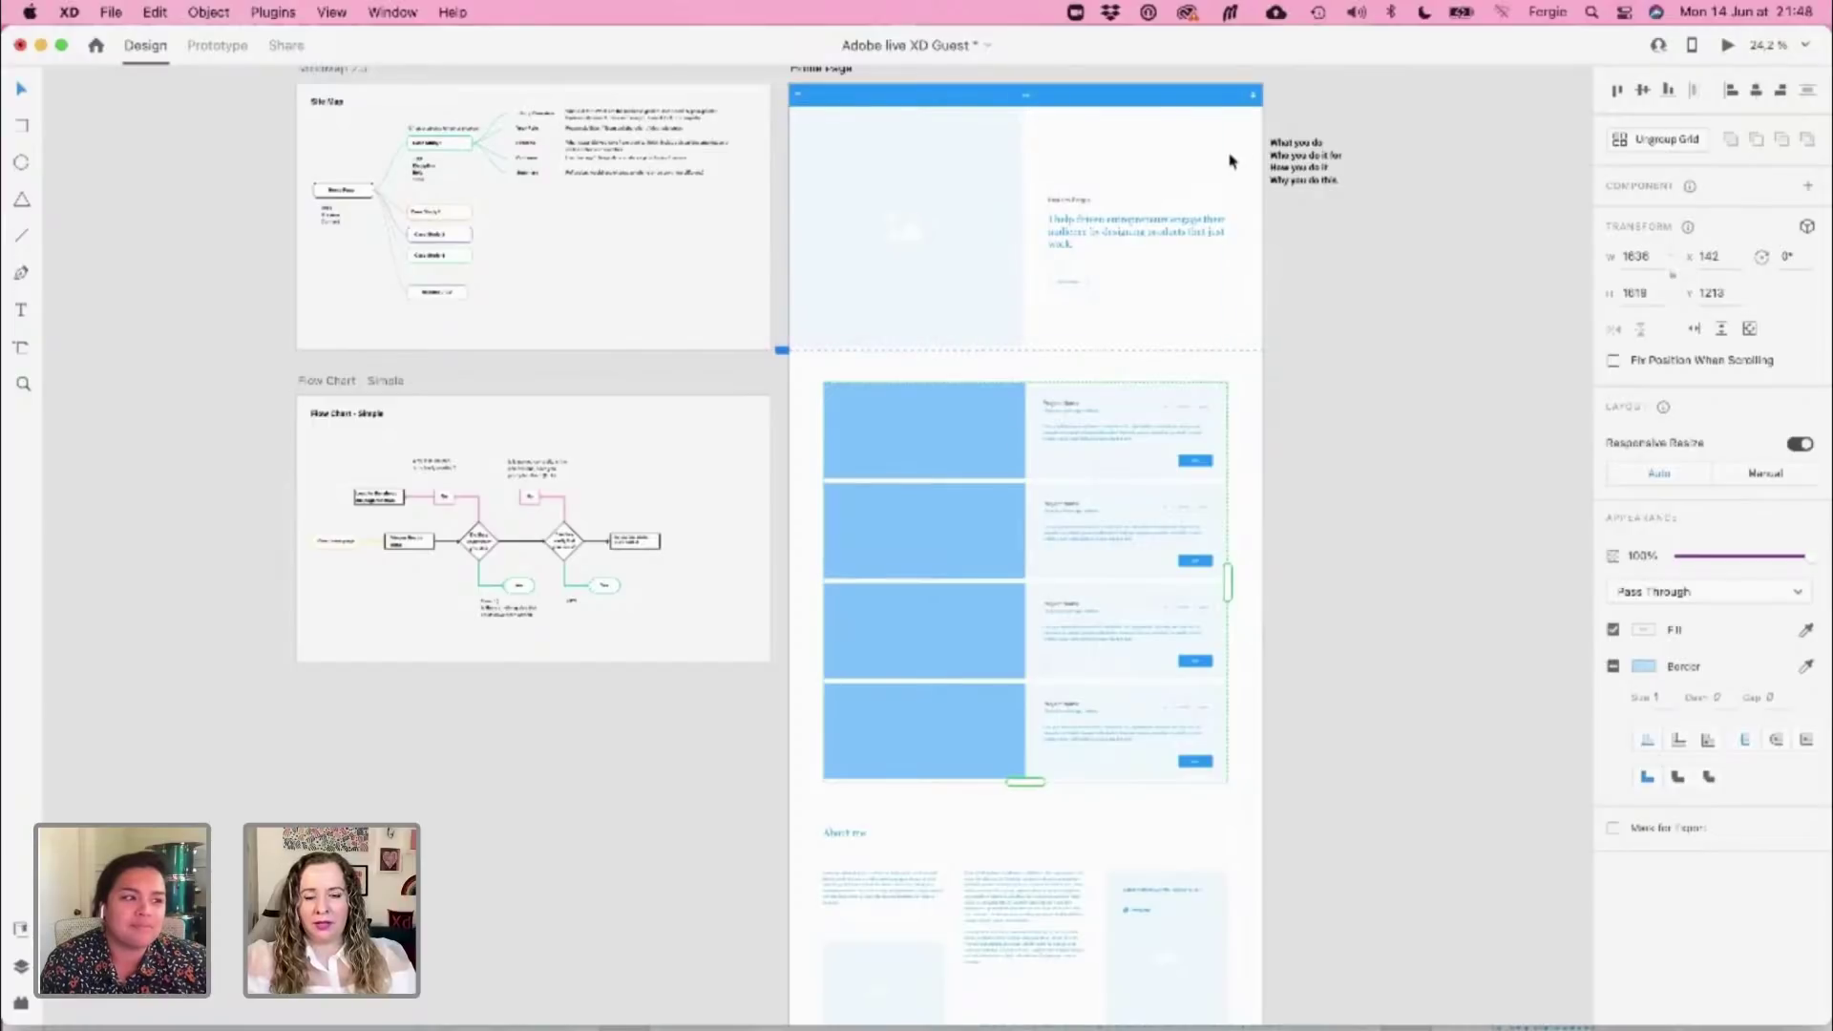
scroll(1234, 143, "up", 1)
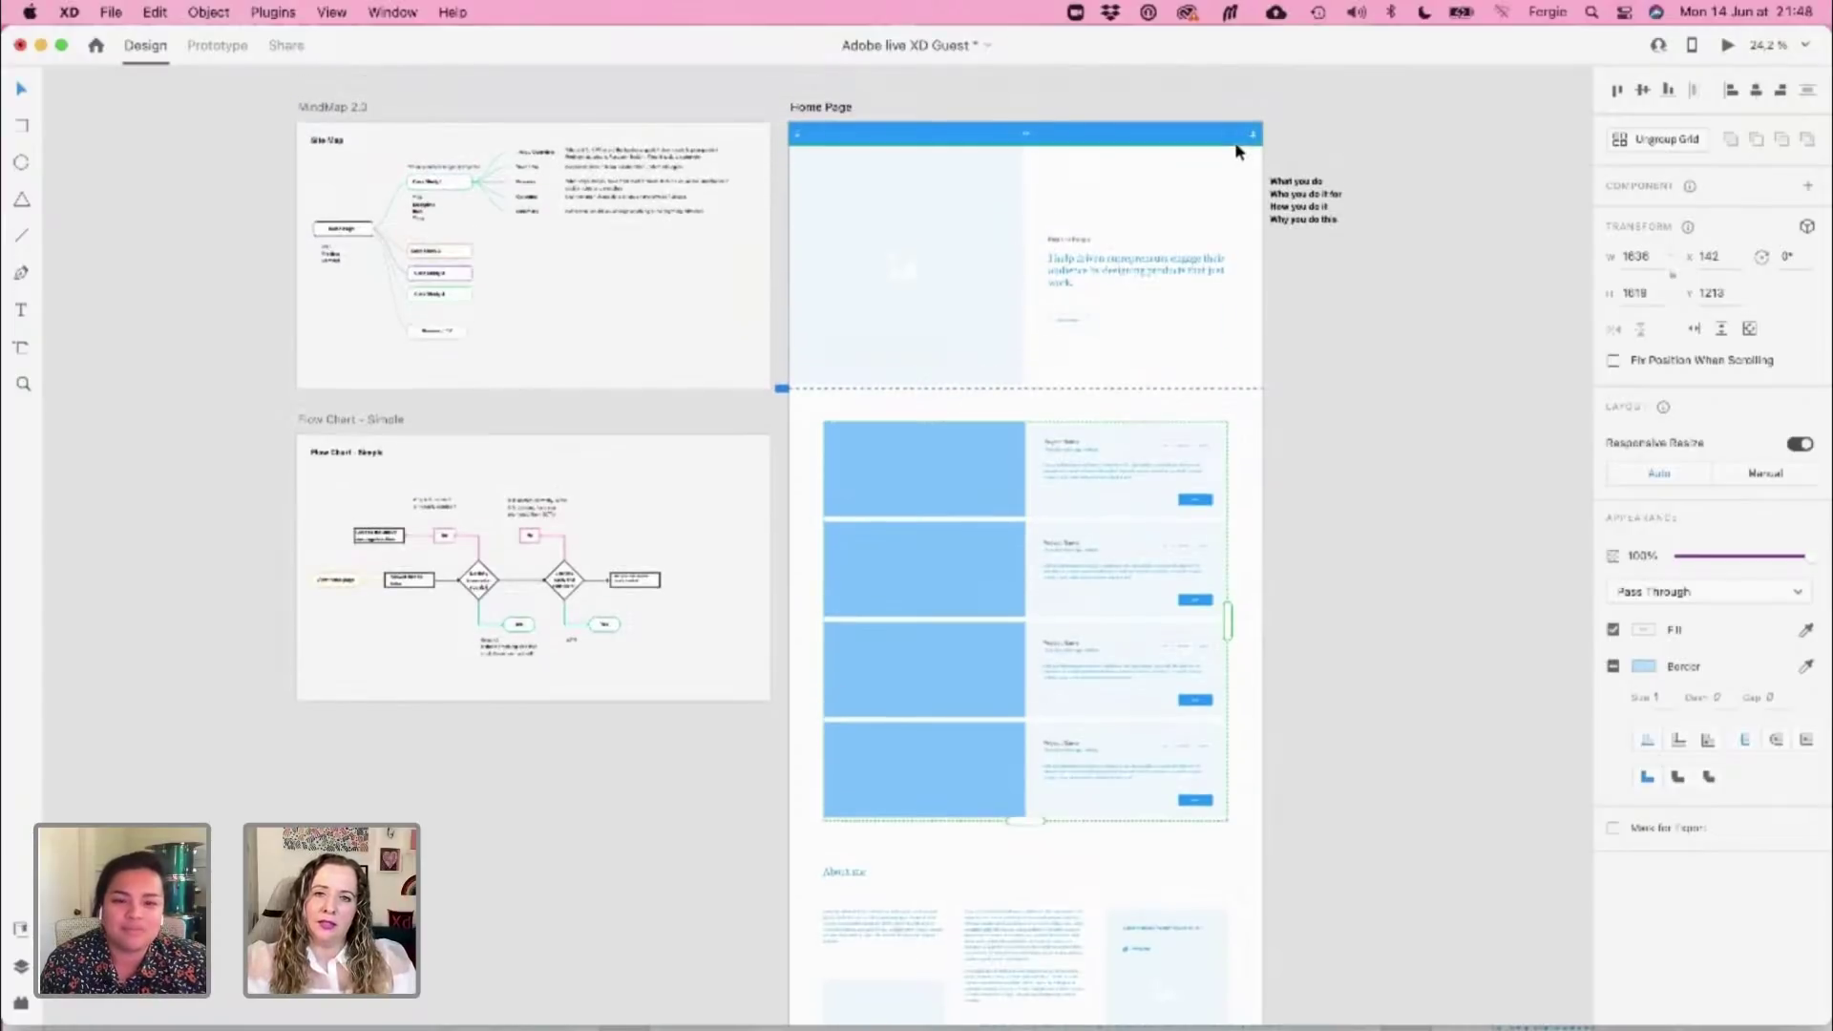
scroll(1241, 157, "up", 3)
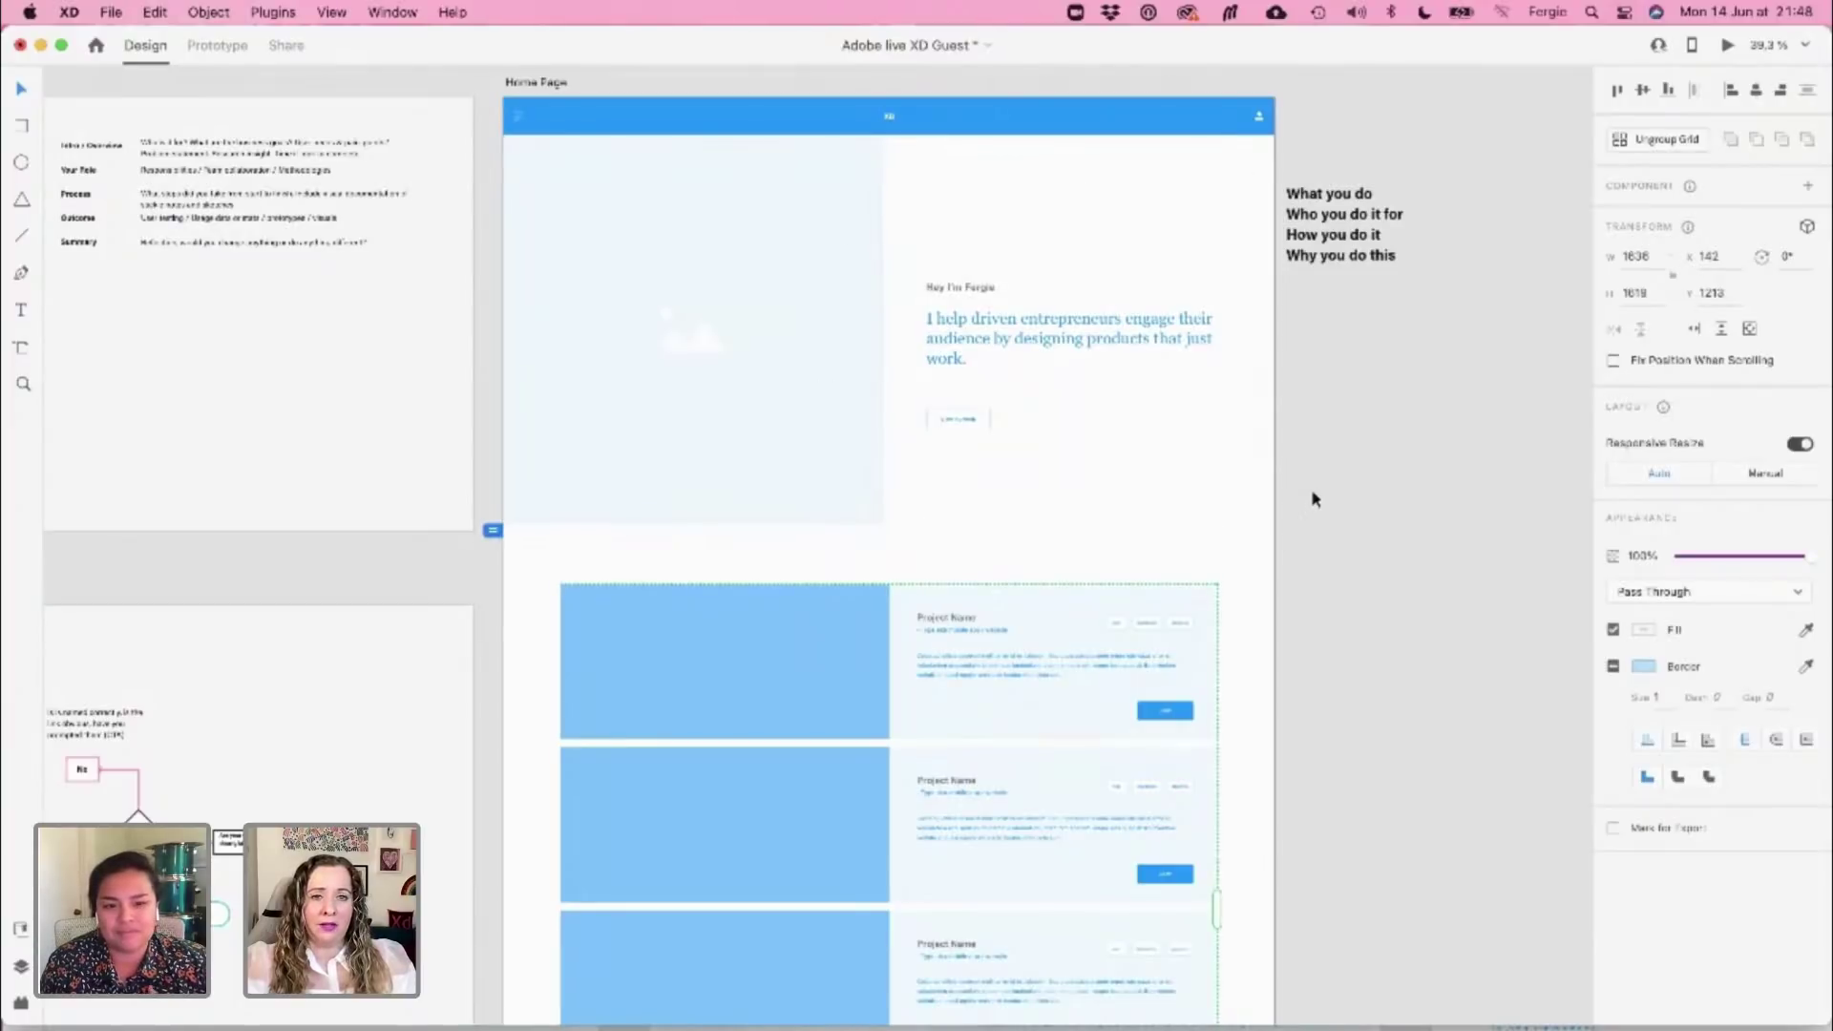
scroll(926, 442, "down", 3)
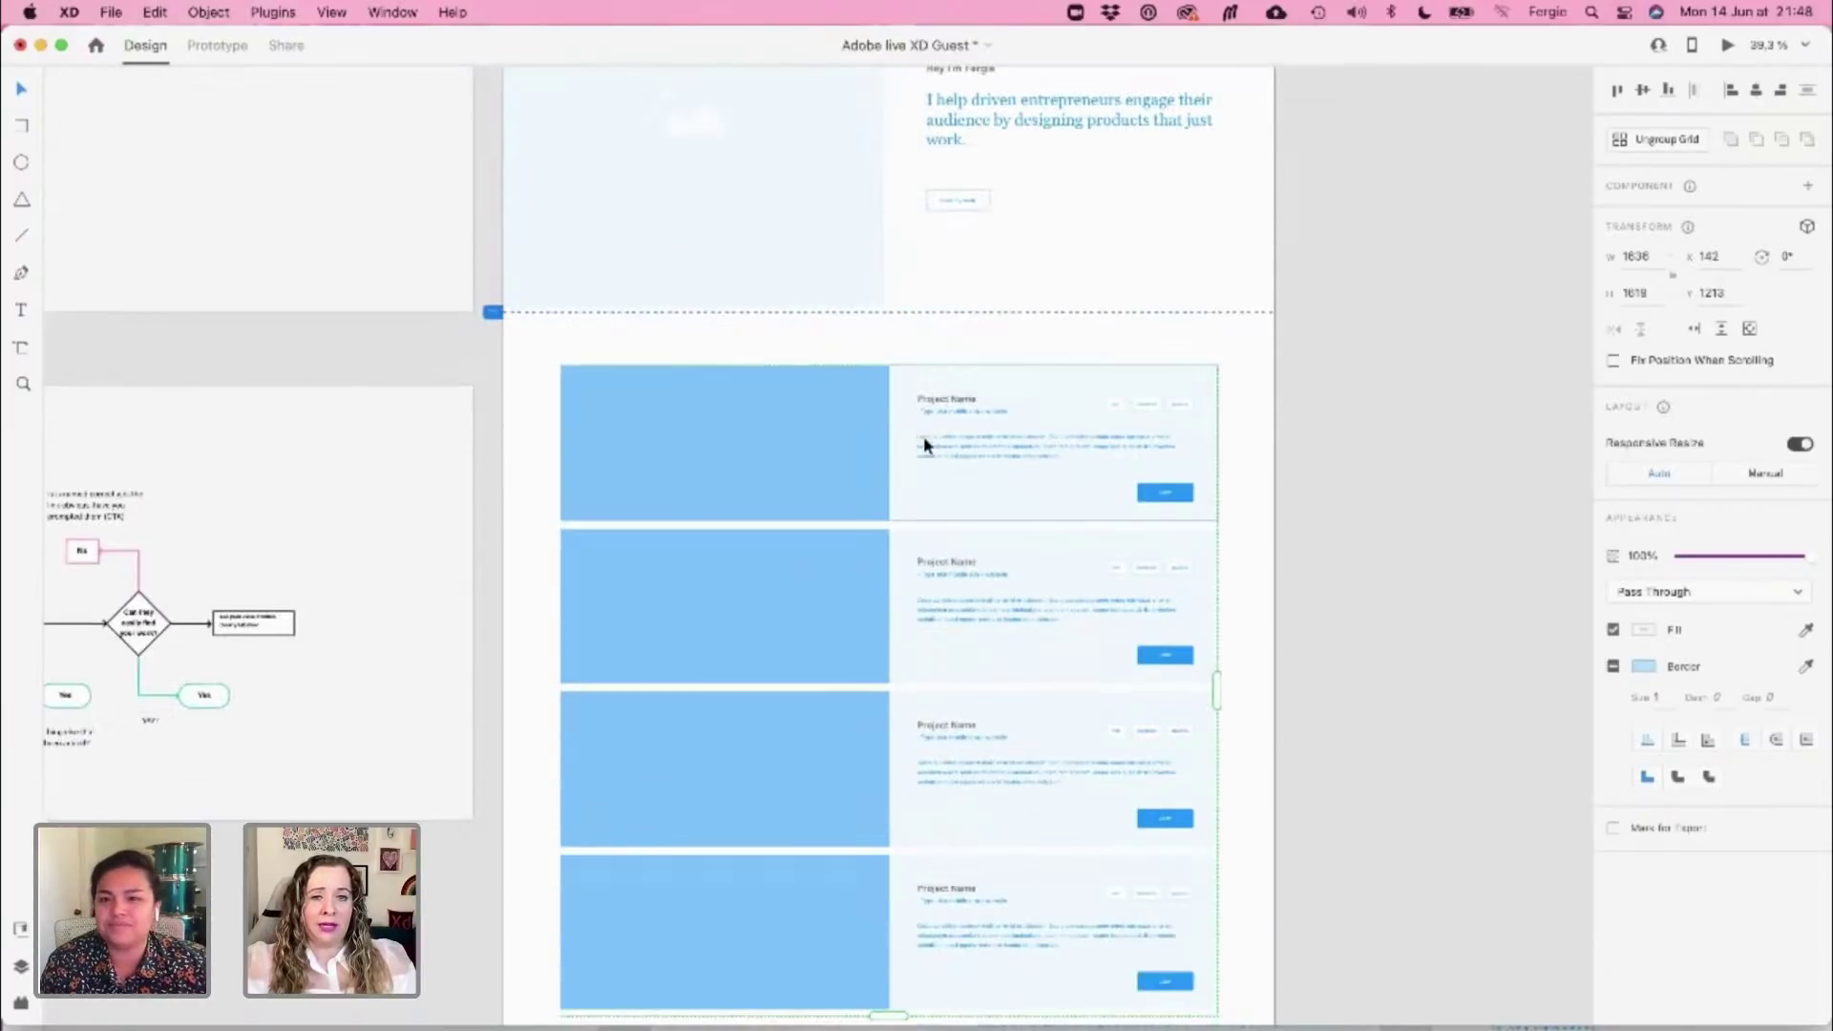
Check the spacing down to the footer, deselect the project card grid and save the document
scroll(924, 442, "down", 4)
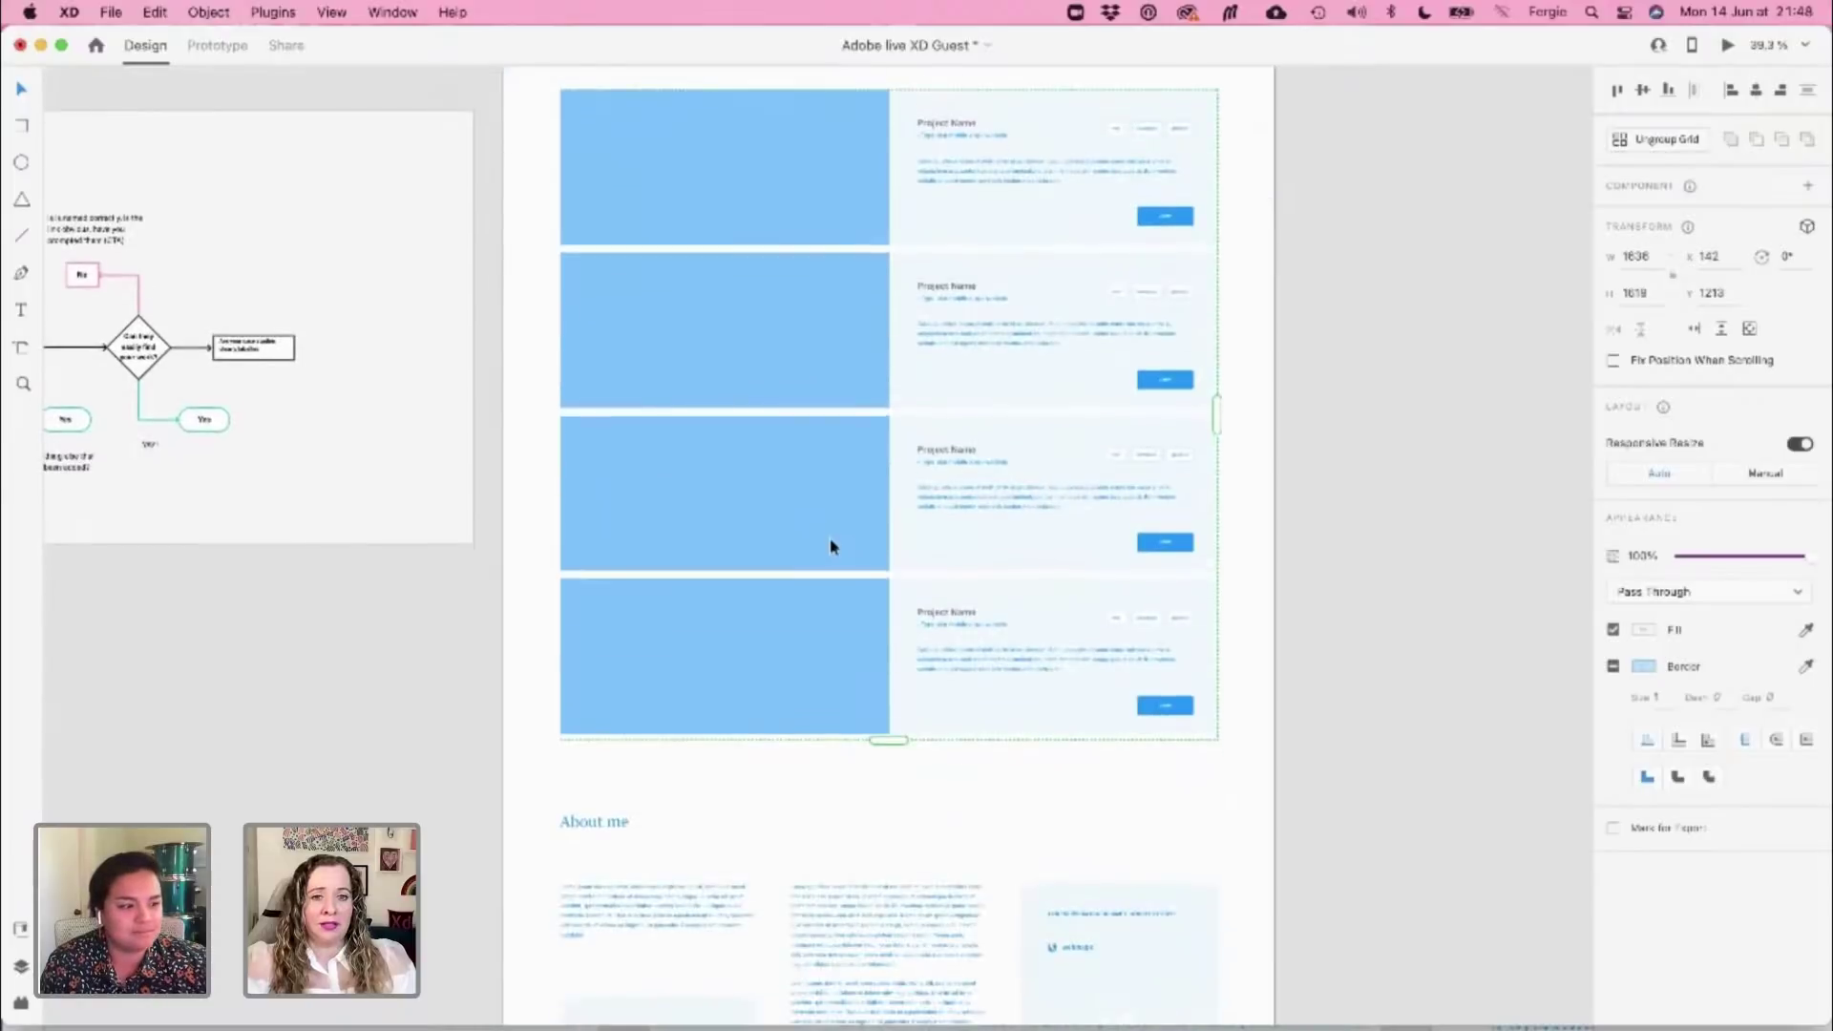
scroll(831, 547, "down", 5)
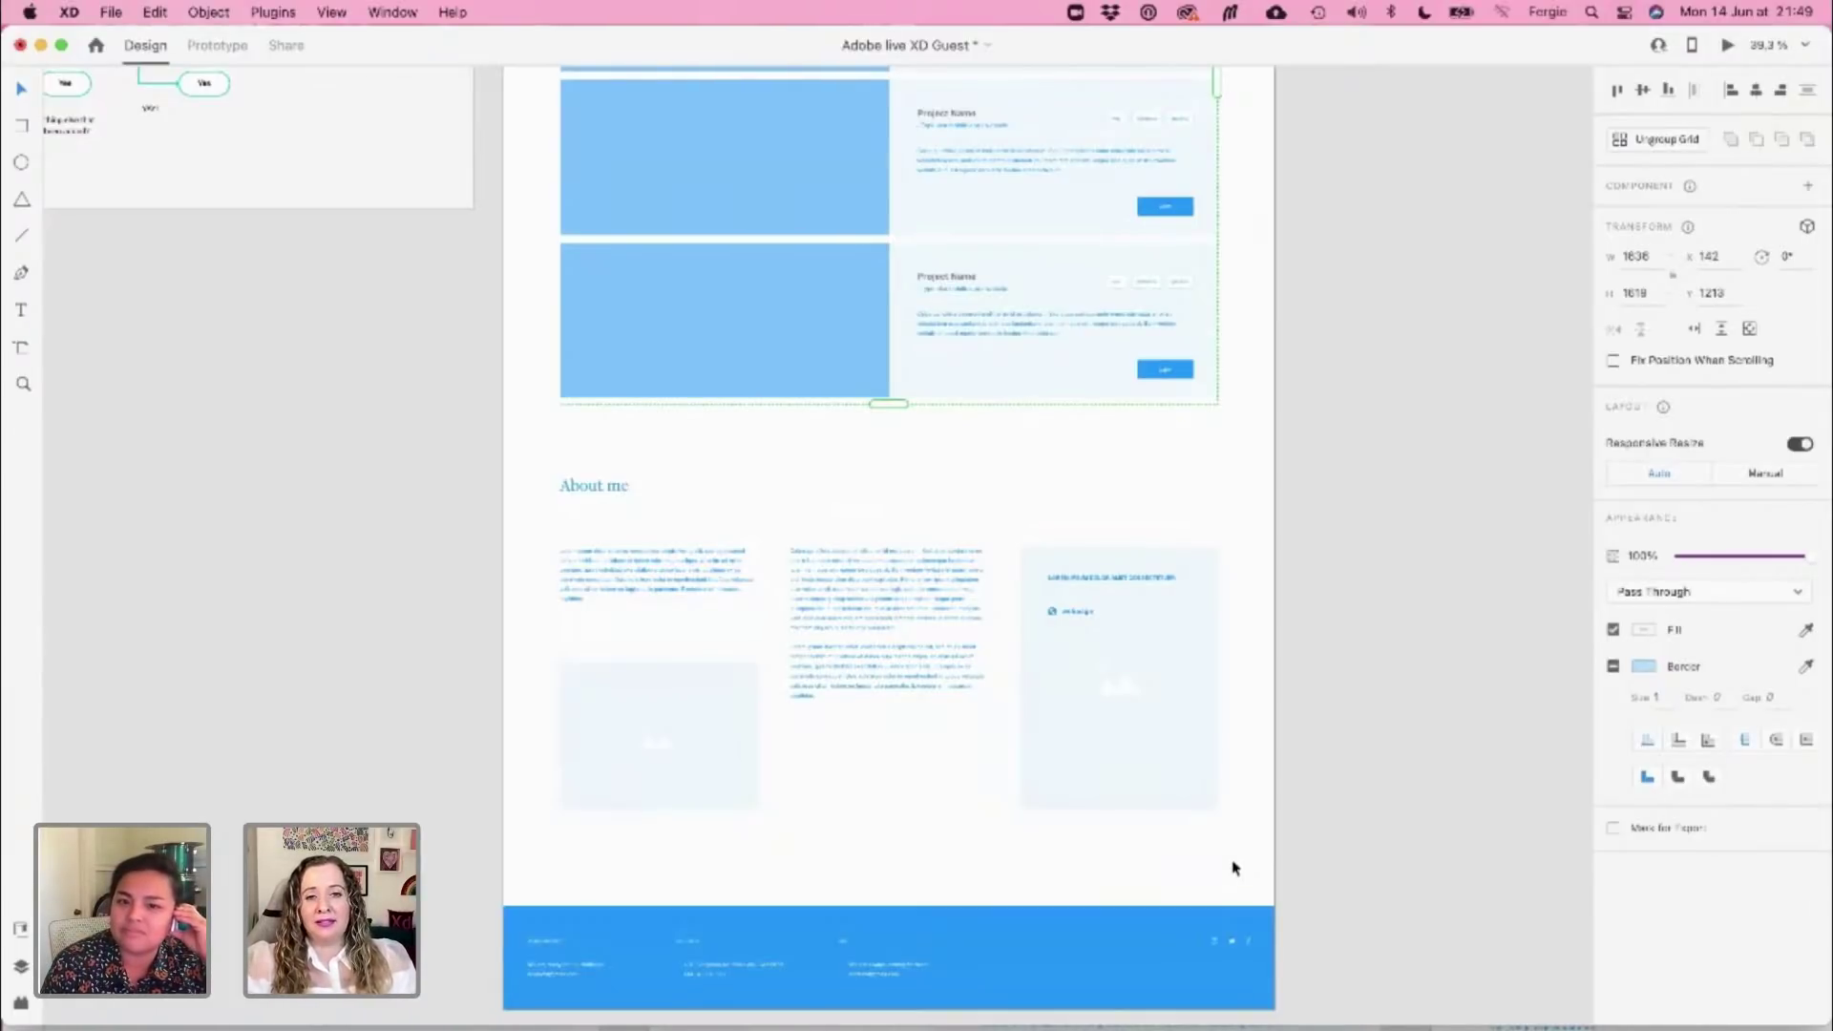
left_click(1354, 737)
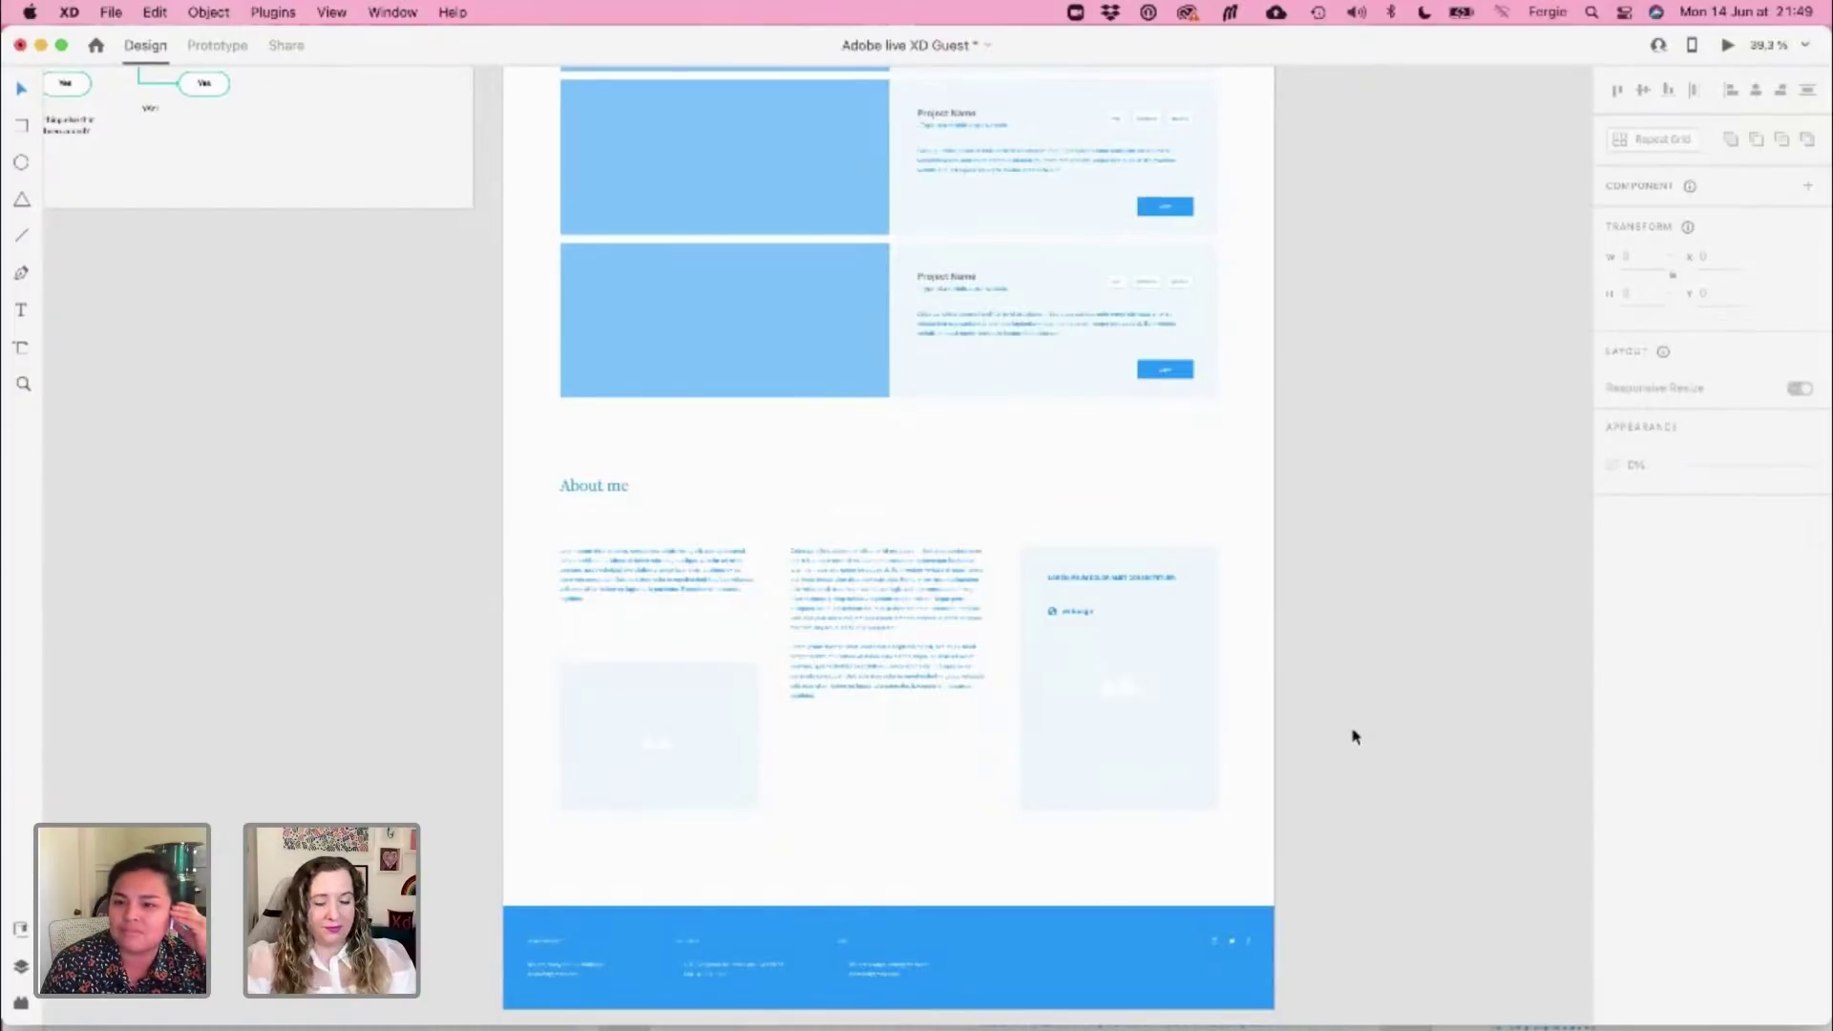
key("super+s")
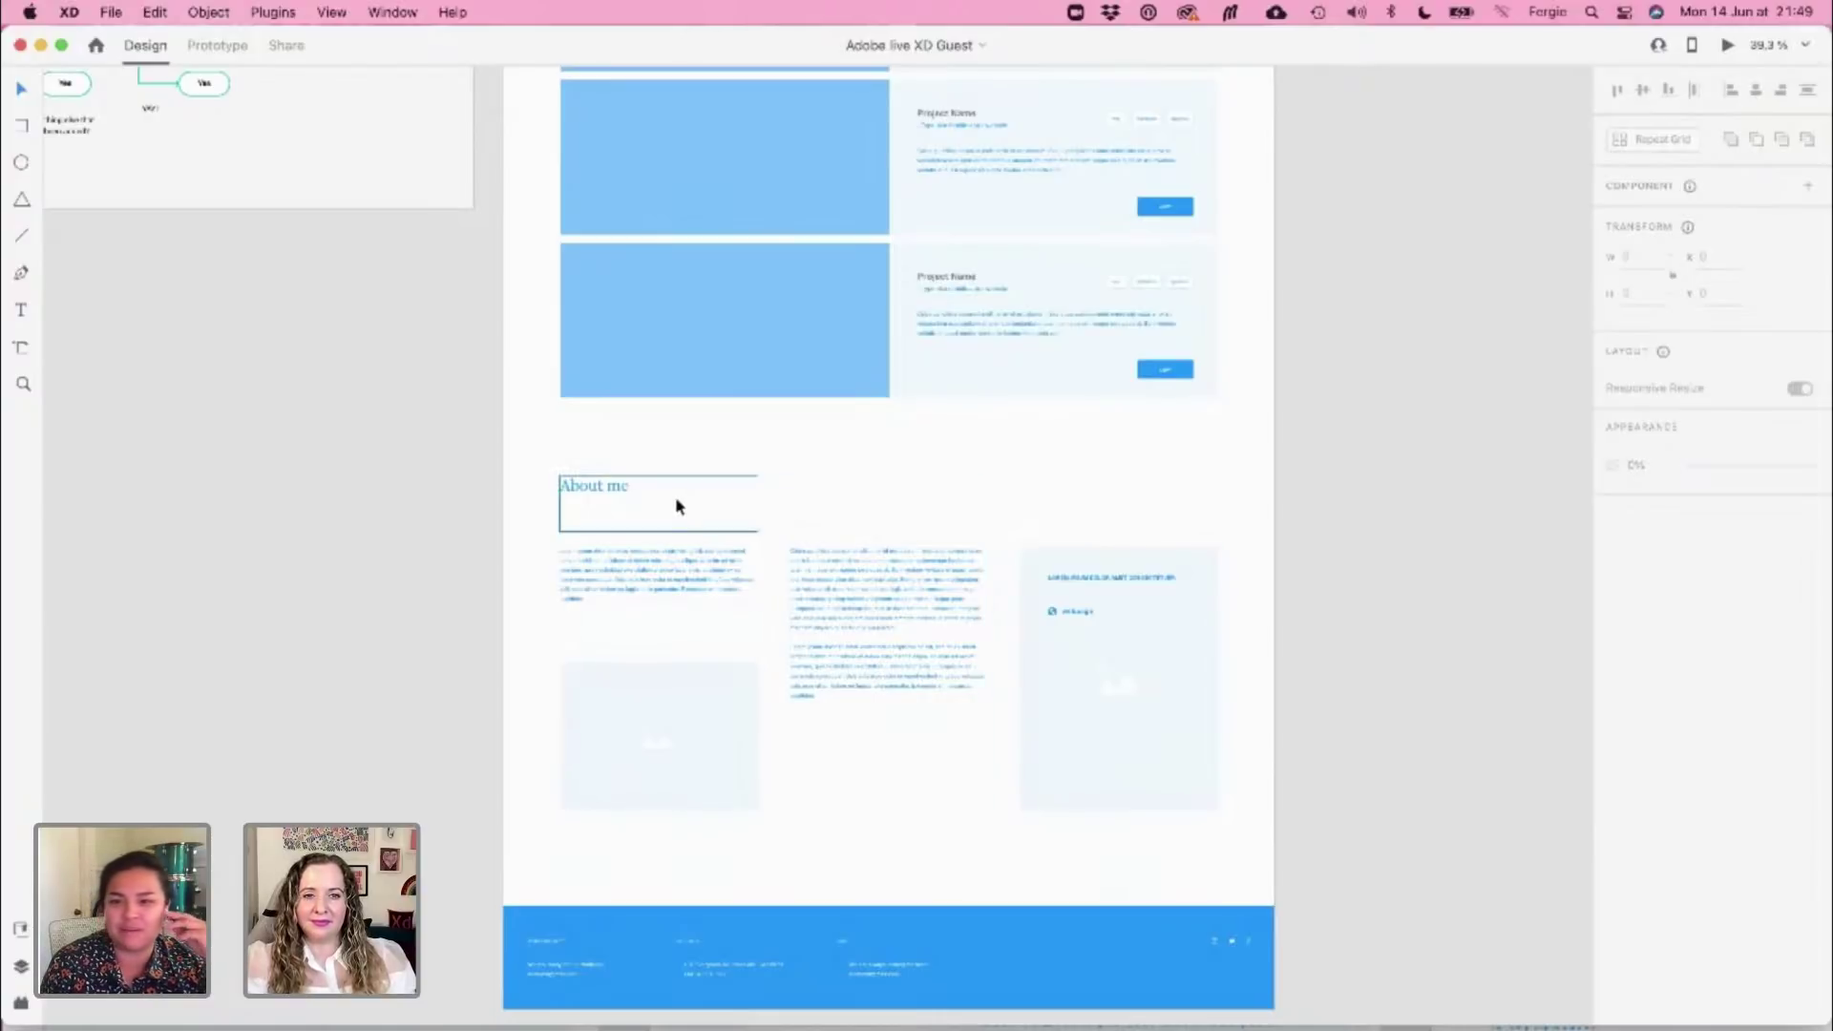
Review the full home page wireframe from the header to the footer, alongside the site map and flow chart artboards
scroll(1416, 727, "up", 15)
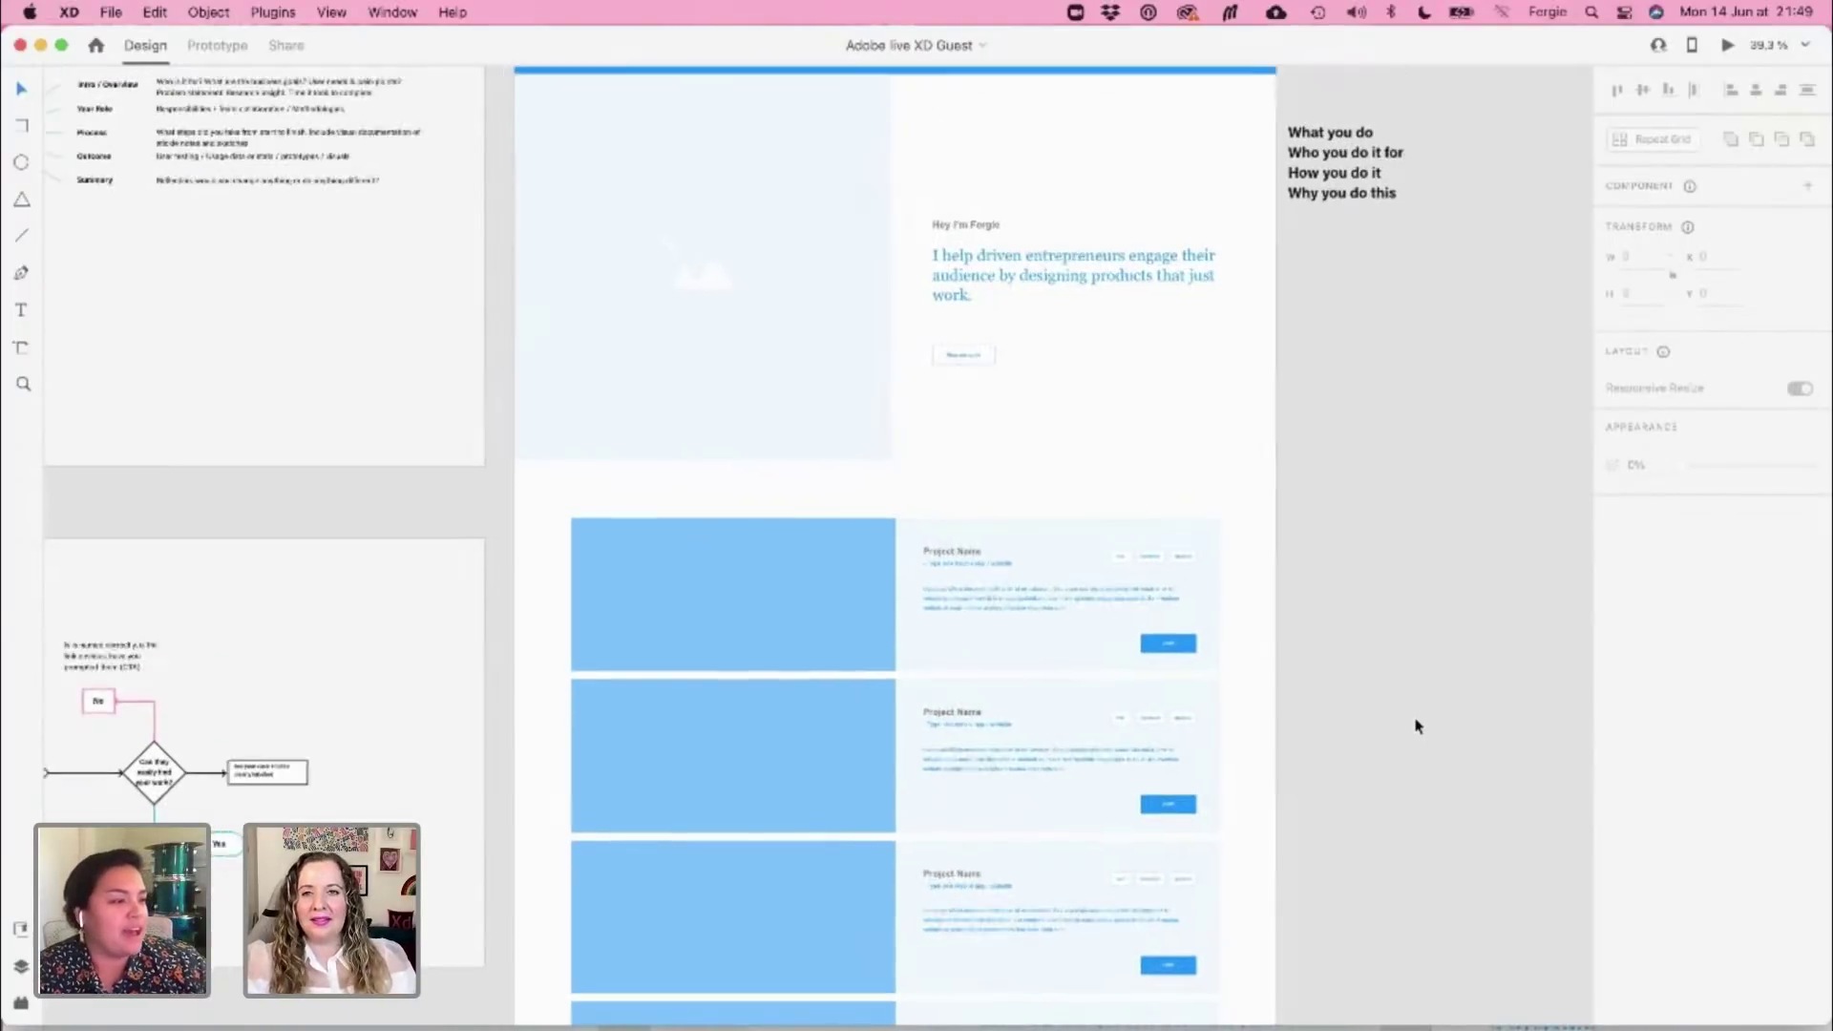
scroll(1415, 728, "down", 3)
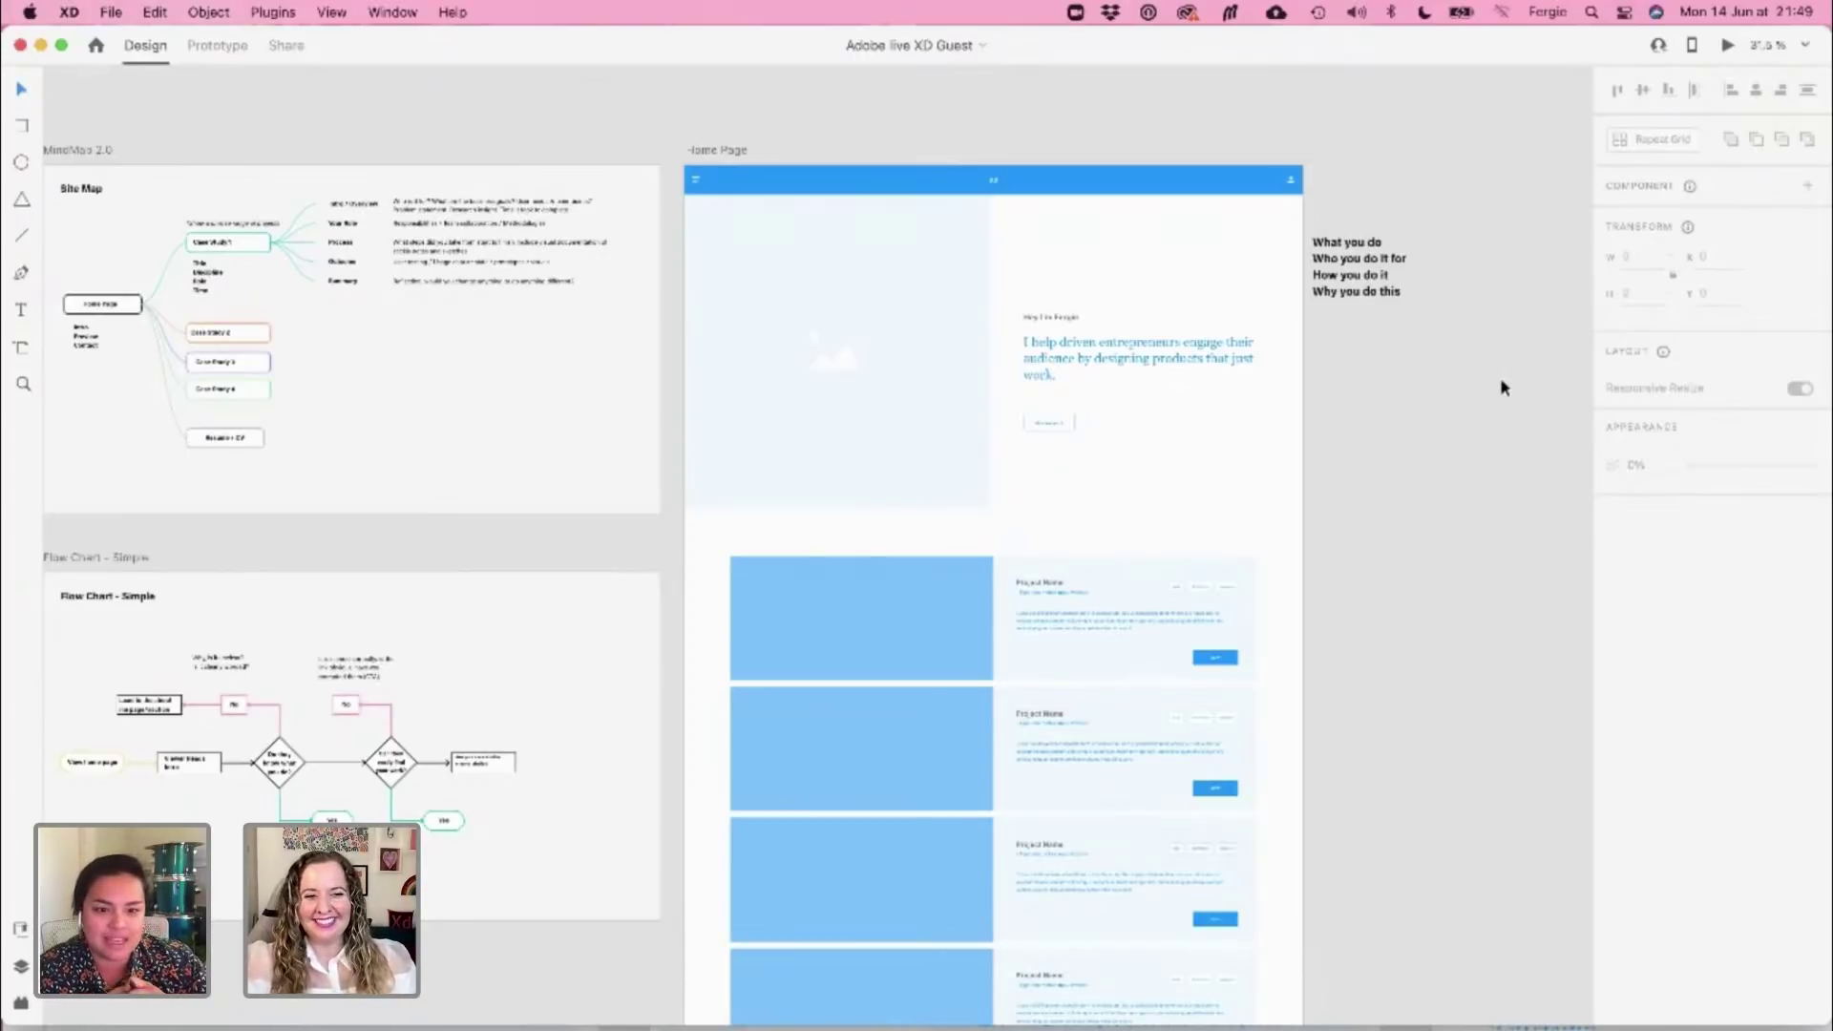
scroll(1446, 449, "down", 5)
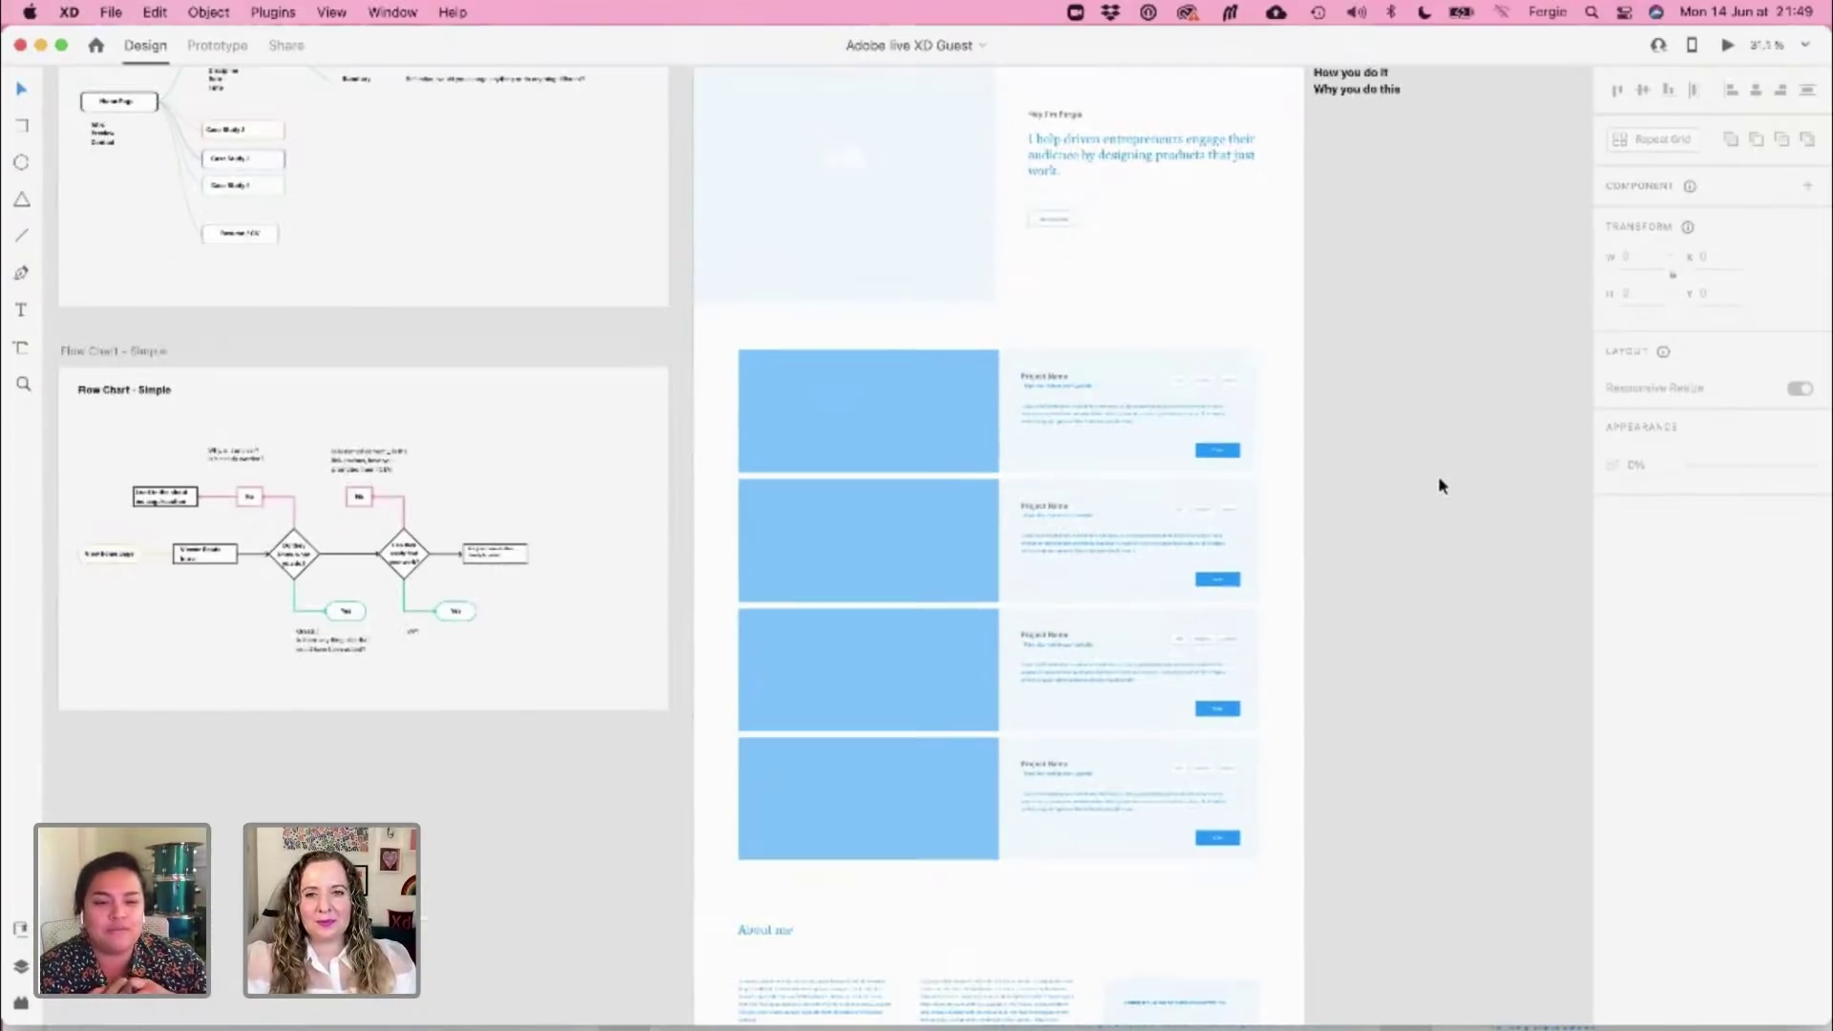
scroll(1437, 475, "down", 3)
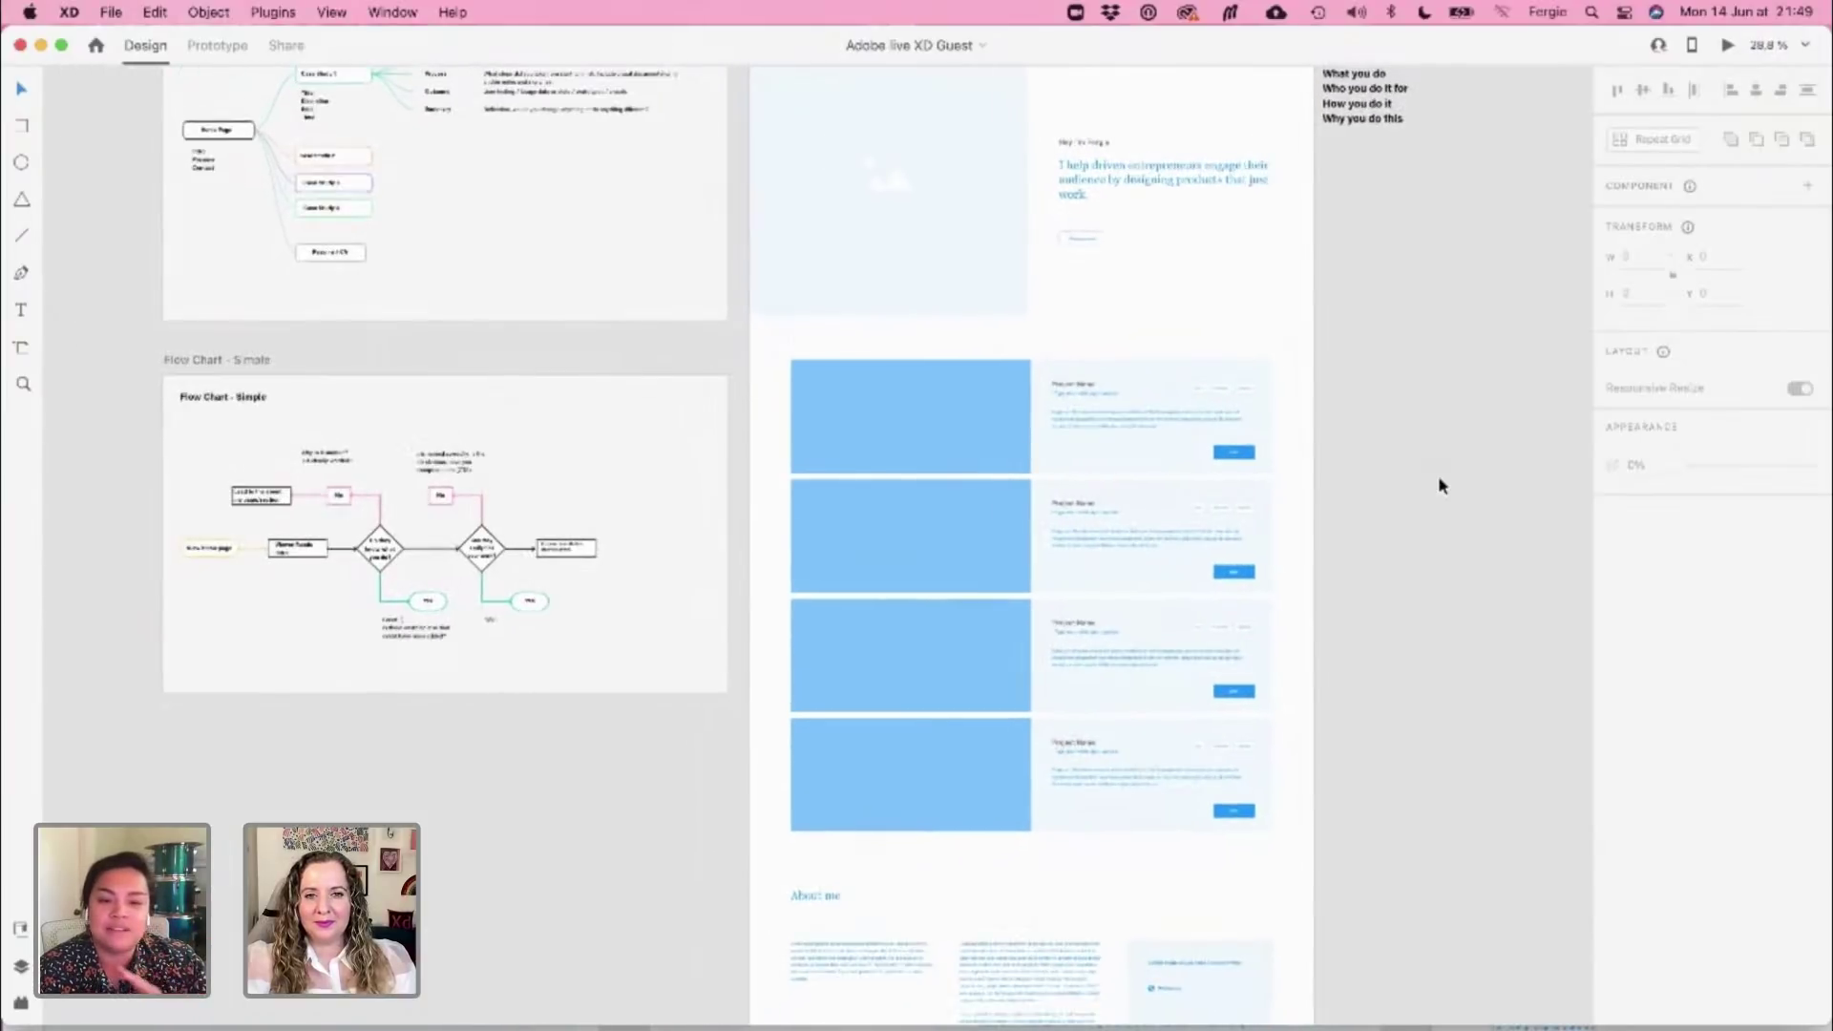
scroll(1395, 421, "up", 5)
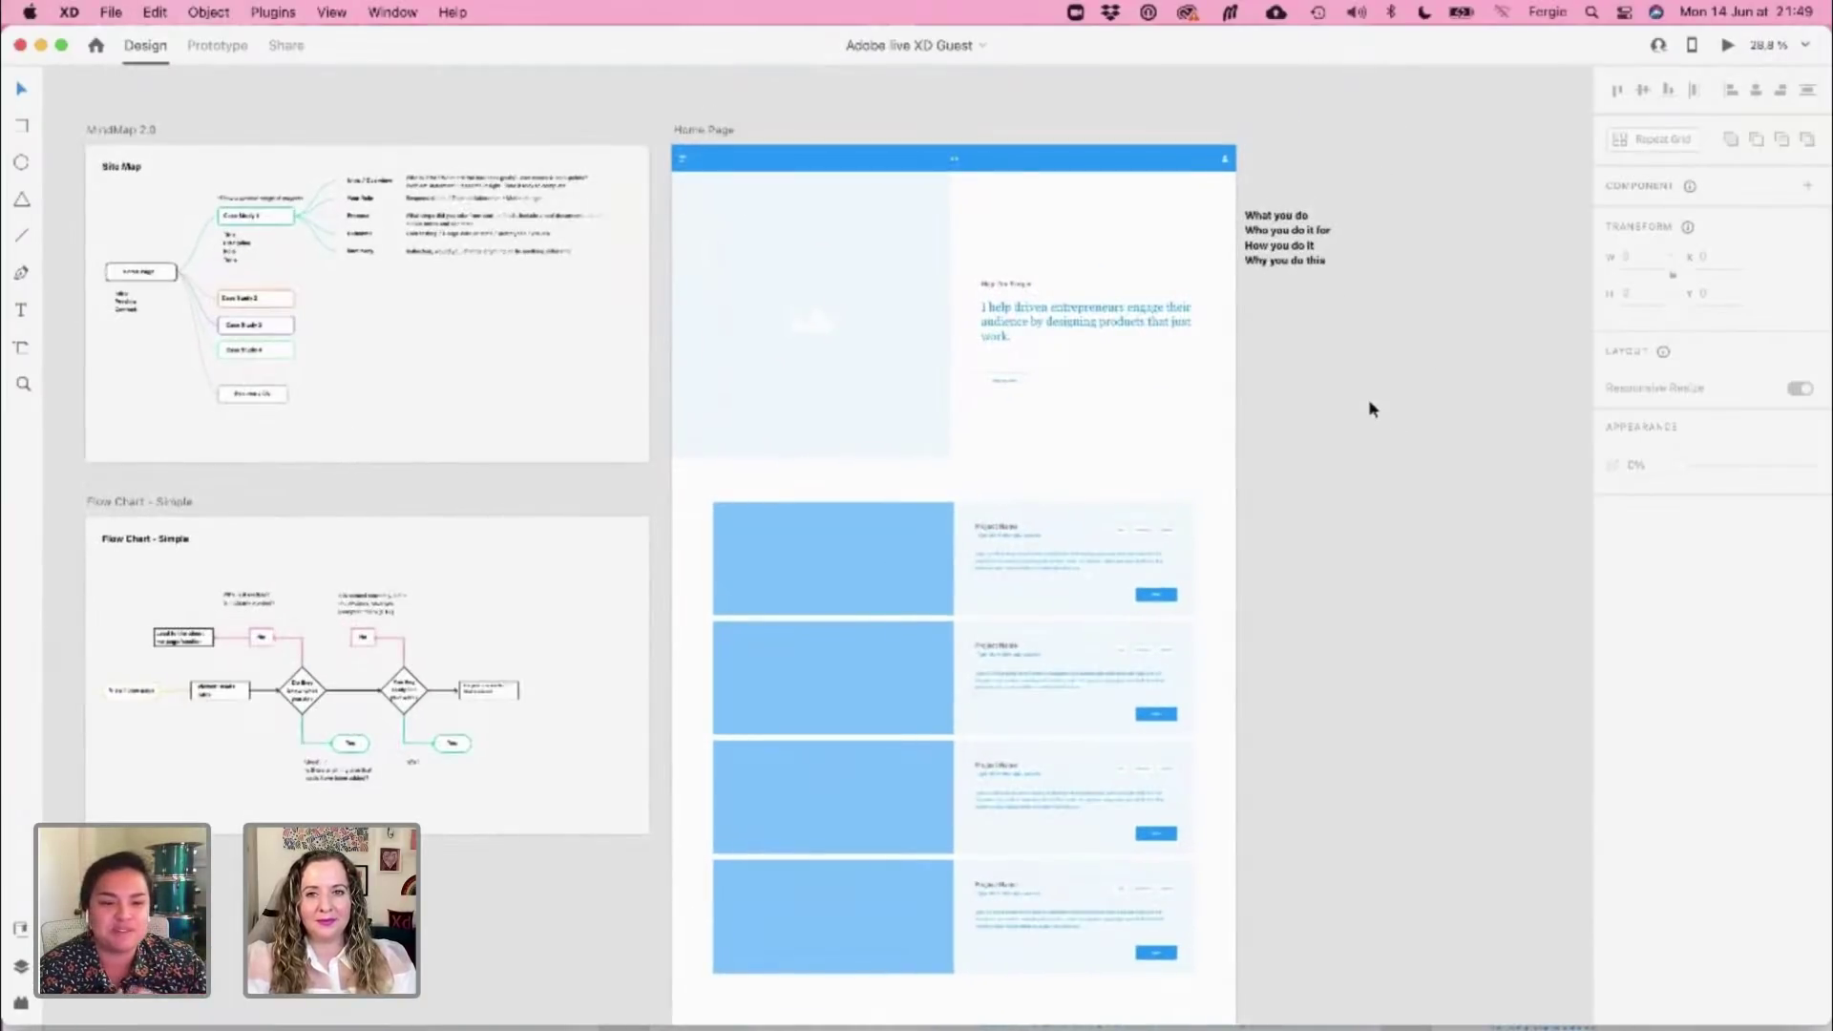
scroll(1370, 405, "down", 5)
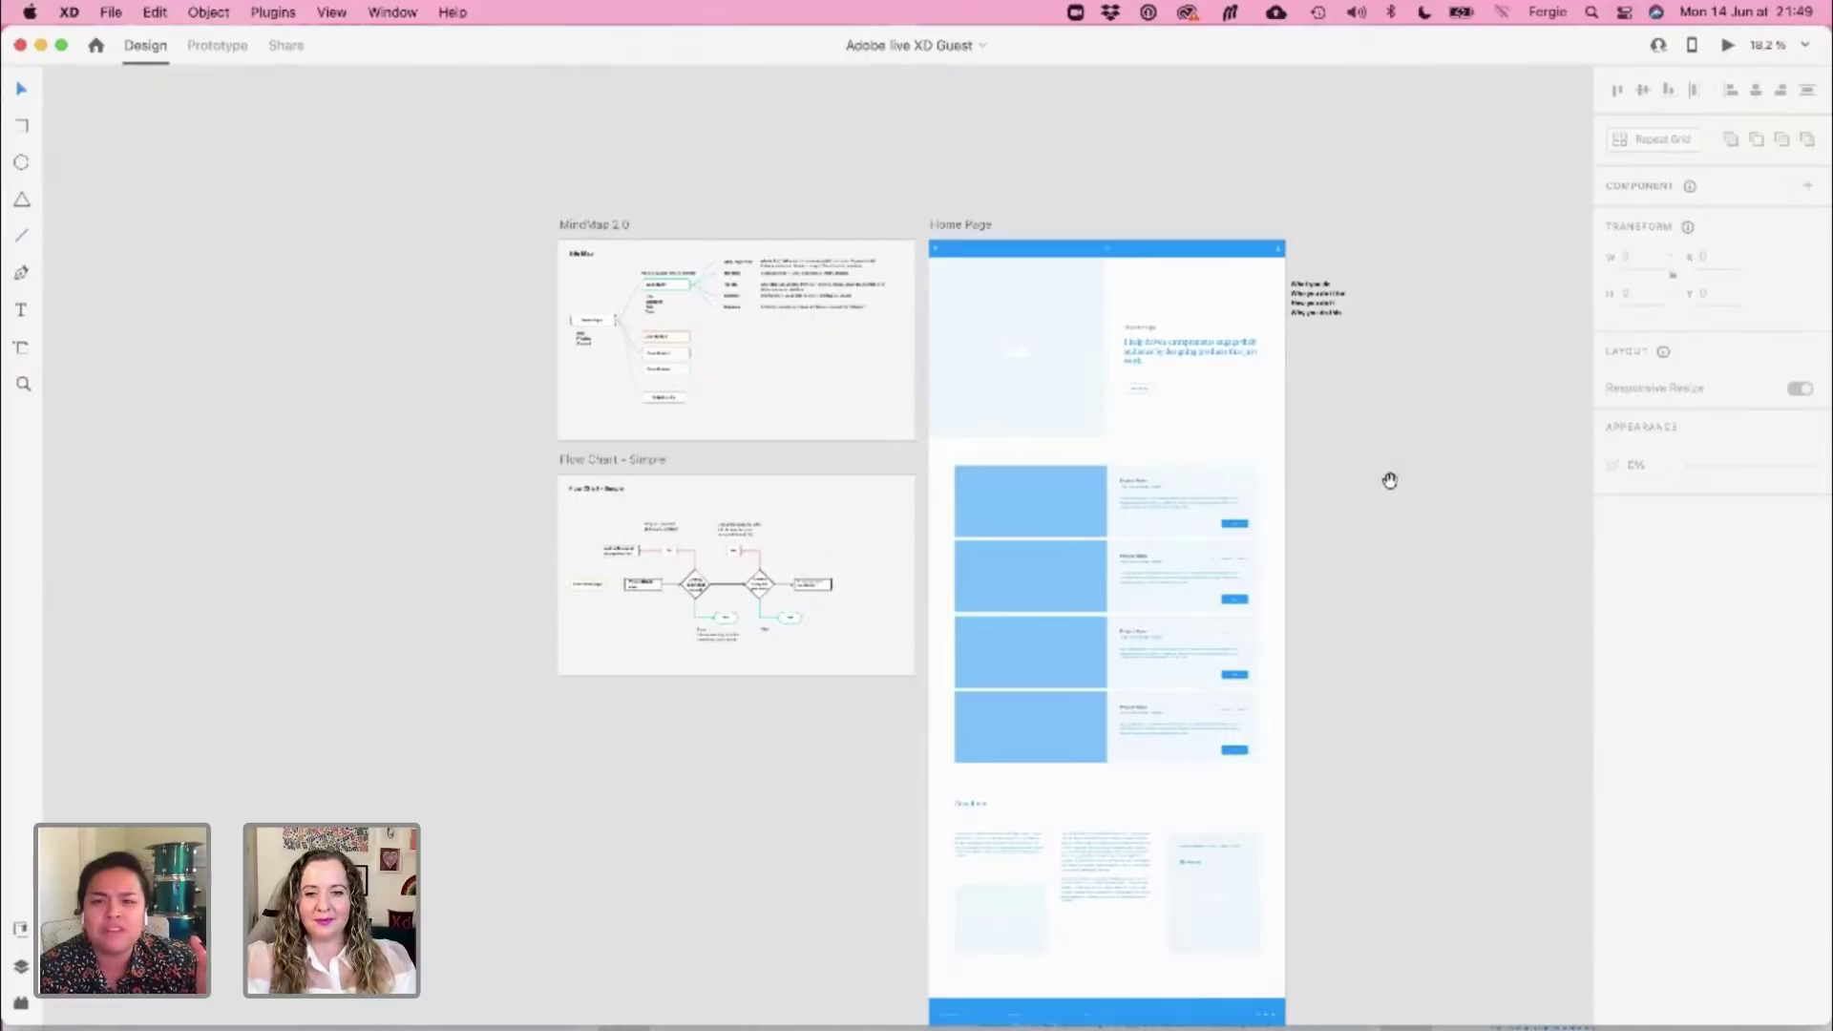
left_click_drag(1391, 478, 1020, 401)
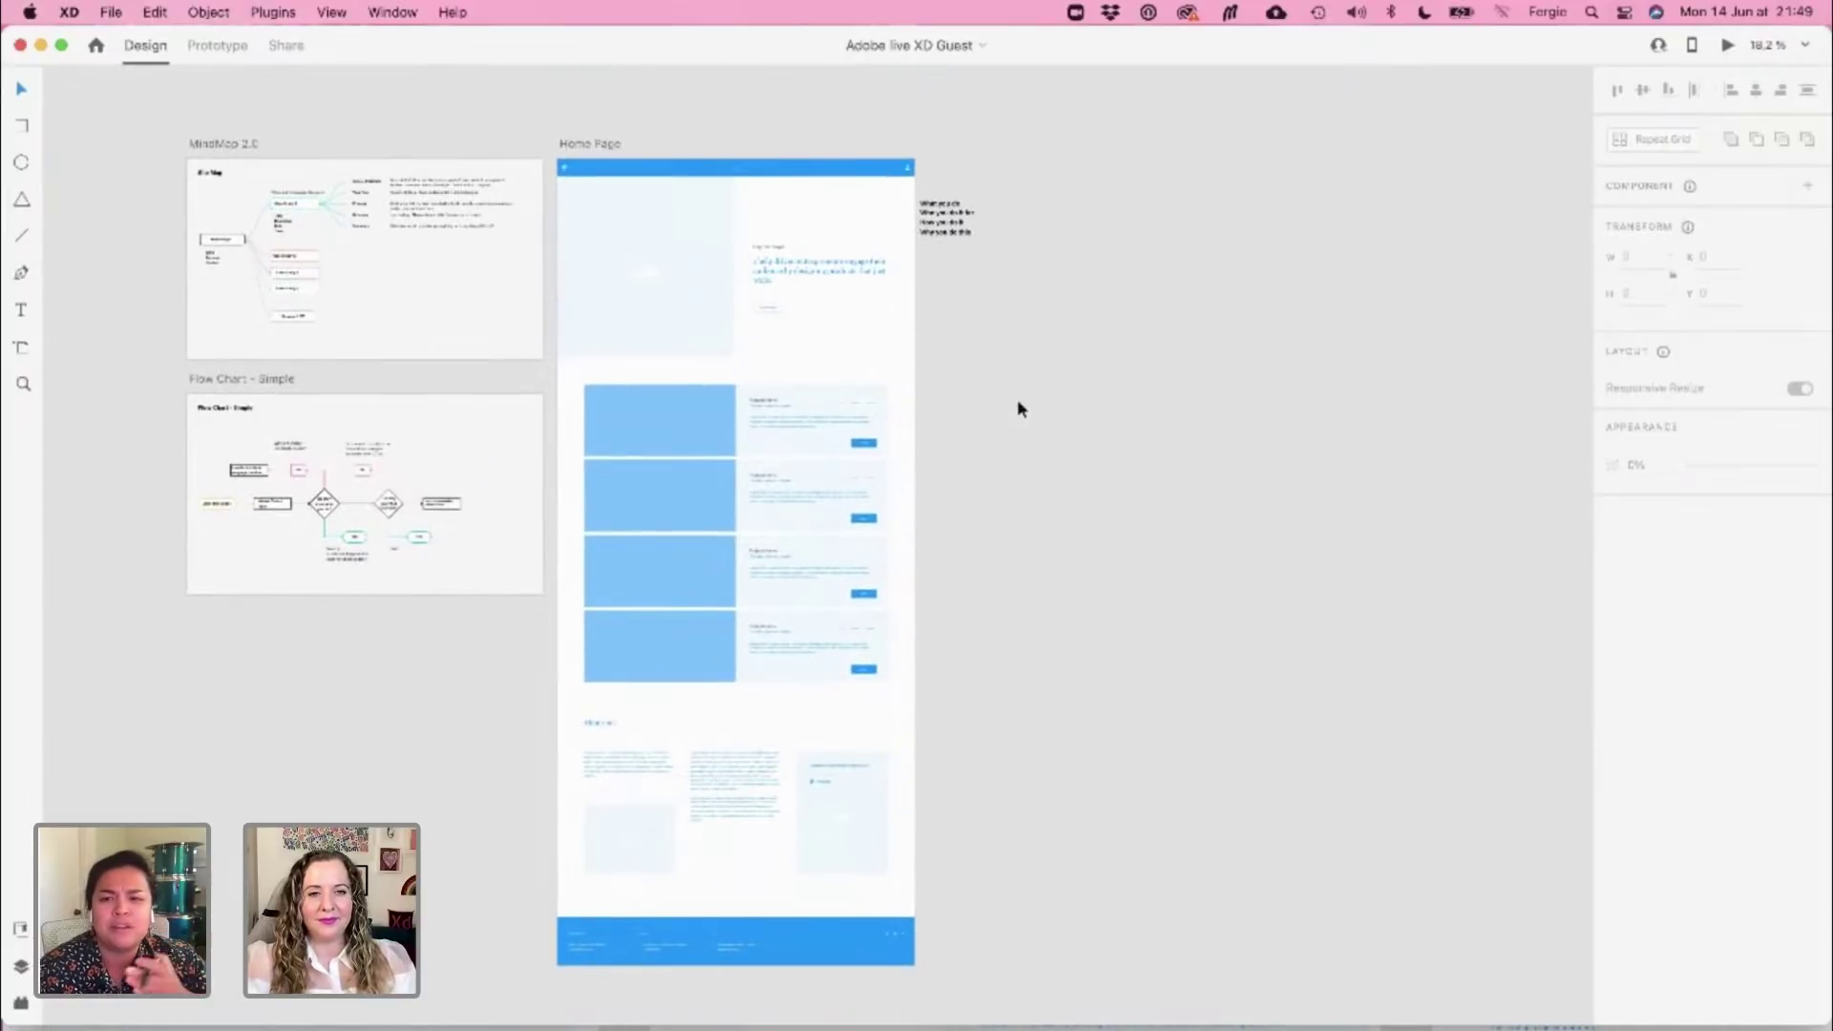
scroll(1017, 409, "up", 2)
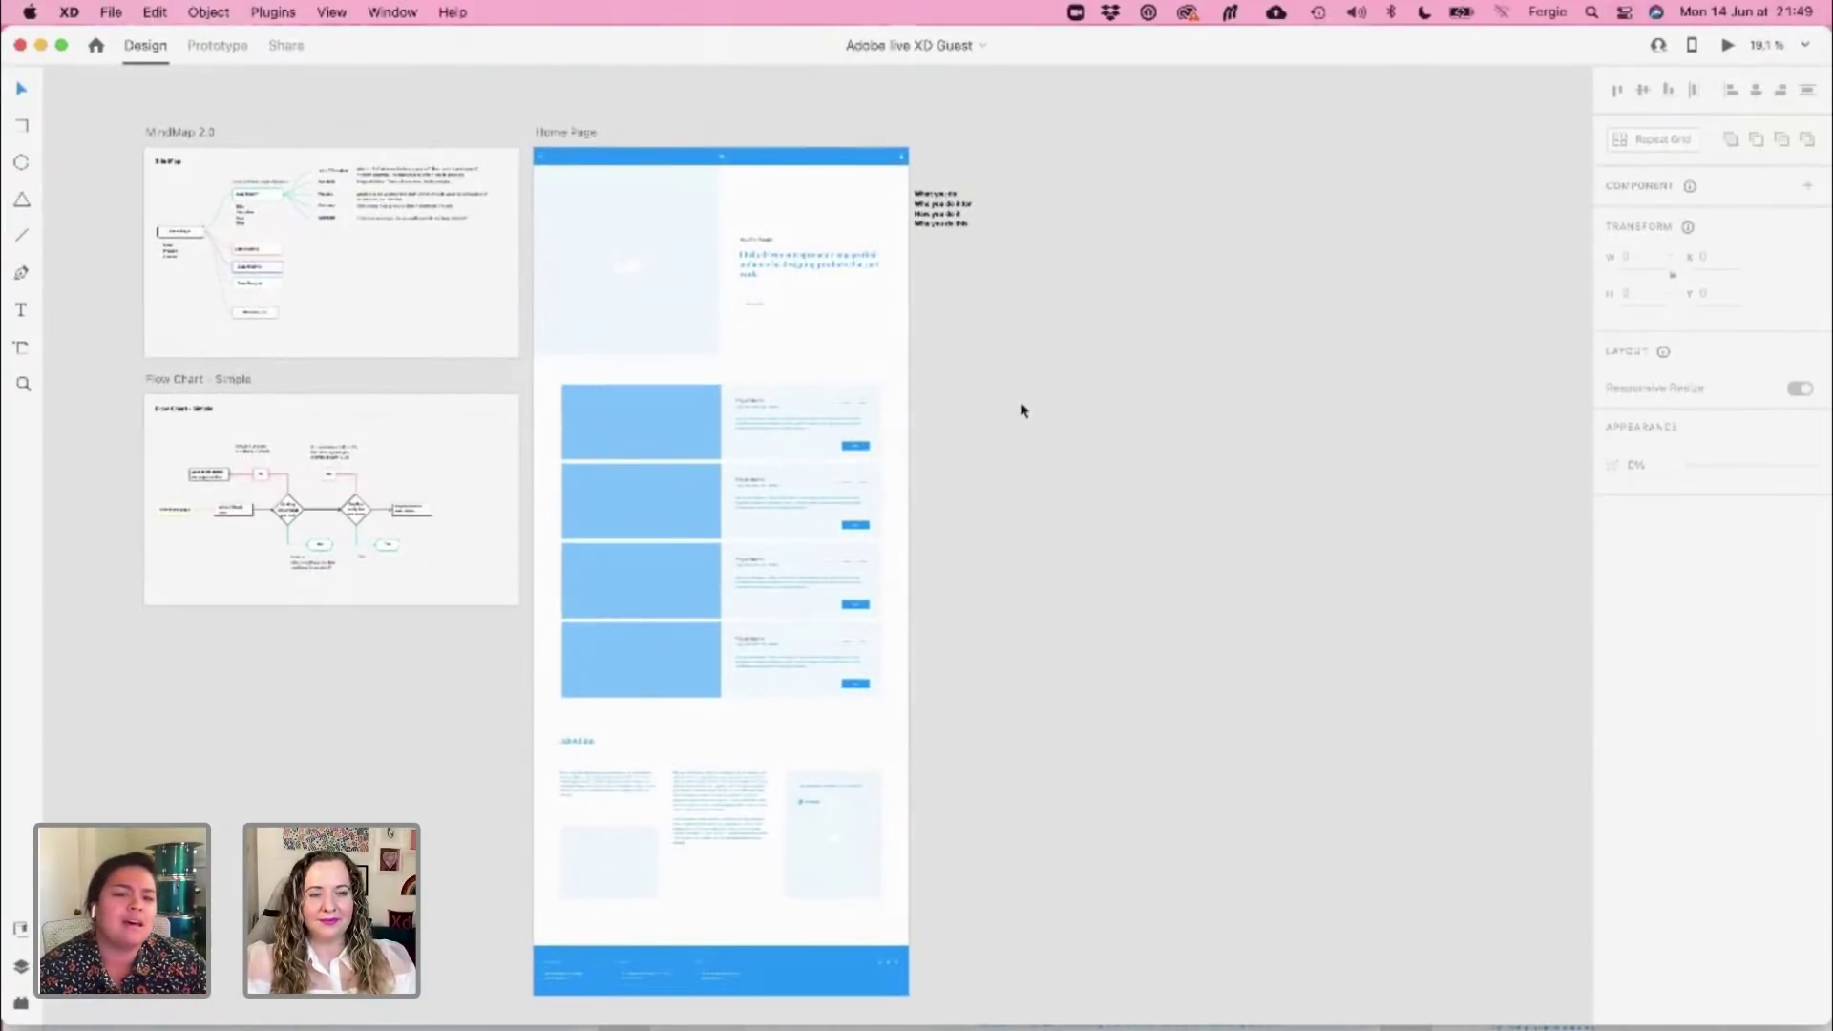
left_click_drag(1071, 477, 1117, 454)
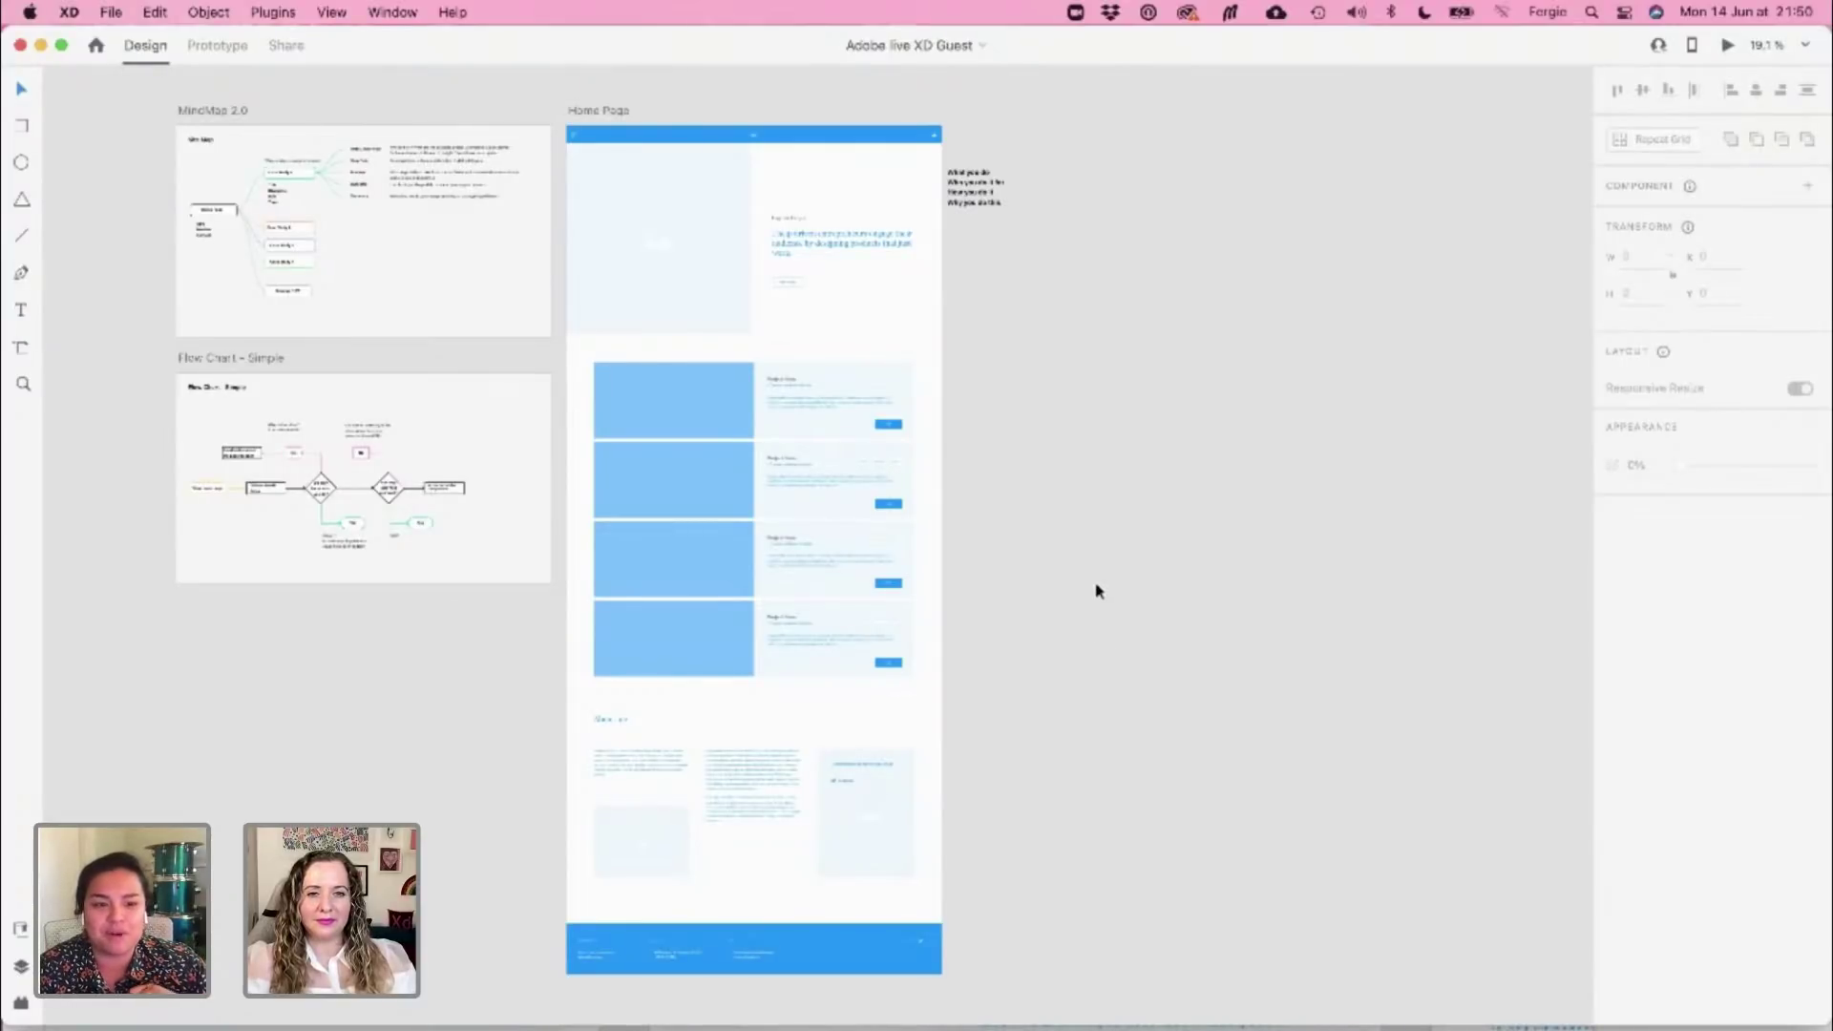
Switch to Behance in Safari, open the profile's moodboards and browse the Portfolios moodboard for inspiration
key("ctrl+Up")
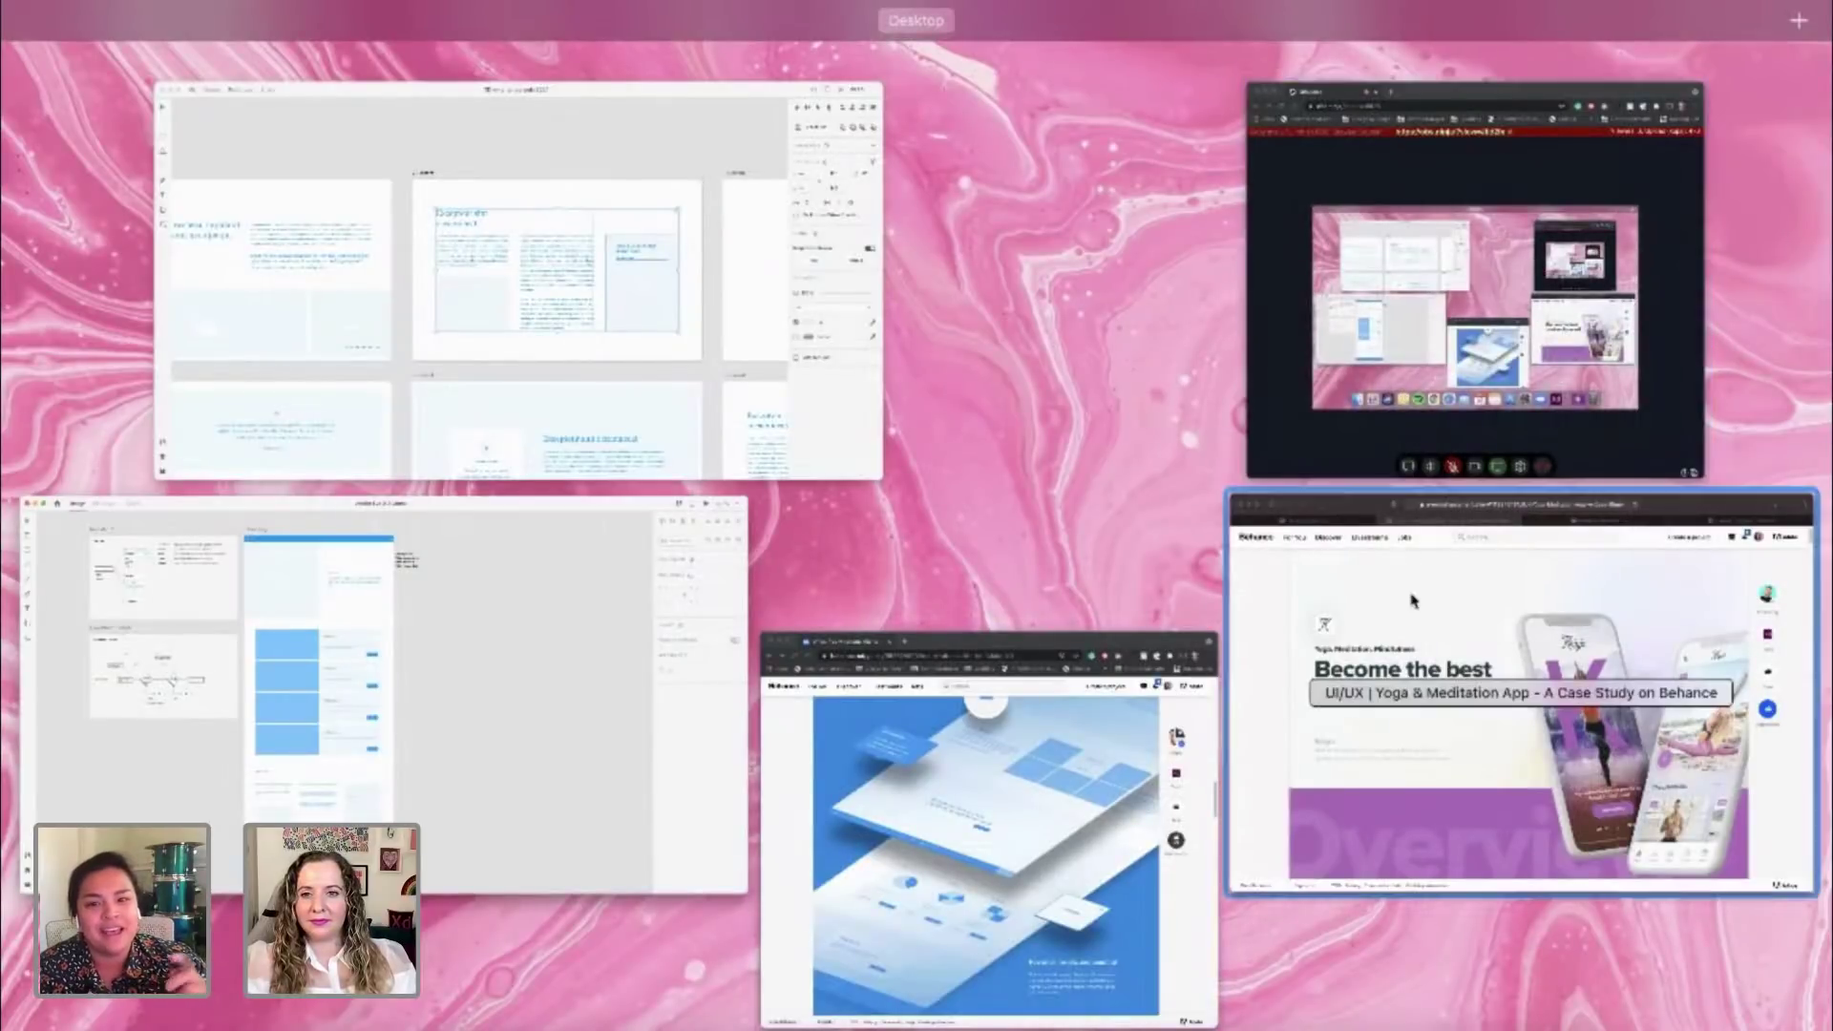
left_click(1429, 497)
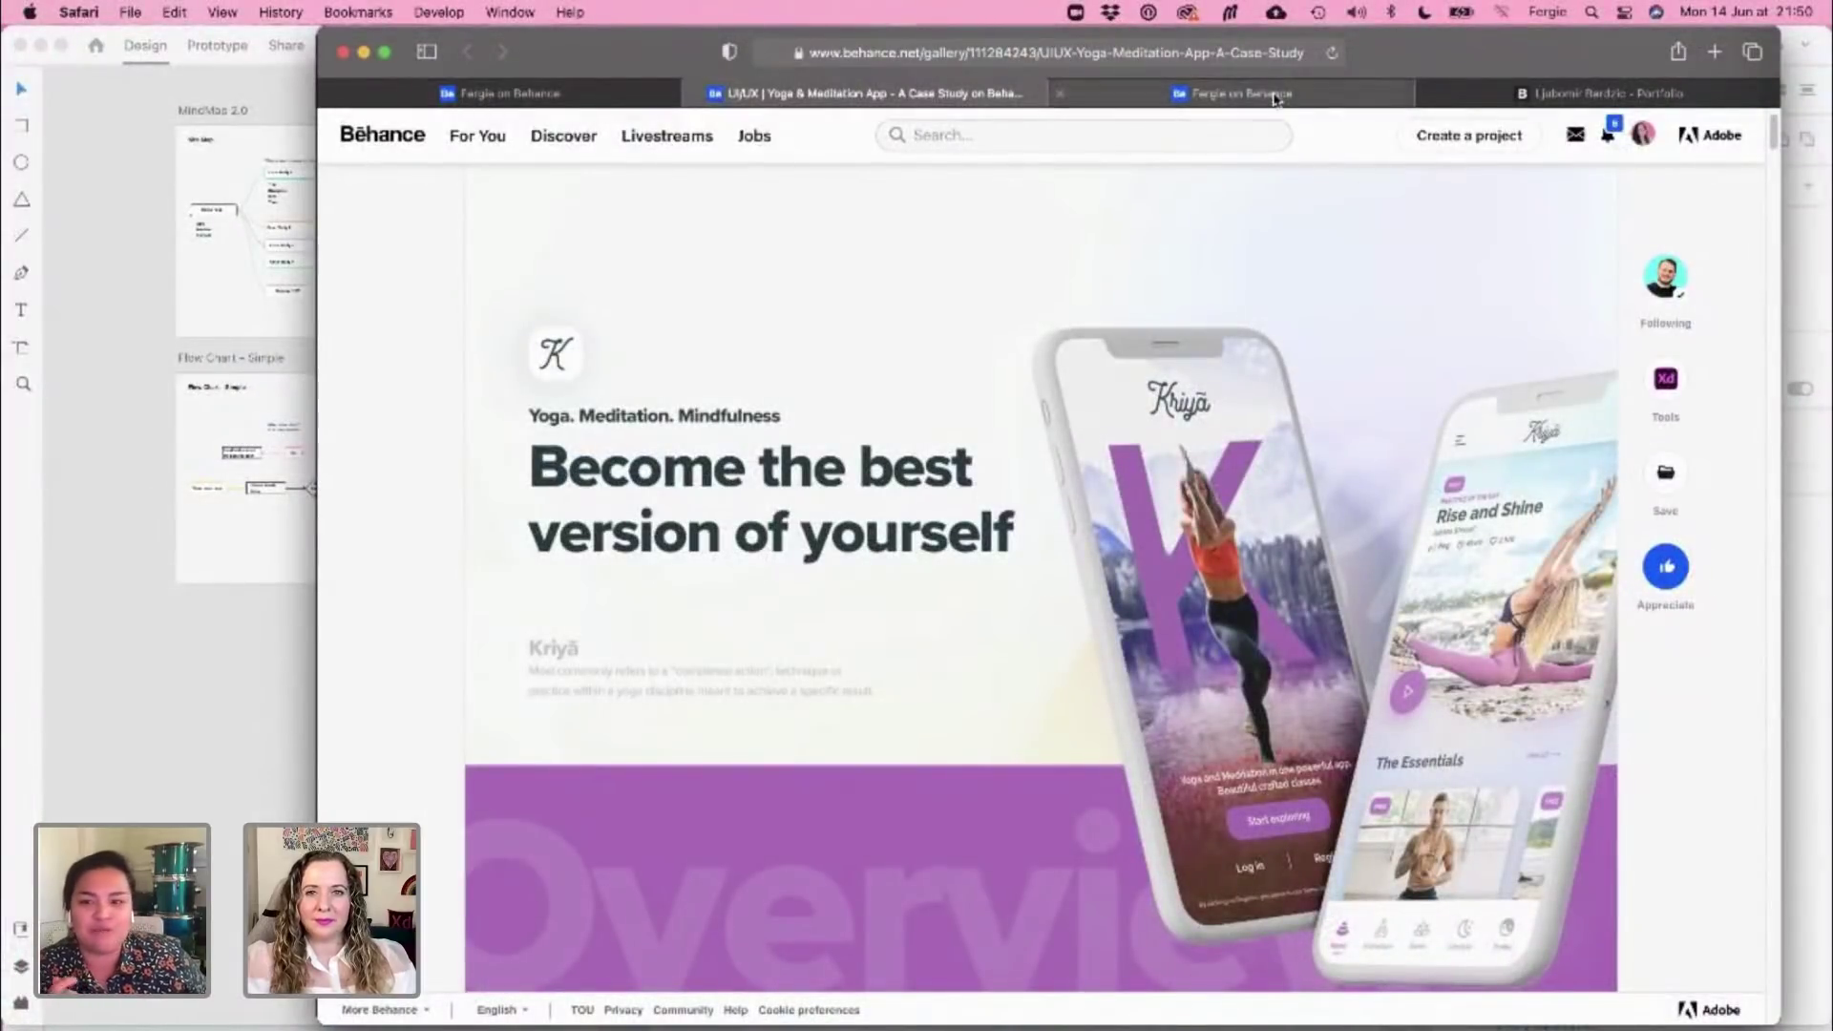
left_click(1274, 98)
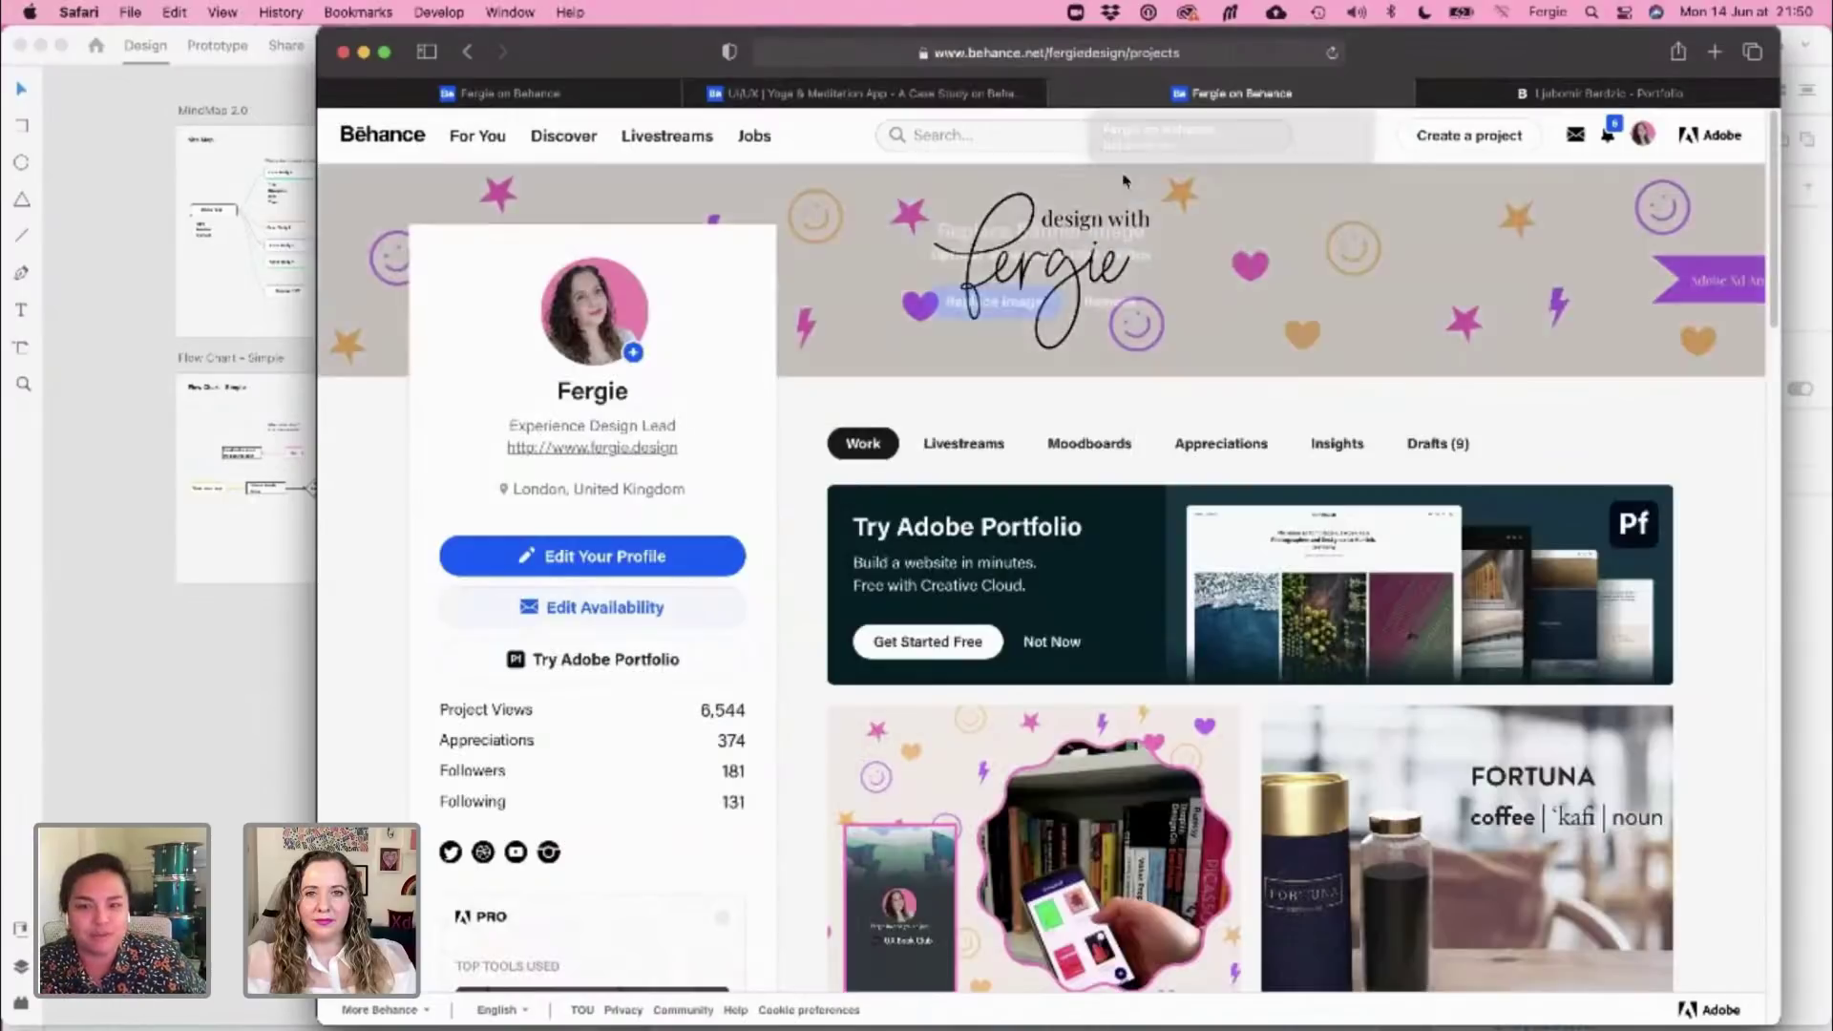
left_click(1108, 449)
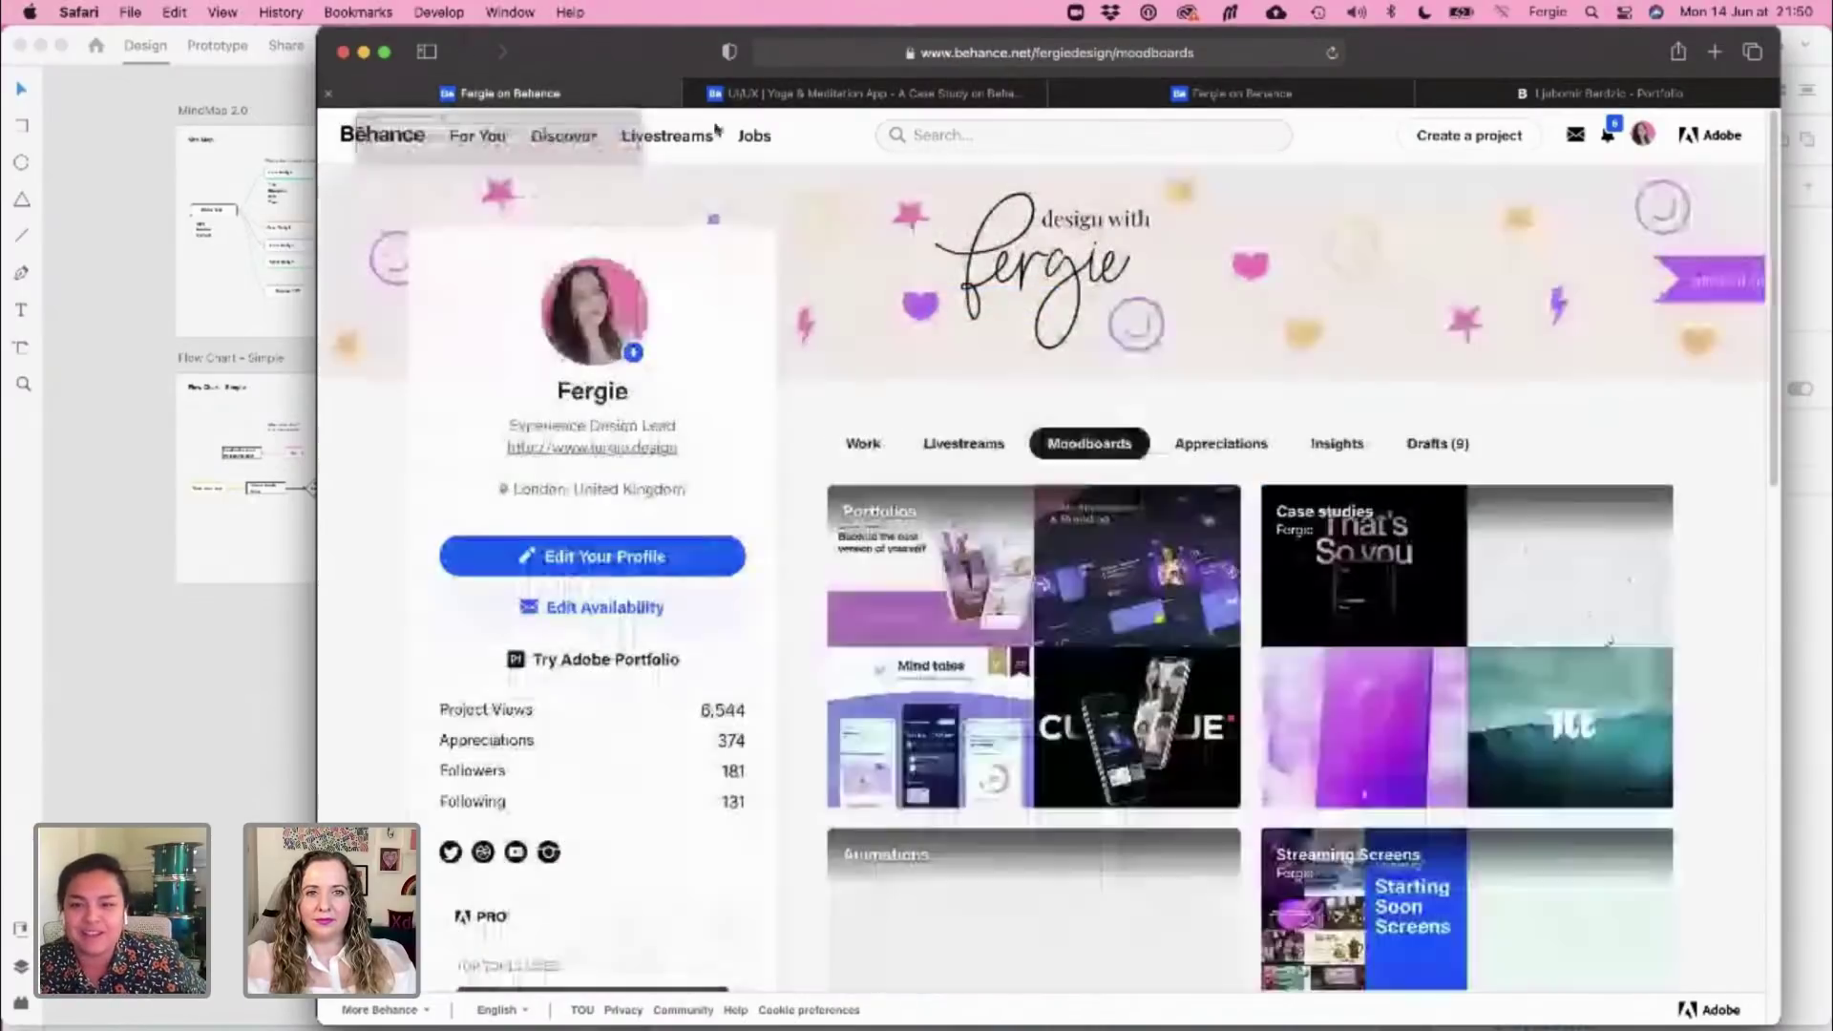
left_click(871, 513)
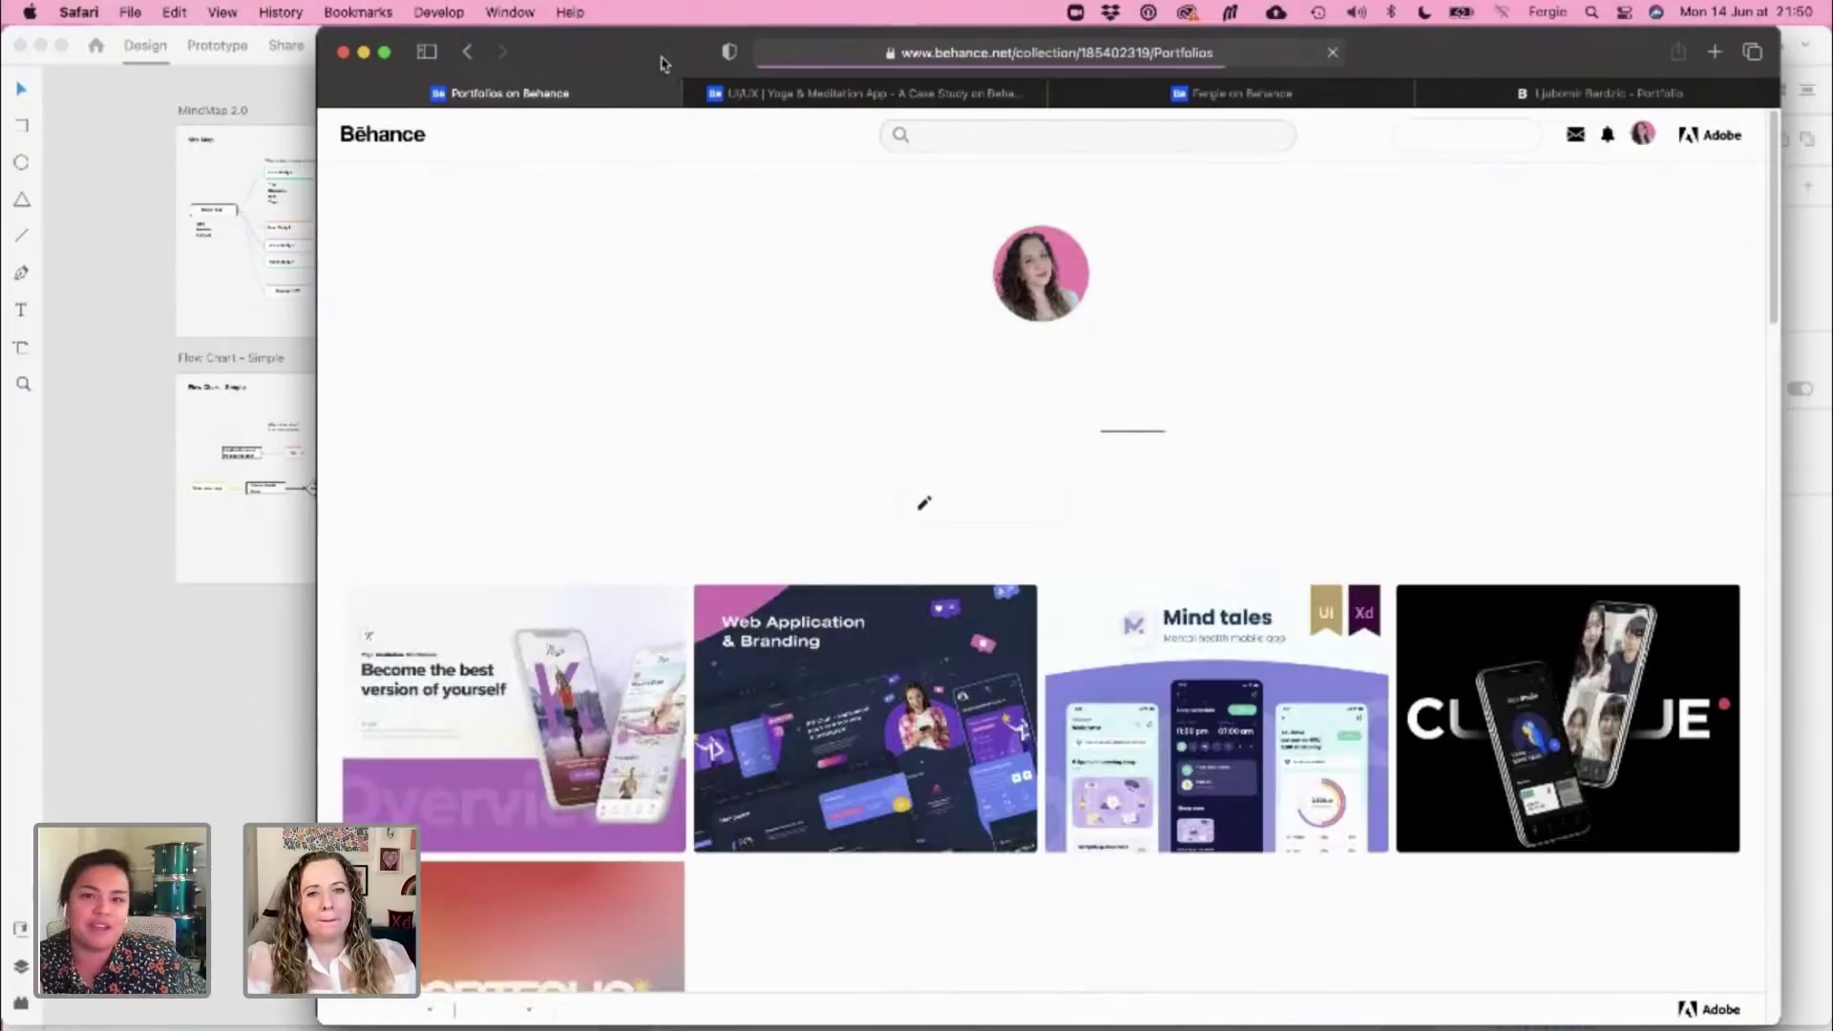
scroll(769, 491, "down", 5)
scroll(768, 492, "up", 4)
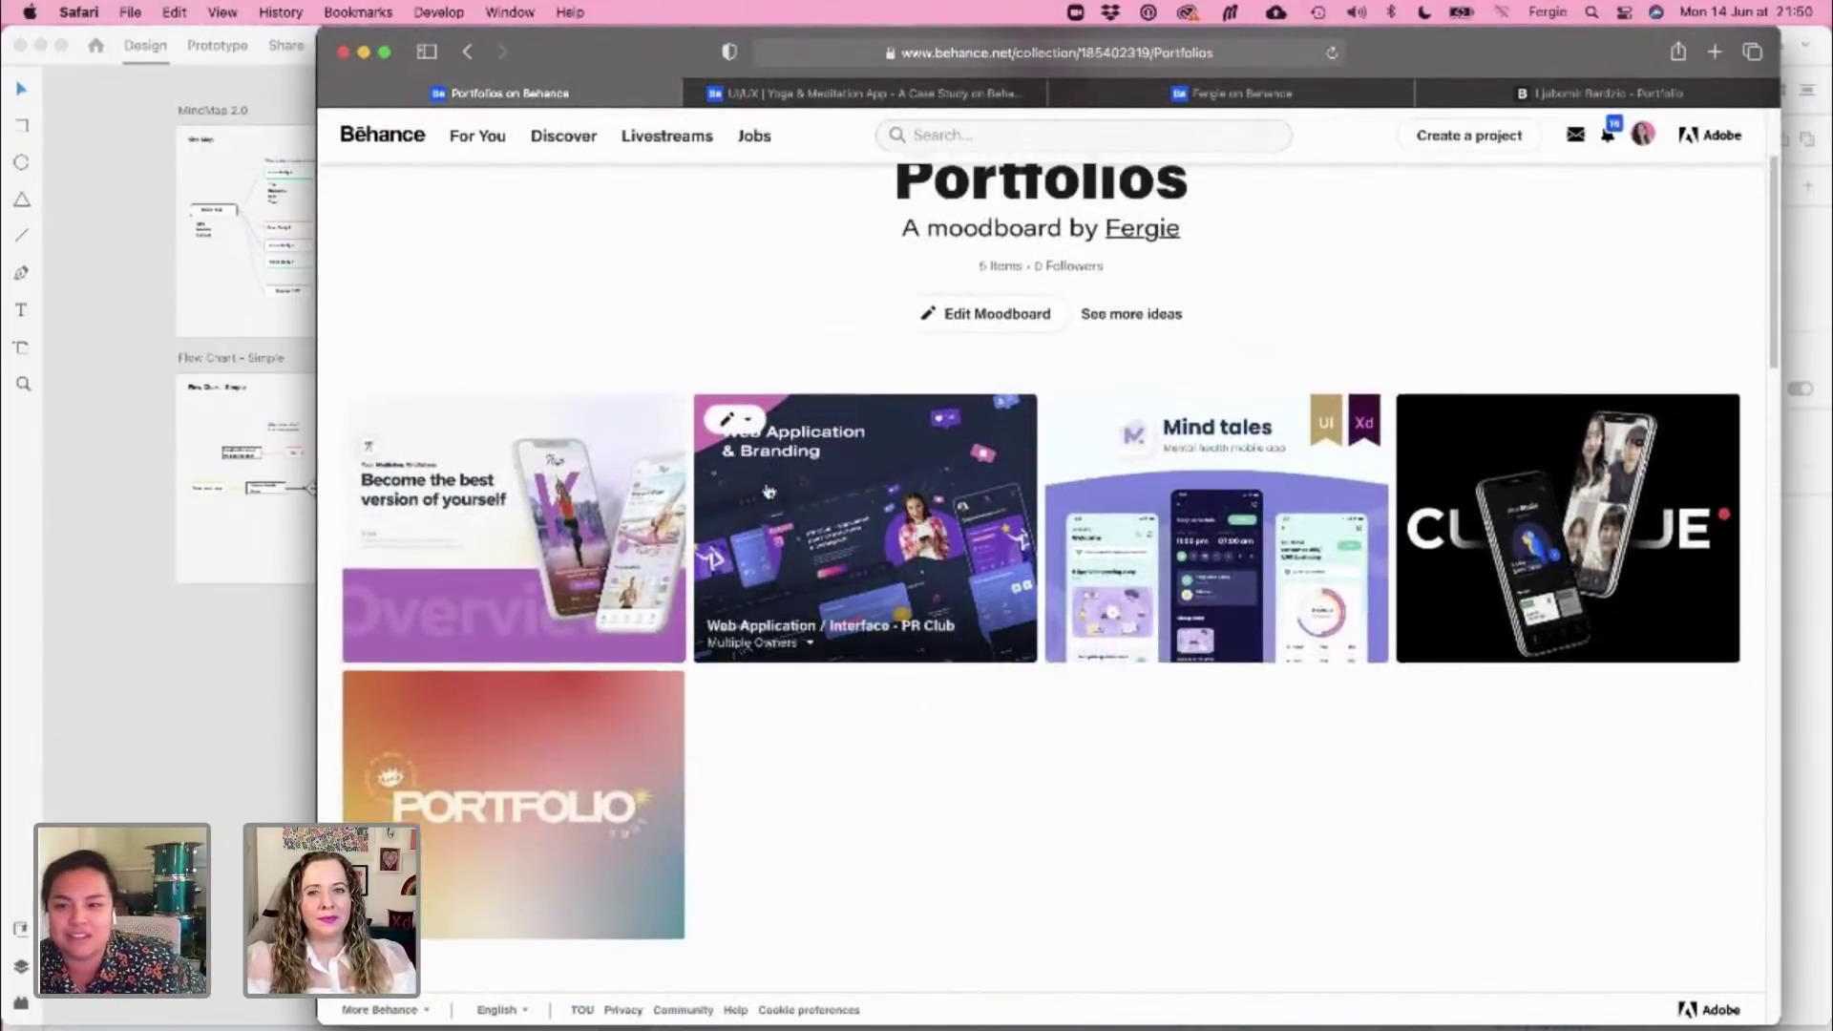
Switch back to Adobe XD and read the Case Study 1 content breakdown, from Intro / Overview to Summary, on the site map
left_click(143, 578)
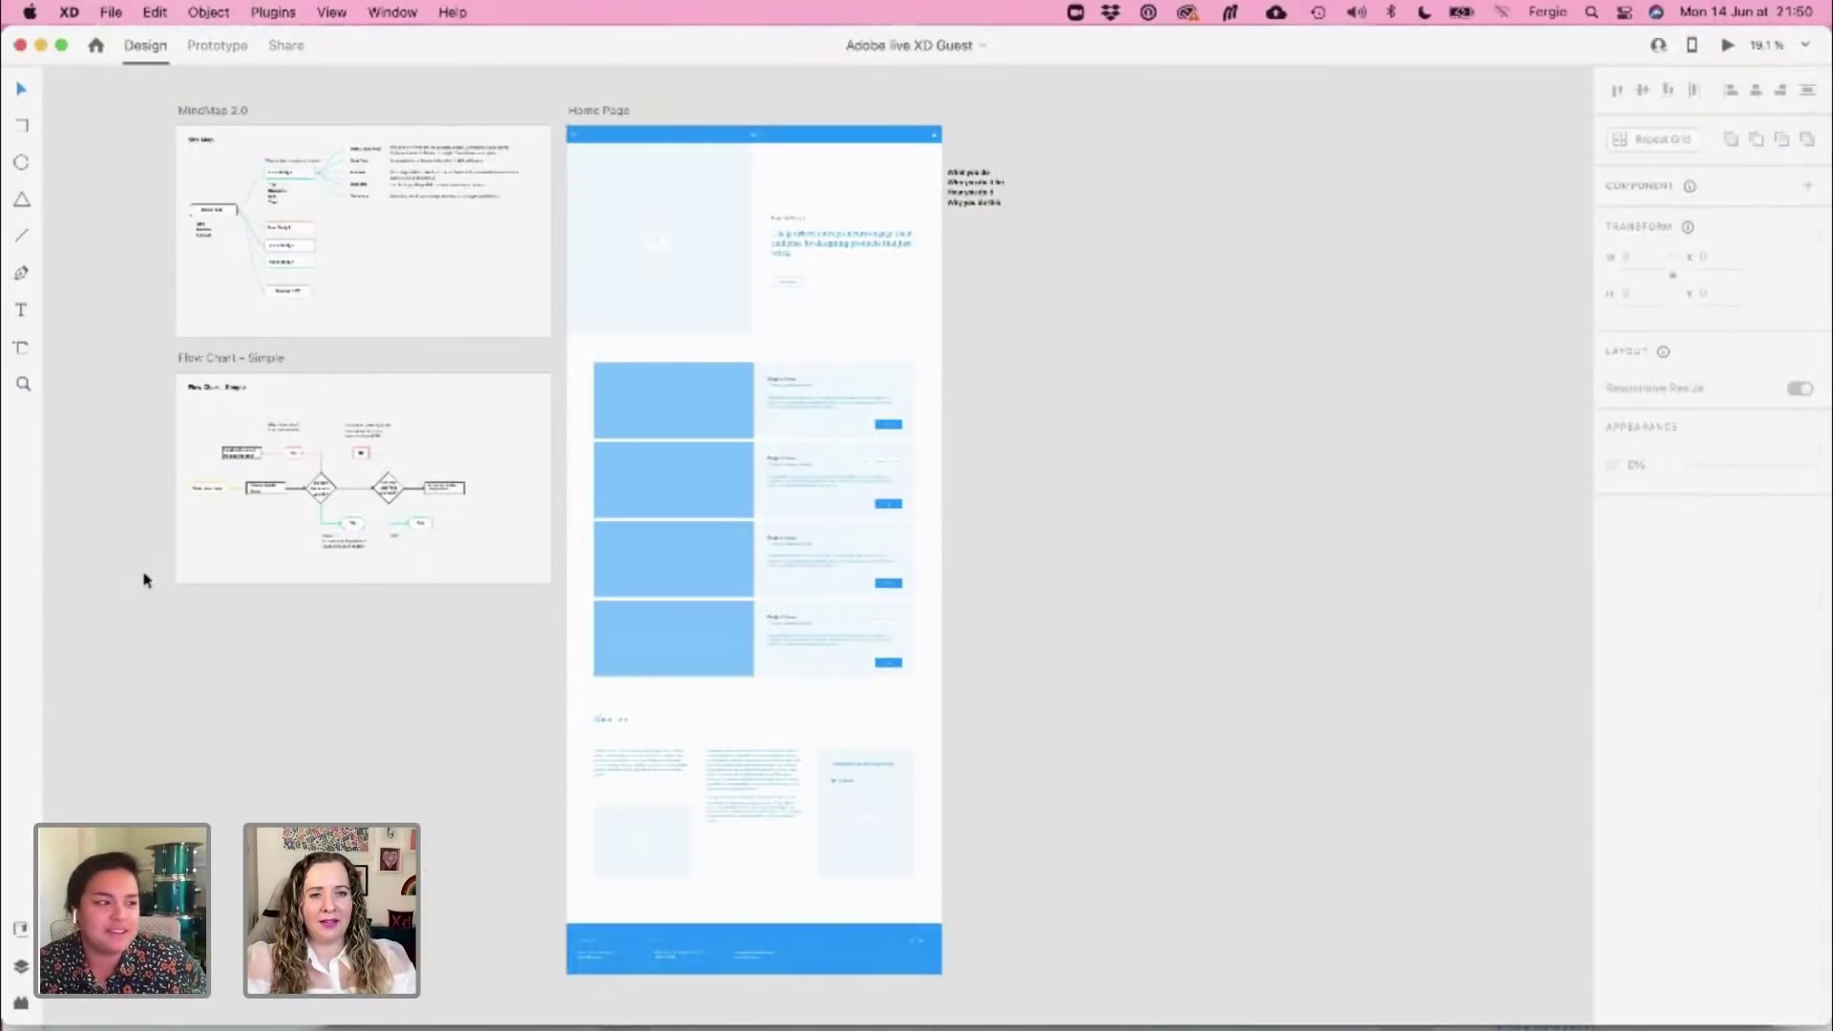
scroll(106, 225, "up", 3)
left_click_drag(106, 225, 323, 706)
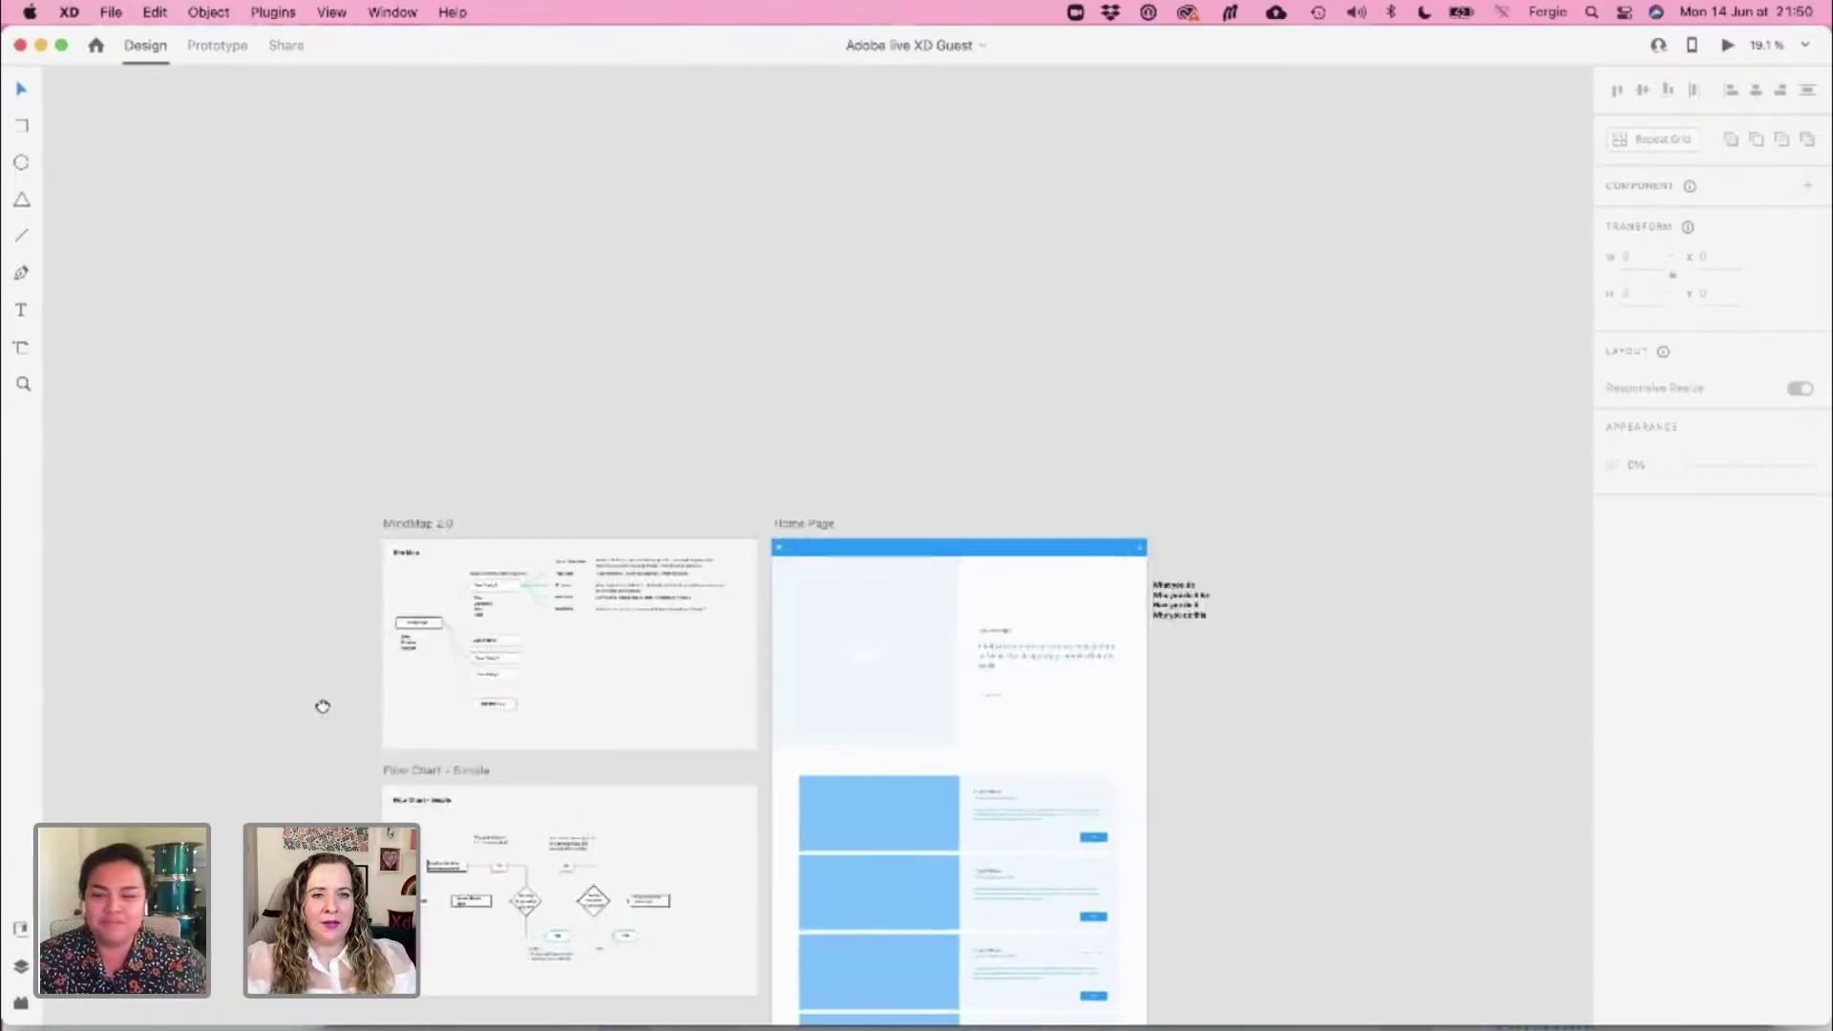
scroll(323, 707, "down", 2)
scroll(473, 634, "up", 2)
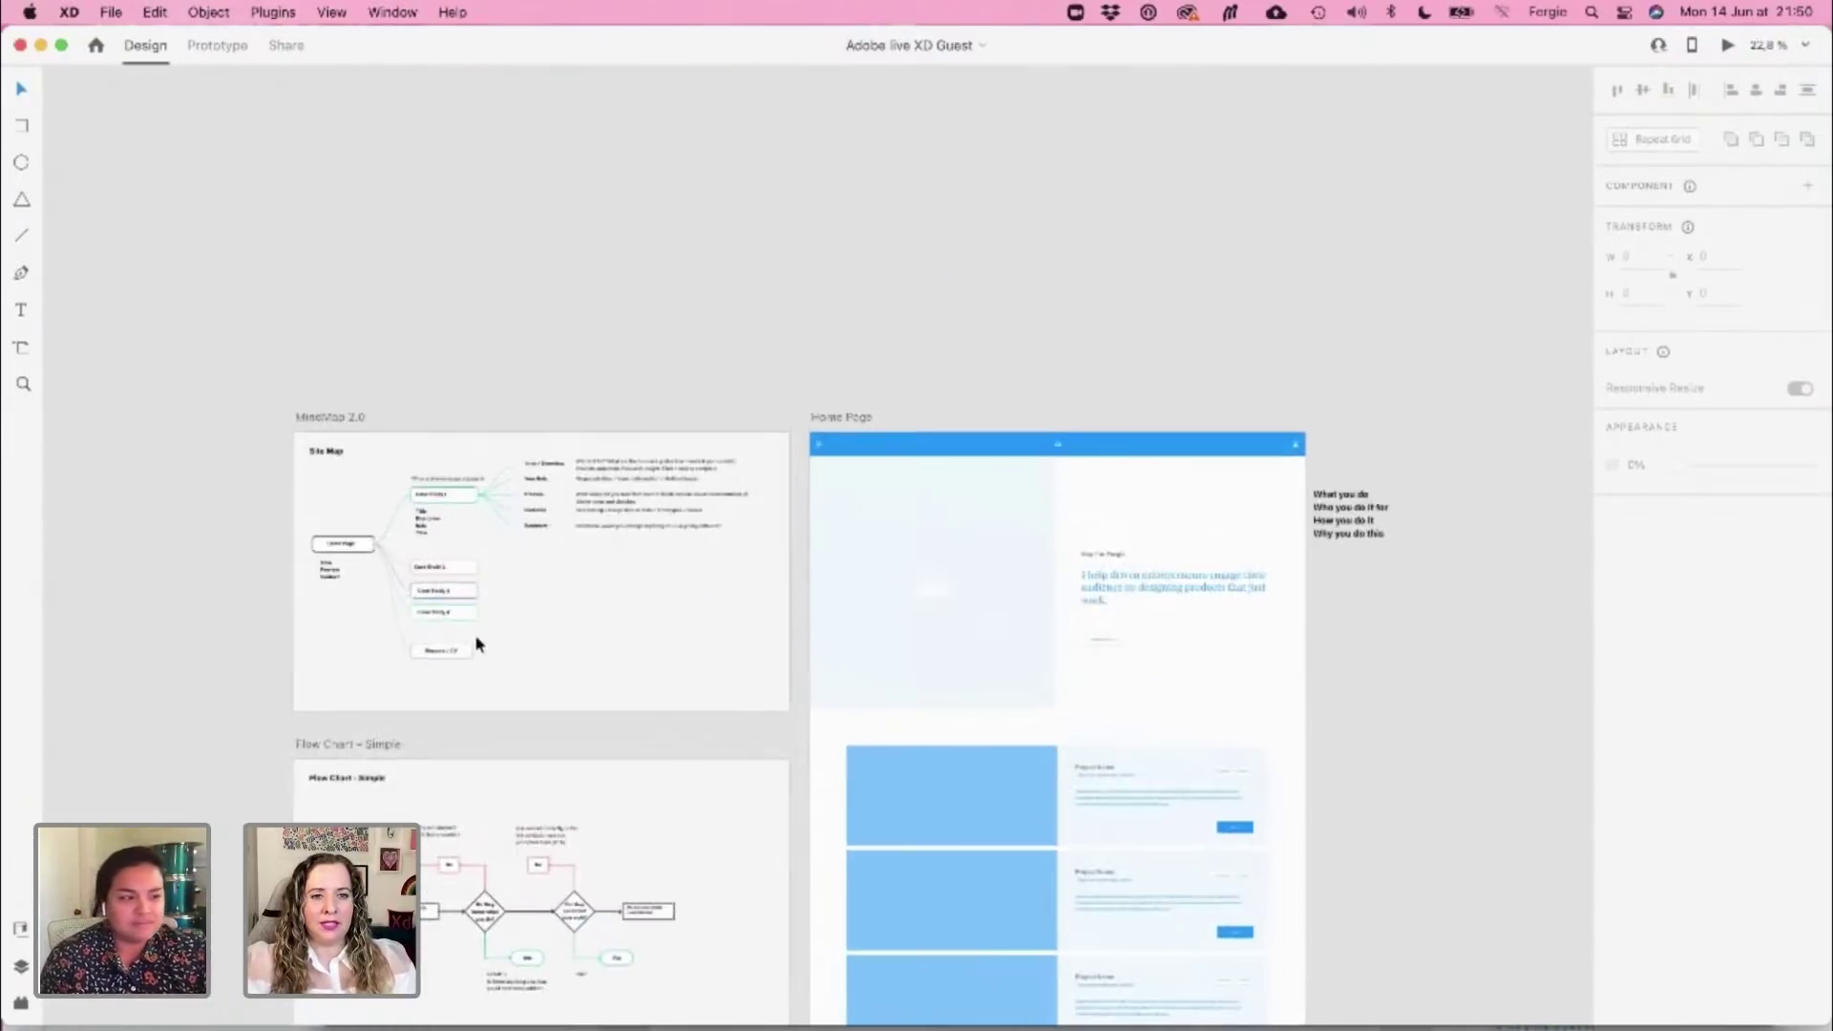
scroll(473, 634, "up", 2)
scroll(473, 634, "up", 2)
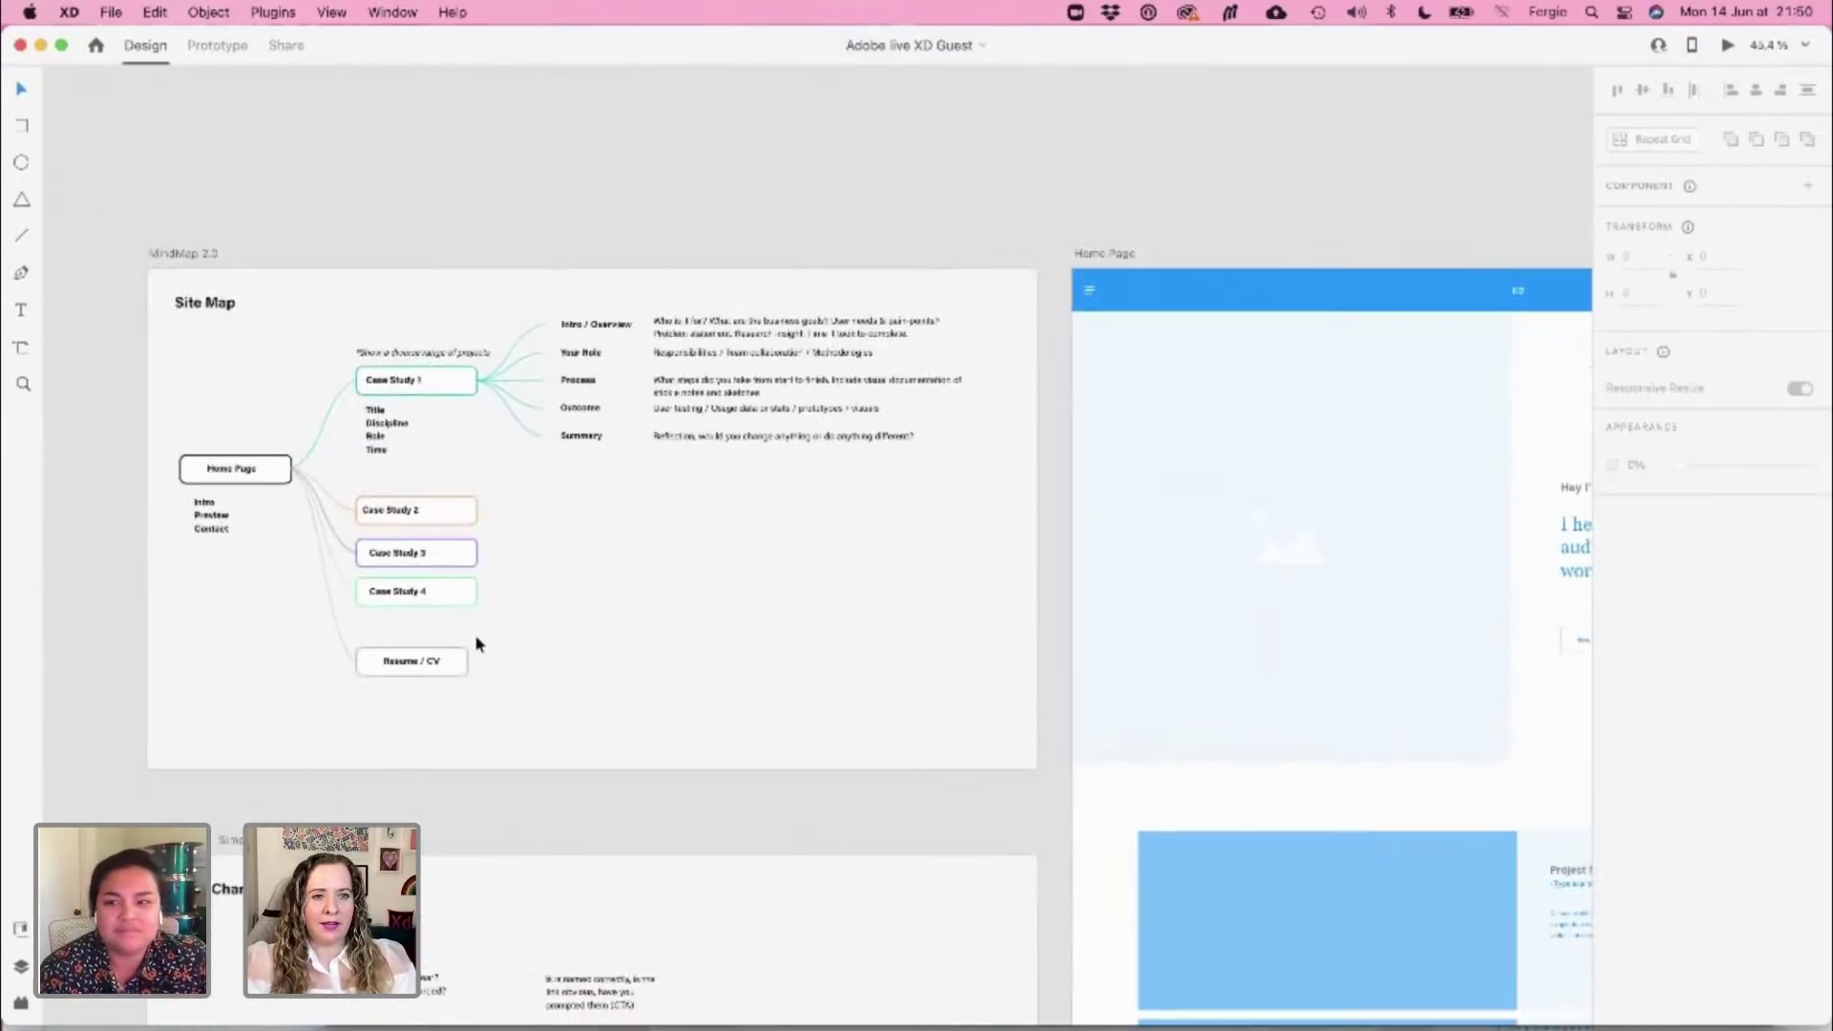
scroll(474, 642, "up", 1)
scroll(474, 642, "up", 2)
scroll(1027, 237, "up", 2)
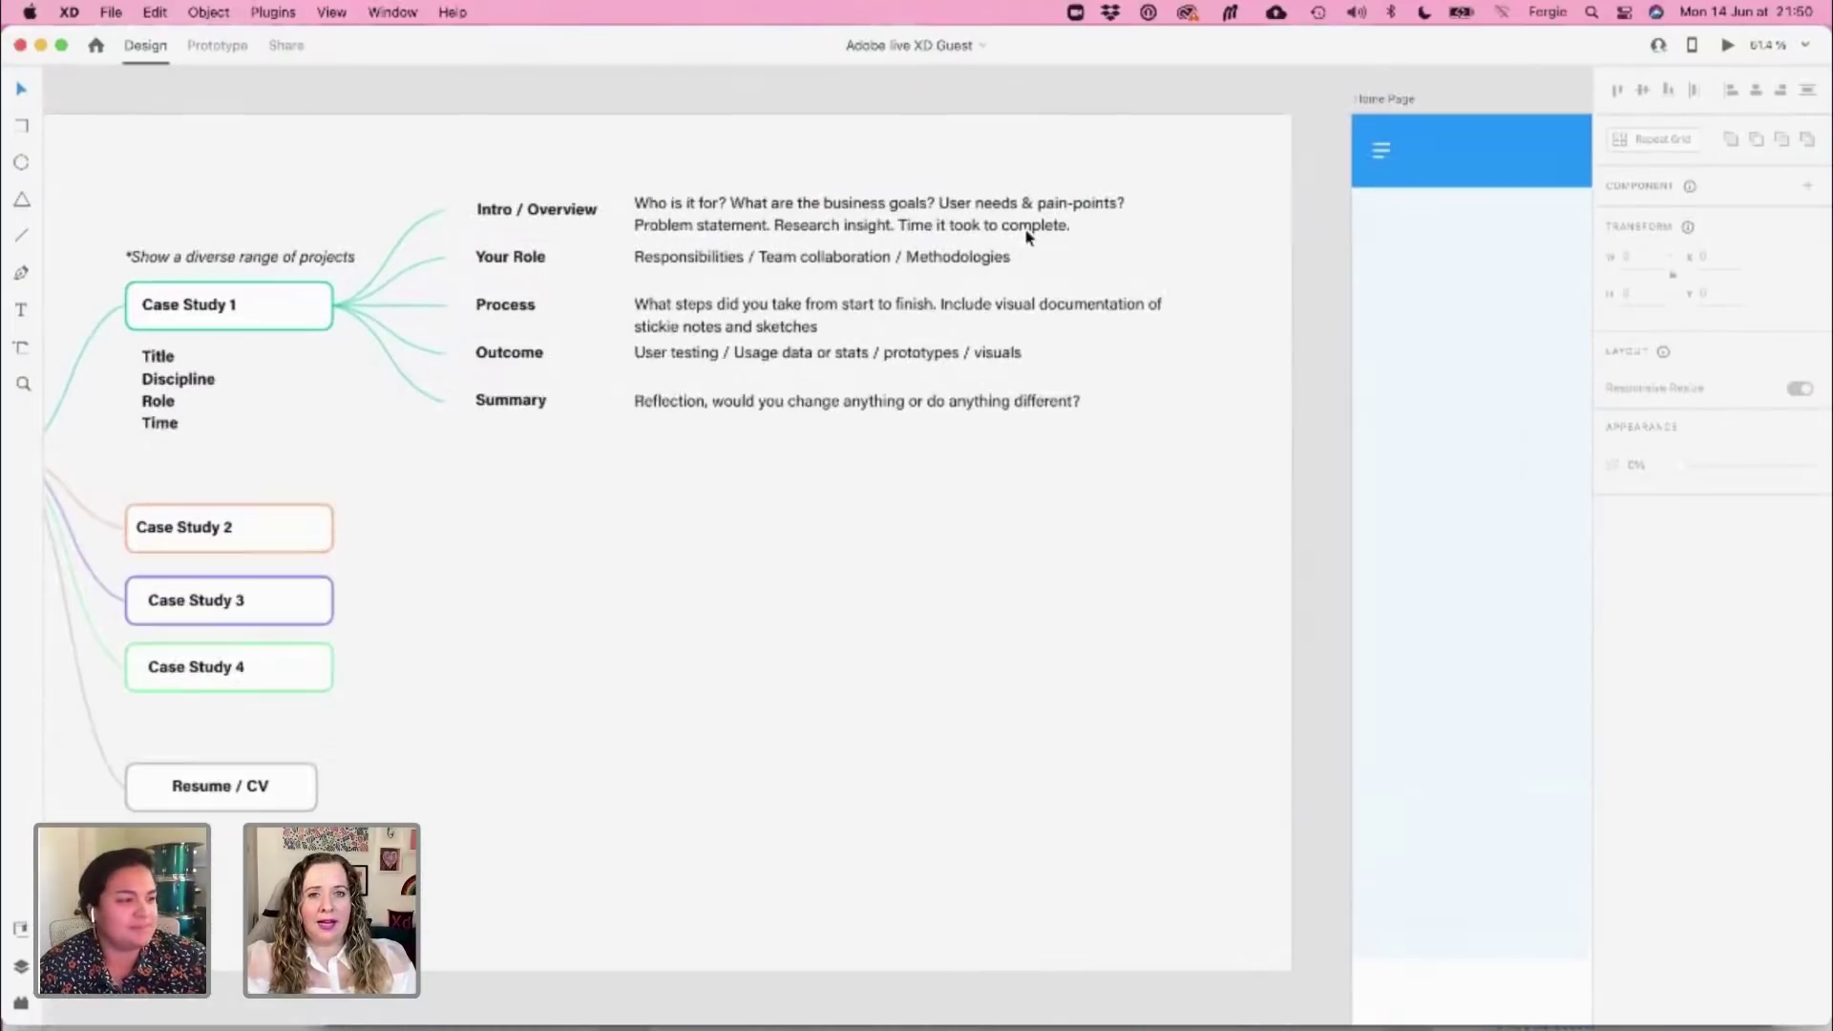
scroll(1027, 237, "up", 4)
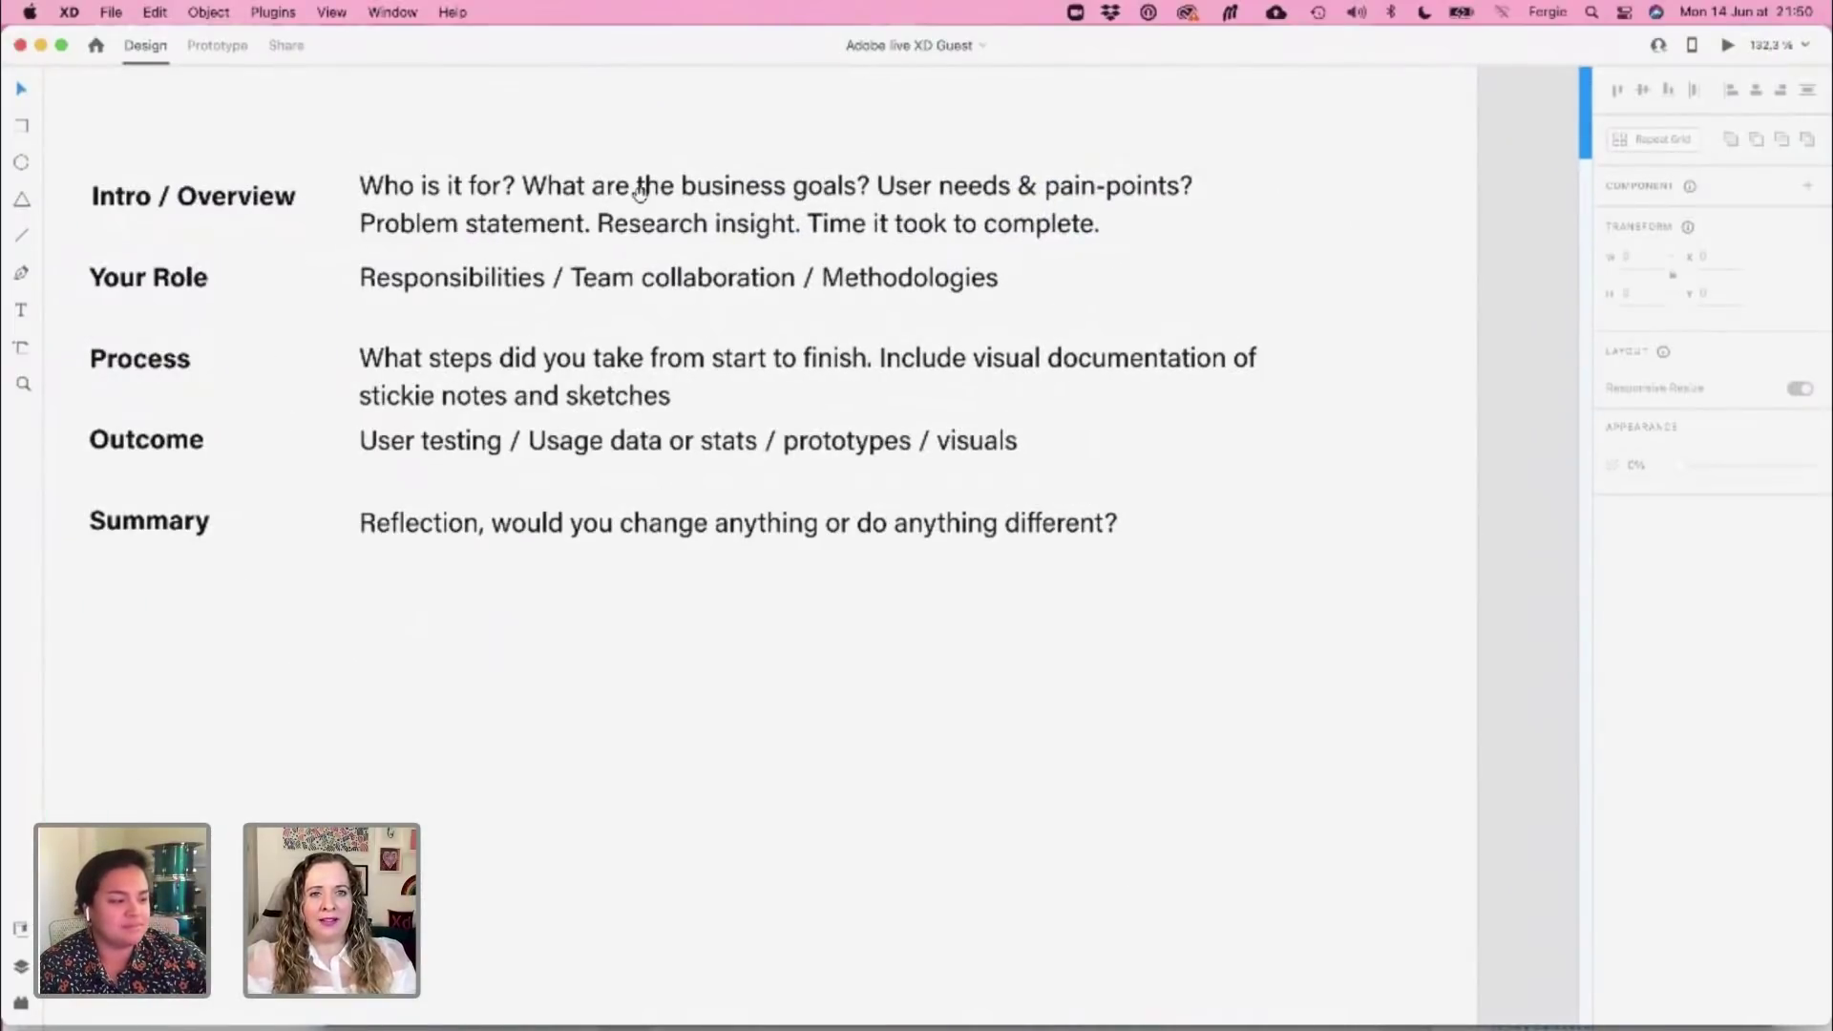
scroll(639, 191, "up", 5)
scroll(639, 191, "left", 5)
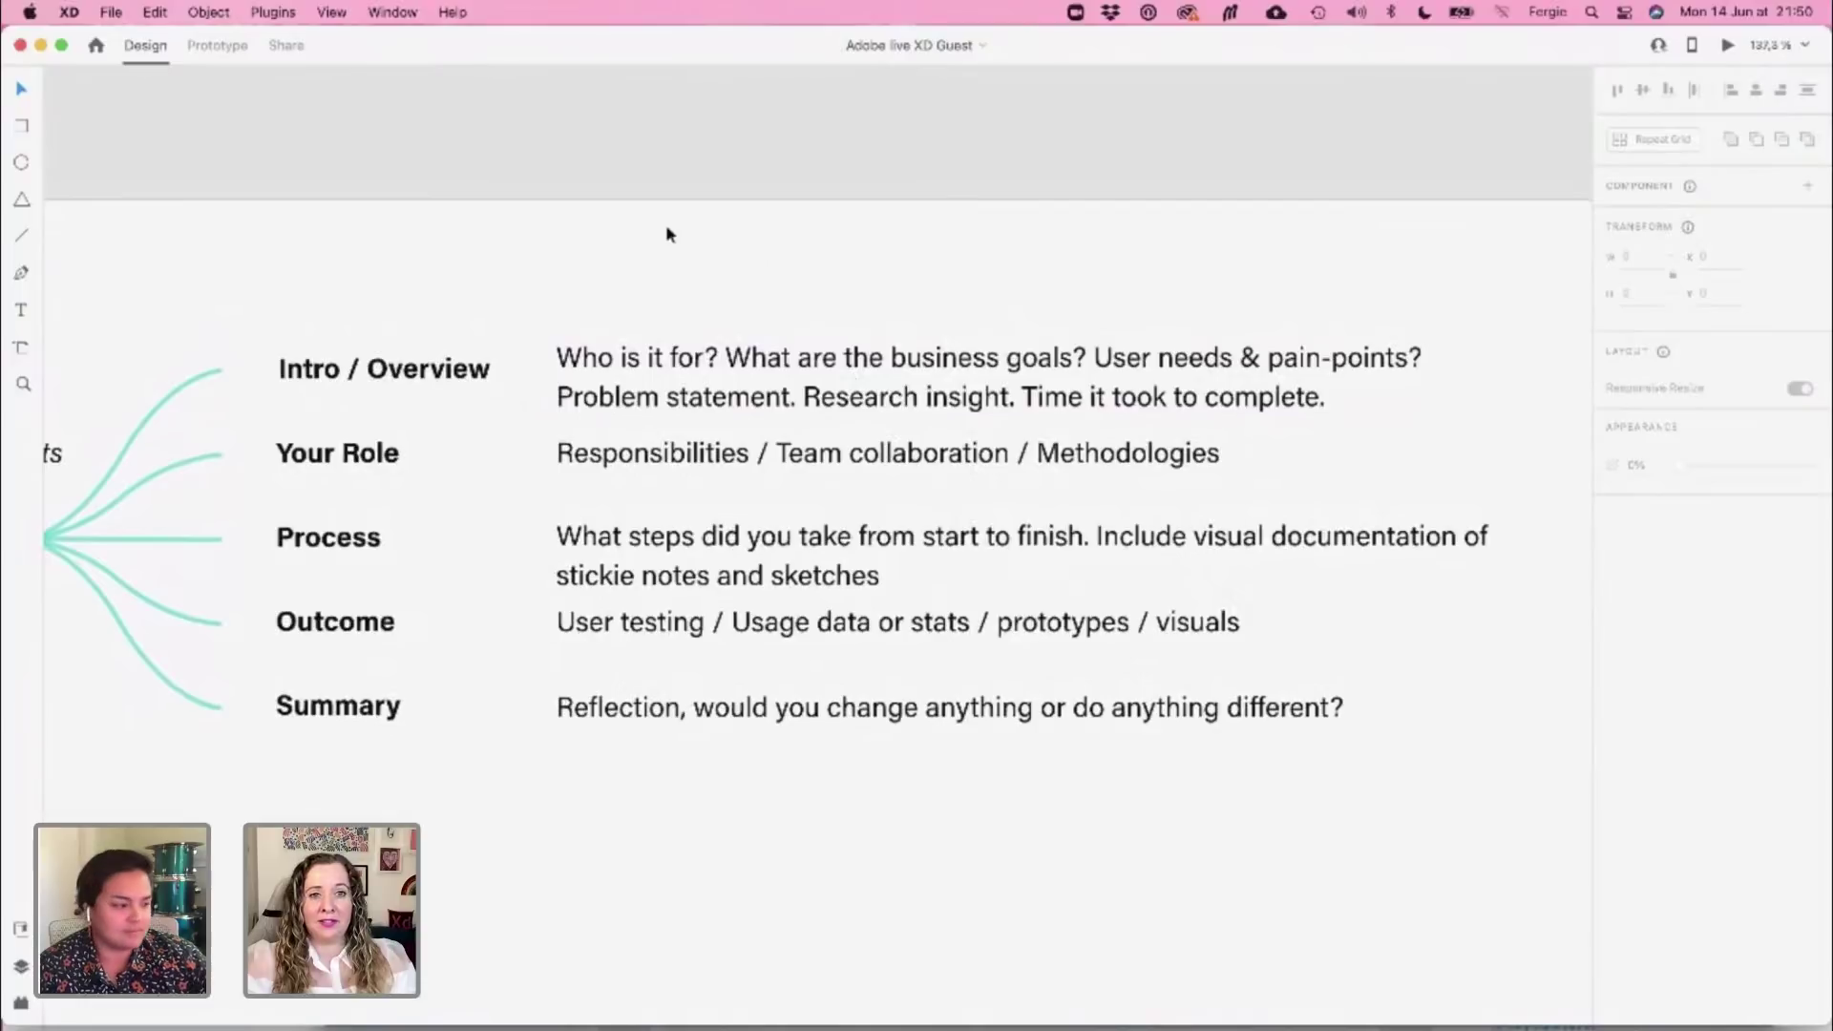
scroll(675, 258, "left", 2)
scroll(704, 237, "up", 2)
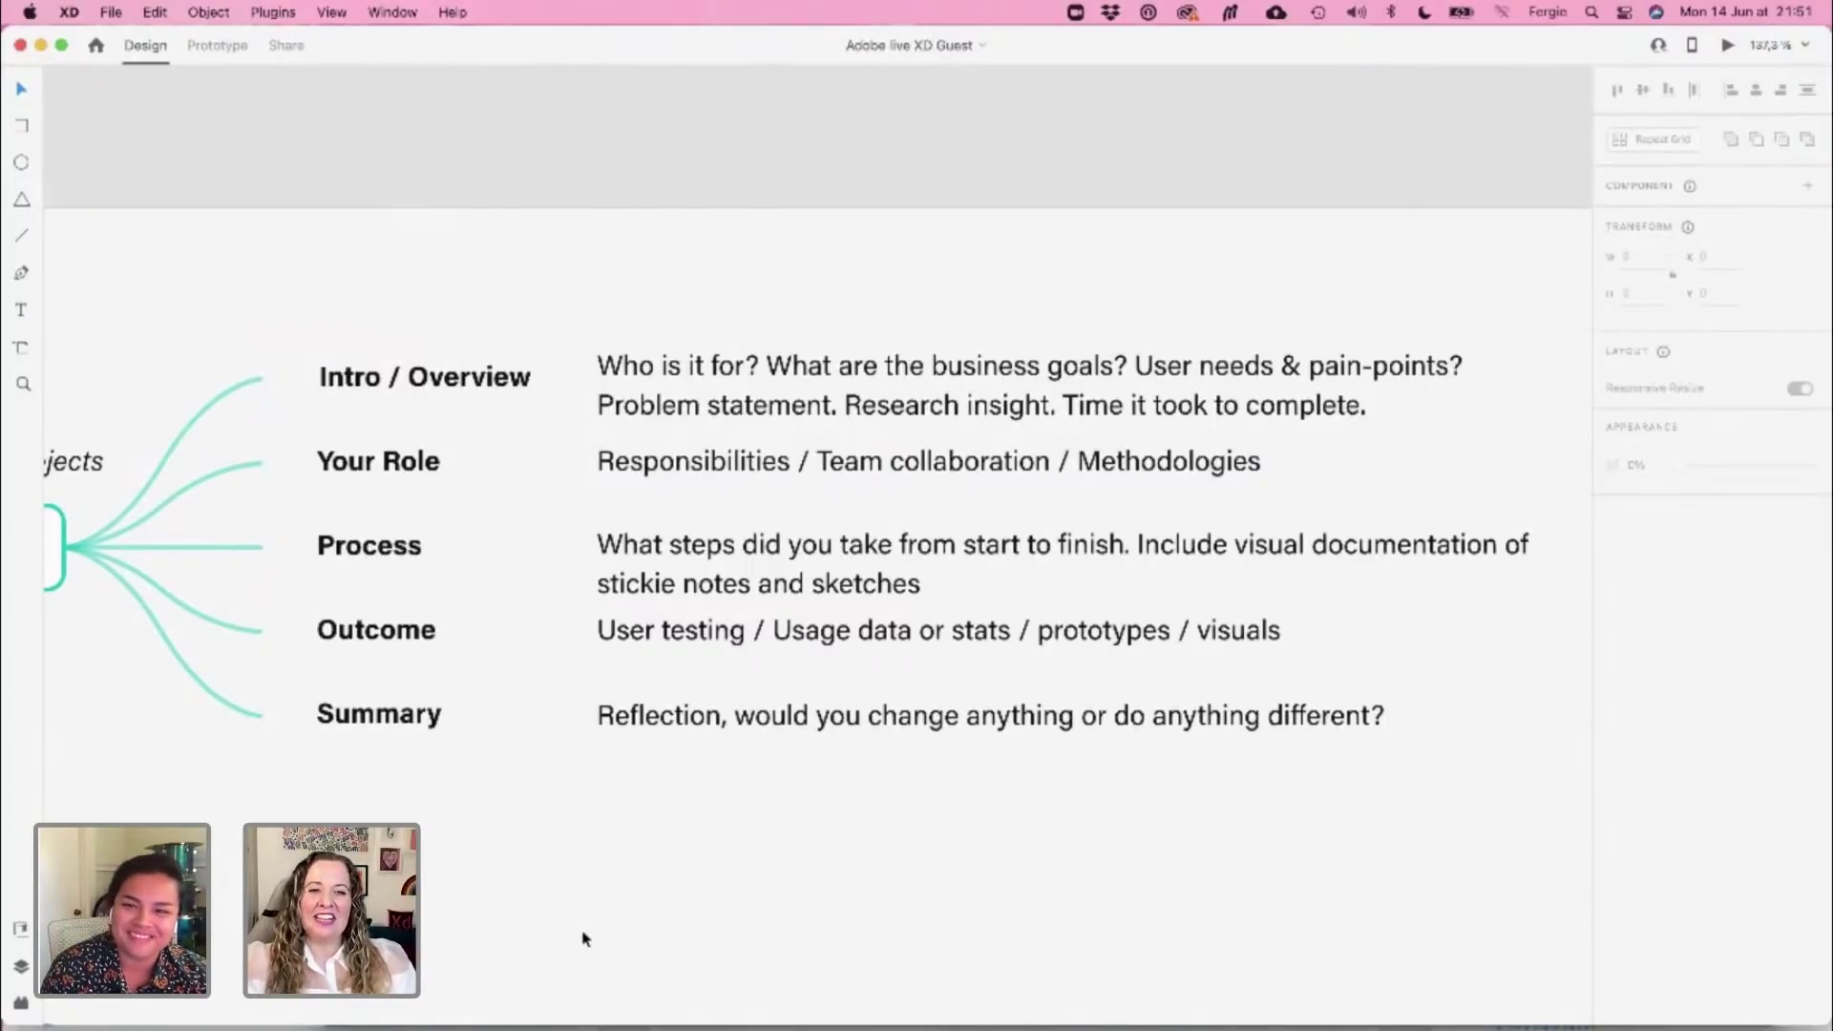
Examine the whole site map and the simple flow chart on the artboard below it
scroll(586, 938, "down", 5)
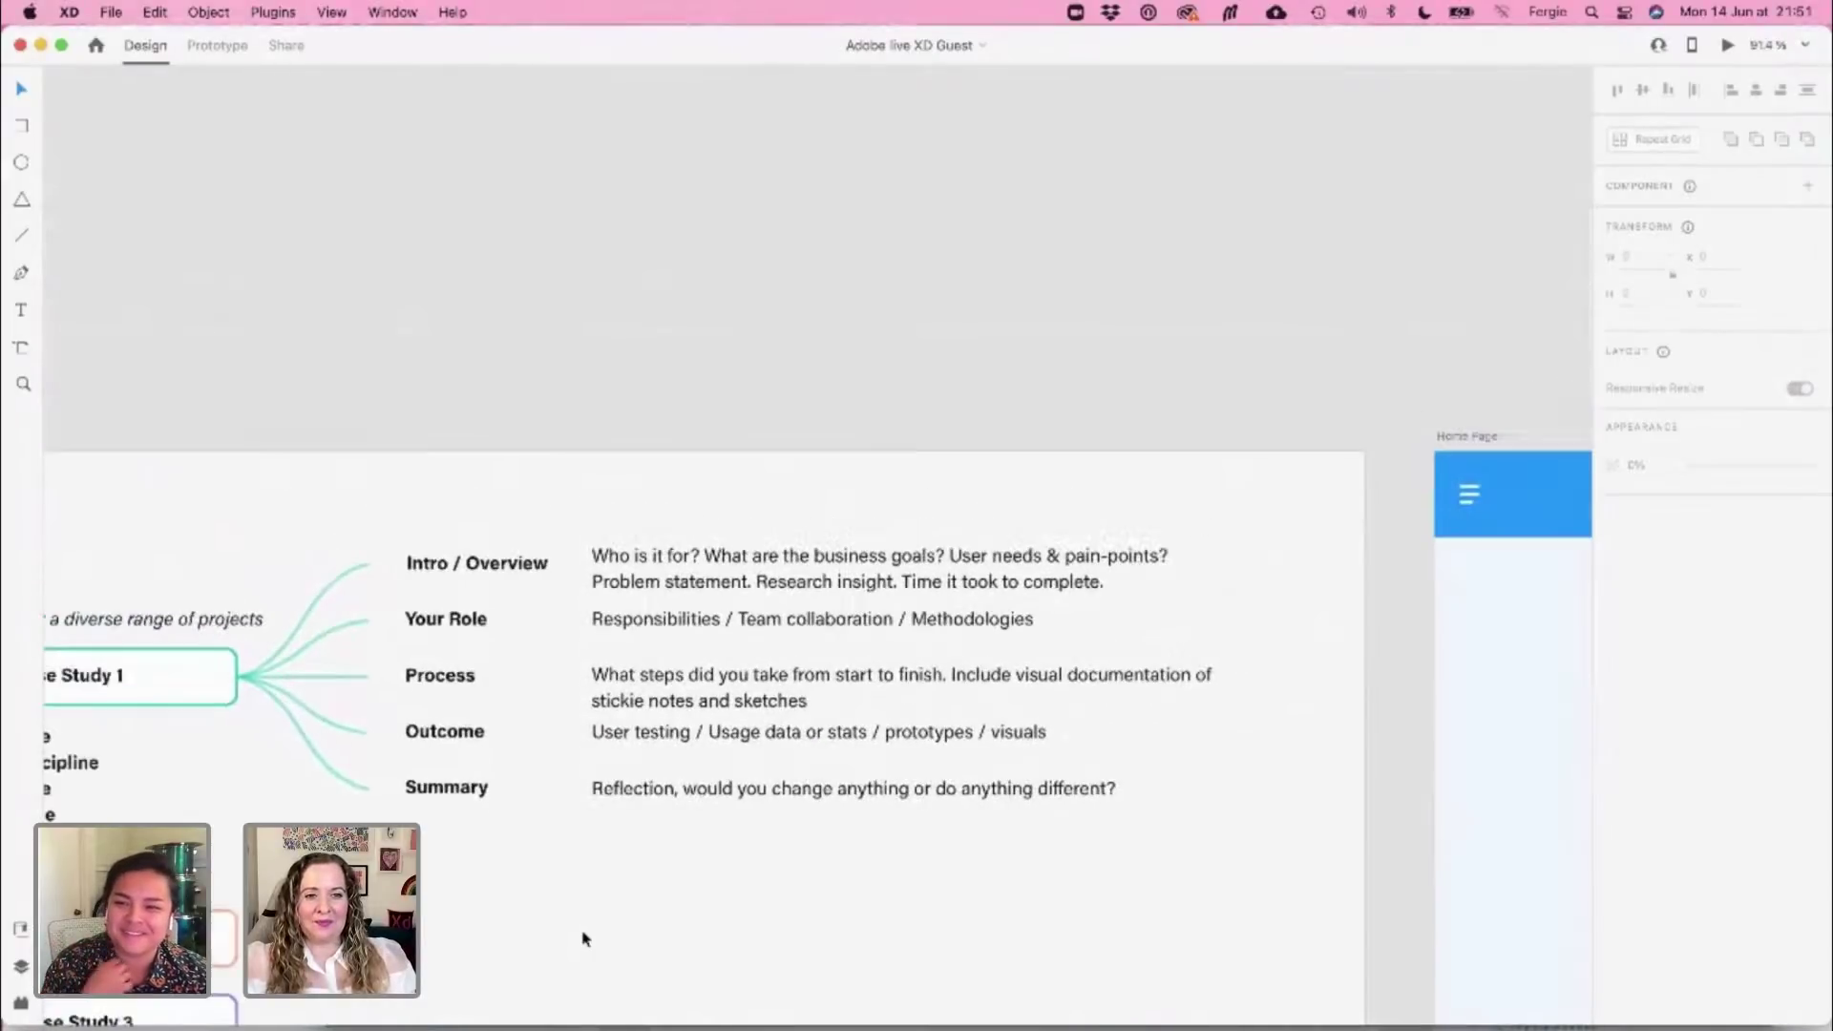
scroll(583, 937, "down", 1)
left_click_drag(487, 917, 871, 524)
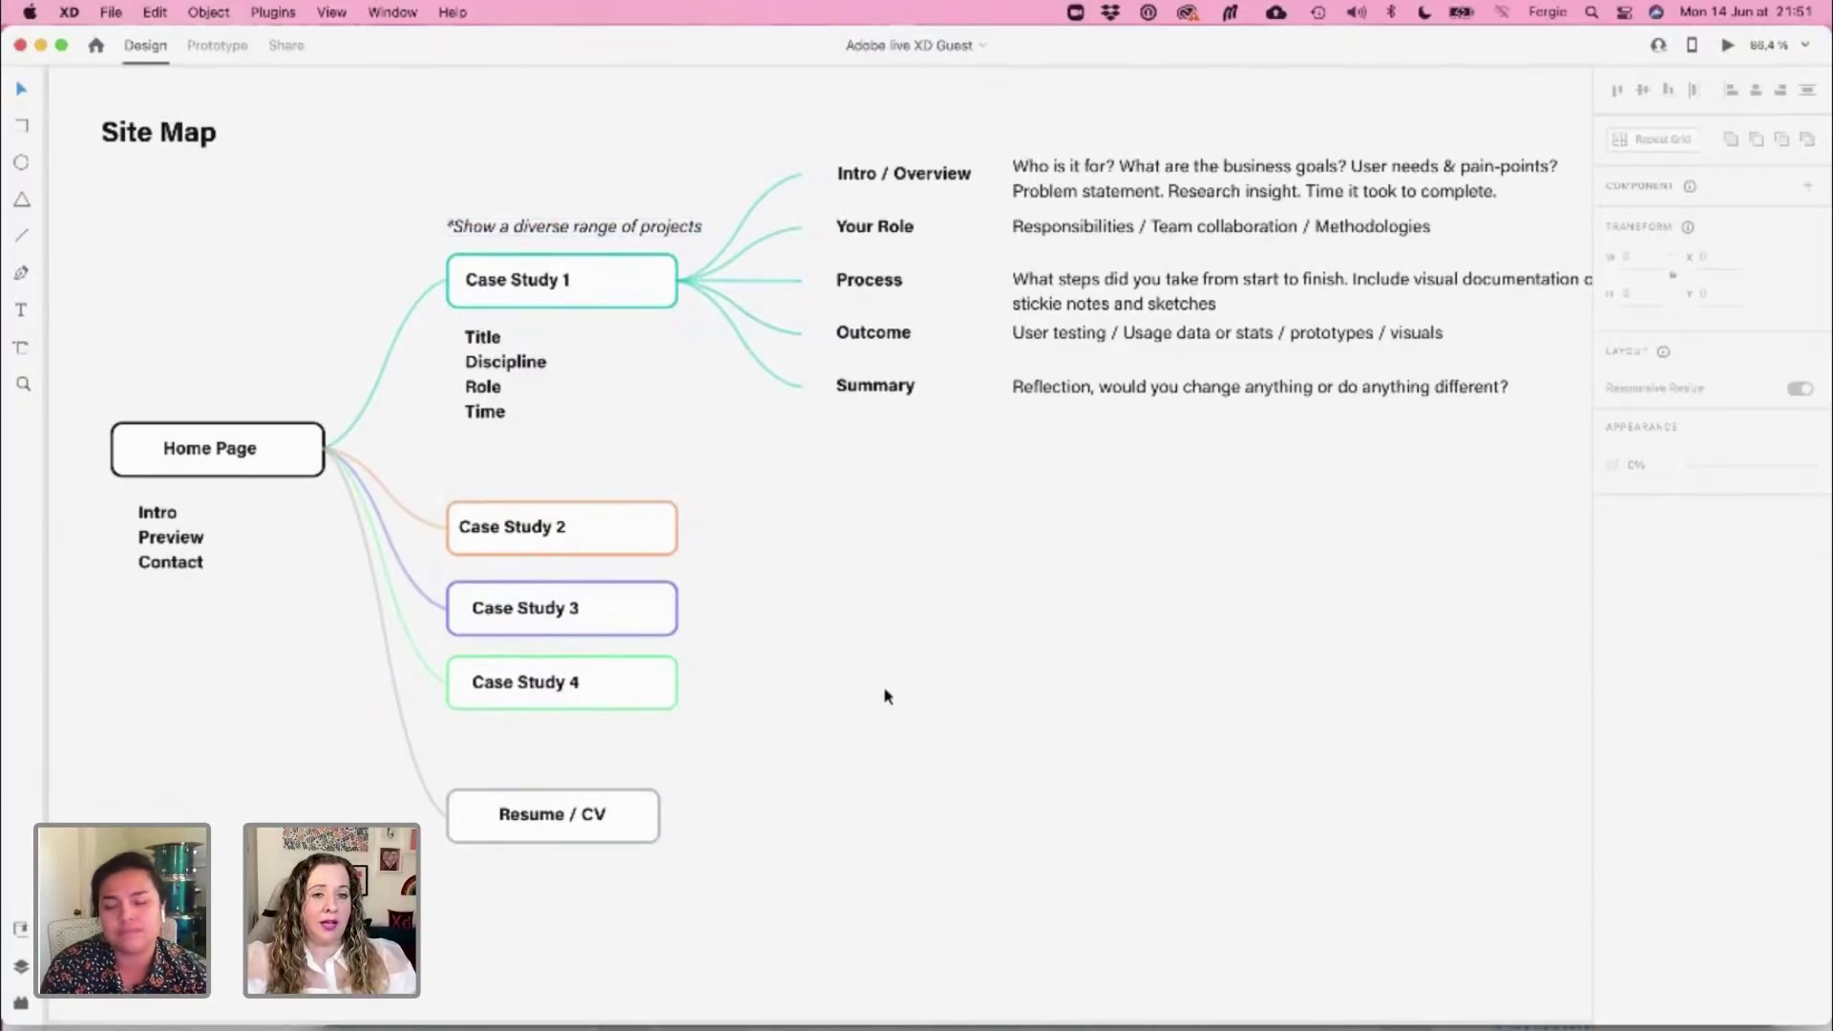
scroll(831, 754, "down", 10)
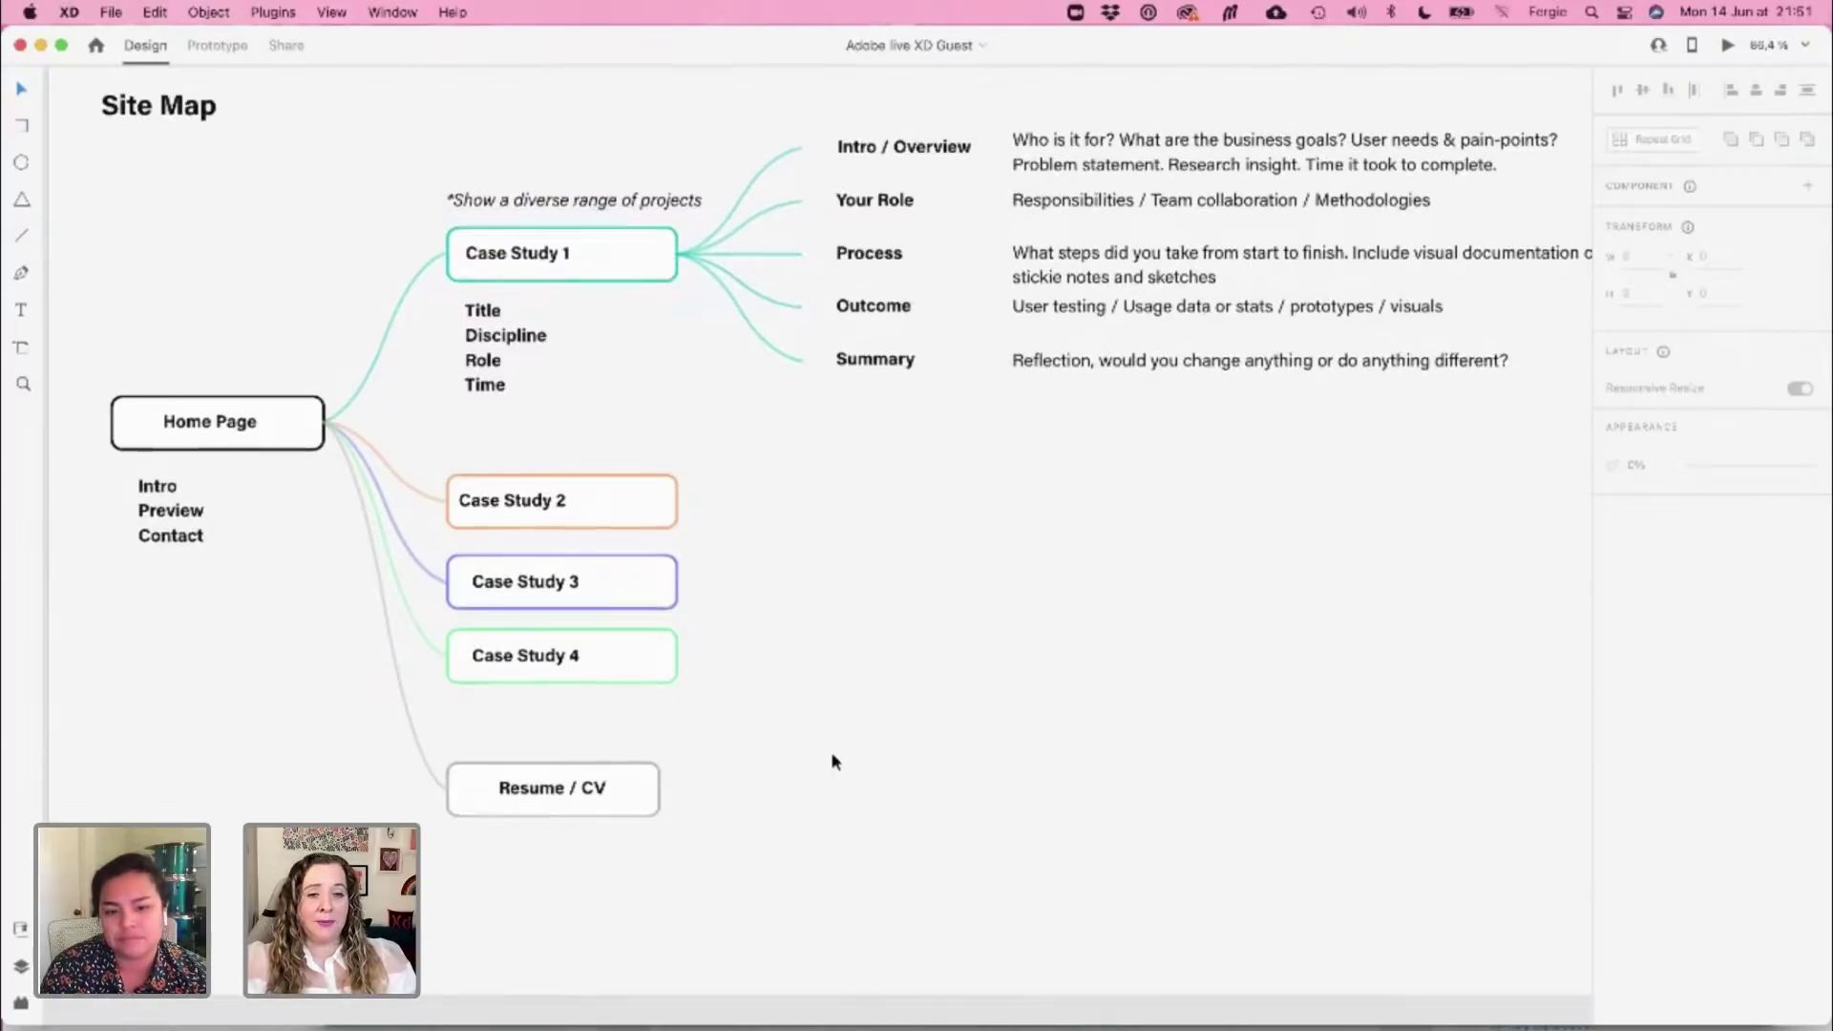
scroll(832, 760, "down", 12)
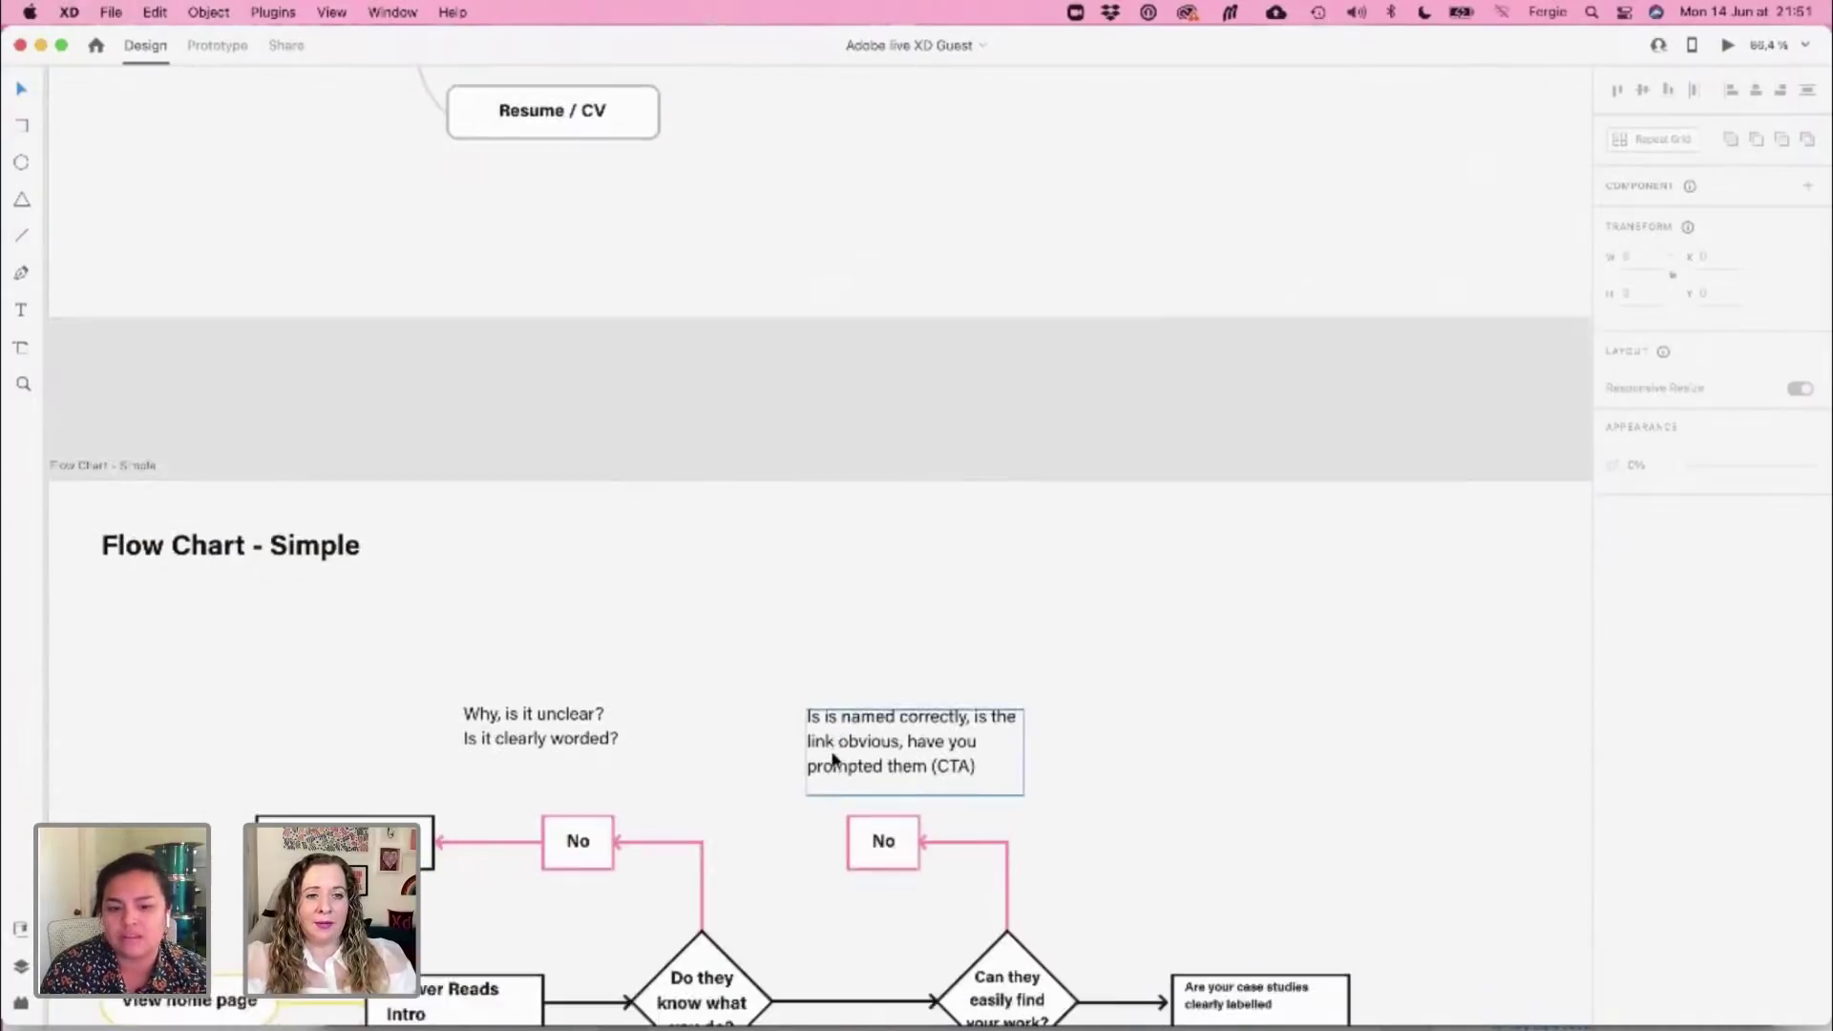
scroll(832, 761, "down", 1)
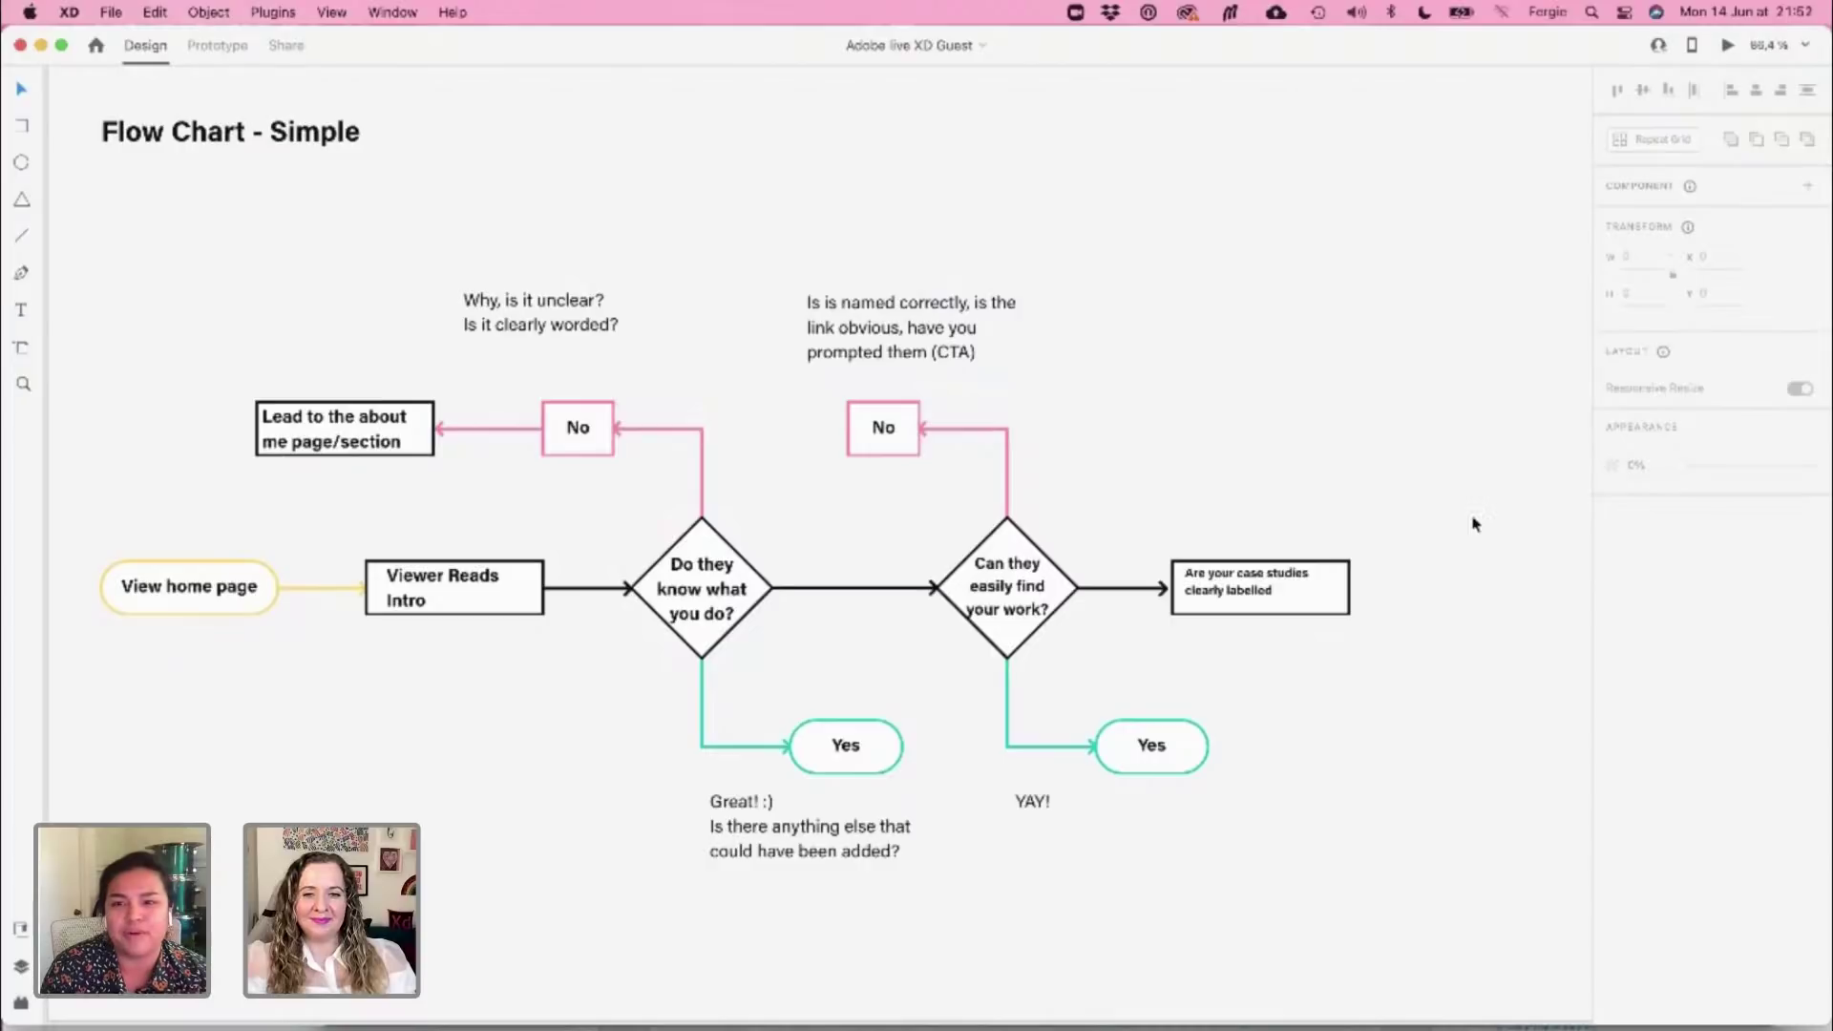
Return to the Home Page artboard and review its header and intro section
scroll(1473, 523, "down", 3)
scroll(1473, 523, "right", 10)
scroll(1473, 524, "up", 5)
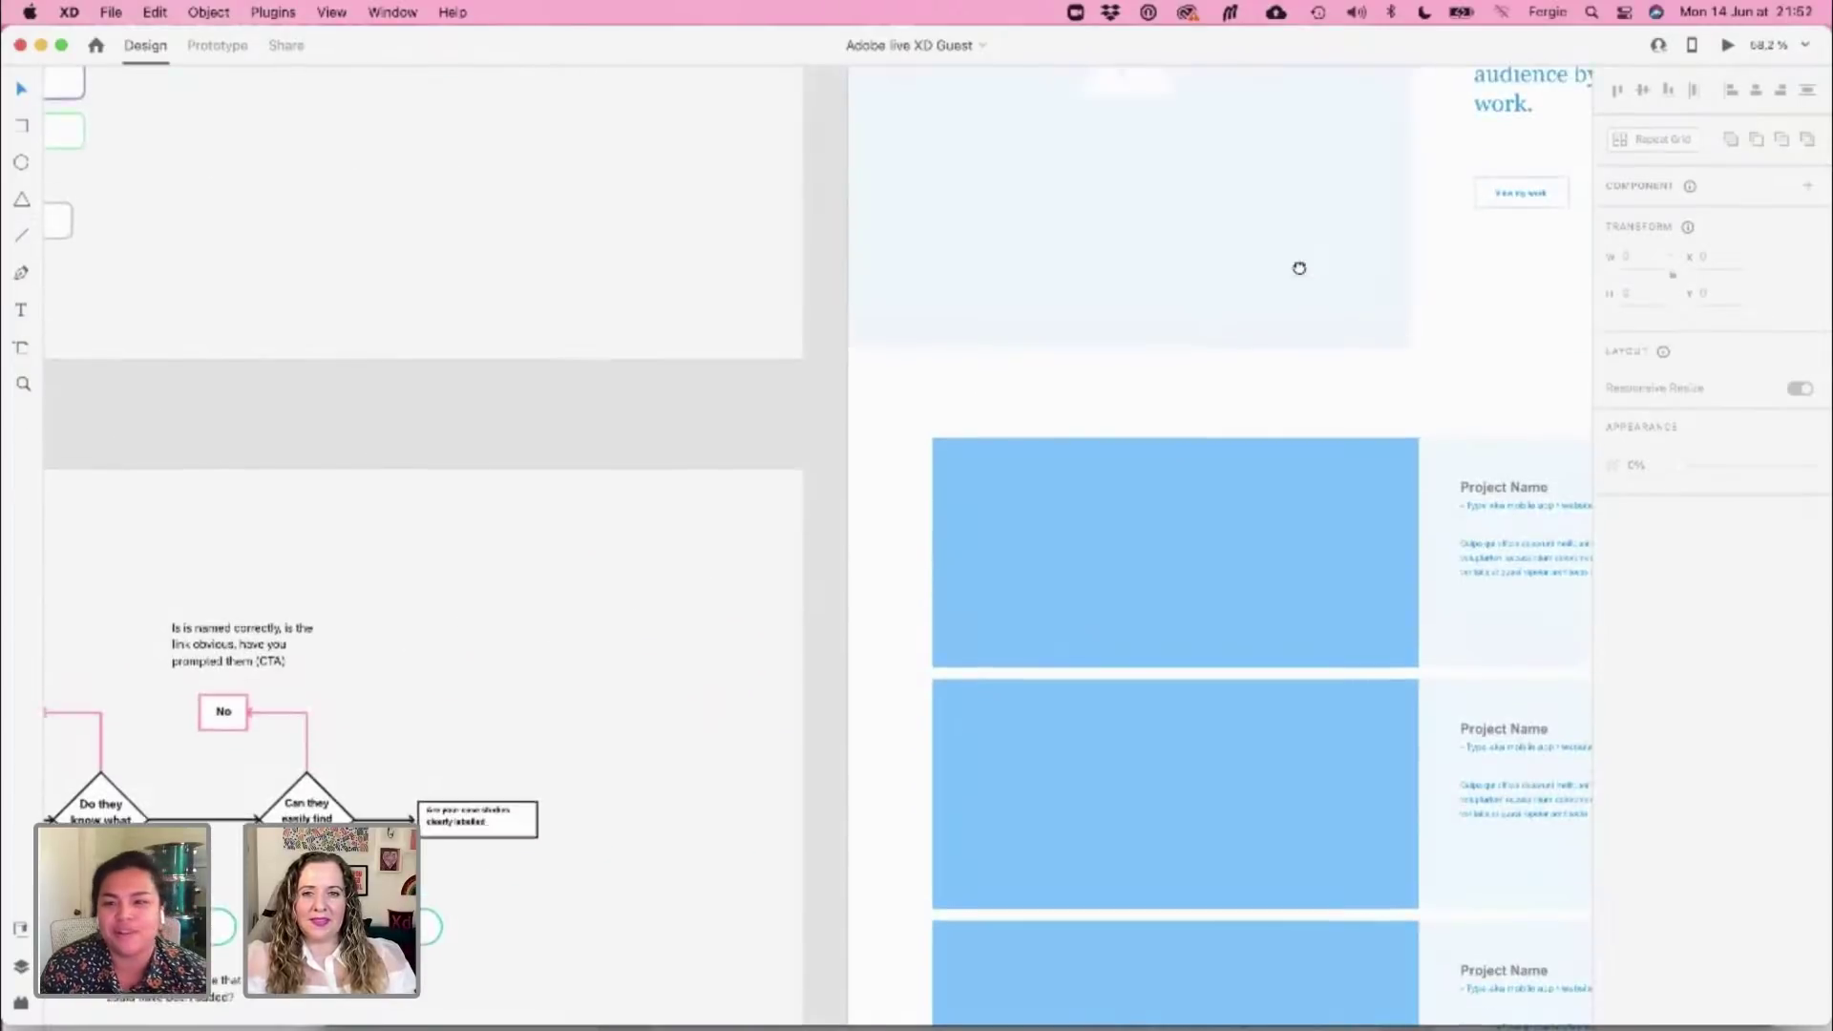
scroll(749, 623, "down", 3)
scroll(970, 610, "up", 3)
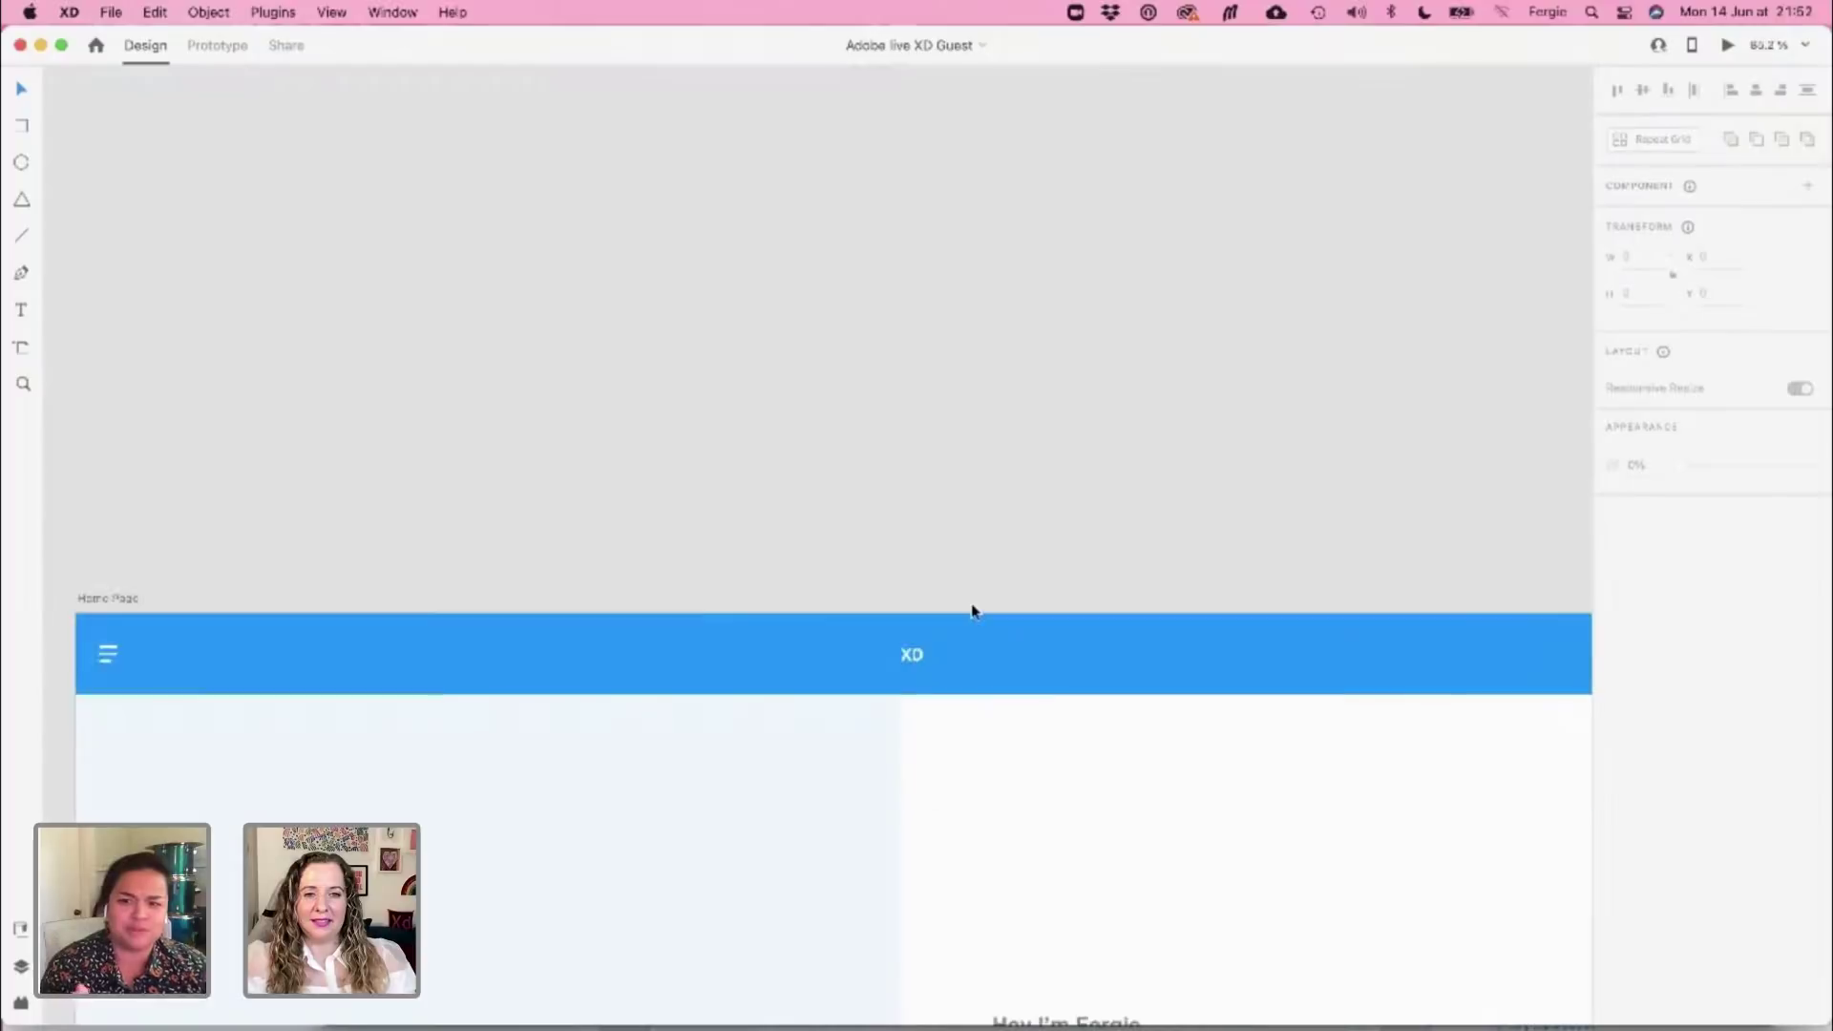
scroll(970, 610, "down", 3)
scroll(983, 646, "down", 10)
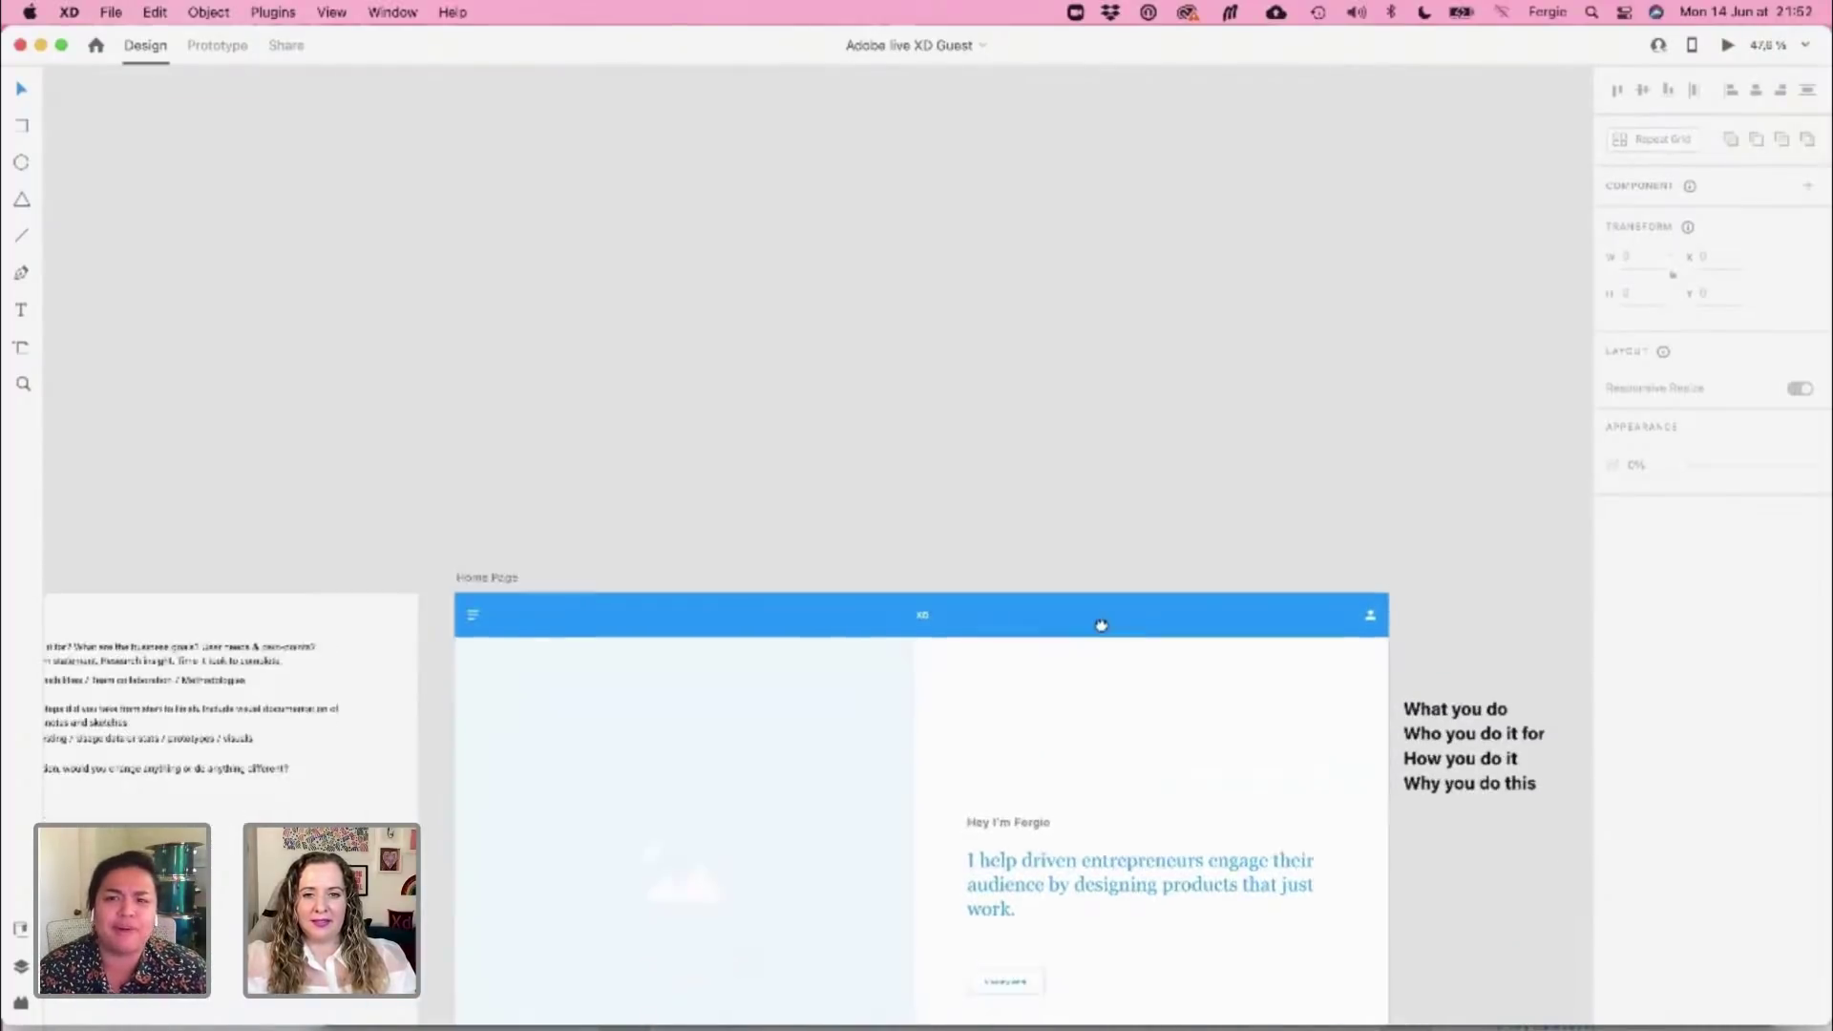
Review the Home Page wireframe from the intro through the four project cards, alongside the site map and flow chart
scroll(1055, 510, "down", 5)
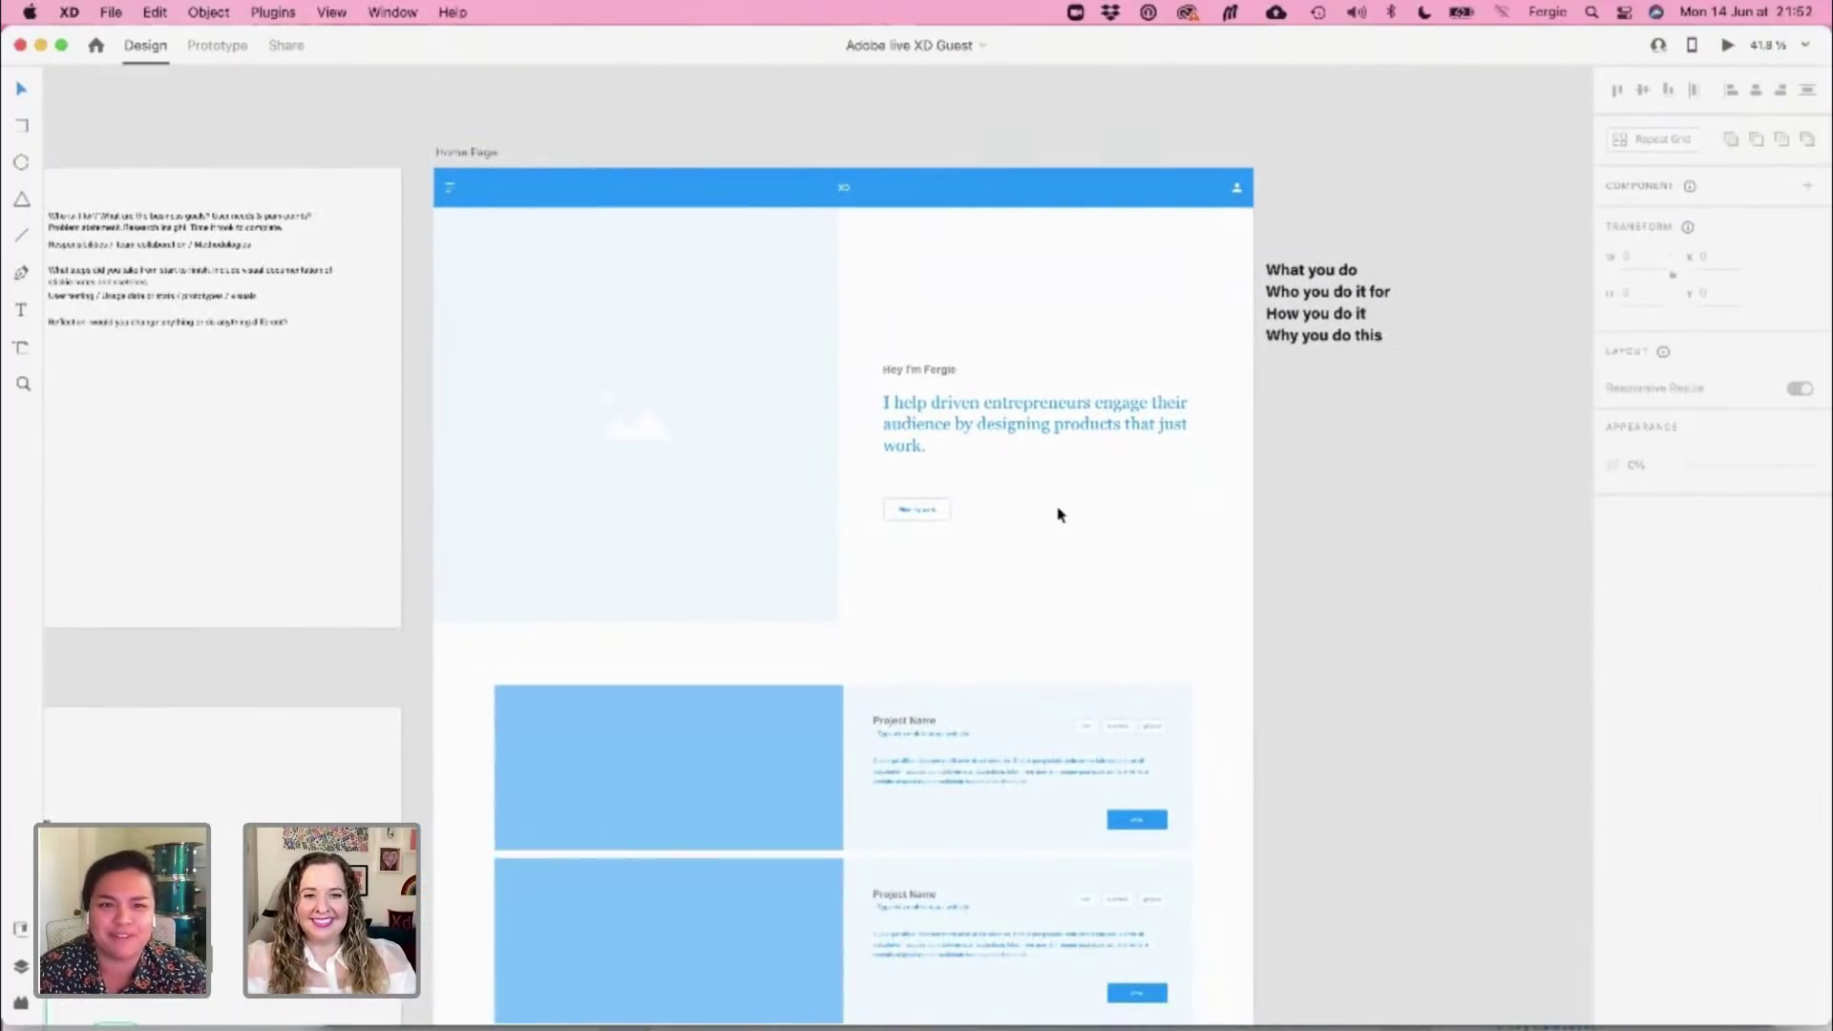
scroll(1280, 757, "down", 5)
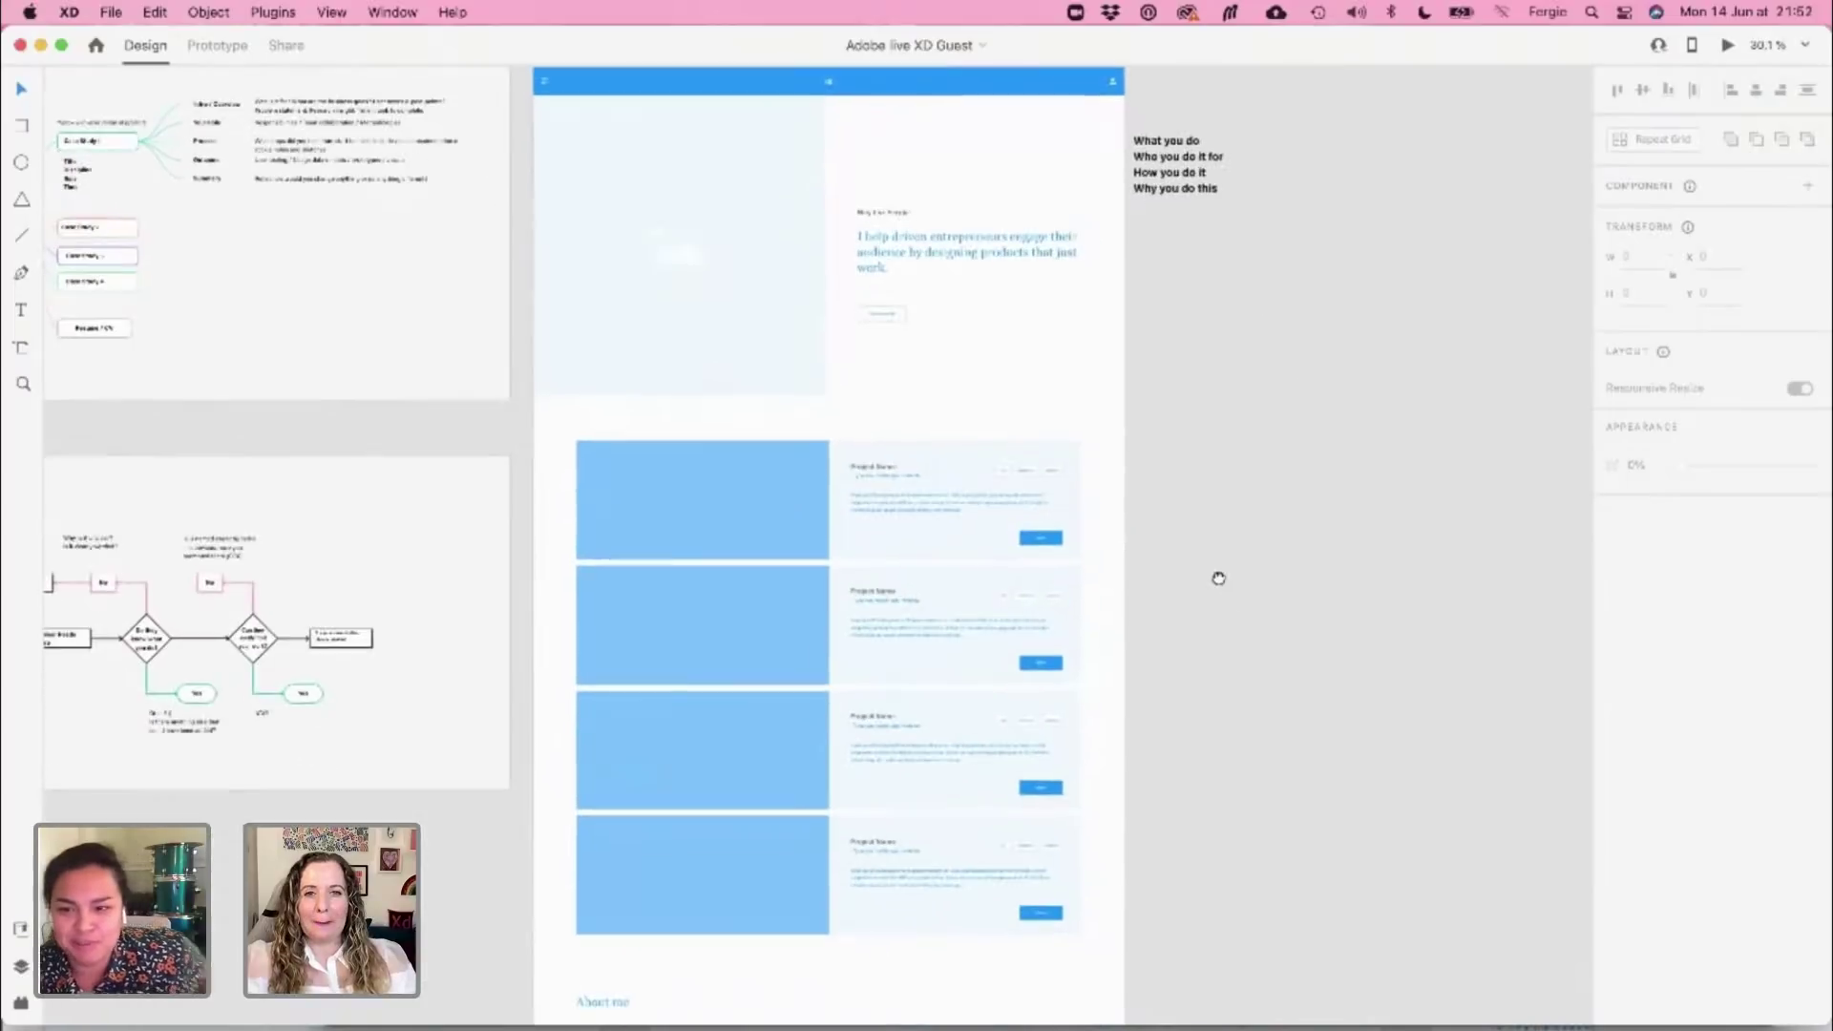
scroll(1219, 586, "down", 2)
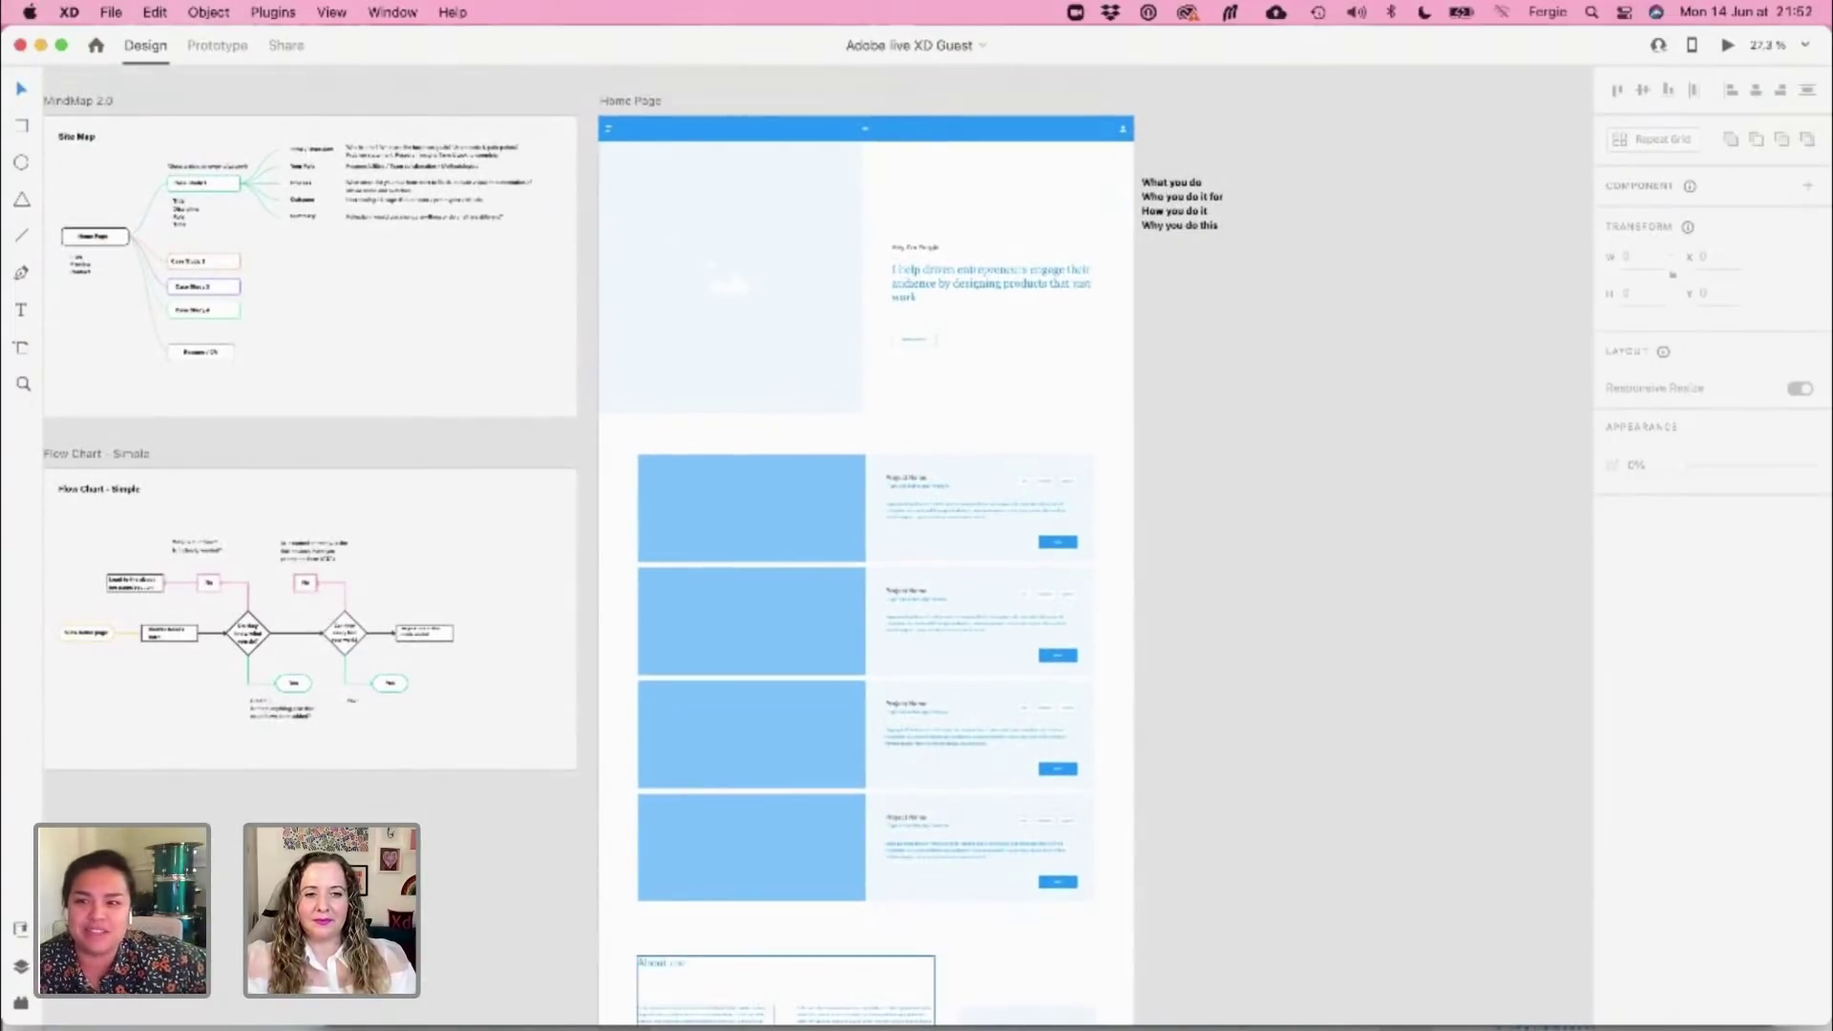
Switch to the XD-wireframes-web-2021 document and look over all its section groups, from UI Elements to Call to Action & Footers
key("super+grave")
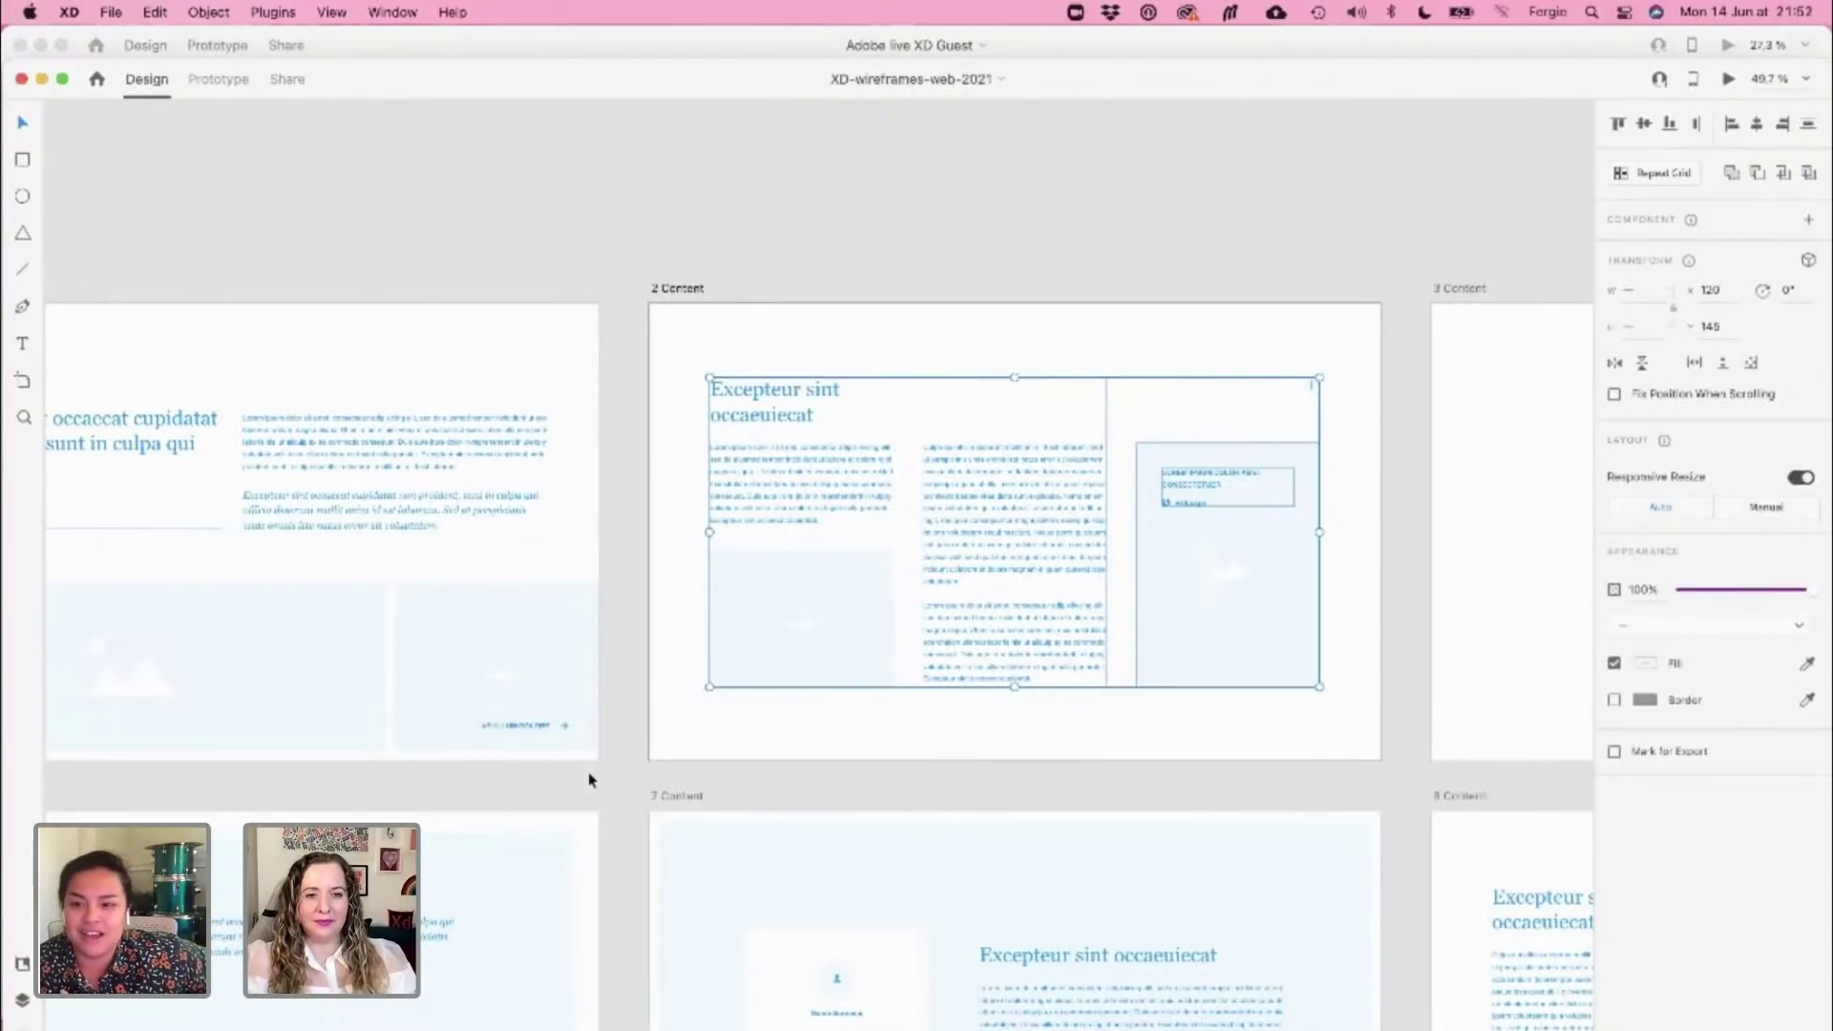
scroll(589, 778, "down", 5)
scroll(589, 778, "down", 8)
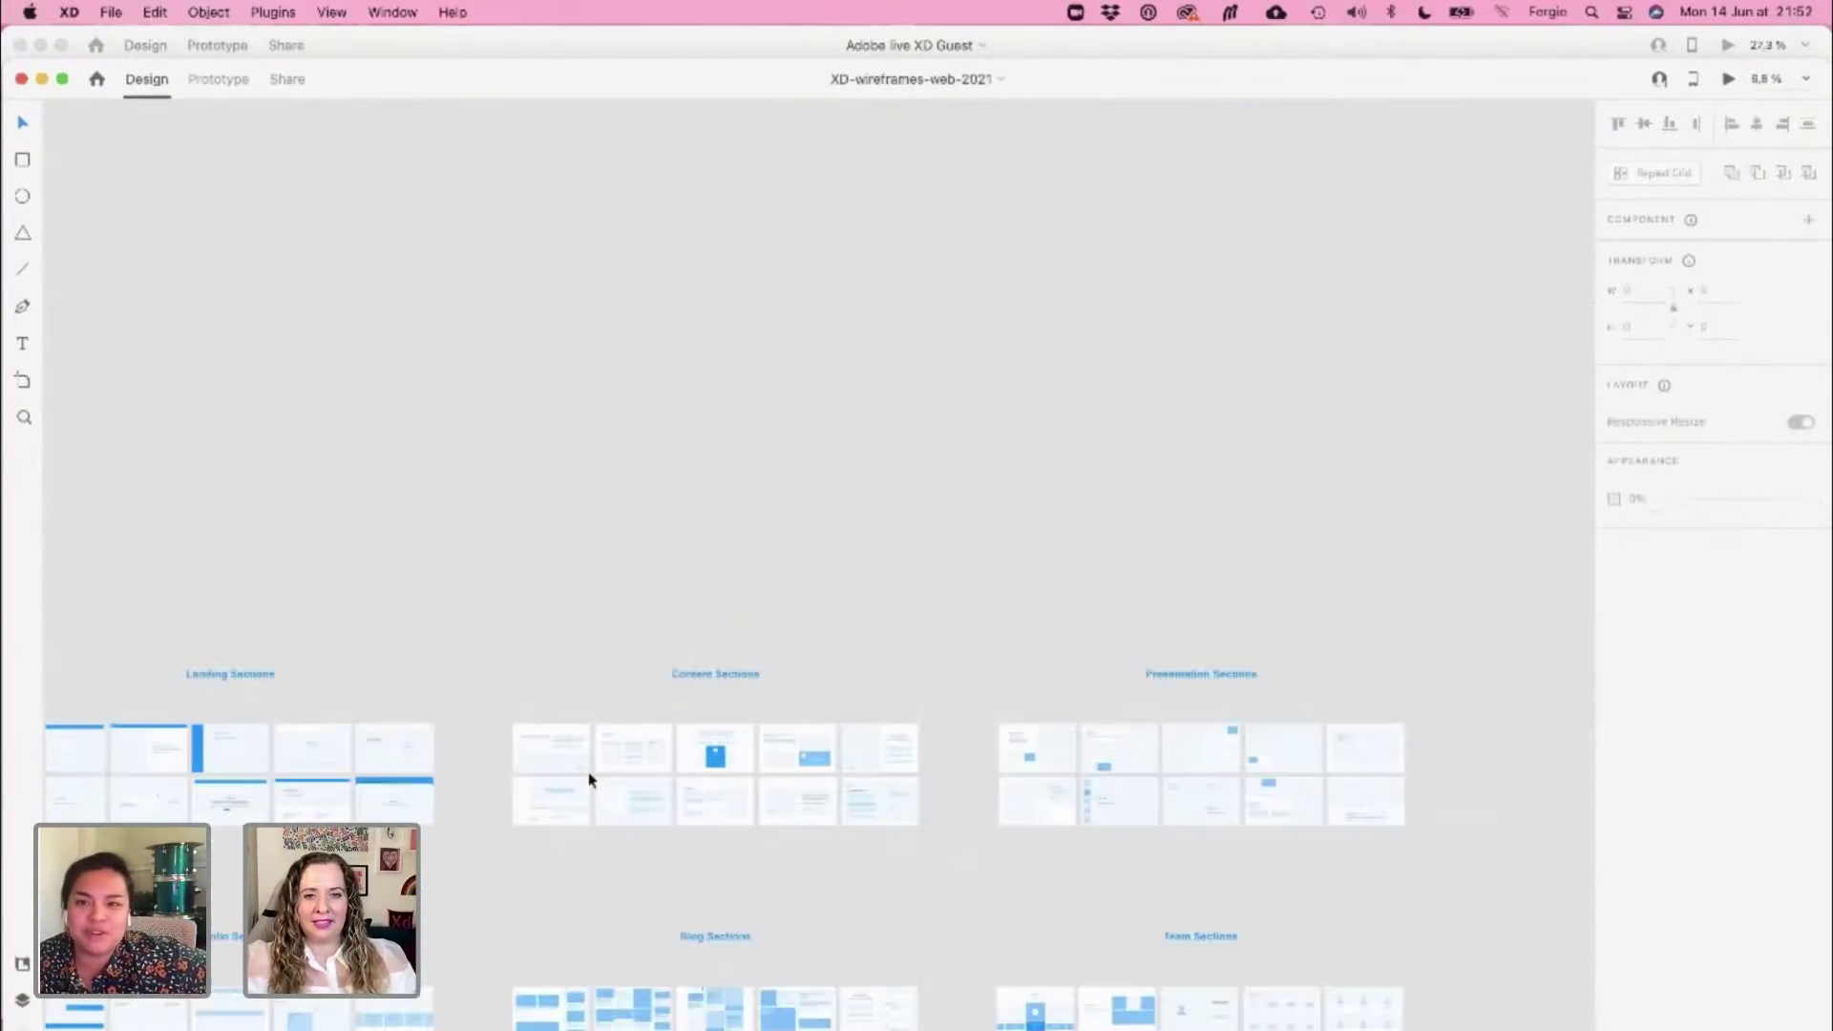
left_click_drag(519, 839, 740, 553)
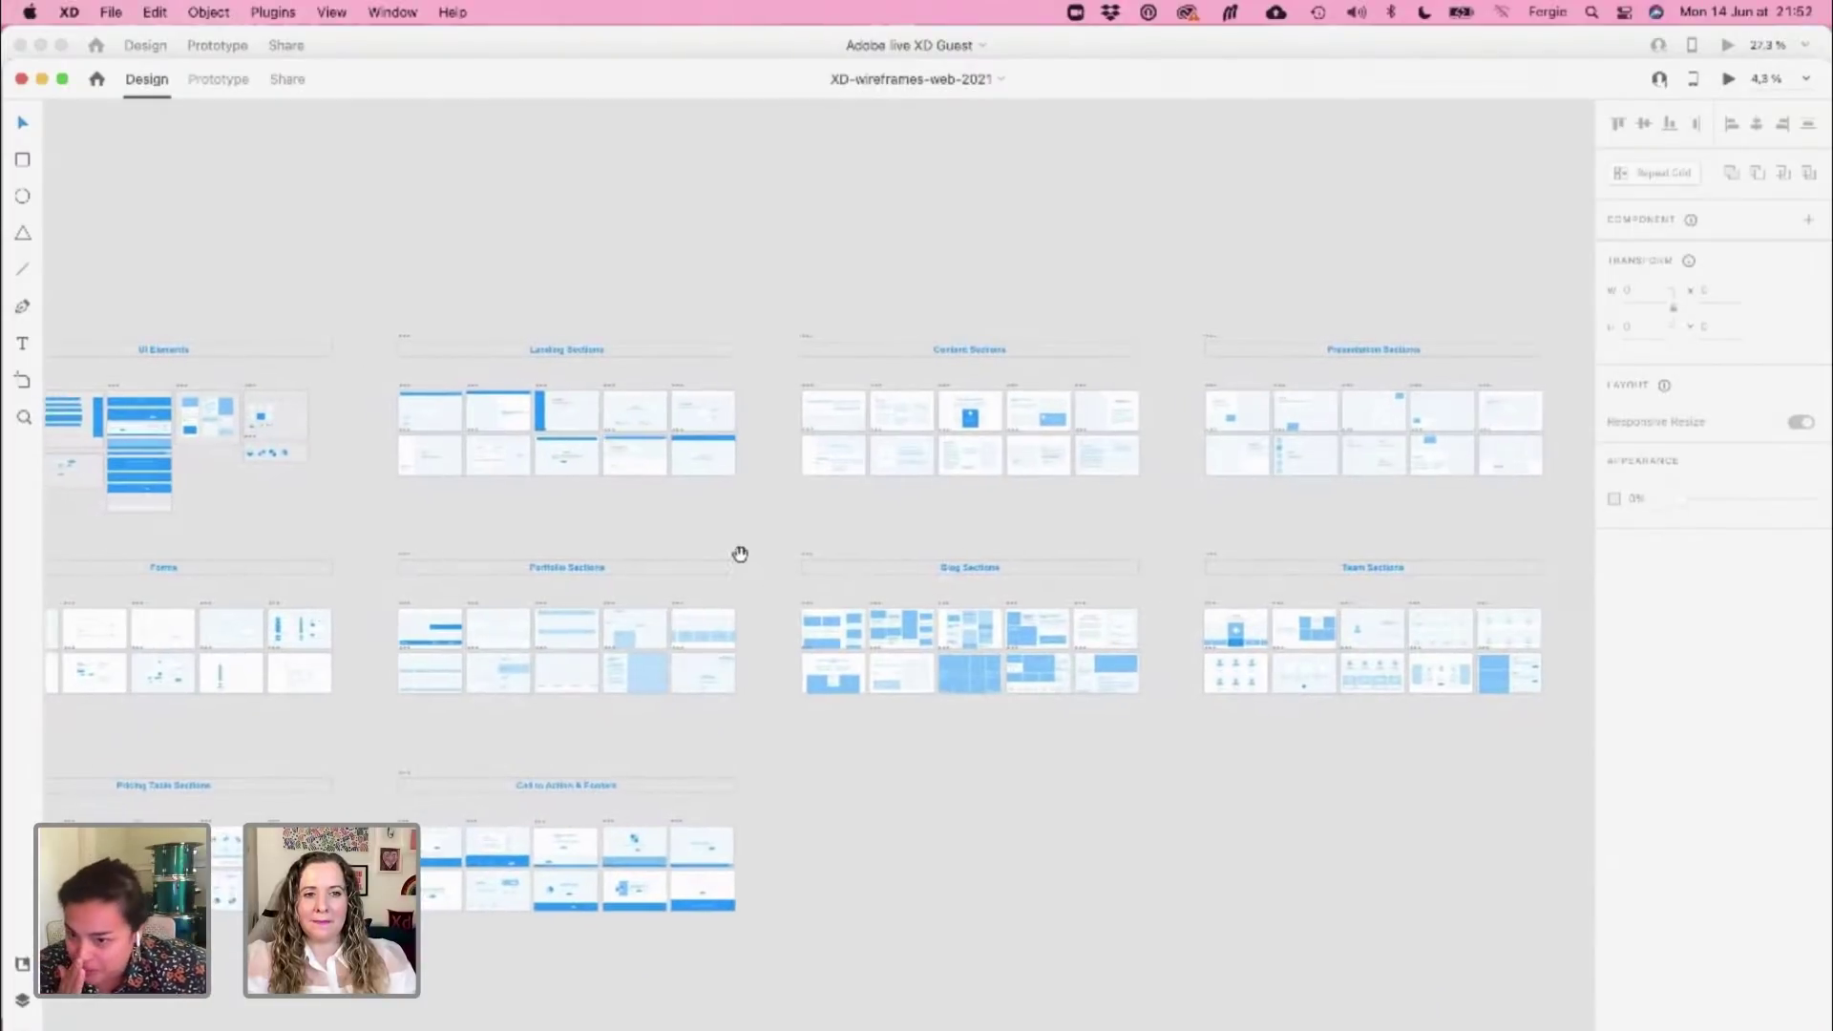
Return to the Adobe live XD Guest document and show the Whiteboard plugin's templates beside the site map, flow chart and Home Page
left_click(572, 47)
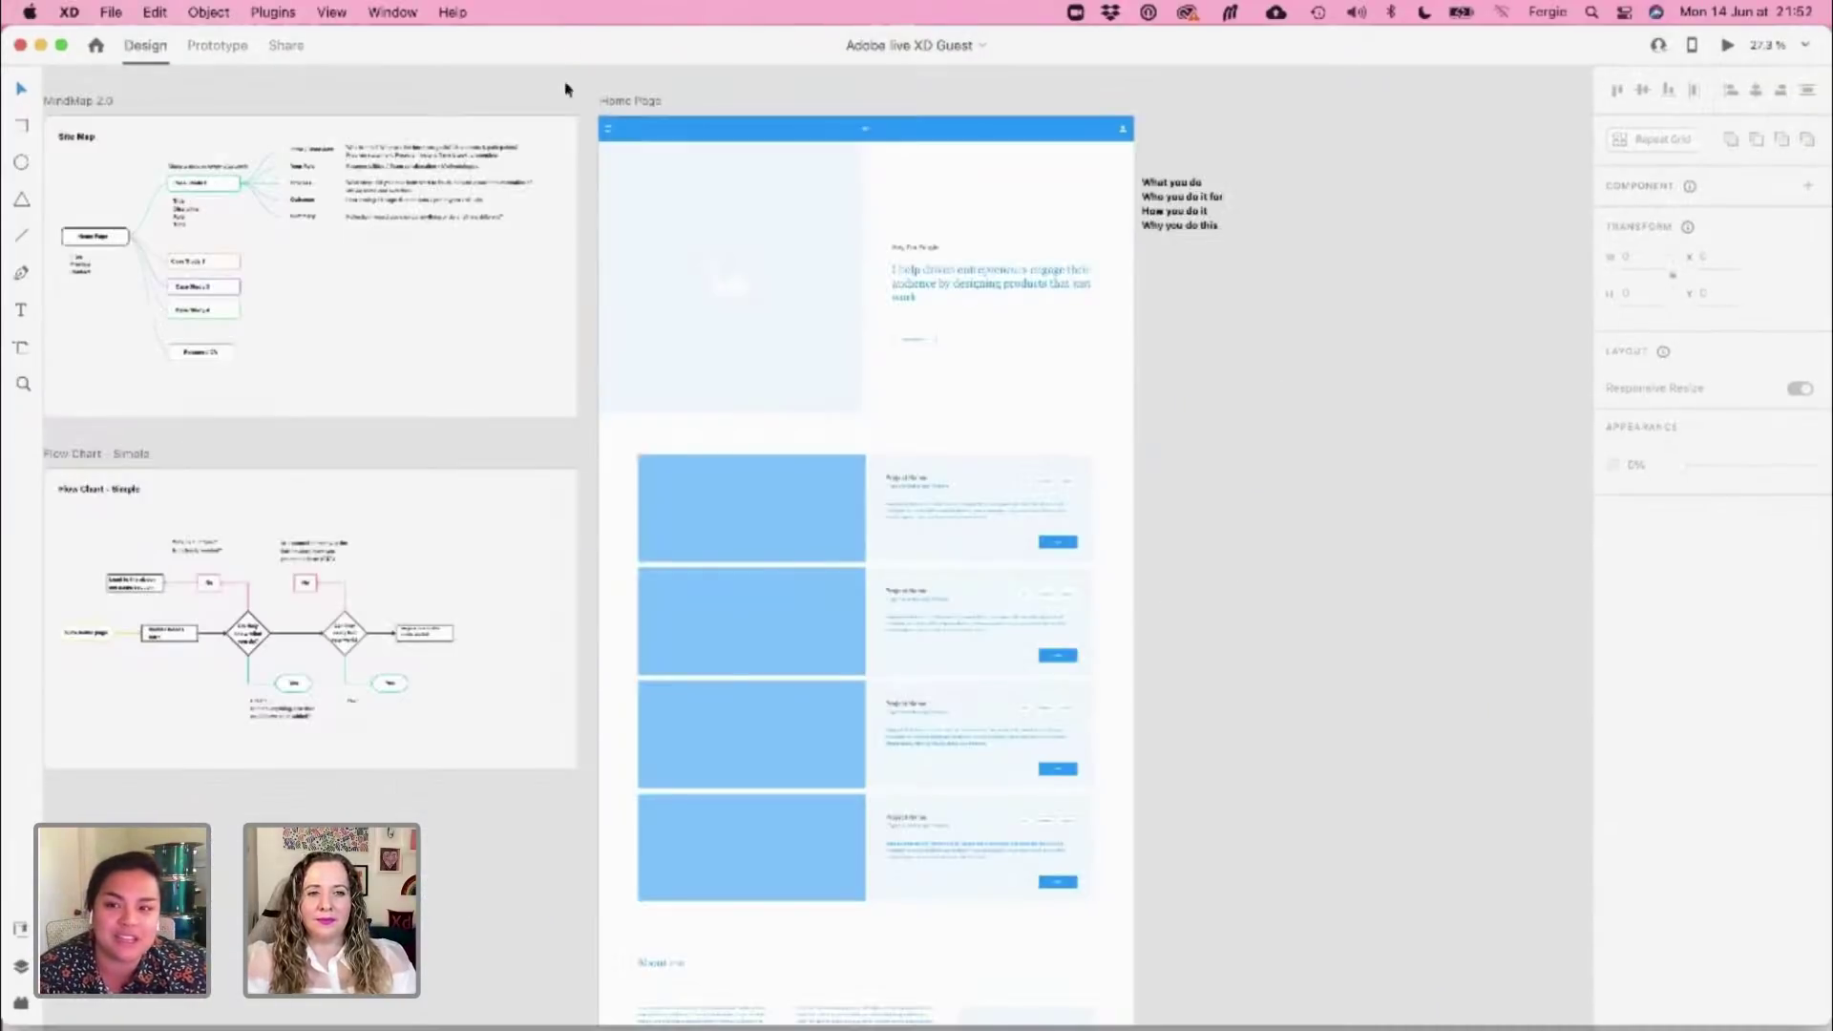
key("alt+super+p")
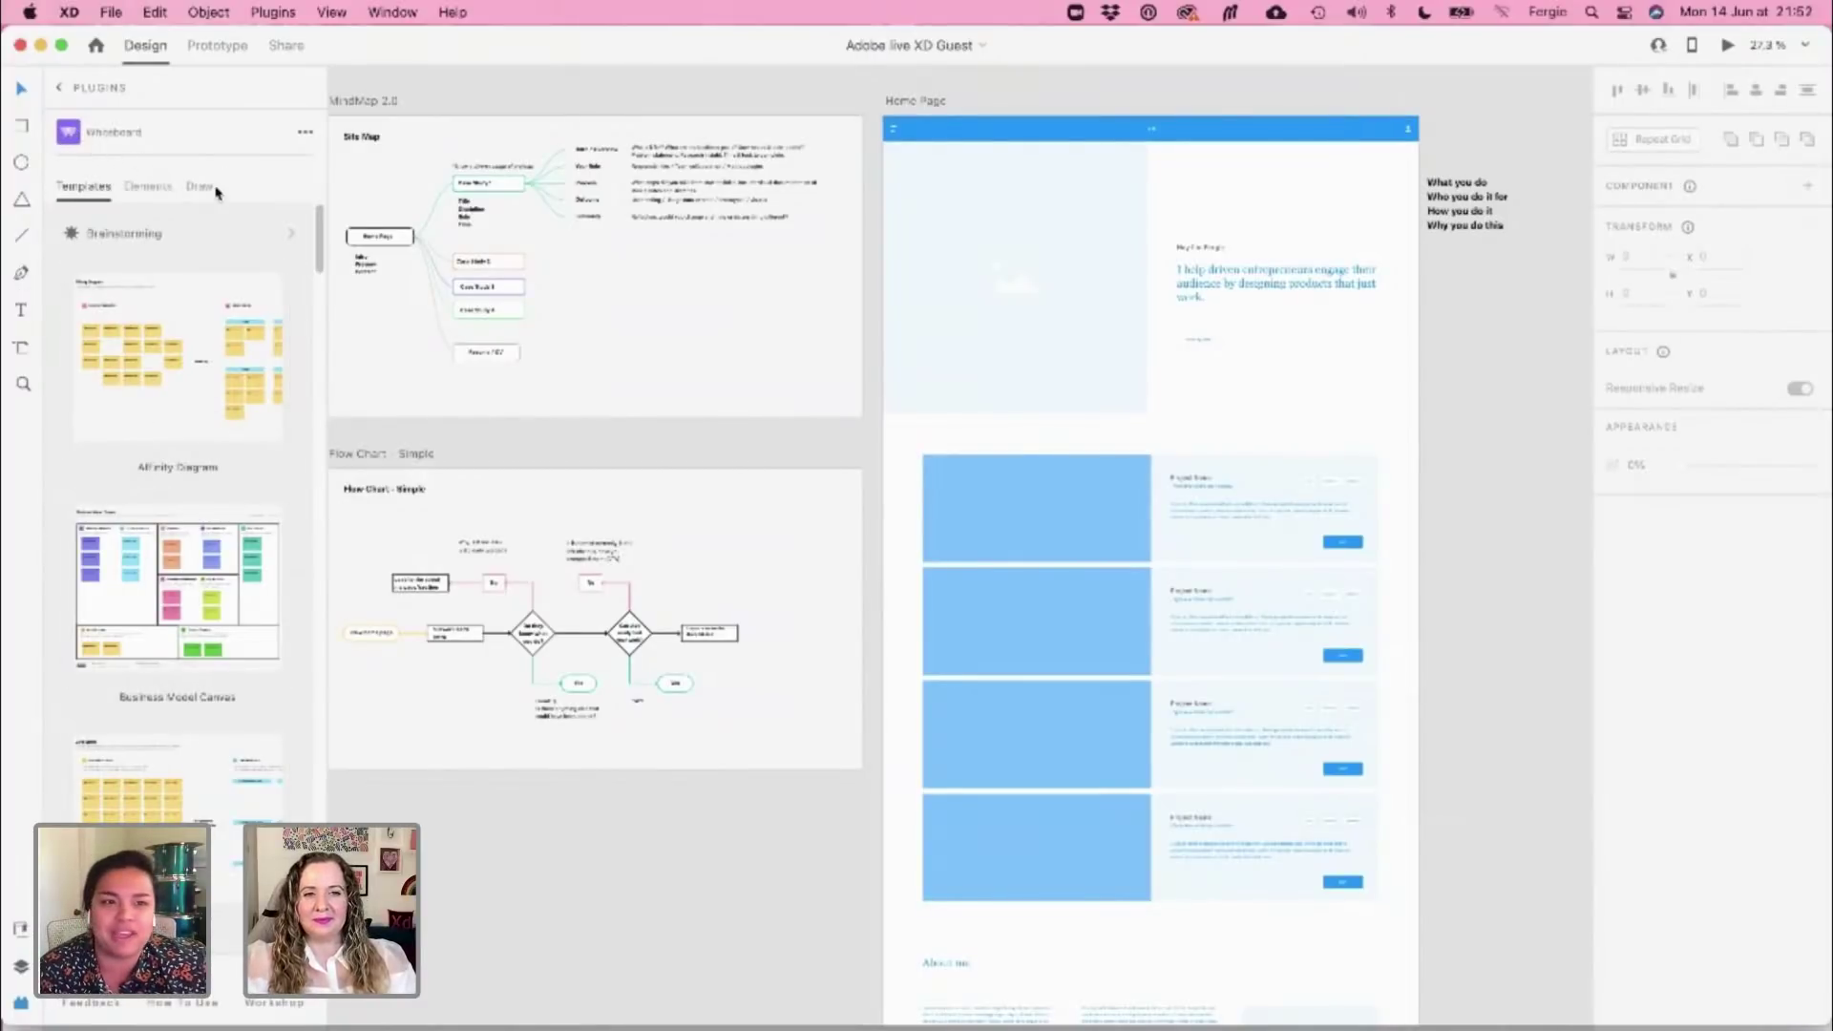
left_click_drag(450, 102, 490, 106)
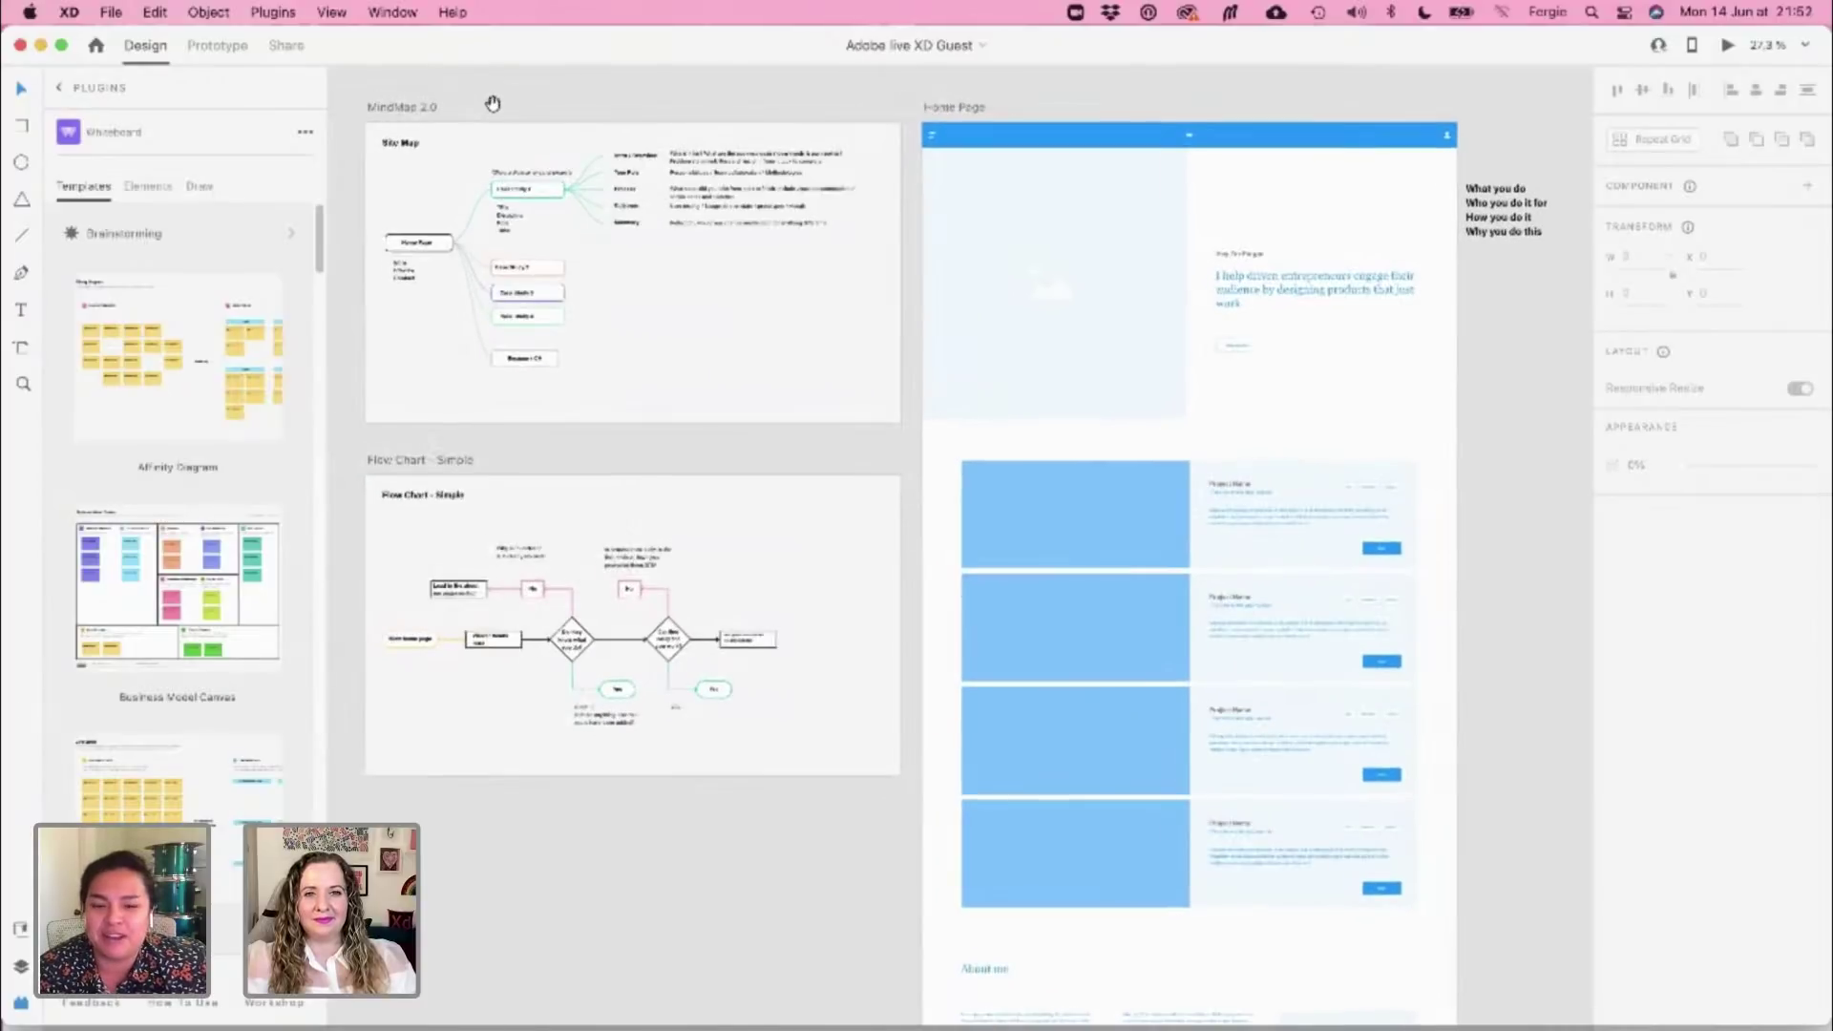